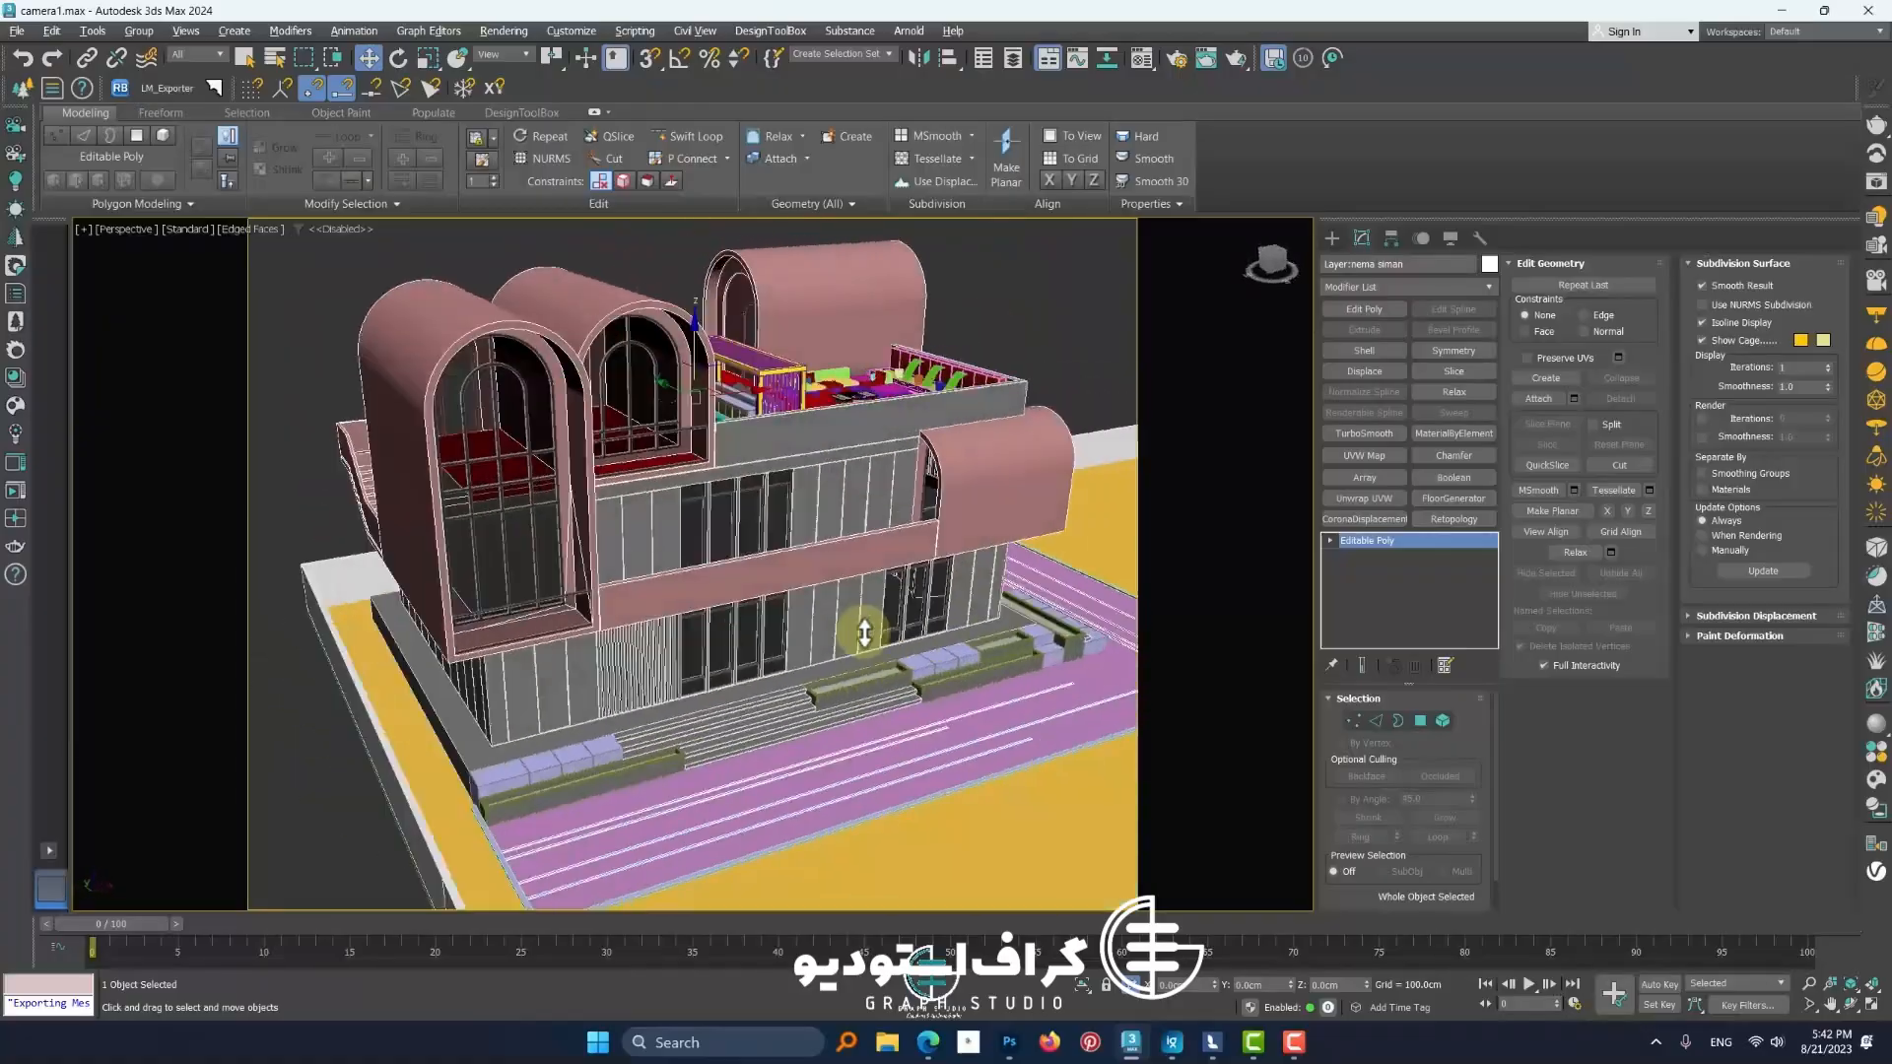
Examine the building model from several angles, including the roof terrace and the front paving
left_click(1088, 611)
middle_click_drag(1080, 637, 1069, 607)
left_click(811, 625)
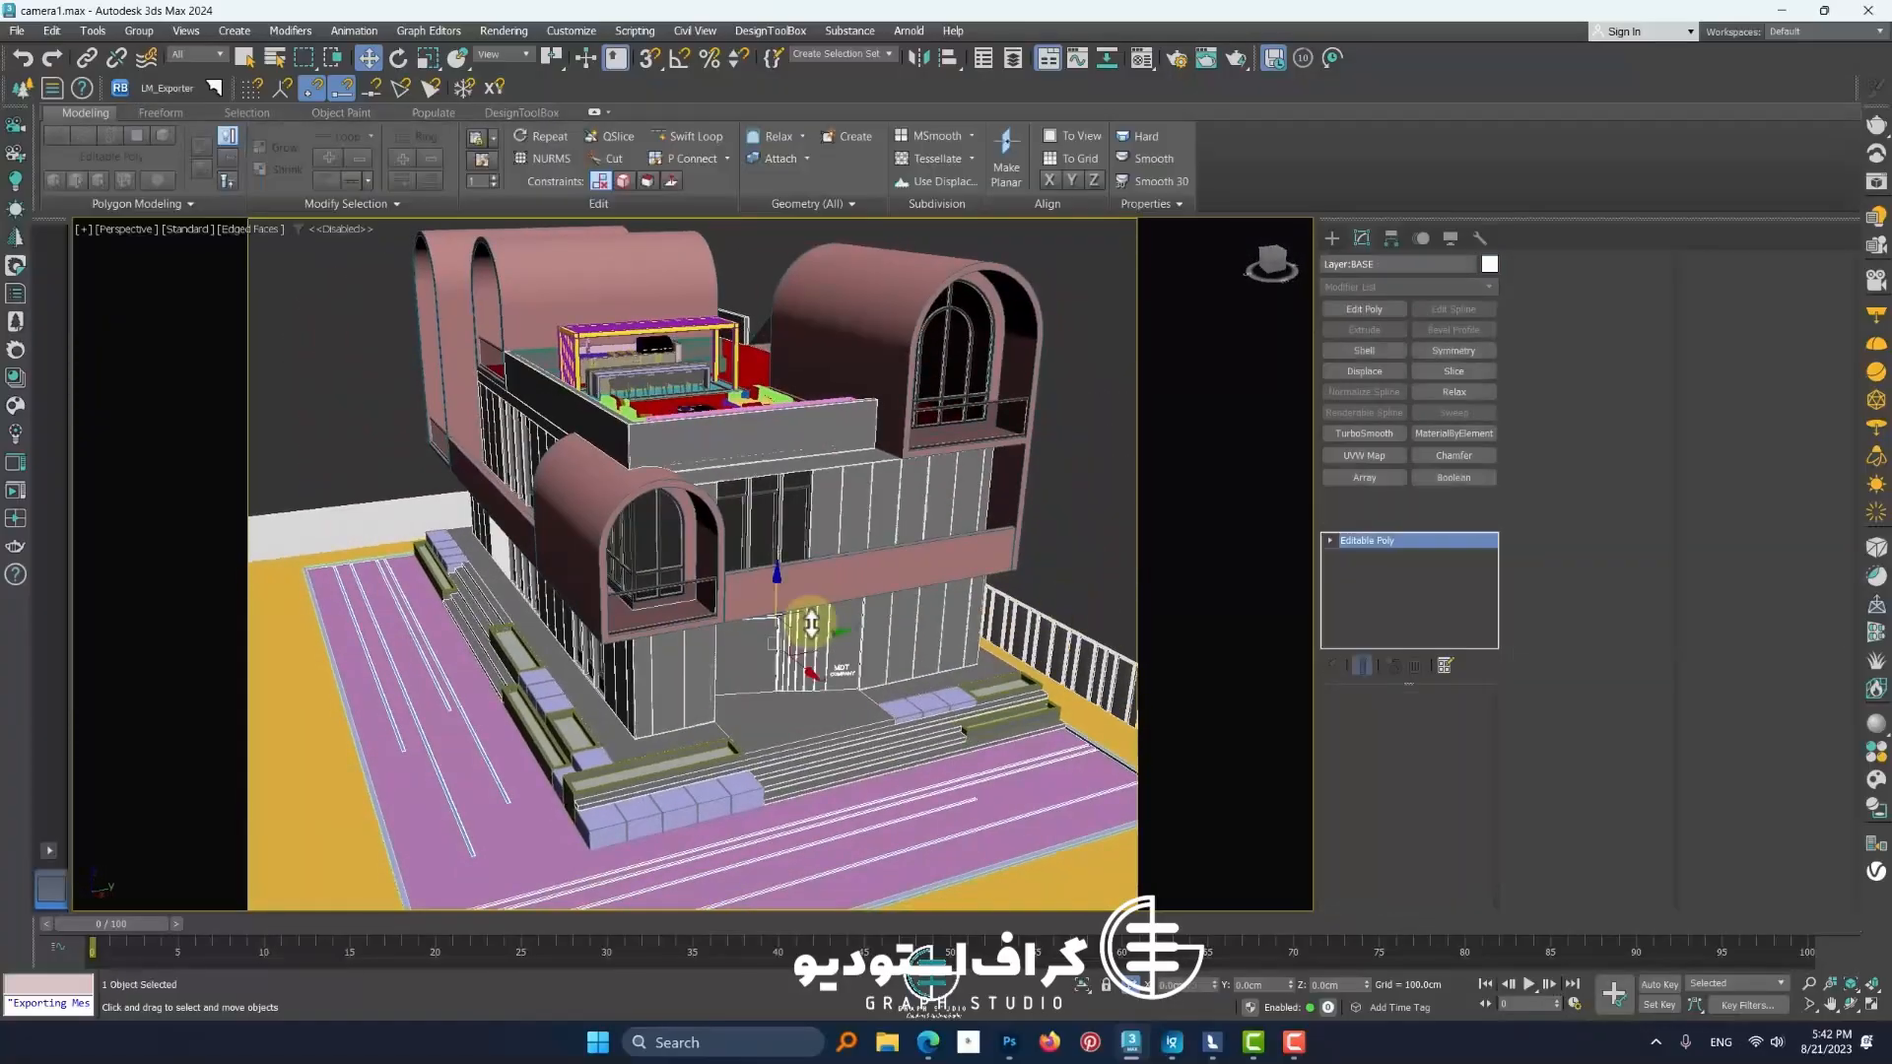
middle_click_drag(623, 581, 704, 659)
scroll(704, 659, "up", 8)
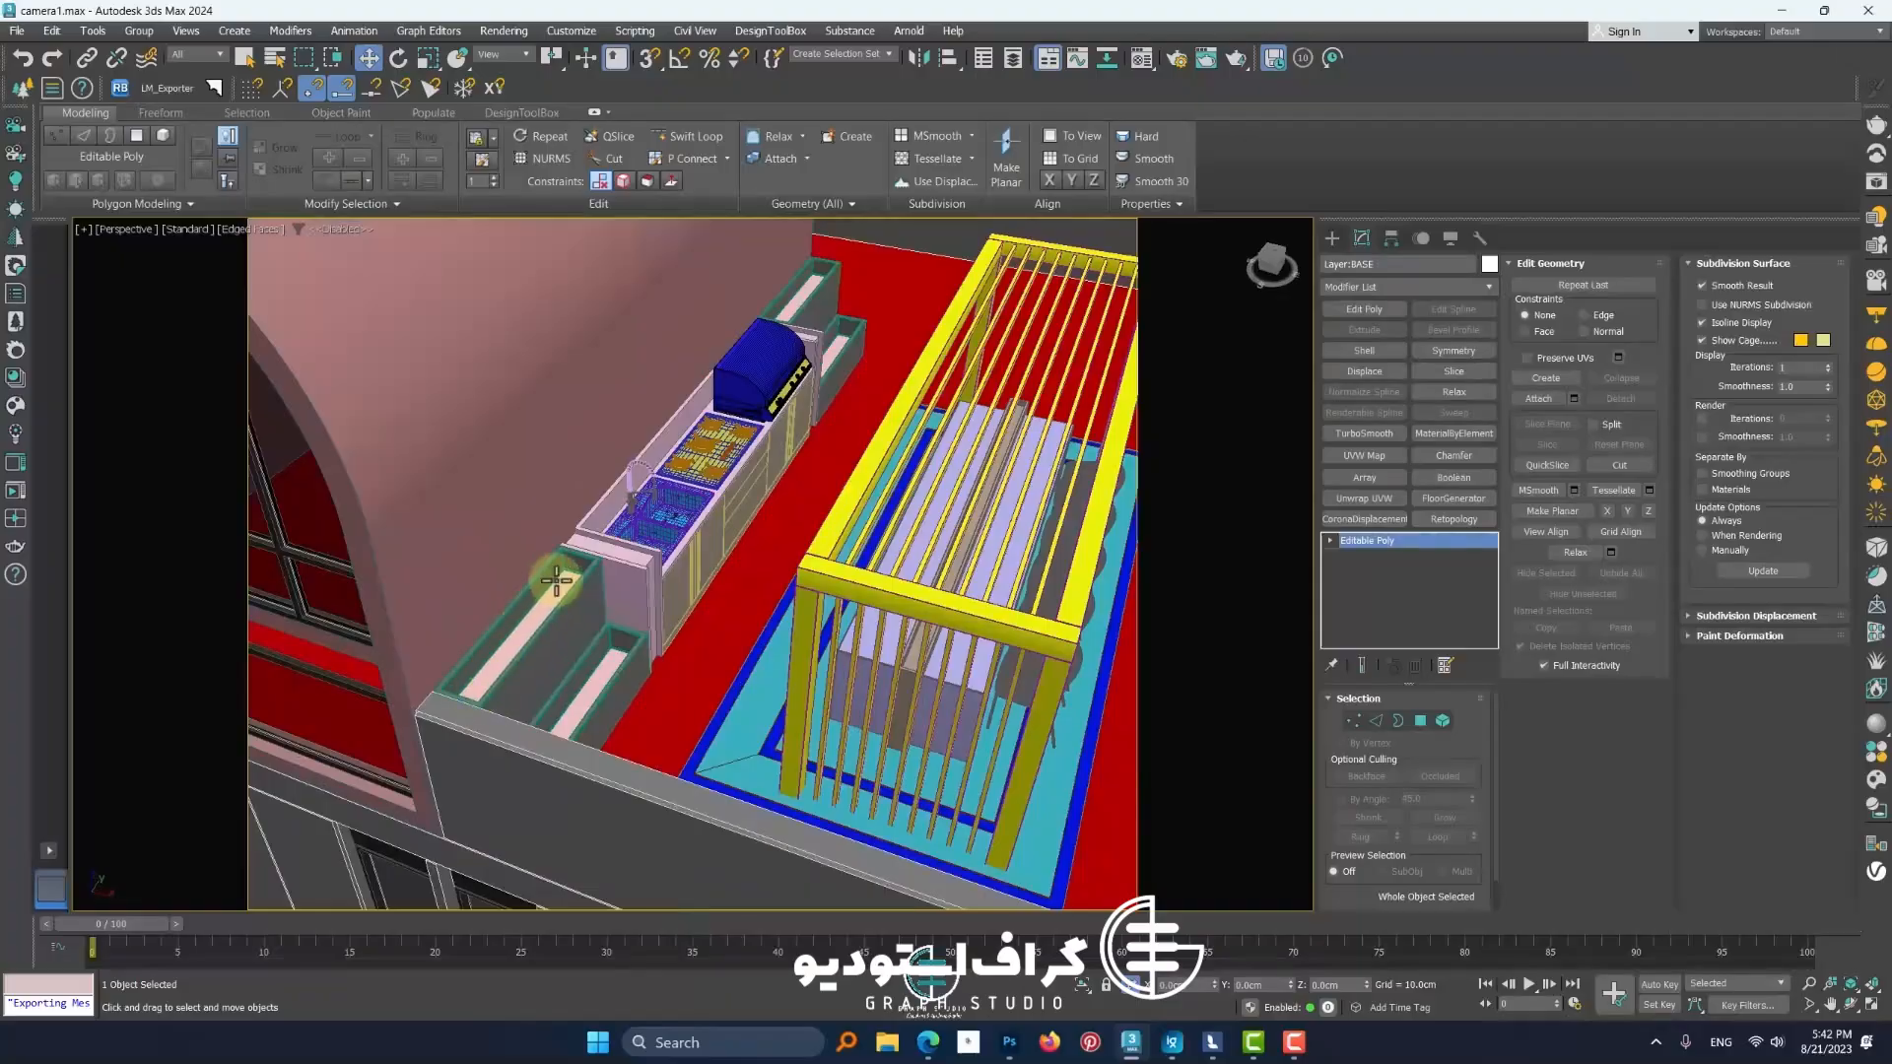
scroll(549, 607, "down", 4)
scroll(286, 783, "up", 6)
middle_click_drag(278, 791, 549, 545)
scroll(549, 545, "up", 6)
left_click(561, 540)
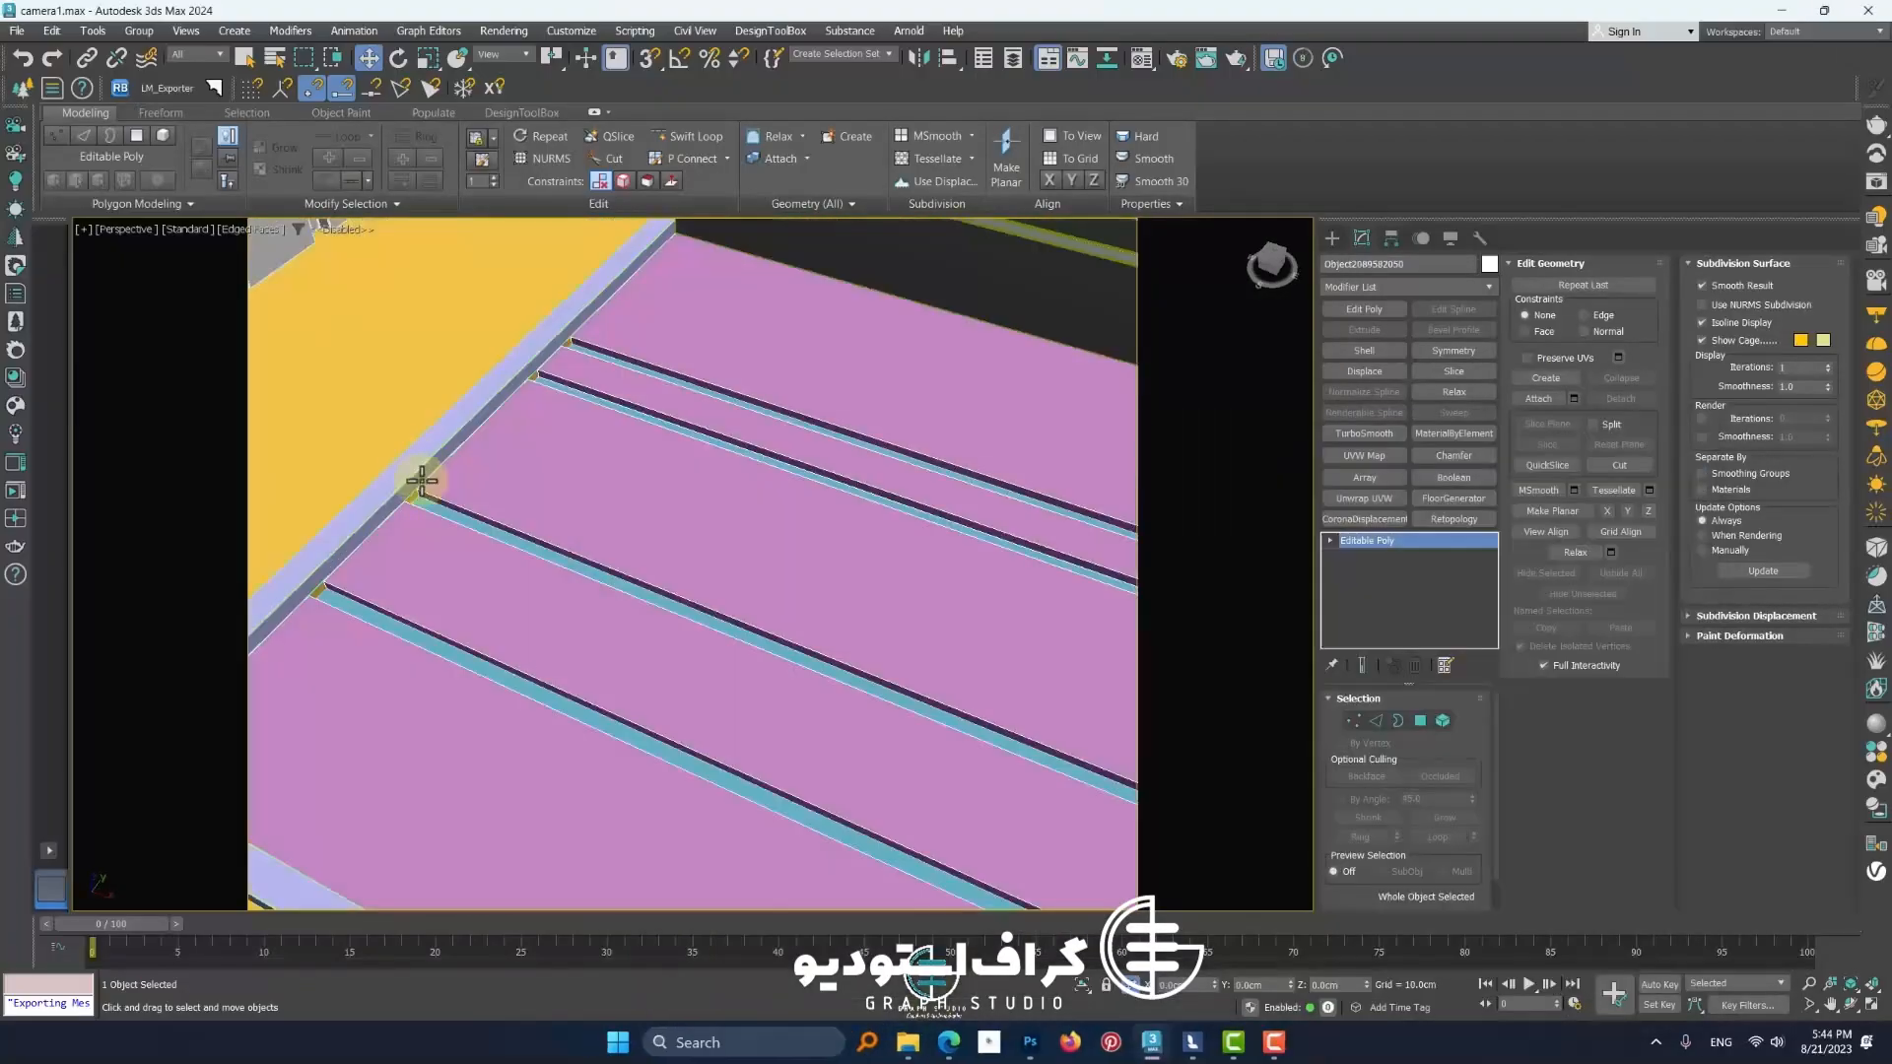
scroll(422, 483, "up", 3)
scroll(634, 562, "down", 3)
scroll(587, 555, "down", 2)
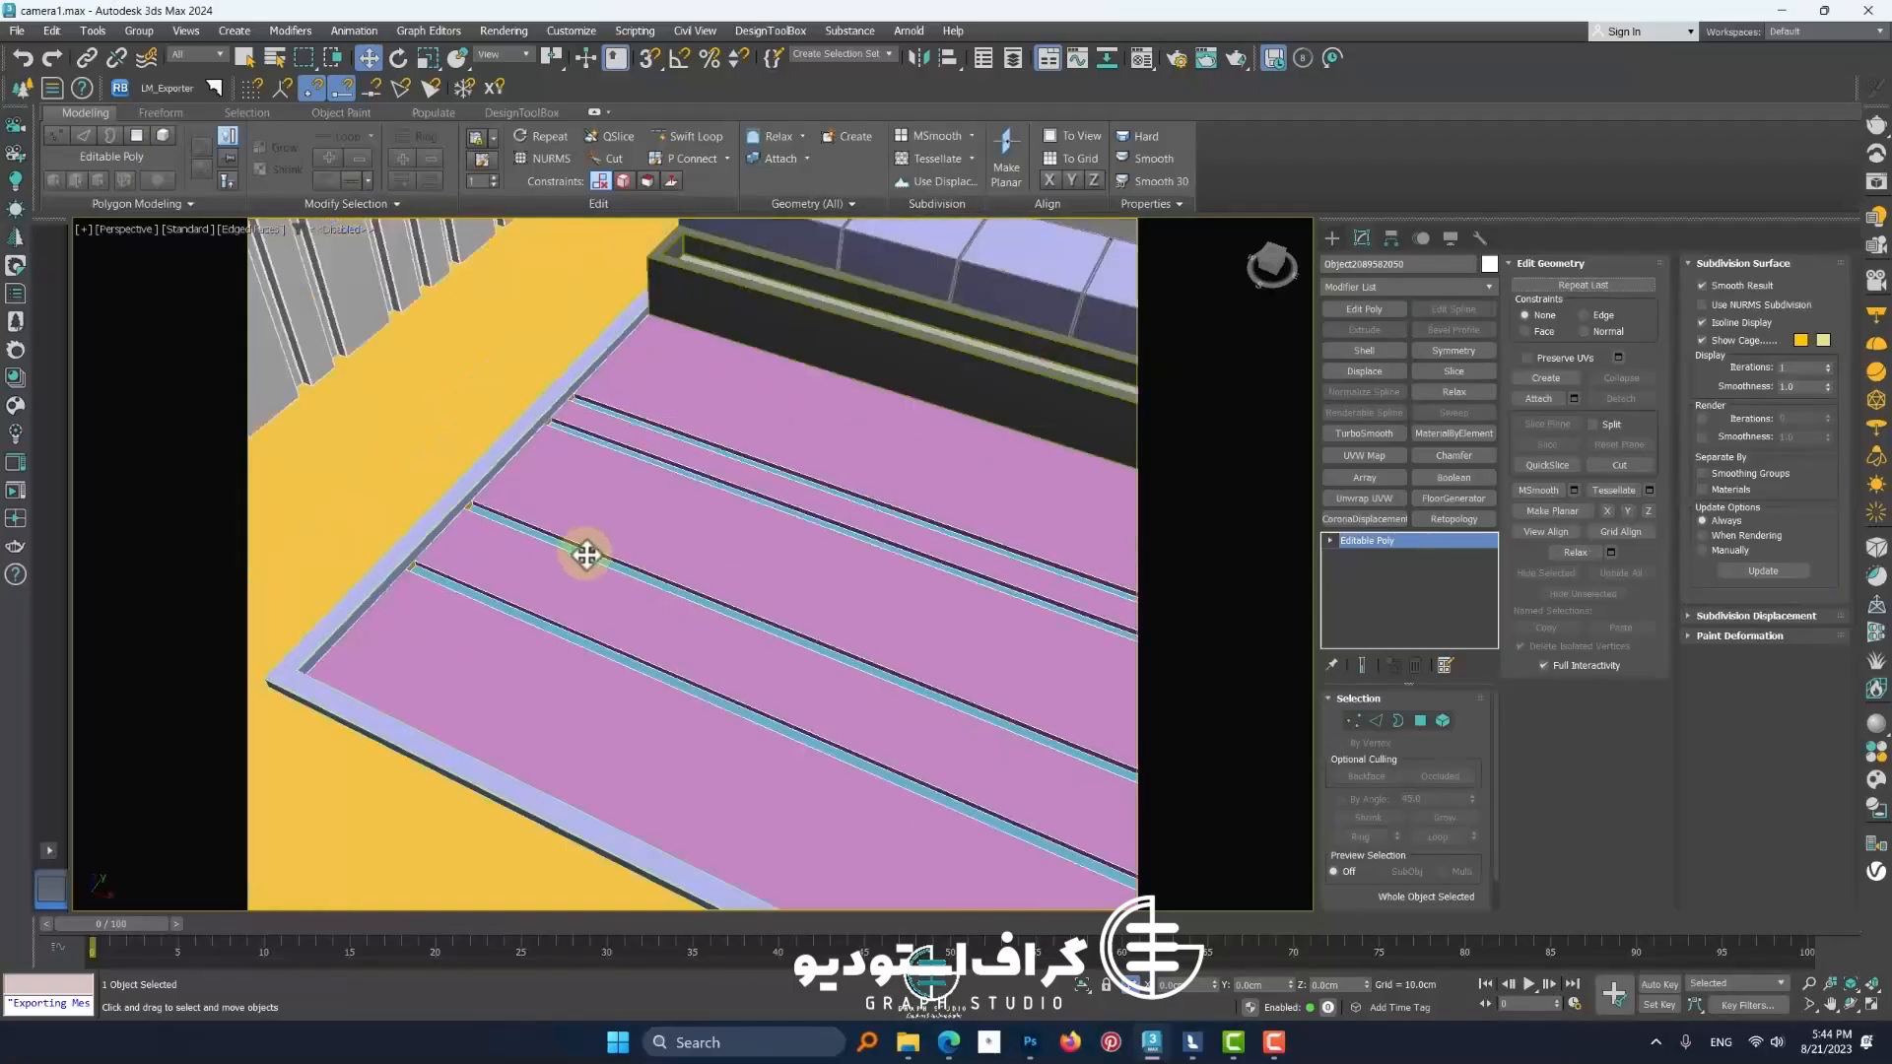
Examine the pink paving strips closely and then the furniture on the roof terrace
scroll(586, 555, "up", 2)
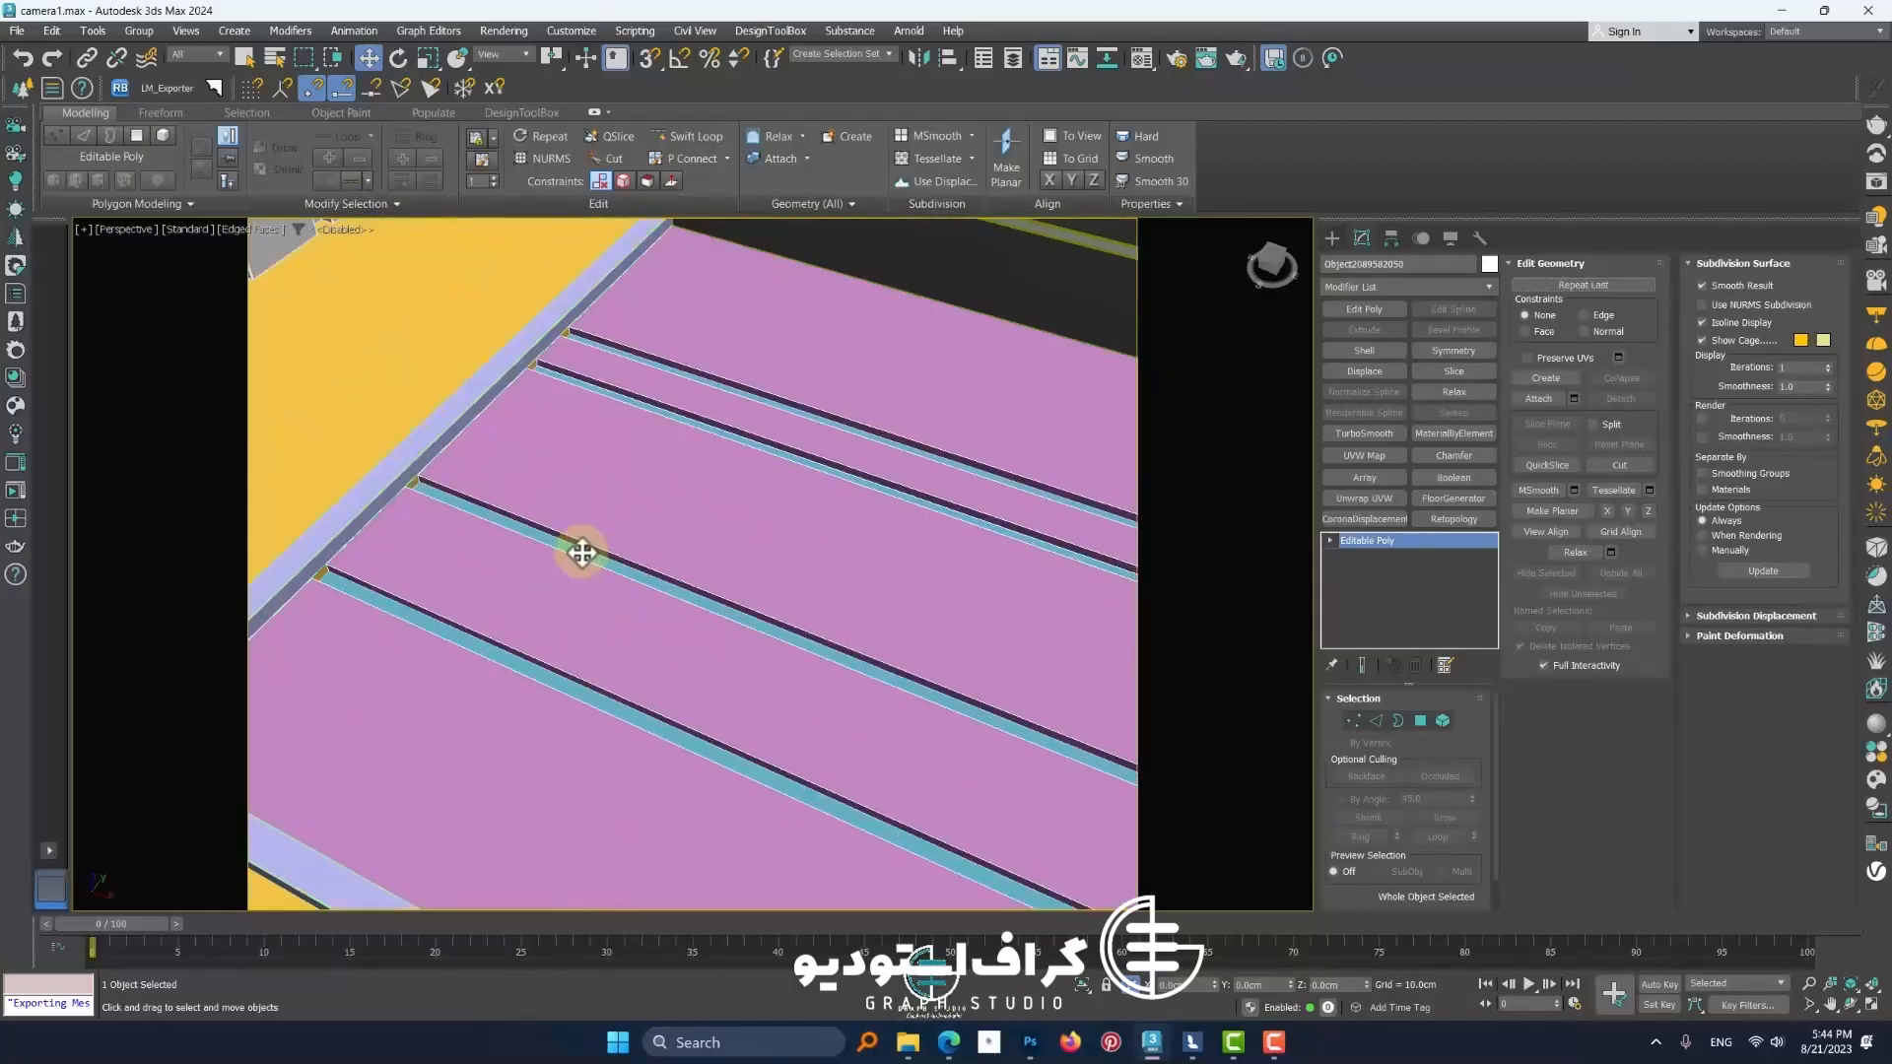
scroll(581, 553, "down", 5)
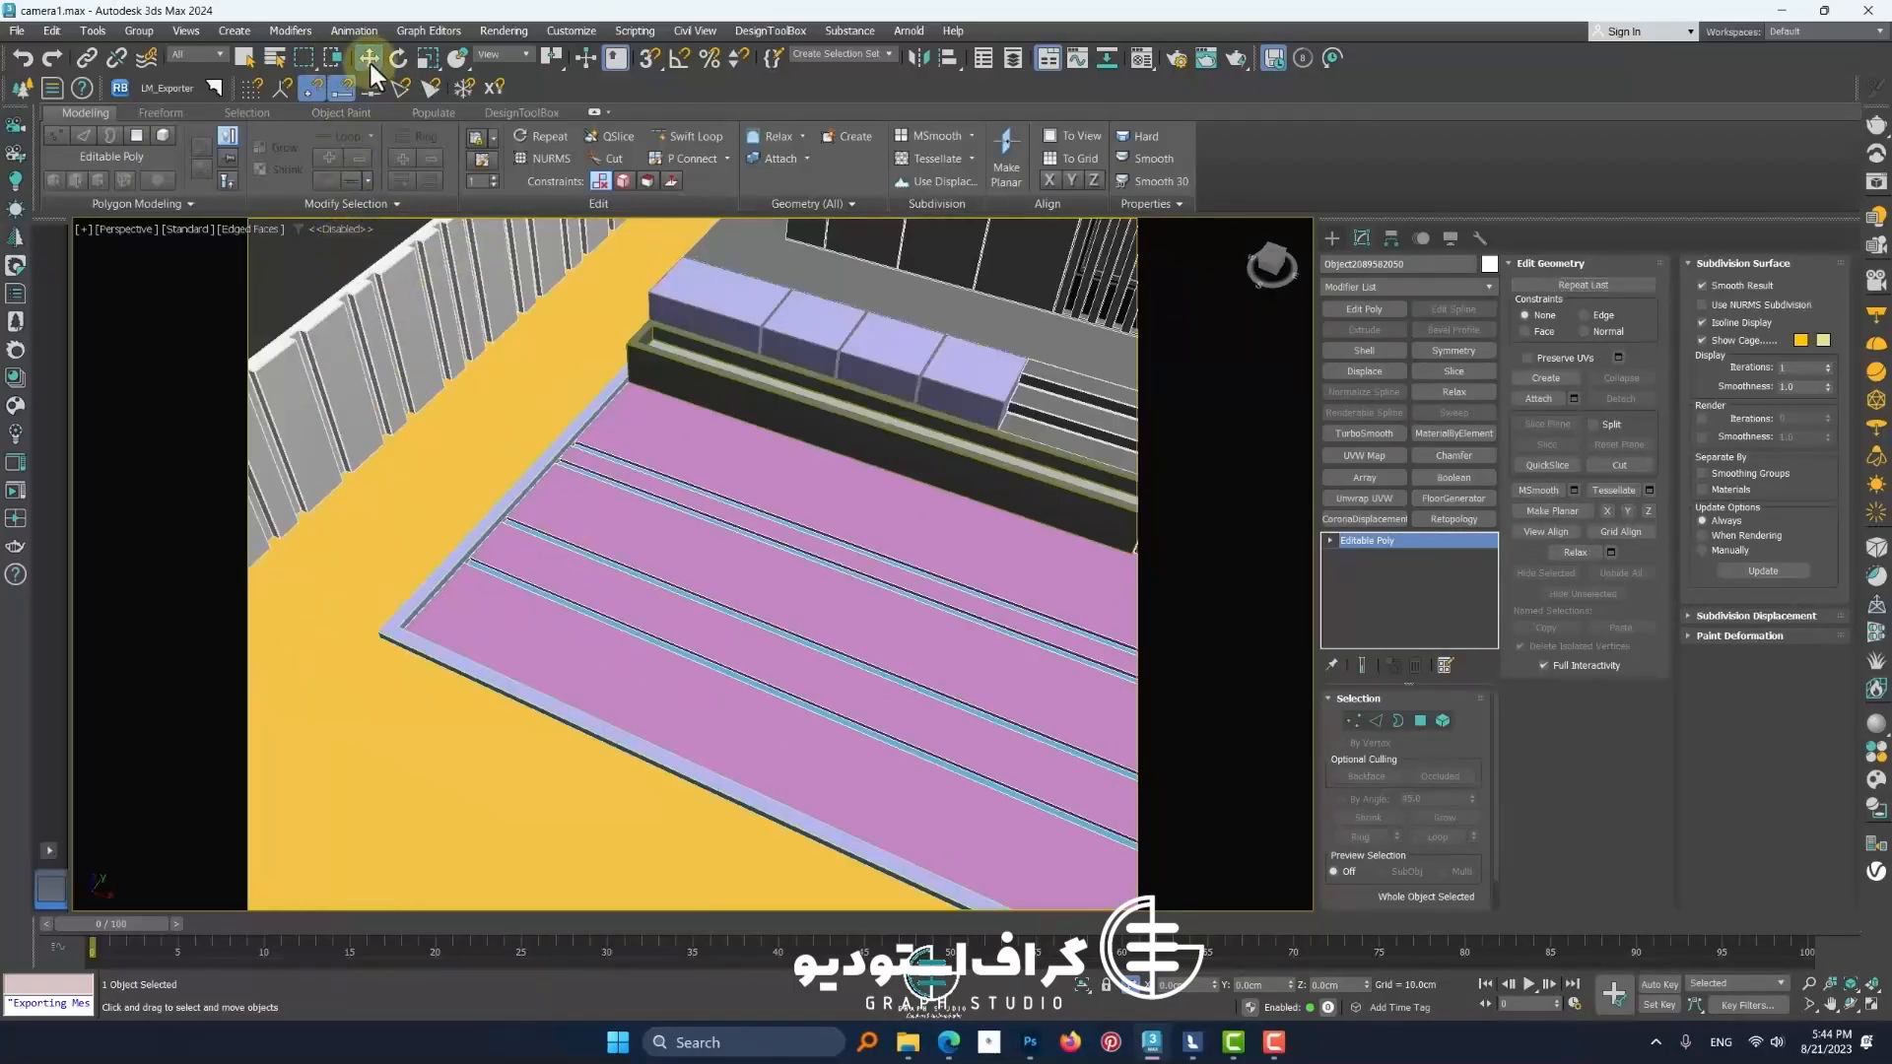
scroll(716, 574, "up", 2)
scroll(442, 494, "up", 2)
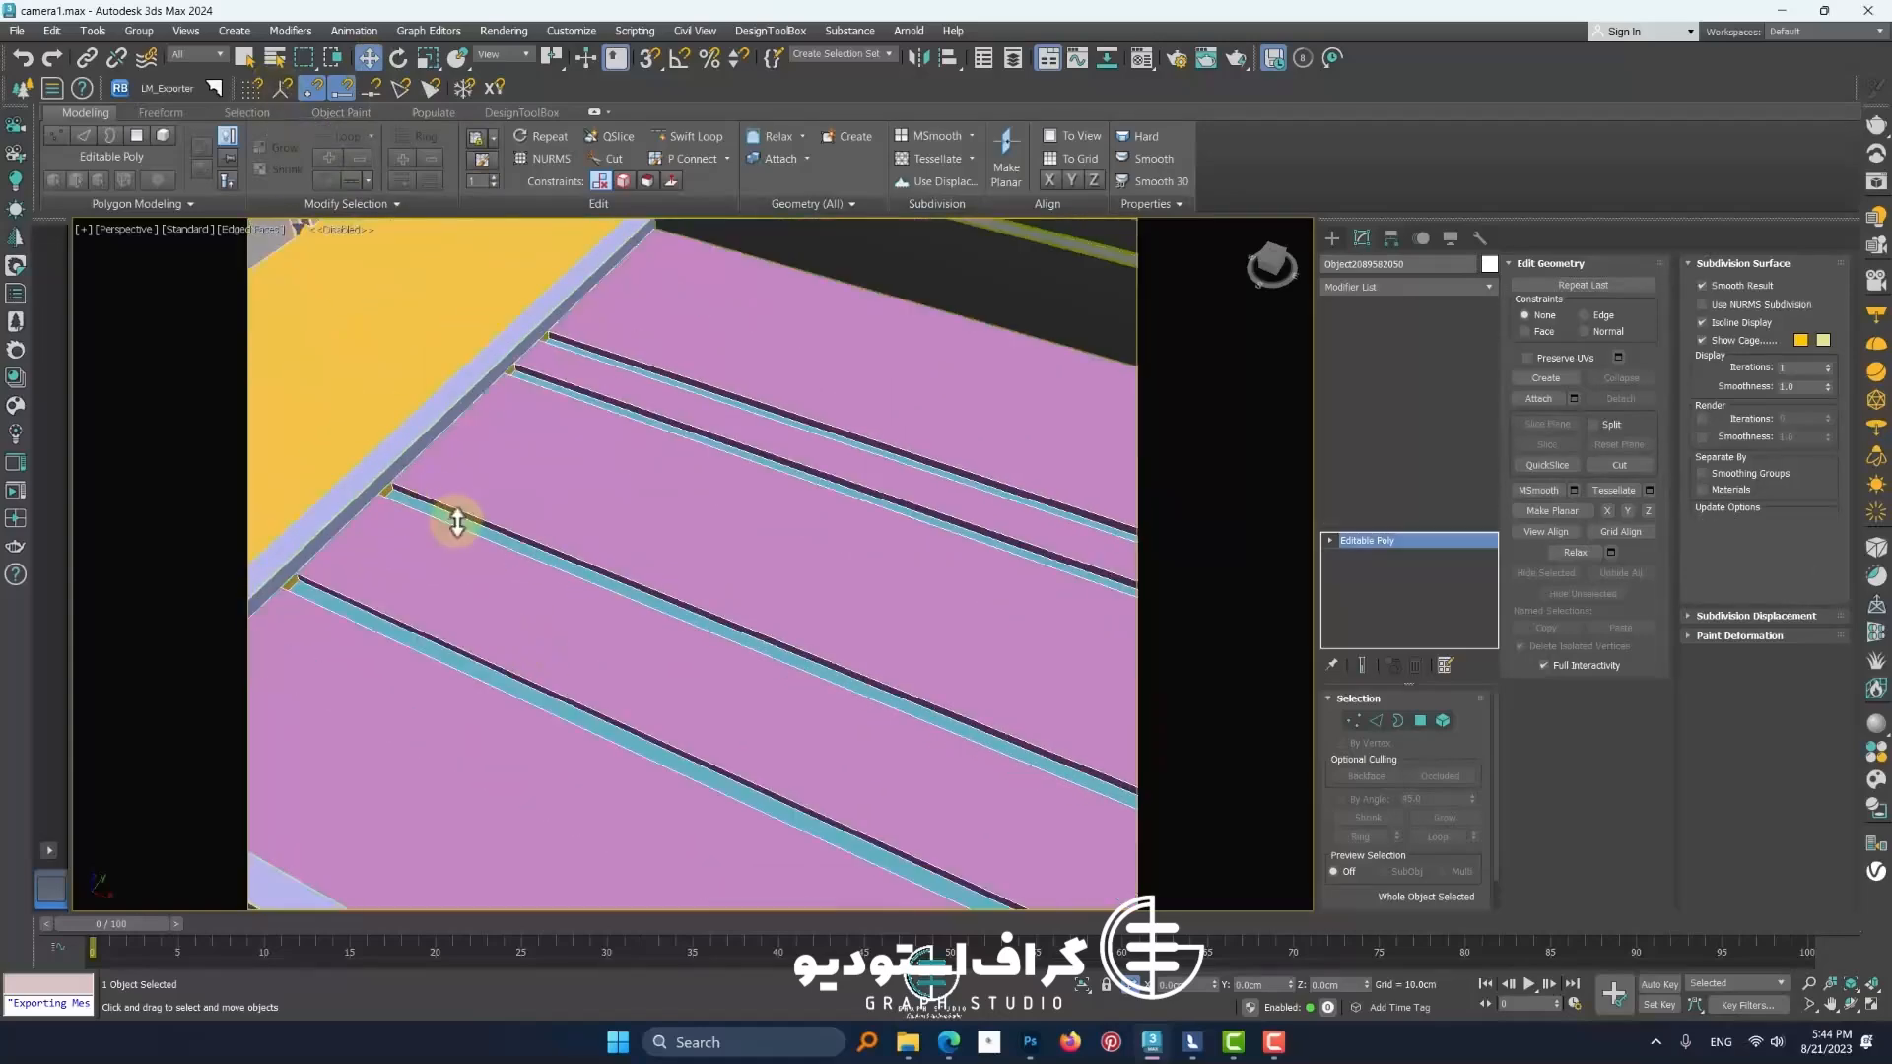
scroll(837, 625, "down", 6)
scroll(511, 625, "up", 5)
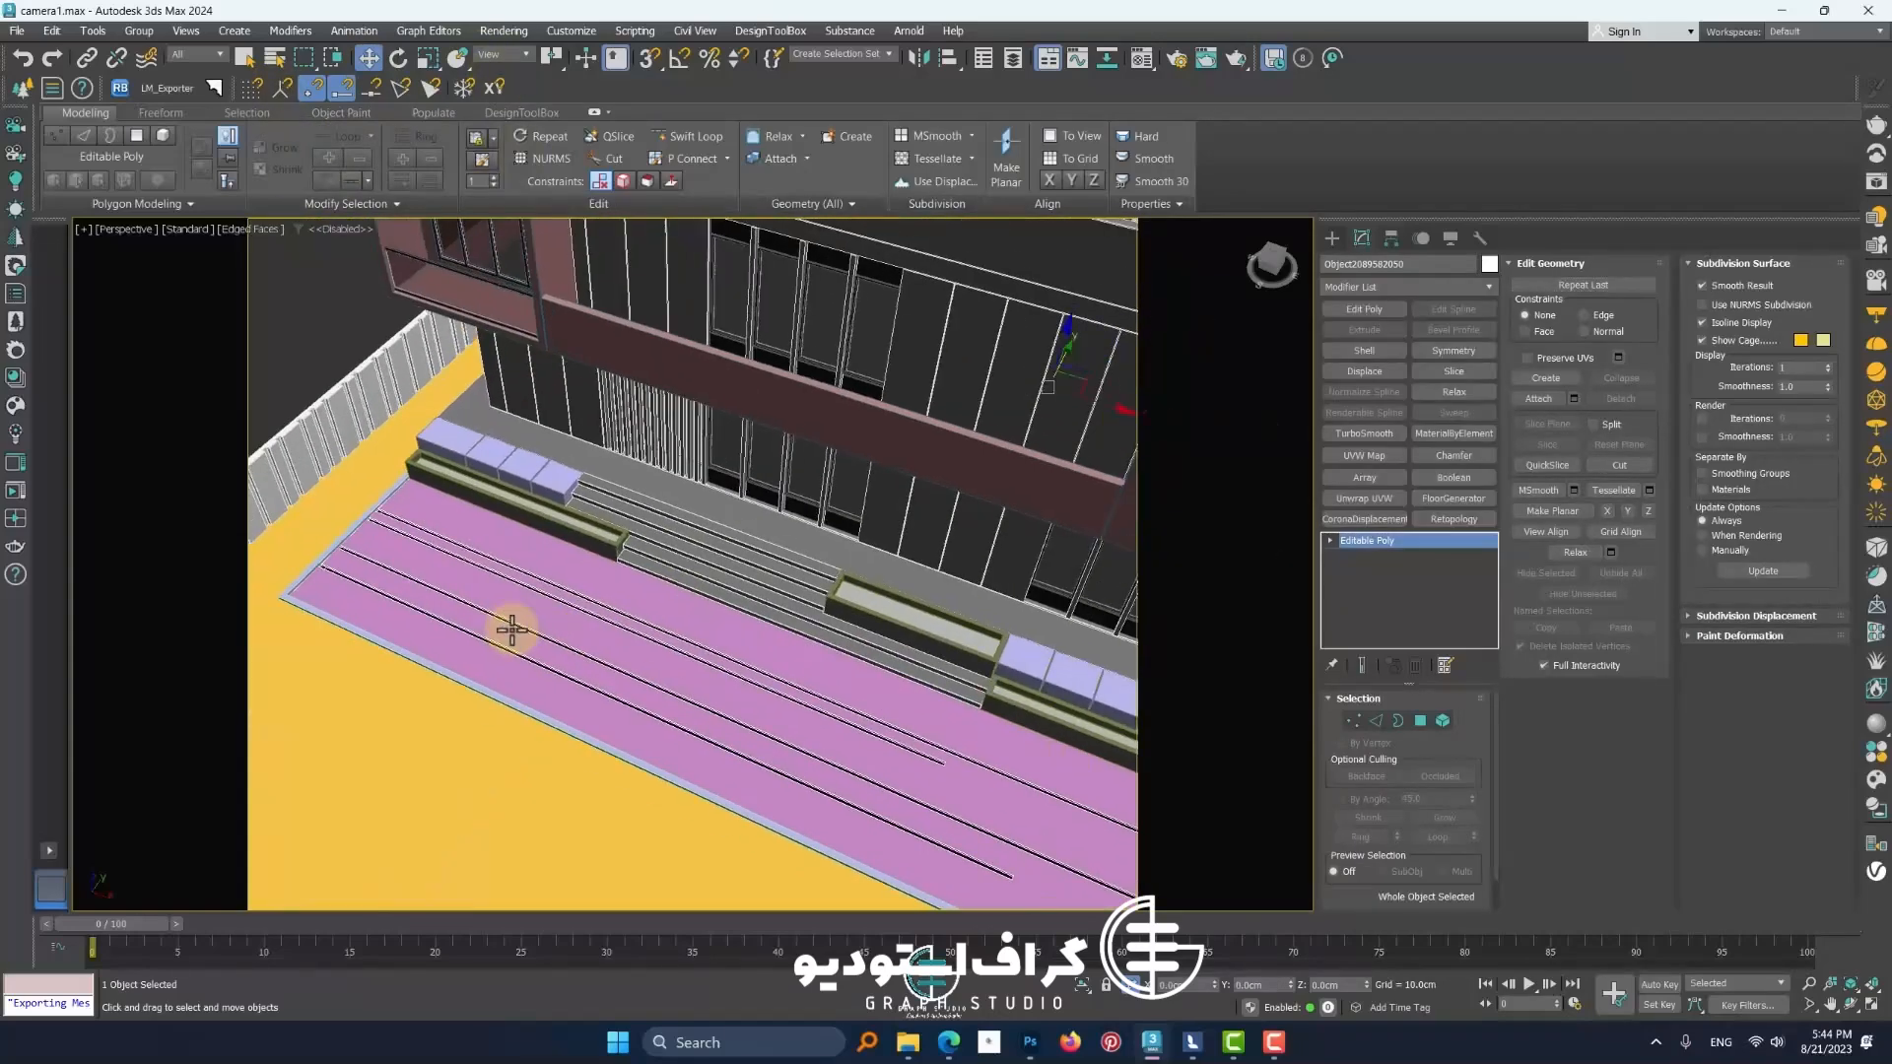
scroll(690, 665, "up", 5)
scroll(659, 644, "down", 6)
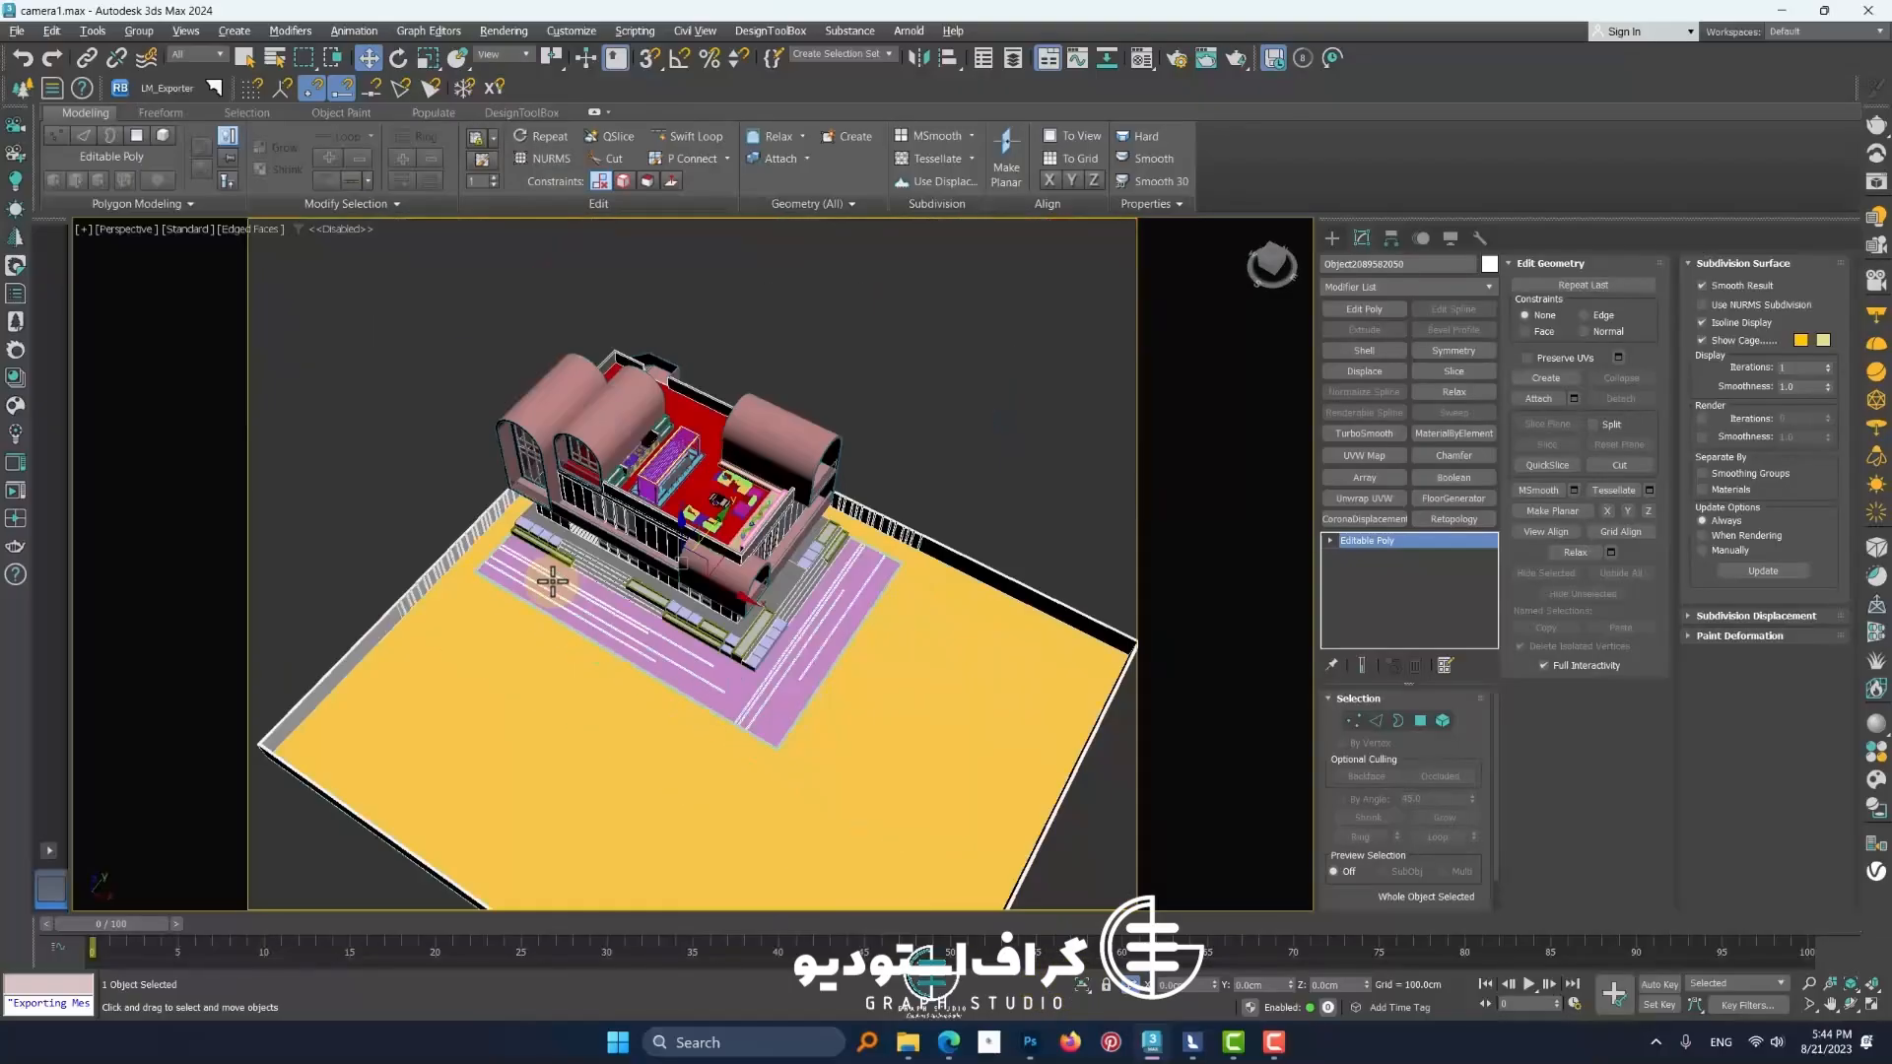
scroll(752, 520, "up", 2)
scroll(752, 520, "up", 3)
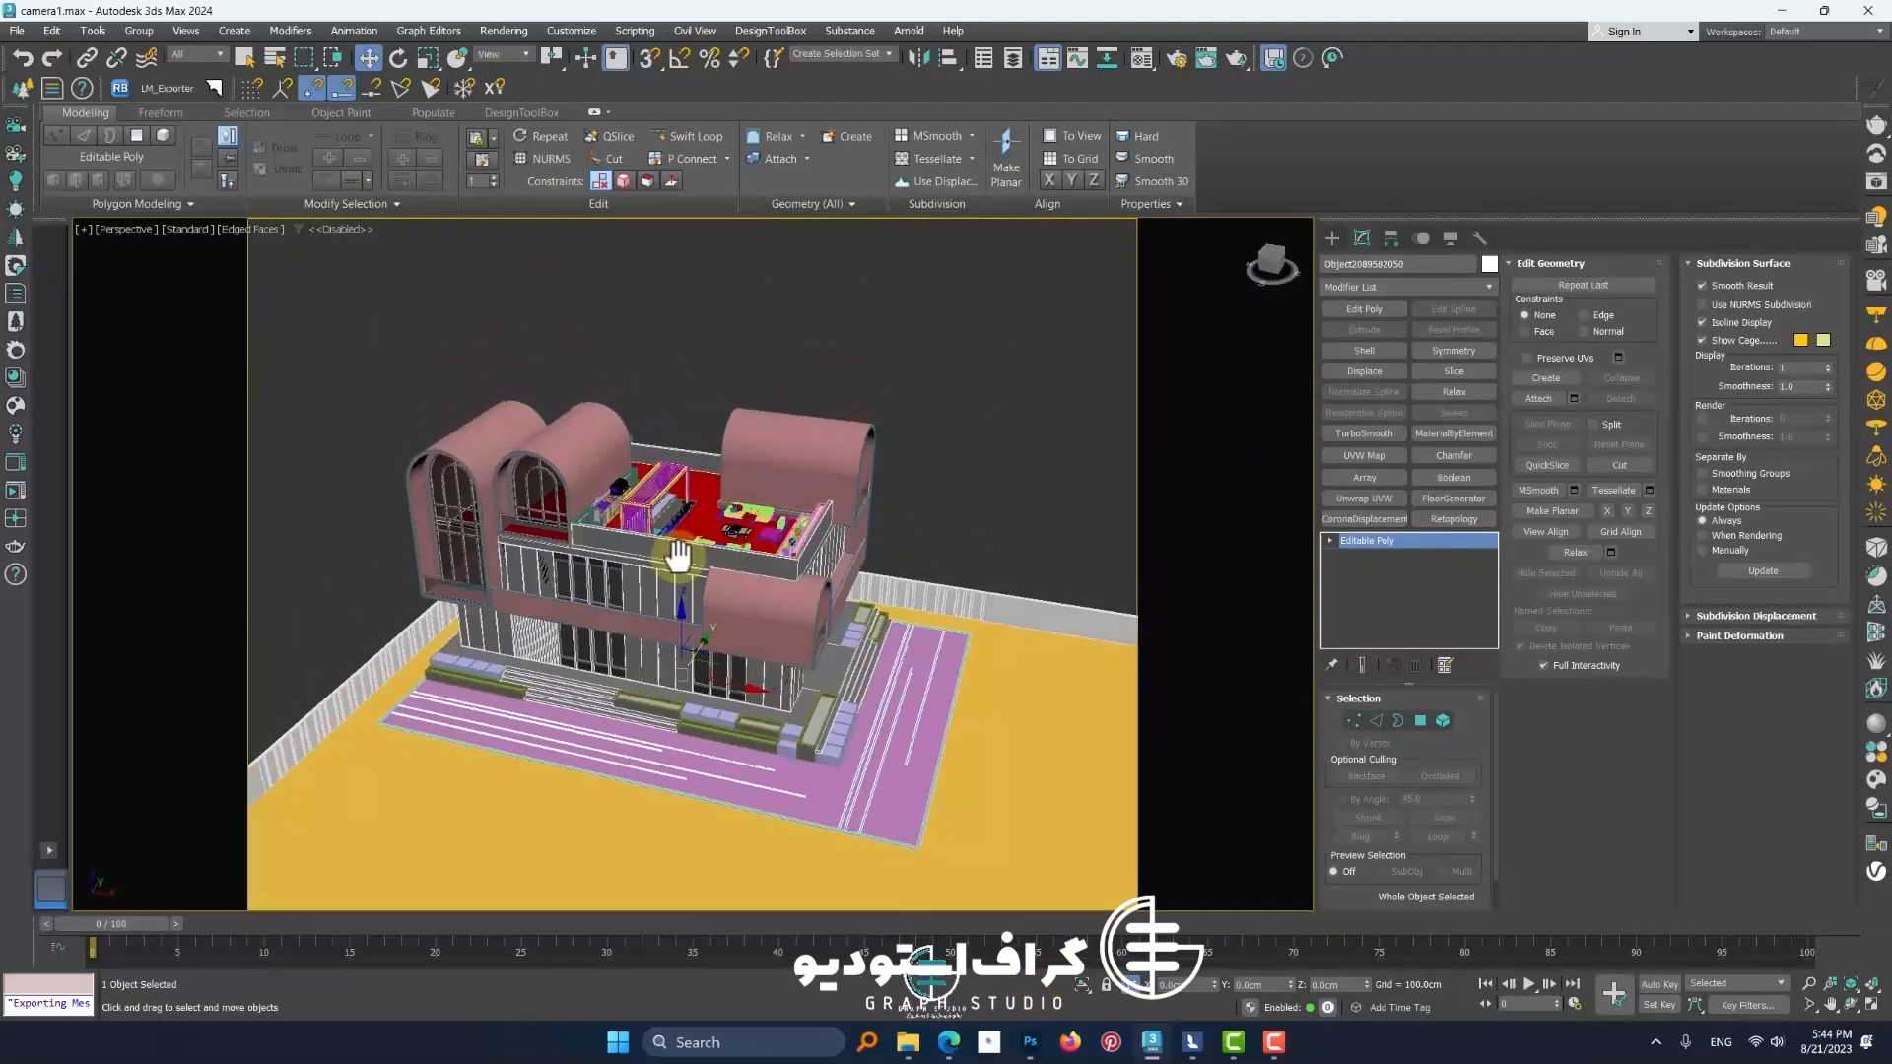
scroll(564, 456, "up", 4)
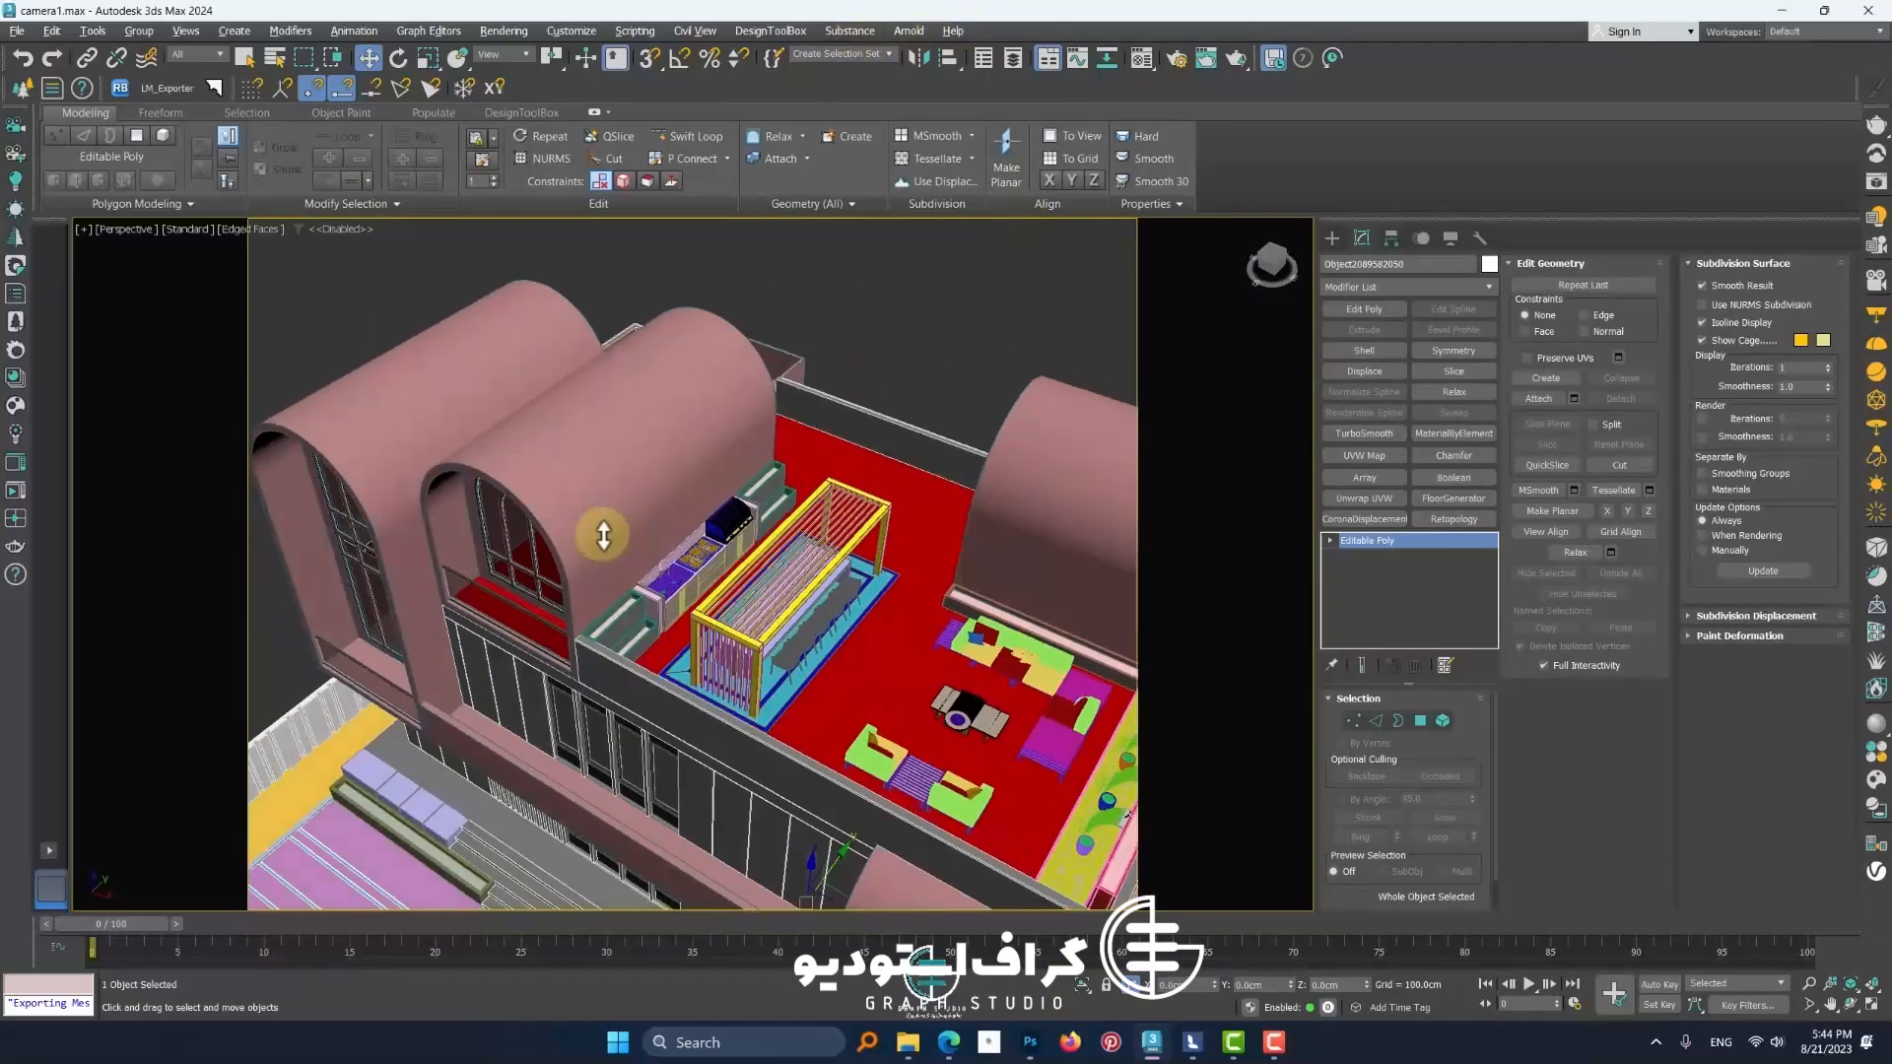
middle_click_drag(580, 427, 845, 406, "alt")
scroll(845, 406, "up", 3)
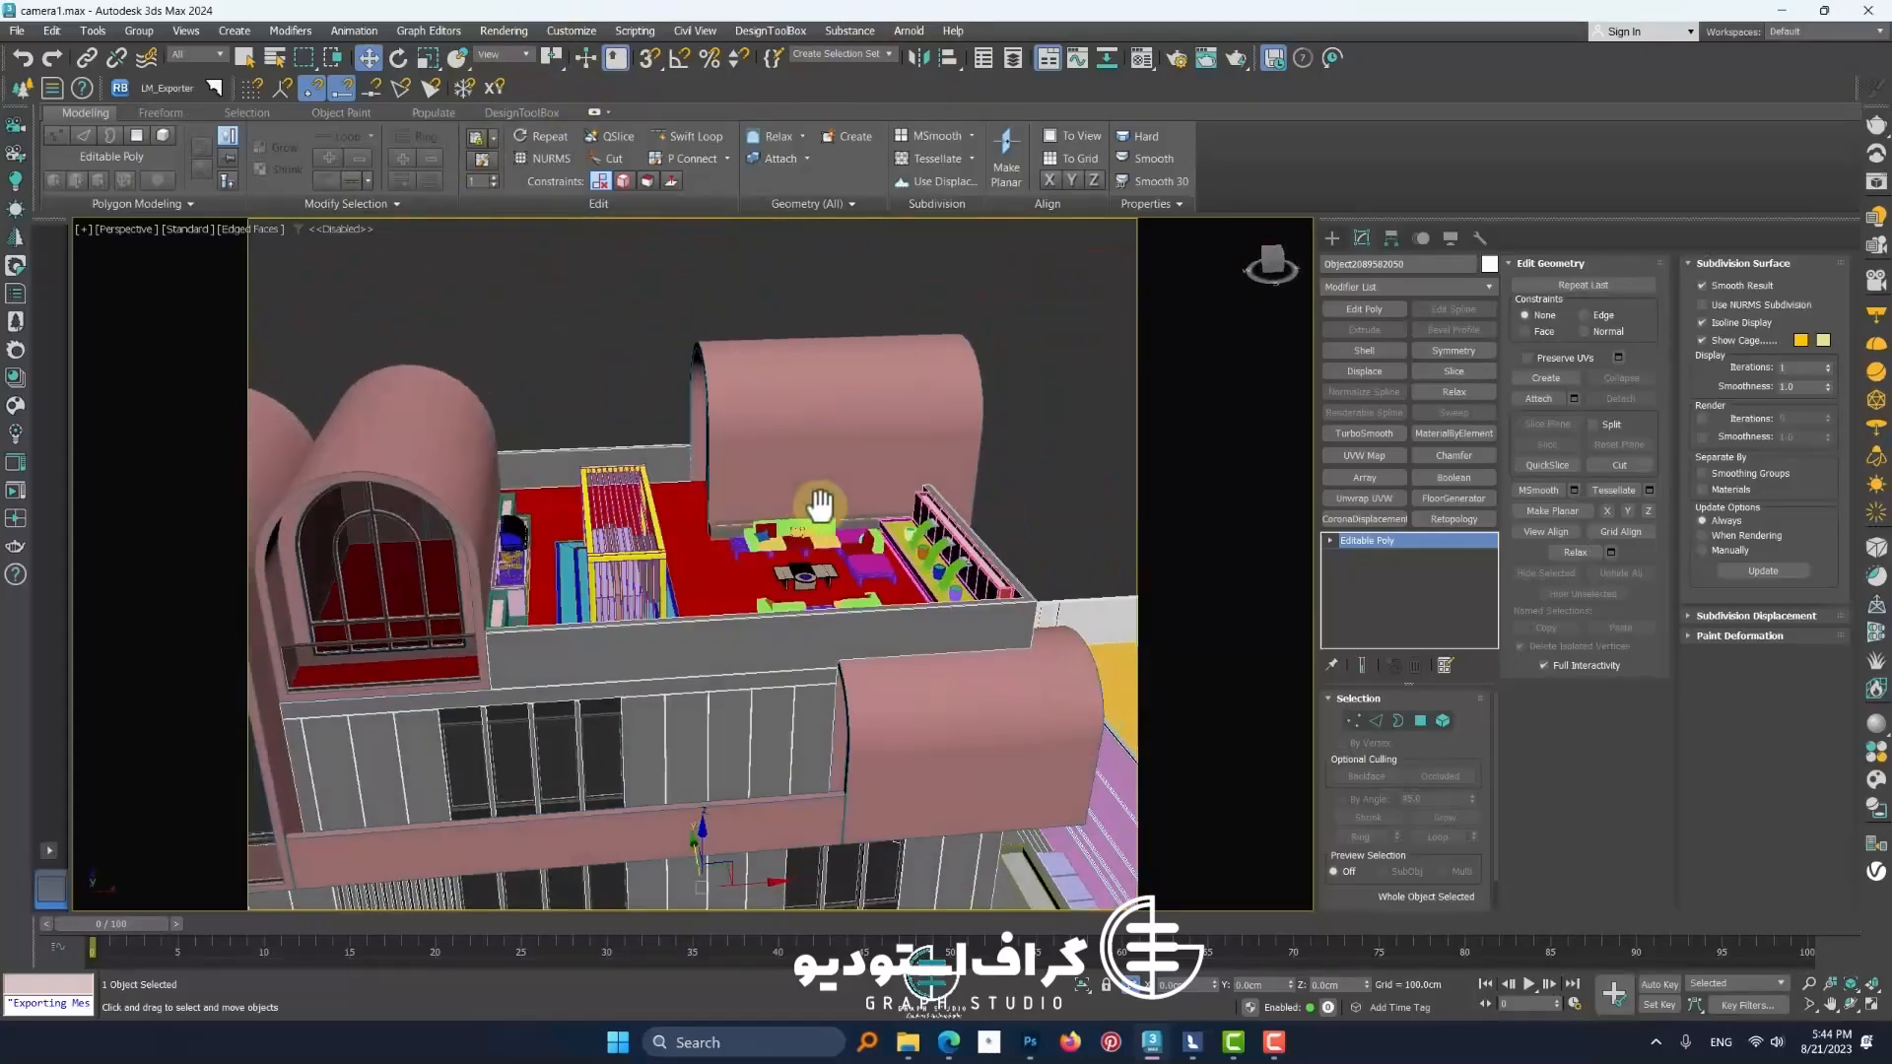
scroll(811, 532, "up", 5)
scroll(592, 594, "down", 2)
Select the sofa seat cushion on the roof terrace and add a Normal modifier to it
middle_click_drag(591, 594, 656, 602, "alt")
scroll(673, 589, "up", 2)
scroll(739, 527, "up", 4)
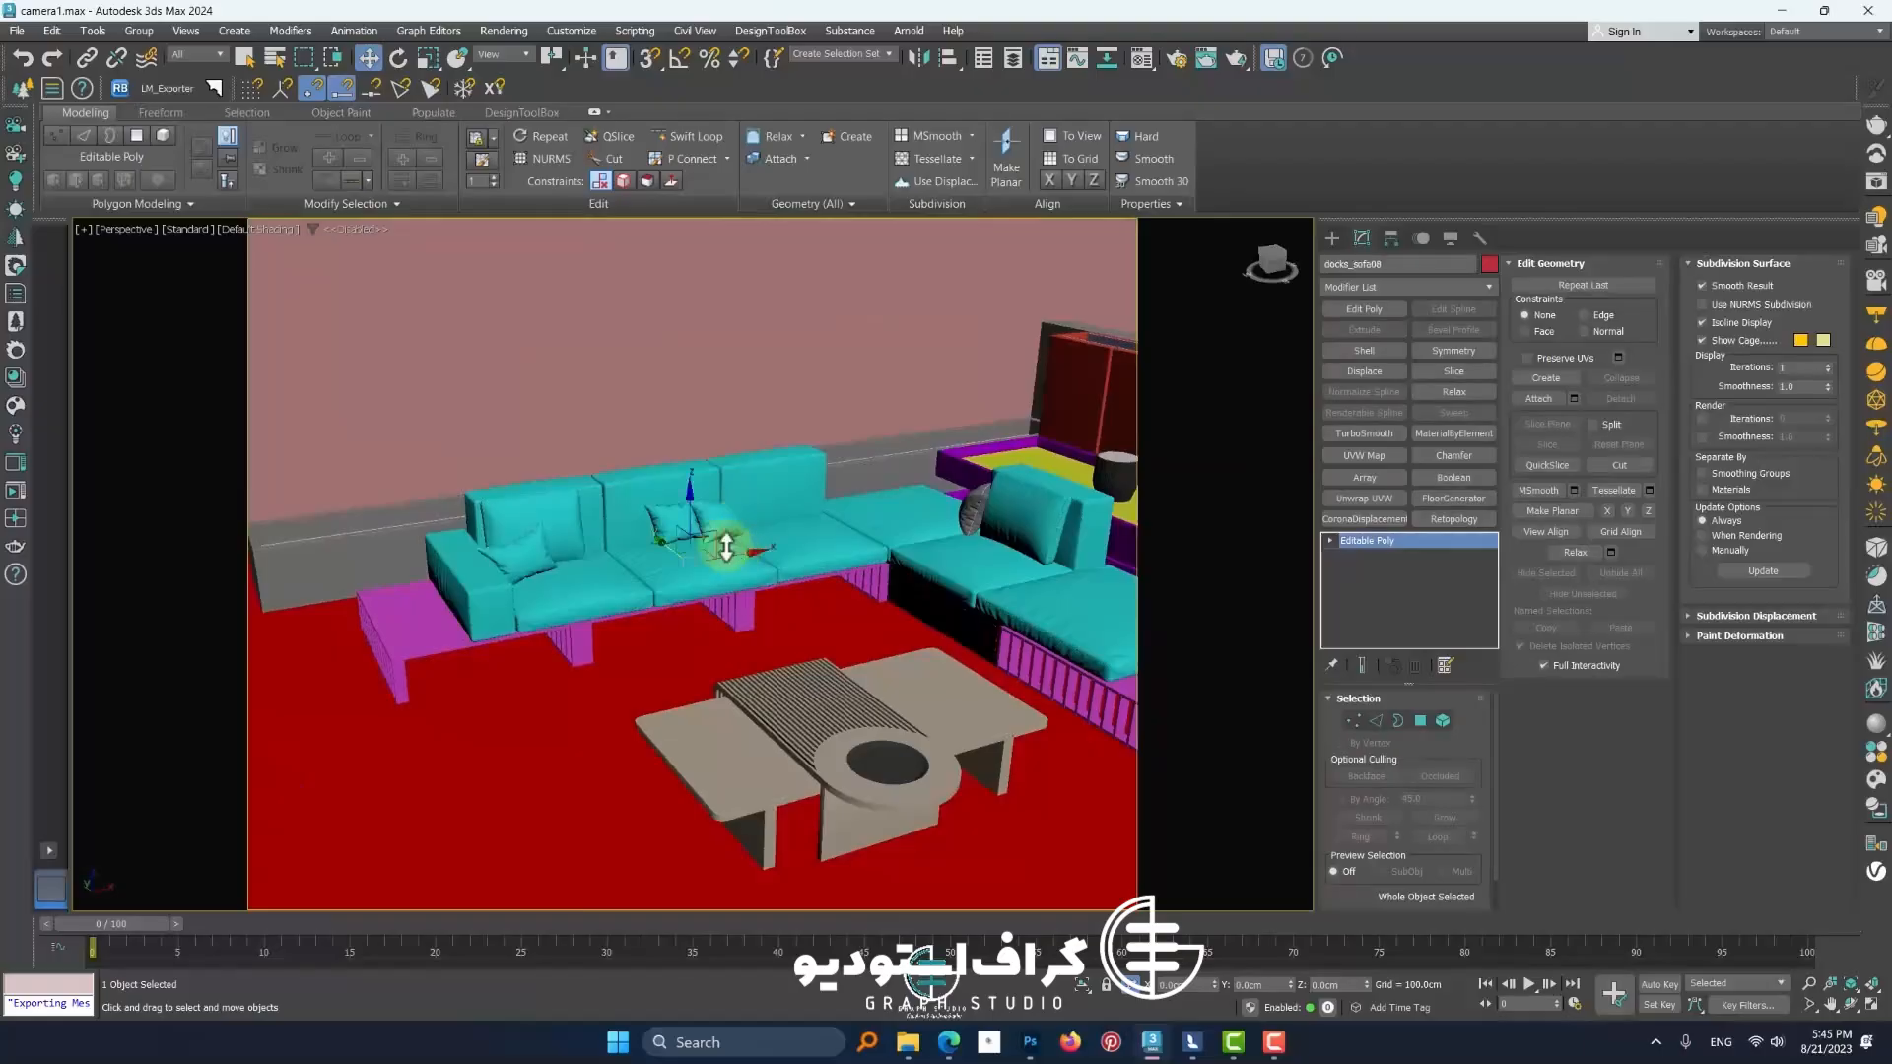
scroll(721, 567, "up", 4)
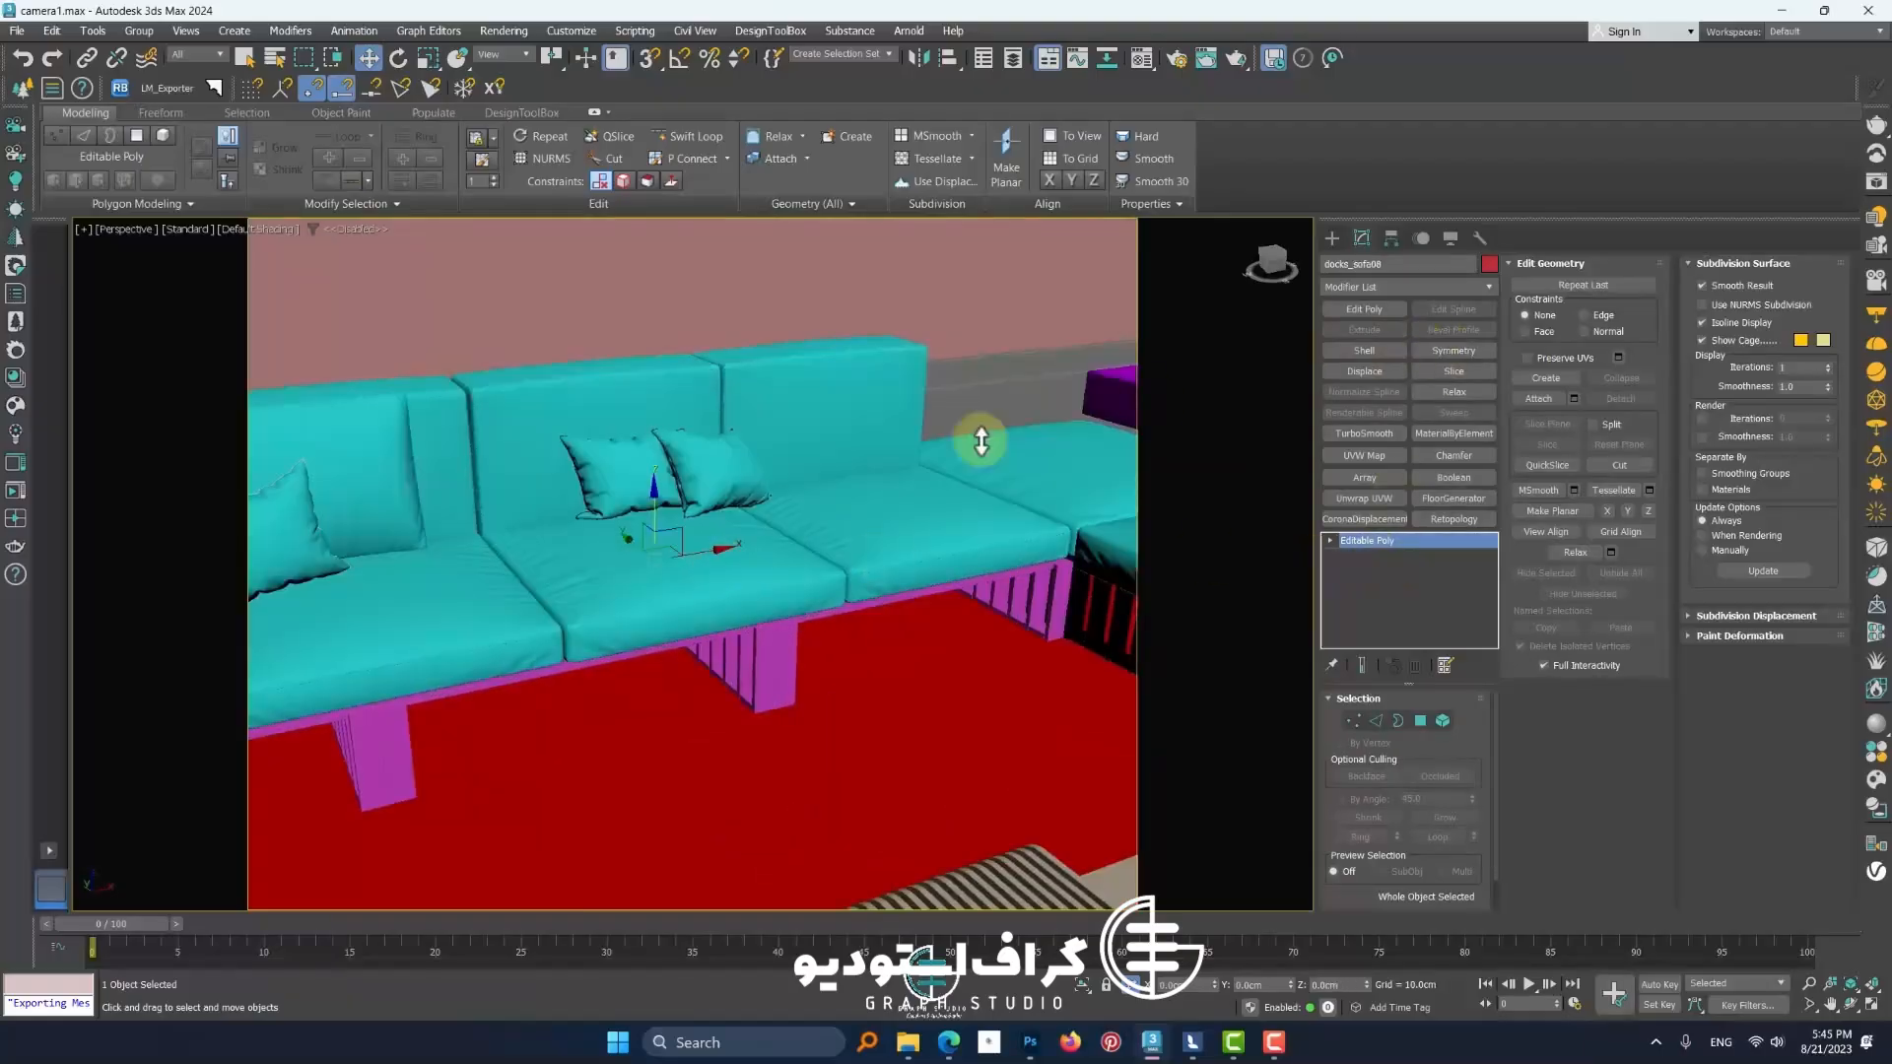
left_click(1407, 286)
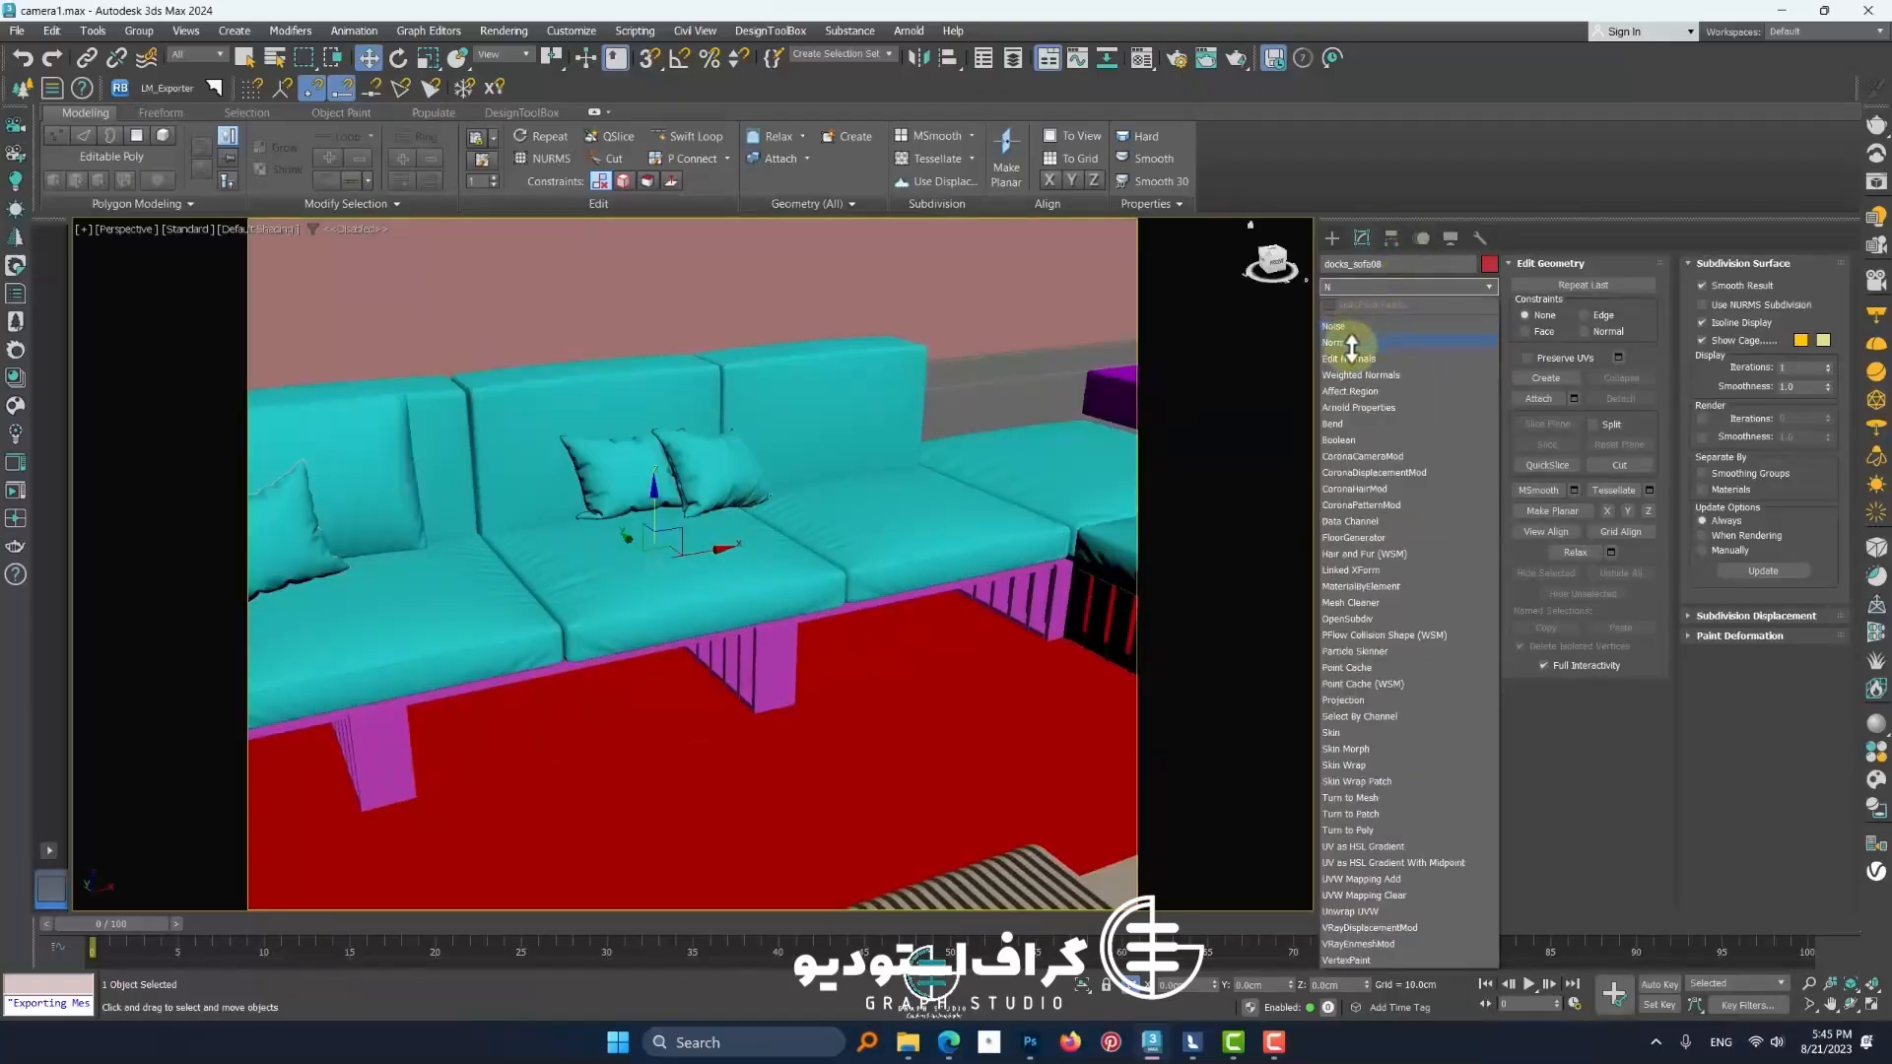
left_click(1341, 344)
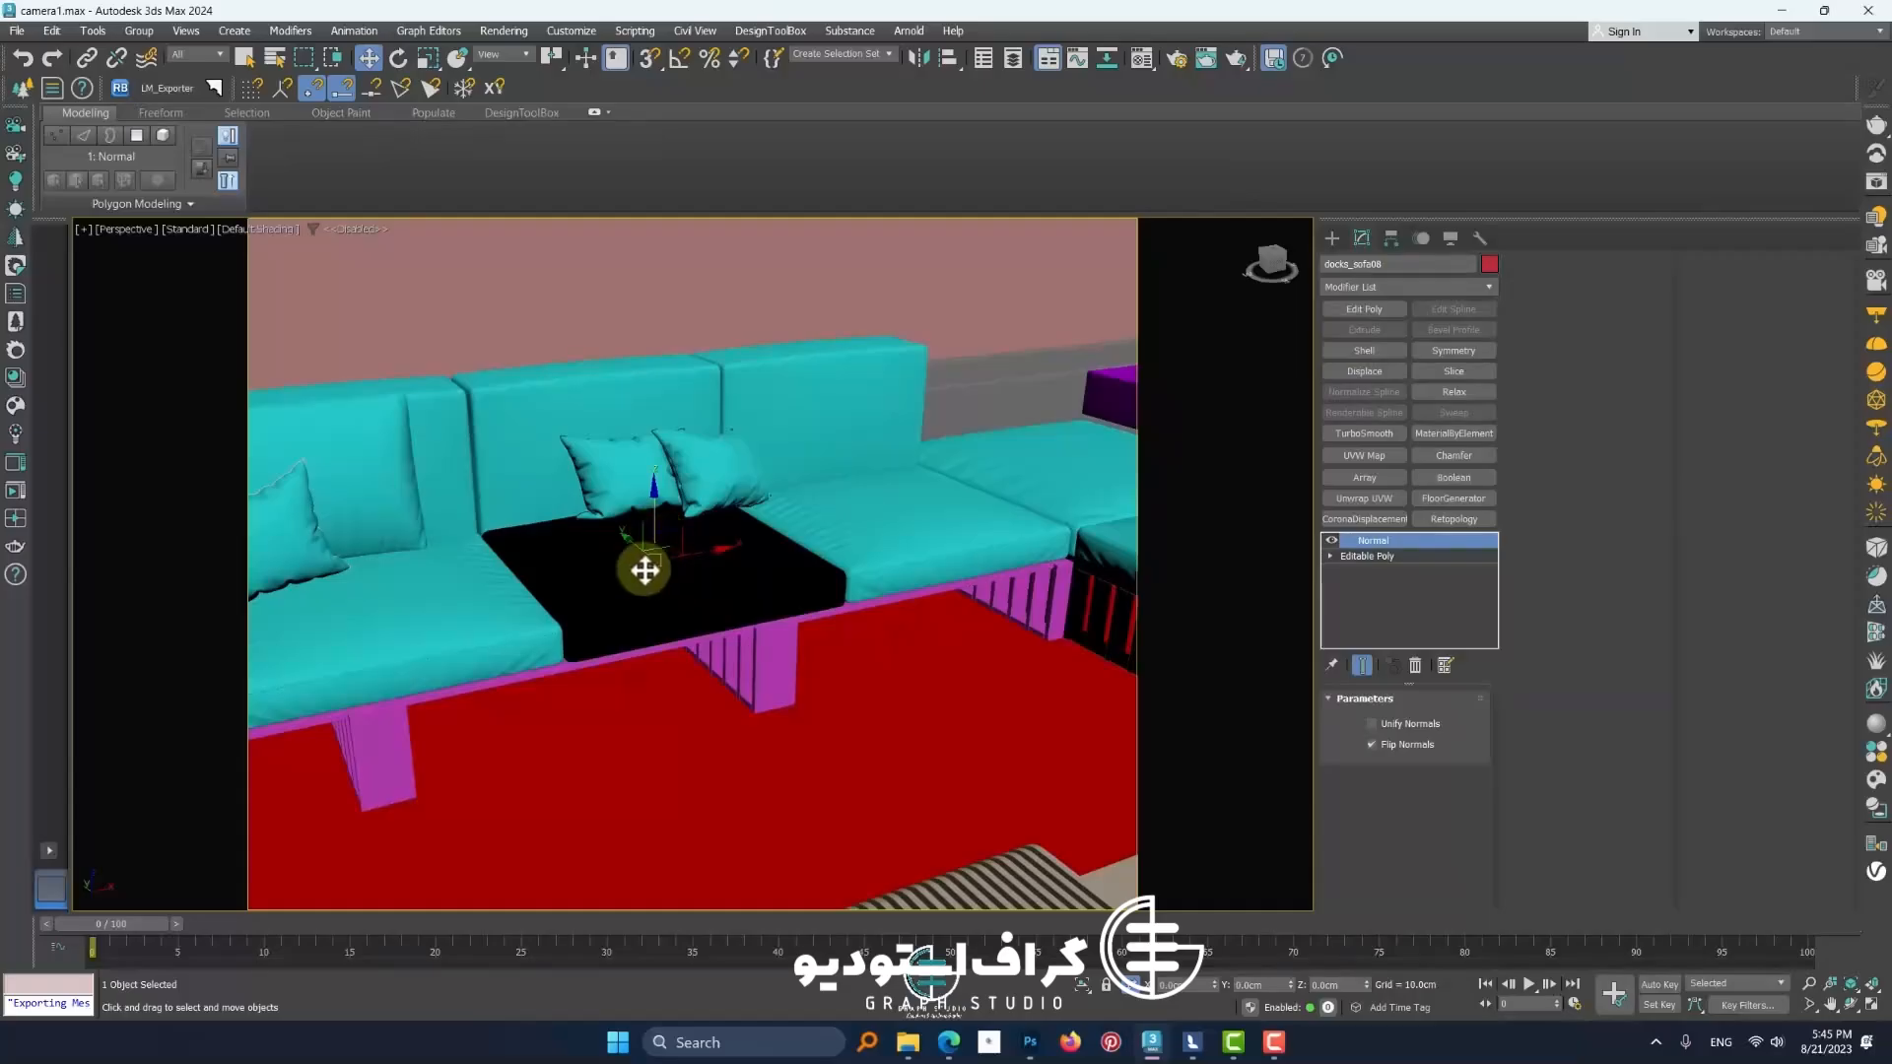
Isolate the cushion and turn off the Normal modifier's effect
scroll(644, 570, "up", 2)
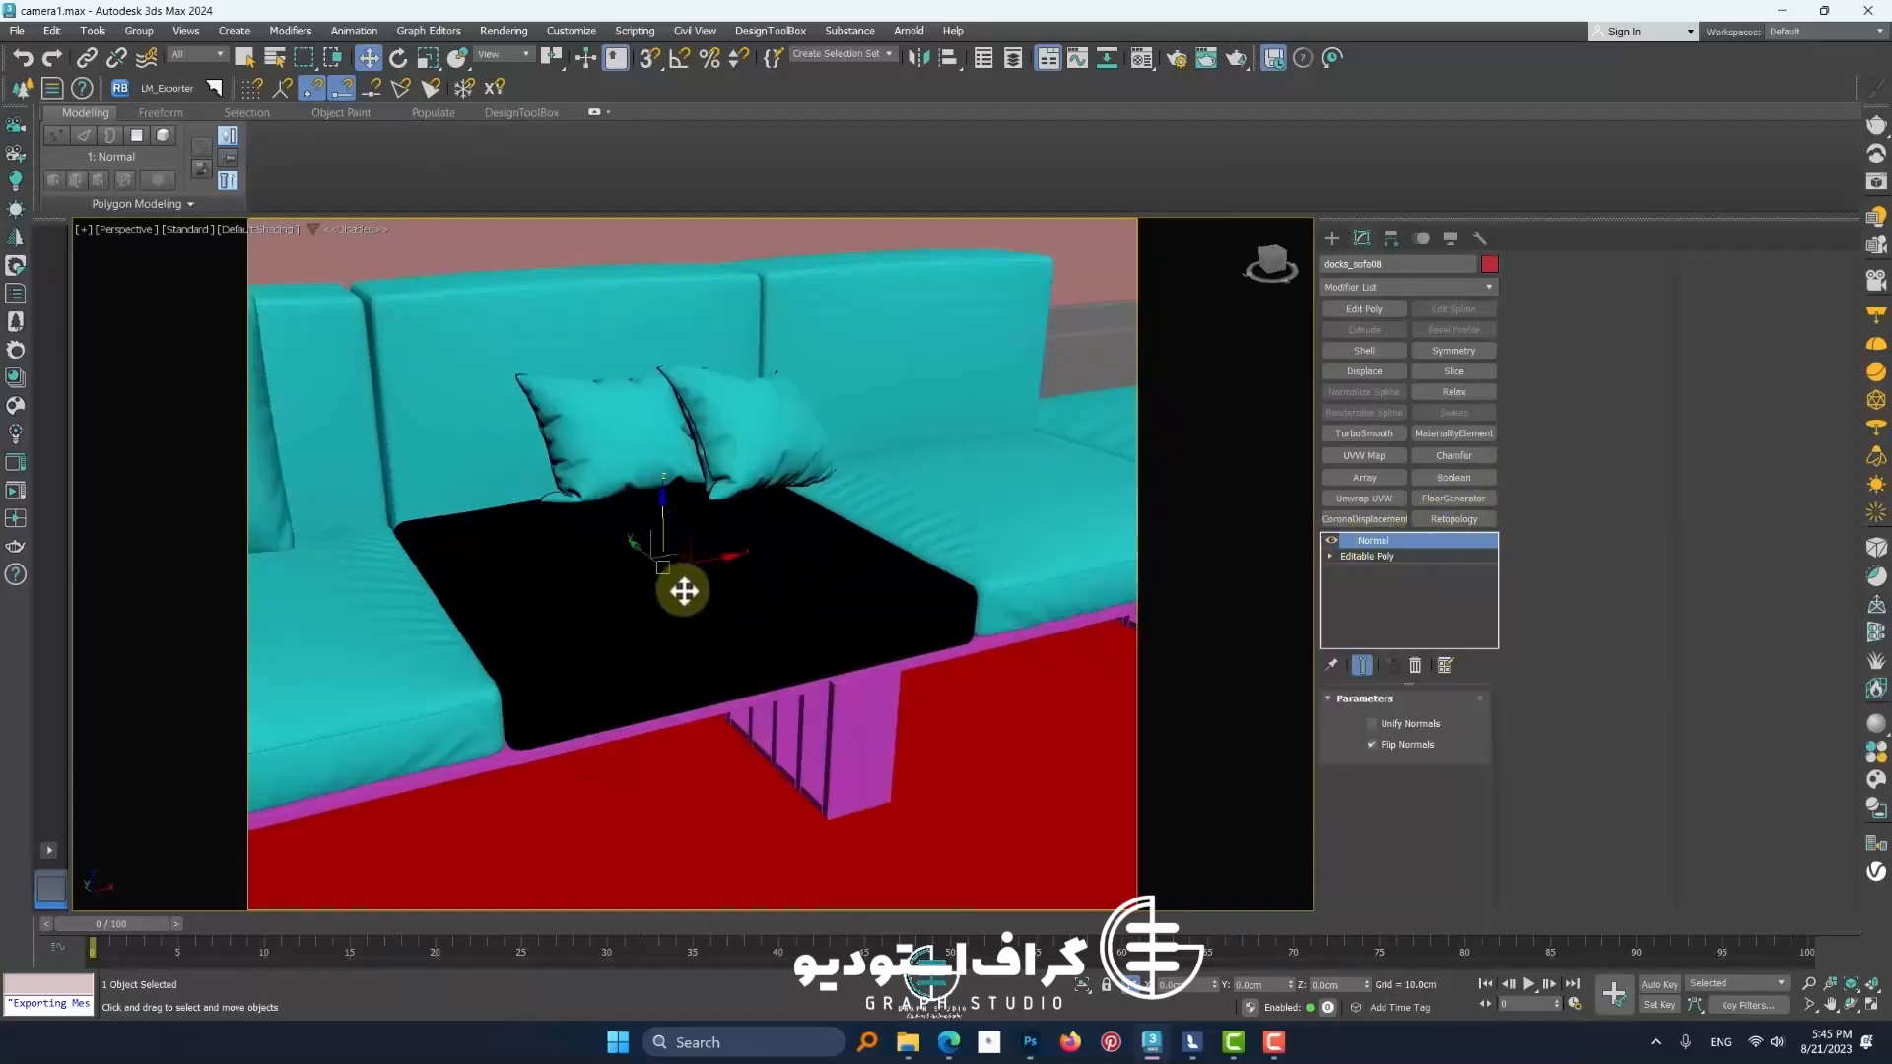
key("alt+q")
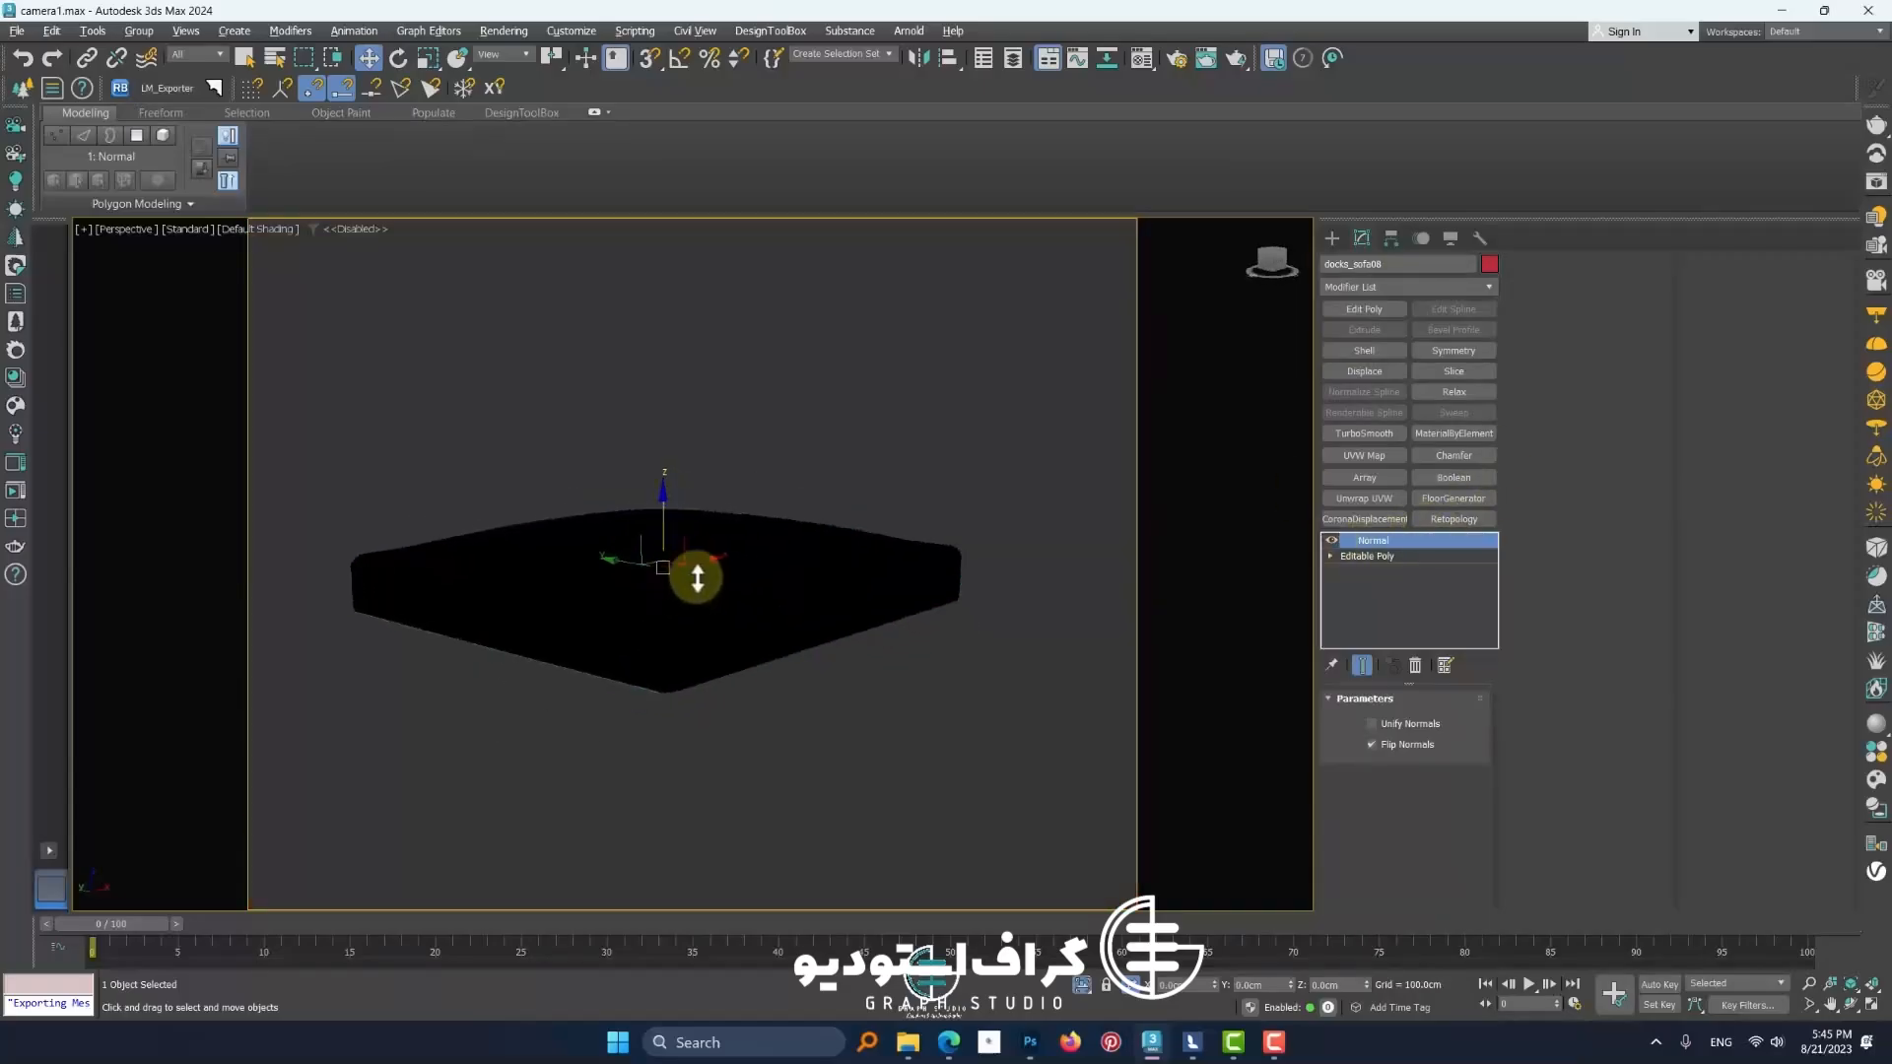
left_click(1333, 540)
Add an Edit Mesh modifier above Normal and select all of the cushion's faces
left_click(1390, 287)
type("E")
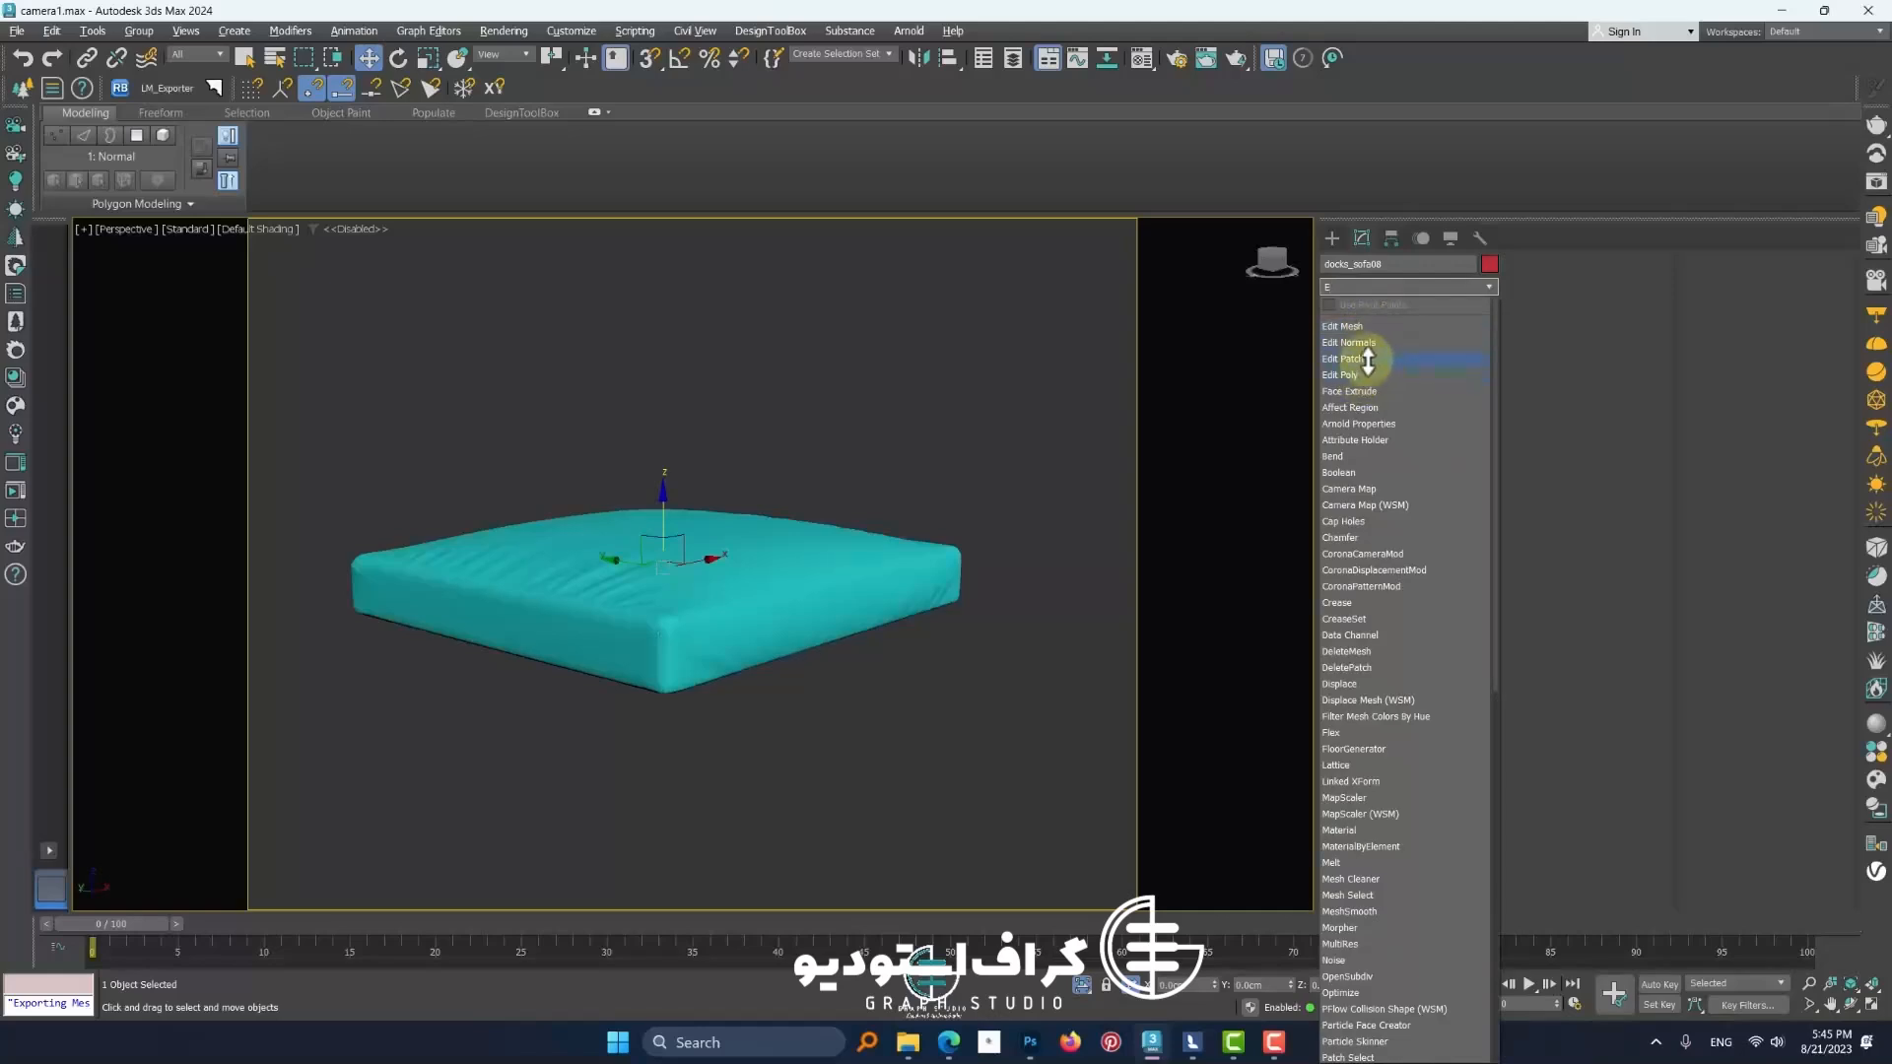
left_click(1367, 326)
left_click(1442, 726)
left_click_drag(1035, 877, 258, 301)
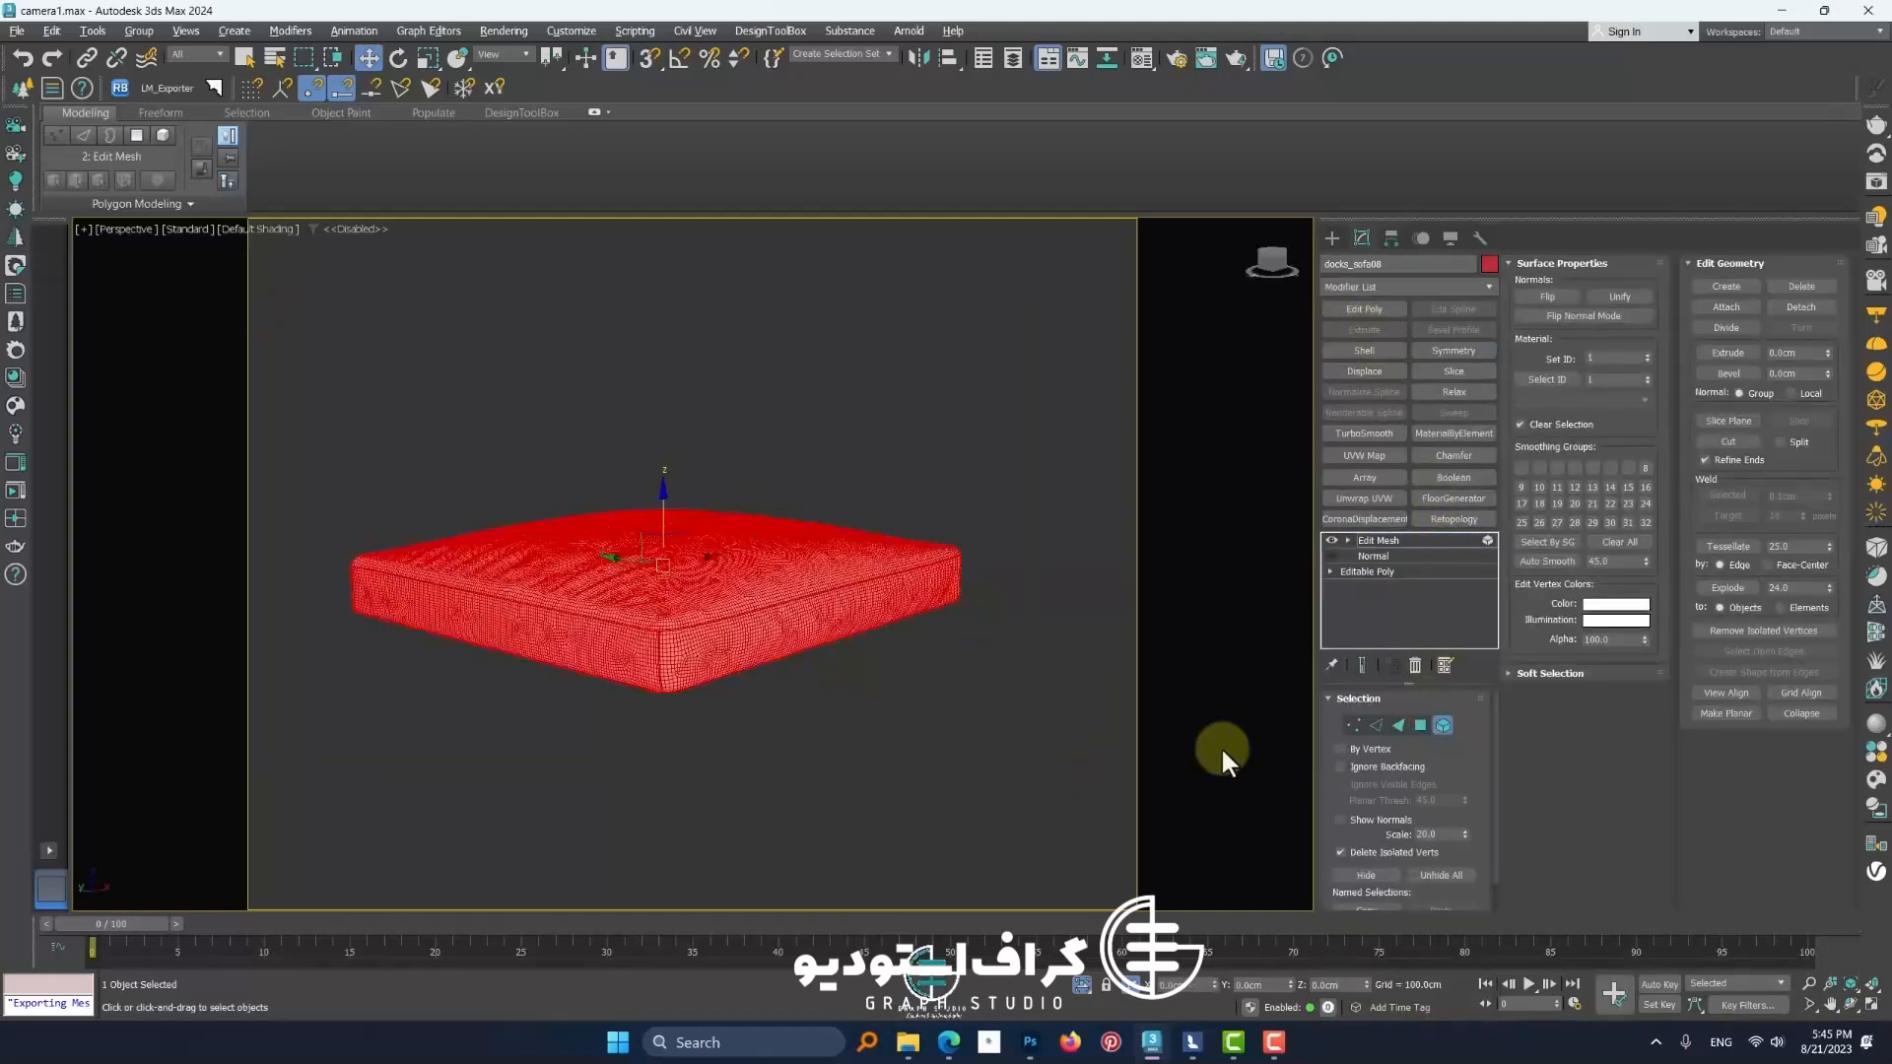
Enable Show Normals for the face selection, then clear the selection
left_click_drag(1490, 859, 1527, 678)
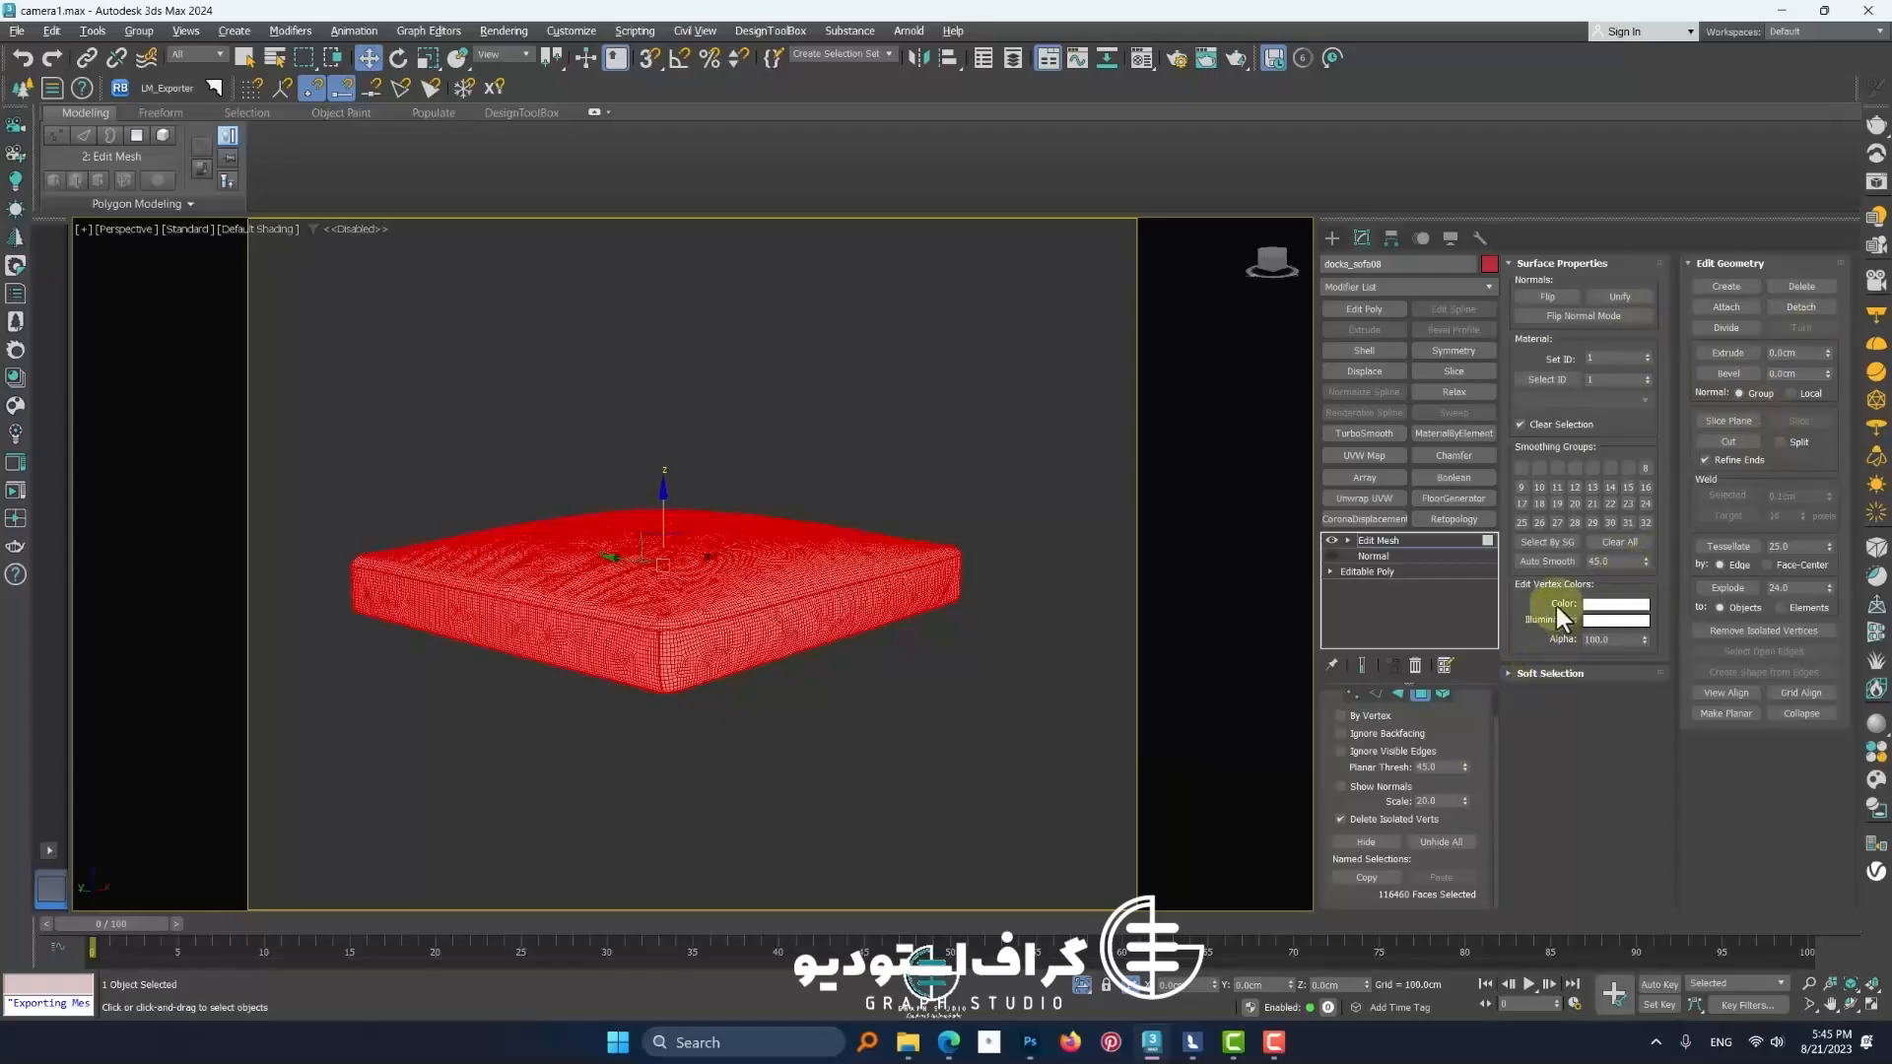
left_click(1545, 266)
left_click(1544, 267)
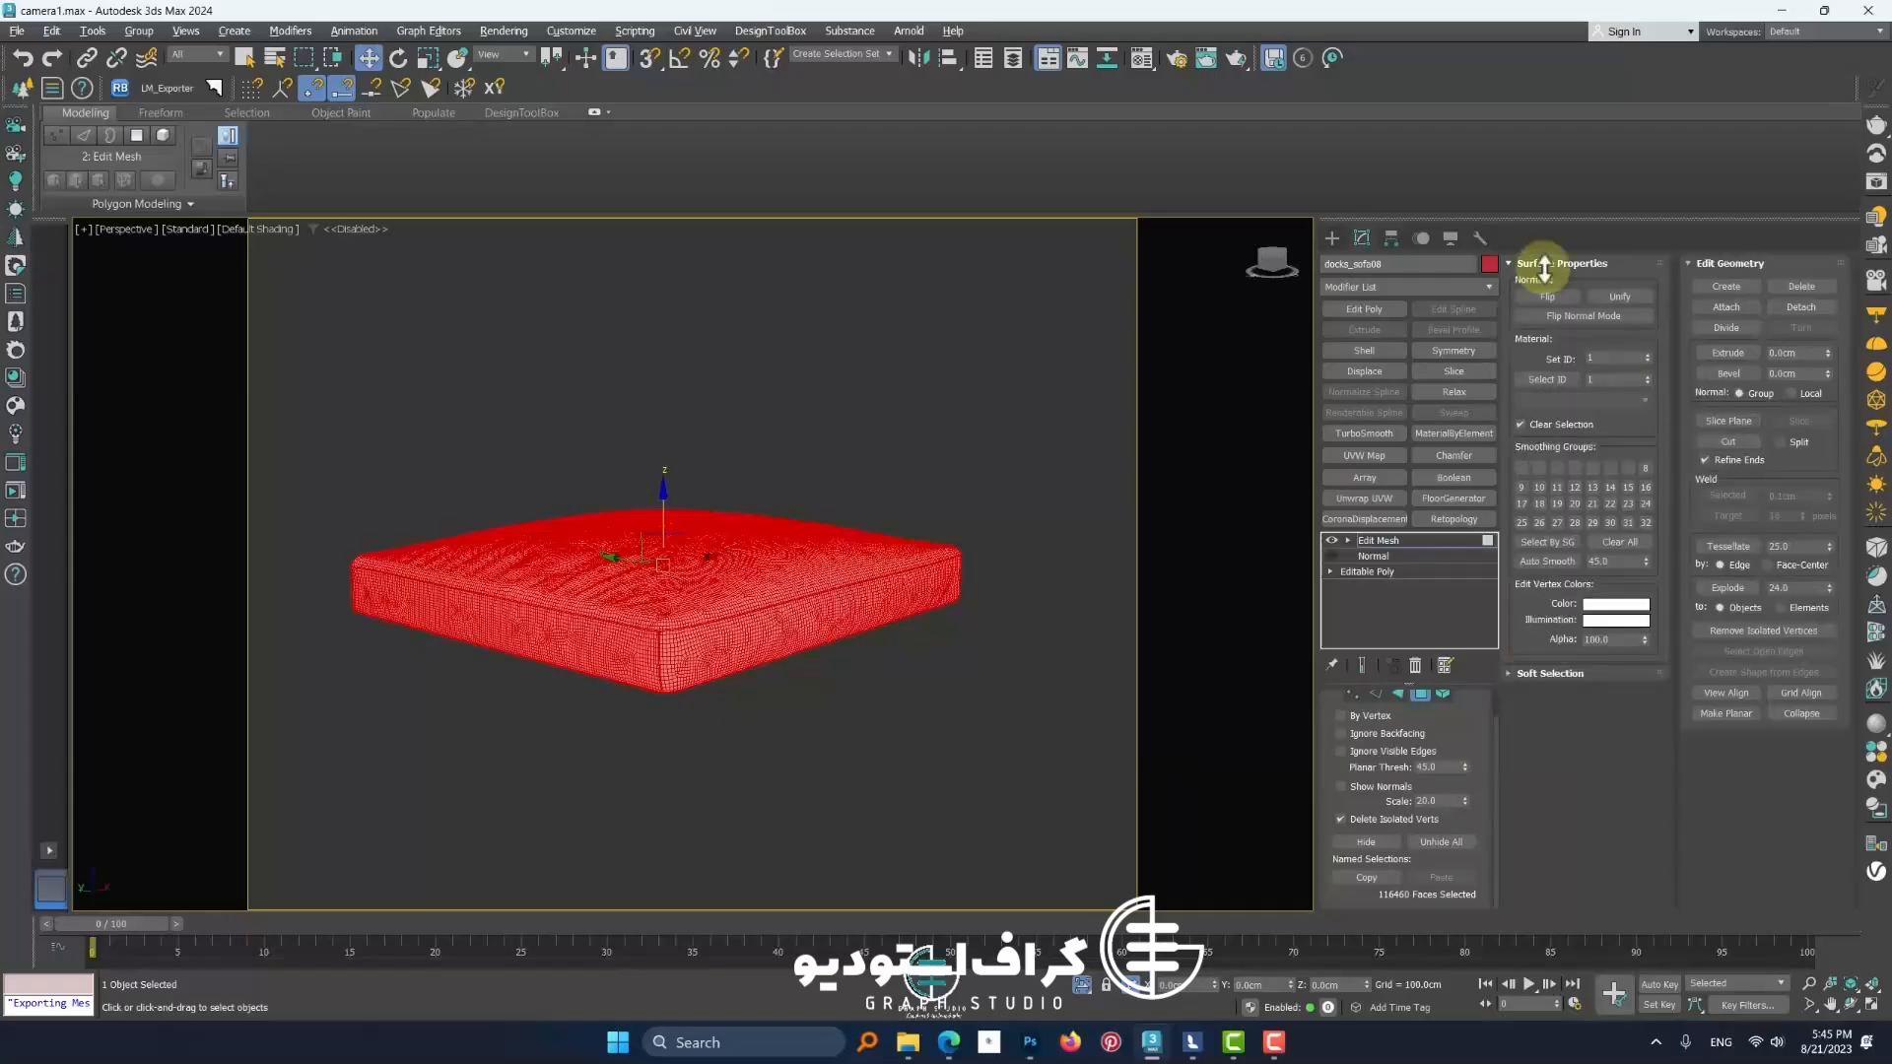
left_click(1545, 266)
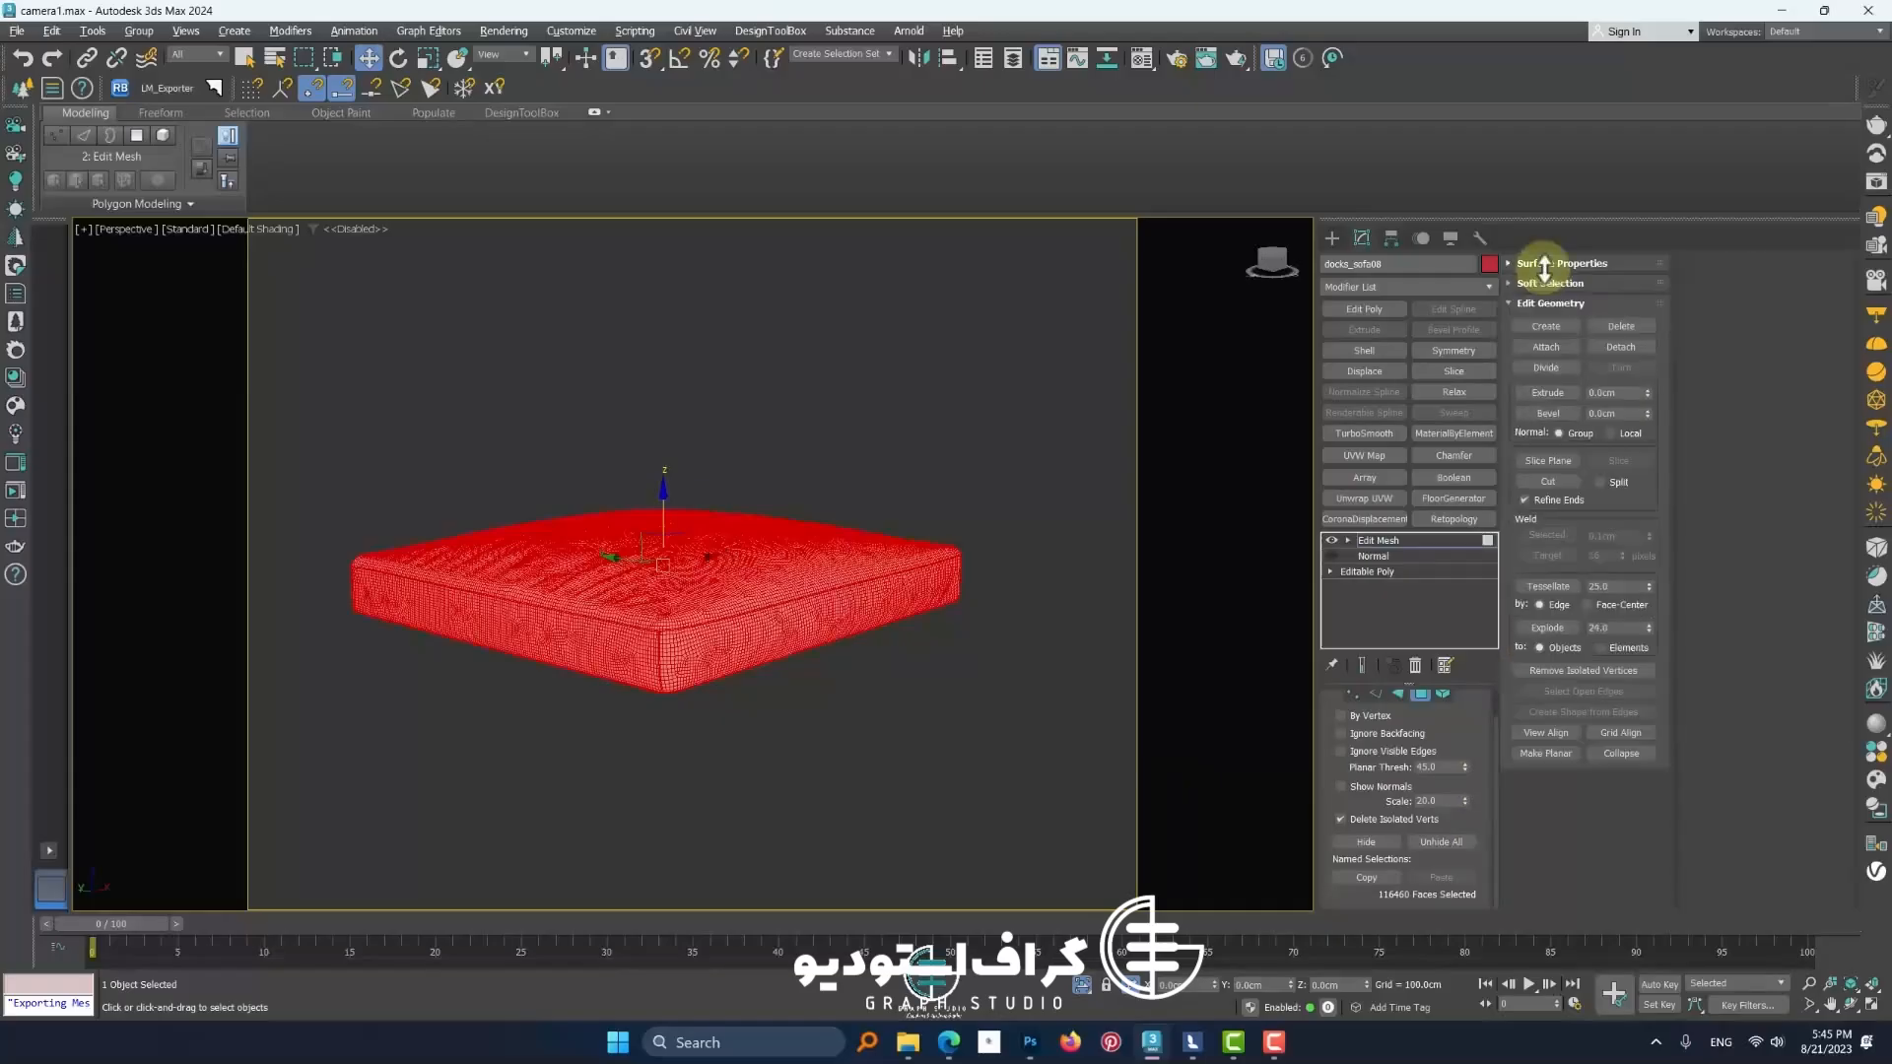
left_click(1363, 788)
left_click(1037, 774)
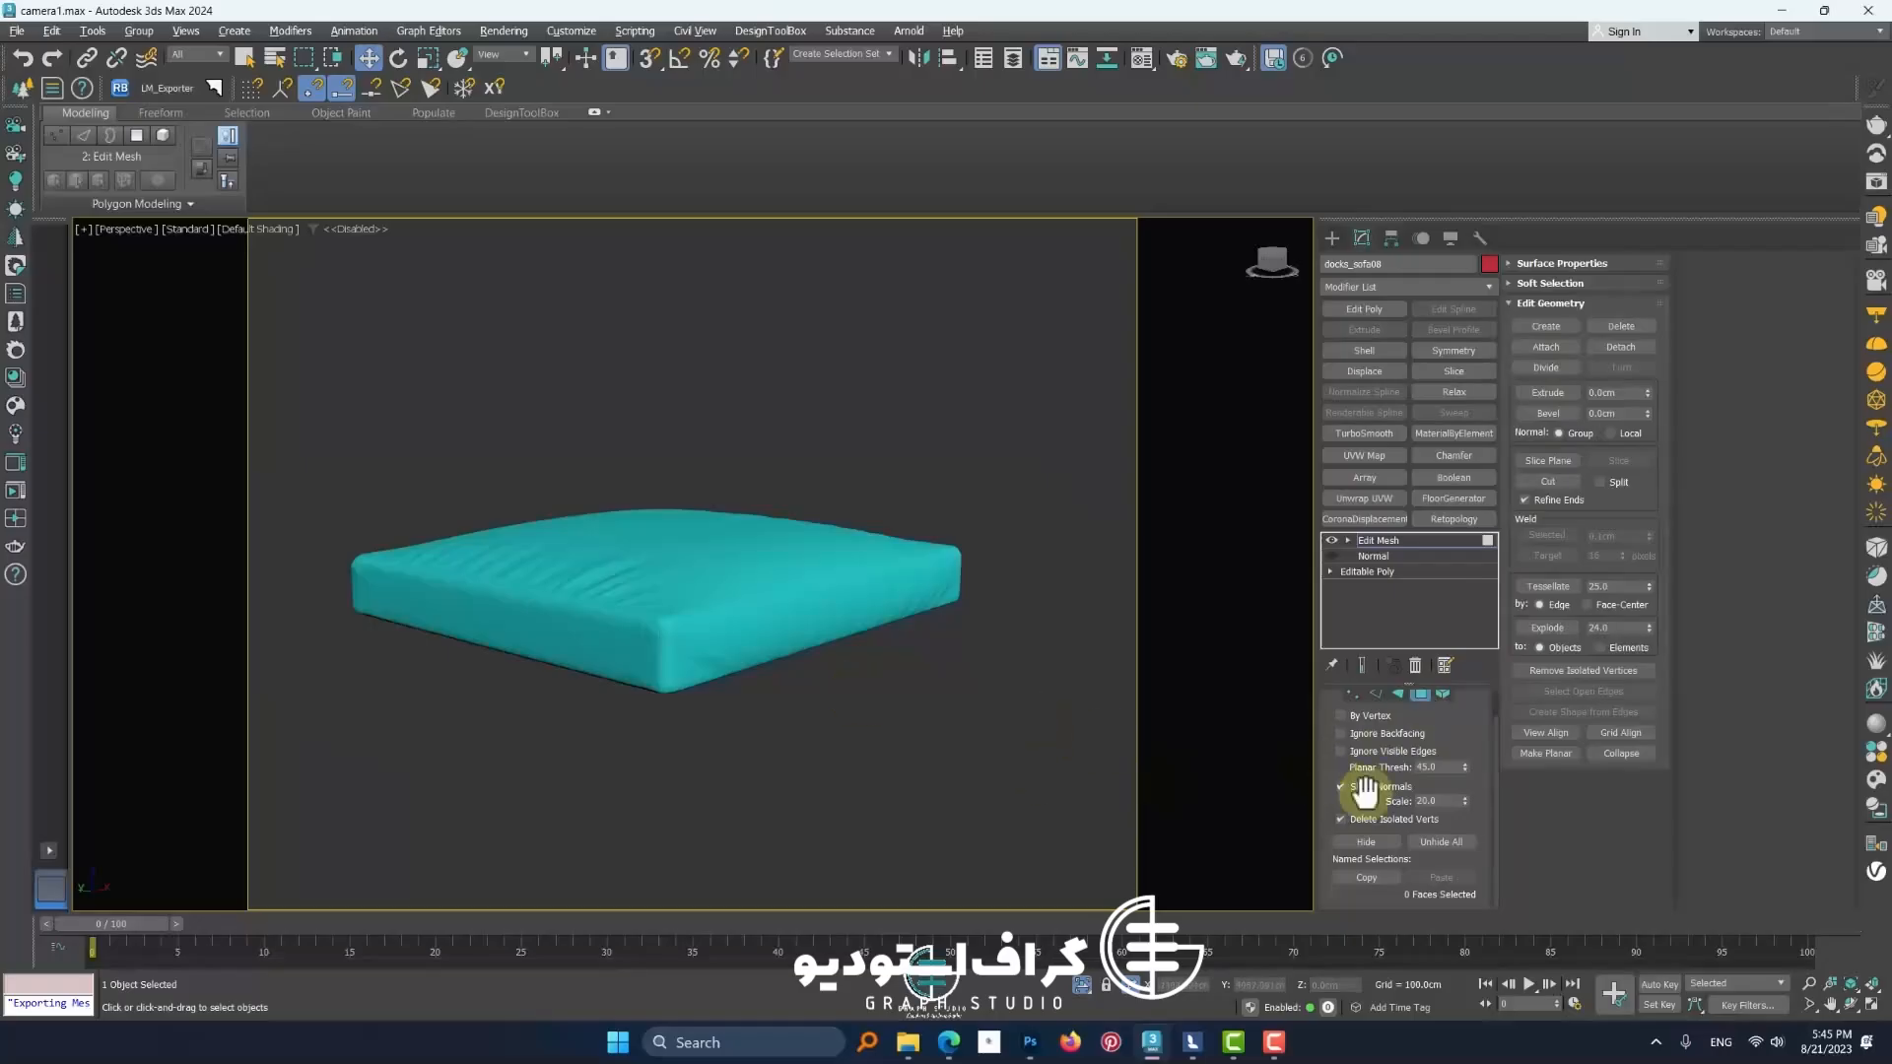
Select a circular patch of faces on the cushion's top using a circular region selection
left_click(641, 561)
scroll(640, 560, "up", 5)
middle_click_drag(663, 541, 682, 616)
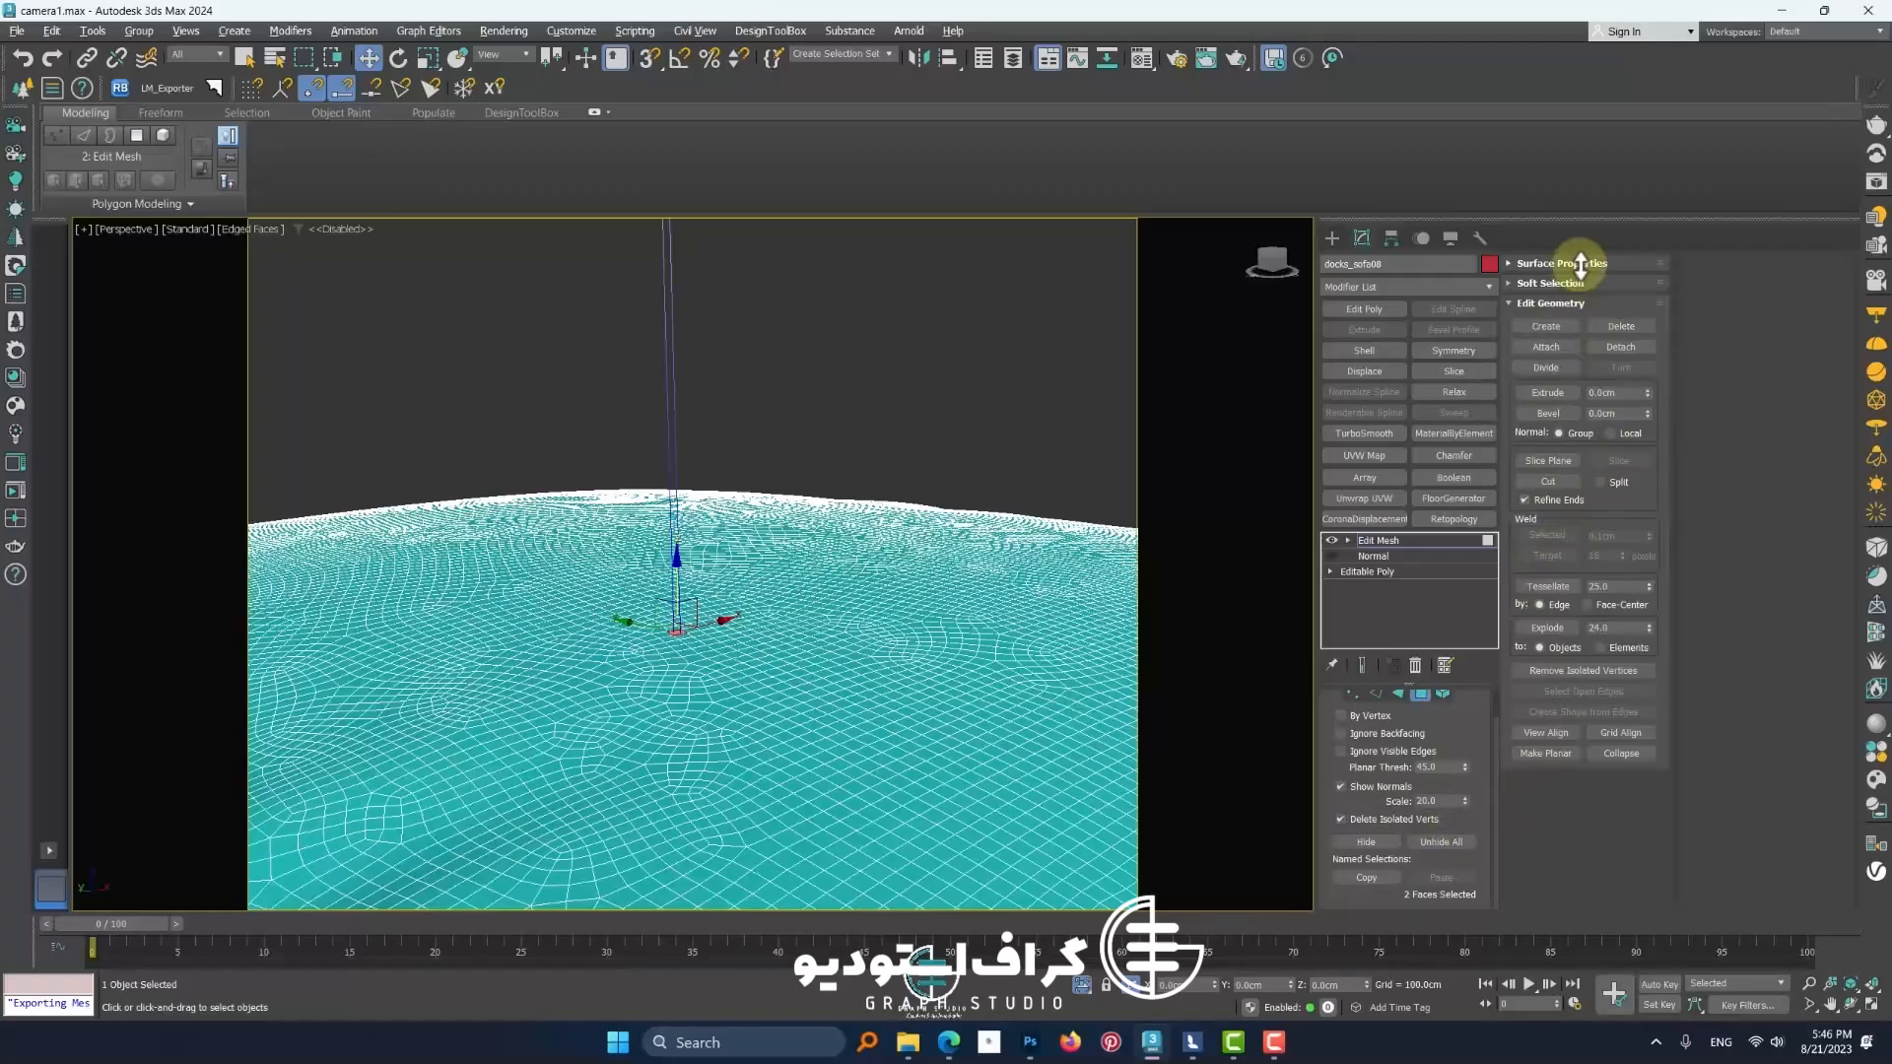
left_click(1549, 263)
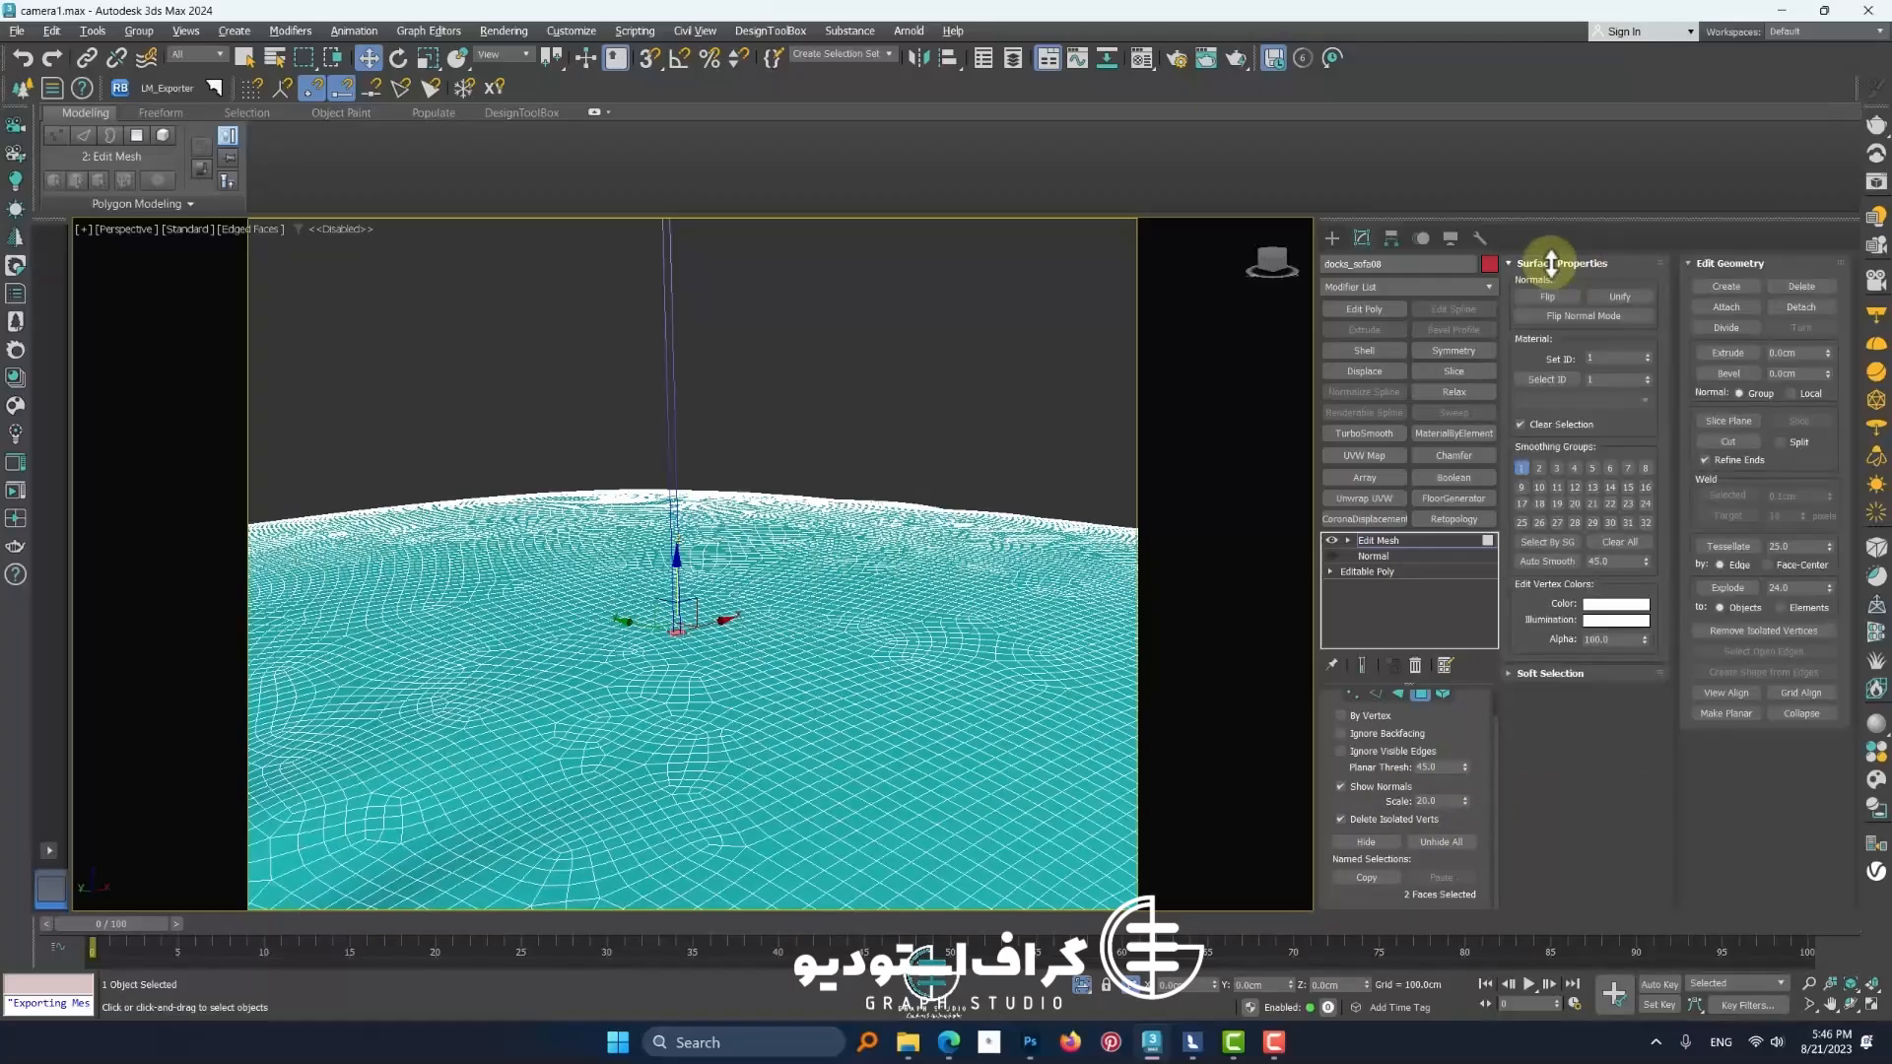
left_click(1551, 263)
scroll(439, 700, "down", 4)
left_click(243, 63)
left_click_drag(303, 57, 309, 115)
middle_click_drag(404, 225, 425, 223, "alt")
left_click_drag(479, 447, 520, 565)
mouse_move(520, 565)
middle_mouse_down("alt")
mouse_move(566, 503)
mouse_move(553, 372)
middle_mouse_up("alt")
scroll(553, 374, "up", 3)
scroll(559, 411, "down", 4)
scroll(560, 412, "up", 2)
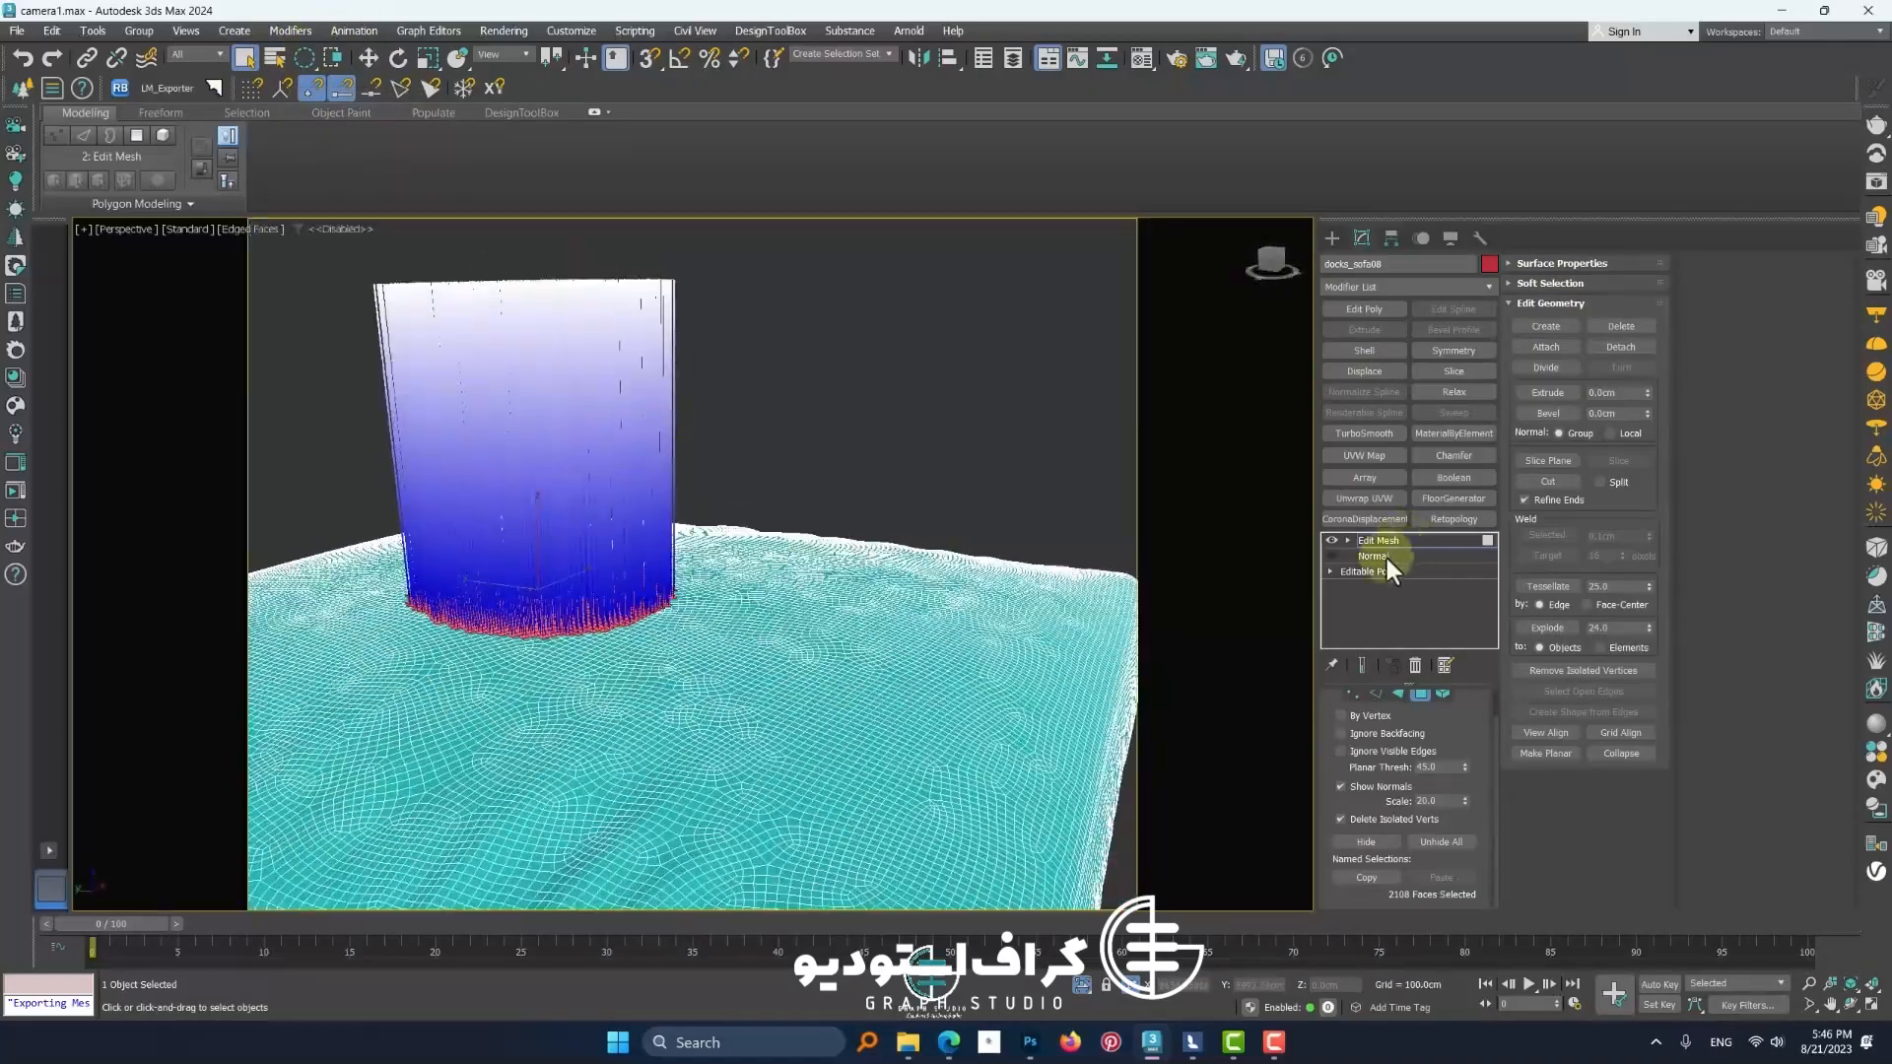
Move the Normal modifier above Edit Mesh so it flips only the selected faces
left_click_drag(1386, 558, 1375, 536)
mouse_move(630, 634)
middle_mouse_down("alt")
mouse_move(654, 571)
mouse_move(632, 649)
middle_mouse_up("alt")
key("F4")
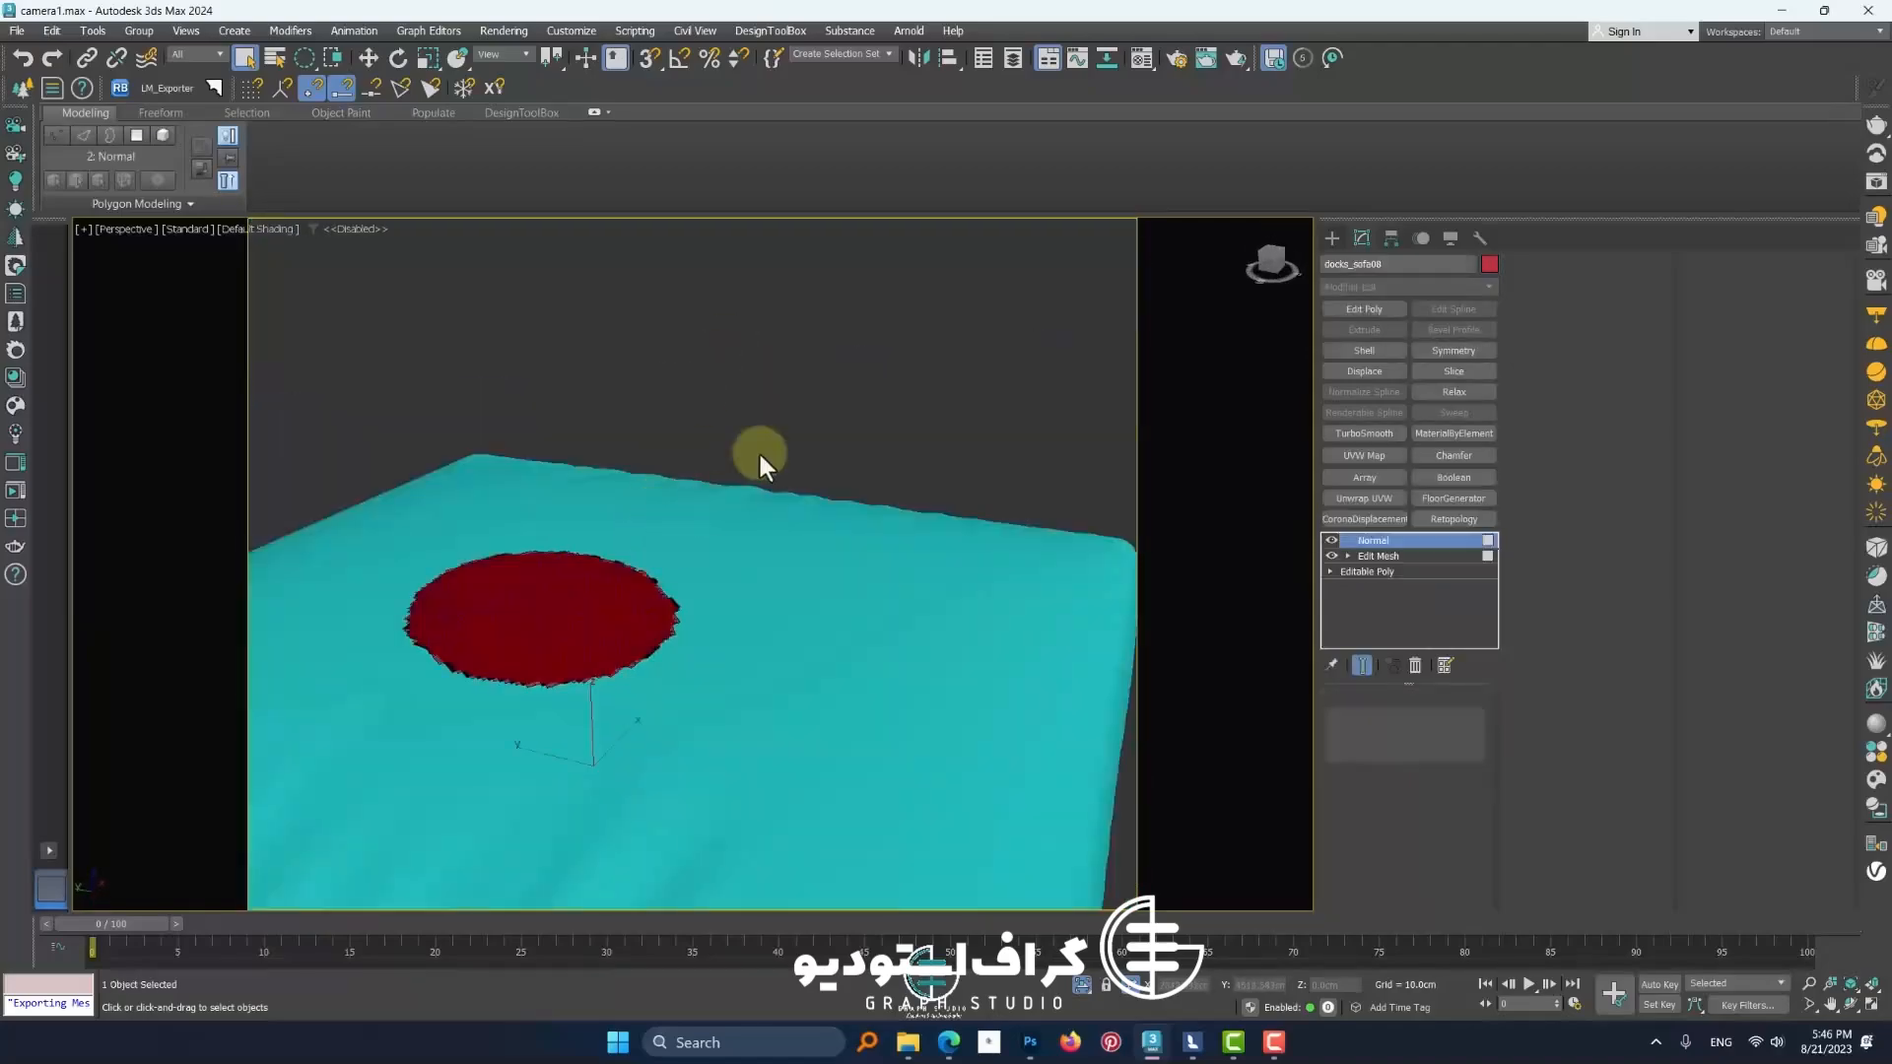
Remove the Normal modifier from the cushion's modifier stack
left_click_drag(1377, 557, 1368, 544)
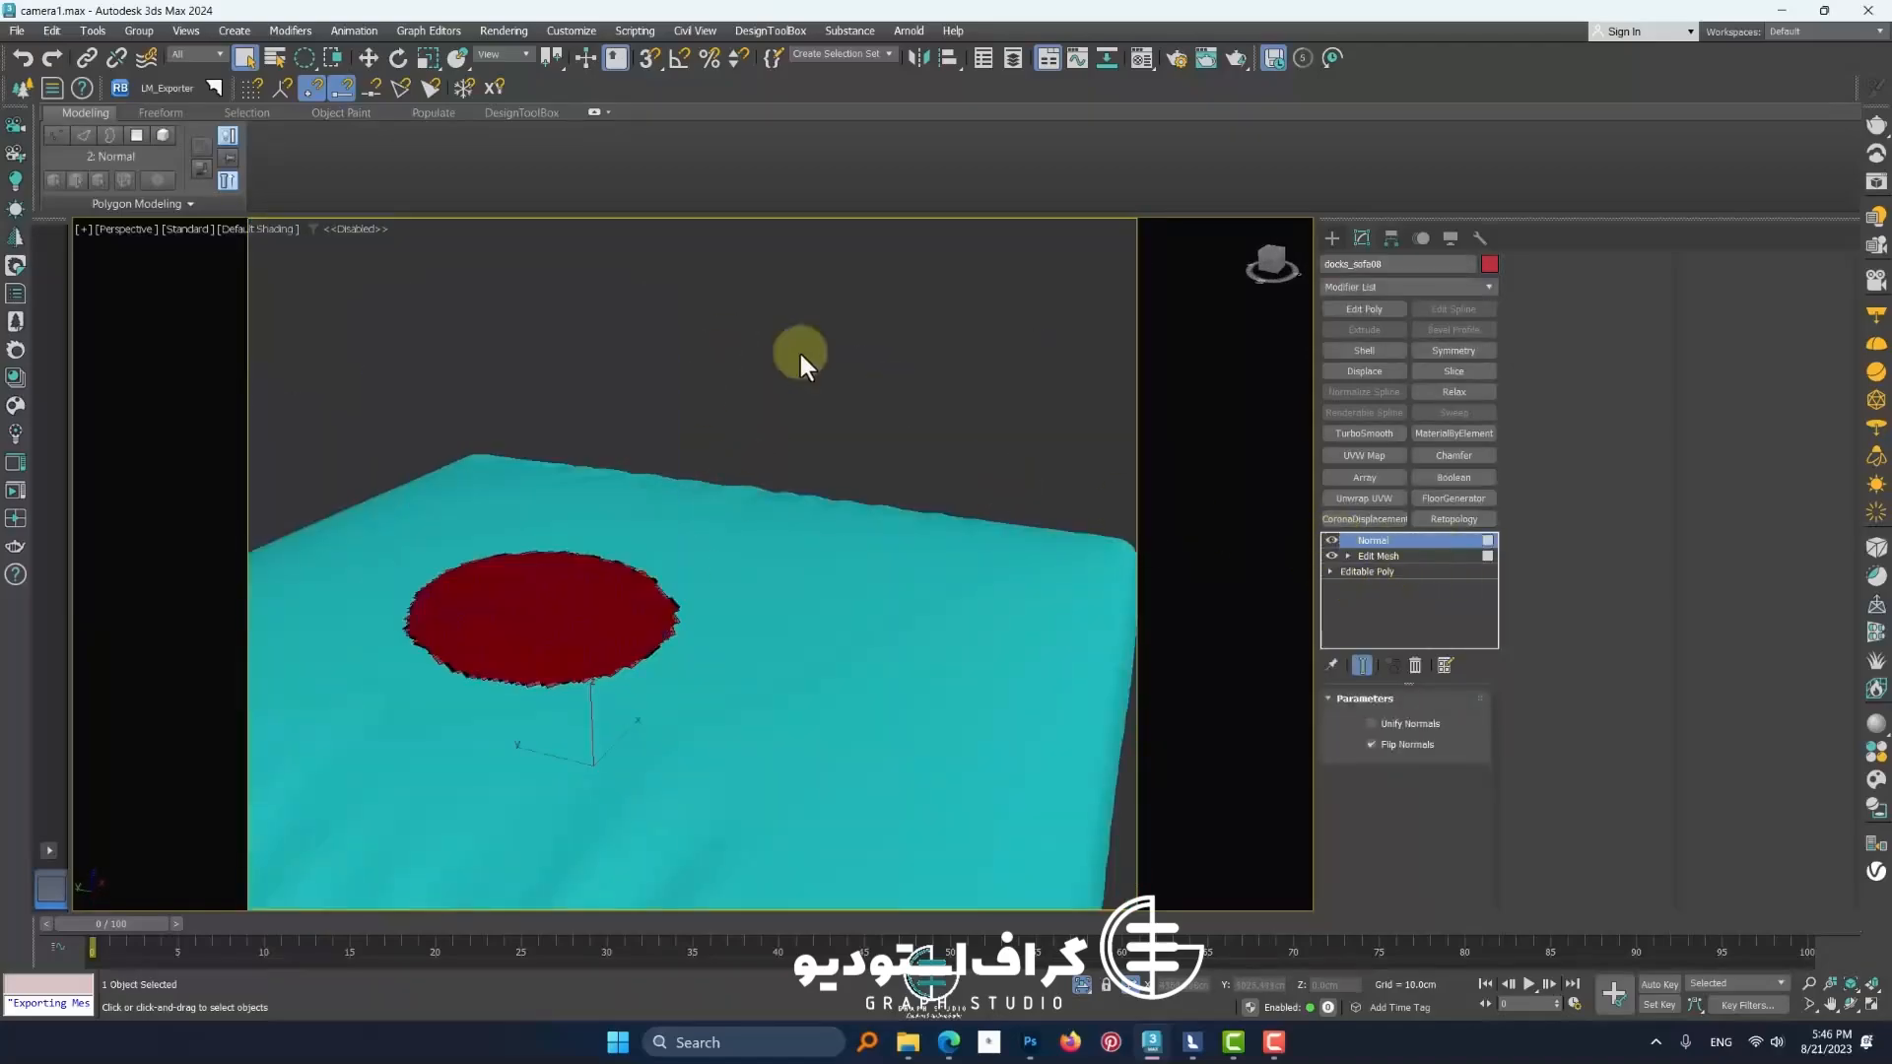
left_click(1371, 541)
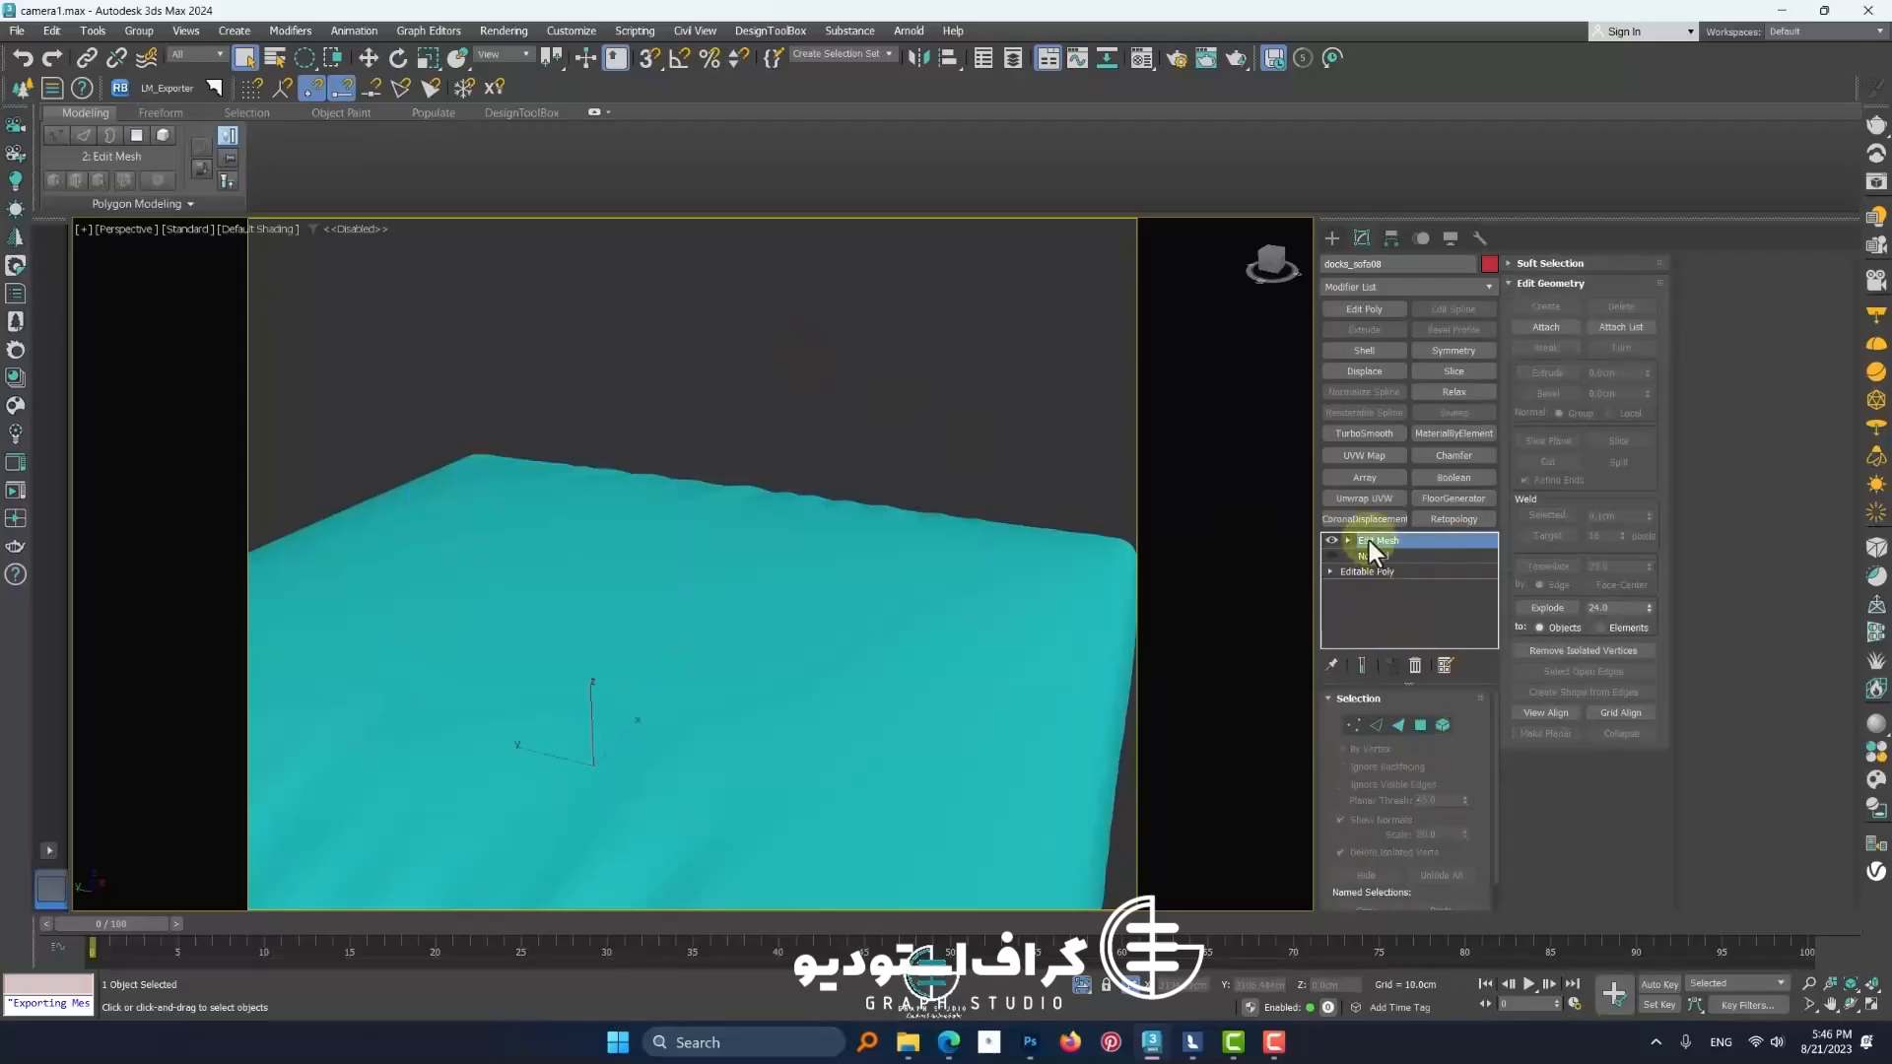
left_click_drag(1374, 558, 1370, 539)
left_click(1330, 540)
left_click(1330, 540)
right_click(1354, 538)
left_click(1396, 569)
scroll(864, 838, "down", 3)
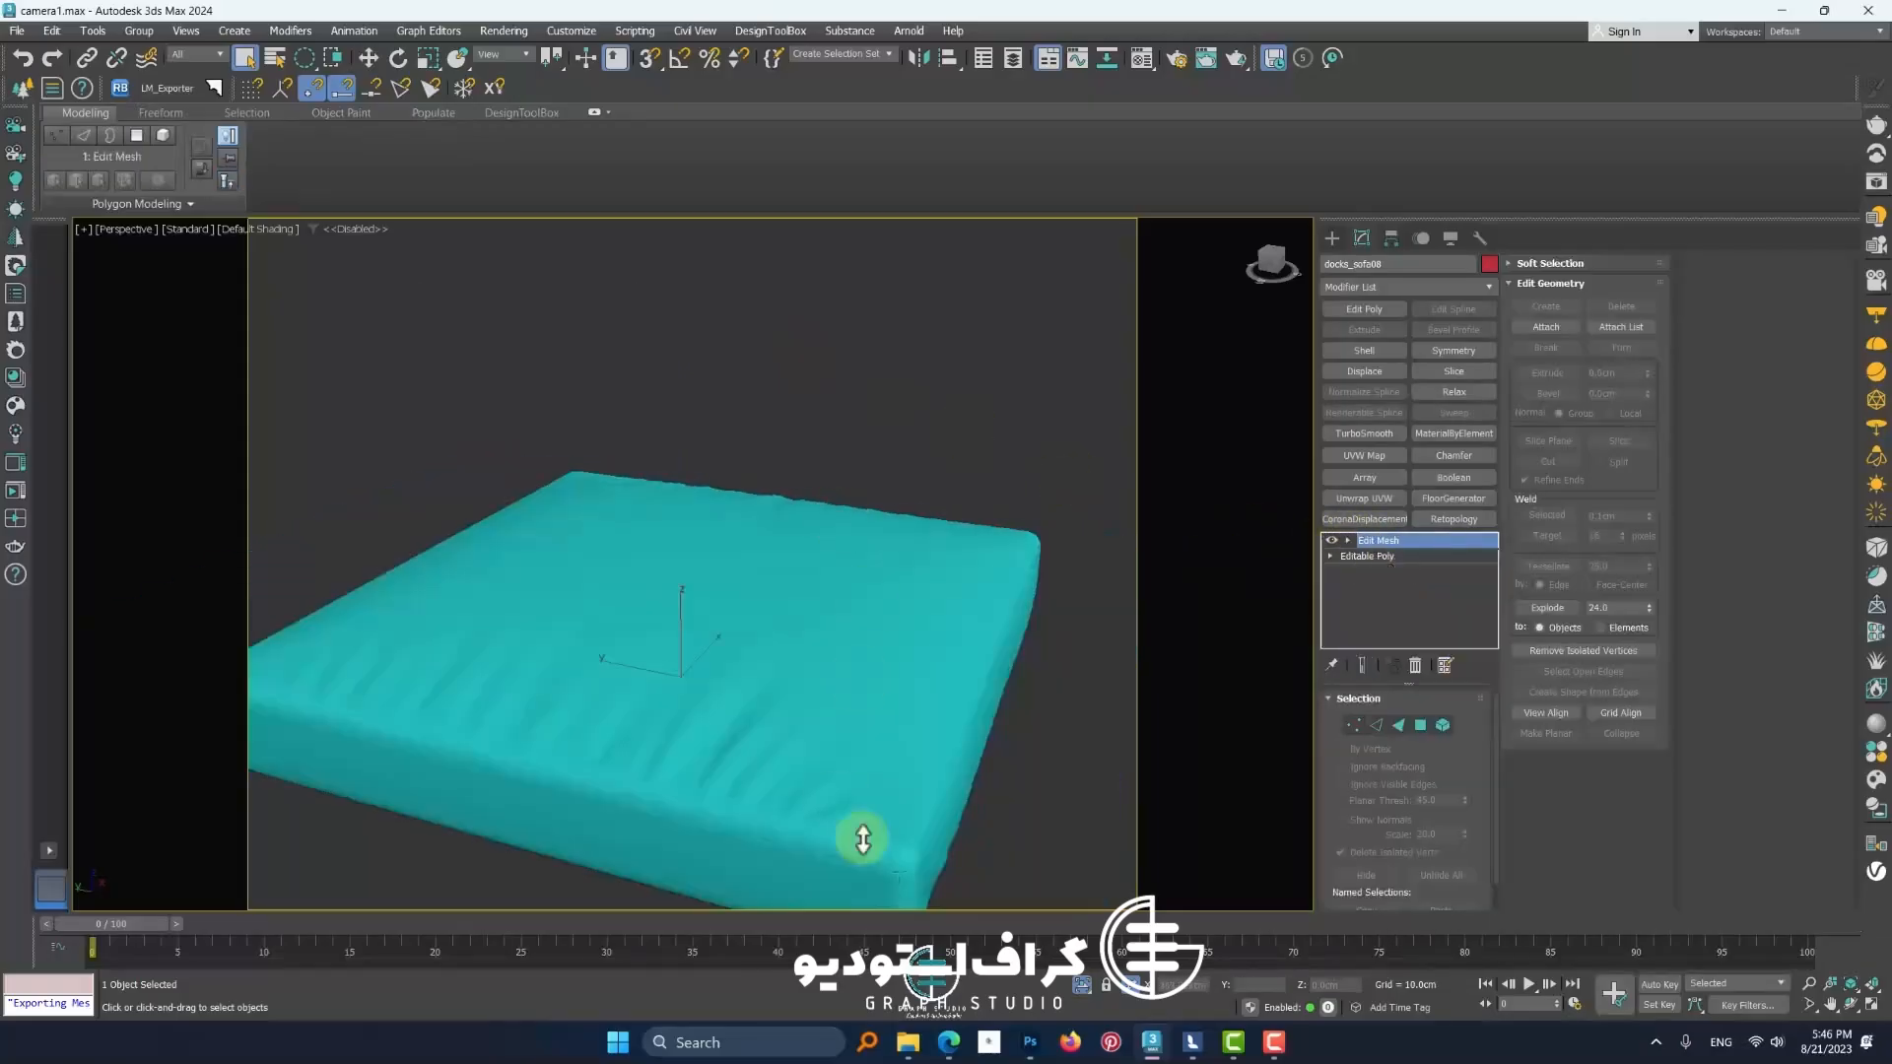
Collapse the cushion's entire modifier stack into an Editable Mesh
right_click(798, 606)
right_click(1356, 590)
left_click(1415, 767)
key("Return")
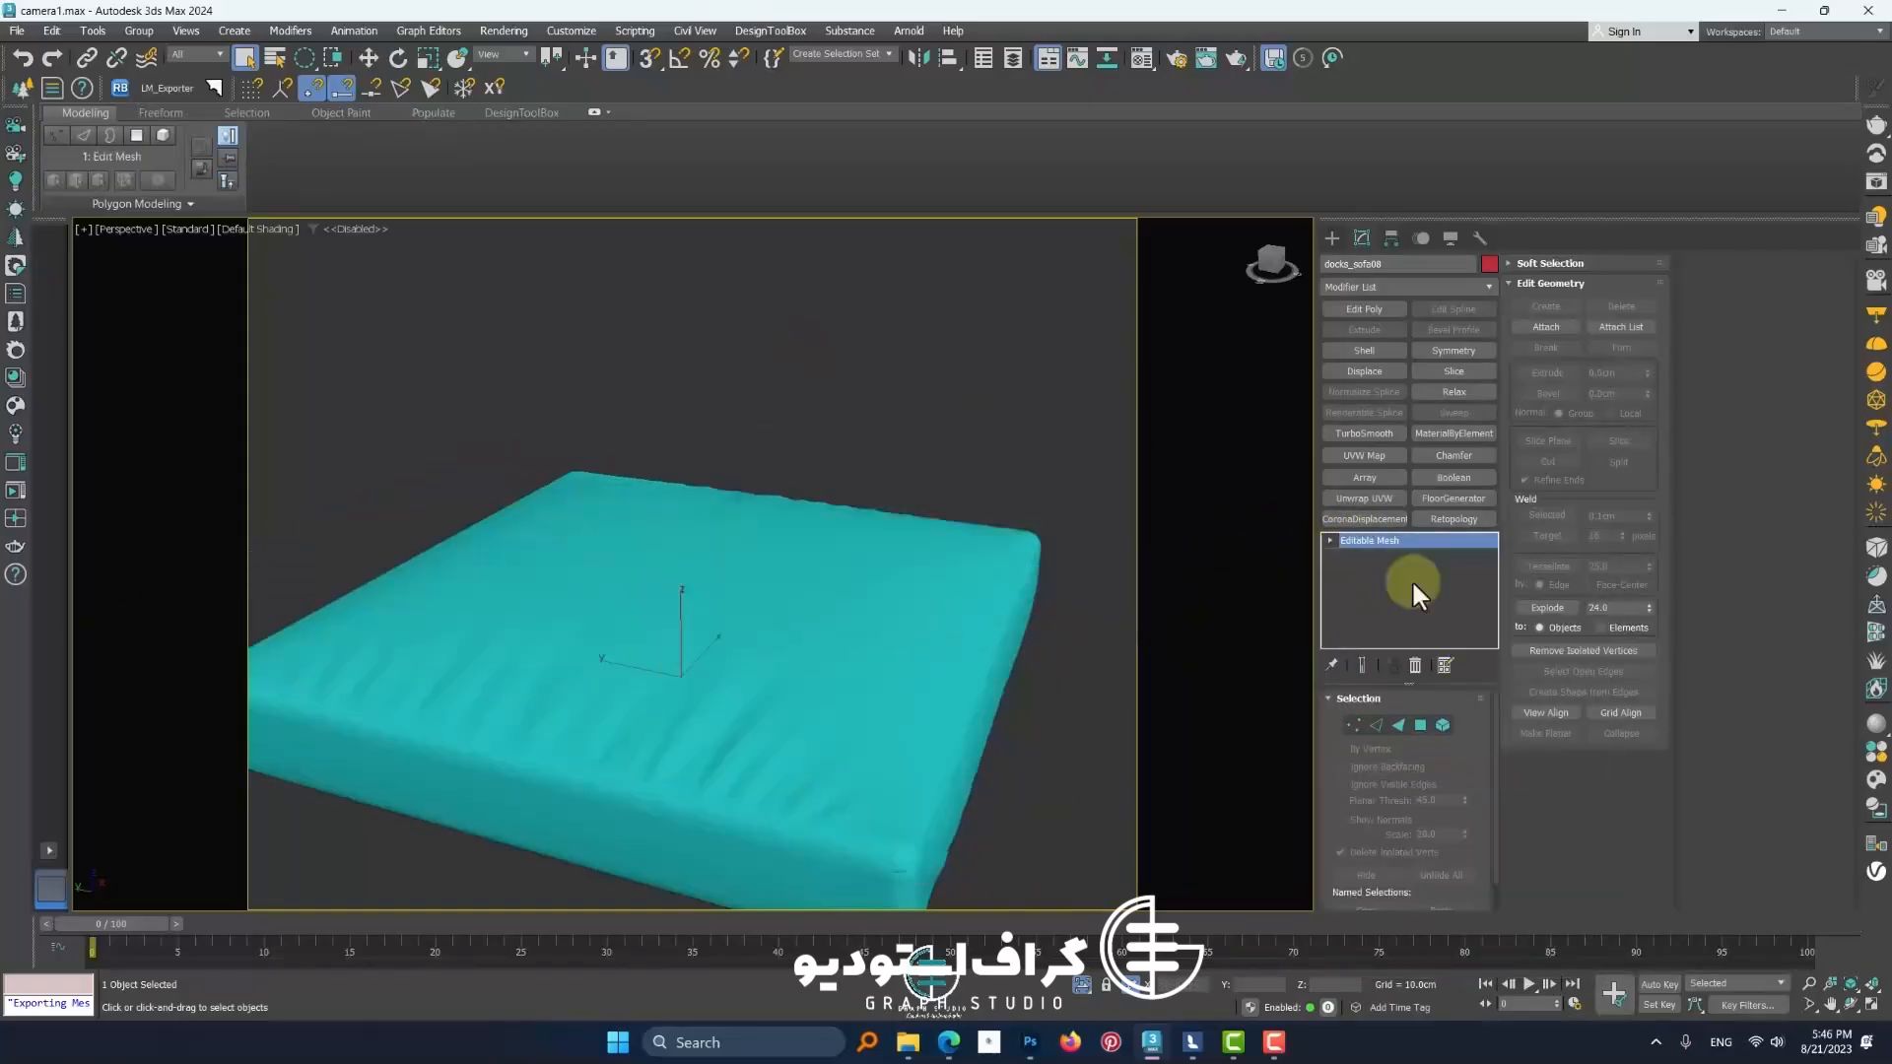
Exit isolation and inspect the sofa and pillows on the roof terrace
left_click(1114, 759)
left_click(1082, 985)
scroll(824, 746, "down", 8)
middle_click_drag(824, 746, 731, 523)
scroll(690, 512, "up", 4)
left_click(368, 59)
scroll(592, 496, "up", 4)
left_click(587, 488)
scroll(582, 482, "down", 4)
middle_click_drag(731, 522, 828, 504)
scroll(815, 624, "down", 4)
scroll(621, 561, "up", 1)
scroll(710, 541, "up", 5)
left_click(719, 541)
scroll(667, 625, "down", 5)
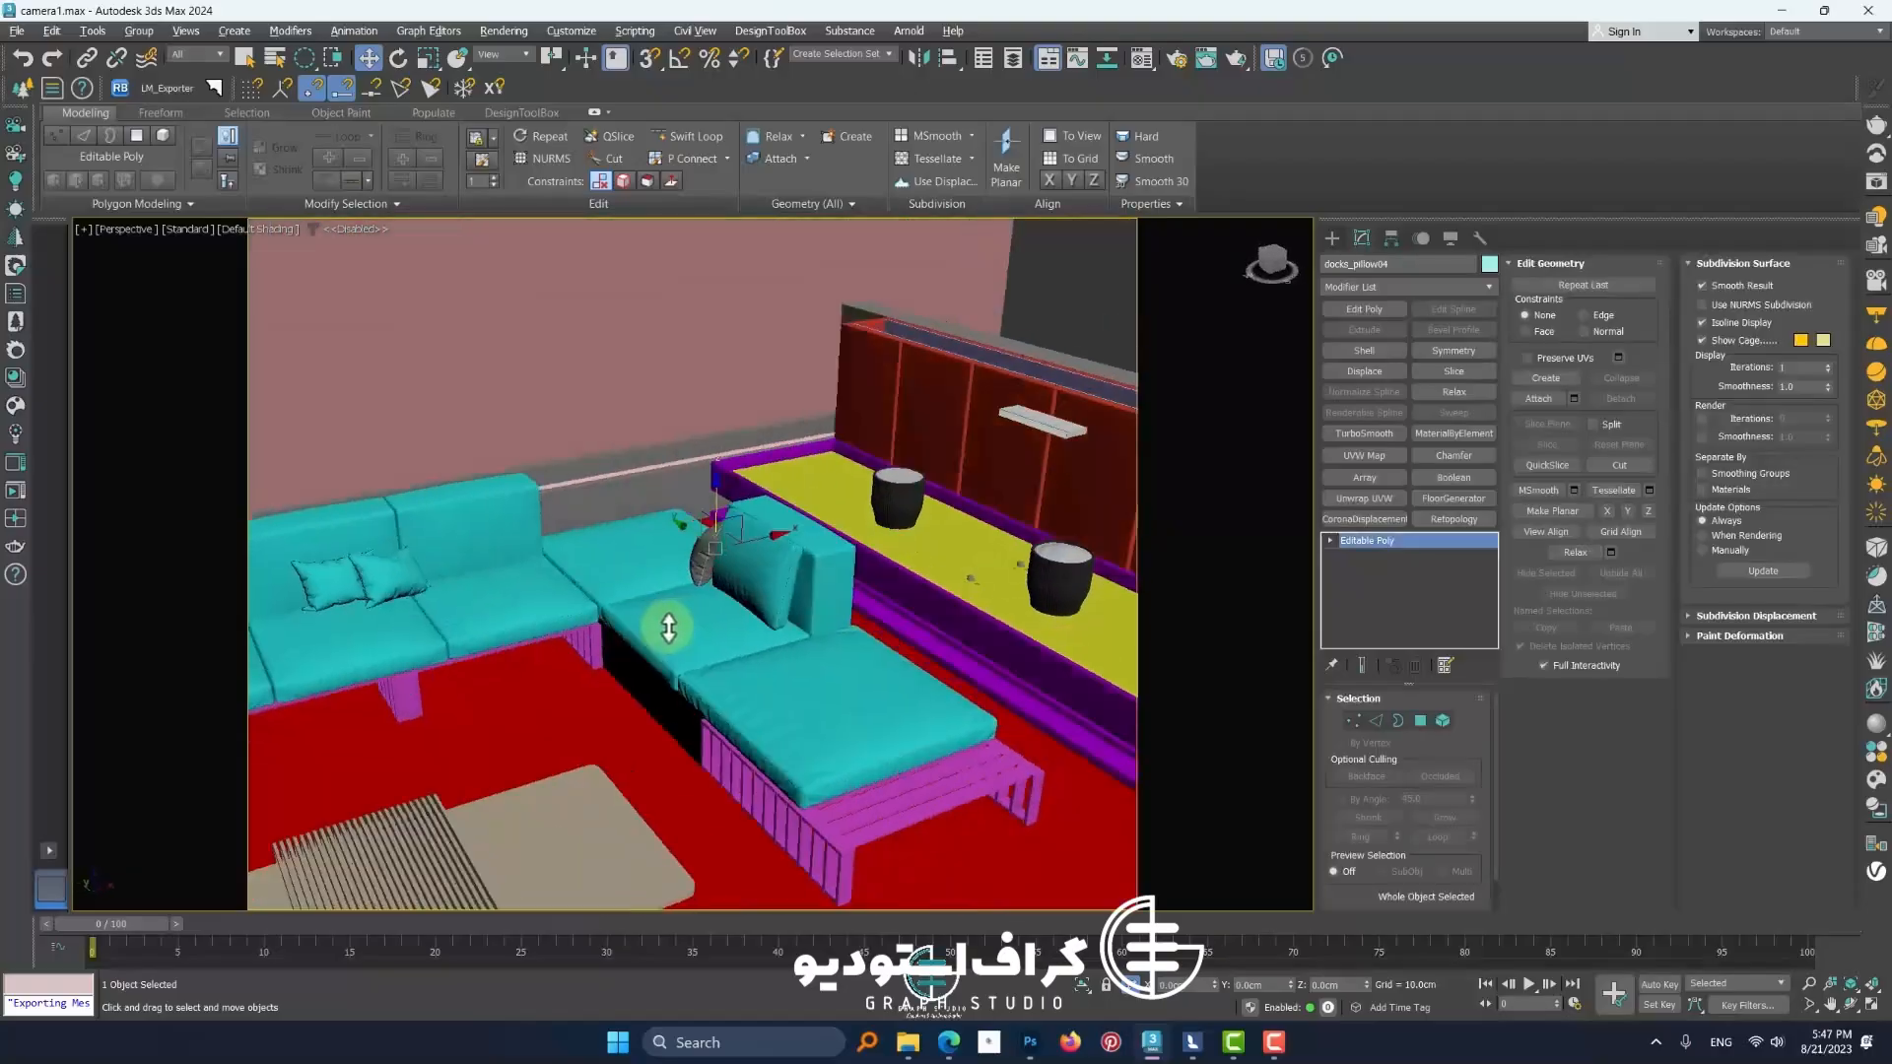
Select the yellow pergola beam over the dining table and open the Material Editor
middle_click_drag(667, 625, 896, 604)
scroll(828, 632, "down", 5)
scroll(815, 553, "up", 5)
left_click(815, 553)
scroll(807, 541, "up", 1)
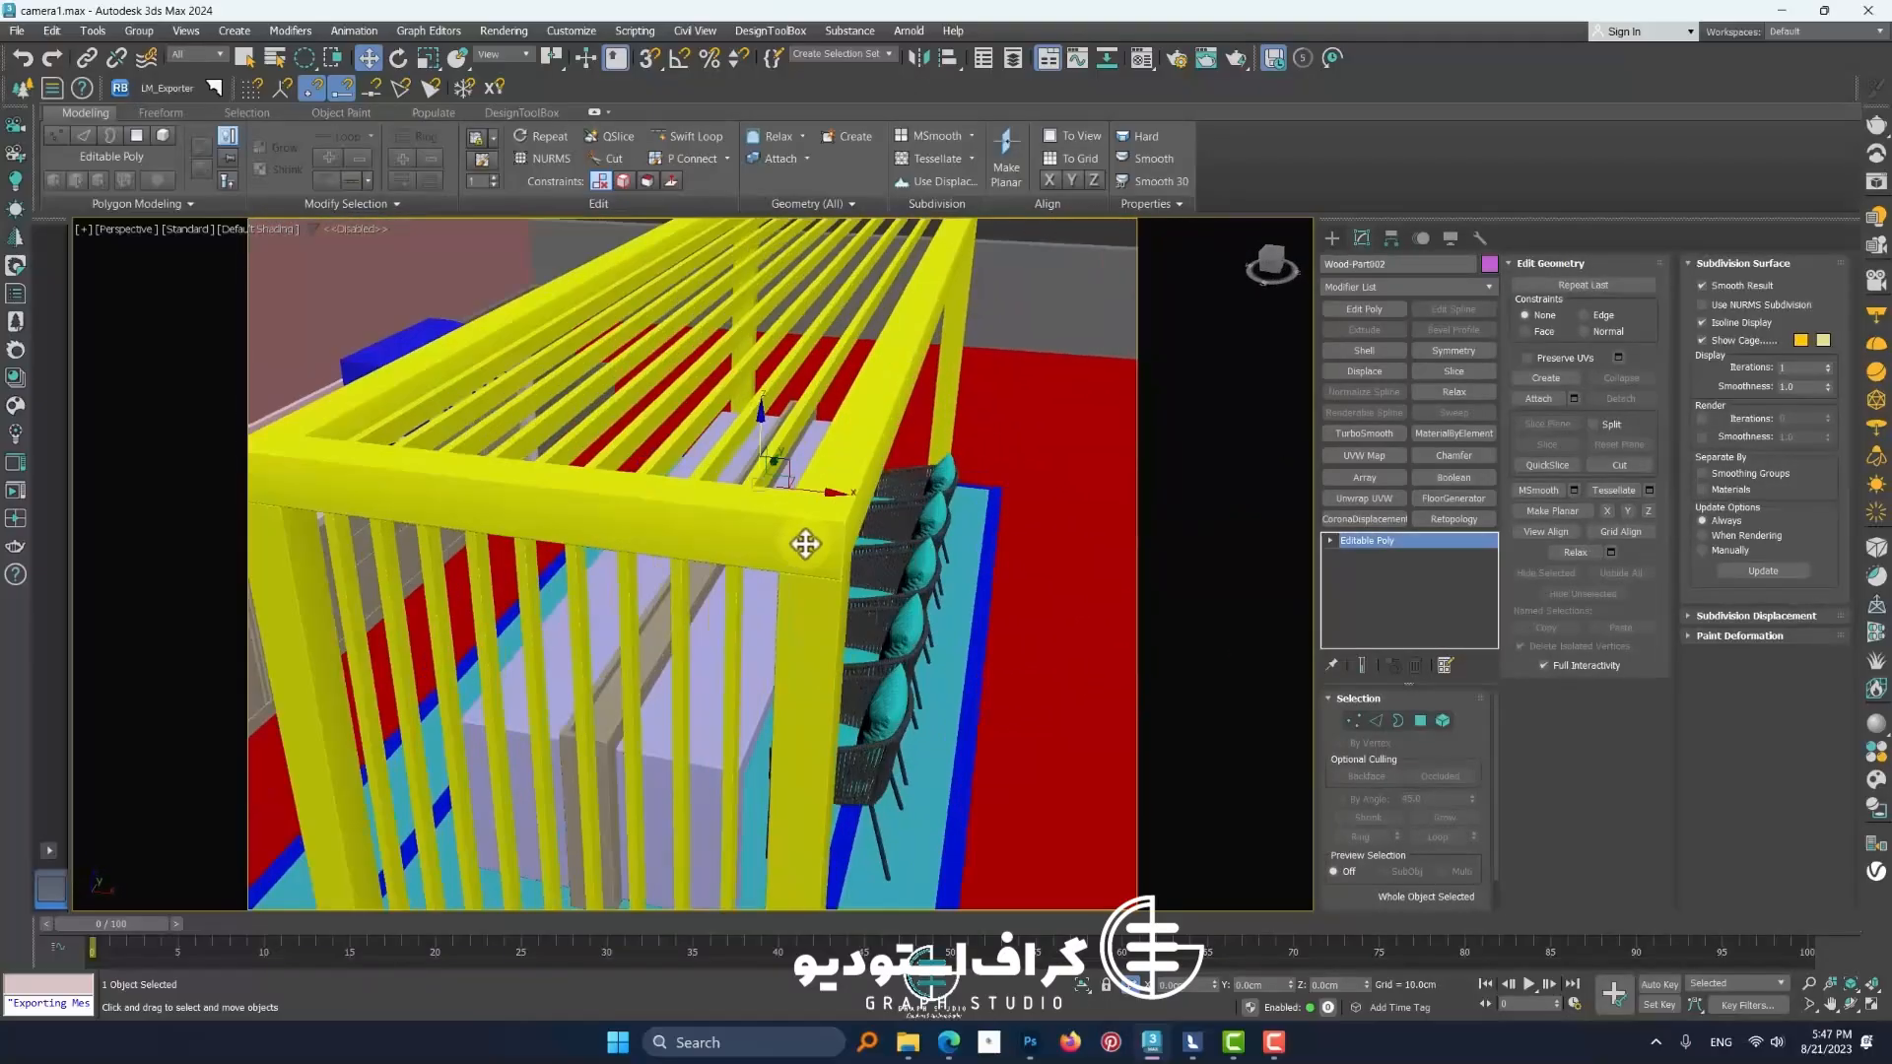
middle_click_drag(807, 541, 795, 573, "alt")
scroll(796, 572, "down", 3)
scroll(795, 573, "up", 3)
key("m")
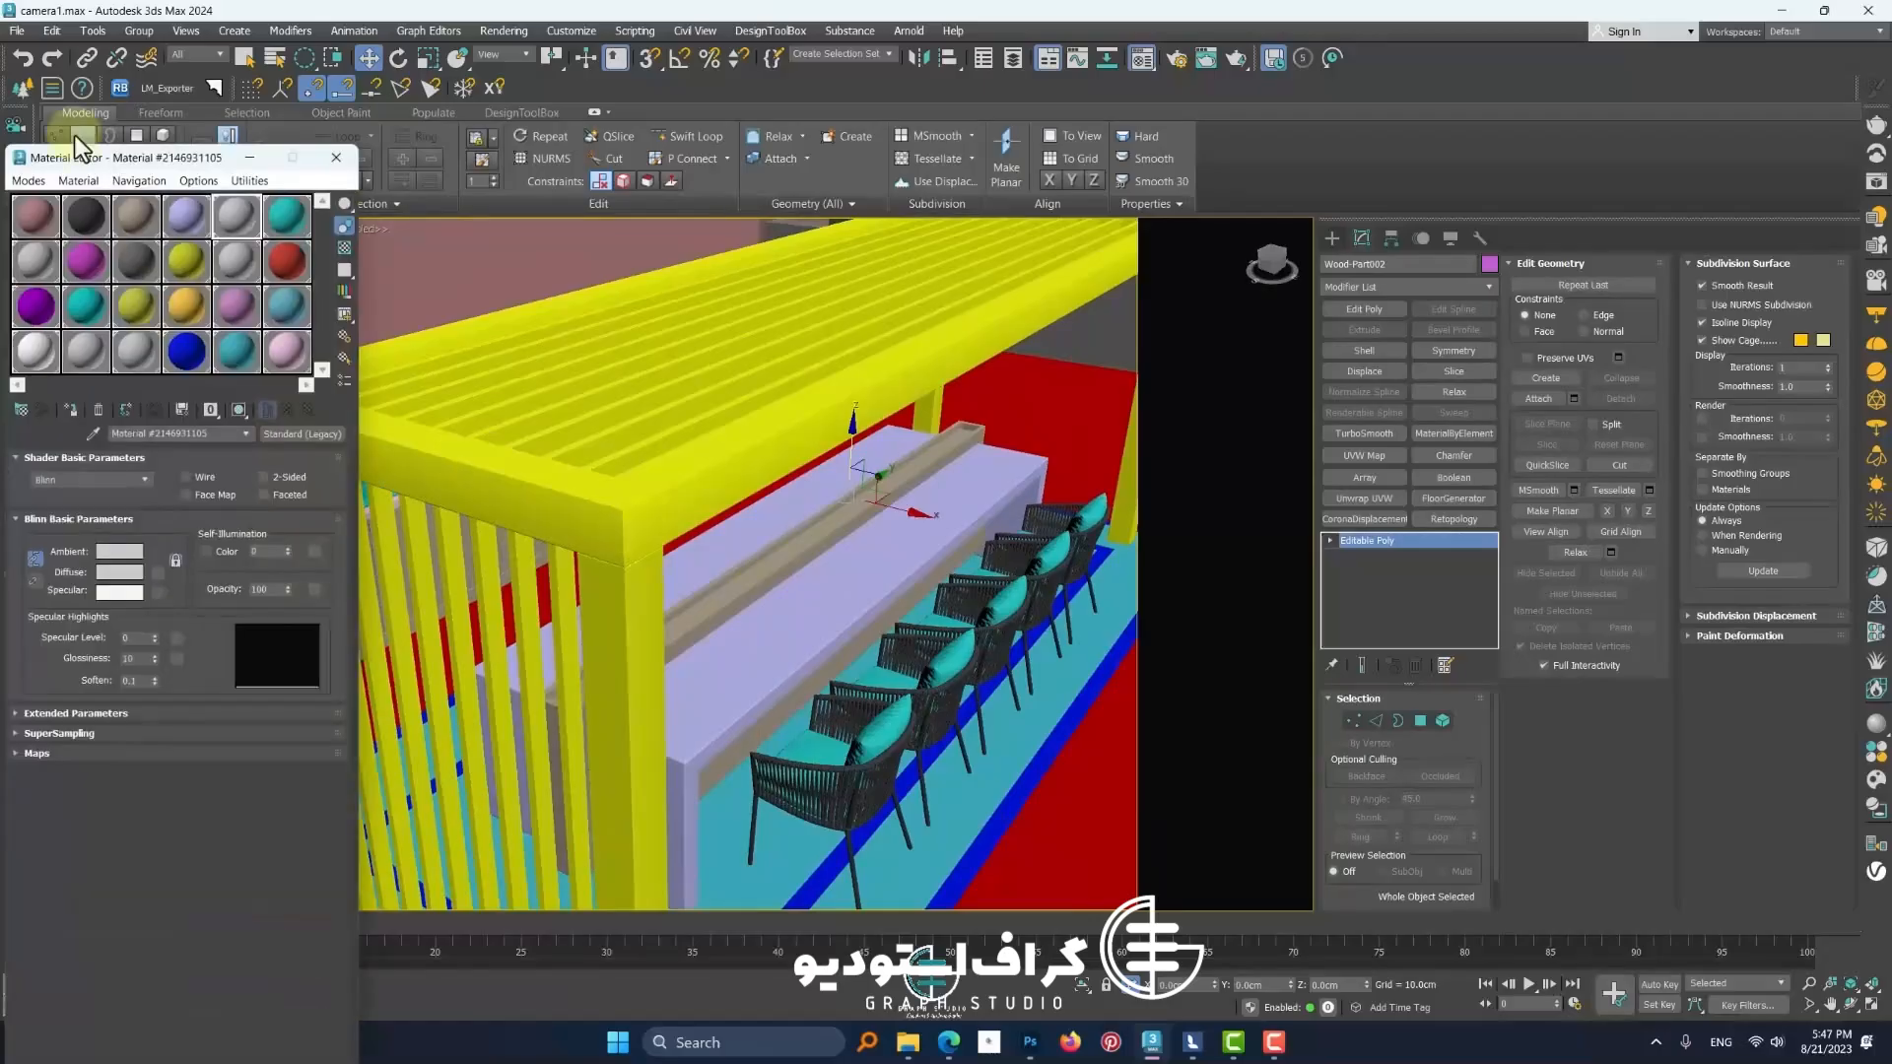
Move the Material Editor beside the viewport and activate the yellow Lime_Converter10 material sample slot
left_click_drag(79, 170, 1024, 177)
left_click(978, 227)
left_click(1114, 234)
left_click(1234, 237)
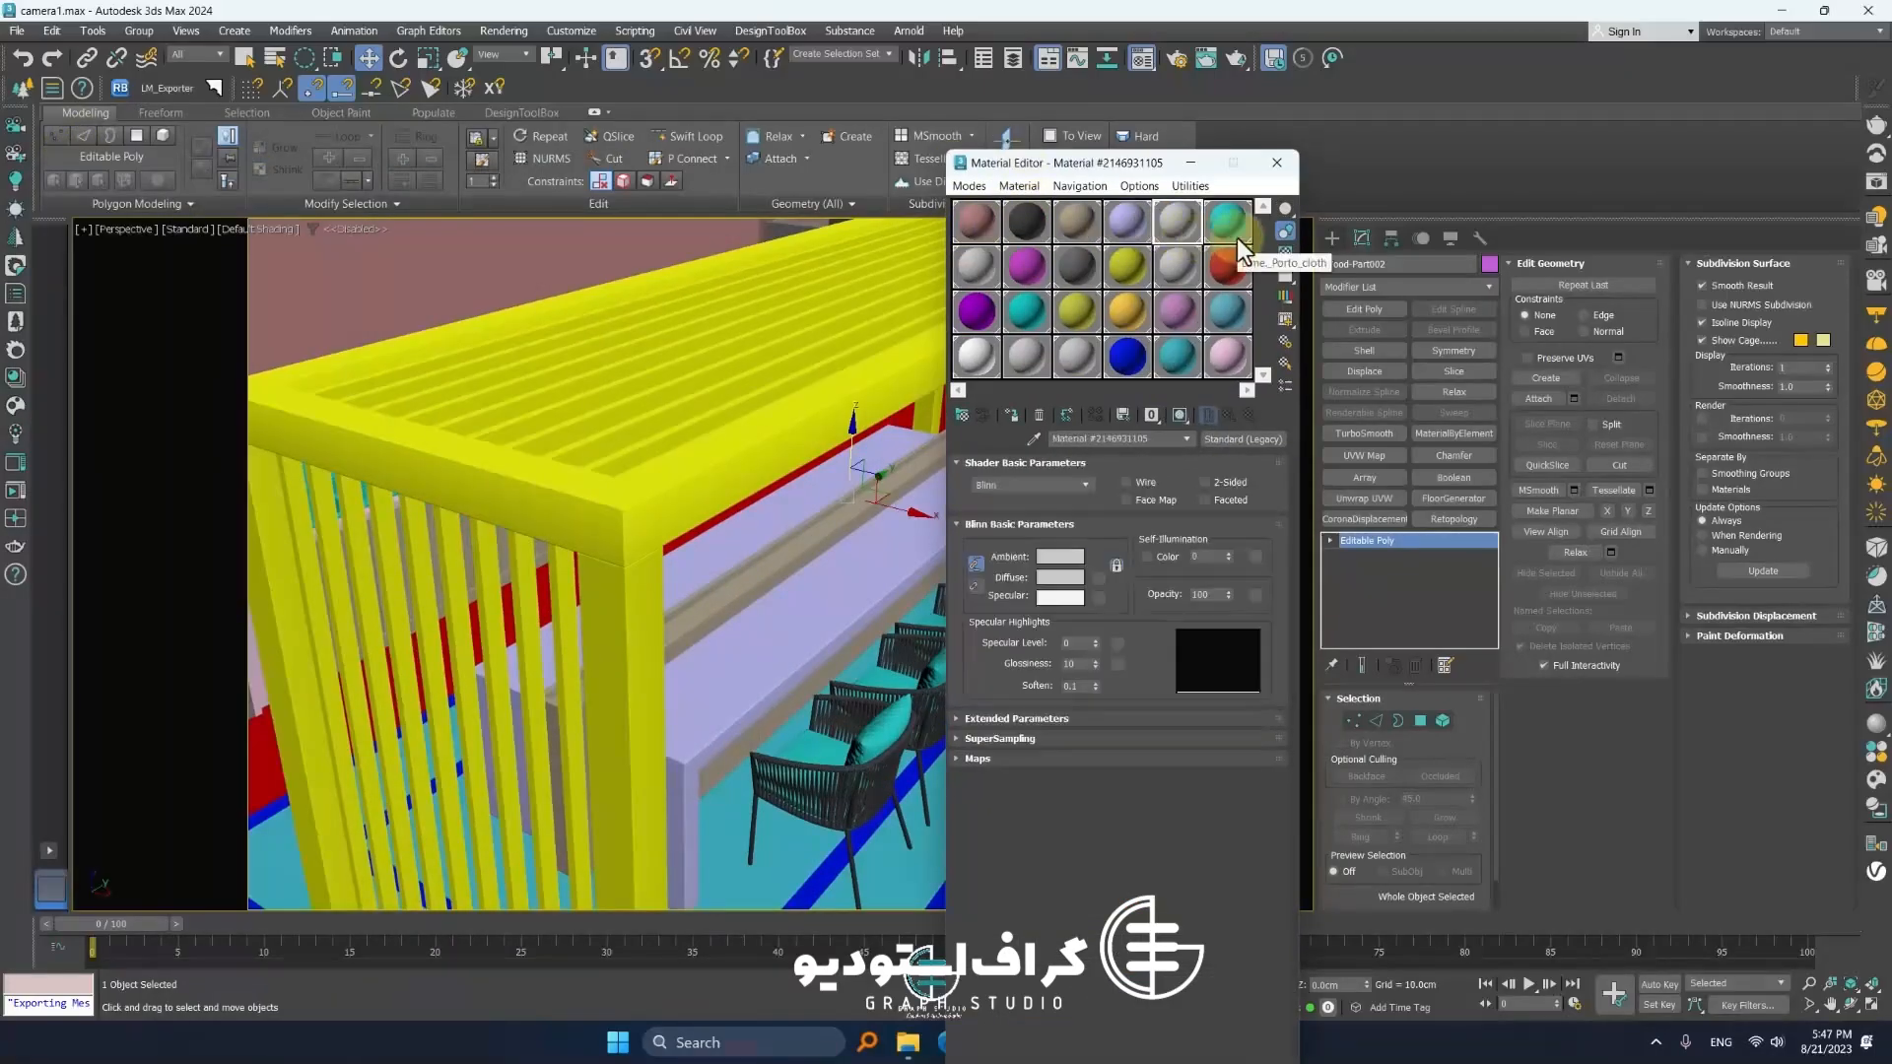
left_click(1197, 278)
left_click(1086, 317)
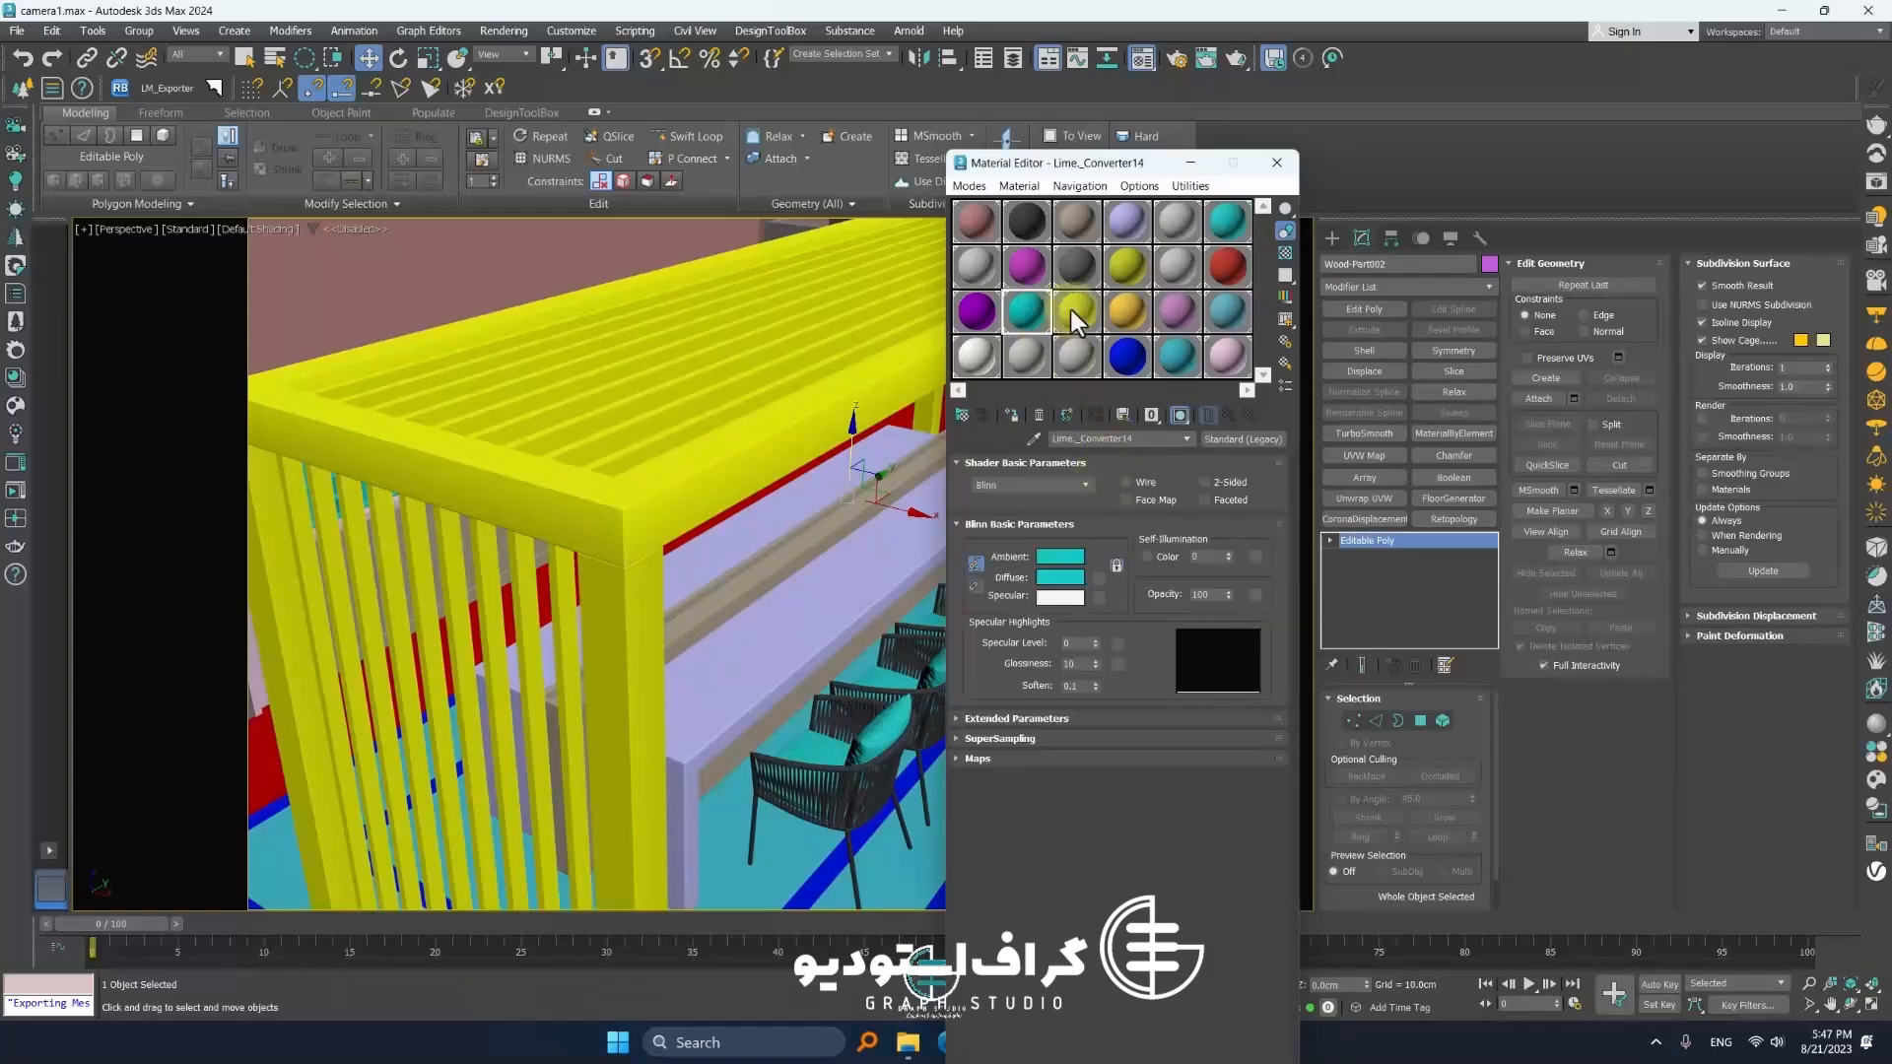
left_click(1133, 270)
Orbit and zoom around the roof terrace to inspect the sofas, coffee table and planters
scroll(748, 578, "down", 7)
middle_click_drag(748, 578, 443, 499)
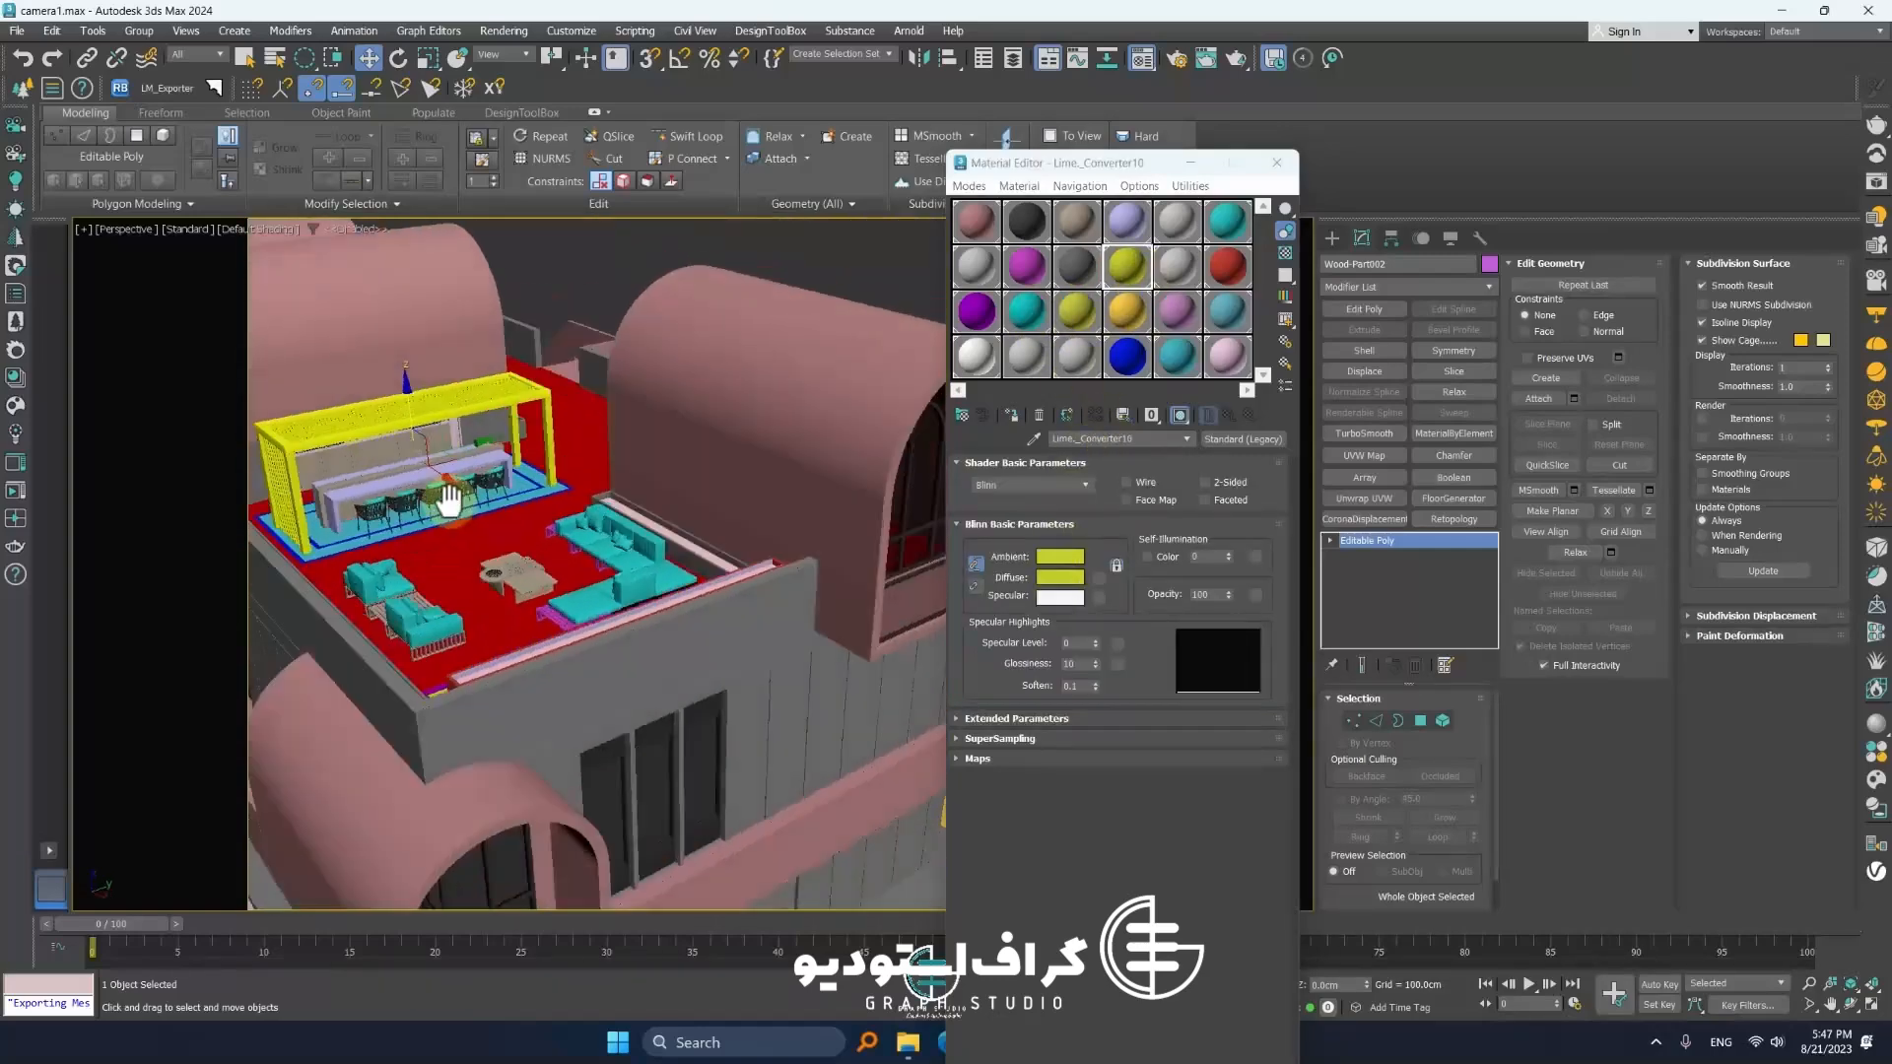
scroll(557, 553, "up", 6)
middle_click_drag(640, 599, 438, 512)
scroll(591, 545, "up", 3)
scroll(625, 547, "down", 8)
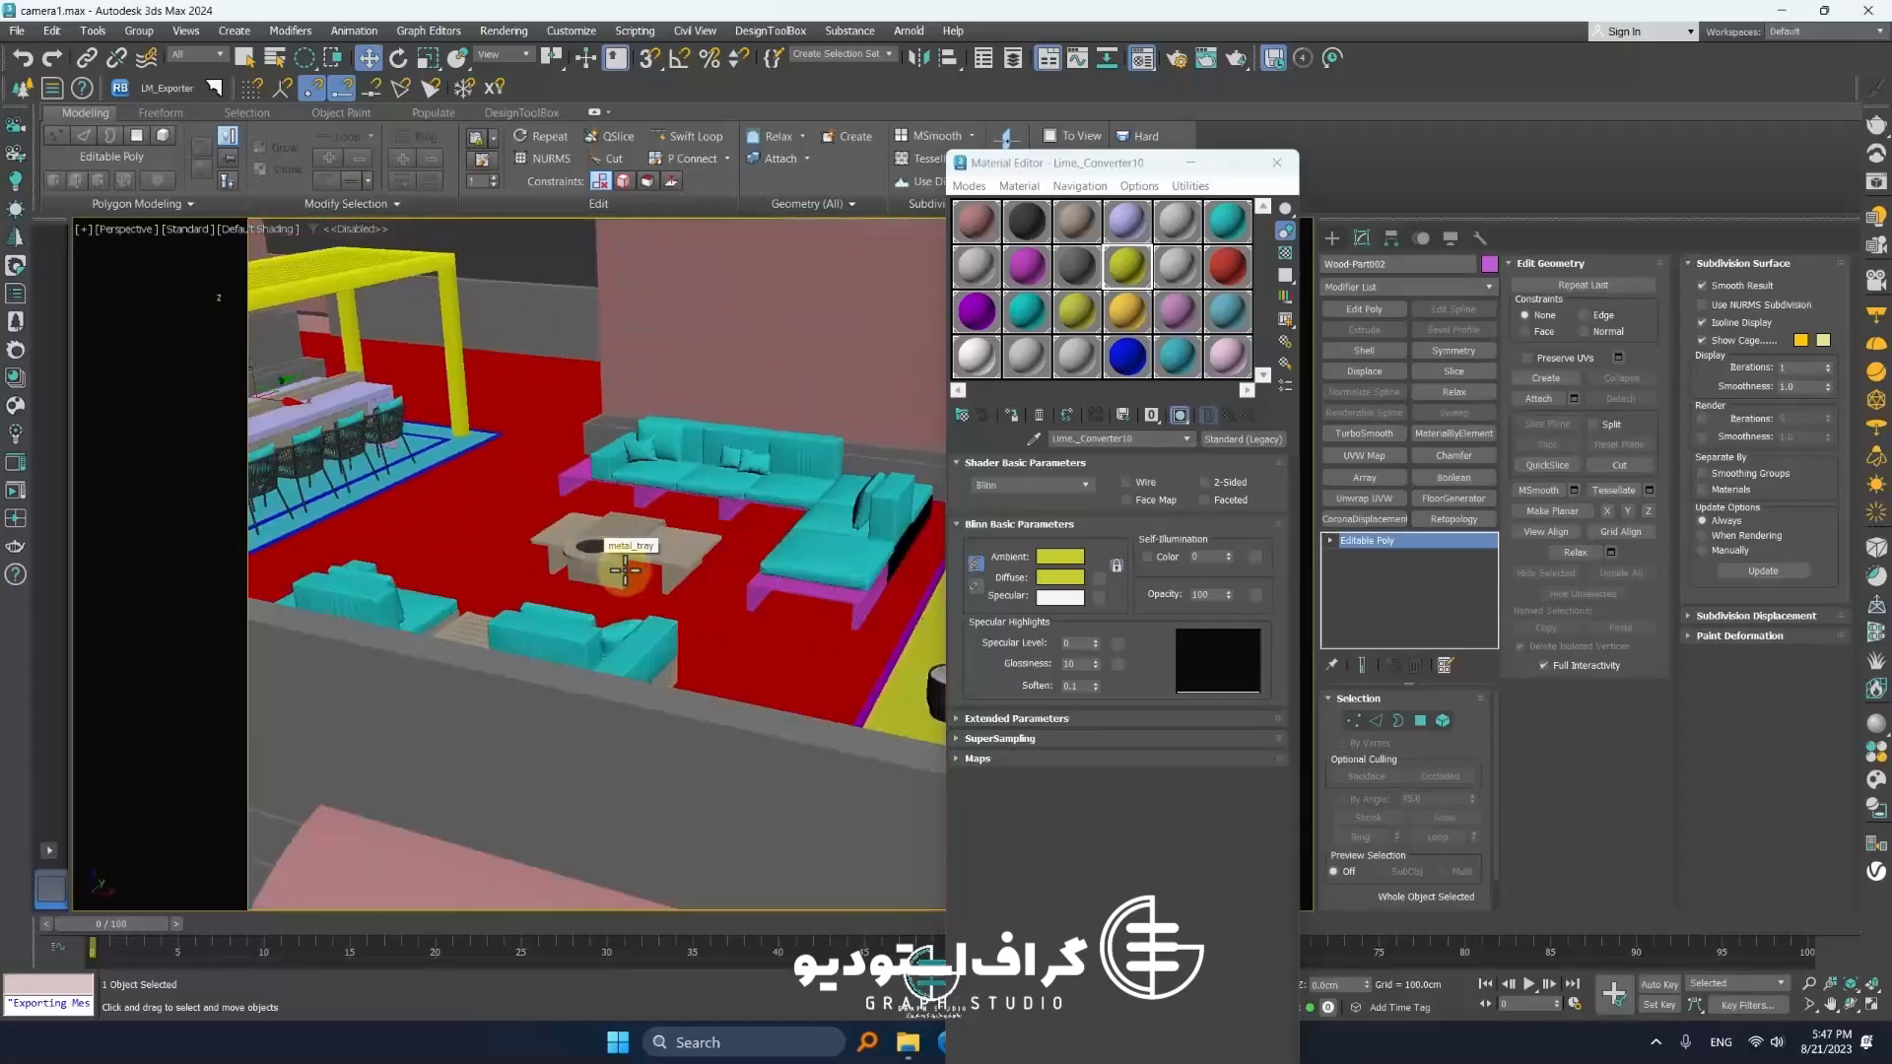
middle_click_drag(625, 547, 605, 588, "alt")
scroll(623, 513, "up", 5)
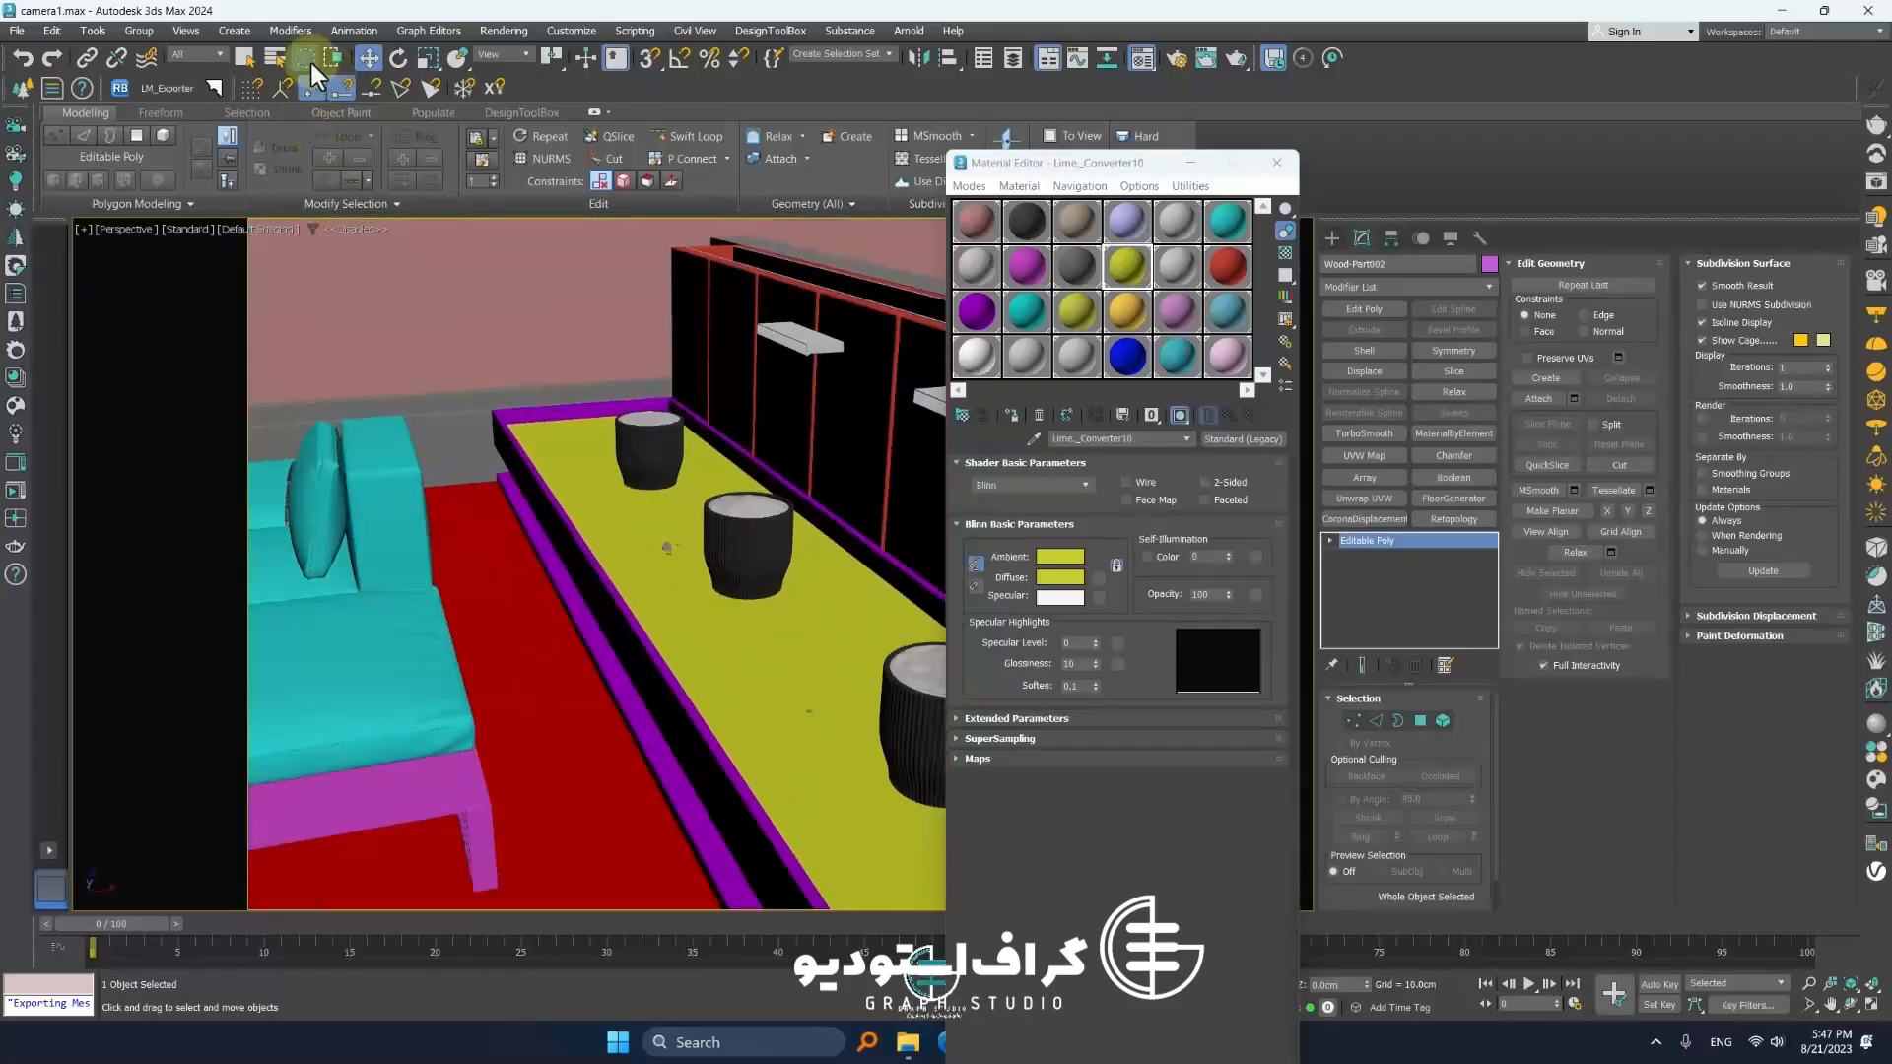
Try moving the planter's gravel stones upward, then undo the move
left_click(635, 516)
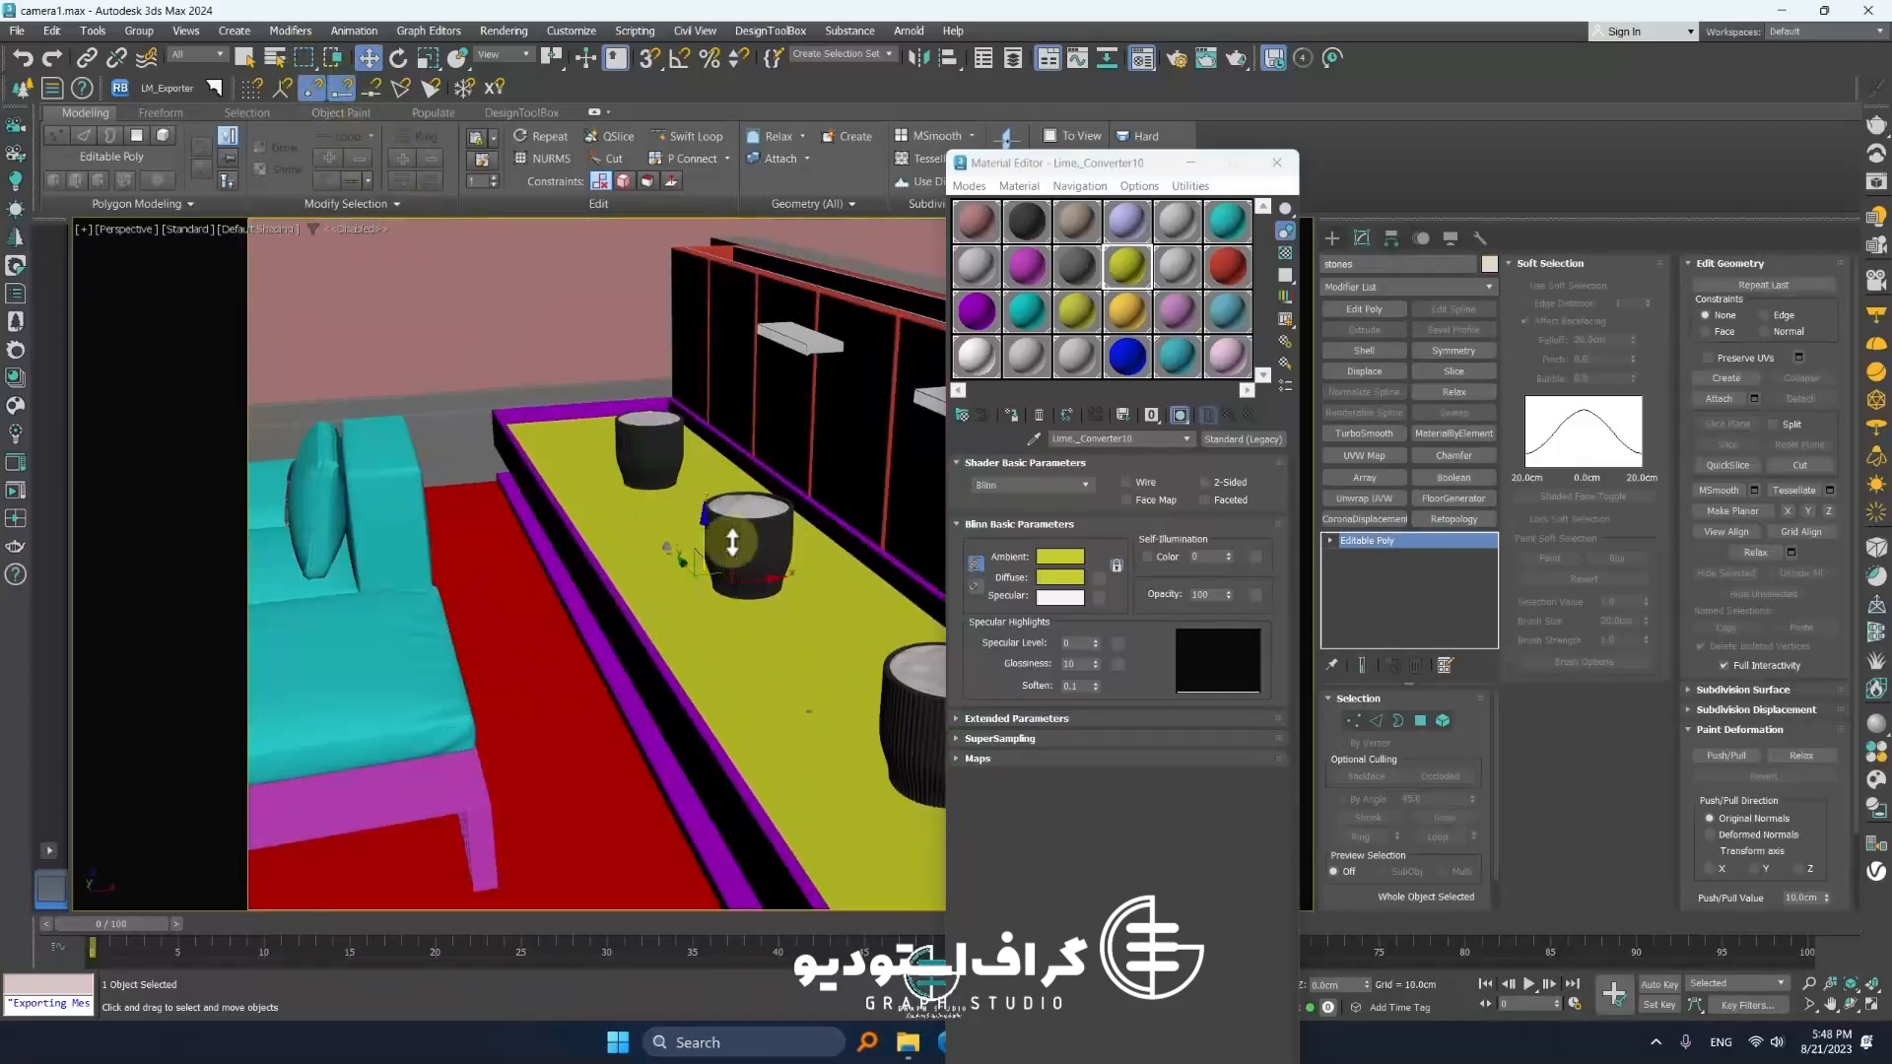
left_click(625, 527)
left_click_drag(829, 608, 825, 451)
key("ctrl+z")
Zoom in on the gravel planter and its pots to inspect the stones' surface
scroll(511, 486, "up", 5)
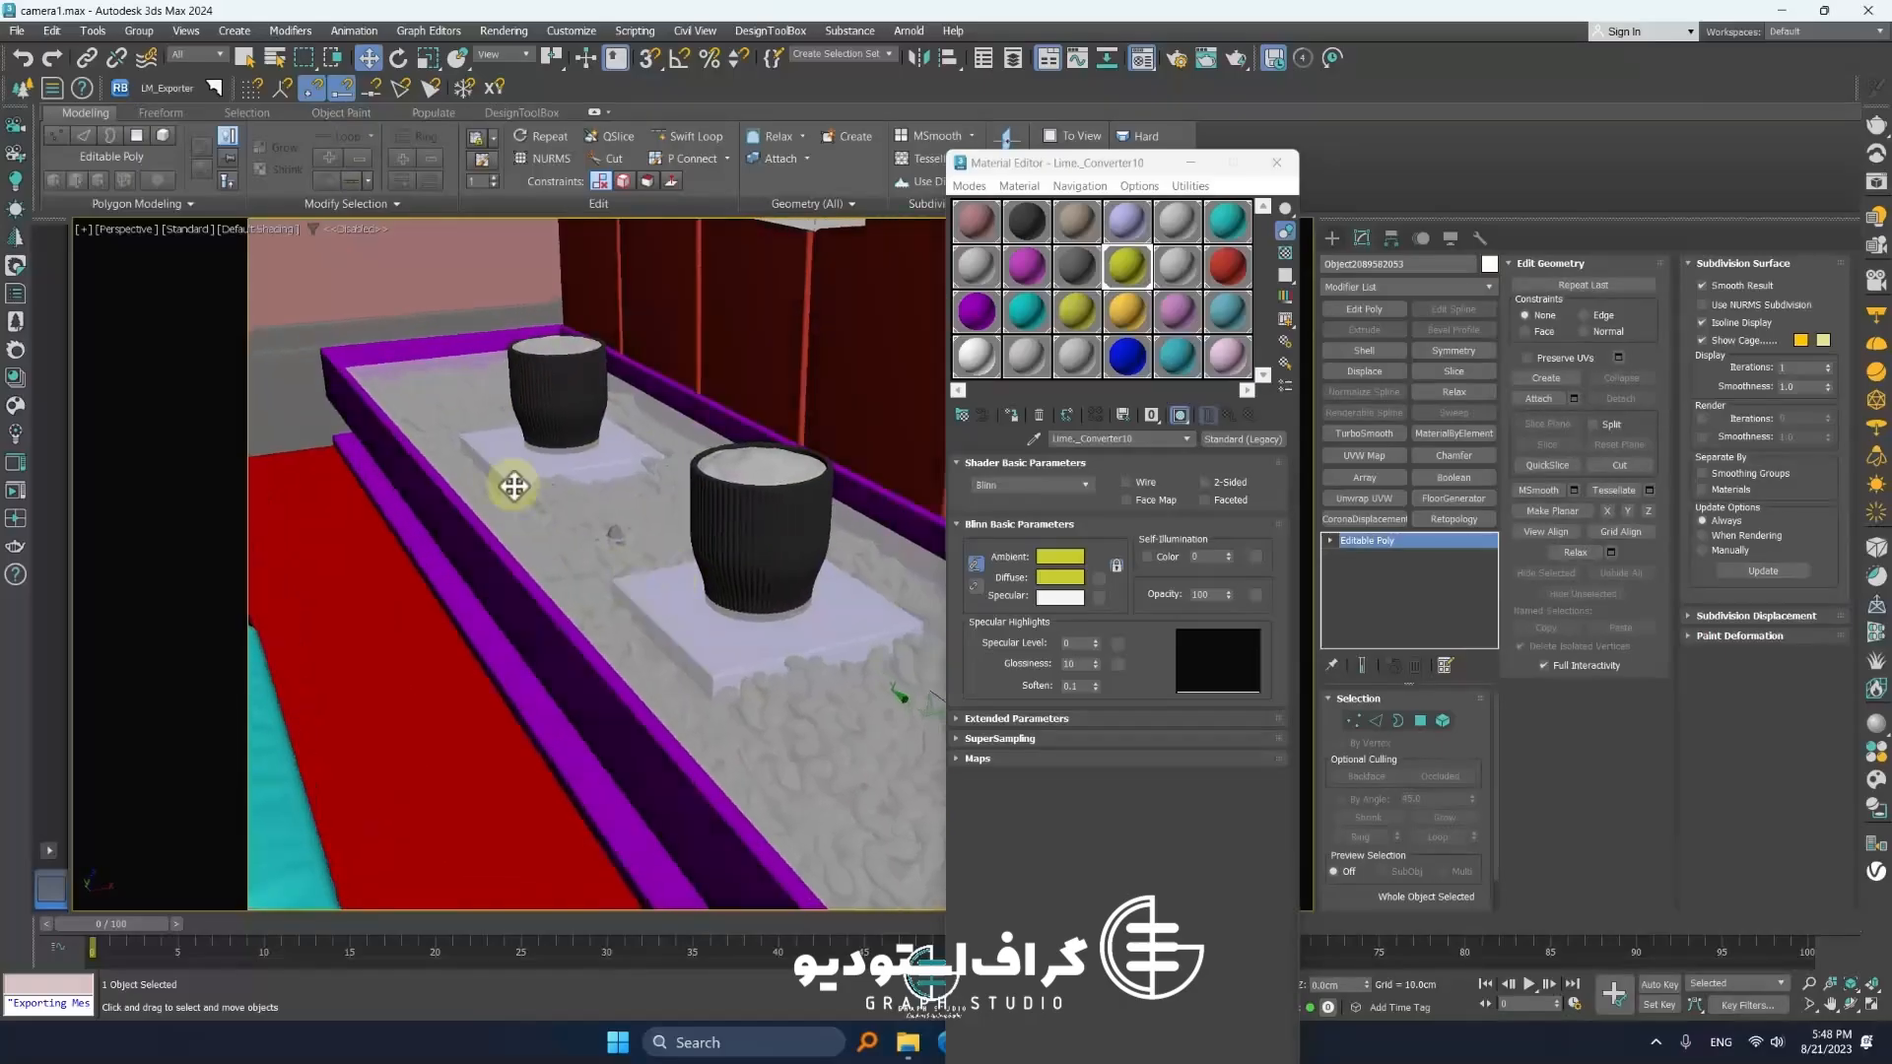
scroll(651, 560, "down", 5)
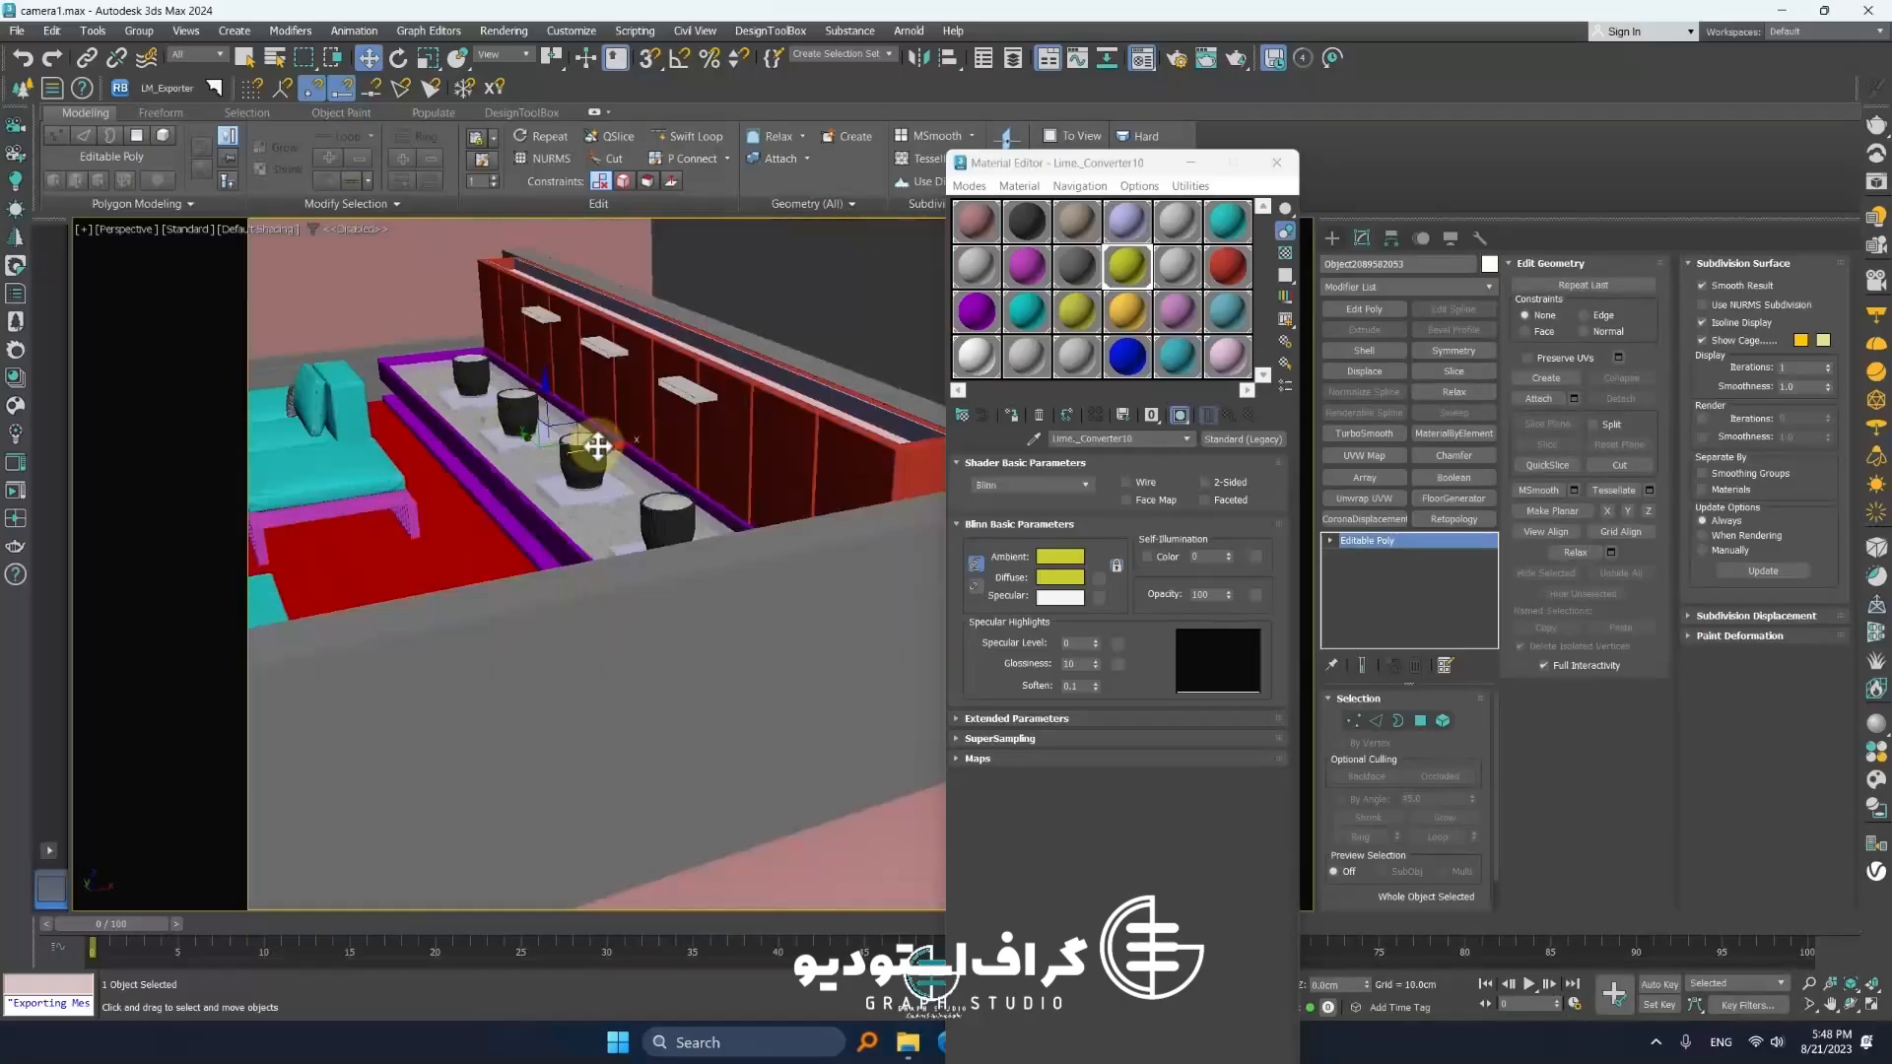
scroll(595, 440, "up", 6)
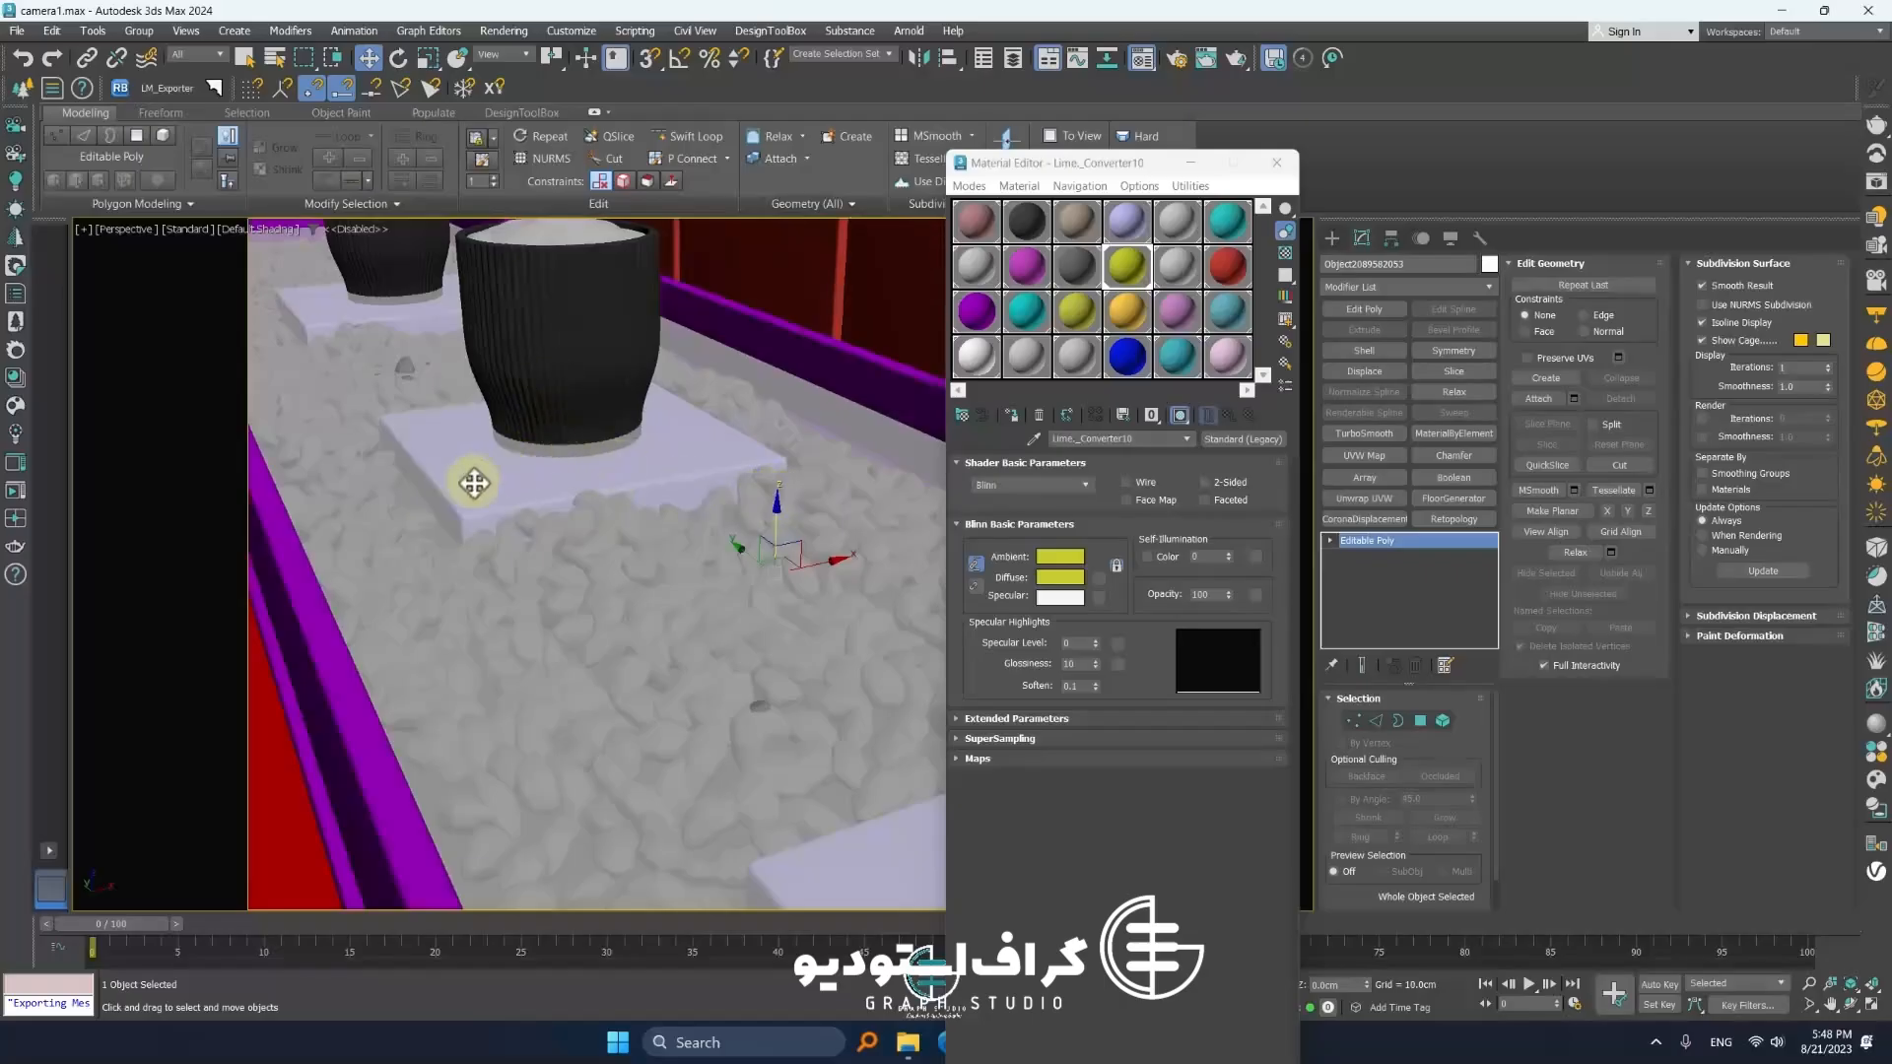
scroll(604, 600, "up", 2)
scroll(617, 591, "down", 5)
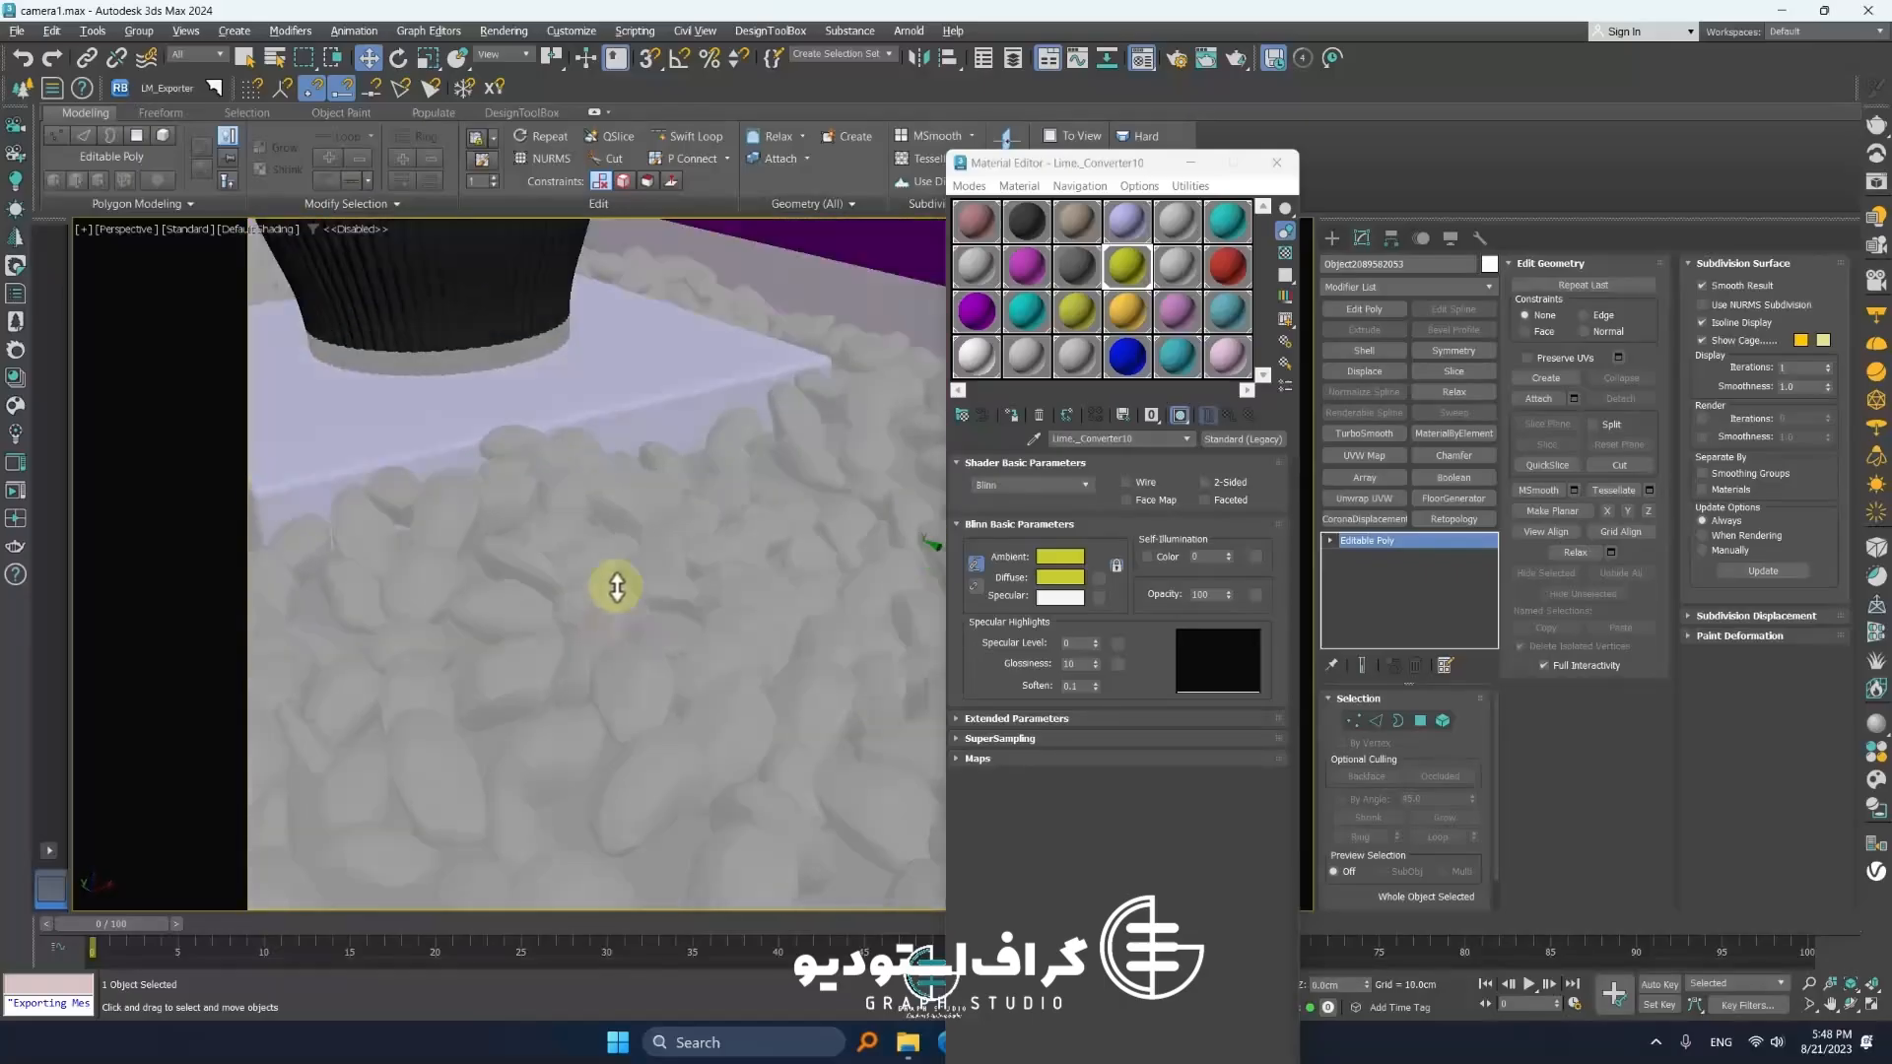
mouse_move(731, 536)
left_mouse_down()
mouse_move(754, 319)
mouse_move(730, 534)
left_mouse_up()
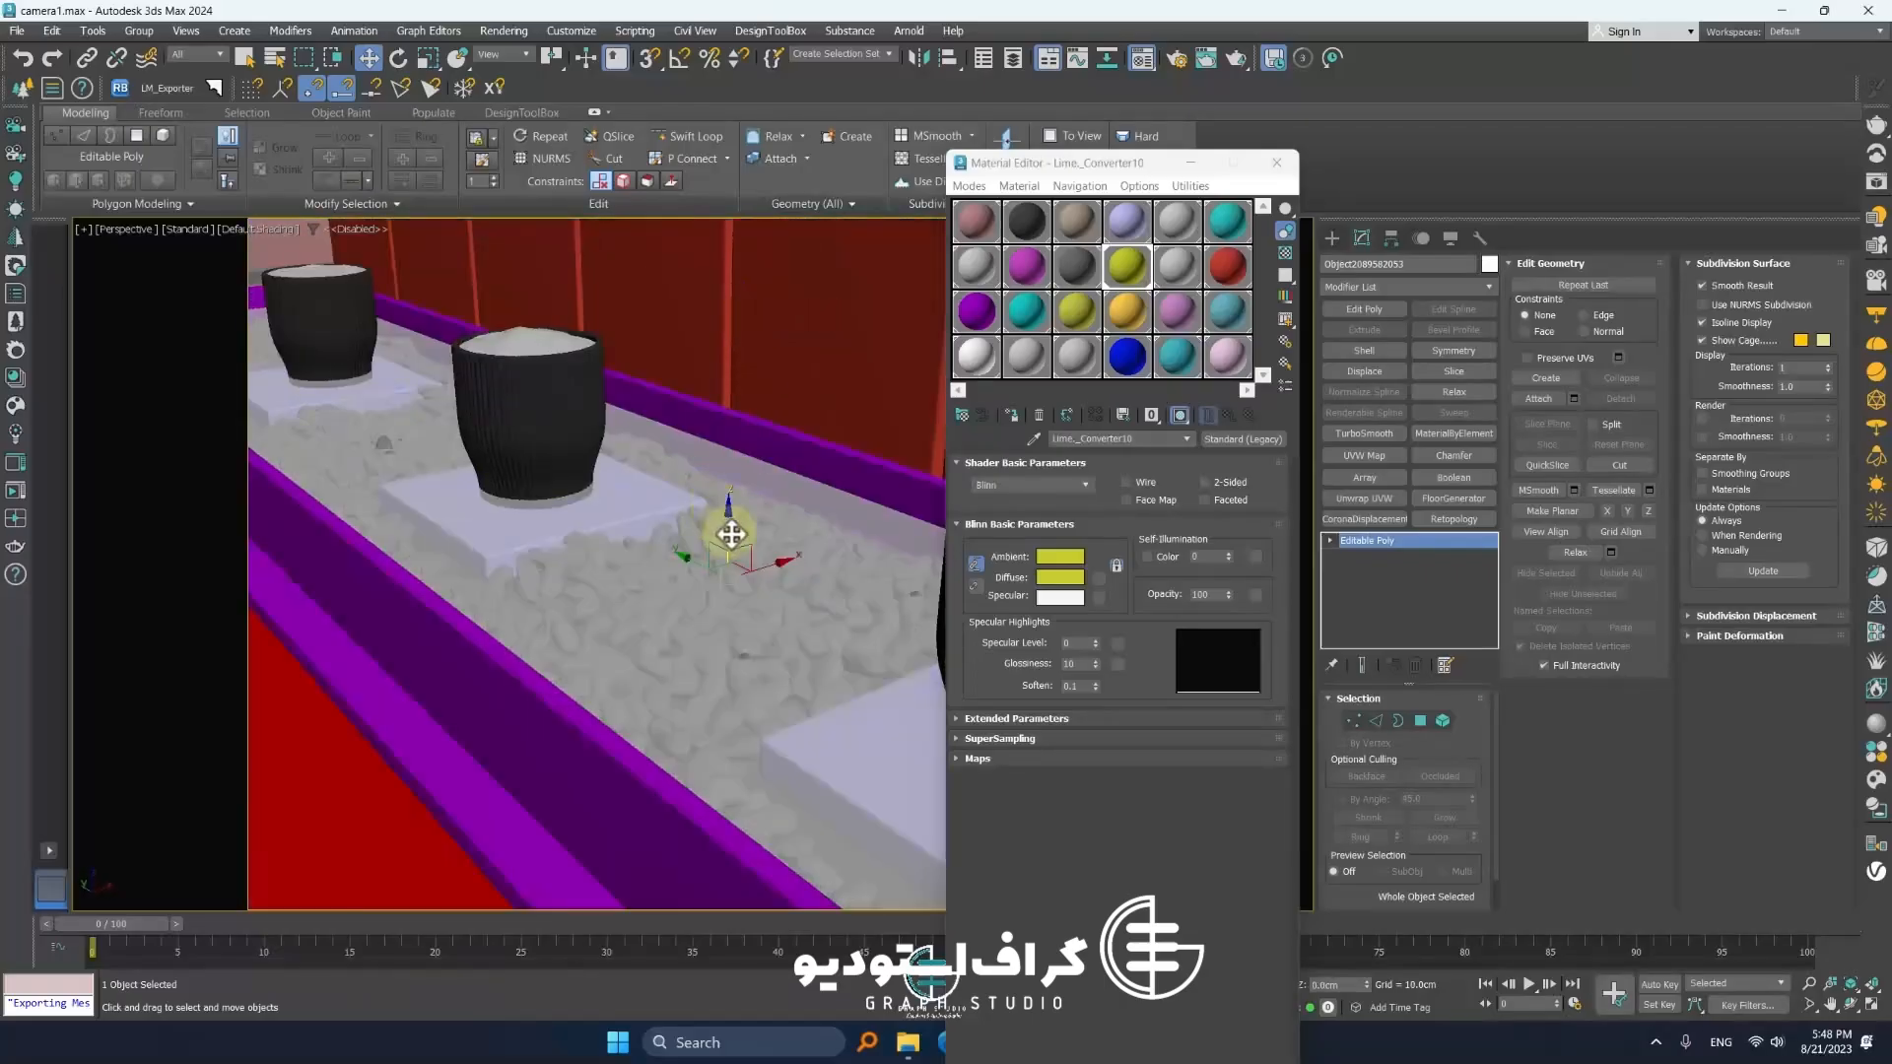
scroll(731, 537, "down", 4)
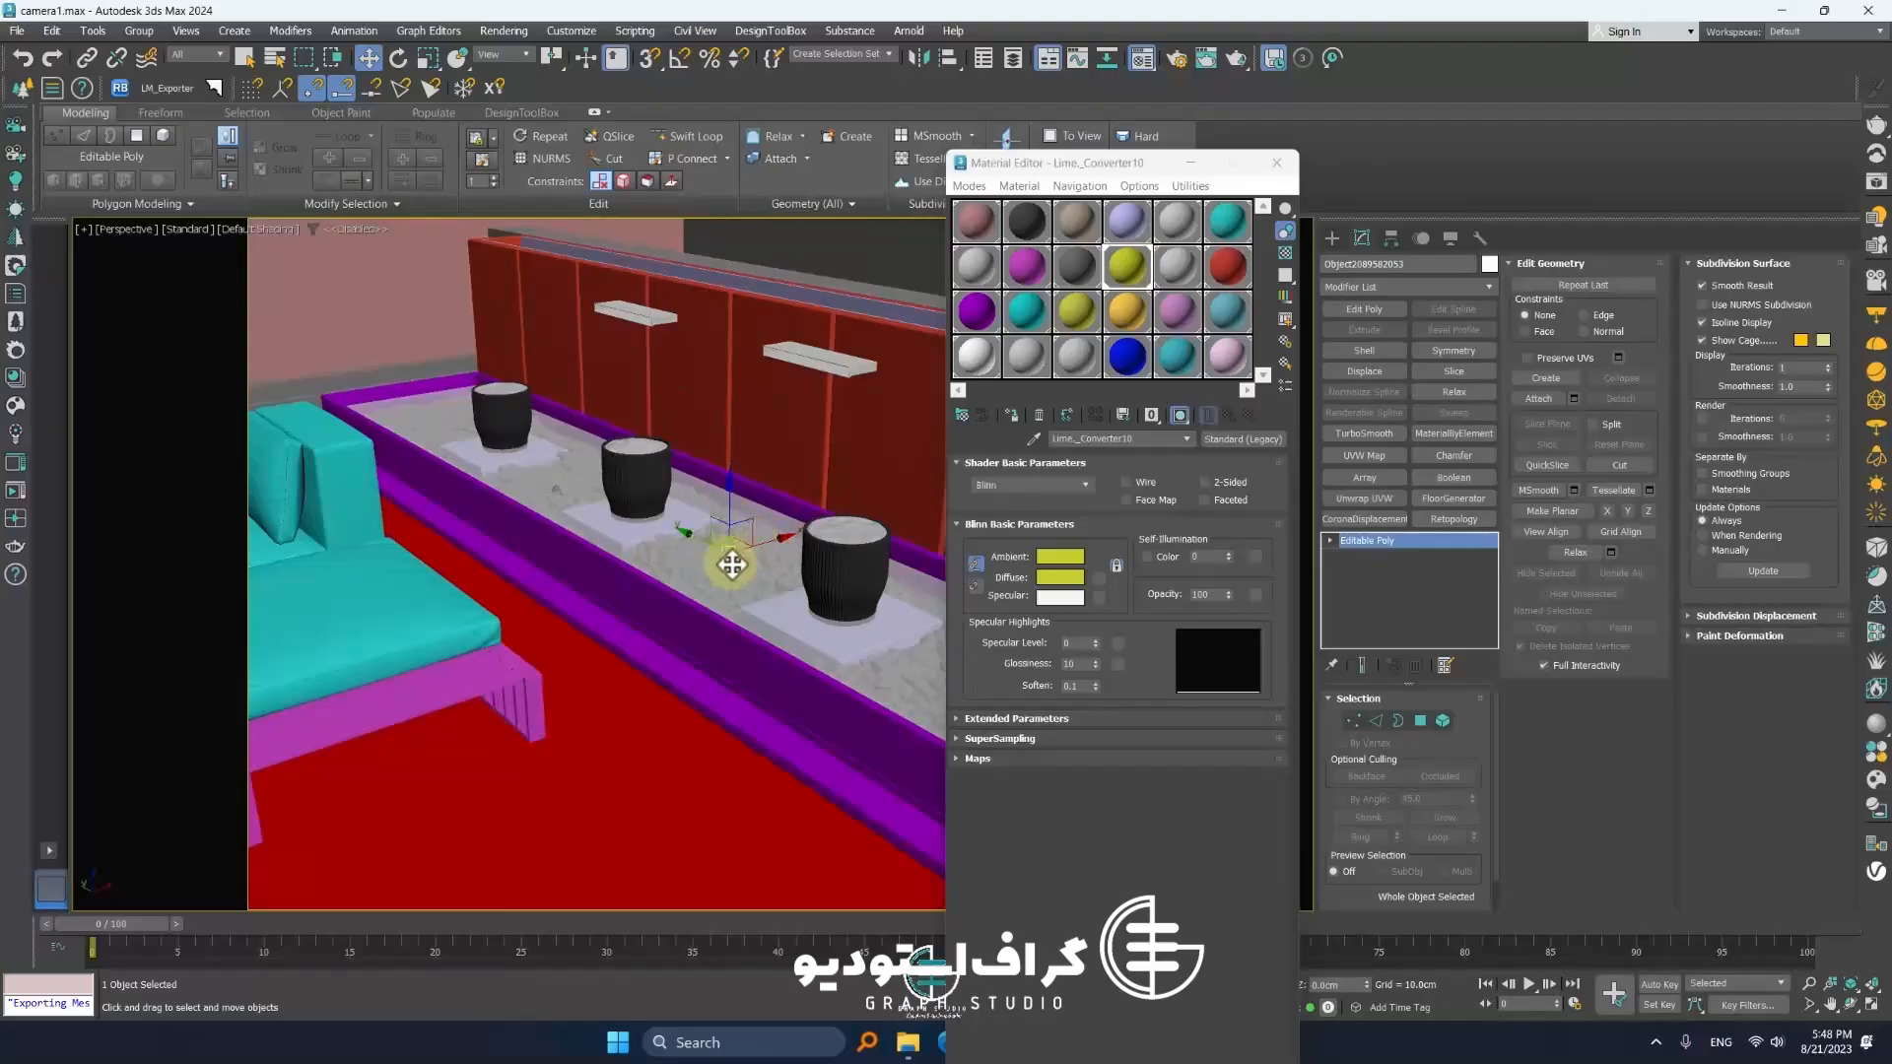
middle_click_drag(733, 565, 641, 633)
scroll(636, 489, "down", 3)
scroll(576, 566, "down", 5)
left_click(709, 479)
scroll(546, 500, "down", 5)
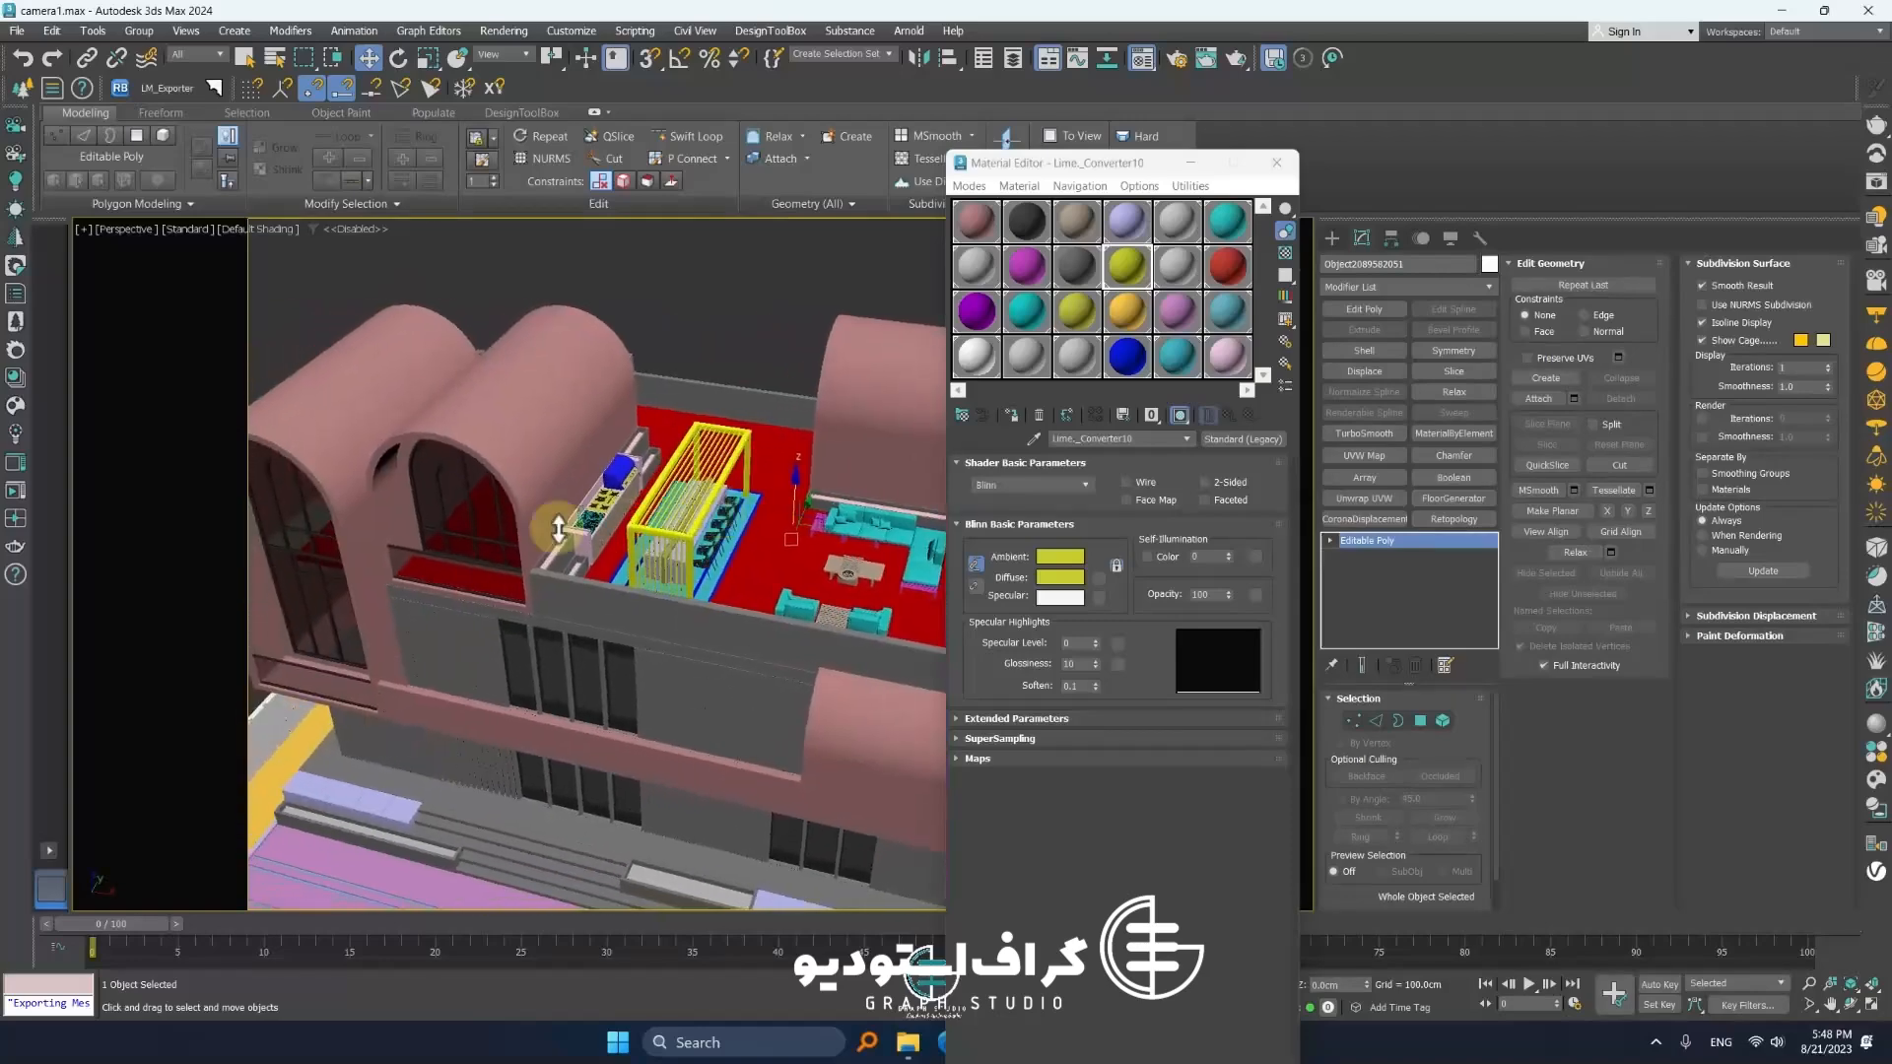
Orbit and zoom around the whole villa to check the terrace furniture from outside
scroll(559, 547, "up", 6)
scroll(559, 549, "down", 4)
scroll(560, 549, "down", 5)
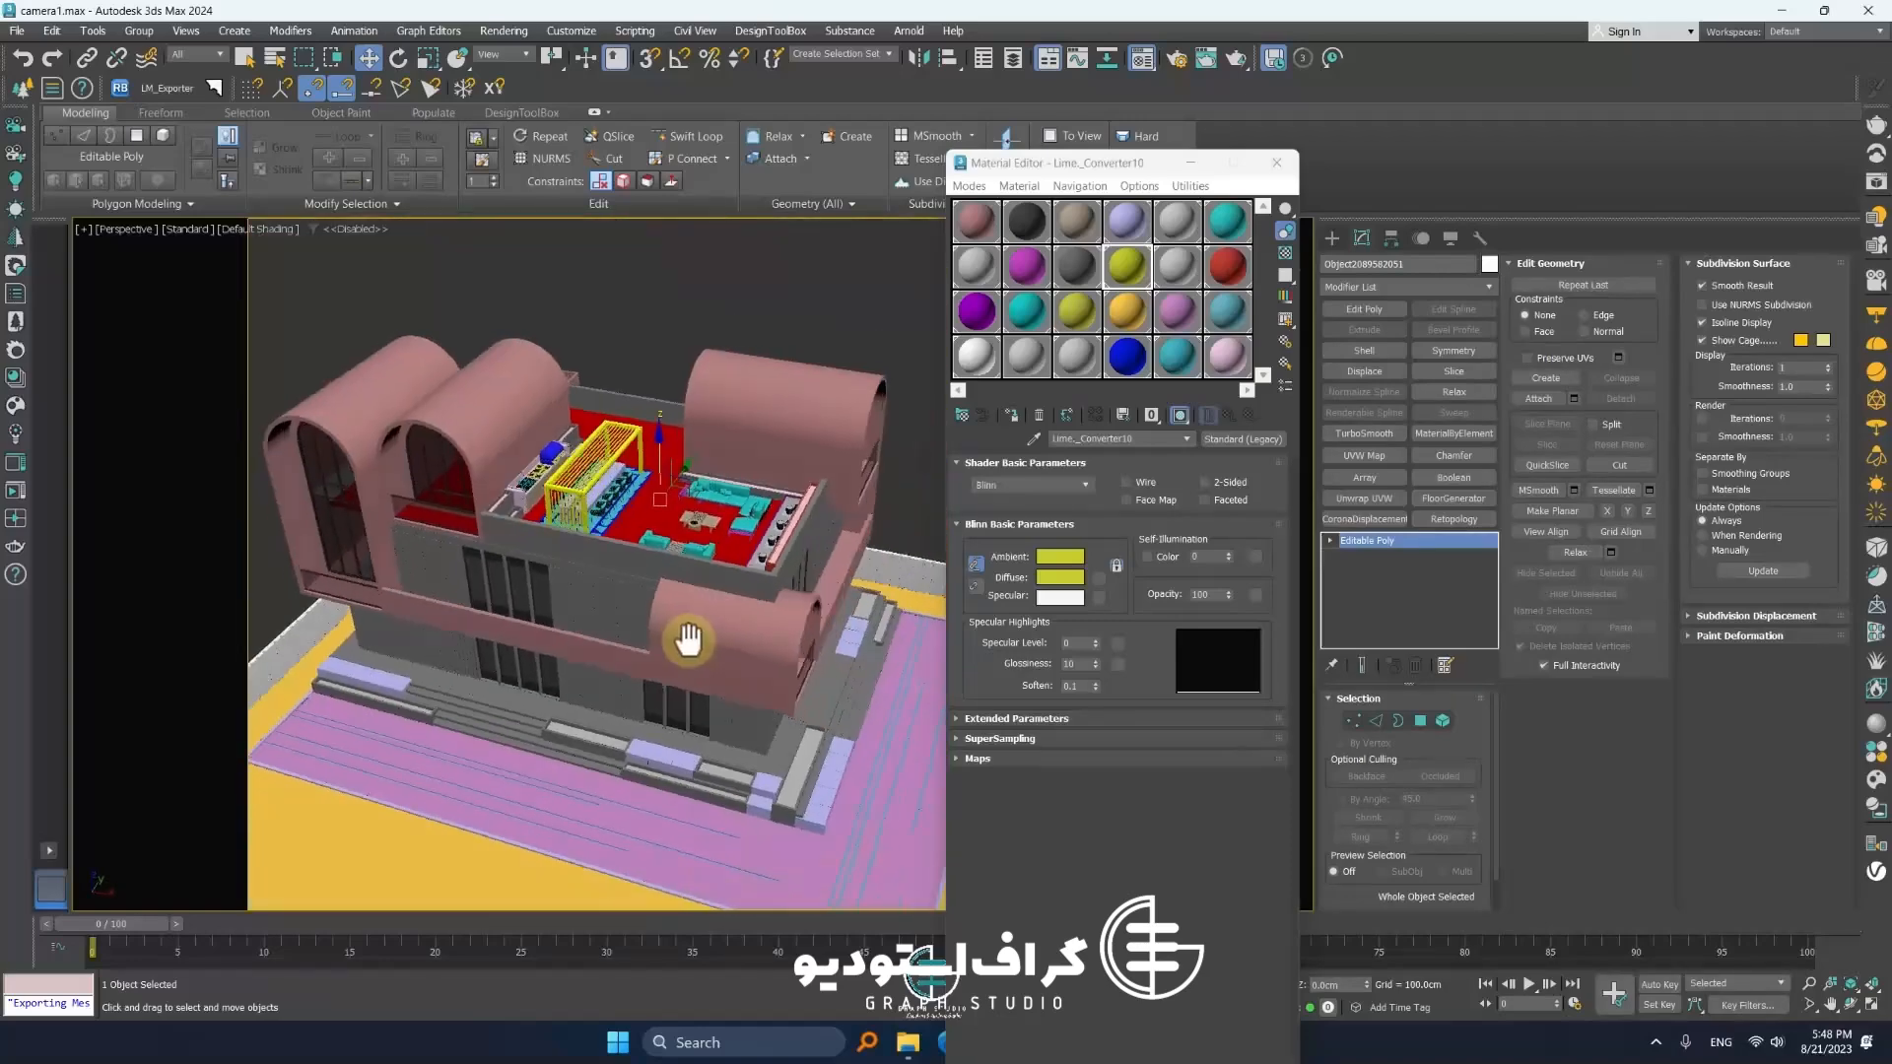
mouse_move(689, 625)
middle_mouse_down()
mouse_move(709, 617)
mouse_move(675, 643)
middle_mouse_up()
scroll(482, 520, "up", 8)
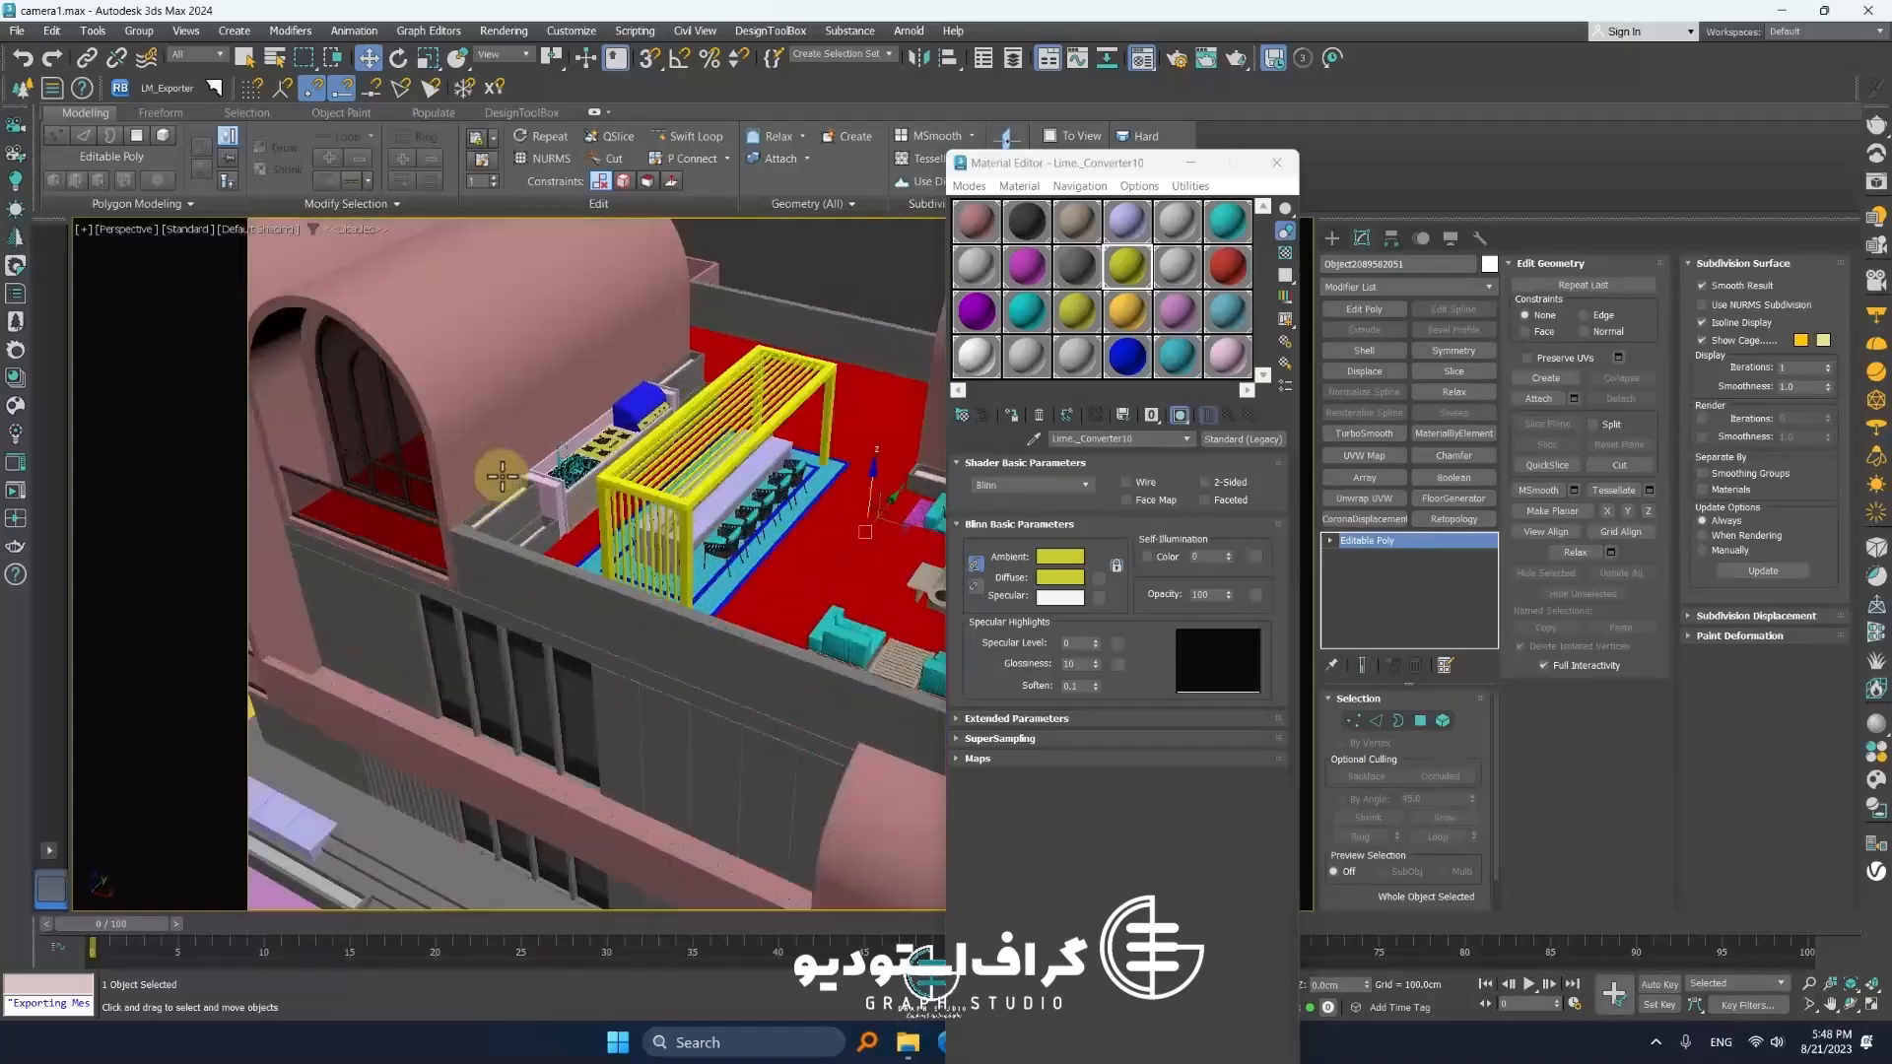
scroll(539, 511, "down", 8)
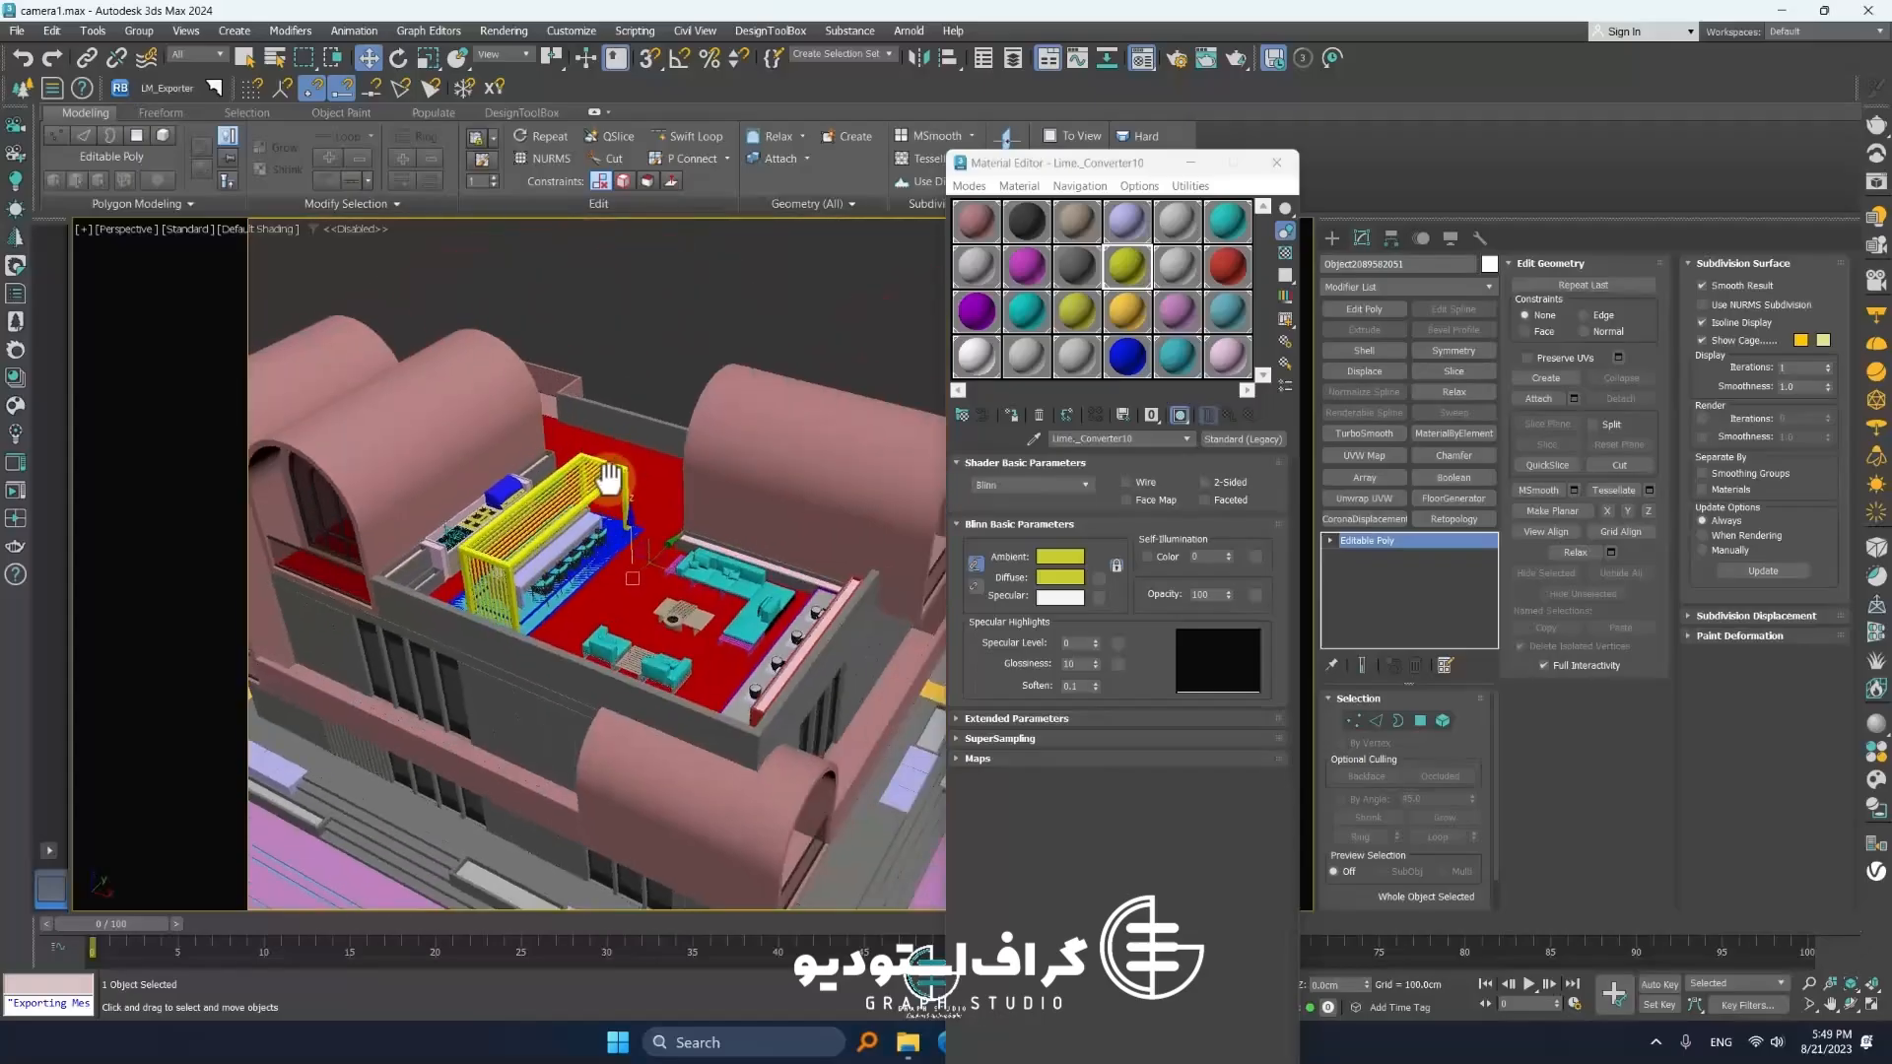
scroll(663, 424, "up", 3)
scroll(630, 518, "down", 3)
middle_click_drag(631, 517, 664, 561, "alt")
scroll(697, 562, "up", 3)
scroll(706, 528, "down", 3)
scroll(755, 539, "up", 2)
scroll(676, 528, "up", 5)
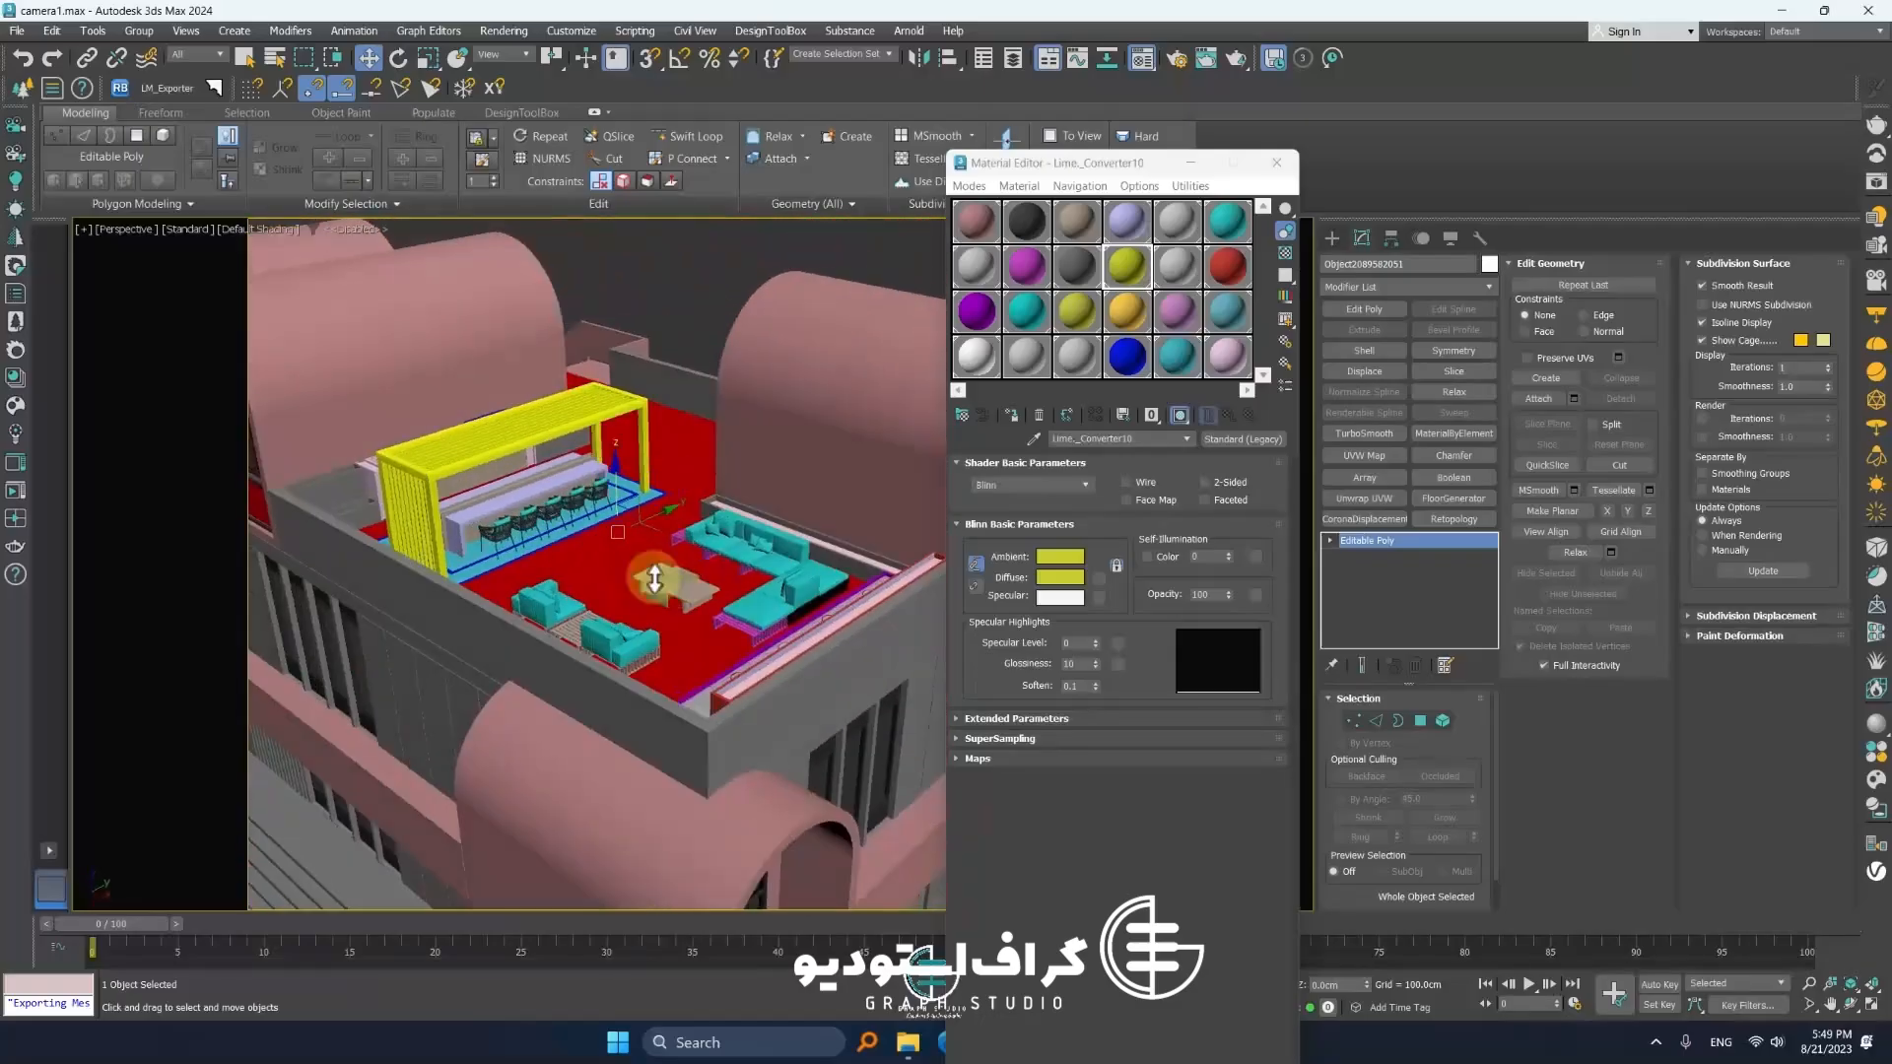
scroll(641, 582, "down", 6)
Select every object in the scene, framing the whole model in top and perspective views
key("ctrl+a")
scroll(572, 611, "down", 5)
scroll(483, 582, "up", 4)
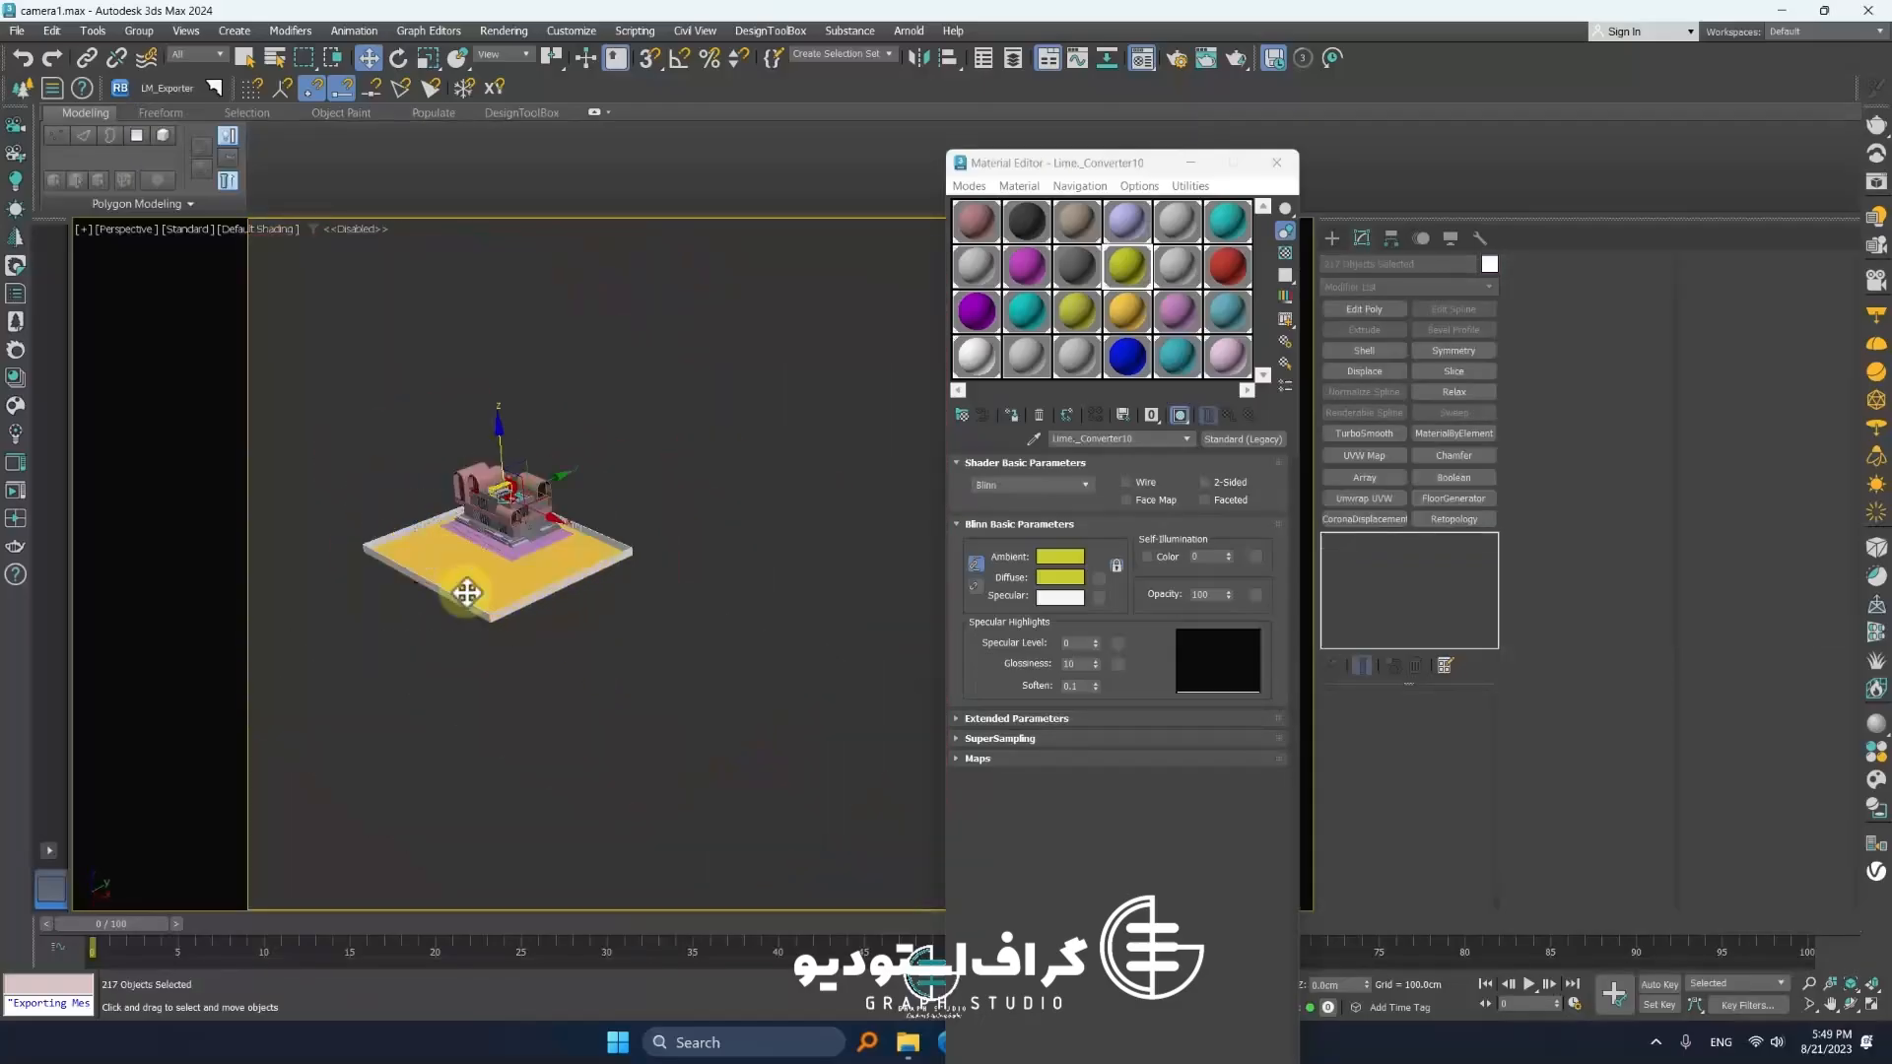
scroll(436, 562, "up", 3)
middle_click_drag(436, 562, 582, 617)
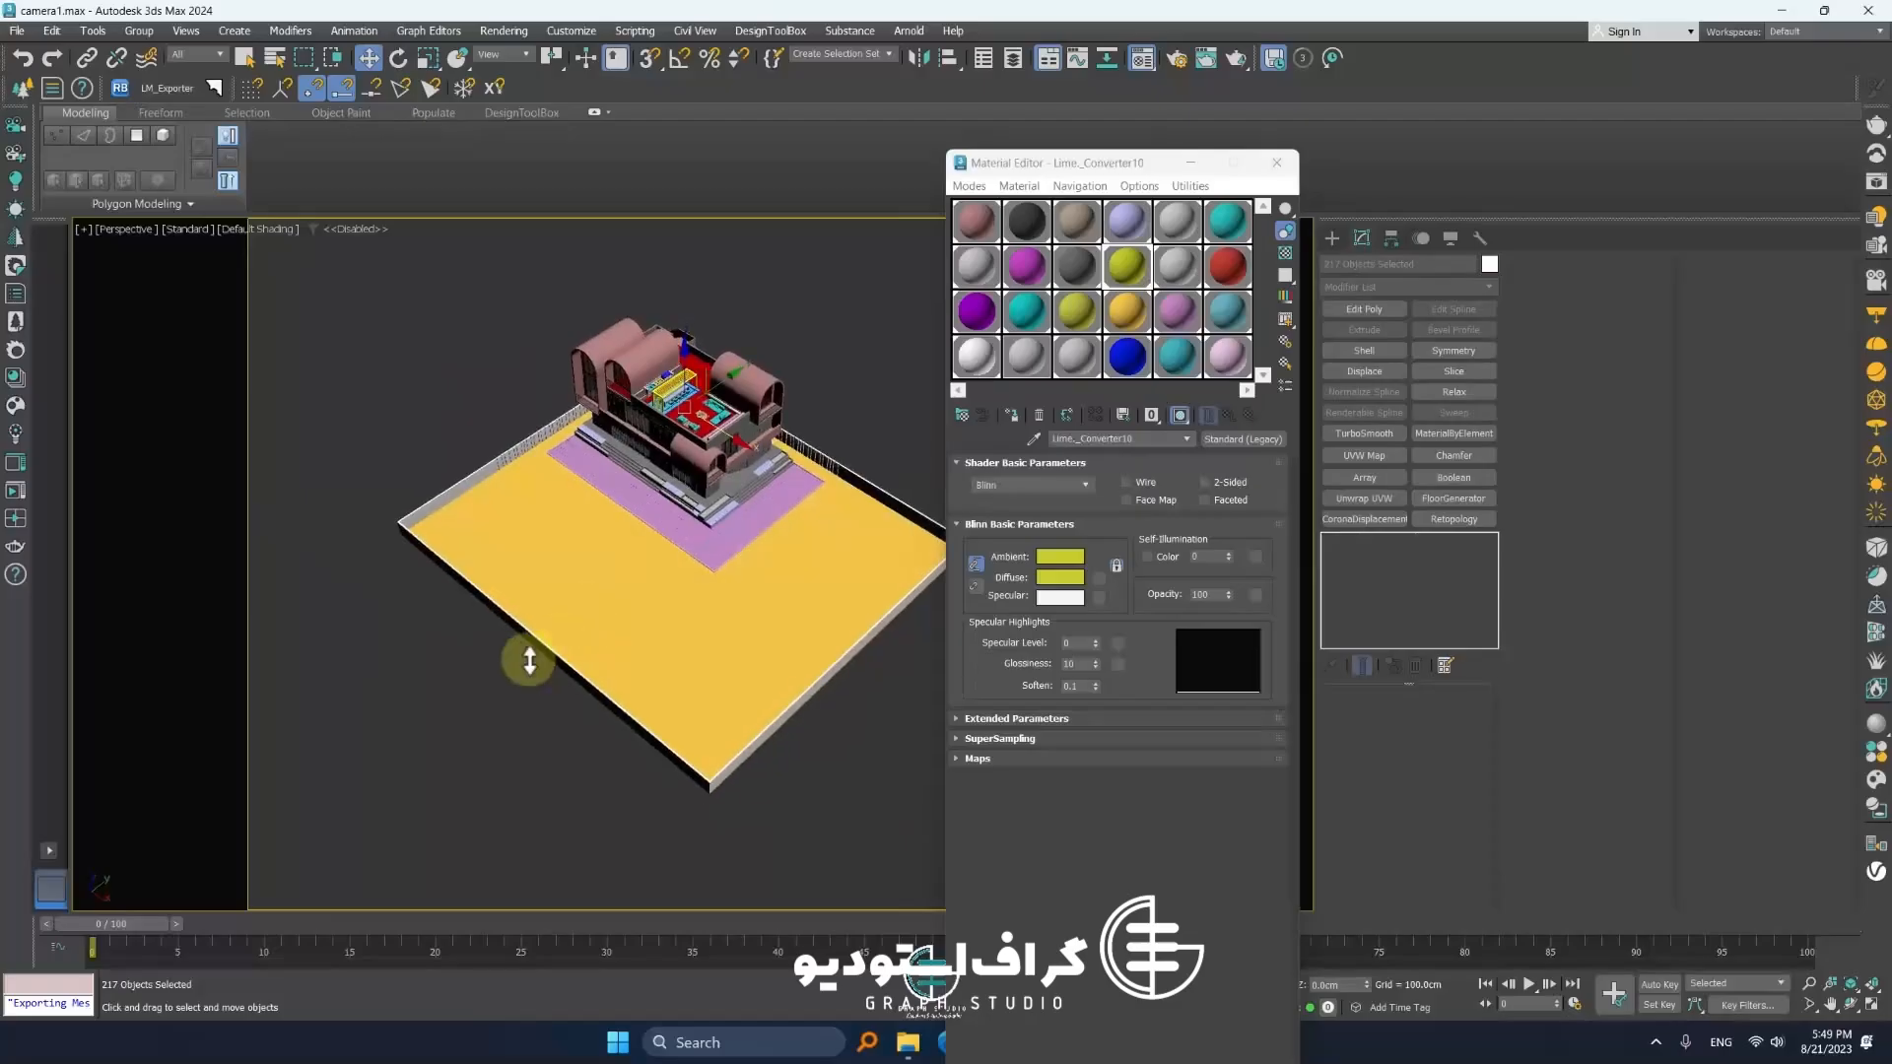
scroll(524, 654, "up", 5)
key("t")
key("z")
scroll(521, 643, "down", 5)
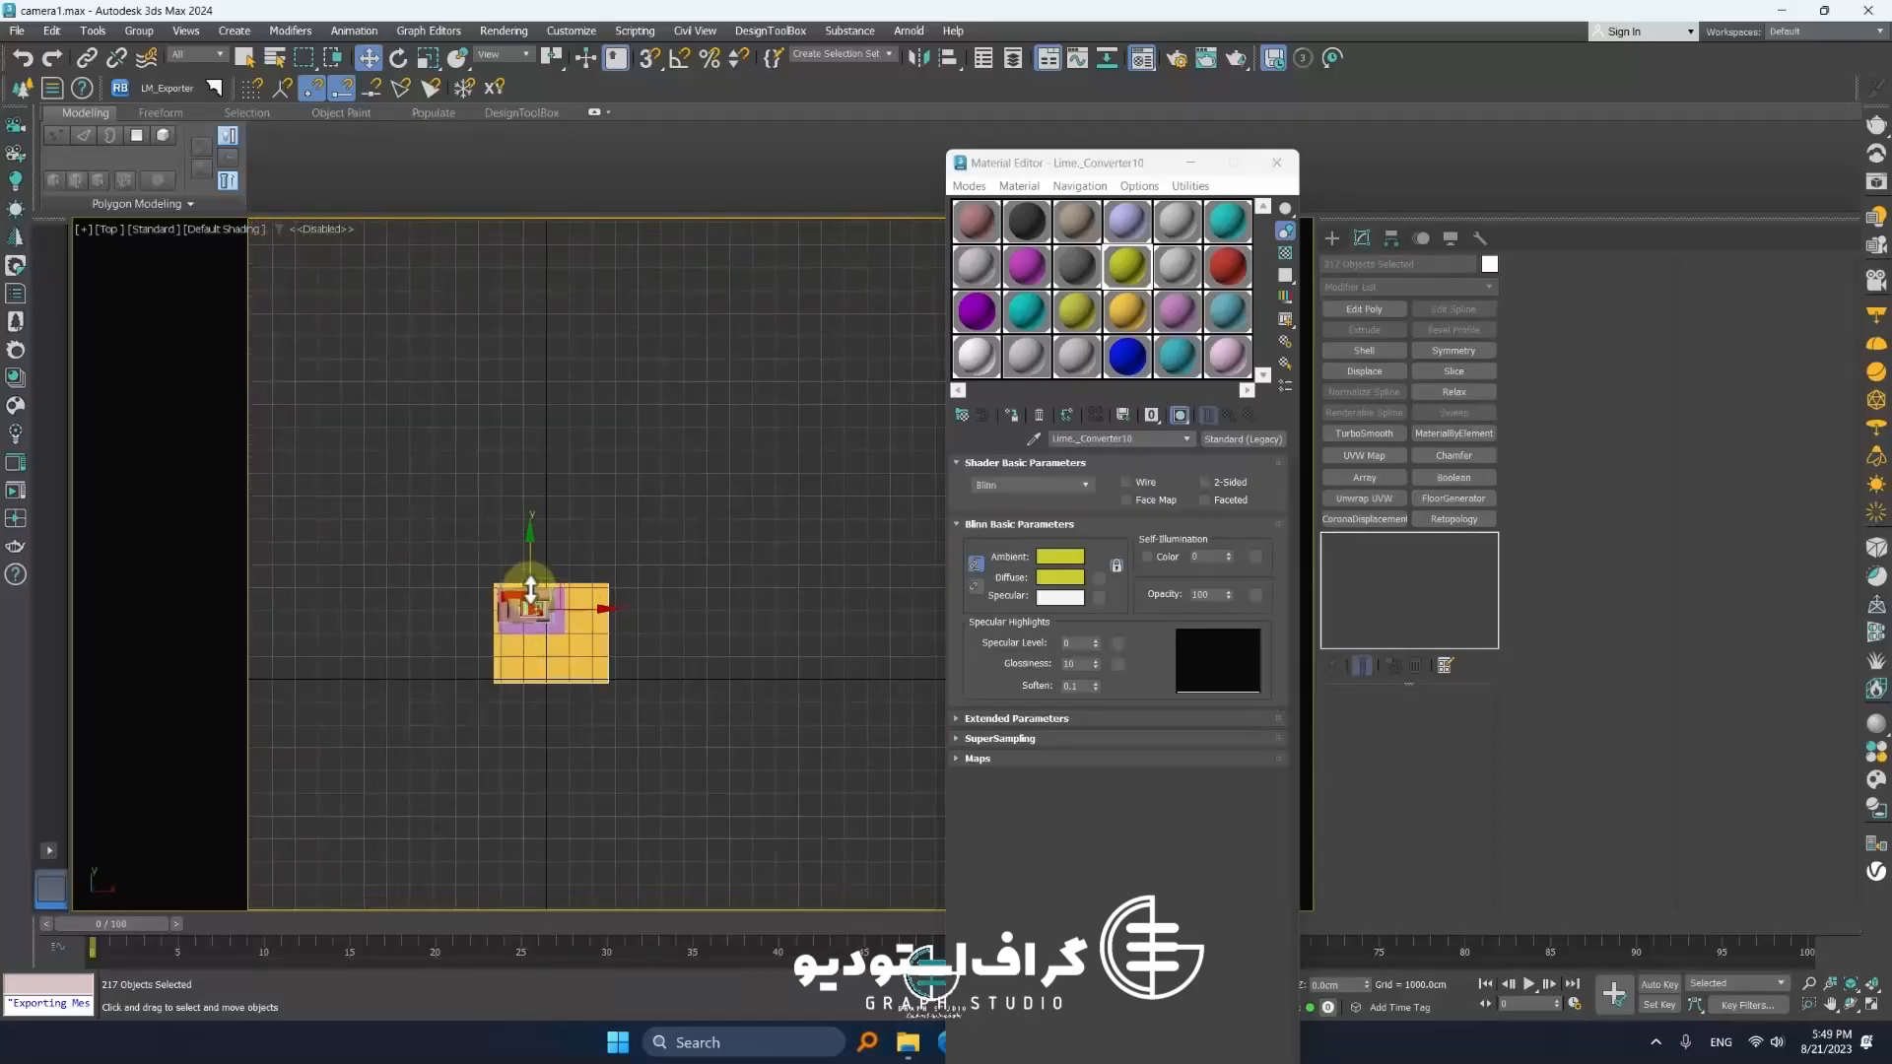
scroll(537, 635, "up", 2)
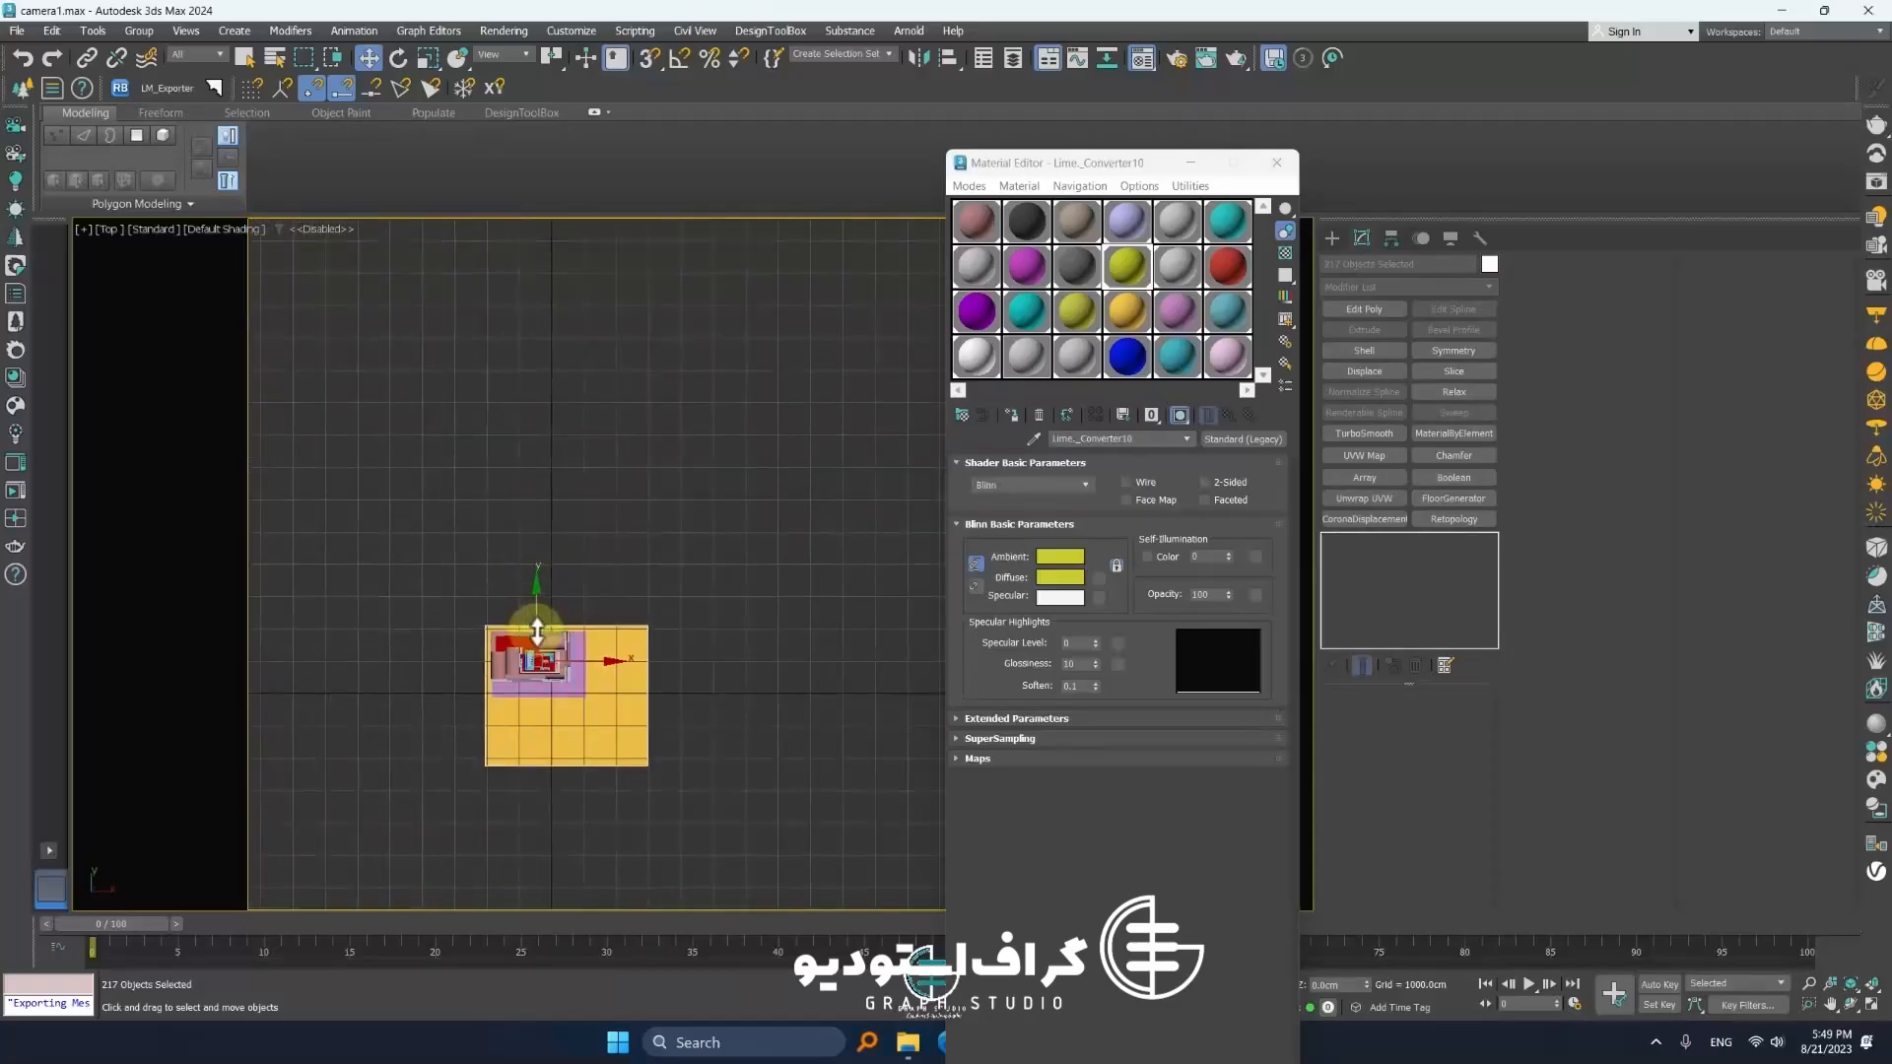
left_click(726, 654)
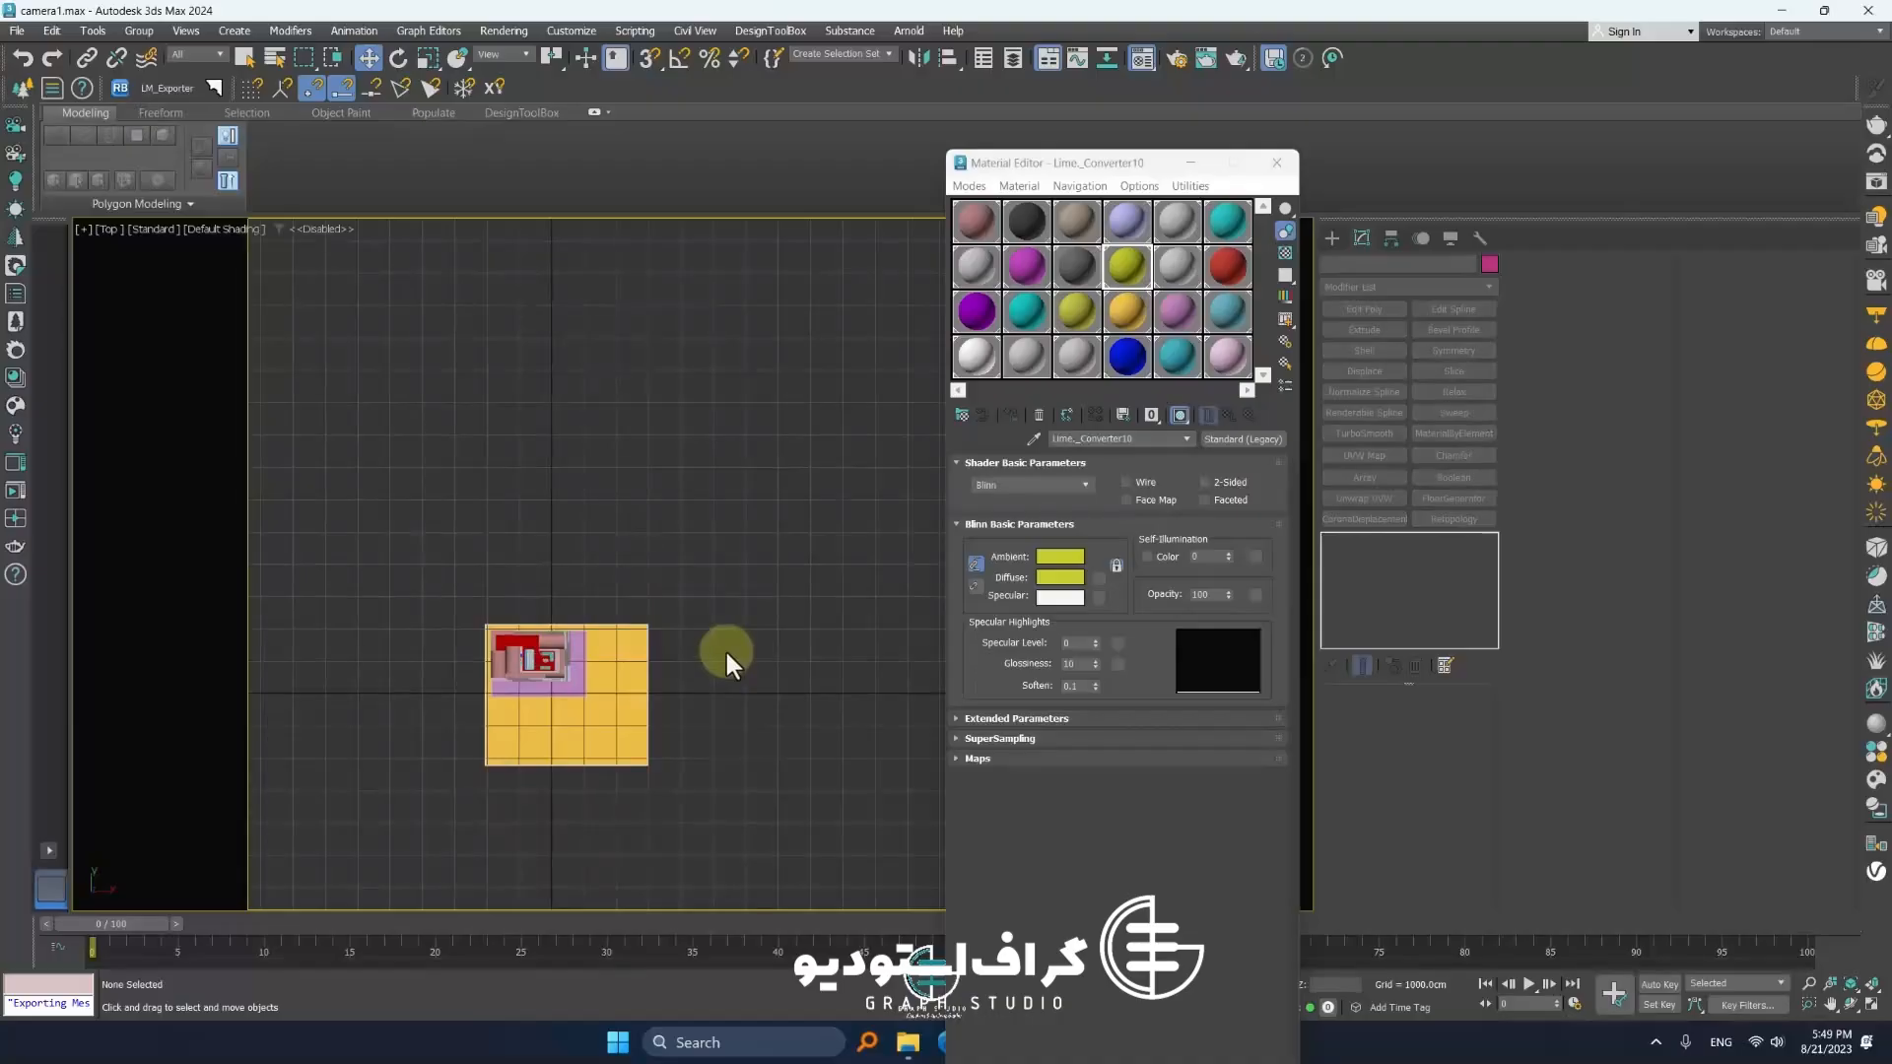
left_click_drag(607, 672, 498, 746)
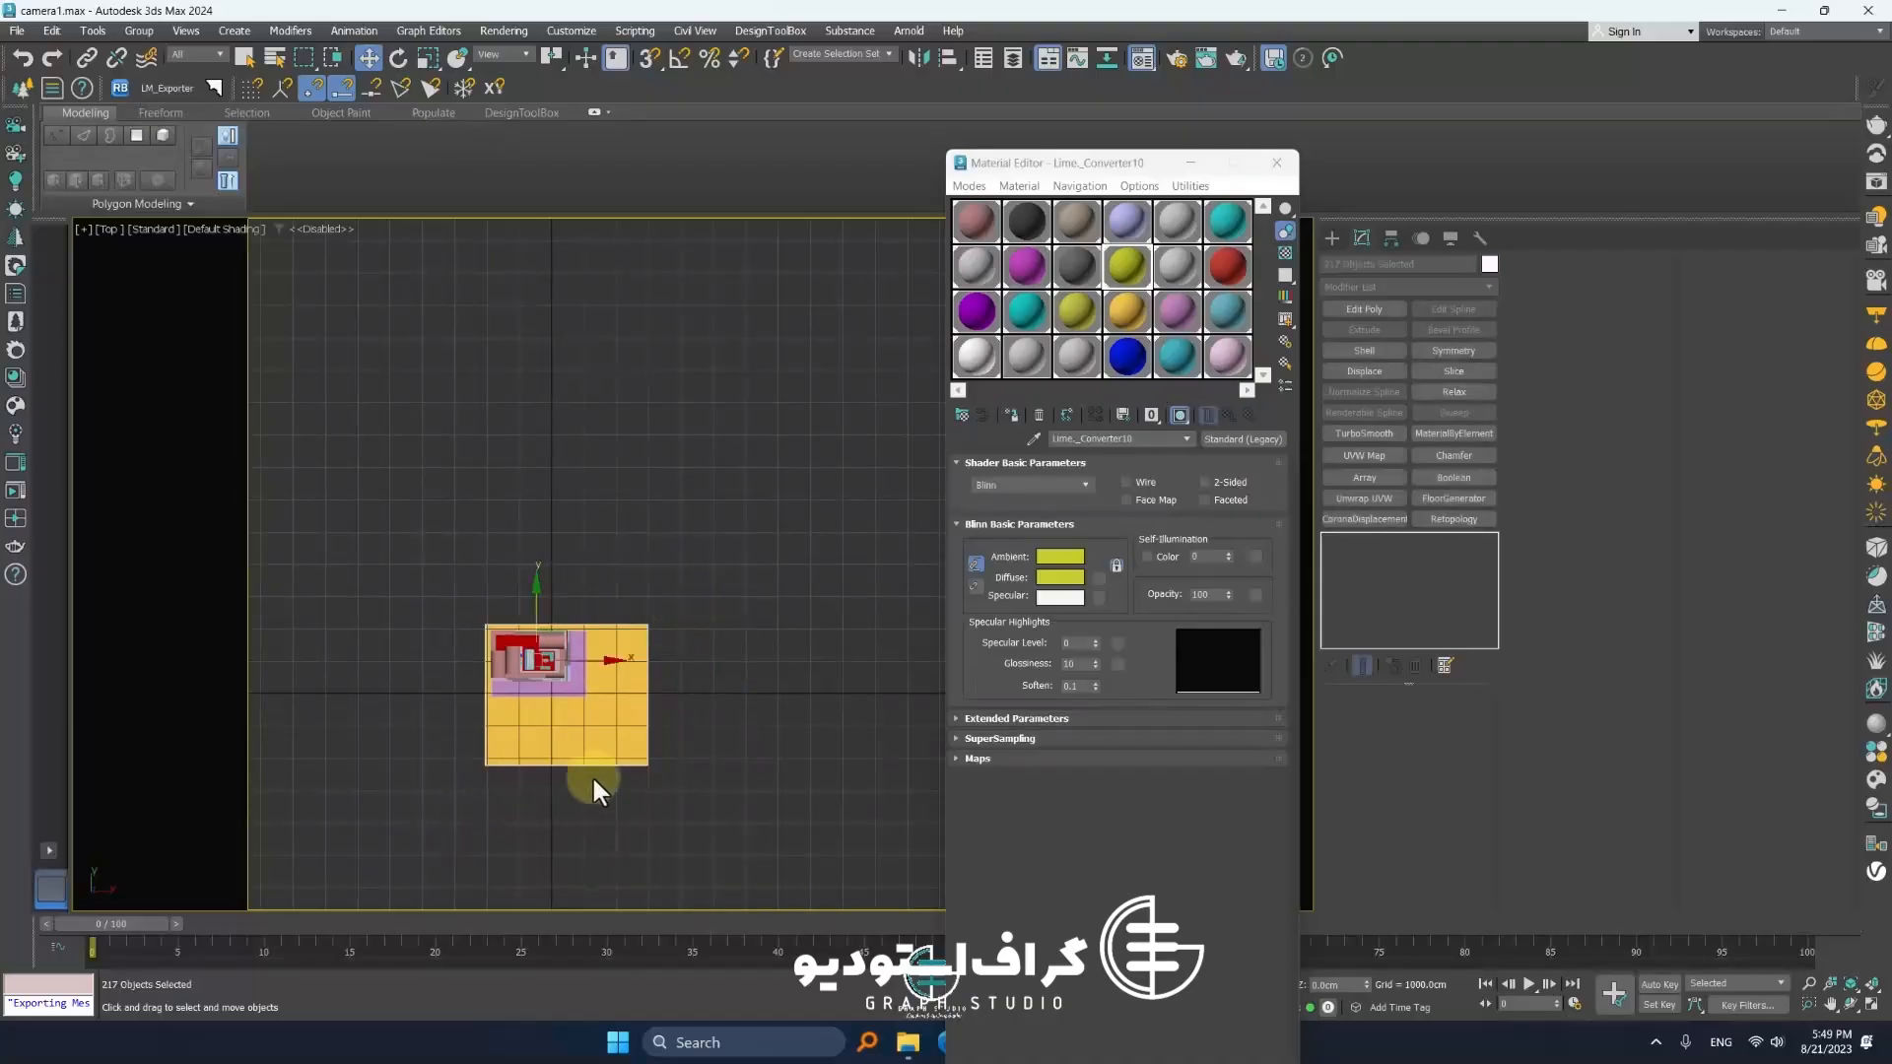
key("p")
middle_click_drag(630, 782, 716, 674, "alt")
Export the selected objects as an FBX file named MODEL FINAL 30 in the FBX FINAL folder
left_click(16, 31)
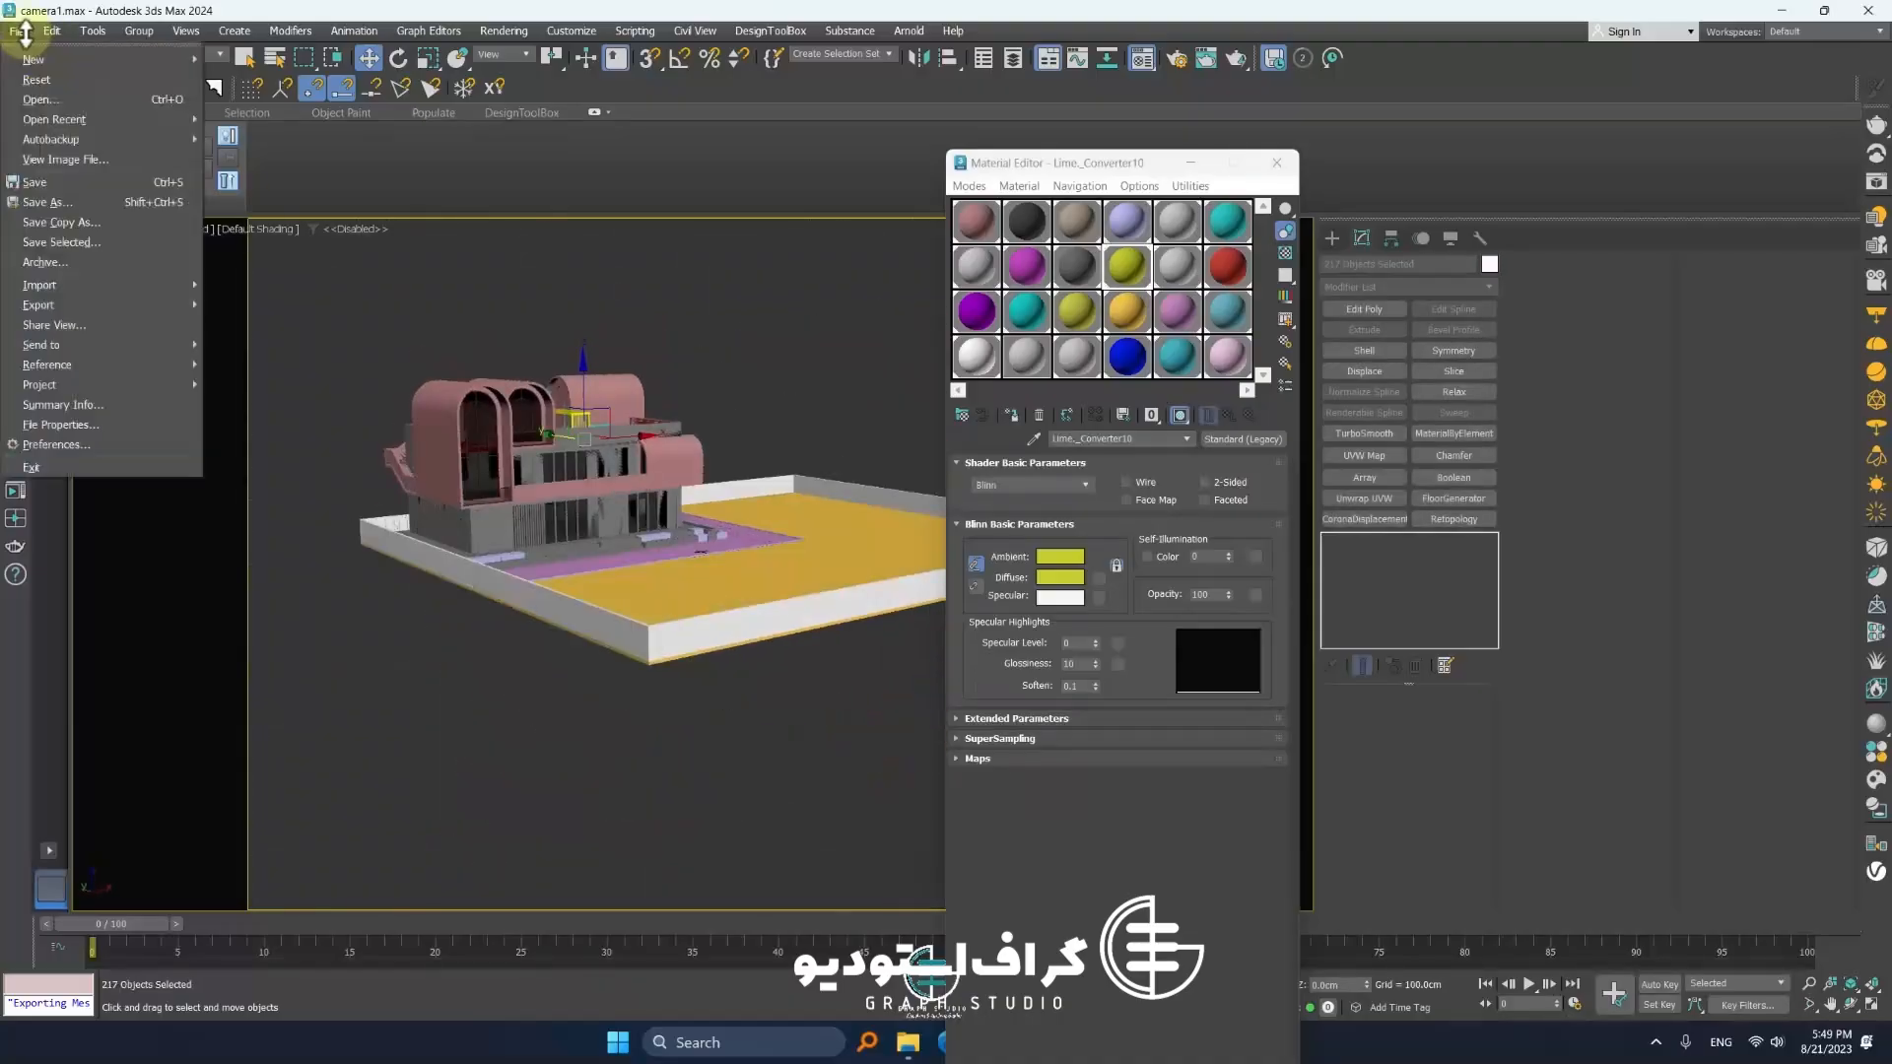
mouse_move(59, 304)
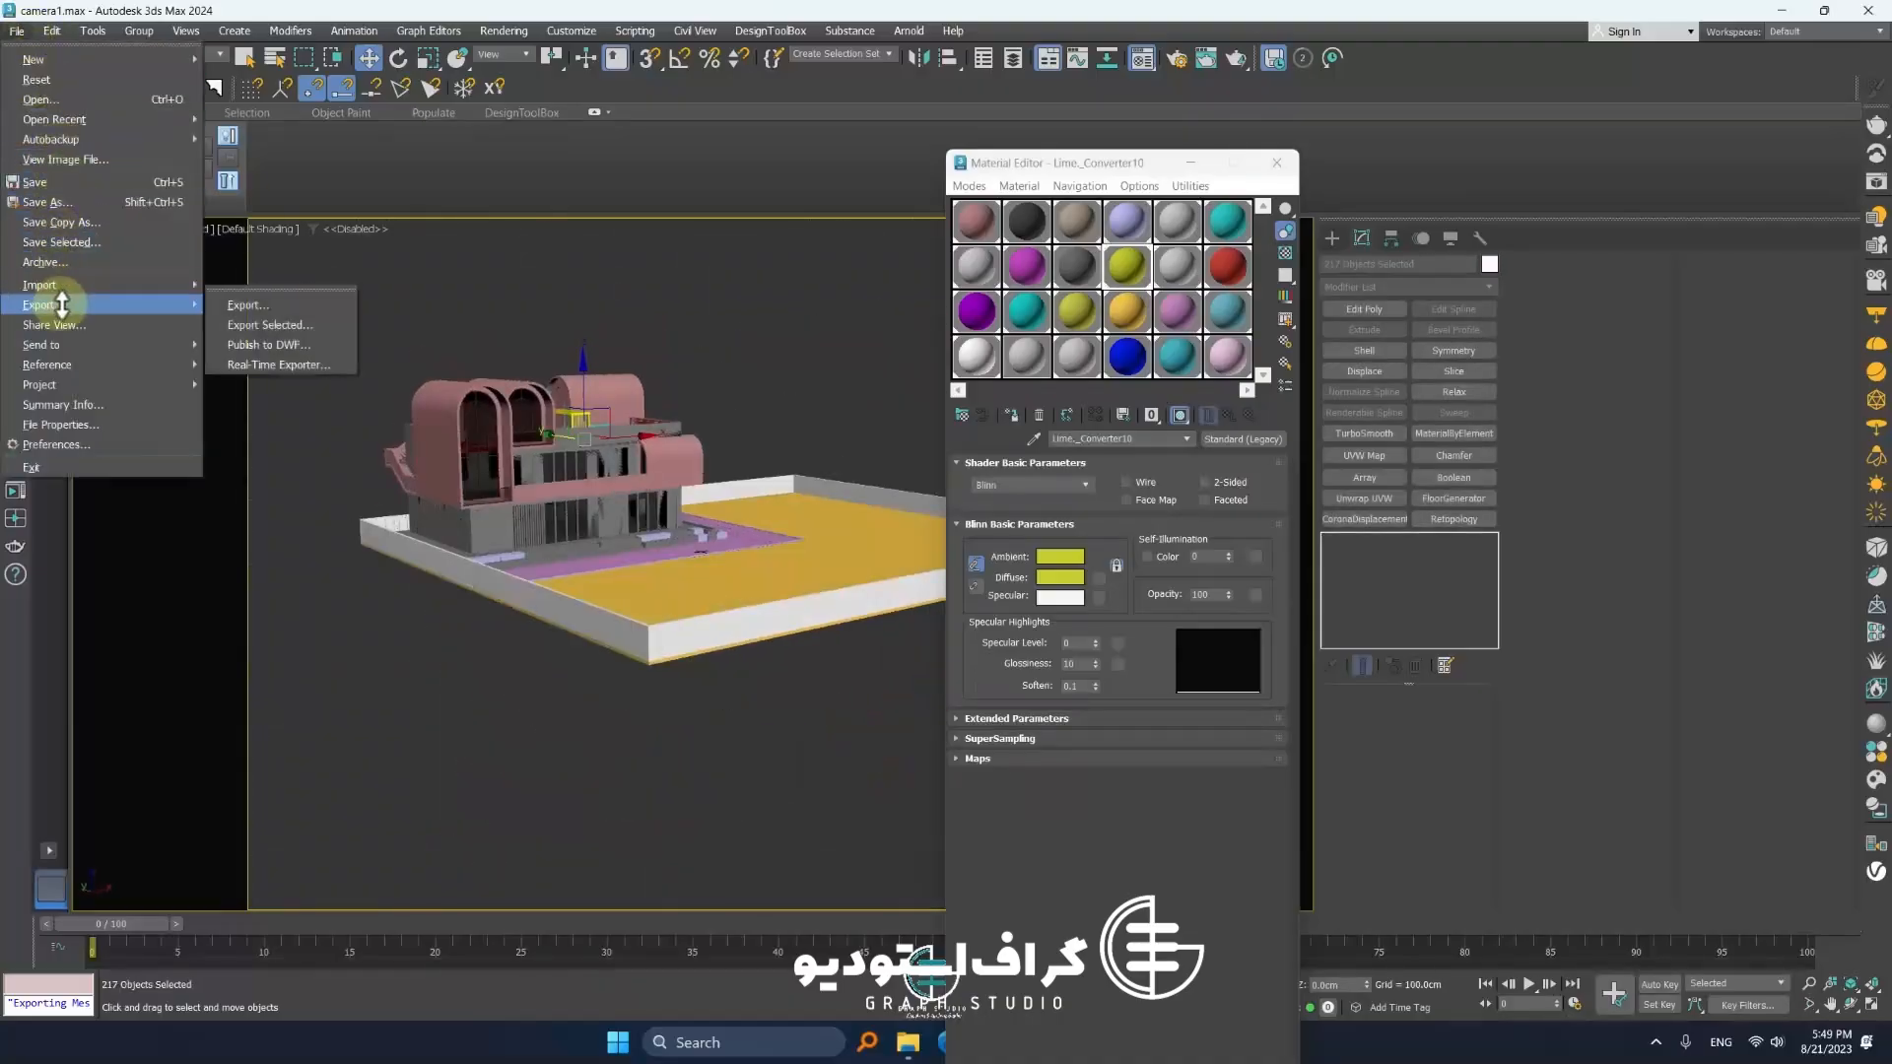
left_click(297, 325)
left_click(144, 158)
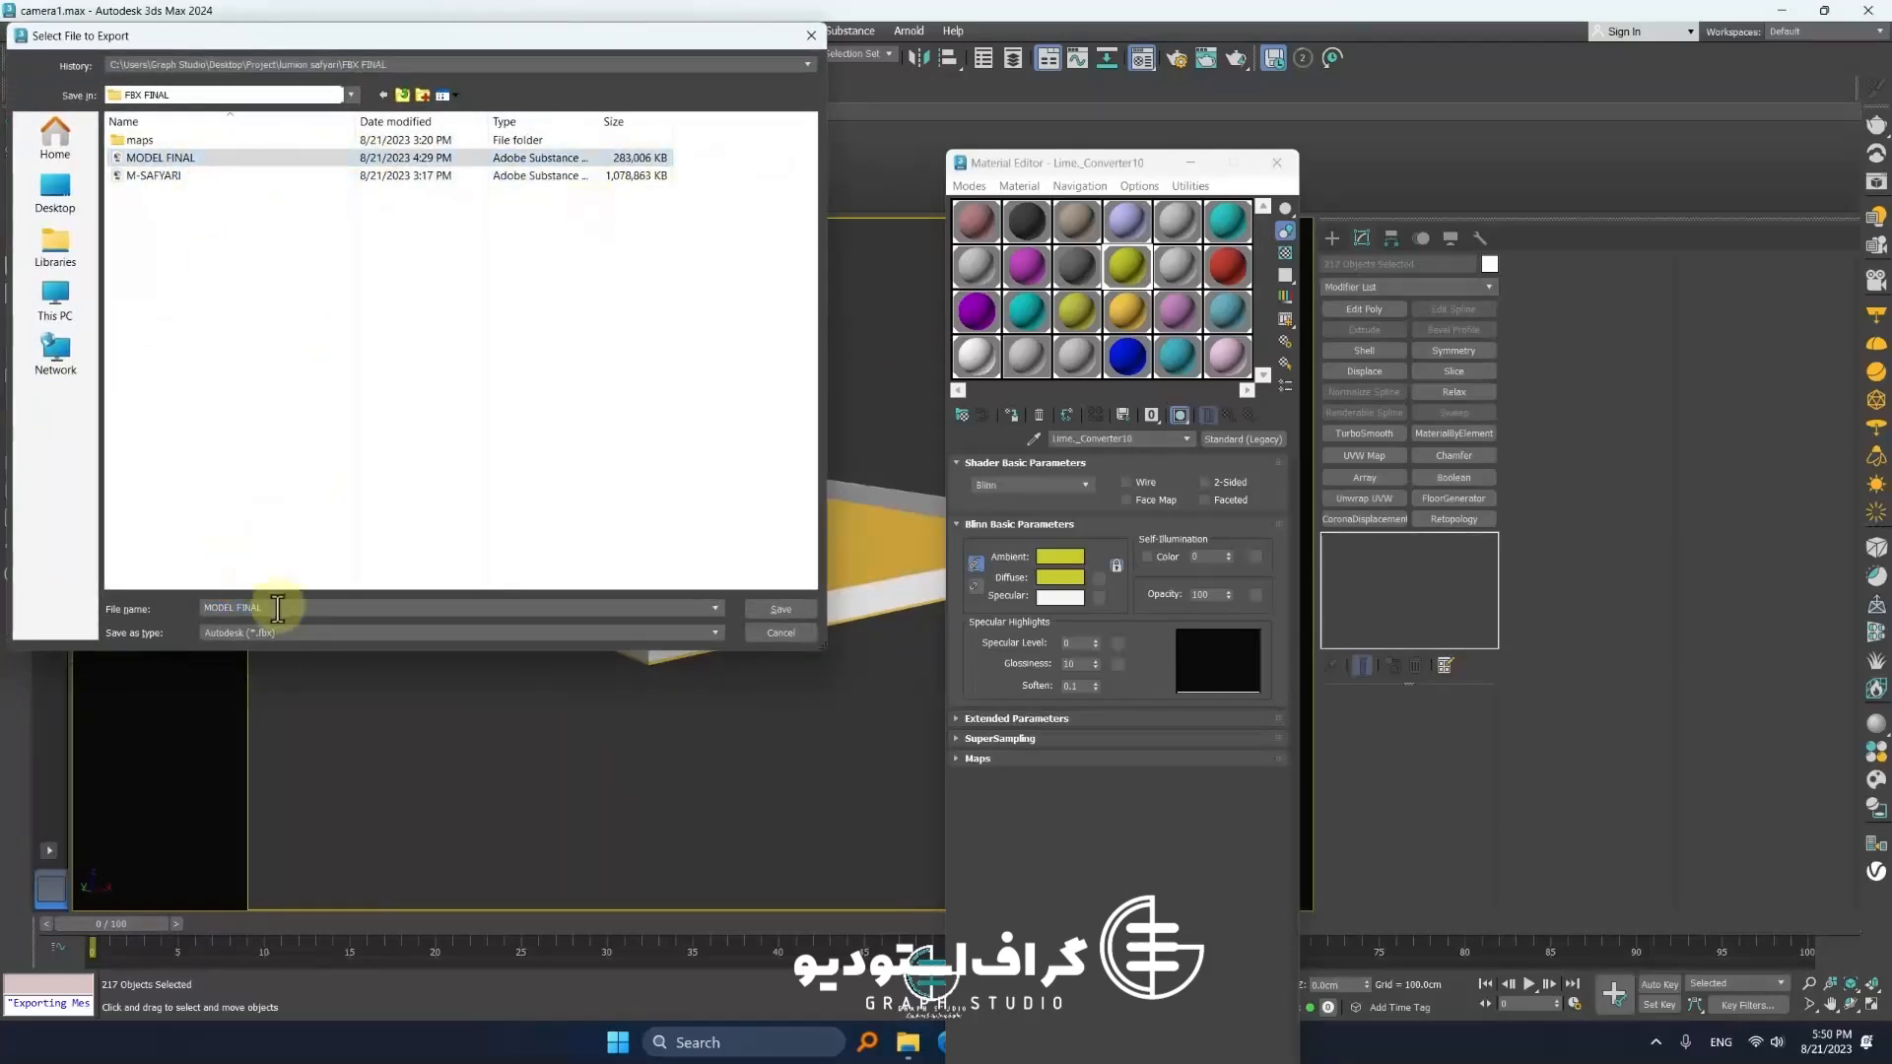
left_click(781, 610)
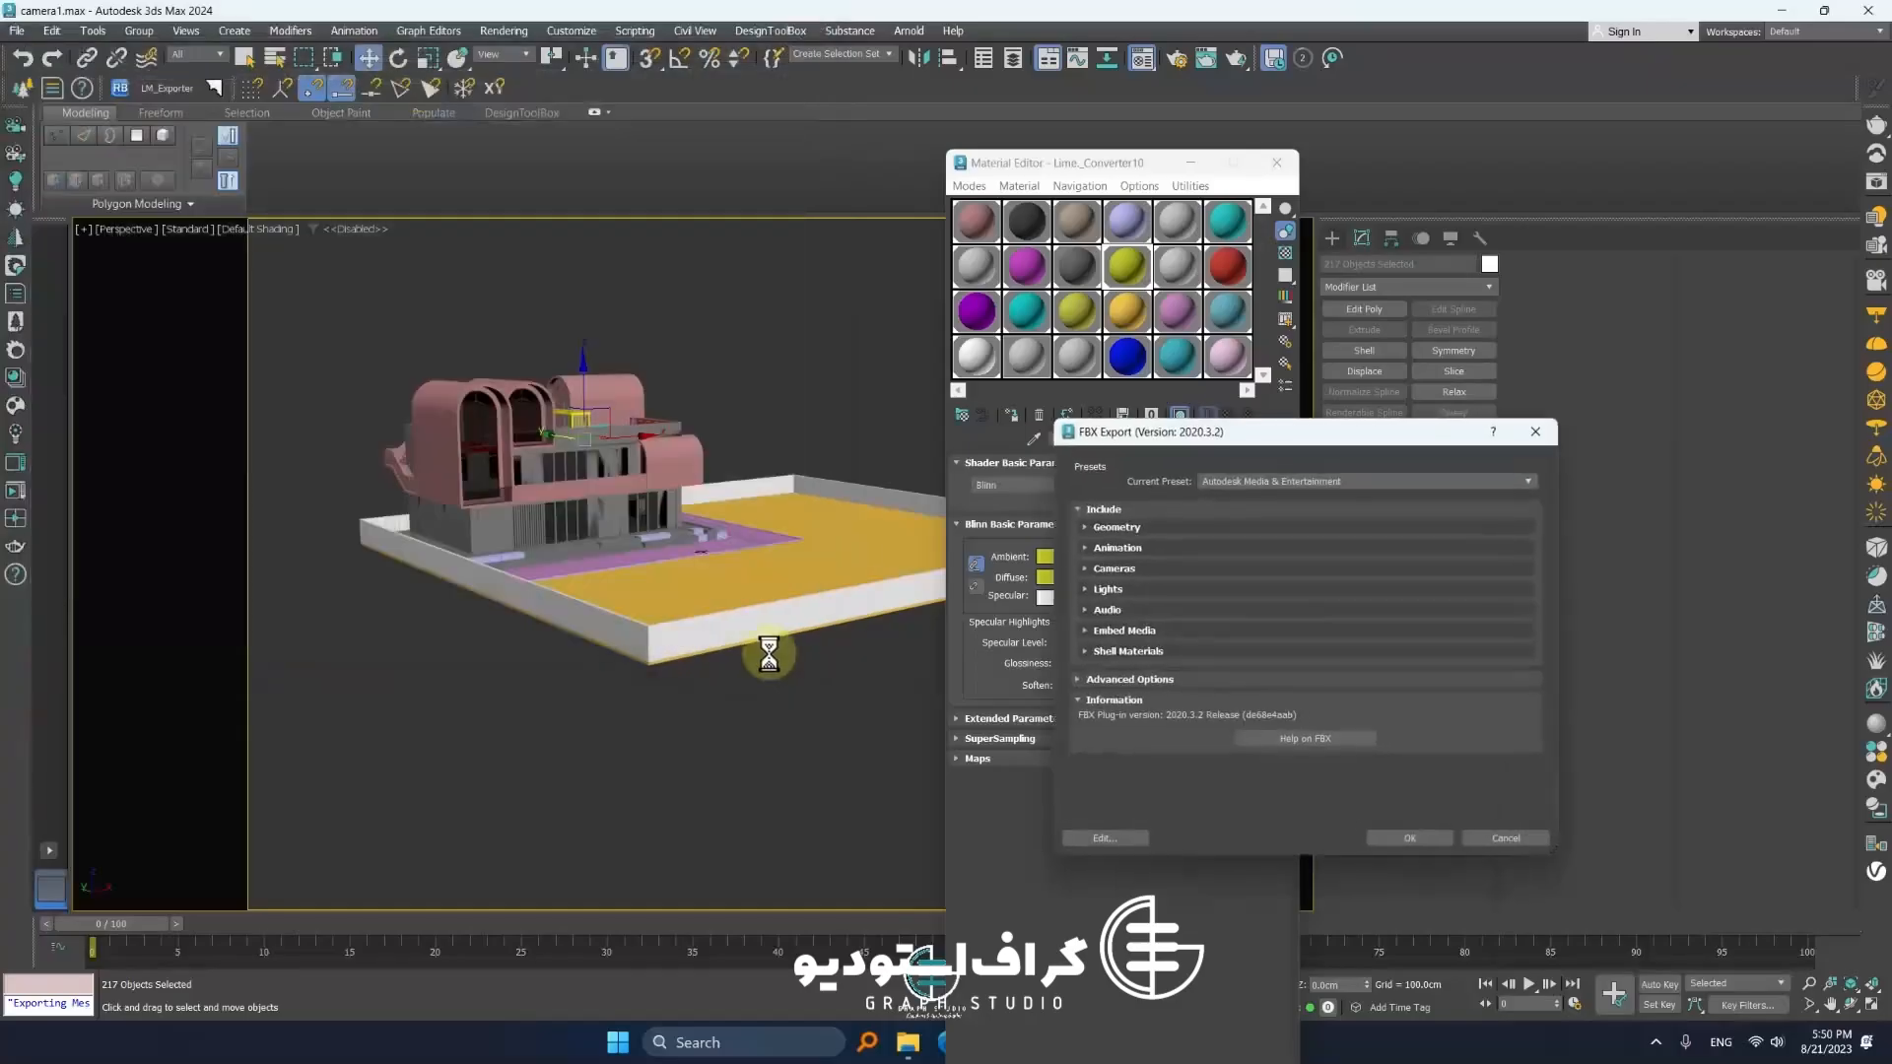
left_click(1439, 838)
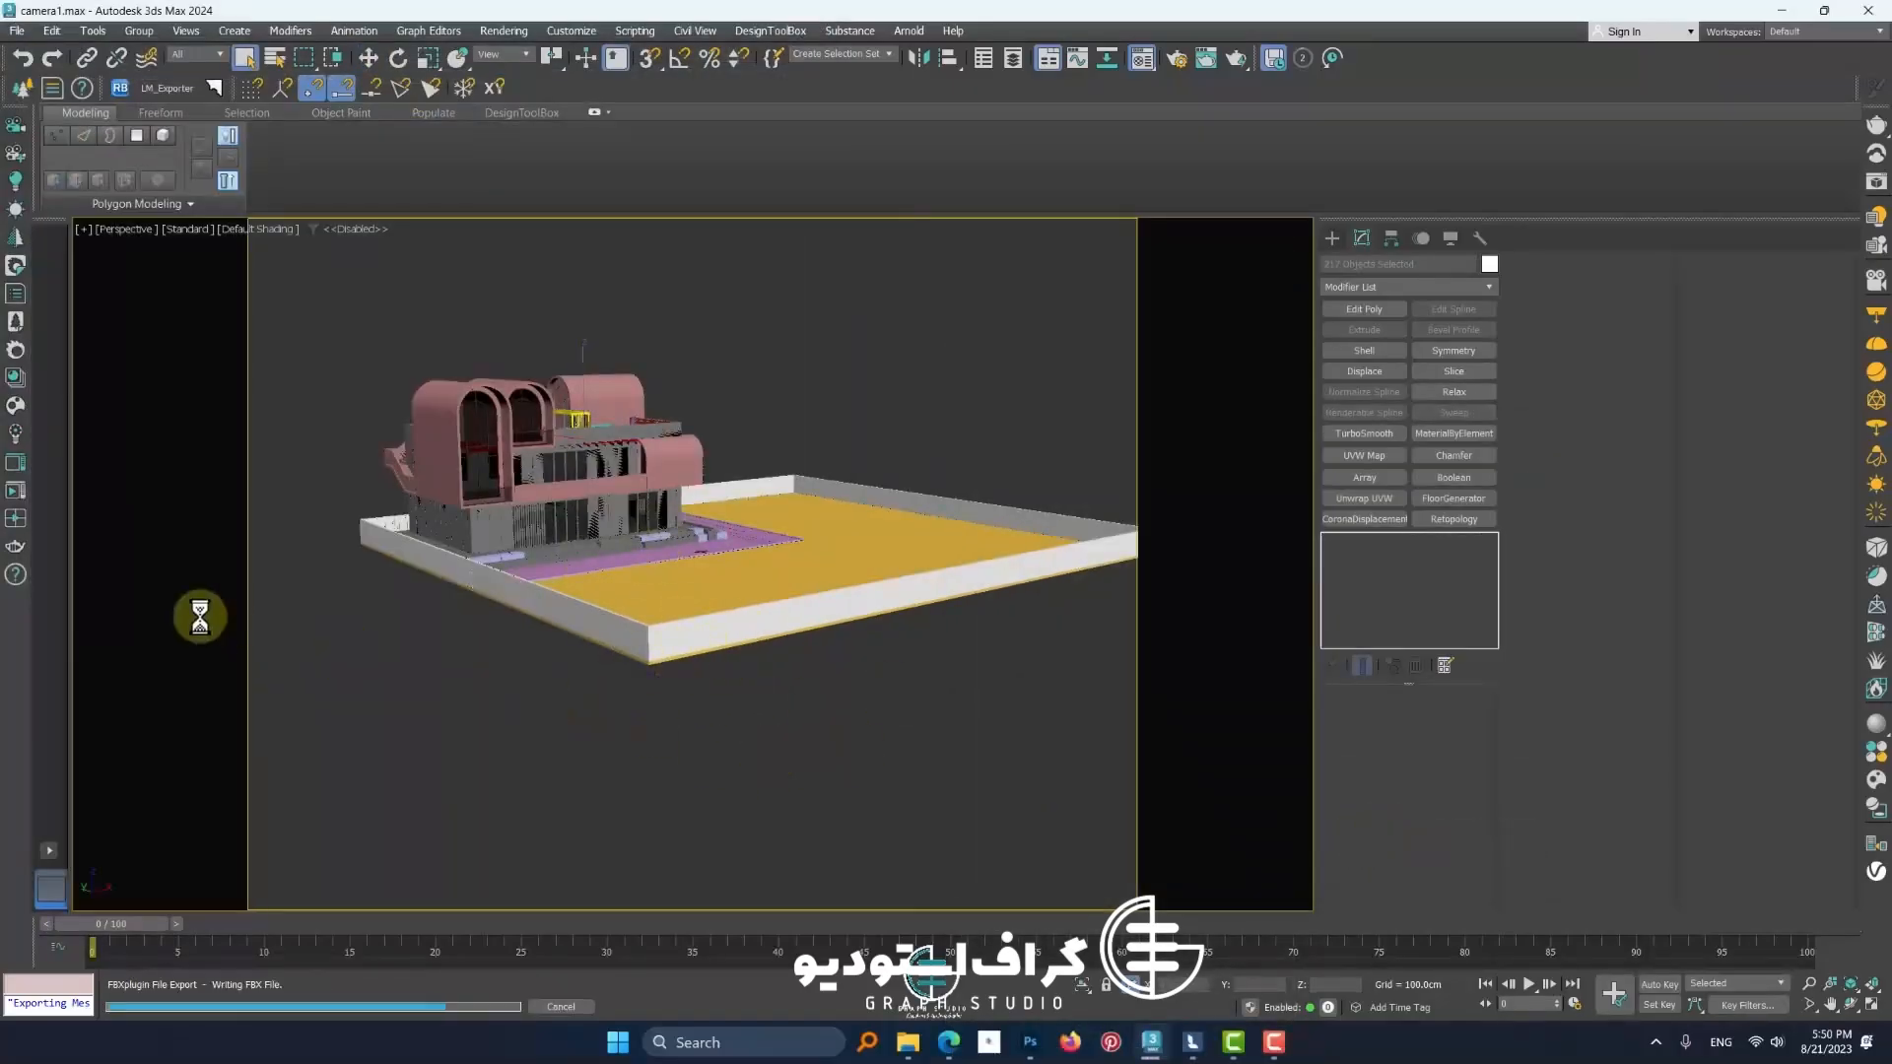
Switch to Lumion Pro 2023 and create a new project from the Mountain range scene
mouse_move(1208, 1050)
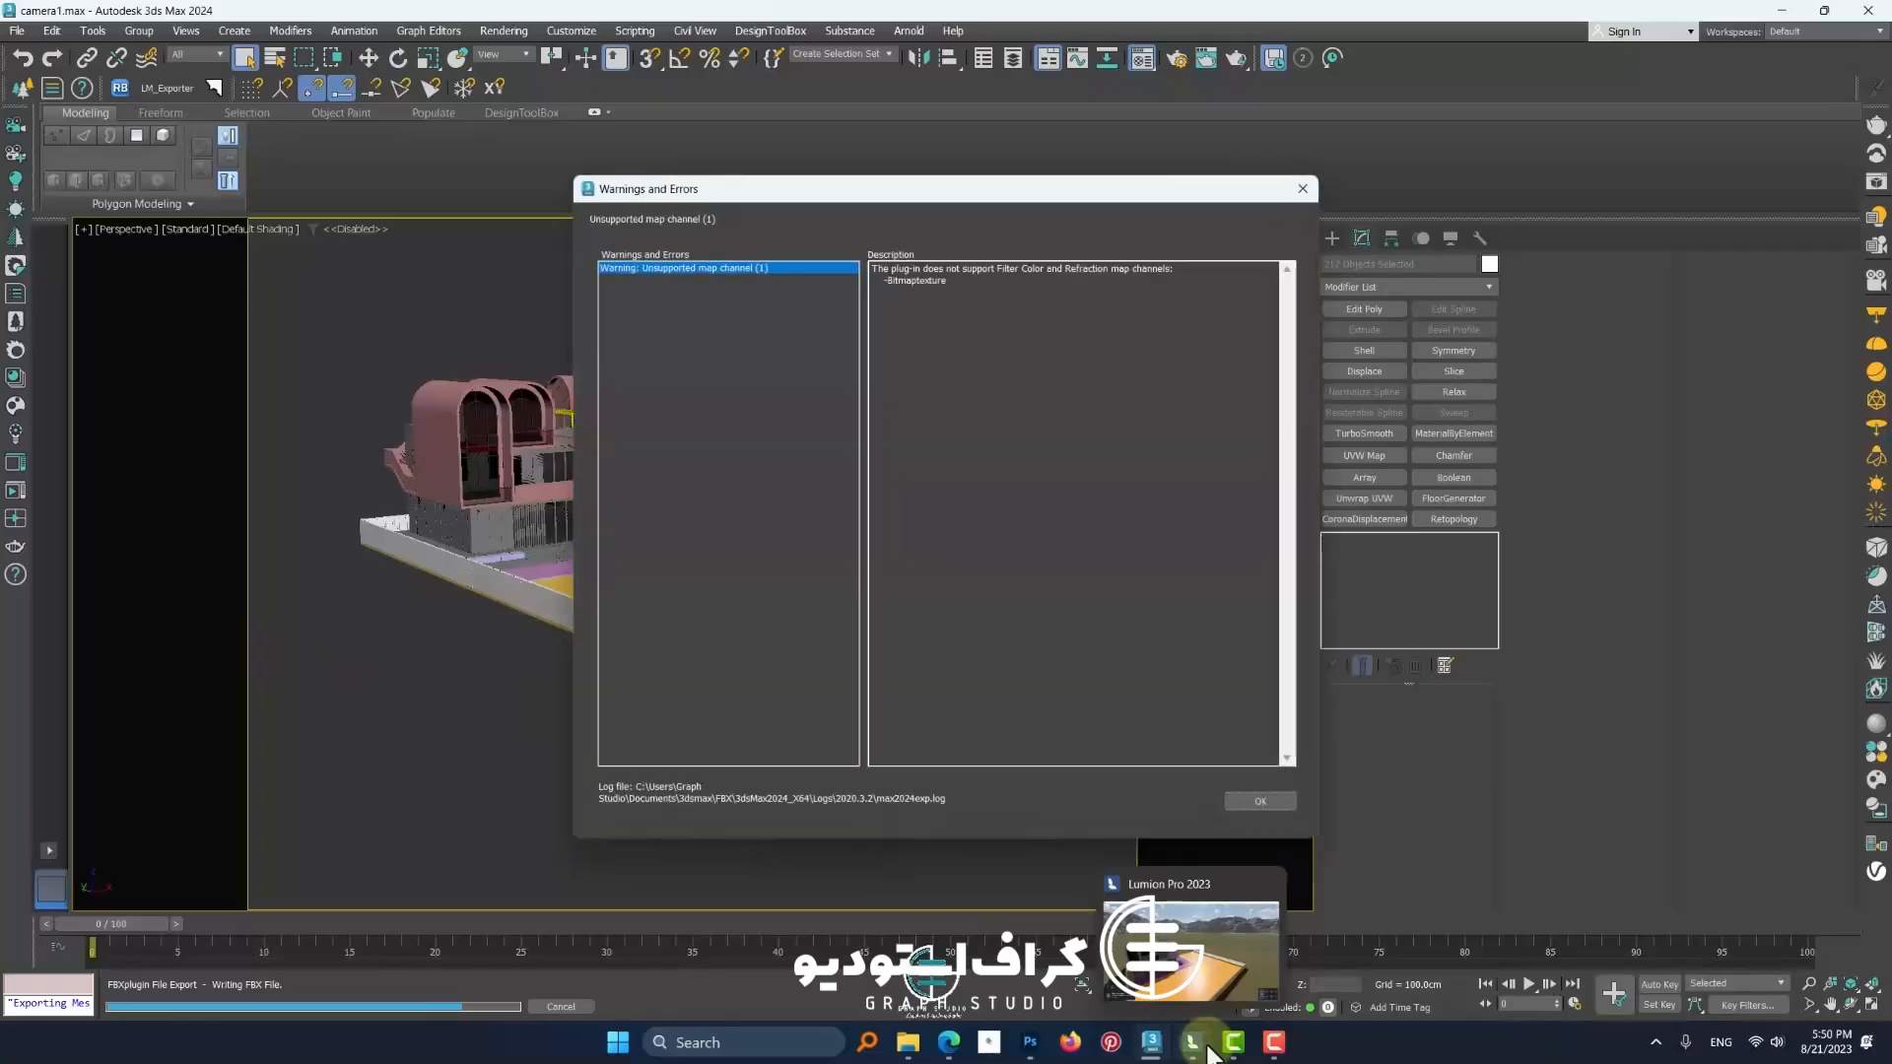
left_click(1215, 964)
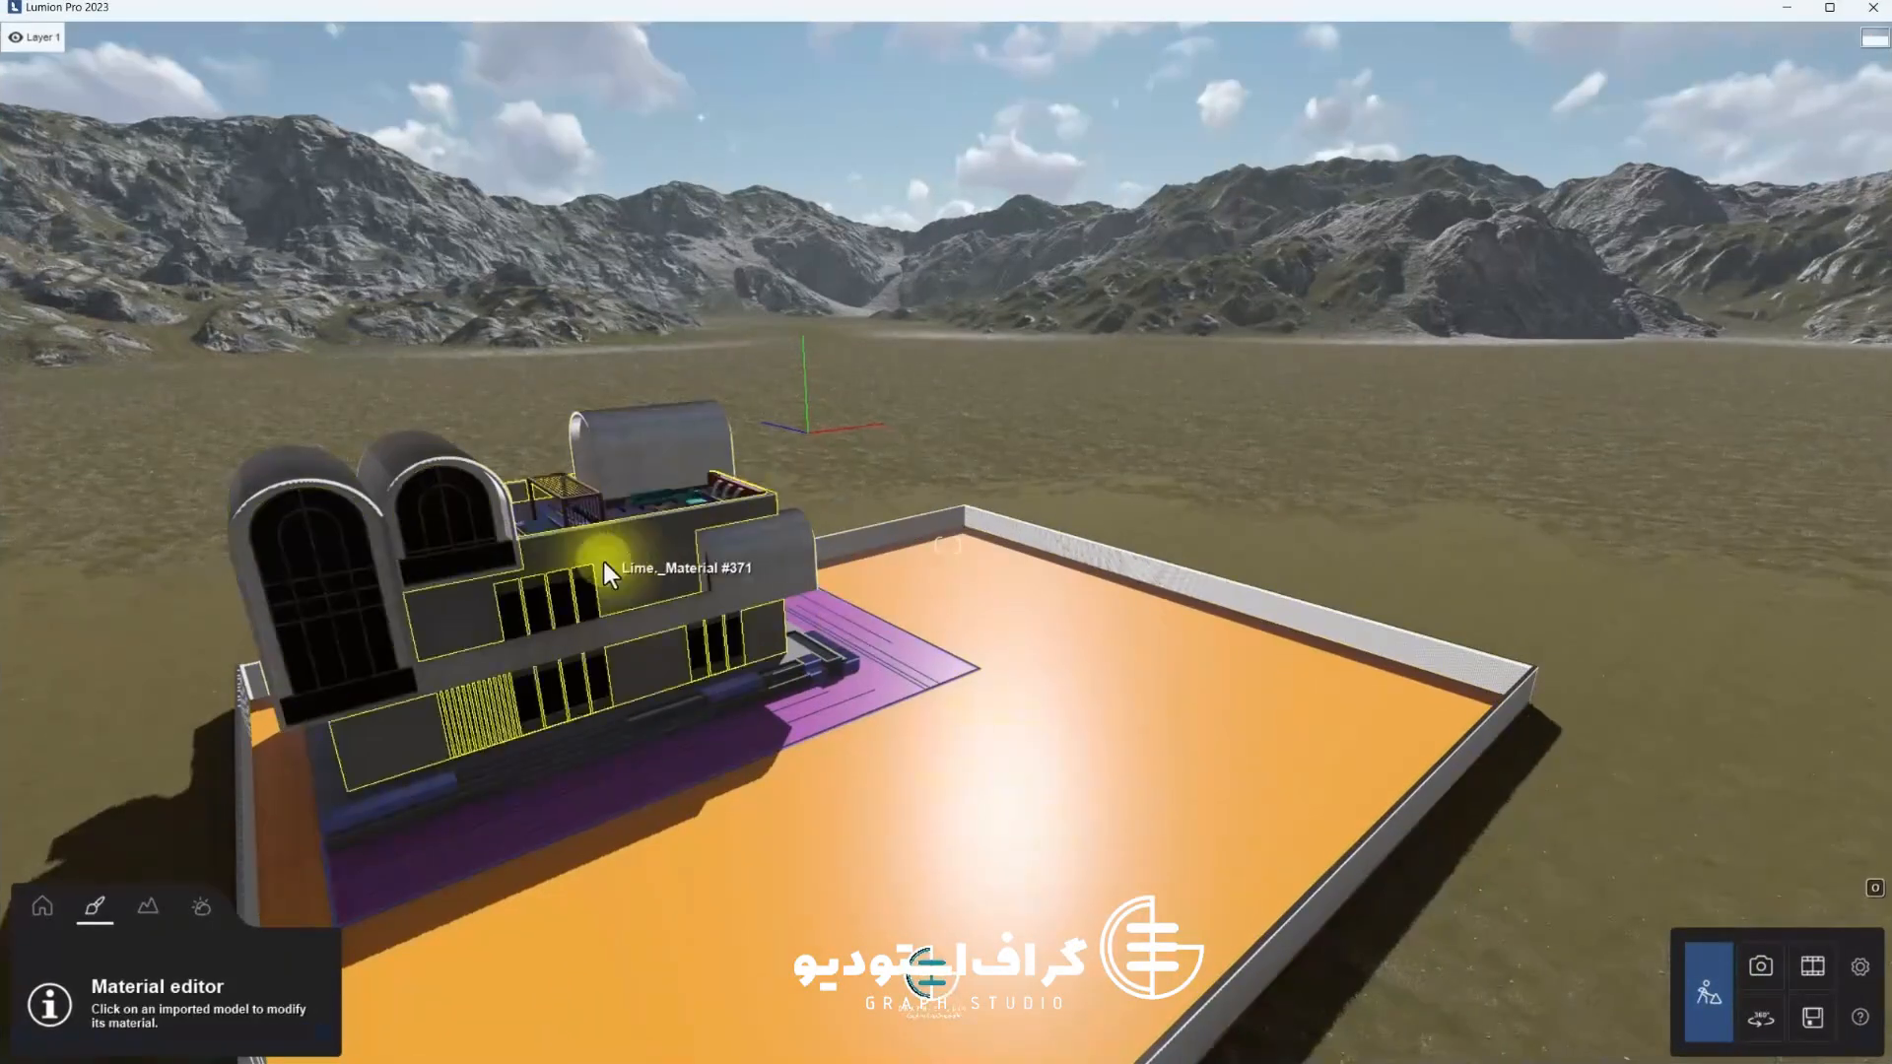
left_click(1761, 966)
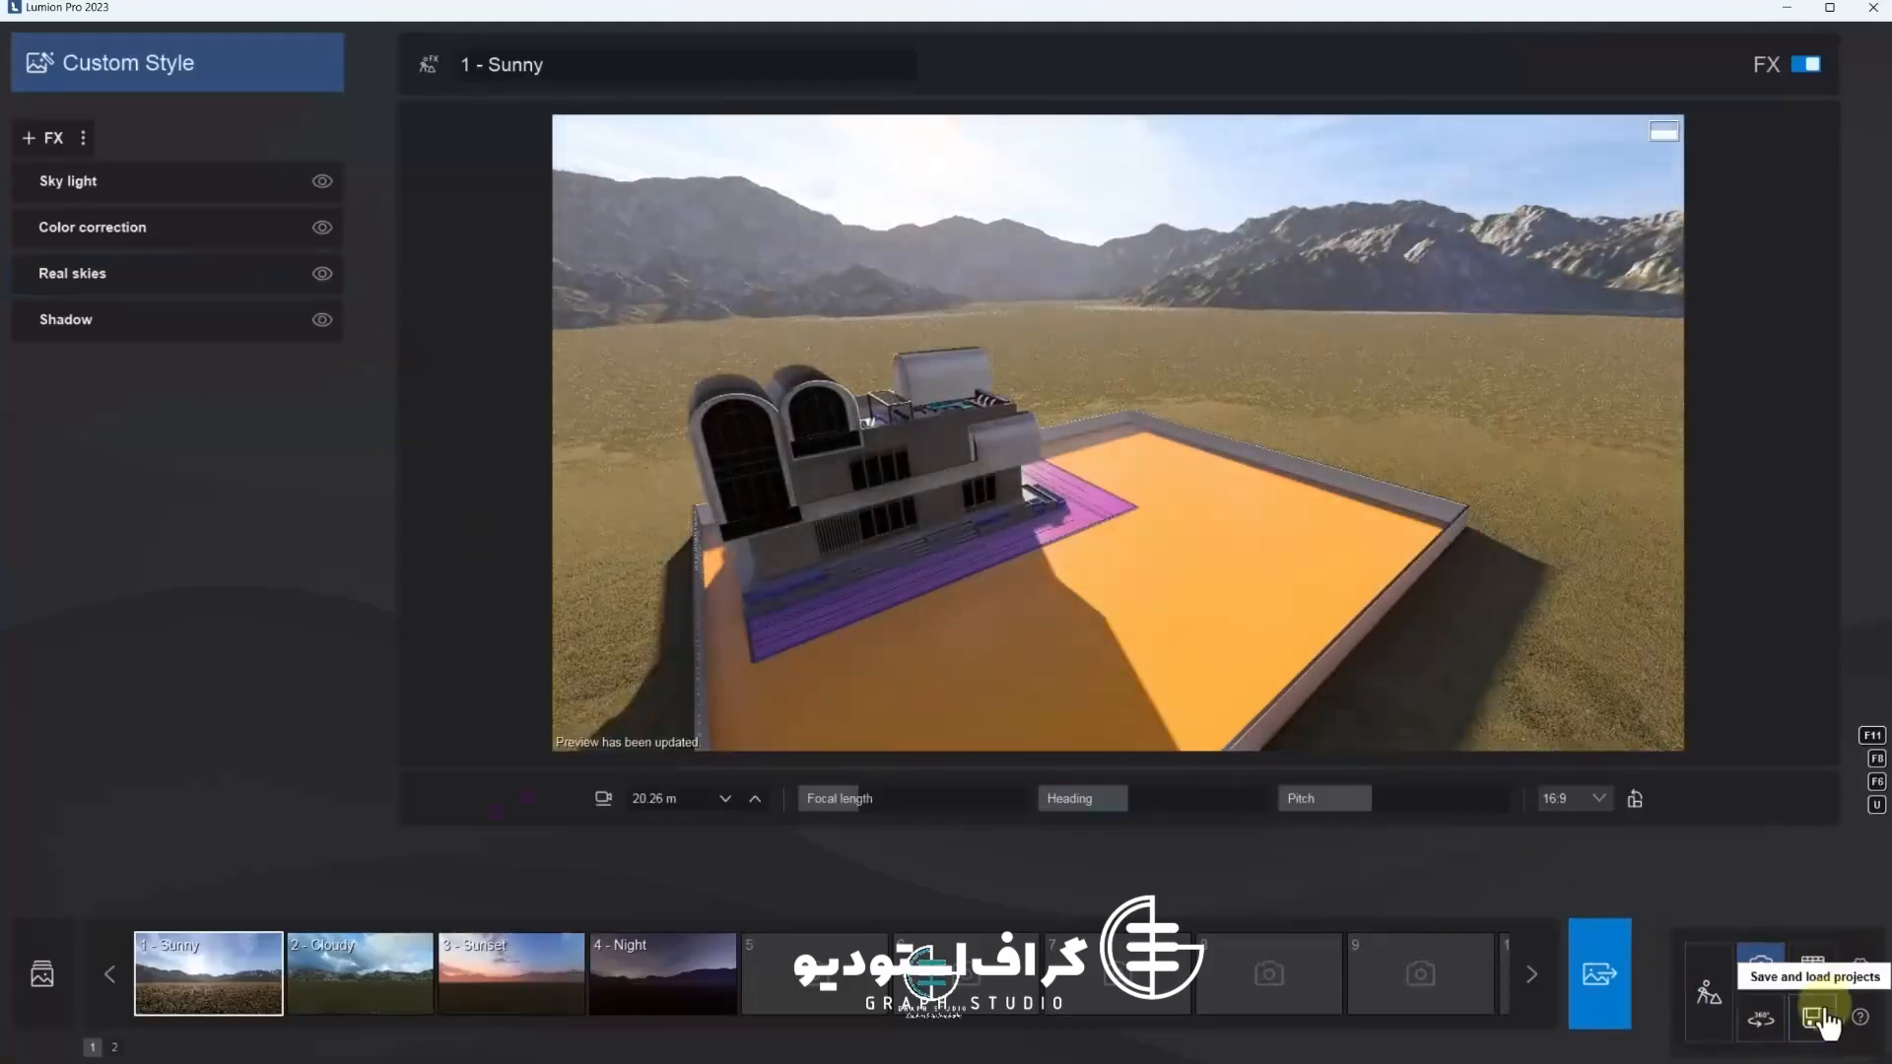
left_click(1812, 1018)
left_click(726, 350)
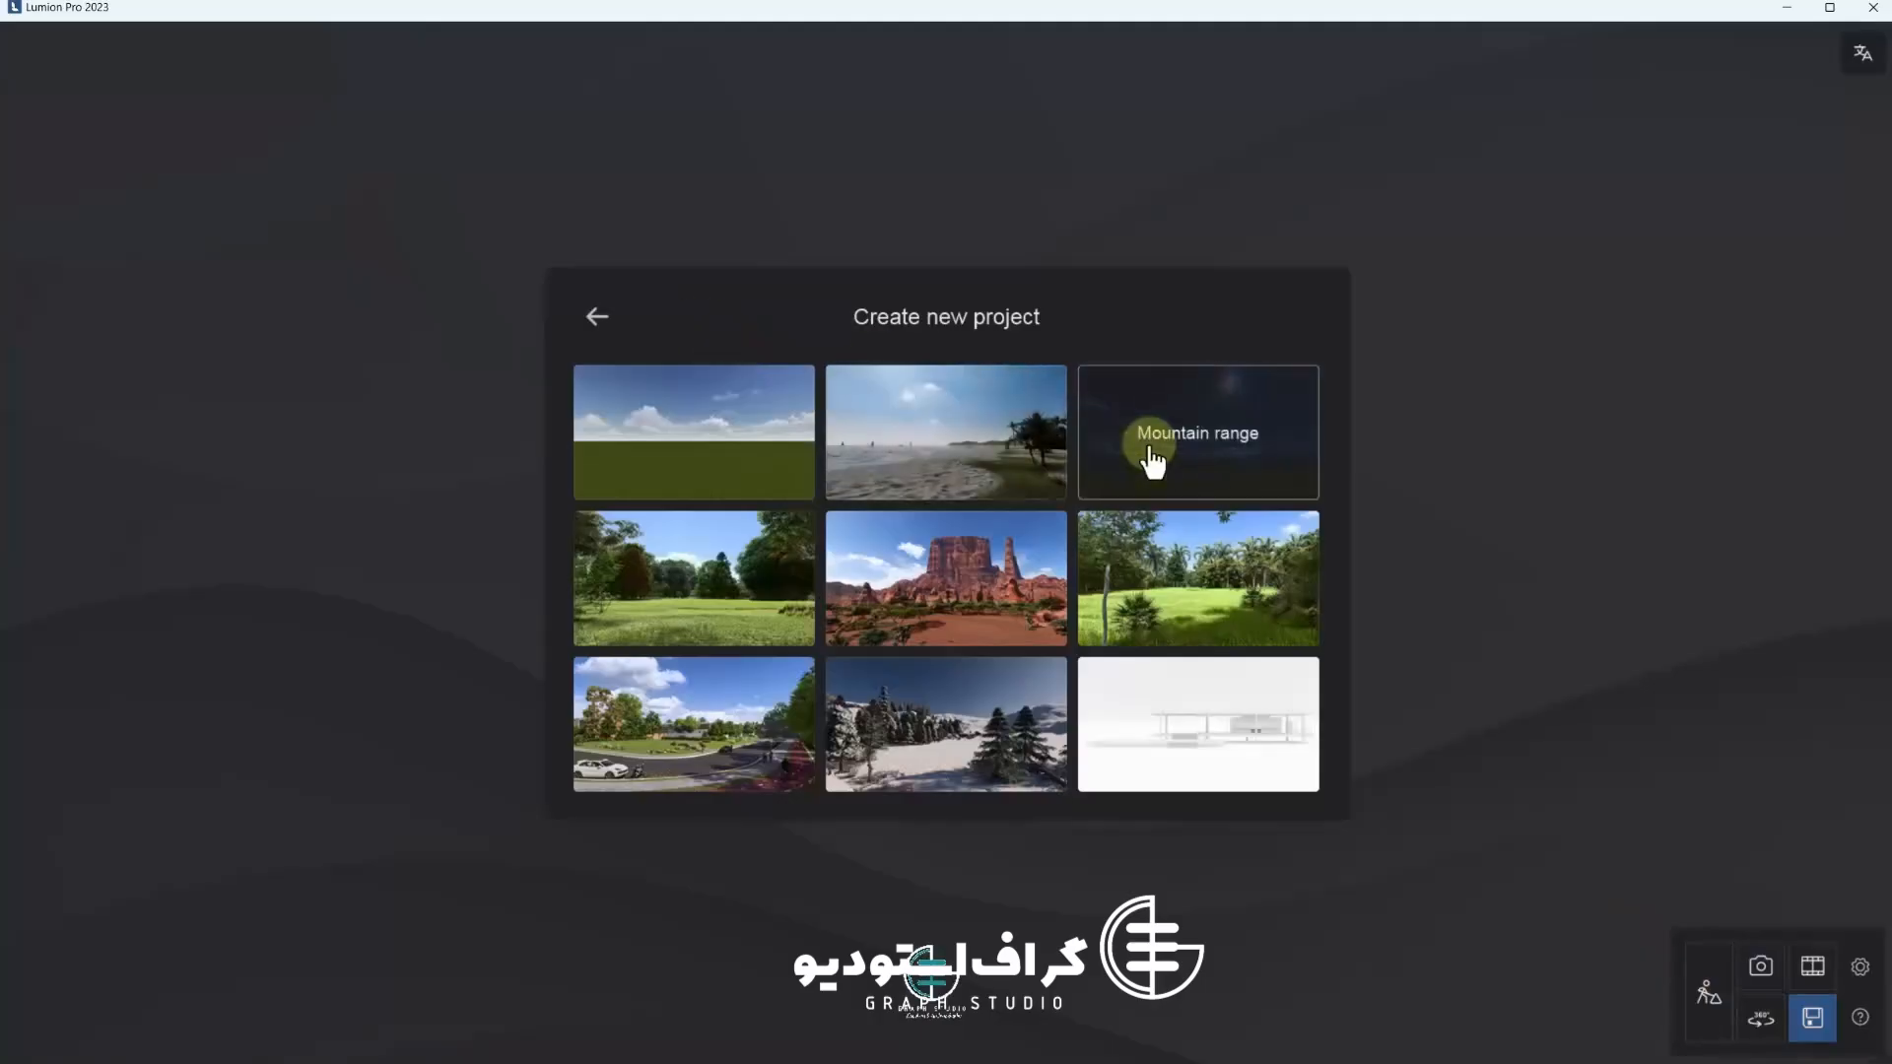
left_click(1276, 456)
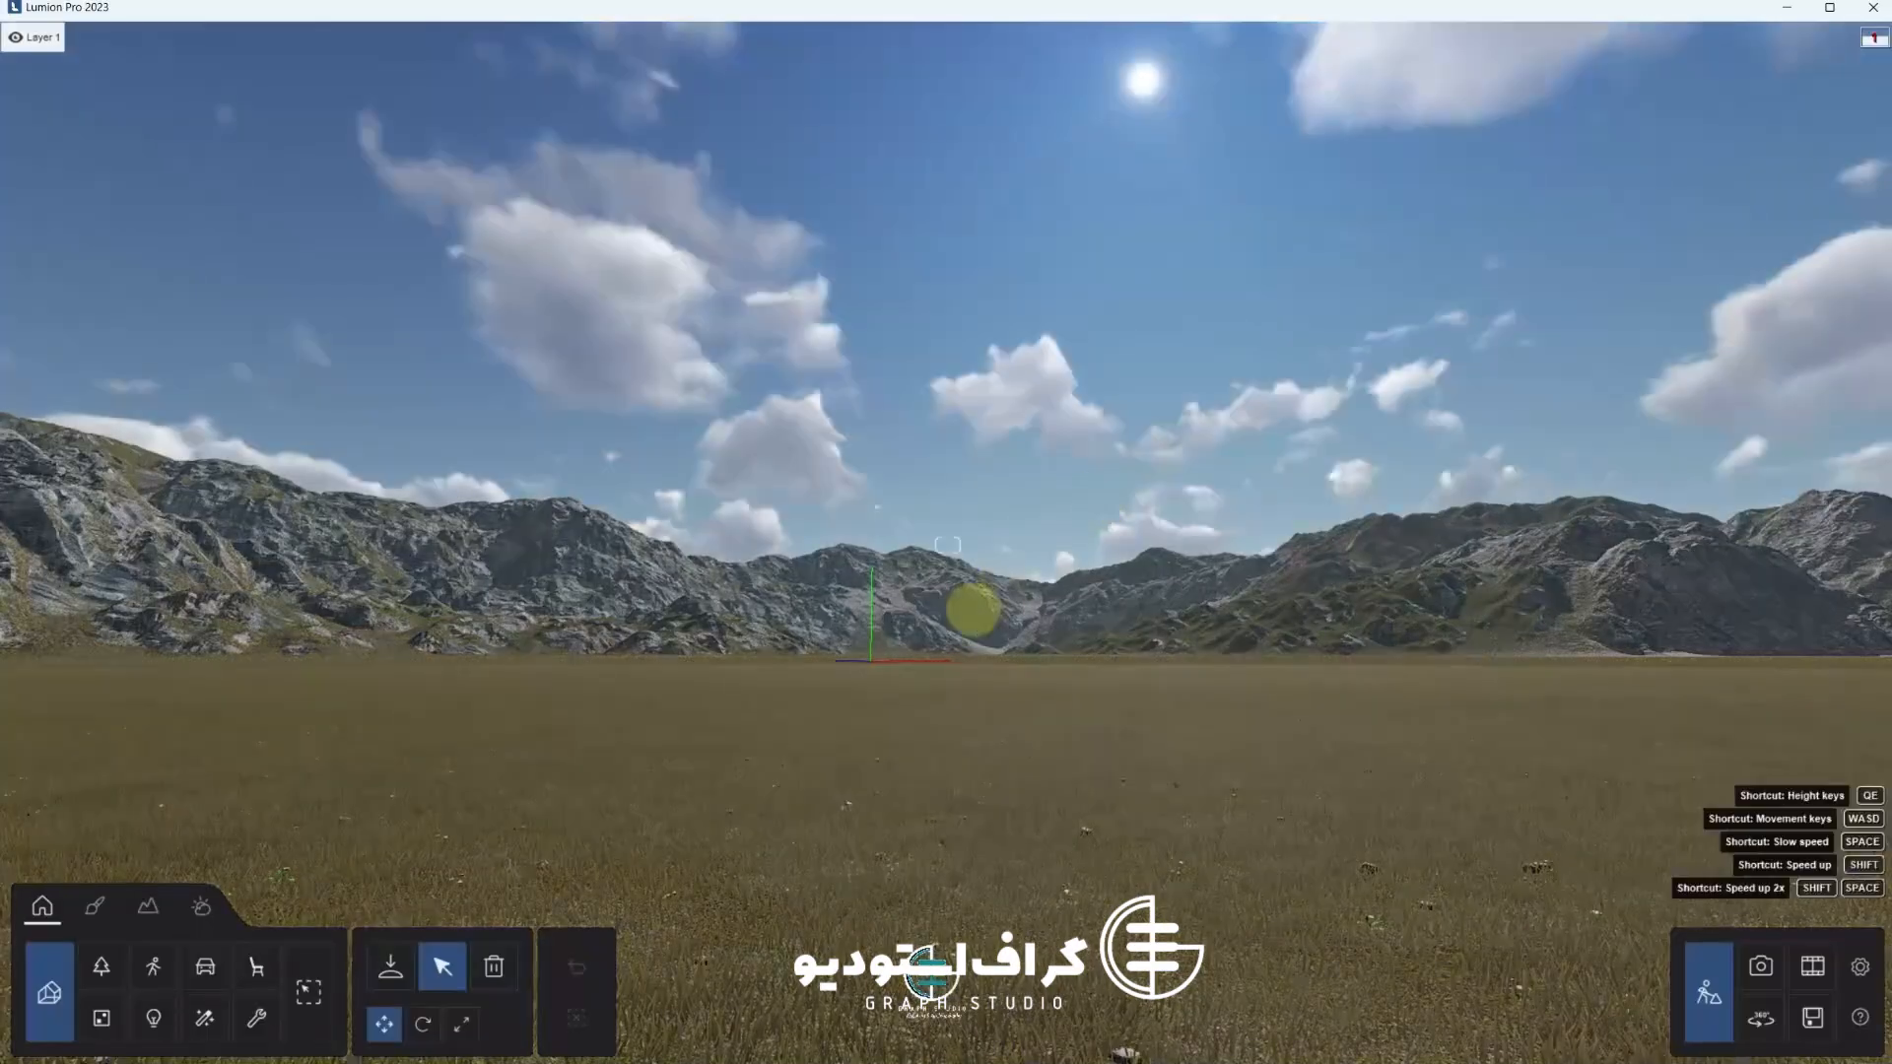
Import the MODEL FINAL 30 FBX file from the FBX FINAL folder and place it in the scene
mouse_move(972, 608)
right_mouse_down()
mouse_move(955, 612)
mouse_move(1020, 608)
mouse_move(929, 604)
mouse_move(972, 611)
right_mouse_up()
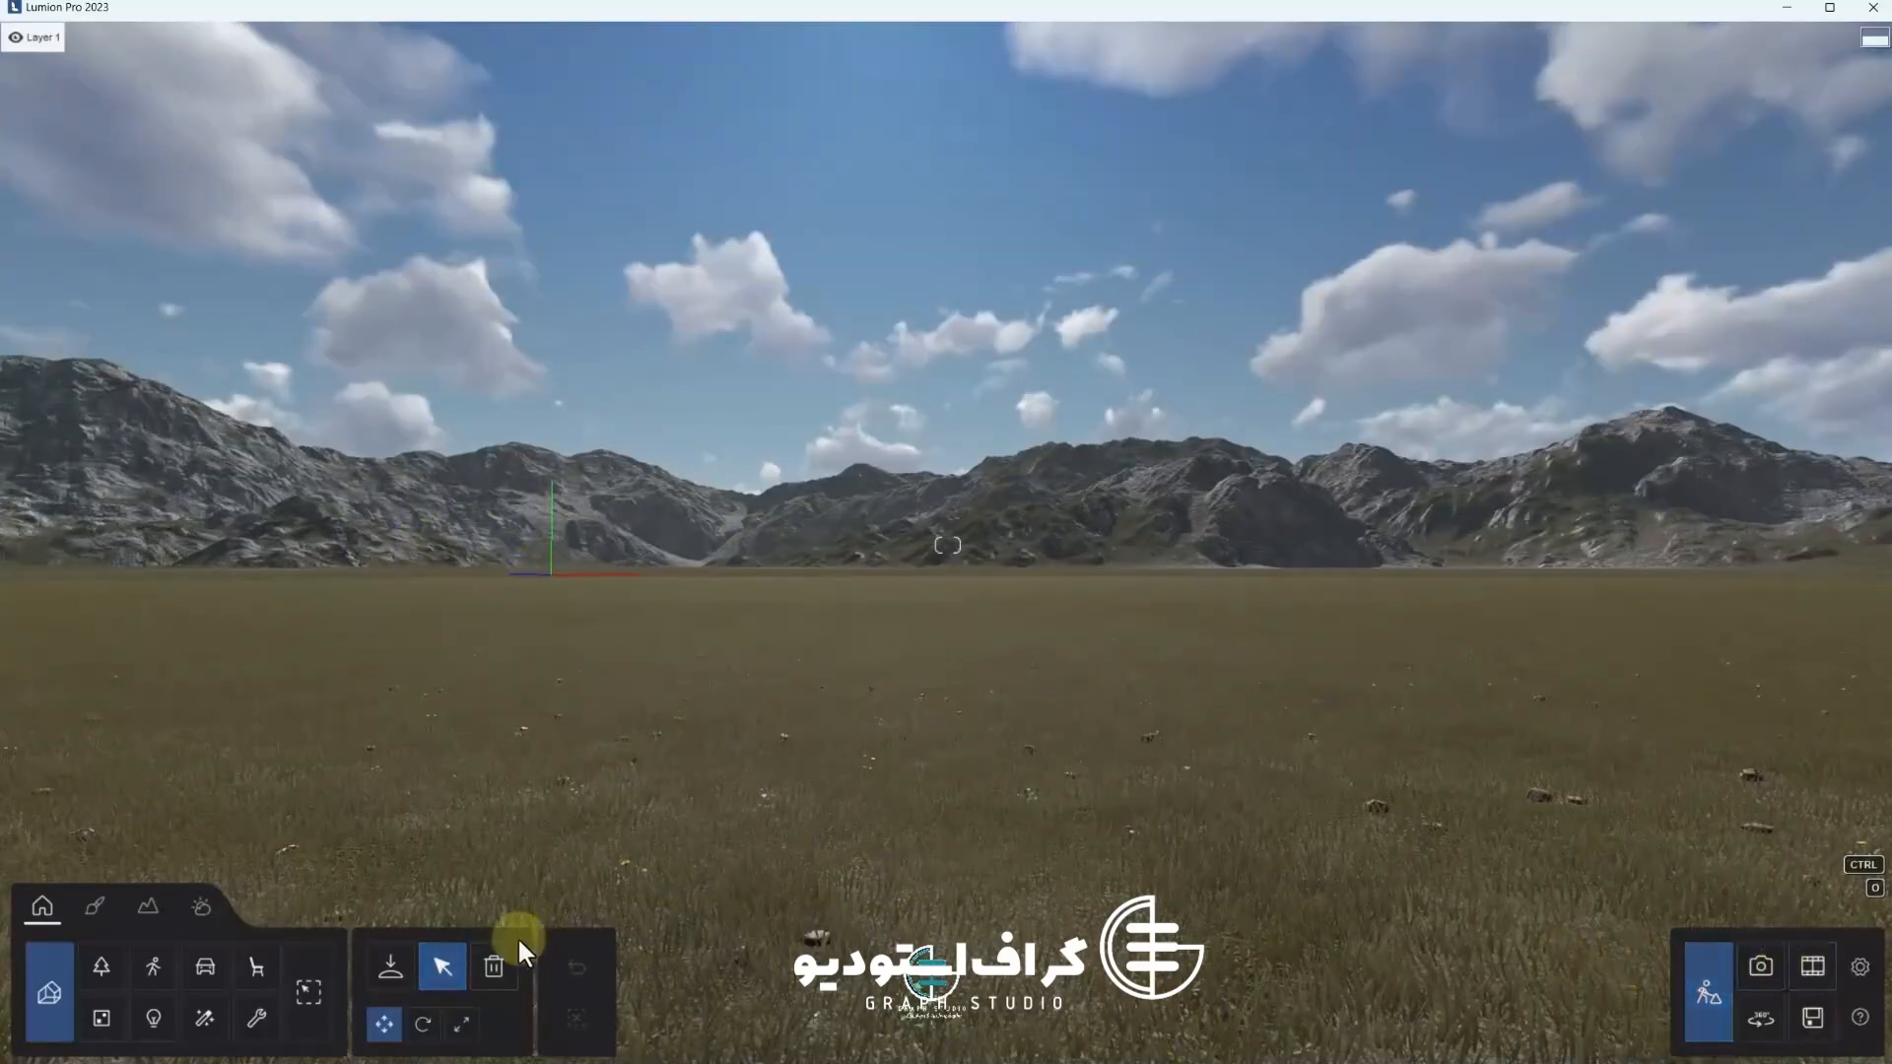
left_click(49, 993)
left_click(120, 175)
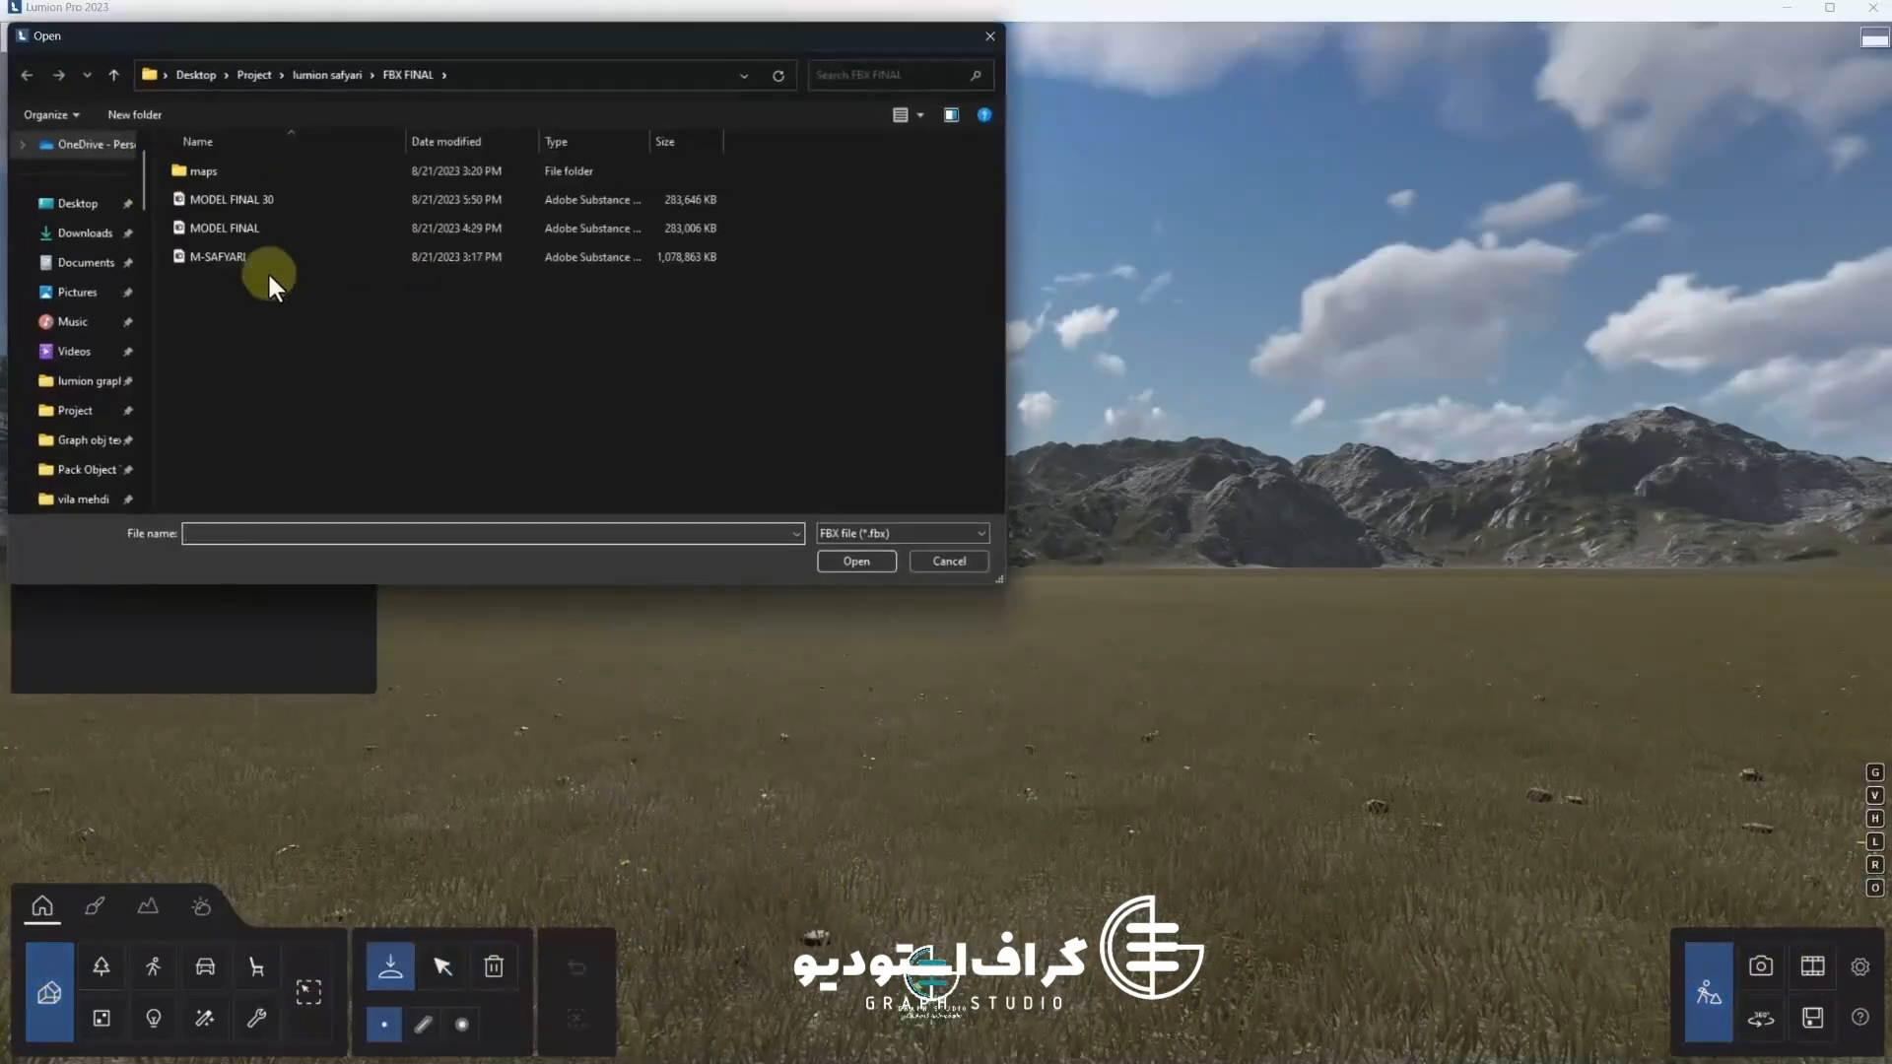
left_click(250, 204)
double_click(250, 204)
left_click(985, 534)
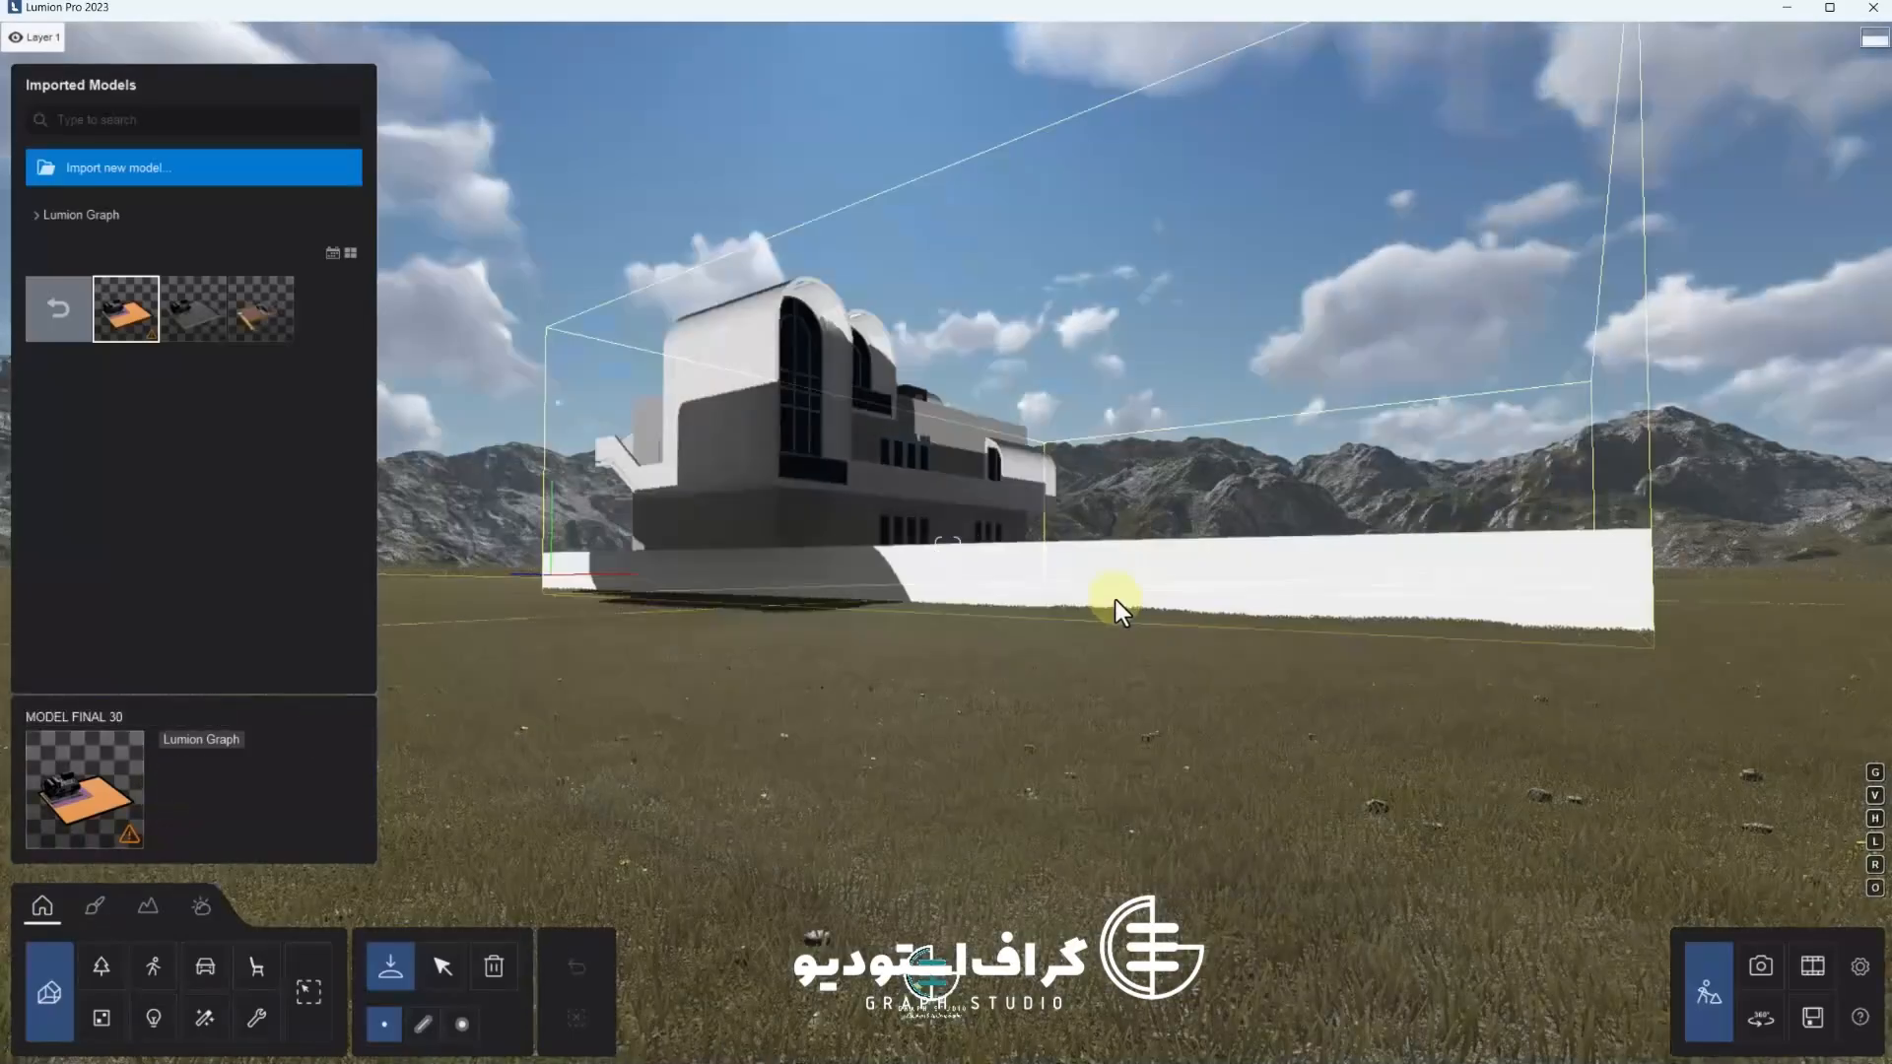
left_click(1062, 605)
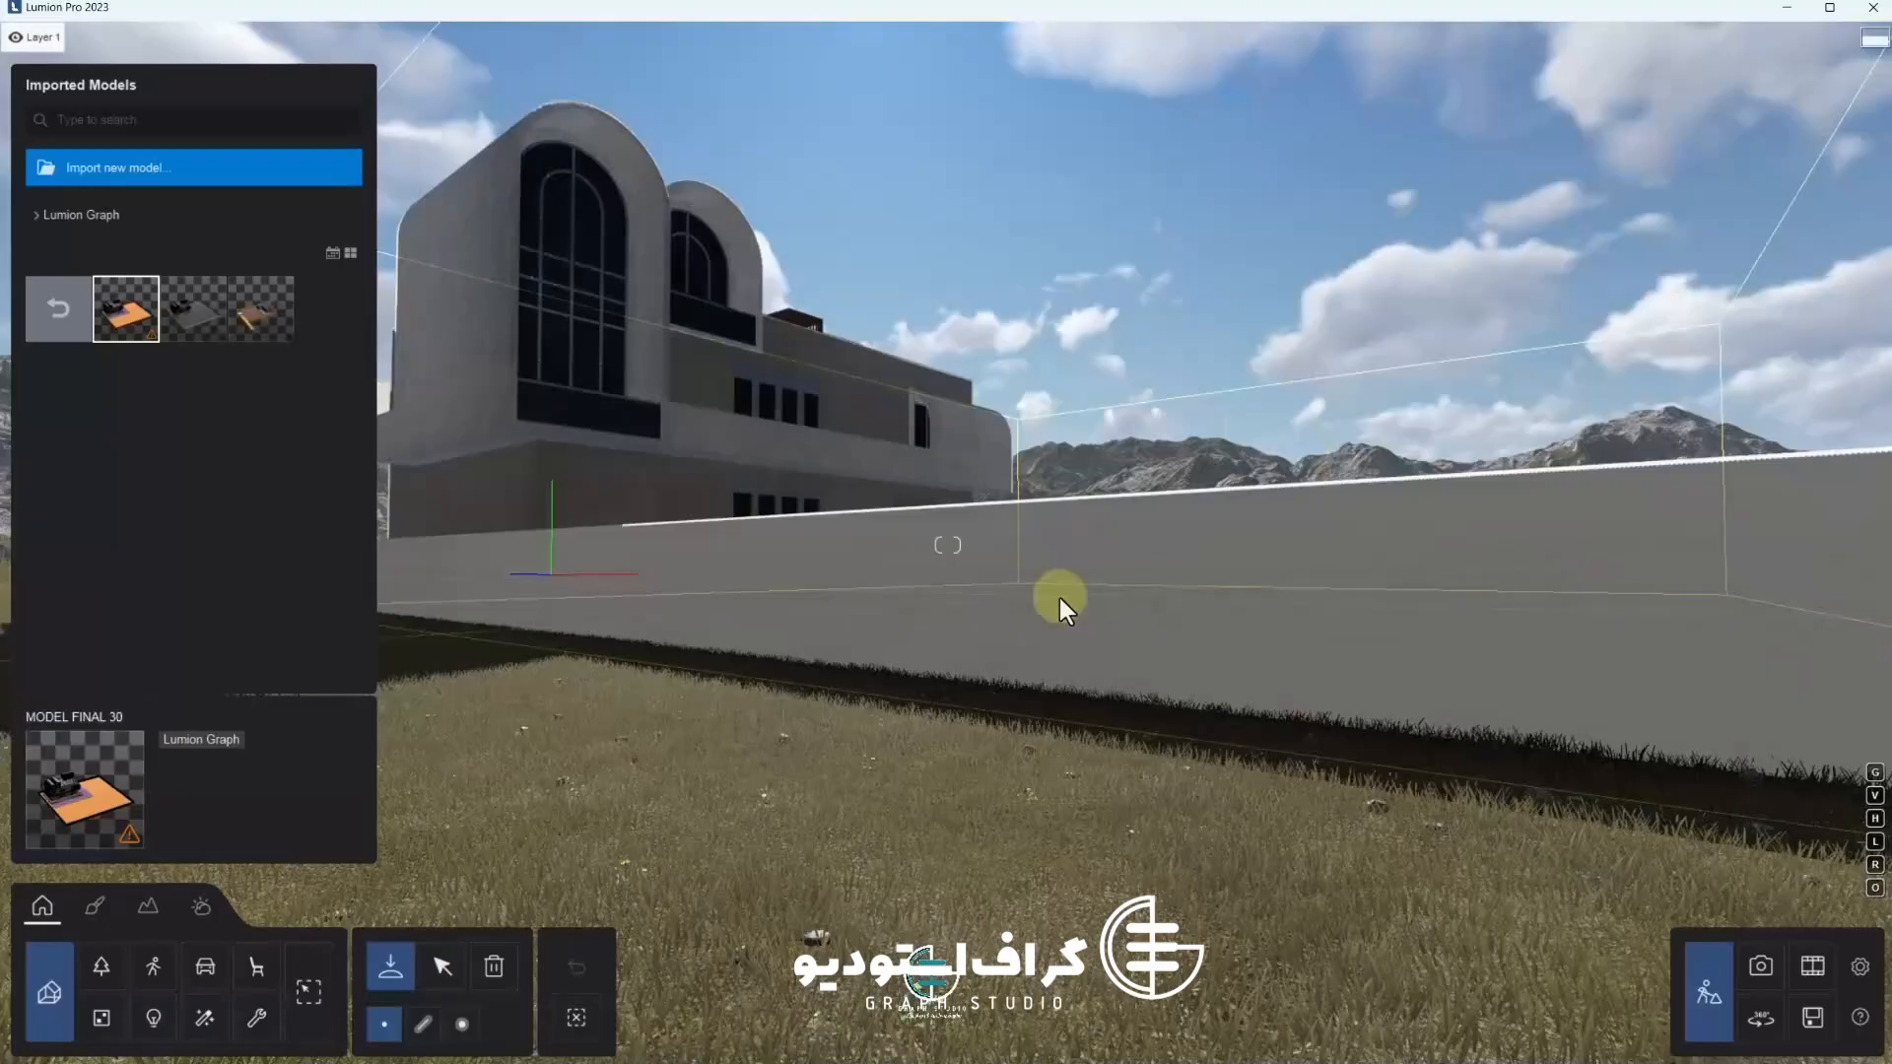
Select the imported model and fly in toward the villa's terrace
left_click(443, 967)
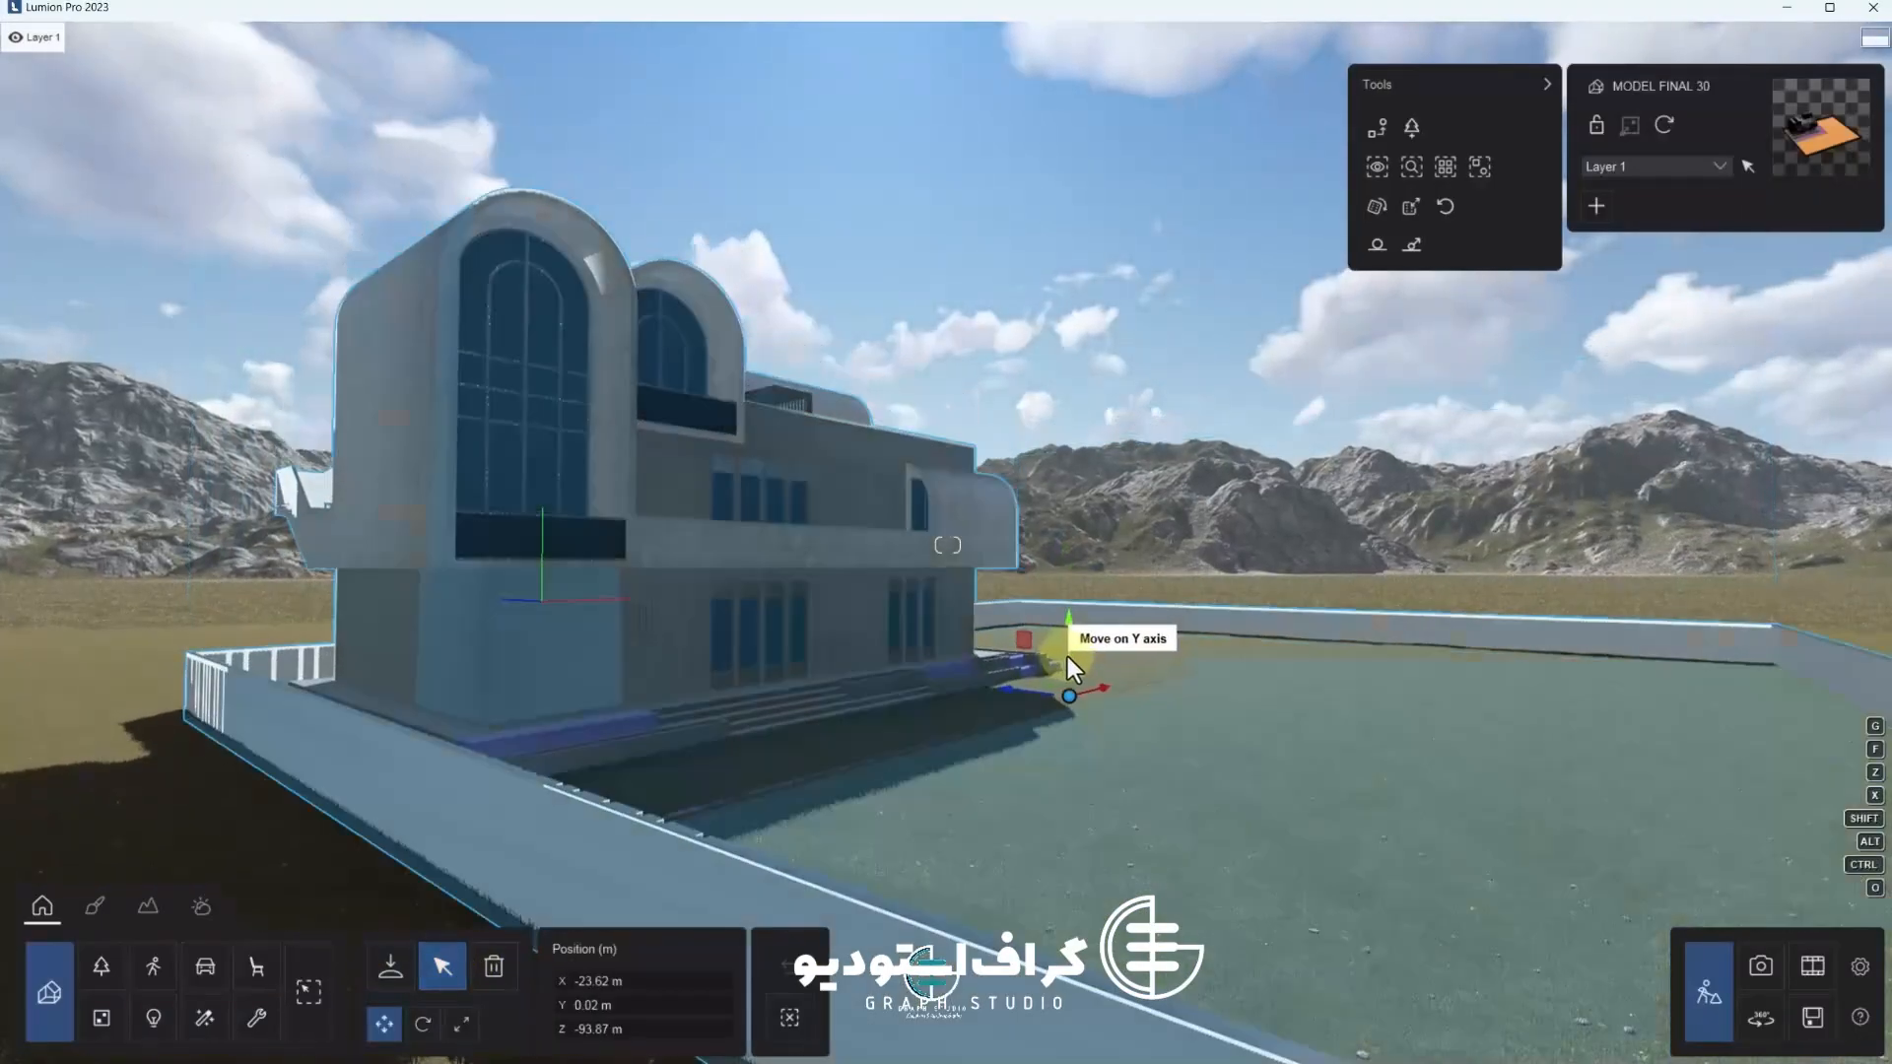
left_click_drag(1067, 657, 1067, 649)
scroll(1064, 655, "up", 4)
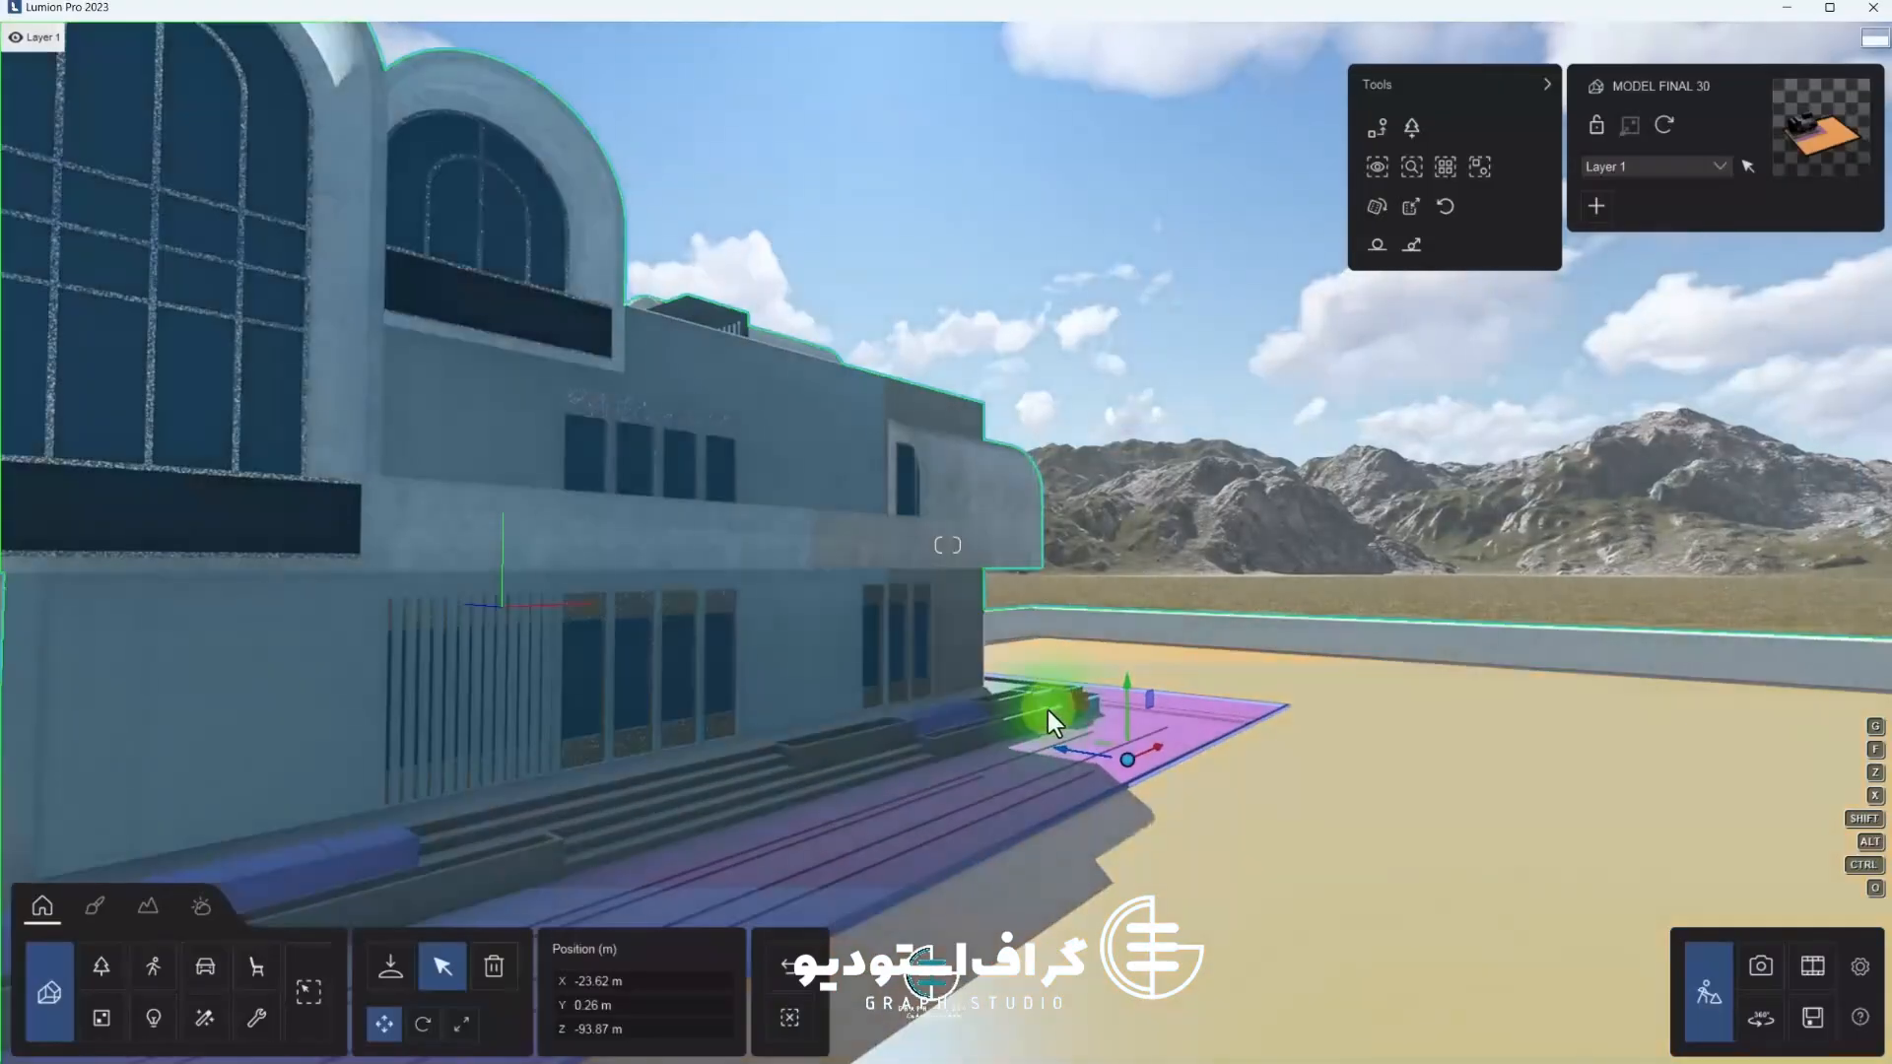
scroll(1048, 710, "up", 5)
right_click_drag(1049, 709, 795, 647)
key("d")
key("s")
key("w")
key("s")
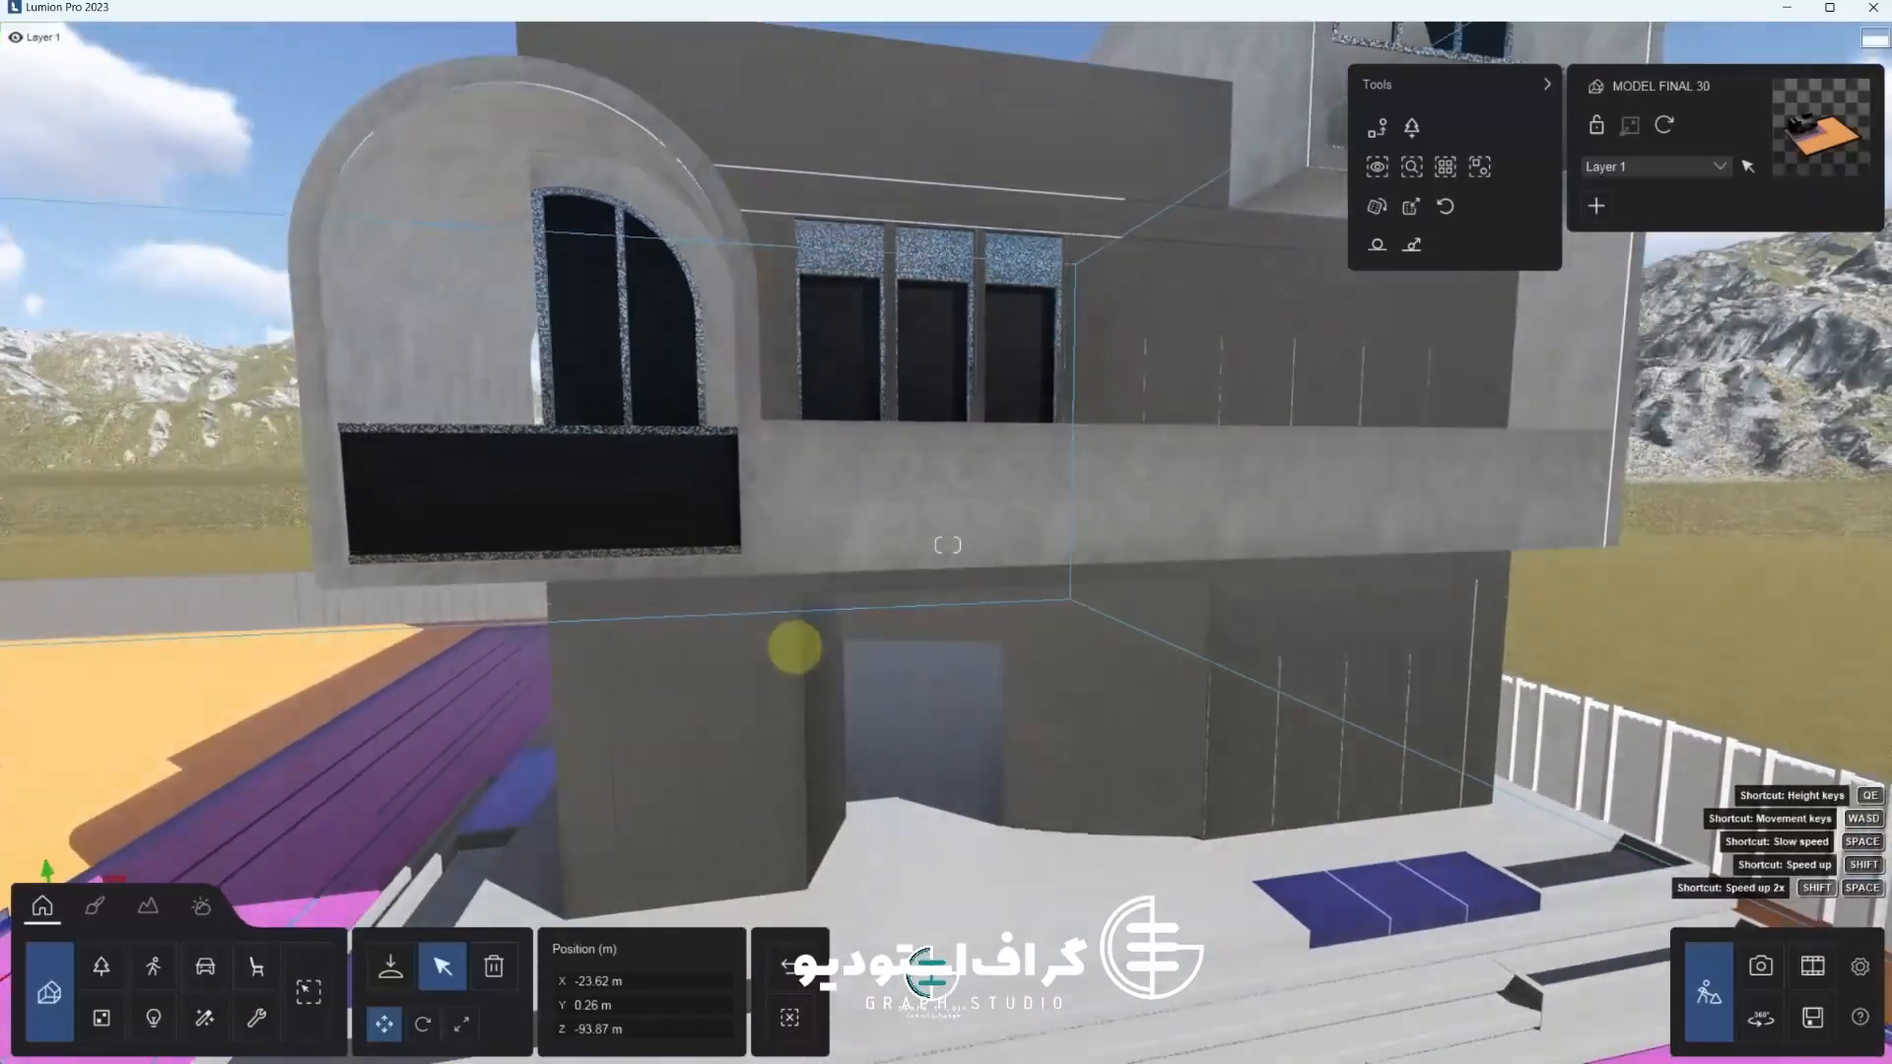
Fly around the terrace to inspect the lounge sofas and cushions
right_click_drag(1145, 844, 1611, 937)
key("q")
key("q")
key("w")
right_click_drag(1104, 483, 862, 641)
key("s")
key("w")
key("s")
key("w")
key("s")
key("s")
key("w")
key("s")
key("s")
key("a")
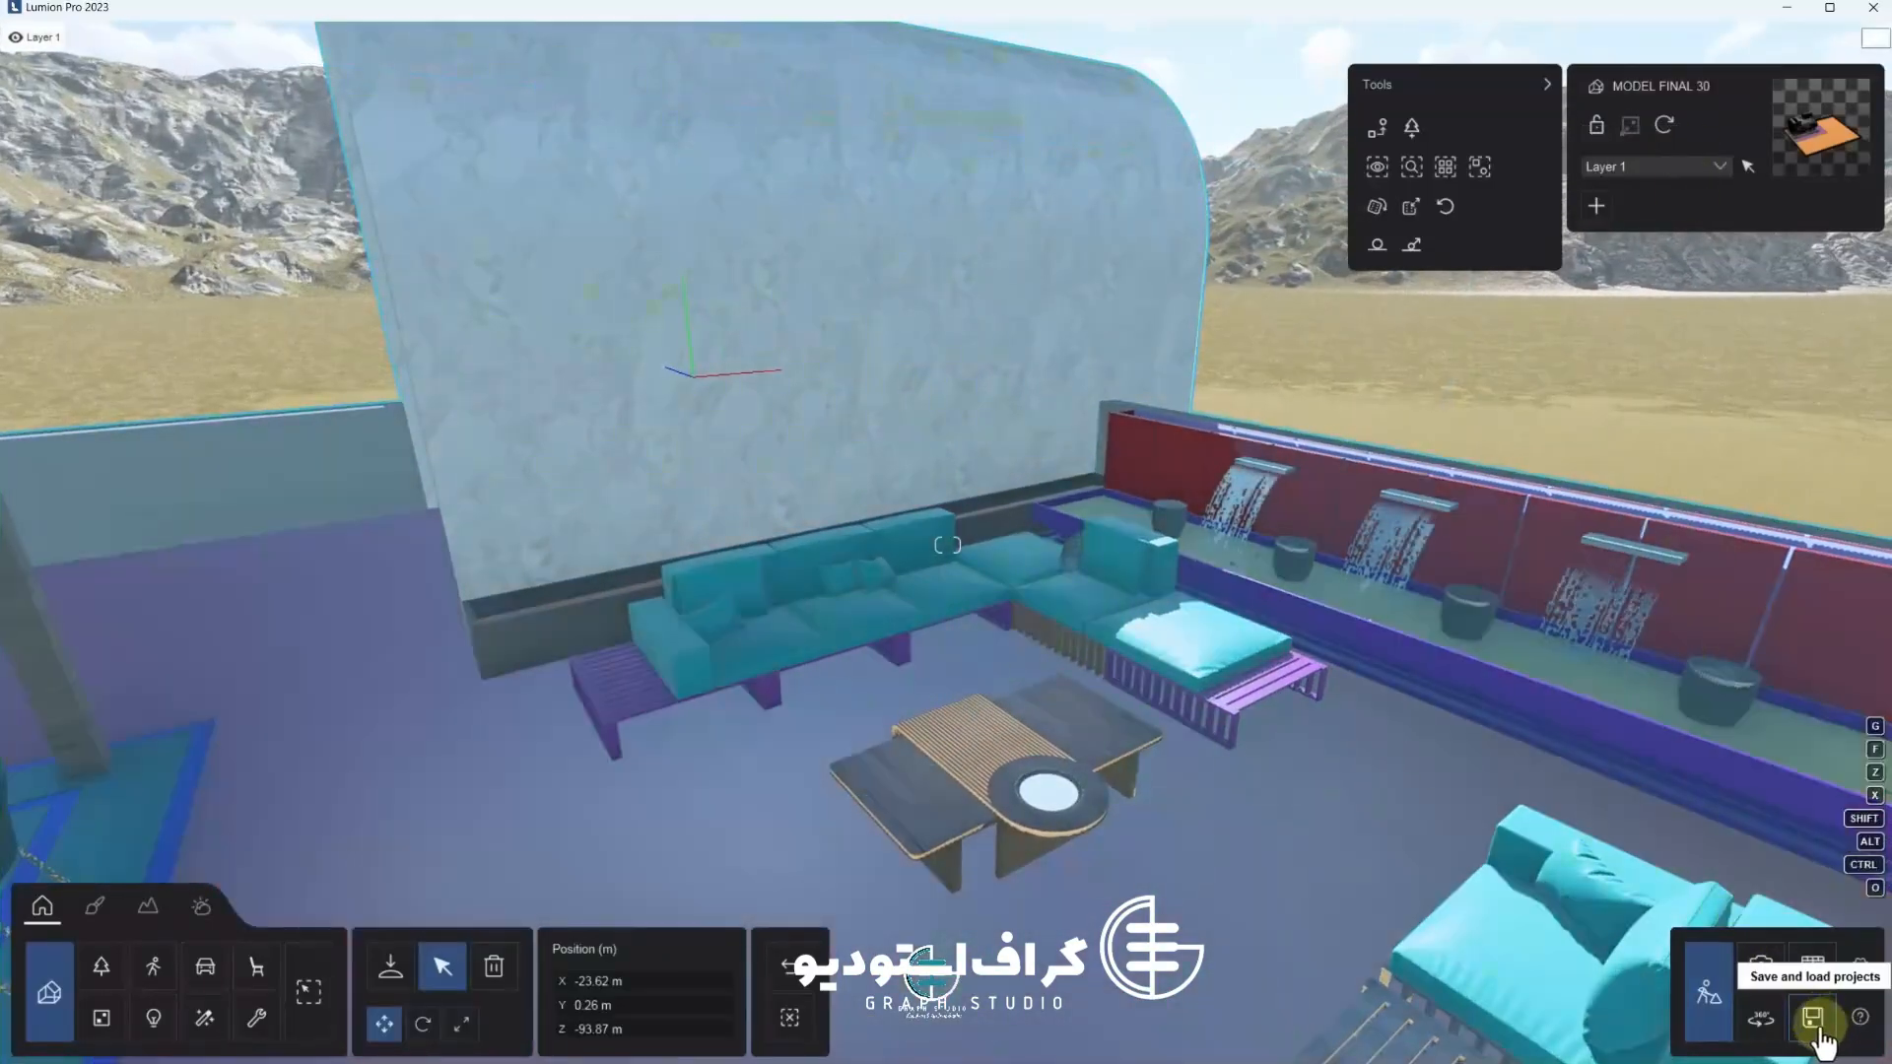
key("s")
mouse_move(1074, 818)
right_mouse_down()
mouse_move(1161, 790)
mouse_move(1030, 757)
mouse_move(1057, 793)
right_mouse_up()
key("w")
key("e")
Compare the terrace sofa cushions between the 3ds Max scene and the Lumion view
key("super")
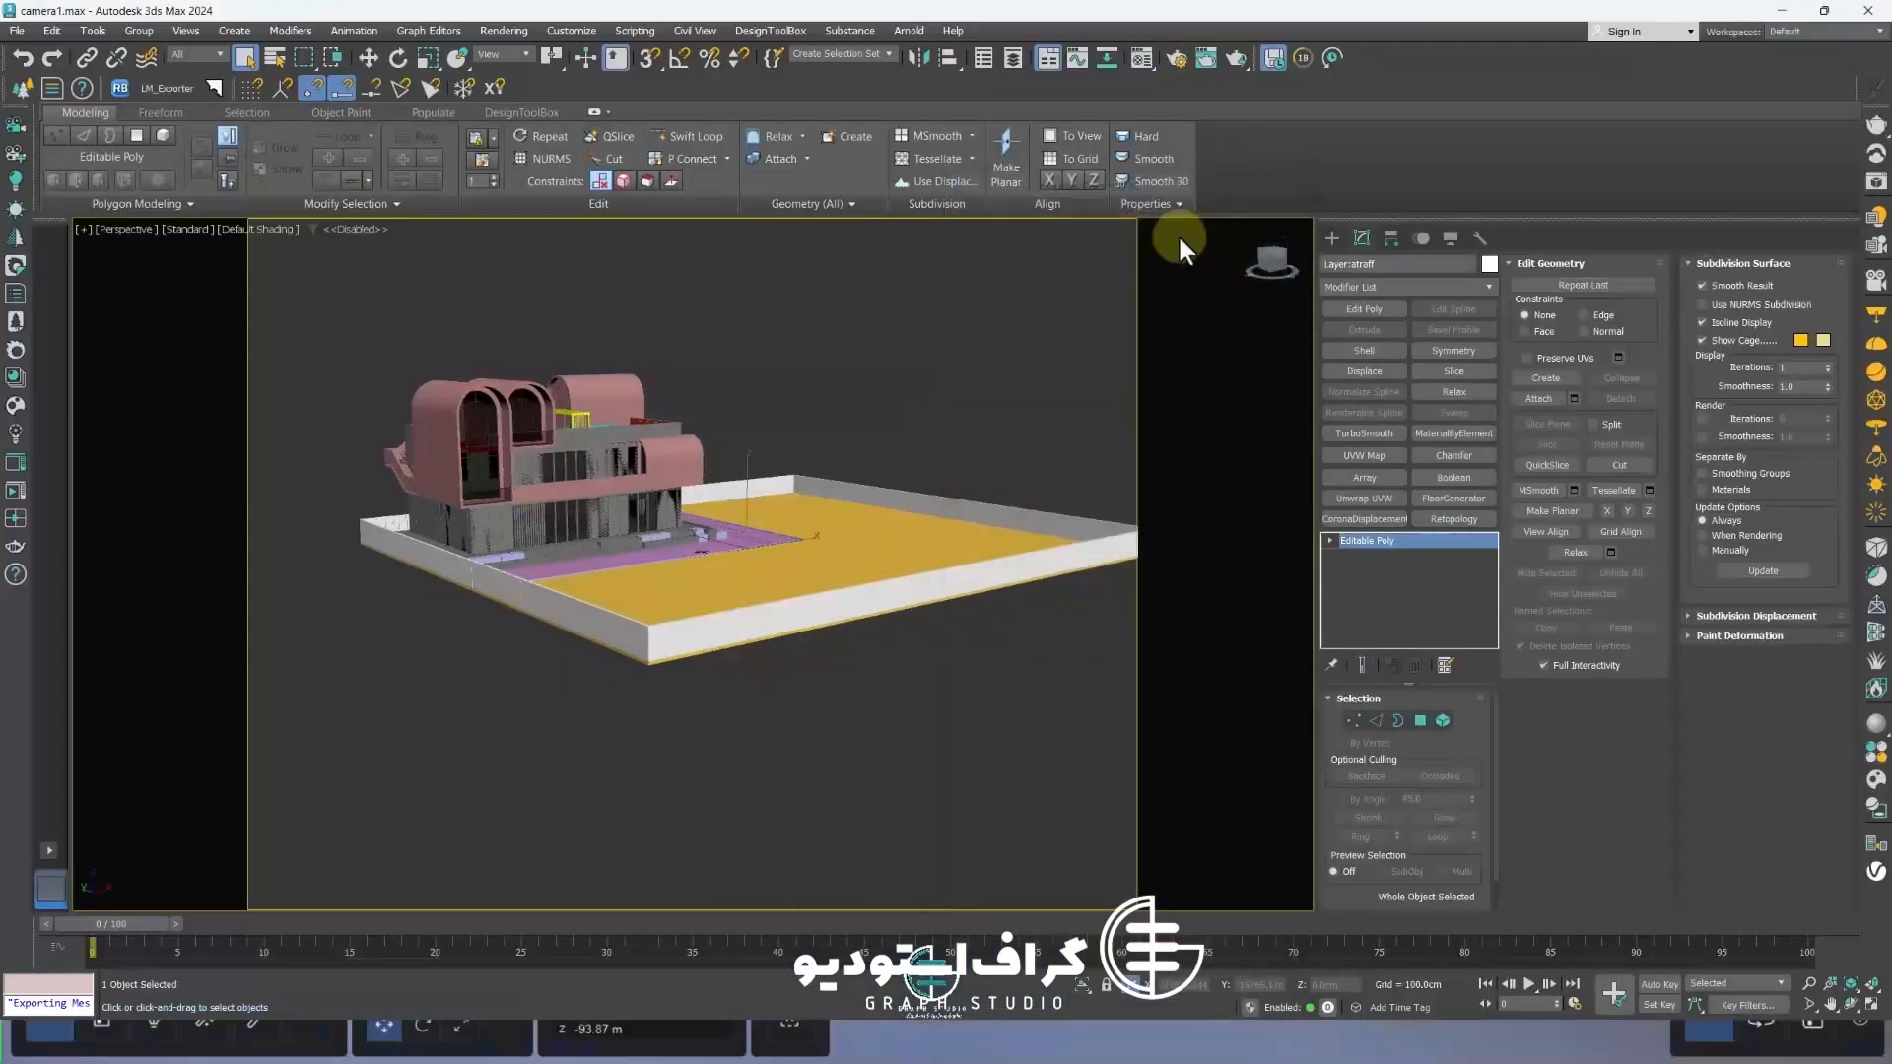
scroll(670, 529, "up", 8)
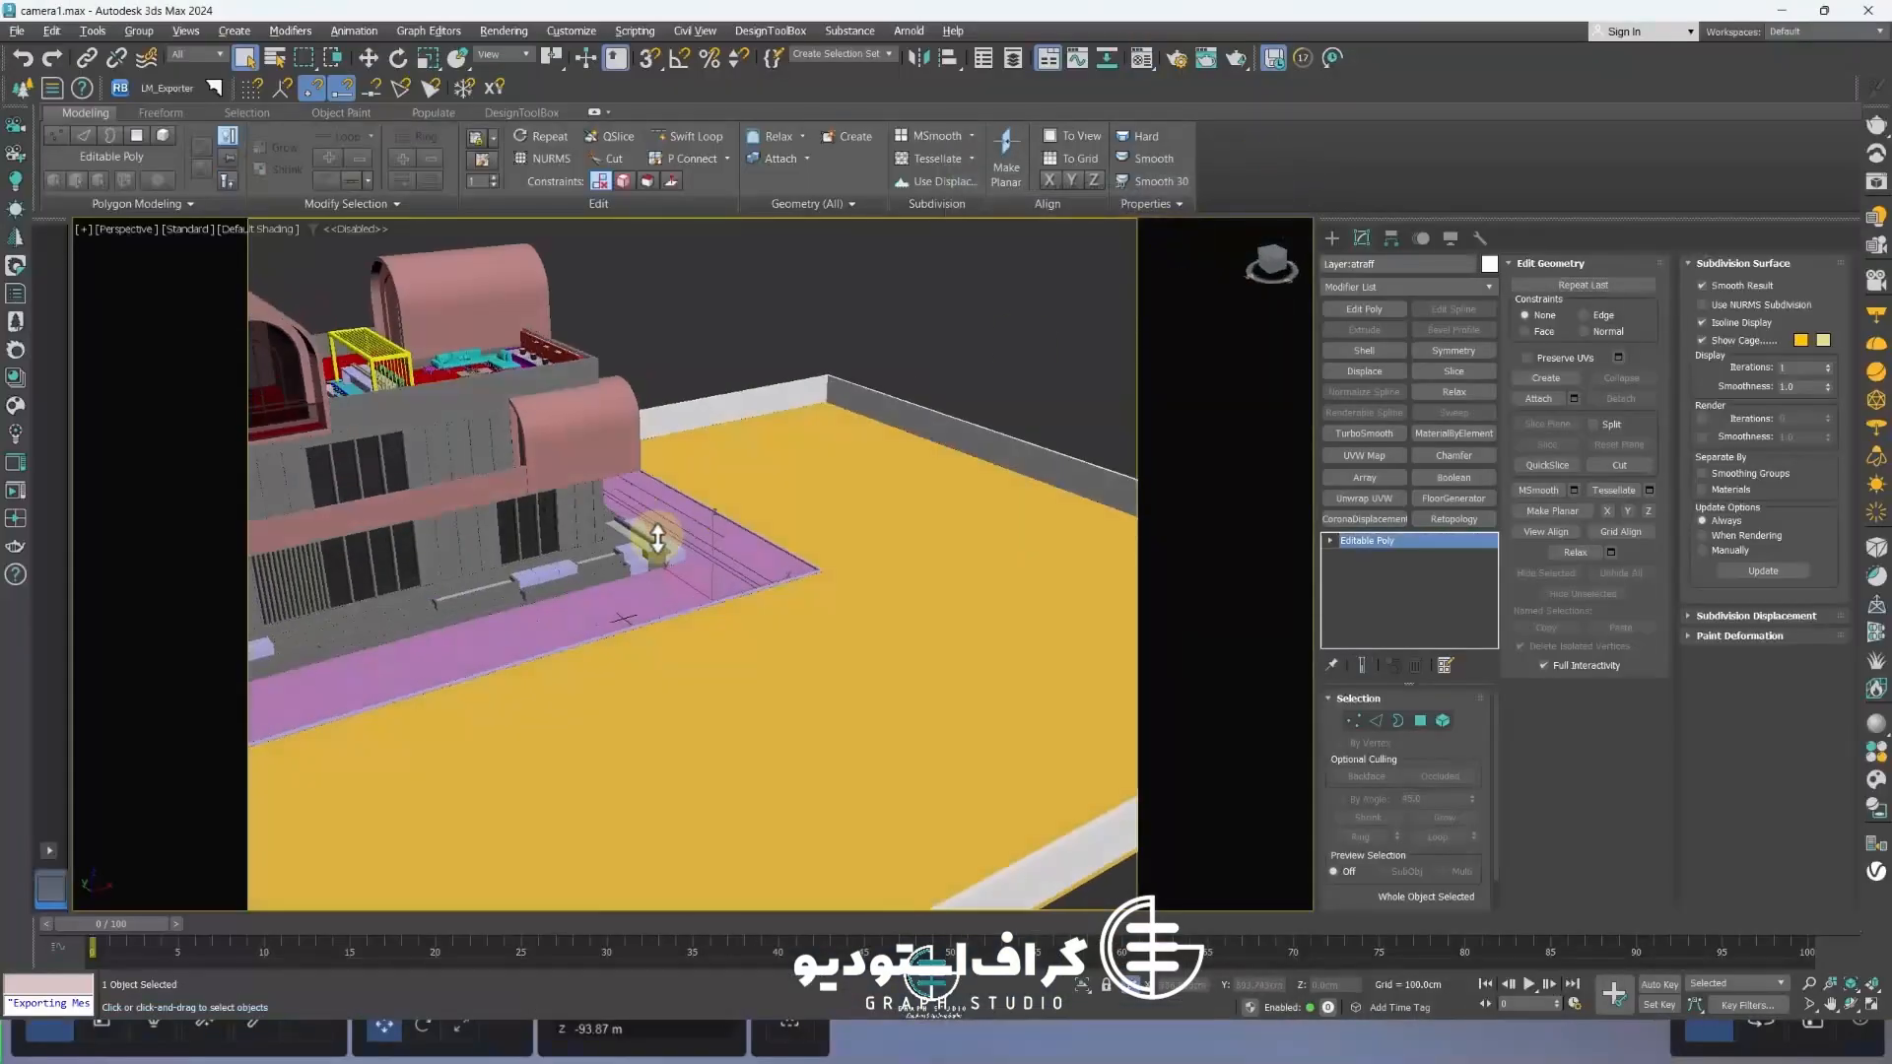
left_click(365, 57)
scroll(654, 469, "up", 12)
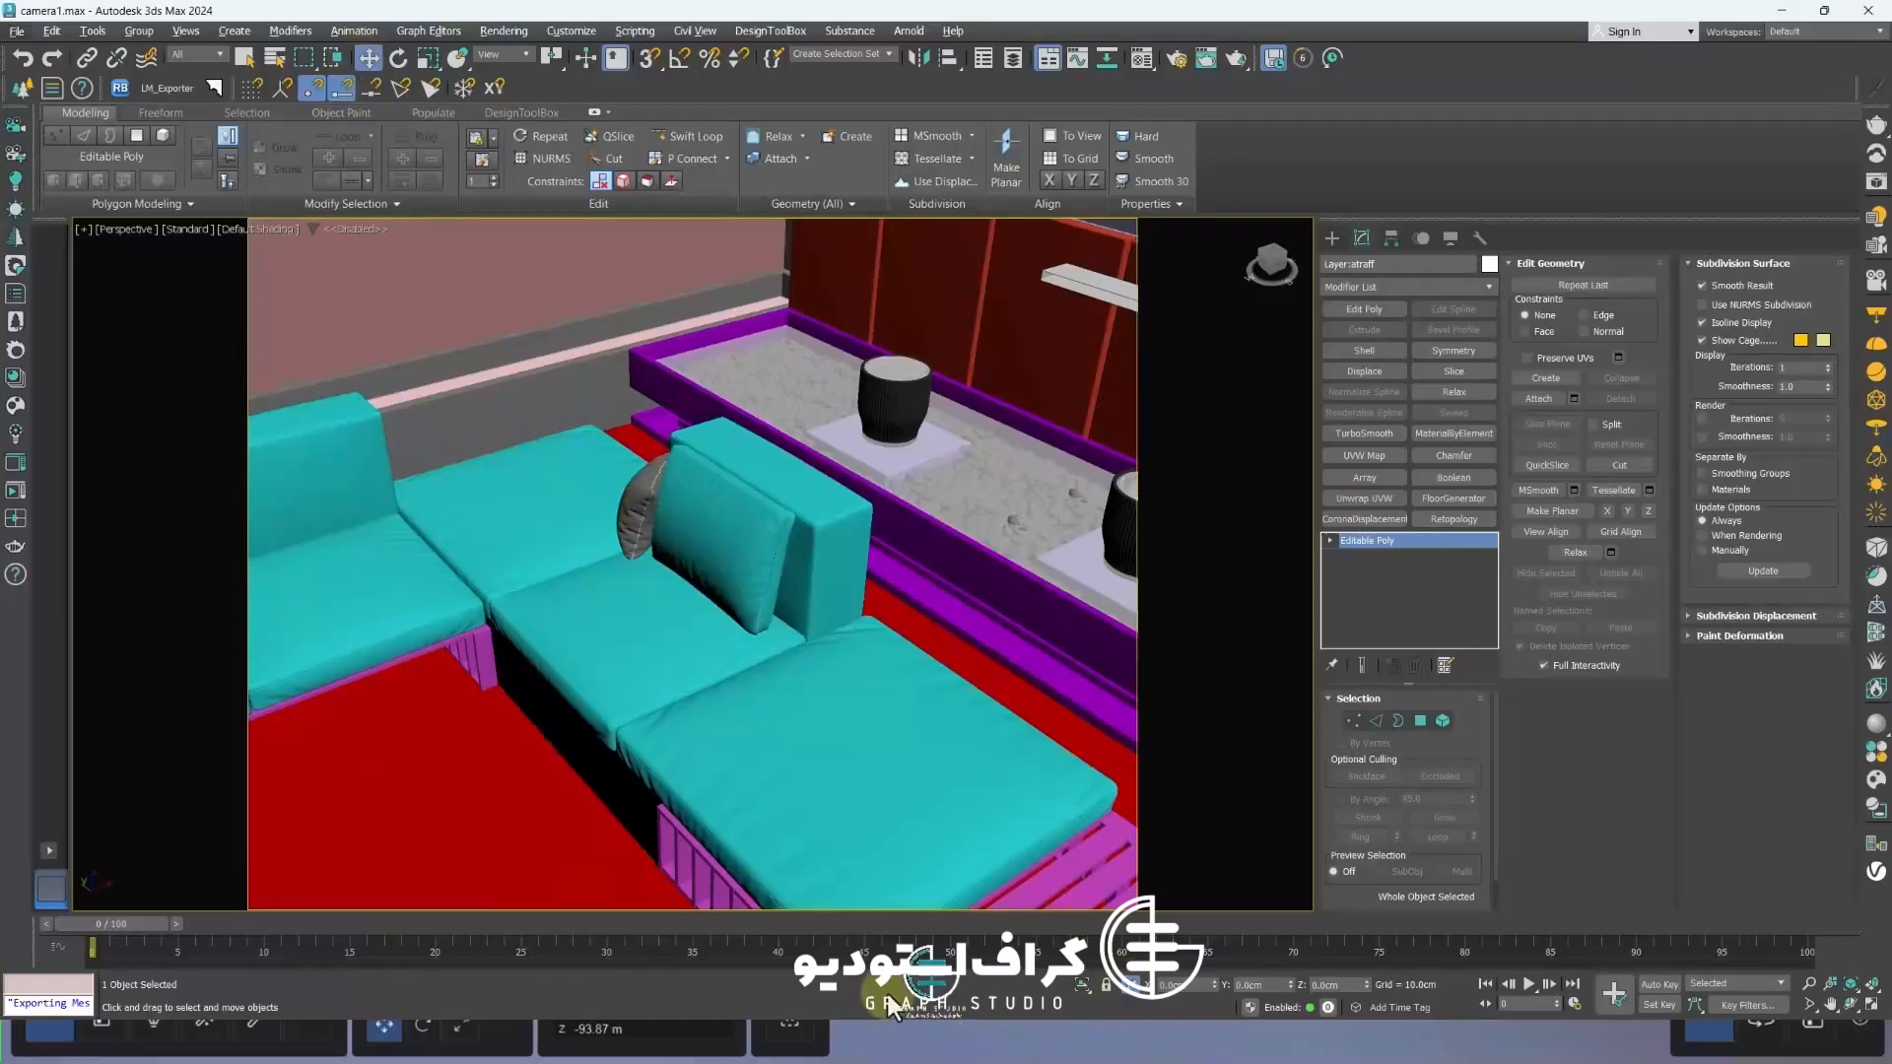
key("super+Tab")
left_click(613, 327)
key("shift+w")
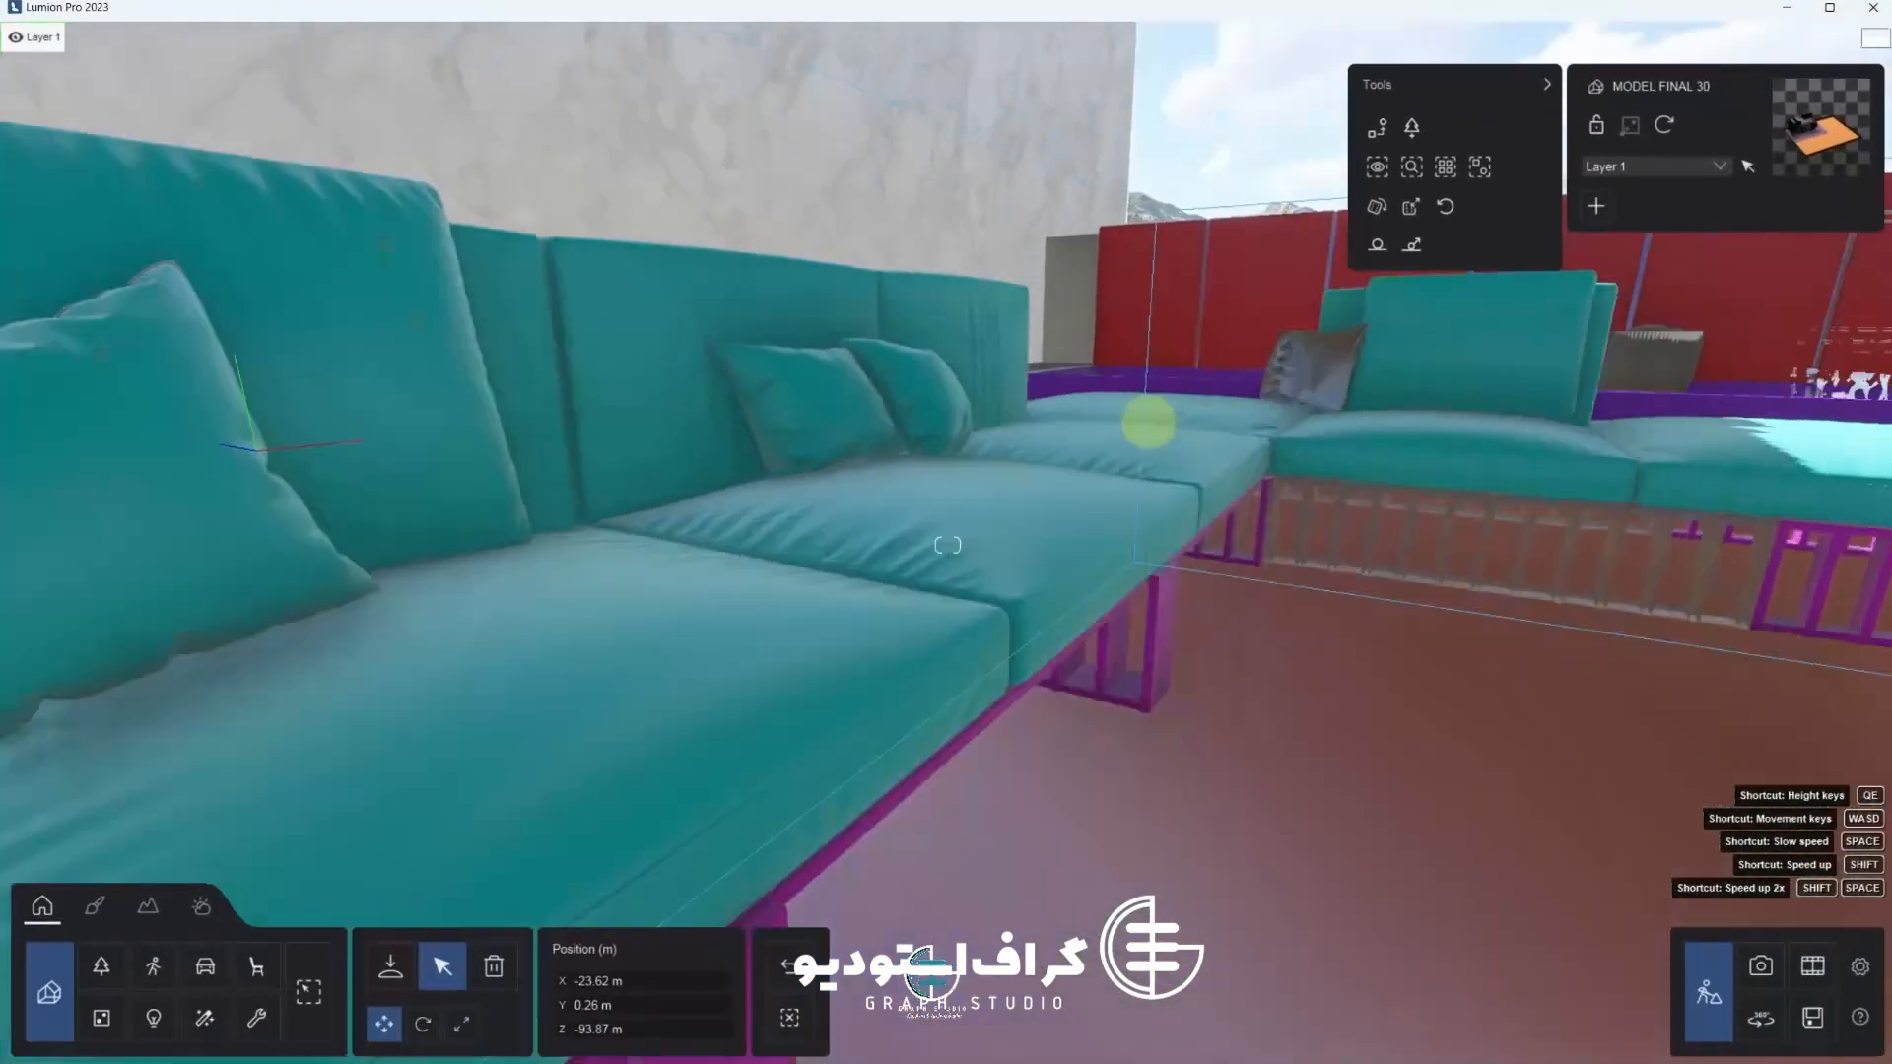
right_click_drag(1144, 423, 788, 847)
key("shift+s")
key("shift+w")
key("s")
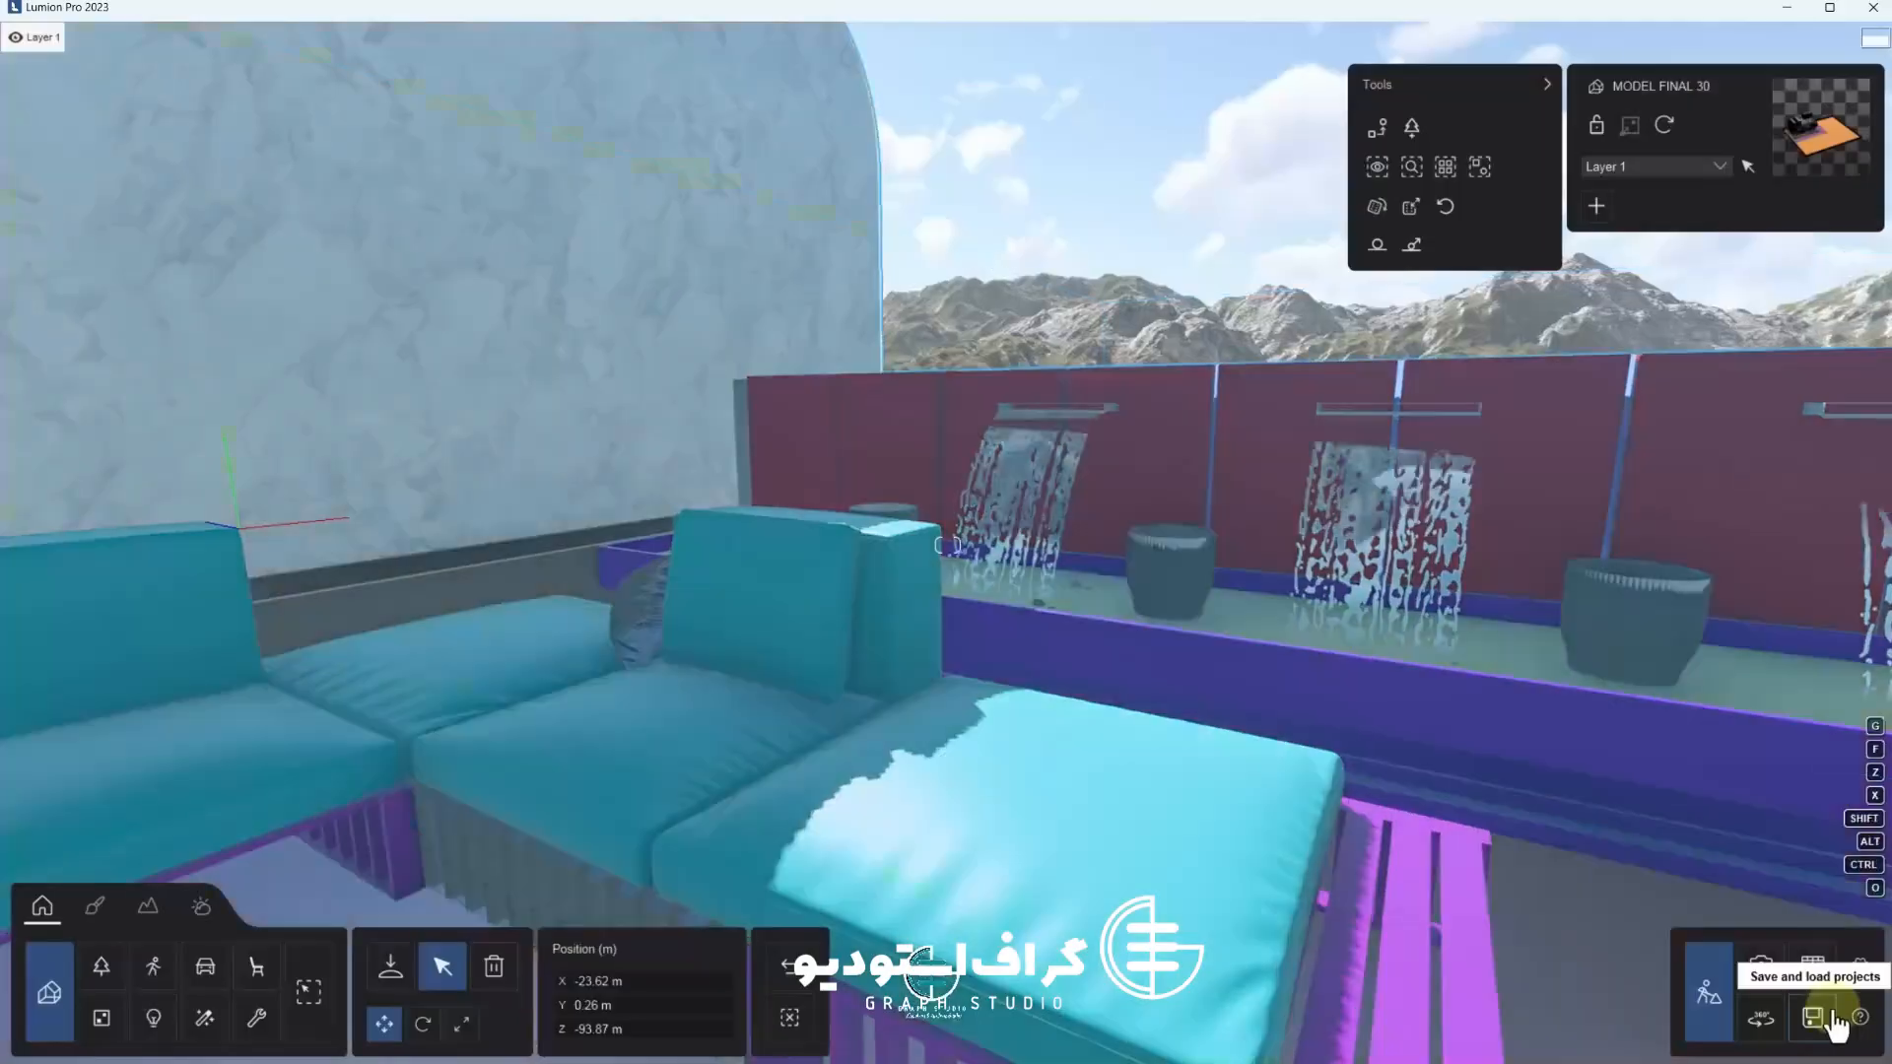
key("super+Tab")
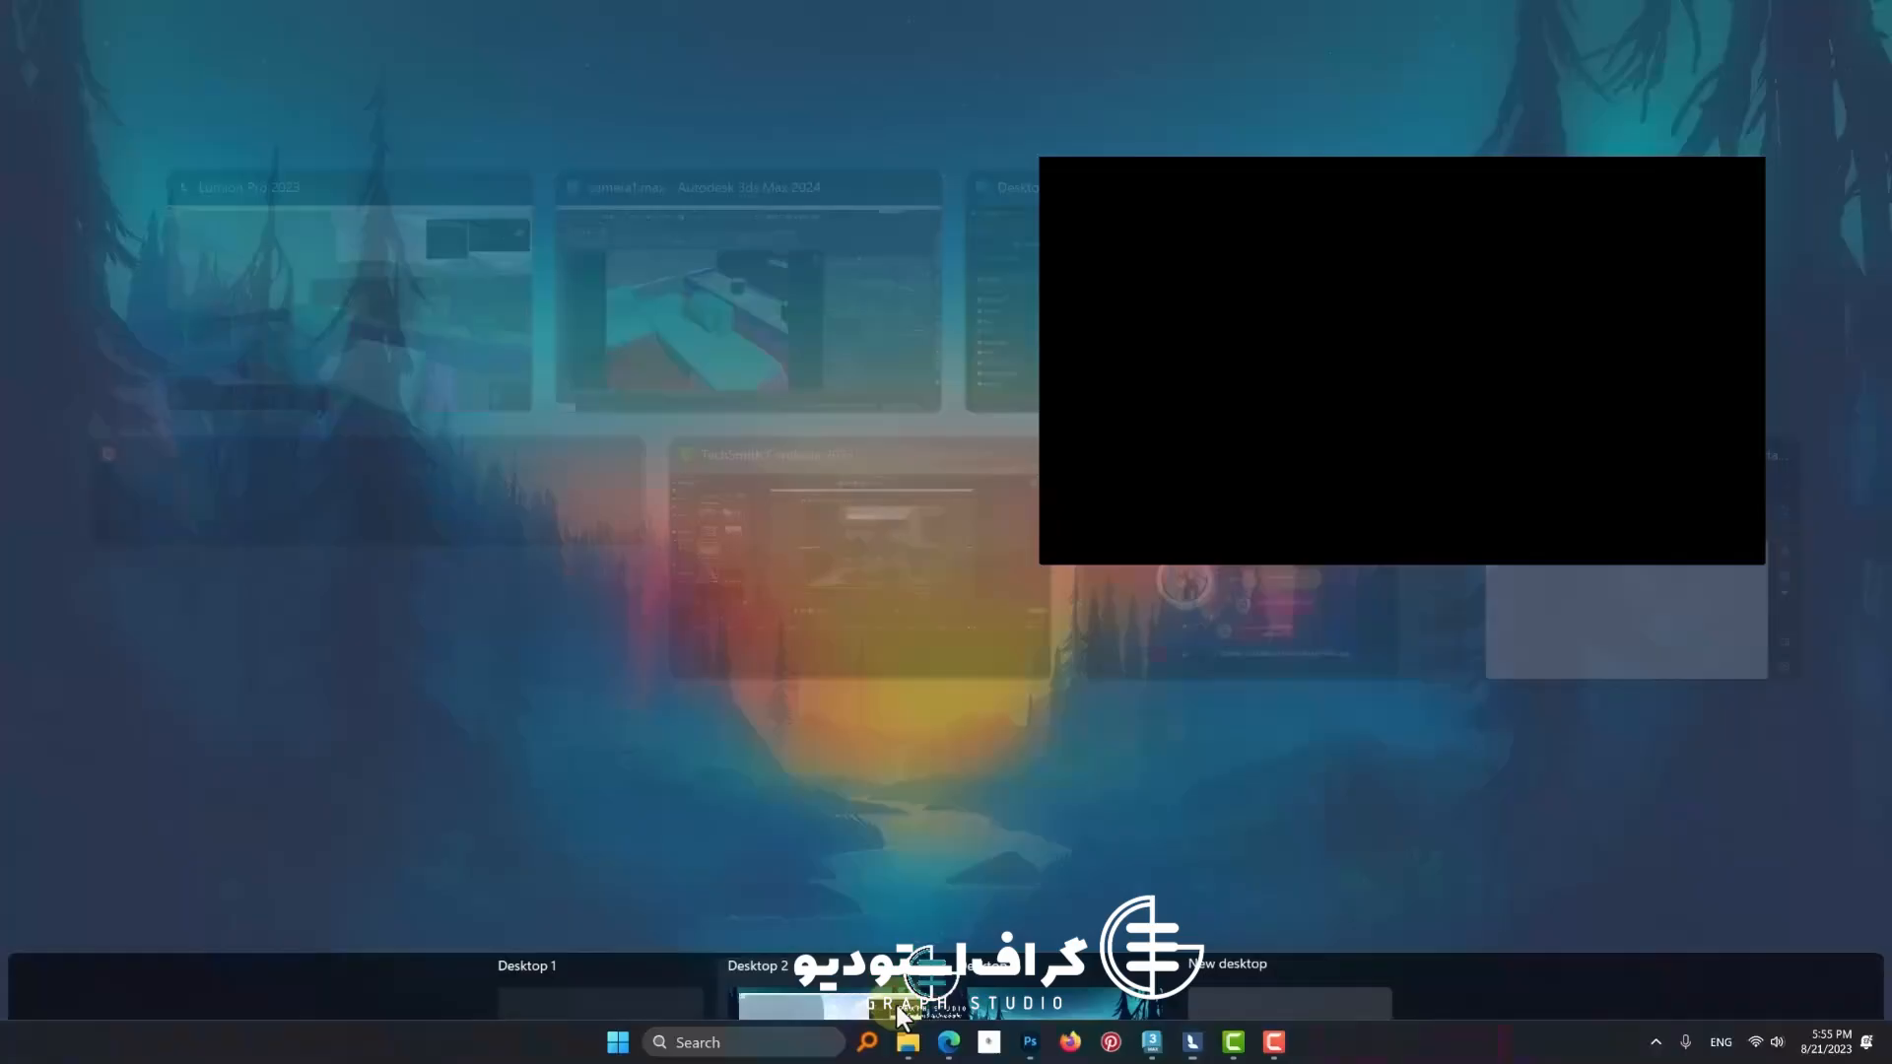
left_click(643, 339)
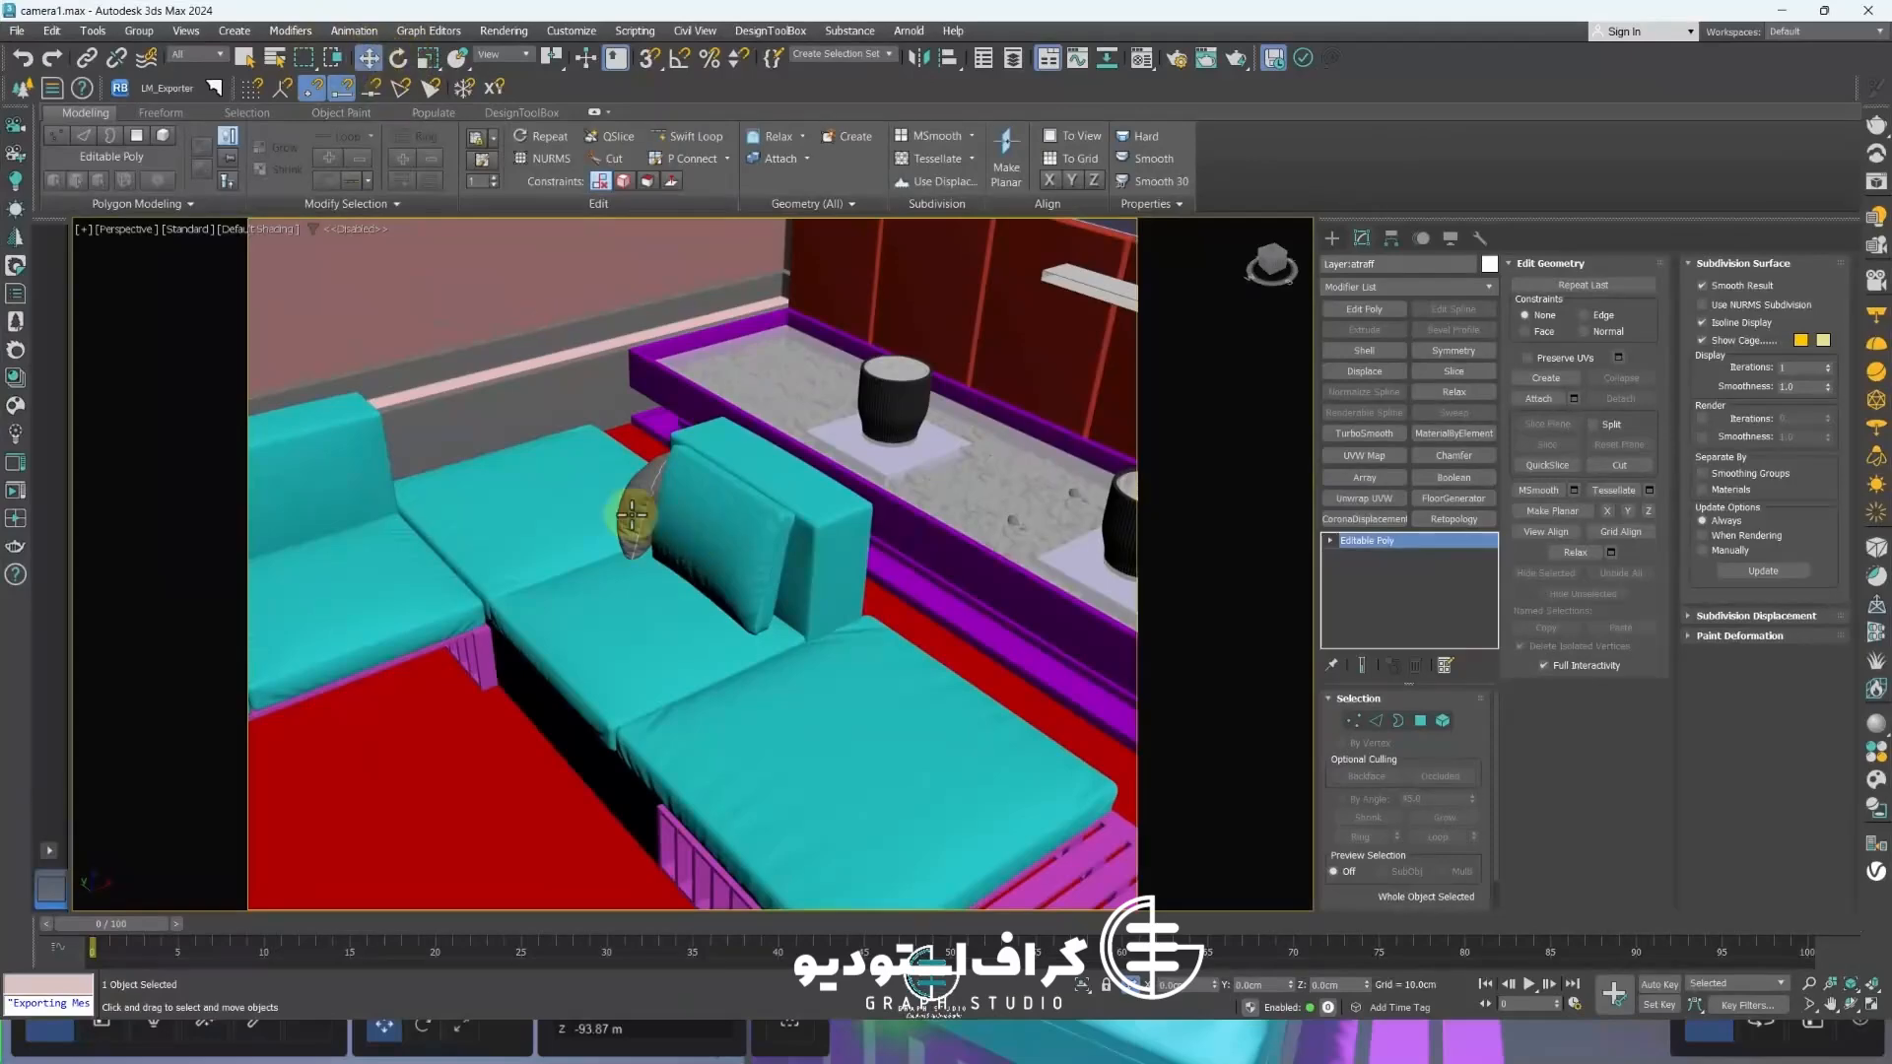
Select a sofa pillow and inspect its material in the Material Editor
scroll(632, 514, "up", 5)
left_click(664, 477)
left_click(1141, 57)
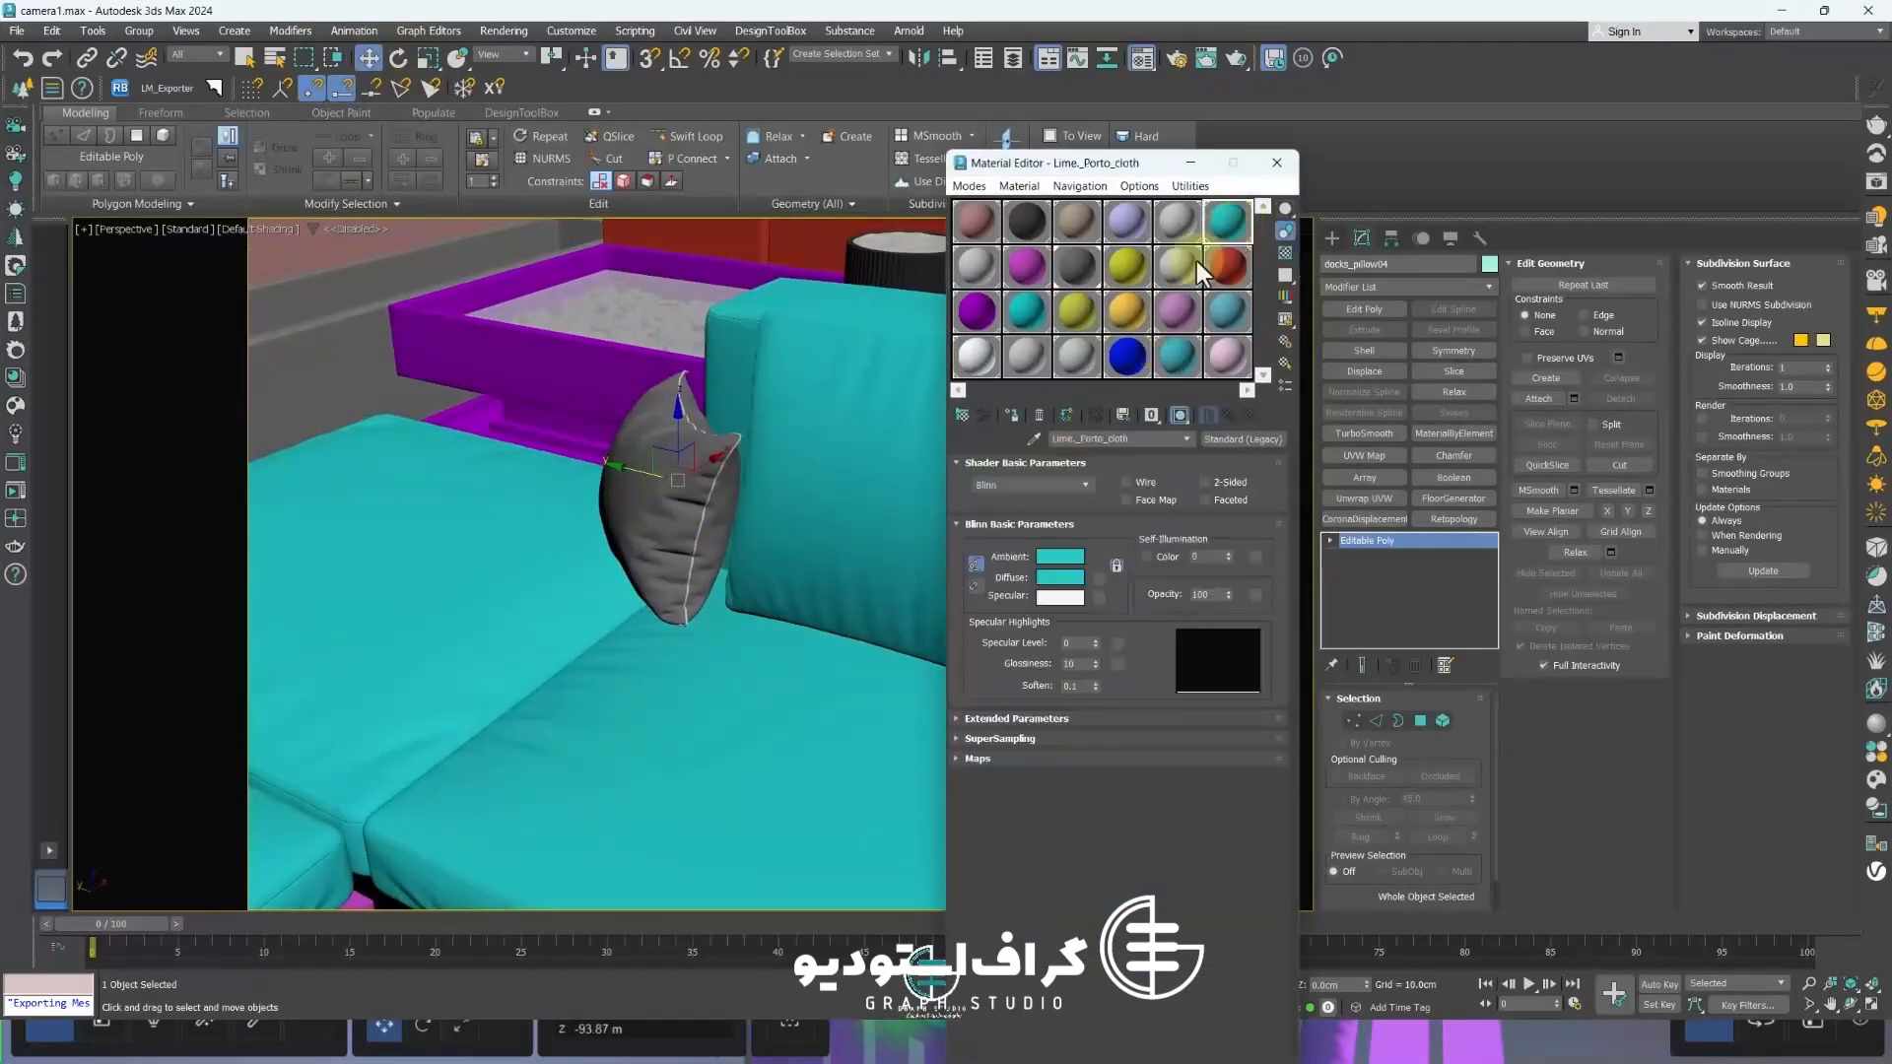
scroll(720, 453, "up", 4)
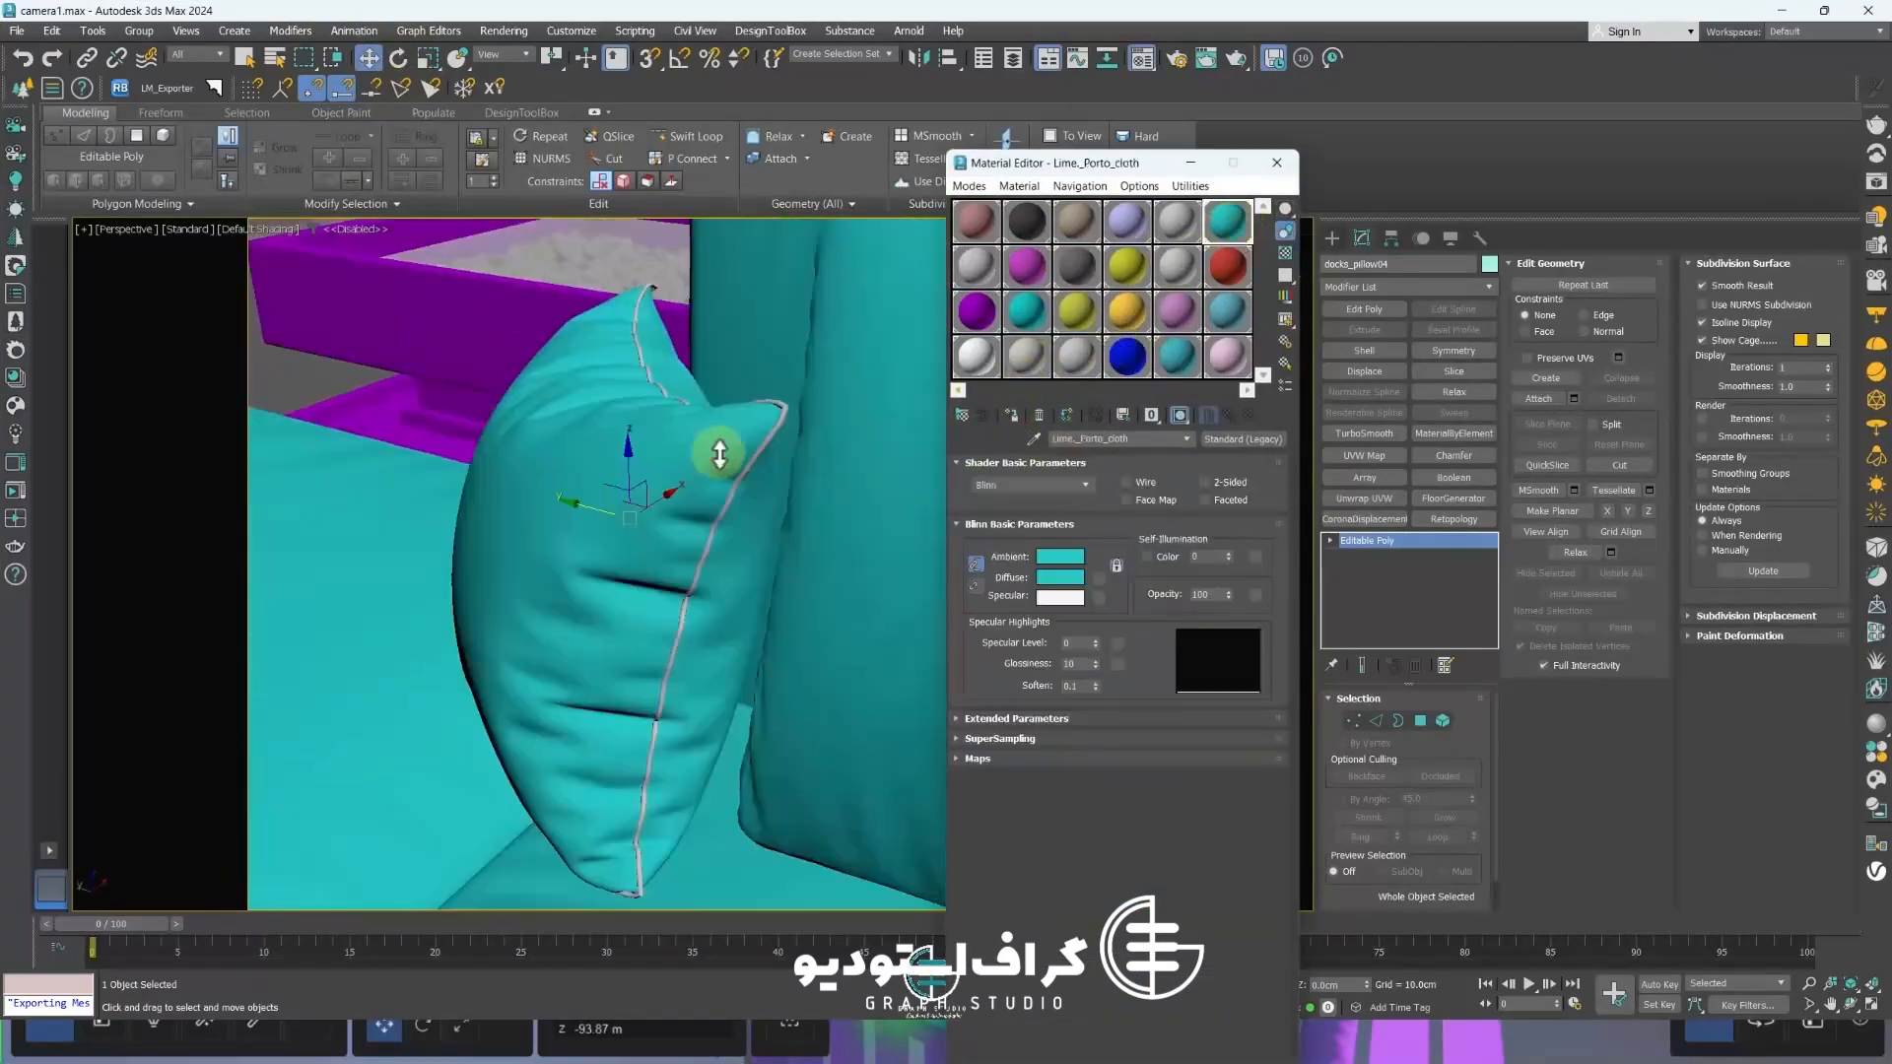
left_click(1278, 162)
Select the pillows on the corner sofa in the terrace lounge
left_click(1442, 720)
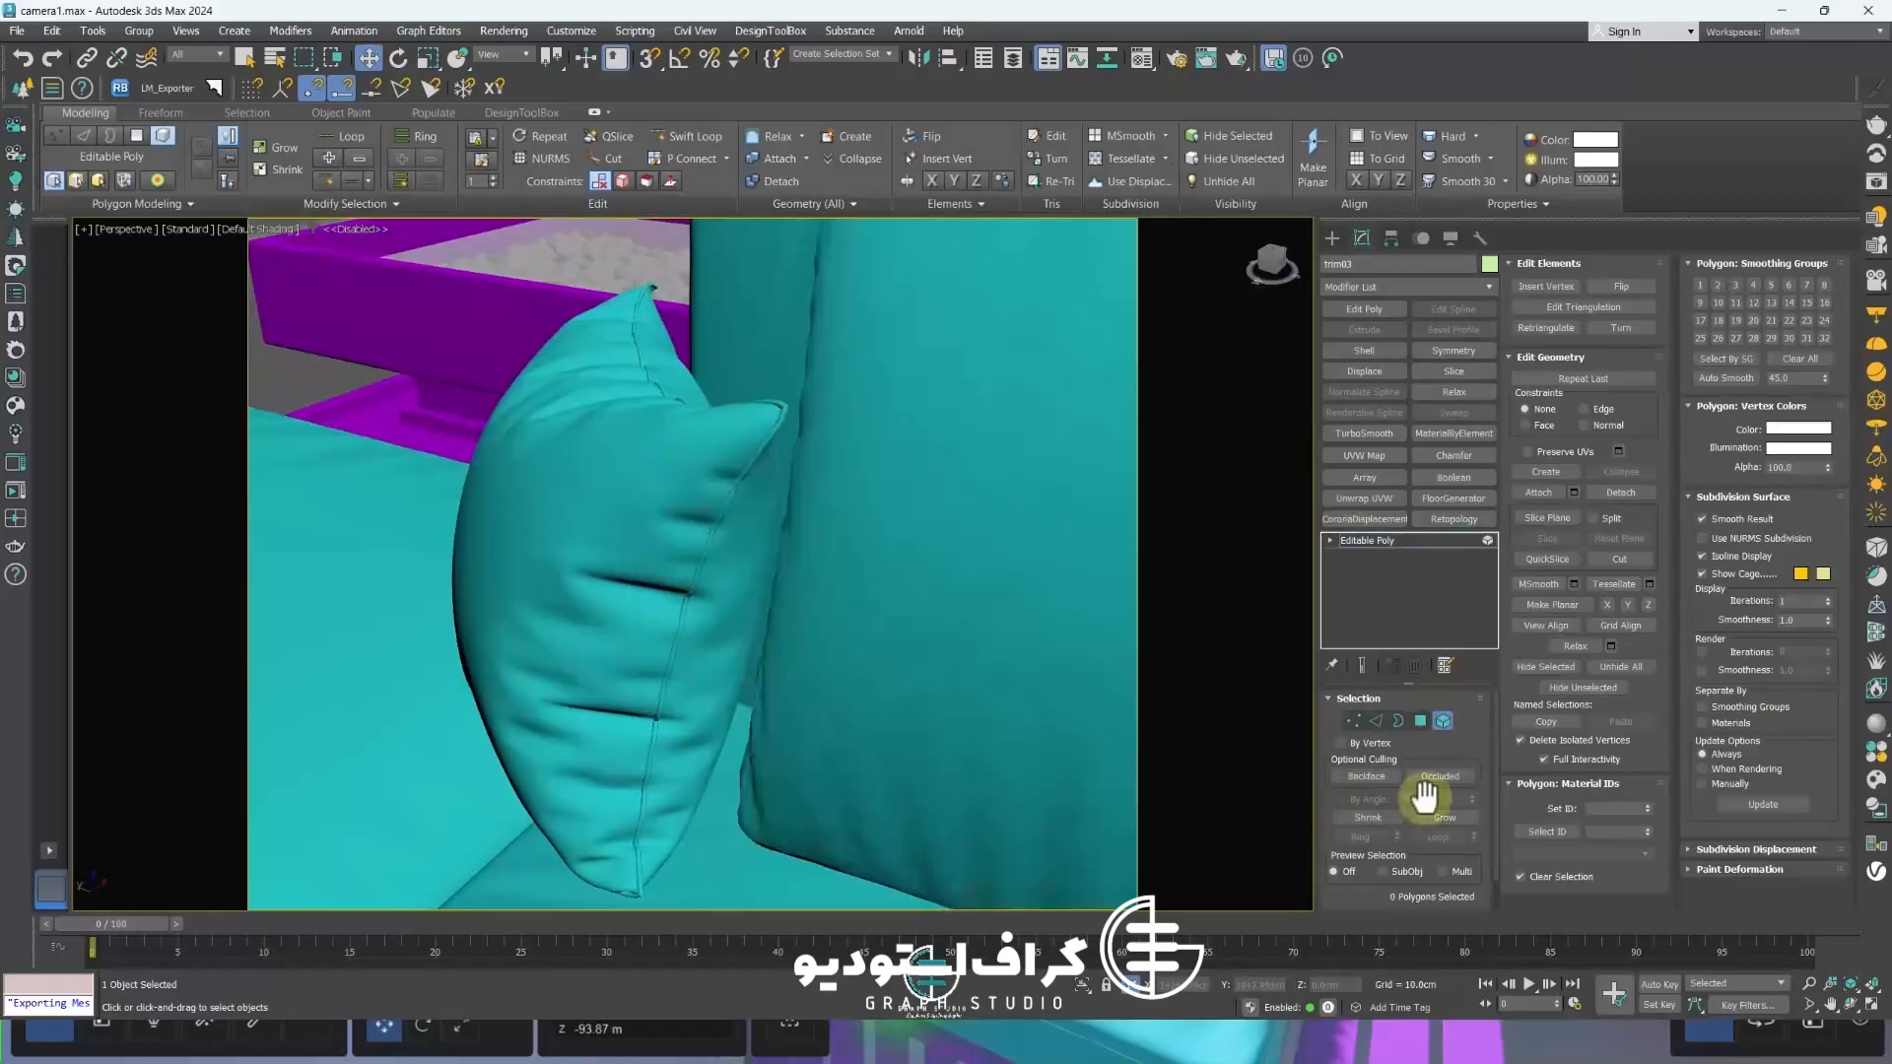
key("5")
left_click(534, 544, "ctrl")
scroll(506, 498, "down", 8)
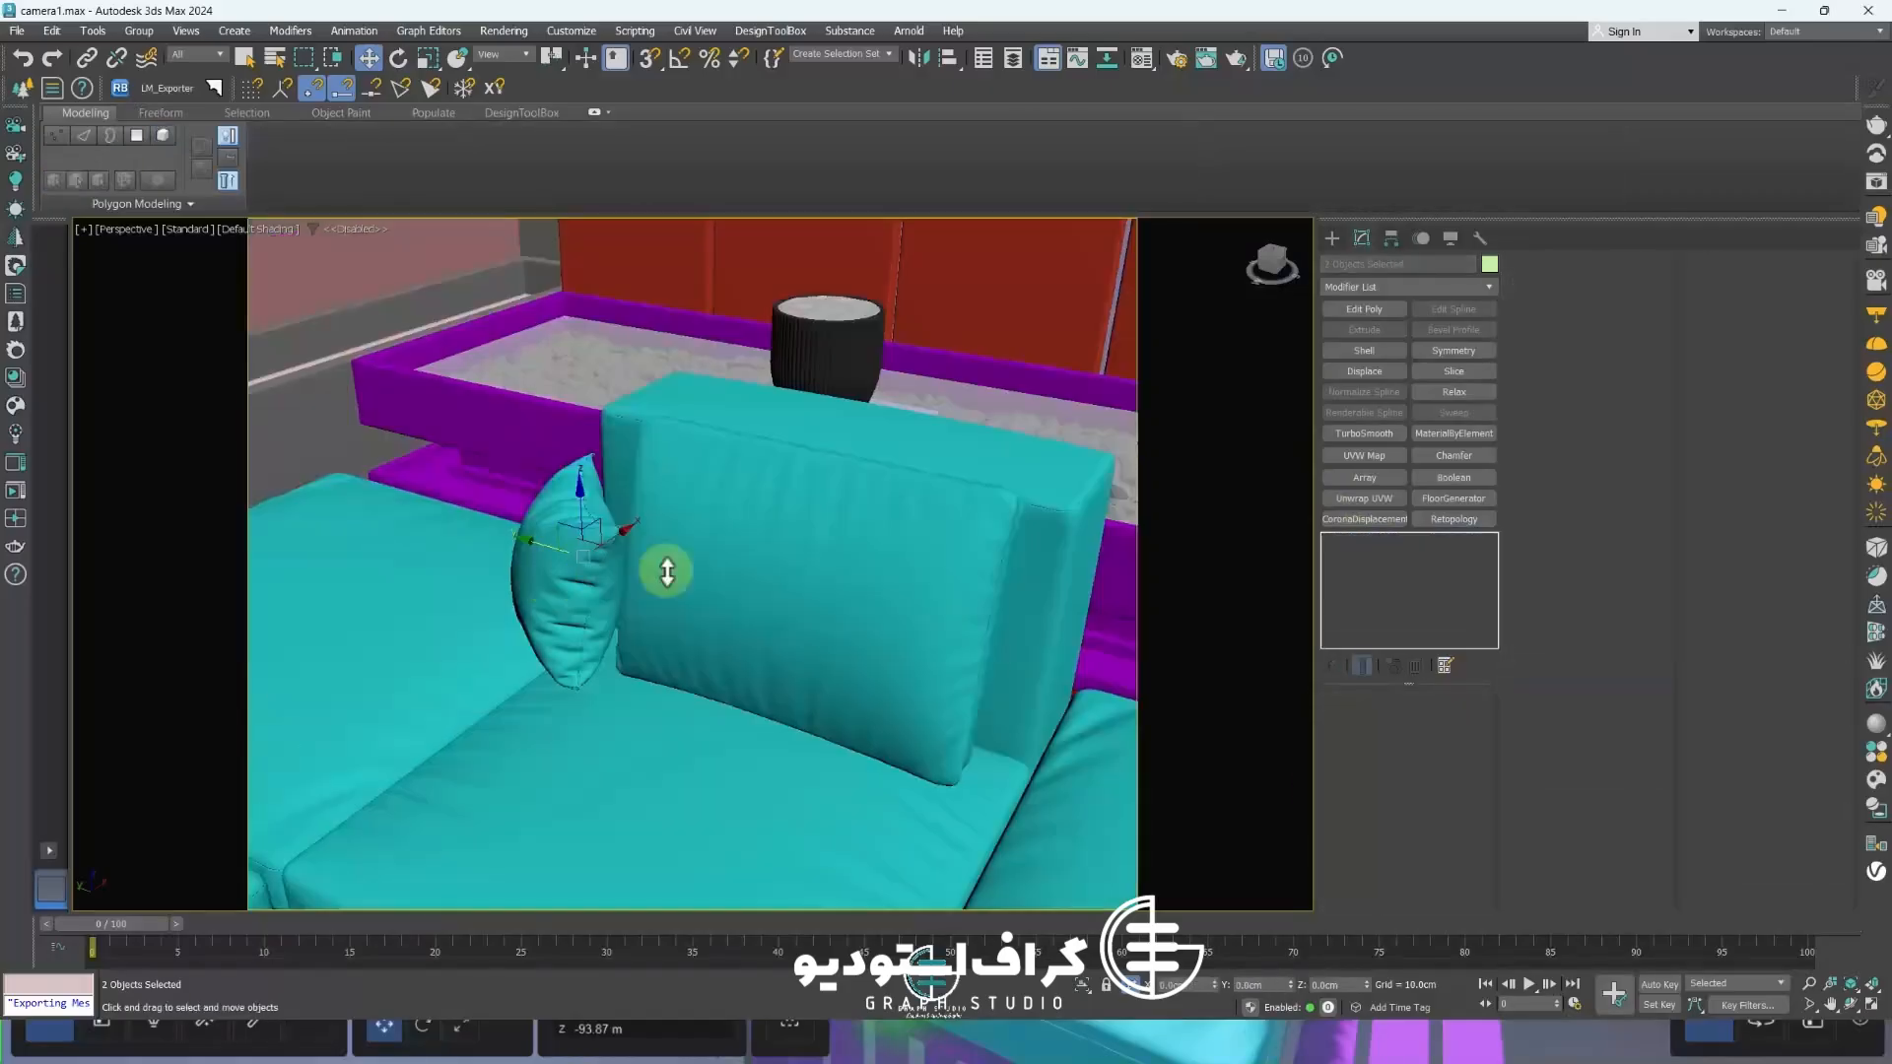
middle_click_drag(506, 634, 572, 517, "alt")
scroll(572, 518, "up", 1)
left_click_drag(820, 495, 782, 557)
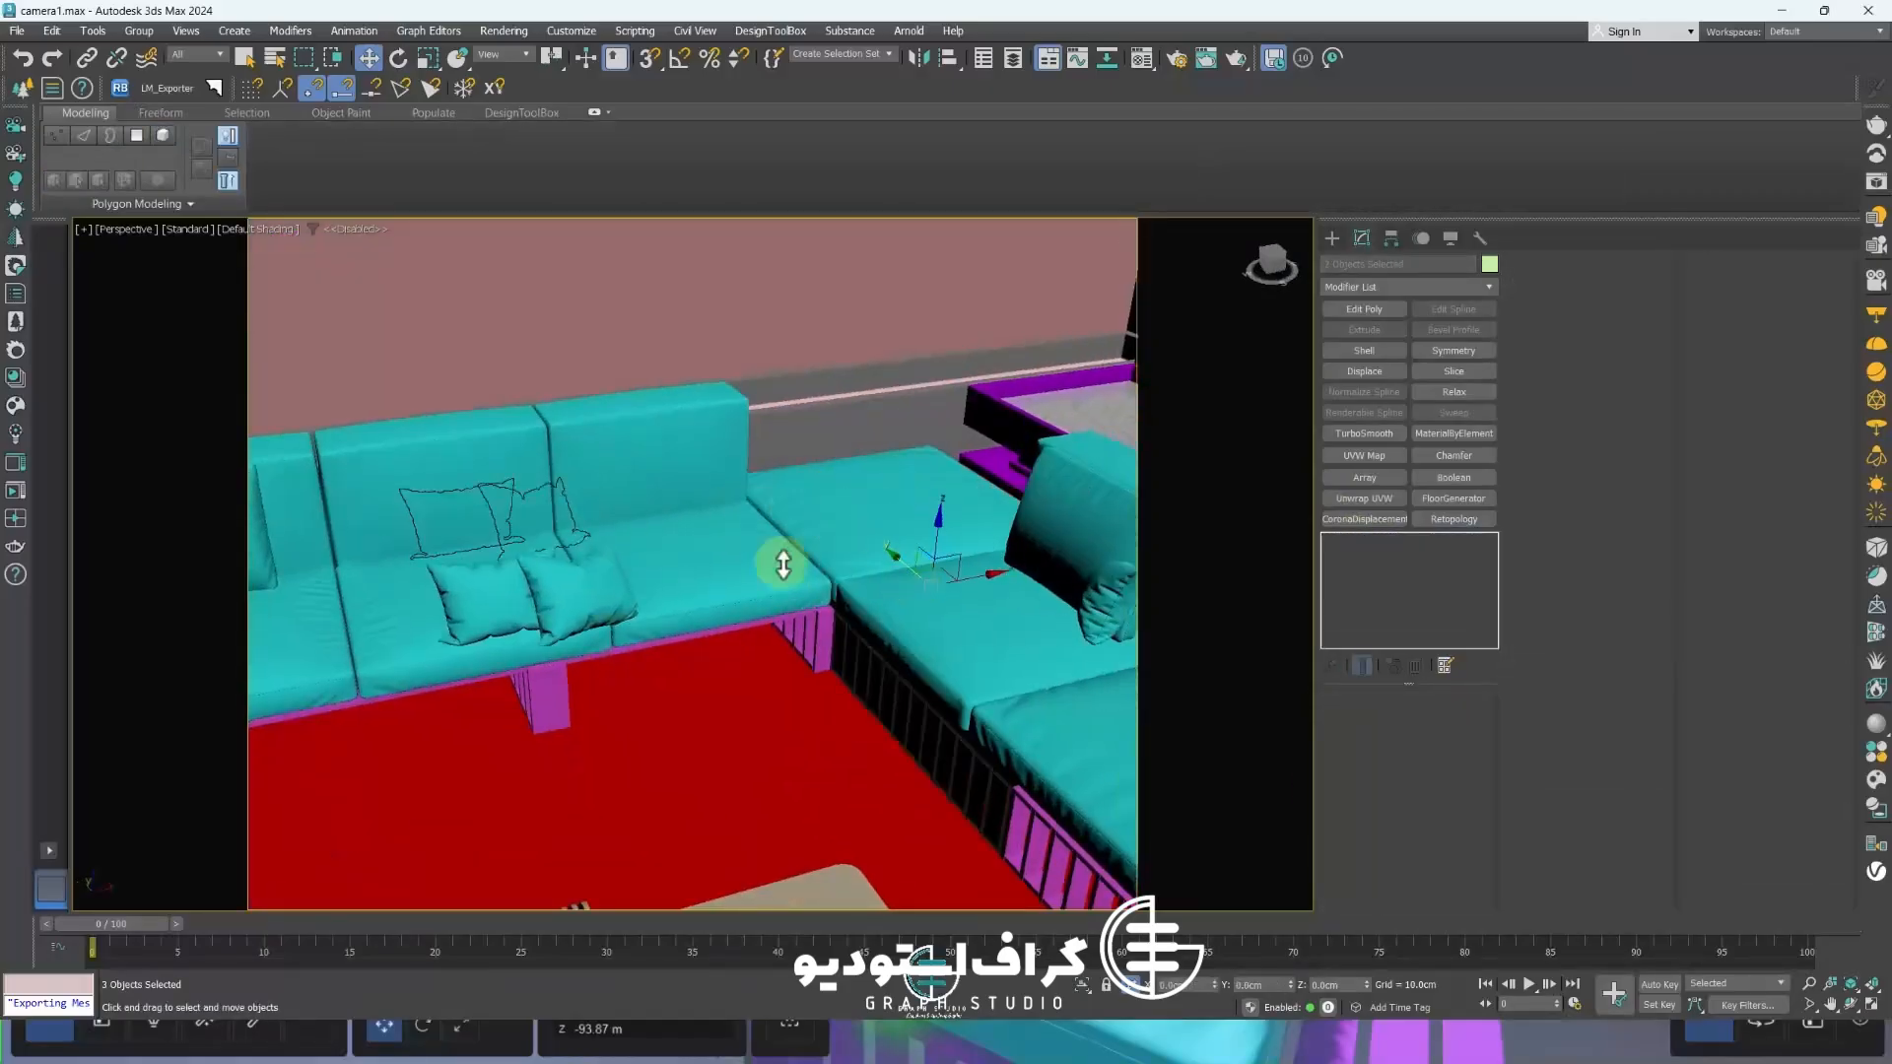
key("ctrl+z")
scroll(354, 496, "up", 12)
left_click(298, 446, "ctrl")
scroll(298, 446, "down", 7)
middle_click_drag(298, 464, 437, 579)
scroll(478, 606, "down", 8)
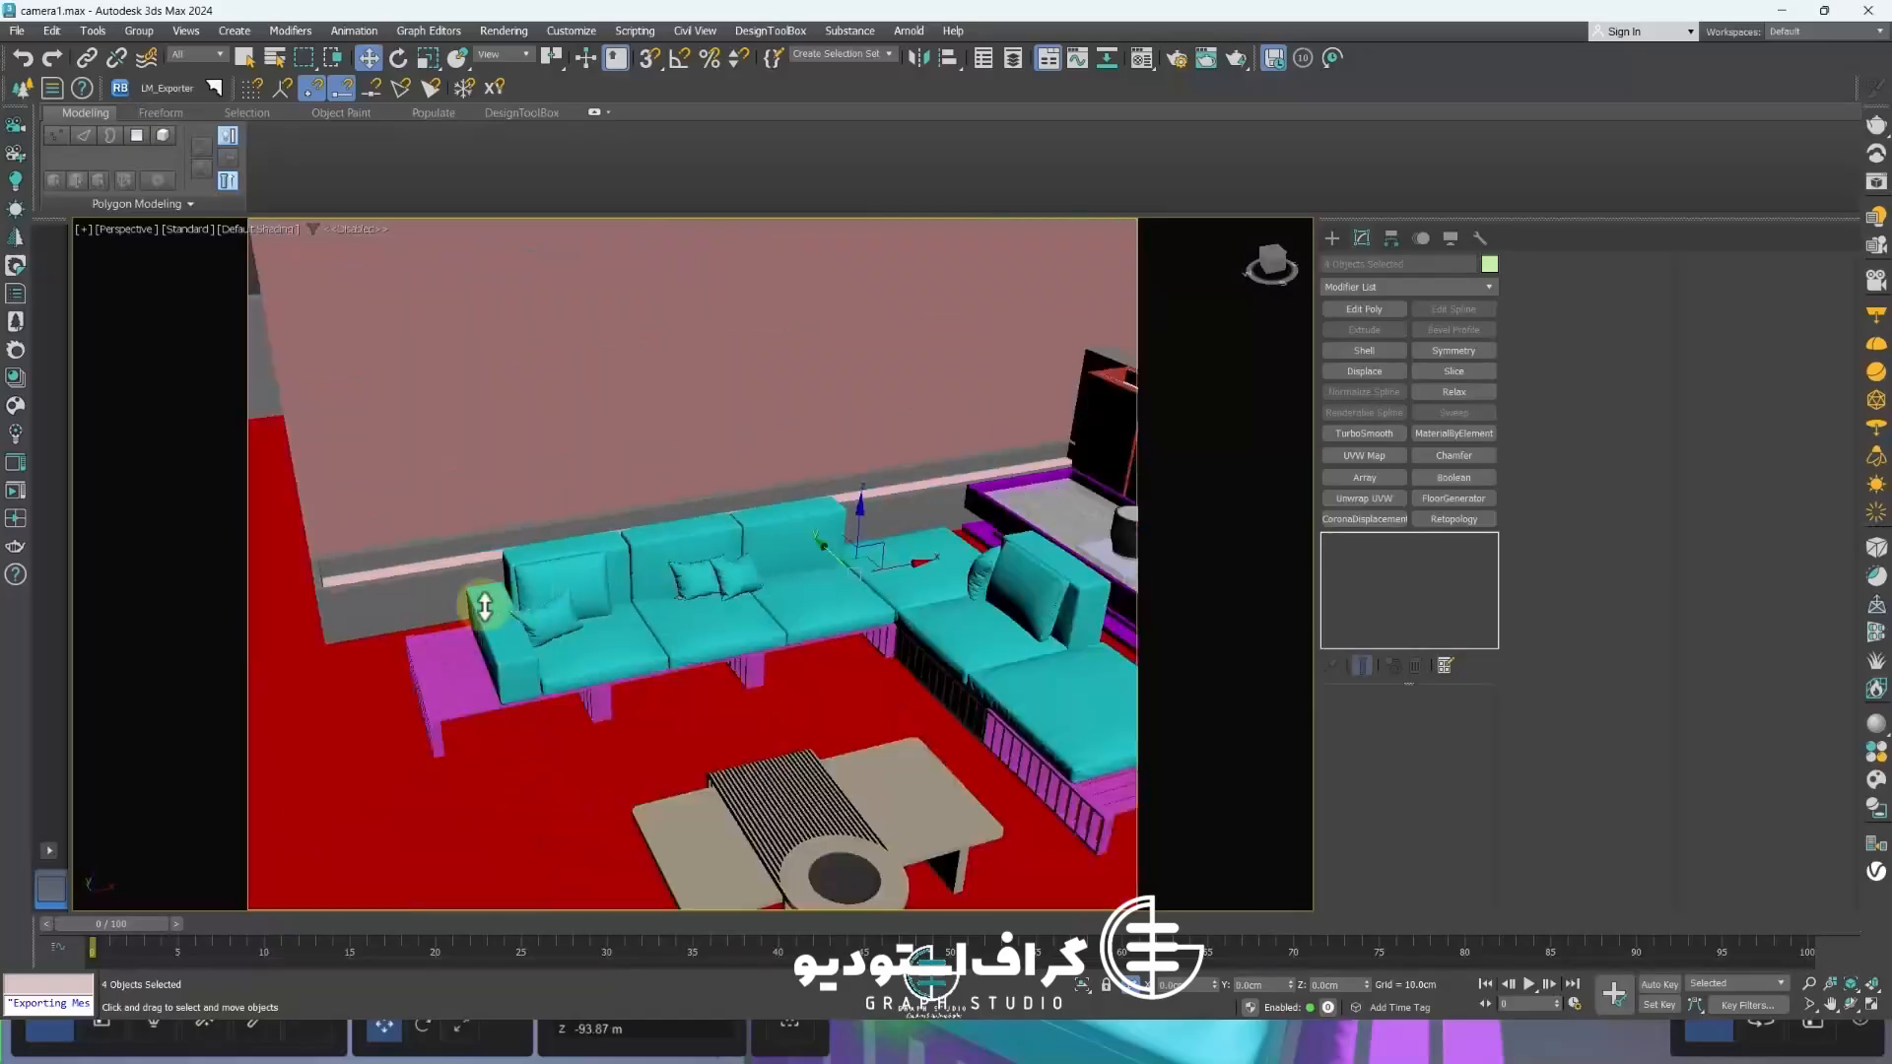
Add the pillows on the other sofas and armchairs to the selection
scroll(482, 608, "up", 6)
left_click(558, 634, "ctrl")
scroll(397, 606, "up", 9)
left_click(401, 613, "ctrl")
scroll(404, 616, "down", 8)
scroll(405, 616, "down", 8)
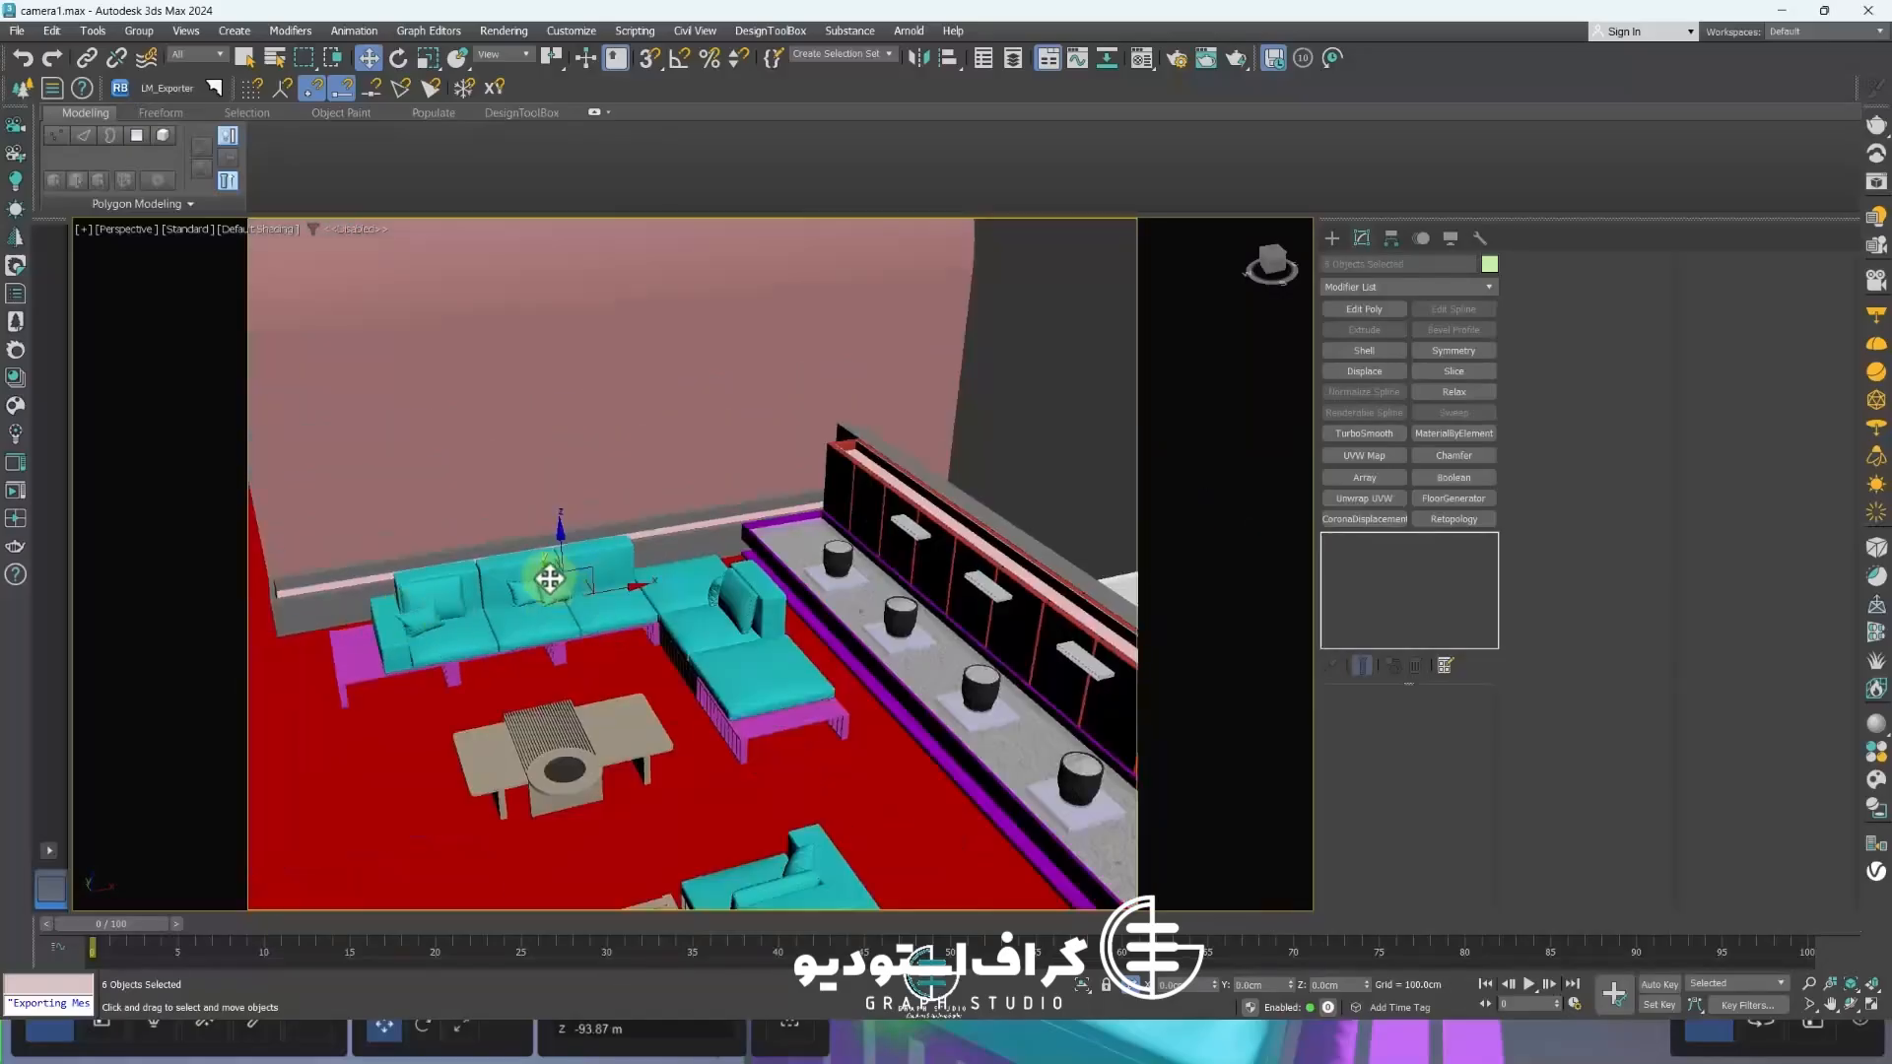
middle_click_drag(582, 749, 546, 723, "alt")
scroll(726, 709, "up", 2)
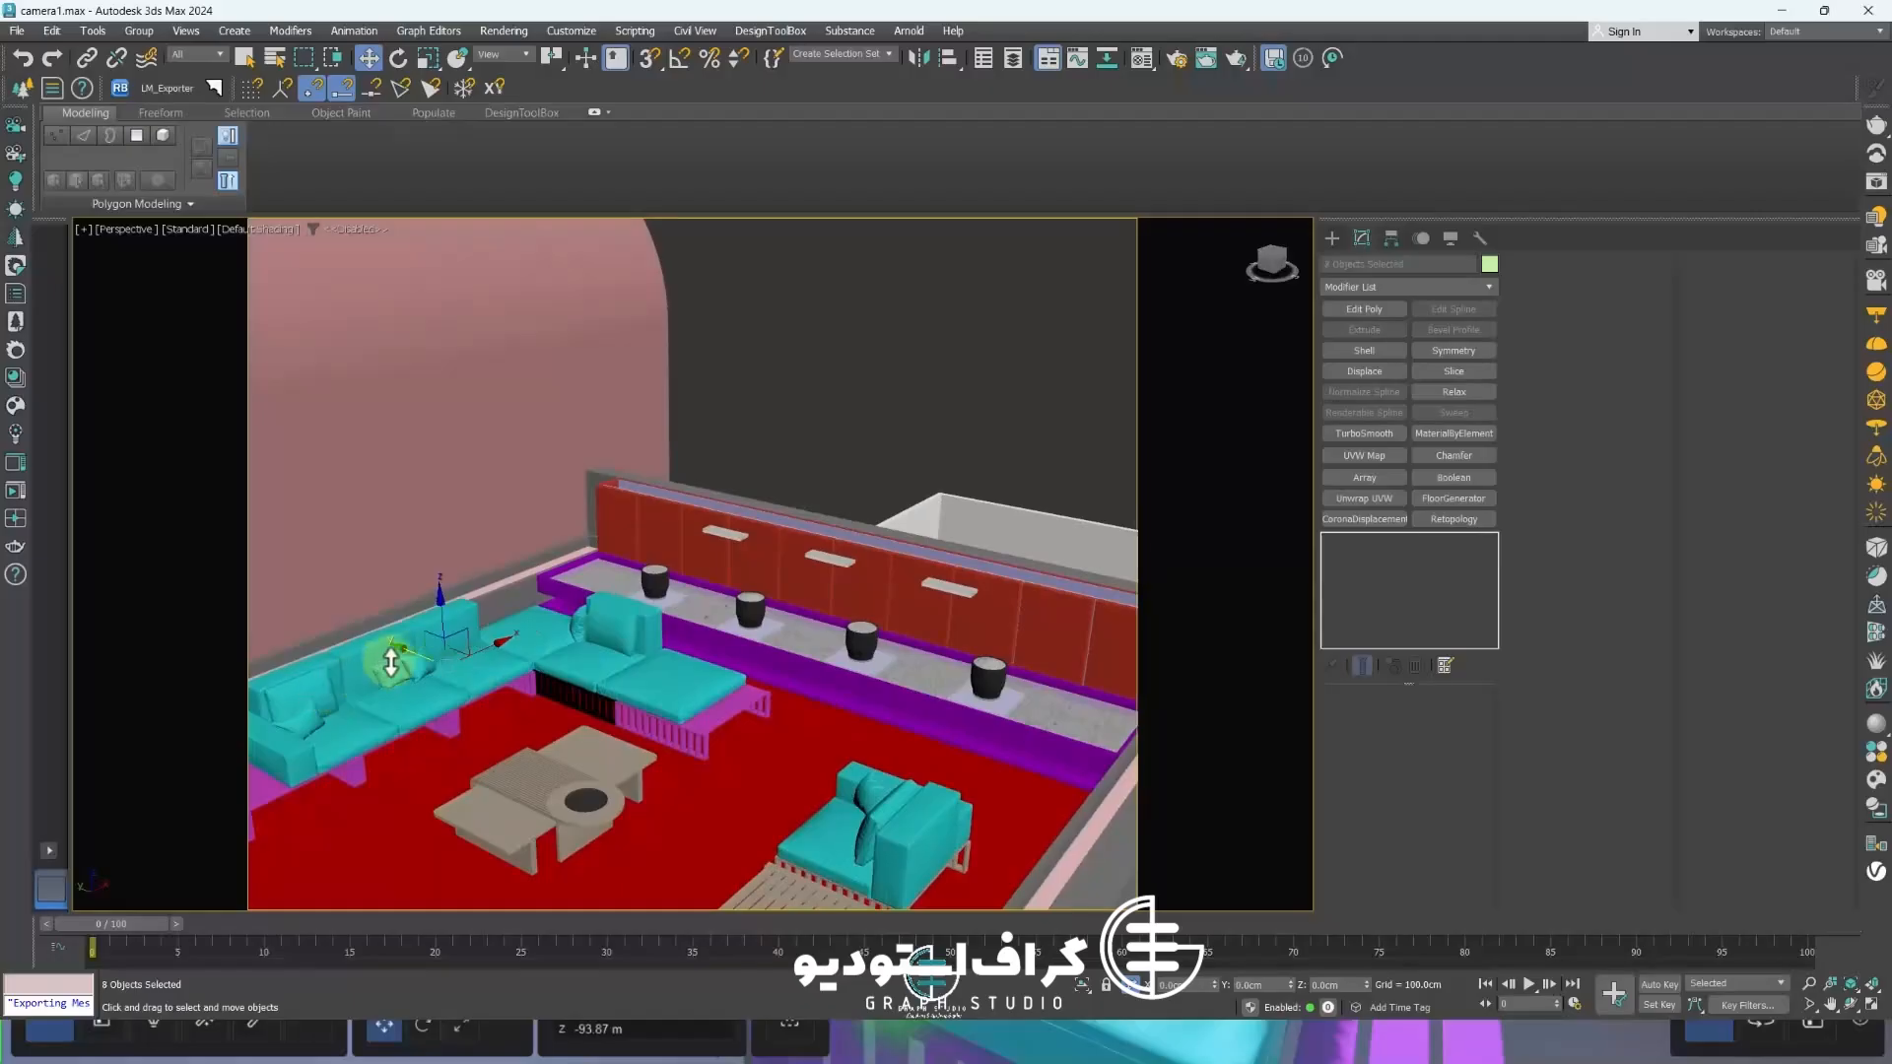
scroll(642, 760, "down", 3)
middle_click_drag(563, 726, 664, 442, "alt")
scroll(959, 616, "up", 5)
left_click(893, 473, "ctrl")
scroll(856, 429, "up", 5)
scroll(602, 809, "down", 5)
left_click(828, 662, "ctrl")
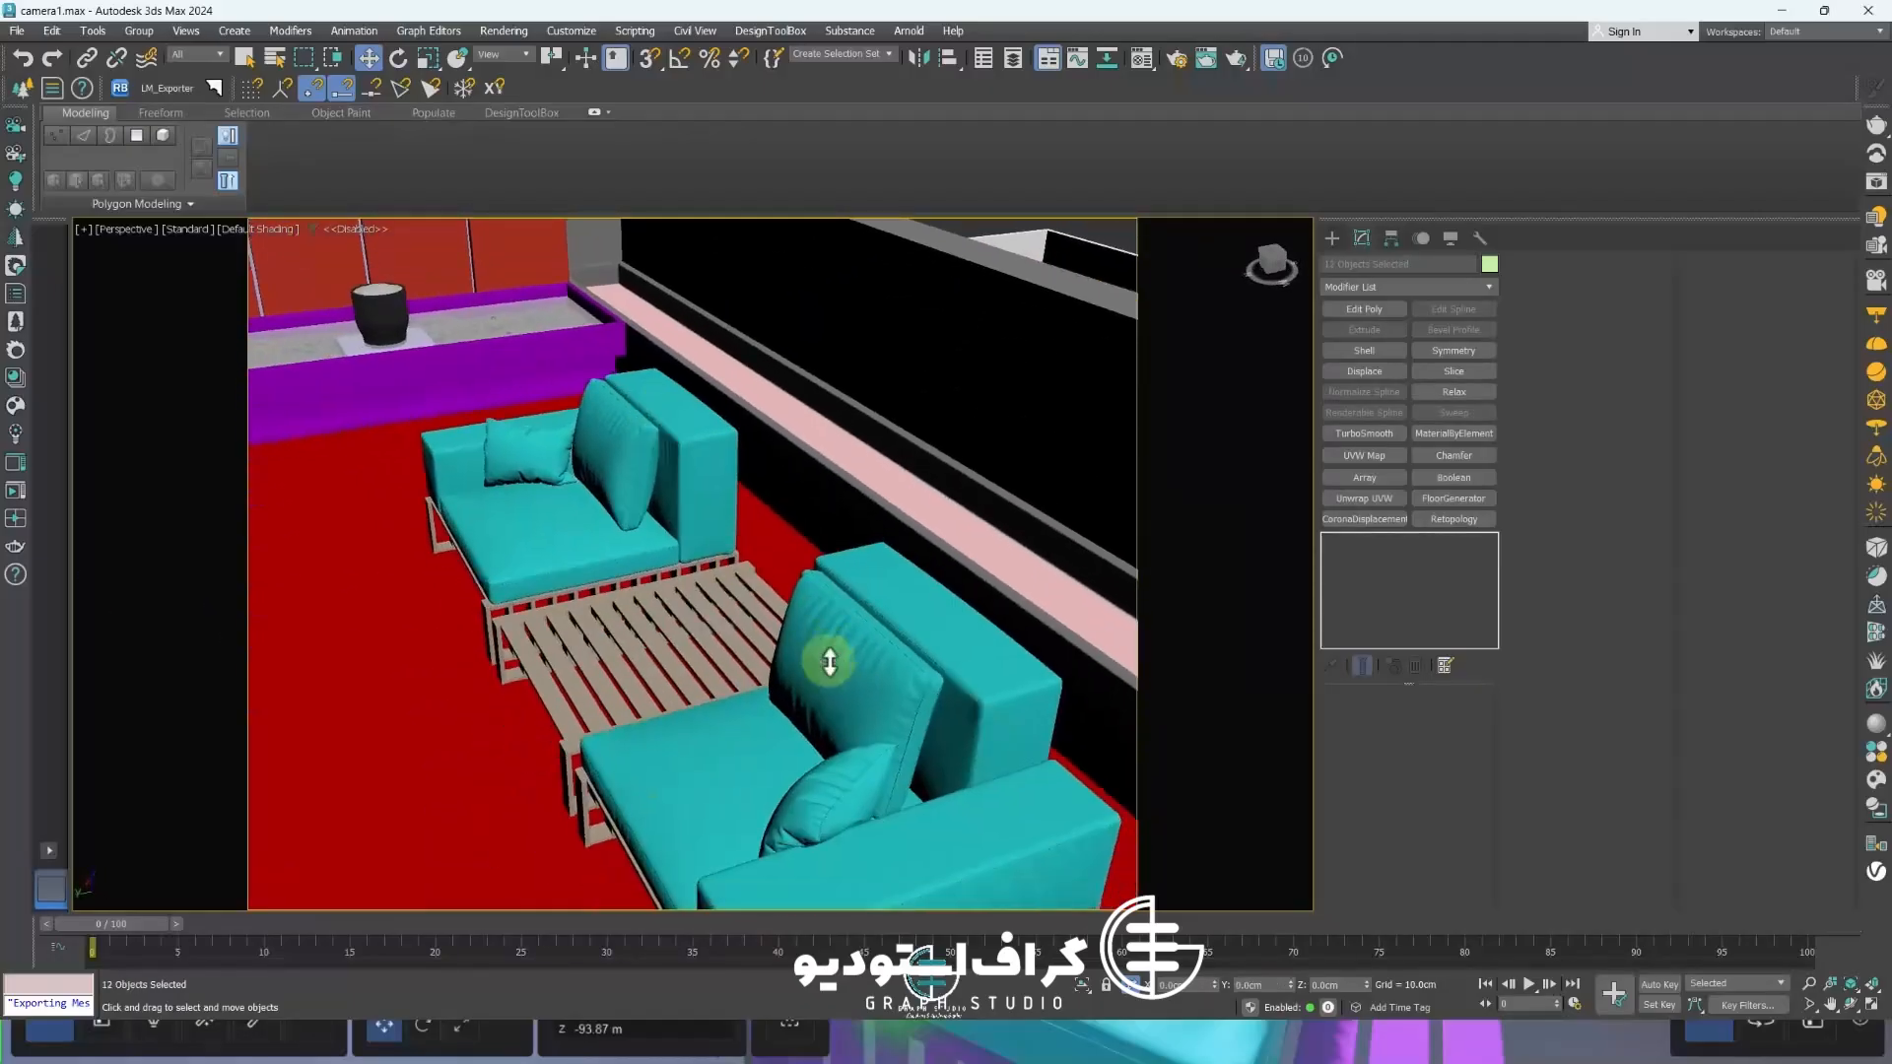
left_click(830, 786, "ctrl")
scroll(831, 785, "down", 4)
left_click_drag(438, 734, 680, 704)
key("ctrl+z")
scroll(804, 779, "up", 5)
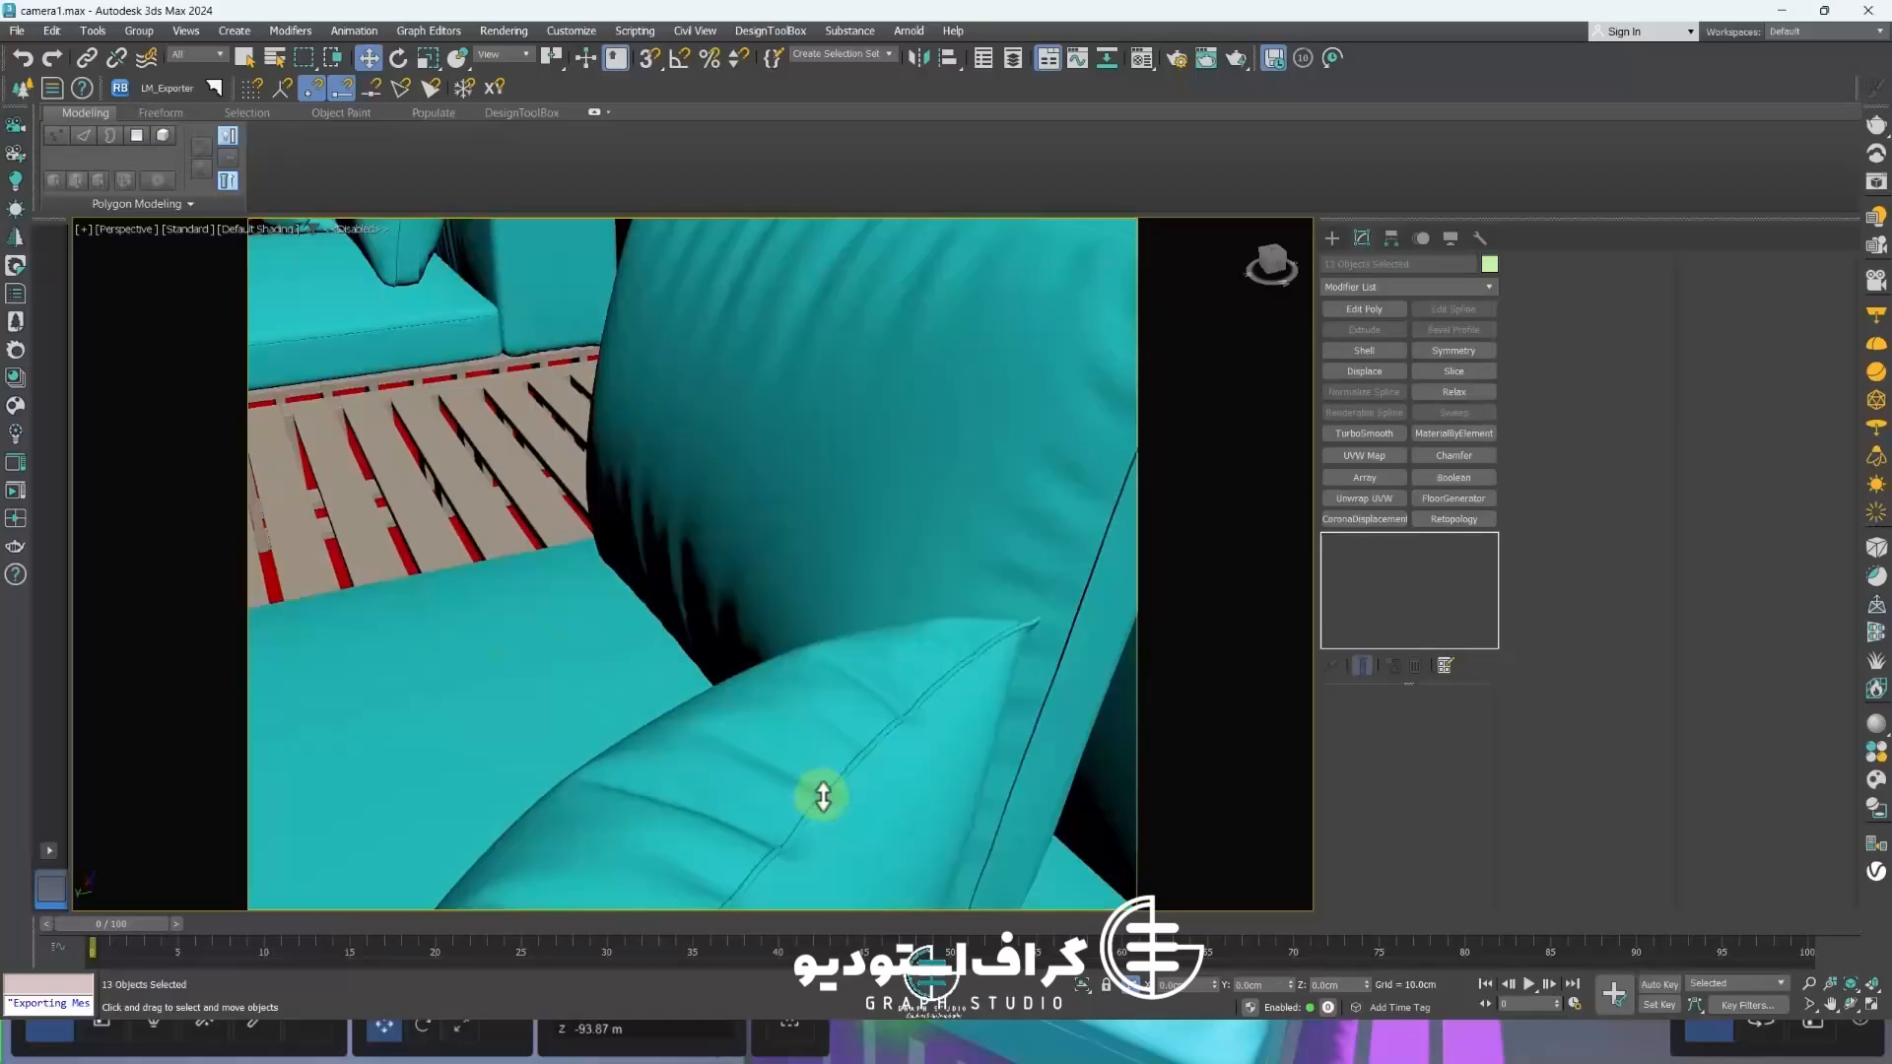
left_click(823, 797, "ctrl")
scroll(821, 796, "down", 6)
middle_click_drag(820, 796, 845, 562)
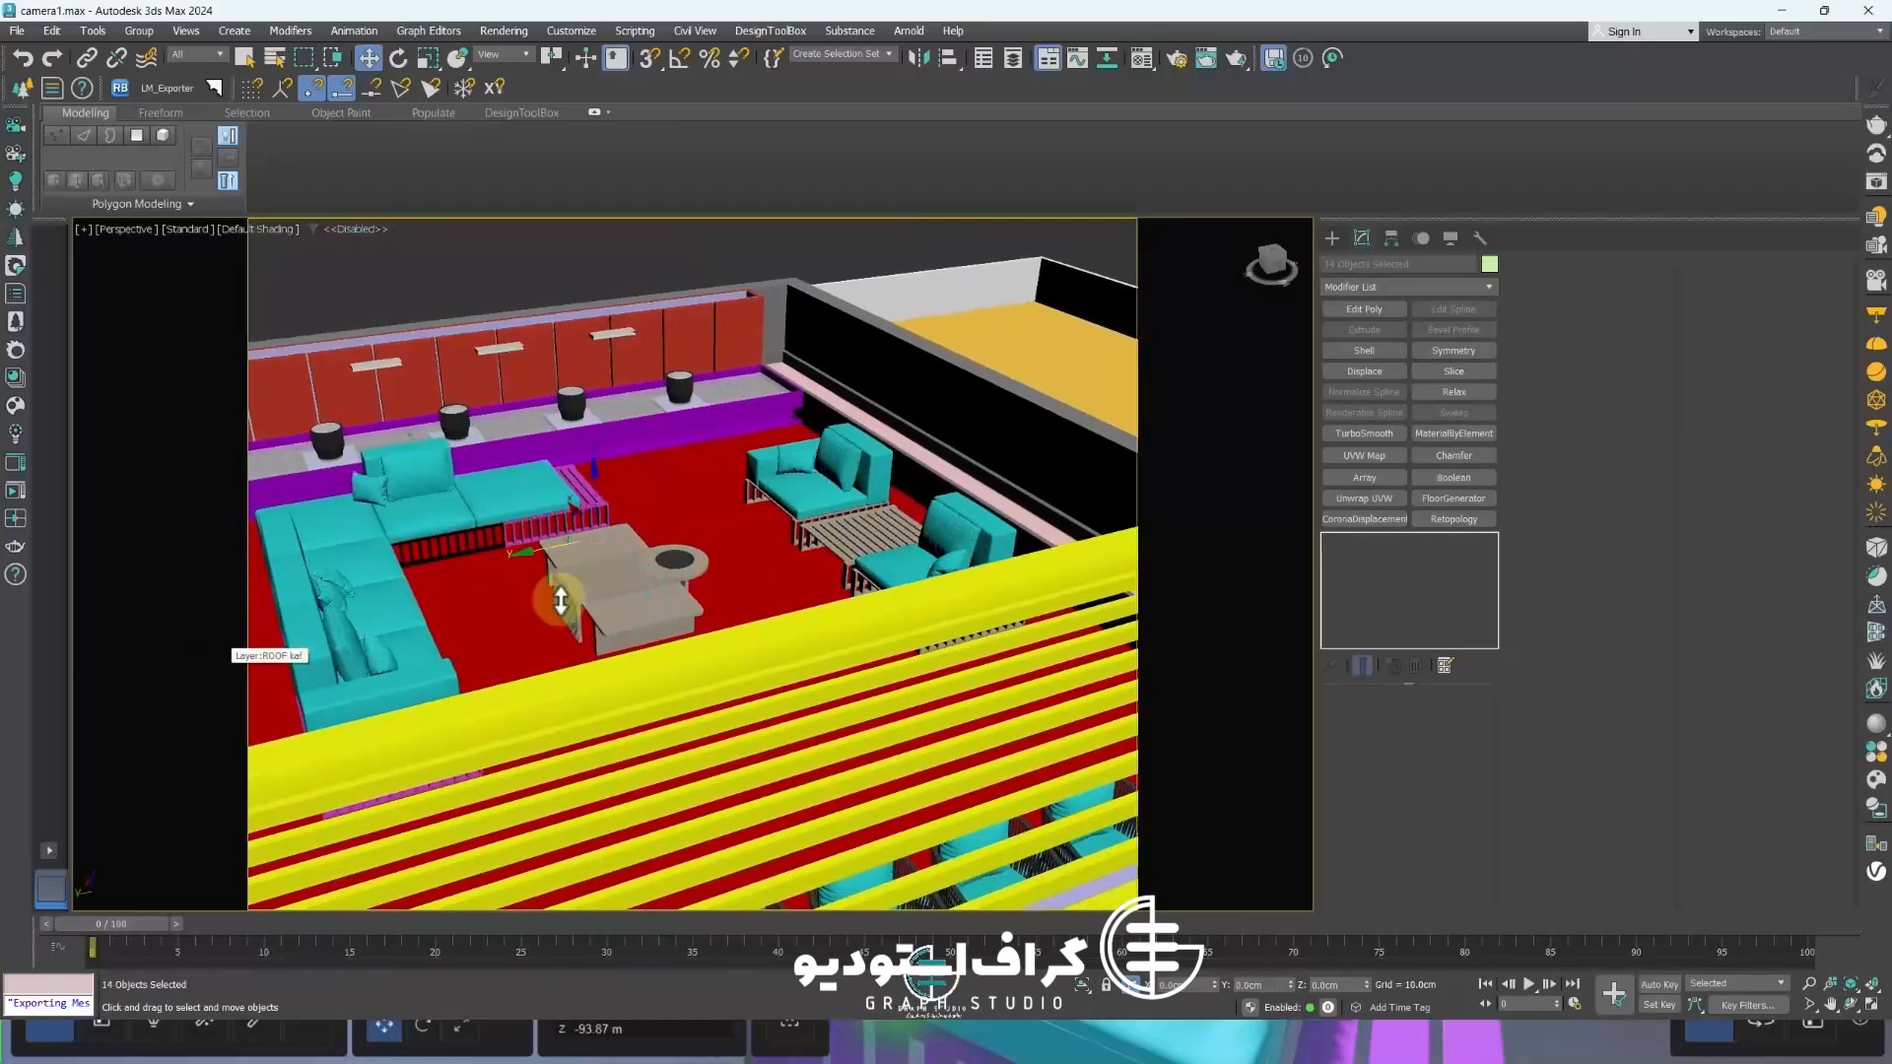
Isolate the selected pillows and select four of them
key("alt+q")
middle_click_drag(595, 631, 724, 623)
left_click(490, 485)
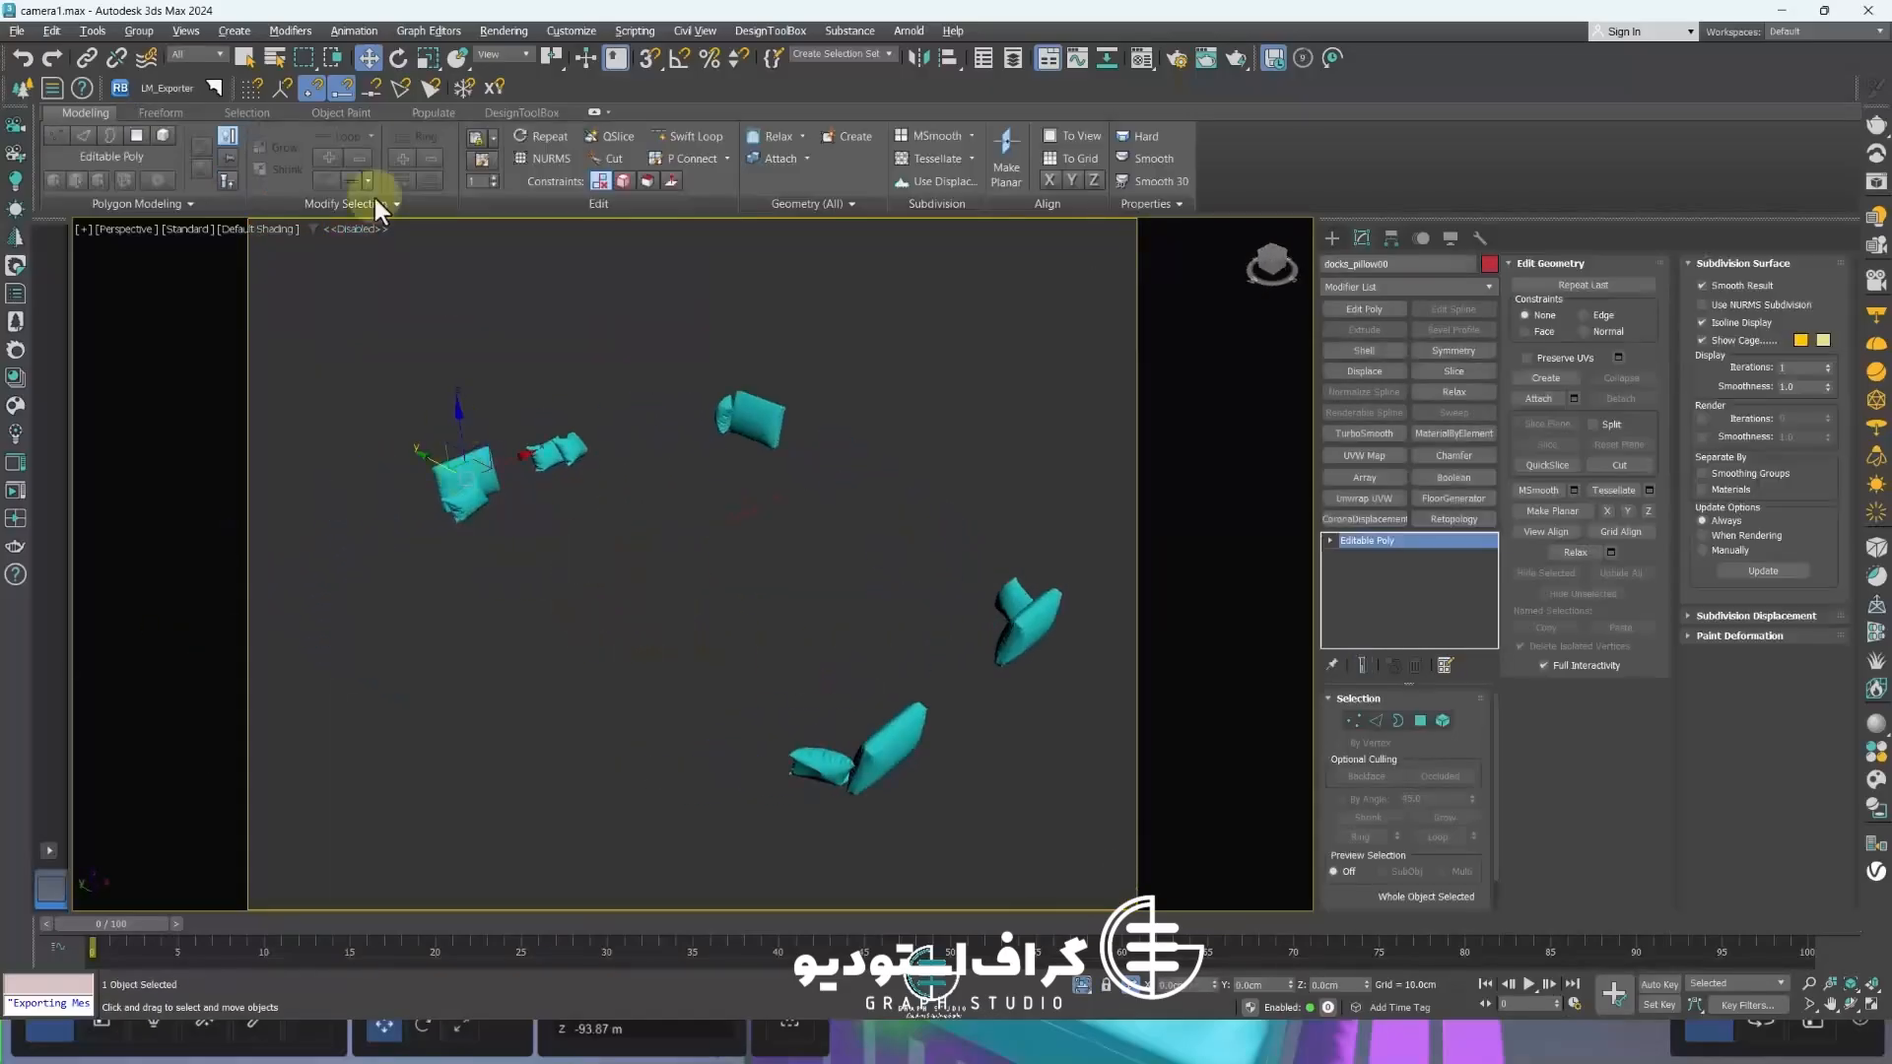
left_click_drag(481, 621, 475, 458)
left_click(772, 419, "ctrl")
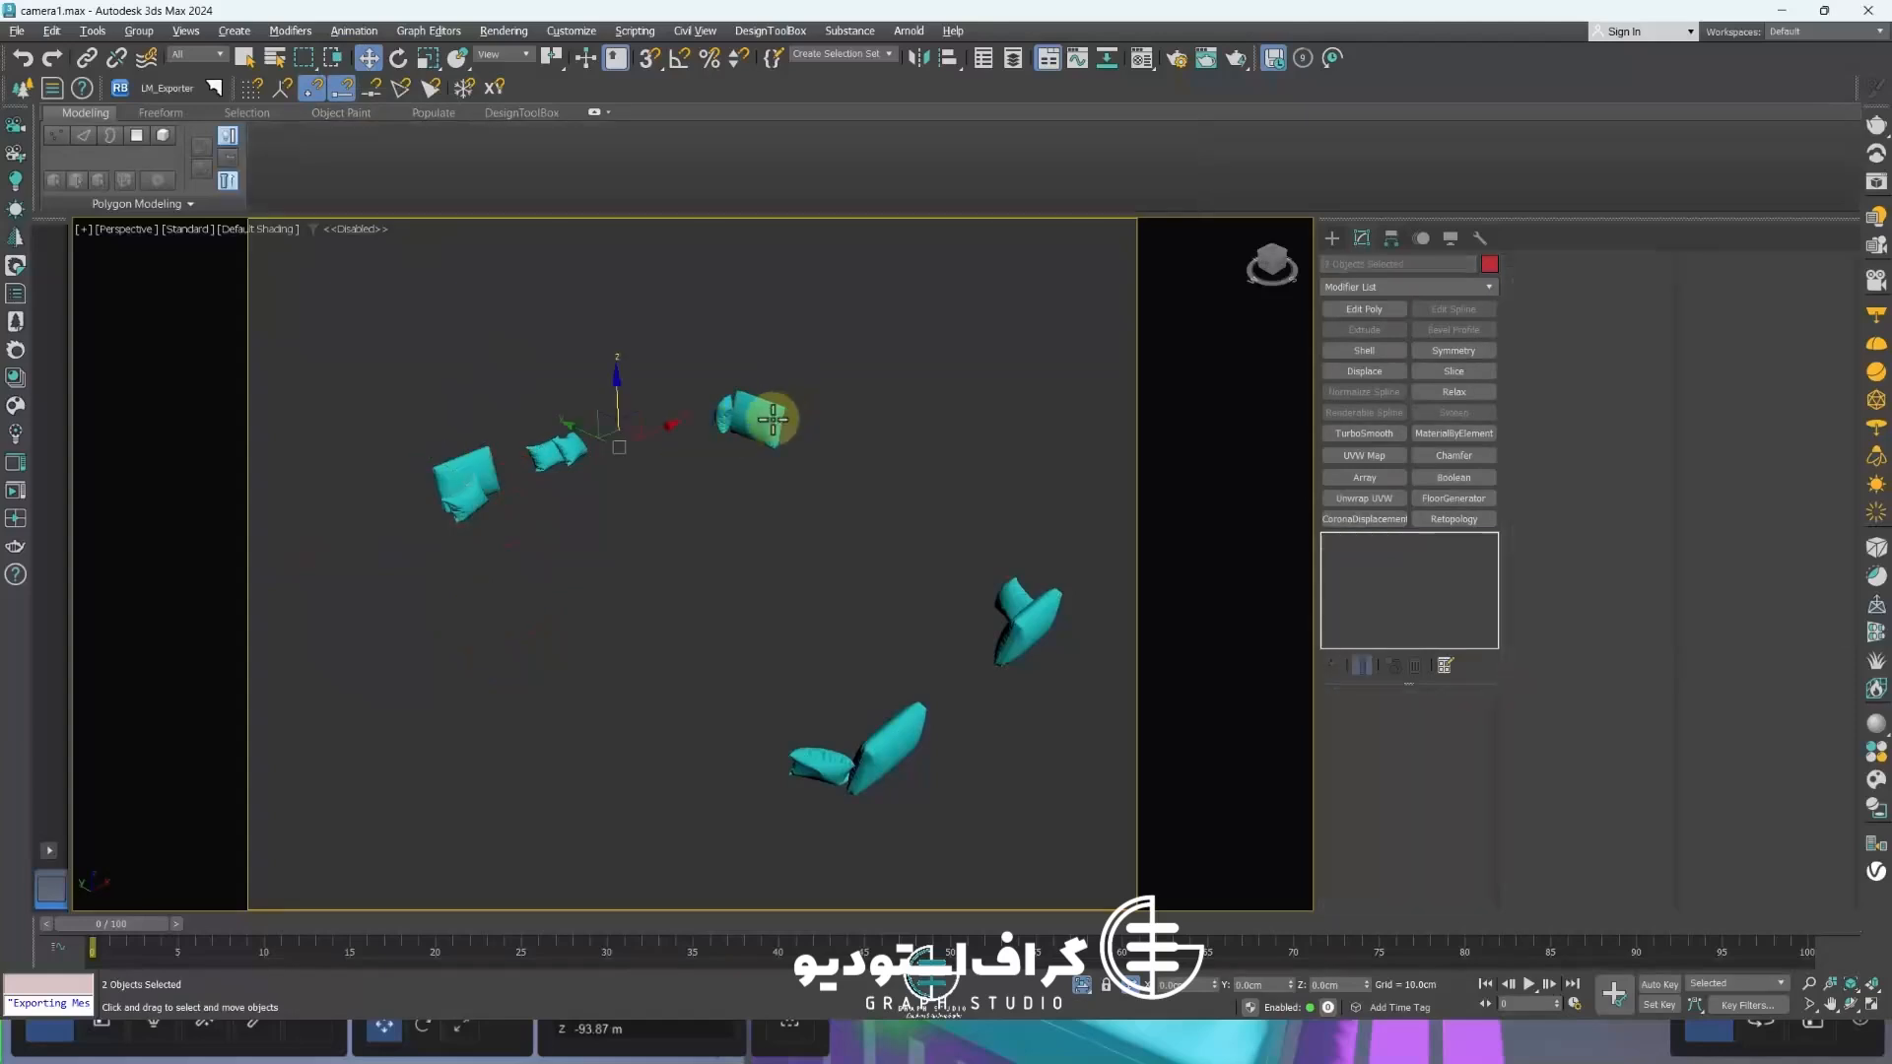
left_click(1022, 647, "ctrl")
left_click(580, 475, "ctrl")
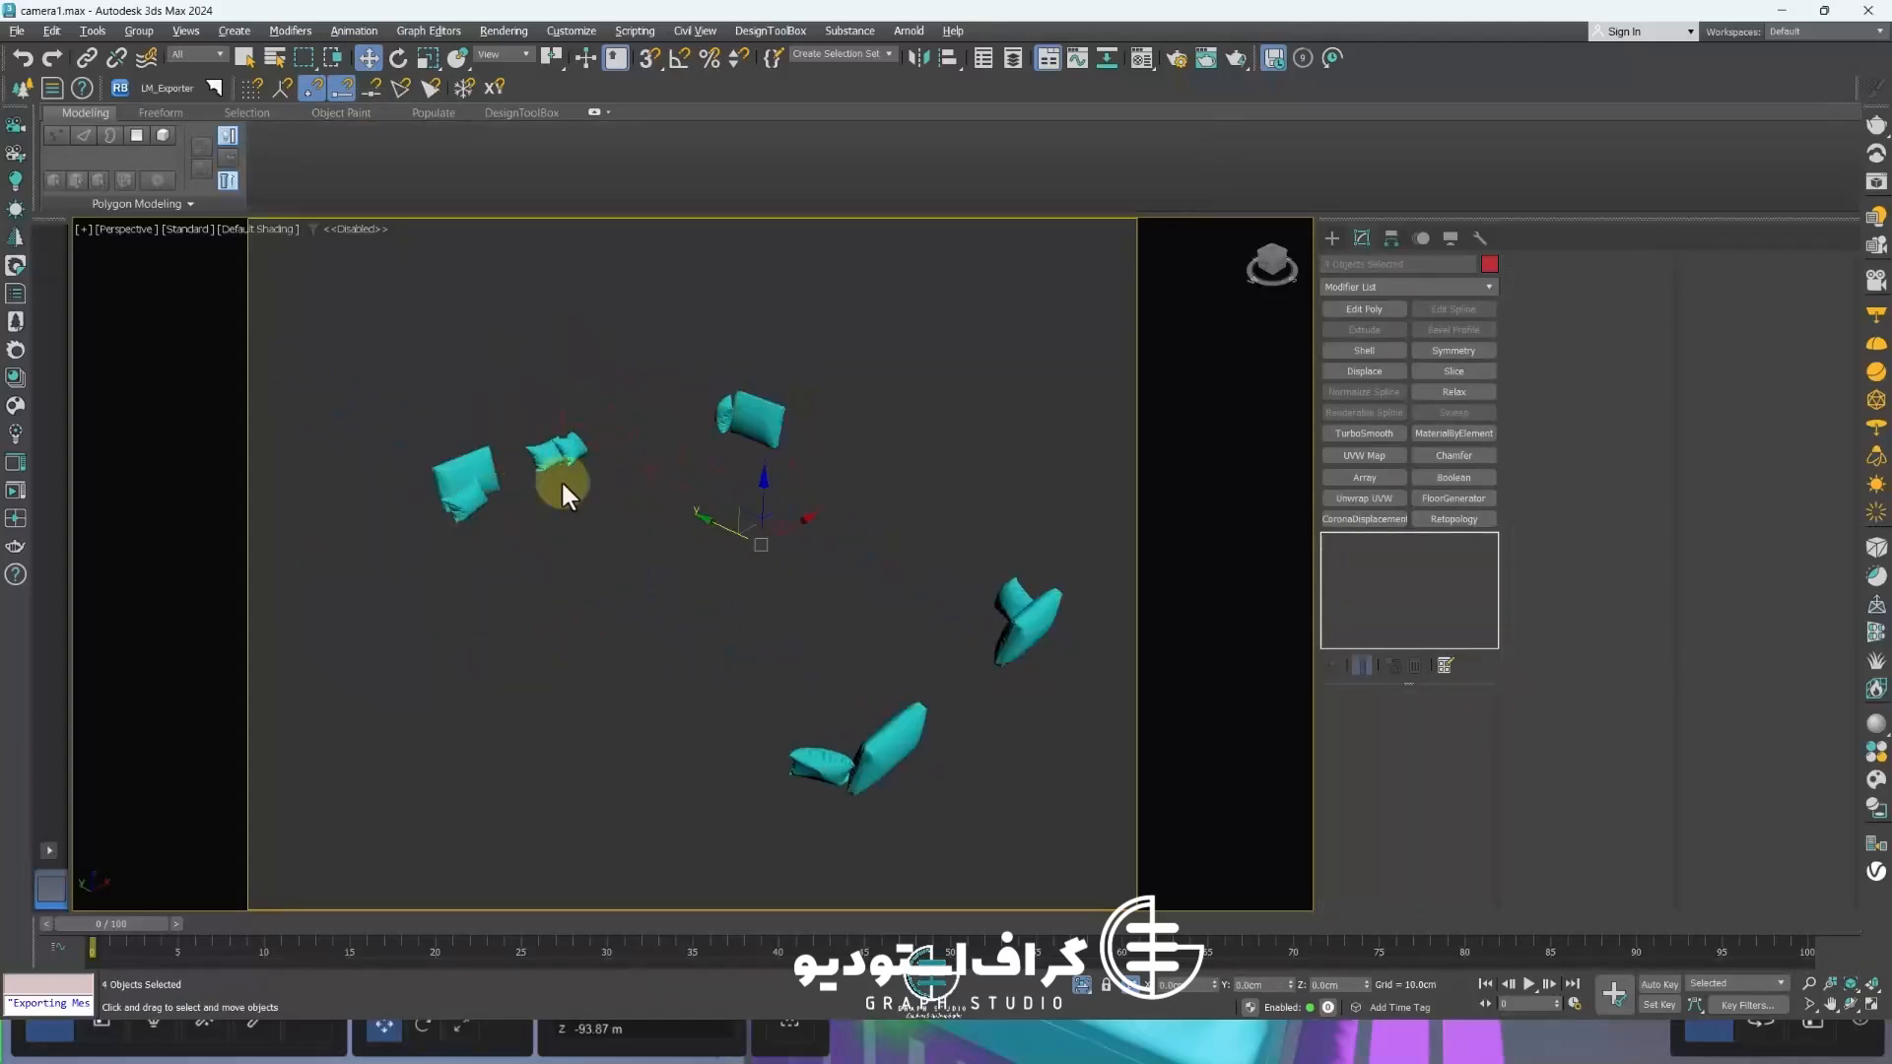
Open the Material Editor, switch it to compact mode and move it aside
key("m")
left_click(1115, 225)
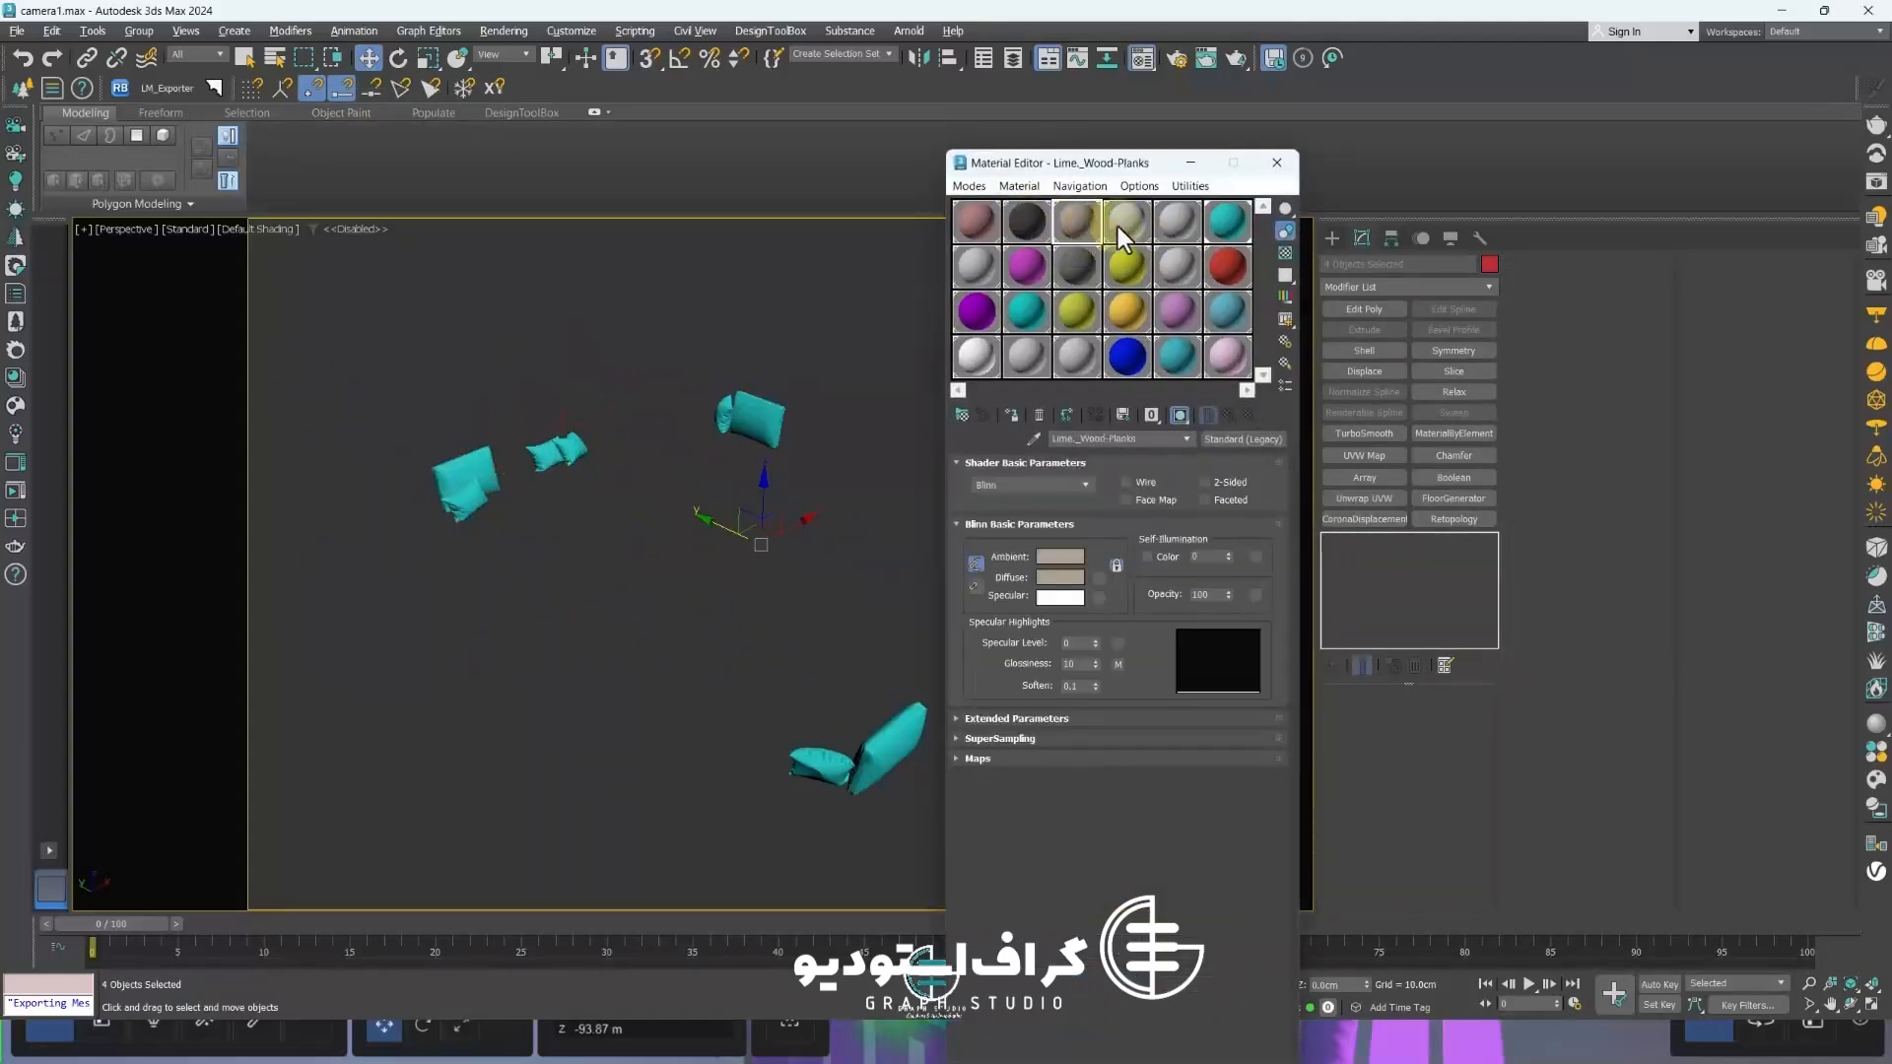
left_click(989, 237)
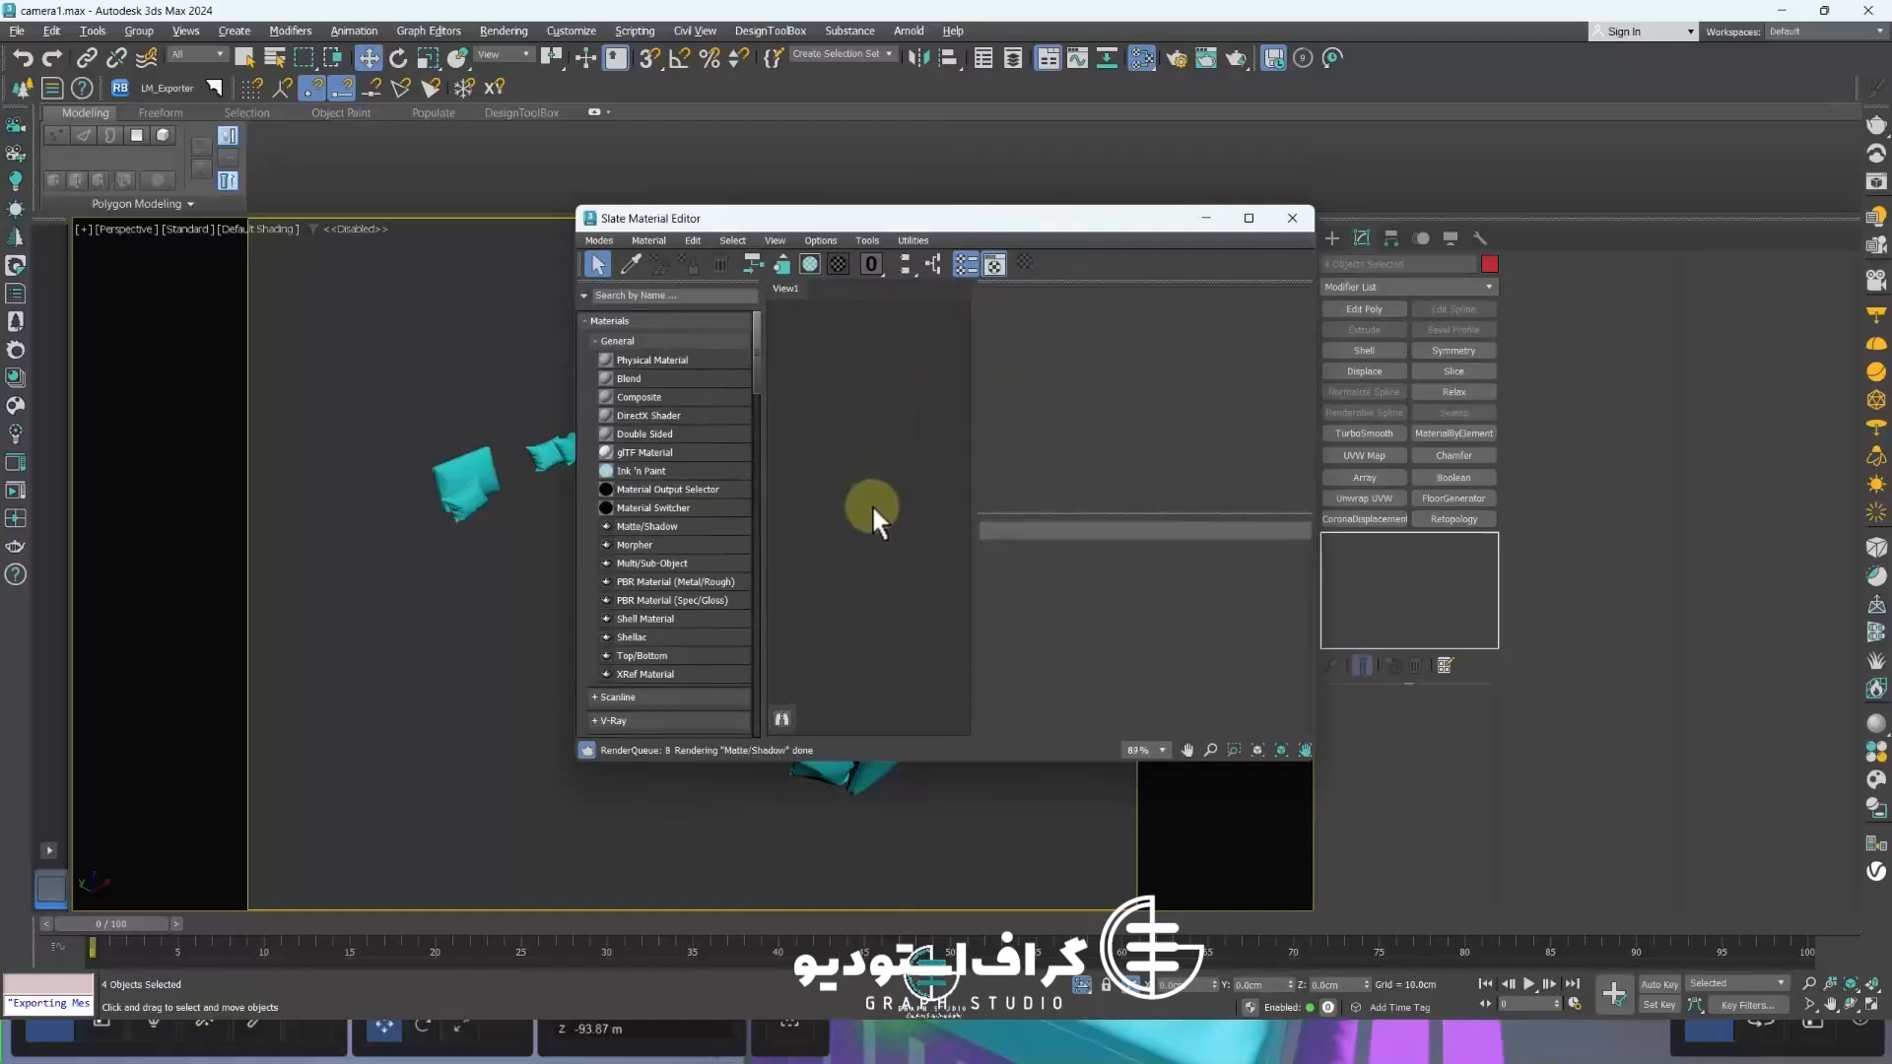
left_click(602, 241)
left_click(641, 259)
left_click_drag(1026, 156, 1253, 174)
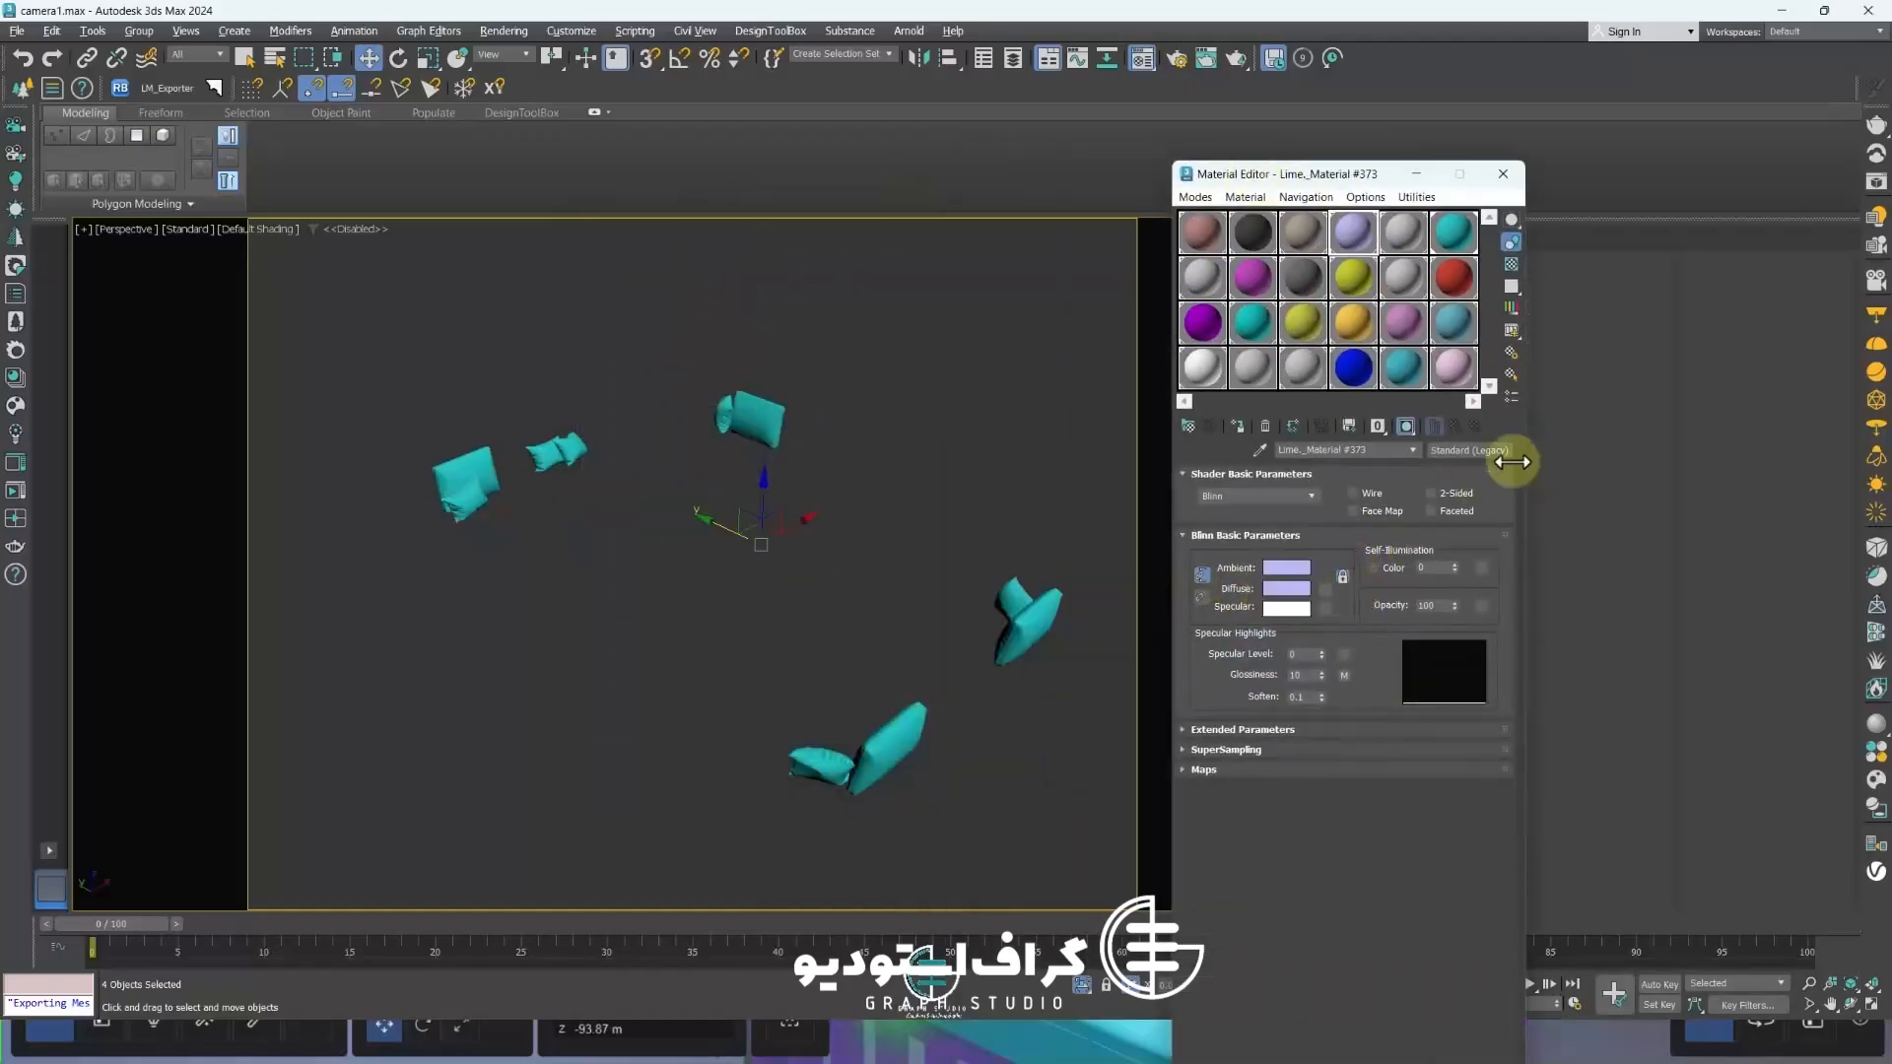
Reset a material slot to a Standard (Legacy) material, set its diffuse to light lavender, and assign it to the four selected pillows
left_click(1287, 590)
left_click(1262, 356)
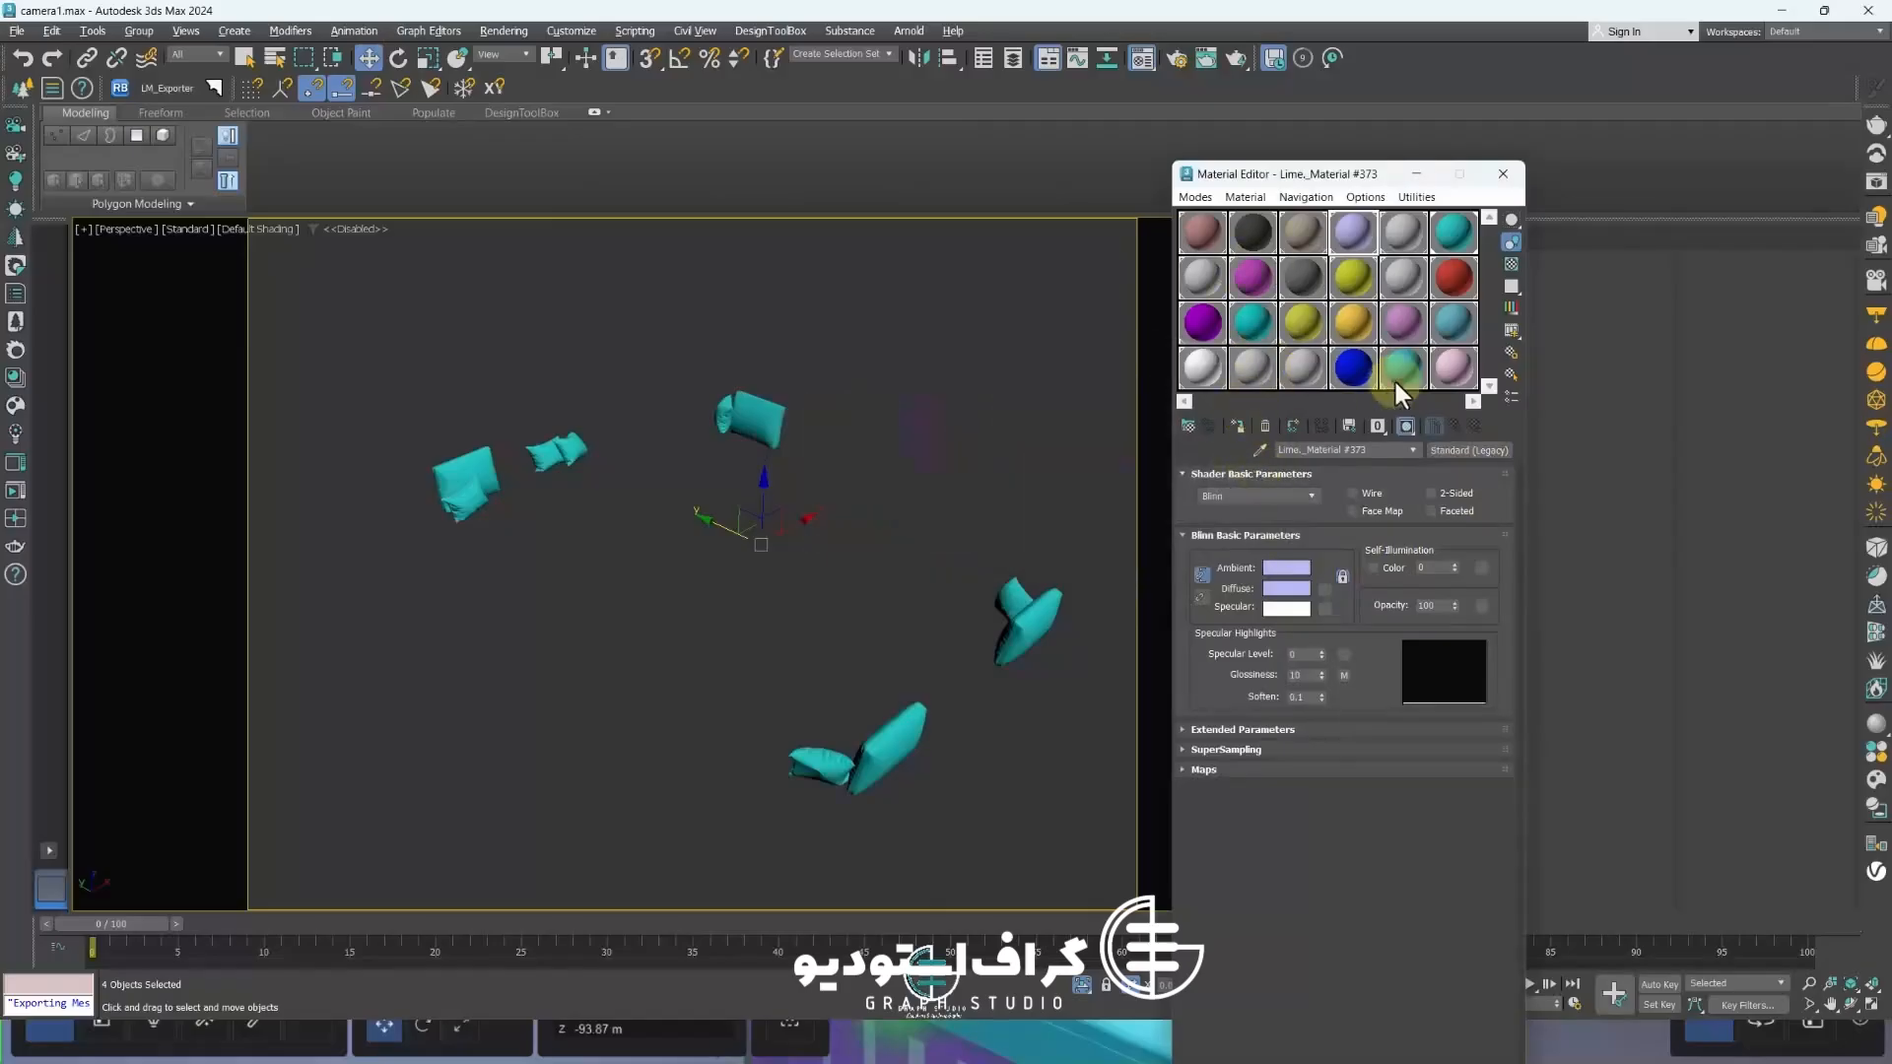
left_click(1302, 246)
left_click(1265, 426)
left_click(1398, 730)
left_click(1469, 451)
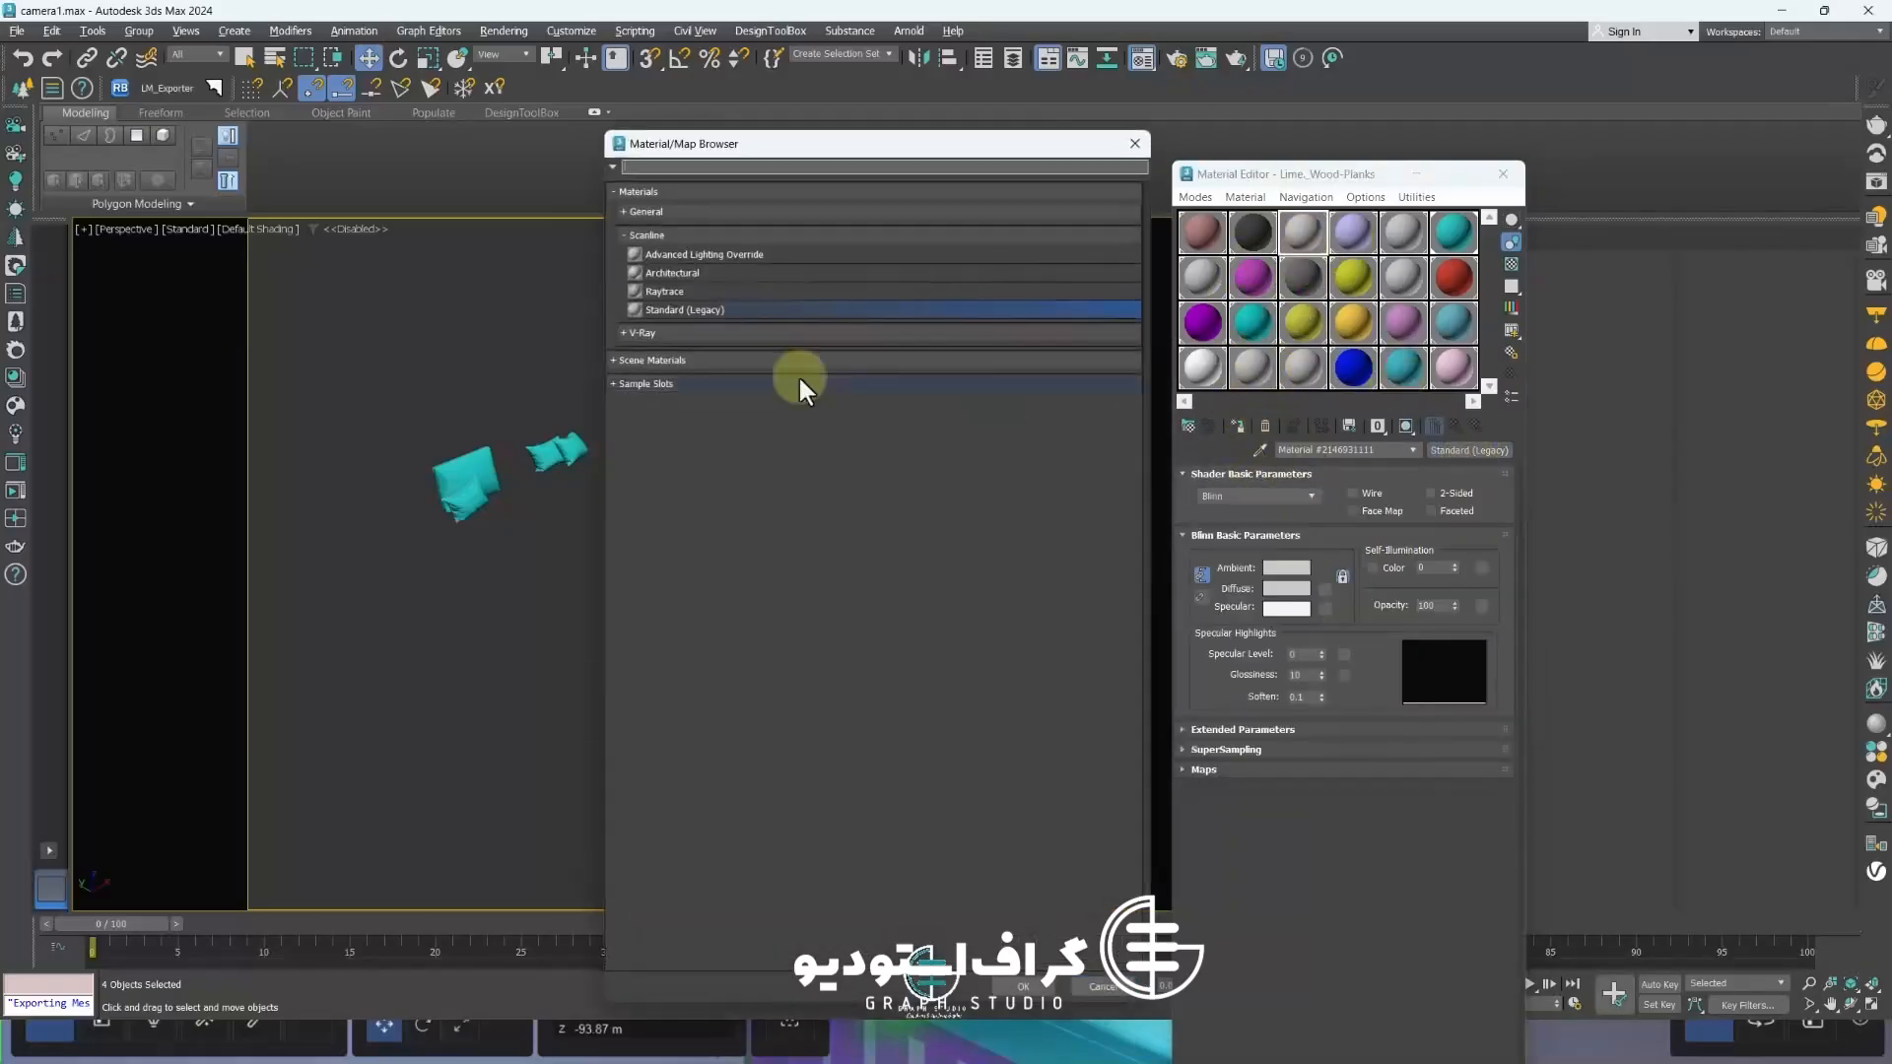
double_click(683, 310)
left_click(1285, 589)
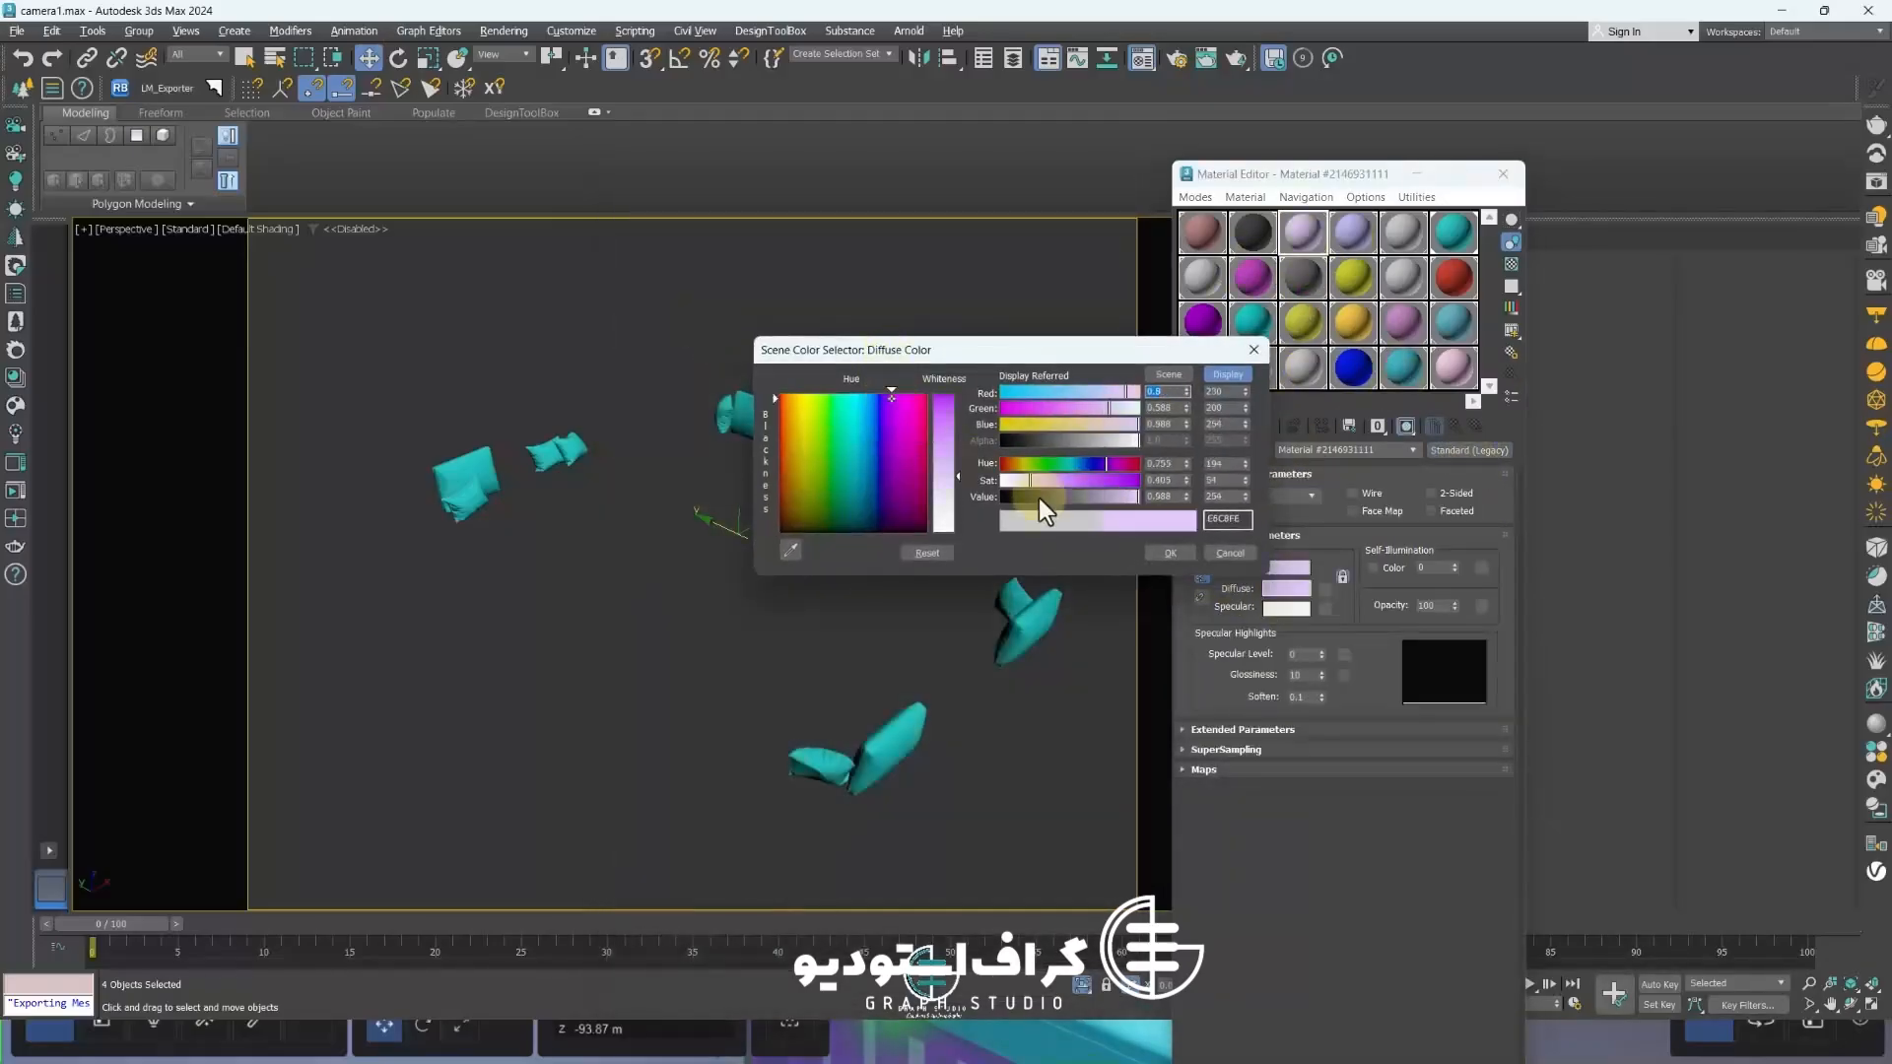
left_click(1169, 553)
left_click(1234, 427)
Select three teal pillows and give them a new Standard (Legacy) material with a light mint-green diffuse colour
left_click(715, 427)
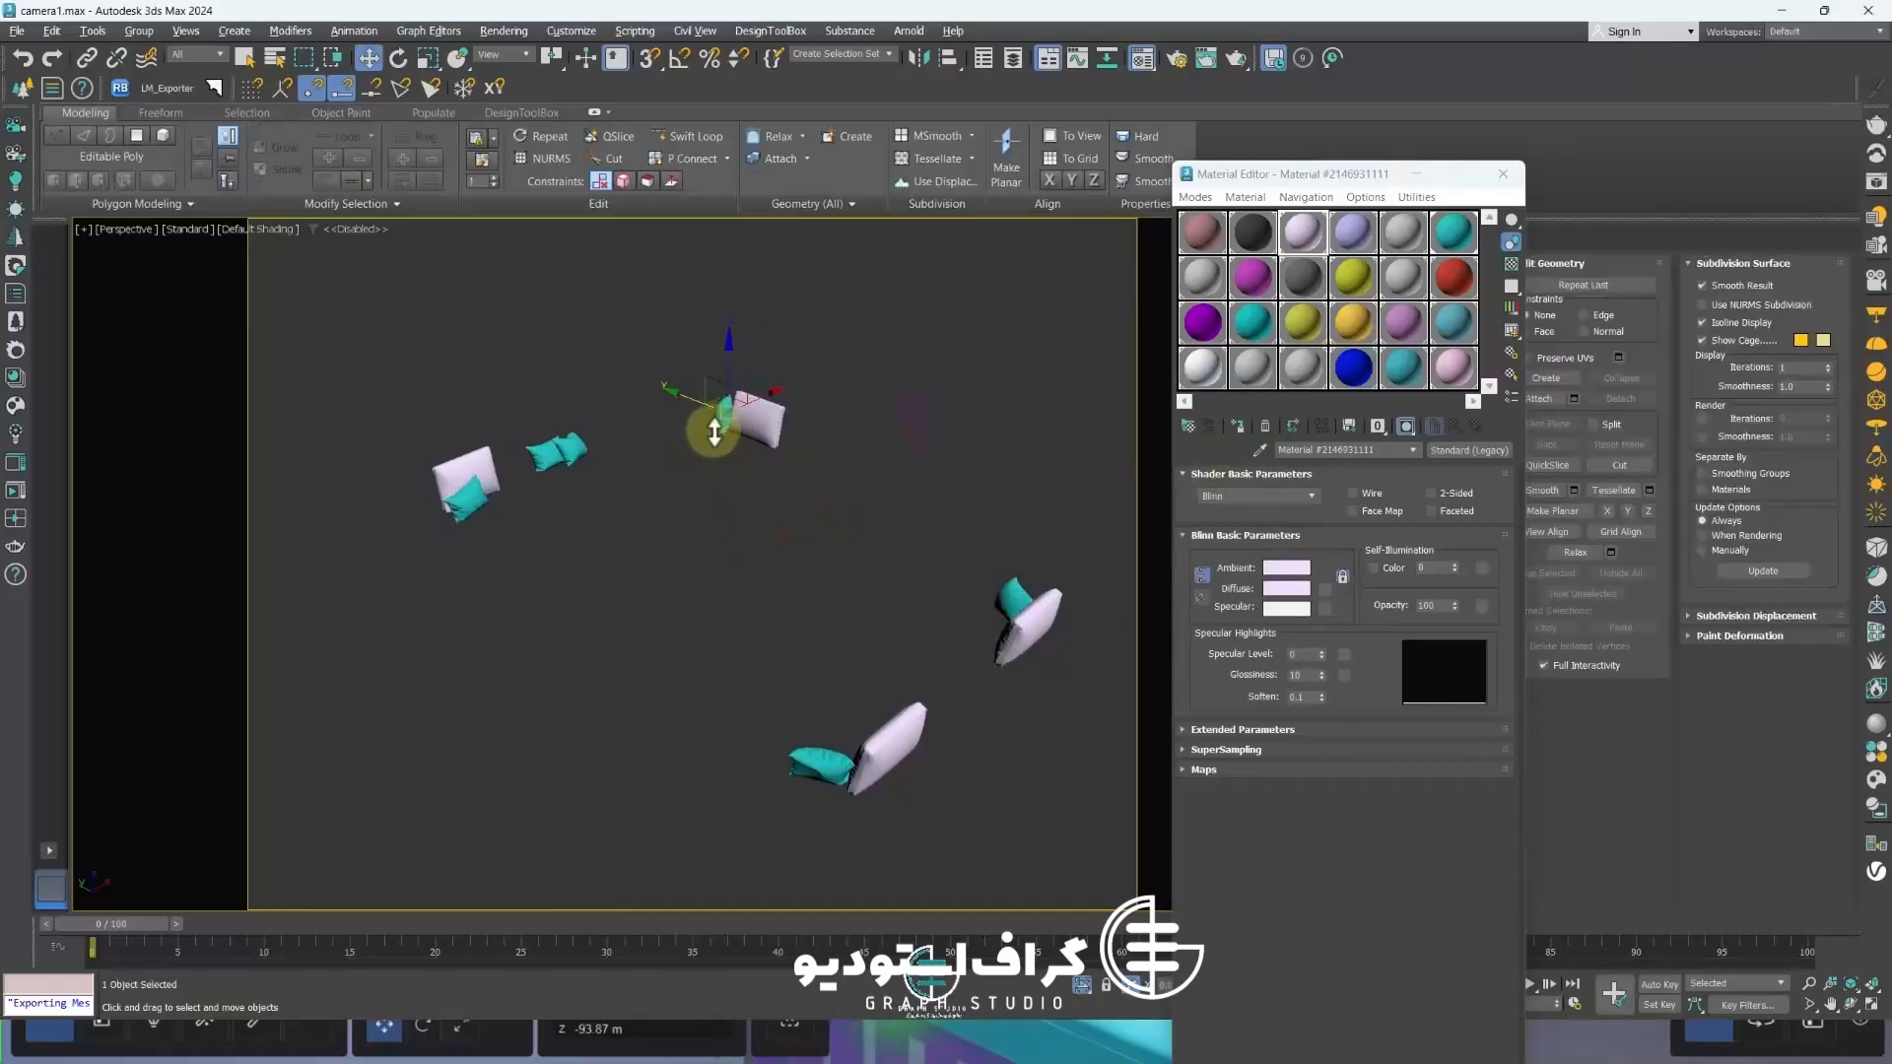
left_click(632, 533)
left_click(713, 452)
left_click(477, 499, "ctrl")
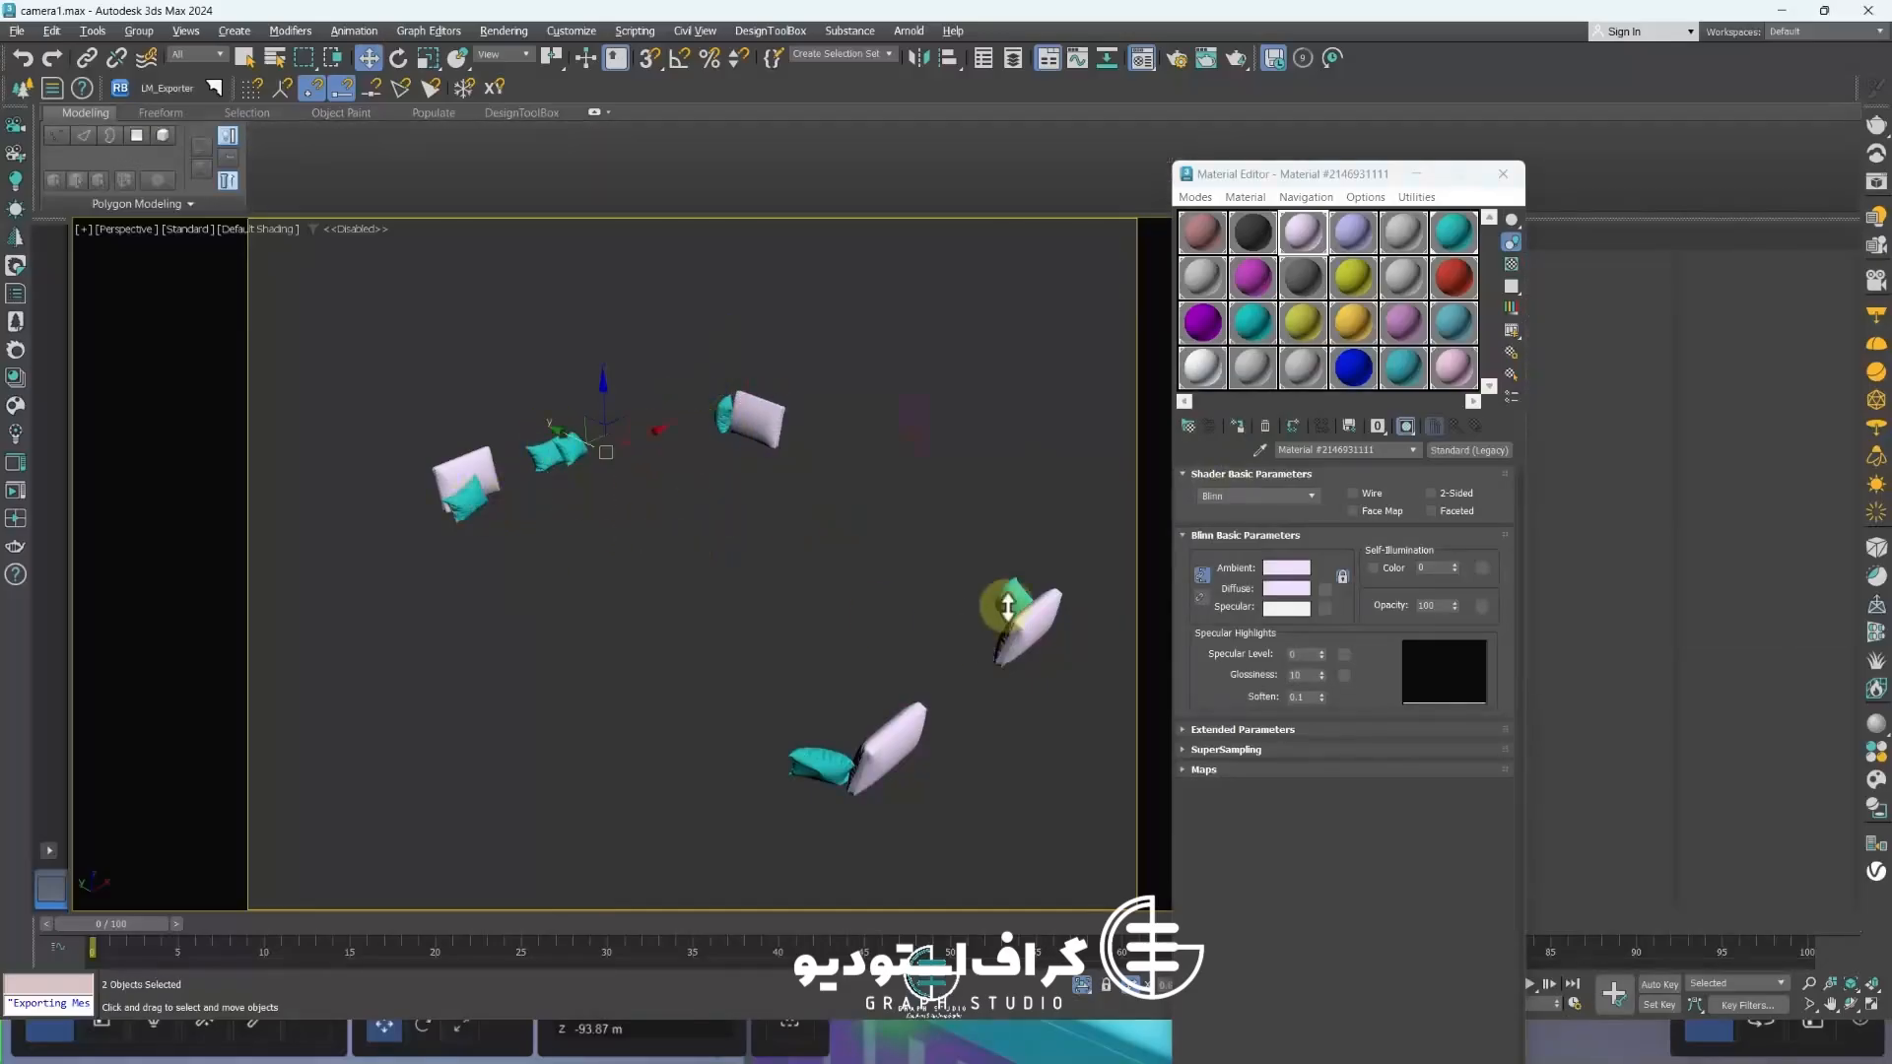
left_click(1355, 236)
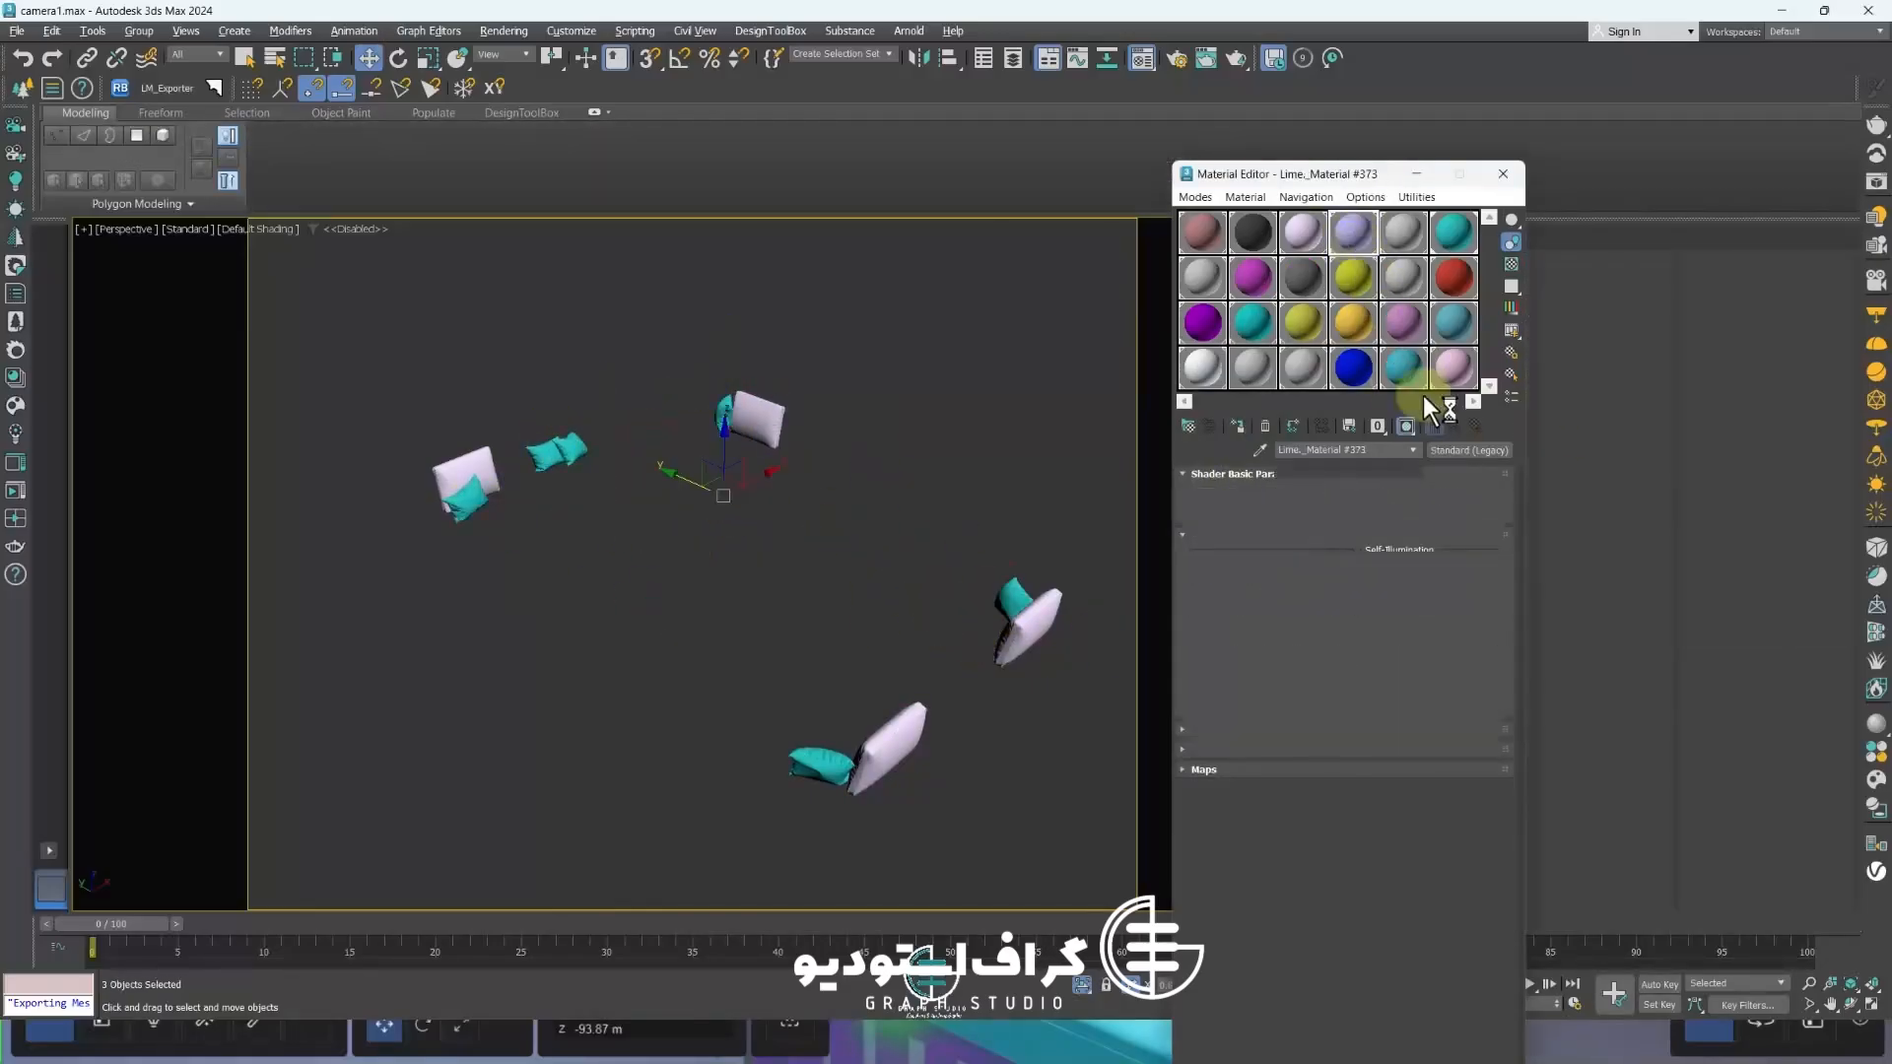
left_click(1266, 427)
left_click(1394, 730)
left_click(1459, 452)
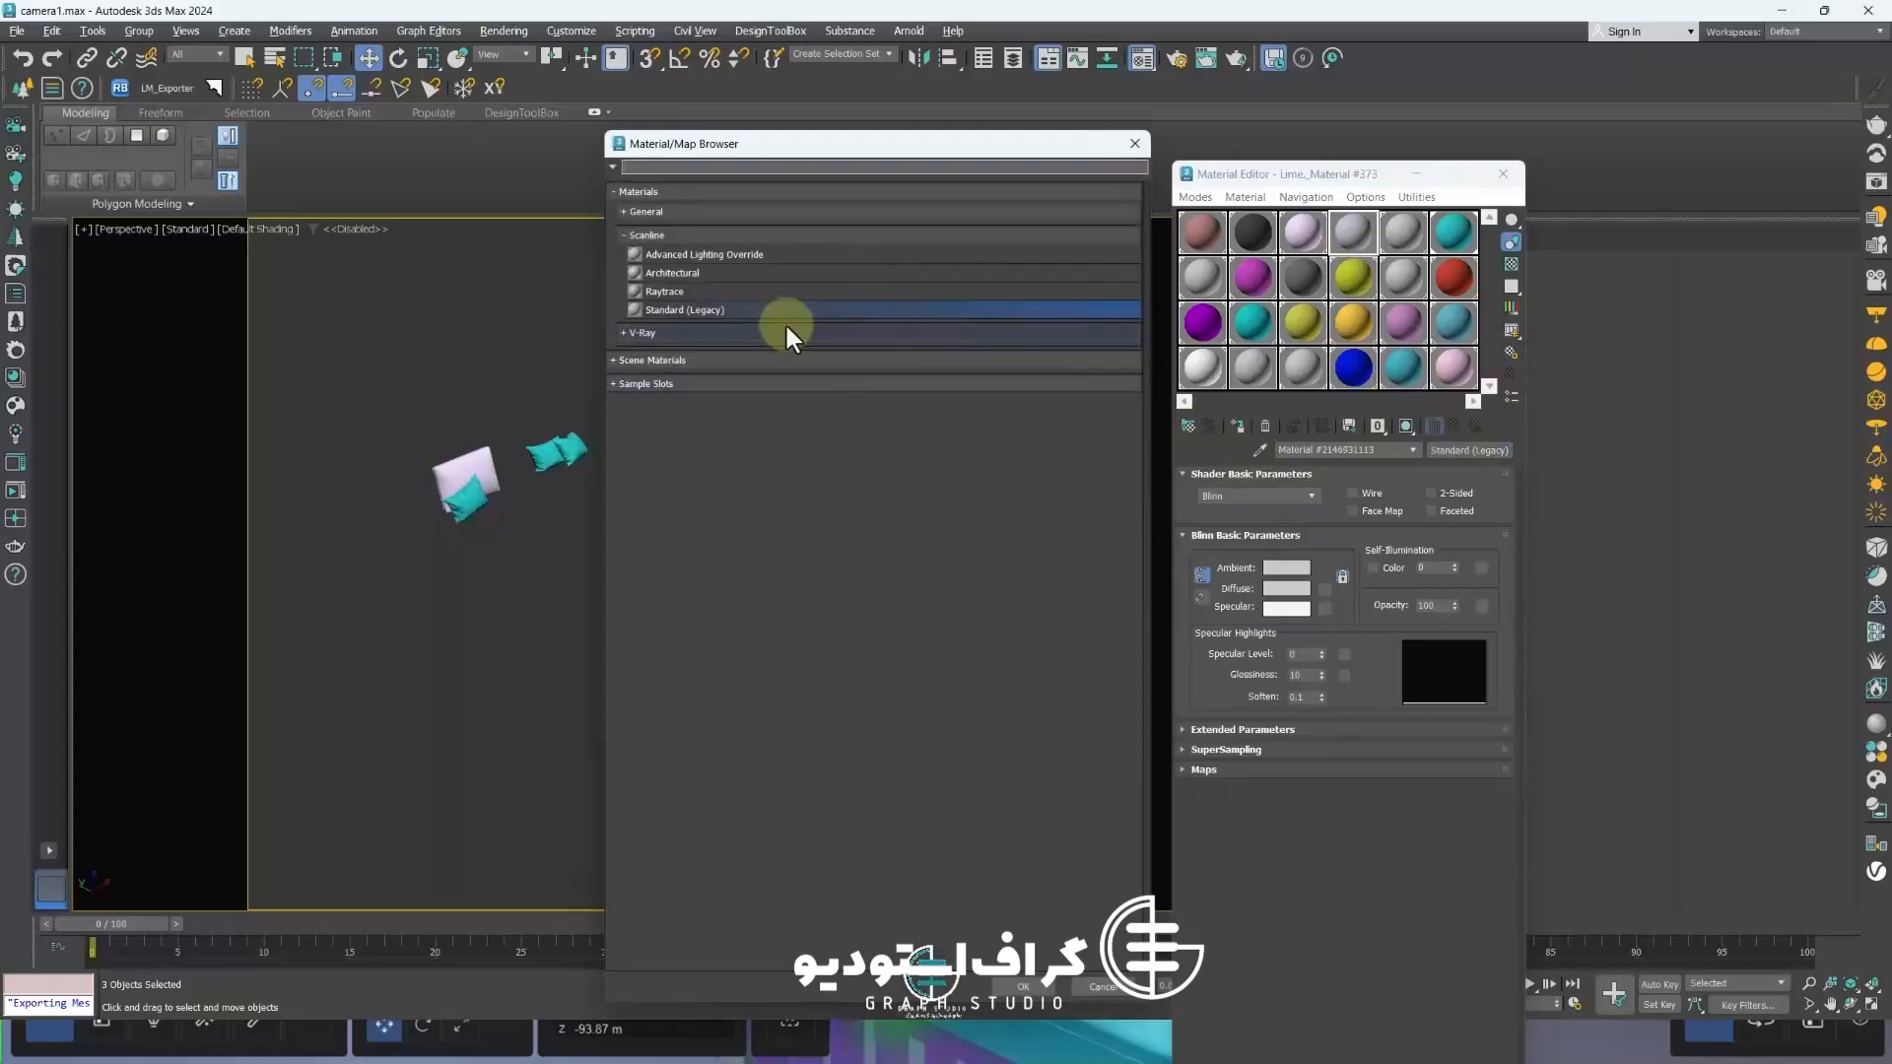
double_click(678, 311)
left_click(1237, 426)
left_click(1286, 589)
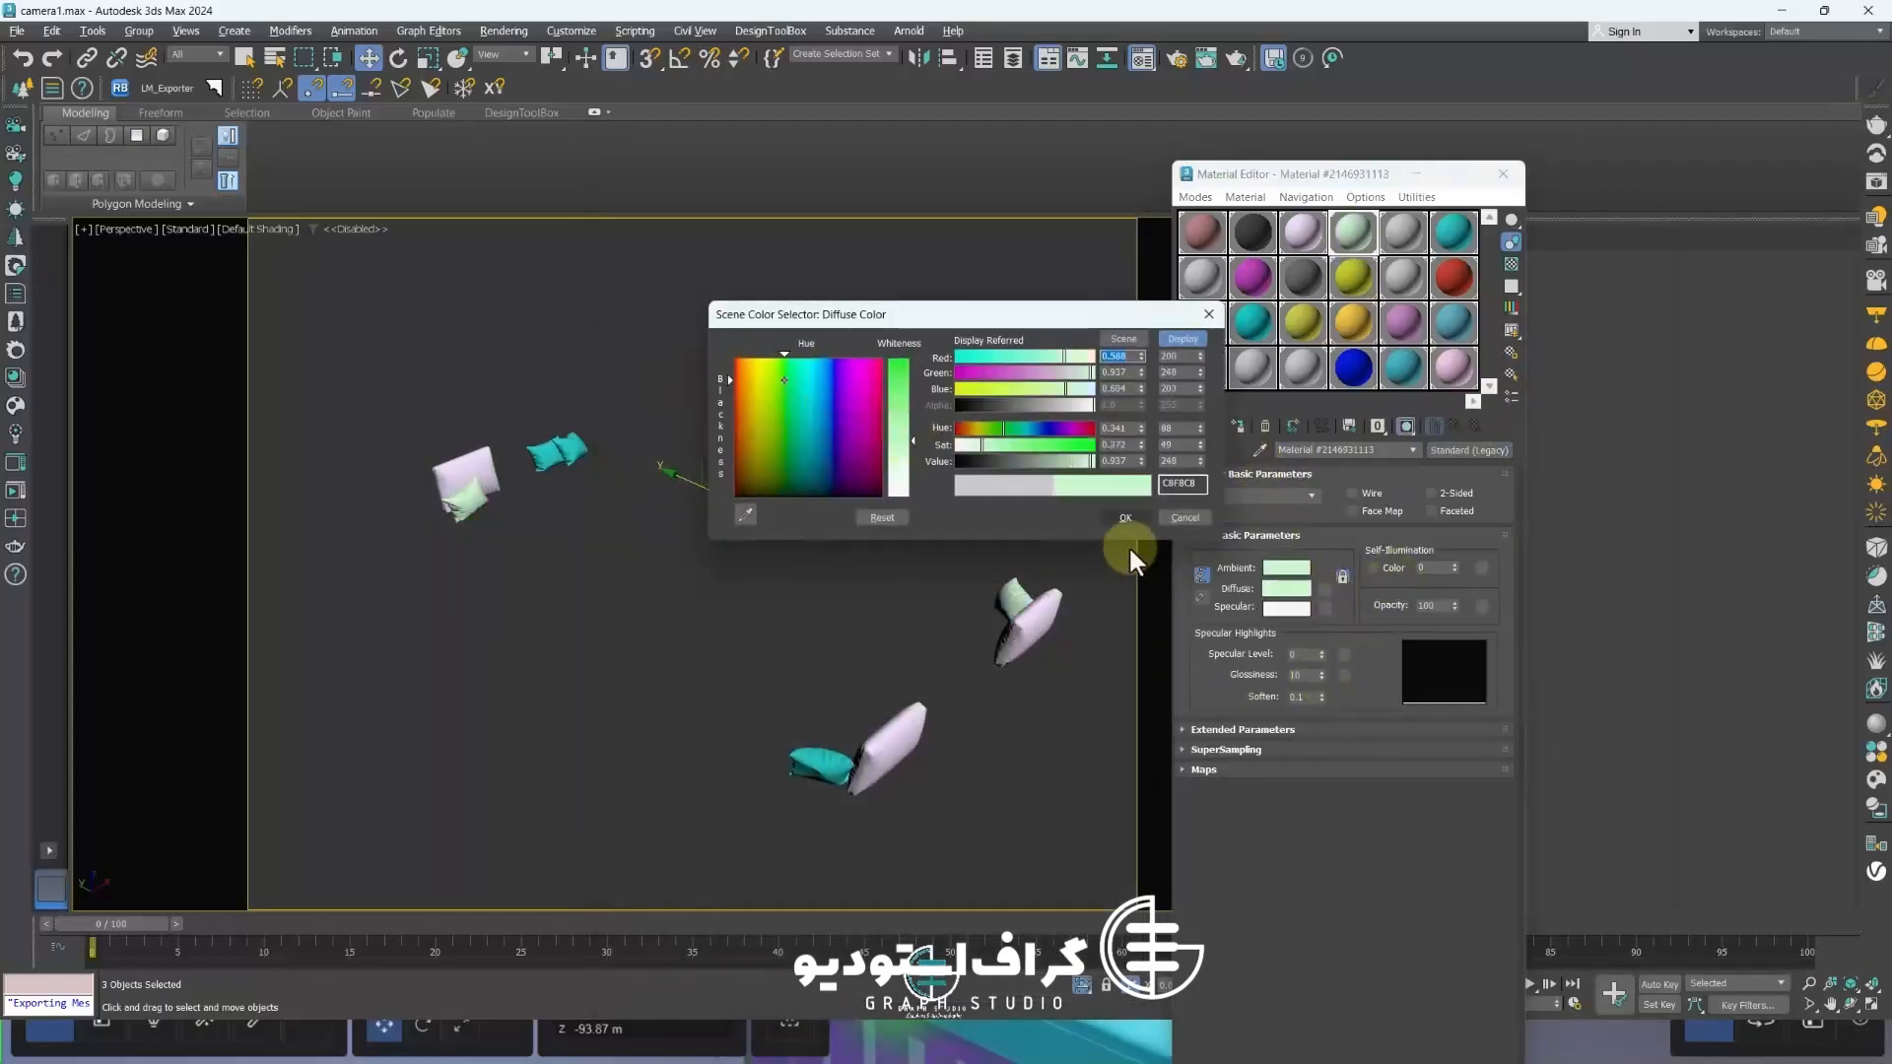
left_click(1124, 518)
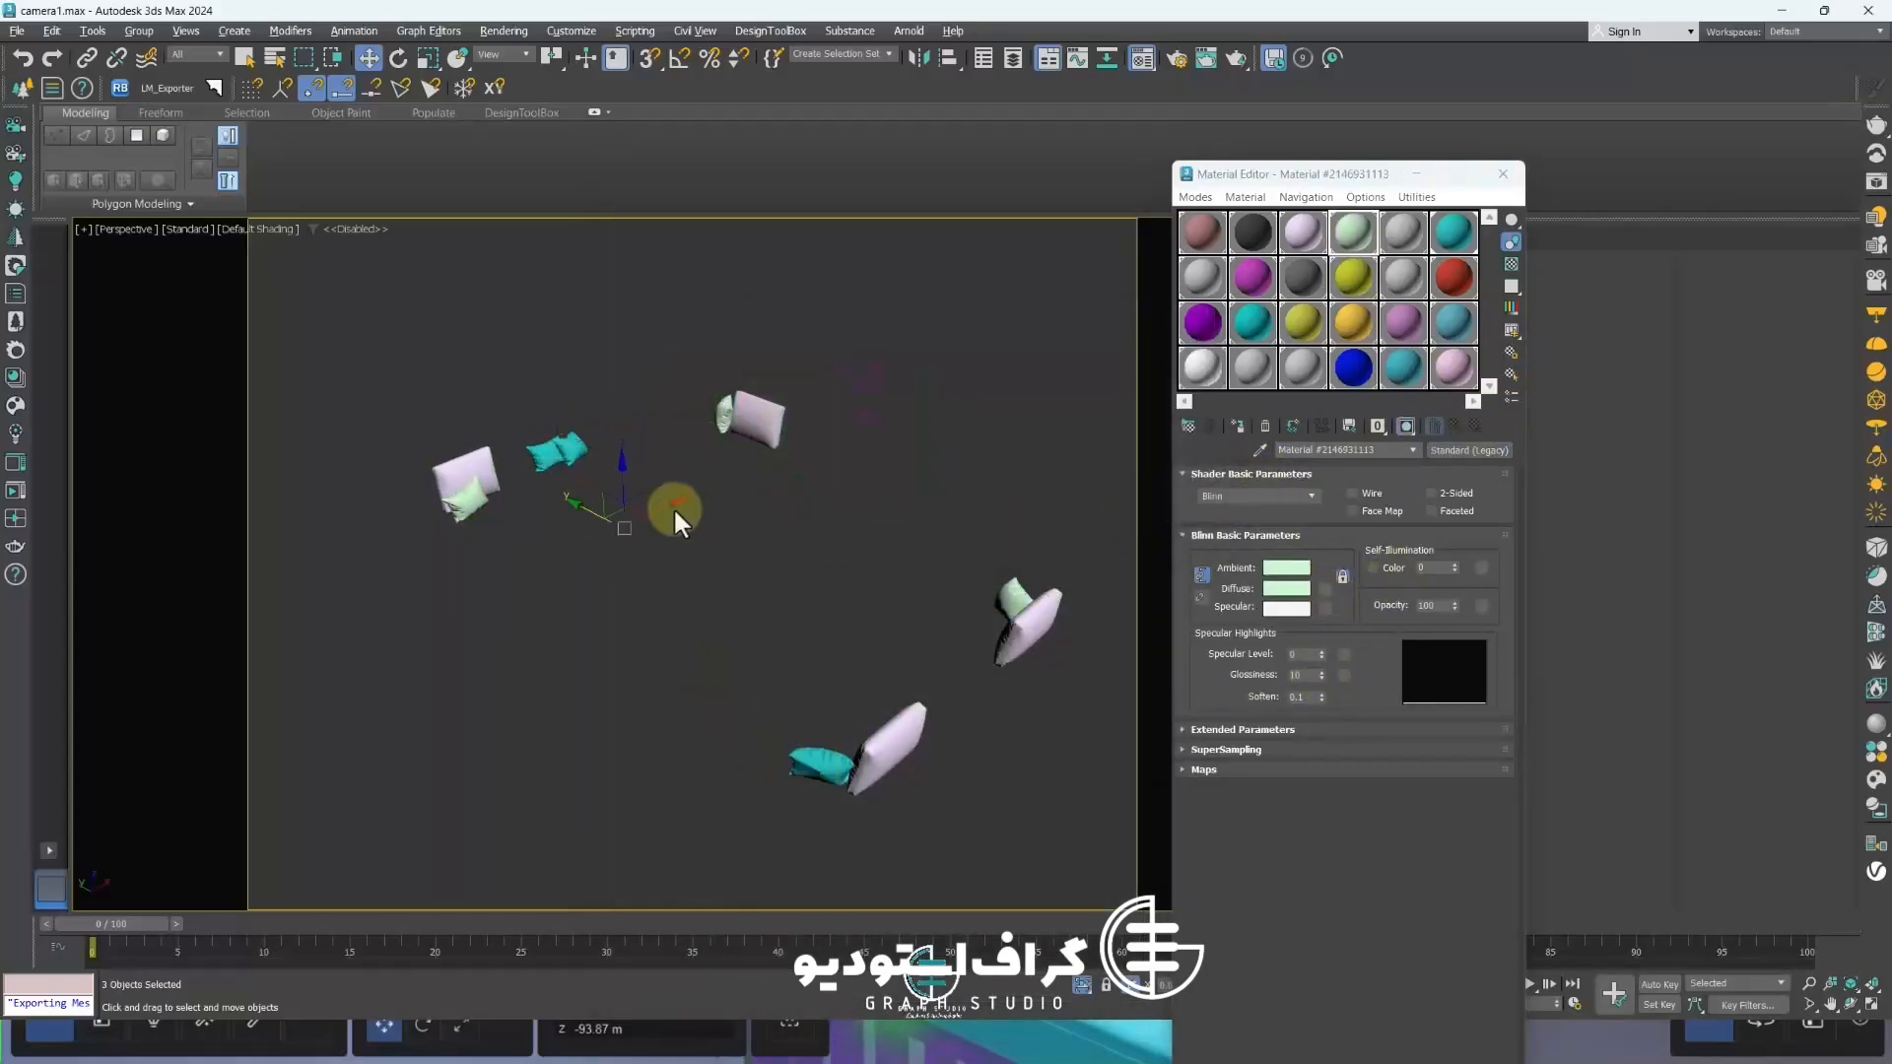
Assign the yellow slot material to the remaining selected teal pillows
left_click(1266, 426)
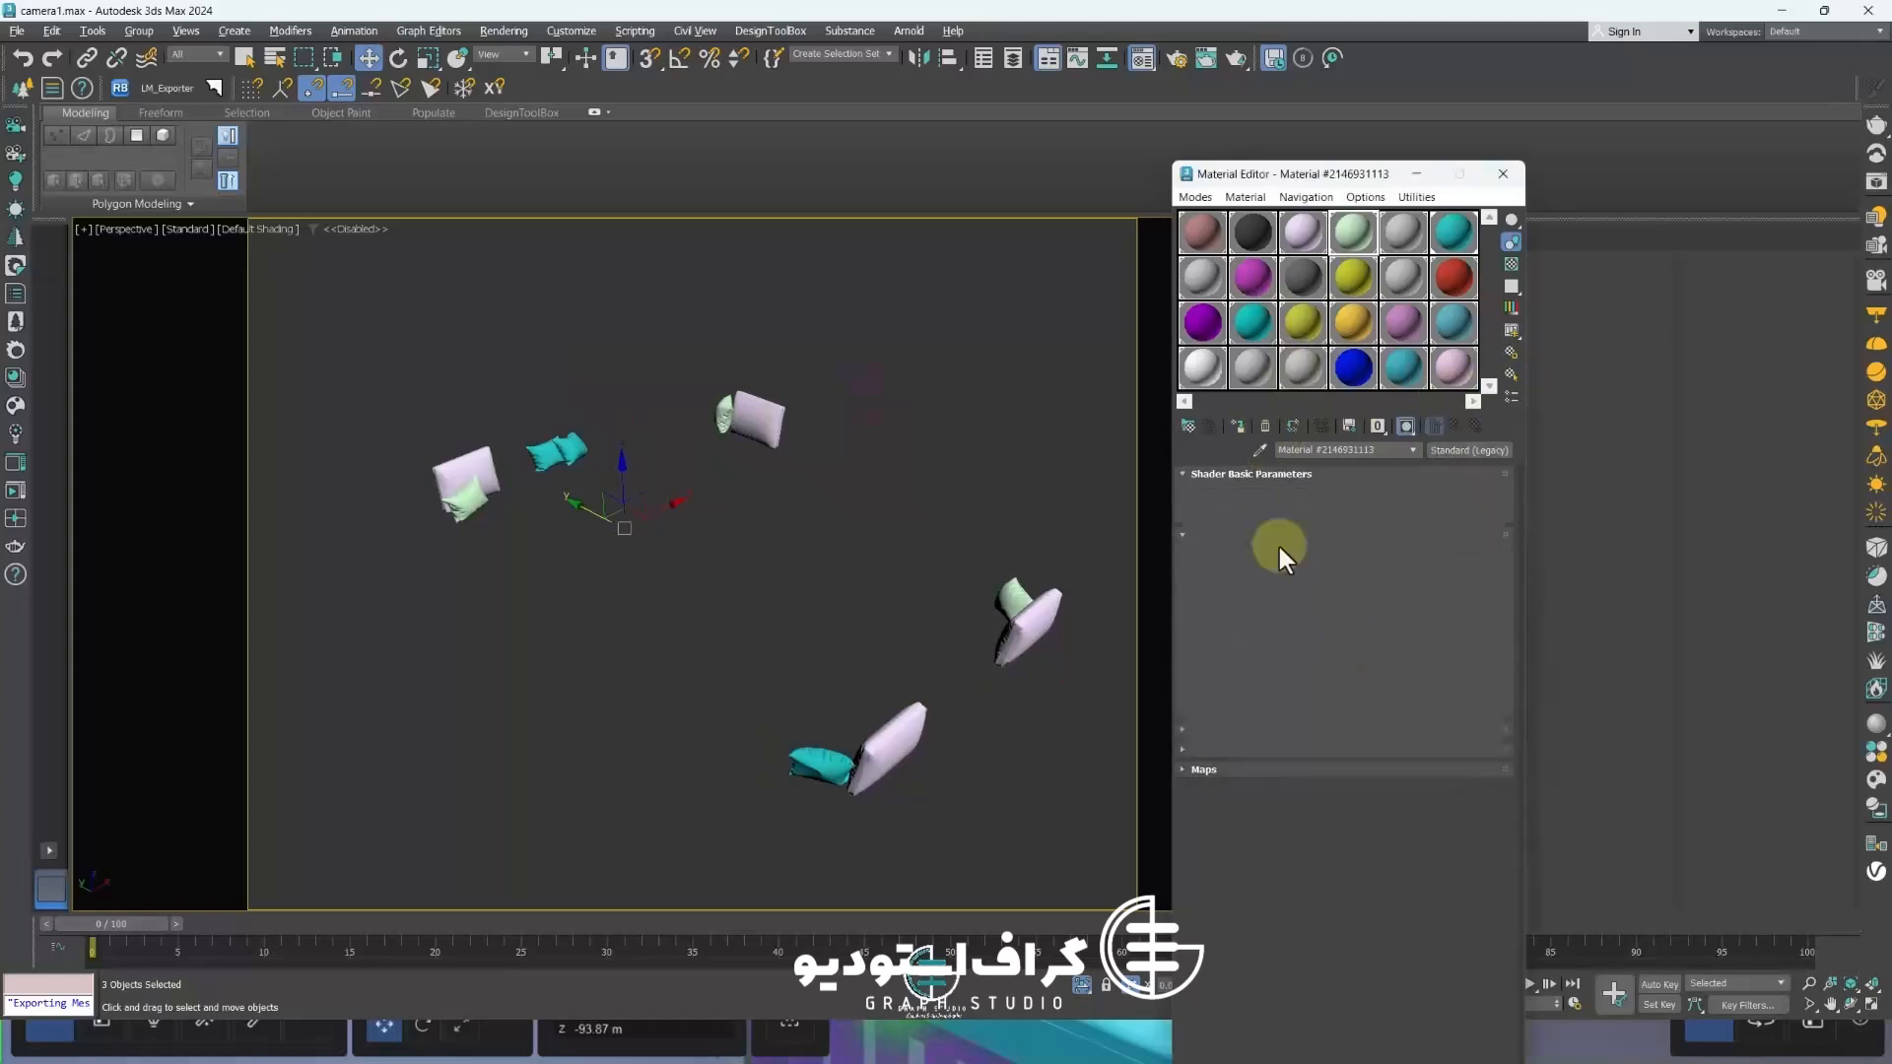
left_click(1287, 589)
left_click(1181, 548)
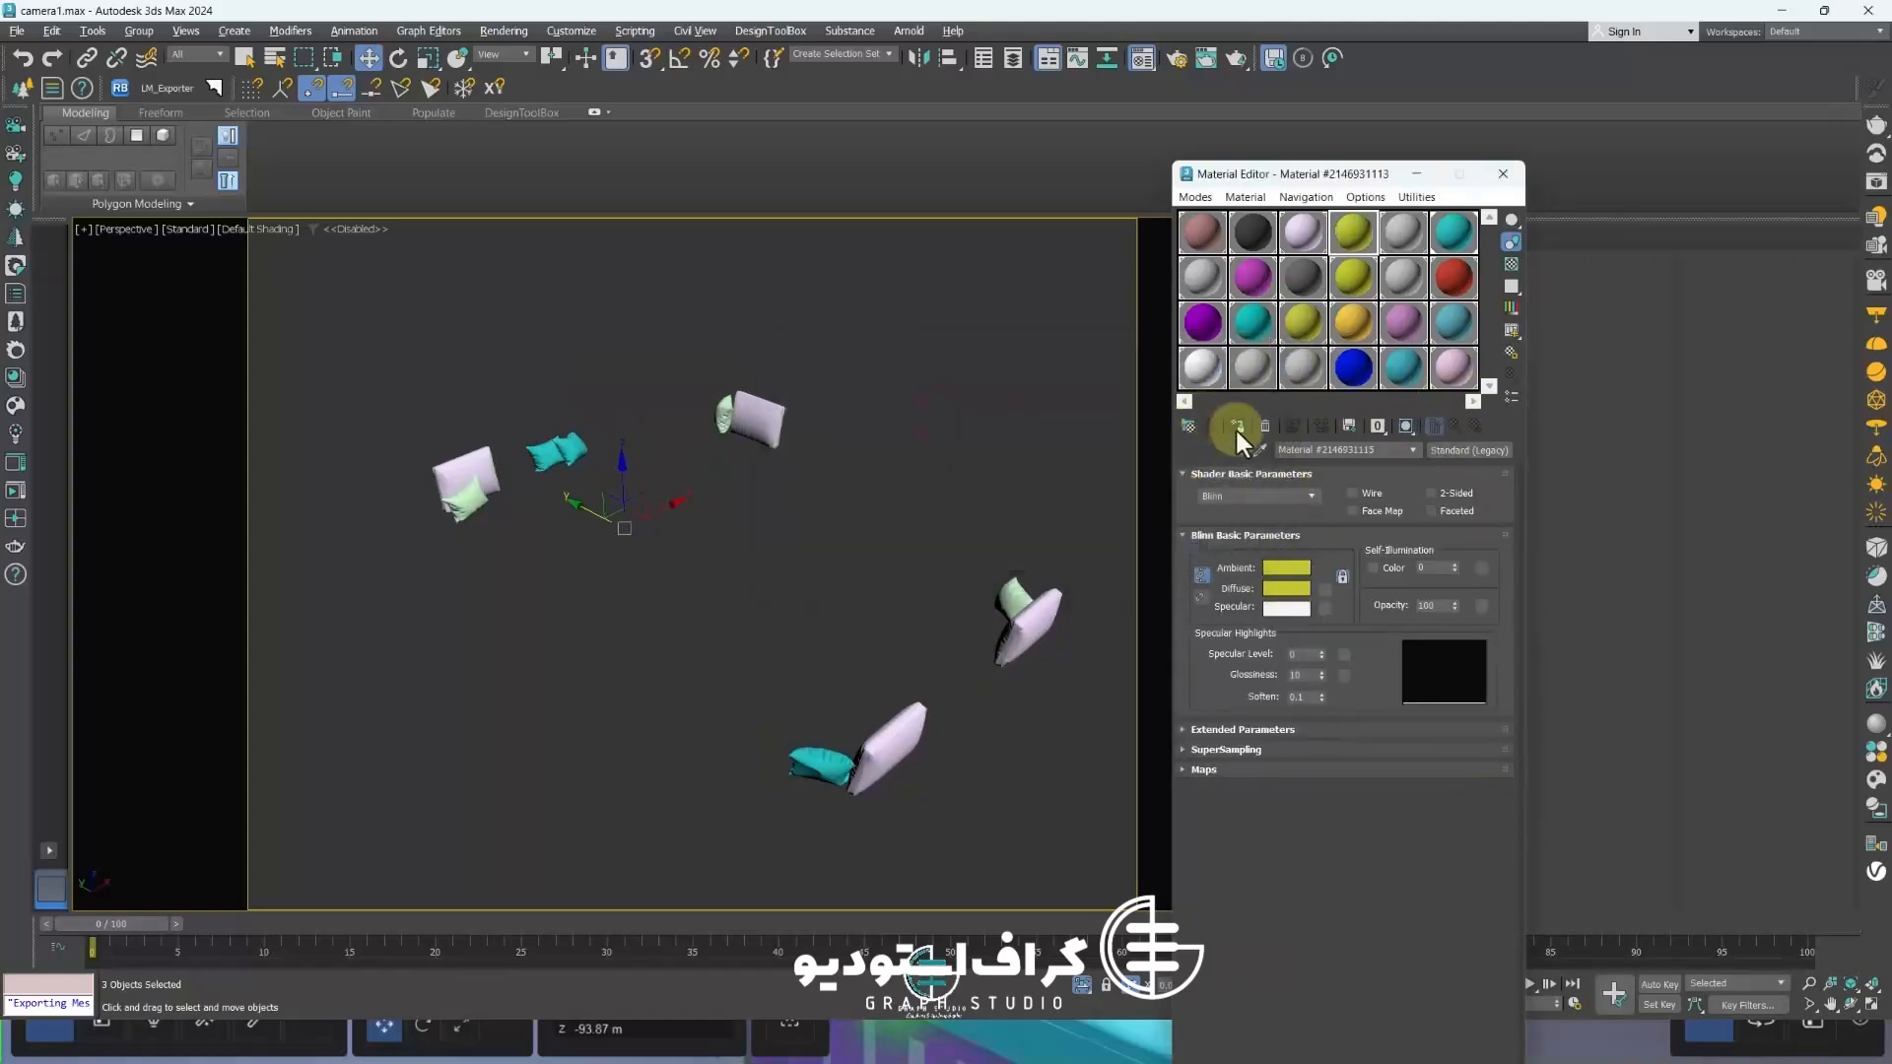
left_click(1265, 426)
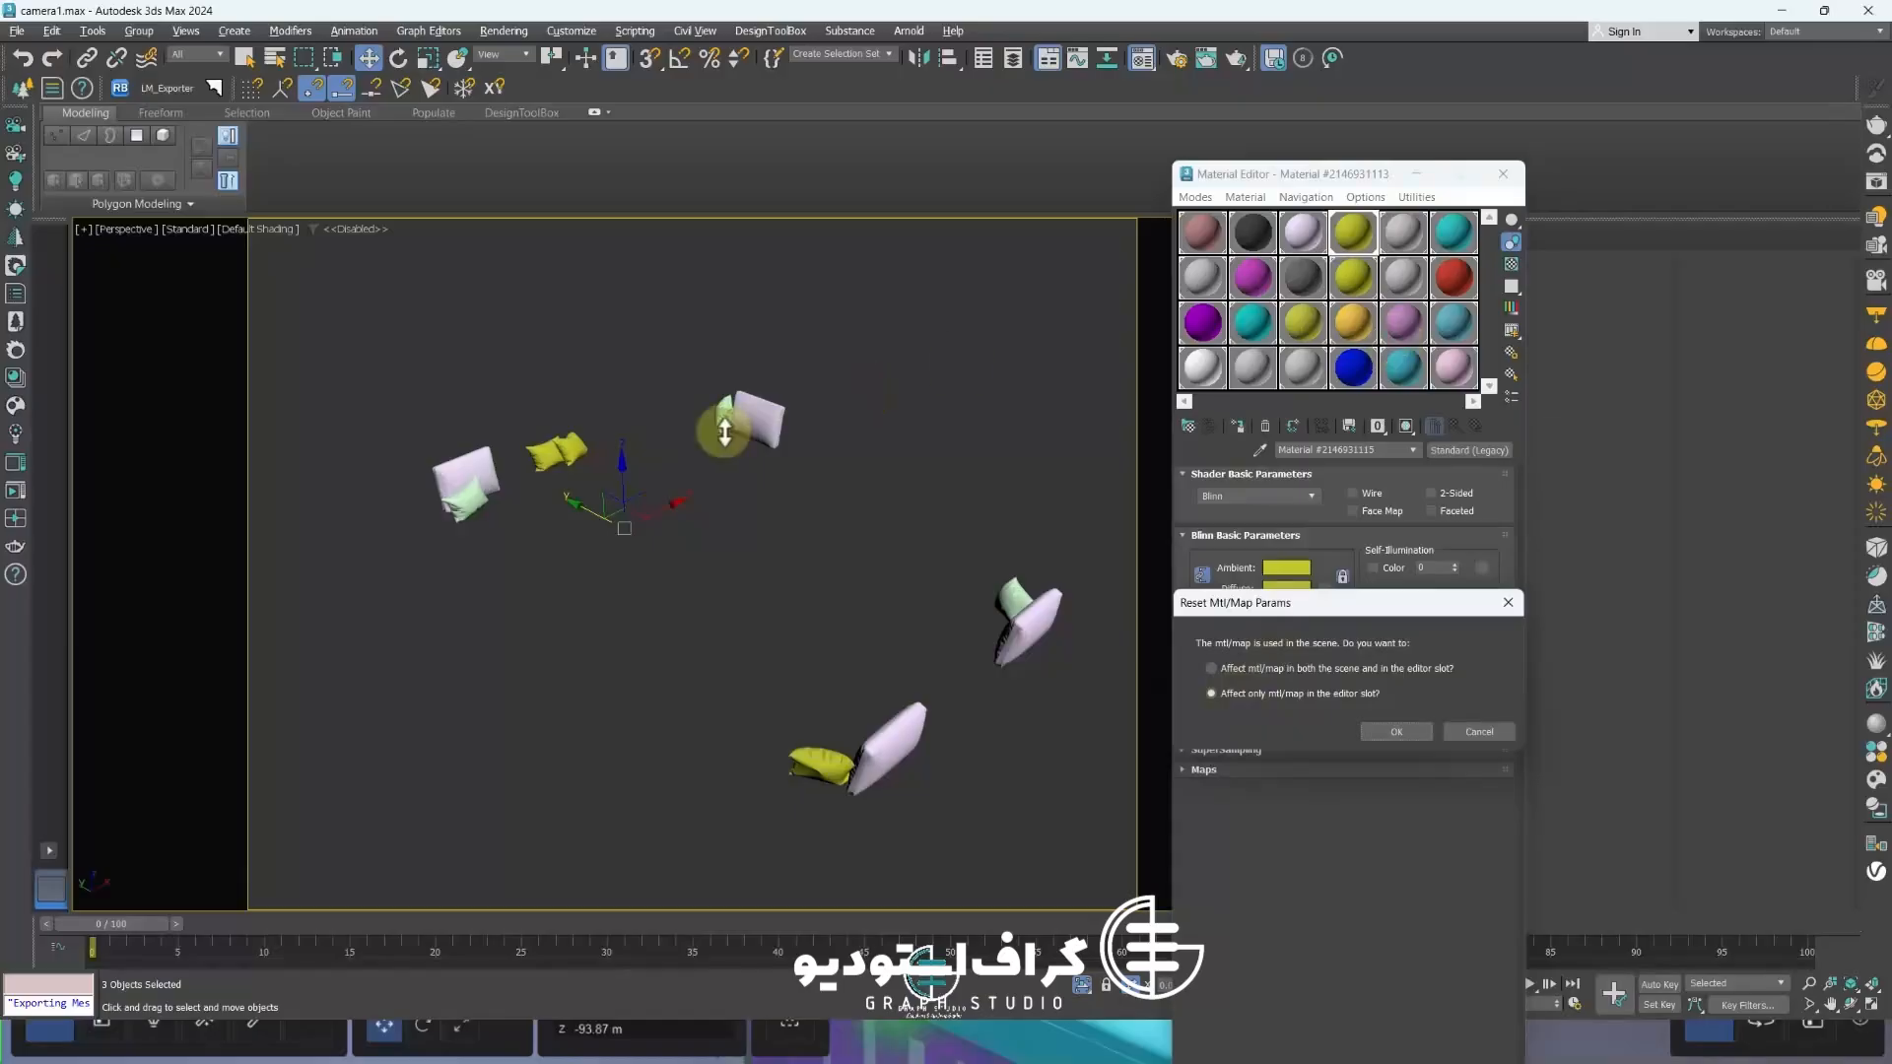
left_click(1508, 730)
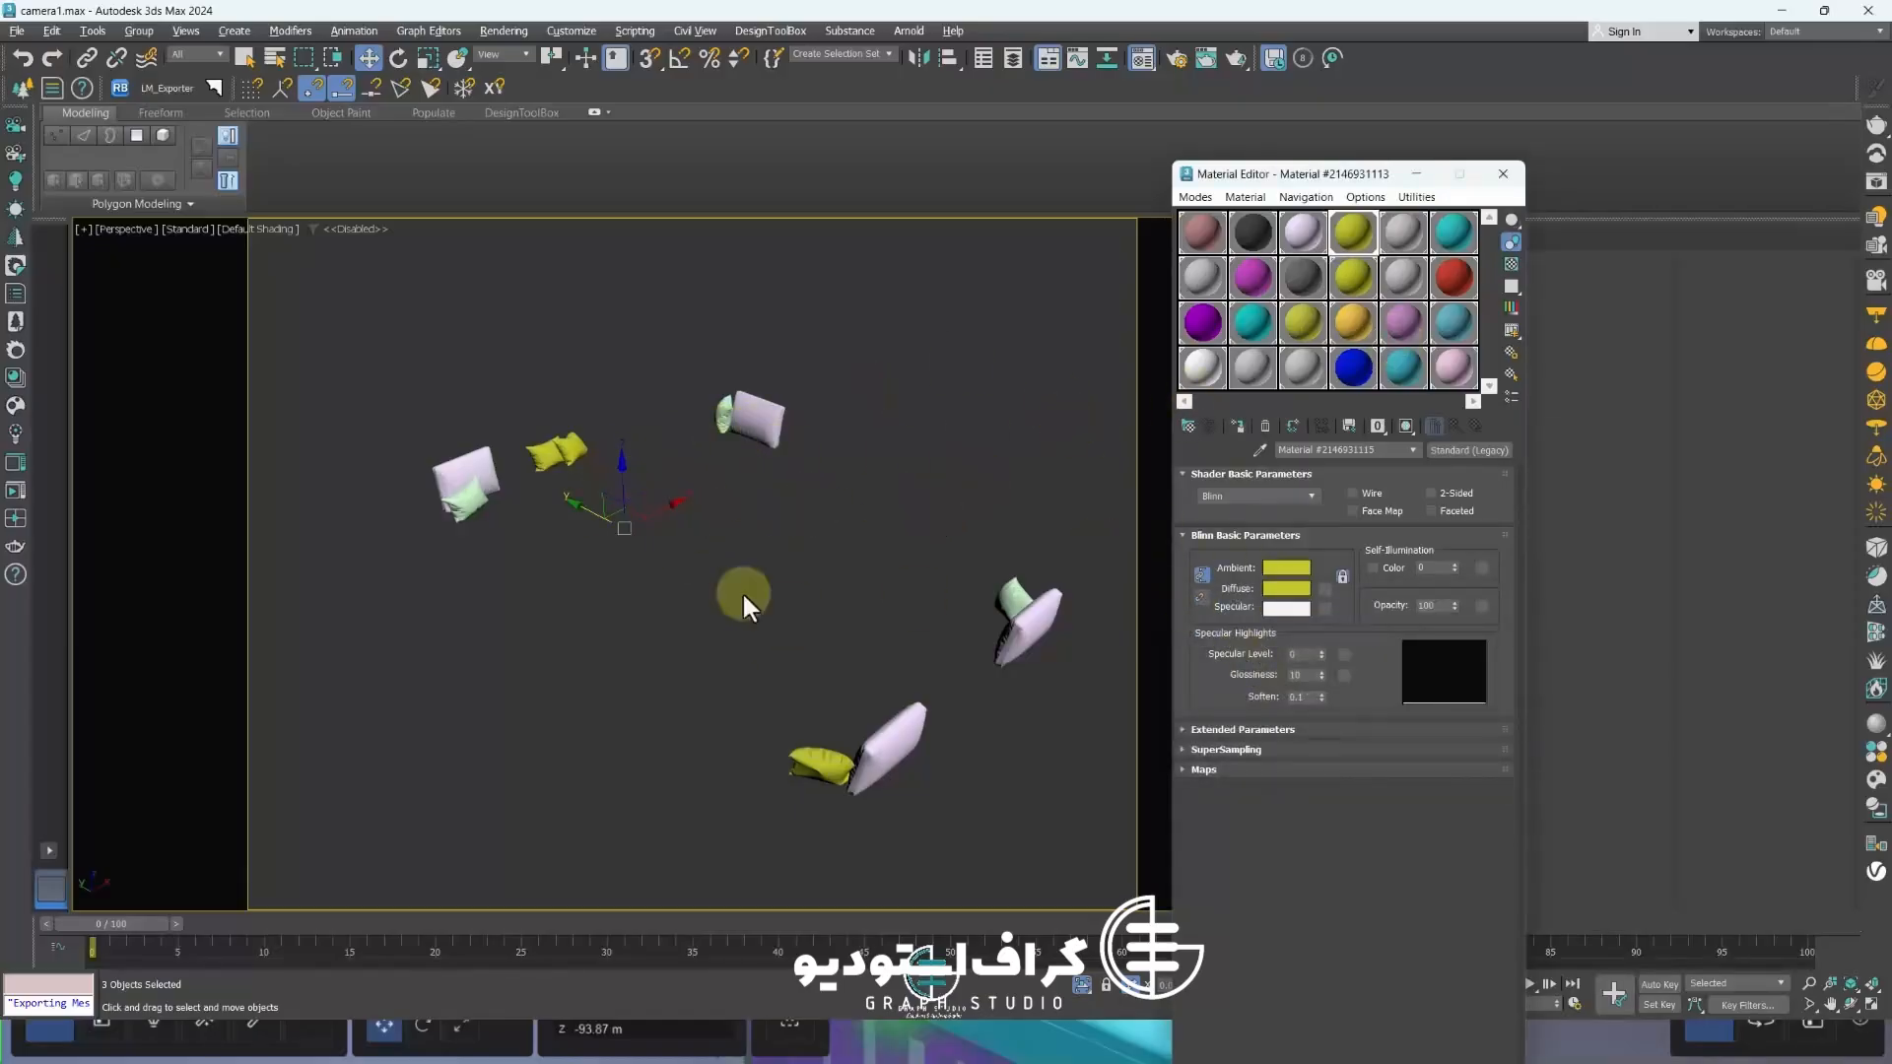
Close the Material Editor and end the pillow isolation
middle_click_drag(744, 596, 947, 616, "alt")
left_click(1508, 176)
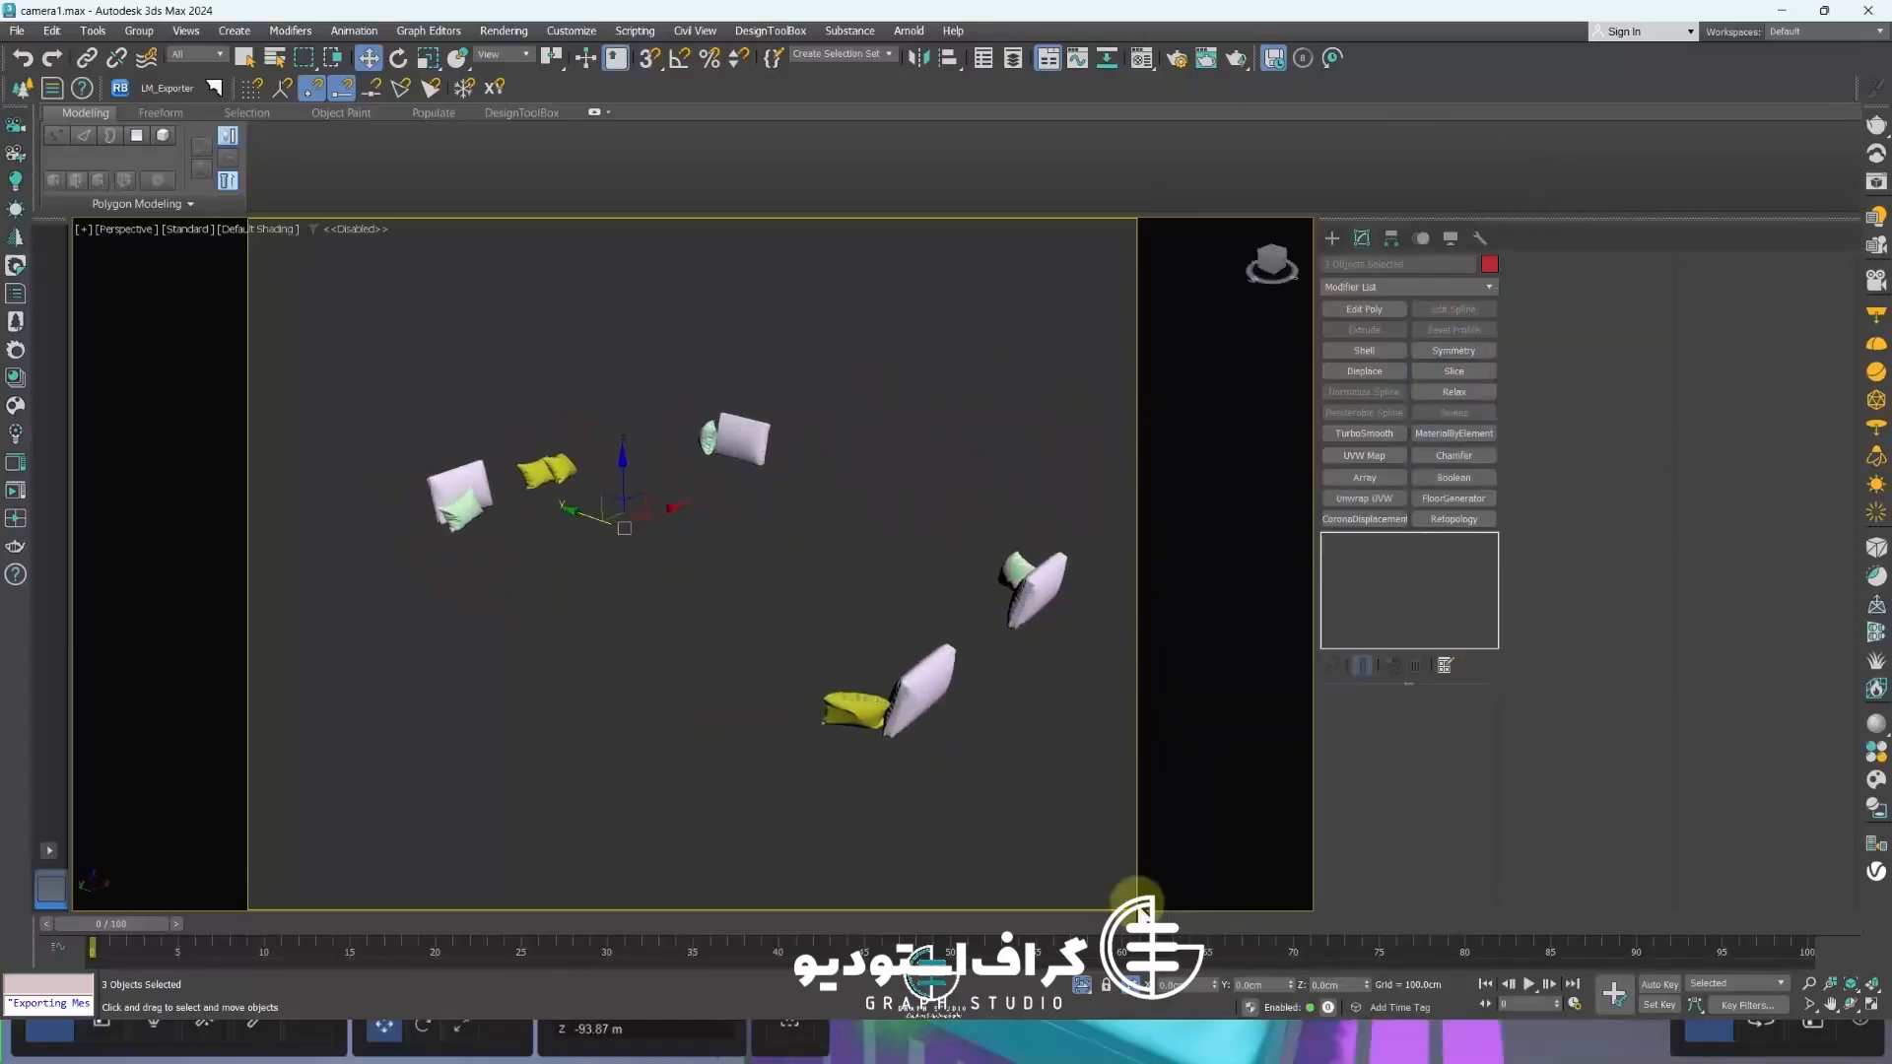
left_click(1081, 986)
Select the slatted base under the corner sofa and open the Material Editor
scroll(730, 503, "up", 5)
left_click(720, 505)
key("m")
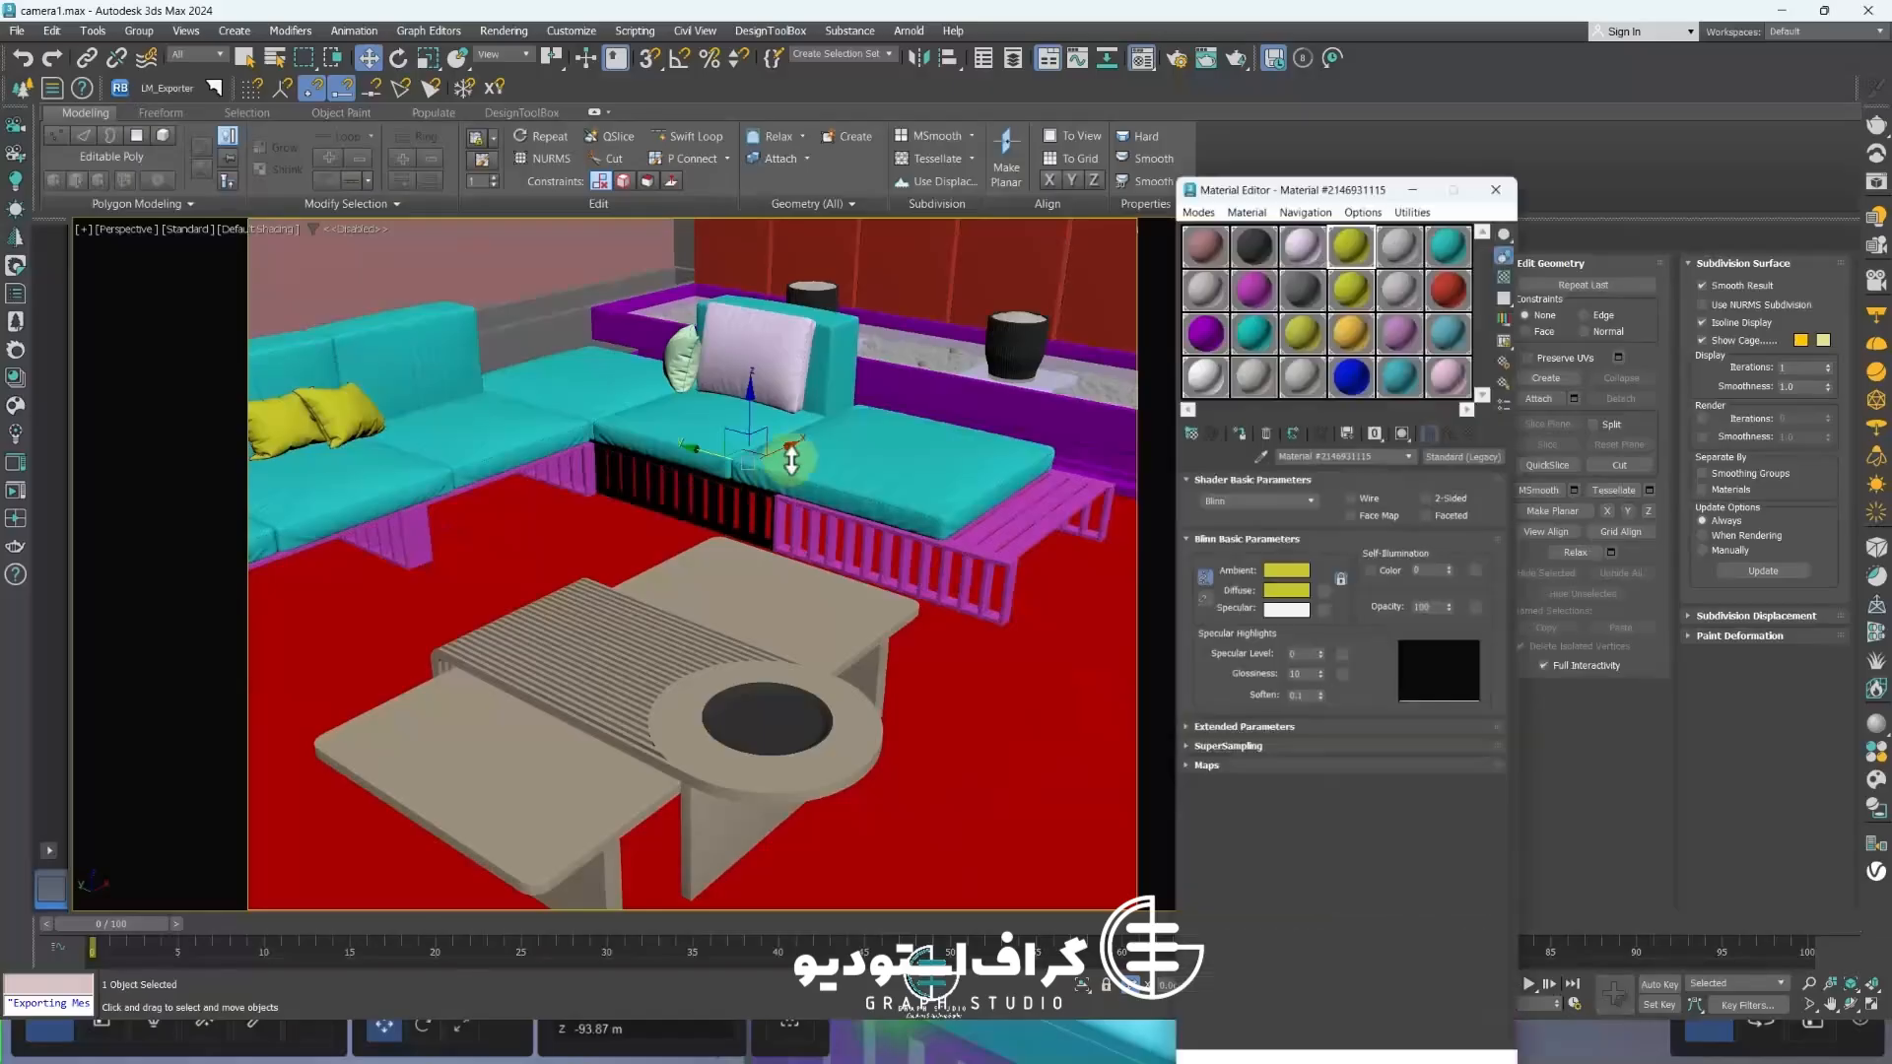
left_click(1264, 427)
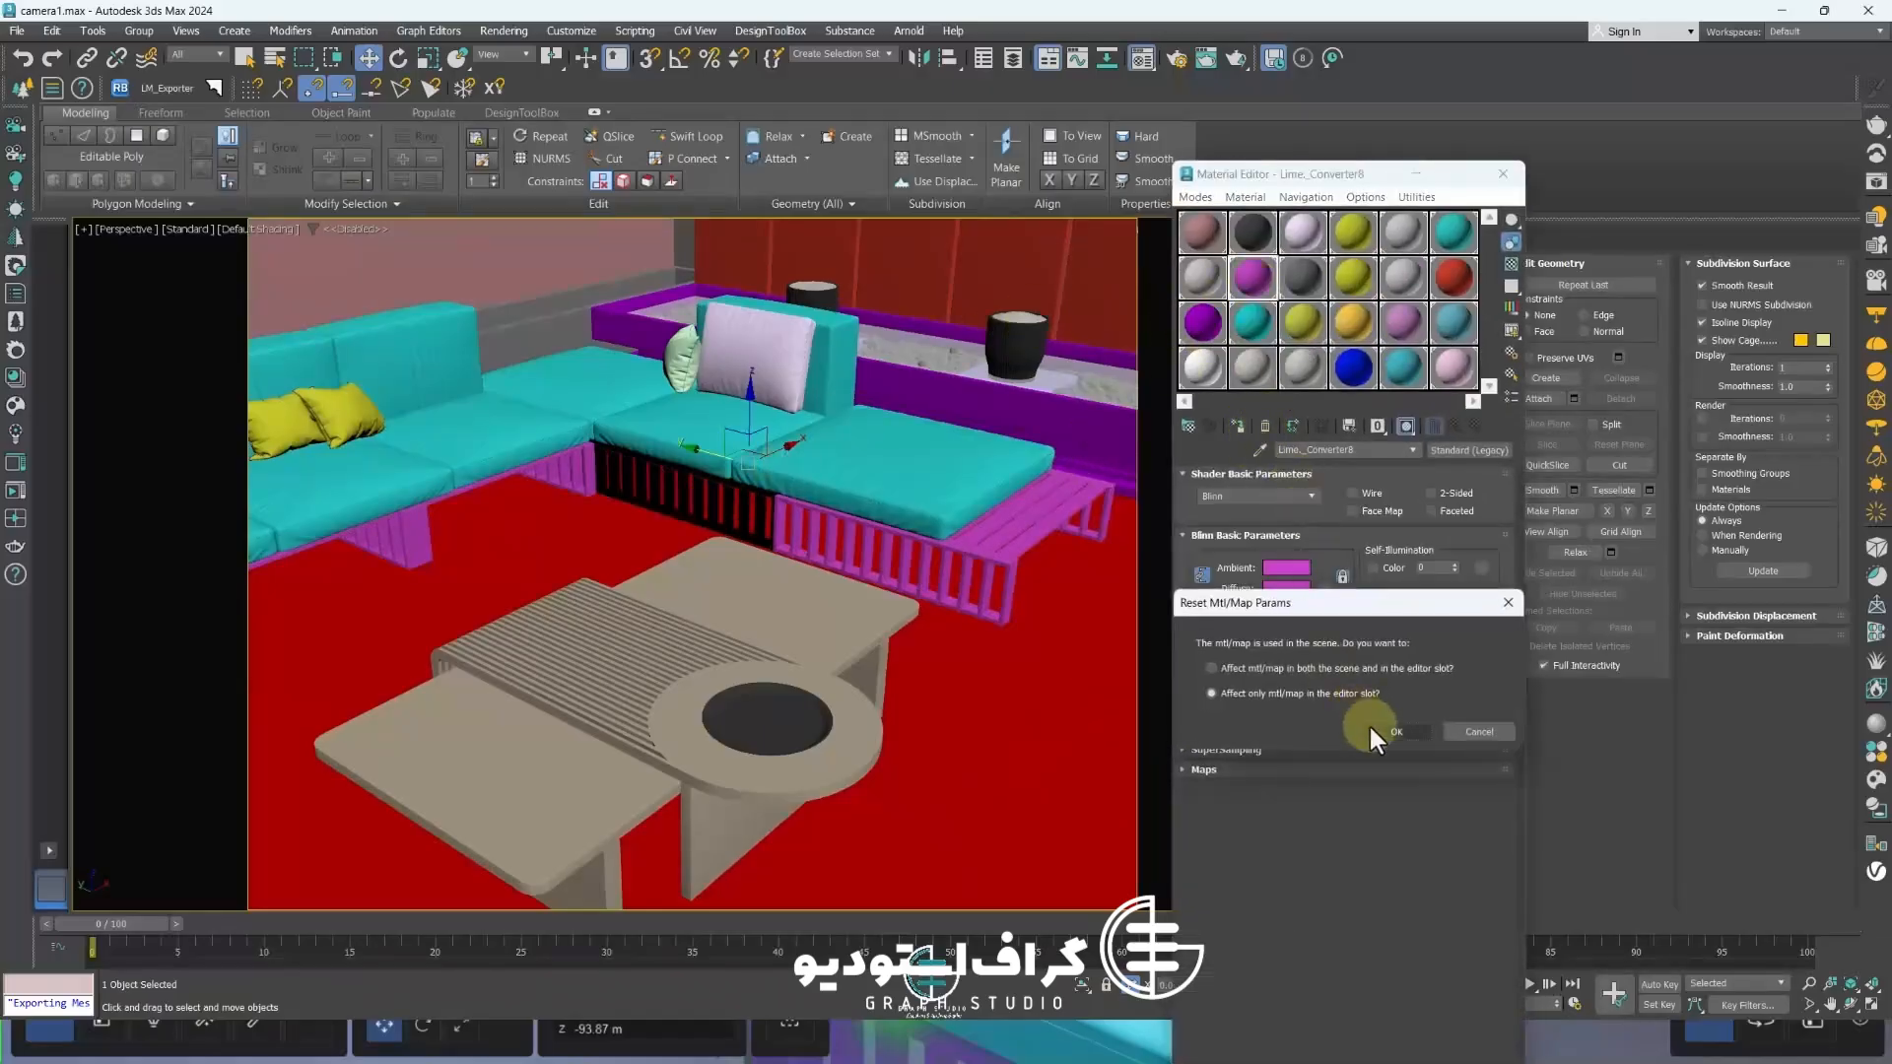
left_click(1372, 727)
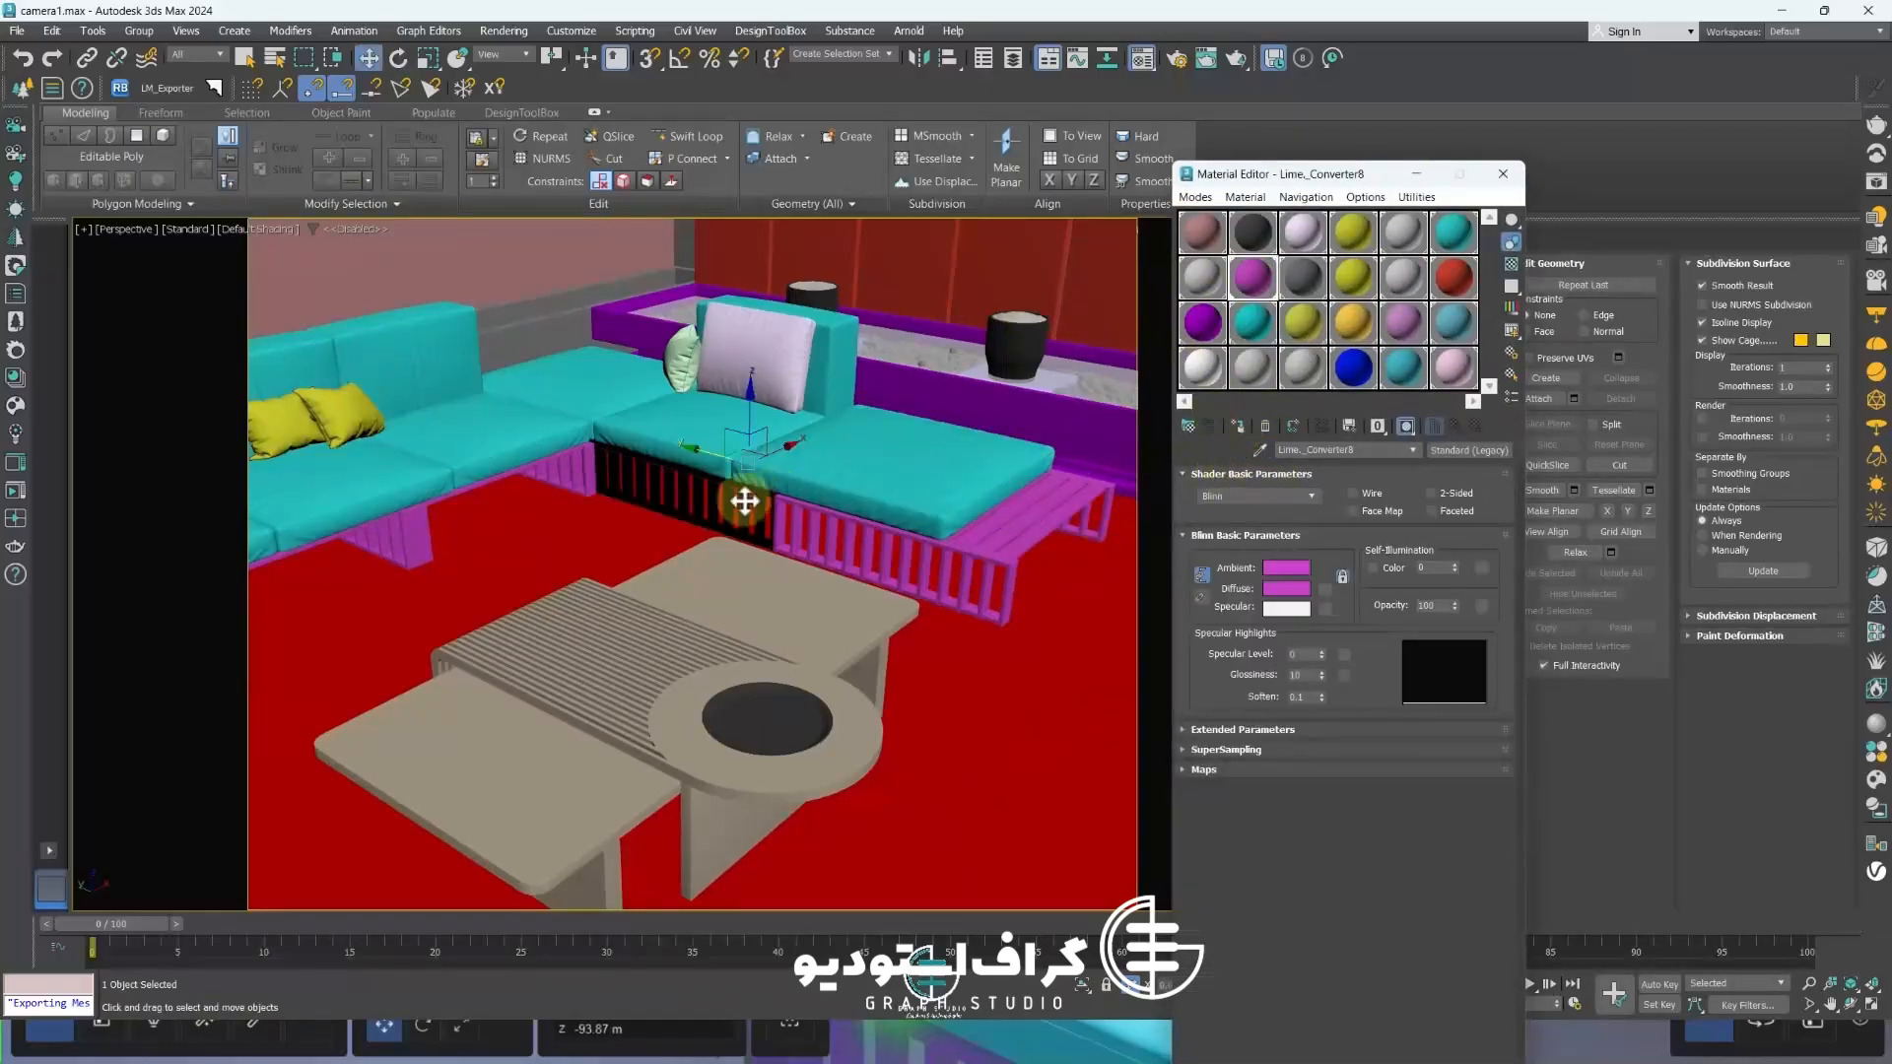
left_click_drag(745, 495, 588, 540)
key("ctrl+z")
Isolate the sofa base, add a Normal modifier with Flip Normals, and collapse its modifier stack
key("alt+q")
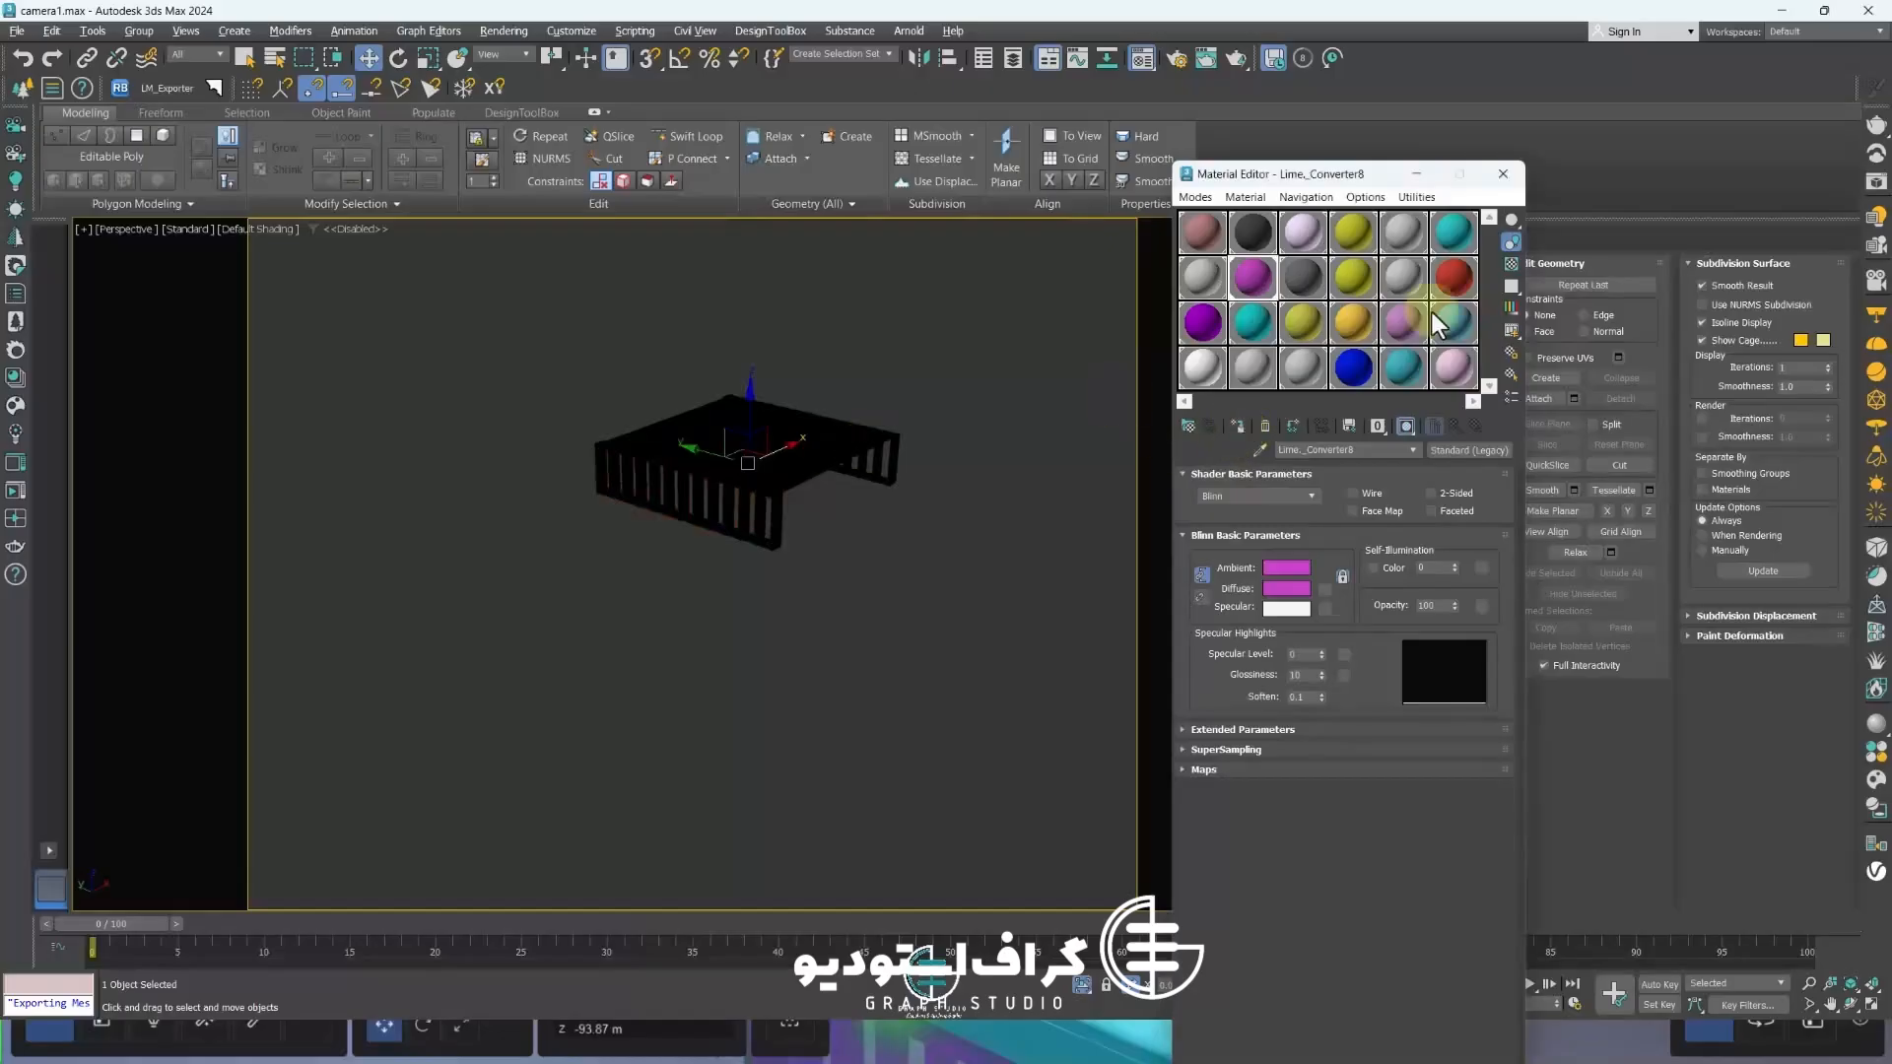
left_click_drag(1321, 175, 961, 199)
left_click(1370, 285)
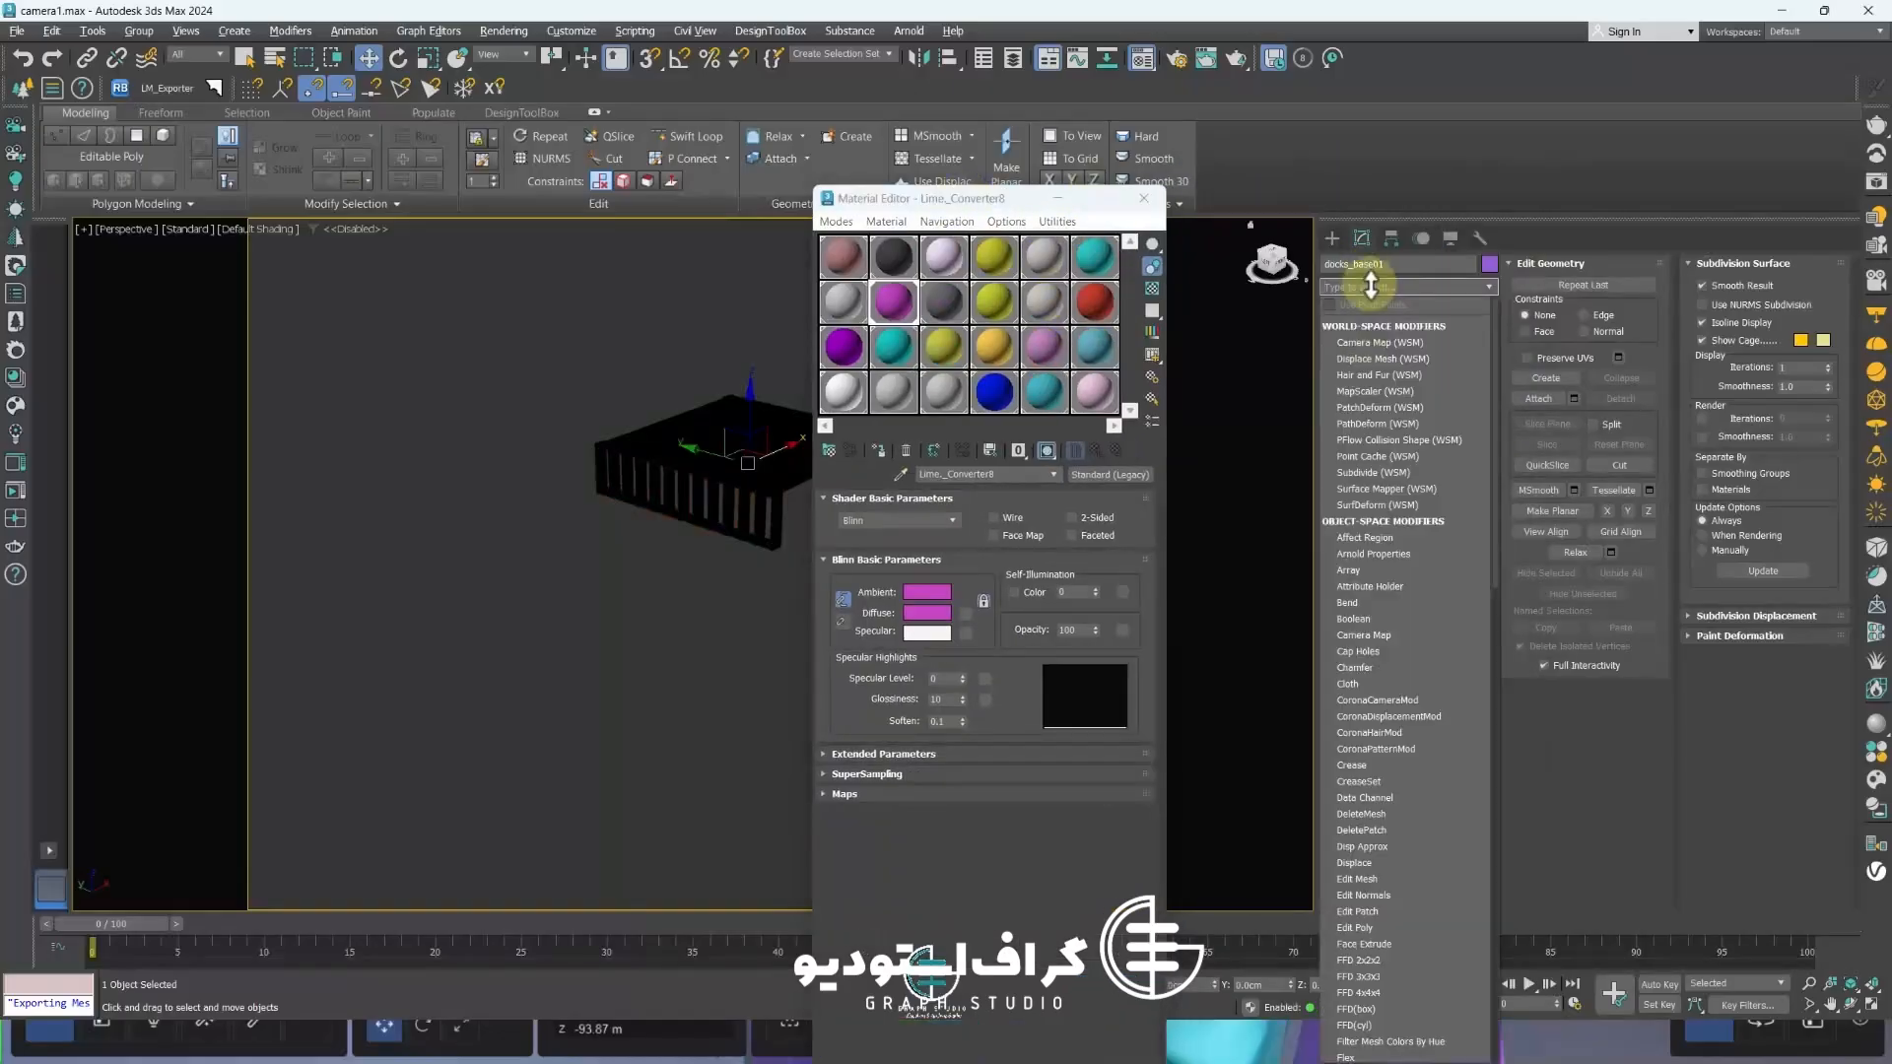
type("n")
left_click(1355, 341)
scroll(787, 461, "up", 5)
right_click(1363, 620)
left_click(1414, 796)
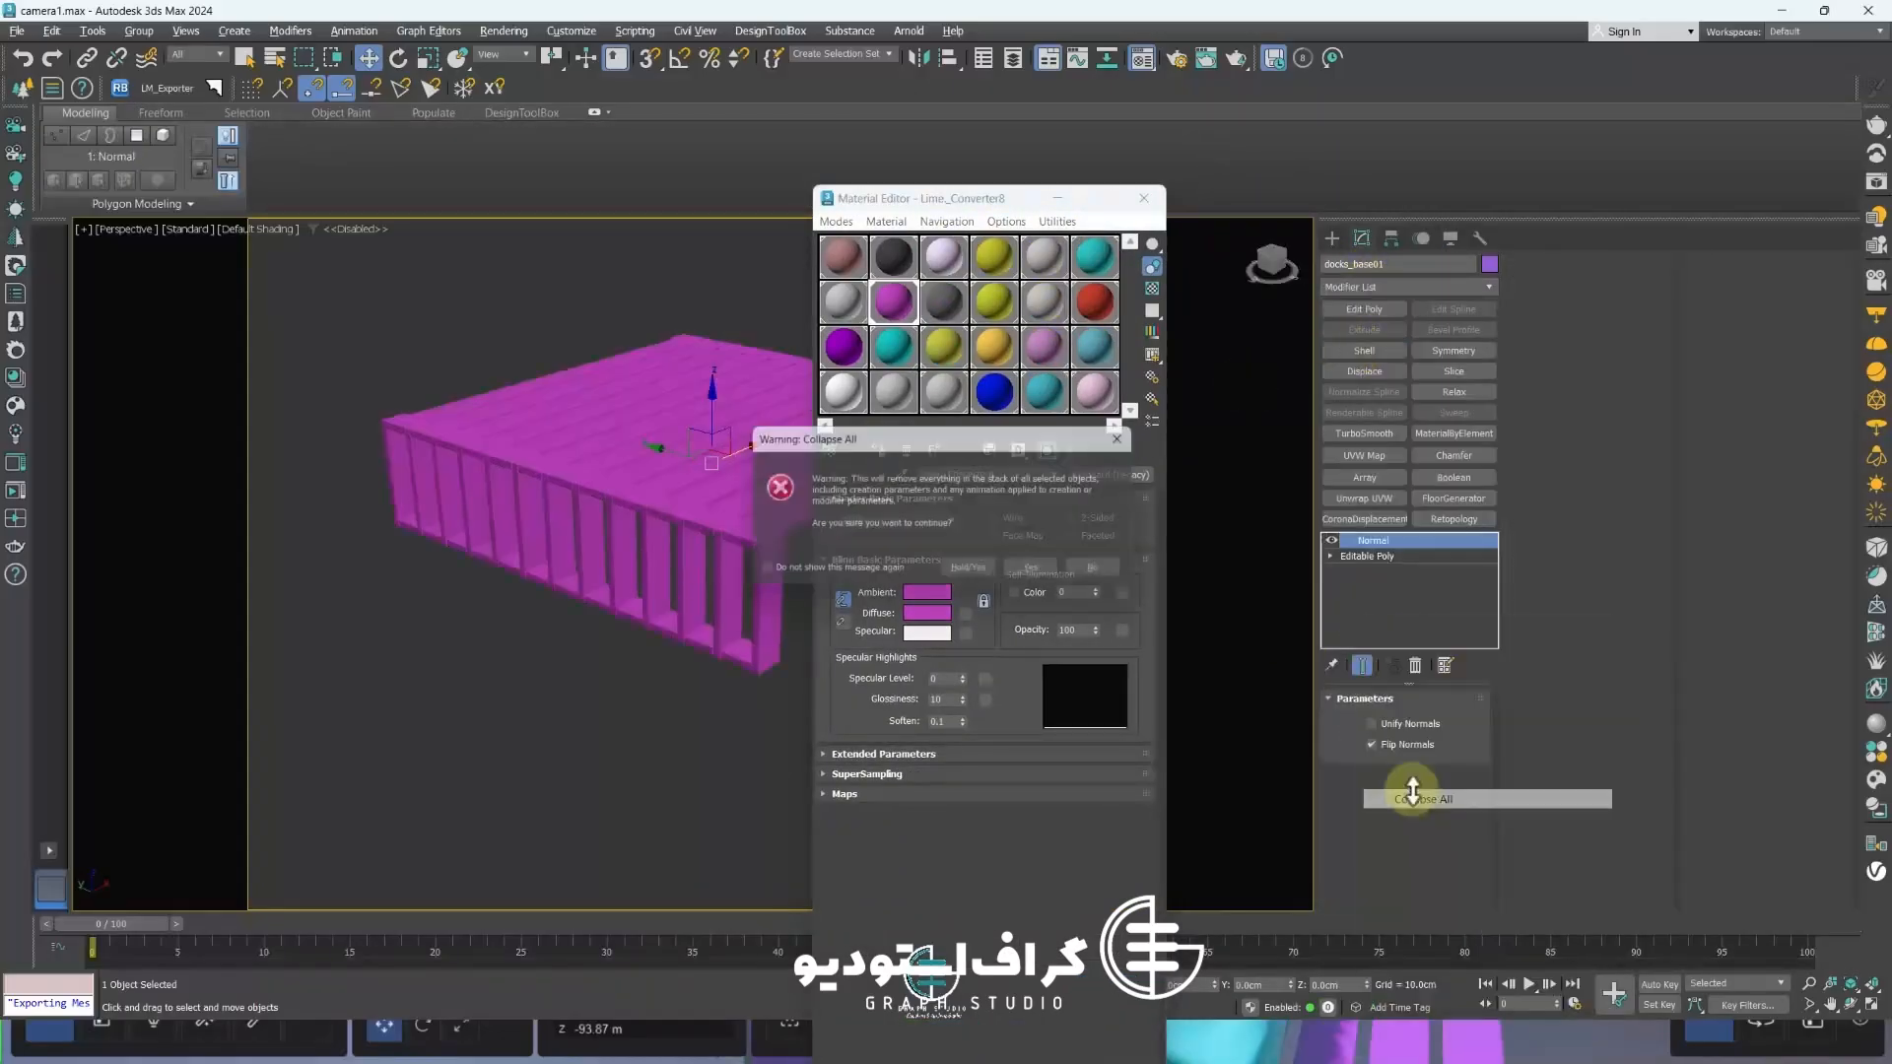
left_click(975, 569)
left_click(1143, 198)
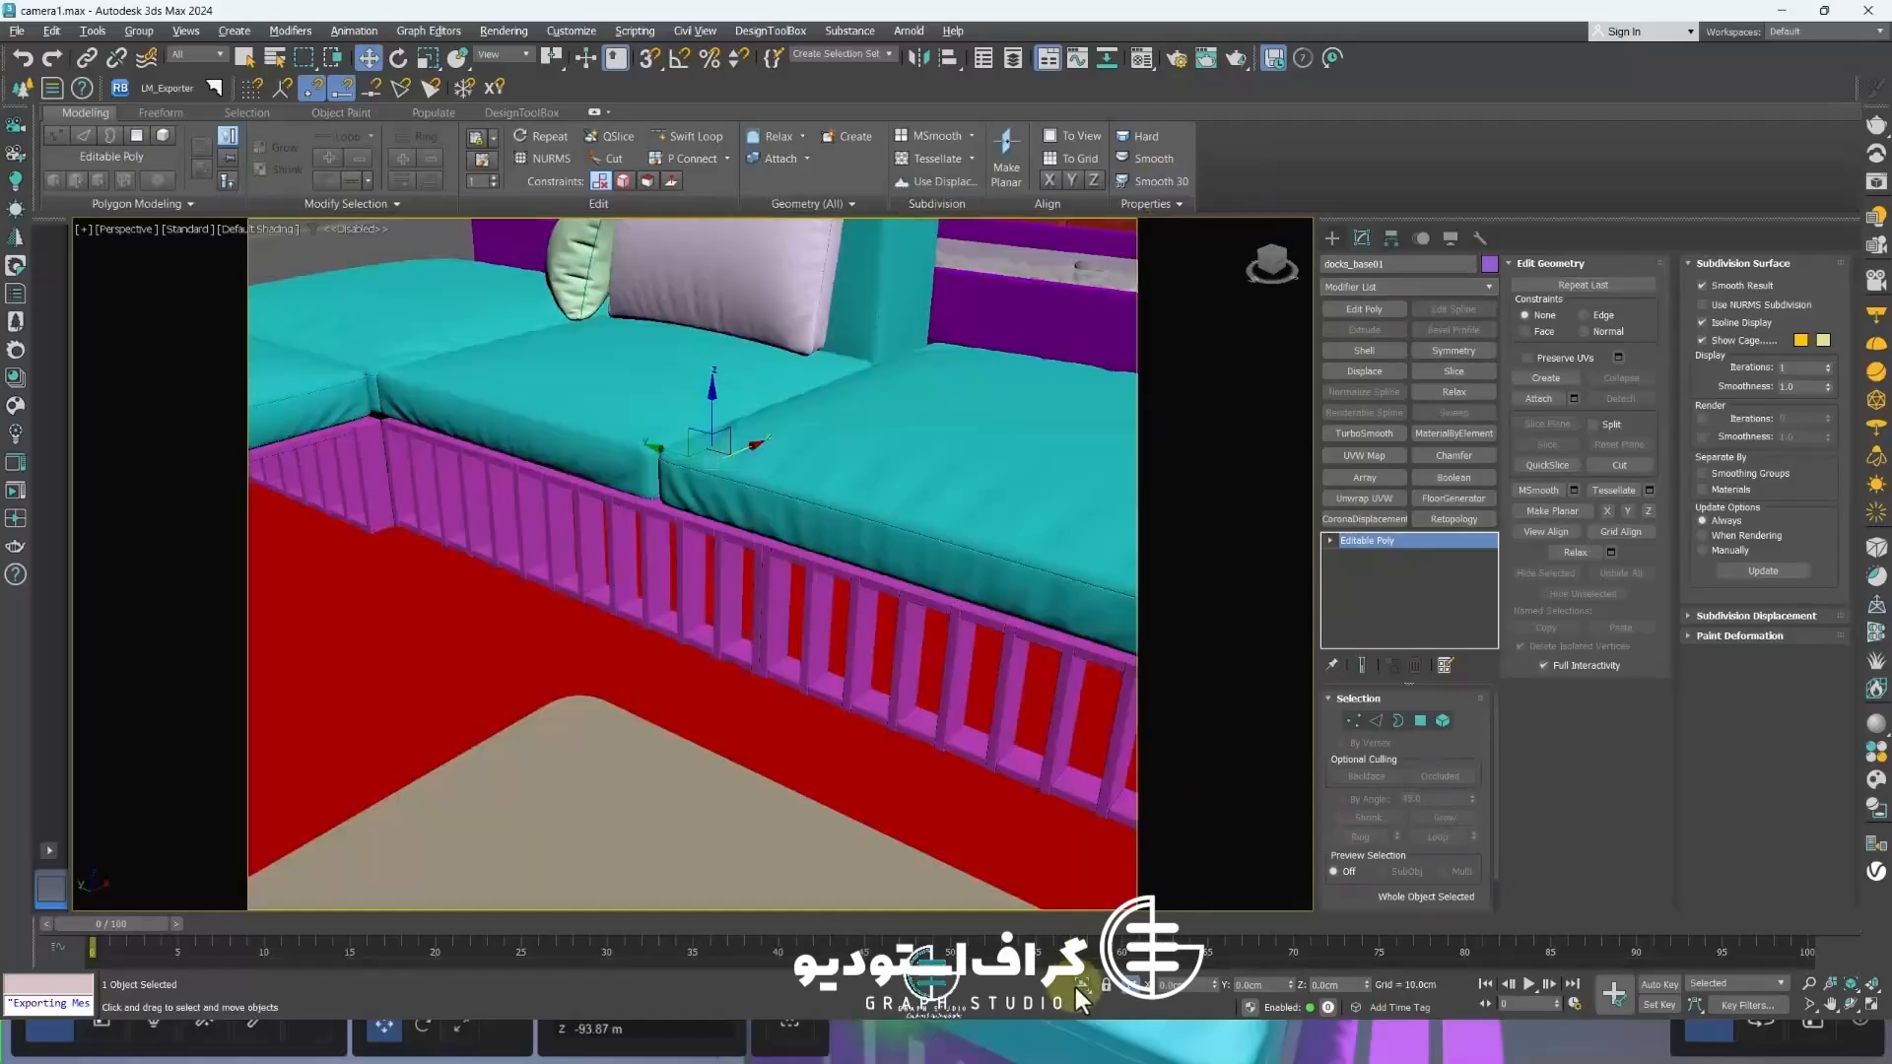
Select the waterfall sheet above the planters on the back wall
scroll(632, 635, "down", 8)
middle_click_drag(597, 527, 650, 659, "alt")
scroll(867, 562, "up", 8)
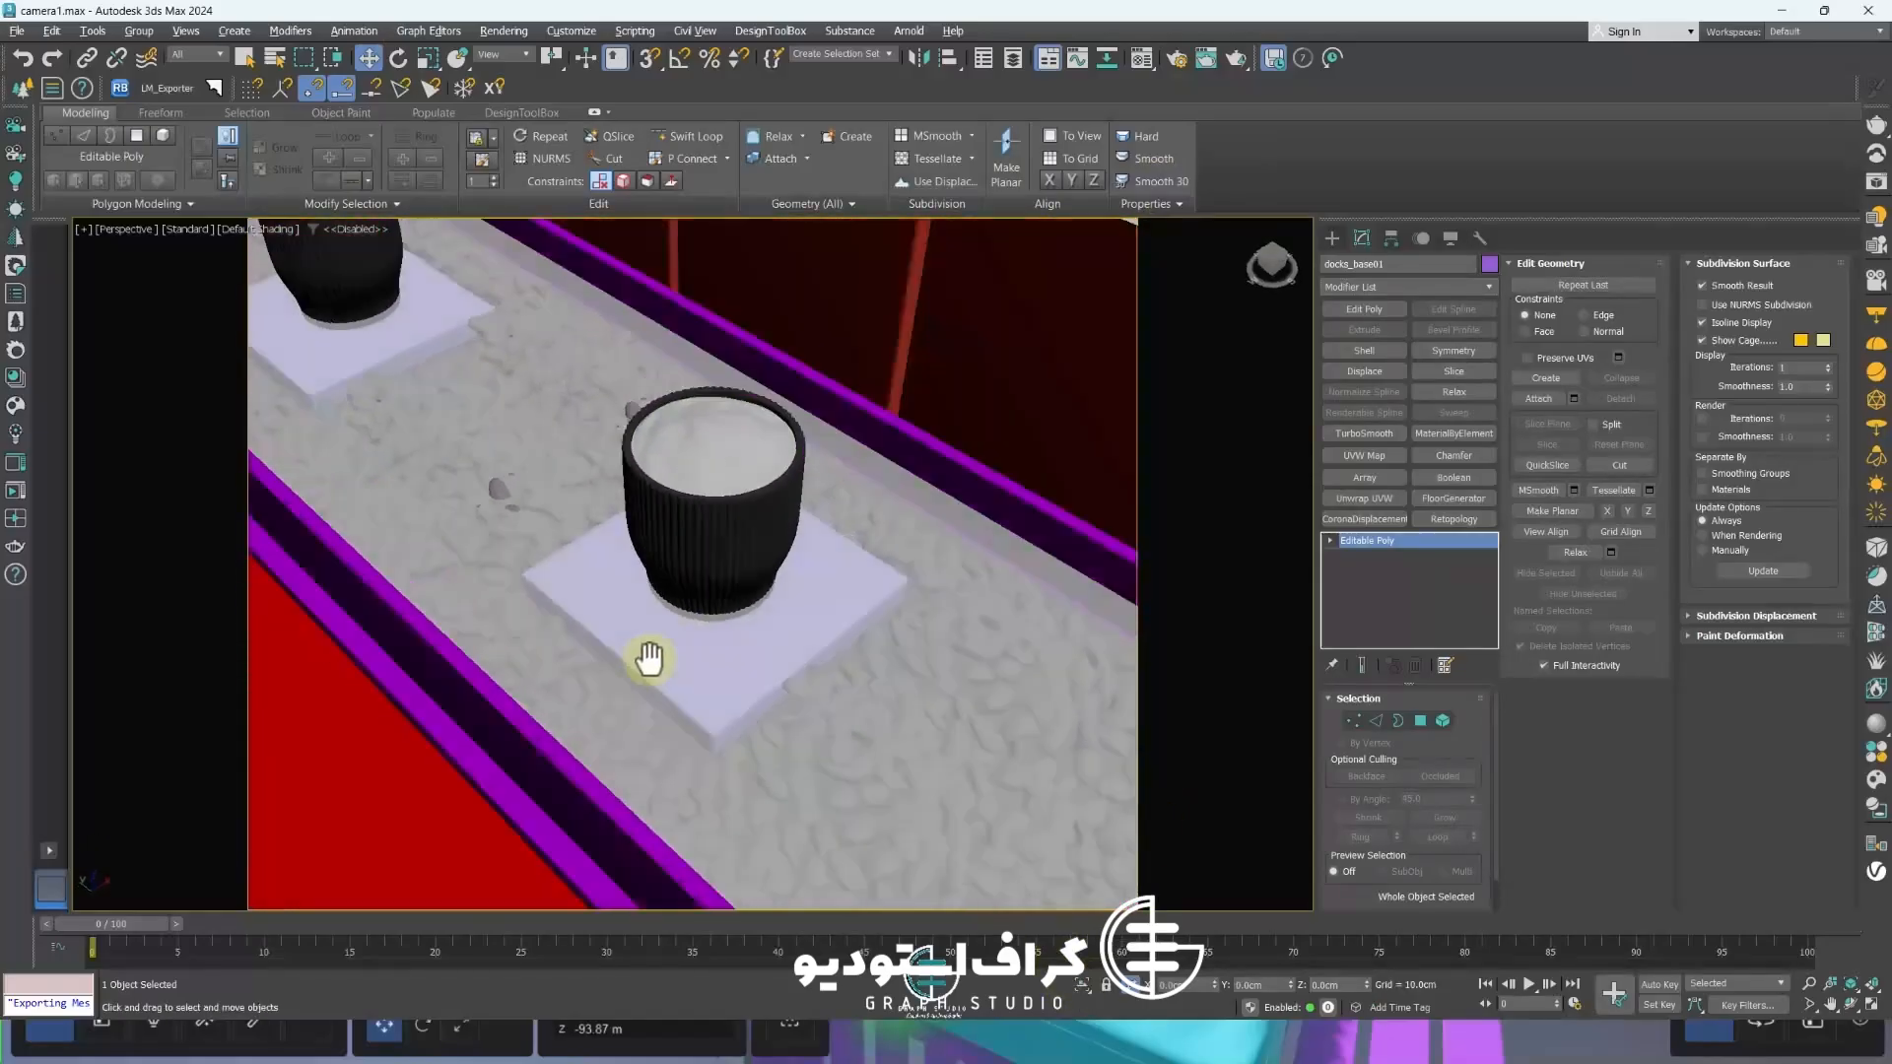
scroll(653, 650, "down", 4)
scroll(667, 650, "up", 5)
scroll(667, 647, "down", 8)
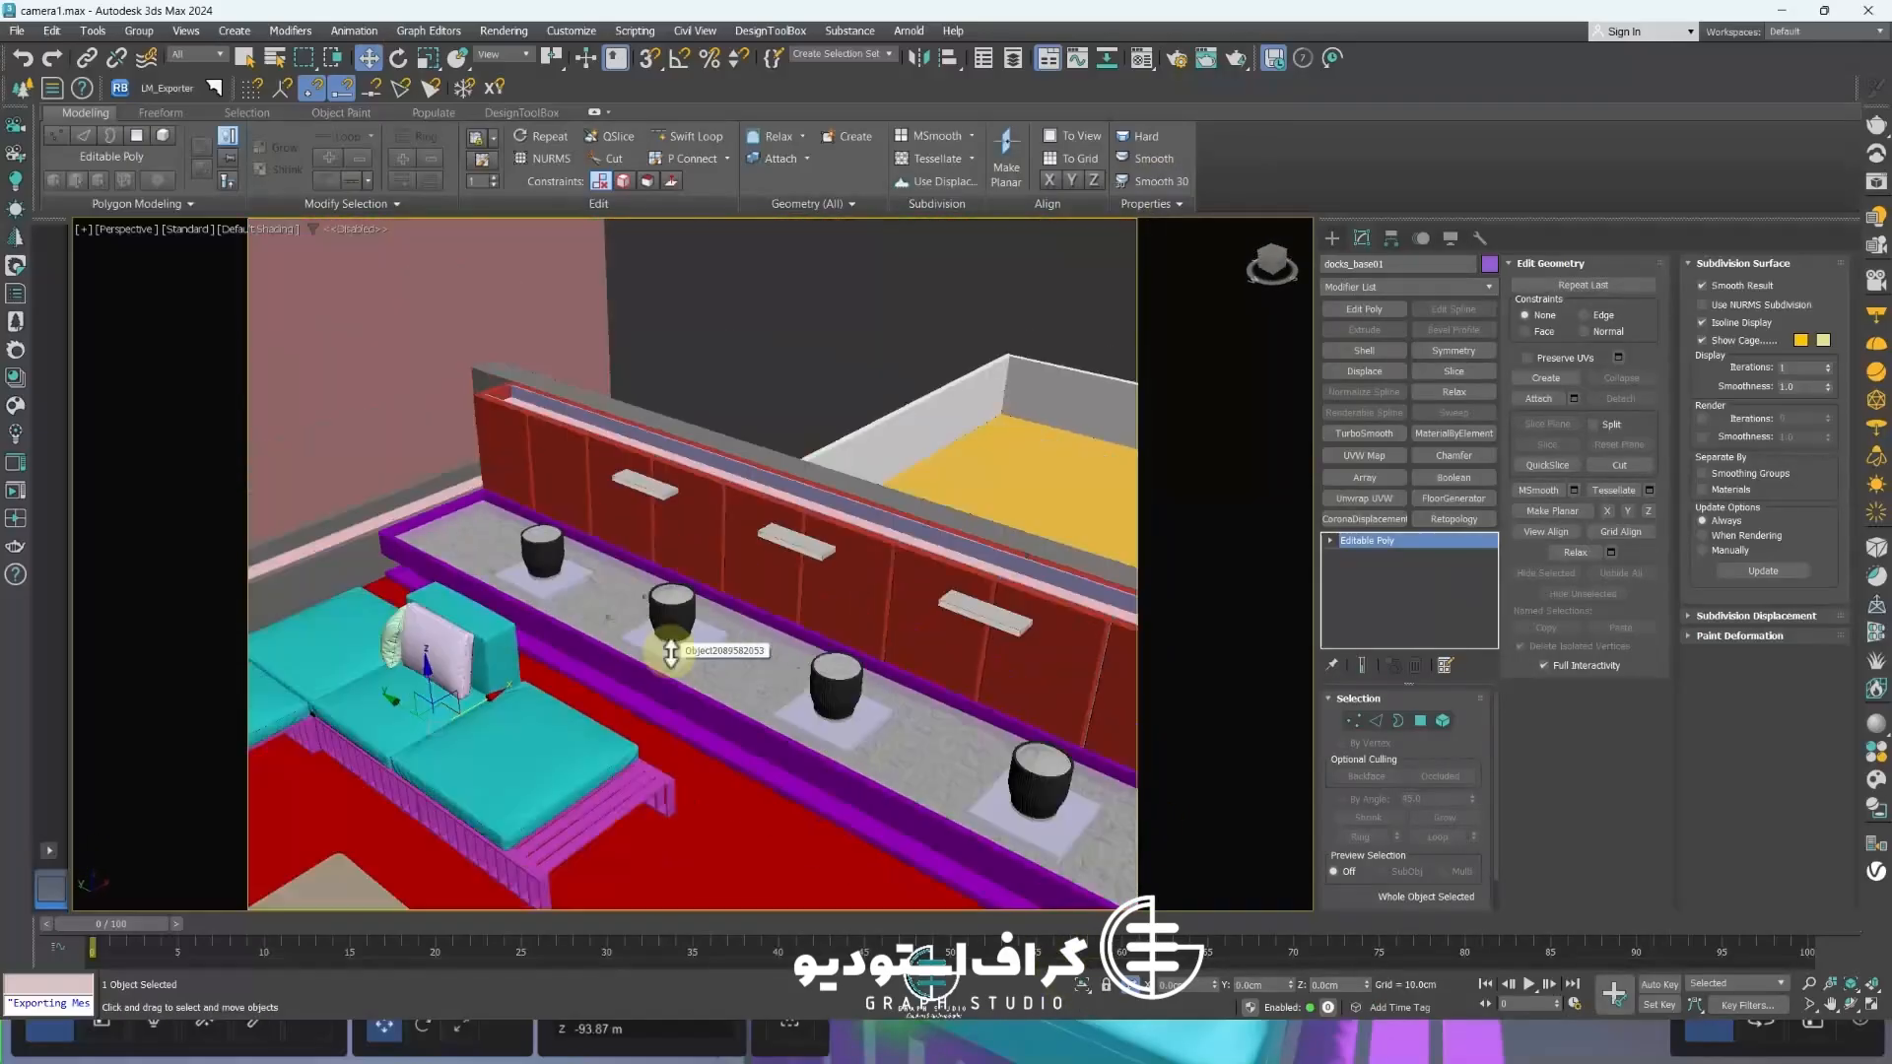
scroll(670, 653, "down", 3)
scroll(639, 560, "up", 3)
left_click(605, 570)
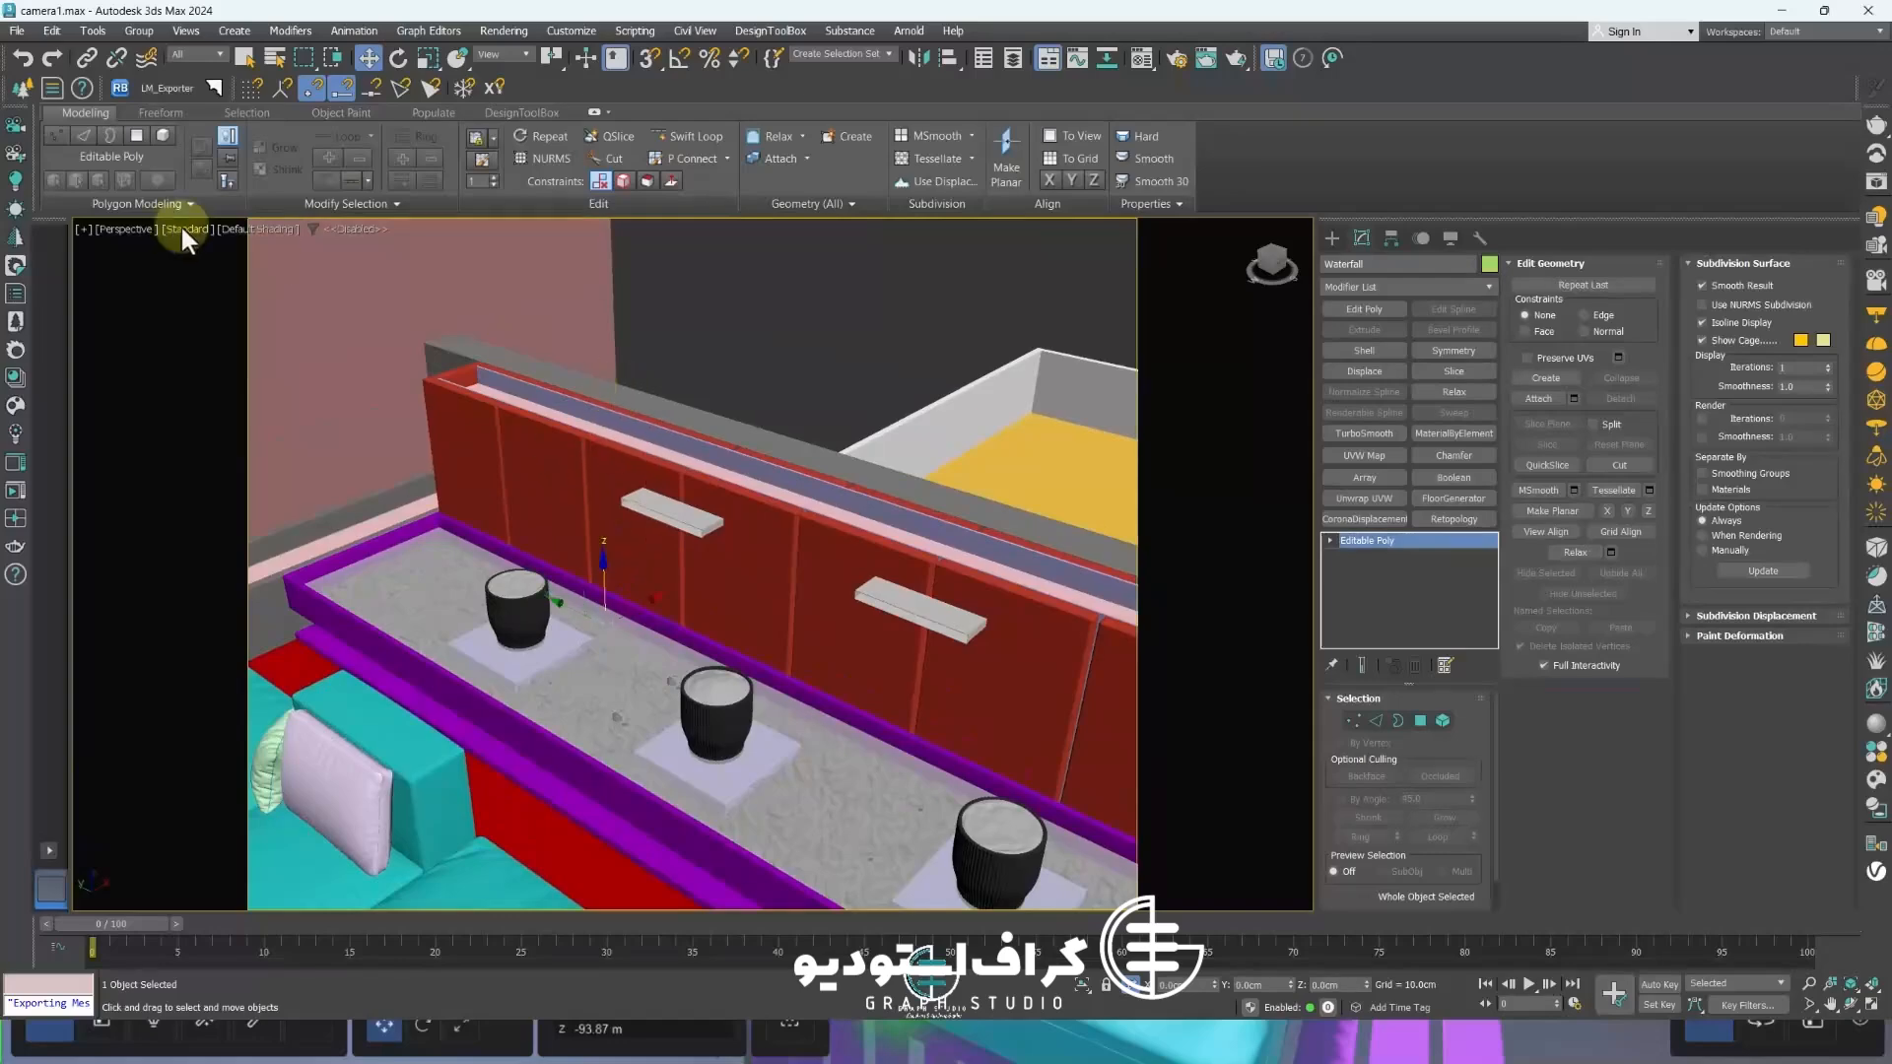
Switch the viewport to Clay shading and select all three waterfall sheets
left_click(271, 229)
left_click(316, 359)
scroll(678, 544, "up", 3)
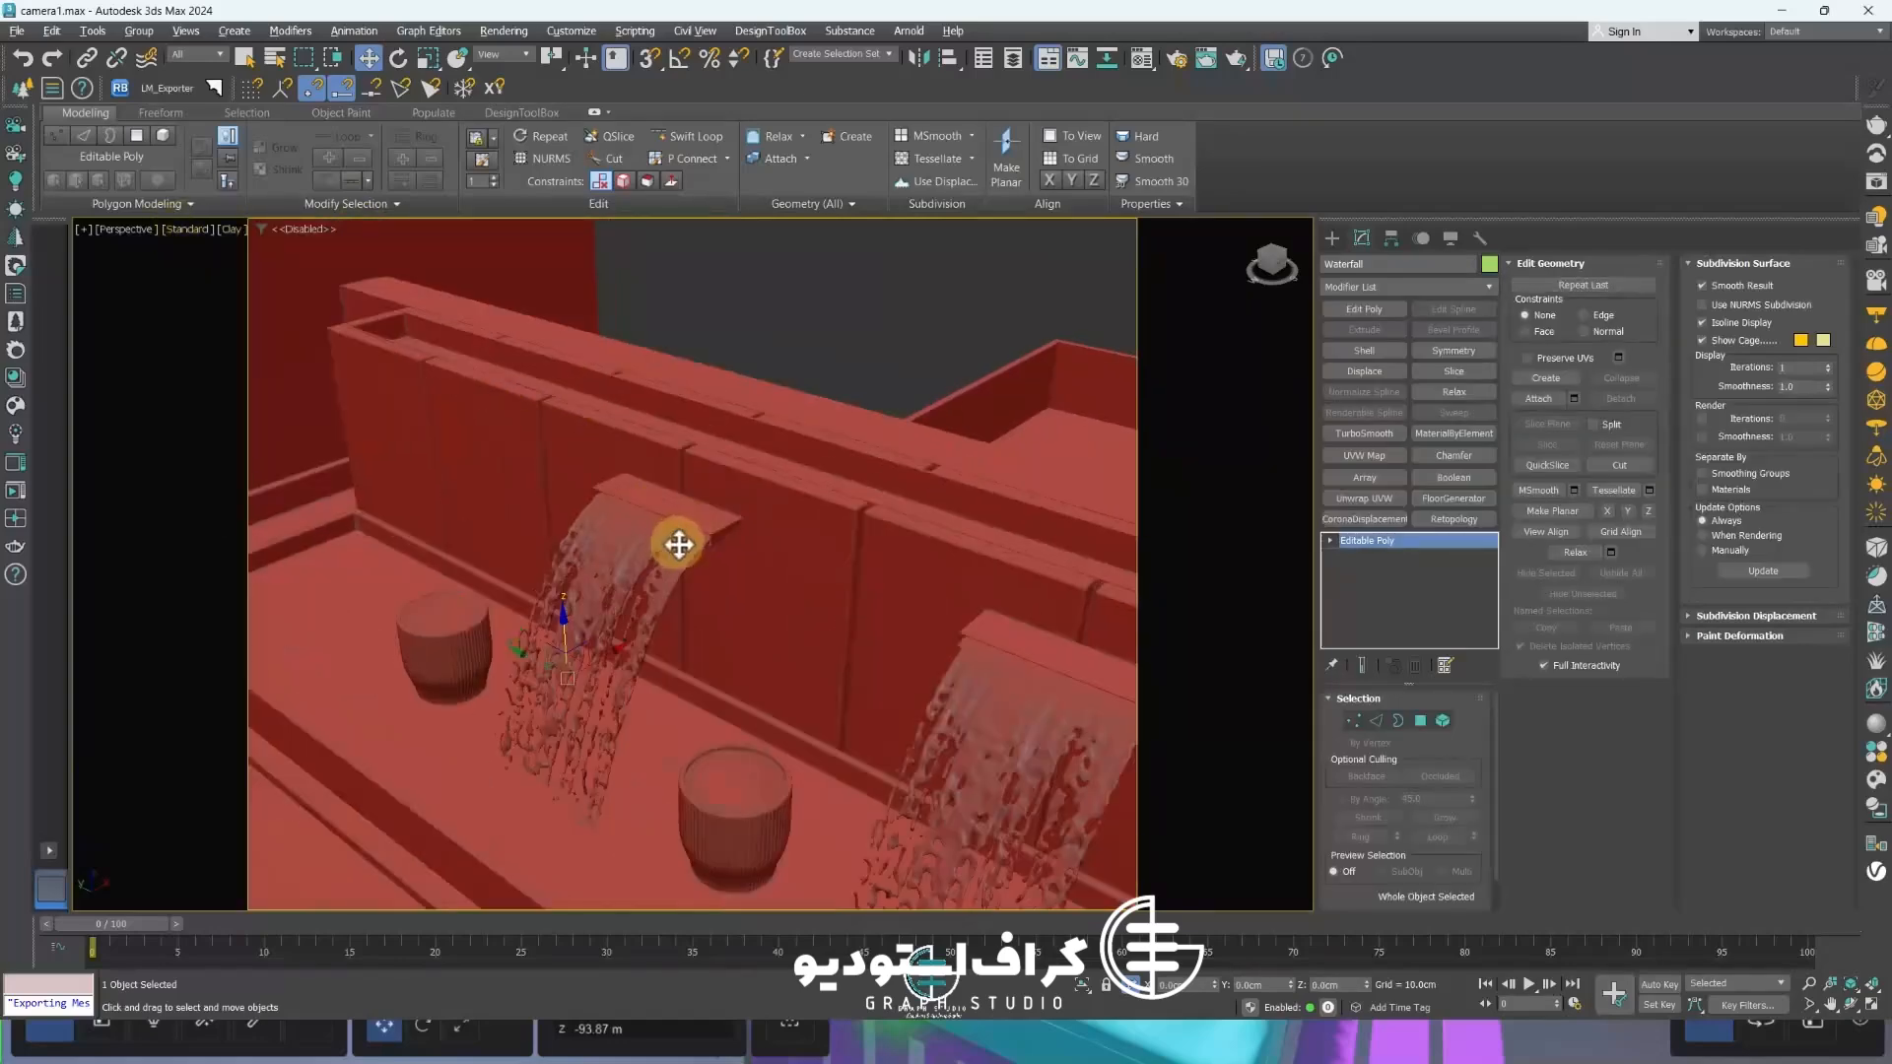
scroll(679, 545, "down", 2)
scroll(578, 677, "up", 6)
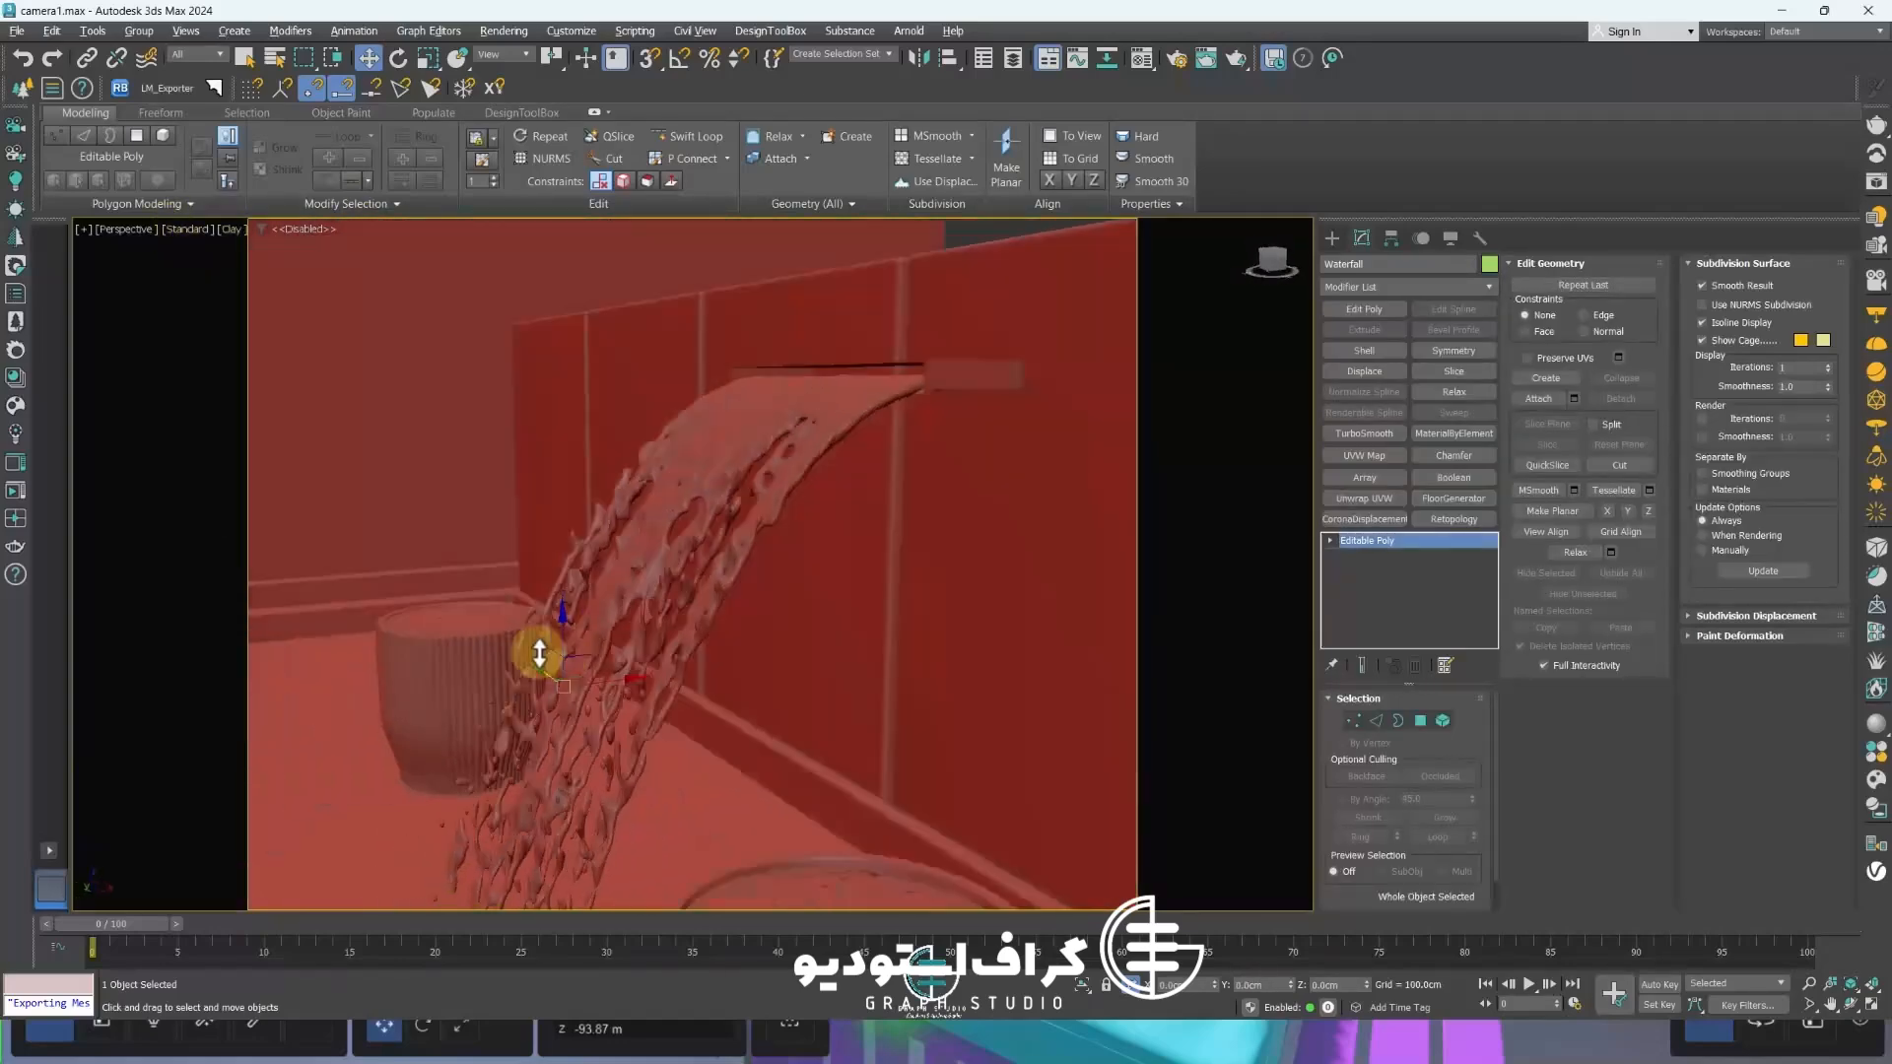
scroll(540, 653, "down", 6)
middle_click_drag(584, 676, 676, 685, "alt")
left_click(814, 711, "ctrl")
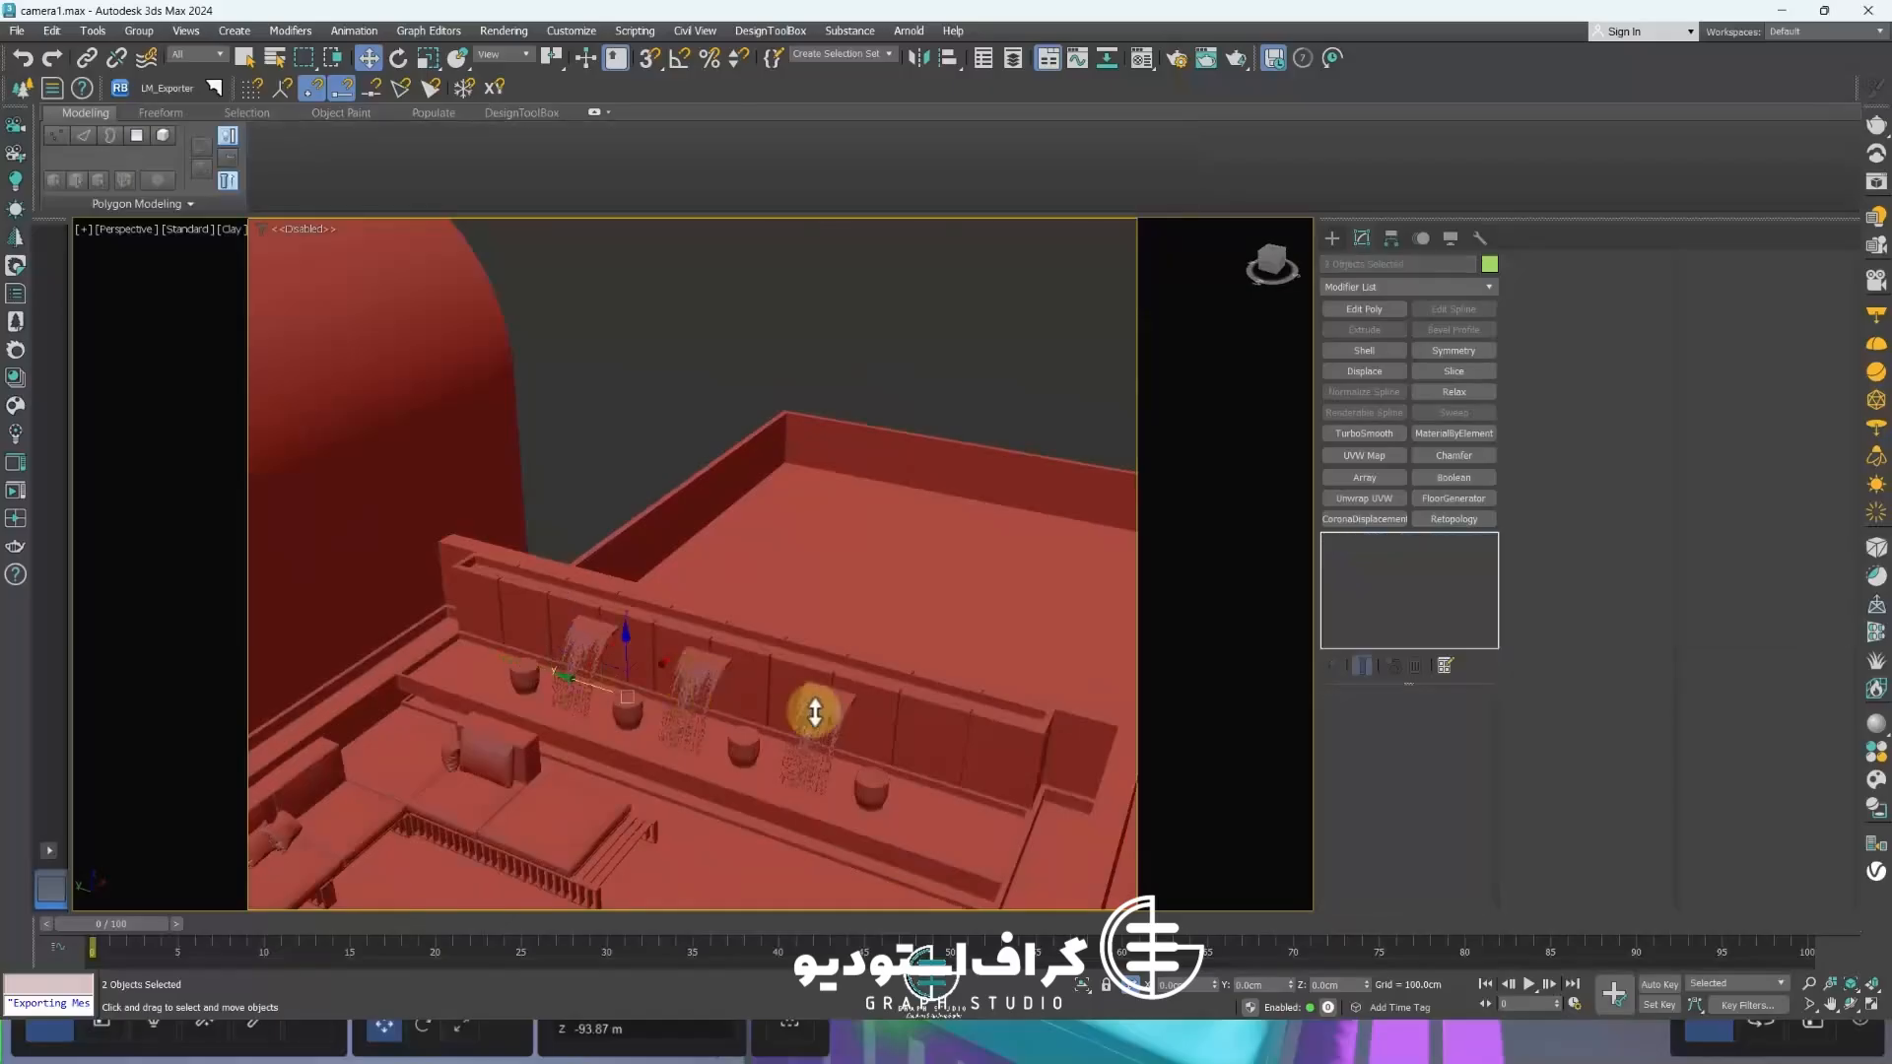
middle_click_drag(799, 746, 771, 661, "alt")
Restore Default Shading and assign a new pale cream Standard material to the waterfall sheets
key("m")
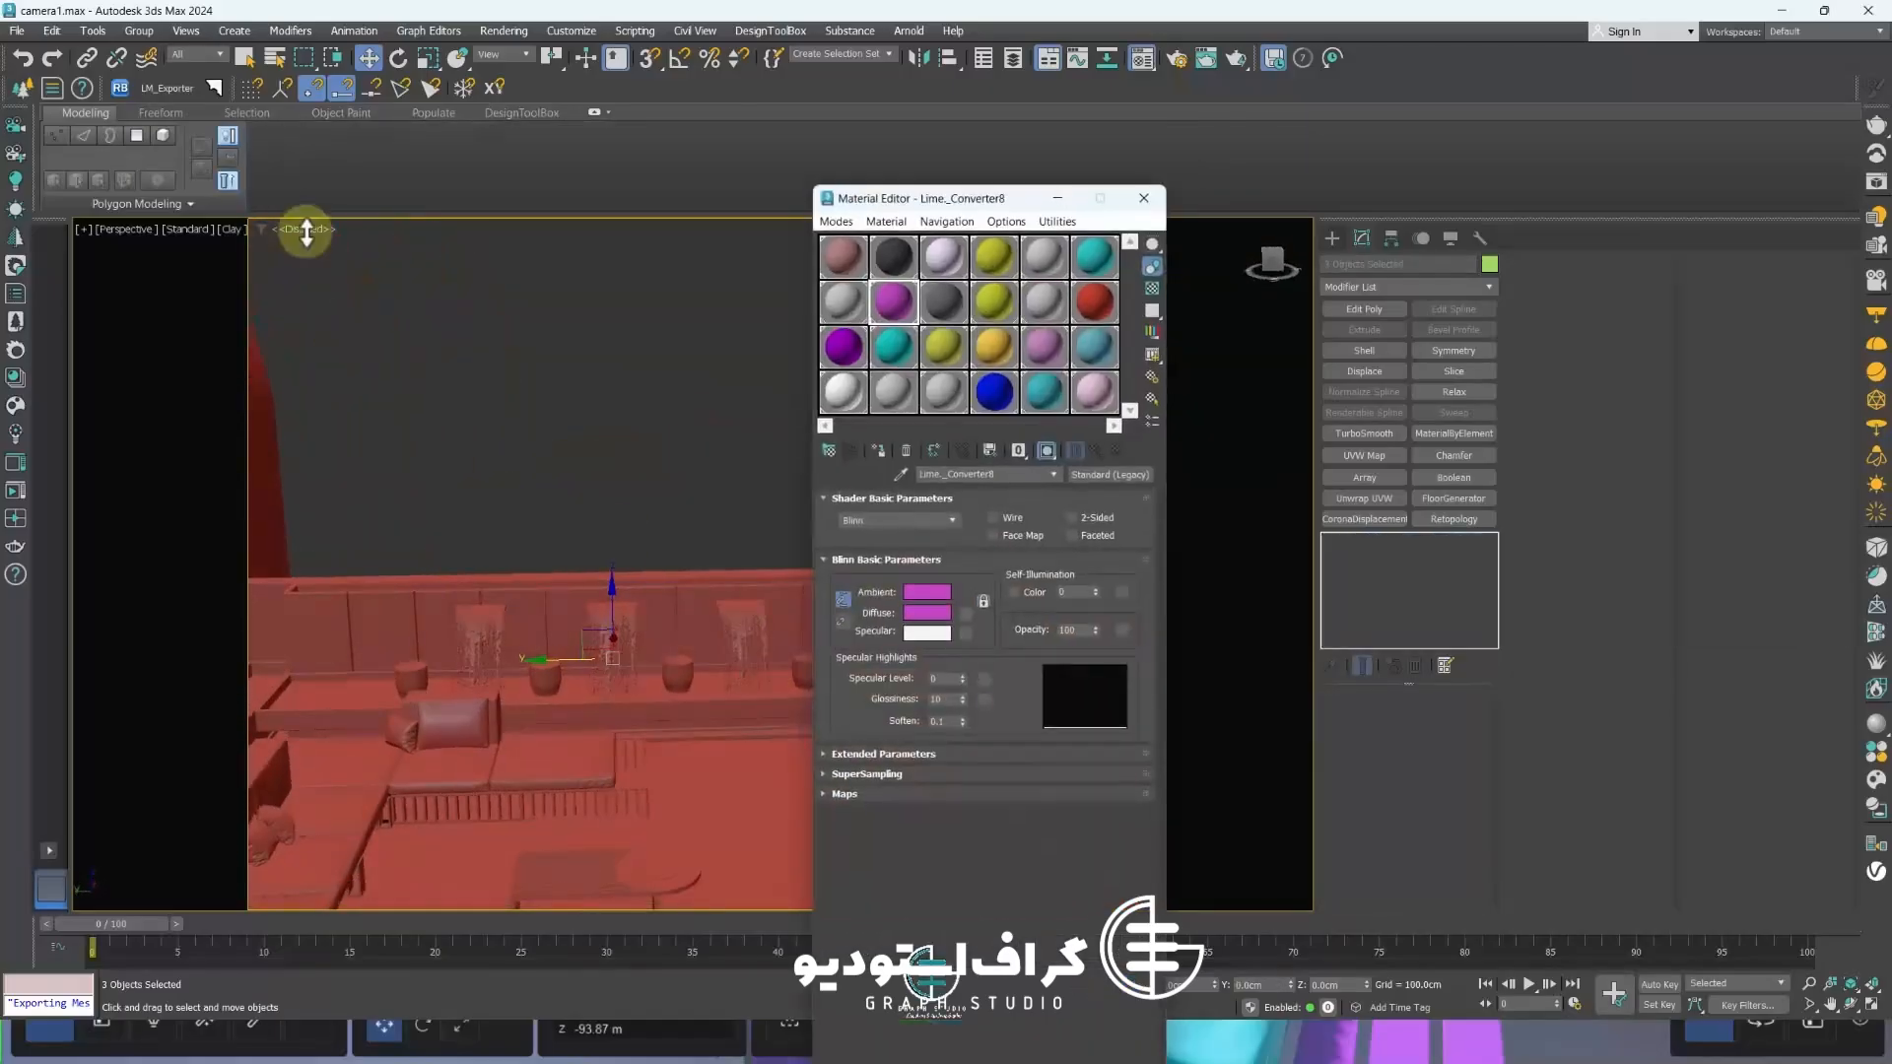
left_click(230, 229)
left_click(256, 249)
left_click(903, 452)
left_click(1021, 755)
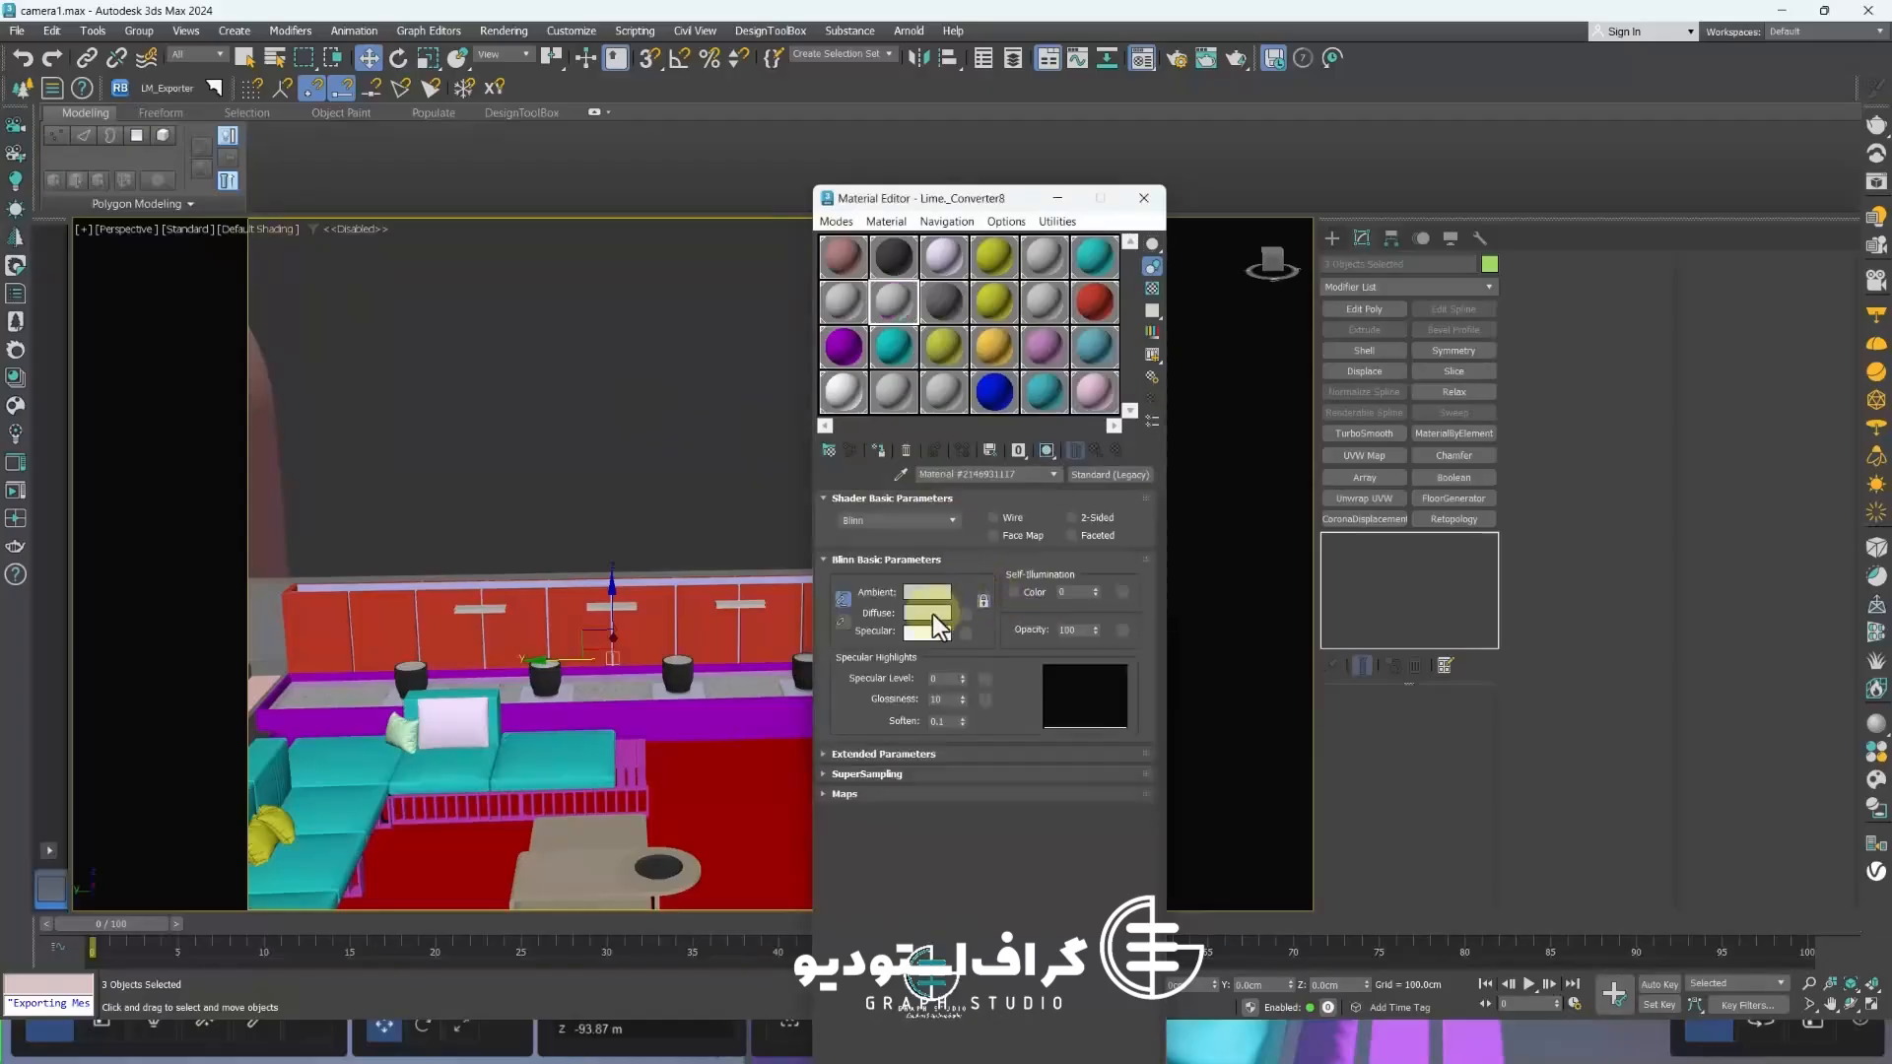
left_click(926, 612)
left_click(875, 544)
left_click(1144, 198)
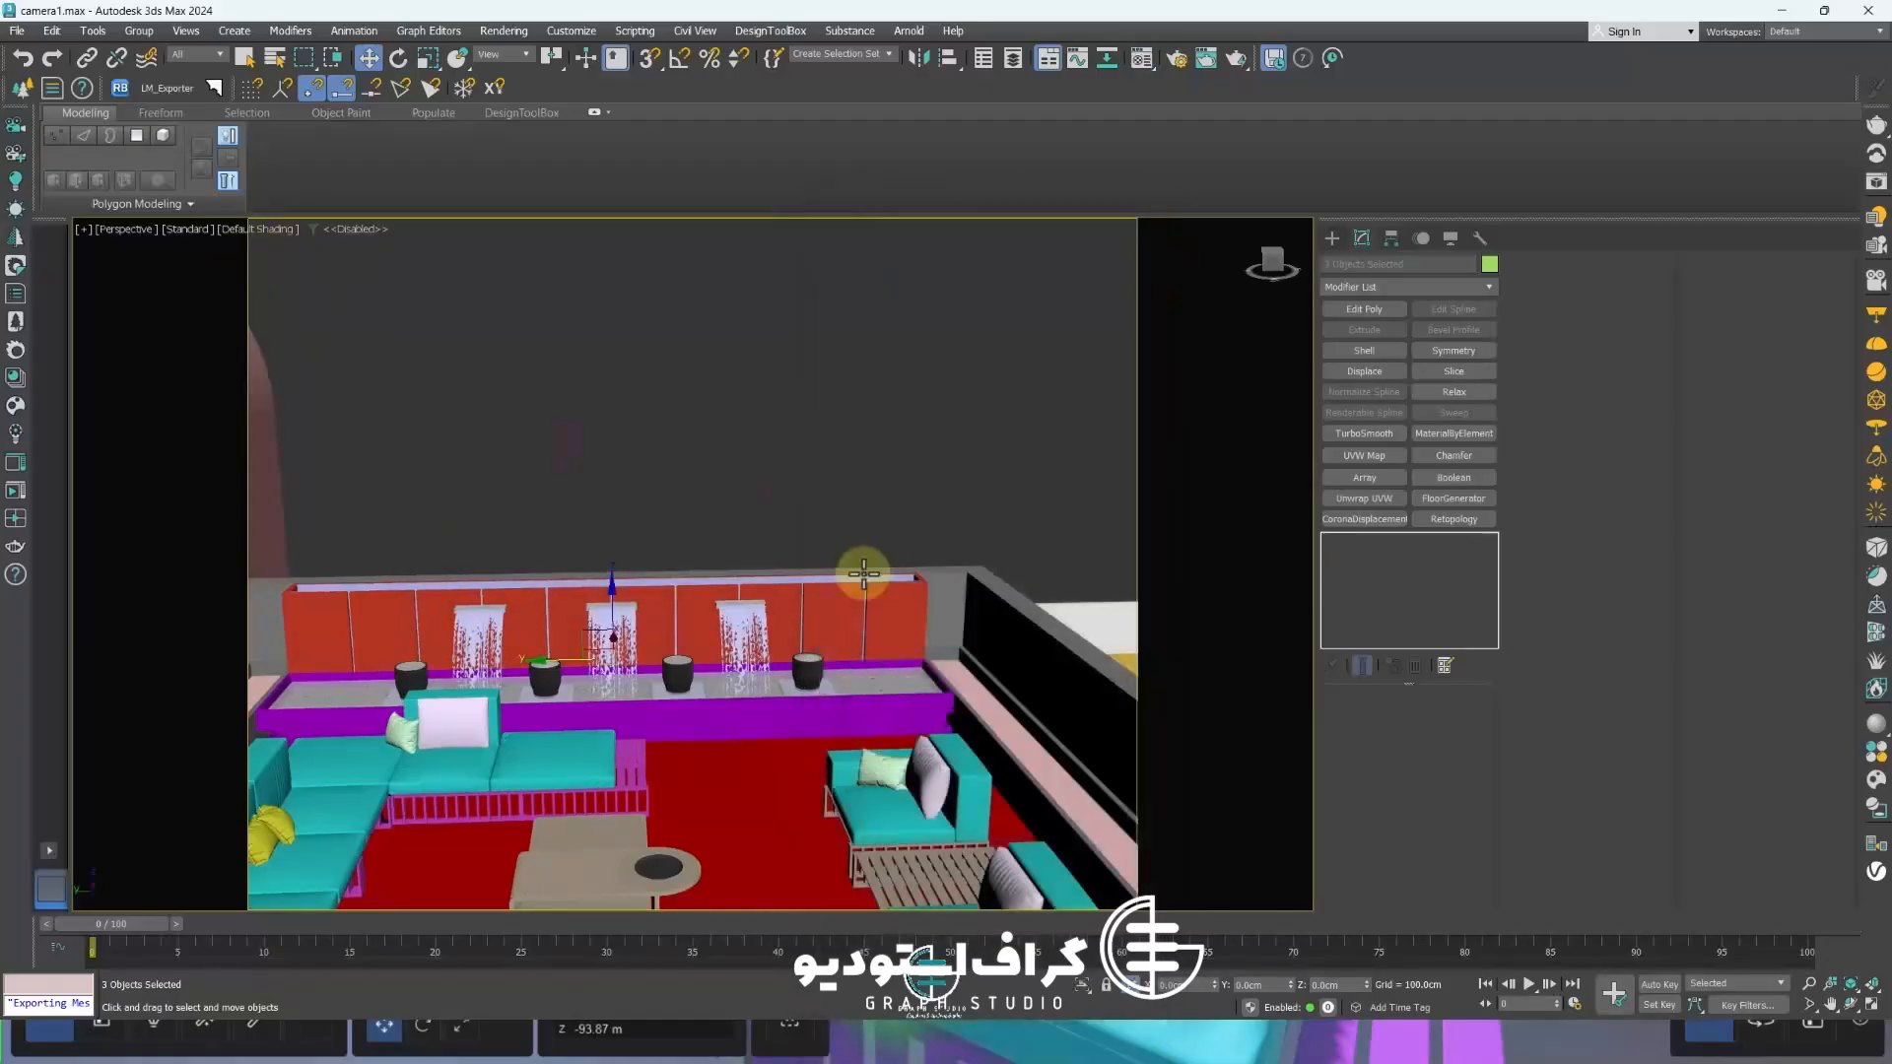
Select the four black planter pots on the ledge below the waterfalls
scroll(859, 581, "down", 4)
middle_click_drag(854, 663, 829, 626, "alt")
scroll(829, 626, "up", 4)
left_click(829, 627)
scroll(828, 626, "up", 5)
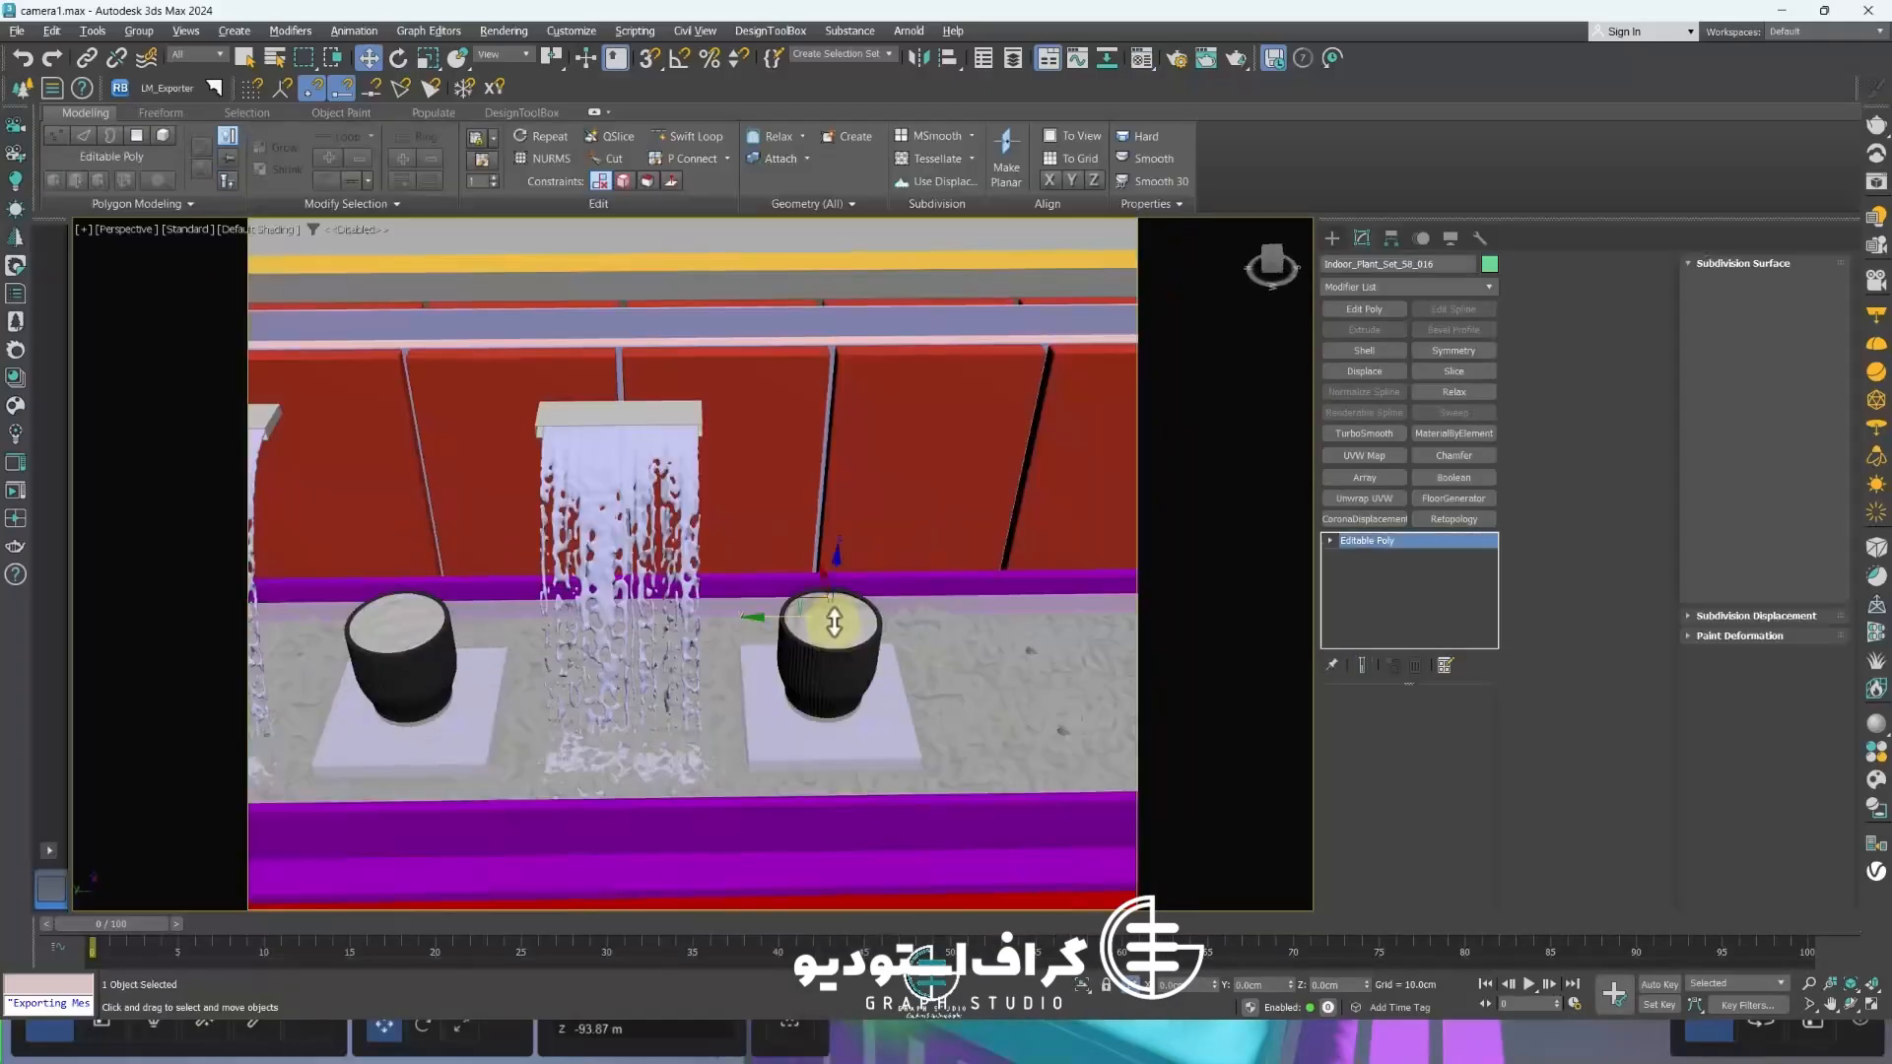
scroll(831, 591, "down", 3)
left_click(643, 622, "ctrl")
left_click(437, 628, "ctrl")
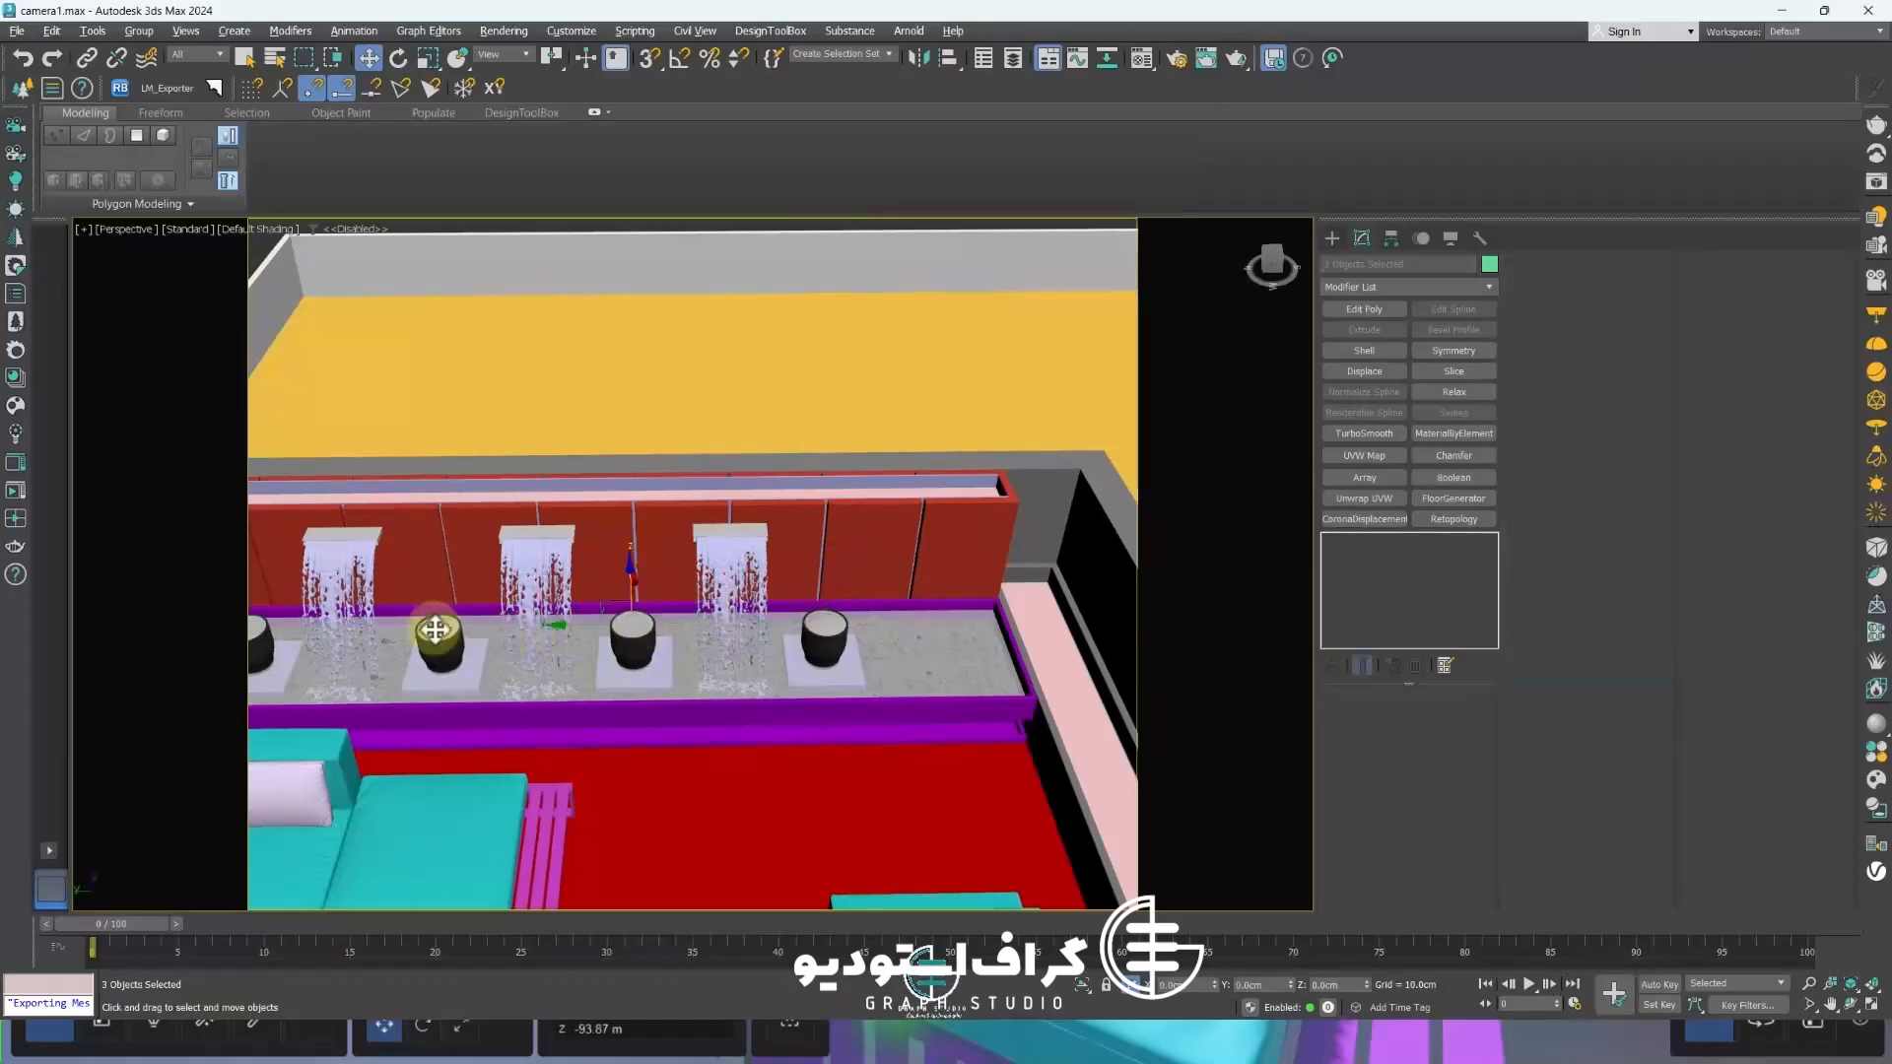
middle_click_drag(438, 629, 622, 618)
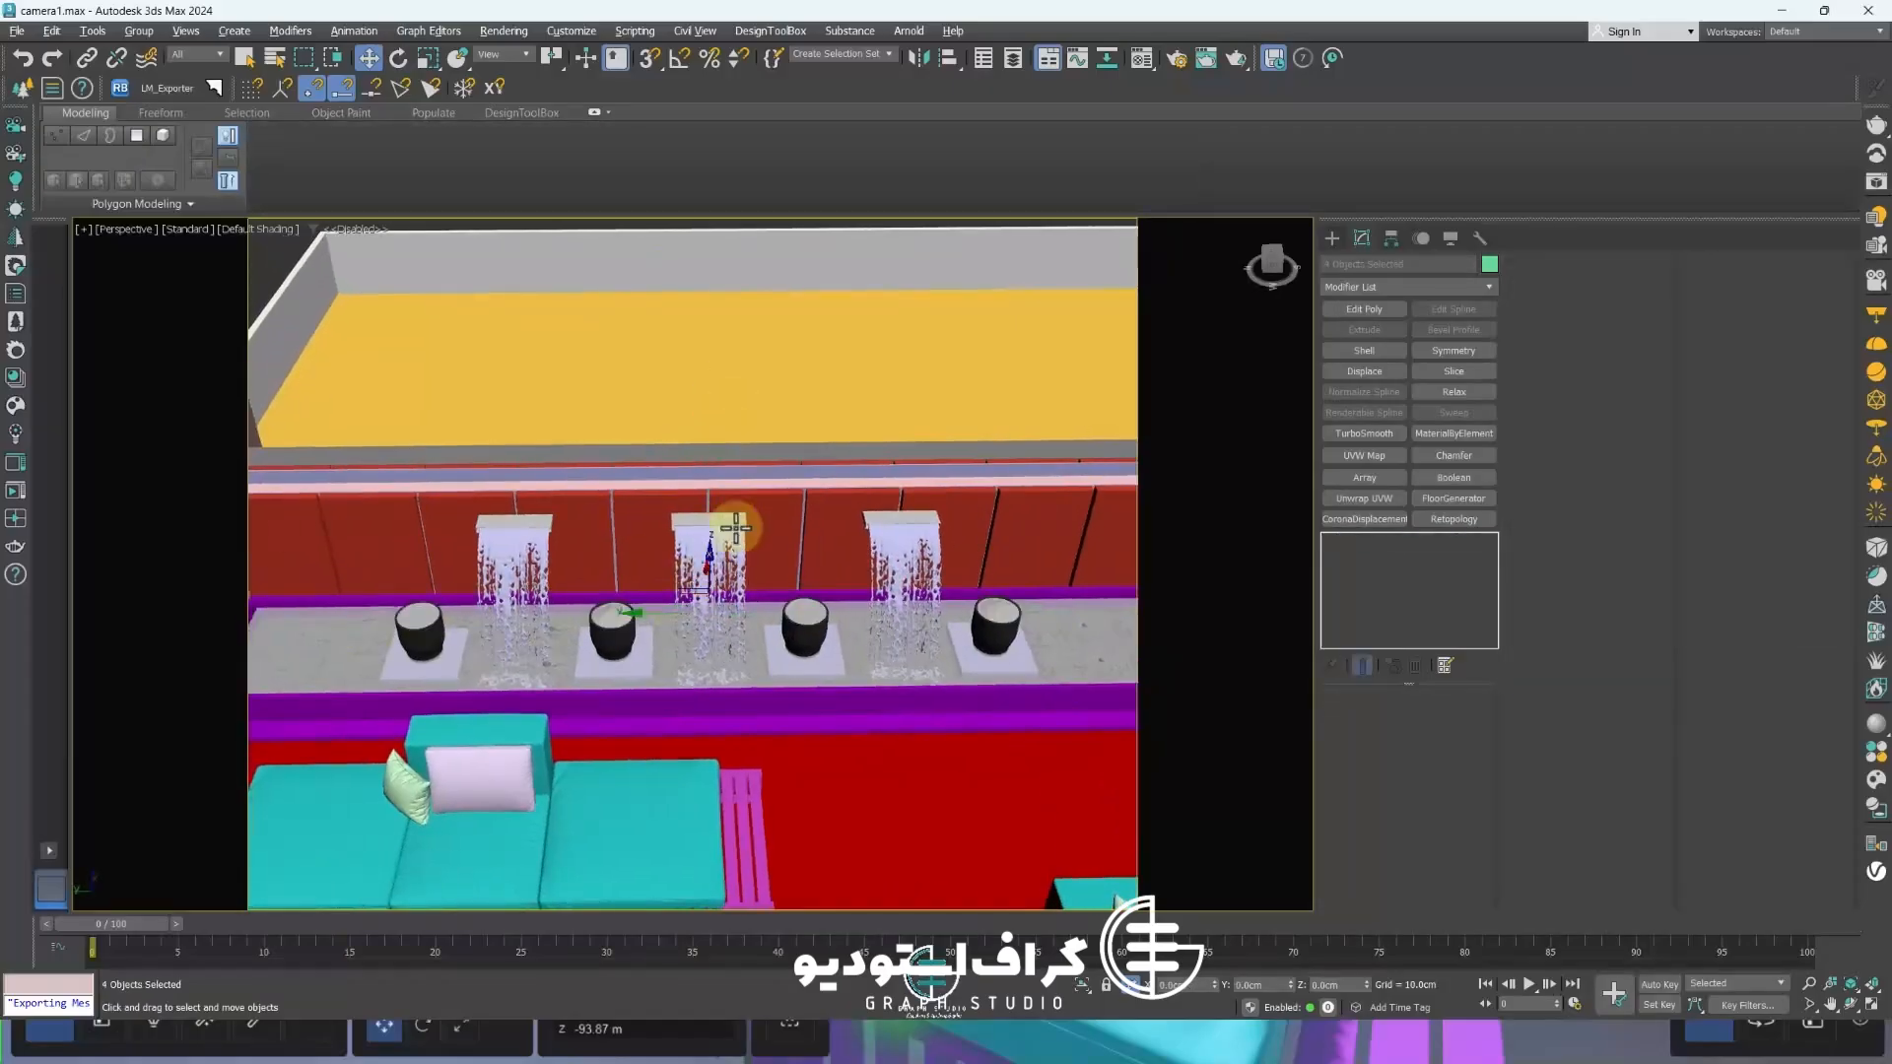
Assign the plain white Standard slot material to the four selected pots and close the Material Editor
key("m")
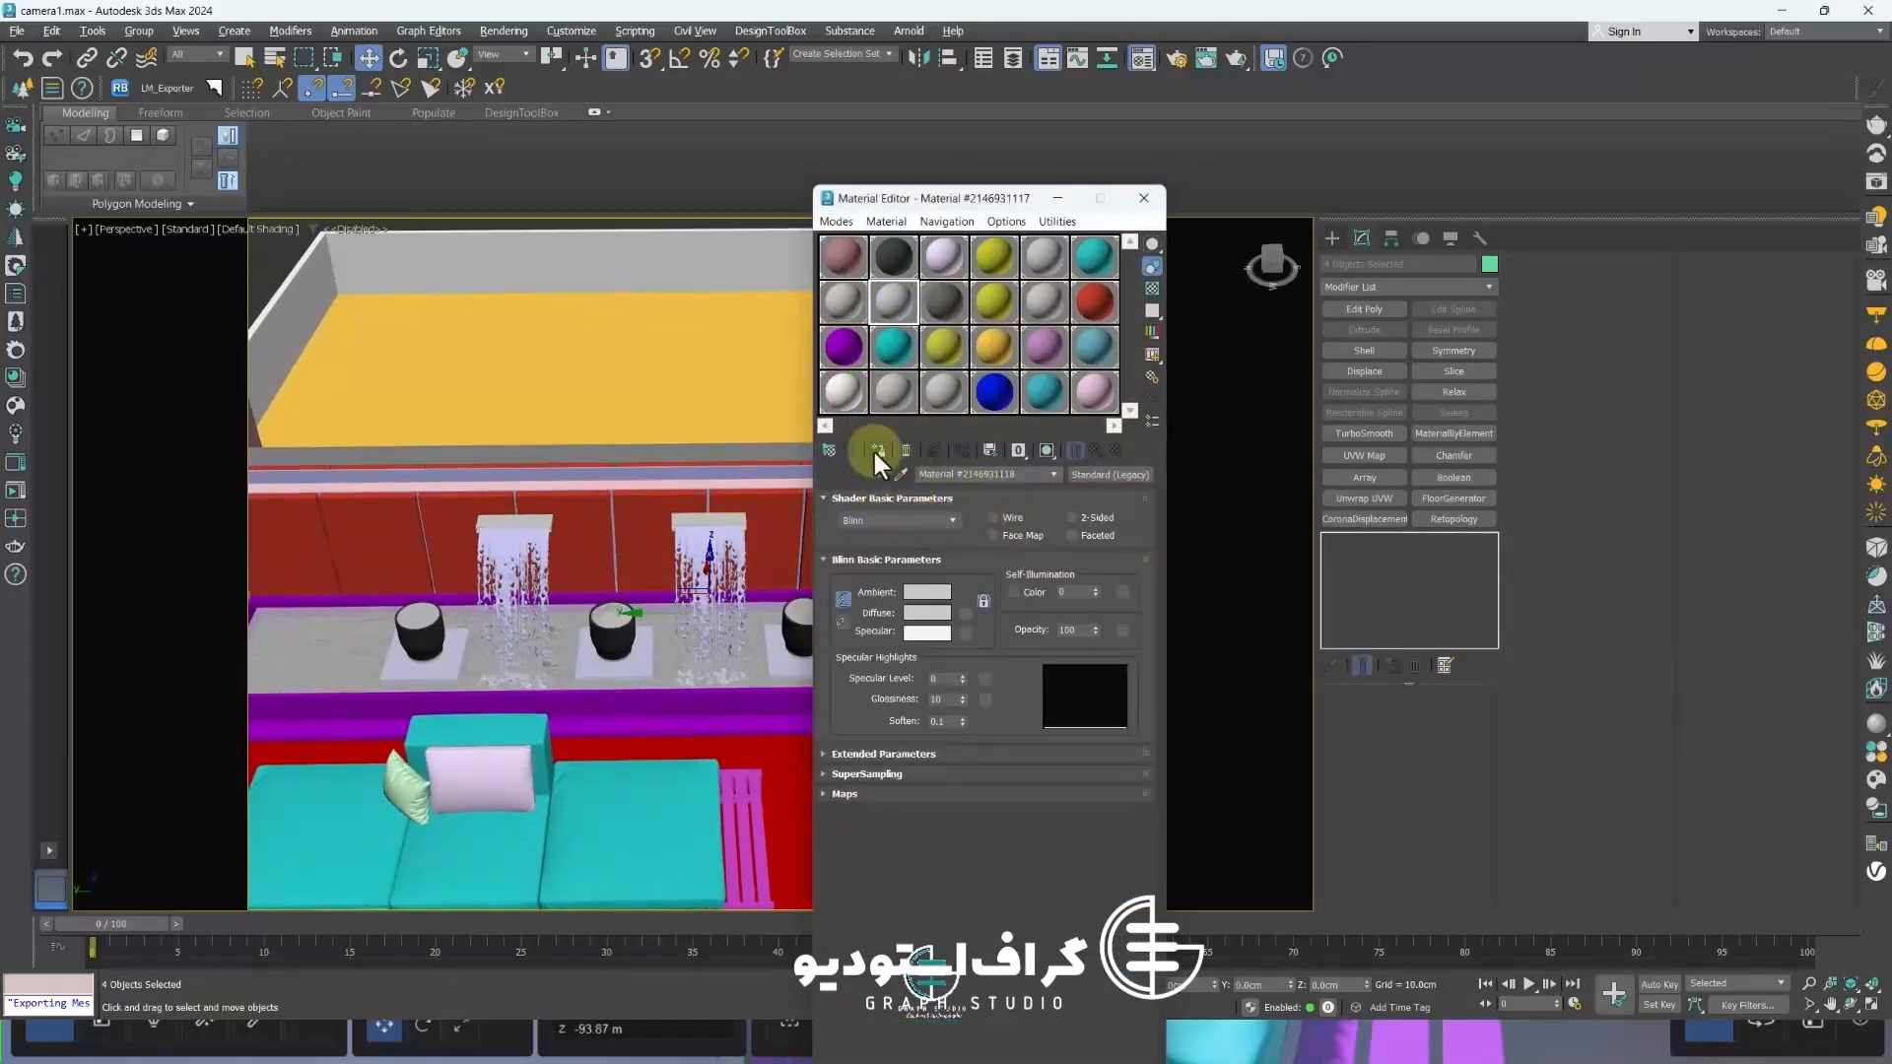
left_click(875, 452)
scroll(760, 554, "down", 6)
mouse_move(663, 646)
middle_mouse_down("alt")
mouse_move(456, 627)
mouse_move(663, 528)
mouse_move(233, 387)
mouse_move(423, 528)
mouse_move(329, 553)
mouse_move(521, 593)
mouse_move(566, 634)
mouse_move(646, 620)
mouse_move(678, 671)
middle_mouse_up("alt")
scroll(233, 386, "down", 5)
scroll(423, 528, "down", 4)
left_click(1143, 199)
scroll(883, 398, "down", 7)
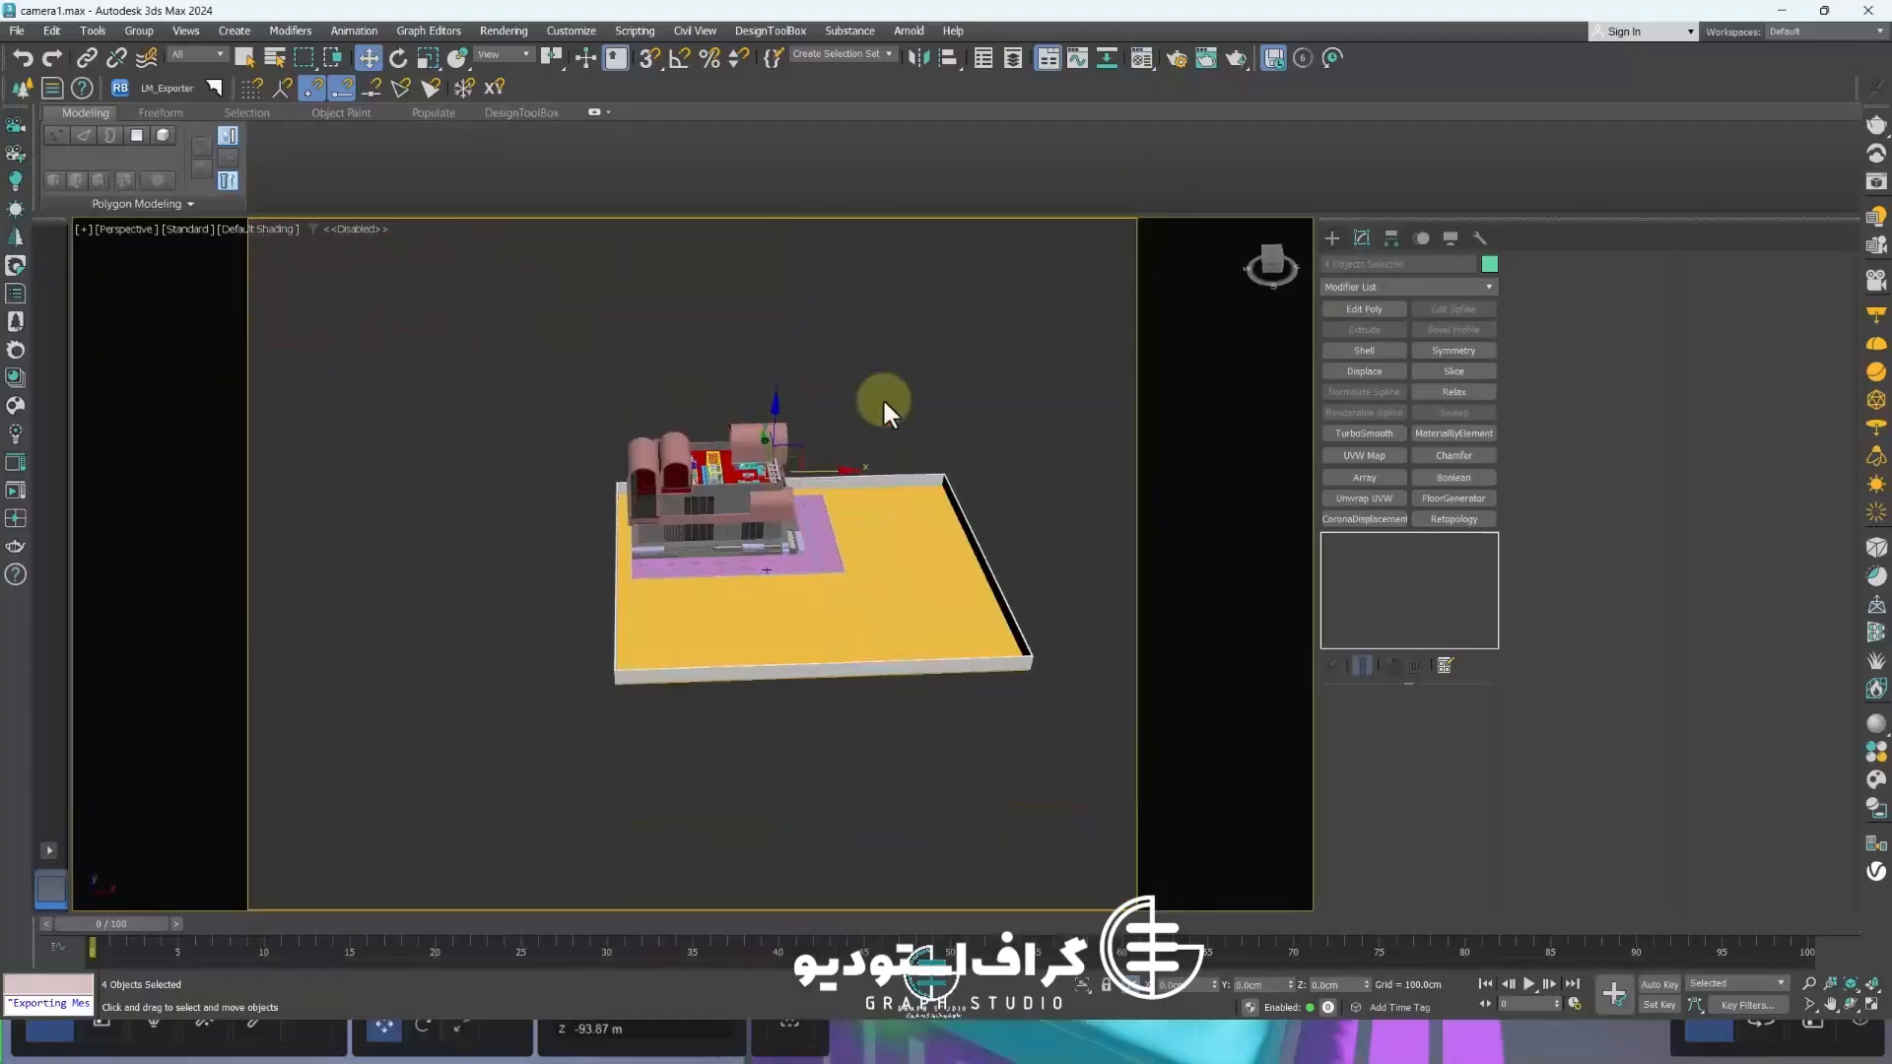
Select all objects and export the scene as the FBX file MODEL FINAL 40 into the FBX FINAL folder
left_click(883, 398)
left_click_drag(1026, 780, 1025, 778)
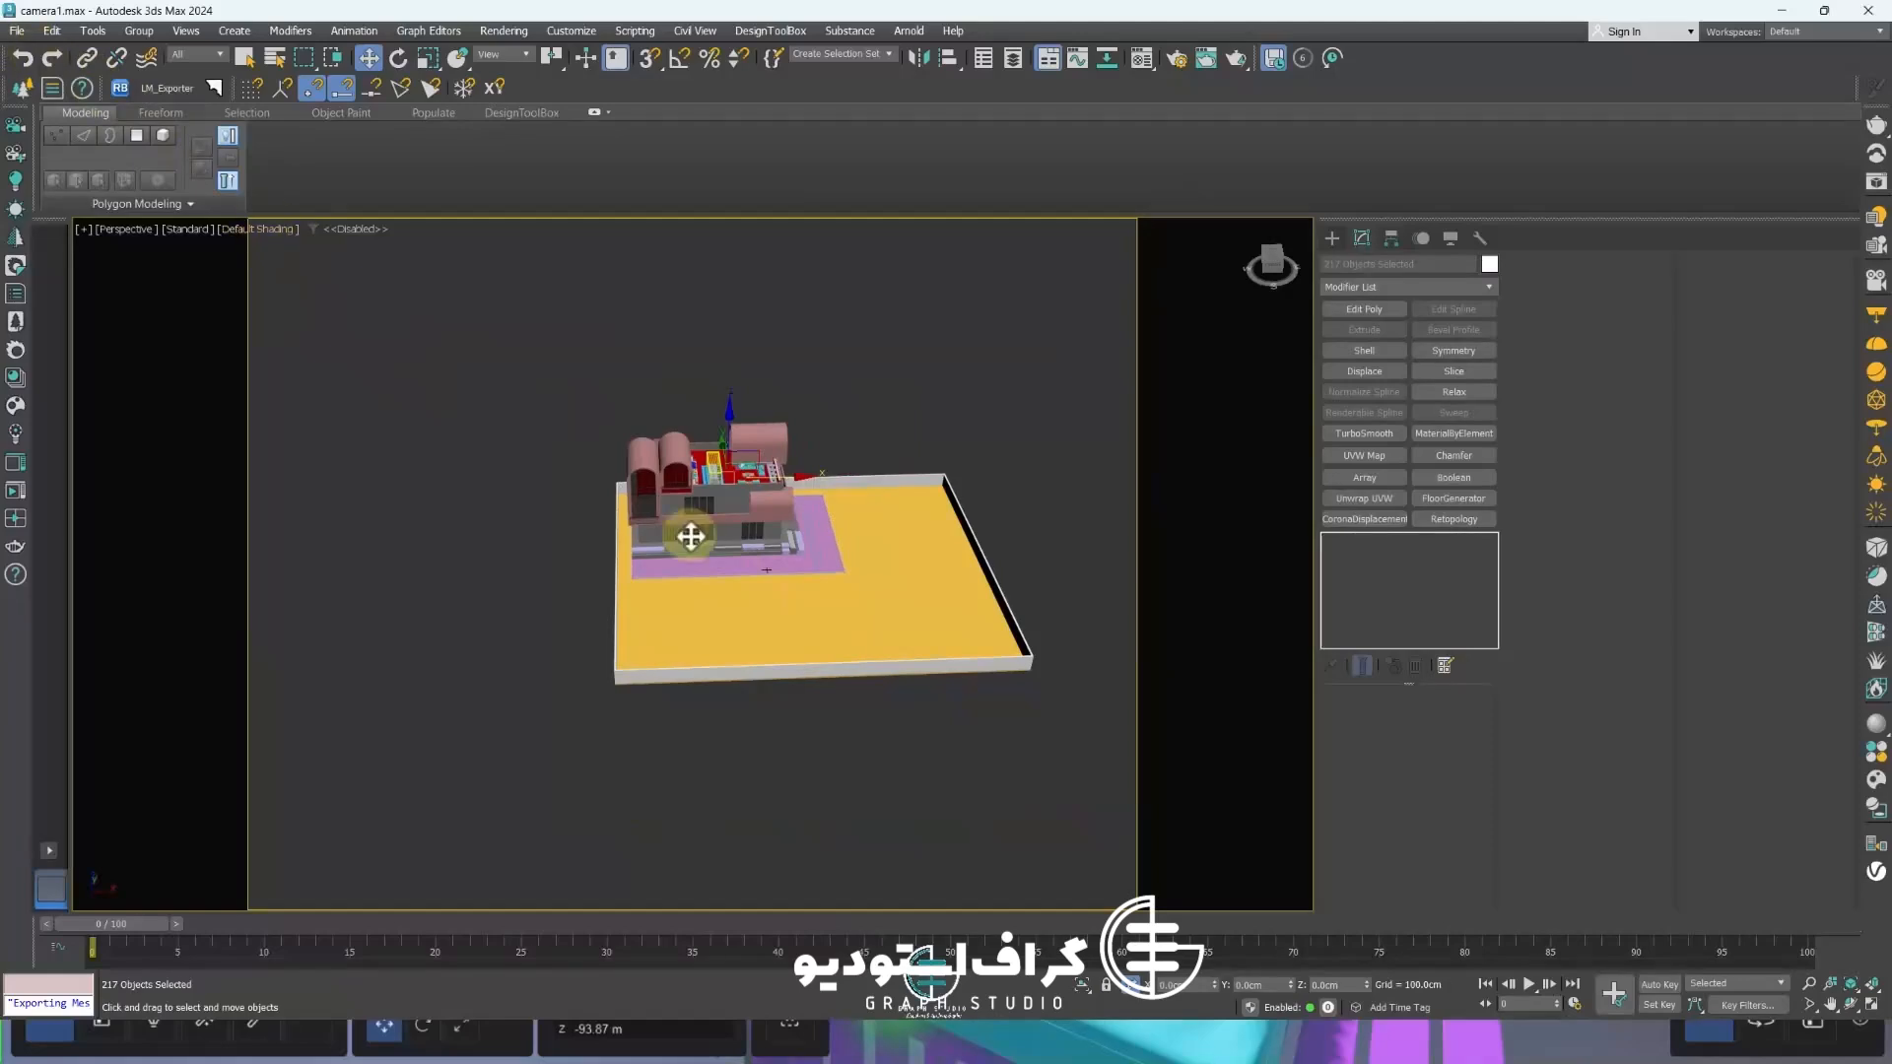
key("ctrl+a")
left_click_drag(729, 439, 723, 280)
key("ctrl+z")
left_click(11, 30)
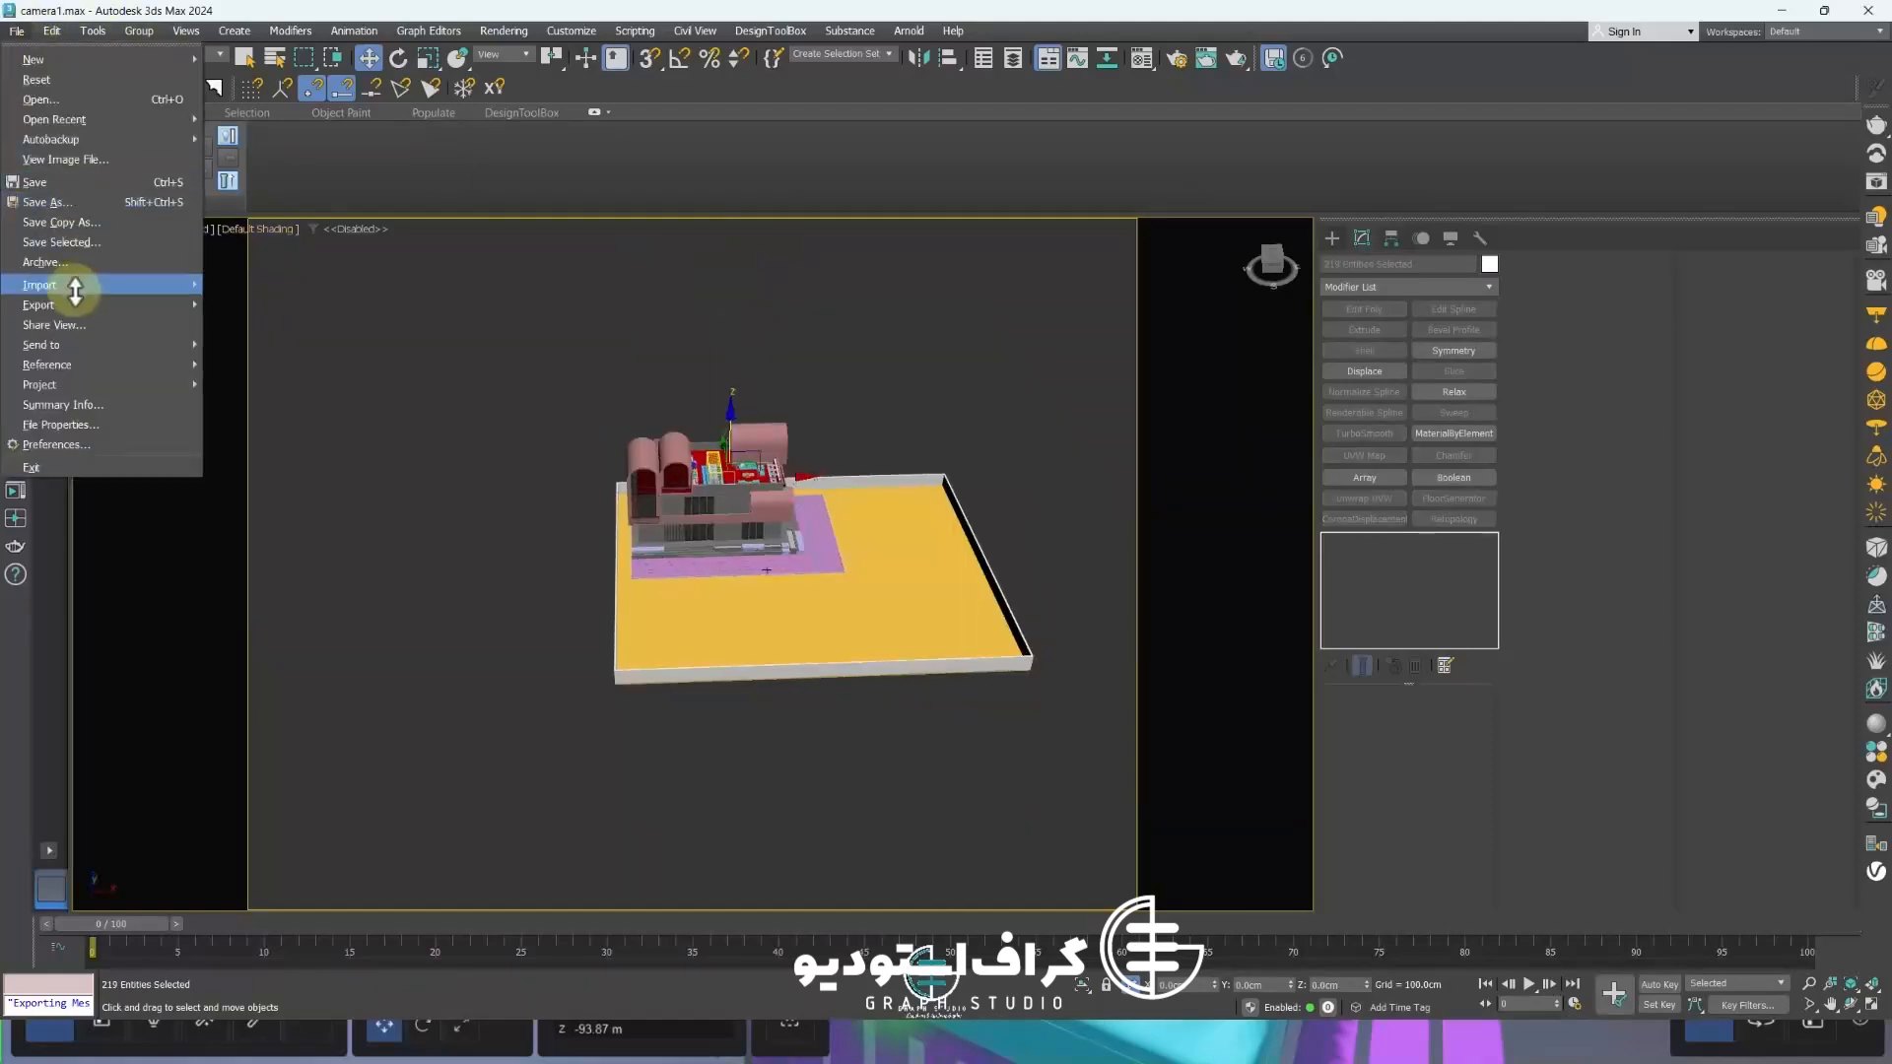
mouse_move(60, 304)
left_click(284, 325)
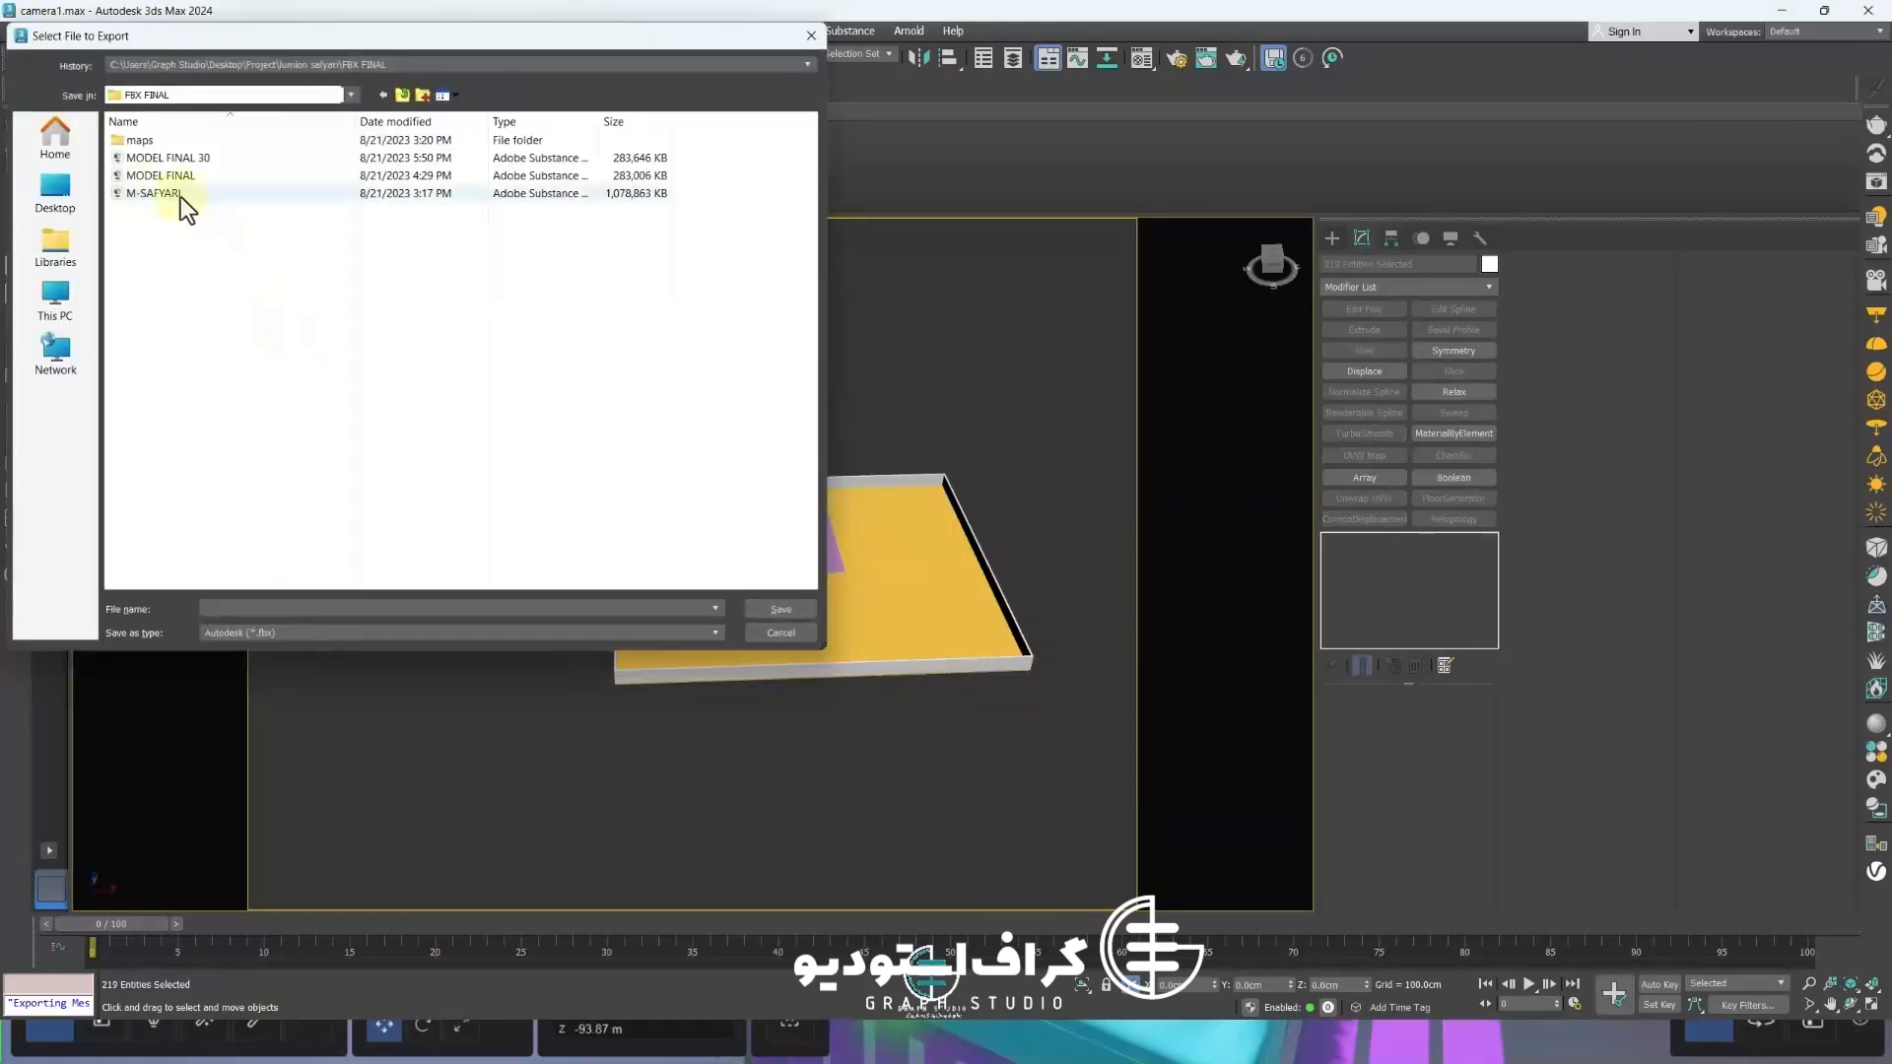
left_click(192, 156)
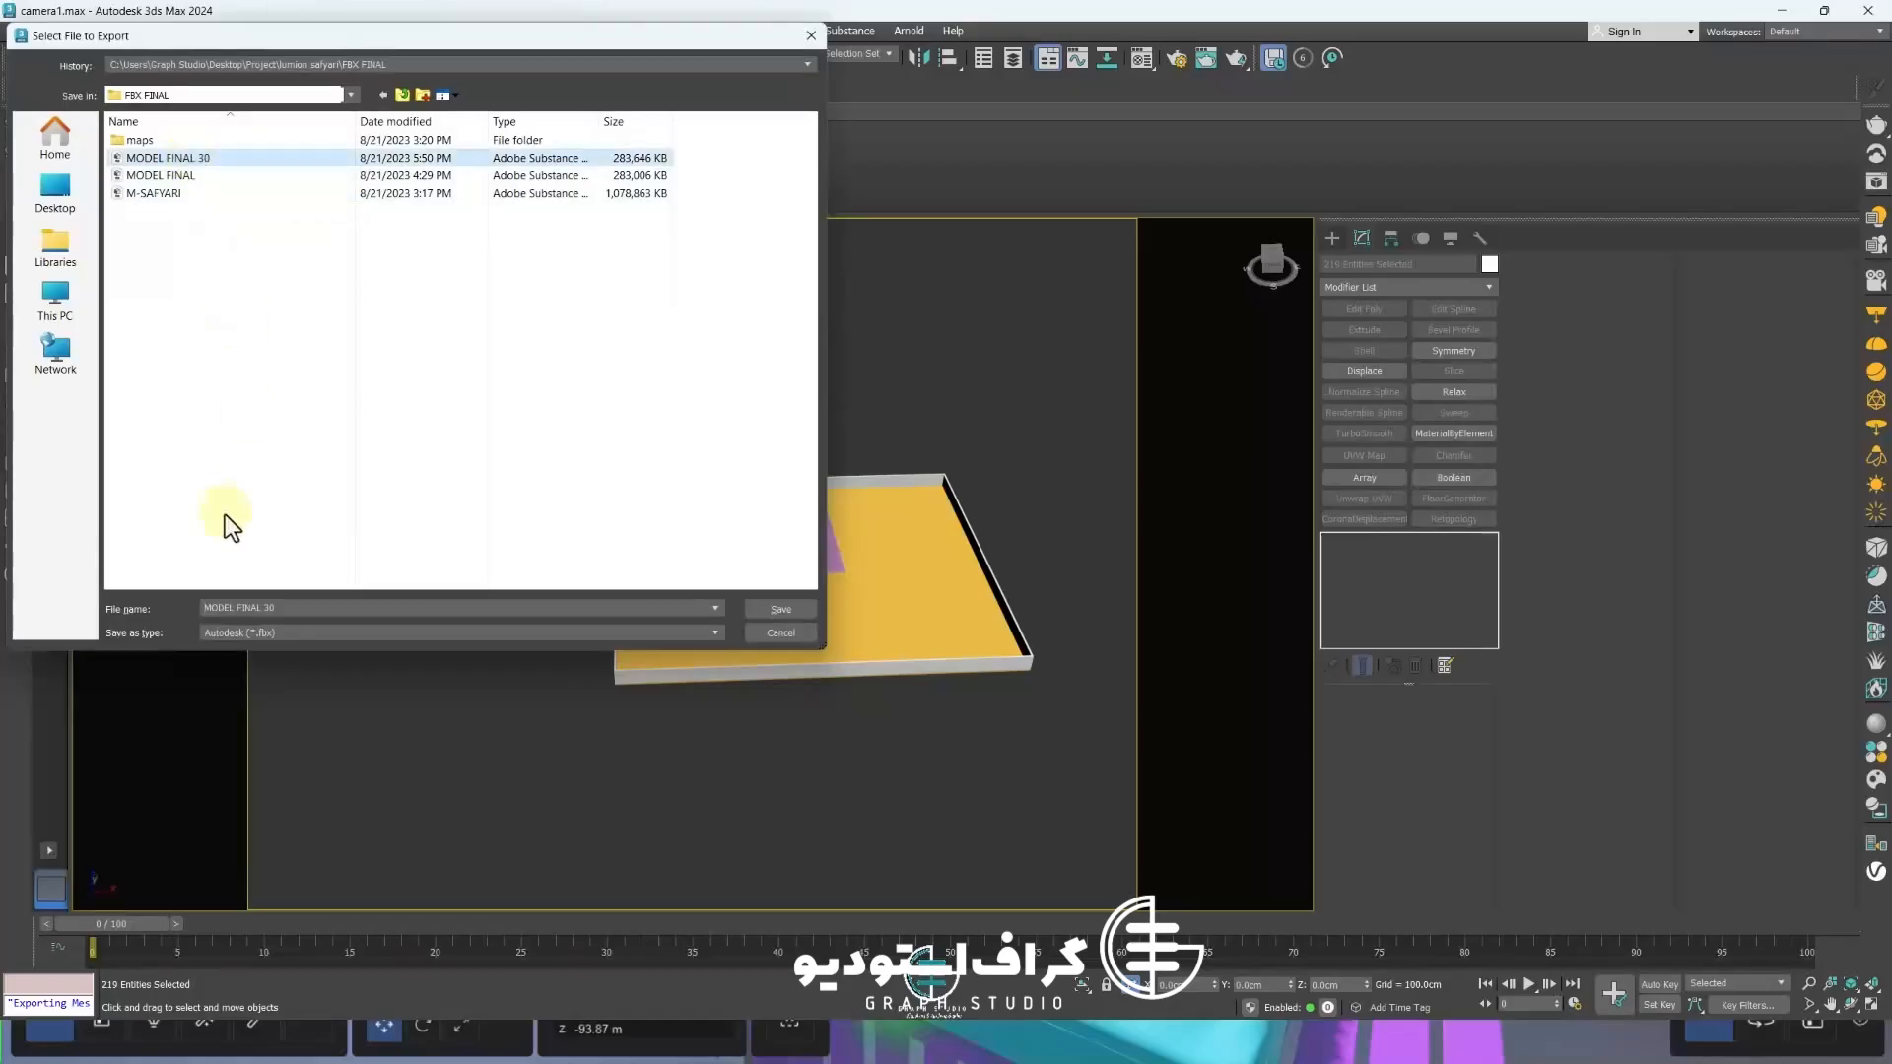
left_click(286, 609)
left_click(286, 609)
key("BackSpace")
key("BackSpace")
type("40")
left_click(783, 608)
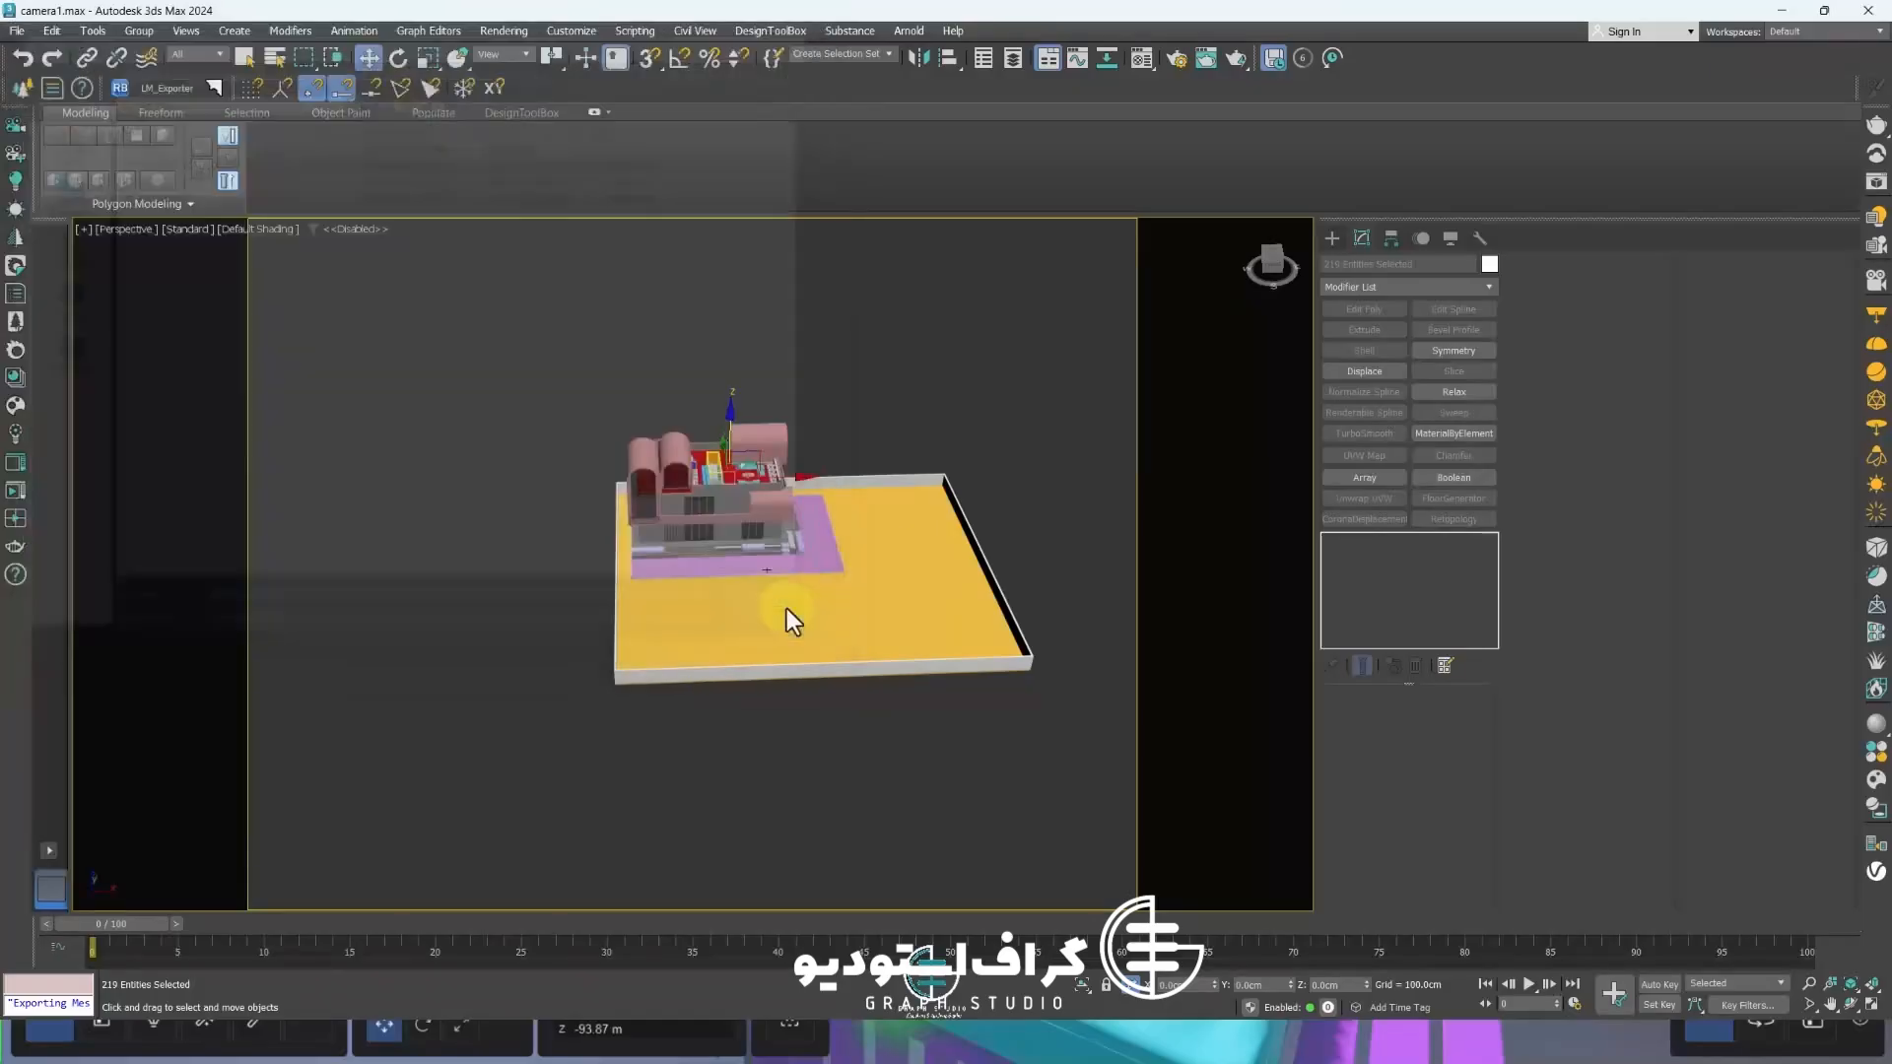
left_click(1401, 839)
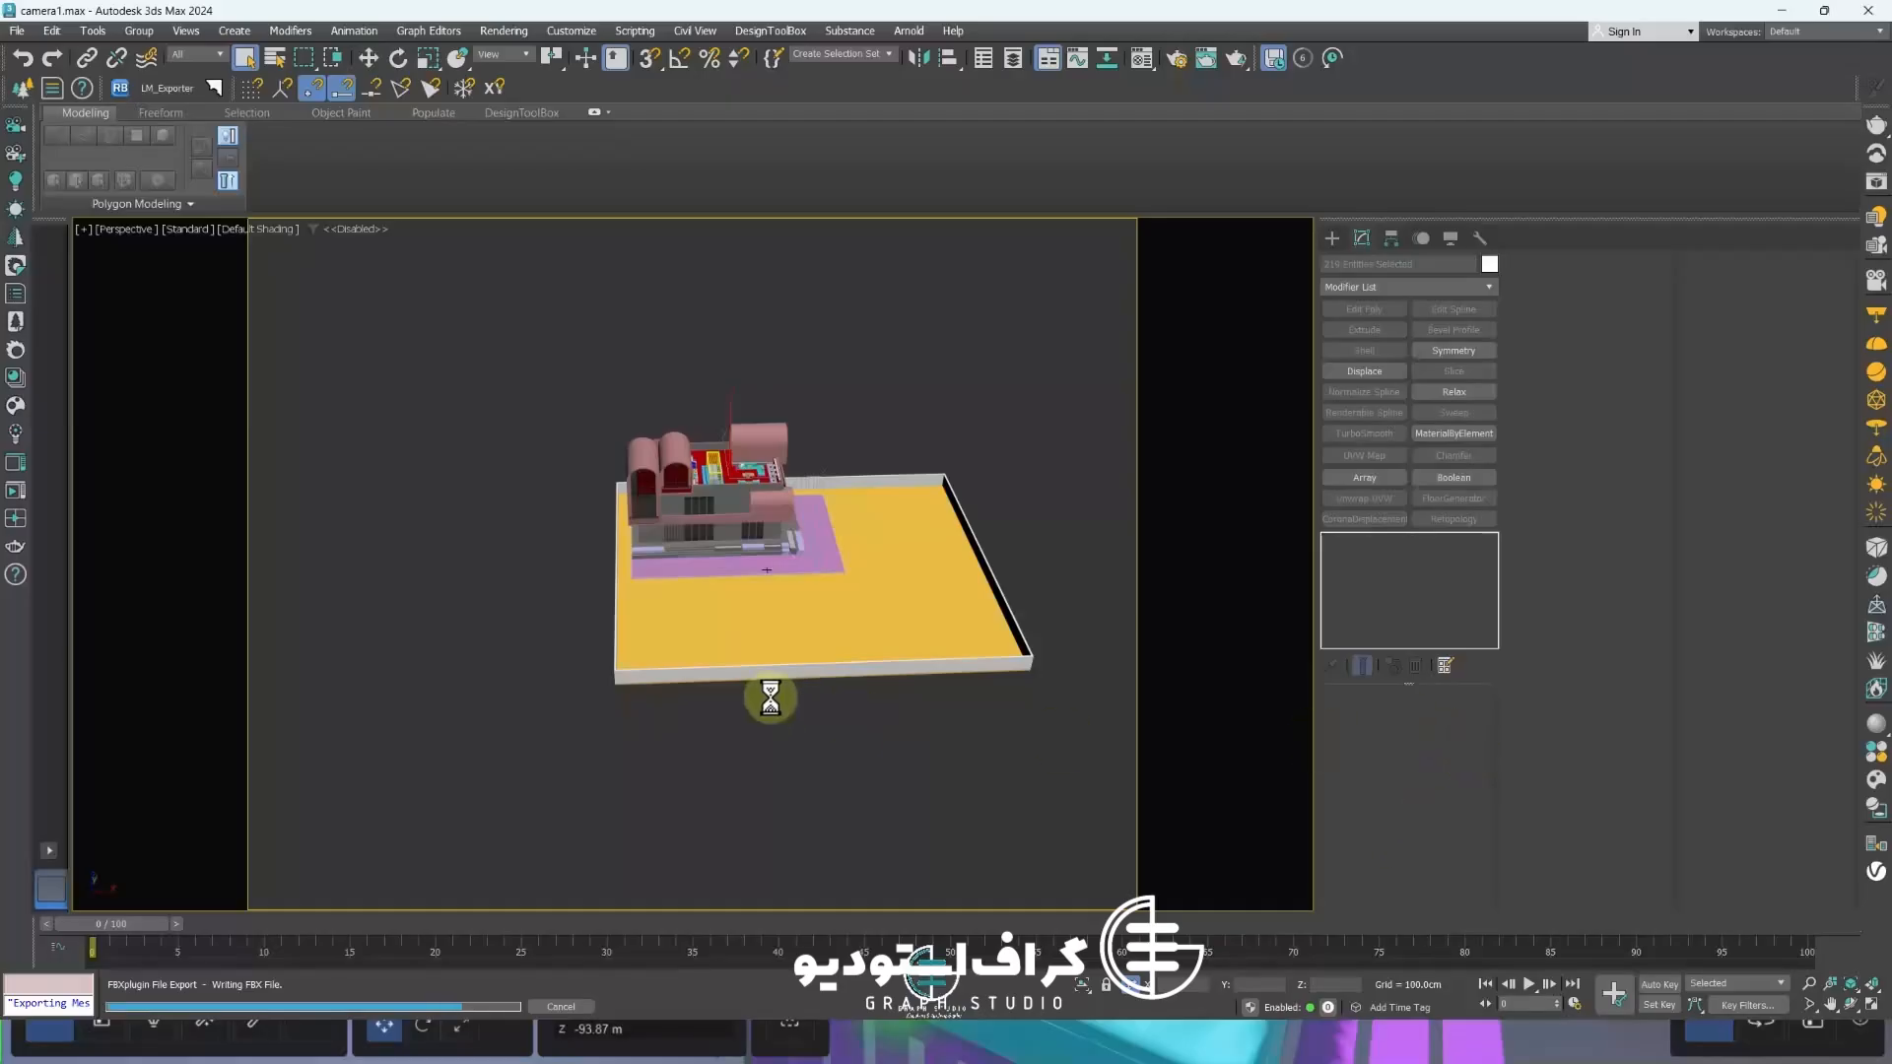
left_click(1261, 800)
Switch to Lumion and re-import the villa model from the new FBX file
left_click(1782, 10)
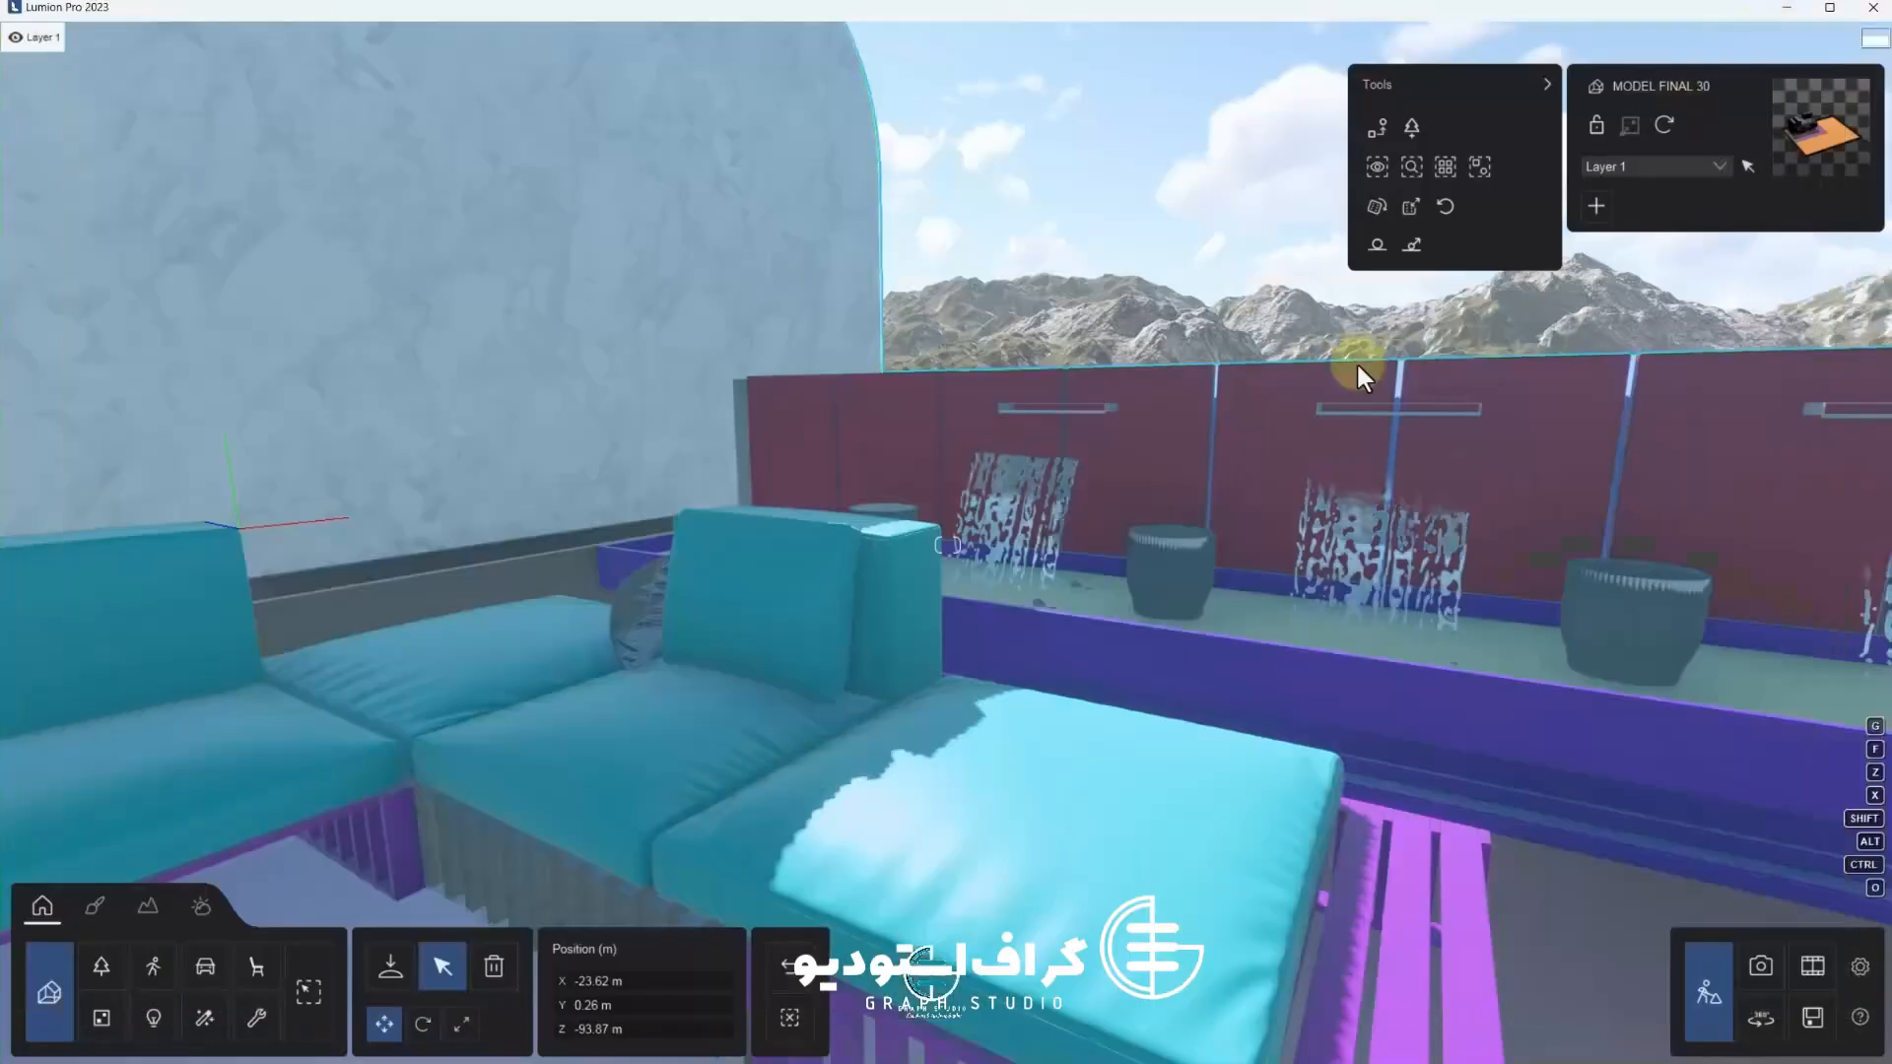
scroll(1017, 643, "down", 10)
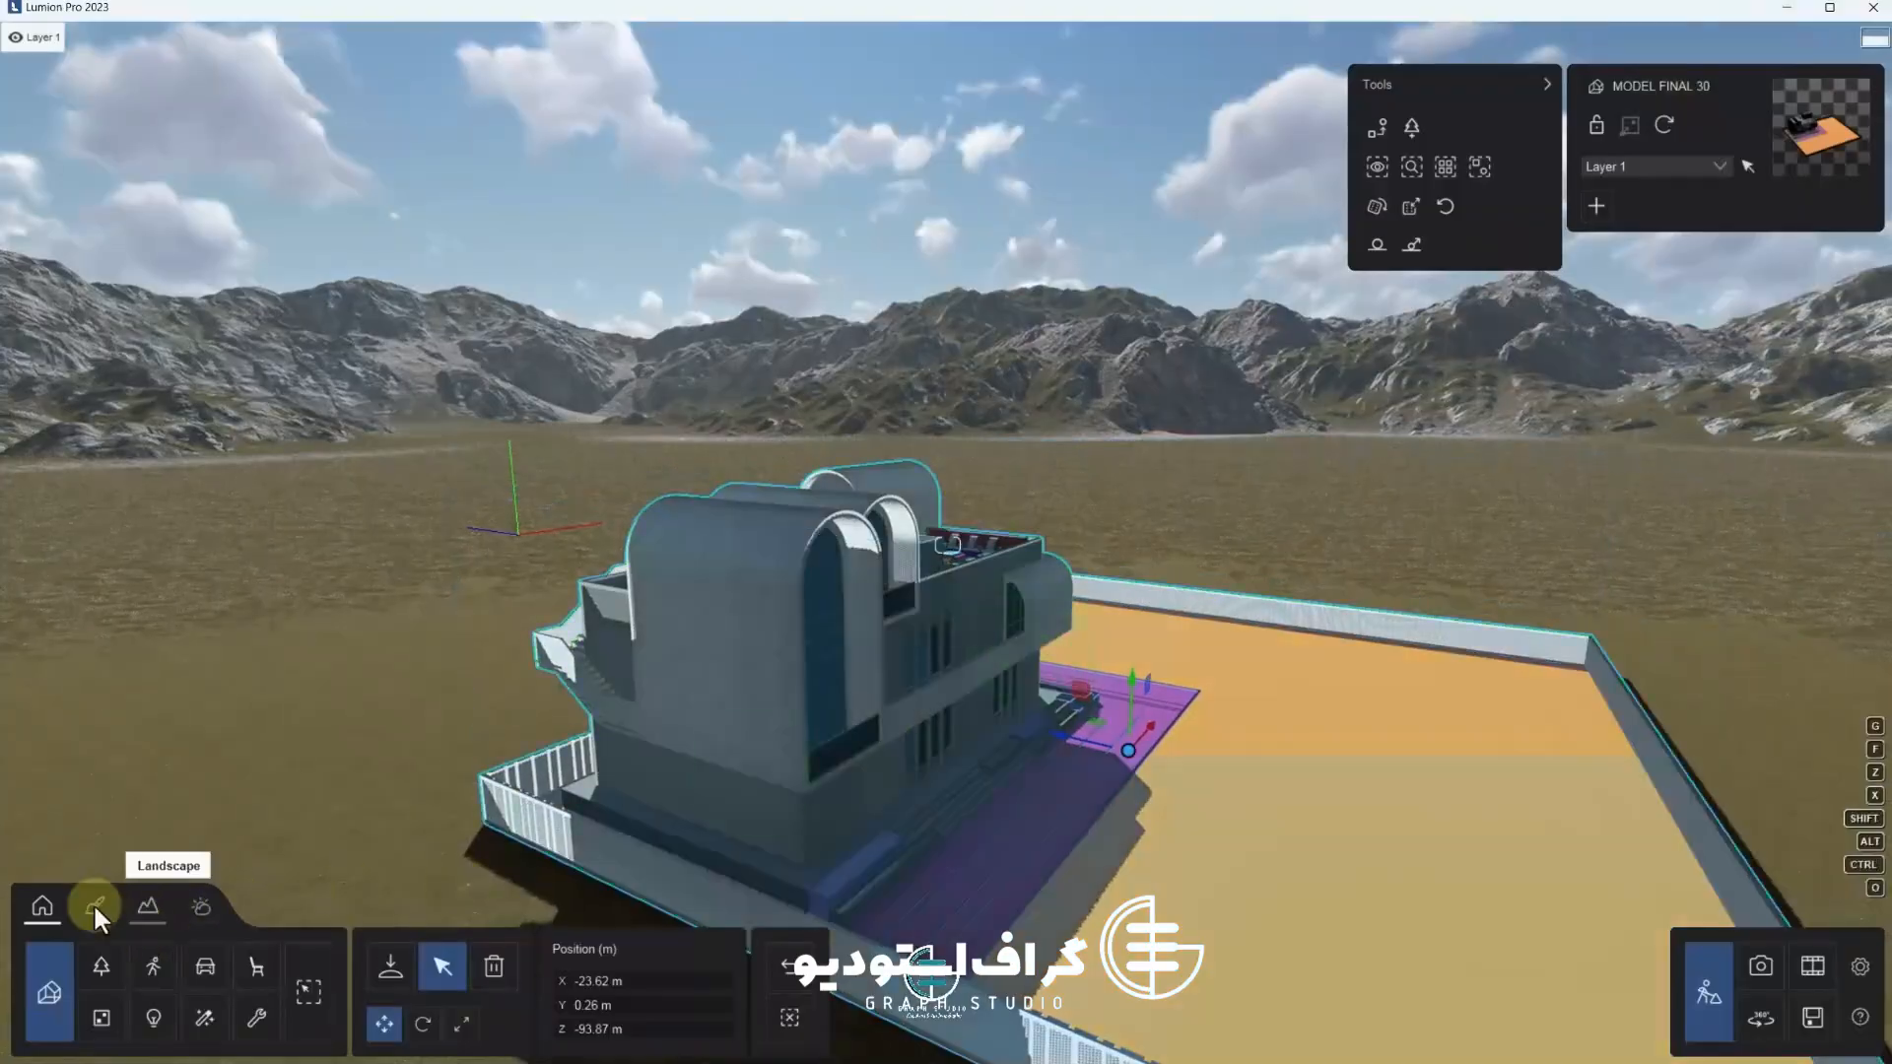
left_click_drag(1116, 692, 1106, 169)
left_click(790, 970)
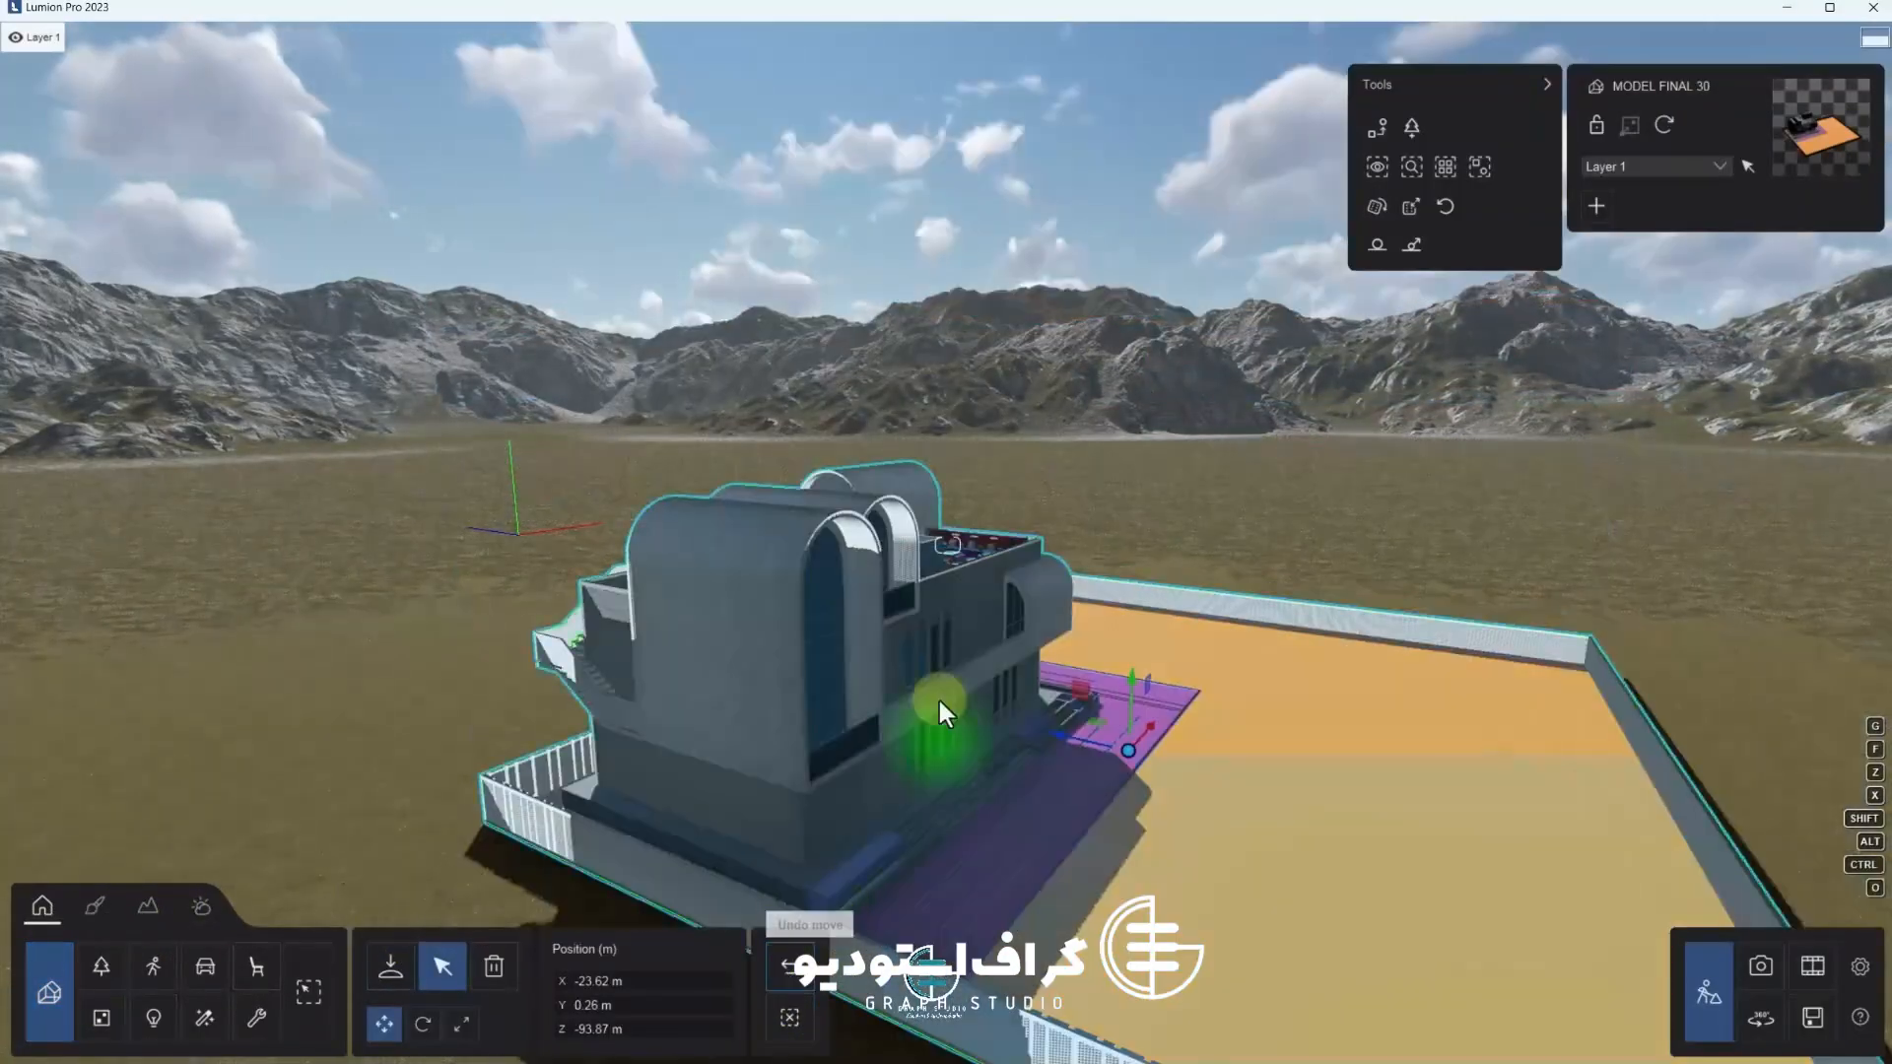
left_click(1665, 126)
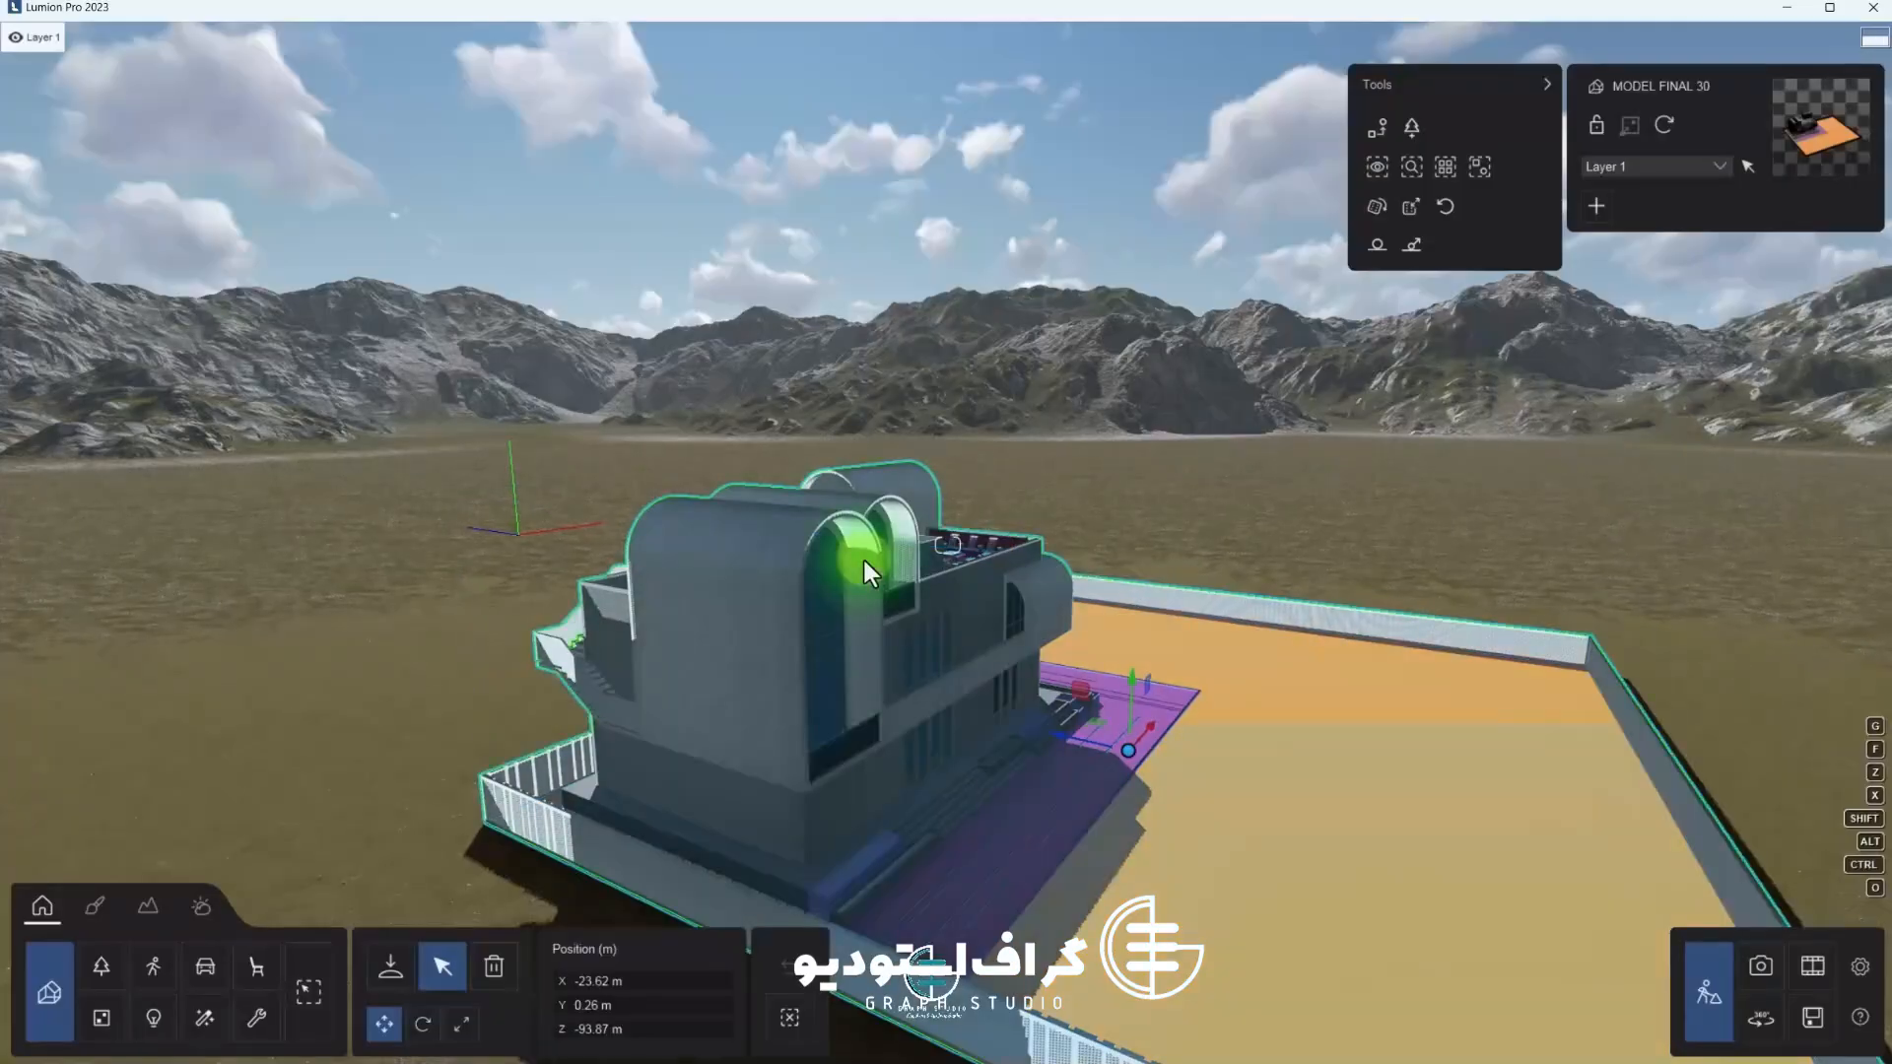
Walk around the rooftop terrace to inspect the waterfalls, planters and furniture
key("w")
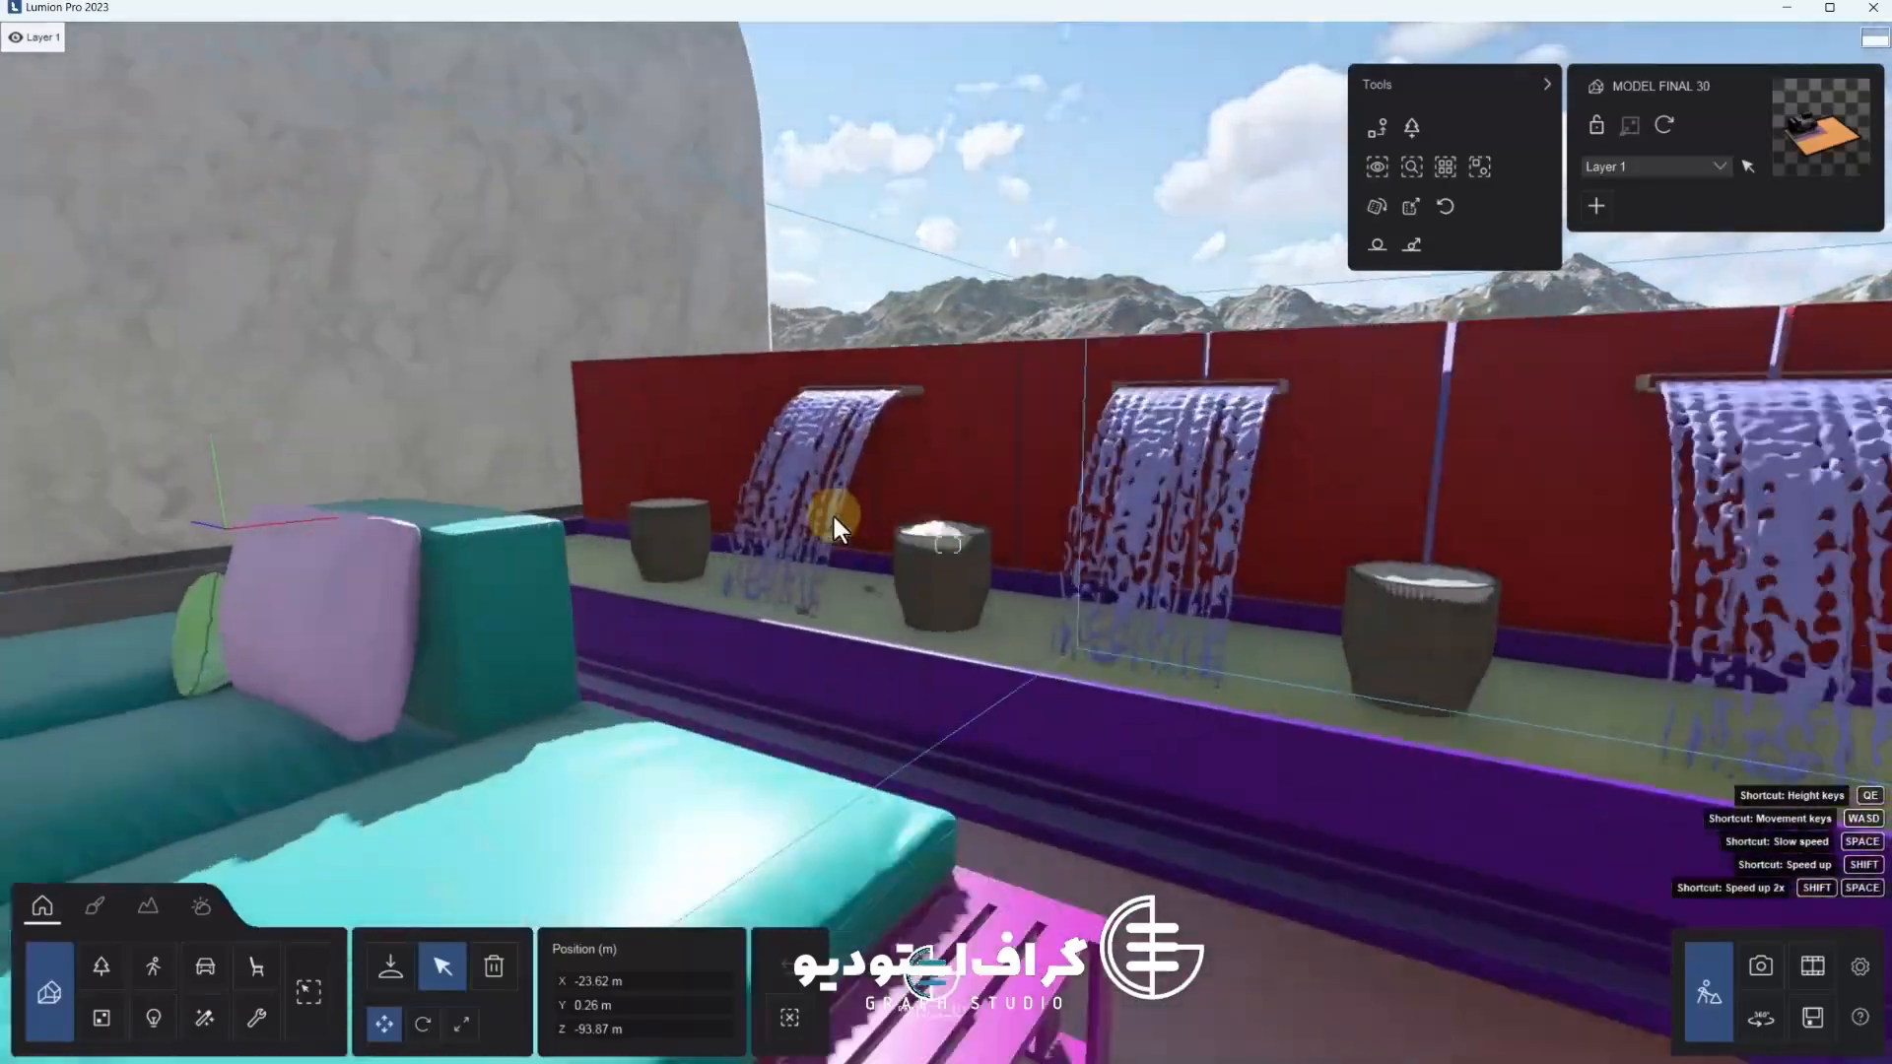
key("s")
right_click_drag(824, 560, 731, 625)
right_click_drag(1706, 879, 1274, 741)
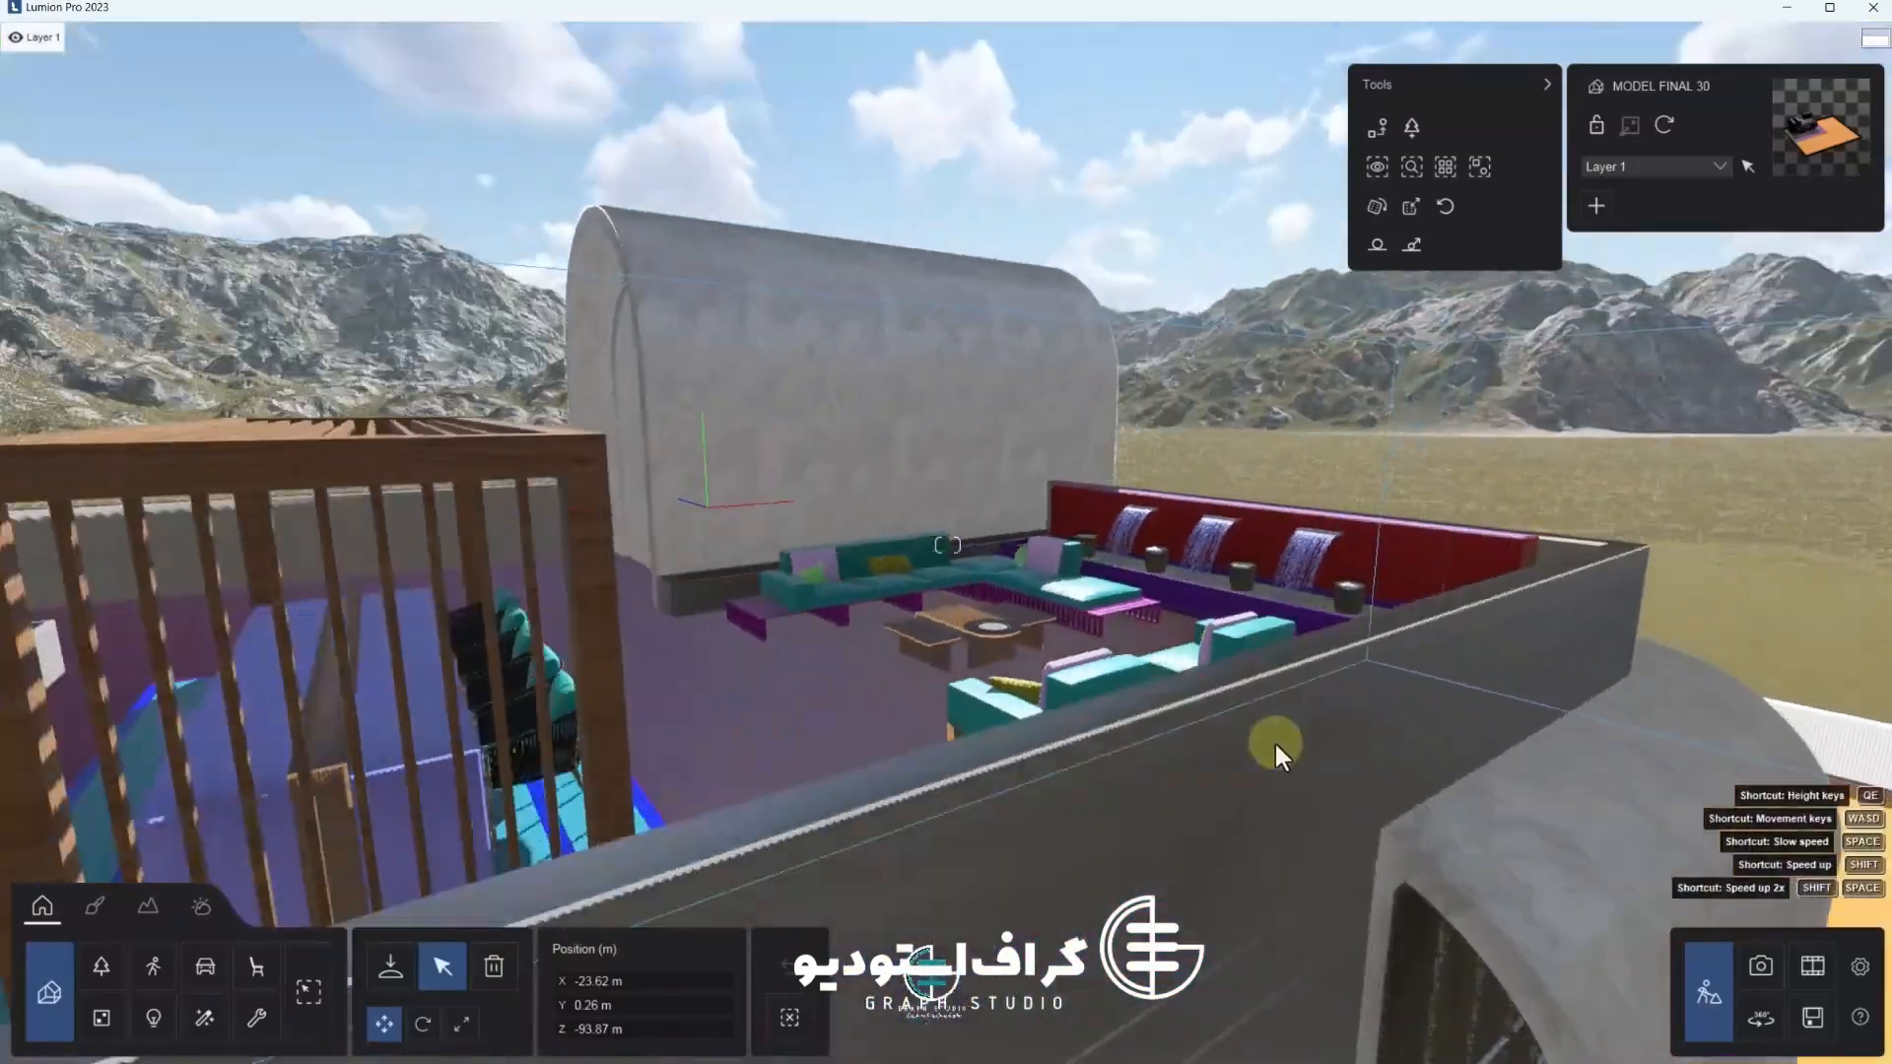
key("s")
right_click_drag(546, 566, 520, 528)
key("w")
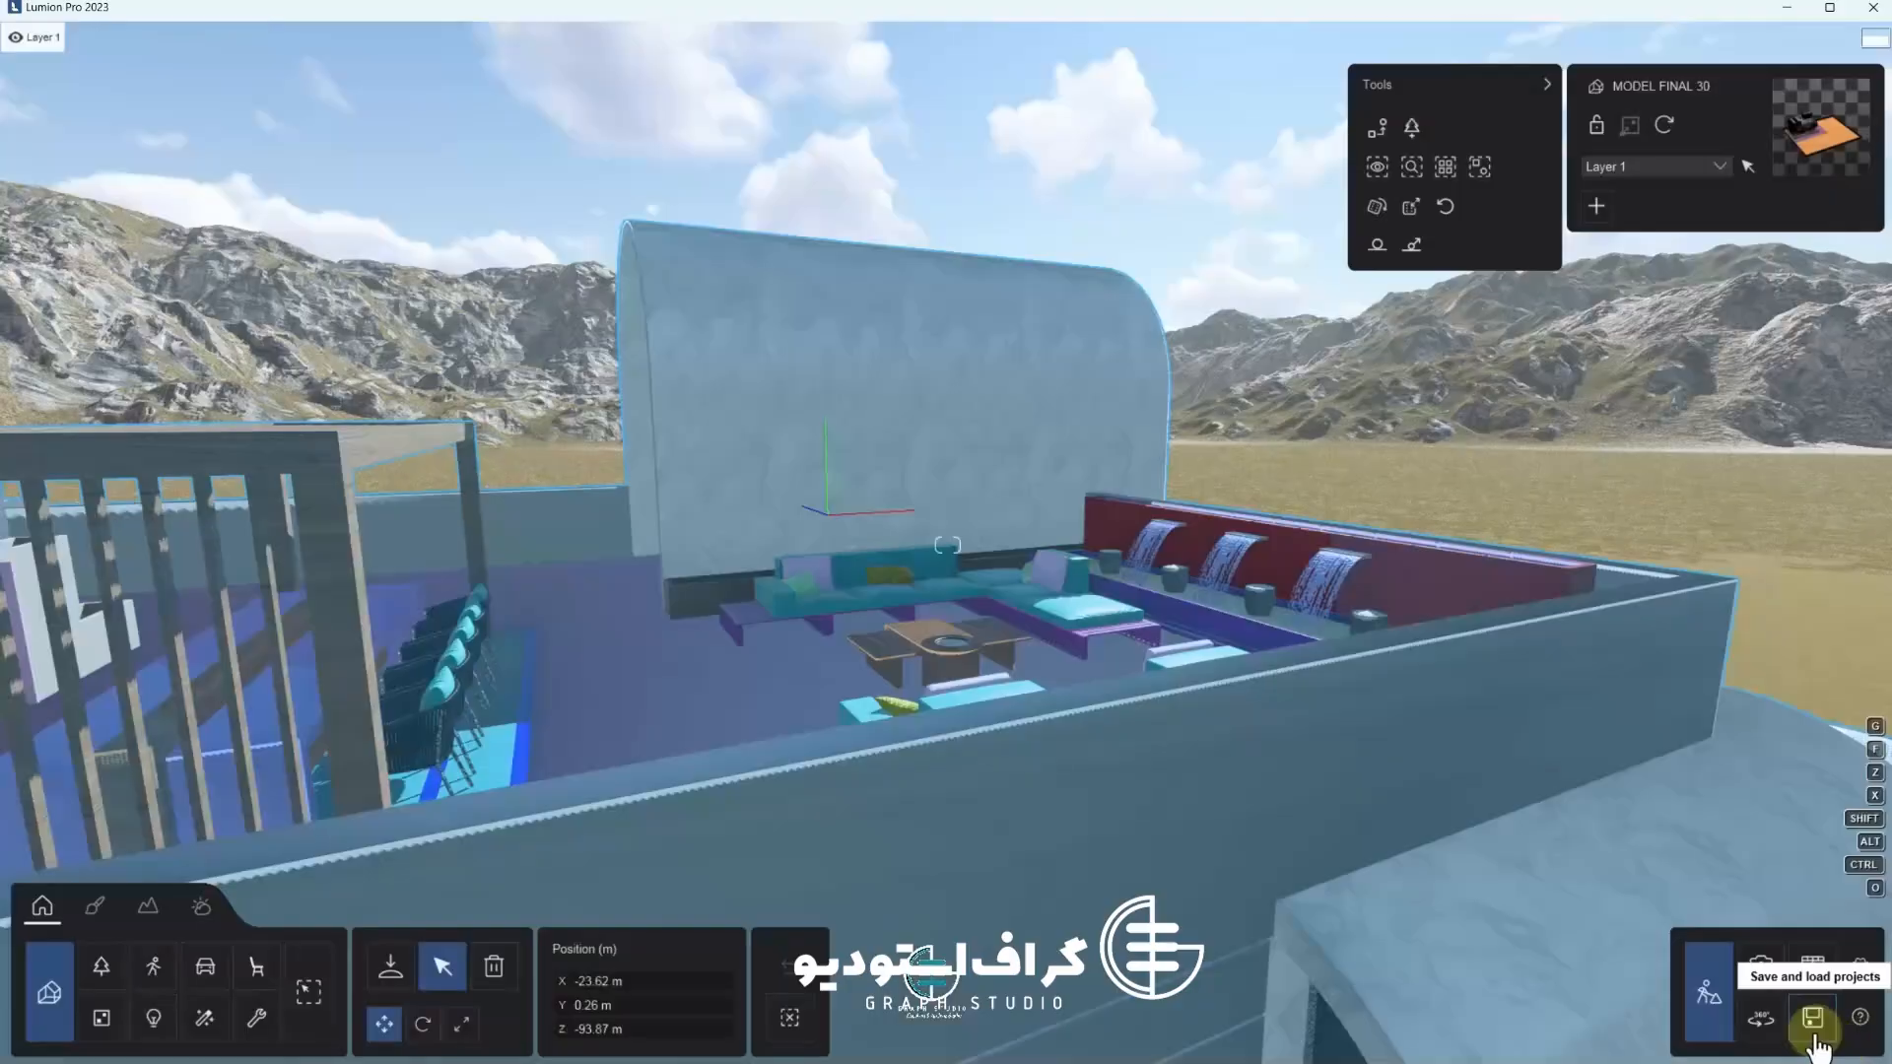
Save the Lumion project as LUMION FINAL in the FBX FINAL folder
left_click(1814, 1019)
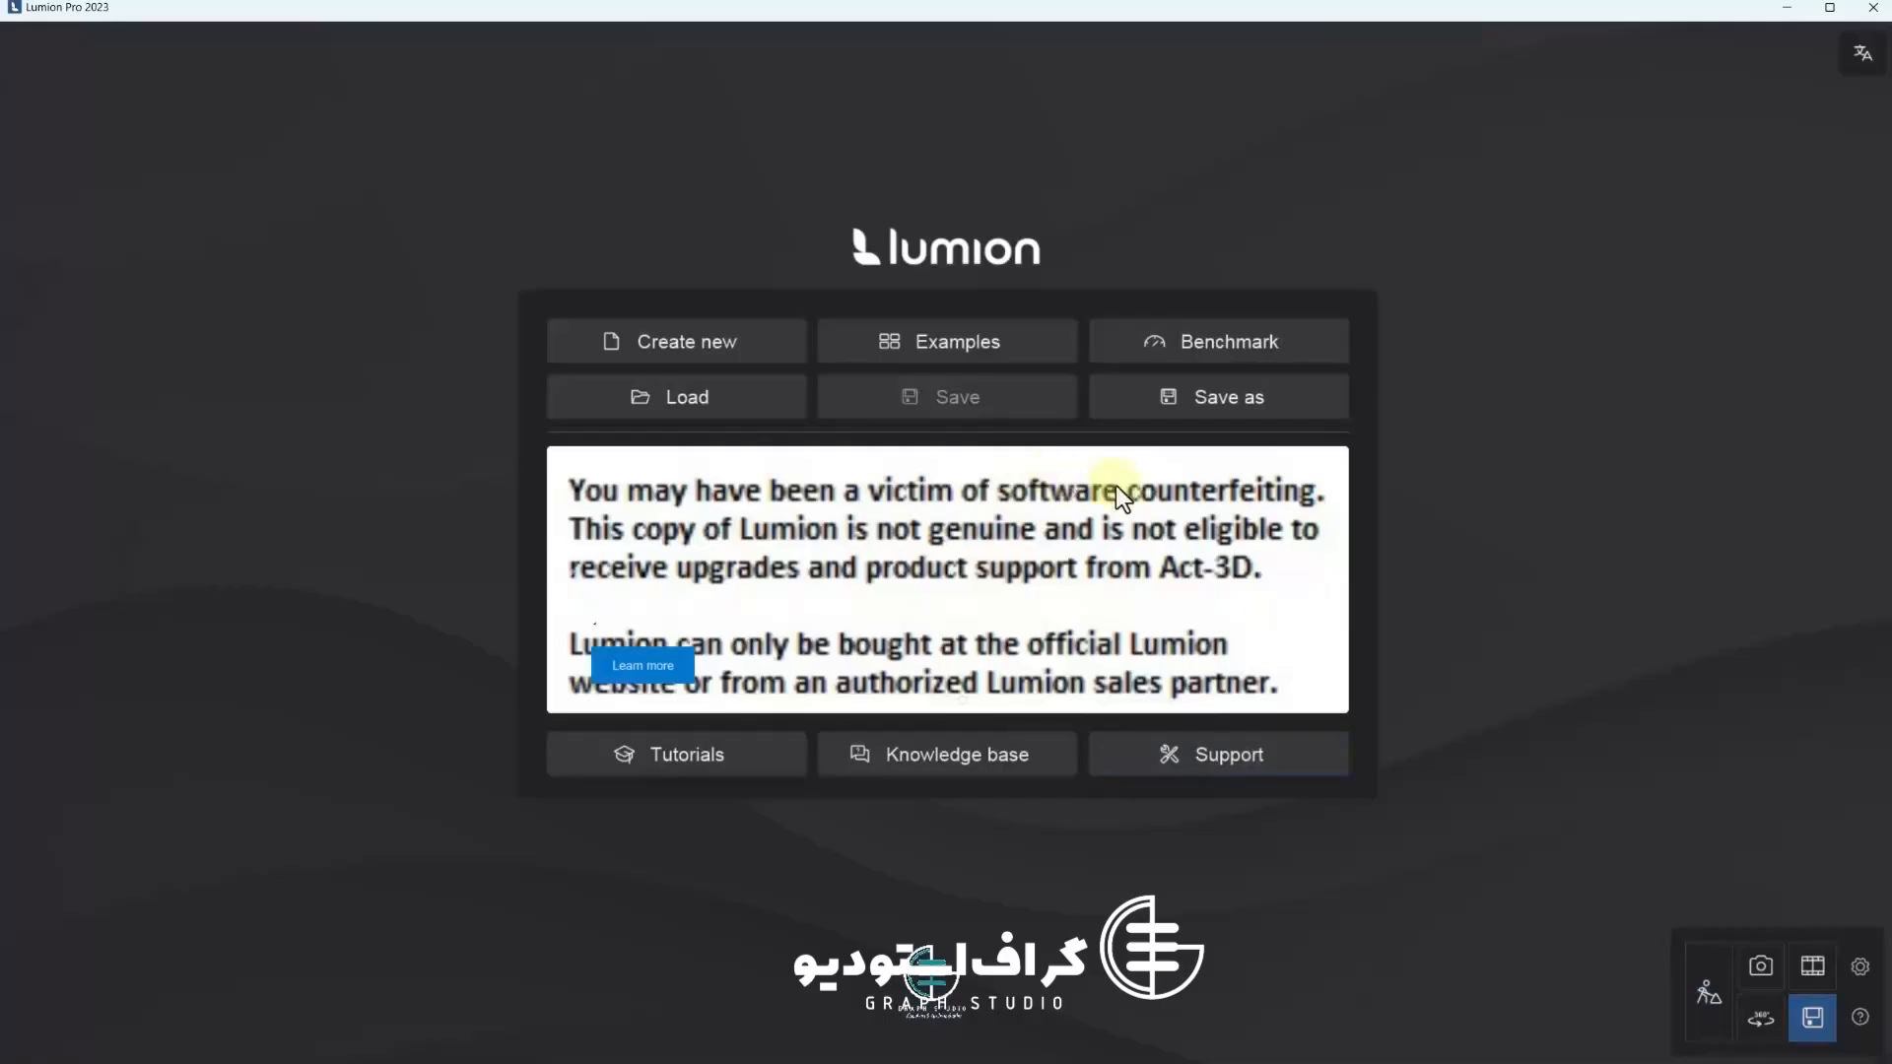
left_click(1190, 404)
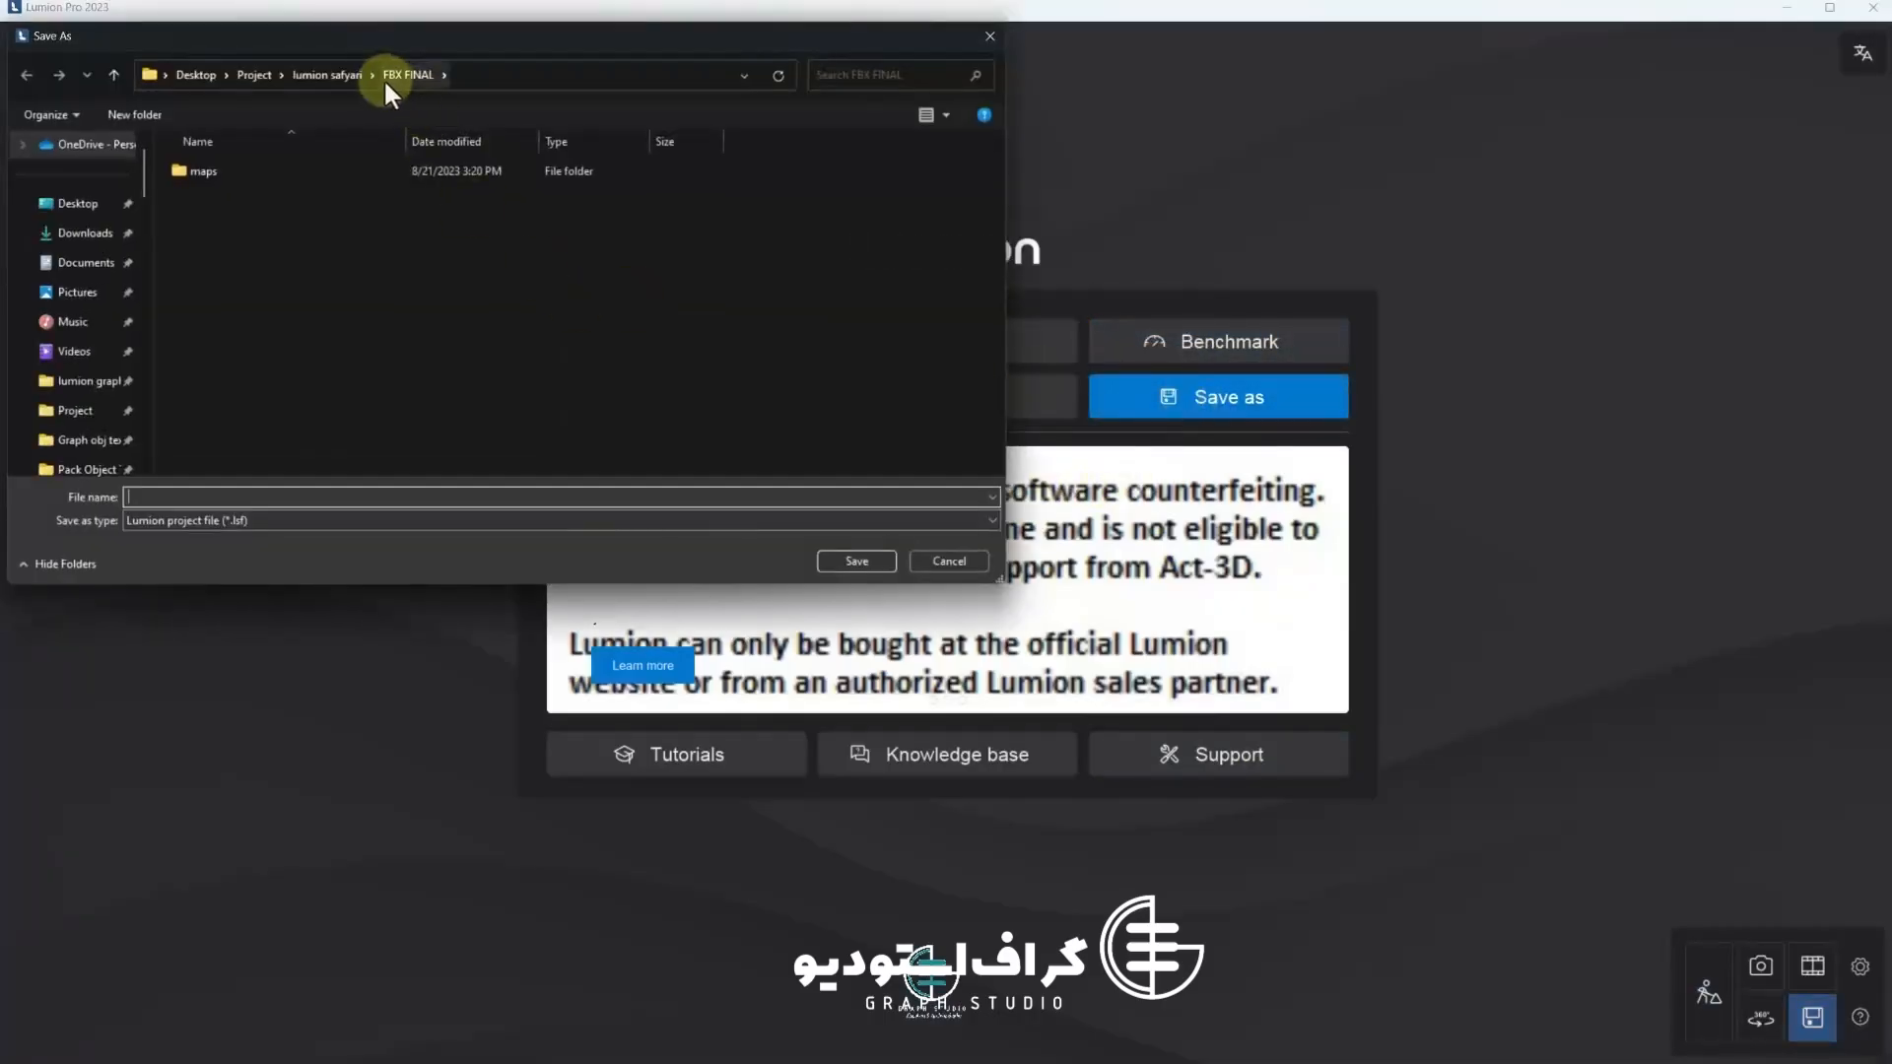
left_click(341, 77)
double_click(235, 225)
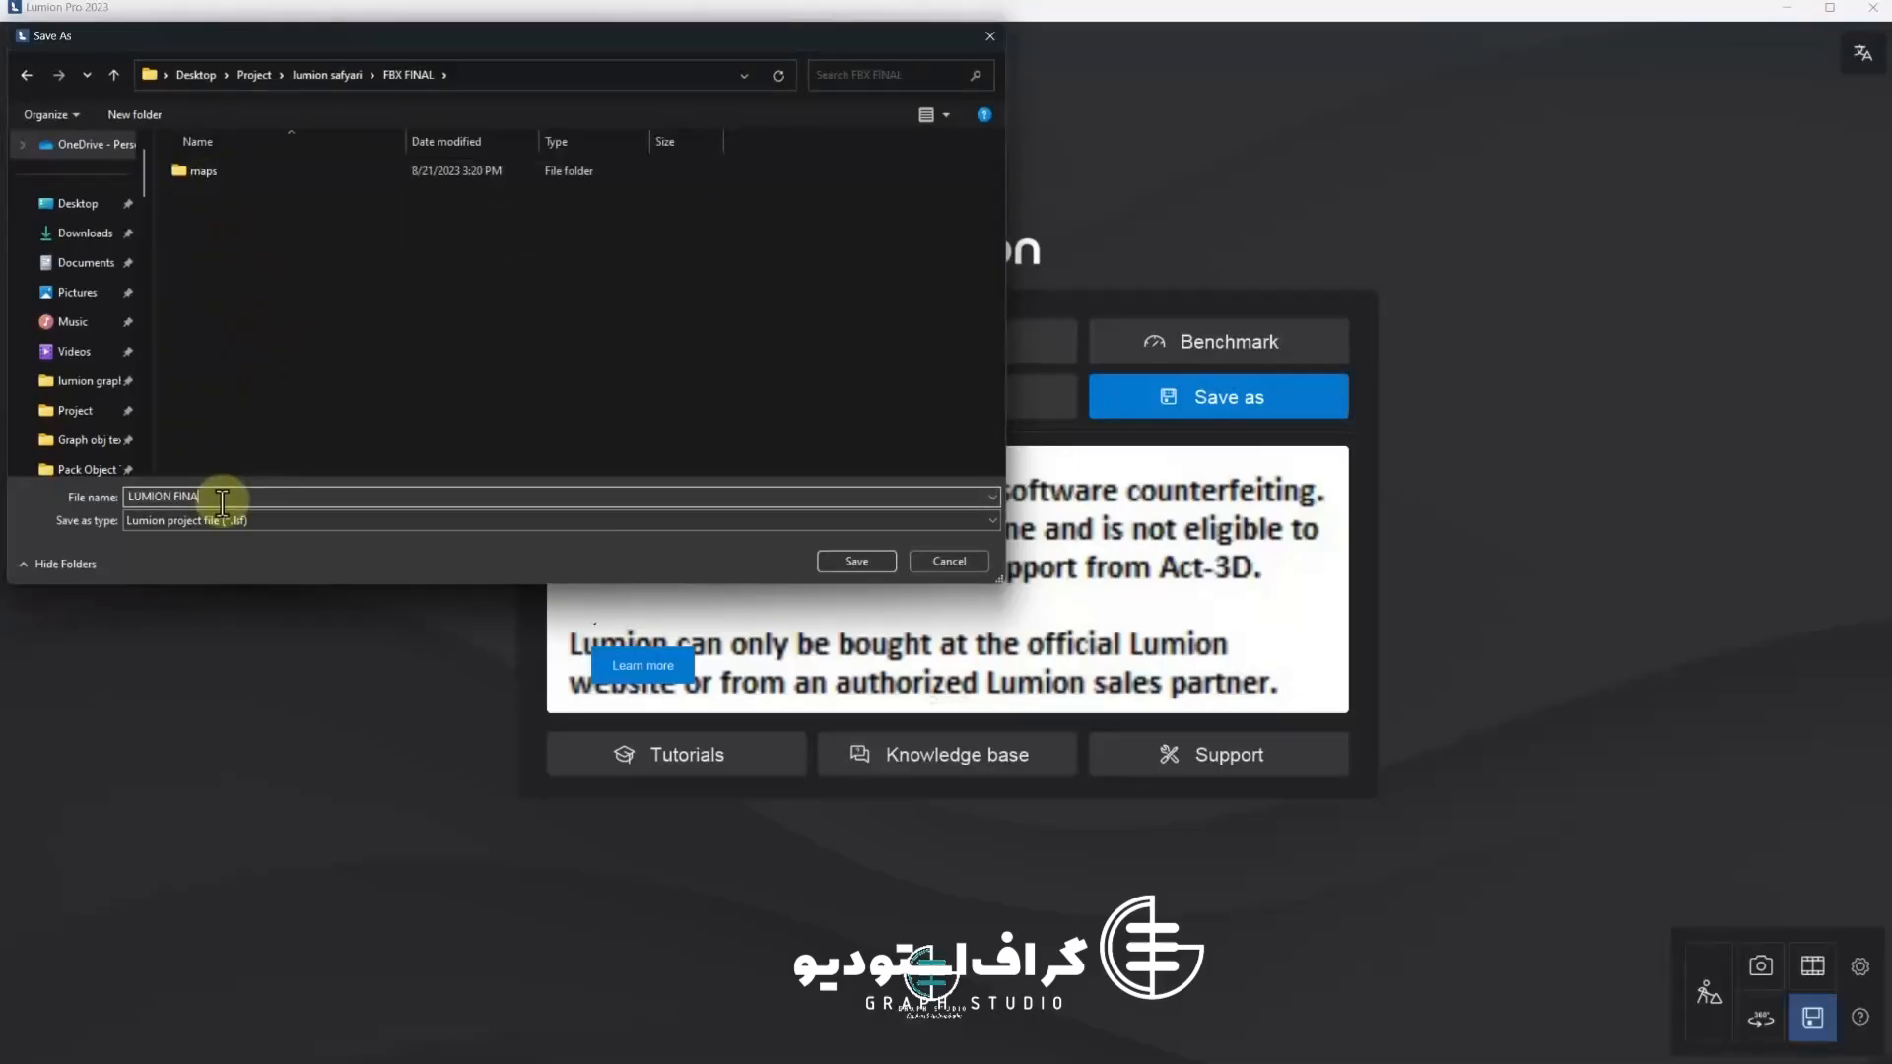
key("Return")
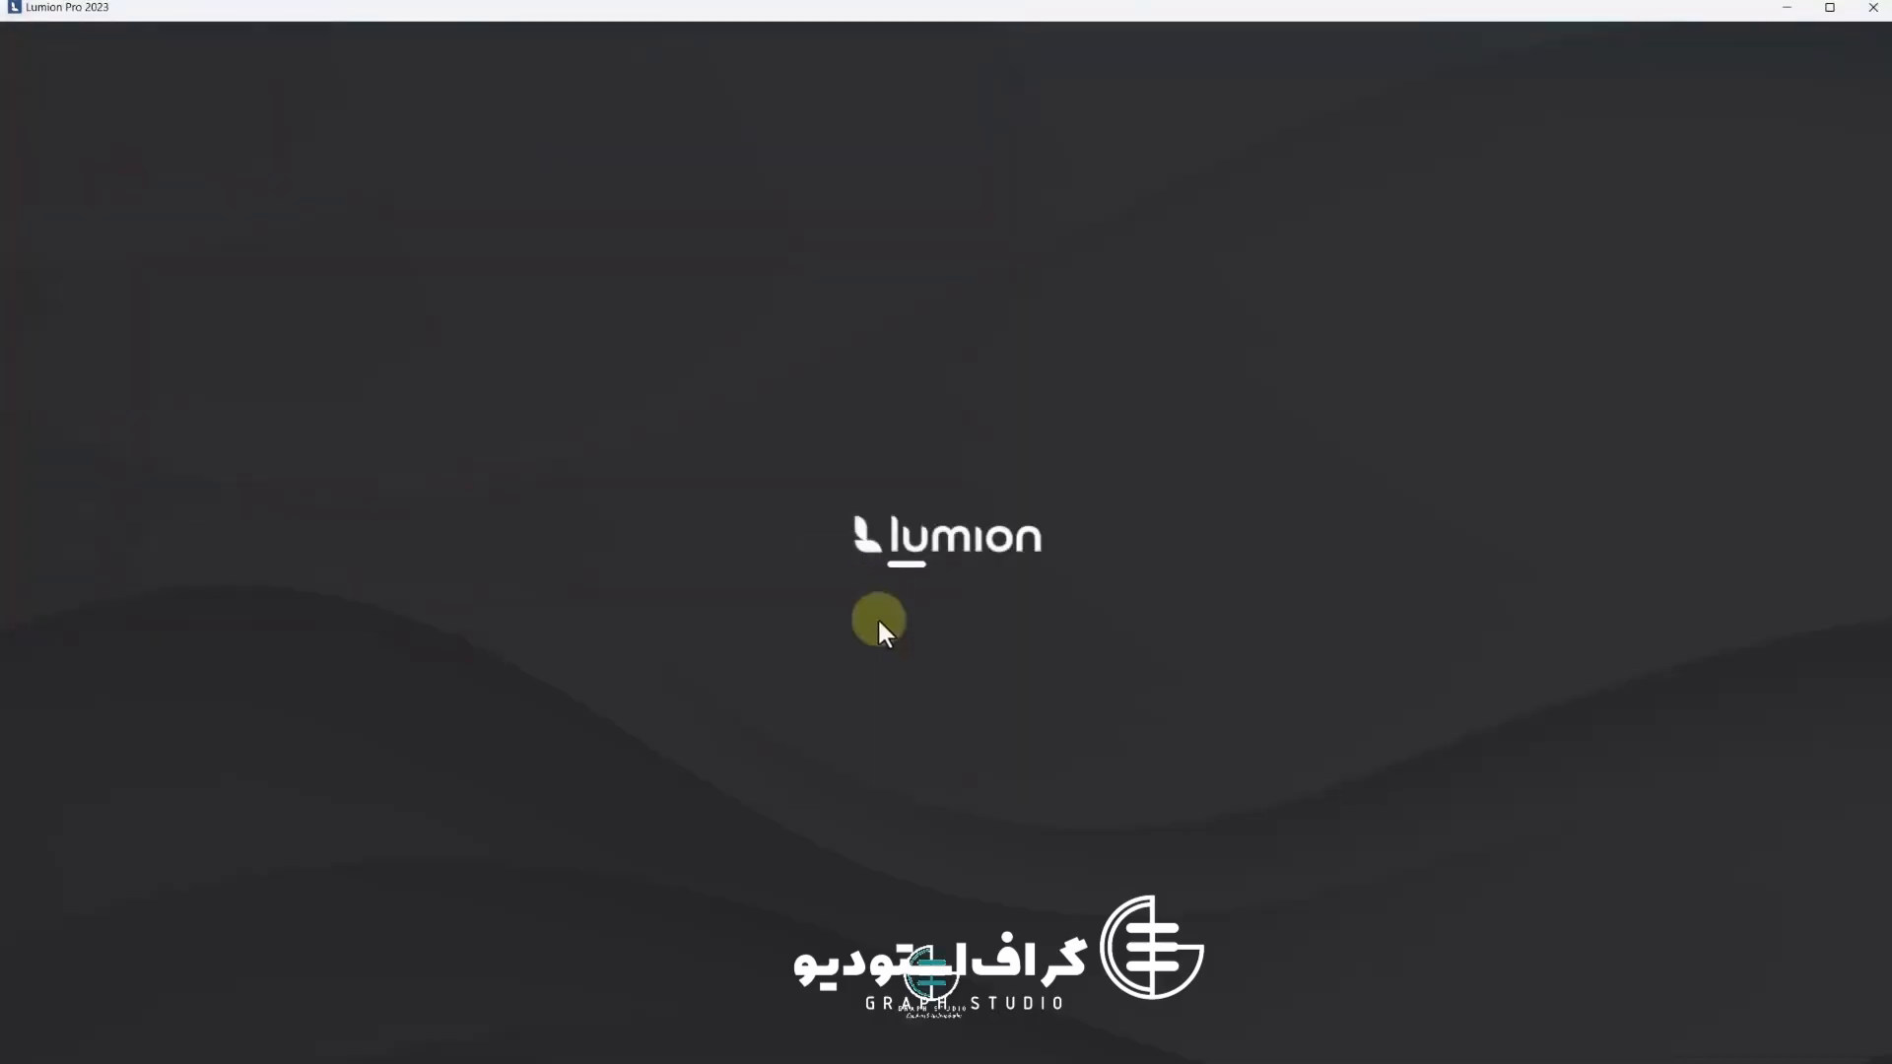
Open the material editor and select the orange ground surface surrounding the villa
left_click(1707, 988)
right_click_drag(879, 777, 768, 600)
scroll(767, 602, "down", 5)
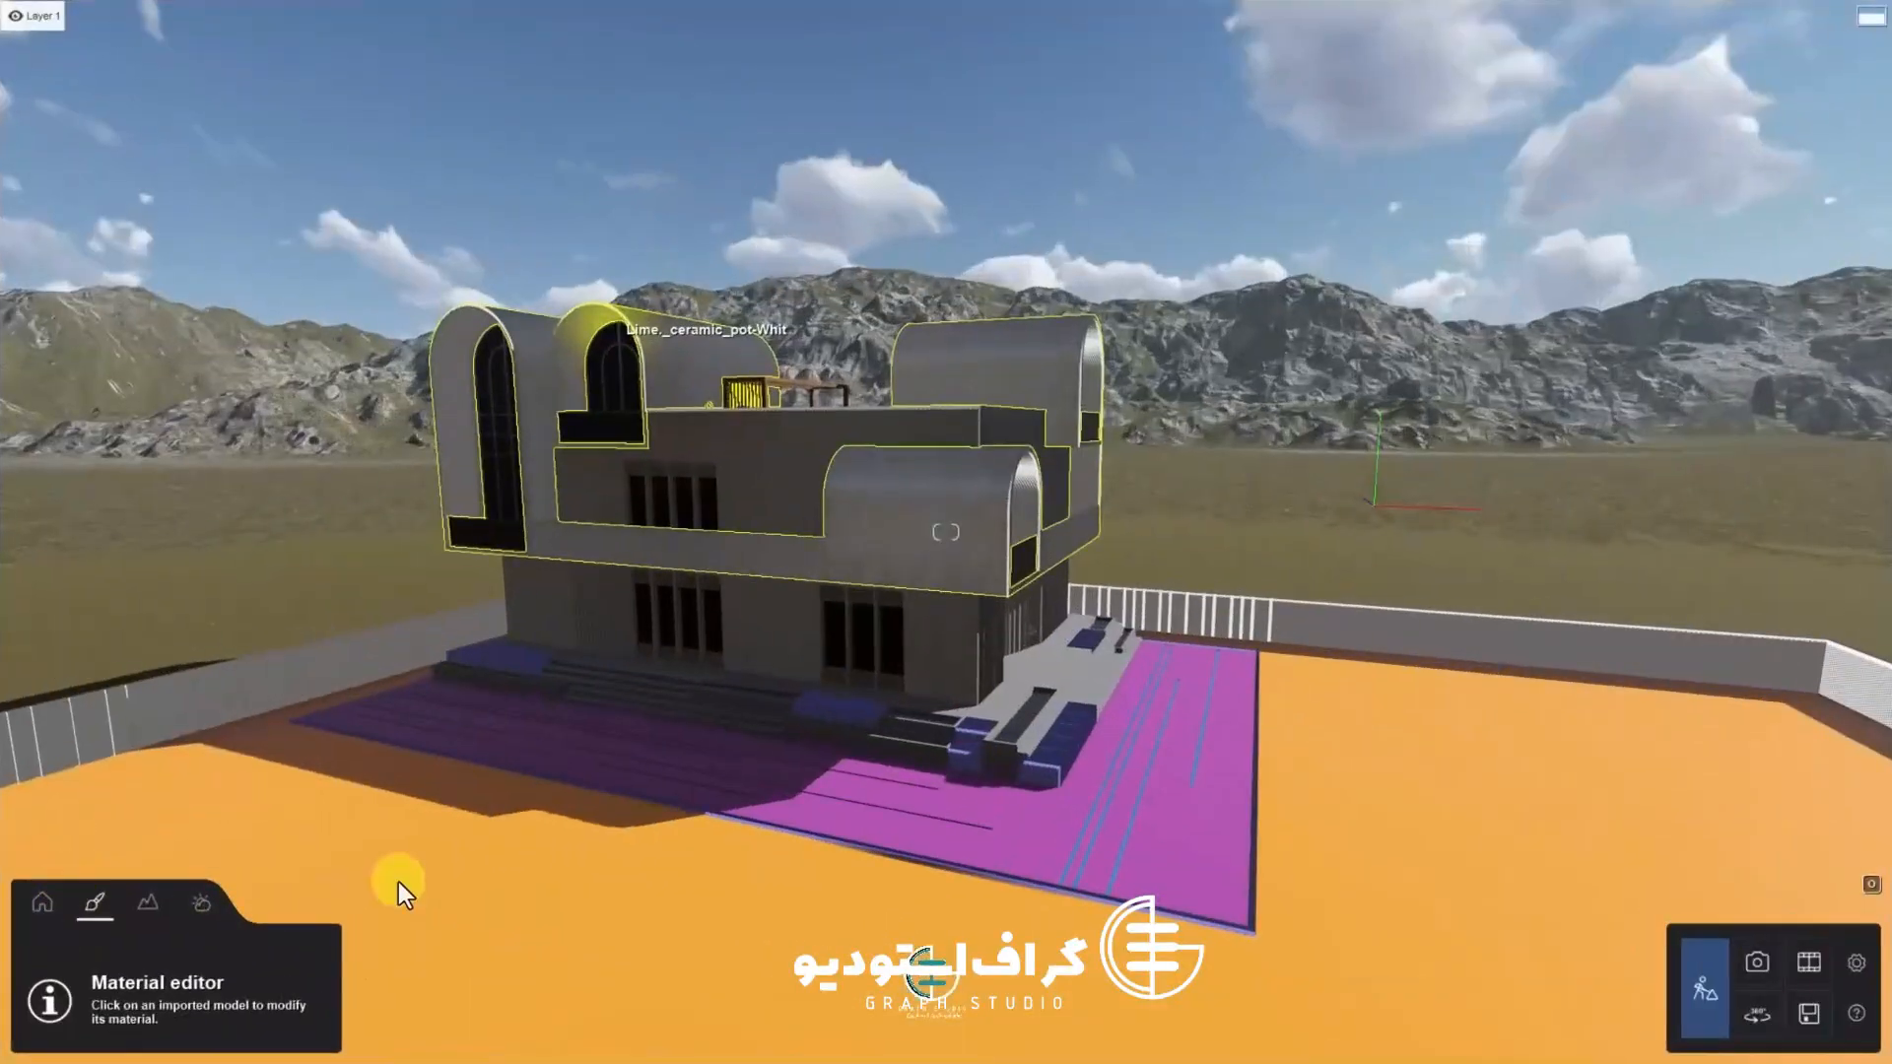
left_click(591, 321)
scroll(787, 796, "down", 3)
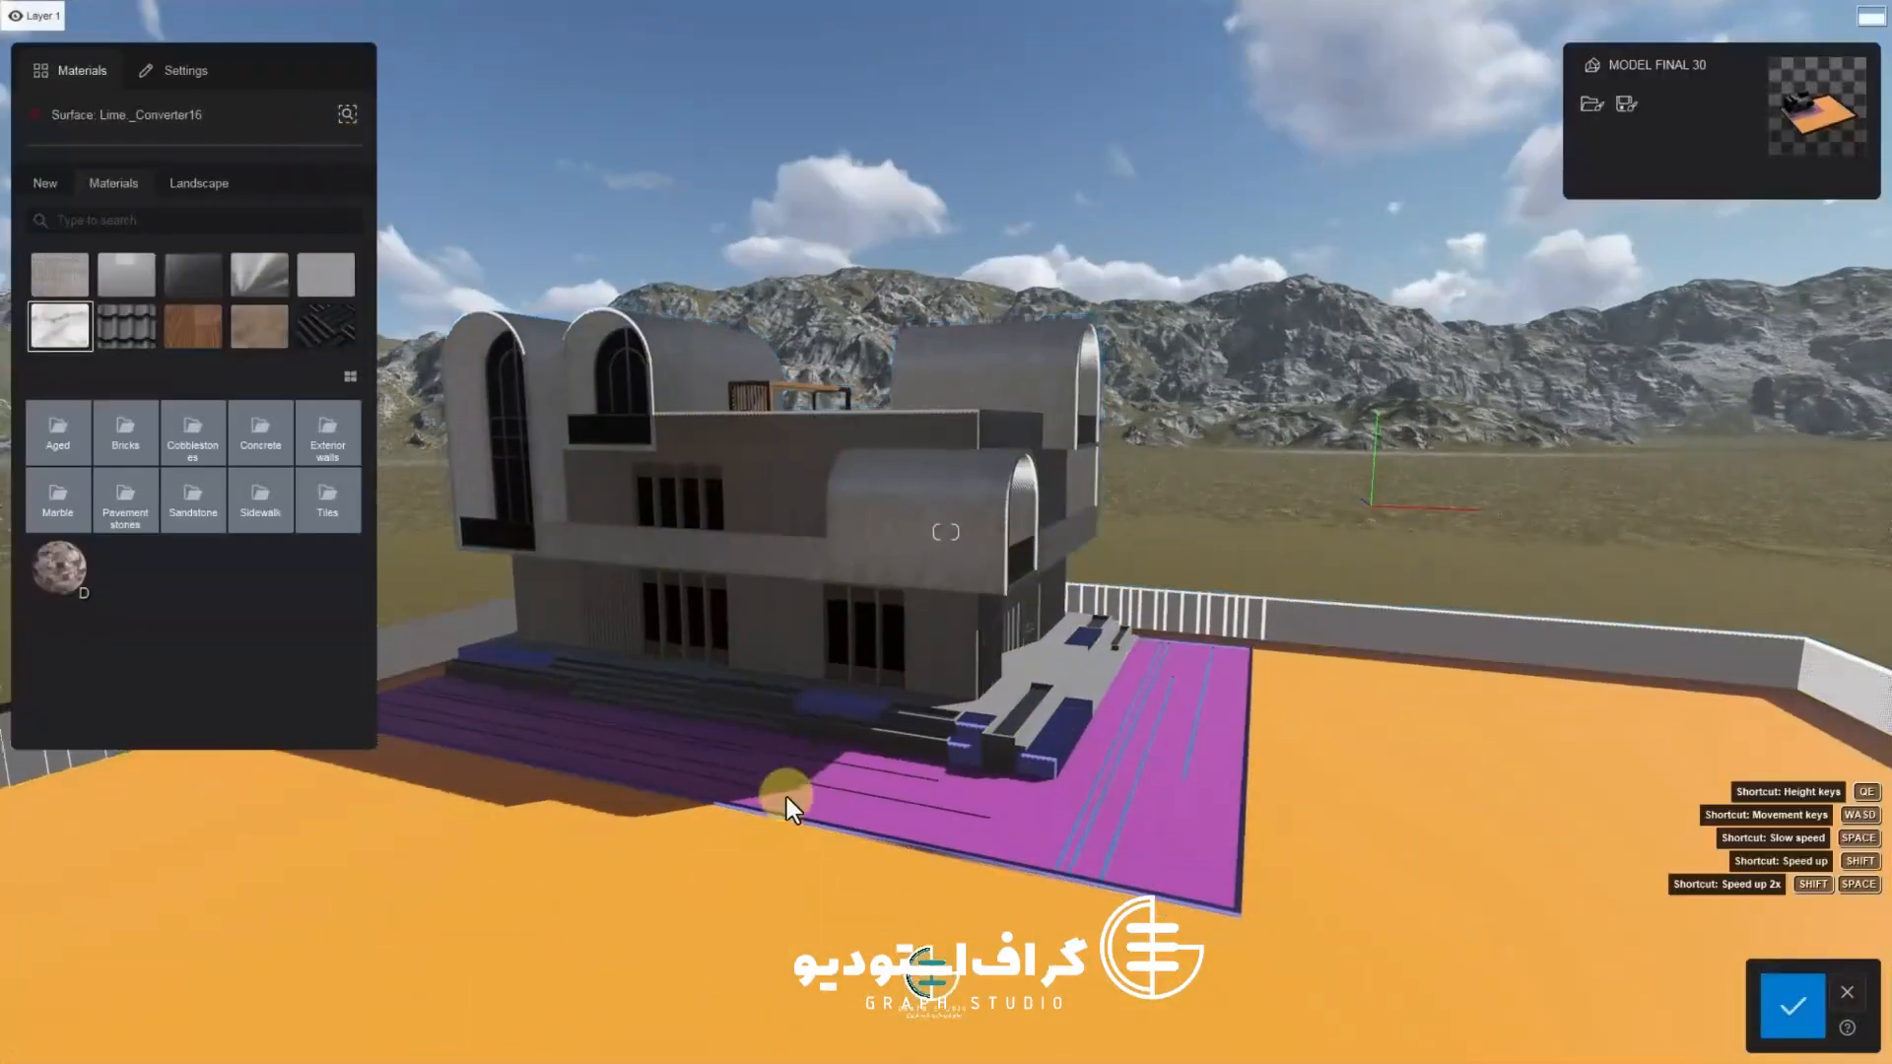
right_click_drag(1033, 759, 1121, 625)
left_click(1096, 538)
right_click_drag(1095, 538, 983, 562)
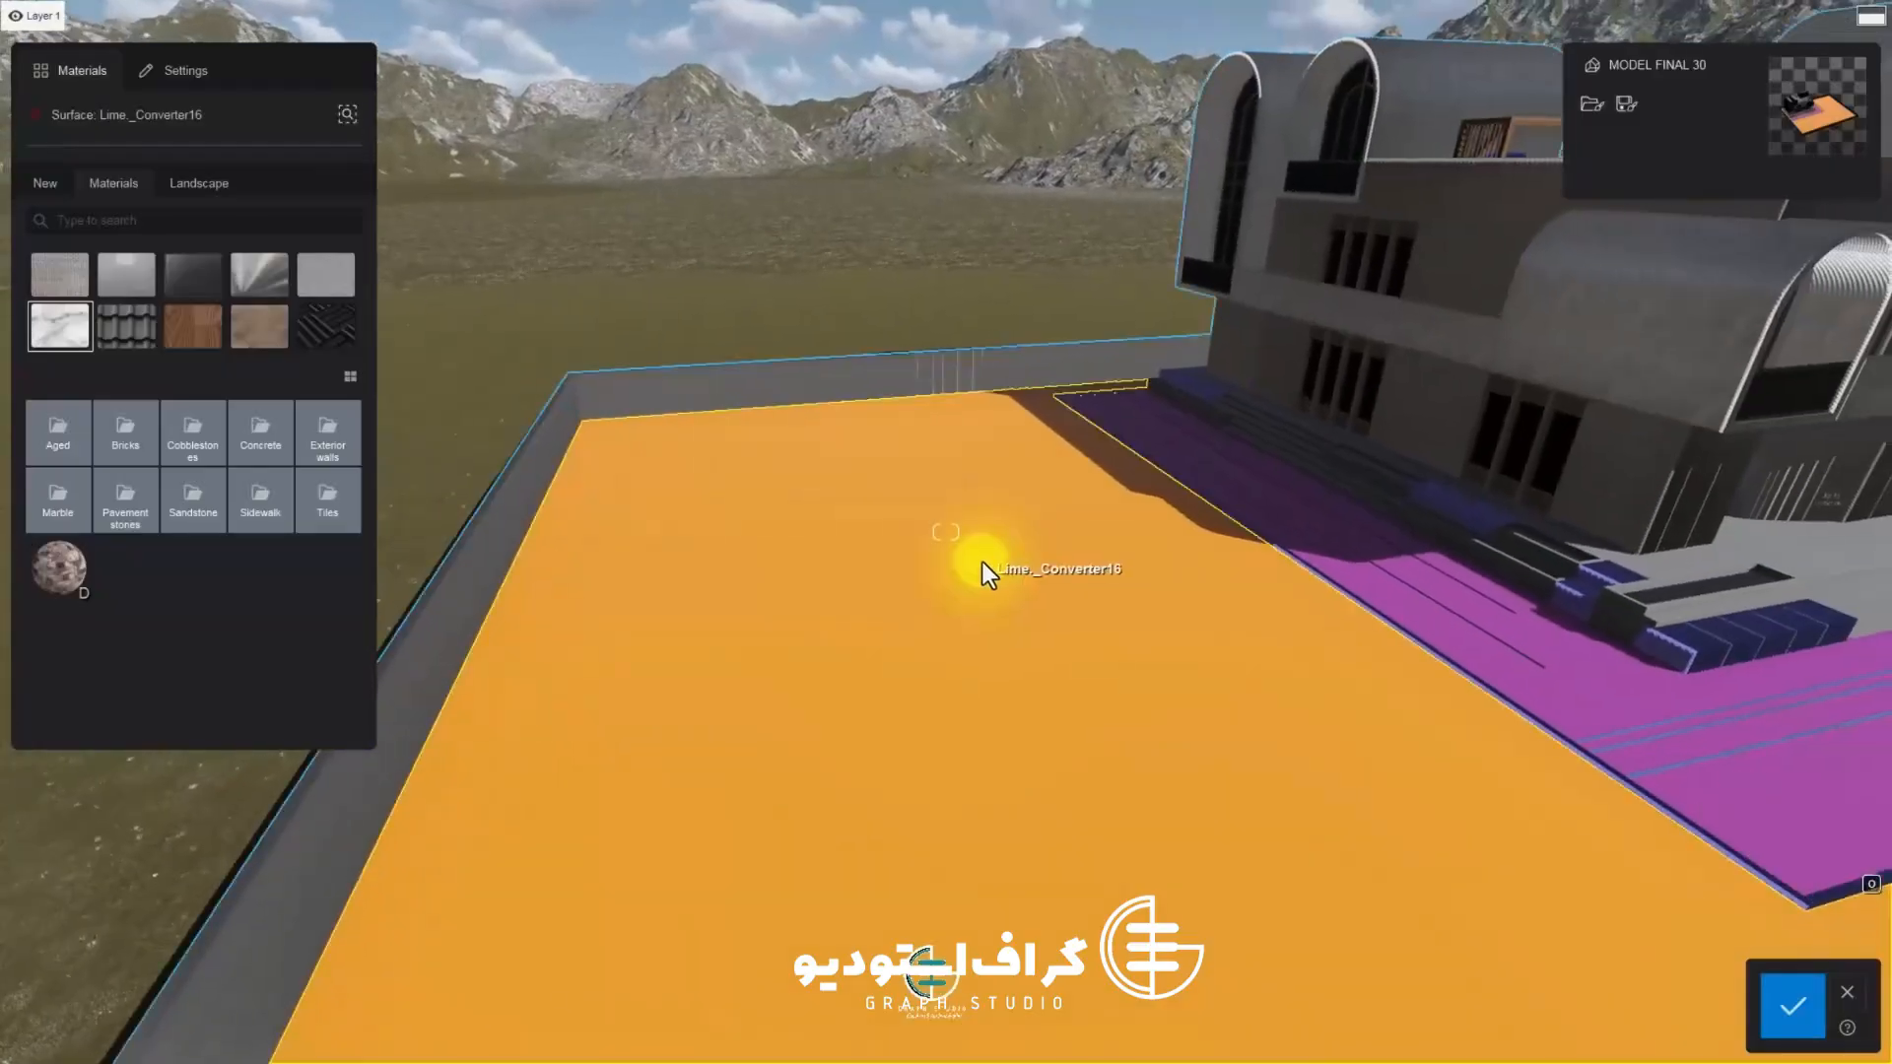
right_click_drag(904, 428, 788, 587)
scroll(850, 493, "down", 5)
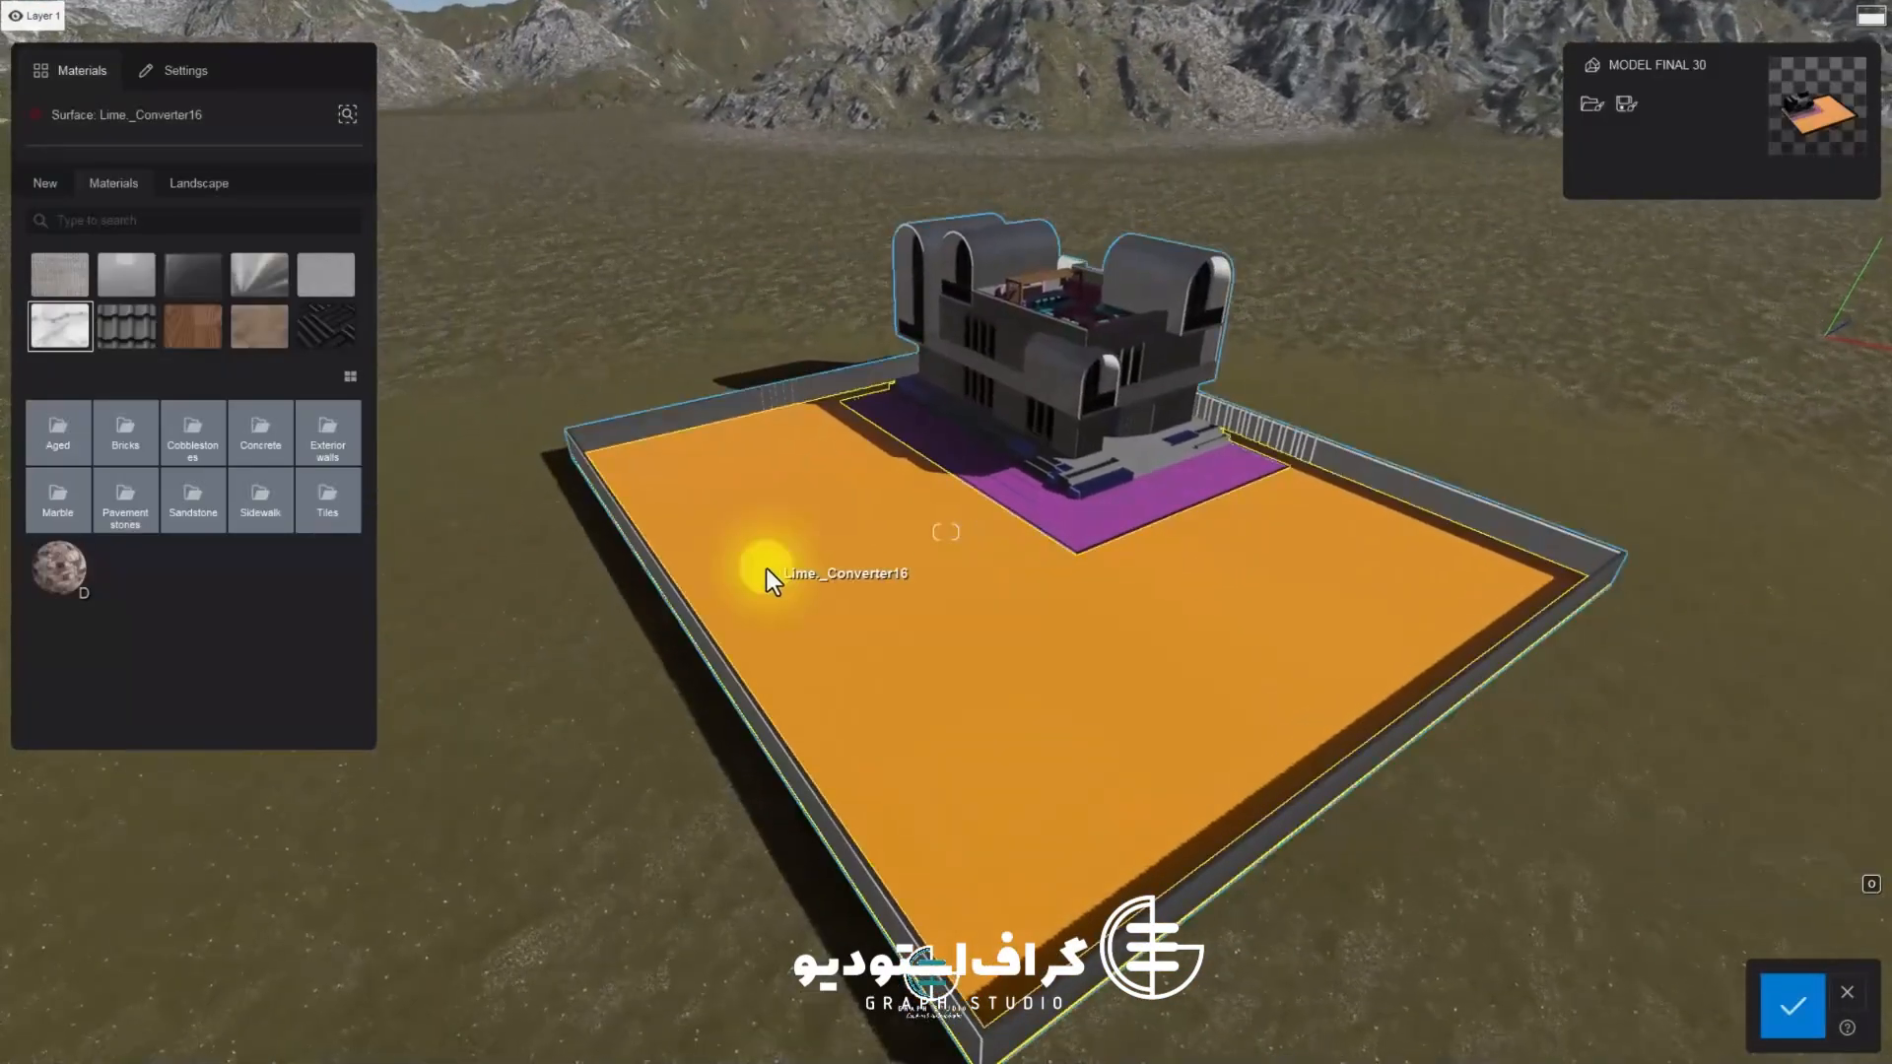
scroll(887, 541, "up", 10)
Try Landscape sand and soil materials on the ground surface
left_click(187, 288)
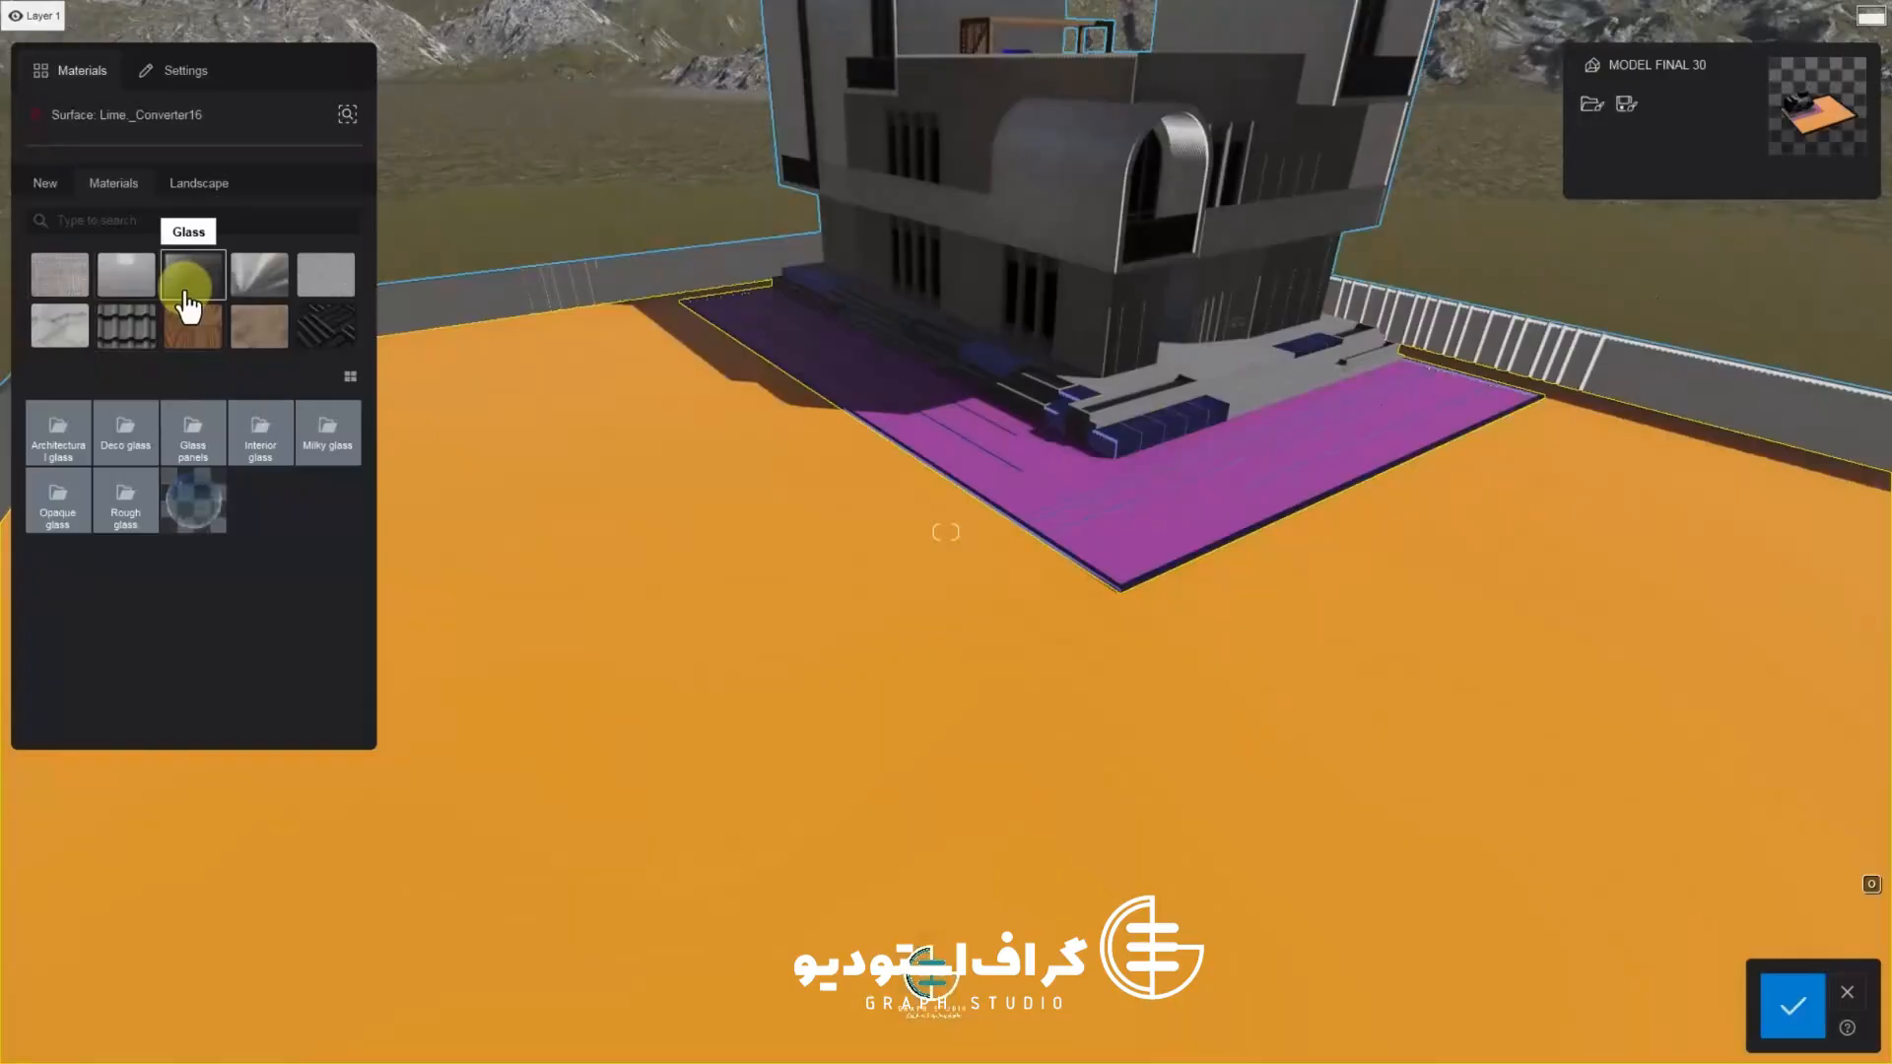
left_click(199, 183)
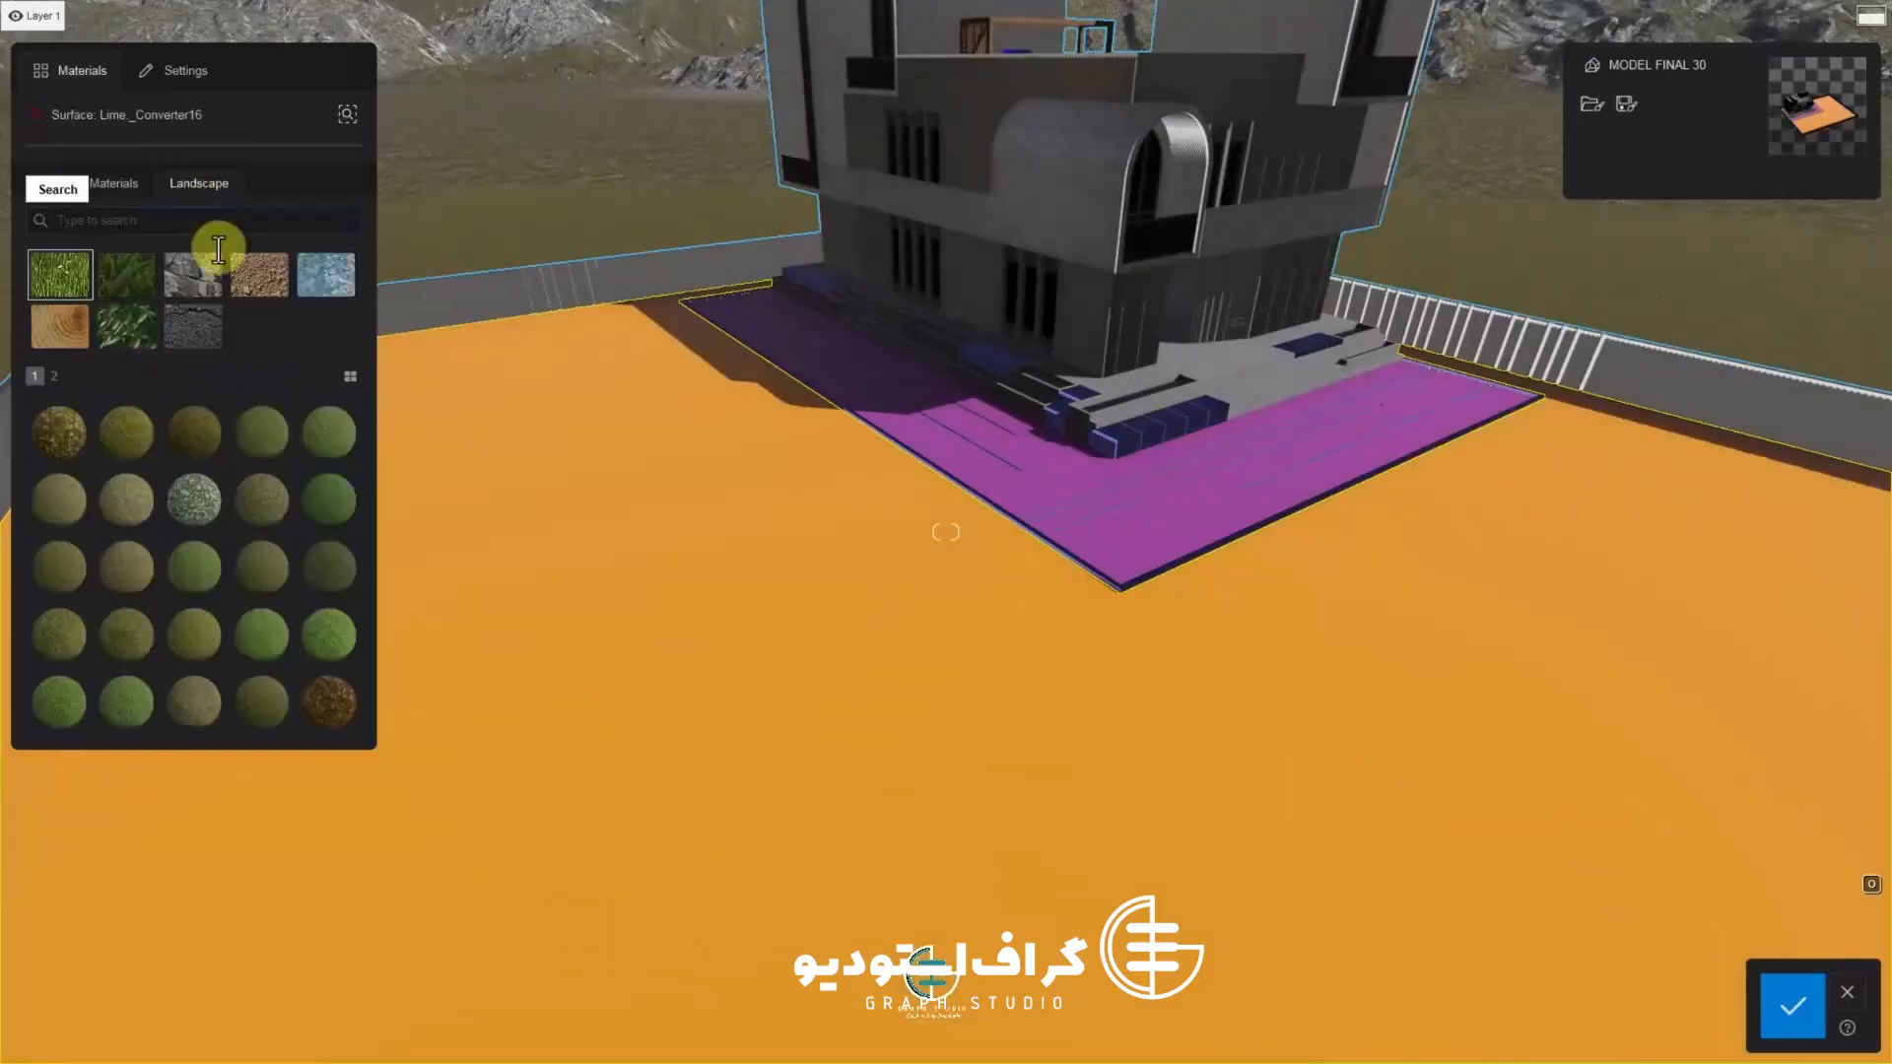
left_click(259, 275)
left_click(261, 434)
left_click(61, 503)
scroll(581, 658, "up", 3)
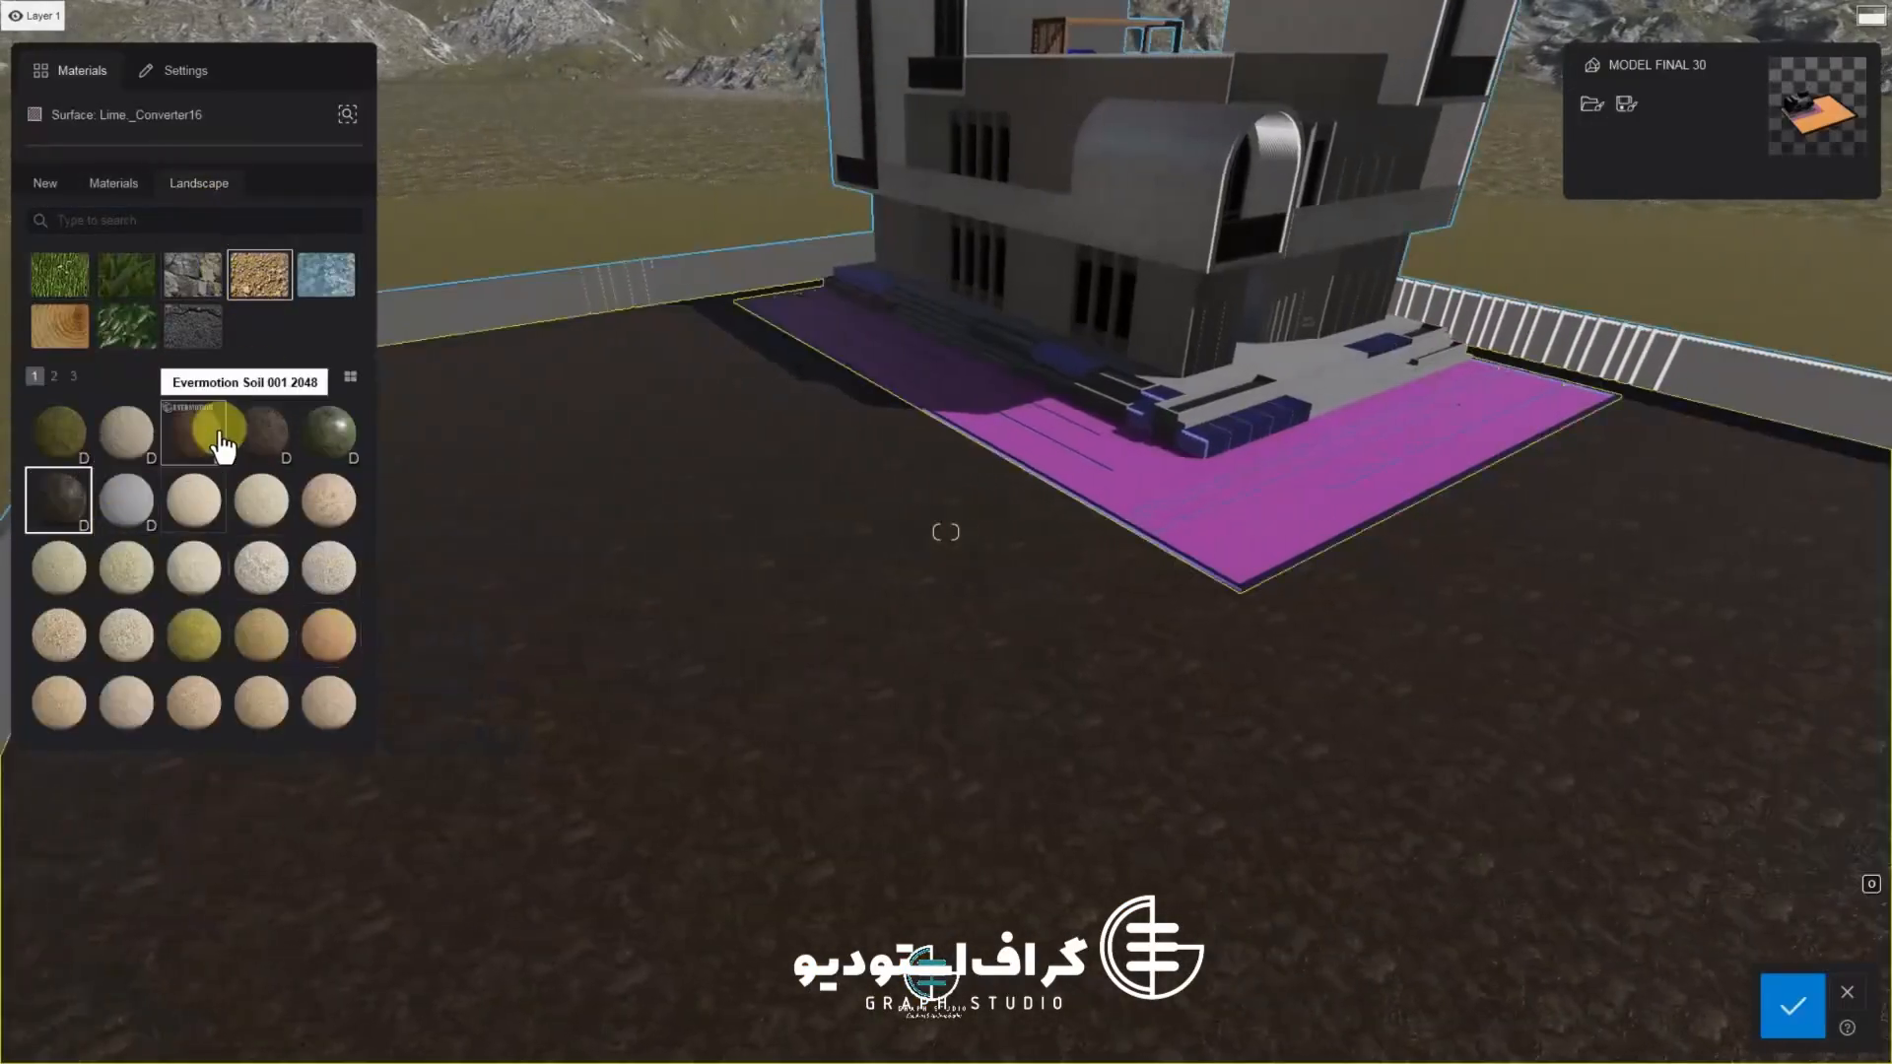
scroll(620, 640, "up", 6)
key("s")
key("d")
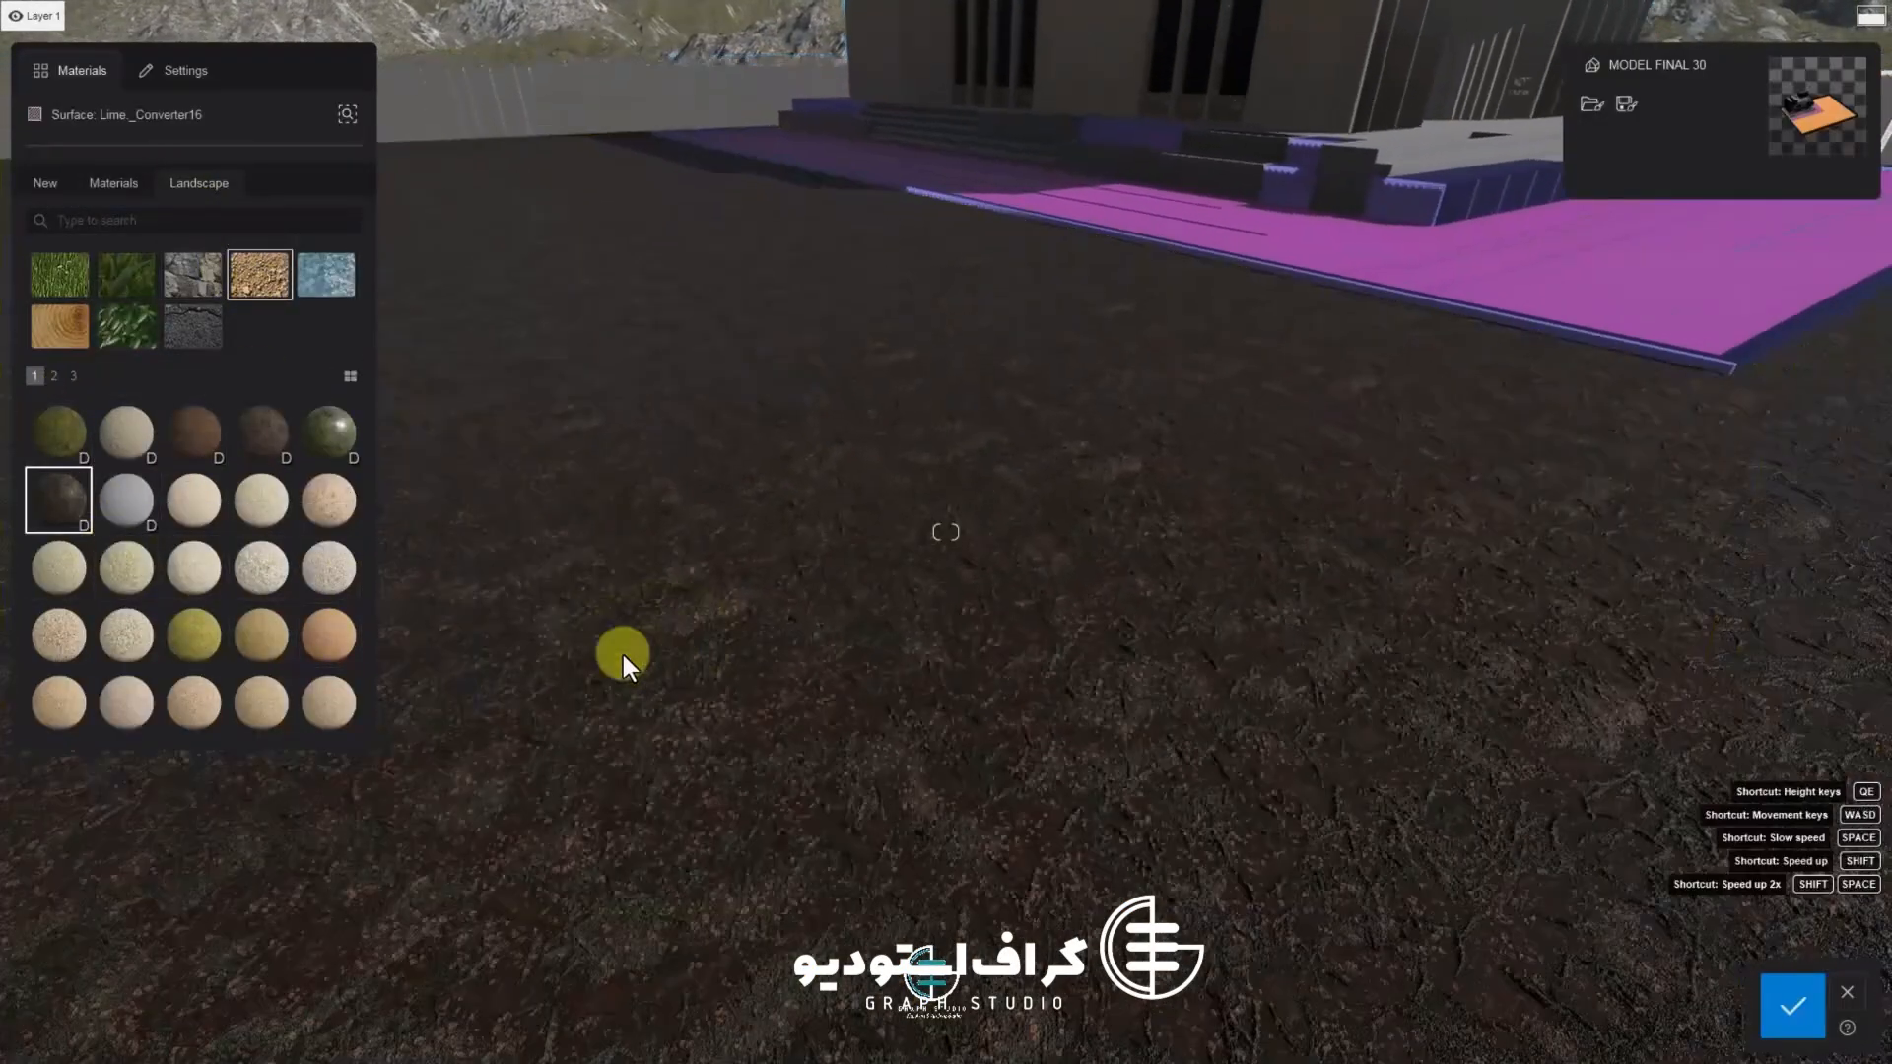
mouse_move(622, 654)
right_mouse_down()
mouse_move(519, 519)
mouse_move(656, 662)
right_mouse_up()
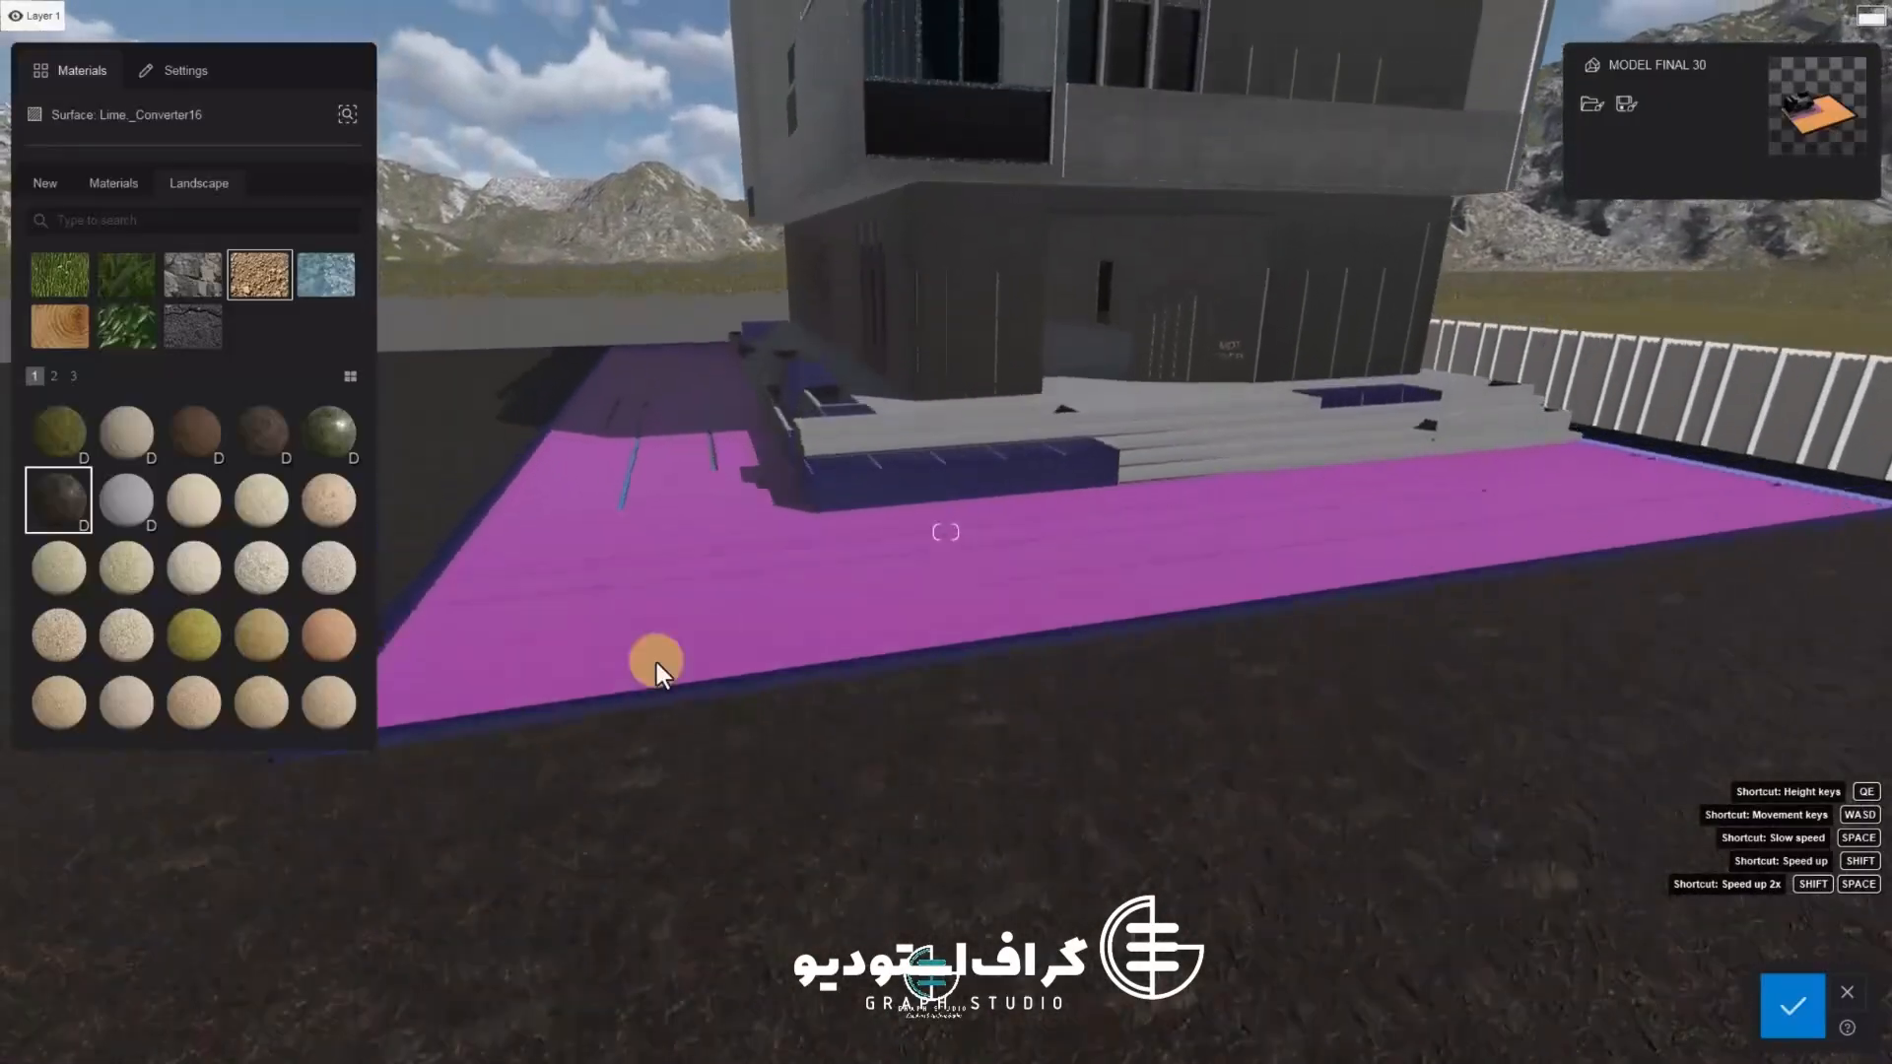
Browse the Landscape material pages and apply Soil 003 to the ground surface
key("q")
left_click(197, 436)
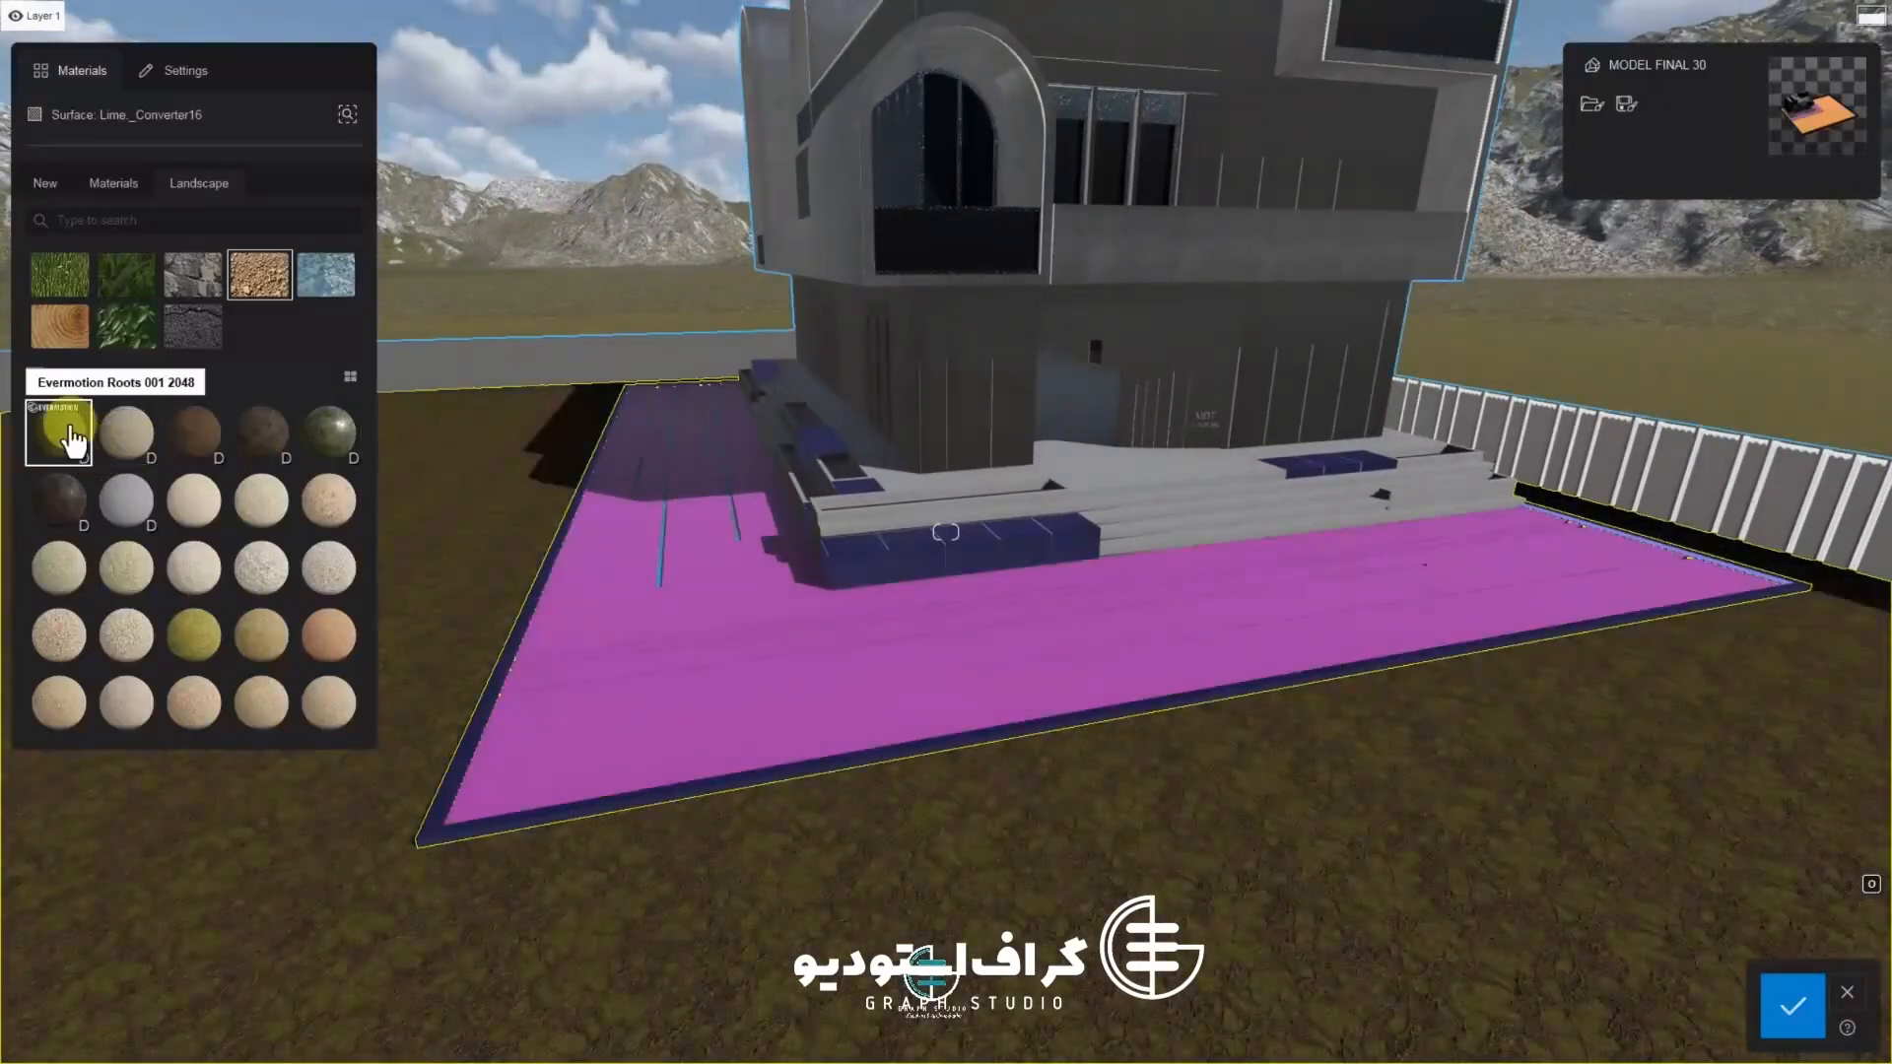
left_click(54, 376)
left_click(126, 635)
left_click(193, 634)
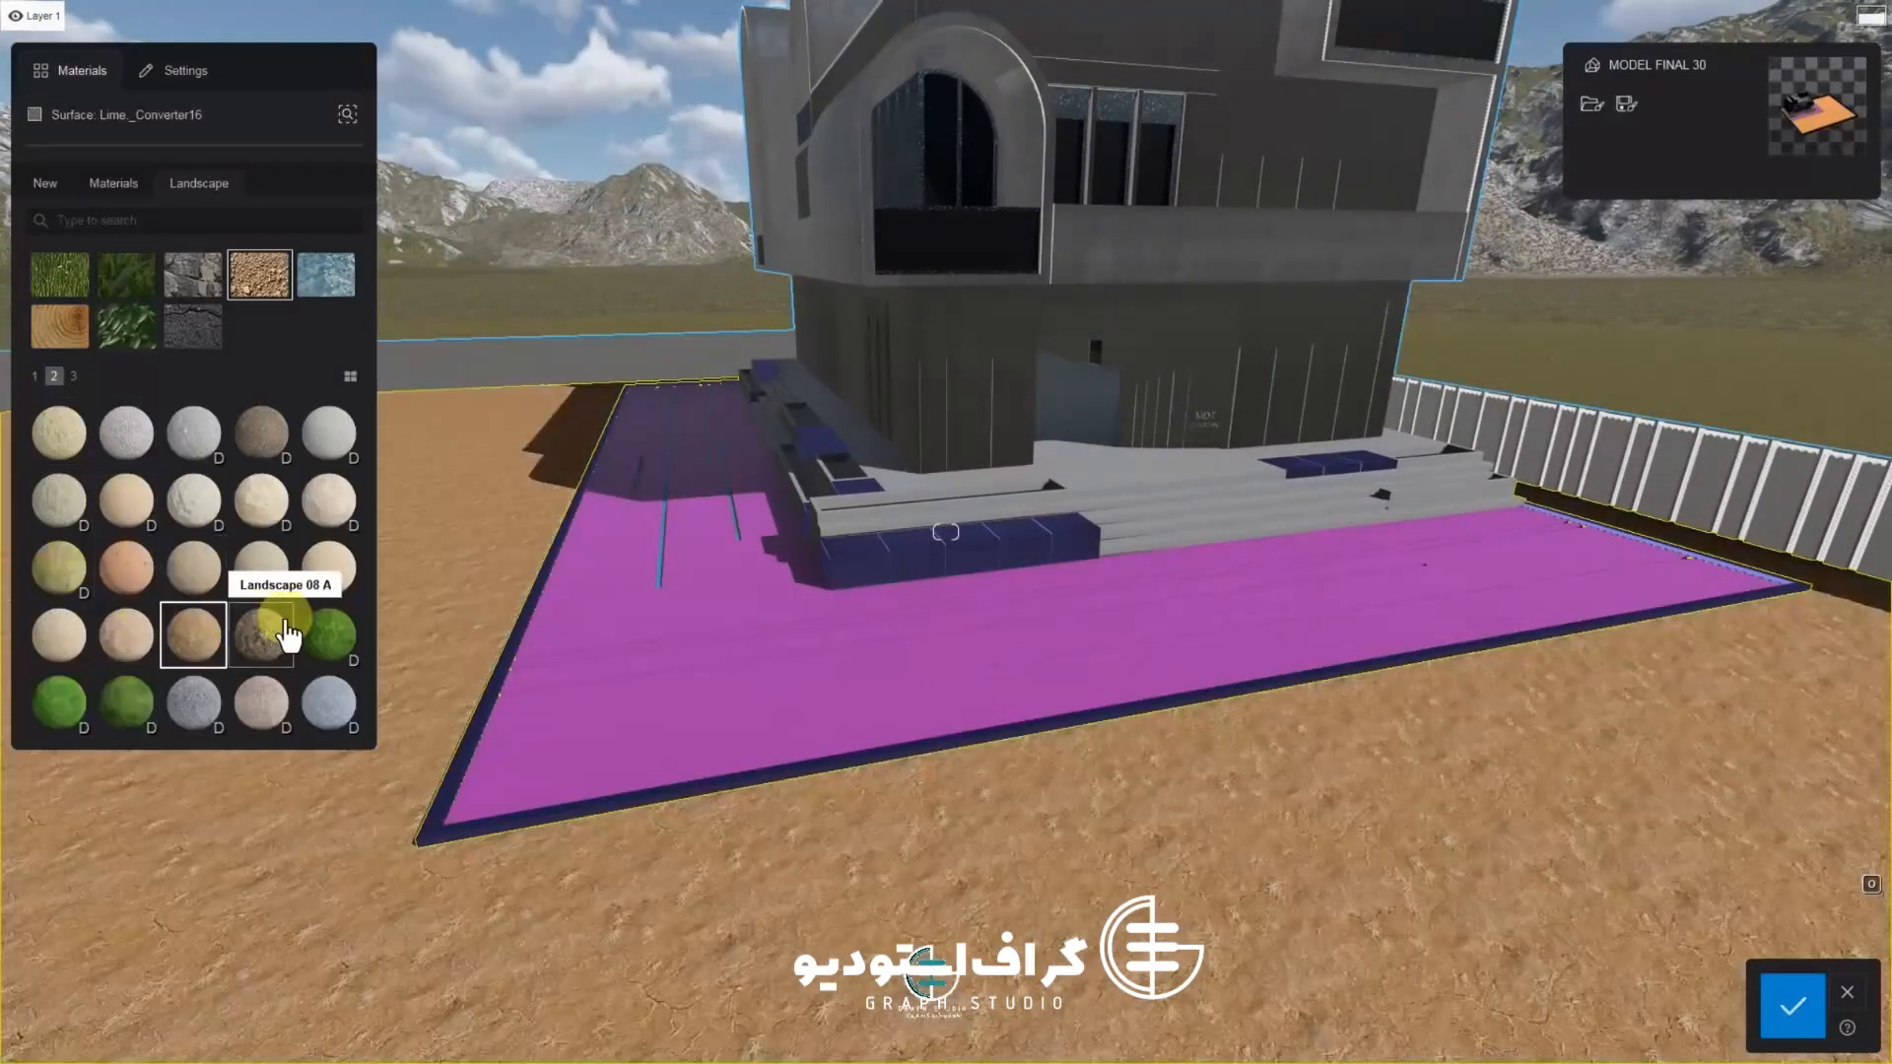
left_click(323, 633)
left_click(264, 698)
left_click(254, 456)
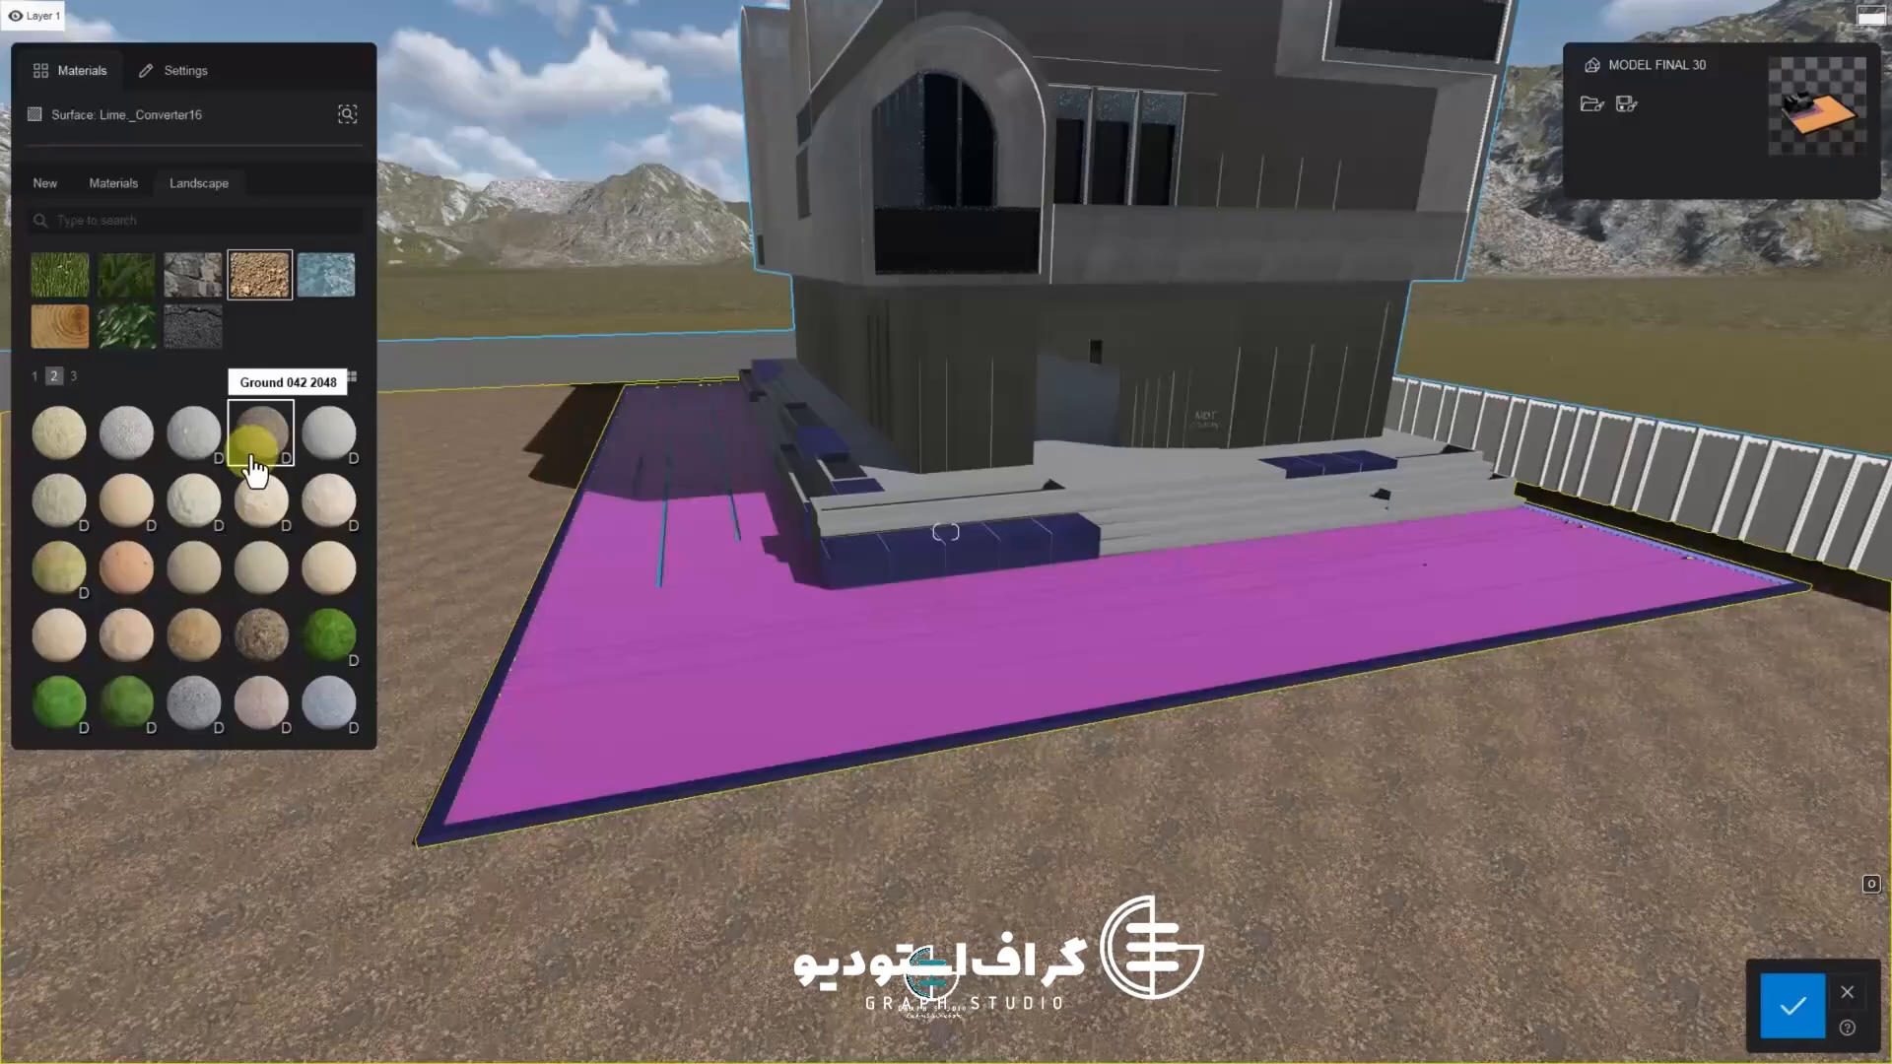
left_click(72, 376)
left_click(135, 640)
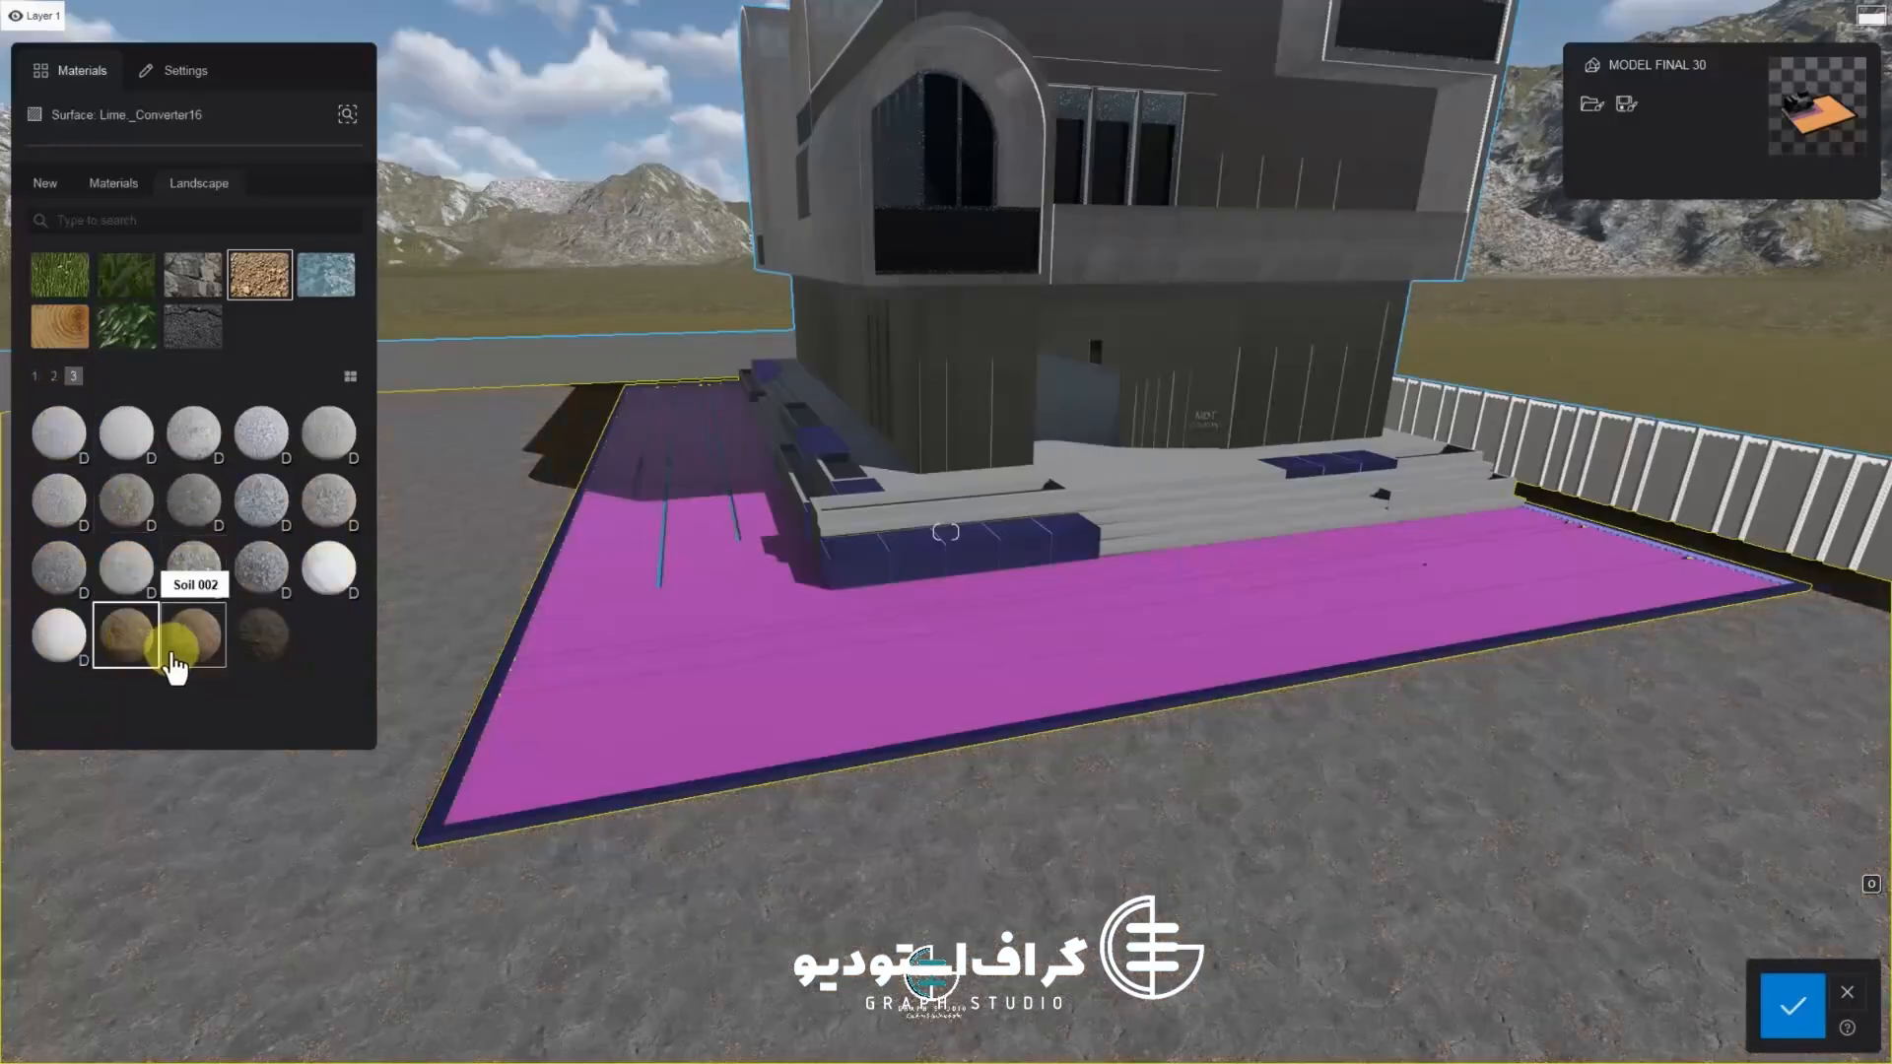
left_click(259, 641)
scroll(1078, 867, "up", 5)
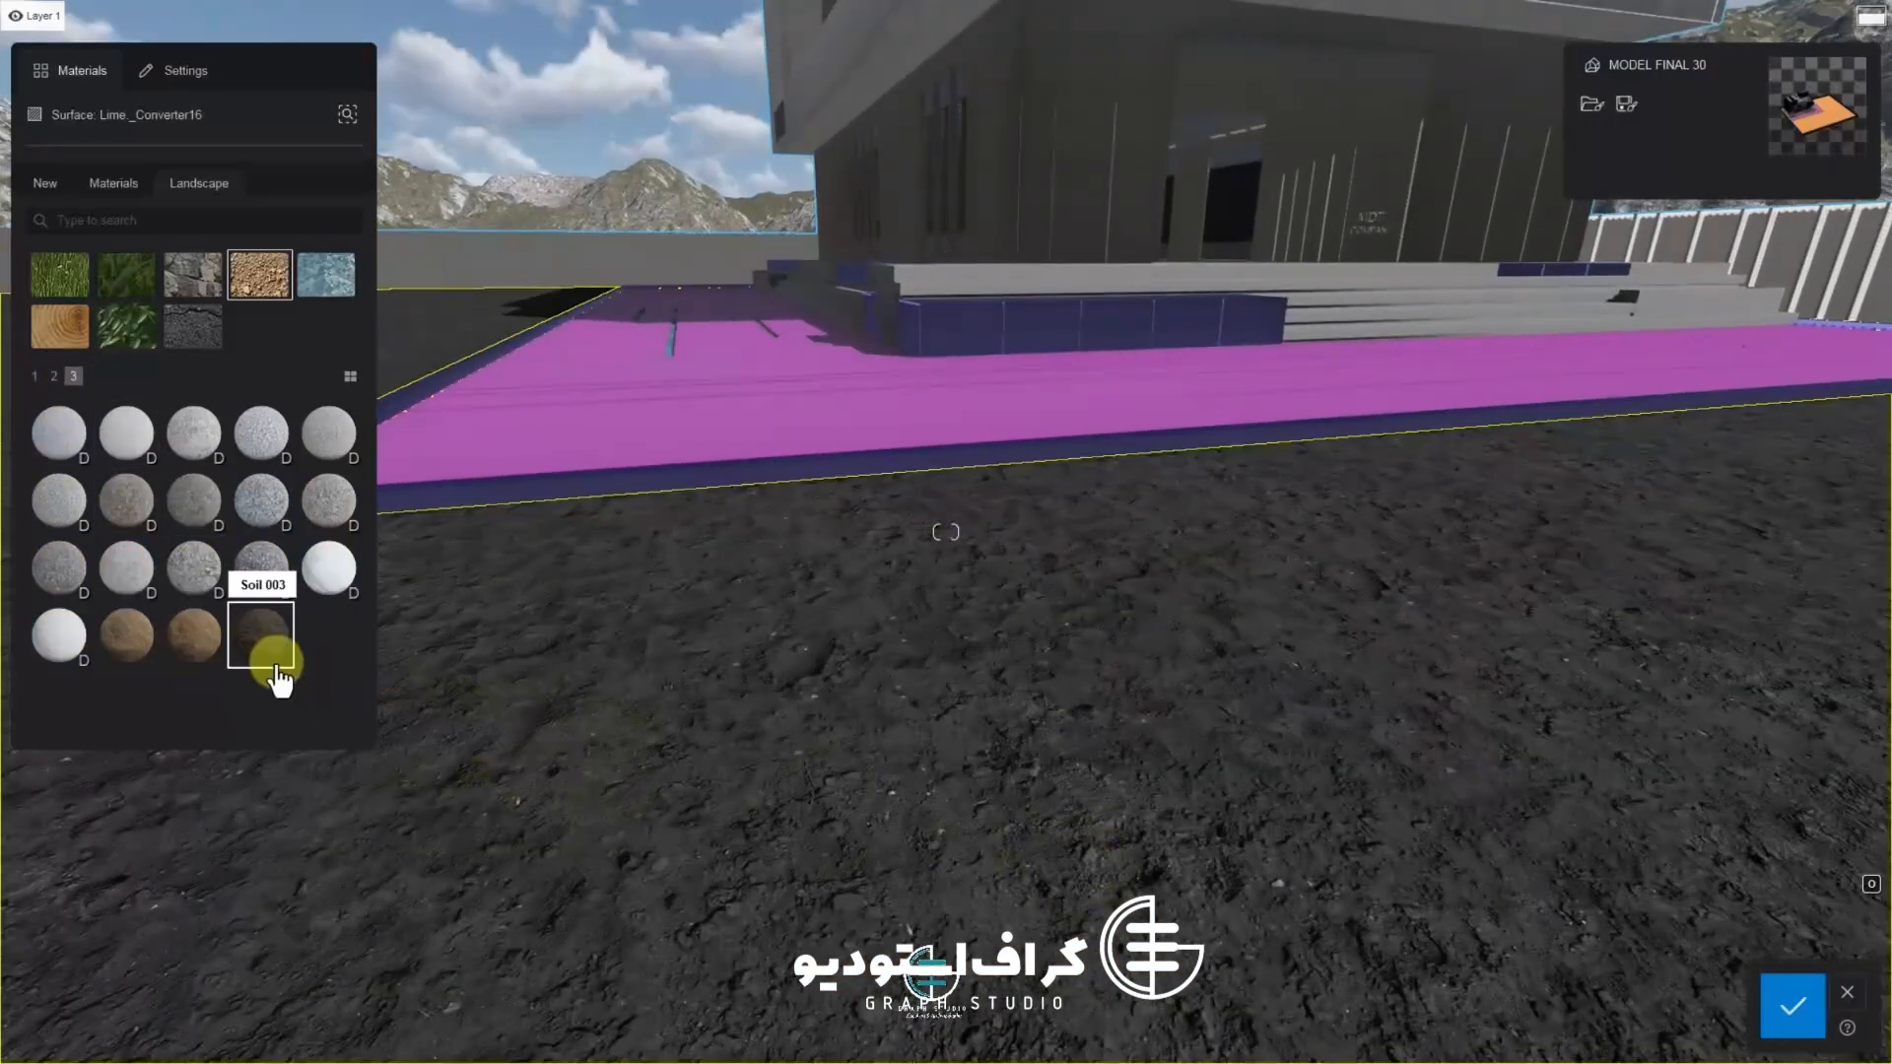
Set the ground material's map scale to 1.9 m
double_click(279, 678)
left_click_drag(120, 247, 116, 247)
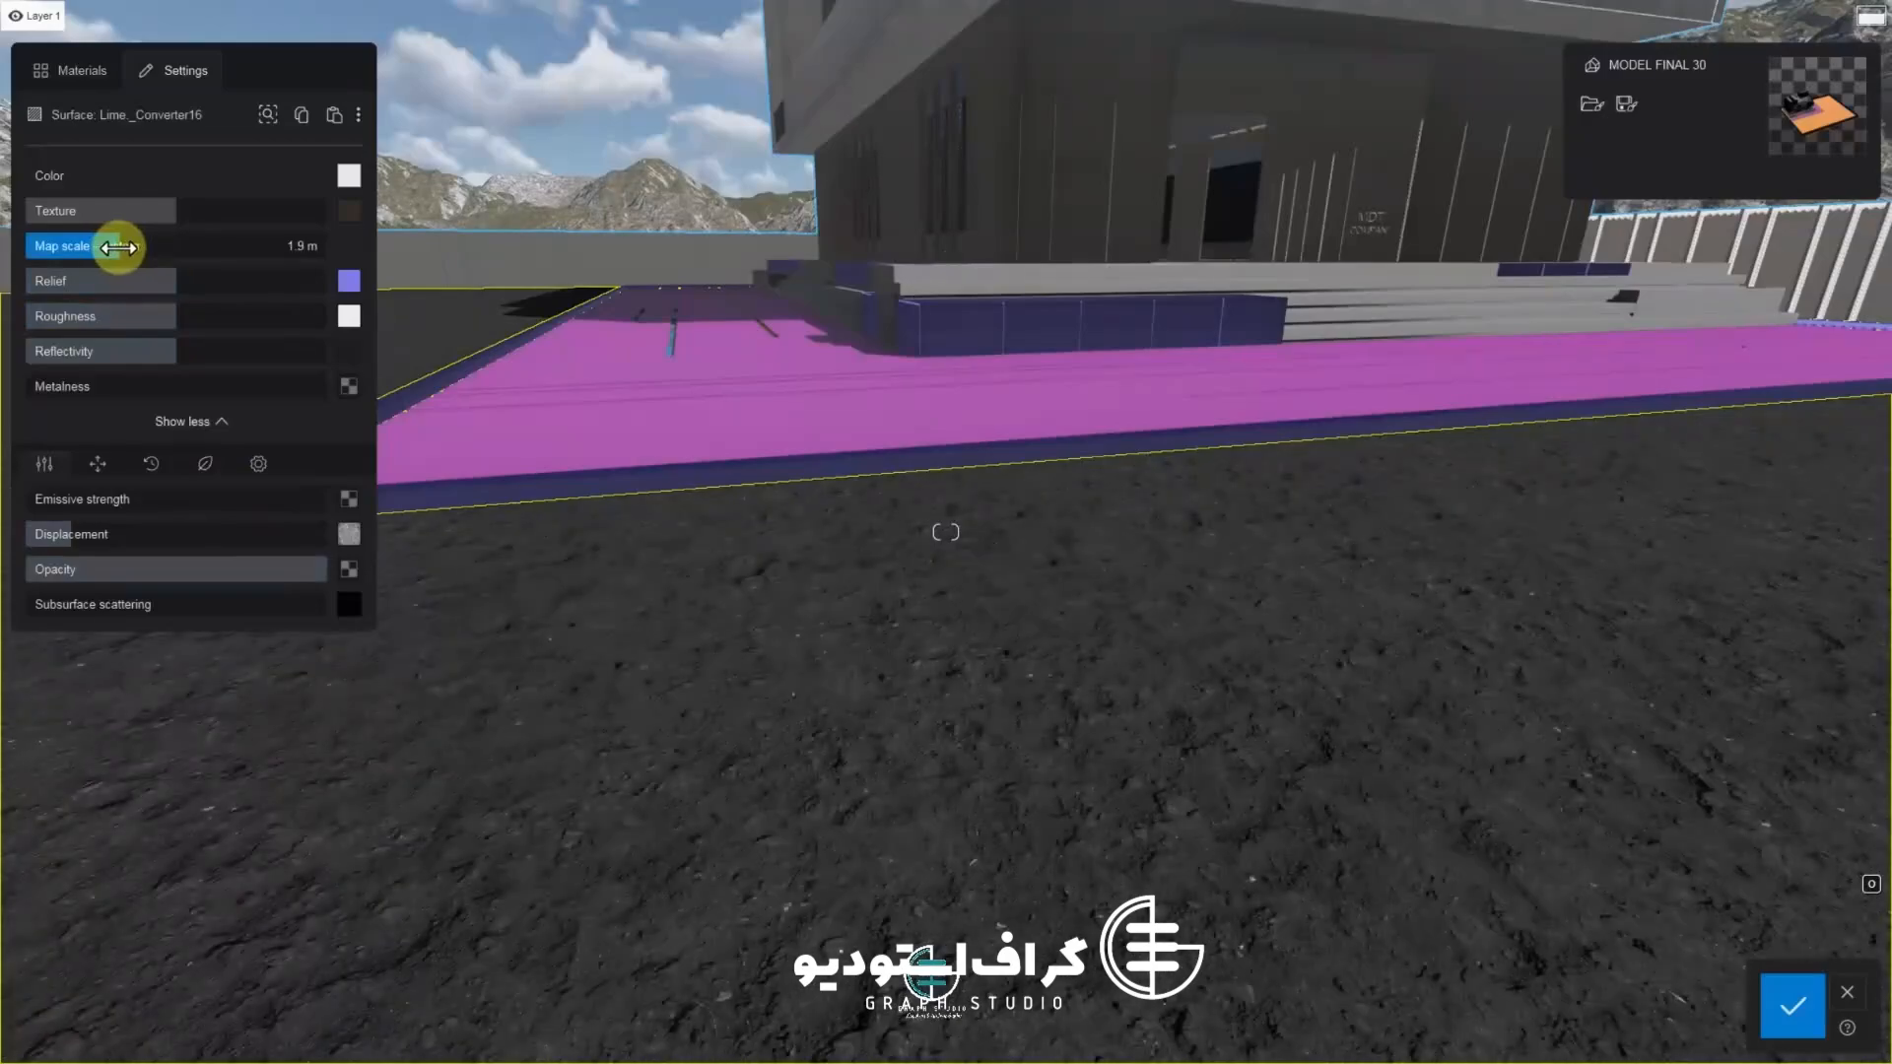
scroll(967, 643, "down", 3)
right_click_drag(967, 642, 948, 660)
scroll(948, 661, "up", 3)
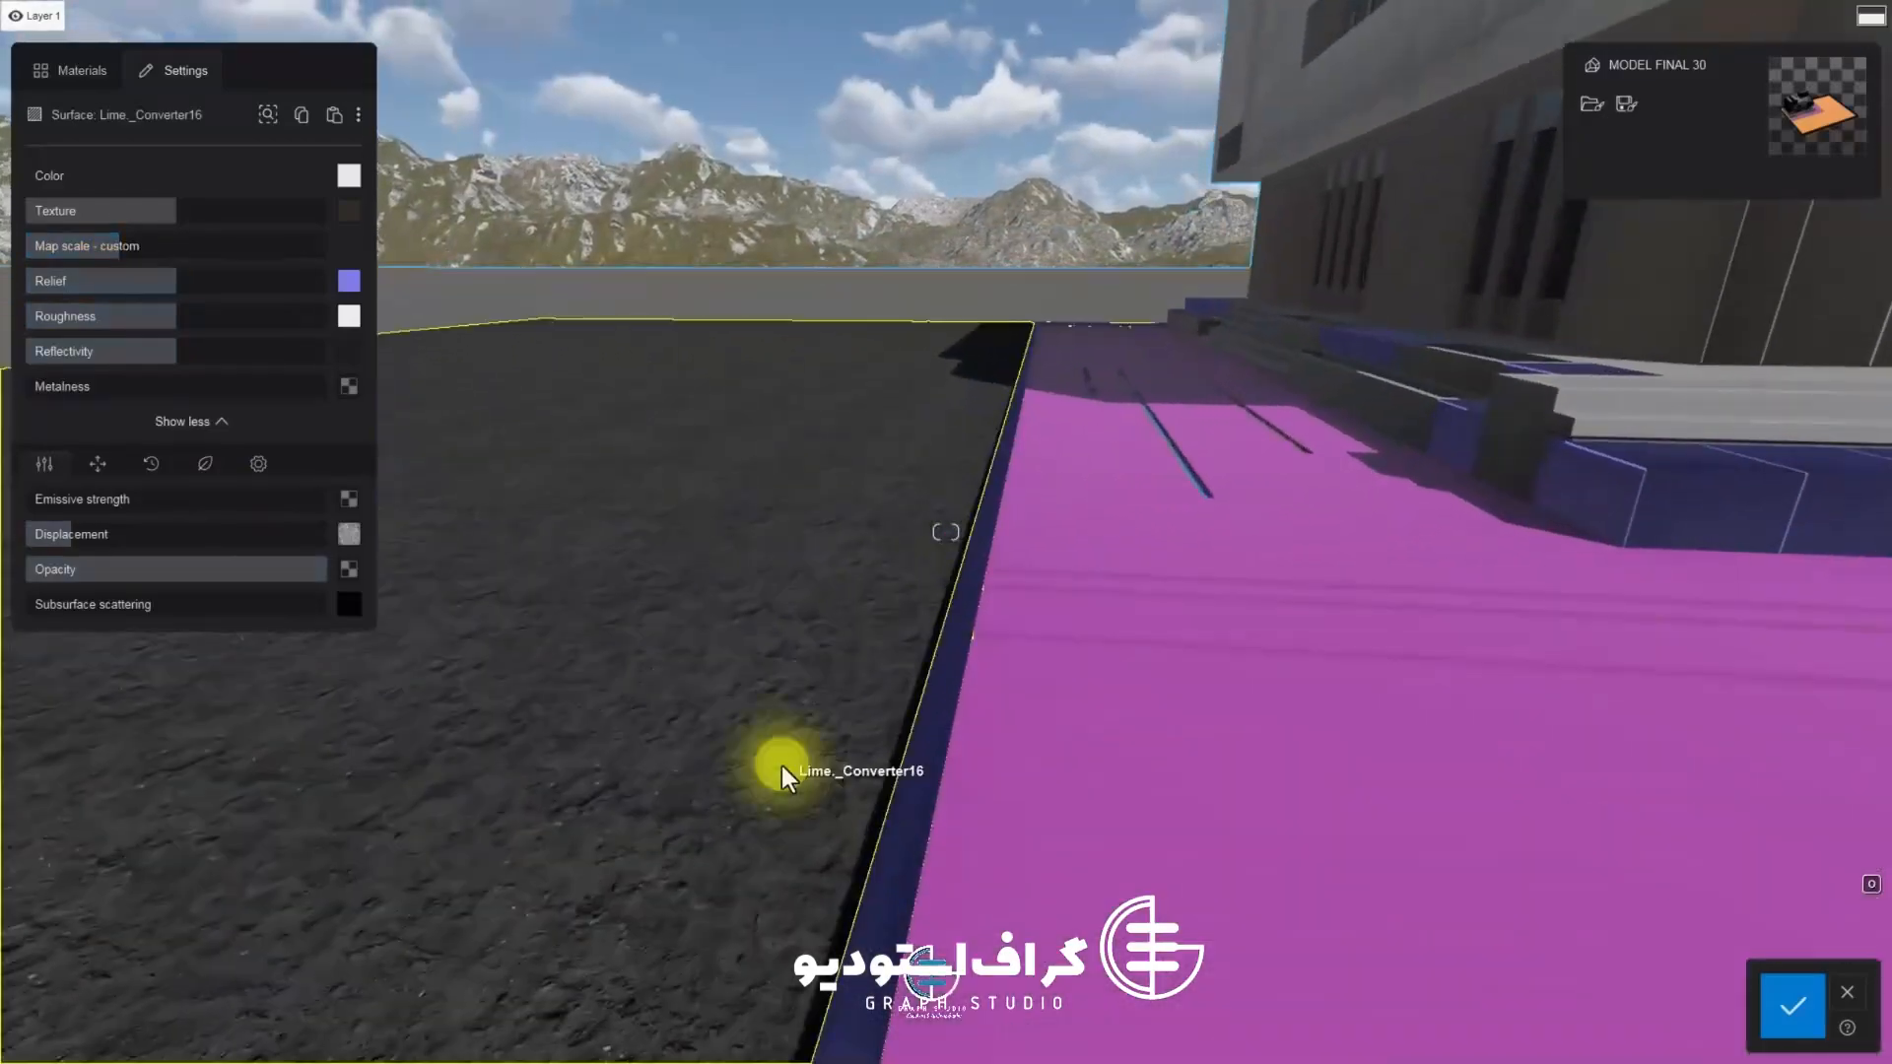
right_click_drag(783, 769, 794, 768)
Apply a different soil material from the third Landscape page to the ground surface
left_click(74, 70)
left_click(138, 646)
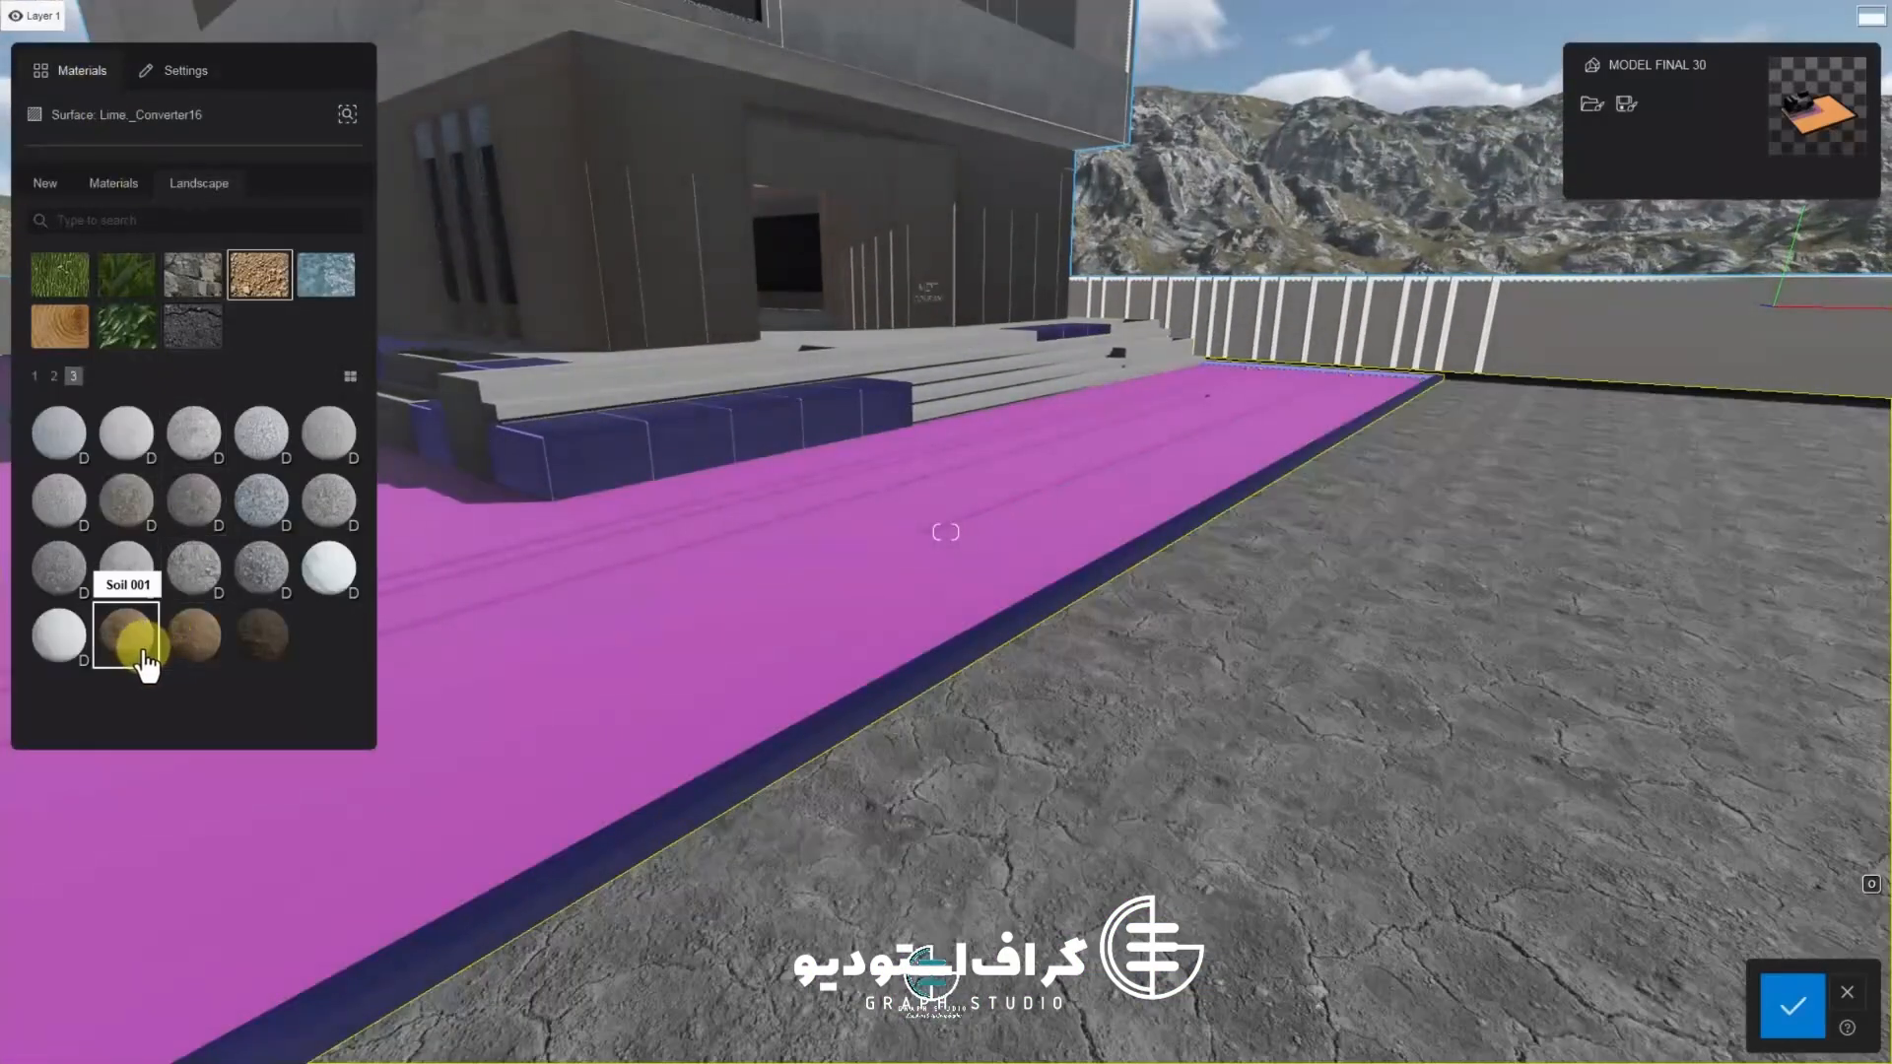
left_click(188, 655)
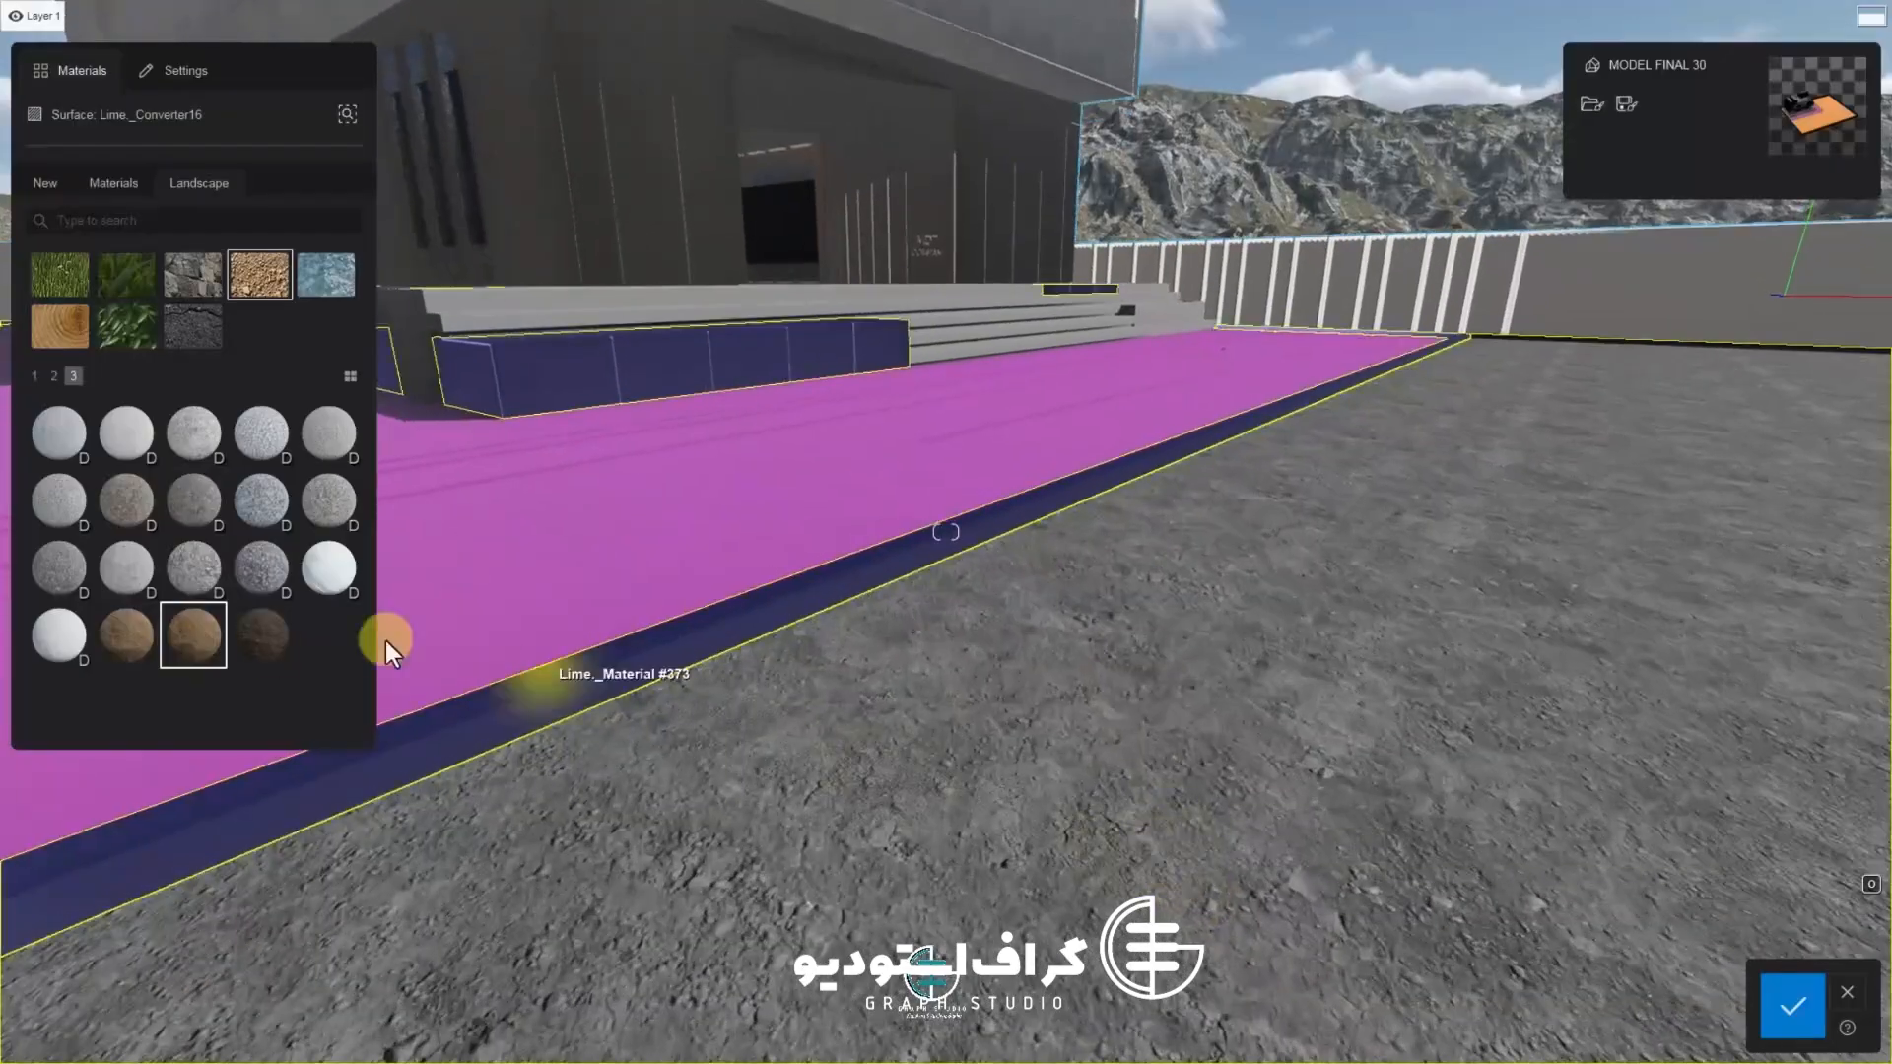
double_click(197, 645)
Confirm the material changes and leave the material editor
right_click_drag(1247, 630, 1233, 726)
key("s")
left_click(1792, 1005)
right_click_drag(1281, 867, 553, 739)
key("w")
key("s")
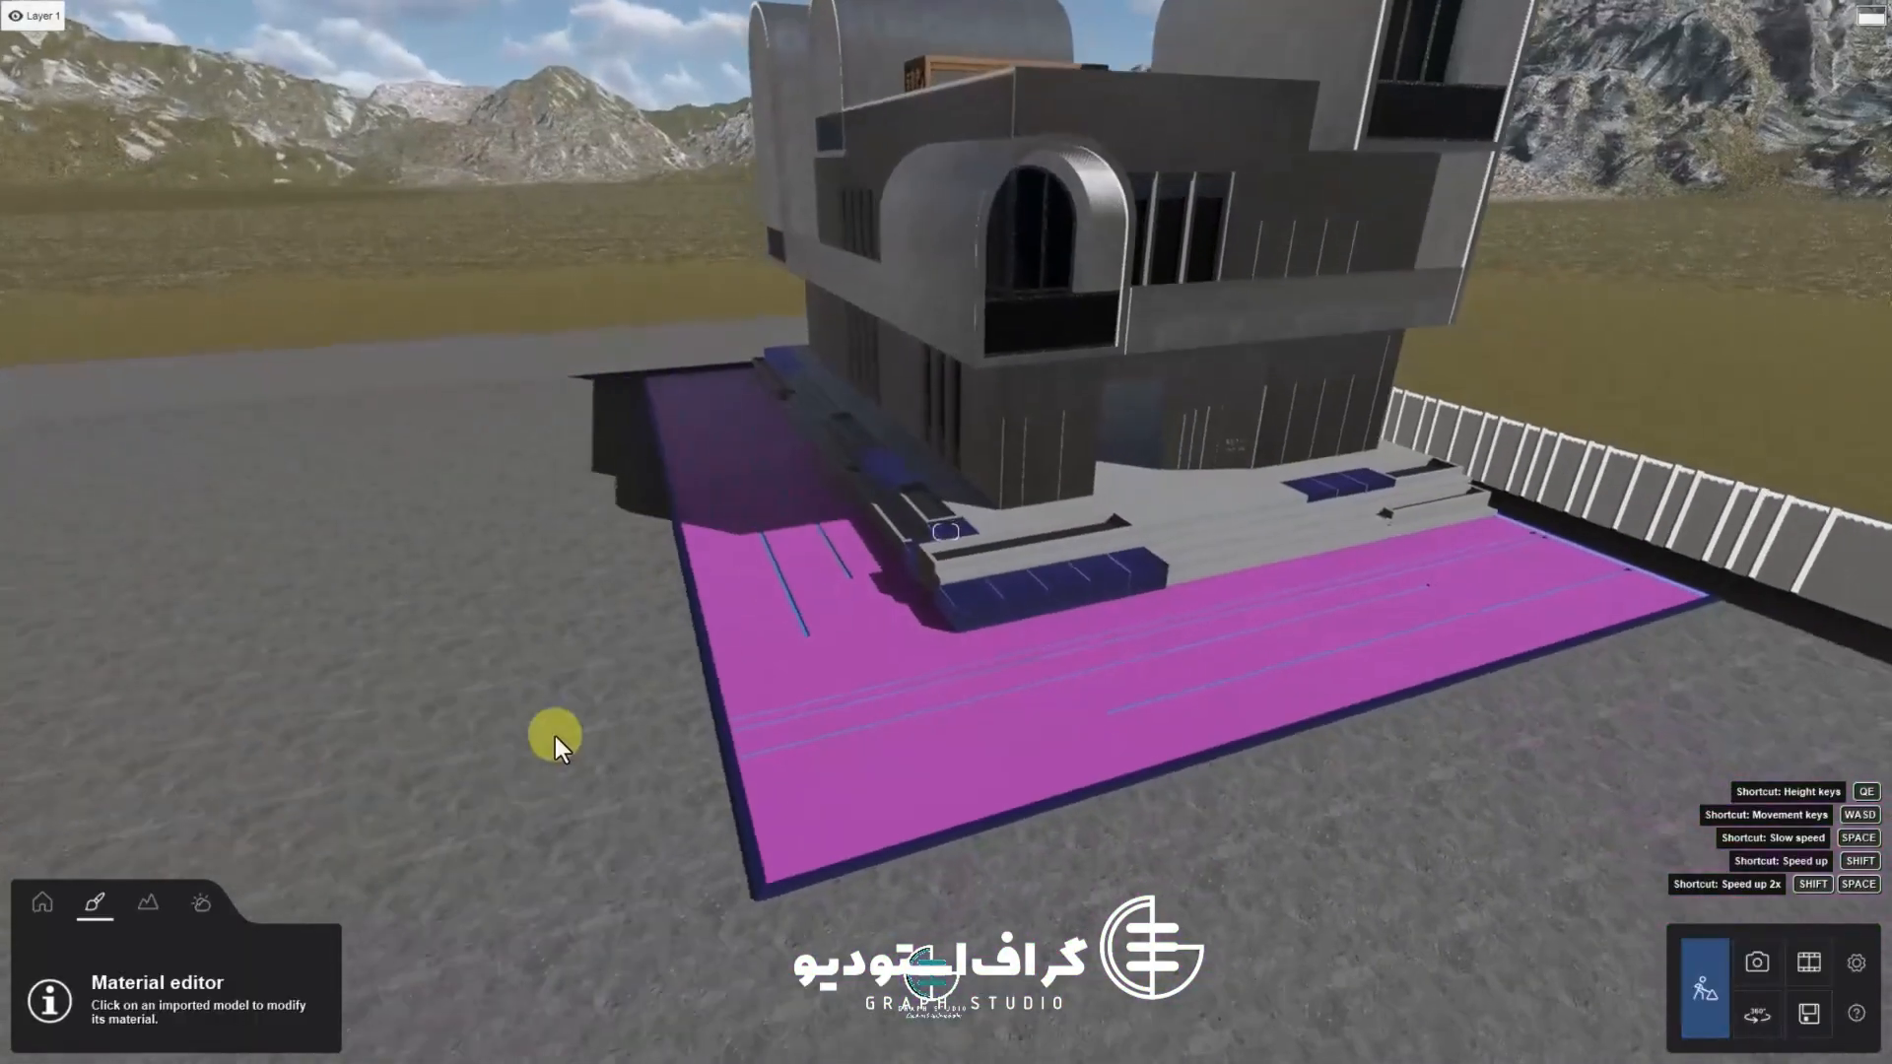
Select the paved courtyard surface and apply Concrete 016 1024 from the concrete materials collection
key("w")
left_click(1120, 818)
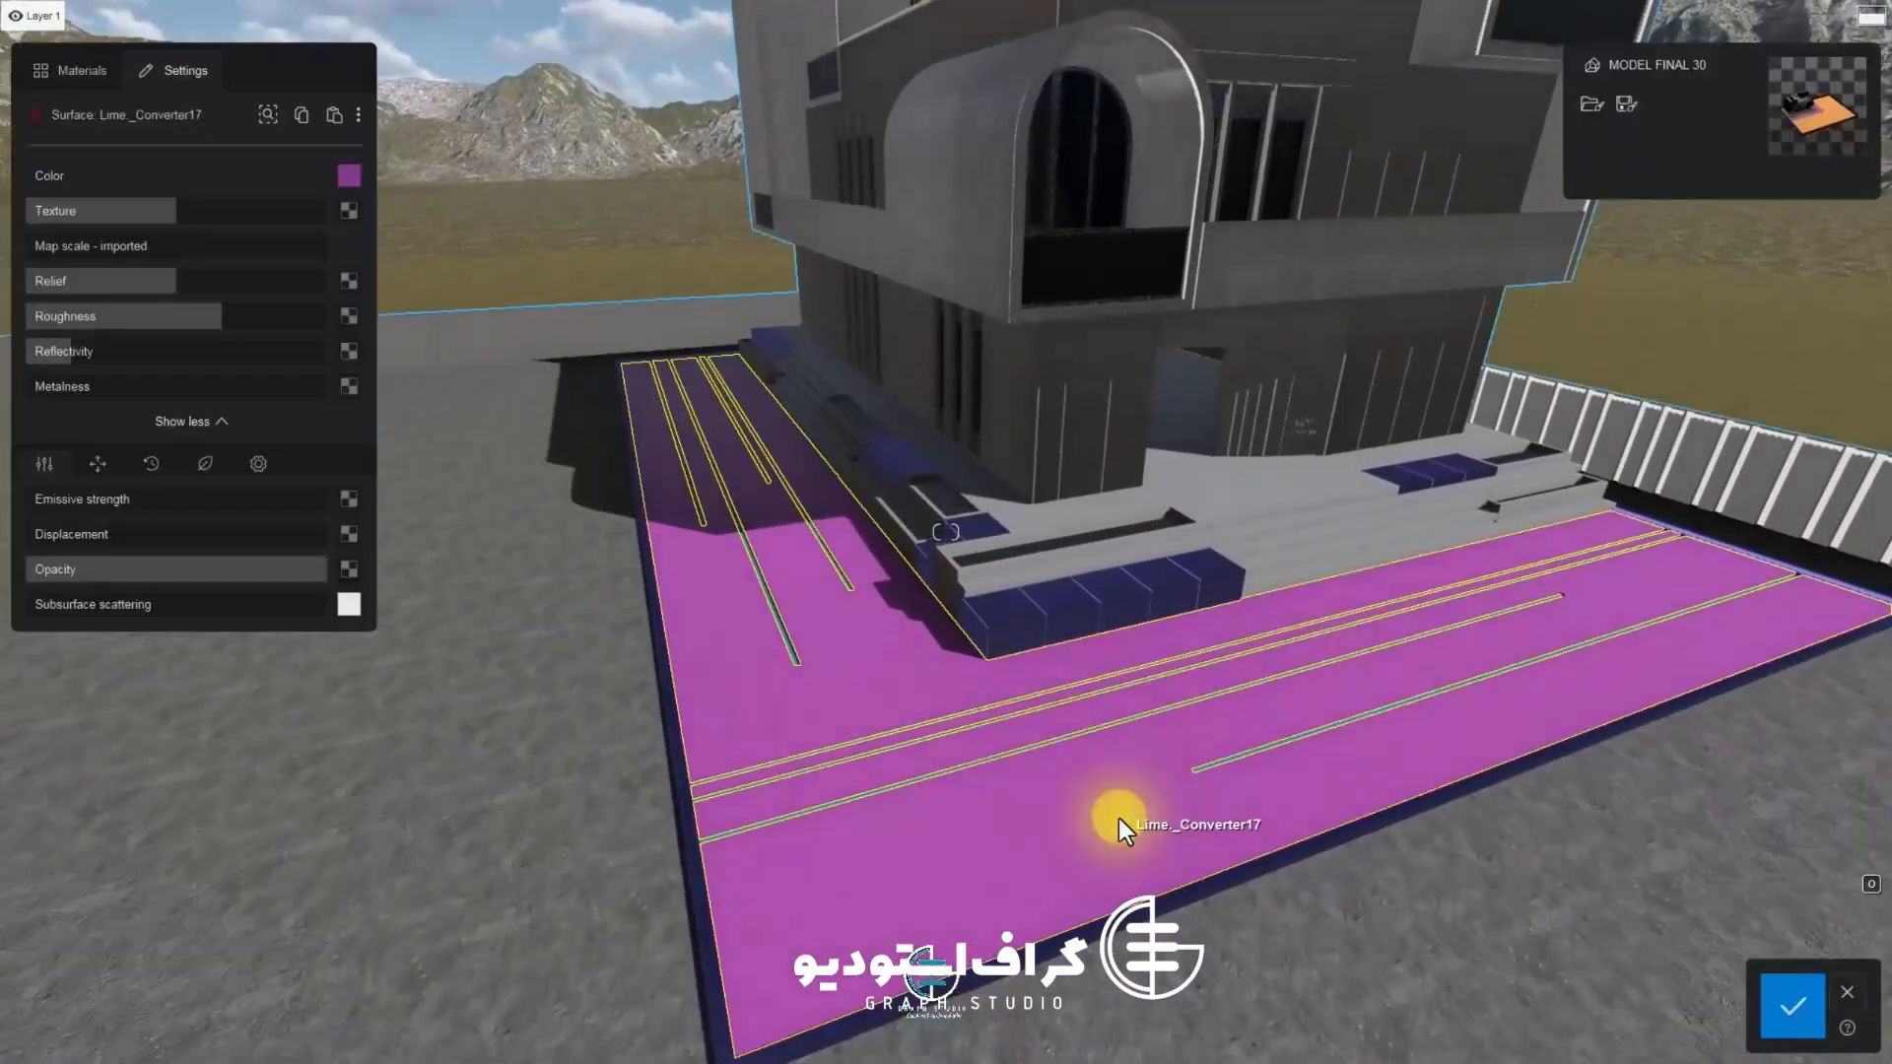
left_click(71, 70)
left_click(114, 183)
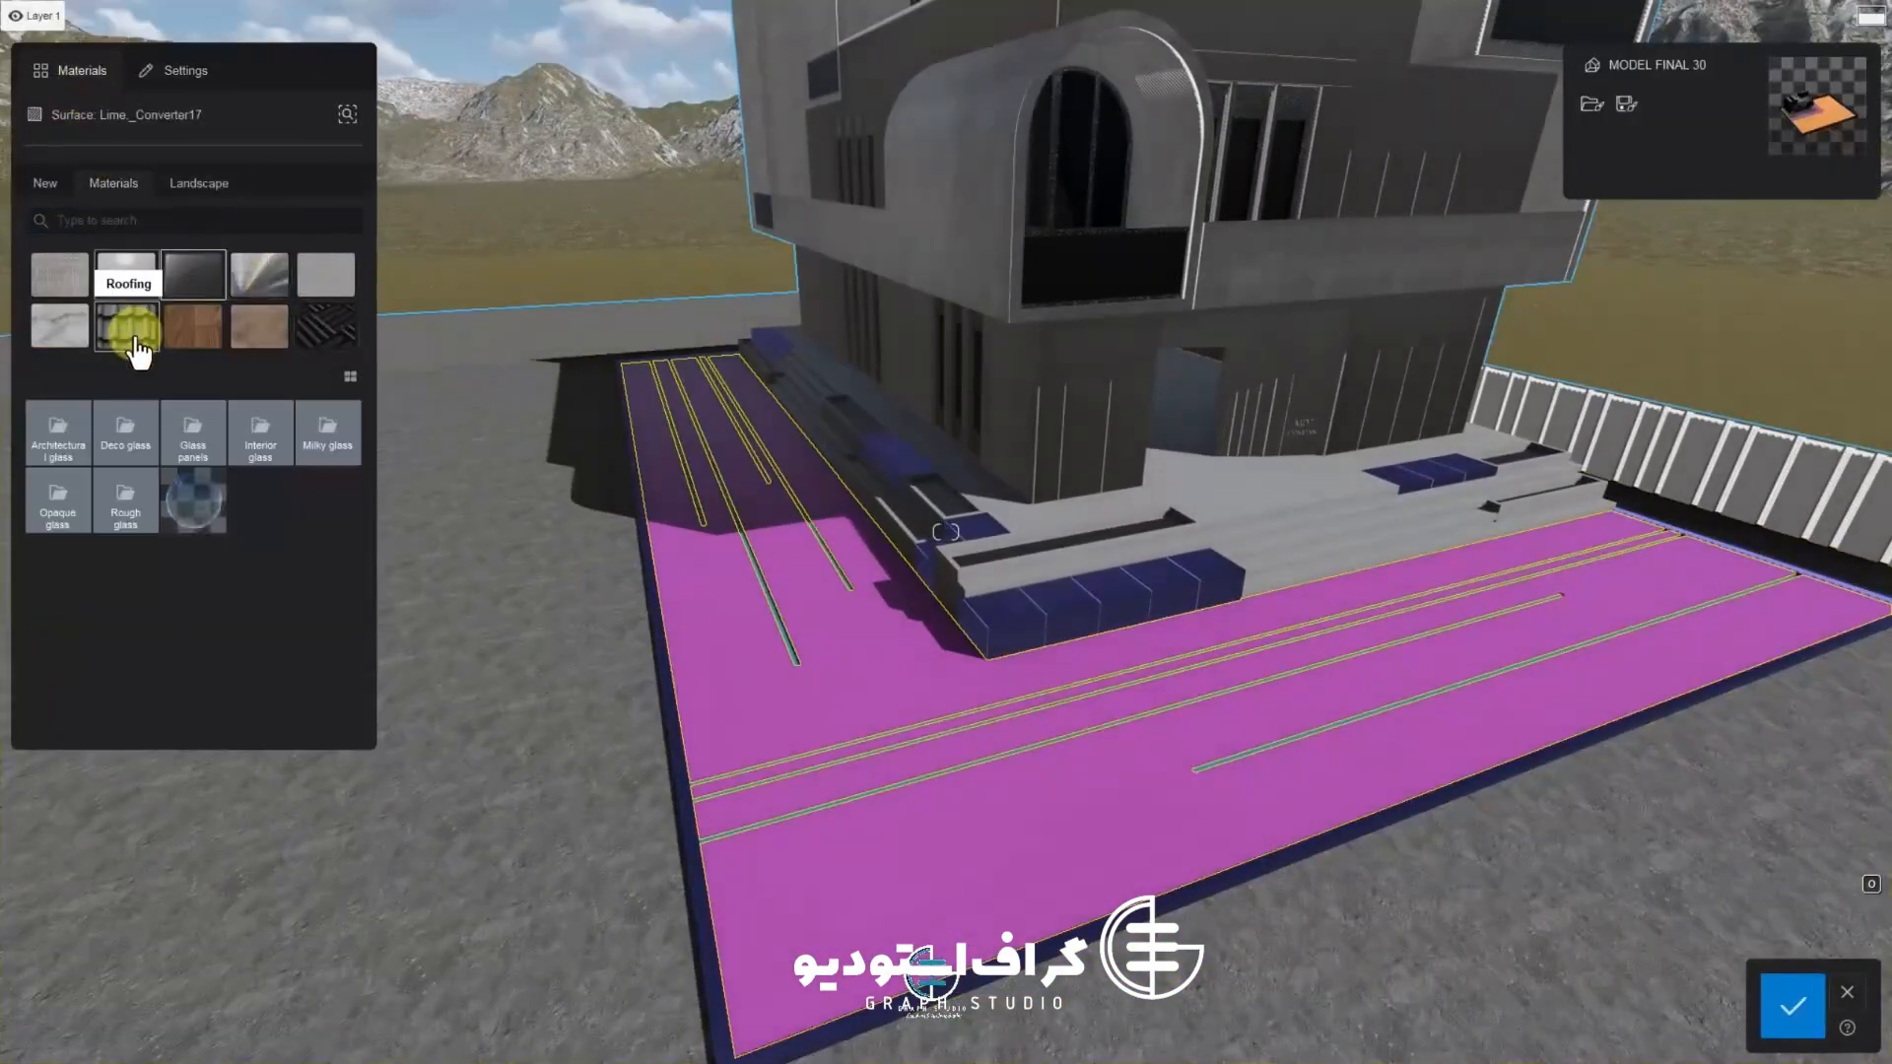
left_click(126, 274)
left_click(59, 325)
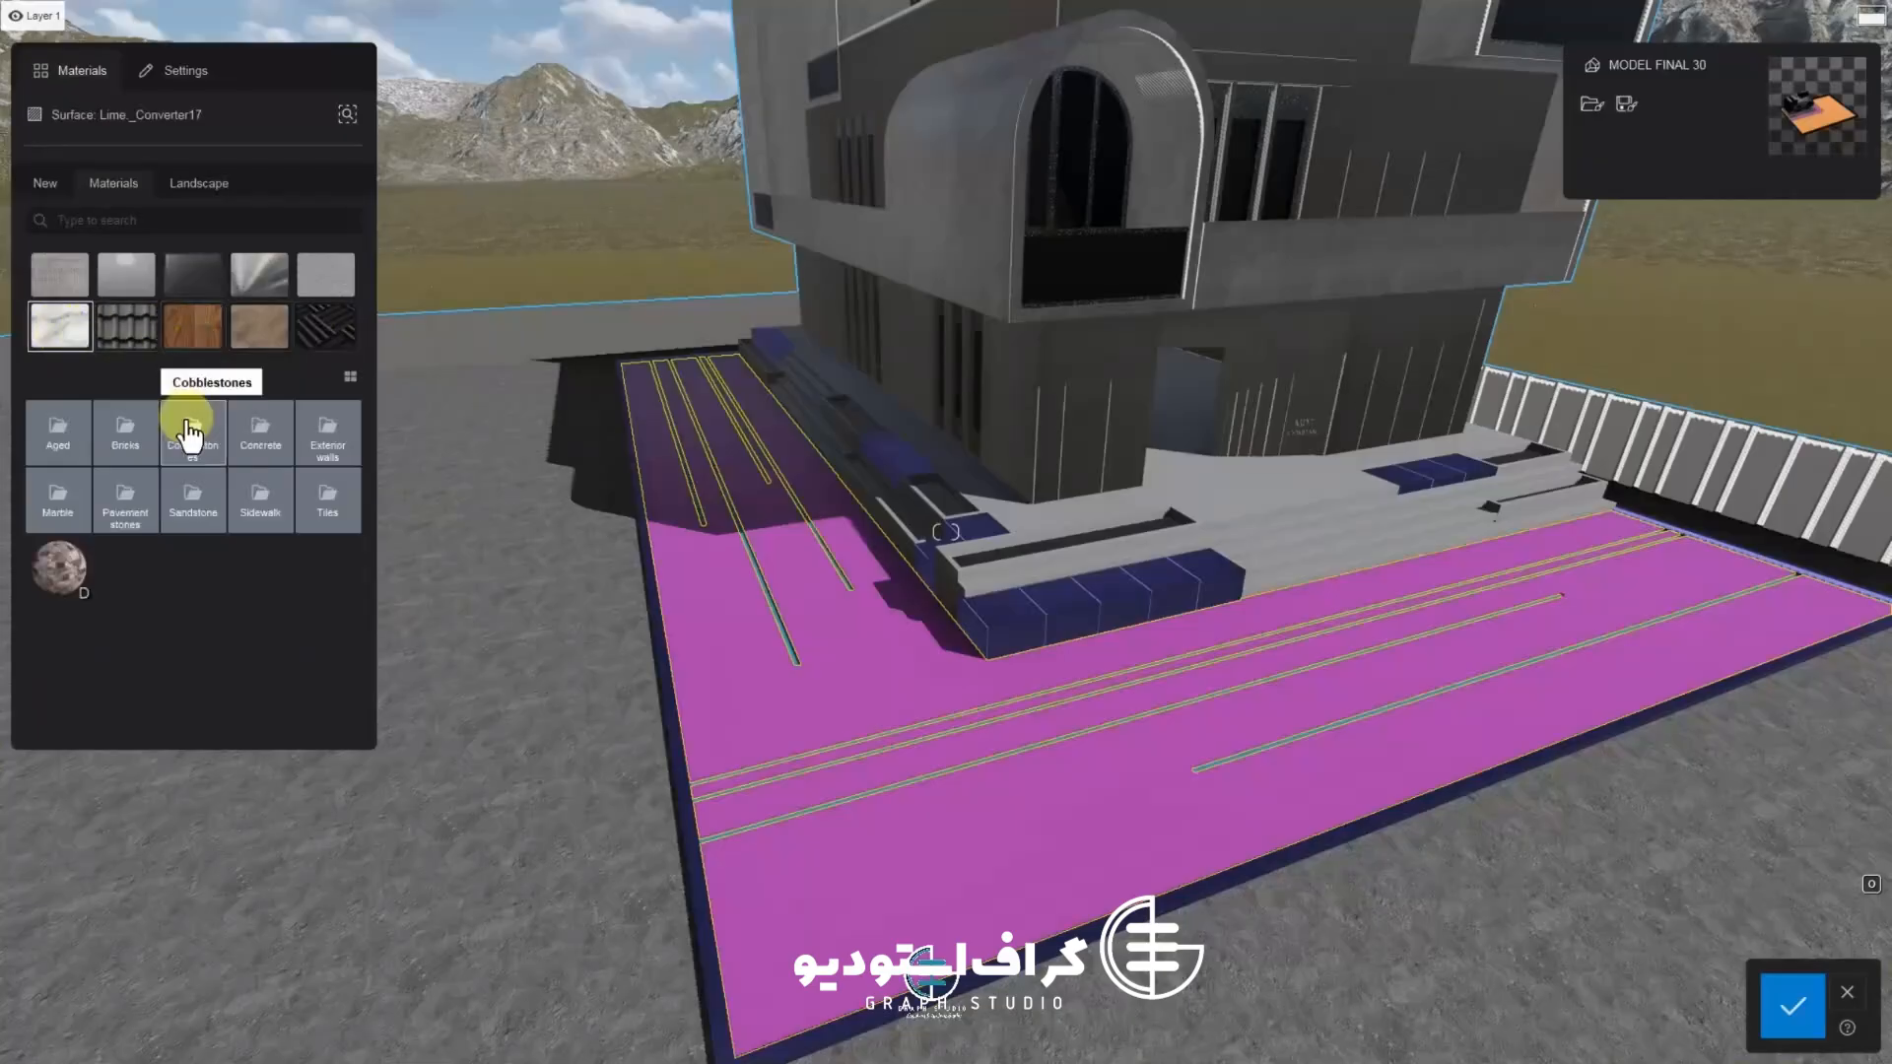
left_click(192, 431)
left_click(133, 510)
left_click(328, 514)
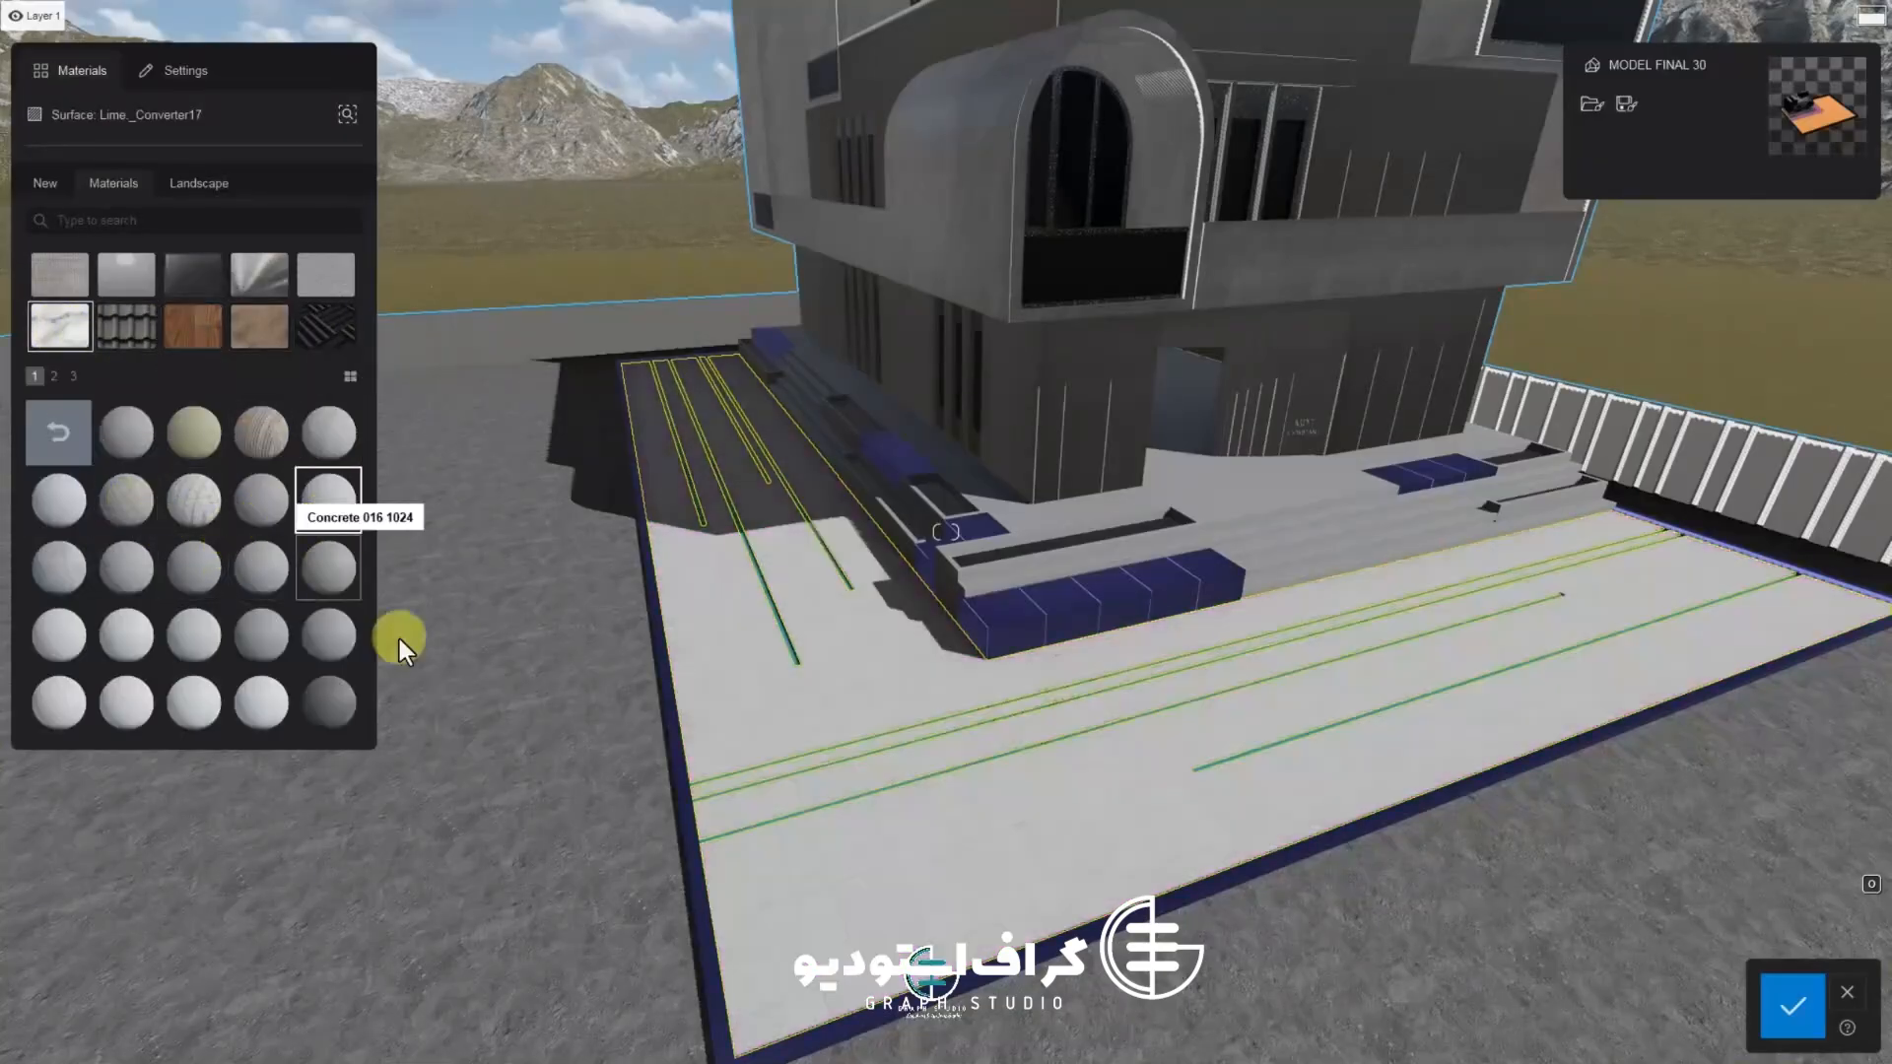
Preview several concrete materials from the first page on the paved surface
scroll(399, 639, "up", 3)
left_click(336, 556)
scroll(524, 872, "up", 3)
scroll(463, 759, "up", 3)
left_click(263, 638)
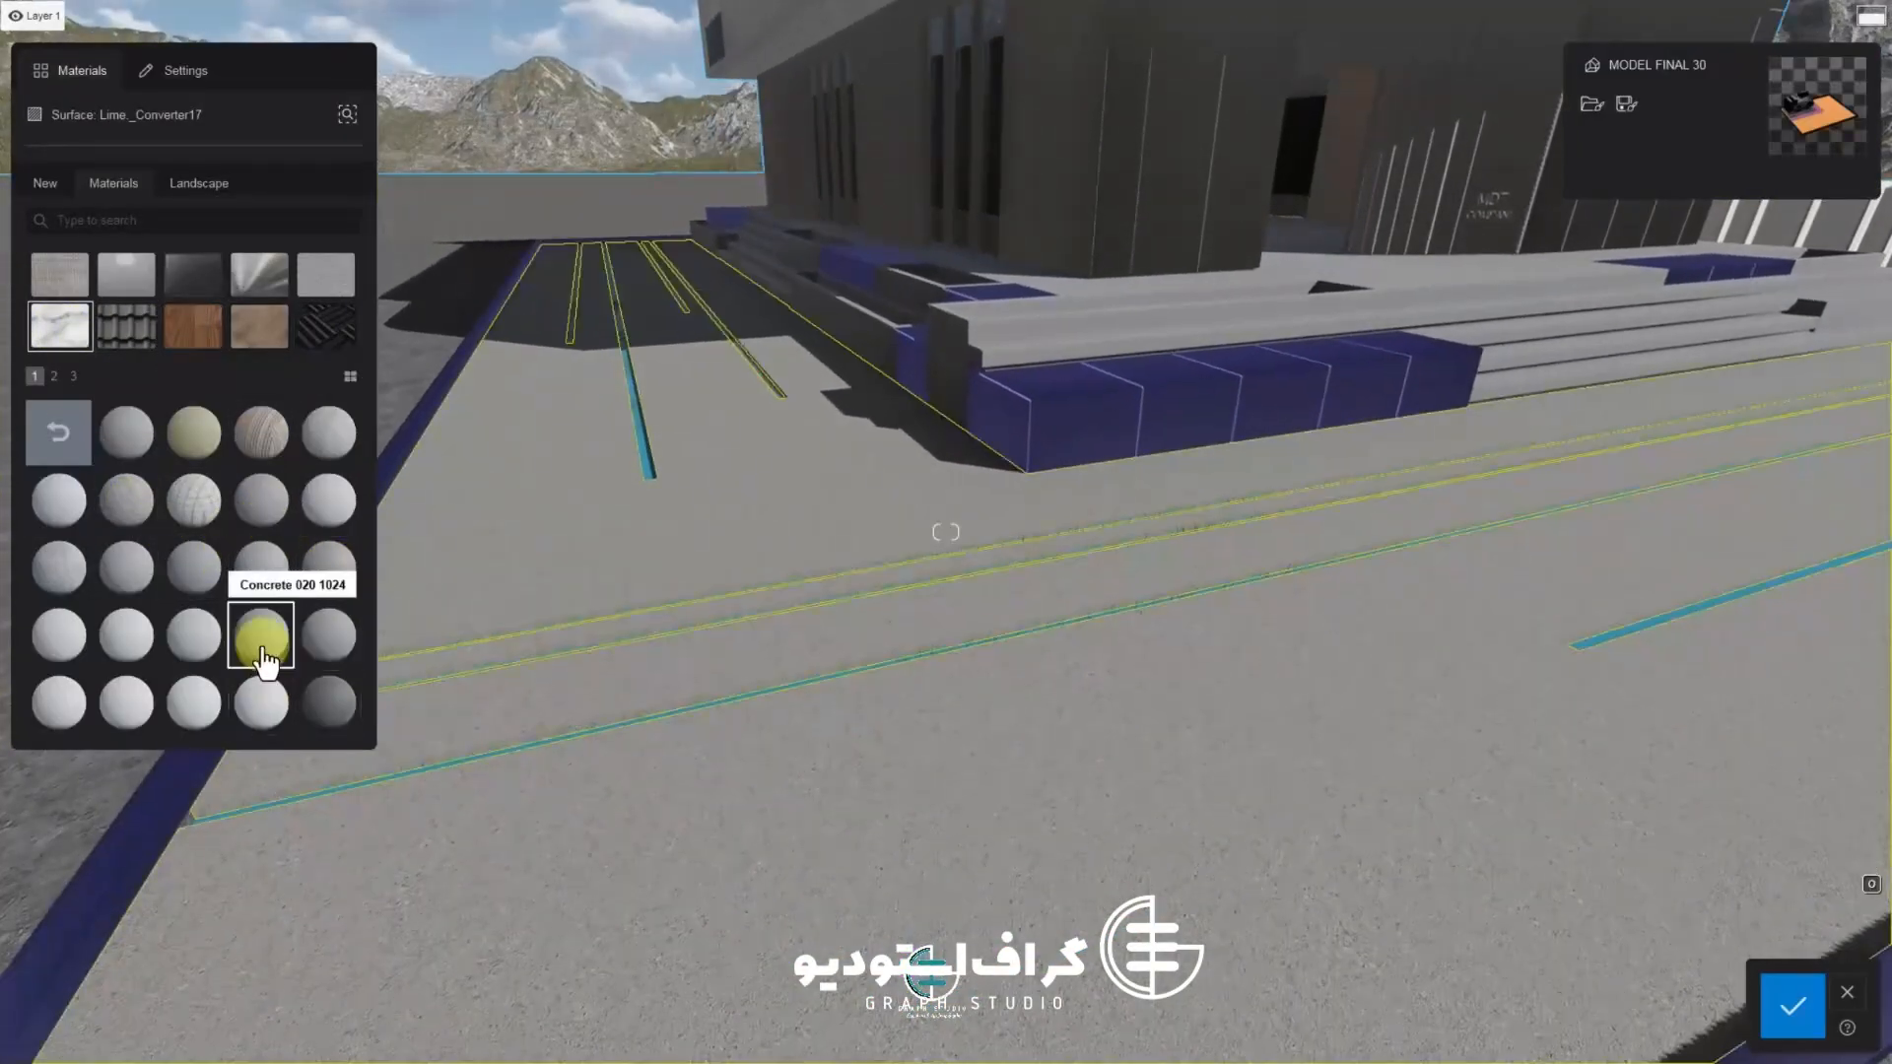
left_click(328, 702)
left_click(328, 635)
left_click(98, 641)
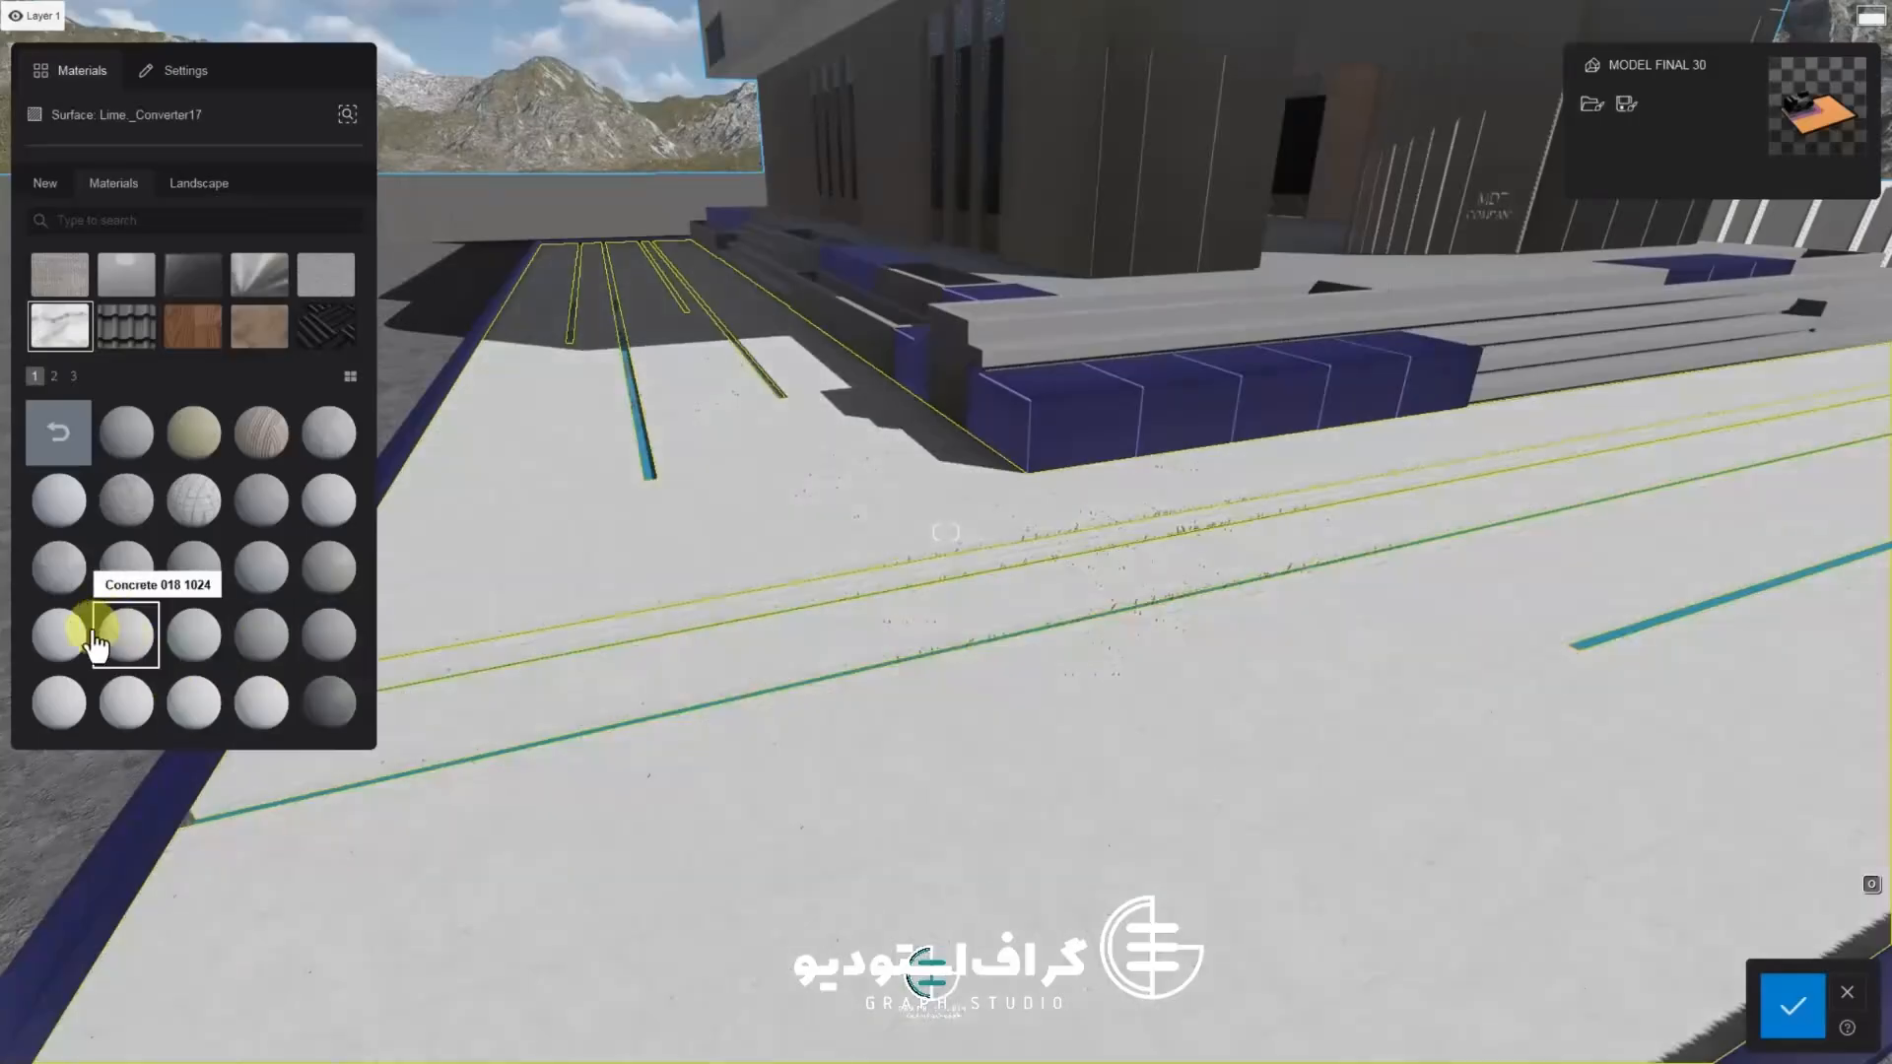
left_click(120, 429)
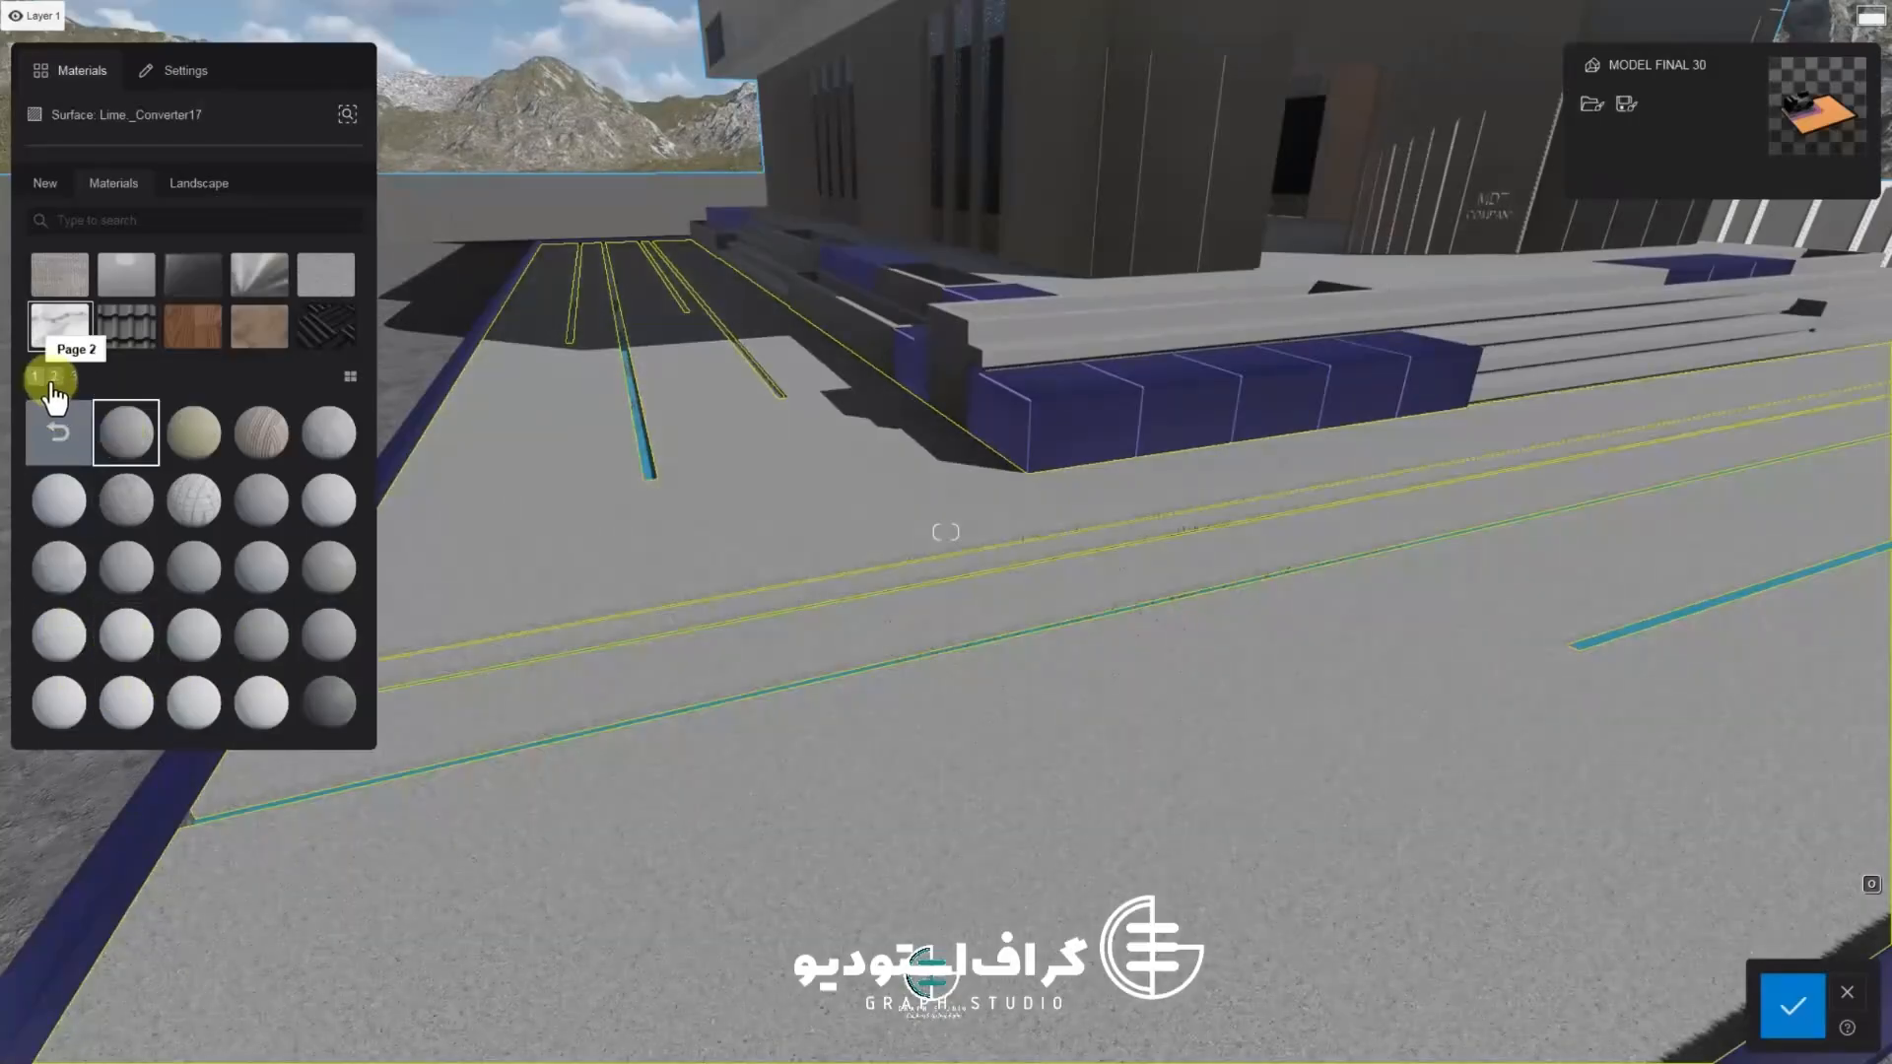
Browse concrete pages 2 and 3 and apply Polli Concrete 20 2048 to the paved surface
left_click(54, 375)
left_click(94, 441)
left_click(202, 439)
left_click(259, 441)
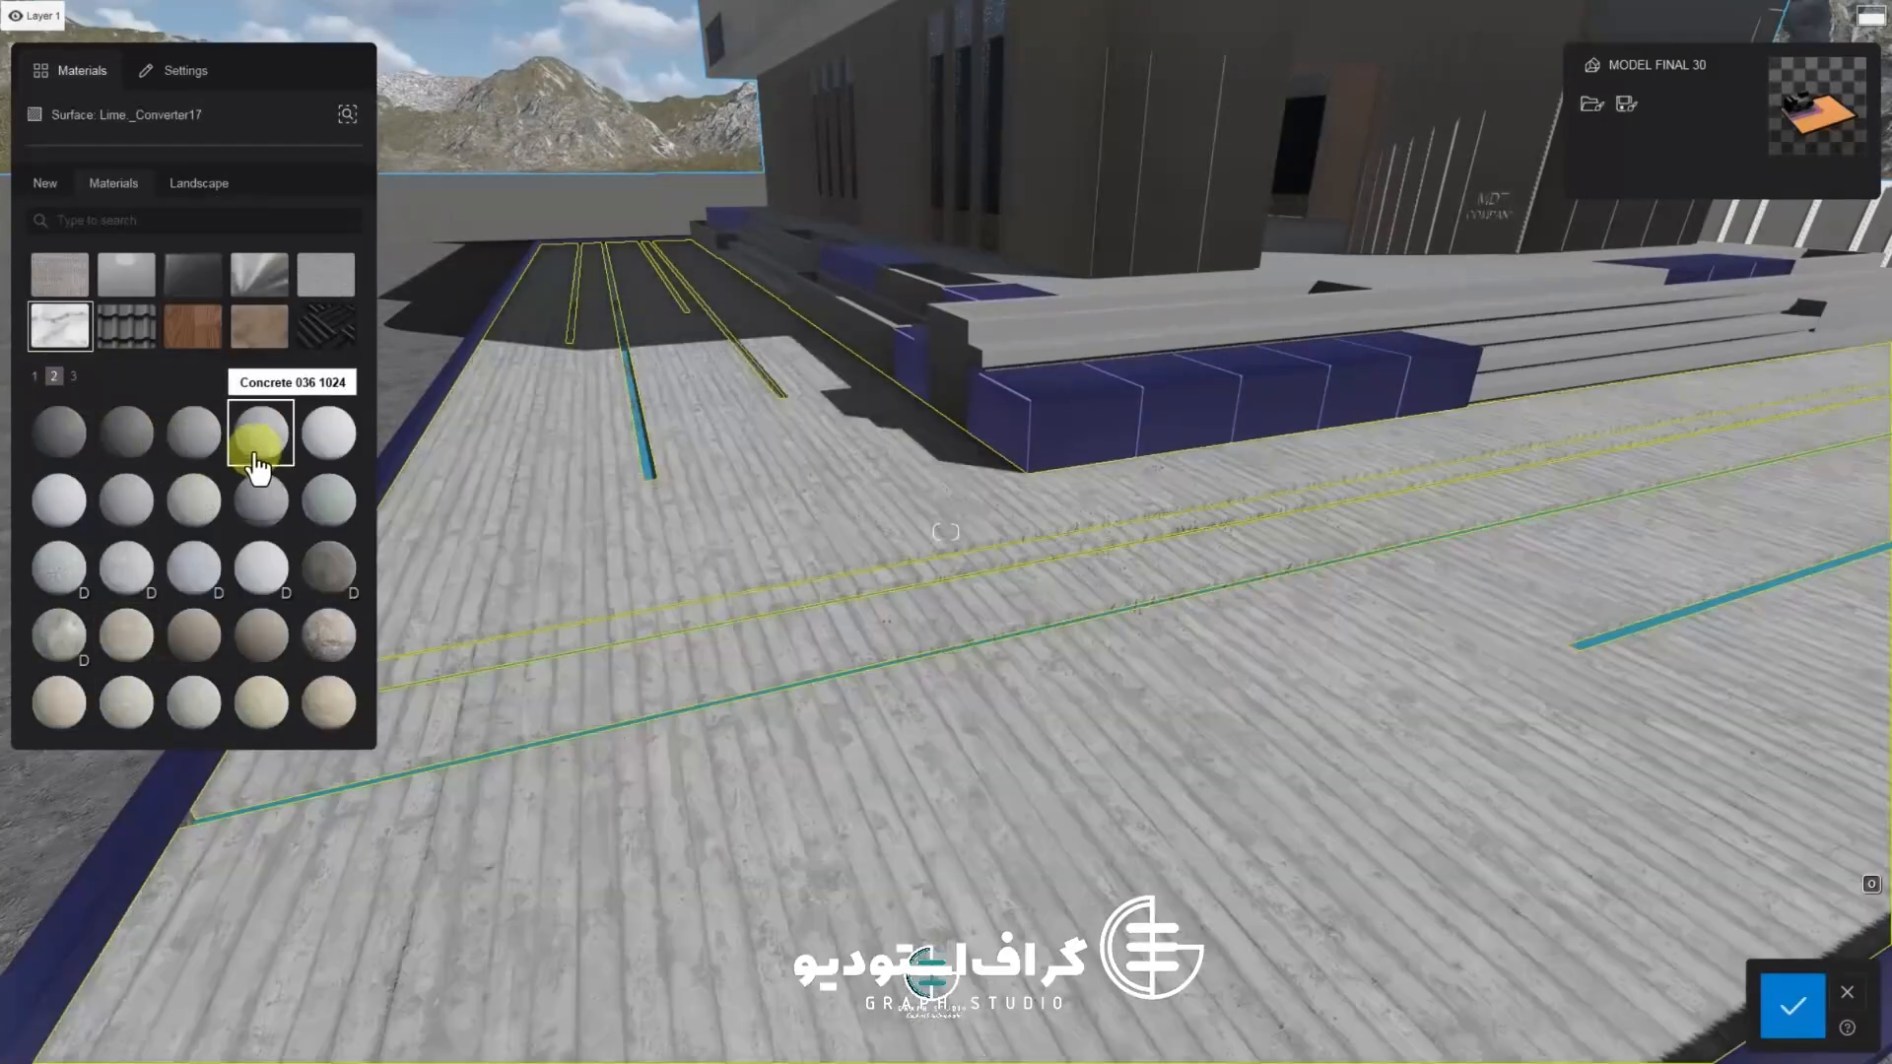
left_click(255, 512)
left_click(182, 577)
left_click(118, 583)
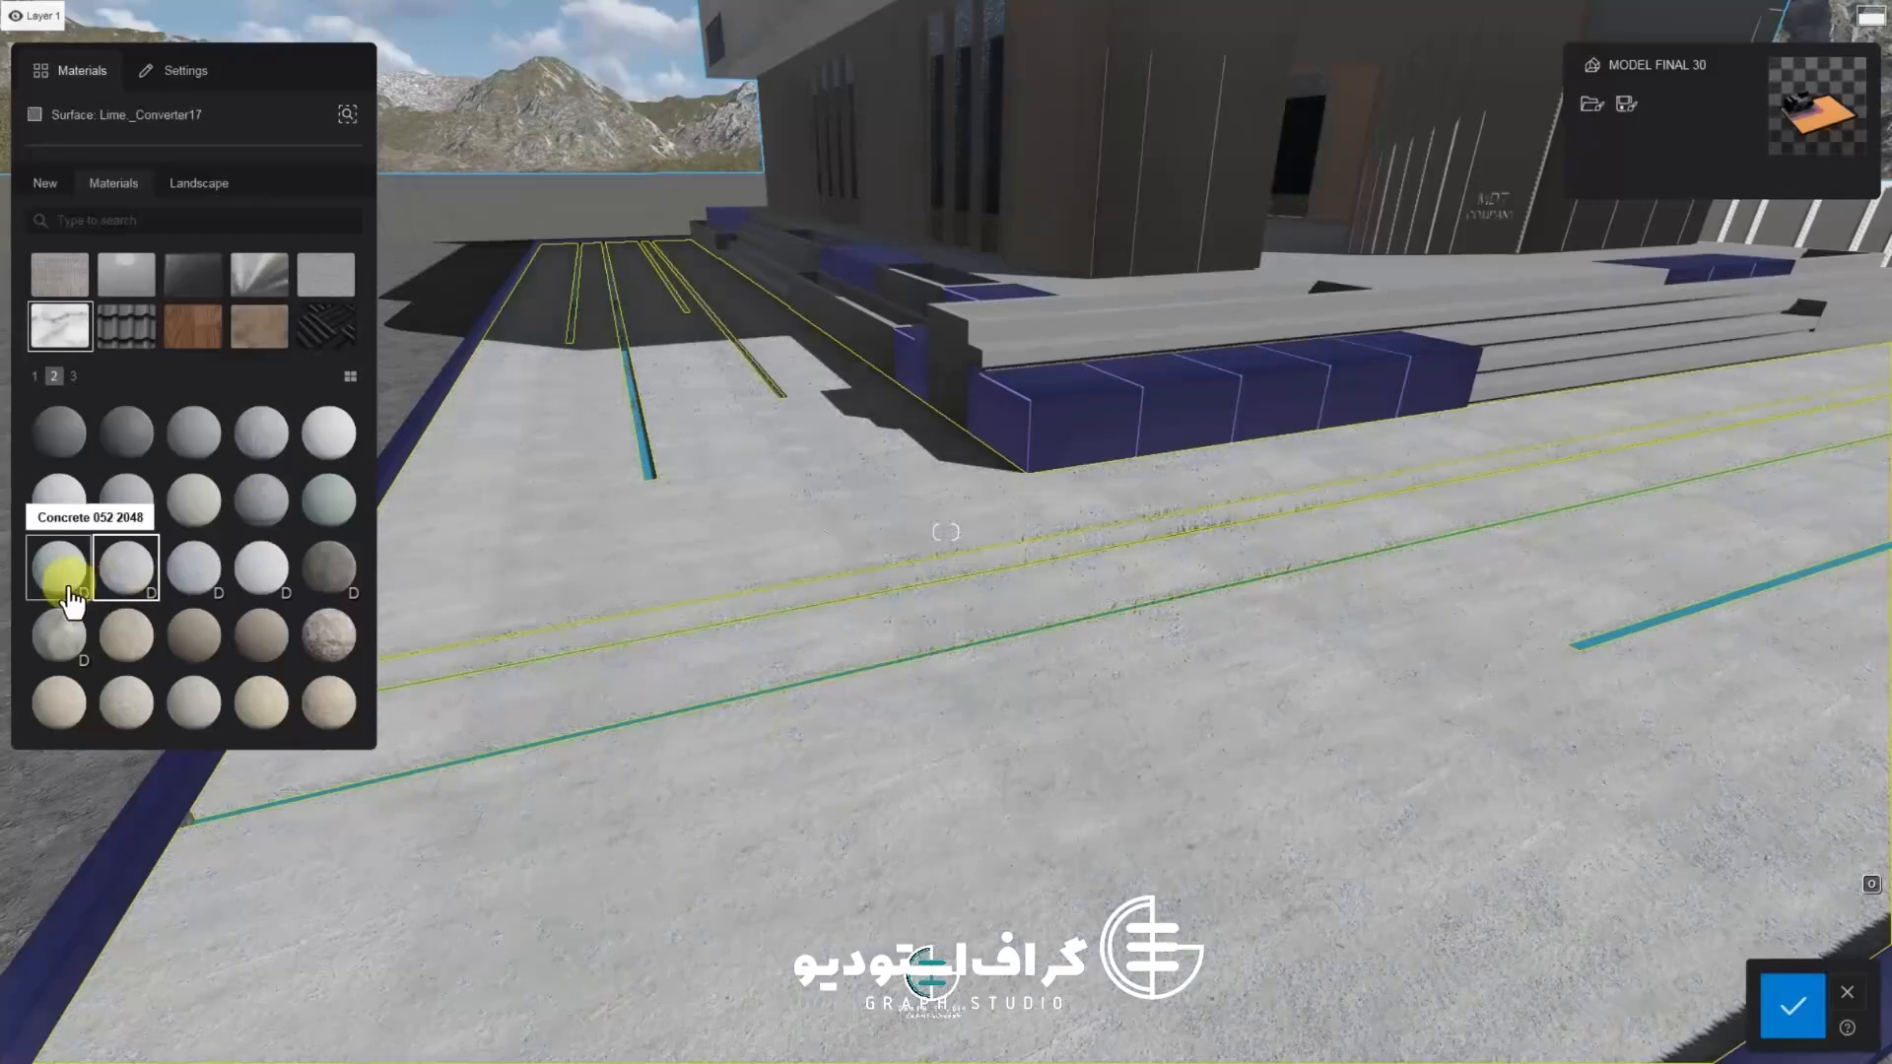
left_click(61, 645)
left_click(118, 707)
left_click(183, 704)
left_click(73, 376)
left_click(124, 498)
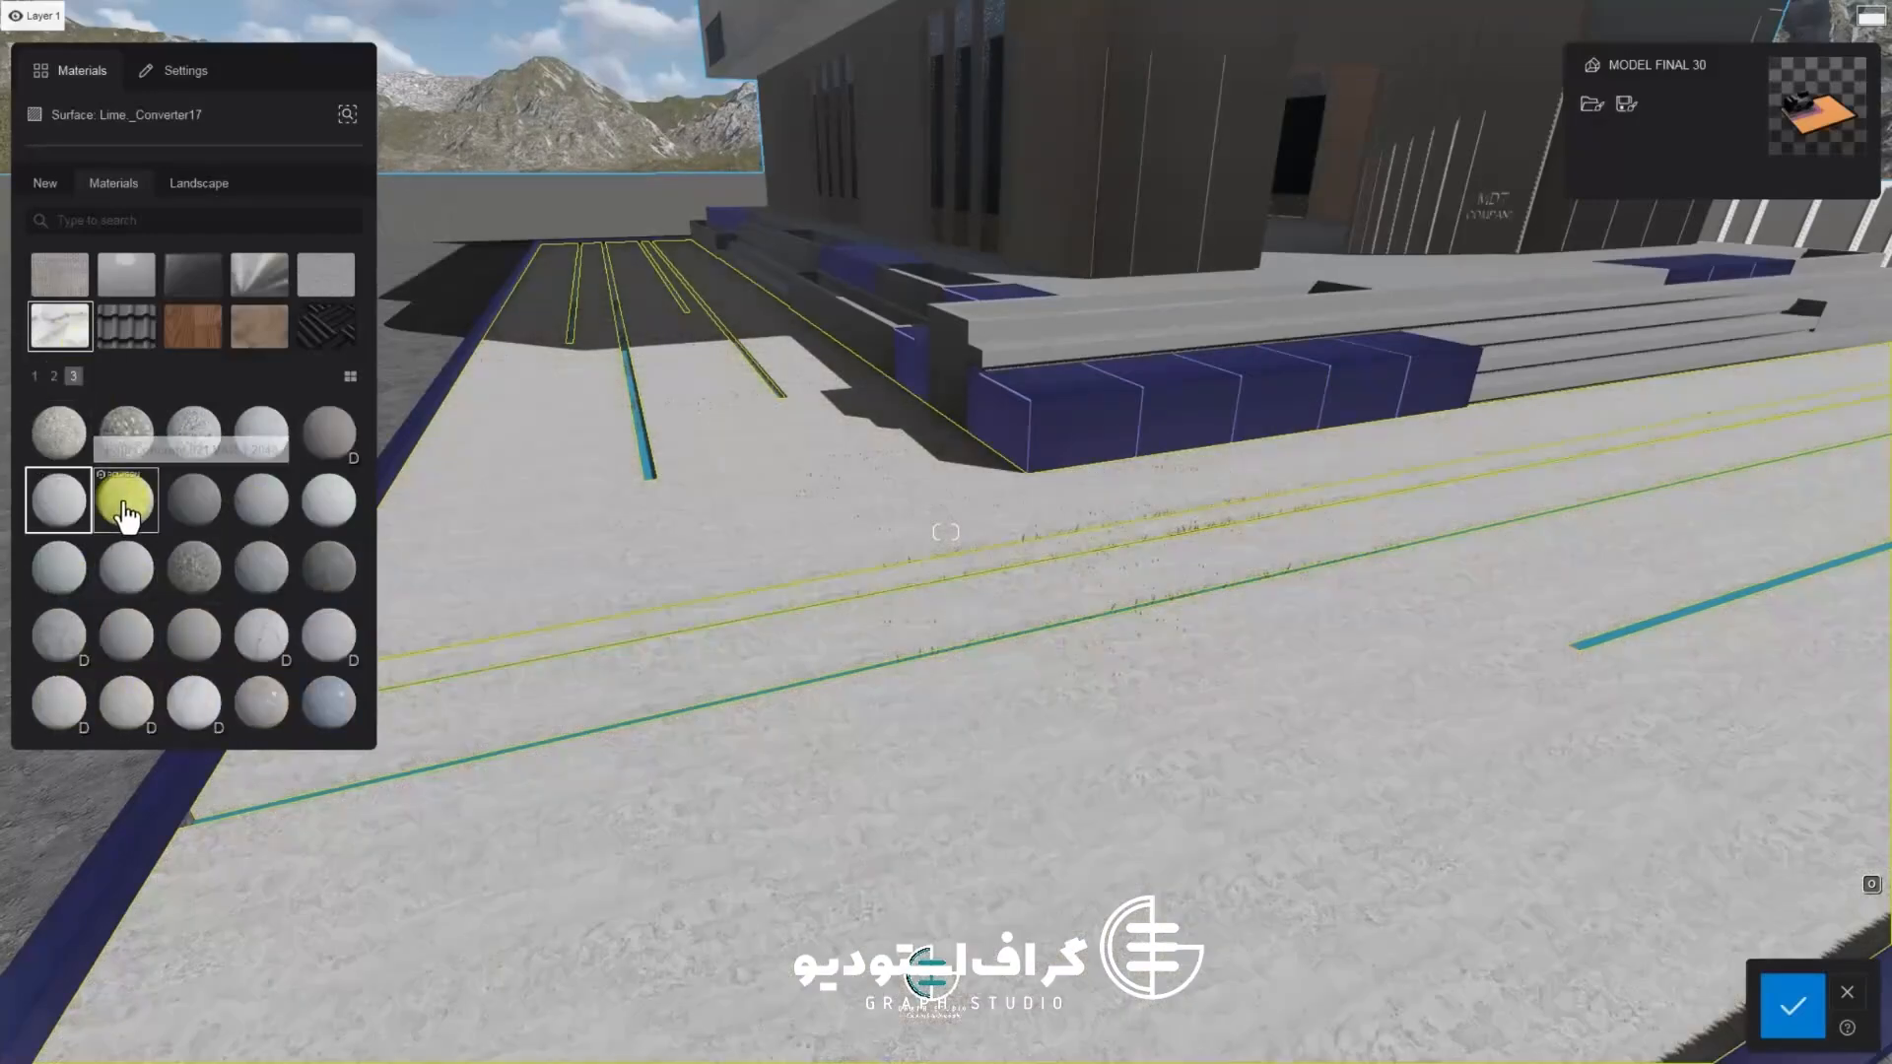
left_click(202, 523)
left_click(261, 570)
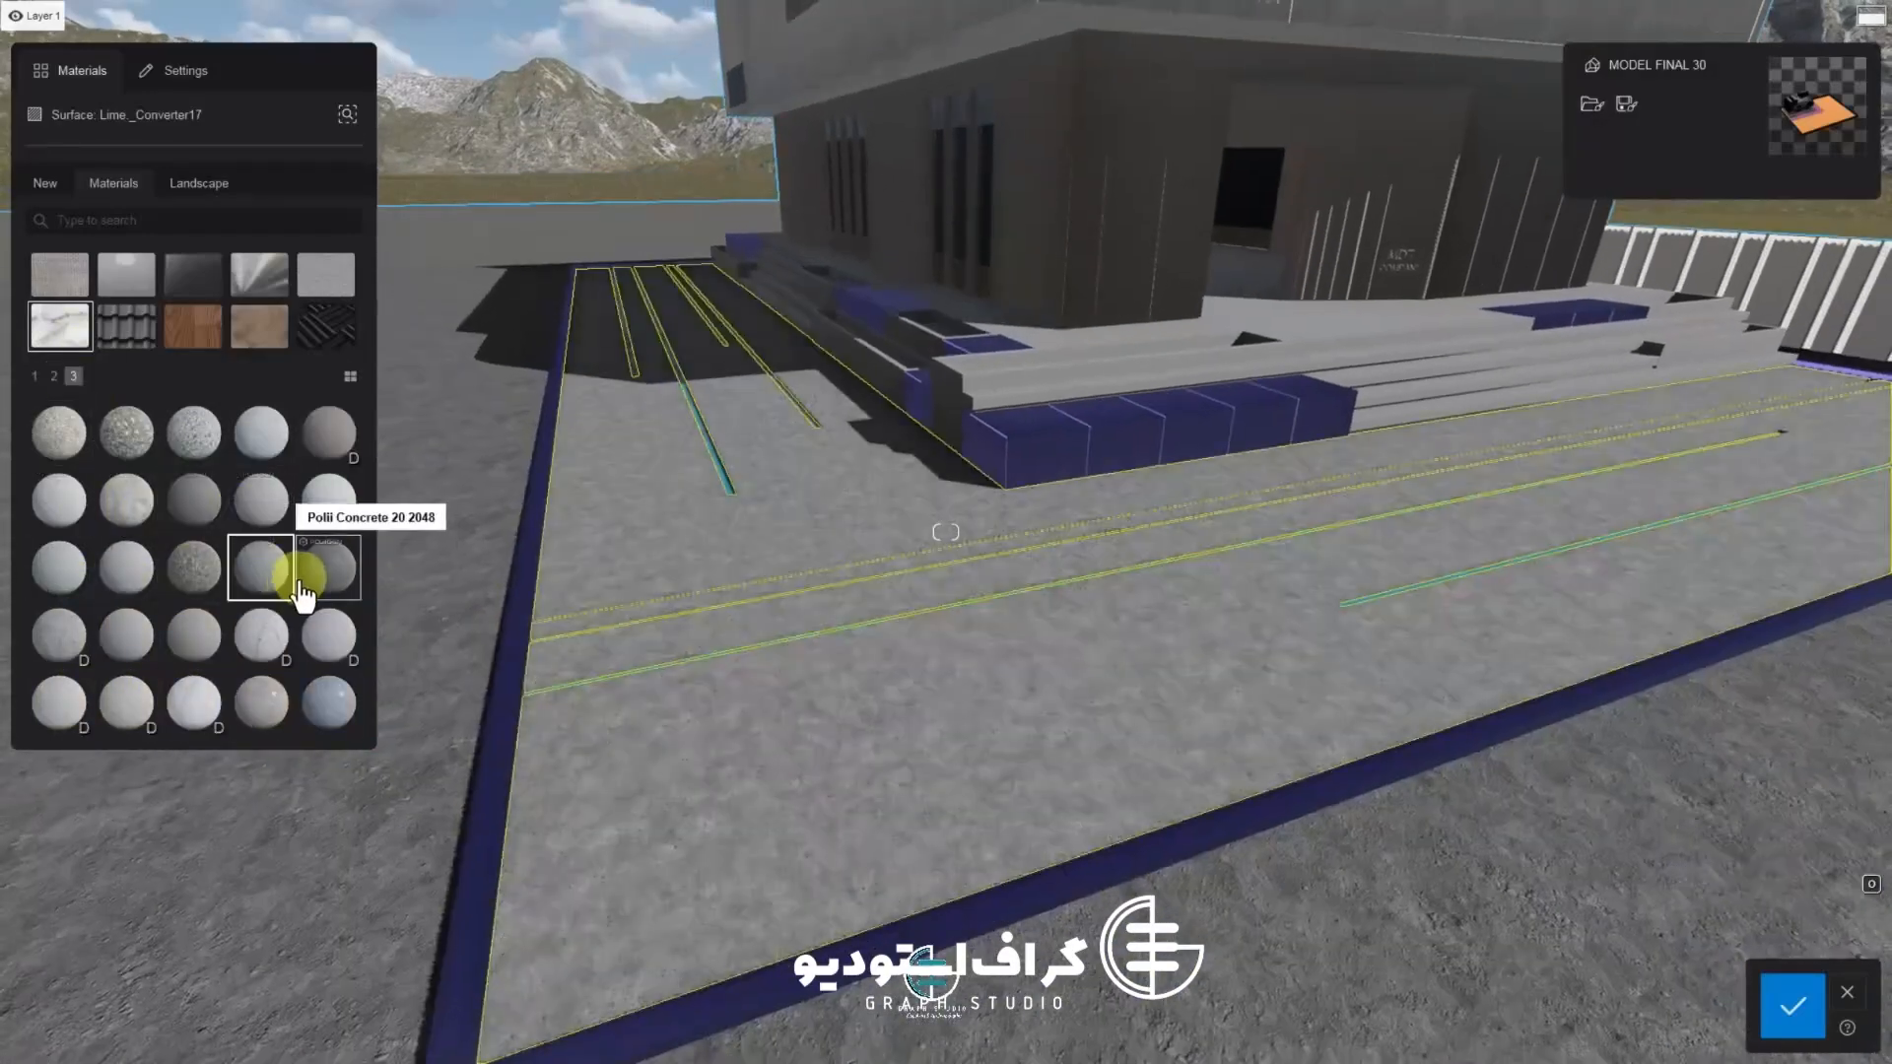
left_click(261, 583)
Lower the paved surface material's reflectivity and roughness
key("e")
key("w")
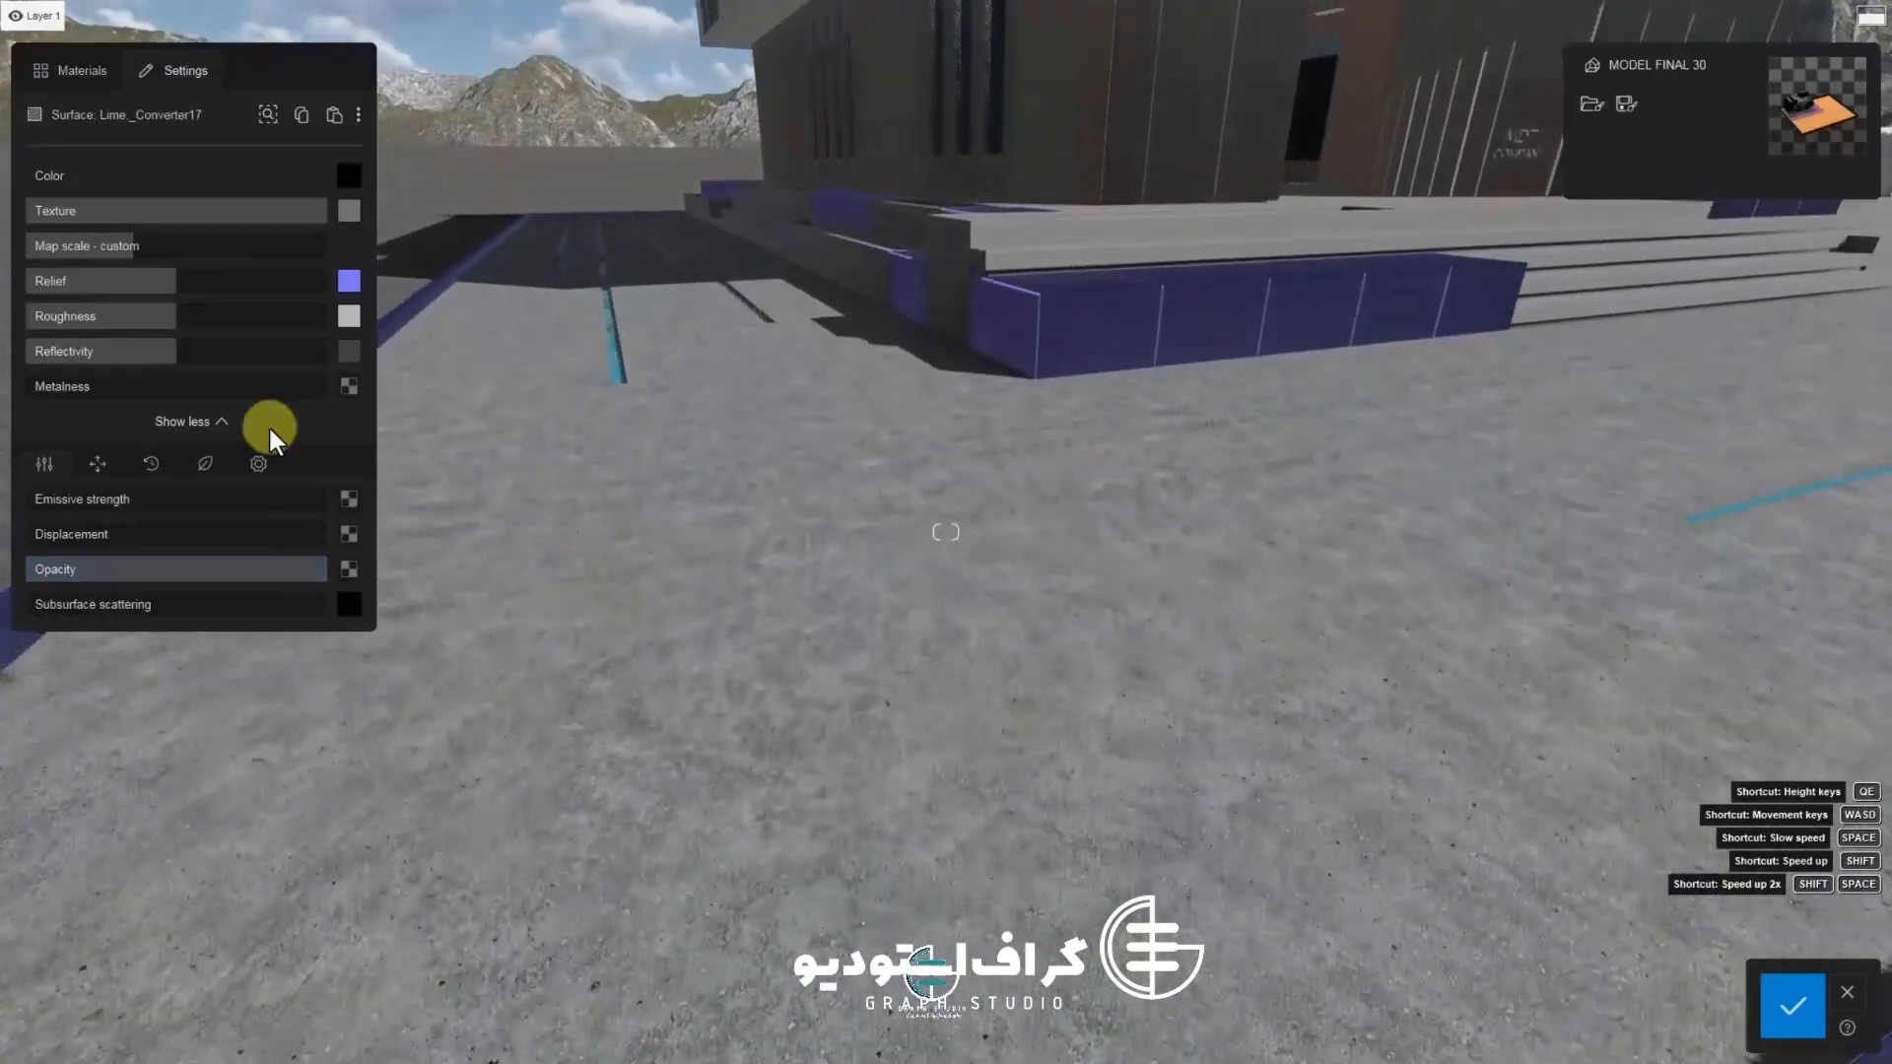
key("s")
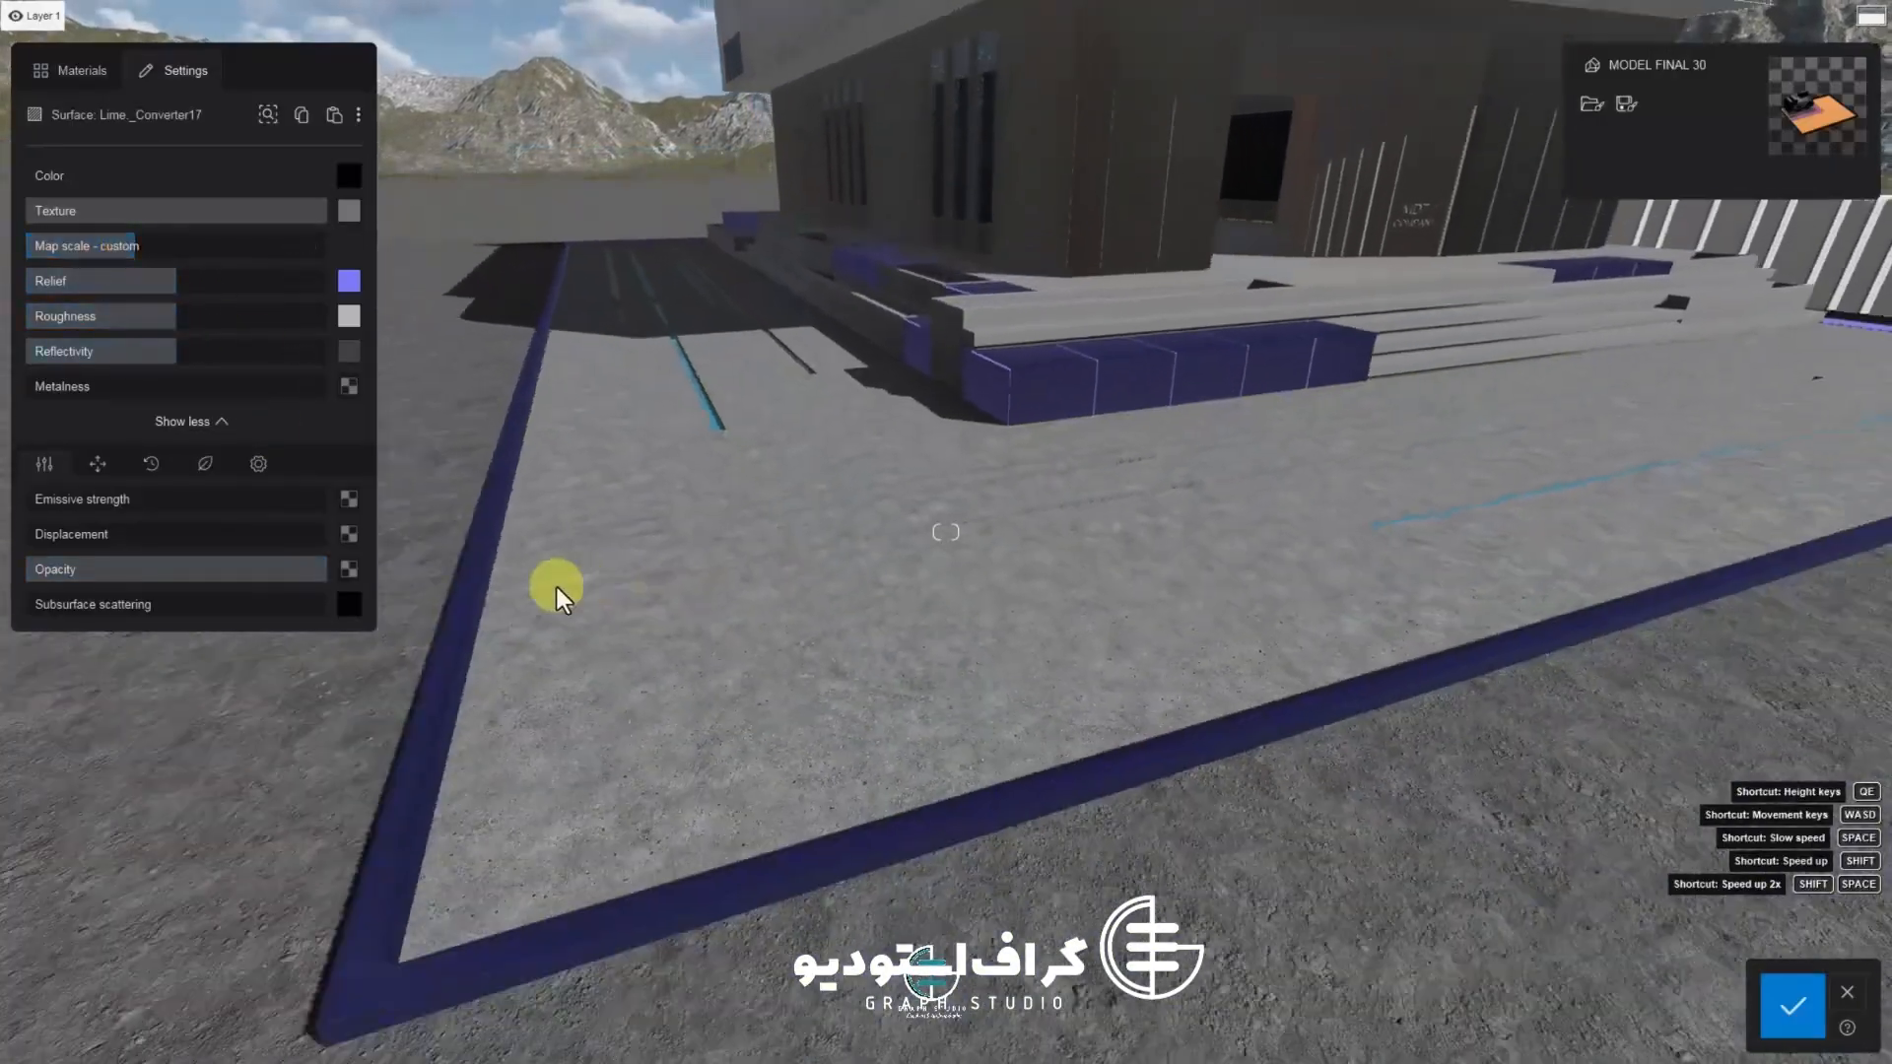
key("w")
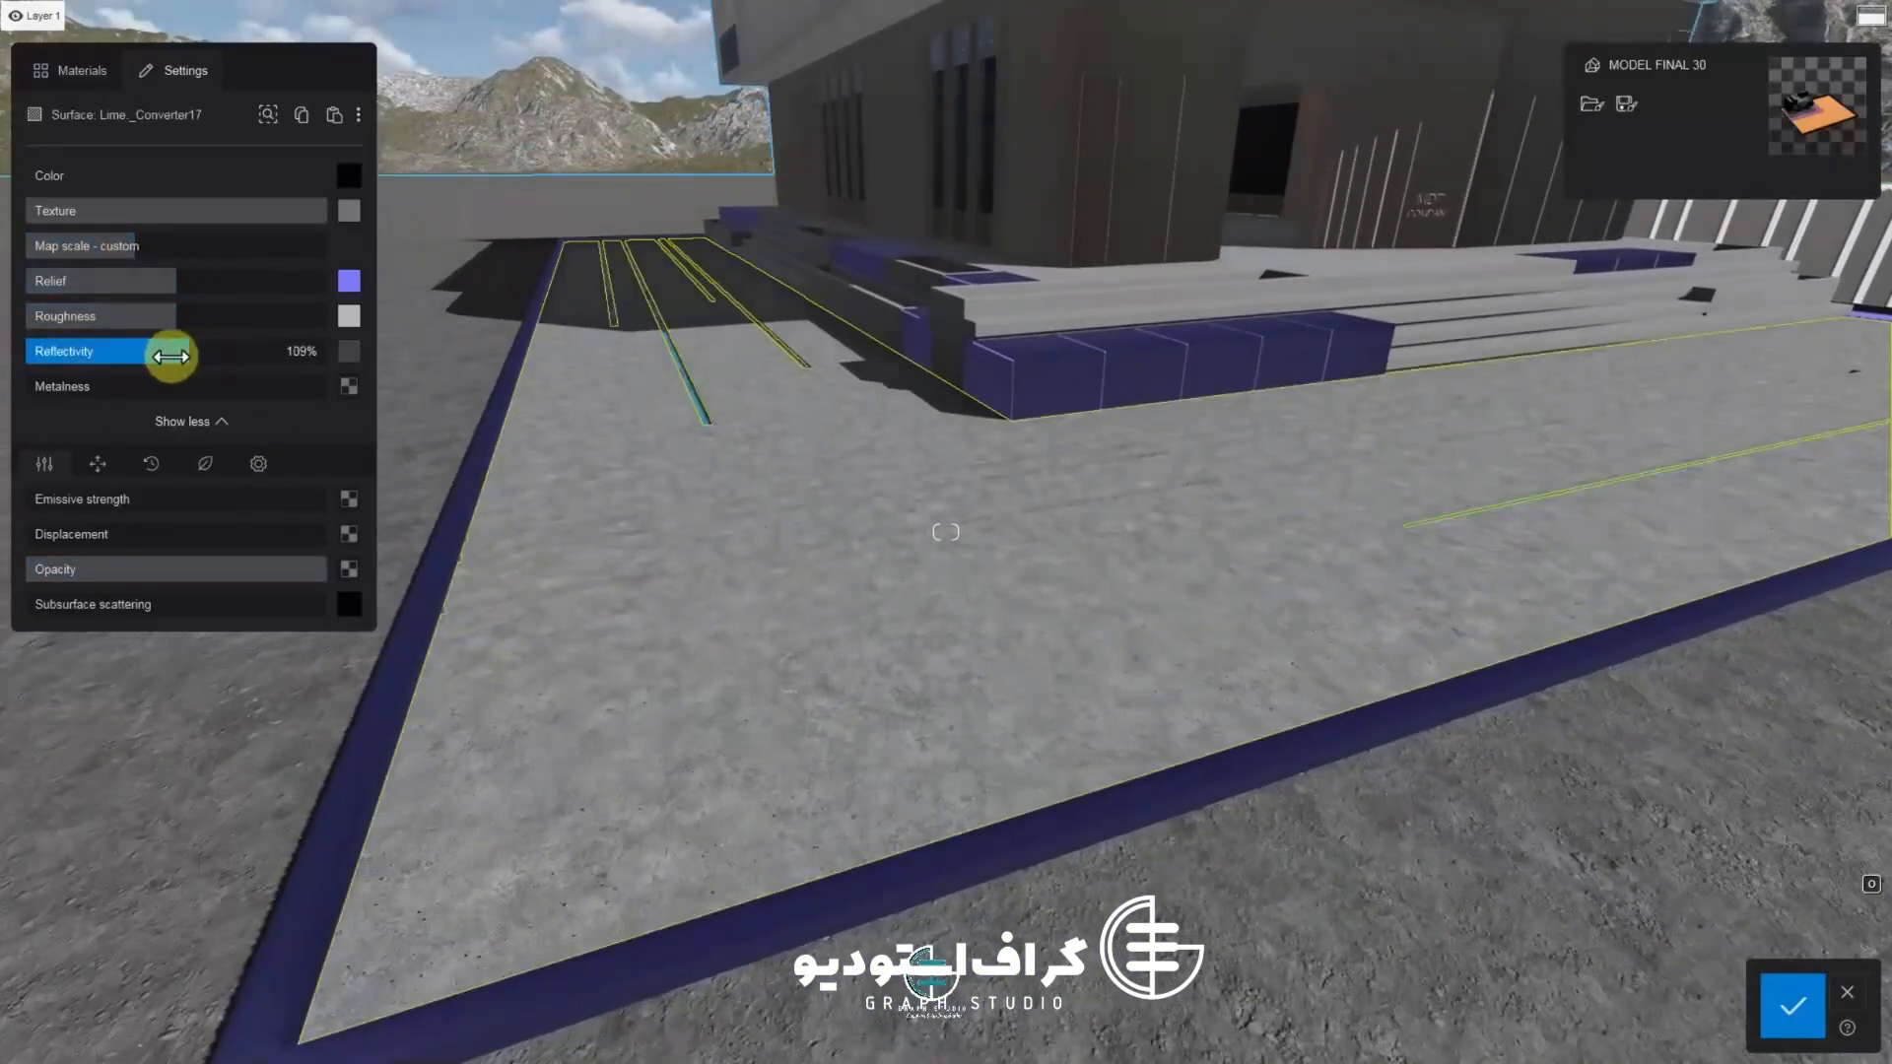
key("w")
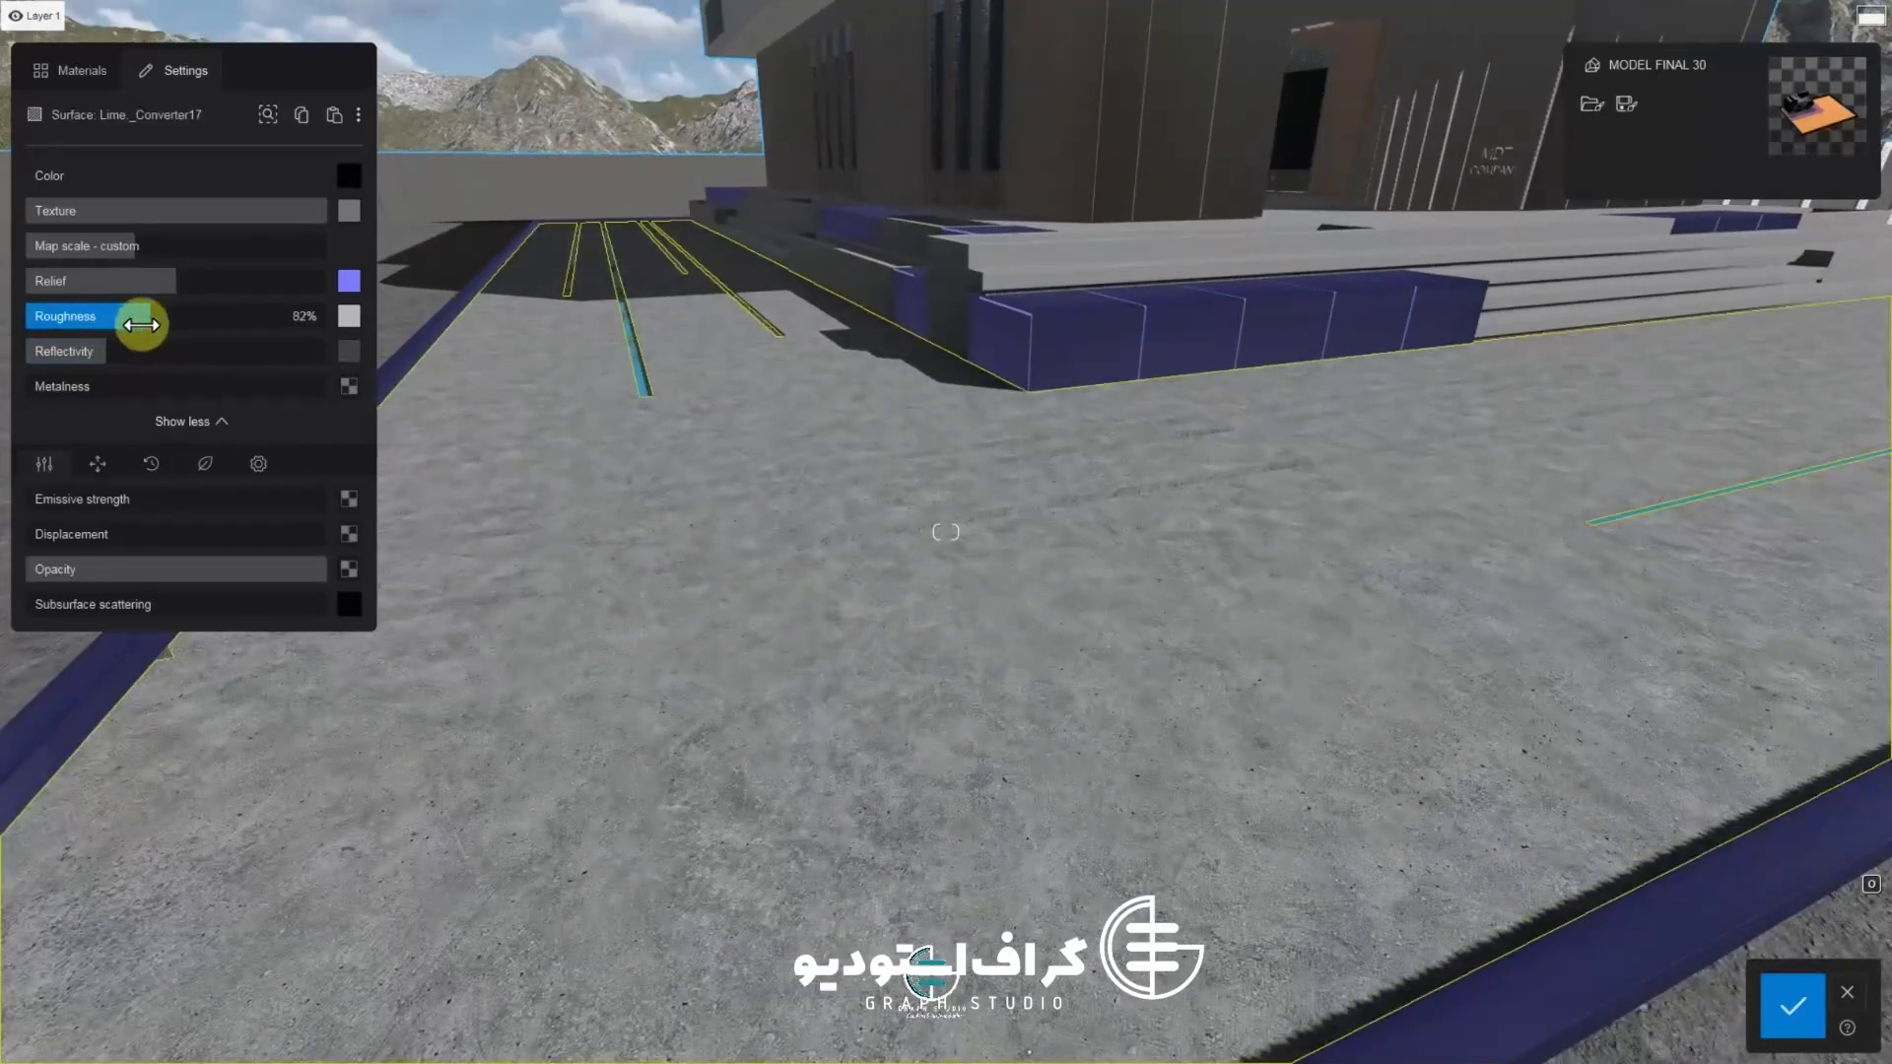
scroll(684, 688, "up", 1)
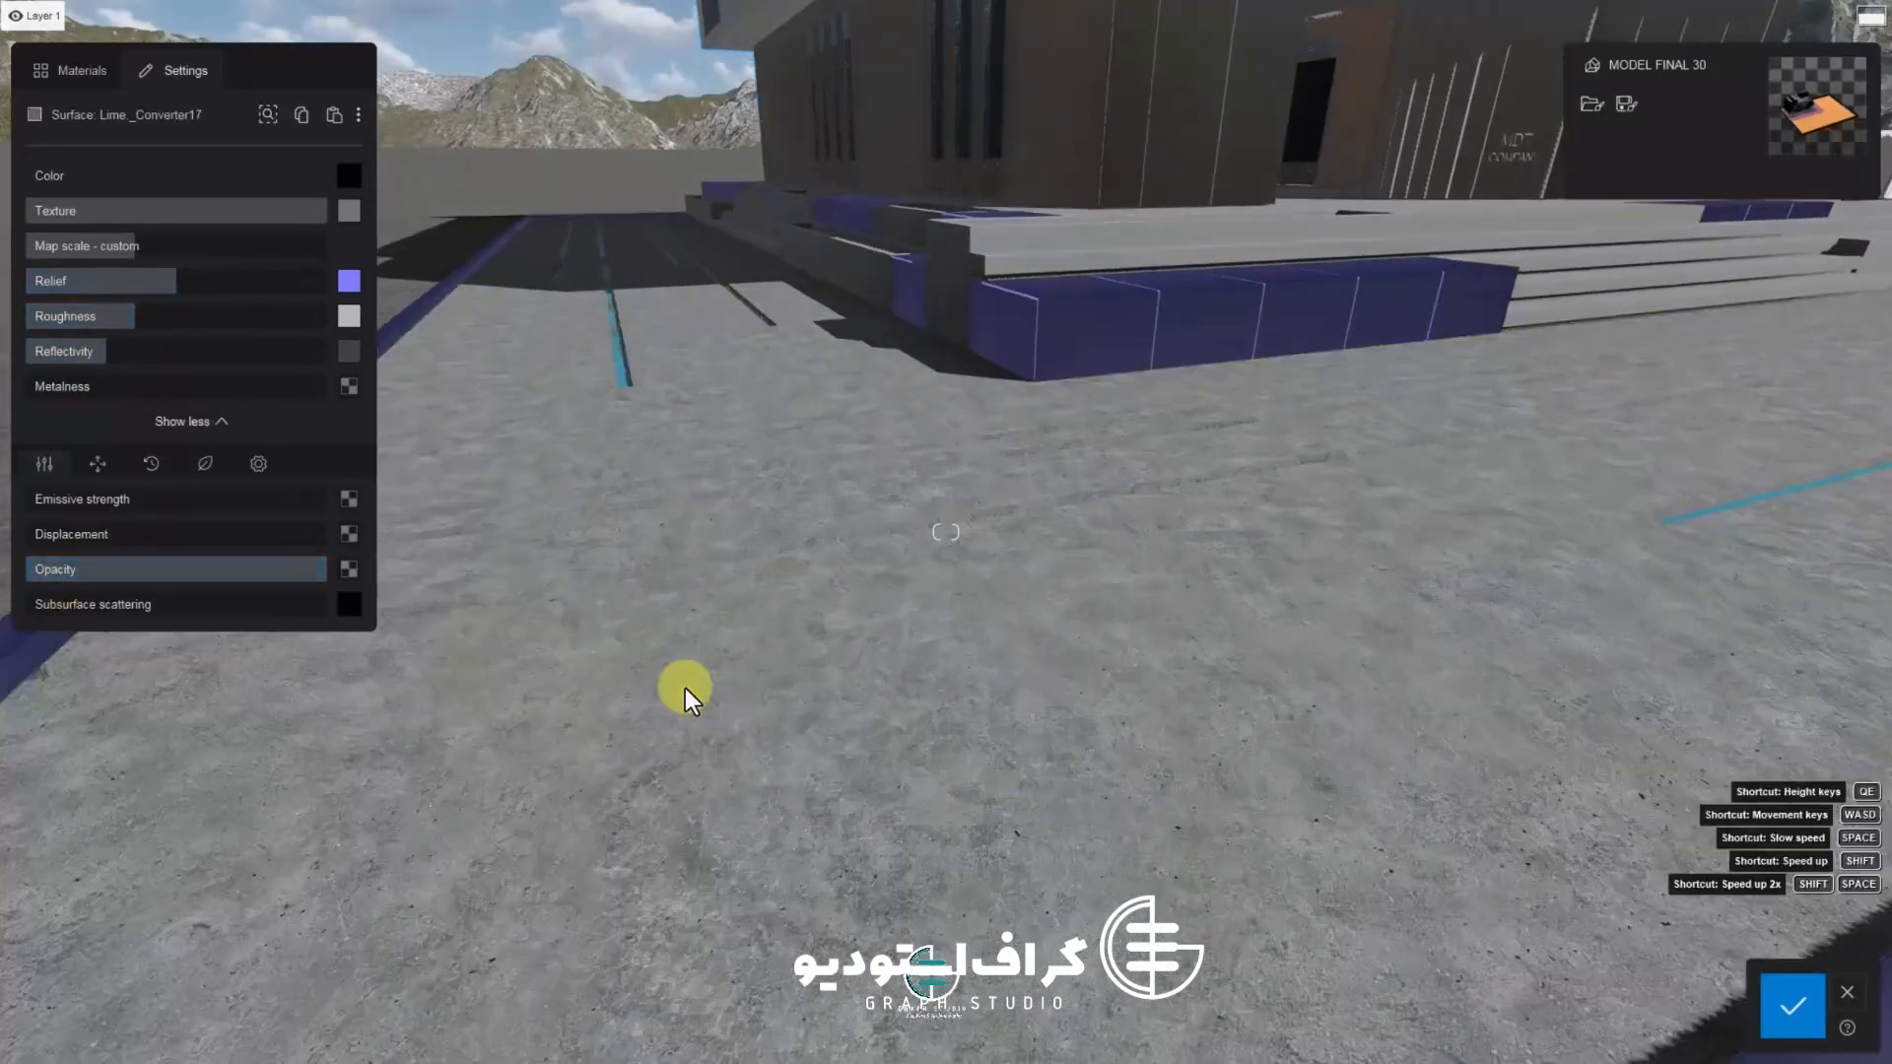
scroll(684, 688, "down", 4)
middle_click_drag(684, 688, 684, 728)
right_click_drag(684, 727, 669, 626)
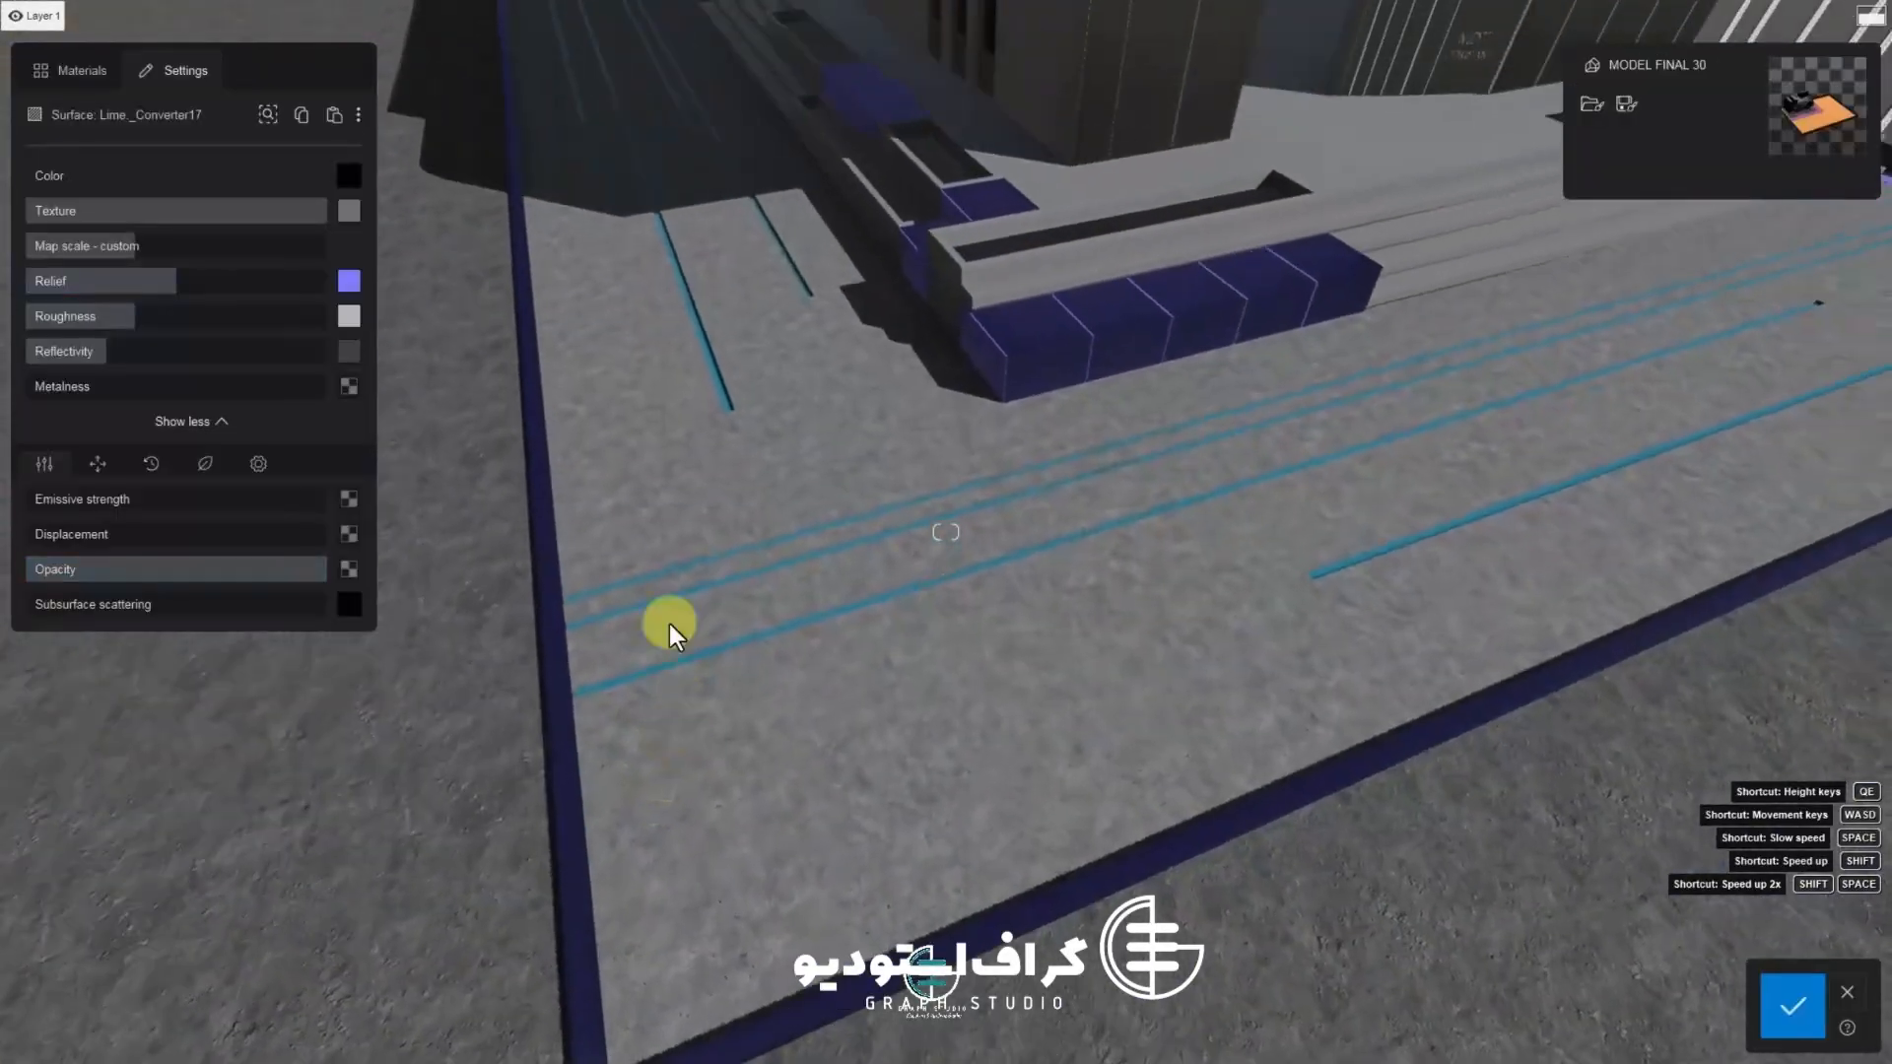
Confirm the paving, then select the grass strip surface and apply Checkerboard Grass 02 from the 3D grass landscape materials
left_click(1793, 1013)
scroll(1067, 570, "up", 2)
left_click(1067, 569)
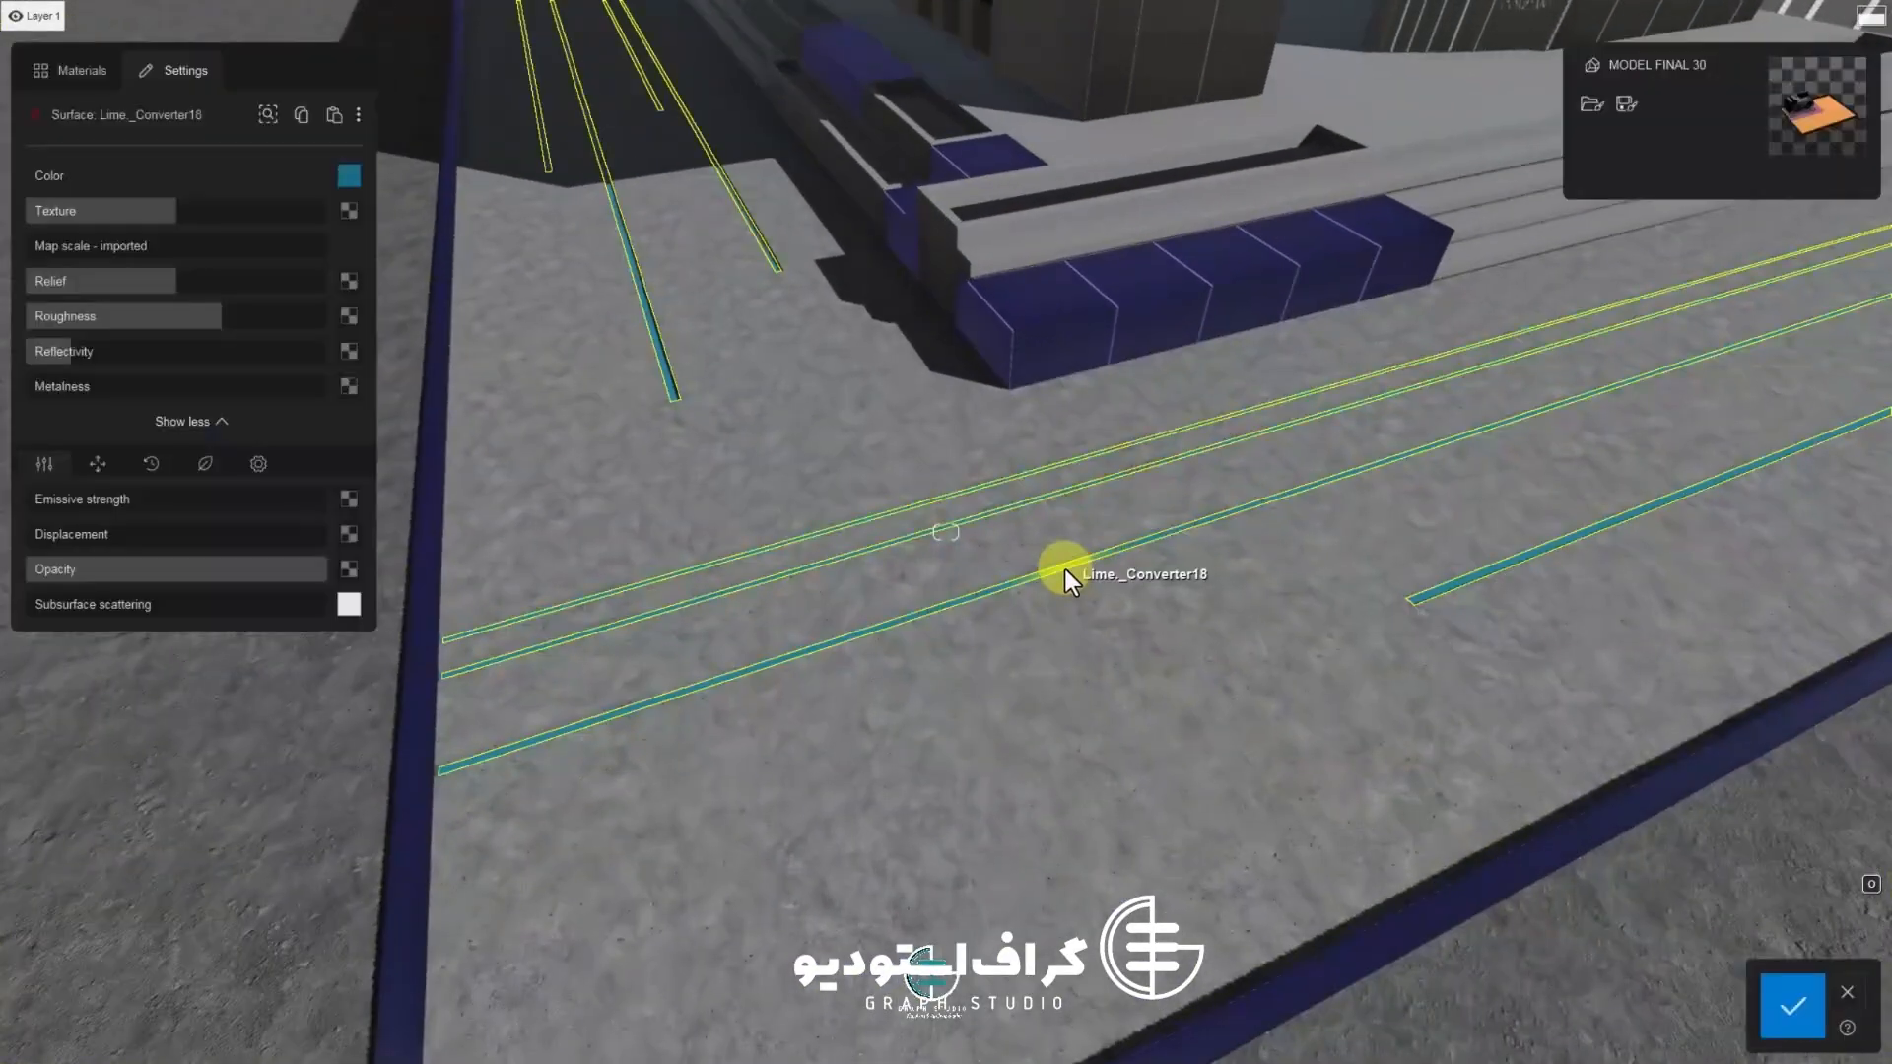
left_click(71, 70)
left_click(175, 184)
left_click(138, 286)
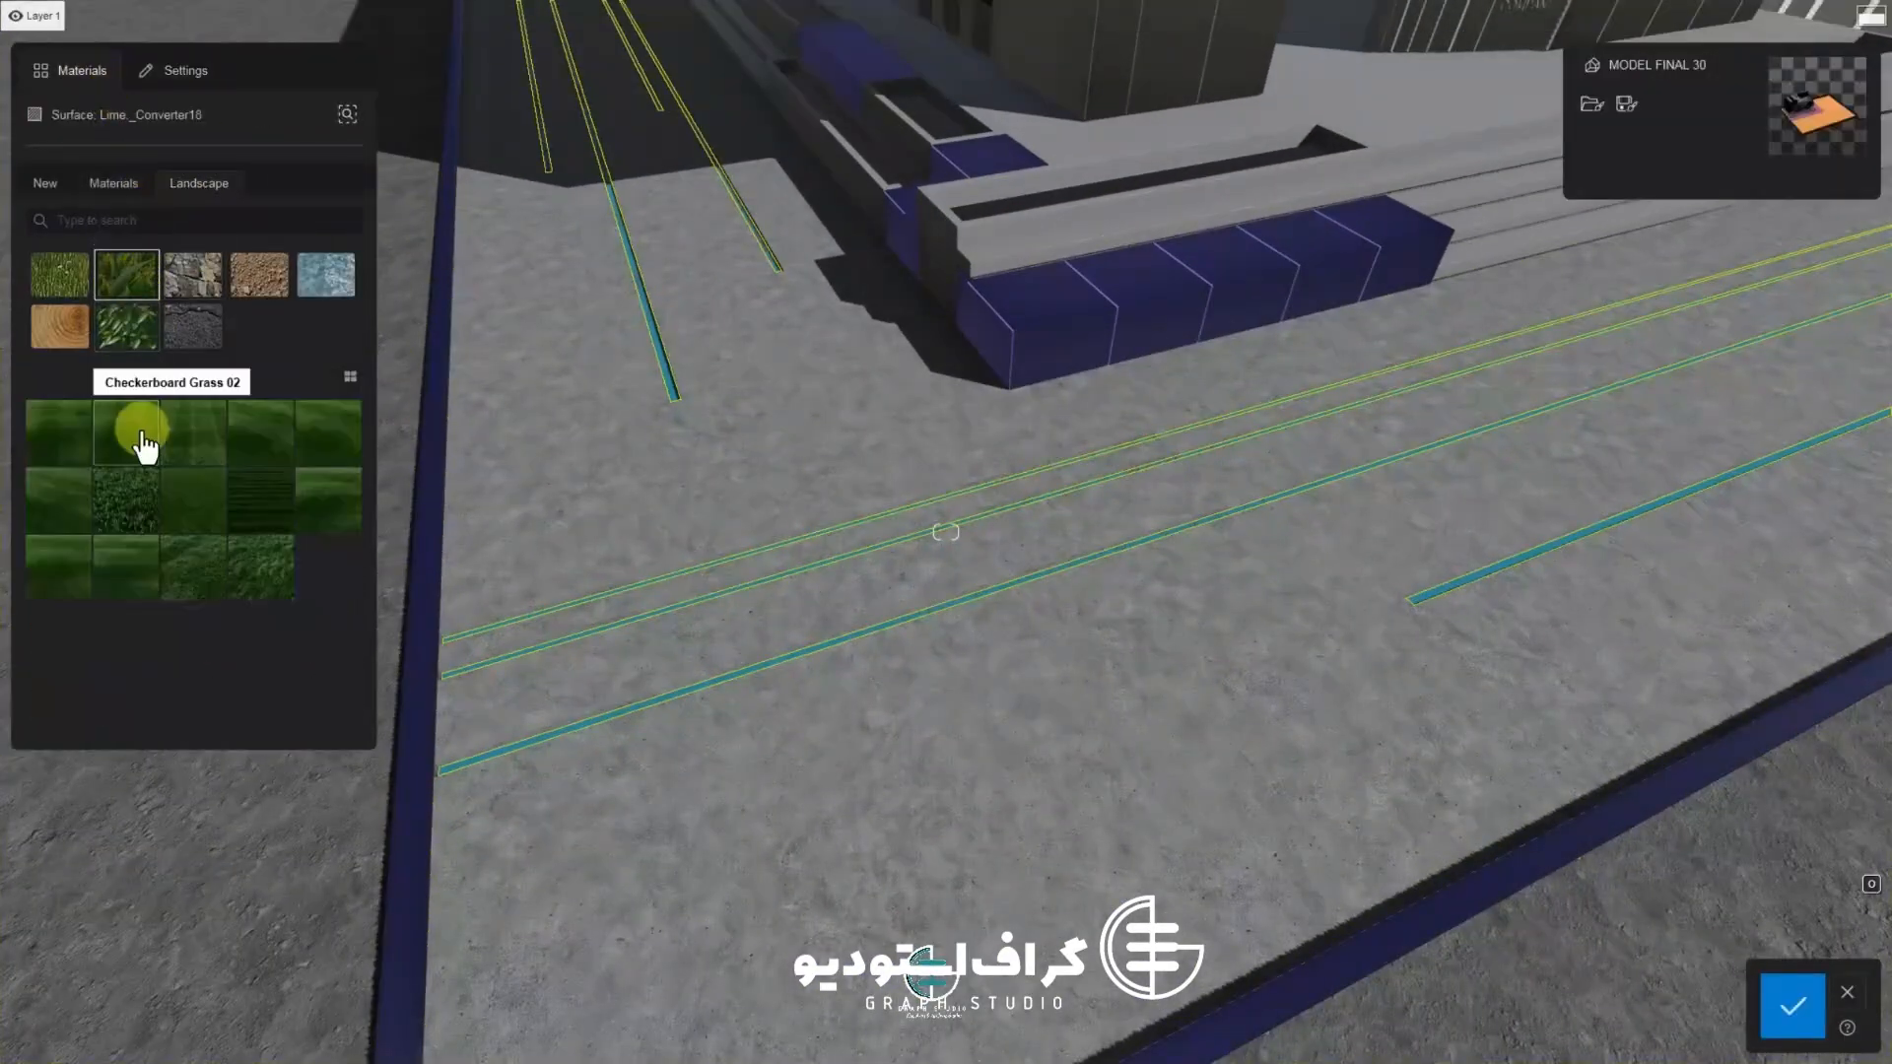
left_click(143, 435)
Try several 3D grass types on the strips and apply a different grass from the first row
scroll(783, 643, "up", 2)
right_click_drag(782, 642, 641, 593)
left_click(169, 511)
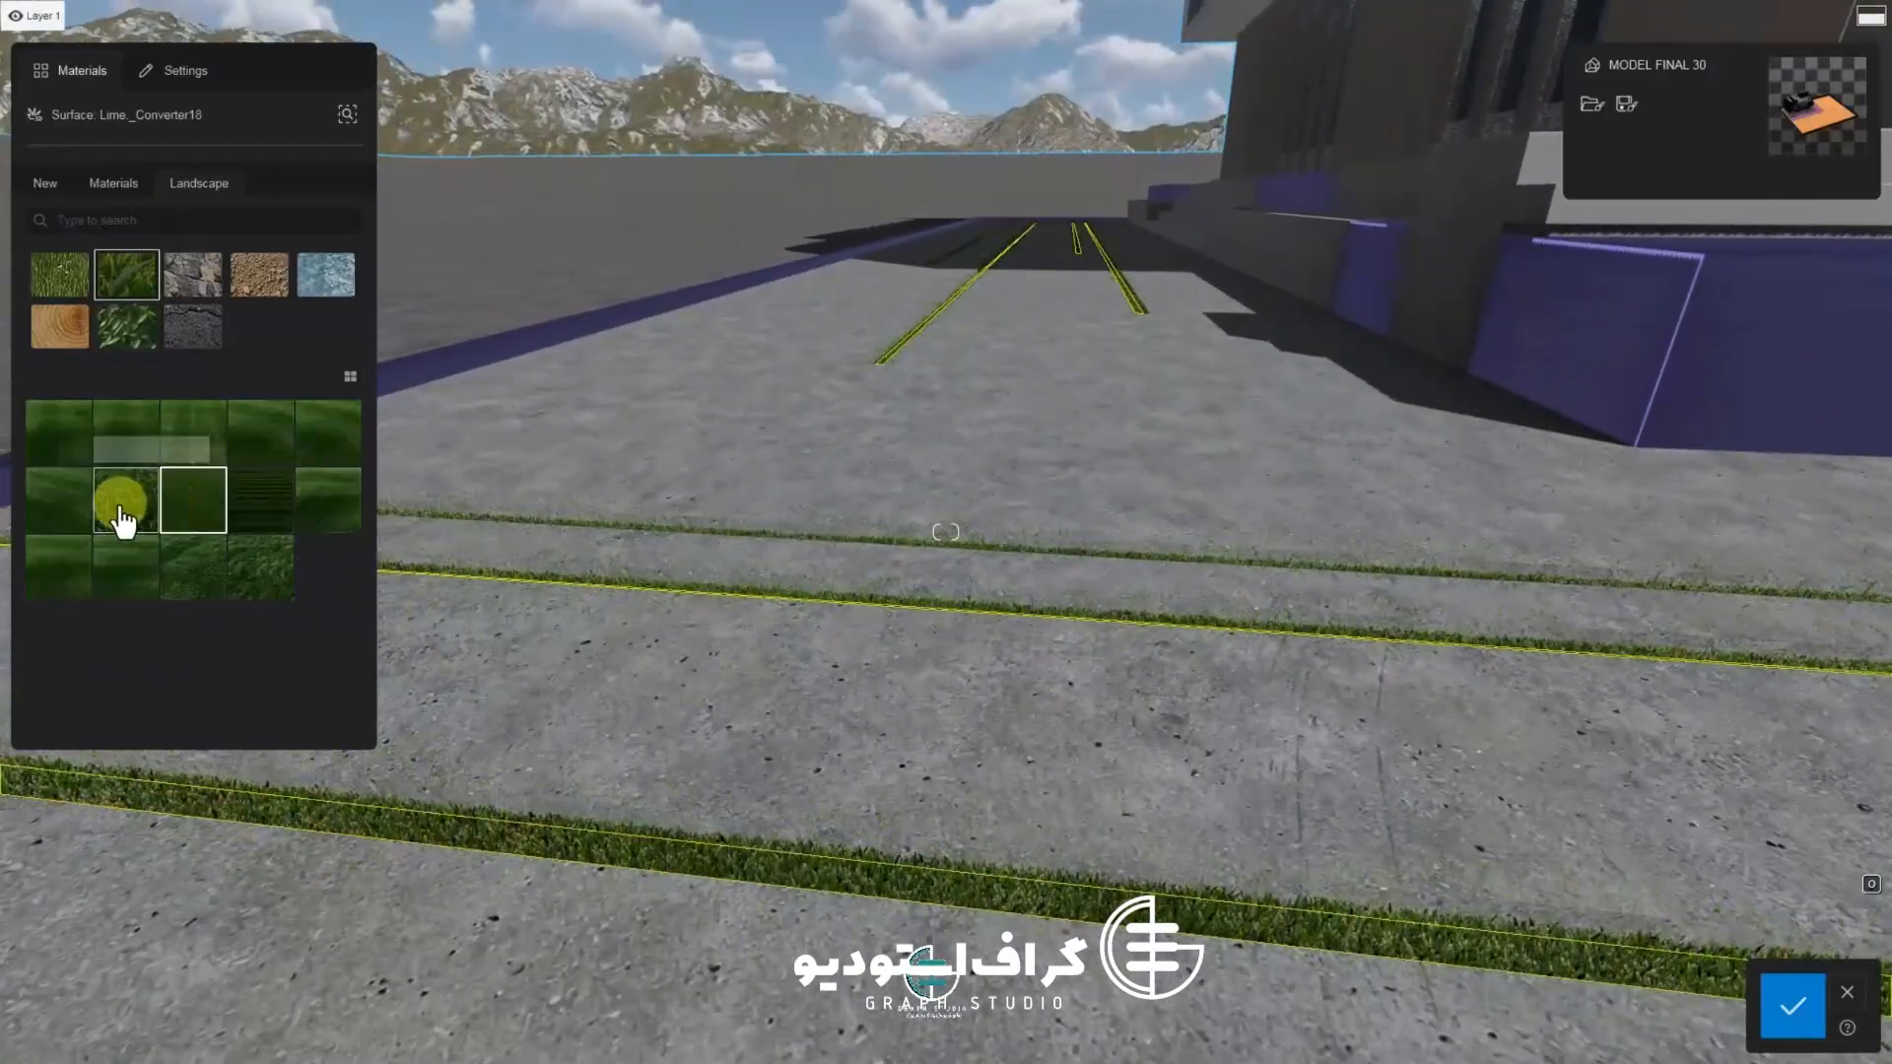
right_click_drag(123, 521, 637, 688)
left_click(59, 499)
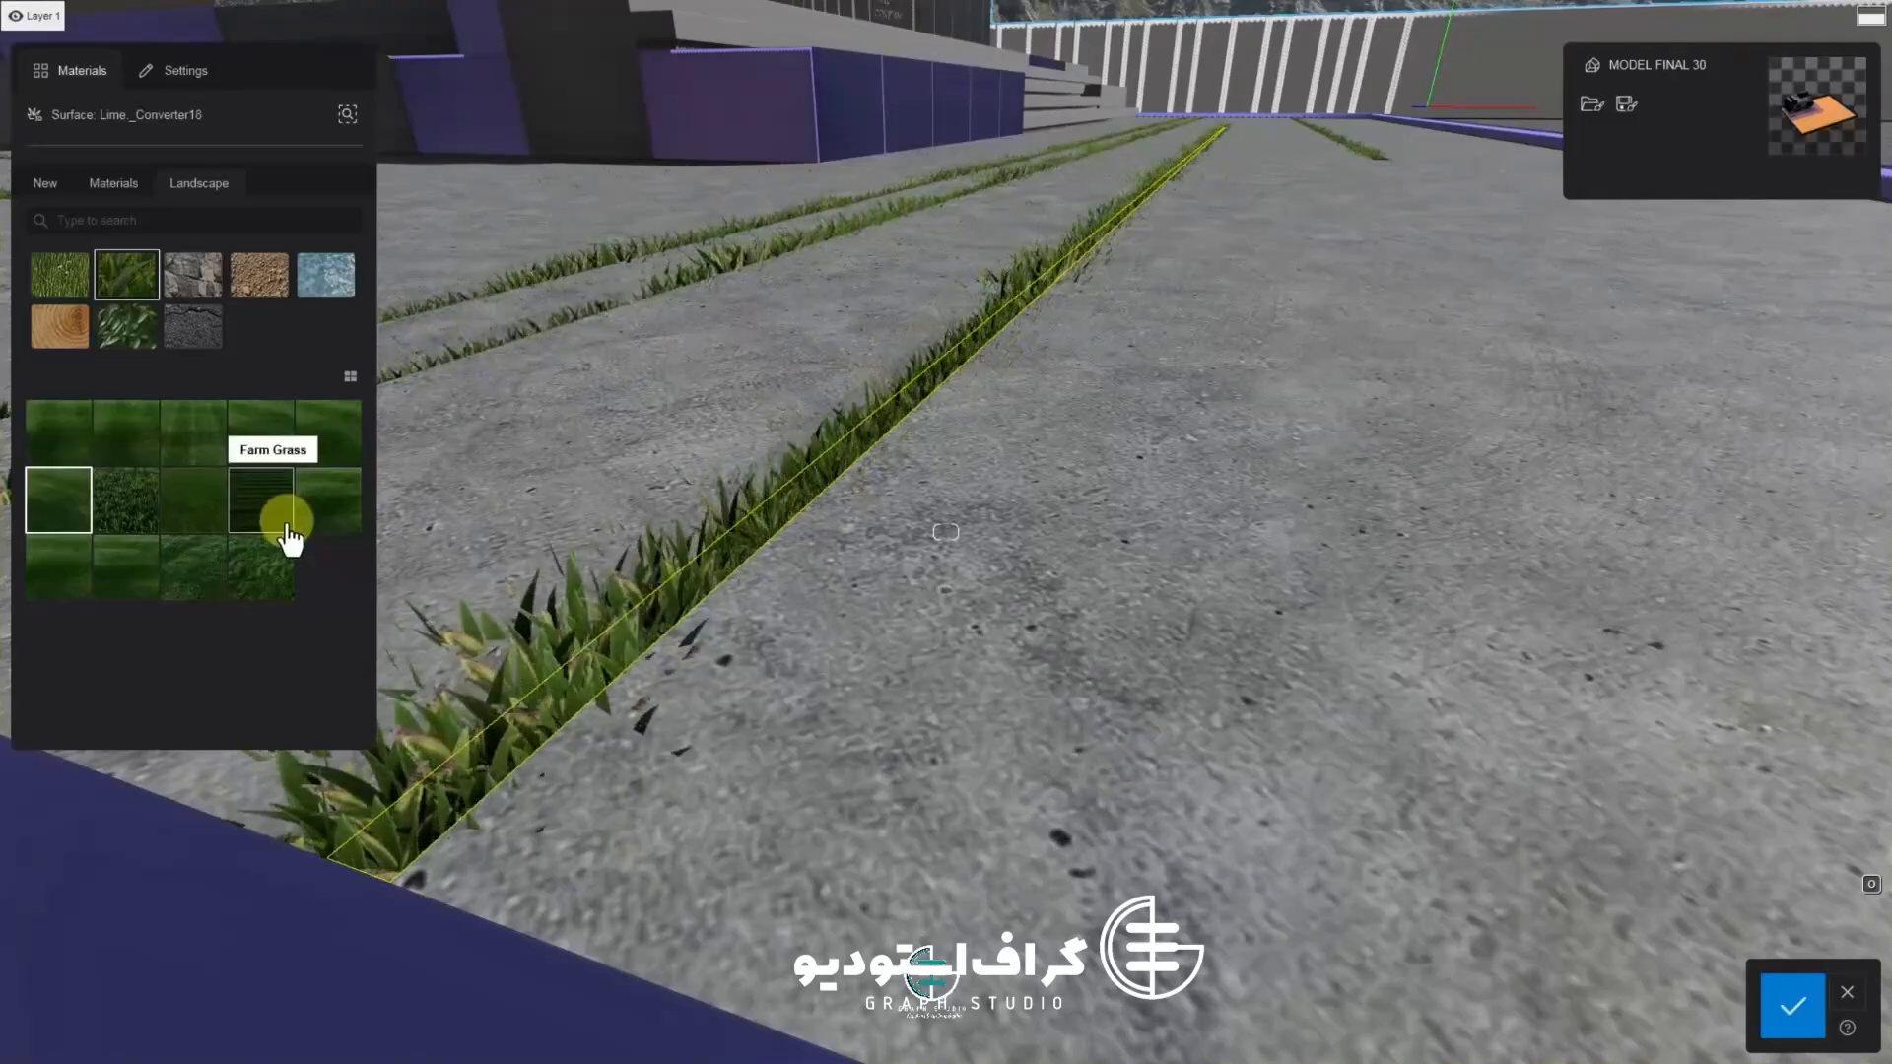
left_click(323, 489)
left_click(326, 448)
left_click(282, 448)
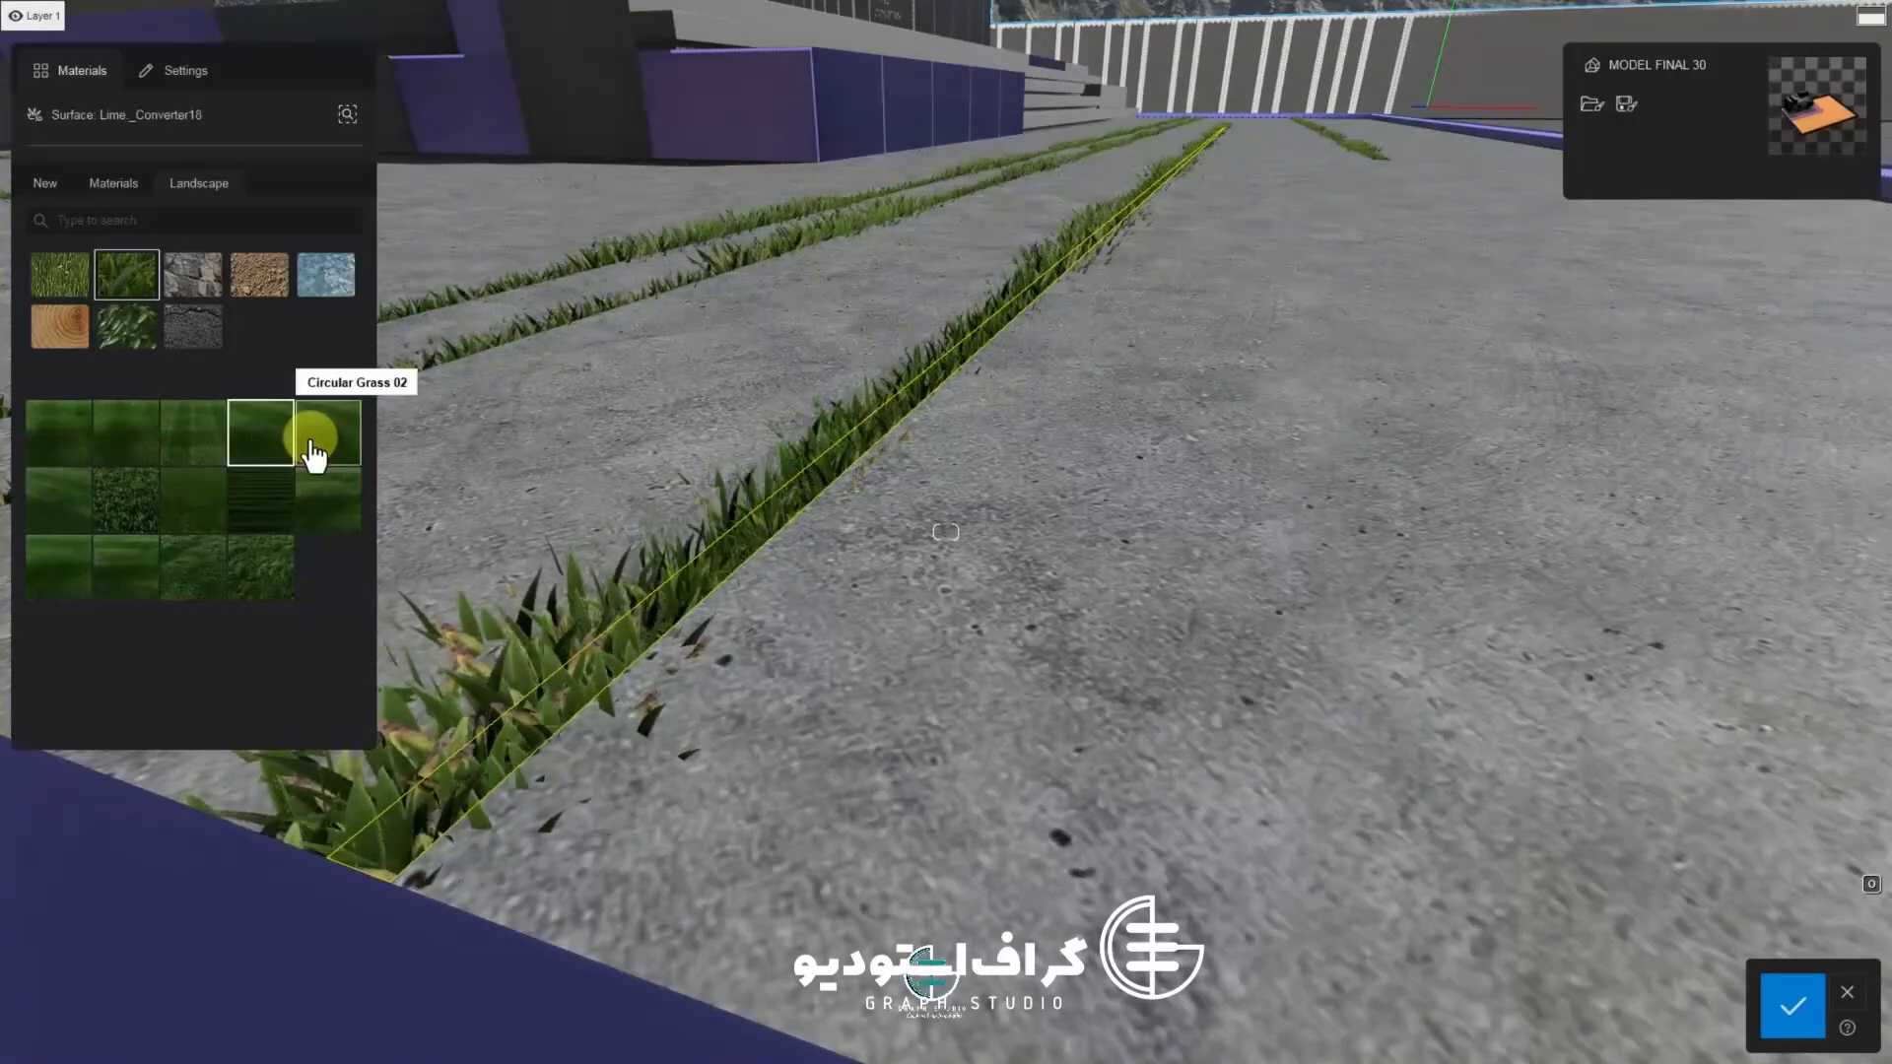
left_click(233, 454)
Reduce the grass size, set grass length to about 19% and adjust the map rotation
left_click_drag(76, 350, 72, 351)
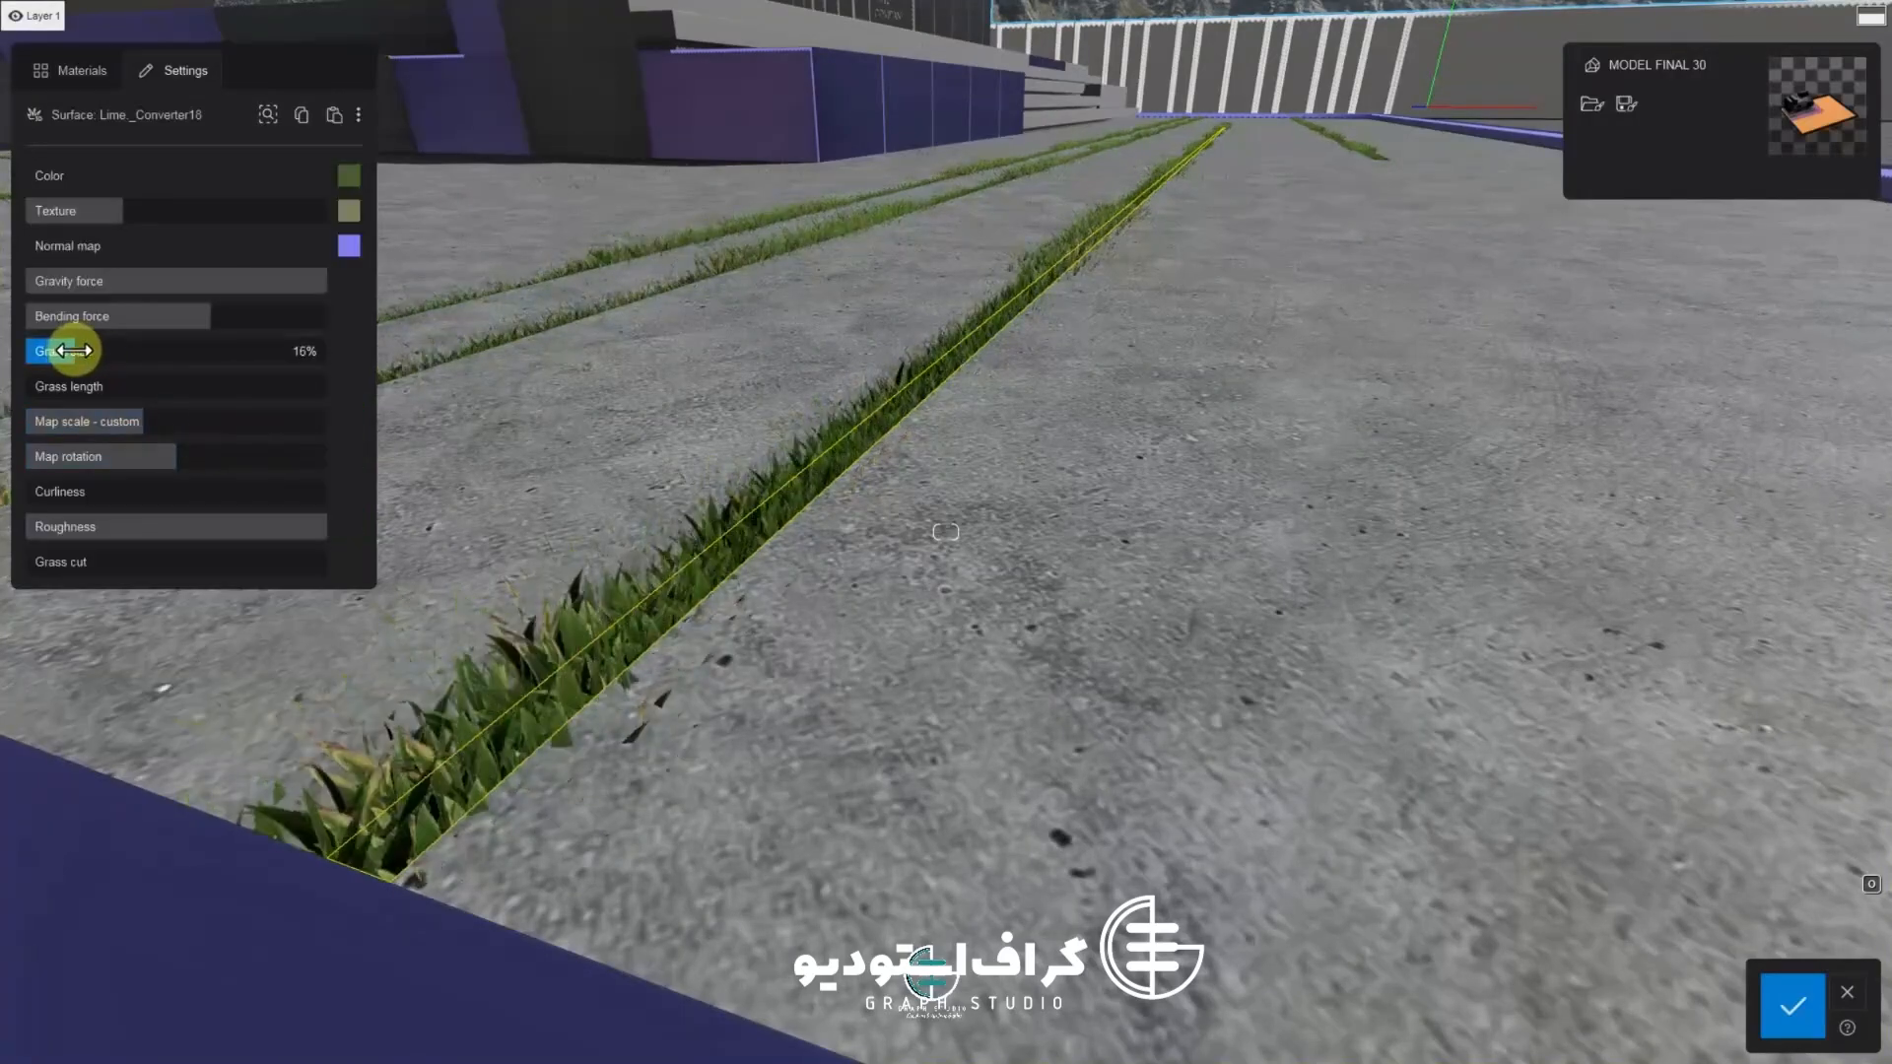
left_click_drag(133, 434, 120, 438)
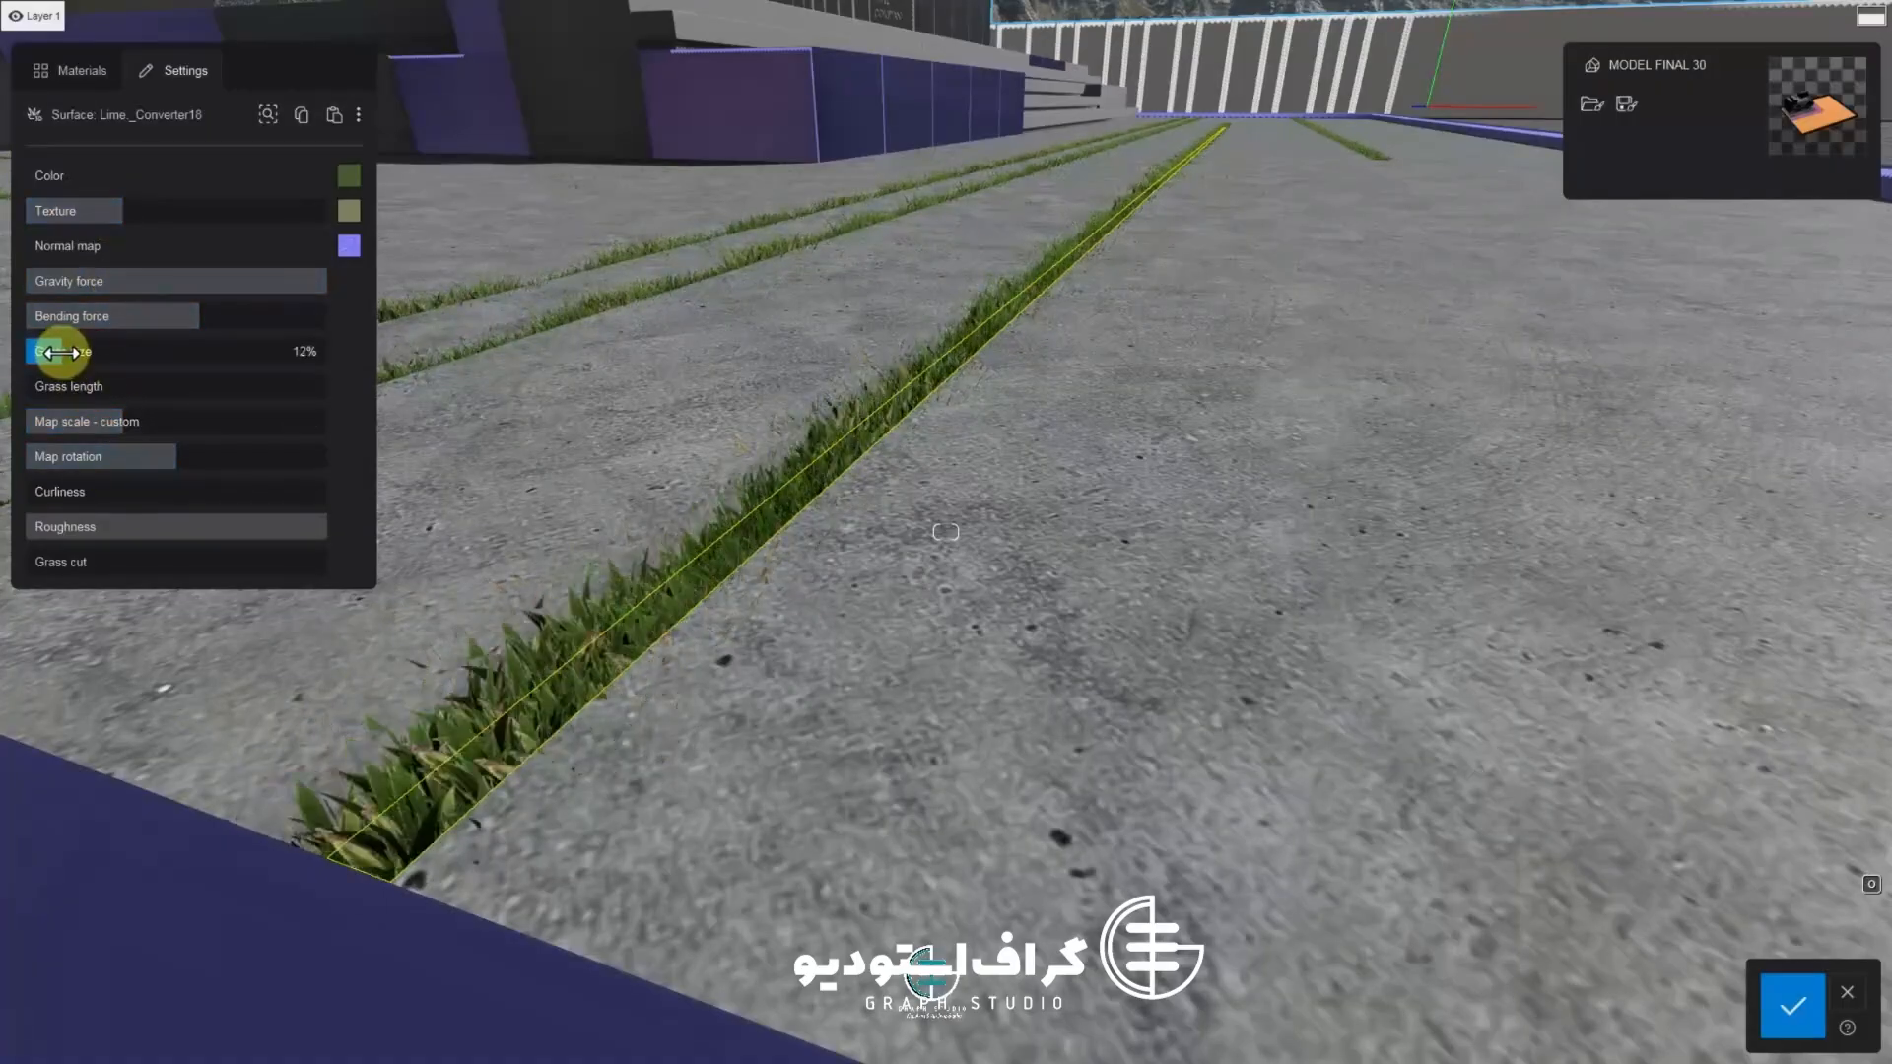
mouse_move(59, 352)
left_mouse_down()
mouse_move(103, 352)
mouse_move(56, 352)
left_mouse_up()
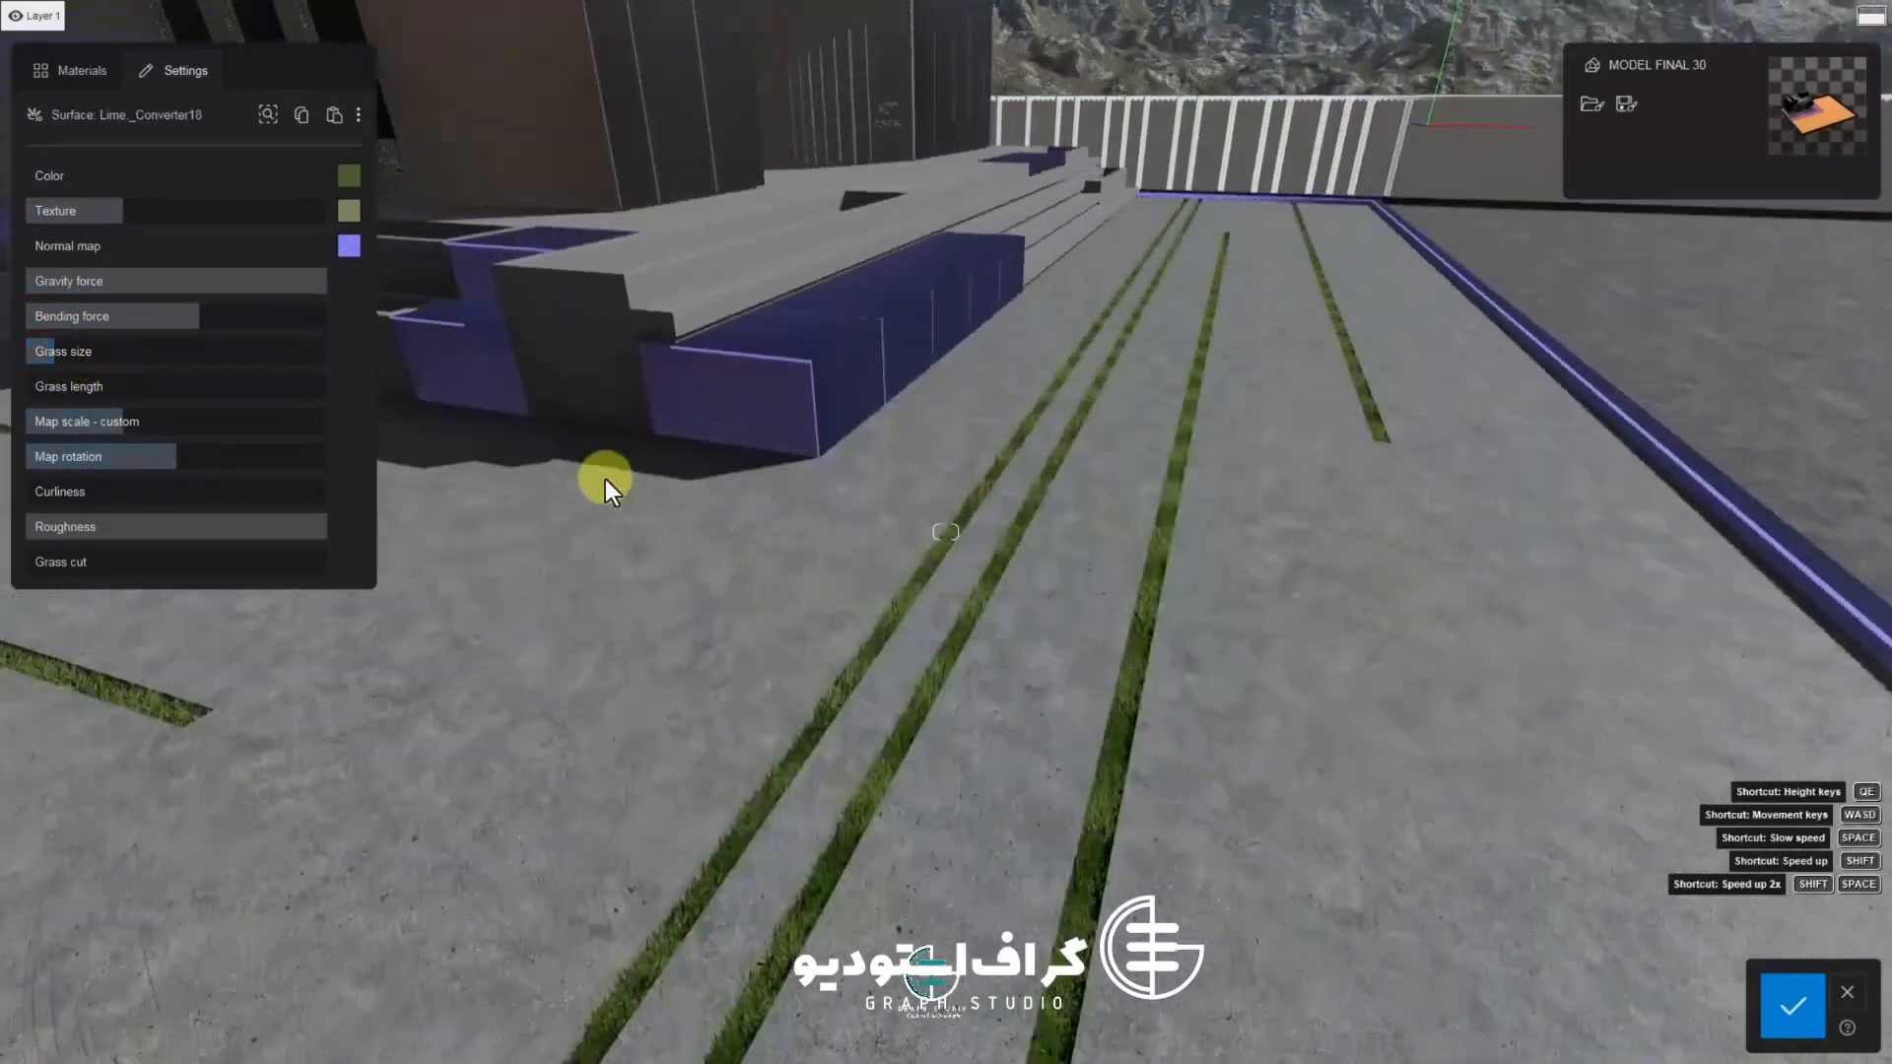
right_click_drag(605, 480, 789, 645)
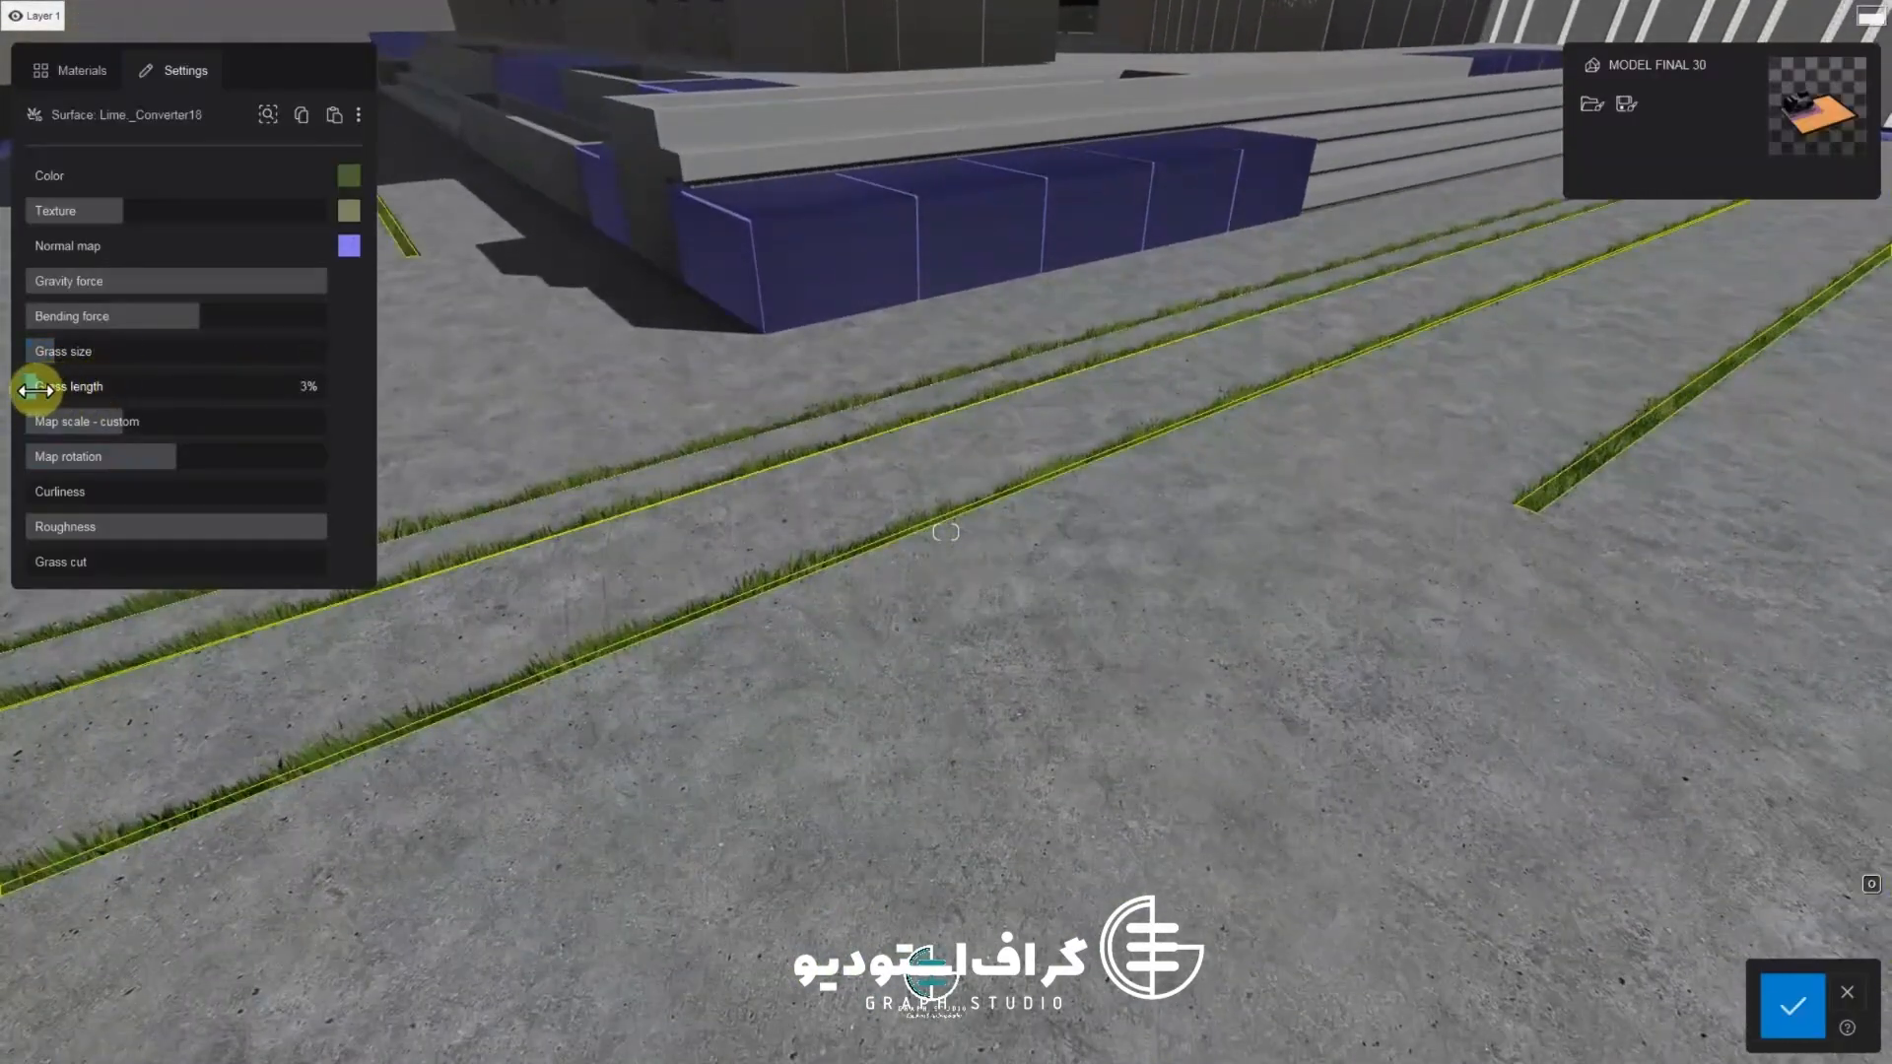
right_click_drag(734, 448, 695, 458)
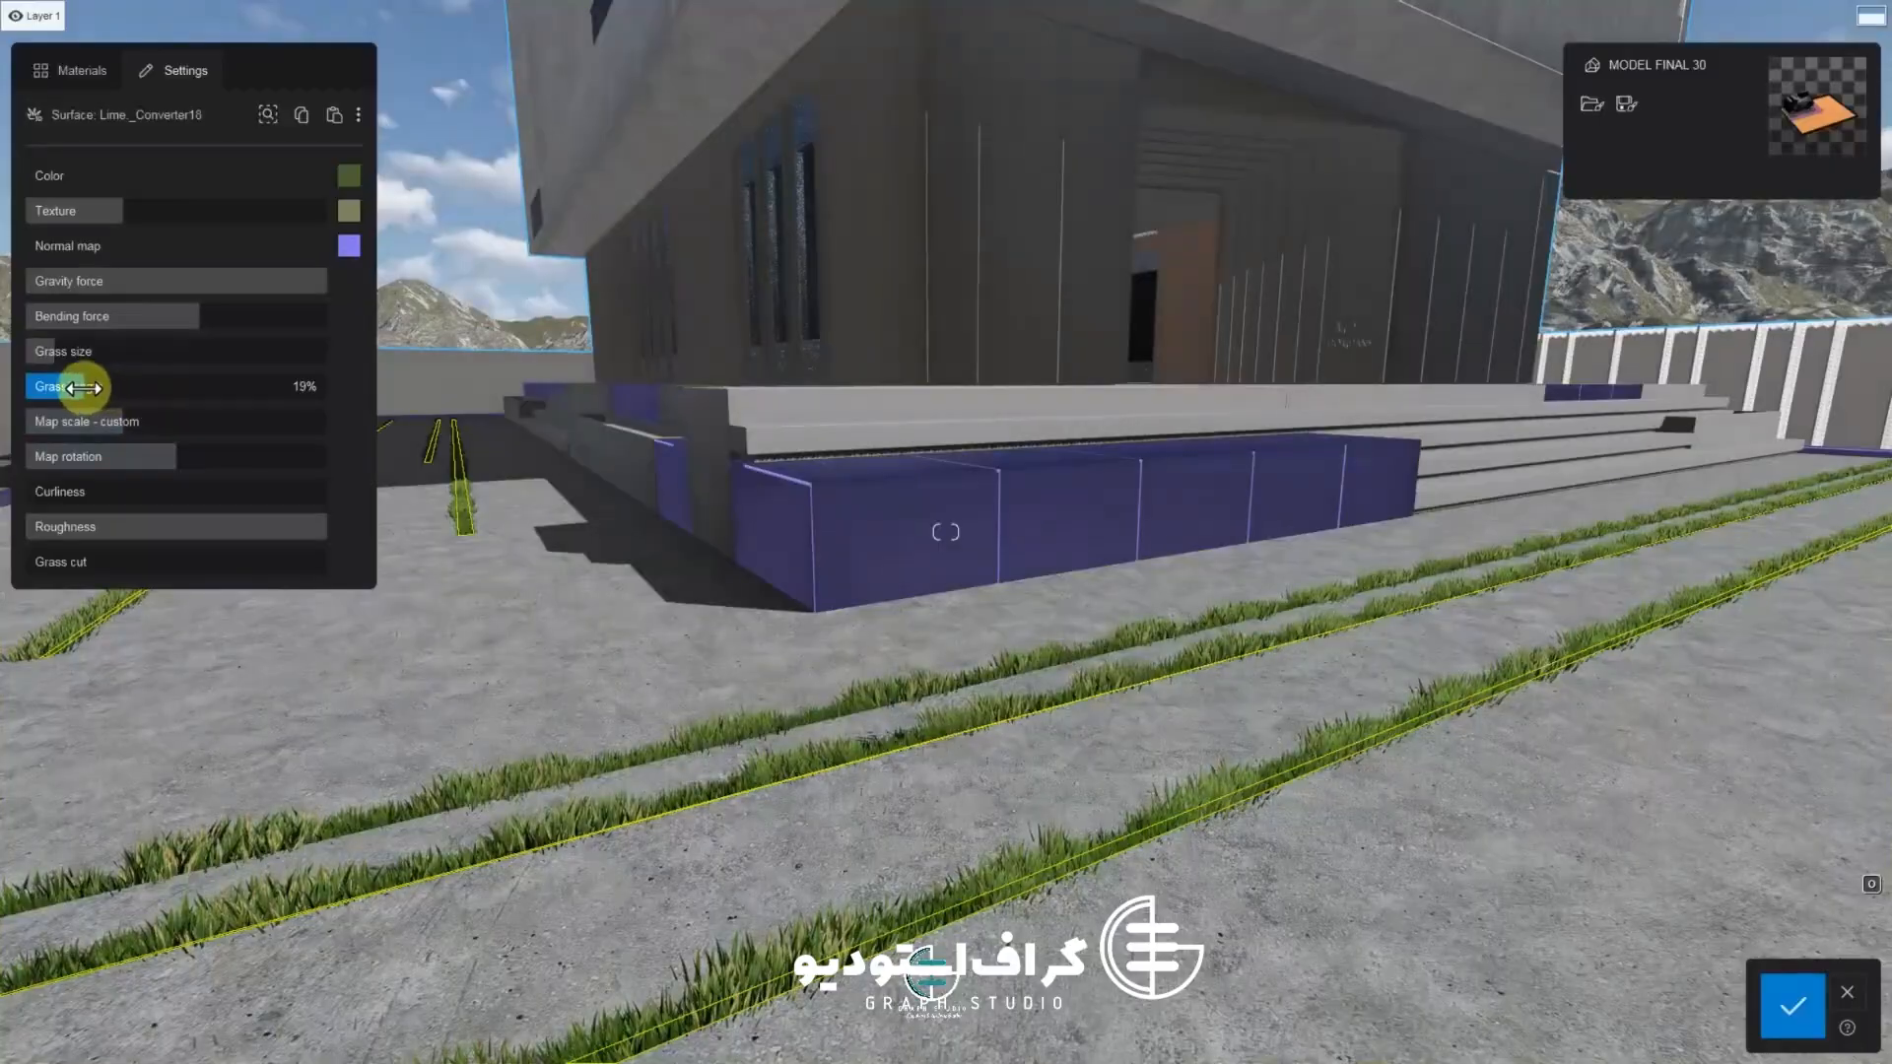
left_click_drag(149, 460, 160, 460)
Confirm the grass material changes and leave the material editor
key("s")
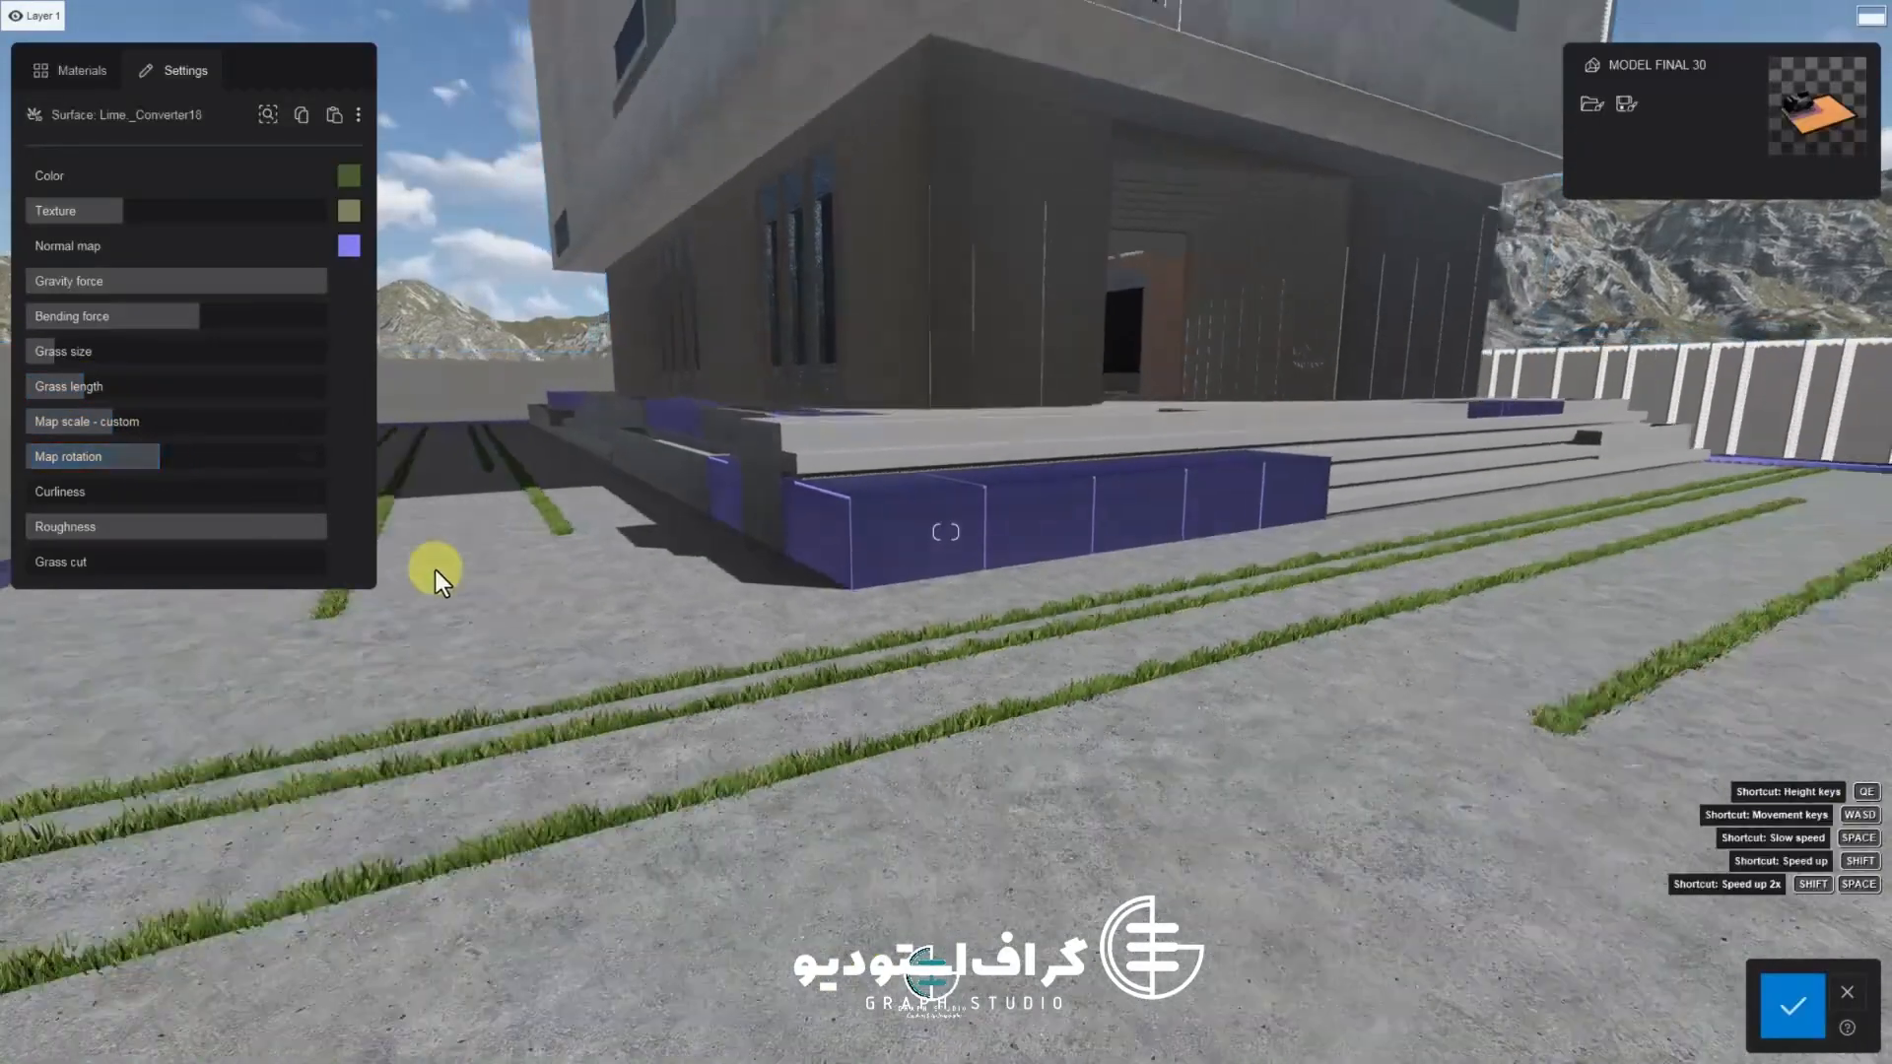
right_click_drag(723, 607, 1263, 1030)
key("a")
key("d")
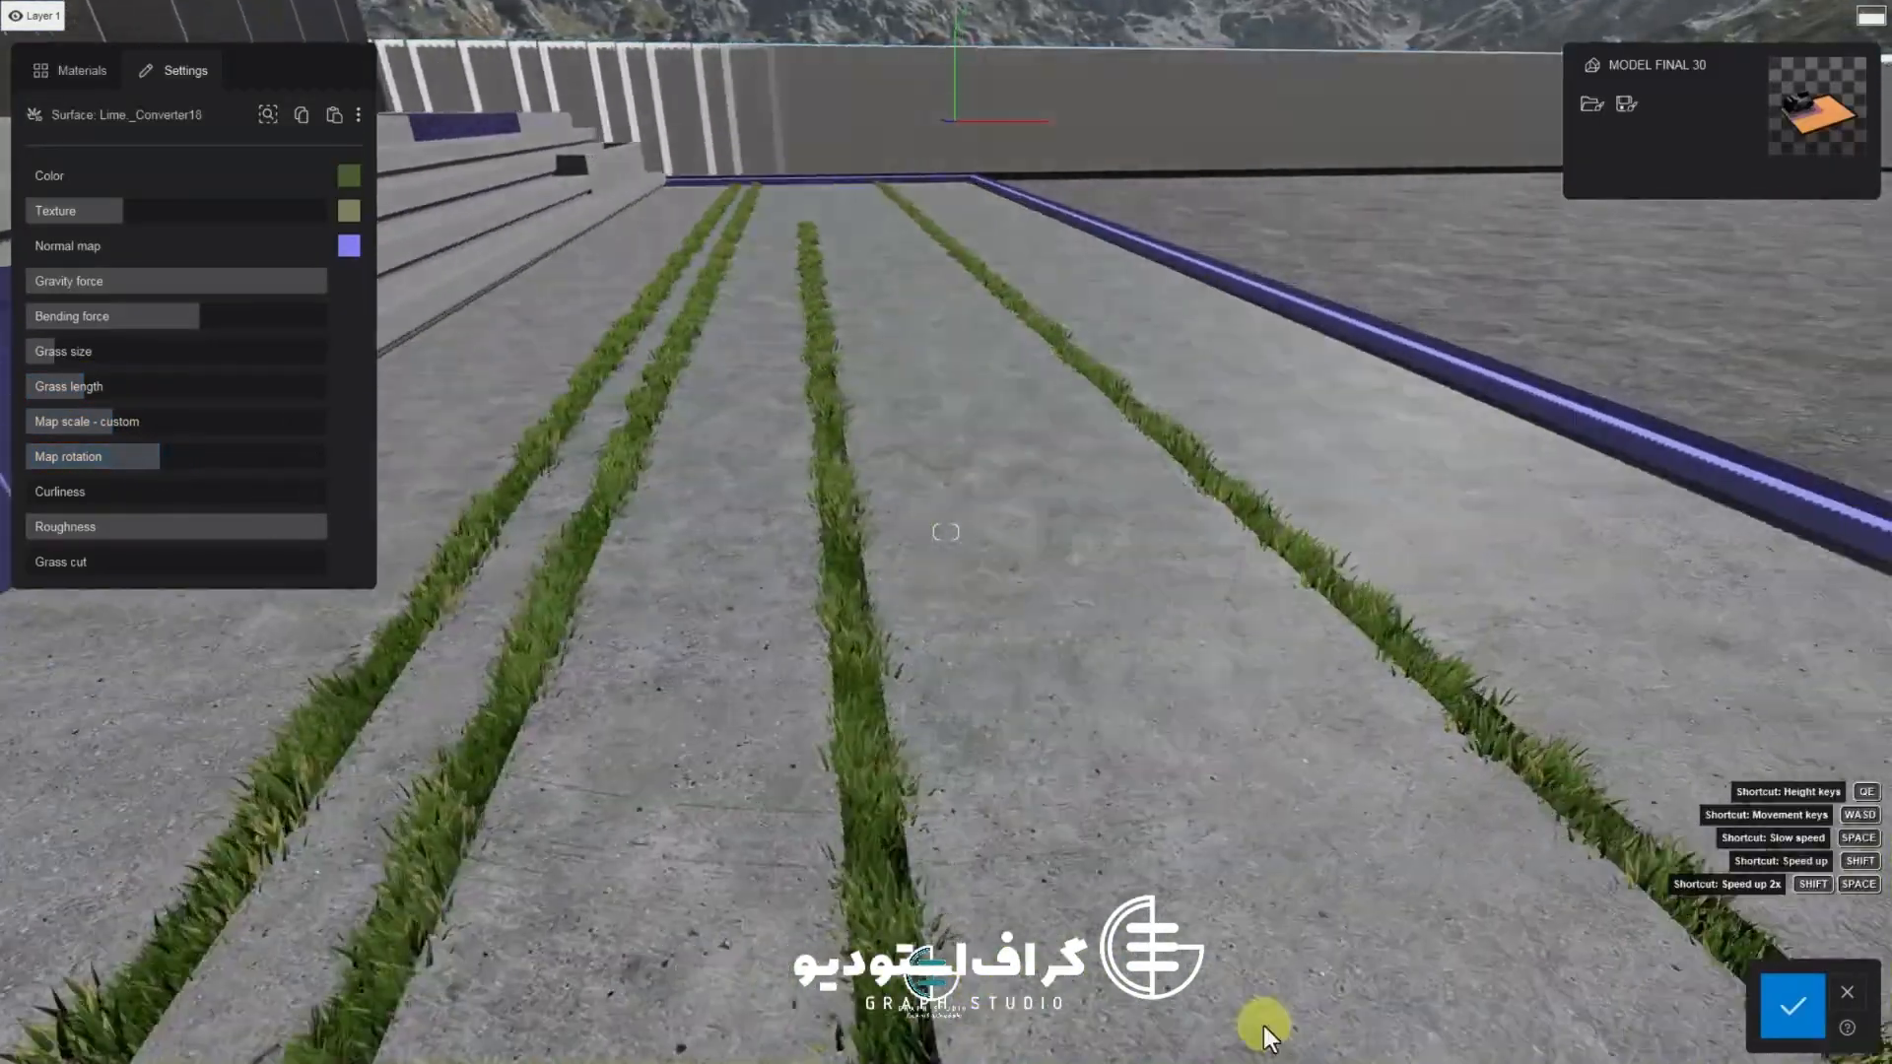
left_click(1762, 1009)
key("d")
right_click_drag(1439, 916, 814, 518)
key("a")
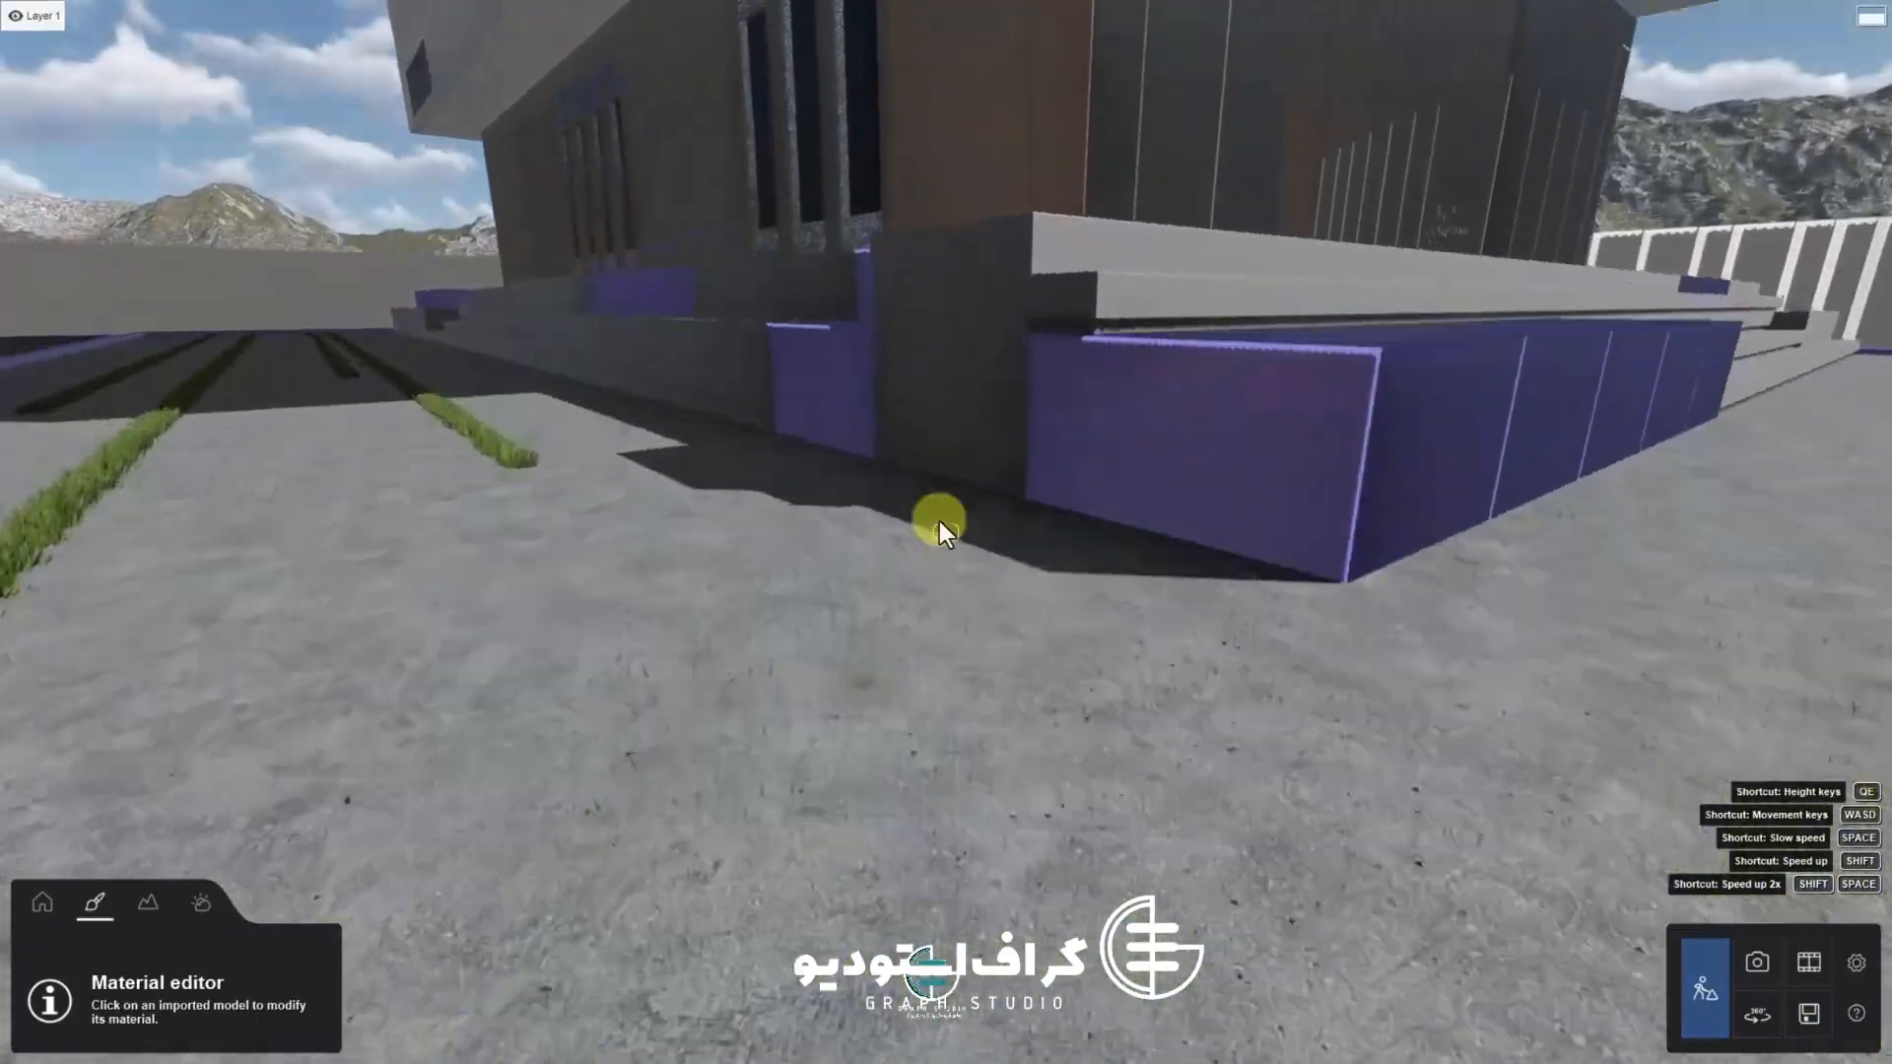
Select the villa's upper wall surface in the material editor and open its material library
key("q")
key("s")
left_click(932, 356)
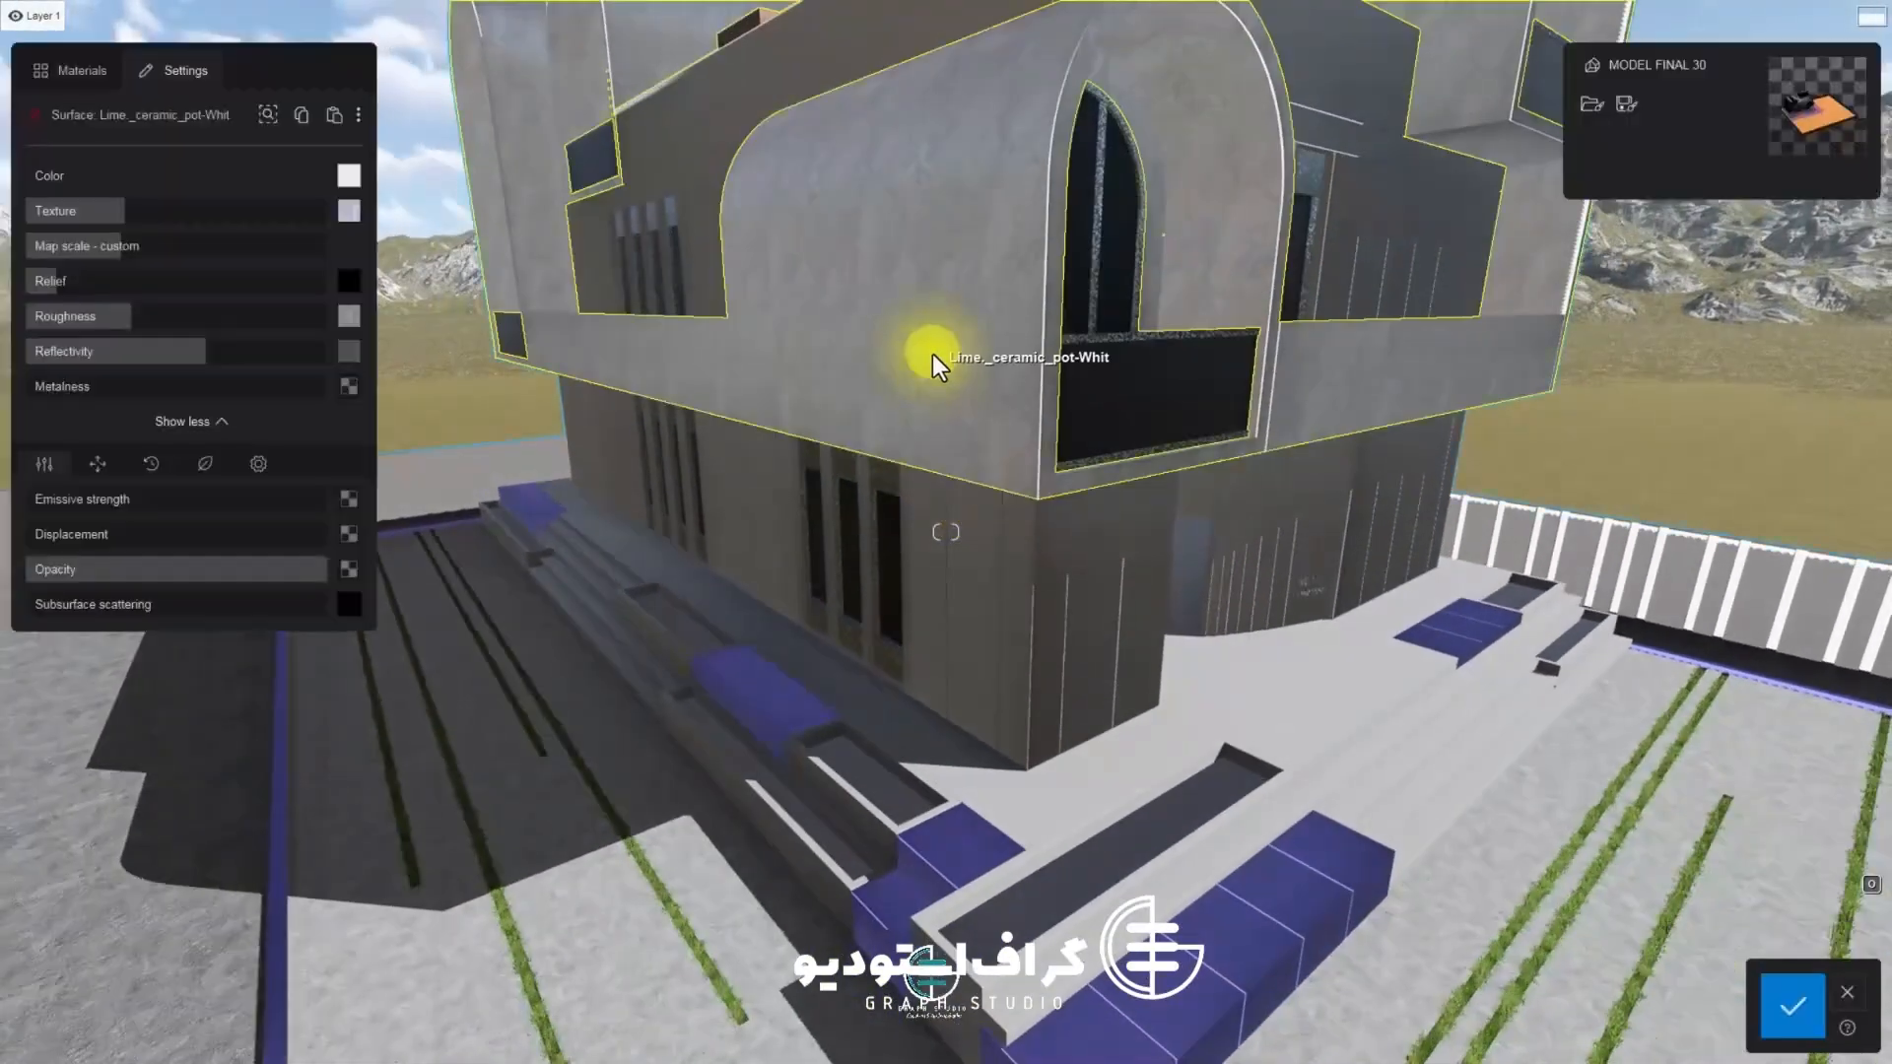
key("a")
left_click(977, 280)
key("w")
right_click_drag(978, 280, 885, 522)
left_click(82, 70)
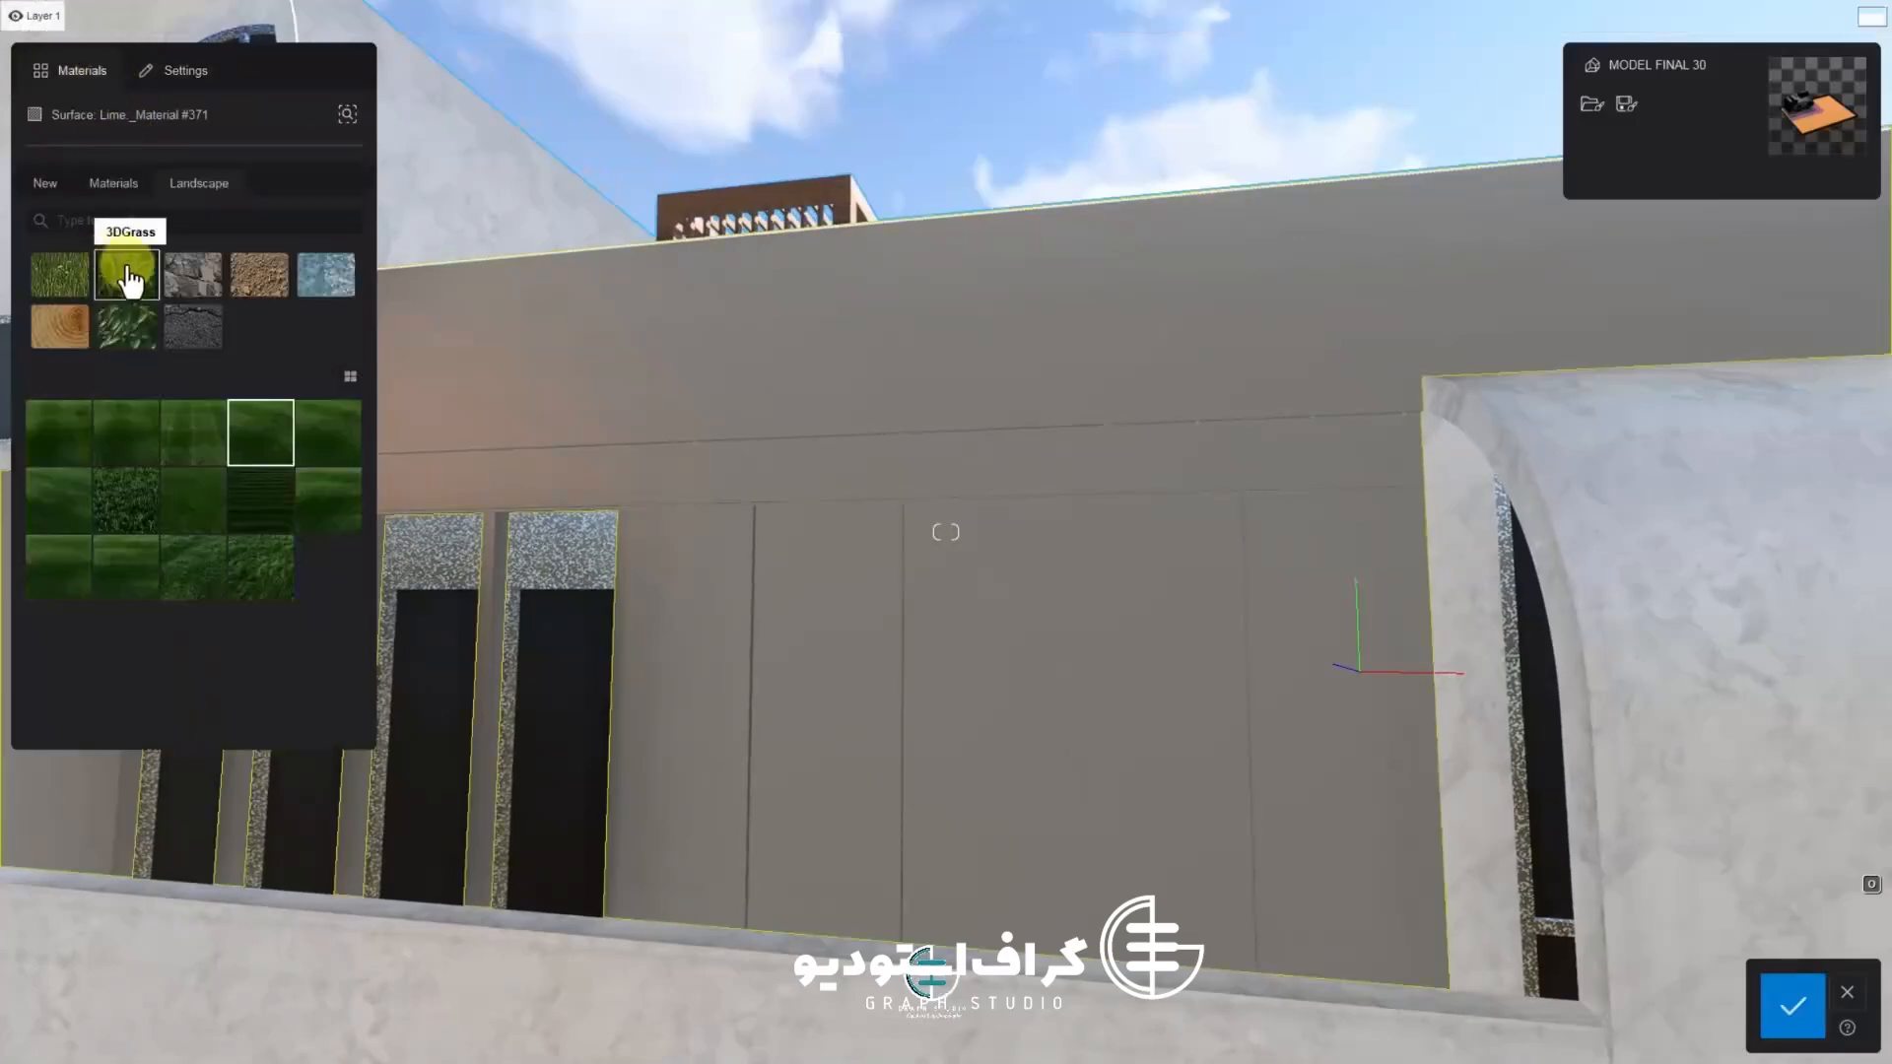
Apply Polli Concrete 07 2048 from the concrete materials to the upper wall surface
left_click(54, 195)
left_click(127, 272)
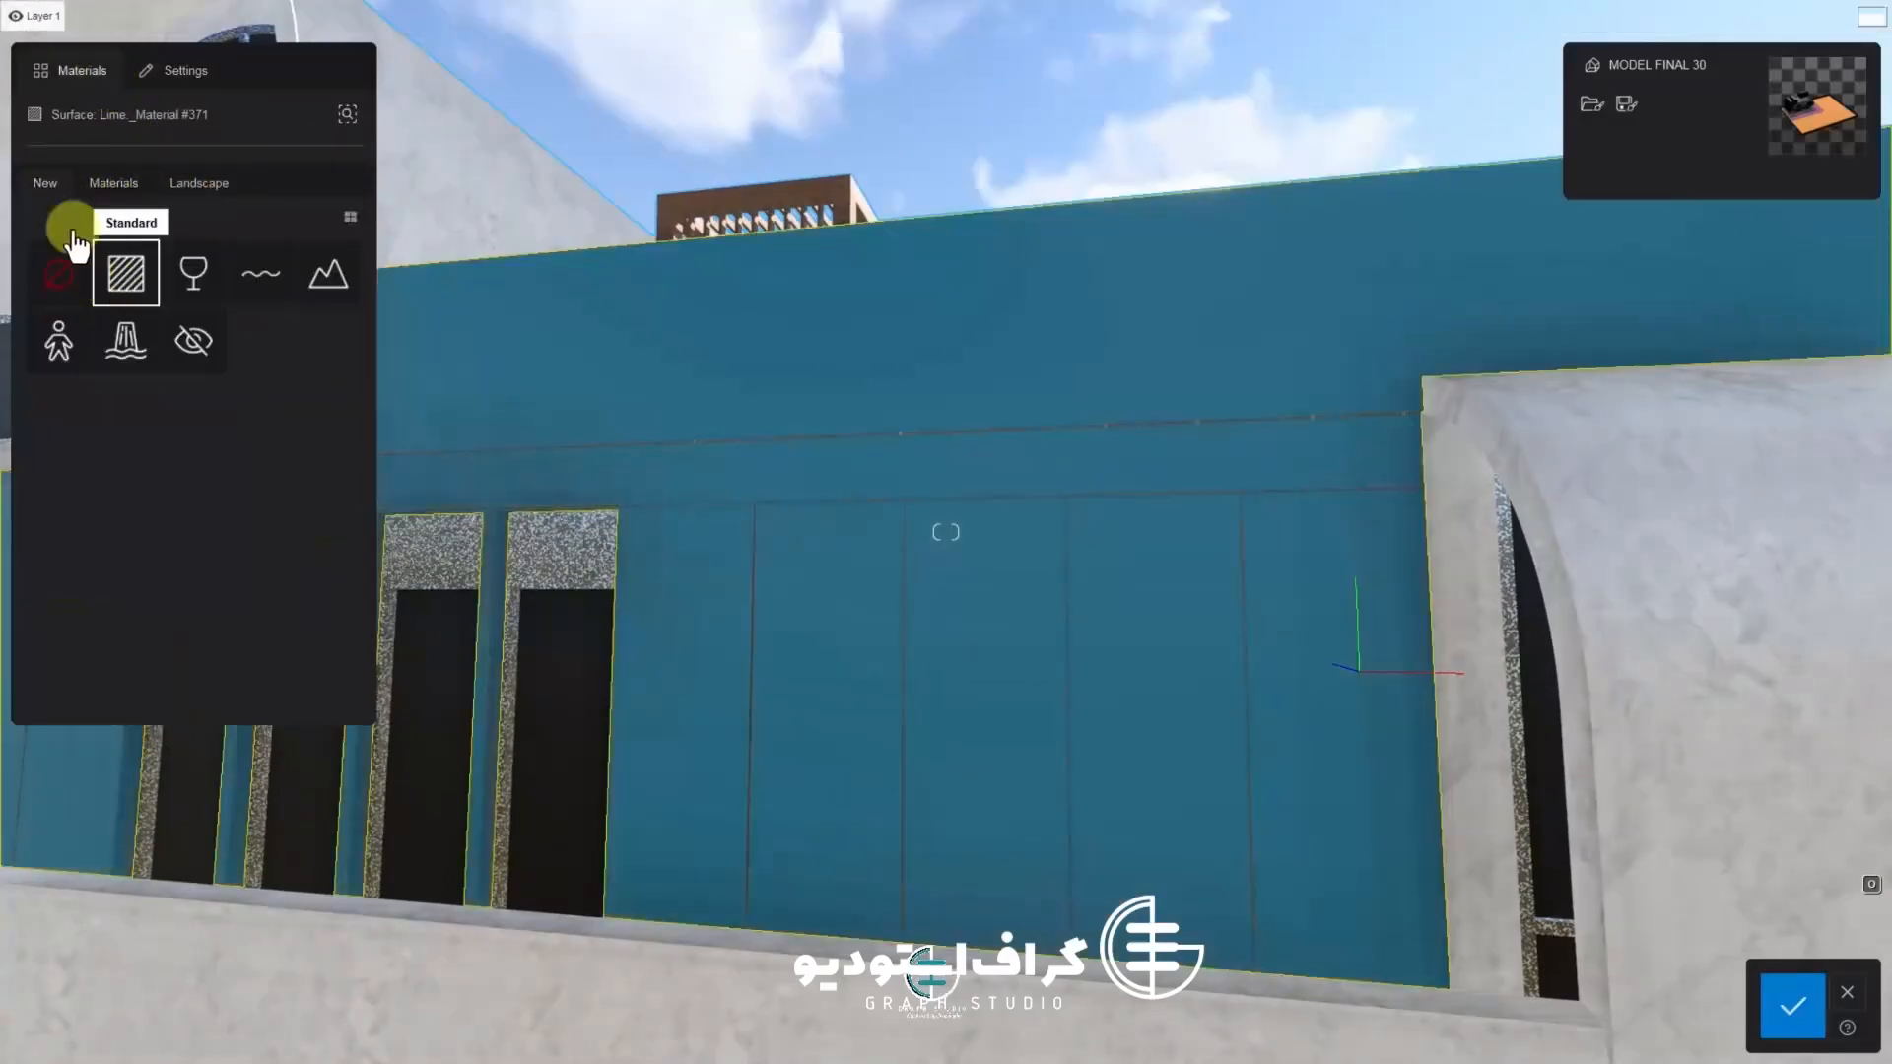
left_click(241, 451)
left_click(327, 503)
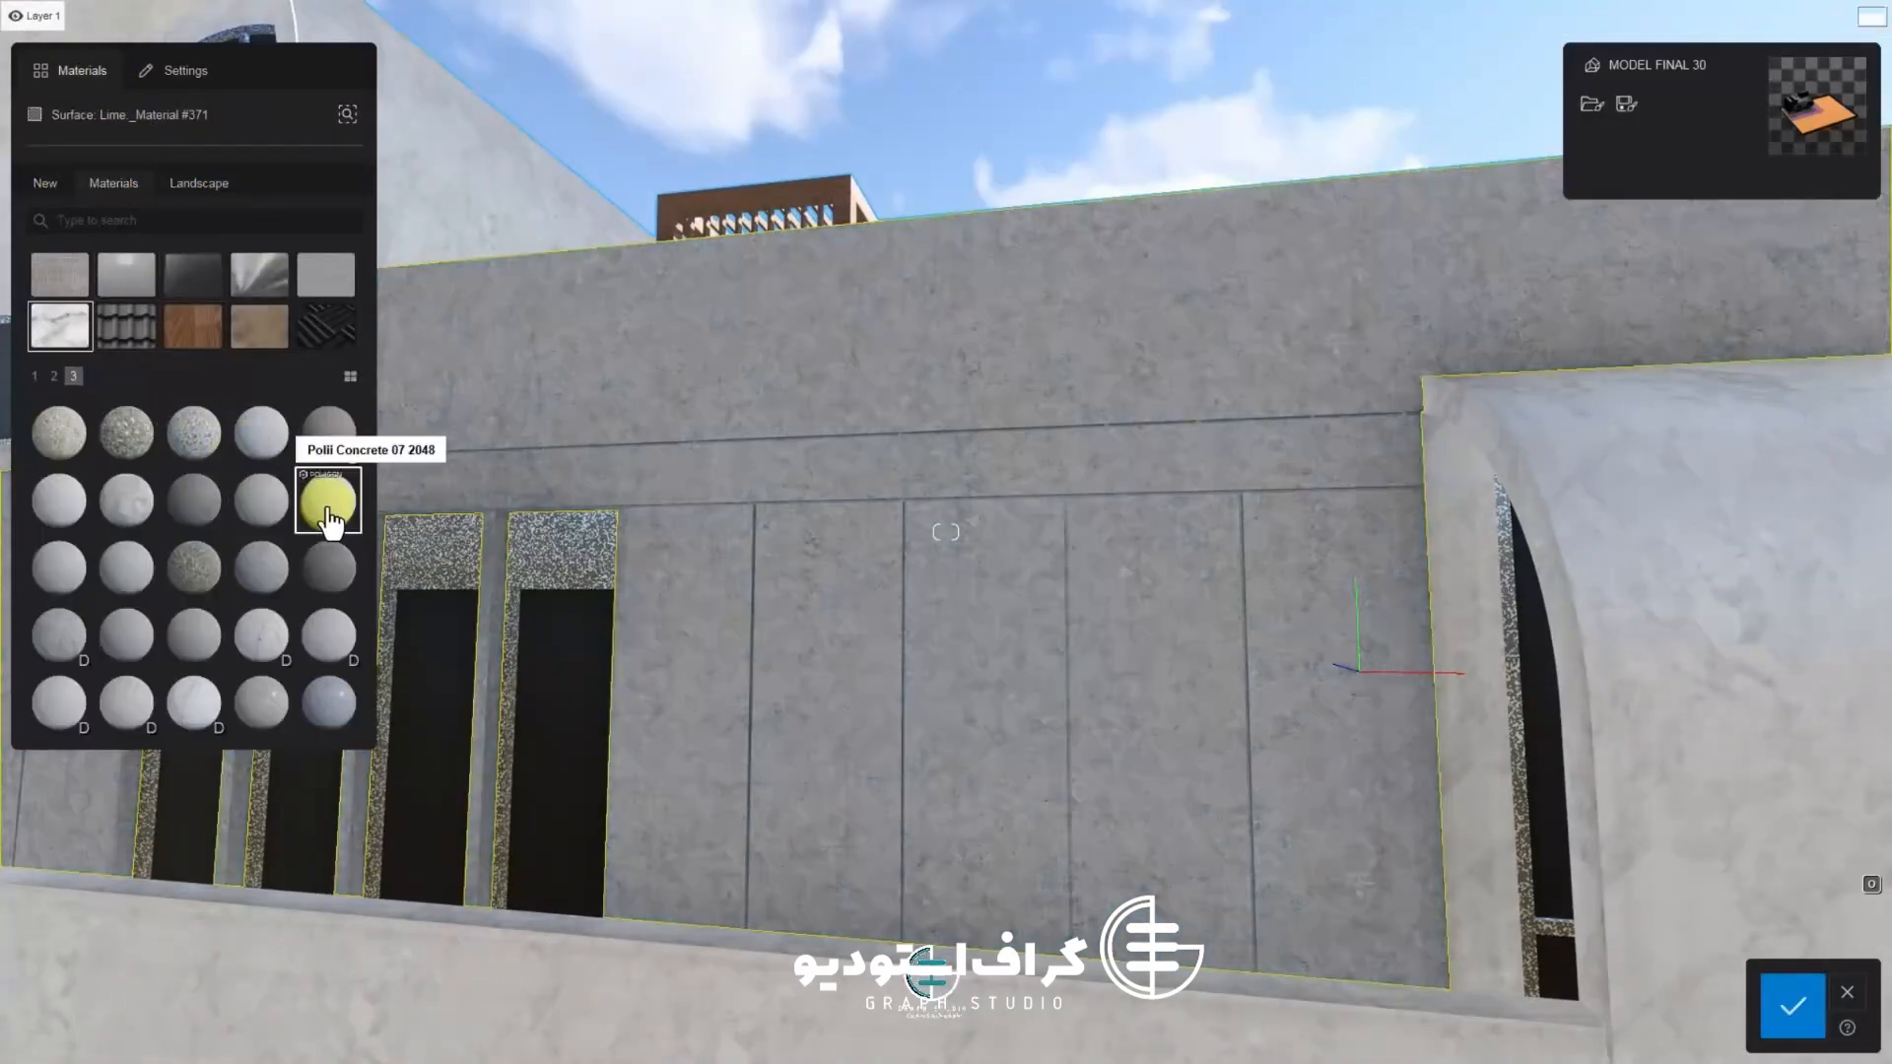
left_click(133, 578)
left_click(333, 500)
right_click_drag(444, 553, 571, 557)
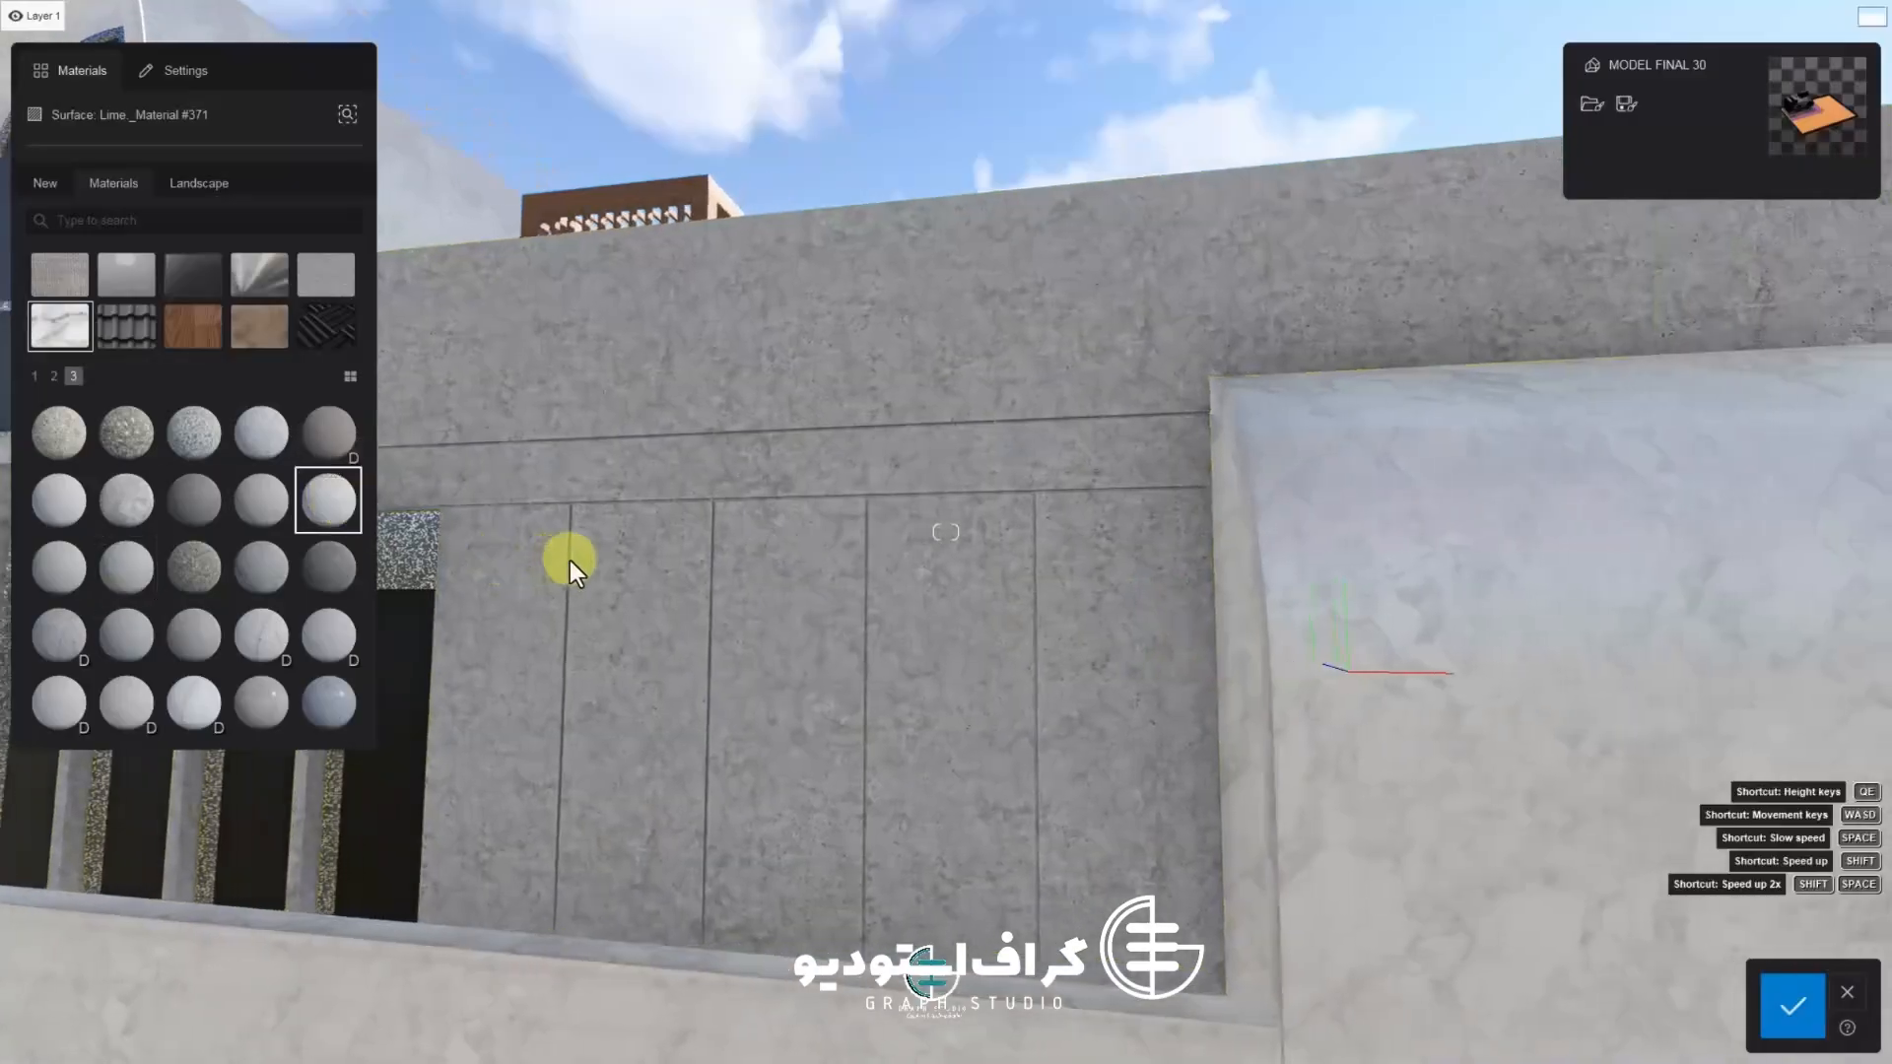
scroll(571, 558, "up", 4)
left_click(236, 646)
left_click(328, 634)
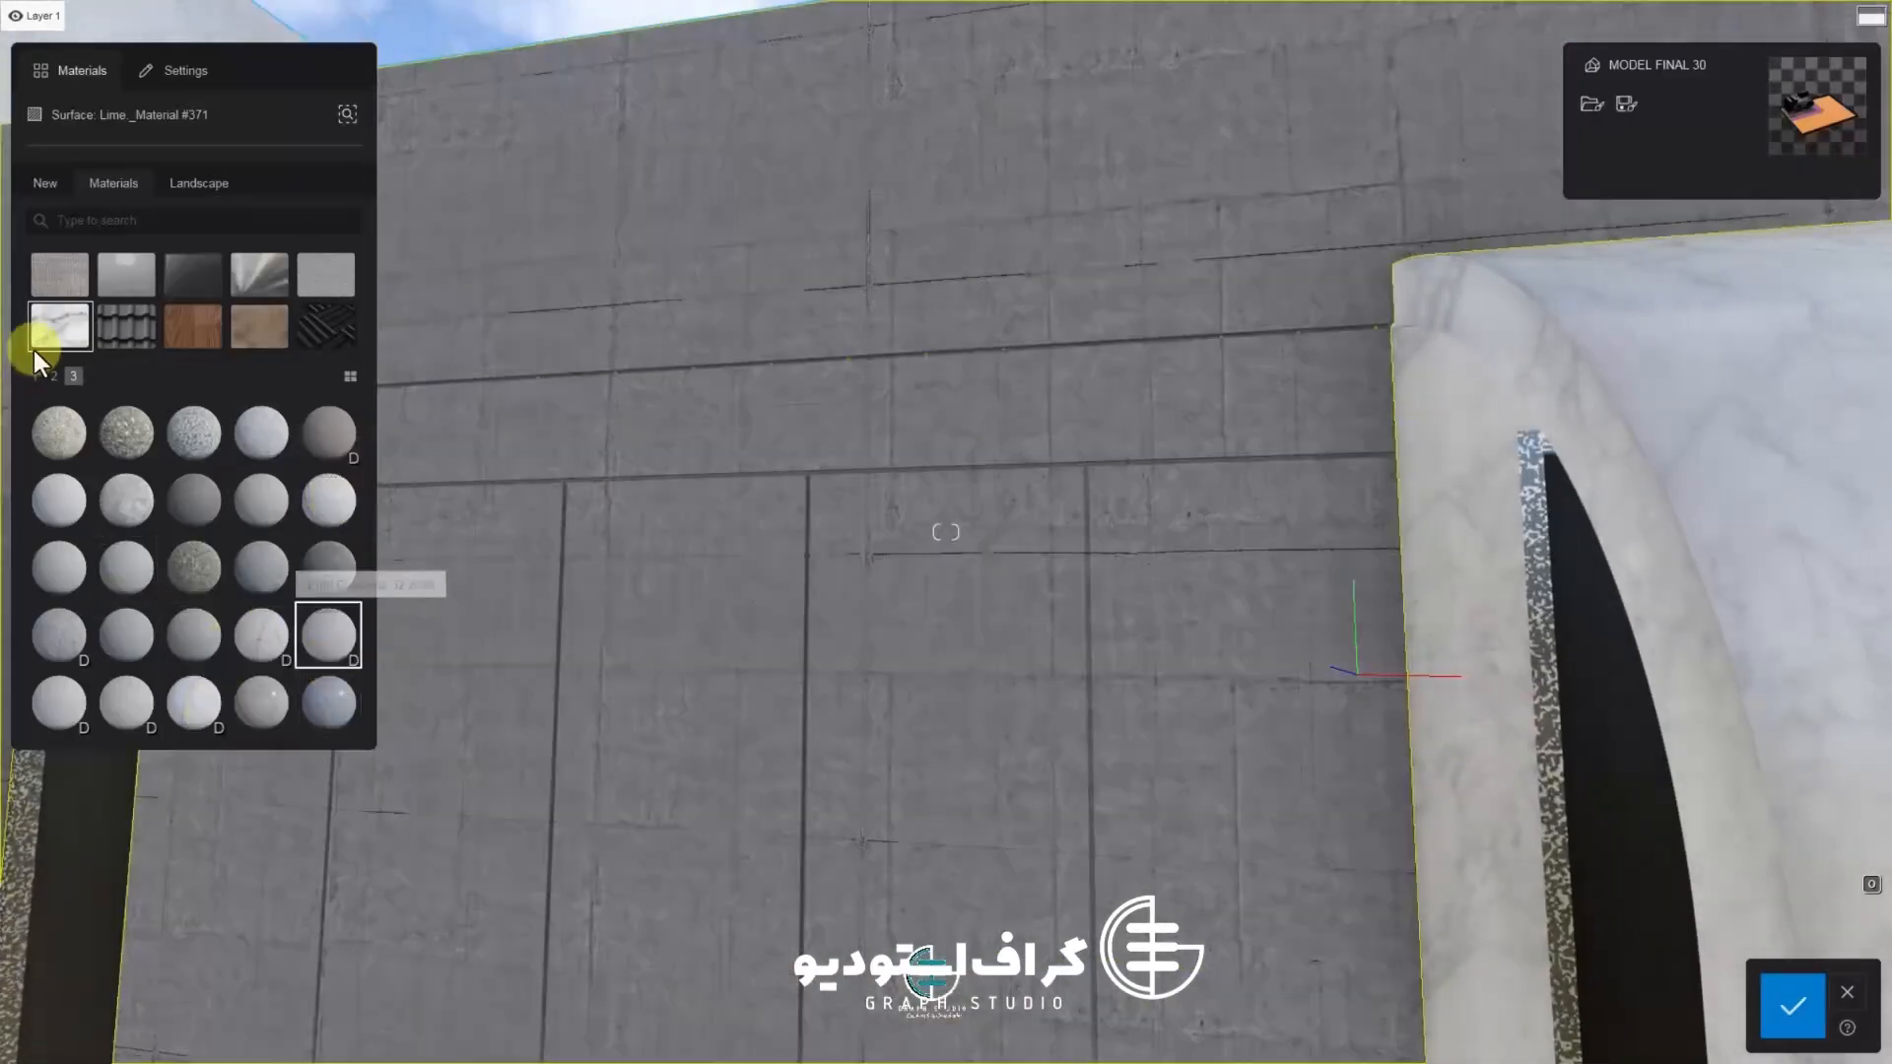
left_click(313, 281)
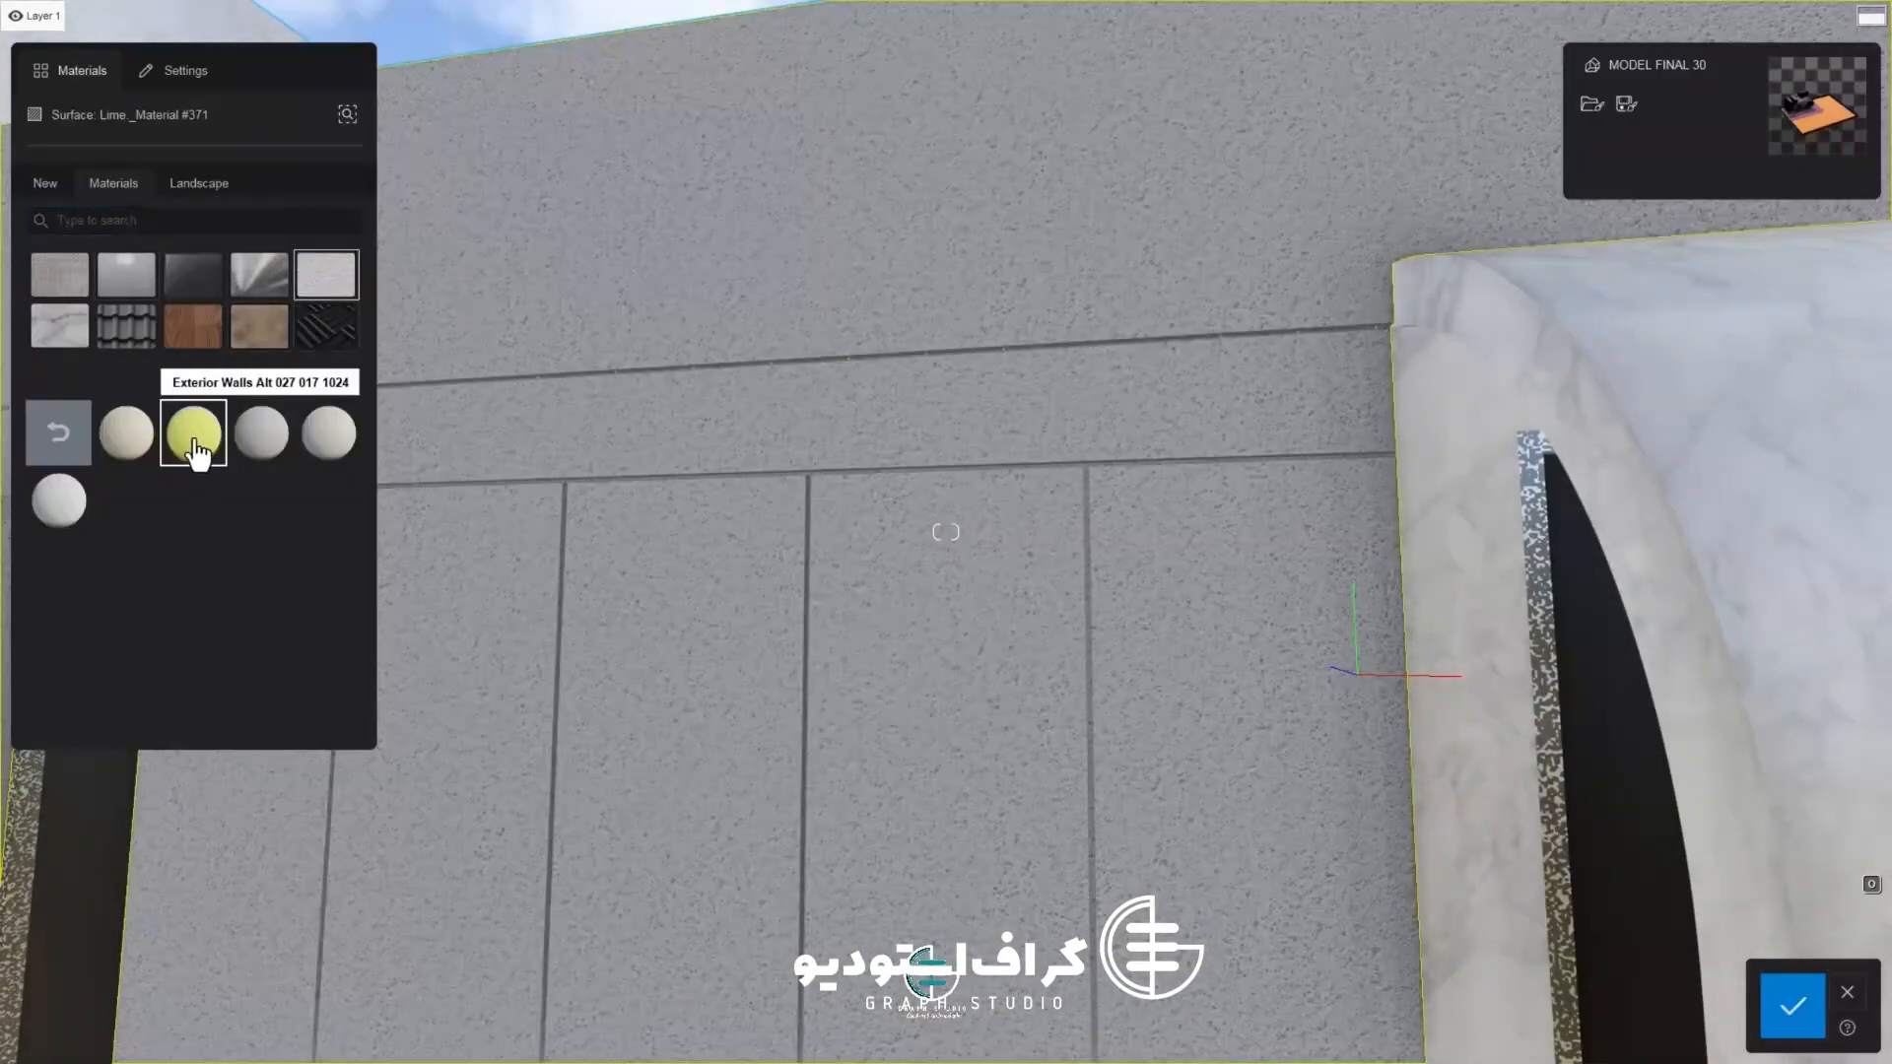
left_click(260, 439)
left_click(187, 459)
Increase the wall material's roughness to about 90%
key("w")
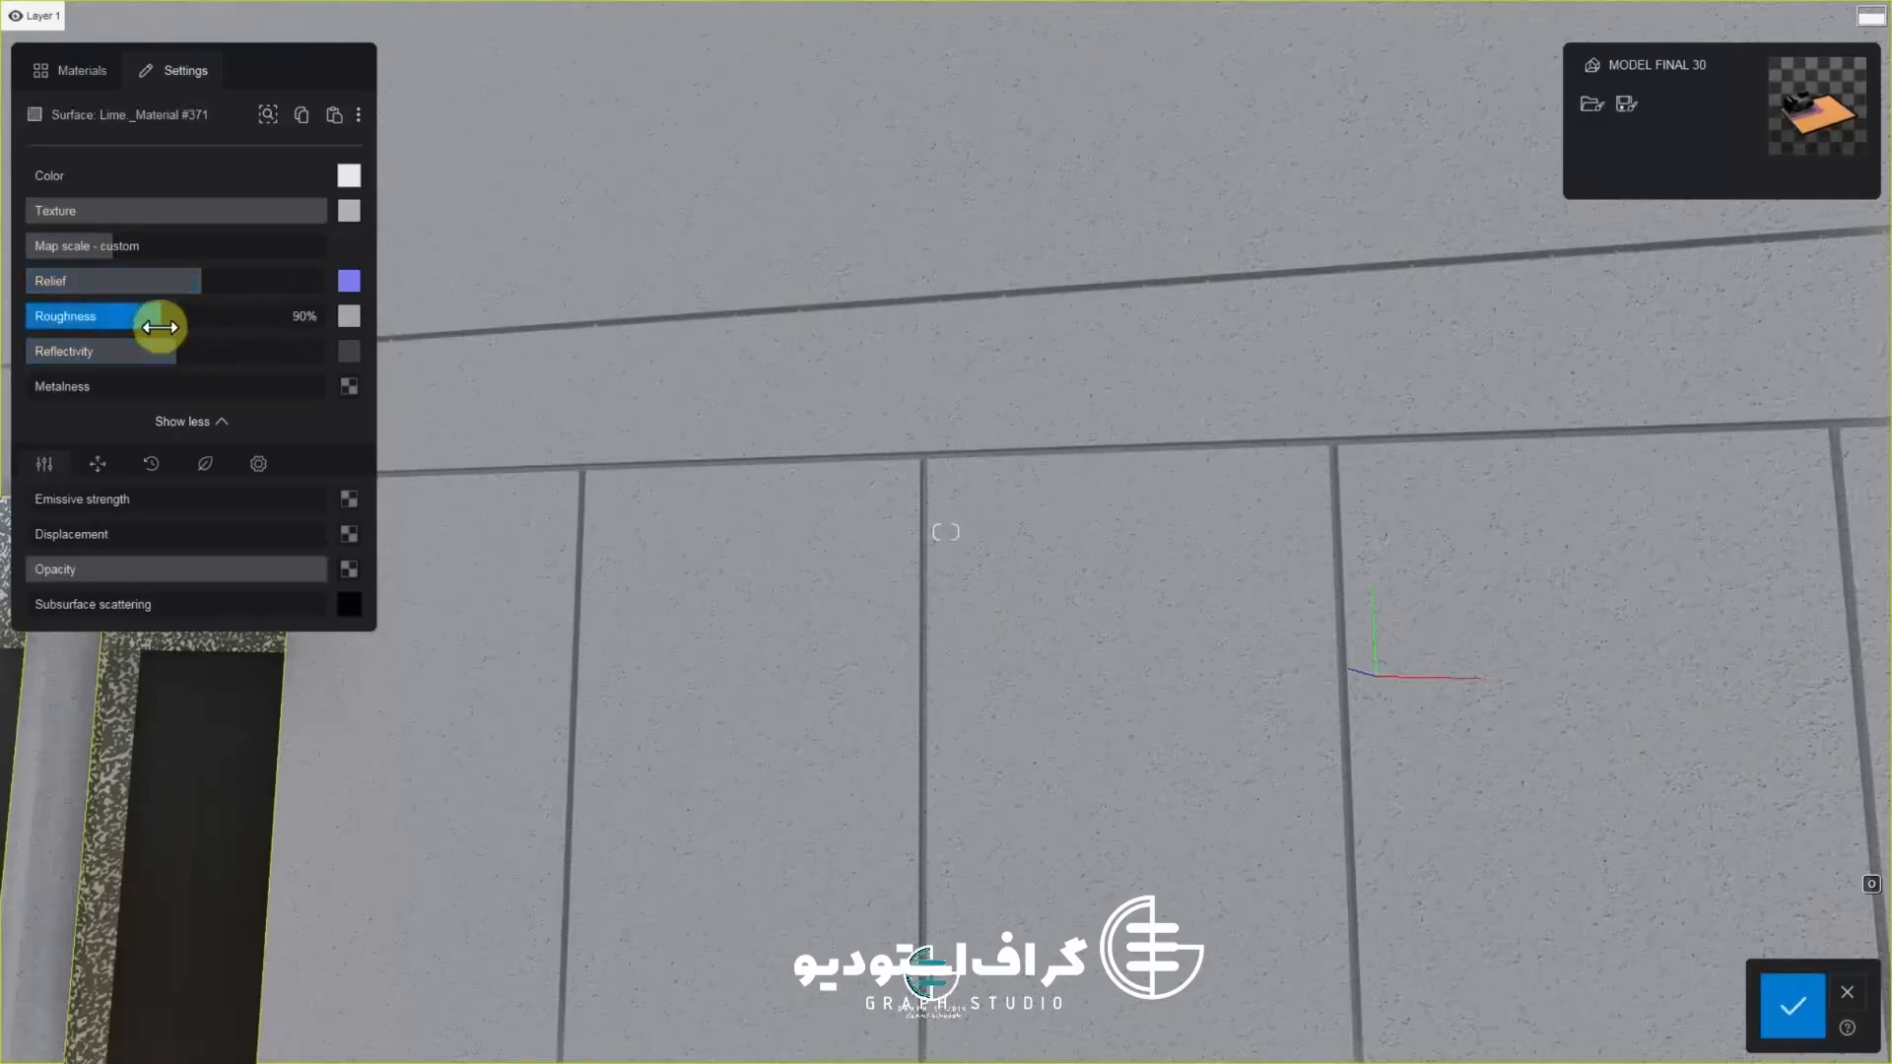
left_click_drag(165, 361, 201, 360)
key("s")
right_click_drag(741, 602, 929, 629)
key("w")
left_click(97, 464)
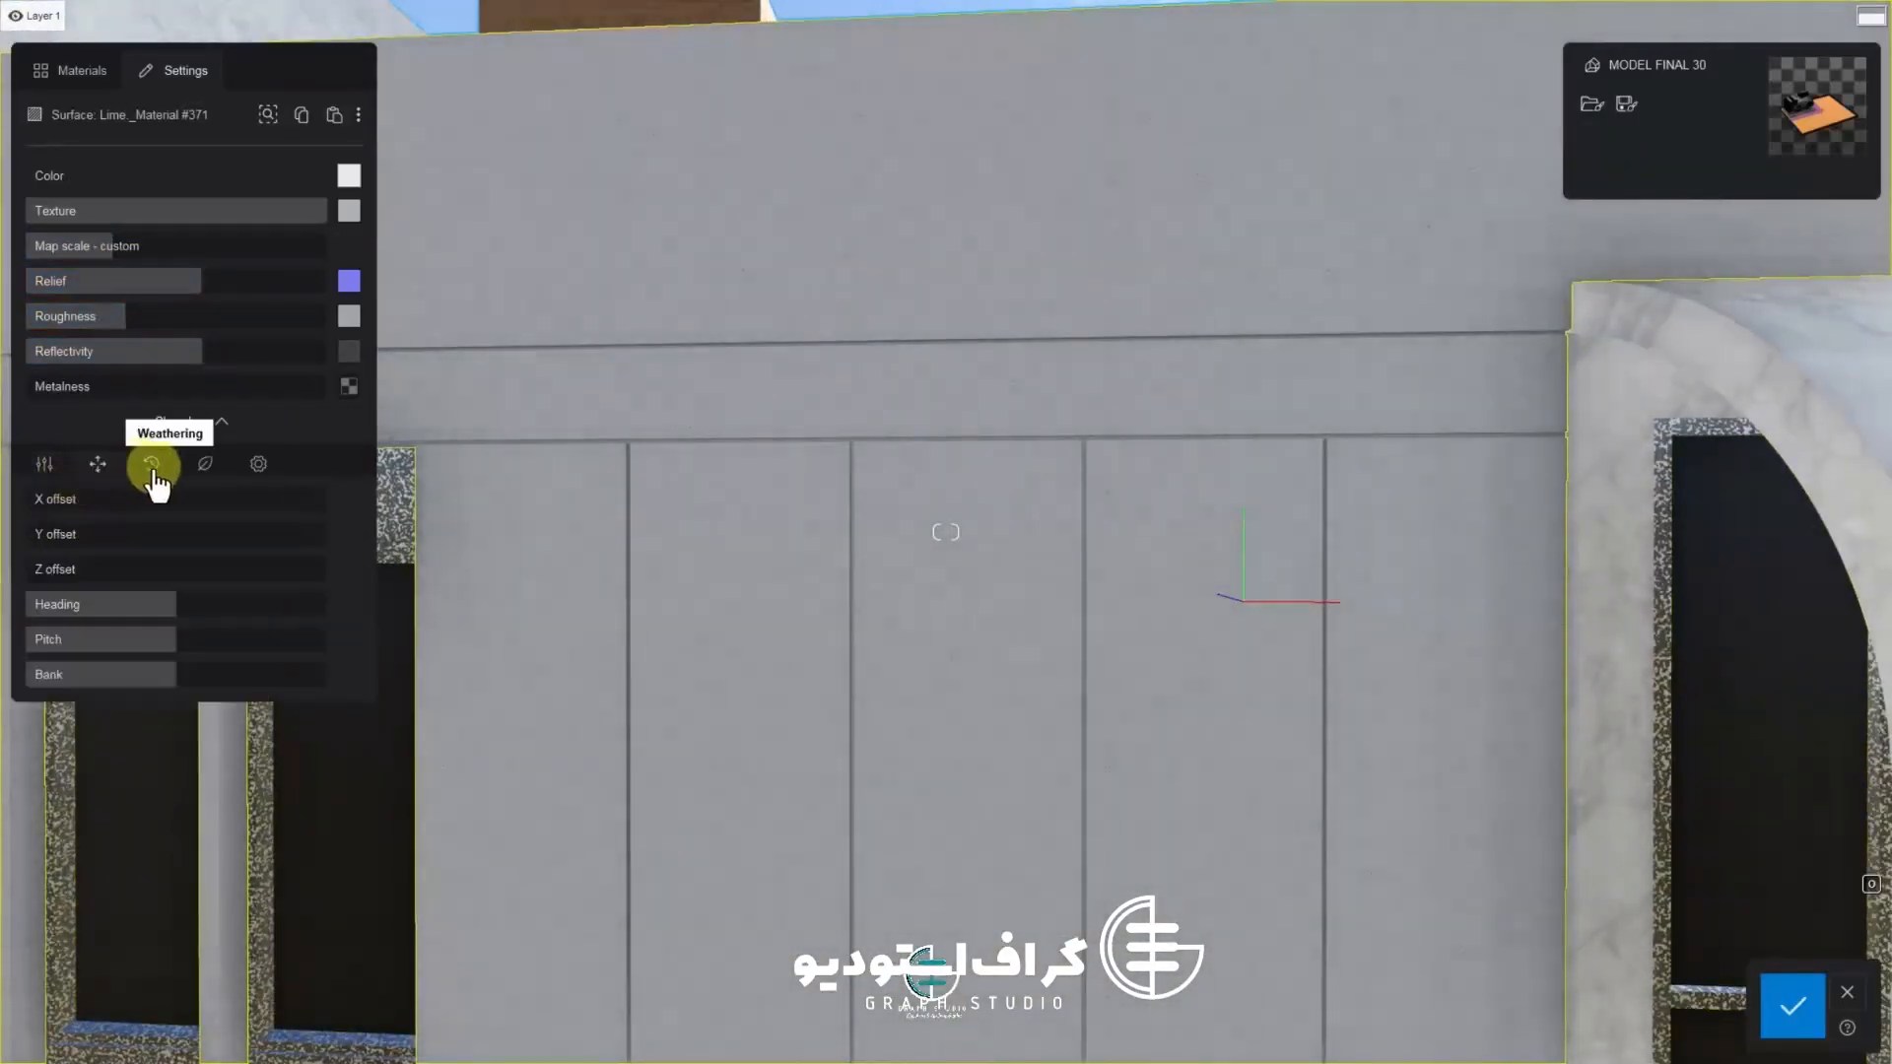
Add weathering to the wall material, trying several weathering types and then lowering the weathering strength
left_click(151, 464)
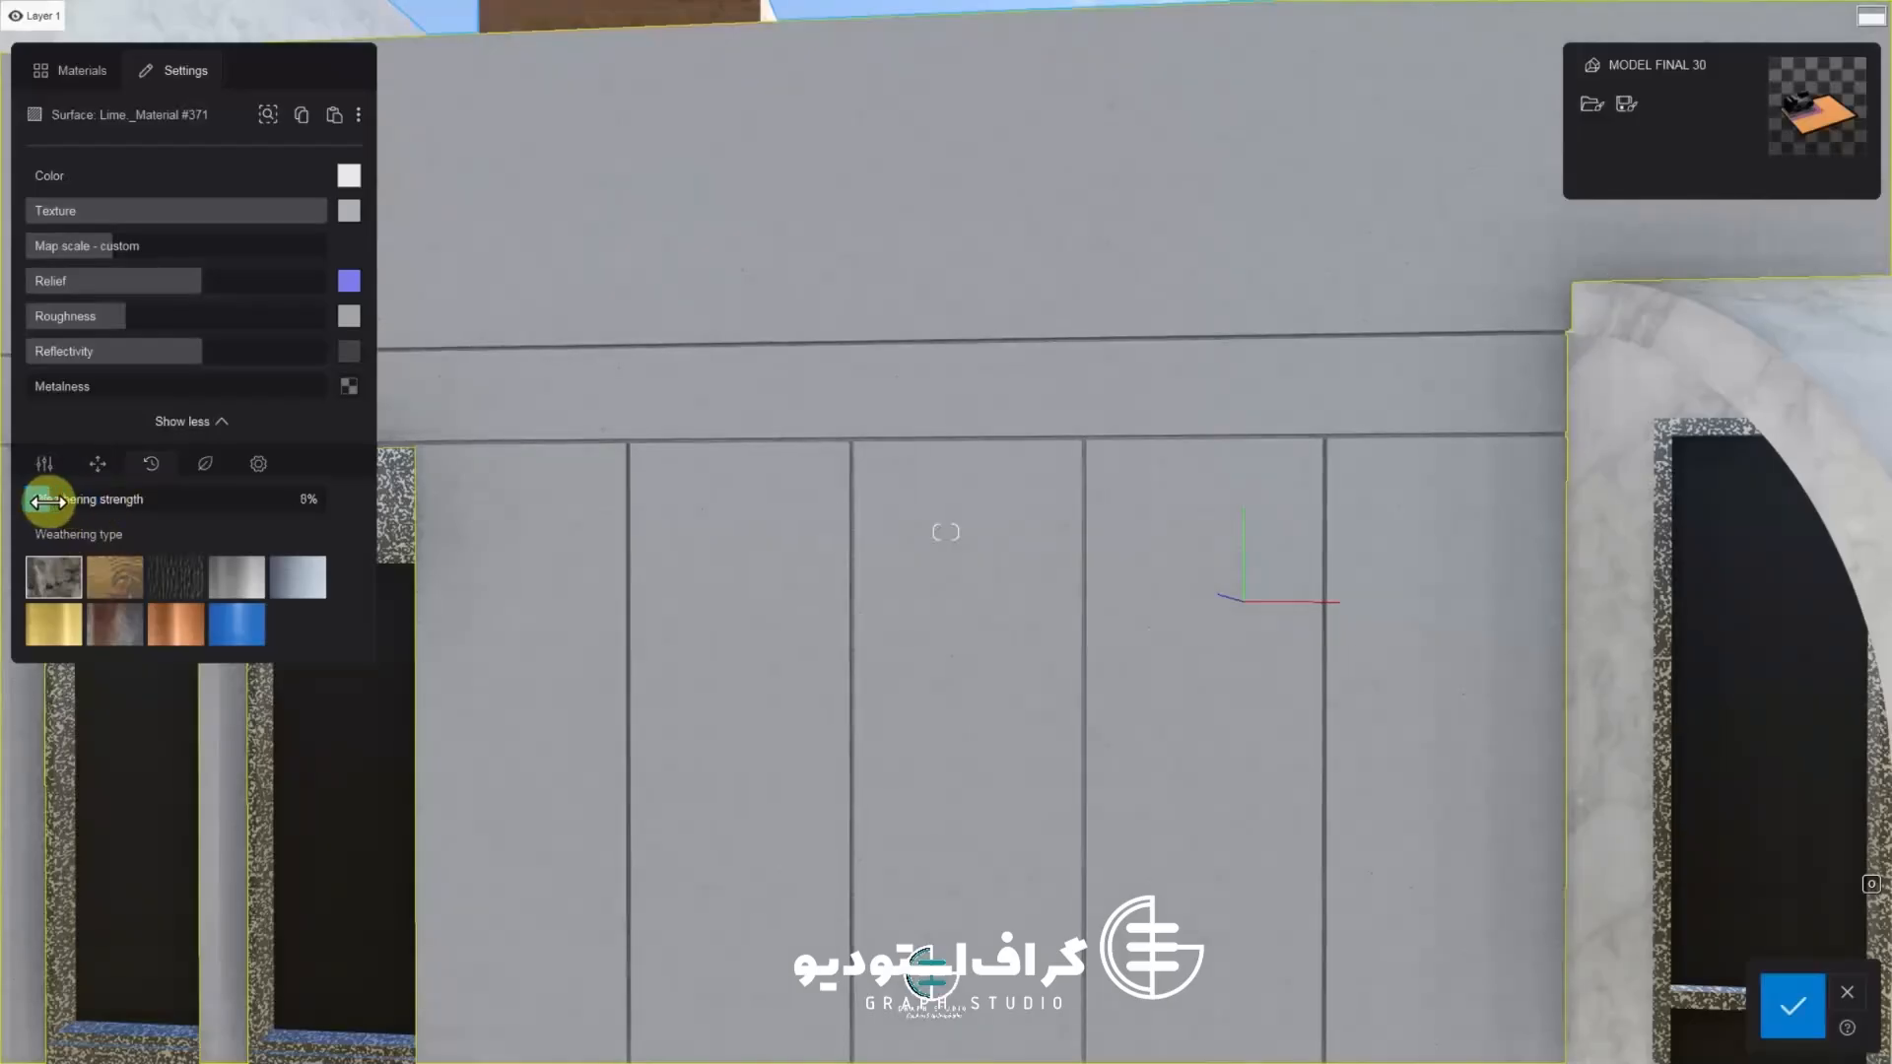
mouse_move(47, 503)
left_mouse_down()
mouse_move(179, 512)
mouse_move(12, 506)
left_mouse_up()
key("s")
left_click_drag(130, 517, 227, 507)
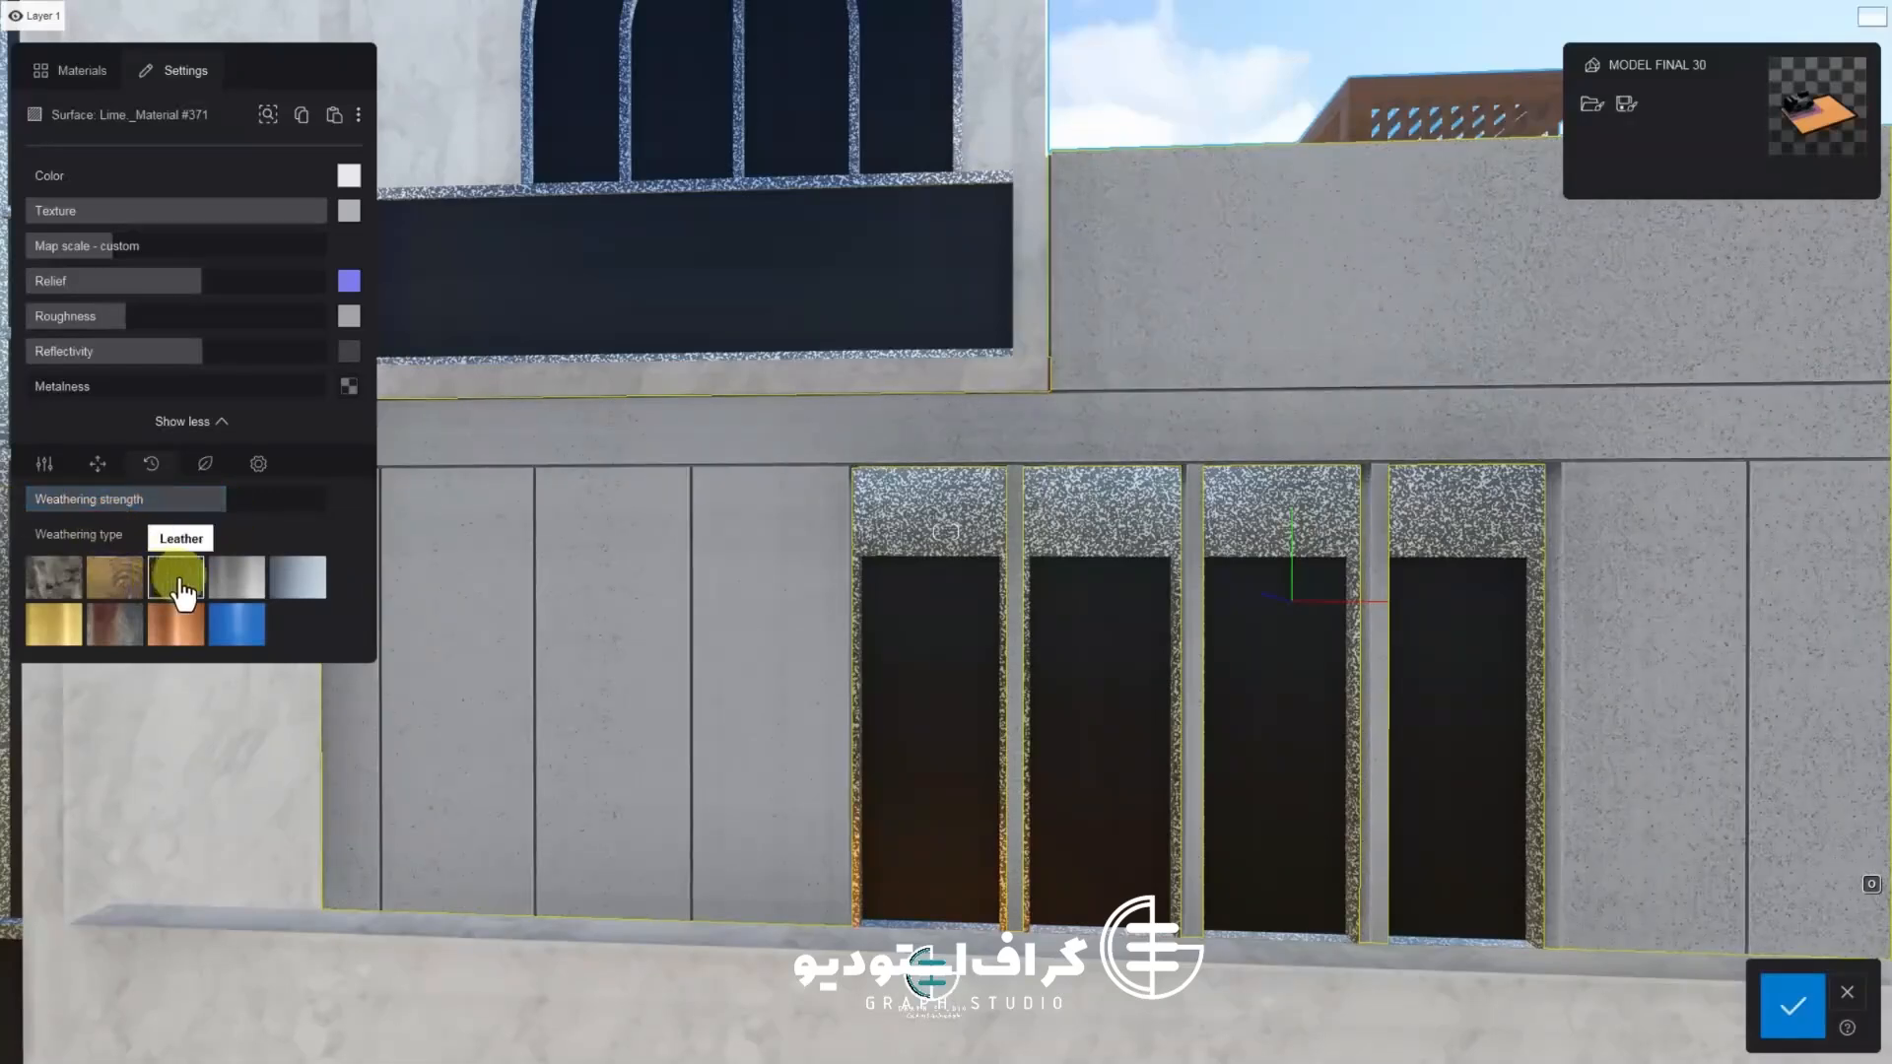
left_click(313, 582)
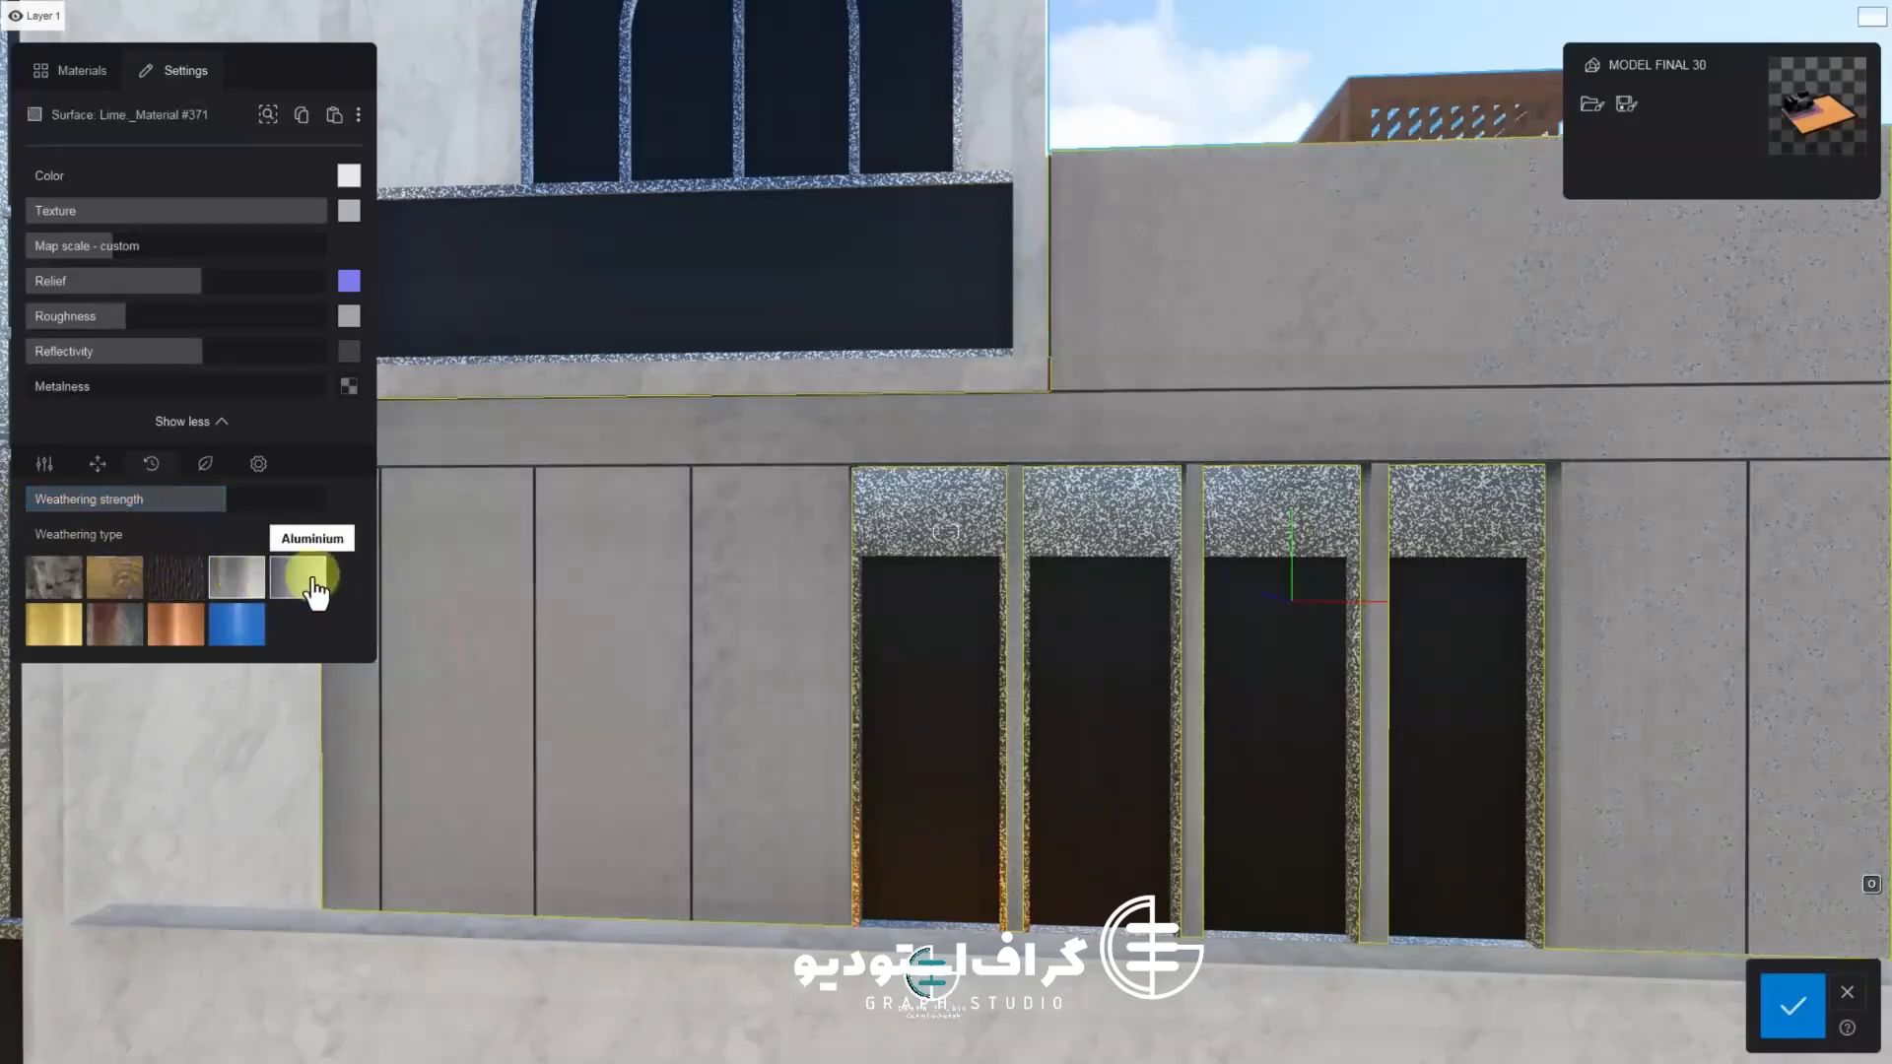
left_click(122, 638)
left_click(180, 638)
left_click(231, 636)
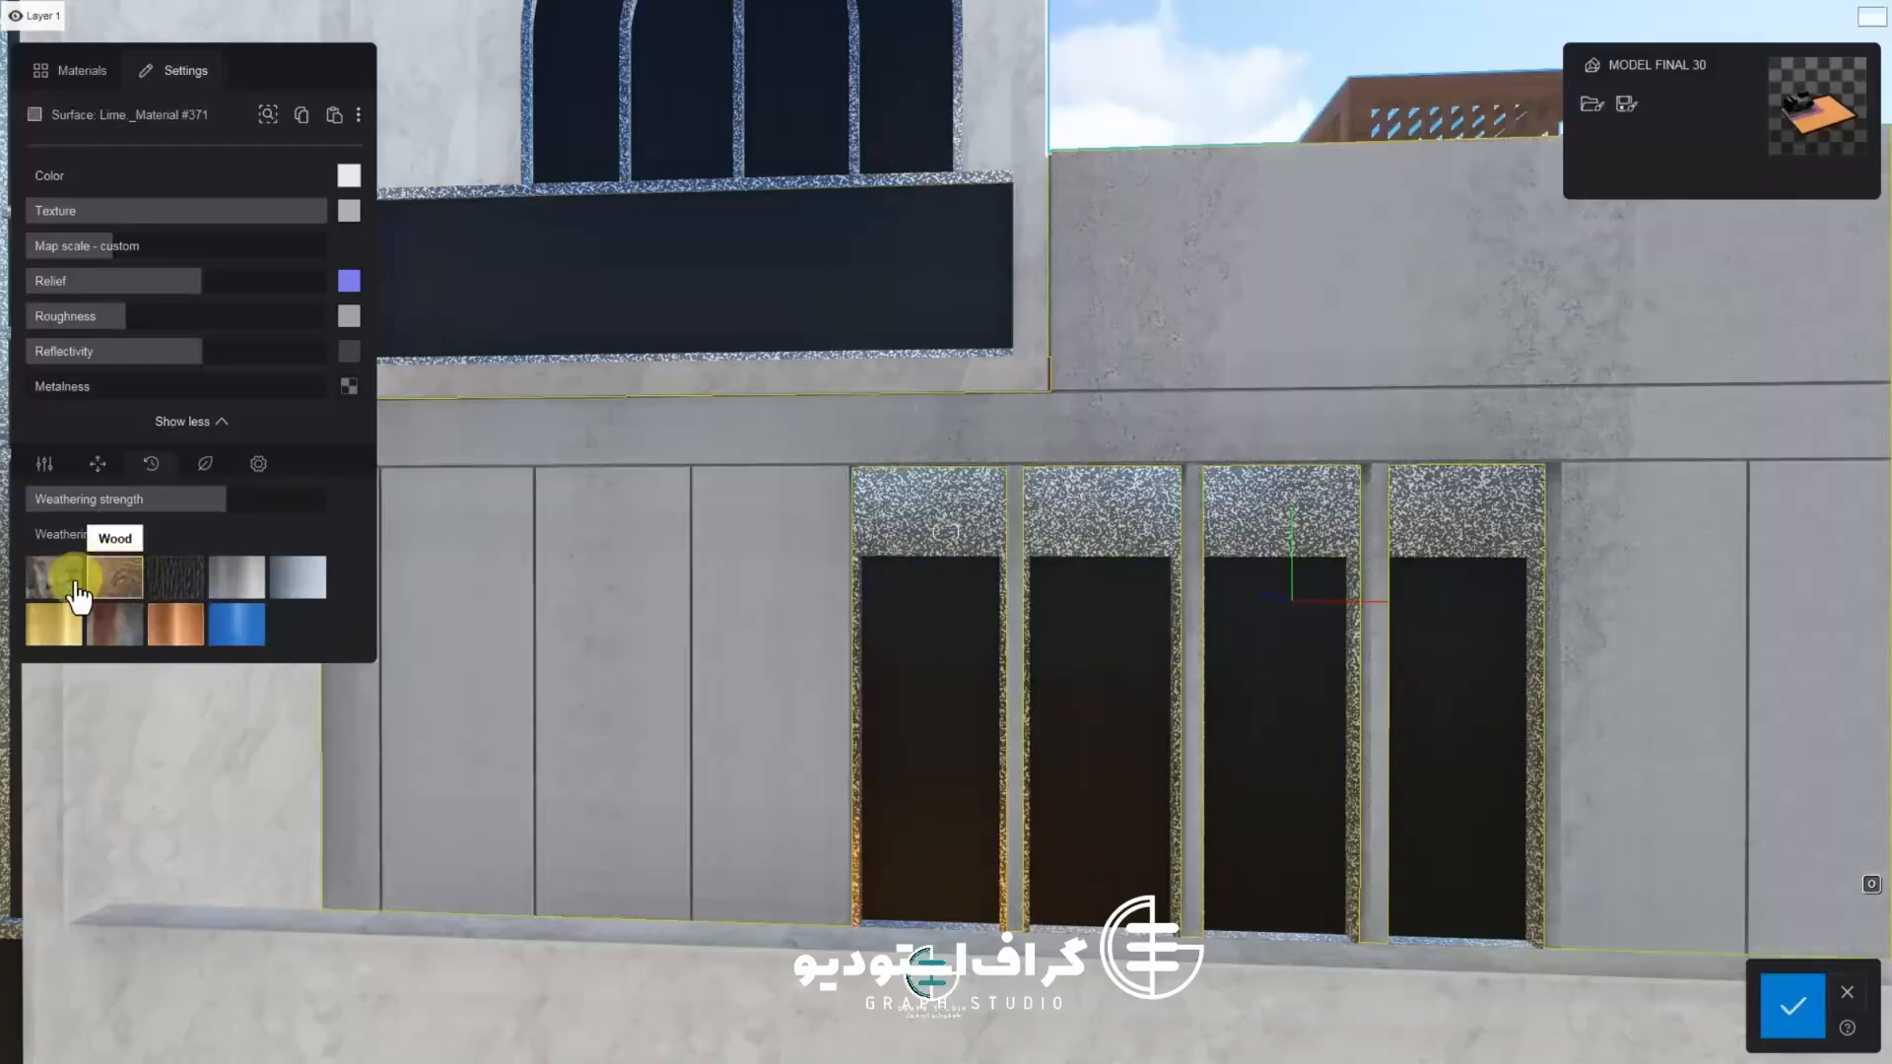
left_click(177, 502)
left_click_drag(234, 504, 73, 510)
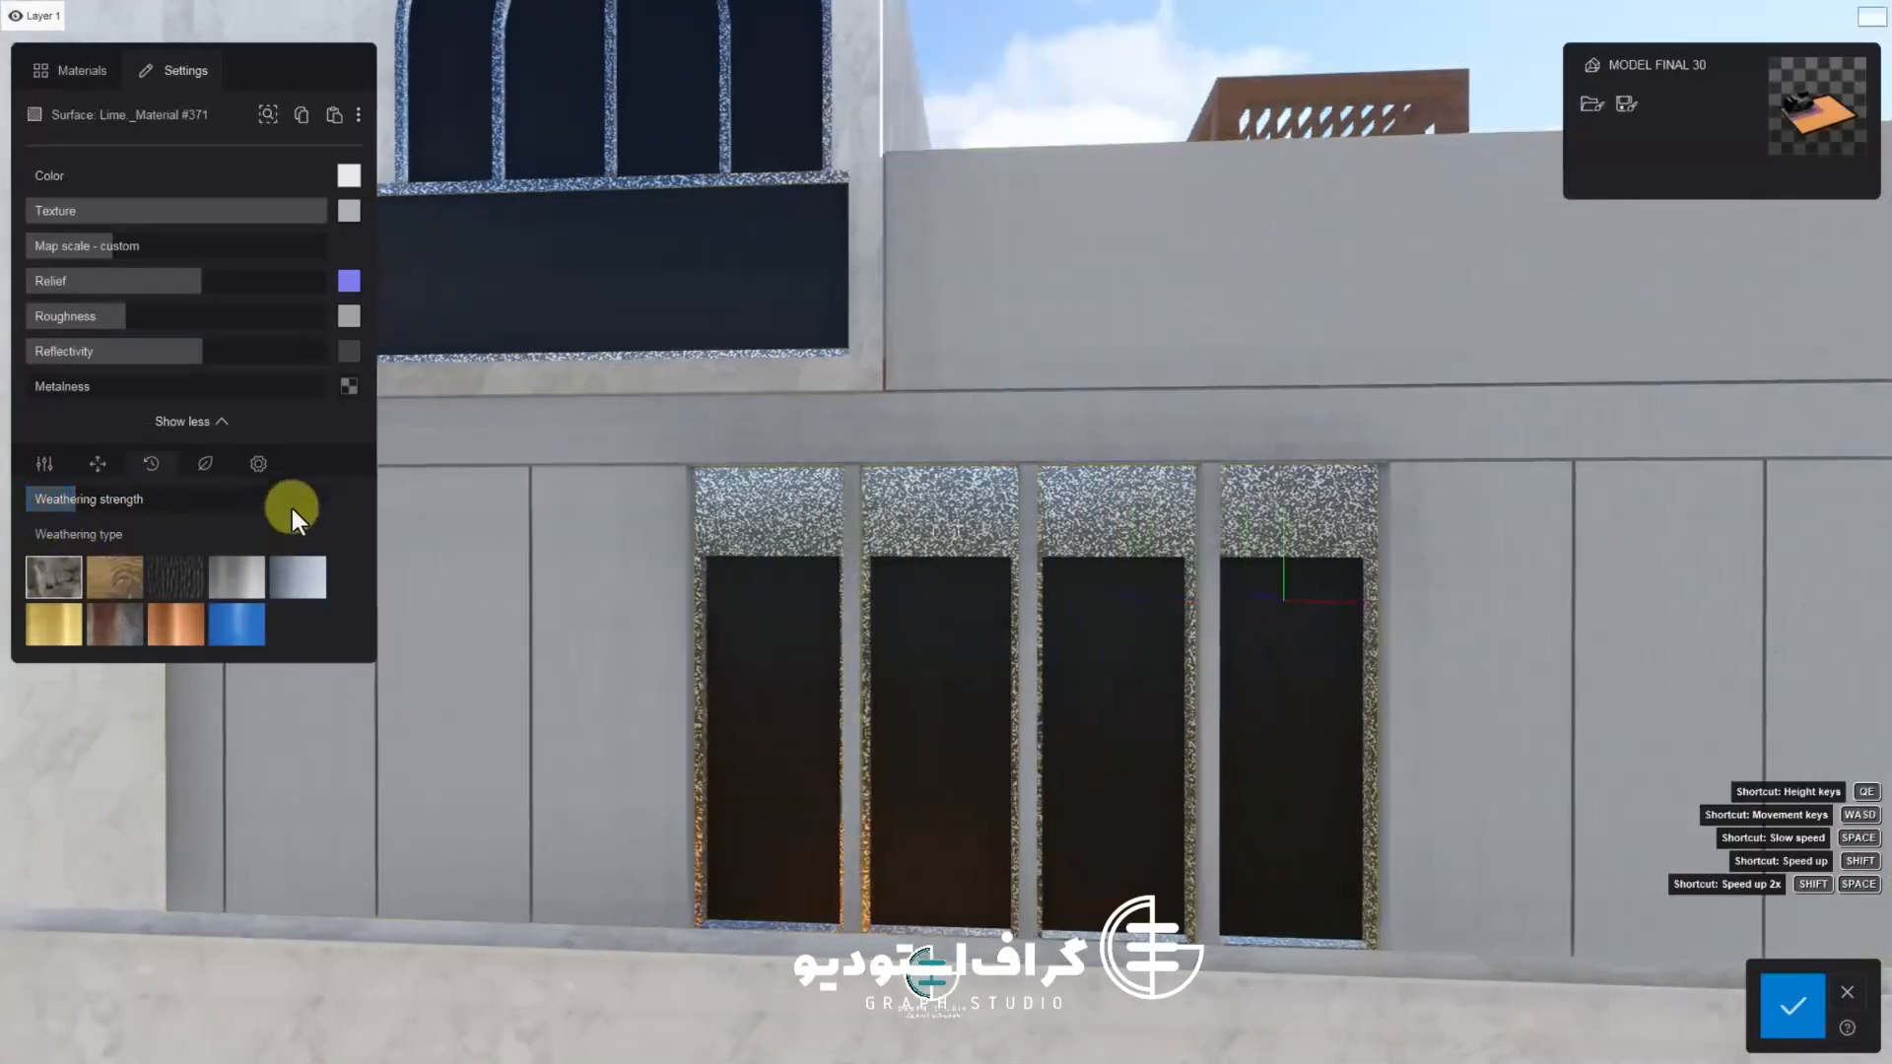
Set the wall material's map scale to about 1.1 m and confirm the material changes
scroll(776, 367, "up", 10)
scroll(554, 333, "up", 3)
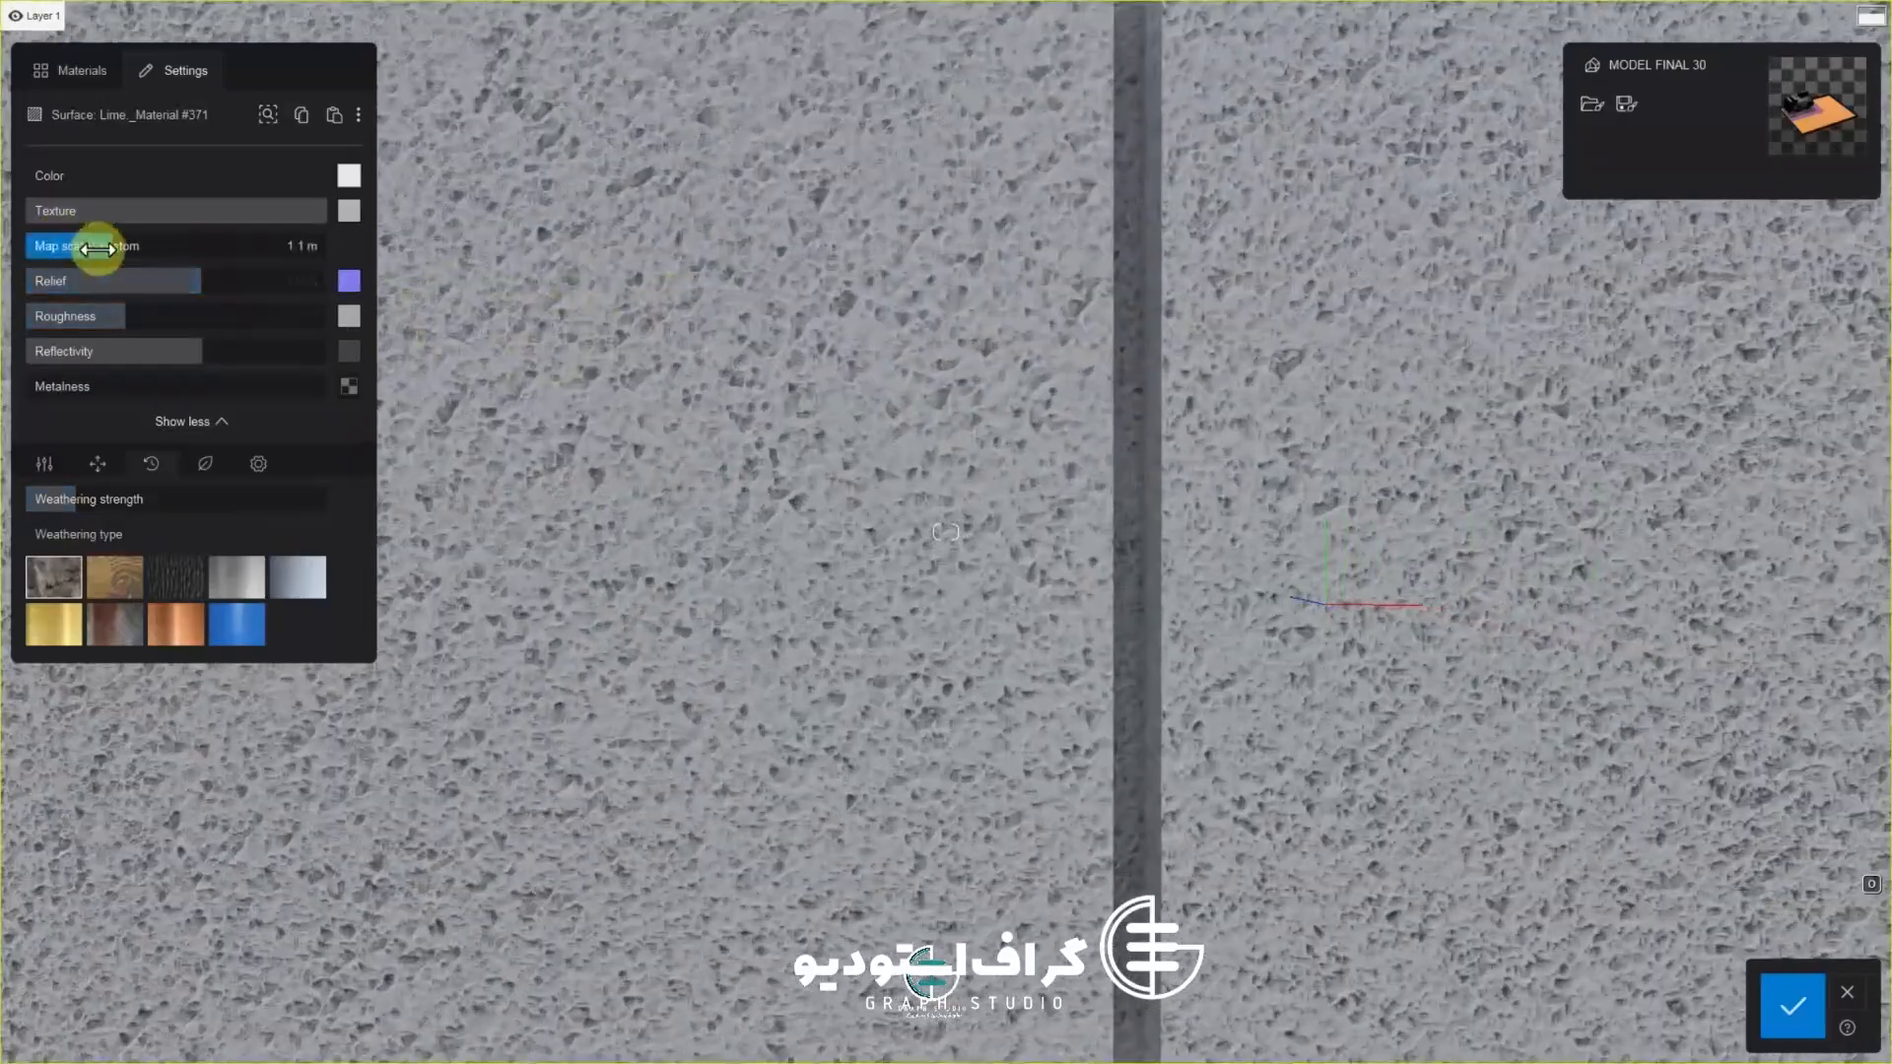
mouse_move(80, 501)
left_mouse_down()
mouse_move(139, 509)
mouse_move(22, 510)
mouse_move(79, 507)
left_mouse_up()
scroll(681, 621, "down", 10)
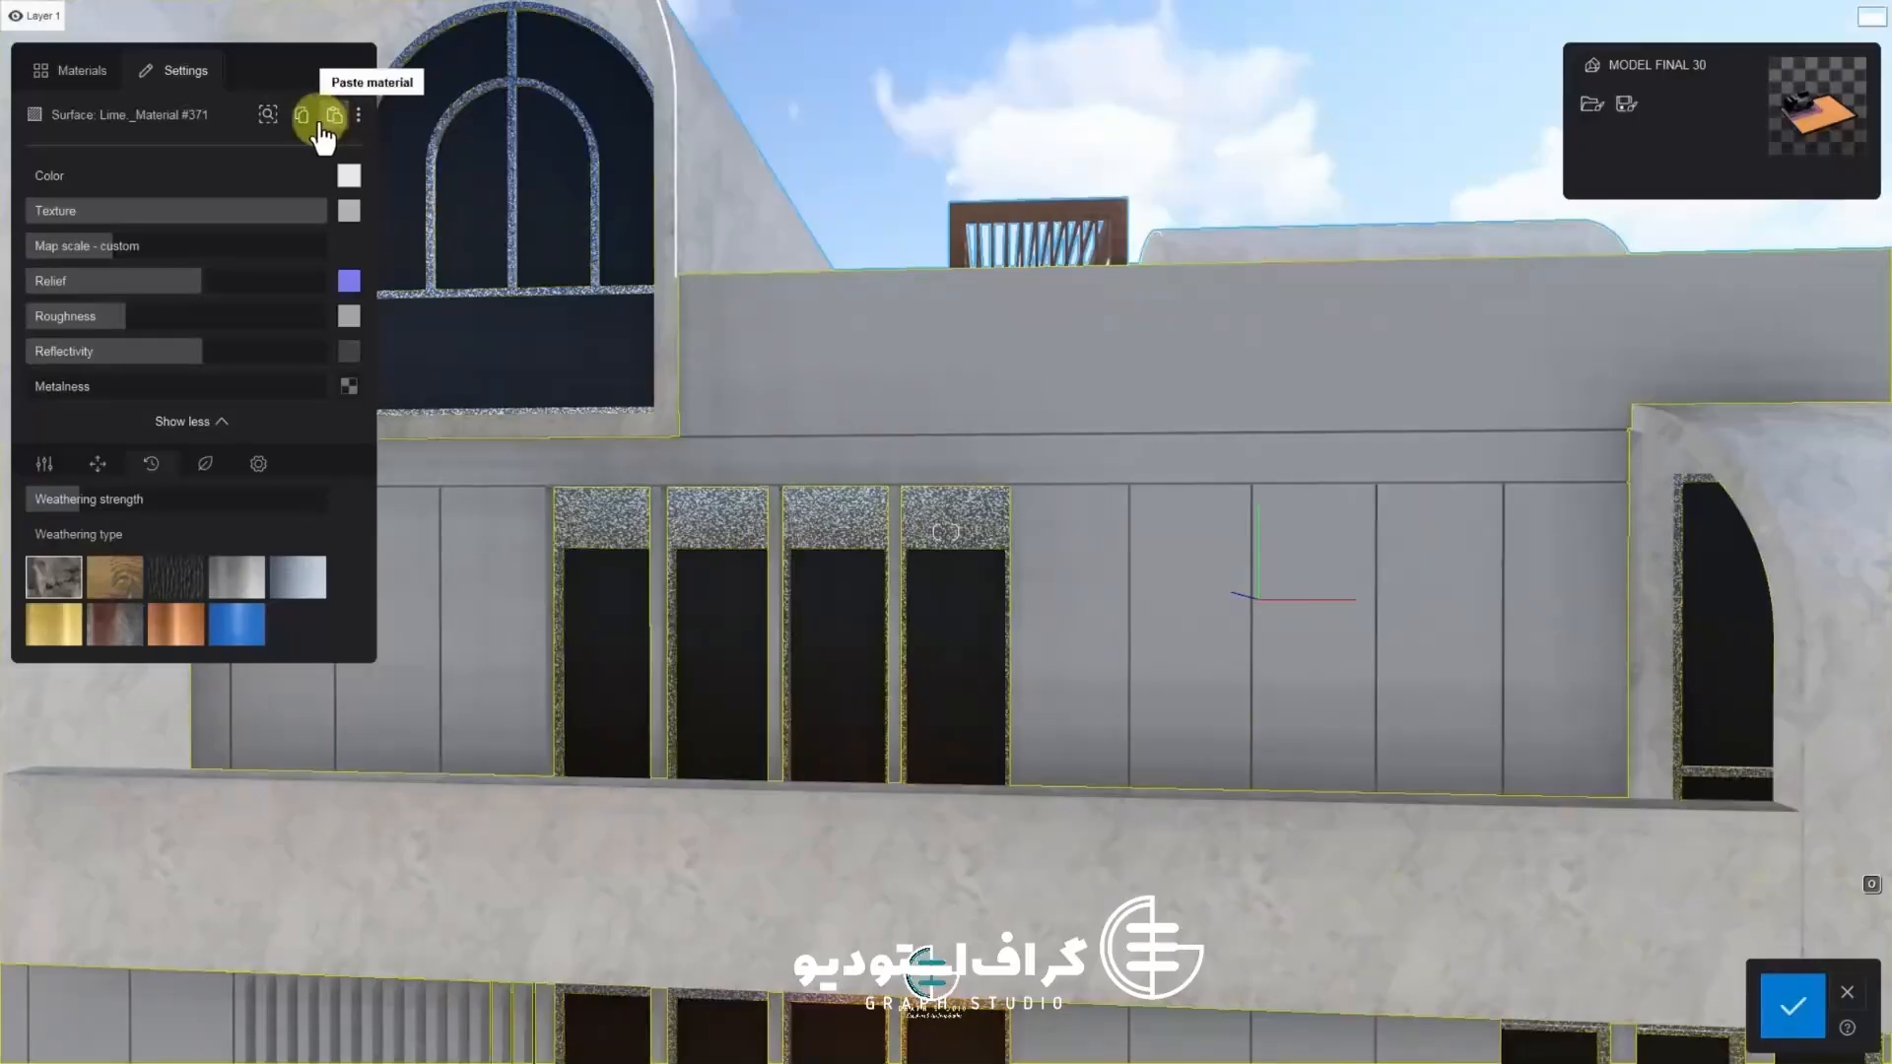
left_click(1791, 1005)
Select the curved arch surface of the villa and open the concrete folder in the stone materials library
key("s")
key("d")
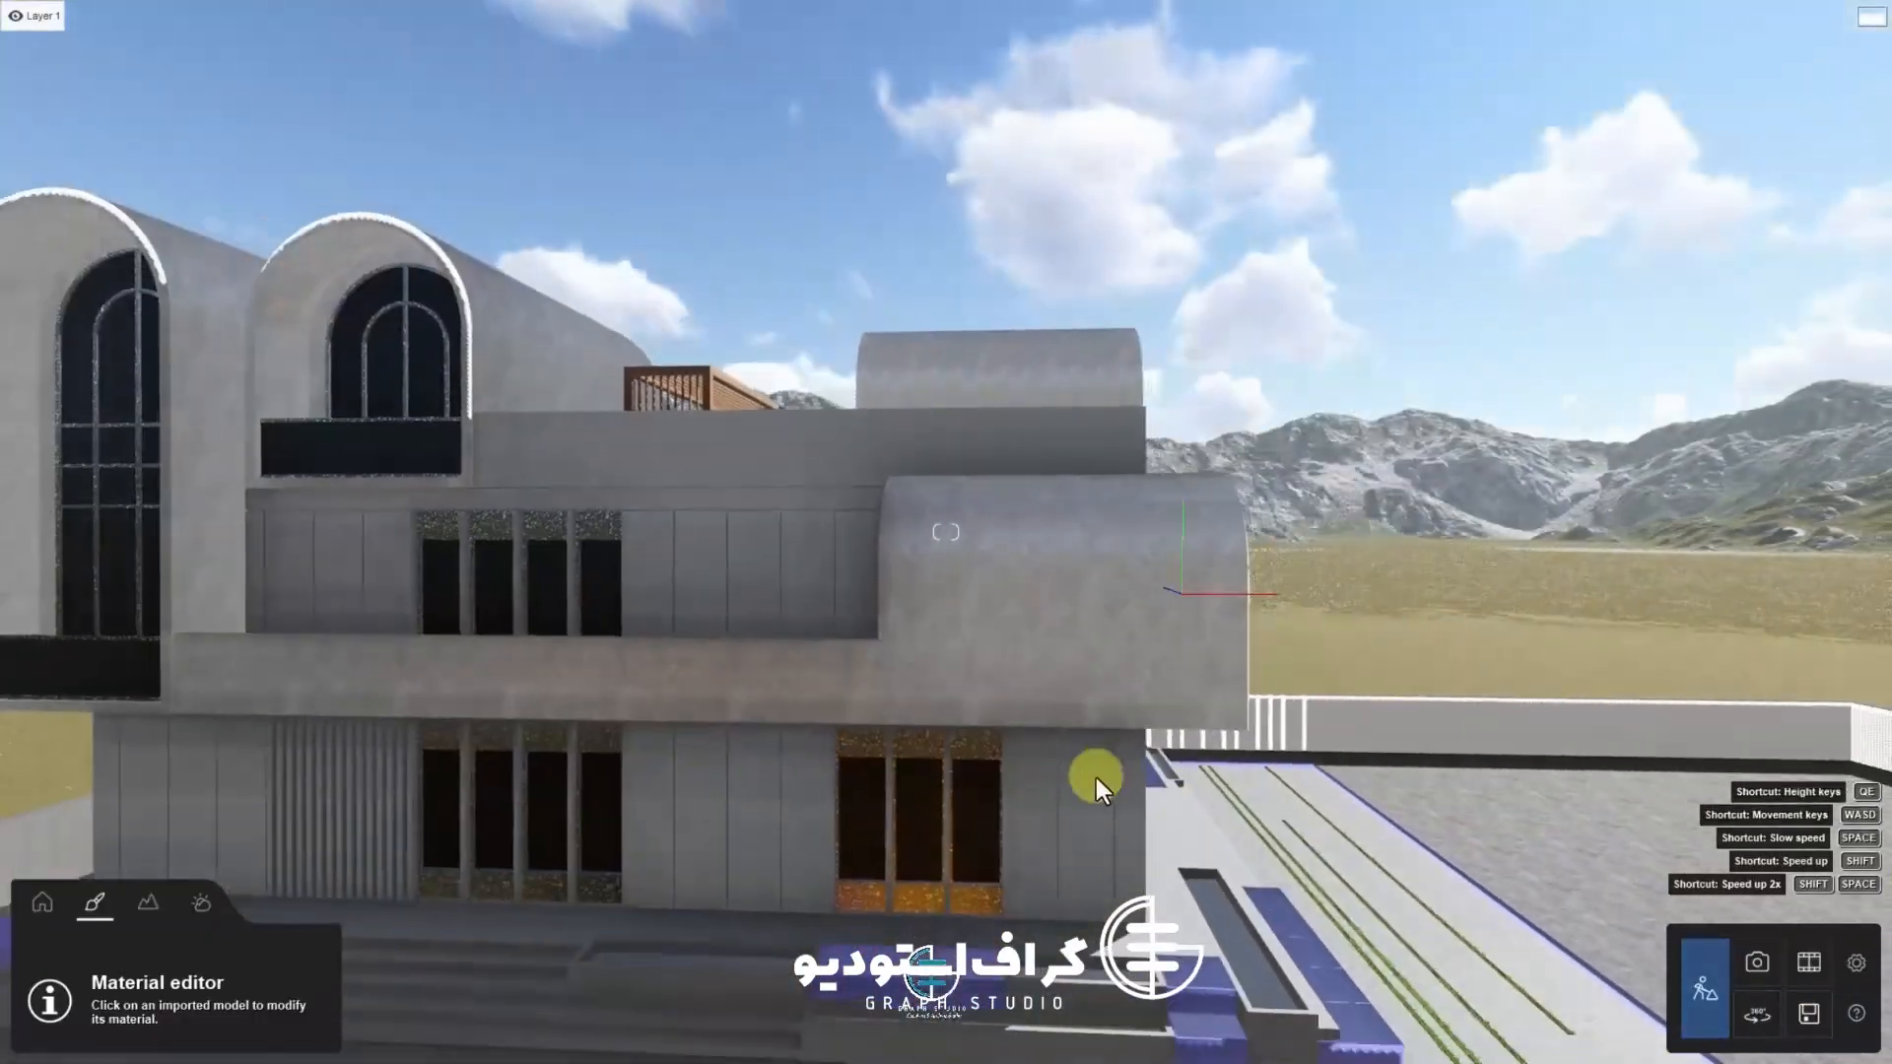
key("a")
key("w")
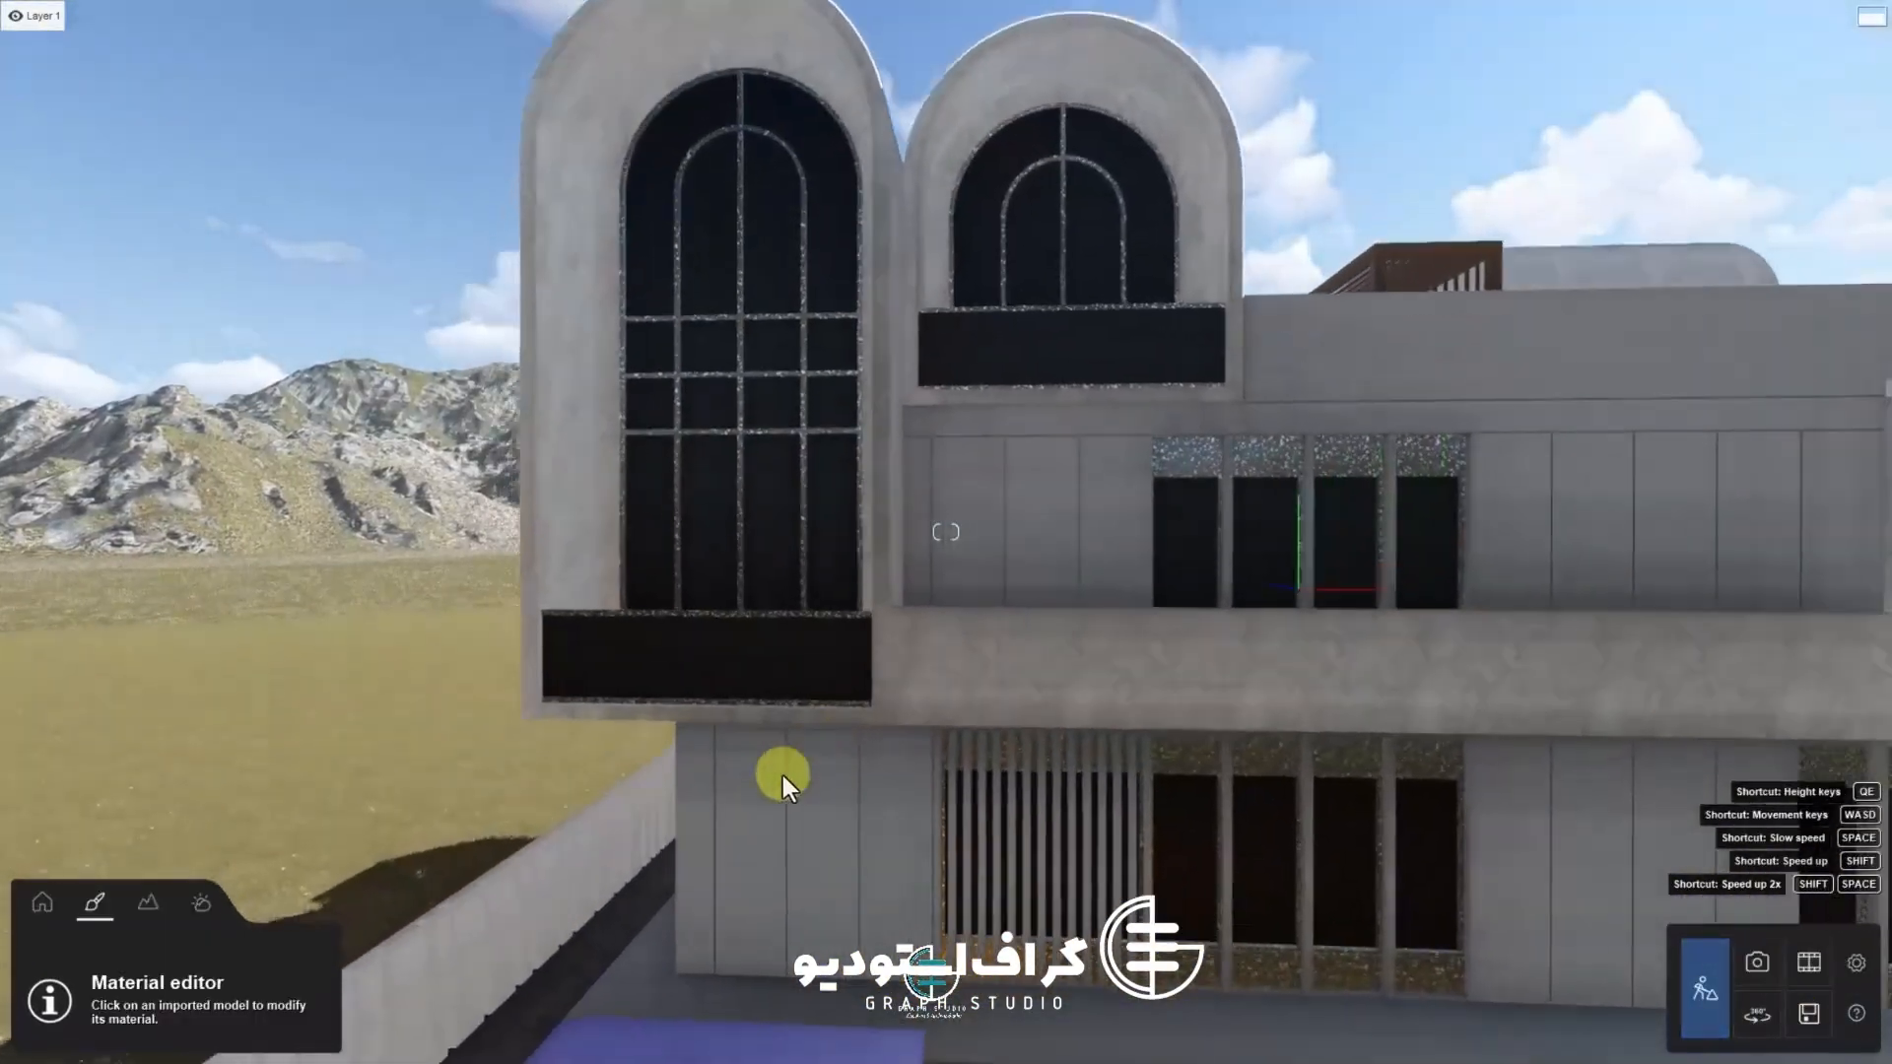
key("e")
key("w")
key("d")
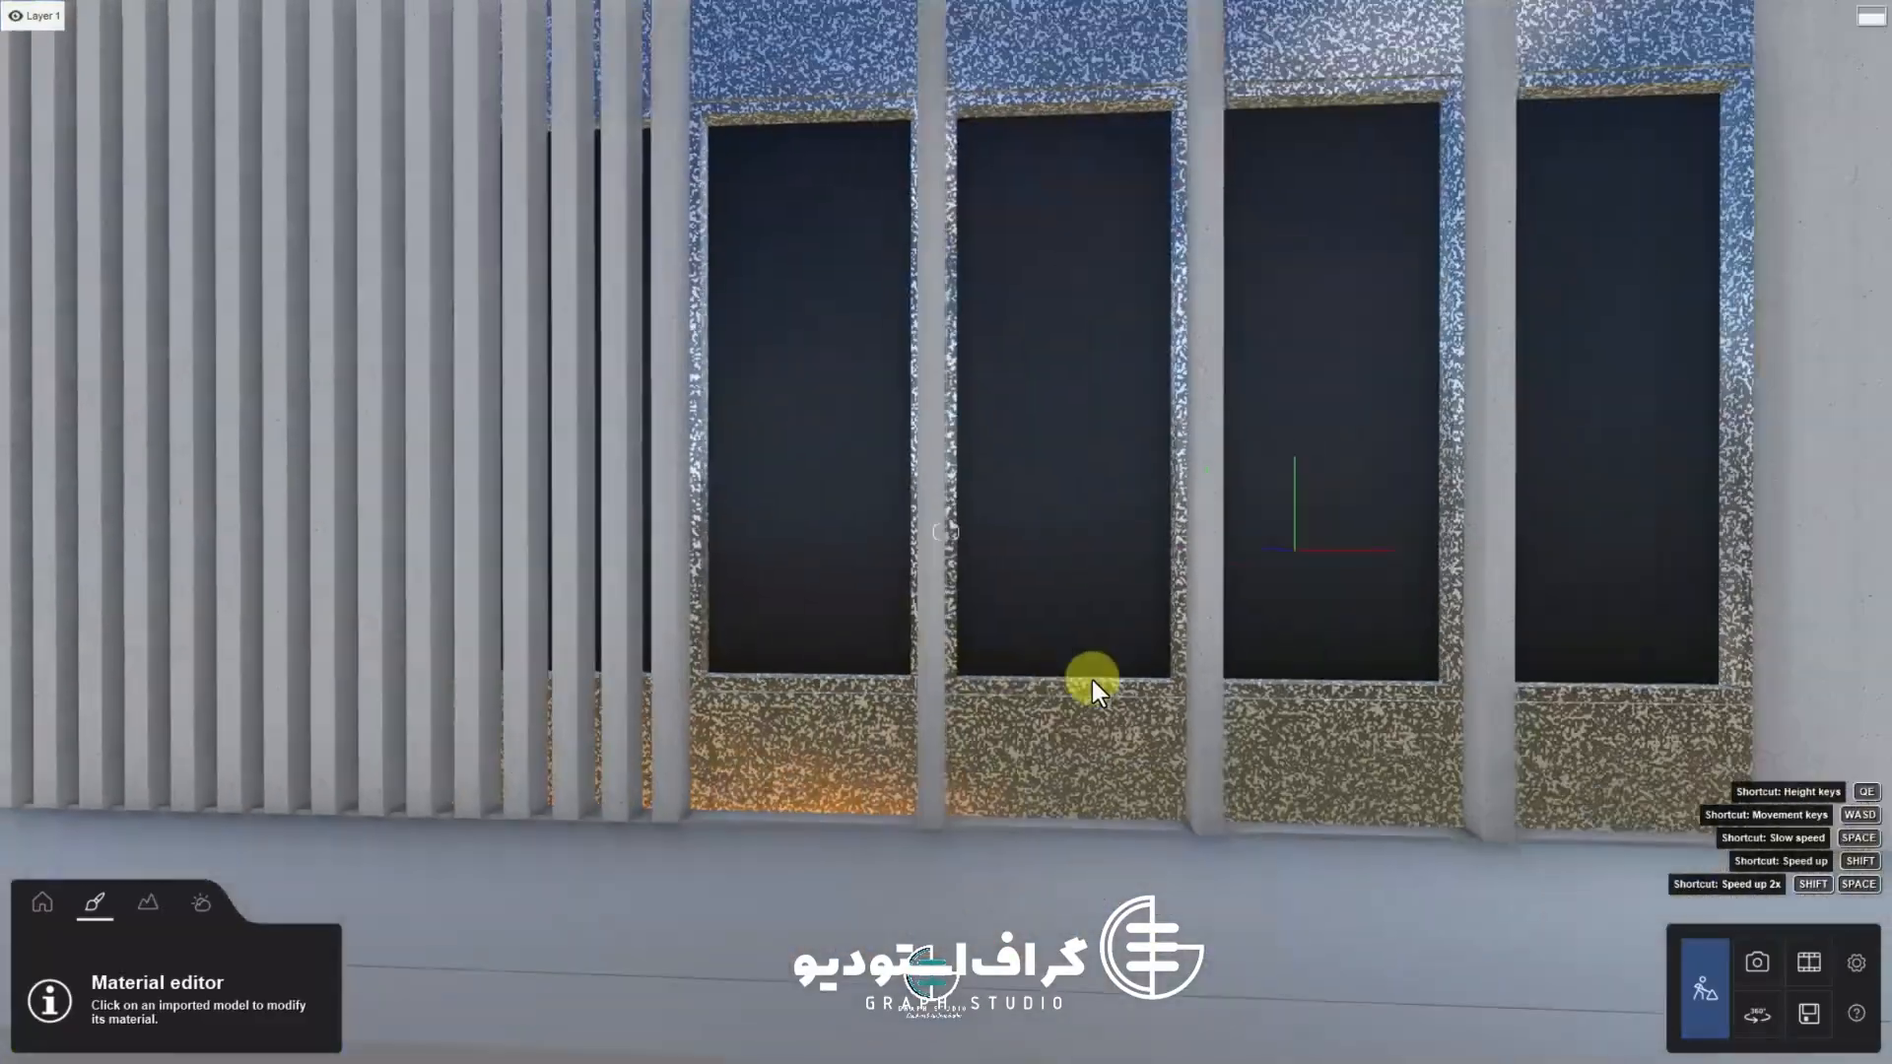
key("s")
key("s")
key("d")
right_click_drag(1129, 666, 1196, 661)
key("q")
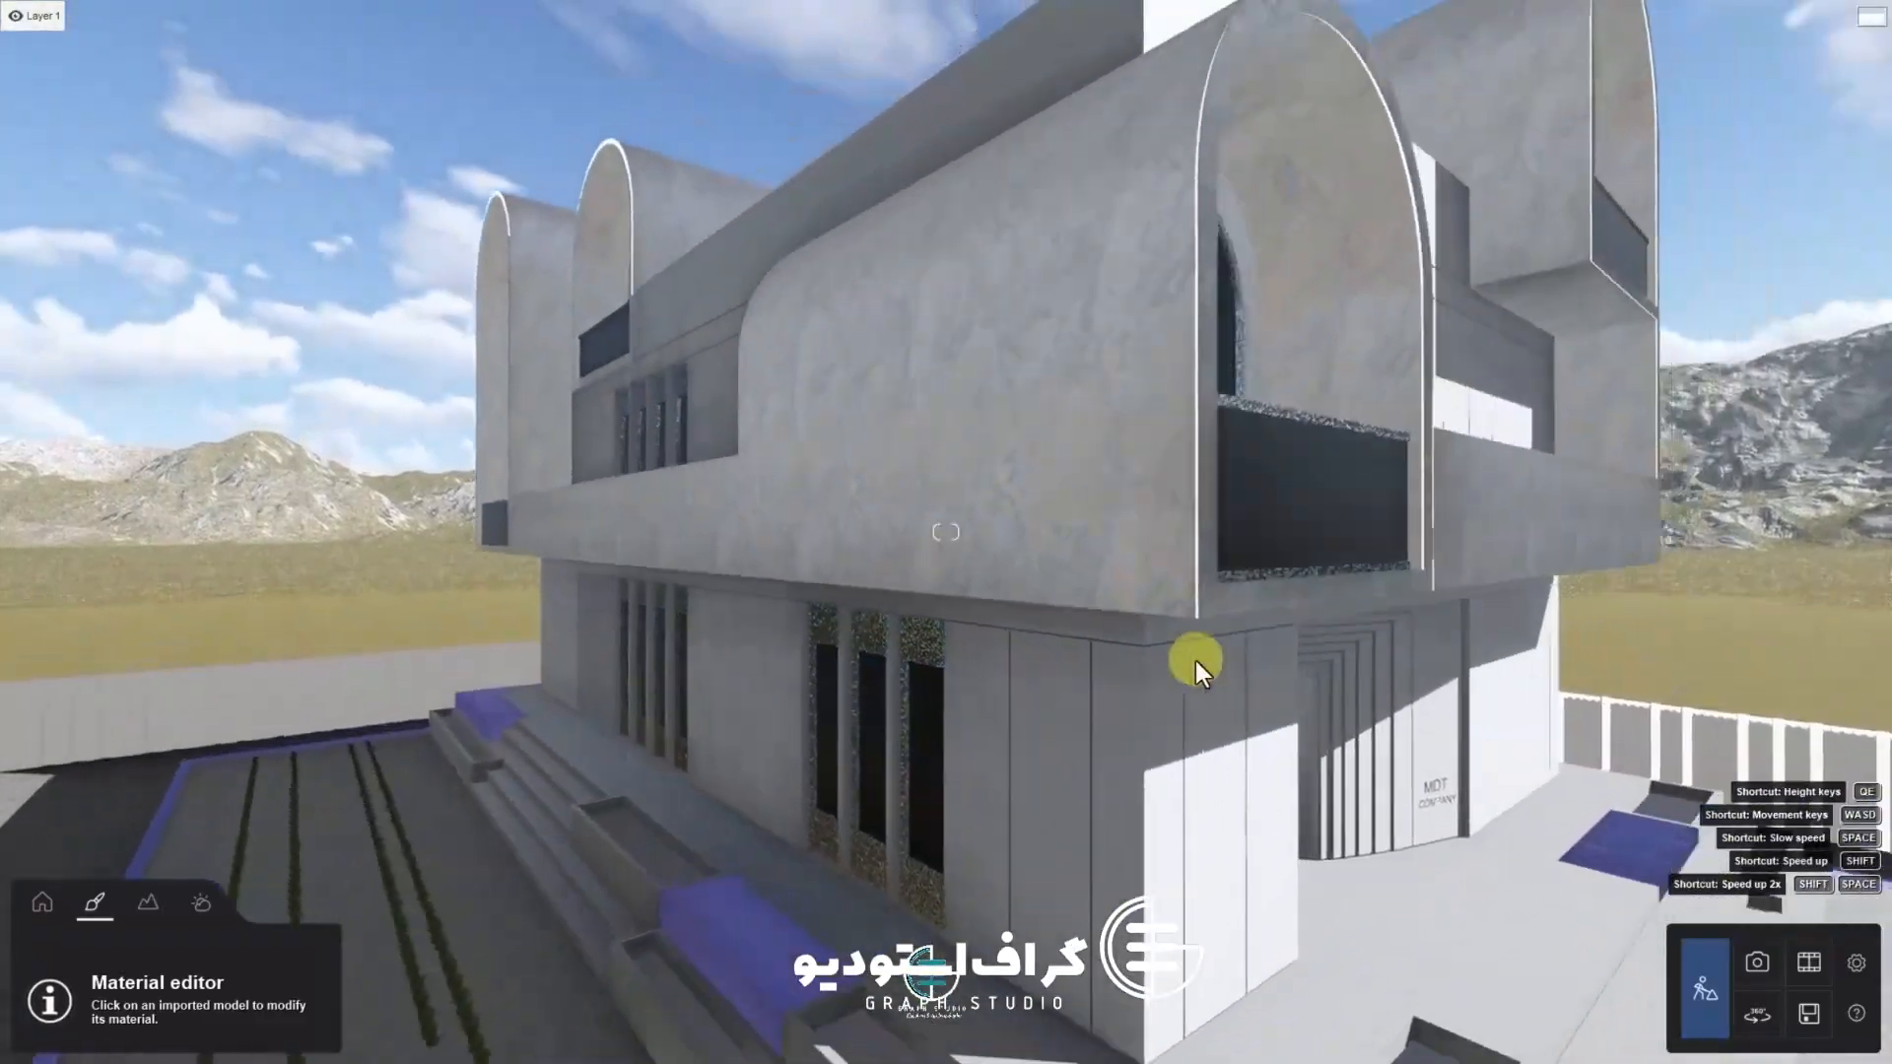
left_click(1044, 475)
key("w")
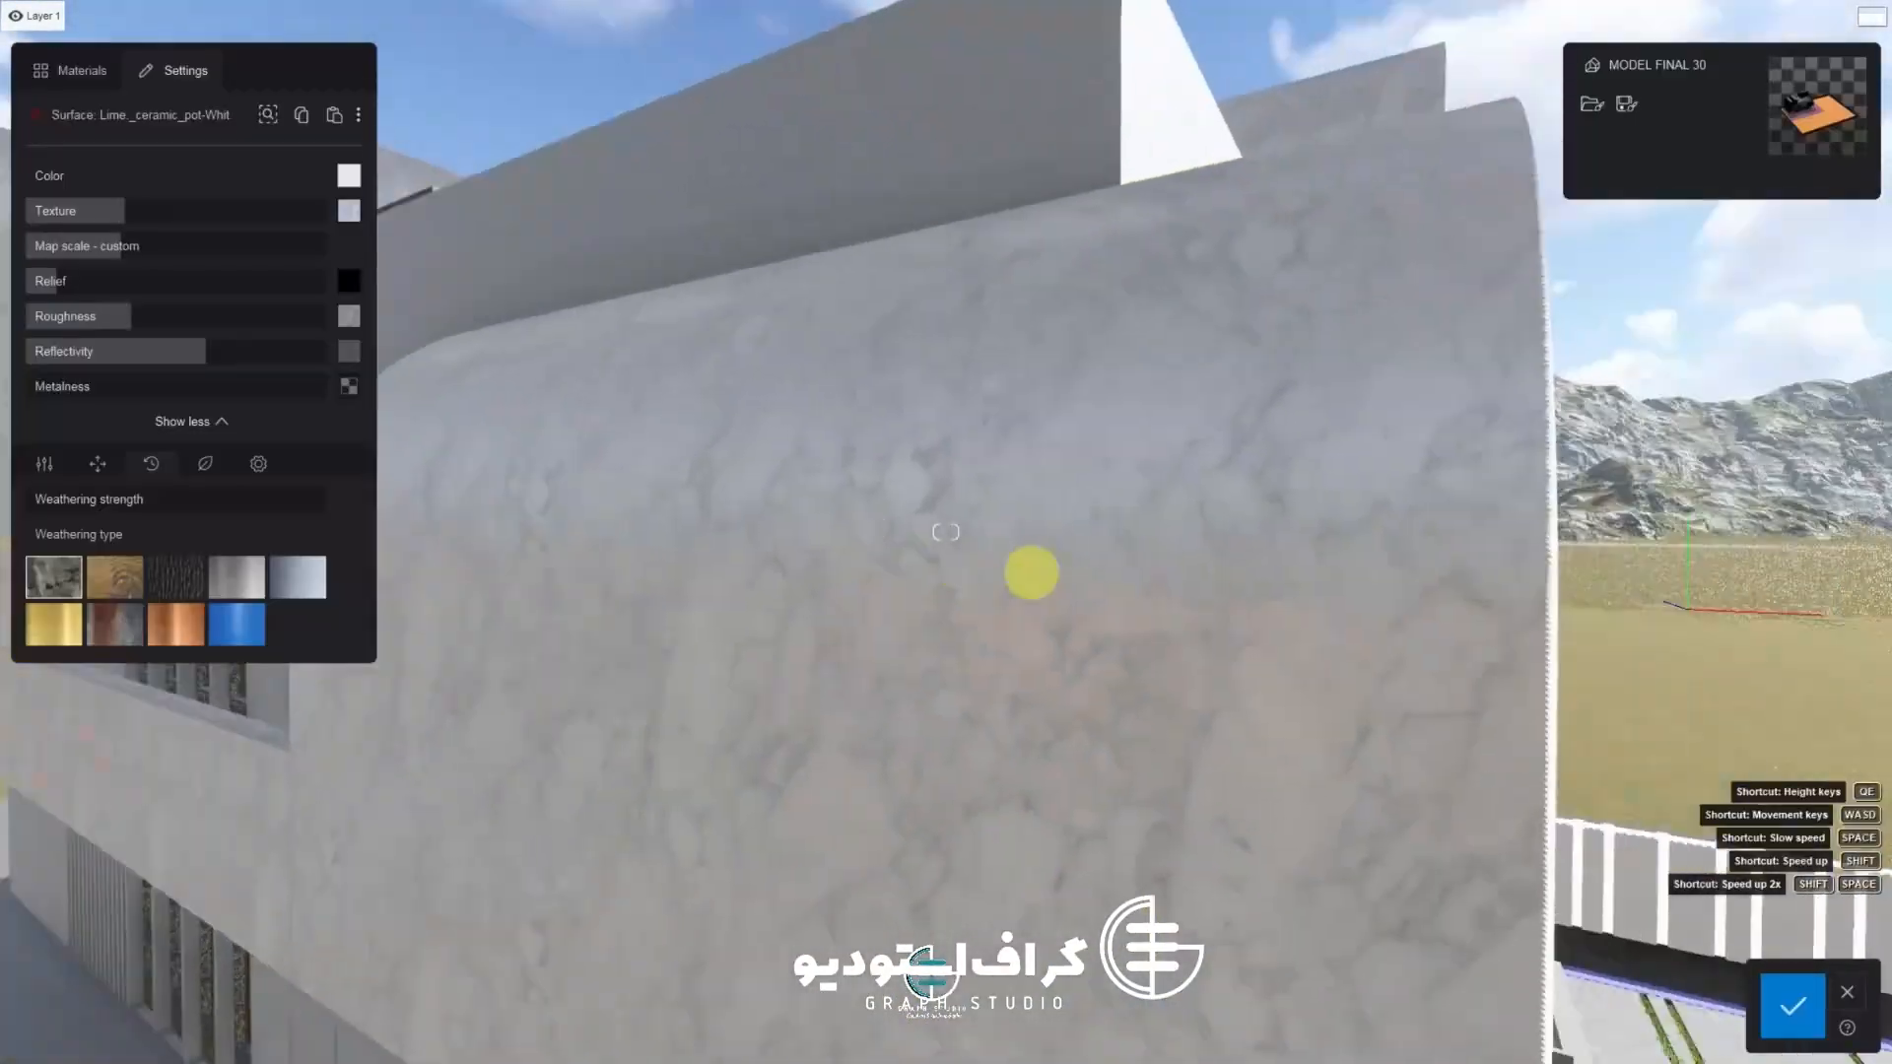
key("s")
right_click_drag(1032, 573, 958, 514)
key("d")
left_click(77, 74)
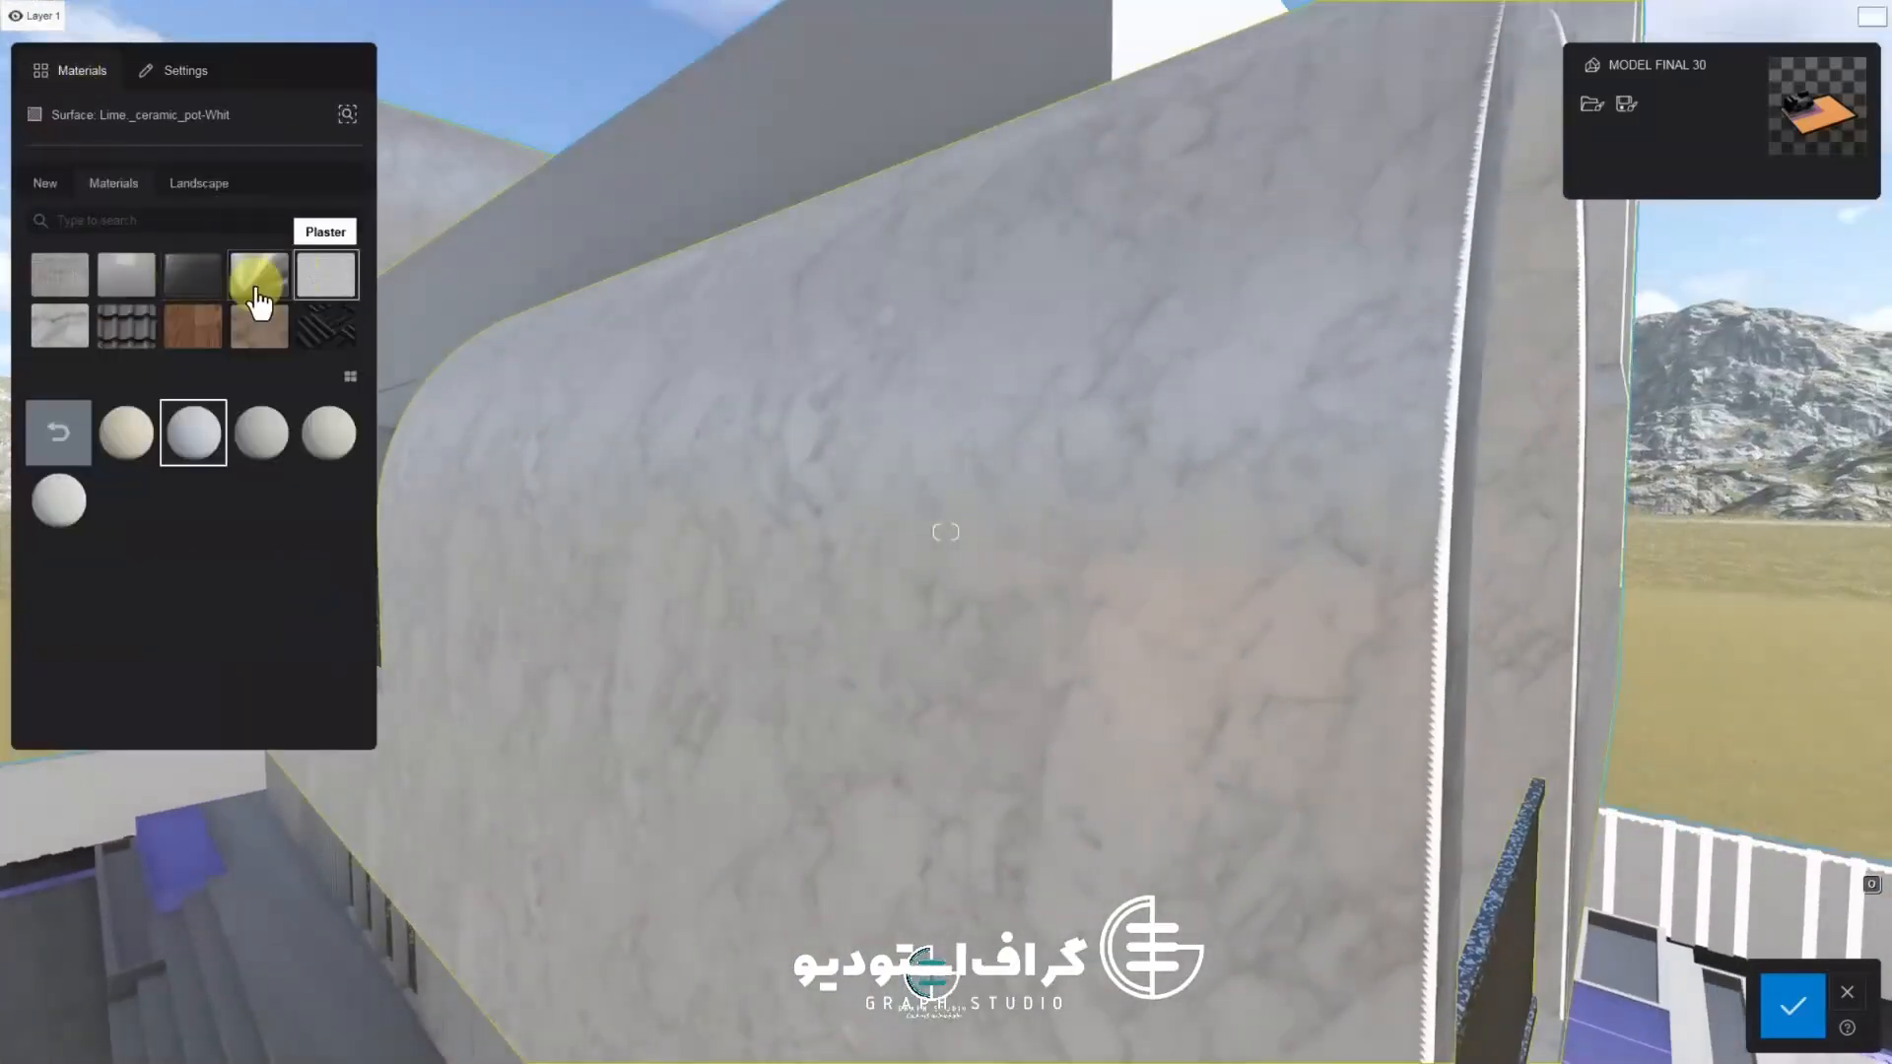
left_click(75, 272)
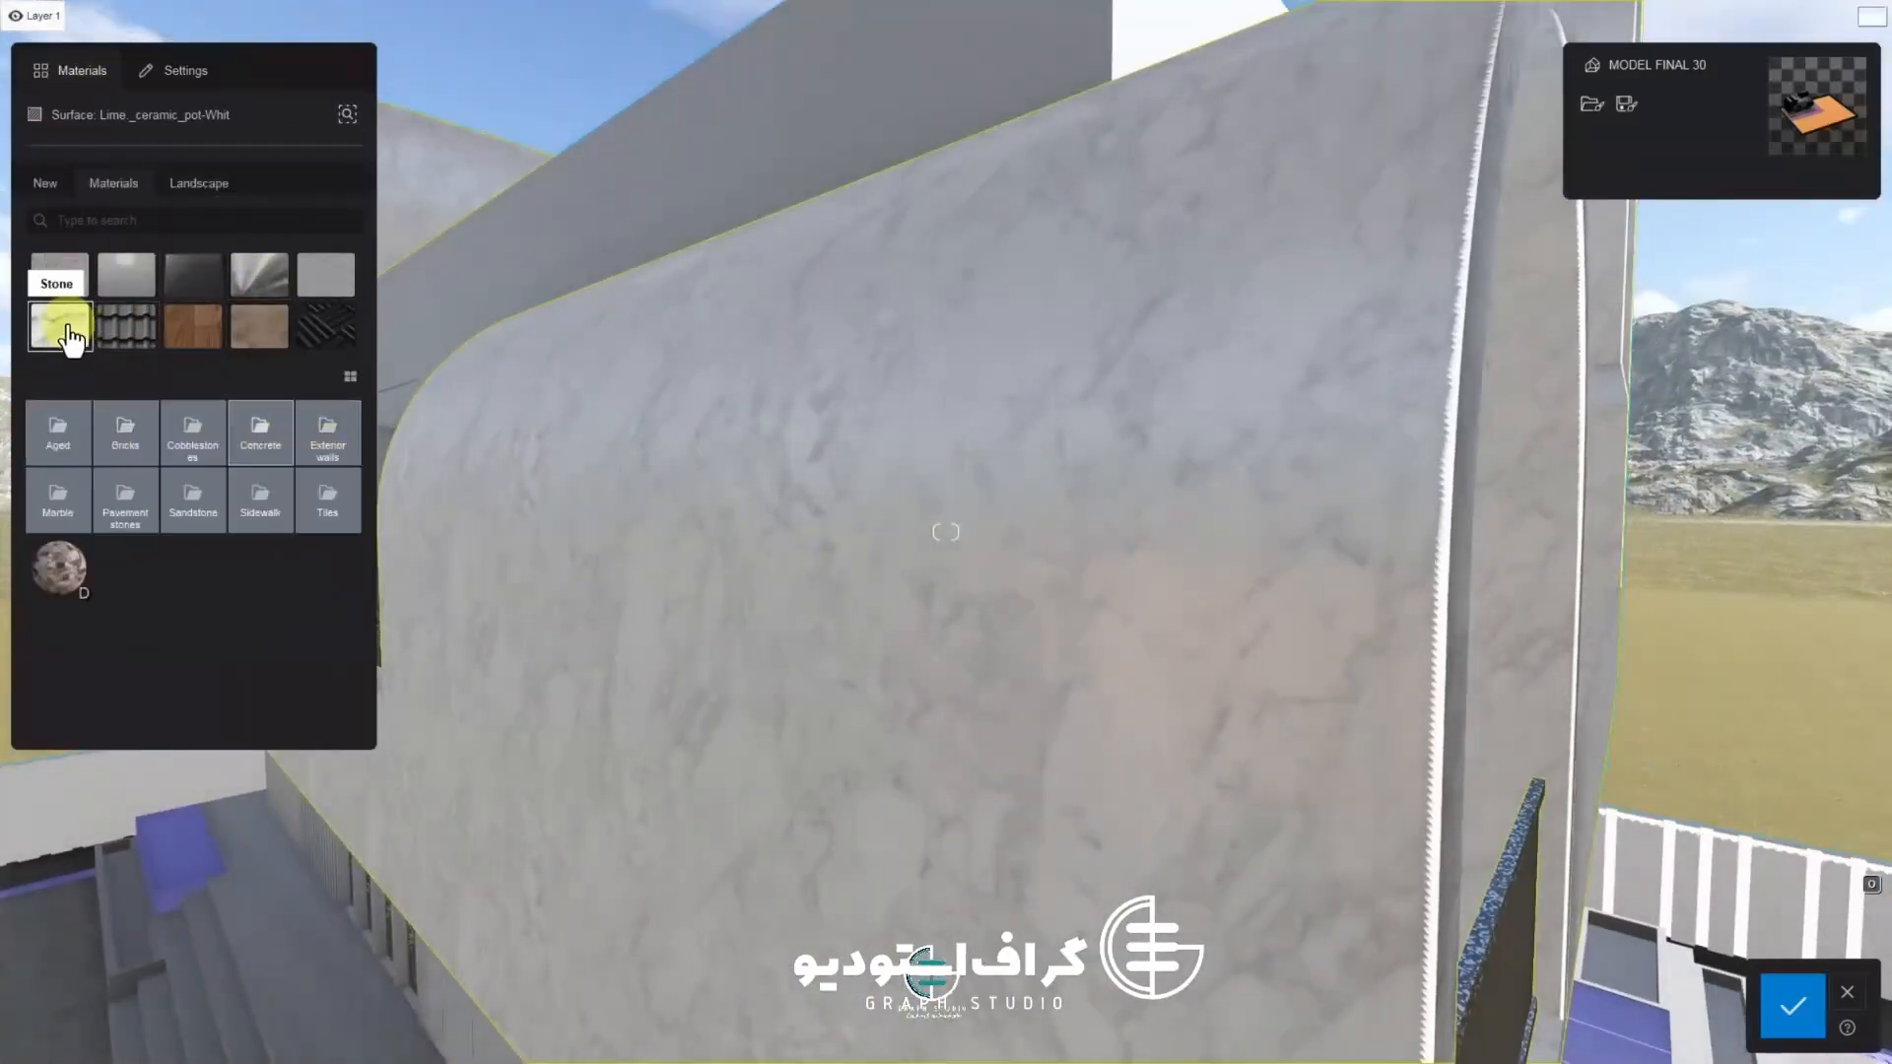
left_click(283, 458)
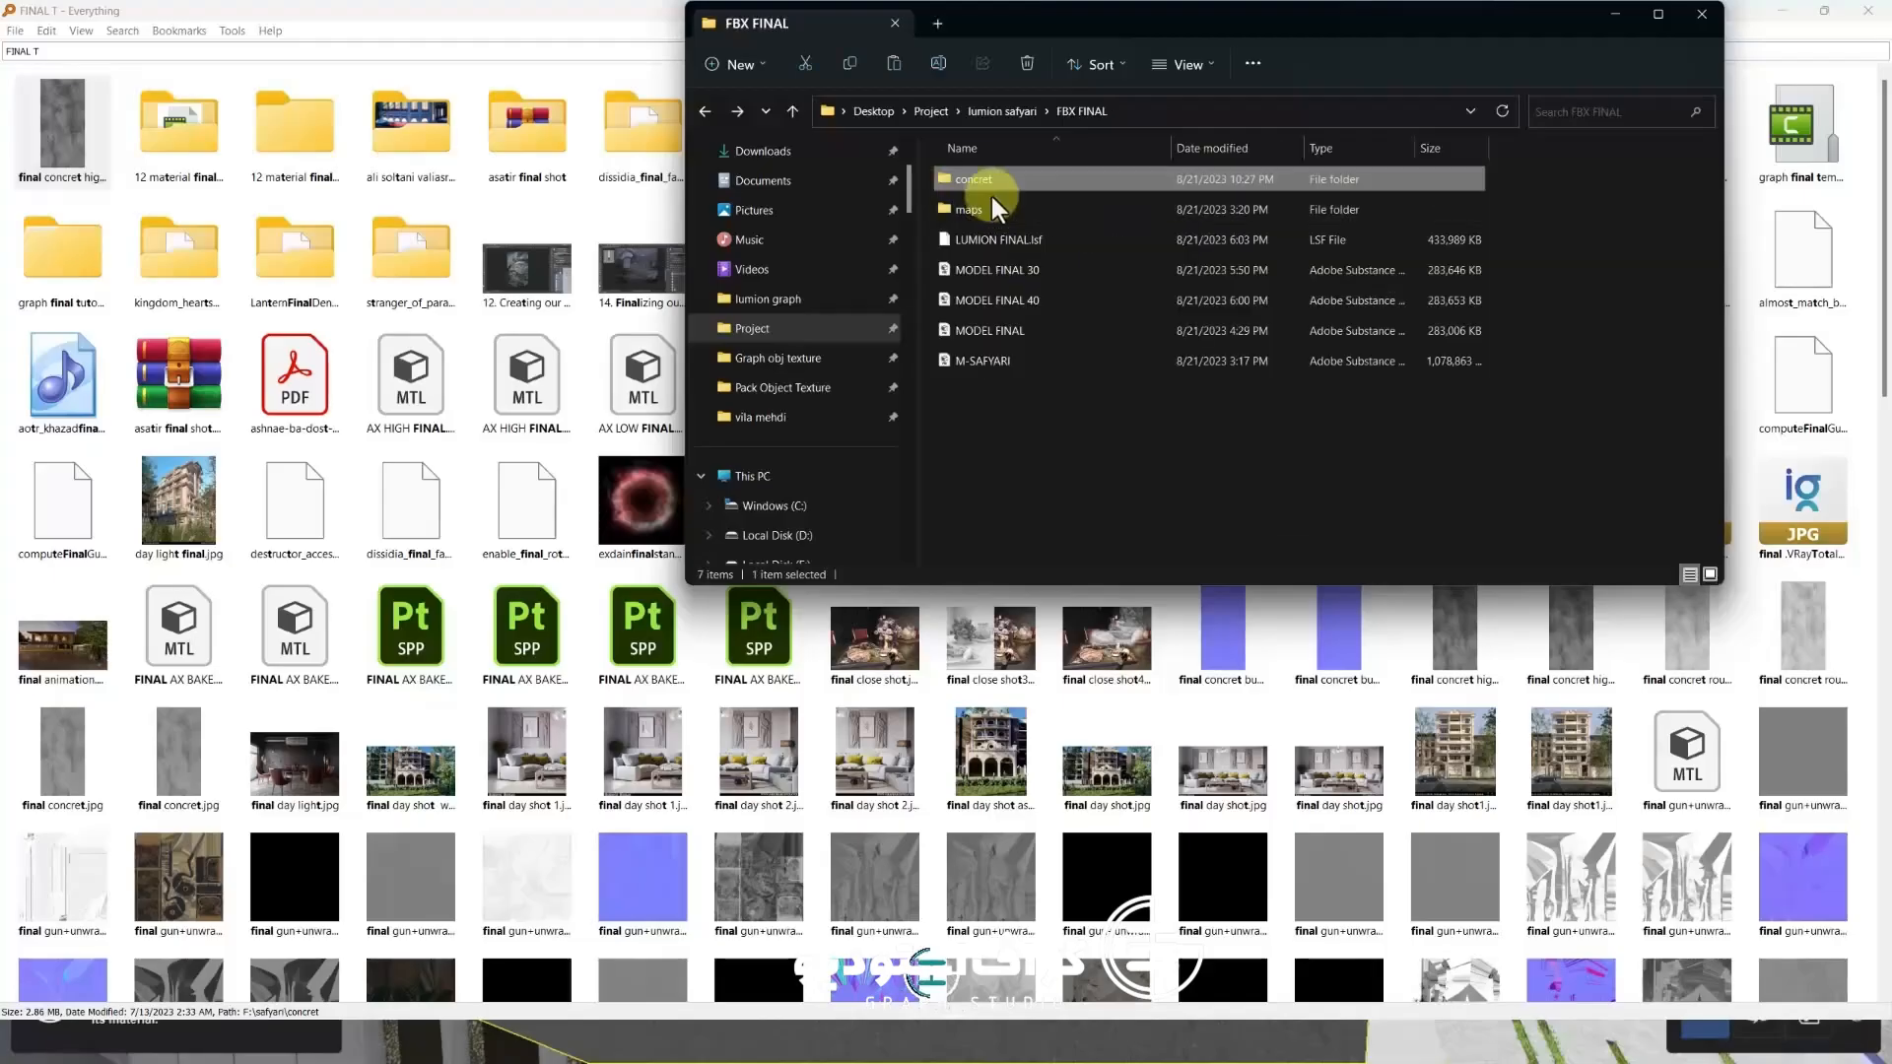
Switch to File Explorer, open the FBX FINAL concret texture folder and copy its folder path
double_click(991, 192)
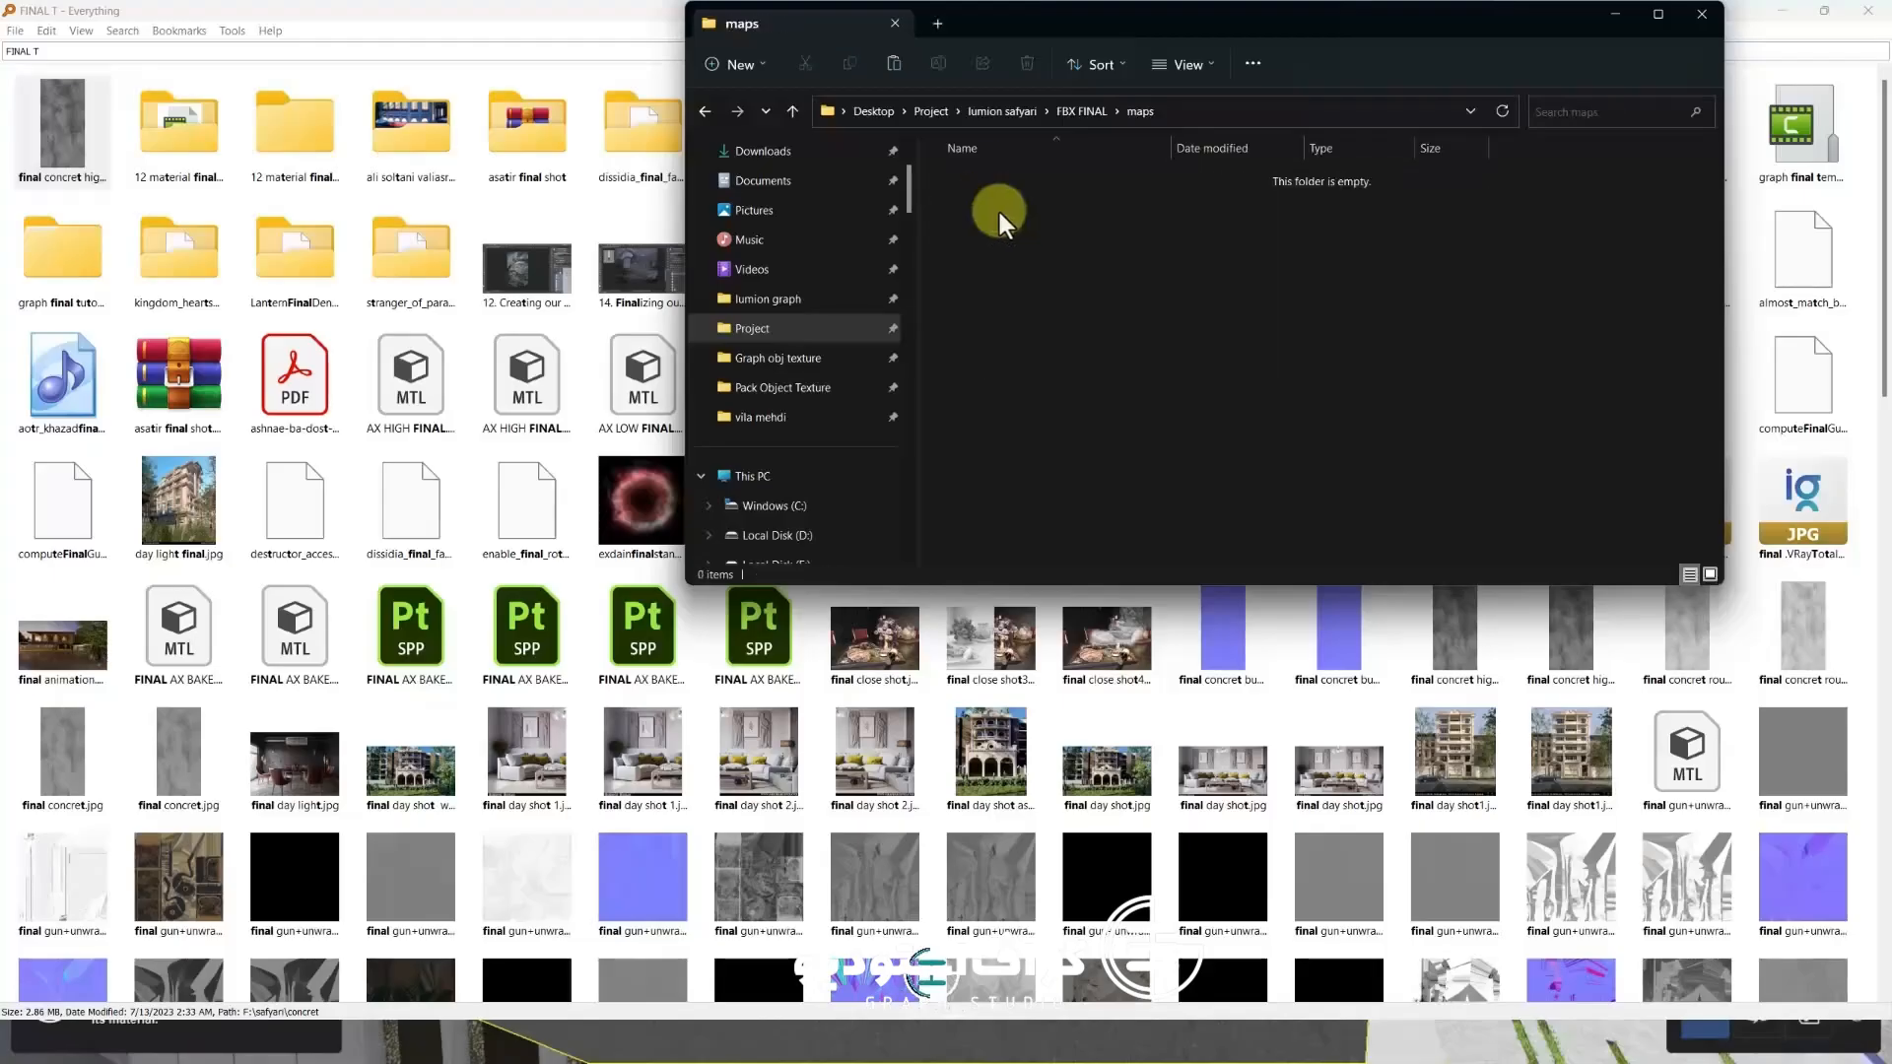
key("alt+Left")
double_click(983, 178)
right_click(1027, 116)
left_click(1081, 163)
right_click(1036, 116)
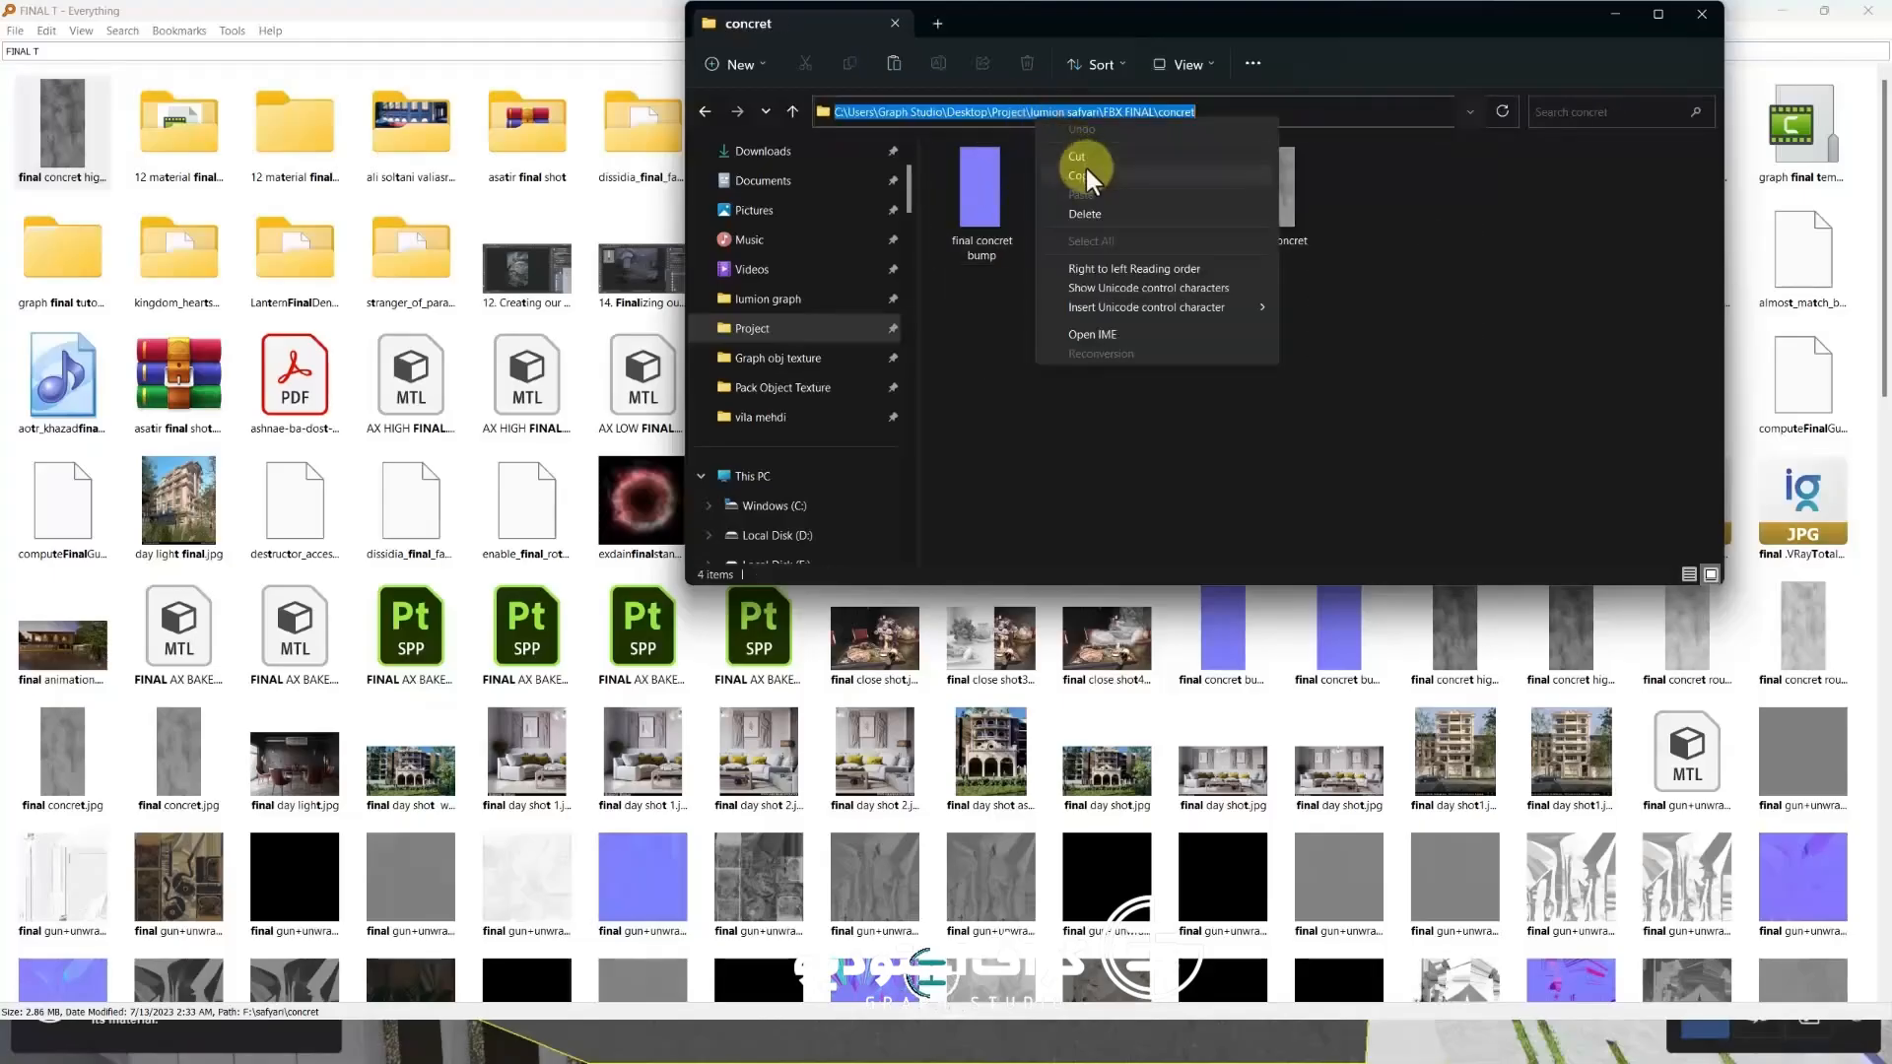
left_click(1084, 174)
Open the concrete texture images in the image viewer and review each map, including bump and roughness
left_click(1868, 11)
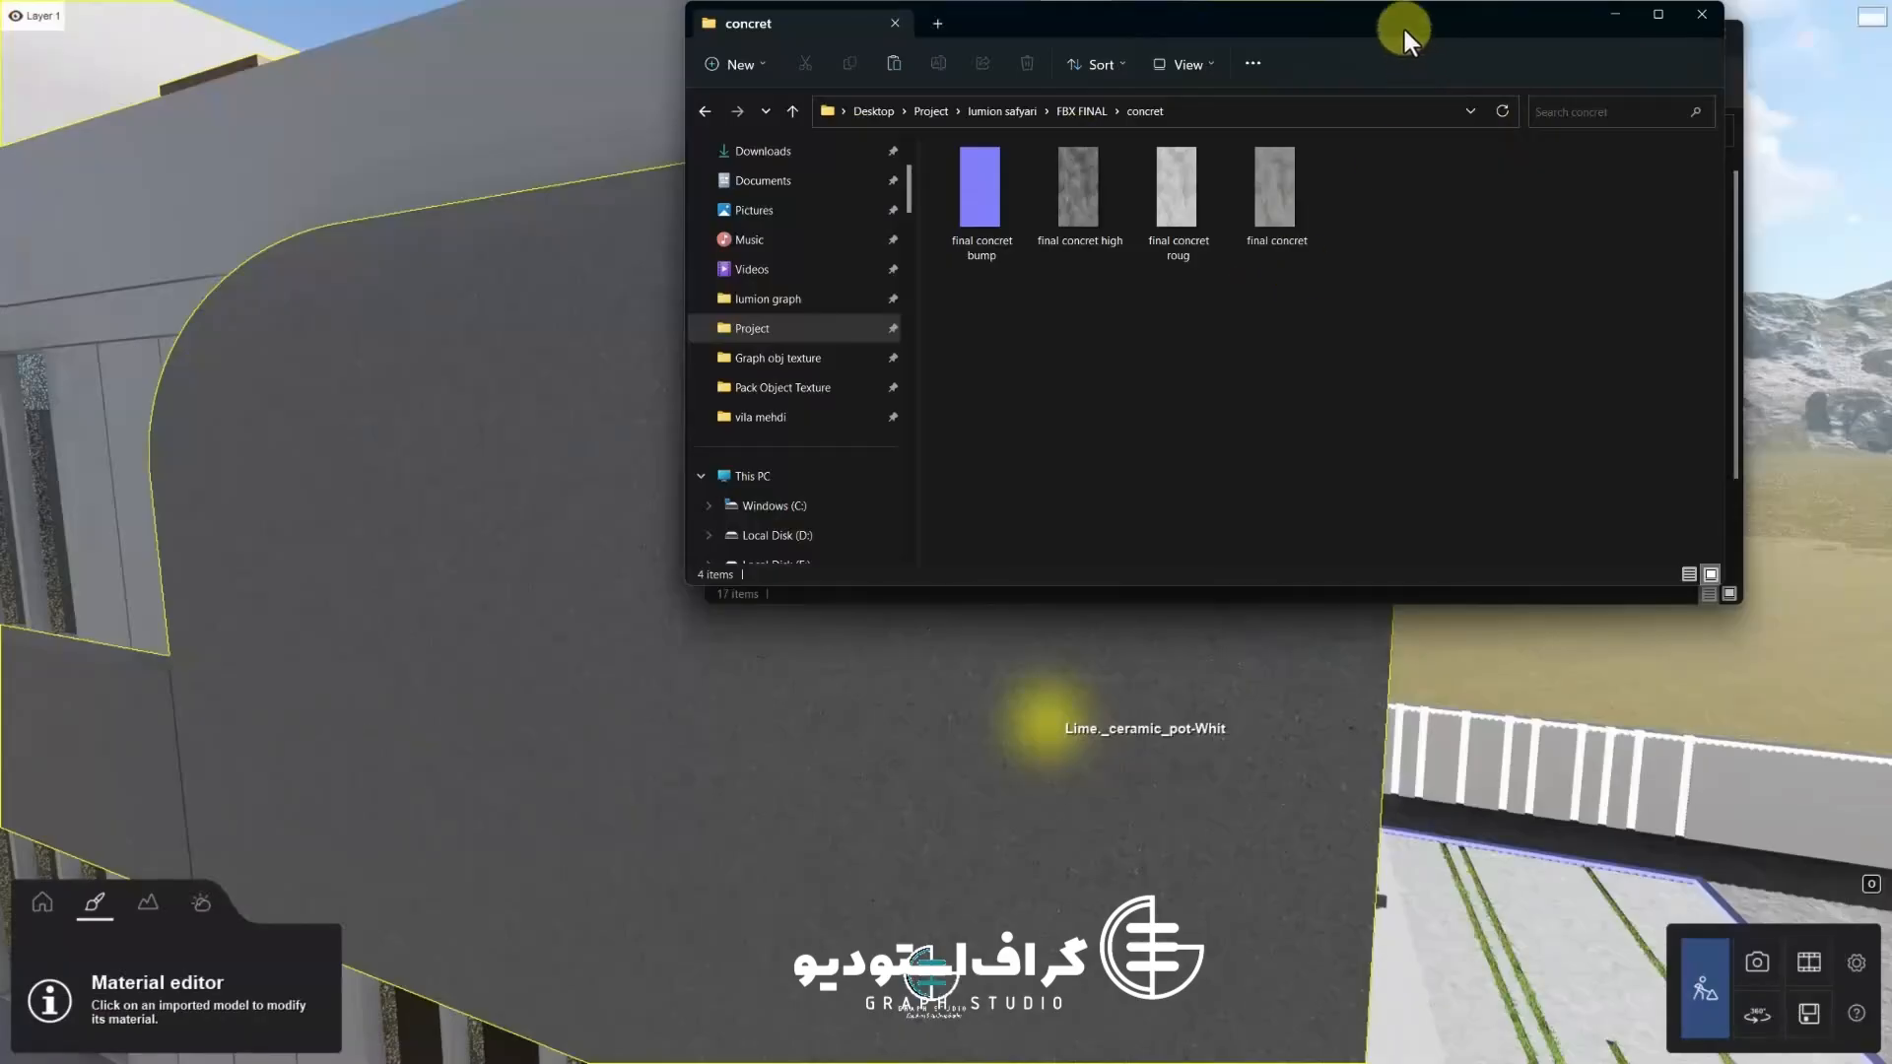
left_click_drag(1405, 29, 1376, 209)
left_click(1721, 33)
double_click(1084, 386)
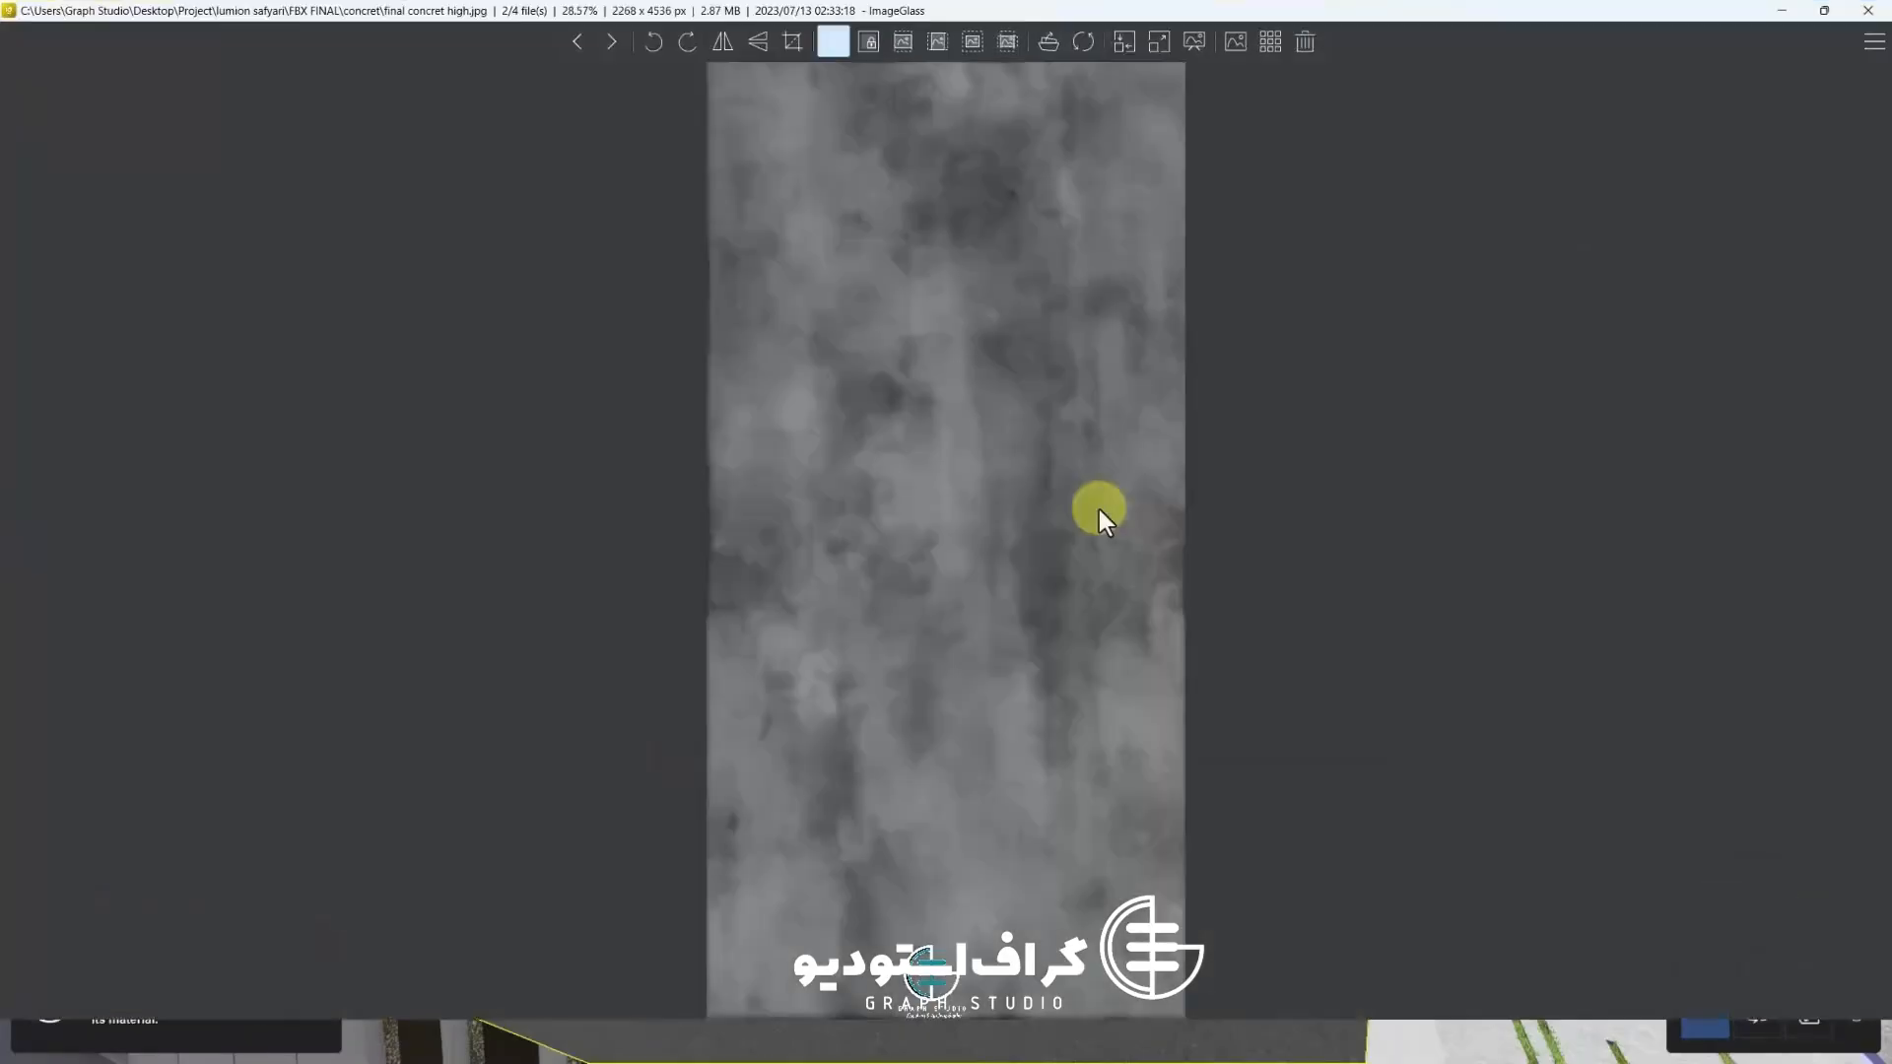
key("Left")
key("Left")
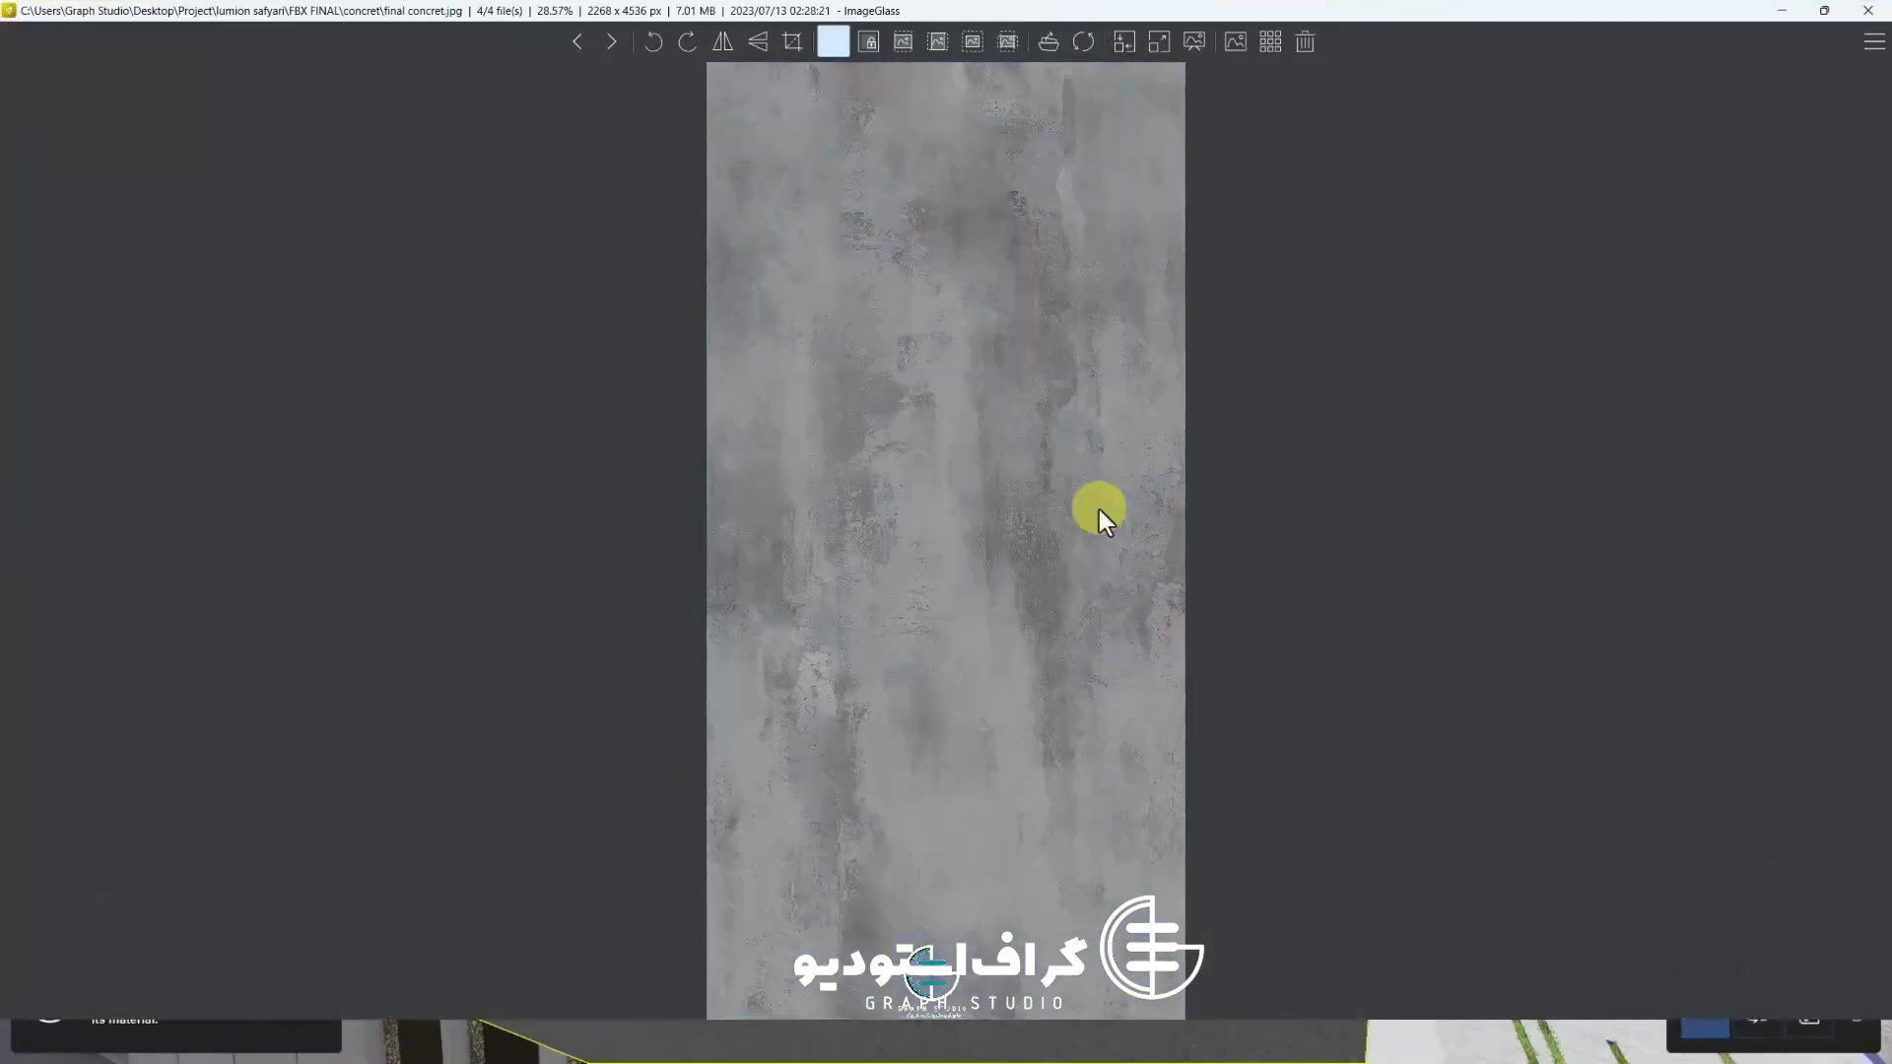
scroll(944, 517, "up", 6)
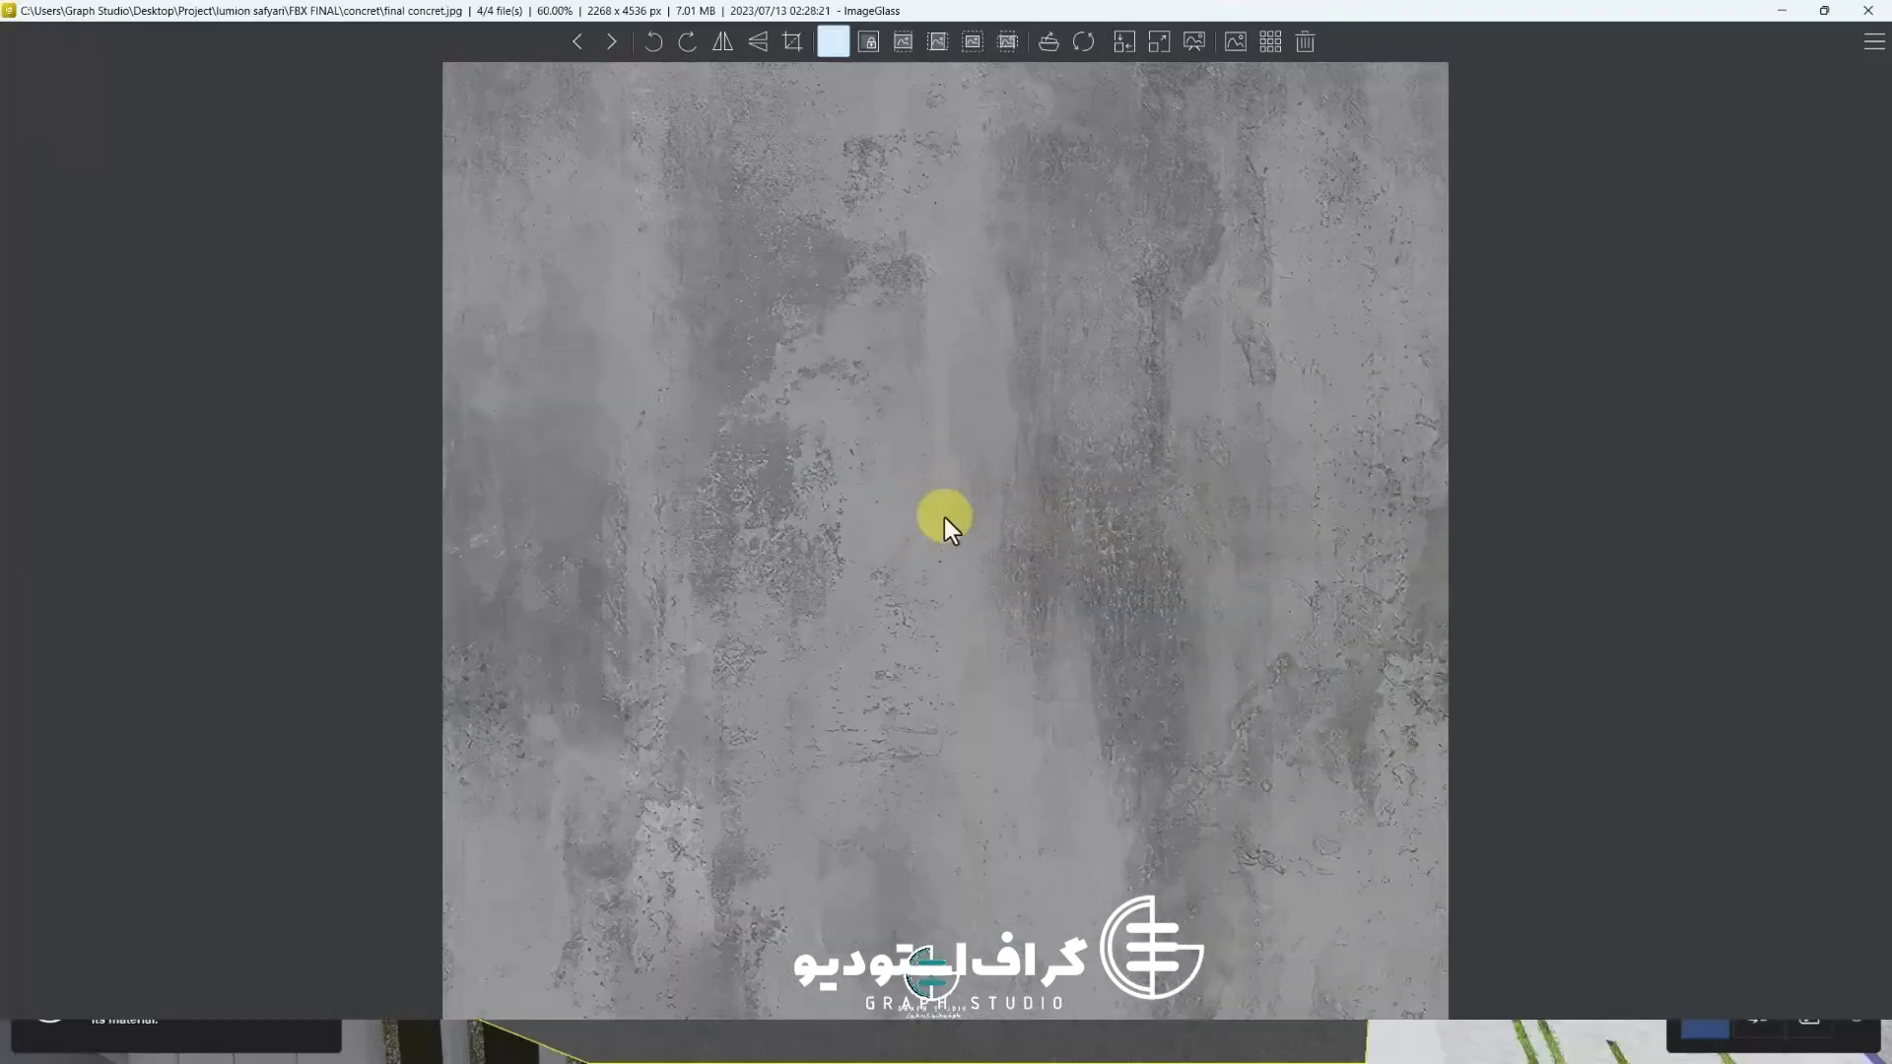
scroll(944, 517, "down", 6)
scroll(944, 517, "up", 2)
scroll(944, 518, "down", 2)
scroll(944, 517, "up", 1)
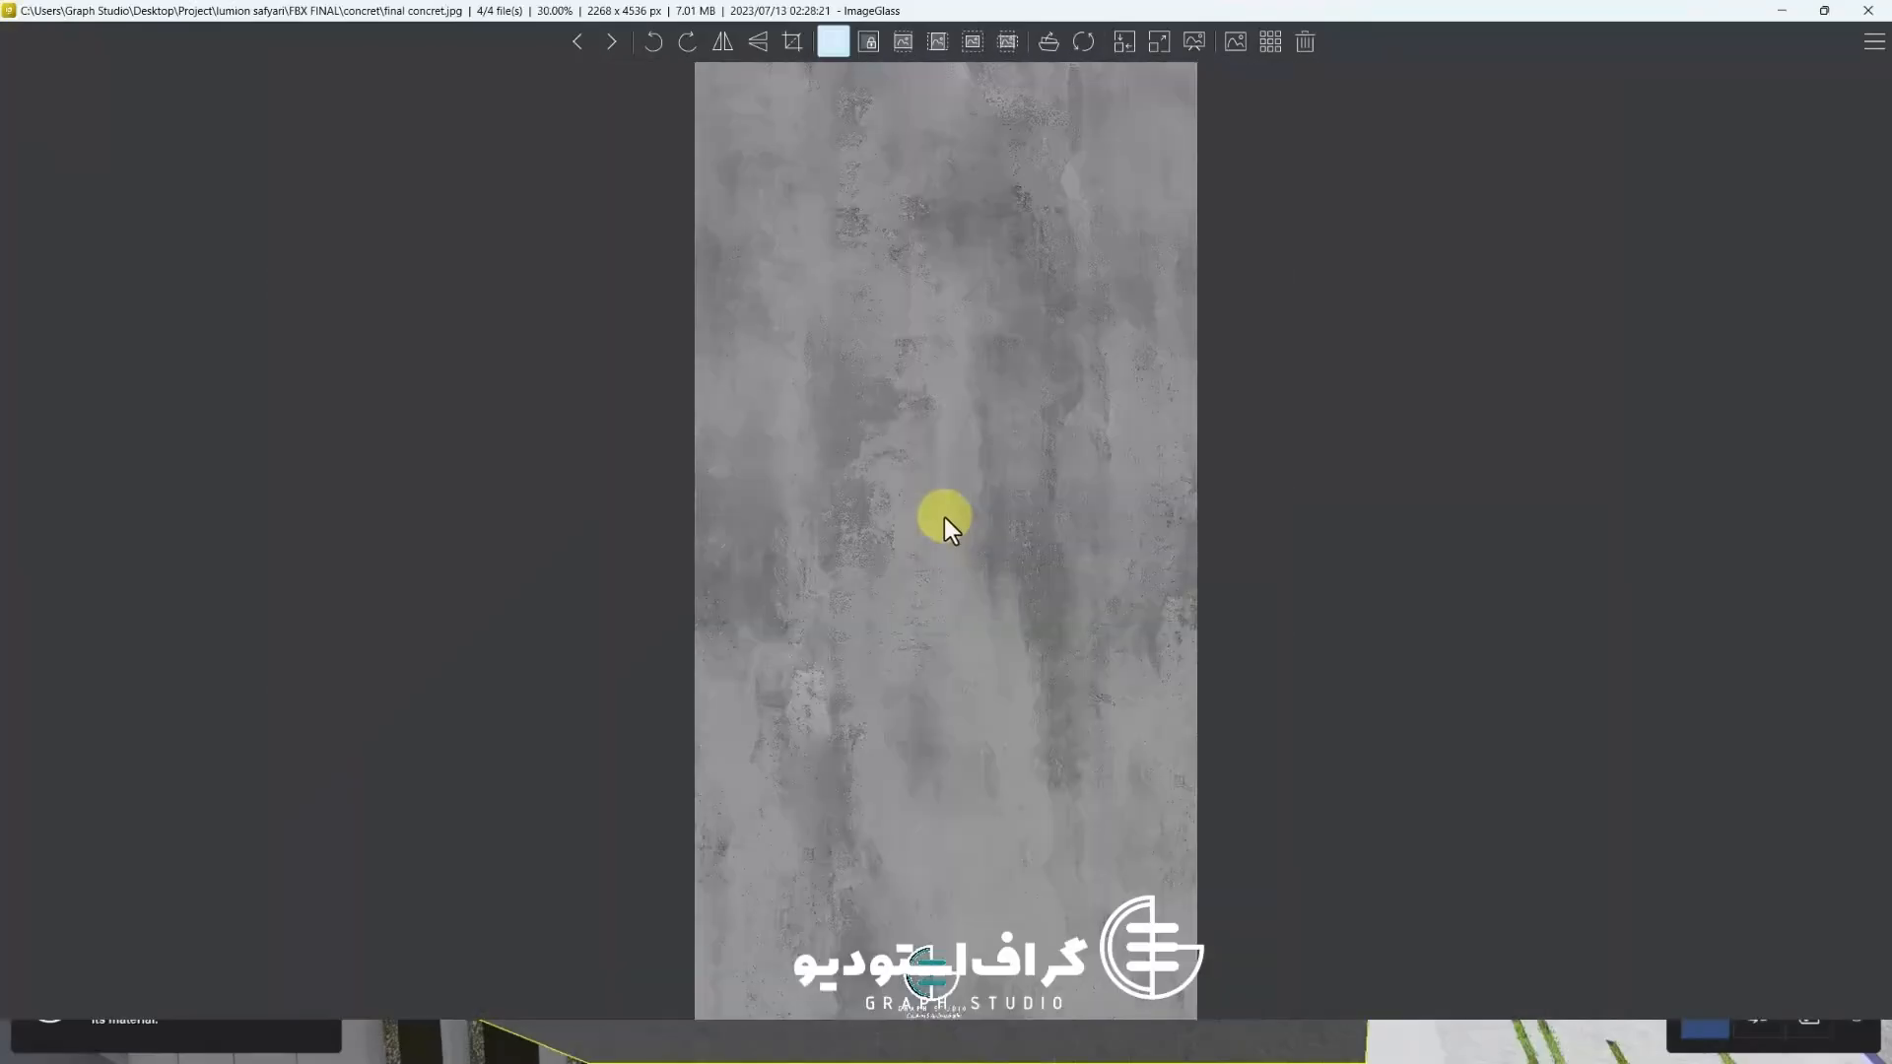
key("Right")
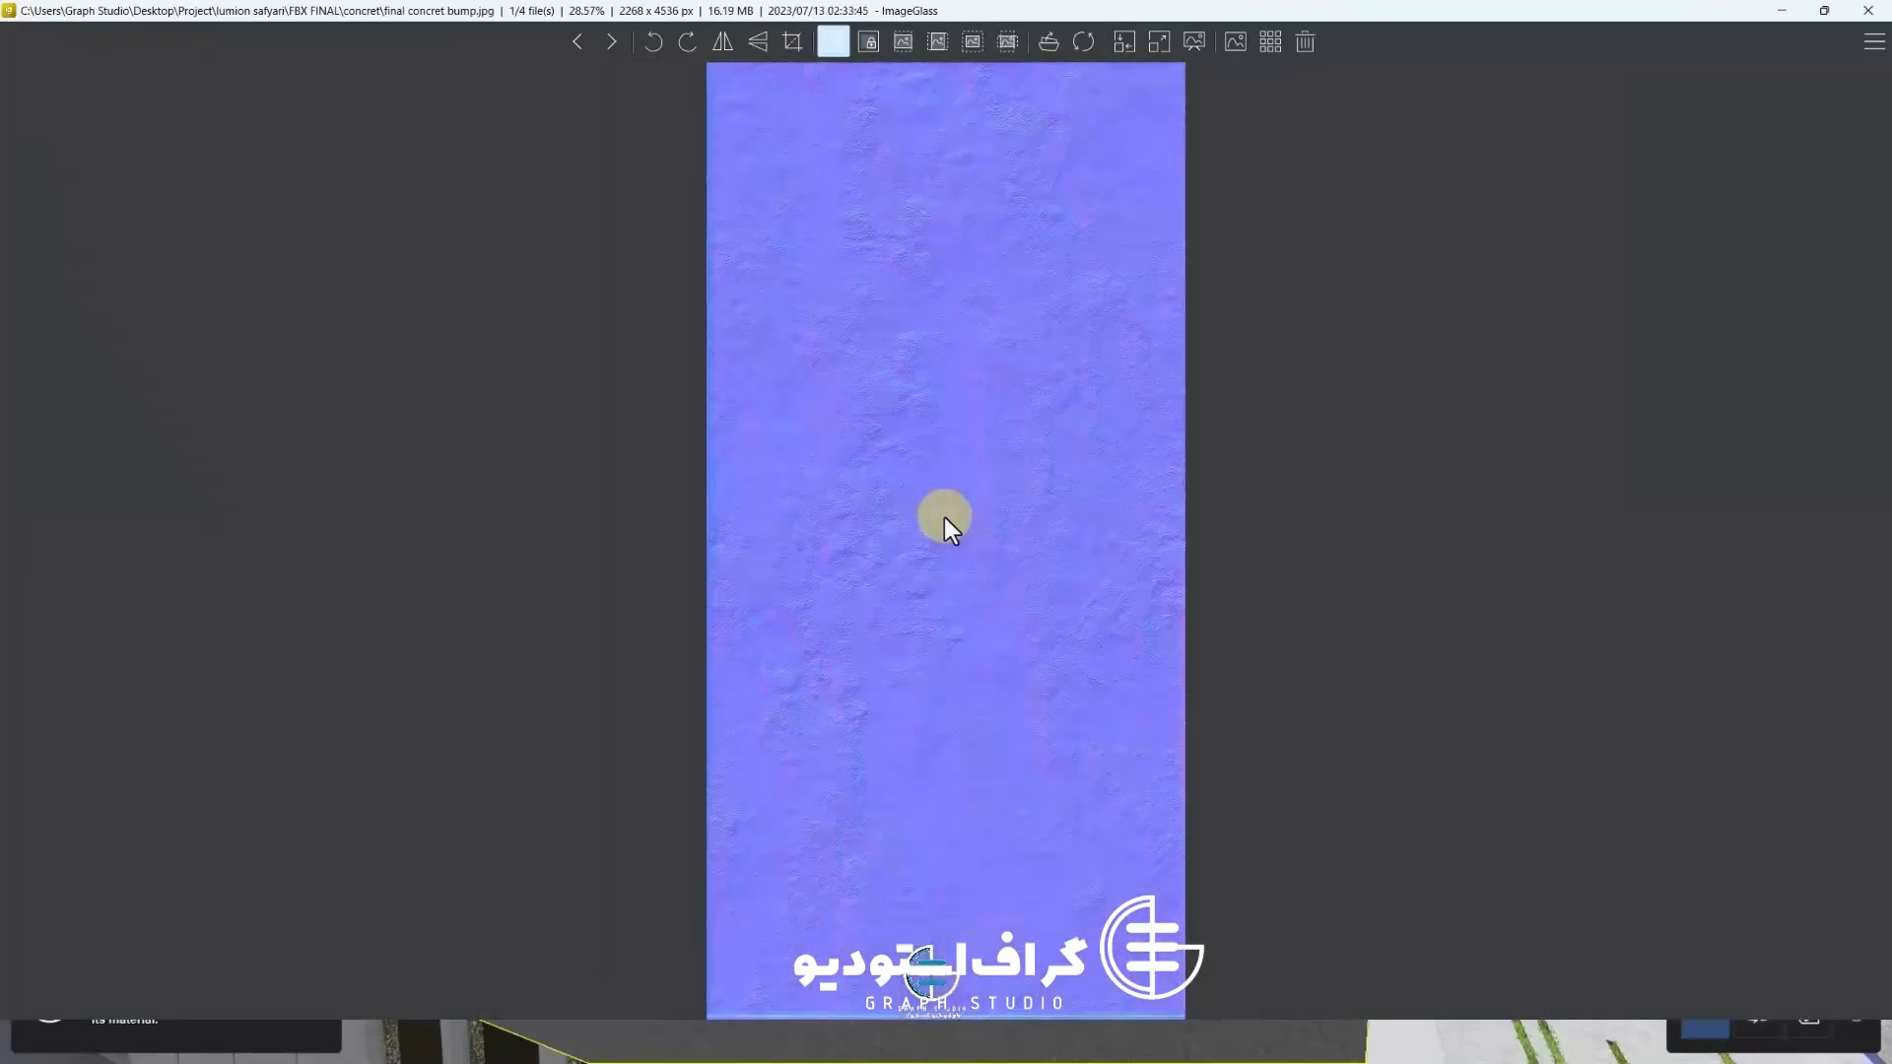
key("Right")
key("Right")
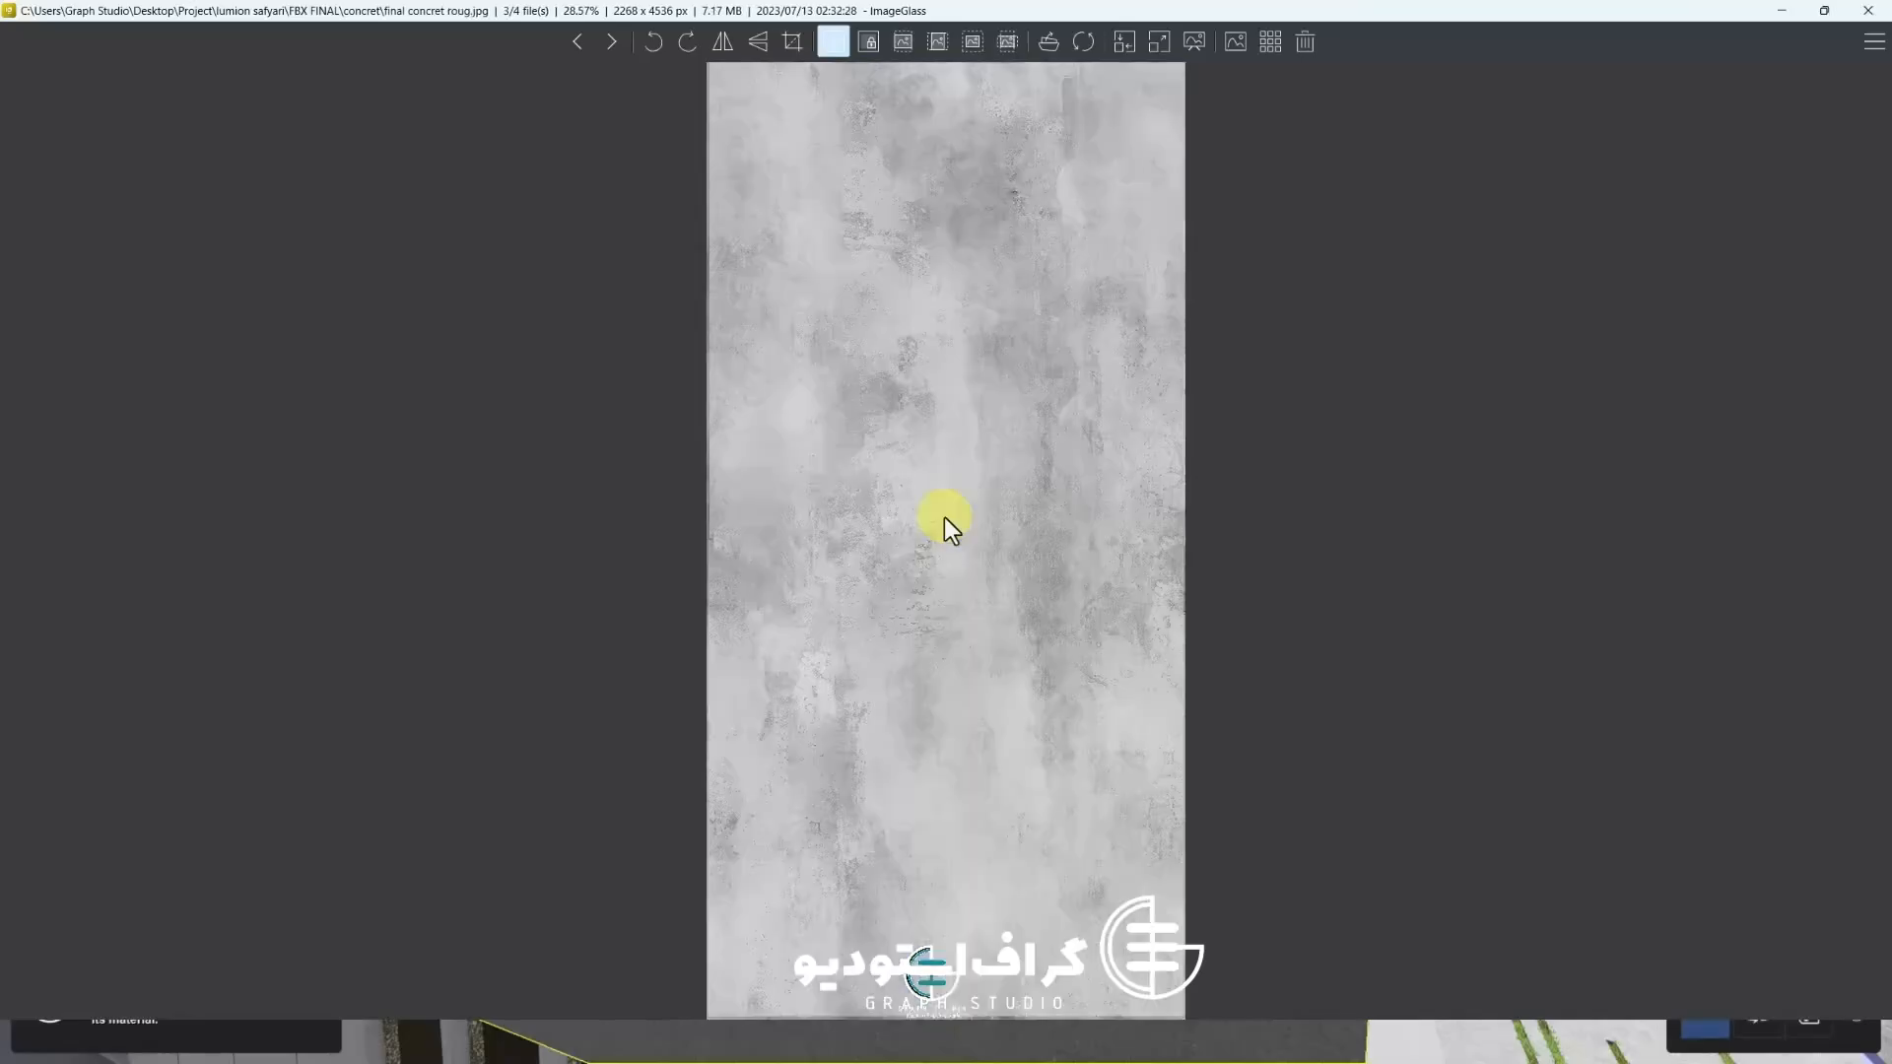
key("Right")
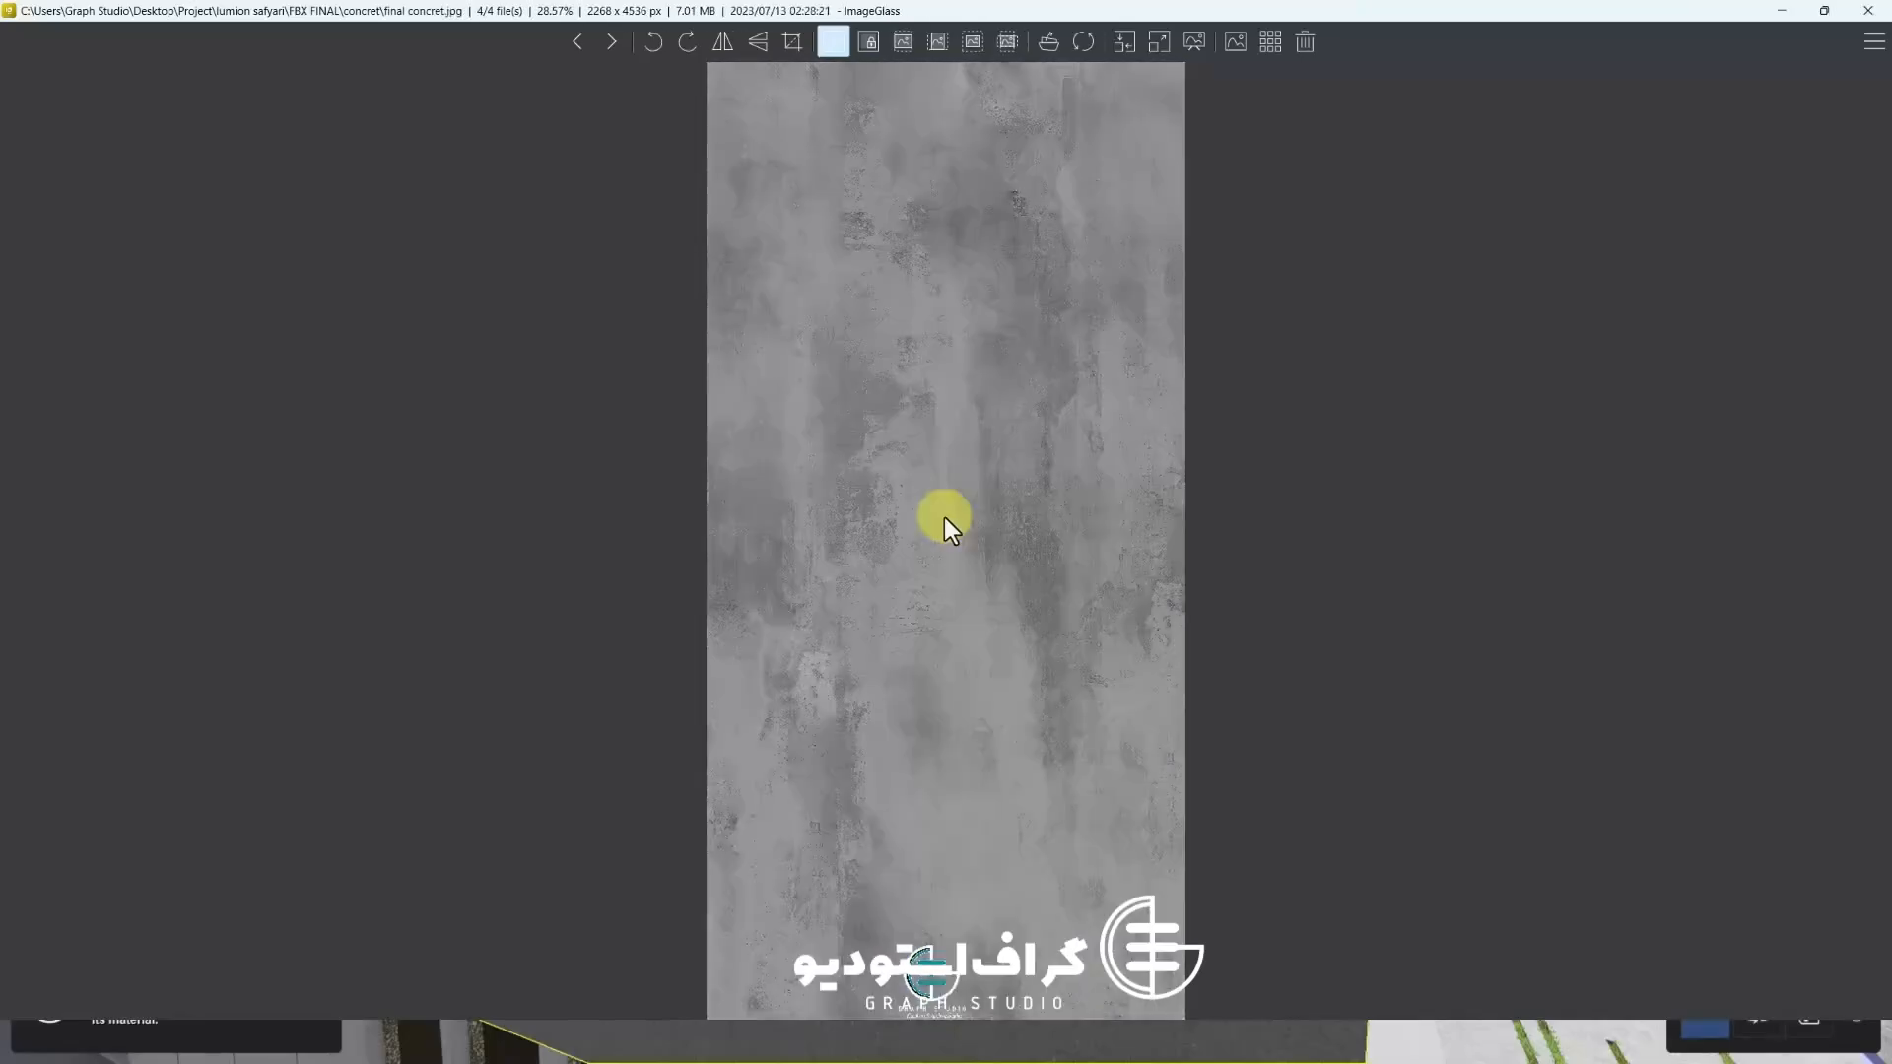
key("Right")
key("Right")
key("Escape")
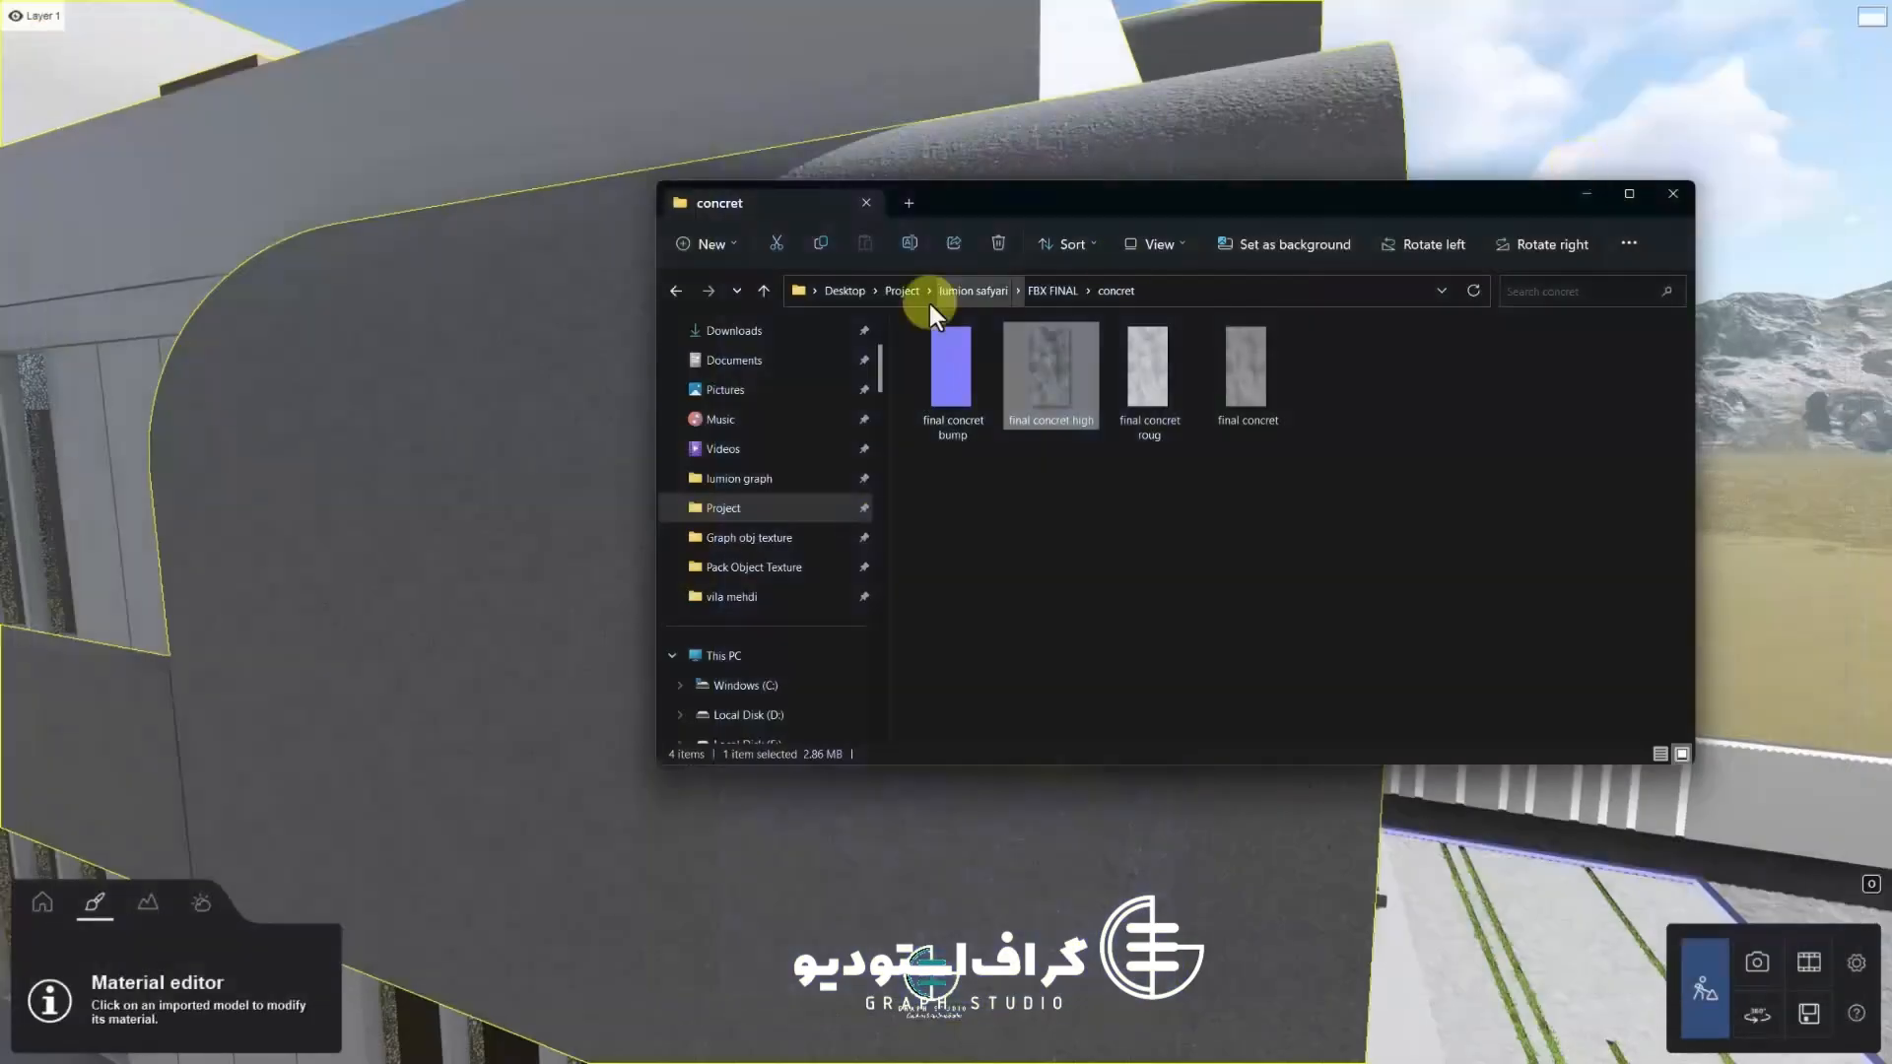
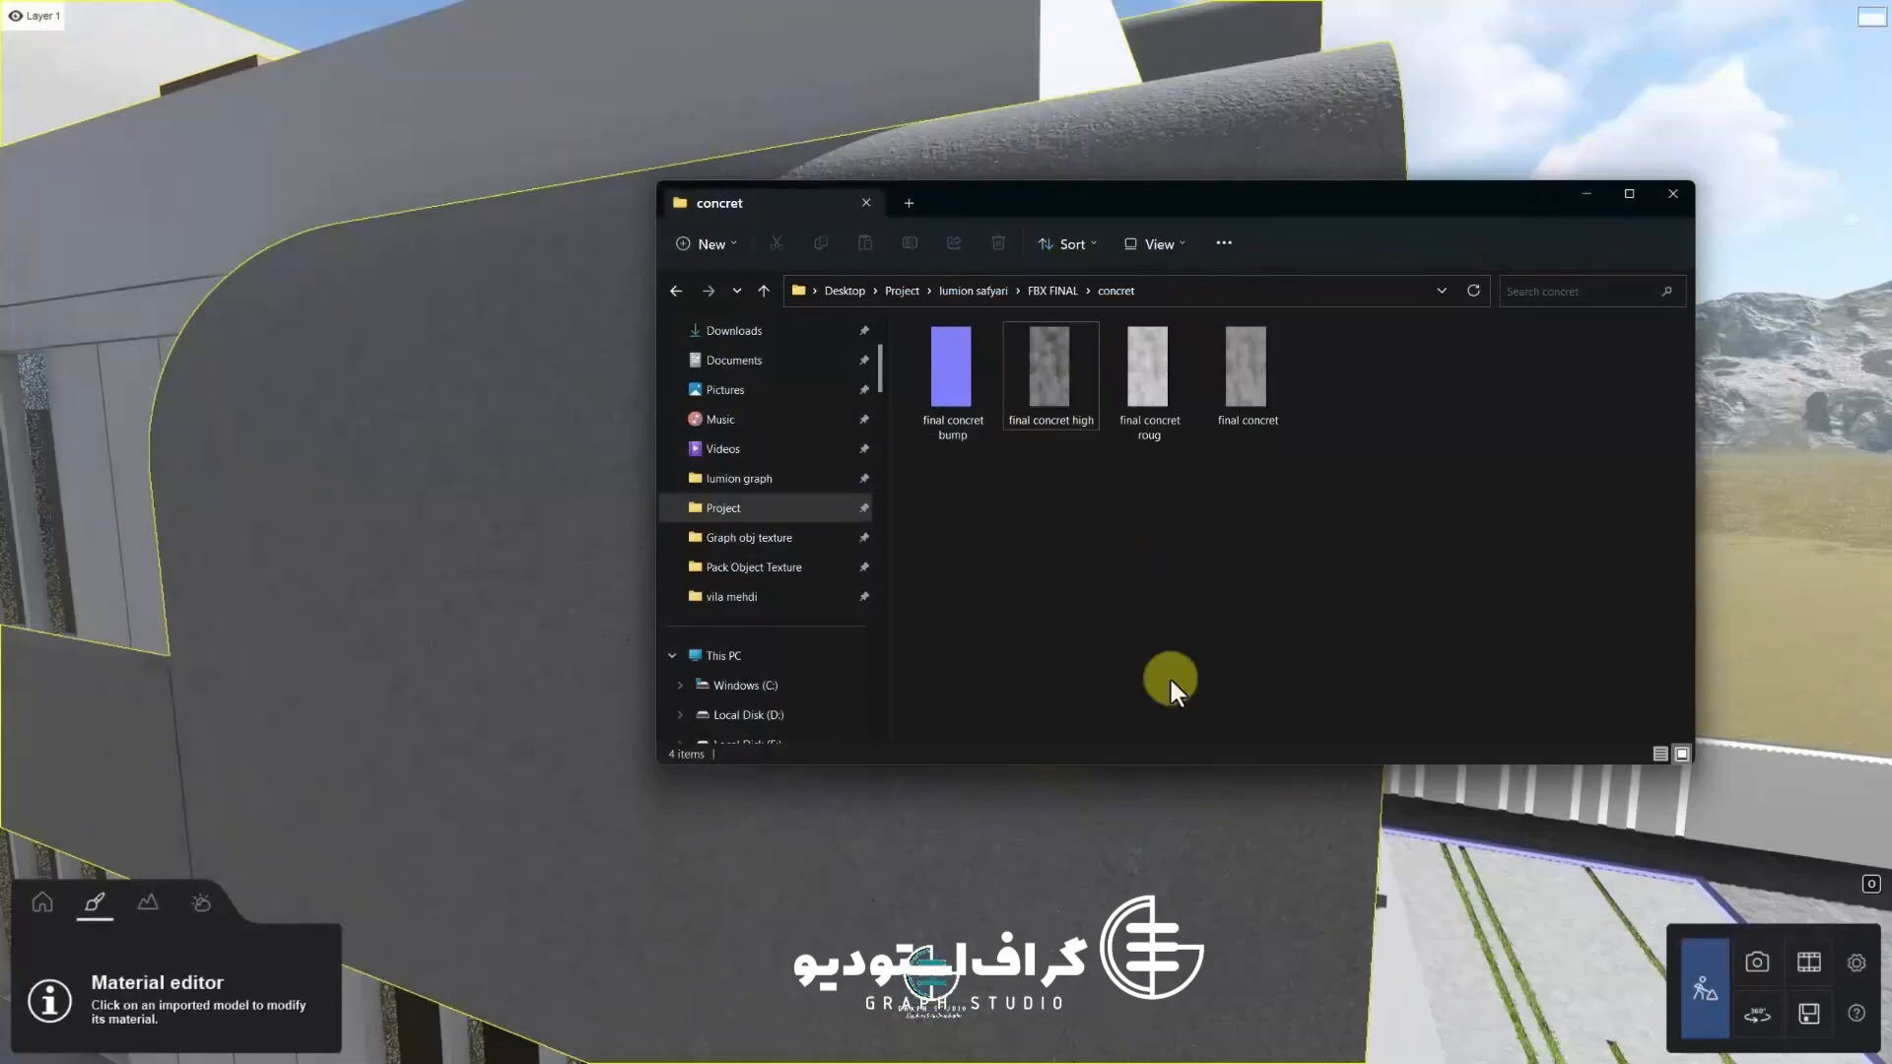
Close the file window, select the curved arch surface and load the final concret image as its texture map
left_click(1577, 195)
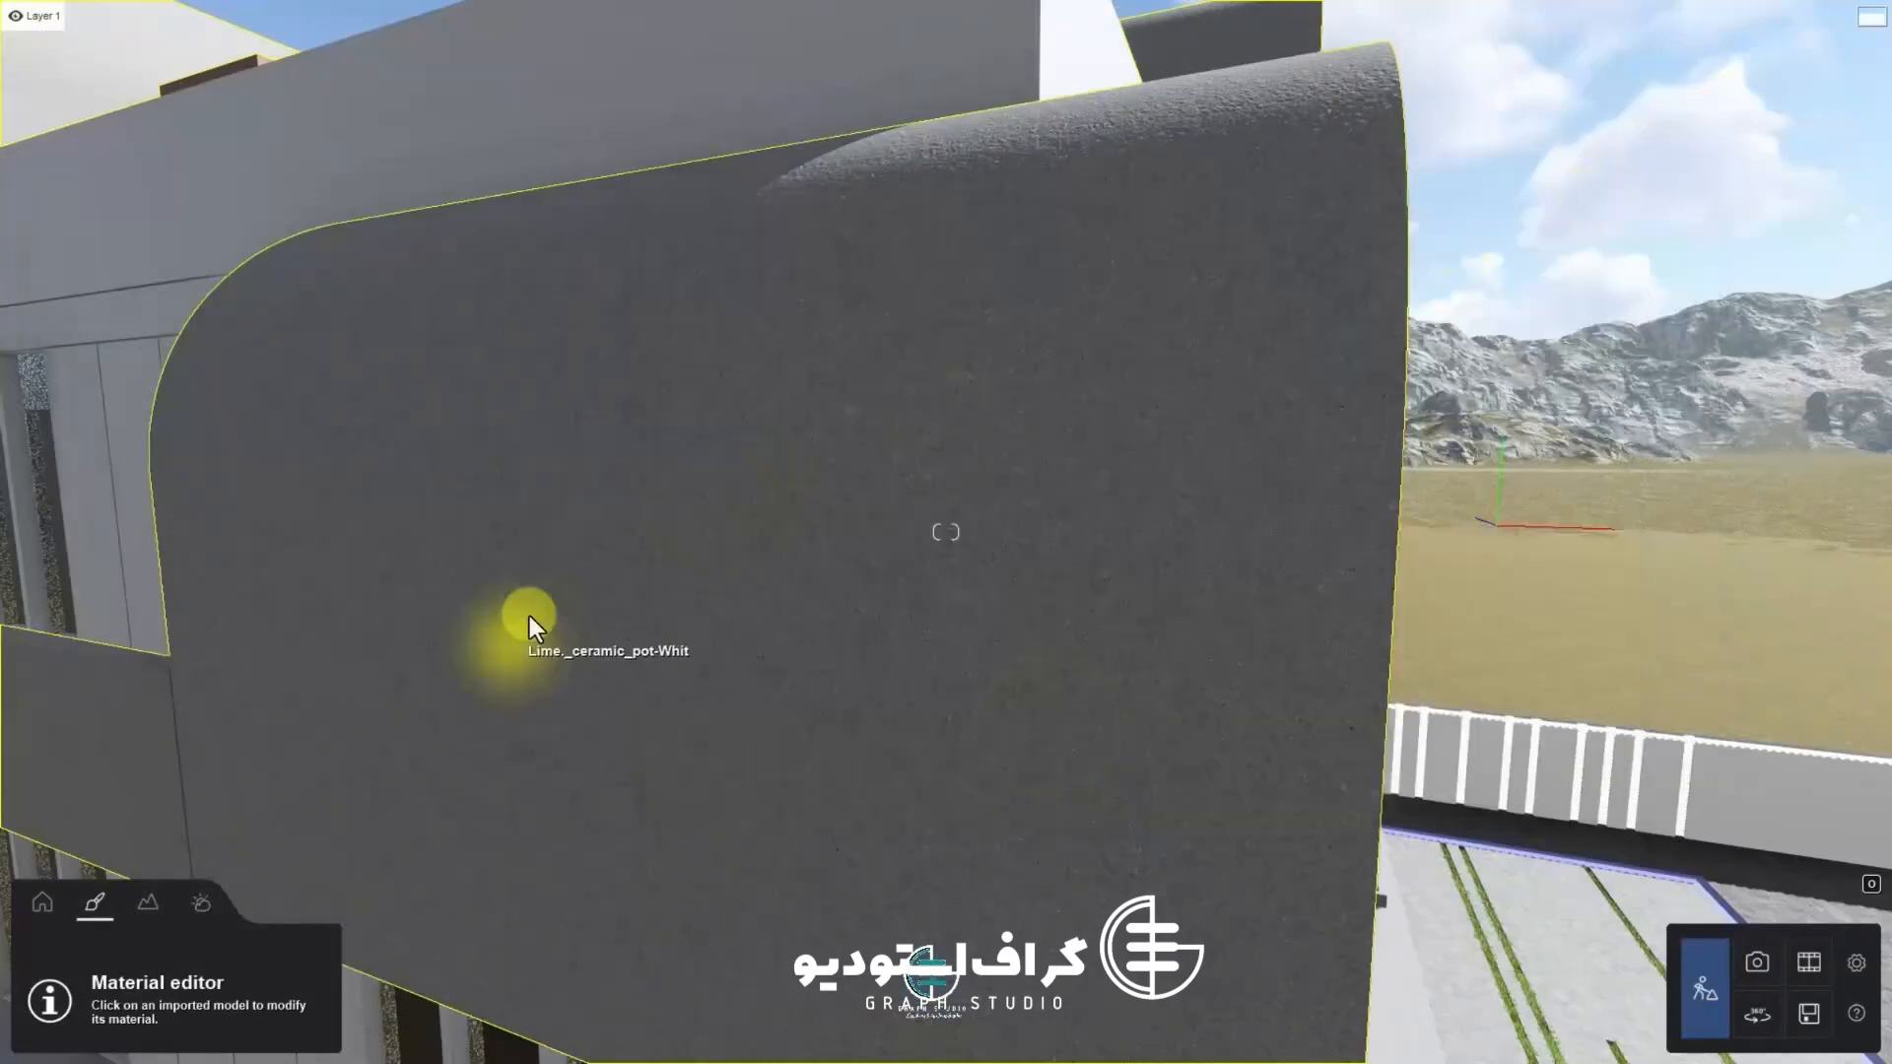
left_click(529, 619)
left_click(32, 170)
left_click(124, 265)
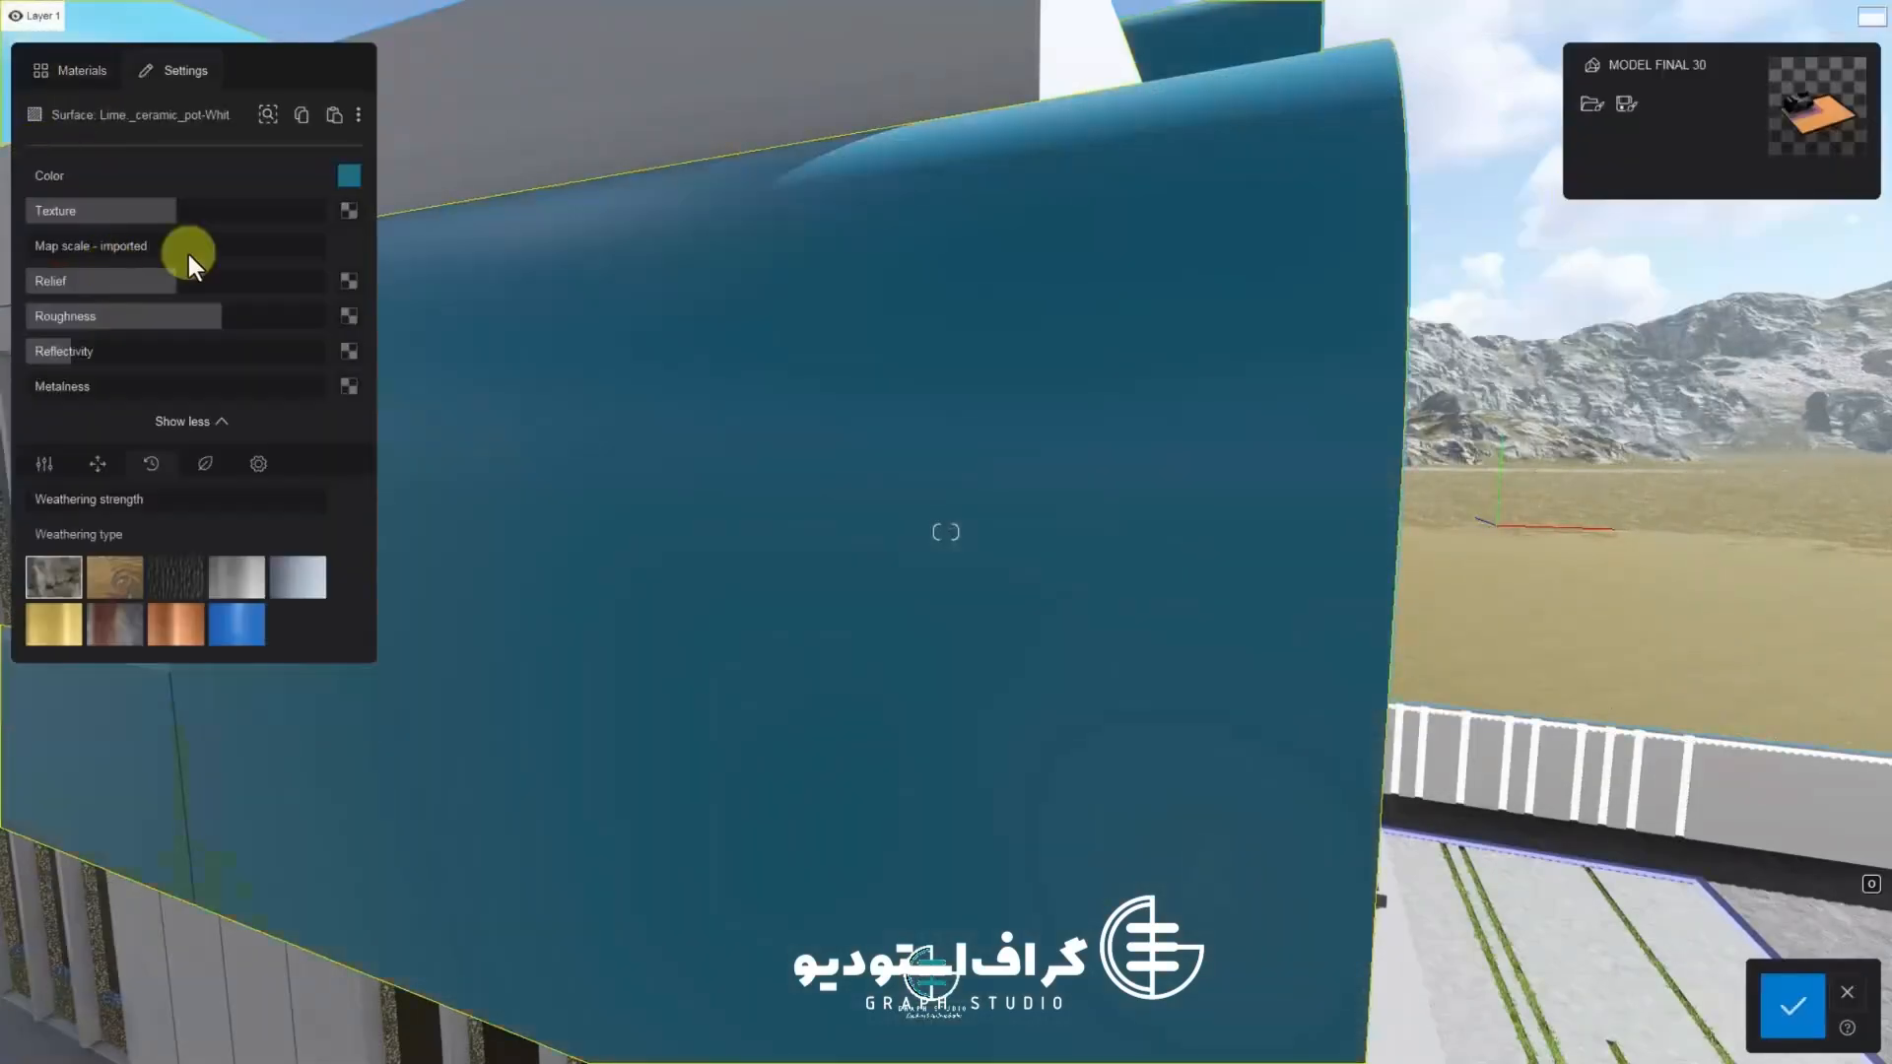
left_click(349, 211)
double_click(286, 278)
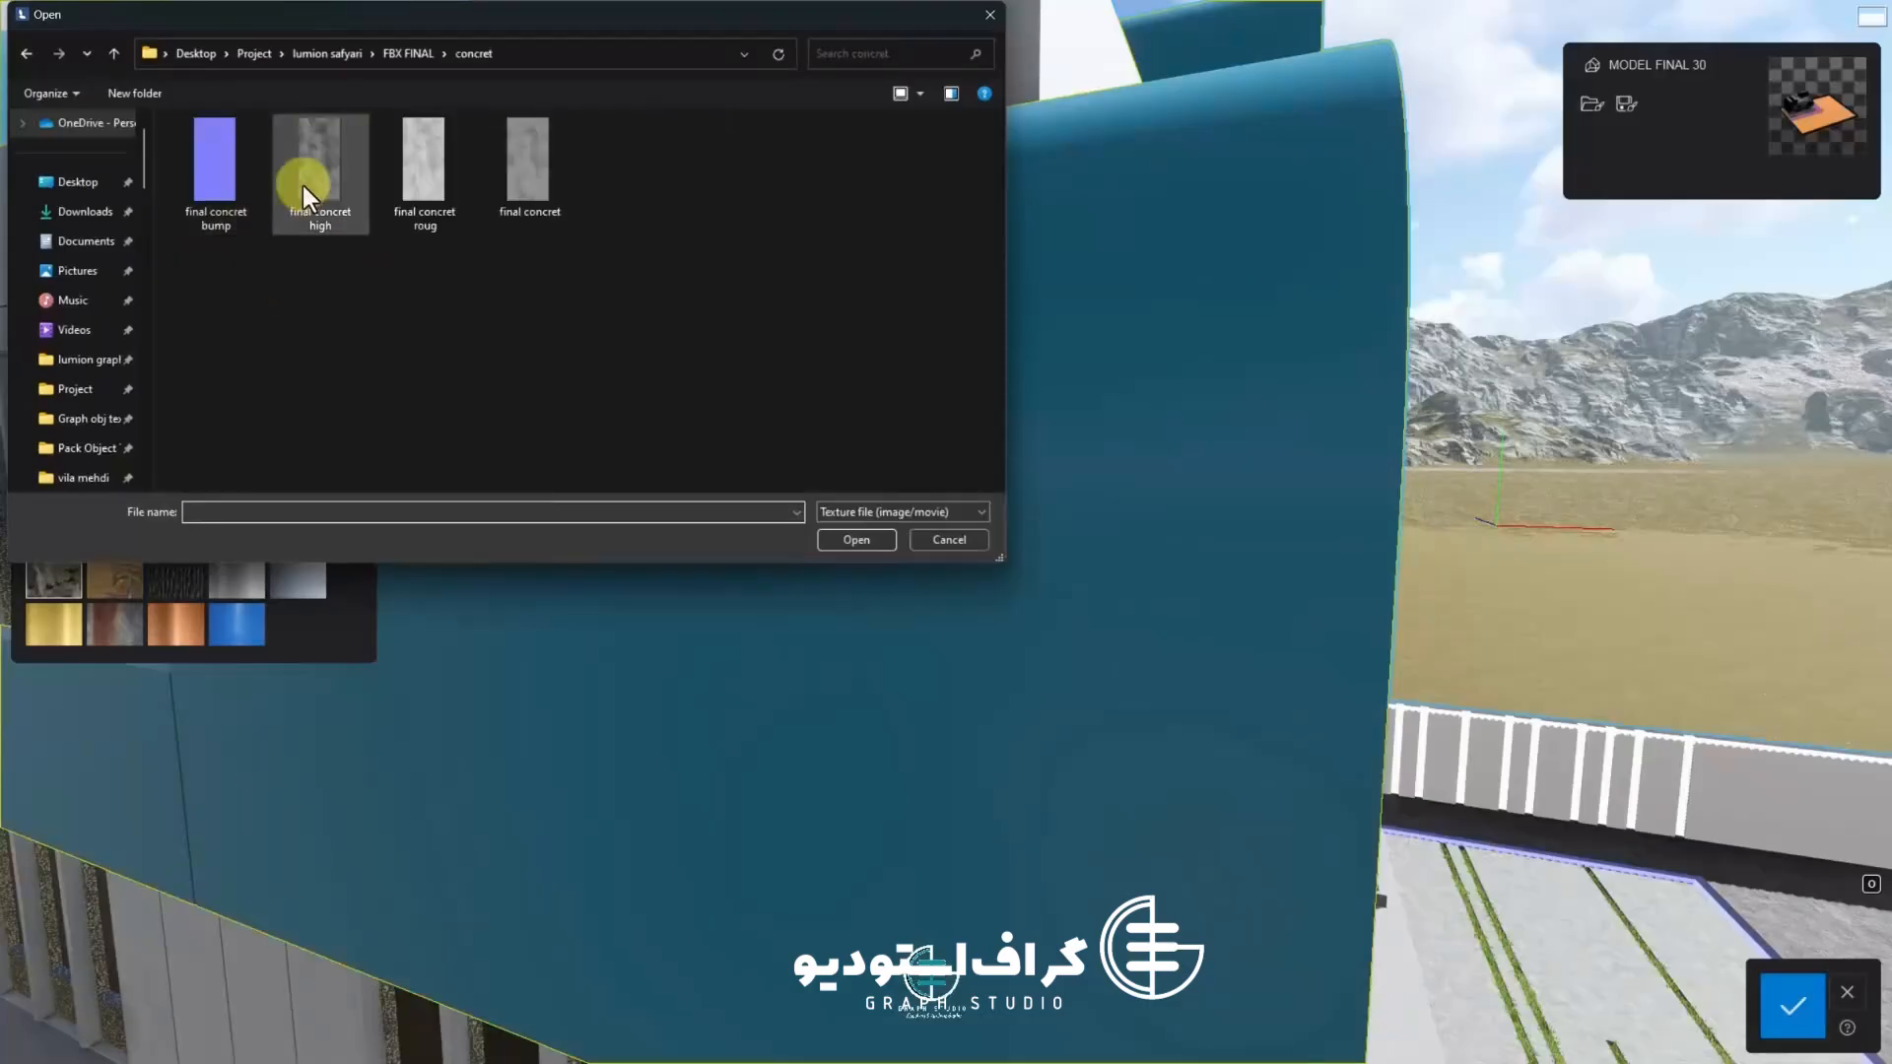
double_click(546, 181)
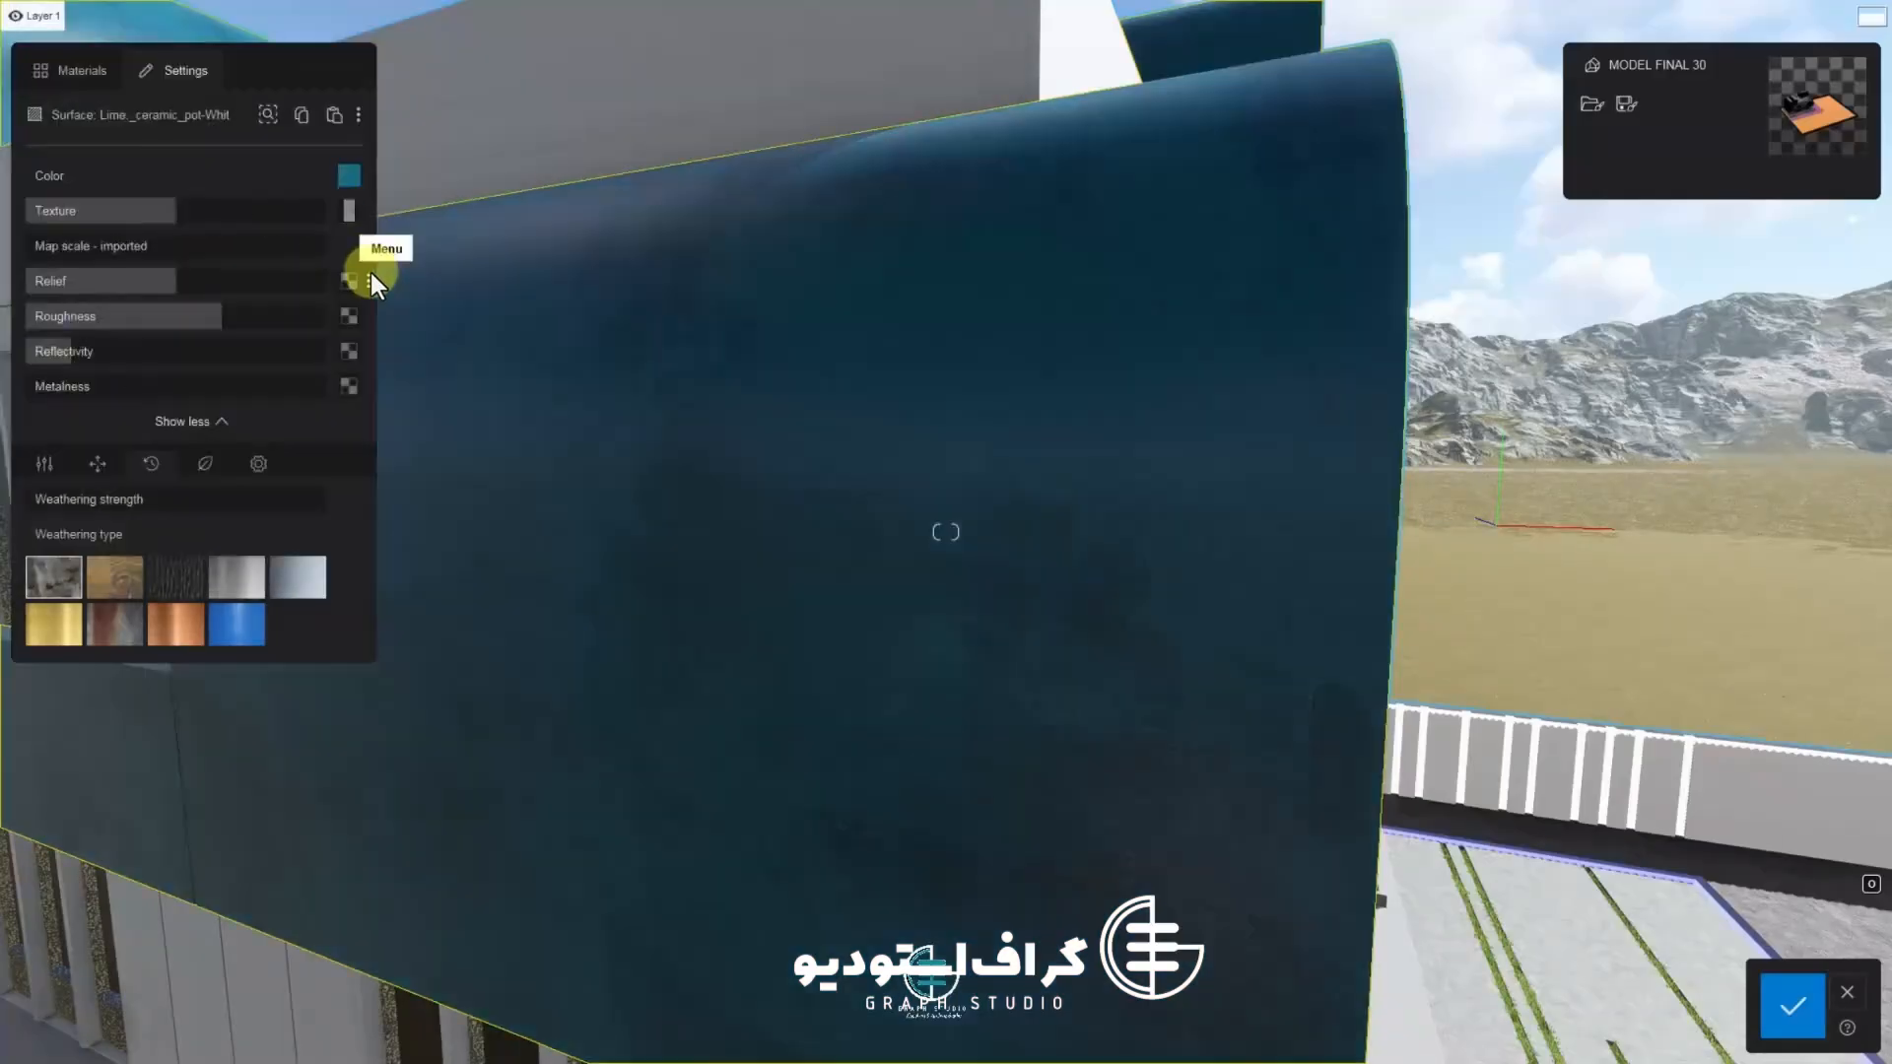
Tint the arch material's color to a warm yellow ochre
key("a")
left_click(352, 178)
key("w")
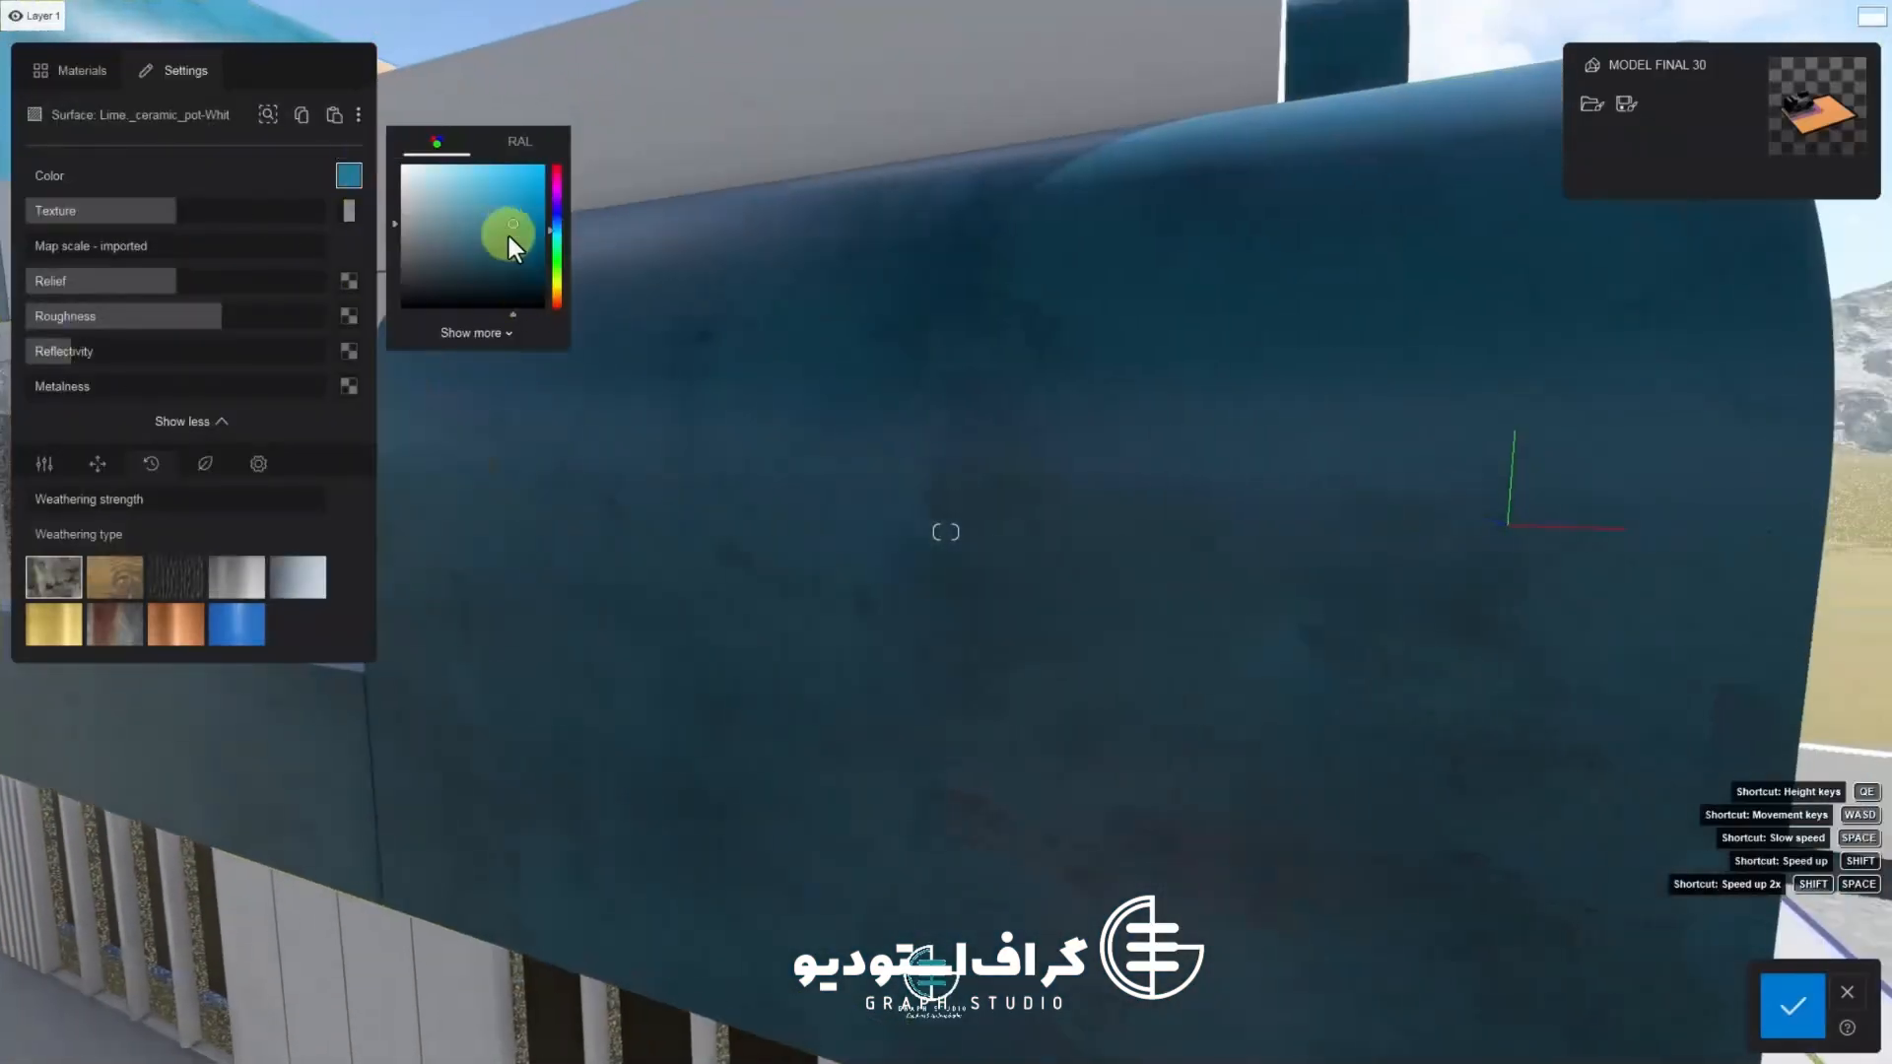
mouse_move(557, 246)
left_mouse_down()
mouse_move(558, 286)
mouse_move(503, 229)
mouse_move(528, 212)
left_mouse_up()
left_click(558, 287)
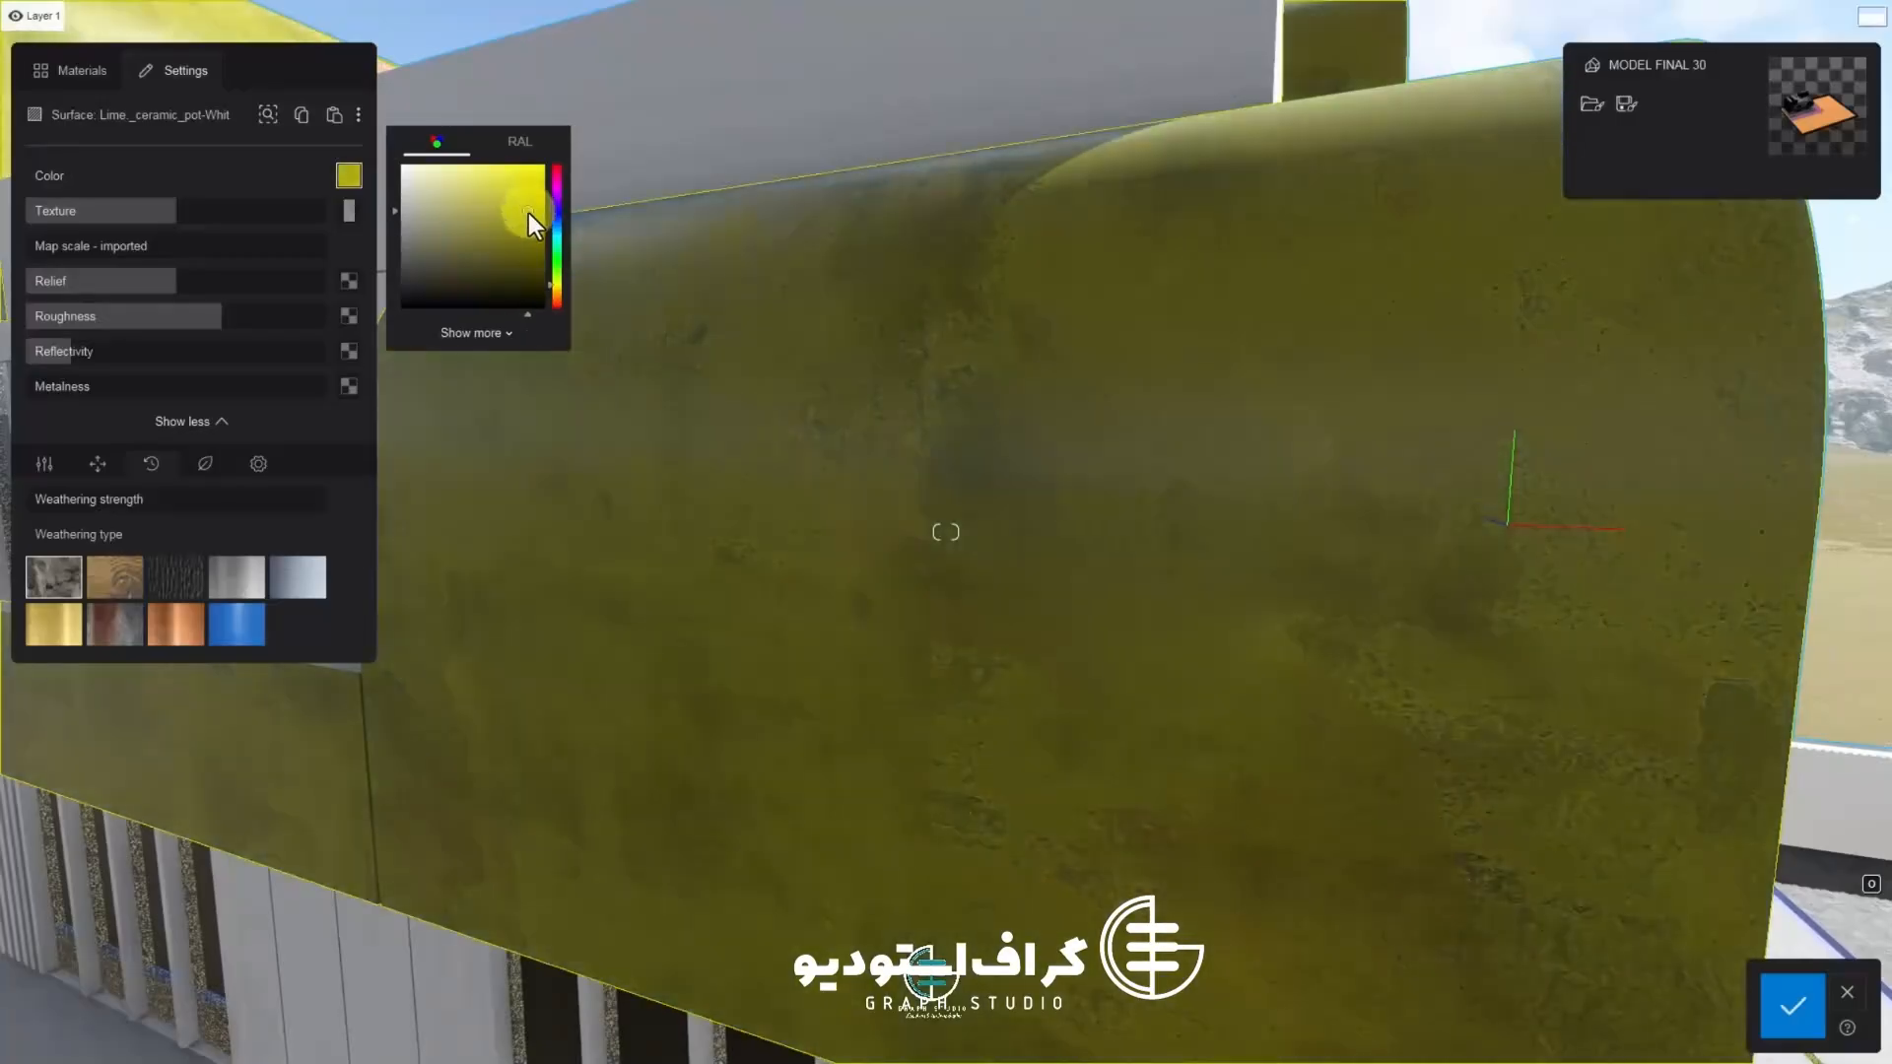
left_click(560, 296)
left_click_drag(560, 296, 559, 287)
left_click_drag(519, 226, 517, 247)
right_click_drag(799, 434, 996, 443)
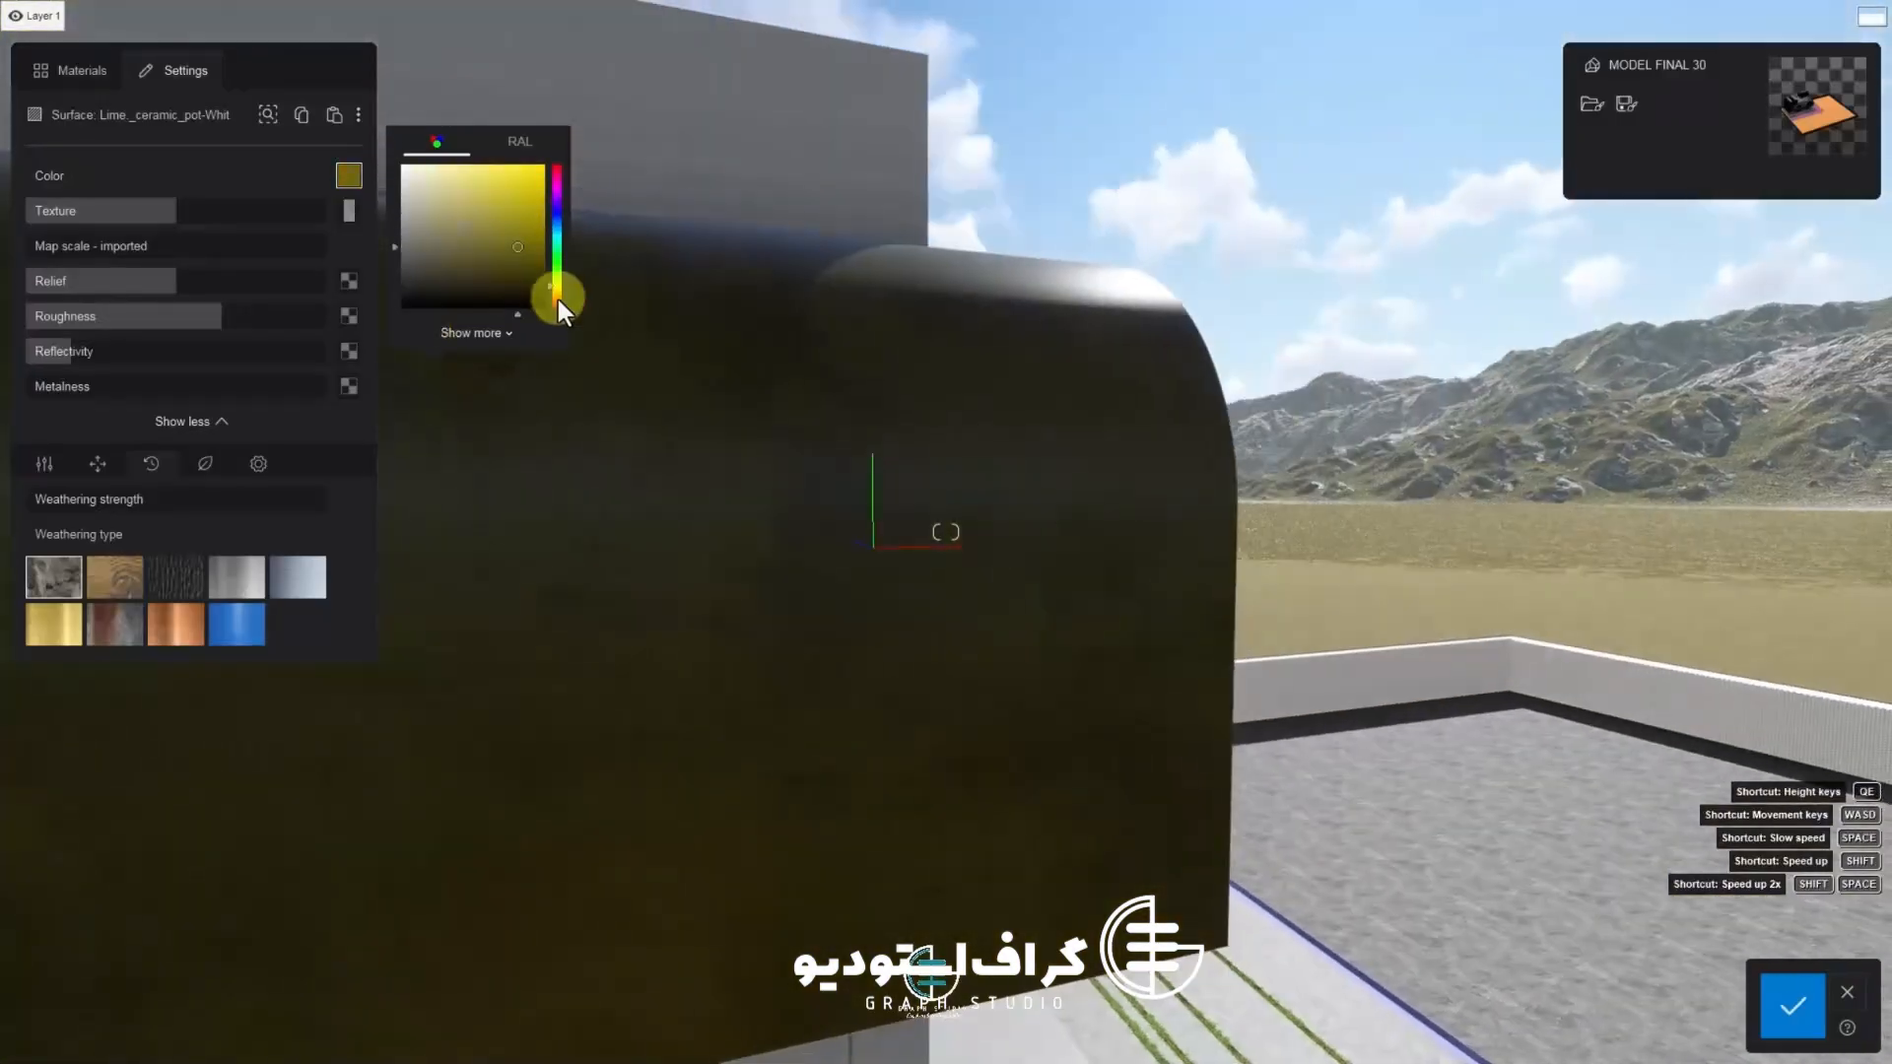
left_click(558, 300)
left_click(519, 173)
left_click_drag(541, 179, 563, 205)
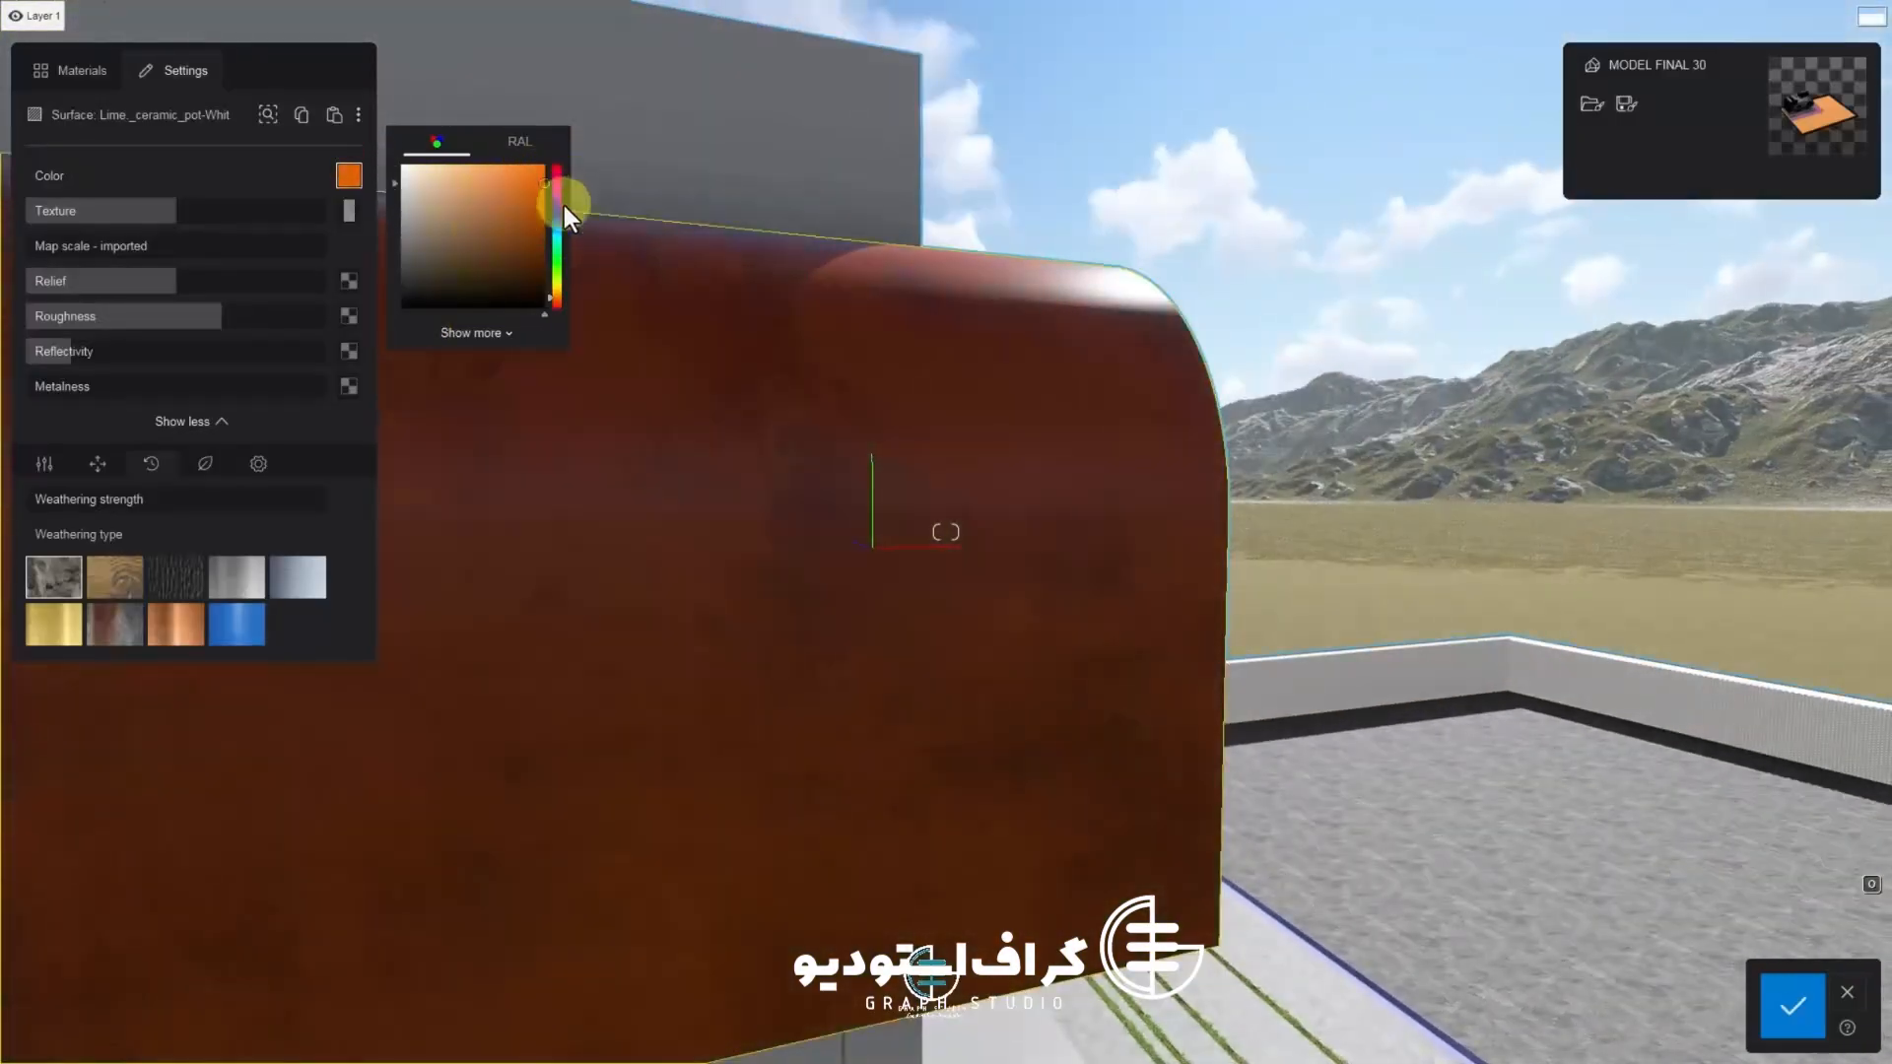
left_click_drag(552, 294, 557, 292)
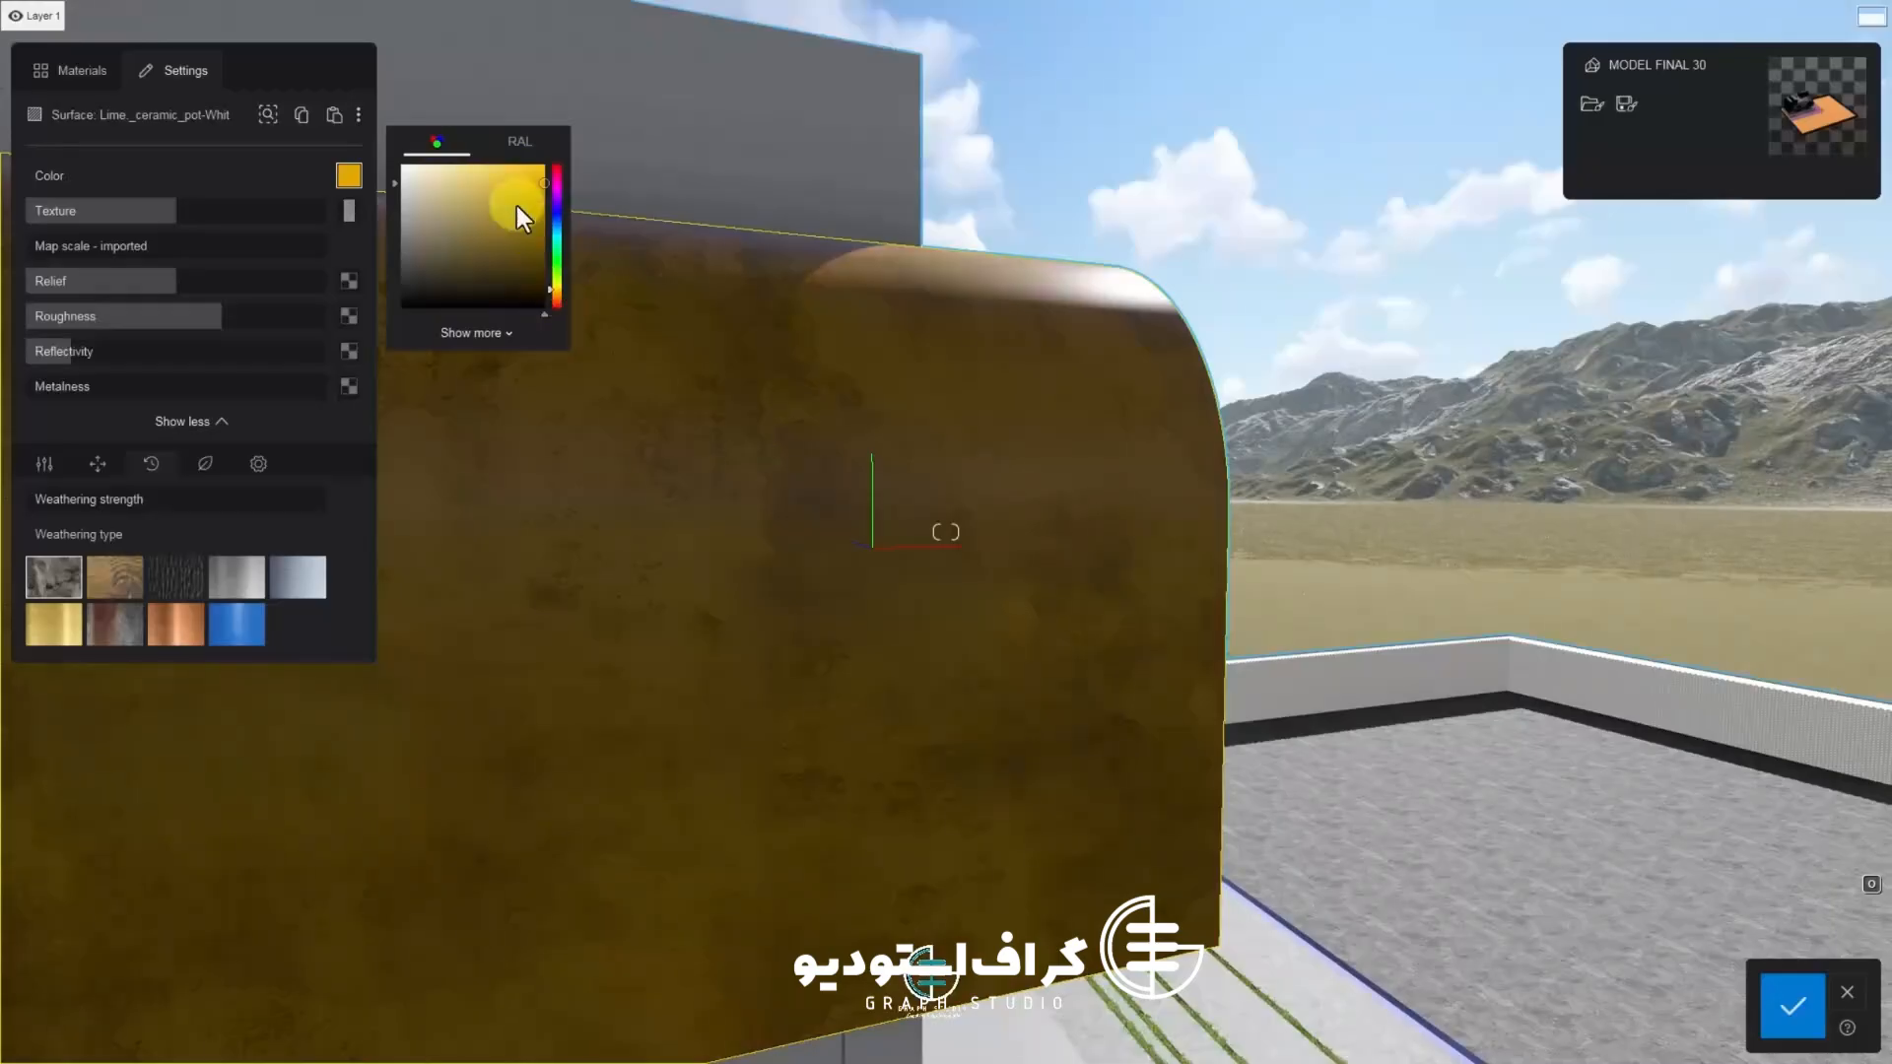
mouse_move(551, 159)
left_mouse_down()
mouse_move(532, 191)
mouse_move(515, 162)
left_mouse_up()
mouse_move(581, 335)
right_mouse_down()
mouse_move(622, 404)
mouse_move(793, 429)
right_mouse_up()
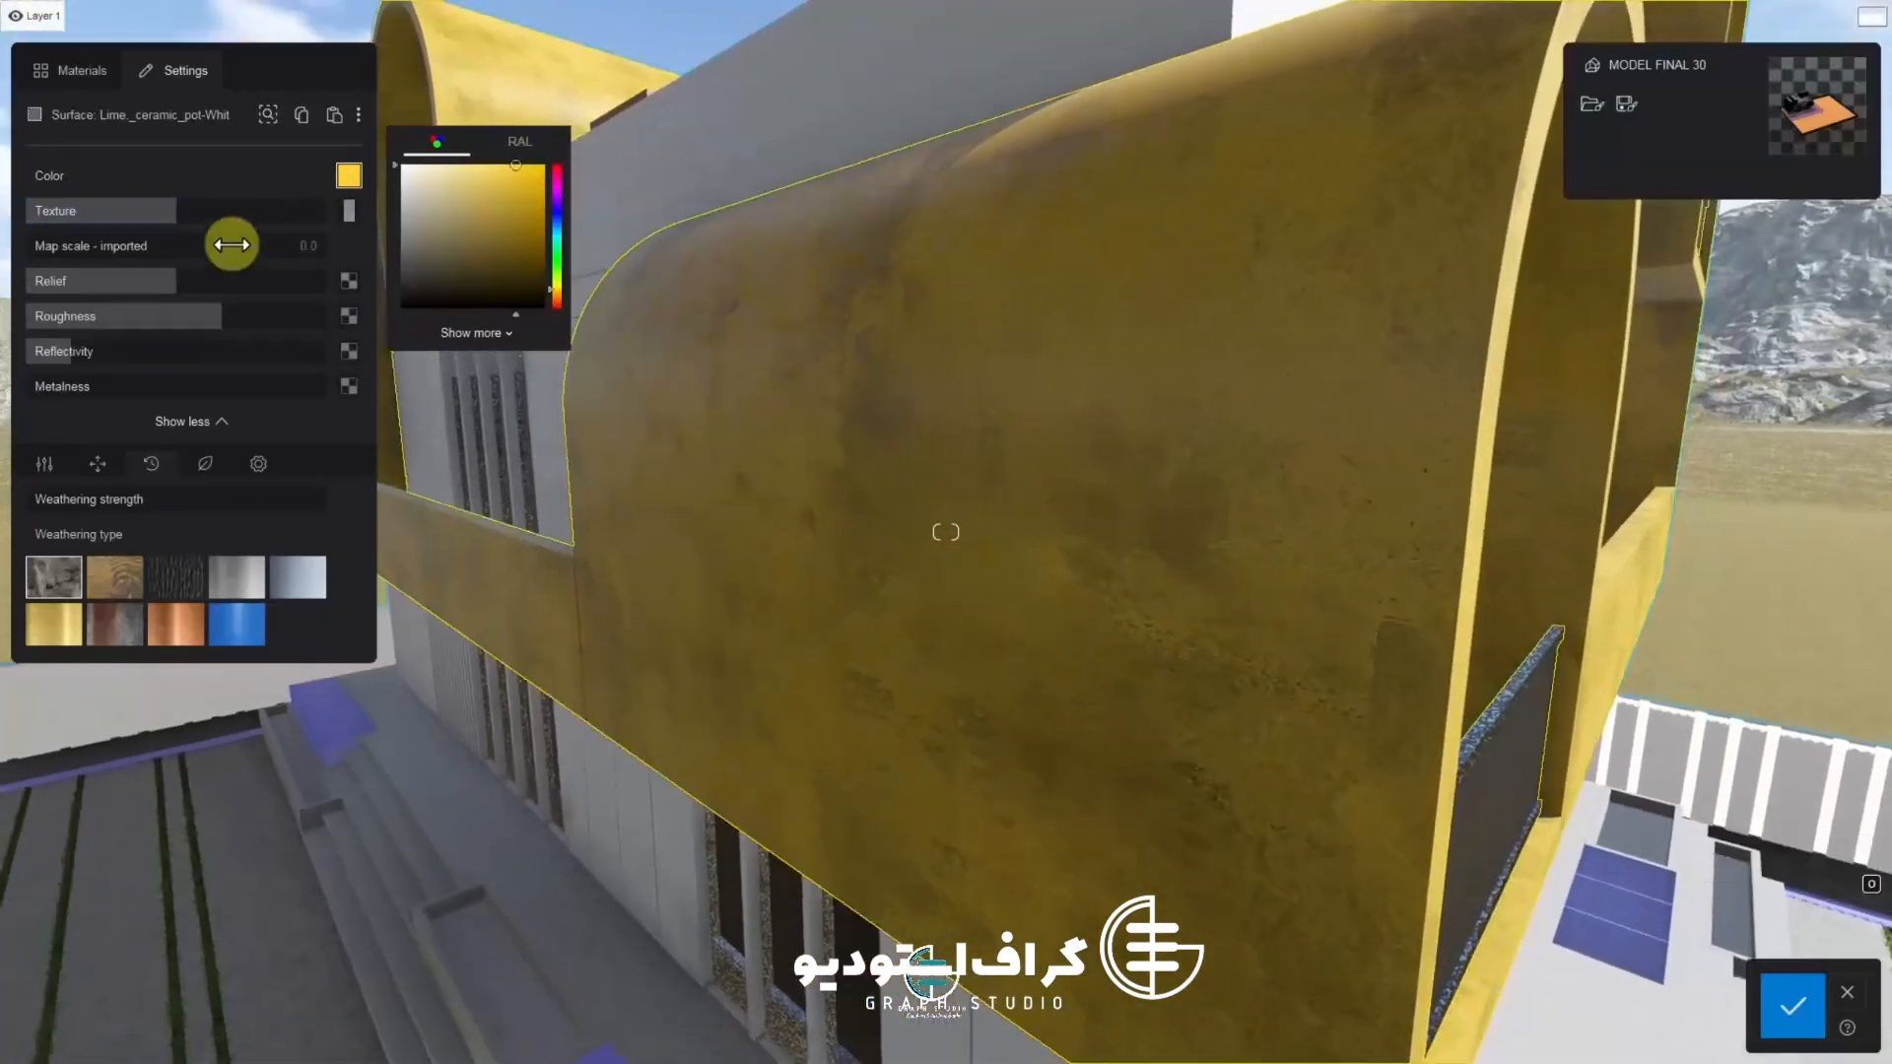
Adjust the arch material's texture strength and review the arches around the villa
left_click_drag(223, 211, 177, 228)
key("s")
right_click_drag(581, 404, 676, 468)
key("w")
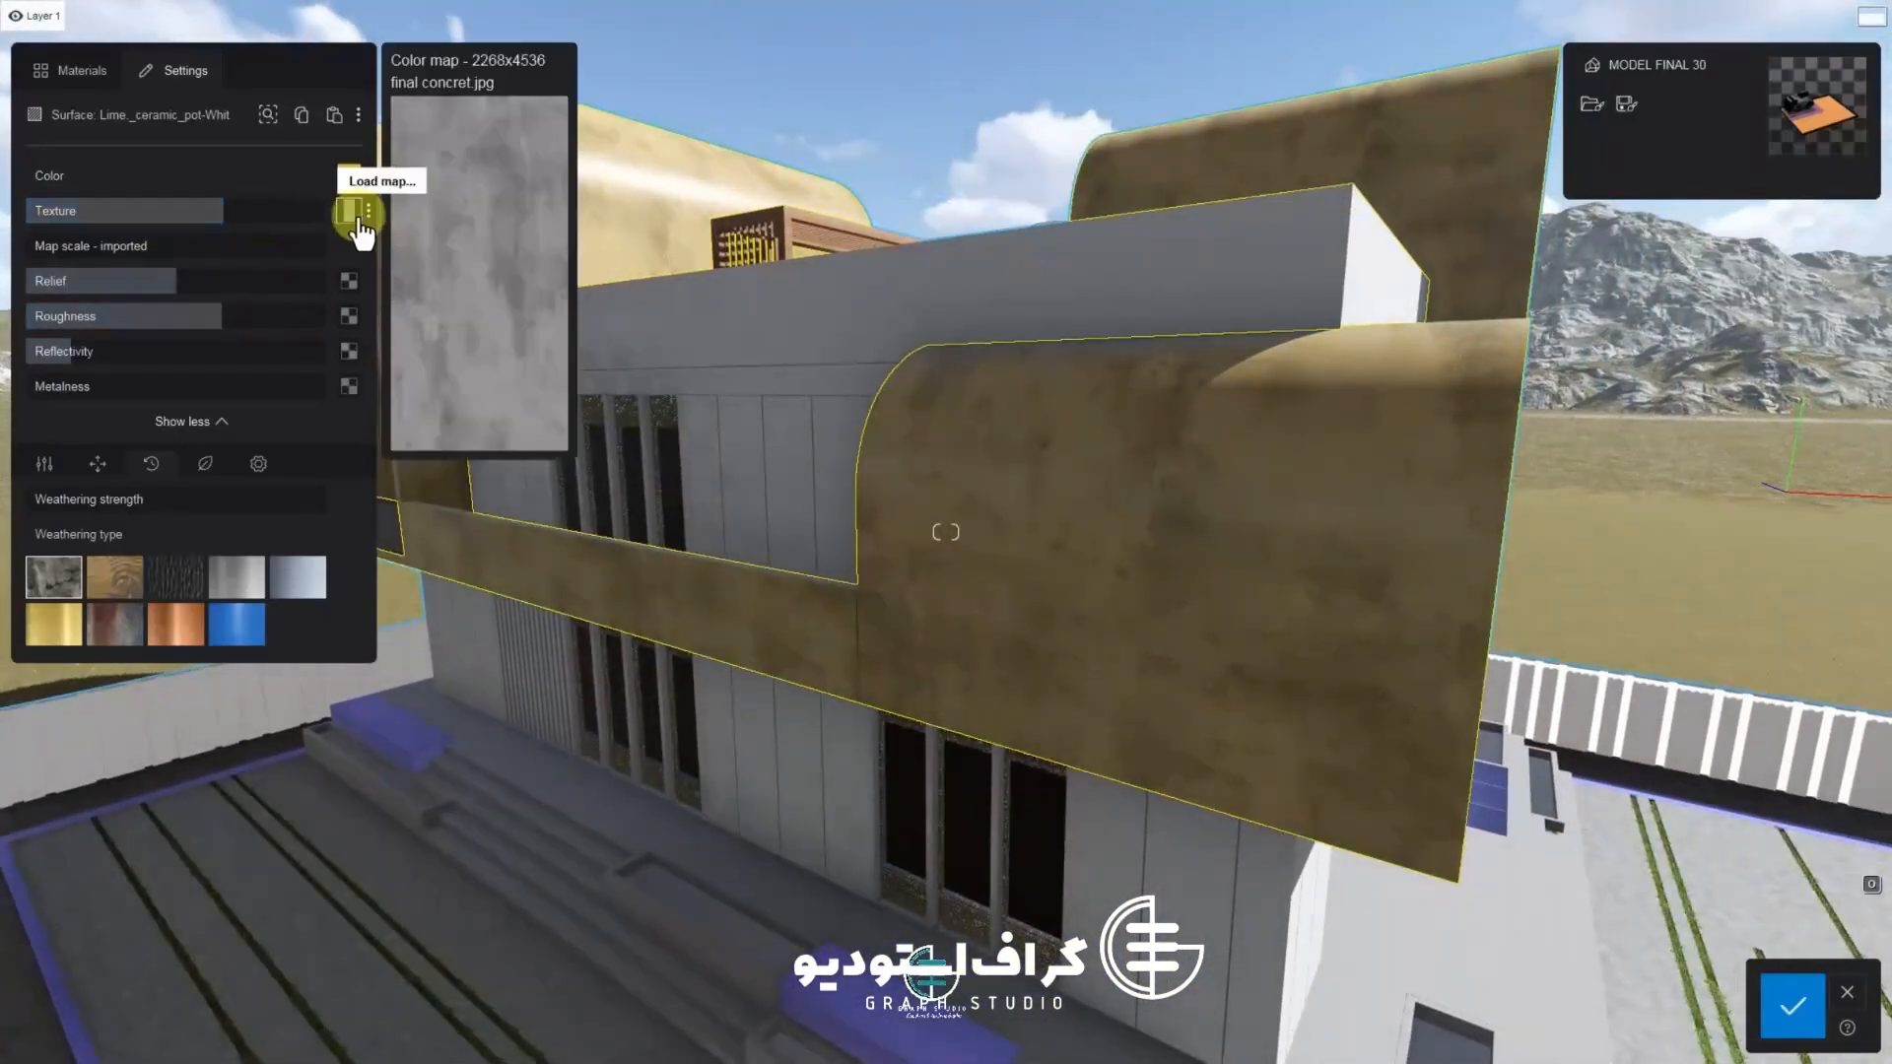
key("d")
key("w")
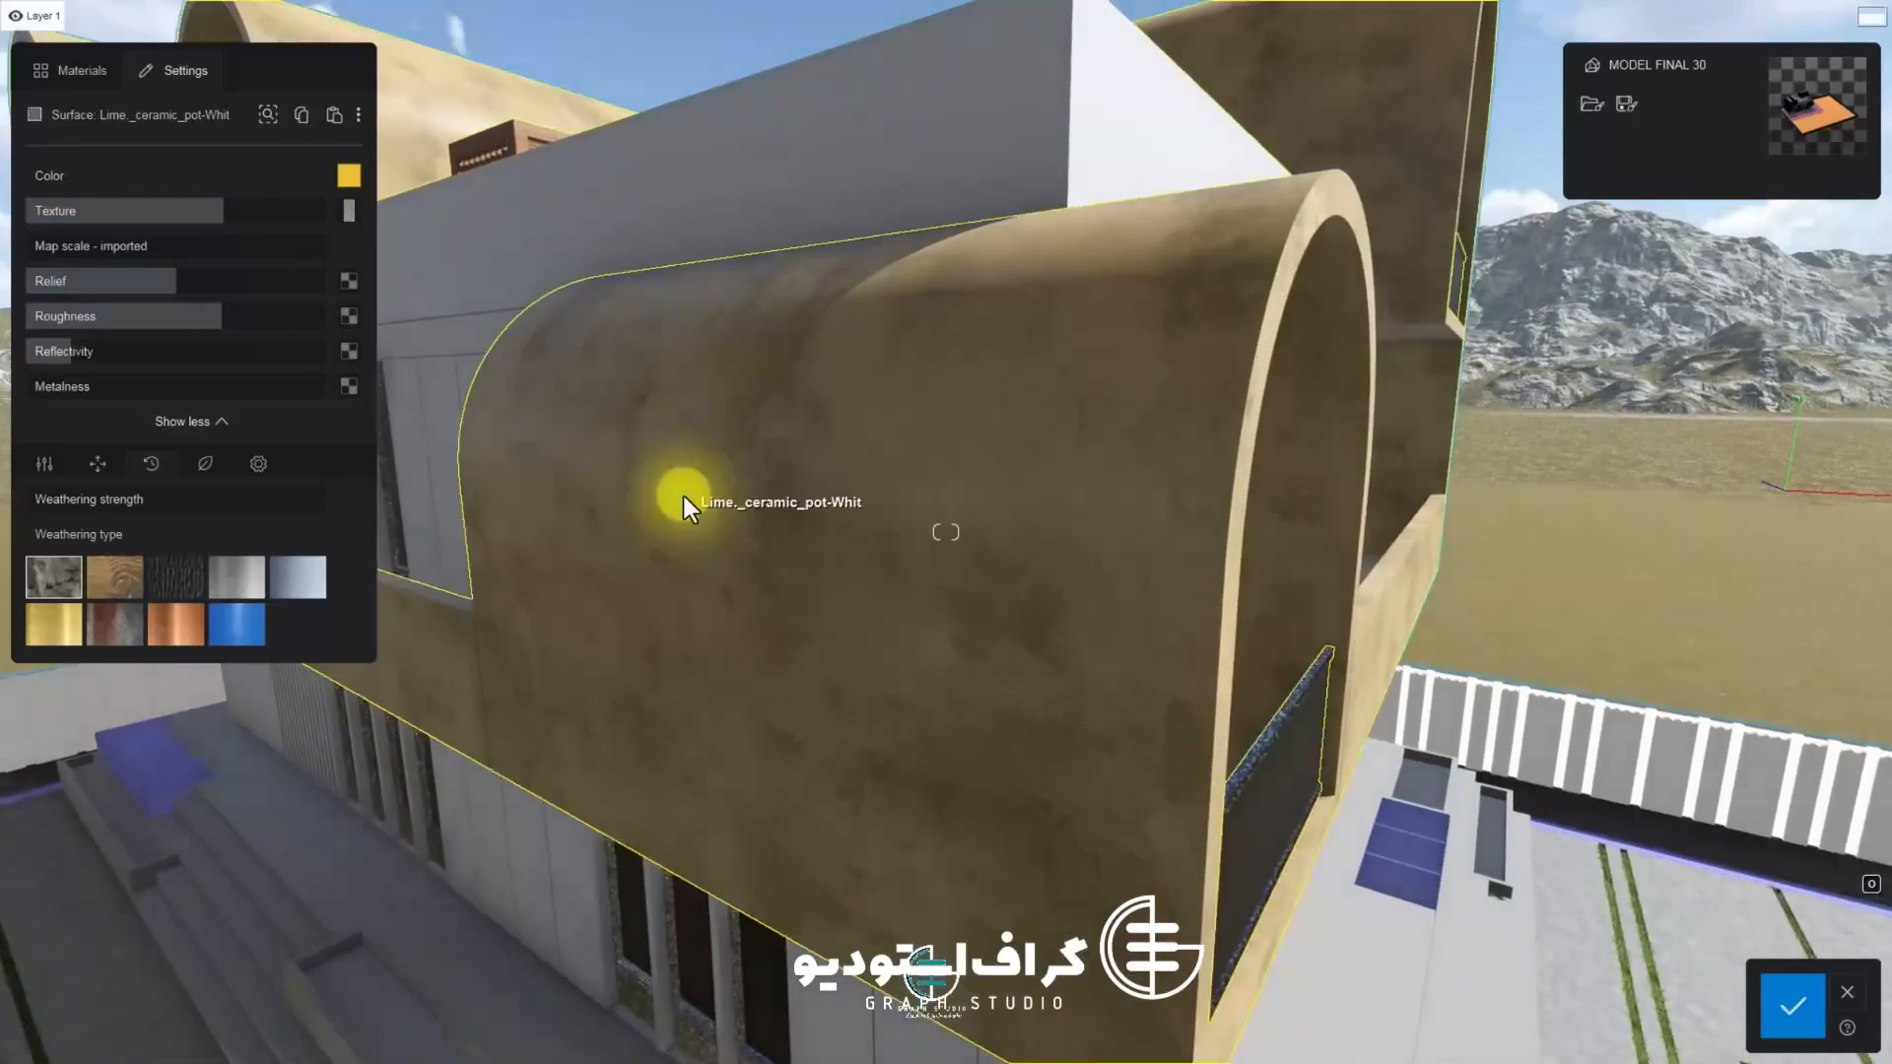
key("s")
key("a")
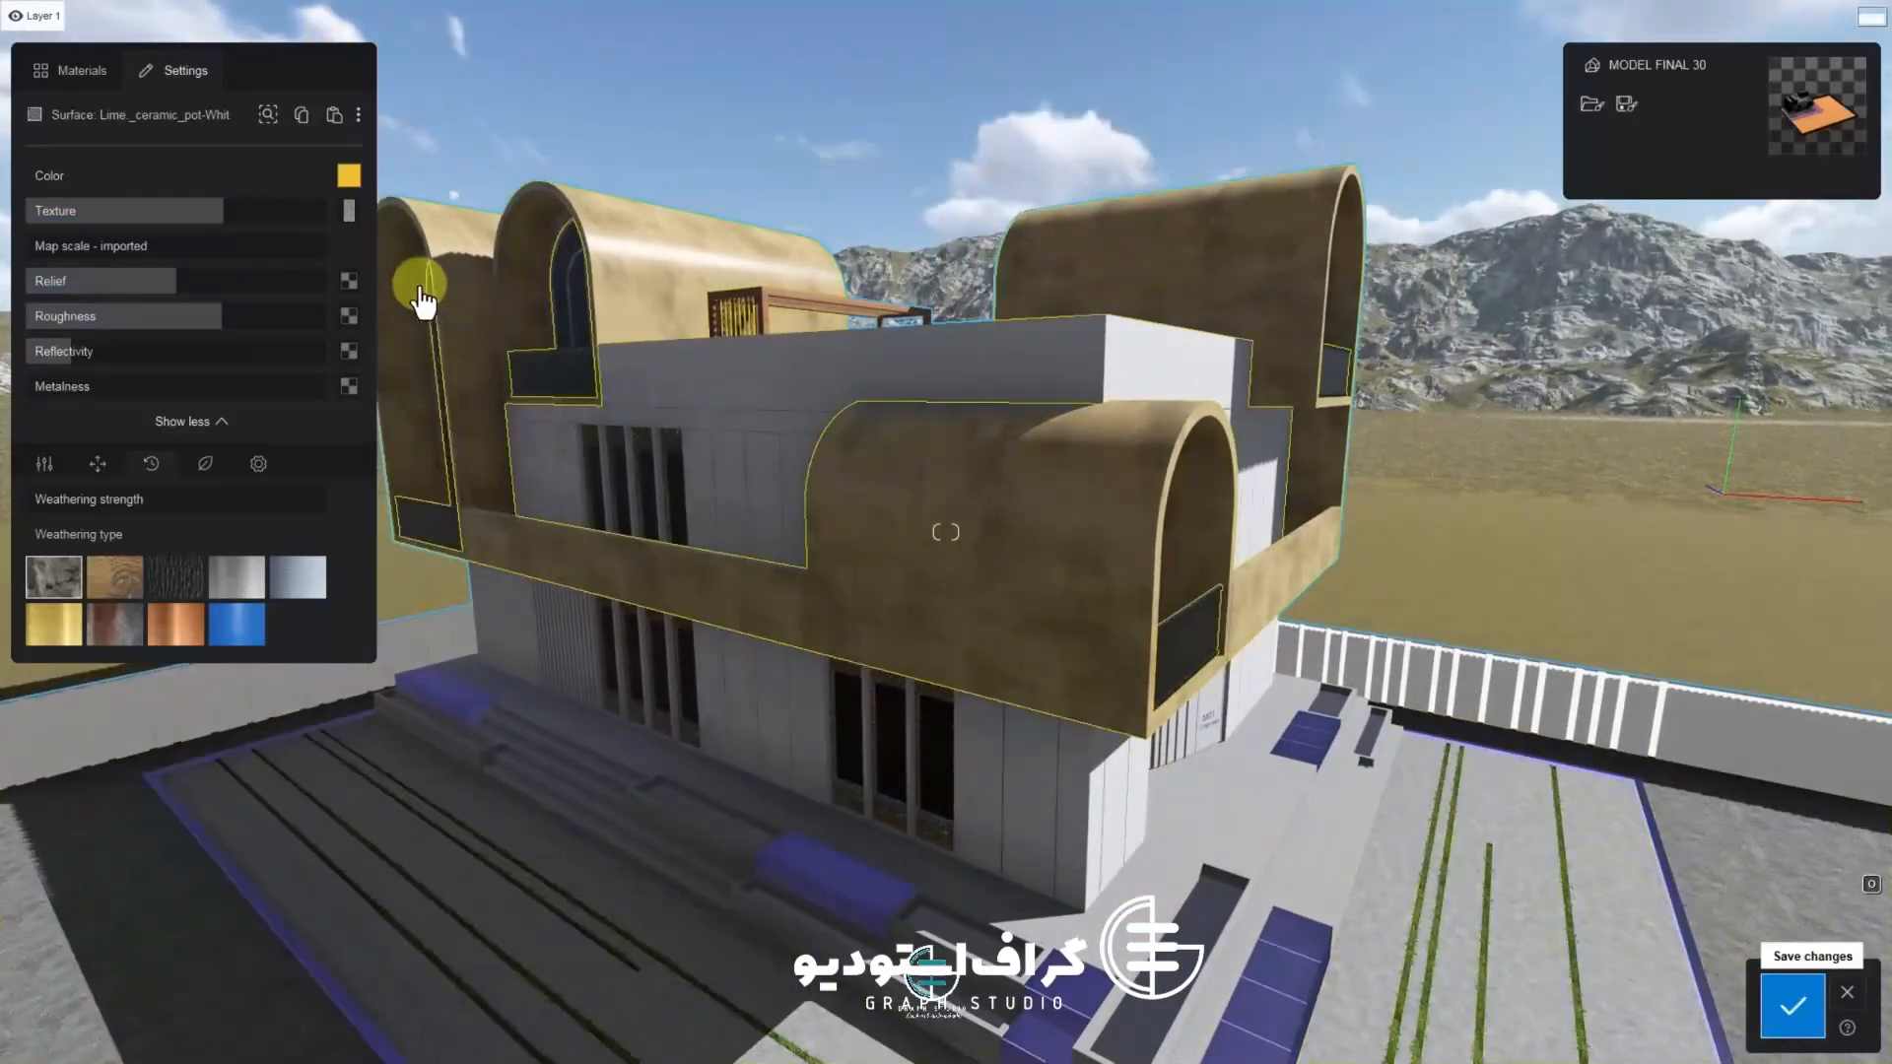
left_click(897, 521)
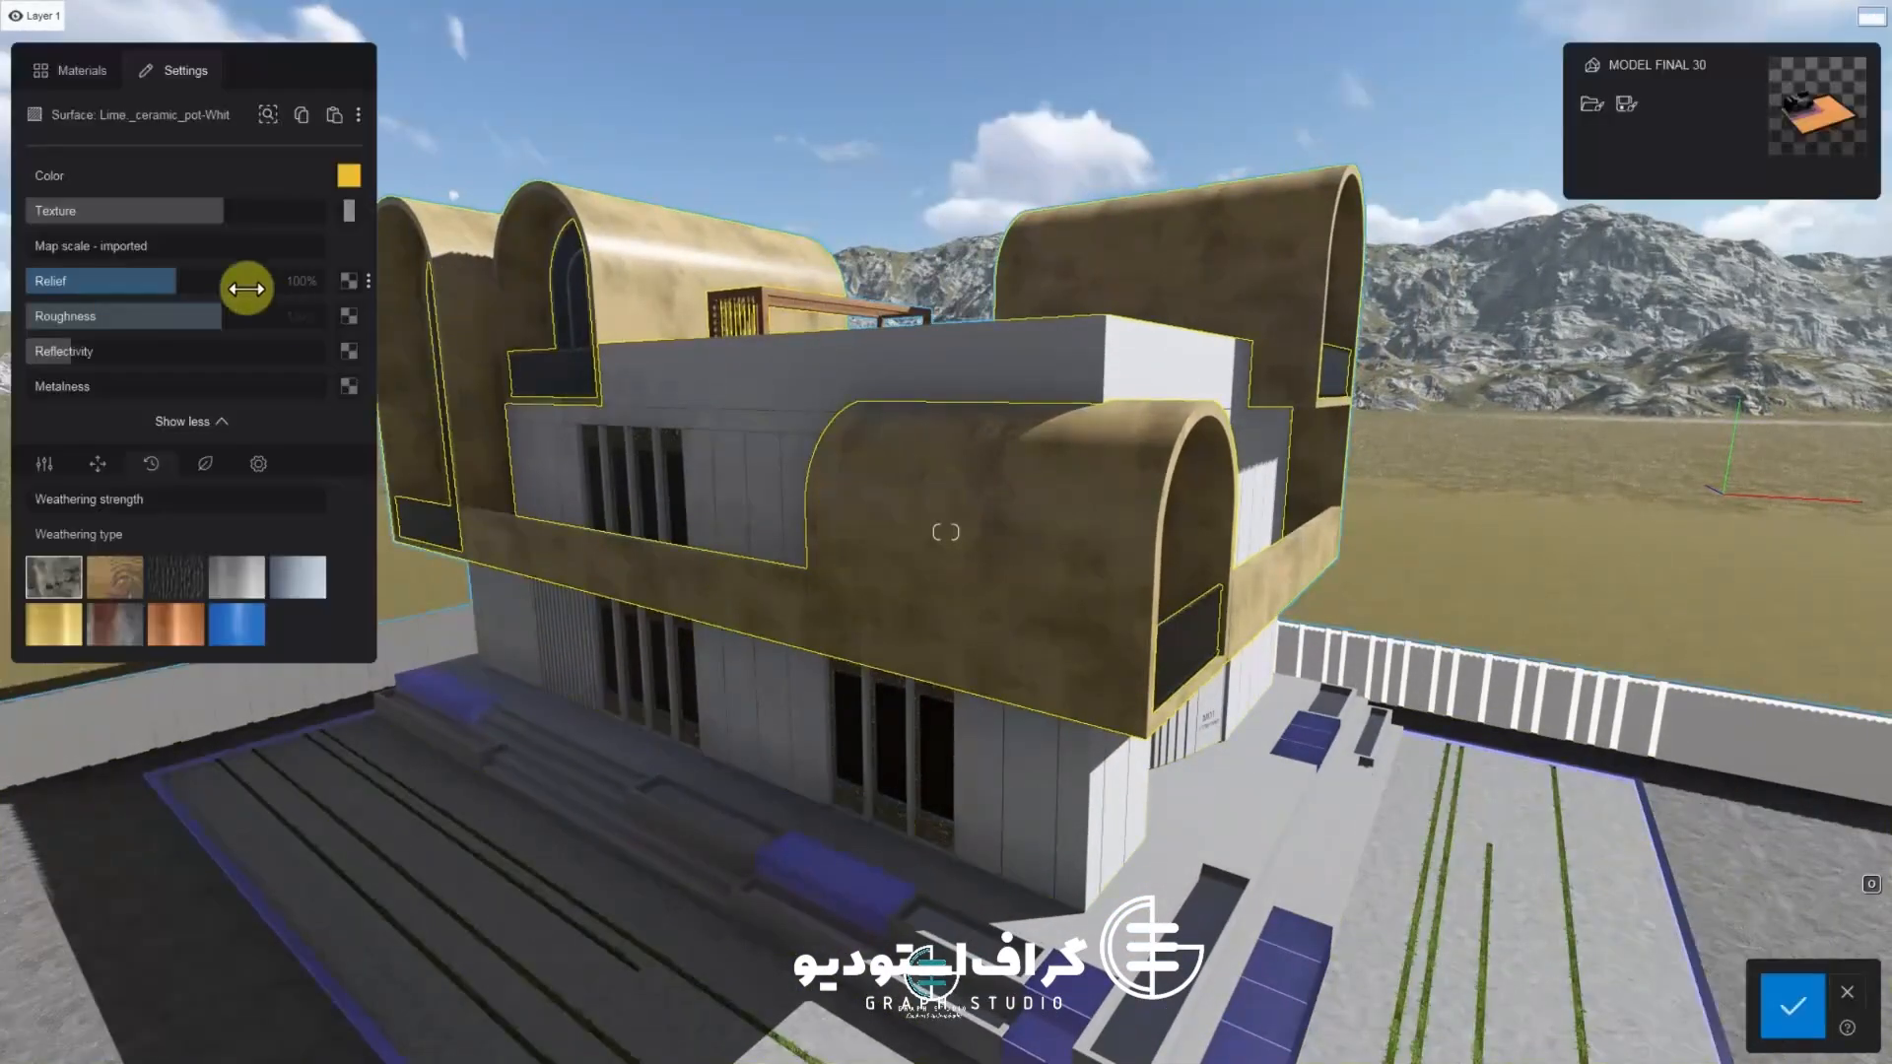
Load the final concret bump image as the relief map and adjust the relief strength
left_click(349, 284)
double_click(217, 162)
scroll(1003, 532, "up", 8)
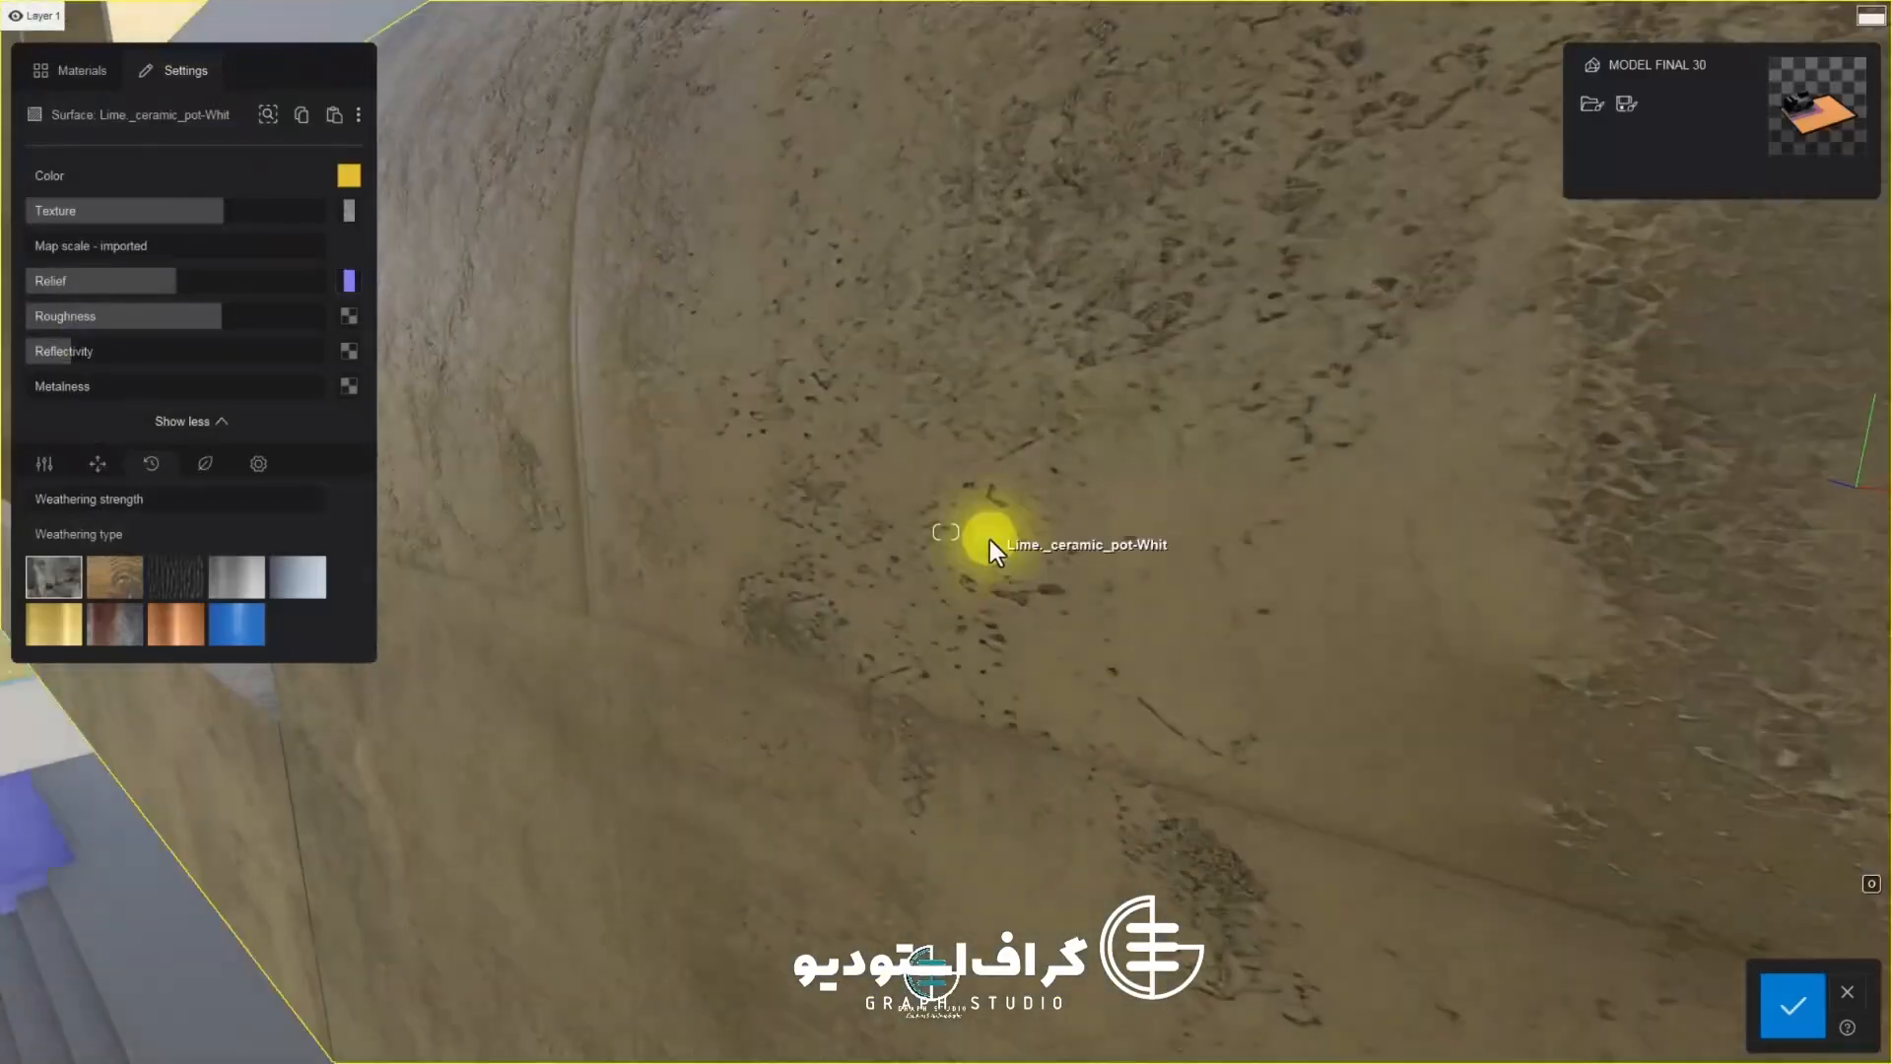
left_click_drag(160, 281, 131, 304)
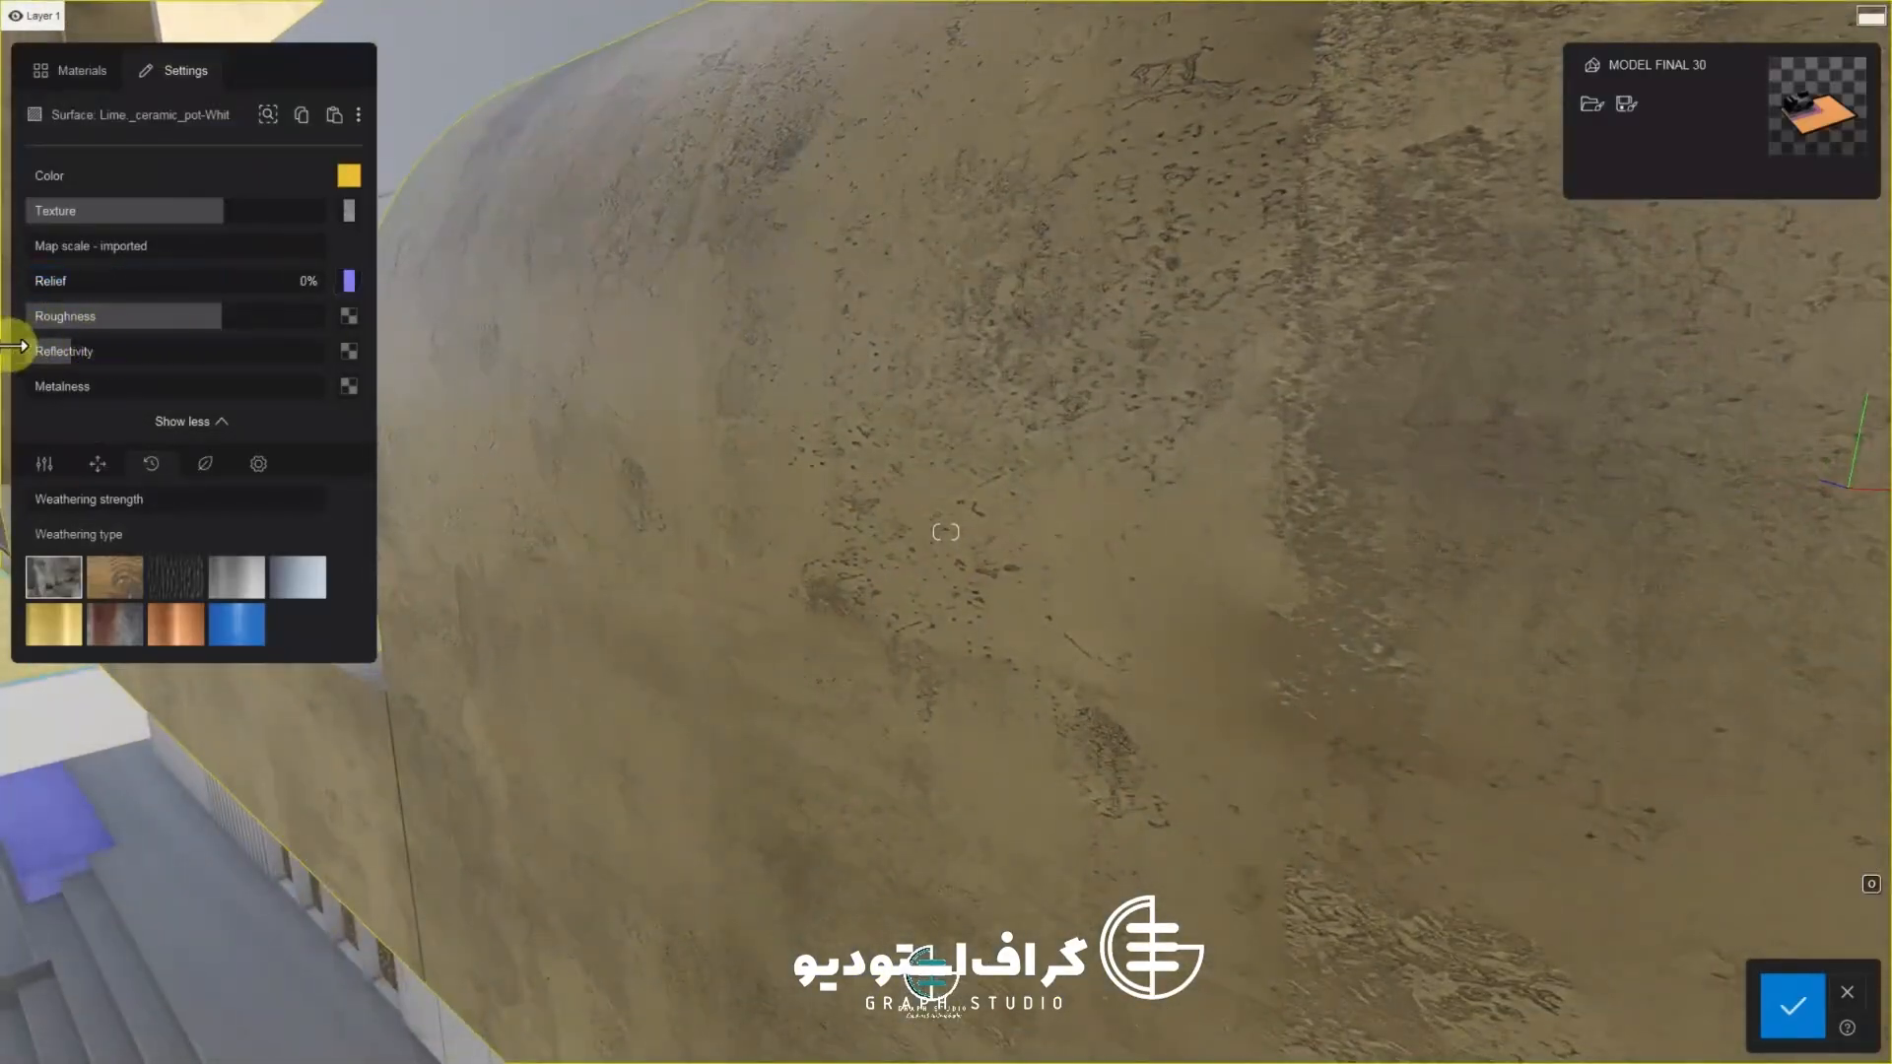
scroll(1035, 589, "down", 8)
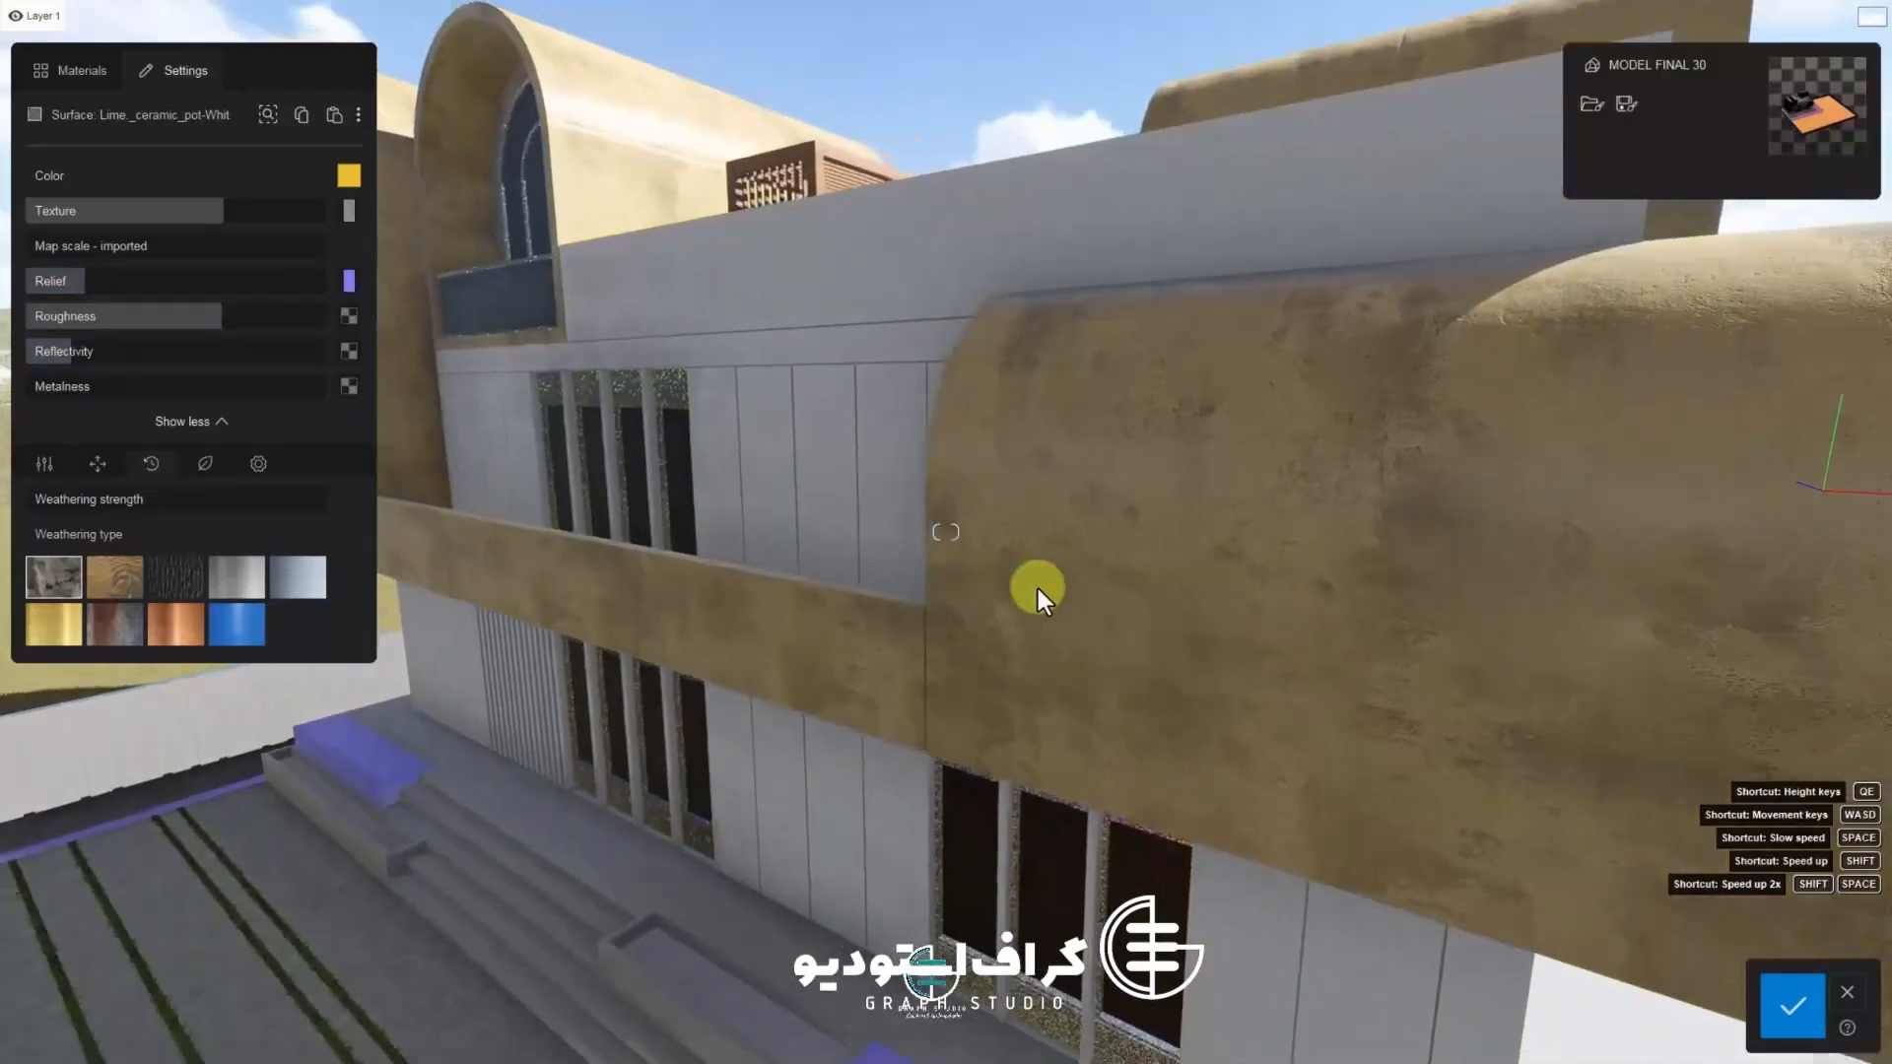
scroll(1038, 588, "up", 5)
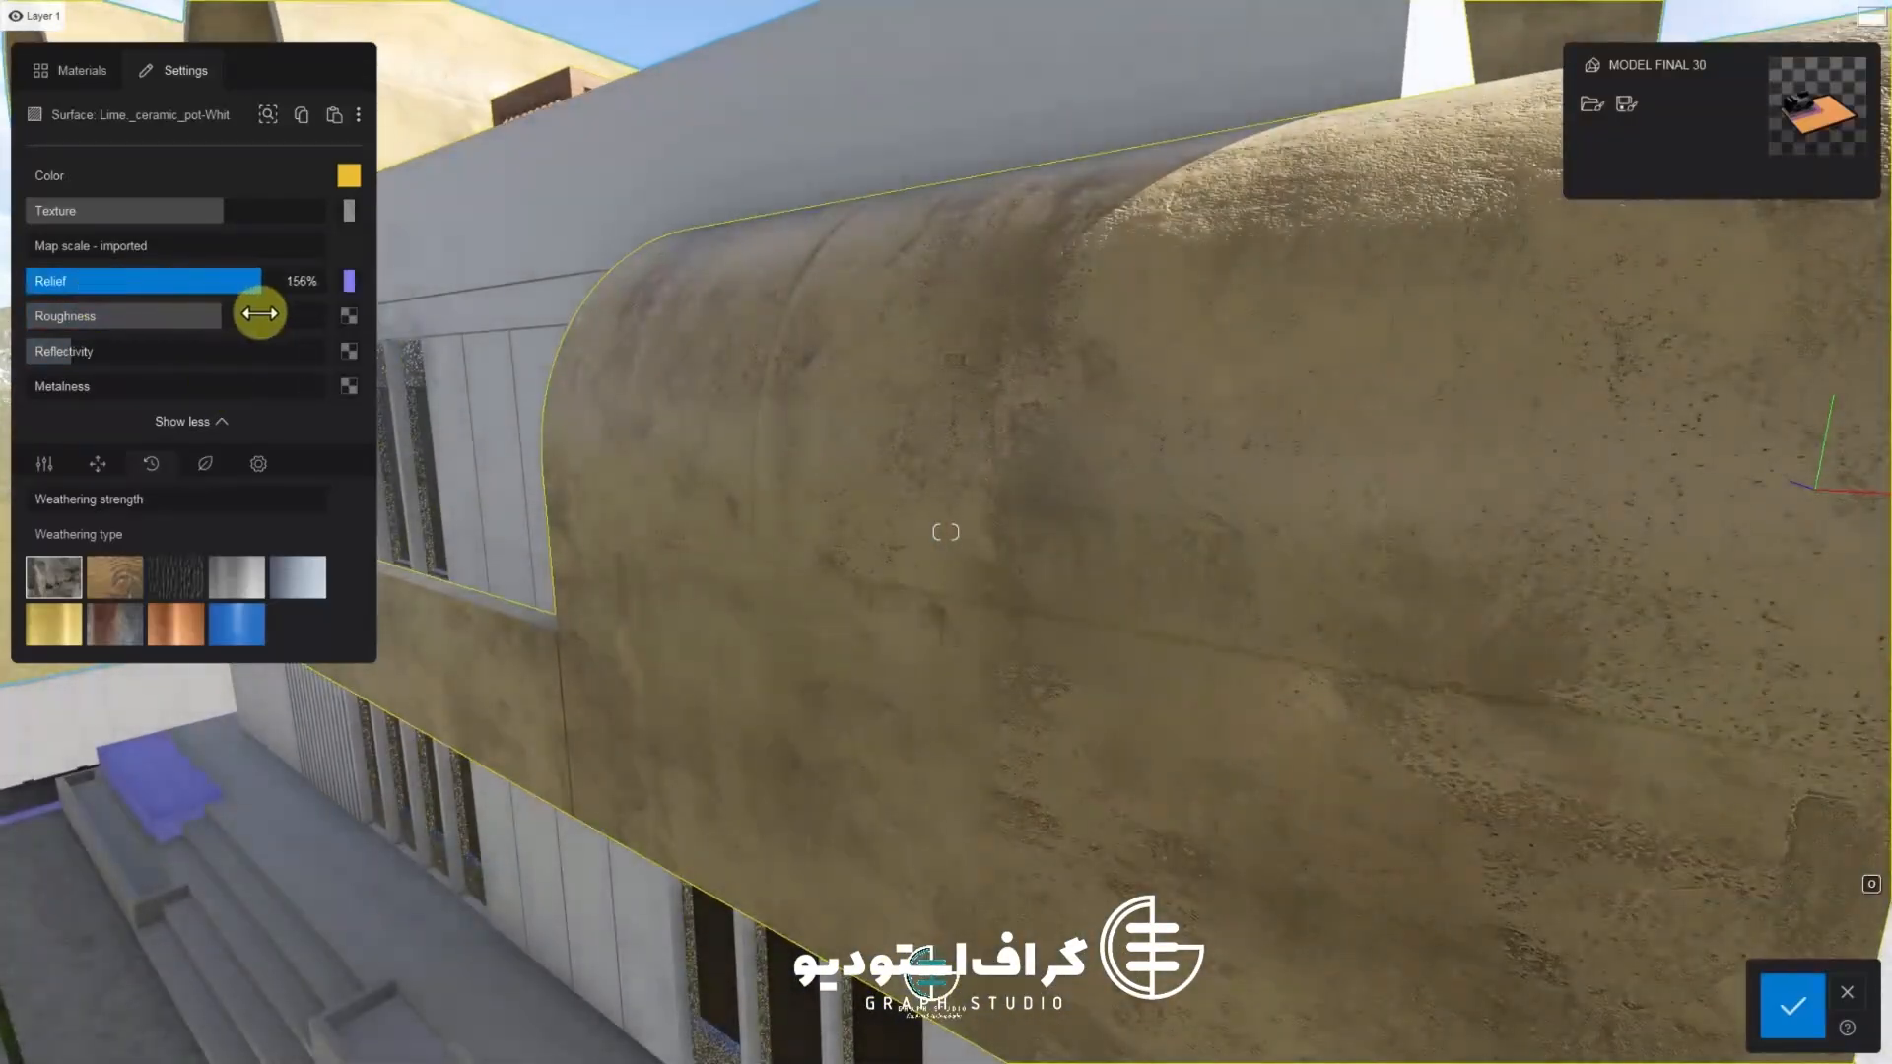
left_click_drag(260, 314, 97, 316)
scroll(1055, 714, "down", 6)
right_click_drag(1055, 714, 1052, 715)
scroll(747, 690, "up", 5)
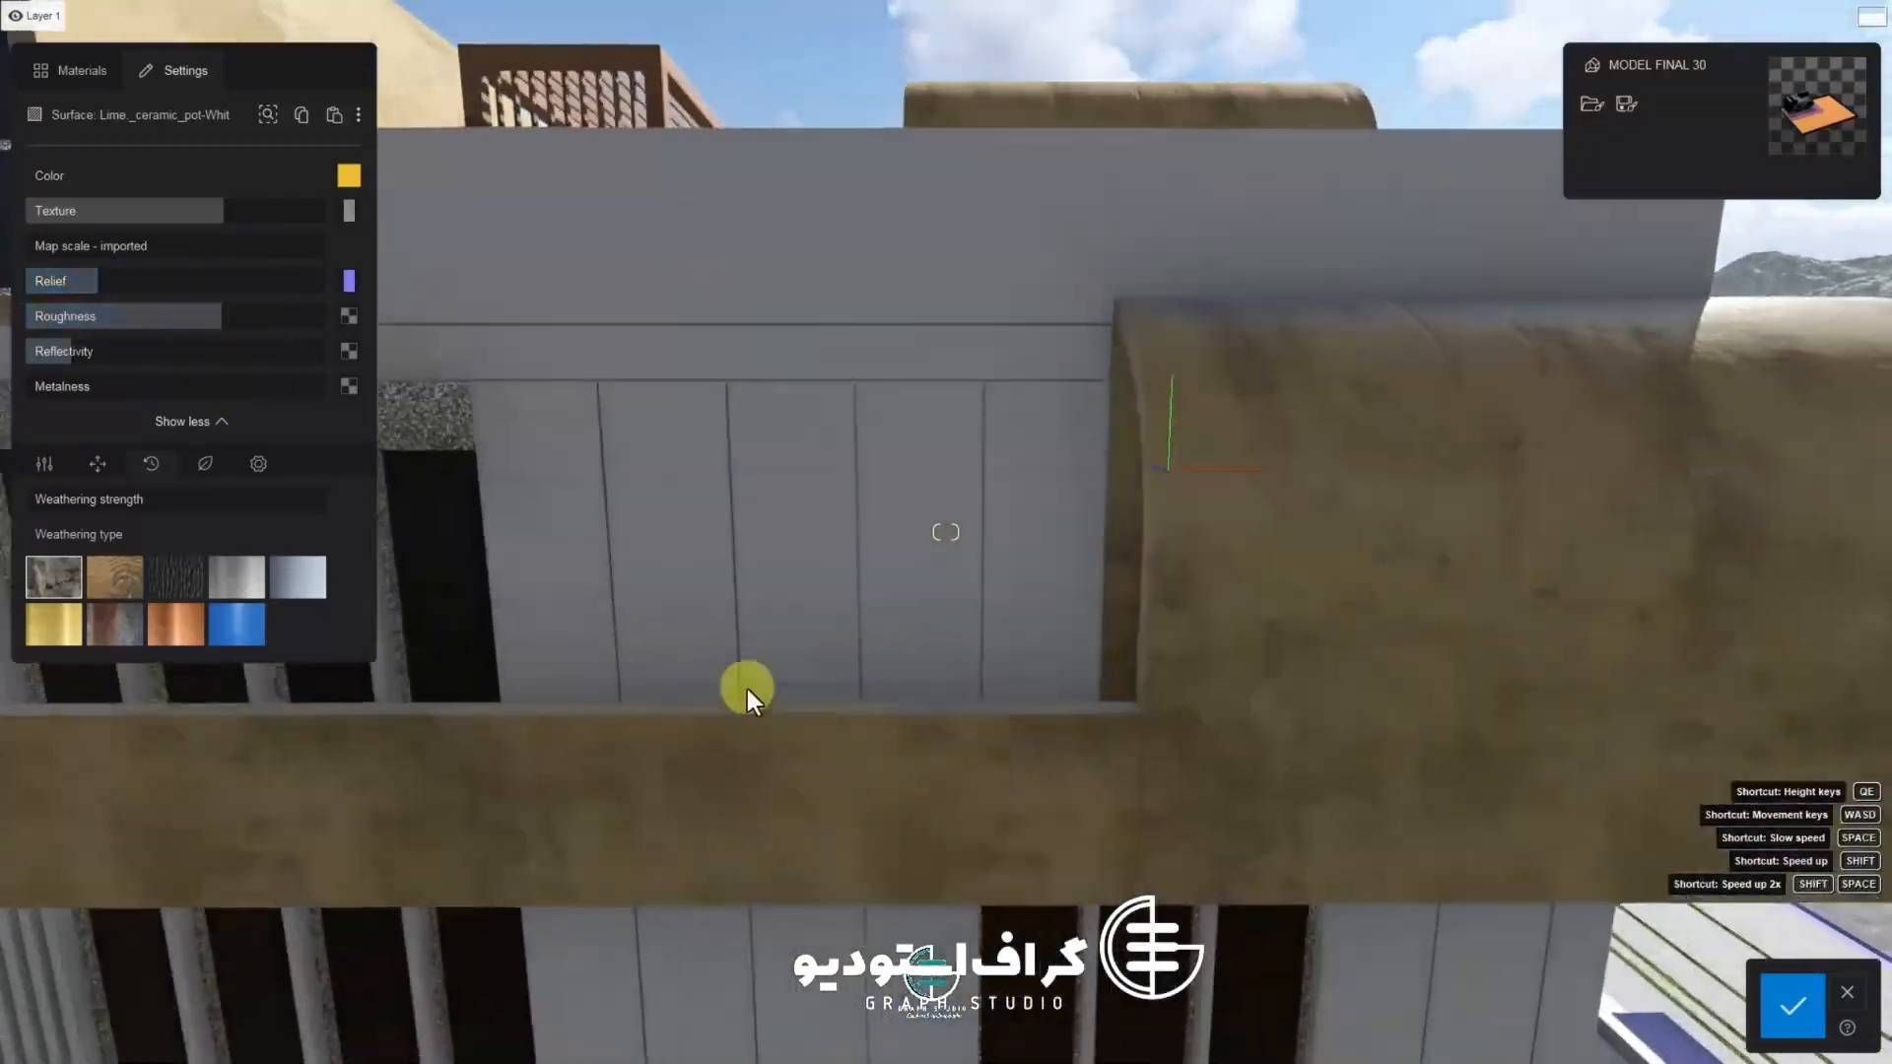
Load the final concret roug image as the roughness map and adjust the roughness strength
left_click(349, 315)
double_click(449, 176)
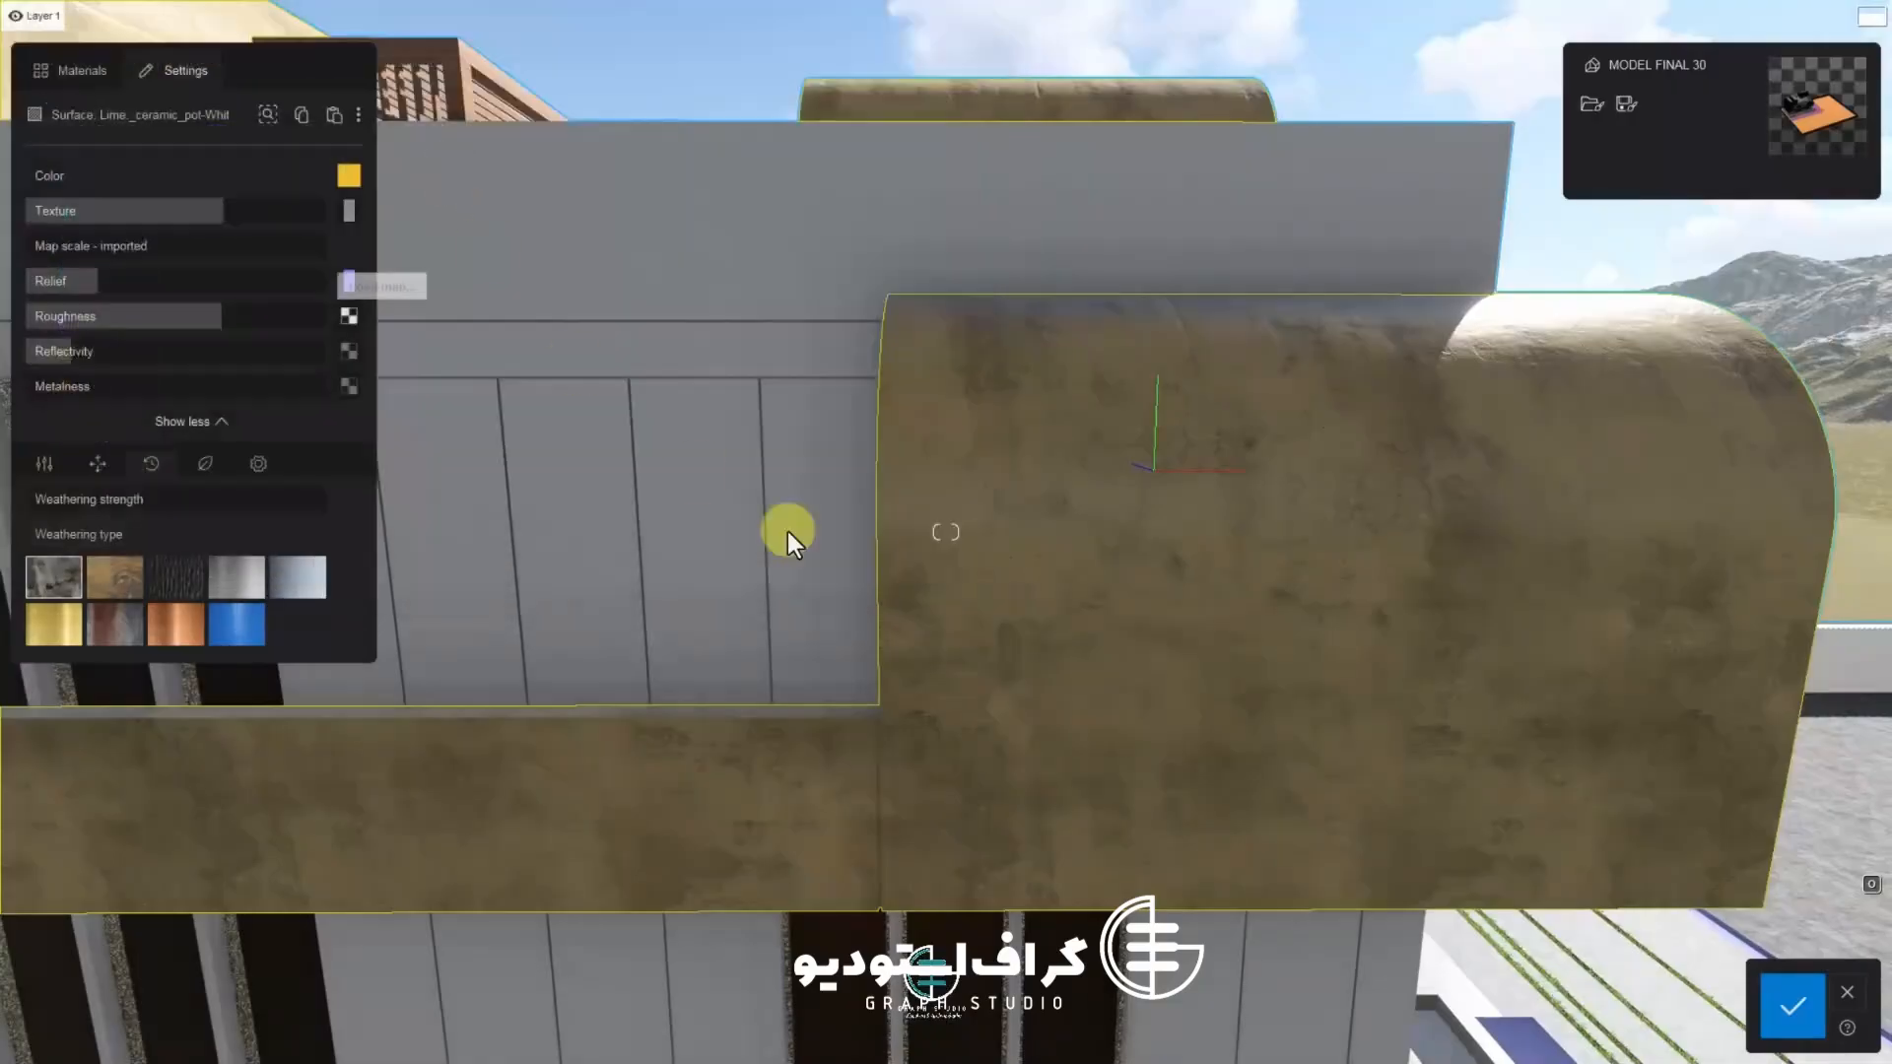
scroll(788, 530, "down", 5)
right_click_drag(788, 530, 1144, 621)
scroll(1144, 620, "up", 5)
mouse_move(211, 316)
left_mouse_down()
mouse_move(0, 312)
mouse_move(194, 349)
left_mouse_up()
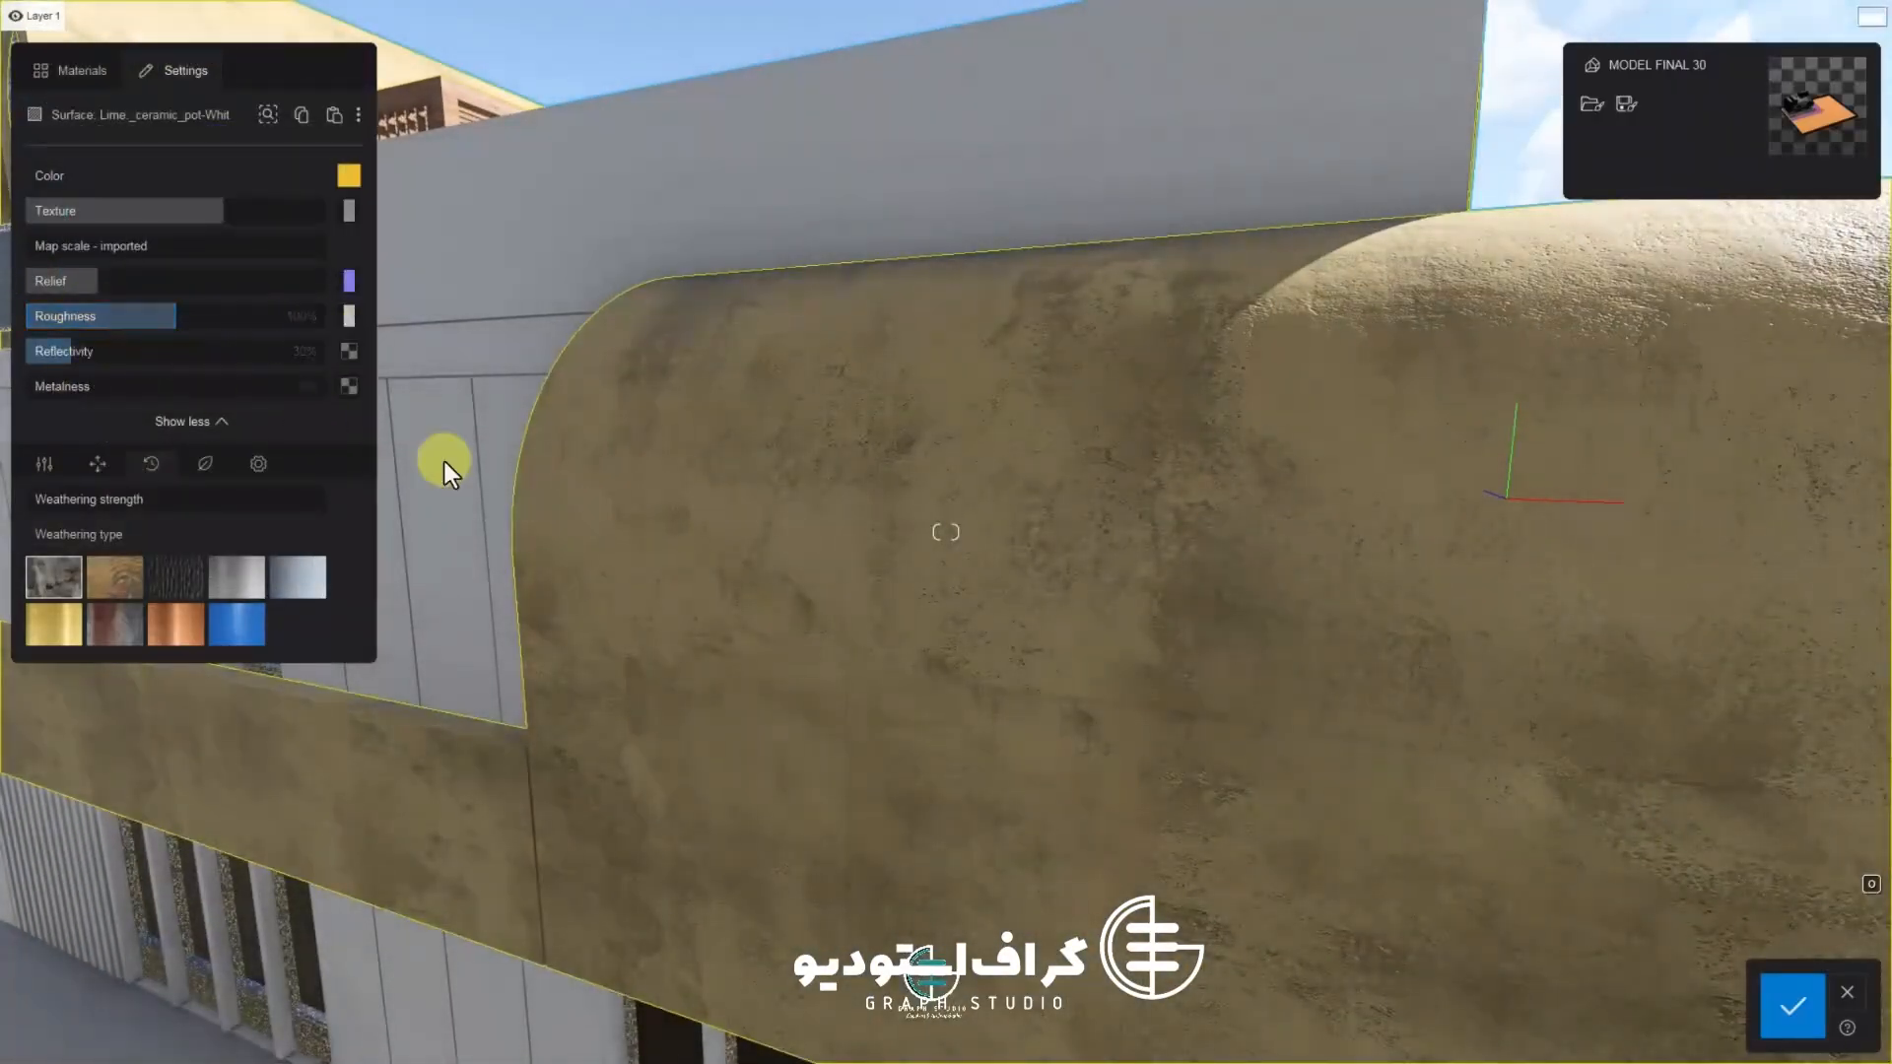
scroll(693, 552, "down", 5)
right_click_drag(848, 537, 693, 558)
scroll(695, 560, "up", 5)
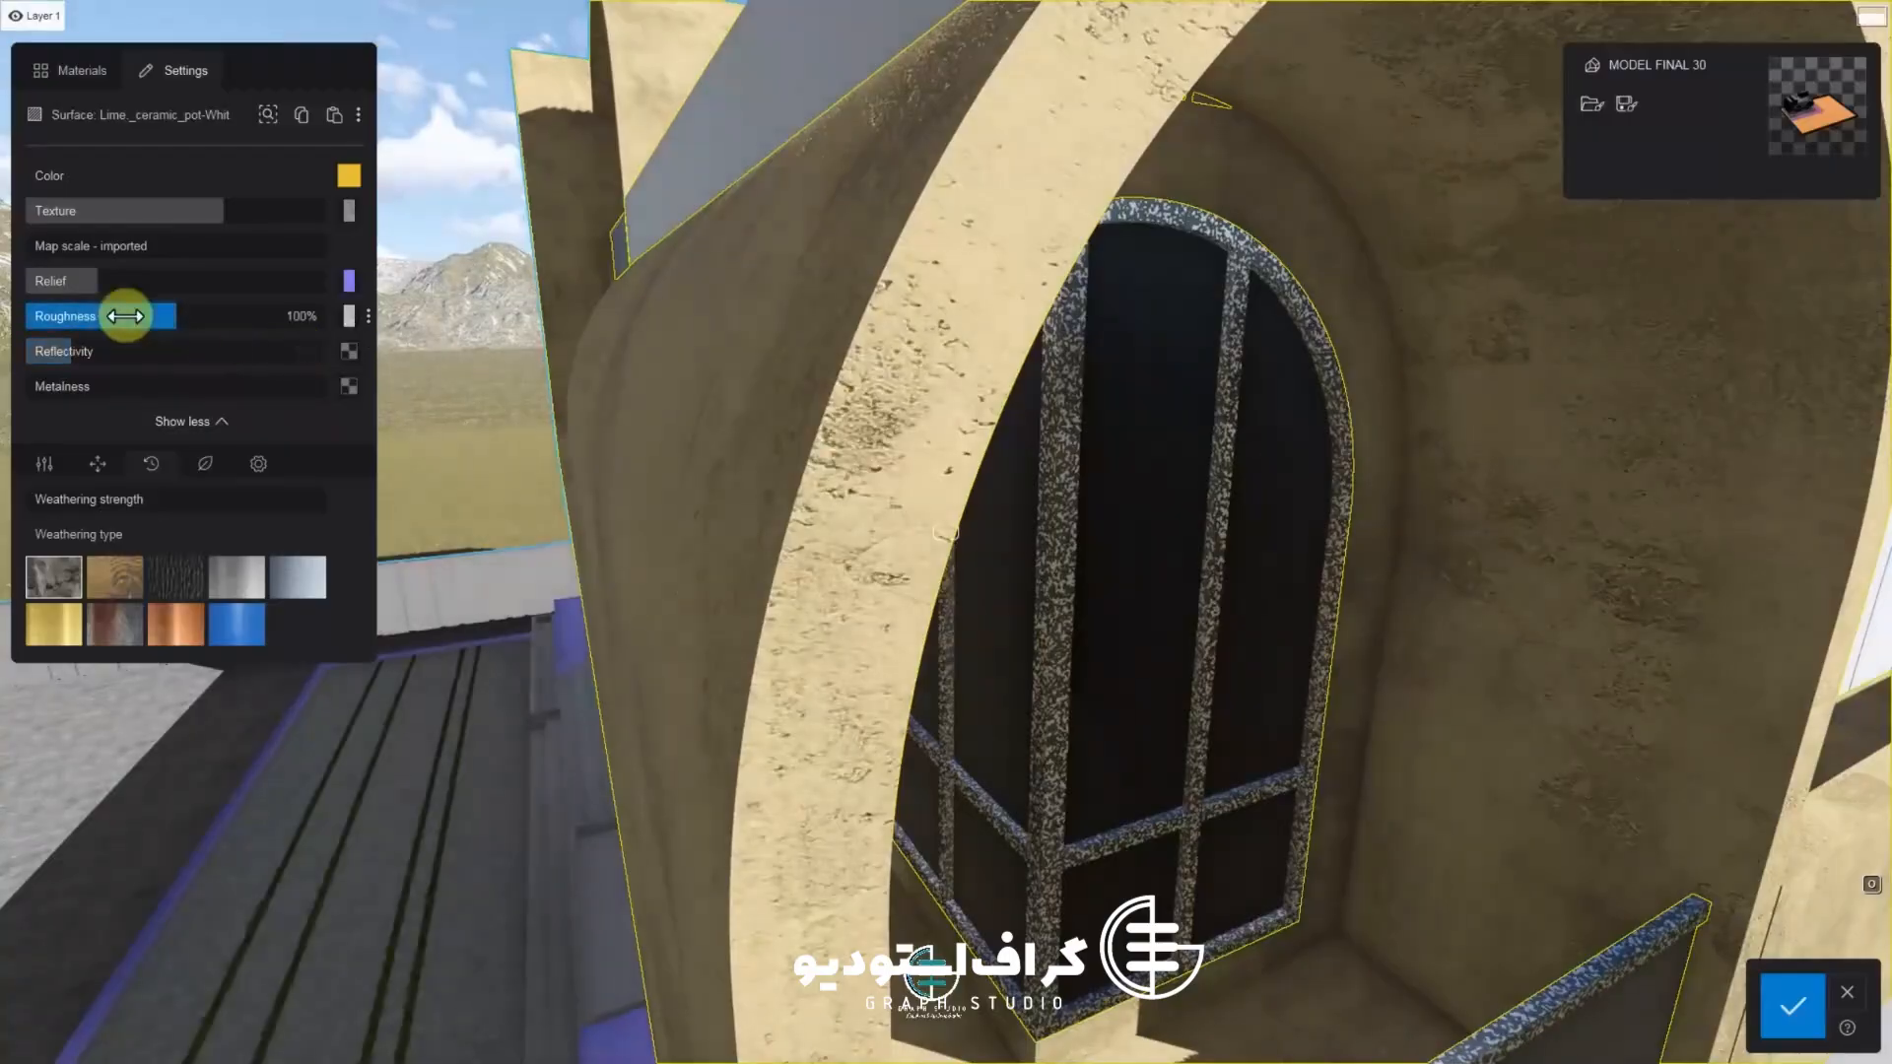
Confirm the arch material changes and return to build mode
key("s")
key("s")
right_click_drag(387, 481, 447, 510)
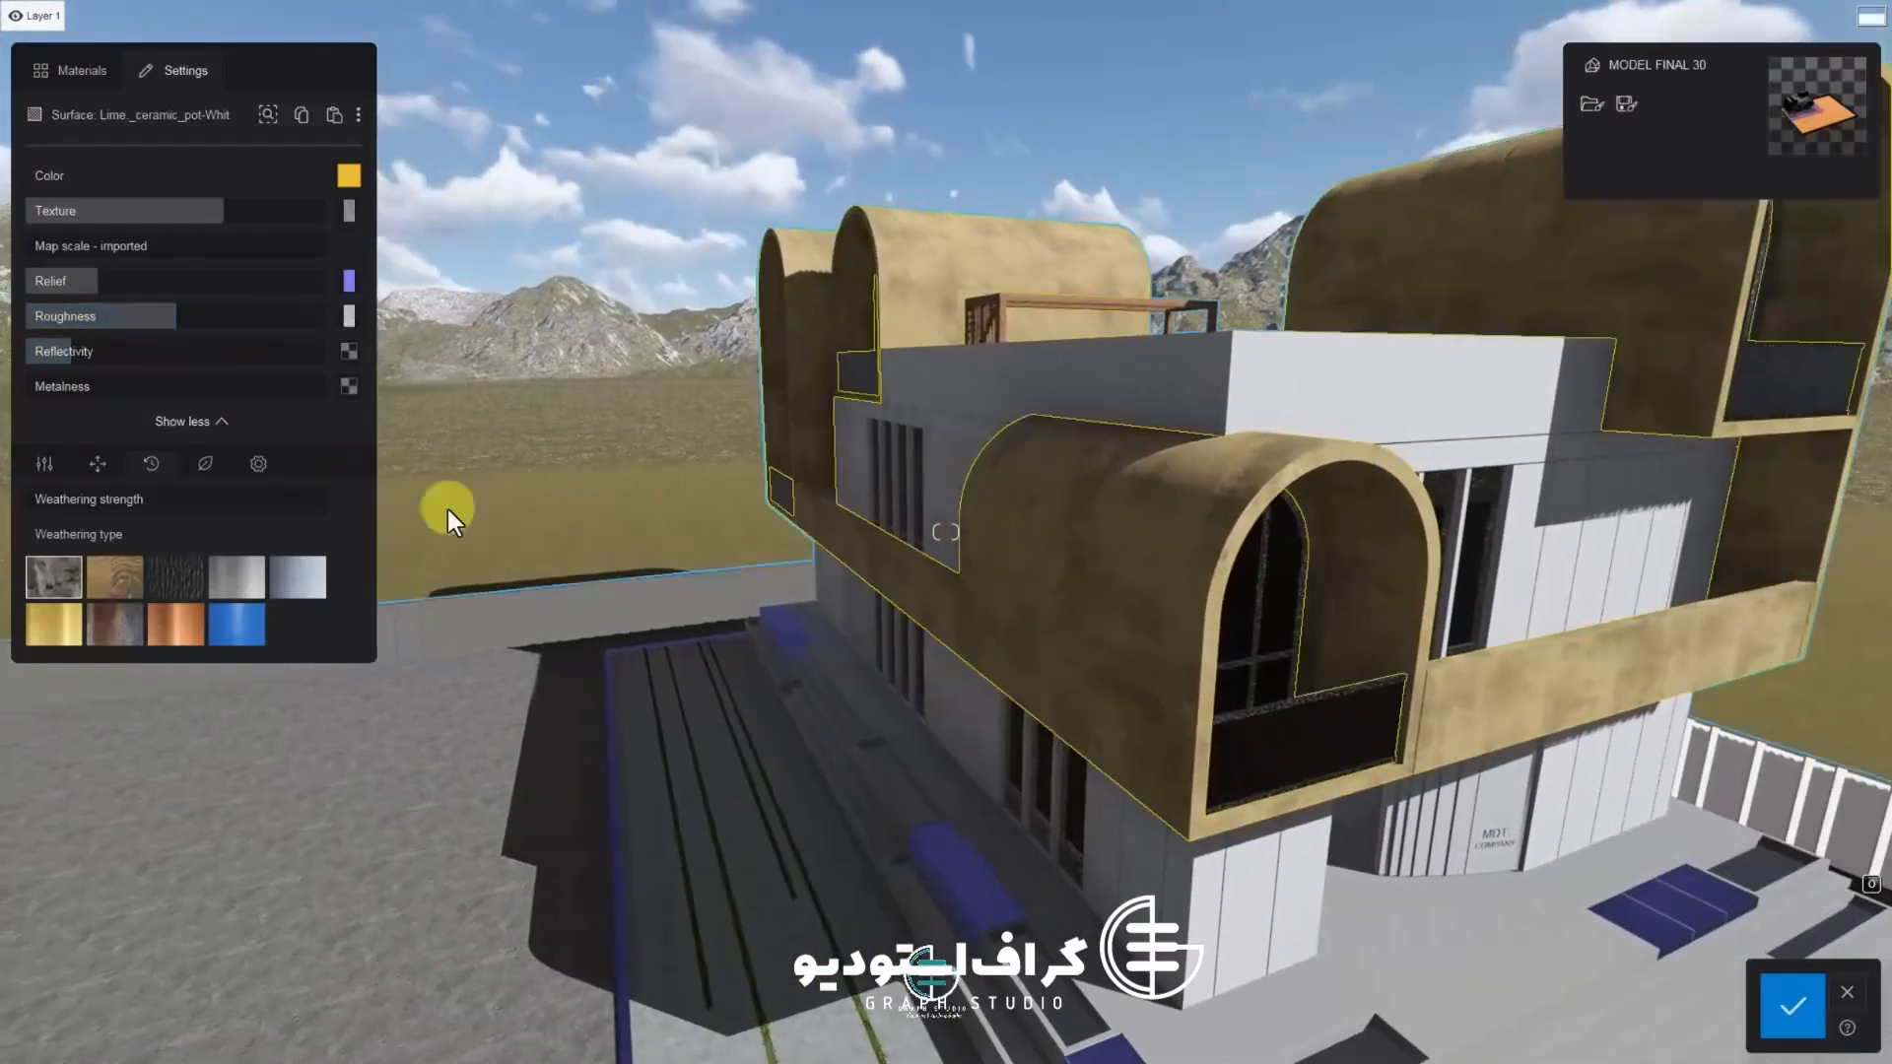
left_click(1793, 1008)
left_click(1809, 1015)
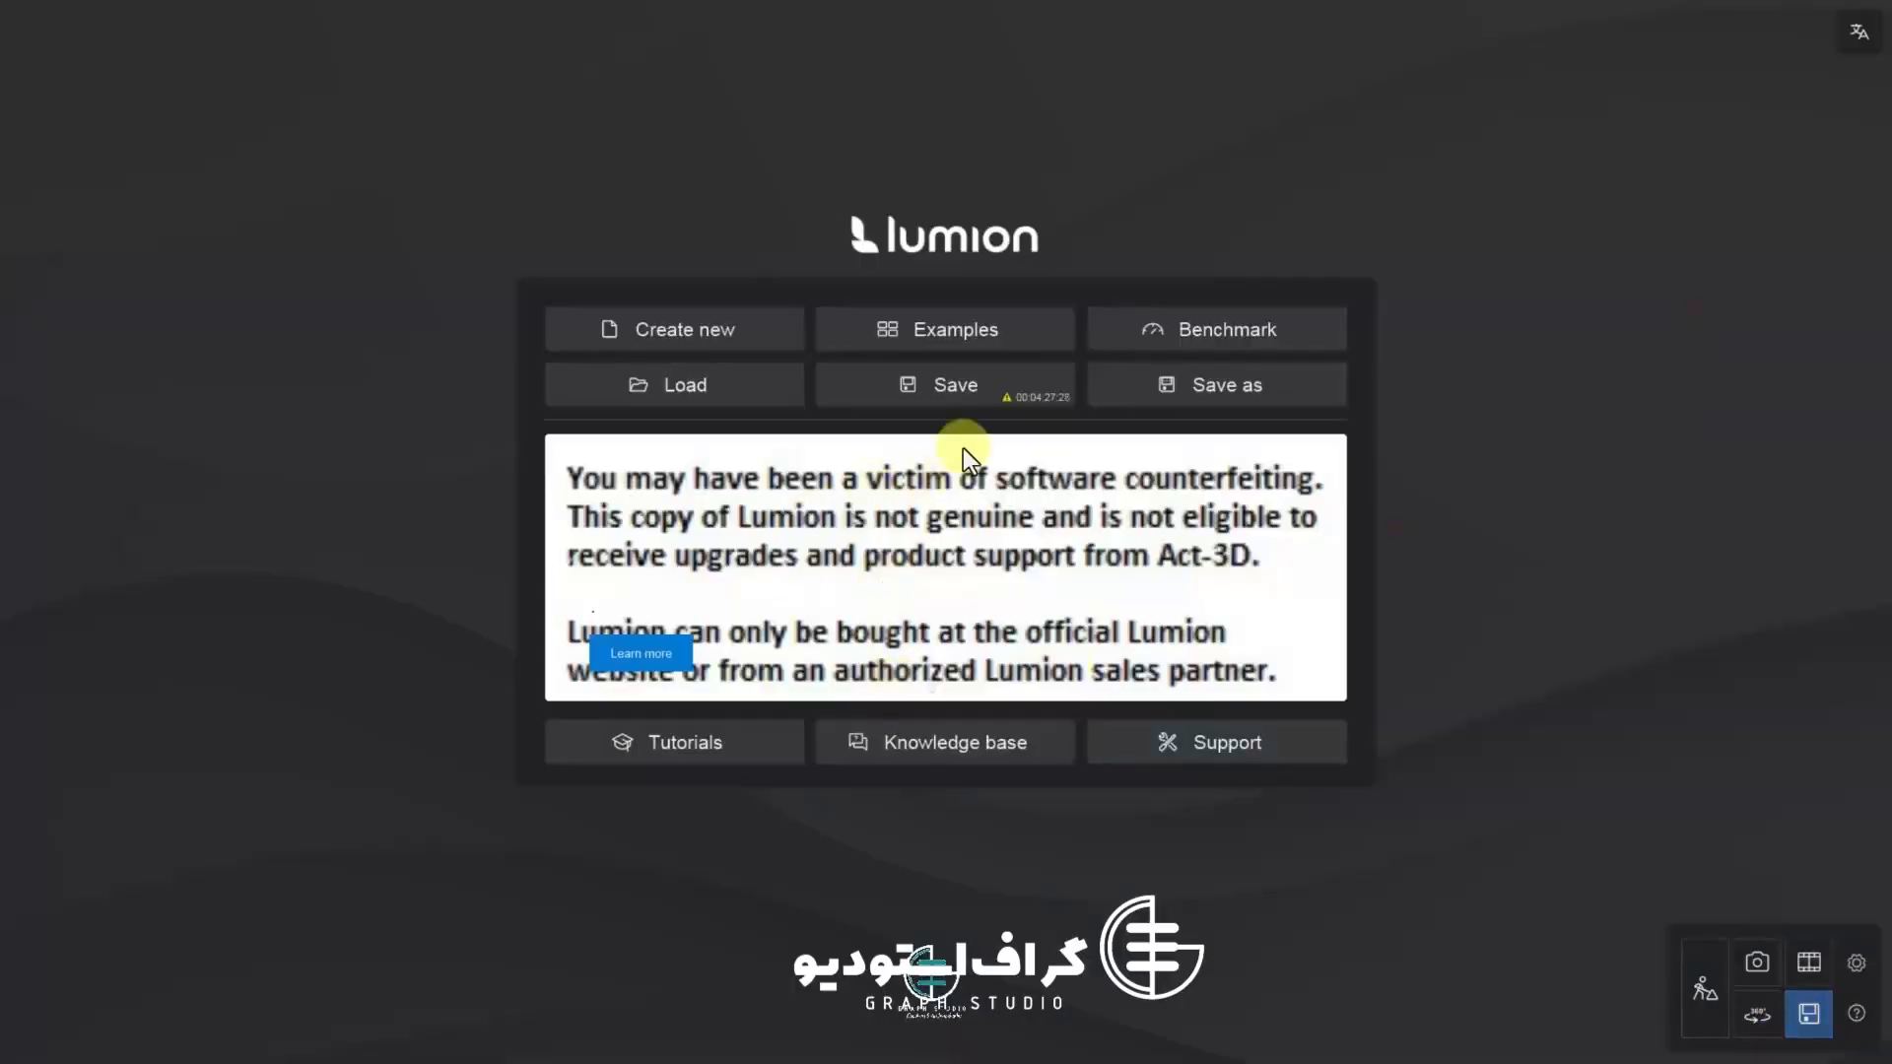
left_click(1686, 984)
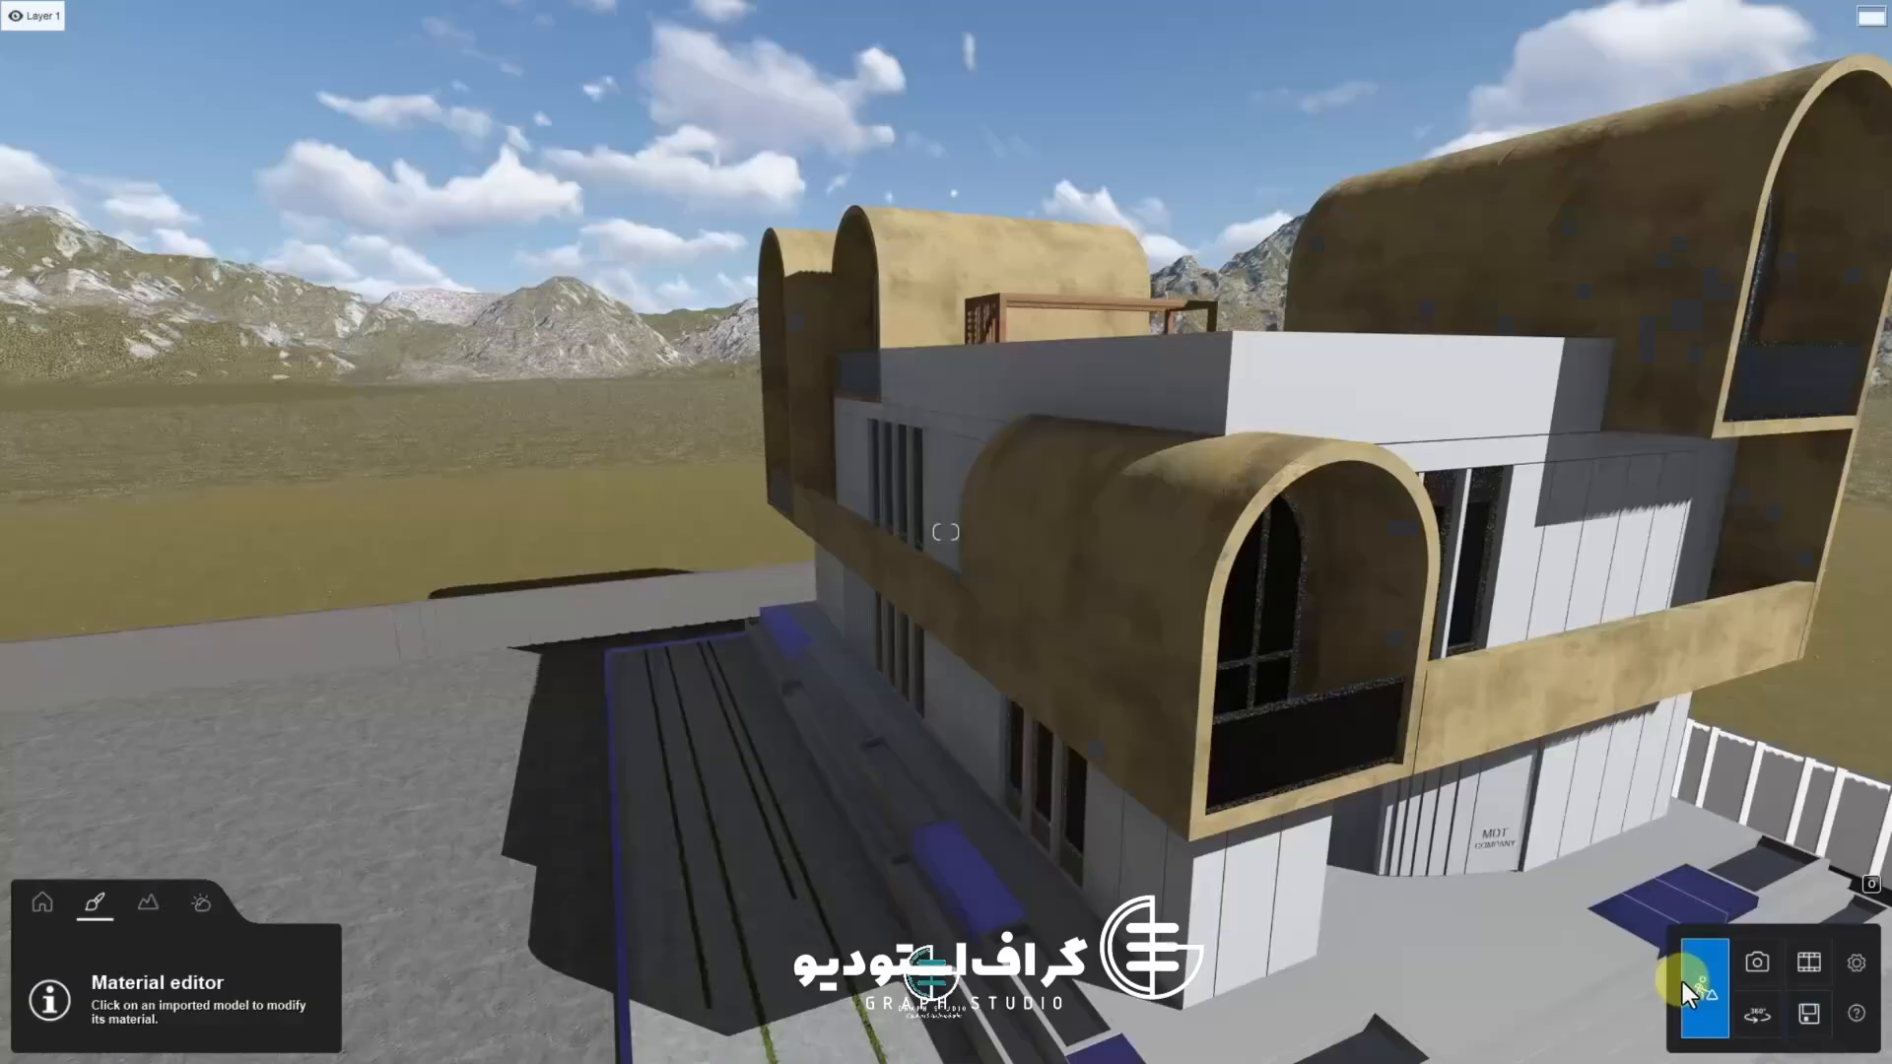
Select the purple bench surfaces by the entrance steps and open the materials library
key("w")
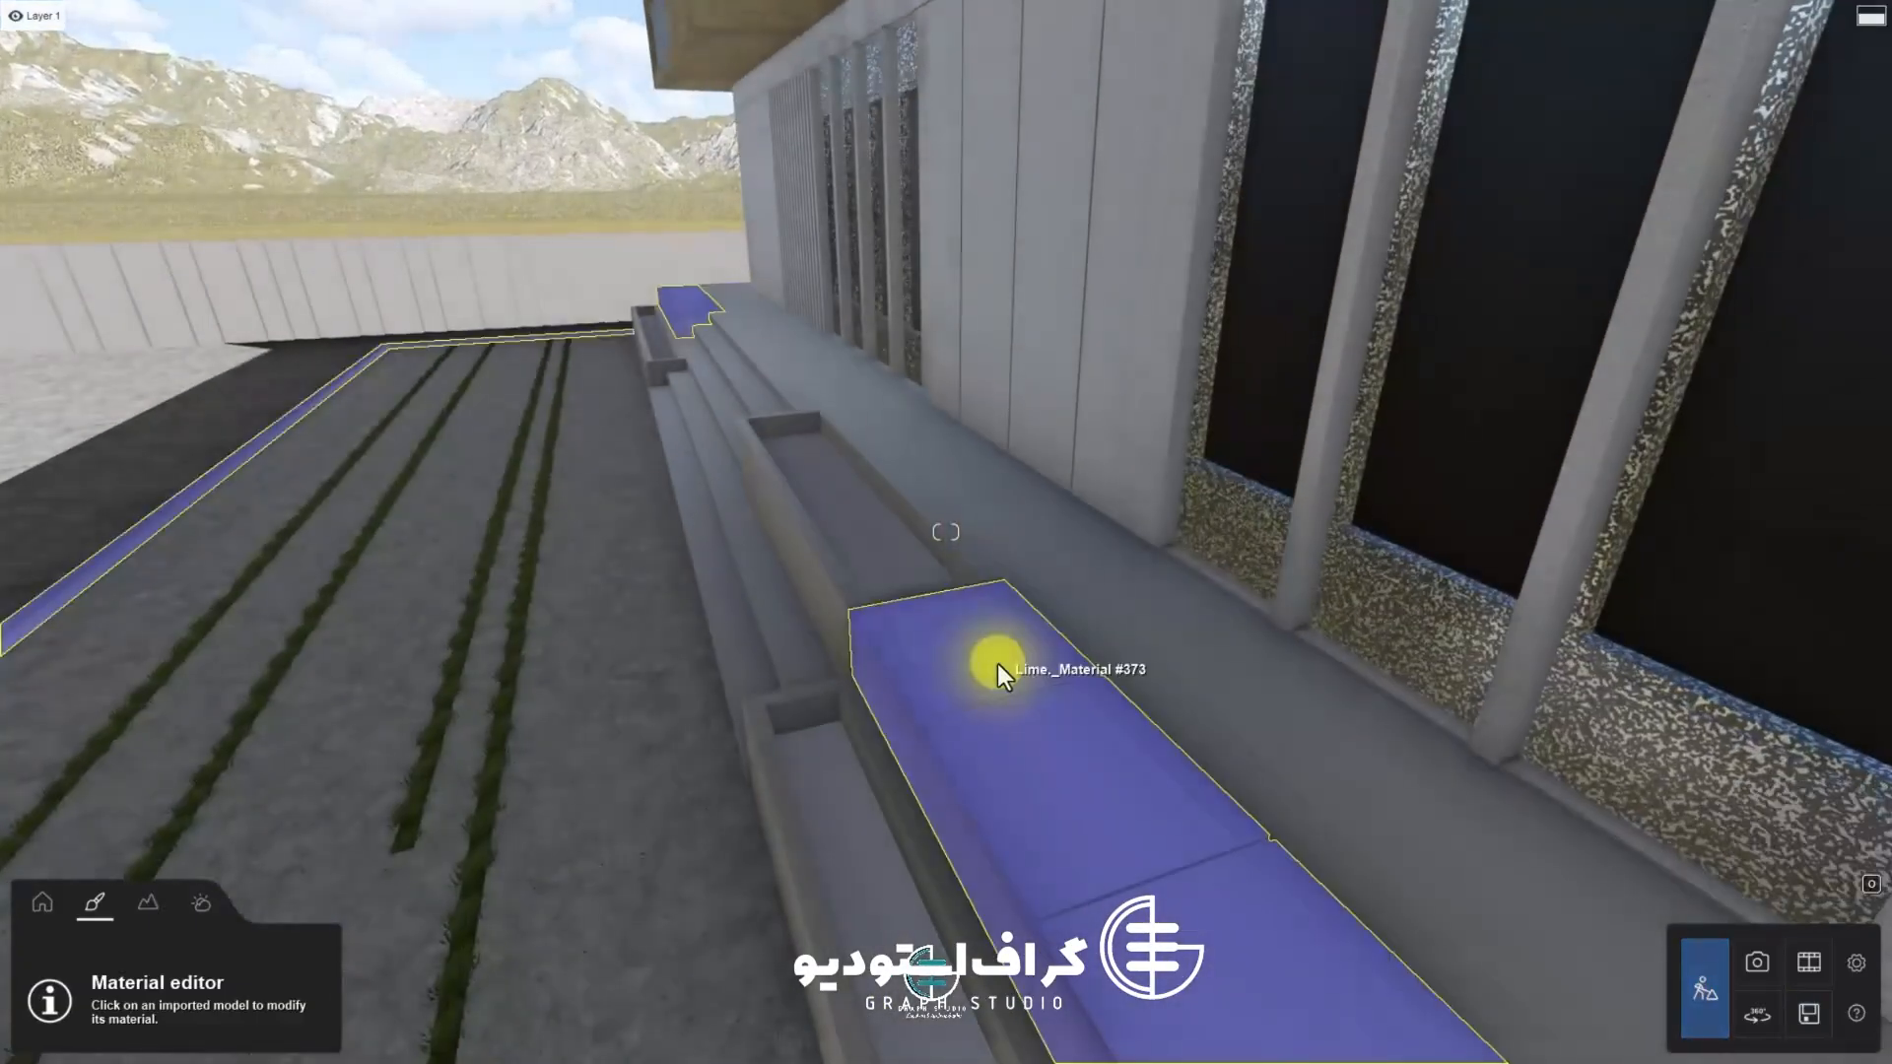
left_click(998, 664)
right_click_drag(998, 664, 690, 680)
key("d")
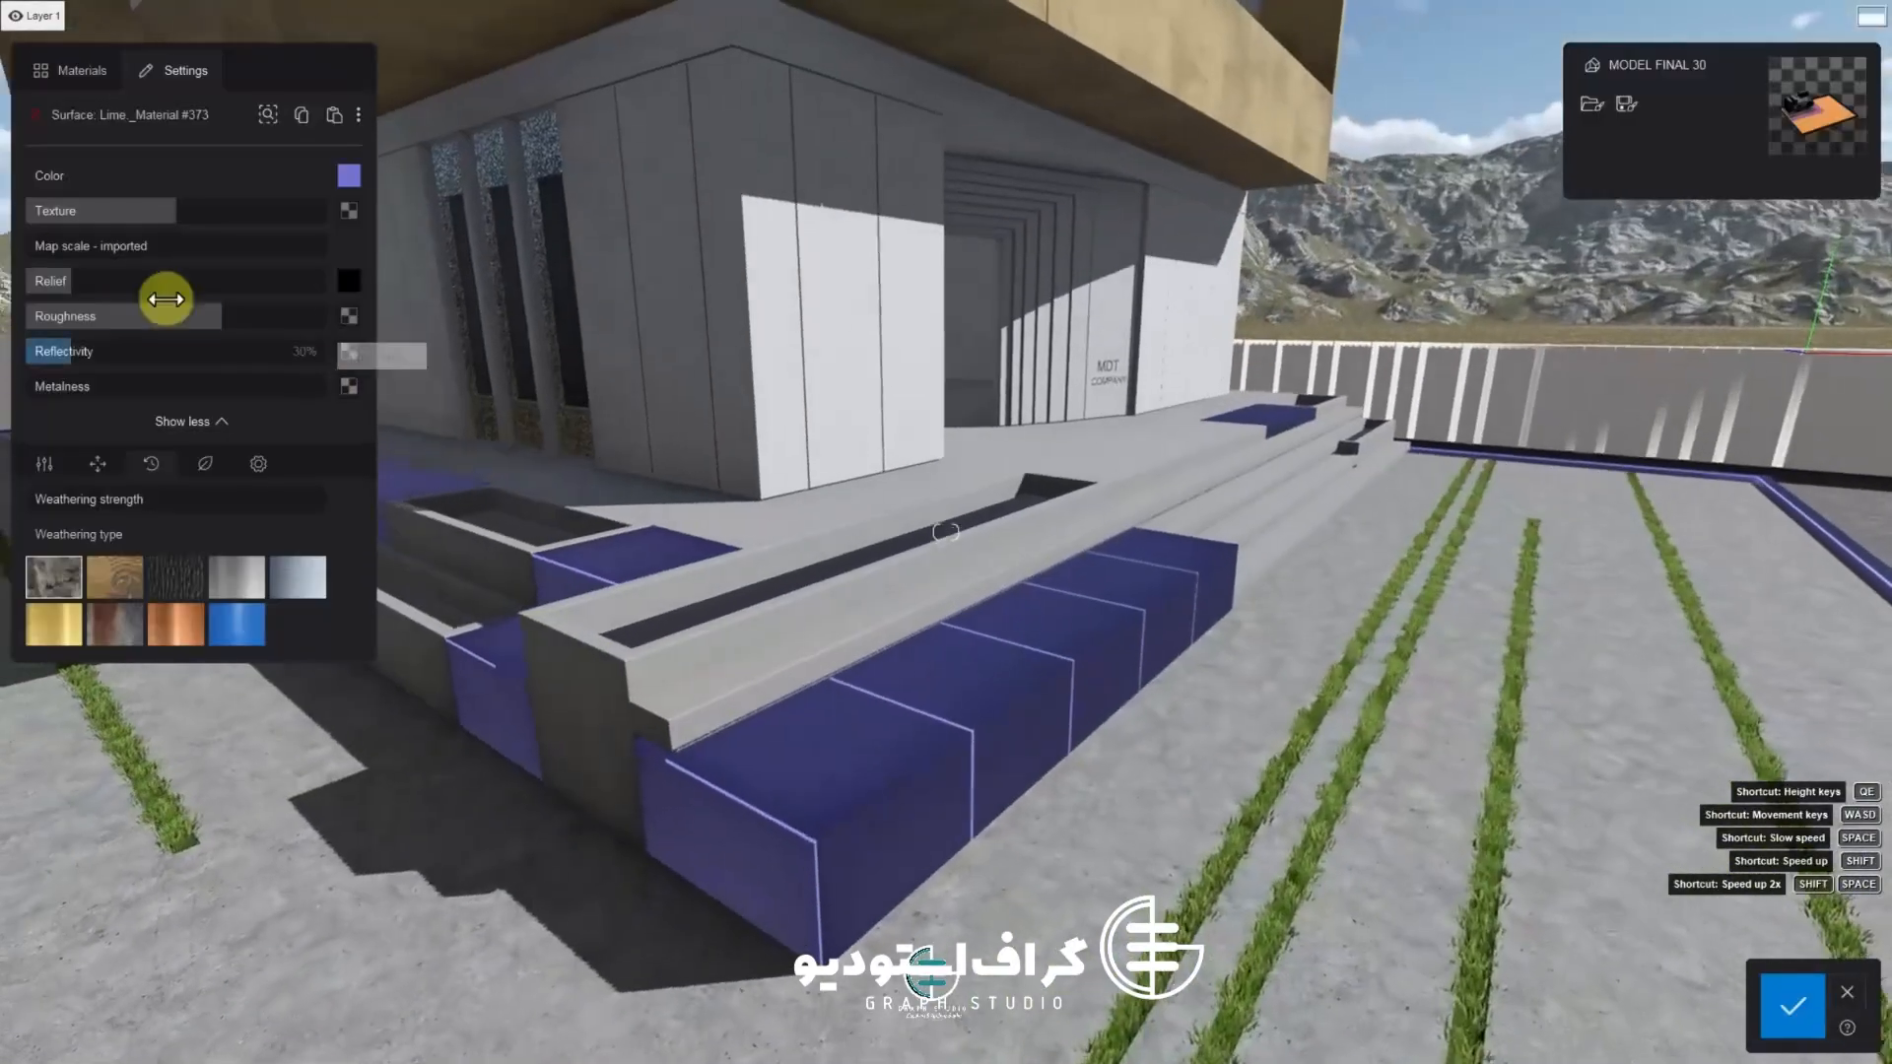
left_click(57, 81)
left_click(113, 182)
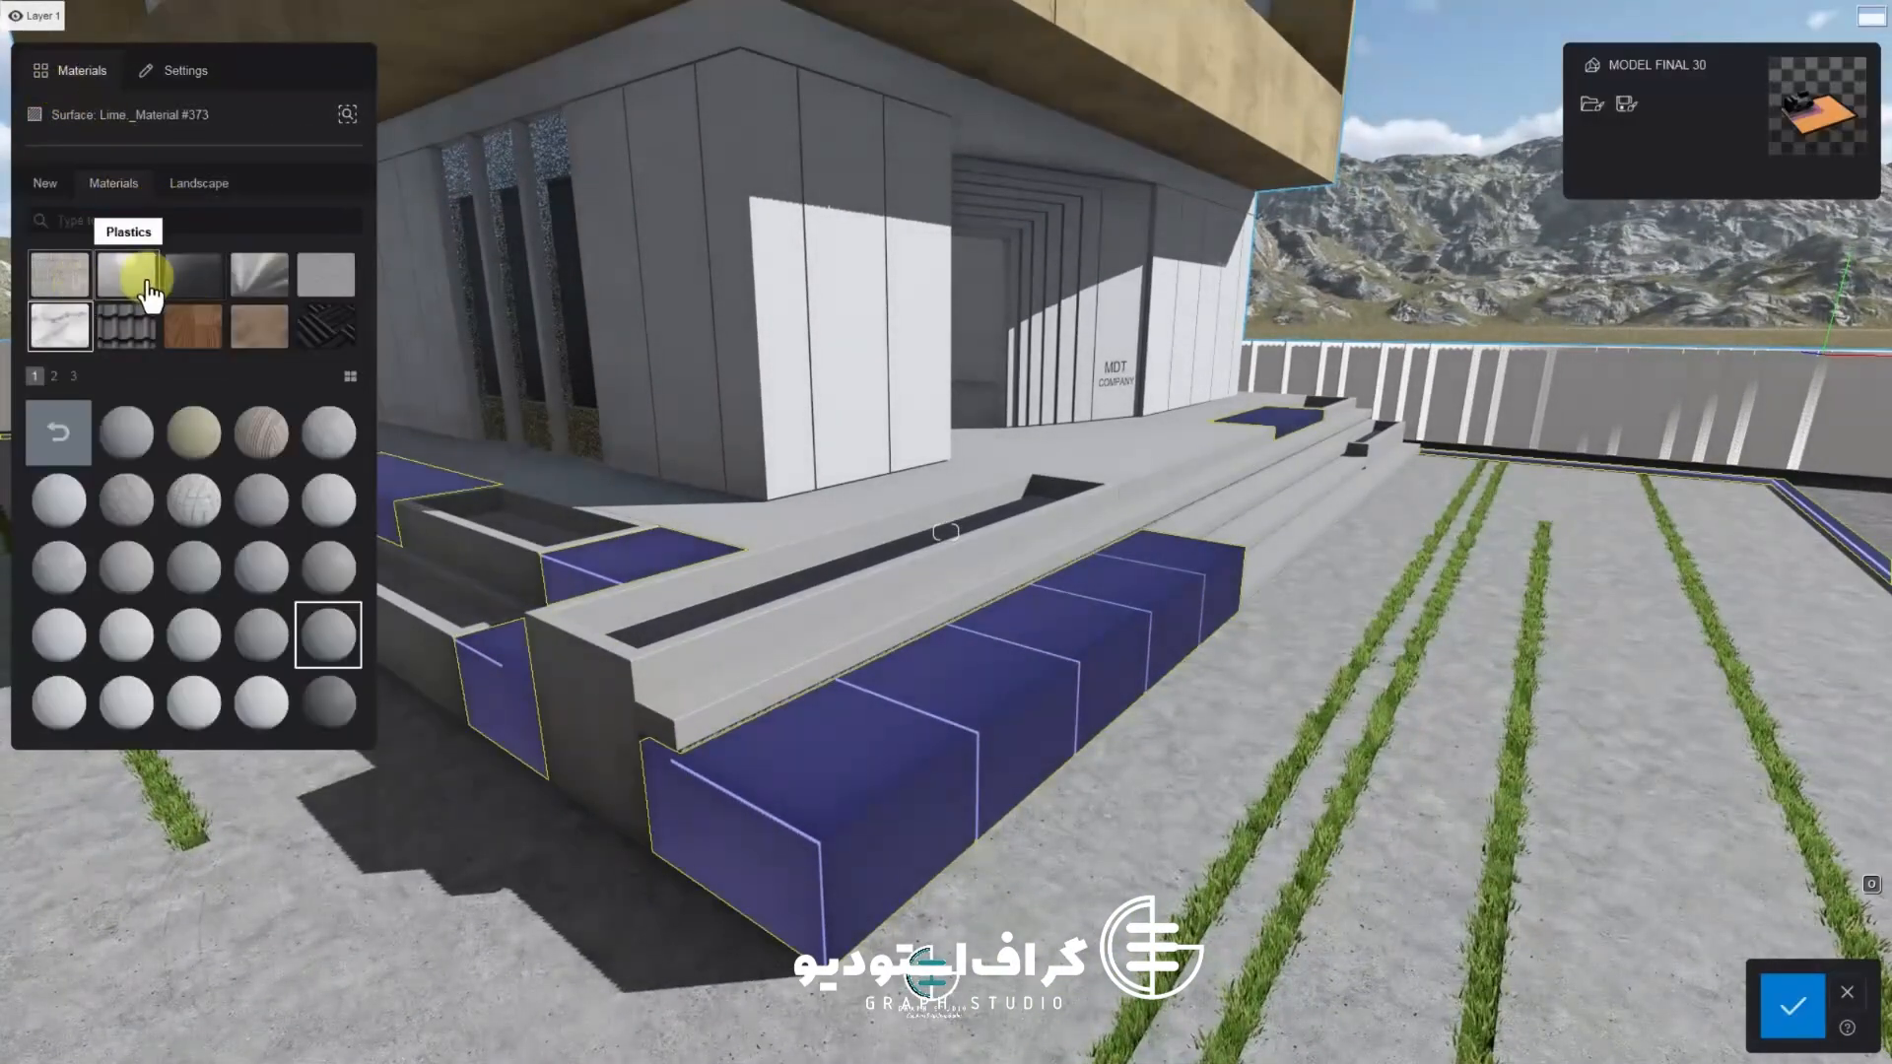
left_click(74, 345)
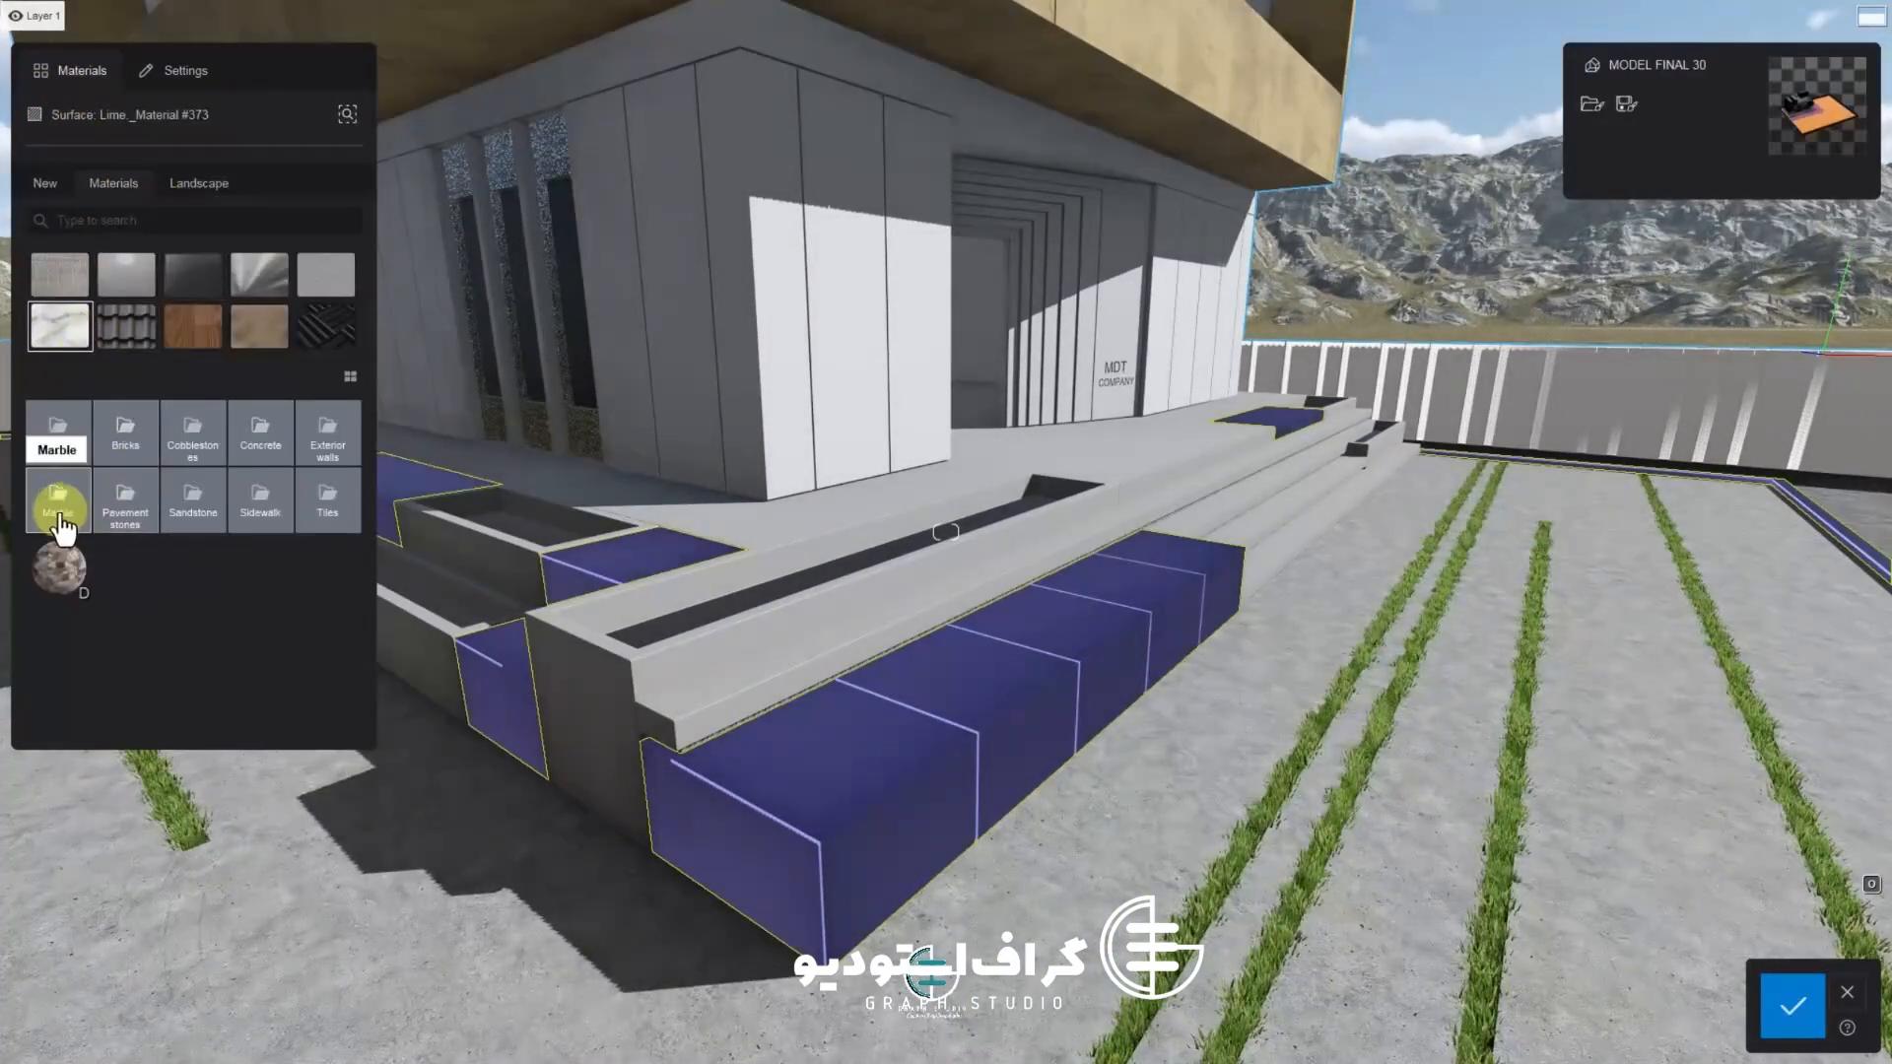
Open the Marble folder of the materials library
left_click(260, 448)
left_click(54, 434)
left_click(262, 500)
left_click(51, 435)
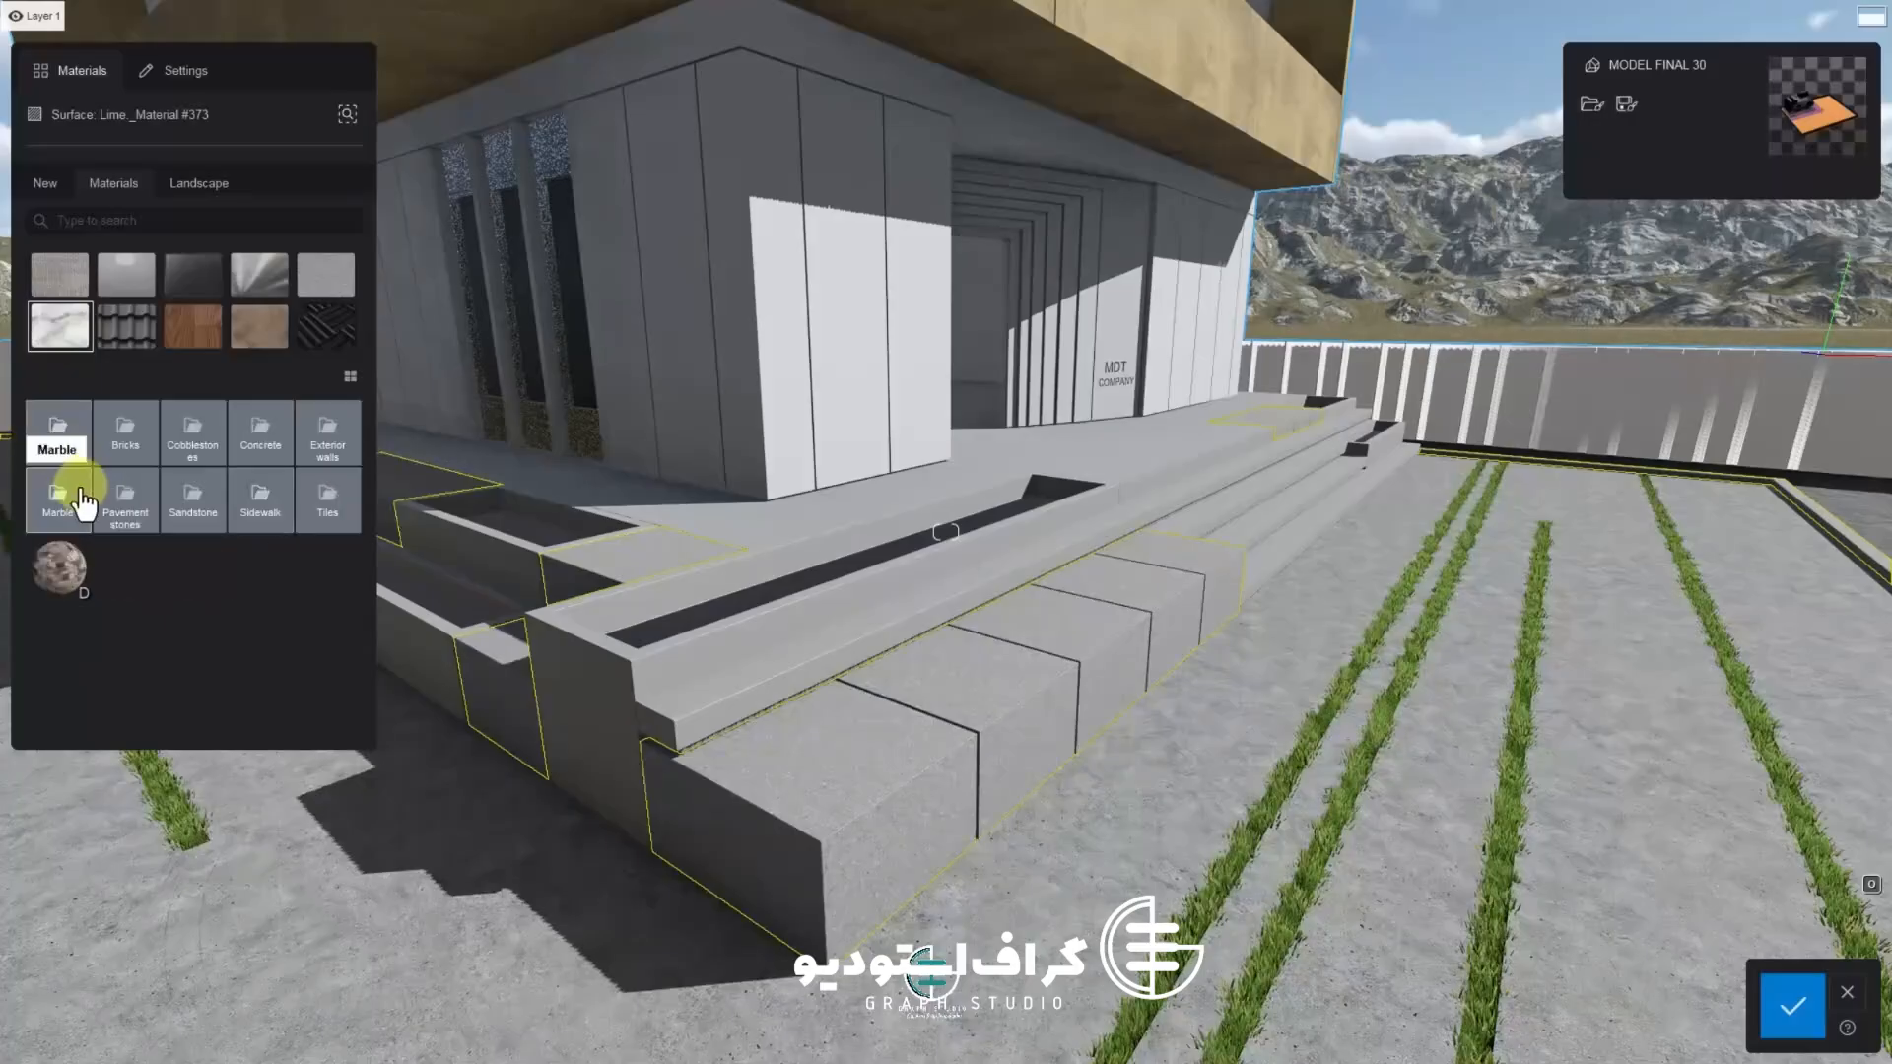
left_click(57, 432)
left_click(57, 432)
left_click(59, 483)
Try several marble materials on the benches and apply Polii Marble 051 2048
left_click(126, 567)
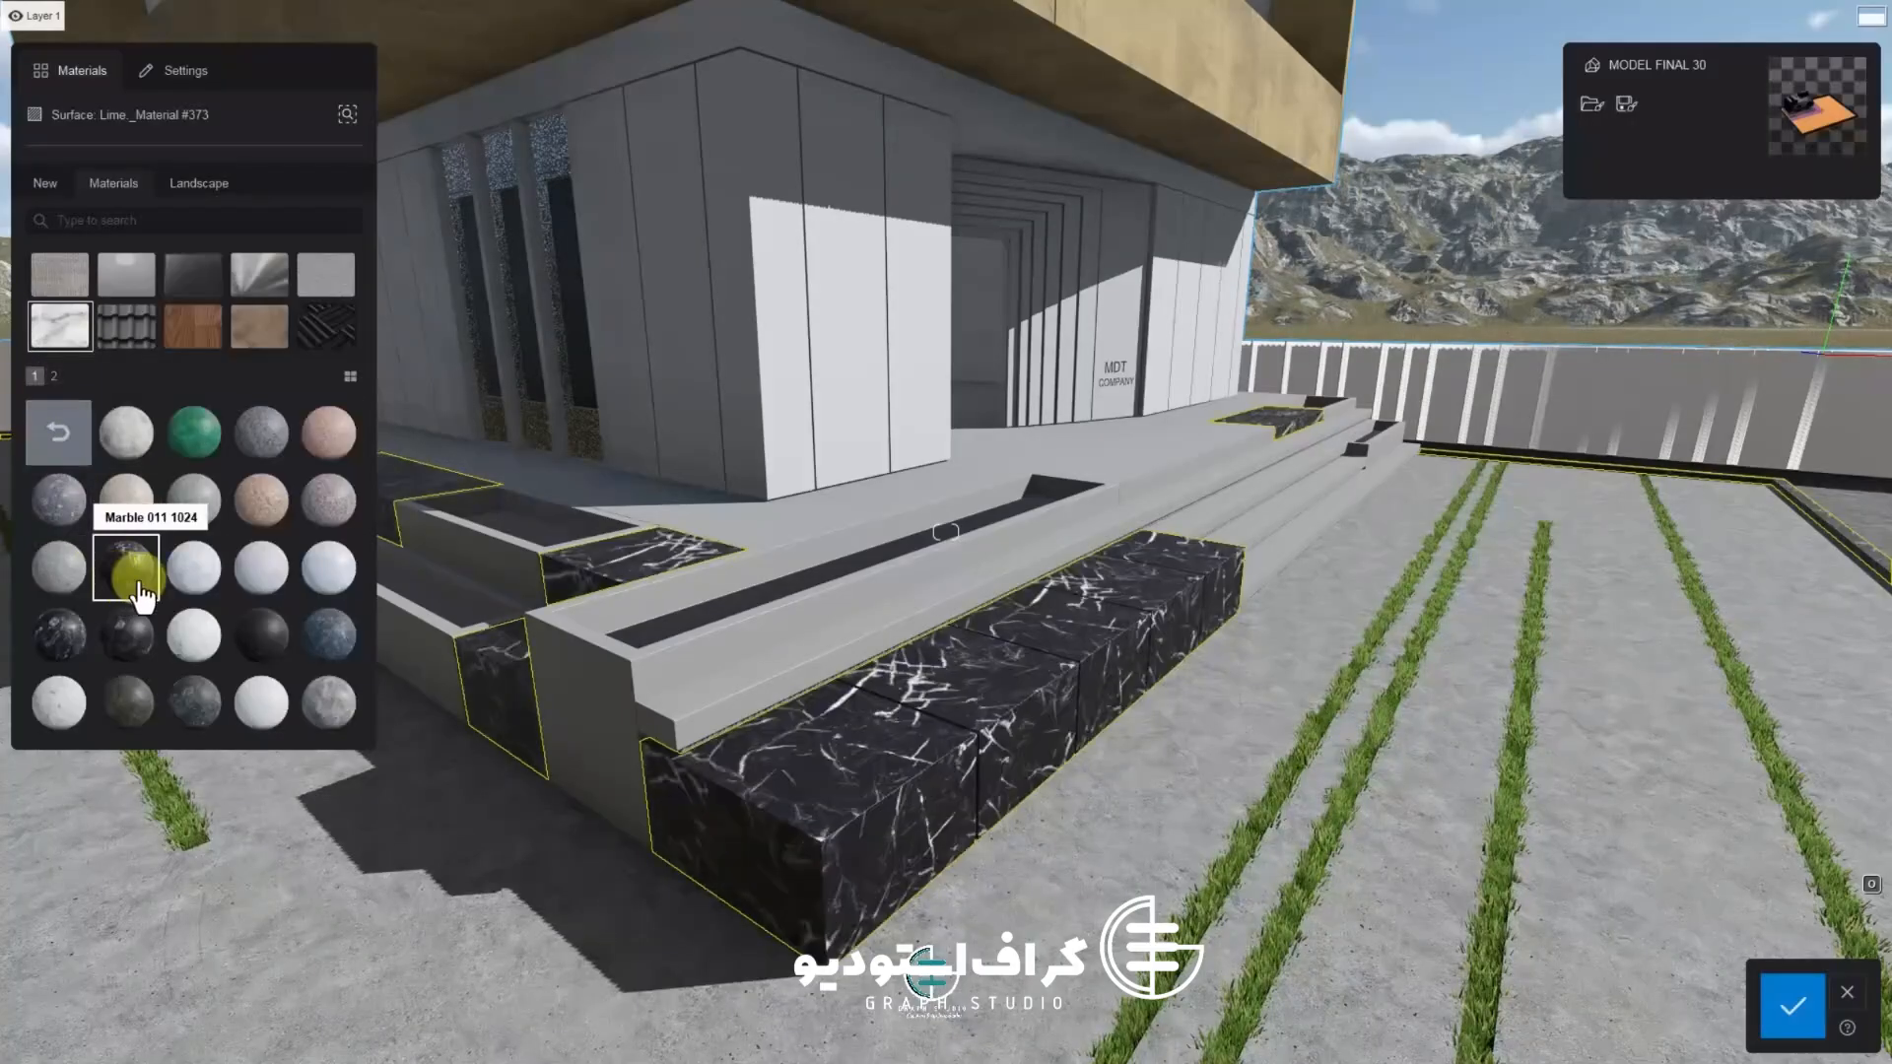
left_click(62, 650)
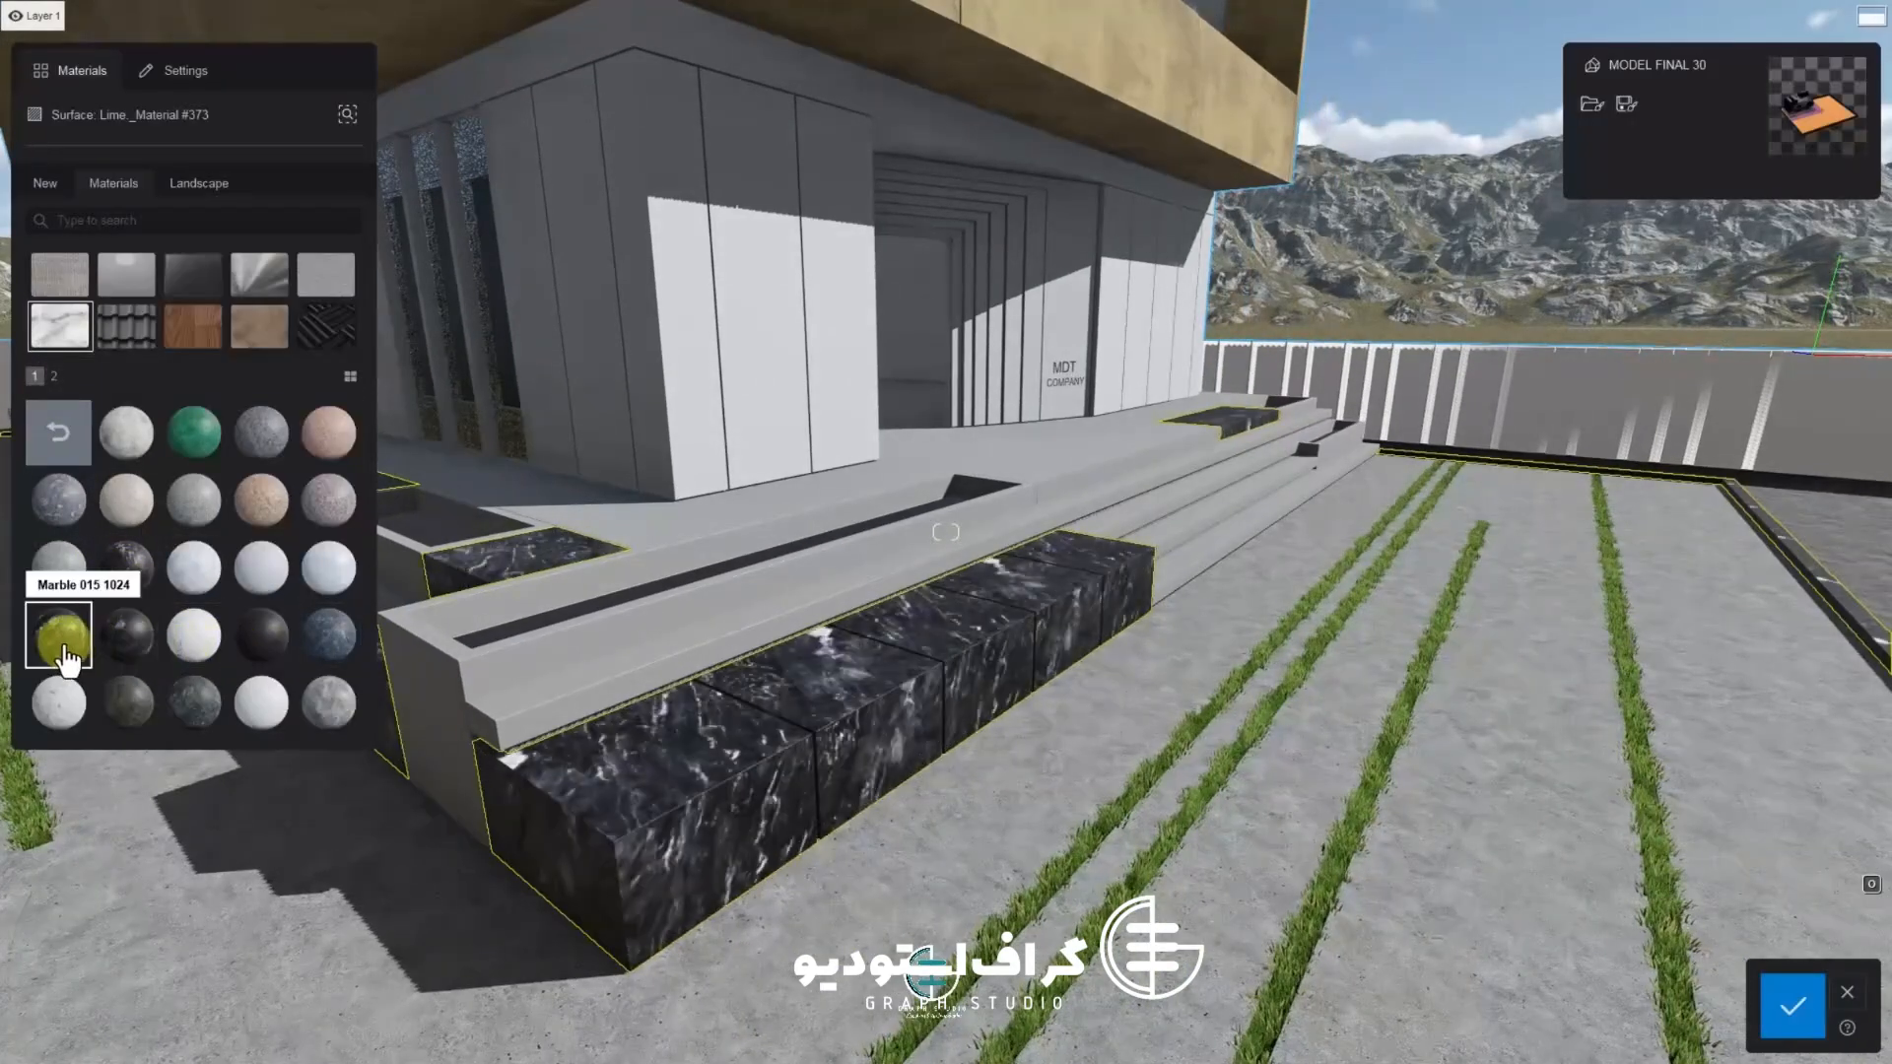
left_click(129, 702)
left_click(261, 701)
left_click(328, 702)
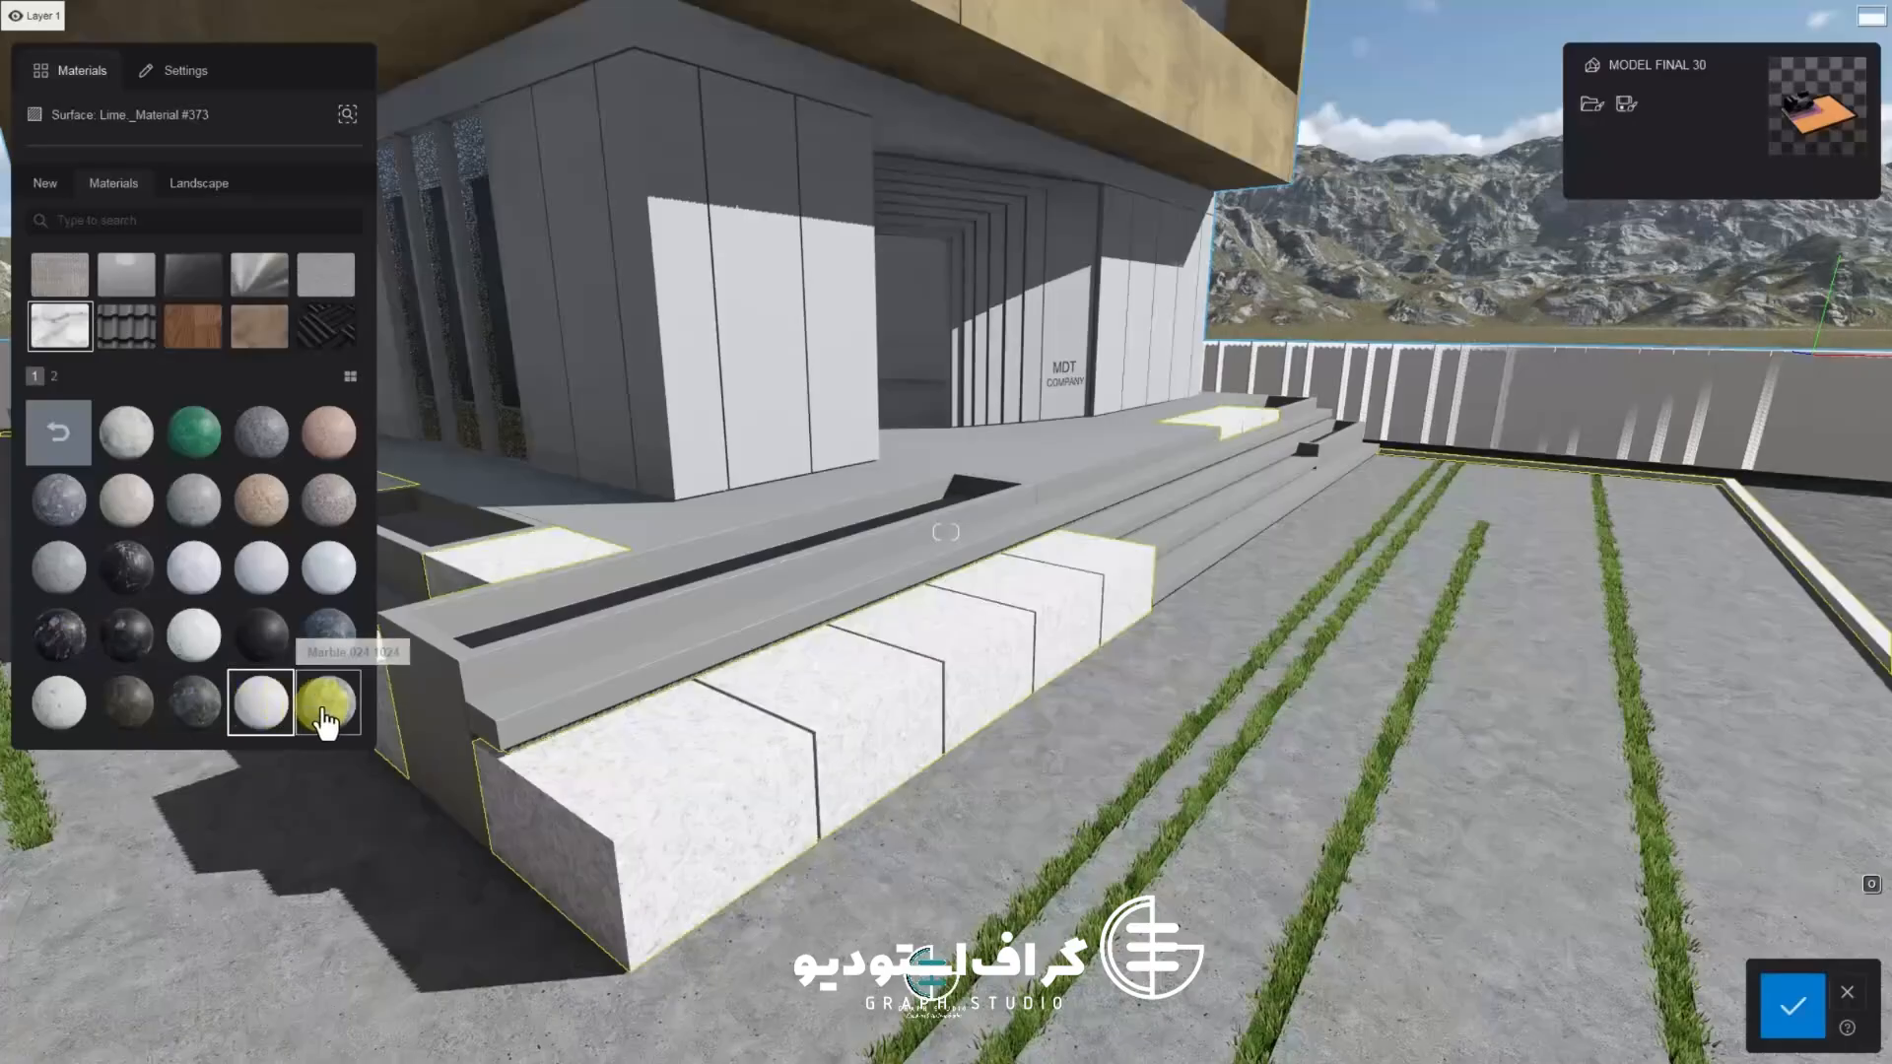
left_click(88, 434)
left_click(261, 433)
left_click(271, 641)
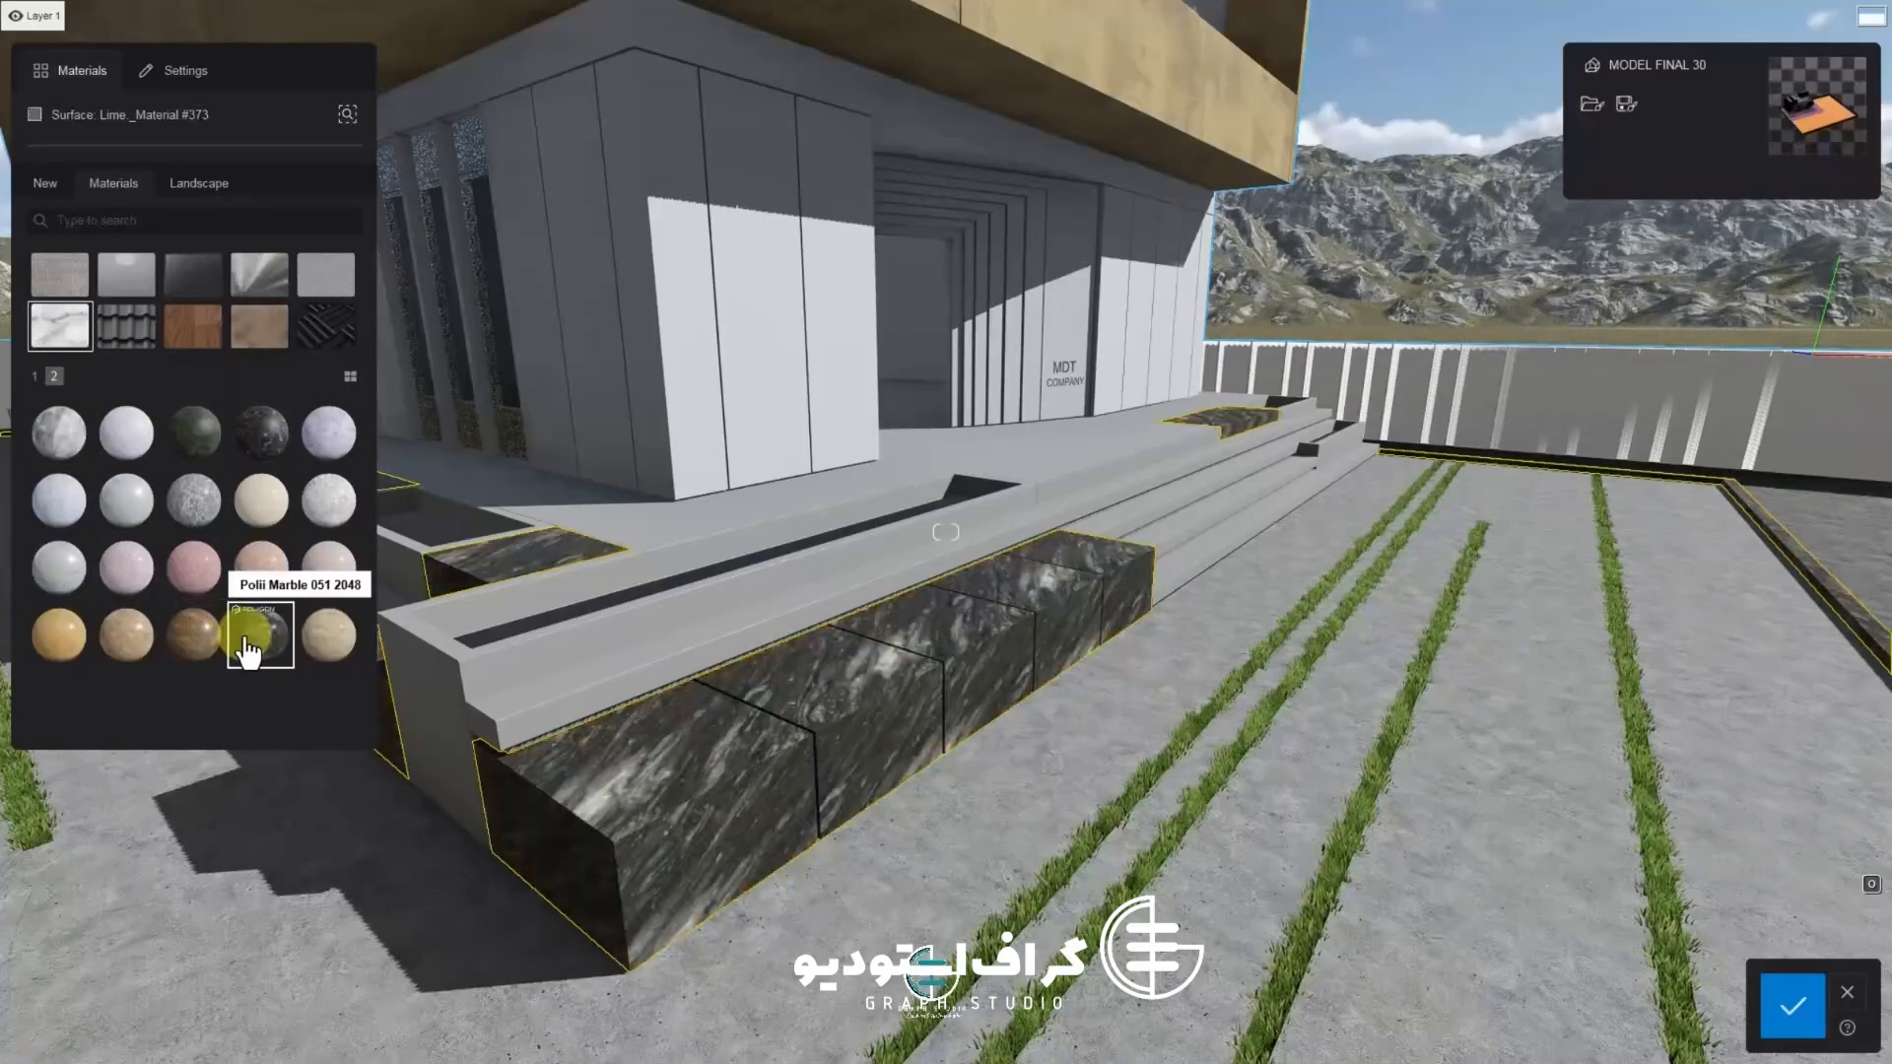
Open the bench marble material's settings for editing
left_click_drag(444, 690, 769, 613)
right_click_drag(768, 613, 363, 594)
scroll(776, 754, "up", 5)
left_click(276, 646)
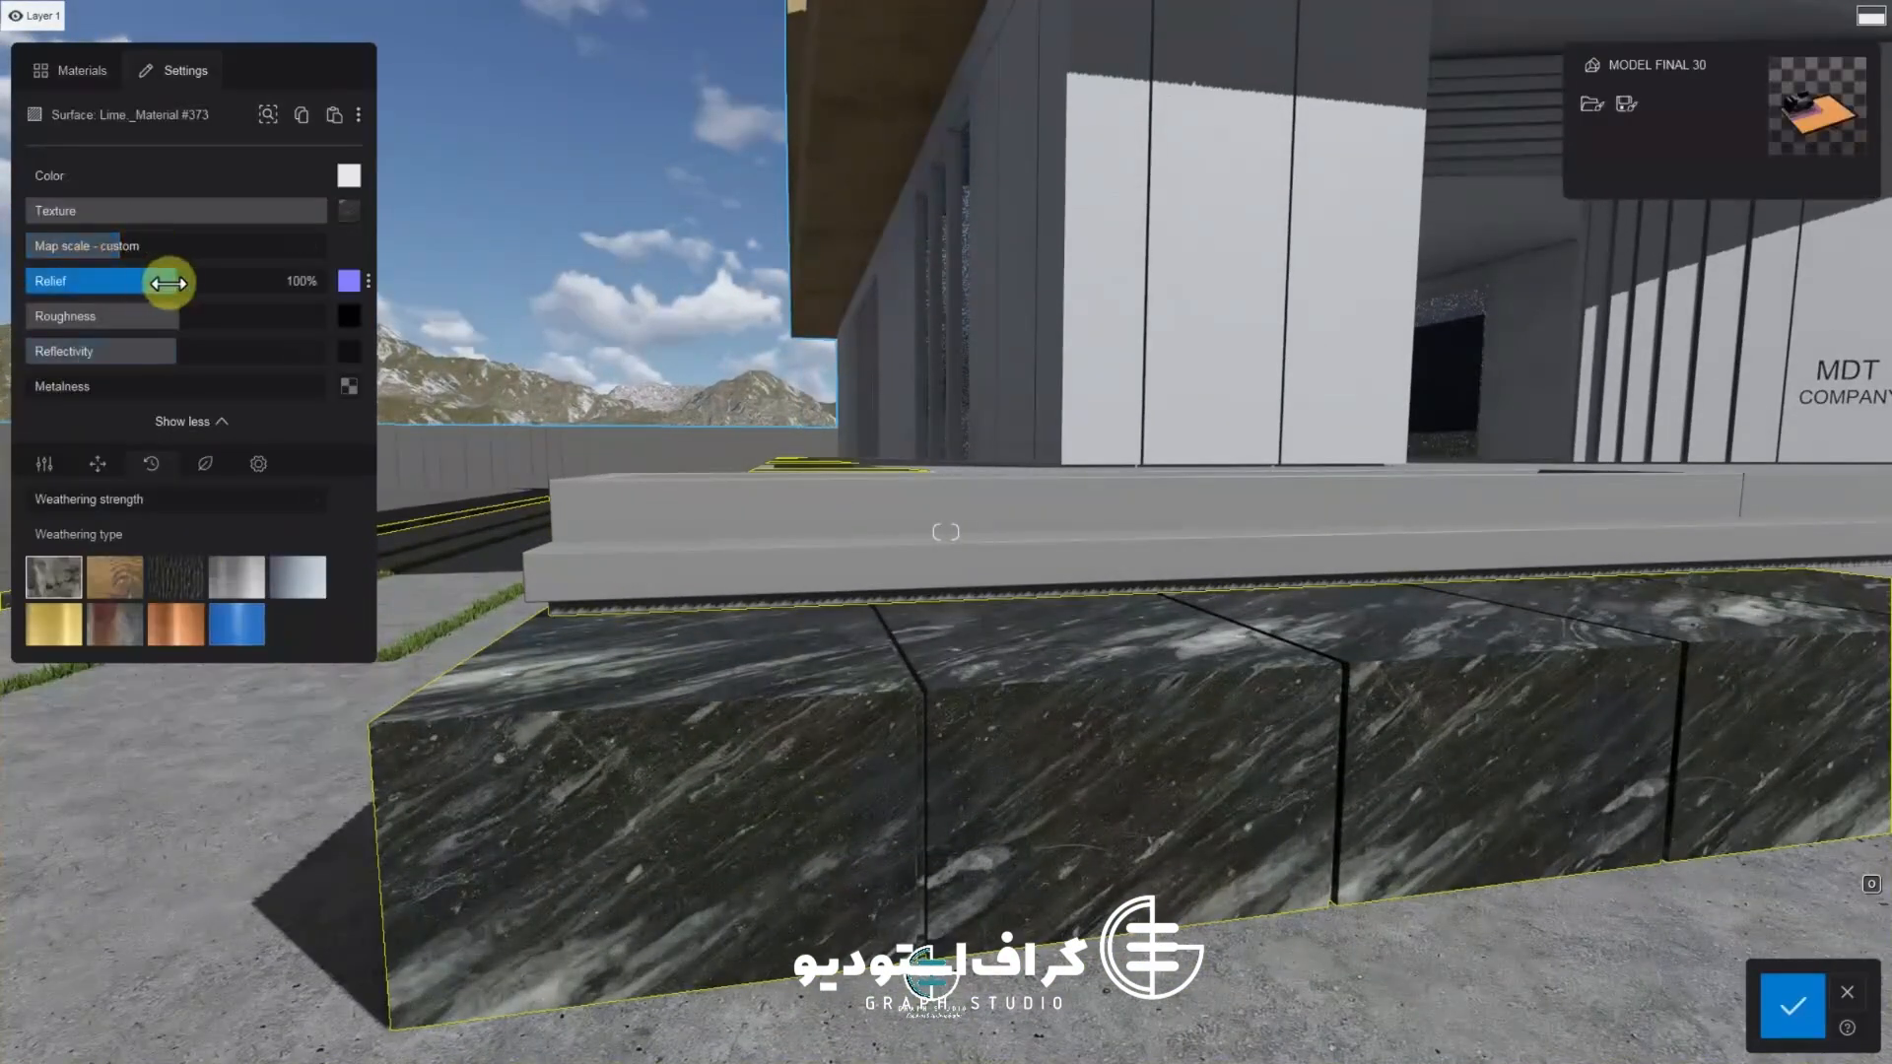
Set the bench marble's map scale to 0.9 m and adjust its pitch under the UV coordinates
left_click_drag(130, 247, 110, 250)
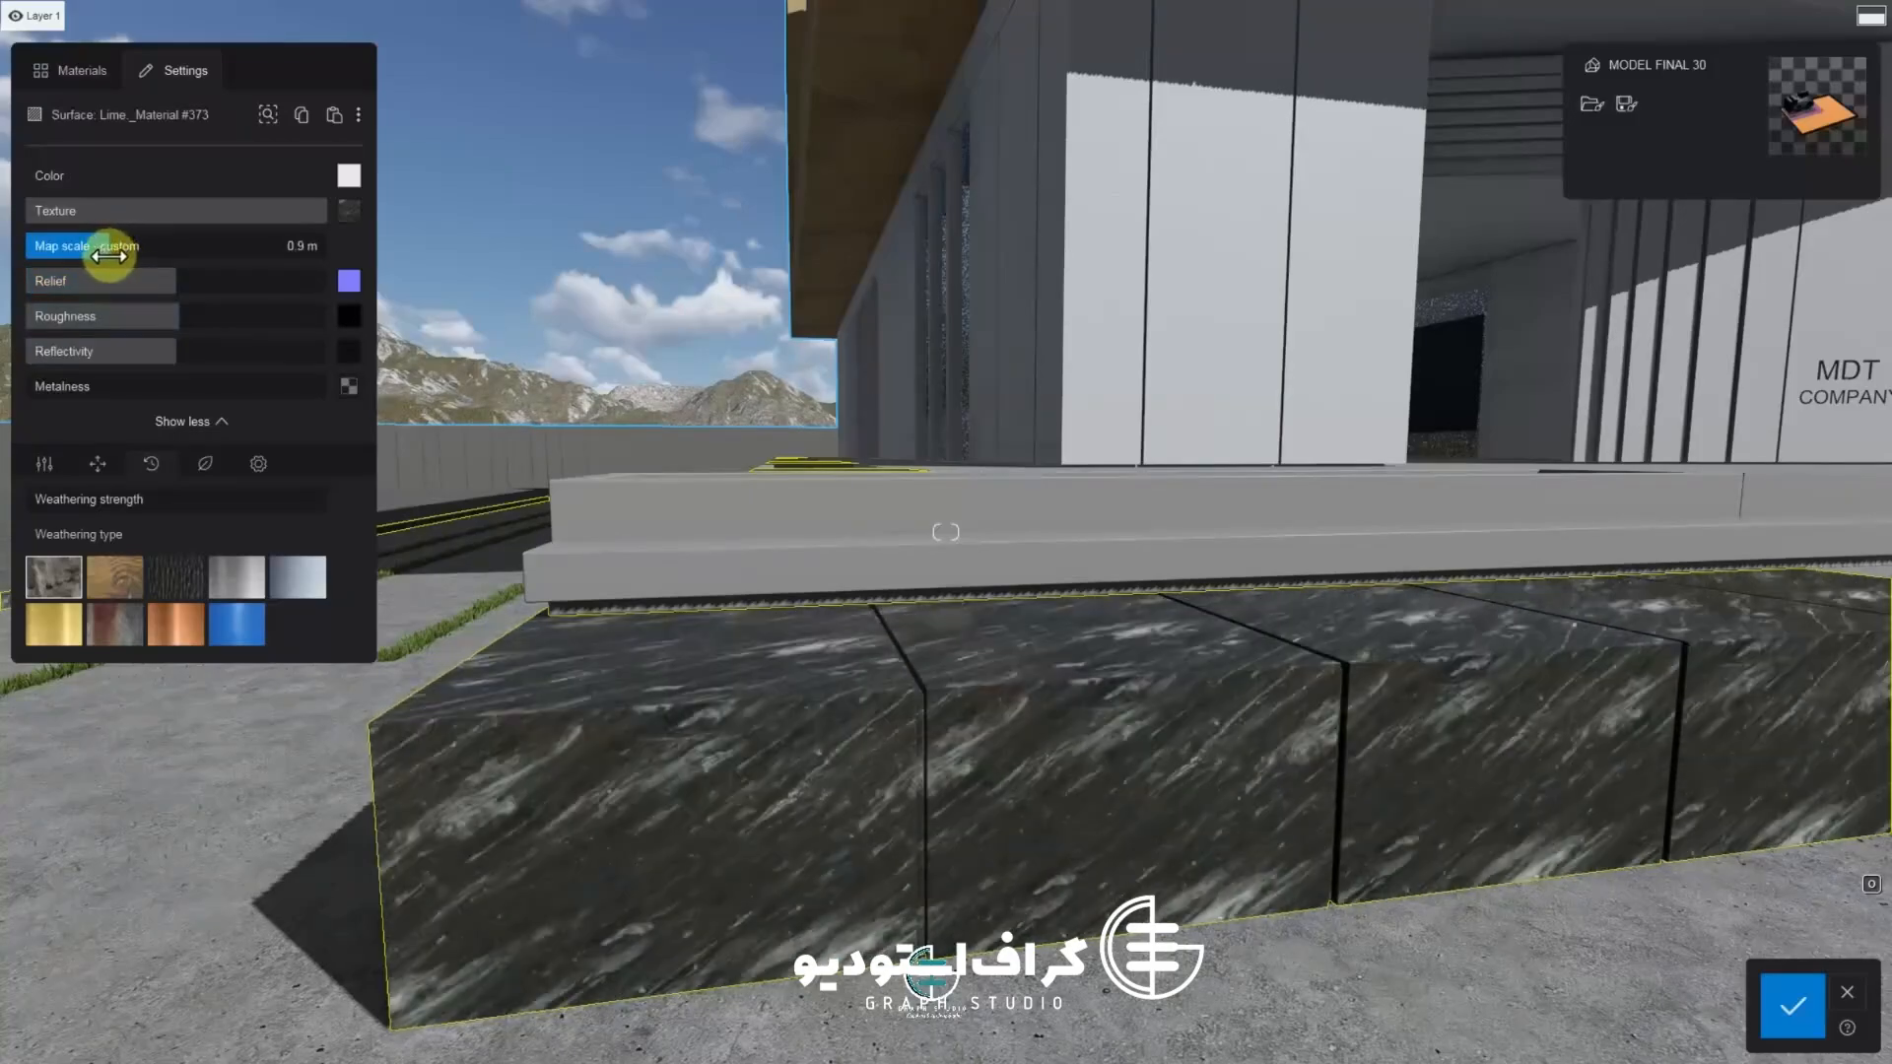
right_click_drag(412, 465, 259, 473)
scroll(535, 497, "up", 3)
scroll(535, 496, "down", 3)
left_click(82, 87)
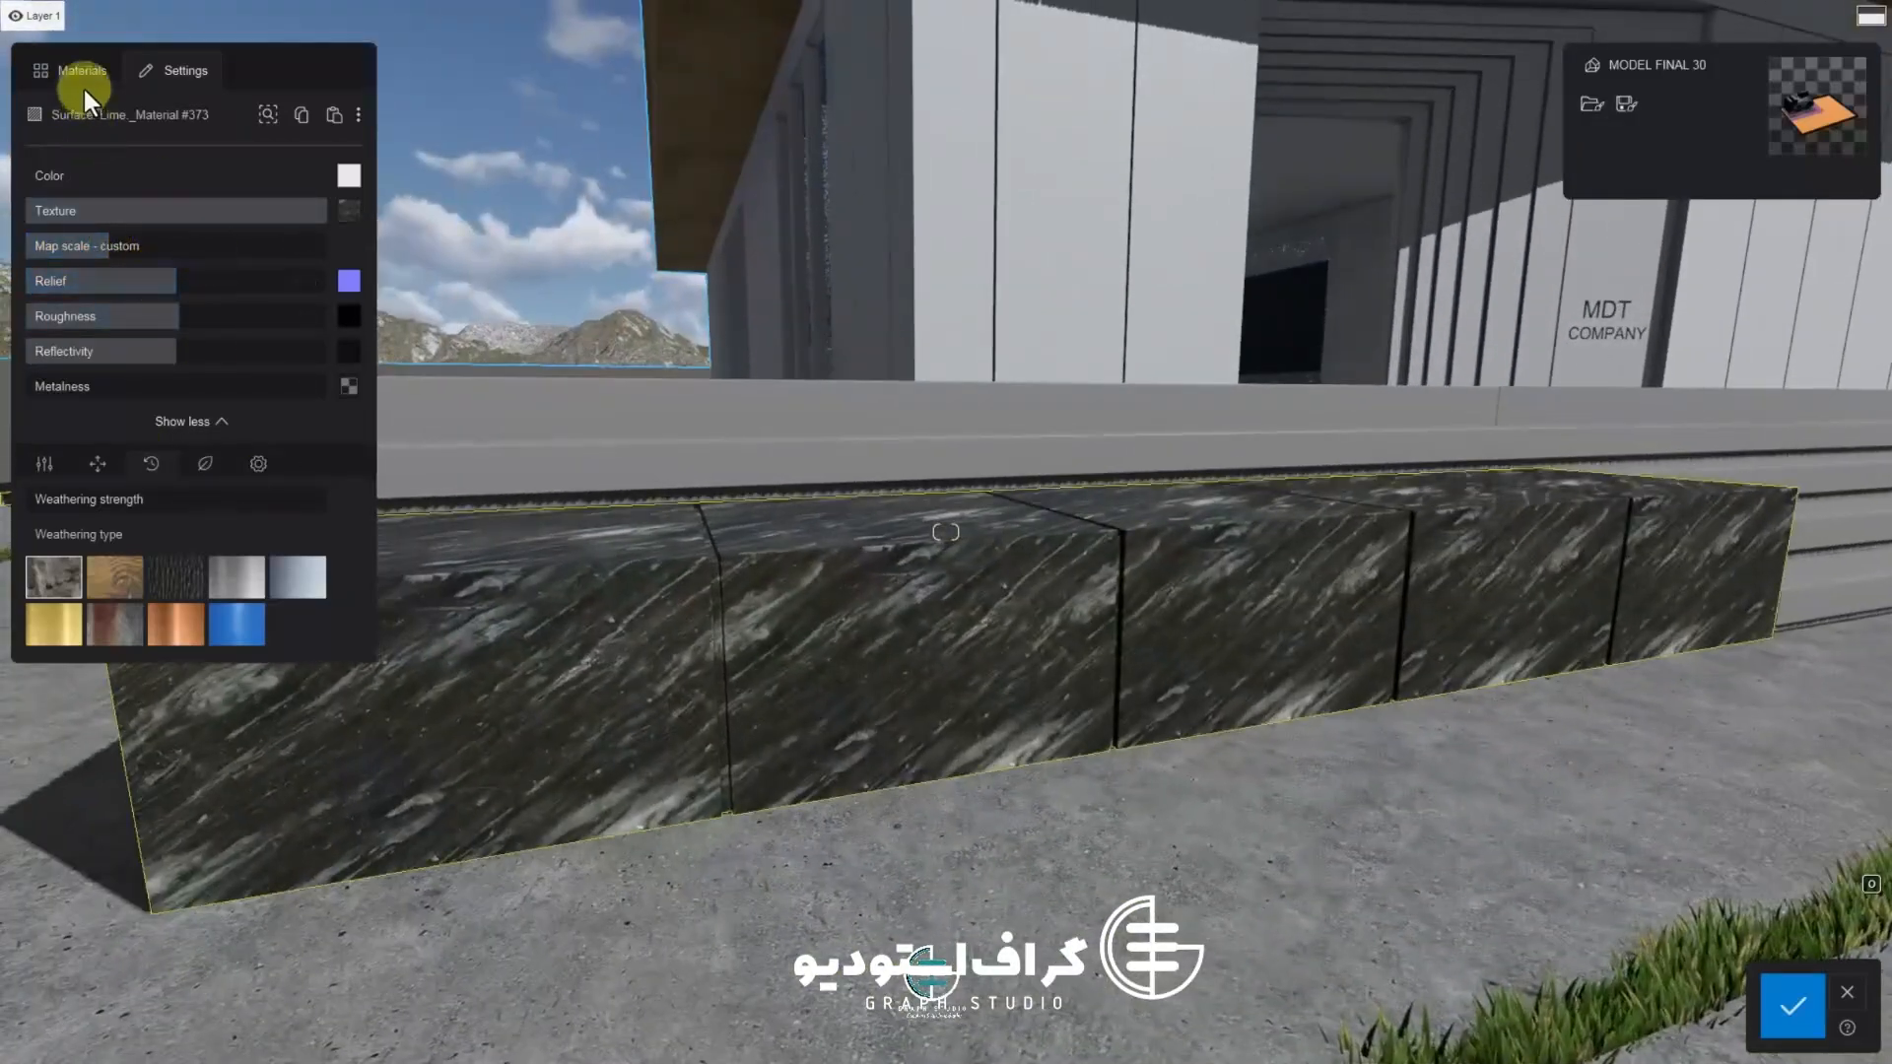
left_click(97, 465)
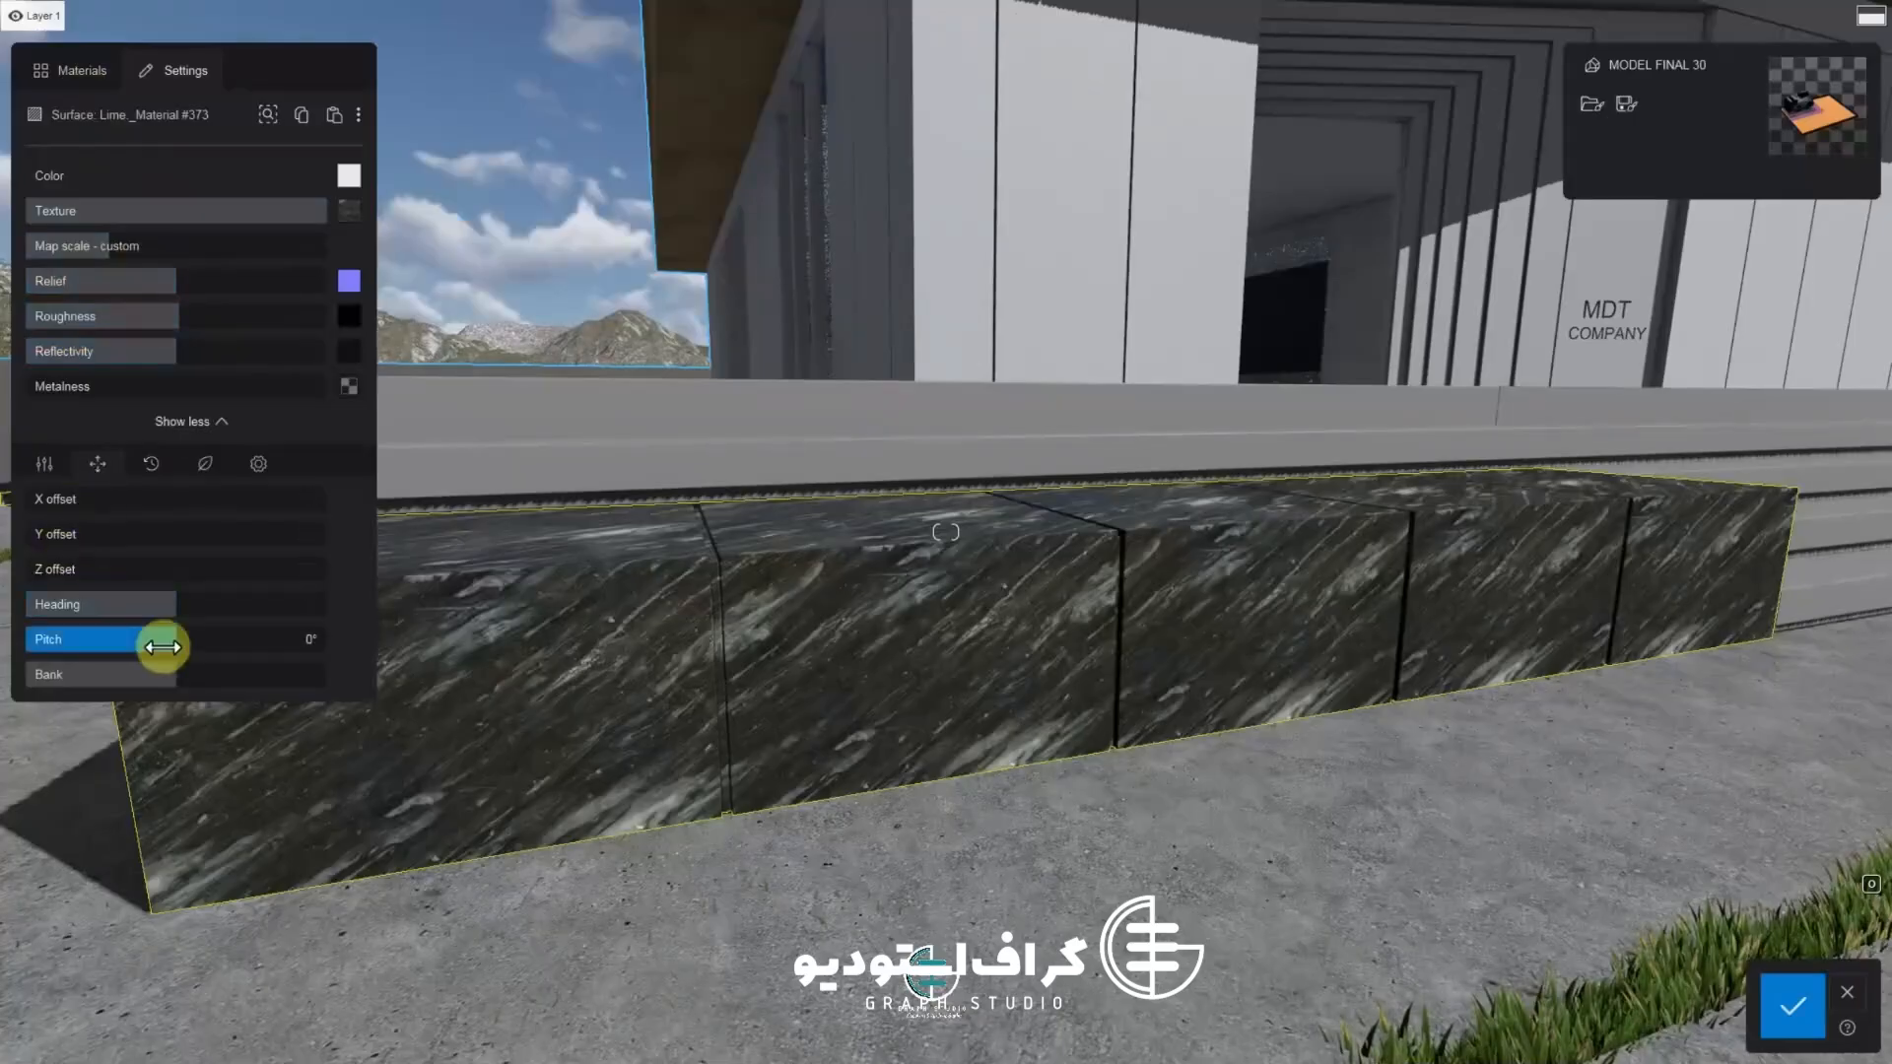
left_click_drag(163, 648, 128, 633)
Save the bench material changes after reviewing the benches around the entrance steps
key("s")
key("d")
right_click_drag(720, 714, 834, 802)
key("a")
key("d")
key("q")
key("d")
right_click_drag(818, 693, 422, 720)
key("d")
key("a")
key("s")
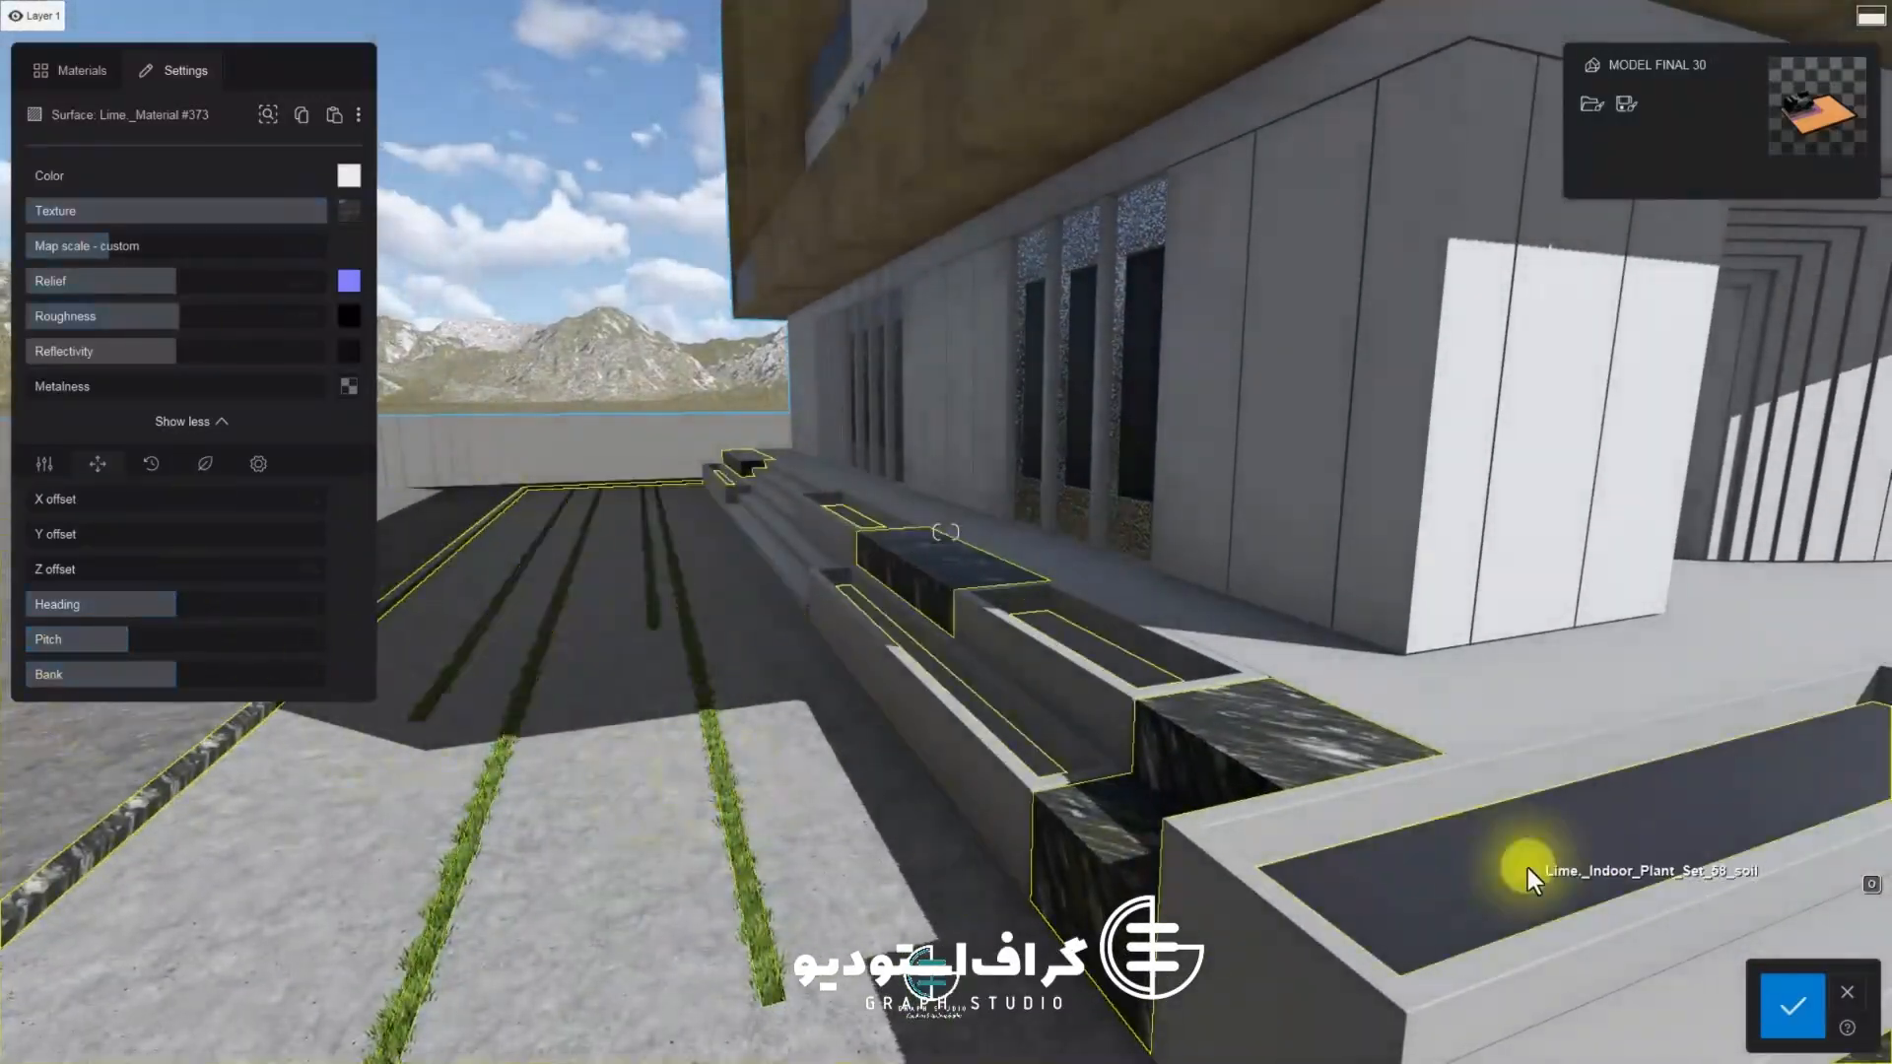
left_click(1794, 1005)
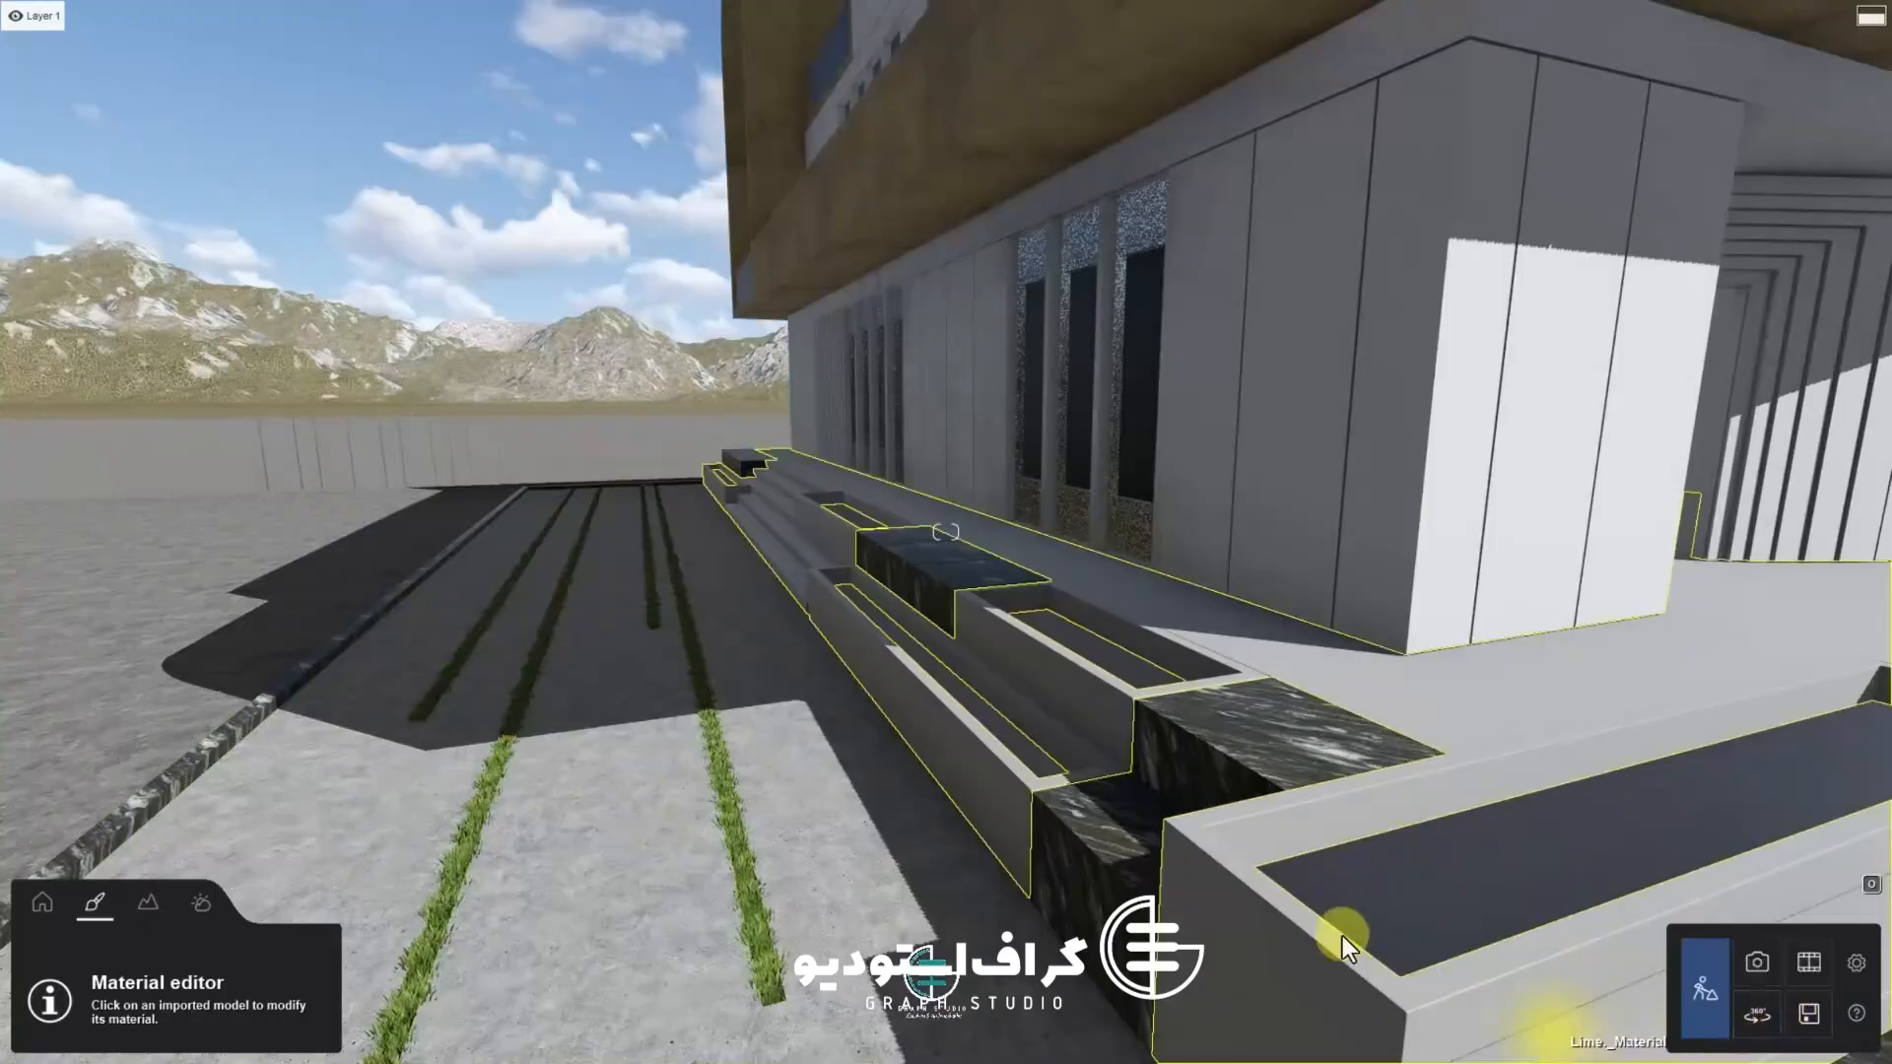
Navigate around the forecourt and inspect the marble benches and ground materials
key("a")
right_click_drag(1168, 889, 917, 836)
key("s")
right_click_drag(648, 901, 916, 658)
key("s")
key("d")
left_click(950, 720)
key("d")
key("w")
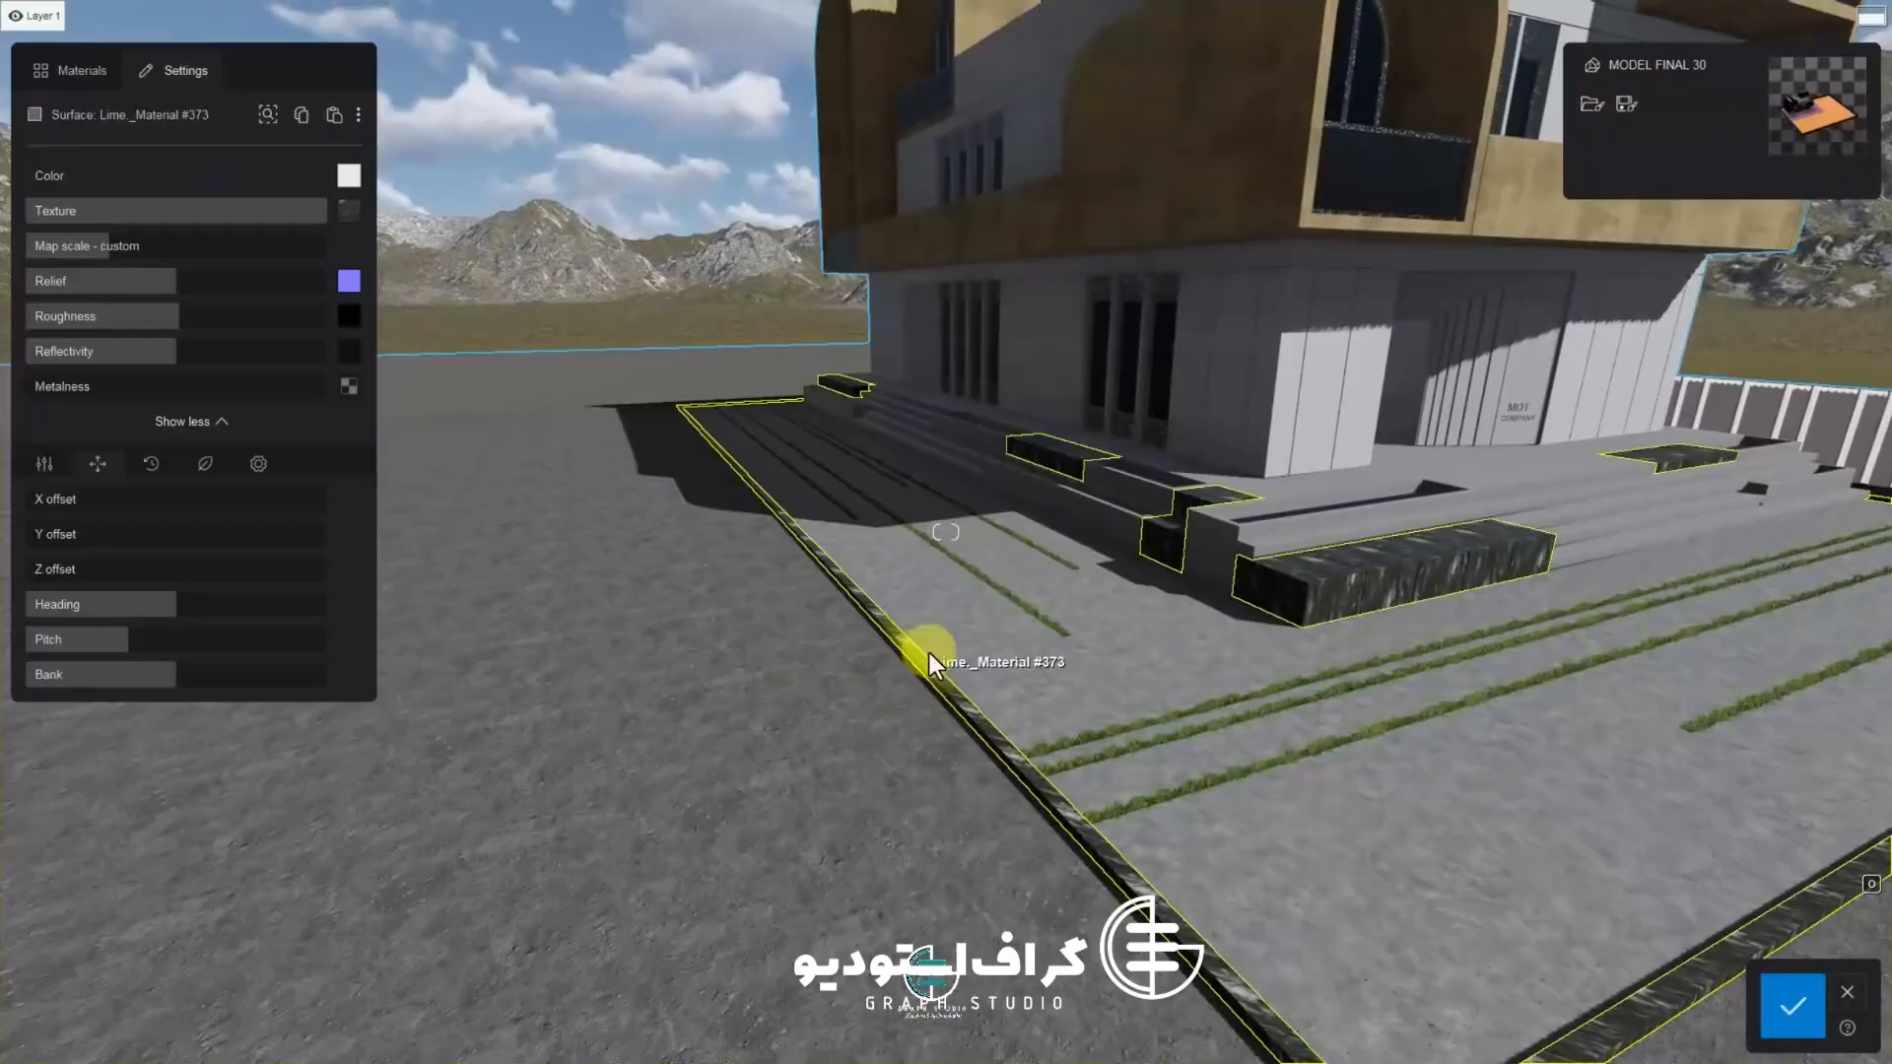
key("d")
left_click(1808, 1006)
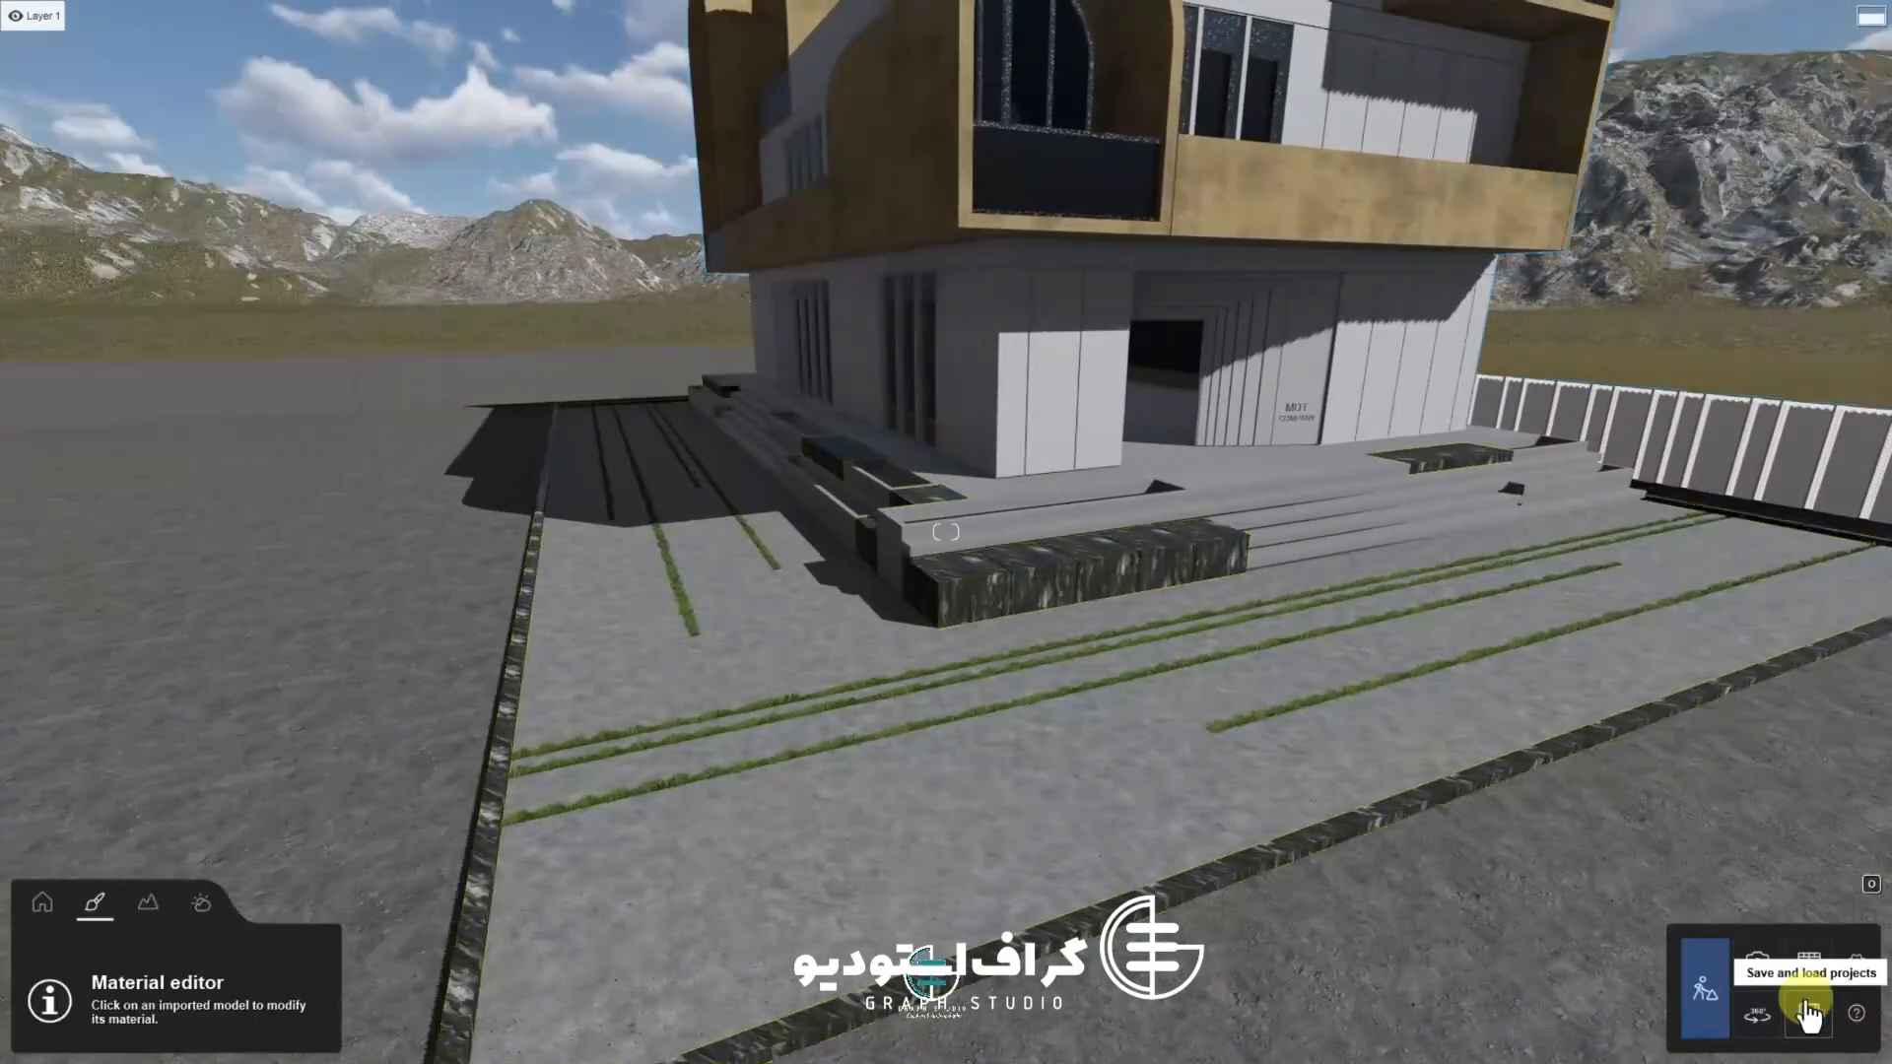
Select the boundary wall surfaces and open the Rock category of the Landscape materials
key("d")
key("d")
left_click(868, 336)
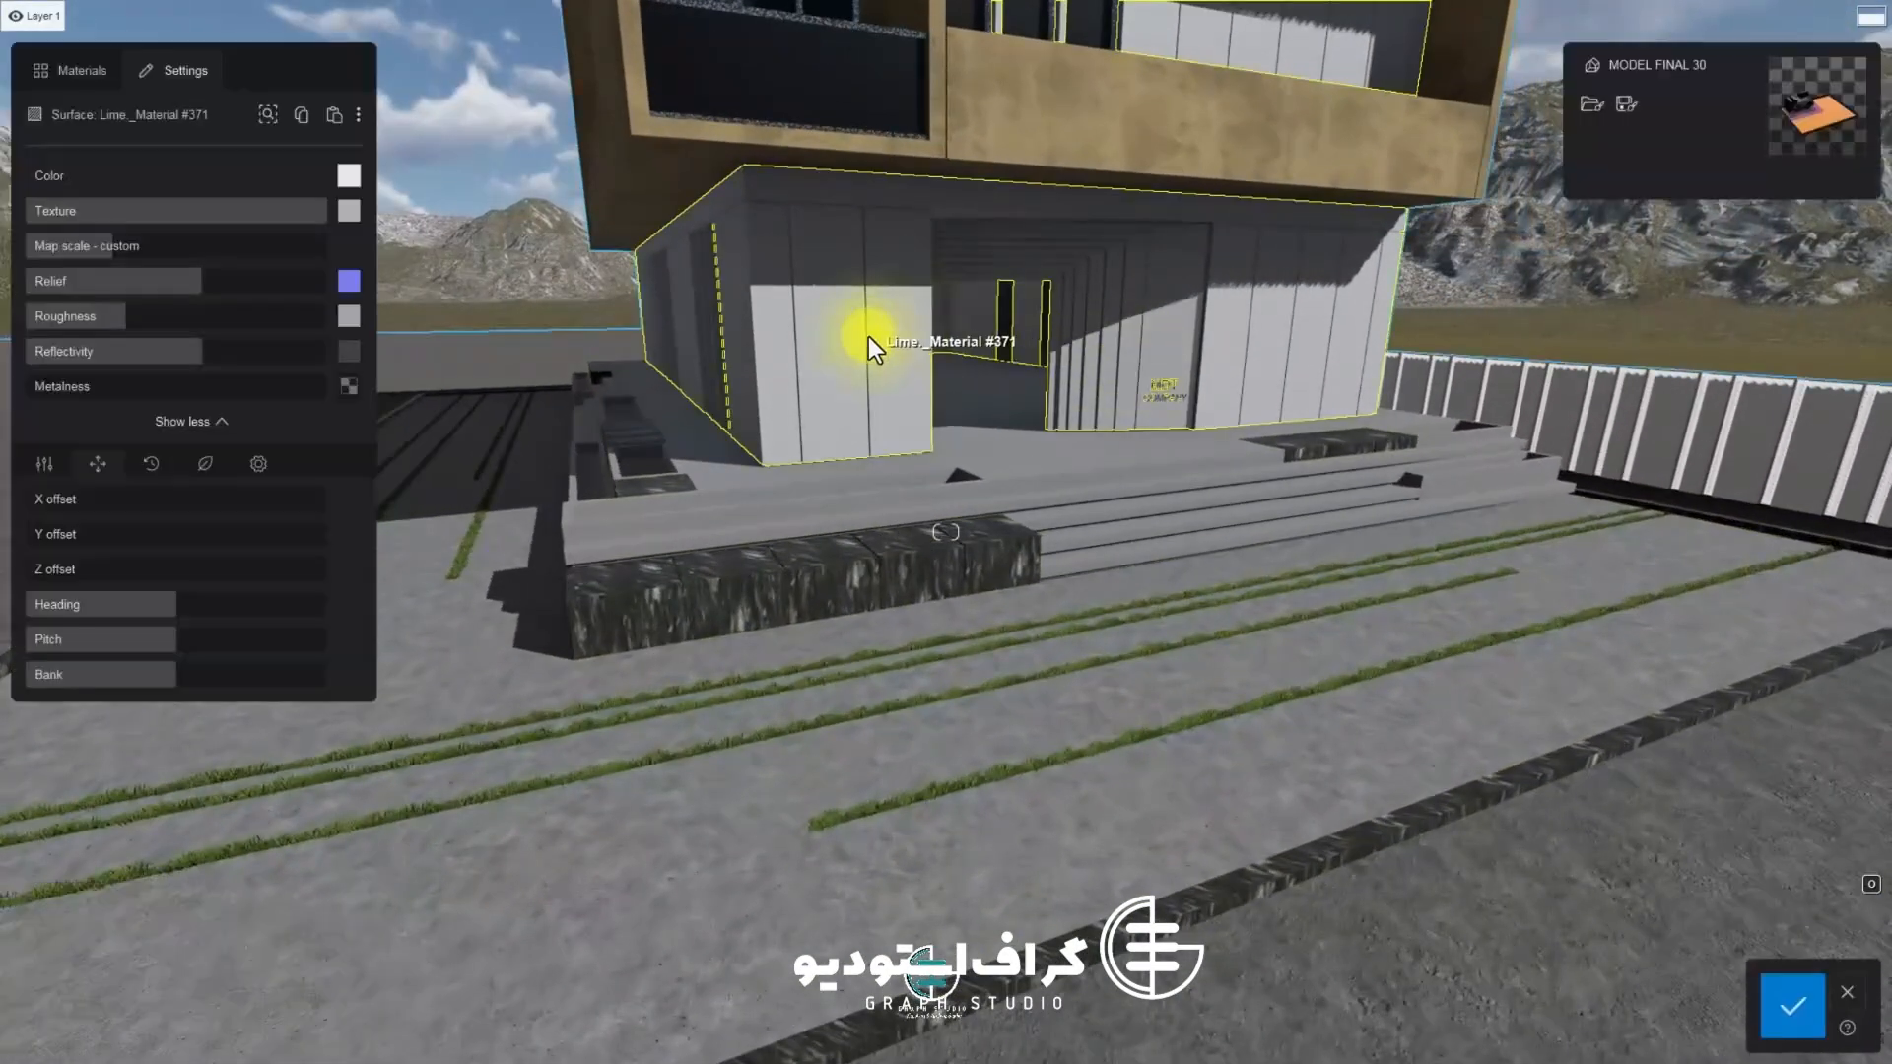
key("w")
right_click_drag(867, 336, 754, 673)
key("w")
key("d")
key("d")
right_click_drag(867, 791, 1080, 613)
key("w")
left_click(1080, 612)
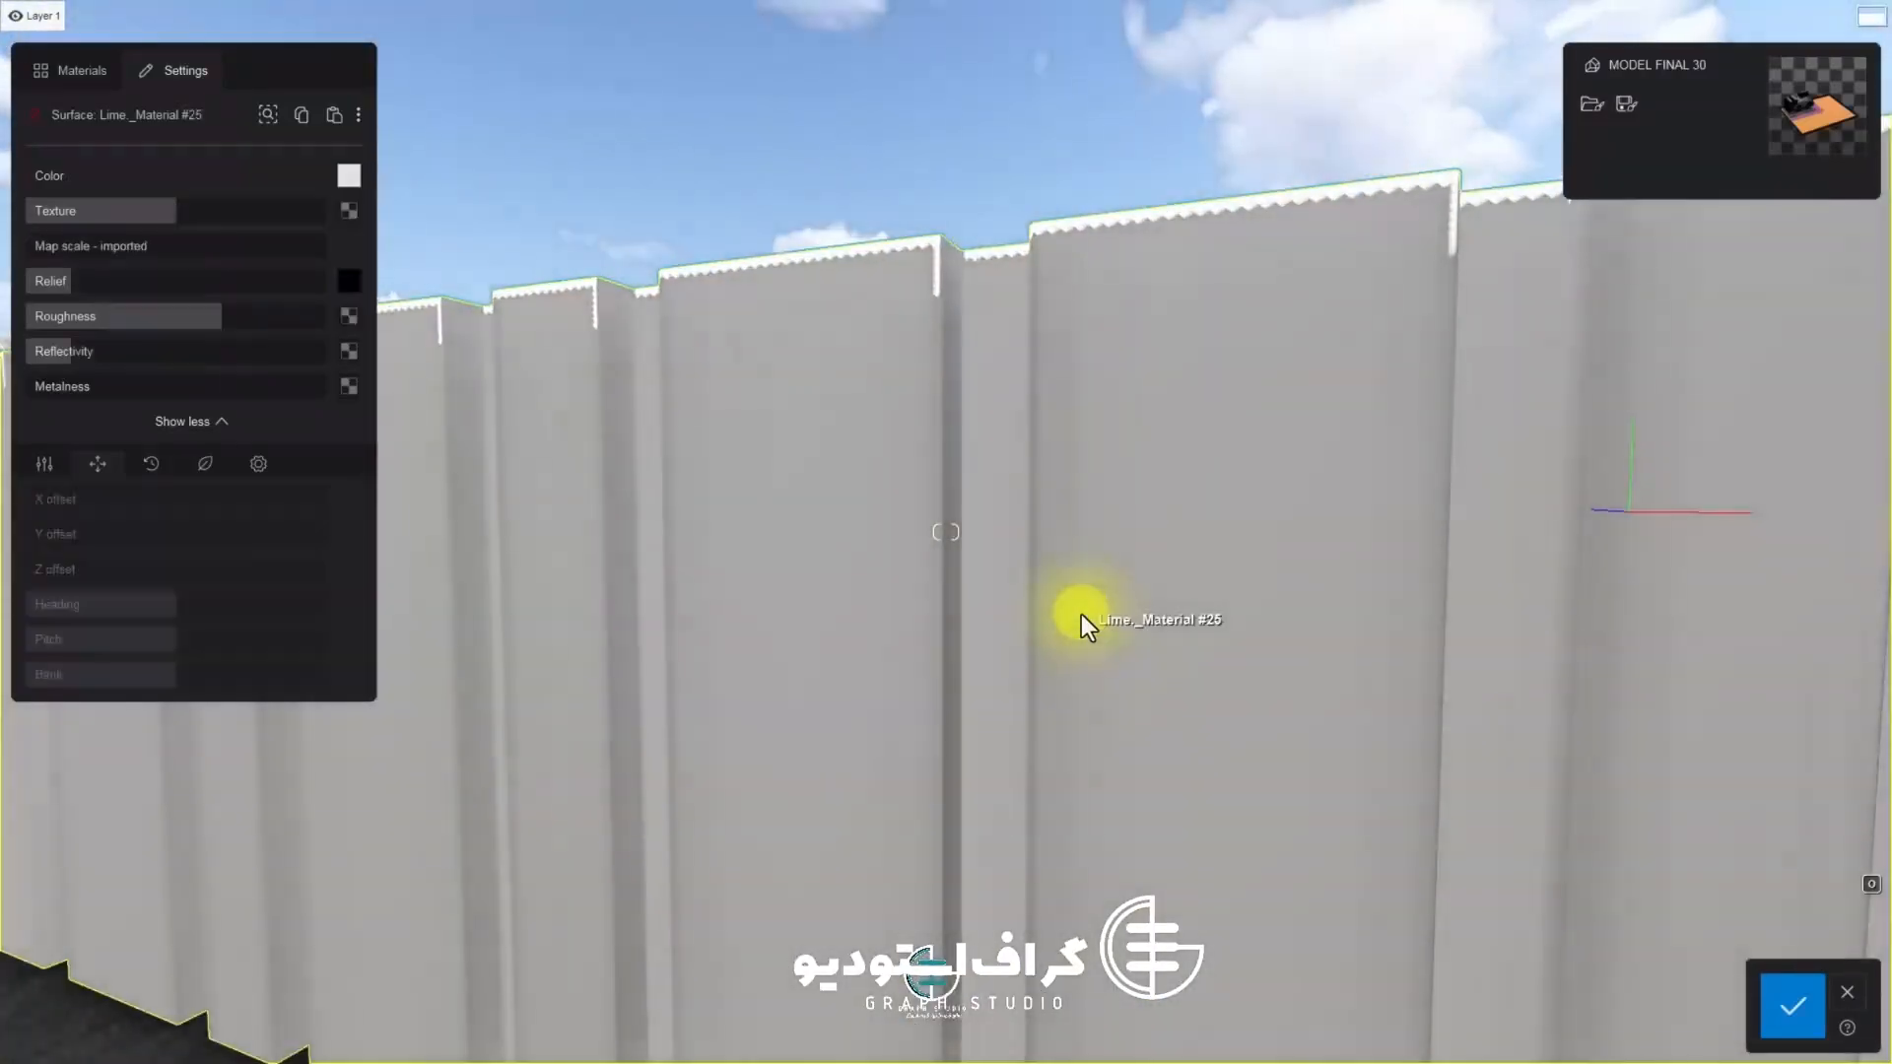
left_click(69, 70)
left_click(184, 286)
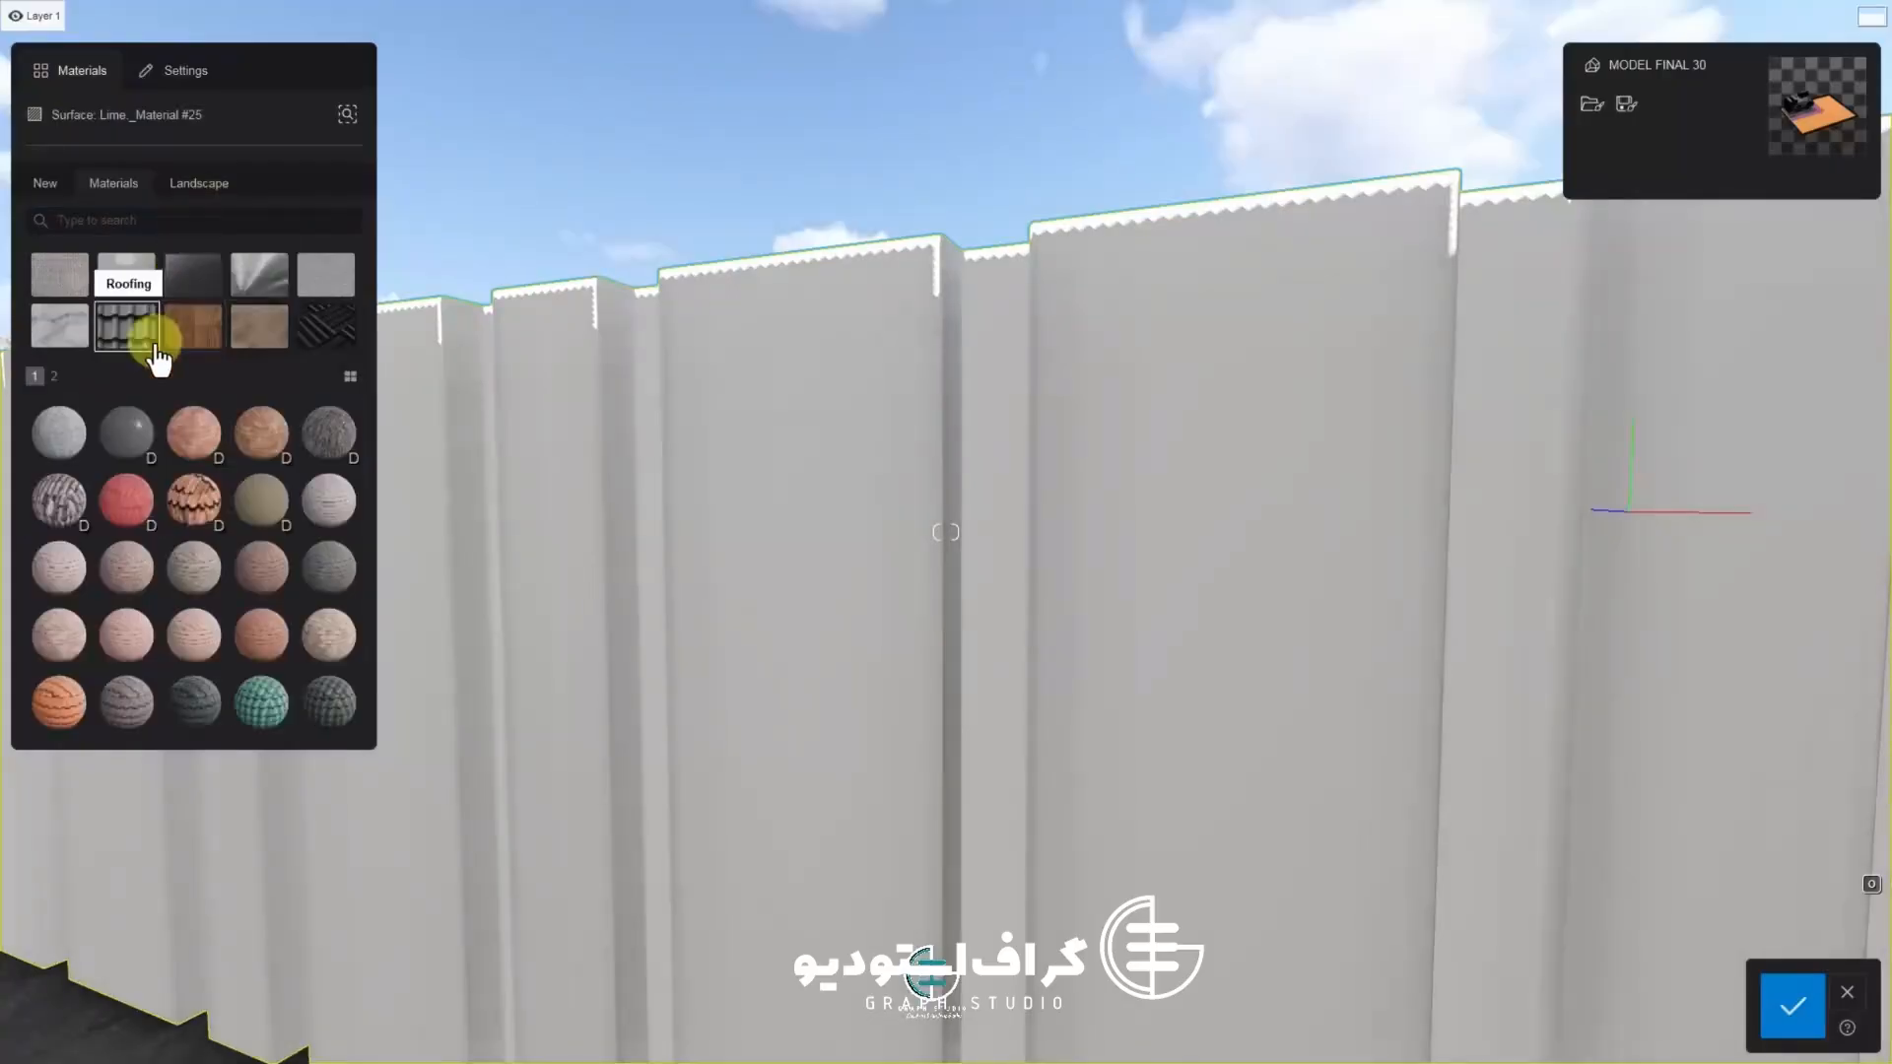
left_click(340, 275)
left_click(128, 330)
left_click(202, 184)
left_click(204, 284)
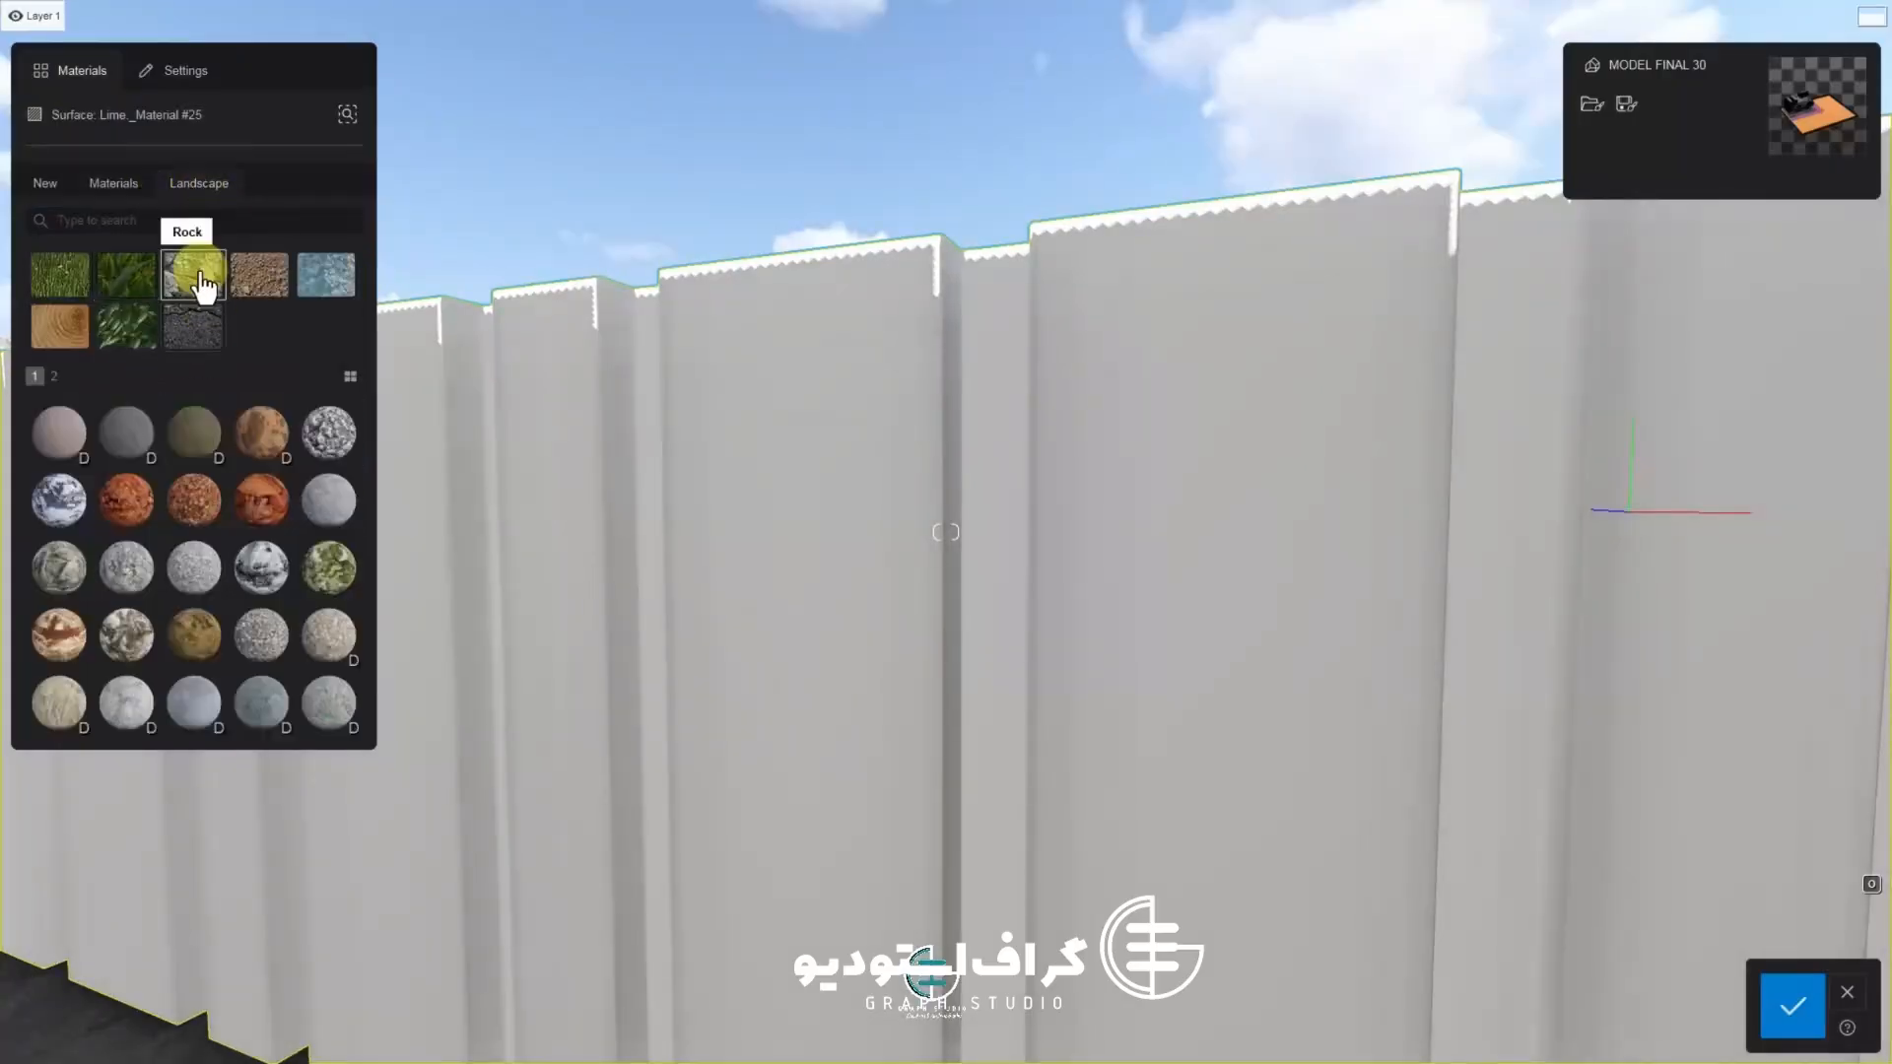
Try several Landscape rock materials on the boundary wall across both pages
left_click(146, 430)
left_click(337, 434)
left_click(262, 570)
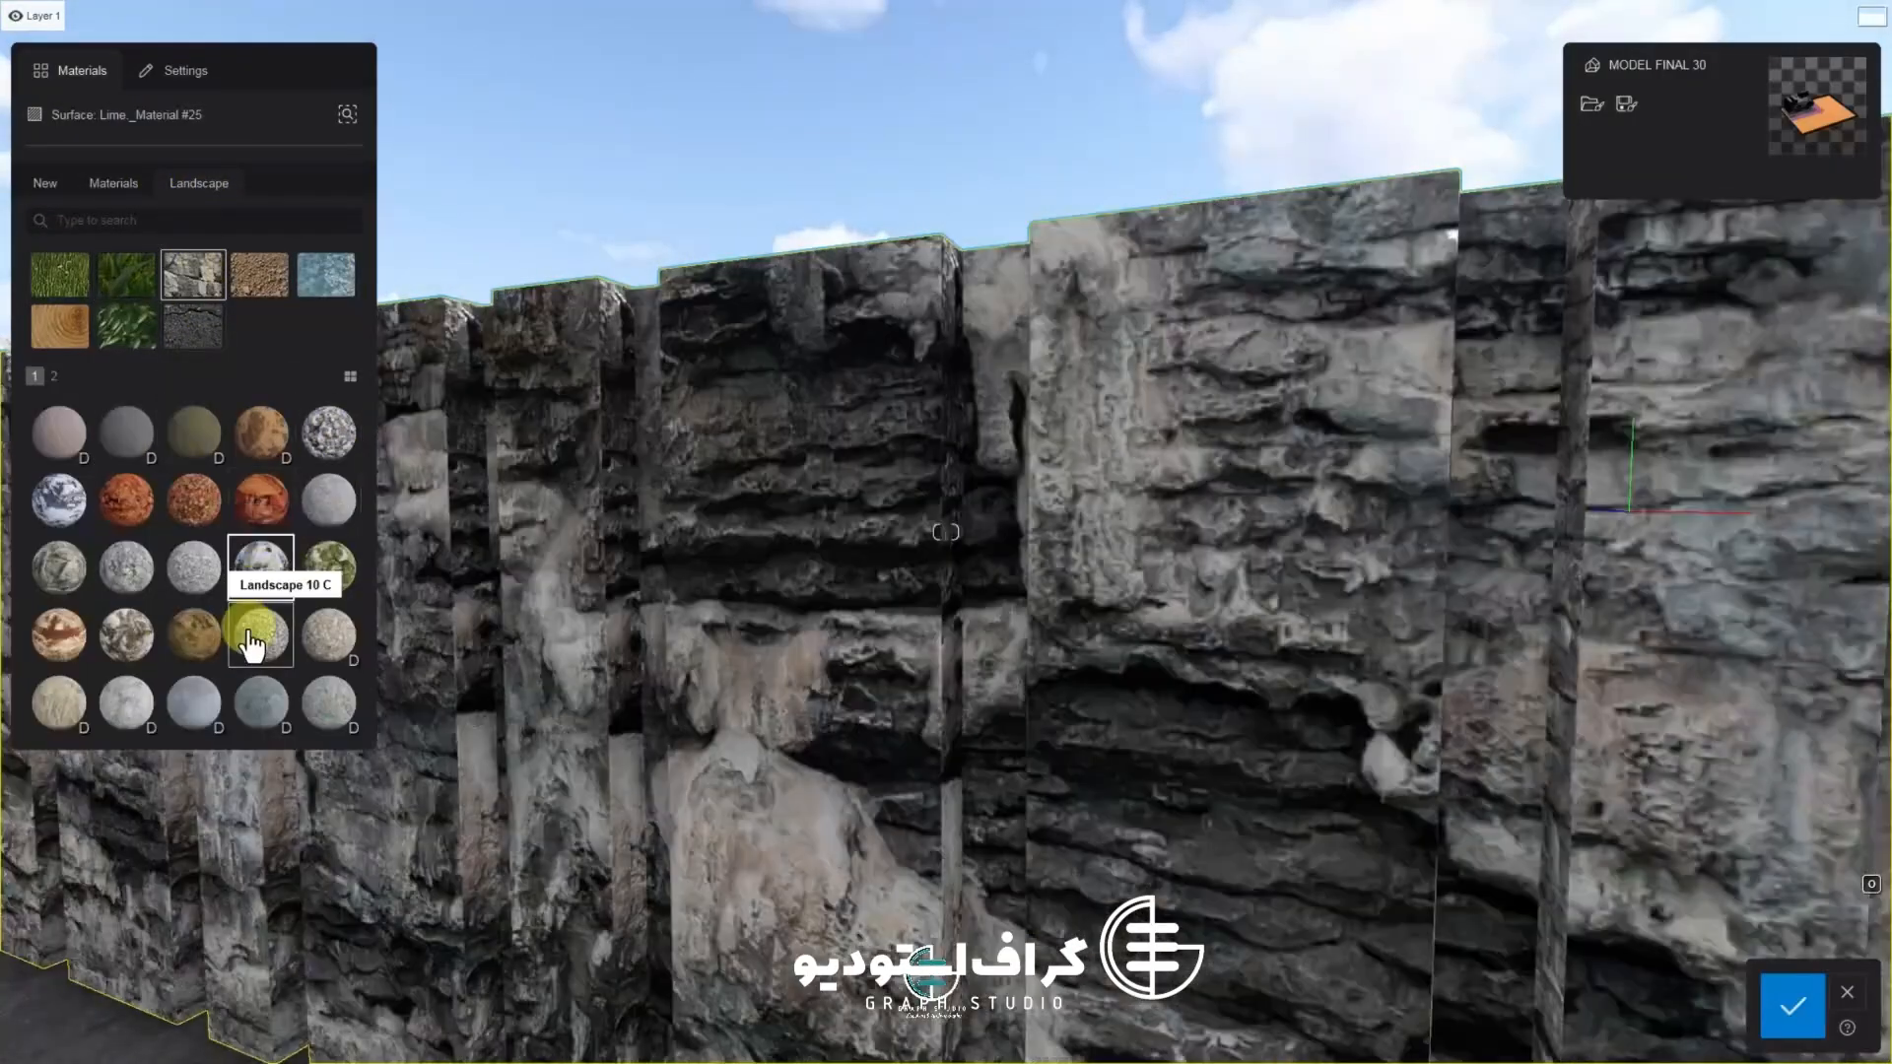
left_click(254, 636)
left_click(126, 701)
left_click(194, 702)
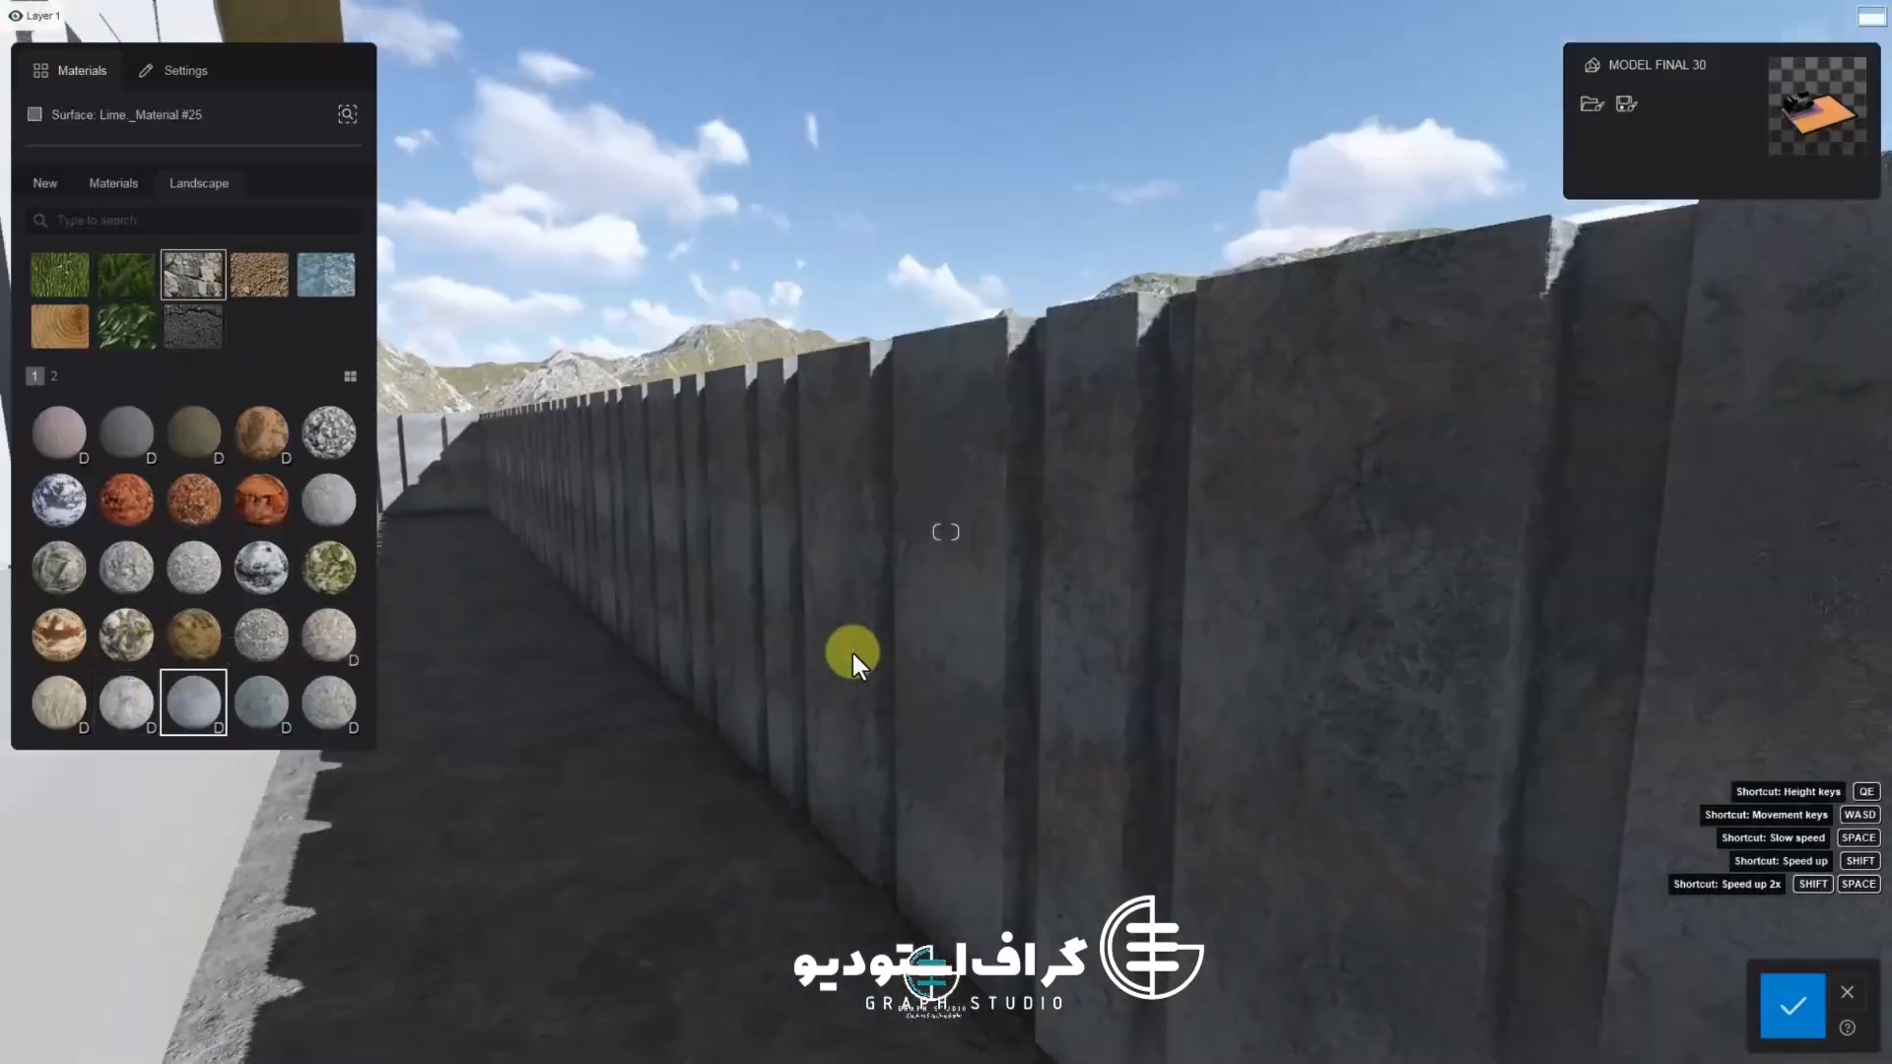
left_click(126, 701)
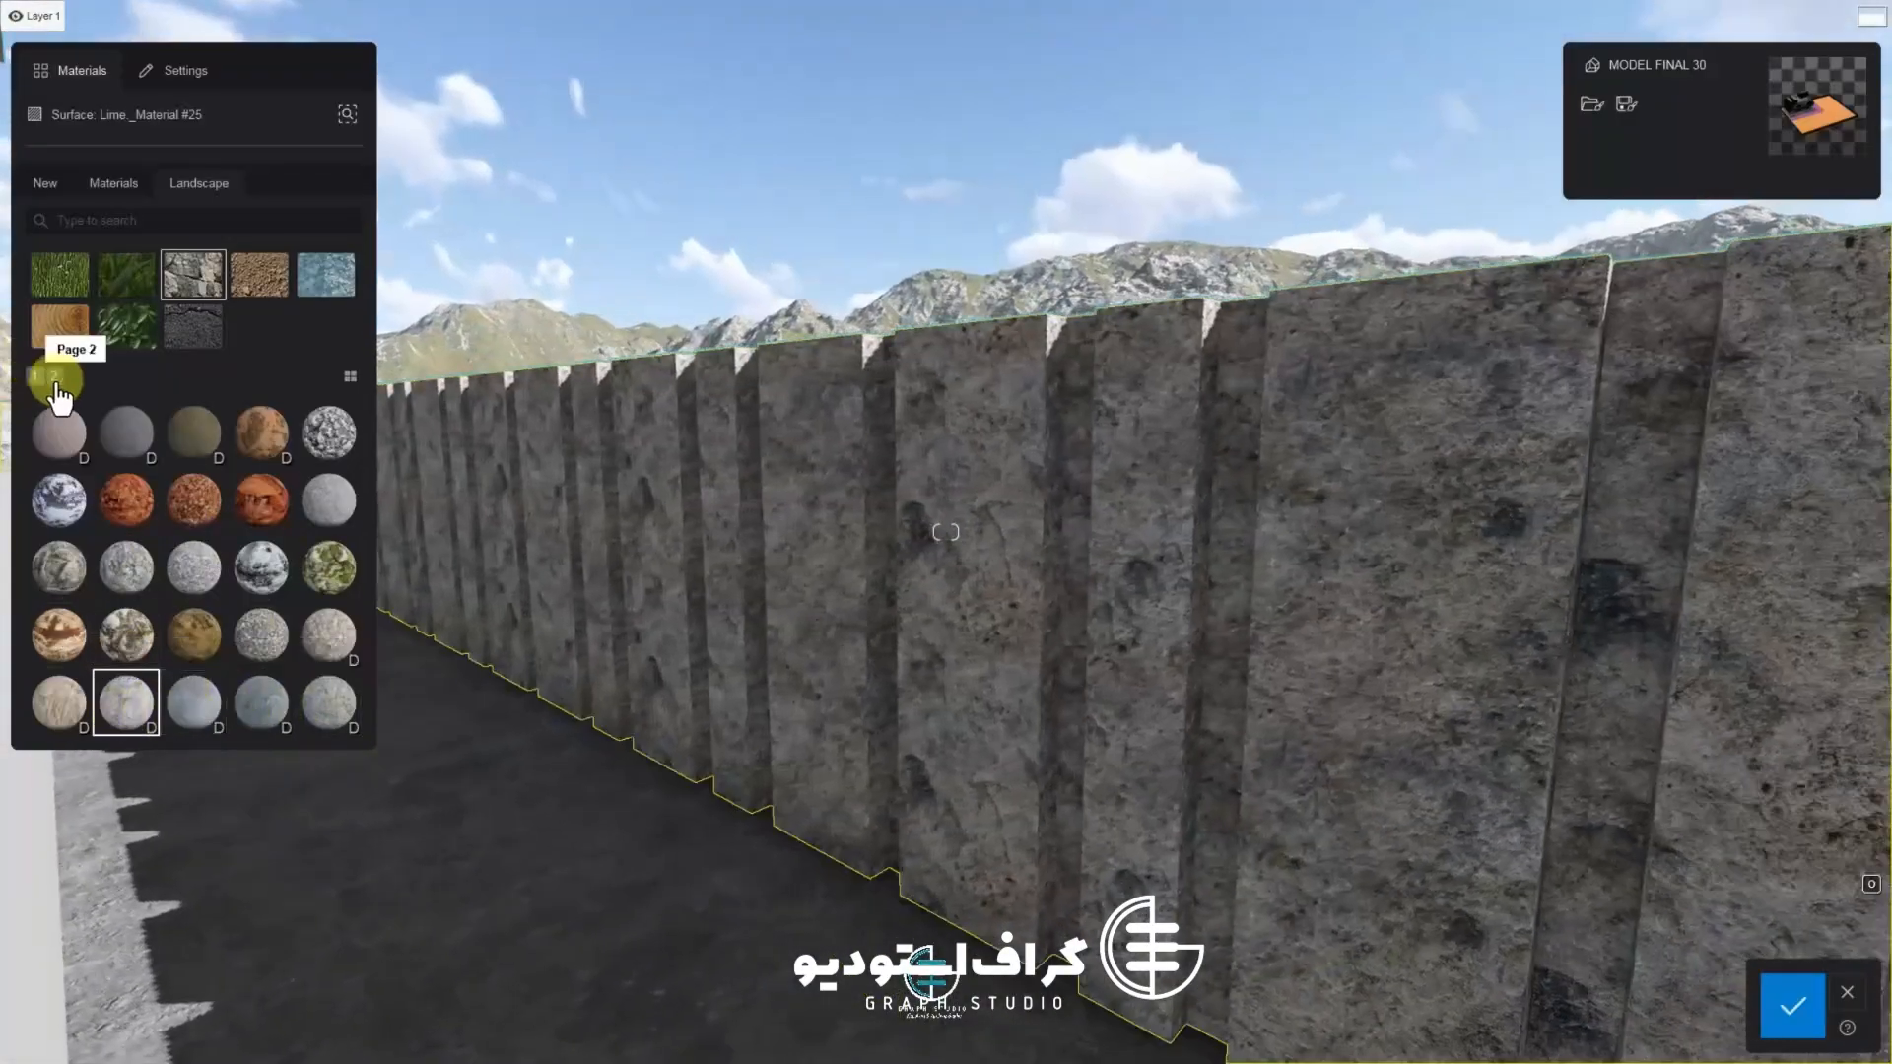
left_click(54, 377)
left_click(59, 500)
left_click(127, 500)
left_click(193, 500)
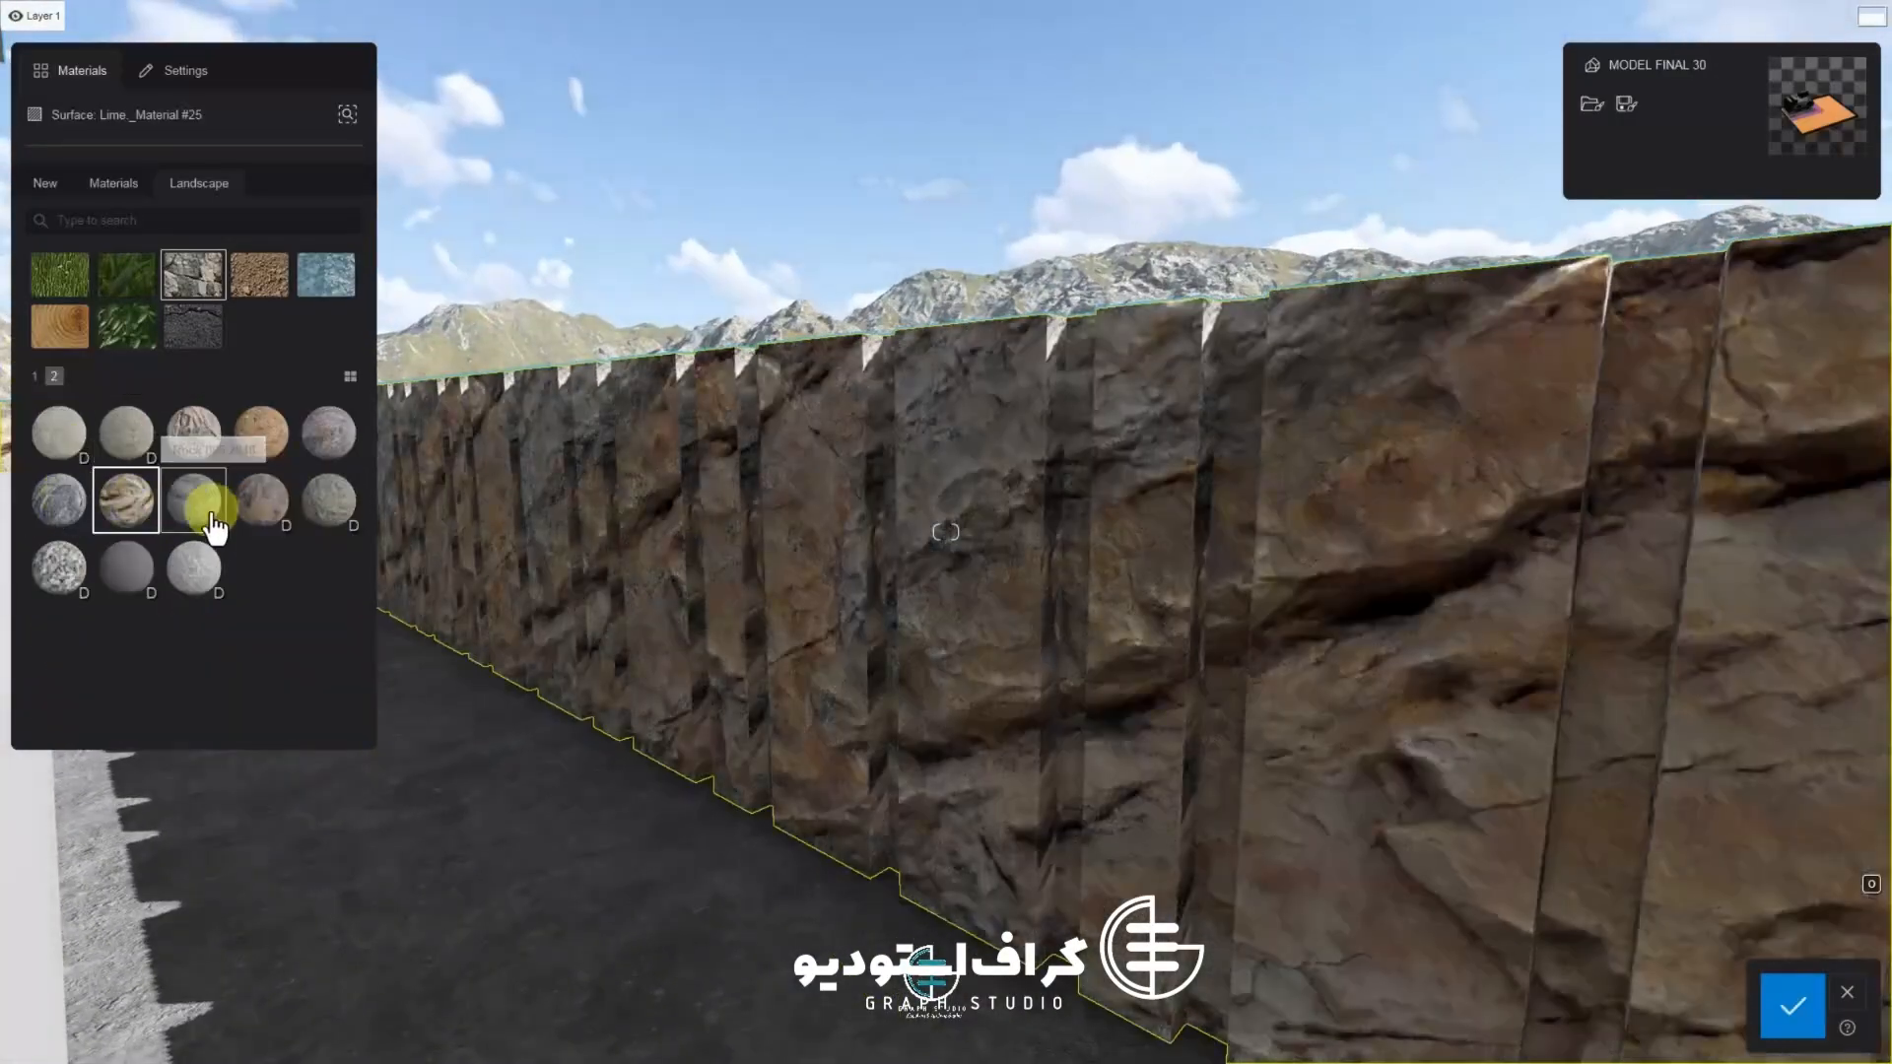
left_click(284, 529)
left_click(208, 601)
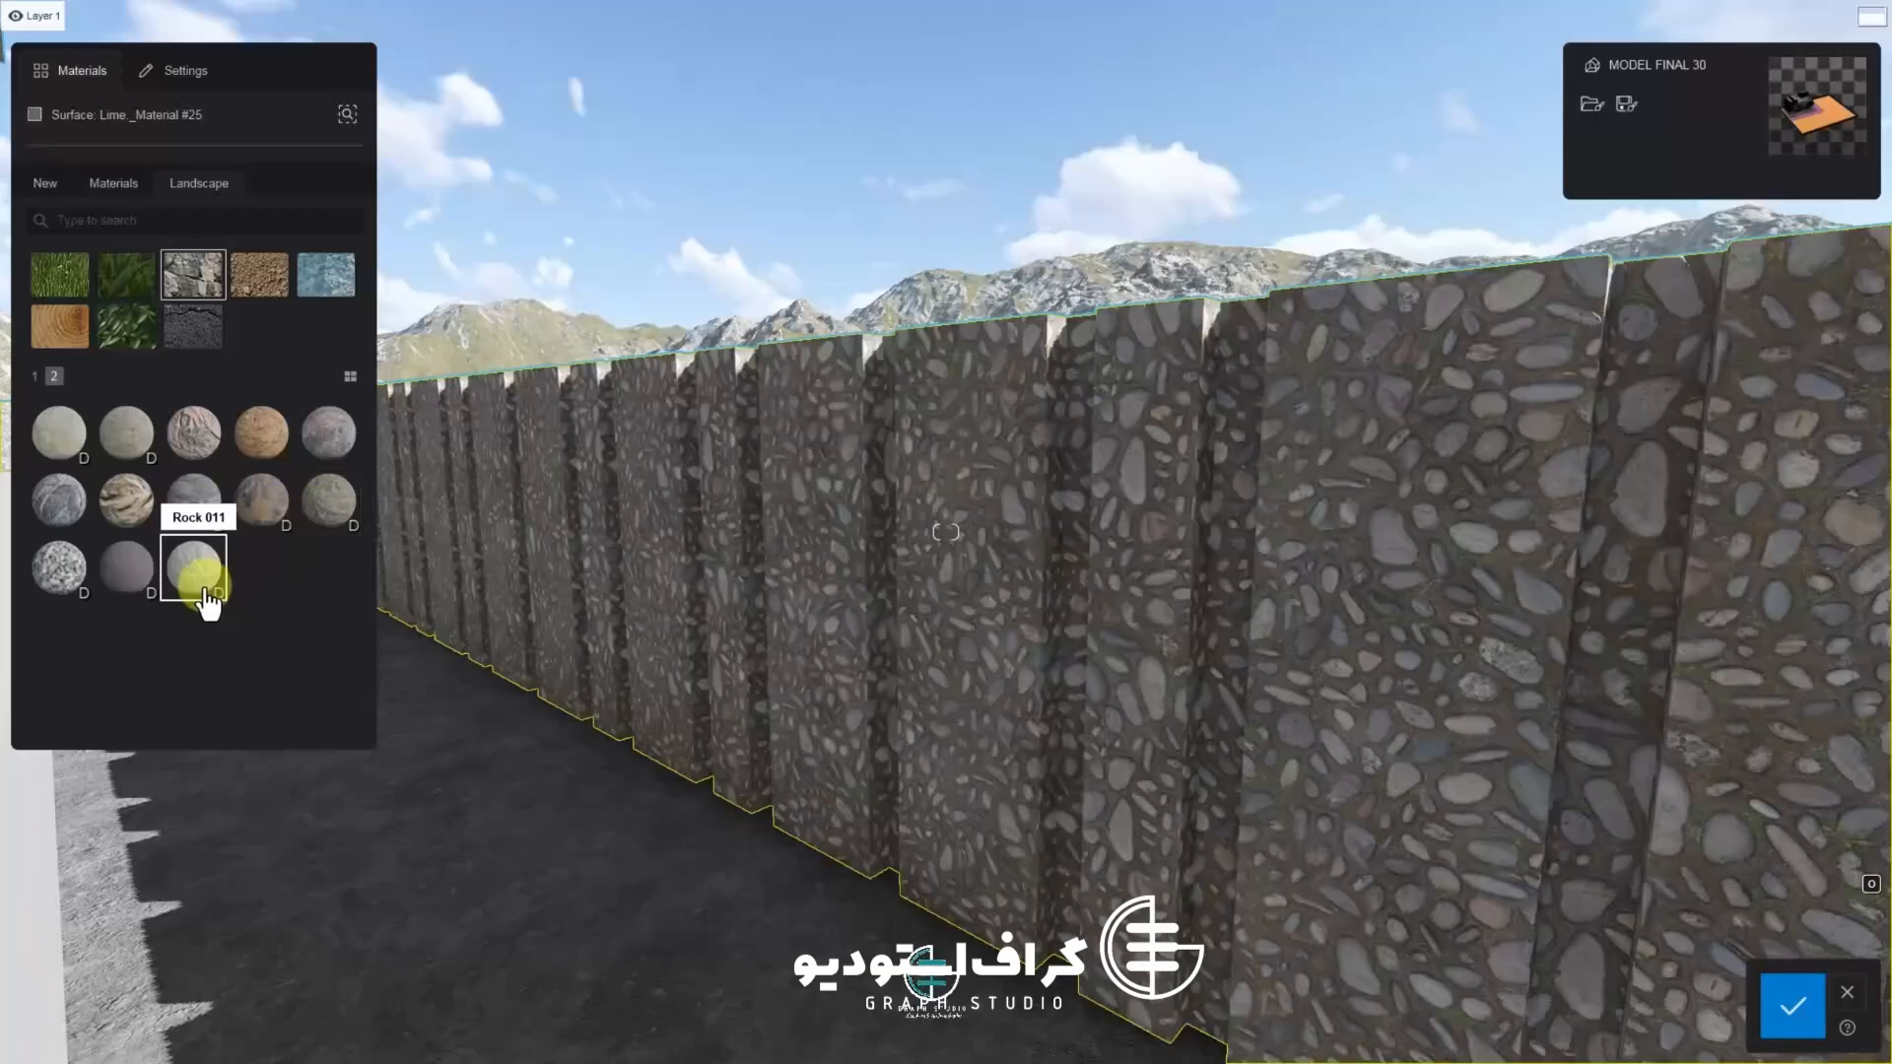
left_click(126, 581)
left_click(39, 589)
left_click(197, 425)
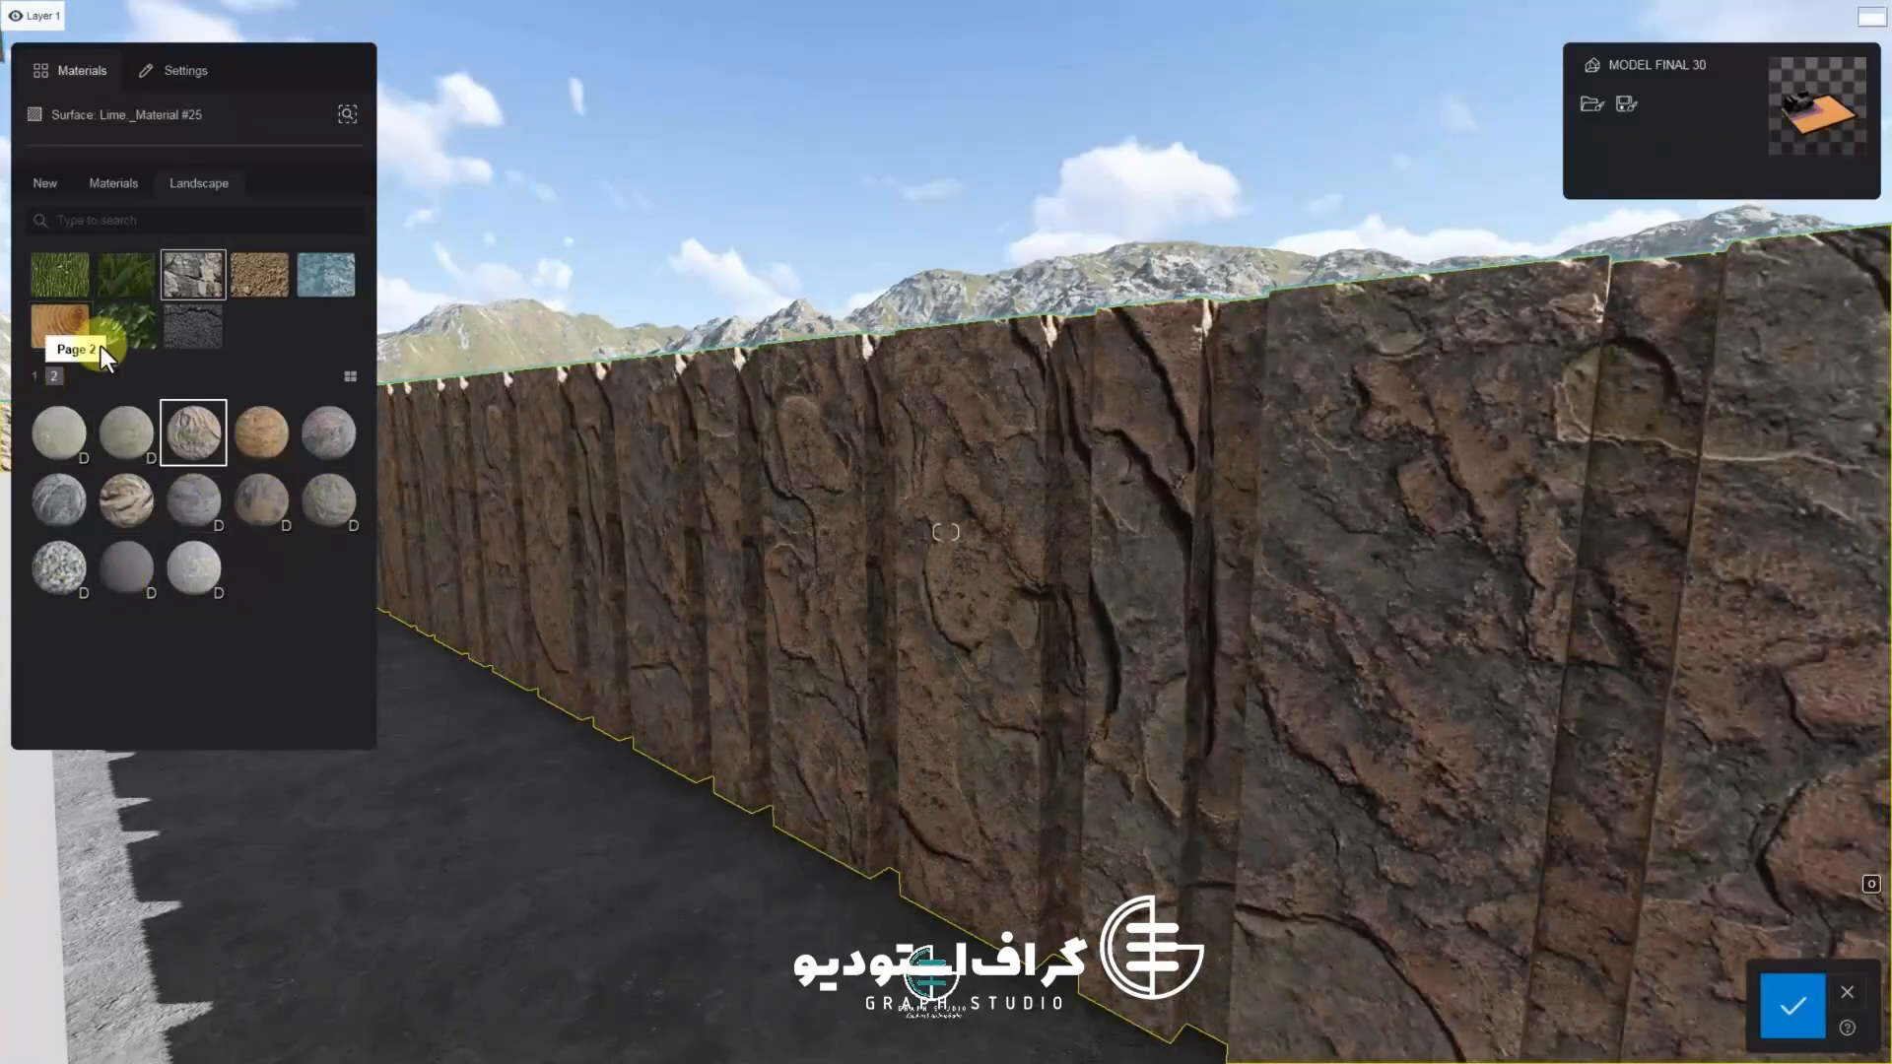
Apply Polii Cobblestone 25 2048 from the Stone Cobblestones folder to the boundary wall
left_click(134, 193)
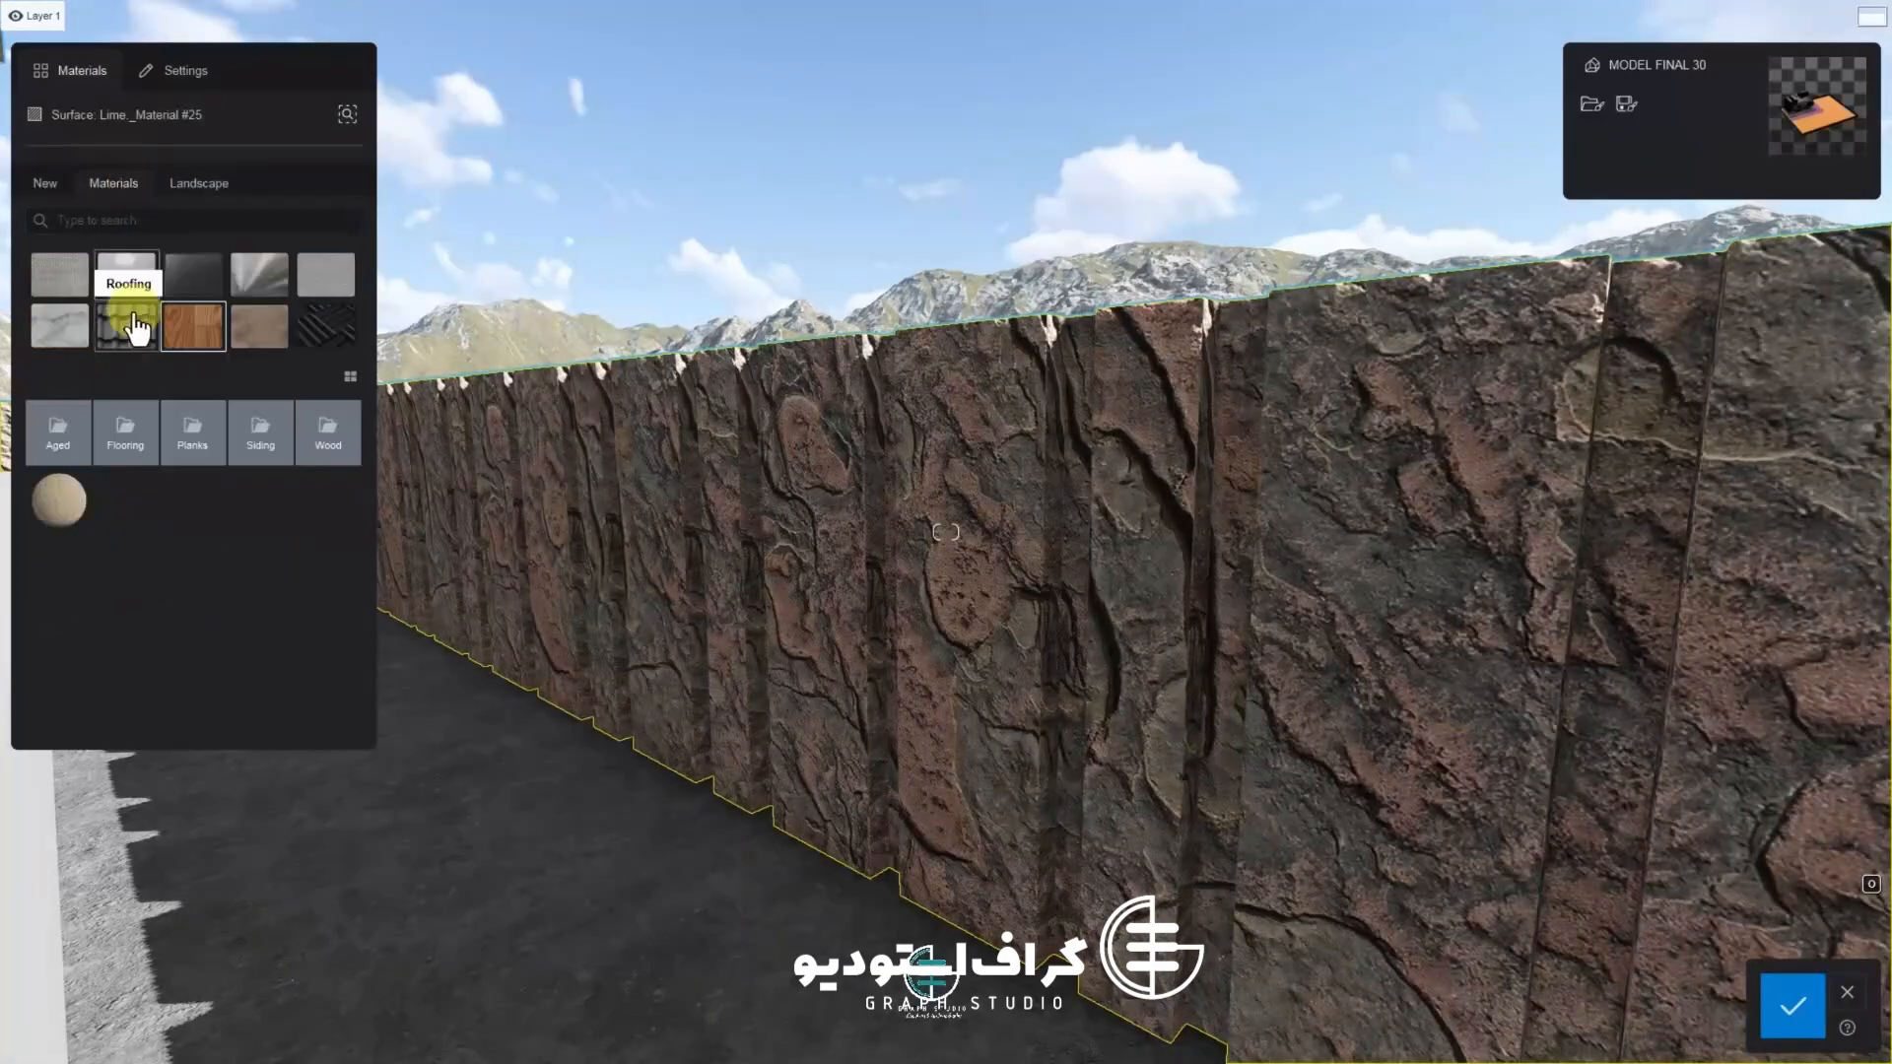
left_click(75, 337)
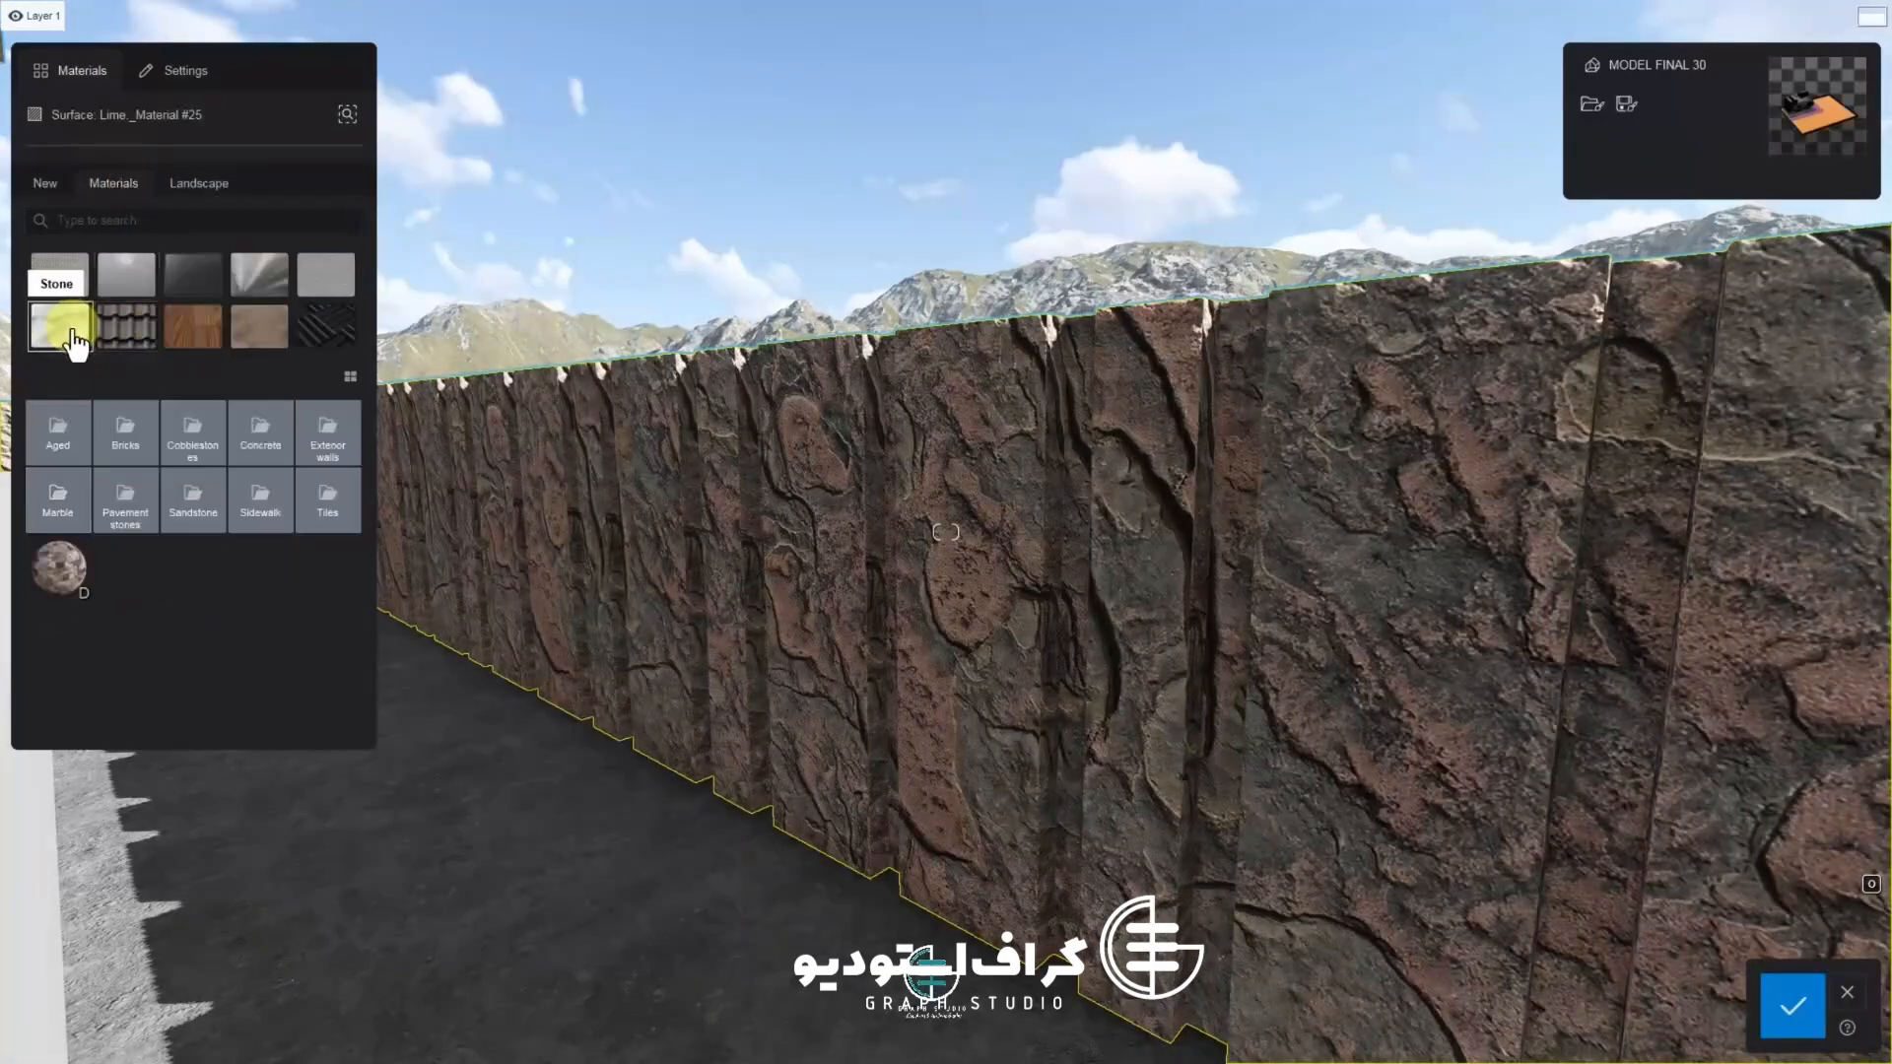
left_click(166, 434)
left_click(182, 454)
left_click(260, 634)
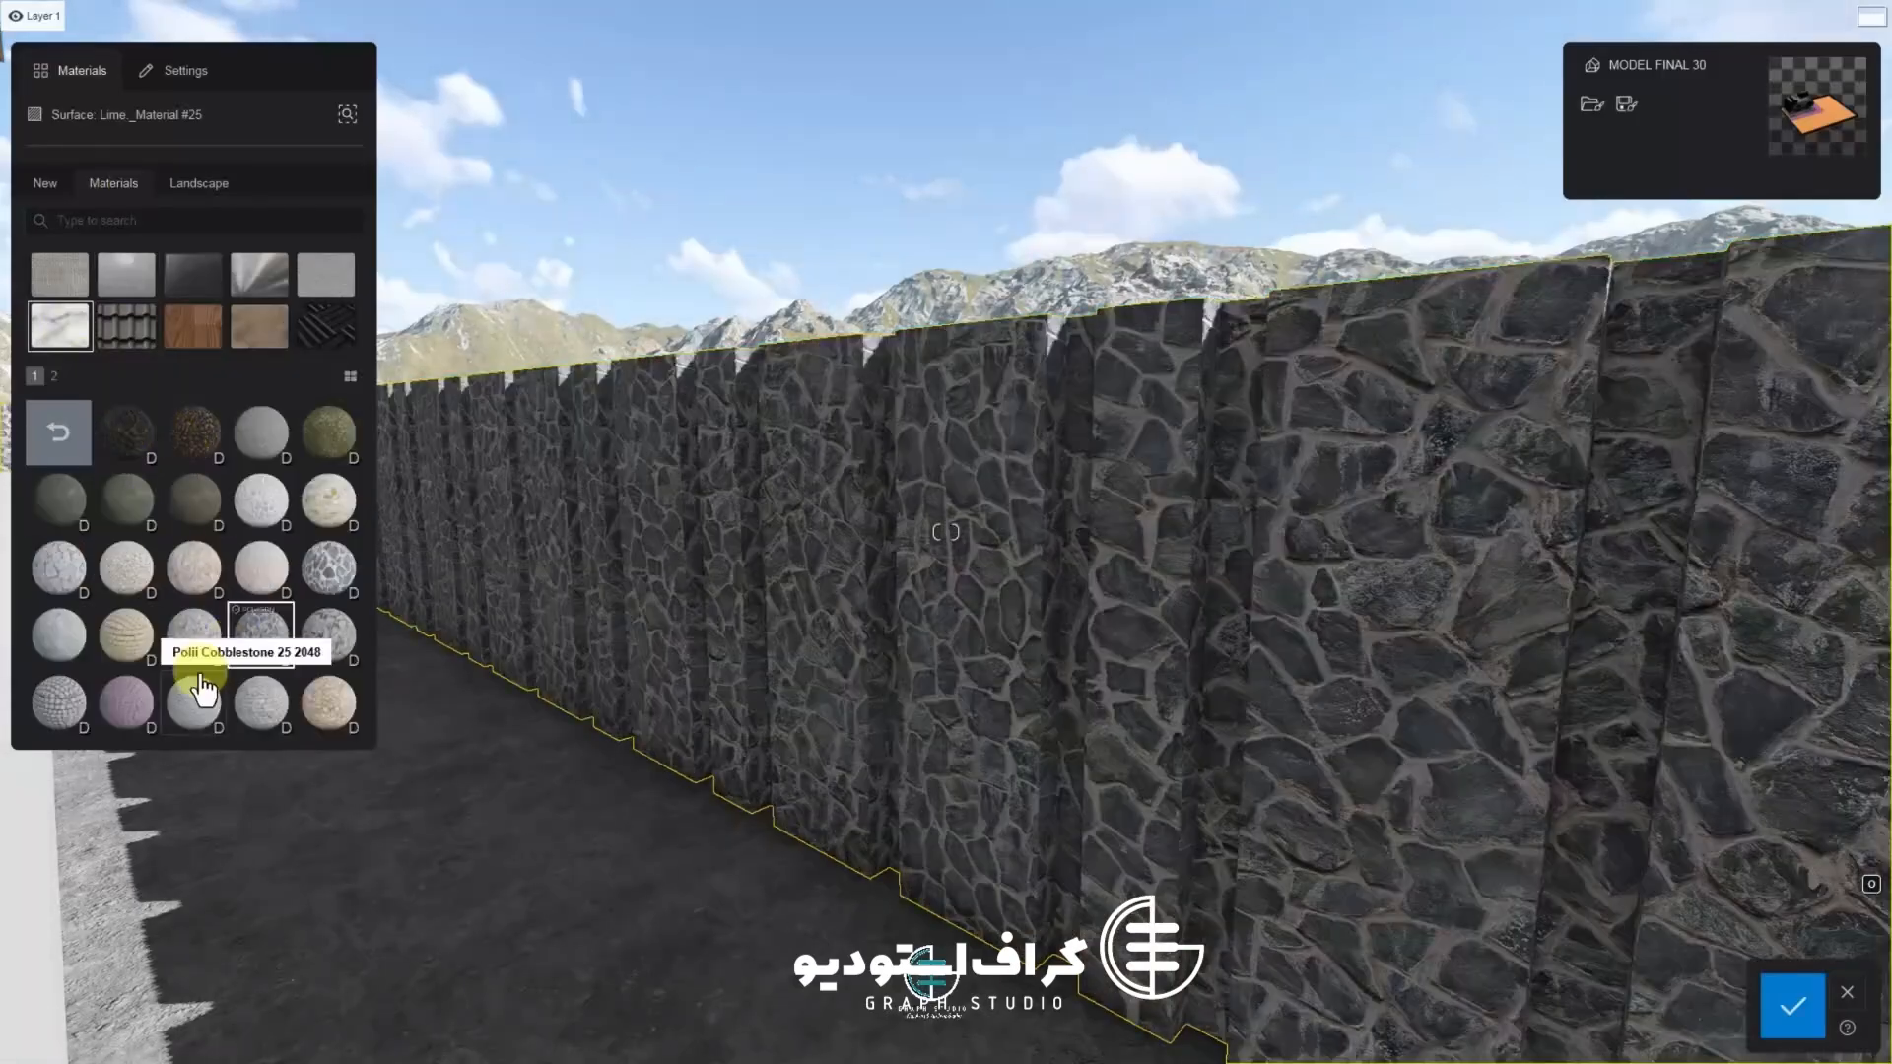
Set the cobblestone wall's map scale to 4.5 m and save the changes
right_click_drag(762, 615, 1377, 618)
left_click(260, 634)
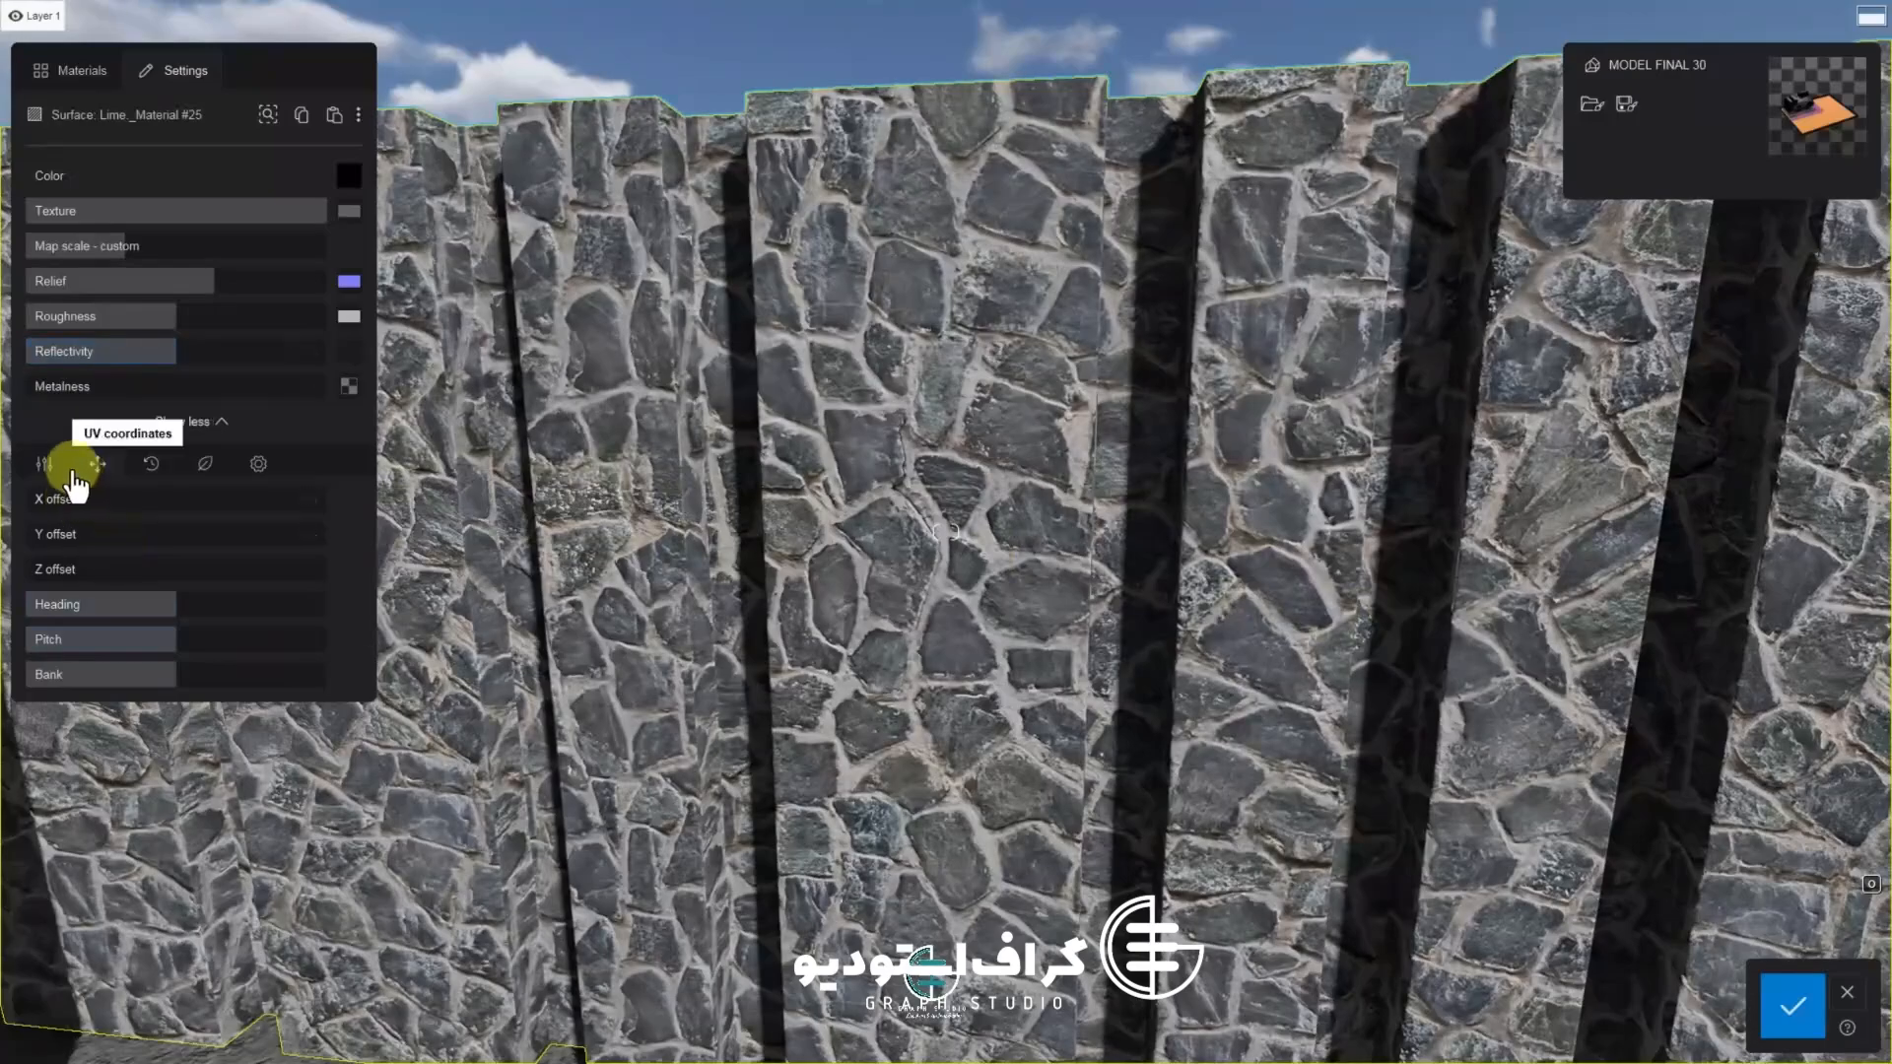
left_click_drag(124, 246, 135, 247)
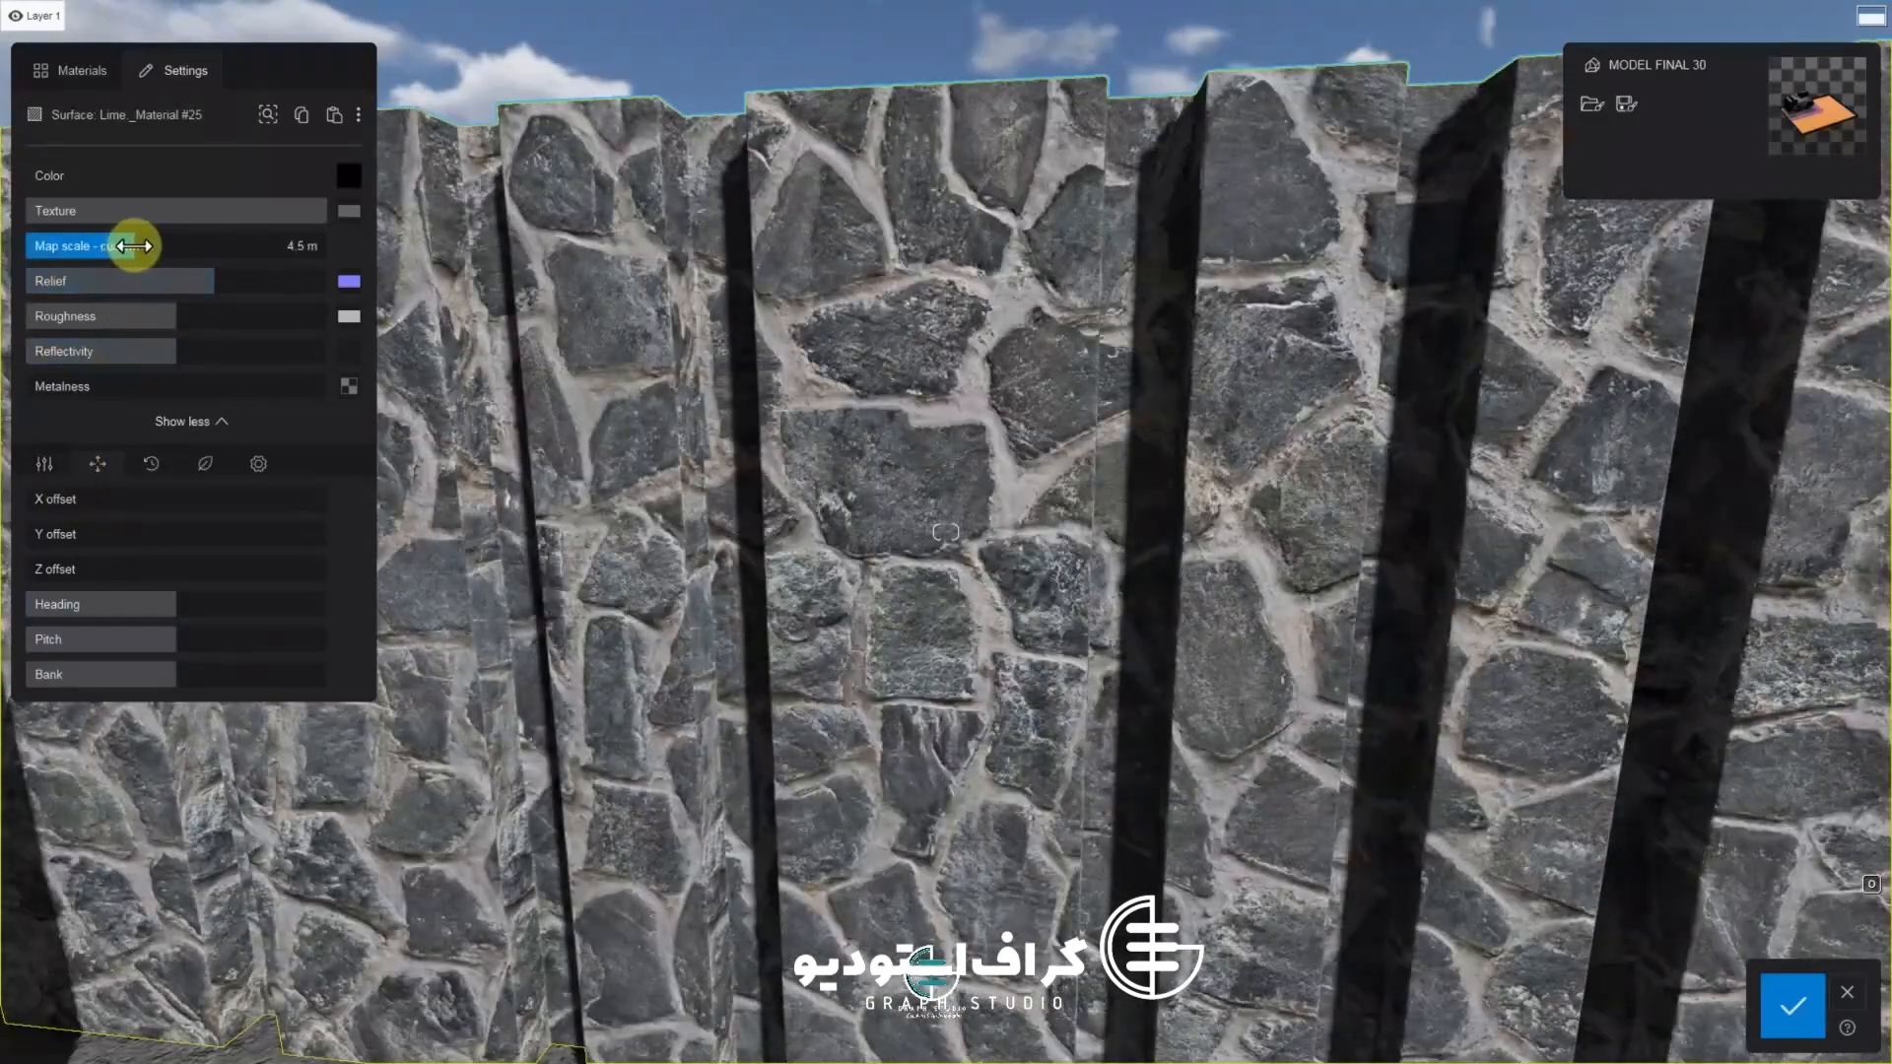
scroll(473, 587, "down", 5)
right_click_drag(473, 588, 423, 583)
key("a")
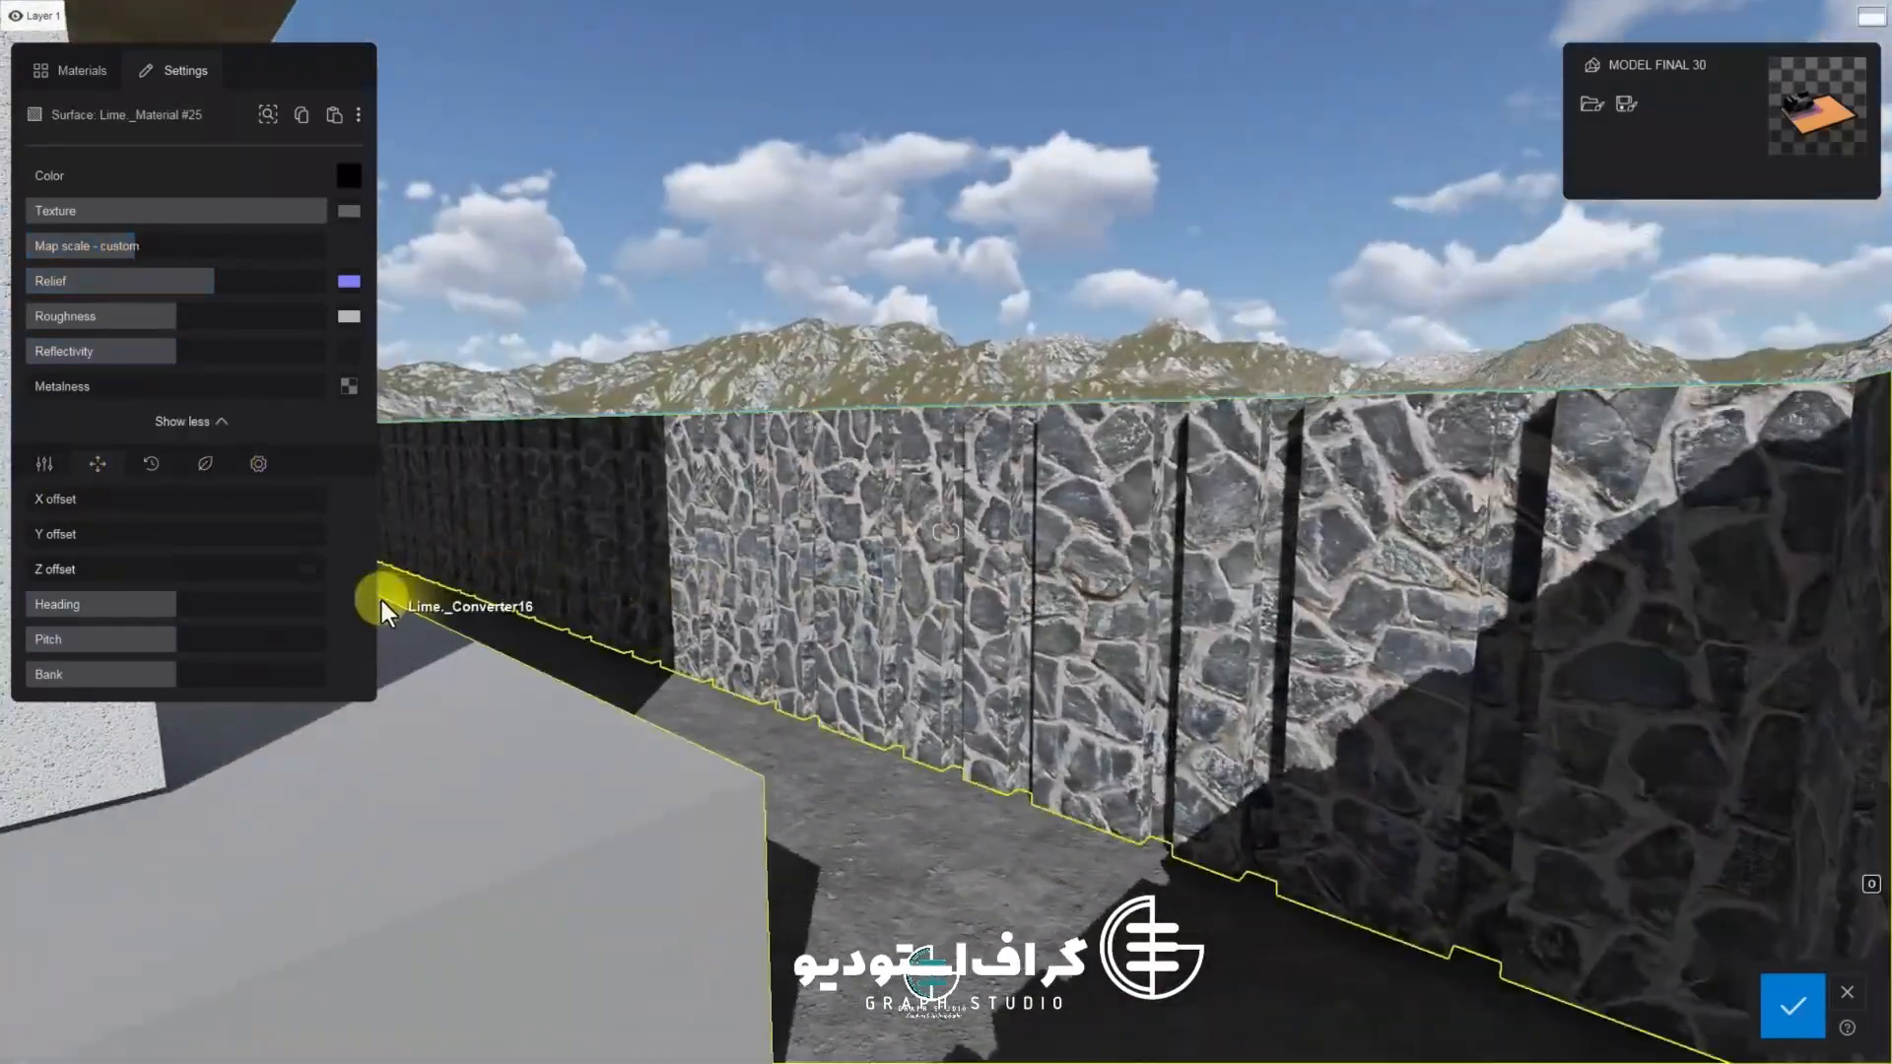
left_click(1776, 995)
Select the entrance floor and steps surface and open the Stone Marble folder
key("a")
key("s")
left_click(1056, 806)
key("s")
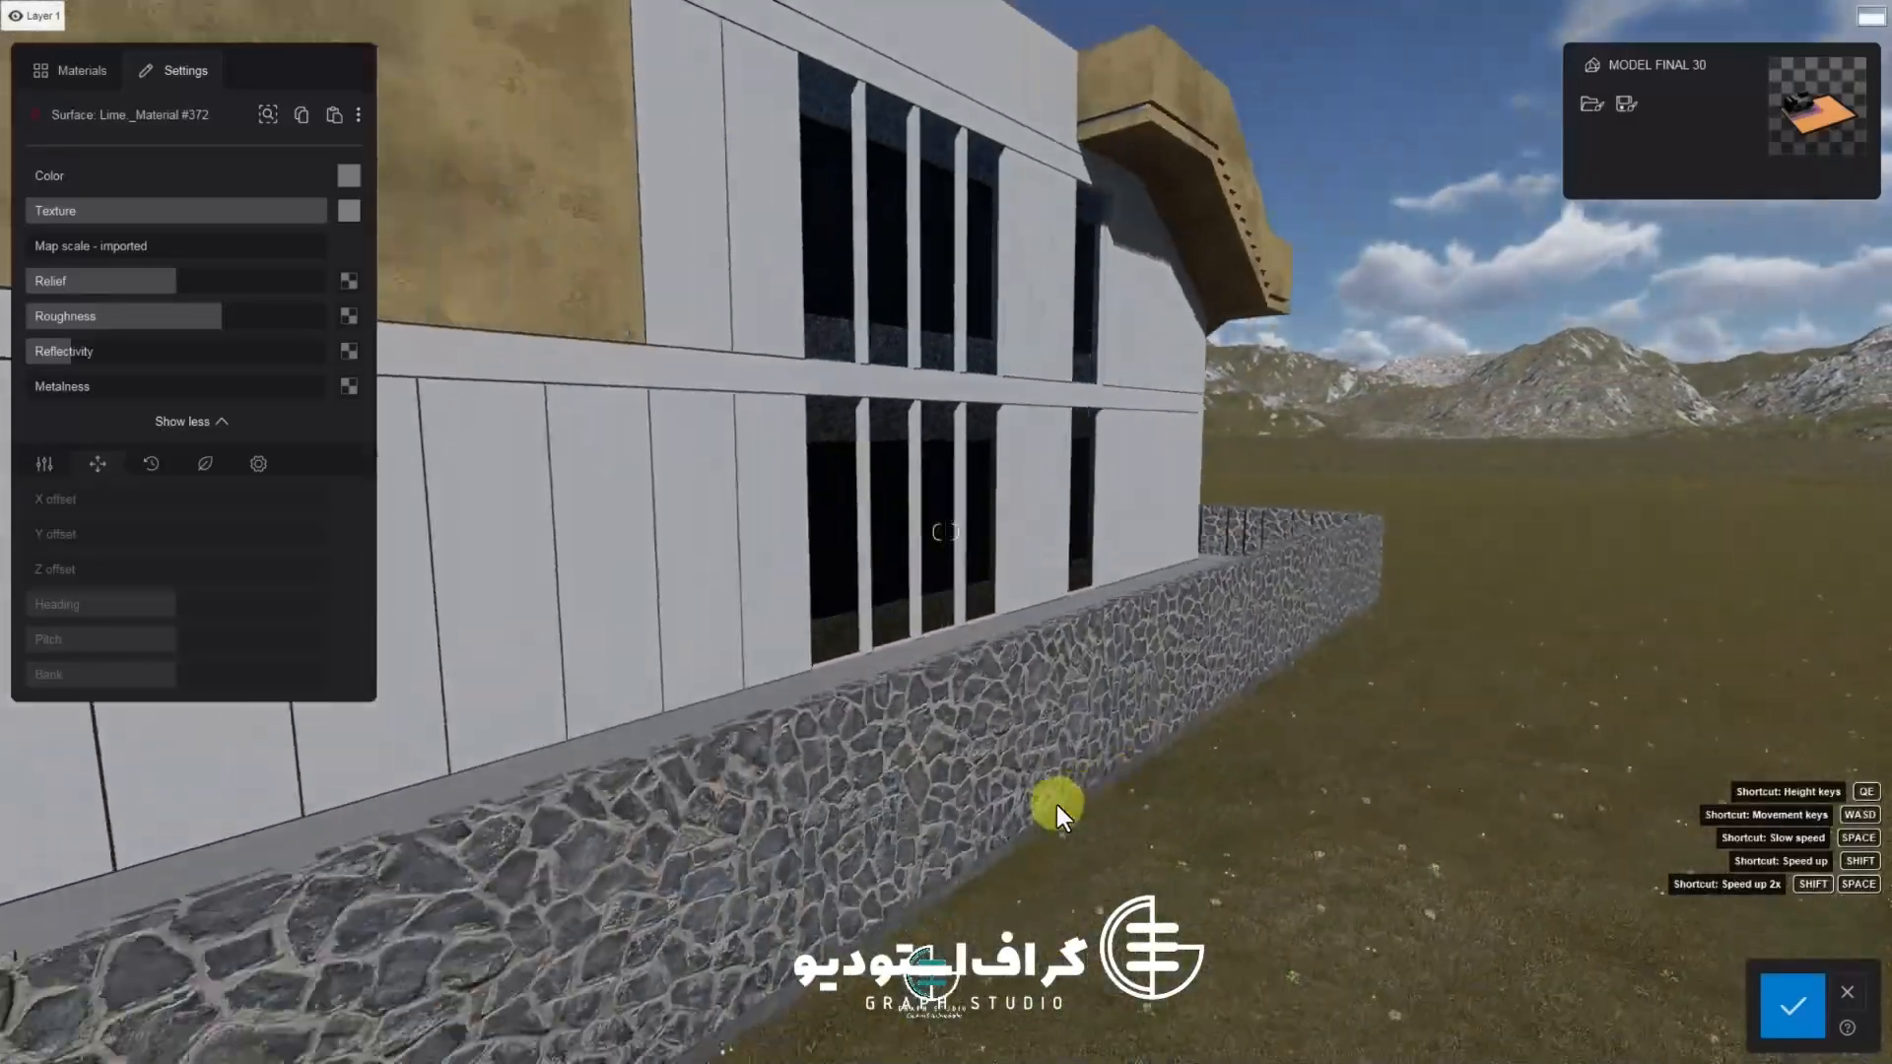
key("a")
key("s")
key("w")
key("a")
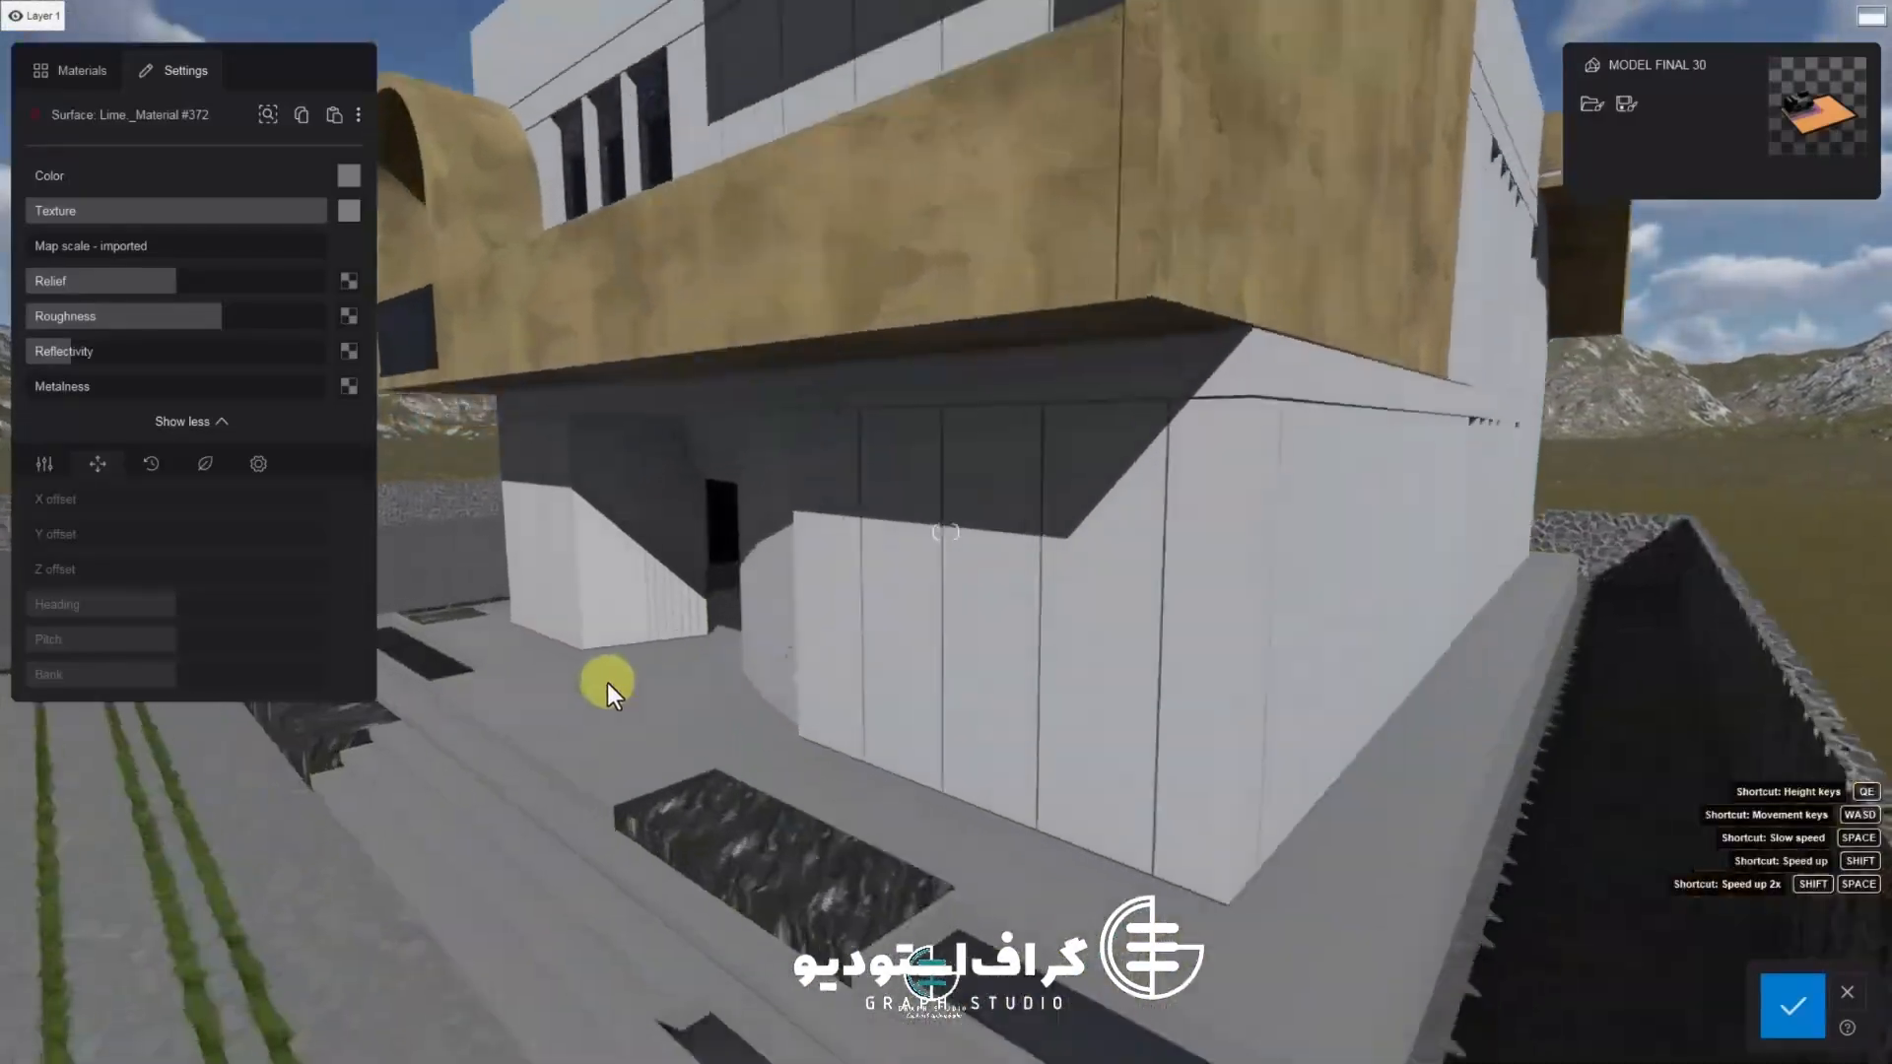
key("w")
key("a")
right_click_drag(607, 683, 649, 727)
key("s")
key("a")
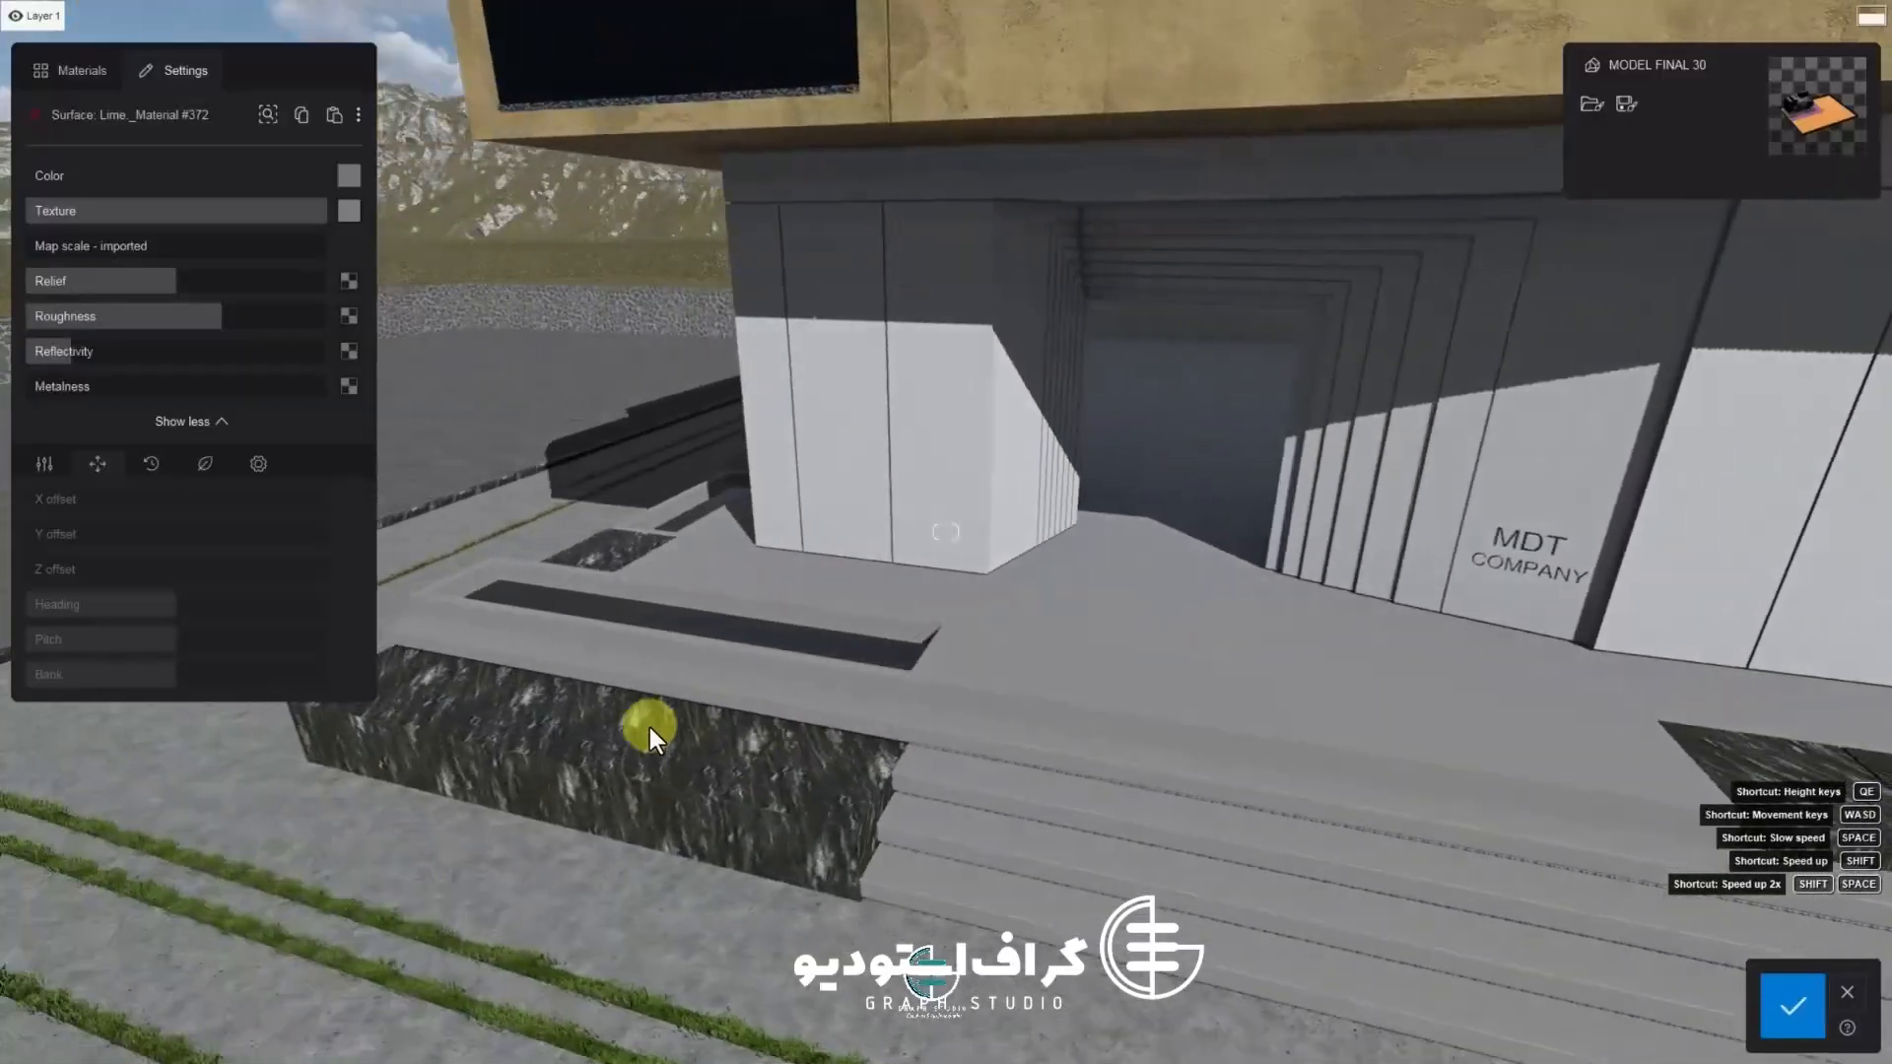
key("d")
left_click(96, 79)
left_click(115, 280)
left_click(87, 342)
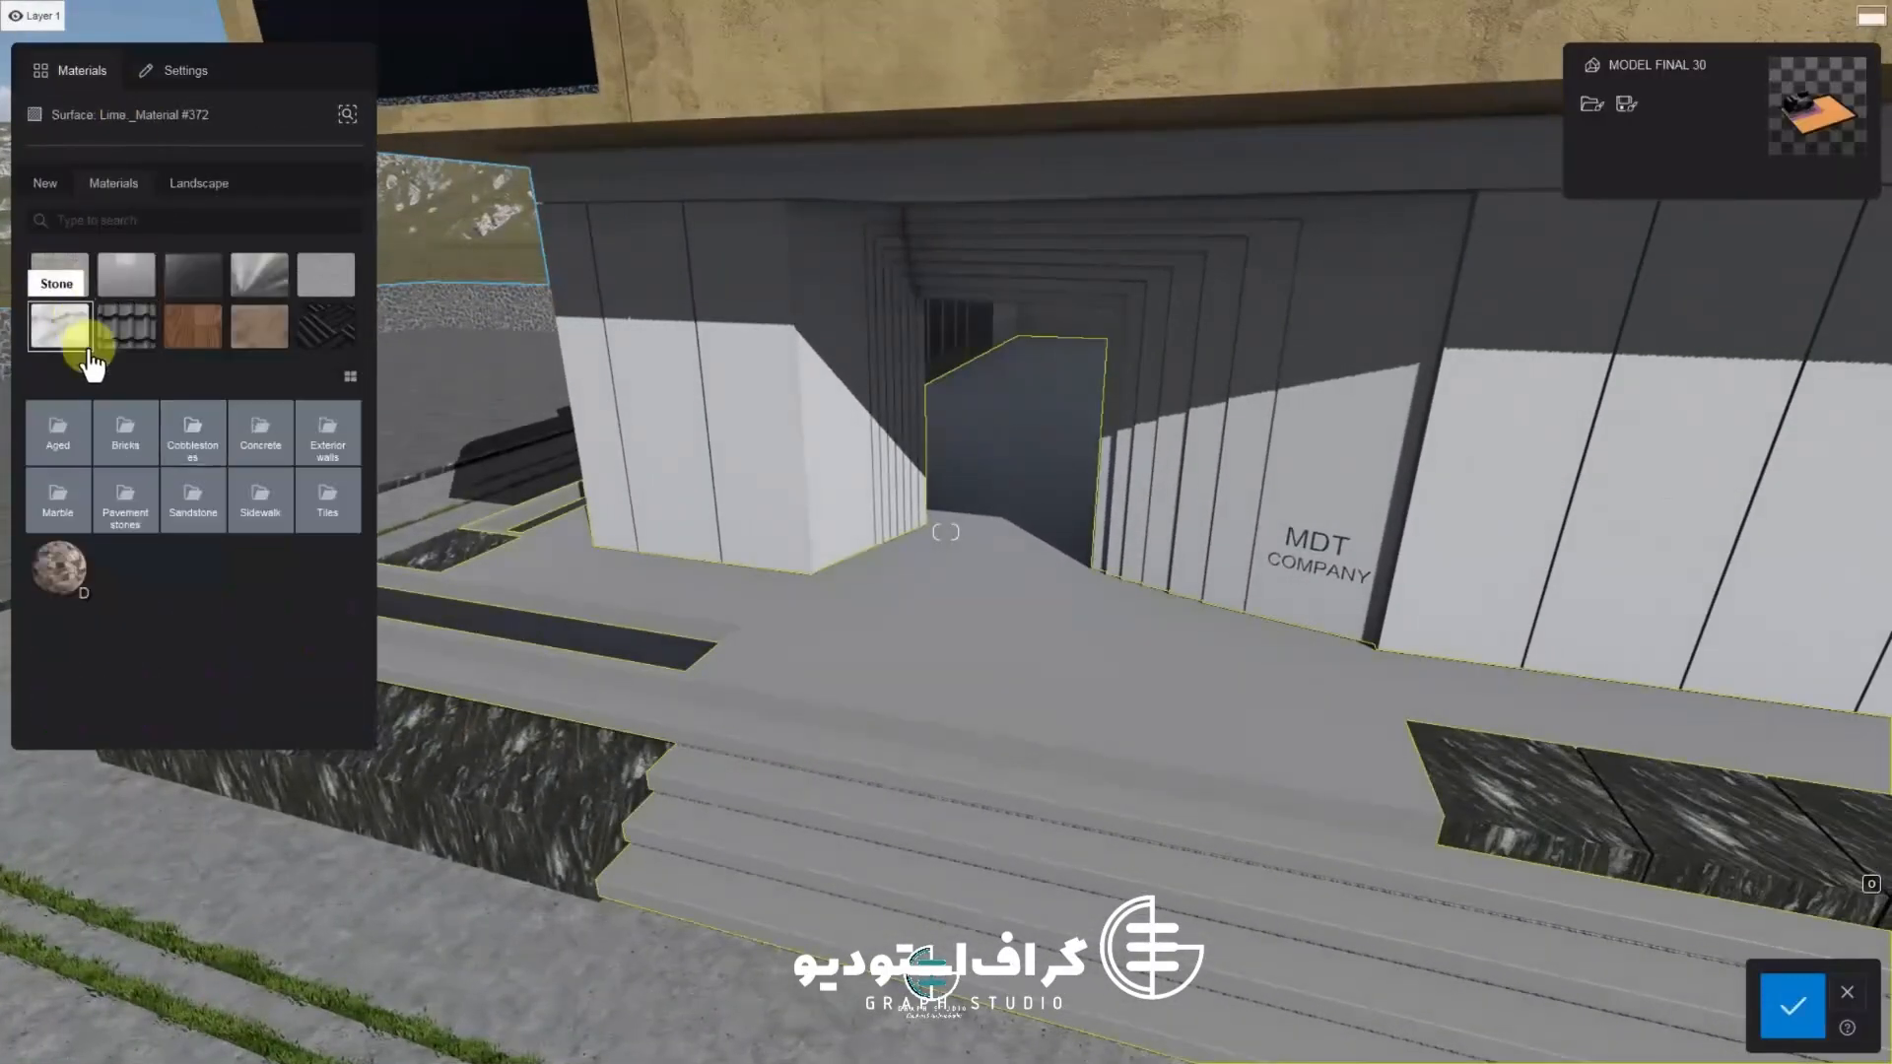
left_click(61, 502)
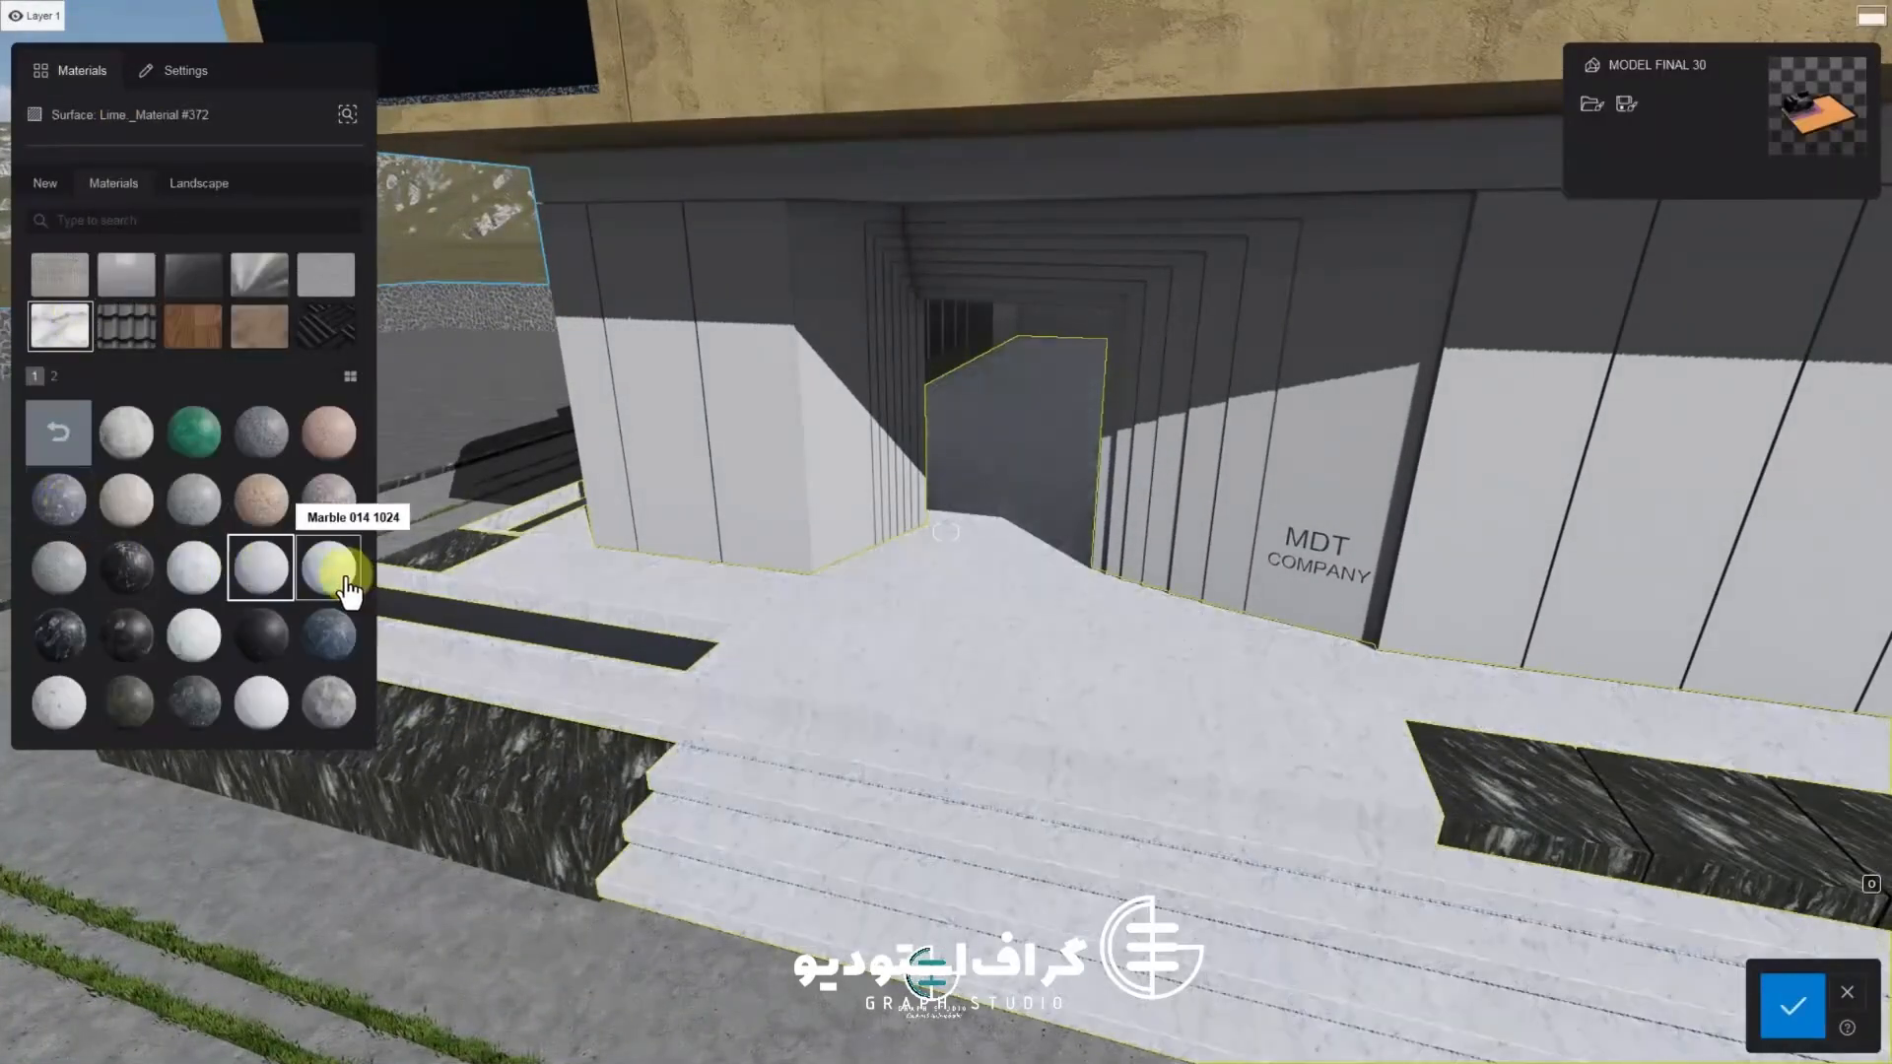
Try several marble materials on the entrance floor and steps across both pages
left_click(288, 636)
left_click(86, 726)
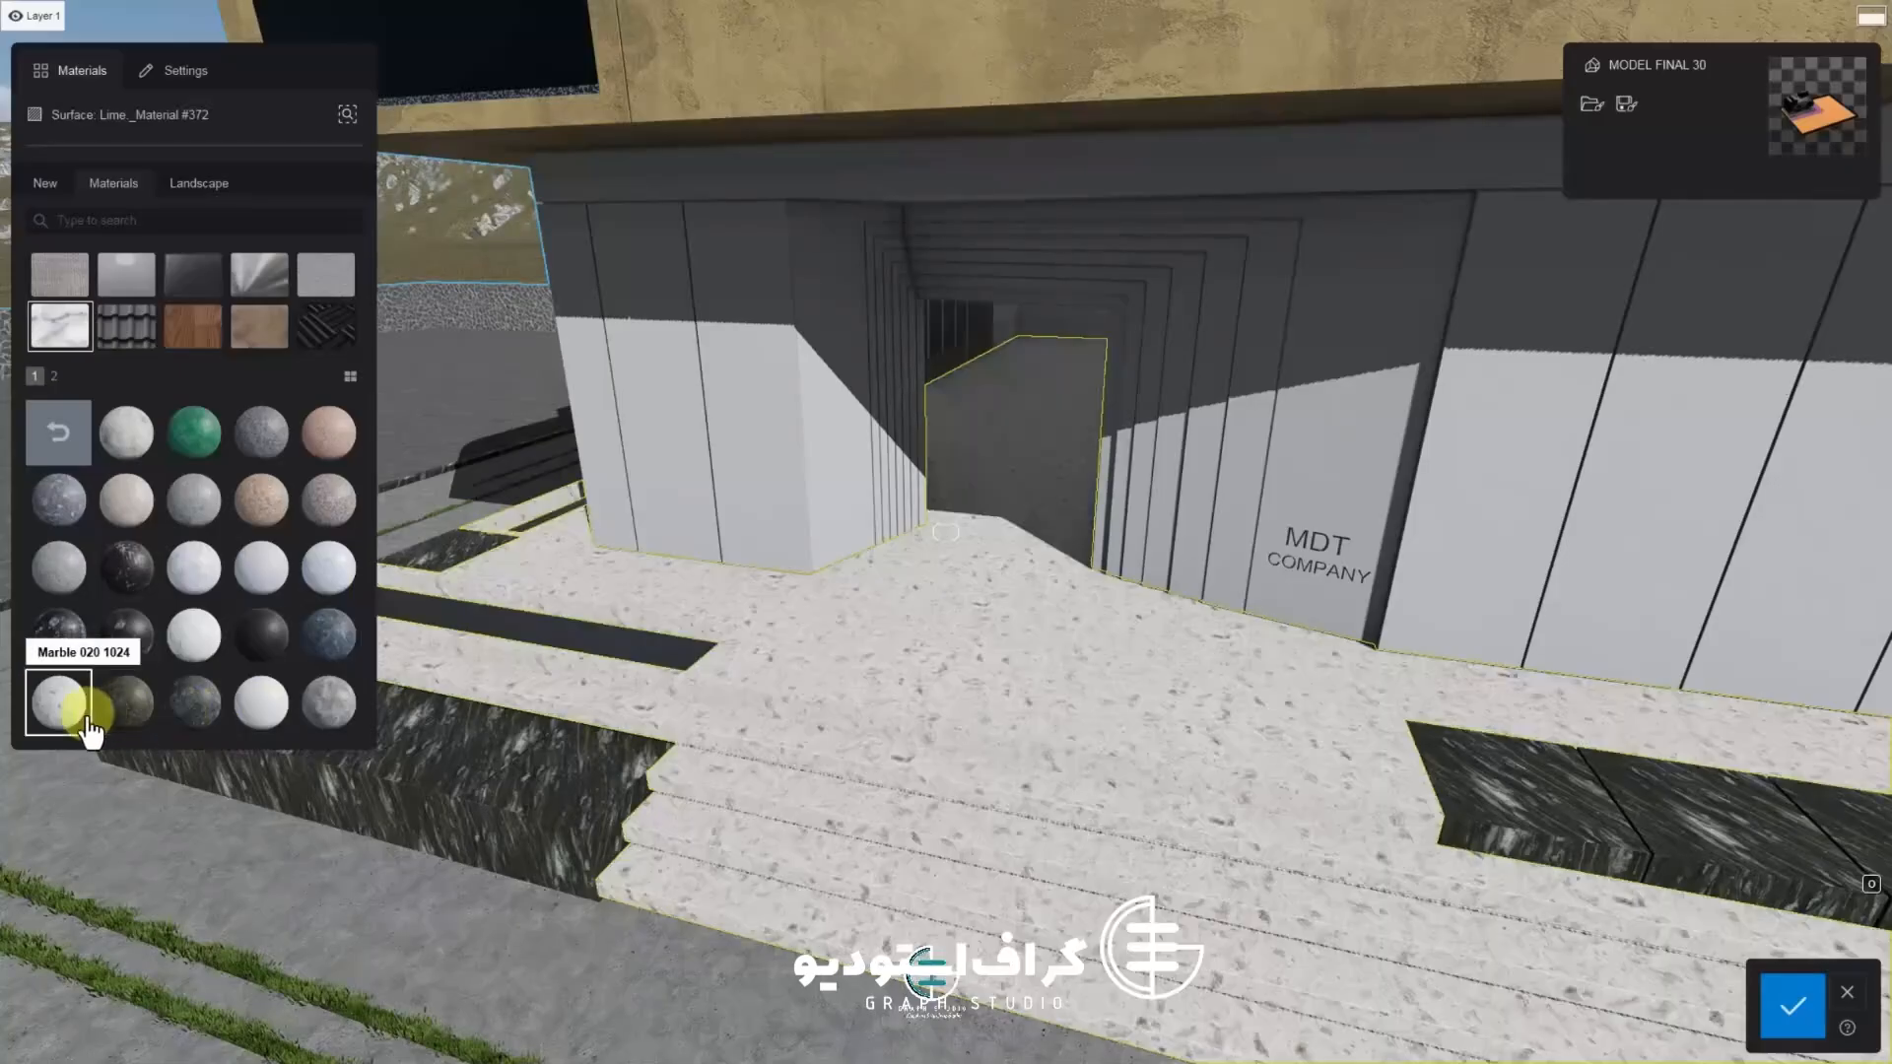
left_click(330, 708)
left_click(53, 375)
left_click(61, 430)
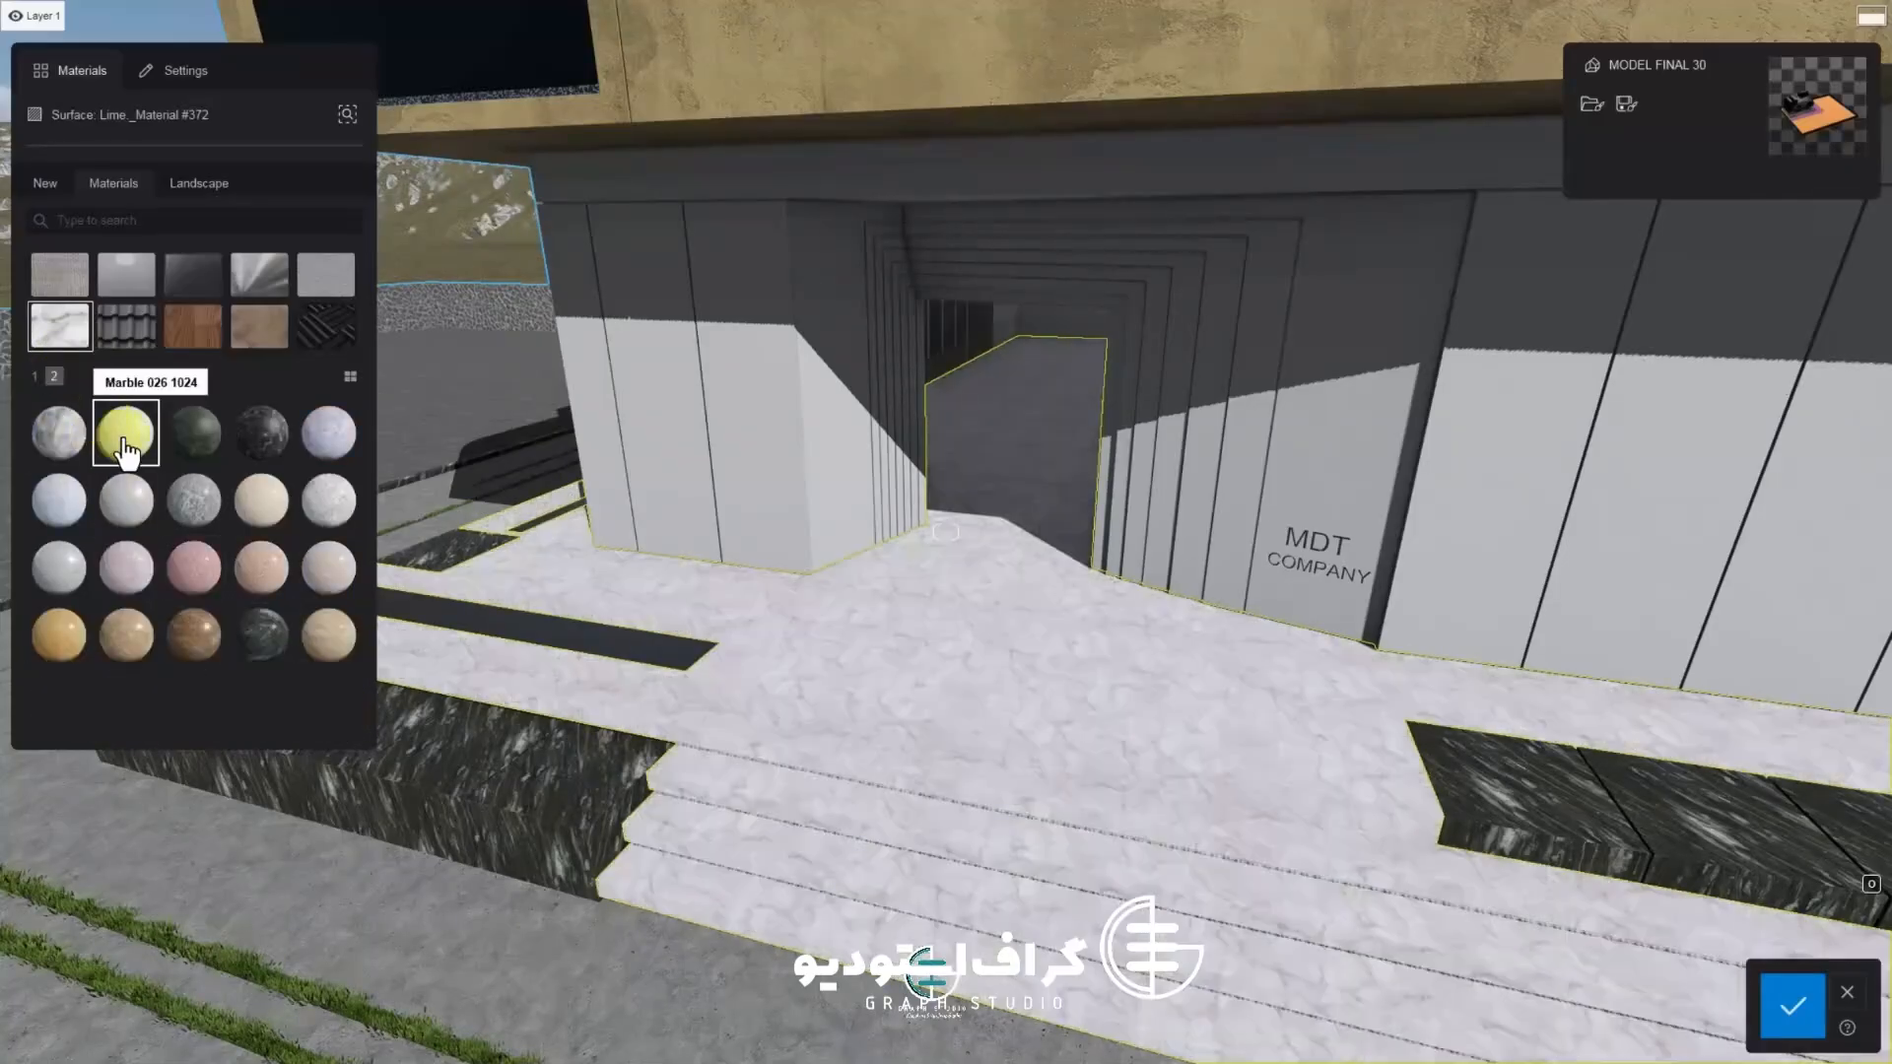
left_click(196, 583)
left_click(276, 638)
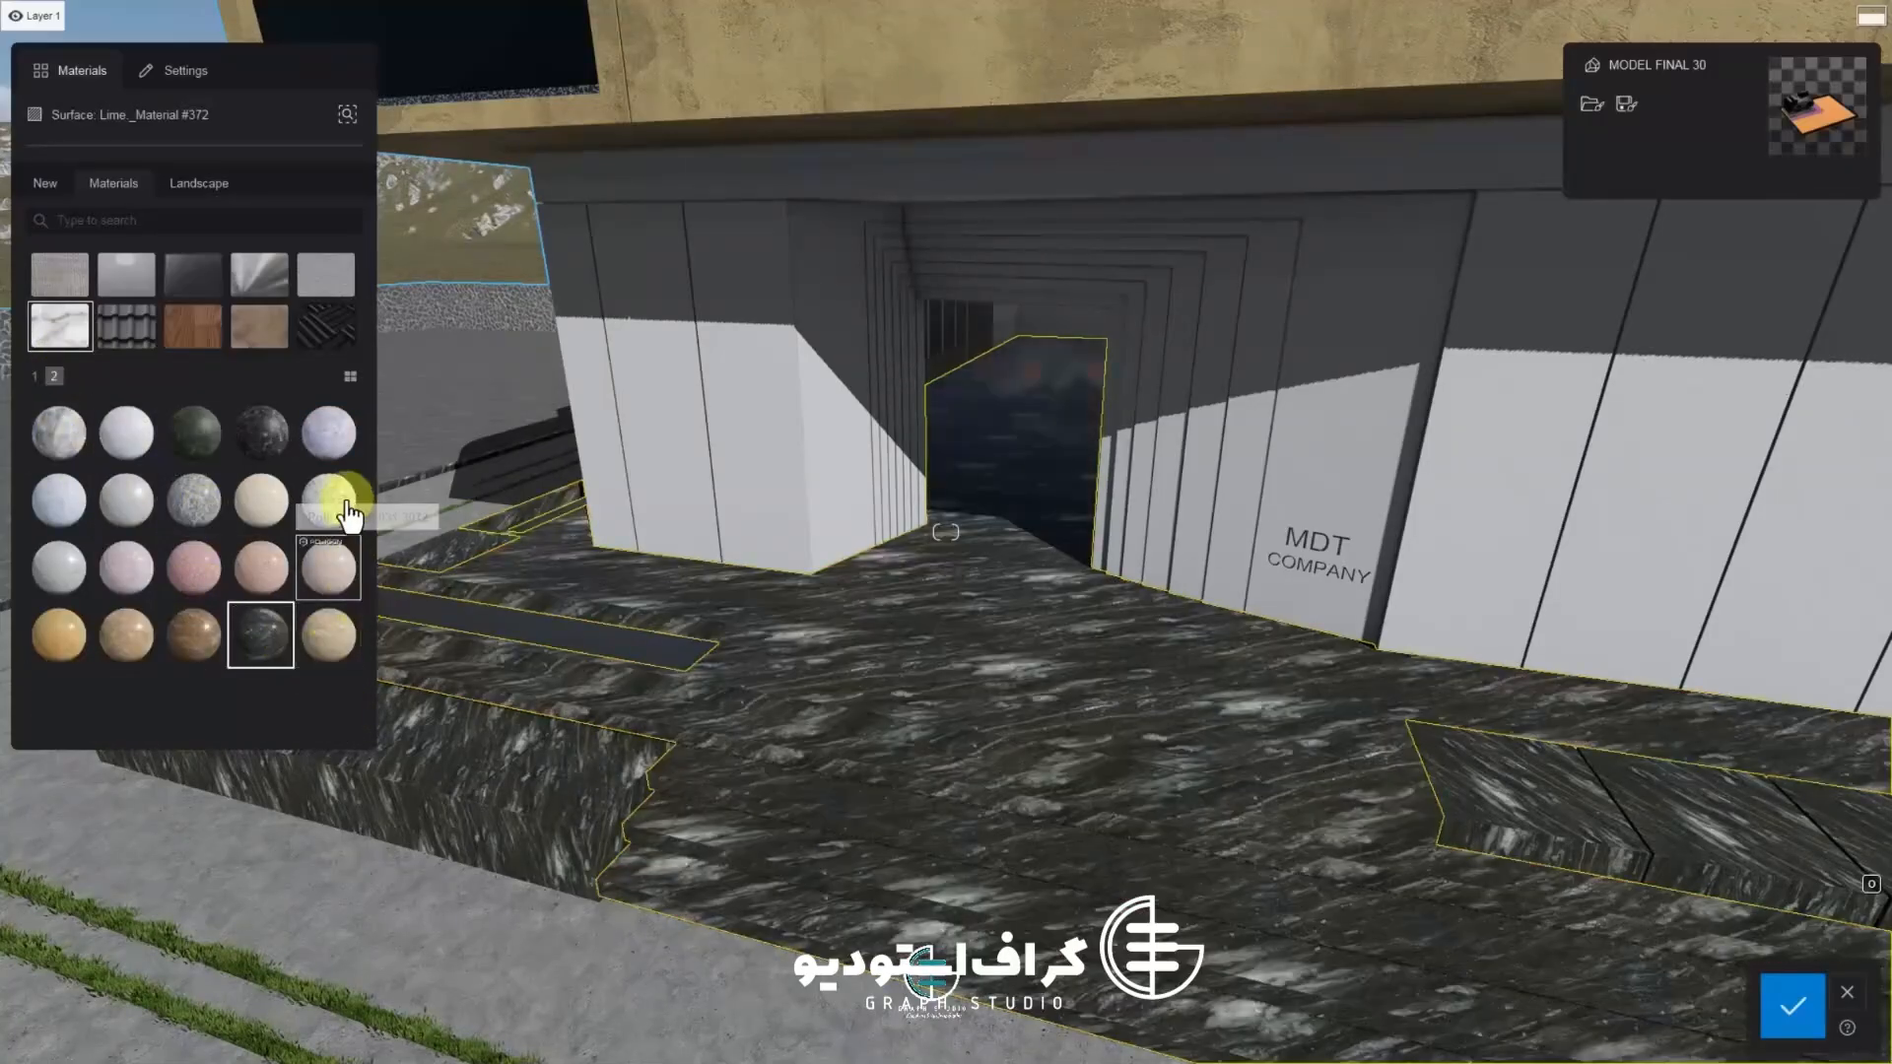
left_click(333, 501)
left_click(264, 511)
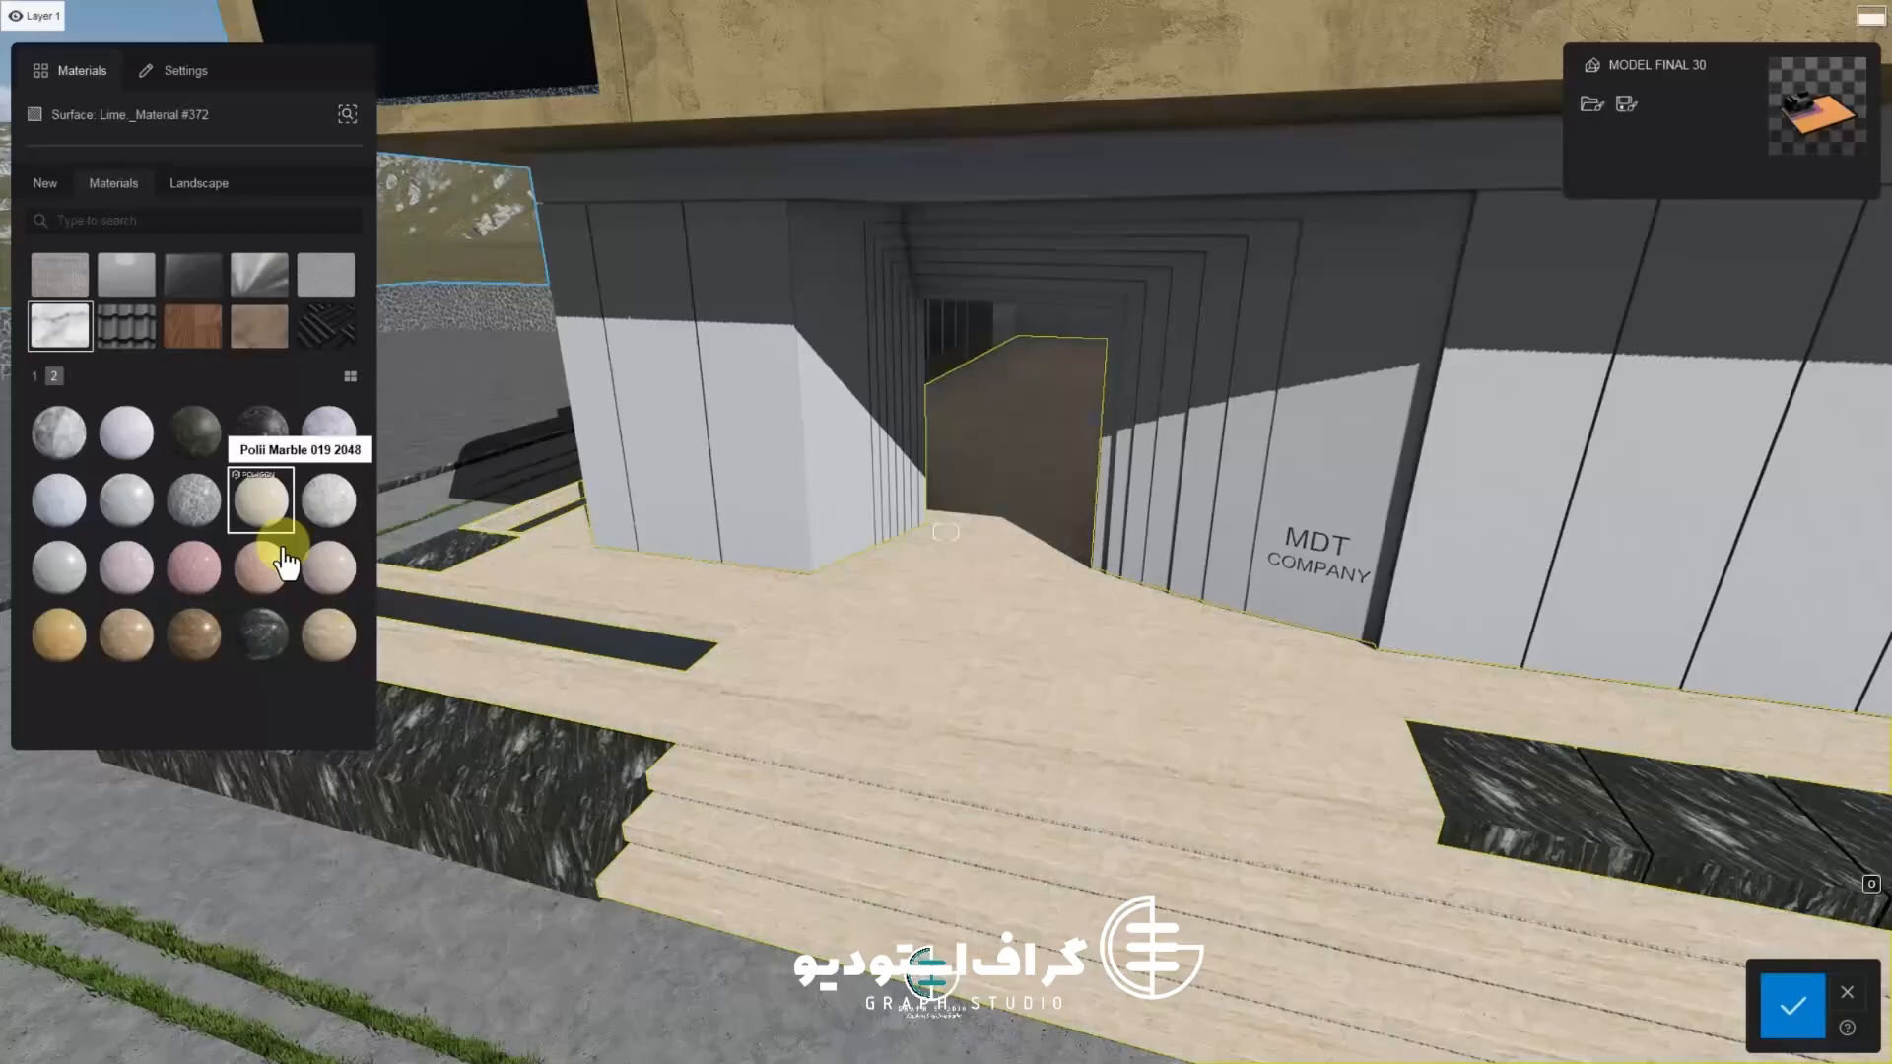
left_click(281, 639)
left_click(194, 568)
left_click(126, 568)
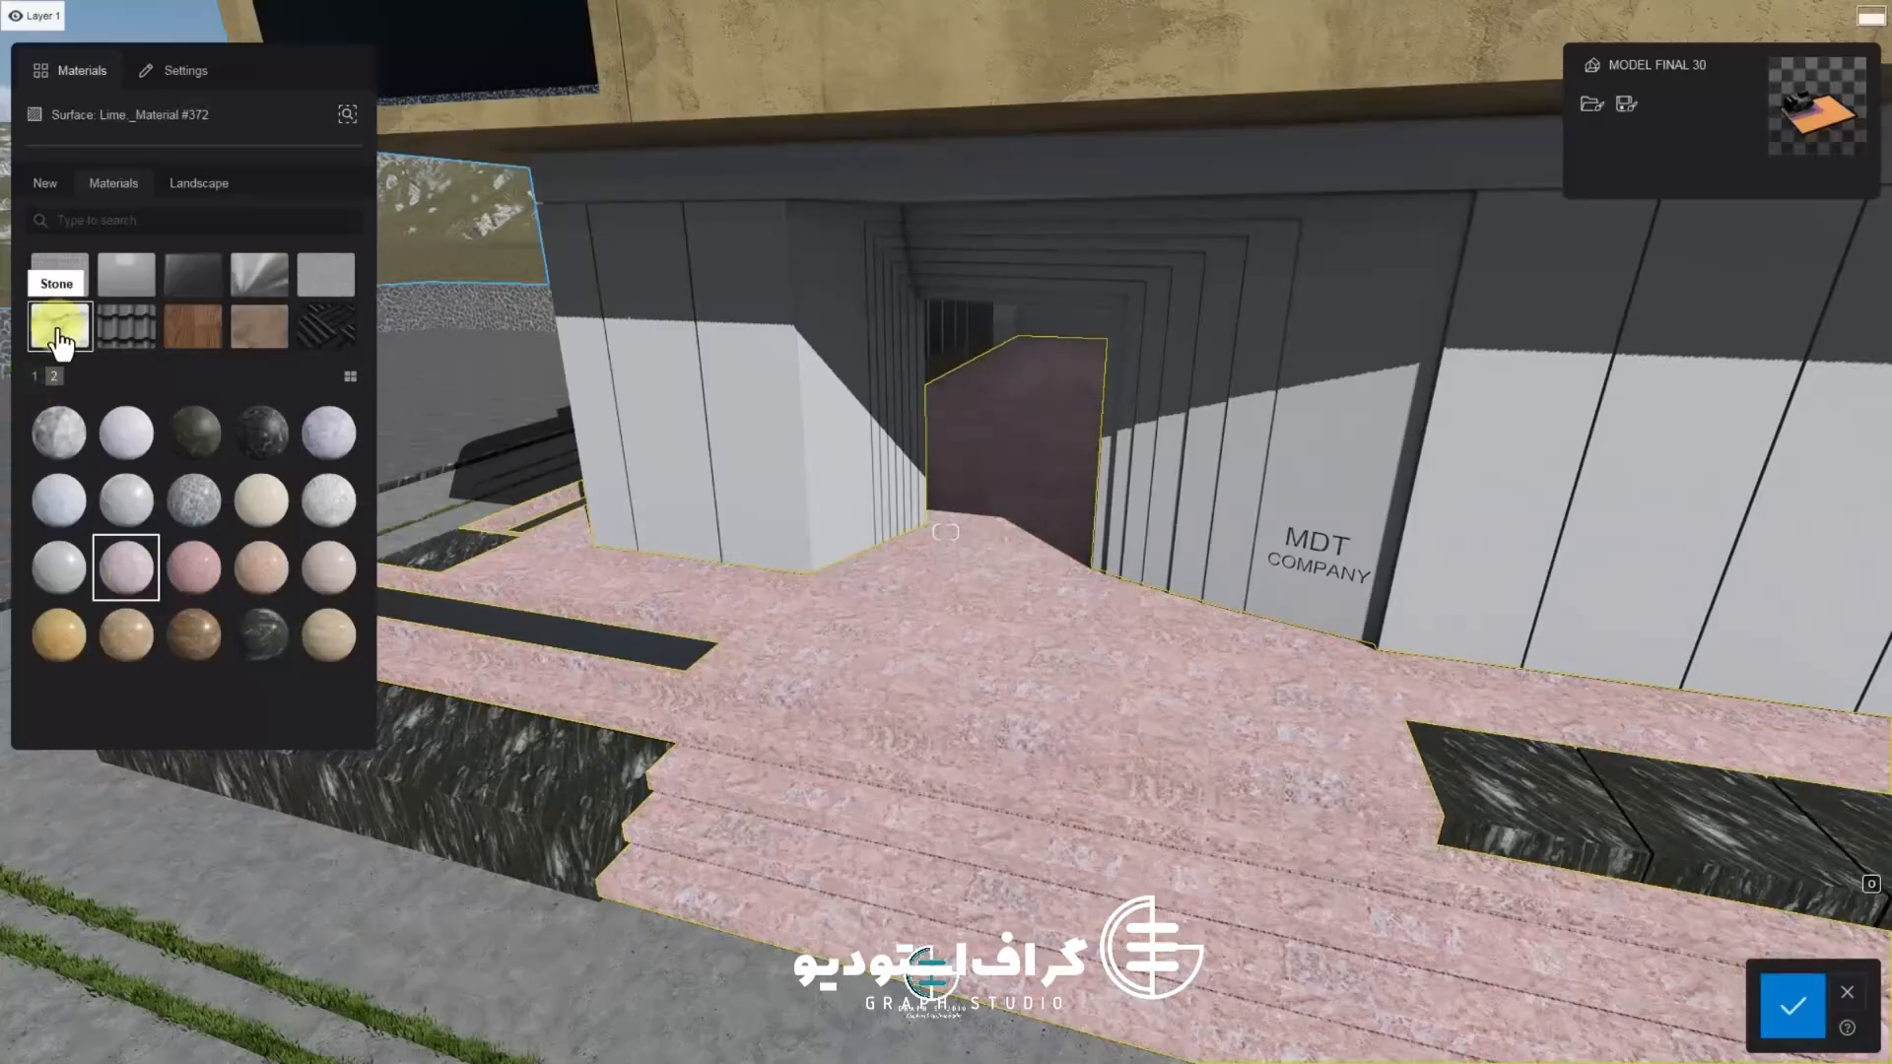
Apply an aged stone material from the Stone Aged folder to the entrance floor and steps
left_click(59, 340)
left_click(126, 434)
left_click(164, 444)
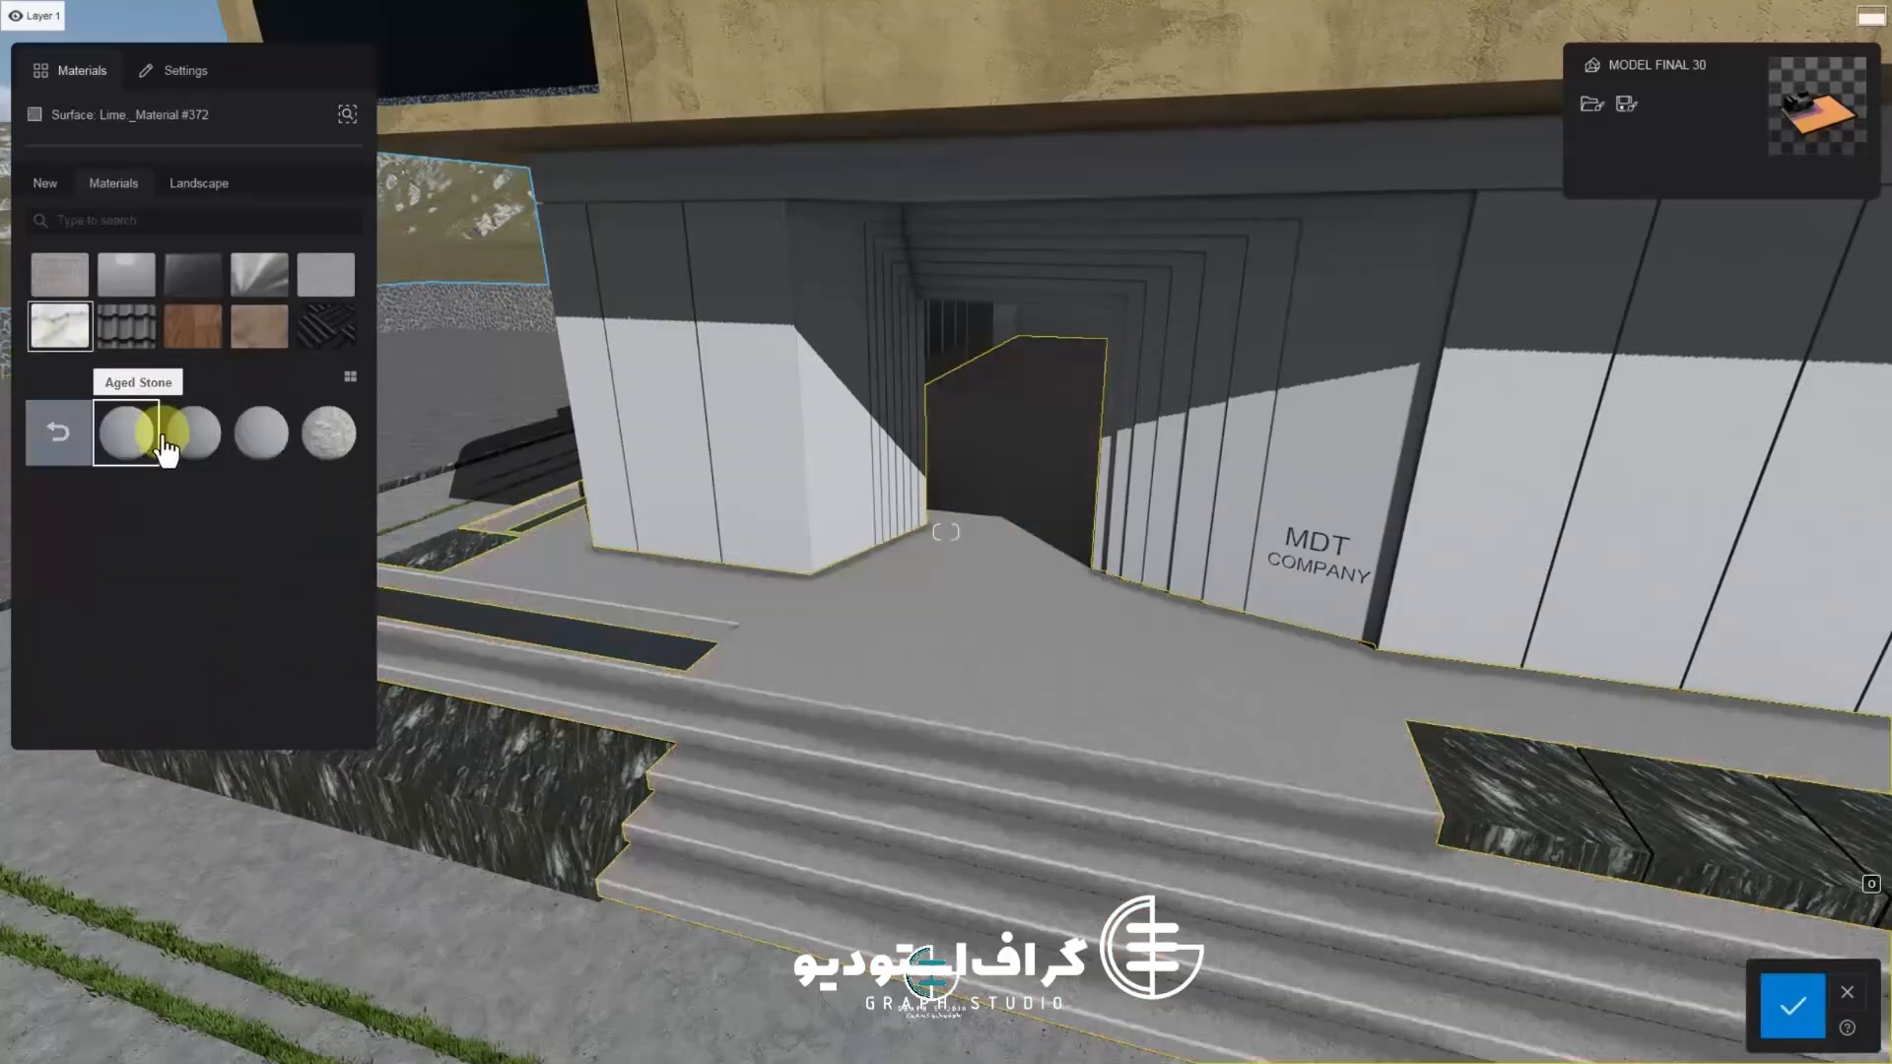
left_click(311, 437)
left_click(58, 436)
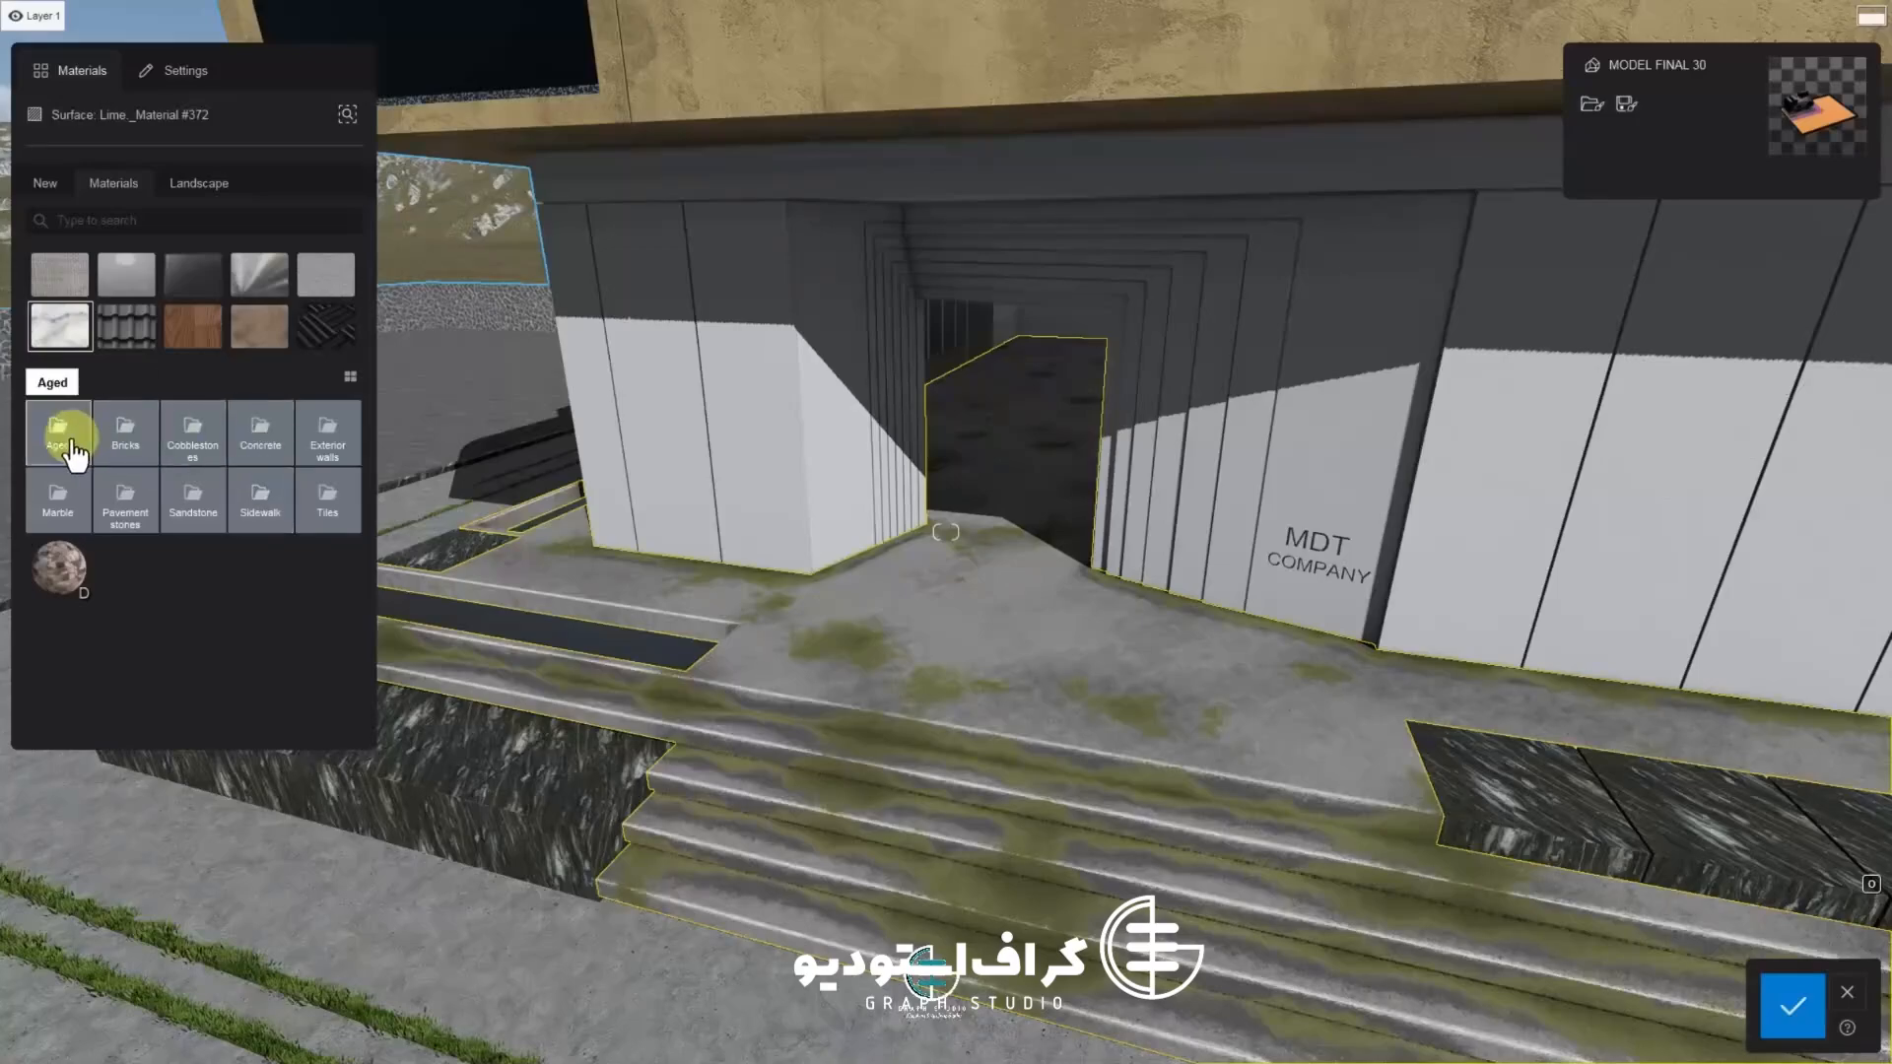
Try aged stone and cobblestone materials on the entrance floor and steps
left_click(326, 437)
left_click(327, 436)
left_click(69, 444)
left_click(149, 451)
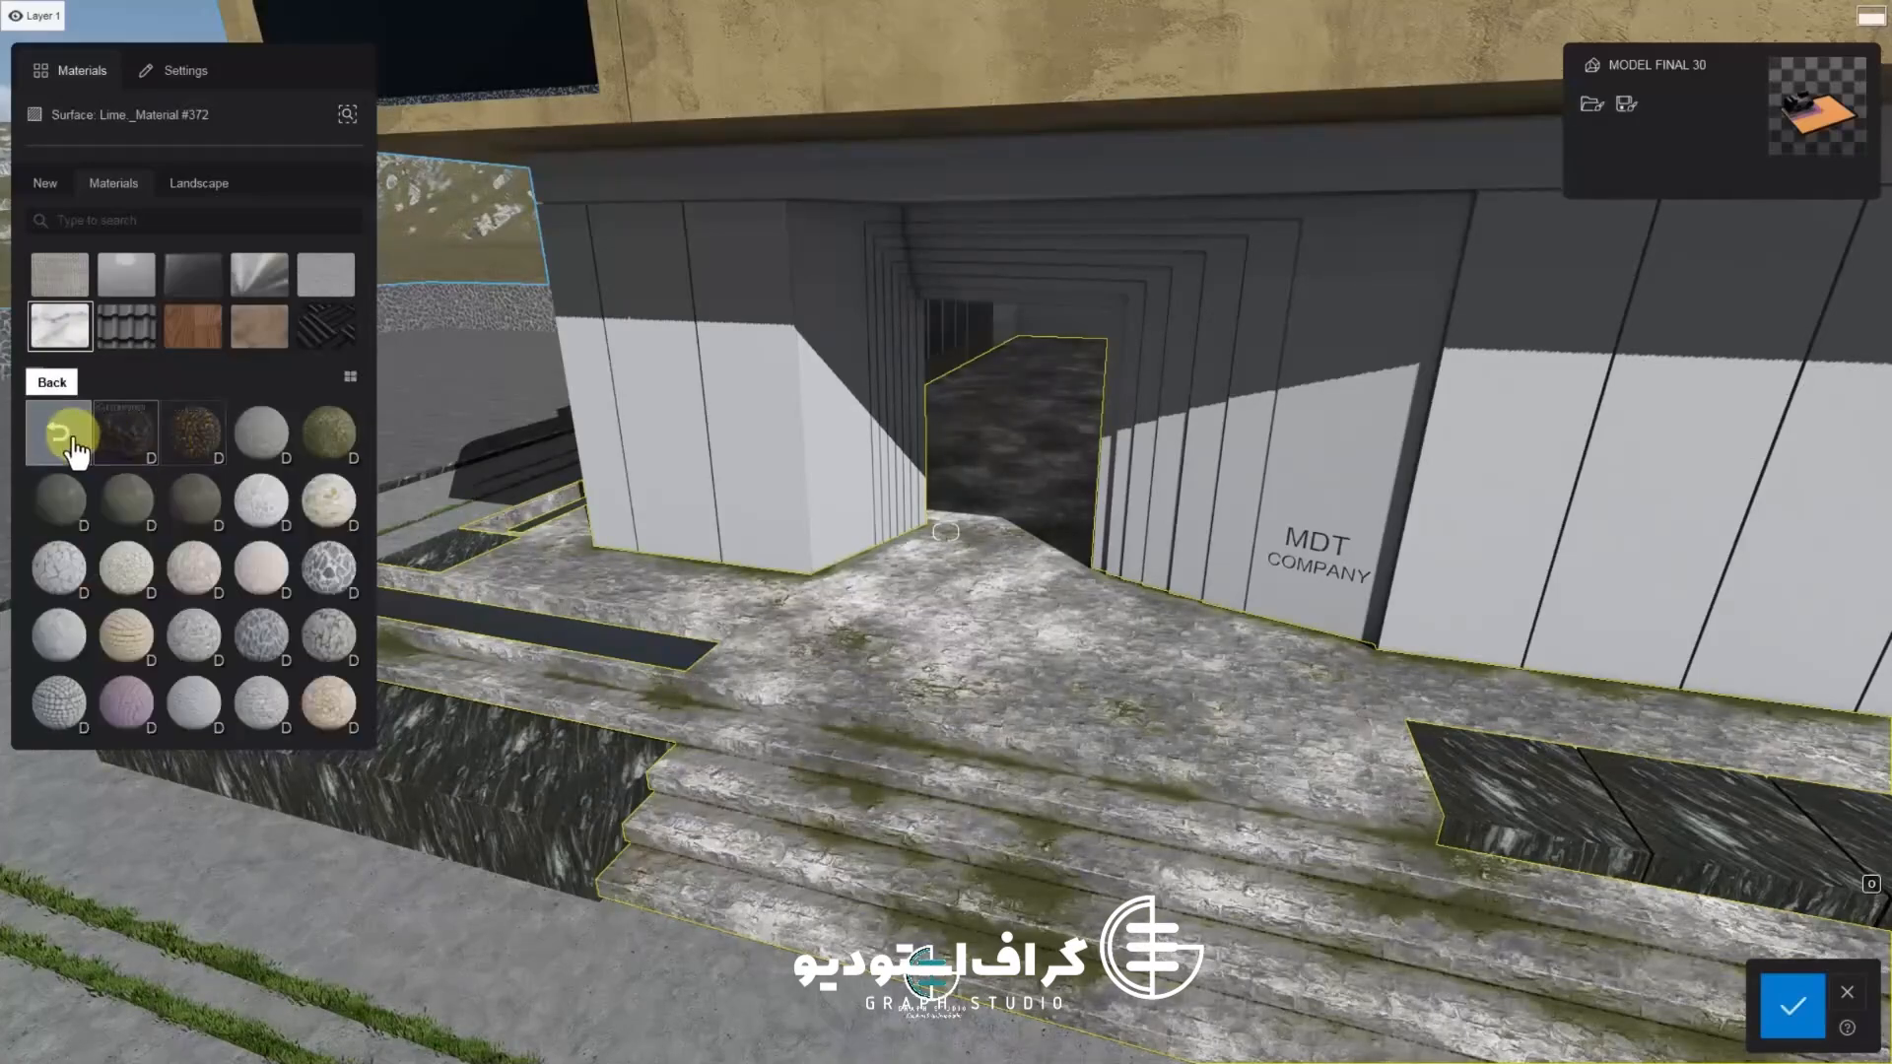
left_click(244, 594)
left_click(339, 568)
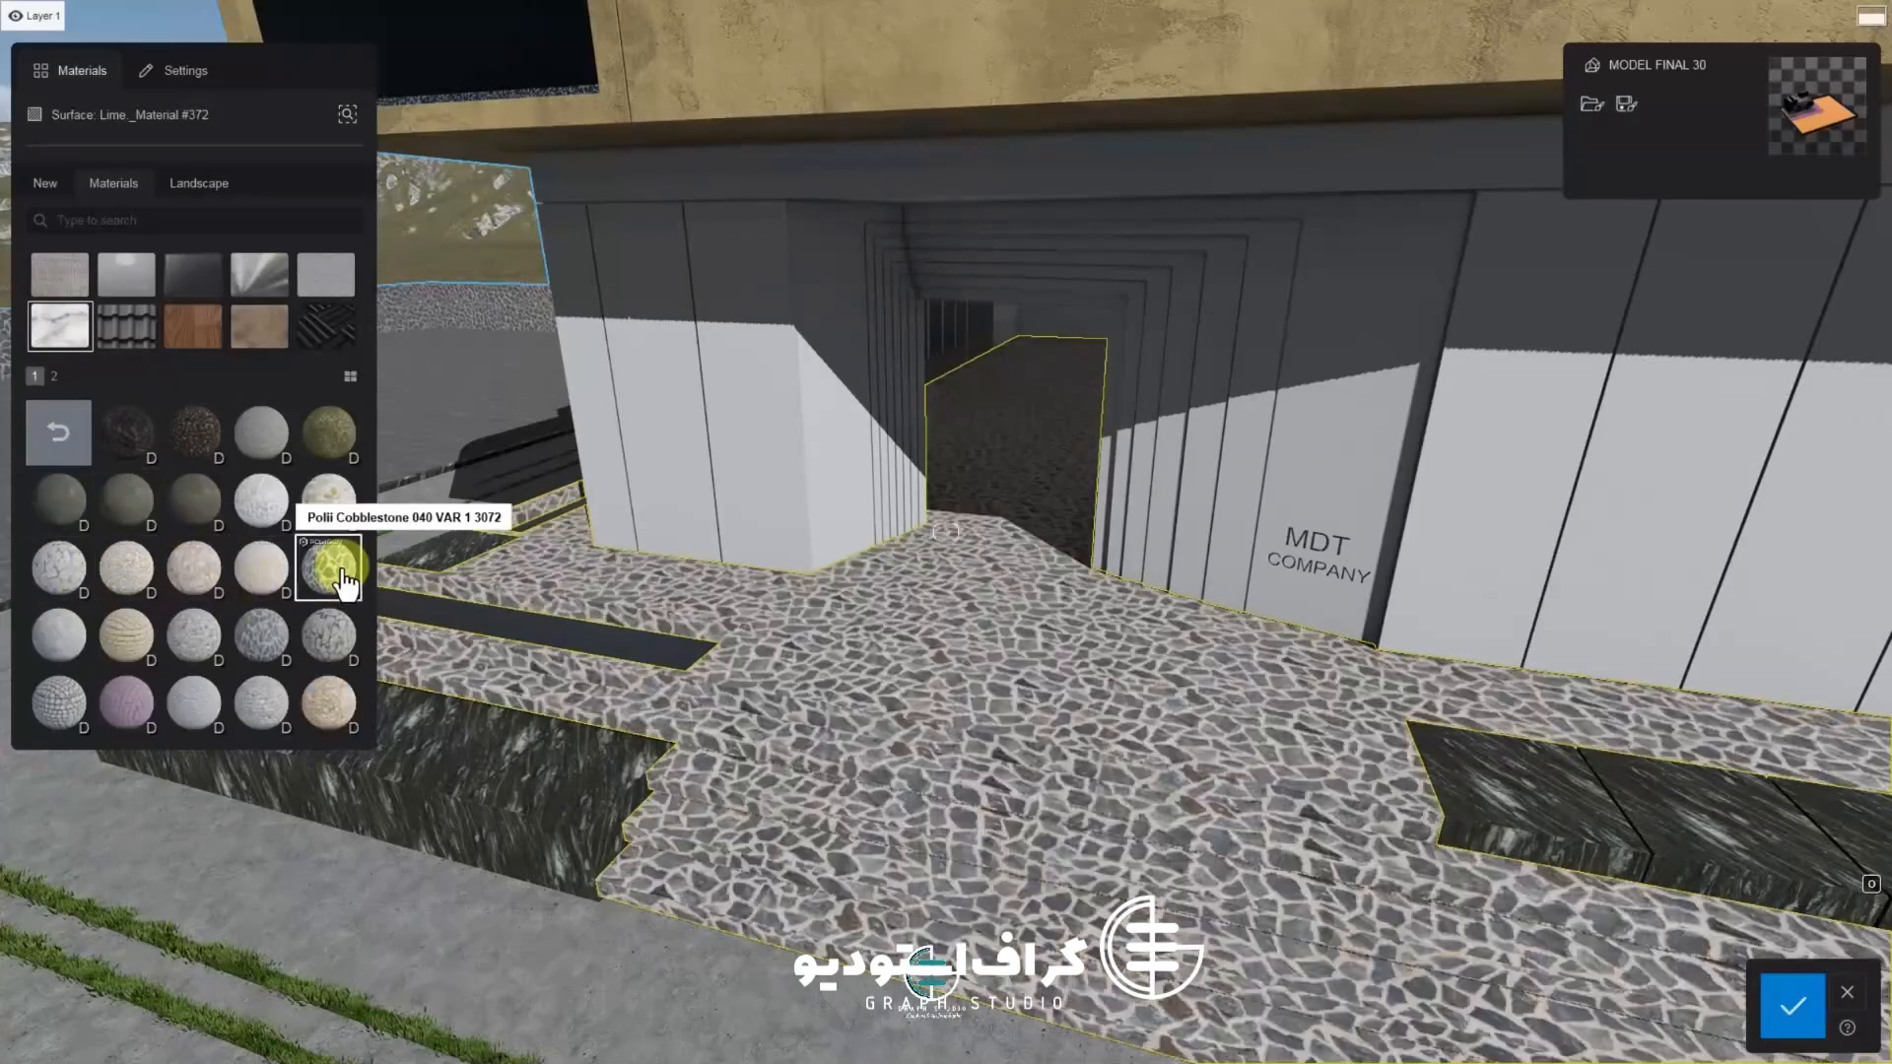
right_click_drag(444, 576, 625, 625)
Try several materials from the Sidewalk folder on the entrance floor and steps
left_click(55, 377)
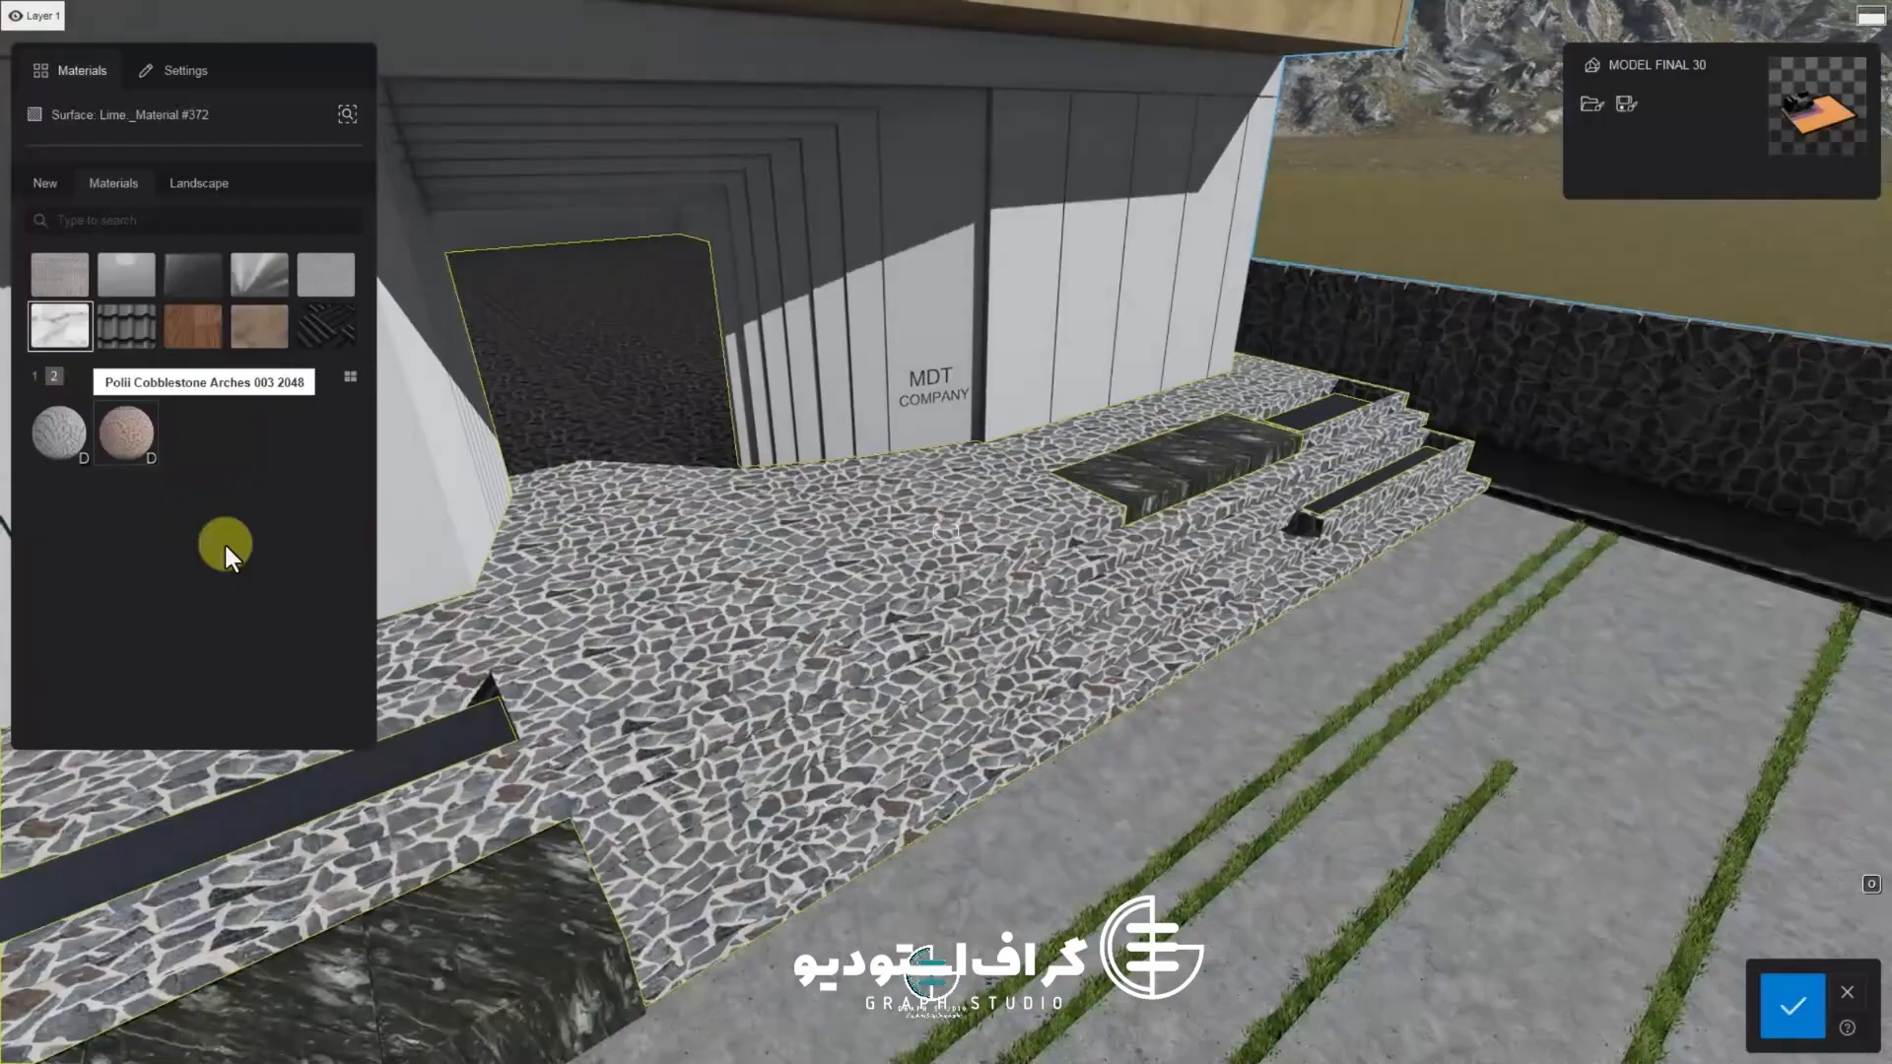
left_click(36, 376)
left_click(75, 332)
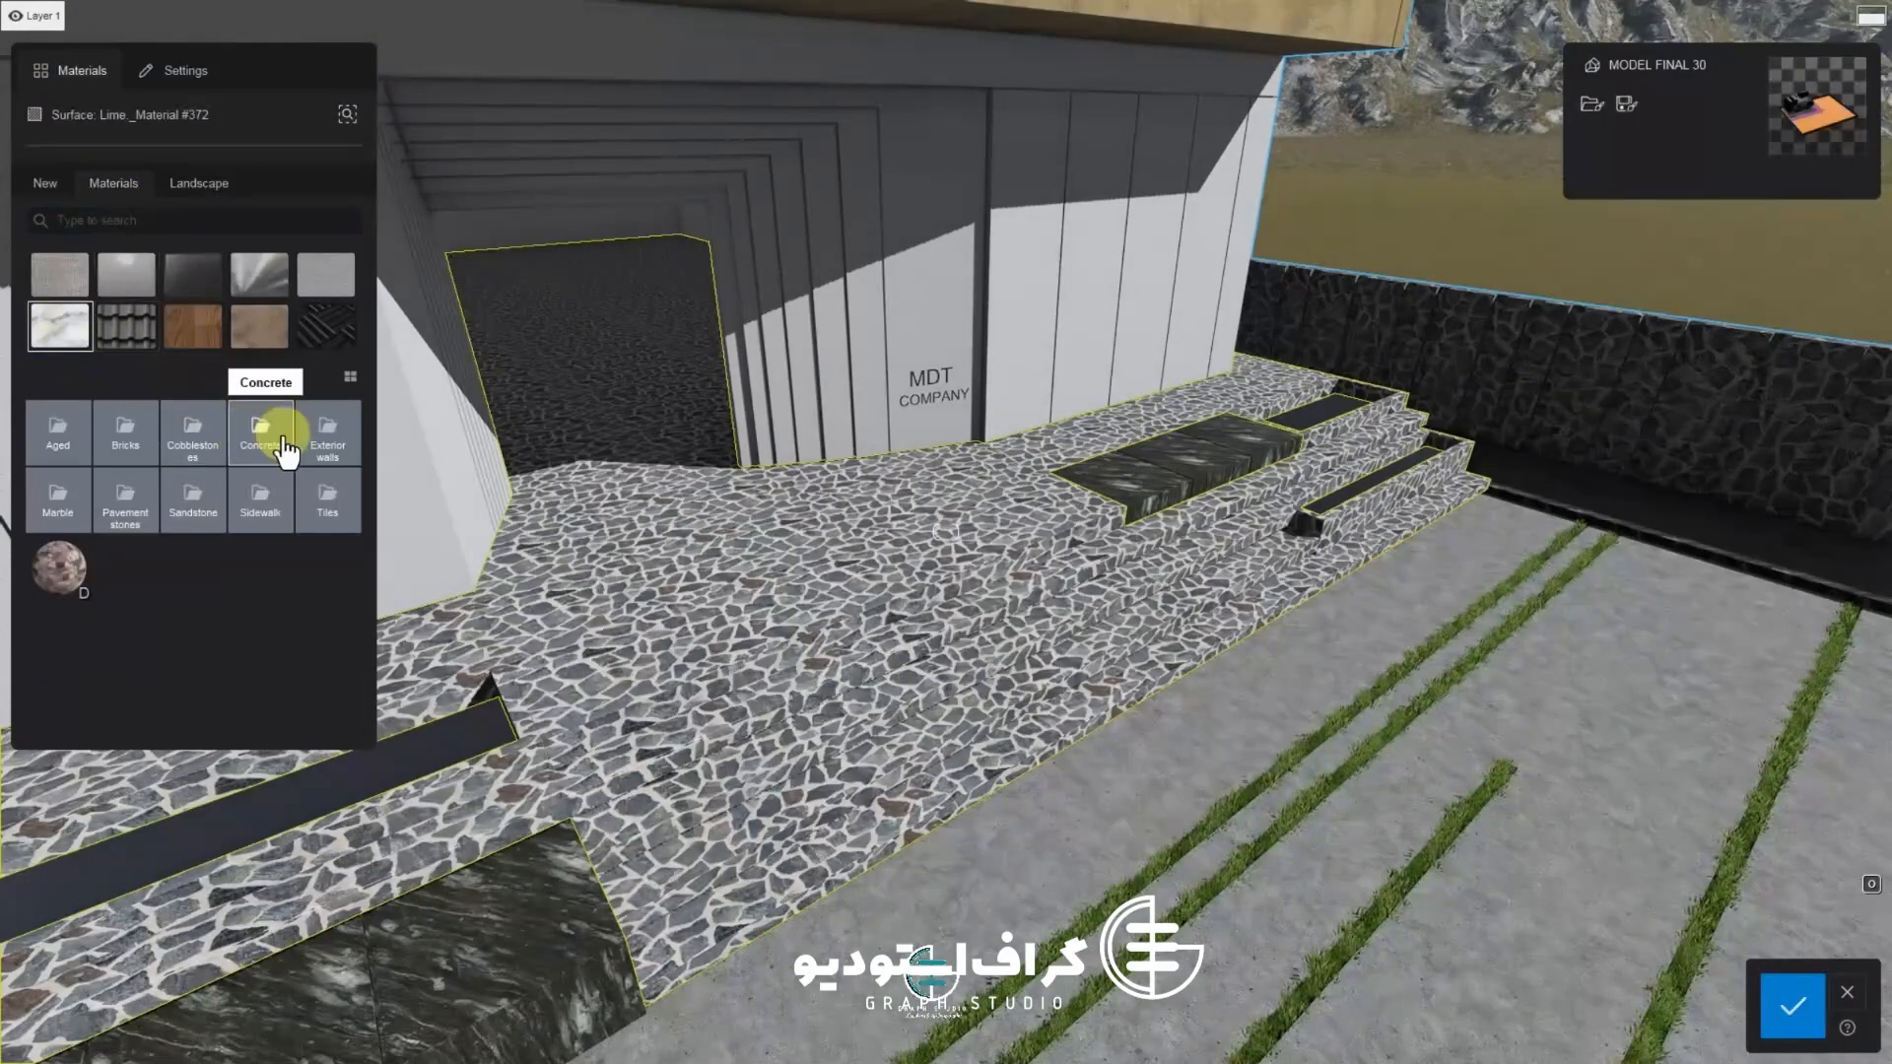
left_click(219, 511)
left_click(58, 431)
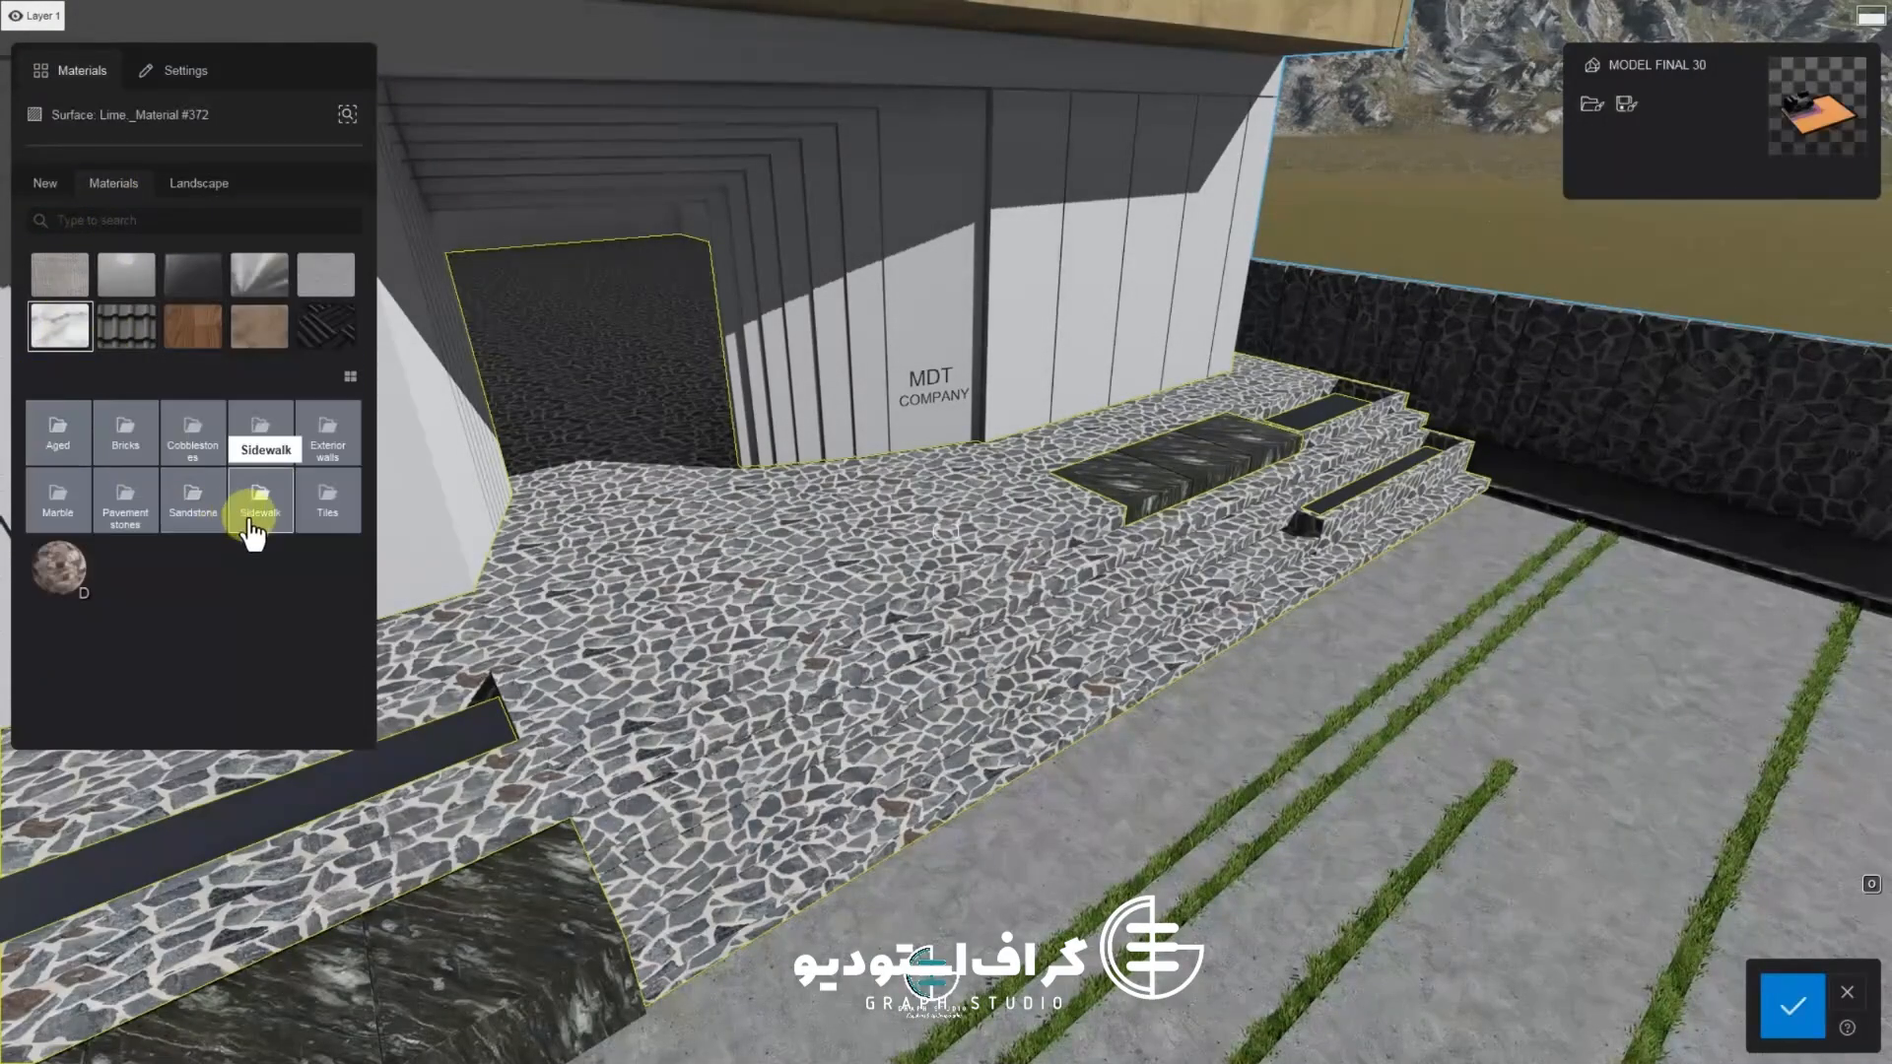
left_click(260, 500)
left_click(325, 499)
left_click(336, 452)
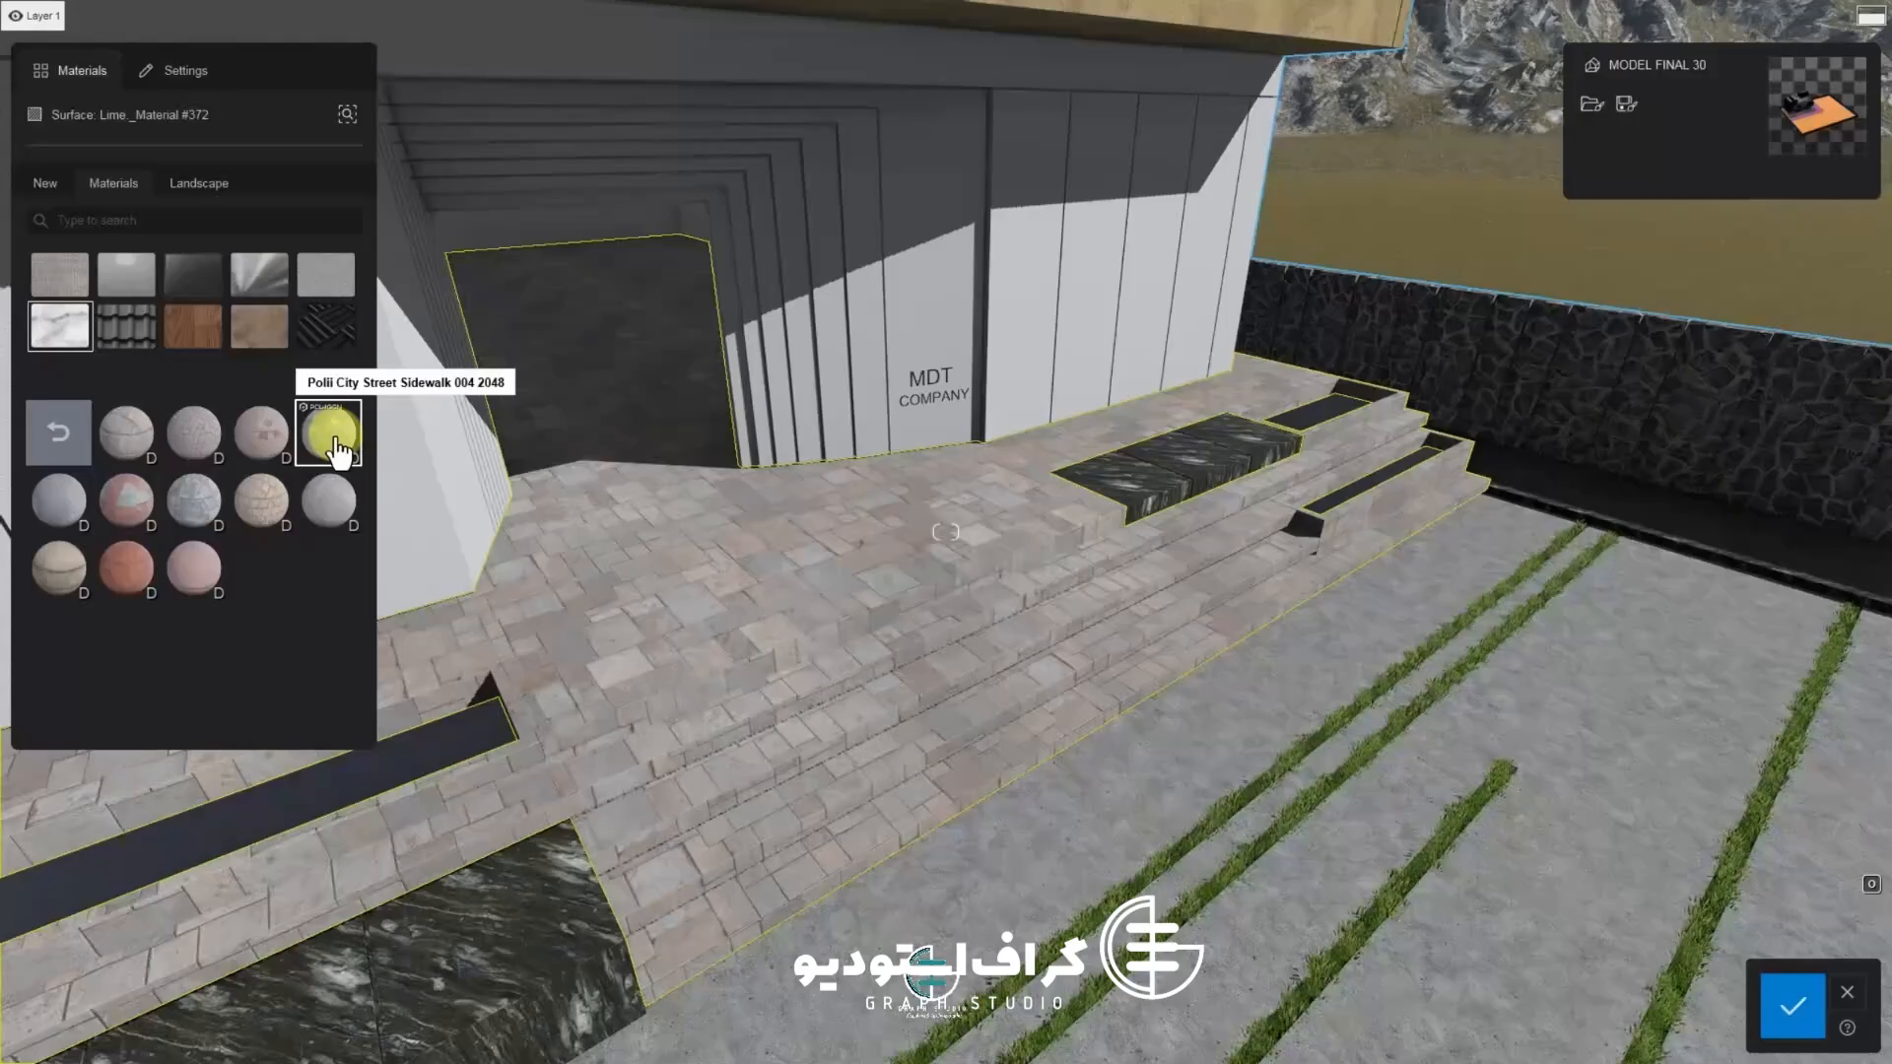
left_click(262, 435)
left_click(81, 506)
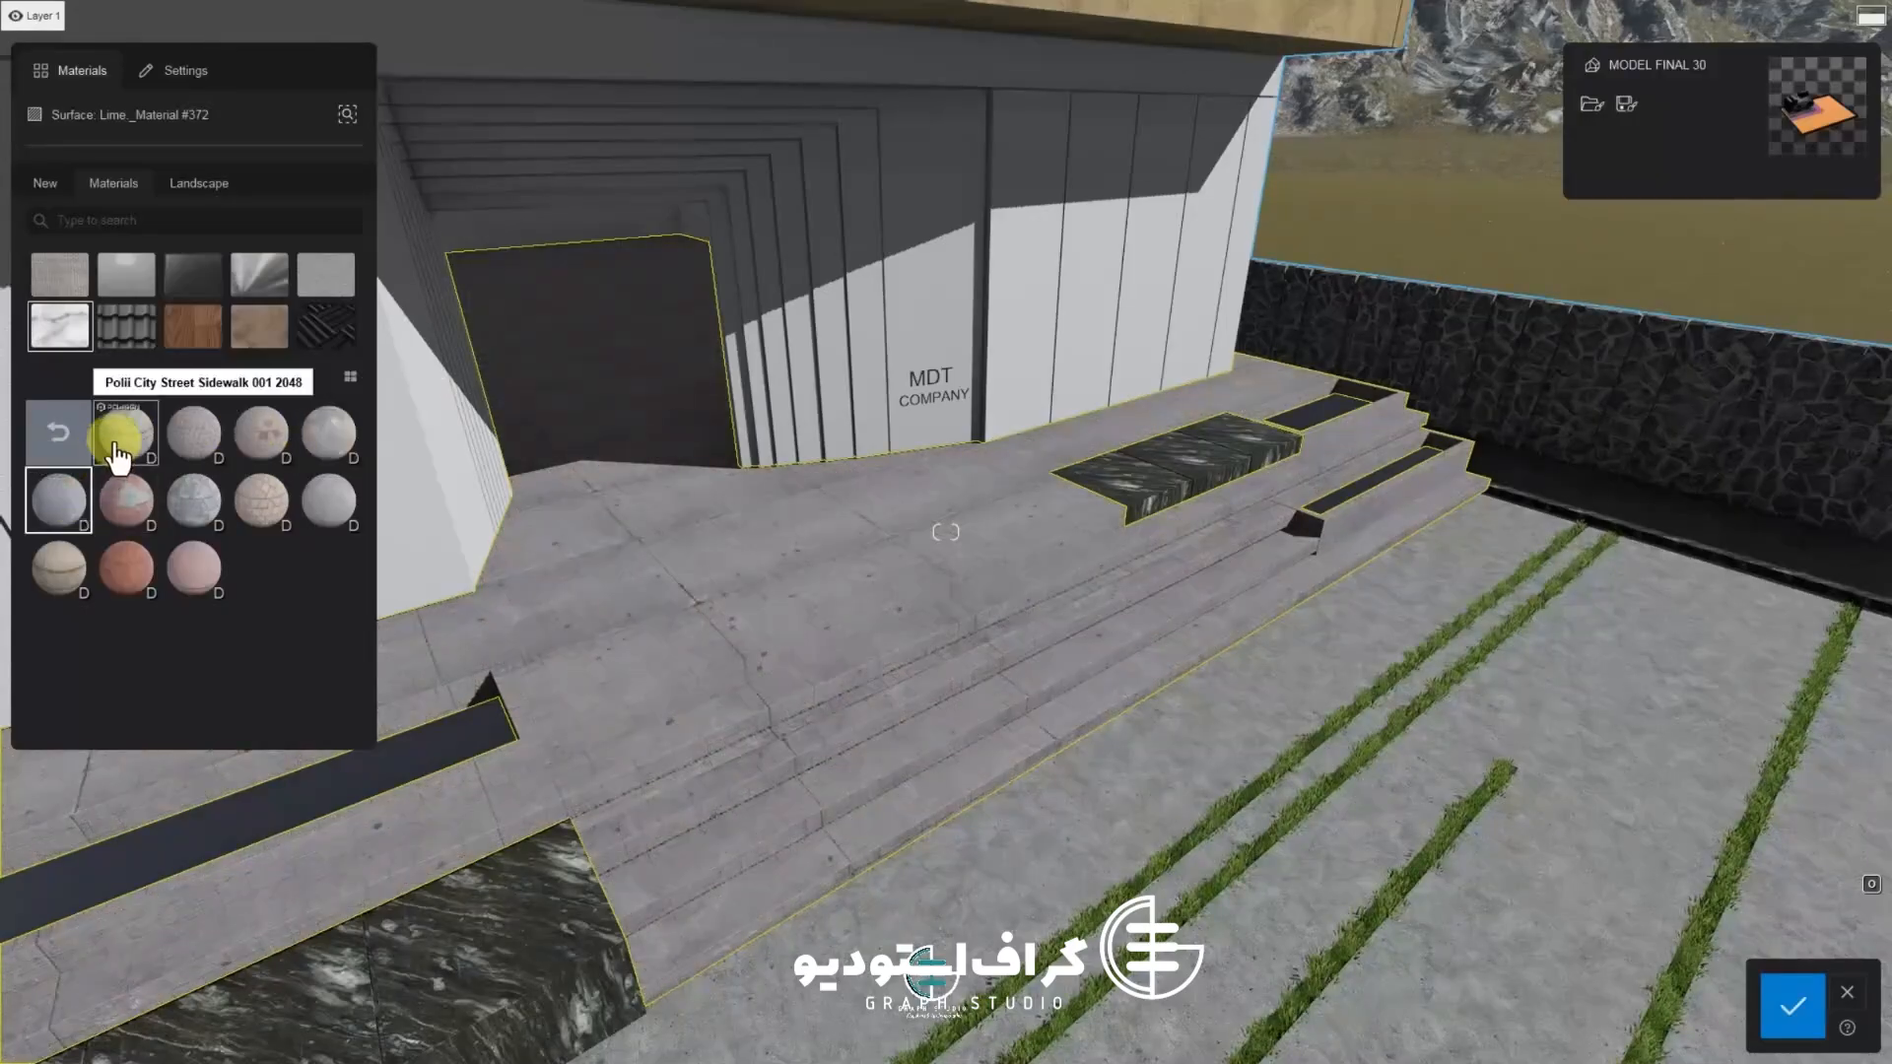
left_click(126, 568)
left_click(58, 568)
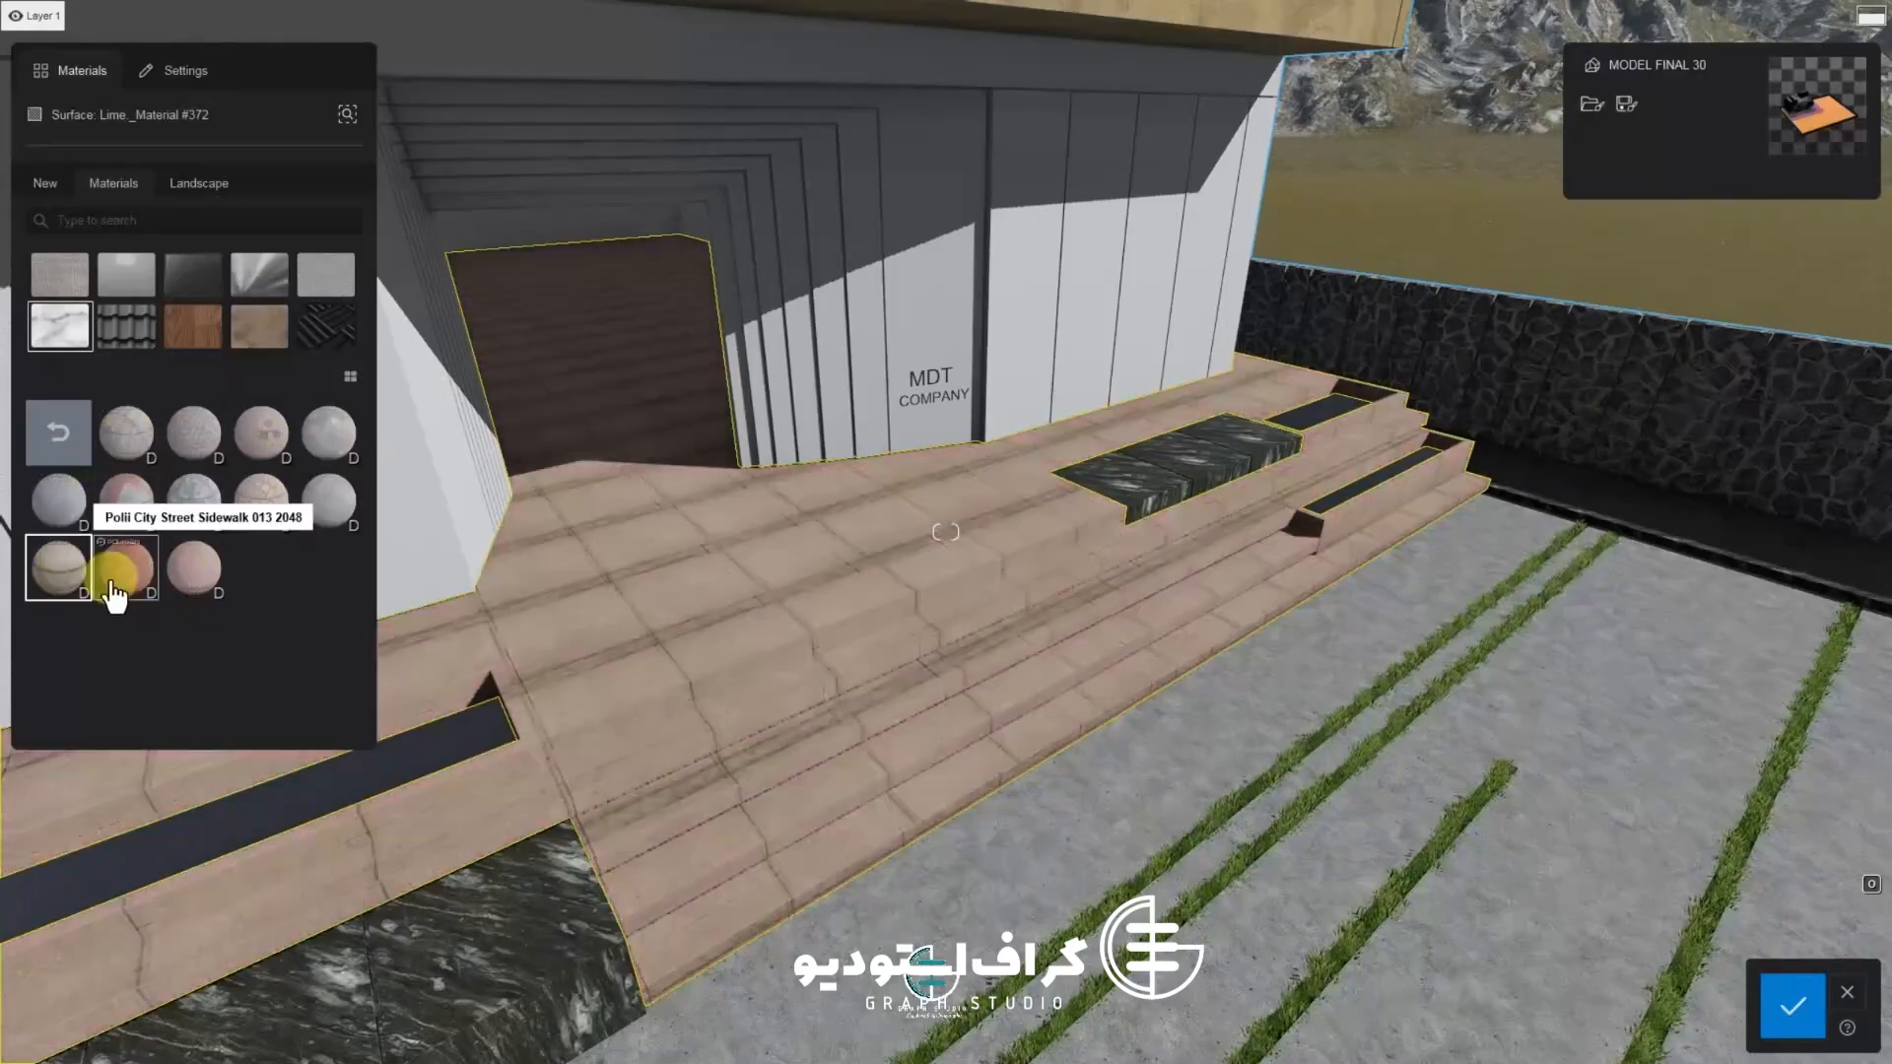
left_click(115, 591)
left_click(61, 442)
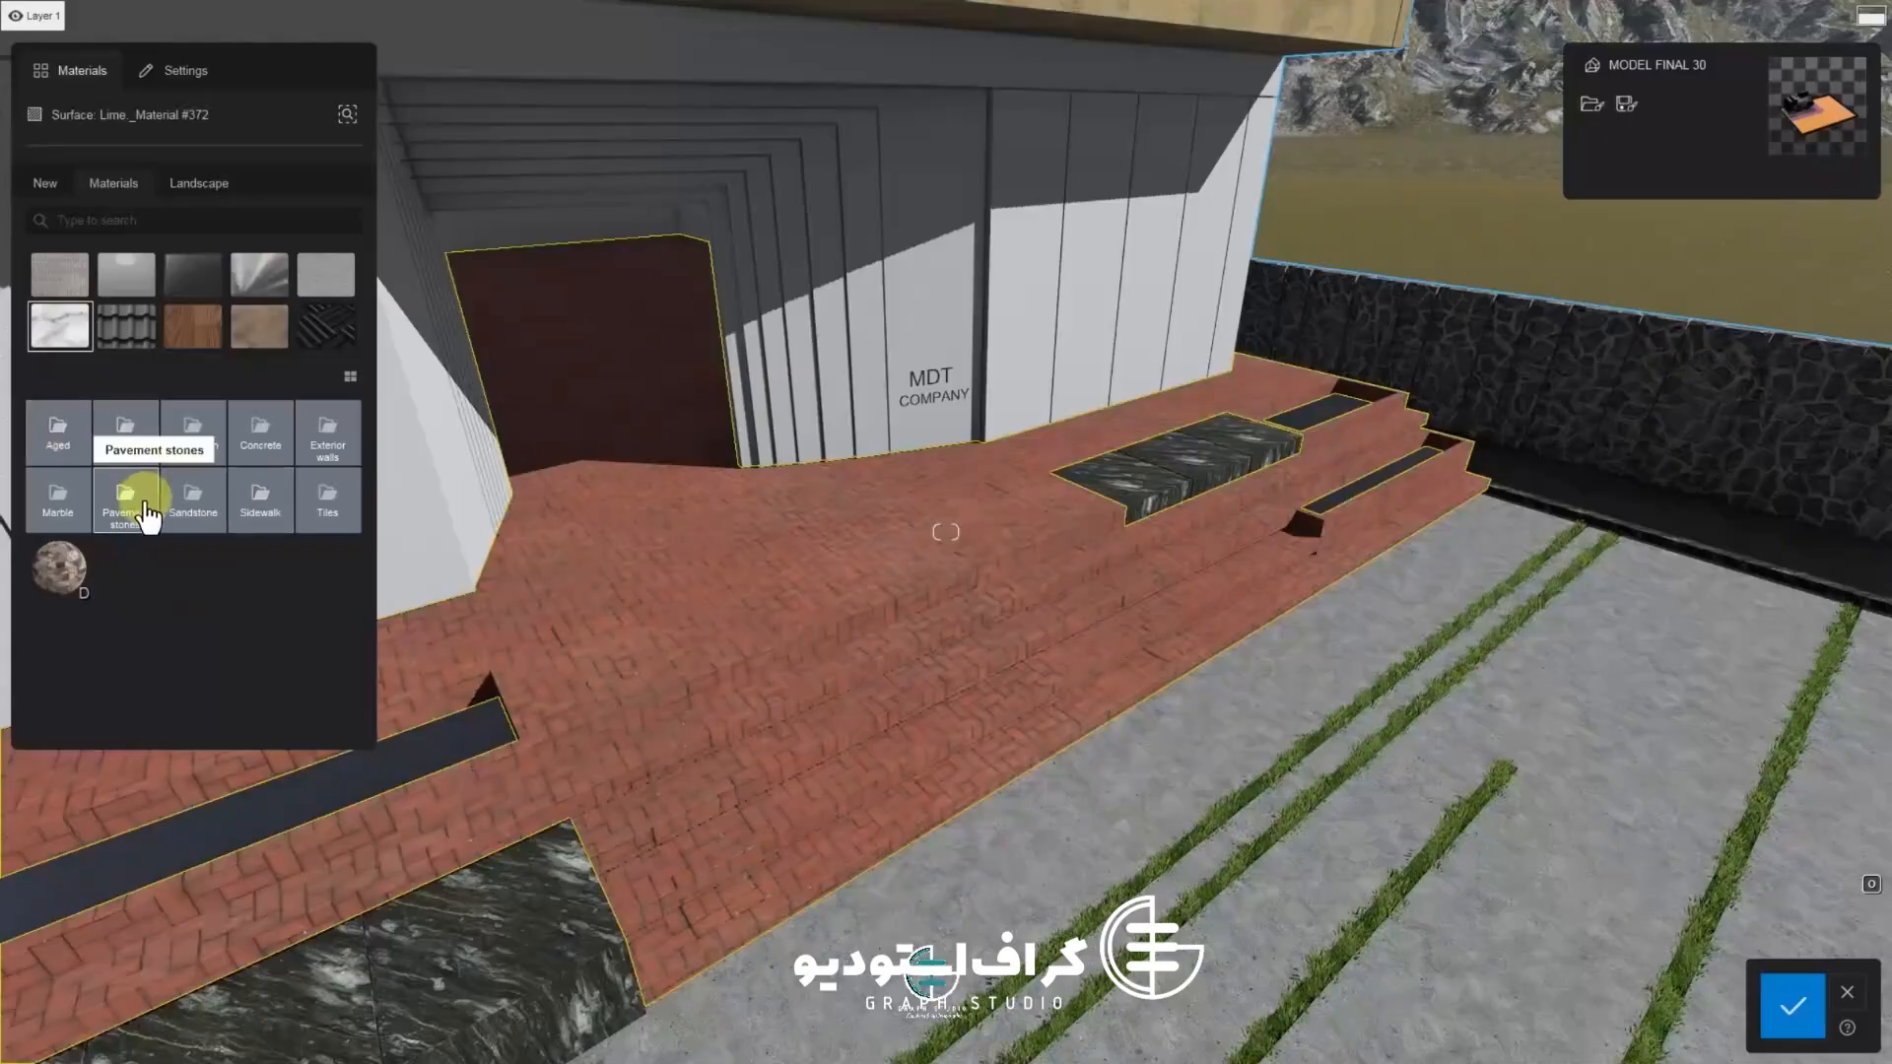
Apply a concrete material from the Concrete folder to the entrance floor and steps
left_click(146, 512)
left_click(59, 432)
left_click(260, 433)
left_click(260, 702)
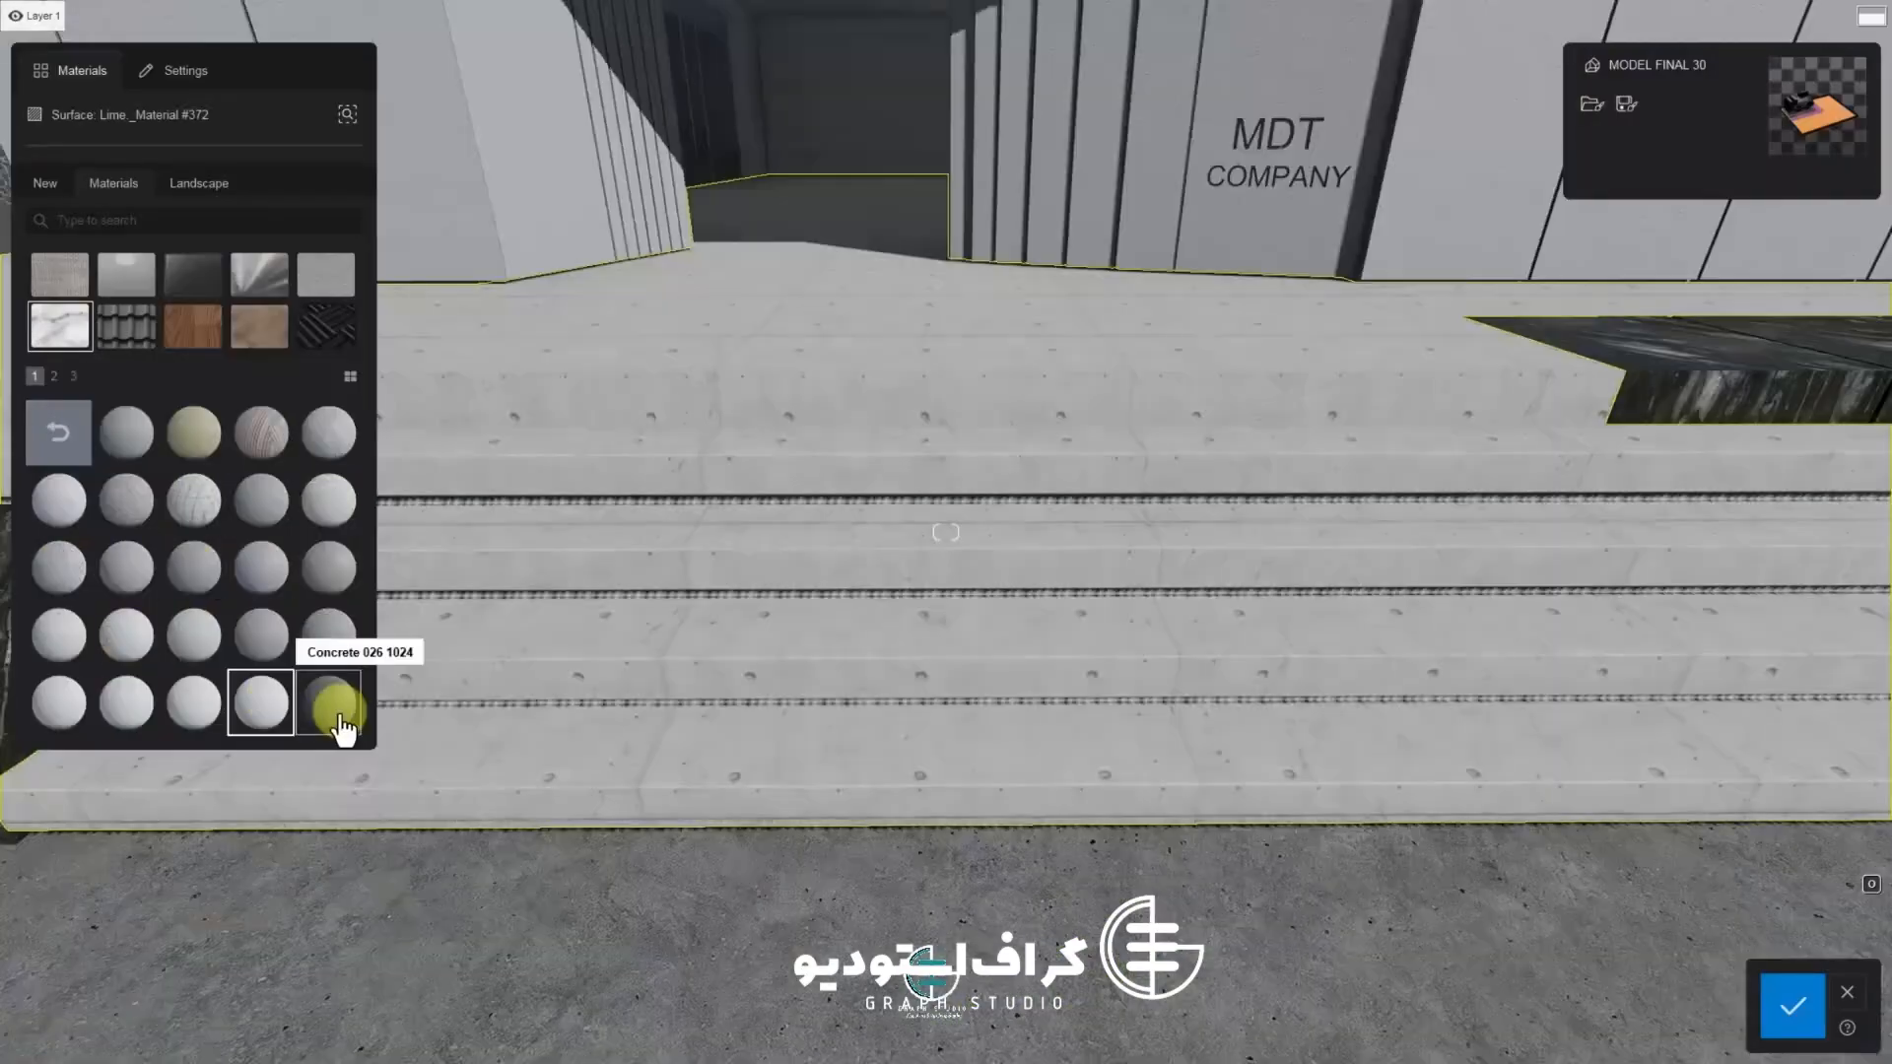
left_click(339, 709)
left_click(341, 633)
left_click(113, 638)
right_click_drag(848, 619, 743, 619)
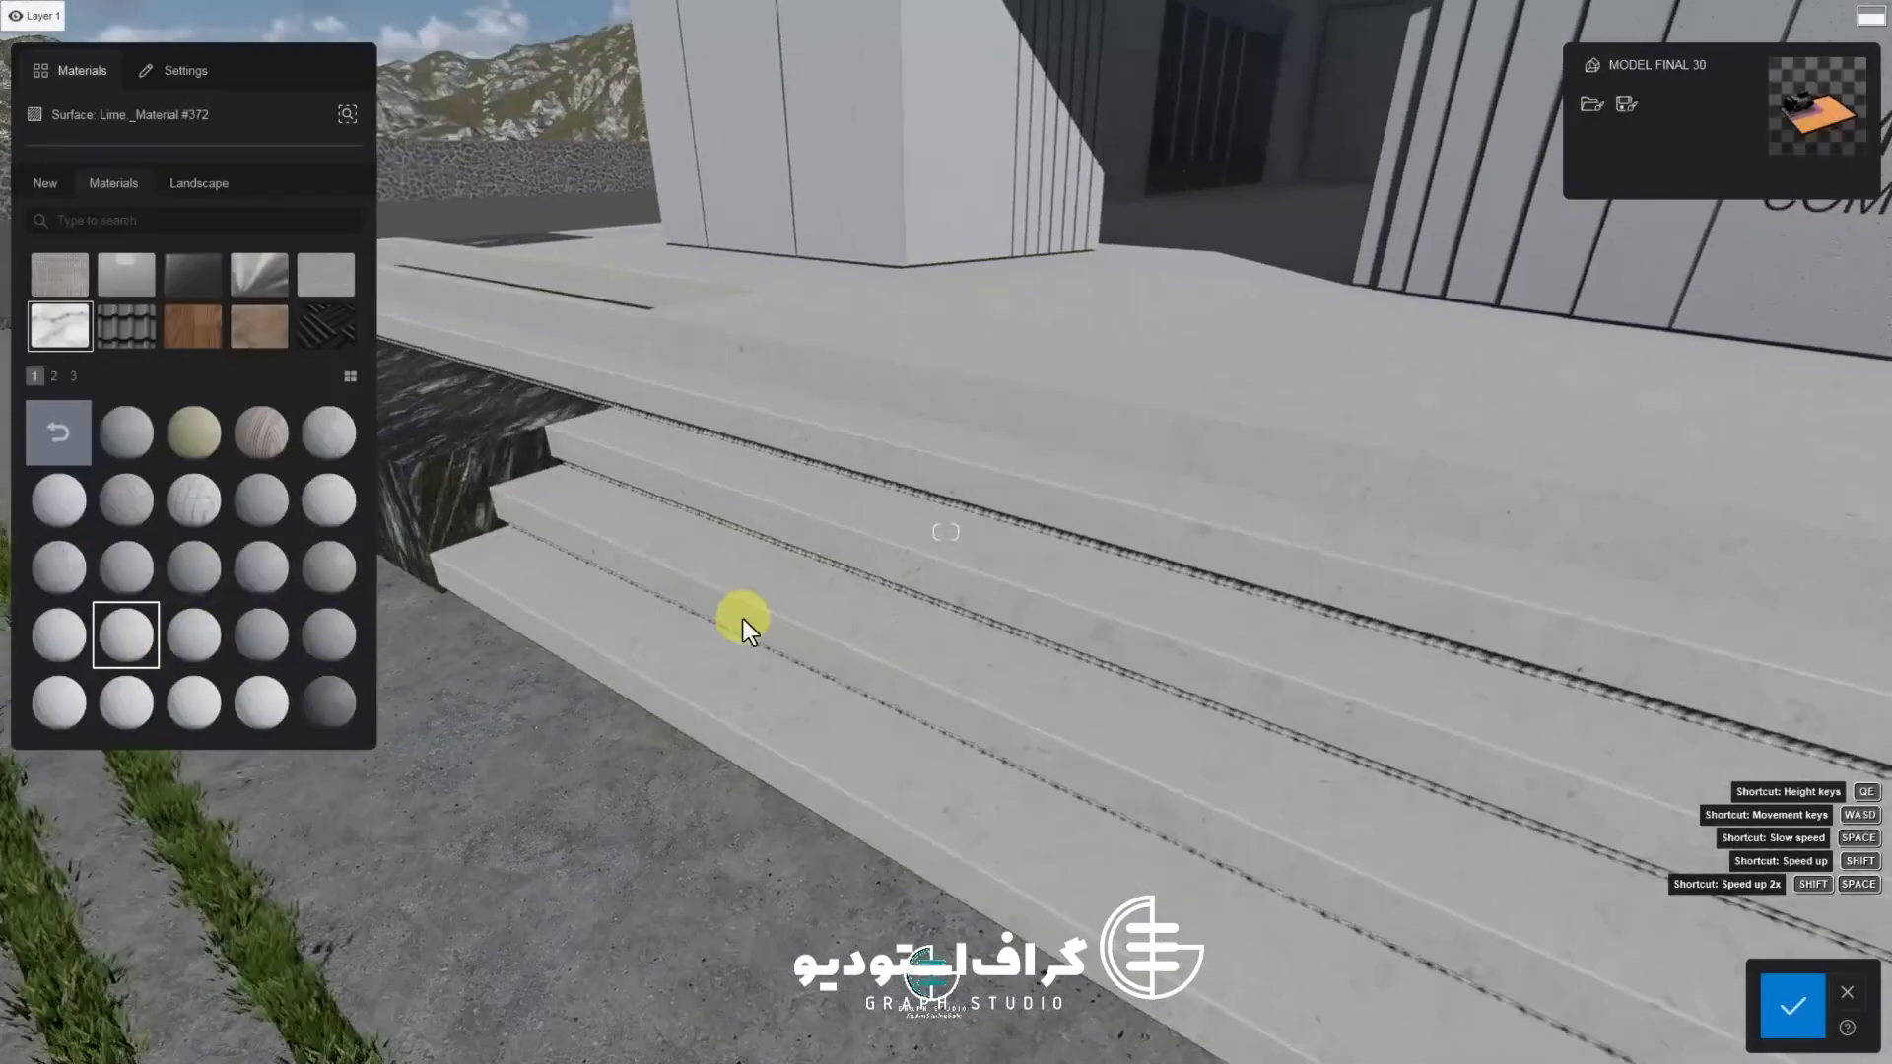
Darken the entrance concrete's colour to a mid grey
key("q")
left_click(117, 653)
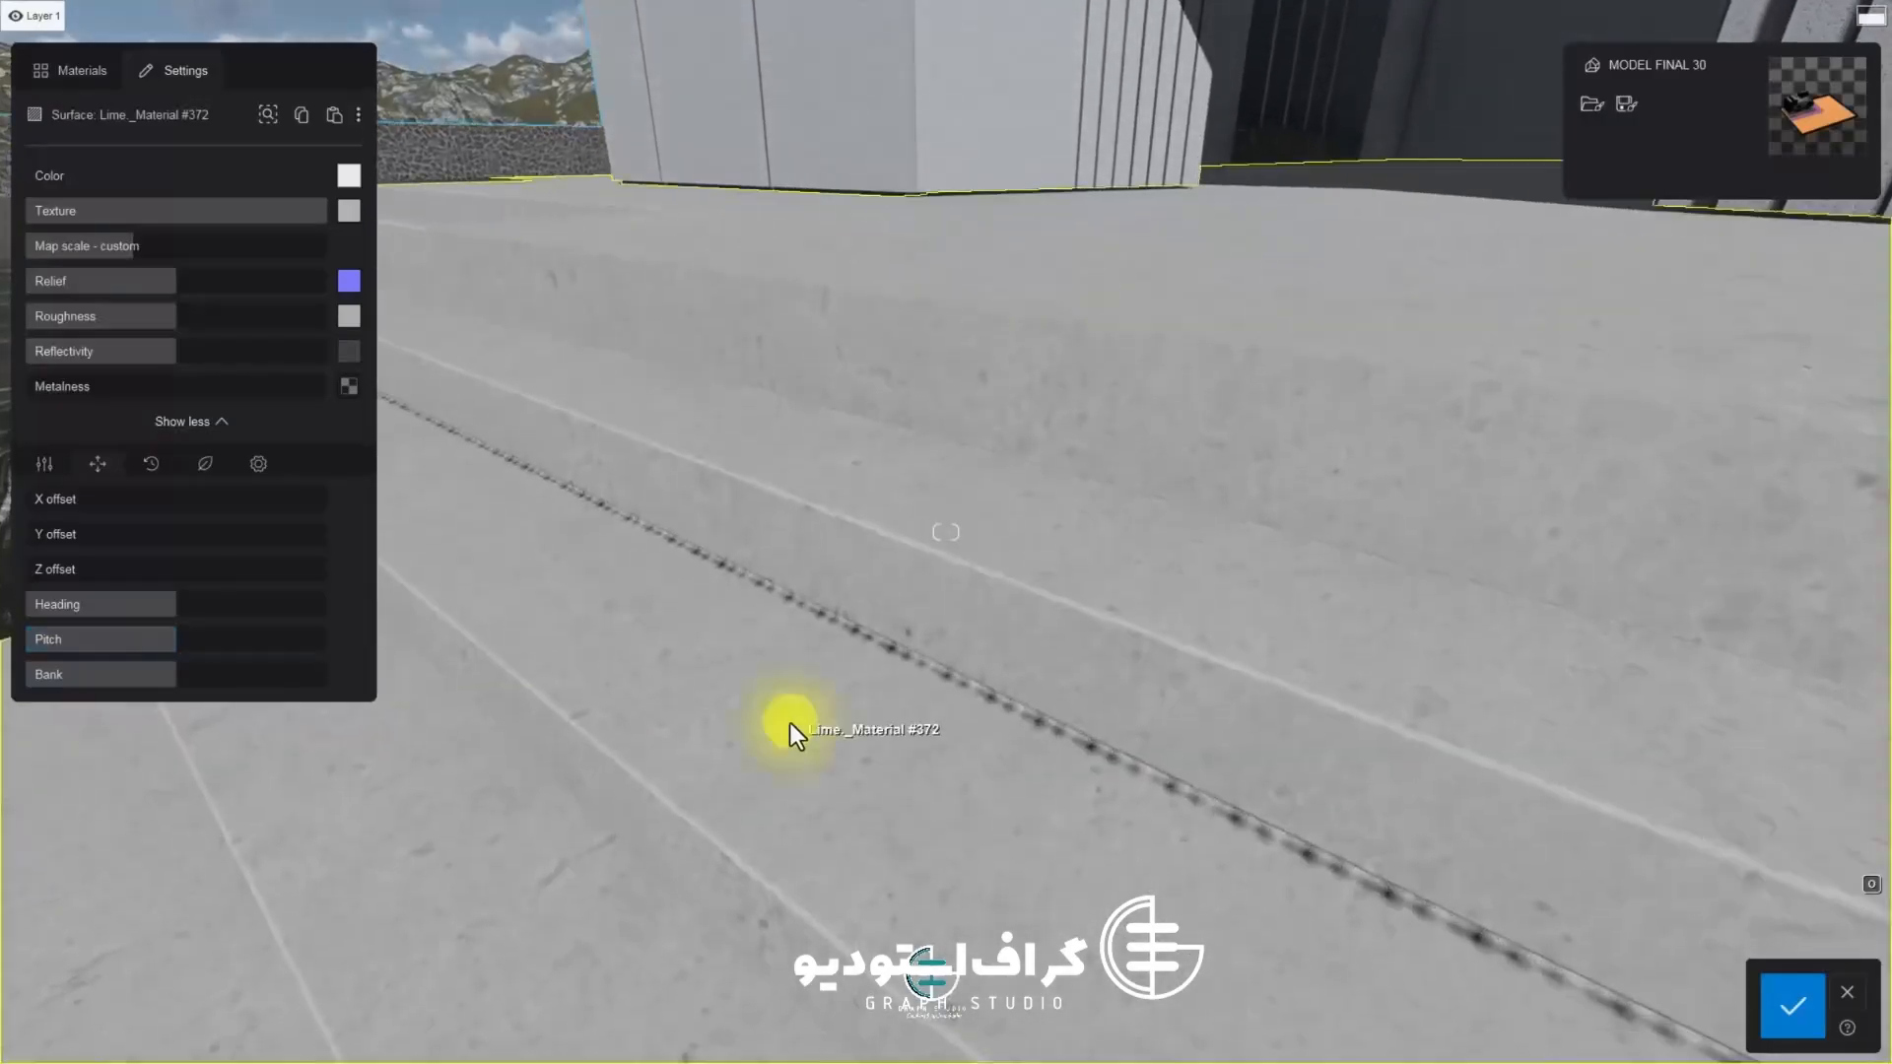
right_click_drag(859, 713, 961, 709)
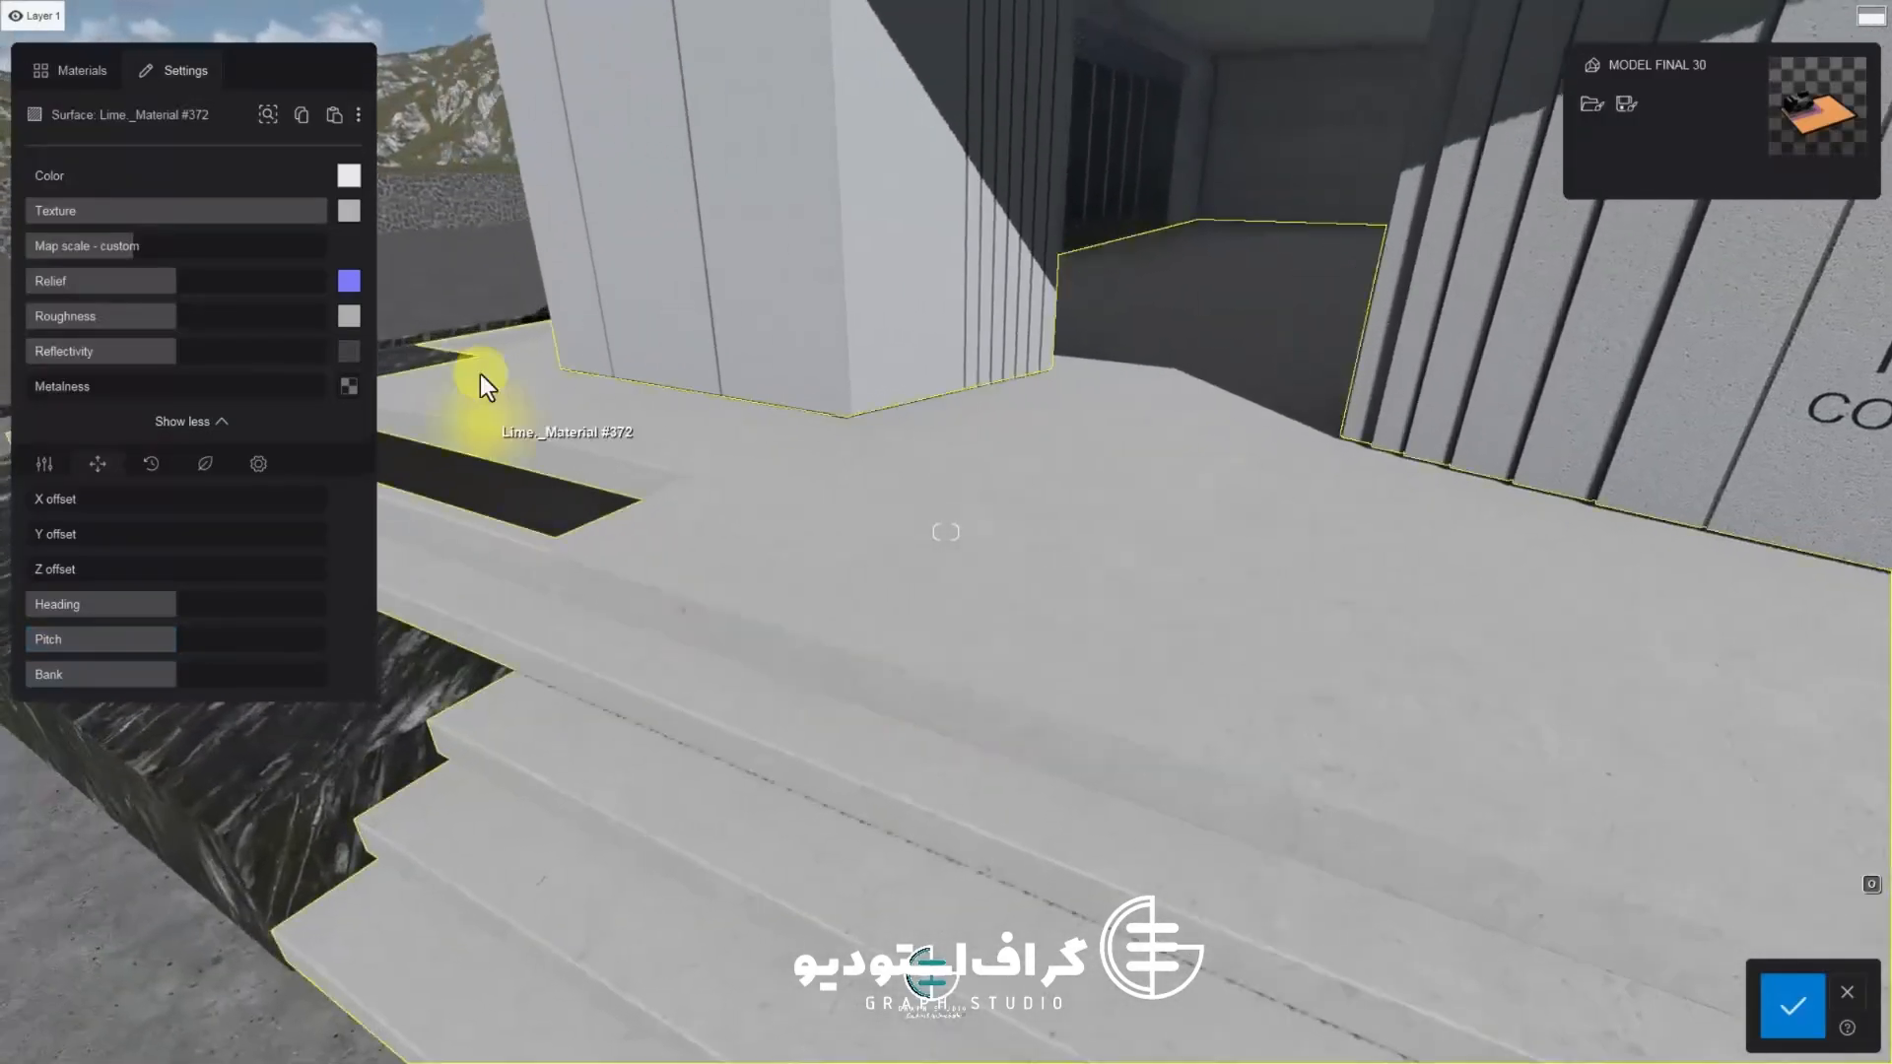
left_click(347, 180)
left_click(400, 168)
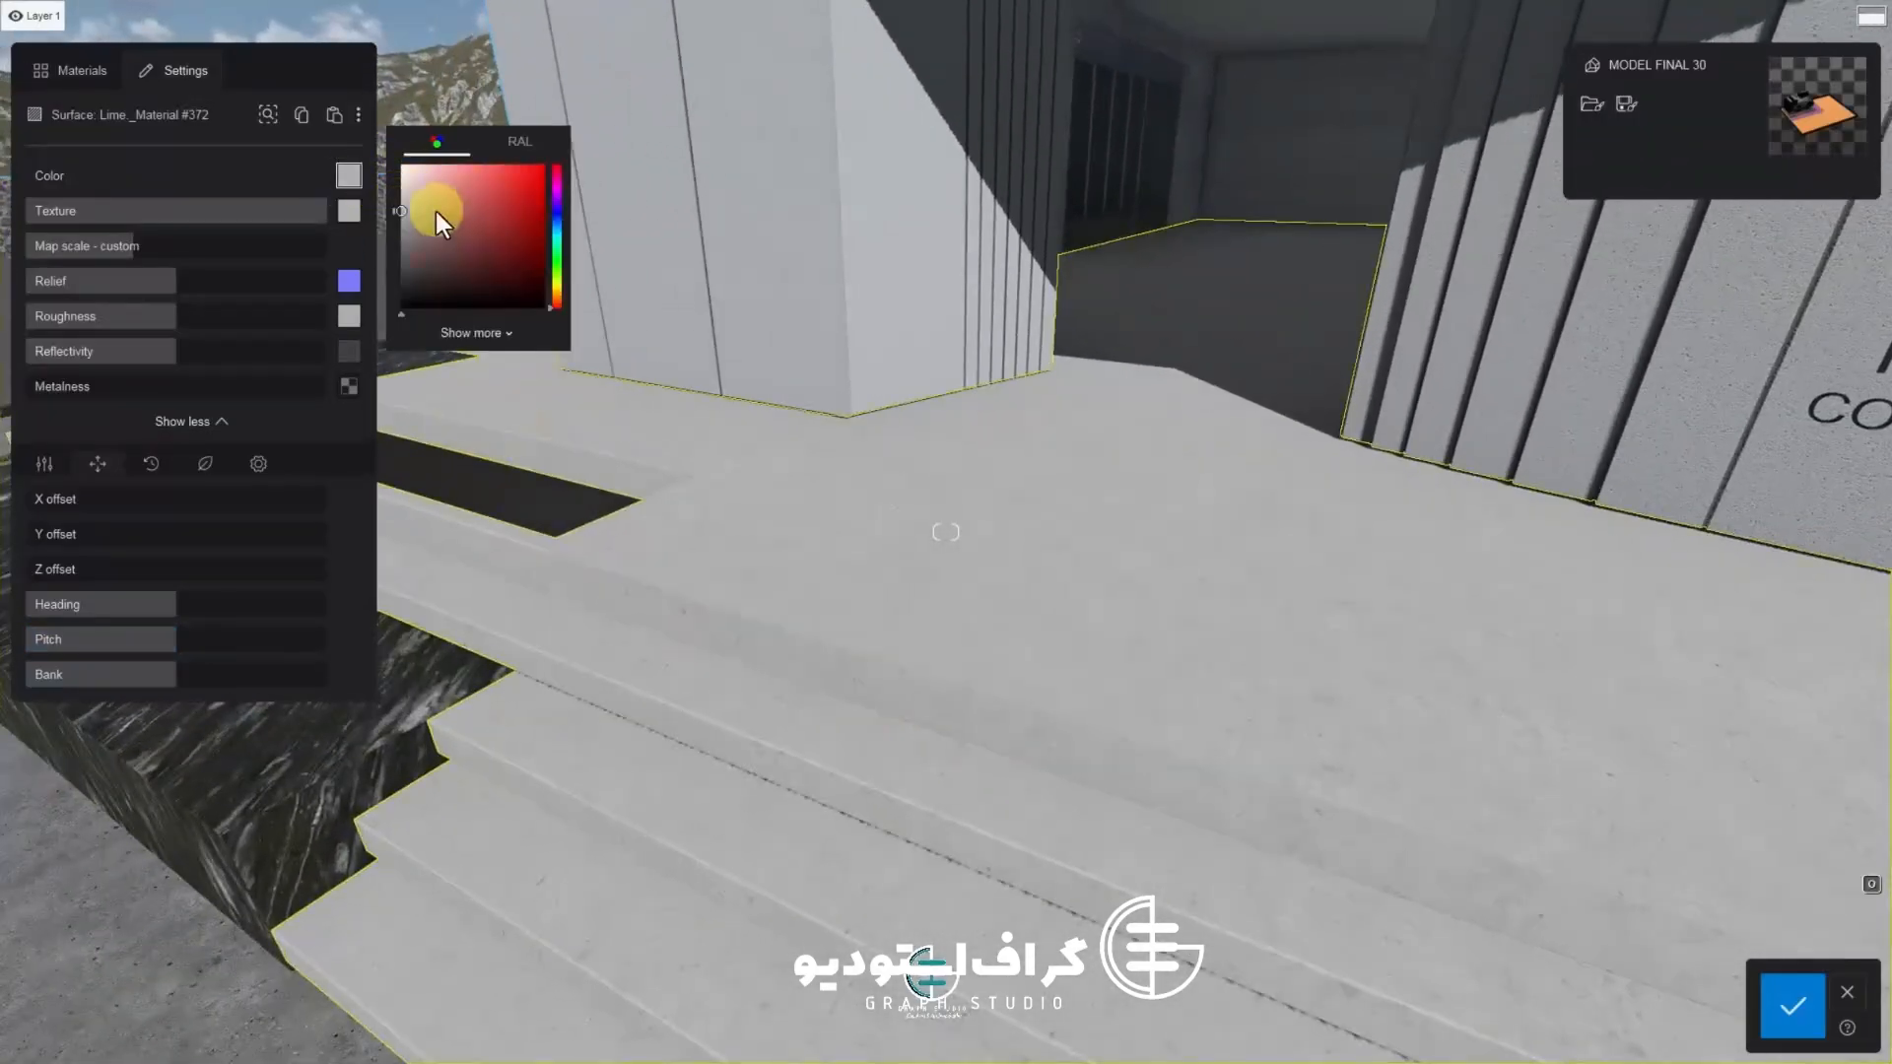
mouse_move(402, 289)
left_mouse_down()
mouse_move(400, 240)
mouse_move(304, 211)
mouse_move(237, 234)
left_mouse_up()
scroll(611, 615, "up", 2)
scroll(611, 615, "down", 5)
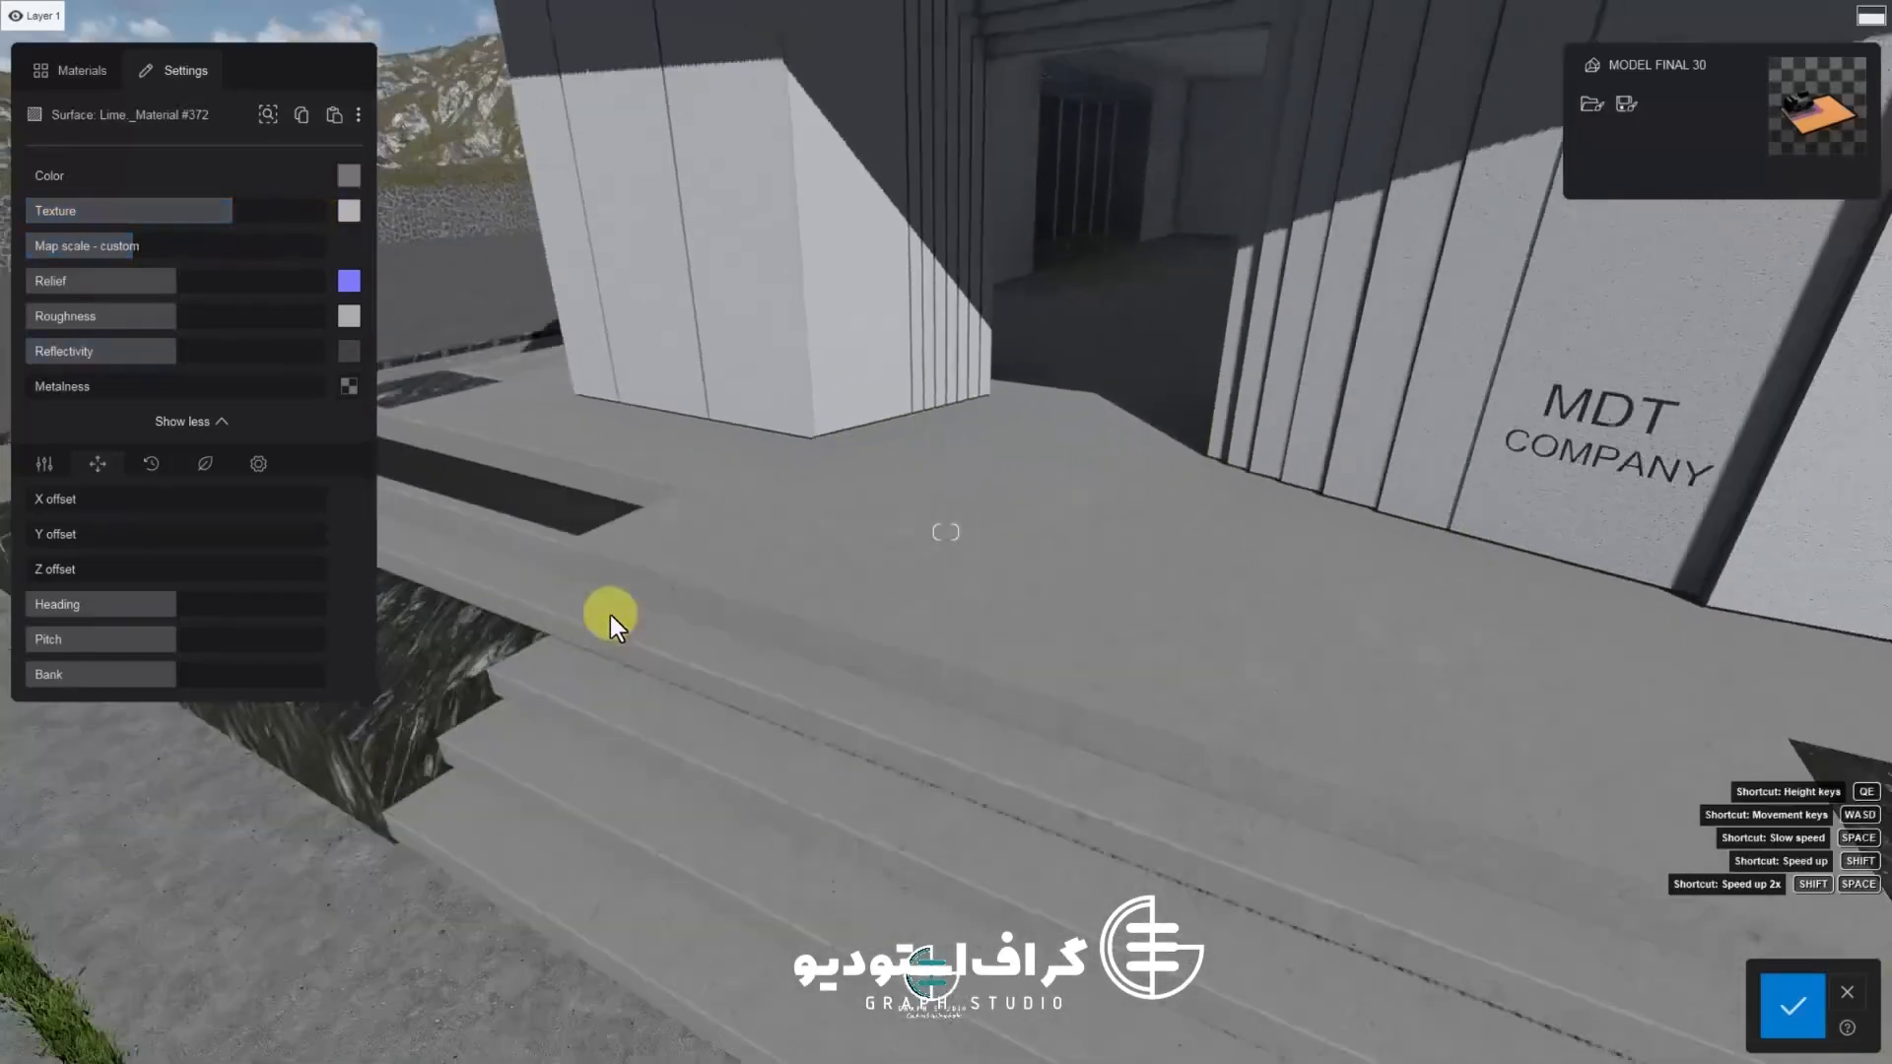
Fly around the entrance to inspect the concrete floor and steps
mouse_move(611, 615)
right_mouse_down()
mouse_move(791, 622)
mouse_move(618, 603)
right_mouse_up()
key("a")
key("d")
key("d")
key("w")
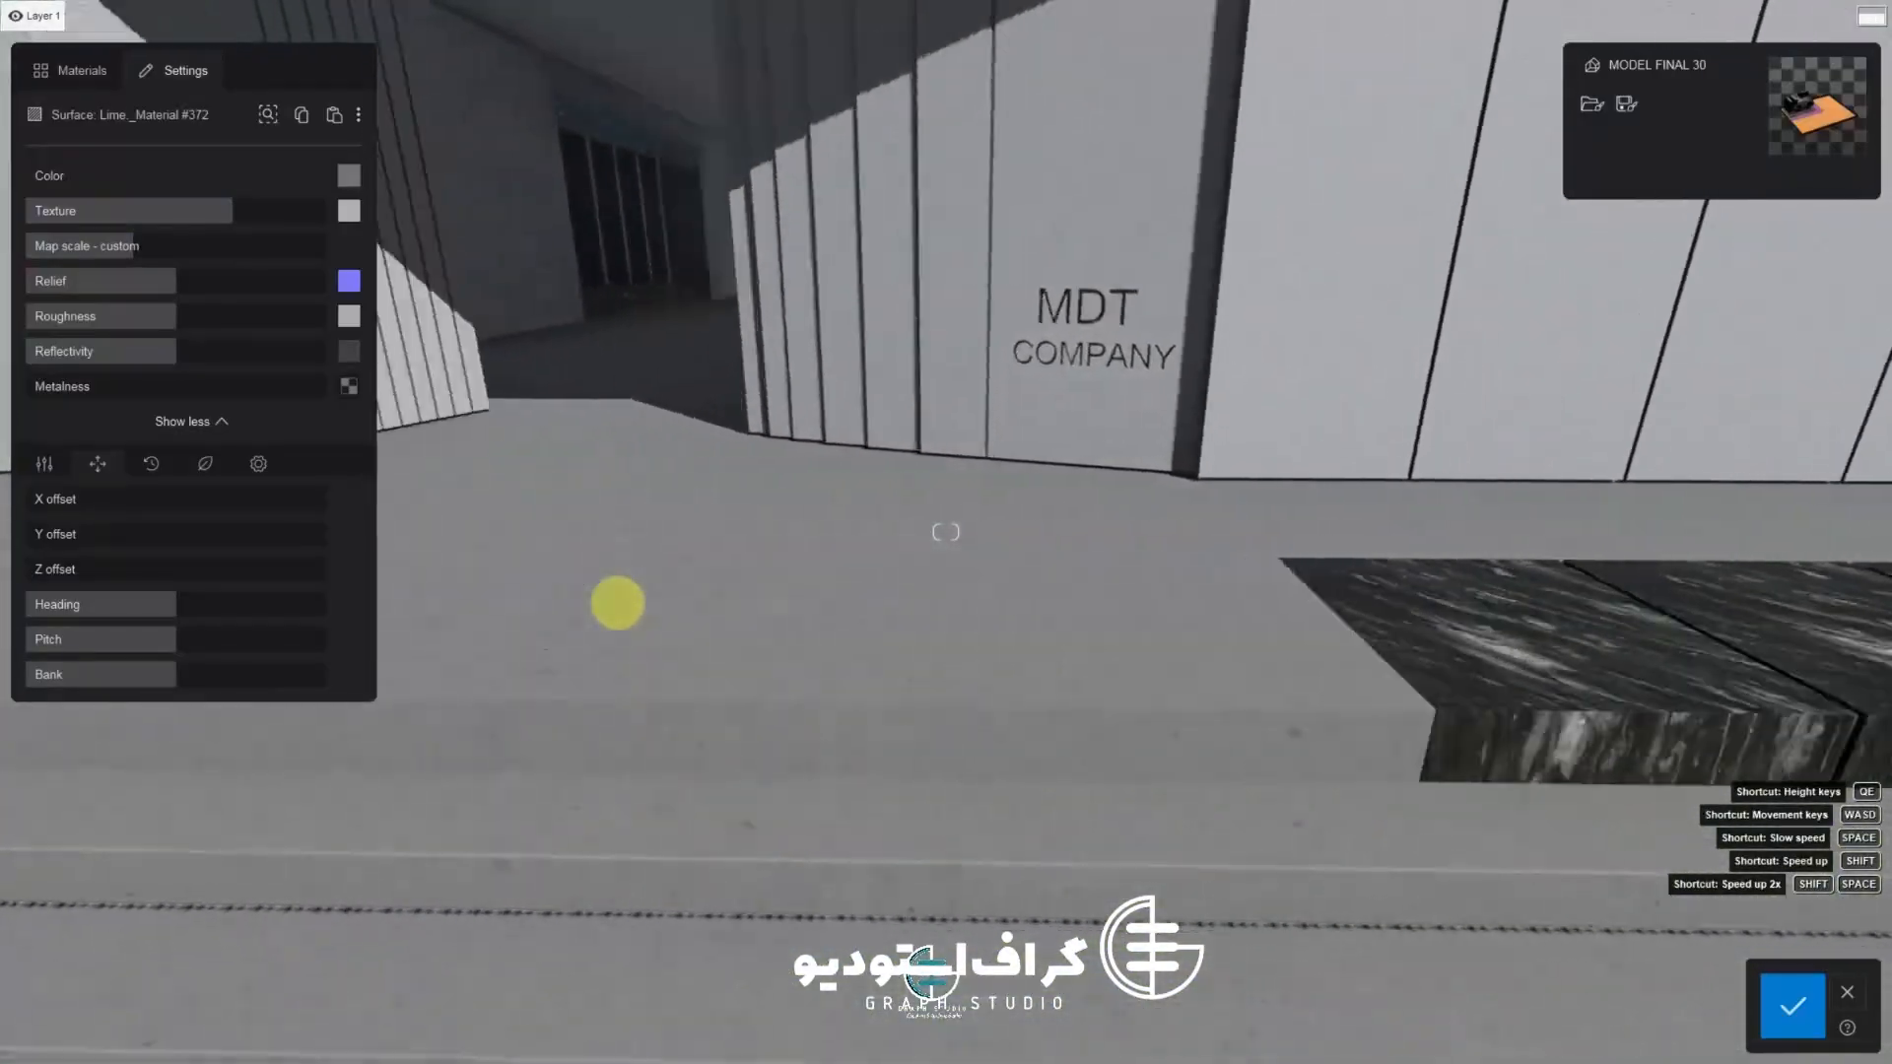
key("a")
key("s")
key("q")
key("w")
key("d")
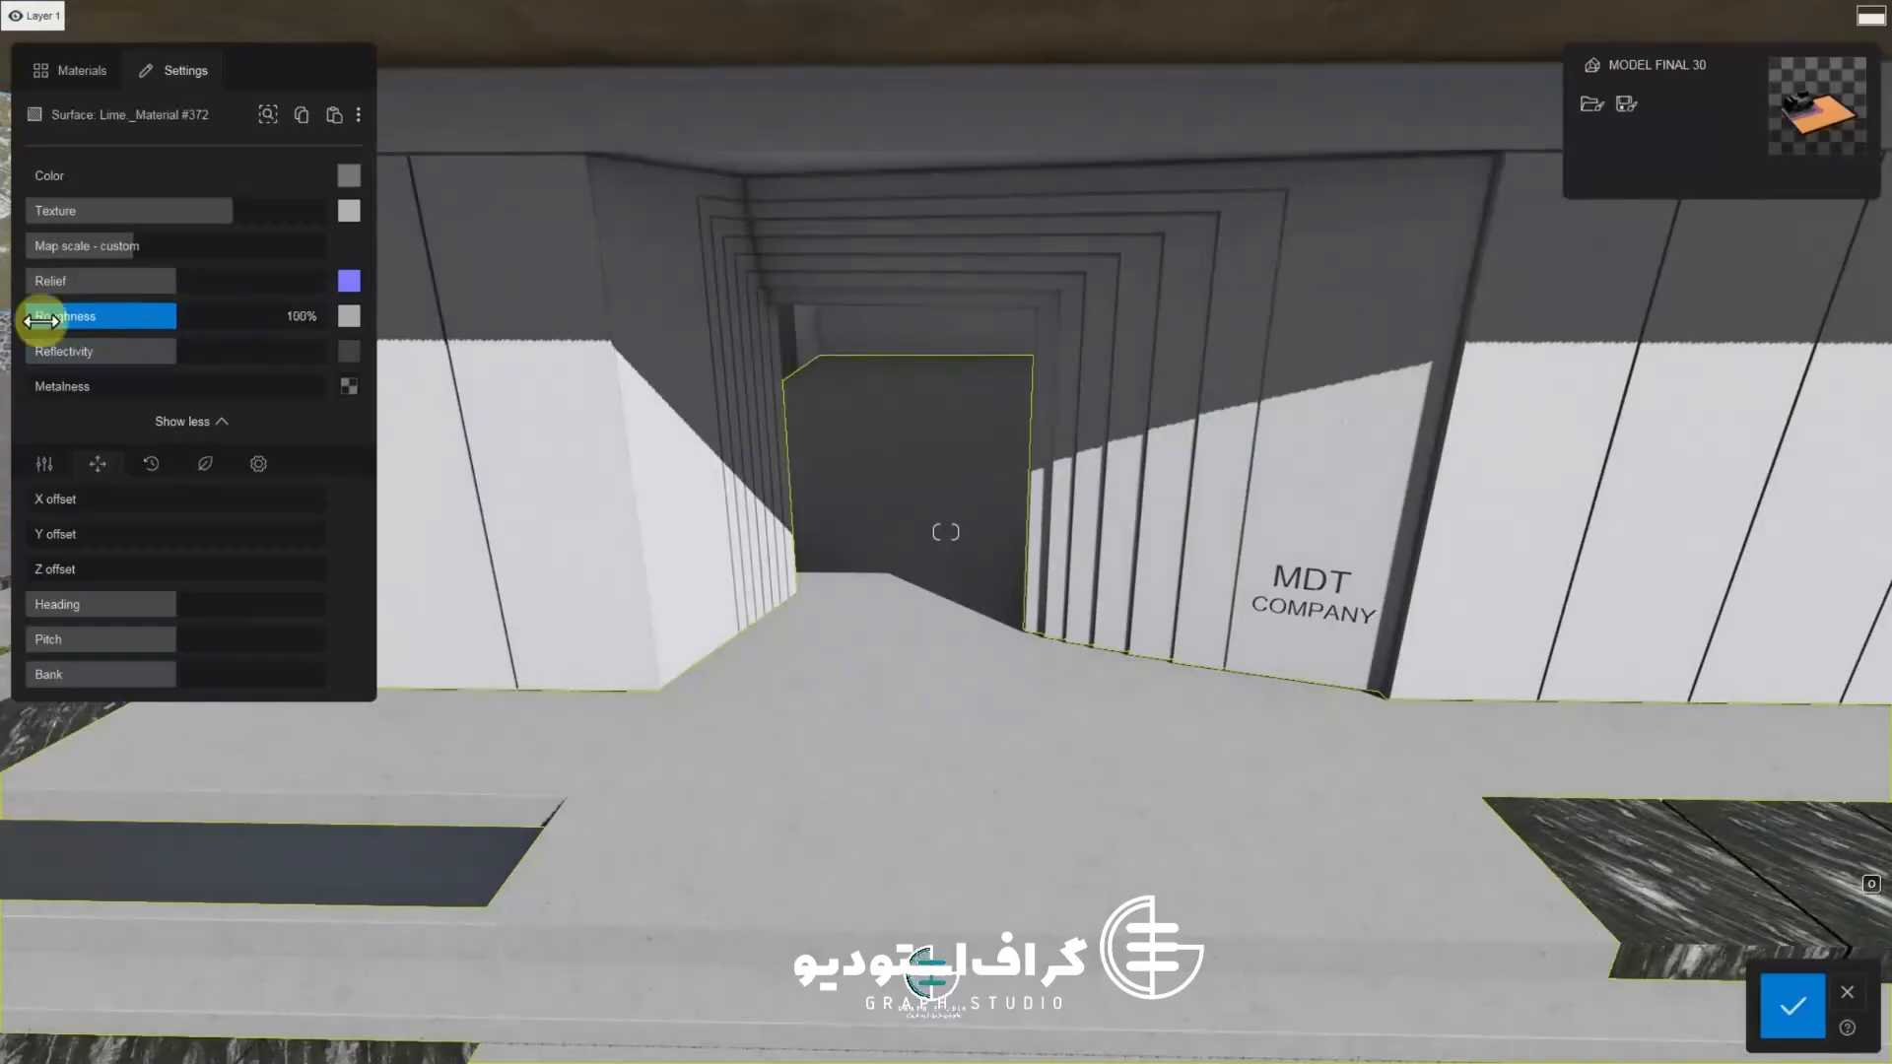
Lower the concrete's roughness to 44% and reduce its reflectivity, then save the changes
left_click_drag(42, 321, 79, 332)
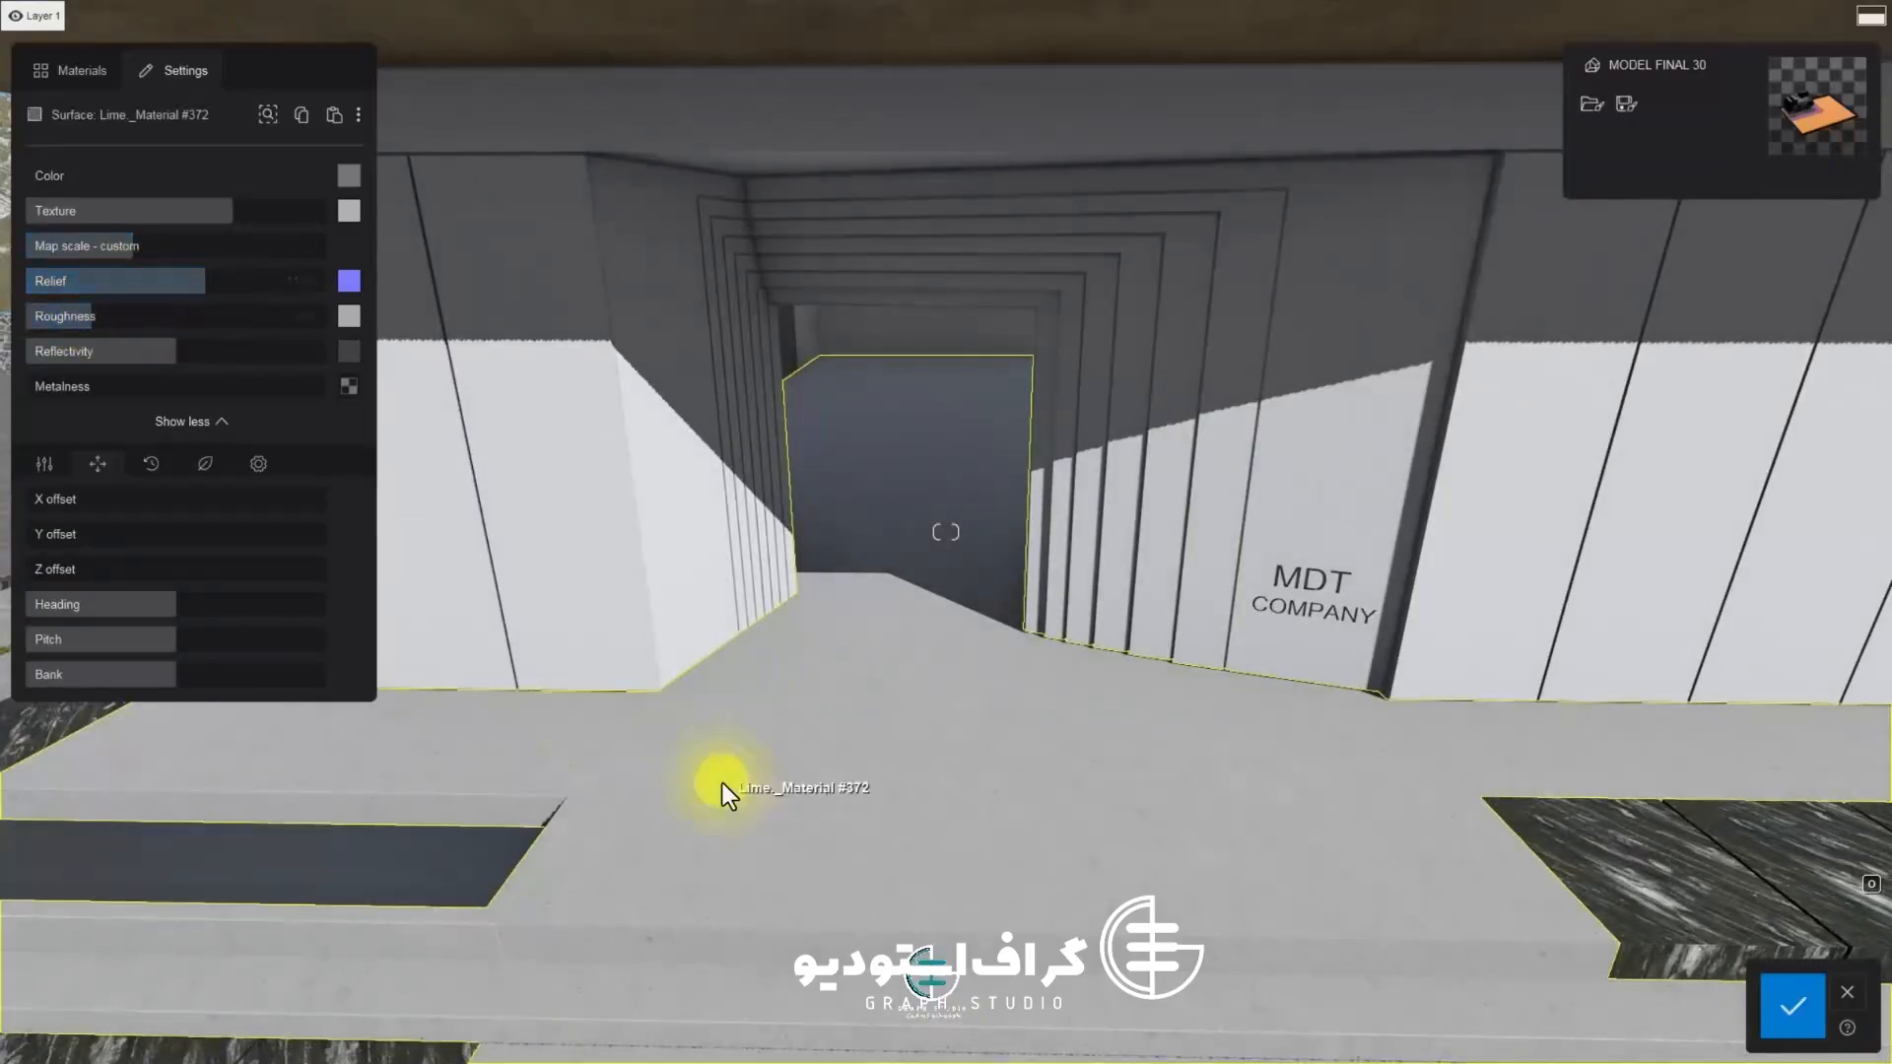
key("w")
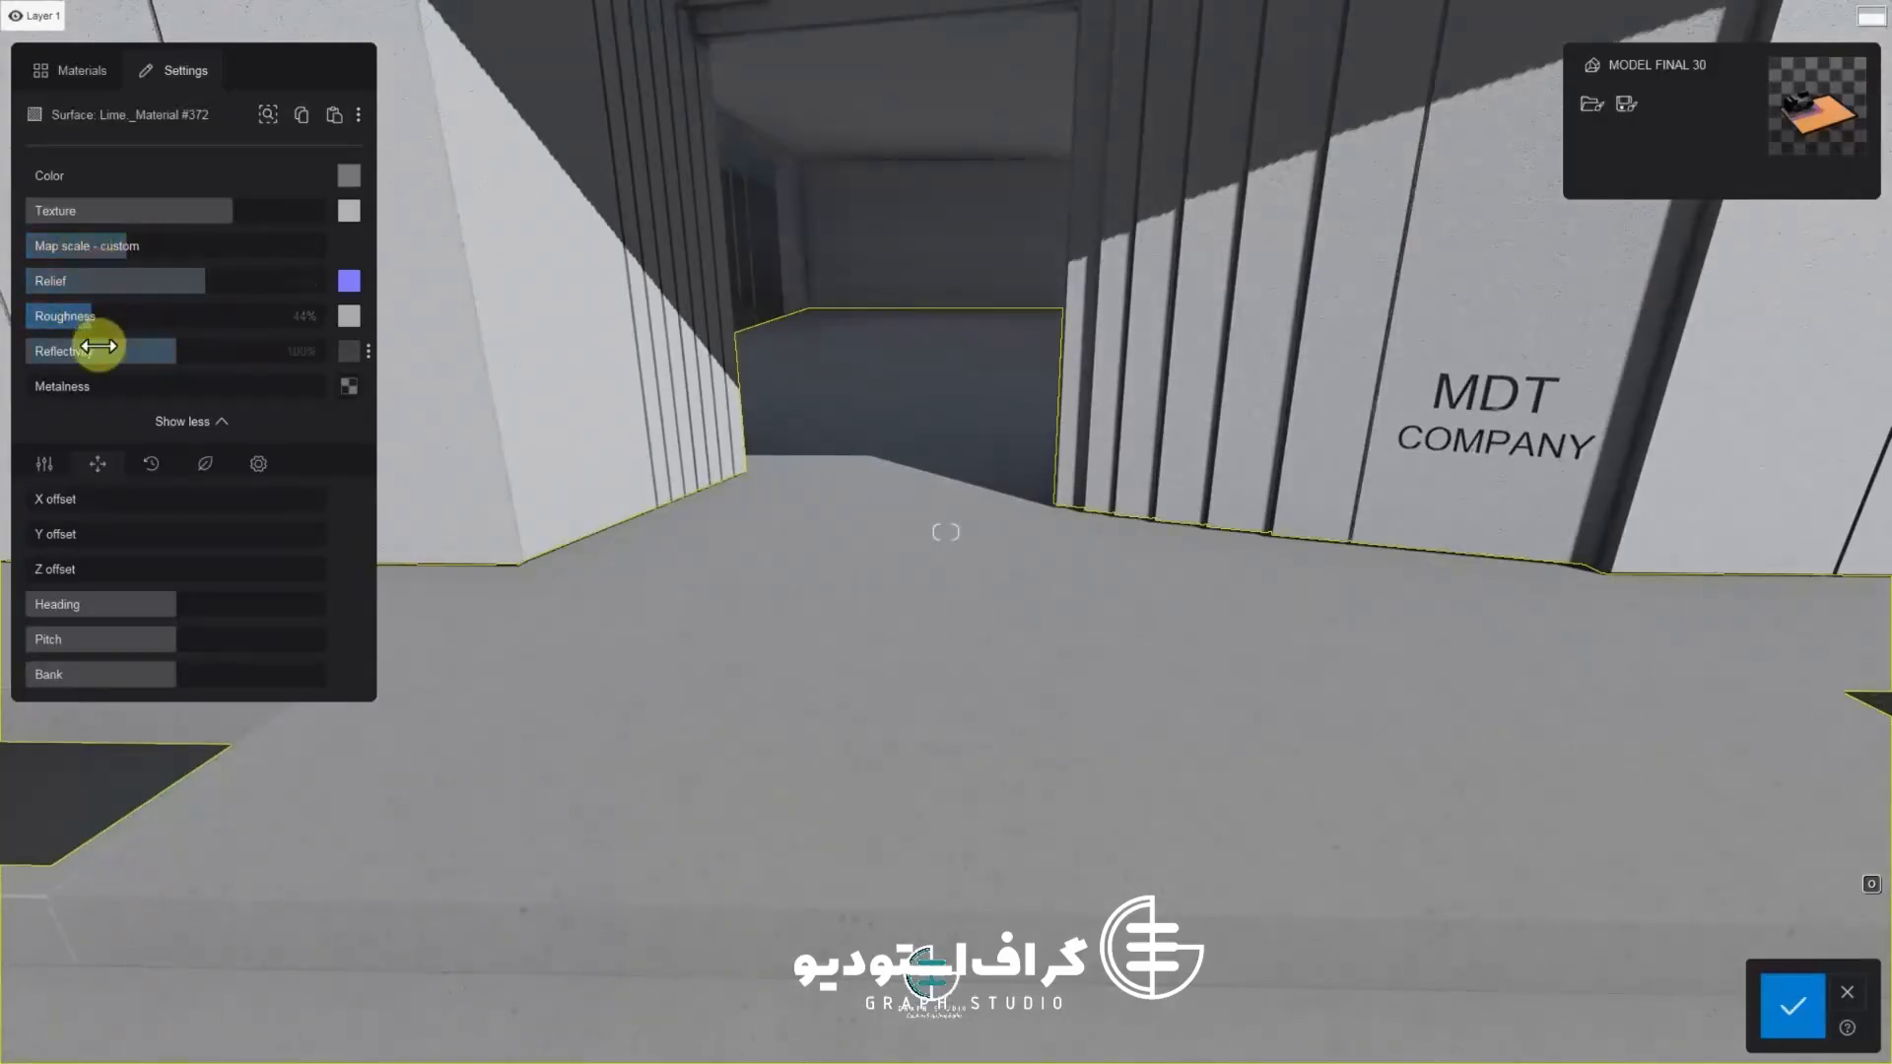
left_click_drag(190, 354, 93, 315)
key("s")
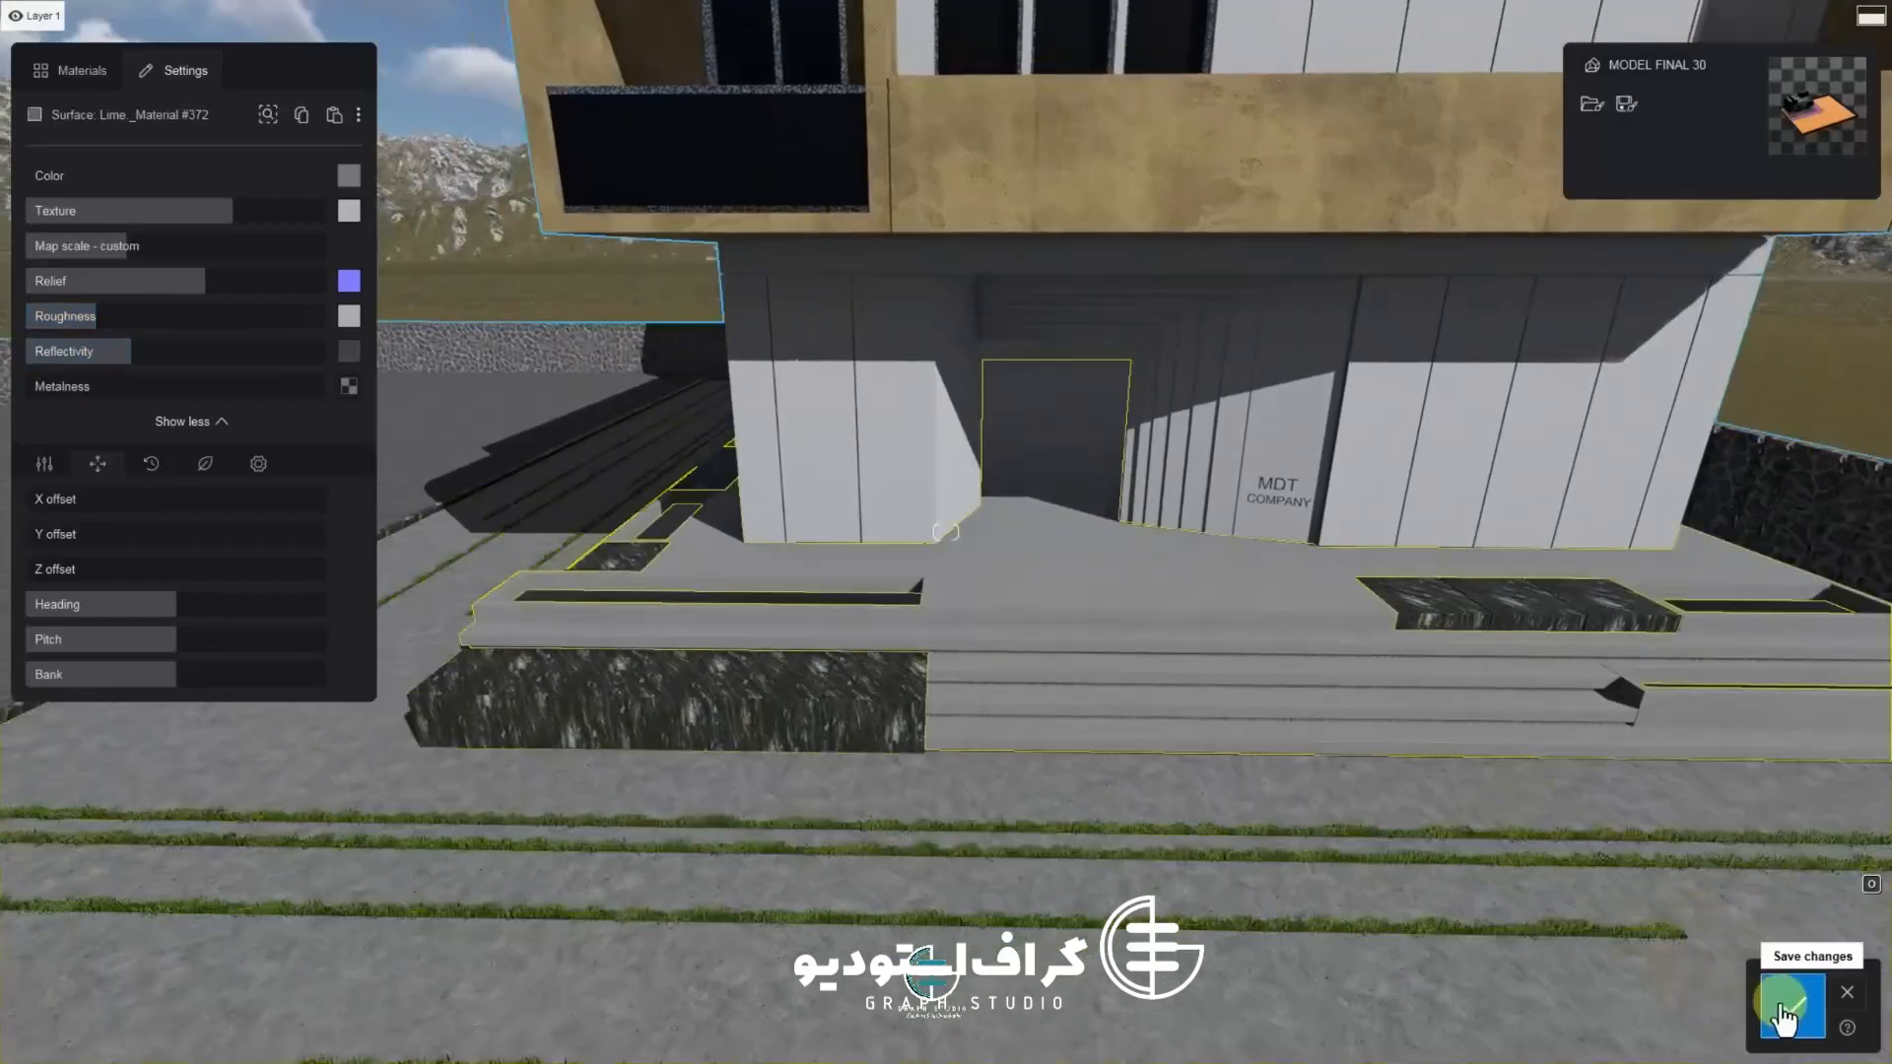
left_click(1788, 1013)
Select the arched window frame and apply Metal 011 from the Metals category
key("a")
right_click_drag(1114, 892, 1221, 617)
key("q")
key("w")
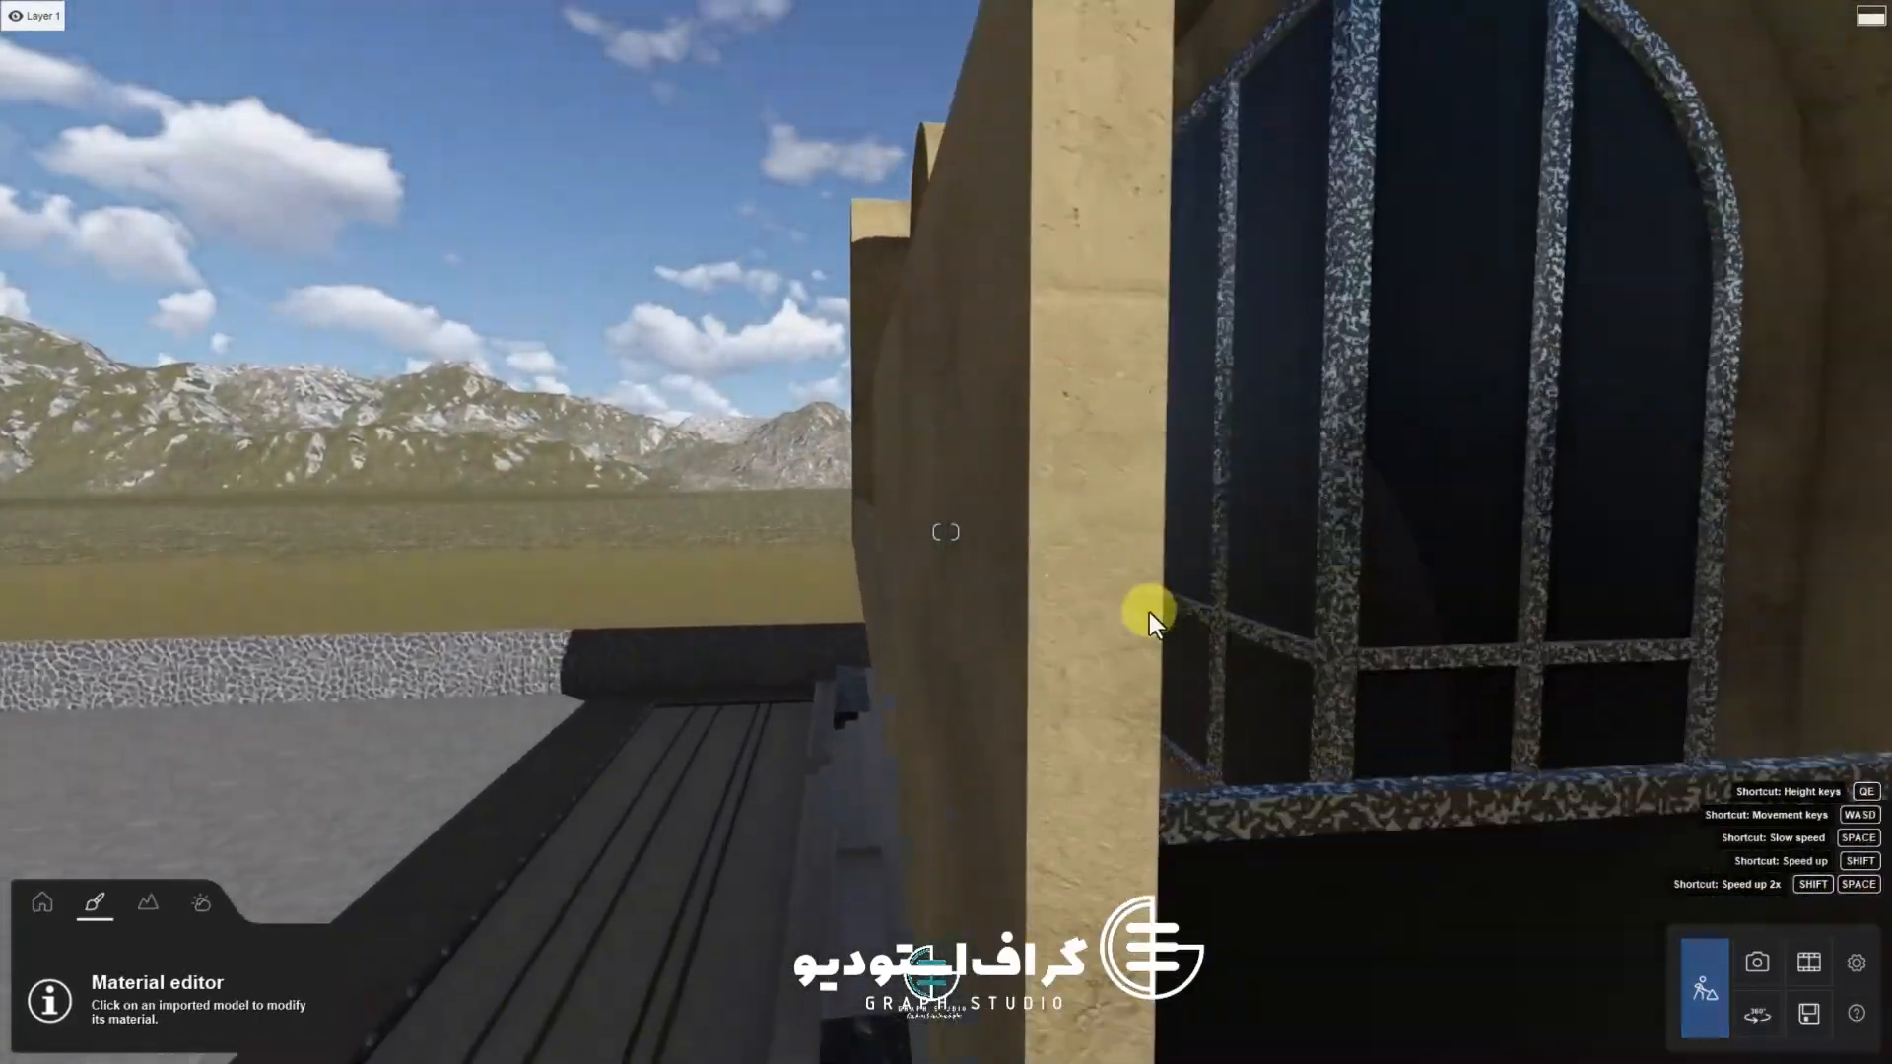
key("d")
left_click(1114, 831)
left_click(85, 71)
left_click(190, 274)
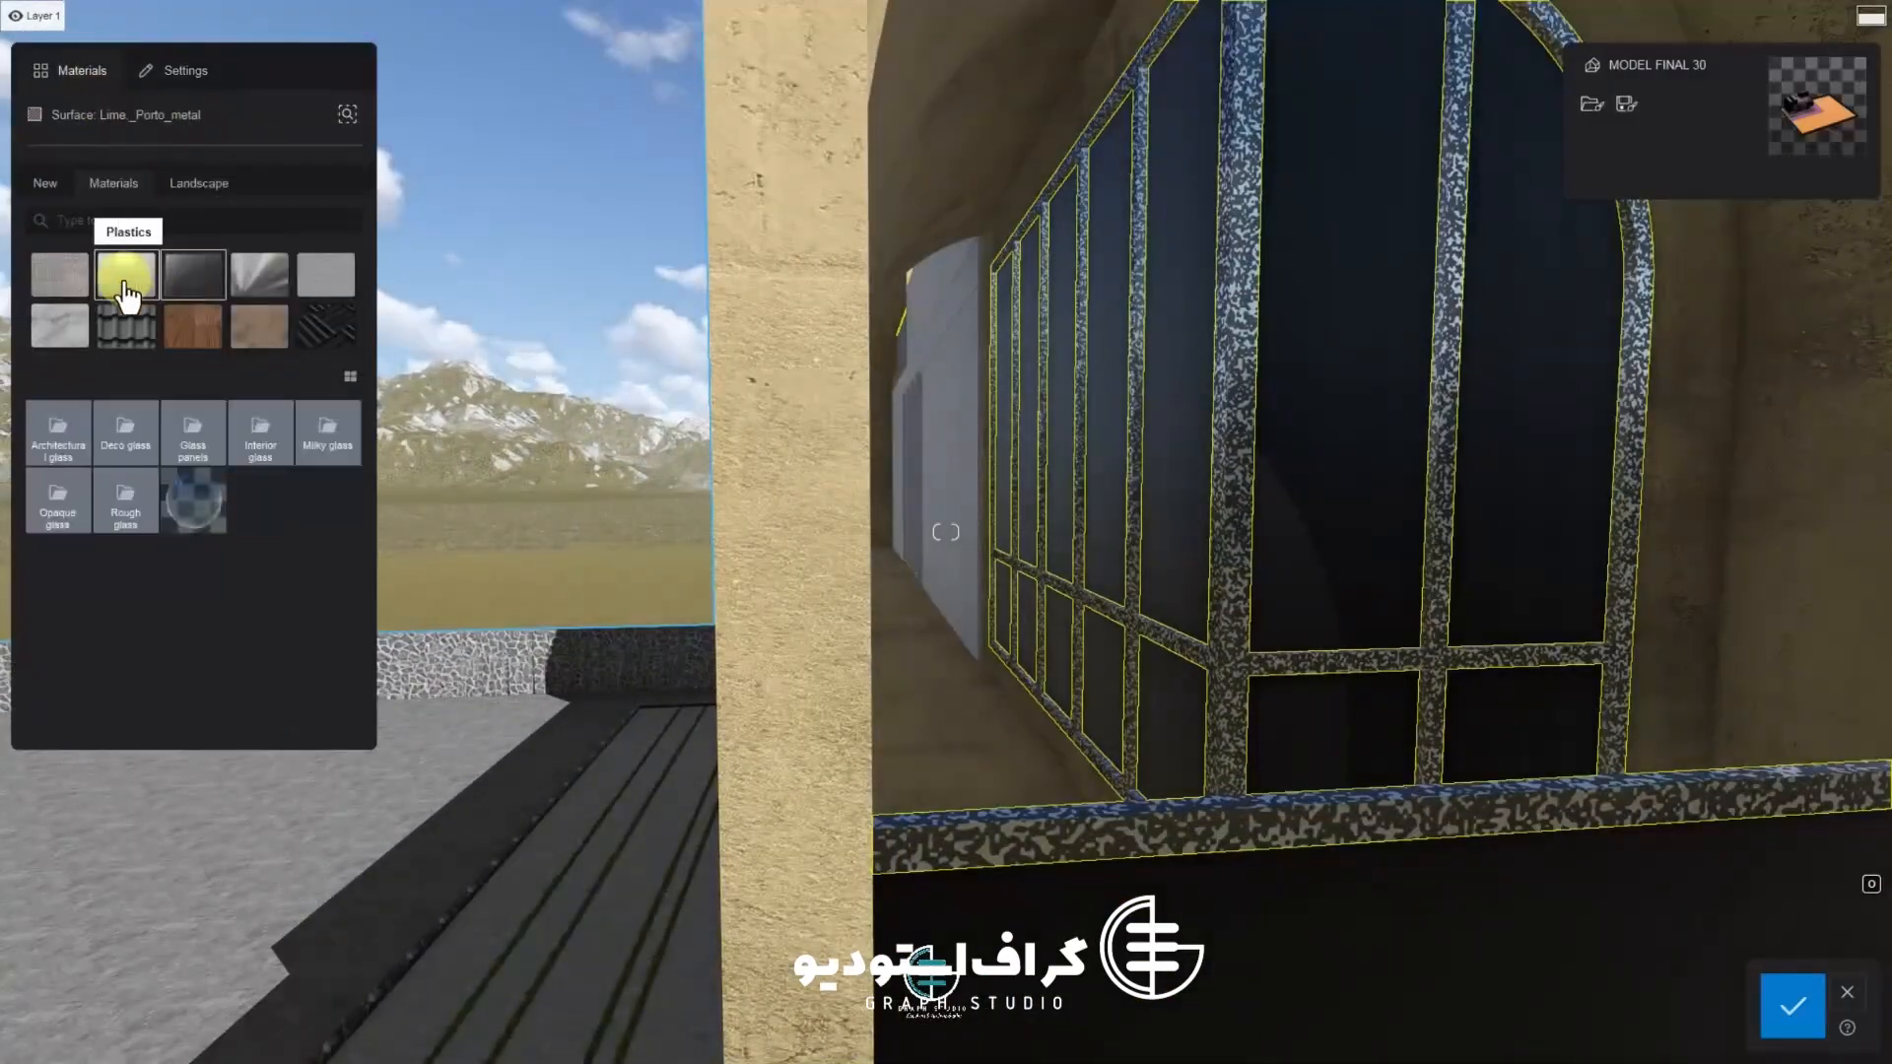
left_click(128, 278)
left_click(258, 281)
left_click(201, 493)
left_click(297, 700)
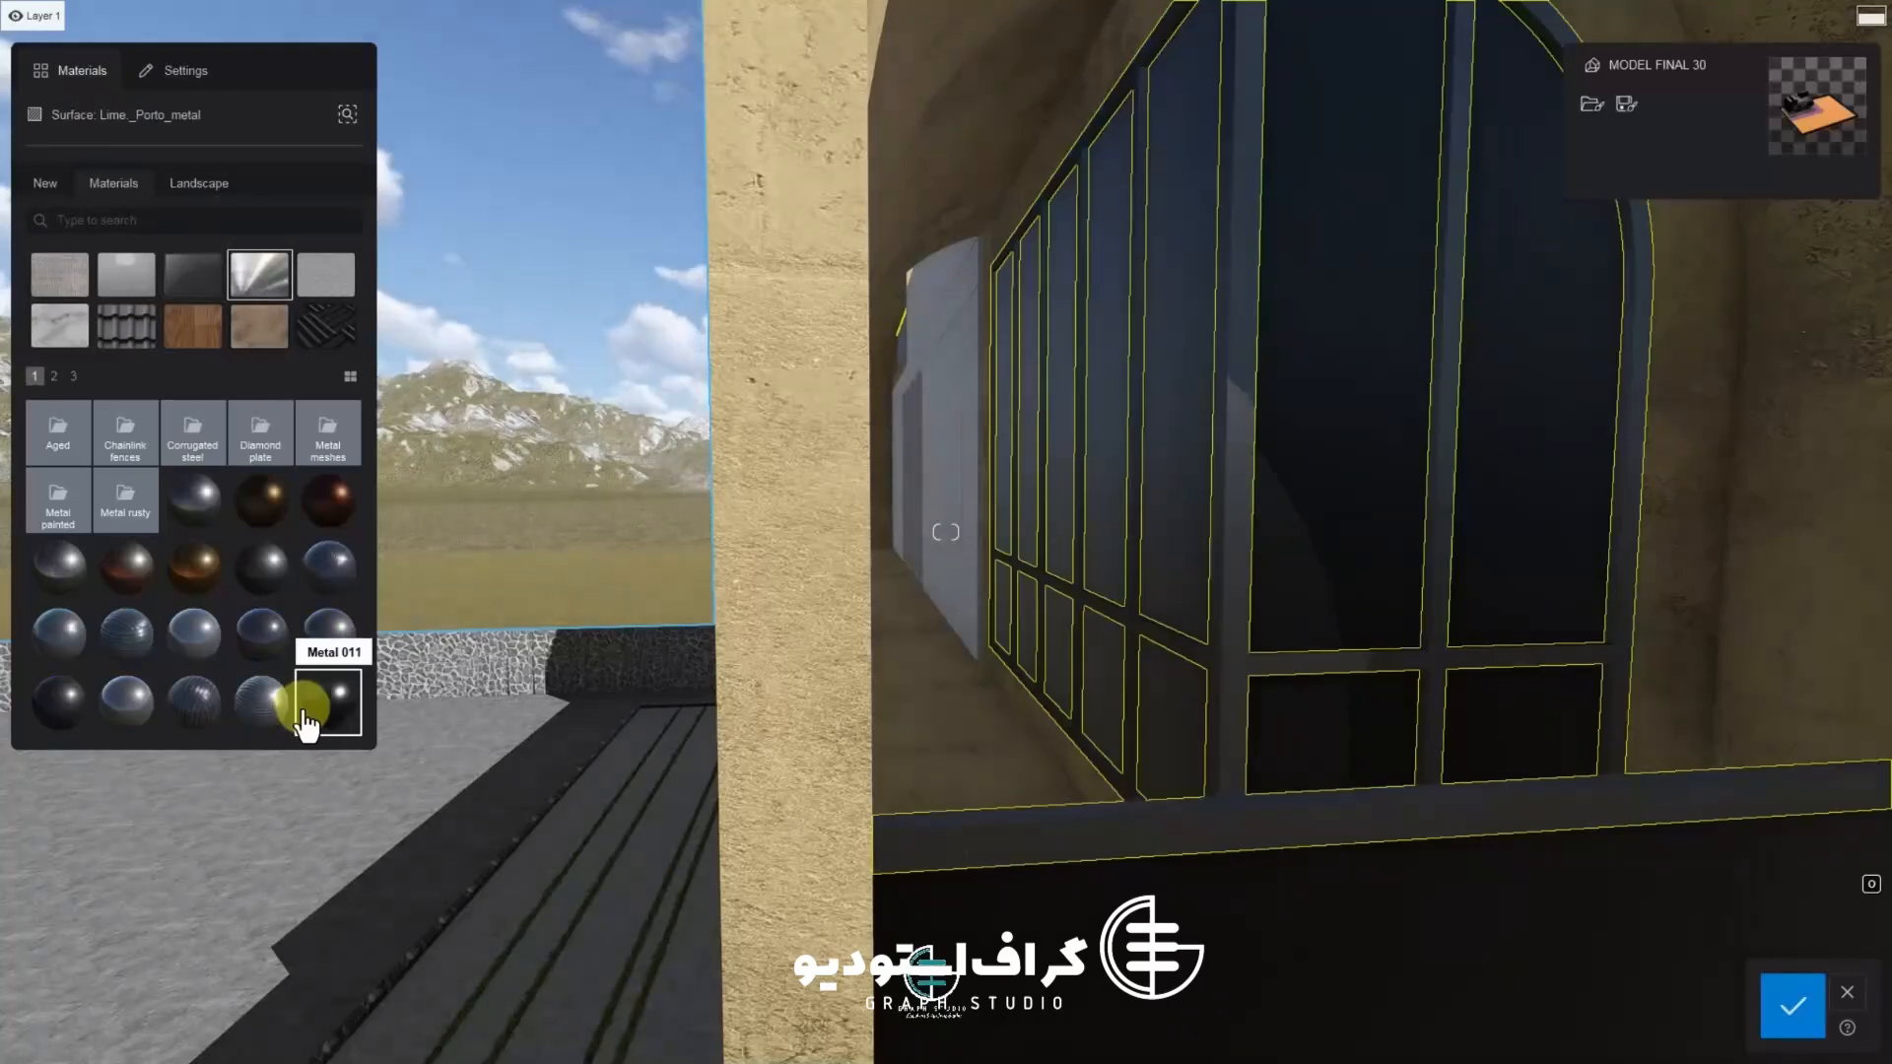
Adjust the frame metal's roughness, raise its metalness to full, and save the changes
left_click(132, 477)
left_click_drag(171, 316, 199, 327)
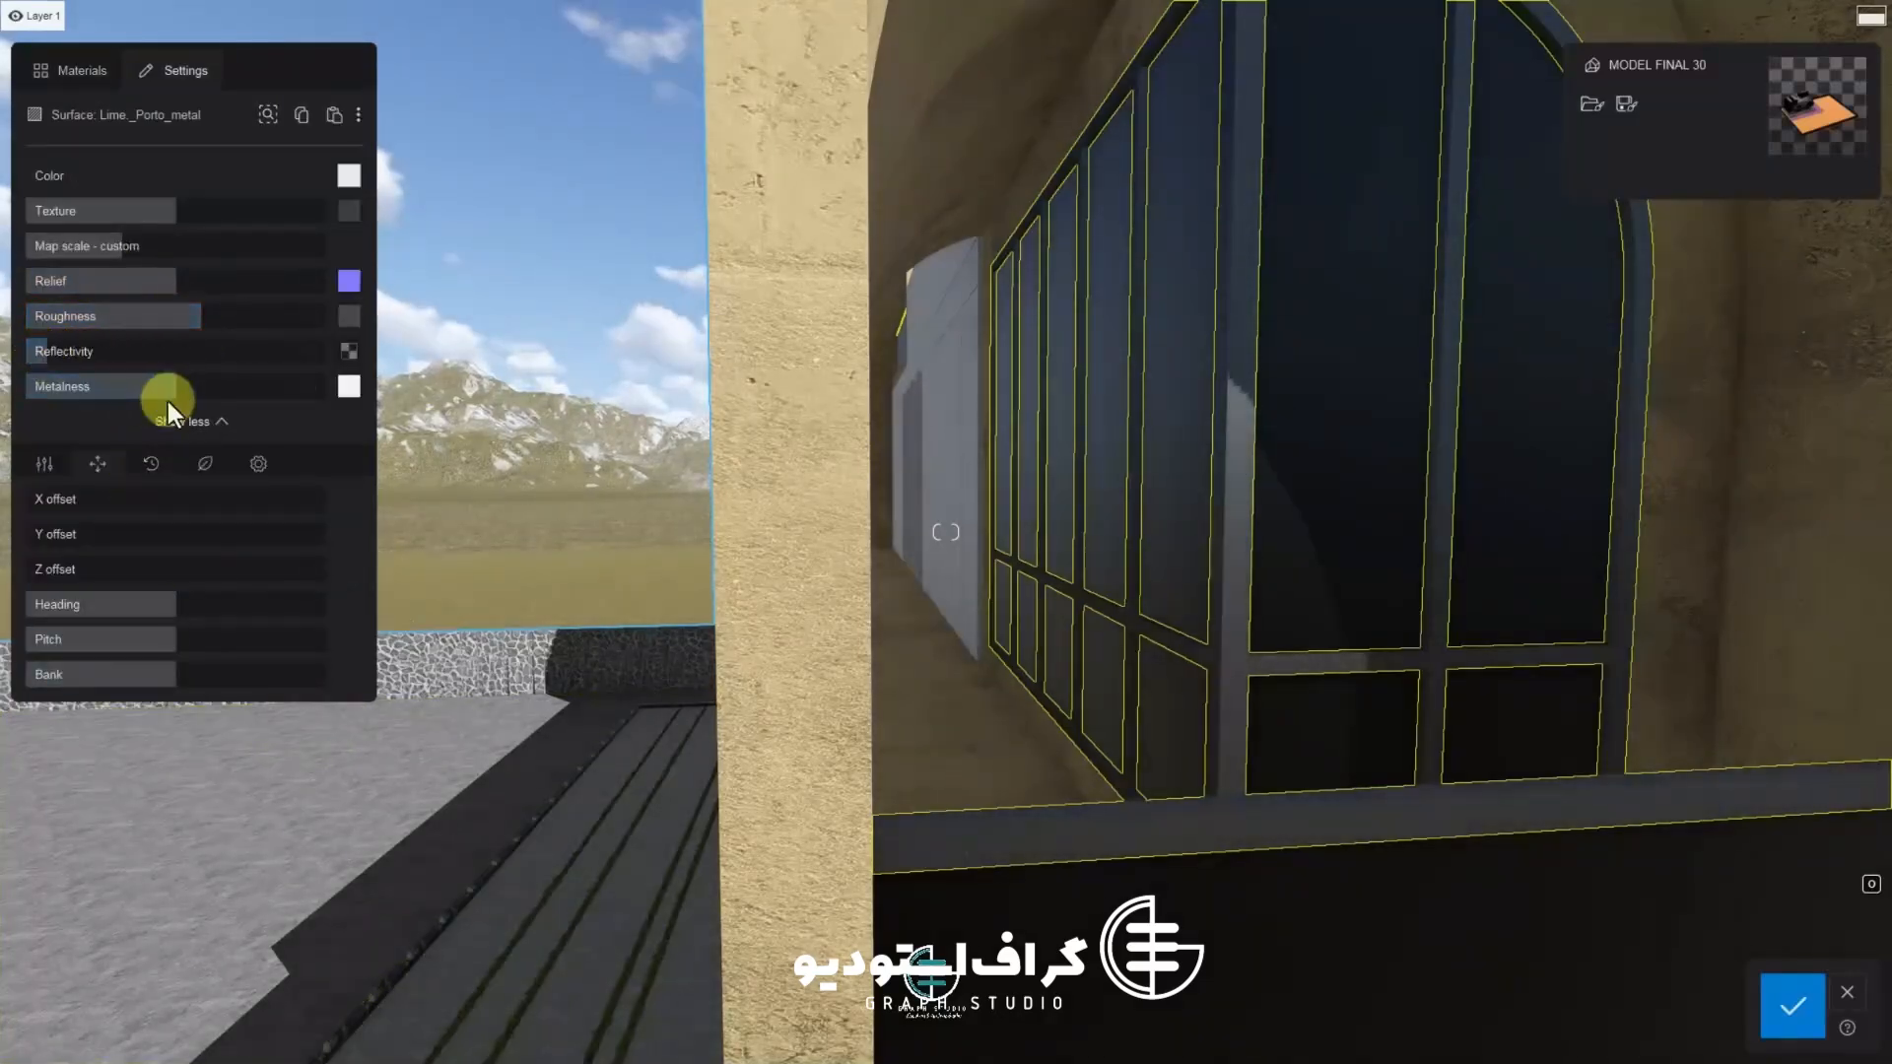
mouse_move(159, 395)
left_mouse_down()
mouse_move(85, 390)
mouse_move(296, 401)
mouse_move(148, 409)
mouse_move(178, 412)
left_mouse_up()
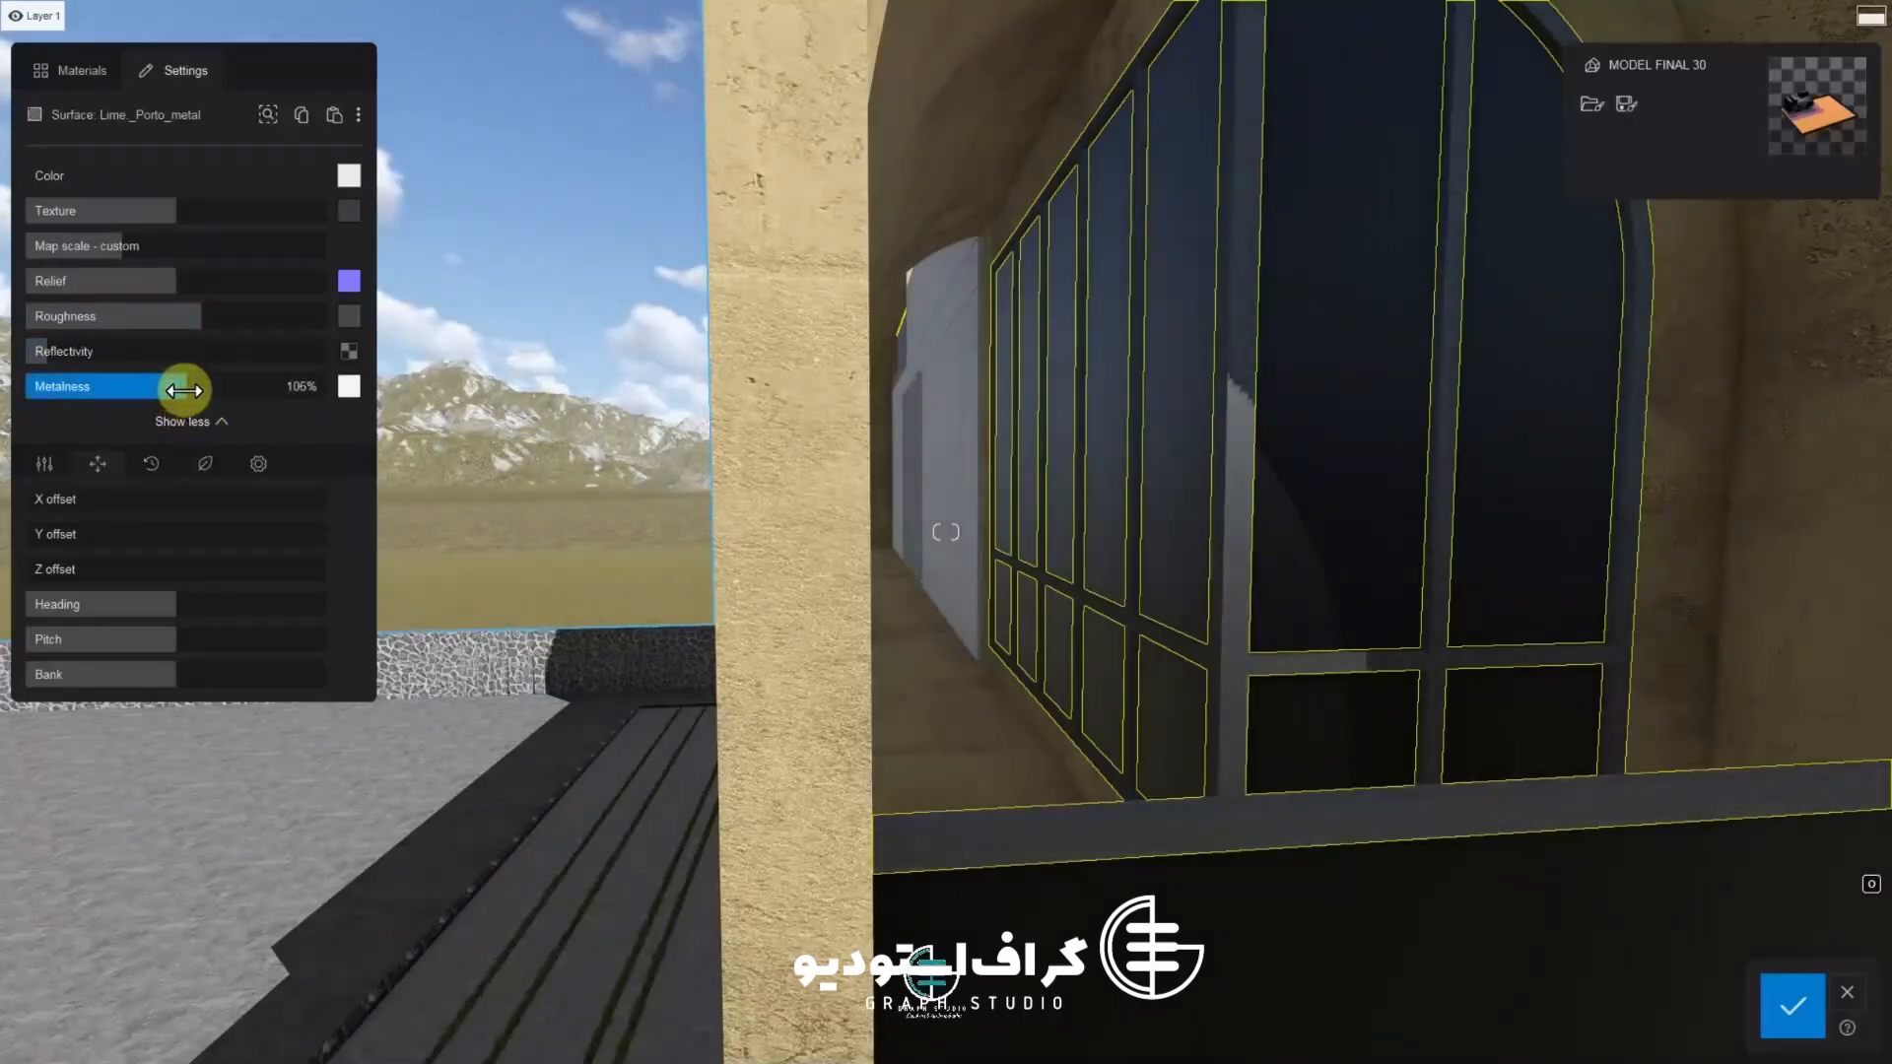
scroll(1250, 464, "up", 4)
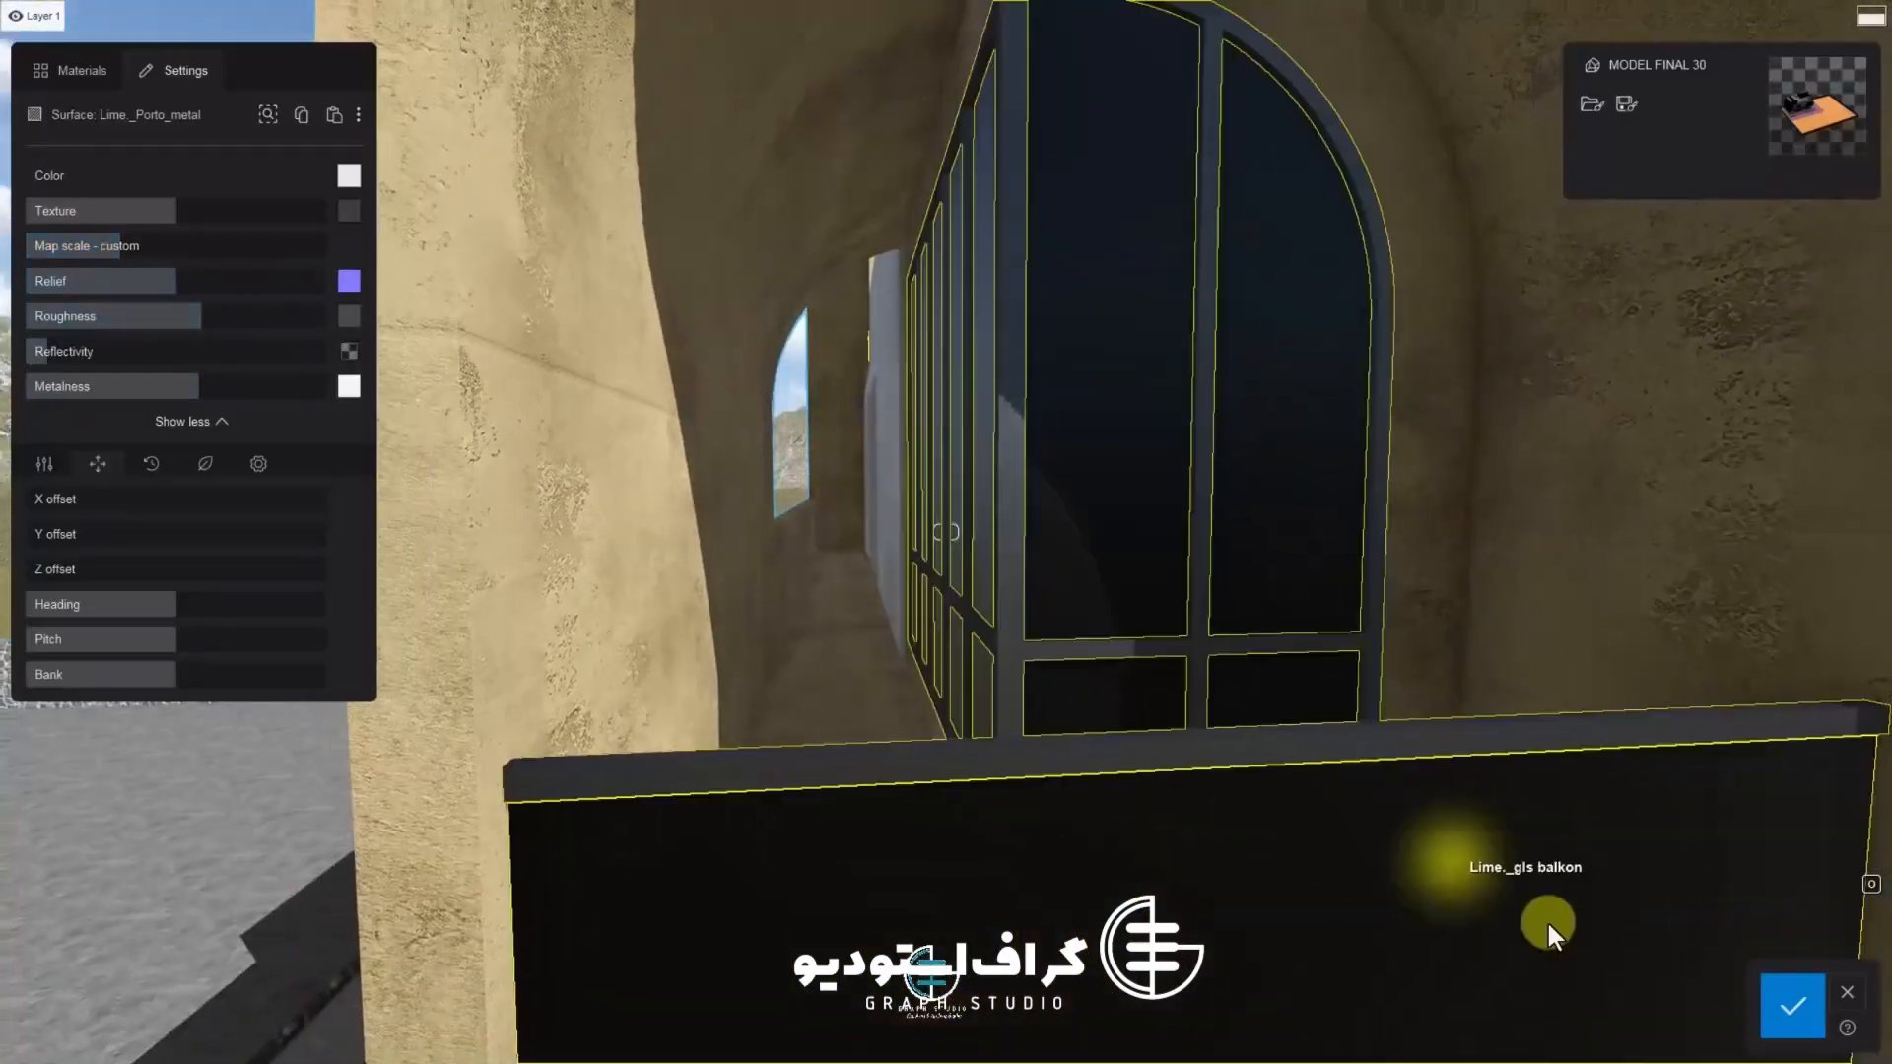
left_click(1792, 1005)
Select the balcony glass panel and apply a new Glass material to it
left_click(961, 836)
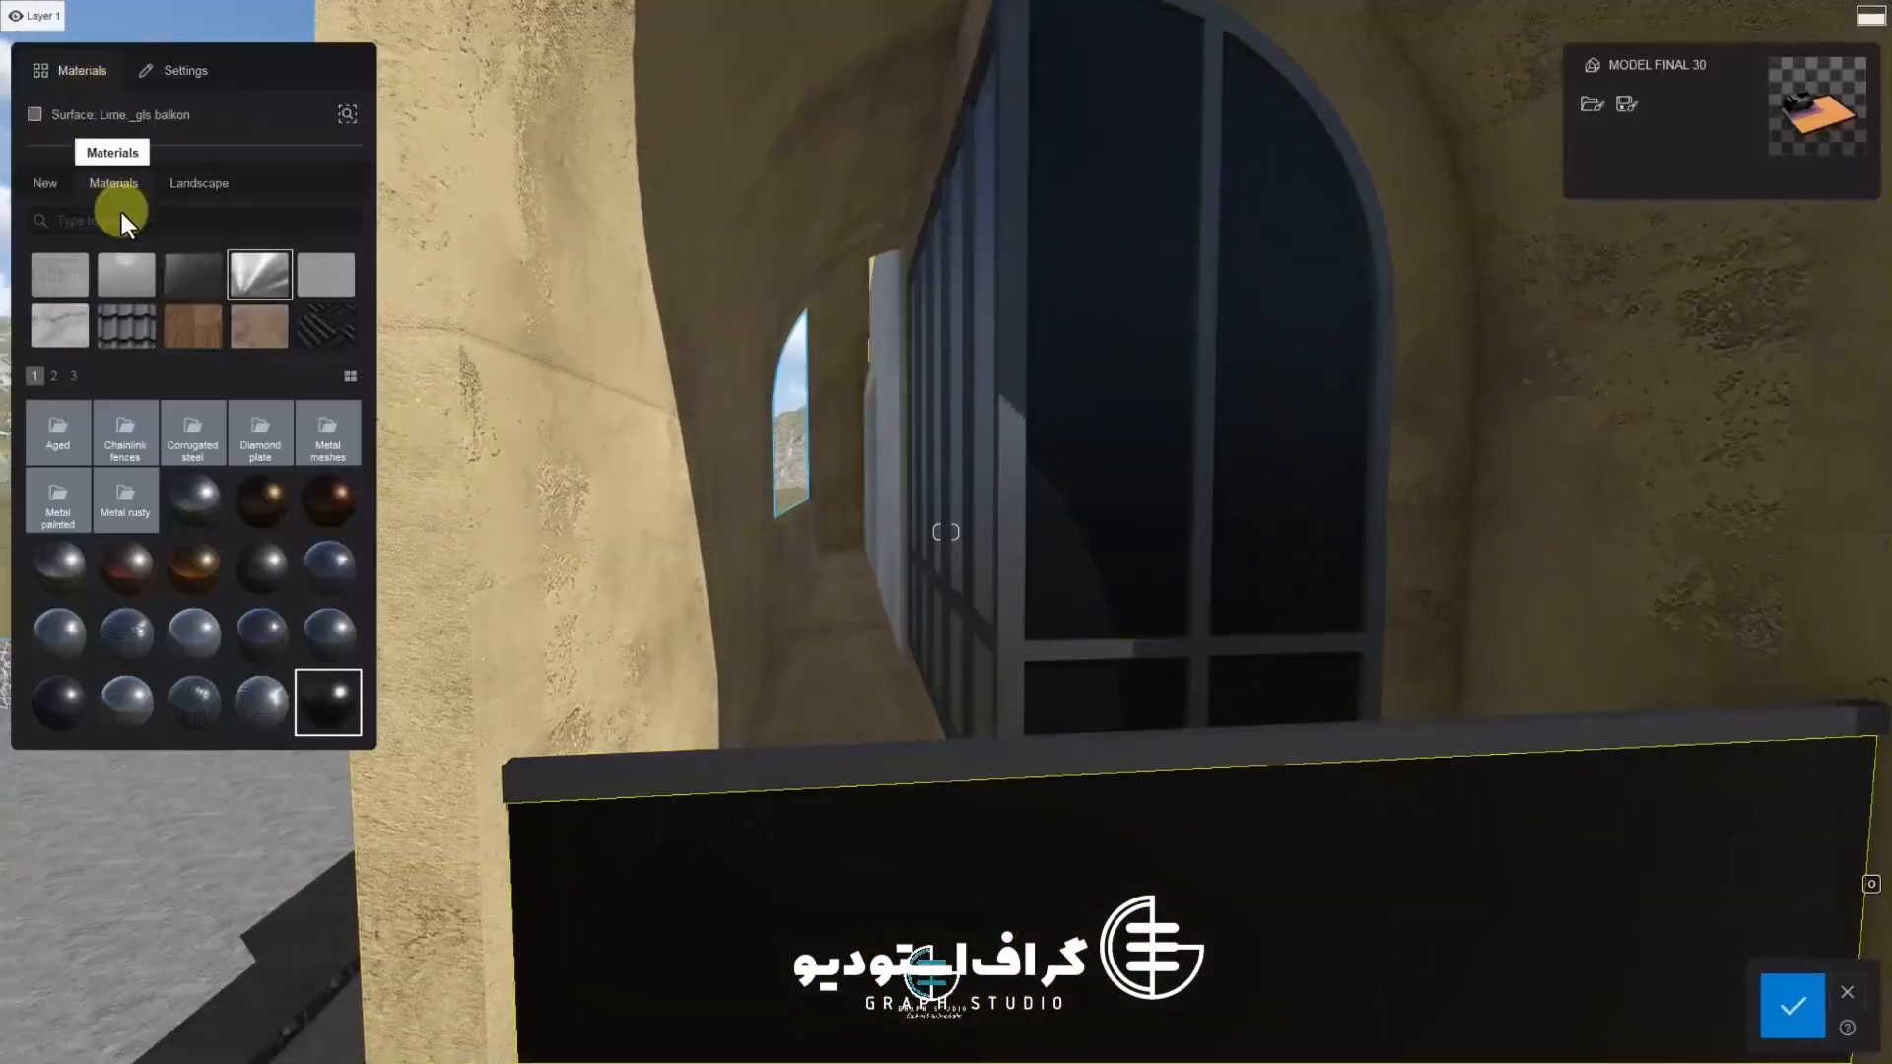
left_click(171, 188)
left_click(116, 187)
left_click(46, 187)
left_click(118, 189)
left_click(46, 187)
left_click(195, 274)
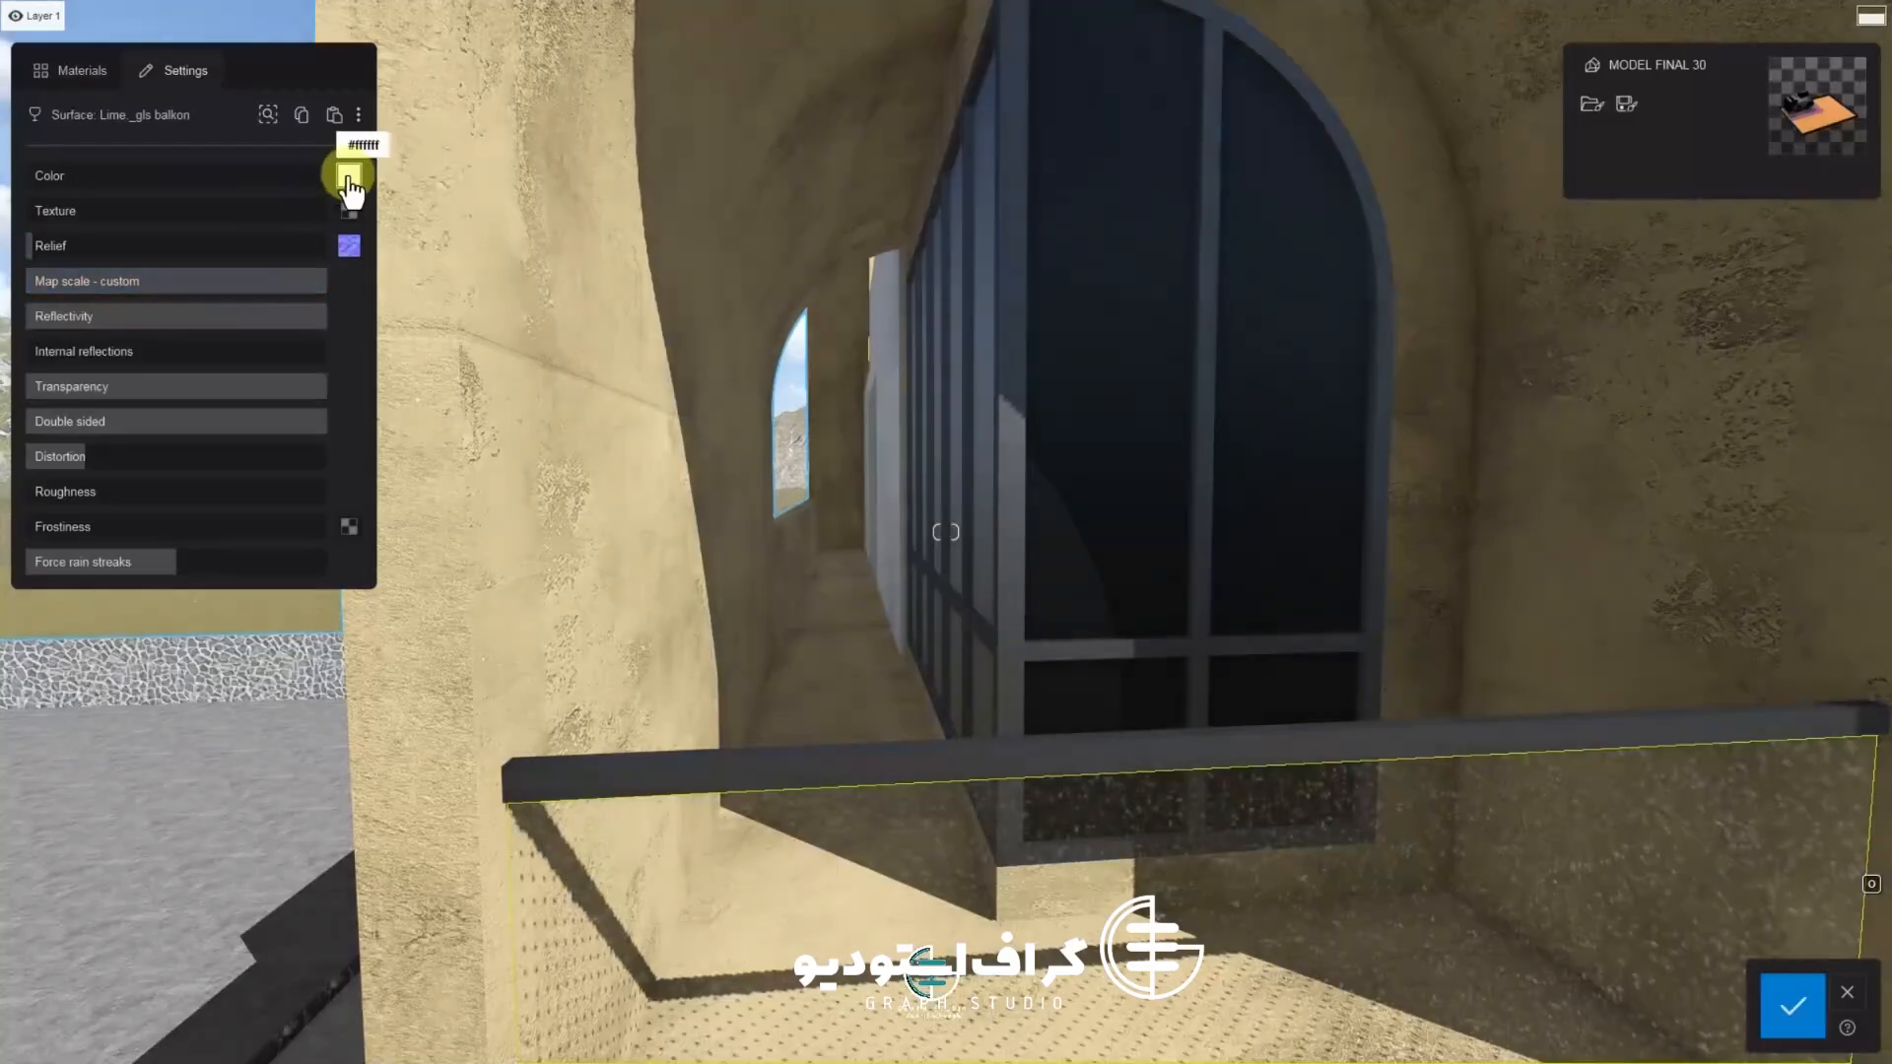
Replace the balcony glass with a material from the Interior glass folder
left_click(348, 177)
left_click(74, 121)
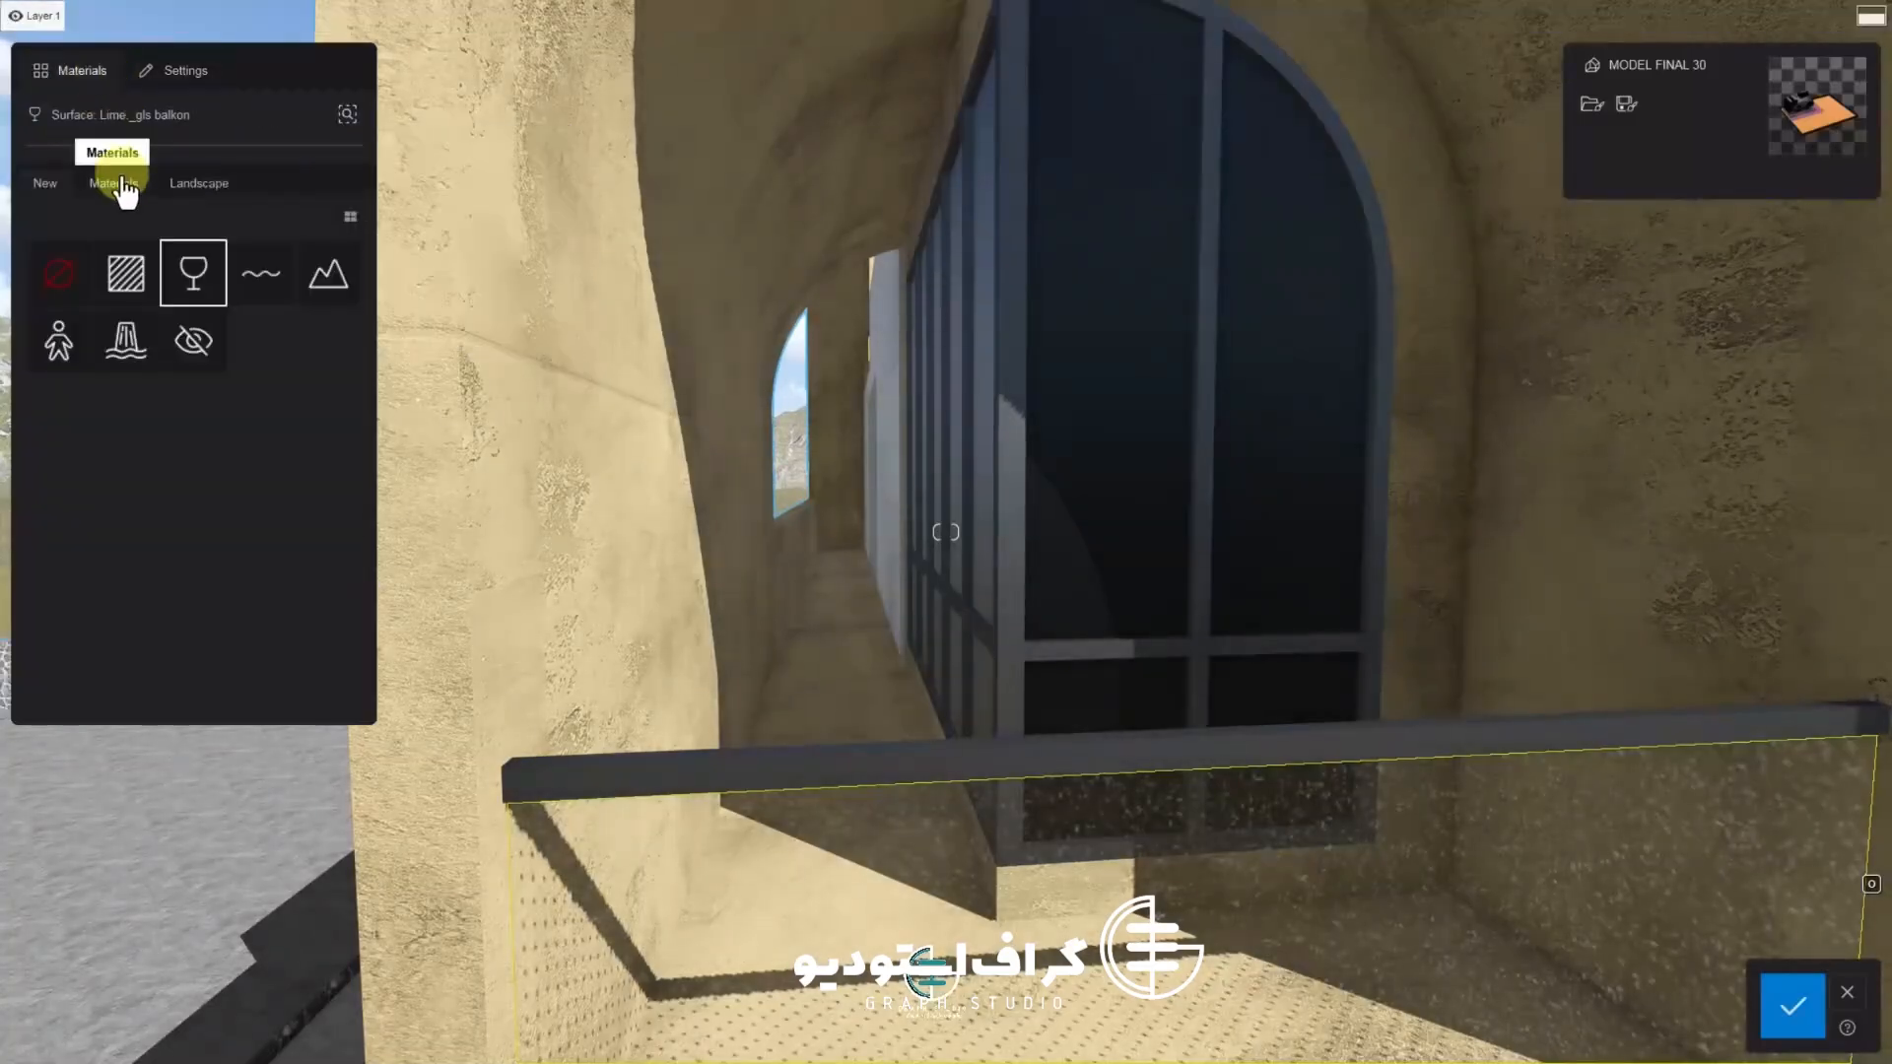
left_click(113, 184)
left_click(219, 282)
left_click(191, 469)
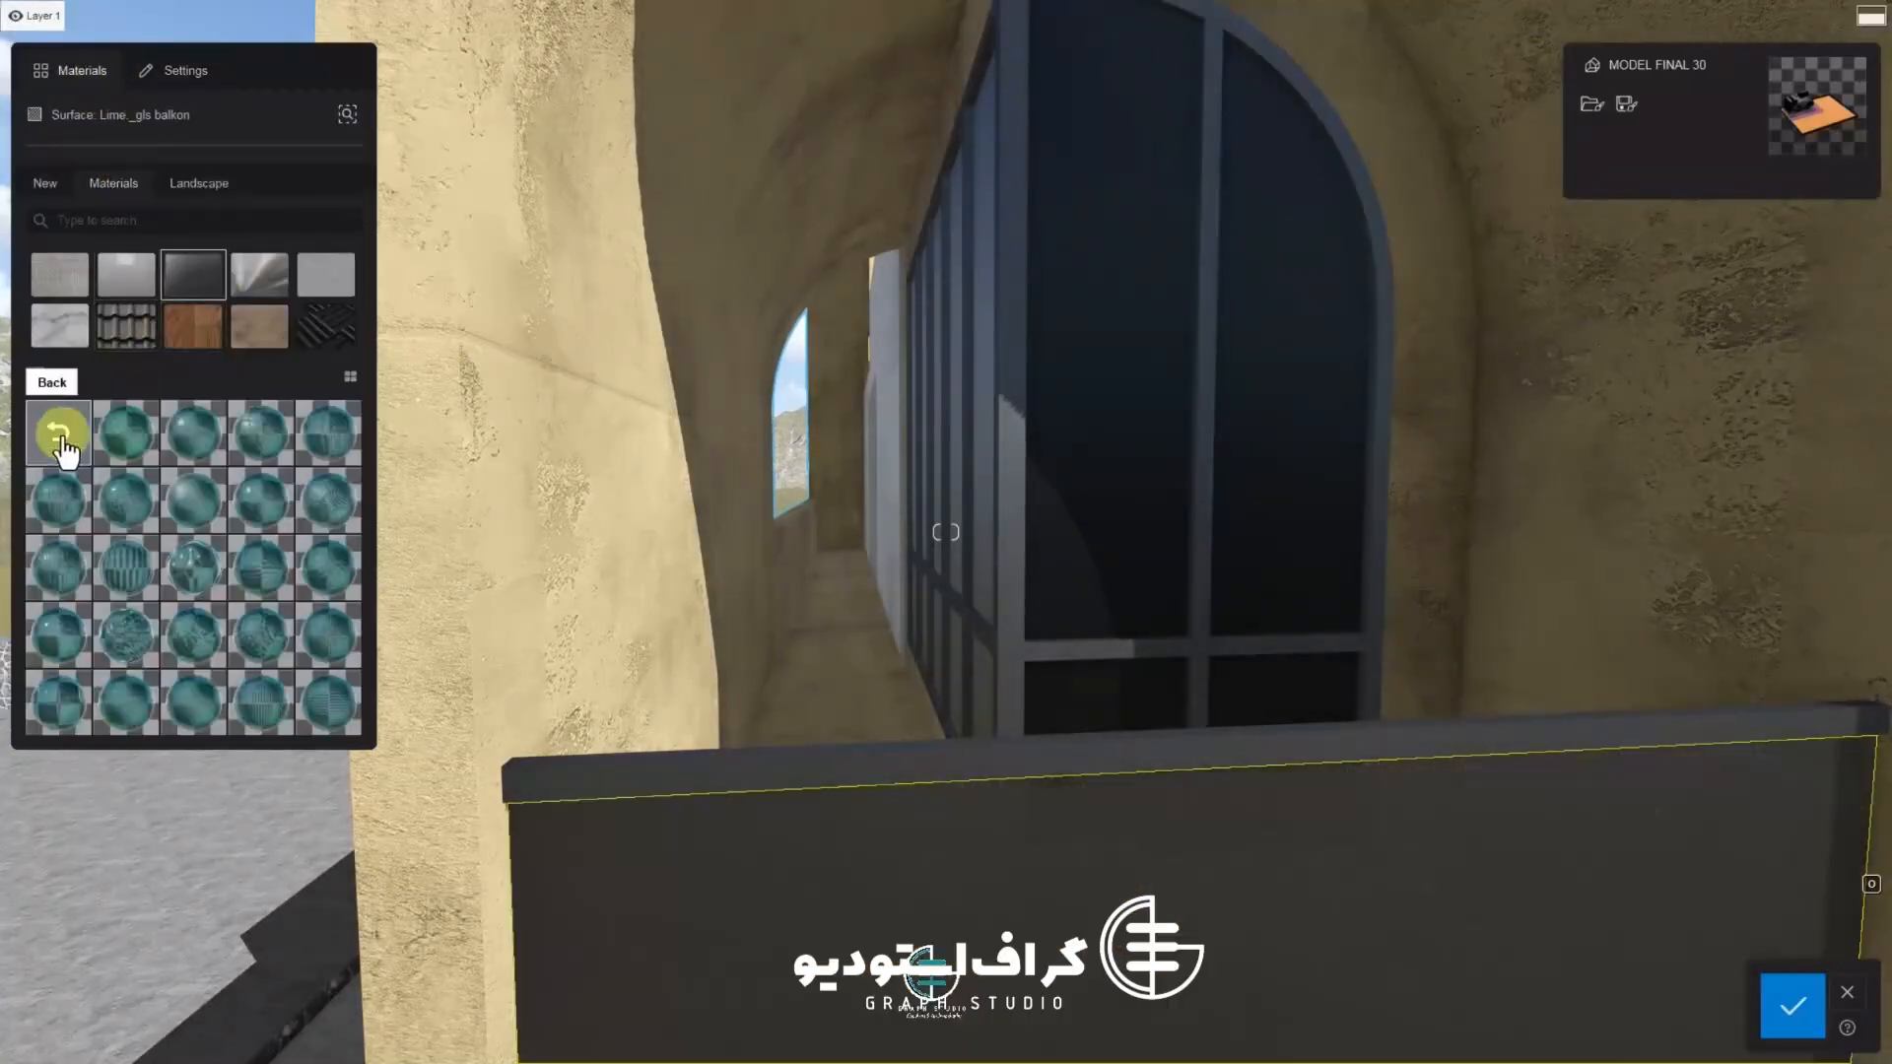
left_click(73, 443)
left_click(187, 442)
left_click(65, 444)
left_click(187, 445)
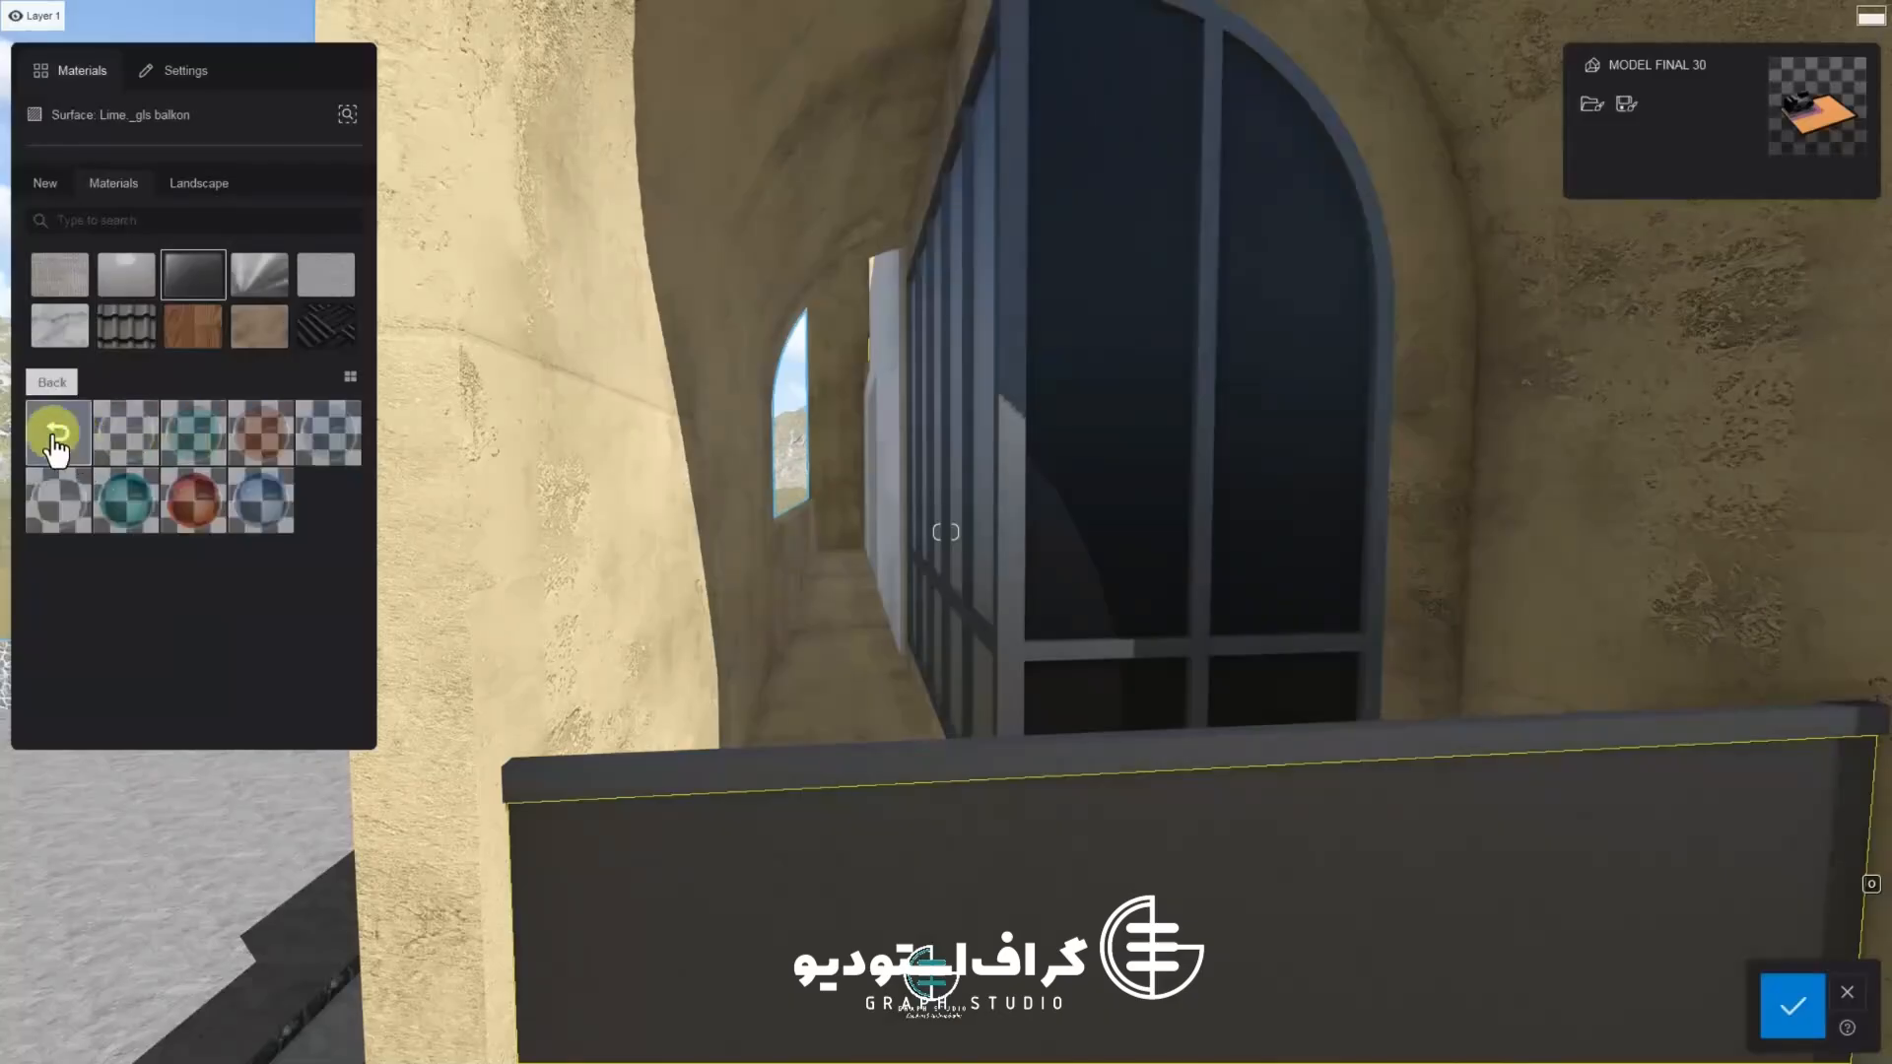
left_click(54, 440)
left_click(256, 444)
left_click(254, 507)
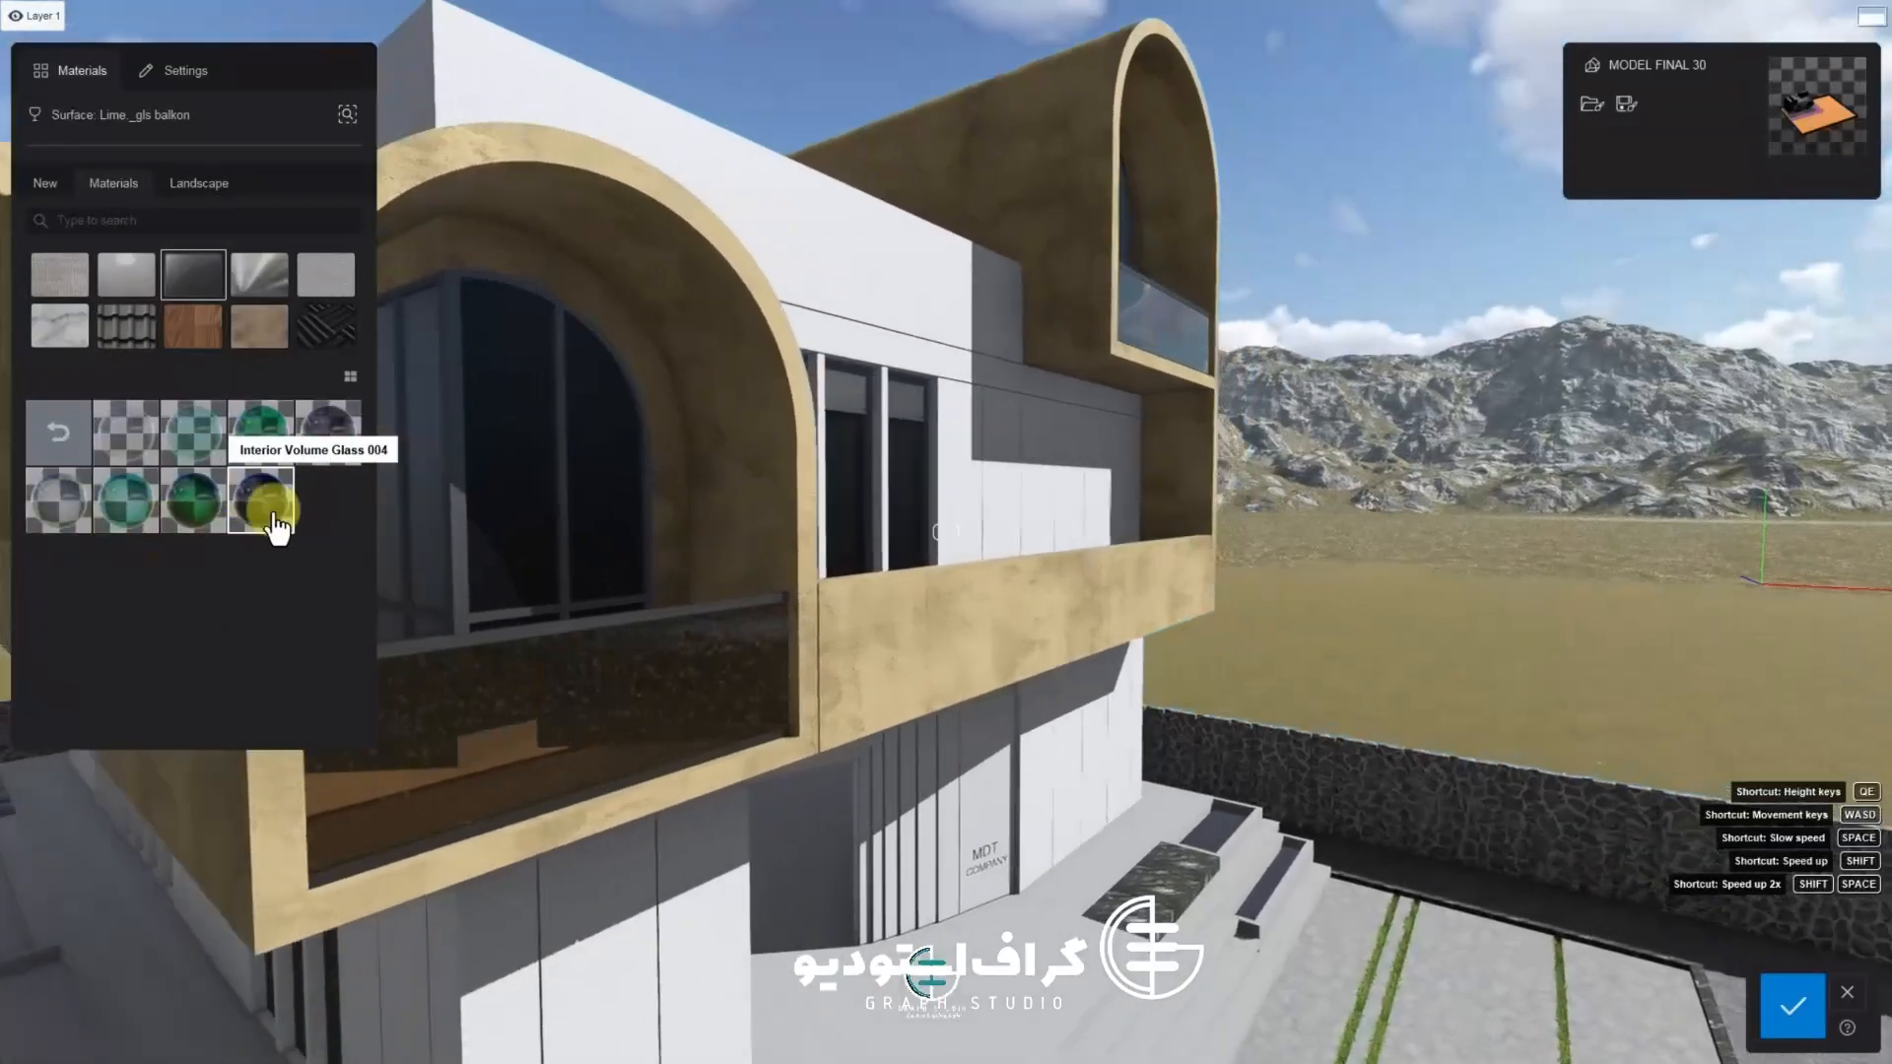
left_click(273, 510)
Darken the balcony glass colour to near black
right_click_drag(399, 544, 780, 599)
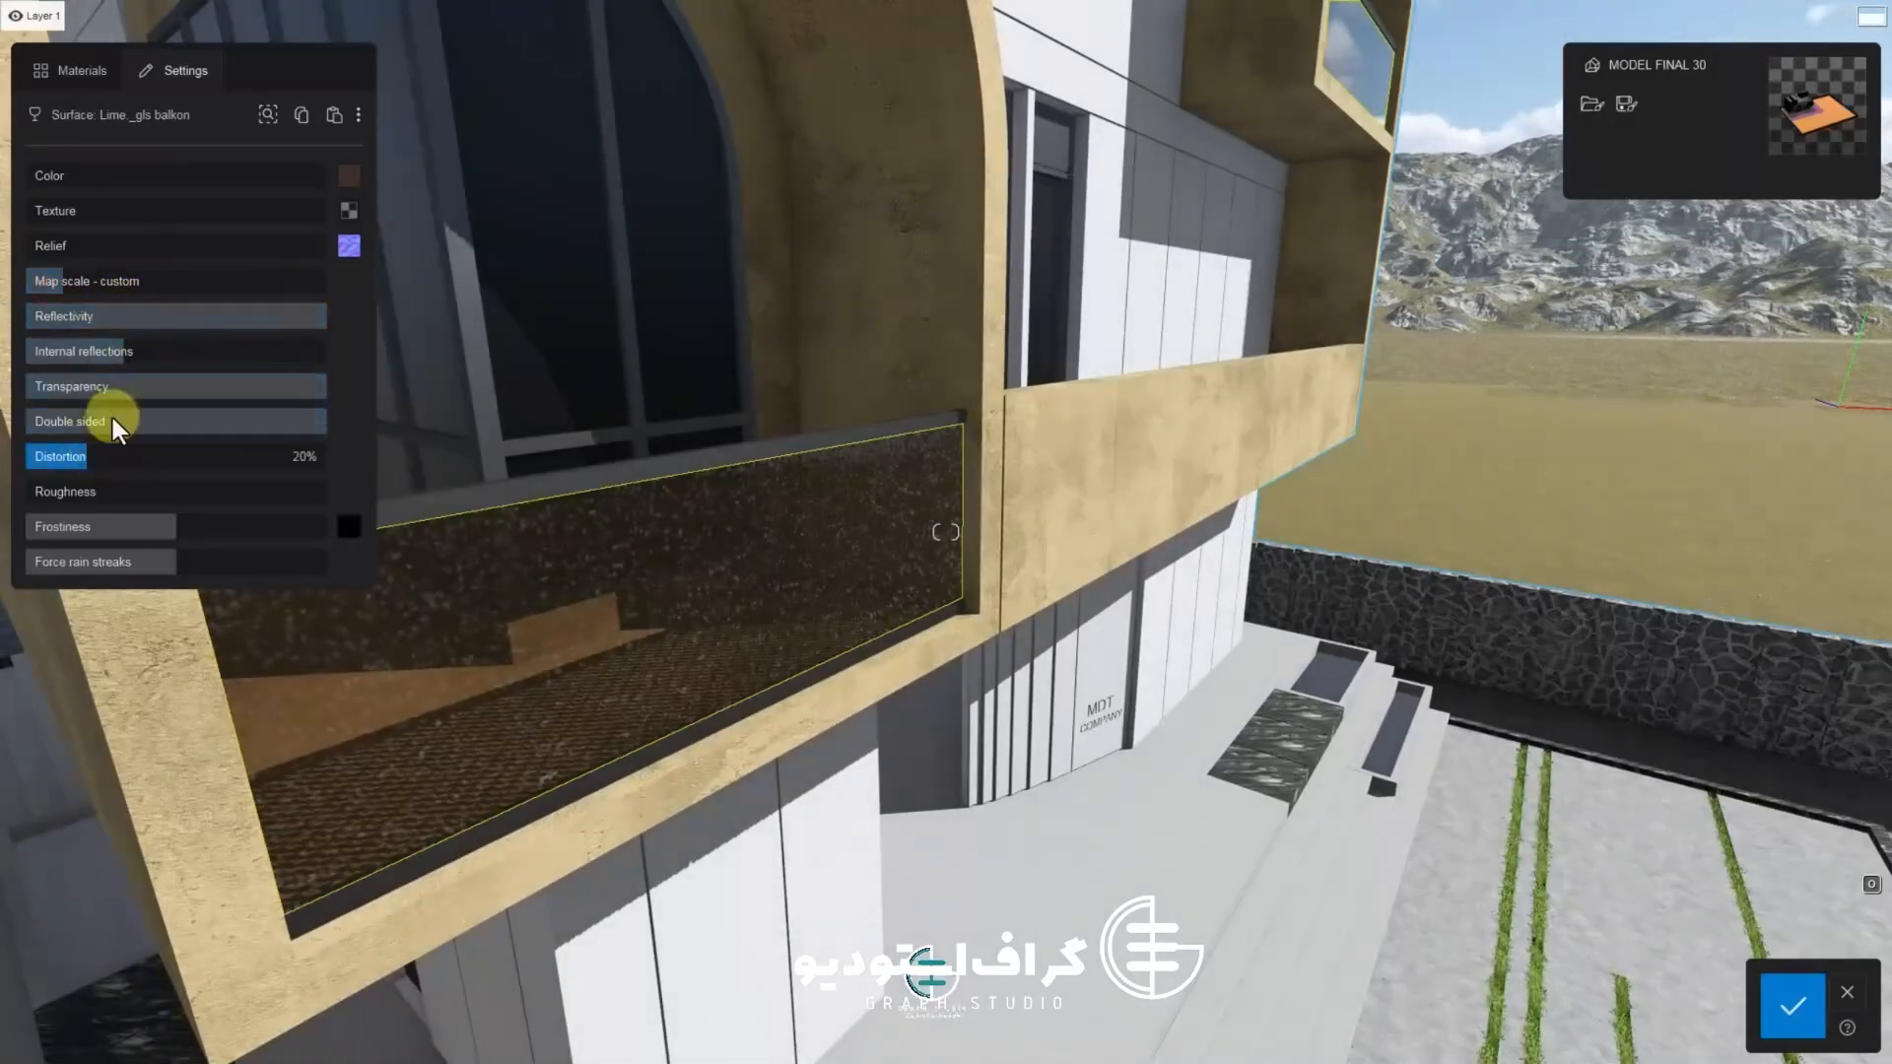
left_click(350, 178)
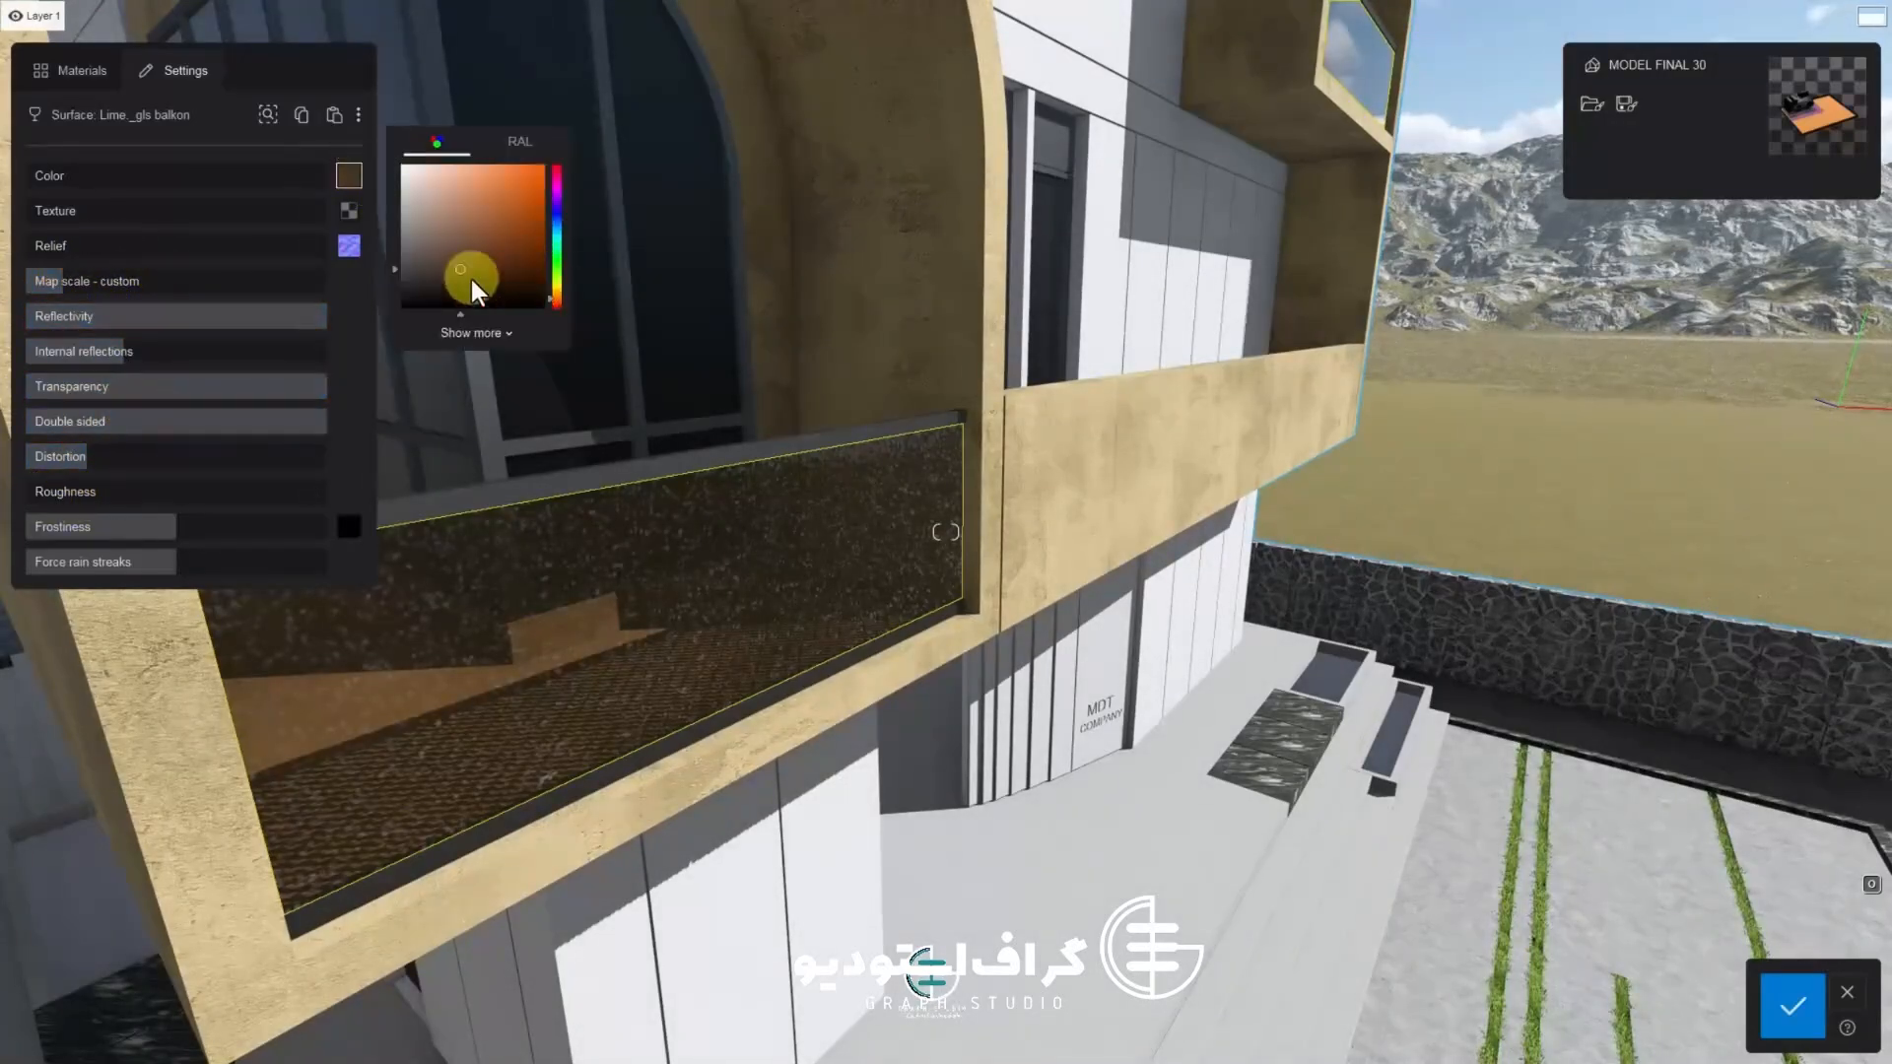
mouse_move(431, 287)
left_mouse_down()
mouse_move(424, 305)
mouse_move(434, 293)
left_mouse_up()
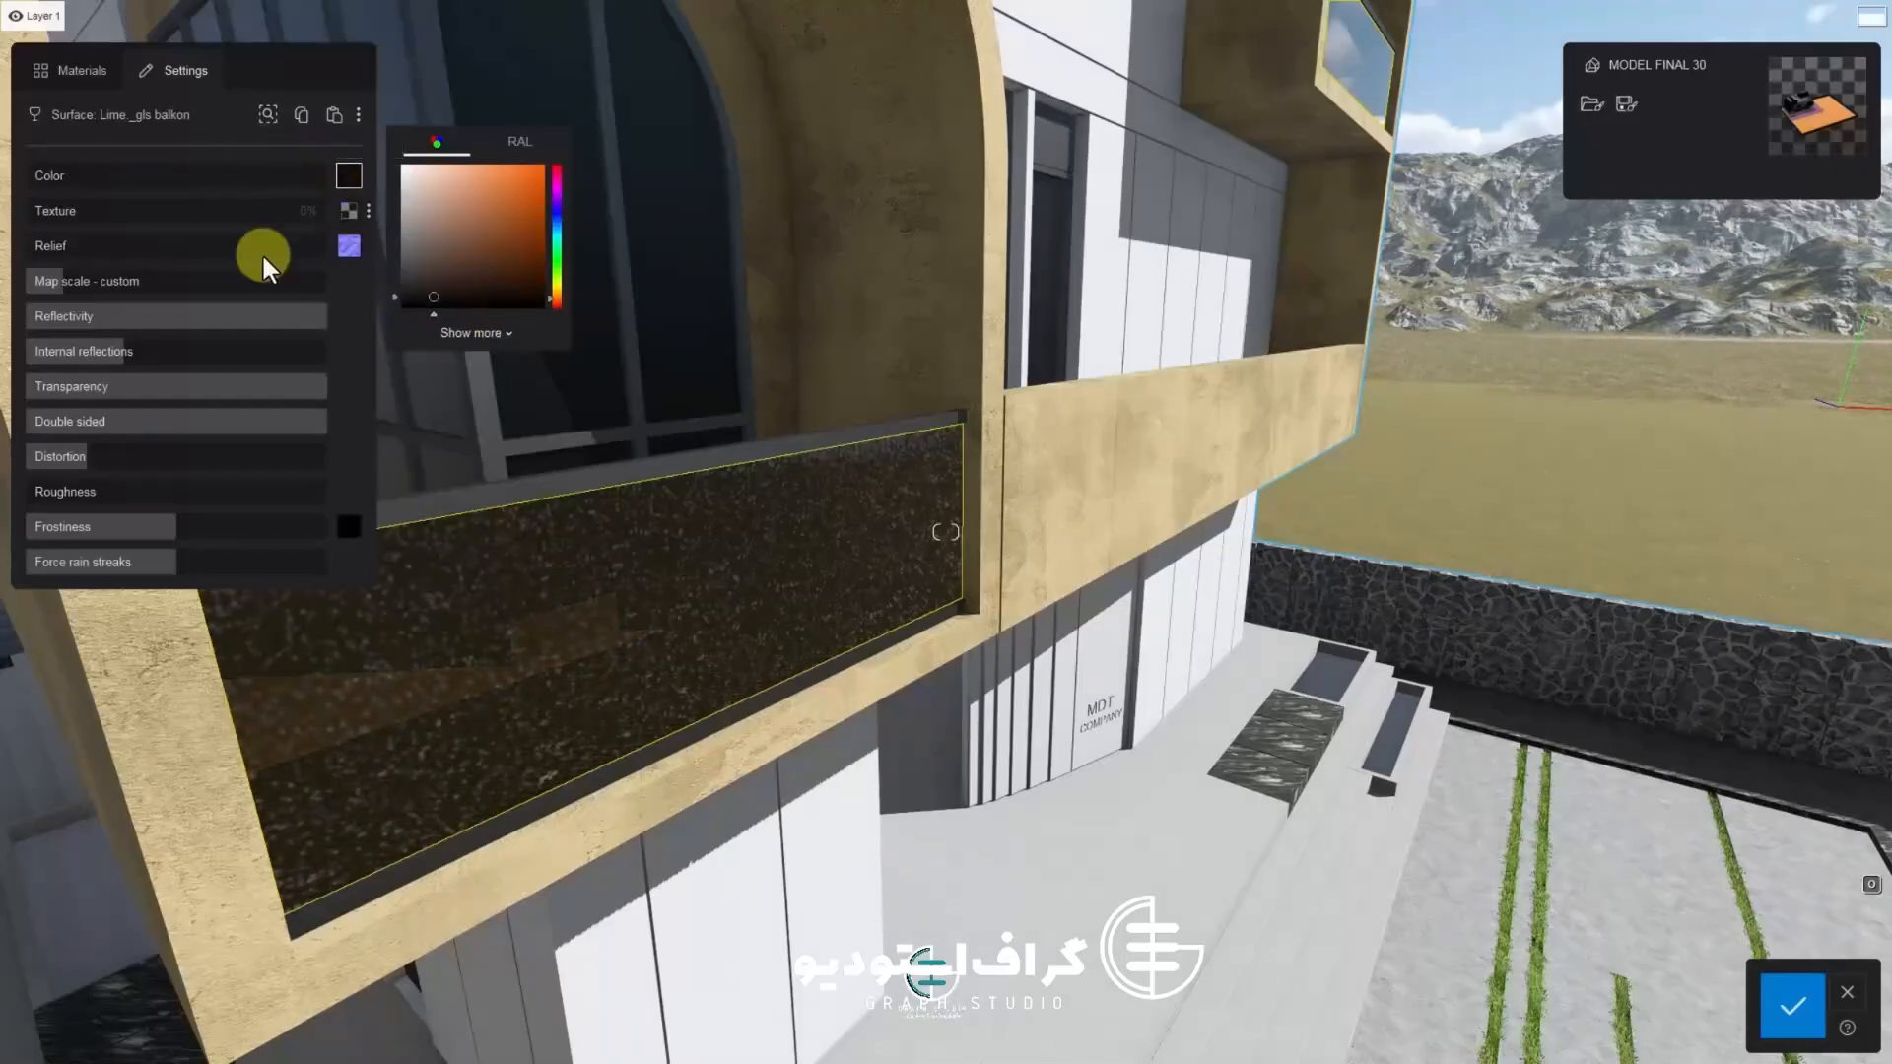
Apply the Evermotion Swamp 002 2048 soil material to the planter bed beside the entrance steps and confirm
left_click(1789, 1005)
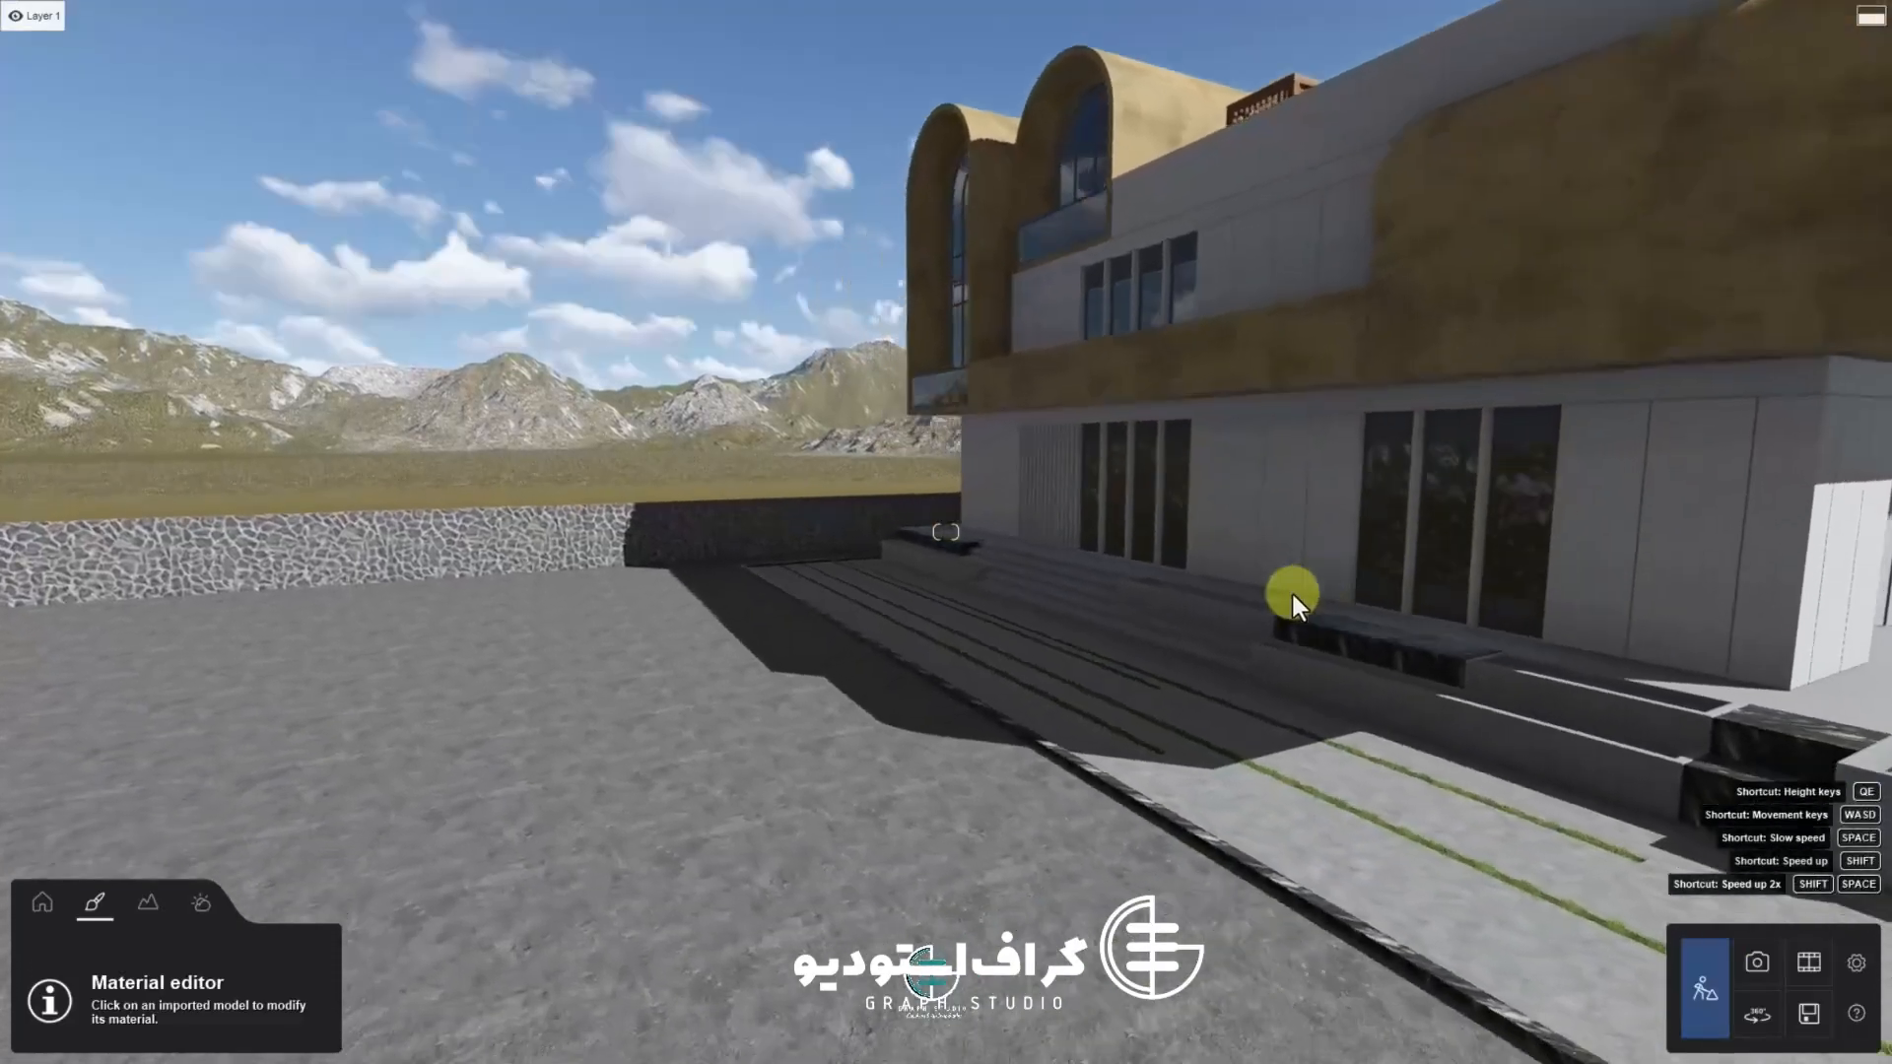
right_click_drag(1293, 595, 974, 625)
left_click(973, 625)
left_click(69, 70)
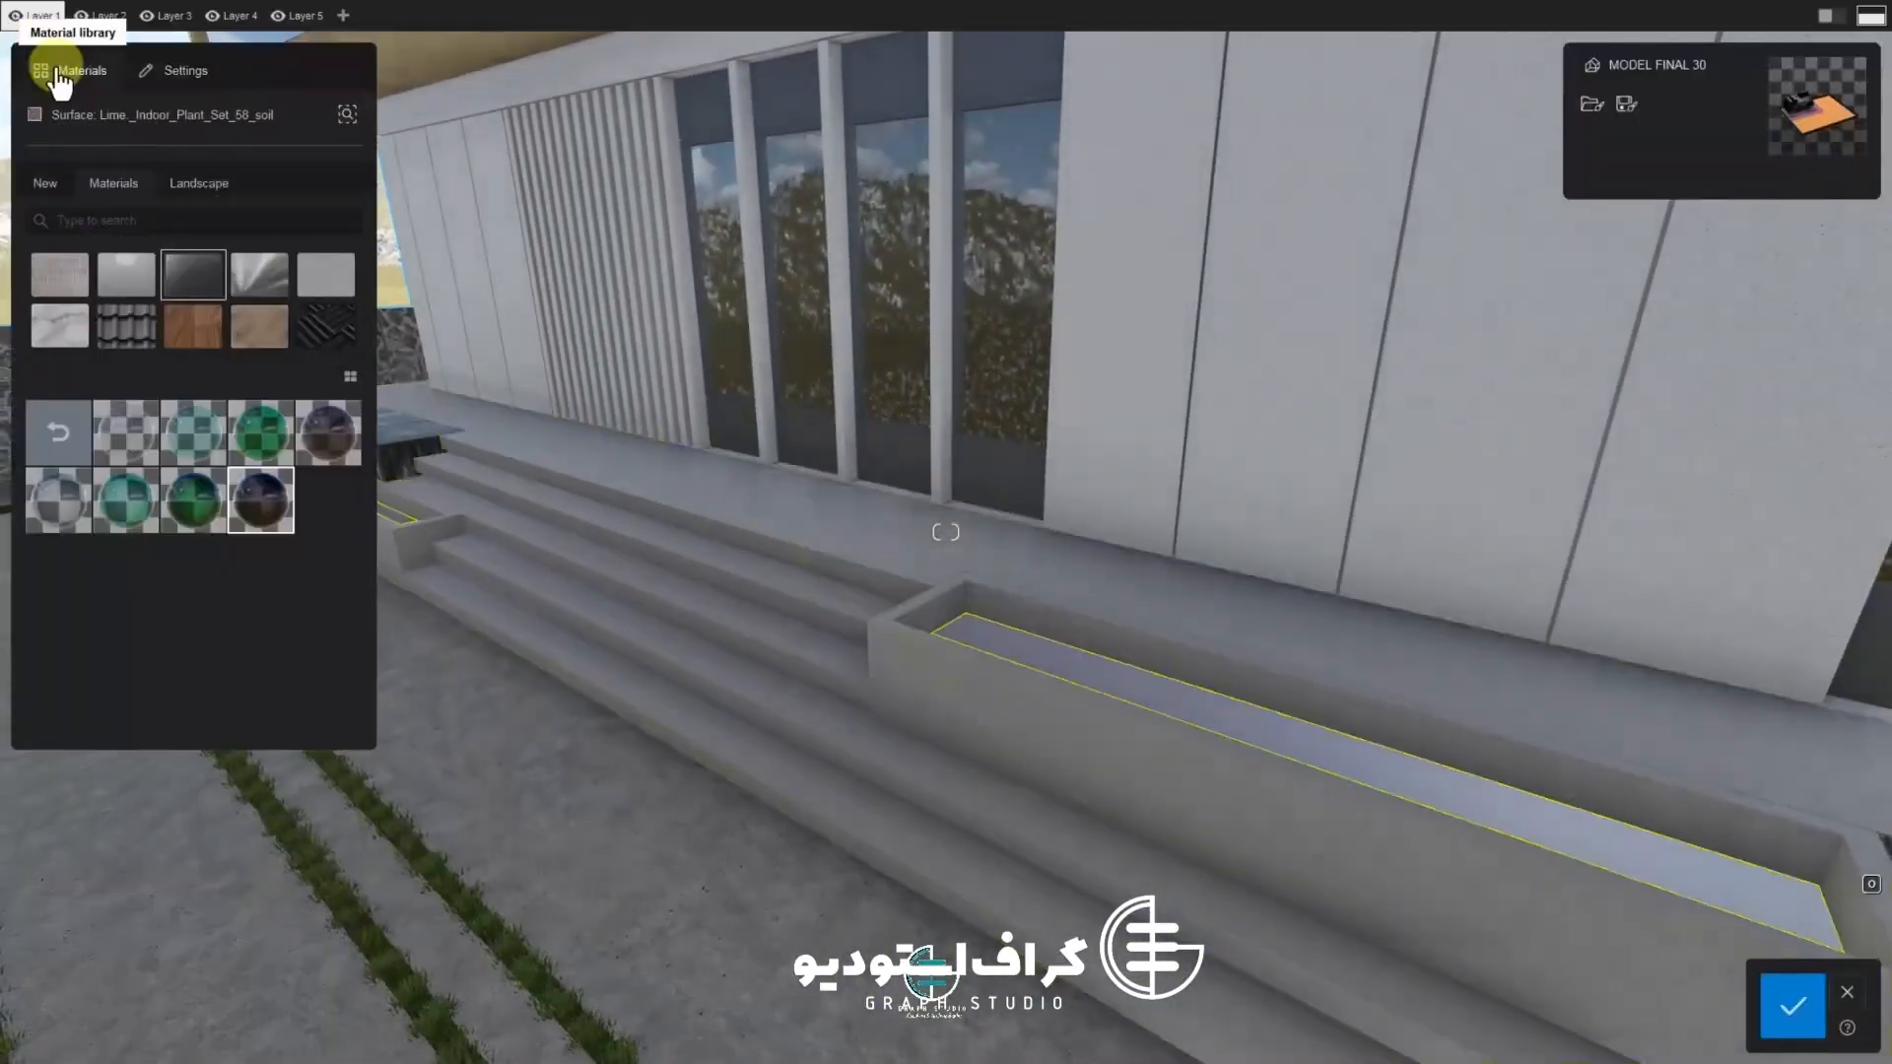
left_click(97, 187)
left_click(188, 184)
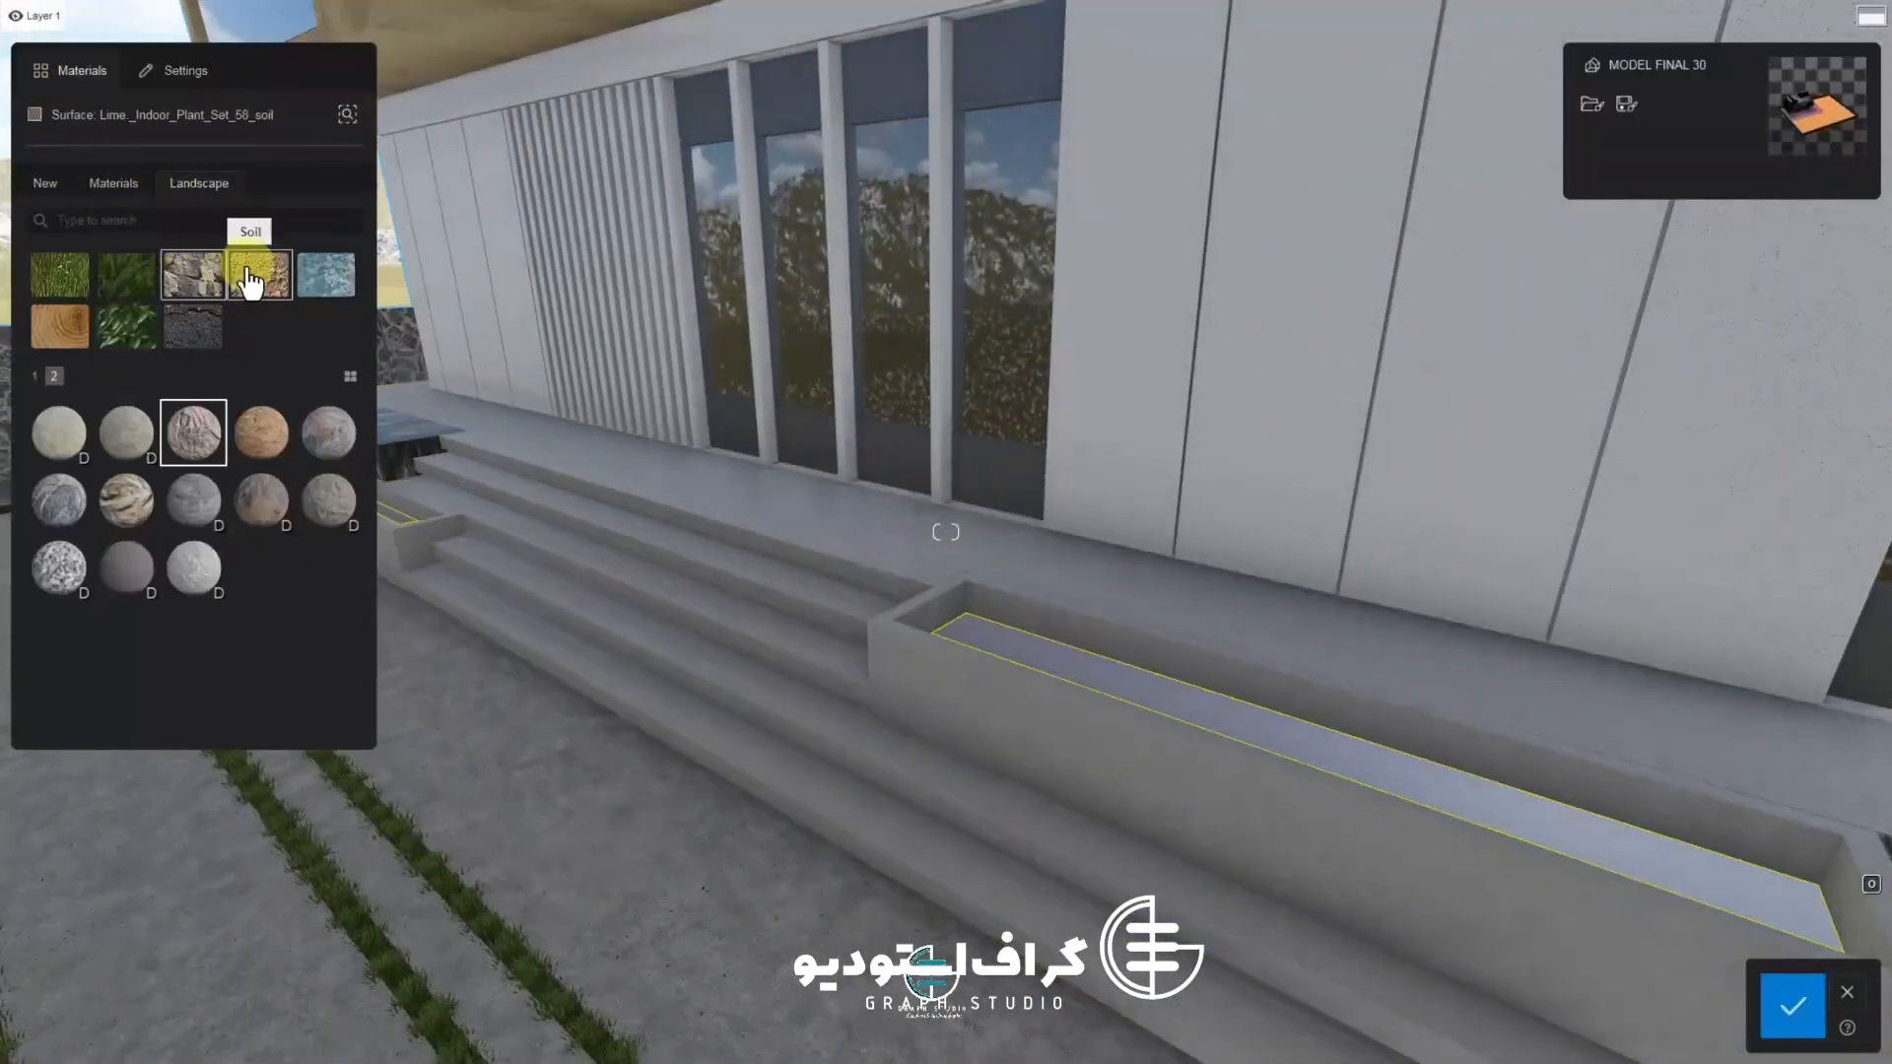
left_click(259, 275)
left_click(237, 449)
right_click_drag(414, 591, 393, 706)
left_click(71, 527)
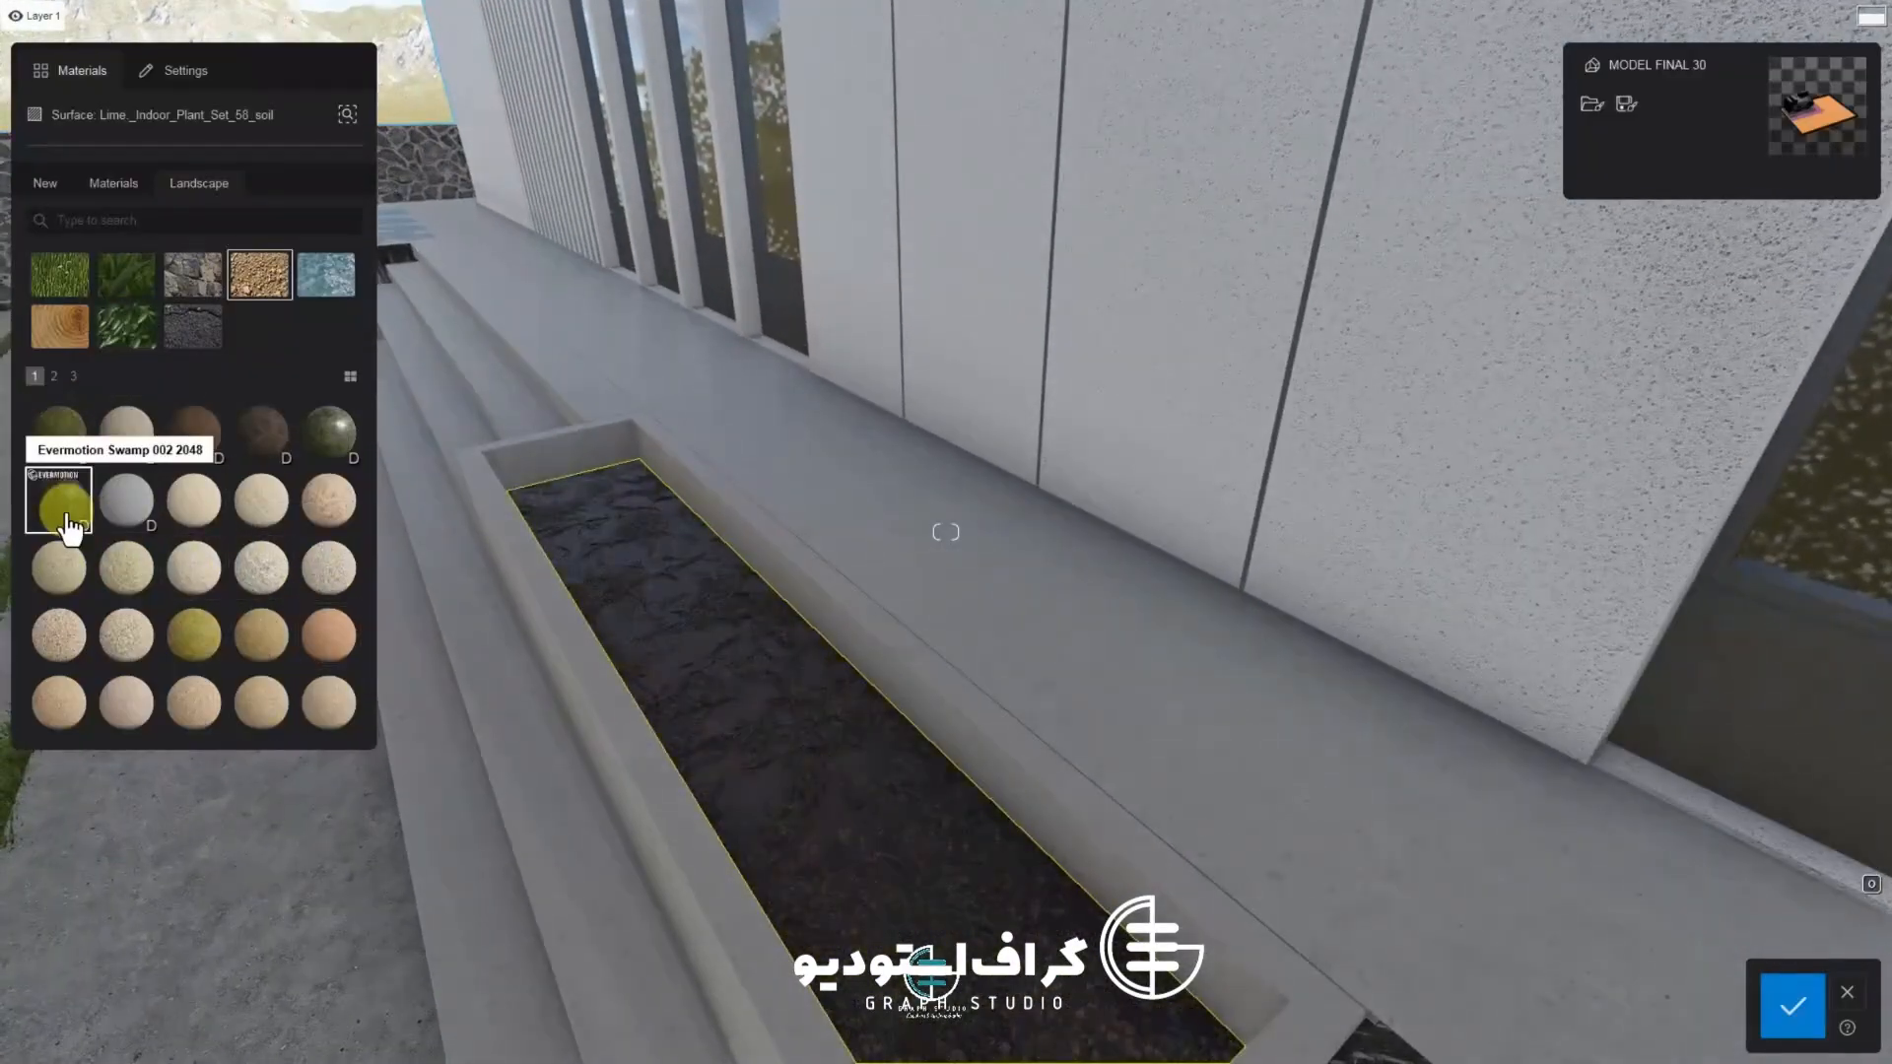
left_click(67, 518)
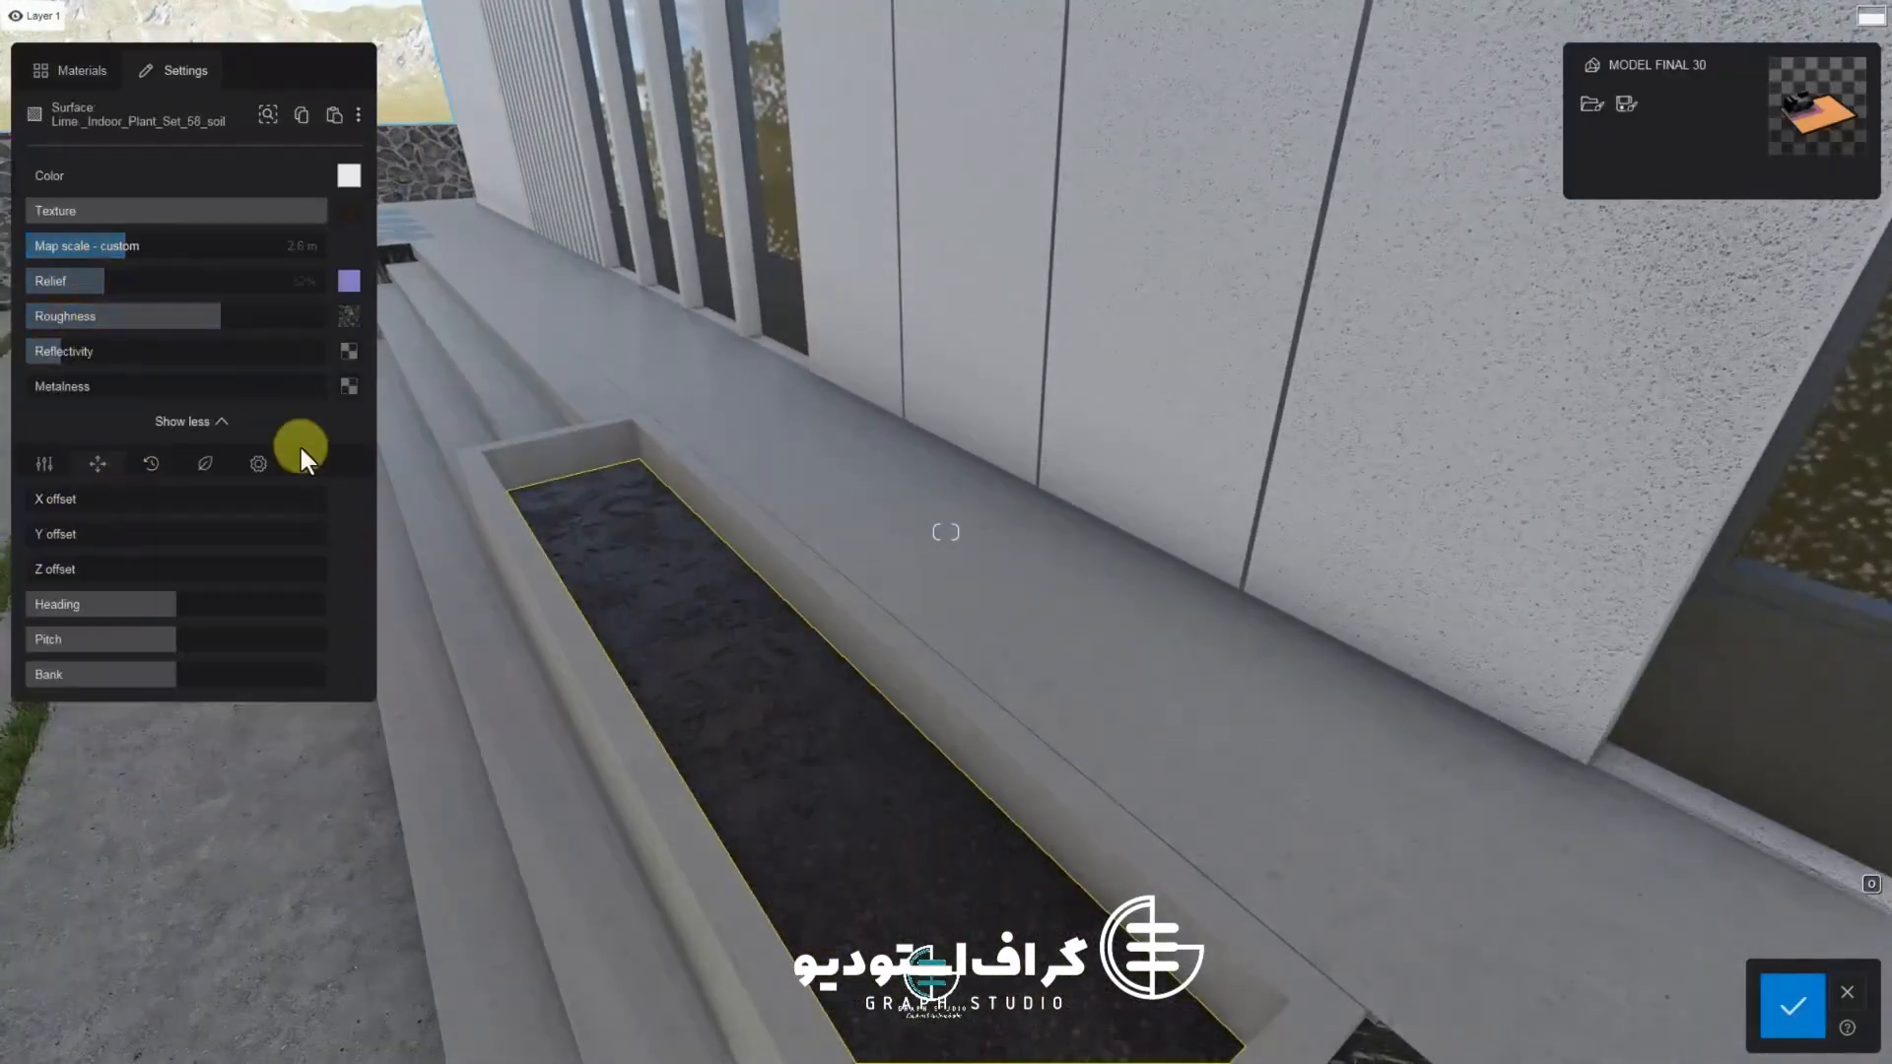
key("s")
right_click_drag(582, 512, 848, 582)
left_click(1793, 1006)
Save the project
key("s")
right_click_drag(1399, 905, 1274, 865)
key("s")
key("e")
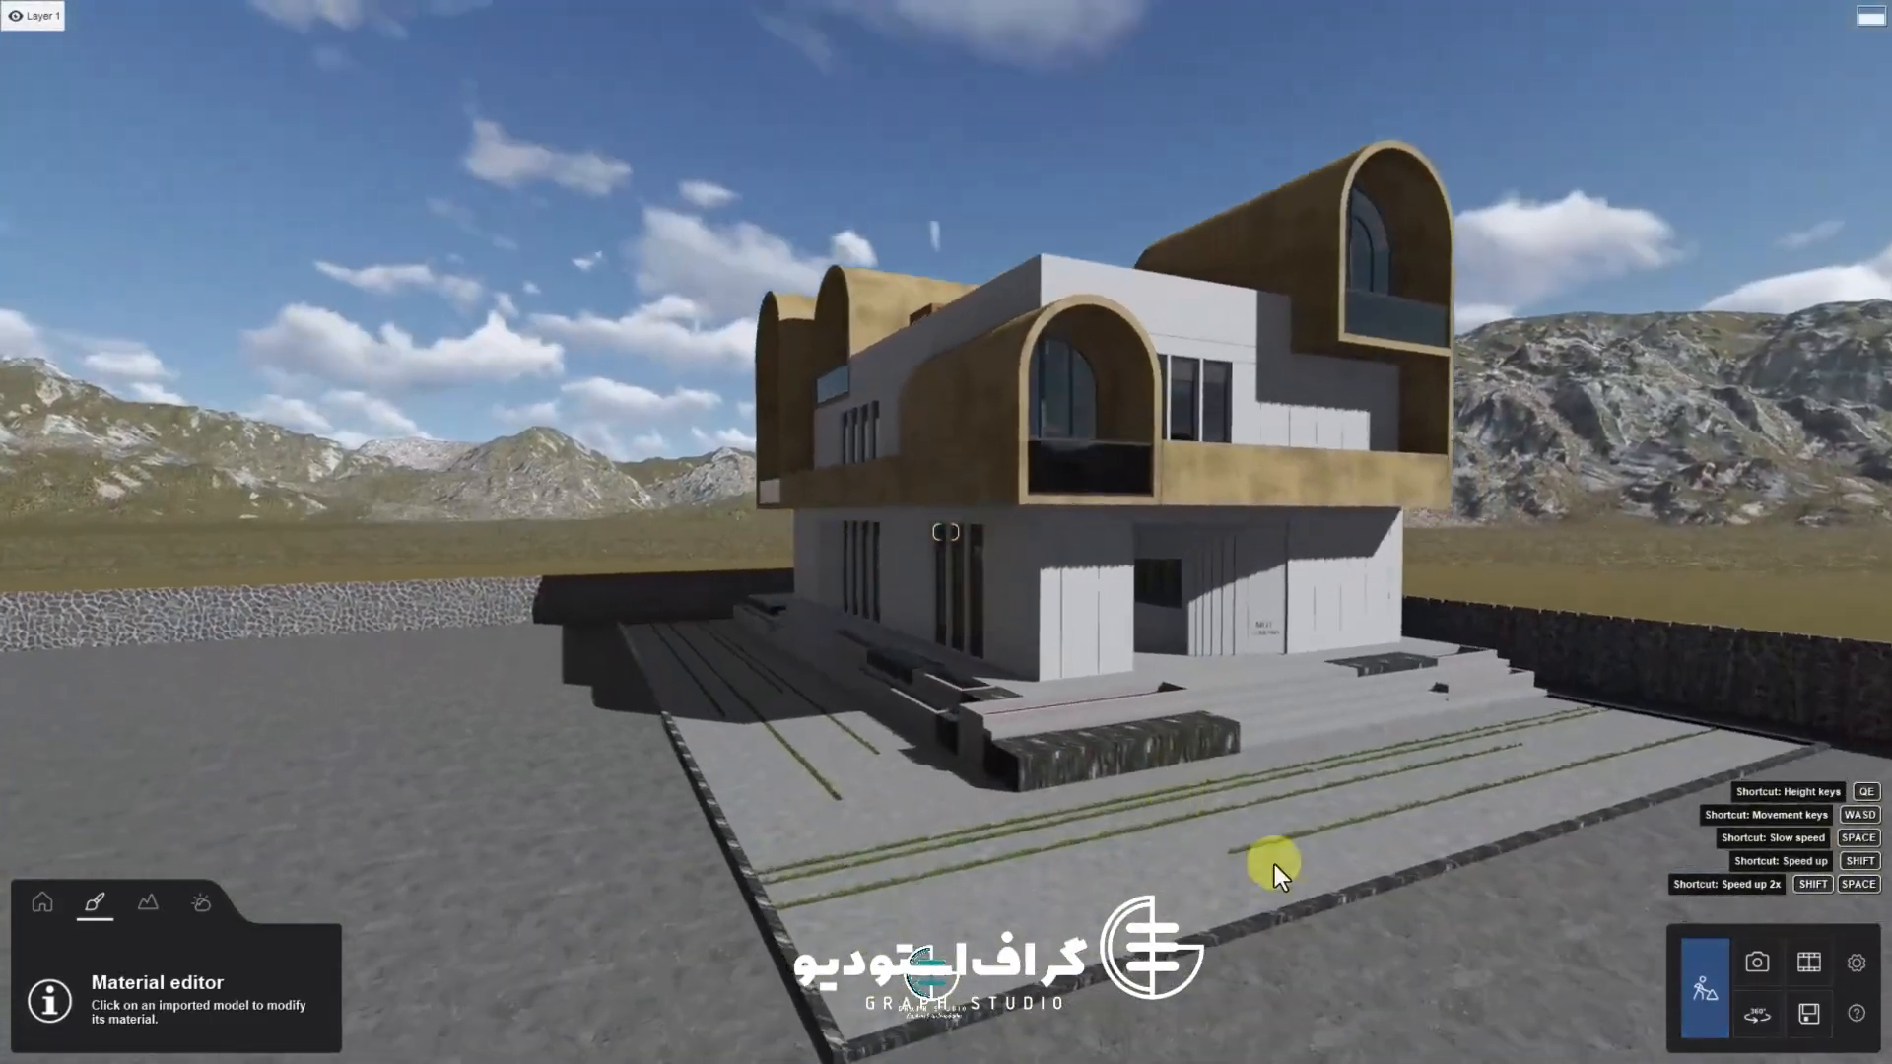
key("w")
left_click(1810, 1013)
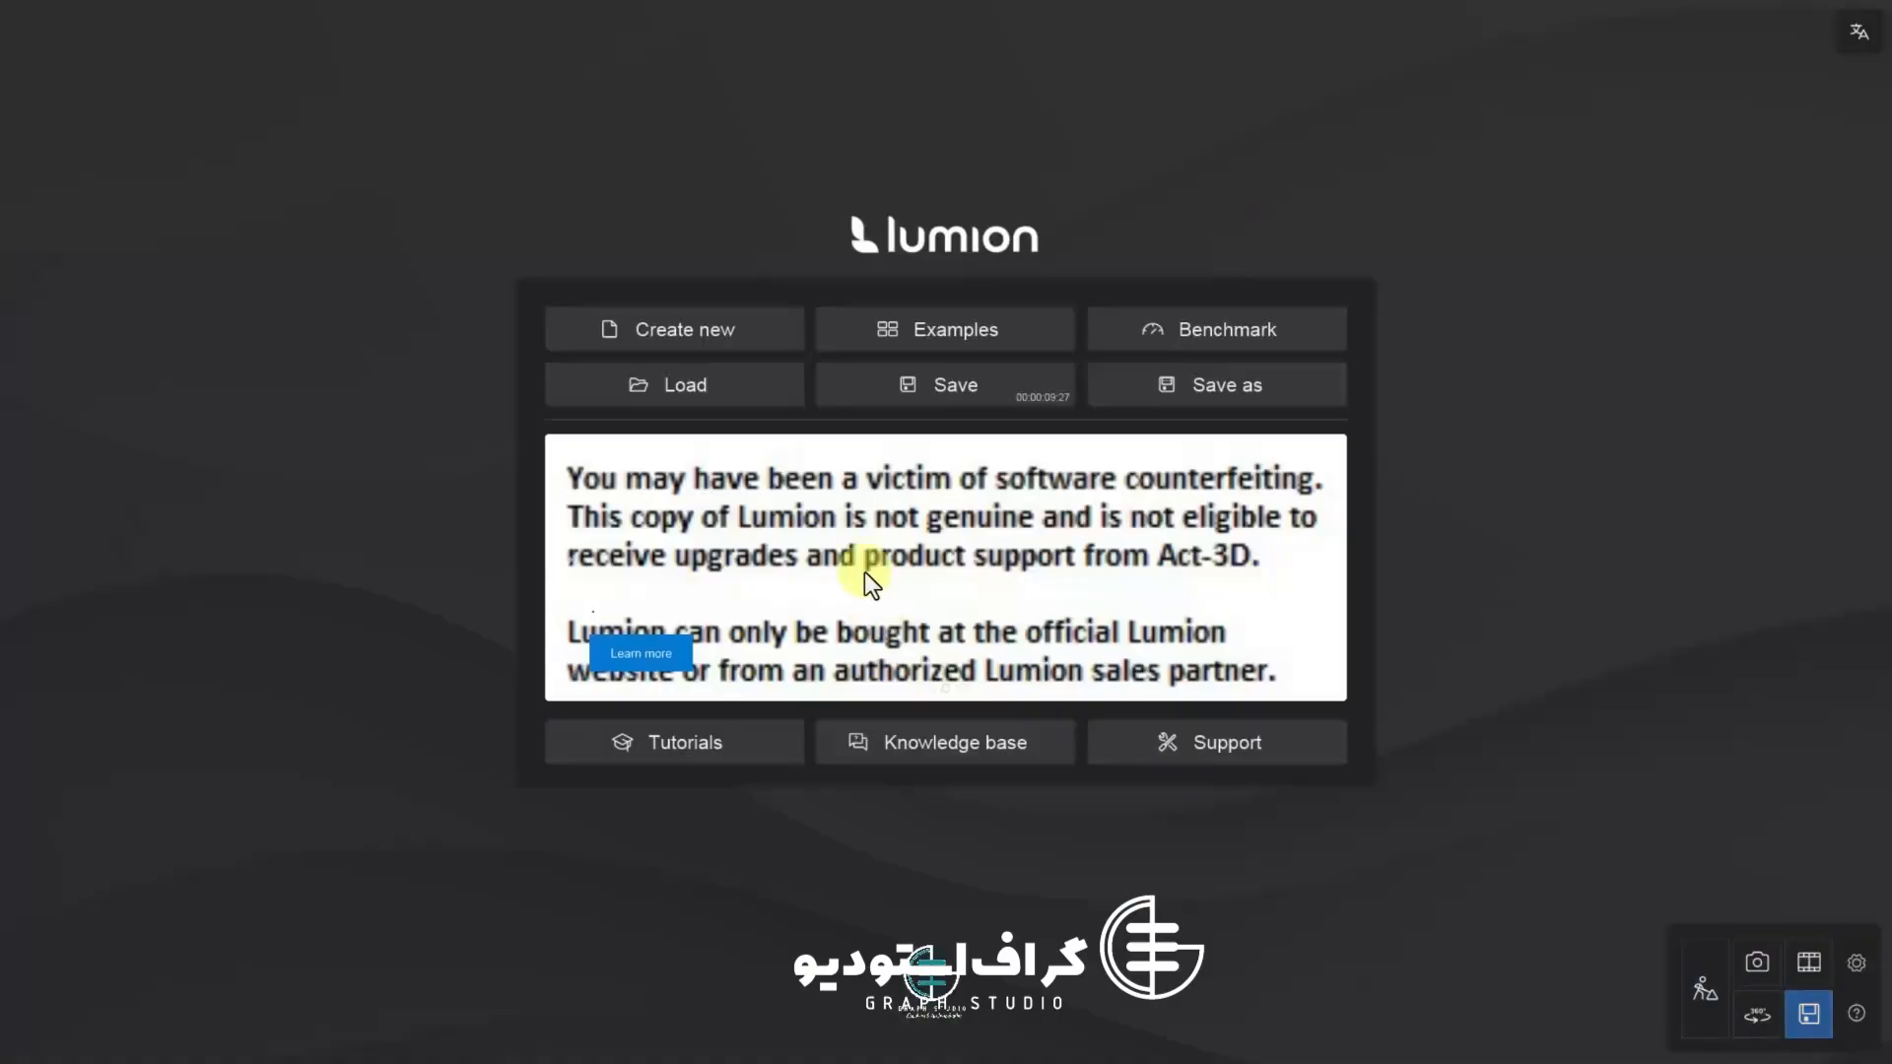
left_click(948, 385)
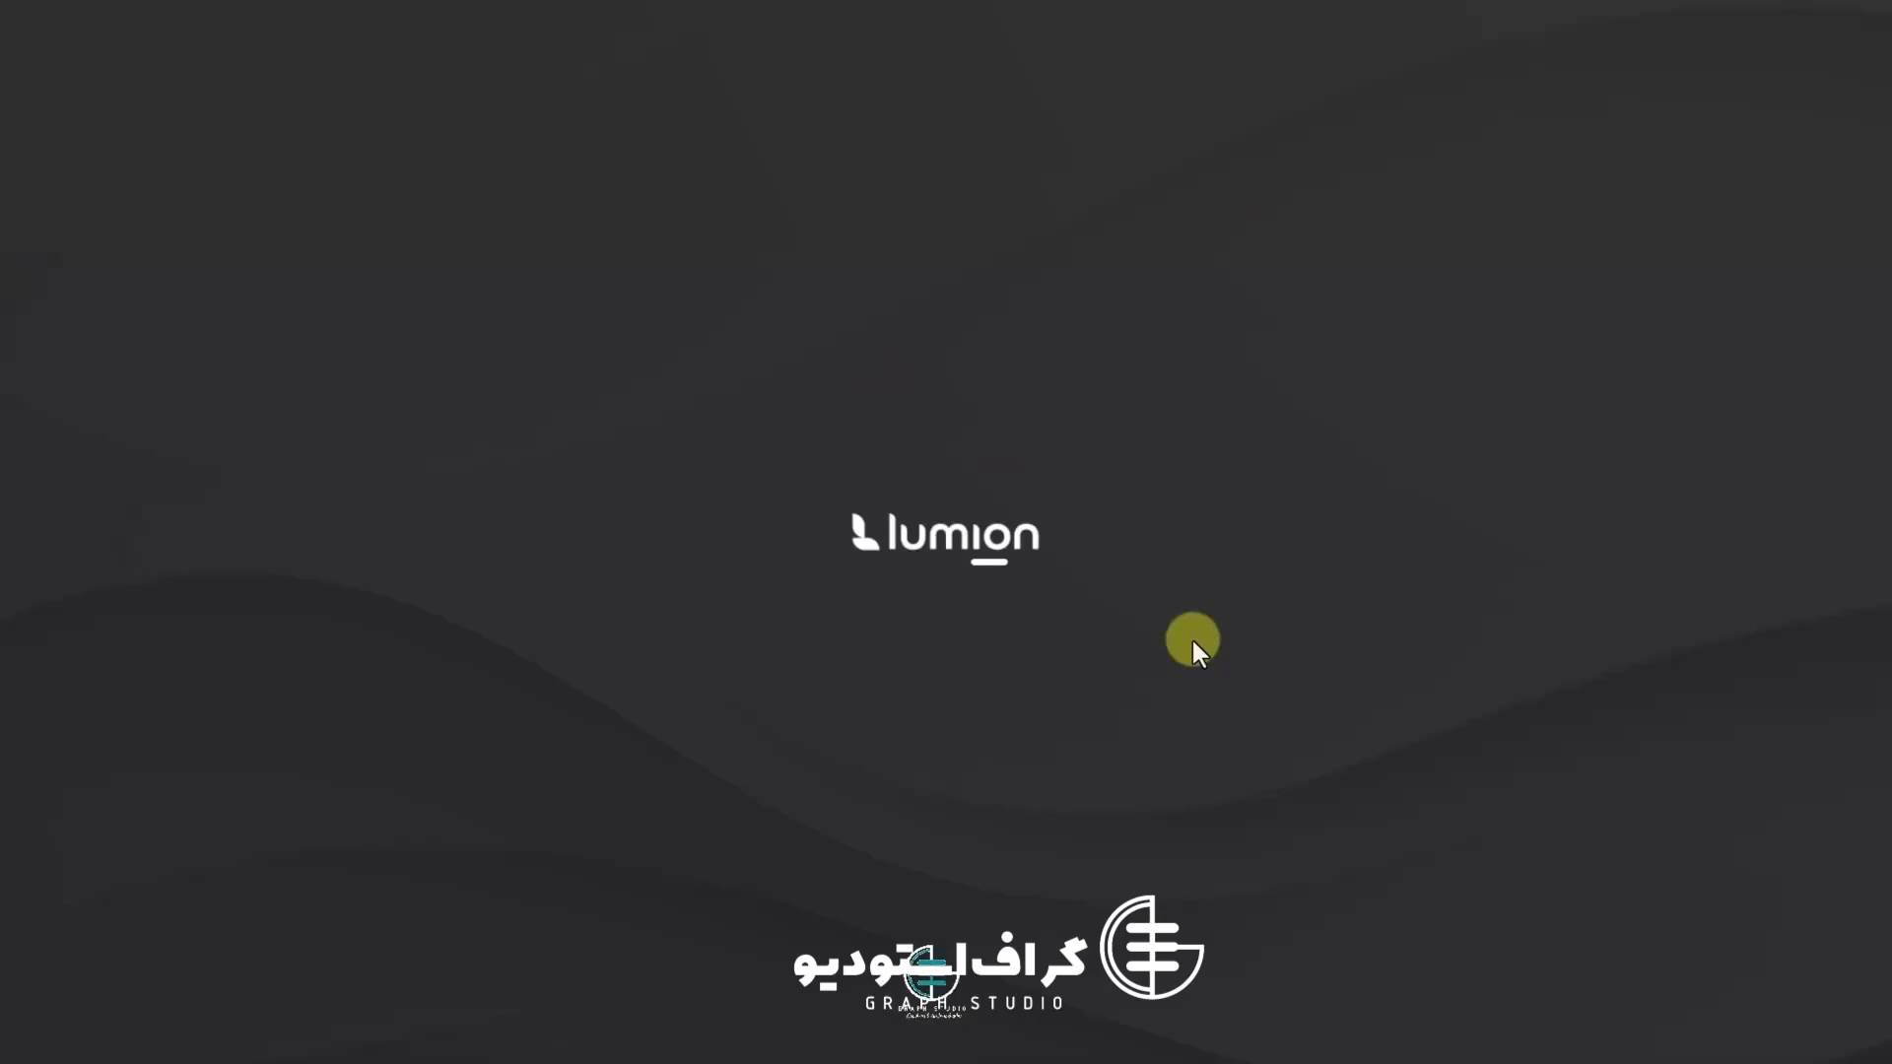
key("super")
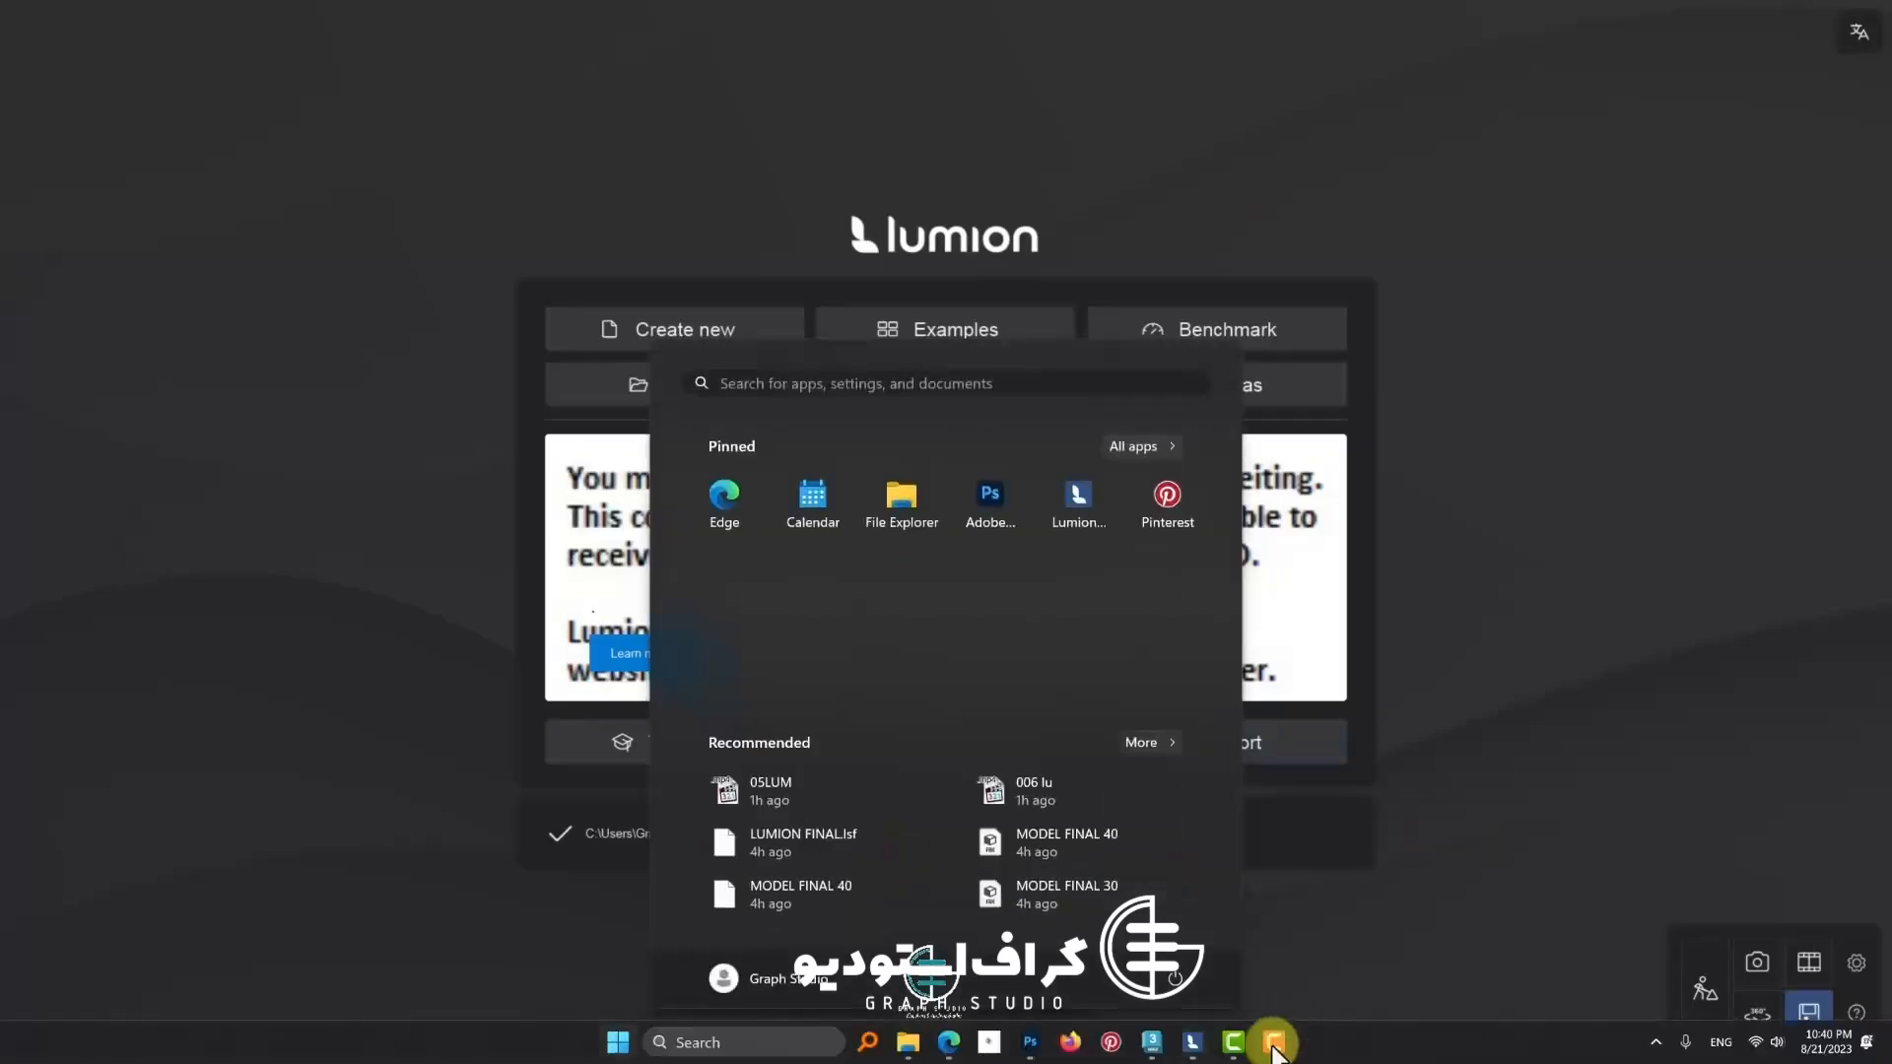
left_click(550, 156)
left_click(1702, 987)
key("w")
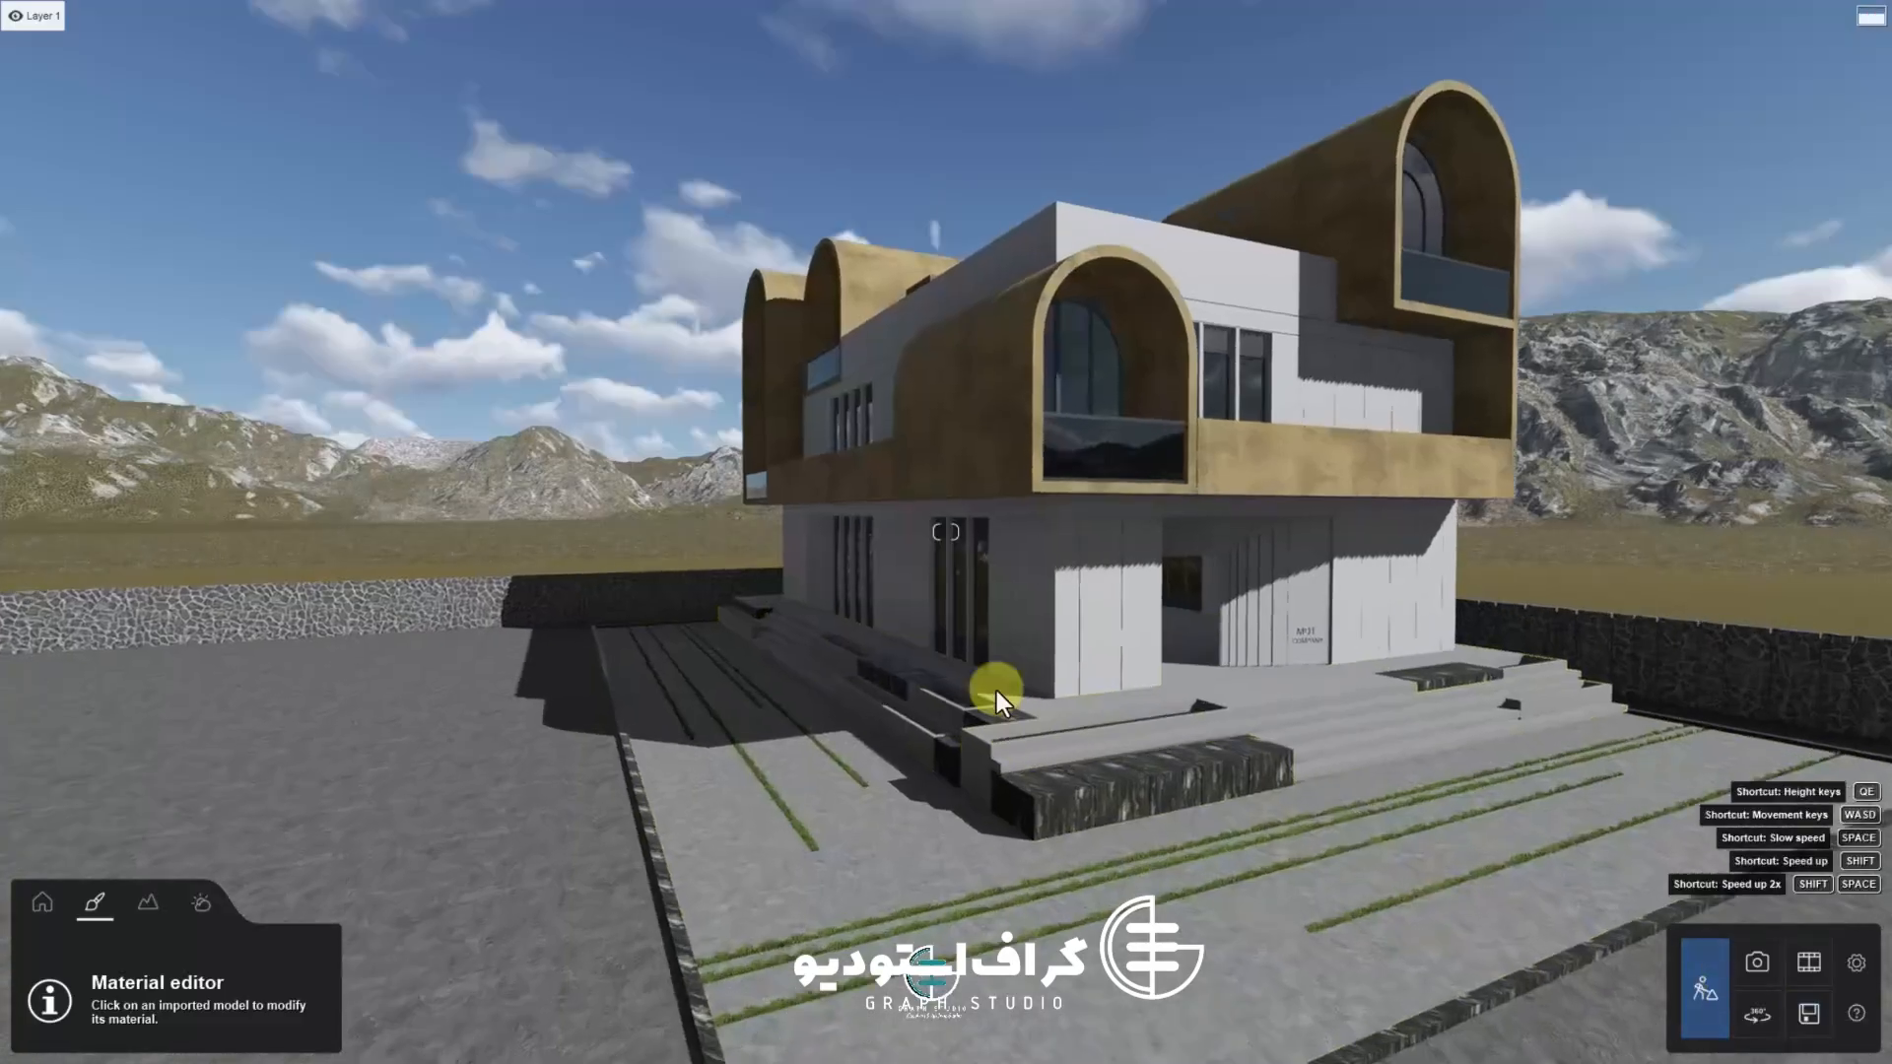
Navigate around the rooftop terrace and inspect the dining area, lounge furniture and waterfall wall surfaces
right_click_drag(997, 690, 1018, 818)
key("q")
left_click(875, 577)
middle_click_drag(878, 612, 1297, 576)
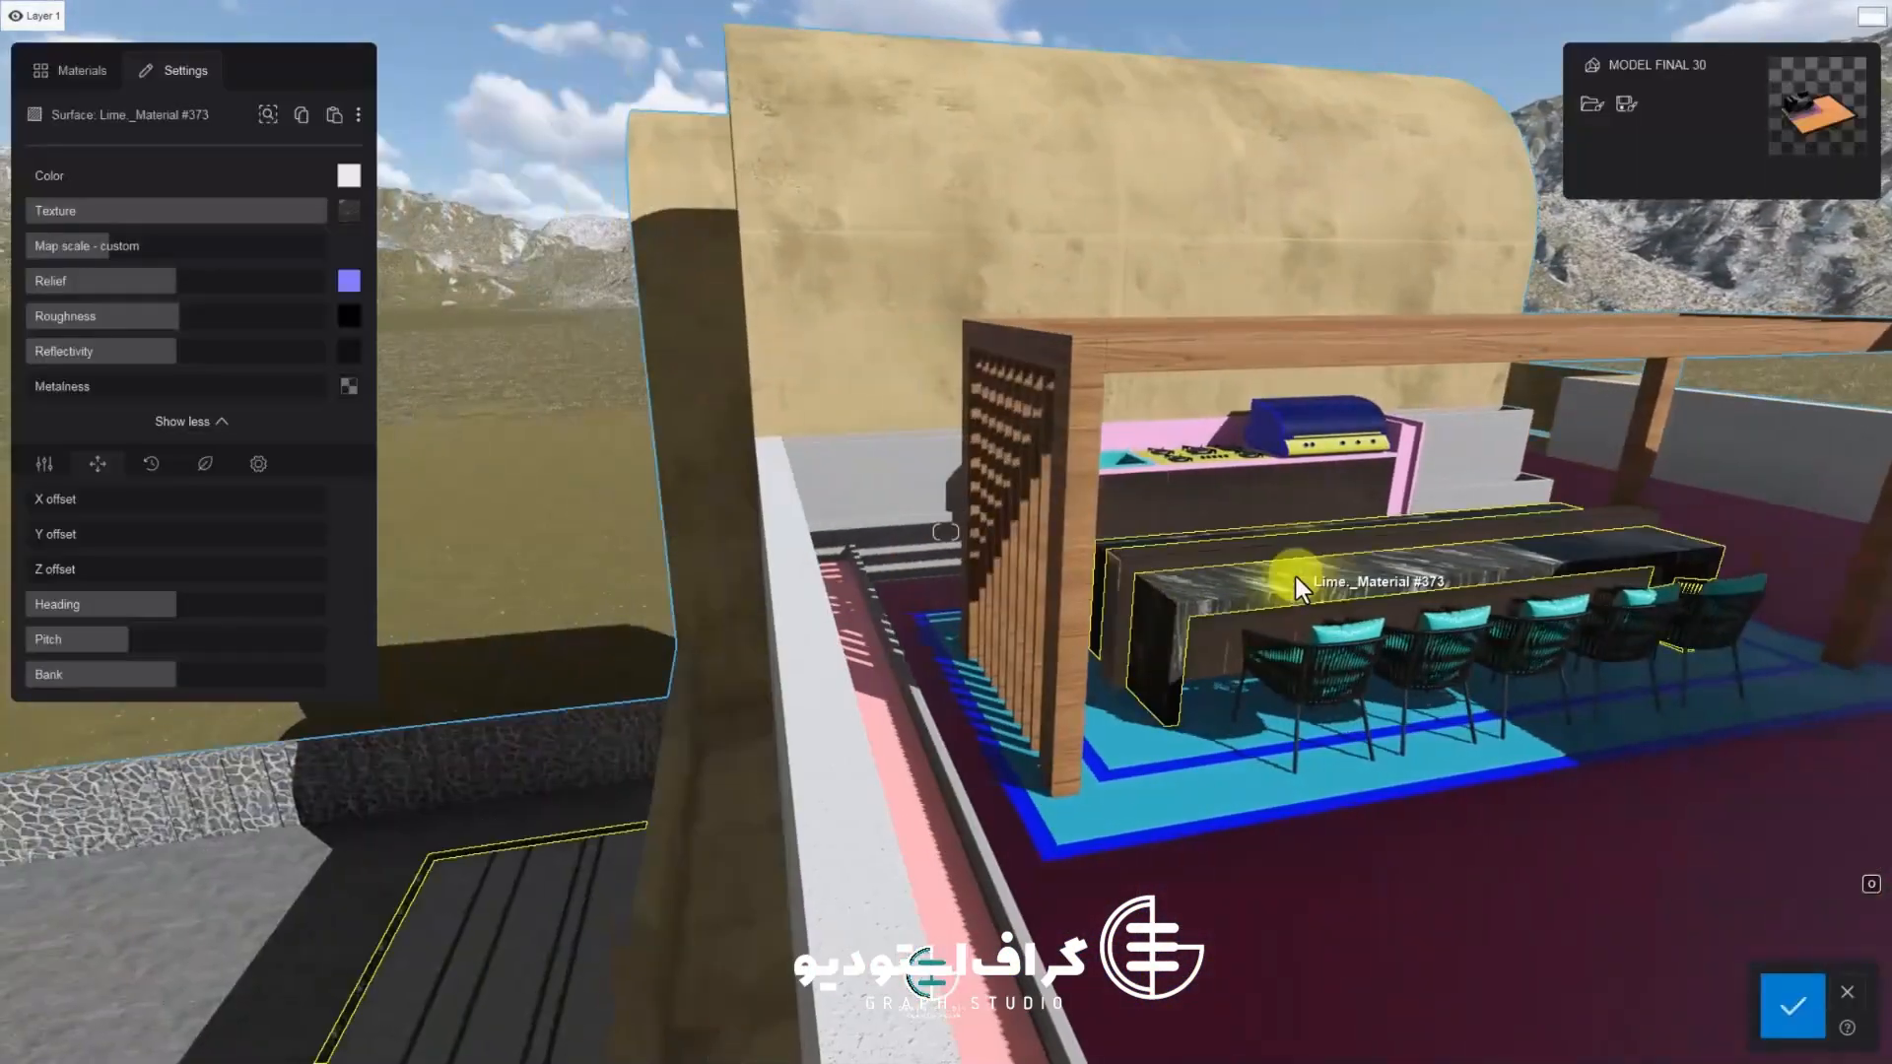
right_click_drag(1297, 577, 1460, 632)
key("w")
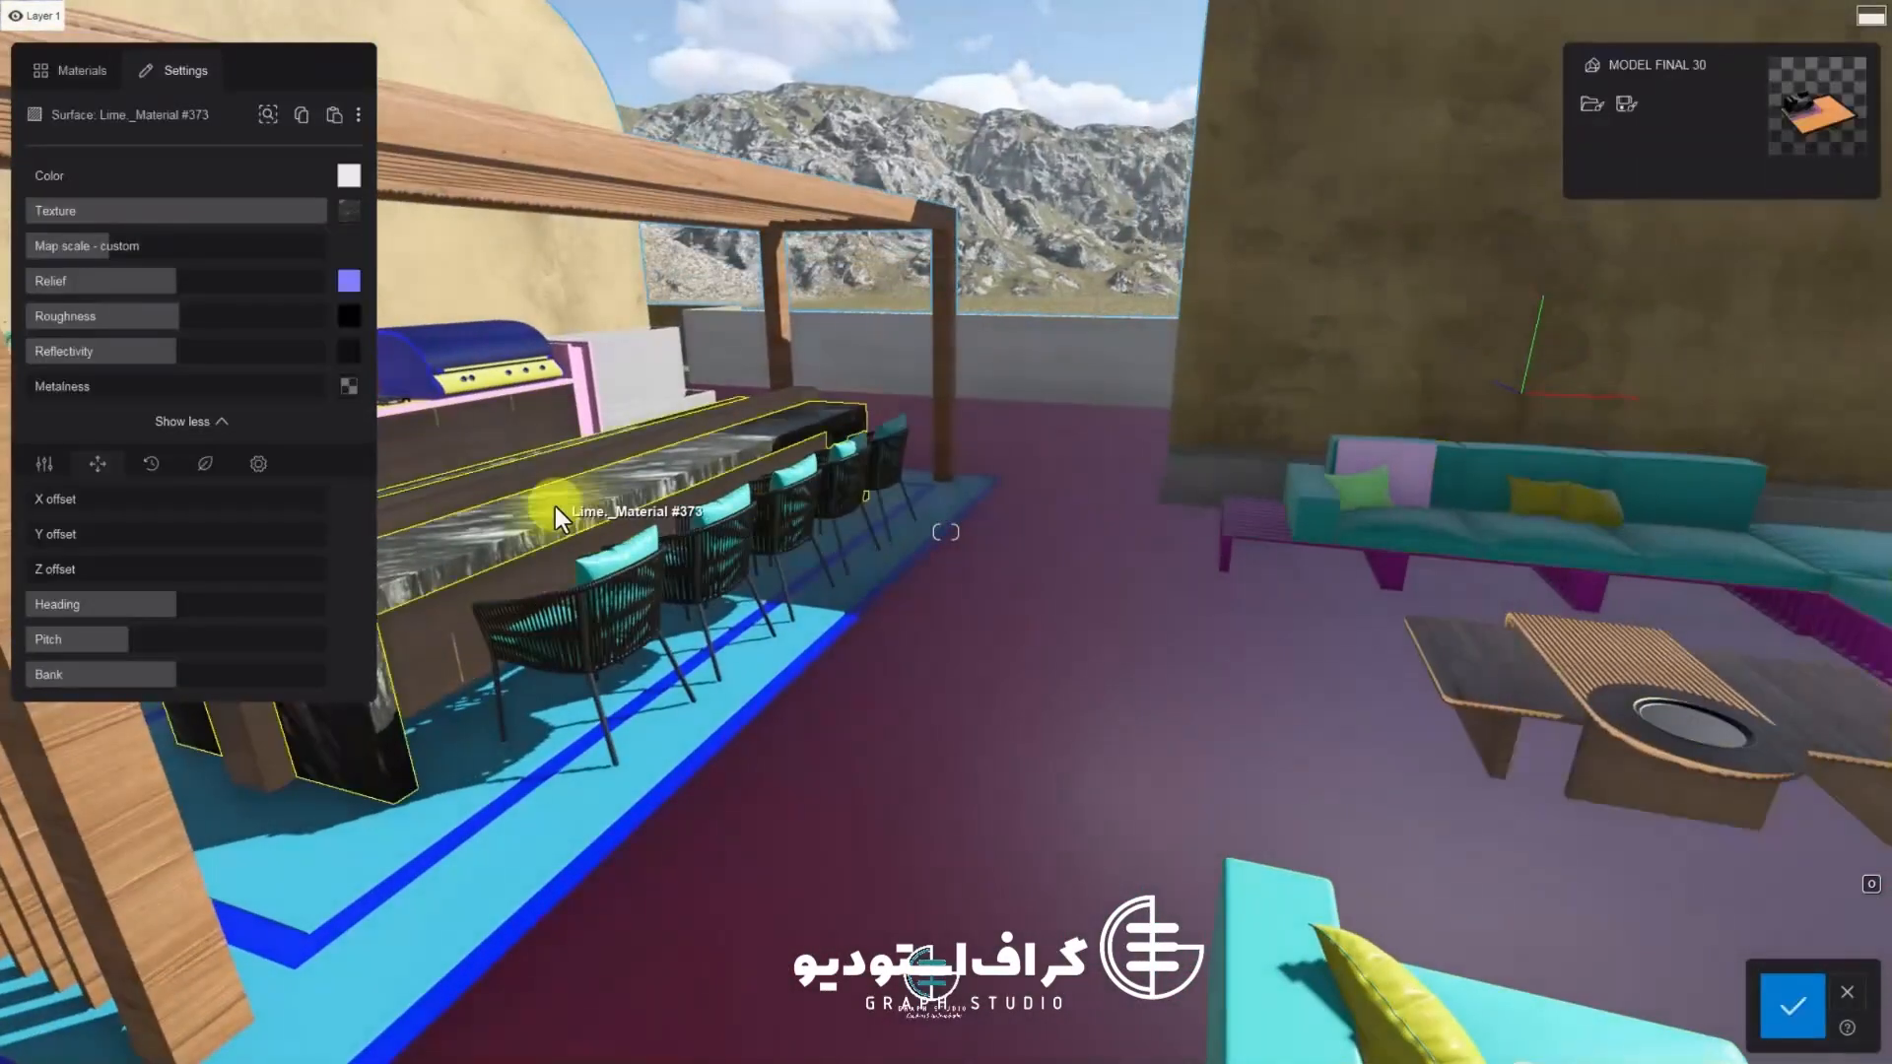
key("w")
key("s")
right_click_drag(554, 504, 777, 513)
key("w")
key("w")
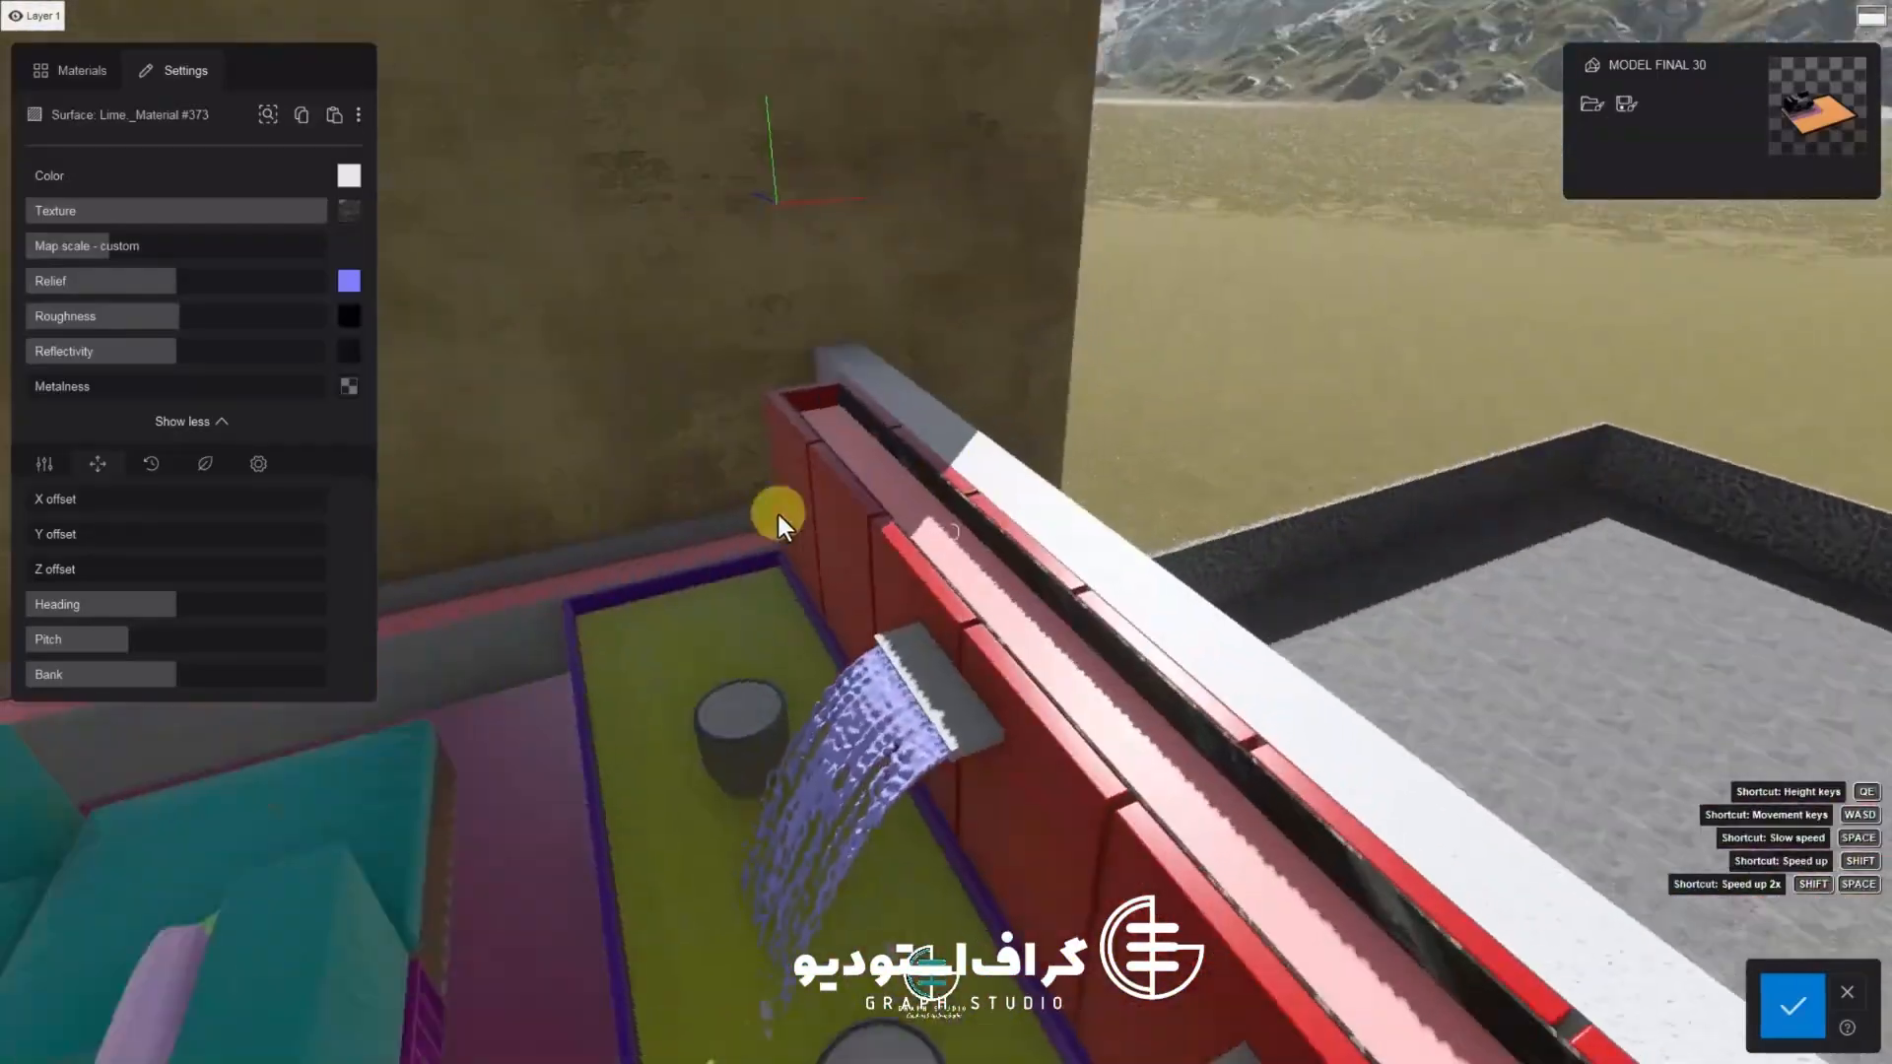
left_click(838, 398)
right_click_drag(838, 398, 760, 497)
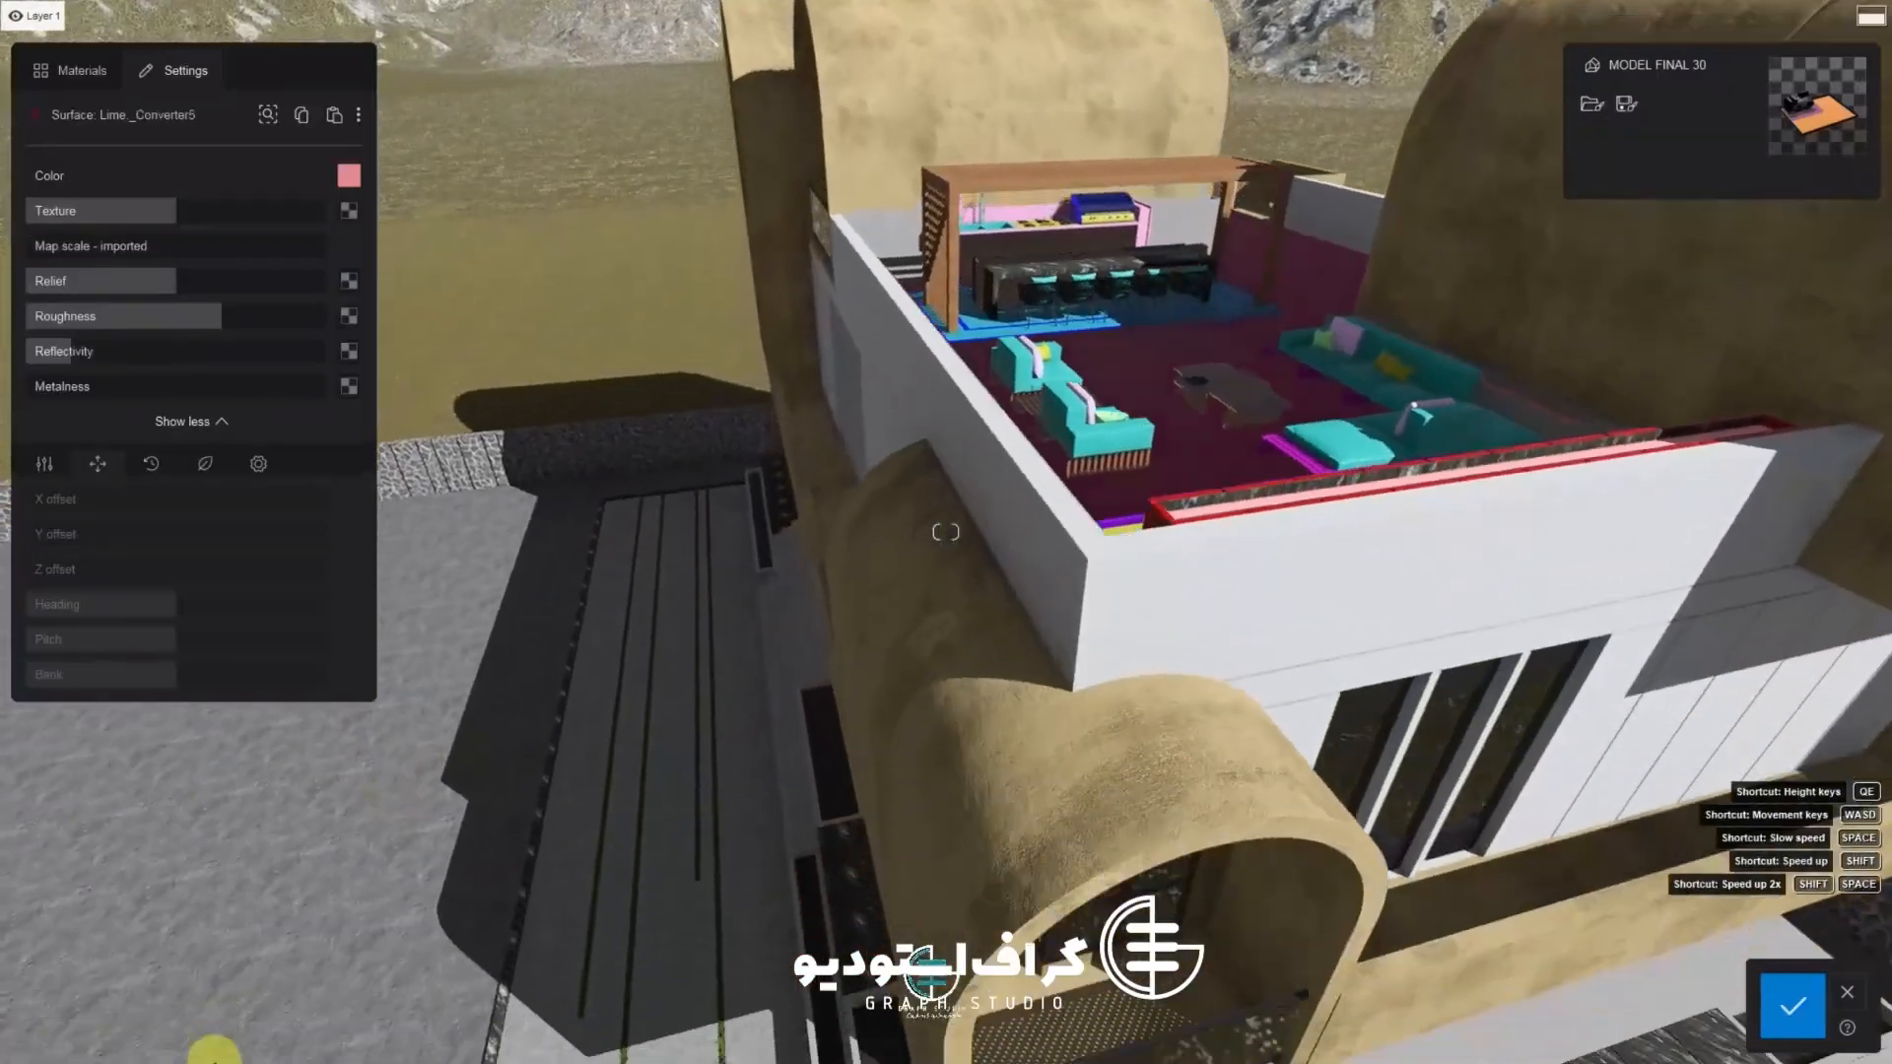
left_click(114, 187)
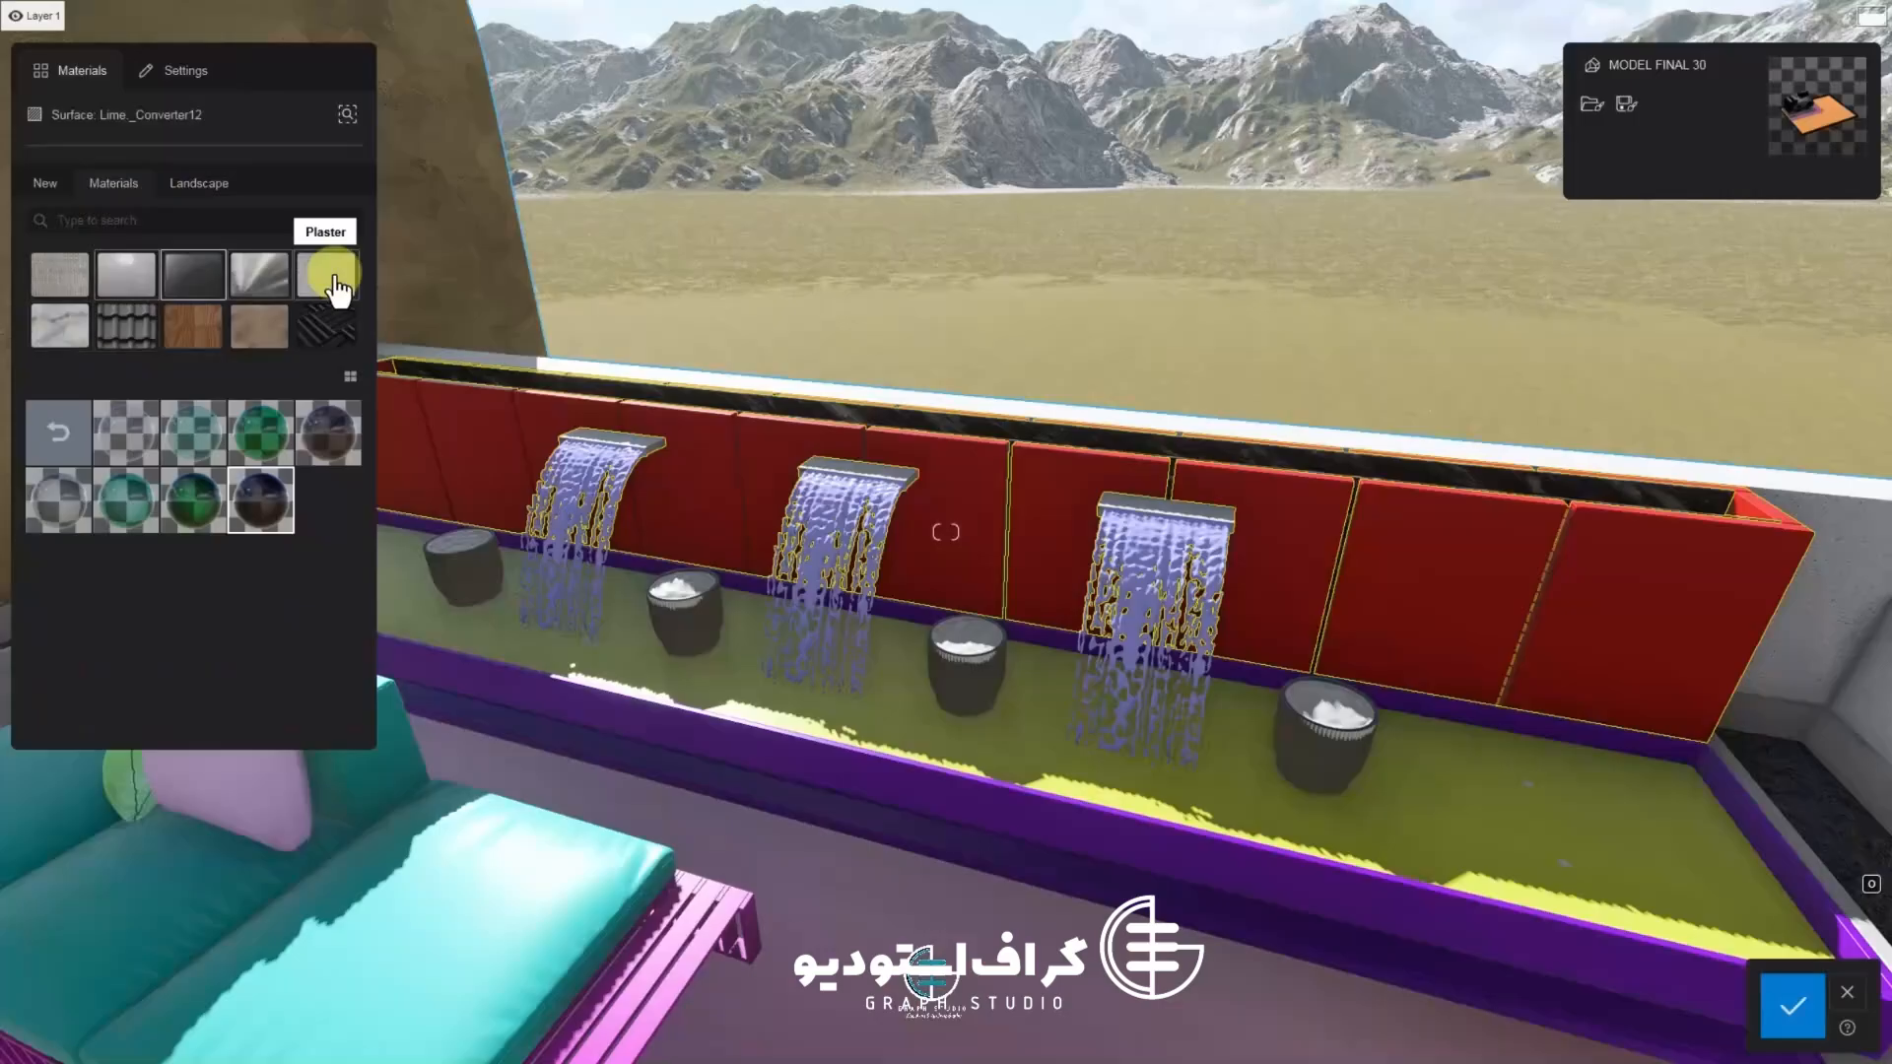
left_click(337, 291)
left_click(203, 439)
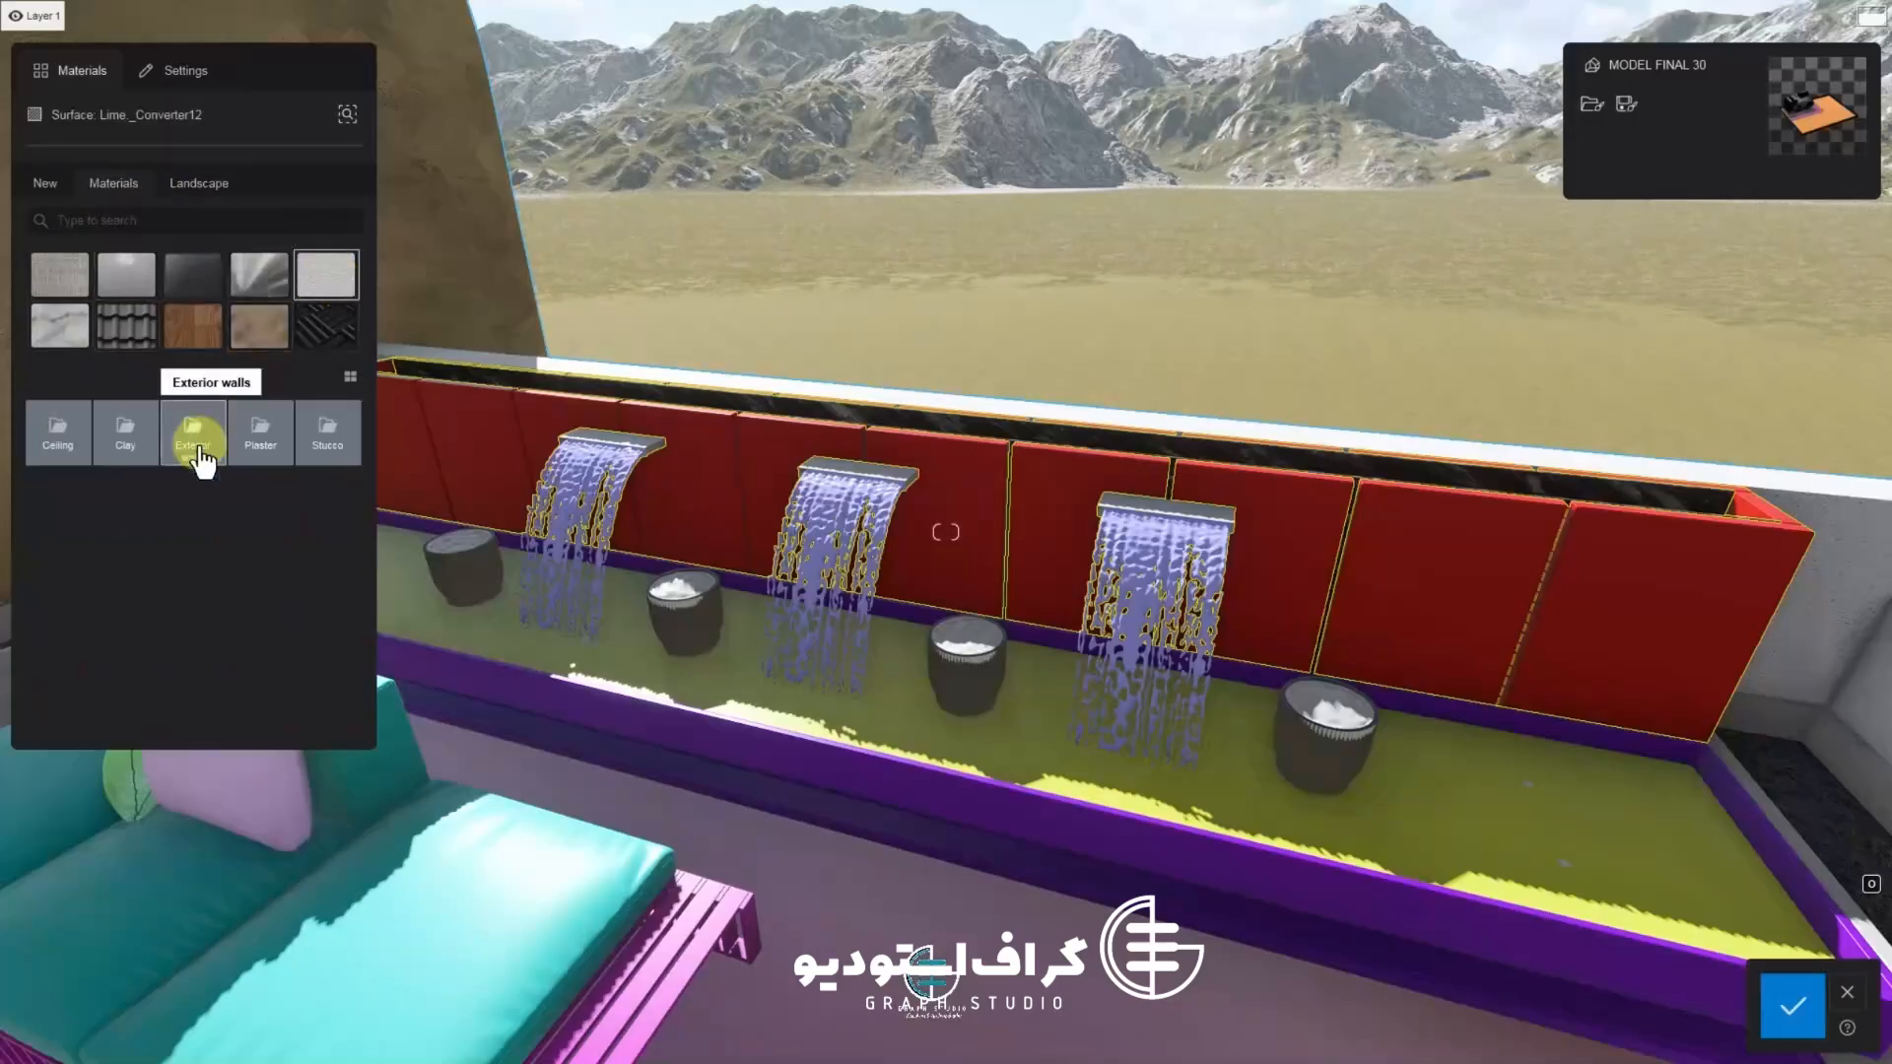
left_click(253, 439)
scroll(837, 564, "up", 5)
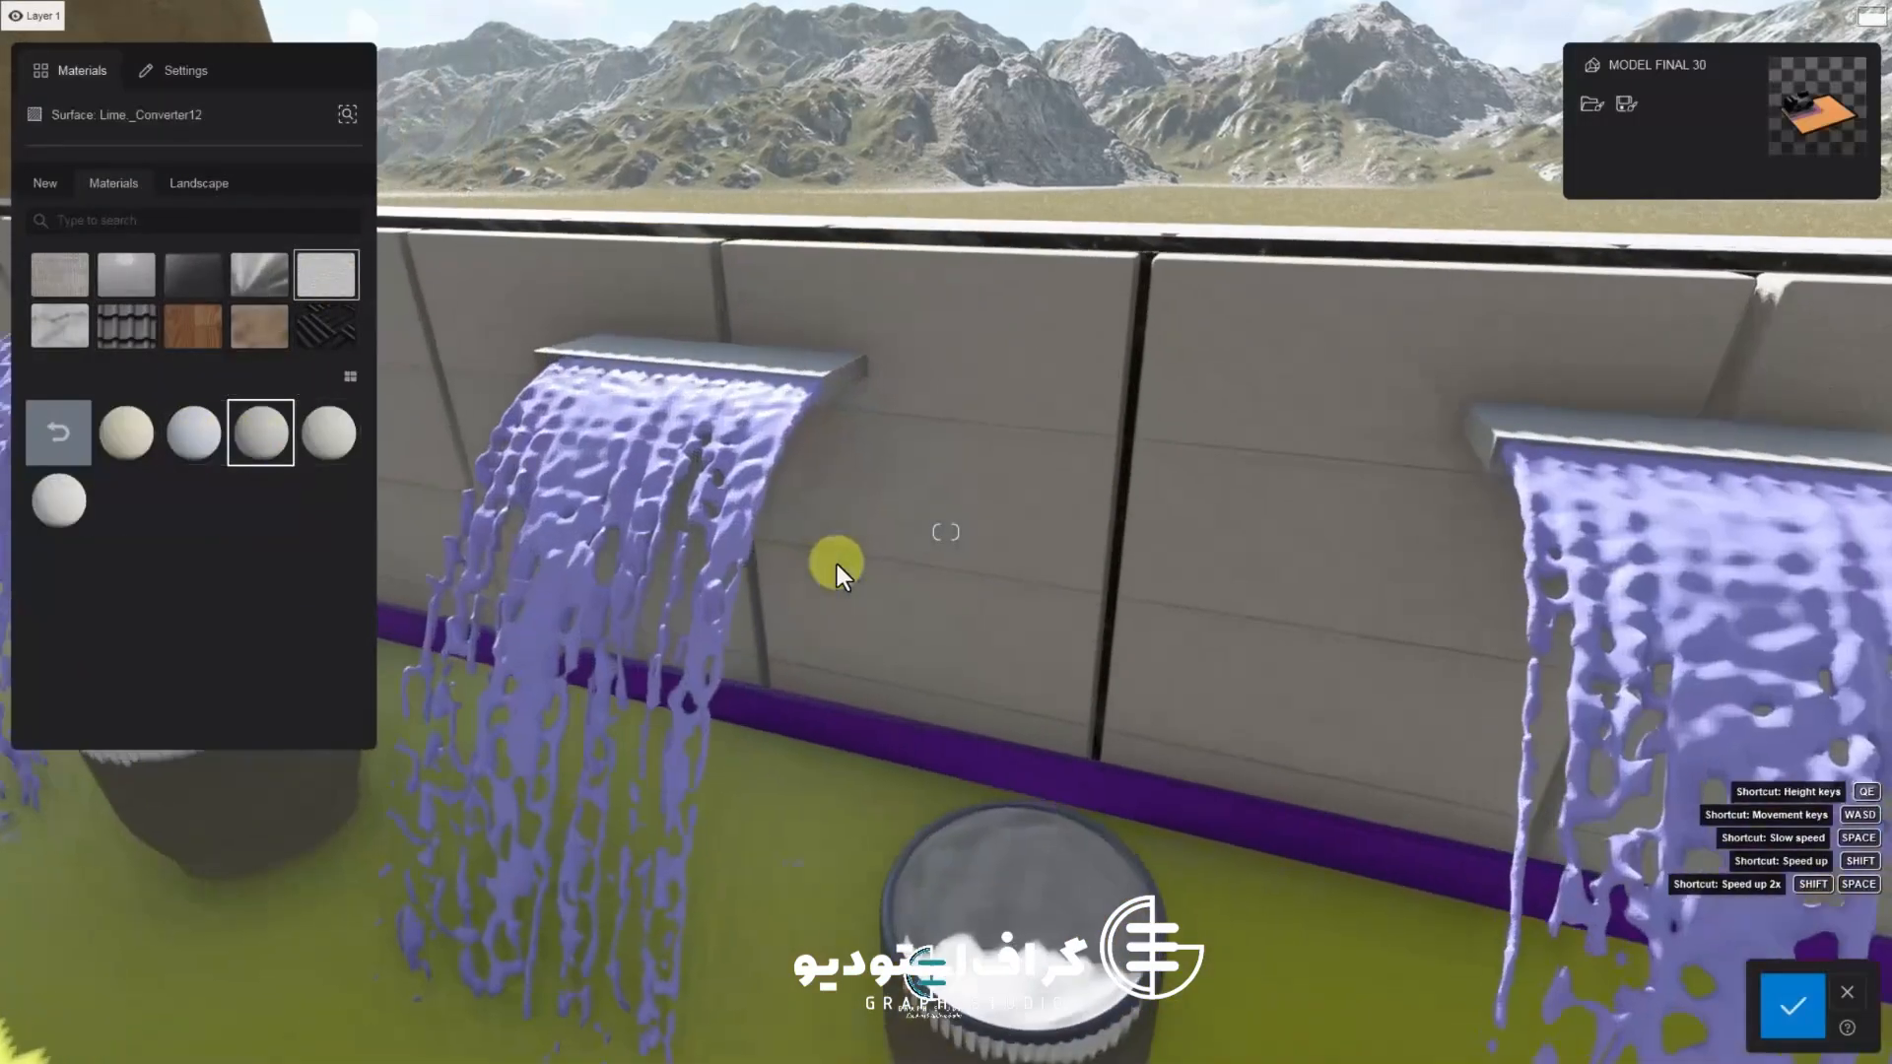
left_click(331, 438)
left_click(62, 508)
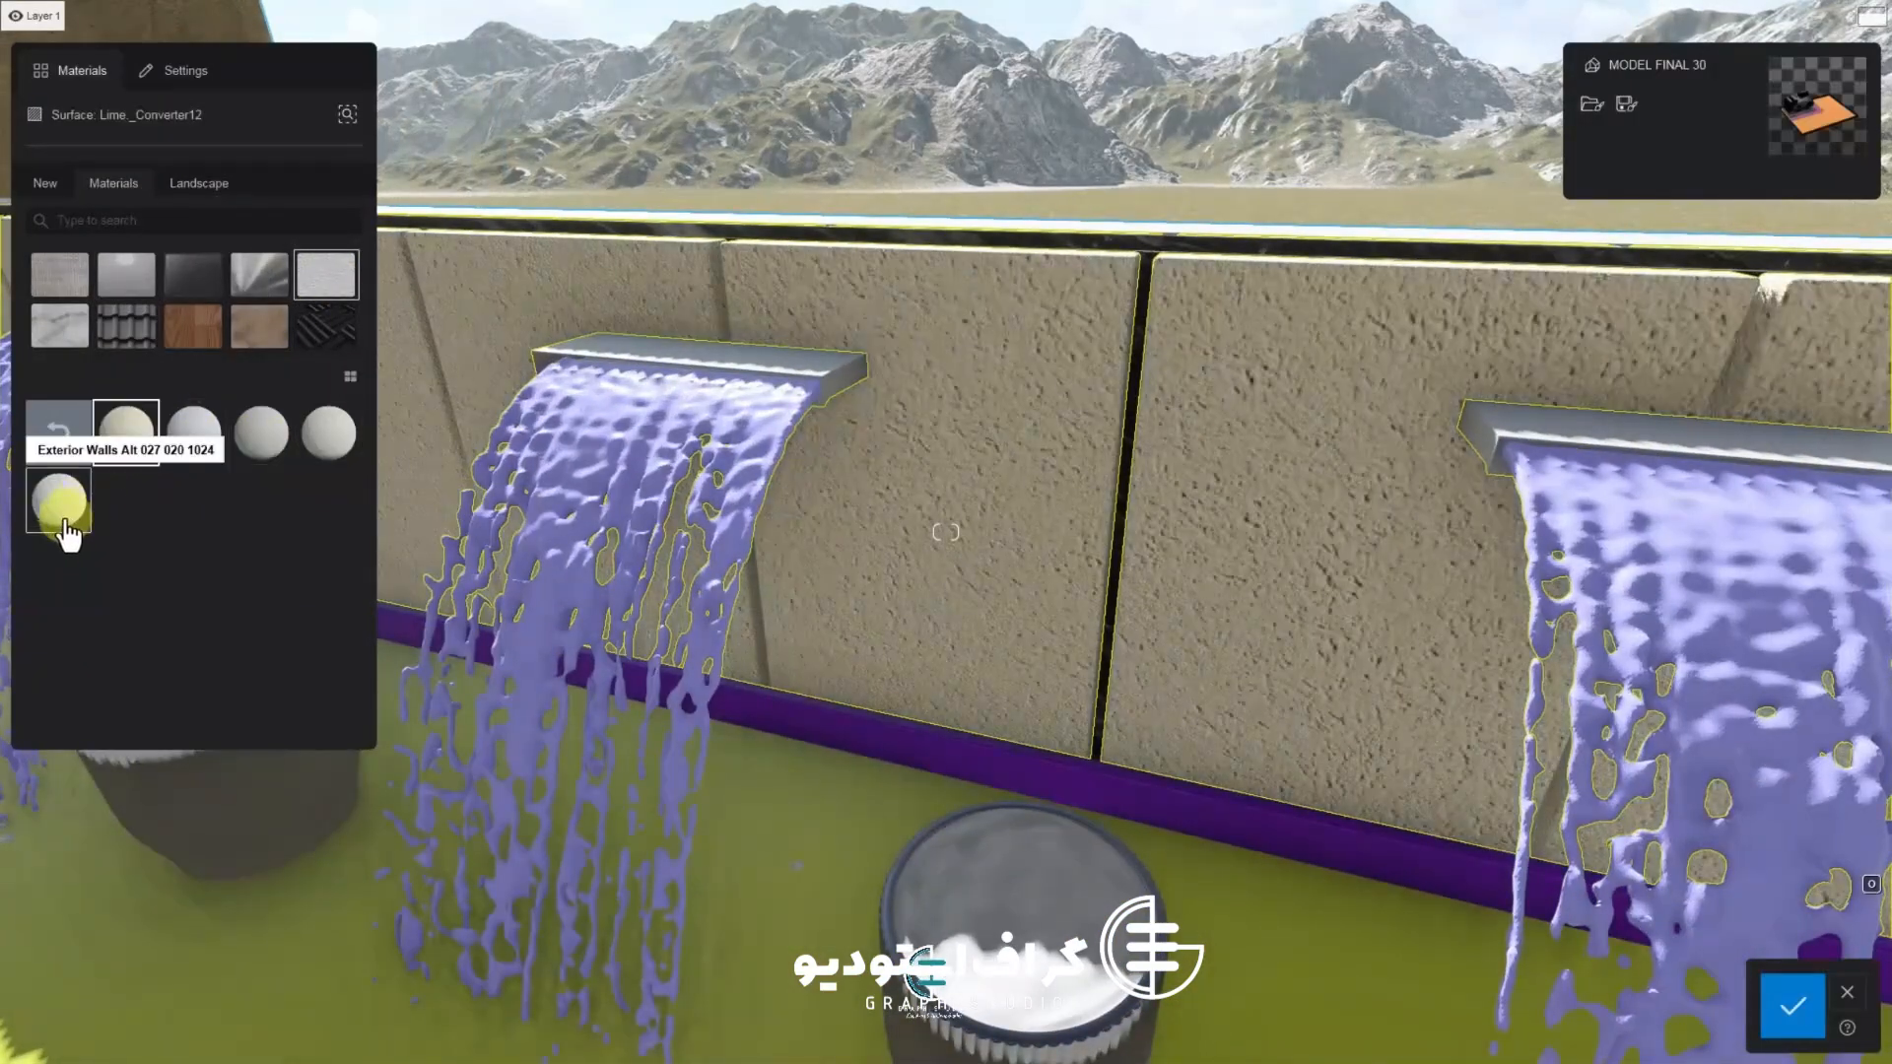
left_click(254, 451)
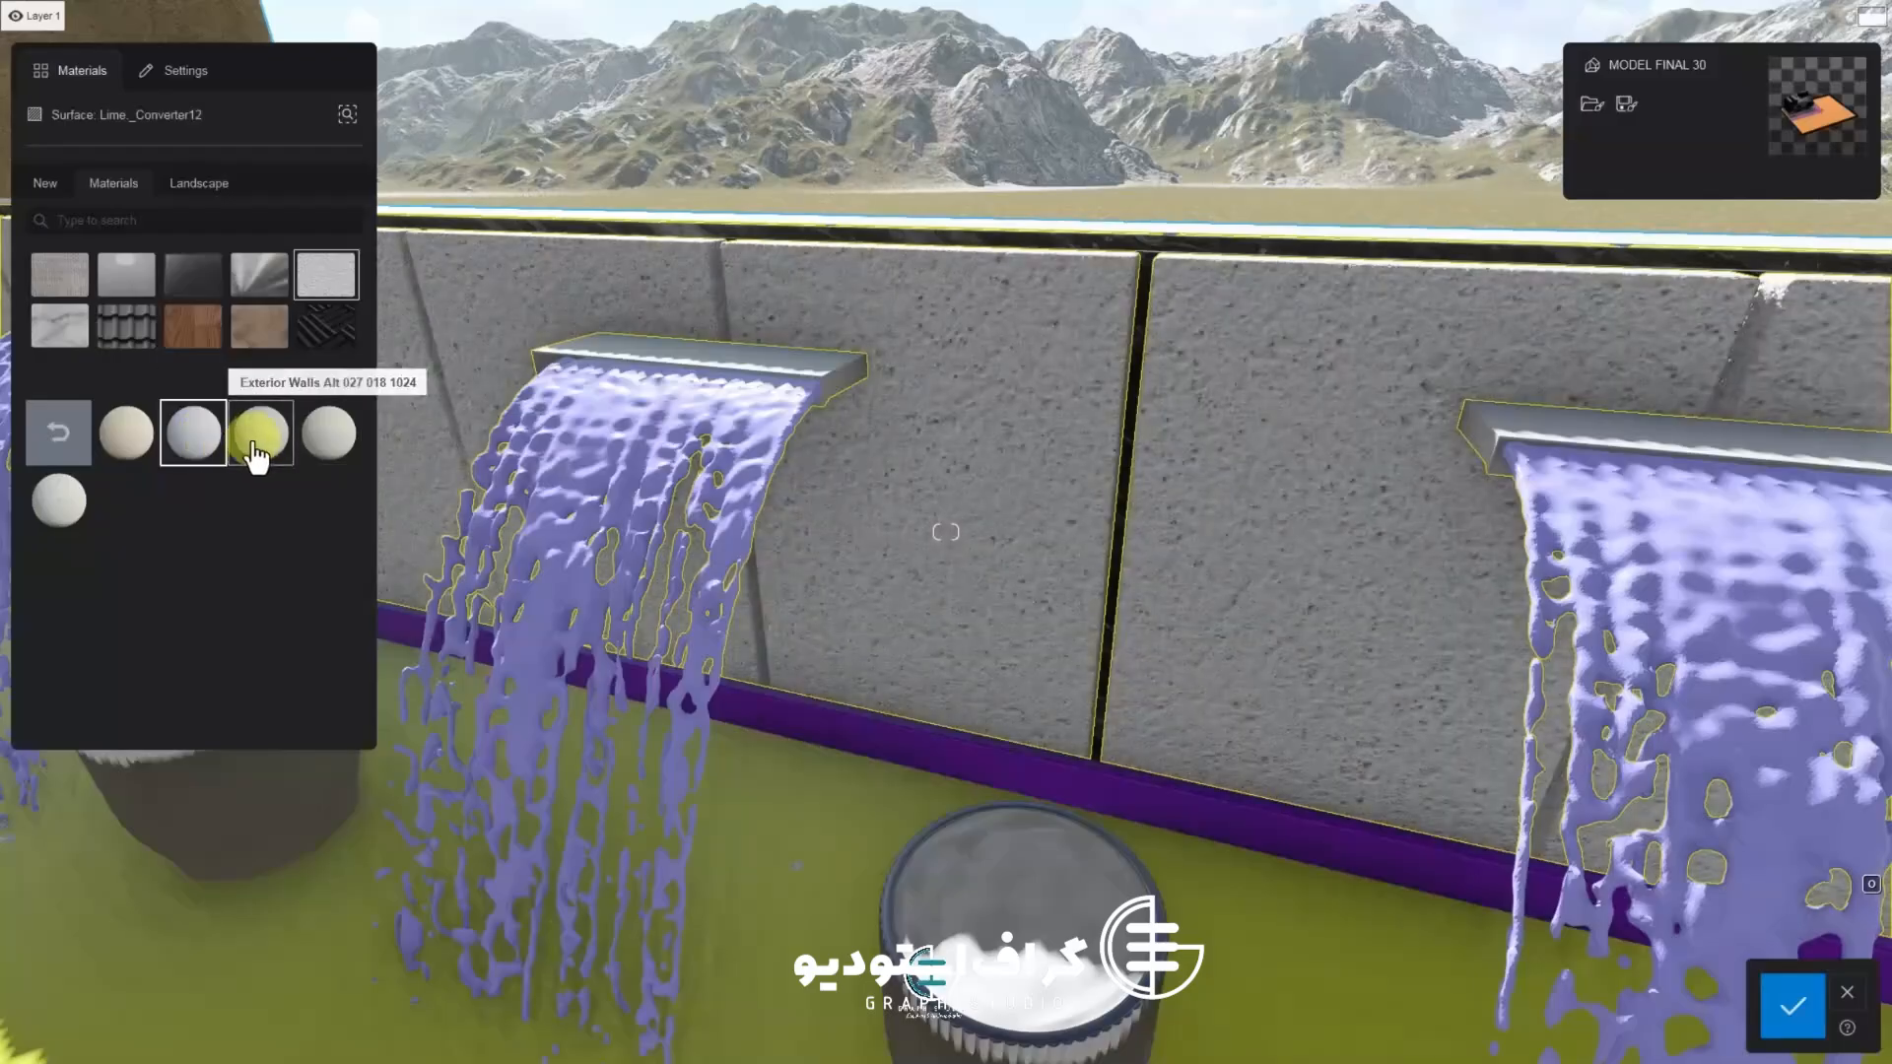
mouse_move(995, 619)
right_mouse_down()
mouse_move(1013, 619)
mouse_move(972, 617)
right_mouse_up()
left_click(1793, 1005)
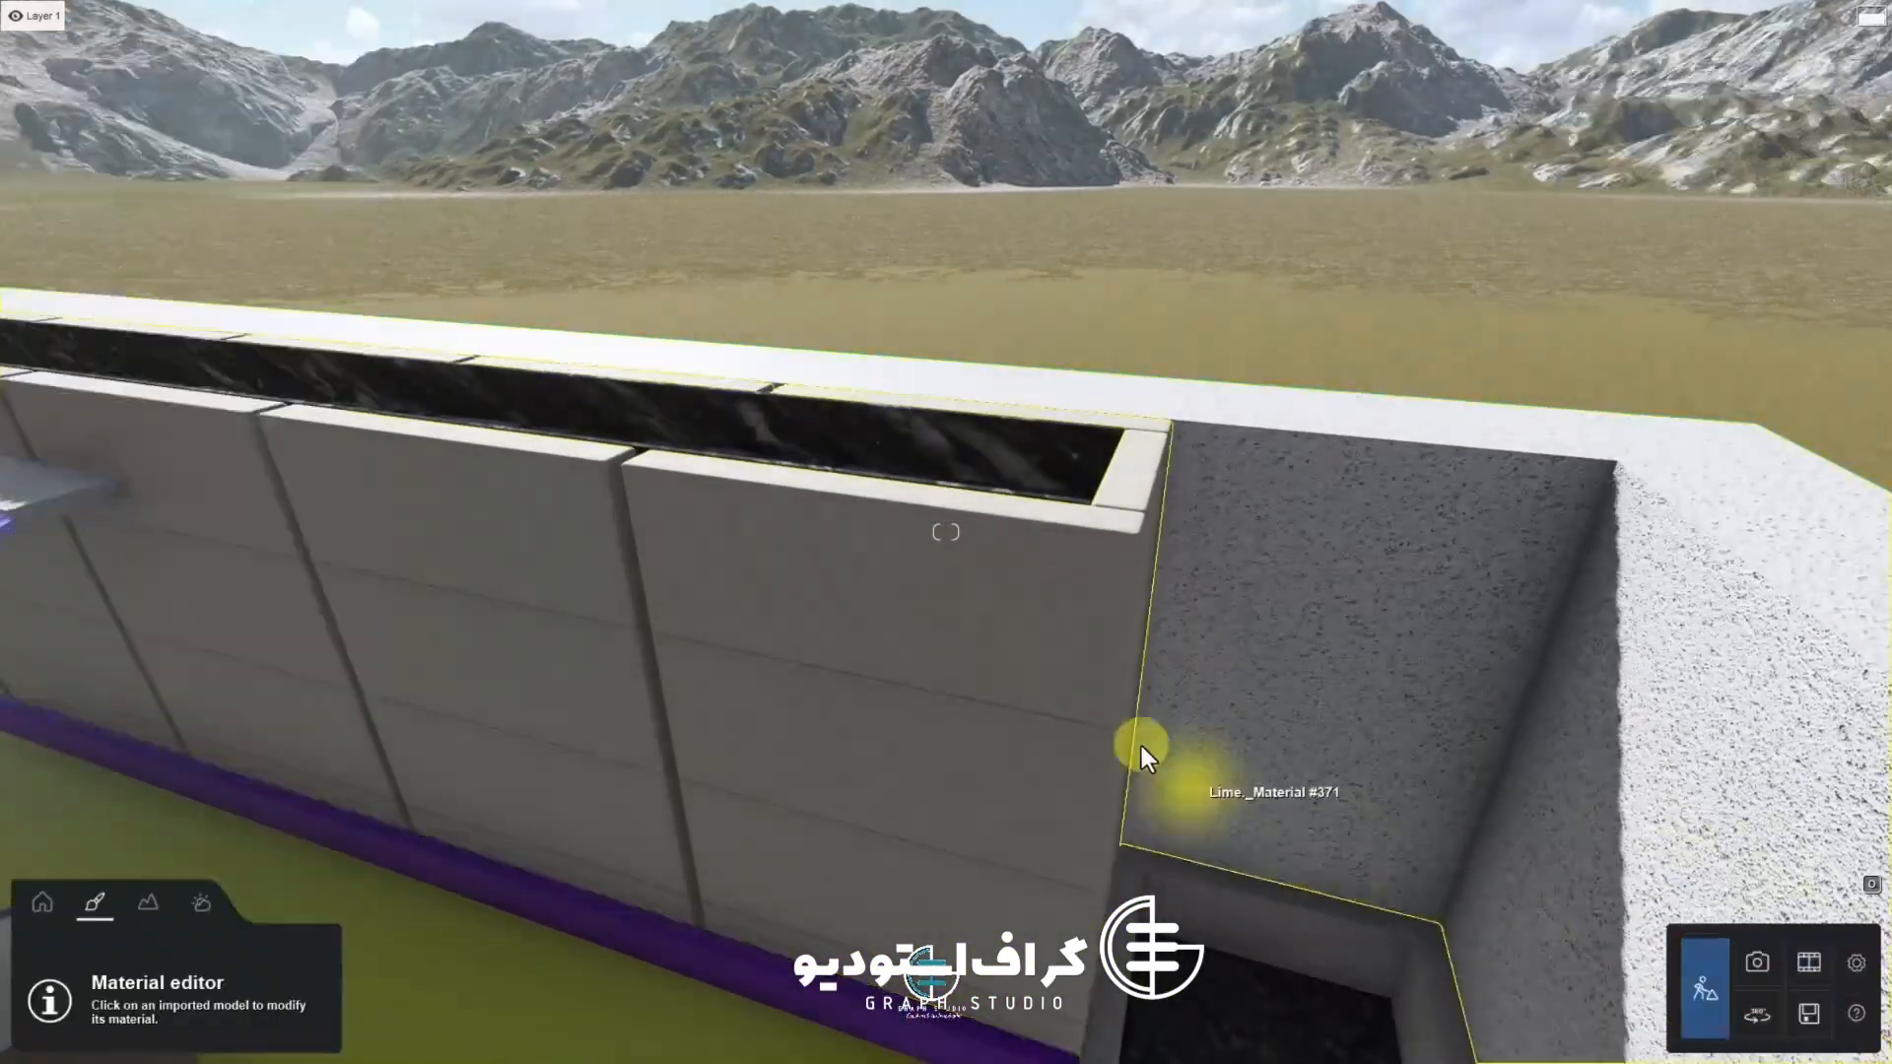
Select the waterfall streams and apply the Clear Ocean water material to them
right_click_drag(1131, 752, 995, 666)
left_click(996, 666)
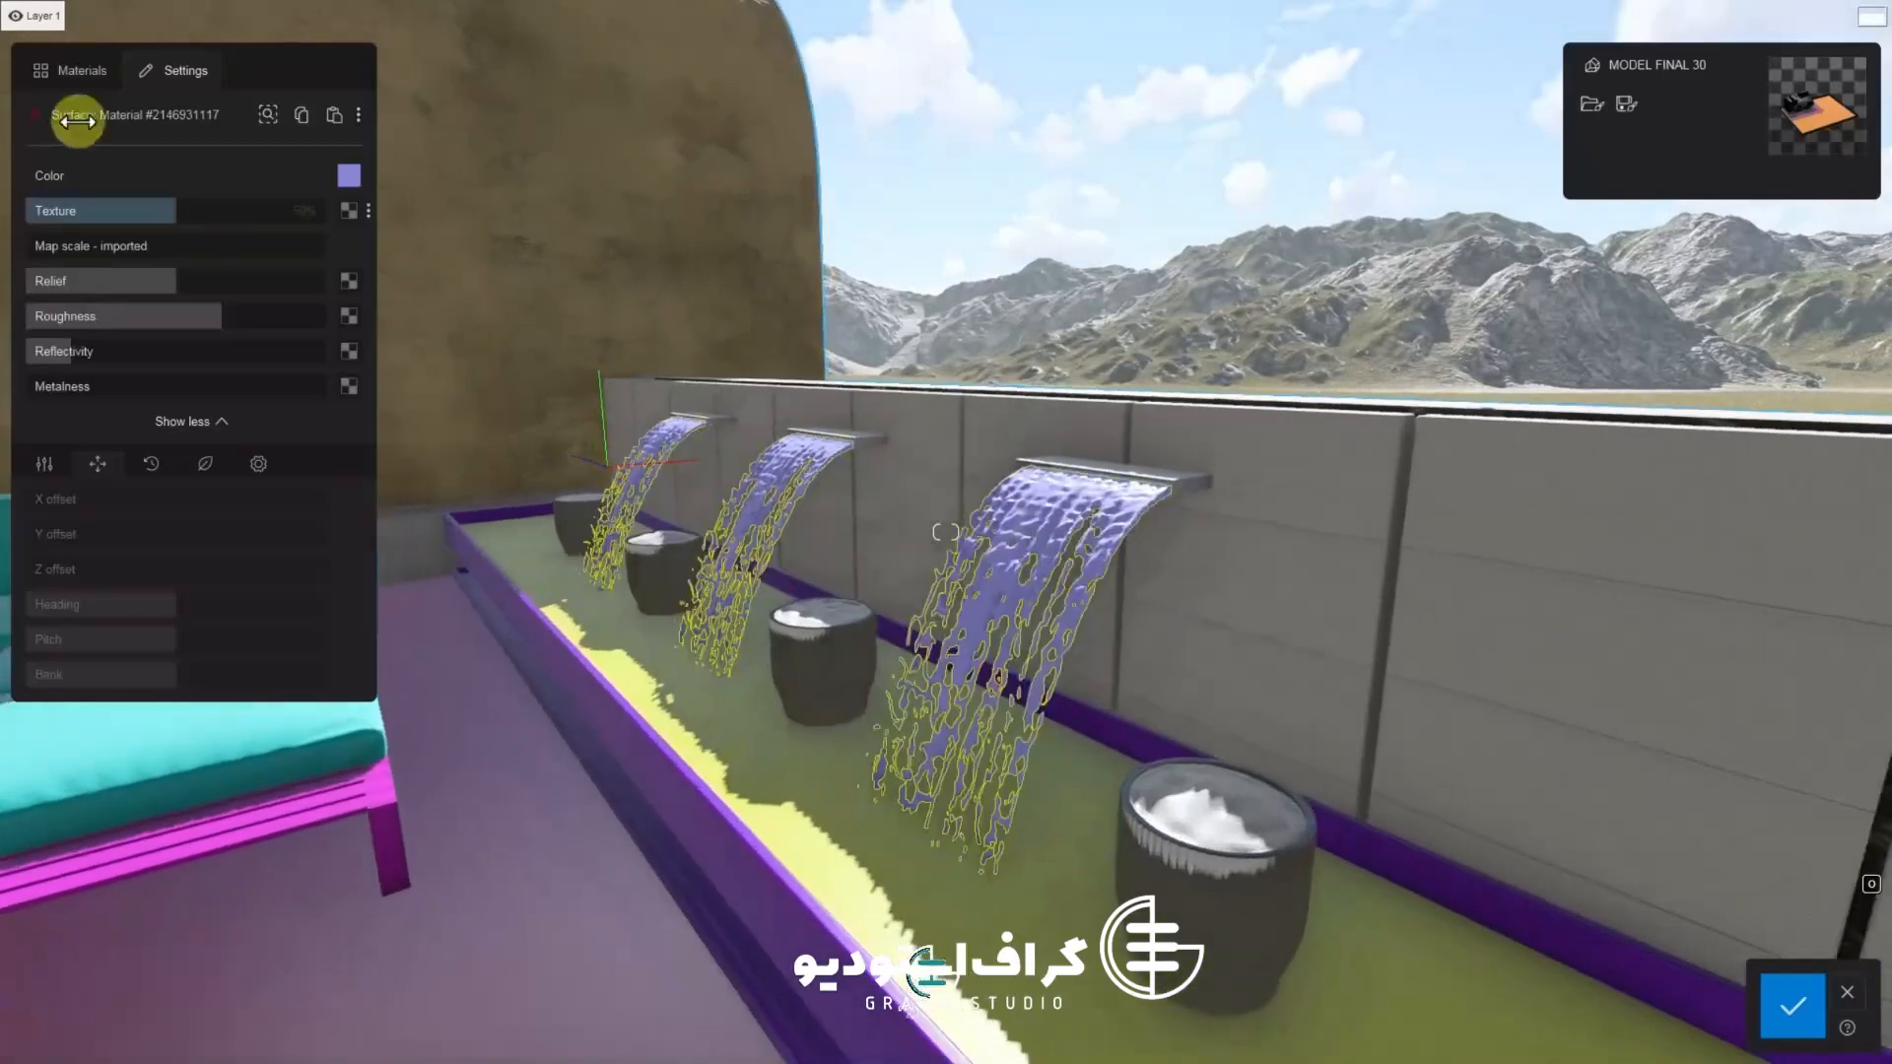
left_click(199, 184)
left_click(325, 275)
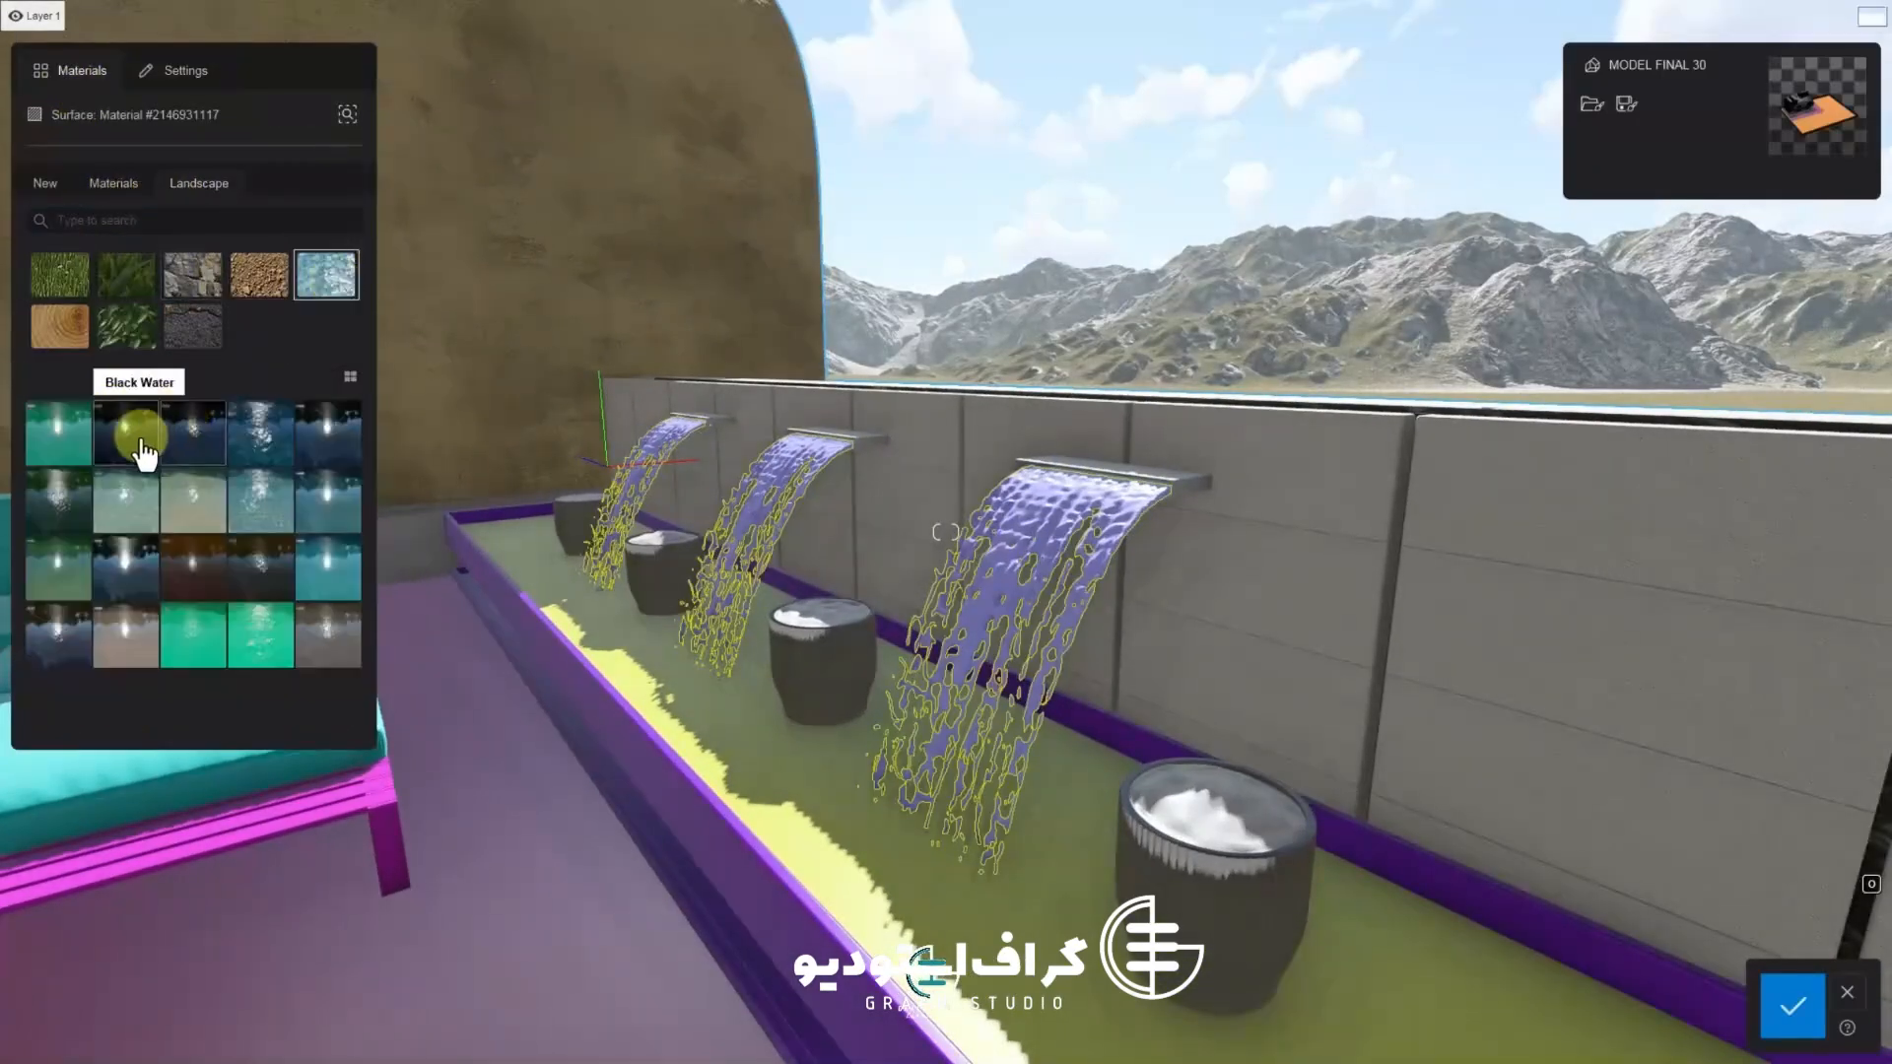
left_click(59, 434)
left_click(317, 446)
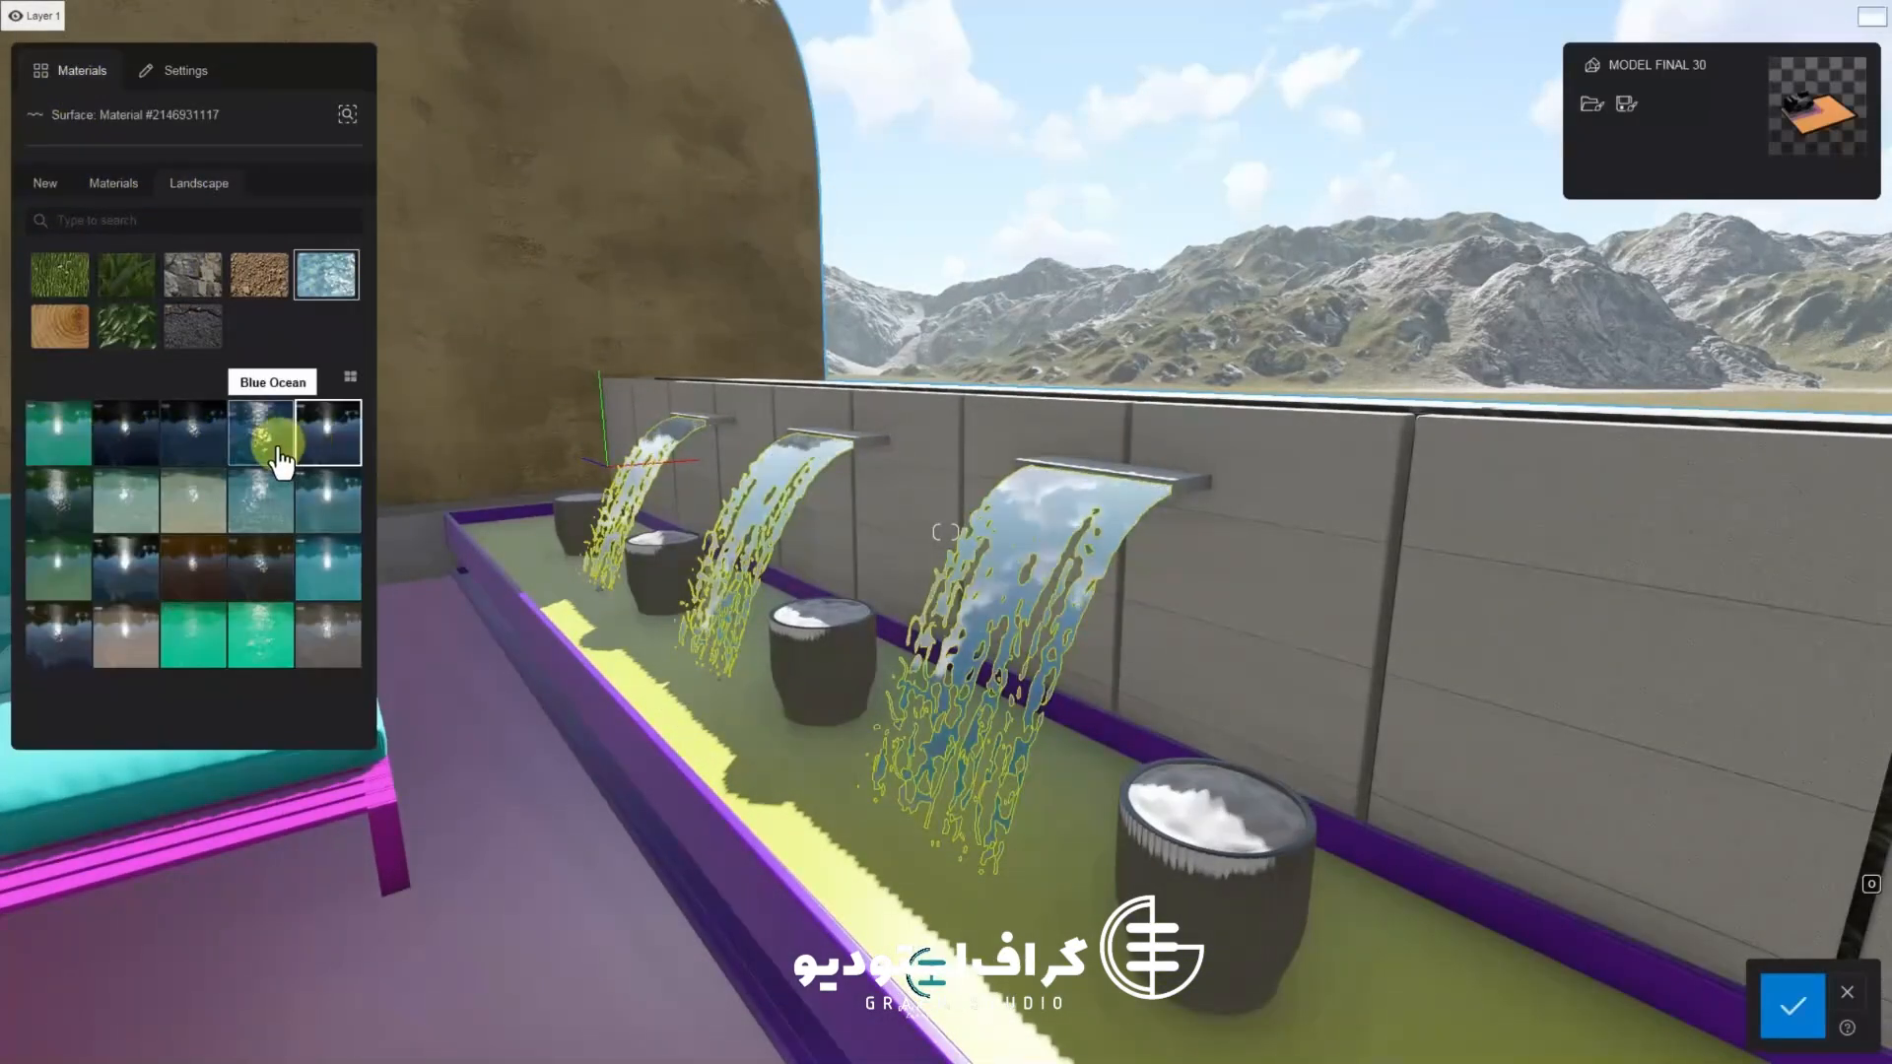
key("a")
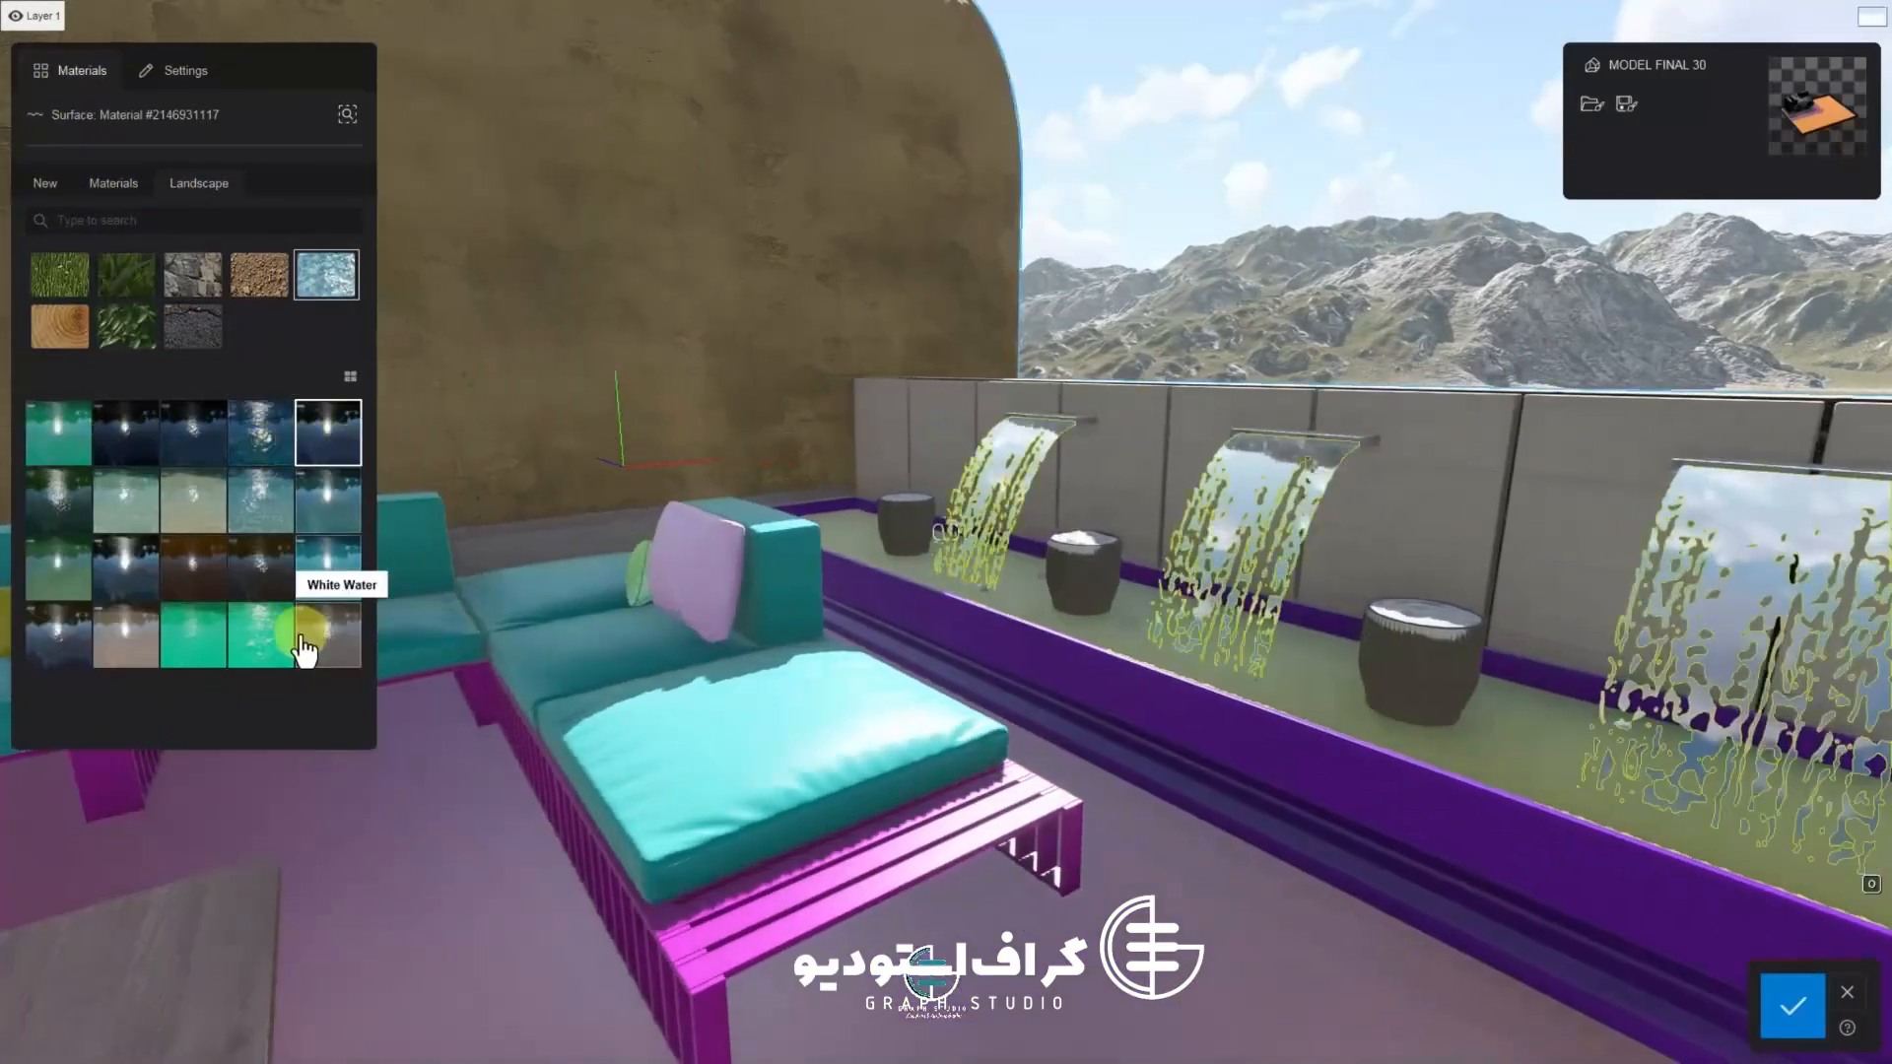
double_click(264, 508)
key("w")
right_click_drag(676, 548, 856, 465)
key("w")
key("a")
key("d")
key("a")
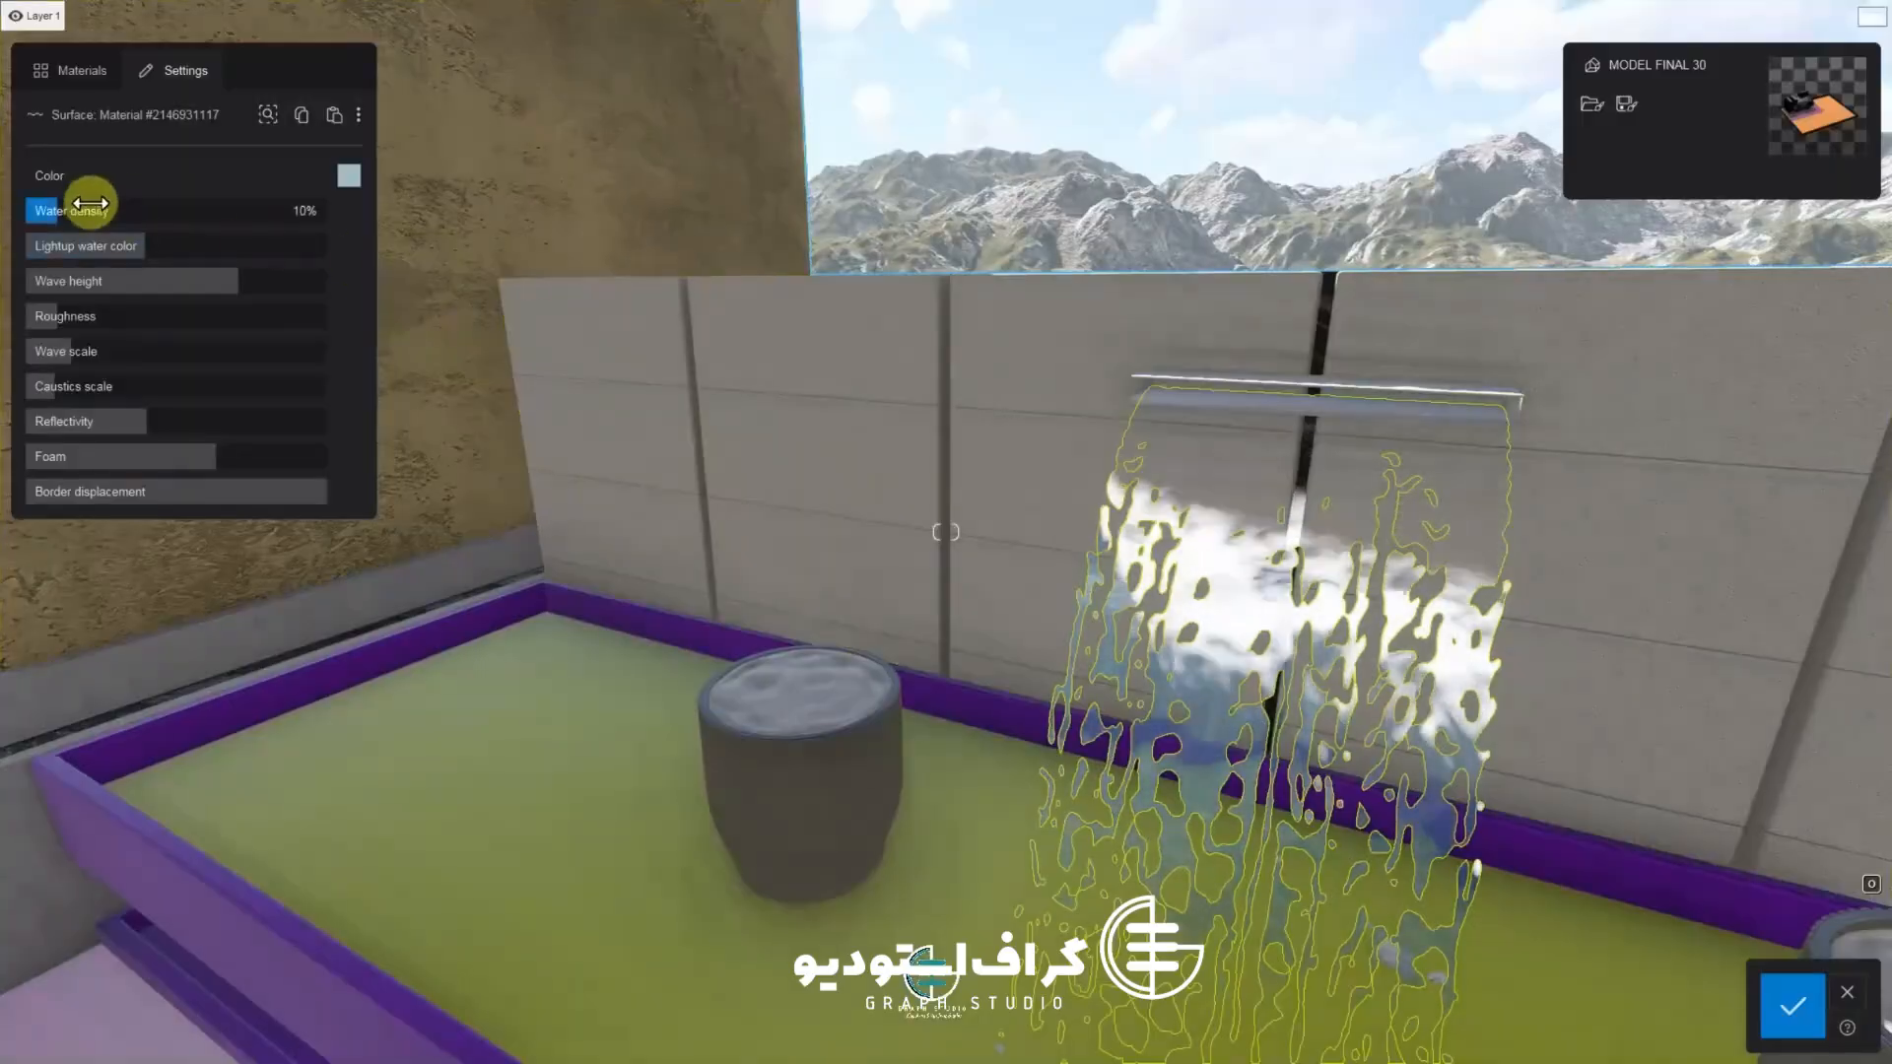
Lower the waterfall water's density, light-up colour, wave height and roughness, raise foam to 84%, and confirm
left_click_drag(57, 213, 86, 255)
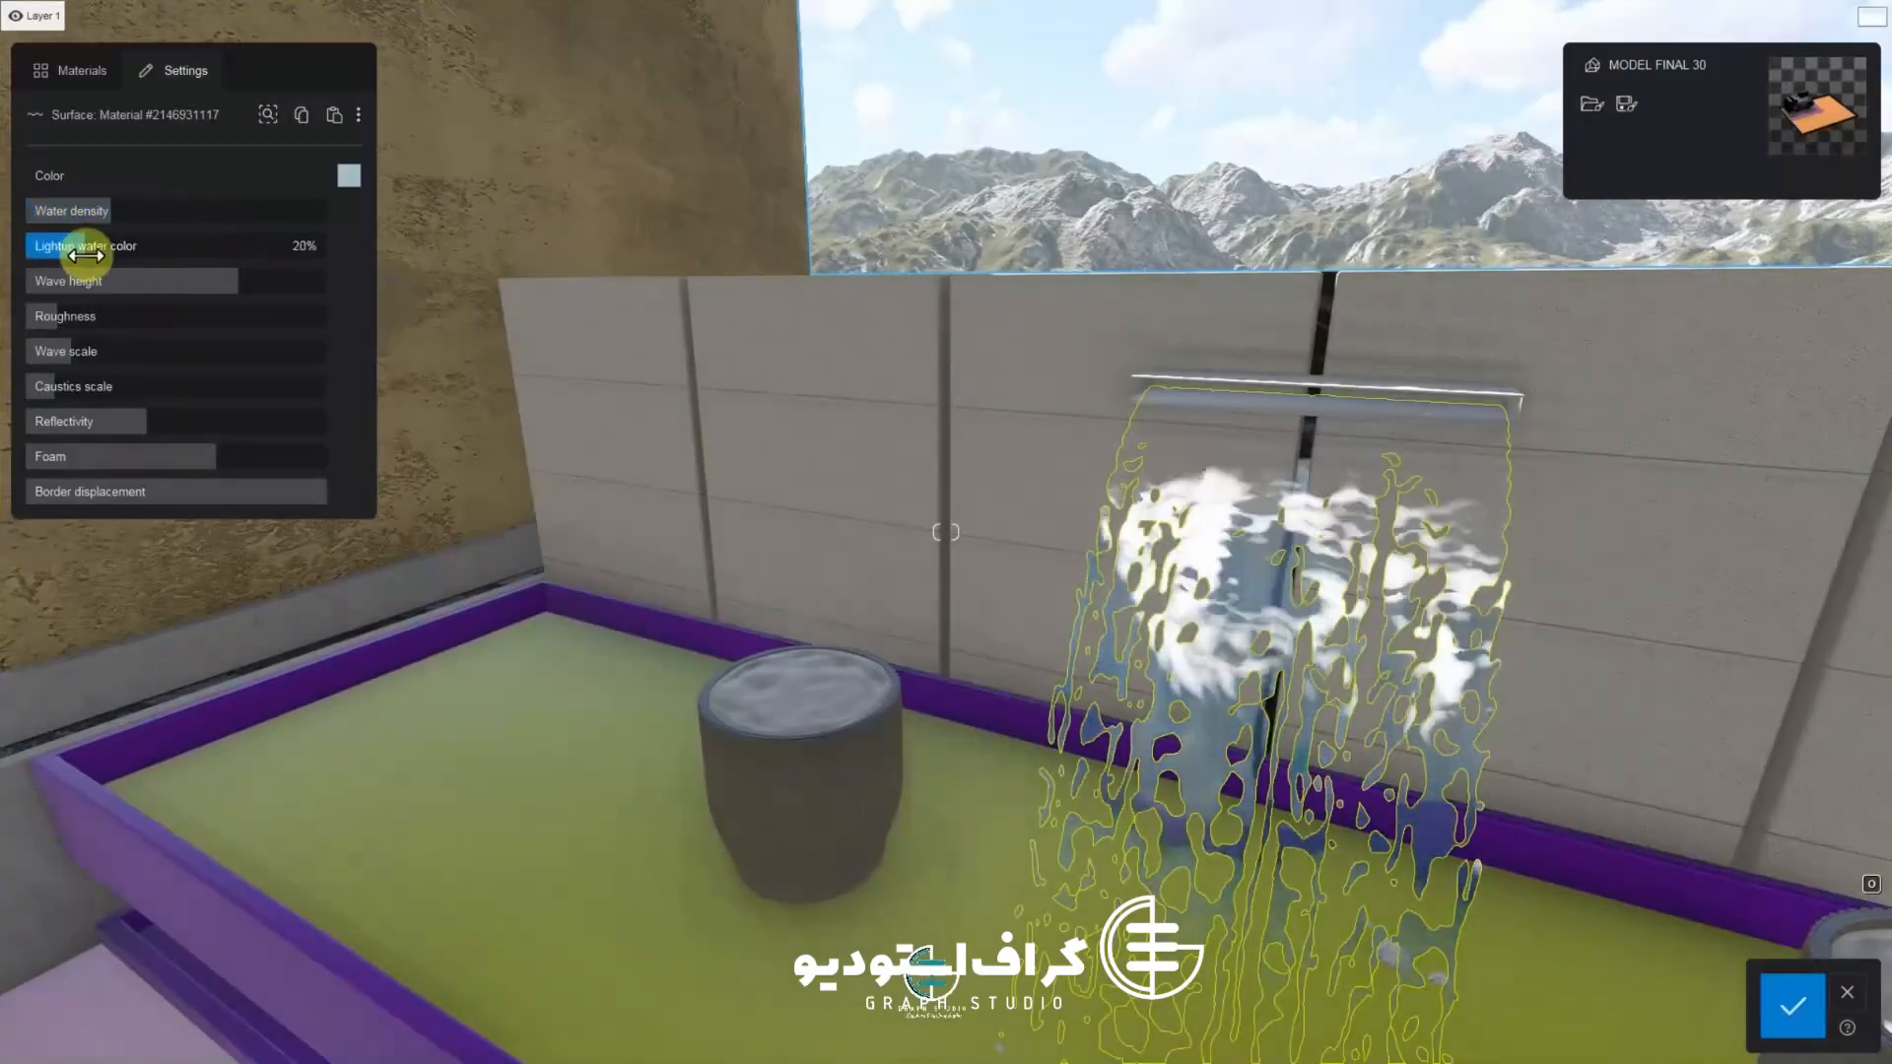
left_click_drag(269, 306, 118, 296)
left_click_drag(74, 317, 74, 327)
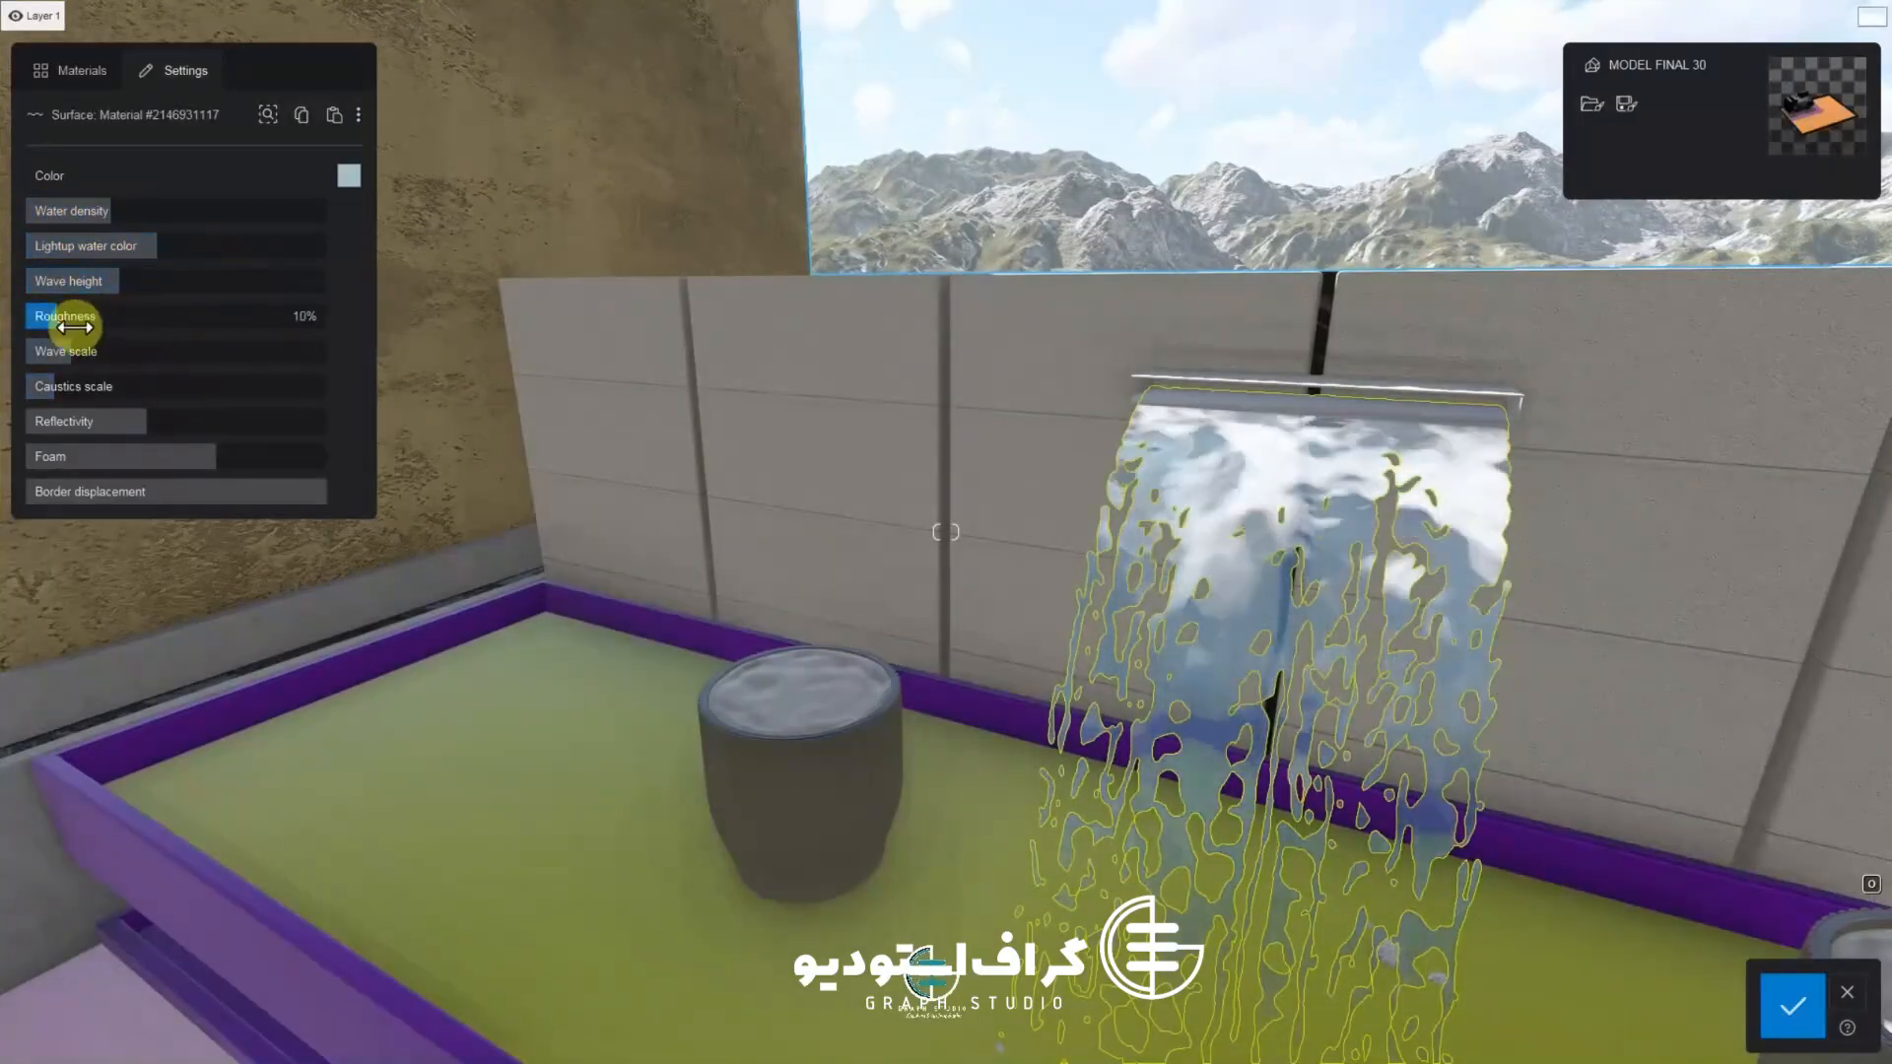
key("d")
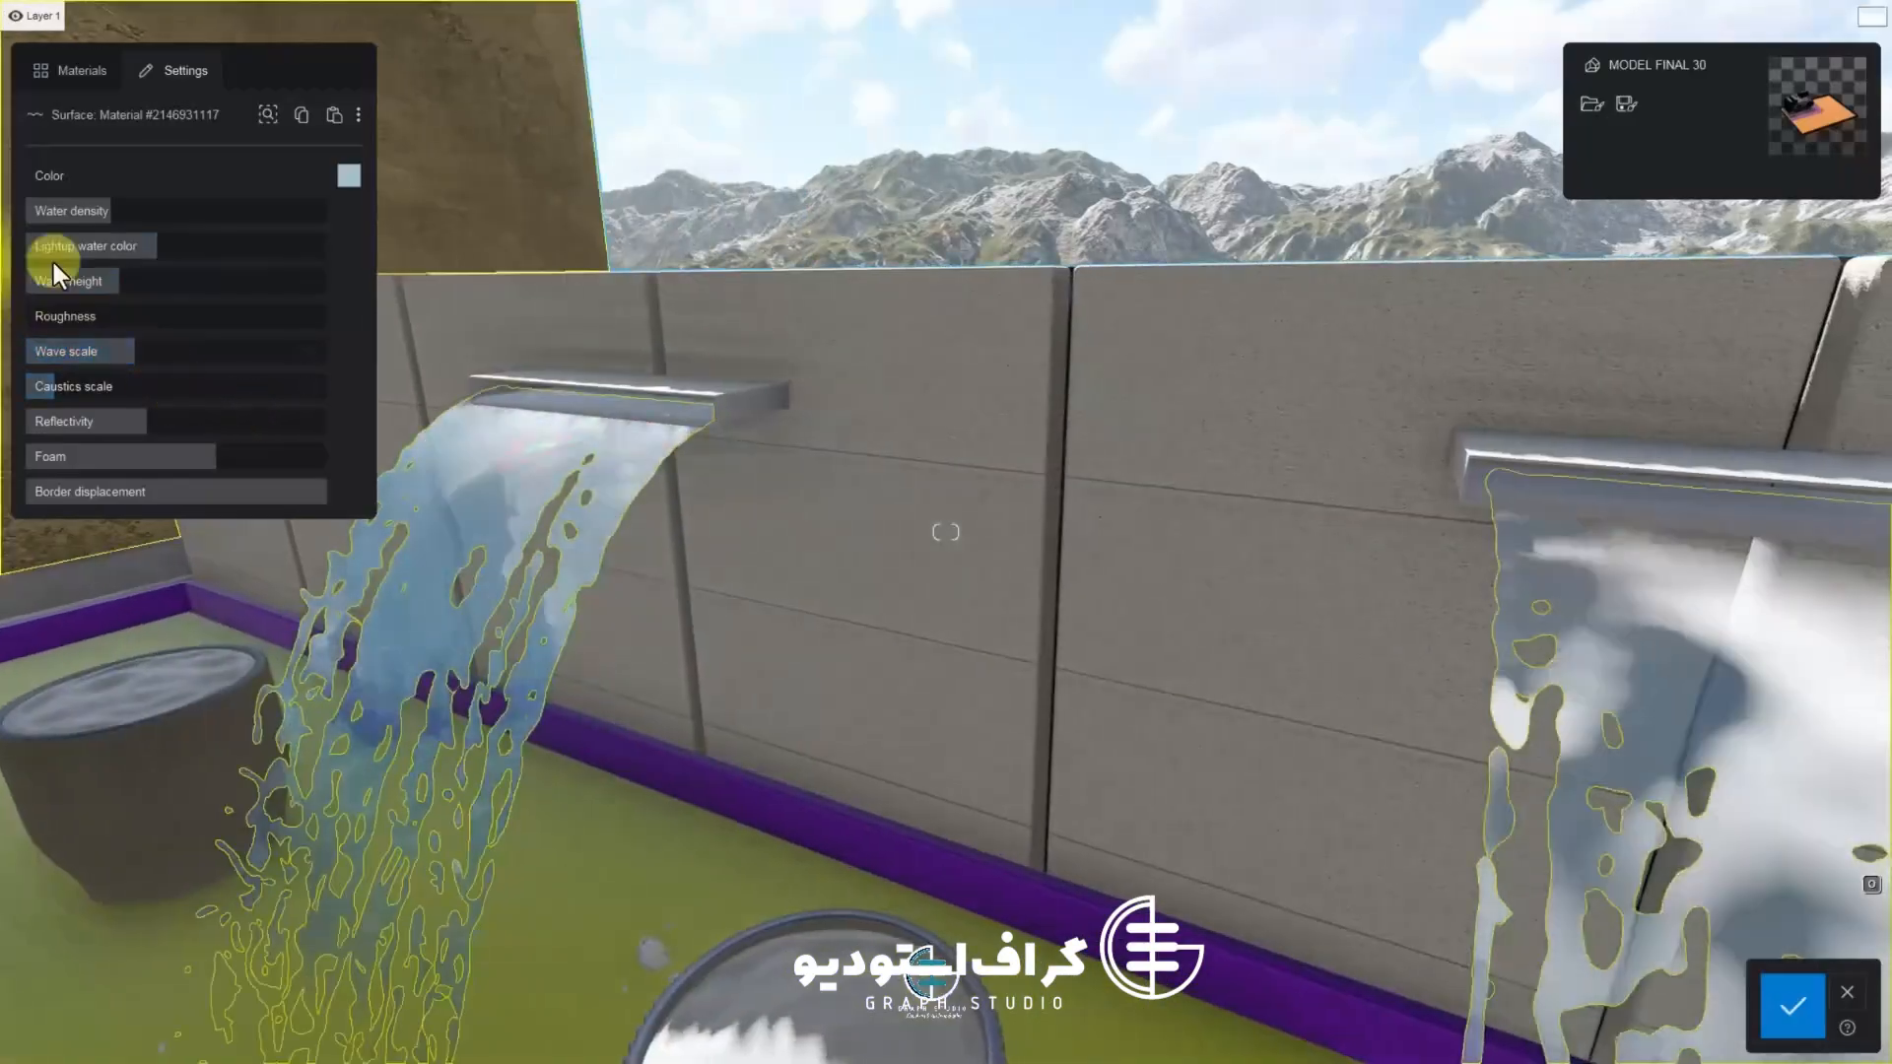
key("s")
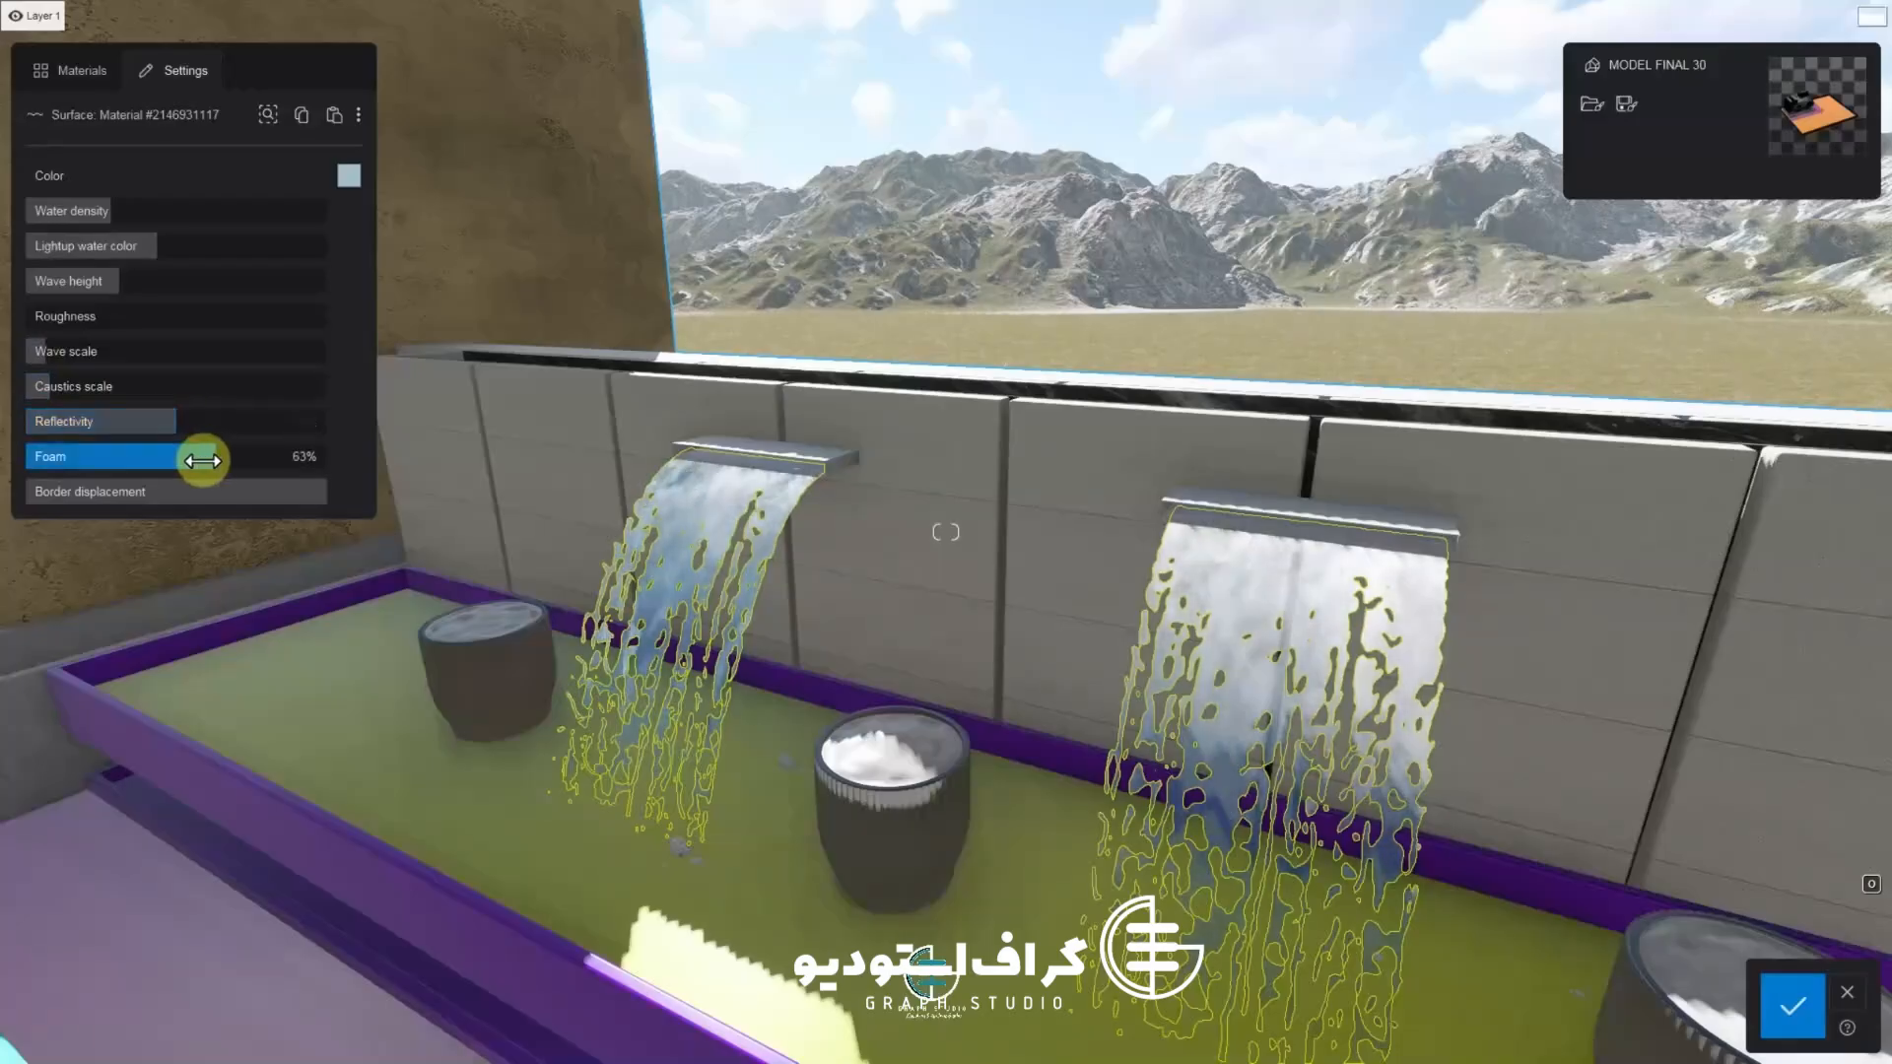
left_click_drag(325, 466, 278, 495)
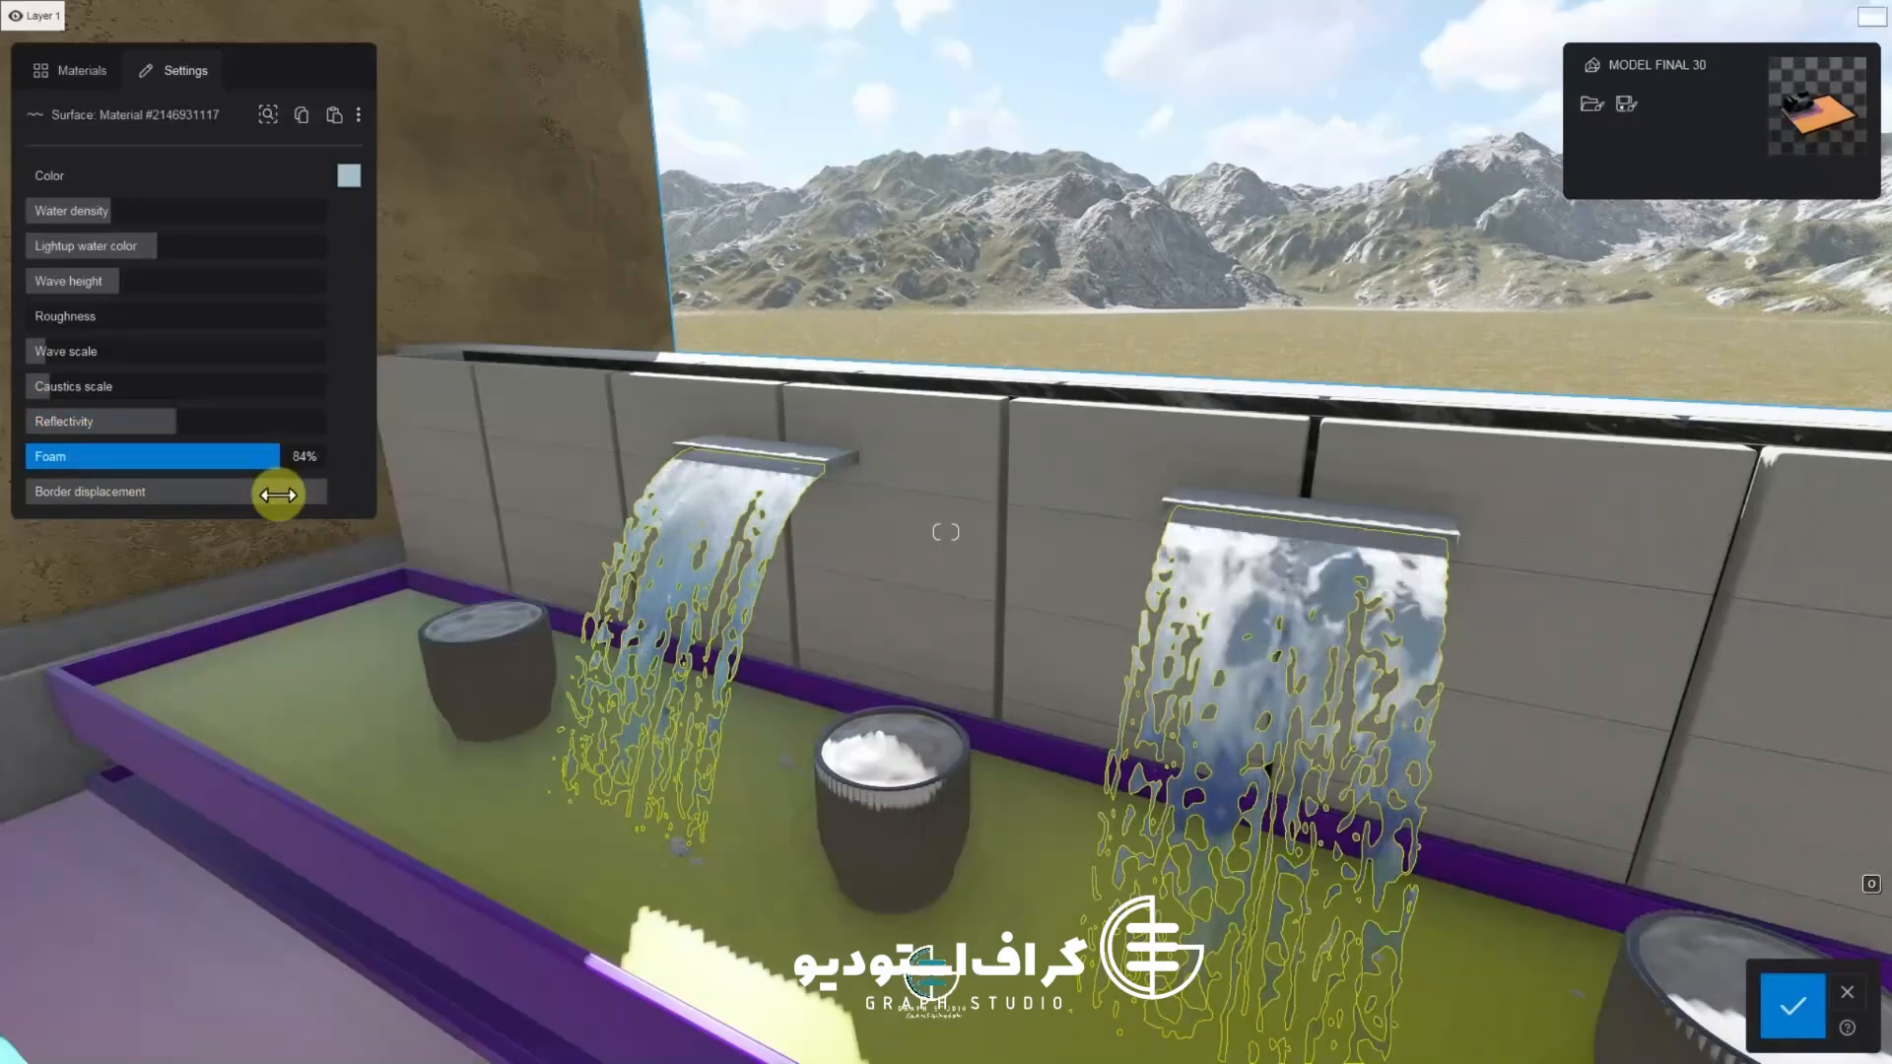
left_click(1791, 1005)
key("s")
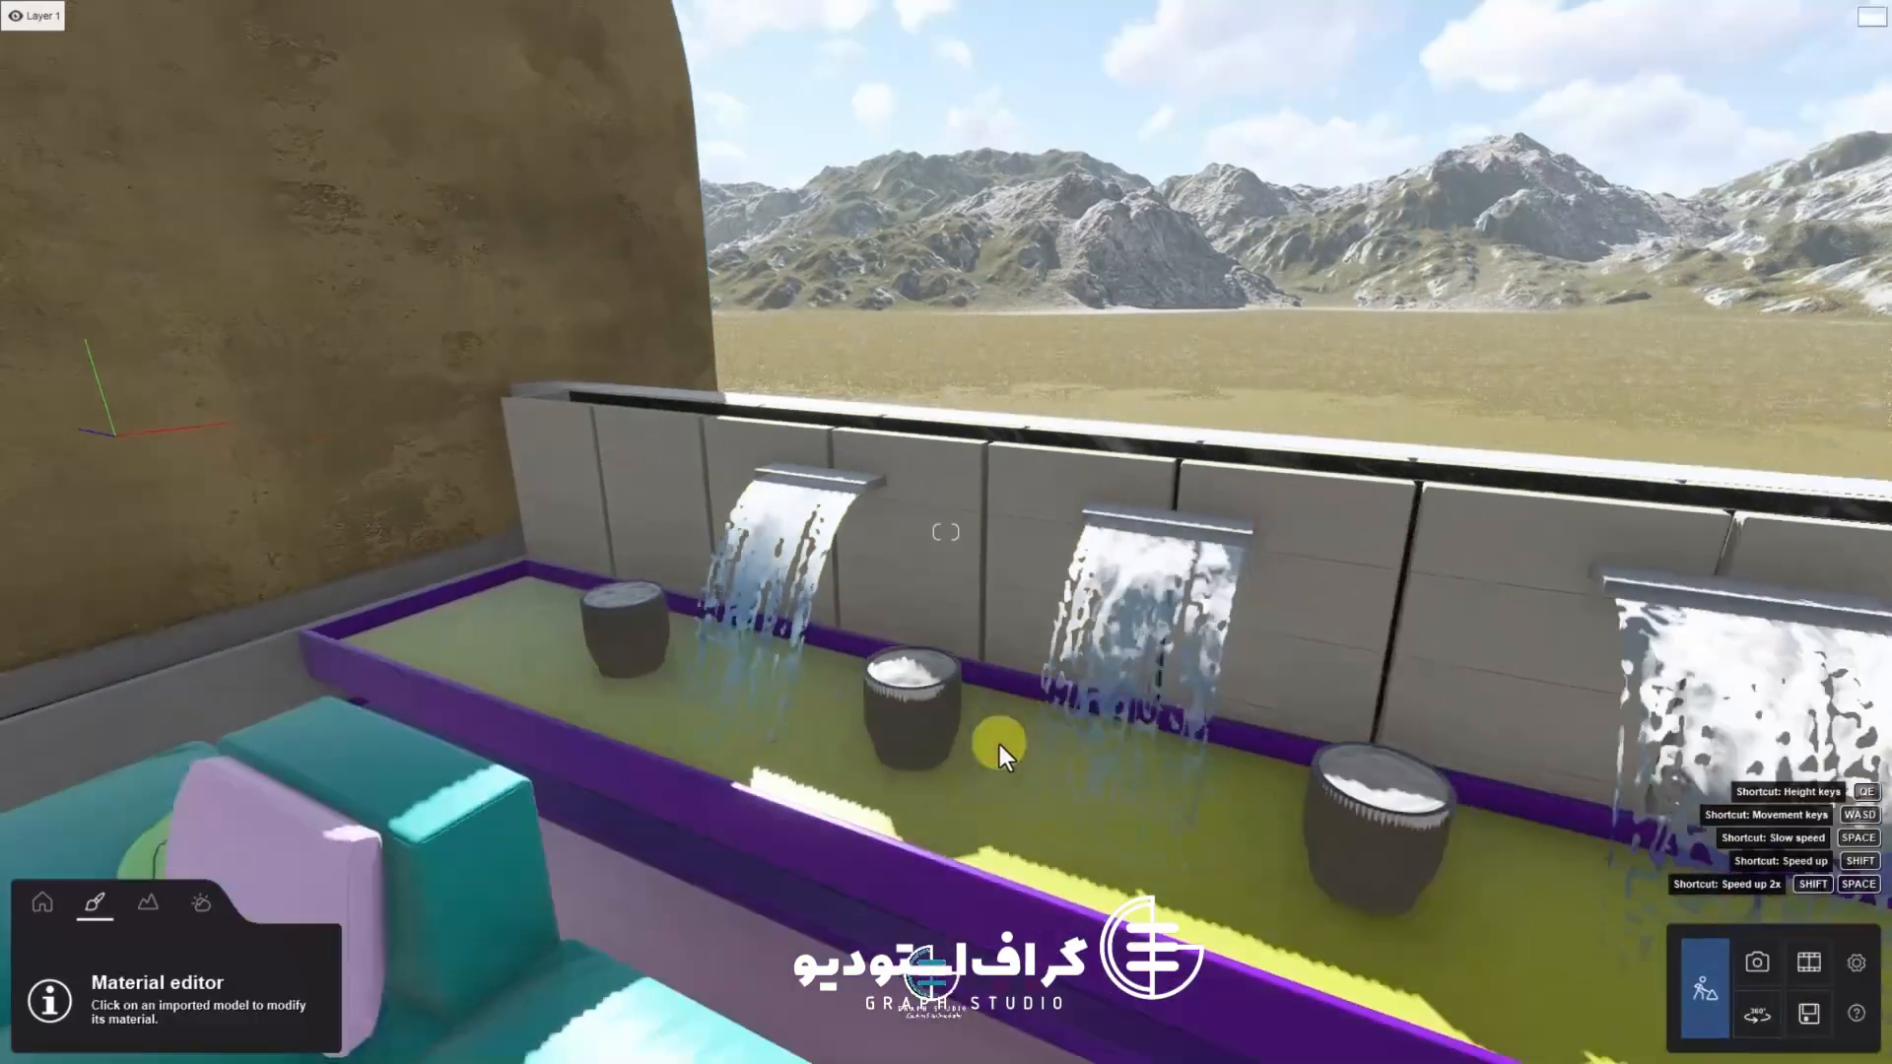
Select the cylindrical planter pot in the waterfall pool and apply a wood material to it
key("w")
right_click_drag(932, 670, 832, 727)
key("e")
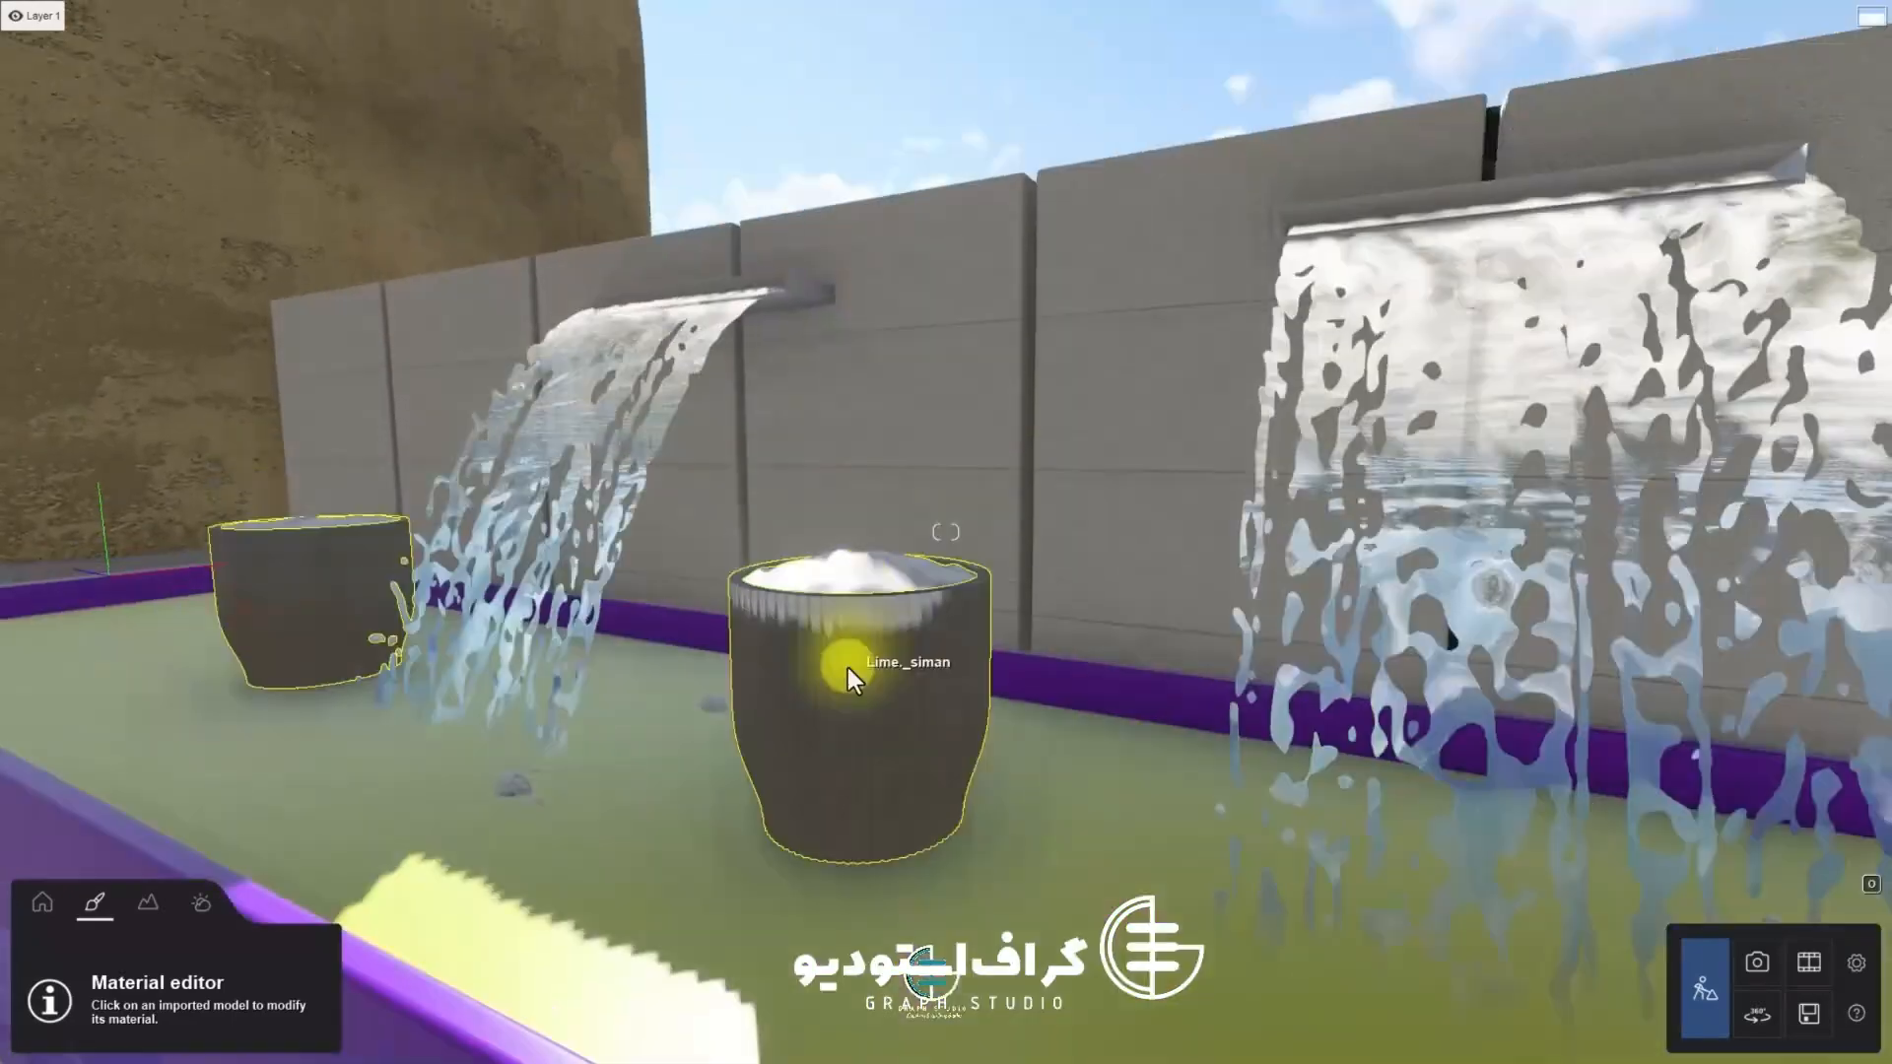
left_click(848, 668)
left_click(65, 70)
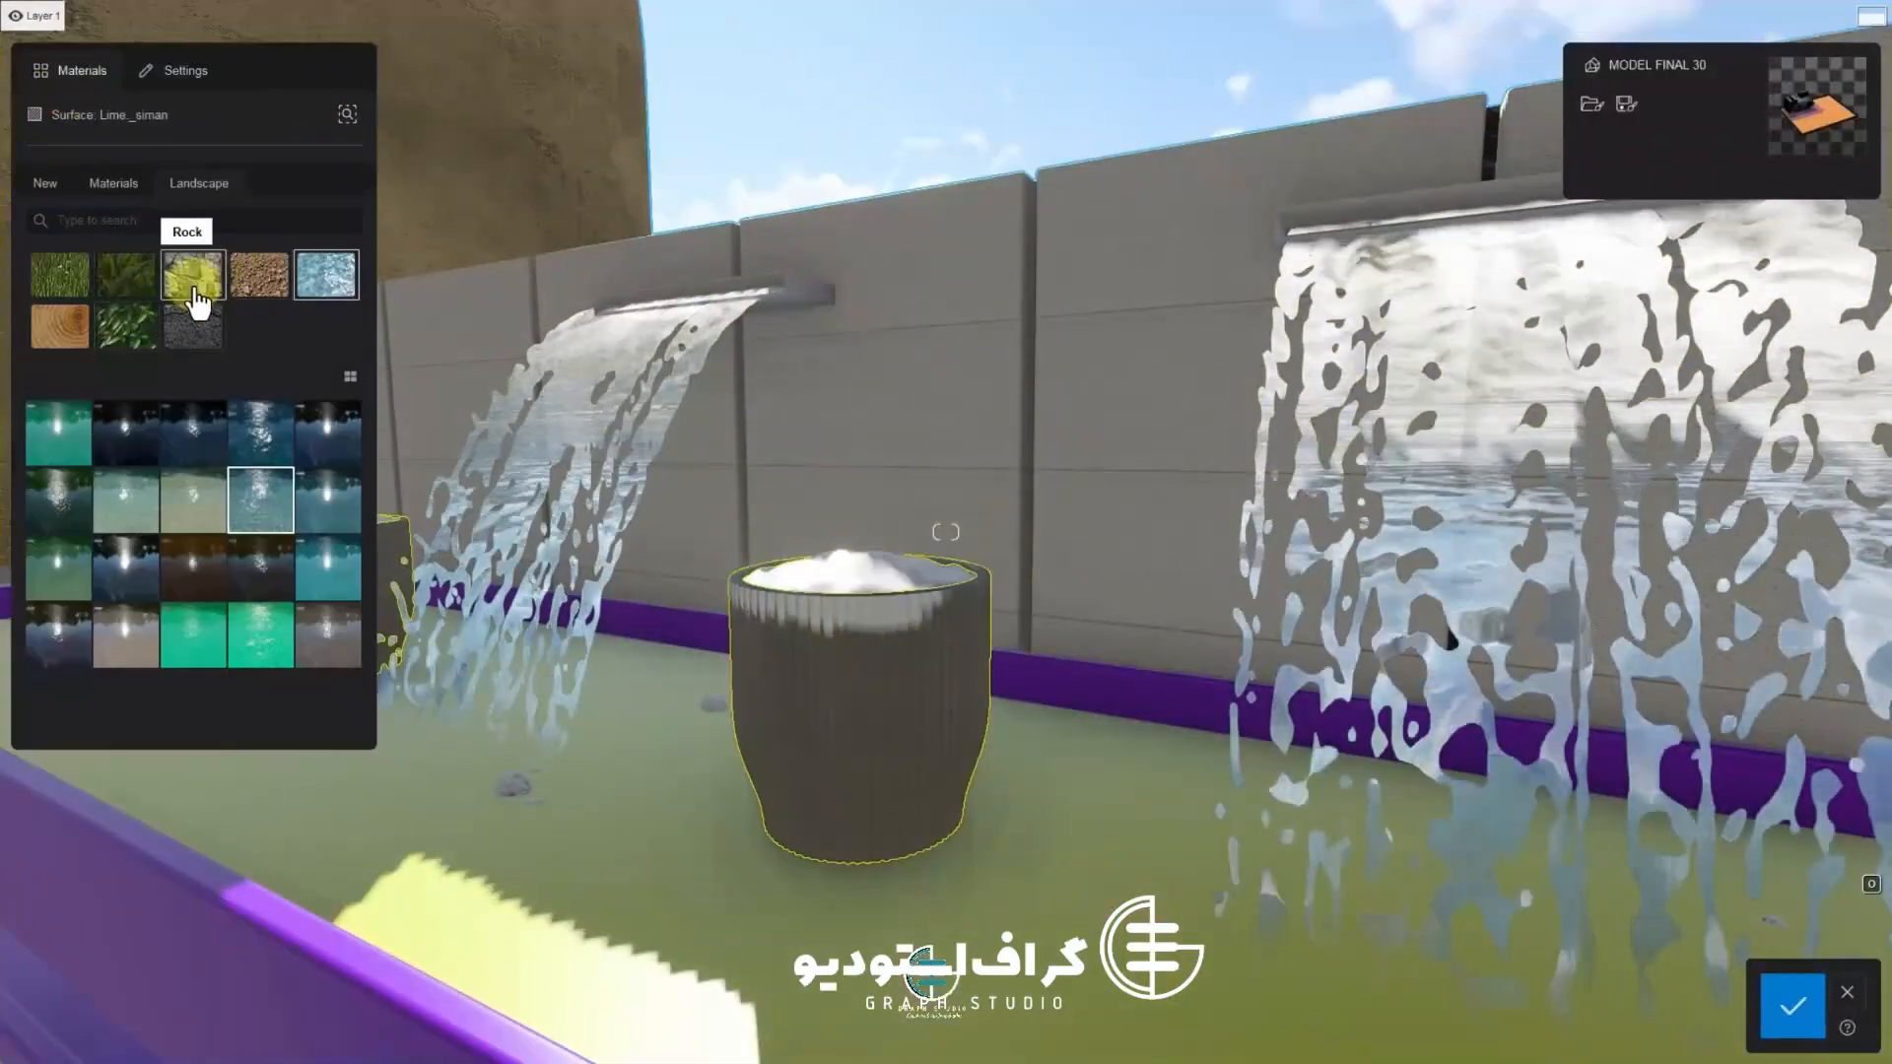
left_click_drag(210, 290, 908, 707)
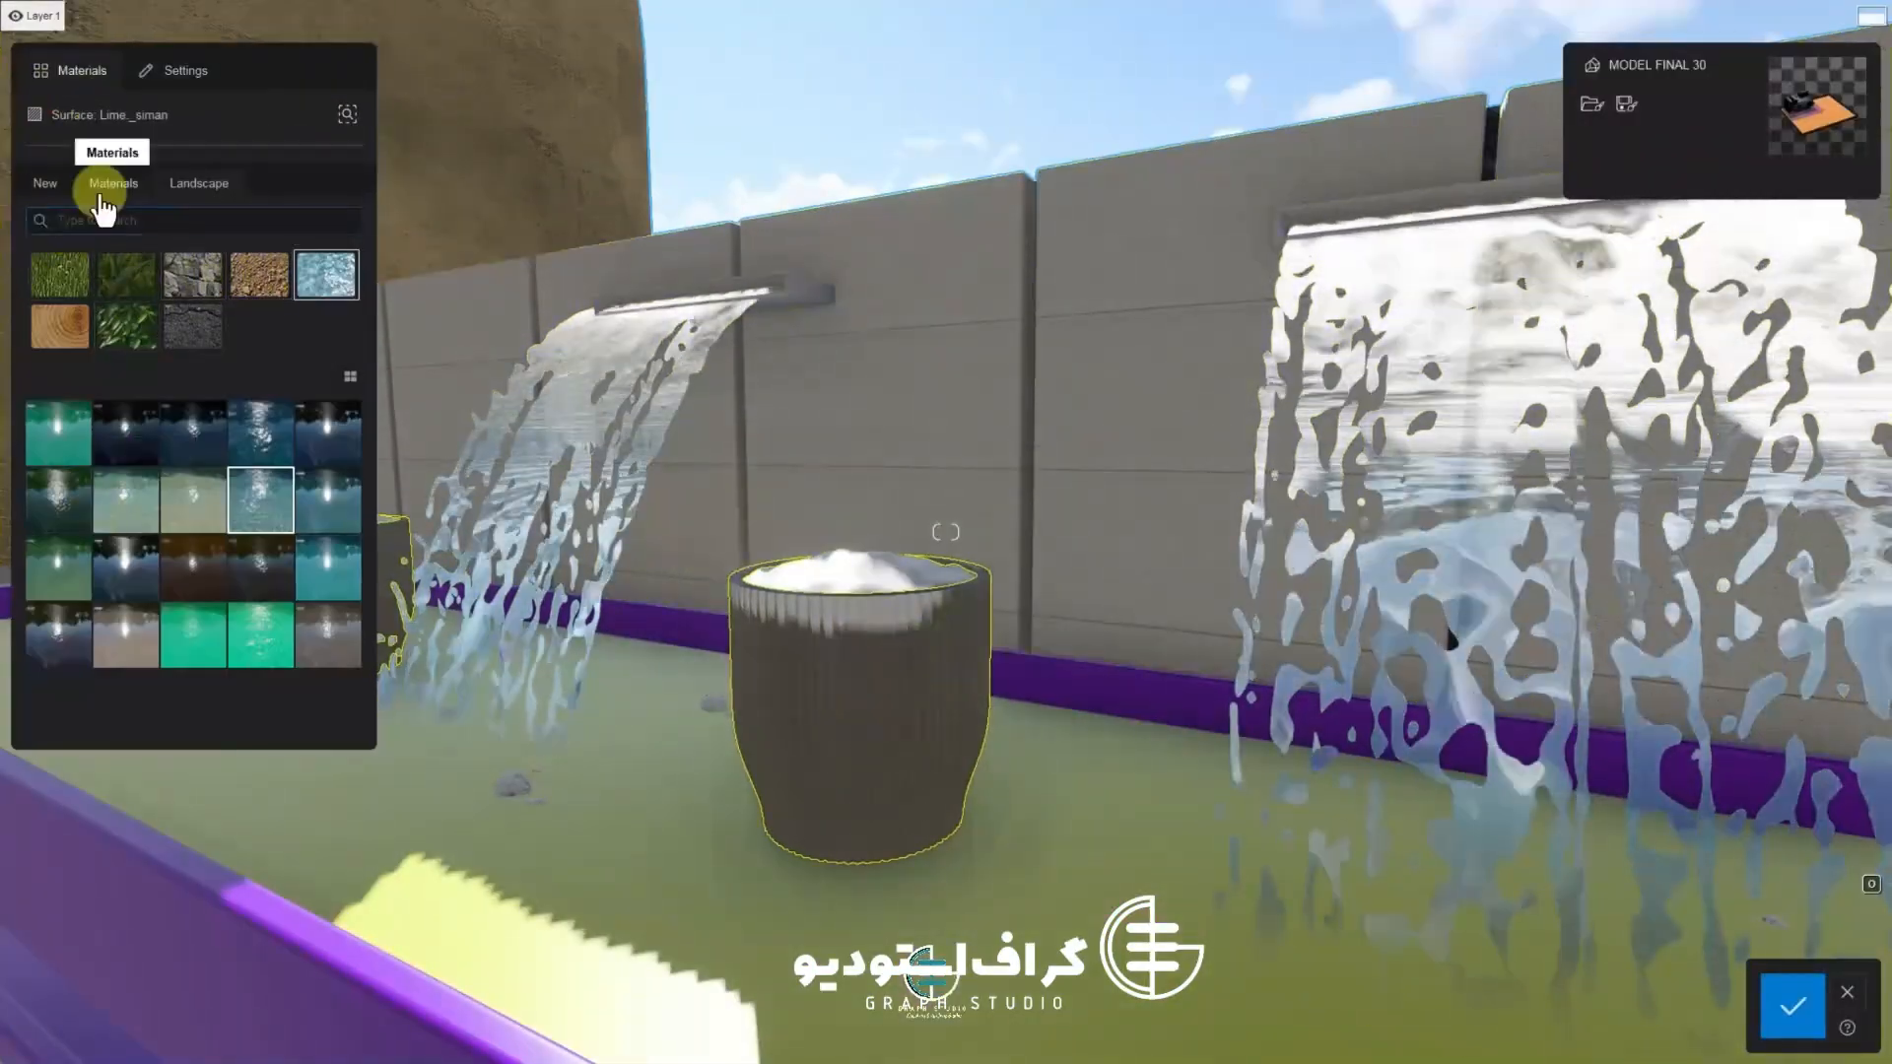
left_click(101, 202)
left_click(126, 274)
left_click(182, 335)
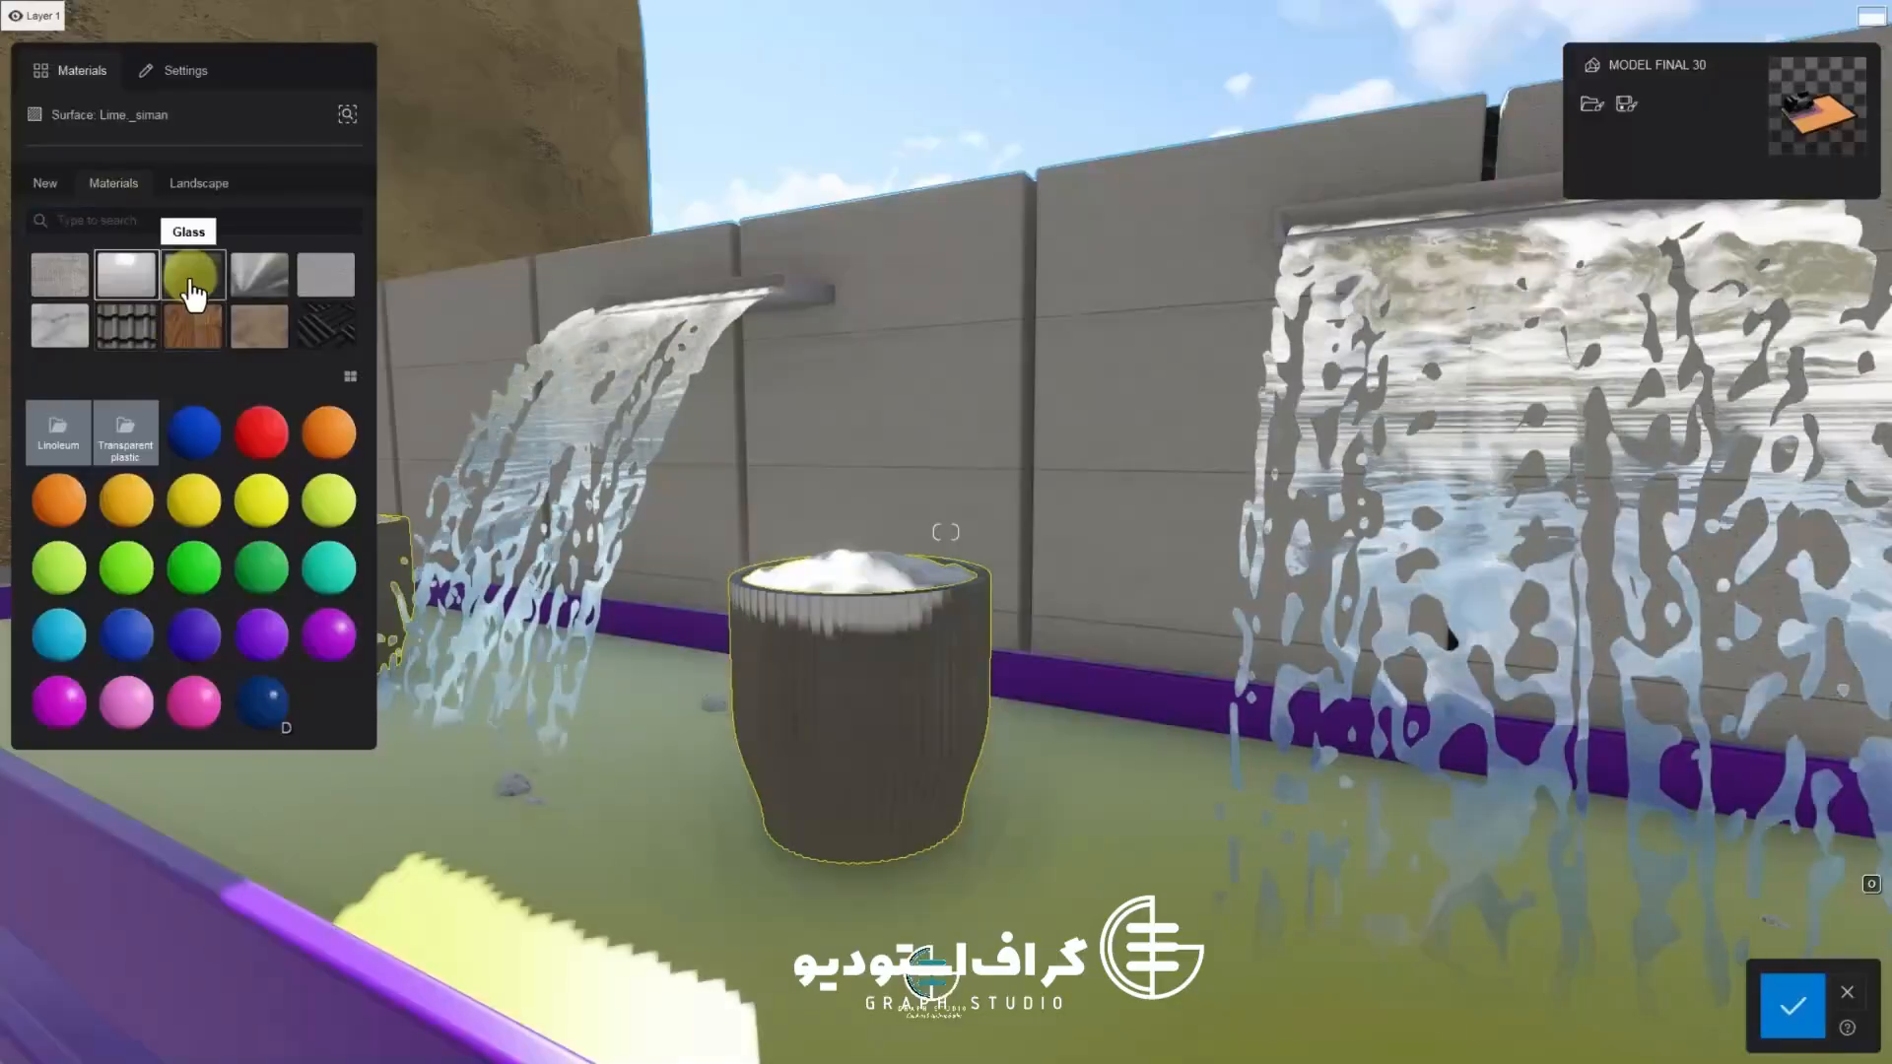
left_click(195, 330)
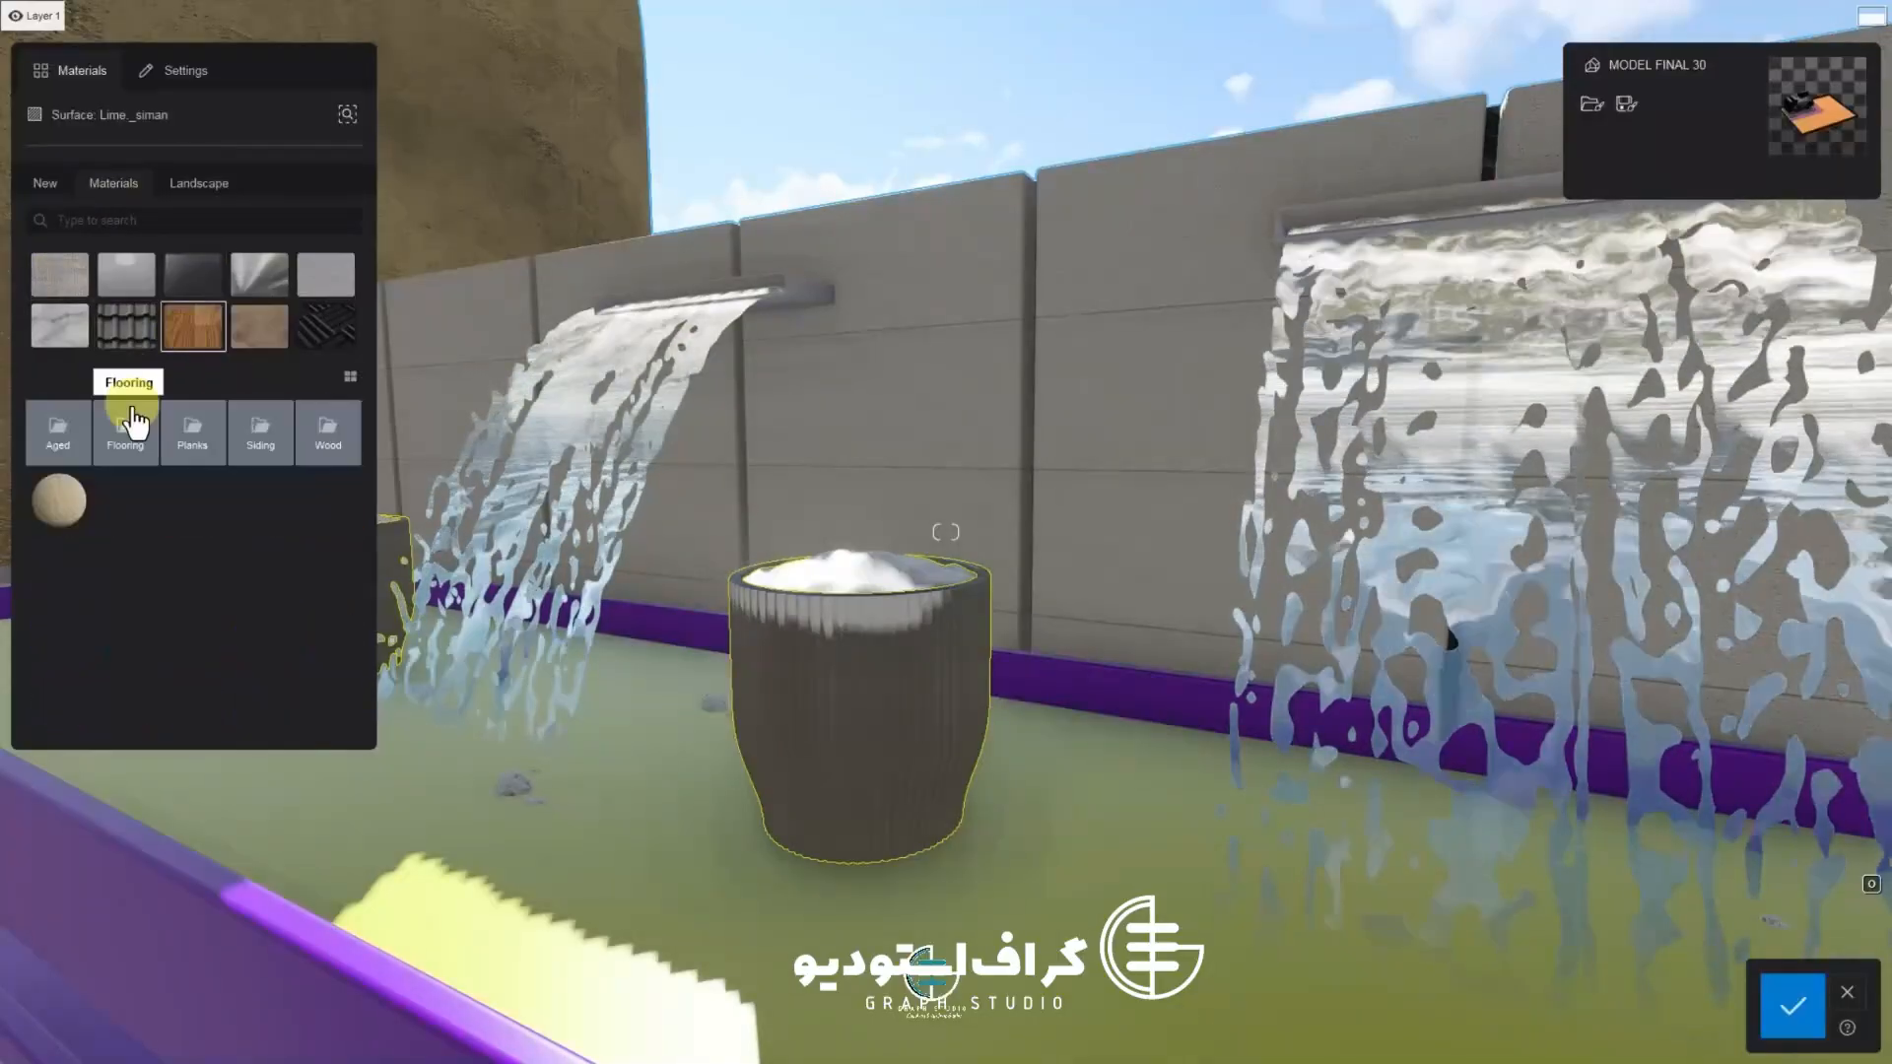
left_click(77, 522)
left_click(125, 432)
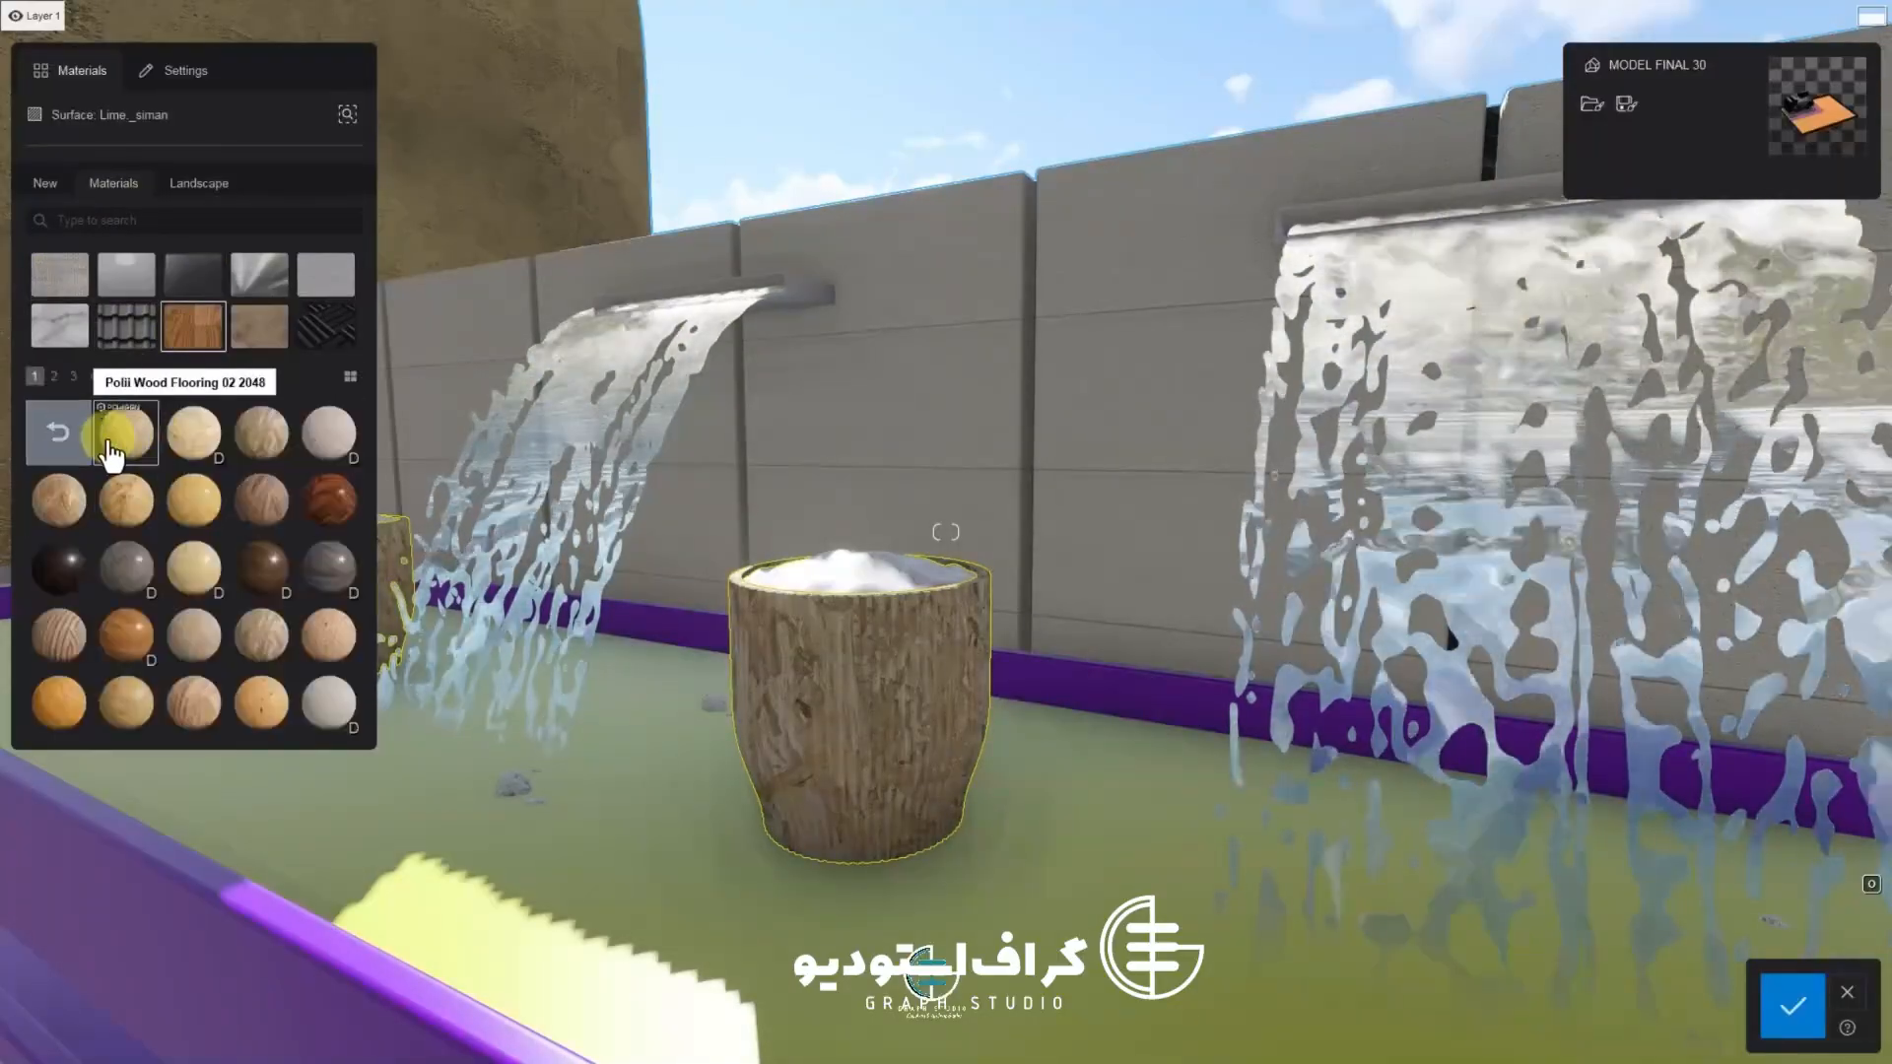
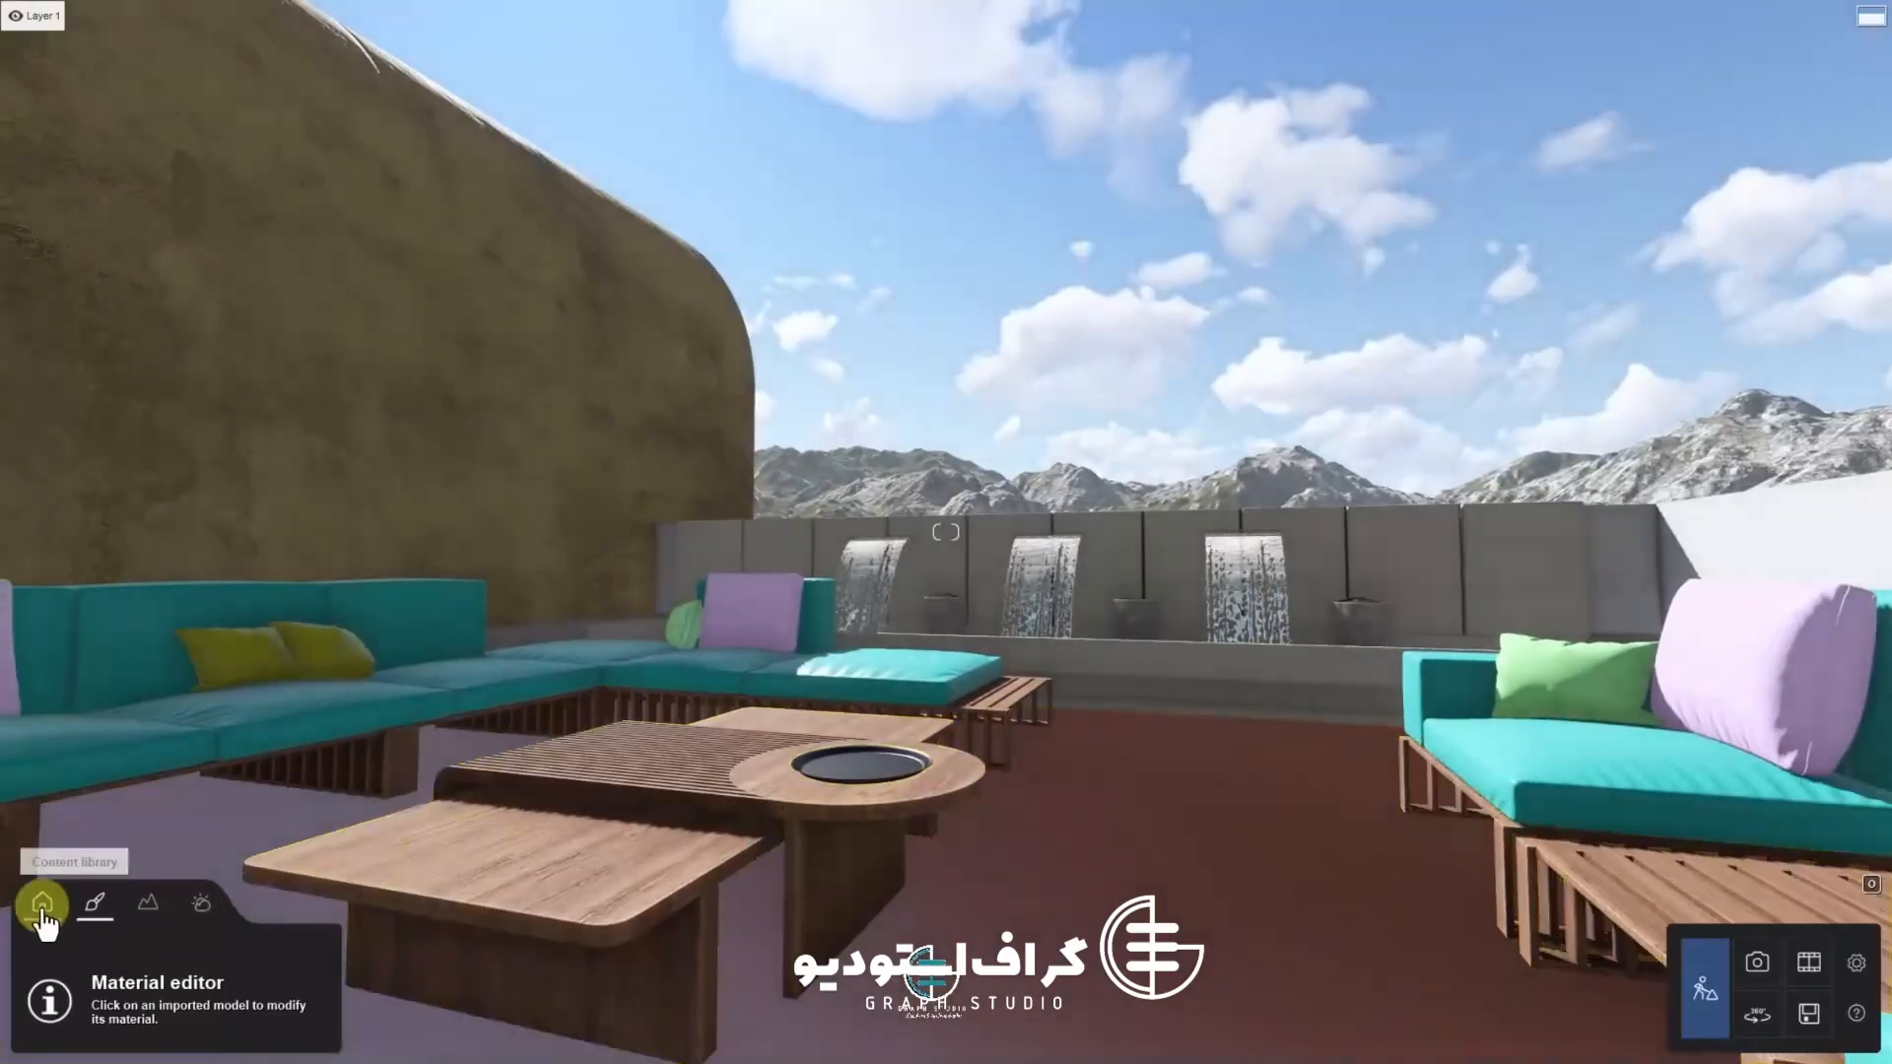
Browse the object library's categories for a suitable decorative object
left_click(42, 901)
left_click(258, 970)
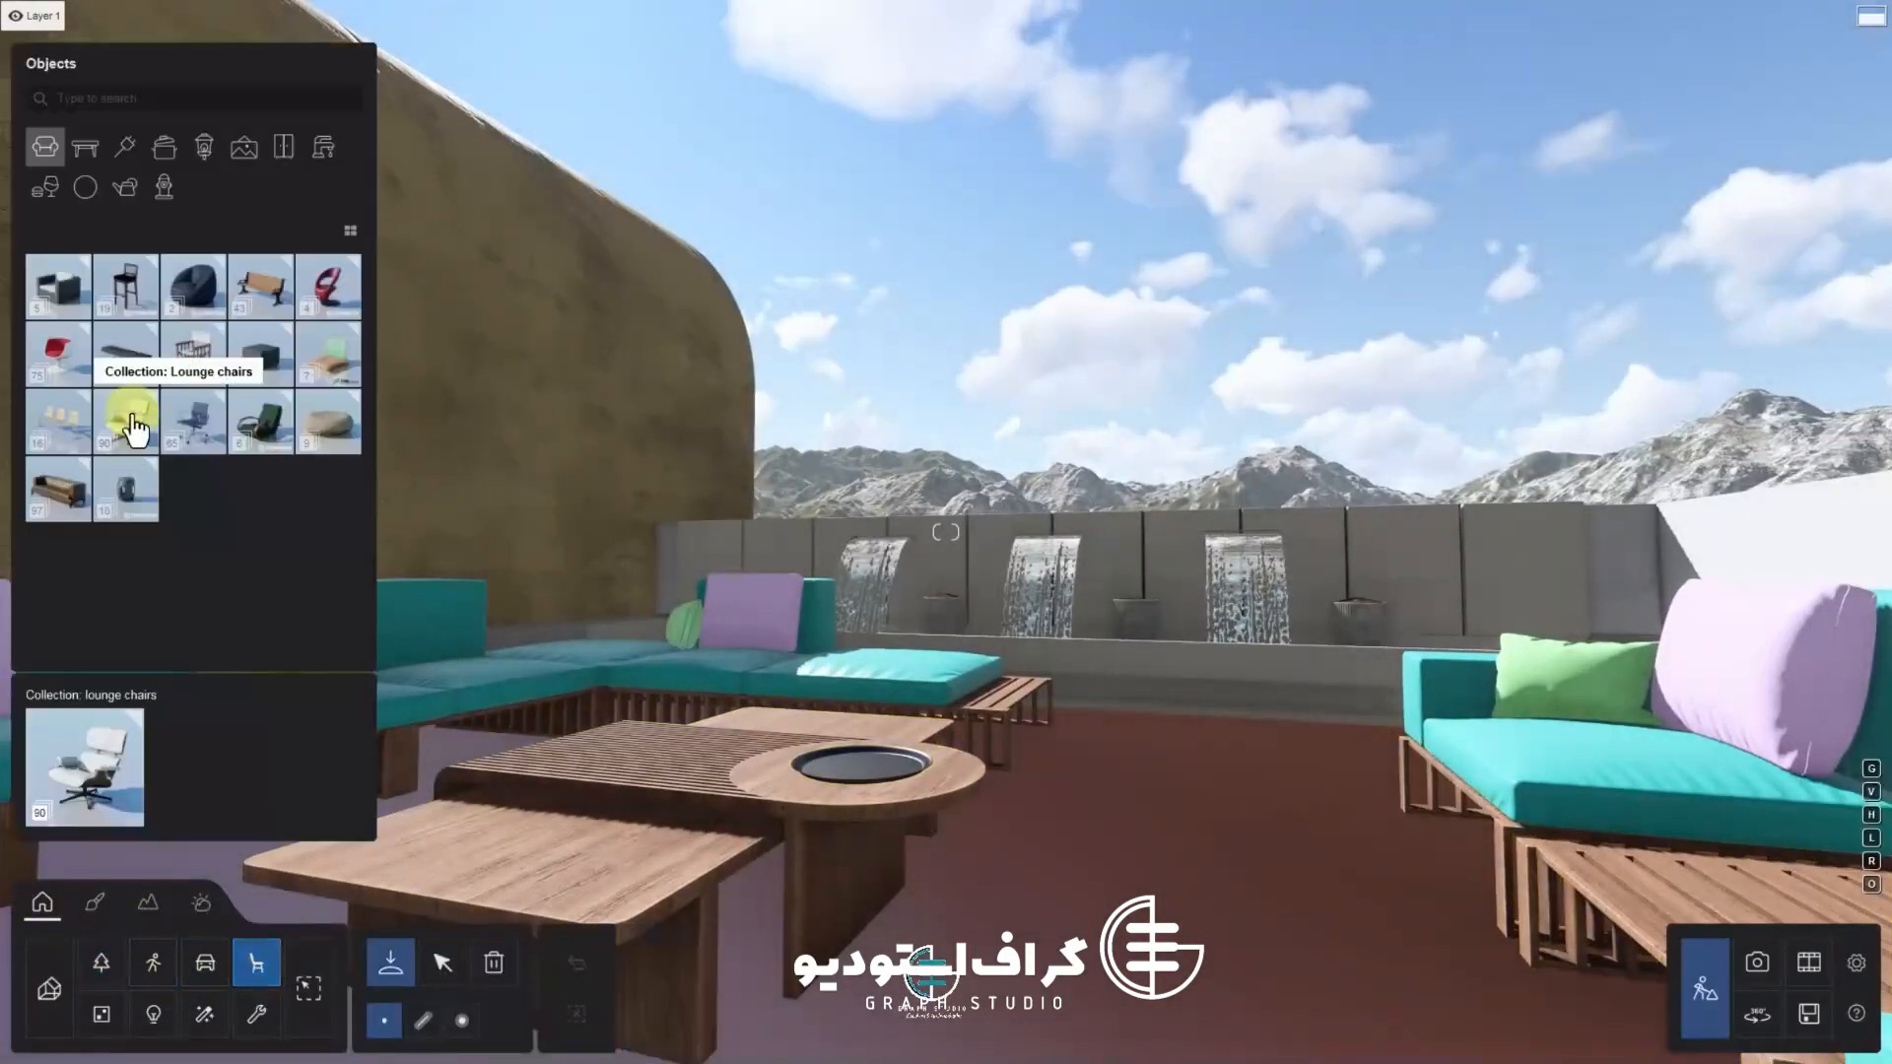
left_click(246, 156)
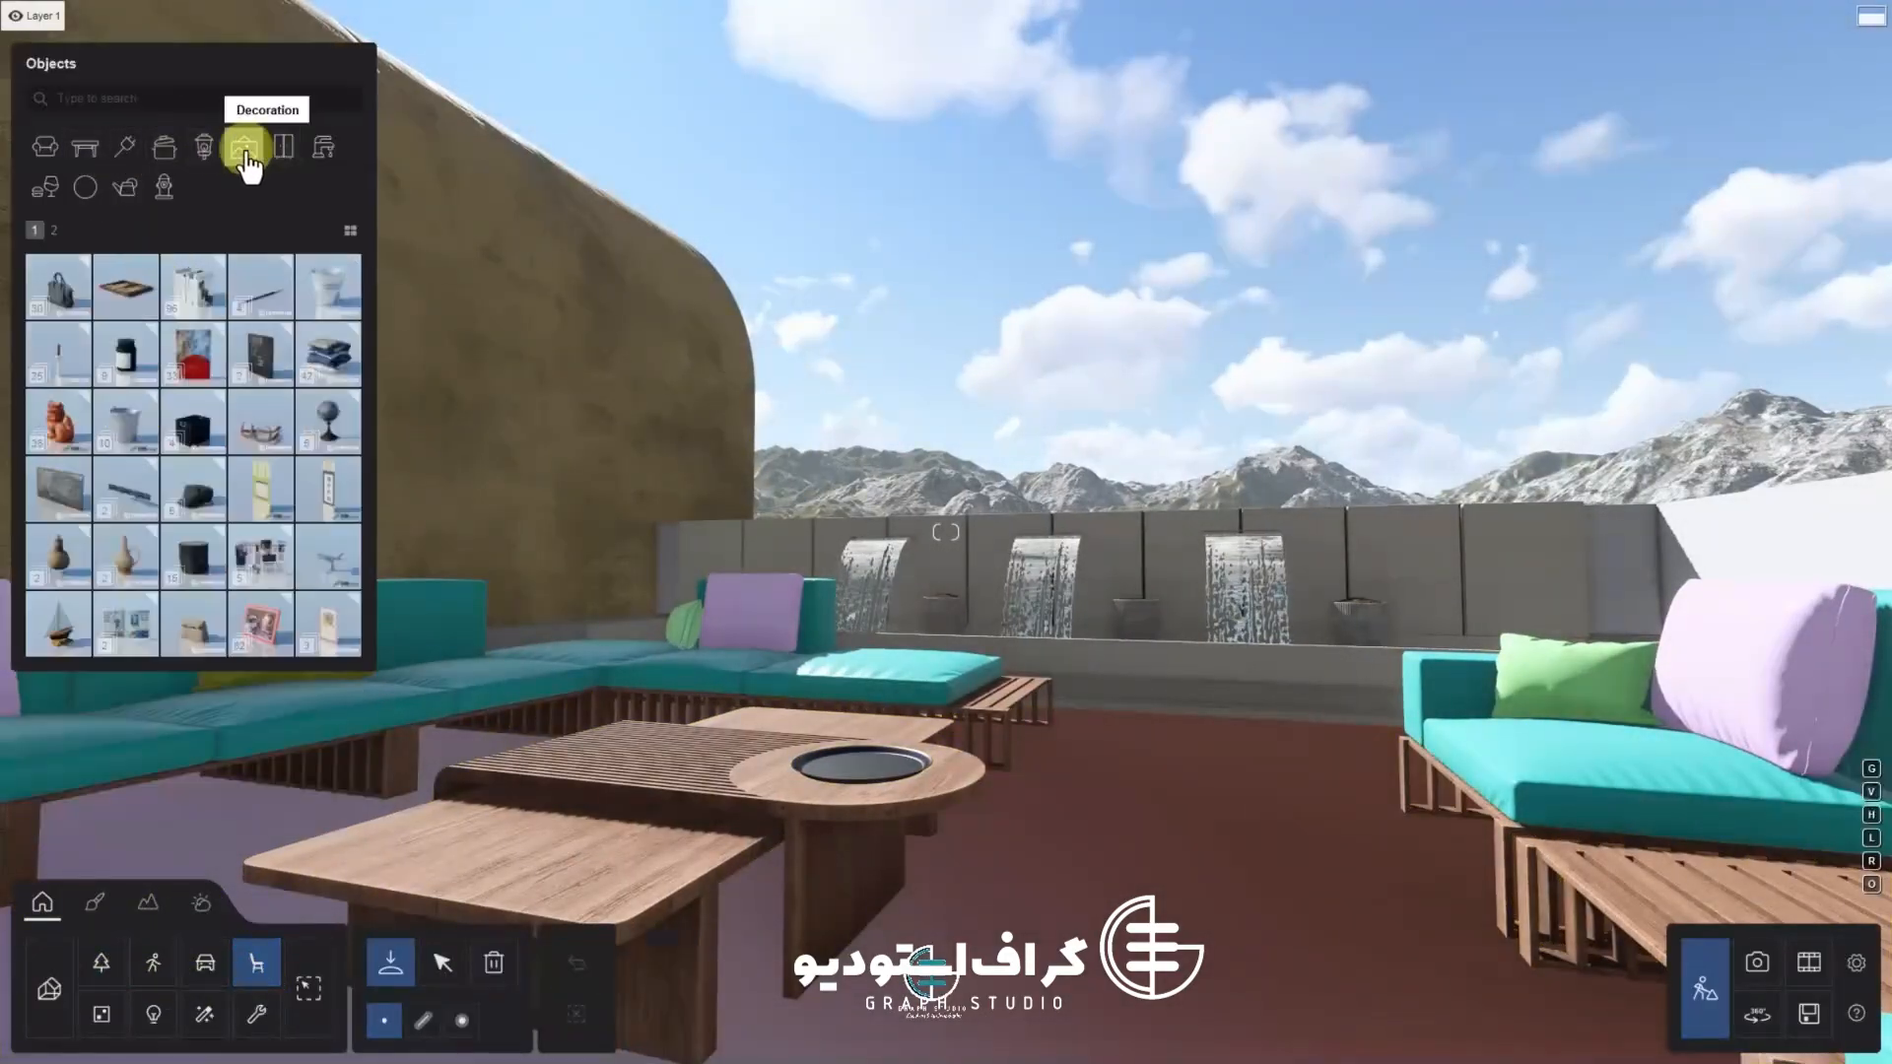
left_click(59, 234)
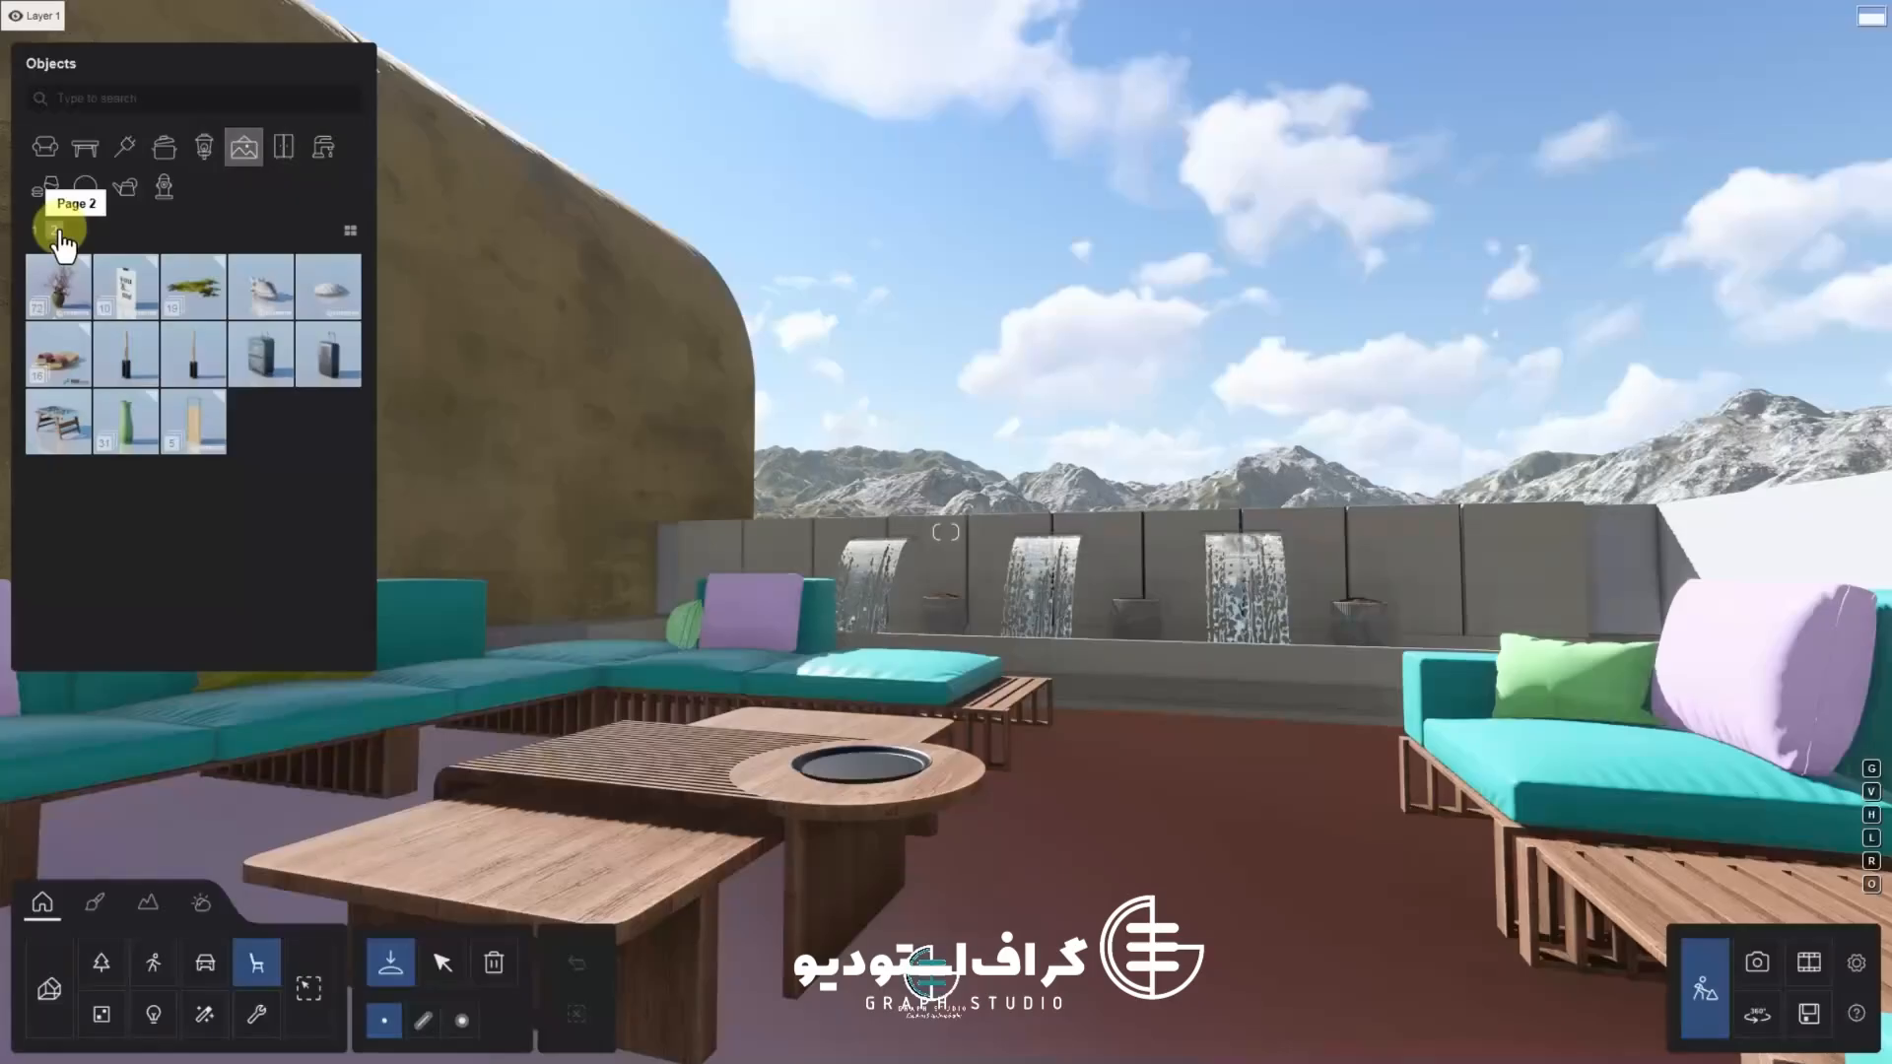
left_click(35, 230)
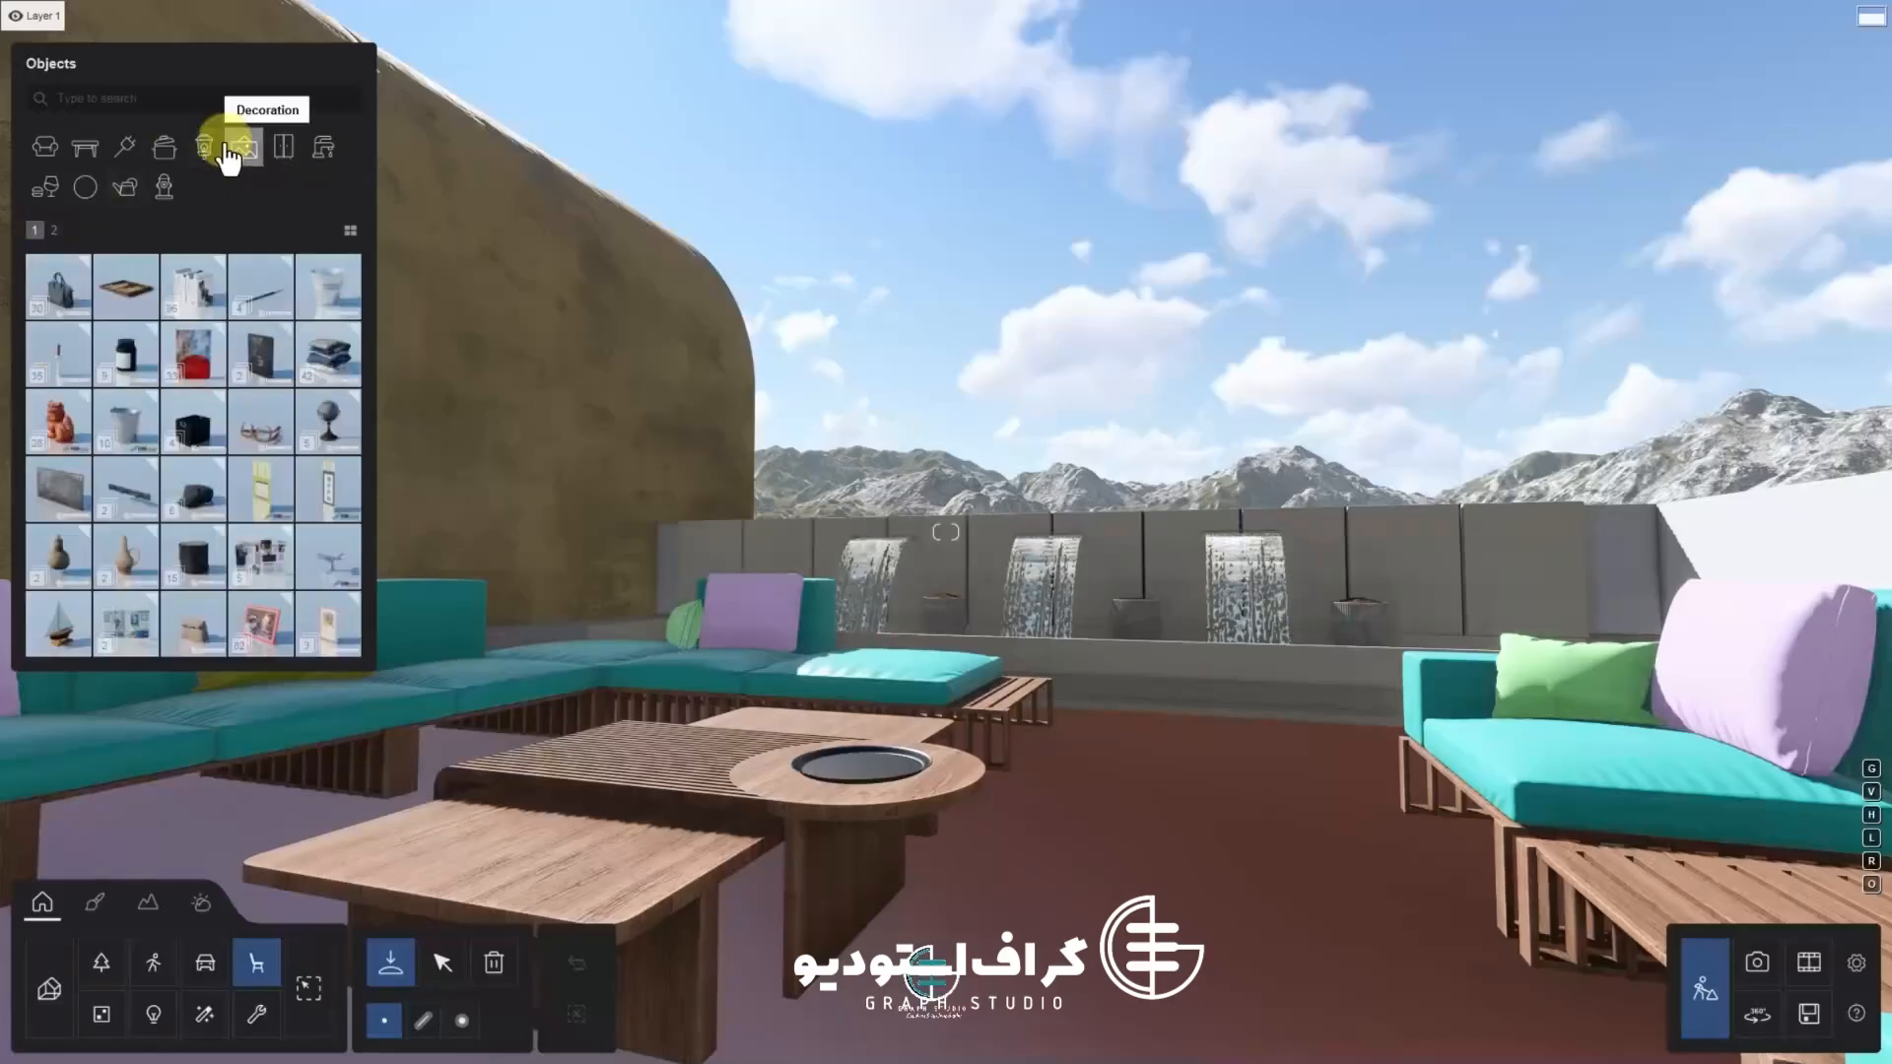
left_click(166, 148)
left_click(45, 186)
mouse_move(59, 294)
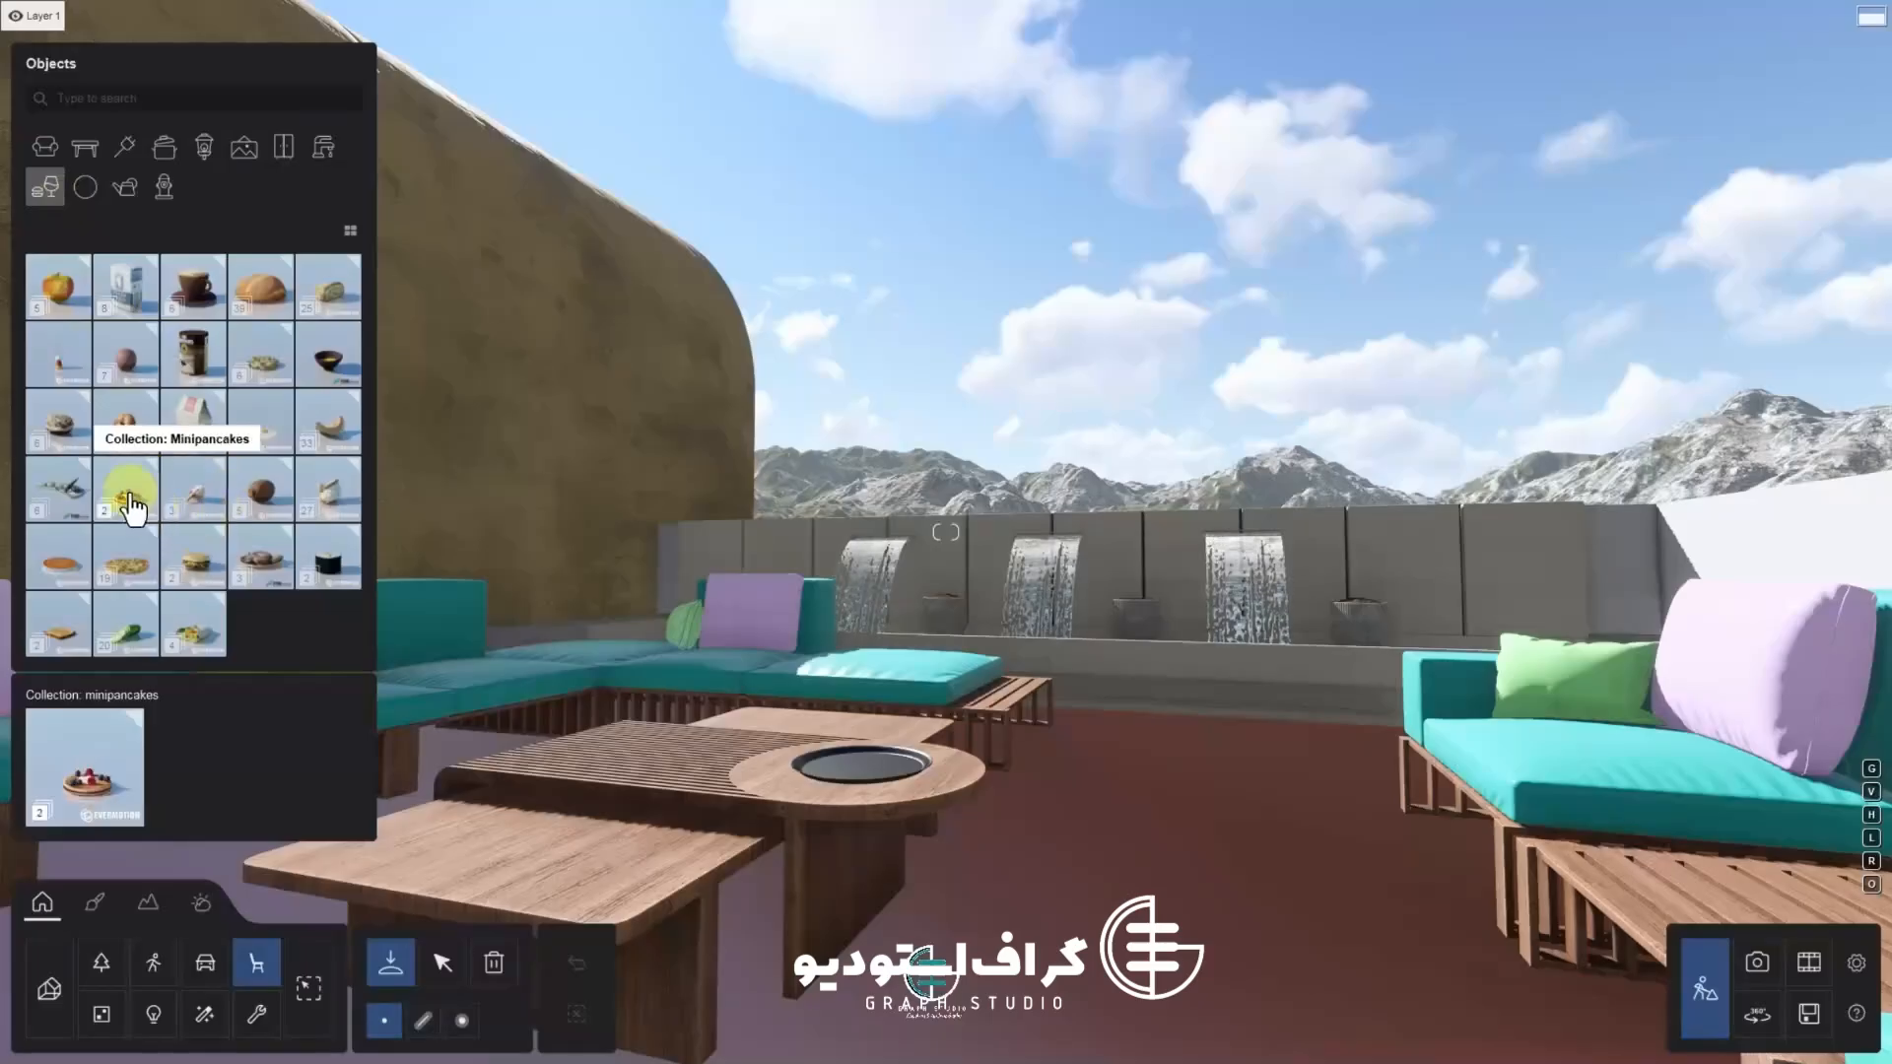
mouse_move(138, 325)
left_click(85, 186)
left_click(125, 186)
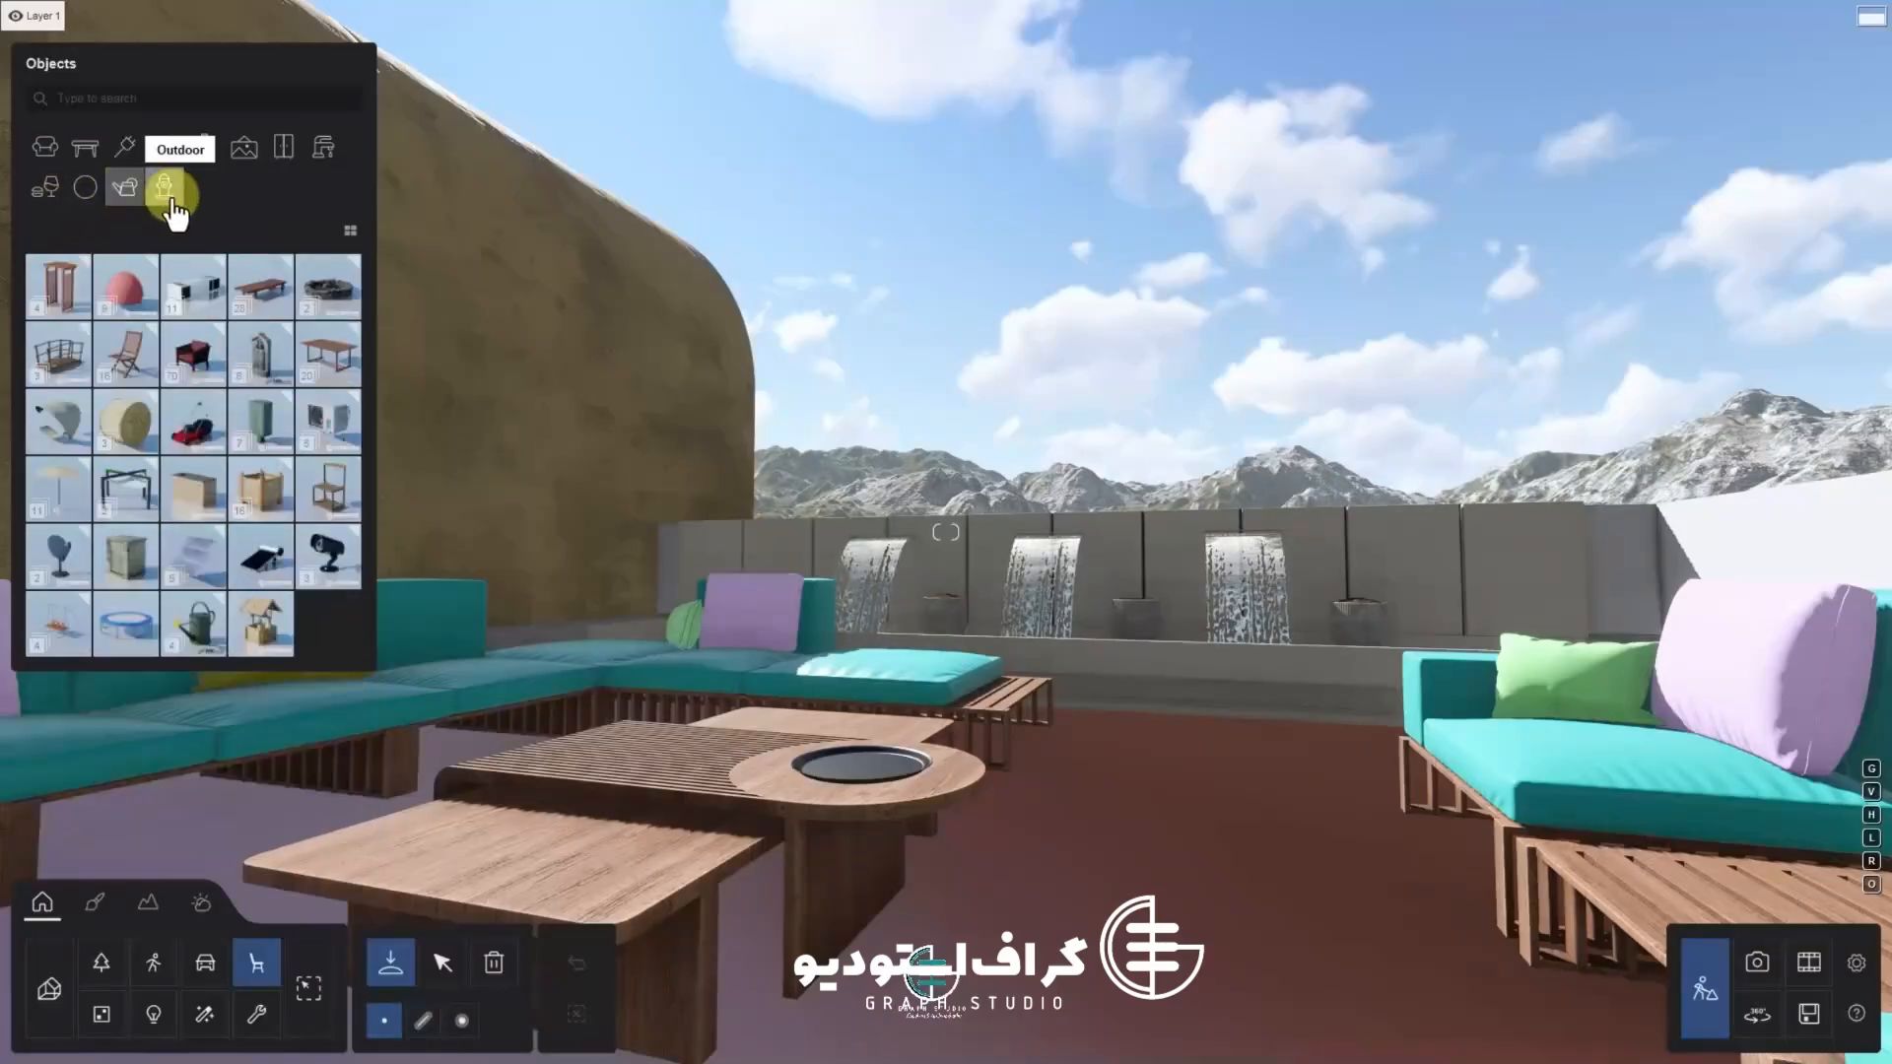
left_click(127, 150)
left_click(86, 151)
left_click(49, 149)
left_click(179, 151)
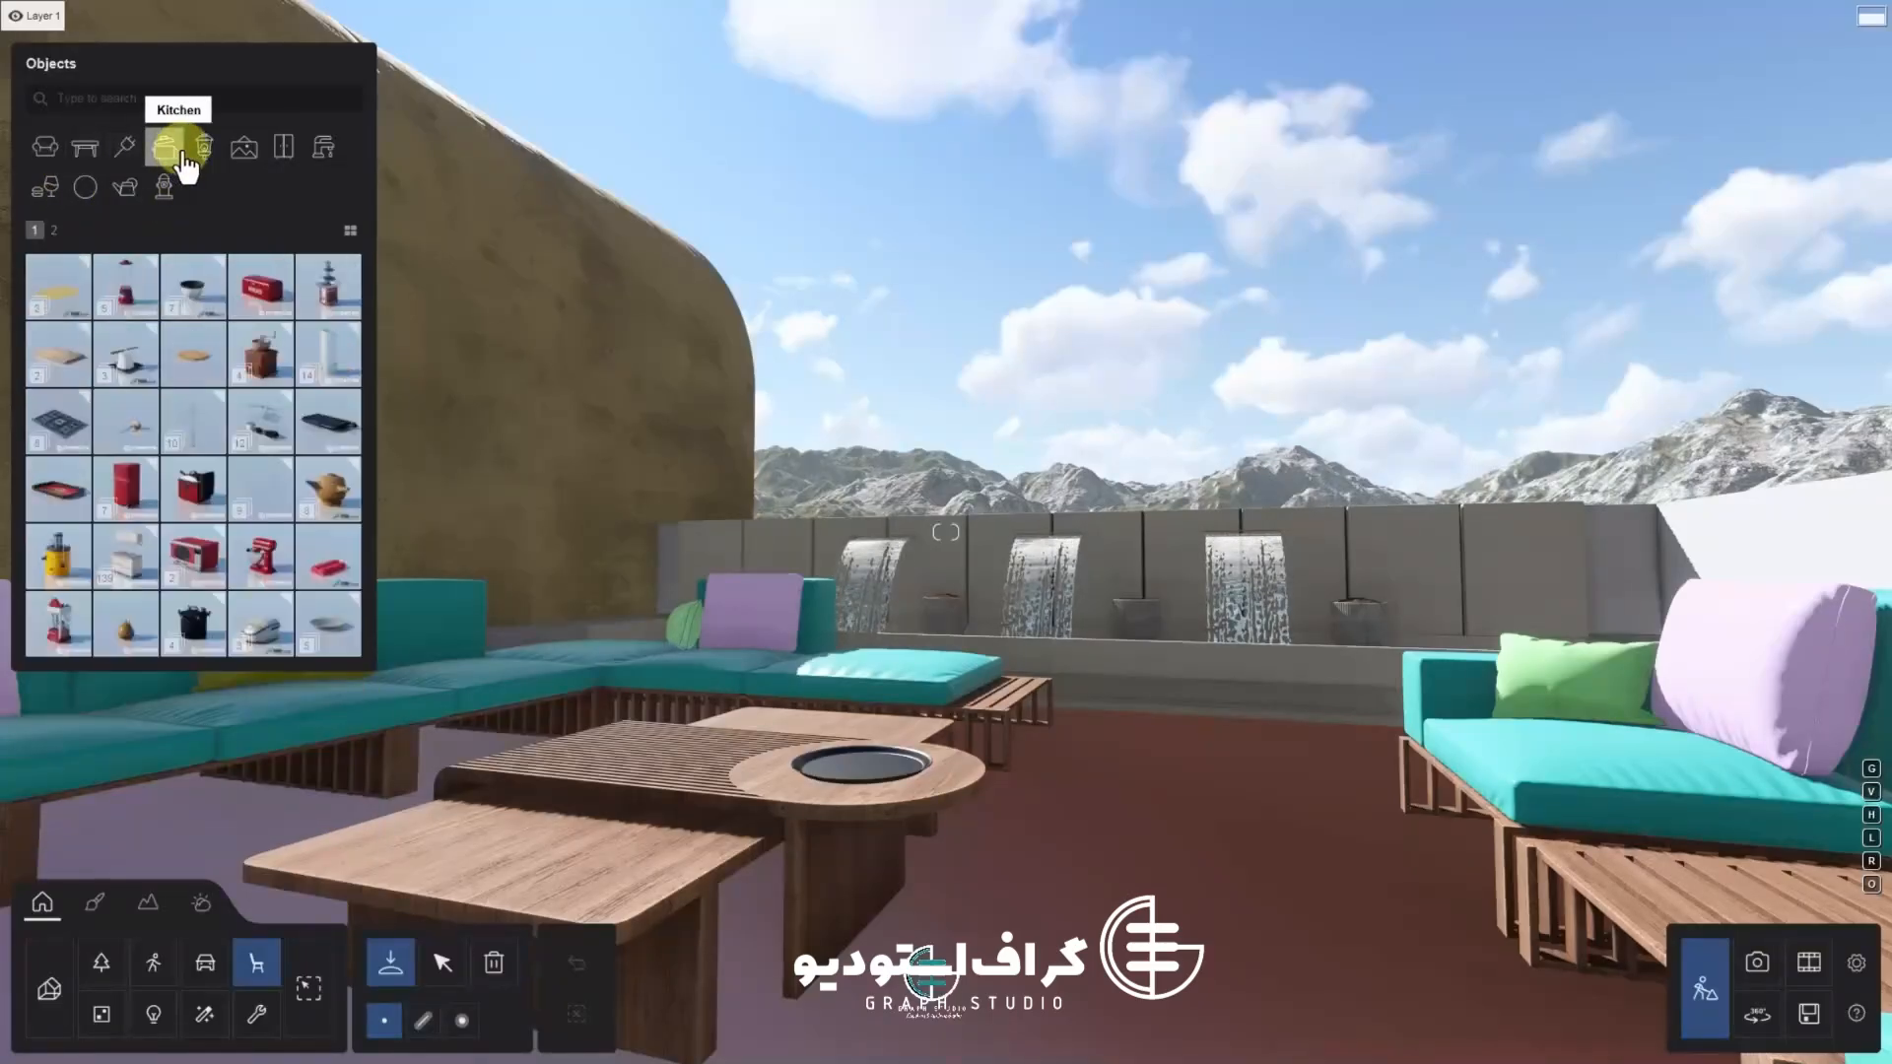
left_click(49, 234)
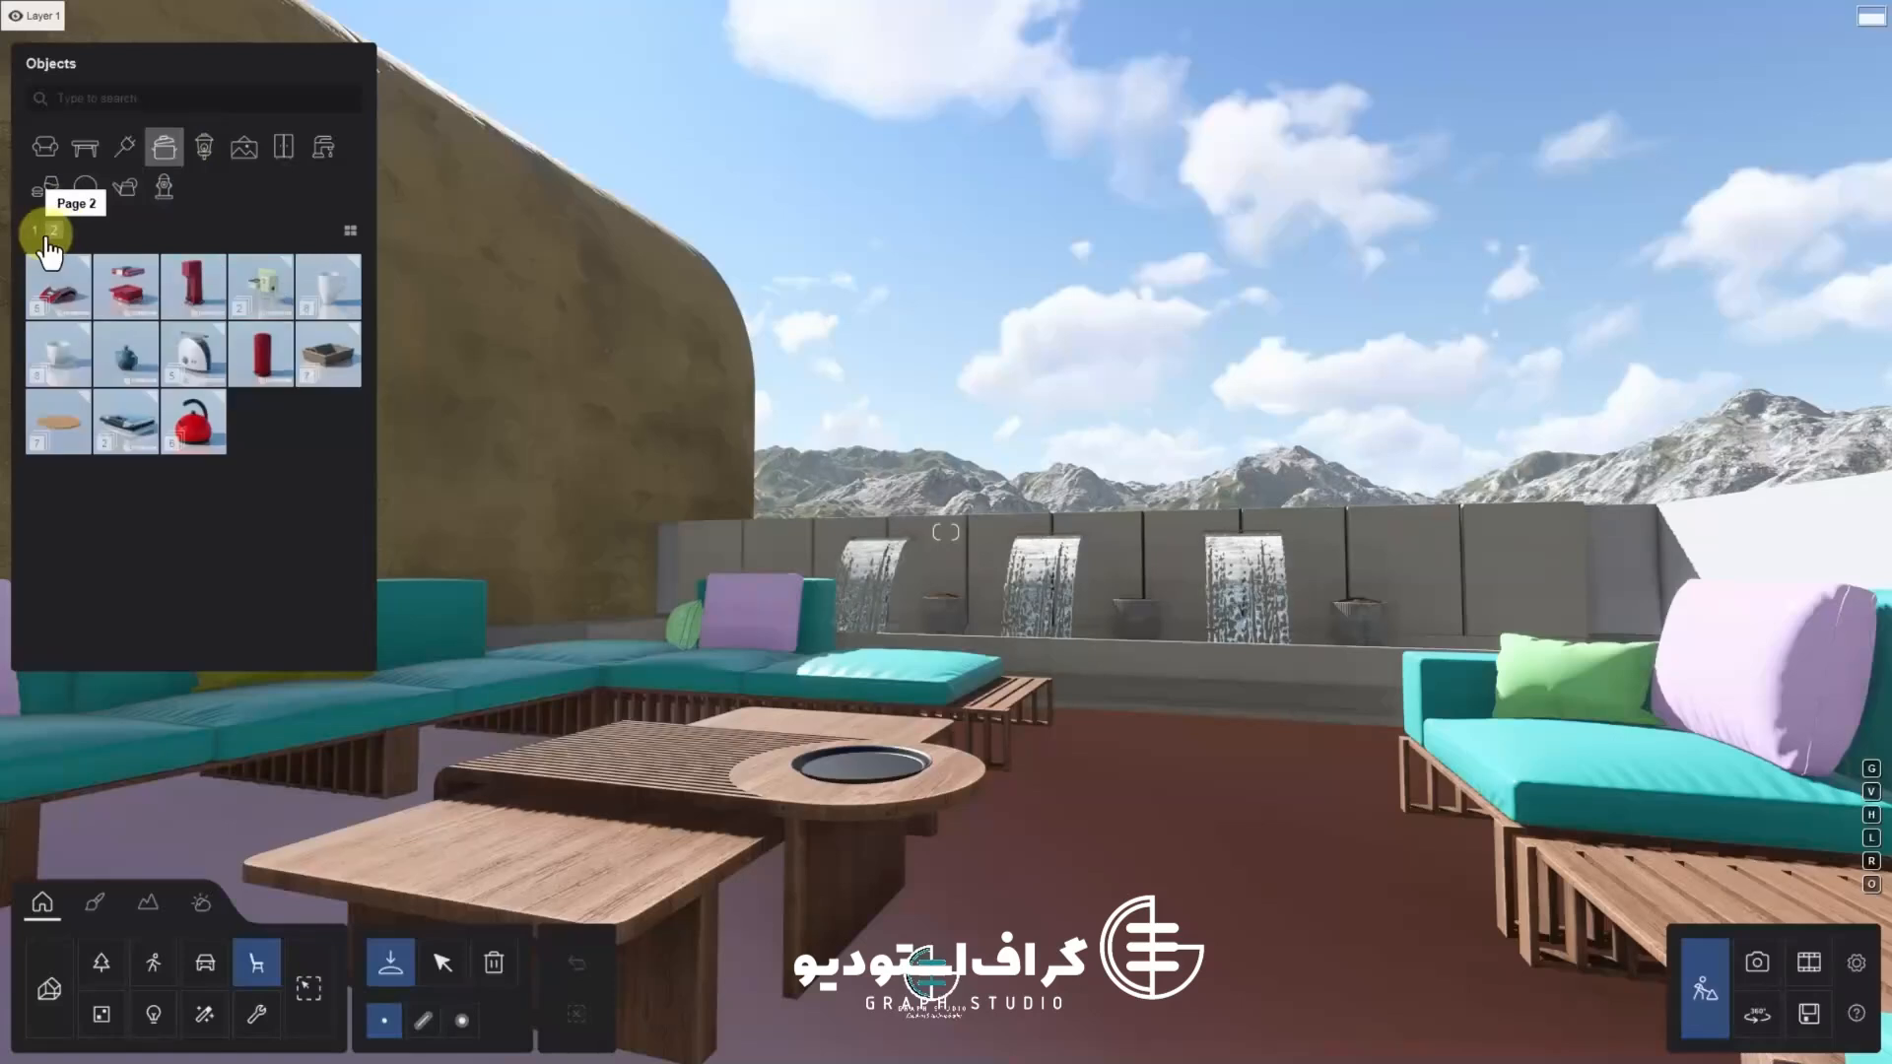
left_click(205, 150)
left_click(244, 149)
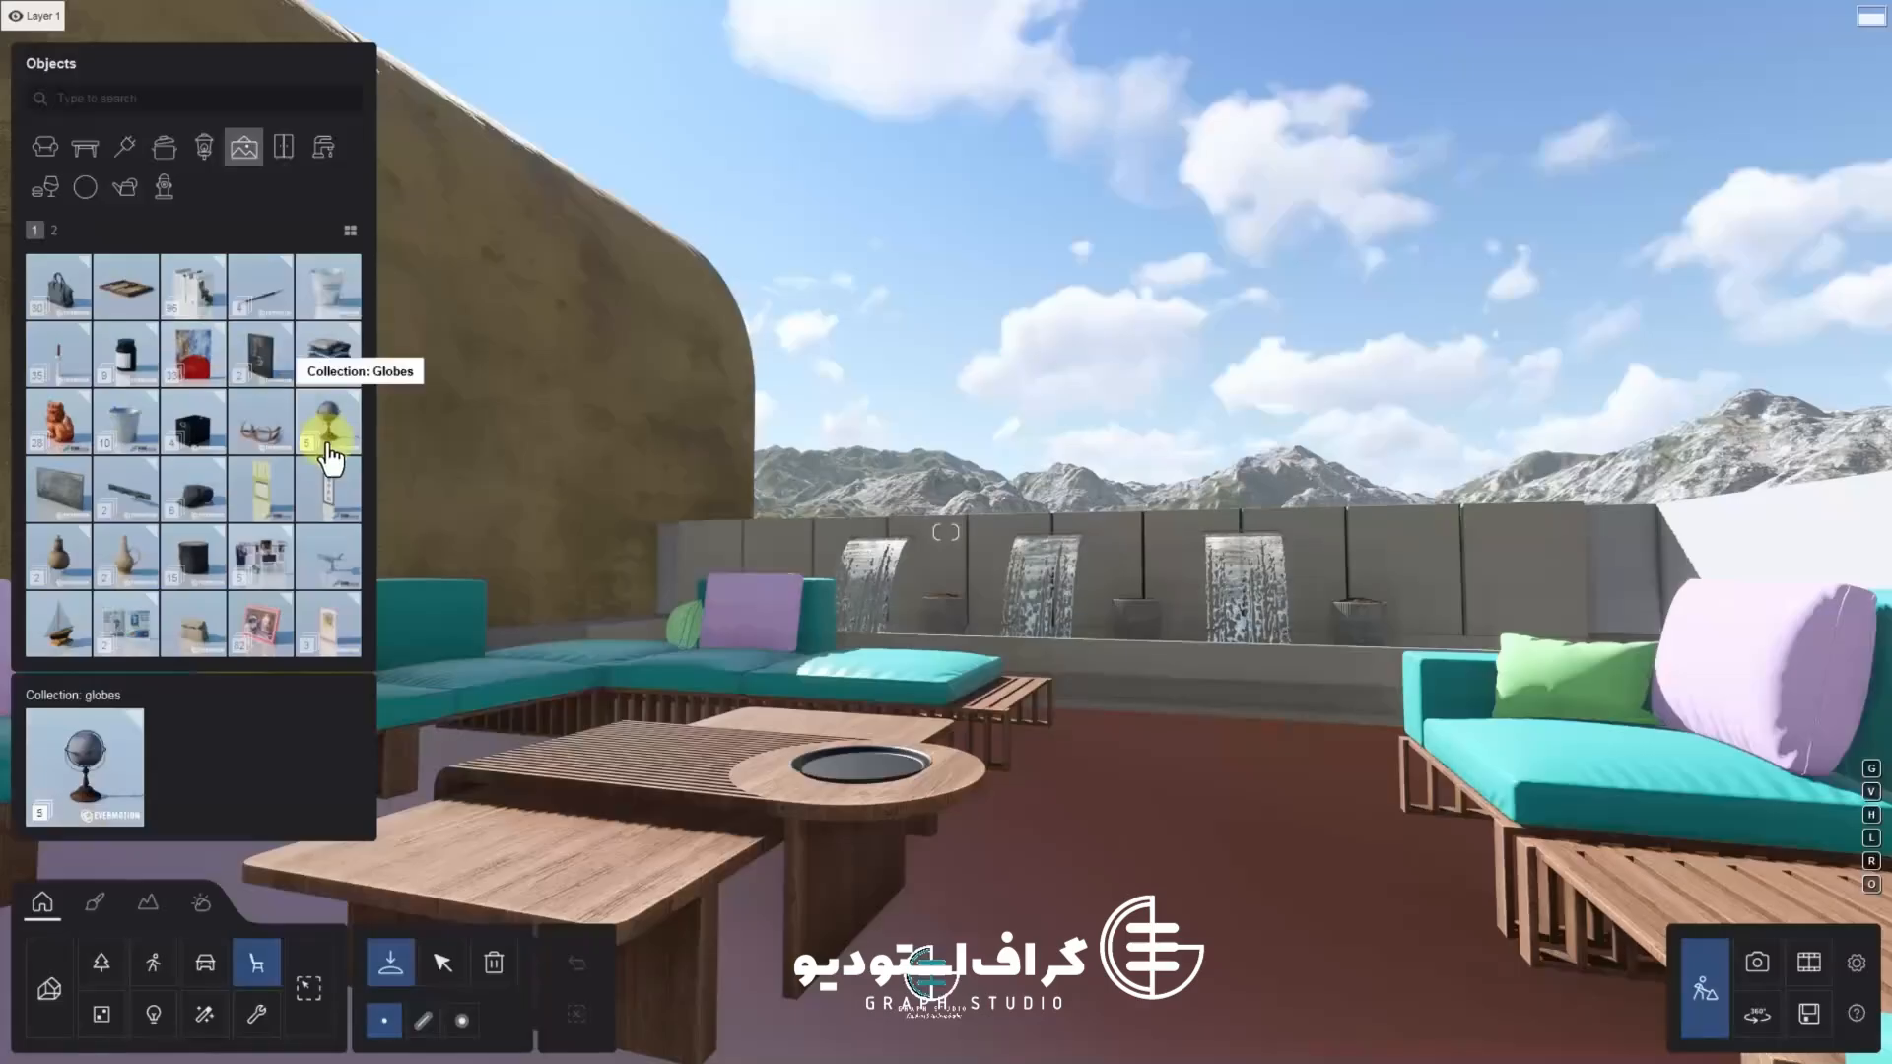
Place PlantPot 055 from the decoration plant pot collection into the centre hole of the round coffee table
left_click(54, 229)
left_click(80, 292)
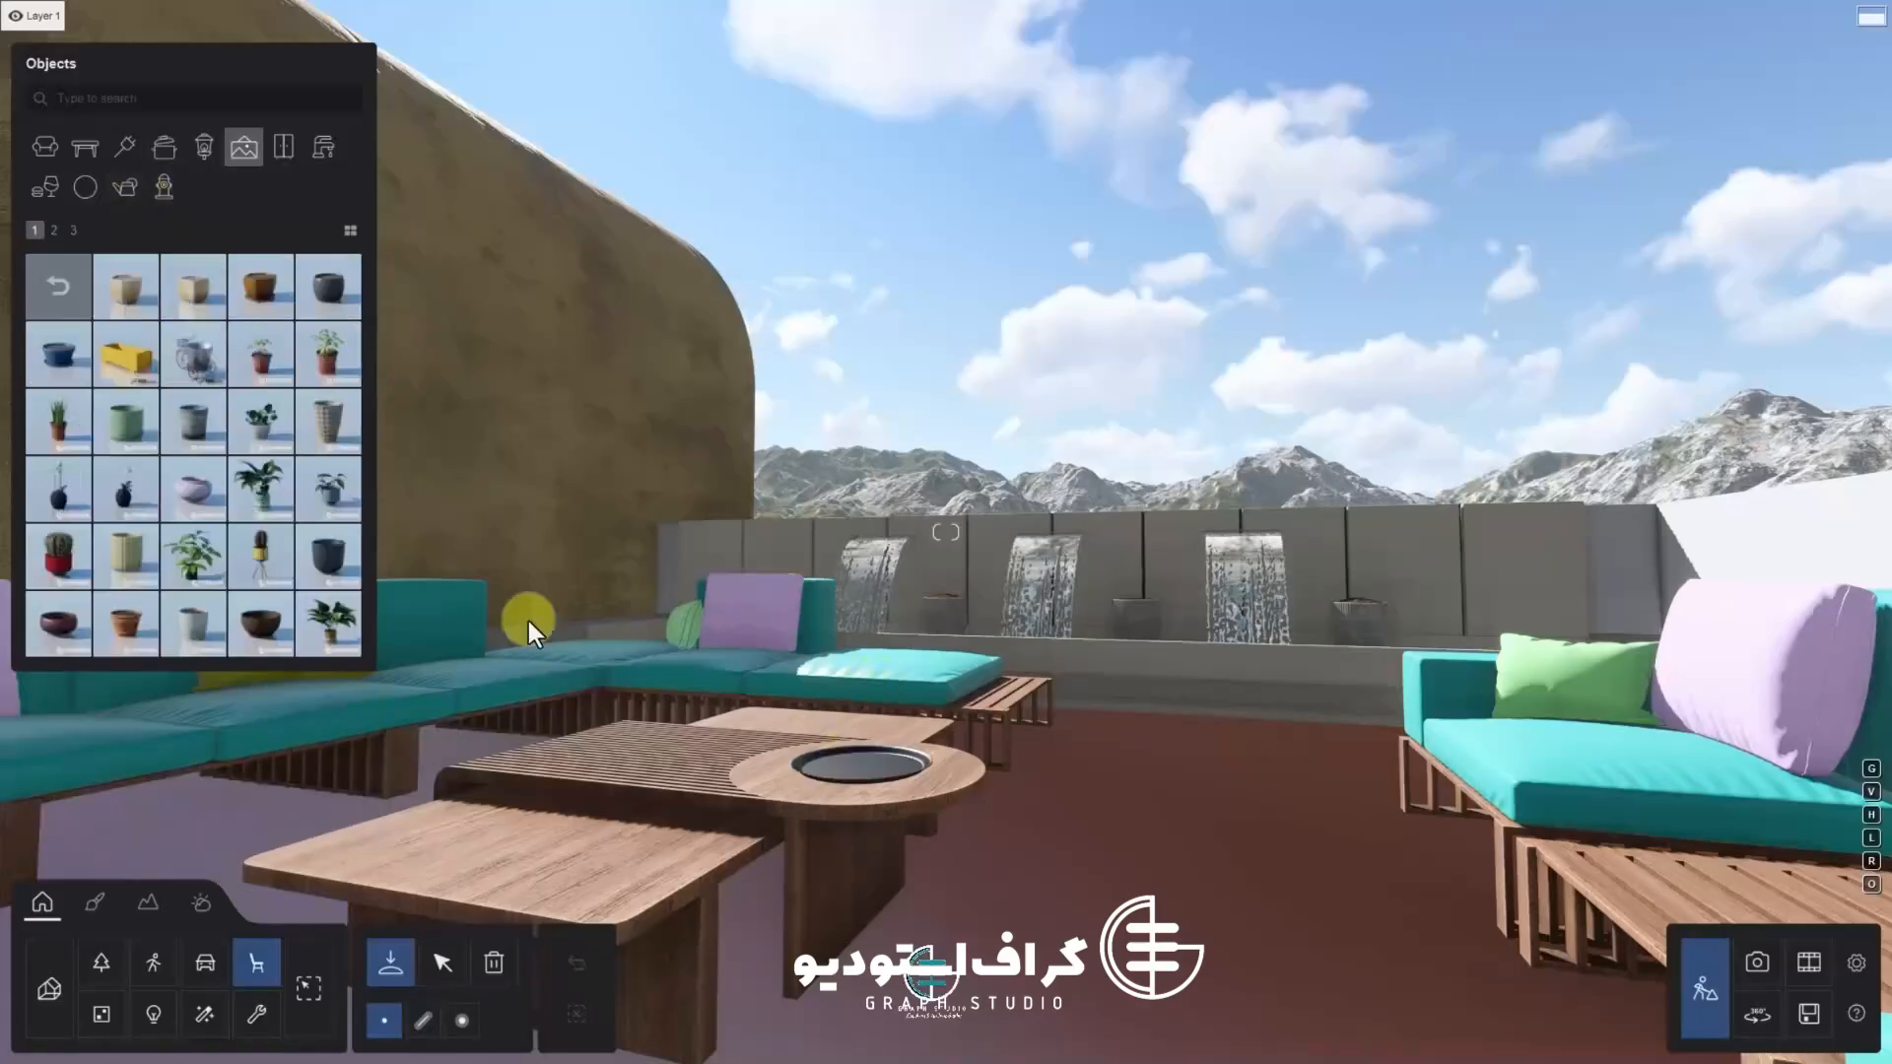
left_click(58, 287)
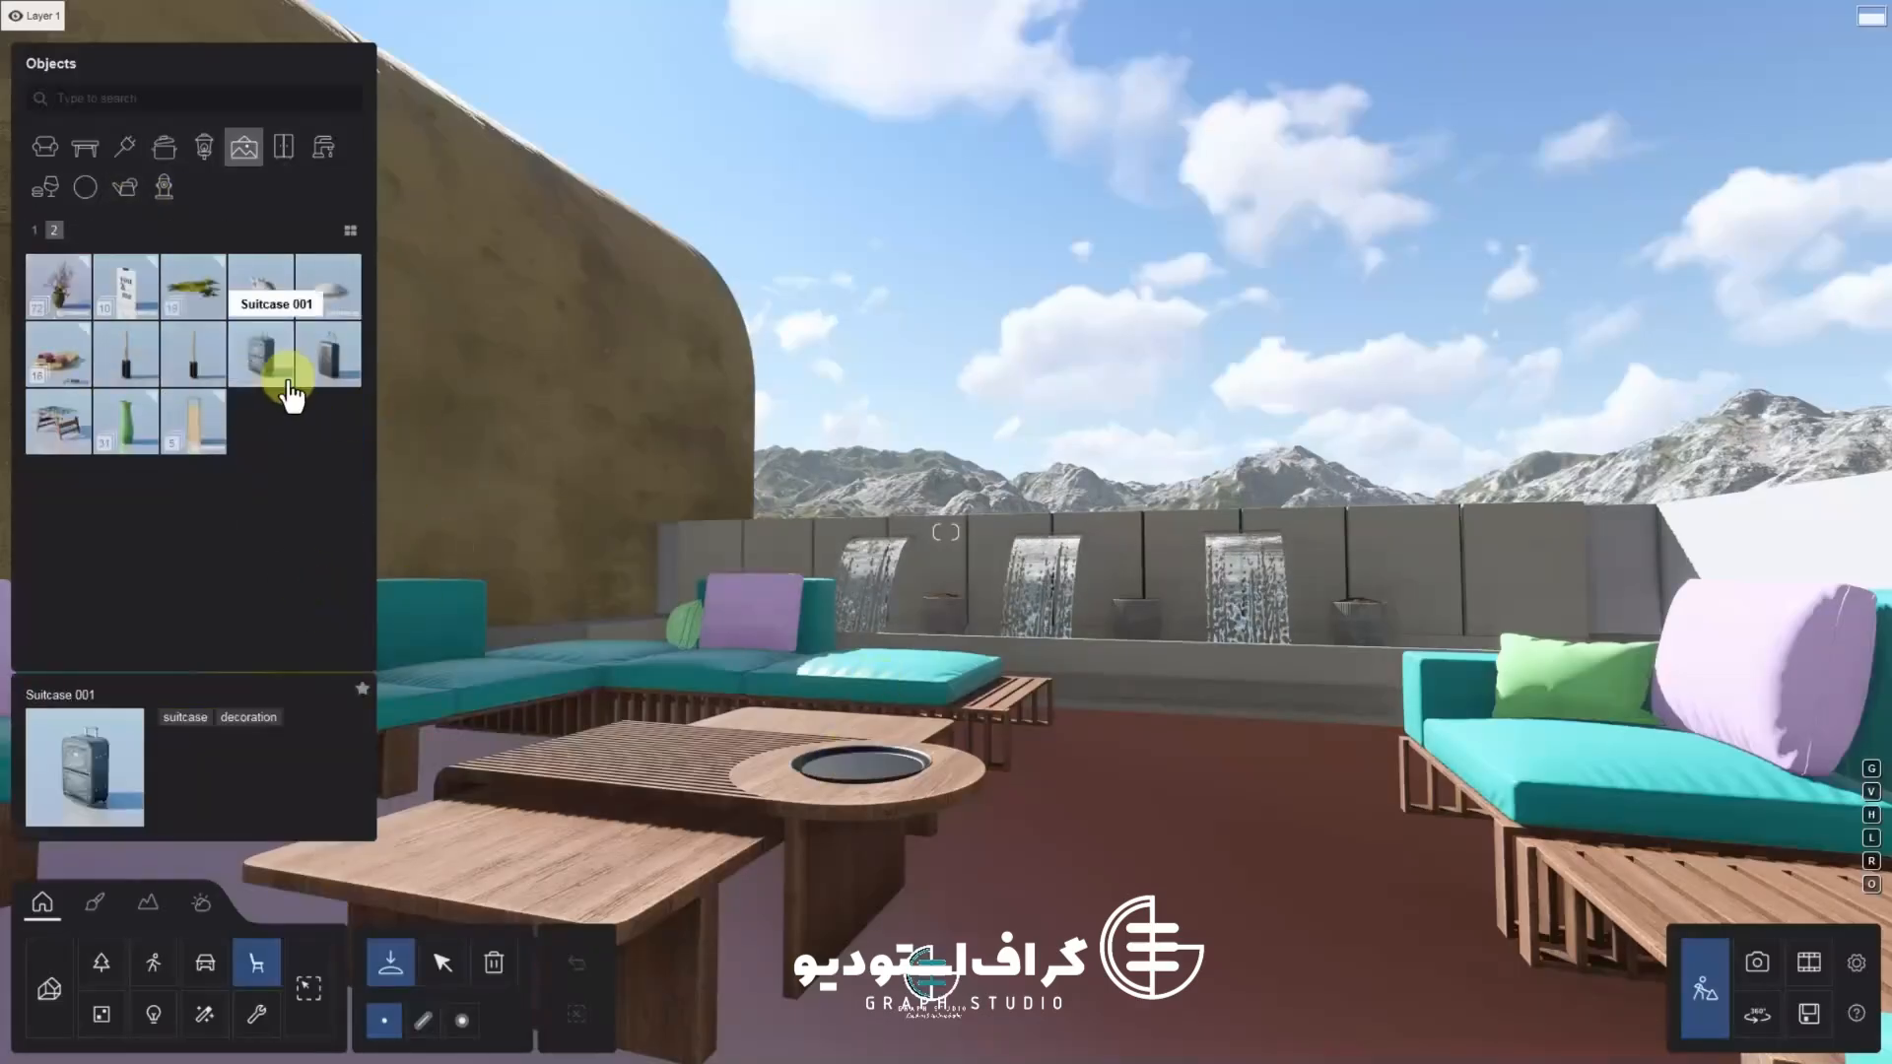
left_click(59, 286)
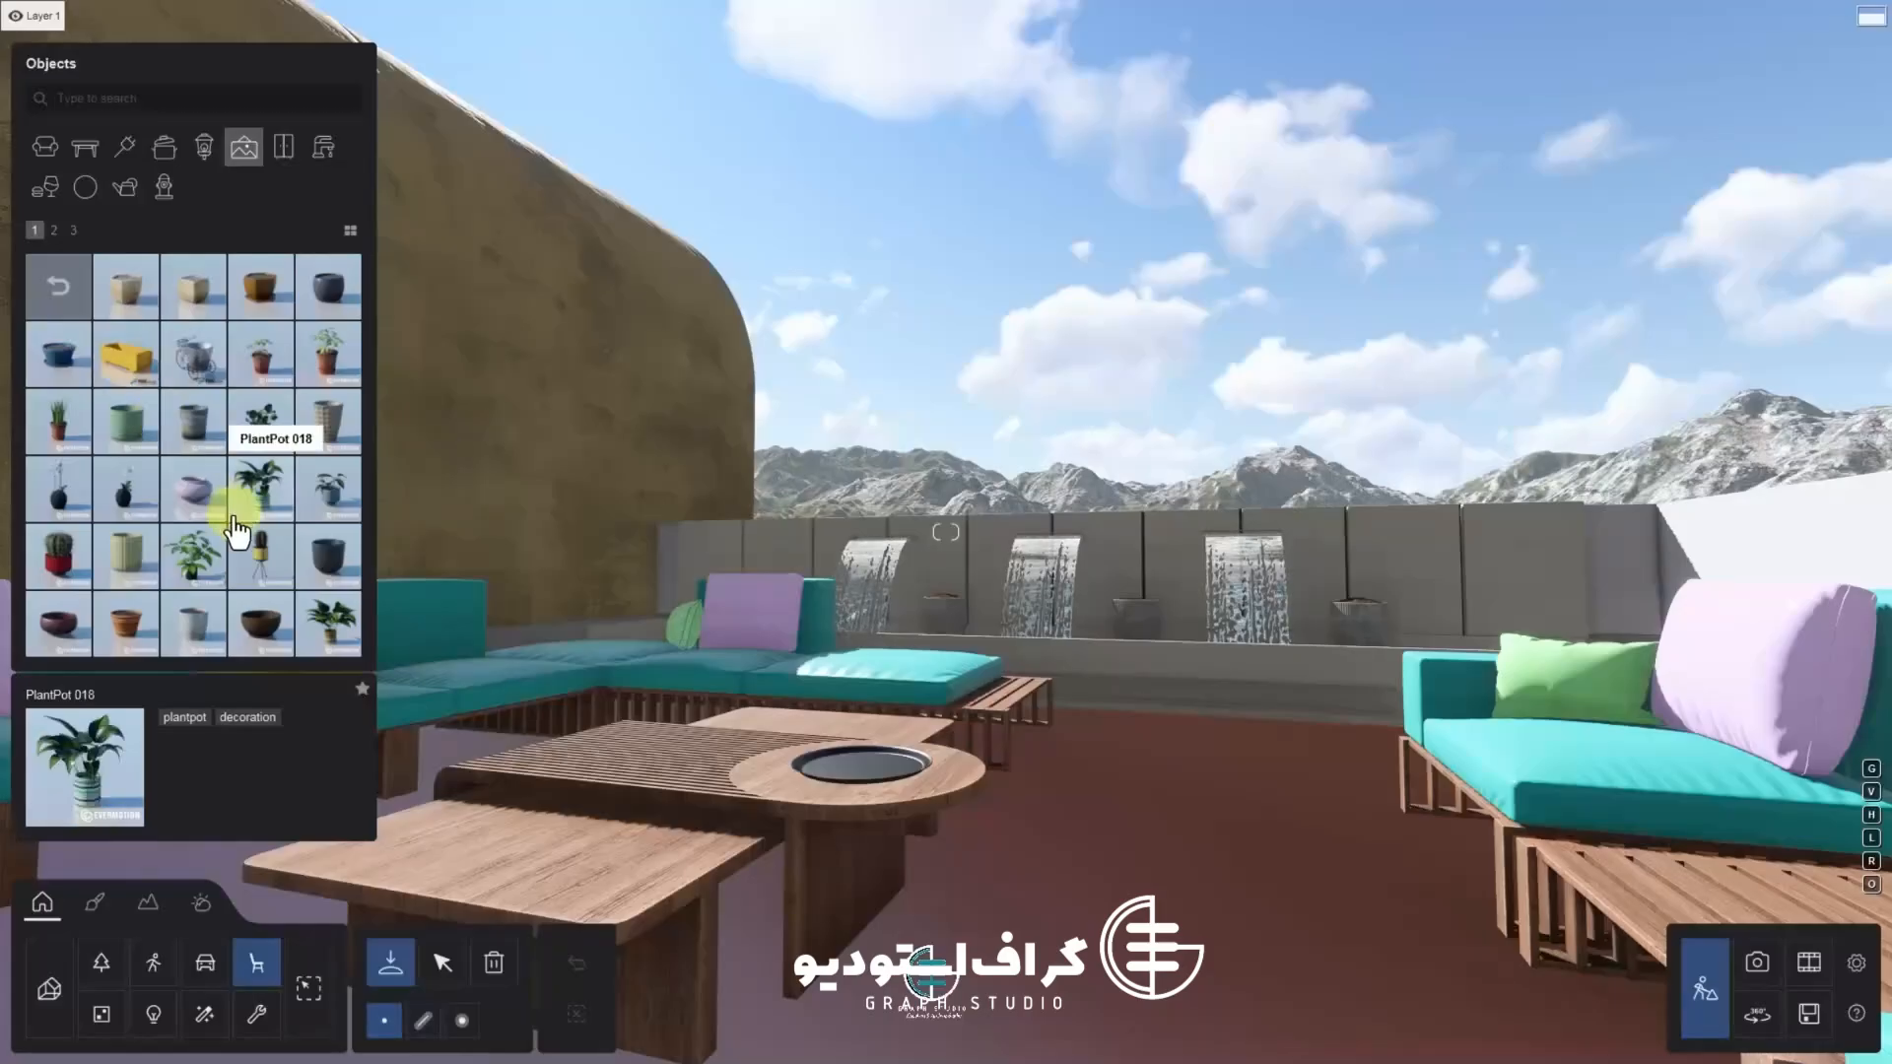
scroll(244, 532, "down", 2)
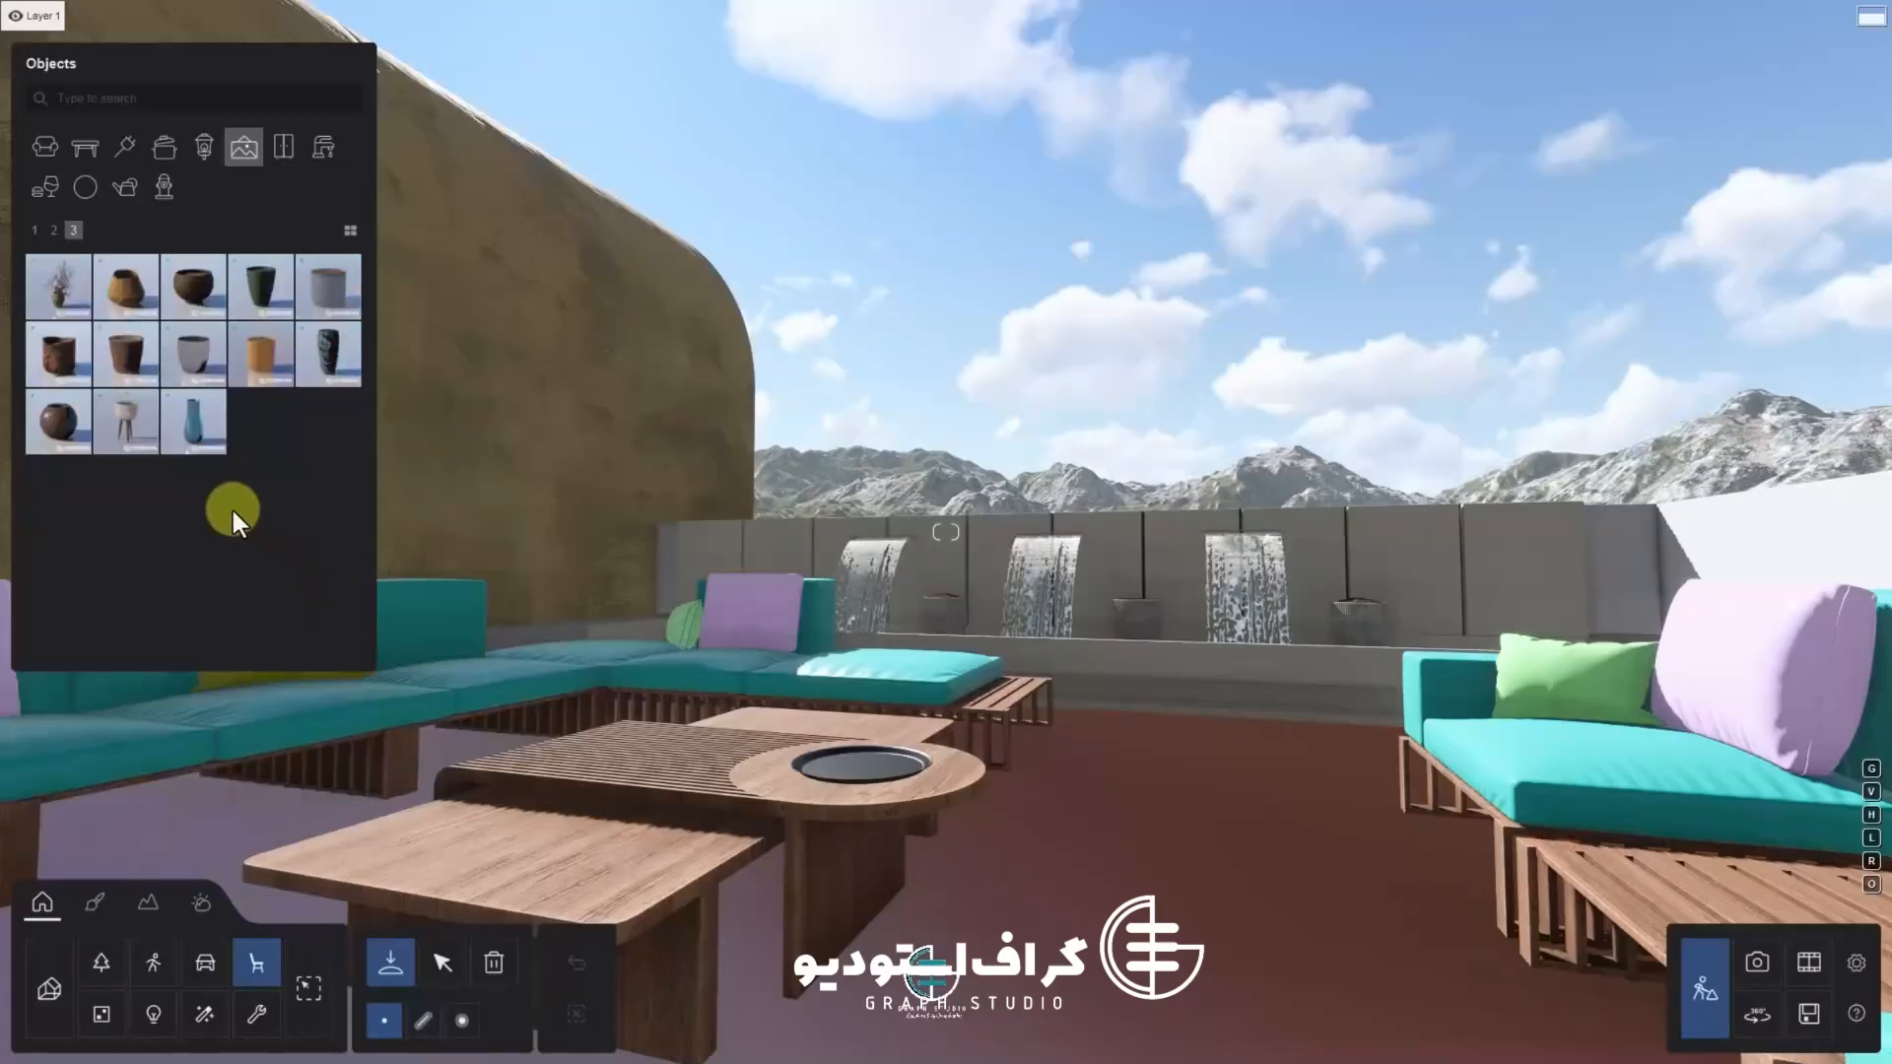
scroll(193, 456, "up", 2)
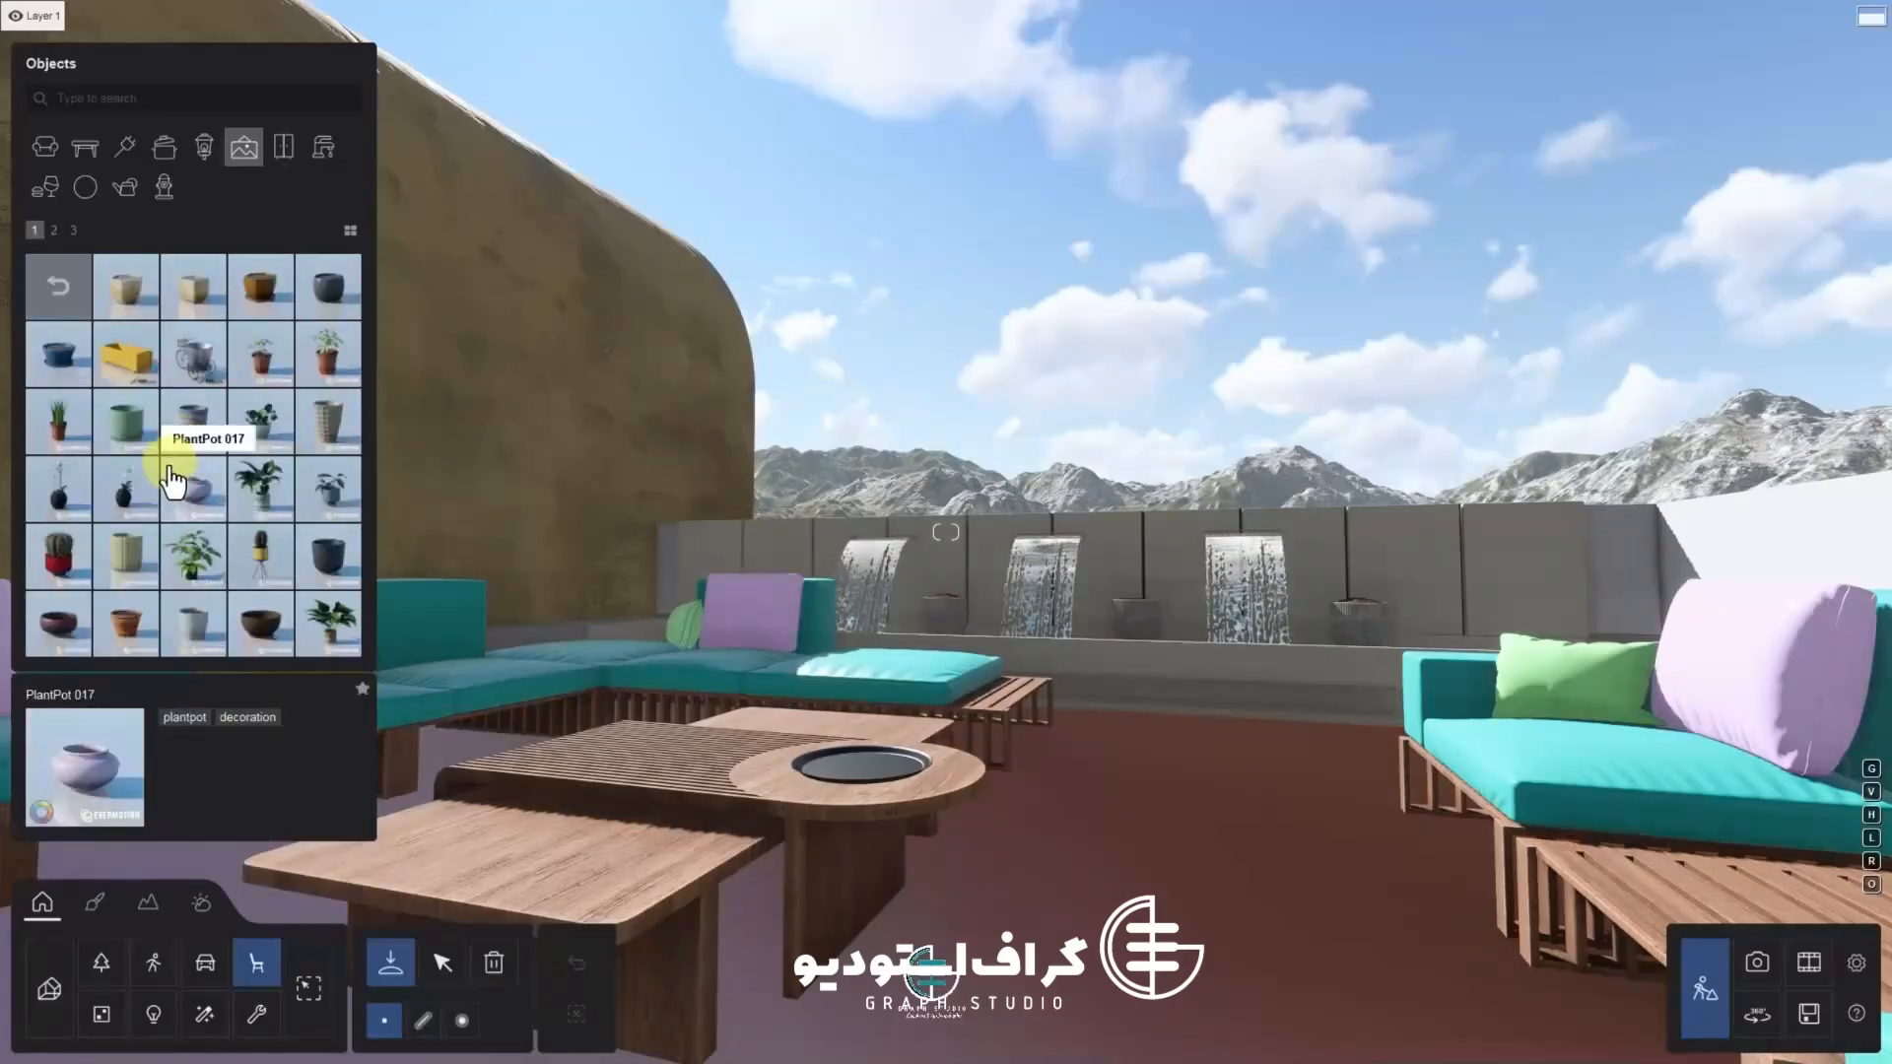
scroll(170, 480, "down", 1)
left_click(59, 641)
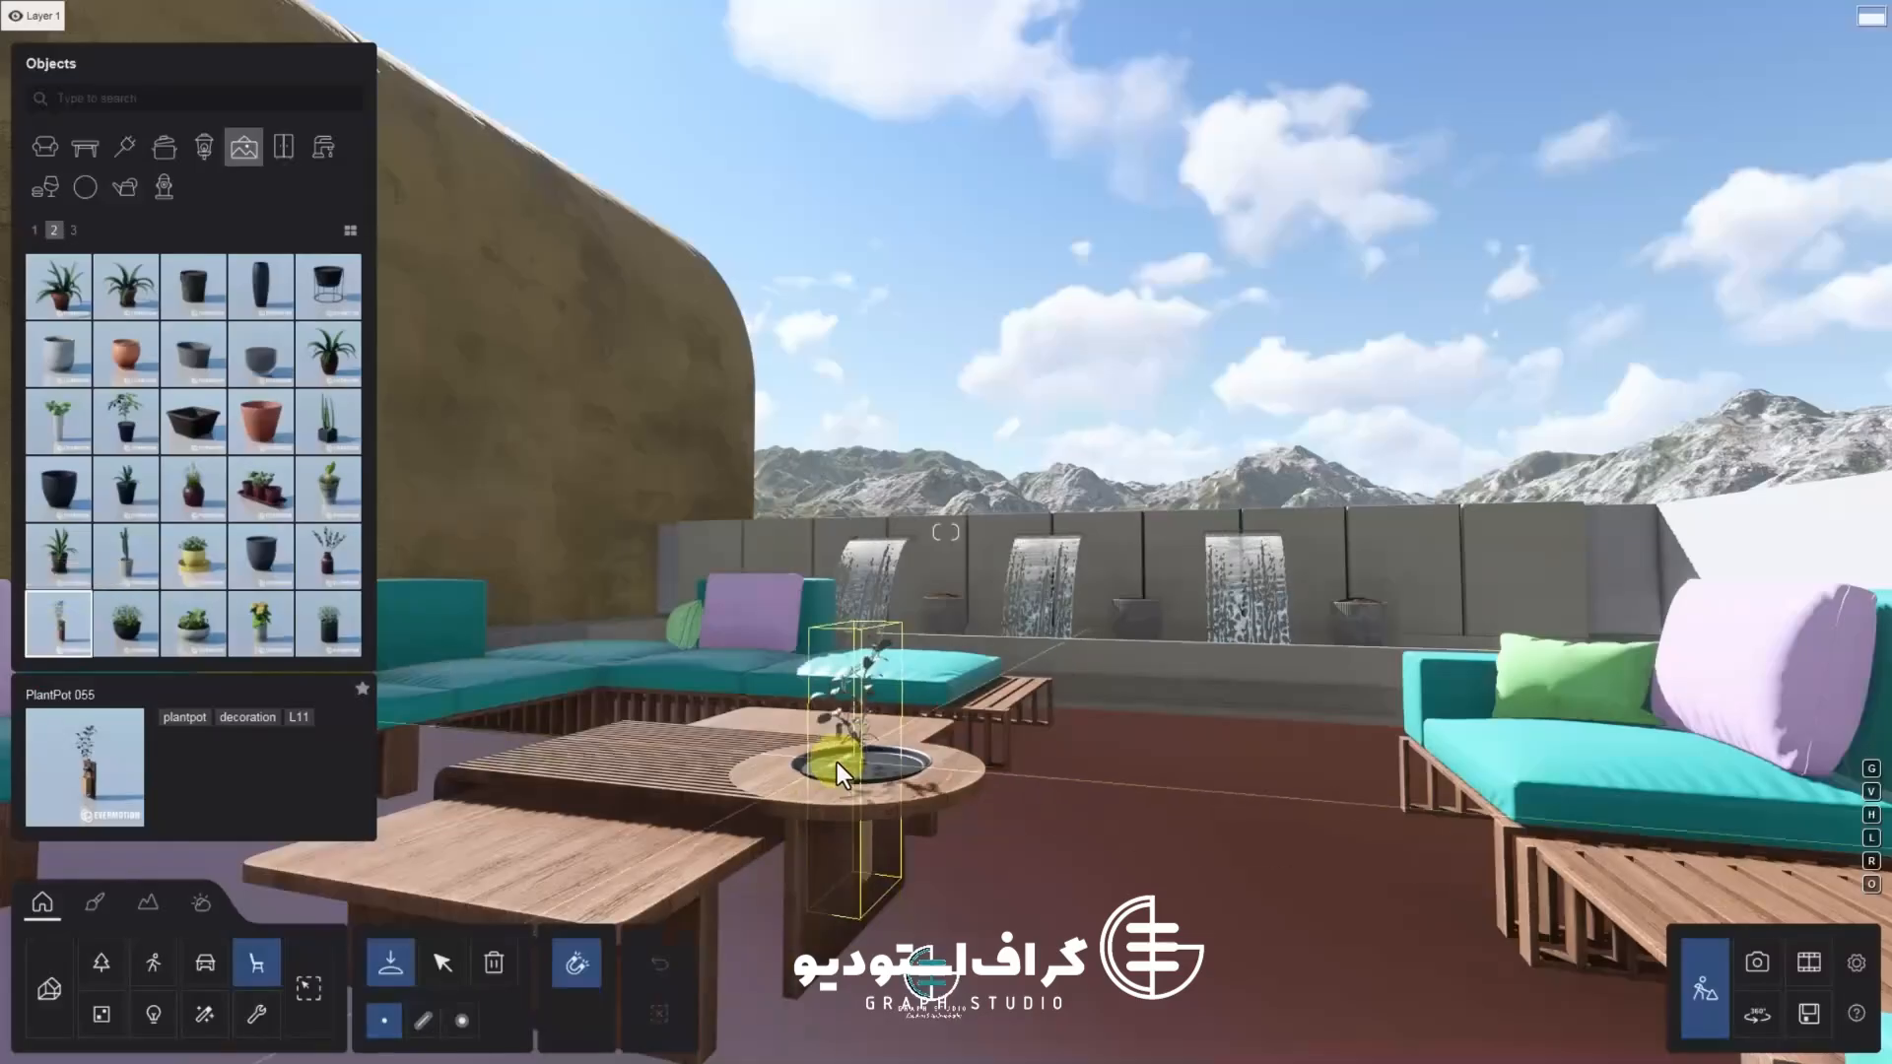
key("w")
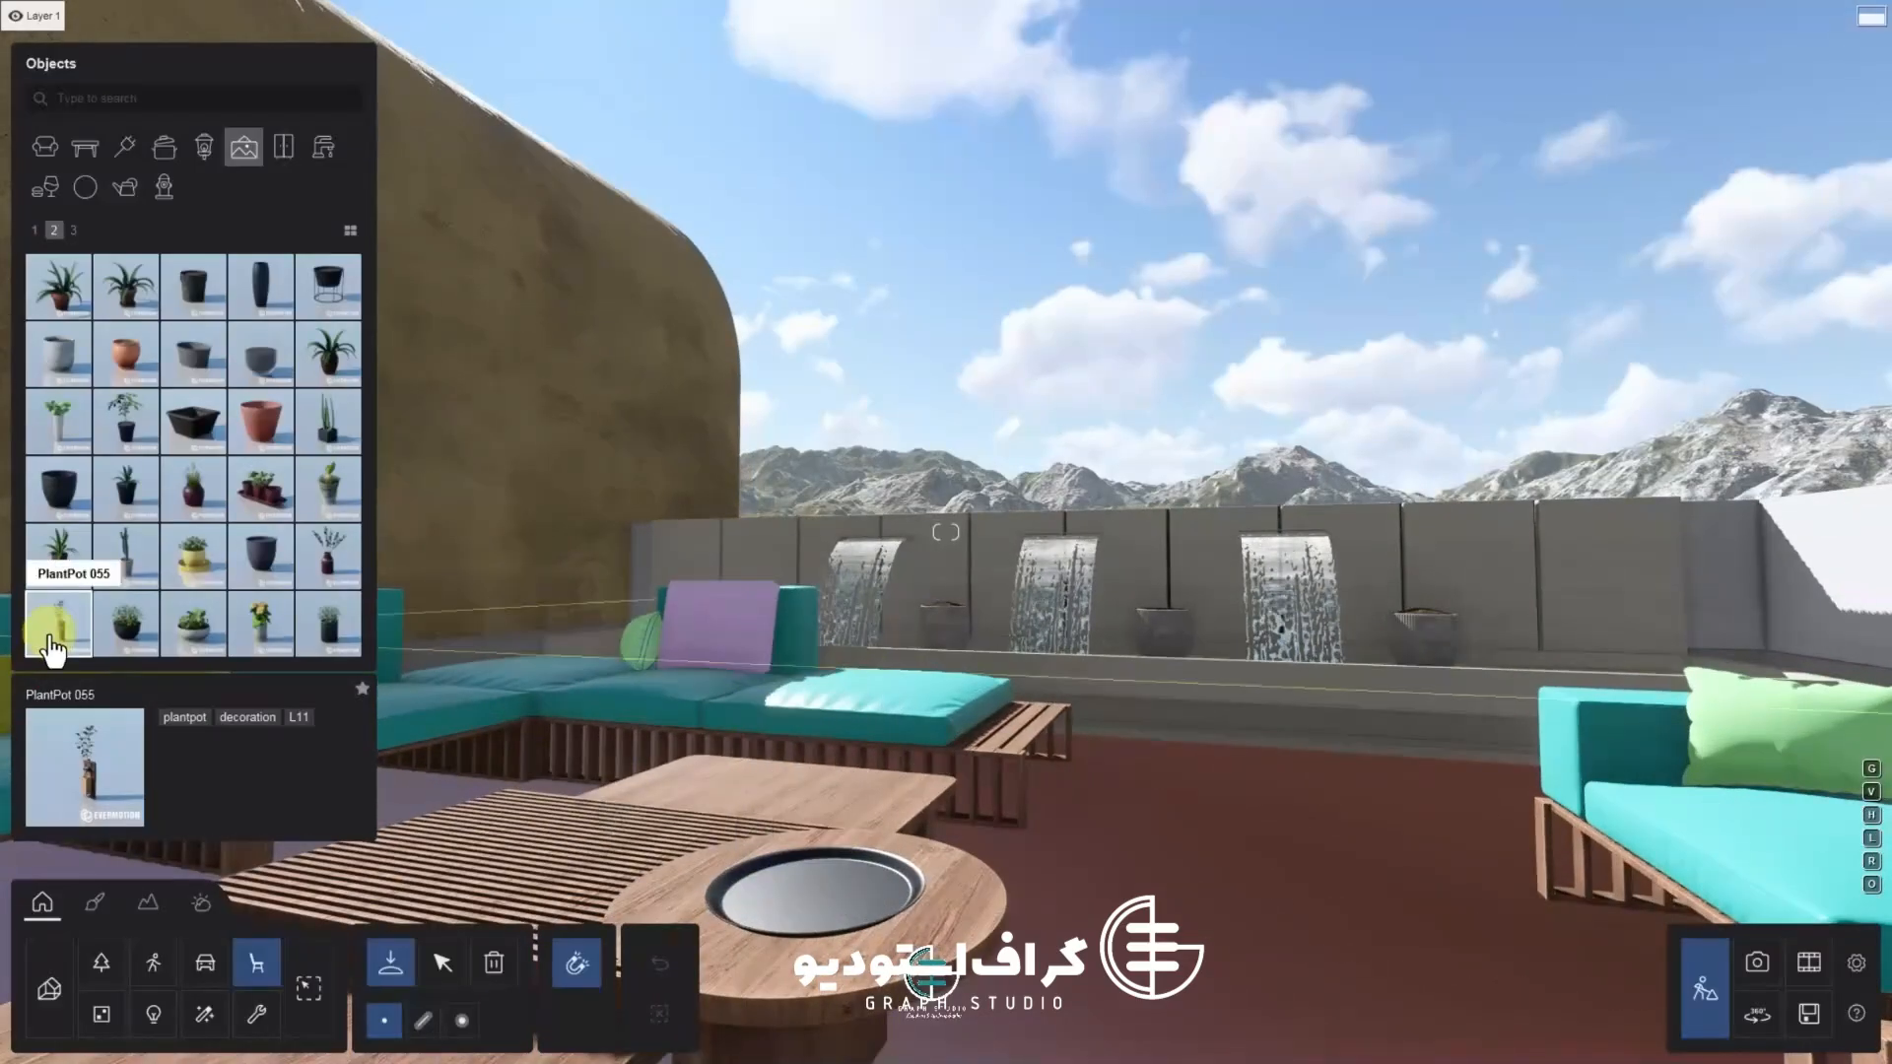
left_click(787, 867)
left_click(826, 878)
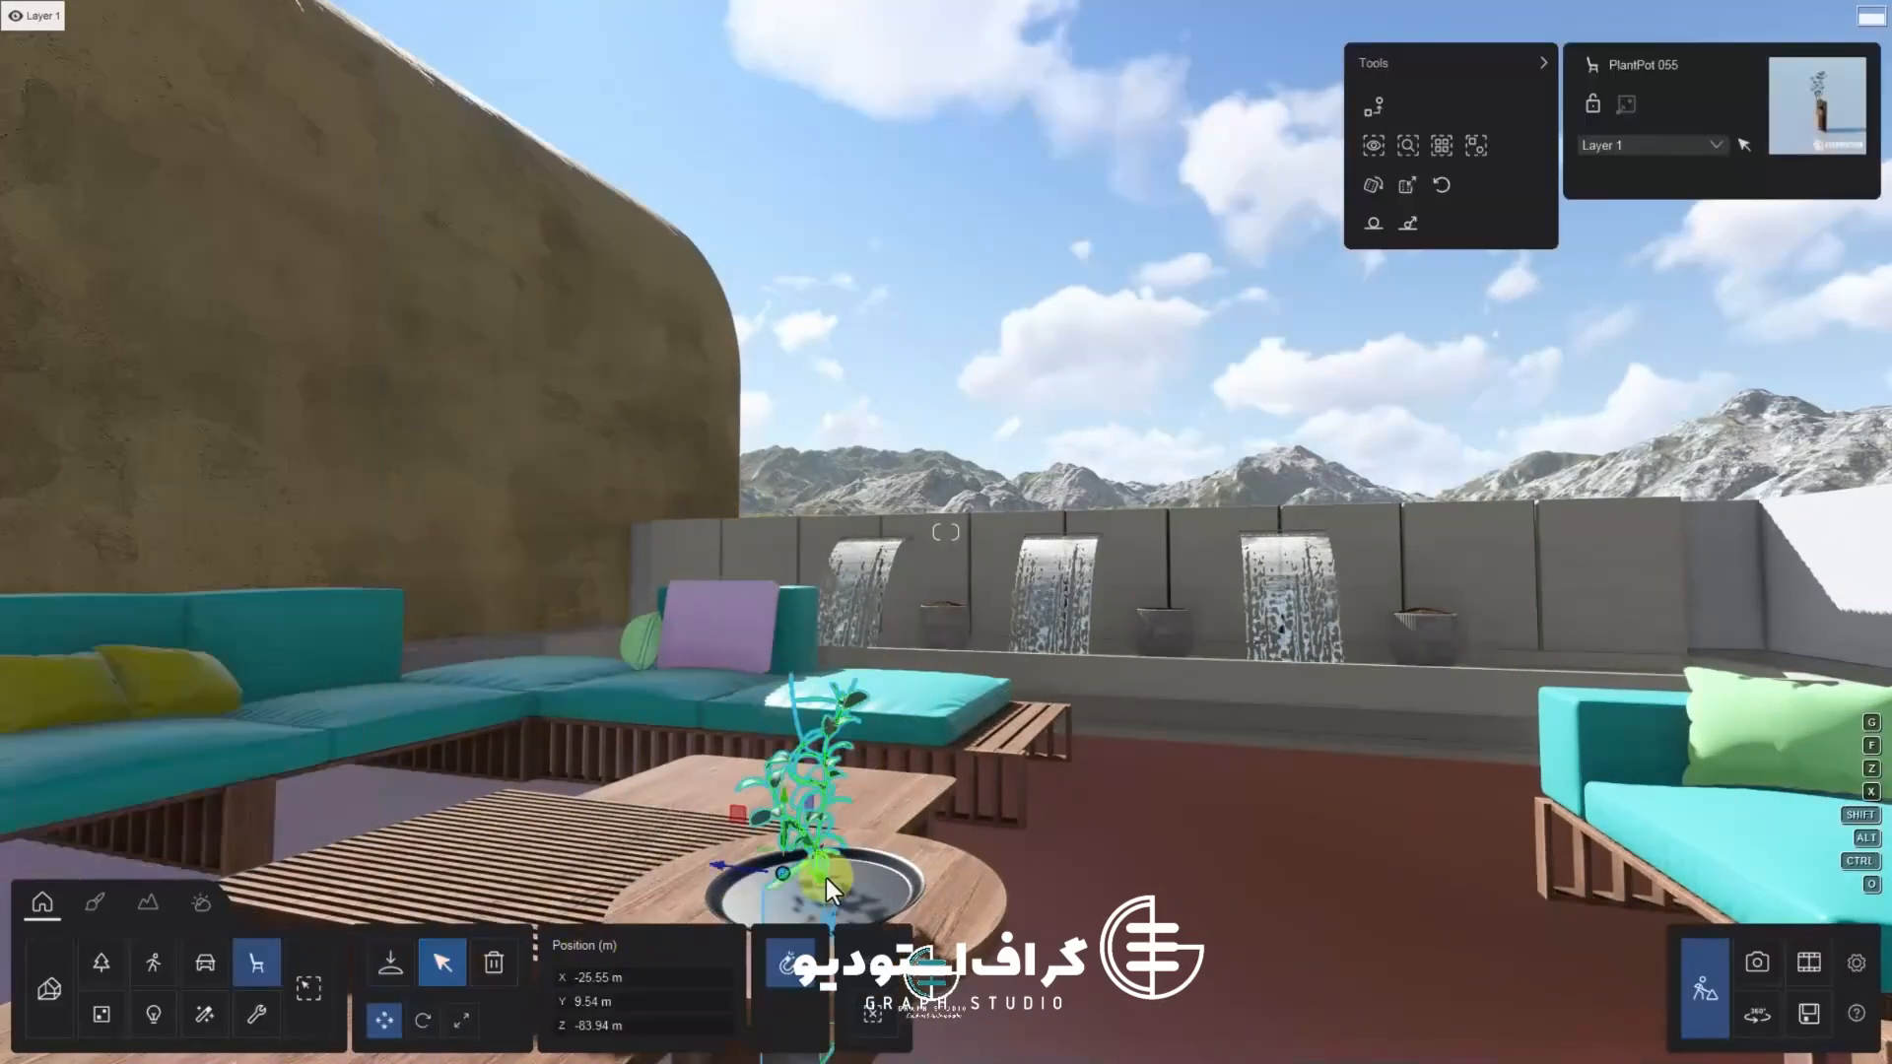
Raise the plant pot so it sits properly inside the table's centre hole
left_click_drag(783, 841, 768, 684)
scroll(804, 891, "up", 3)
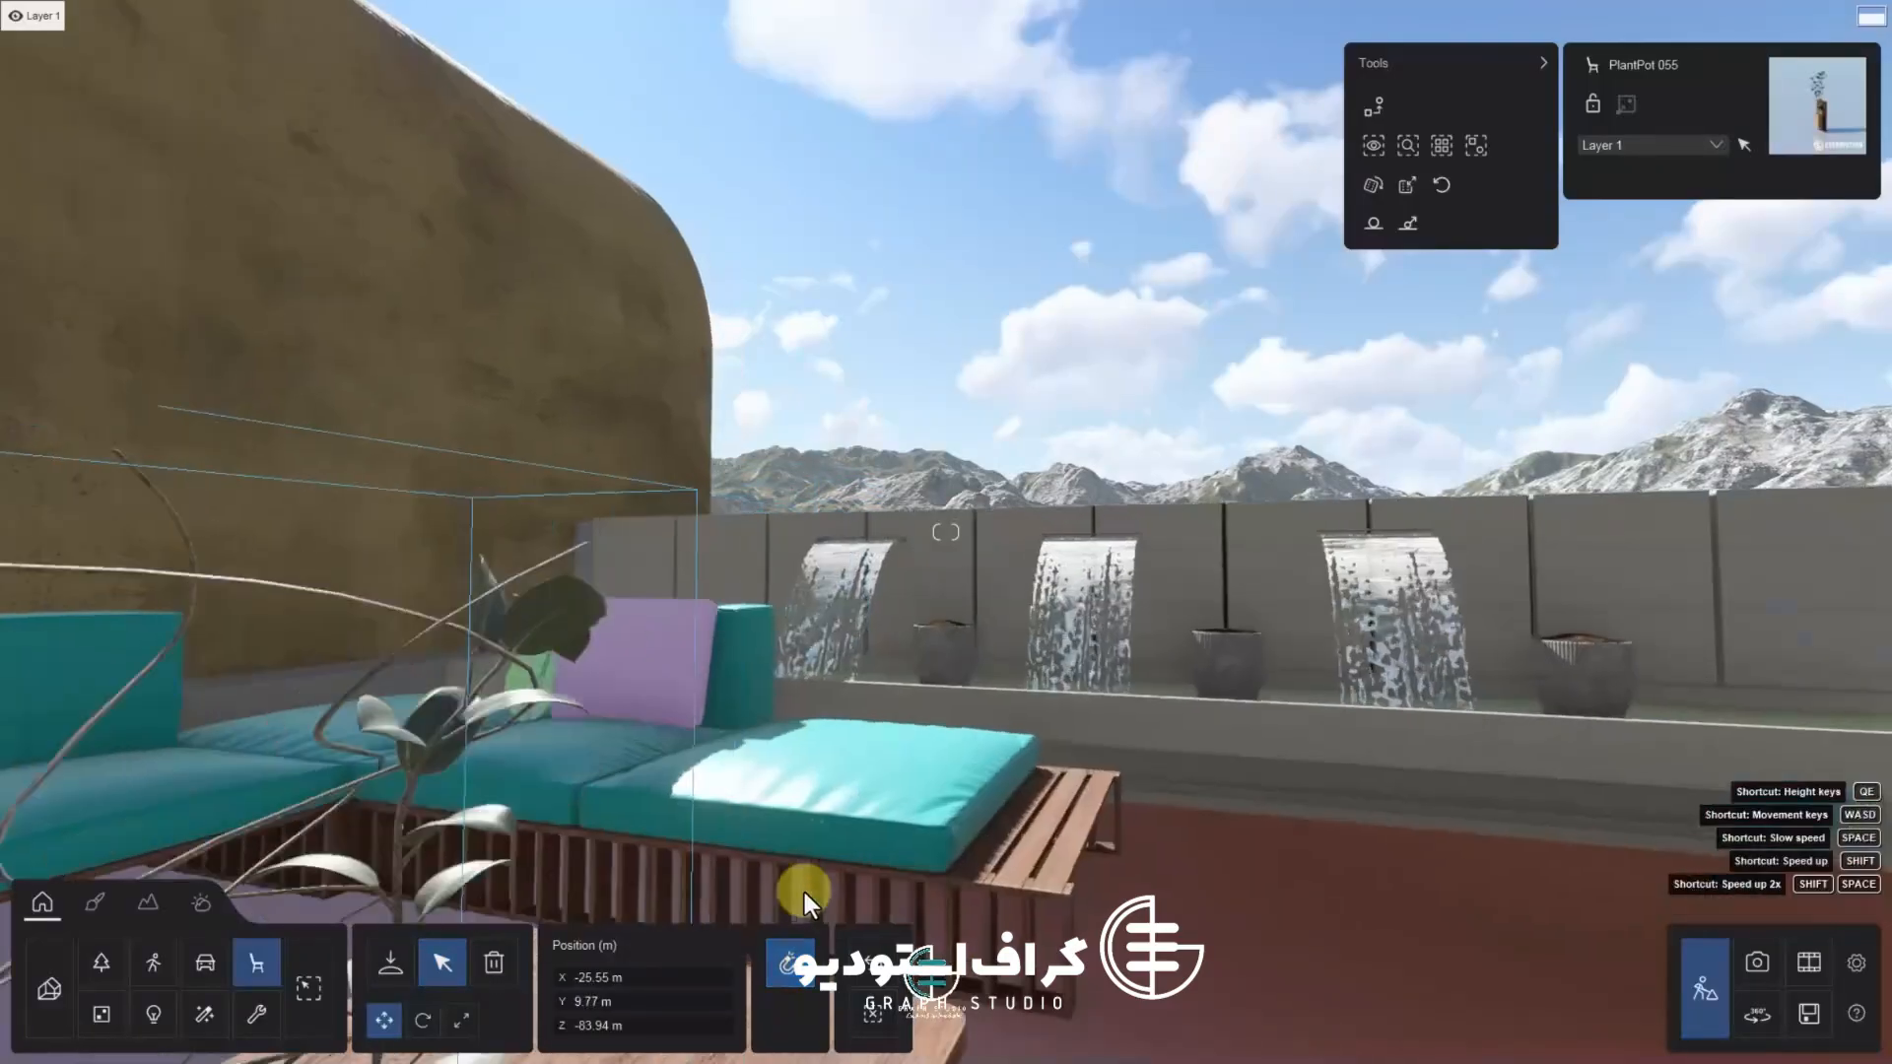
right_click_drag(804, 701, 761, 783)
scroll(765, 747, "down", 3)
scroll(765, 747, "up", 1)
scroll(745, 853, "down", 4)
scroll(837, 794, "up", 3)
scroll(933, 785, "down", 3)
left_click_drag(599, 682, 658, 697)
scroll(680, 759, "up", 3)
right_click_drag(680, 758, 540, 767)
scroll(570, 769, "down", 3)
scroll(540, 766, "down", 3)
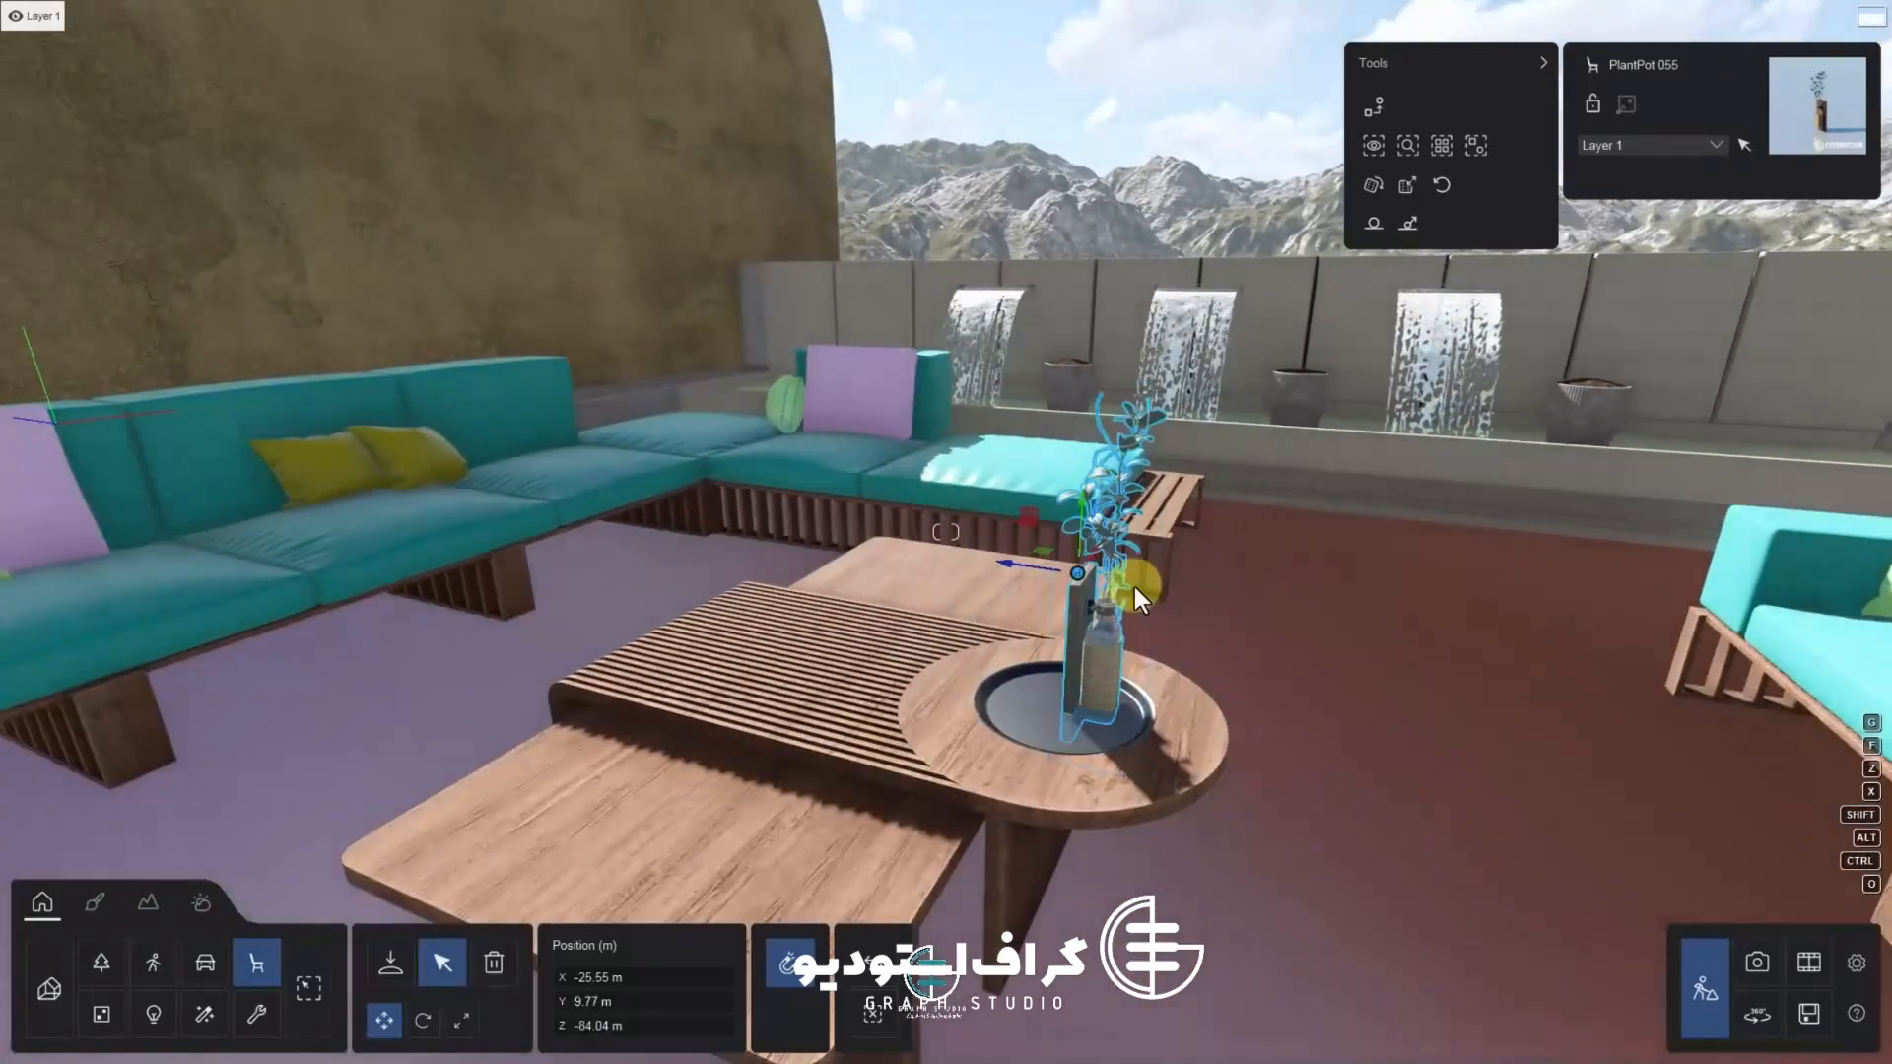
left_click_drag(1039, 569, 1015, 564)
right_click_drag(1015, 565, 972, 517)
scroll(972, 516, "down", 2)
left_click_drag(866, 465, 849, 466)
scroll(814, 546, "up", 3)
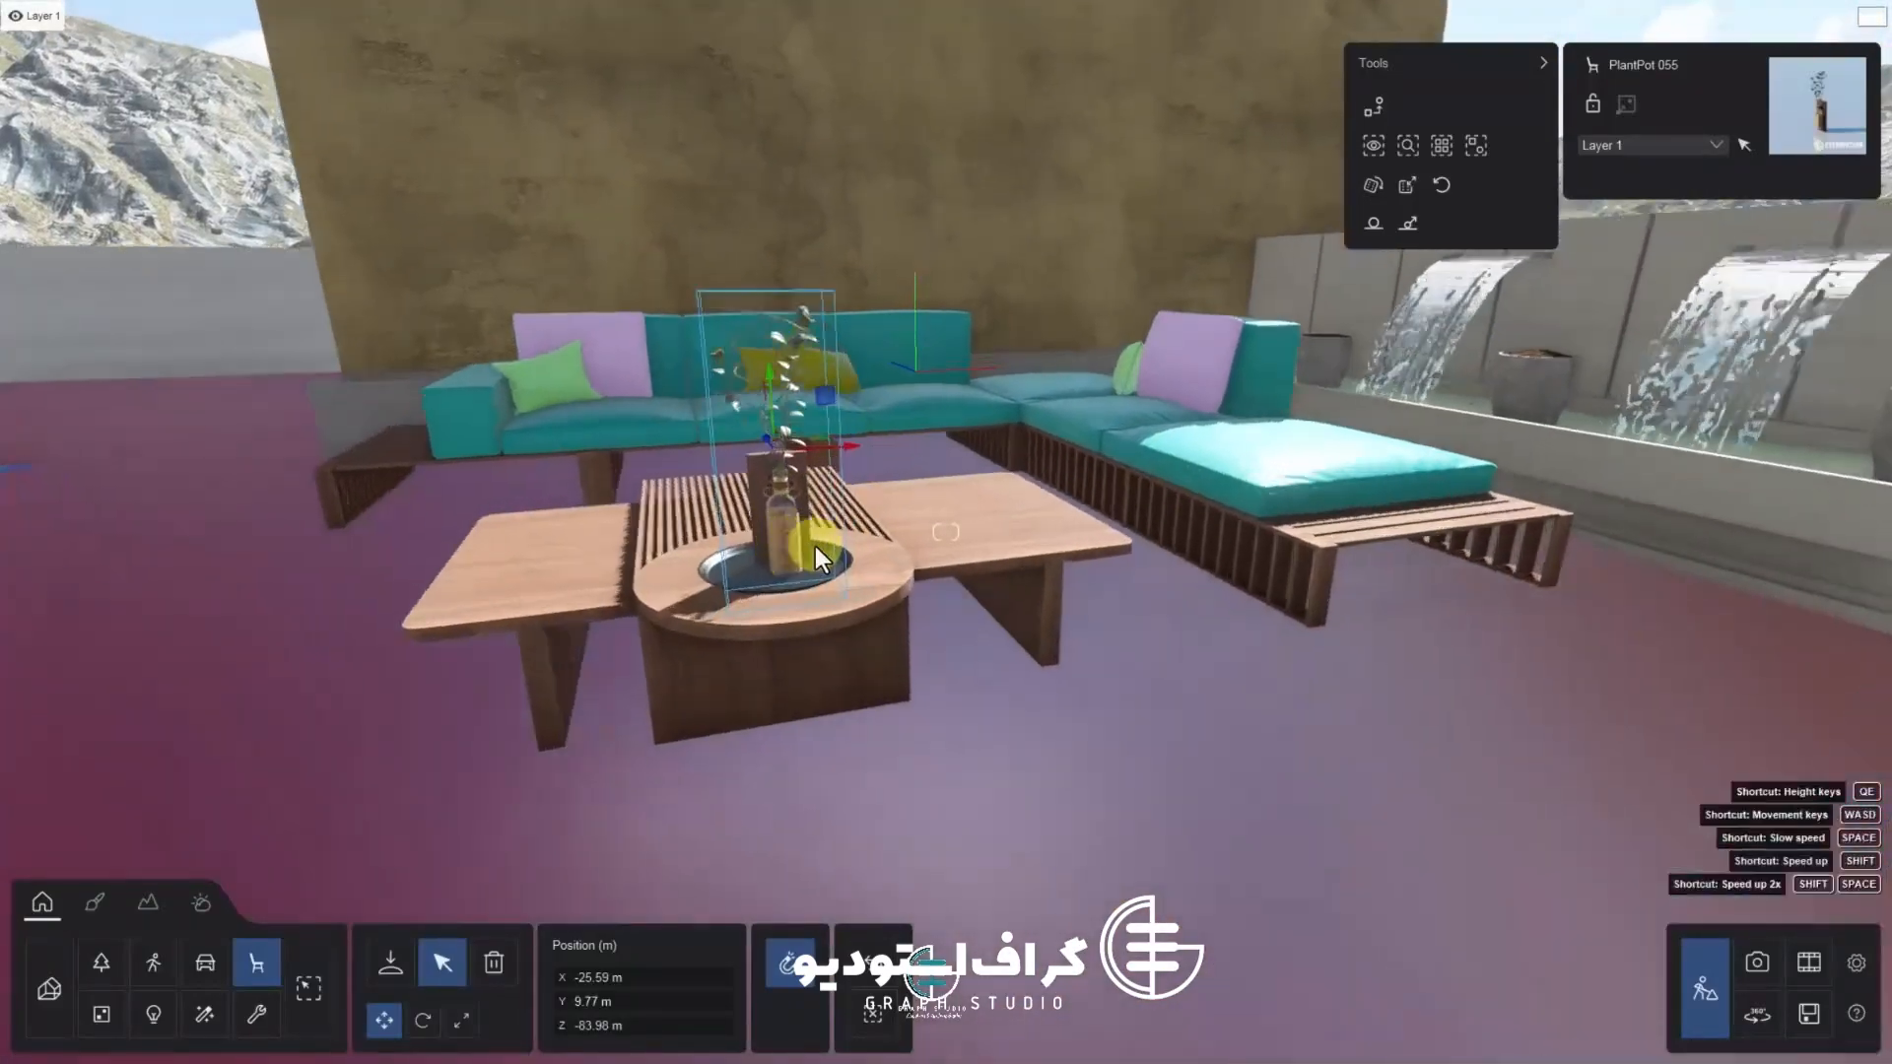
right_click_drag(815, 546, 907, 576)
scroll(907, 575, "down", 3)
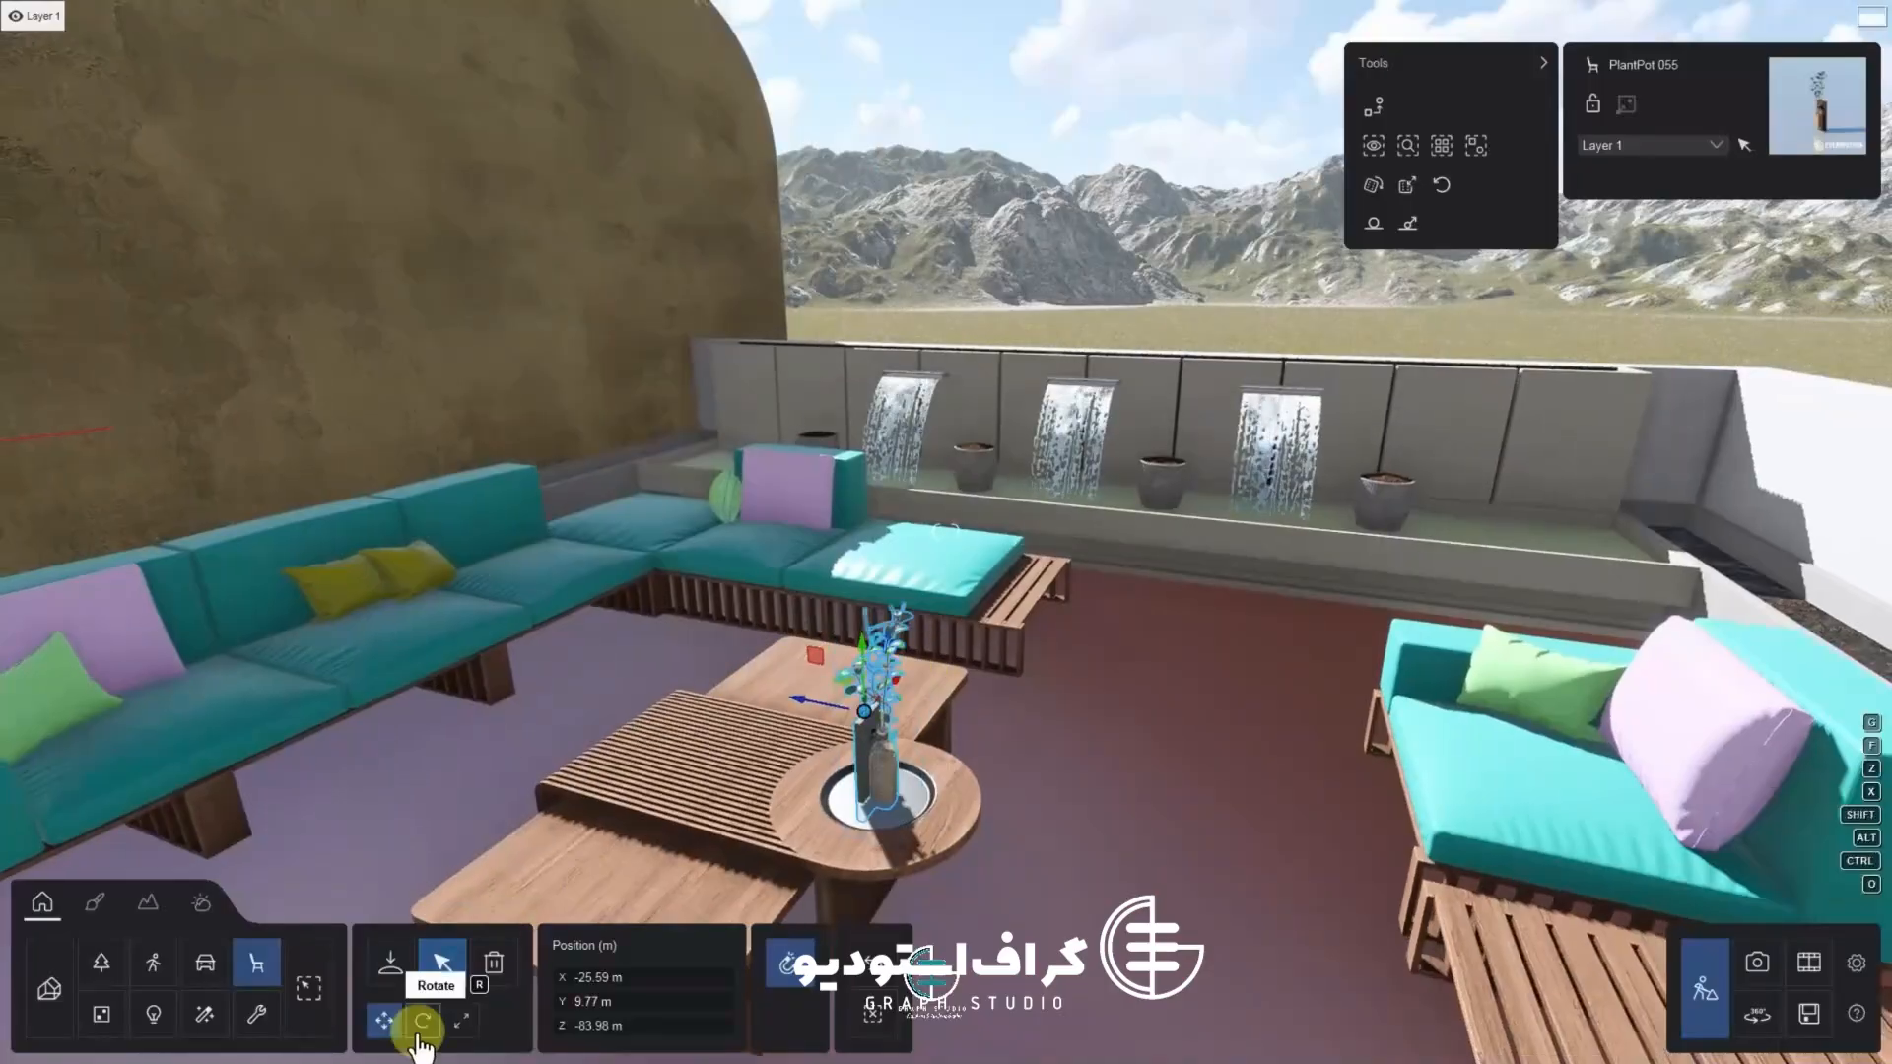
Nudge the plant pot slightly higher within the table's hole
left_click(423, 1021)
scroll(857, 753, "up", 2)
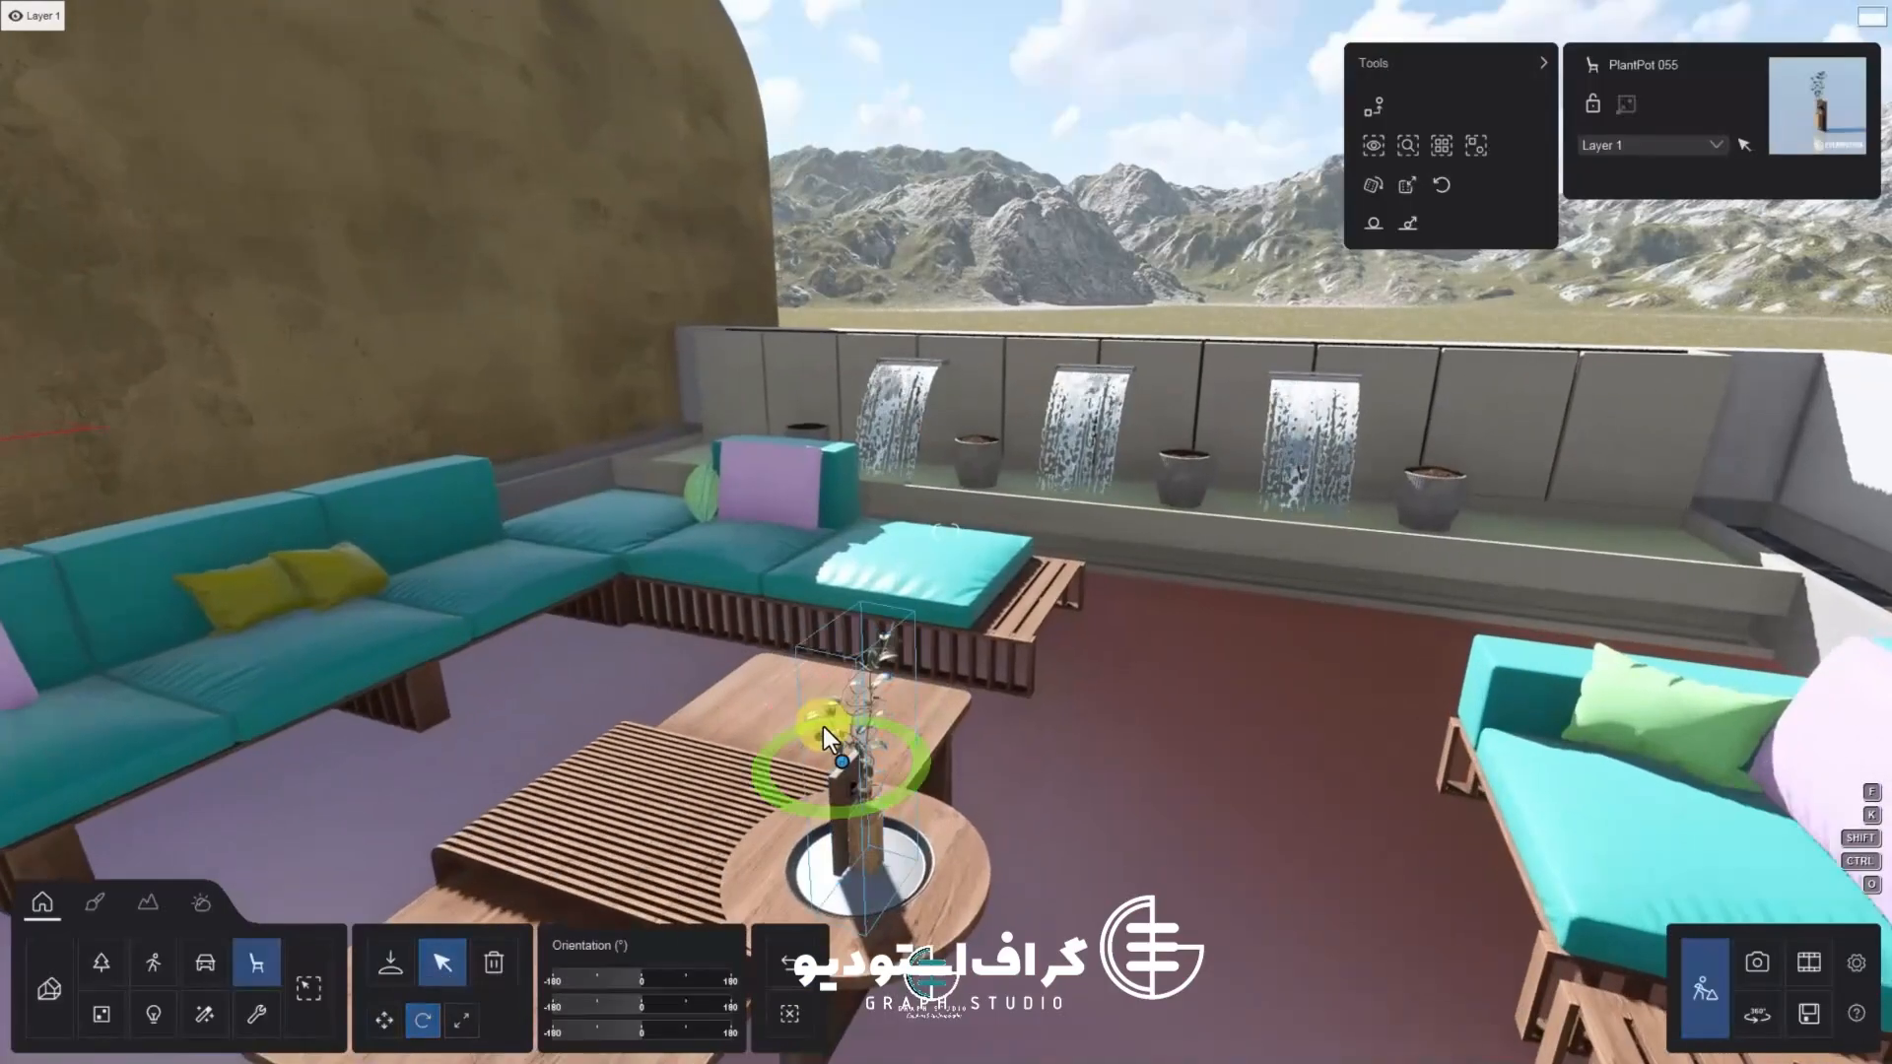
left_click(384, 1021)
scroll(853, 853, "up", 3)
left_click_drag(781, 388, 788, 372)
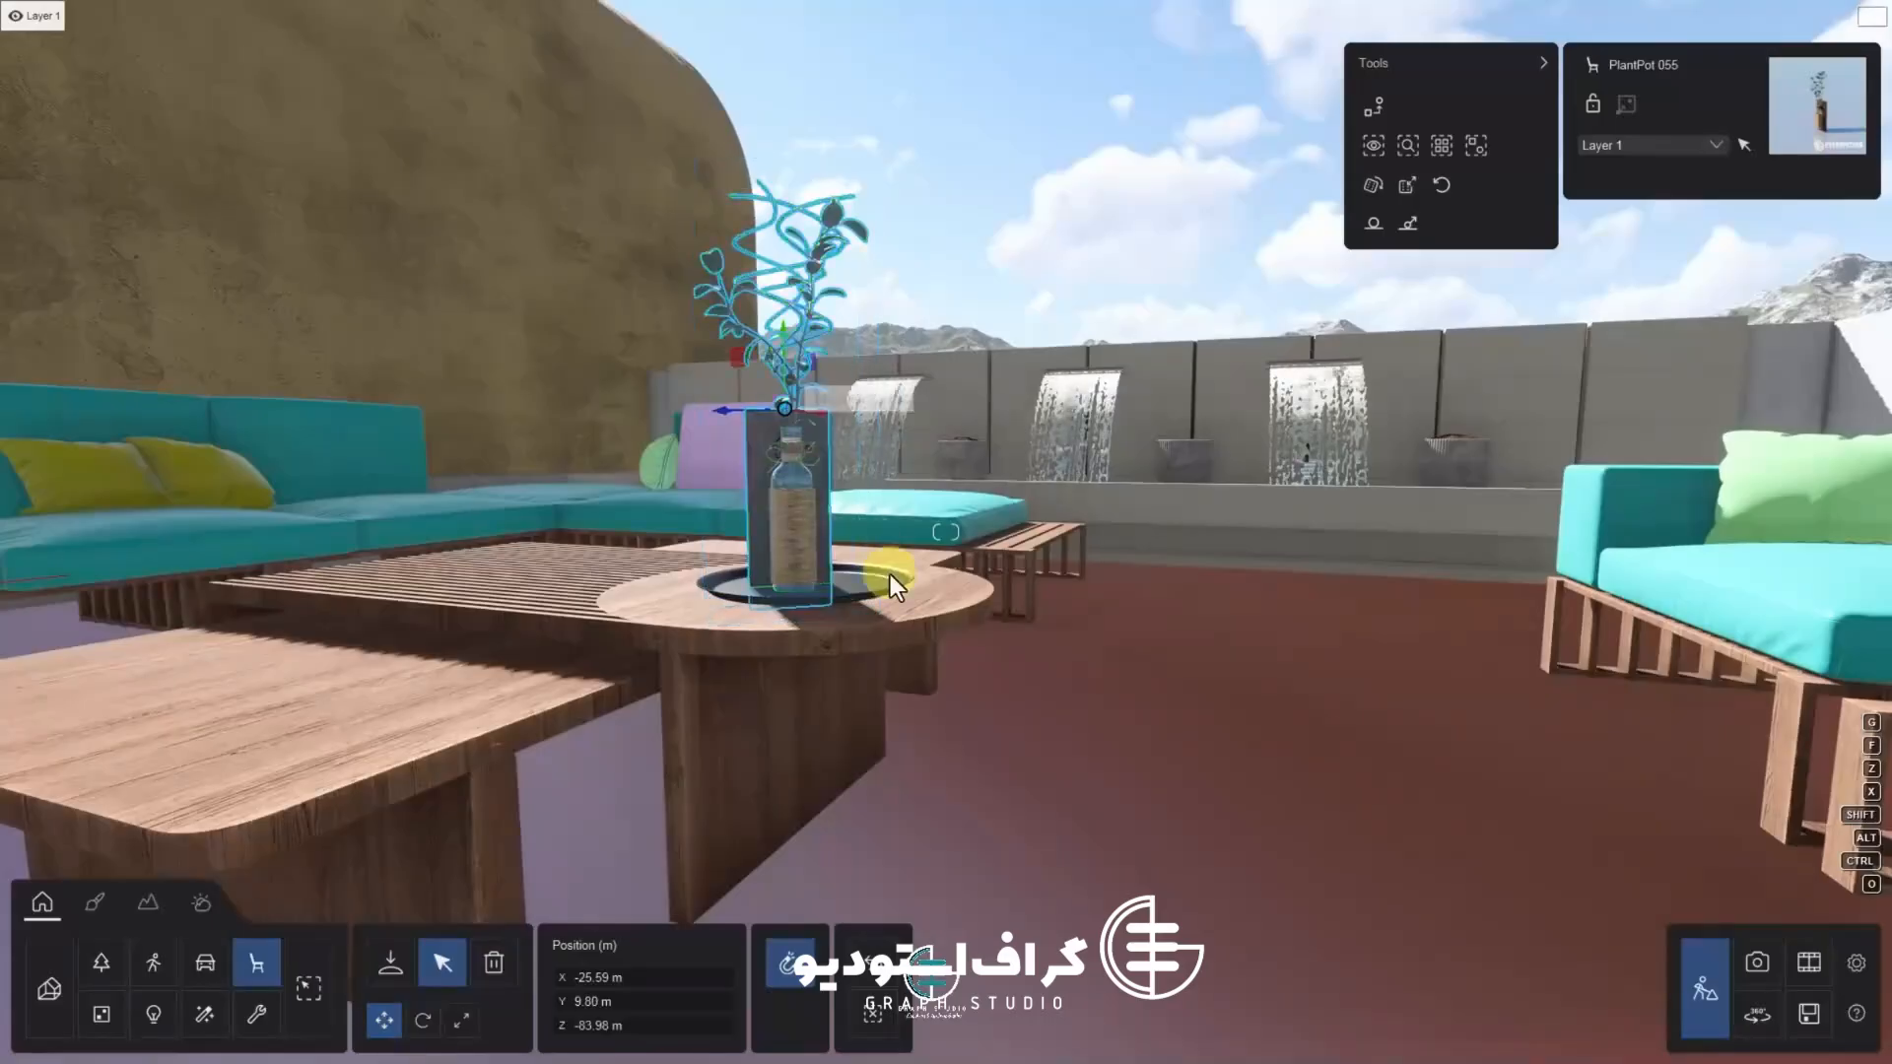
scroll(996, 611, "down", 4)
right_click_drag(1105, 778, 1140, 531)
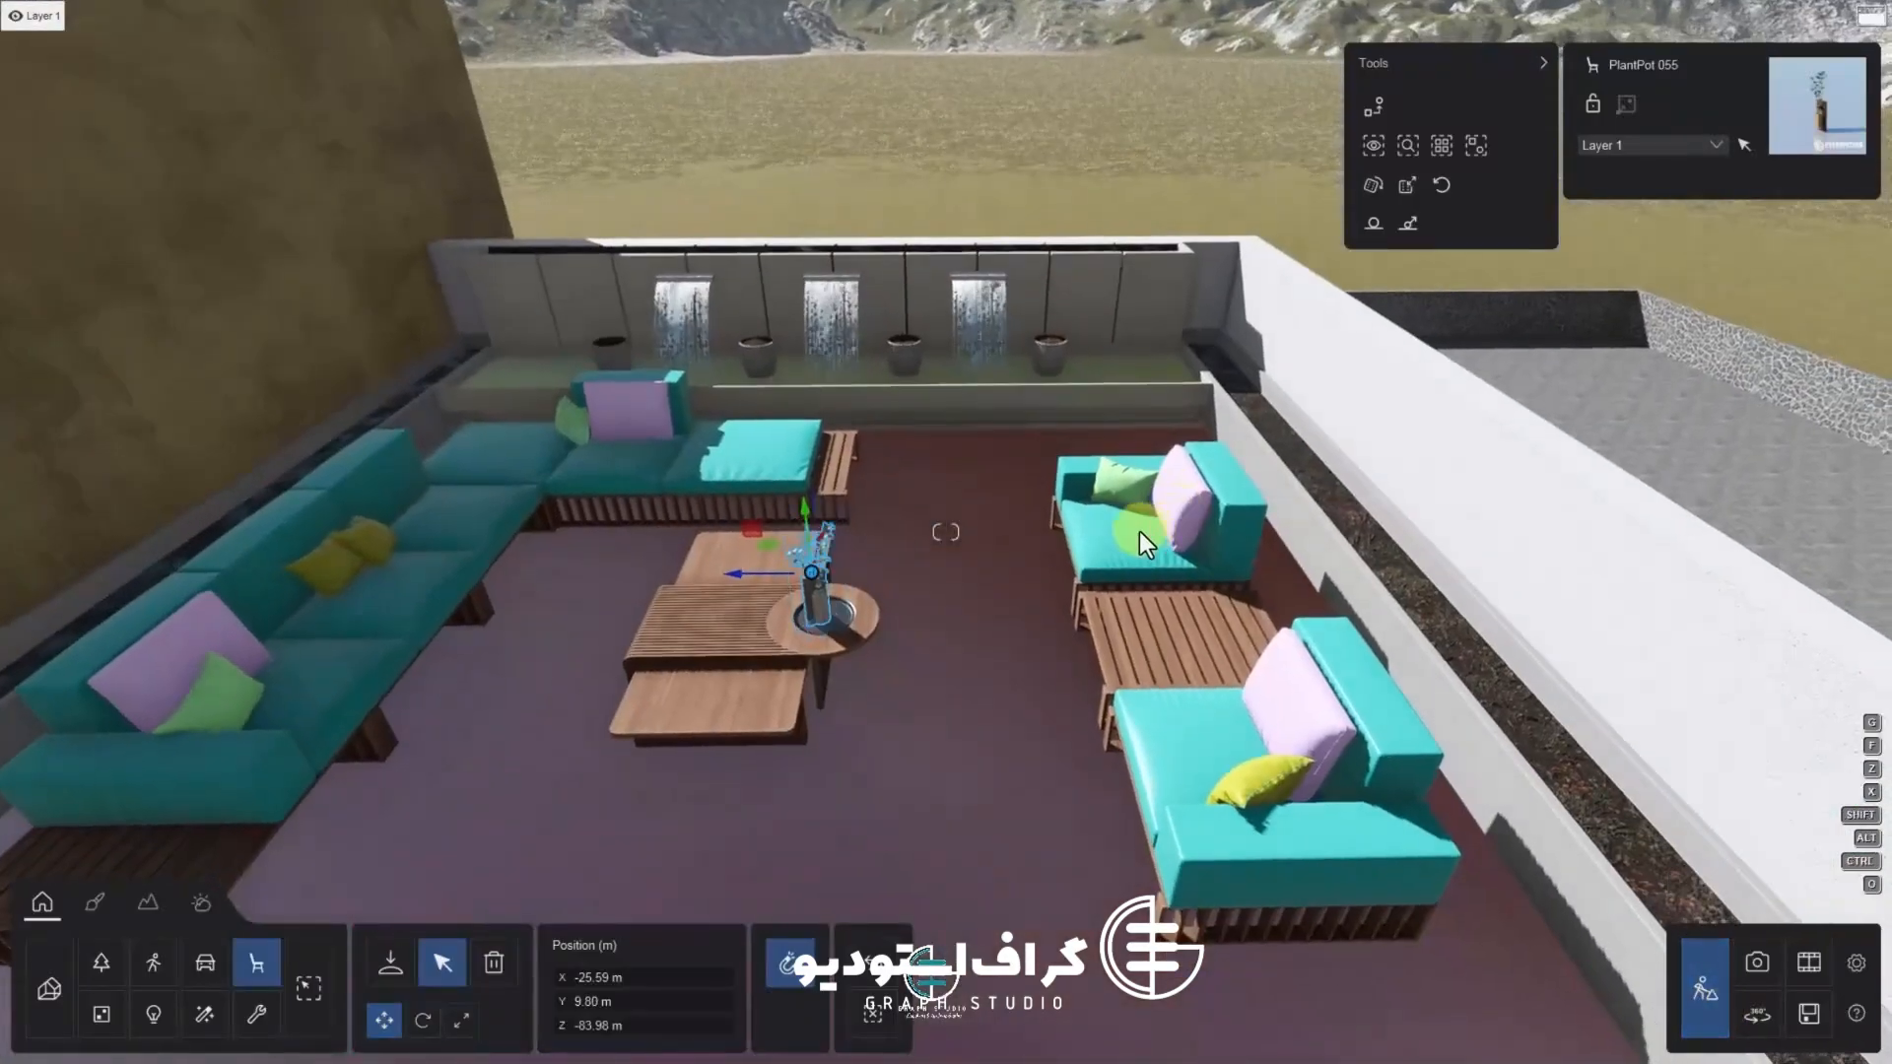
Select the sofa's cloth cushion surface and apply the Evermotion Fabric 001 2048 material to it
left_click(94, 901)
left_click(287, 670)
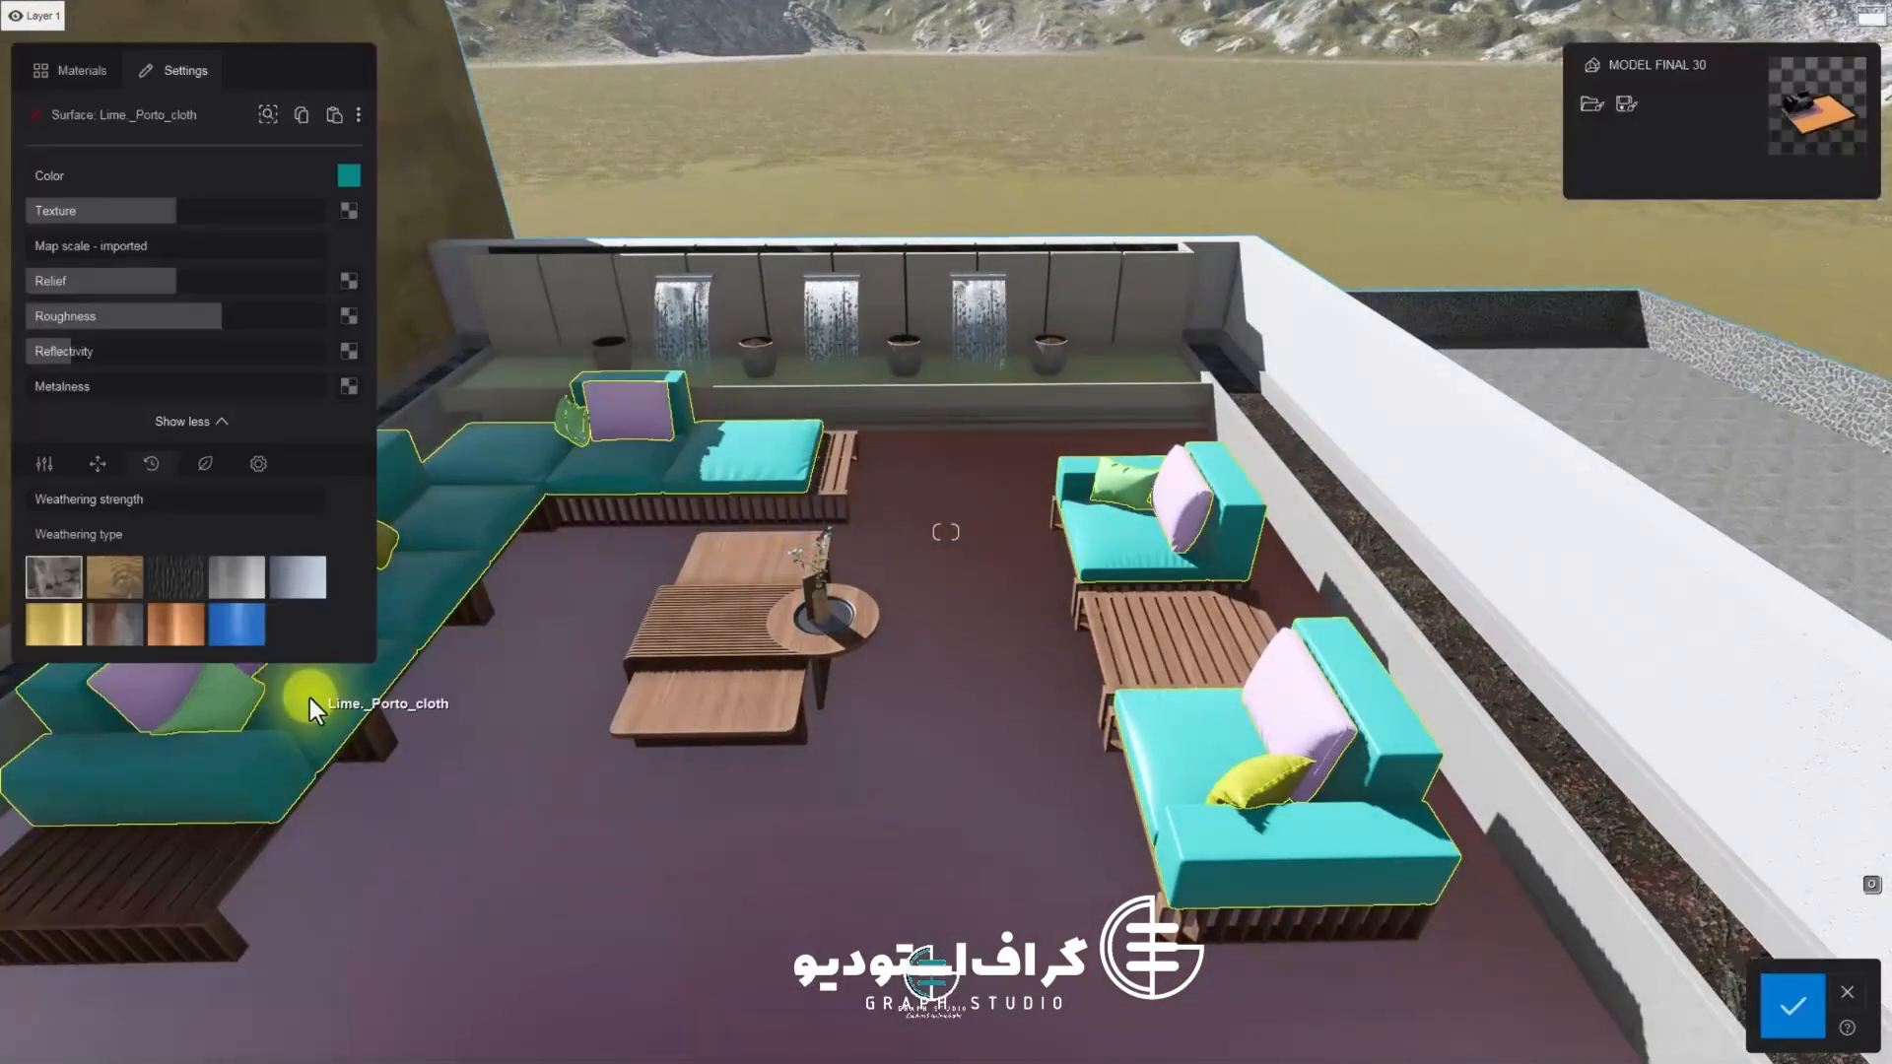
key("w")
right_click_drag(313, 702, 409, 533)
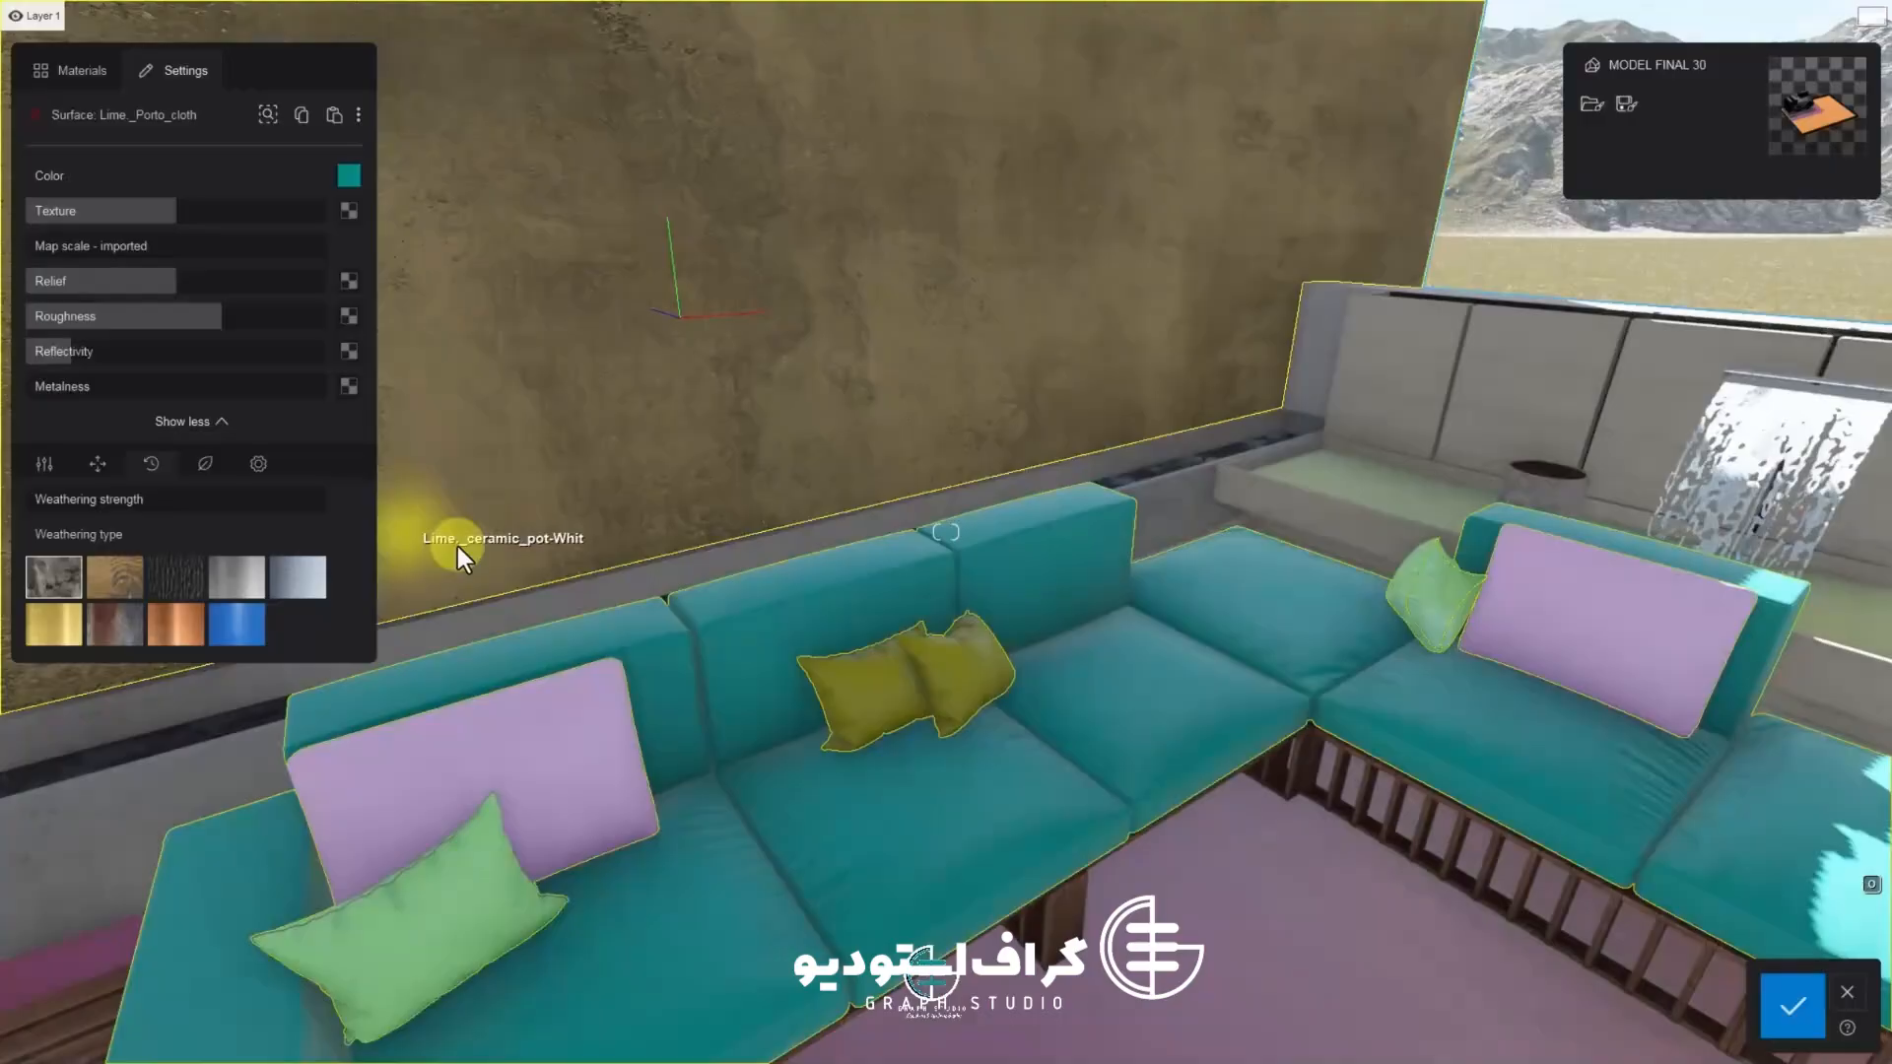
left_click(77, 70)
left_click(51, 293)
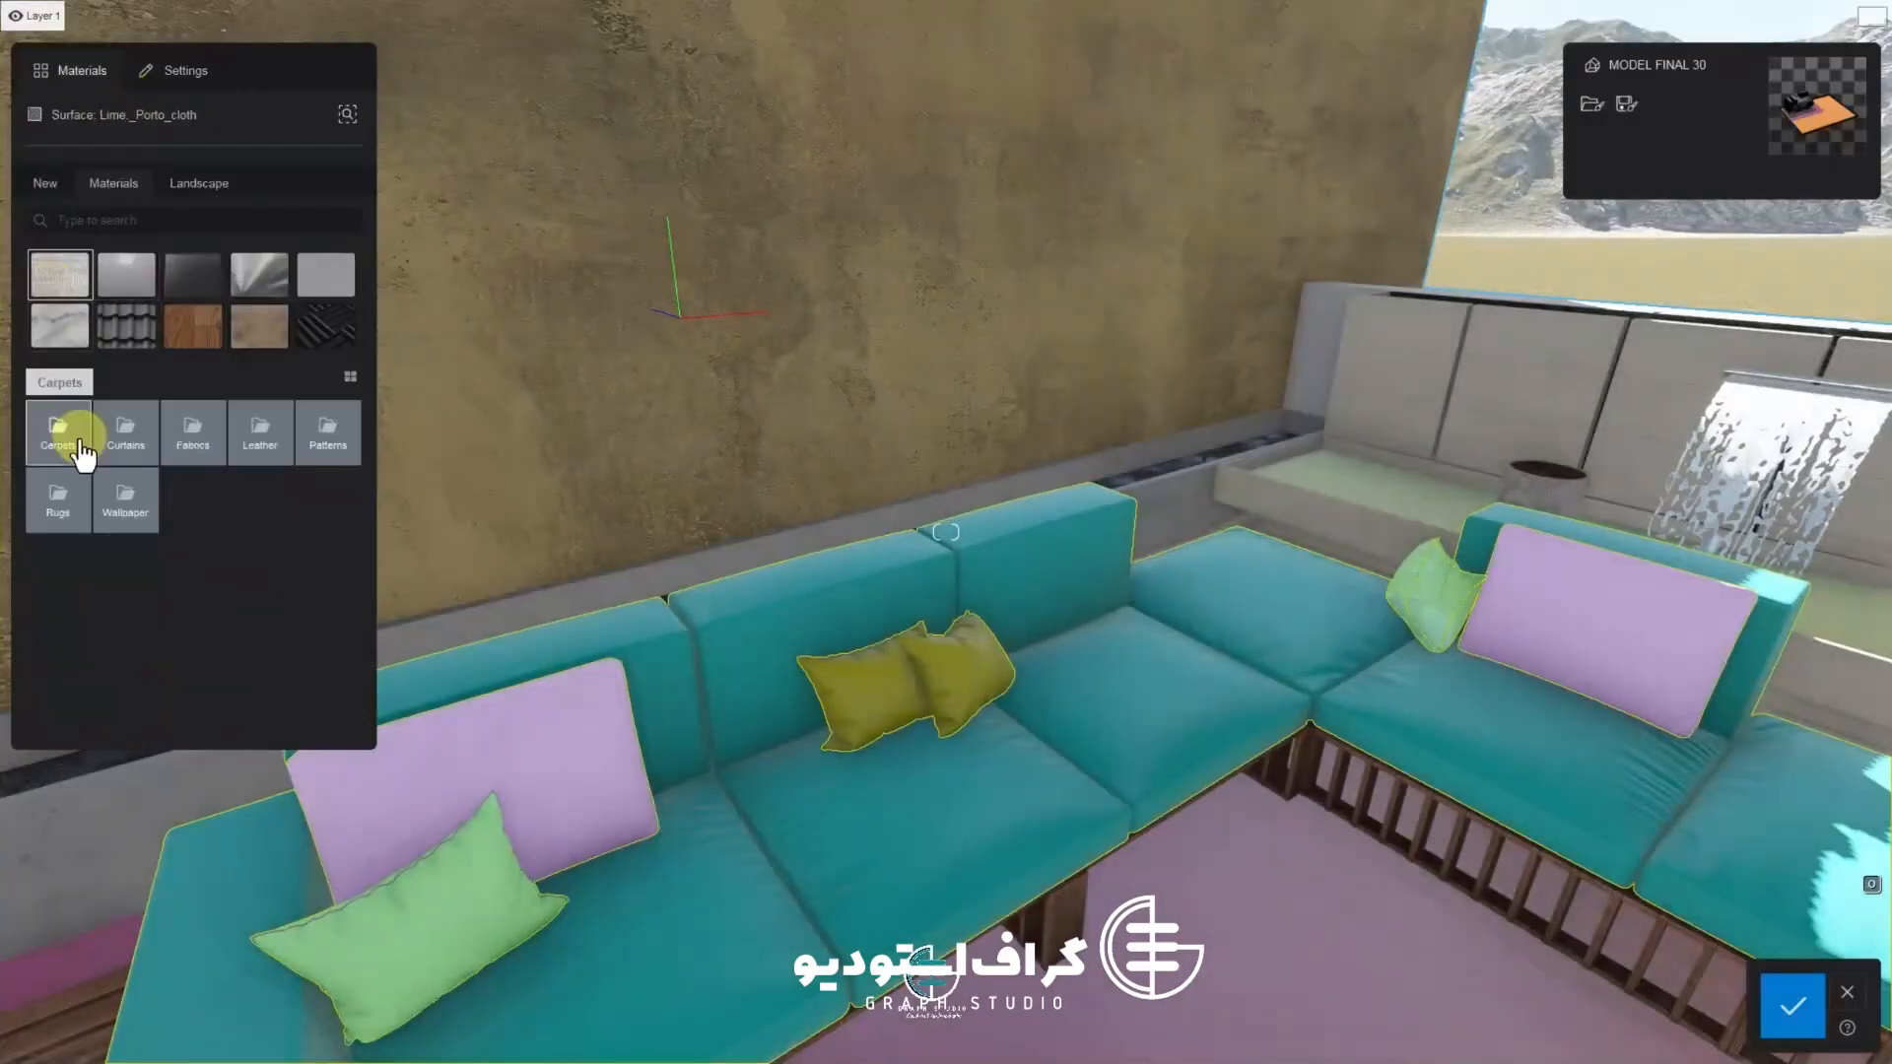
left_click(75, 436)
left_click(71, 430)
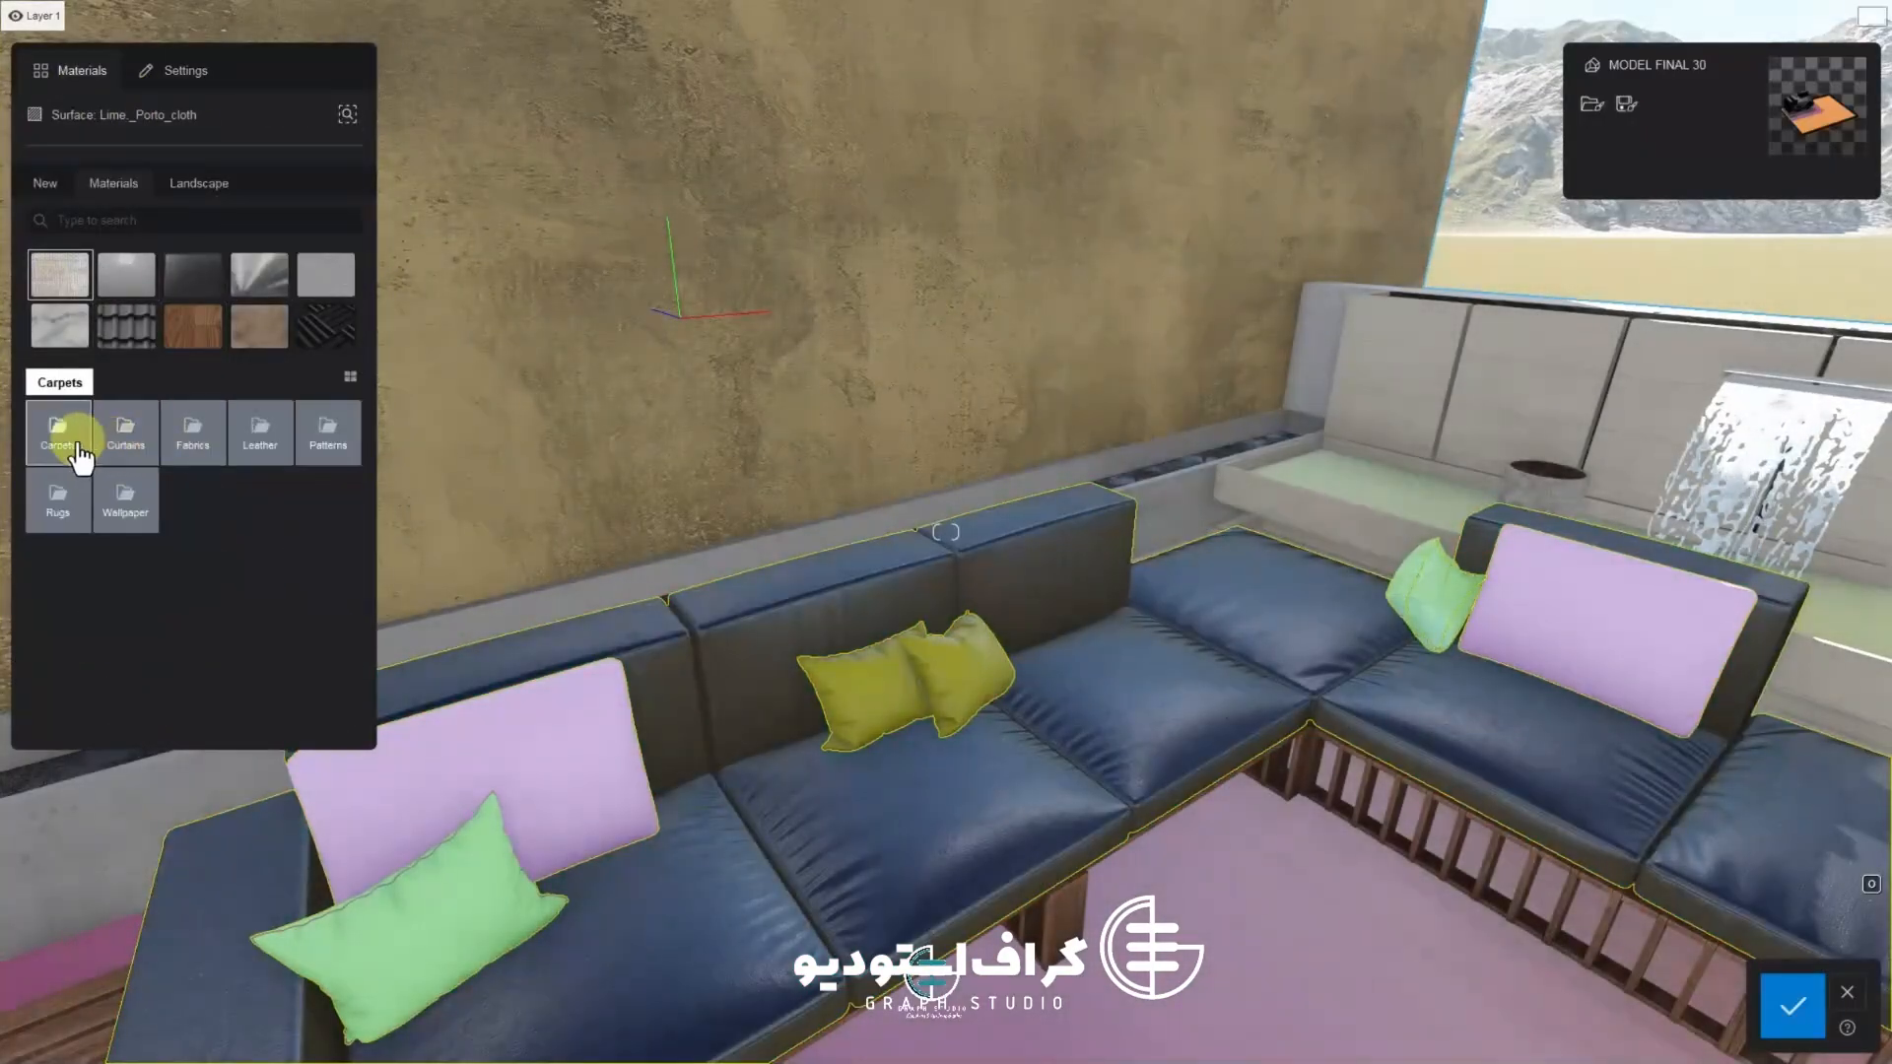
left_click(193, 431)
left_click(126, 432)
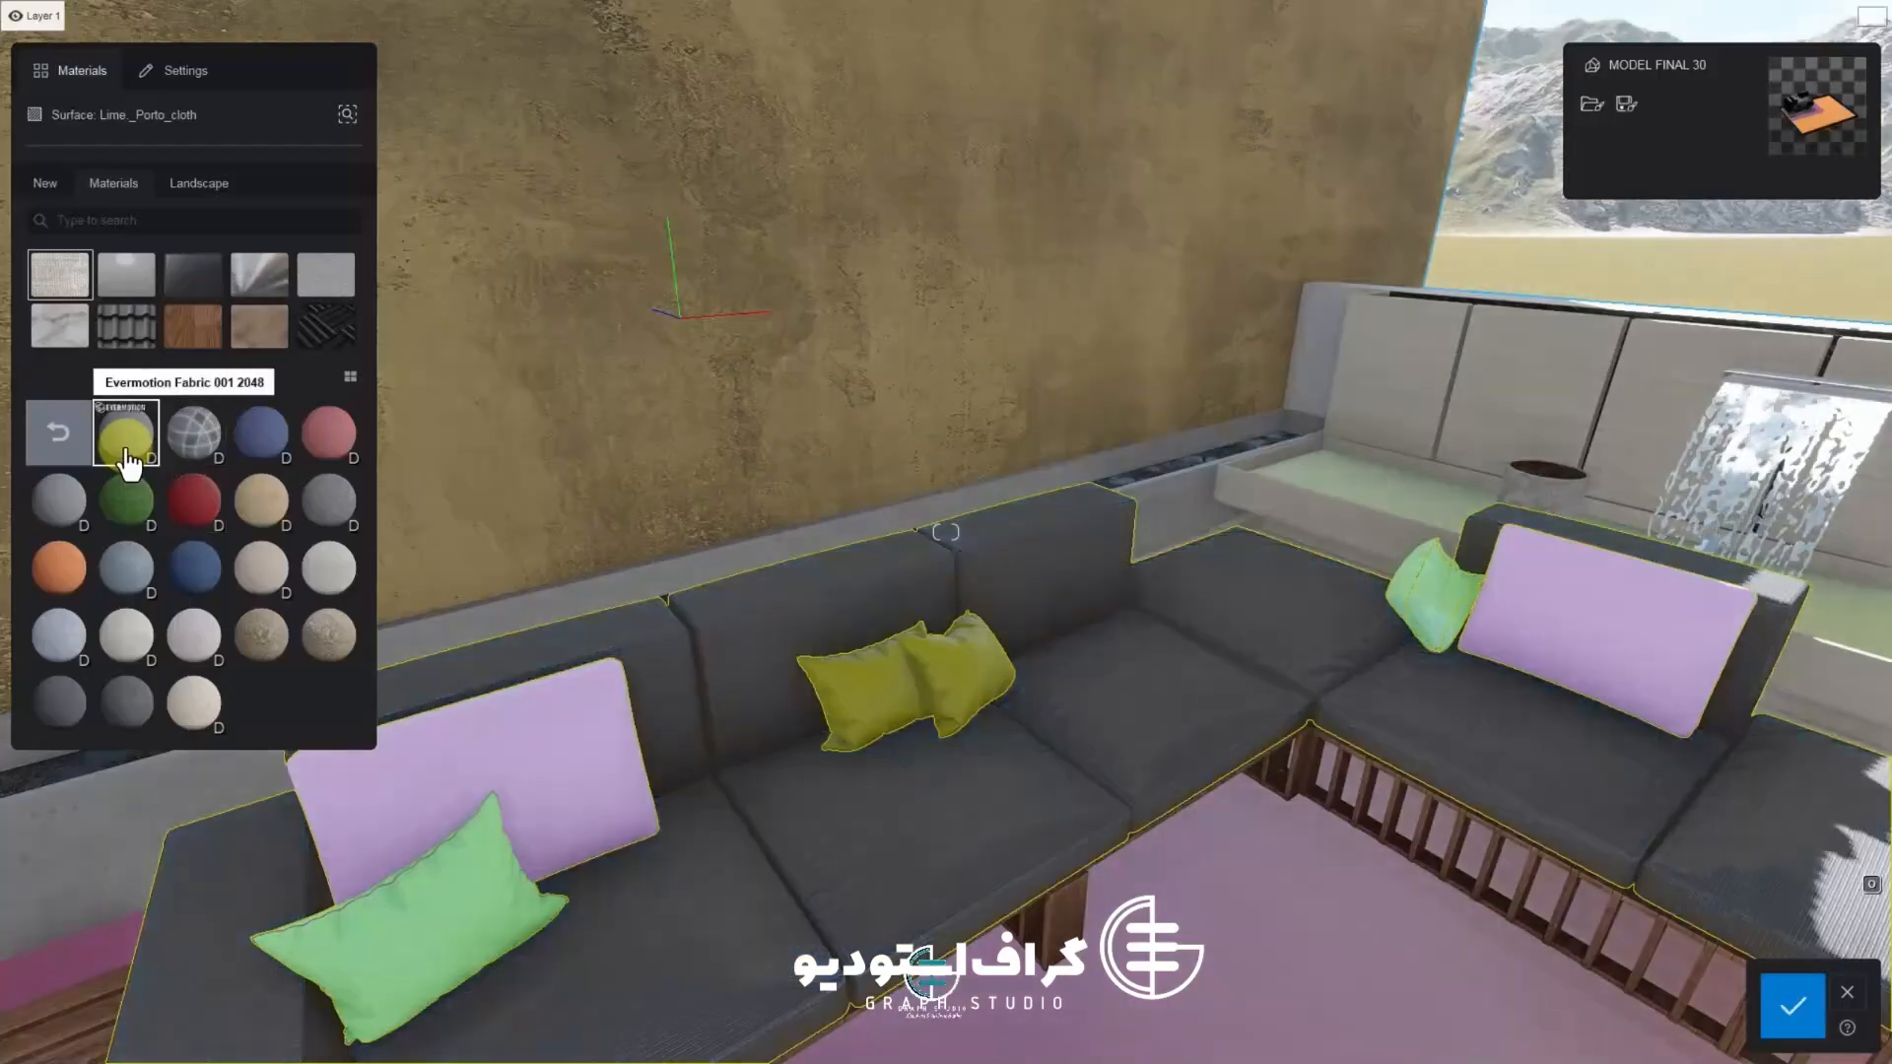
Try other fabric materials, such as Polli Fabric Weave Couch, on the sofa cushions
right_click_drag(631, 769, 729, 690)
key("w")
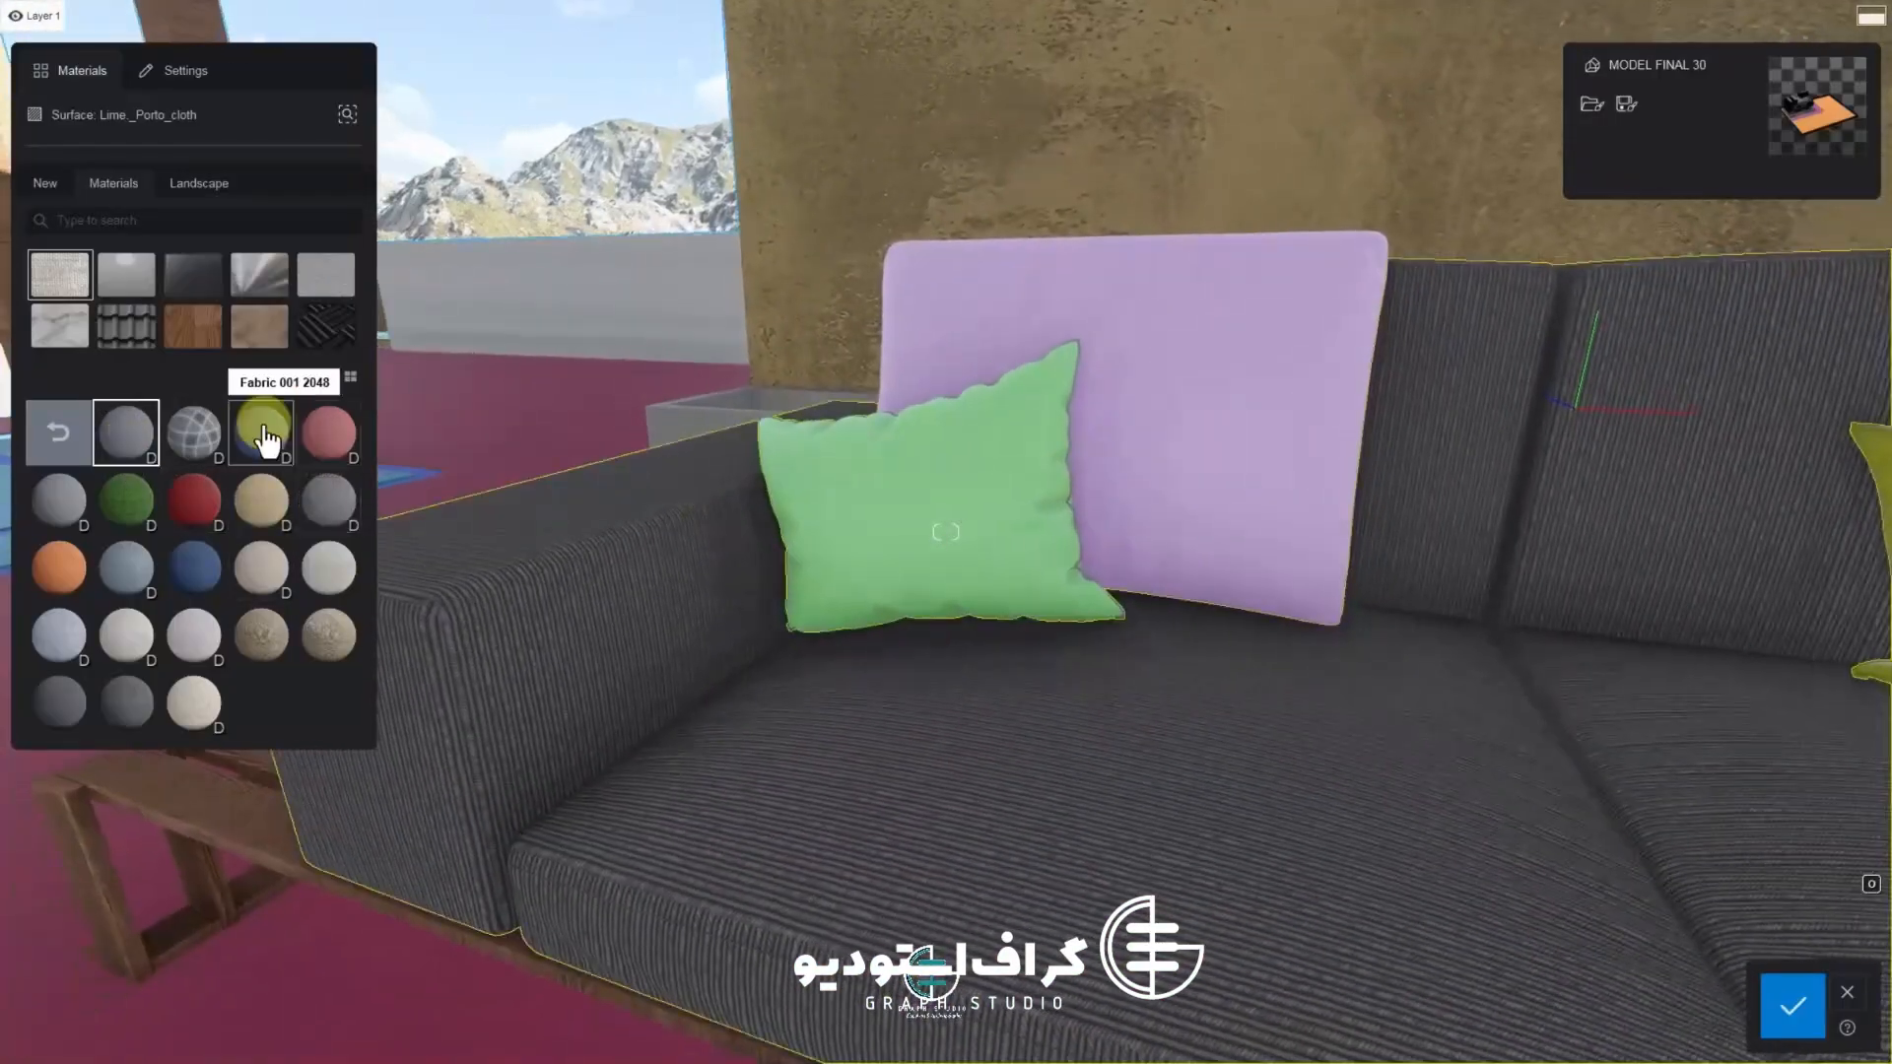
left_click(59, 702)
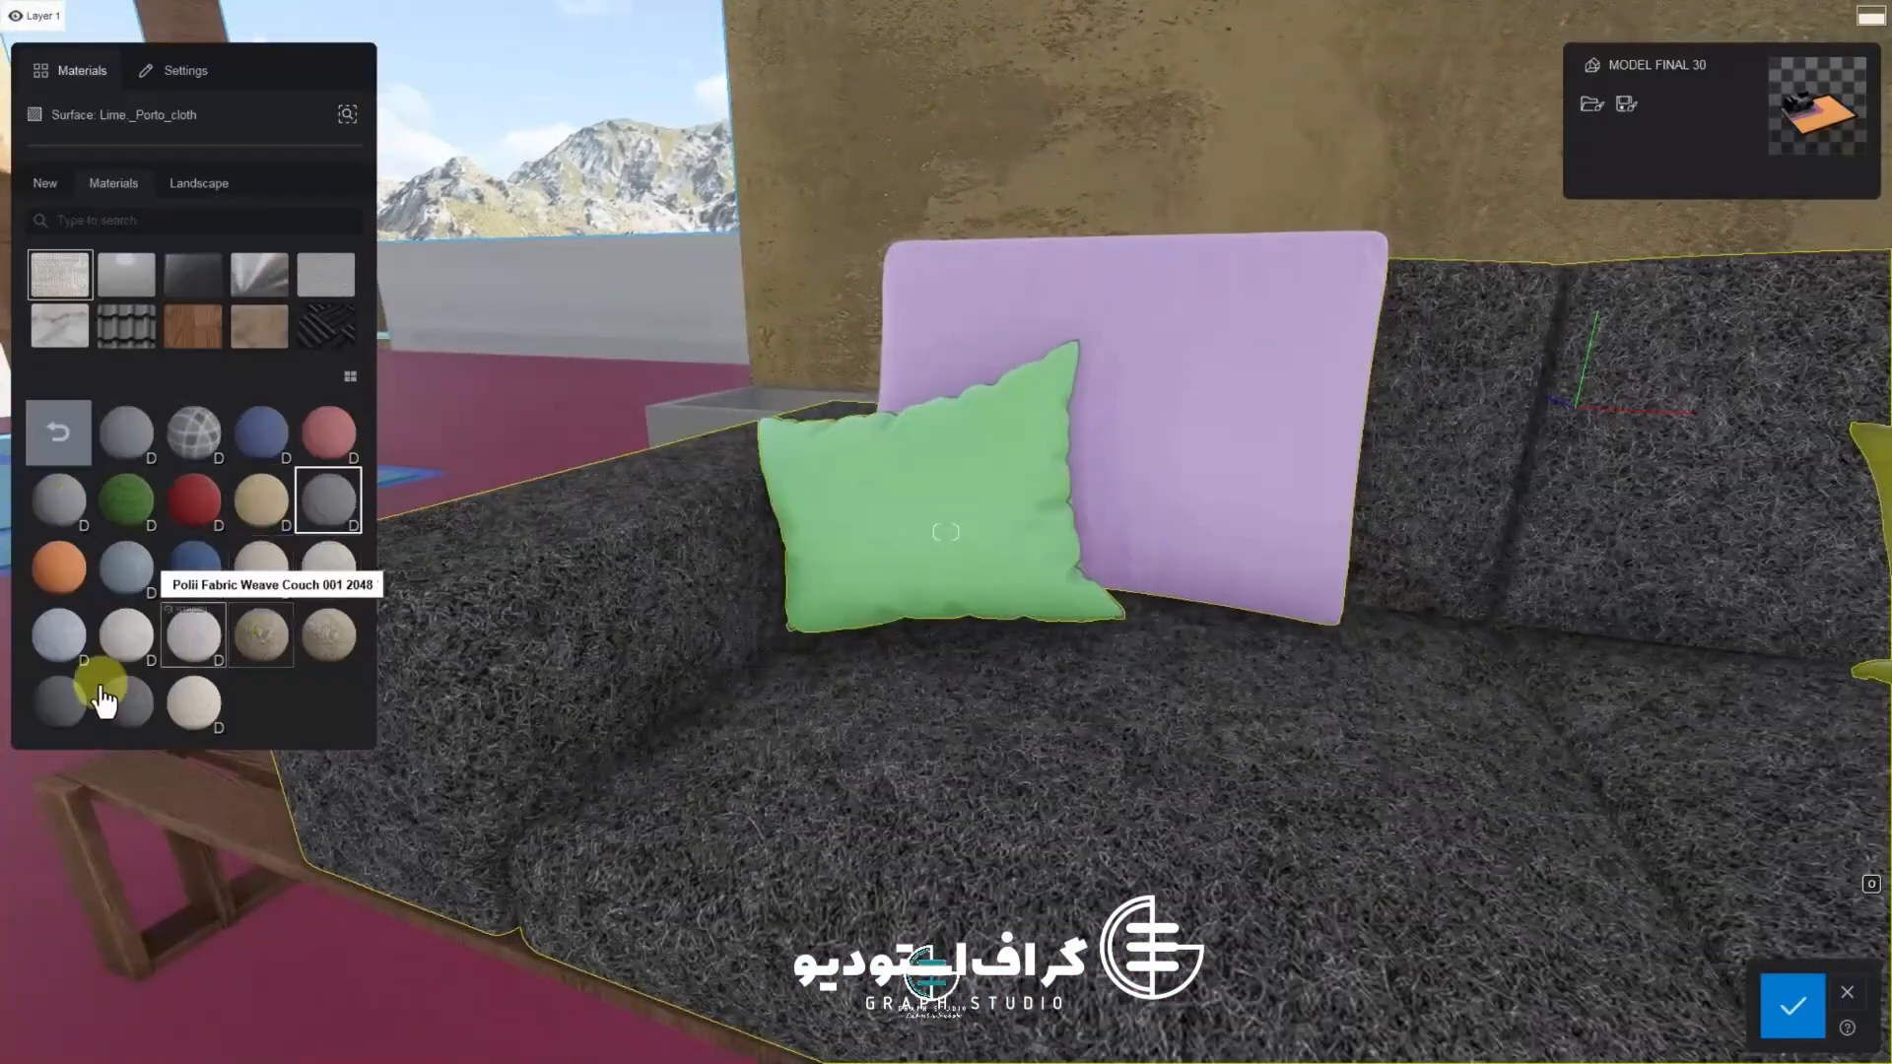
left_click(115, 705)
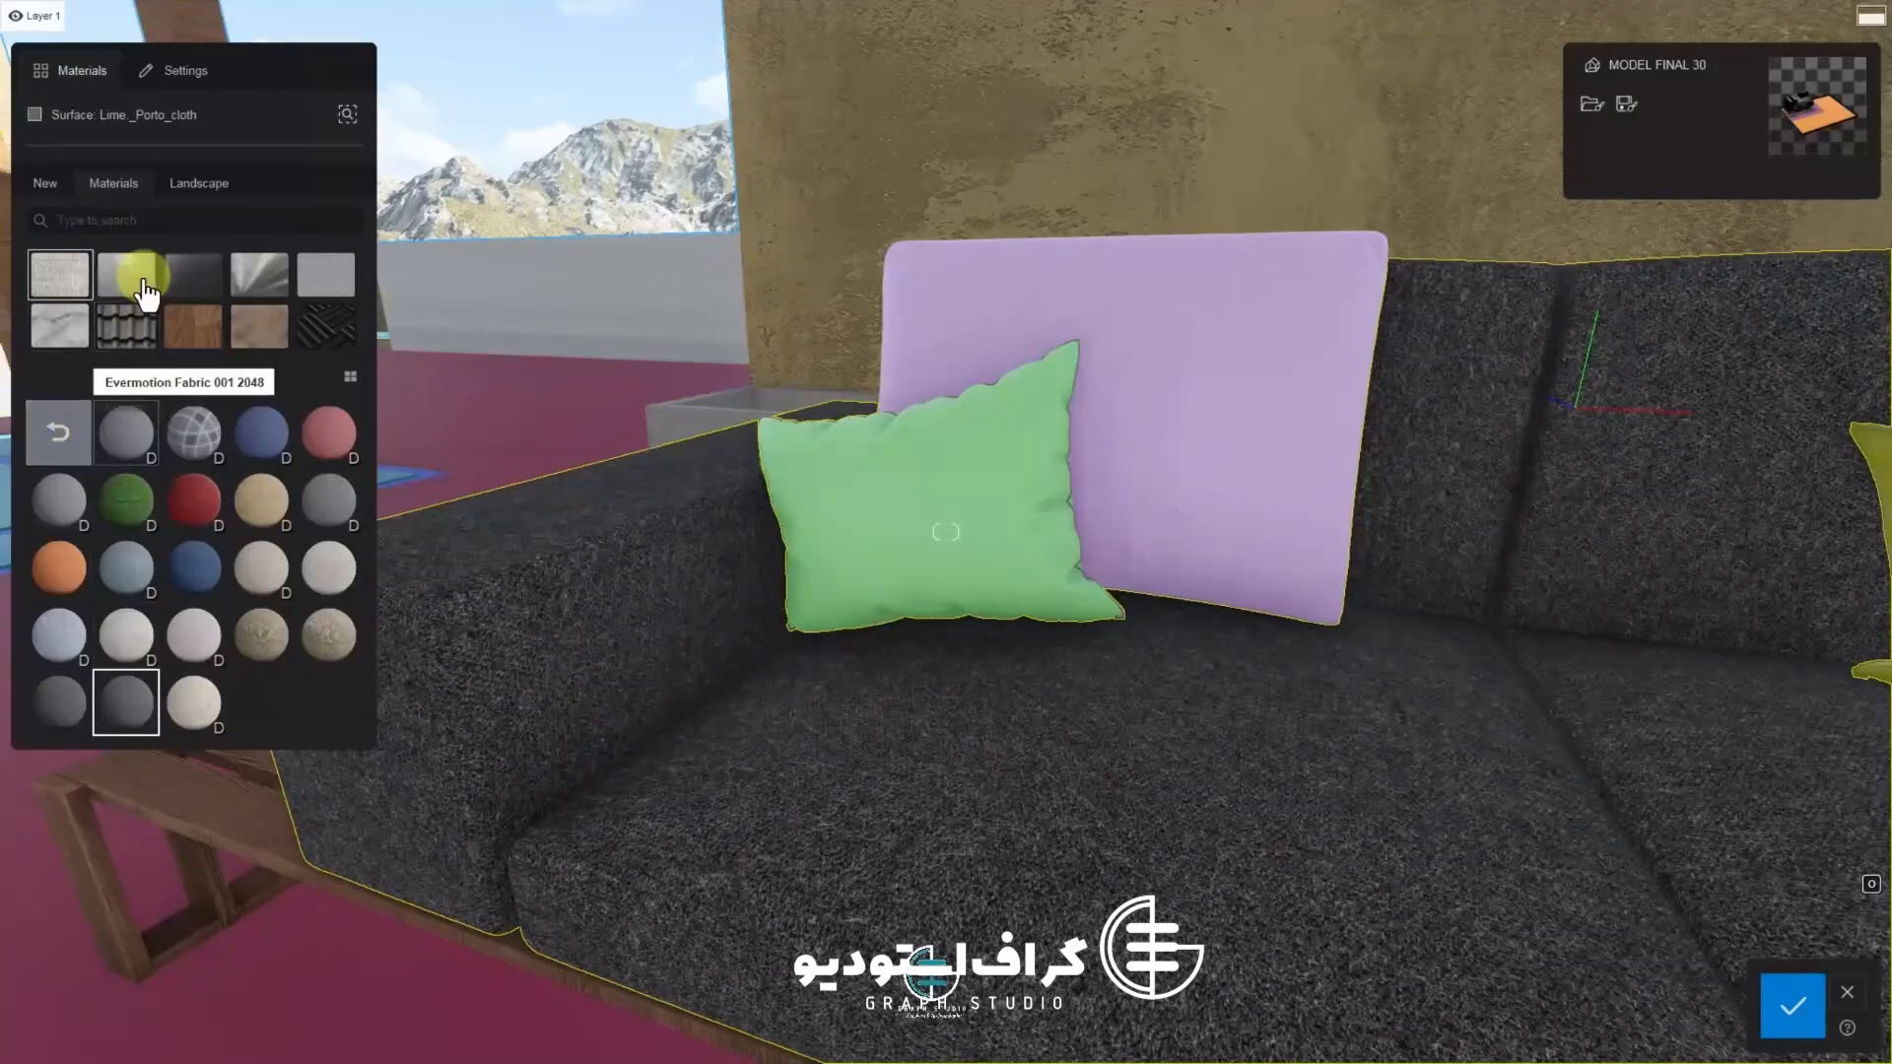
Browse the leather, pattern, rug and curtain material categories for the sofa cushions
left_click(54, 443)
left_click(242, 451)
left_click(59, 439)
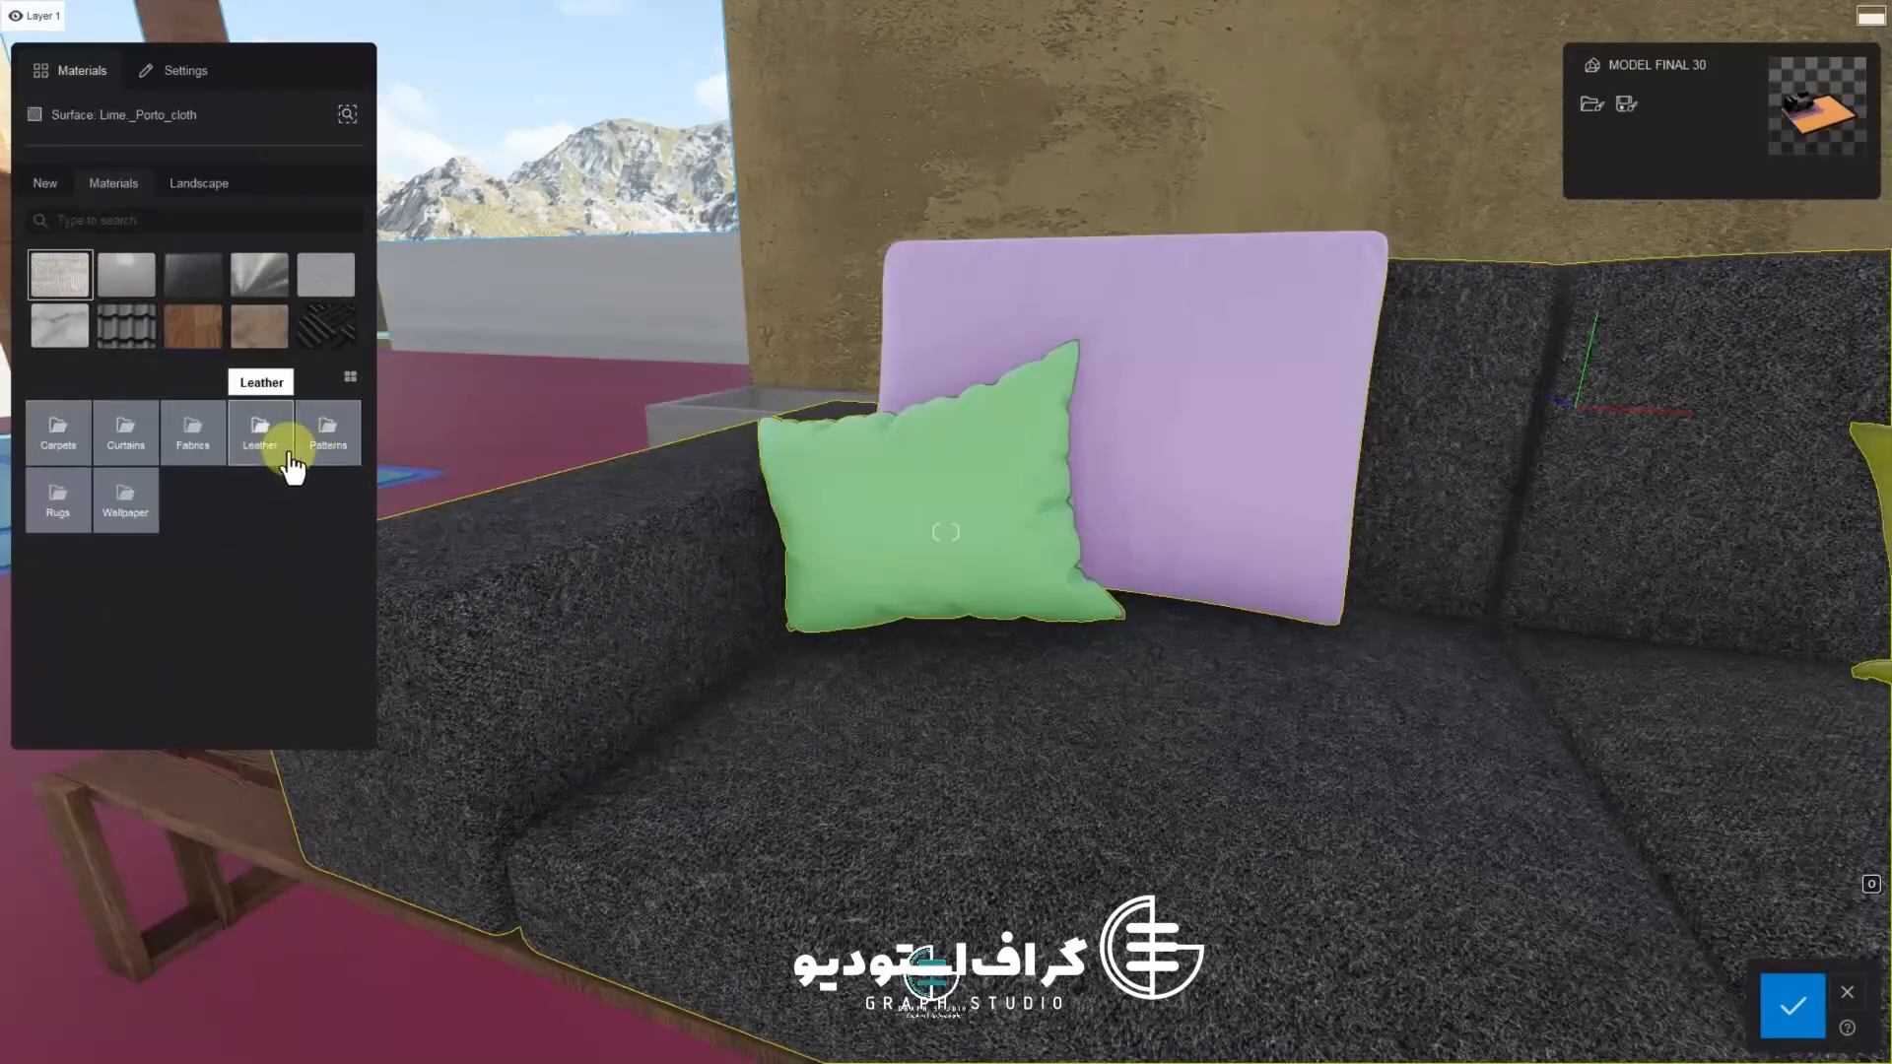
left_click(286, 452)
left_click(74, 448)
left_click(325, 451)
left_click(72, 451)
left_click(65, 493)
left_click(79, 446)
left_click(128, 491)
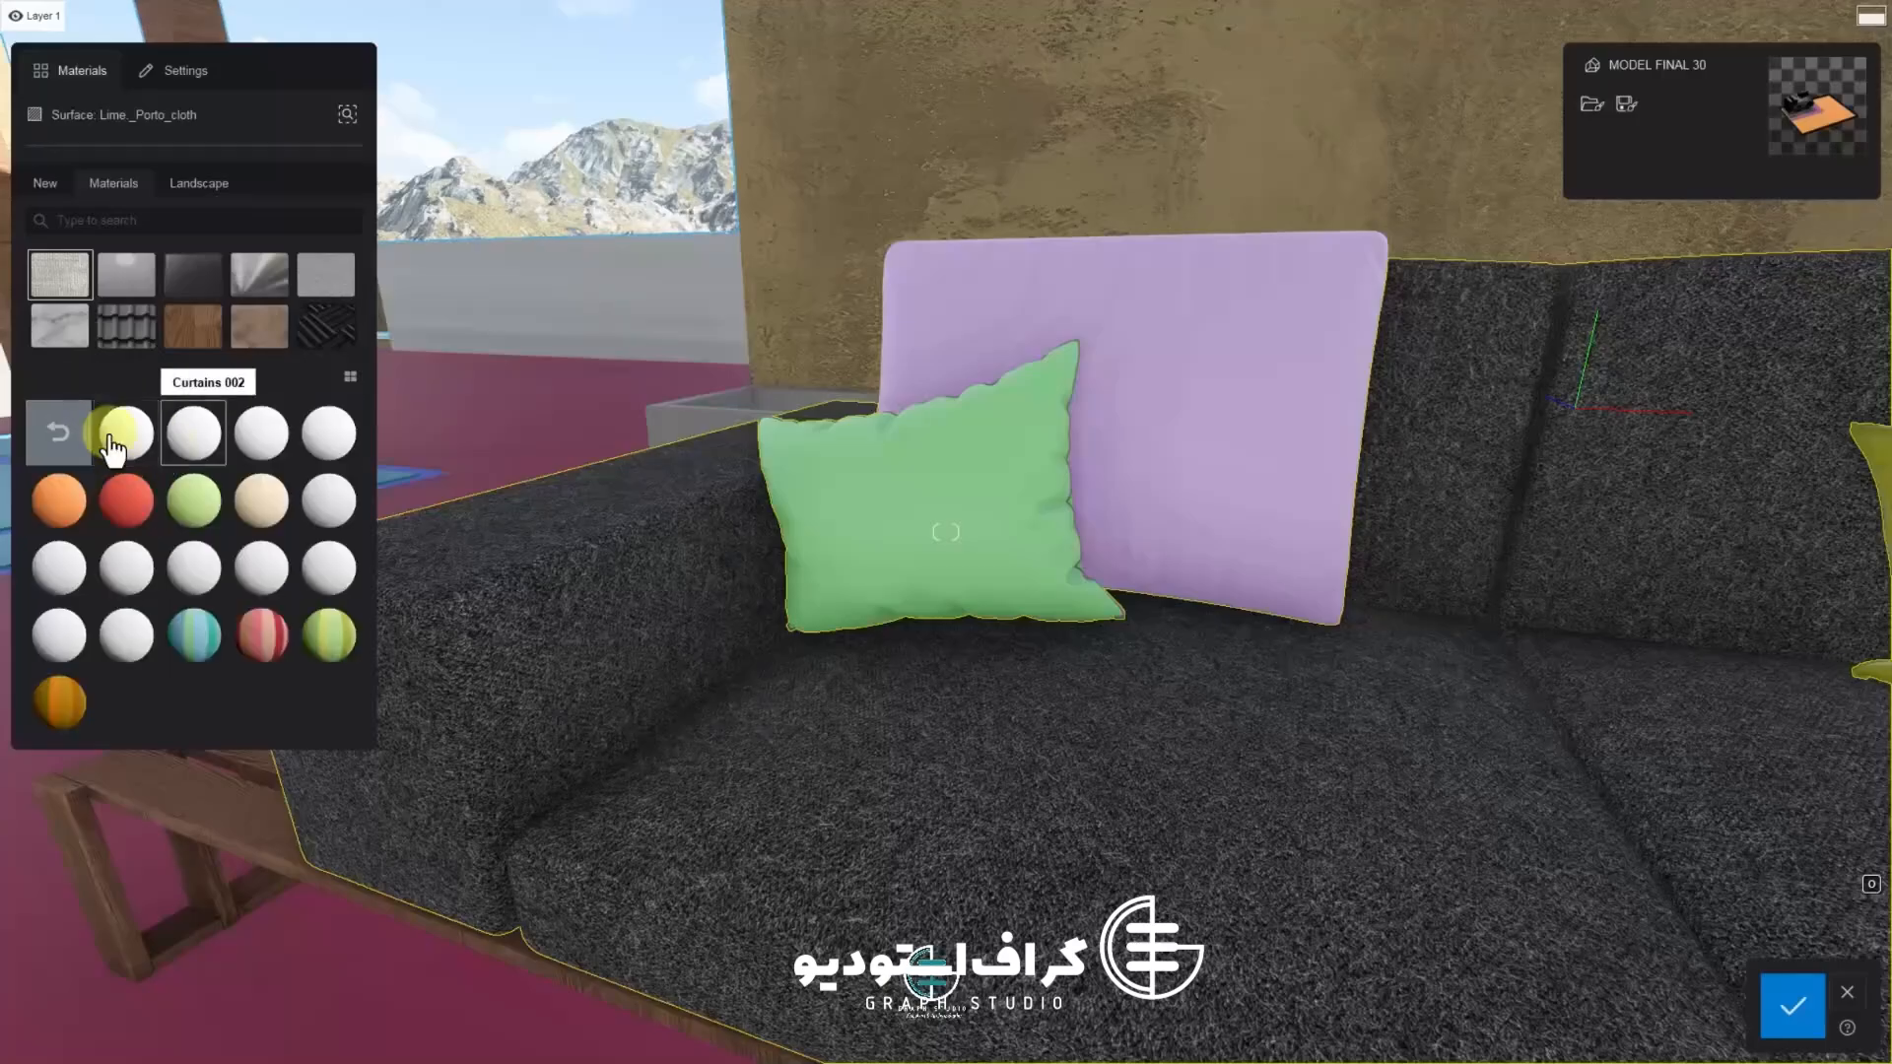
Reapply the Evermotion Fabric 001 2048 material to the sofa cushions
left_click(72, 446)
left_click(195, 458)
left_click(133, 436)
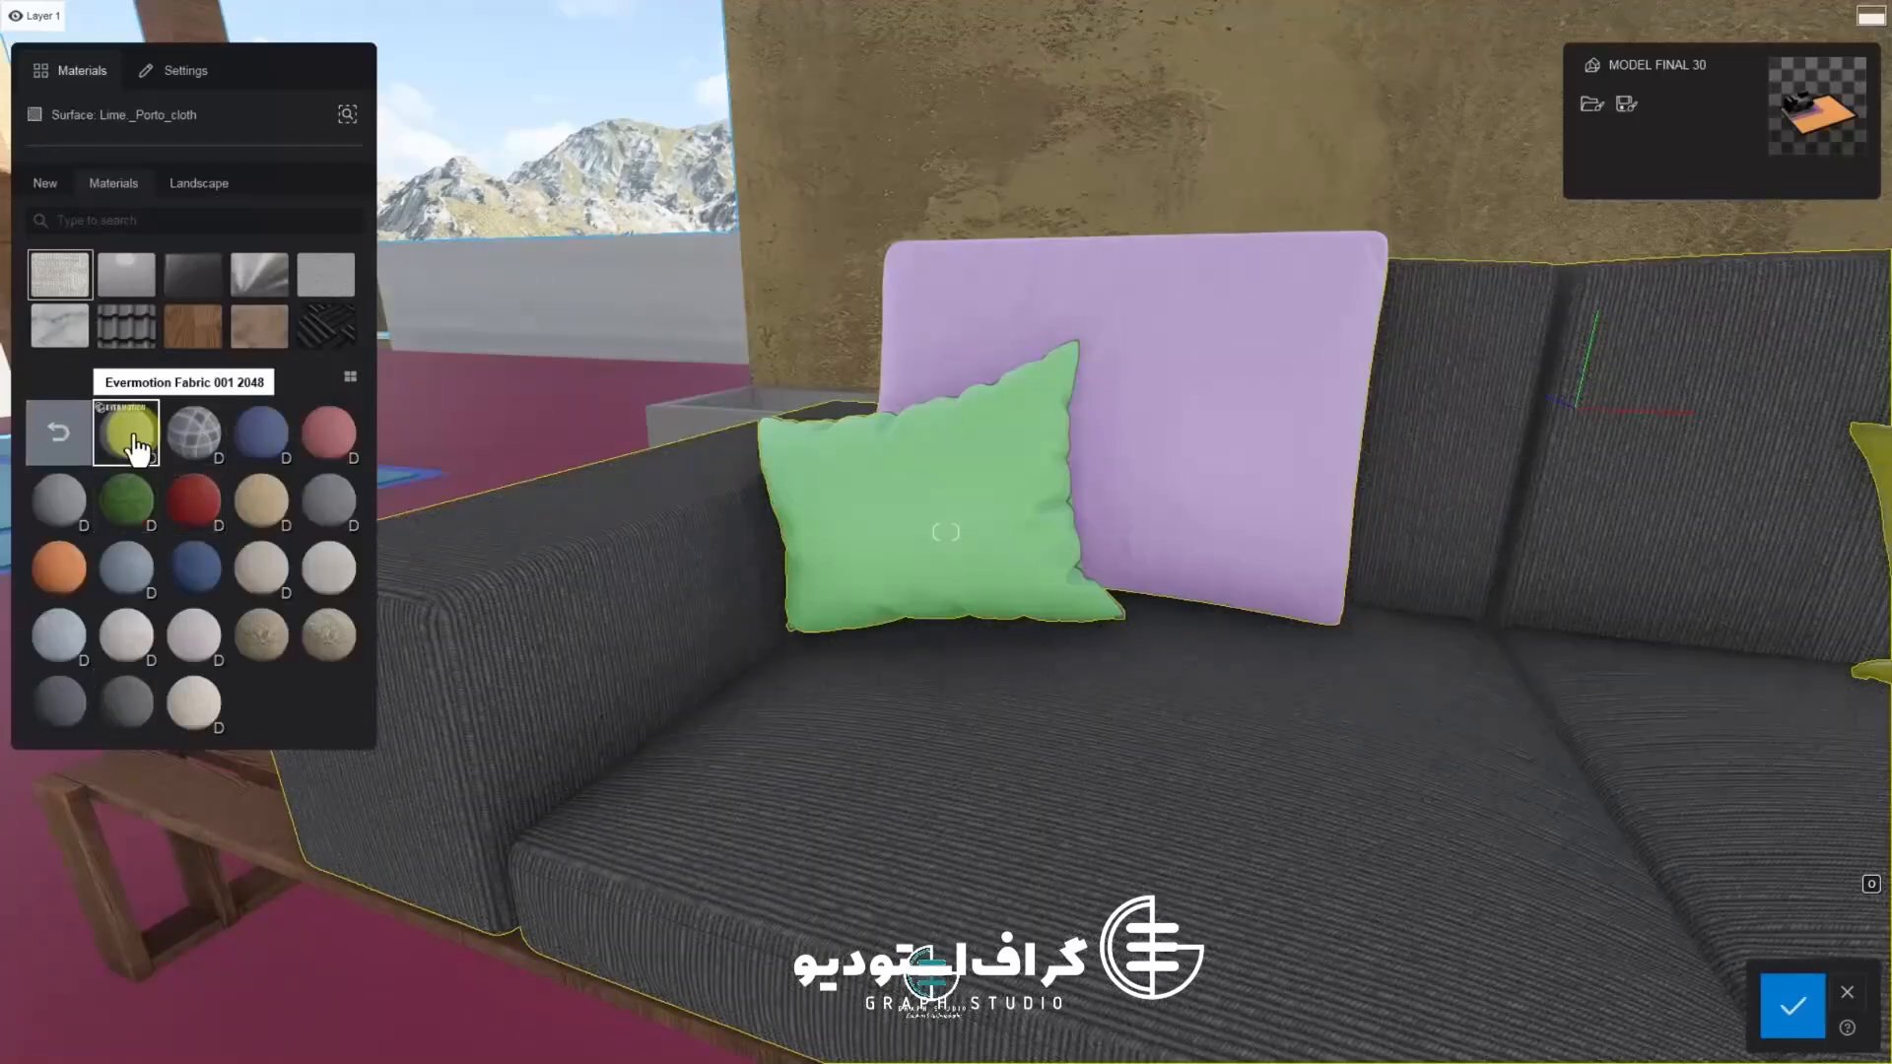
Apply the Fabric 003 2048 material to the sofa cushions and adjust its map scale
double_click(70, 511)
left_click_drag(109, 246, 100, 247)
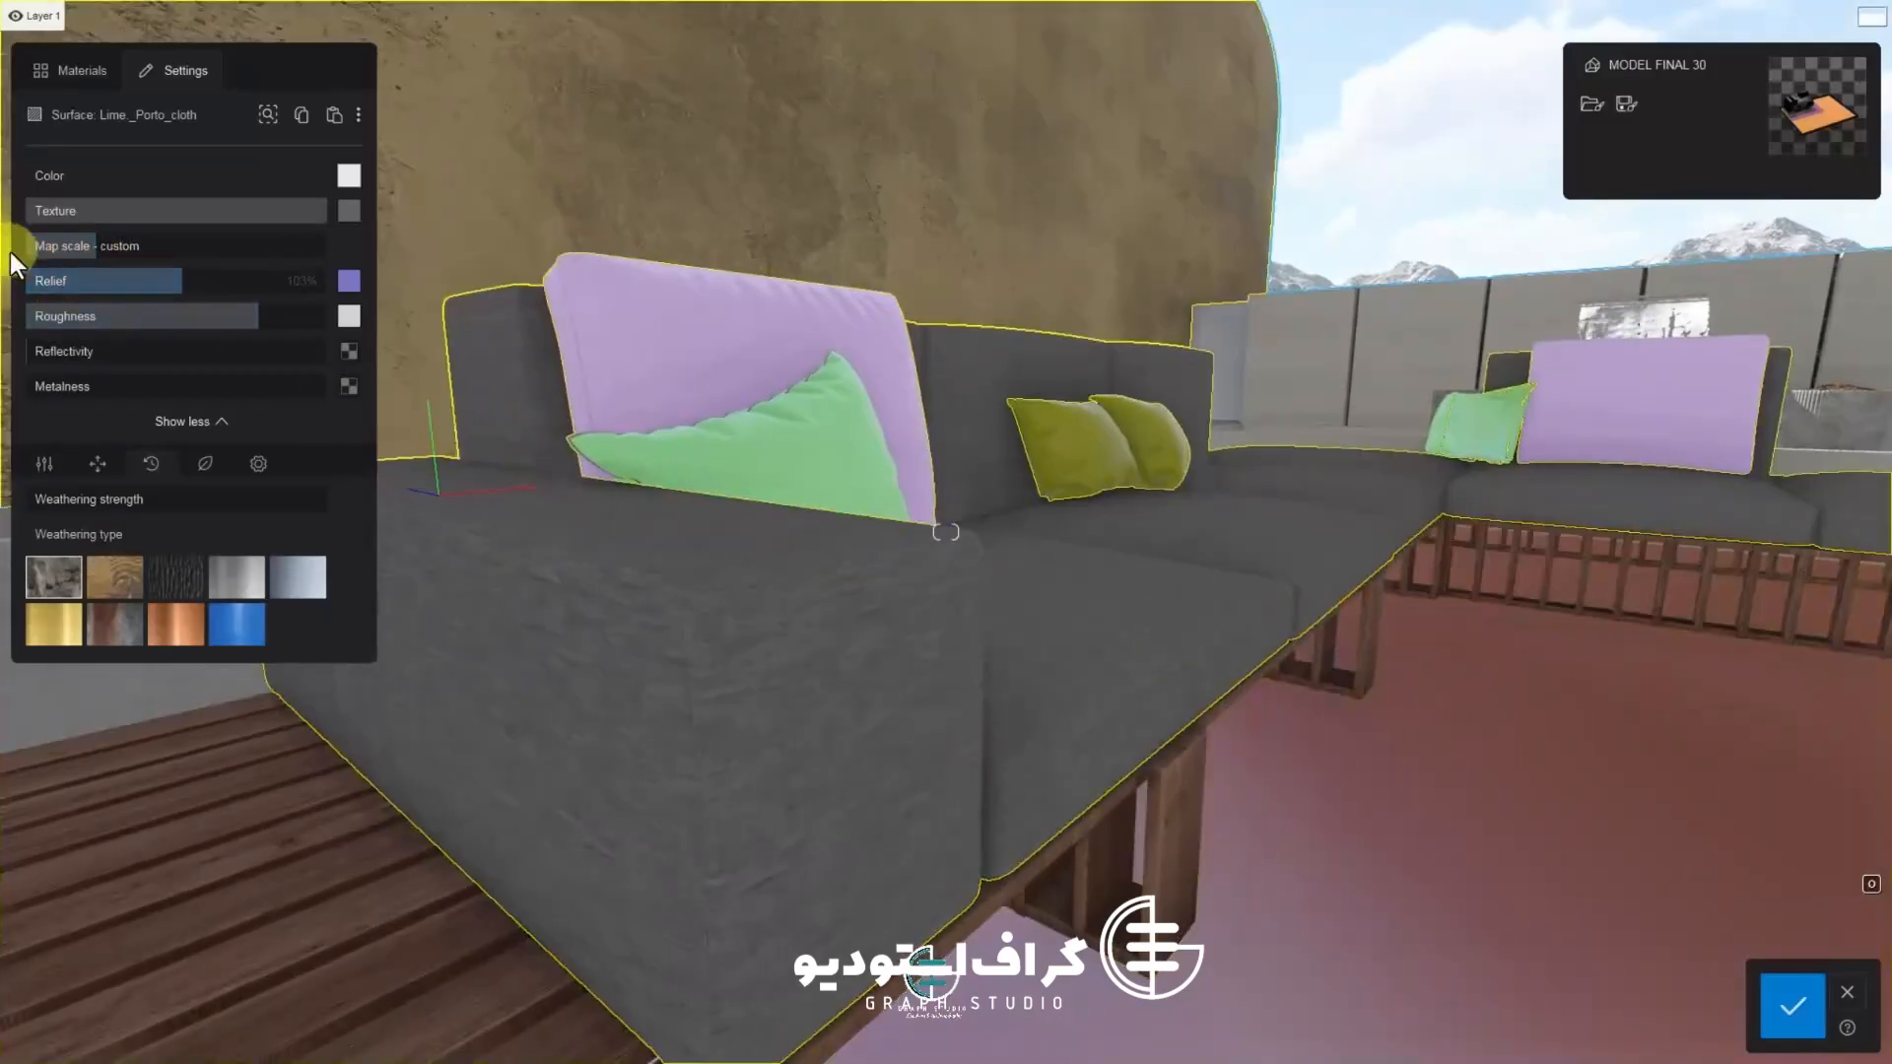
left_click_drag(59, 241, 84, 245)
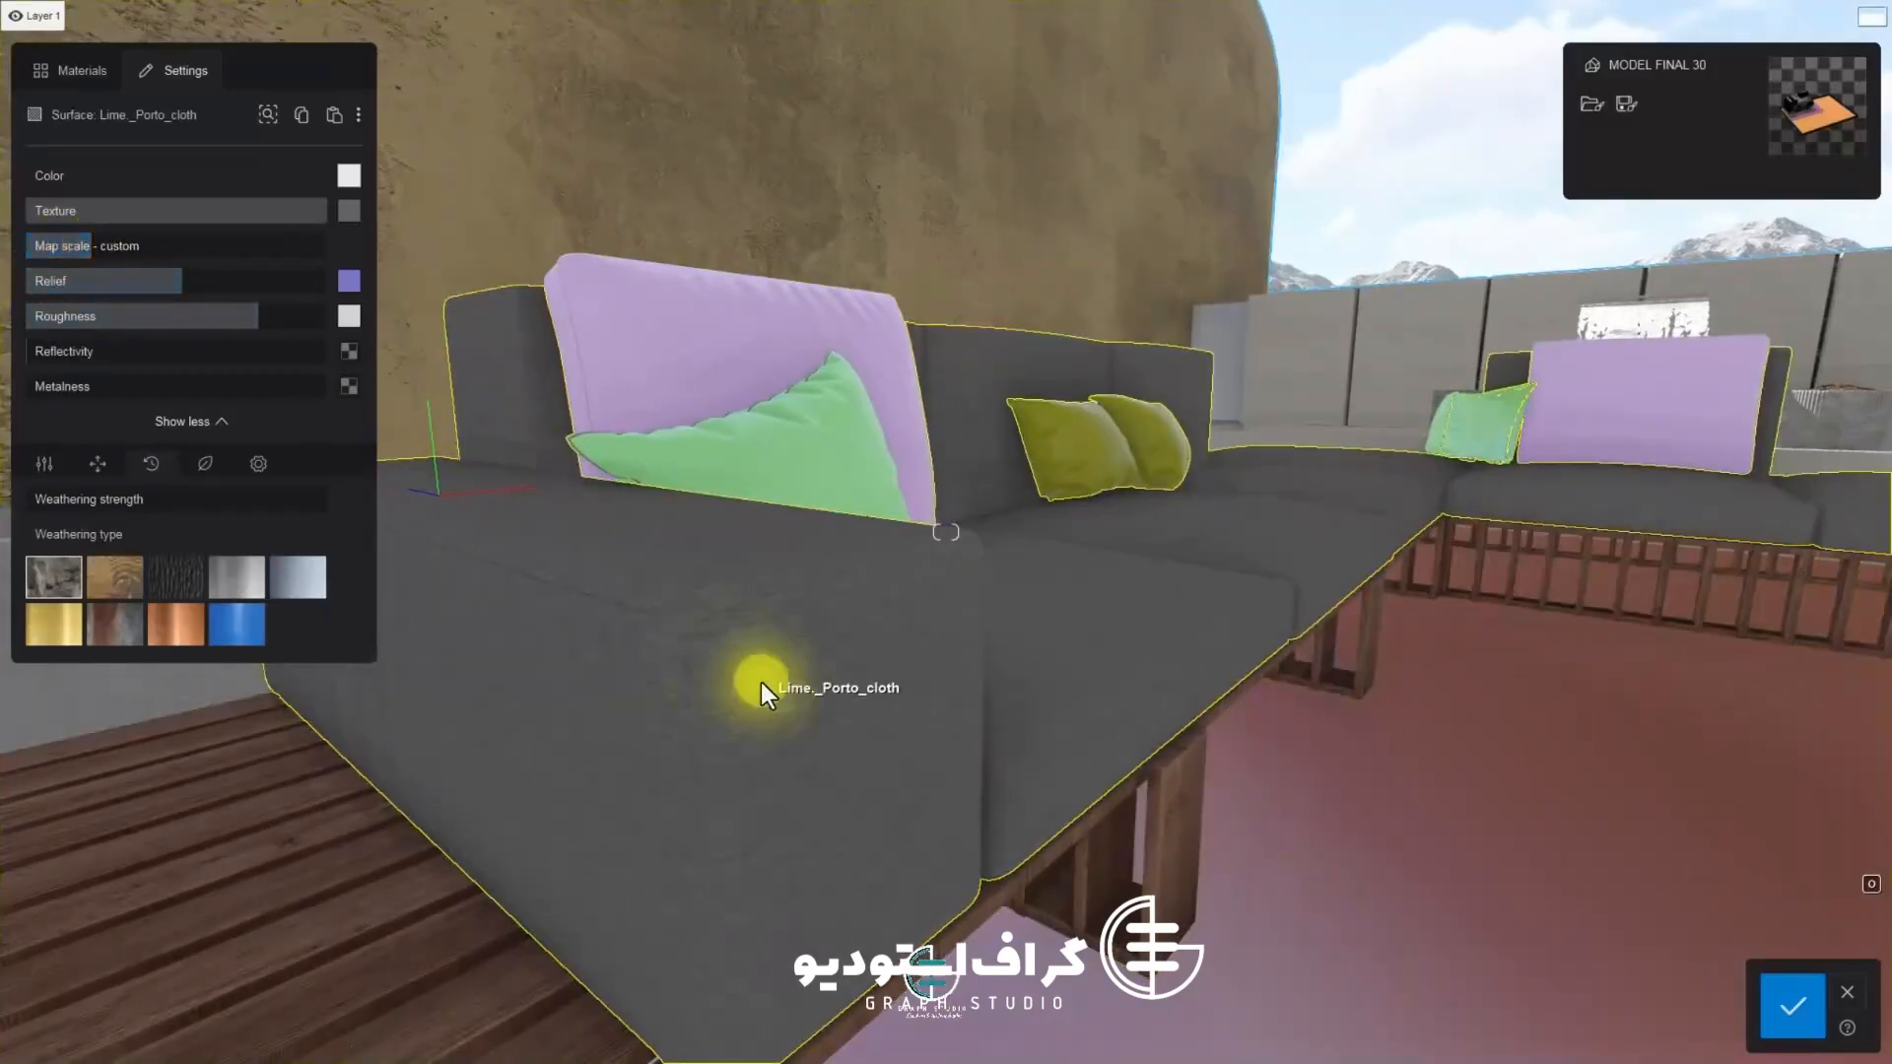
Try other fabric materials on the sofa cushions, including Polli Fabric Linen 001 2048, and apply a patterned woven fabric
right_click_drag(760, 682, 973, 682)
scroll(1108, 720, "down", 2)
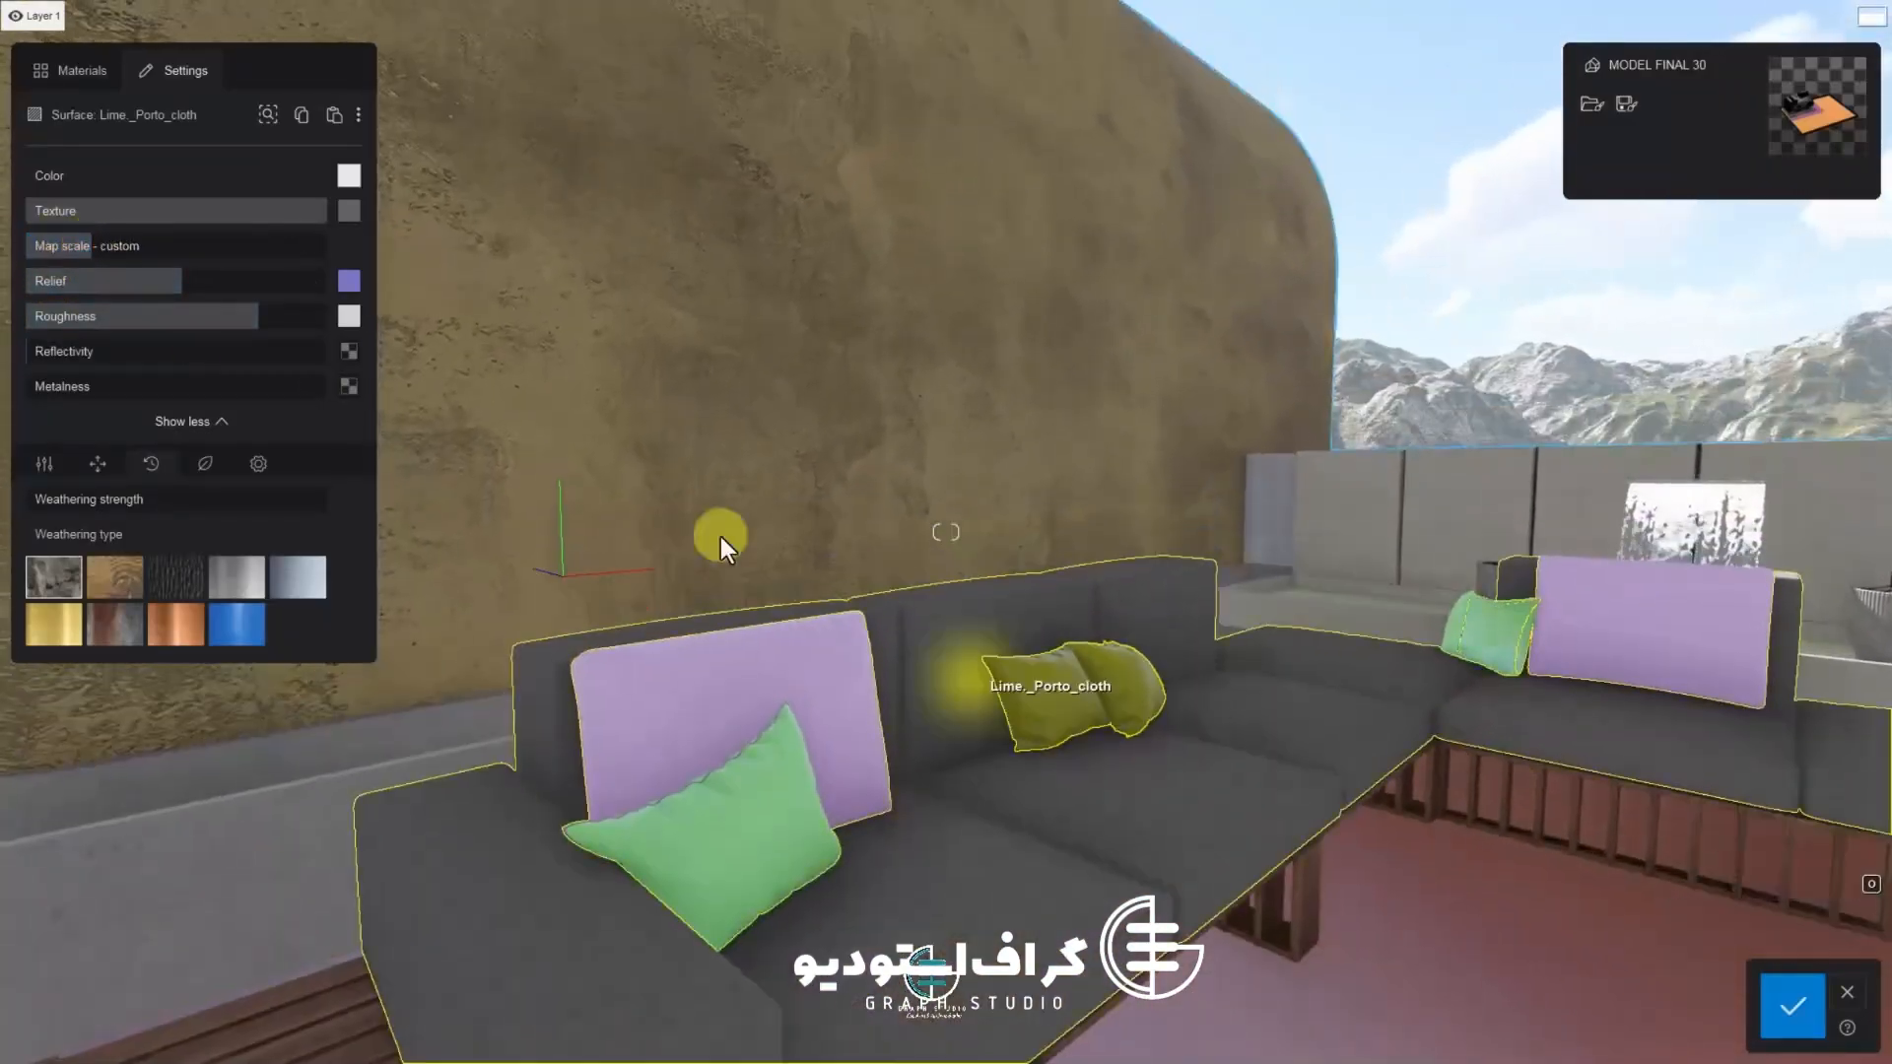
right_click_drag(720, 537, 788, 335)
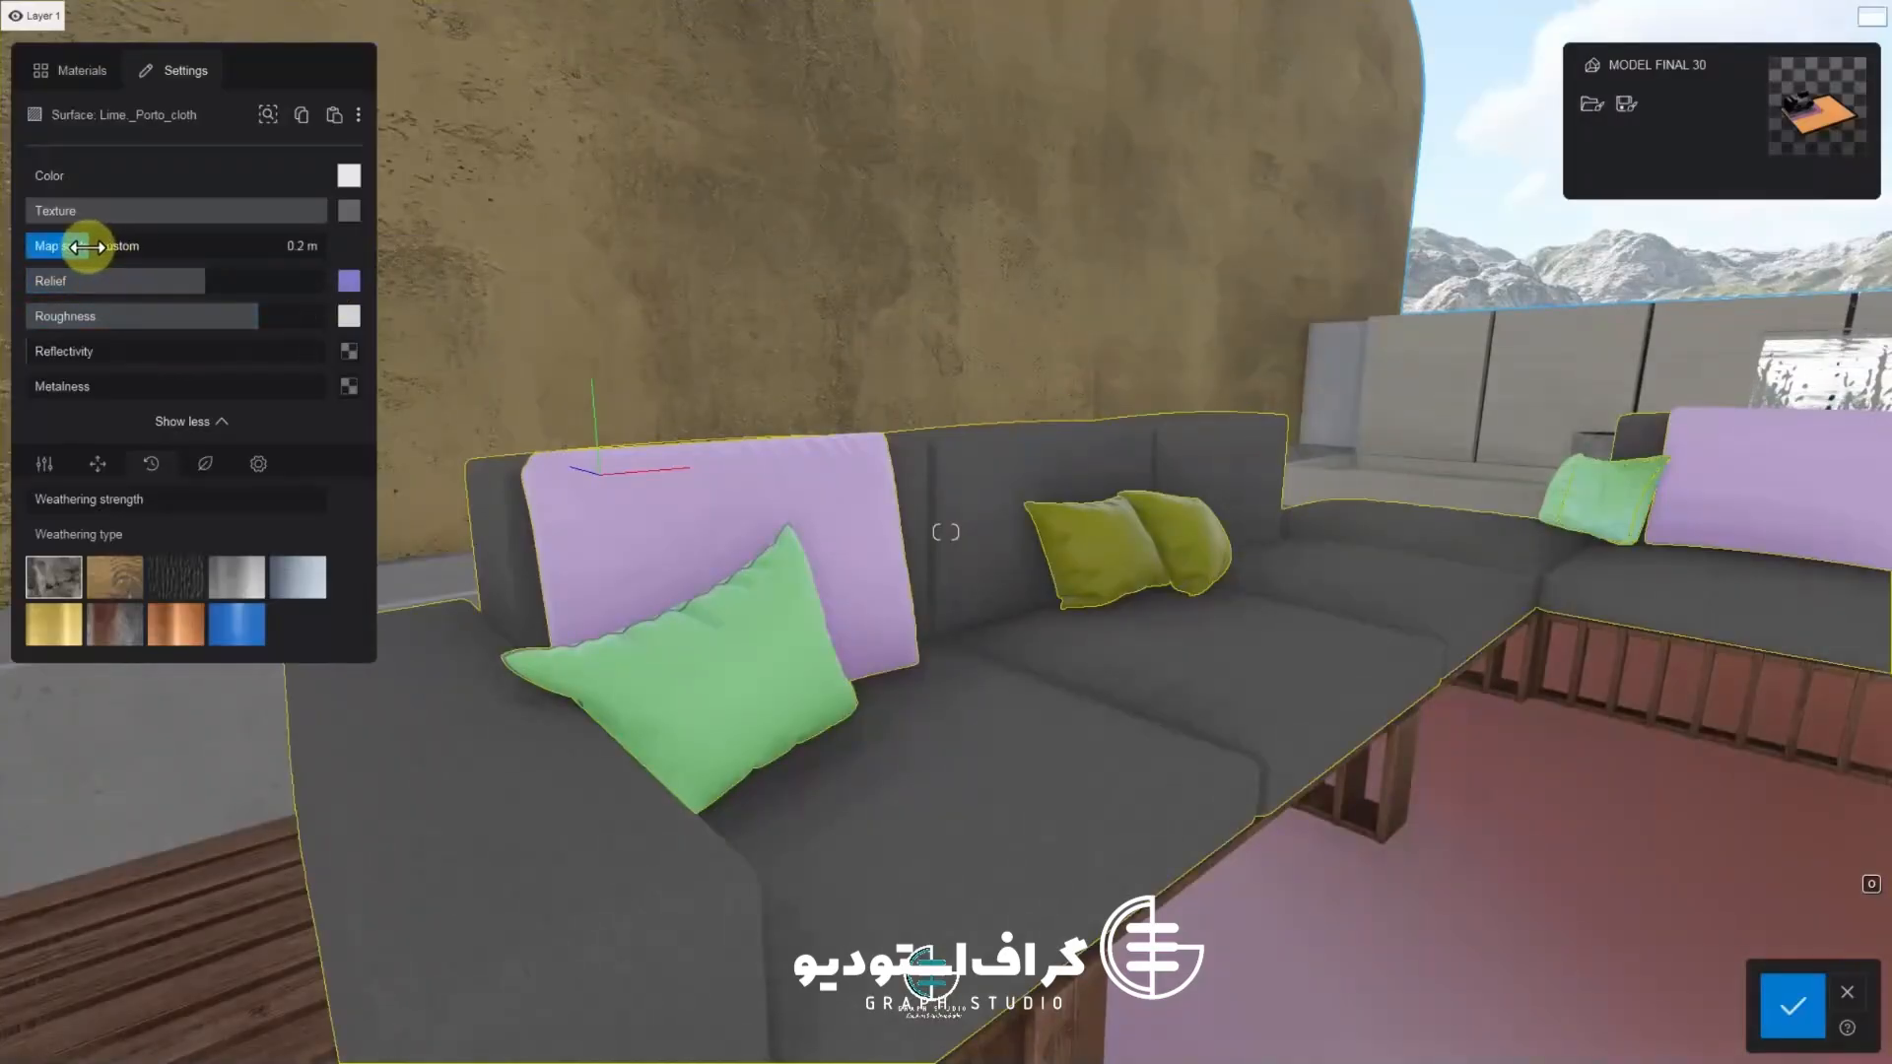
right_click_drag(562, 741, 819, 773)
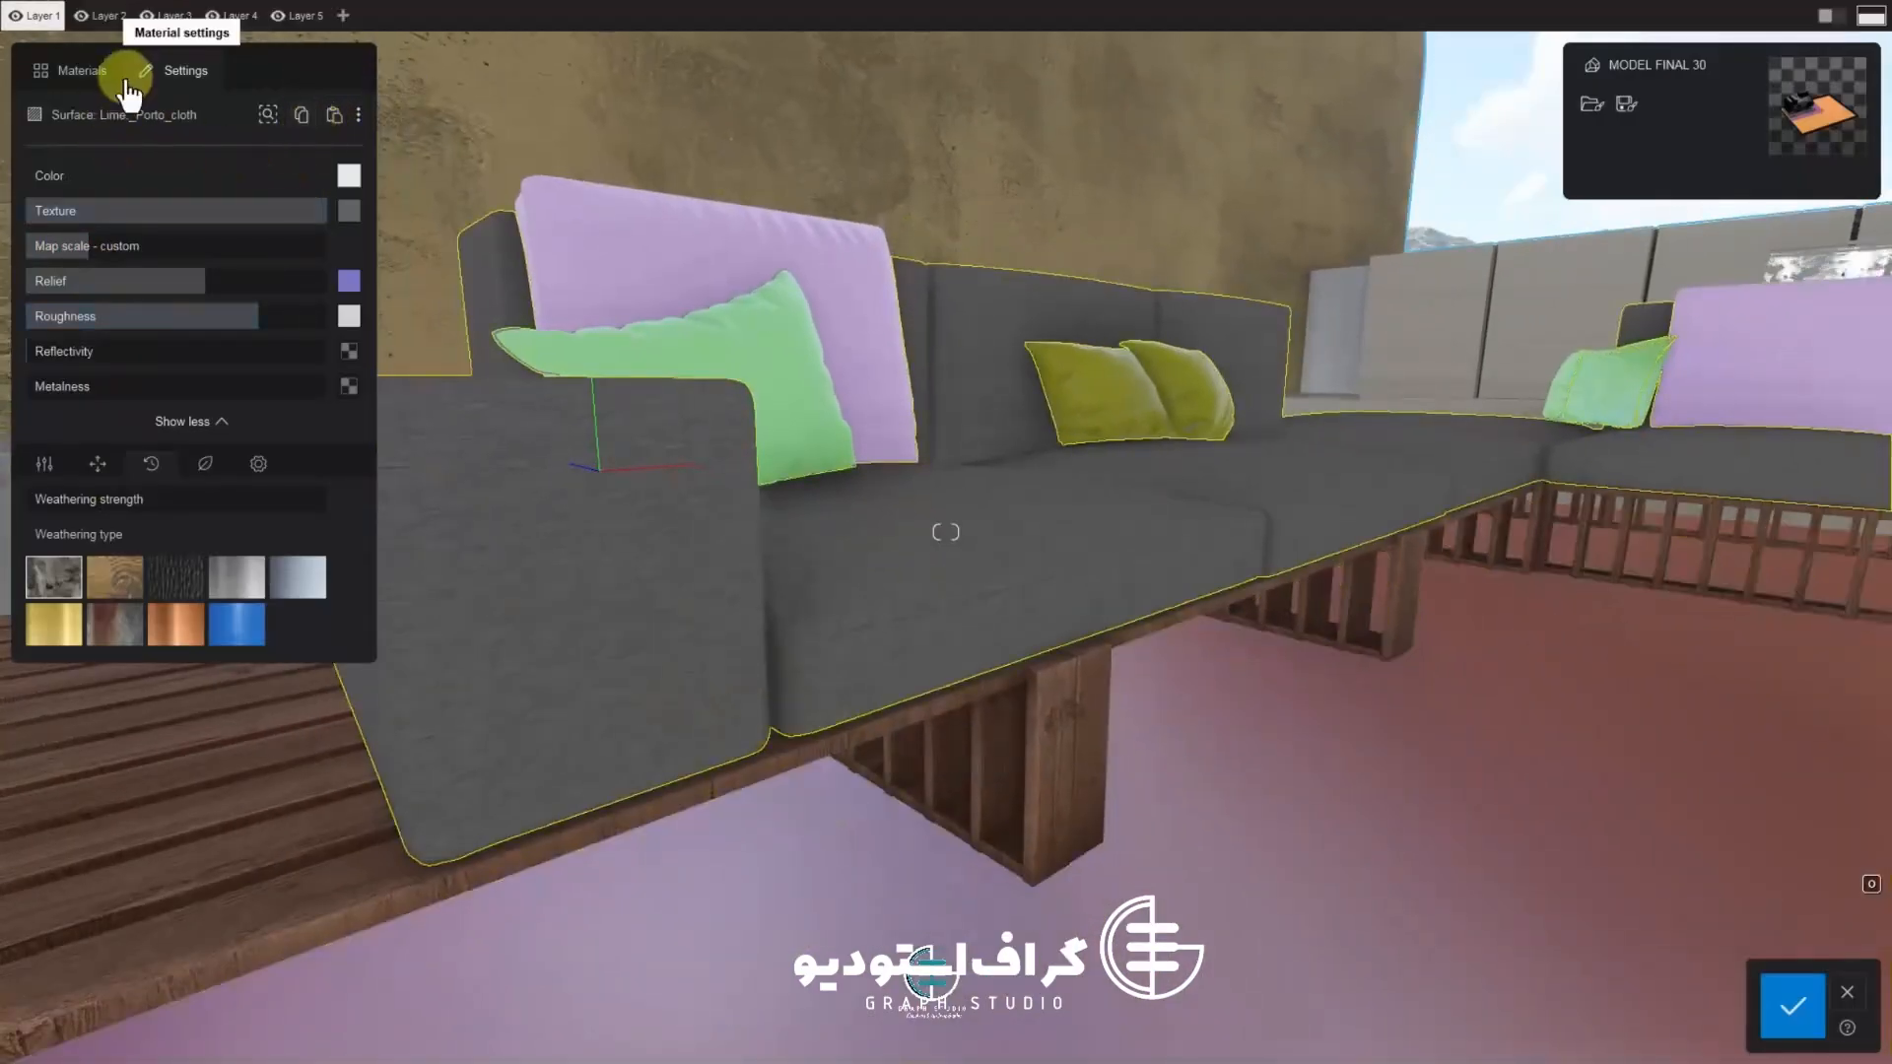
left_click(87, 94)
left_click(258, 576)
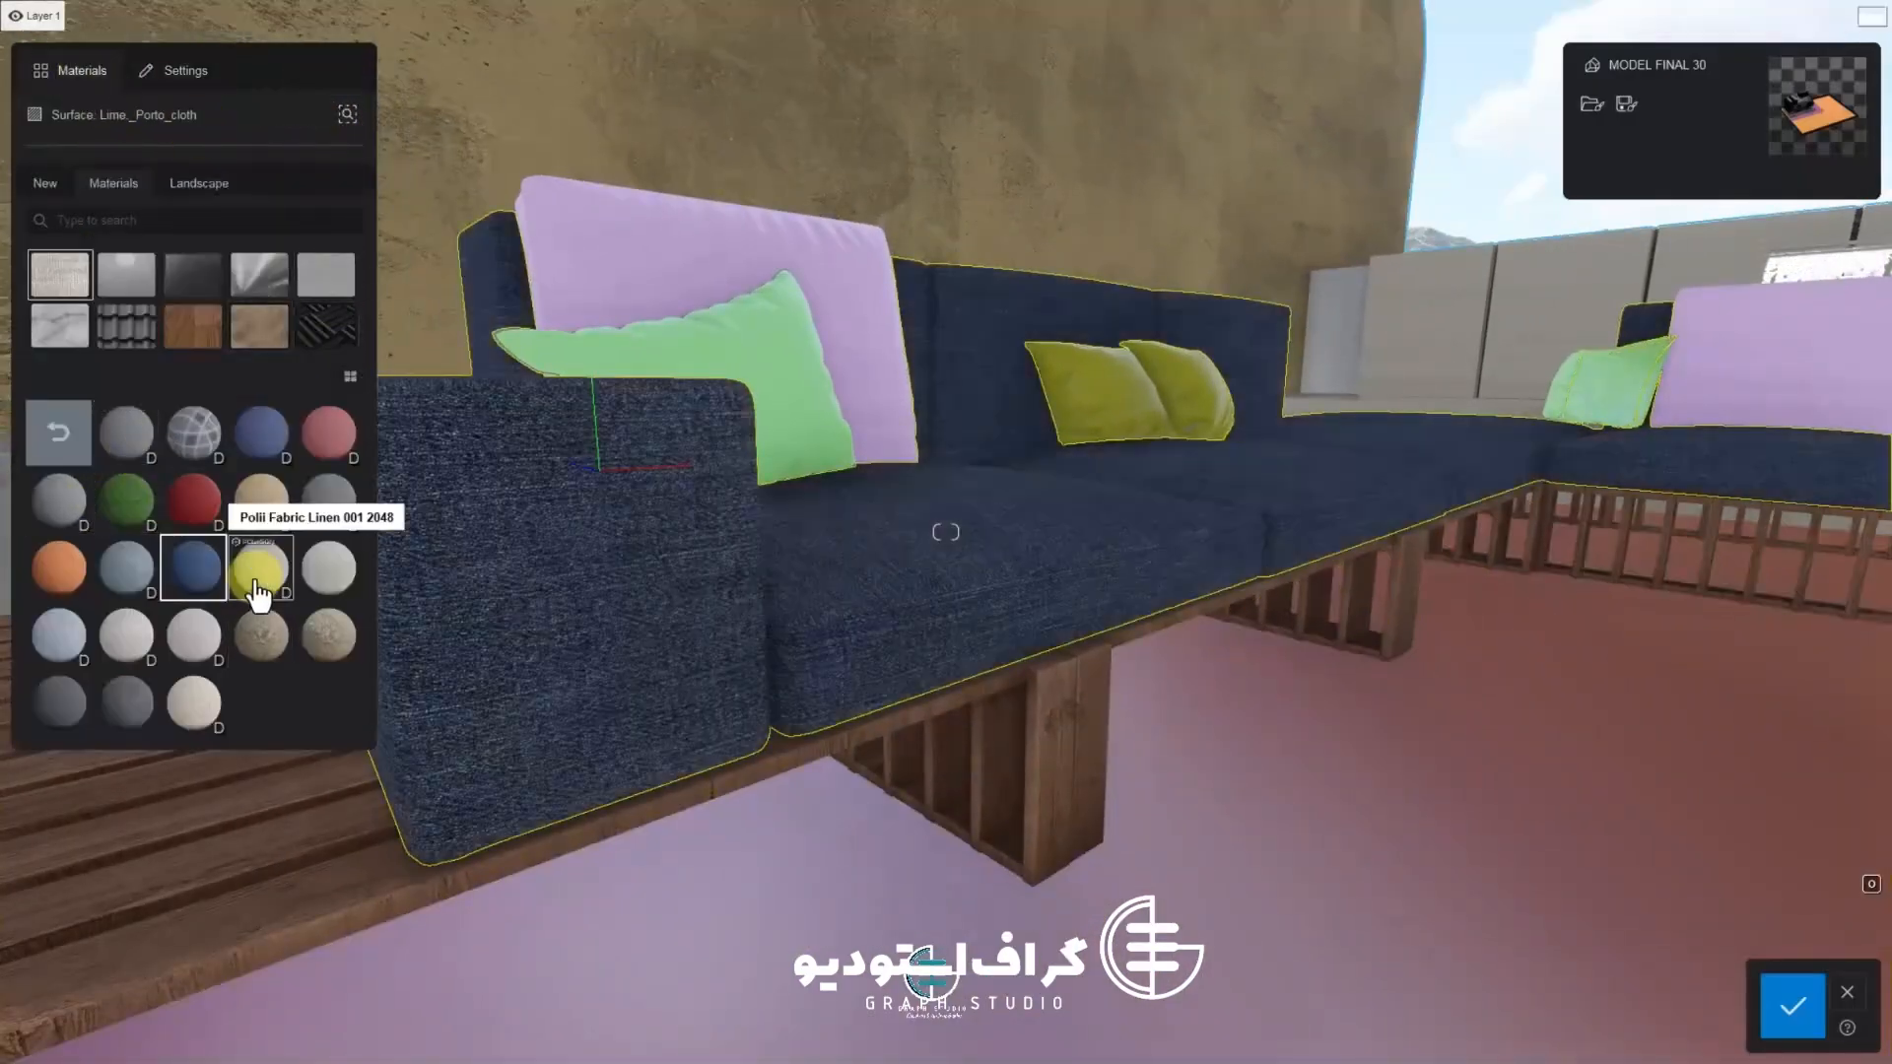
left_click(212, 588)
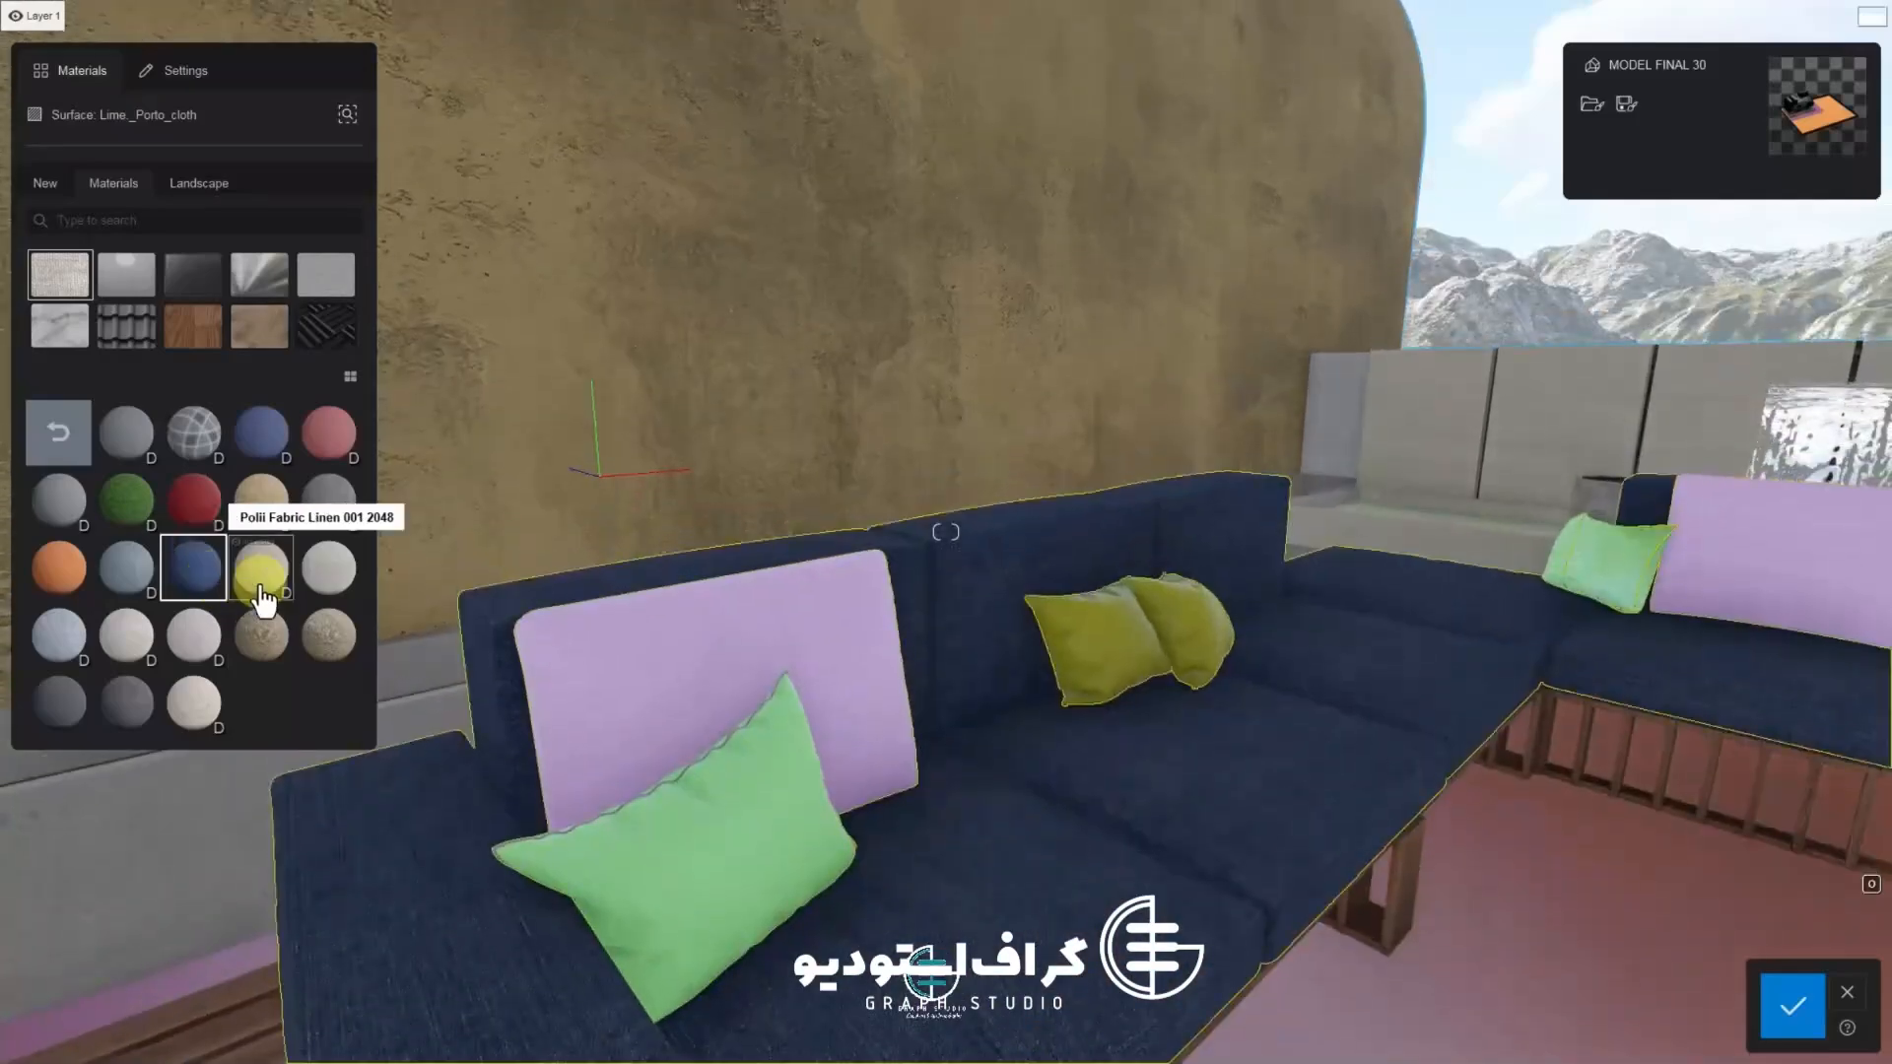
left_click(328, 567)
left_click(126, 566)
left_click(127, 638)
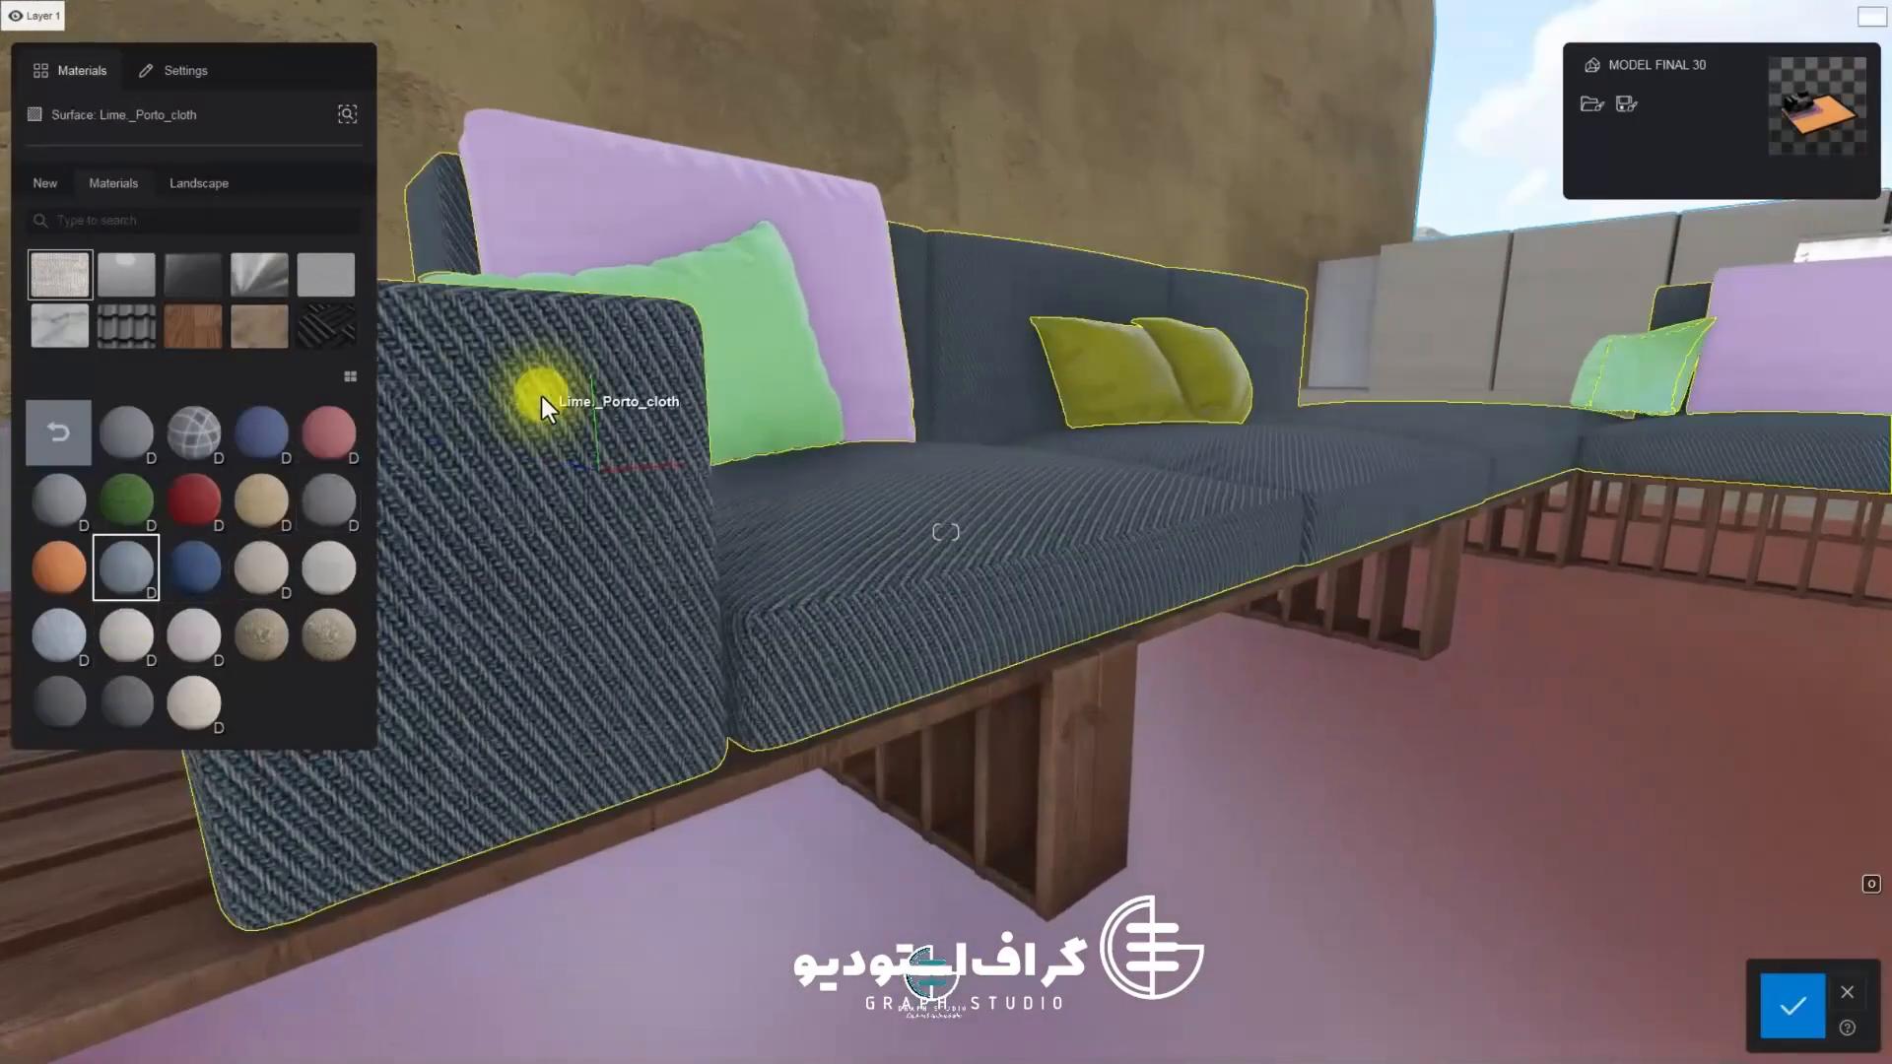
Reduce the cushion fabric's map scale, raise its relief and displacement, and confirm the material edits
left_click(129, 564)
left_click_drag(167, 242, 86, 242)
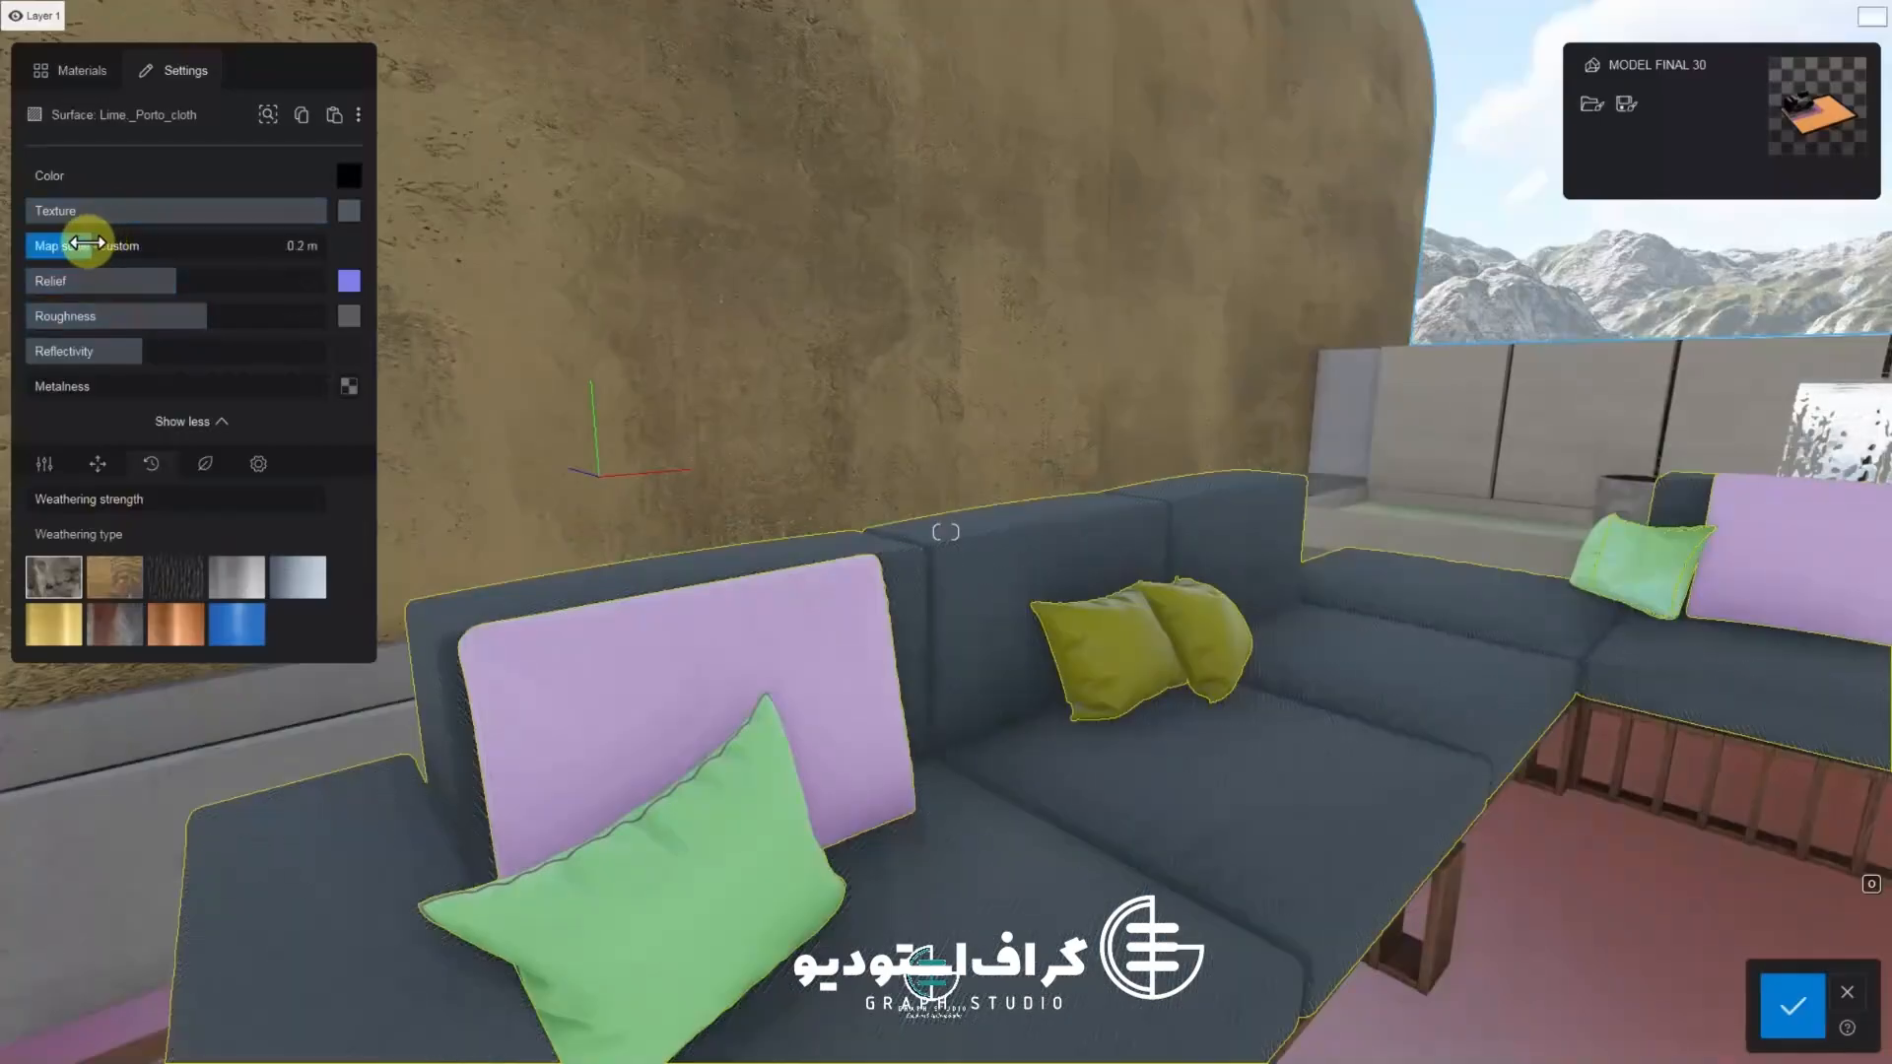
key("e")
key("q")
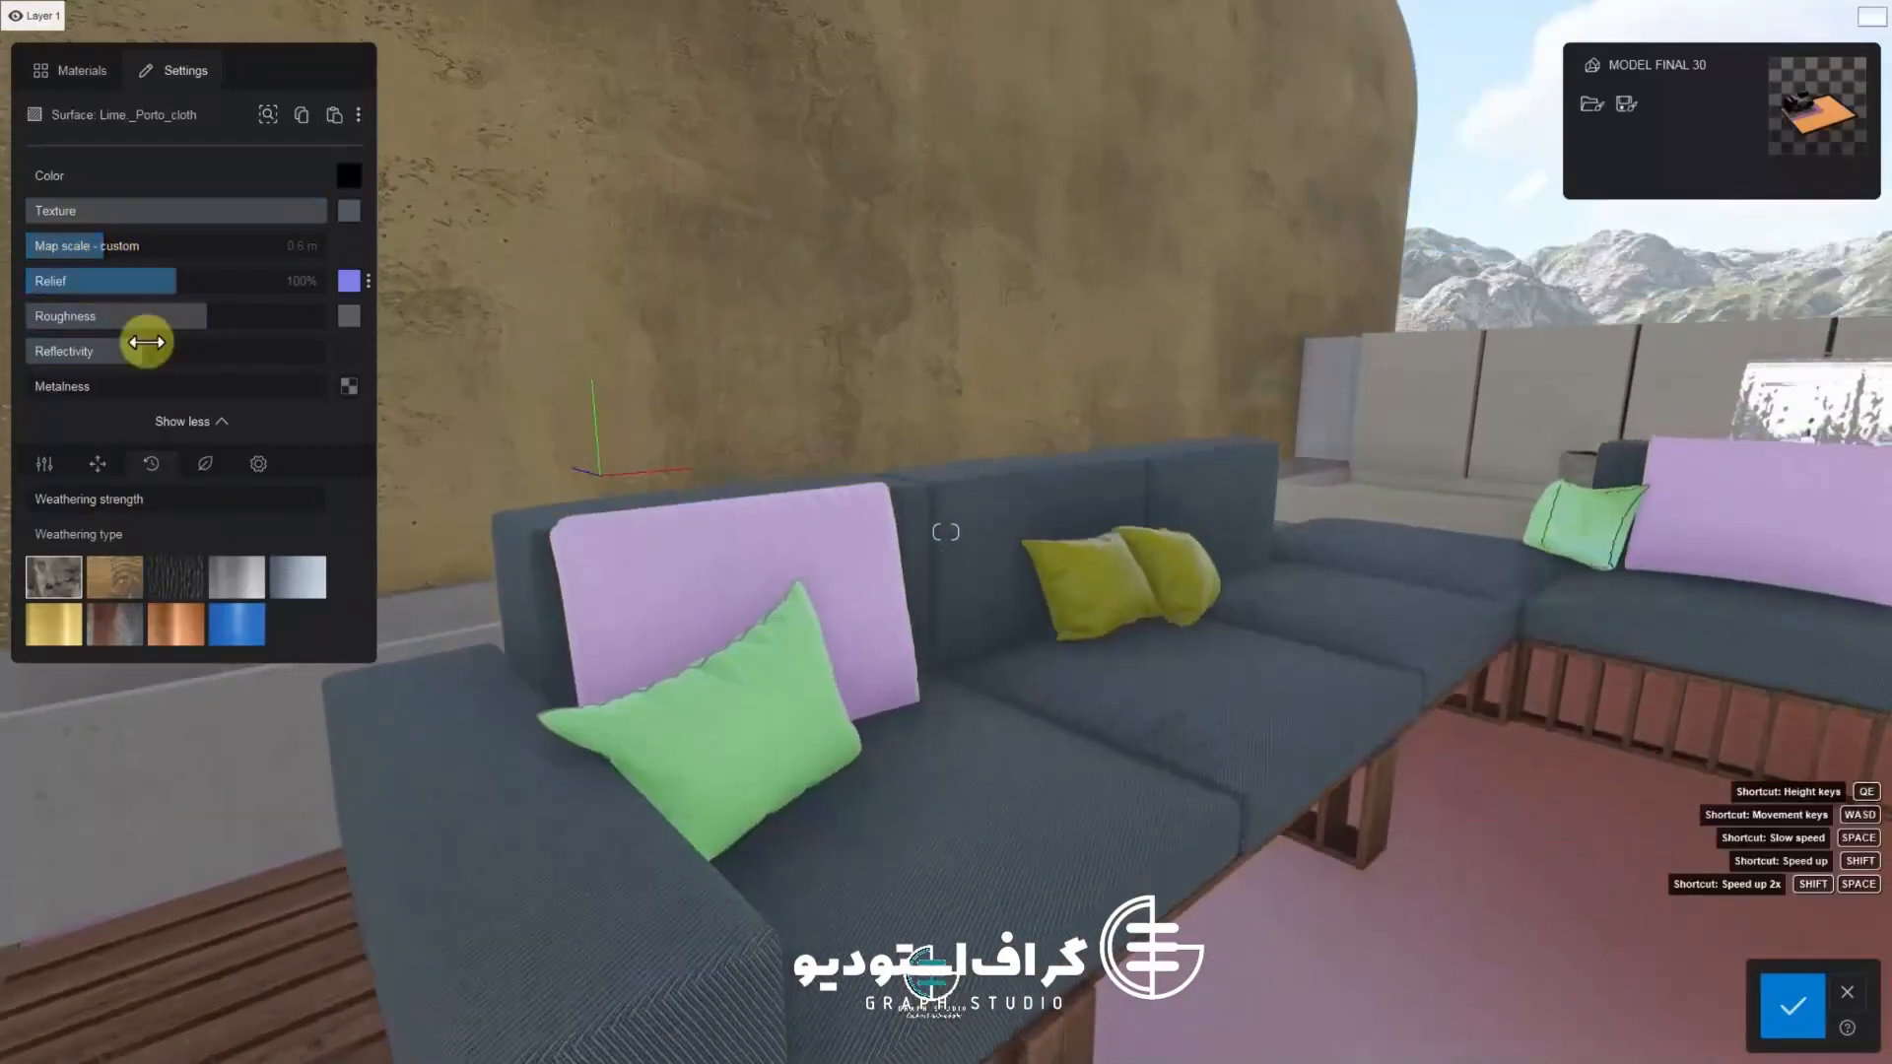
key("e")
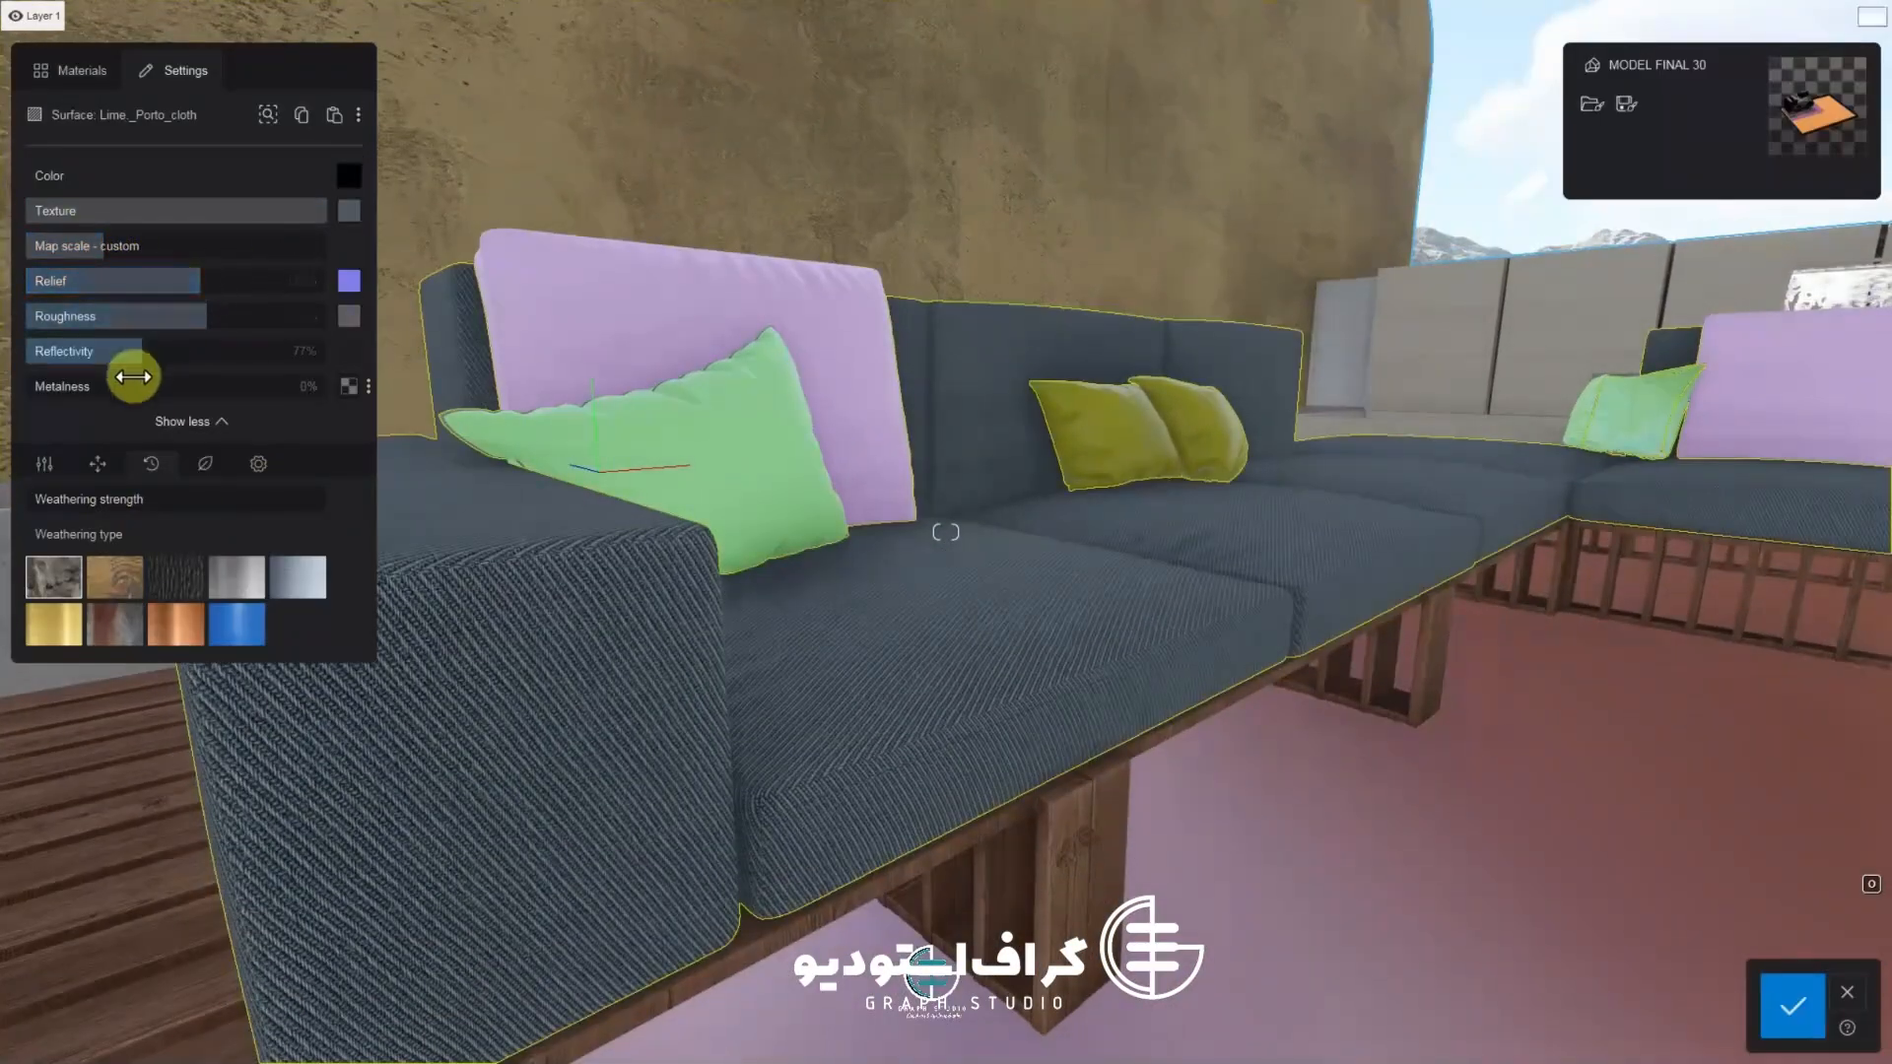
left_click(43, 463)
left_click_drag(305, 534, 273, 539)
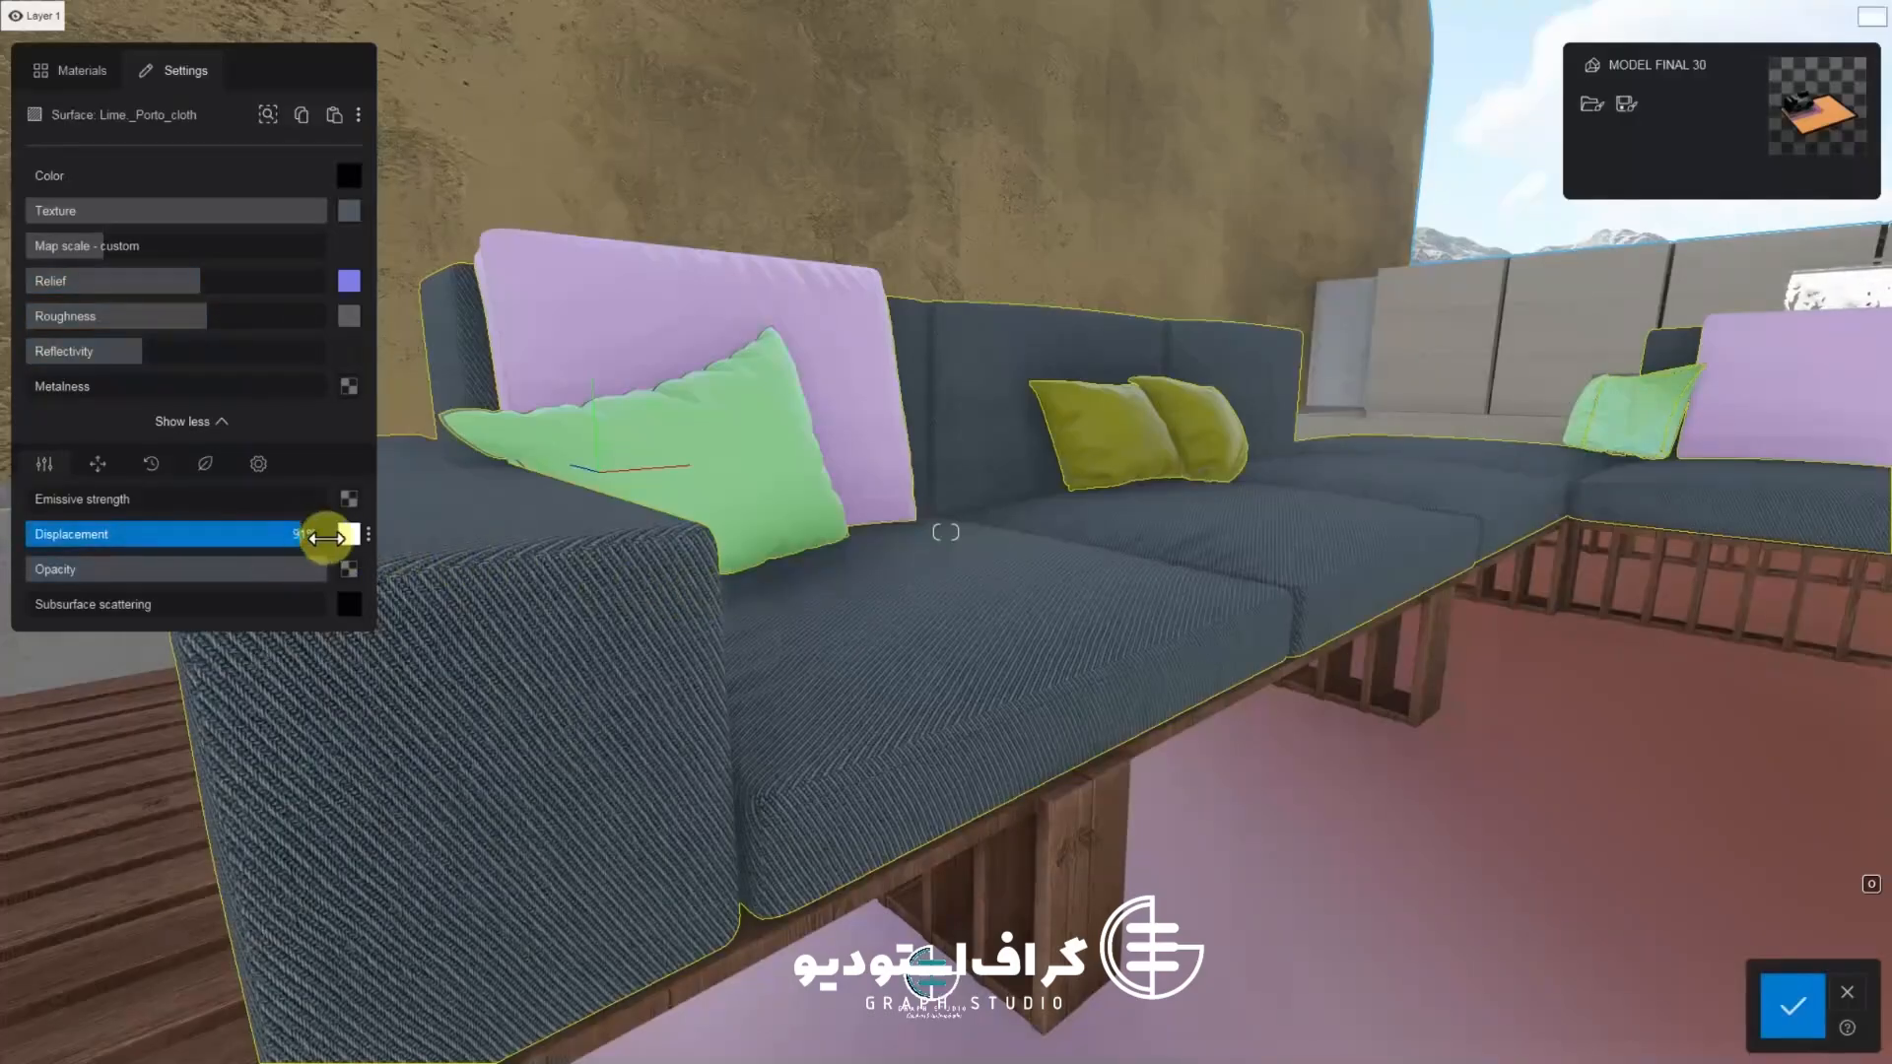
mouse_move(355, 552)
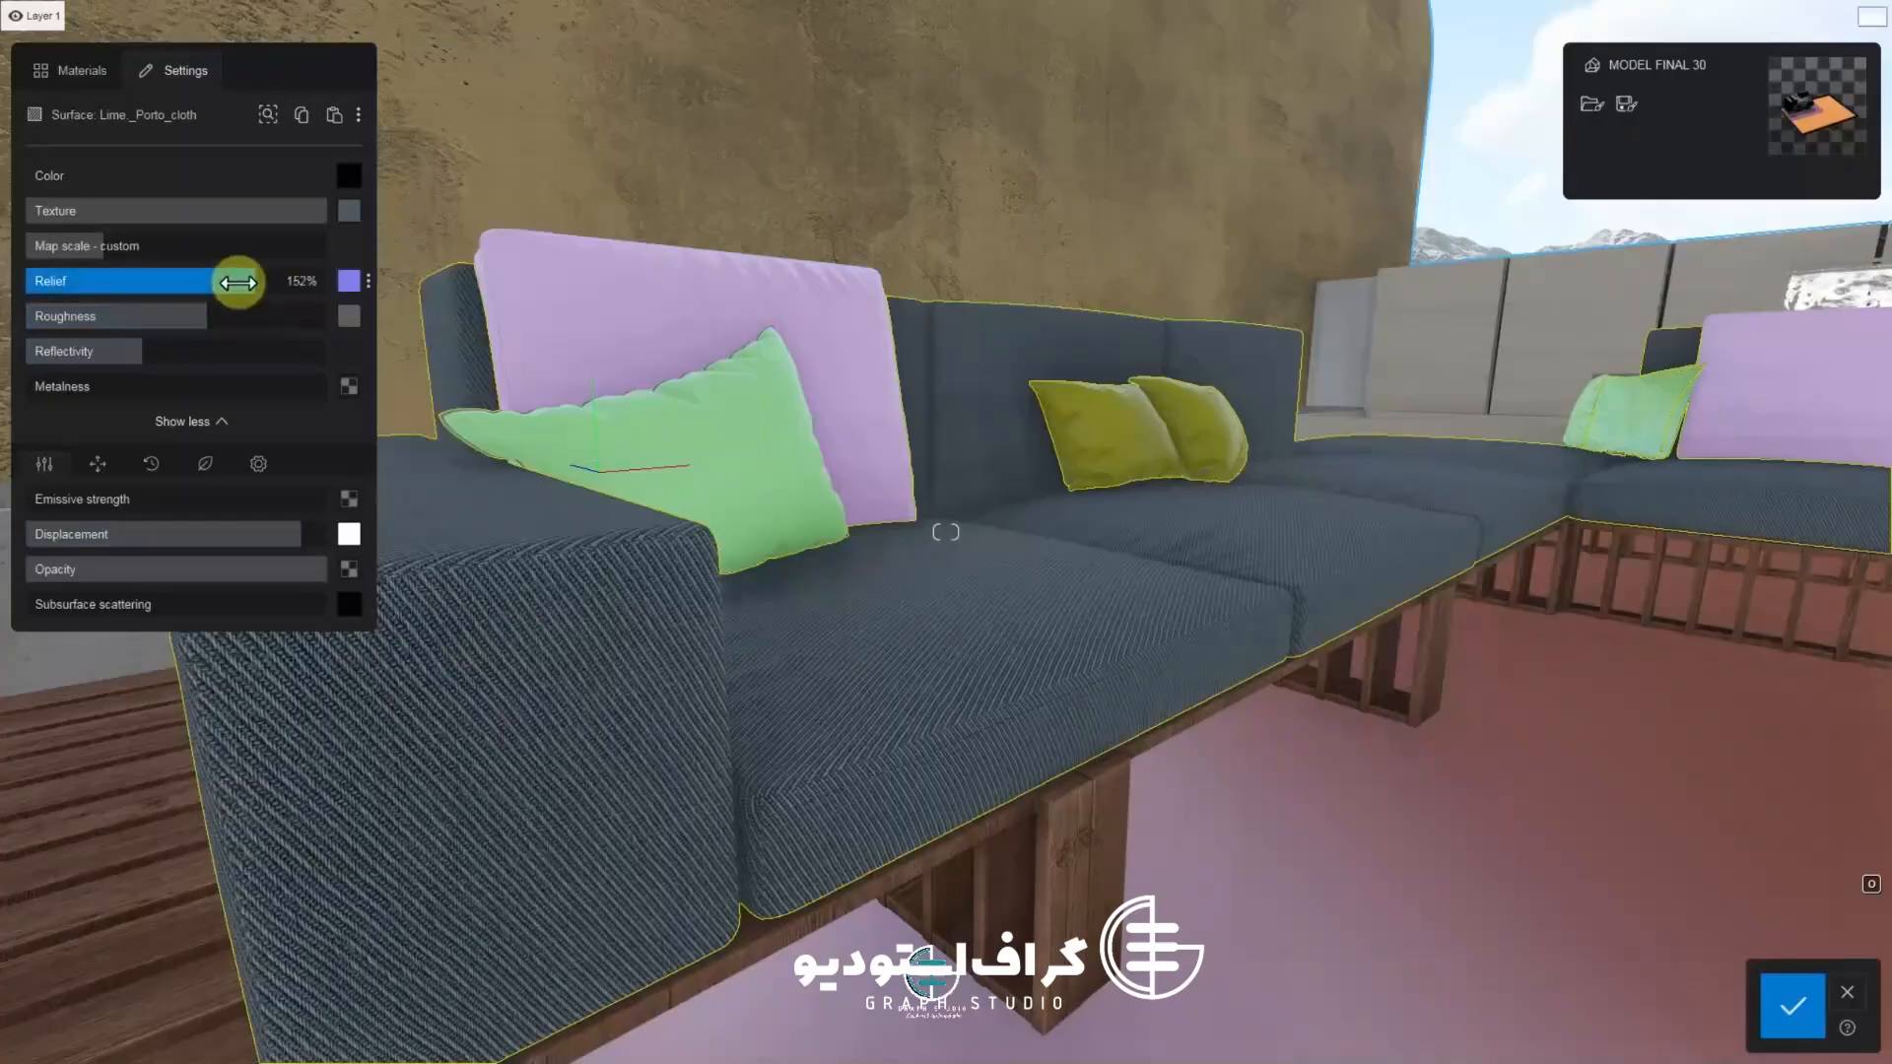
scroll(572, 554, "up", 5)
scroll(571, 554, "down", 4)
left_click(1799, 1025)
Paste the copied sofa fabric material onto the green and lilac throw pillows and confirm
right_click_drag(1524, 896, 1285, 808)
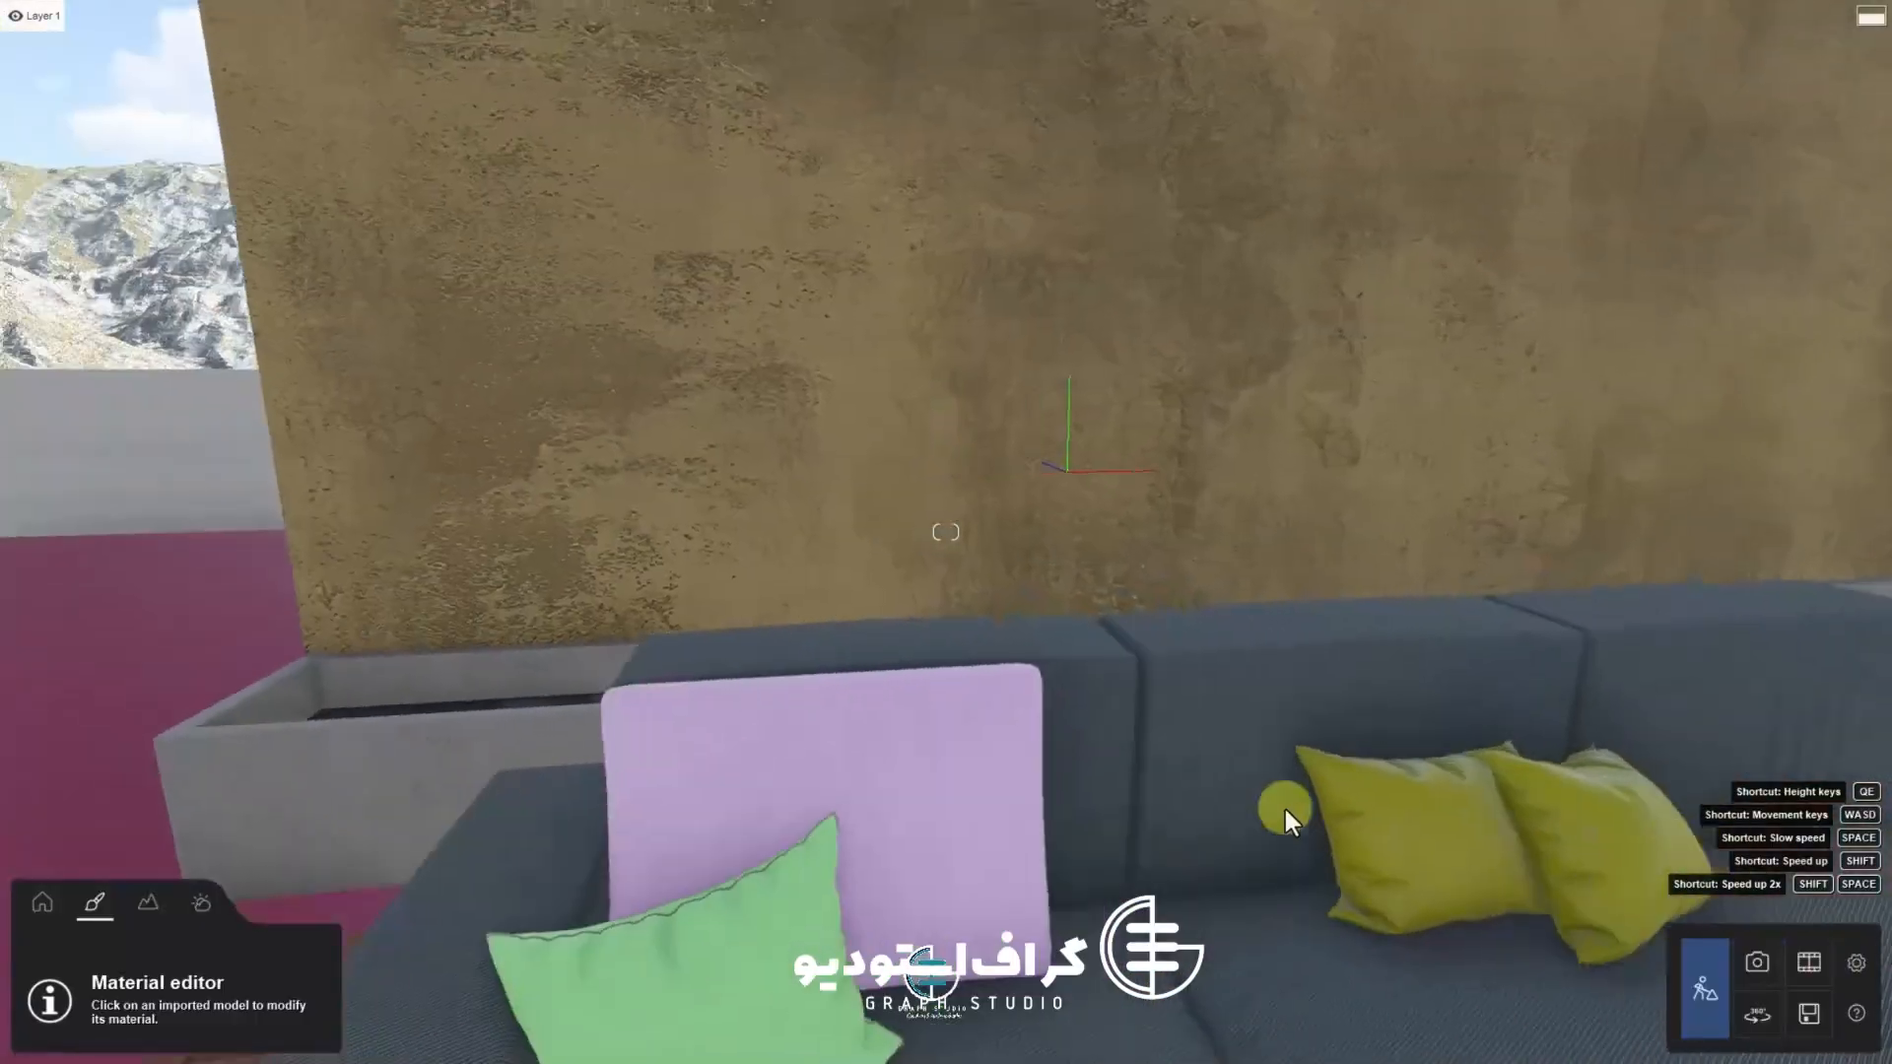
scroll(1285, 808, "down", 2)
left_click(783, 845)
left_click(330, 118)
scroll(791, 641, "down", 2)
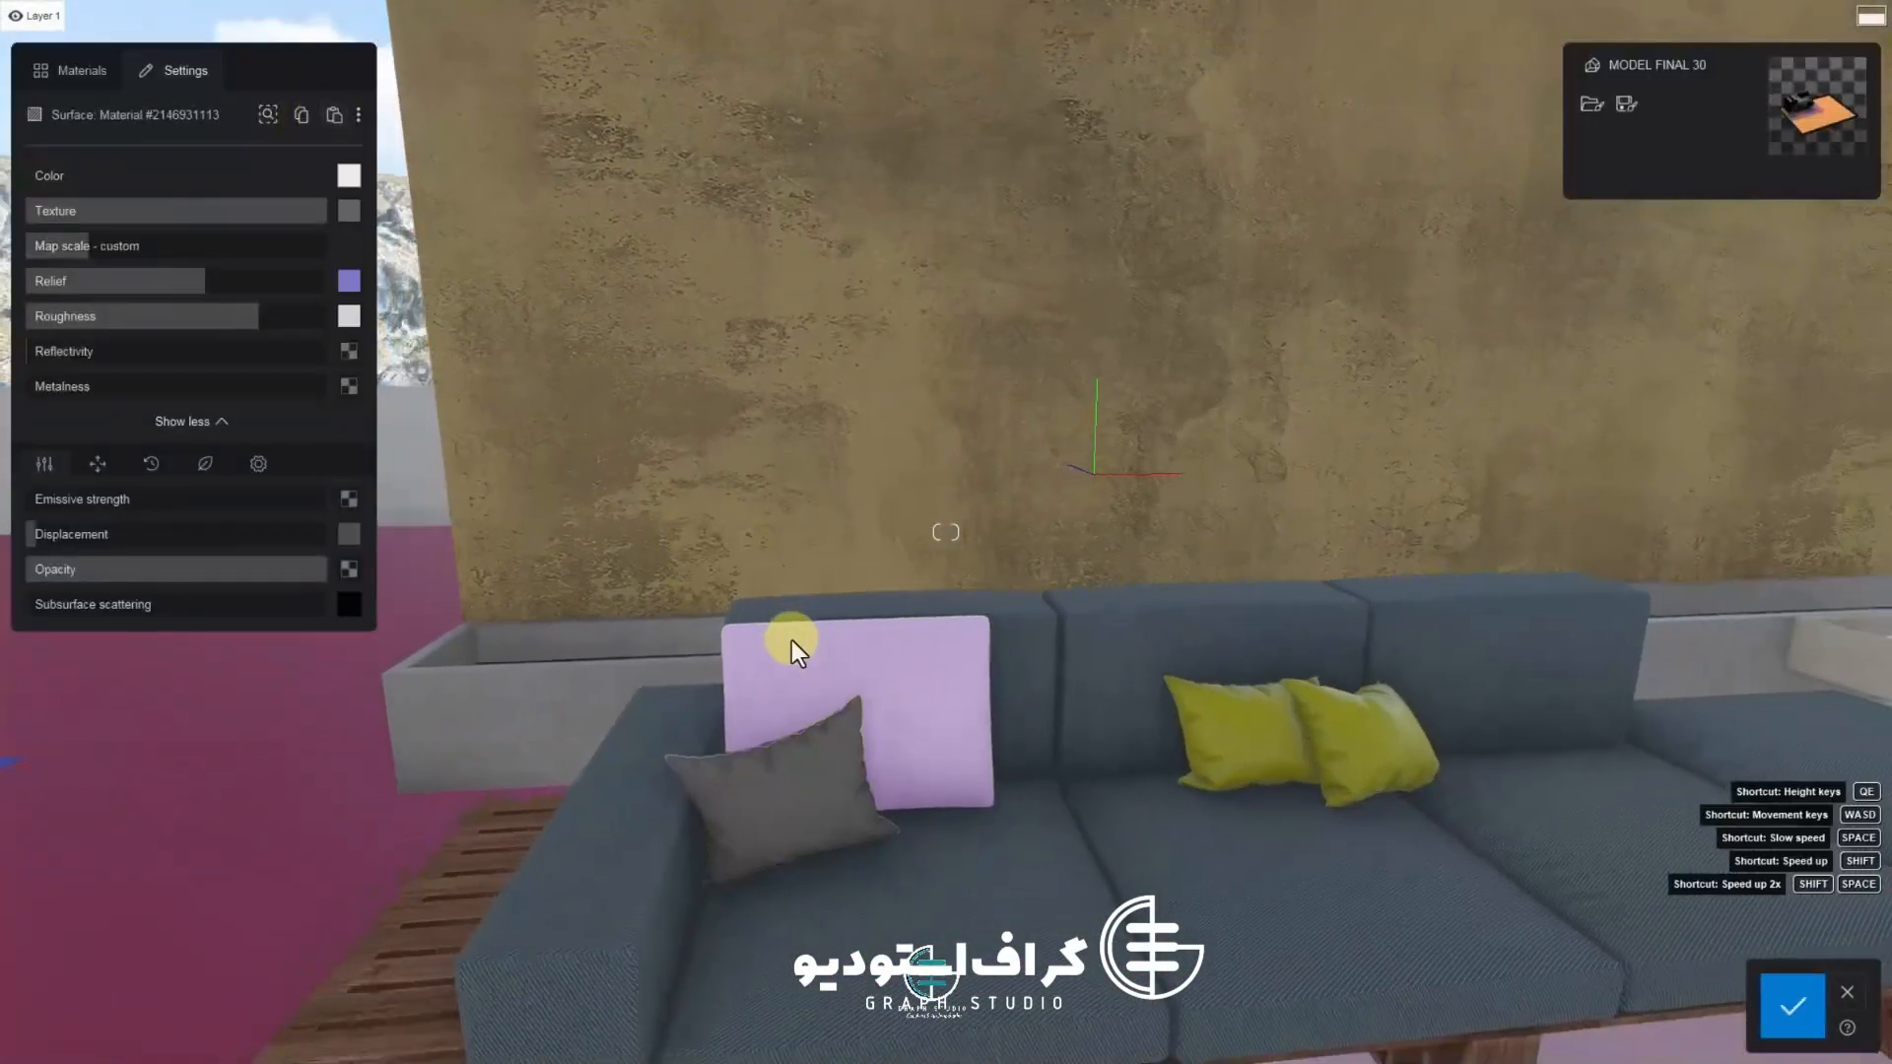
left_click(1258, 741)
right_click_drag(1257, 741, 1419, 741)
left_click(625, 687)
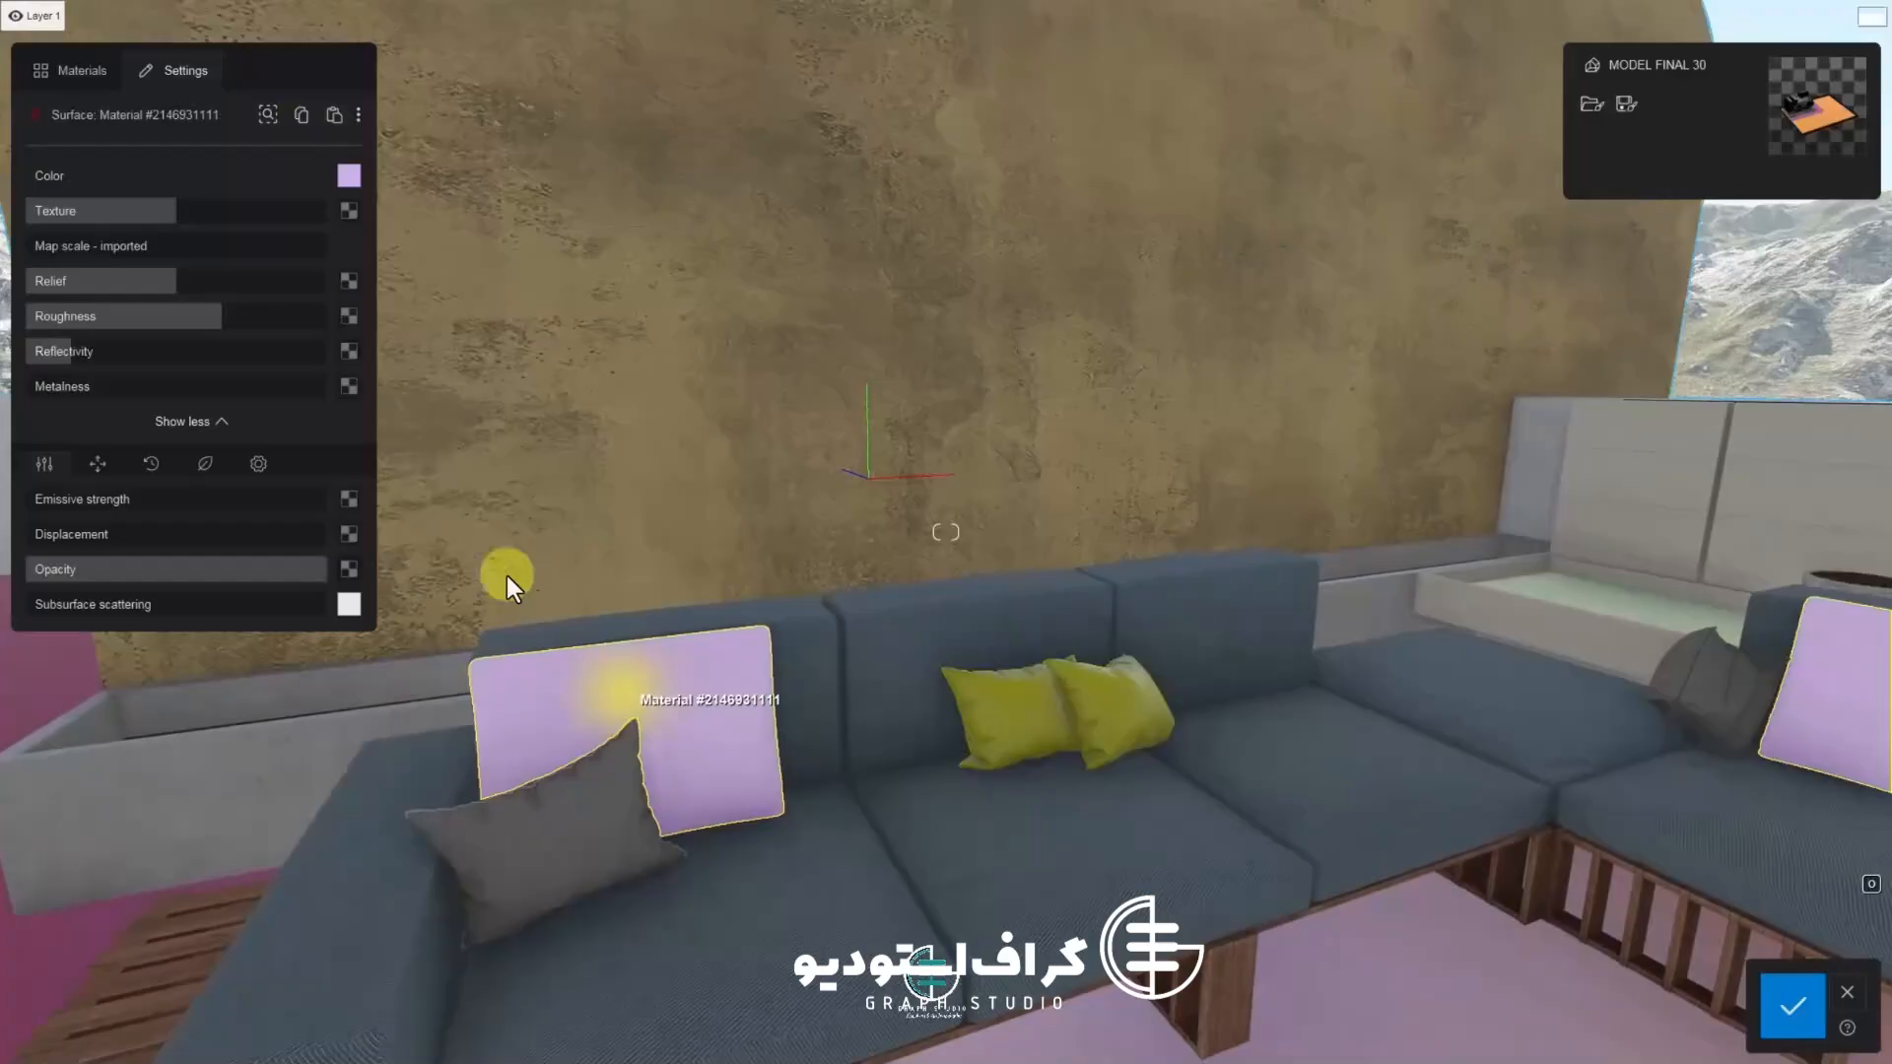
left_click(331, 120)
scroll(785, 743, "down", 3)
right_click_drag(785, 743, 971, 724)
scroll(655, 773, "down", 1)
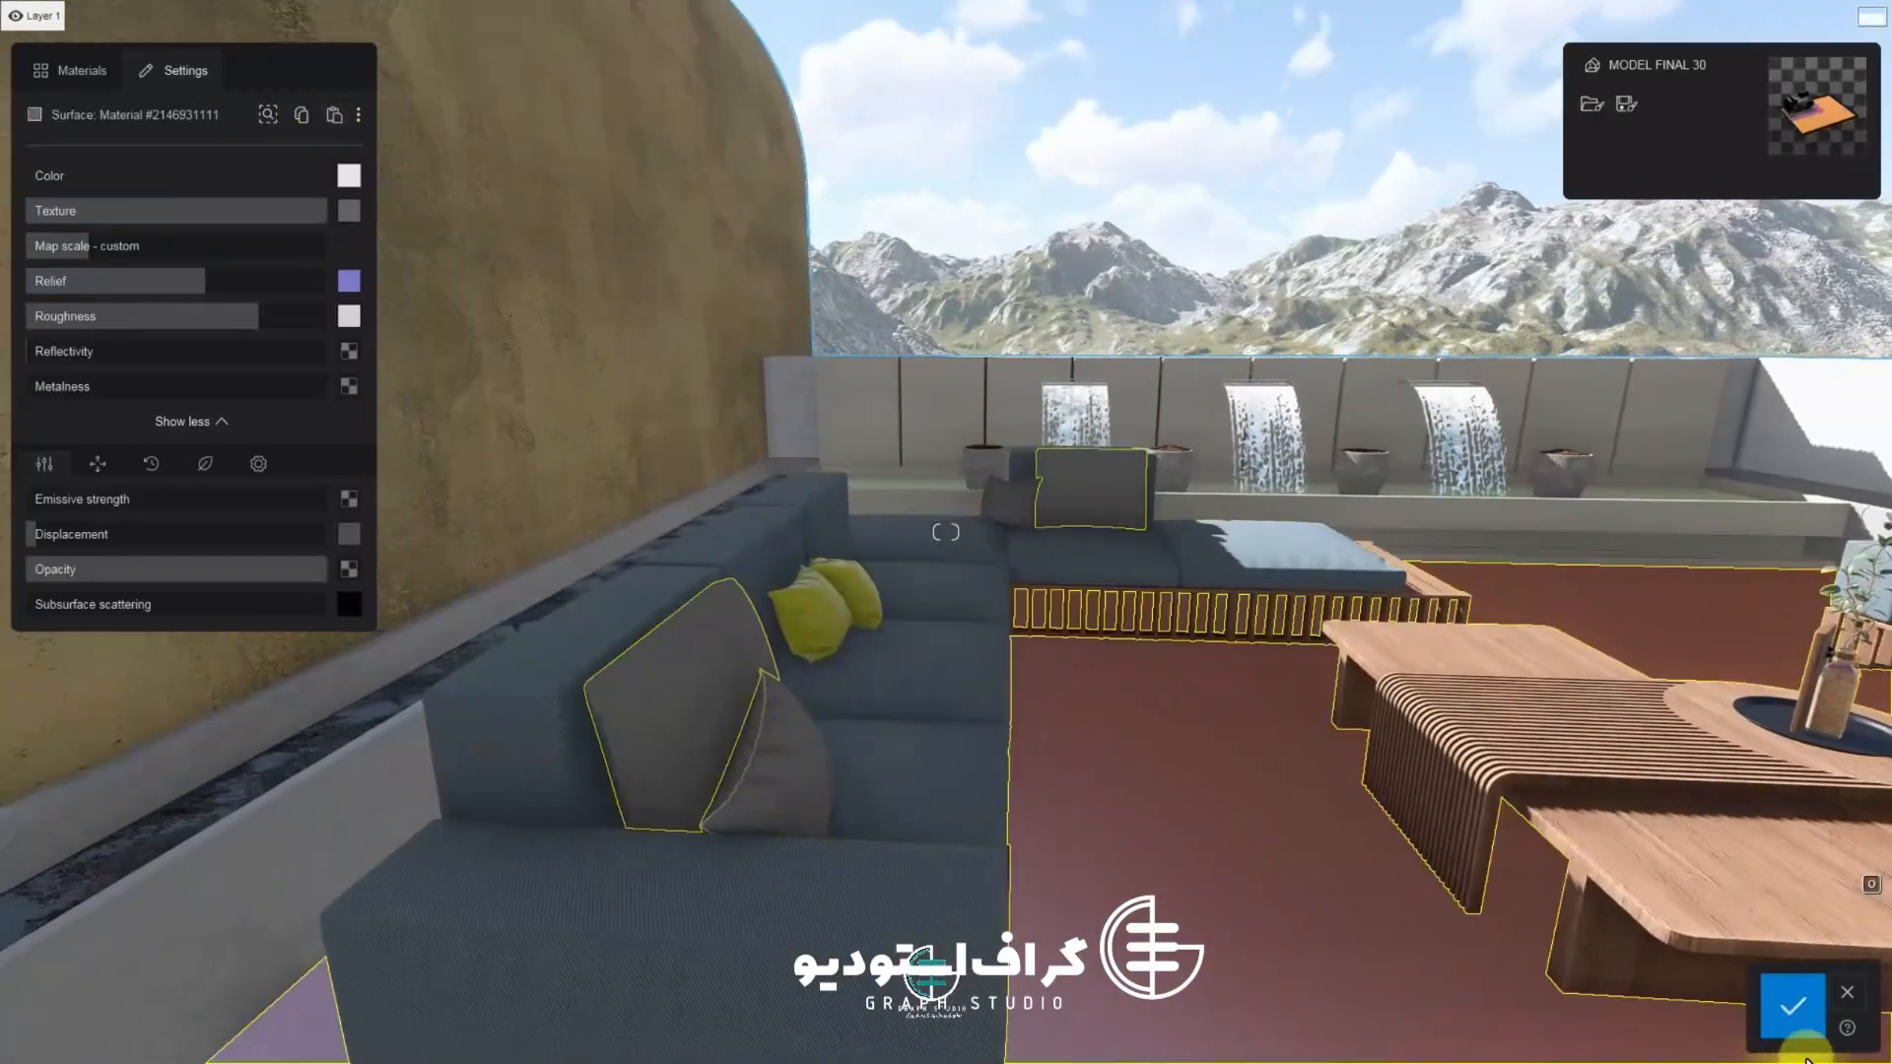
left_click(1795, 1025)
Select the two yellow pillows and browse the material categories for them
left_click(867, 603)
left_click(71, 70)
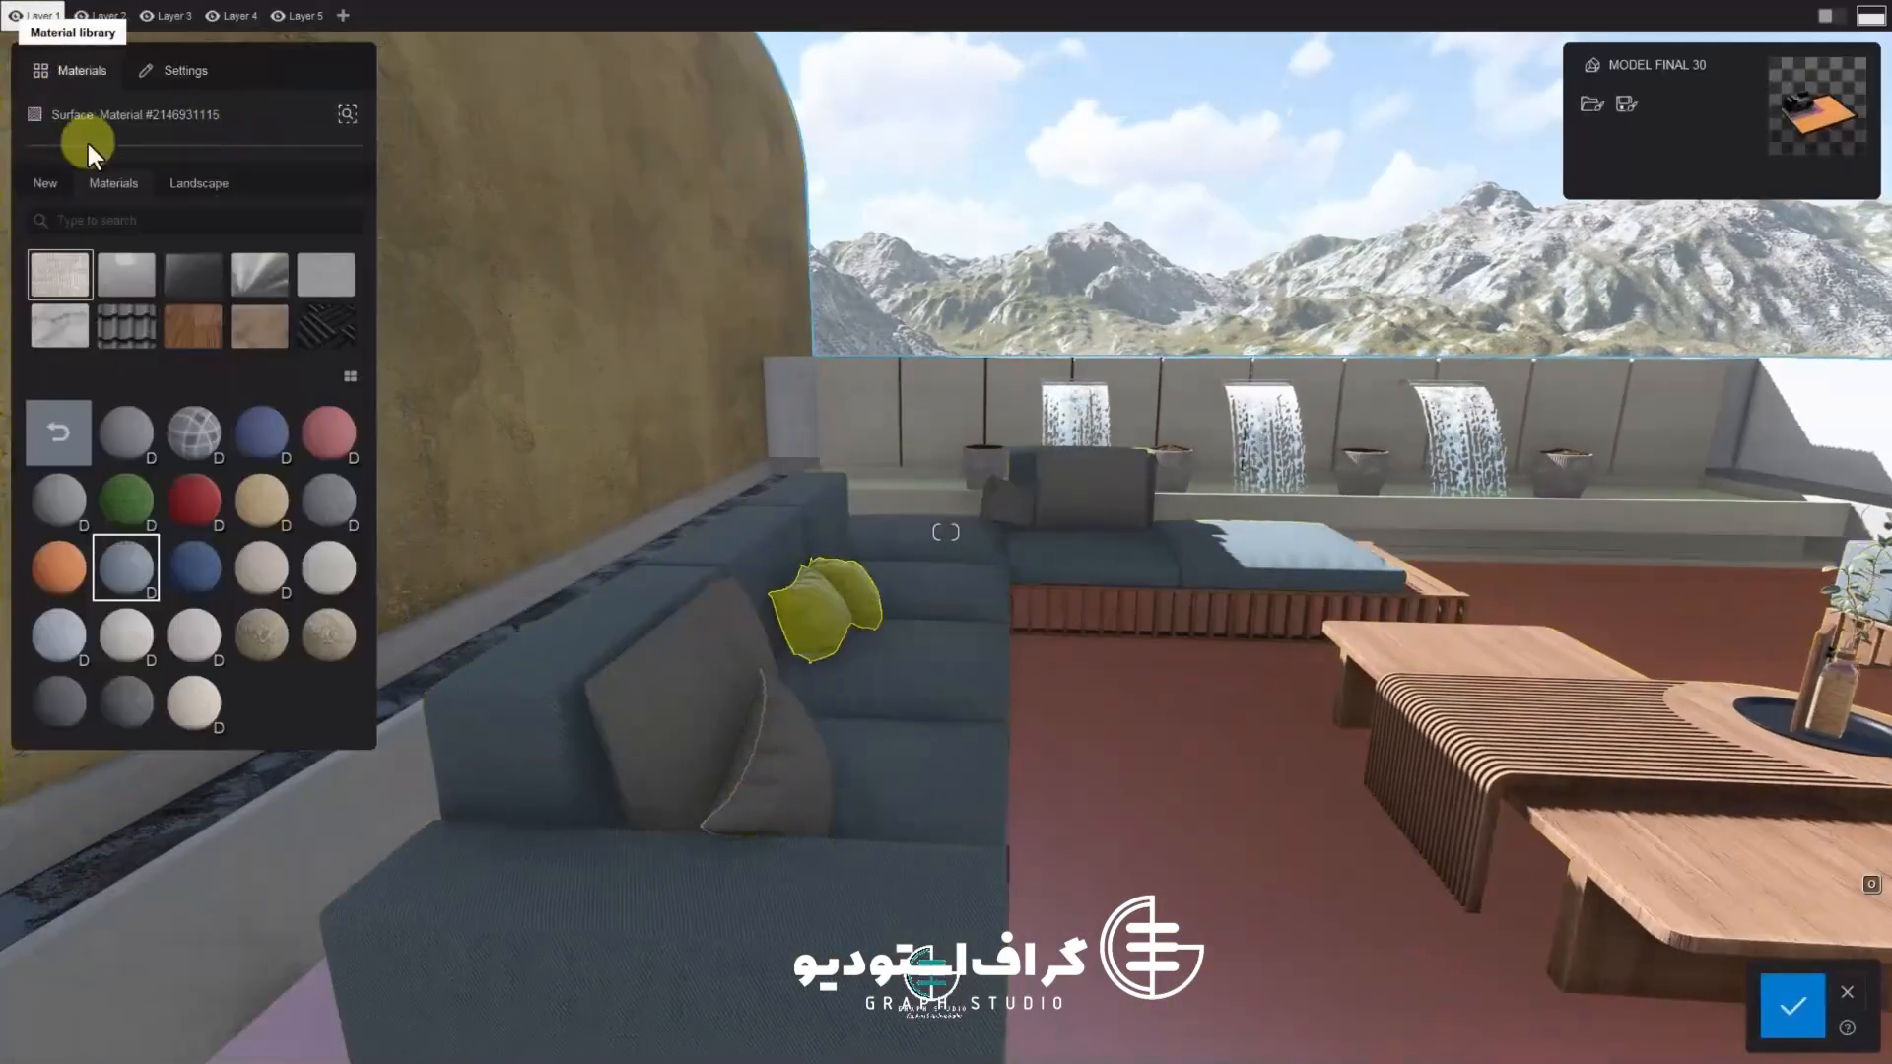
left_click(194, 282)
left_click(131, 281)
left_click(132, 327)
left_click(201, 329)
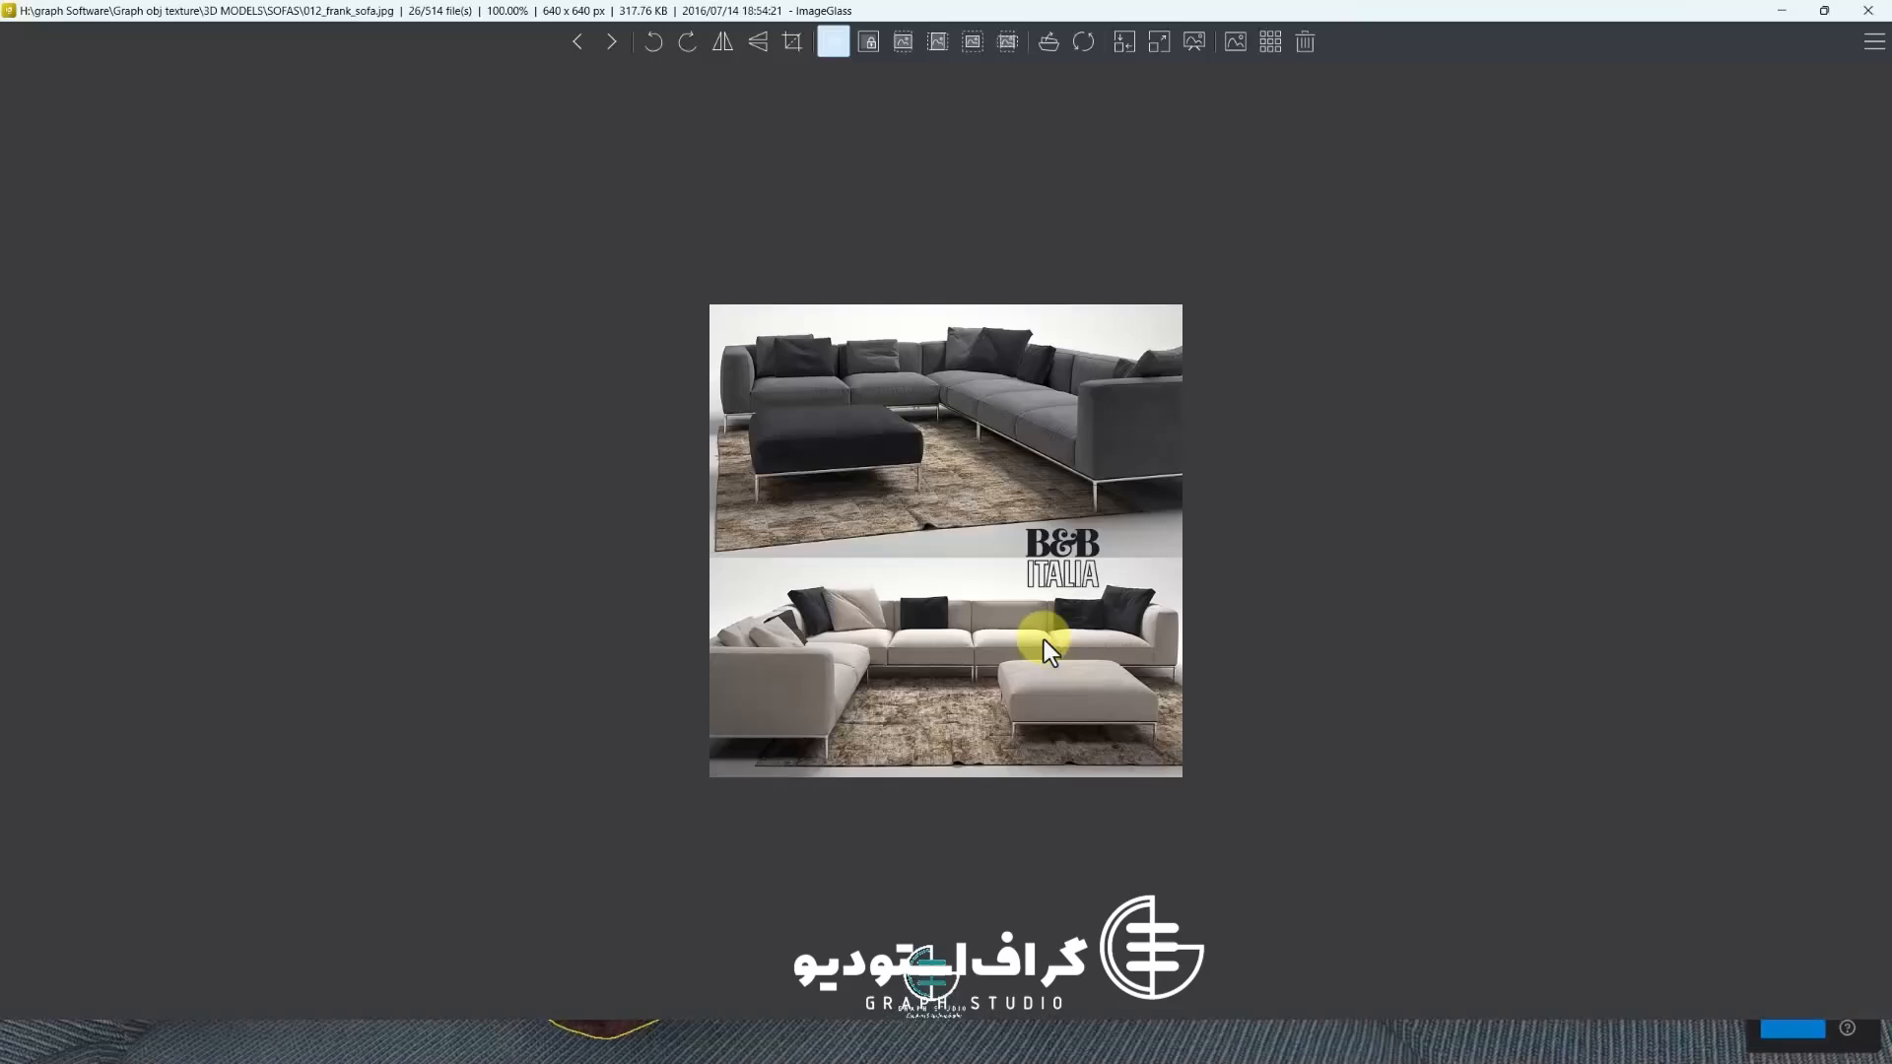
Paste the 013_divan_muuto sofa files into the FBX FINAL folder and extract the archive there
key("Right")
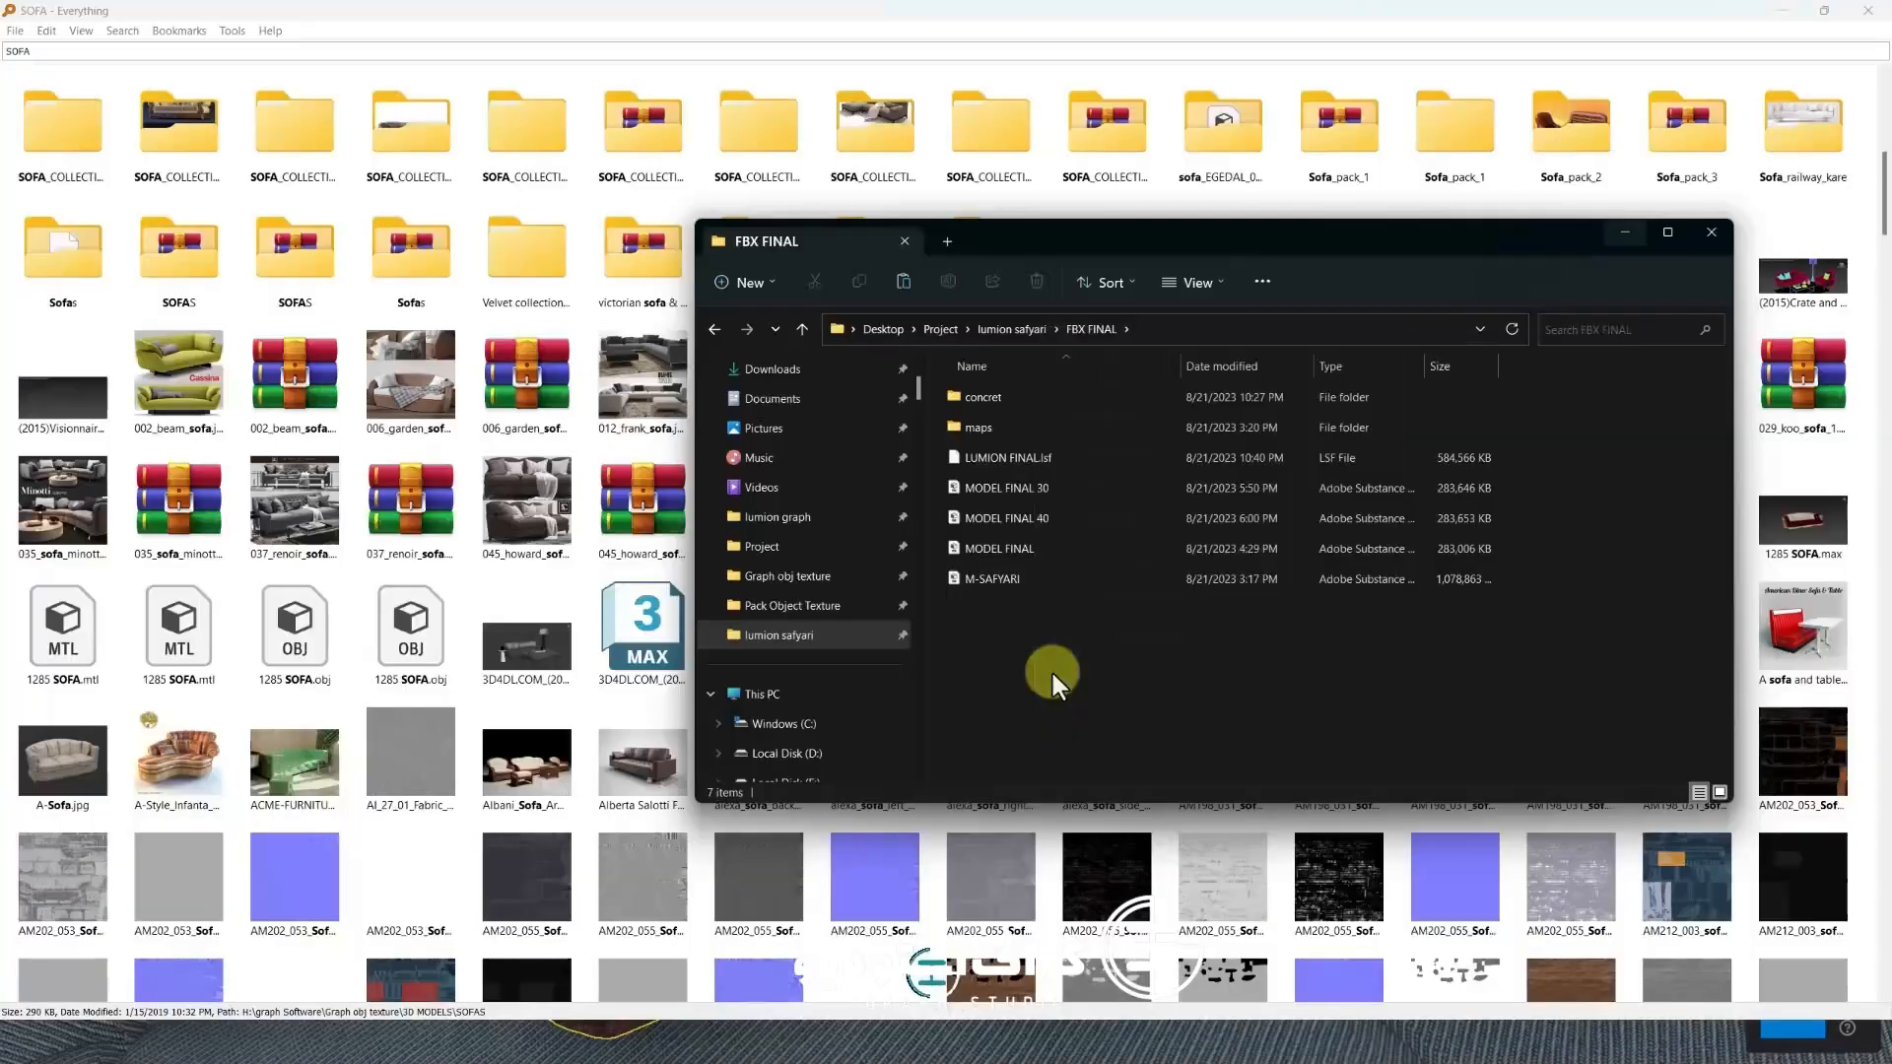
key("ctrl+v")
left_click(1009, 489)
right_click(1013, 492)
mouse_move(1094, 755)
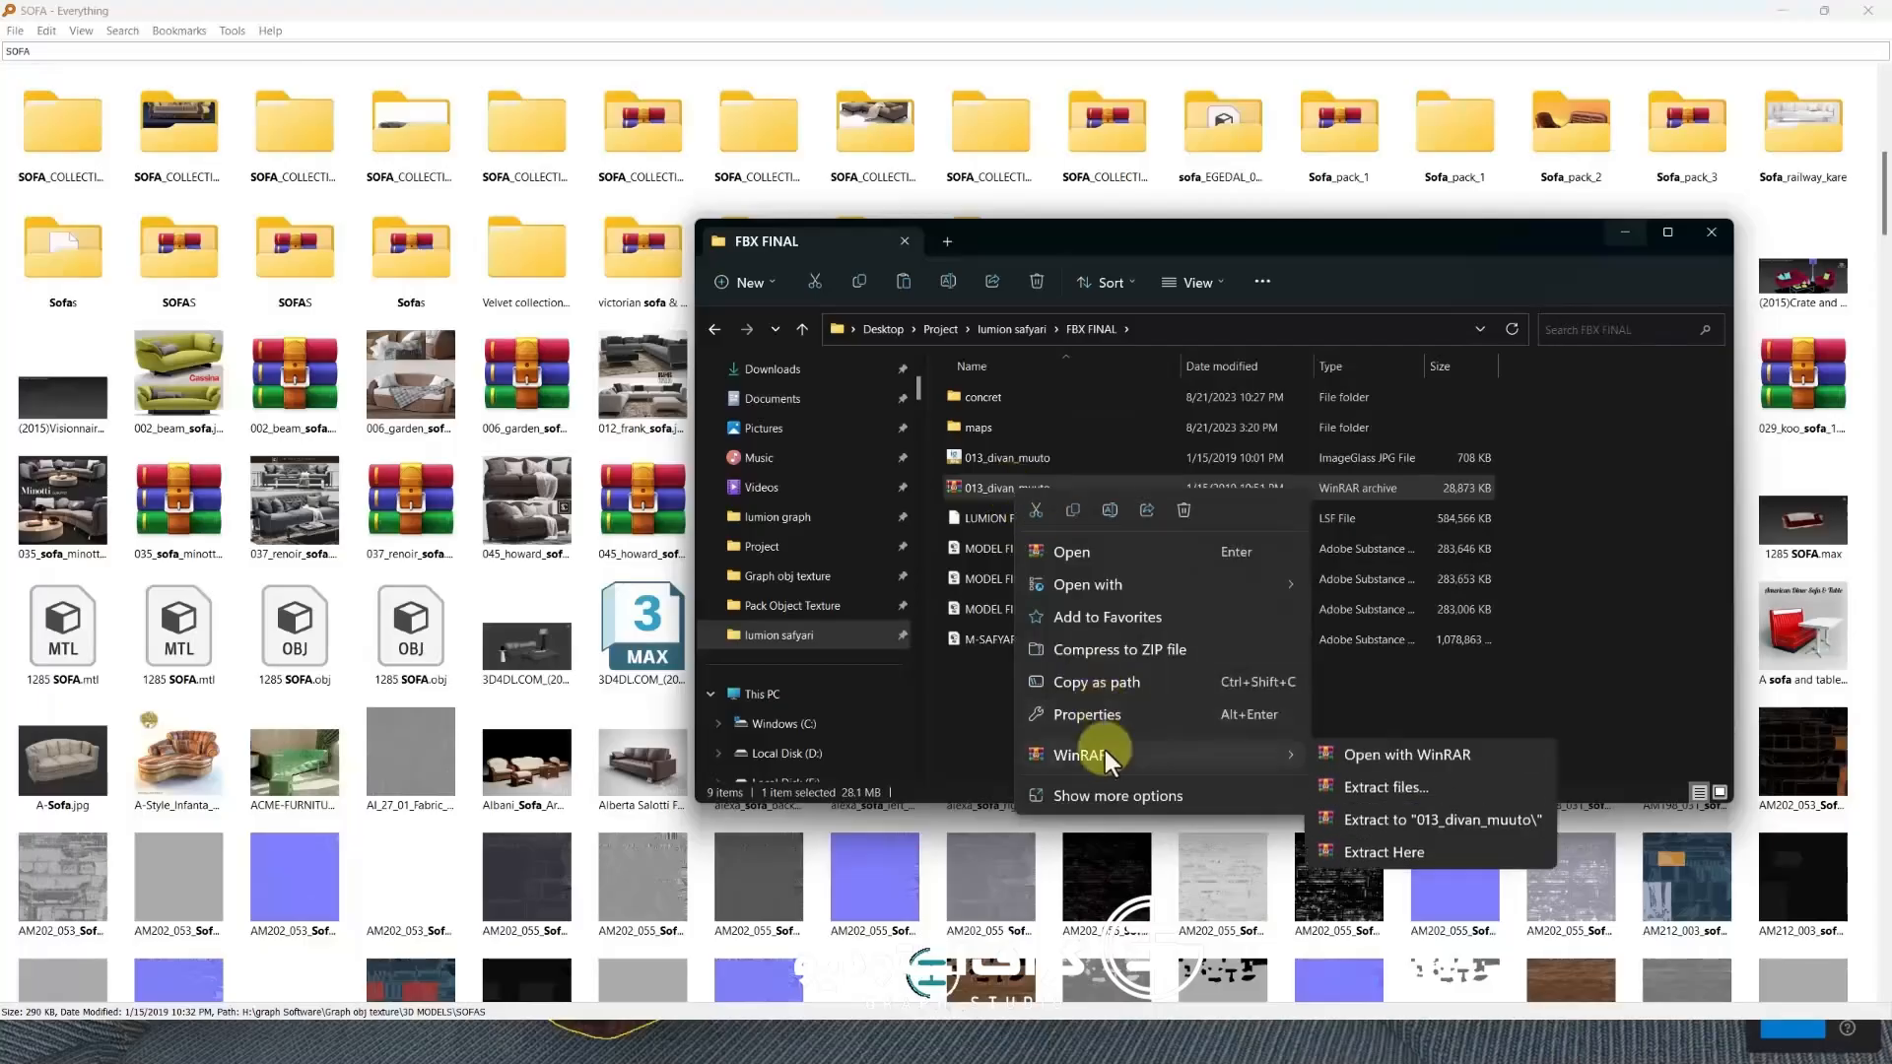
left_click(1364, 789)
left_click(1008, 729)
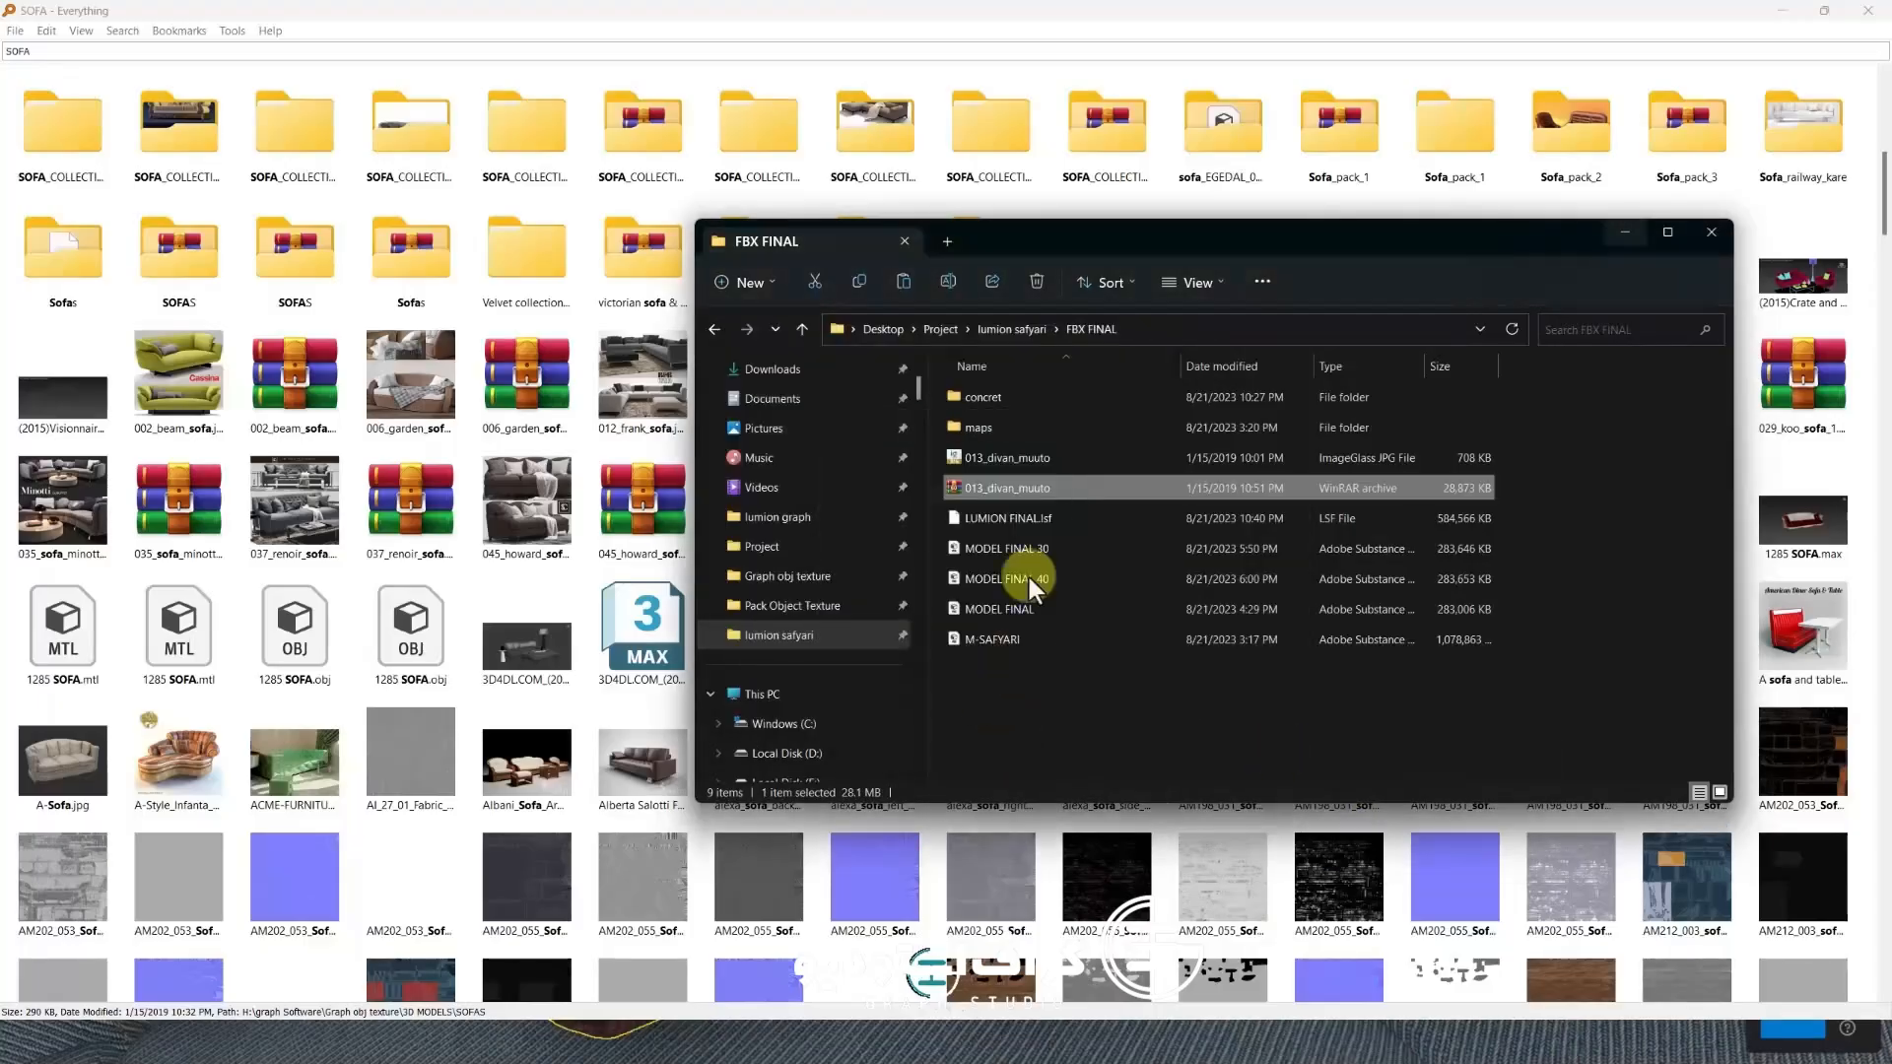
Open the extracted 013_divan_muuto folder and preview its diffuse and bump texture images
double_click(1019, 408)
double_click(1019, 408)
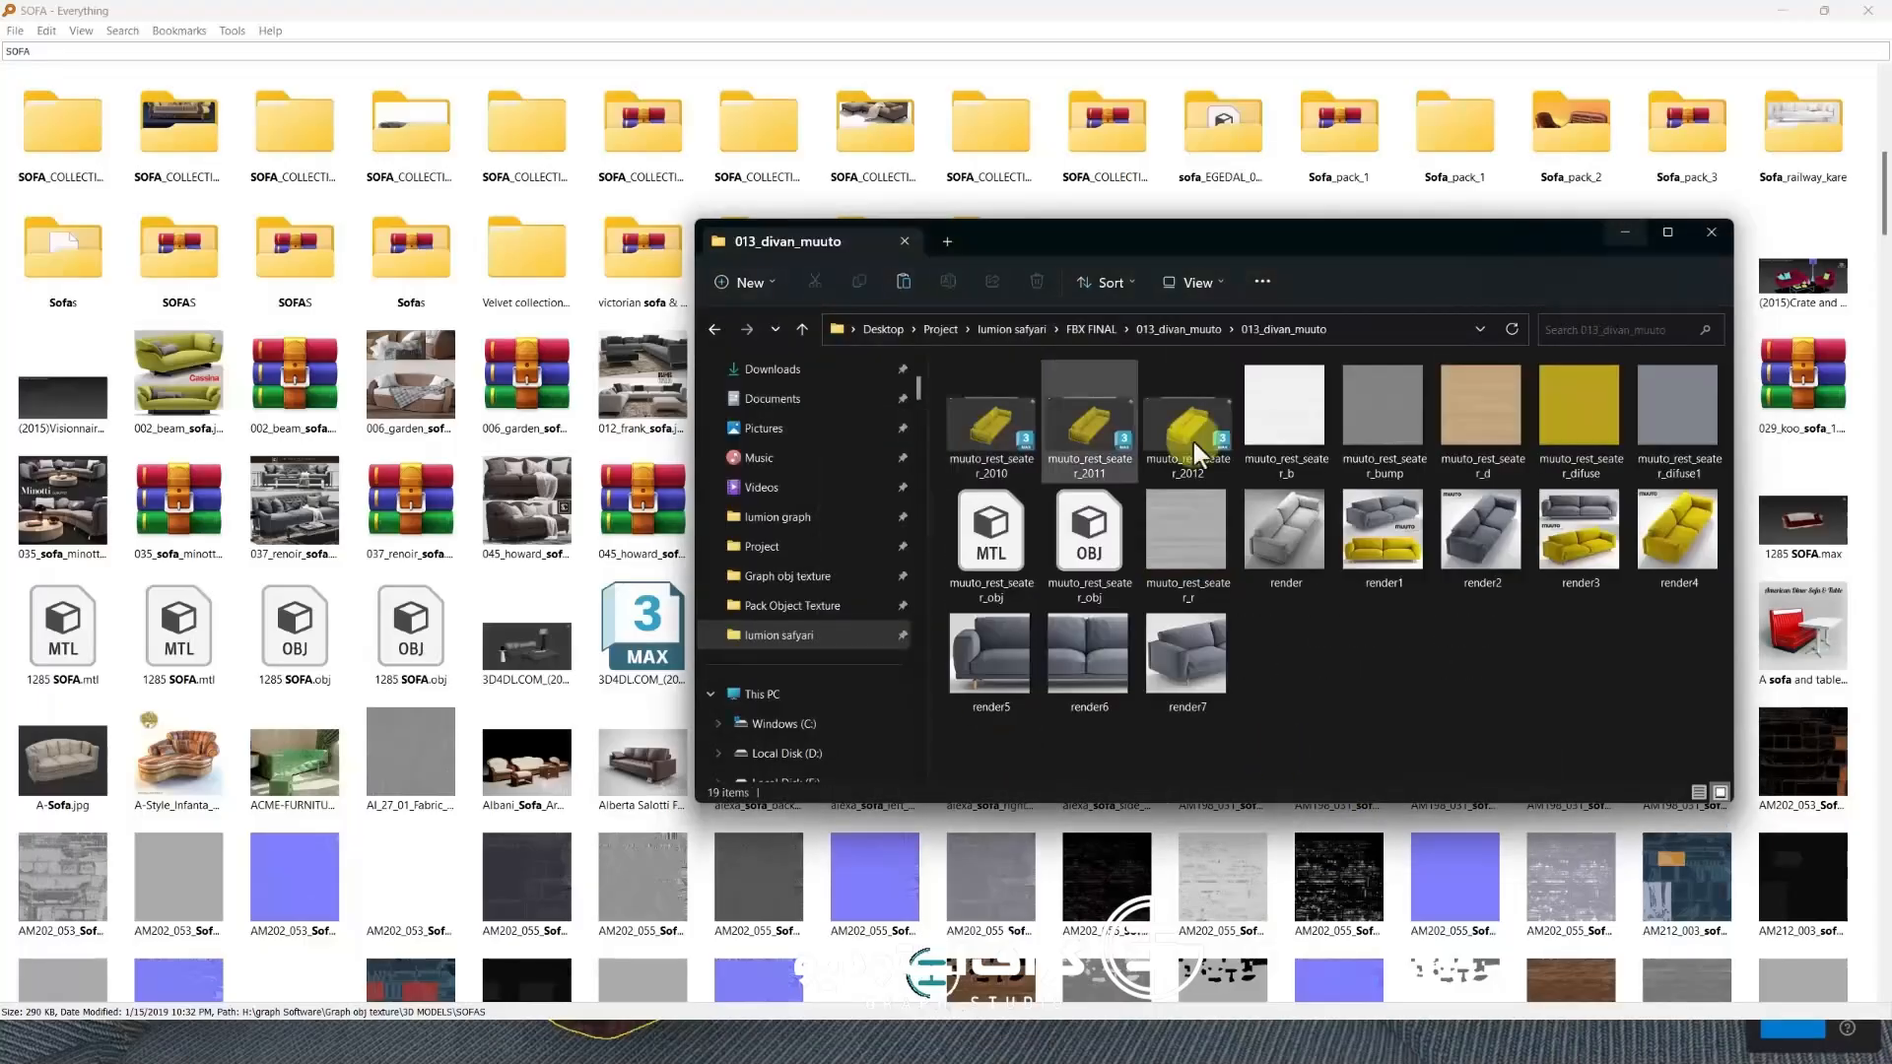
double_click(1581, 440)
key("Escape")
right_click(1577, 382)
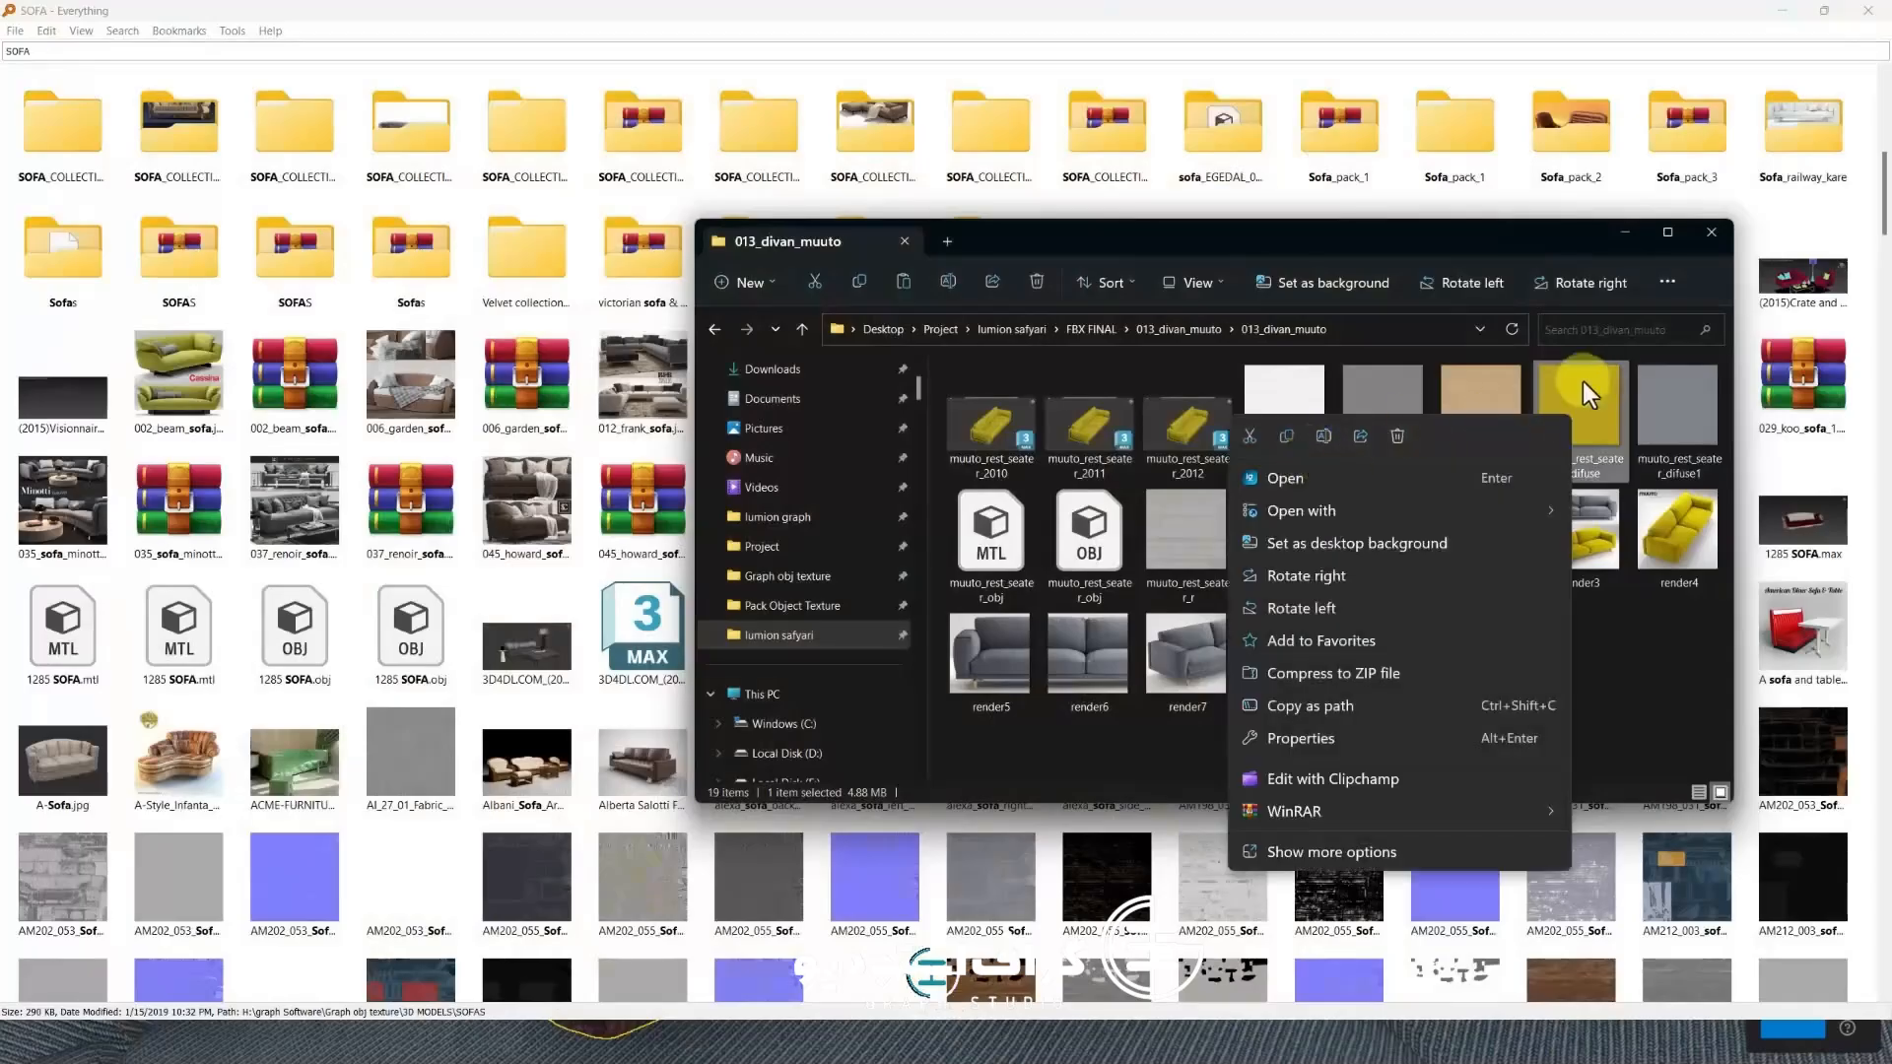
left_click(1606, 406)
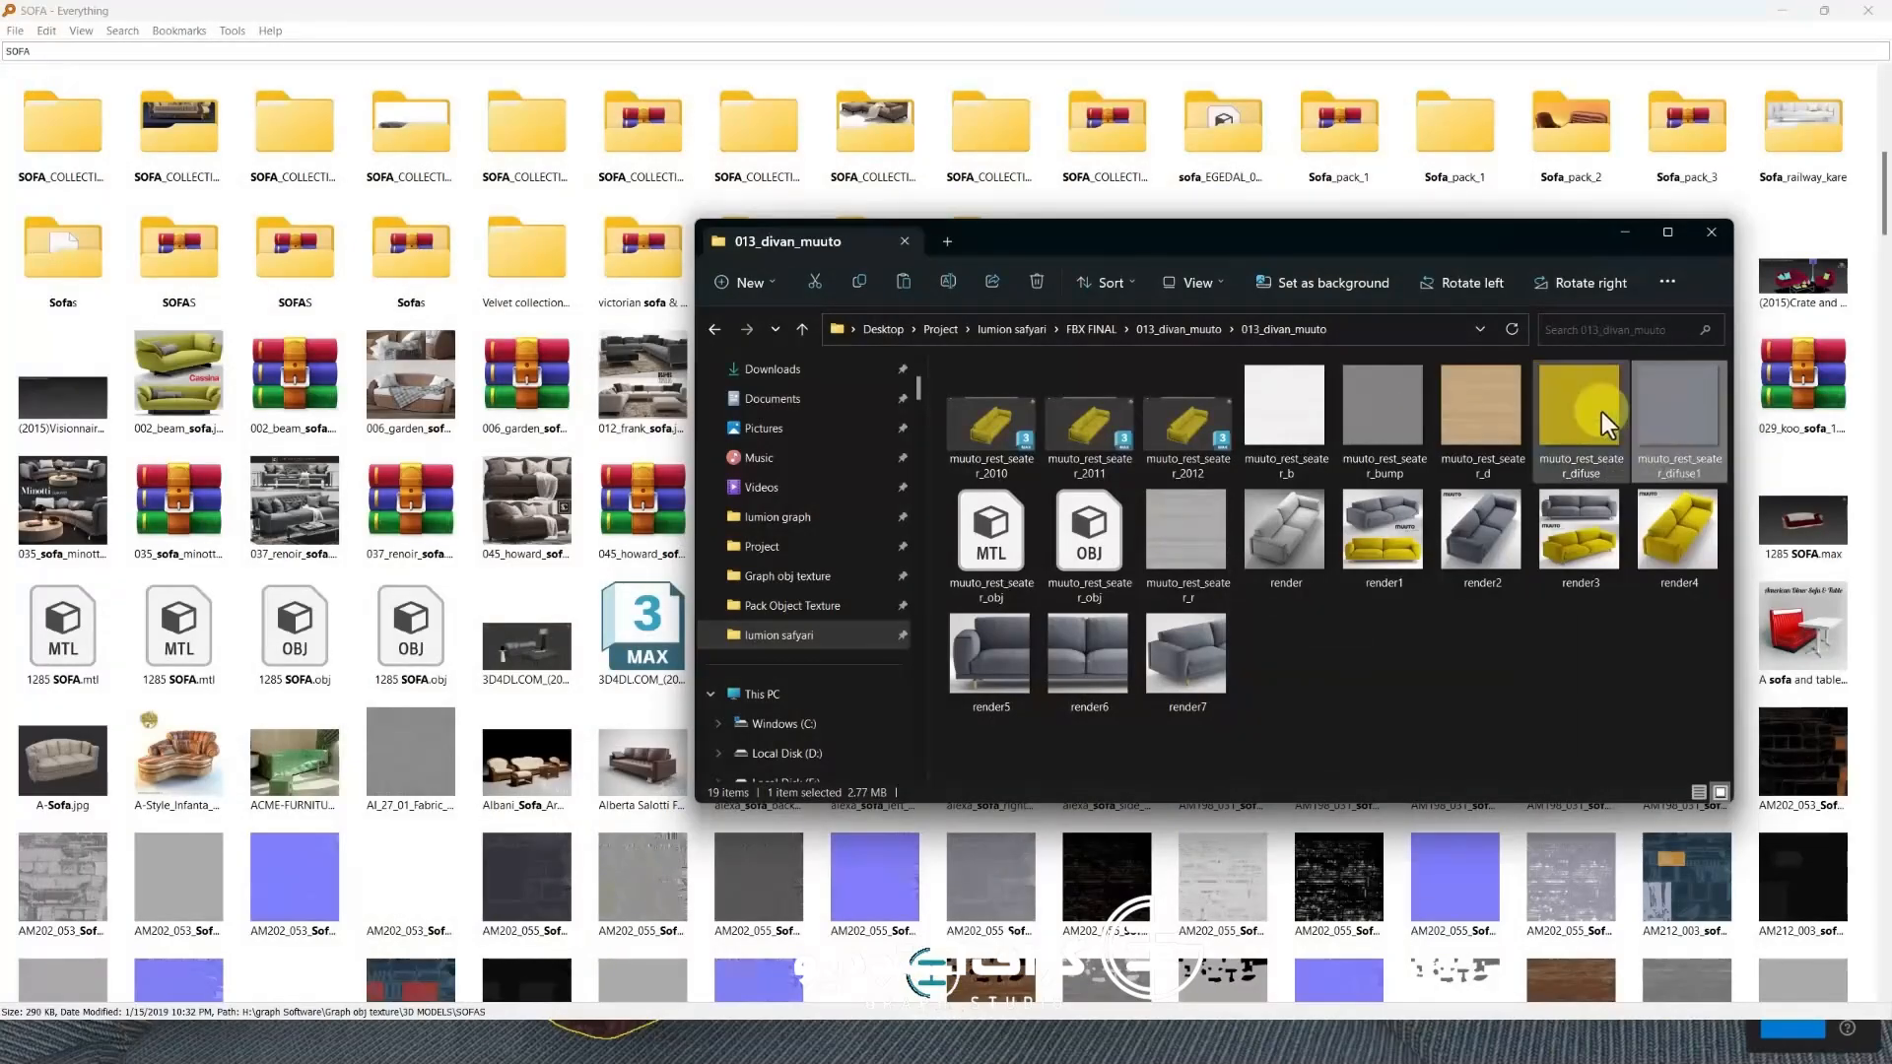
double_click(1429, 414)
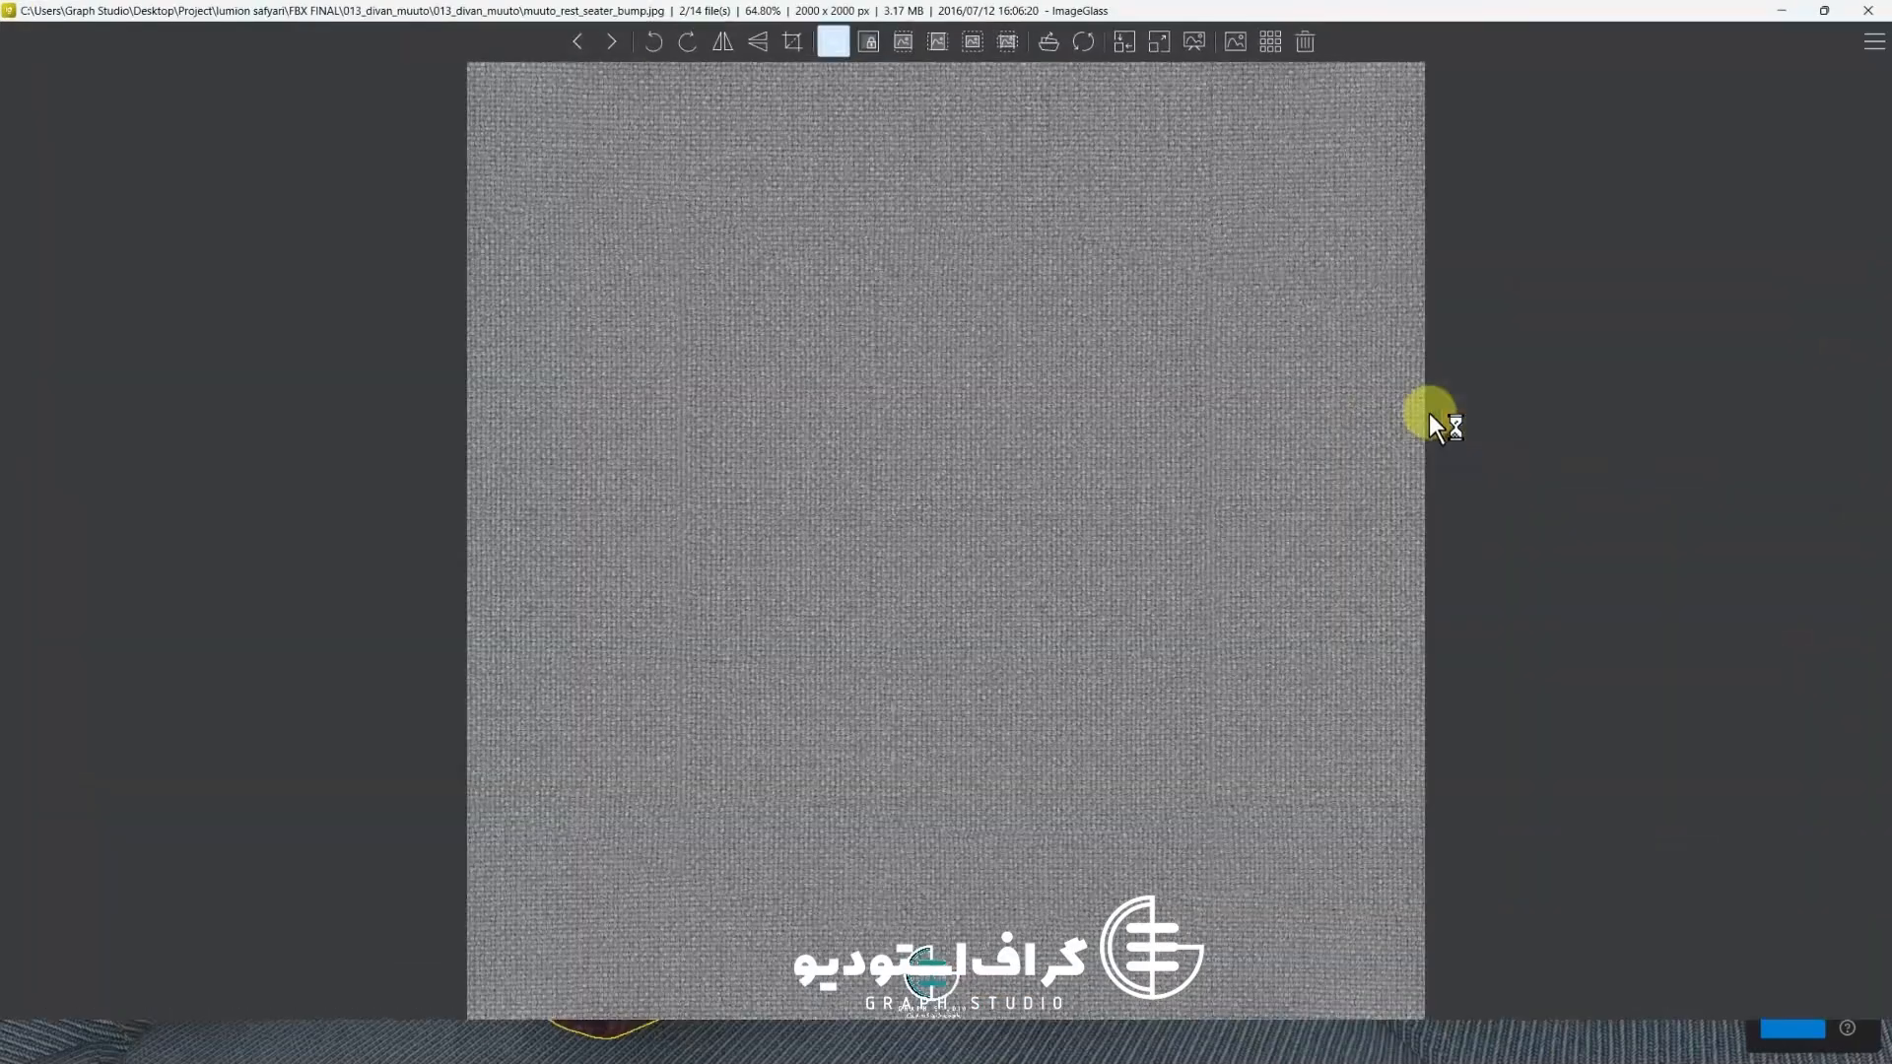
key("Right")
key("Right")
key("Left")
key("Escape")
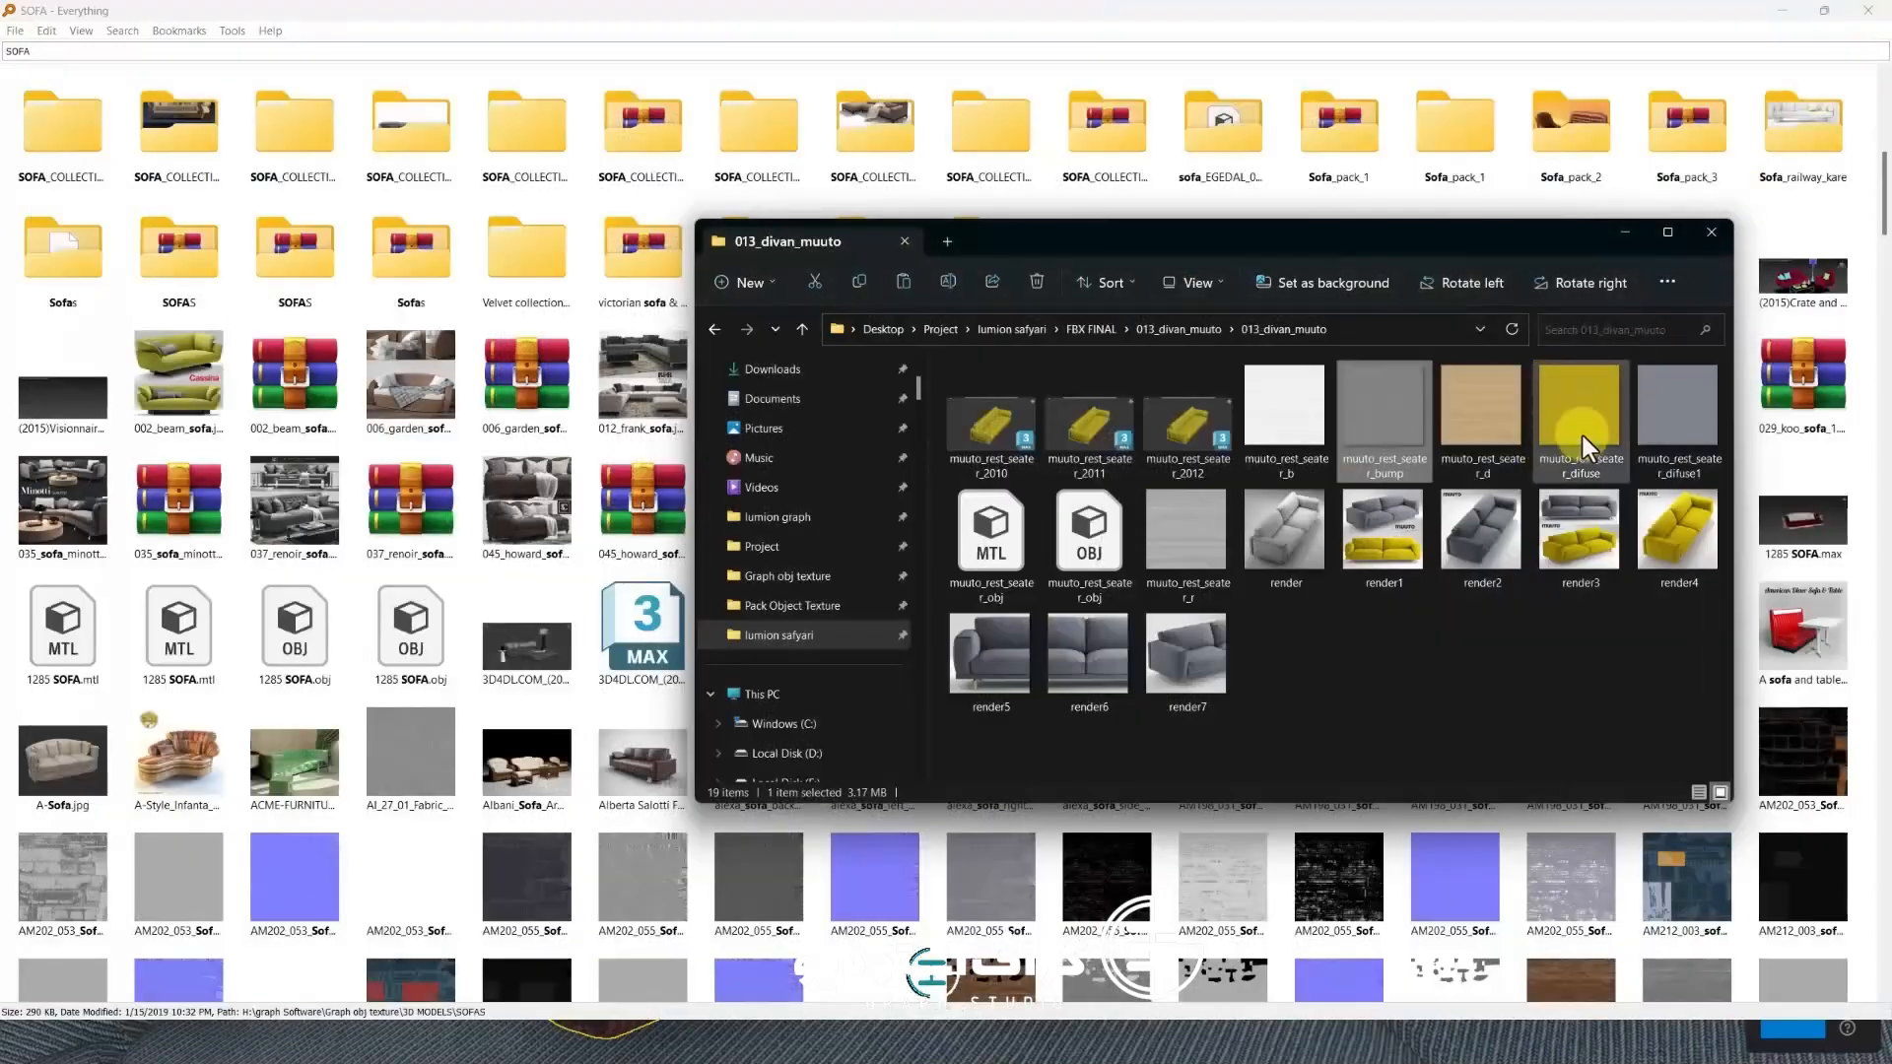
Copy the muuto_rest_seater diffuse and bump textures up into the FBX FINAL folder
left_click(1582, 436, "ctrl")
right_click(1582, 435)
left_click(1293, 453)
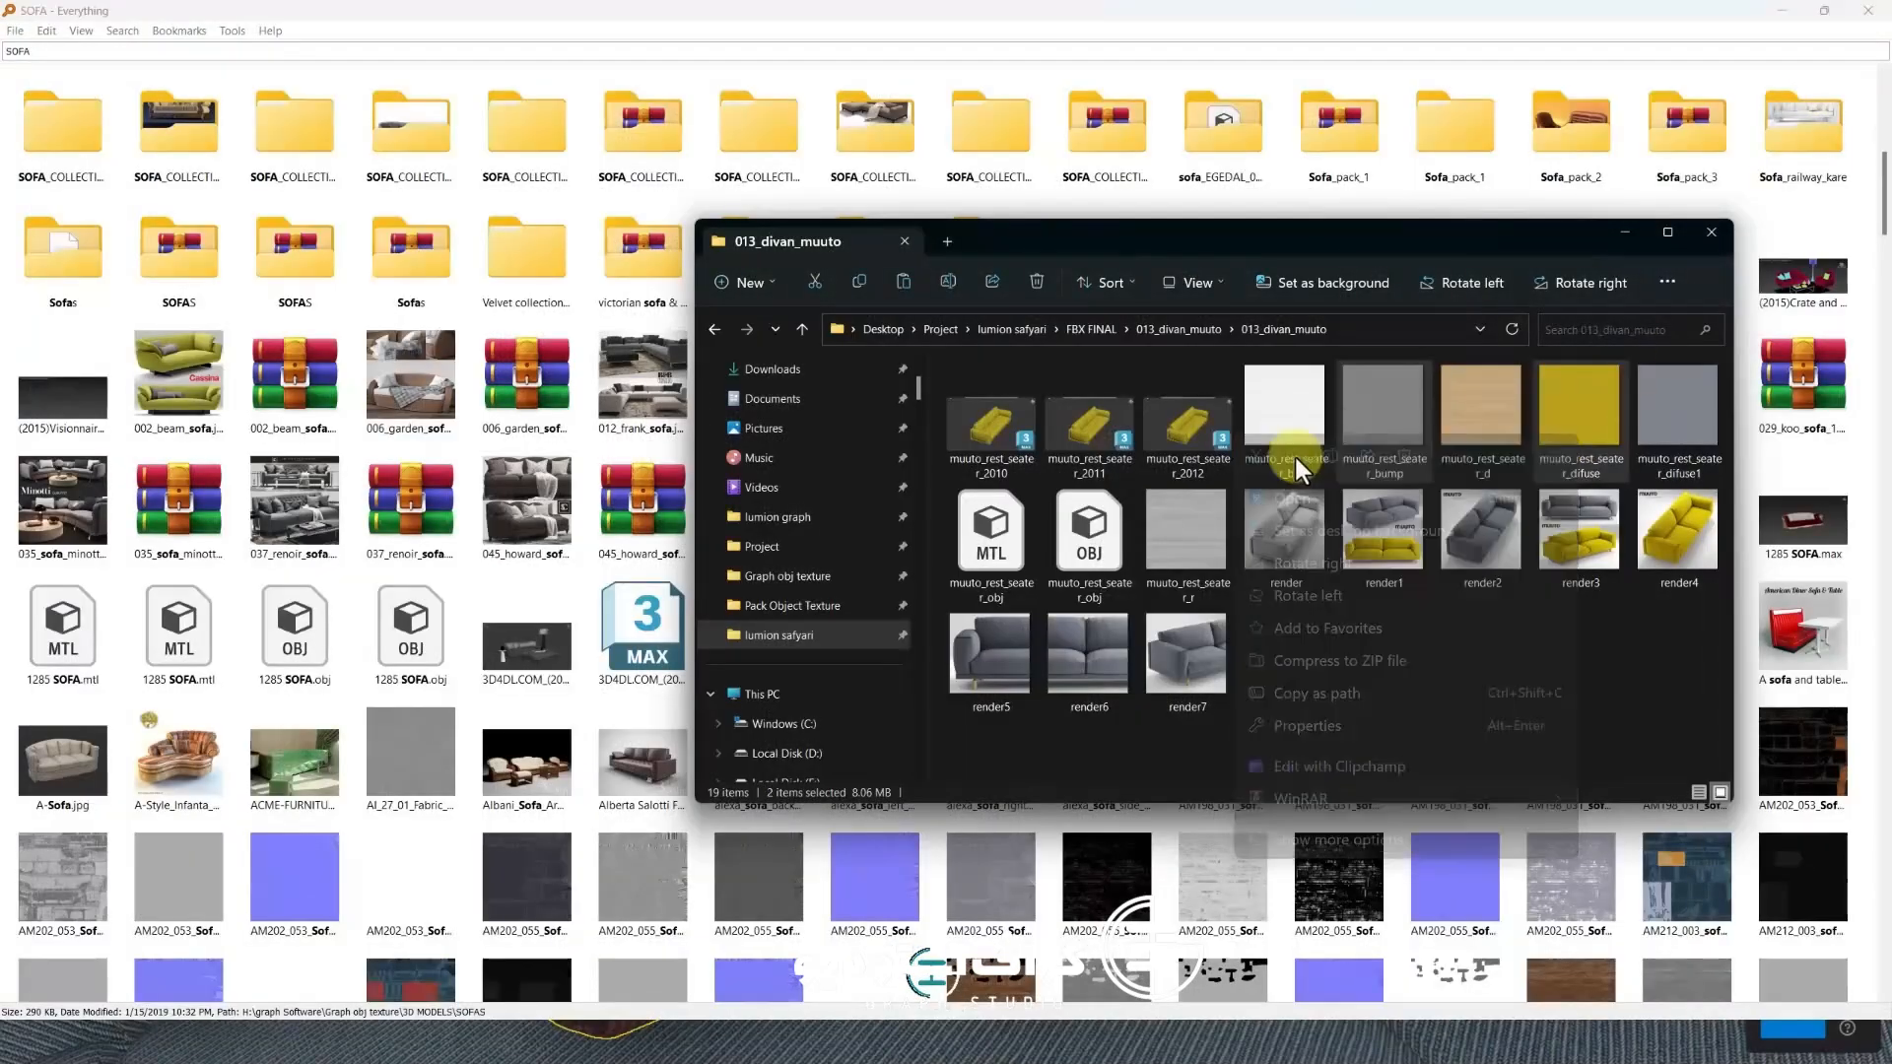
key("alt+Up")
key("alt+Up")
key("ctrl+v")
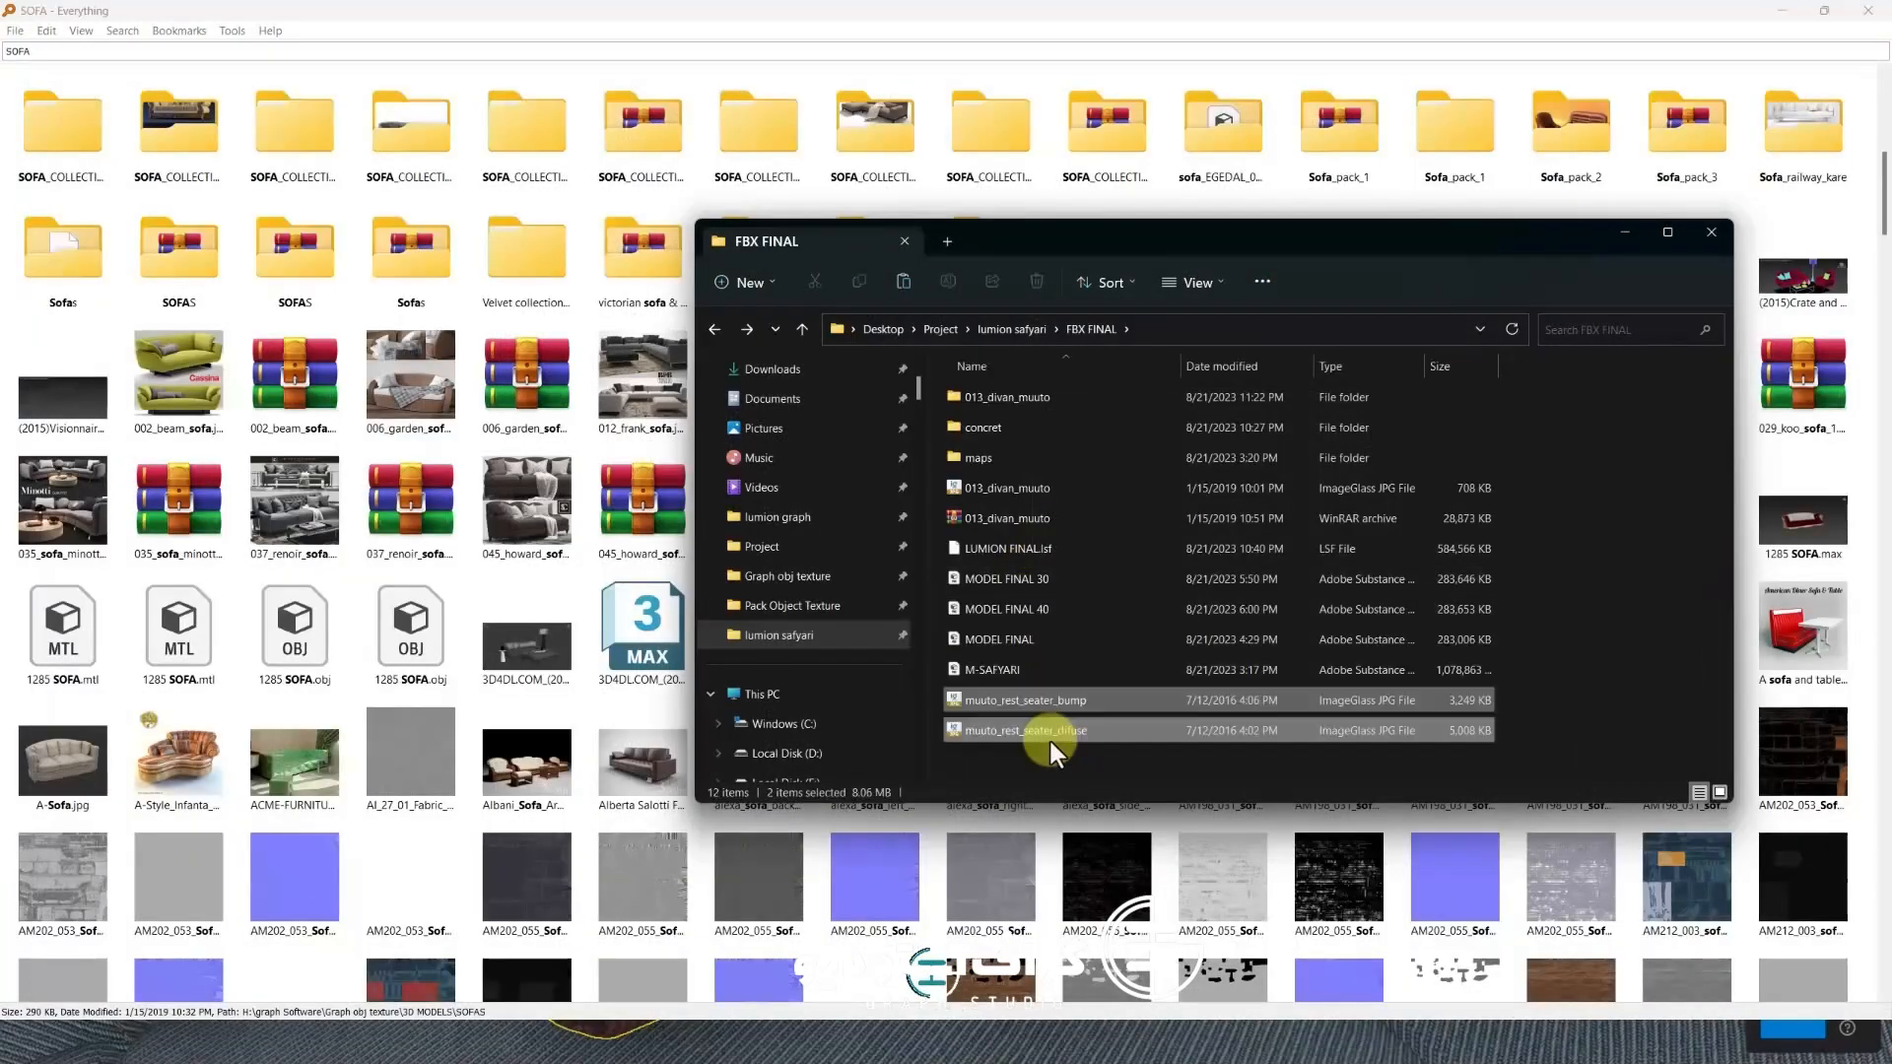
Copy the FBX FINAL folder path from the address bar and return to Lumion
left_click(1133, 375)
right_click(1119, 380)
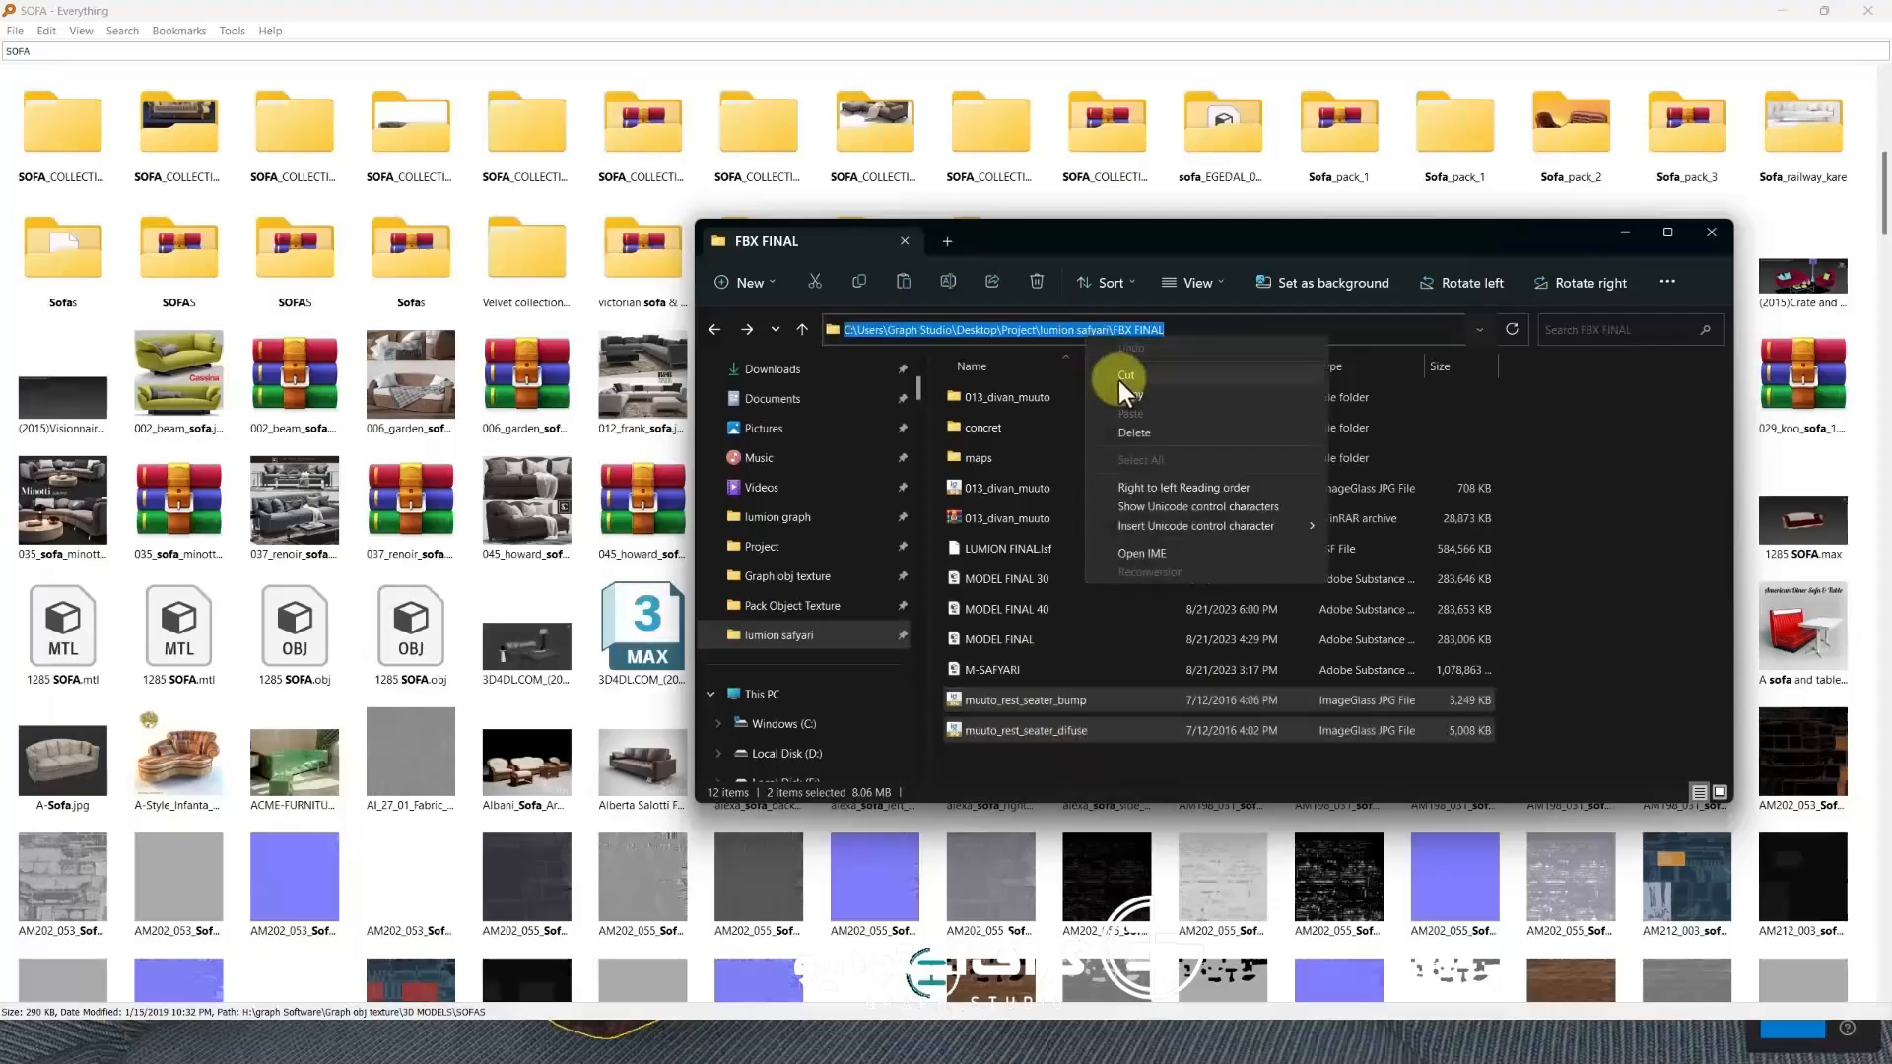
left_click(1128, 399)
left_click(1625, 231)
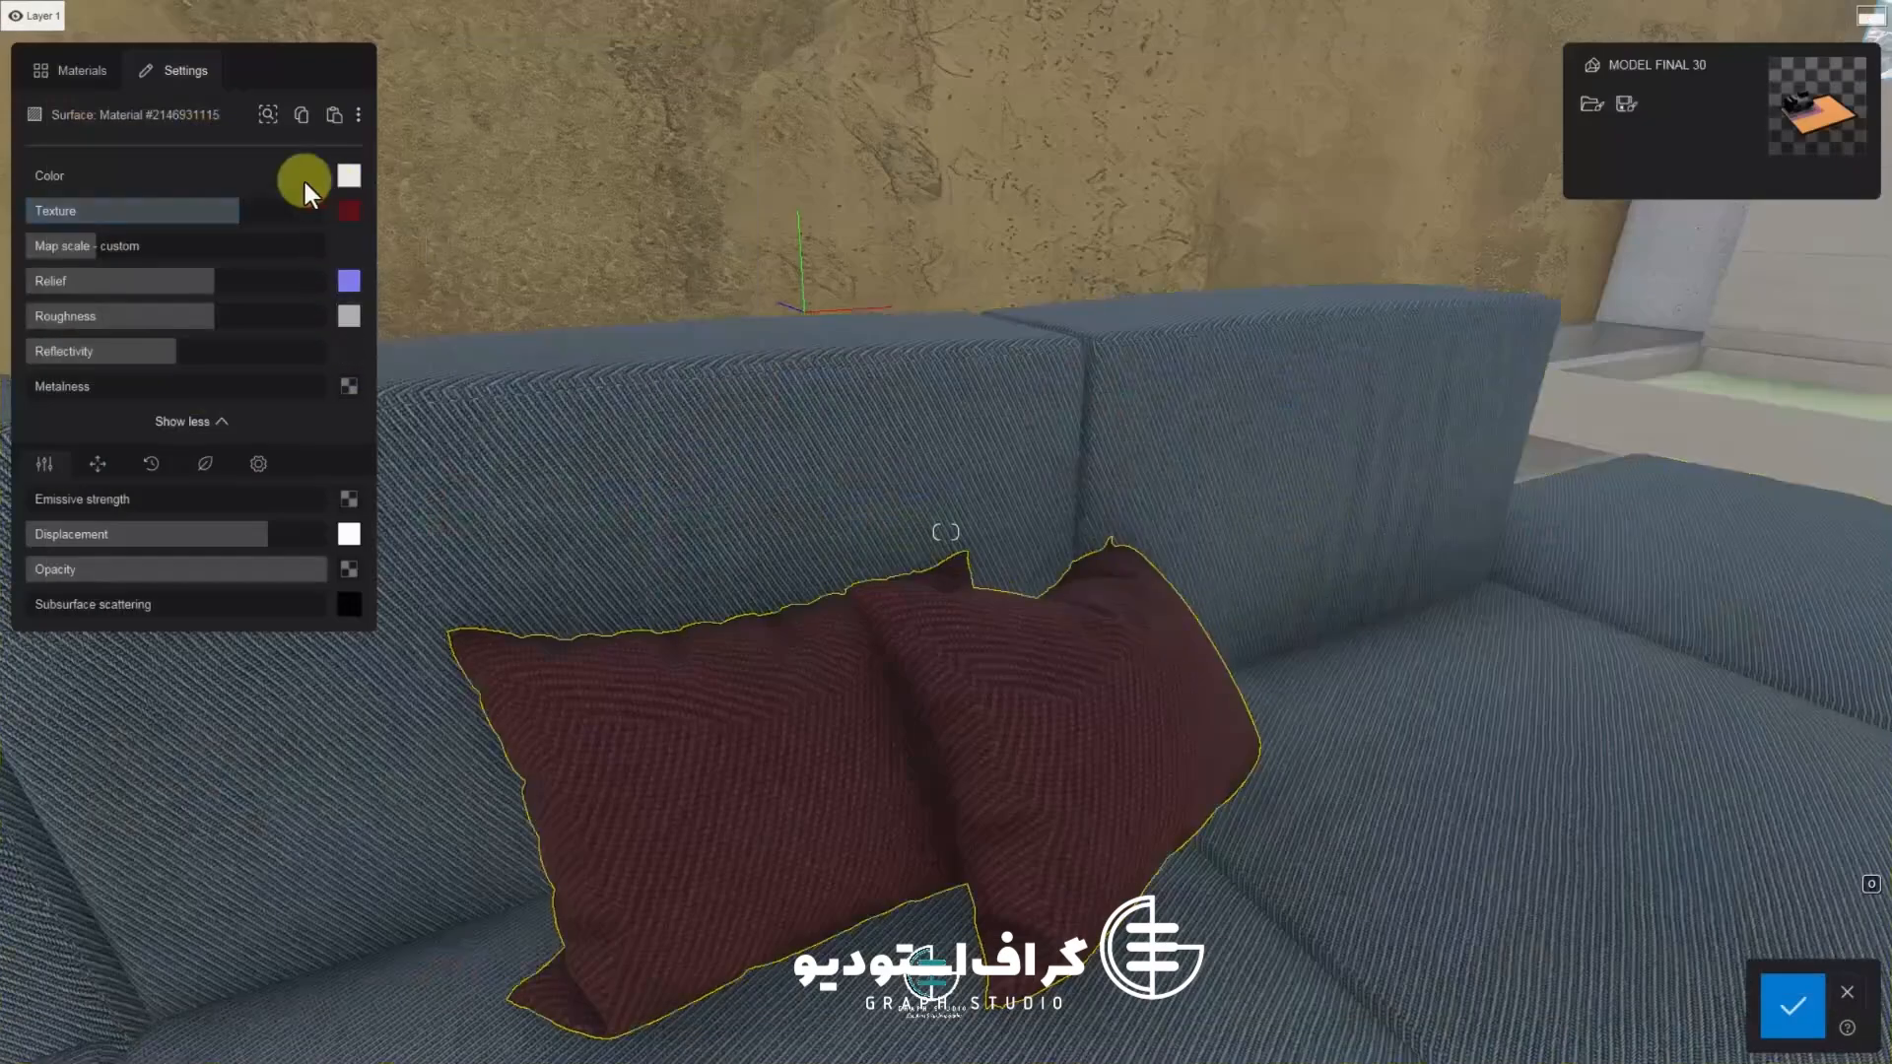
Assign a new standard material to the two yellow pillows
left_click(71, 70)
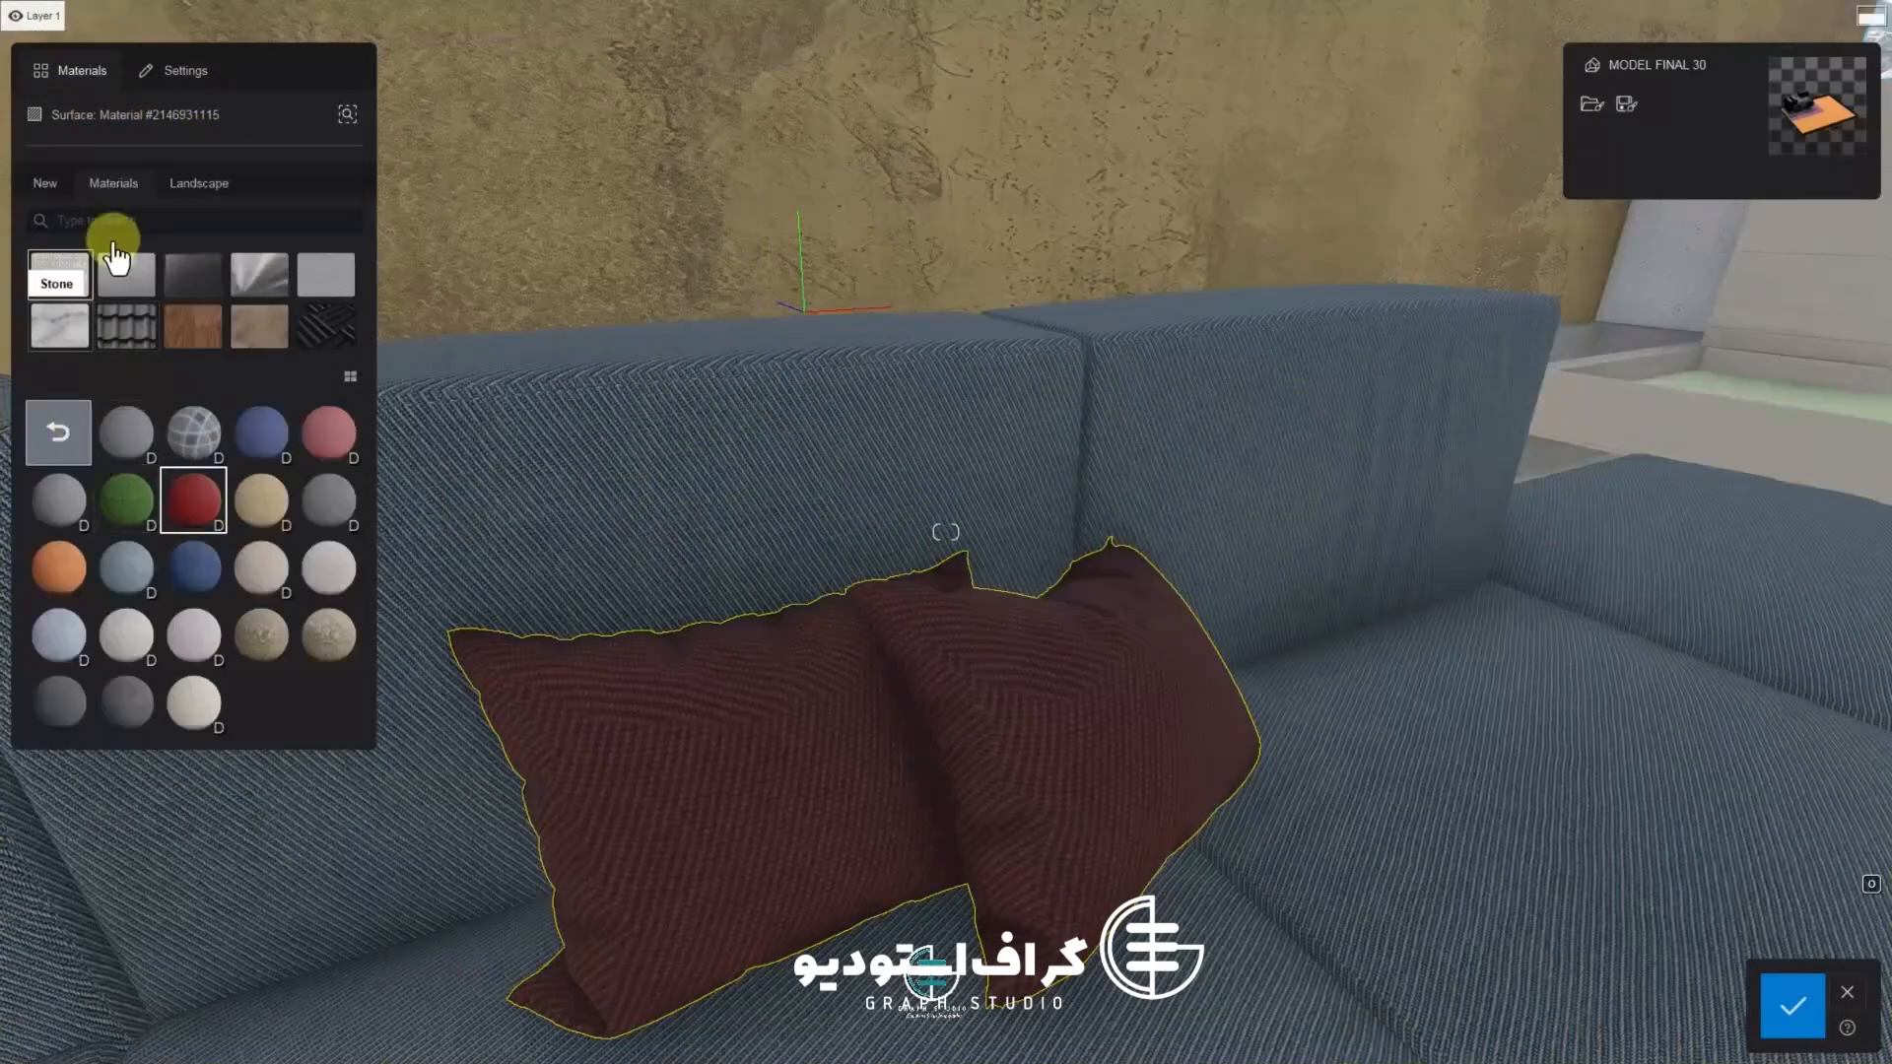
left_click(47, 185)
left_click(128, 273)
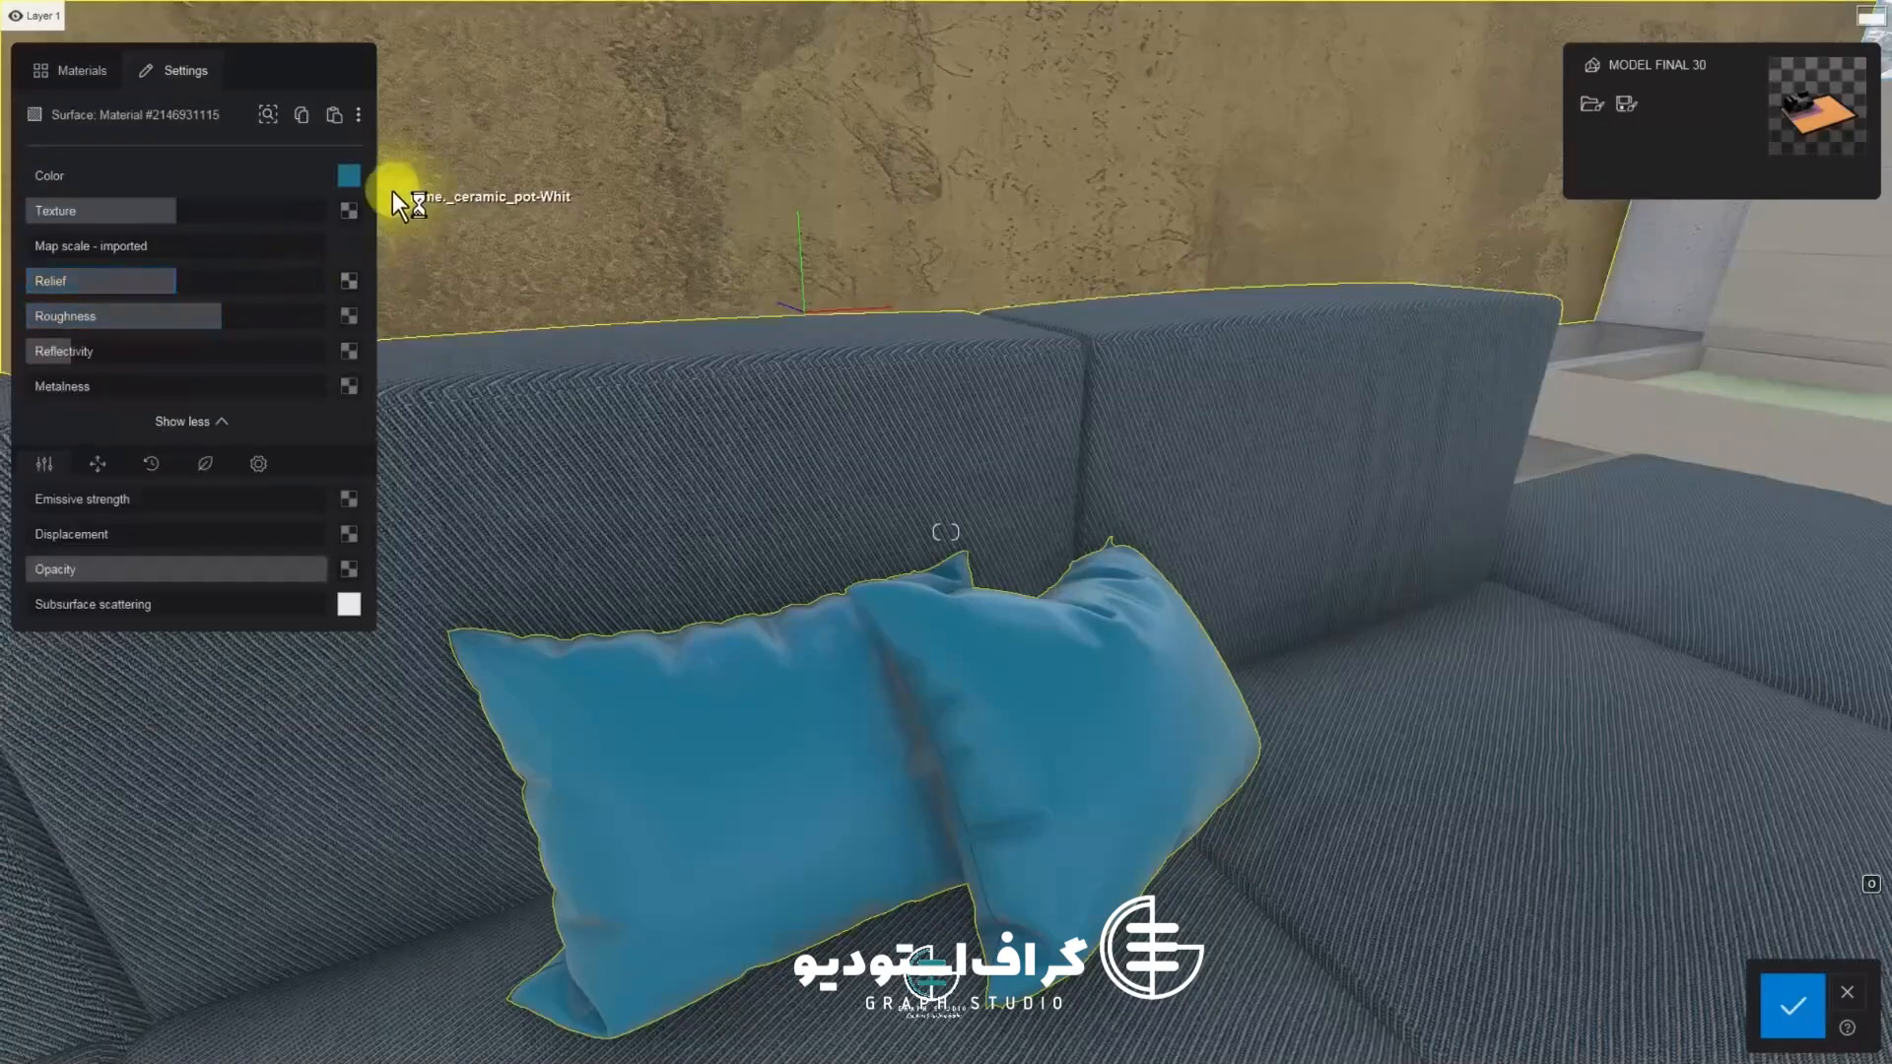
Try fabric materials such as Polli Fabric Canvas 001 2048 on the two pillows, ending with a beige woven fabric
left_click(71, 70)
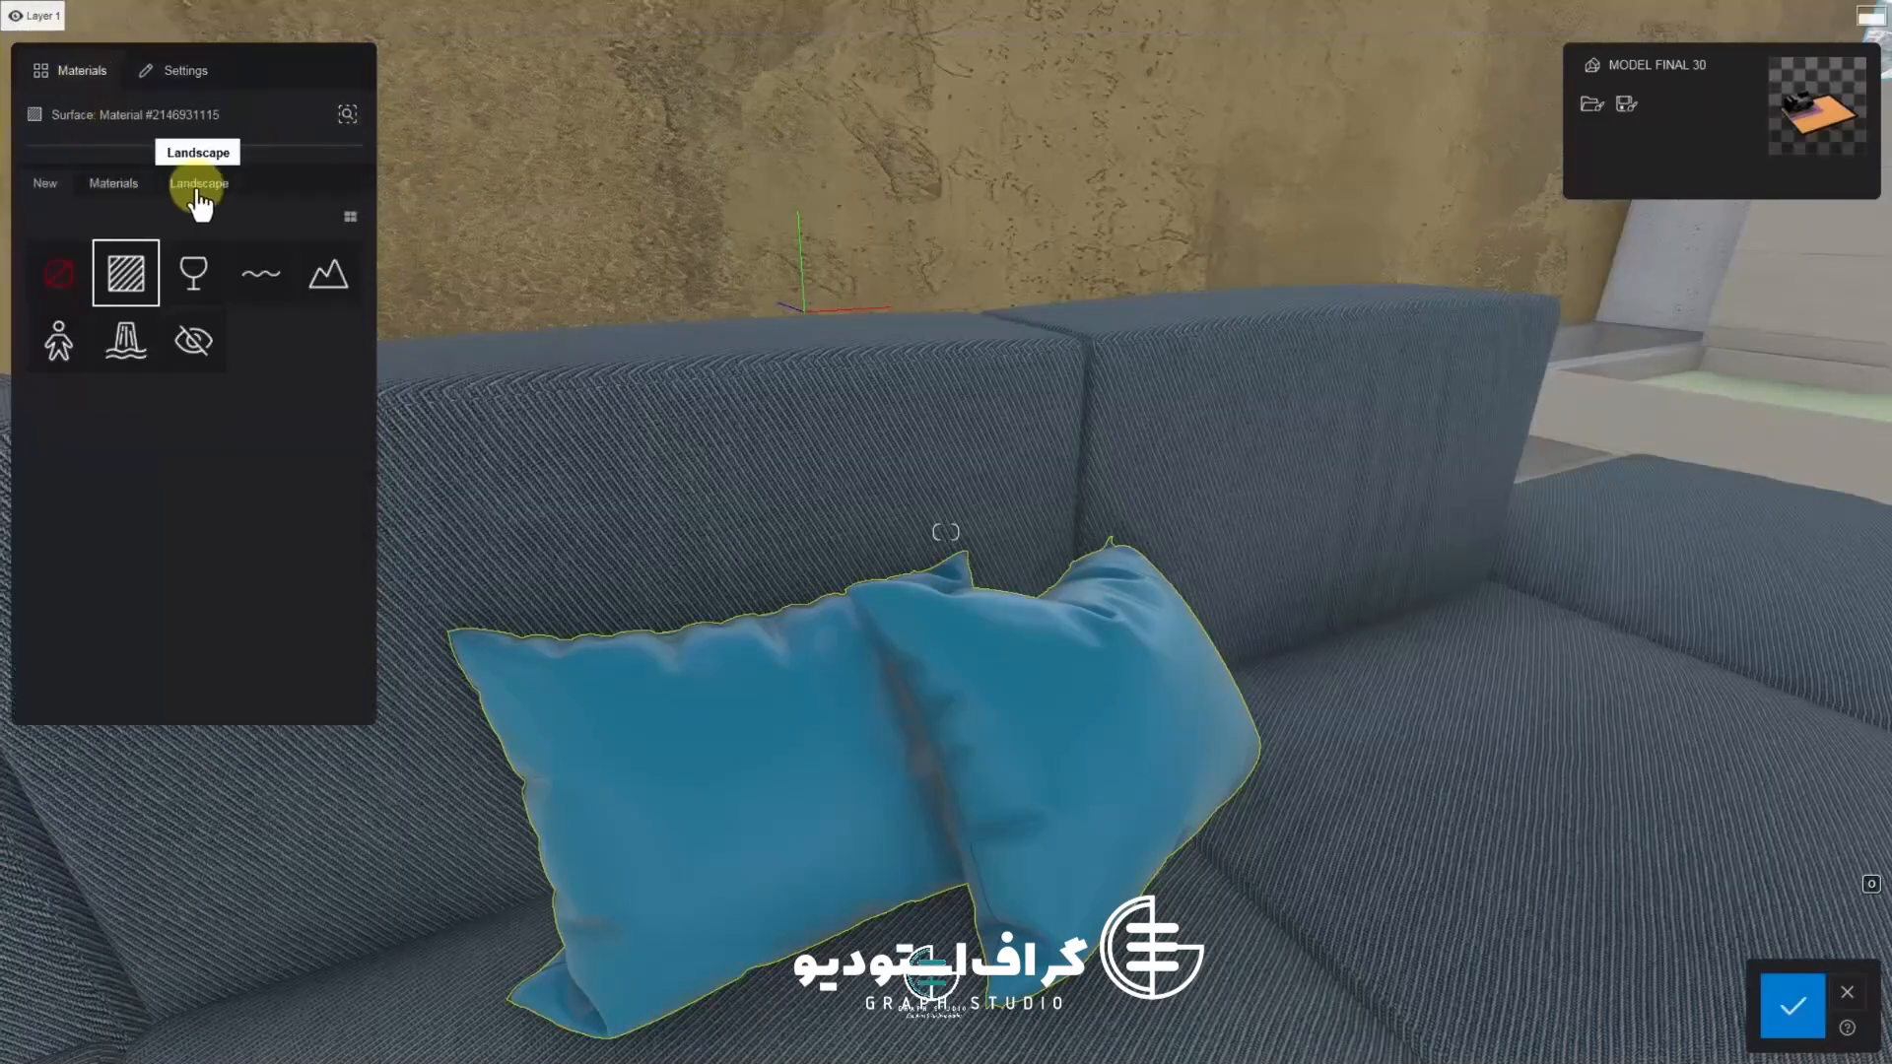
left_click(114, 183)
left_click(77, 286)
left_click(194, 498)
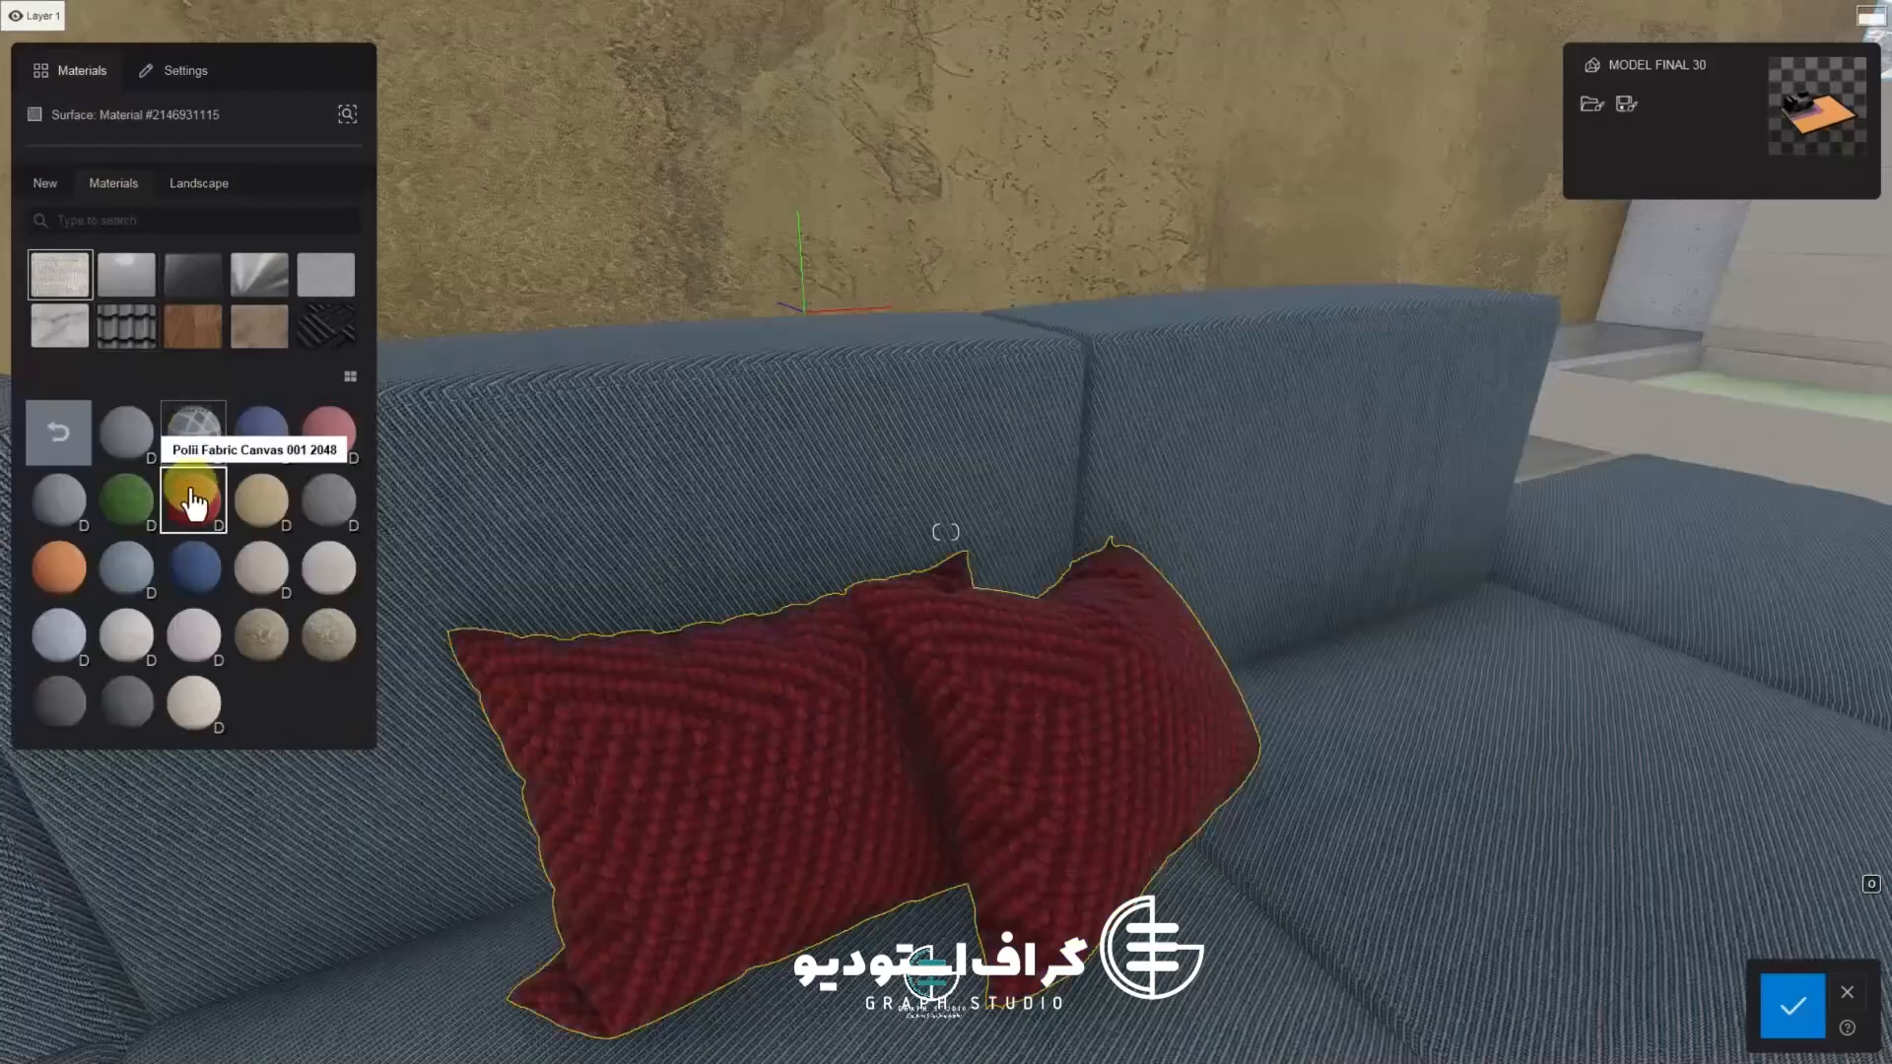
left_click(261, 569)
left_click(340, 589)
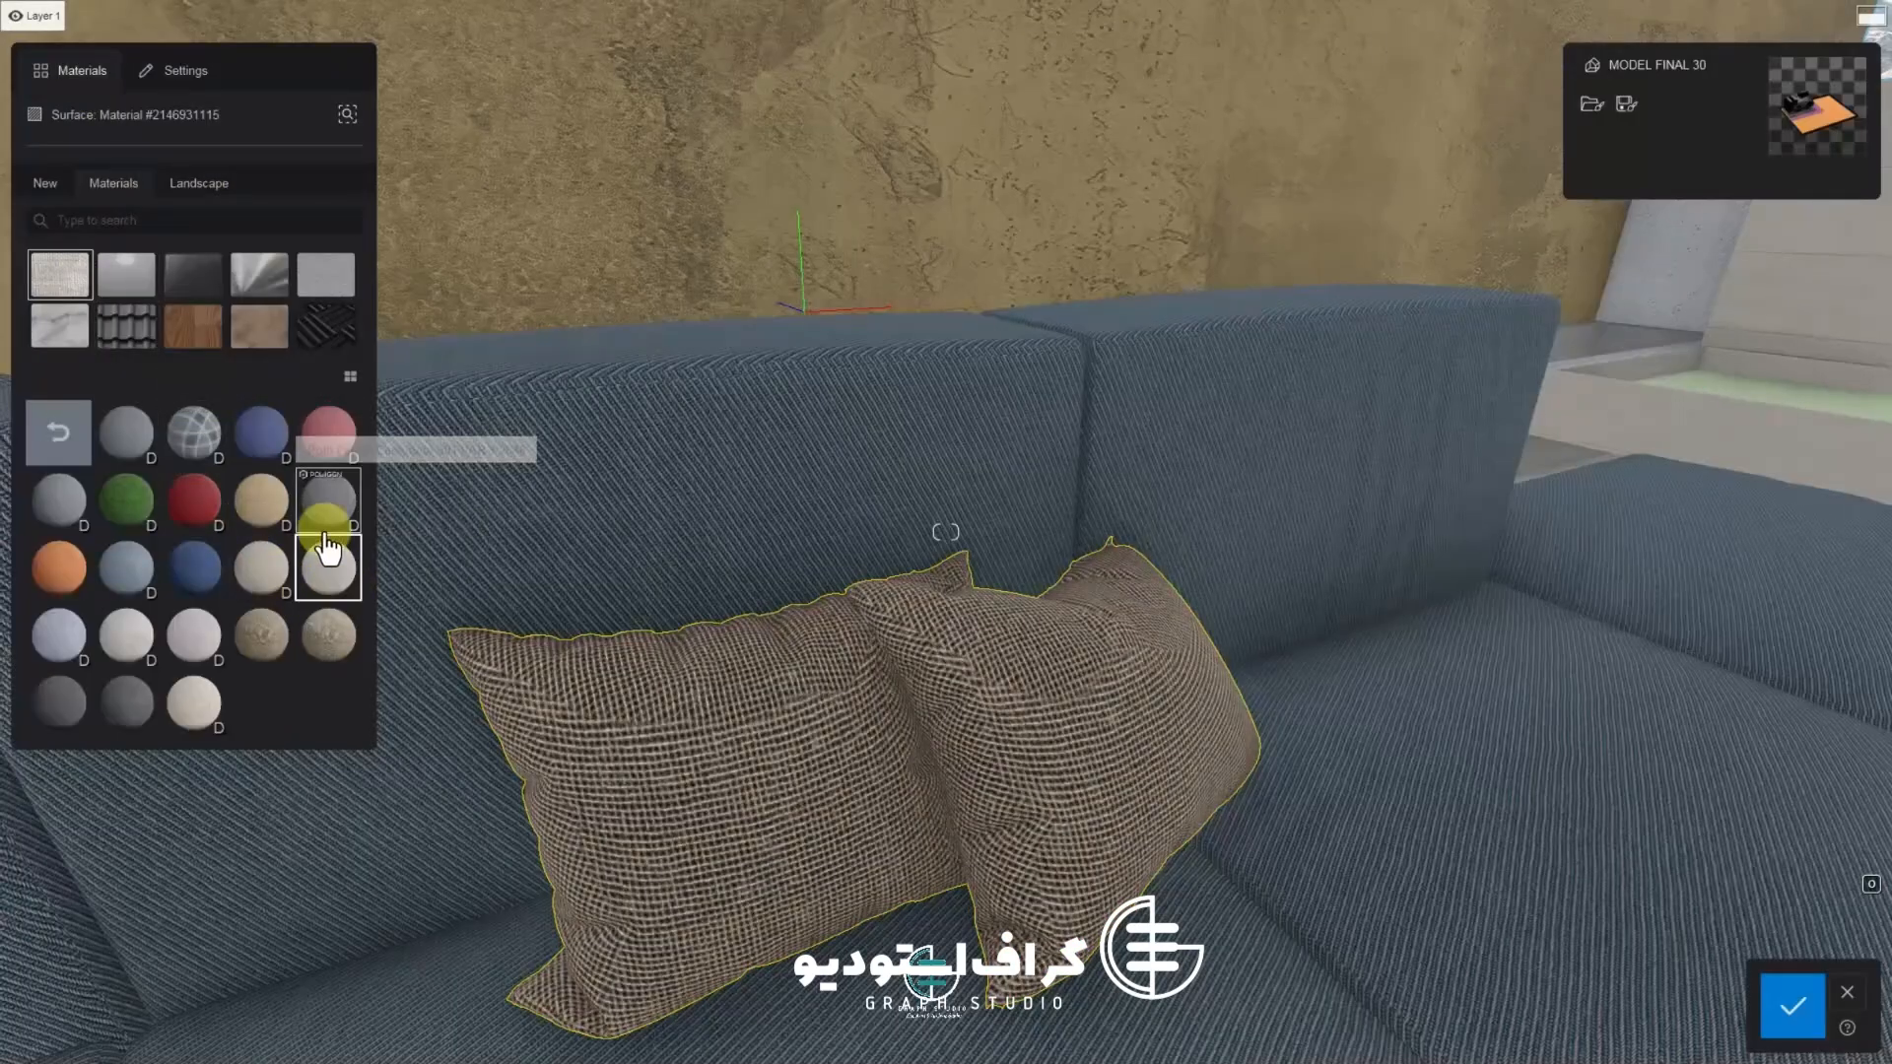
Apply the Polli Fabric Wool 002 2048 material to the two pillows and open its settings
left_click(136, 429)
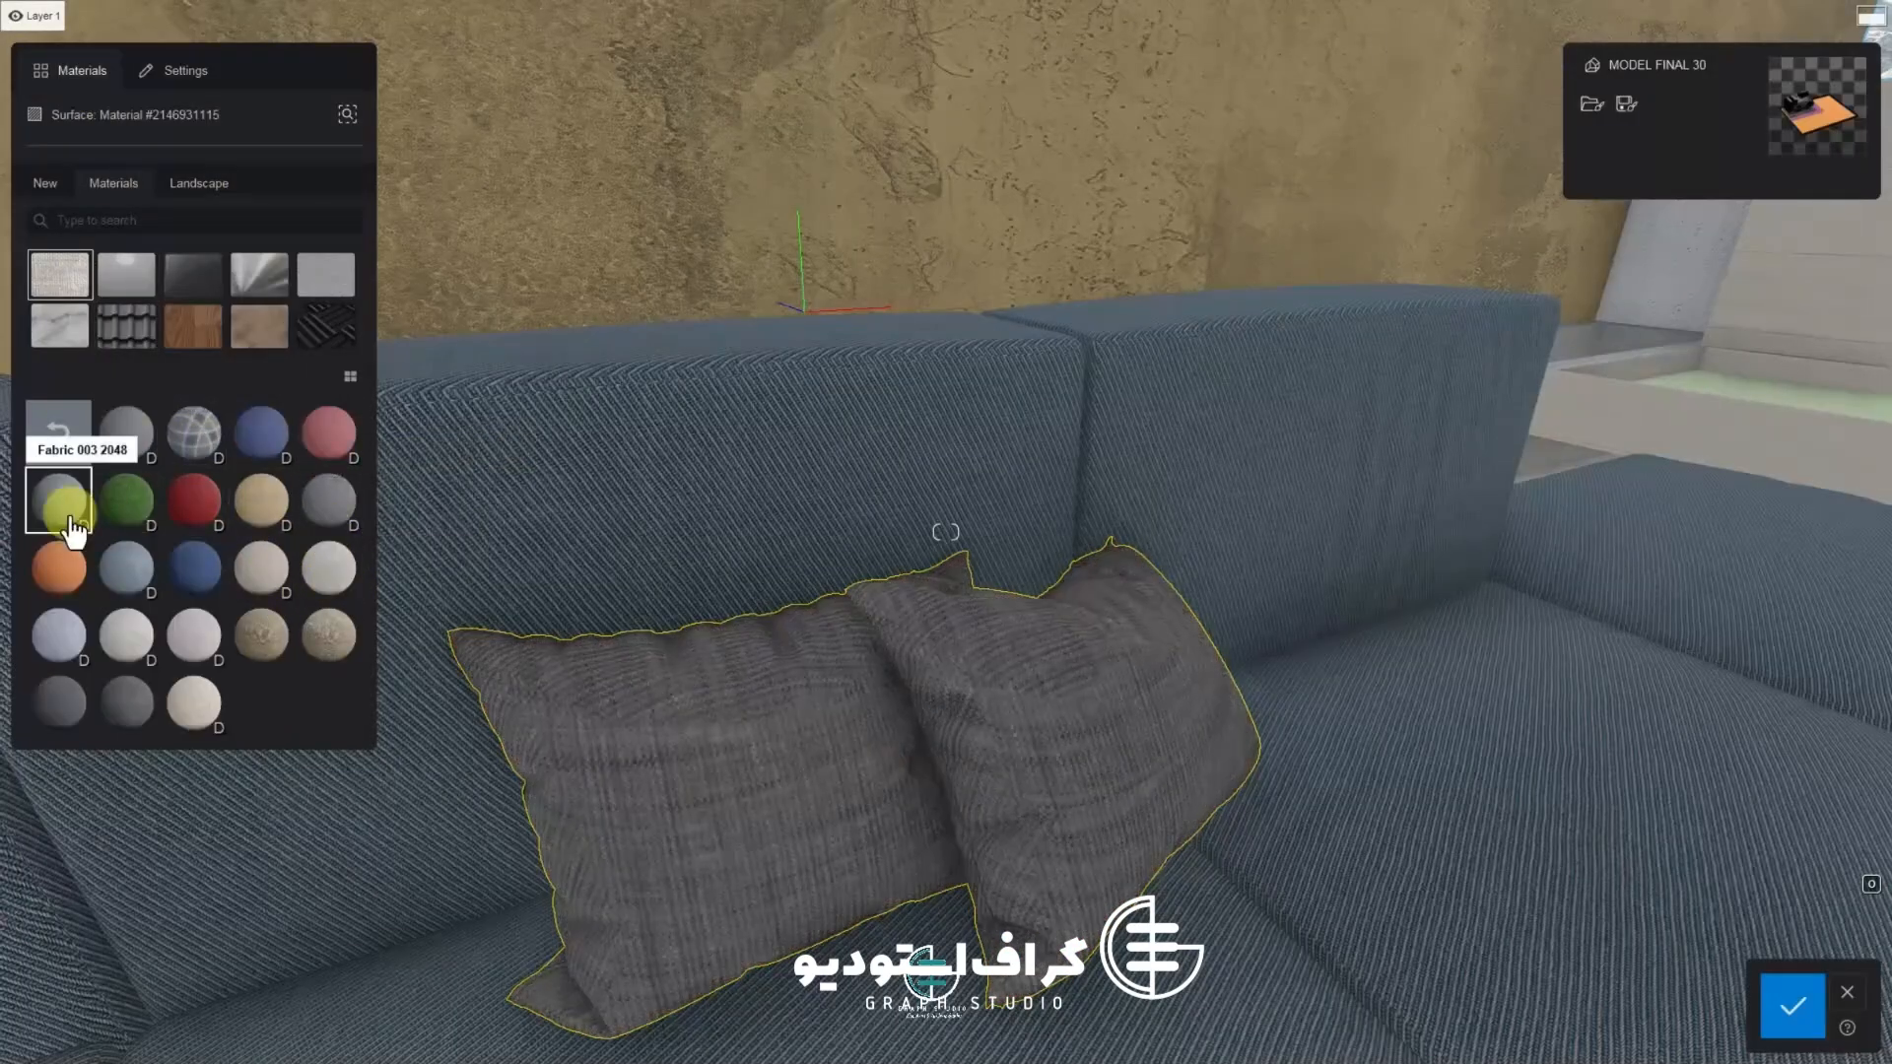
left_click(70, 722)
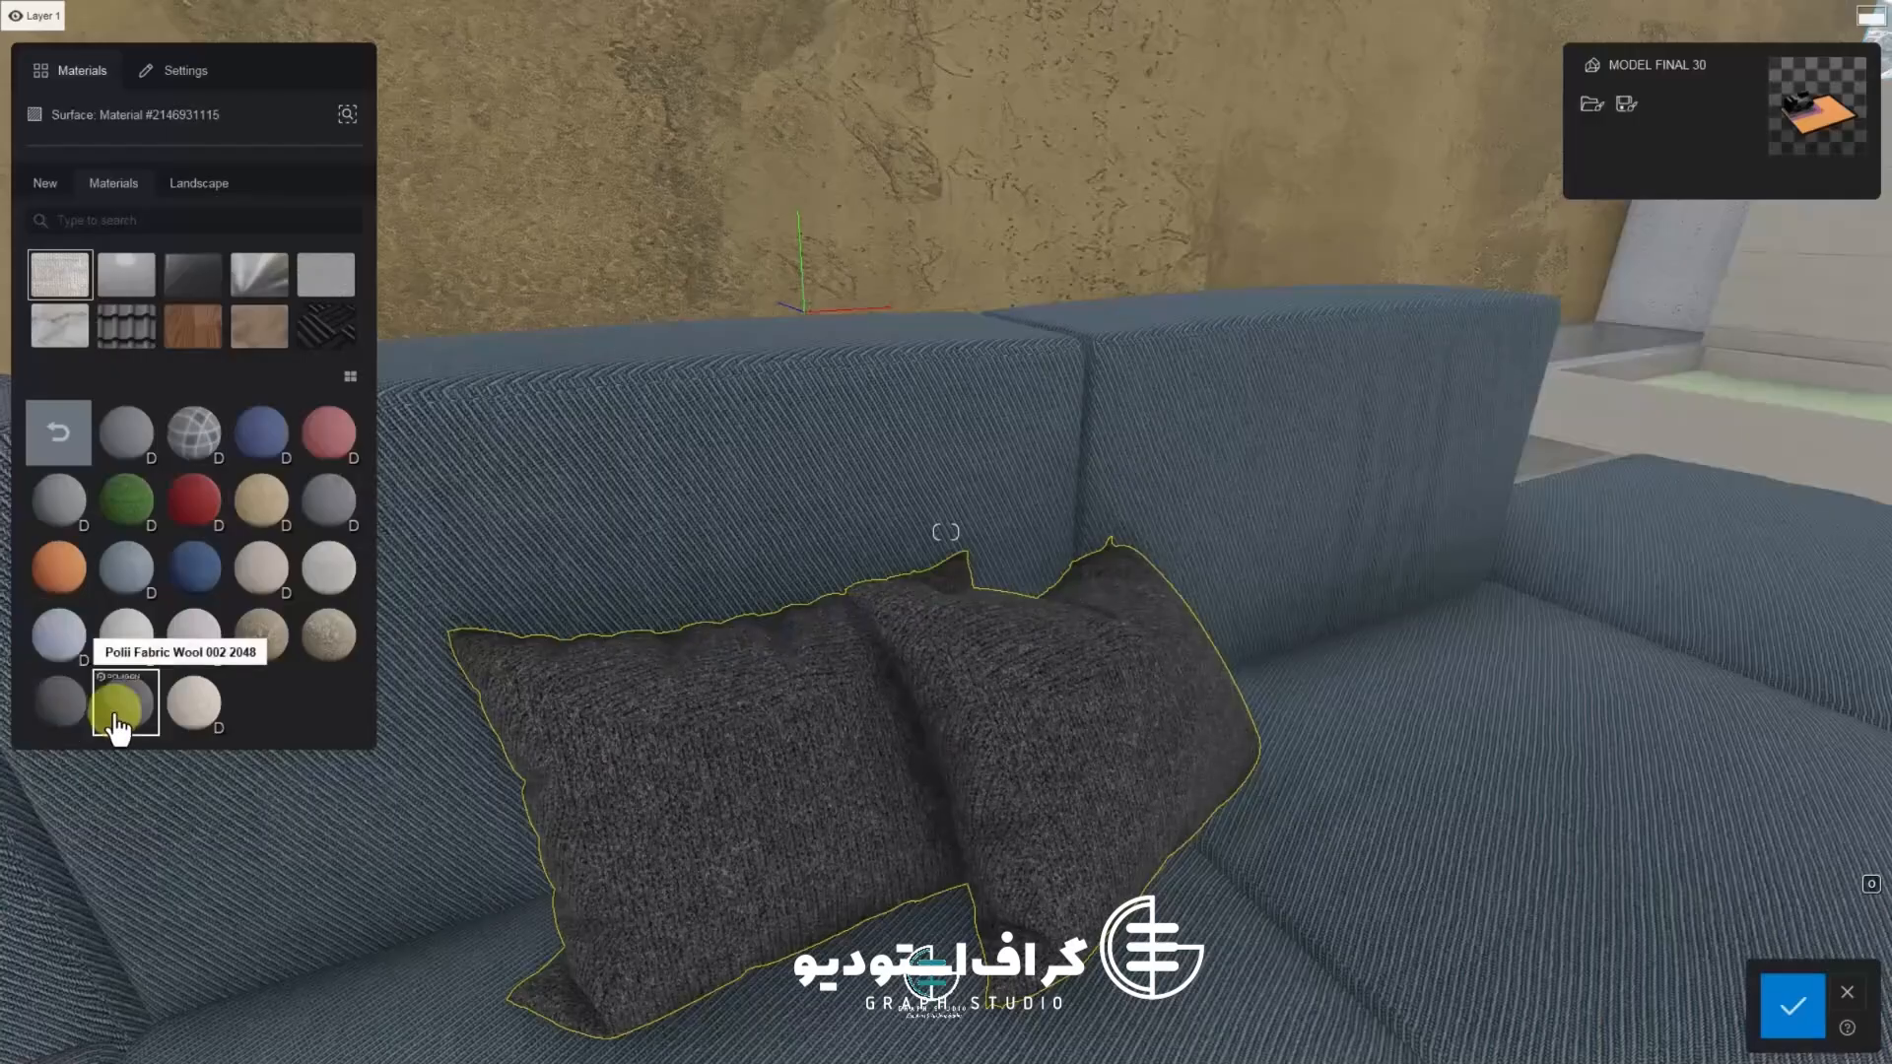
double_click(66, 724)
Adjust the map scale and load muuto_rest_seater_difuse from the FBX FINAL folder as the pillows' texture
left_click_drag(134, 247, 104, 247)
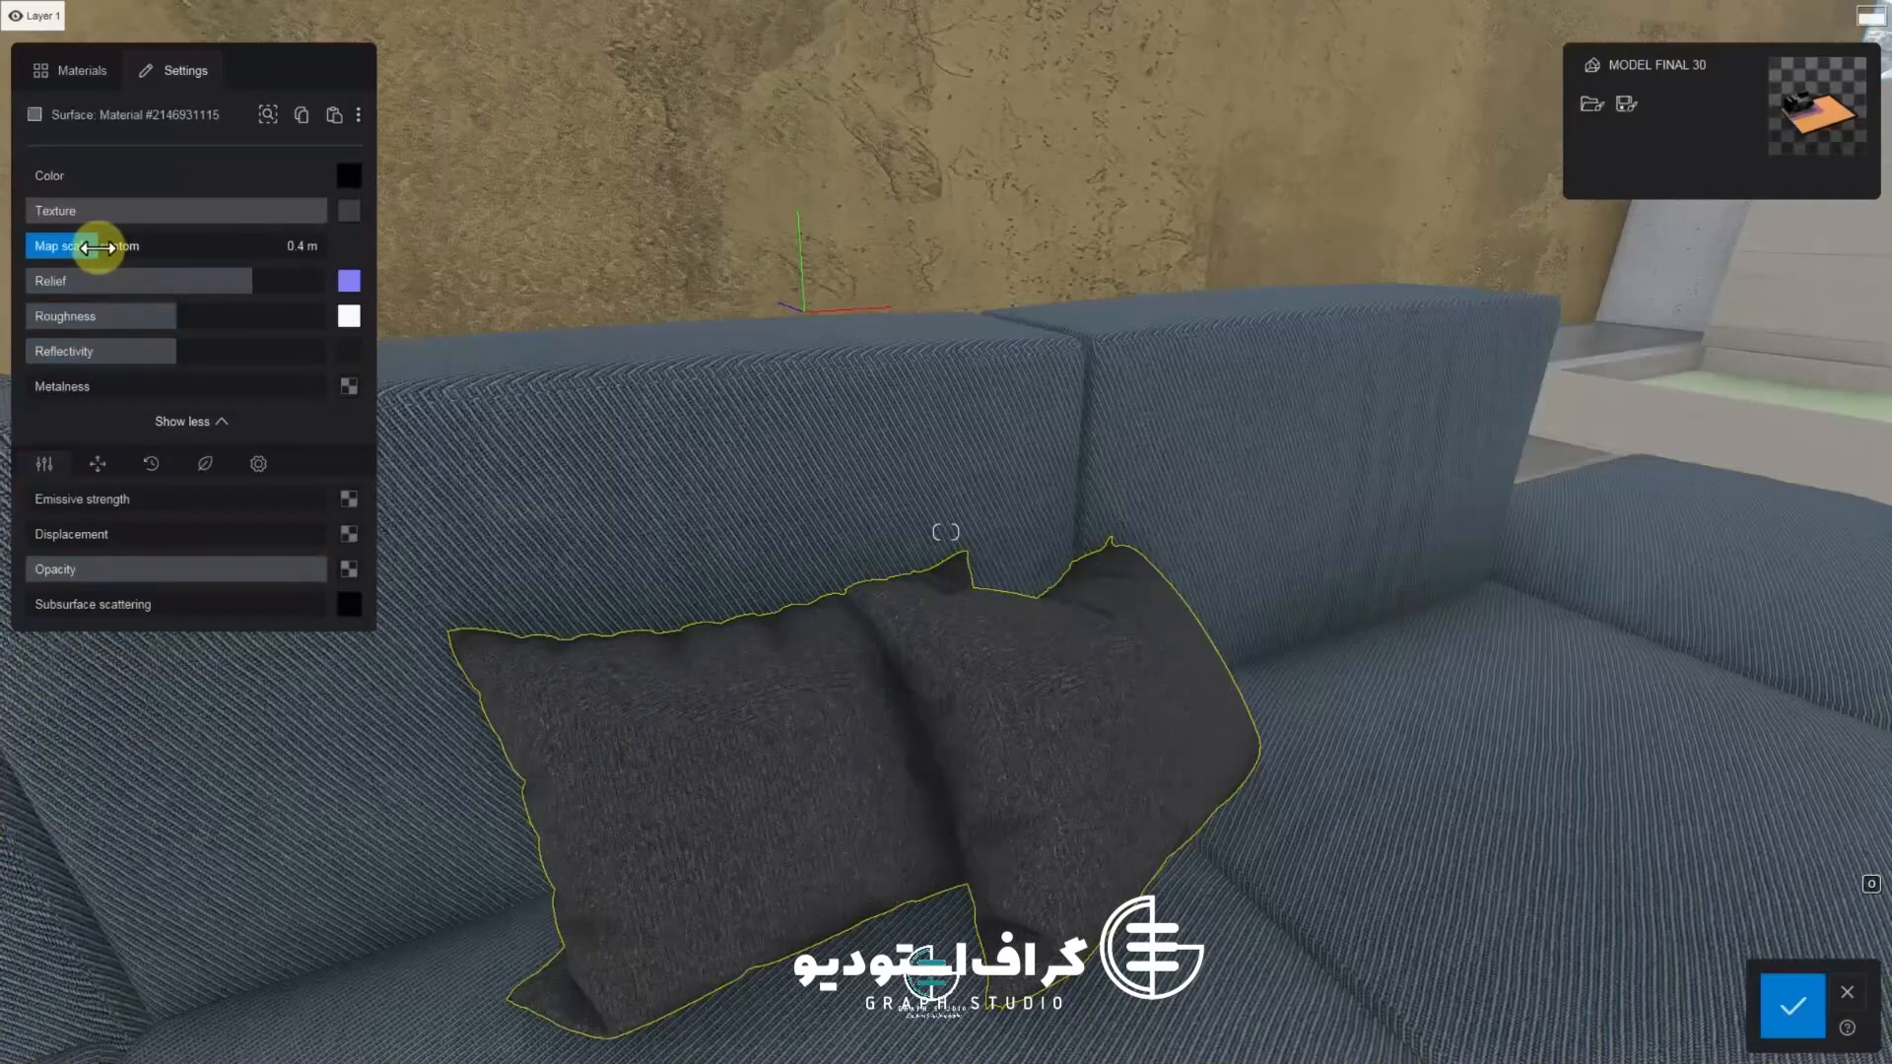
left_click(351, 211)
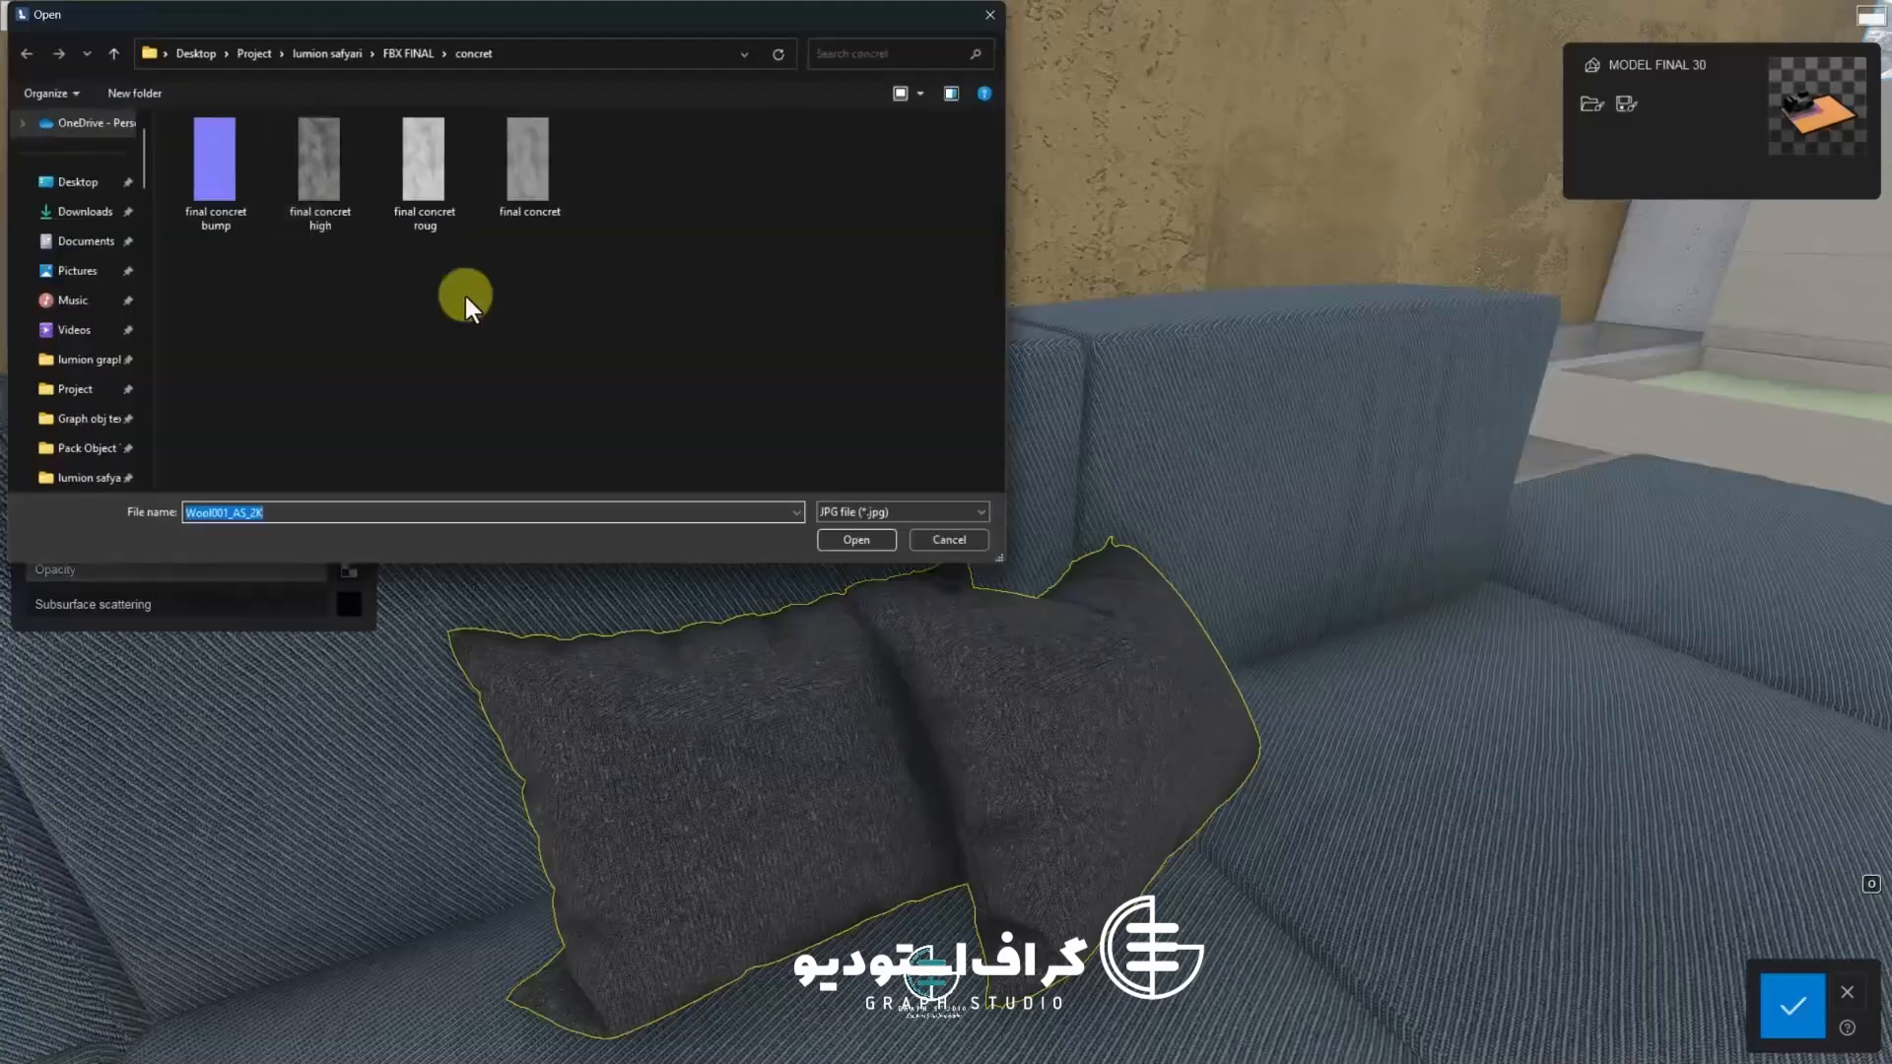
scroll(276, 284, "up", 2, "ctrl")
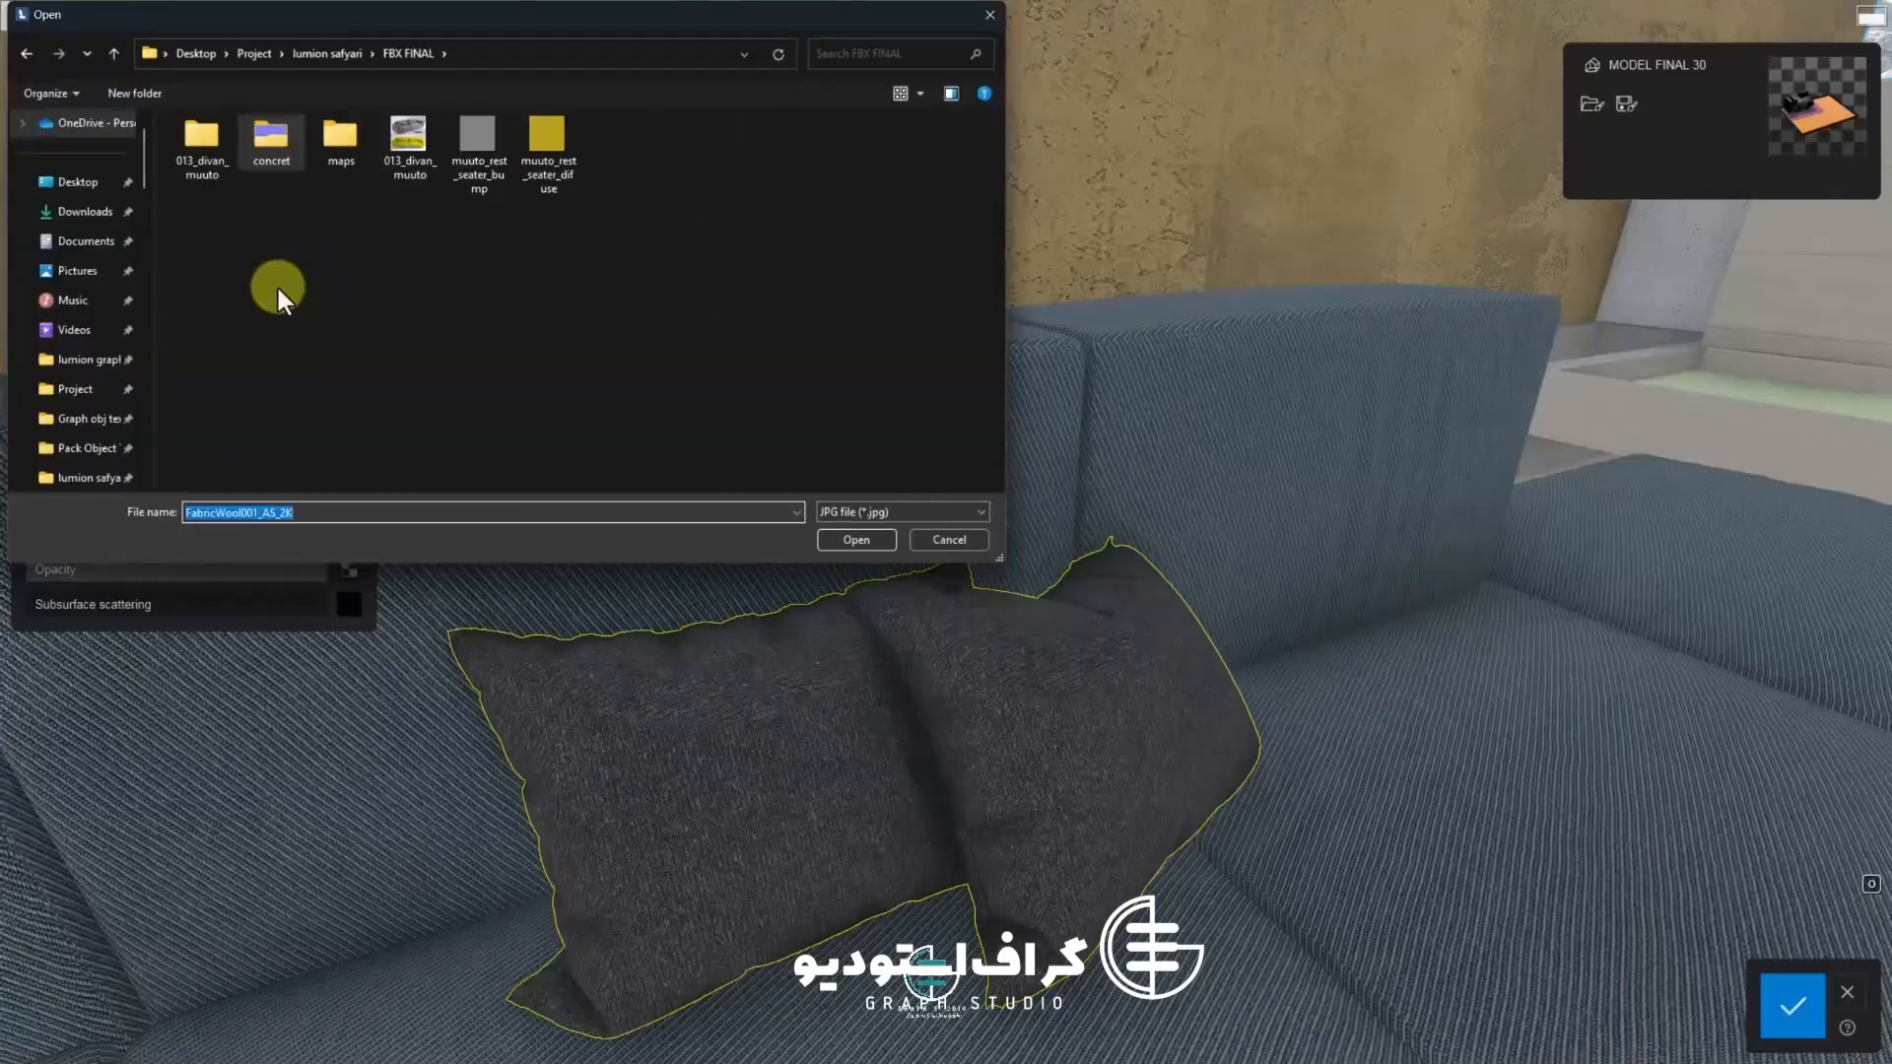
double_click(562, 156)
Load muuto_rest_seater_bump as the pillows' relief map and adjust the relief strength
left_click_drag(99, 245, 89, 245)
left_click(348, 281)
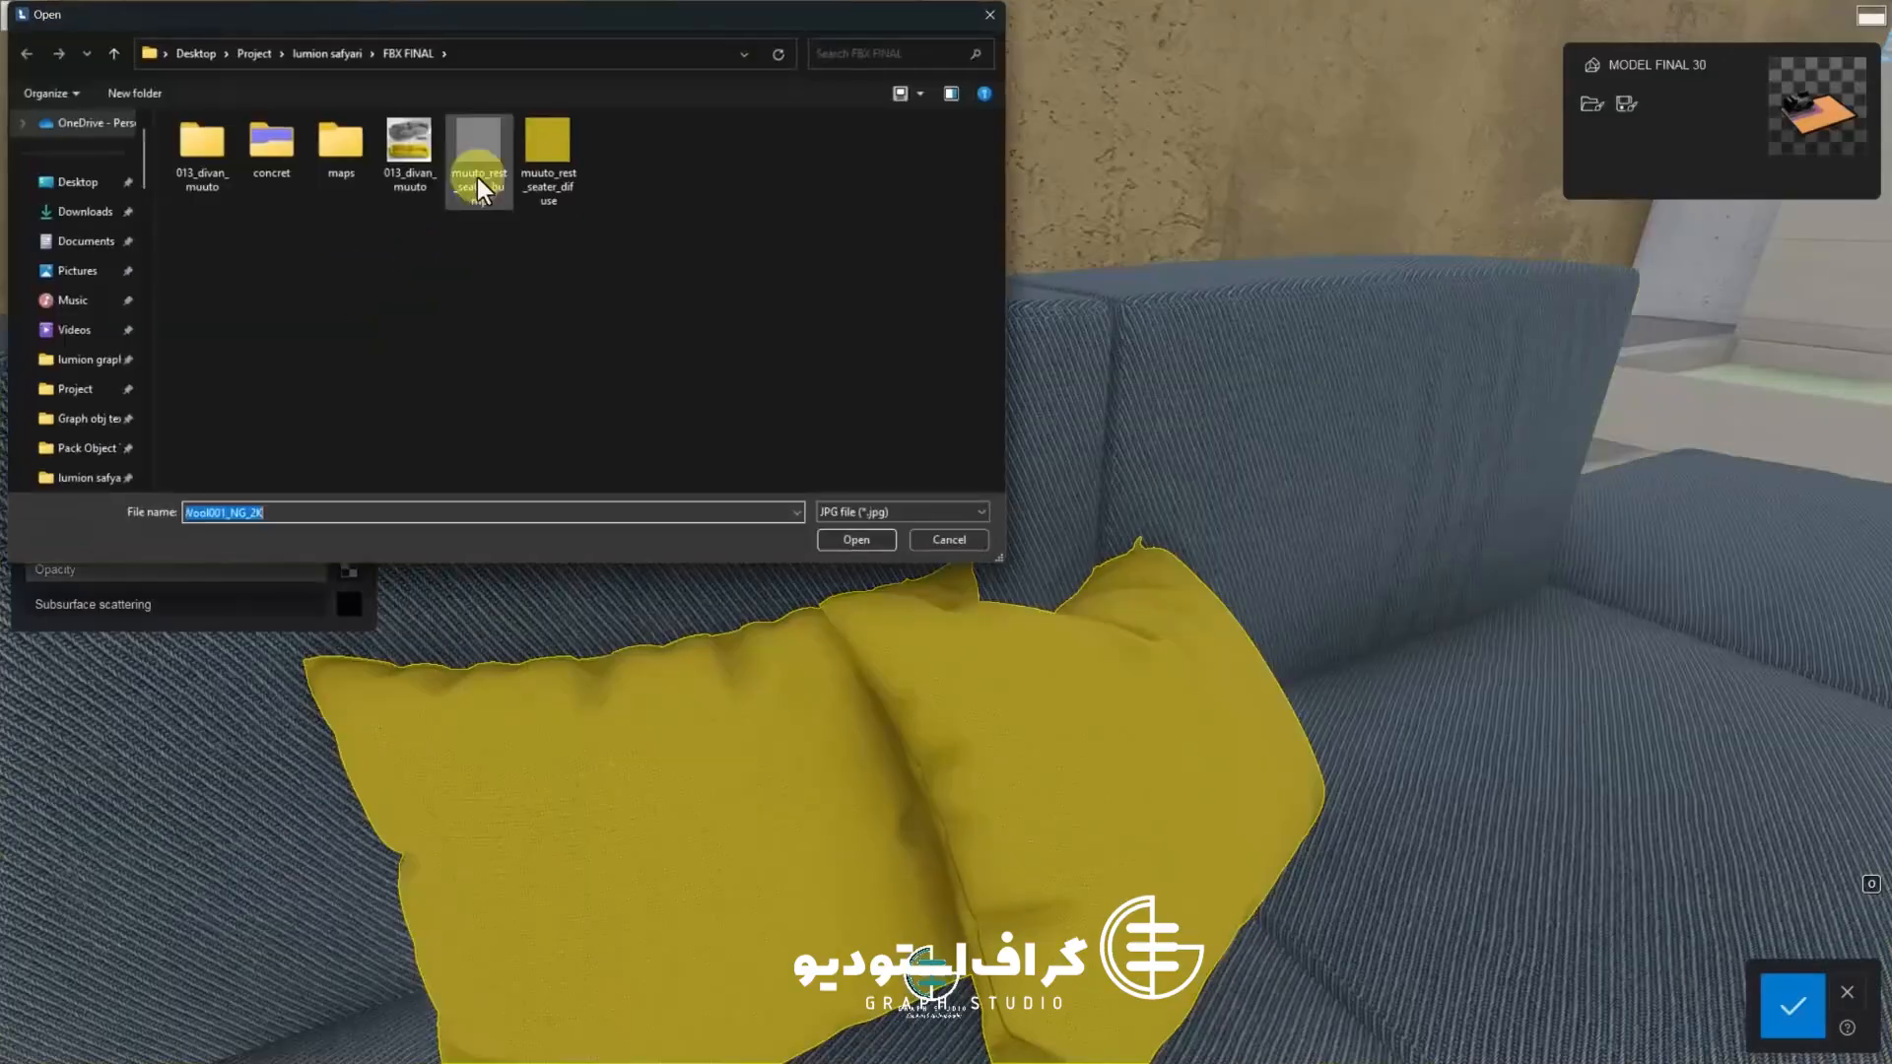
double_click(479, 179)
left_click_drag(190, 281, 119, 290)
Flip the relief map's green channel, adjust the roughness and close the pillow material settings
left_click(369, 282)
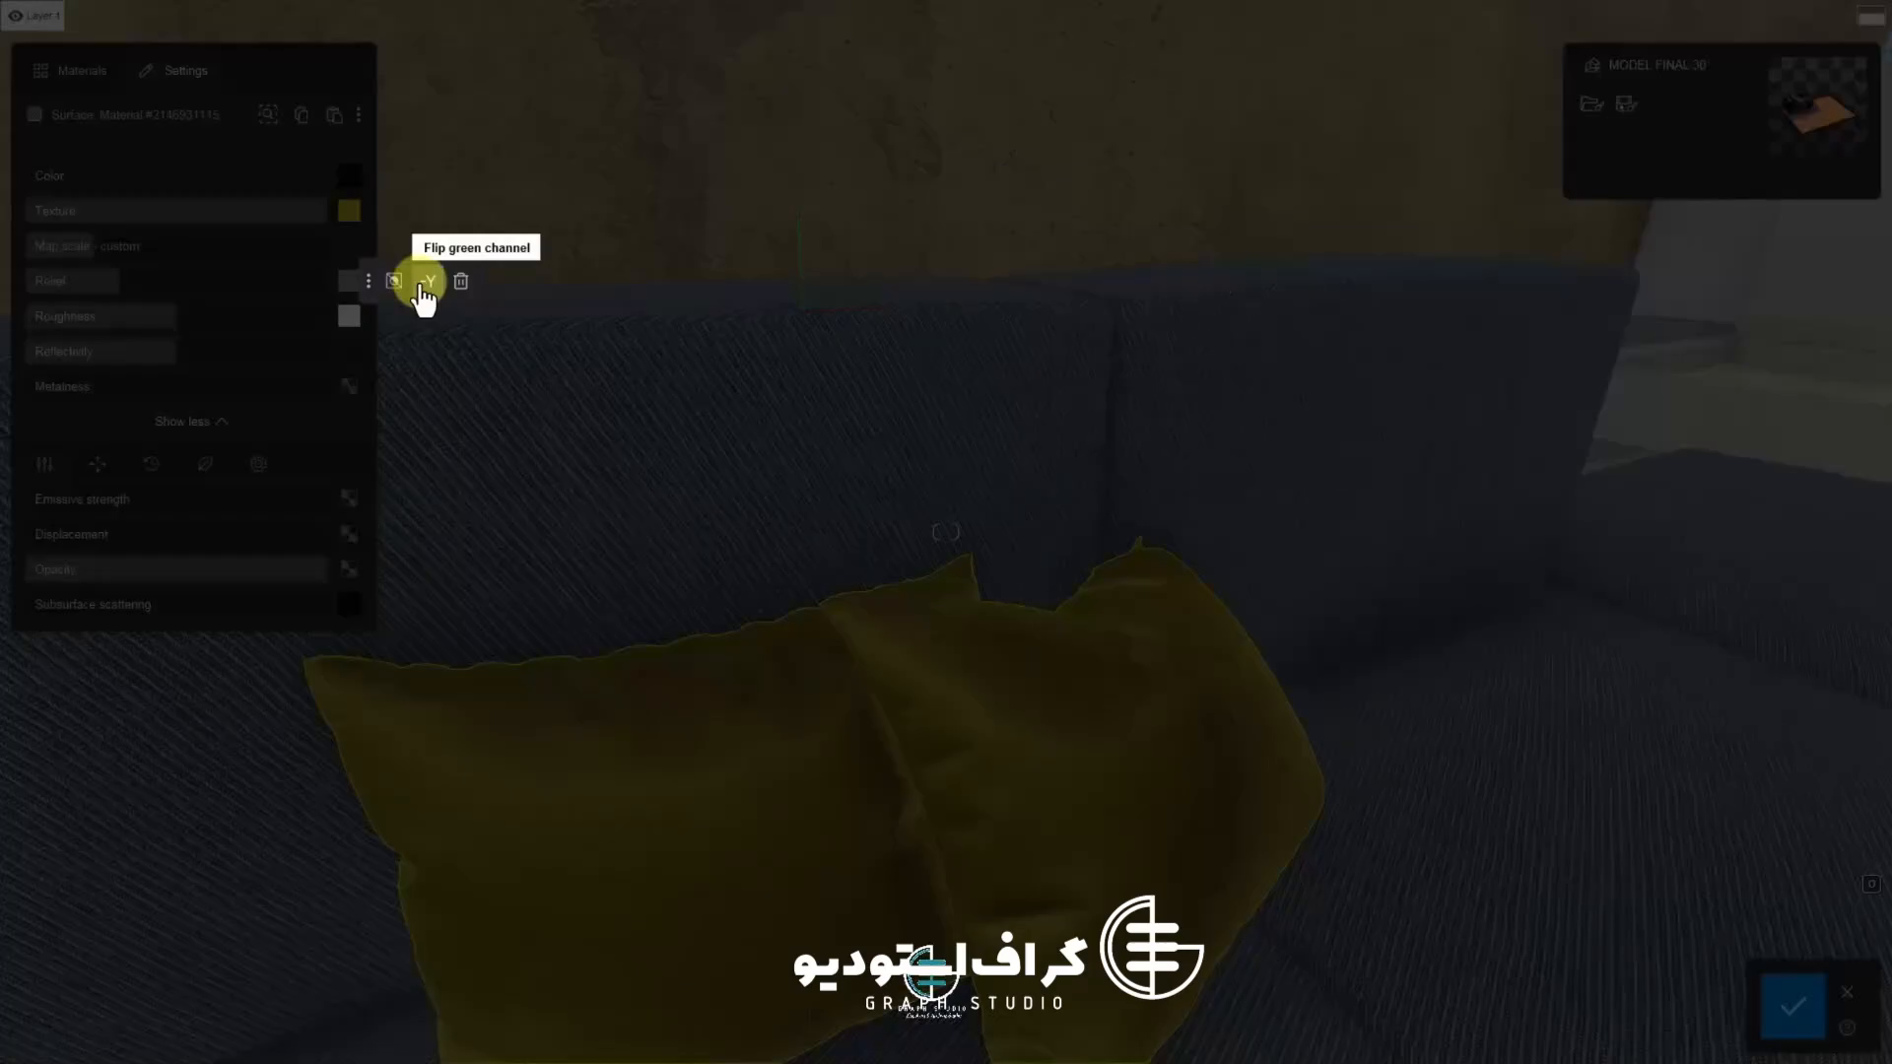
left_click(426, 286)
left_click(369, 282)
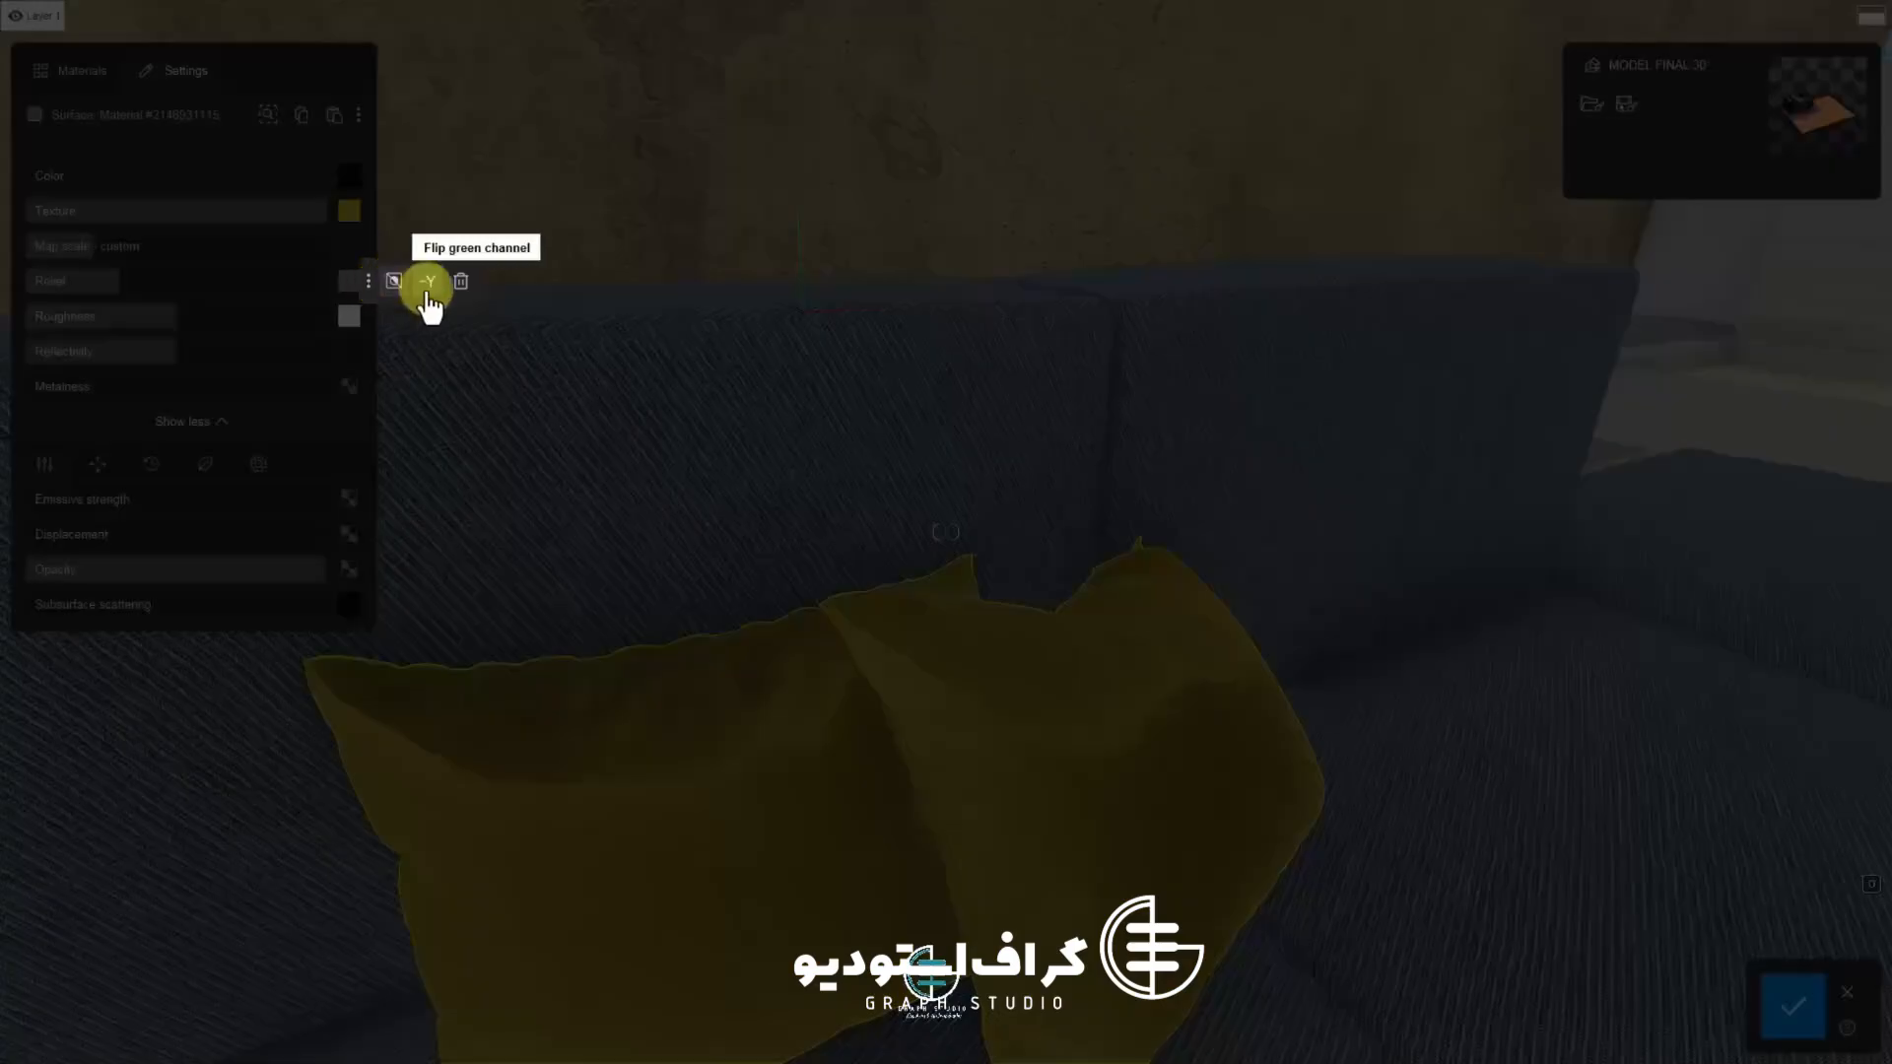
left_click(429, 283)
left_click(367, 282)
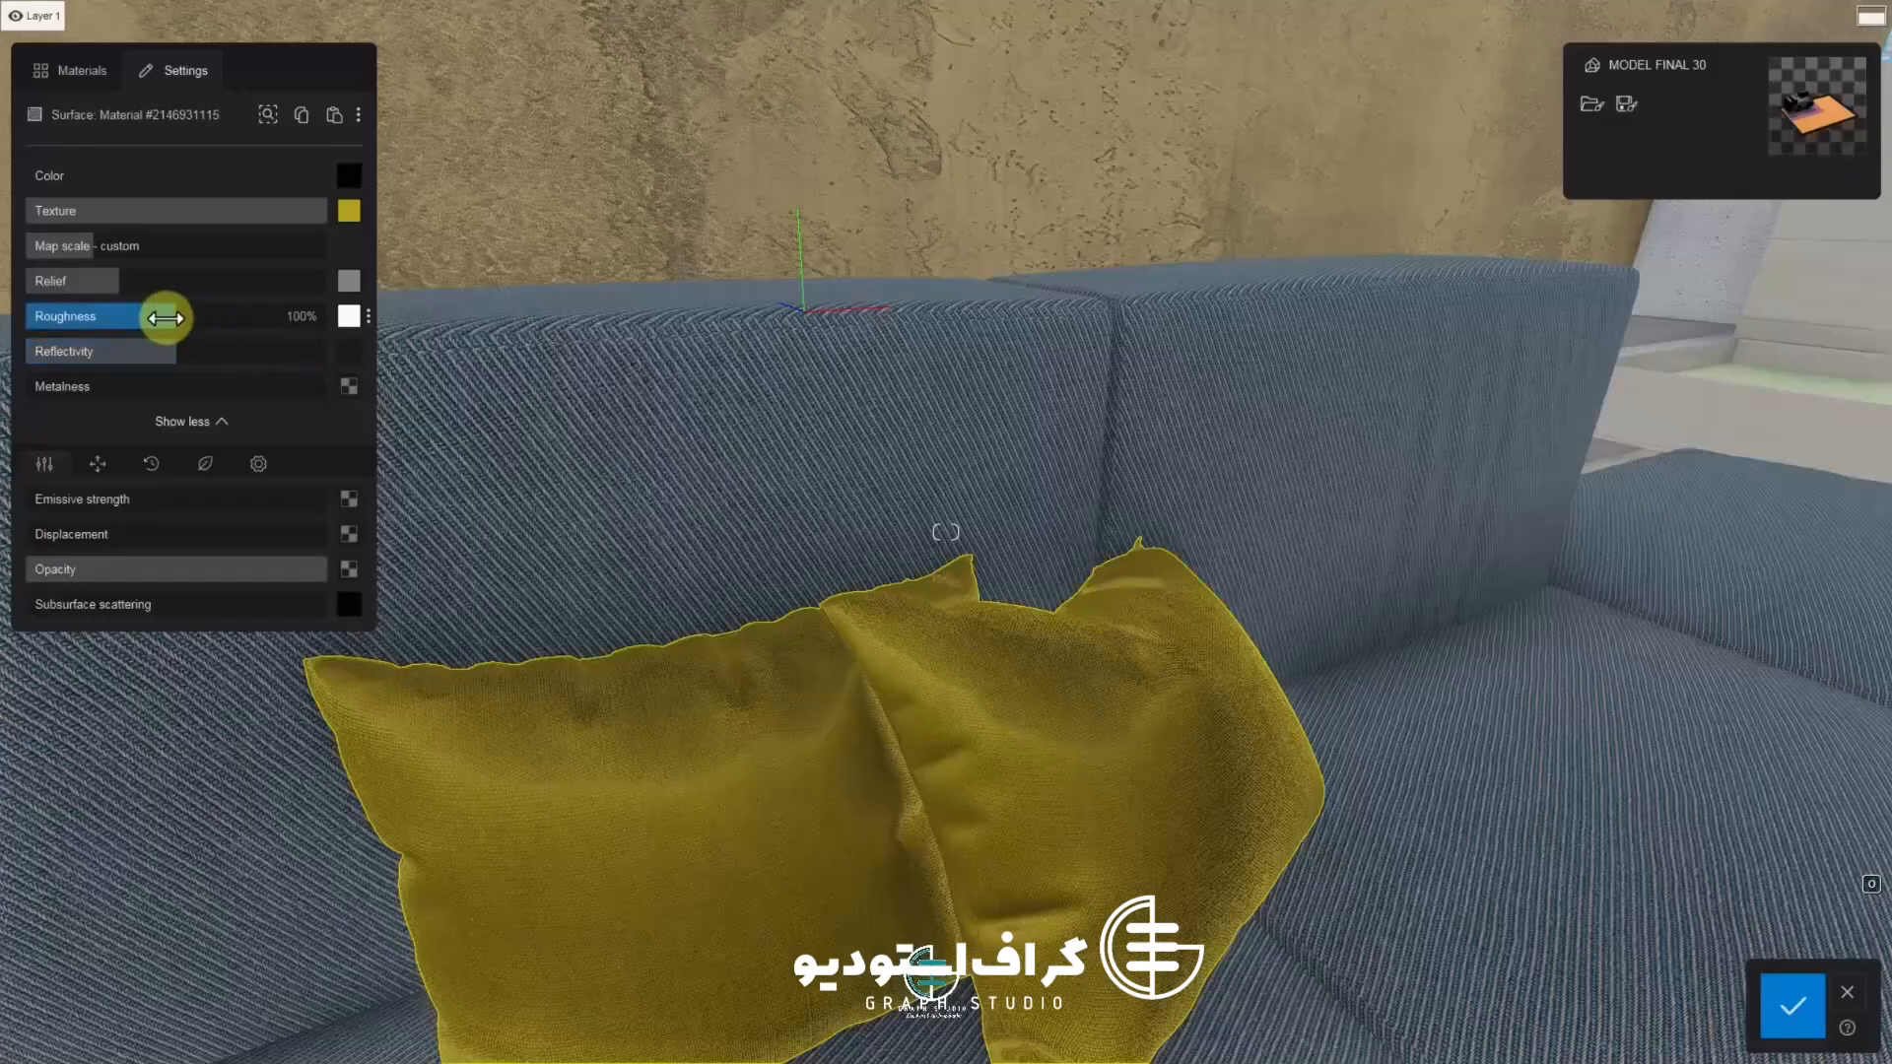
mouse_move(165, 318)
left_mouse_down()
mouse_move(270, 333)
mouse_move(60, 332)
mouse_move(295, 338)
mouse_move(202, 287)
mouse_move(8, 296)
mouse_move(190, 305)
left_mouse_up()
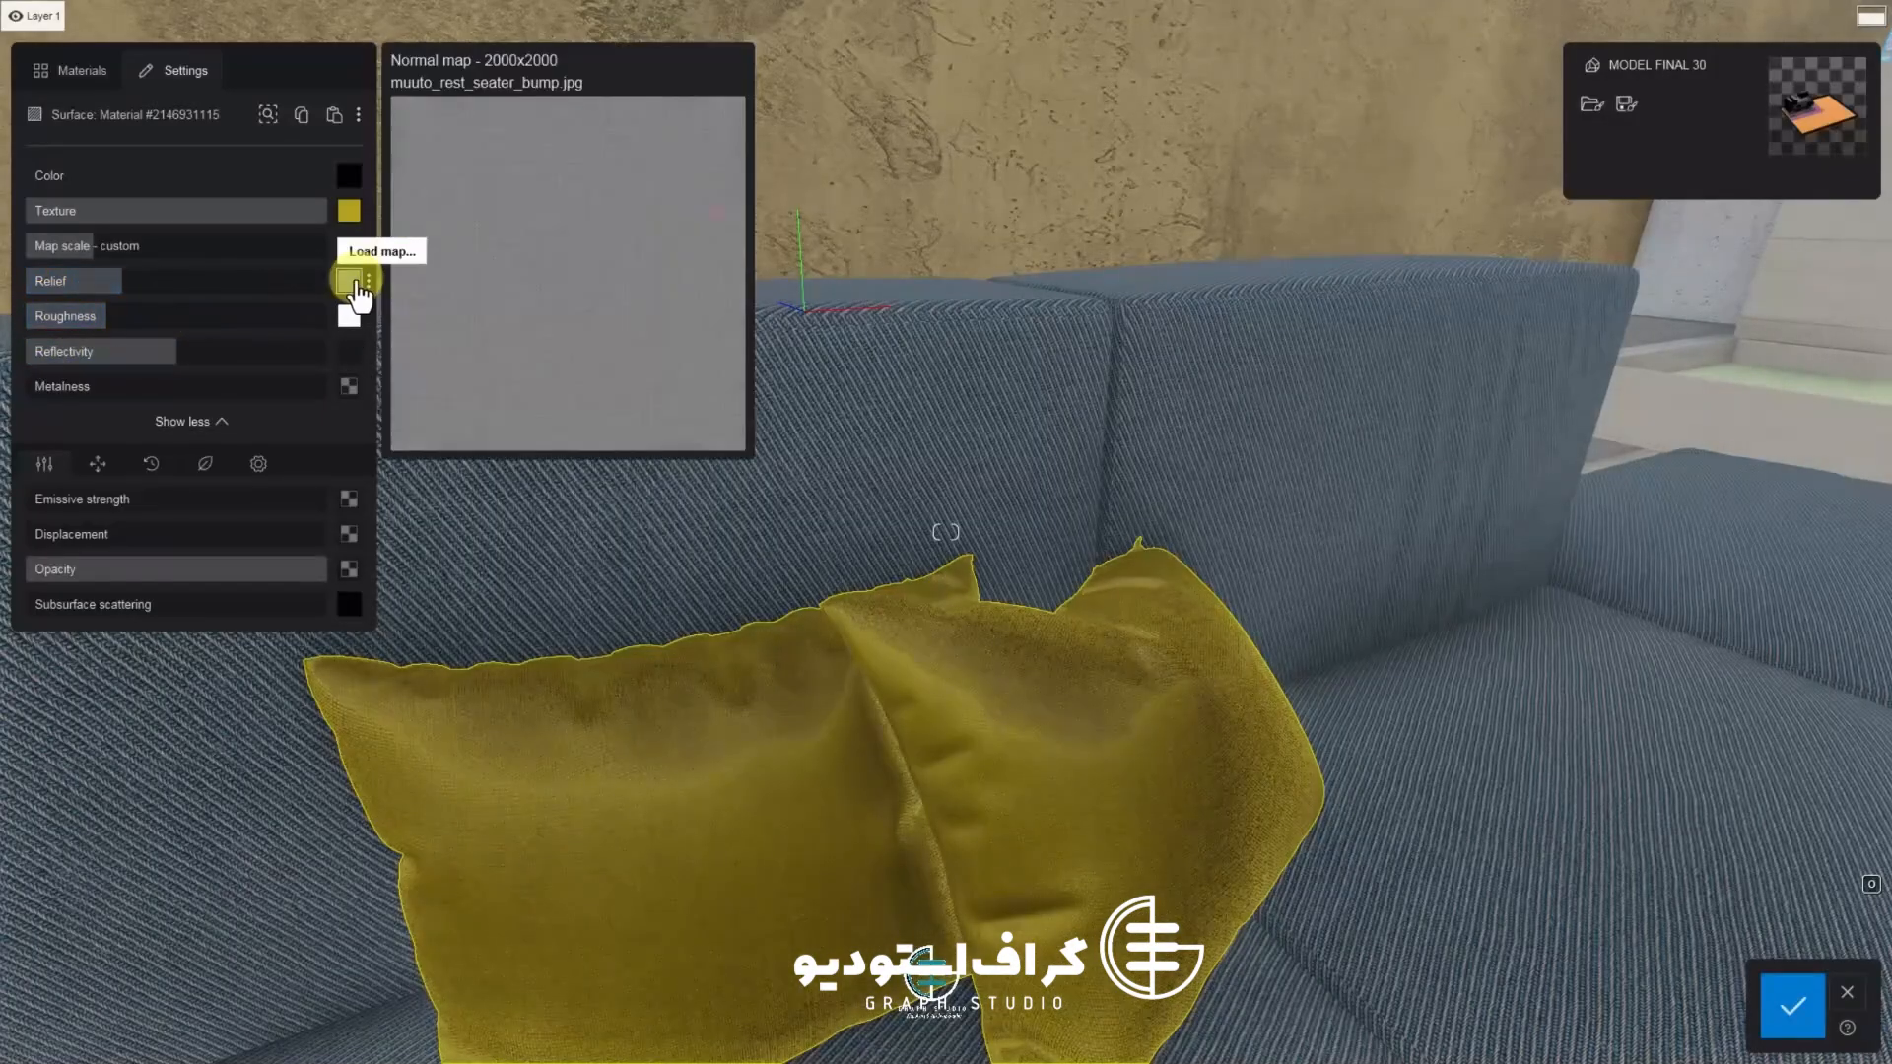
left_click(1360, 782)
Switch to Photoshop and open muuto_rest_seater_difuse from the FBX FINAL folder
key("super")
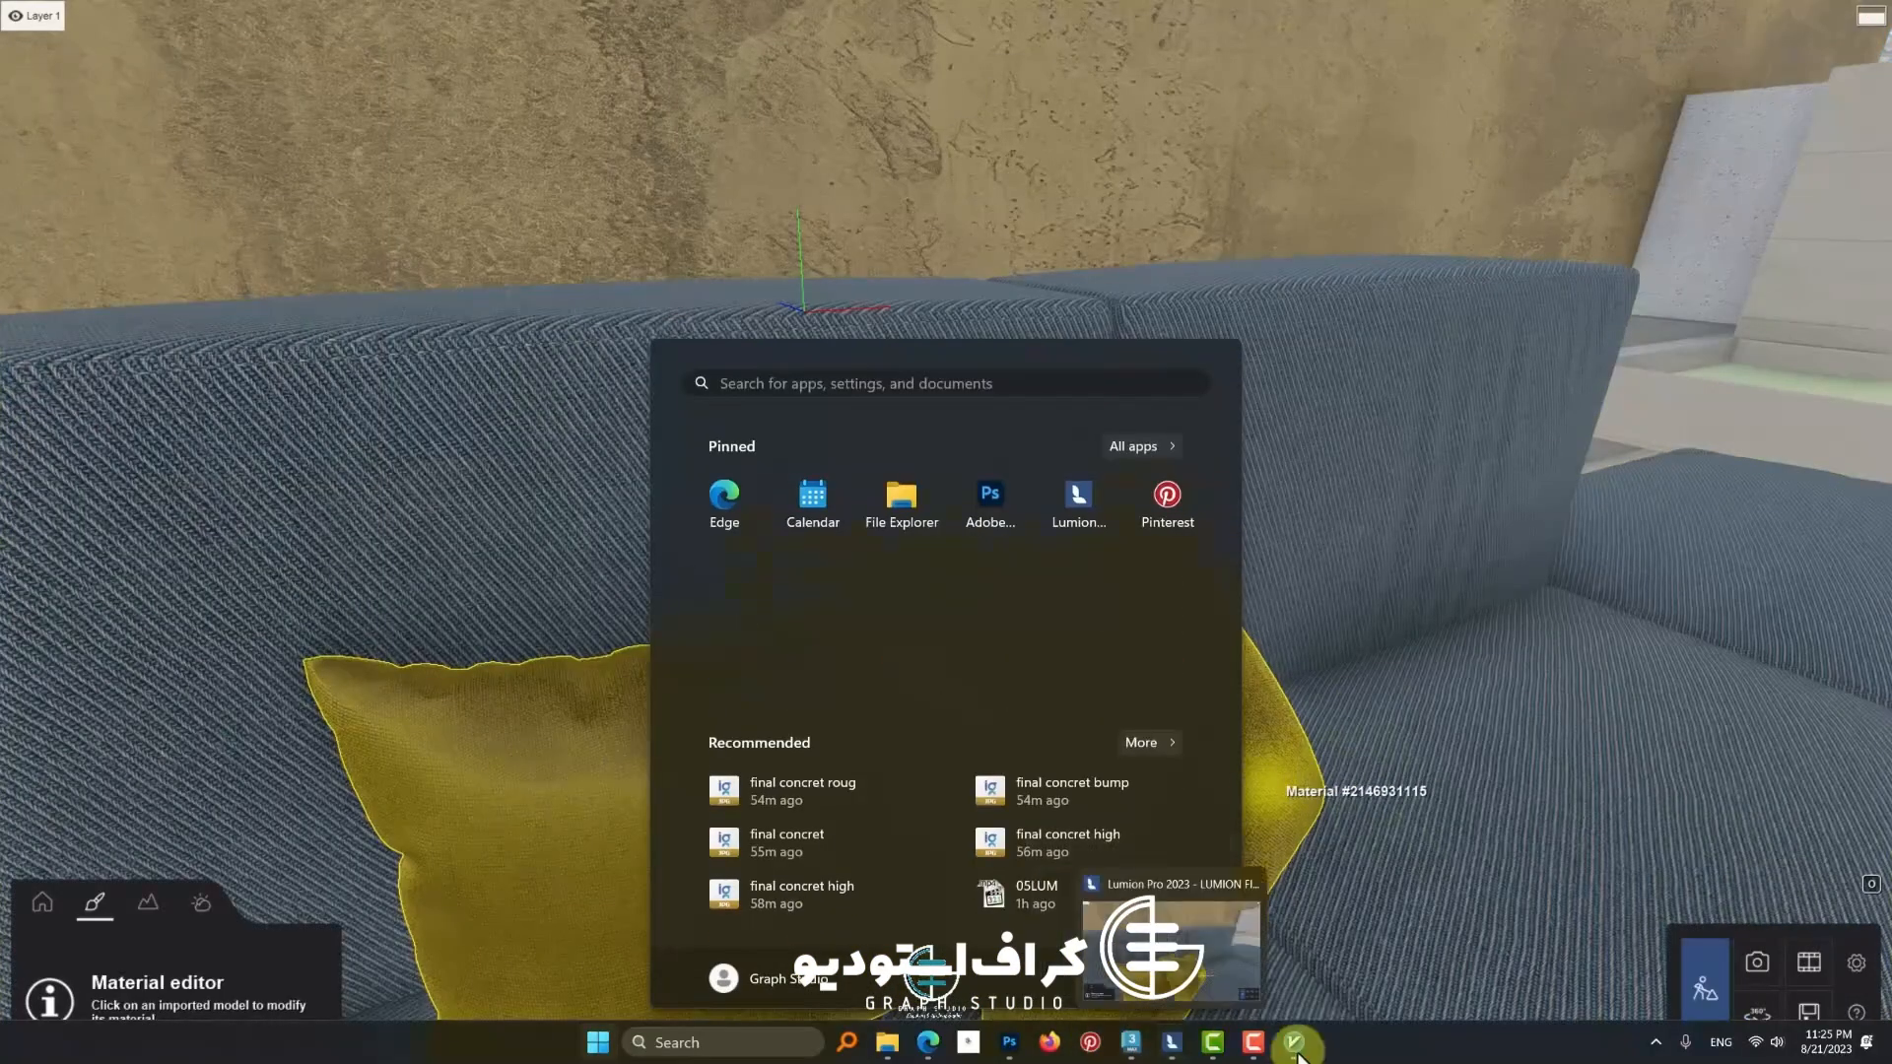
left_click(1013, 1043)
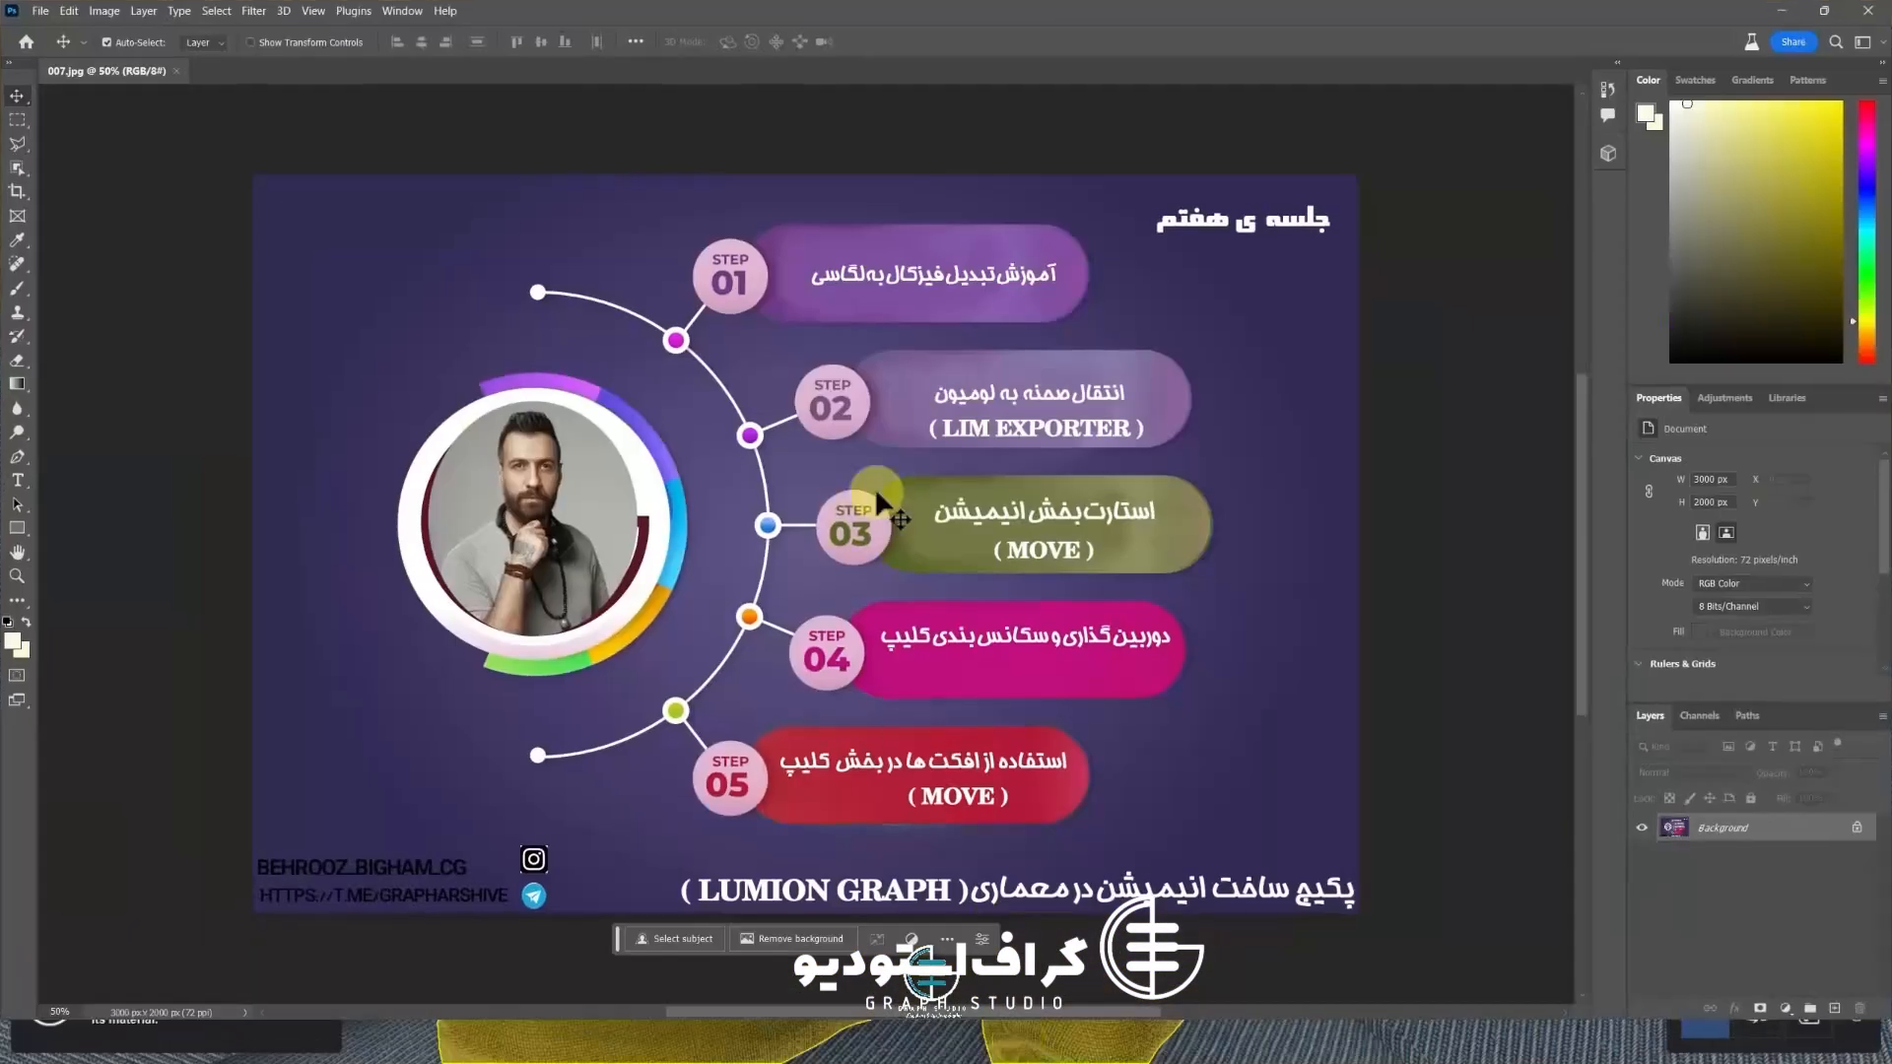
key("super")
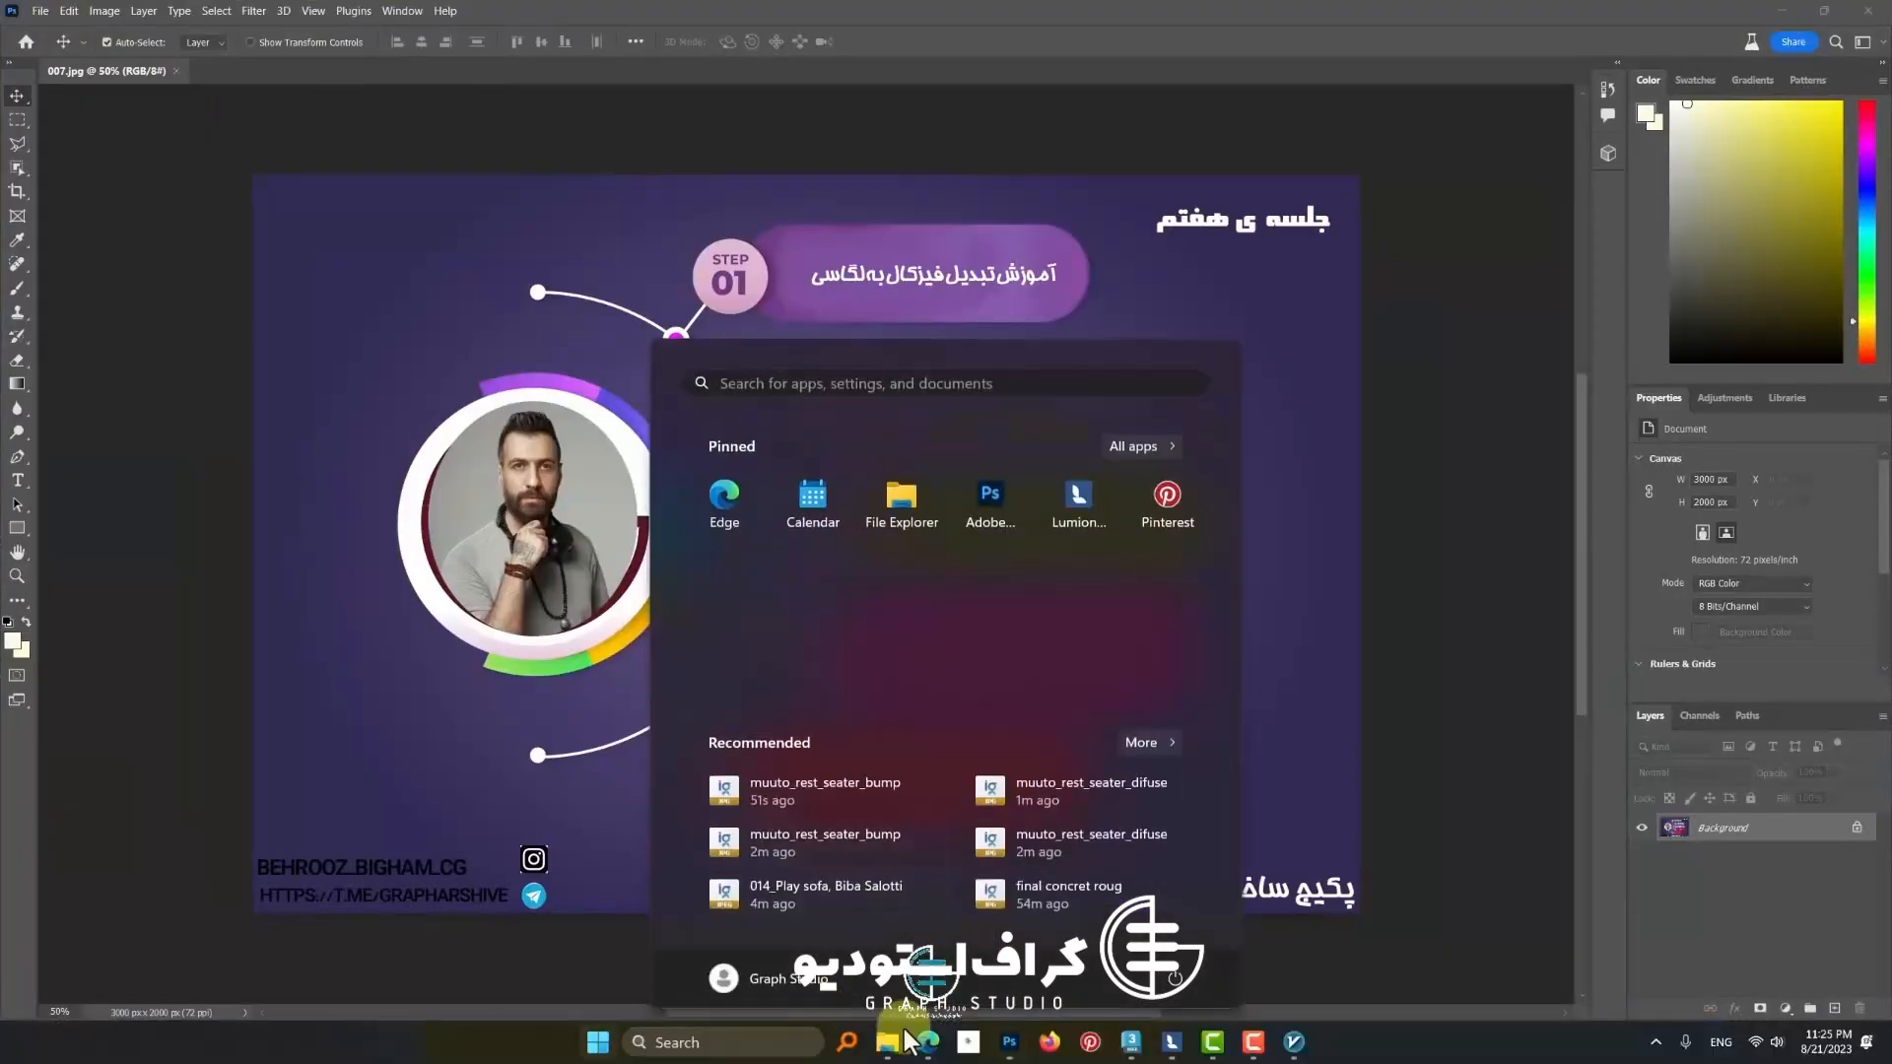
key("super+Tab")
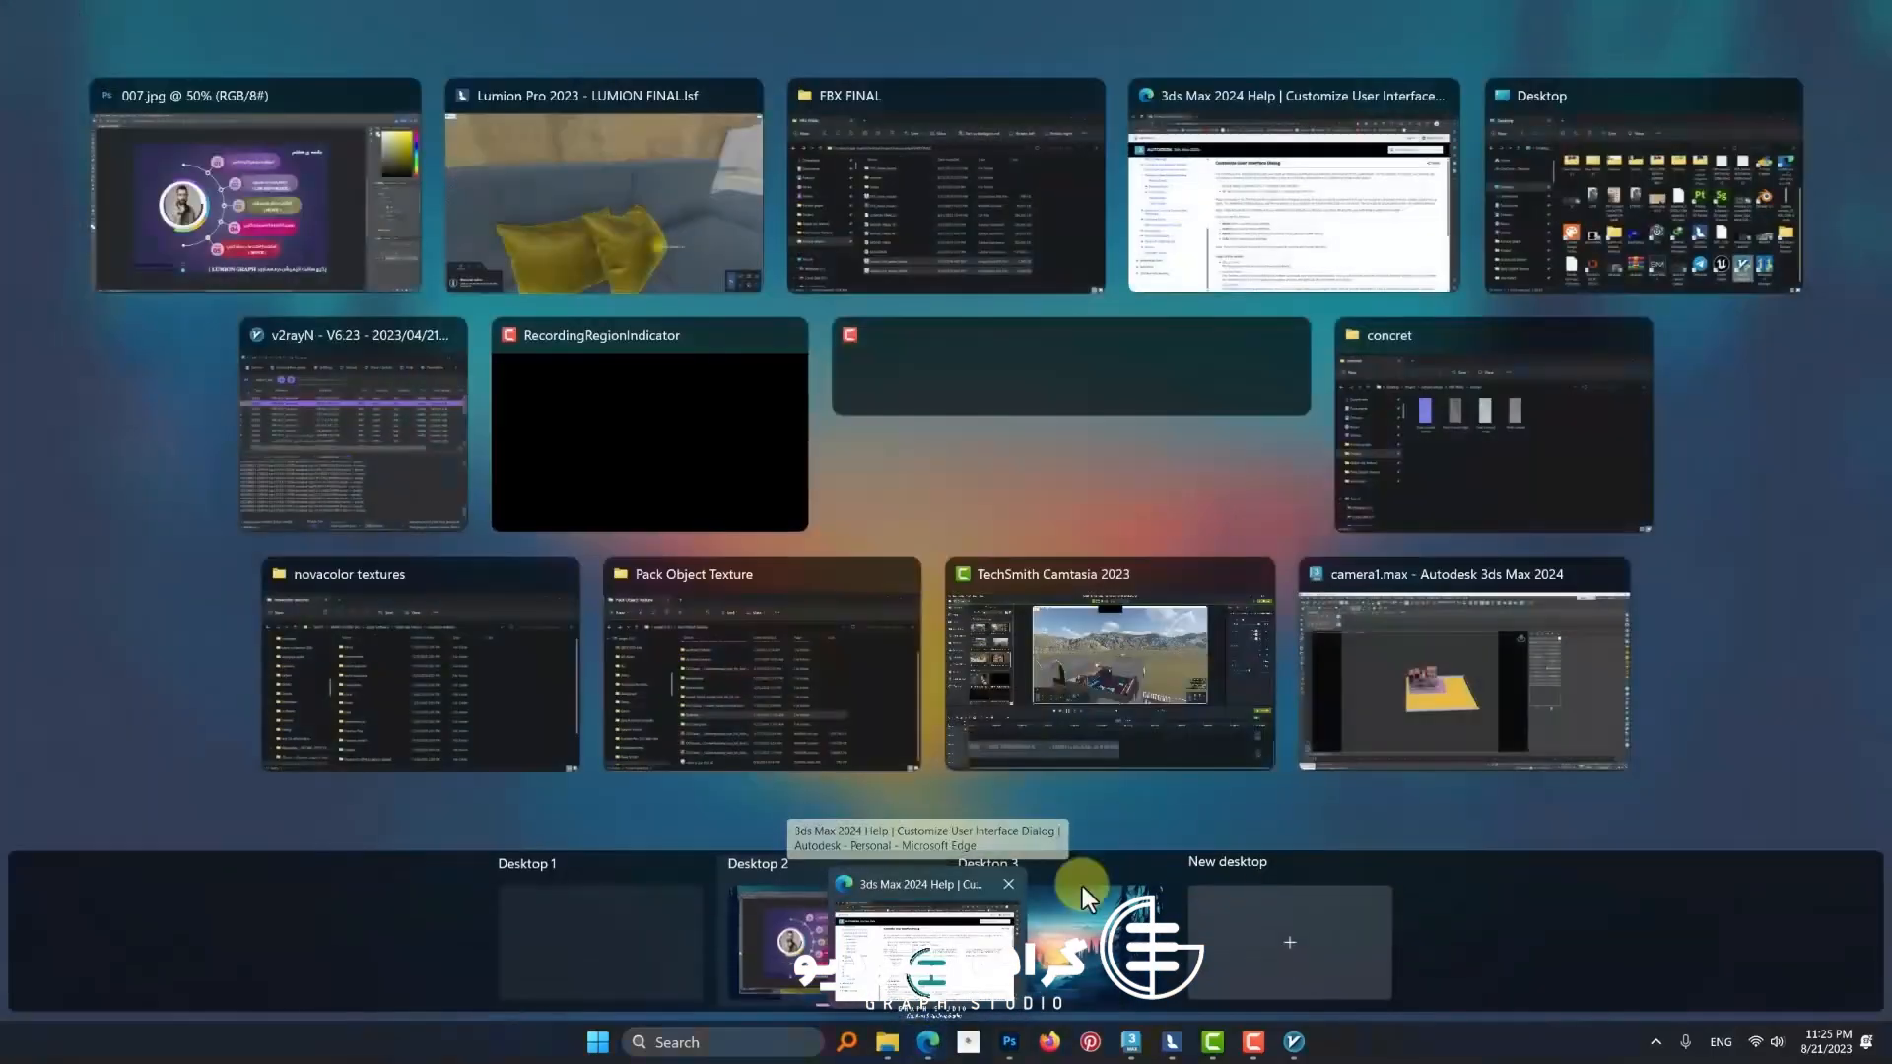
left_click(848, 205)
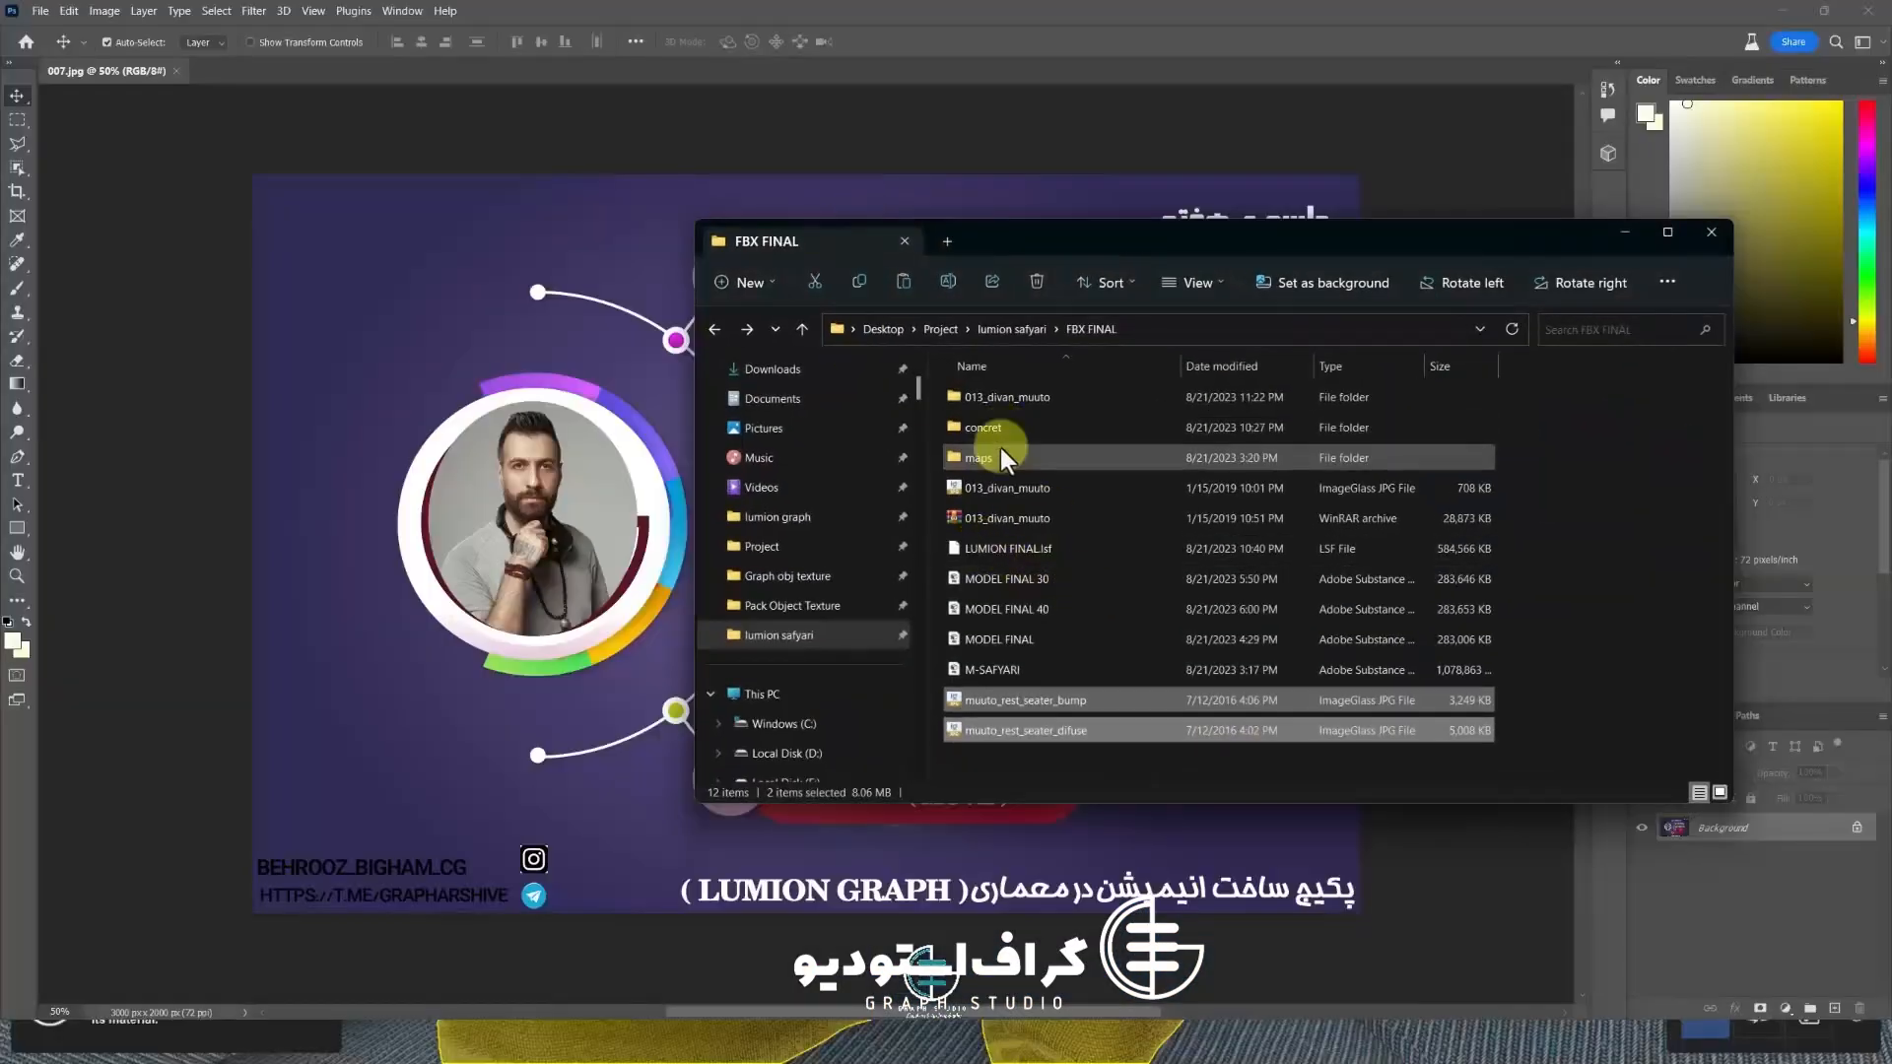
left_click(1015, 731)
left_click_drag(745, 95, 687, 70)
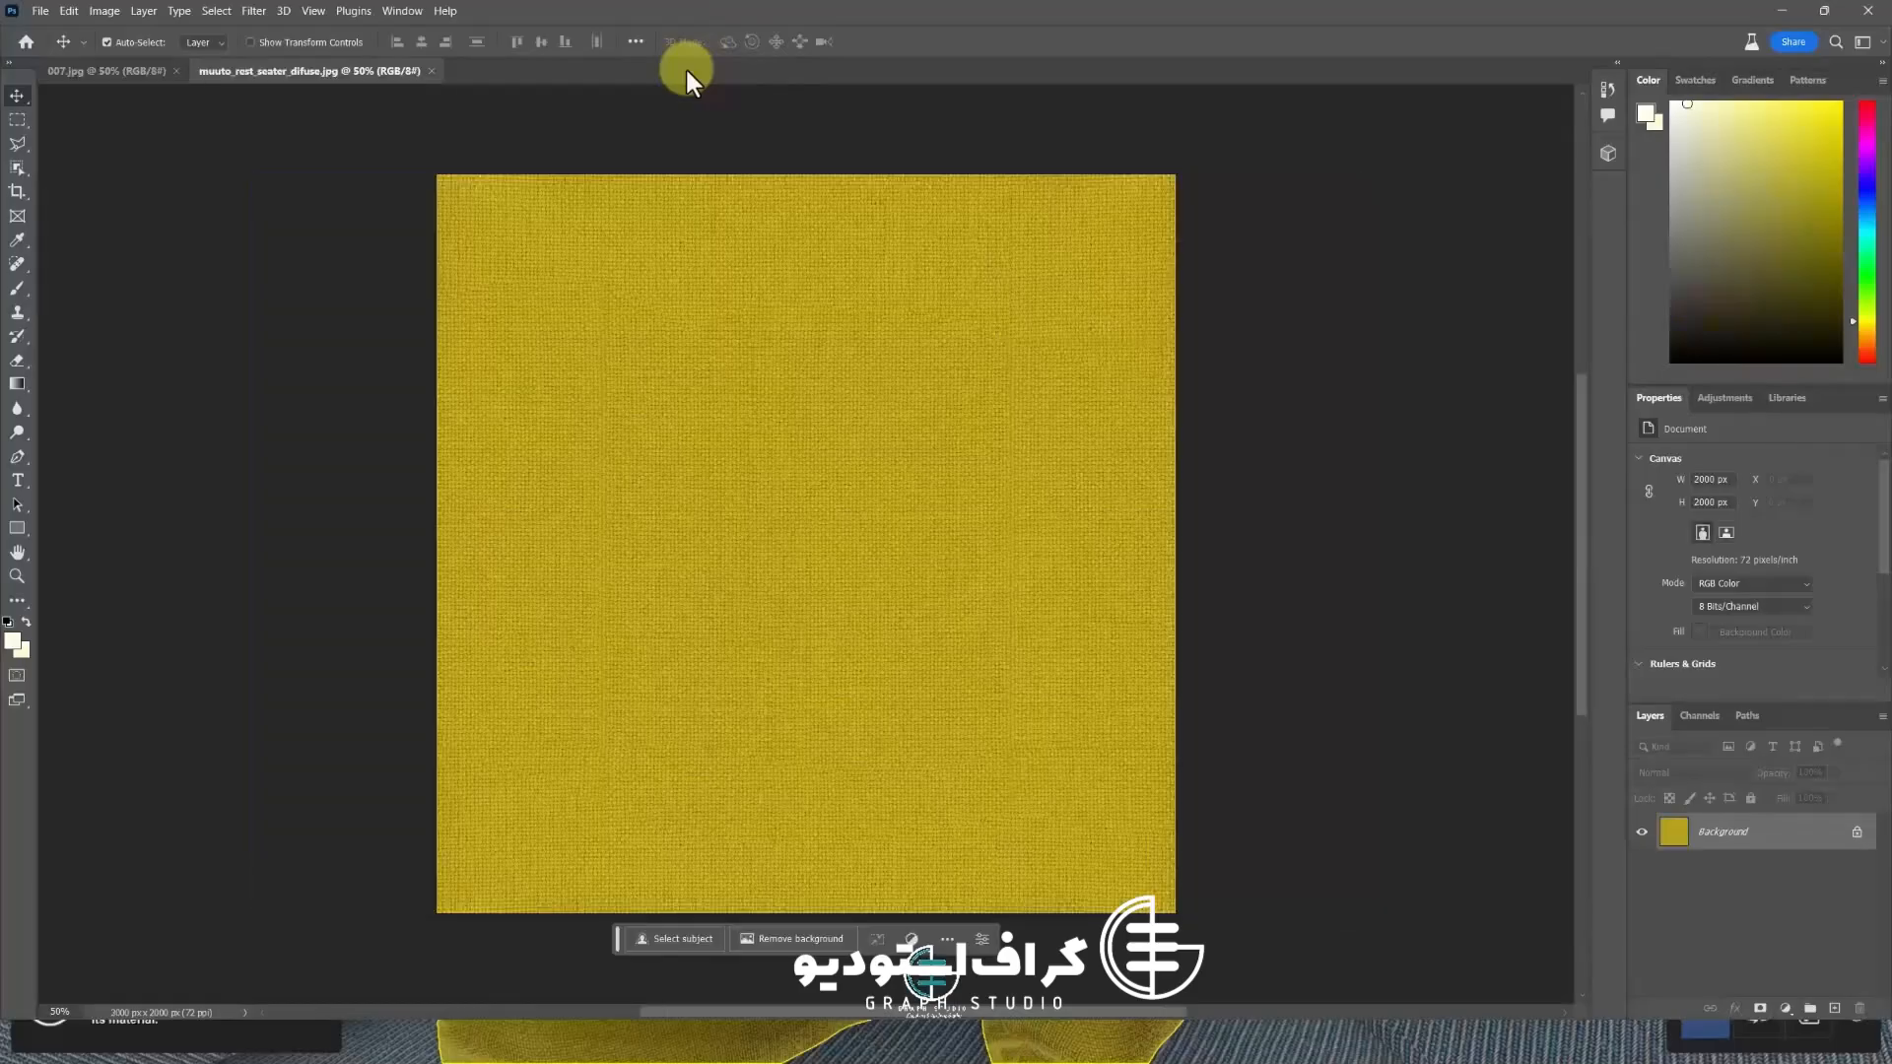
Generate a normal map from the diffuse texture with blur set to 0 and a higher detail scale
left_click(286, 12)
mouse_move(253, 12)
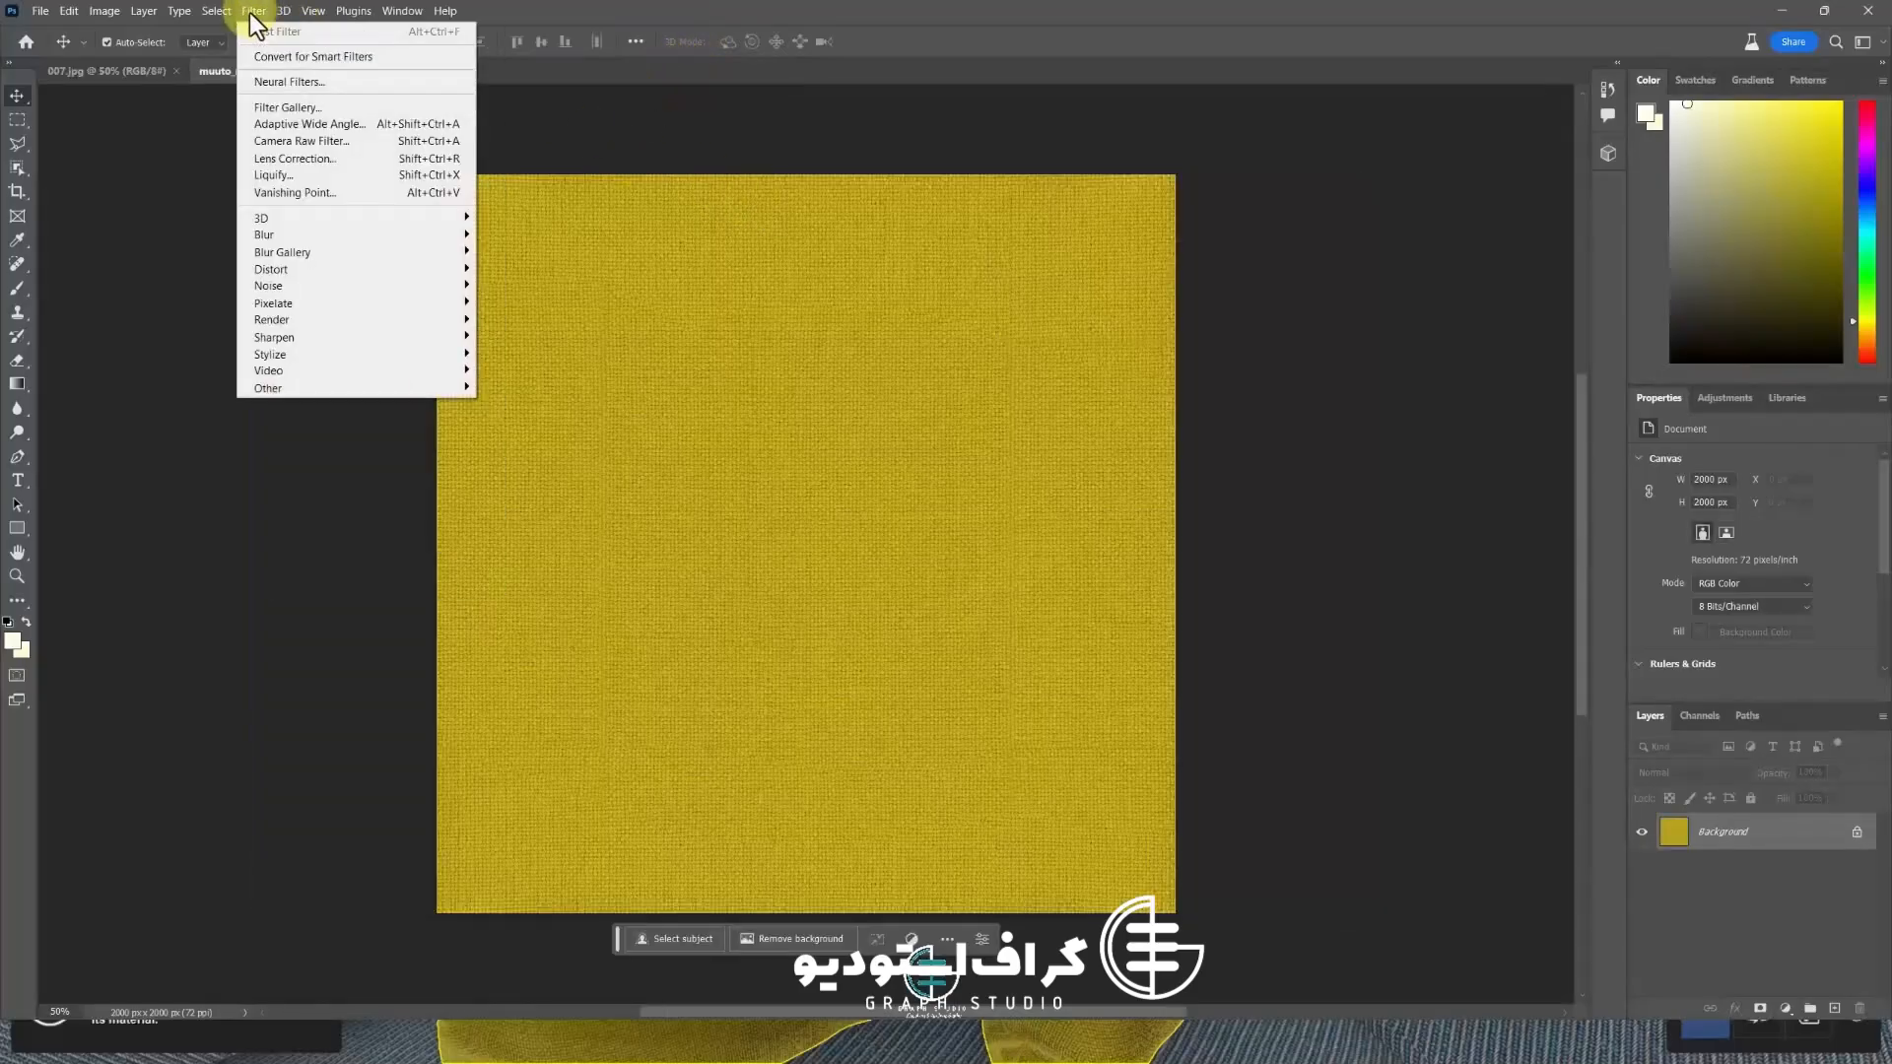
mouse_move(284, 217)
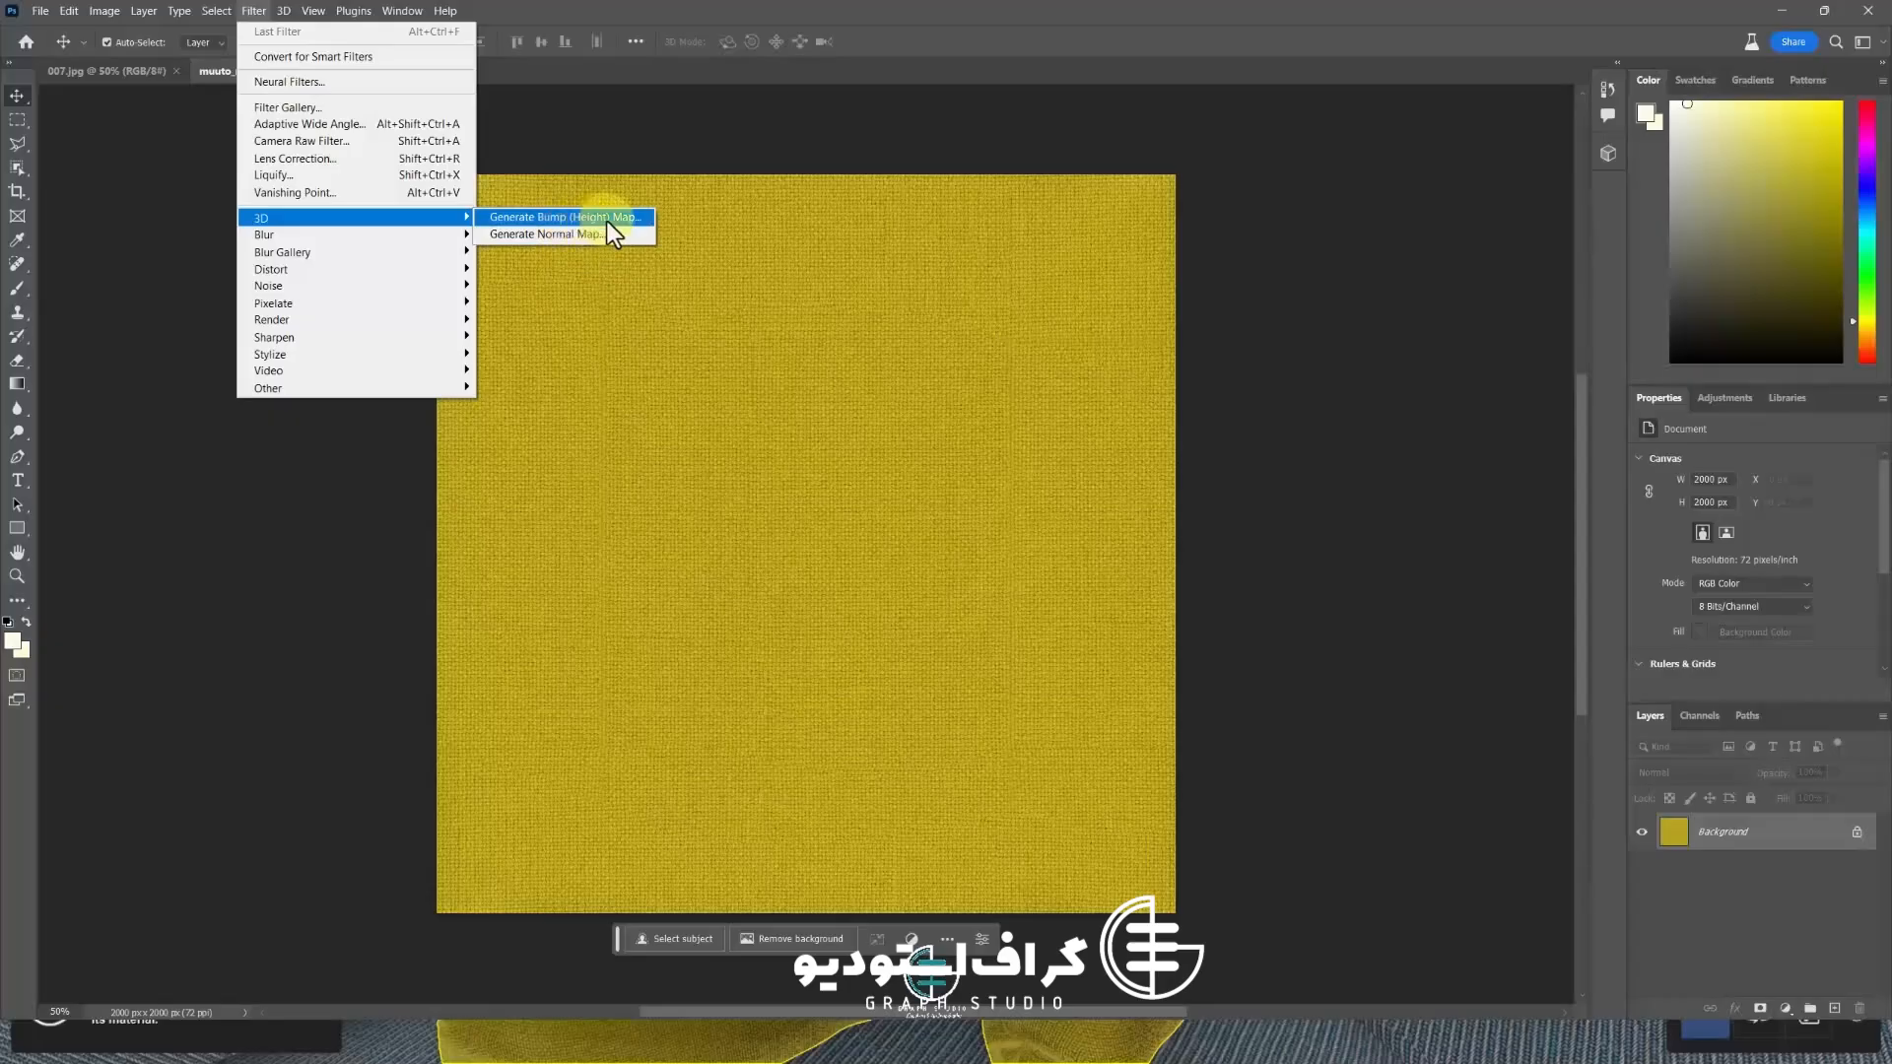
left_click(579, 238)
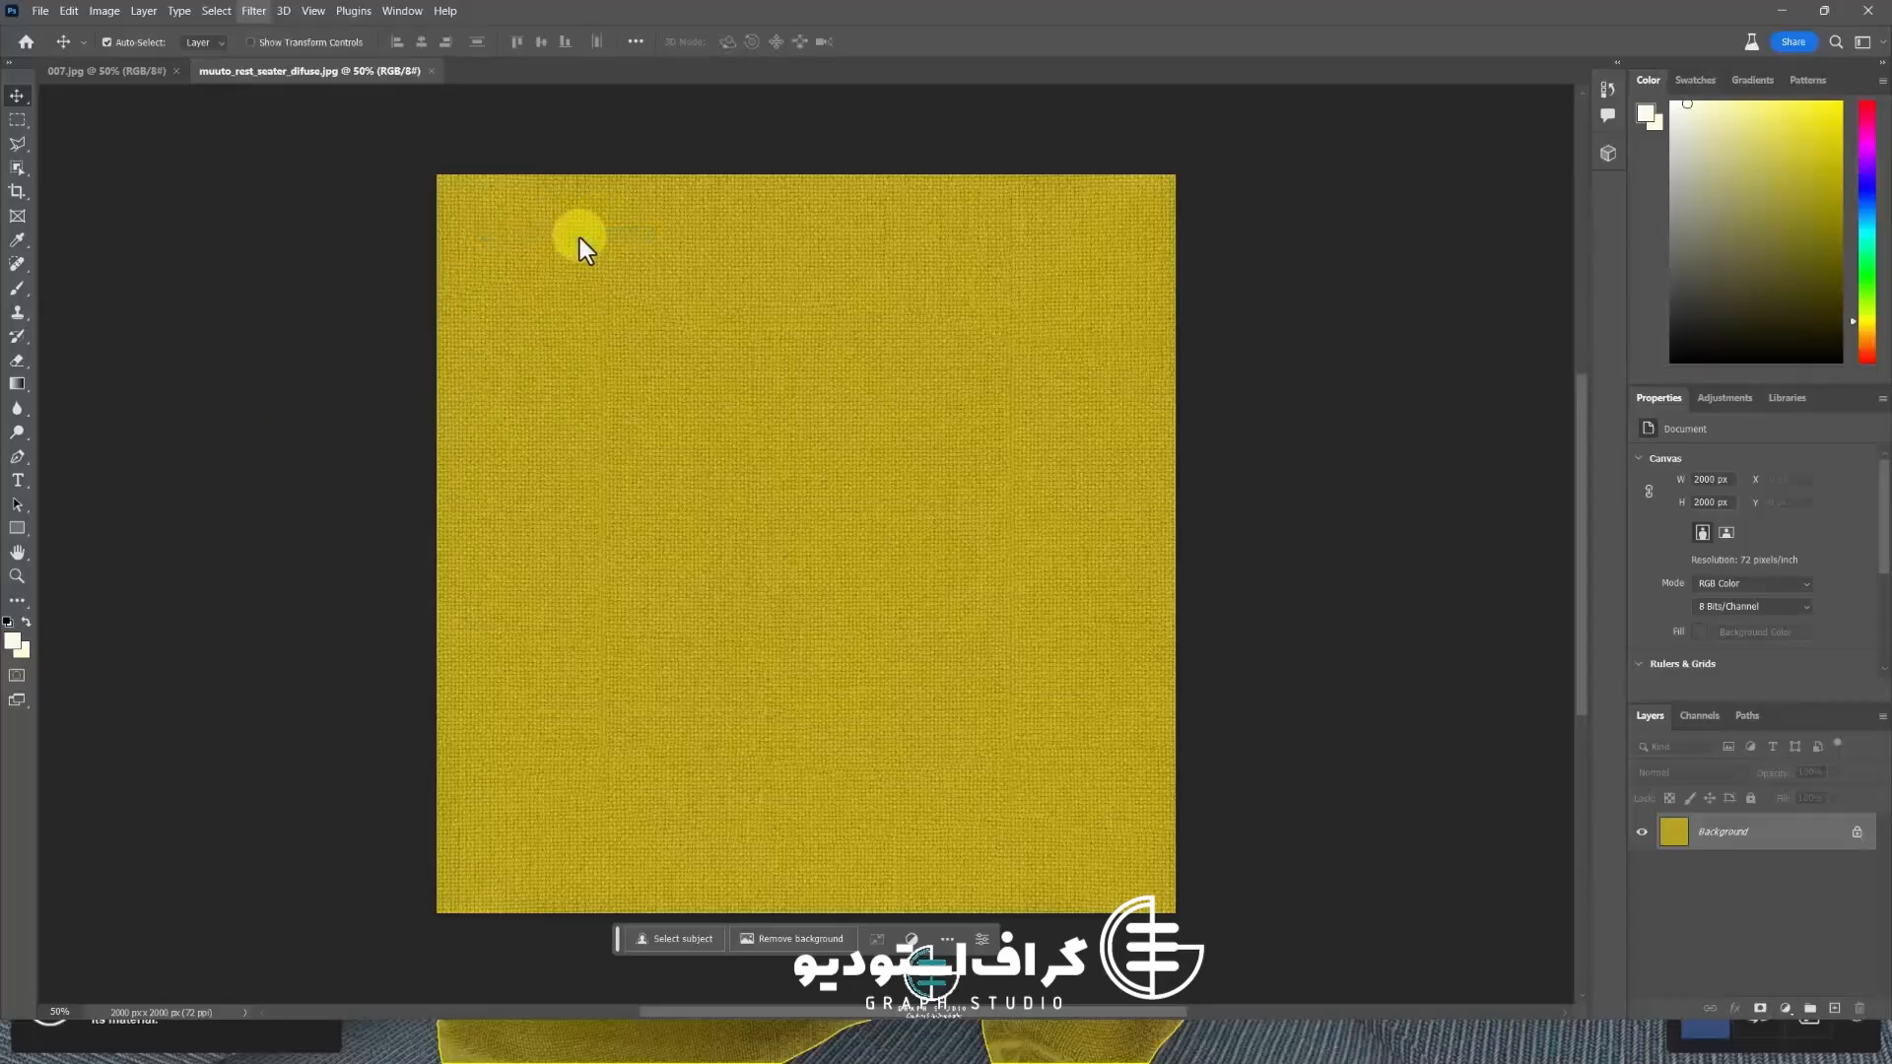
left_click(954, 411)
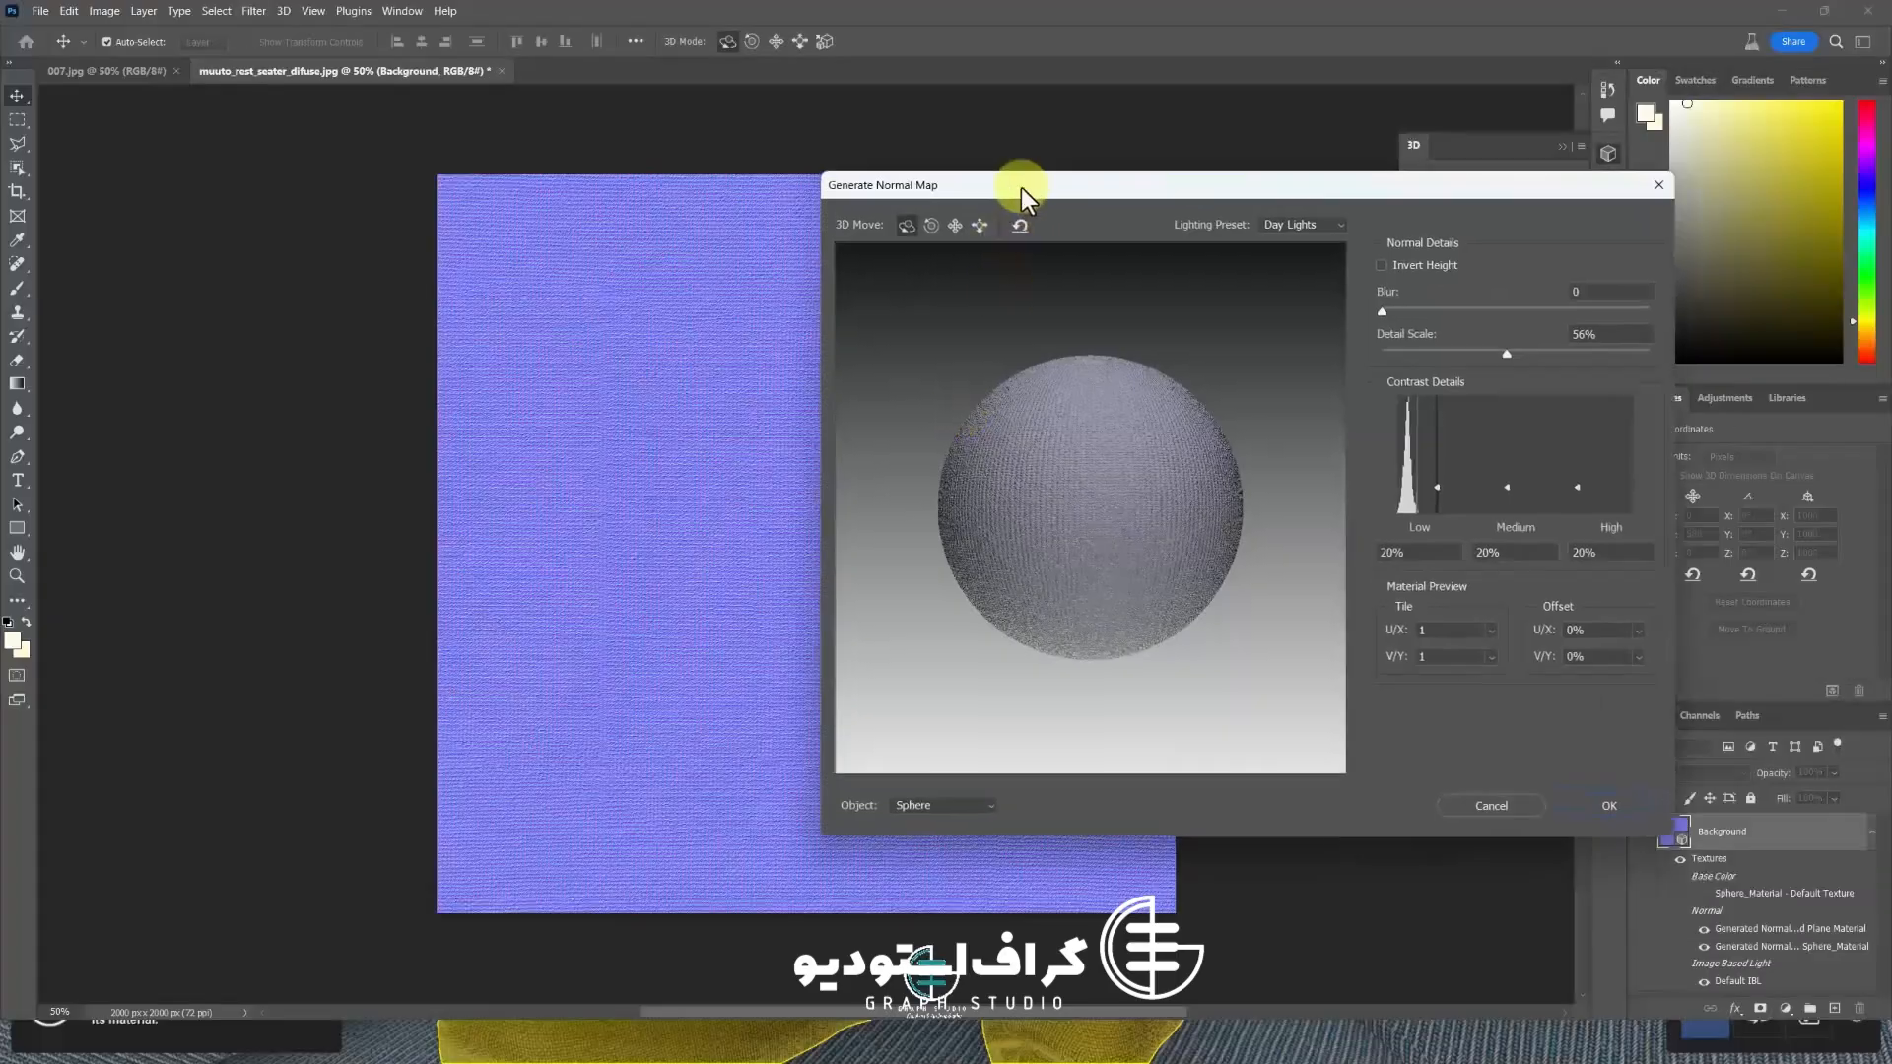
left_click_drag(1022, 190, 1249, 176)
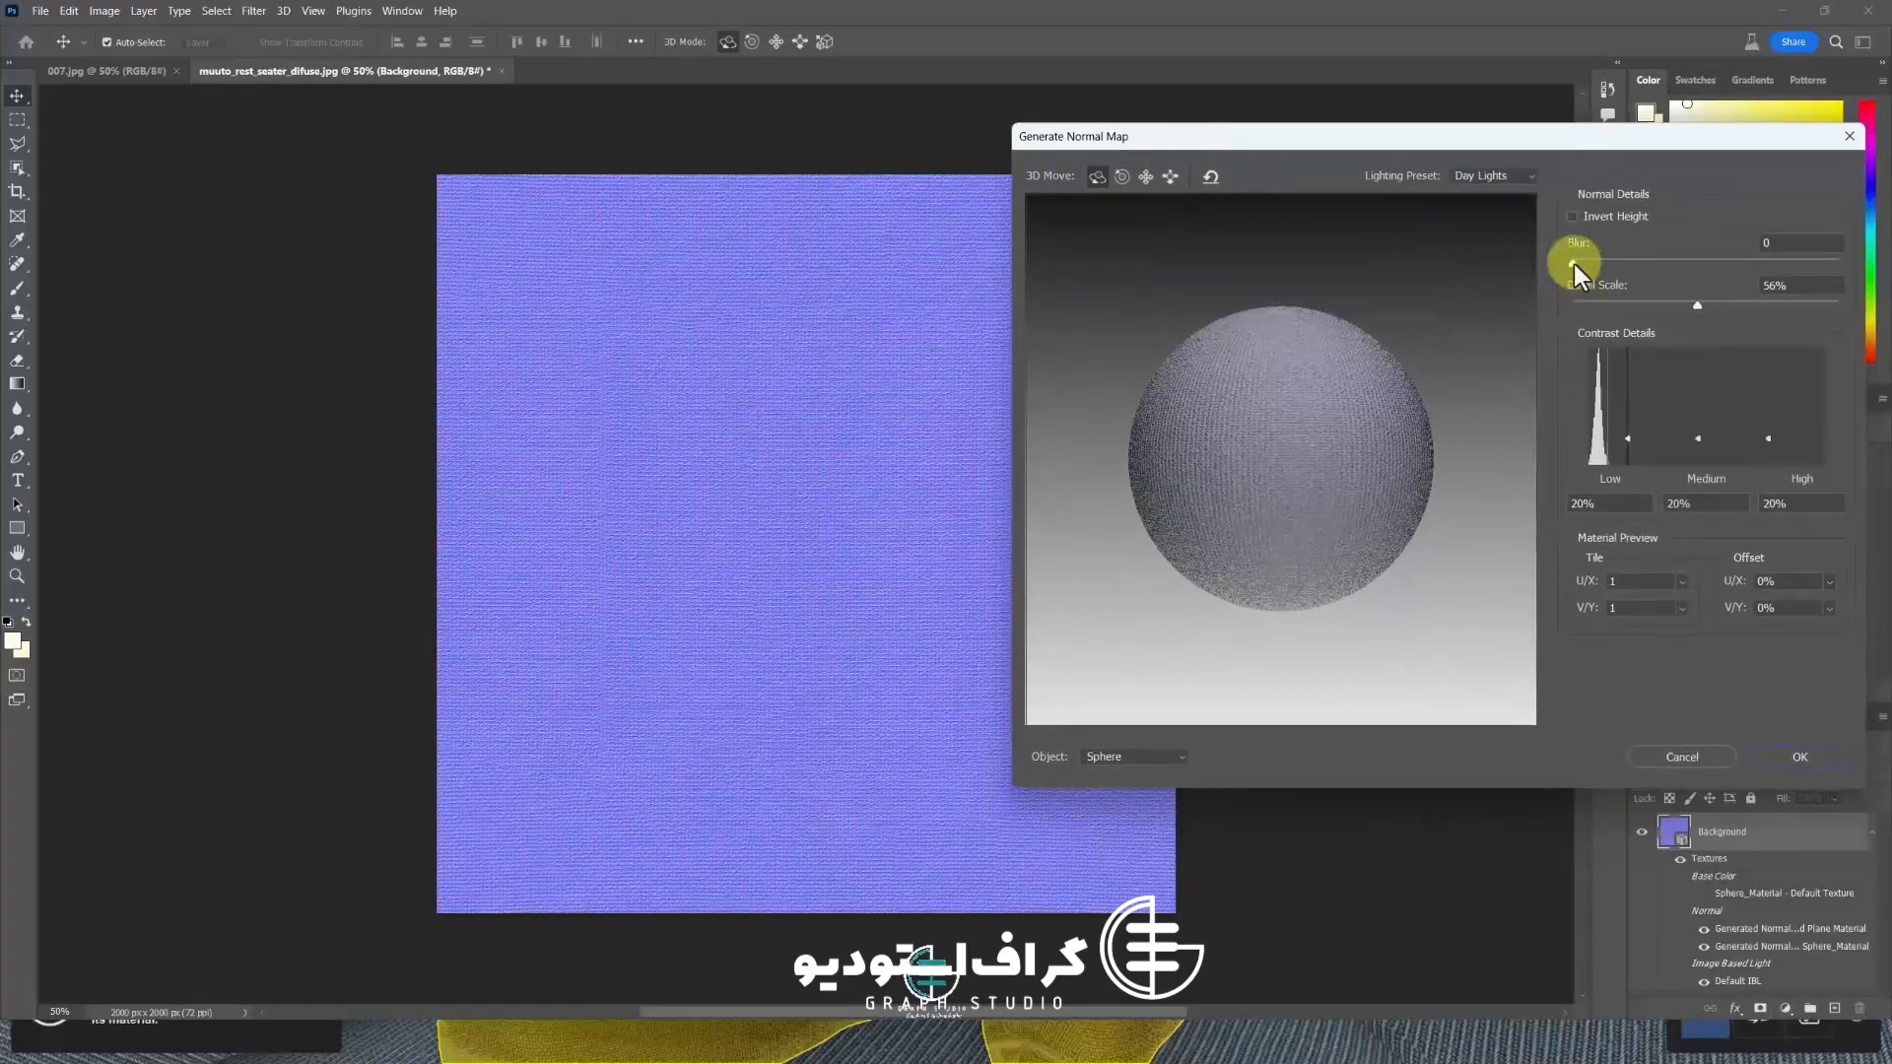
mouse_move(1575, 264)
left_mouse_down()
mouse_move(1684, 282)
mouse_move(1557, 264)
left_mouse_up()
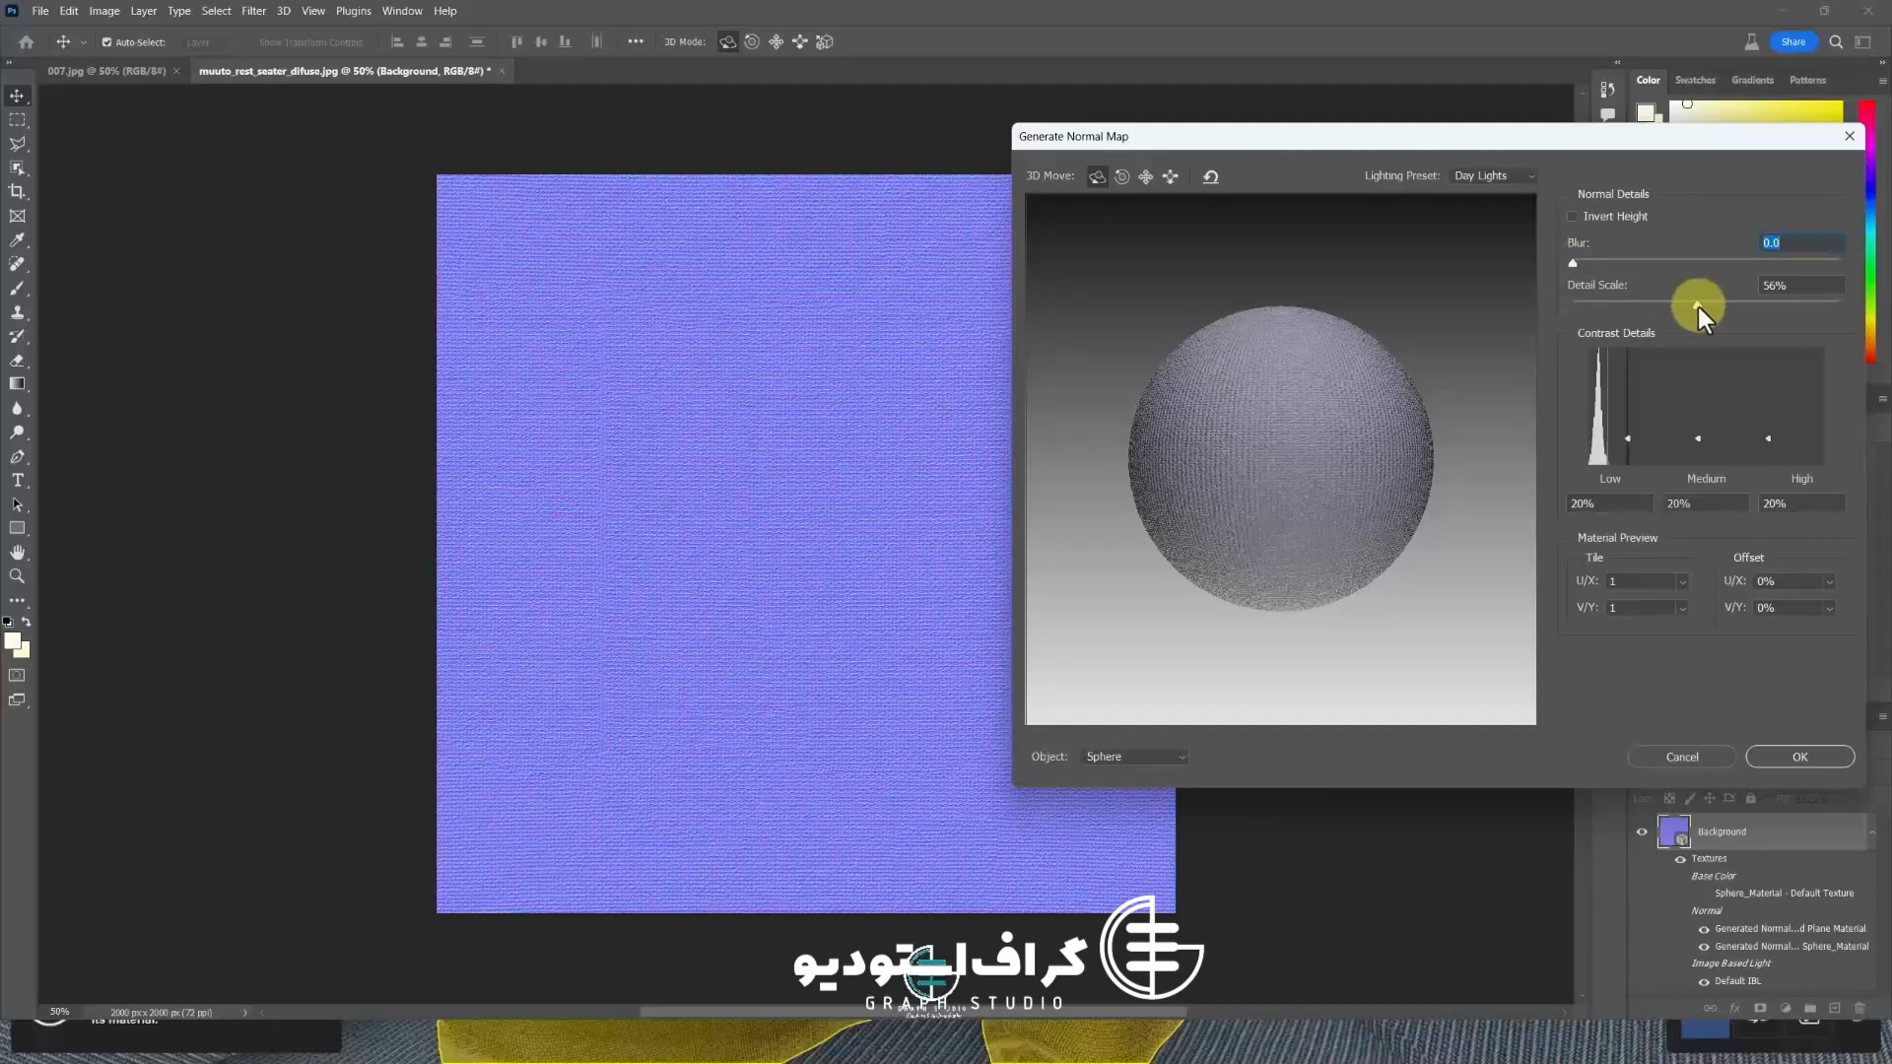
mouse_move(1699, 305)
left_mouse_down()
mouse_move(1640, 300)
mouse_move(1746, 309)
mouse_move(1660, 298)
mouse_move(1709, 309)
left_mouse_up()
left_click(1786, 759)
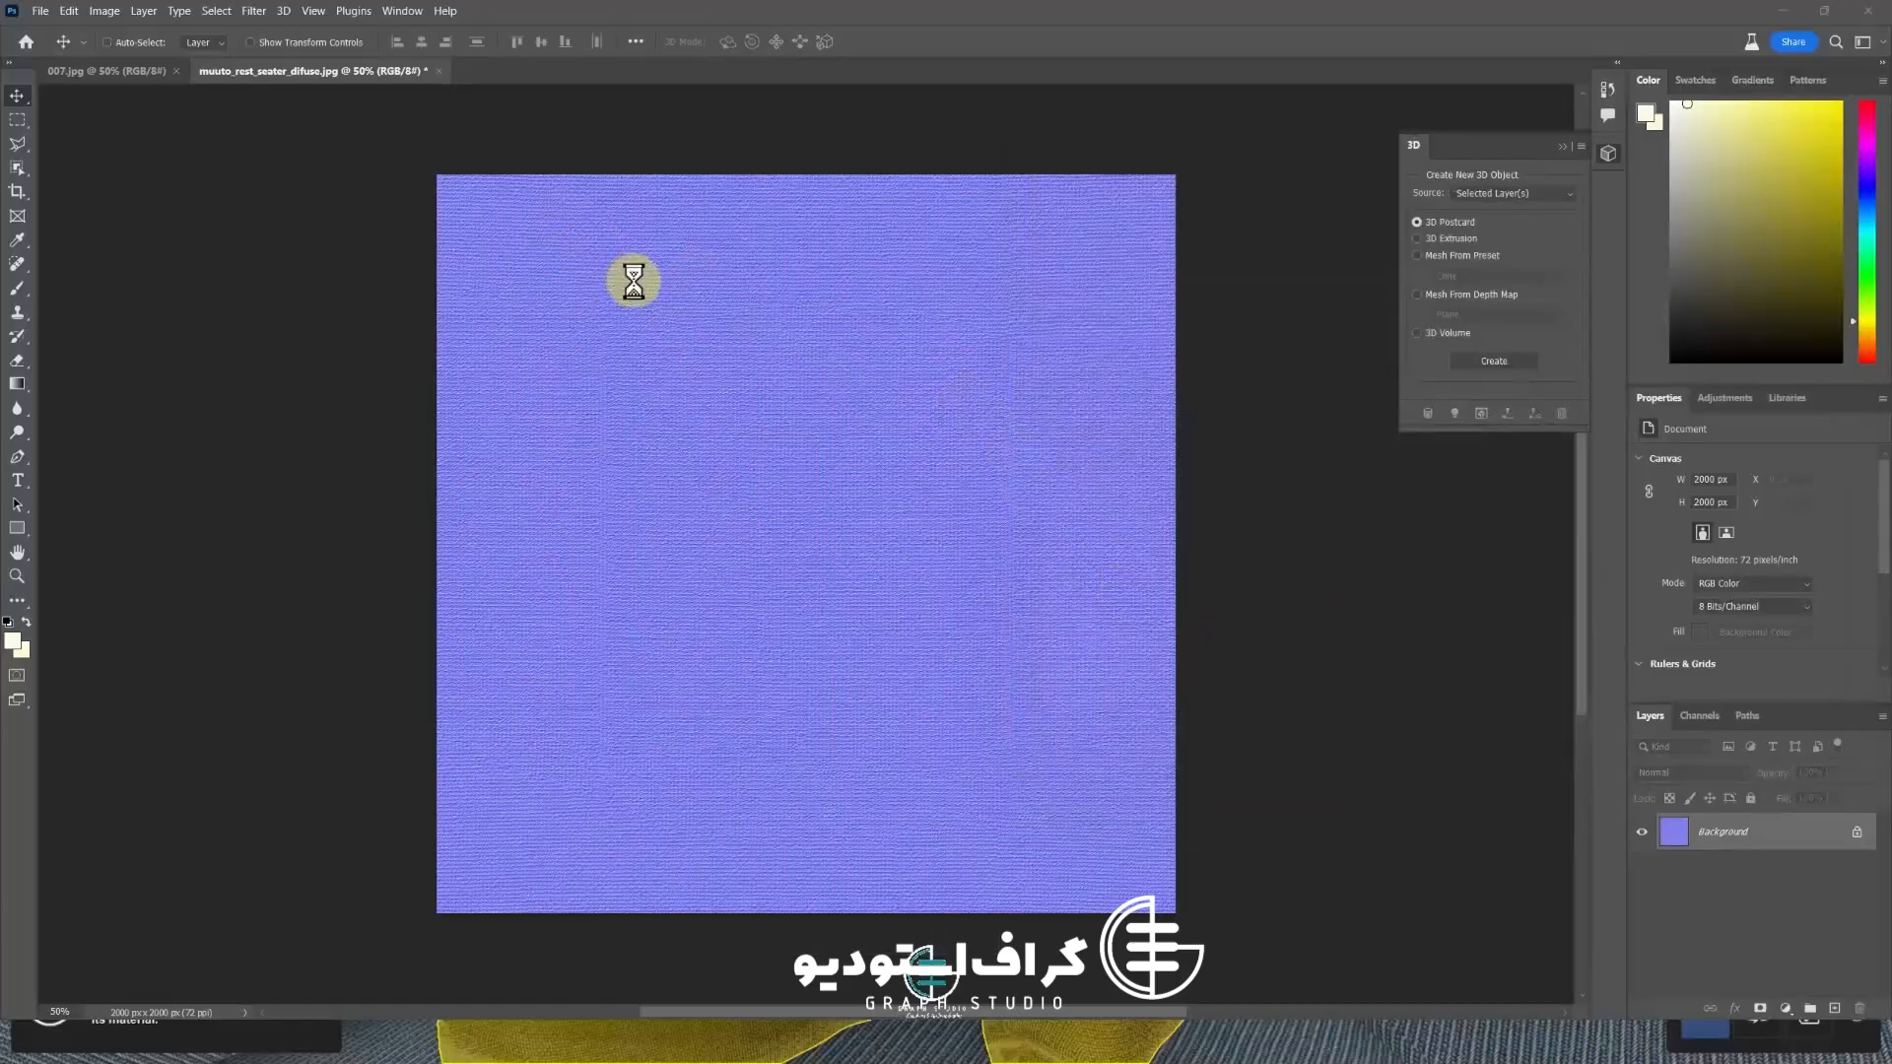
Save the normal map as muuto_rest_seater_NORMAL JPEG in the FBX FINAL folder
key("ctrl+shift+s")
left_click(257, 474)
key("BackSpace")
key("BackSpace")
key("BackSpace")
key("BackSpace")
key("BackSpace")
key("BackSpace")
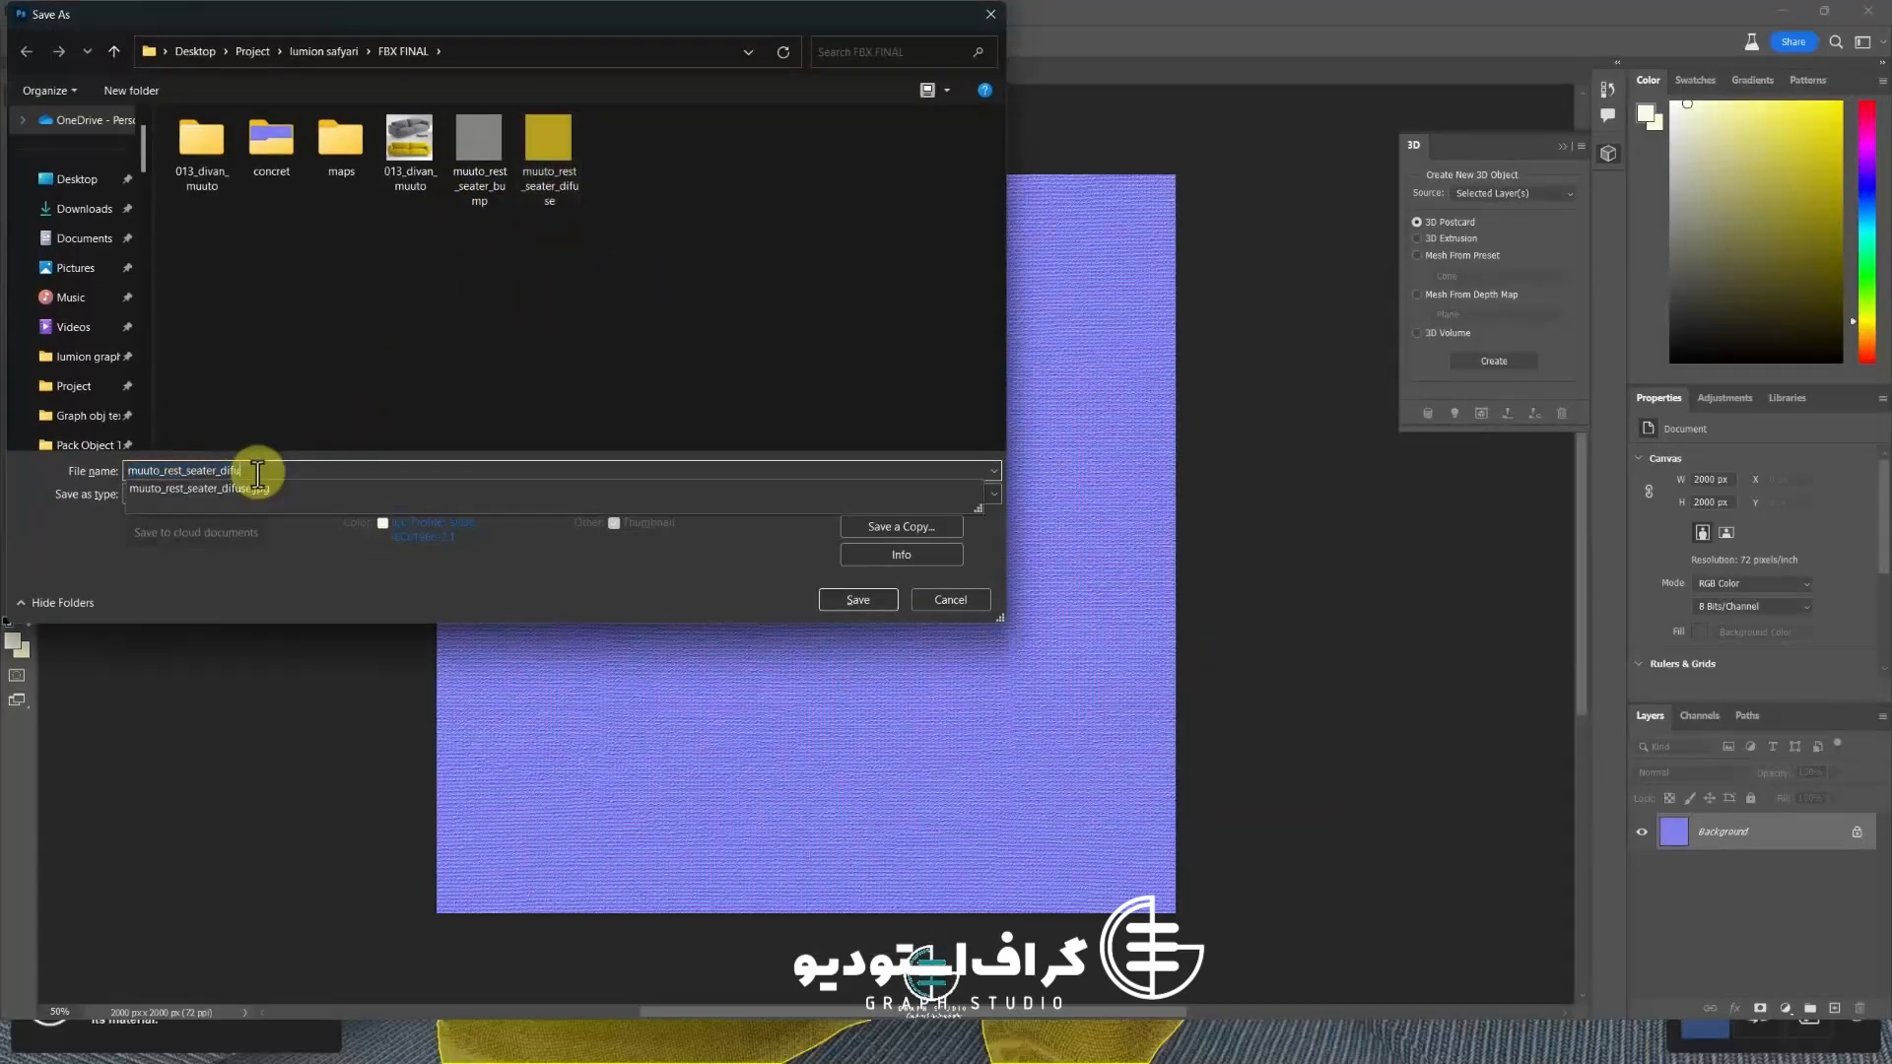
type("NORMAL")
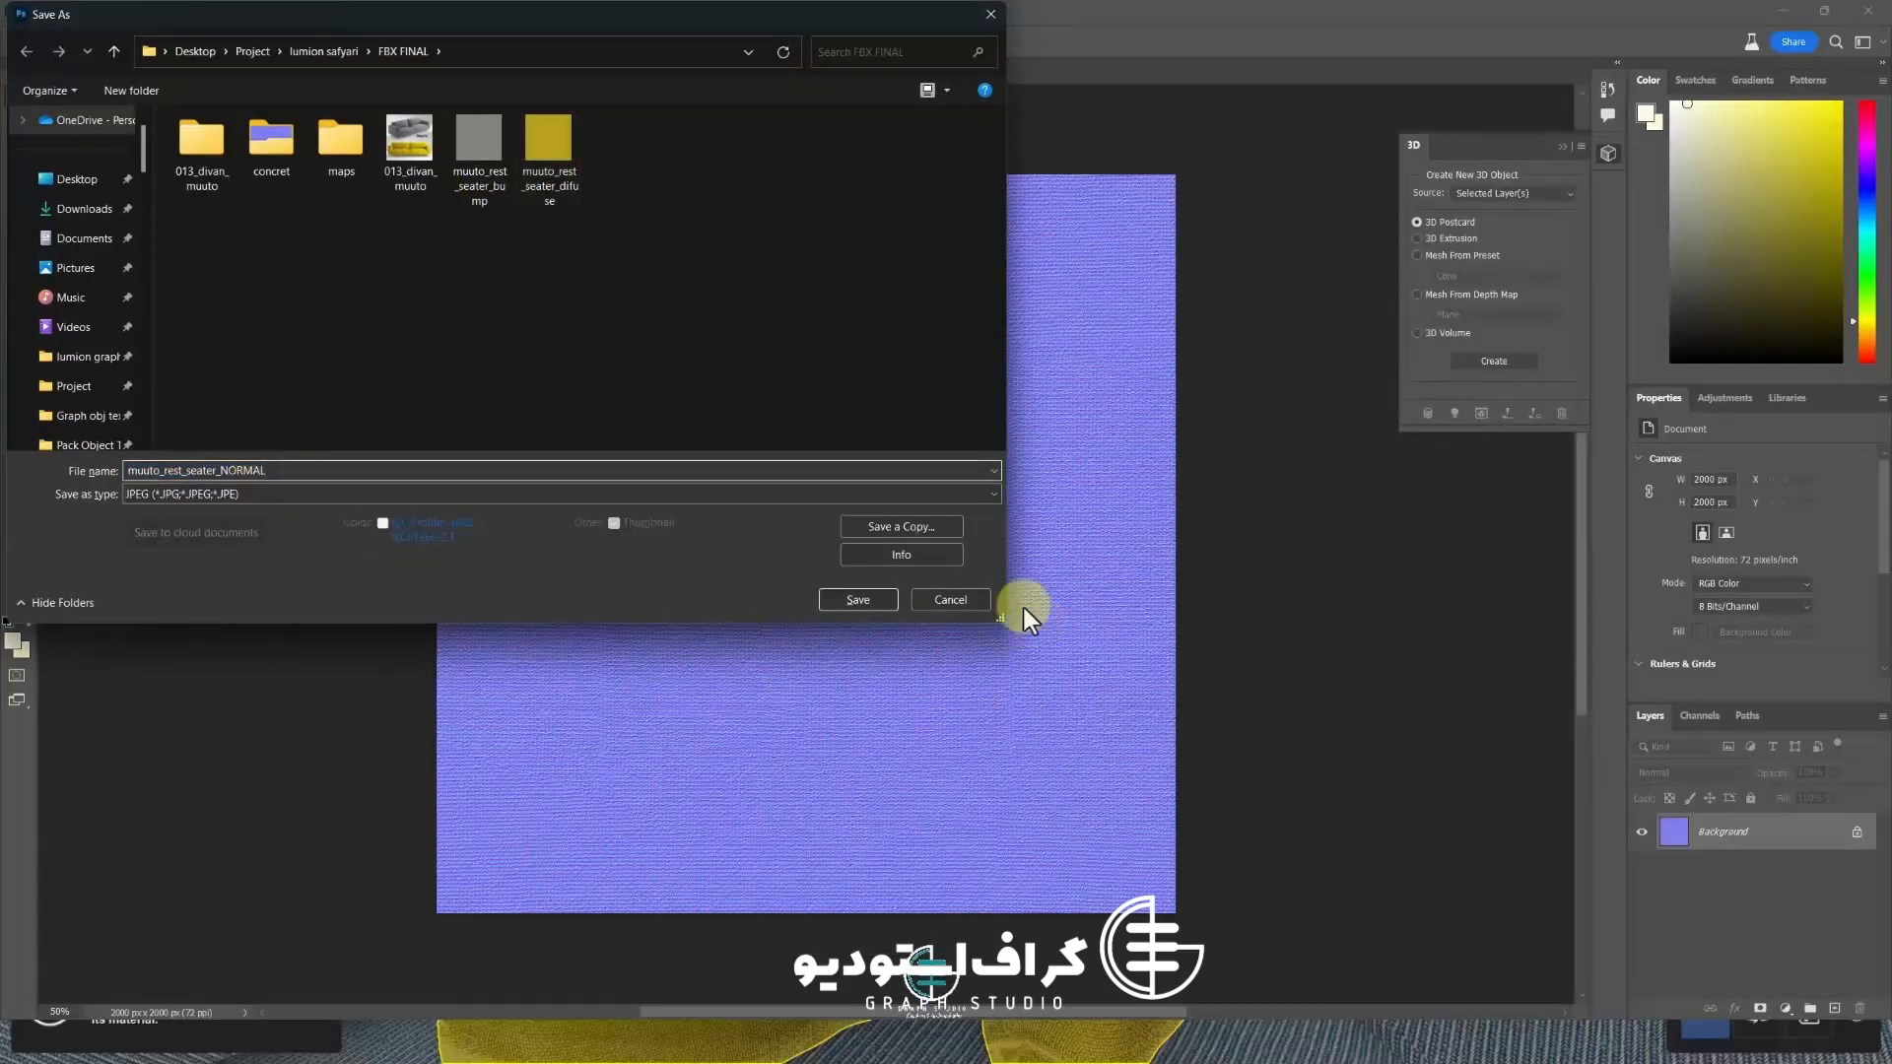
left_click(857, 599)
left_click(1456, 407)
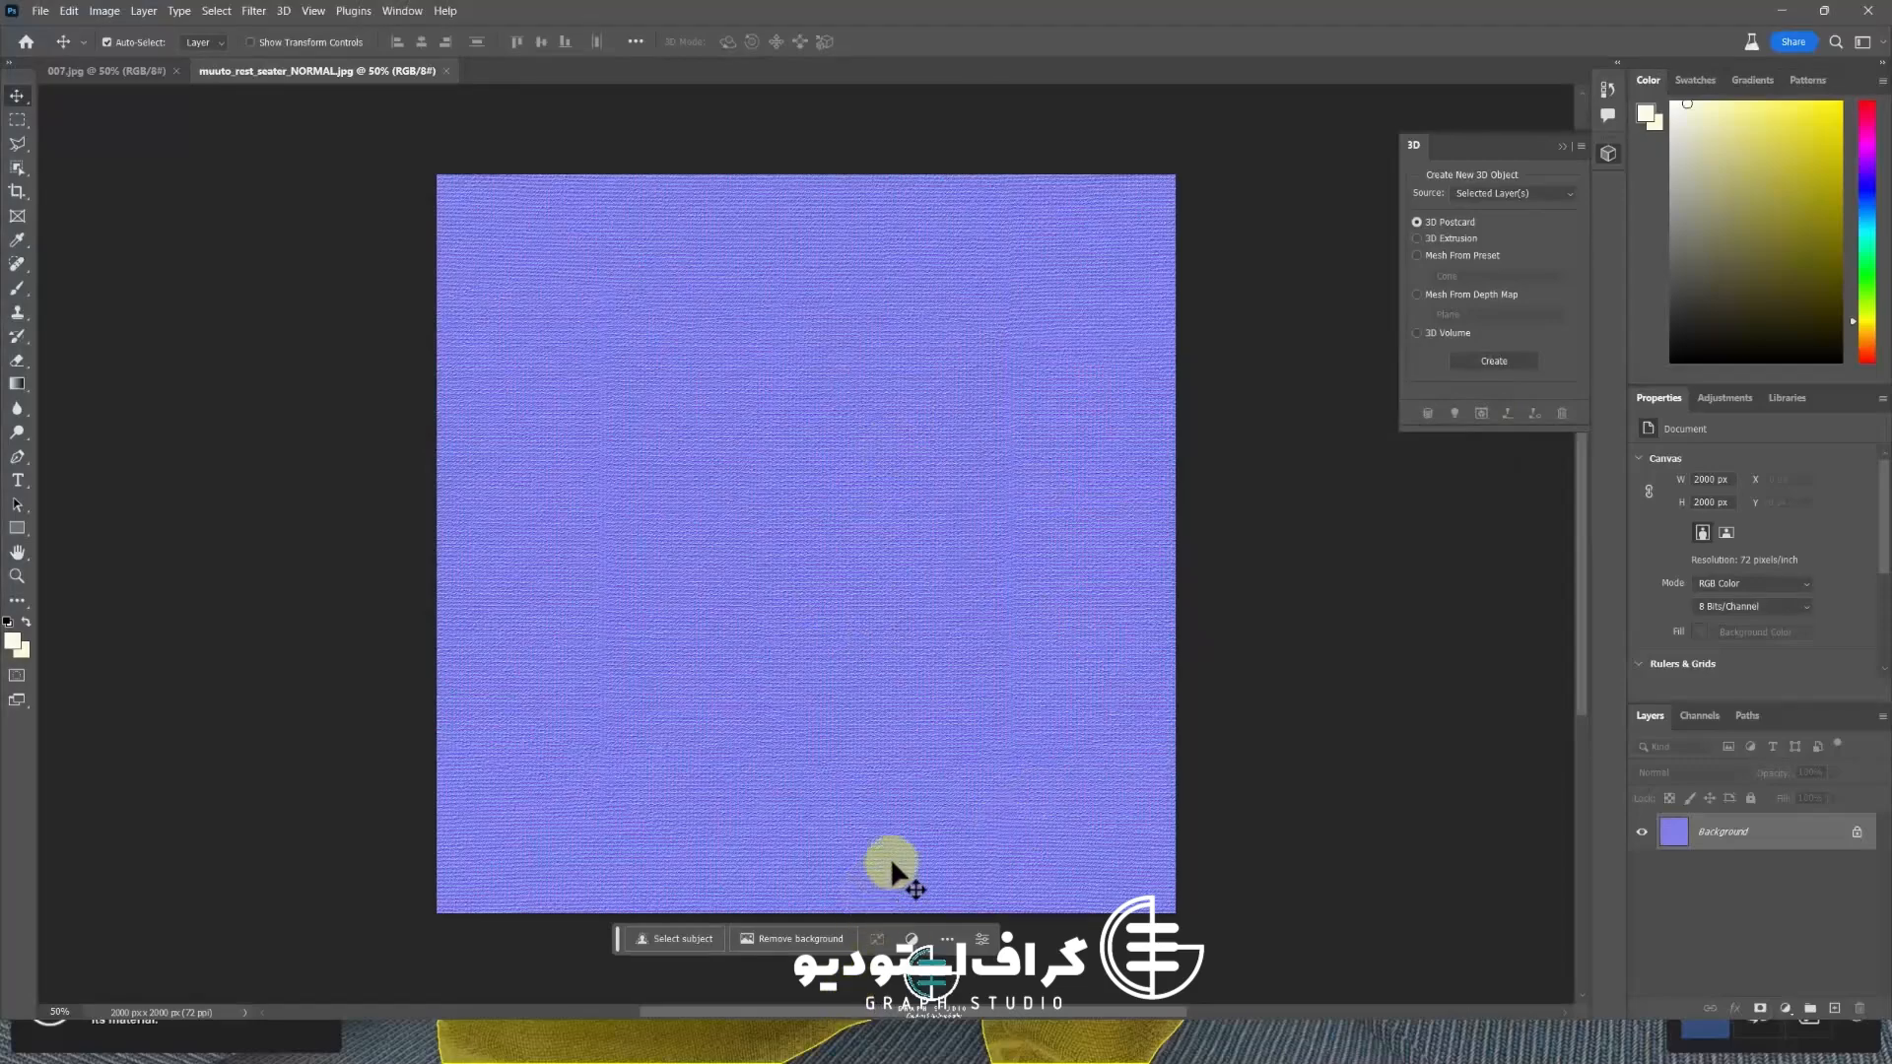
Undo the normal map and generate a bump map with blur 0 and detail scale 84%
key("ctrl+z")
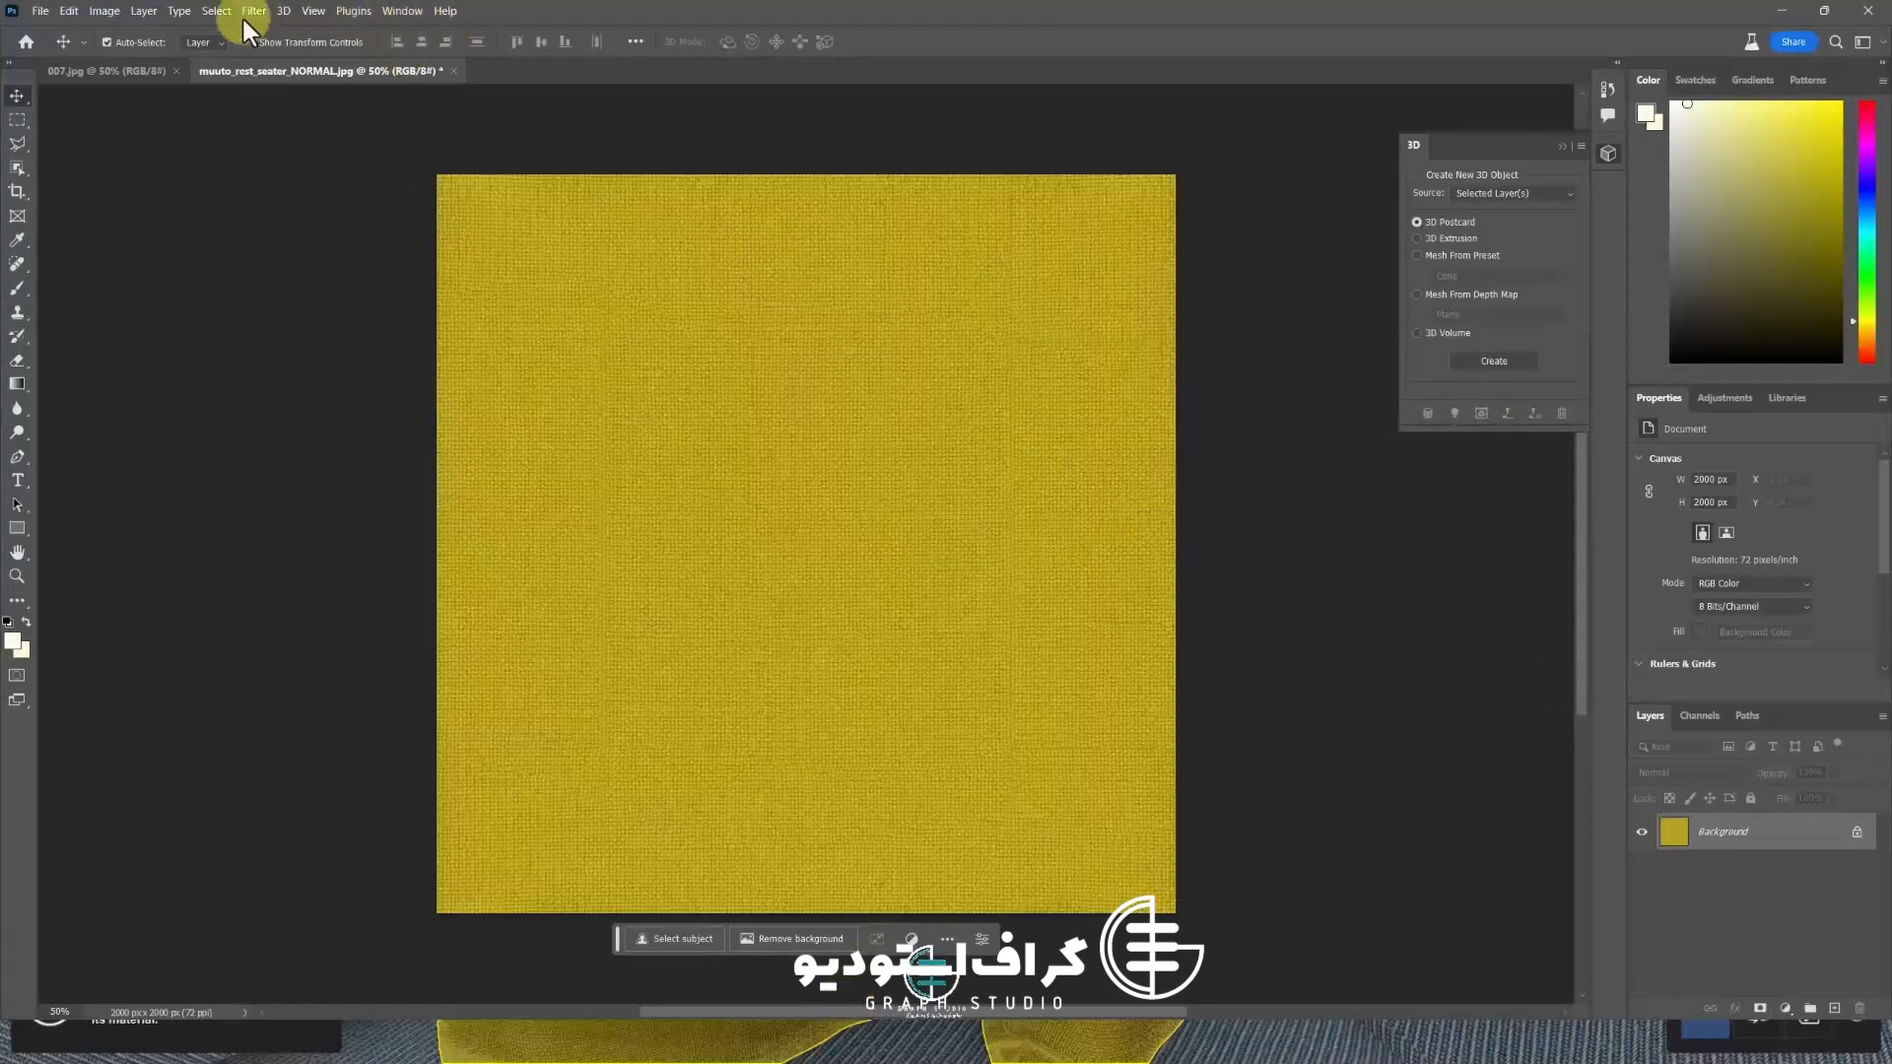
left_click(249, 11)
mouse_move(394, 223)
left_click(523, 230)
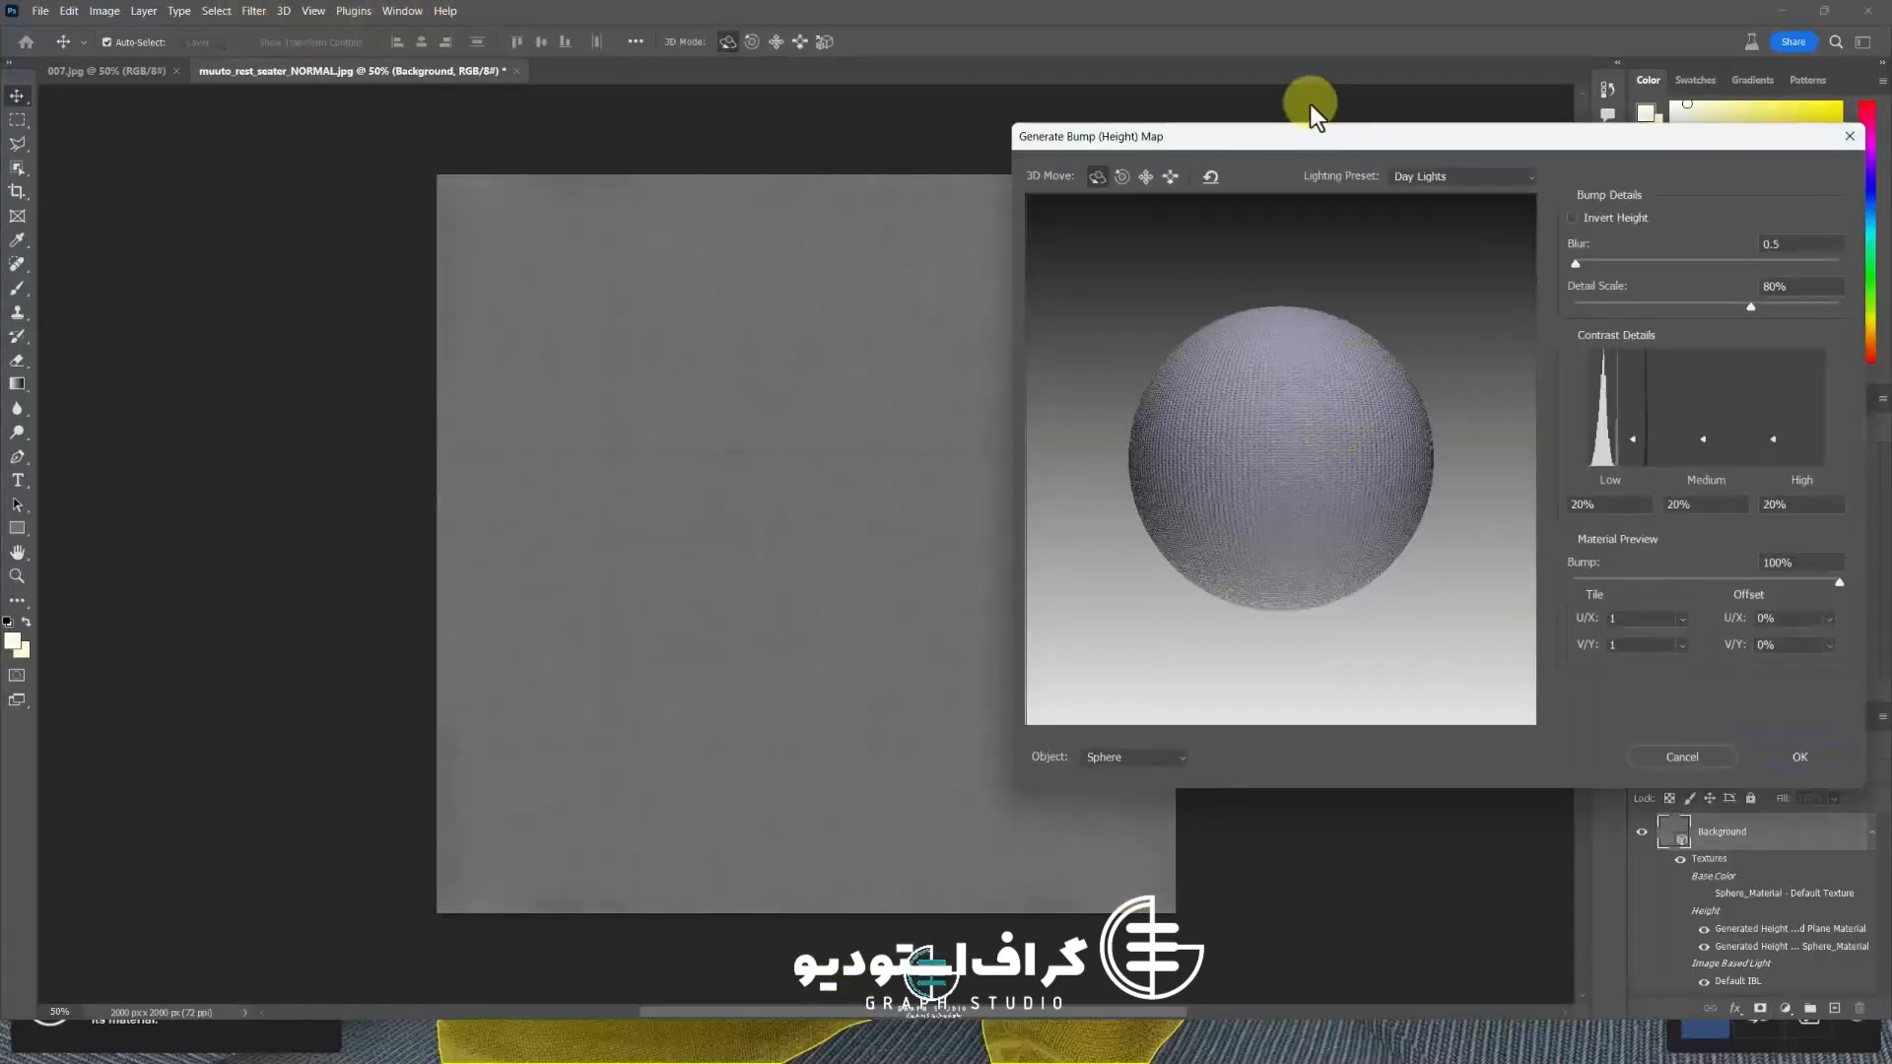
mouse_move(1289, 133)
left_mouse_down()
mouse_move(1388, 120)
mouse_move(1291, 115)
left_mouse_up()
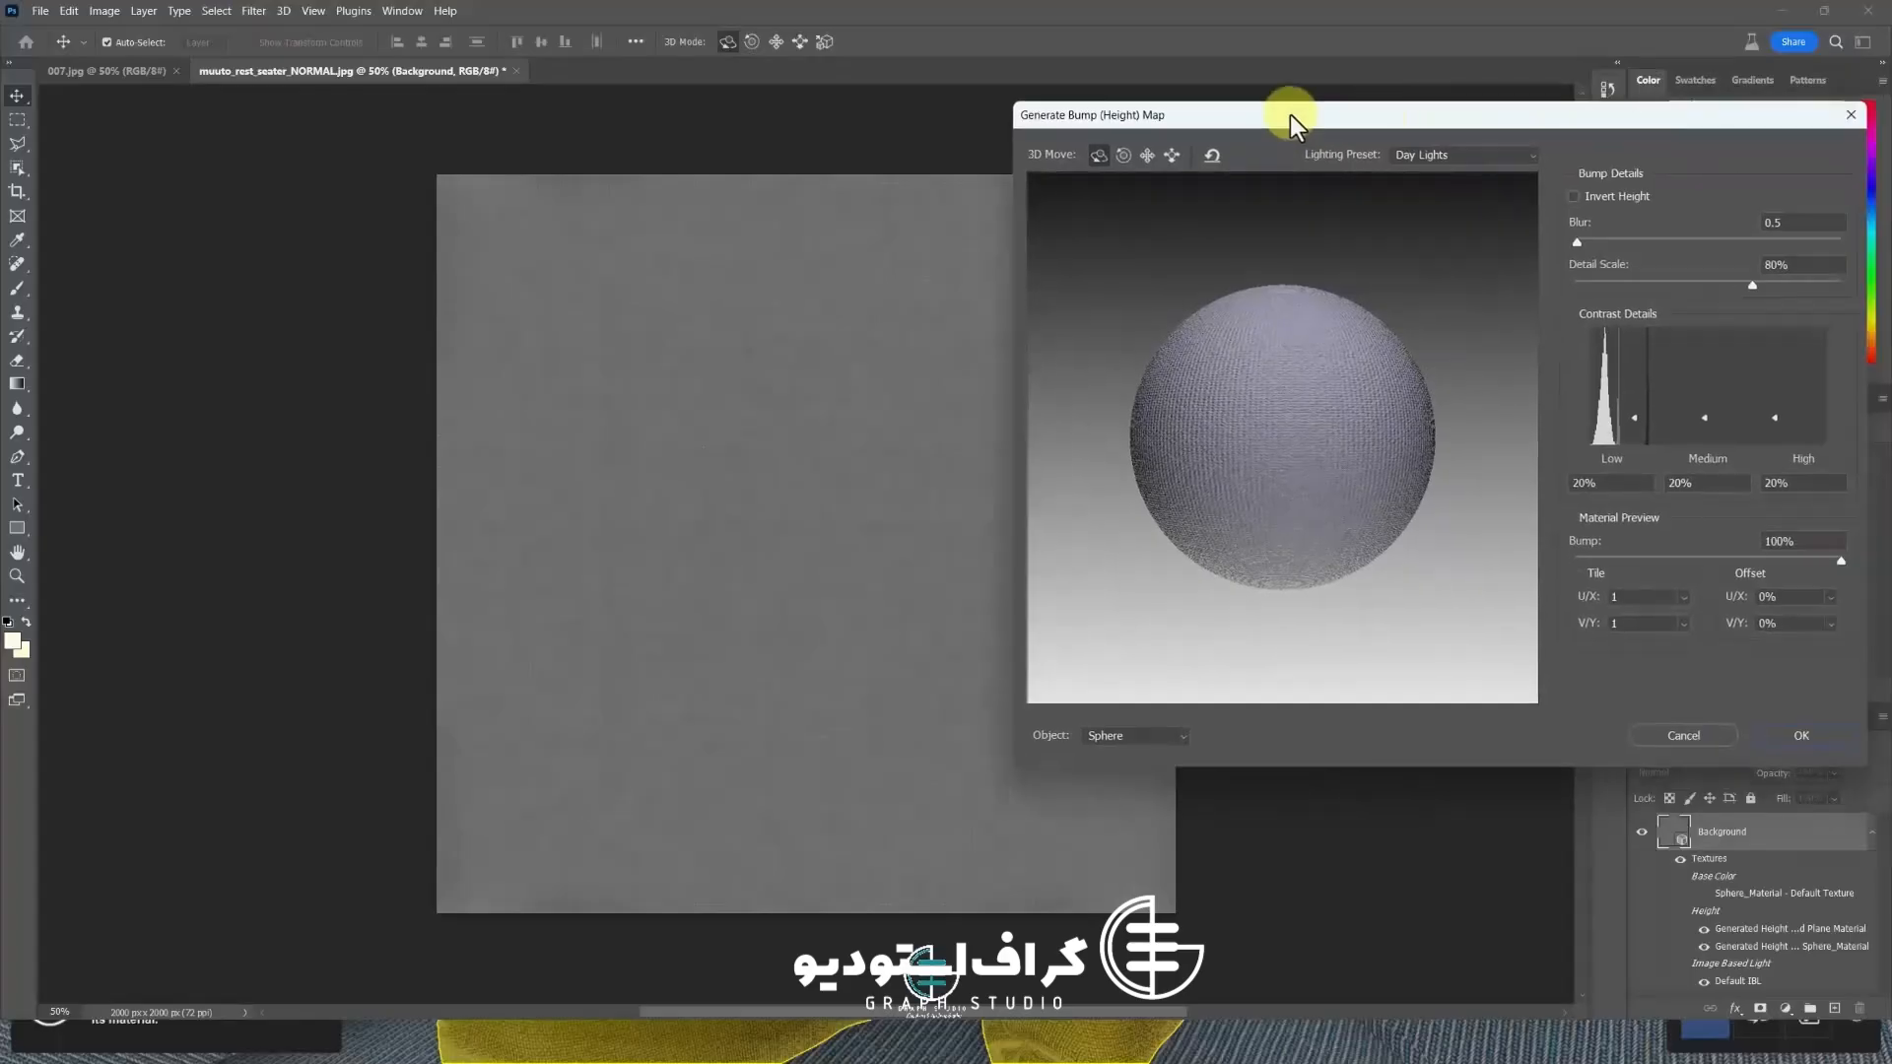
left_click_drag(1587, 242, 1571, 244)
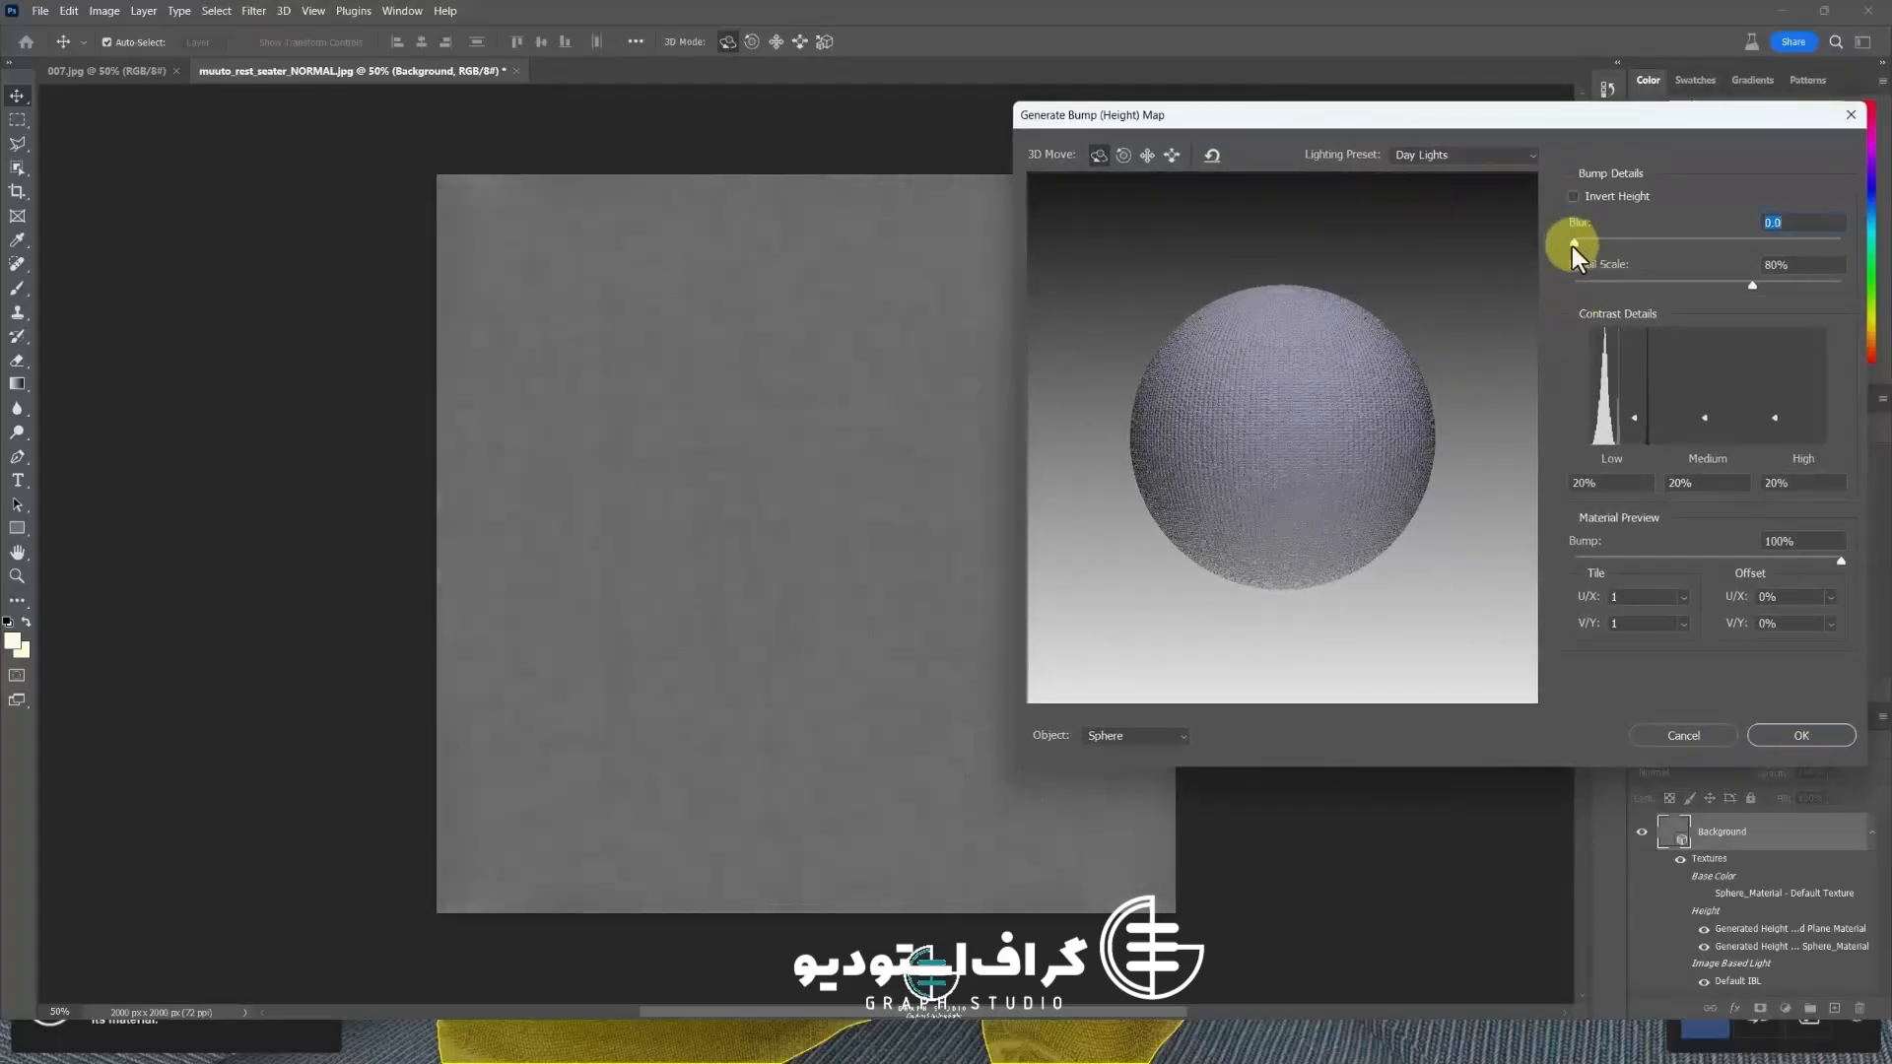
left_click(1751, 286)
left_click_drag(1758, 288, 1764, 295)
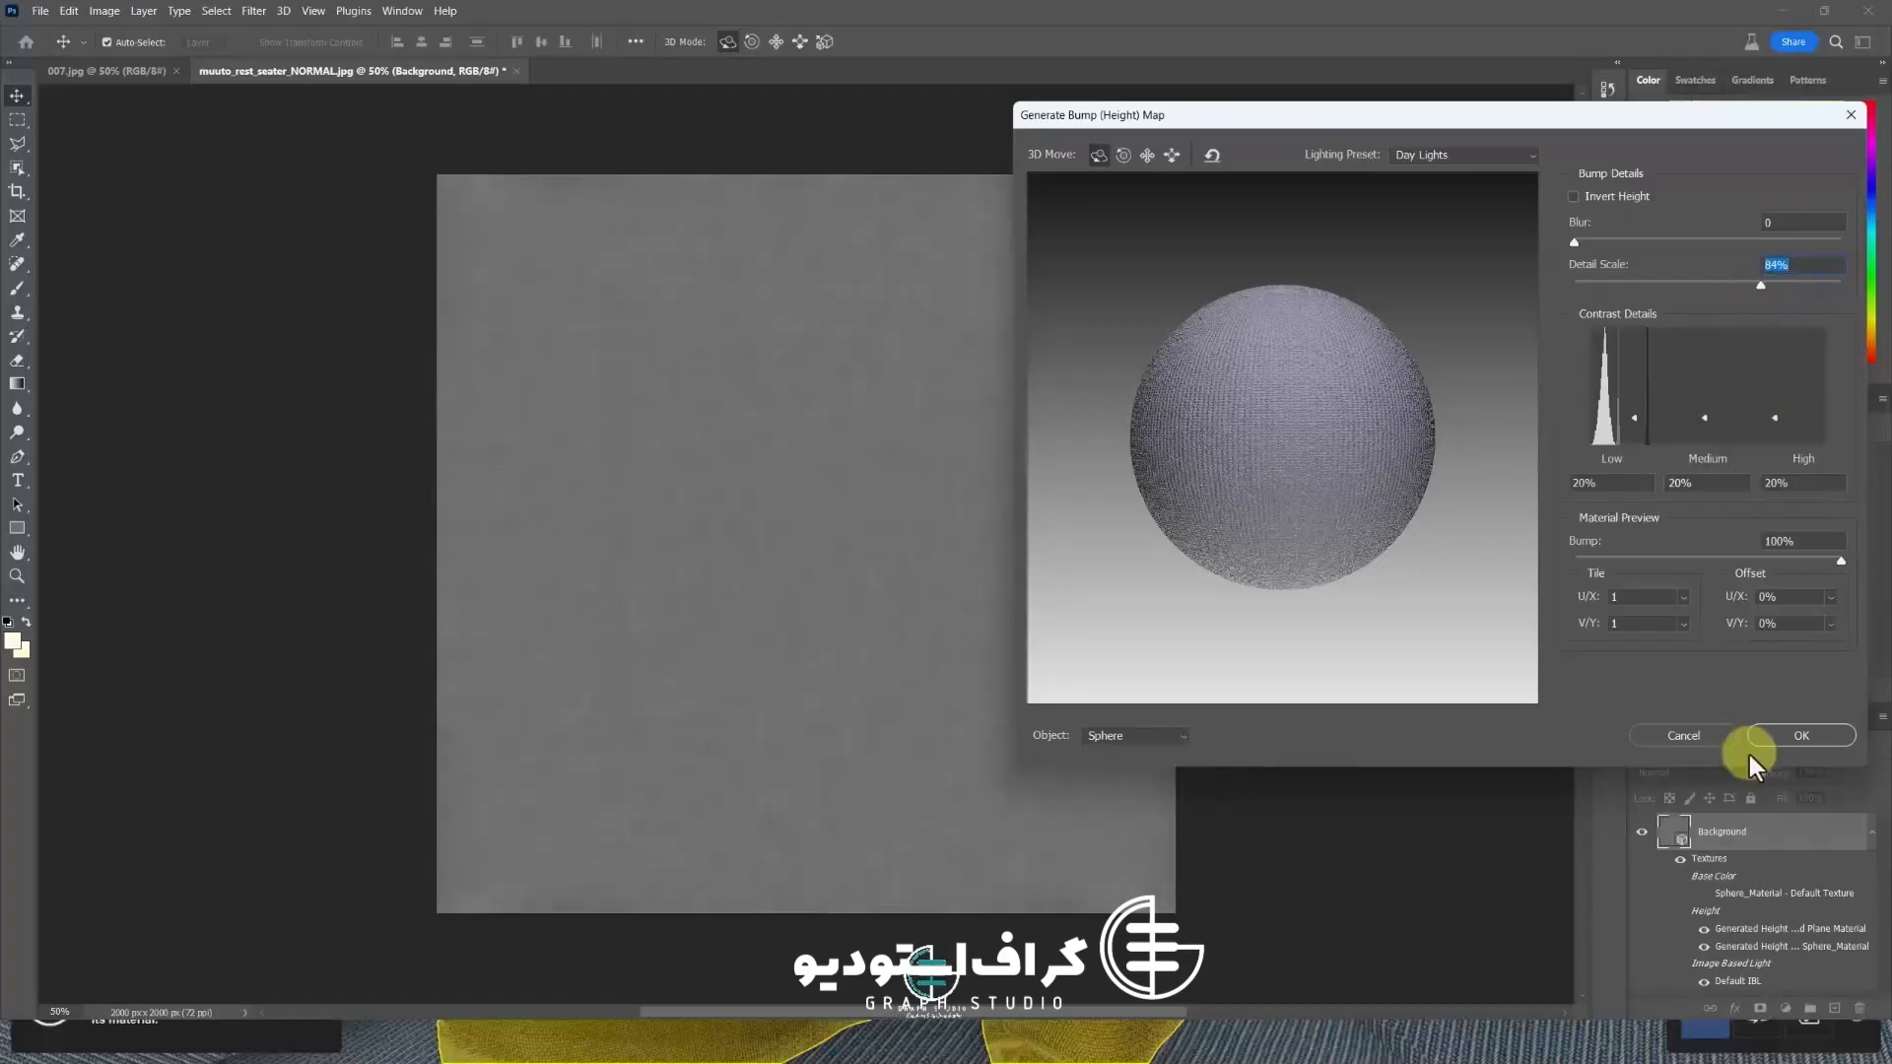
left_click(1789, 736)
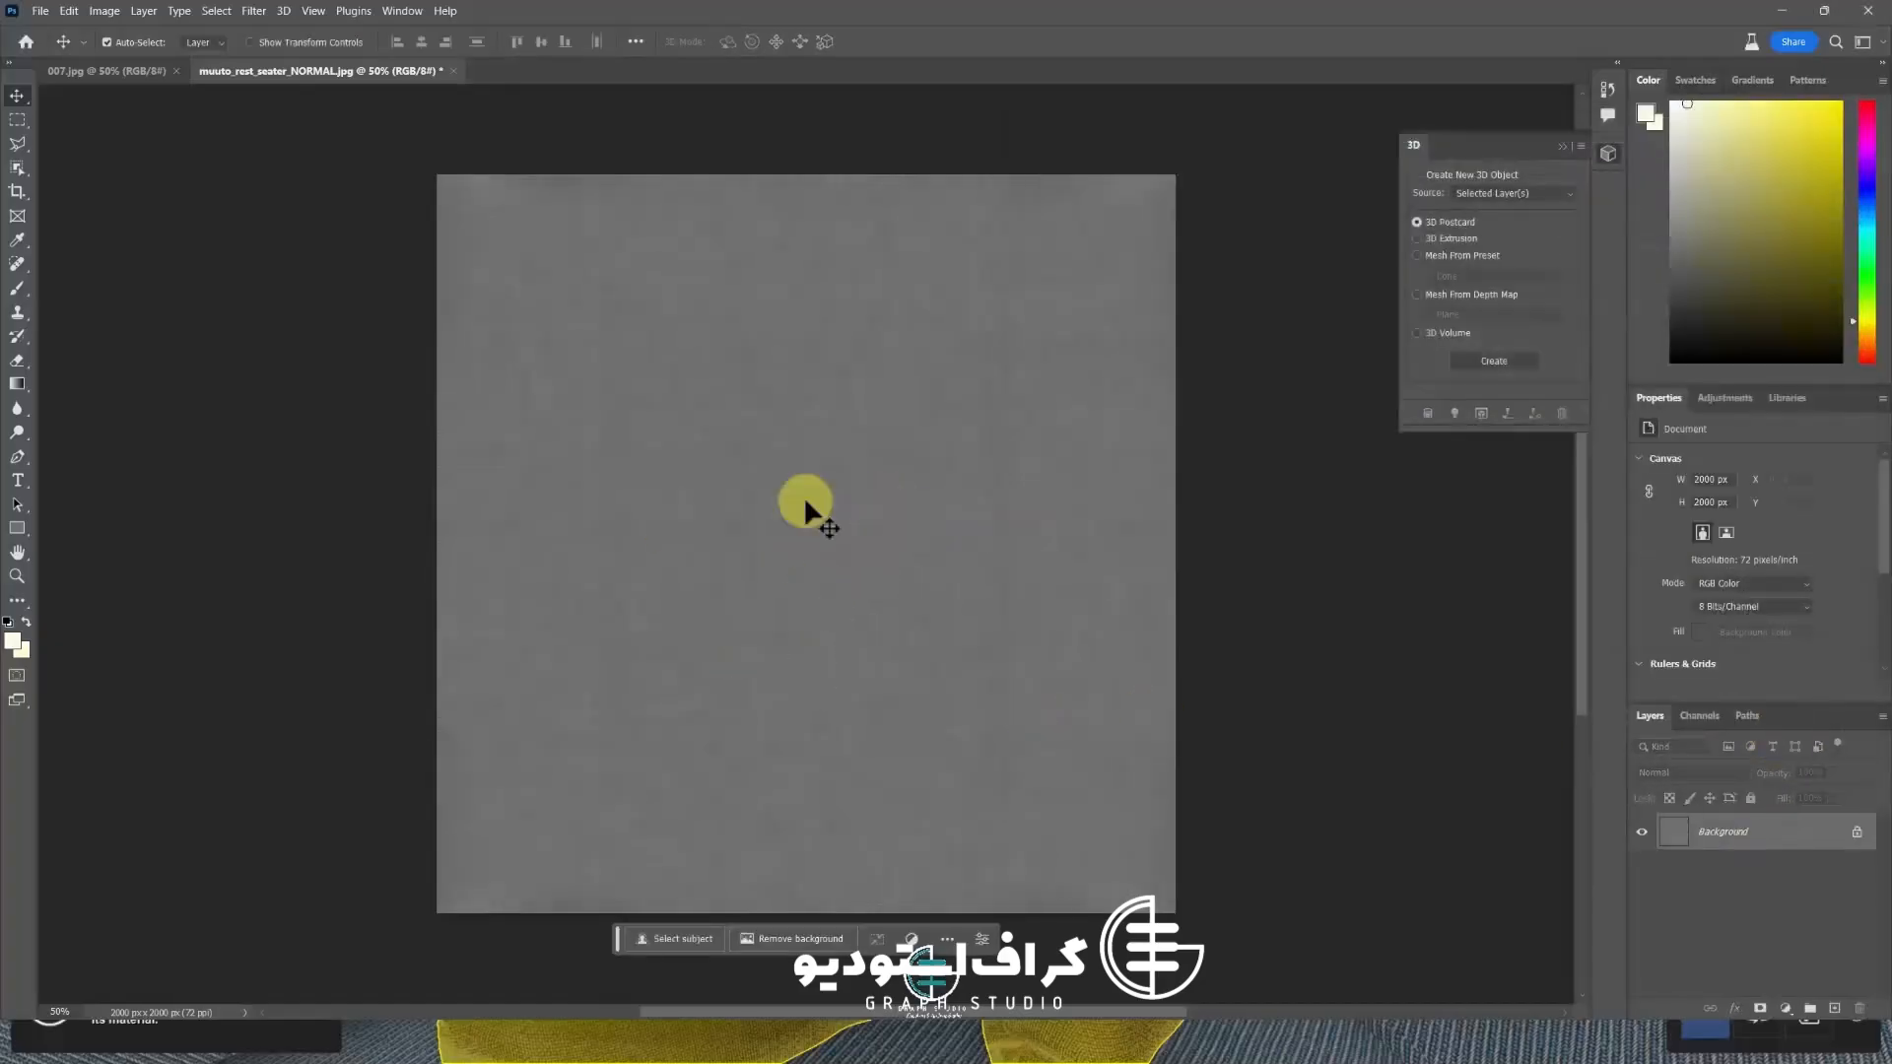
Save the bump map as muuto_rest_seater_DEP JPEG in the FBX FINAL folder
left_click(40, 12)
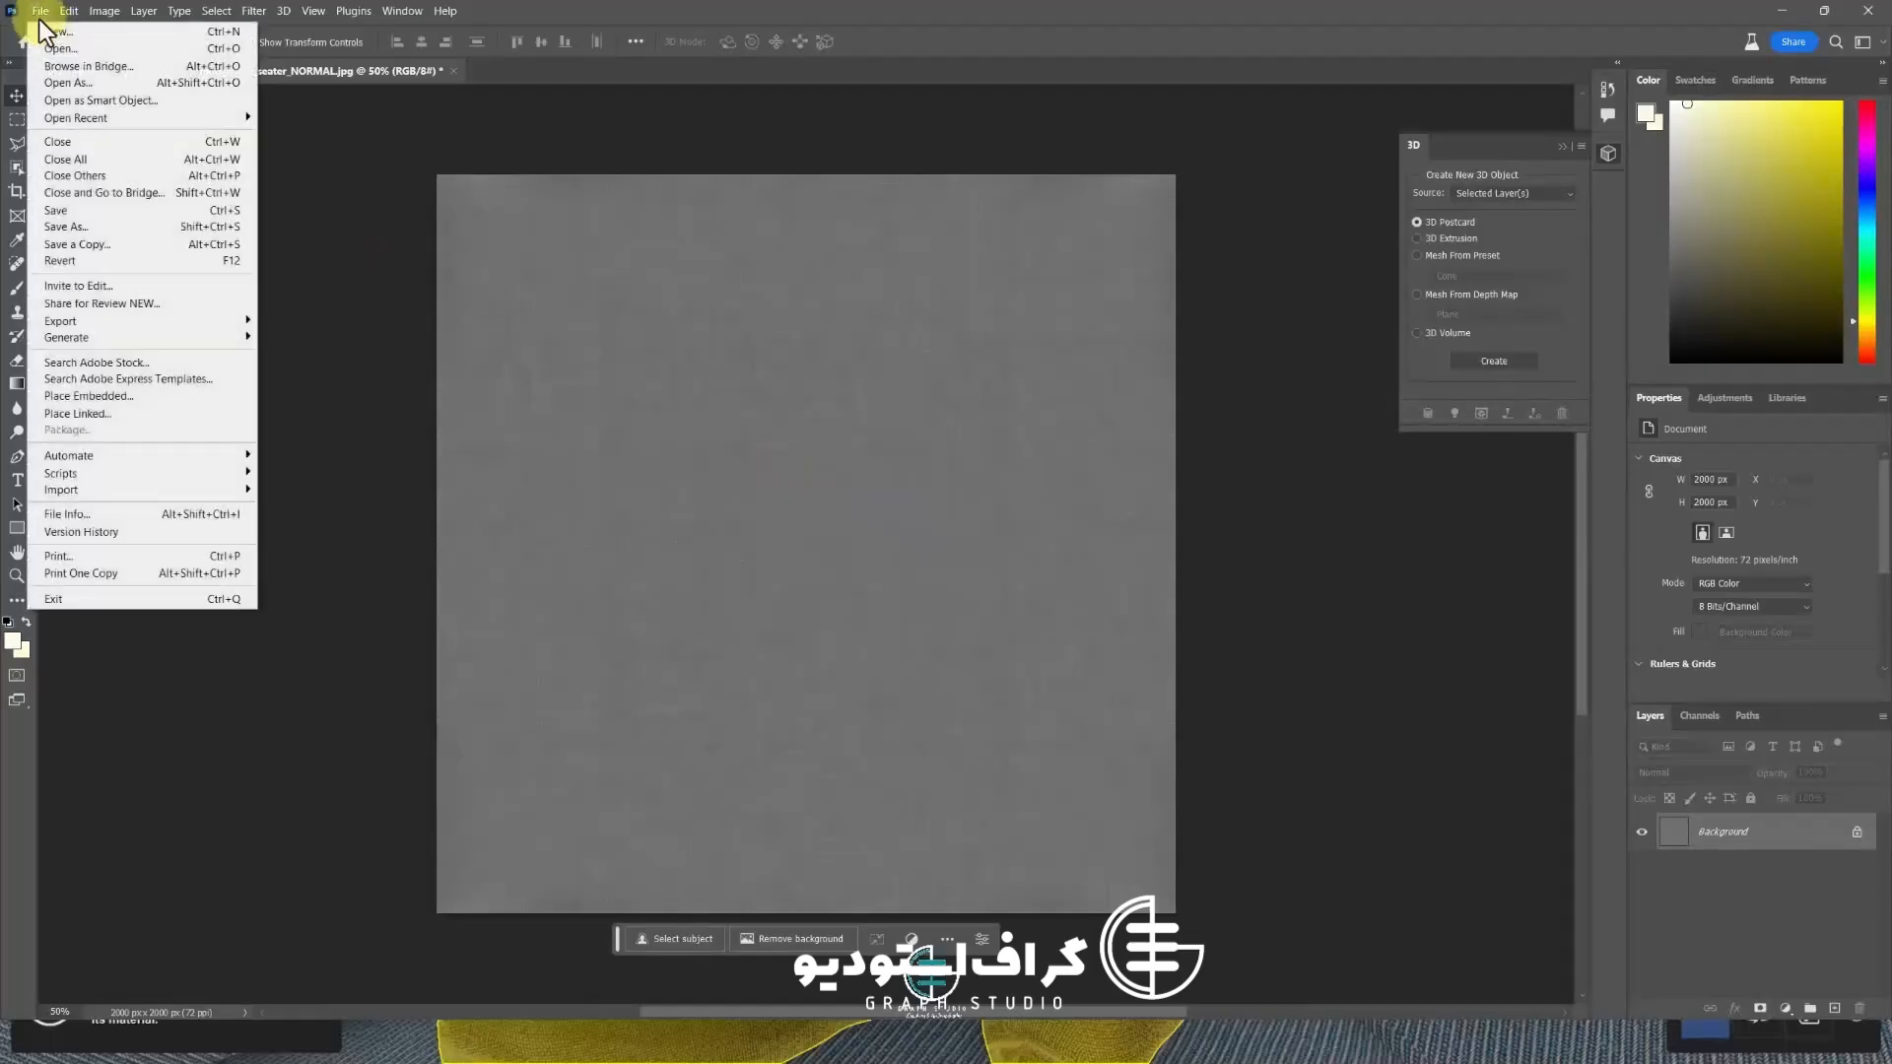
left_click(67, 229)
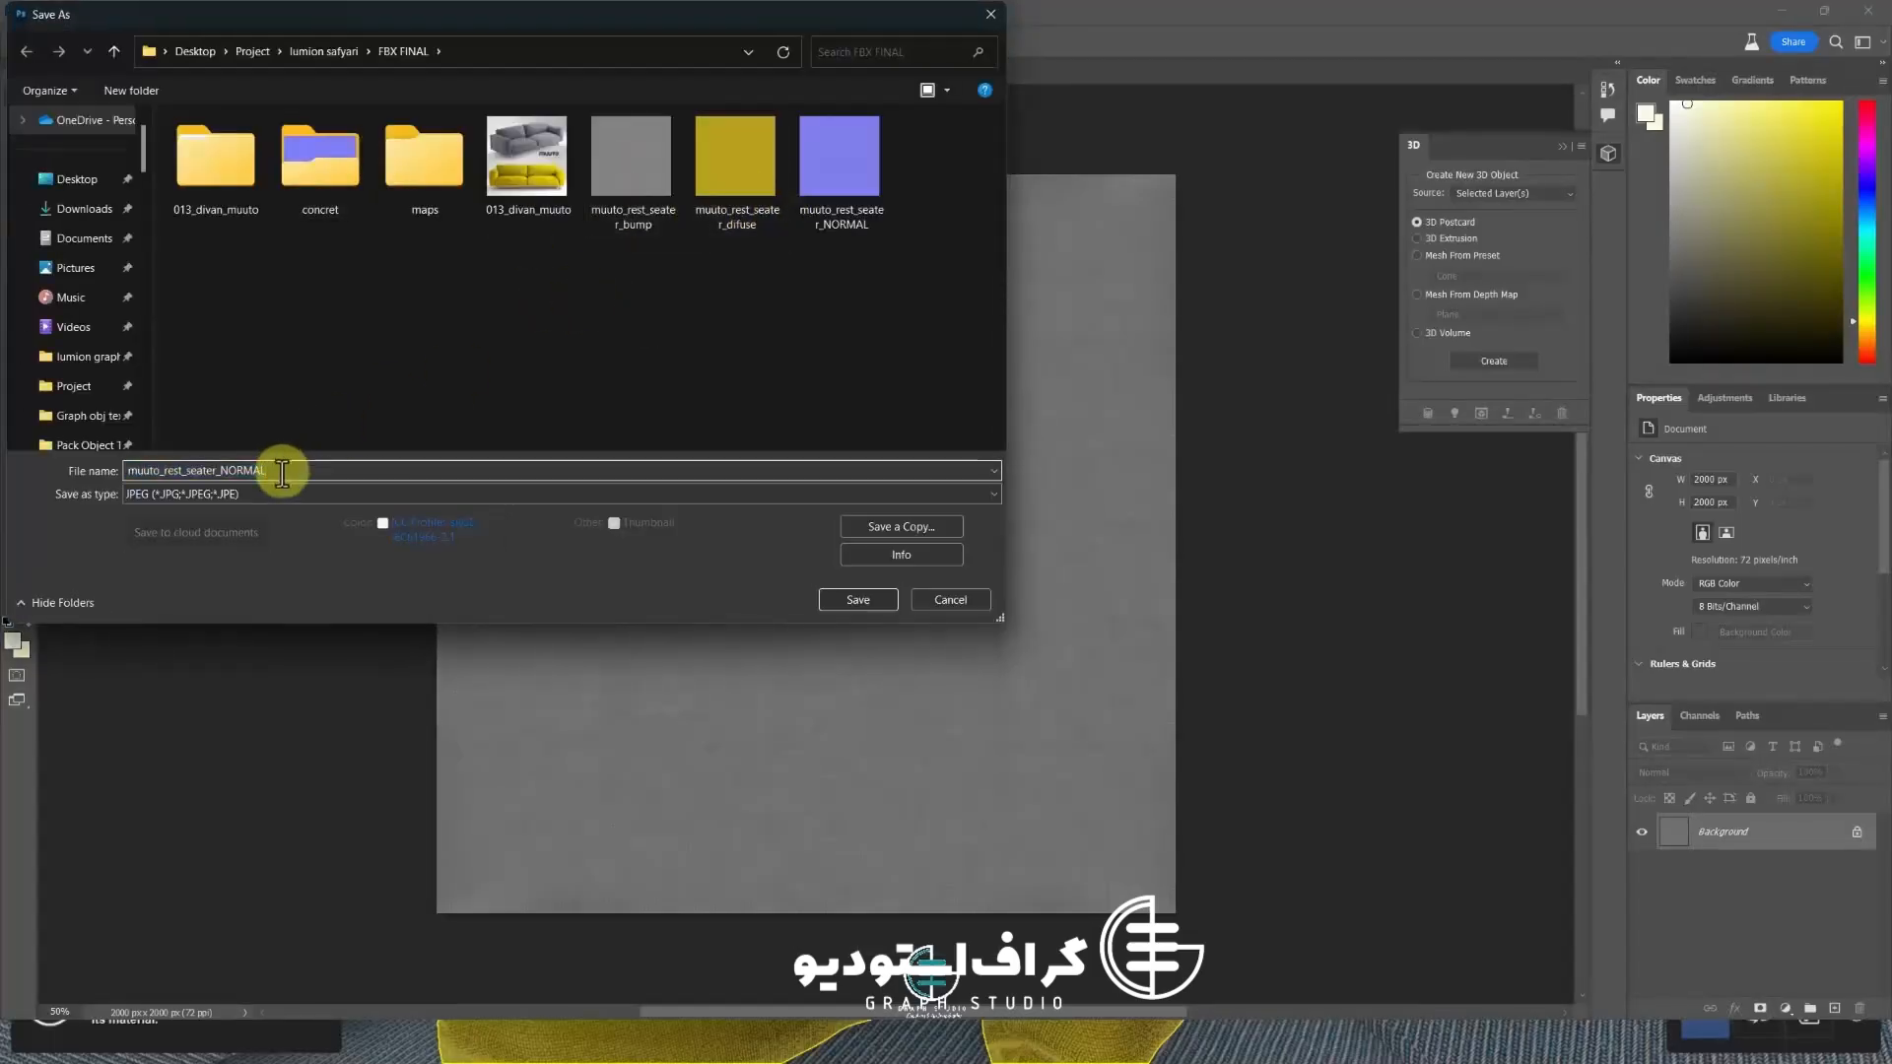
key("BackSpace")
key("BackSpace")
key("BackSpace")
key("BackSpace")
key("BackSpace")
key("BackSpace")
type("DEP")
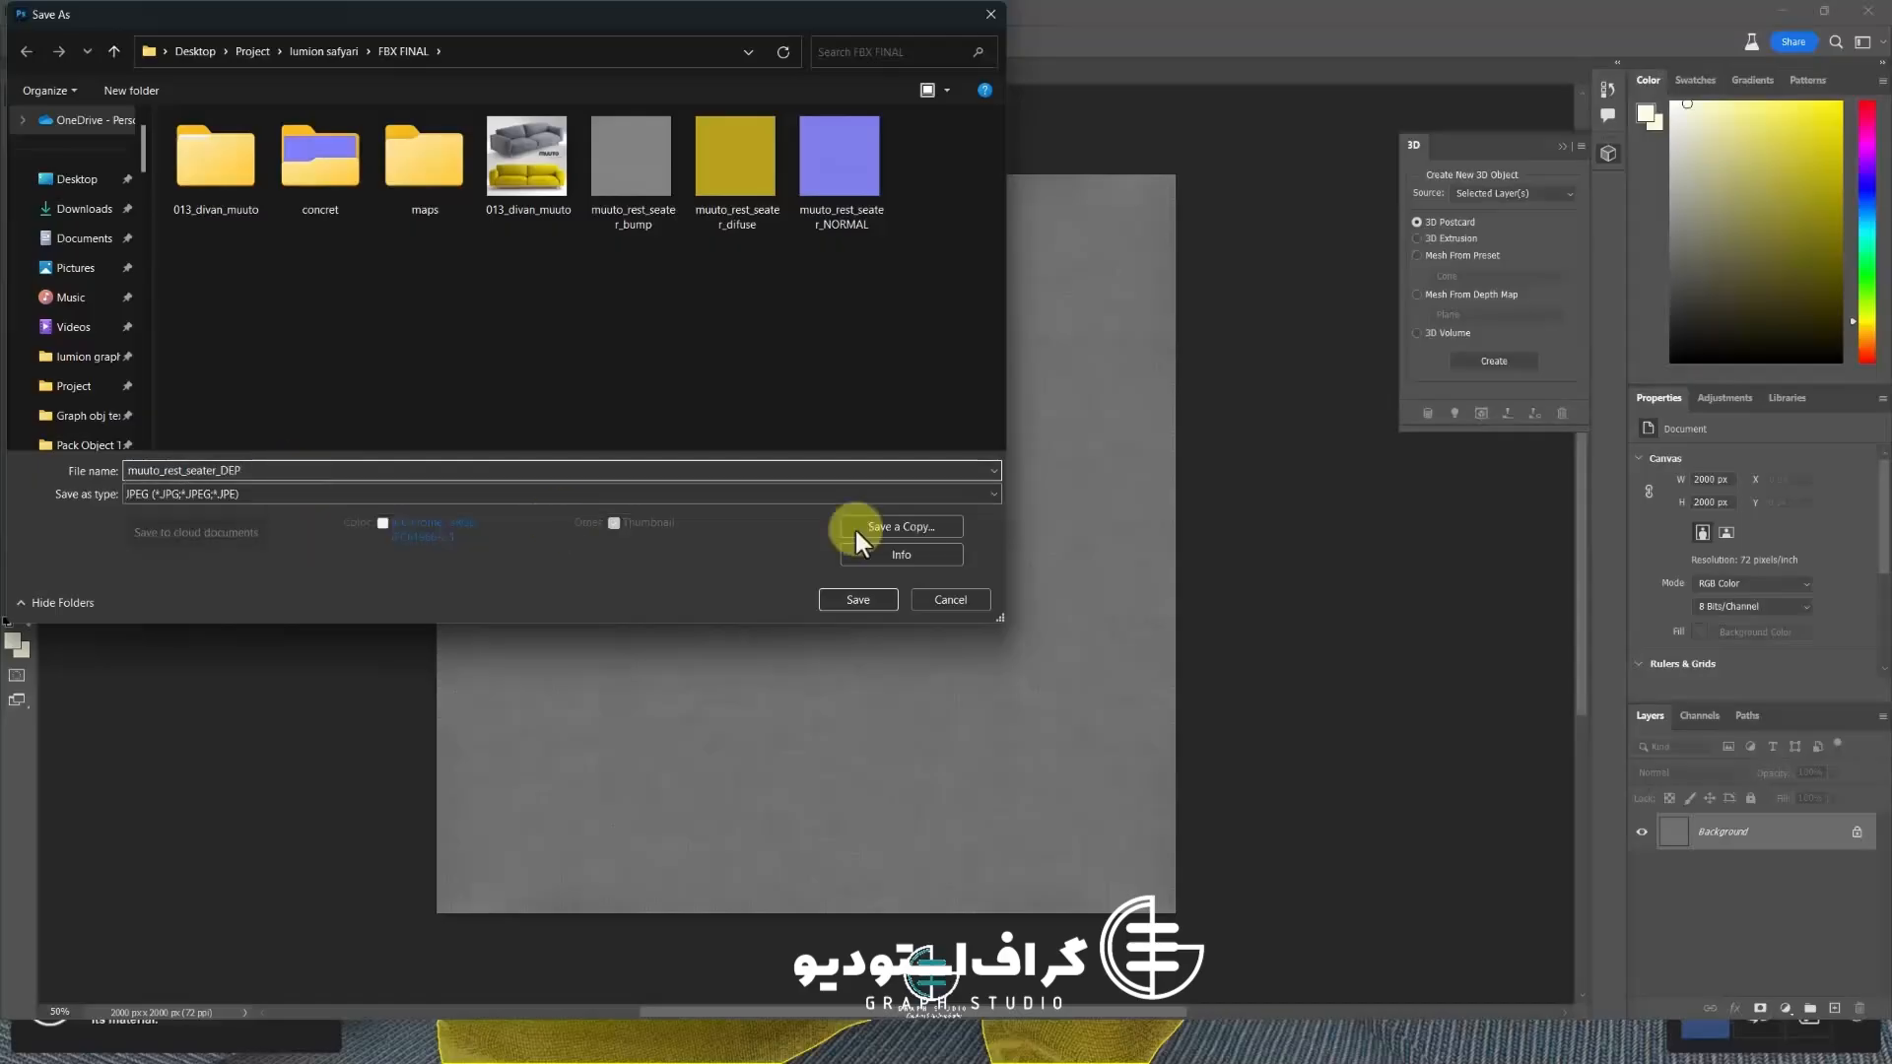
left_click(858, 600)
left_click(1462, 397)
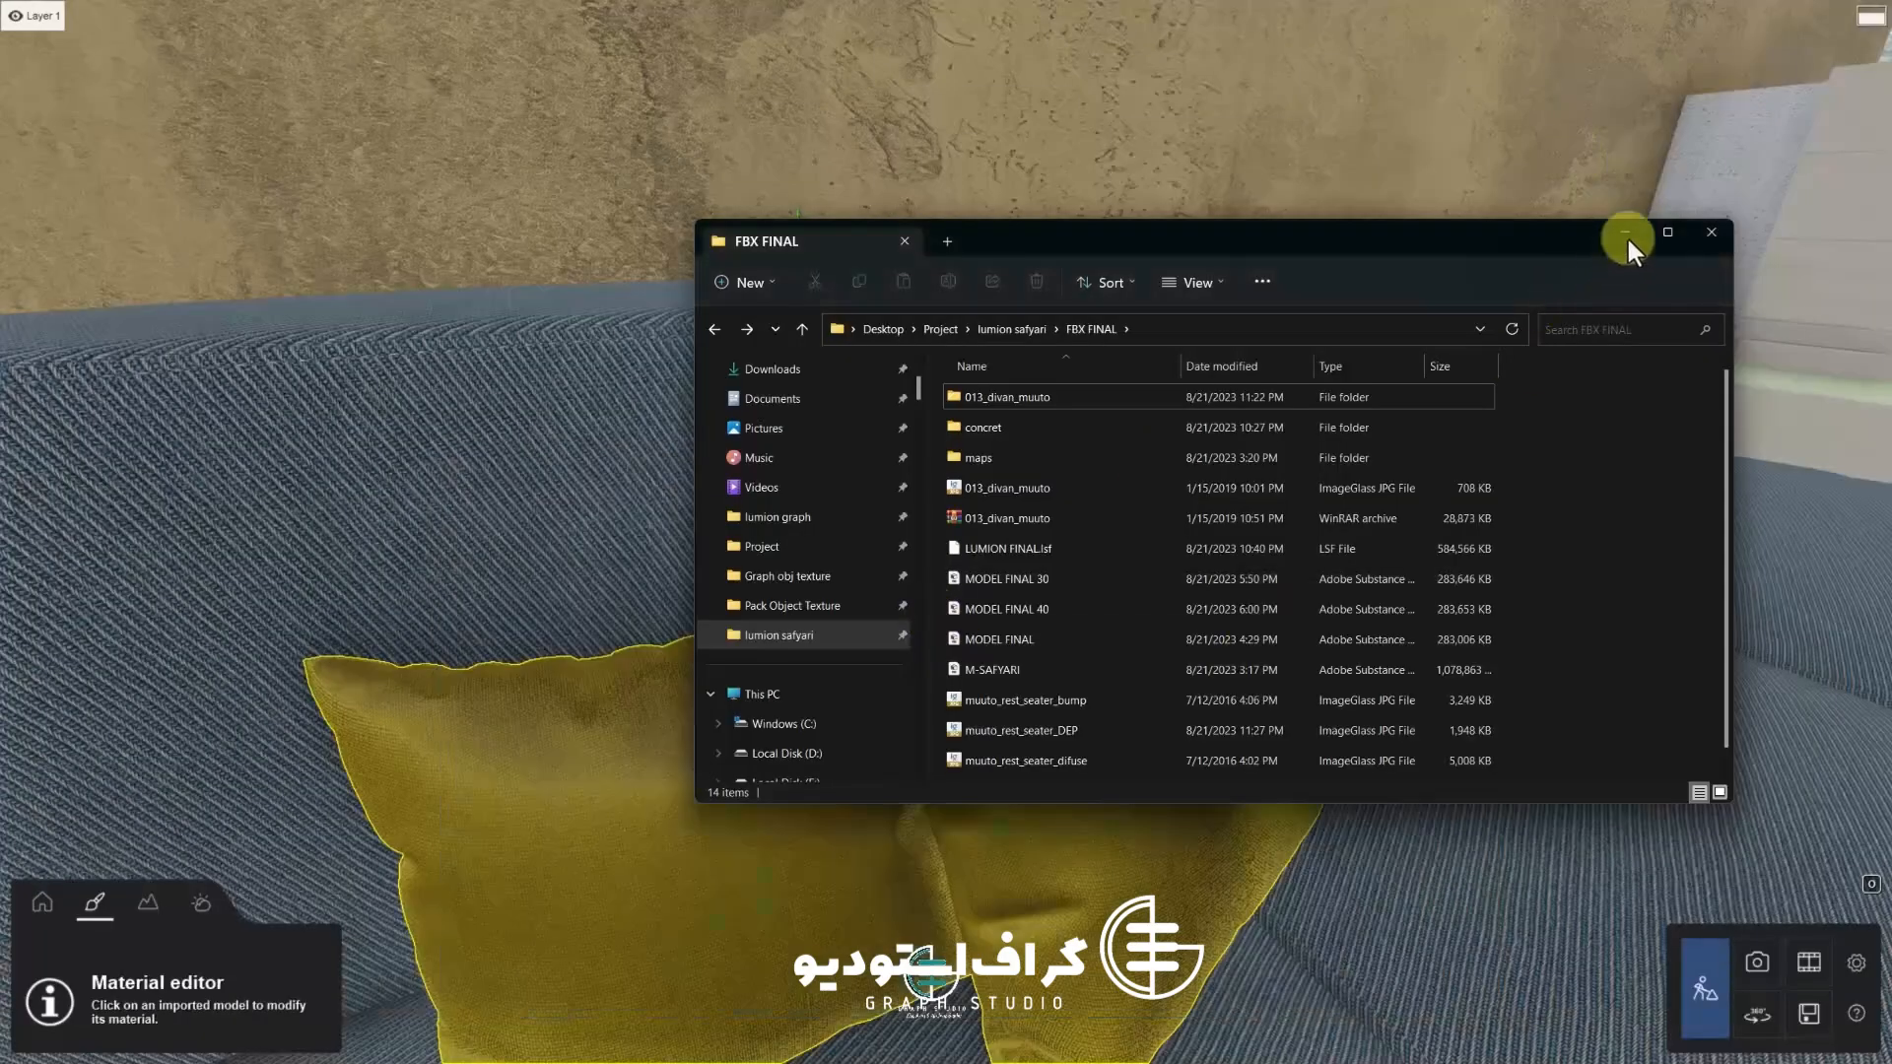
Return to Lumion, select the yellow pillow material and load muuto_rest_seater_NORMAL as its relief map
left_click(1628, 239)
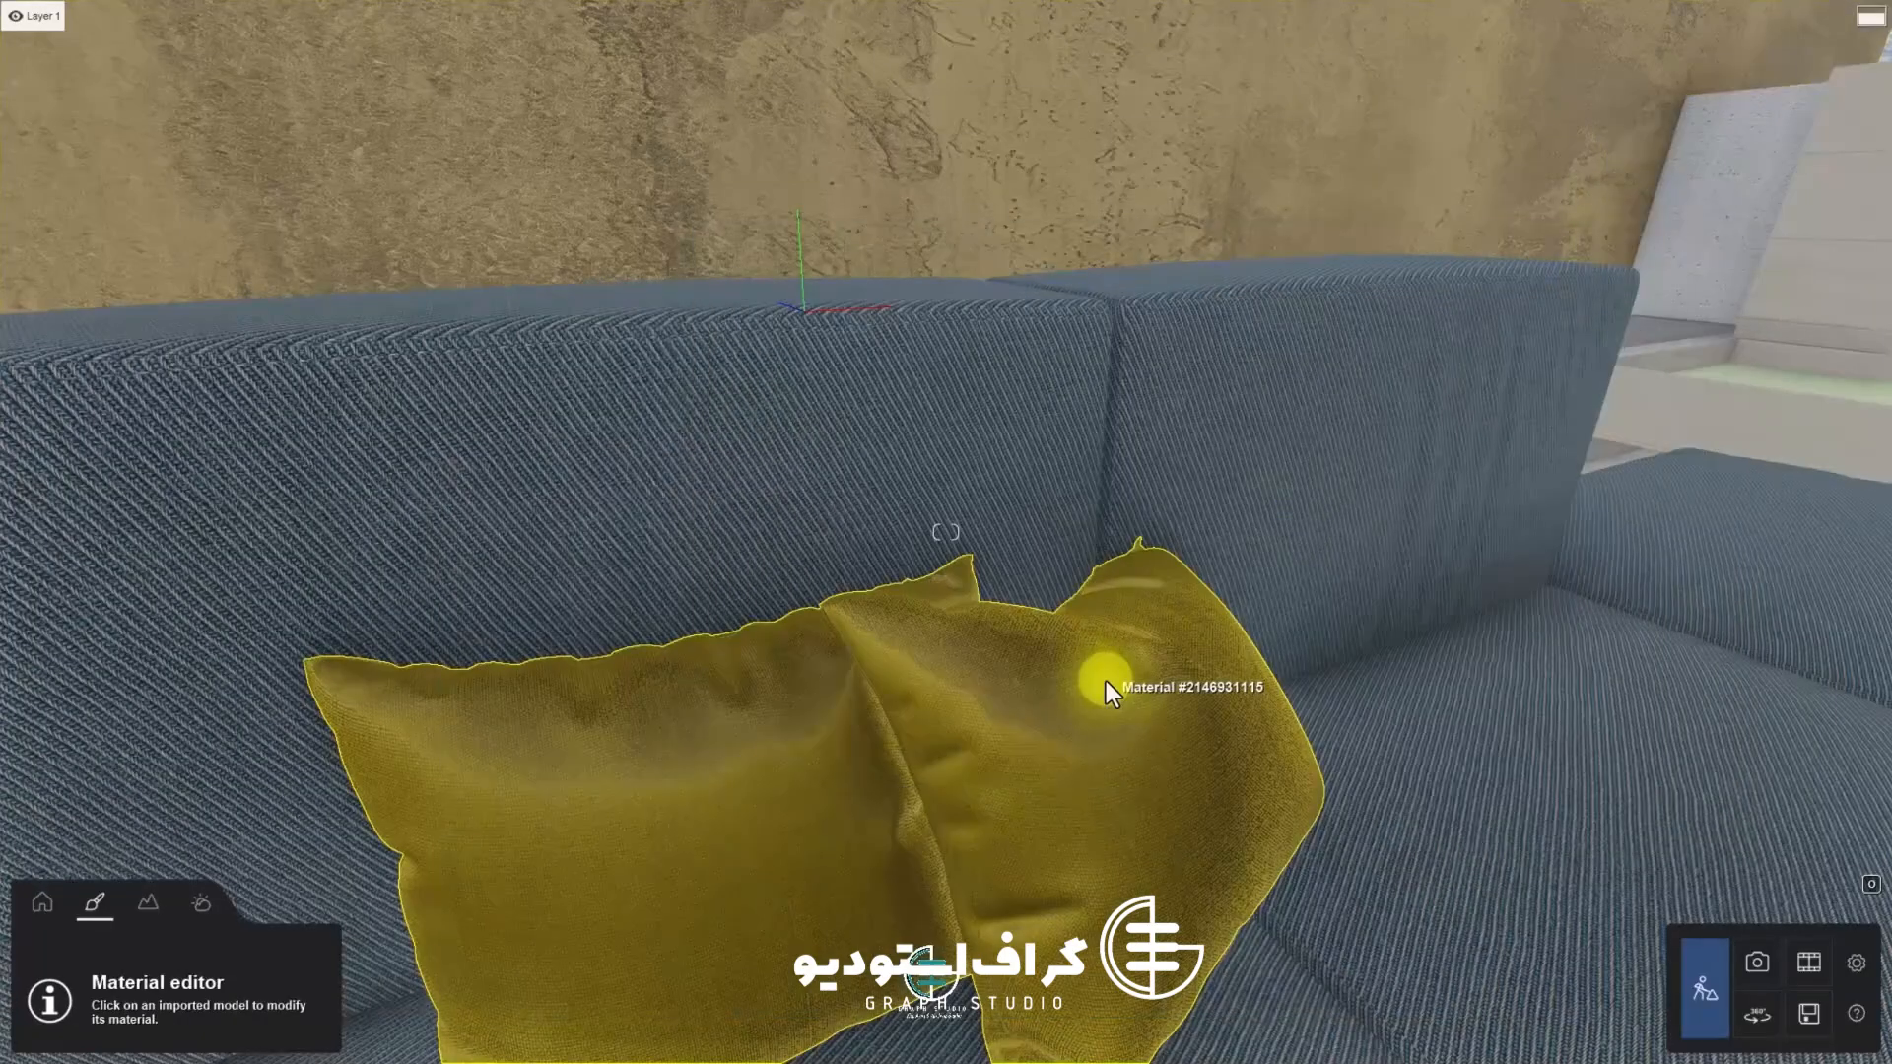
left_click(1106, 682)
left_click(350, 284)
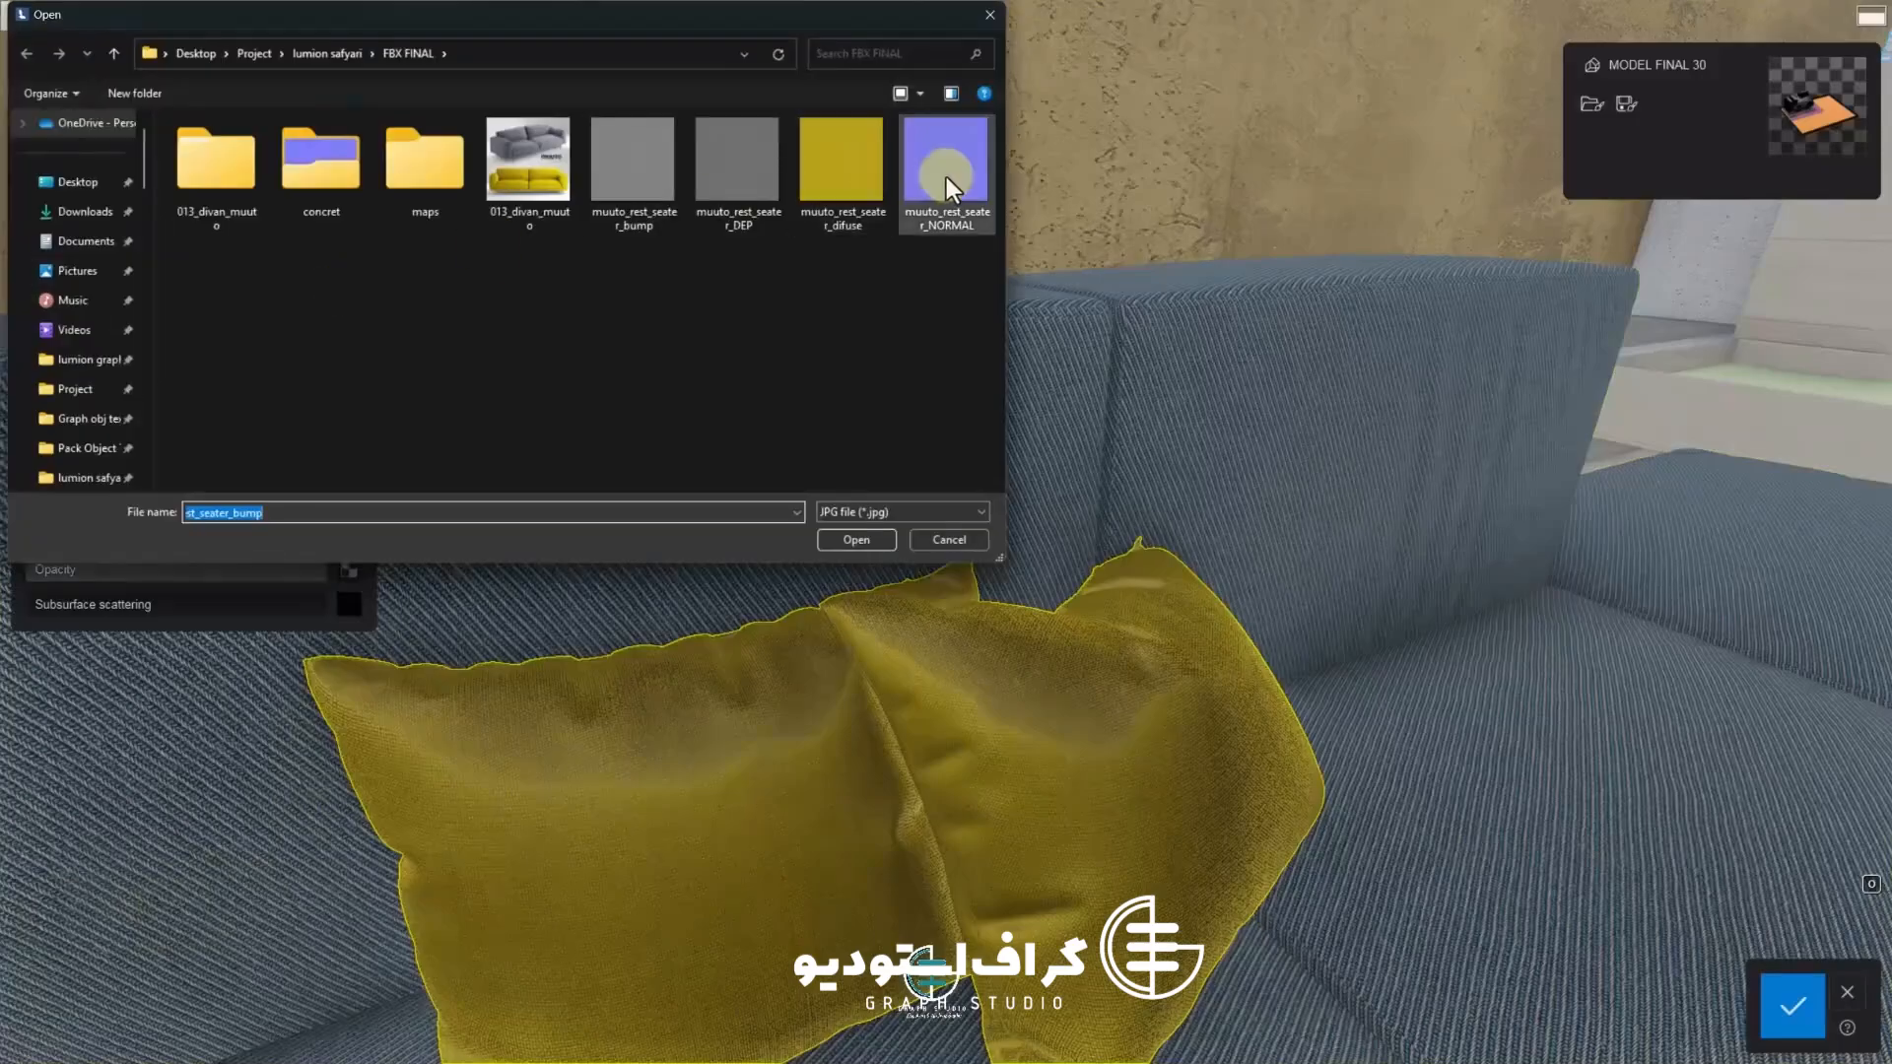
double_click(947, 181)
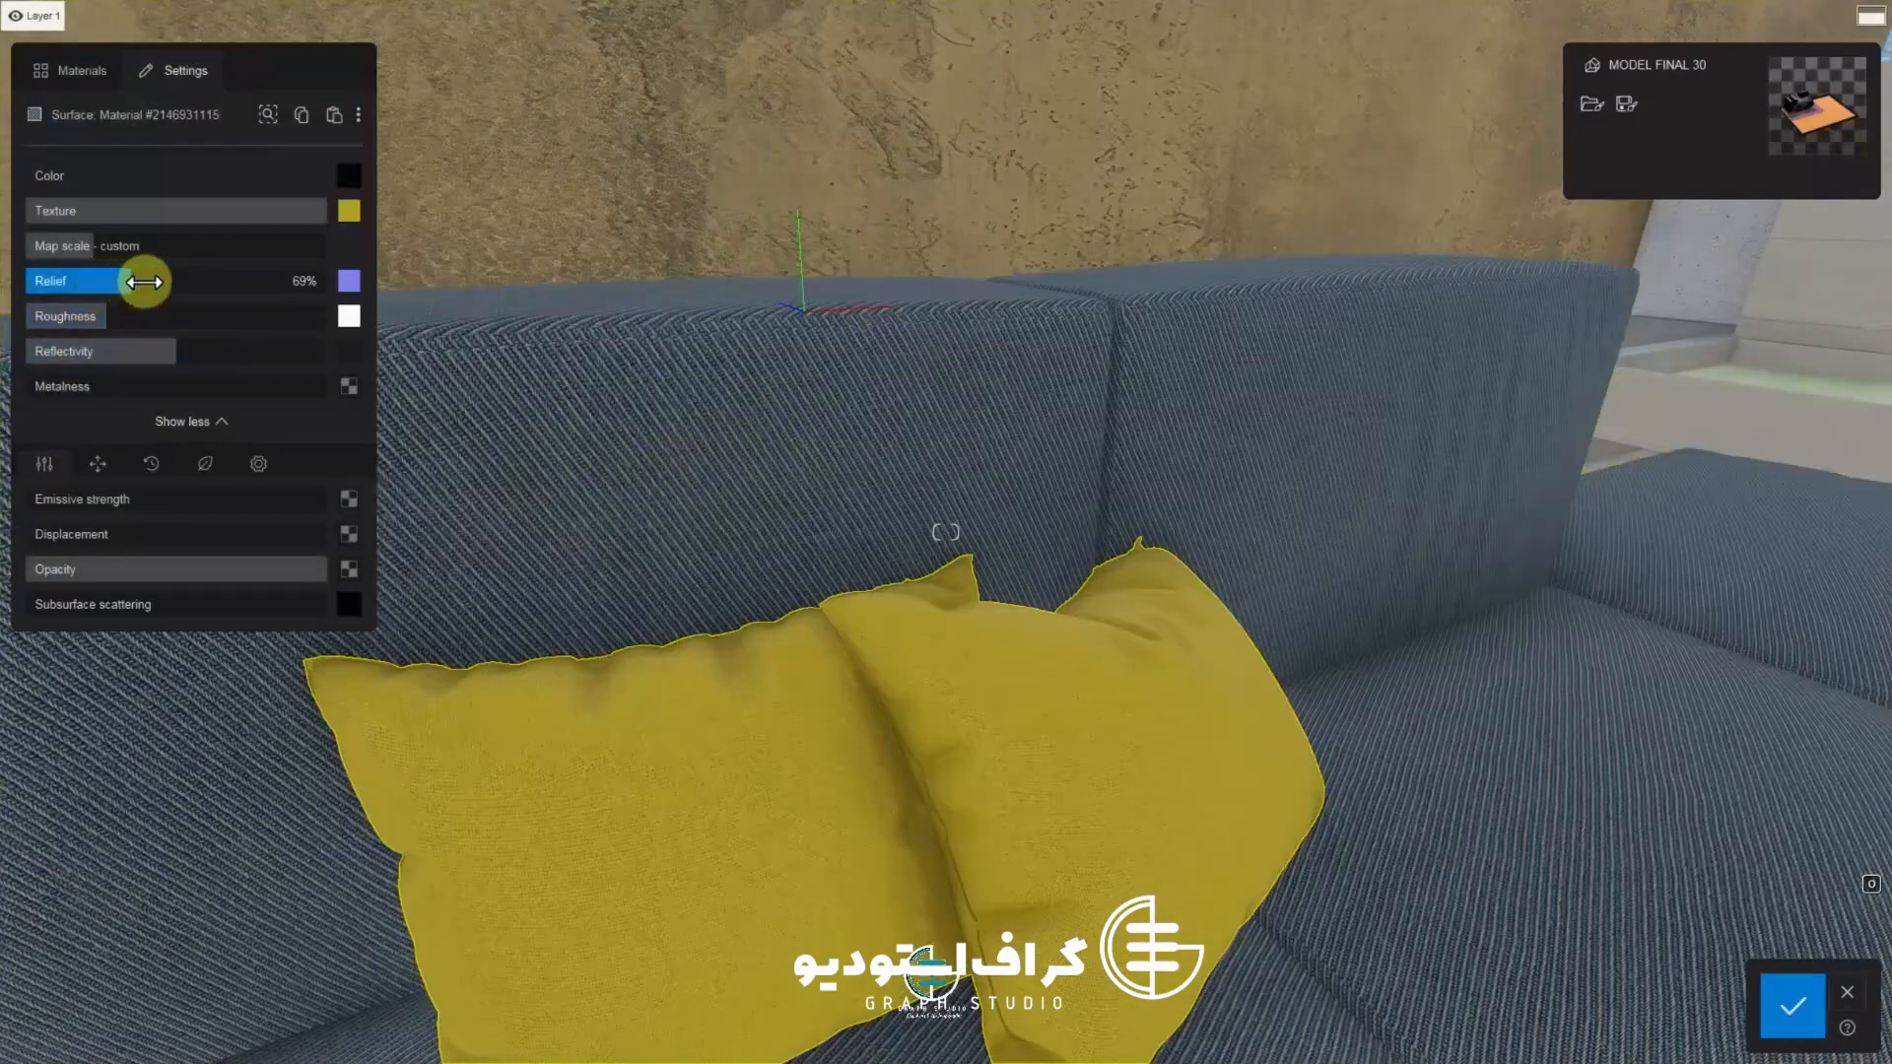
Adjust the pillow material's relief strength and roughness sliders
left_click_drag(144, 283, 6, 297)
scroll(691, 755, "down", 5)
middle_click_drag(688, 753, 719, 690)
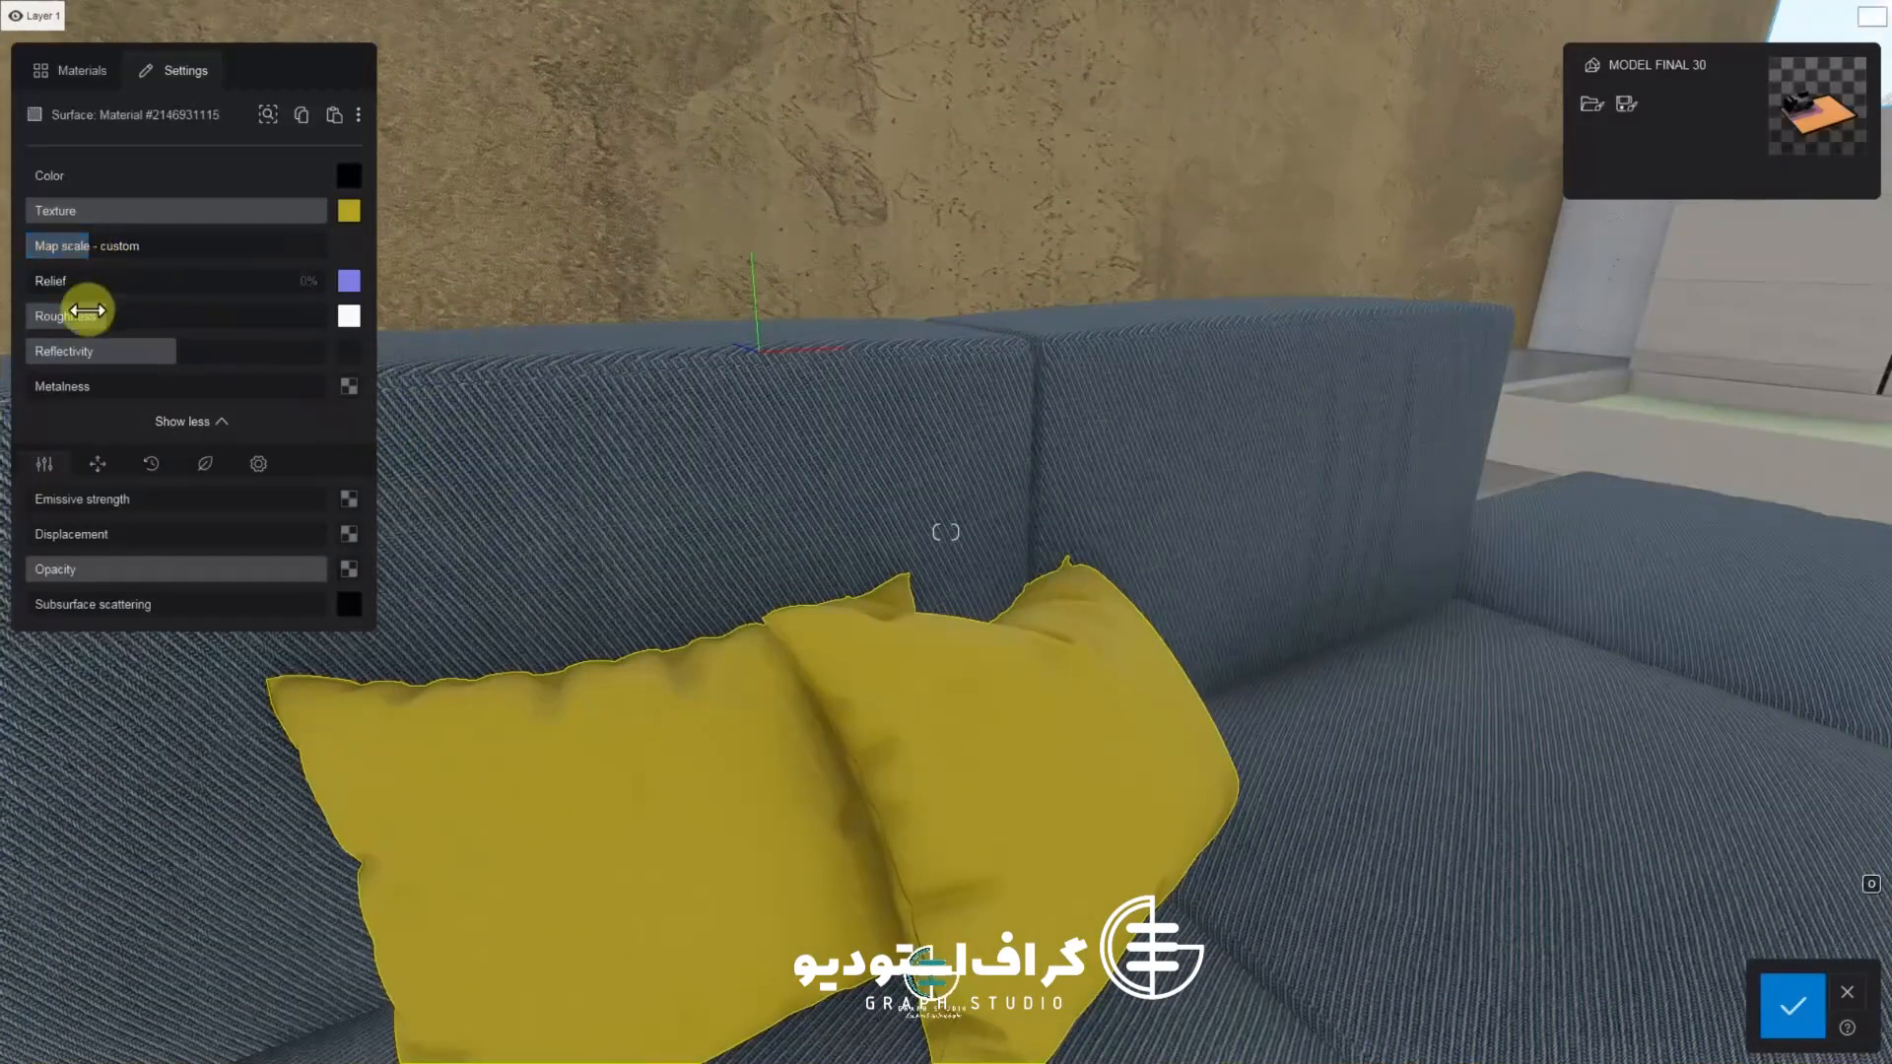
left_click_drag(74, 283, 205, 283)
left_click(383, 283)
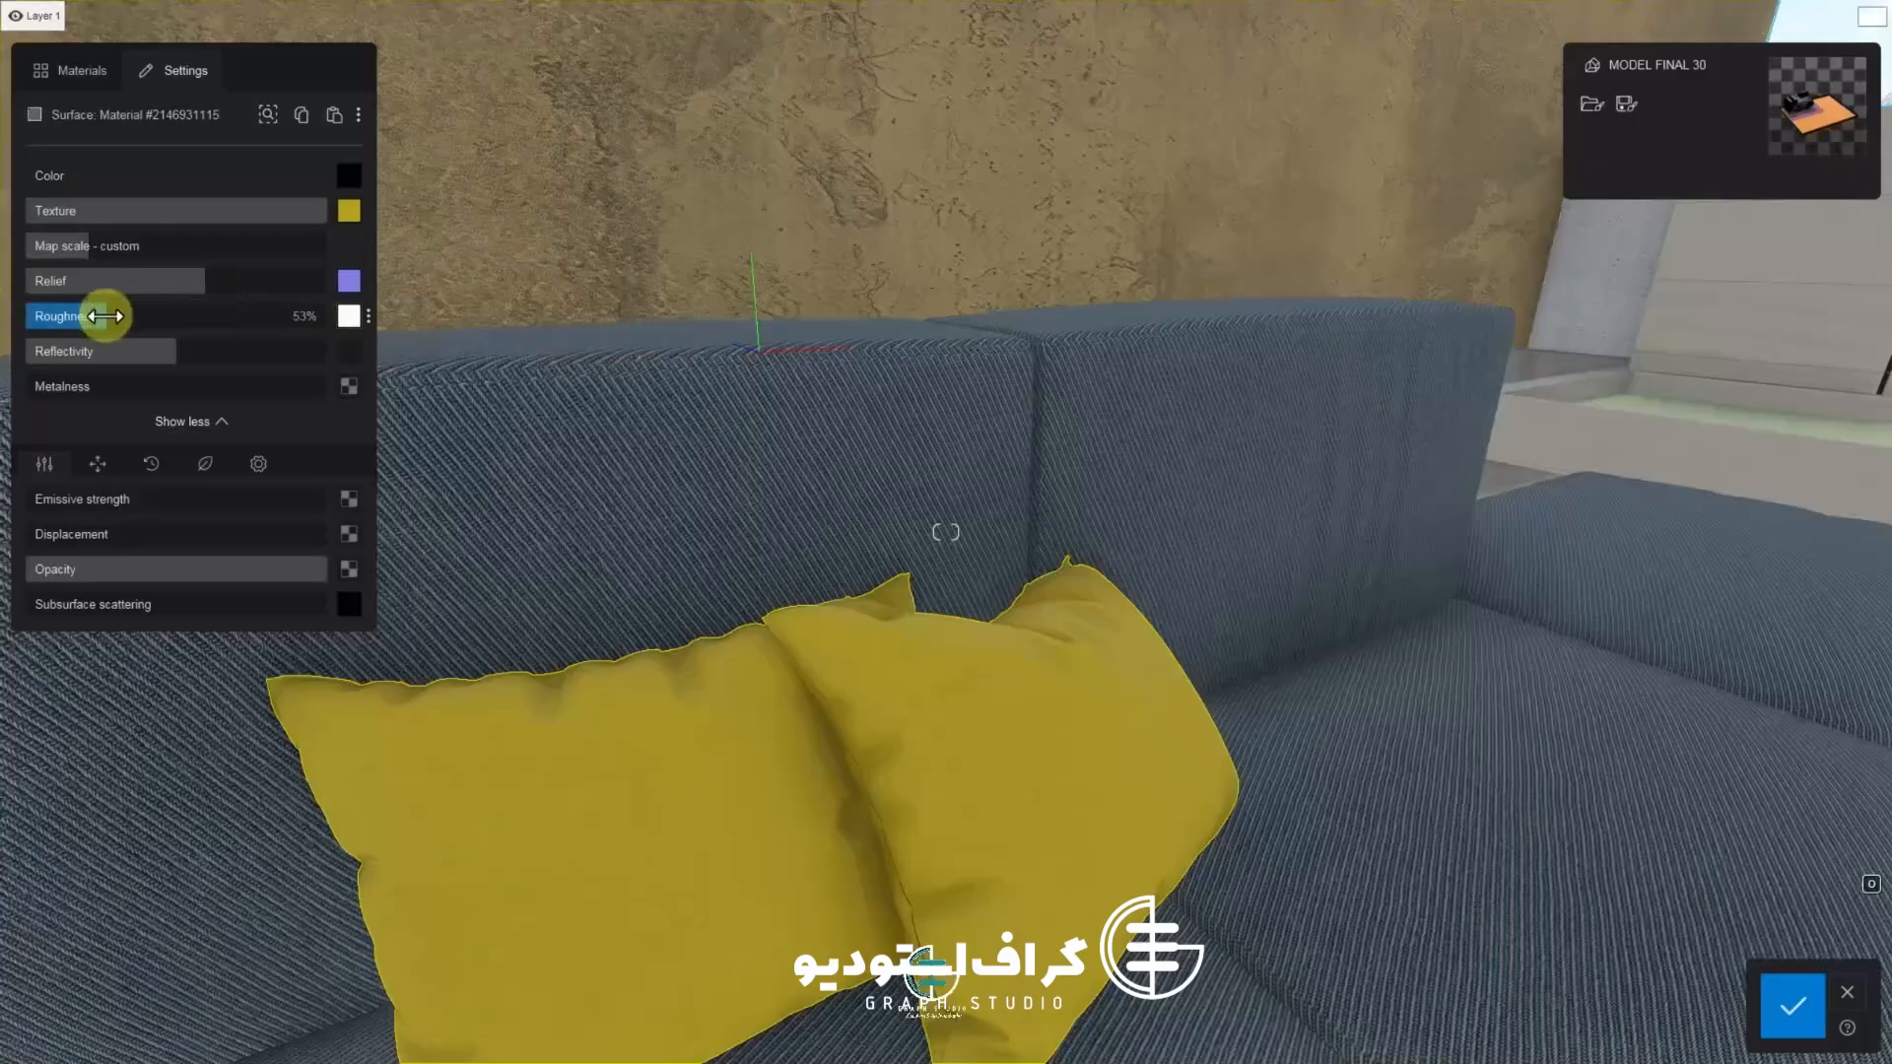
left_click_drag(114, 286, 402, 293)
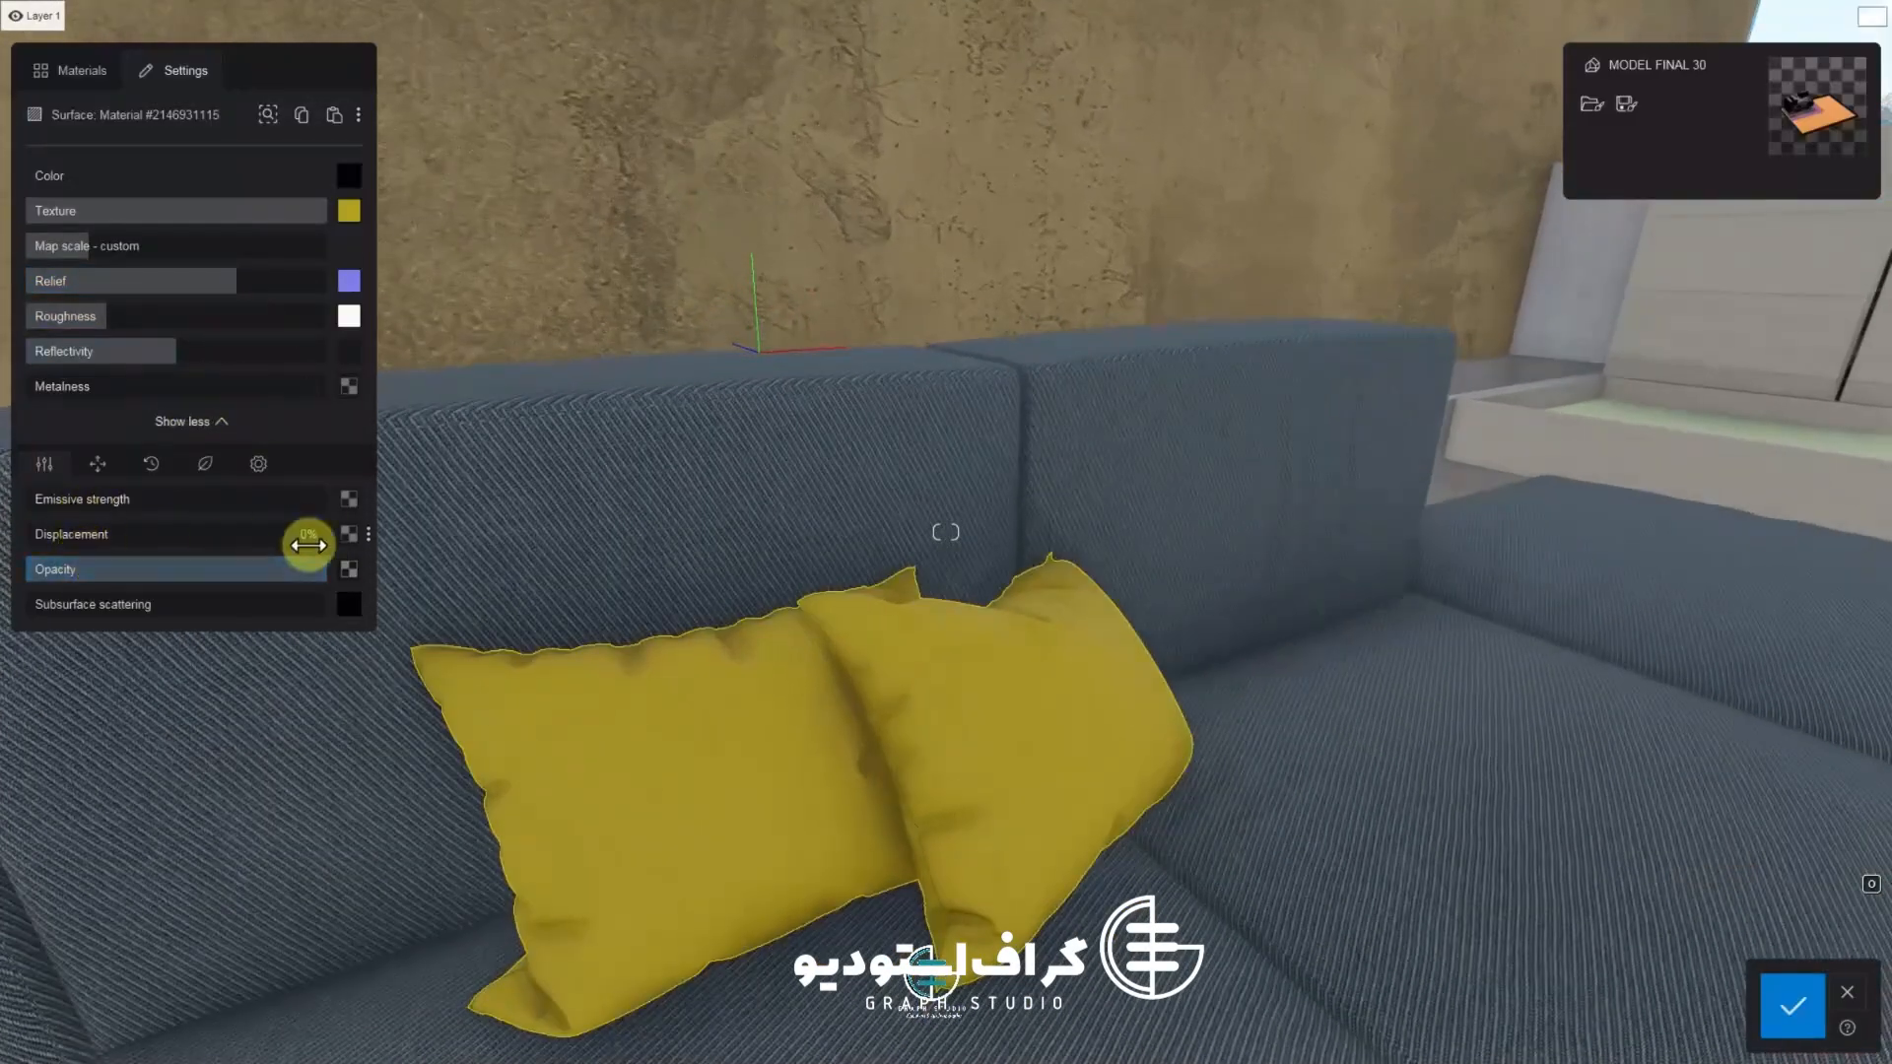
Load the grey height texture from the FBX FINAL folder as the pillow's displacement map
left_click(349, 533)
double_click(690, 189)
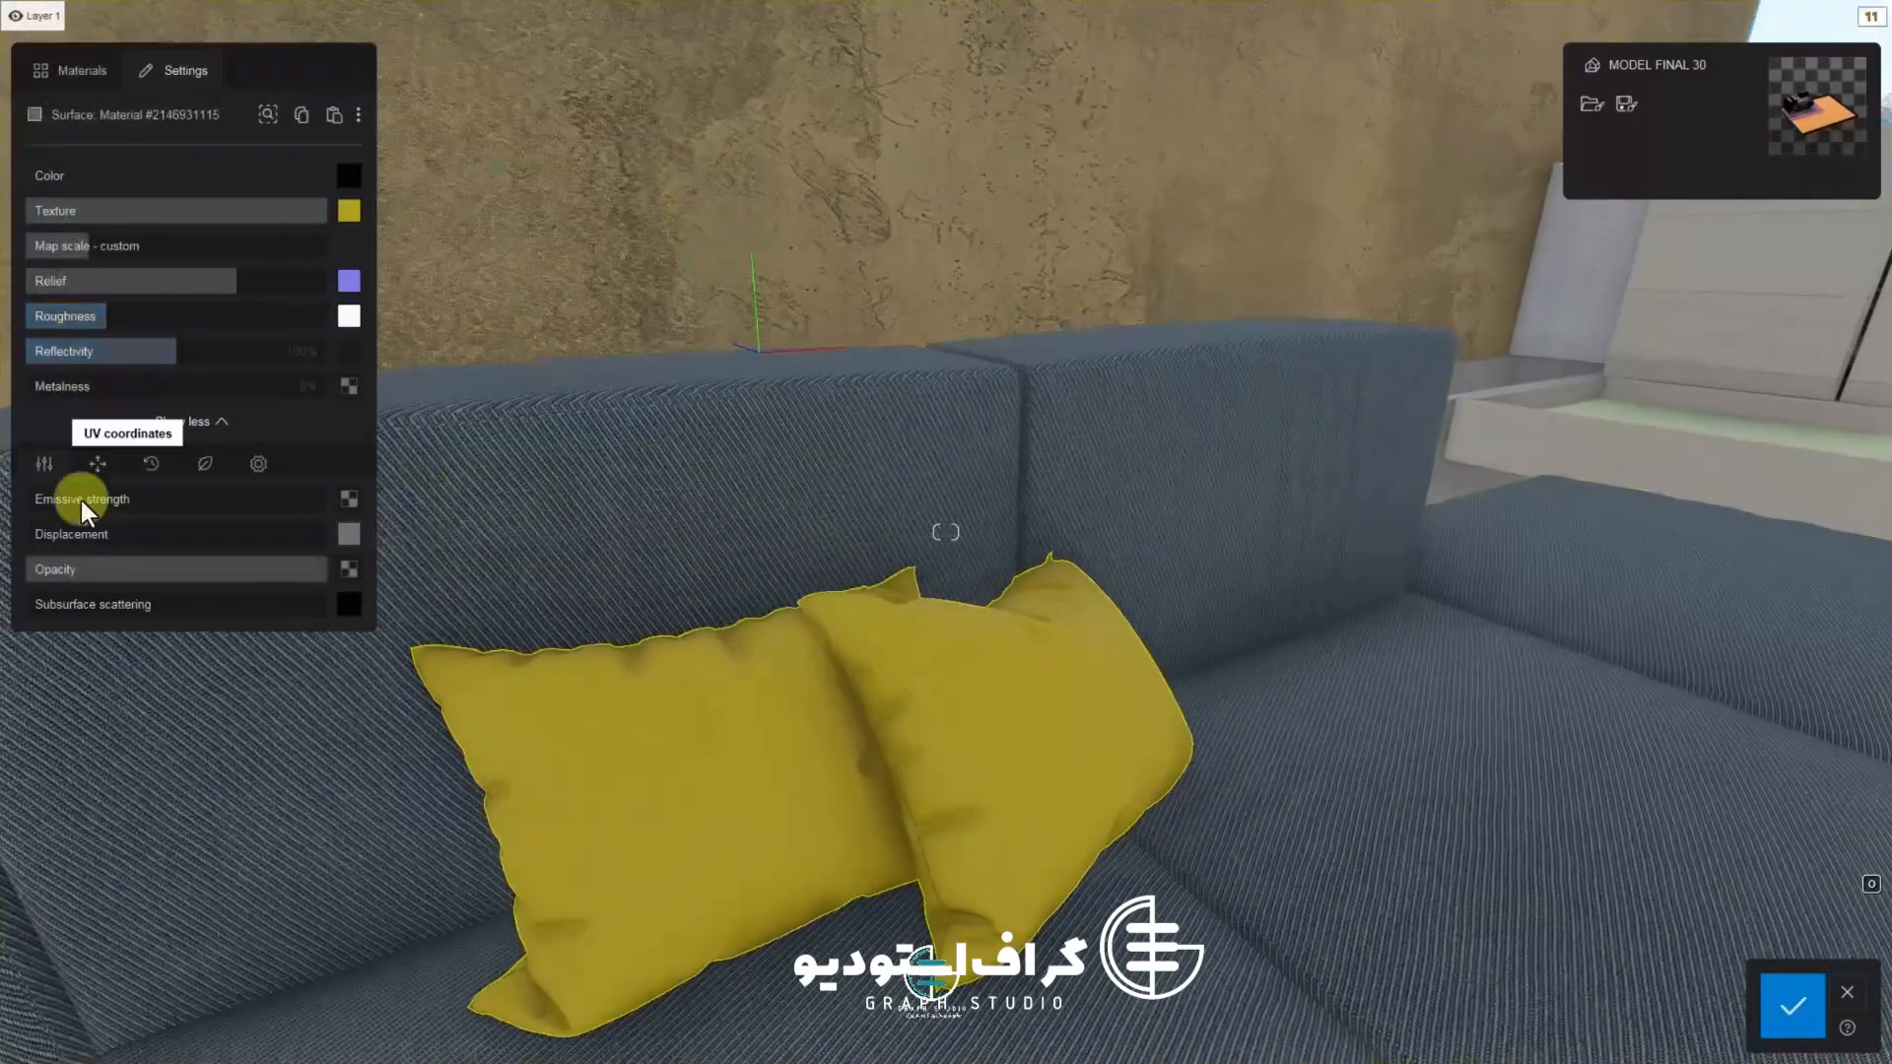
mouse_move(99, 534)
left_mouse_down()
mouse_move(240, 561)
mouse_move(97, 543)
left_mouse_up()
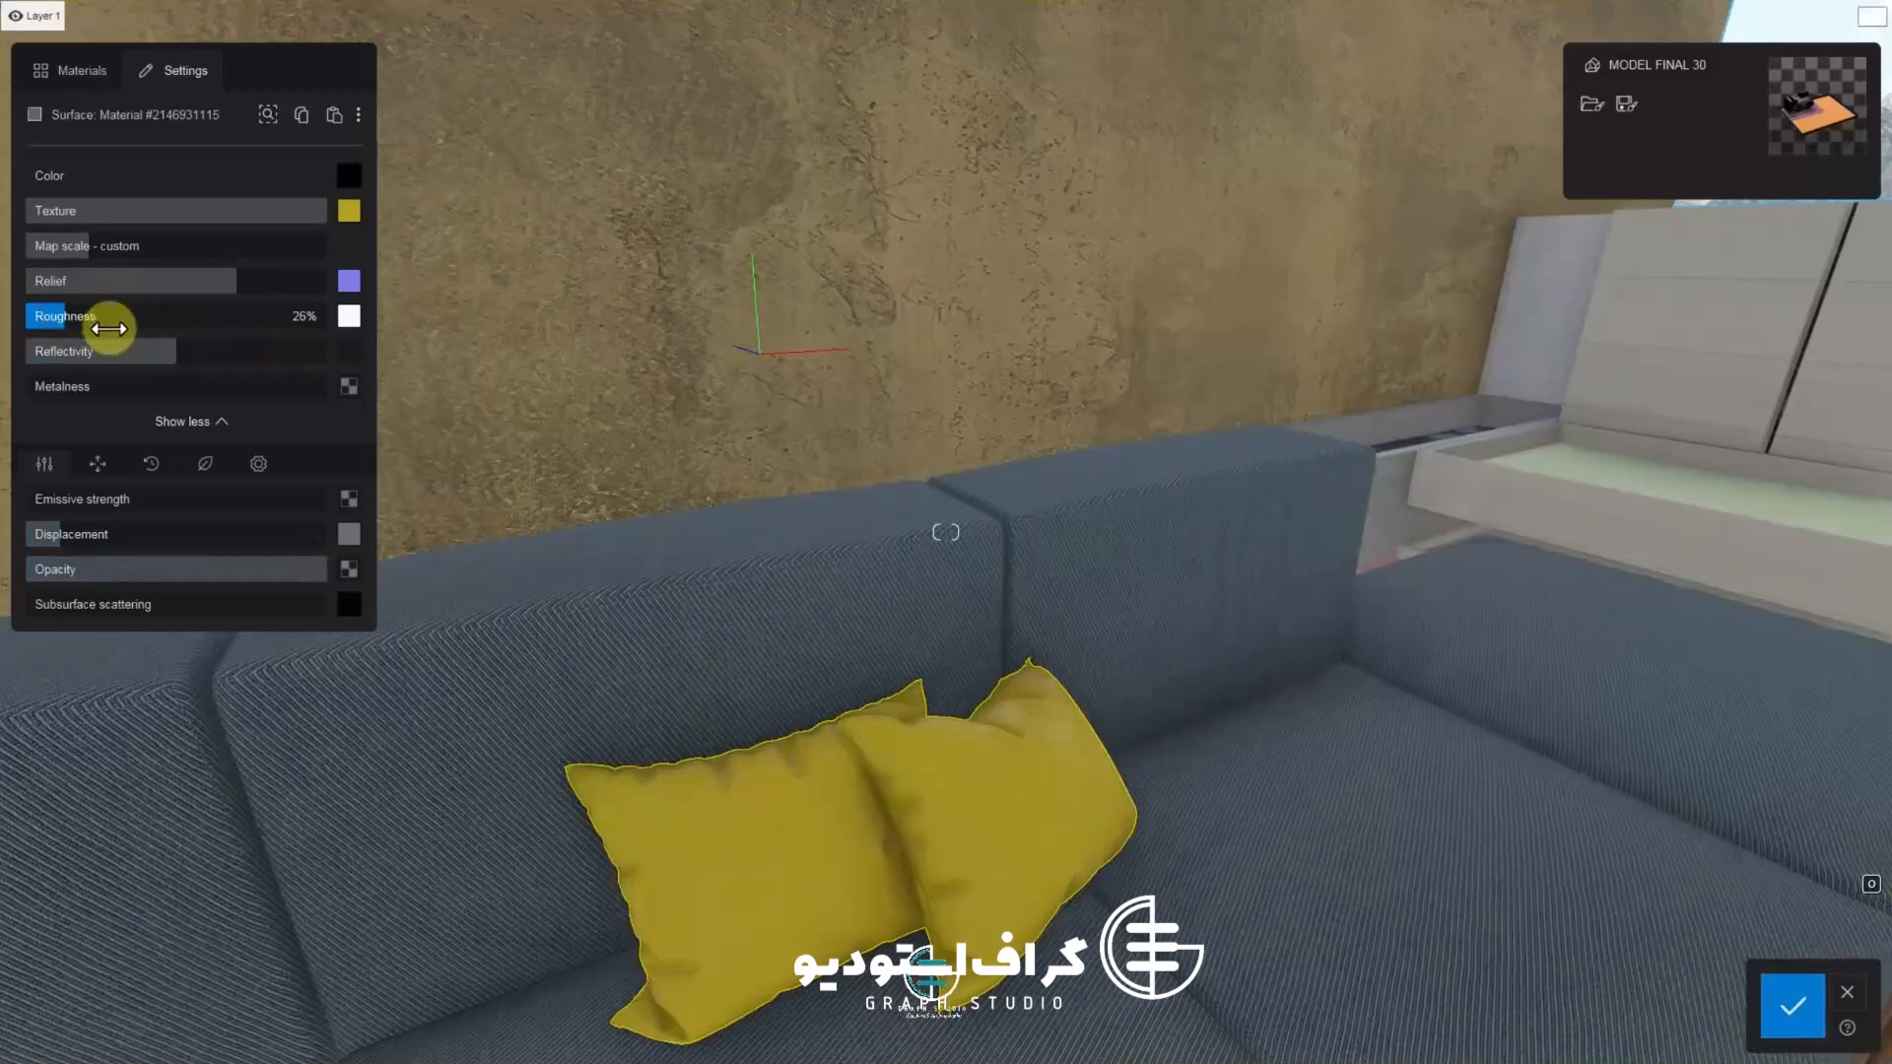
Raise the pillow's roughness, lower its reflectivity and save the material changes
left_click_drag(10, 332, 167, 340)
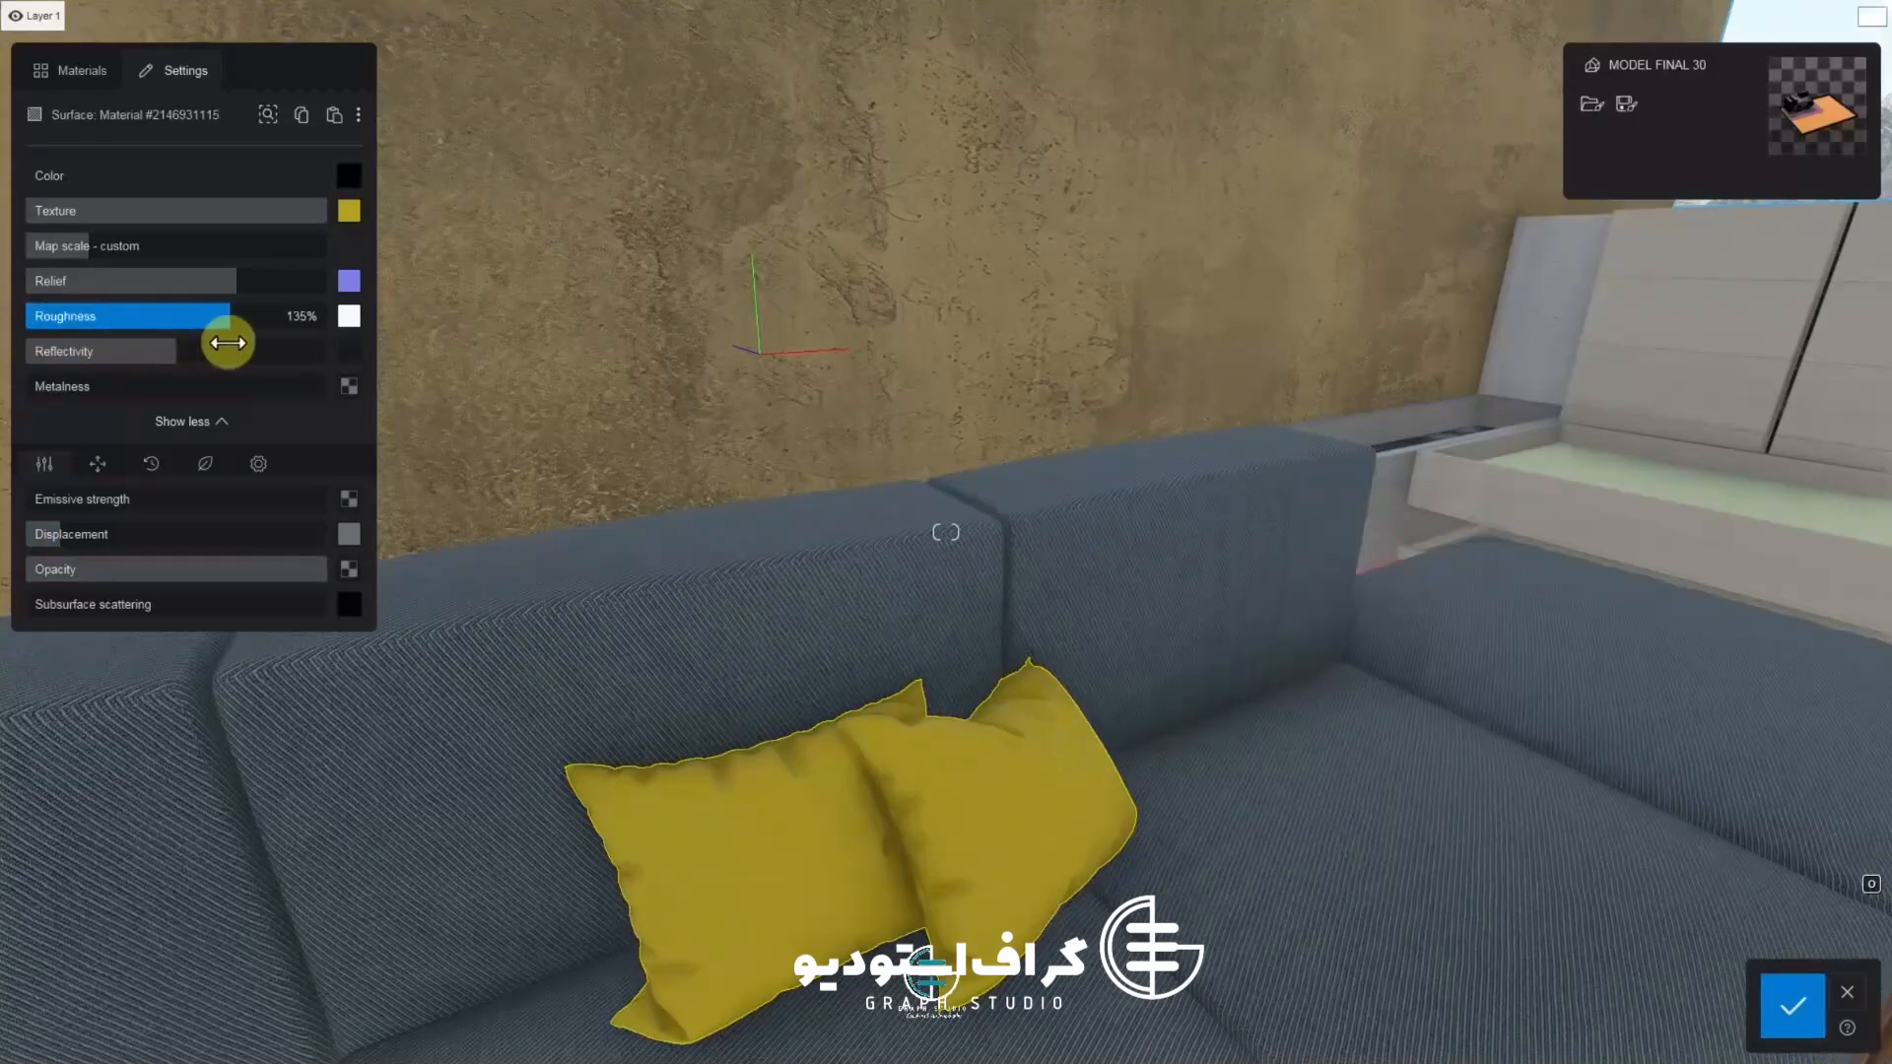
left_click_drag(281, 350, 72, 353)
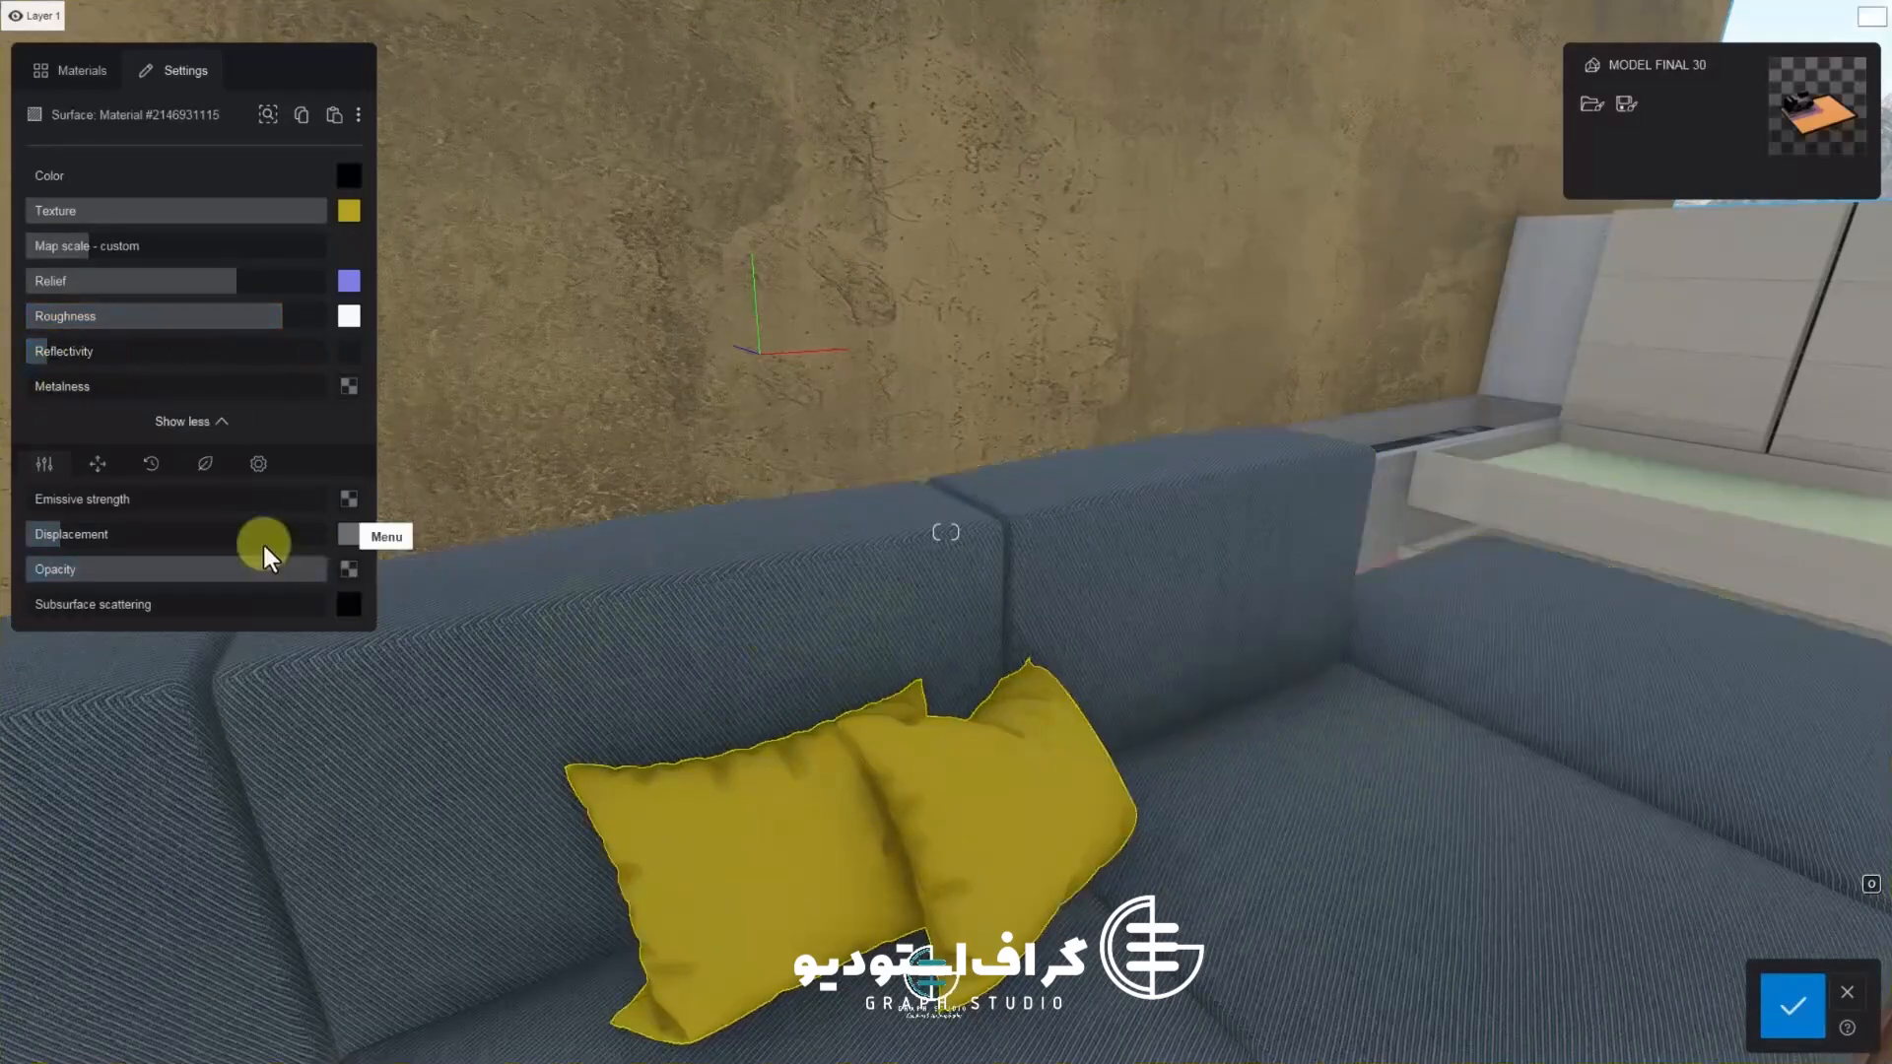
left_click(1803, 1015)
Browse the material's UV coordinates, foliage and advanced settings pages, then leave the editor
left_click(107, 471)
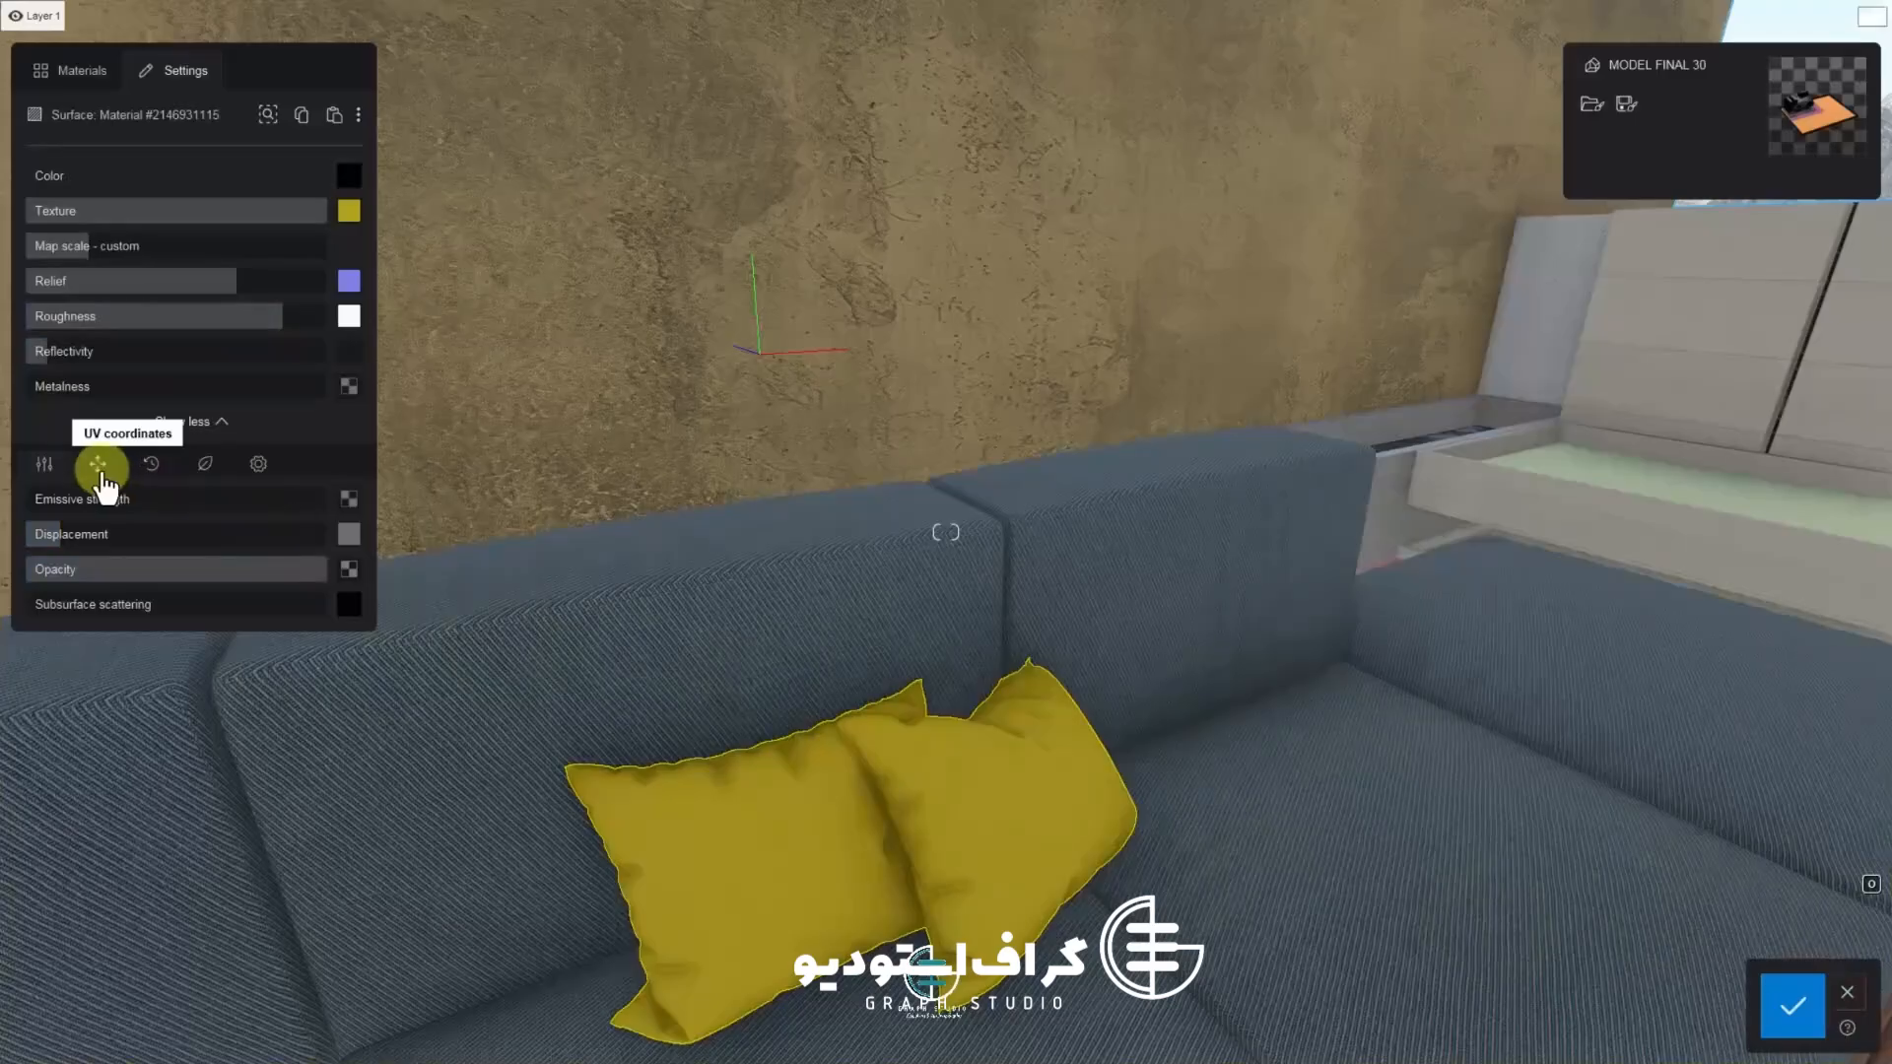
left_click(151, 468)
left_click(209, 473)
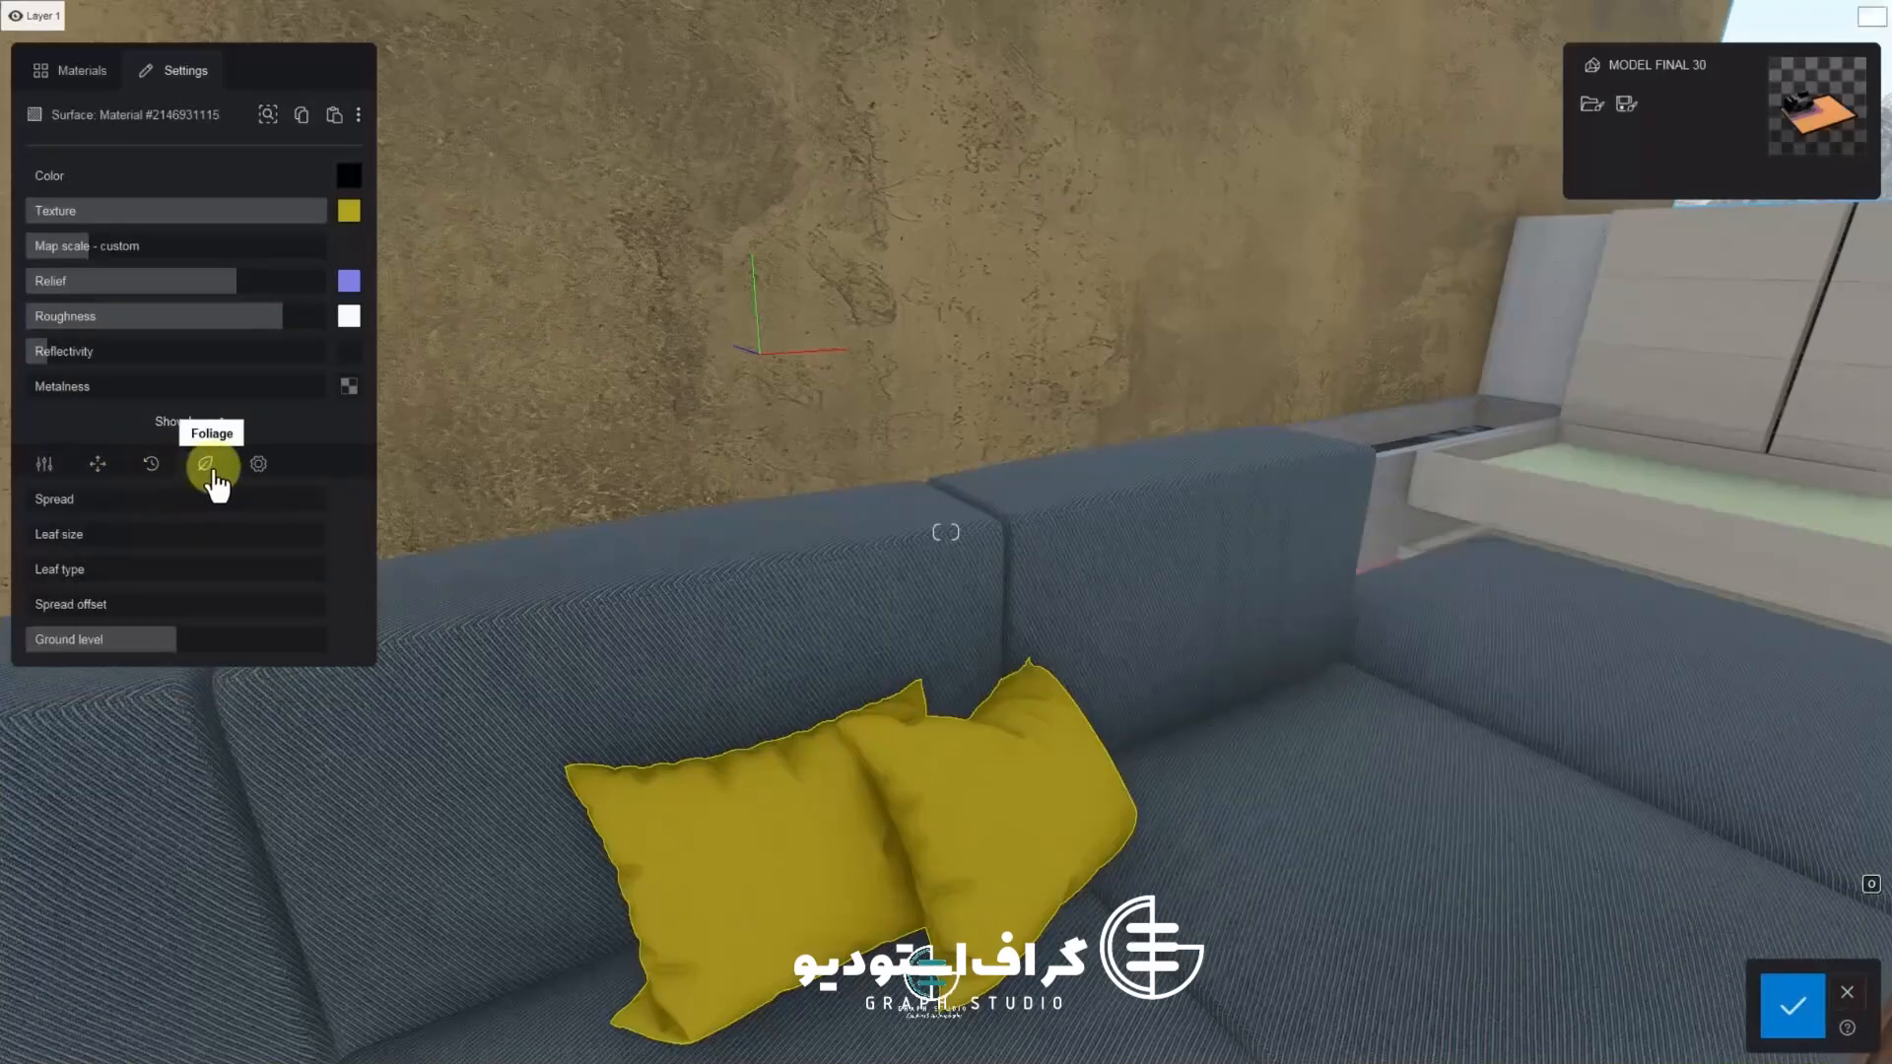
left_click(258, 468)
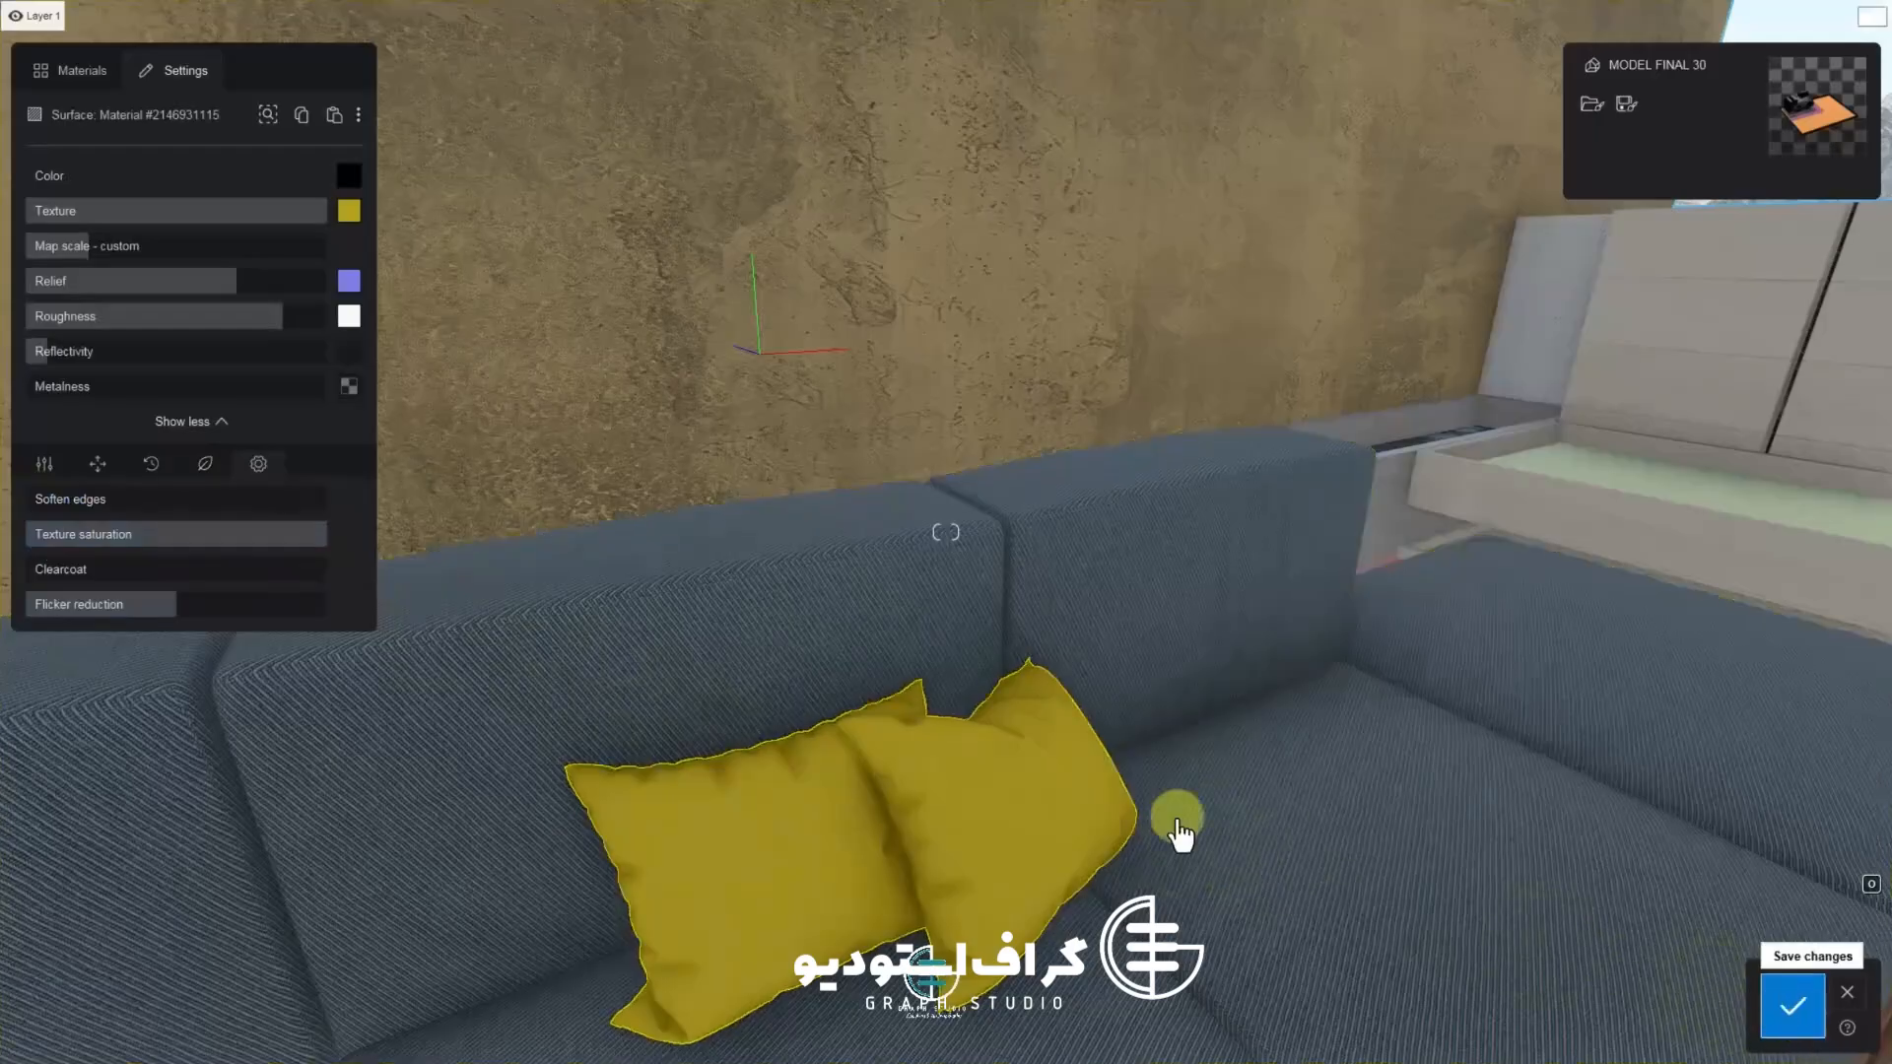
key("Escape")
scroll(889, 737, "down", 5)
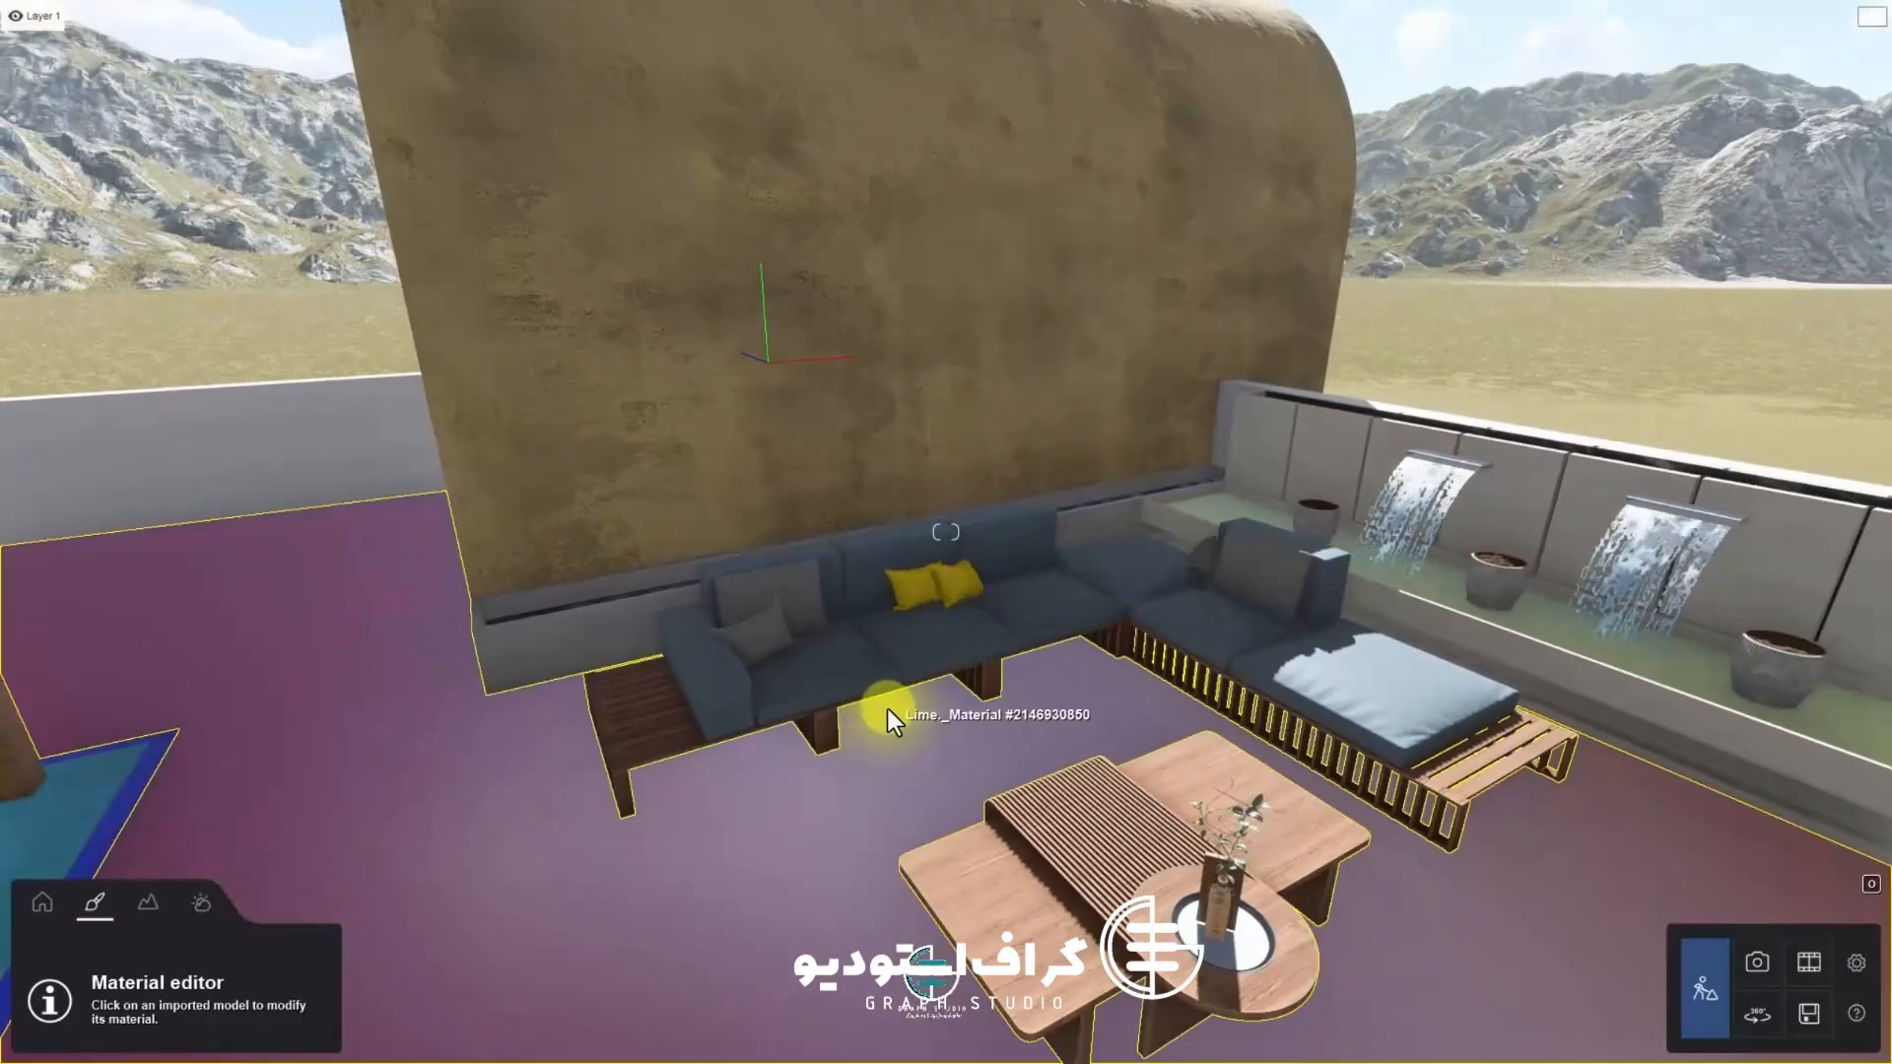
Copy the yellow pillow material and paste it onto the grey sofa pillows
scroll(887, 706, "up", 2)
left_click(802, 613)
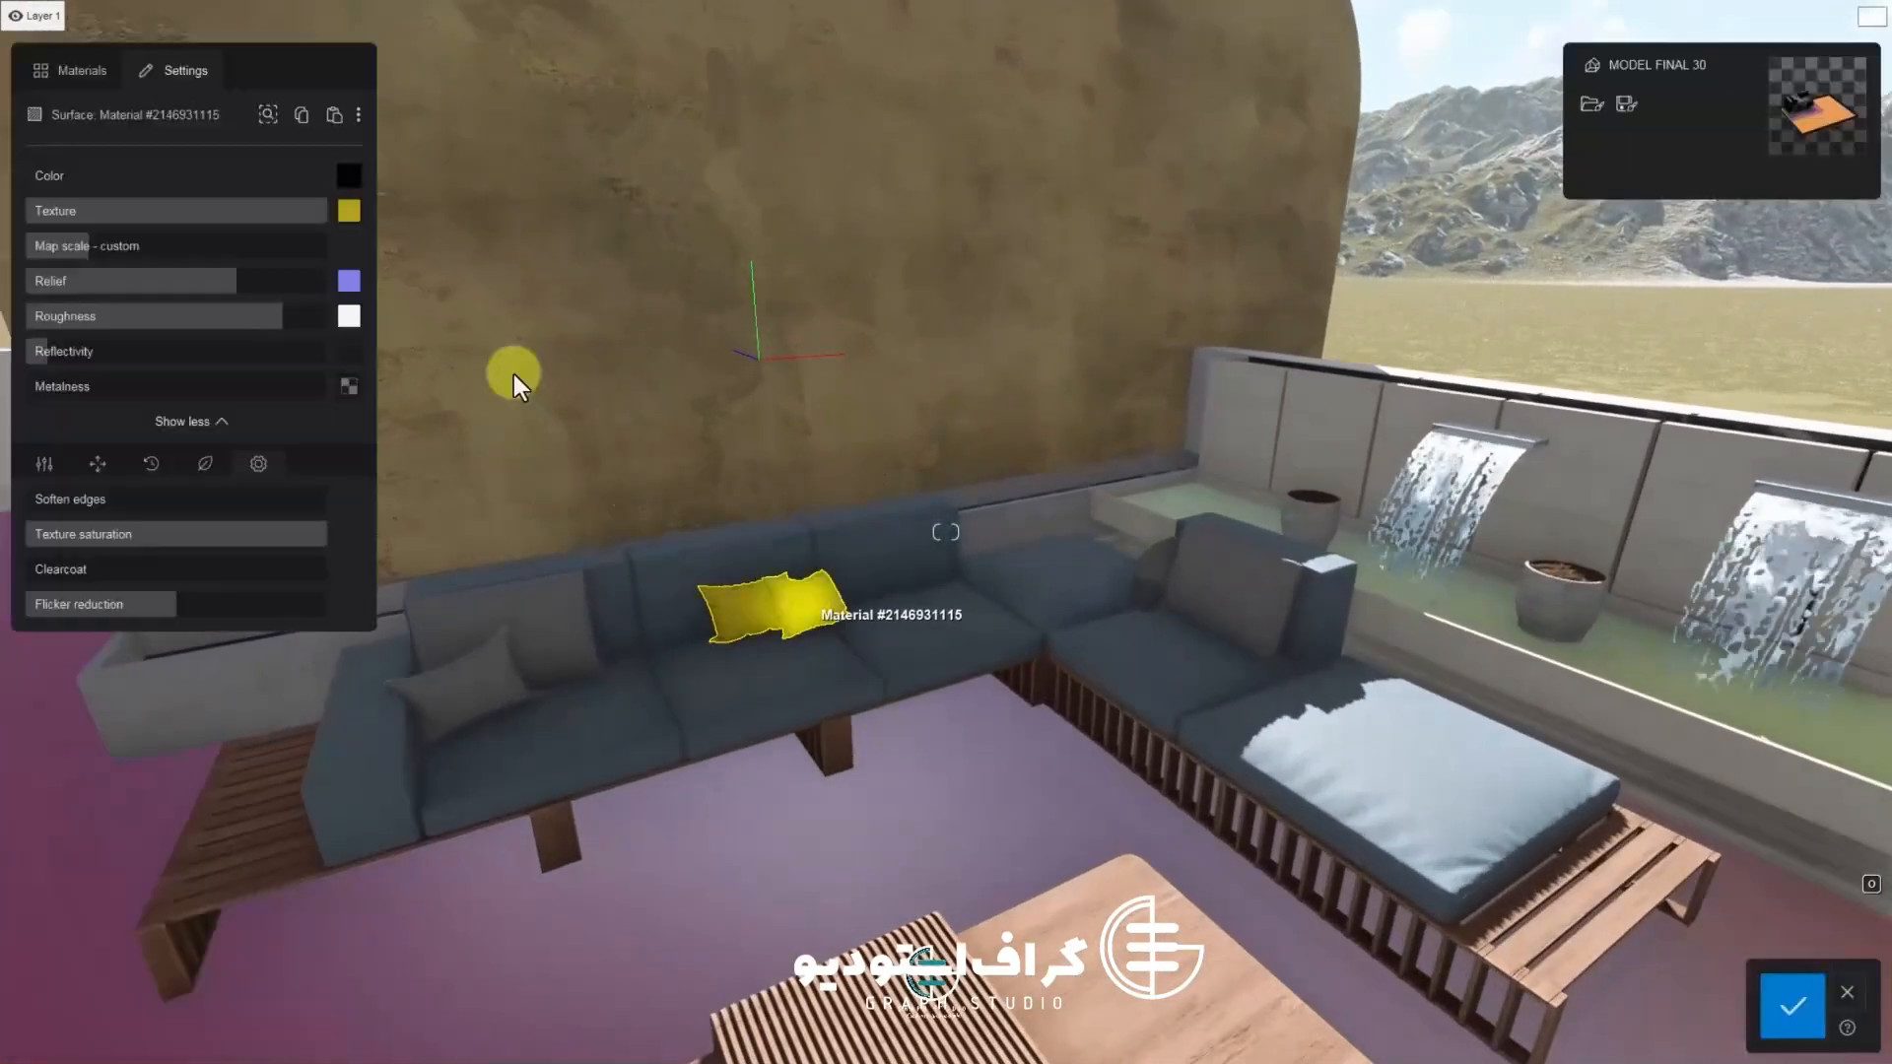
left_click(301, 114)
left_click(488, 706)
left_click(335, 115)
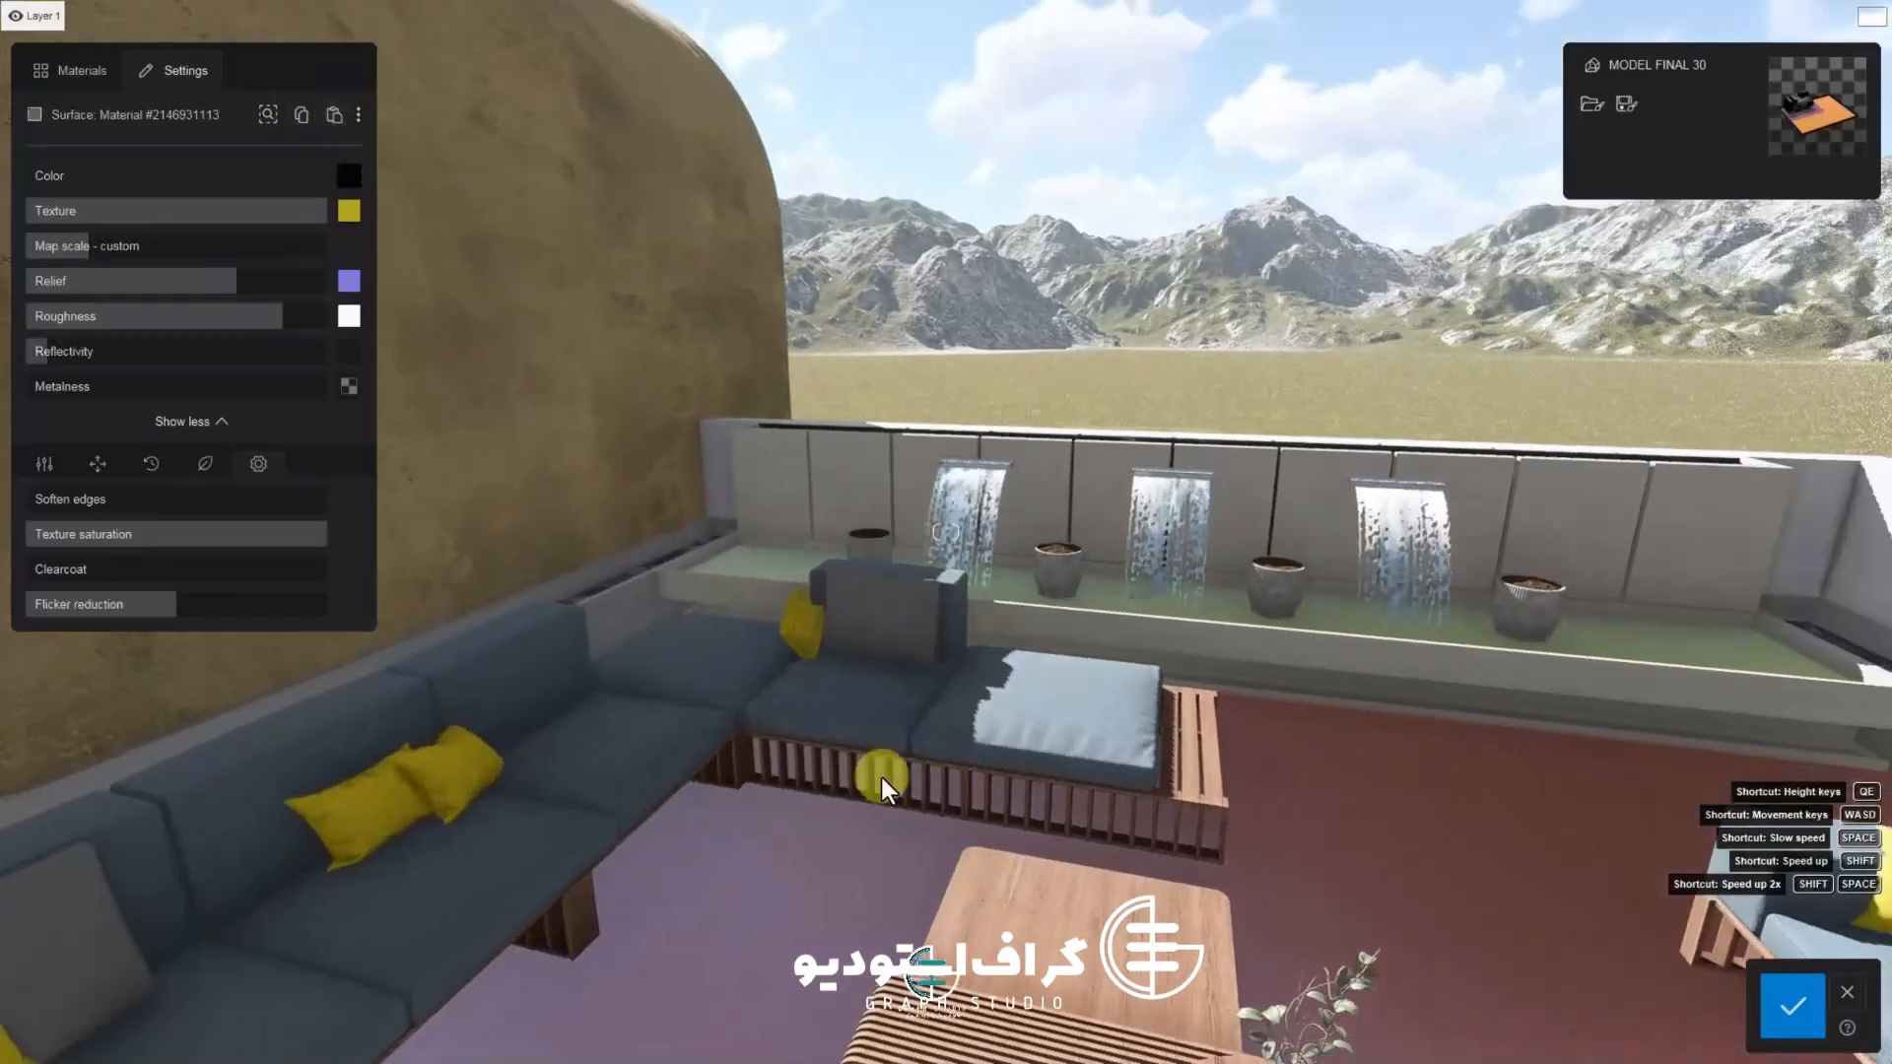
Tint the pasted pillow material orange with the color picker
mouse_move(350, 211)
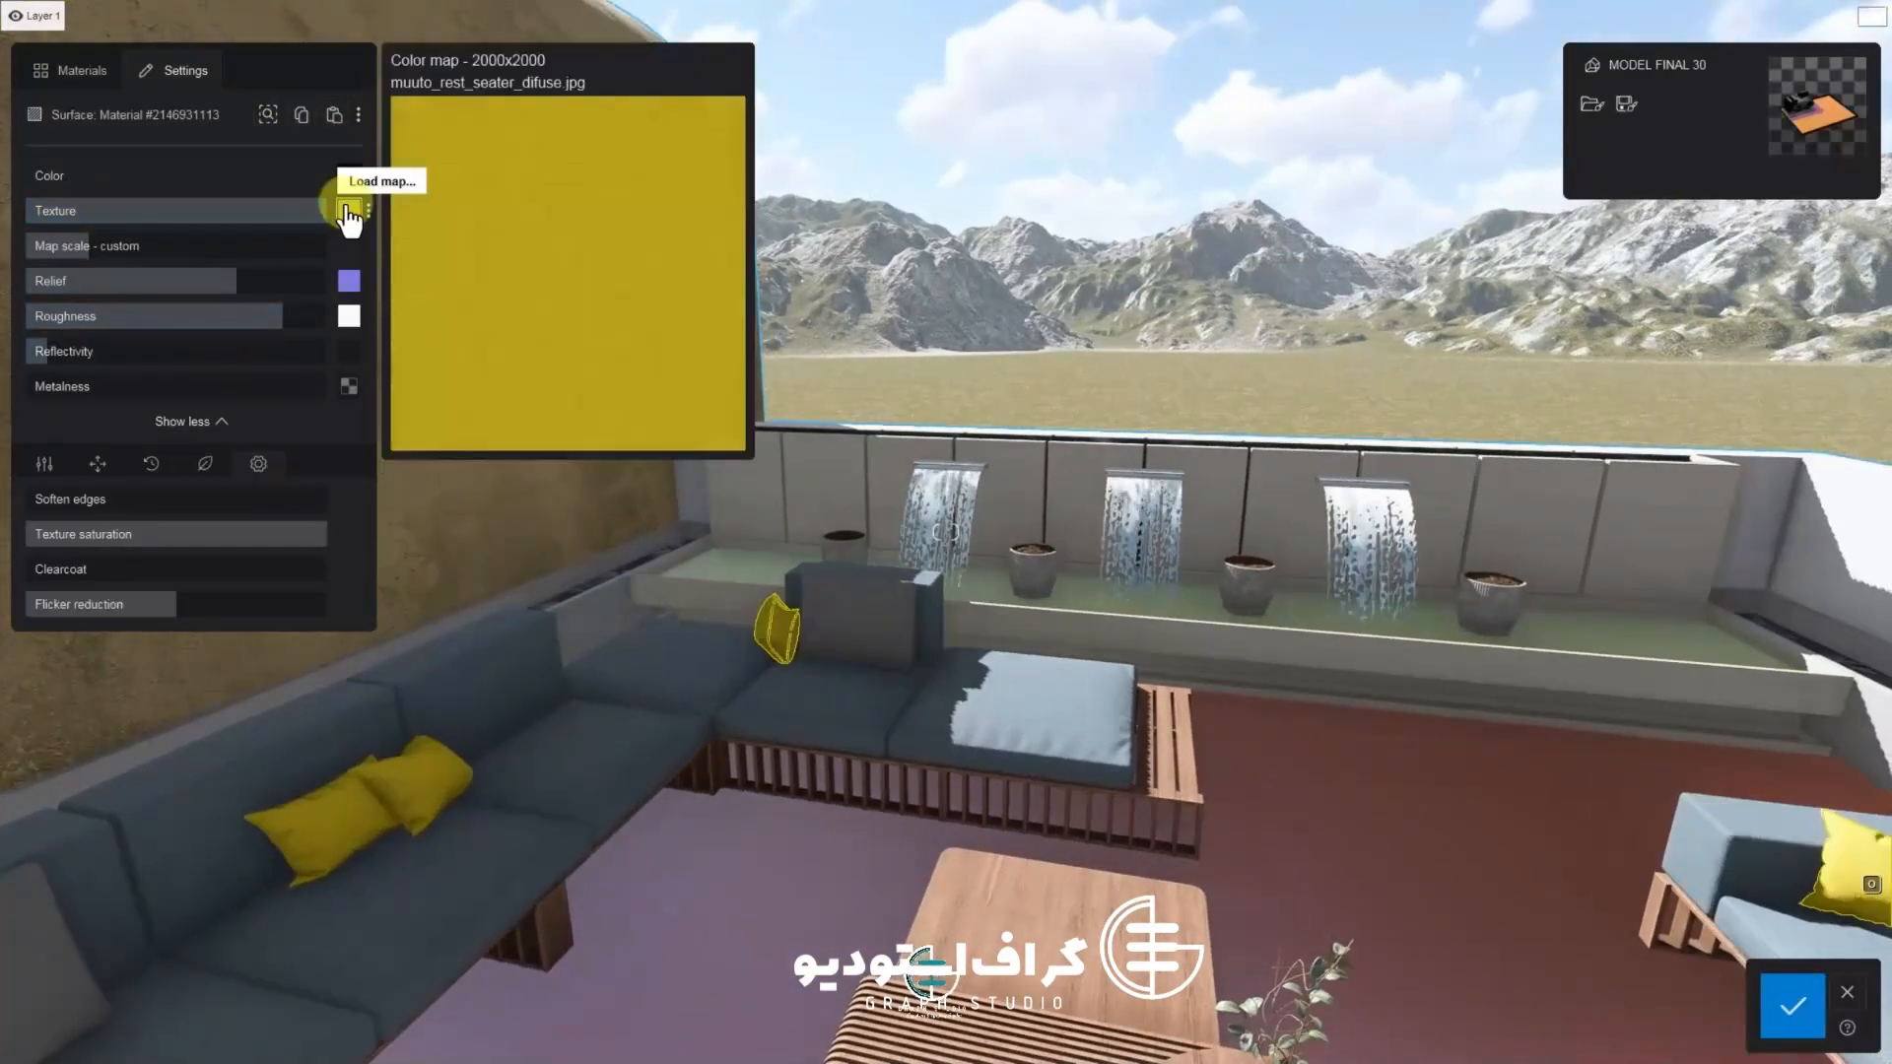
left_click(355, 179)
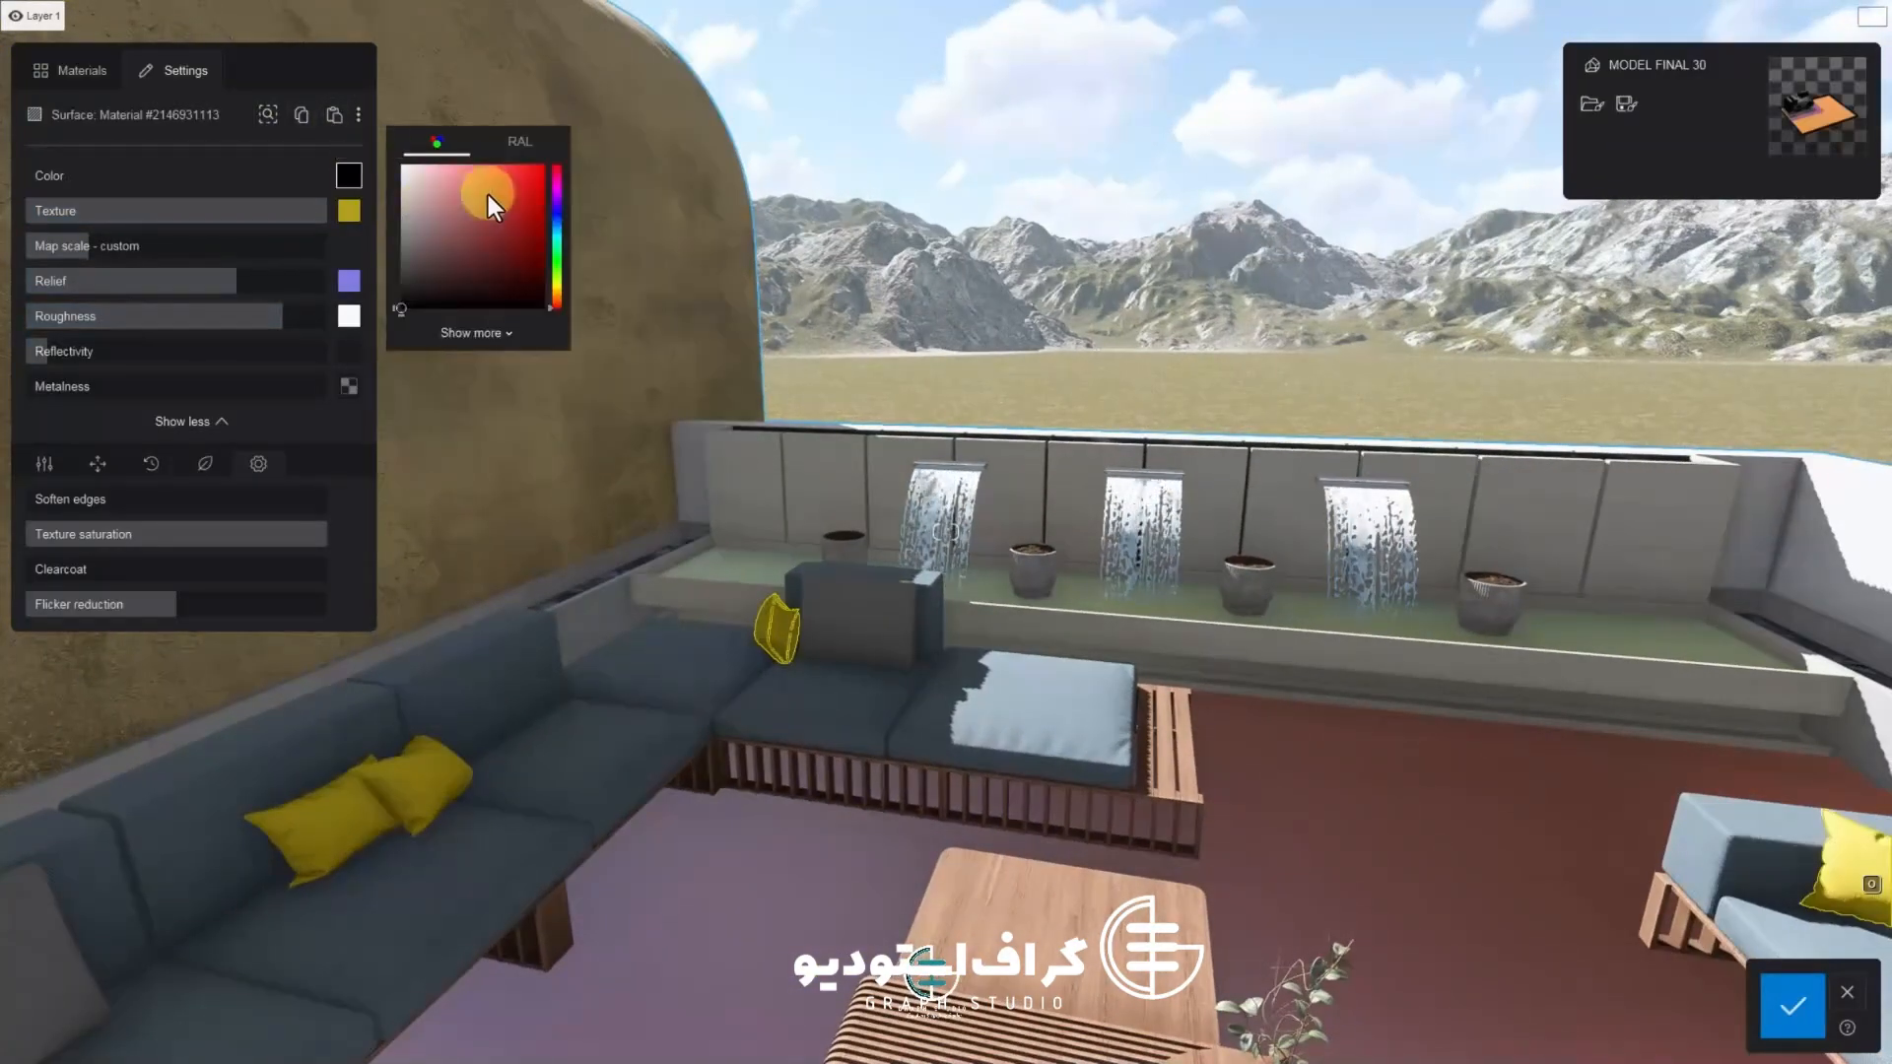
left_click_drag(534, 250, 457, 262)
left_click(558, 289)
left_click_drag(560, 289, 532, 294)
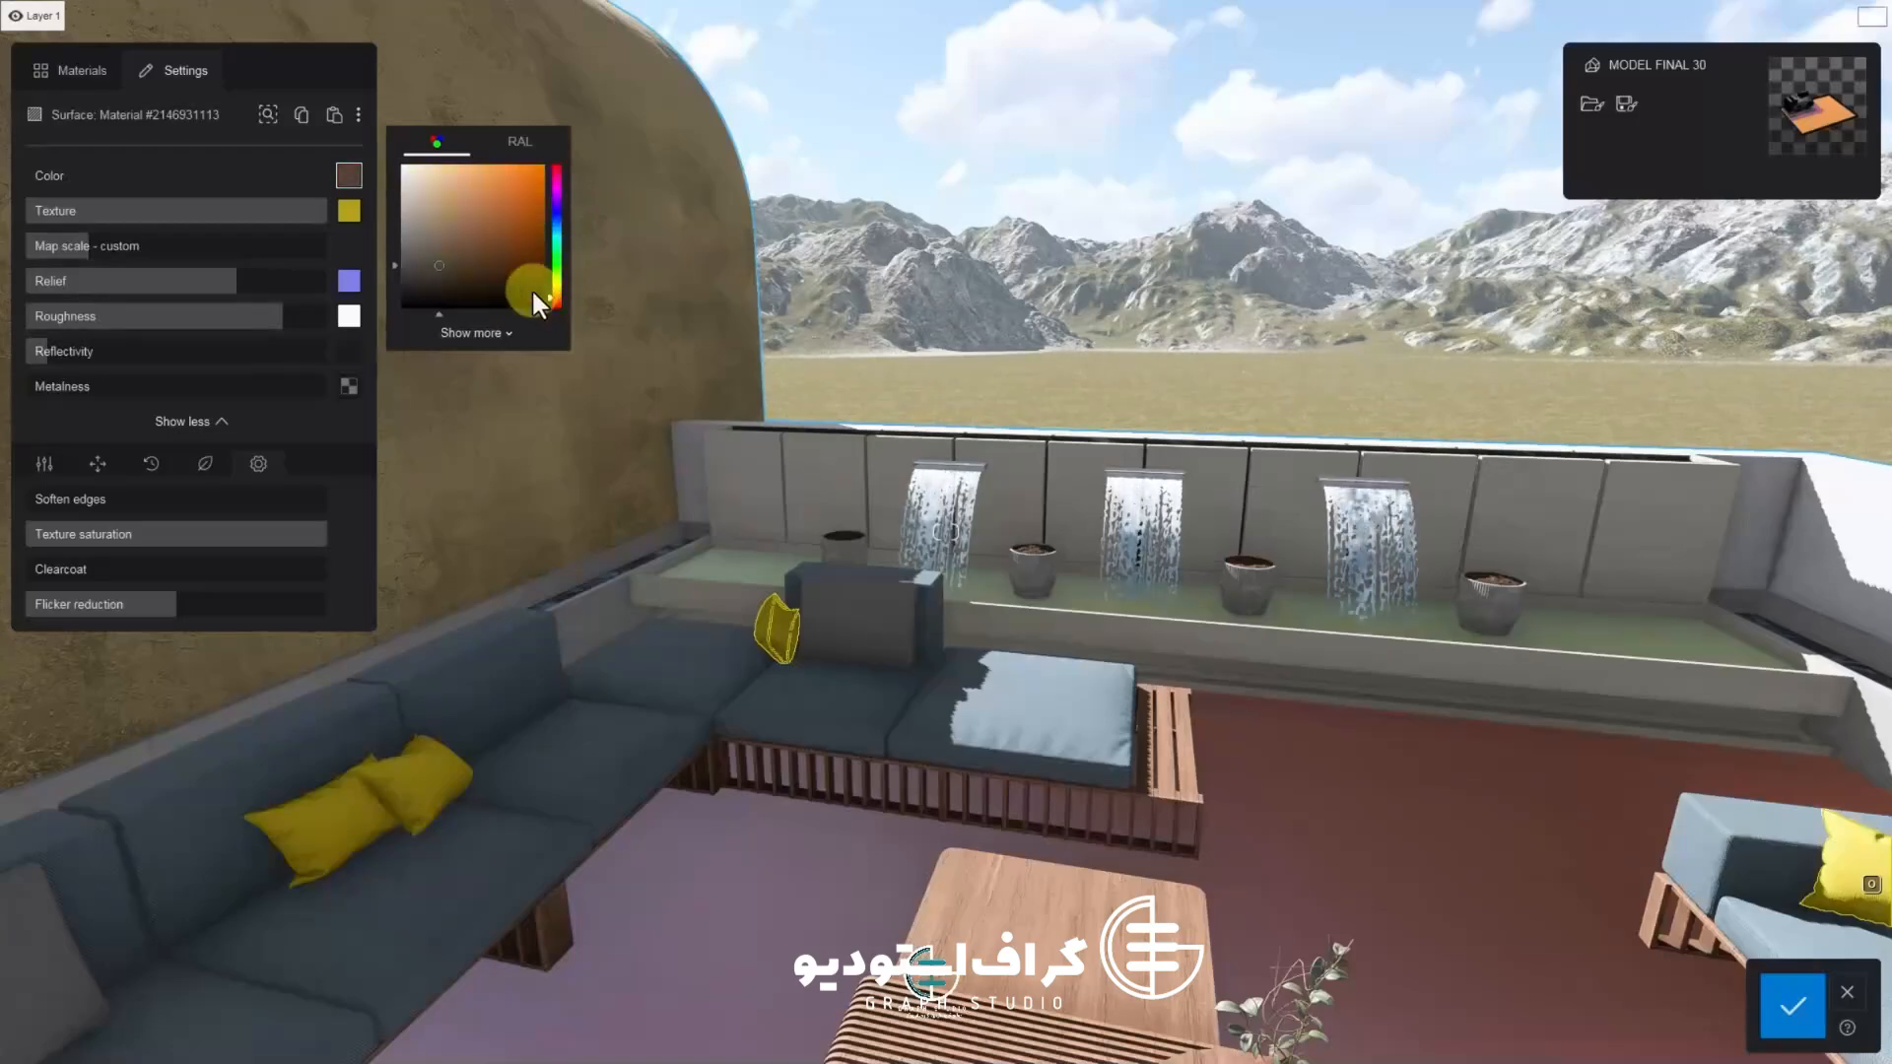
left_click(524, 221)
Lower the orange pillow's texture strength to about 76%
left_click(319, 213)
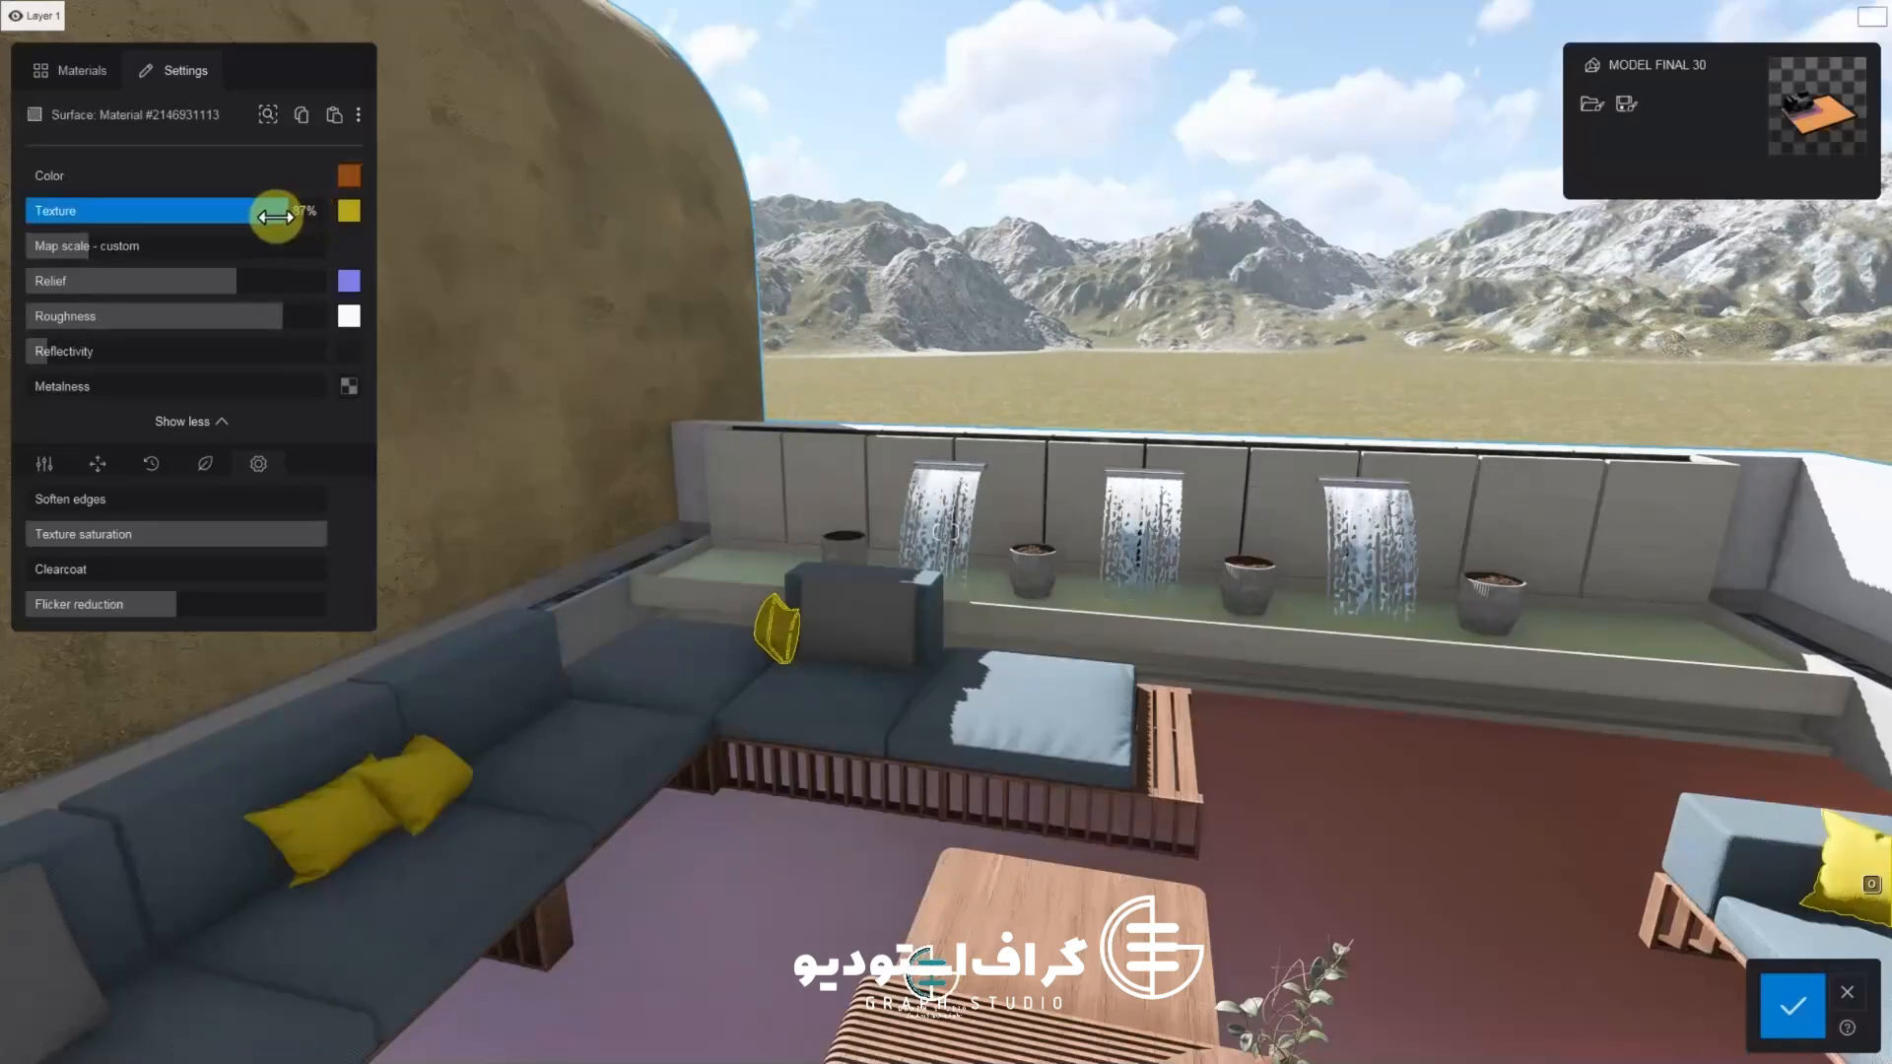
scroll(678, 632, "down", 5)
left_click_drag(258, 215, 226, 220)
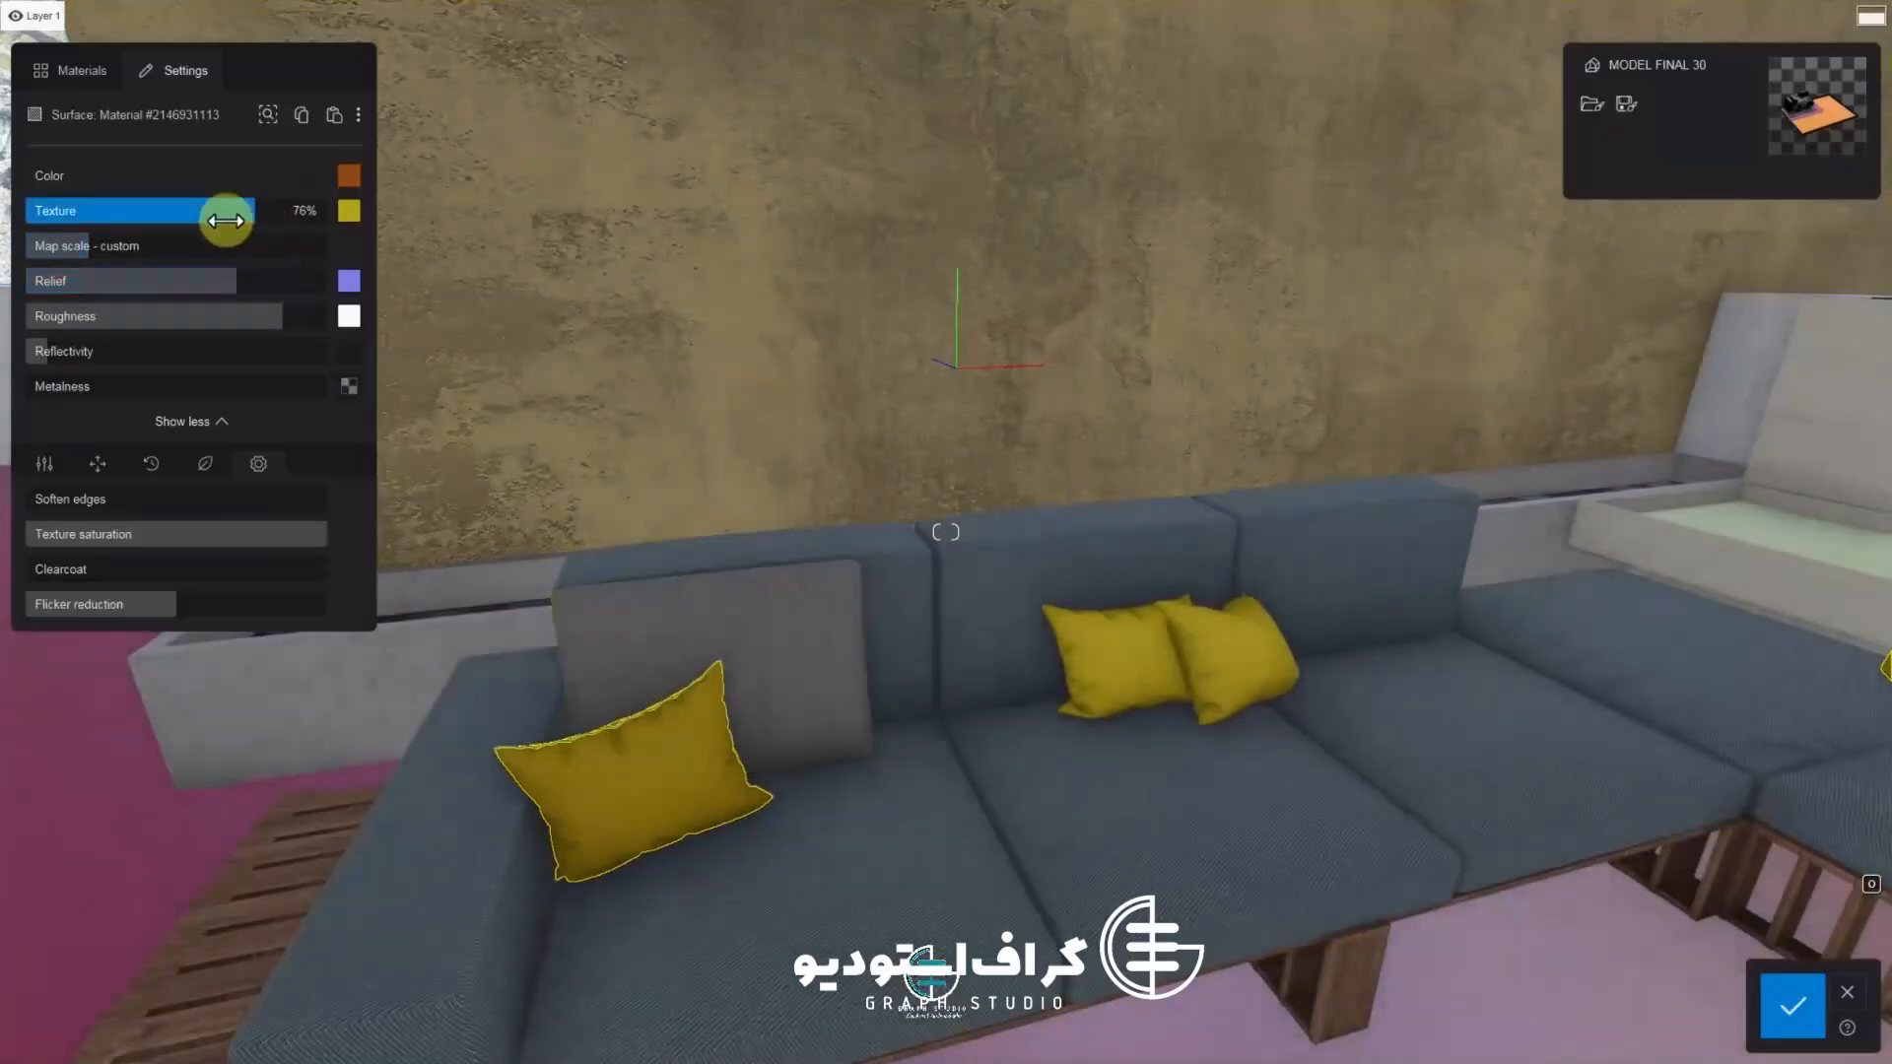
scroll(564, 423, "up", 3)
scroll(592, 434, "down", 5)
right_click_drag(591, 434, 372, 311)
Re-pick a brighter orange color and set the texture strength to about 56%, checking the map scale
left_click(349, 175)
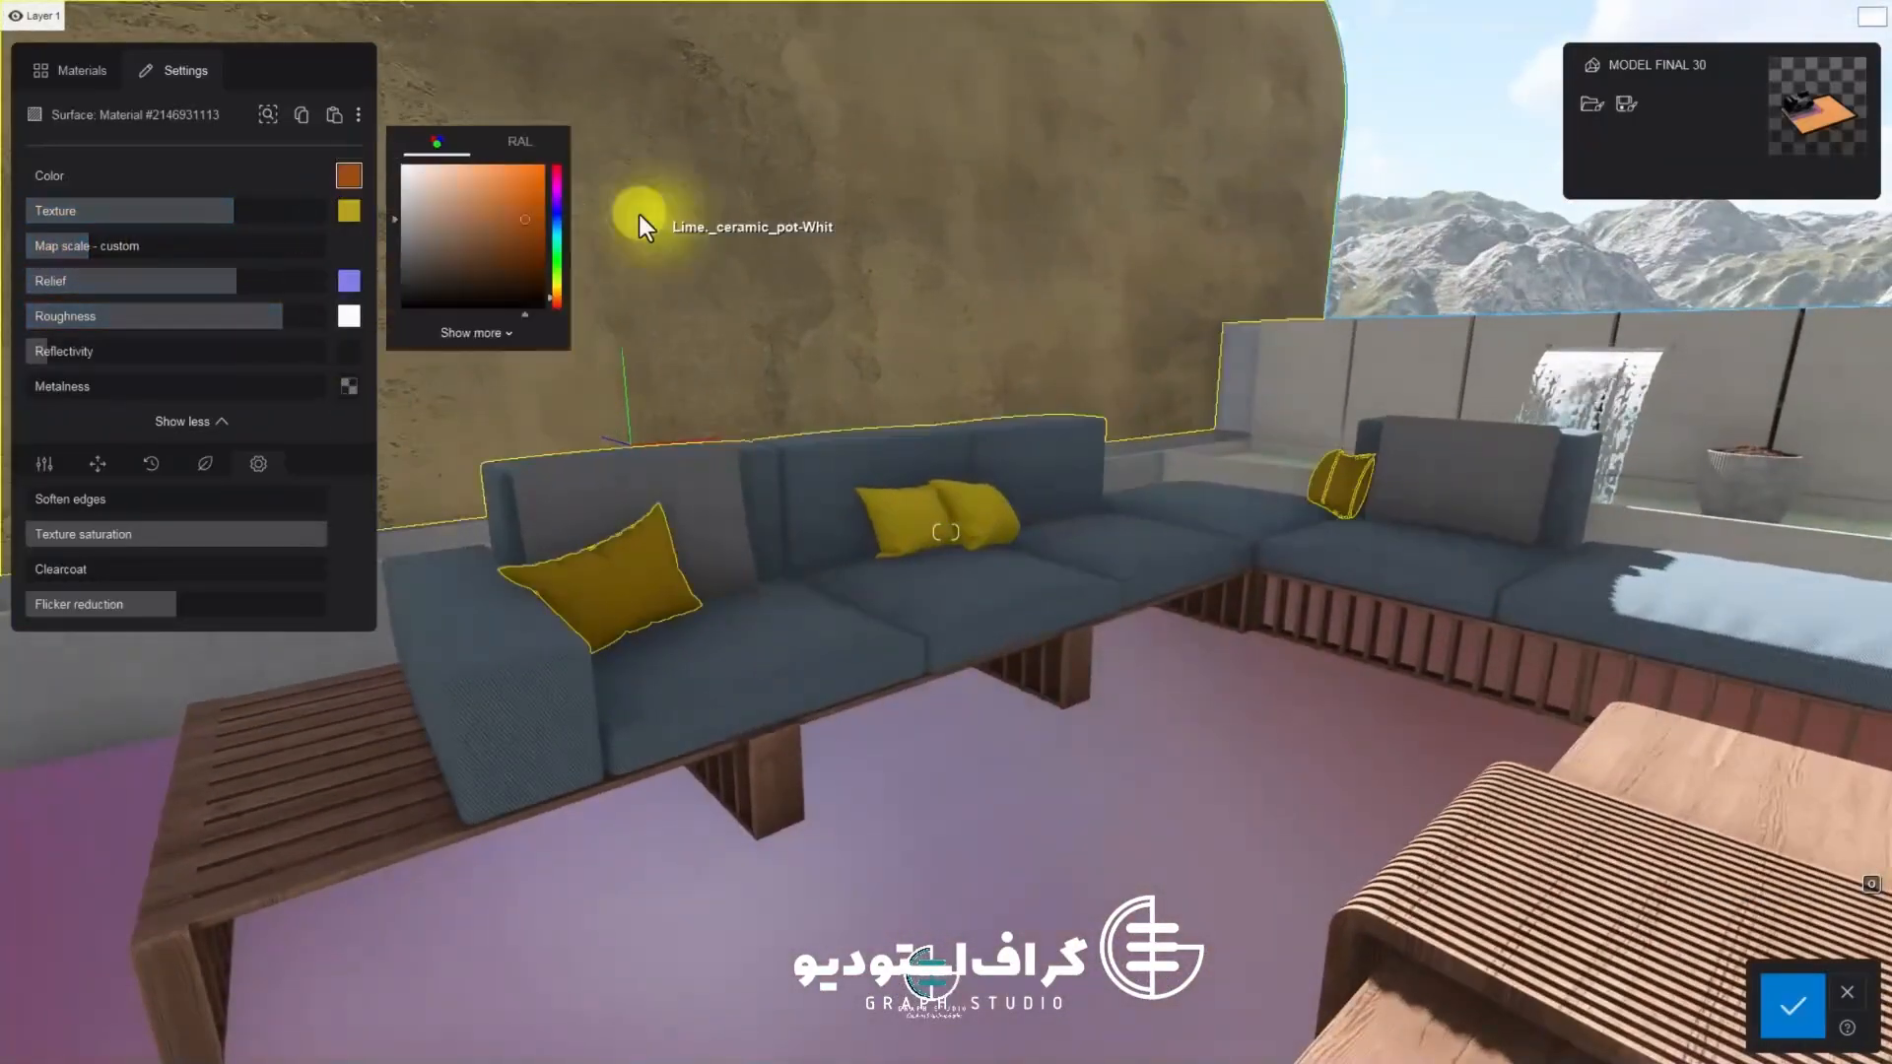
mouse_move(518, 219)
left_mouse_down()
mouse_move(513, 198)
mouse_move(544, 282)
left_mouse_up()
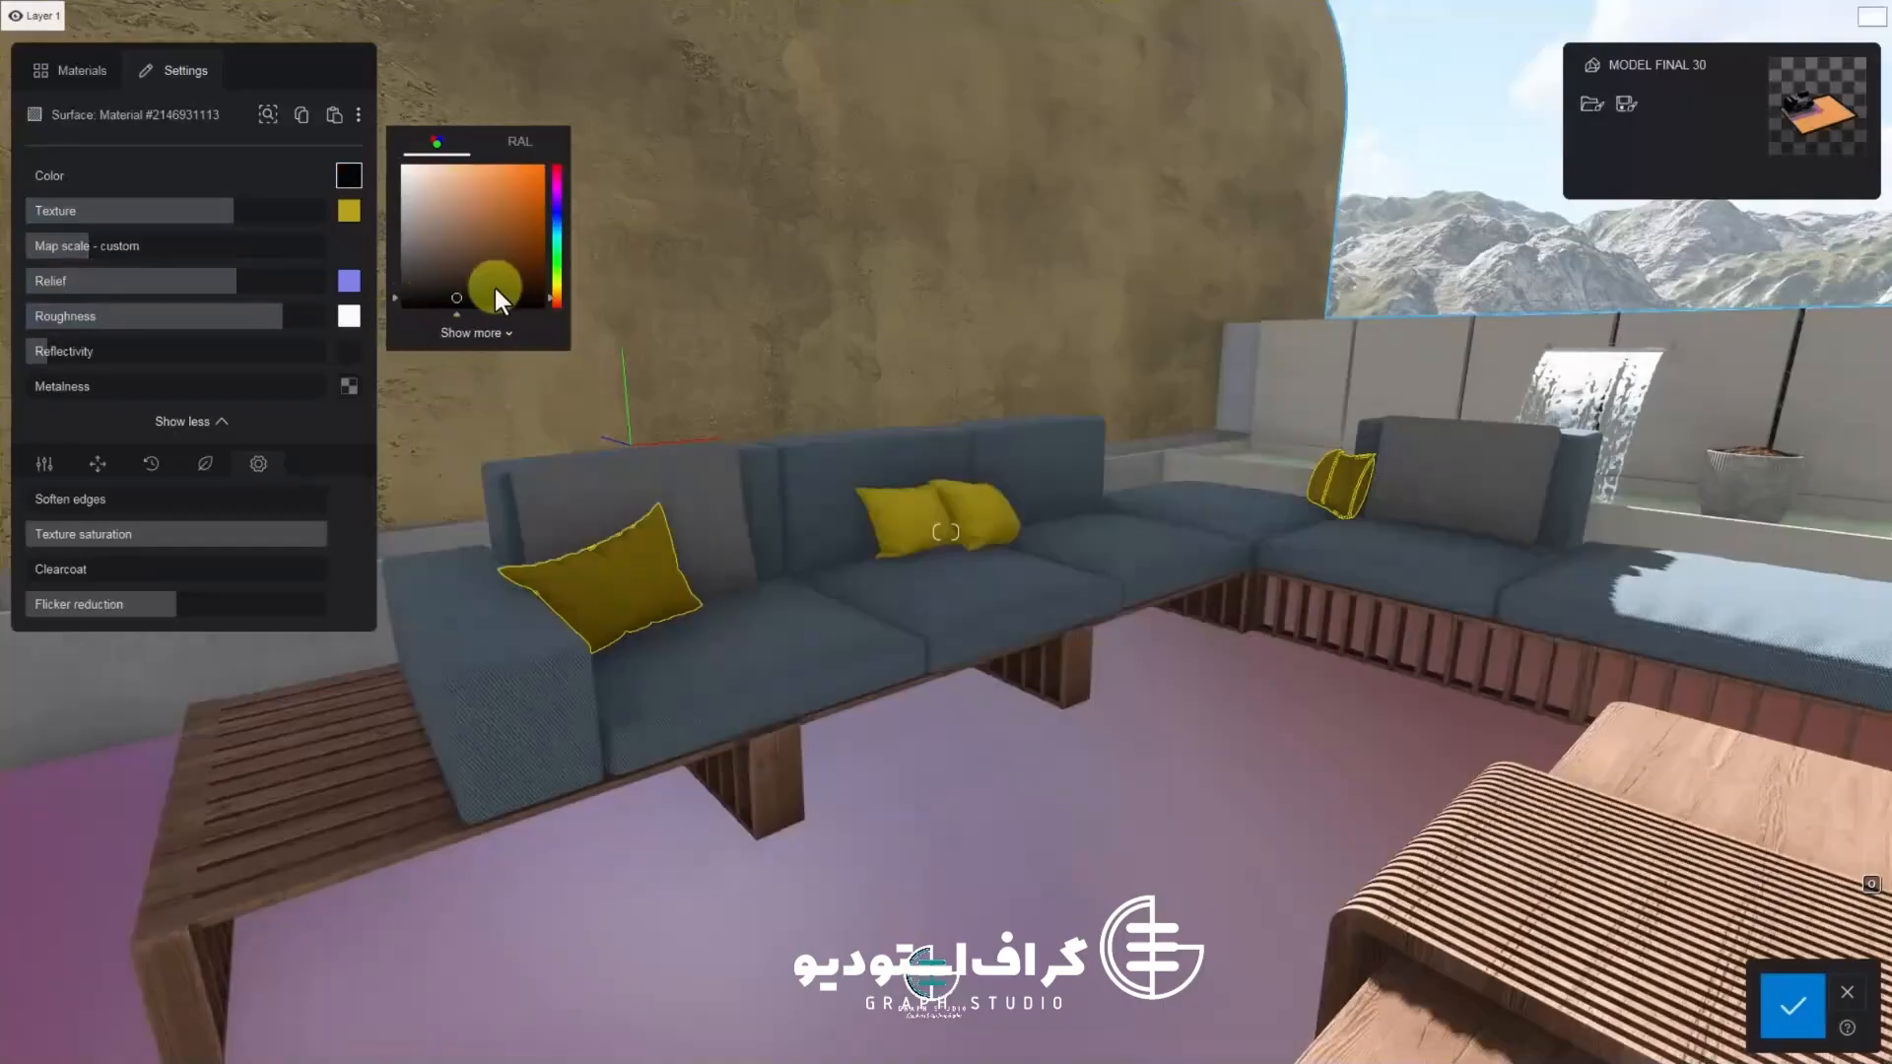
left_click_drag(233, 210, 195, 210)
left_click(425, 187)
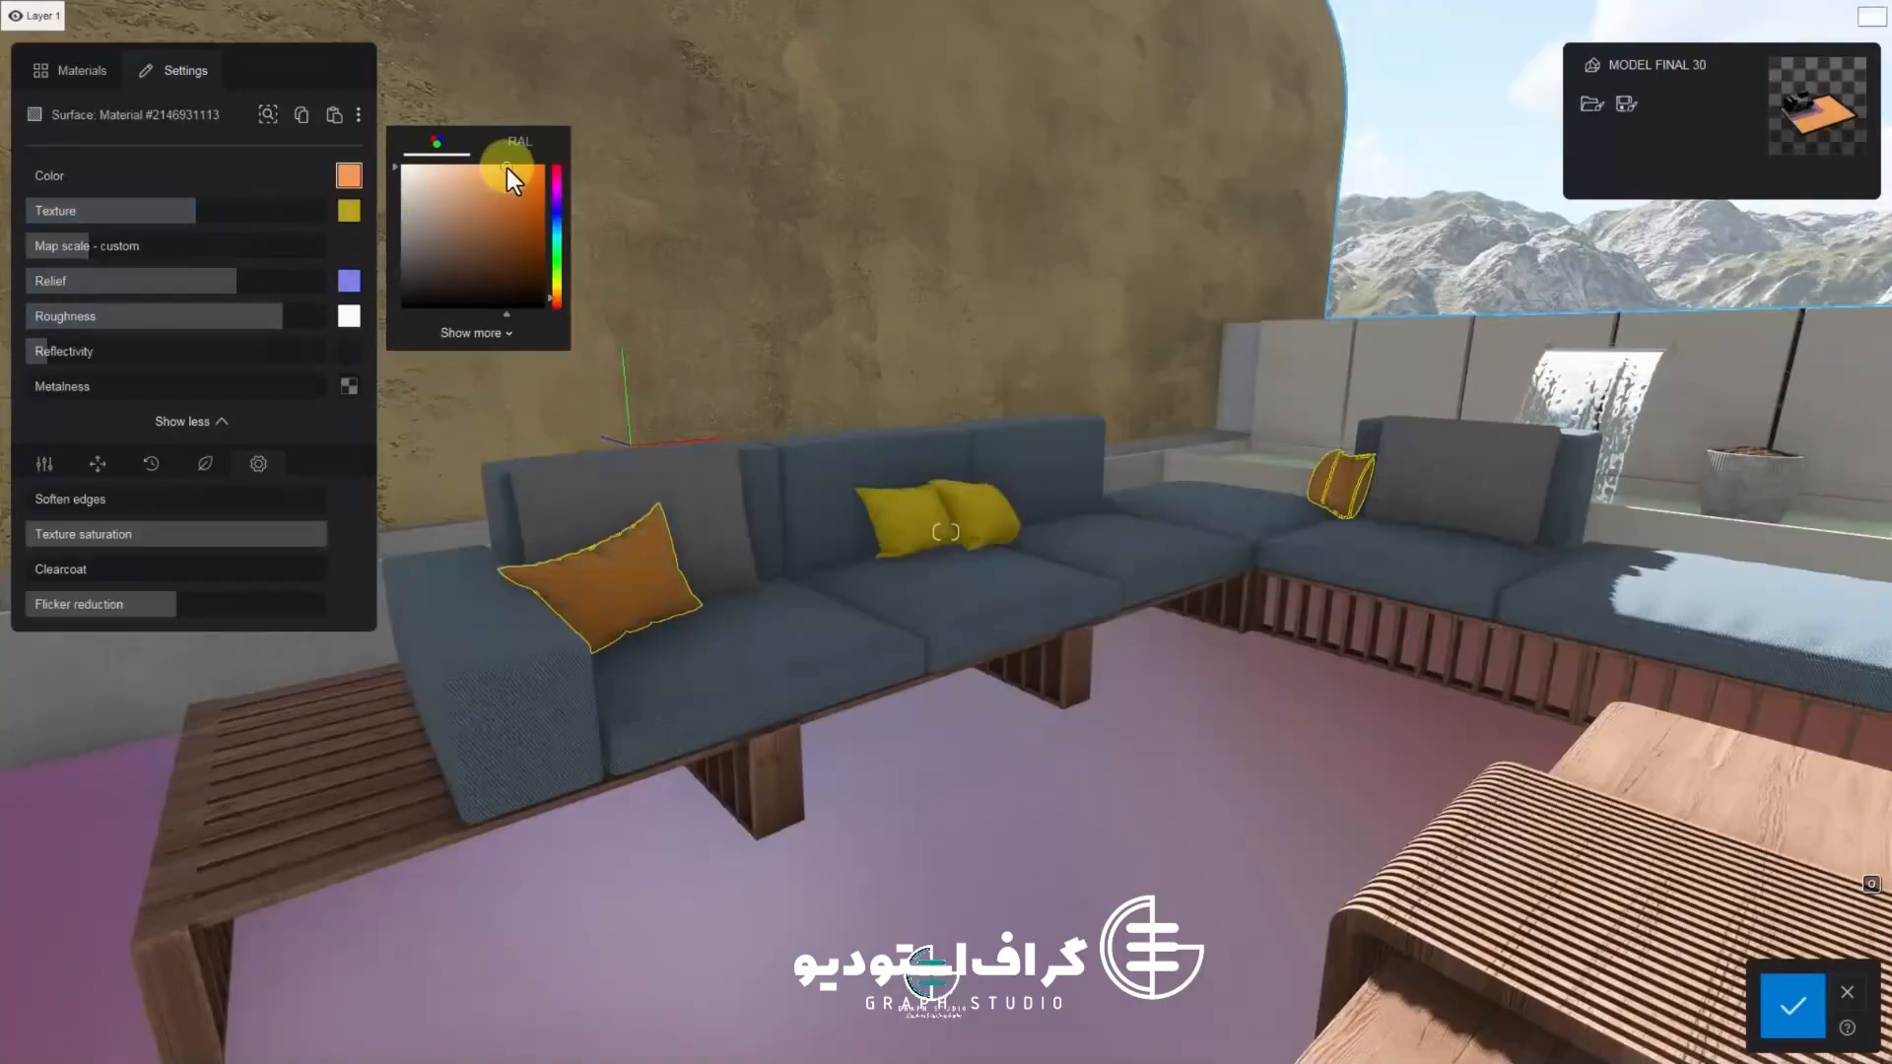
left_click_drag(532, 170, 522, 154)
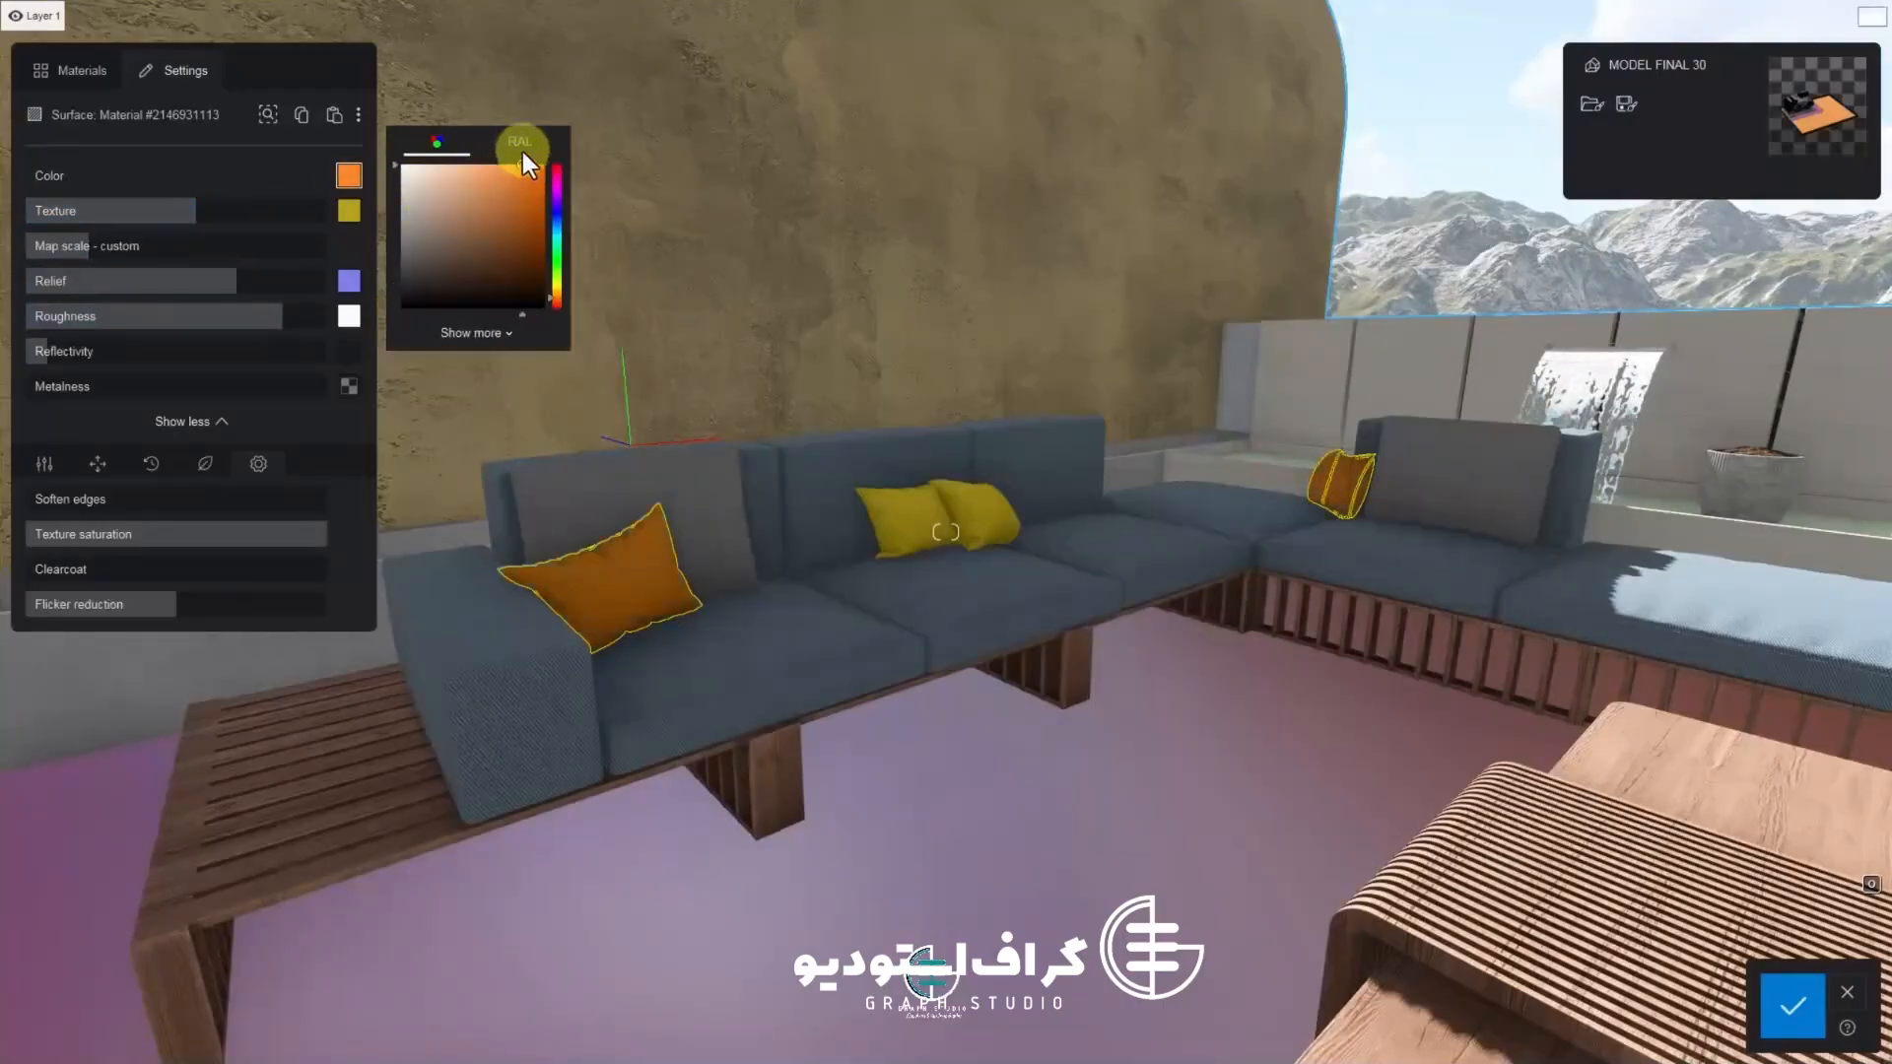
mouse_move(515, 414)
right_mouse_down()
mouse_move(508, 466)
mouse_move(631, 557)
right_mouse_up()
scroll(628, 545, "up", 5)
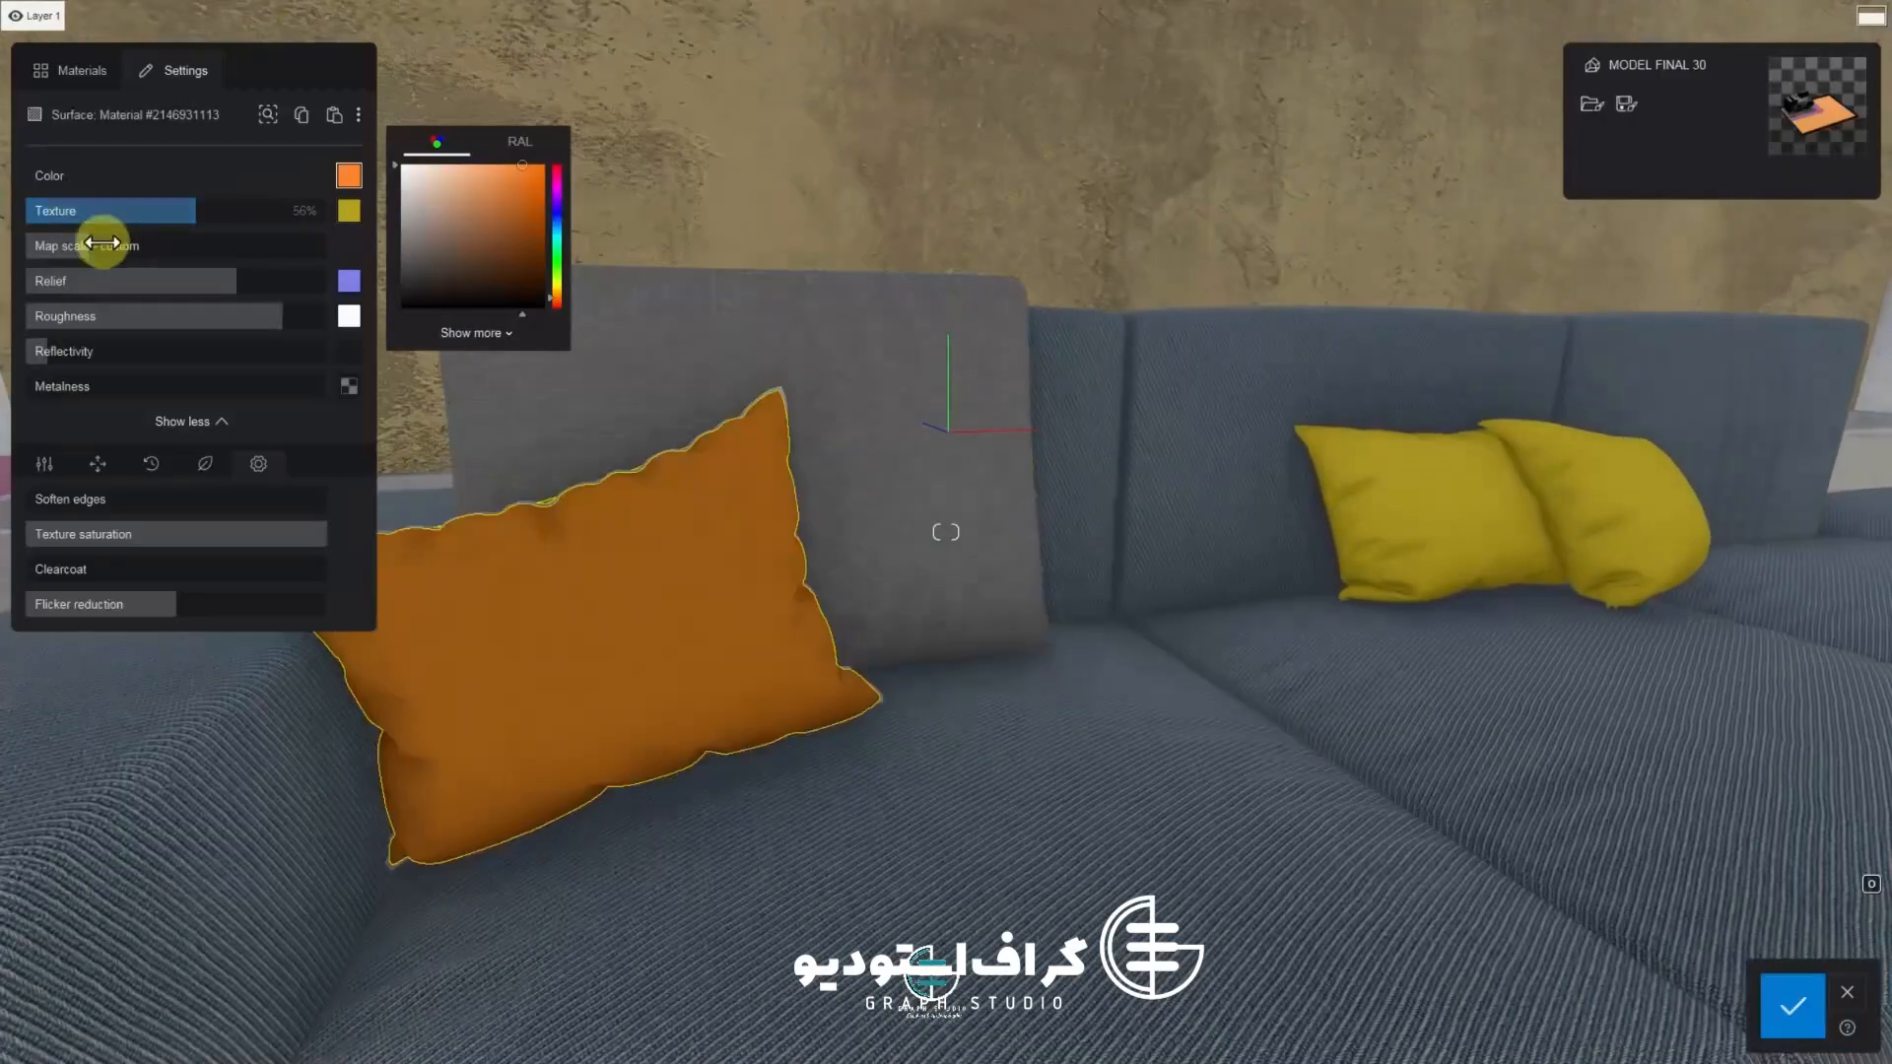
left_click(81, 245)
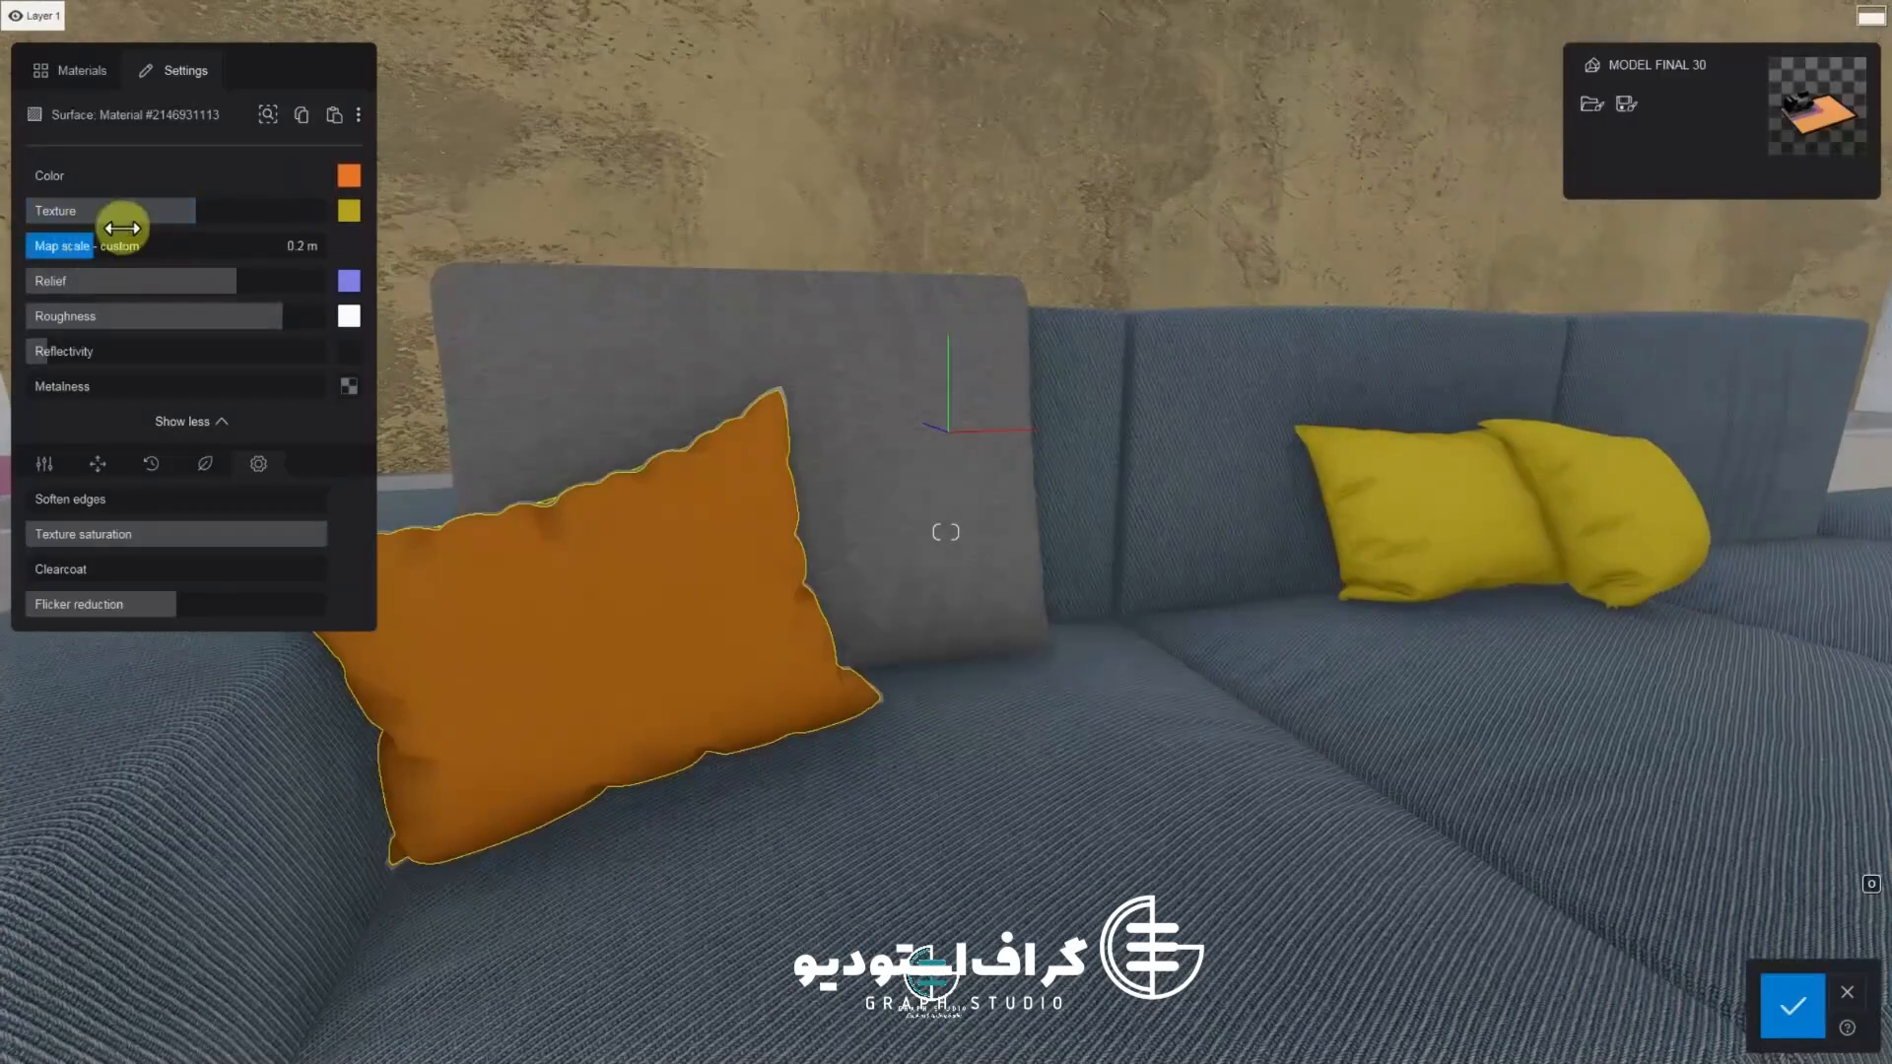
left_click(188, 207)
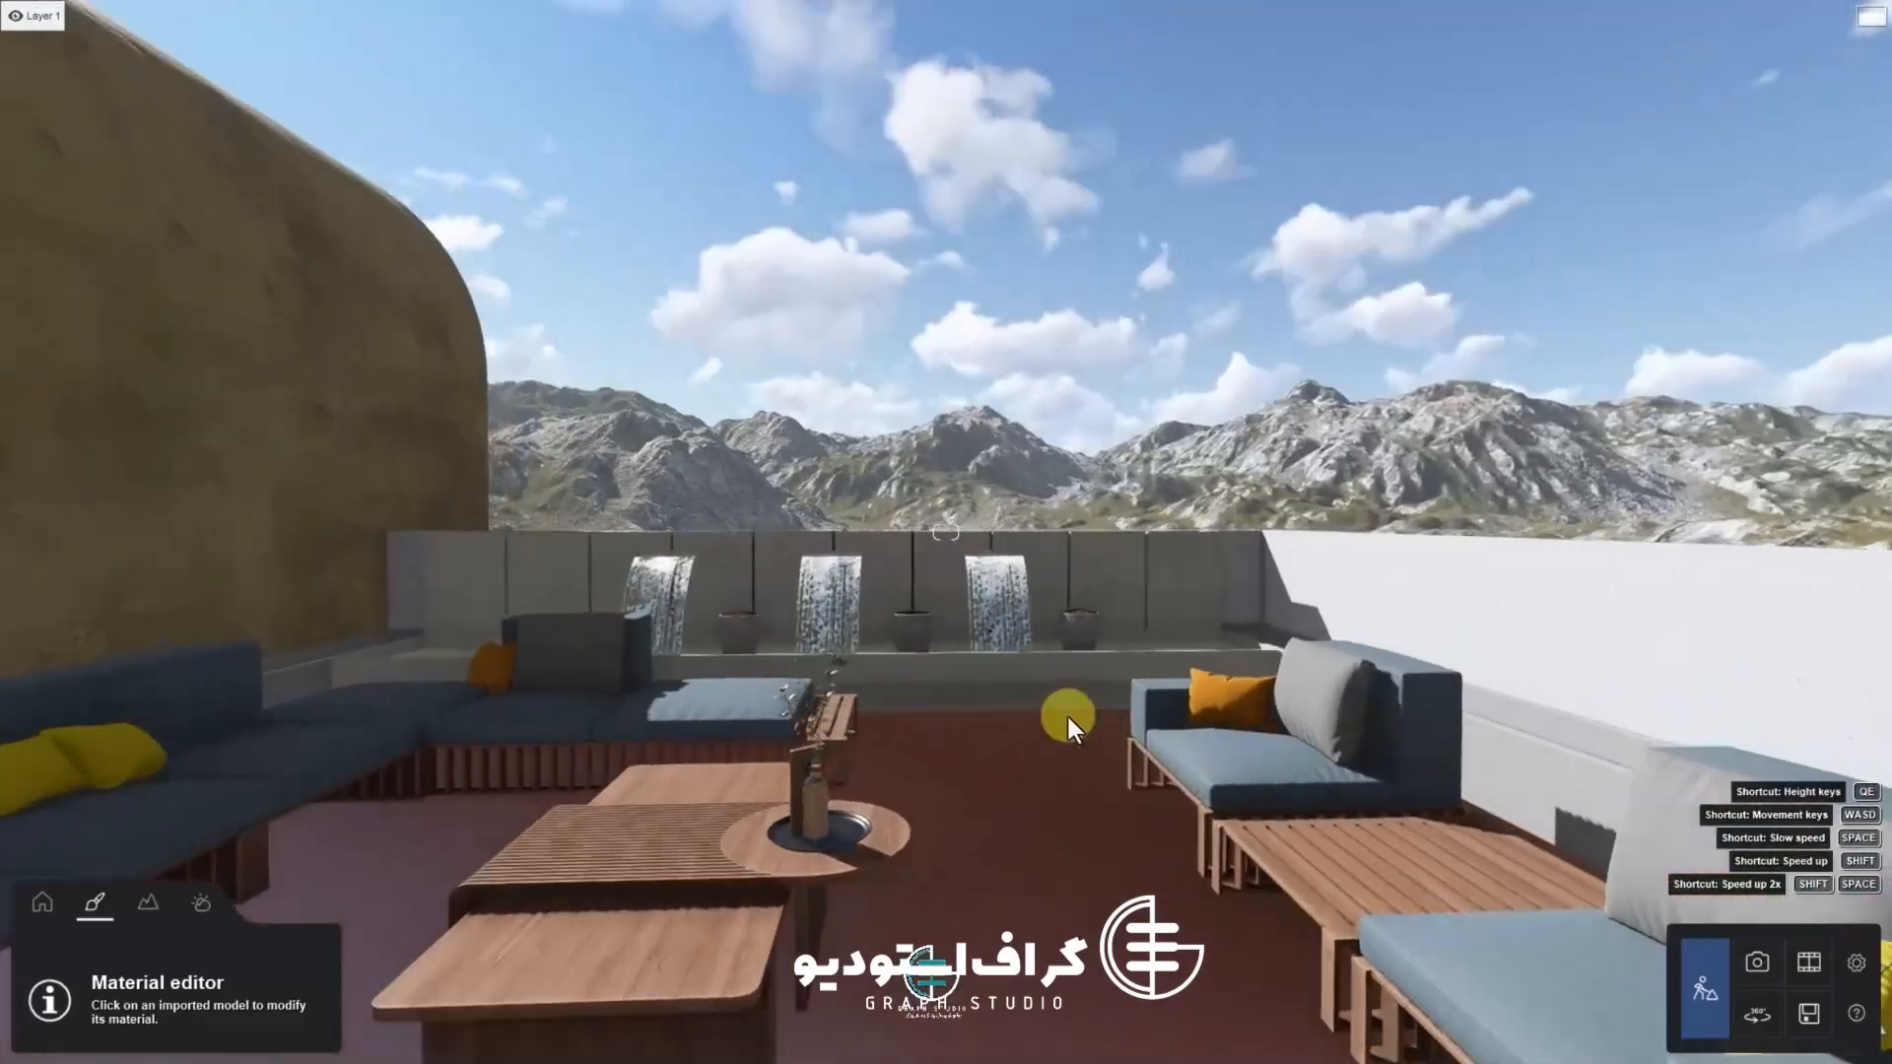
Select the waterfall basin surface and apply a water material from the Landscape category
scroll(1072, 704, "up", 5)
scroll(1067, 693, "up", 5)
right_click_drag(1208, 698, 796, 628)
left_click(796, 629)
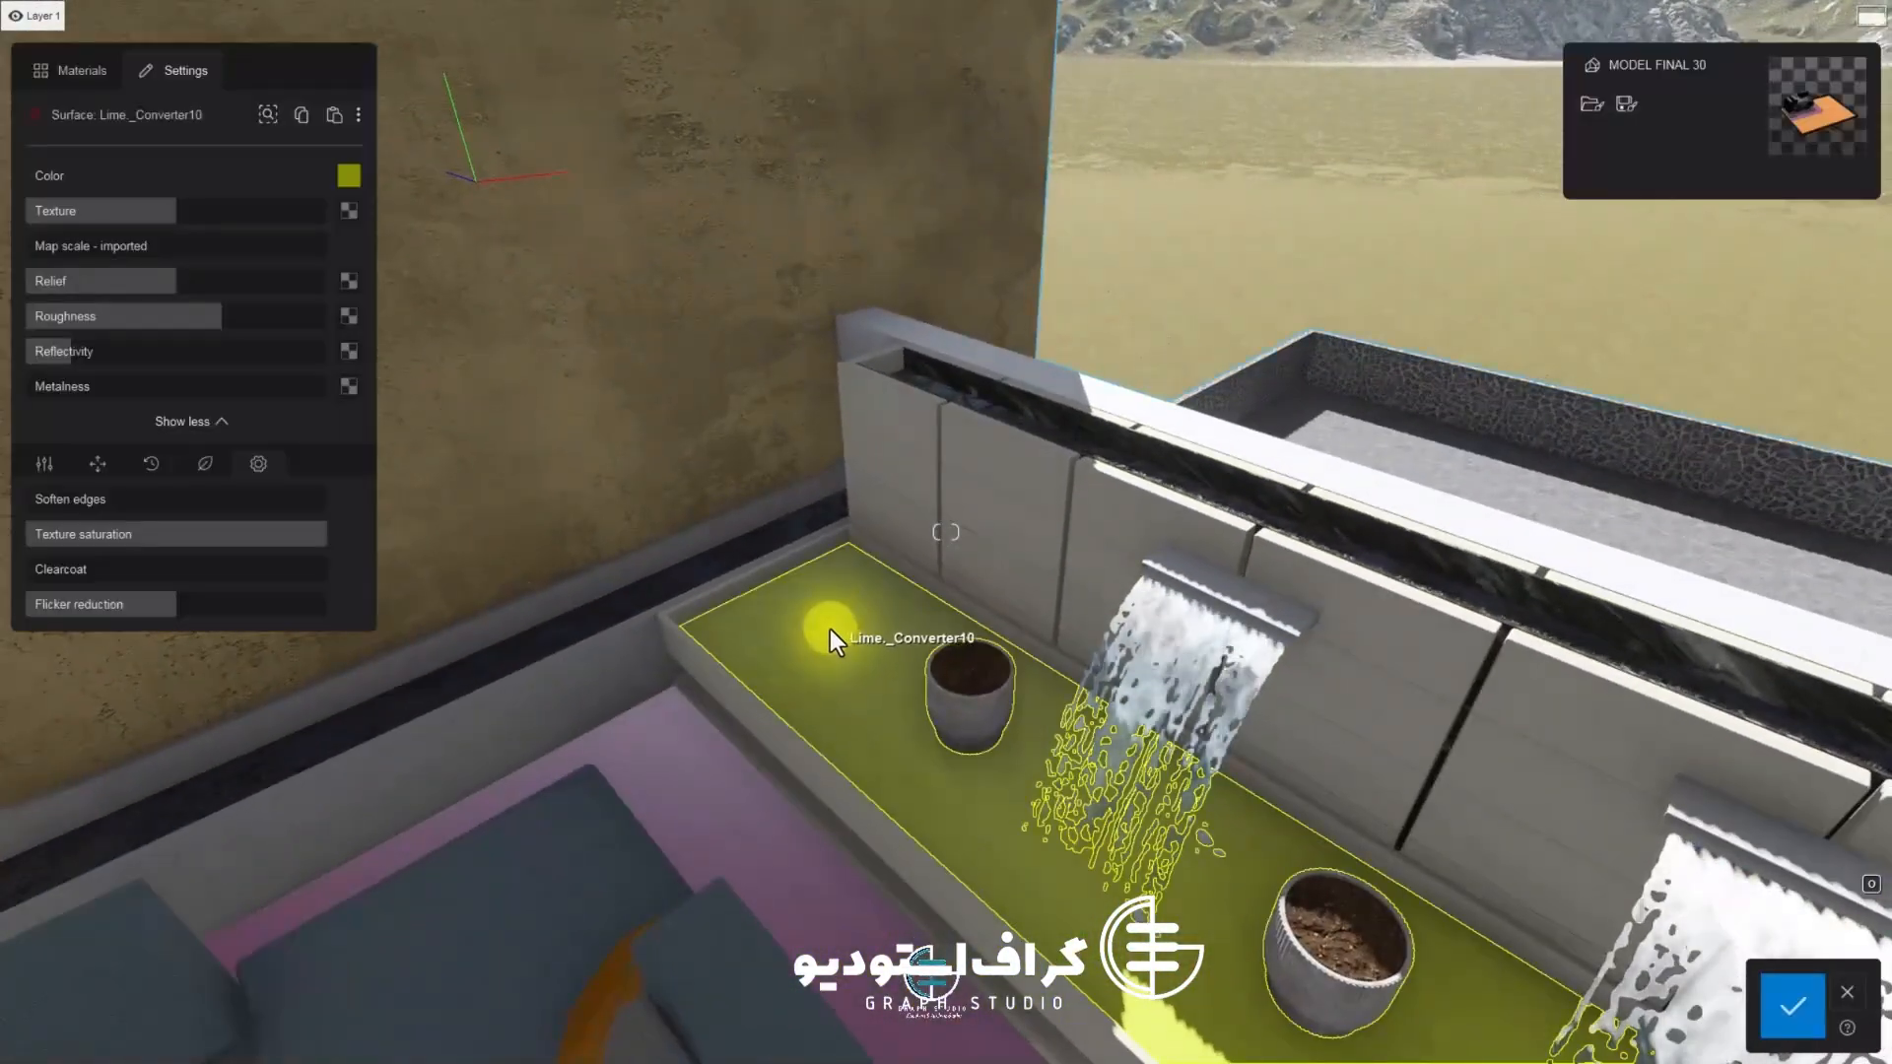
left_click(71, 71)
left_click(221, 189)
left_click(326, 274)
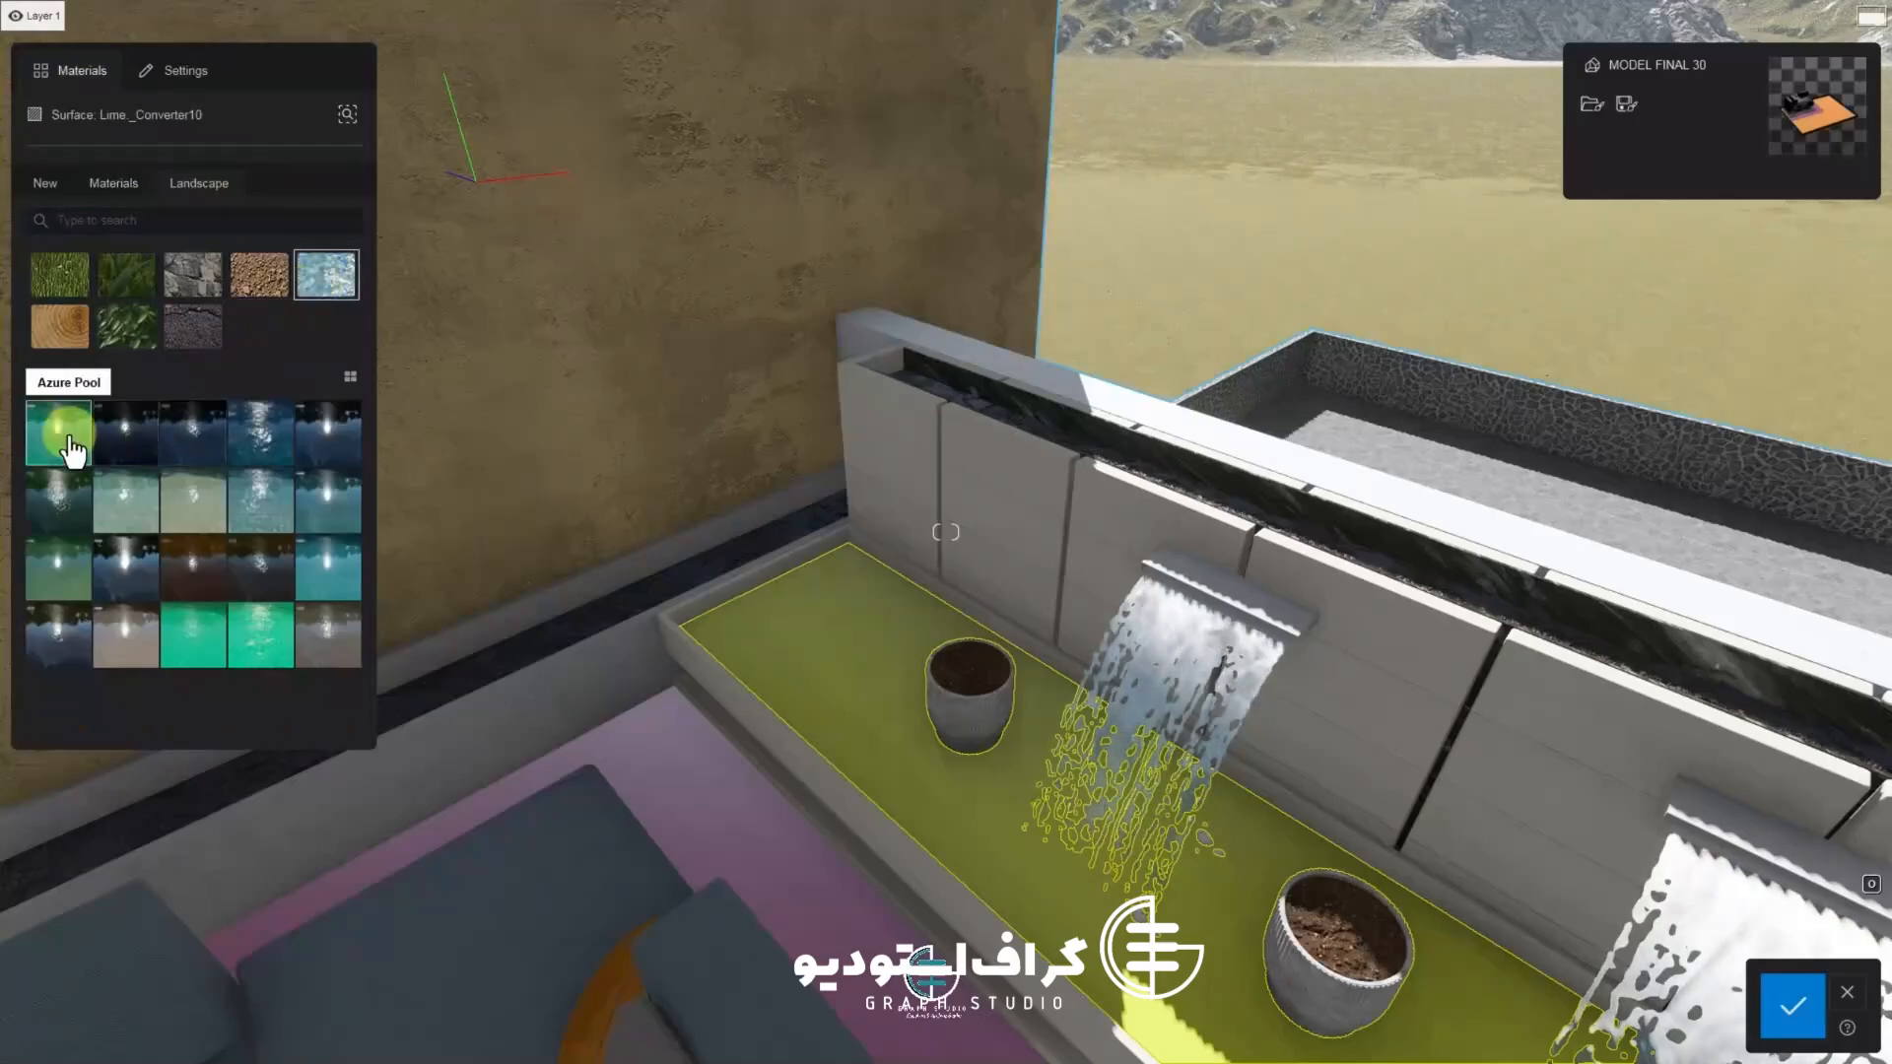
left_click(58, 431)
left_click(116, 433)
scroll(522, 763, "up", 3)
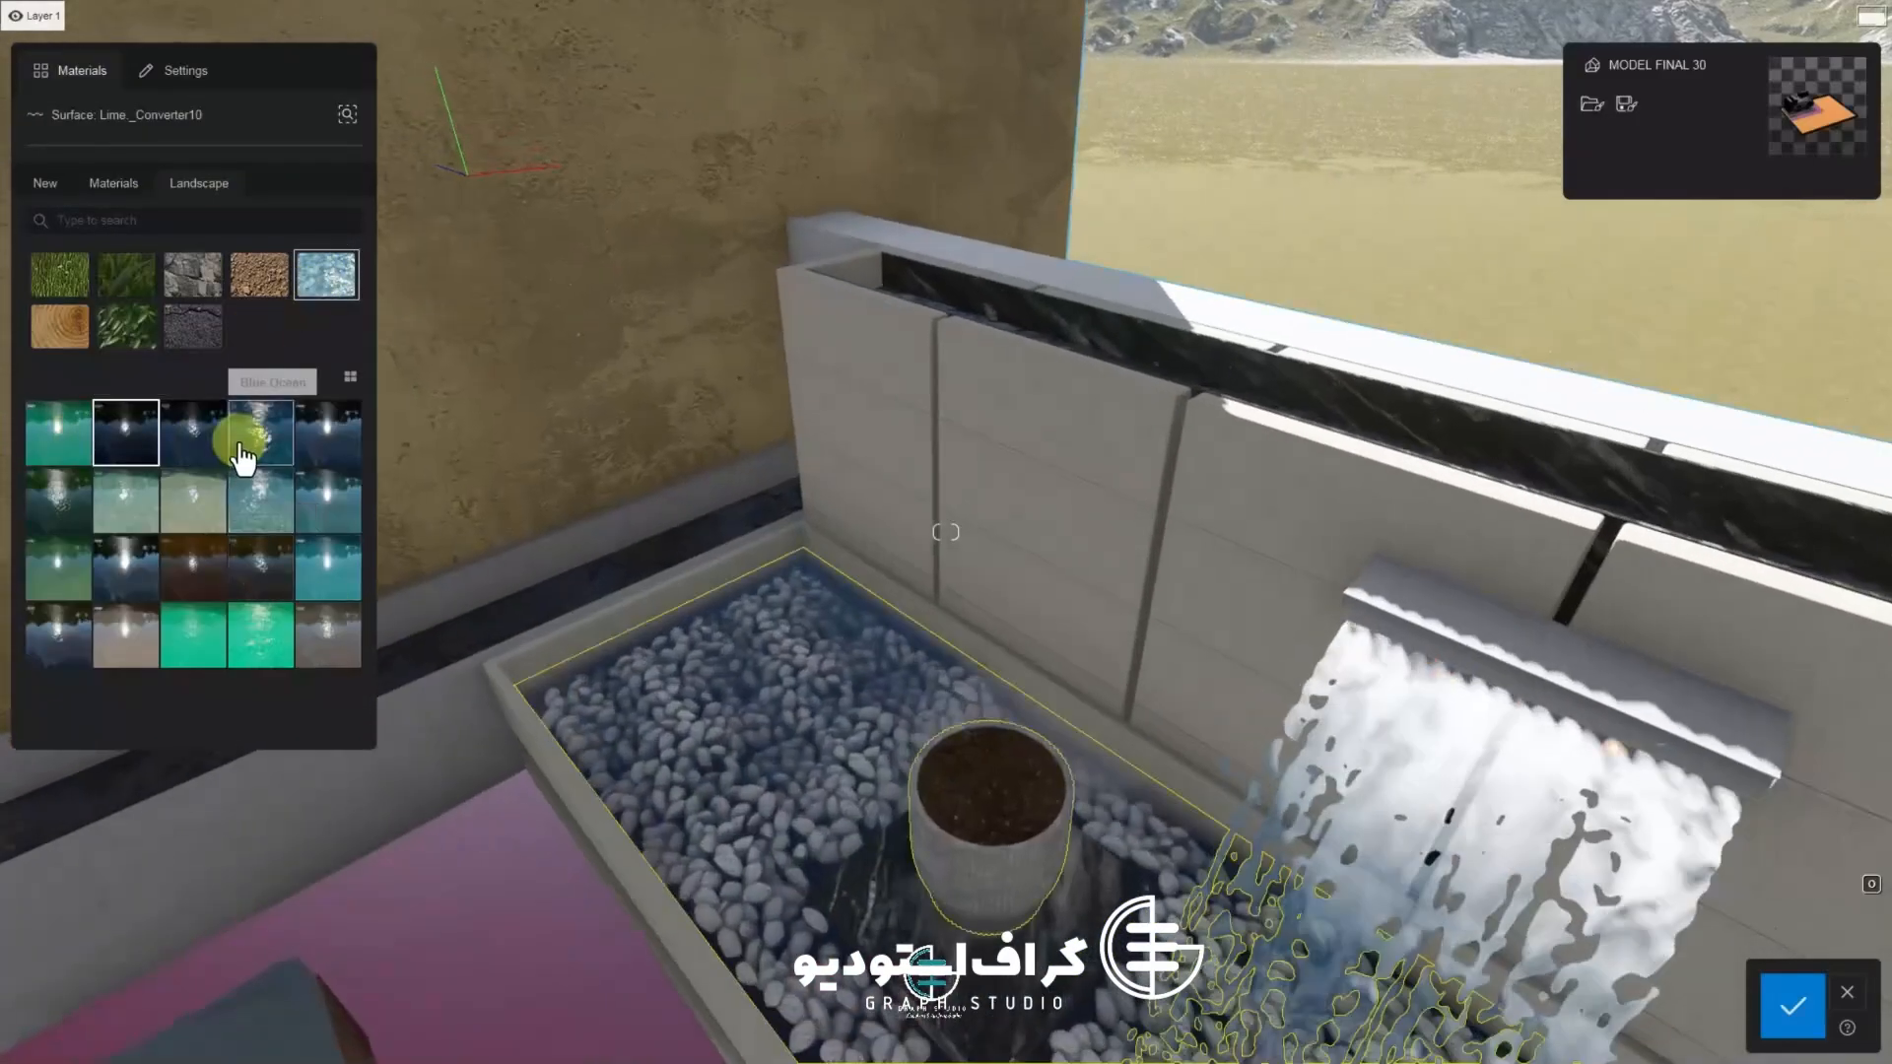
Try several water presets on the basin surface and settle on Clear Lake
left_click(247, 439)
right_click_drag(593, 749, 636, 662)
left_click(304, 460)
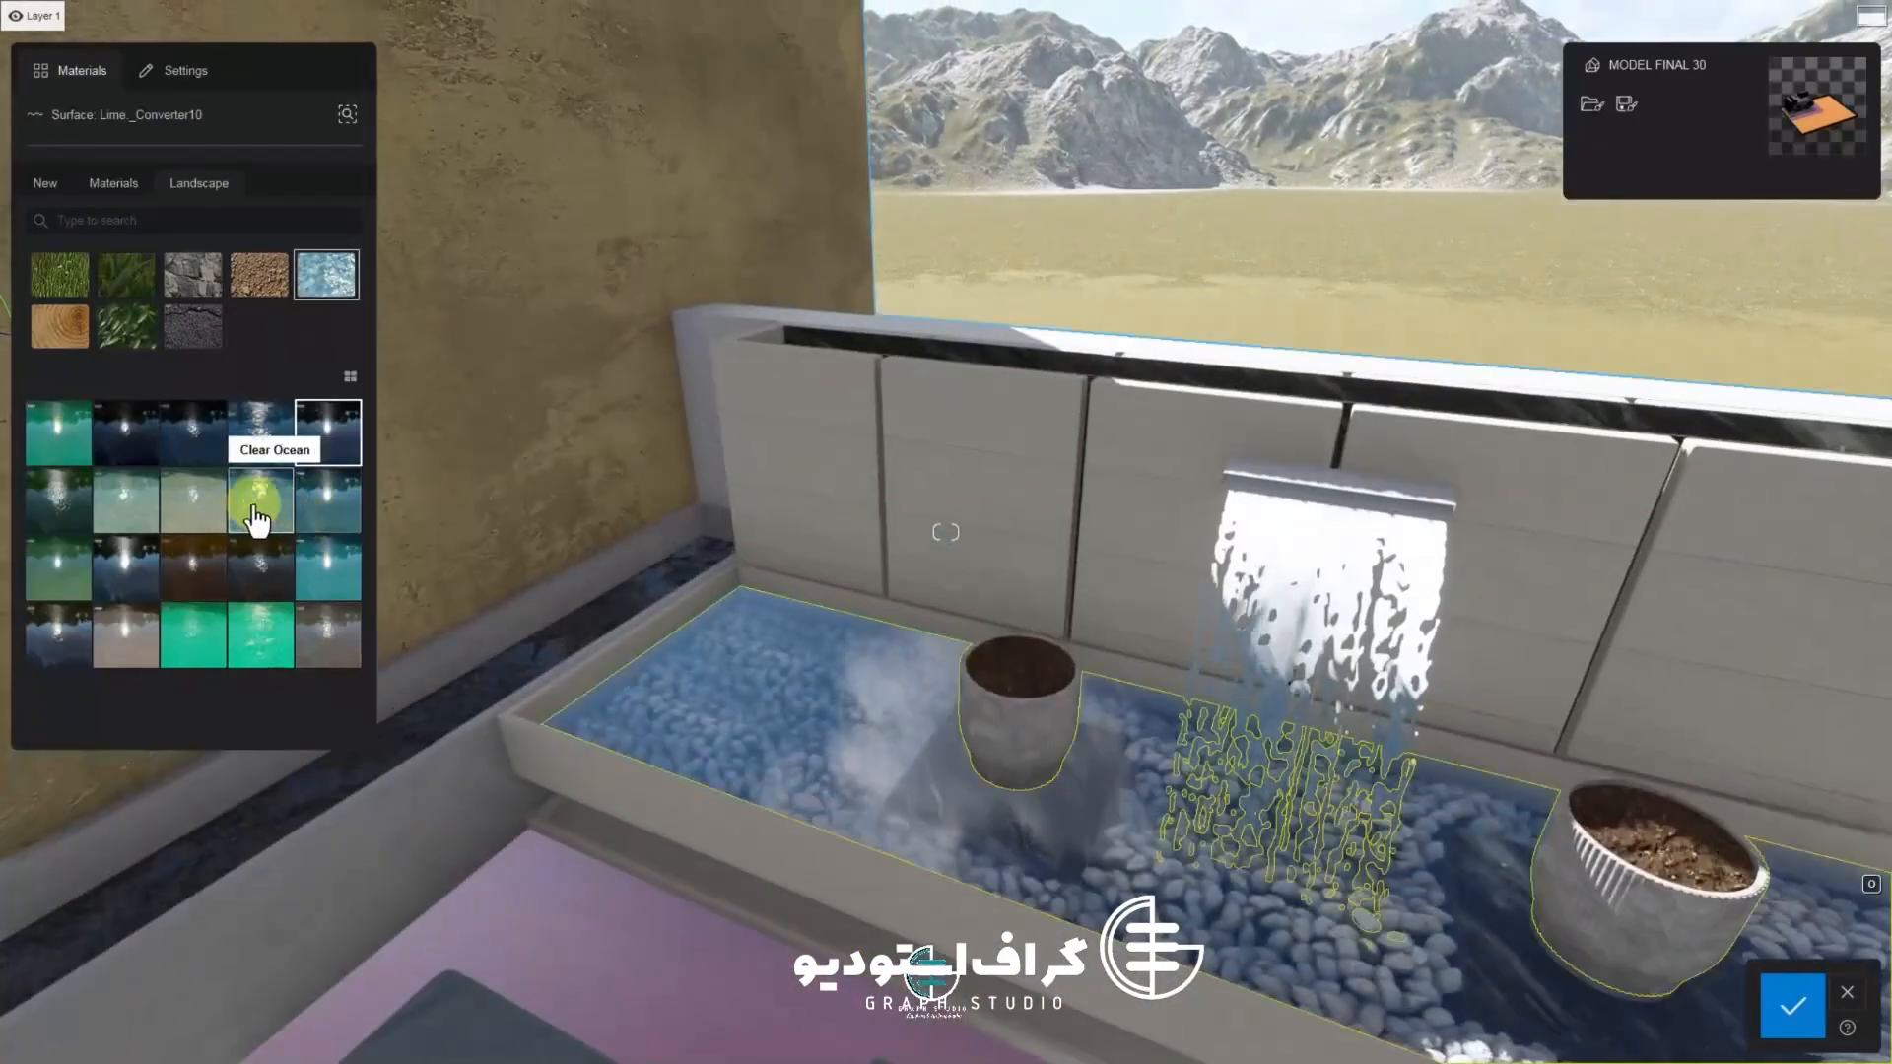
left_click(136, 510)
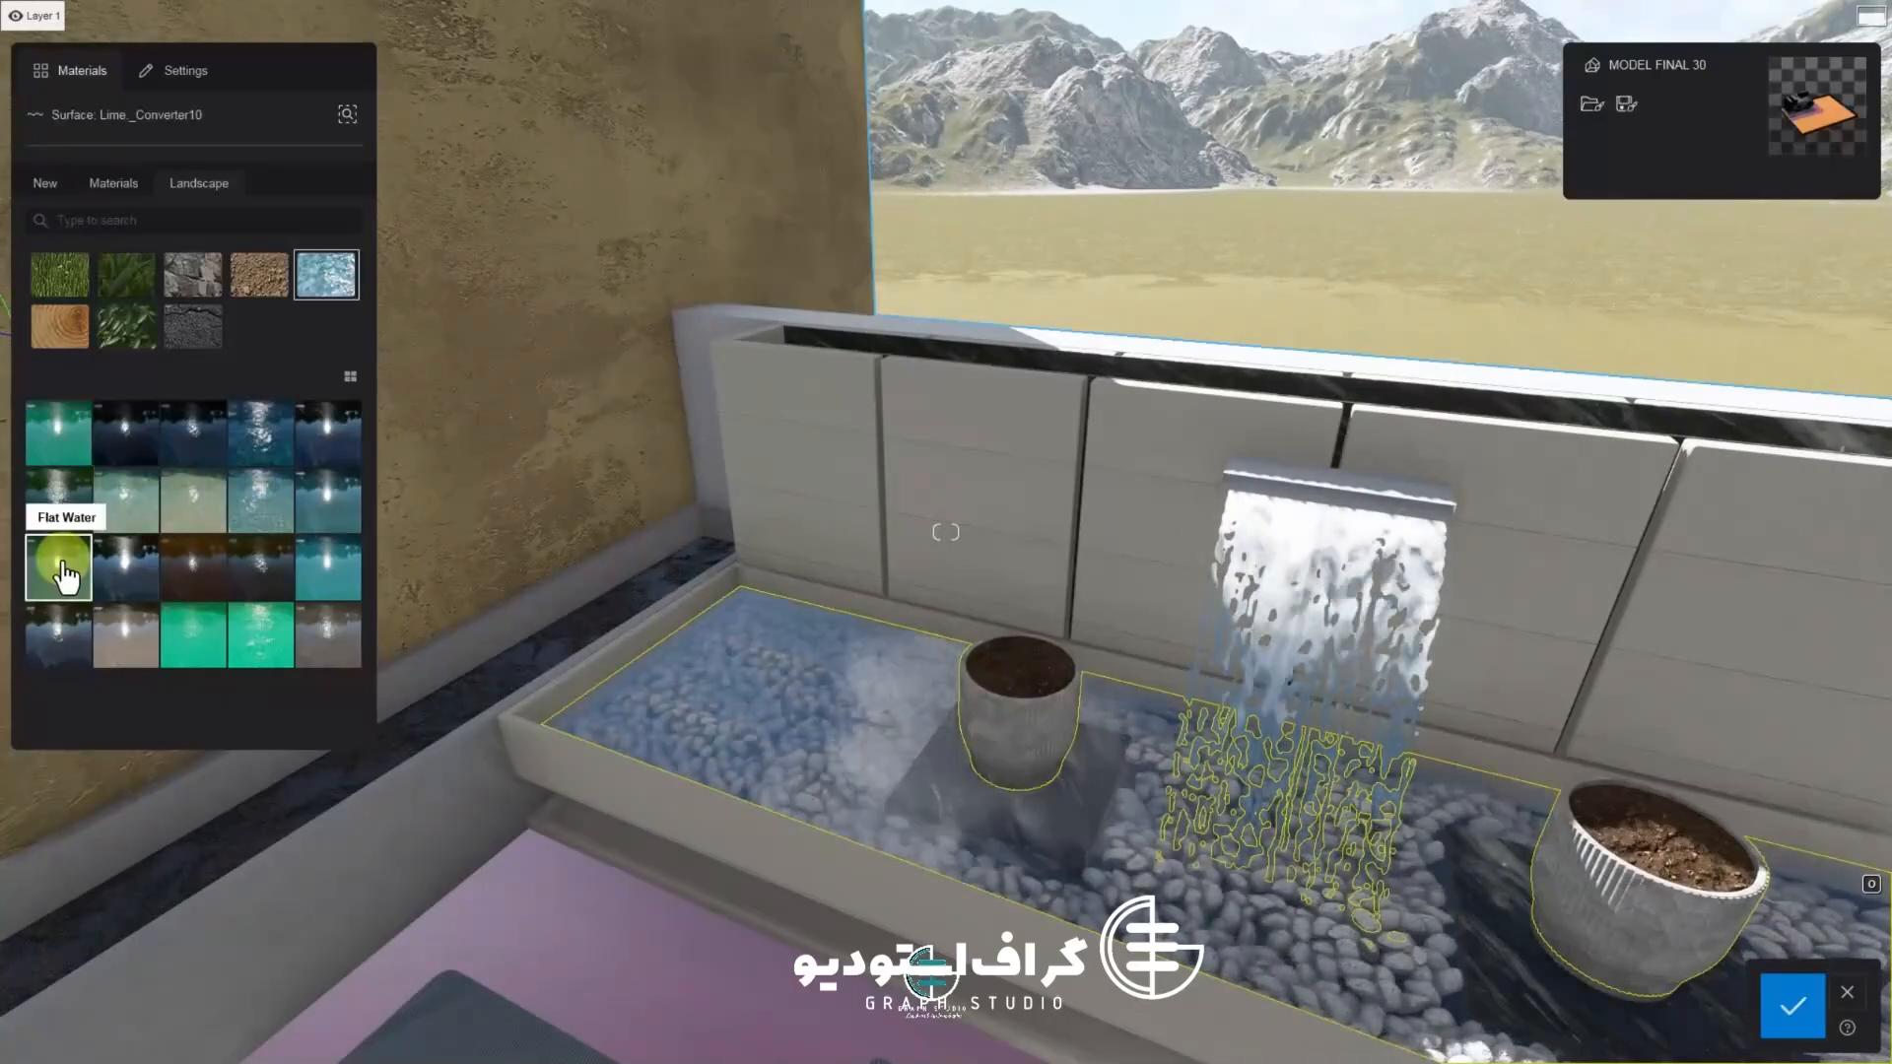
left_click(125, 634)
left_click(269, 667)
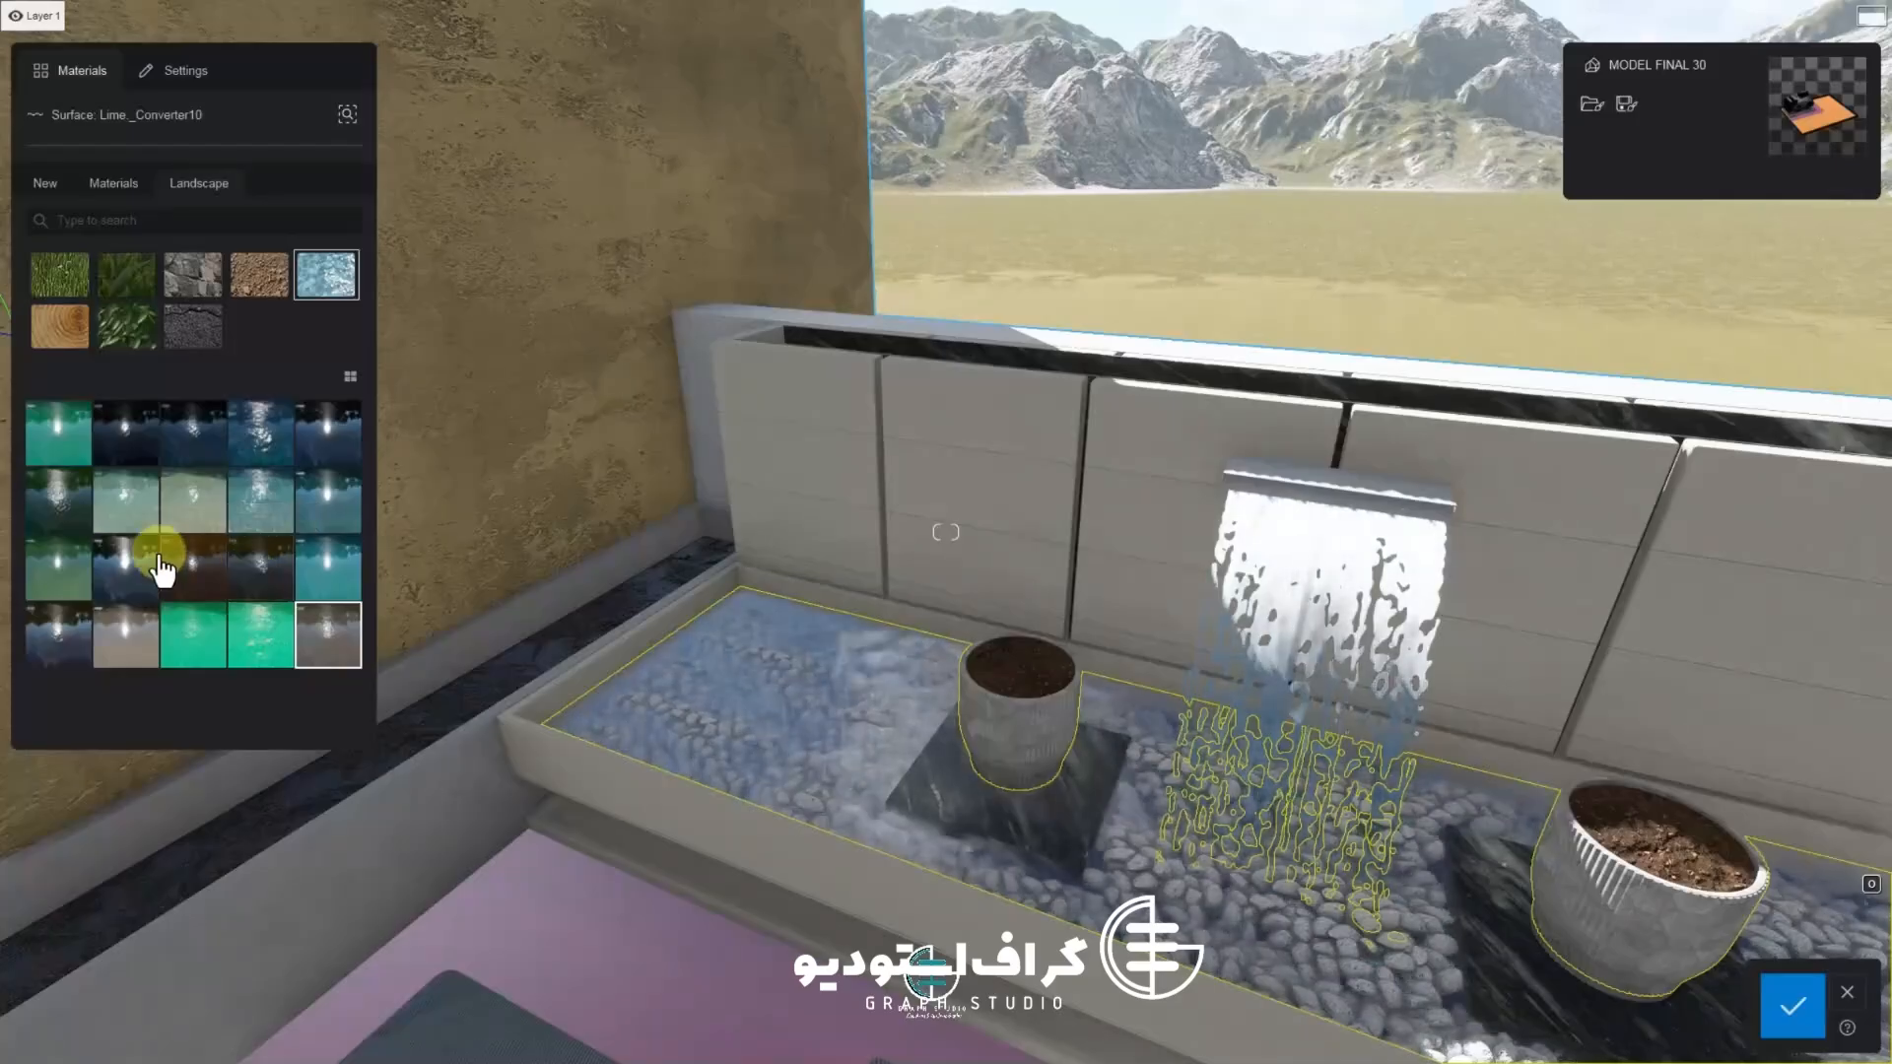
left_click(325, 642)
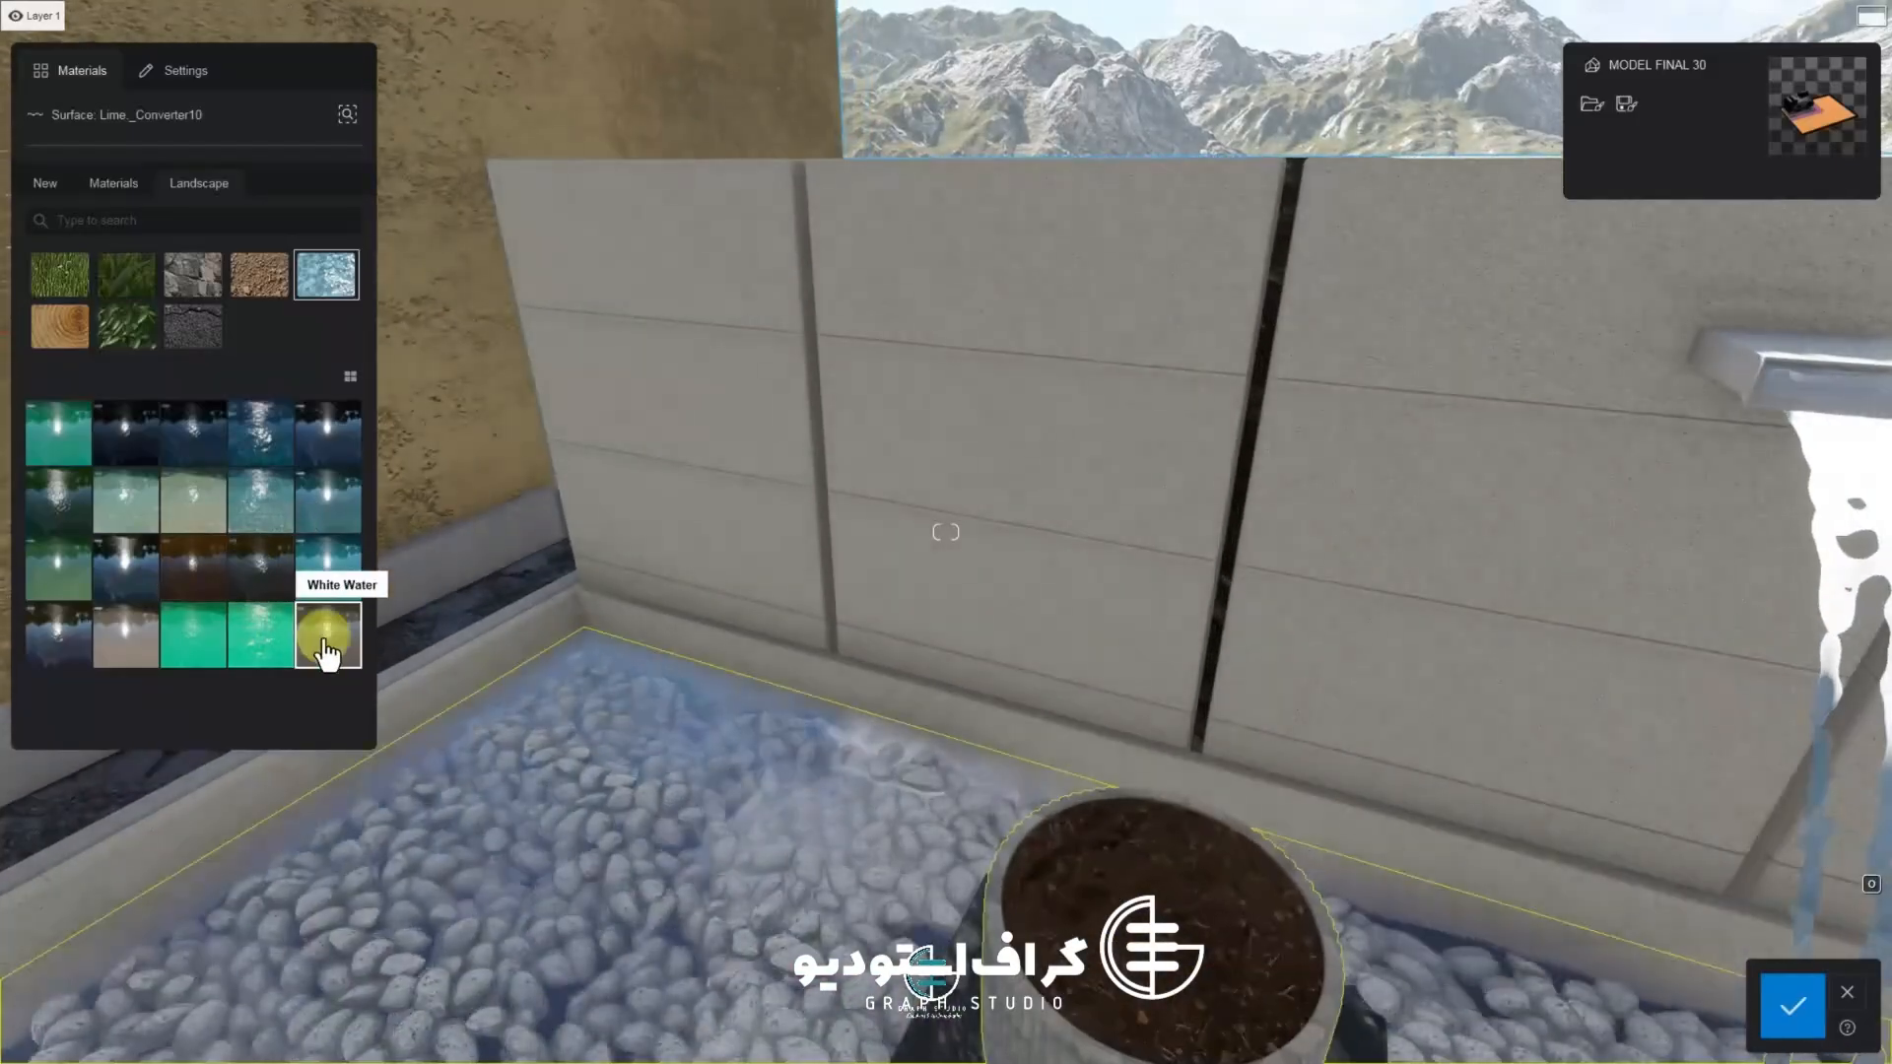
left_click(126, 500)
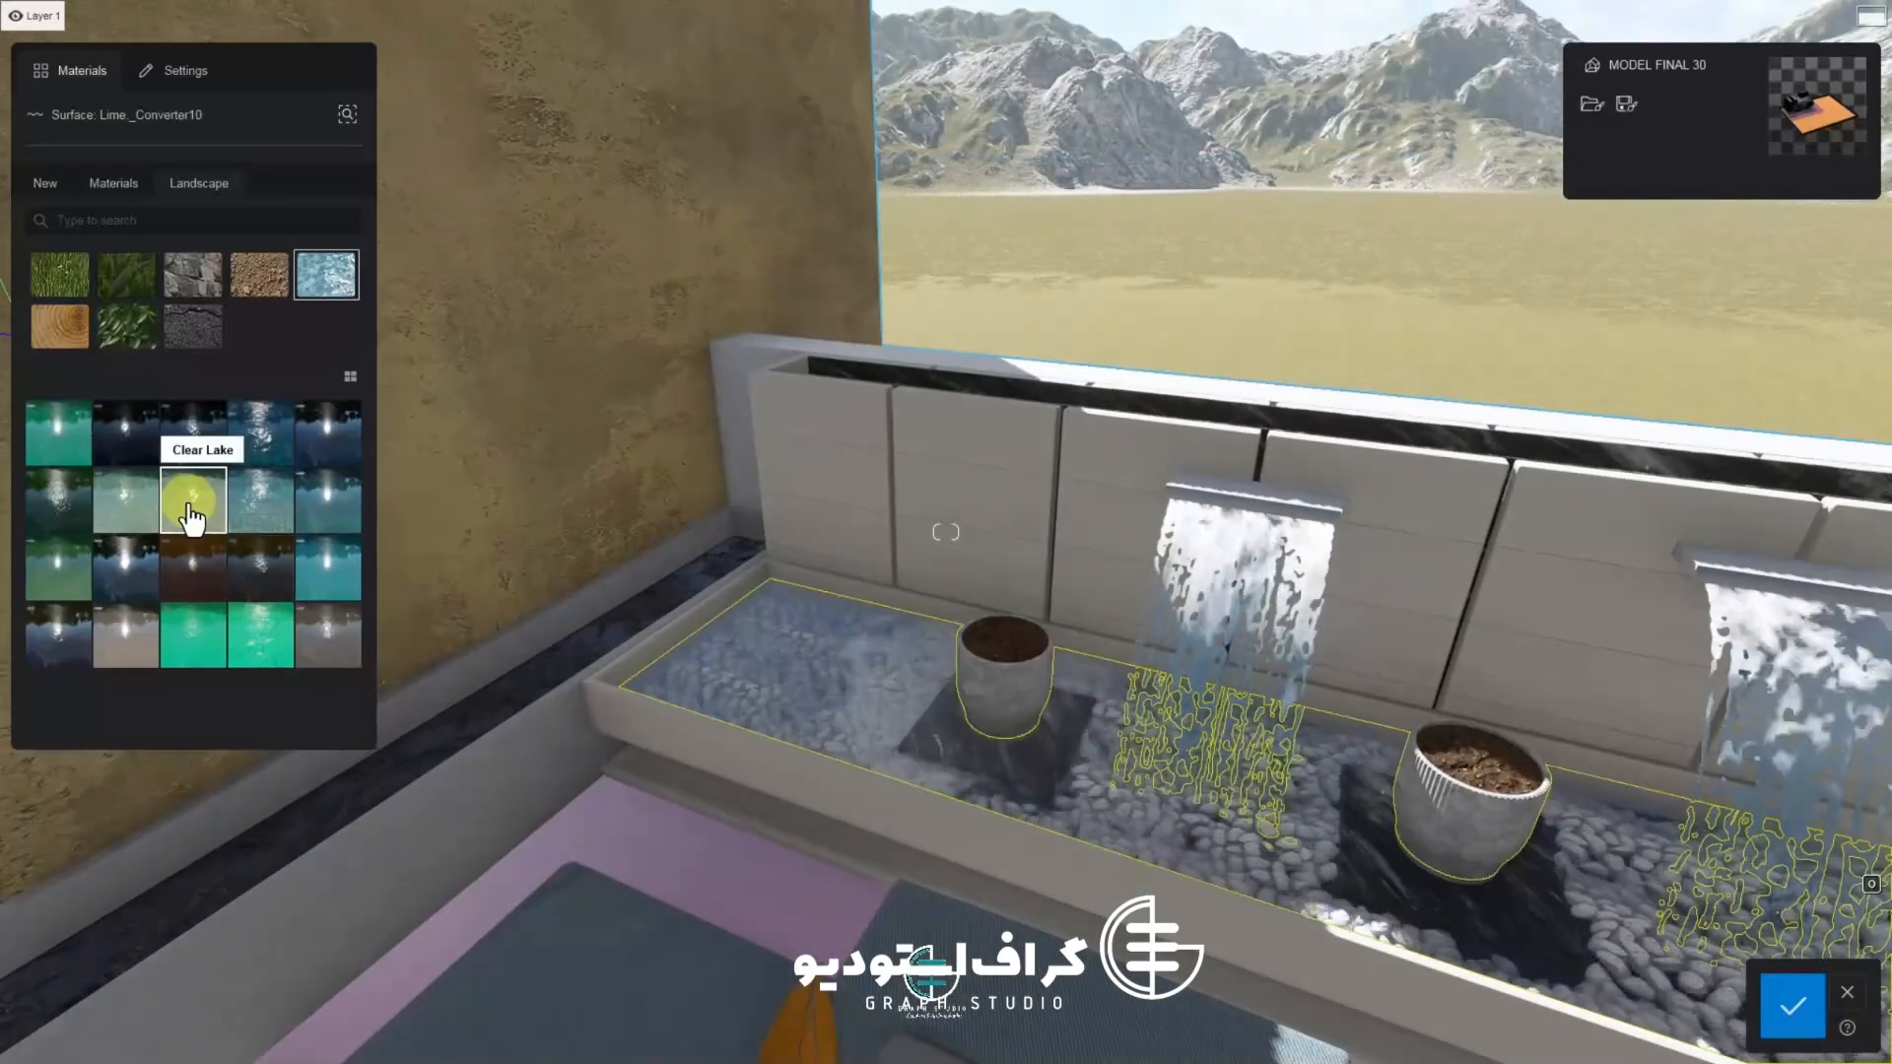
left_click(190, 505)
Lower the water density and raise the wave height, then confirm the basin water material
left_click_drag(111, 466, 83, 452)
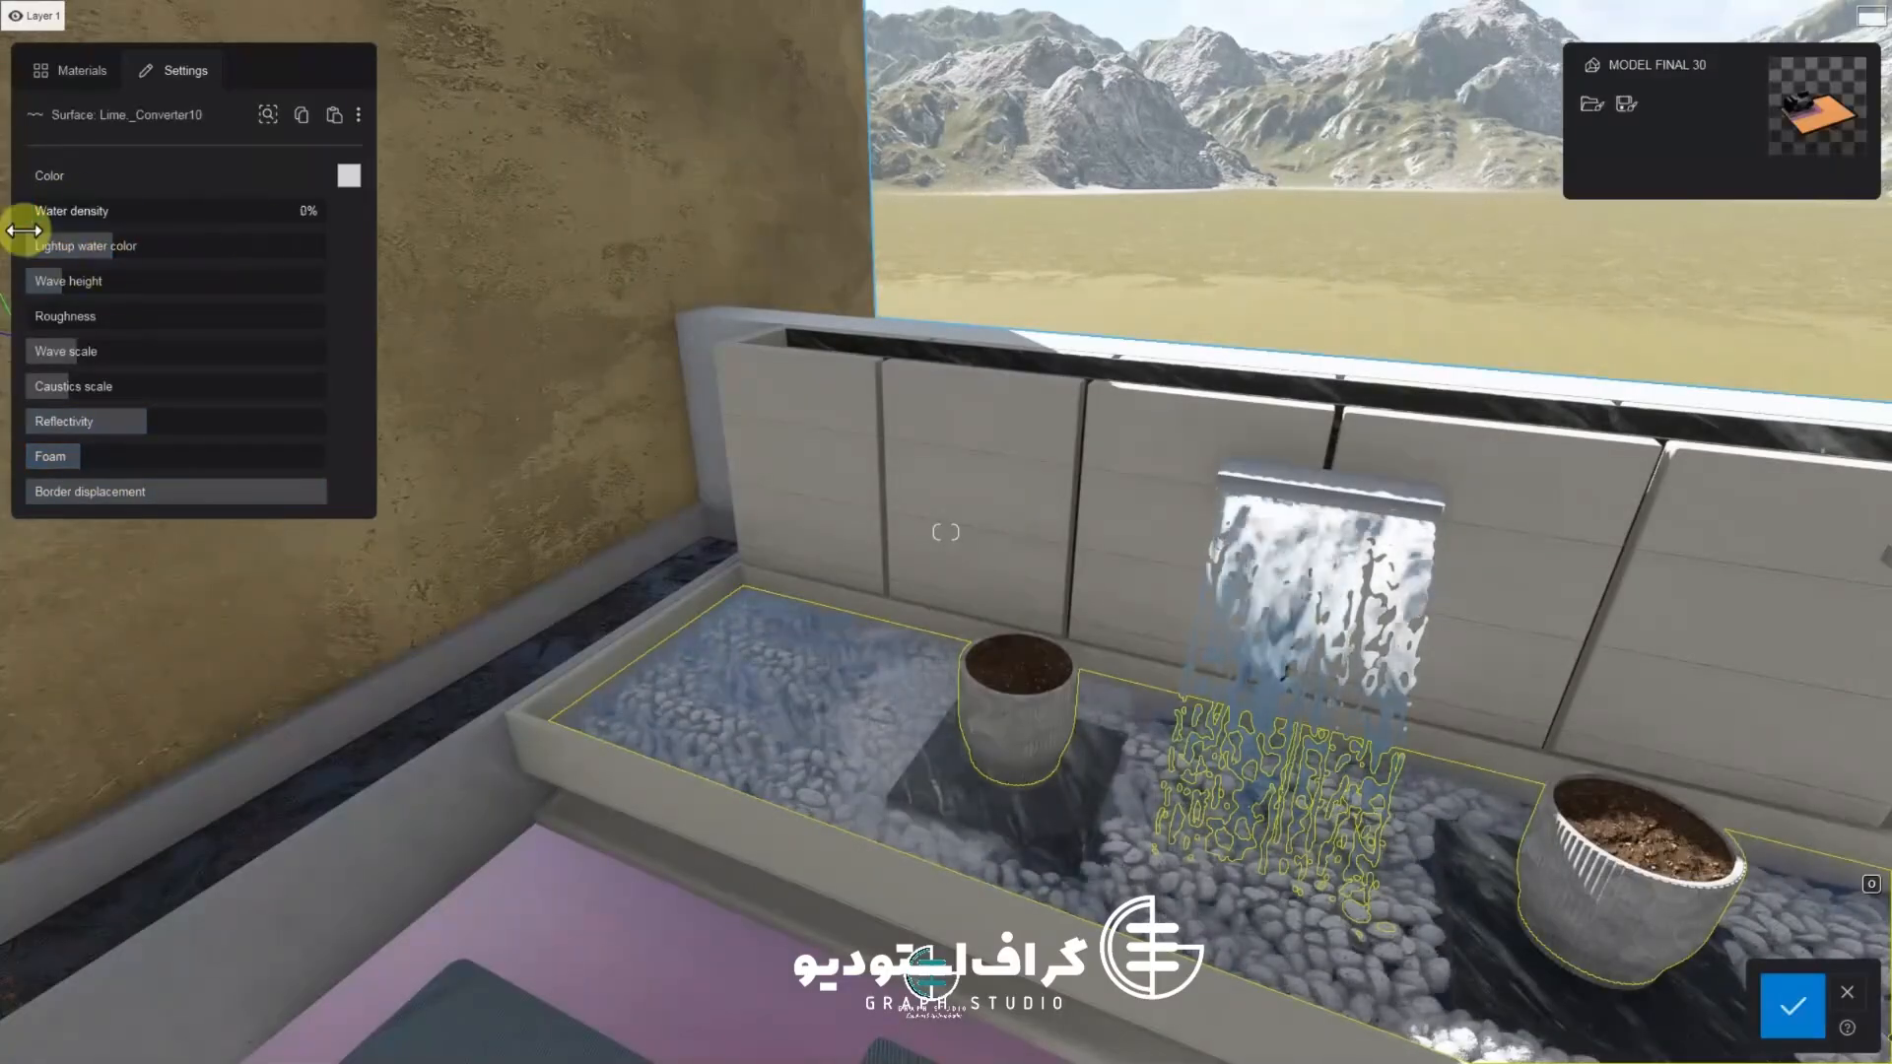
left_click_drag(67, 294, 164, 301)
scroll(494, 726, "up", 4)
right_click_drag(505, 806, 643, 803)
scroll(499, 802, "up", 3)
scroll(499, 802, "down", 3)
left_click(1786, 1013)
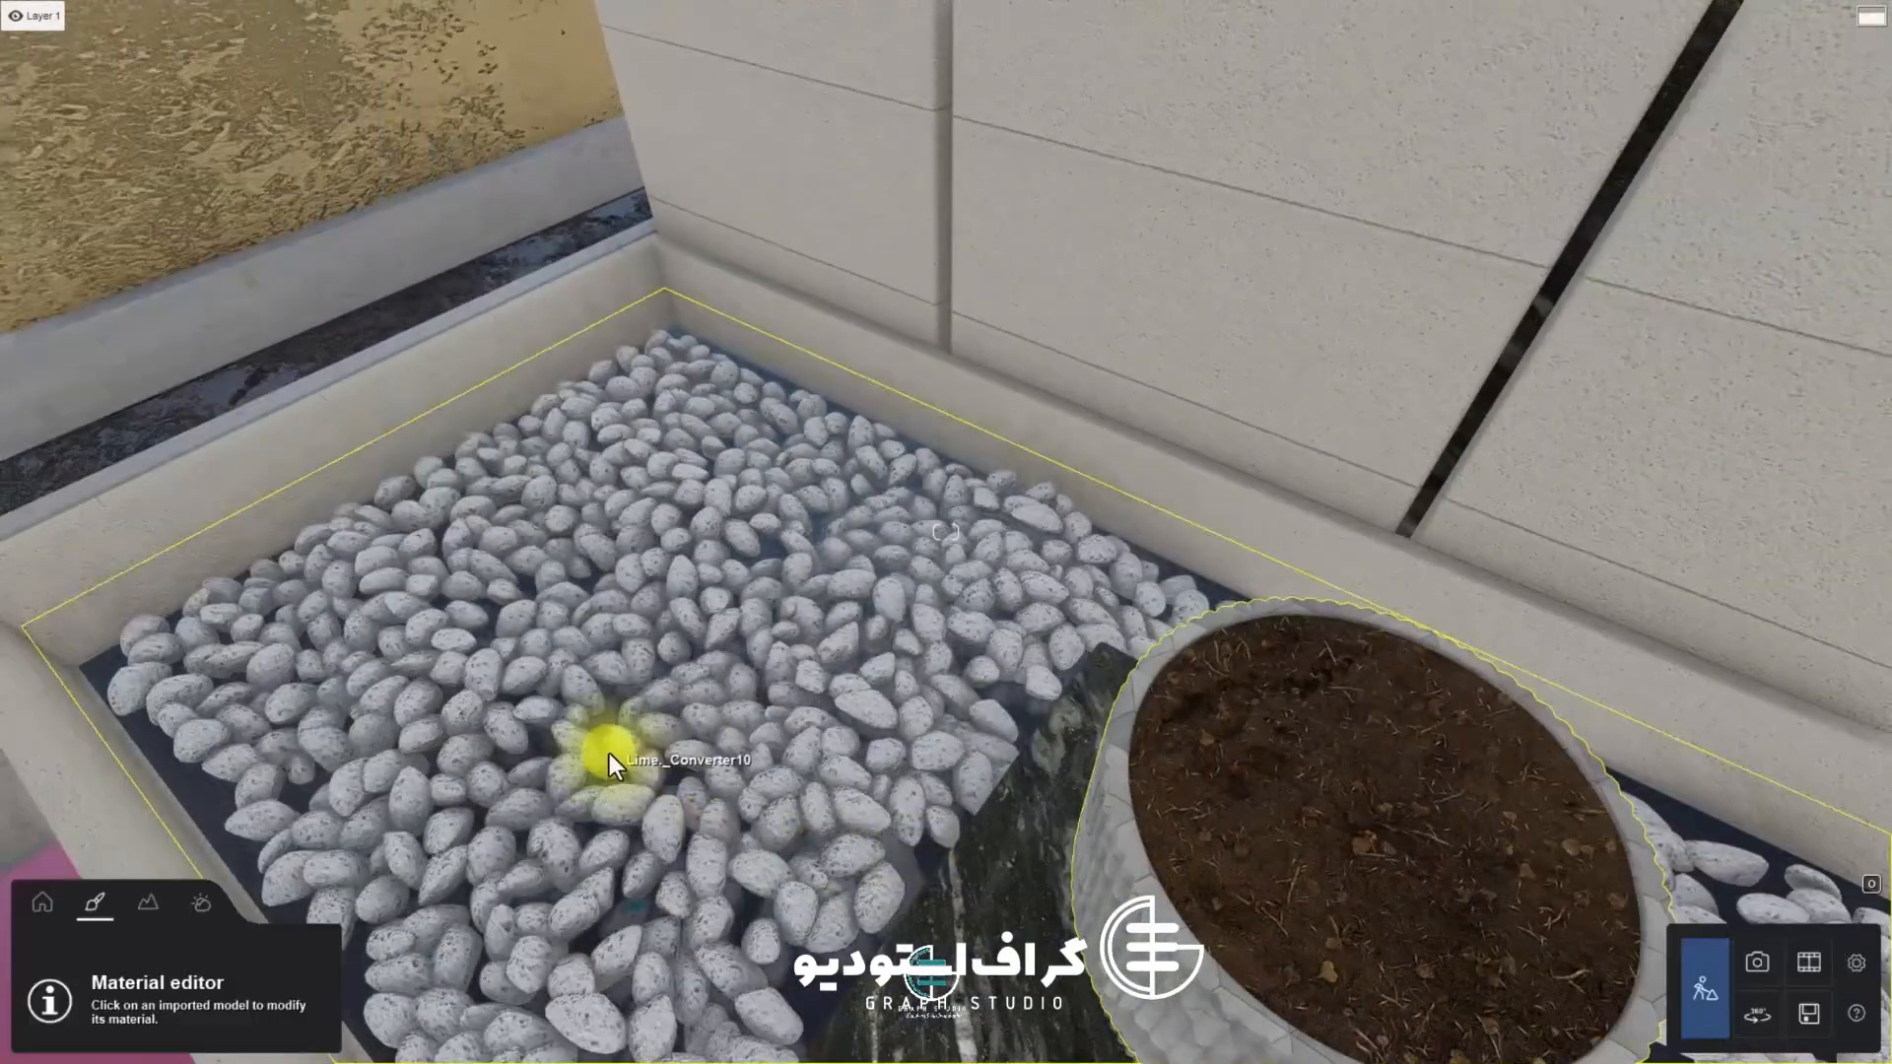
Make the basin's water surface invisible by assigning the Invisible material, to reach the pebbles beneath
left_click(682, 621)
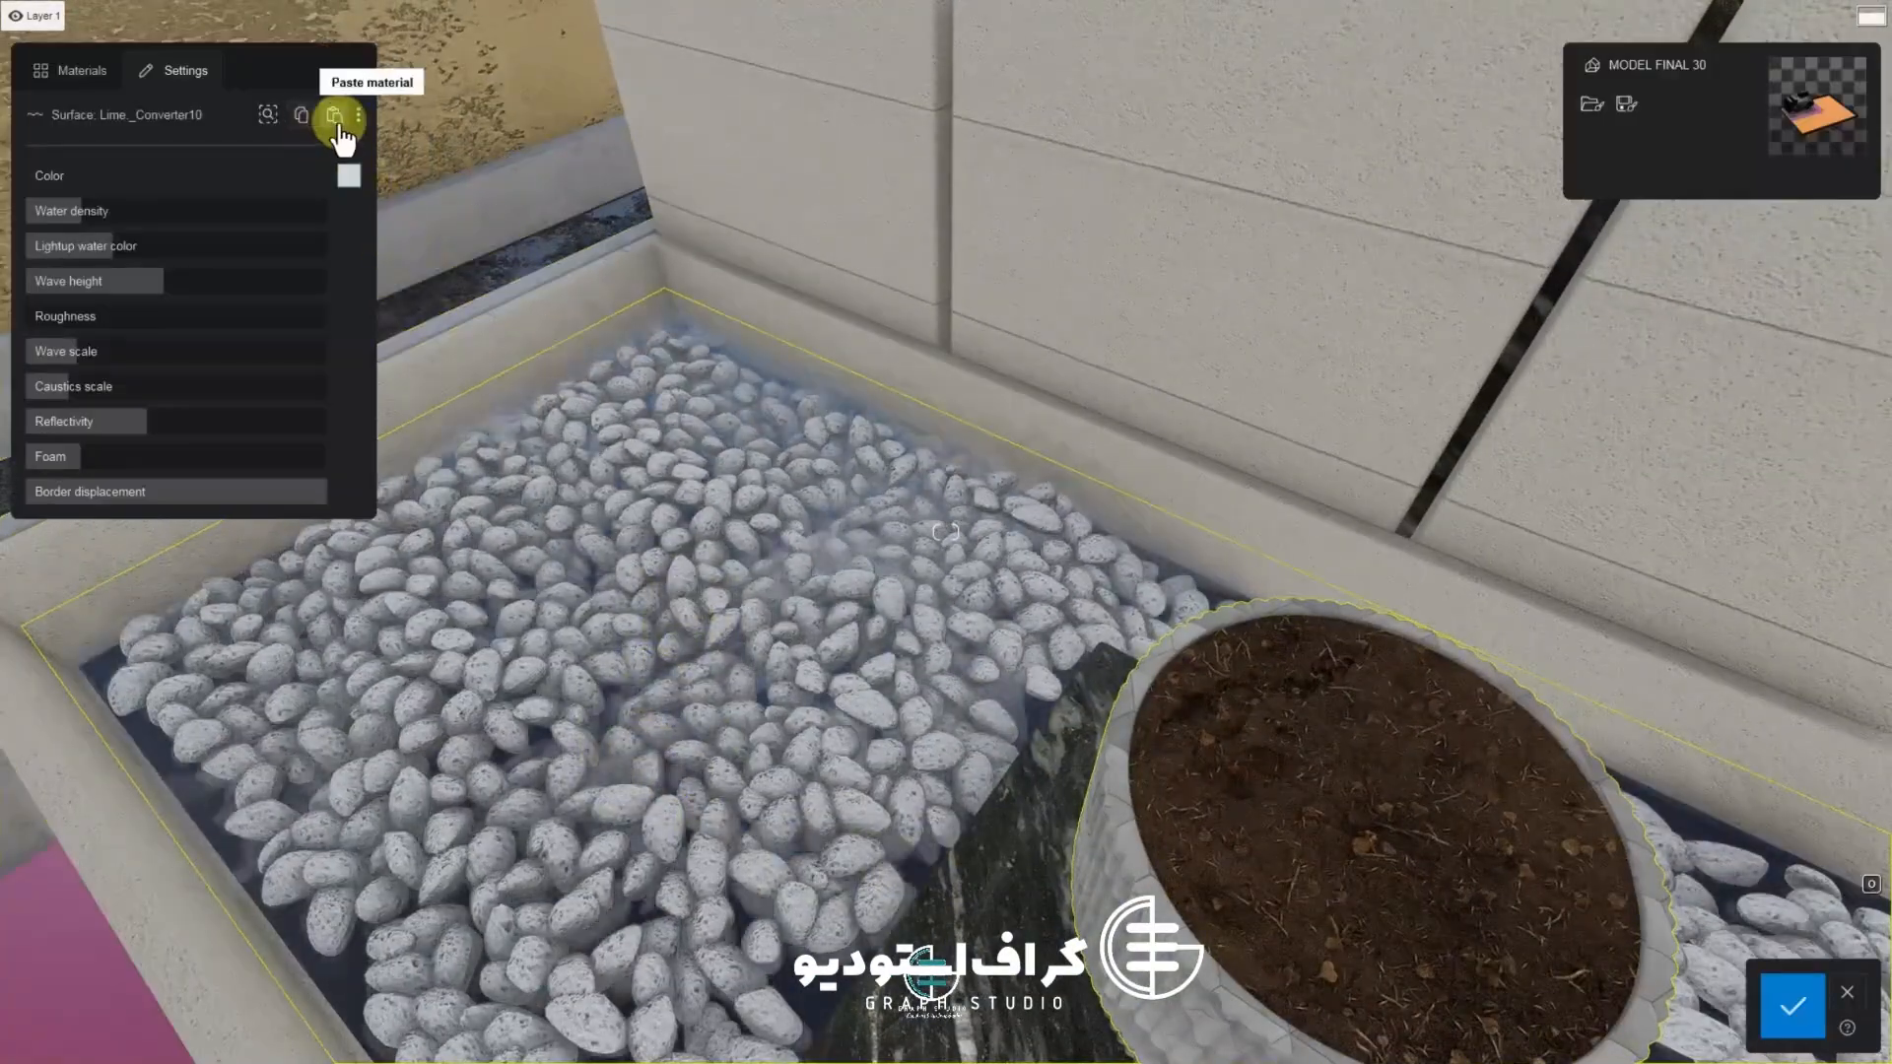
scroll(695, 576, "up", 2)
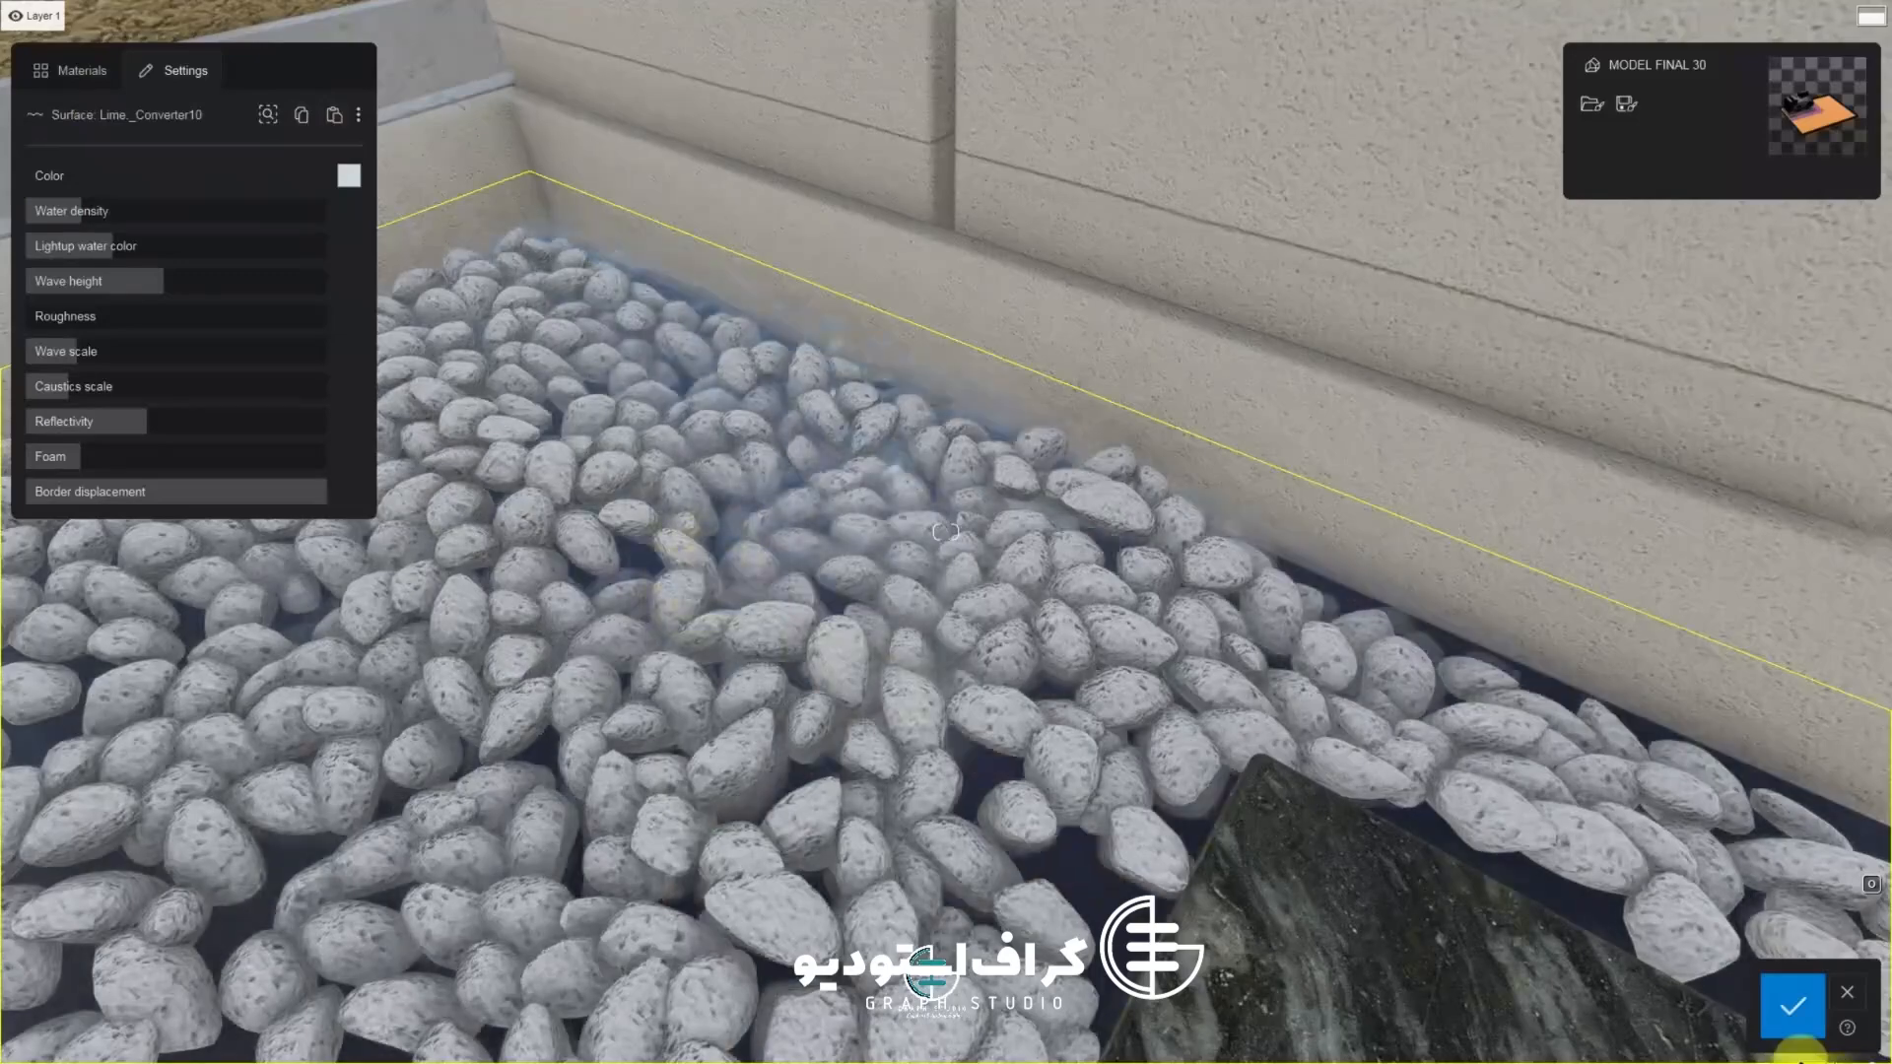
left_click(1792, 1007)
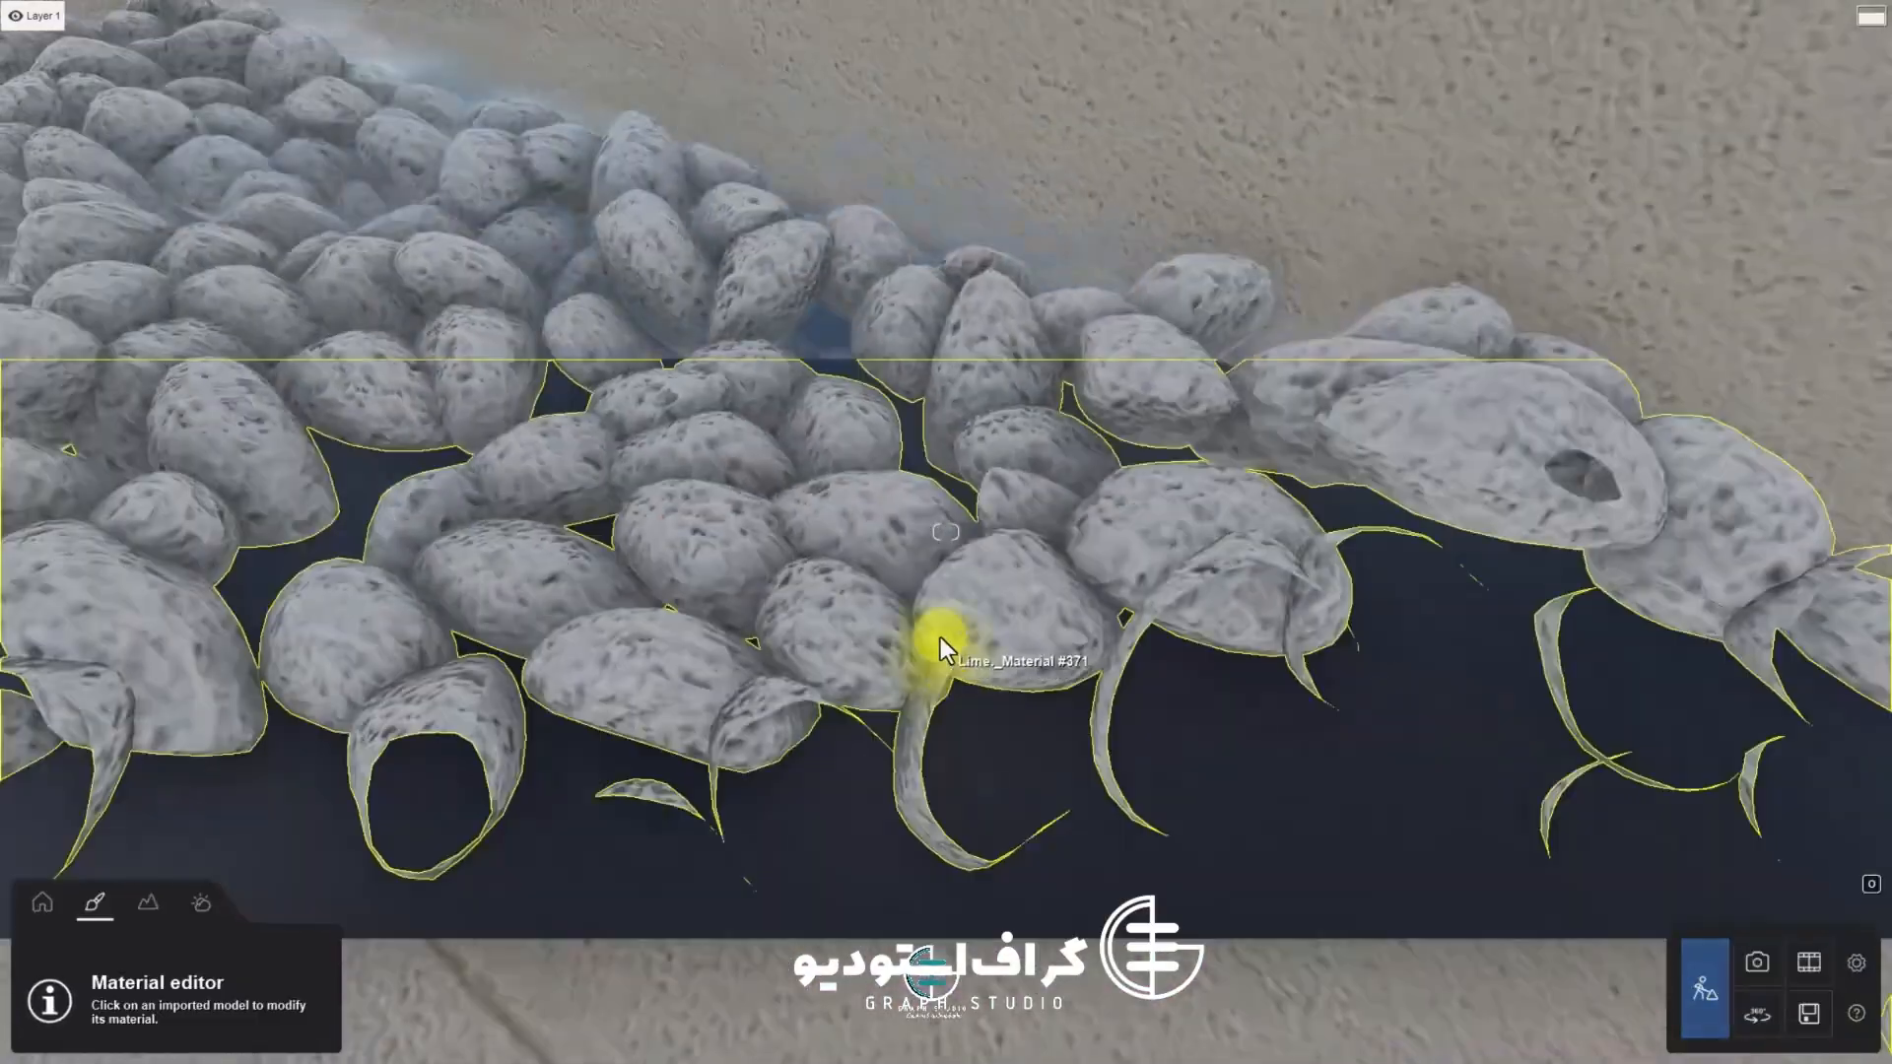
left_click(944, 631)
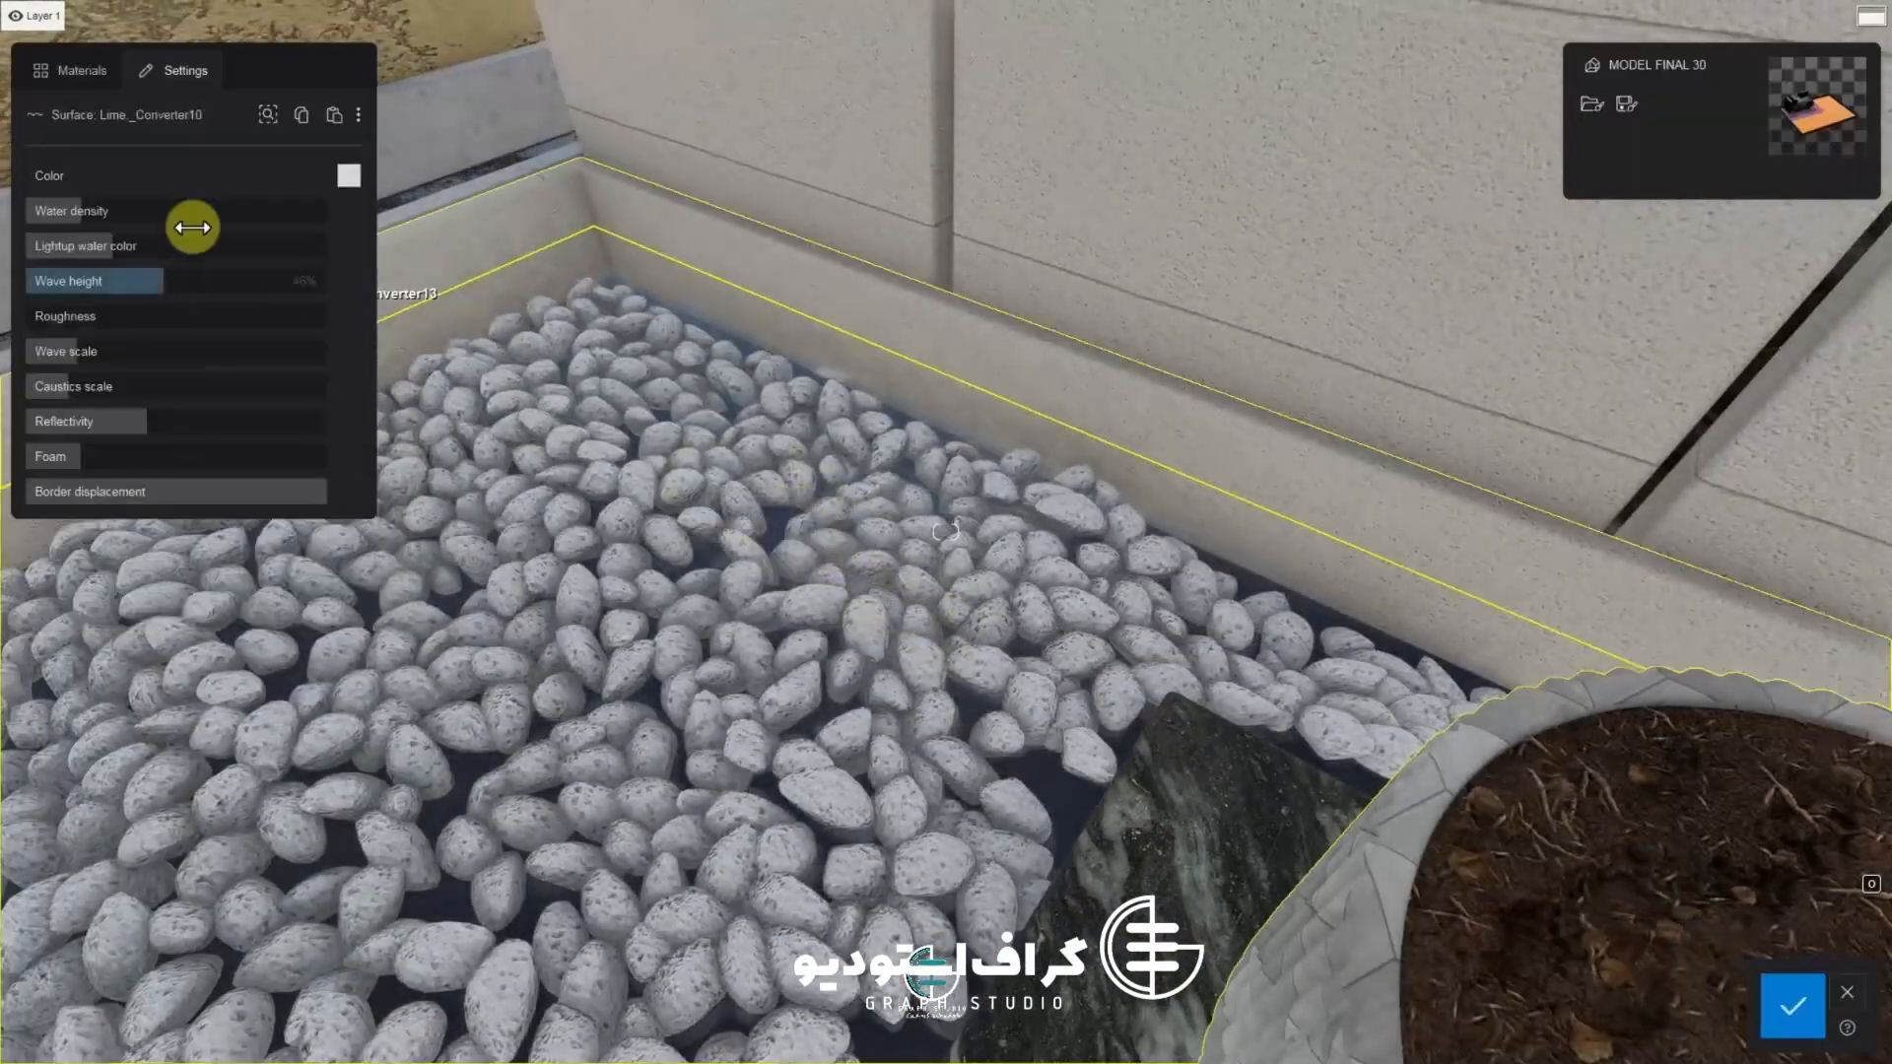
left_click(82, 70)
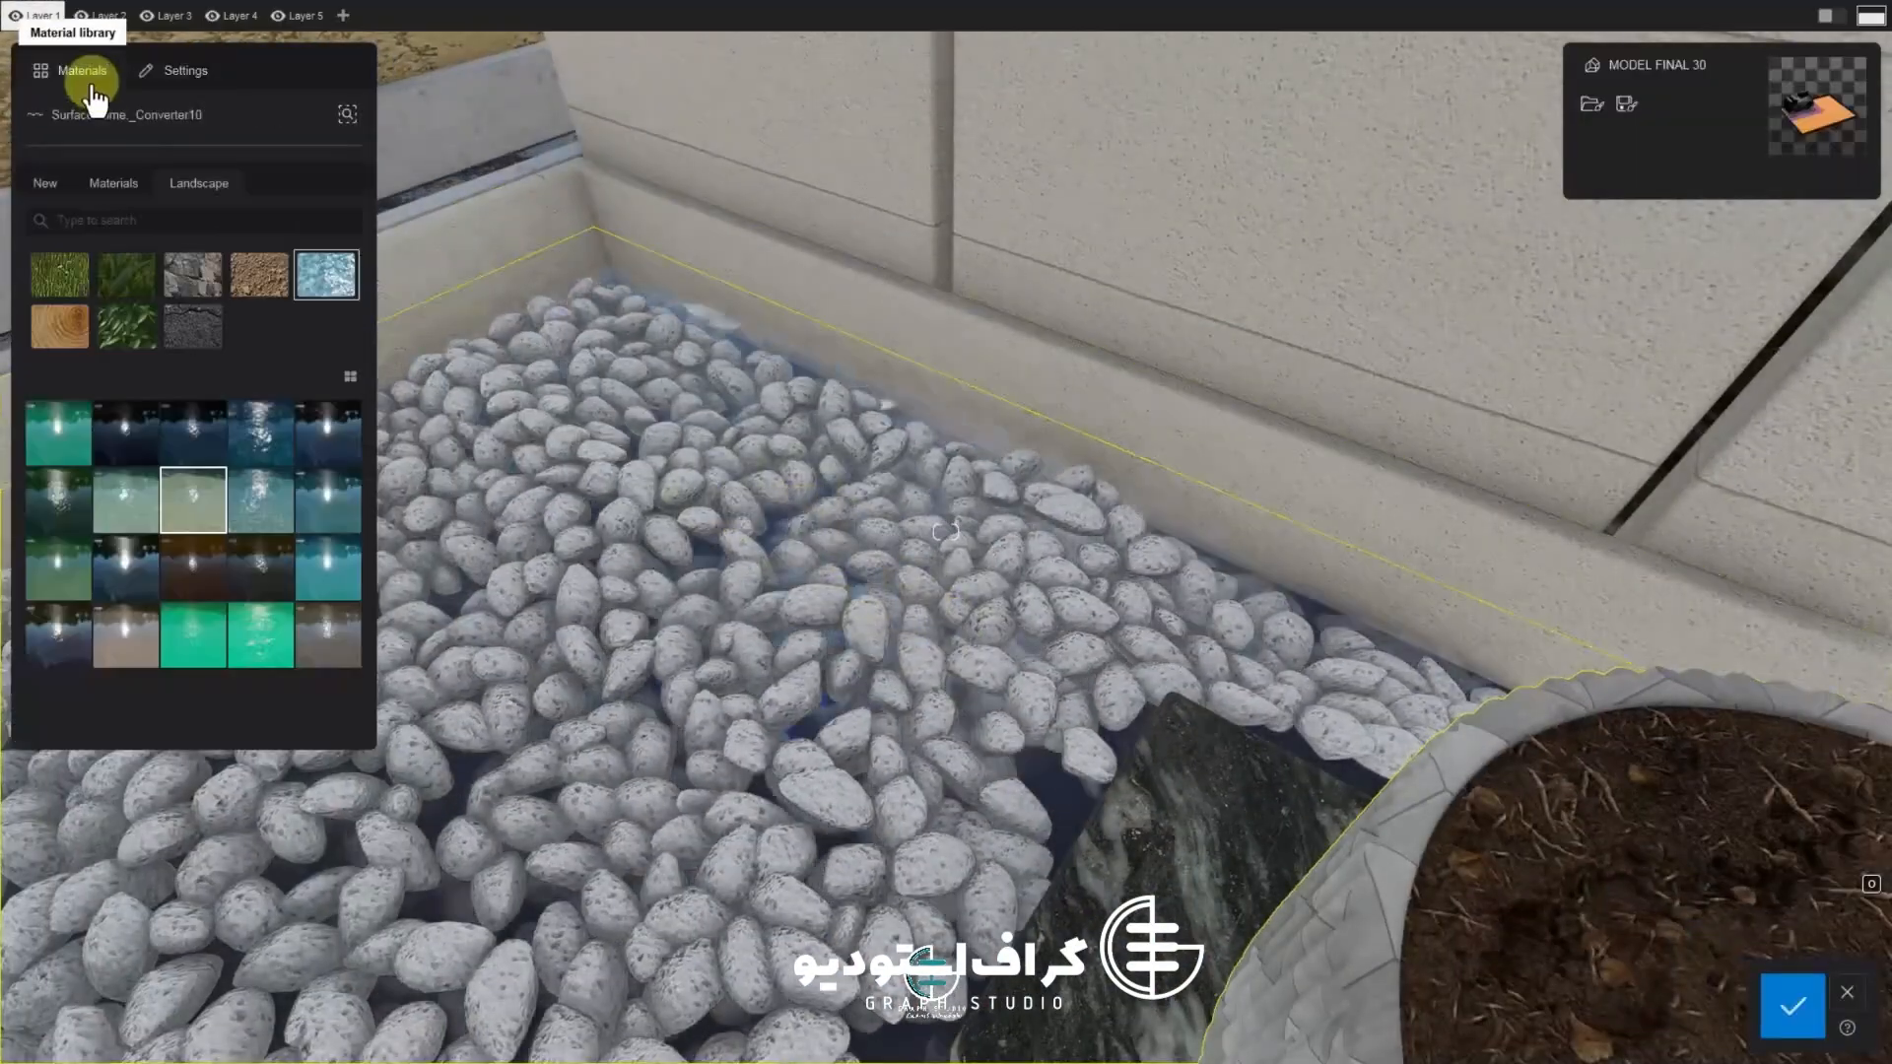
left_click(45, 183)
left_click(194, 340)
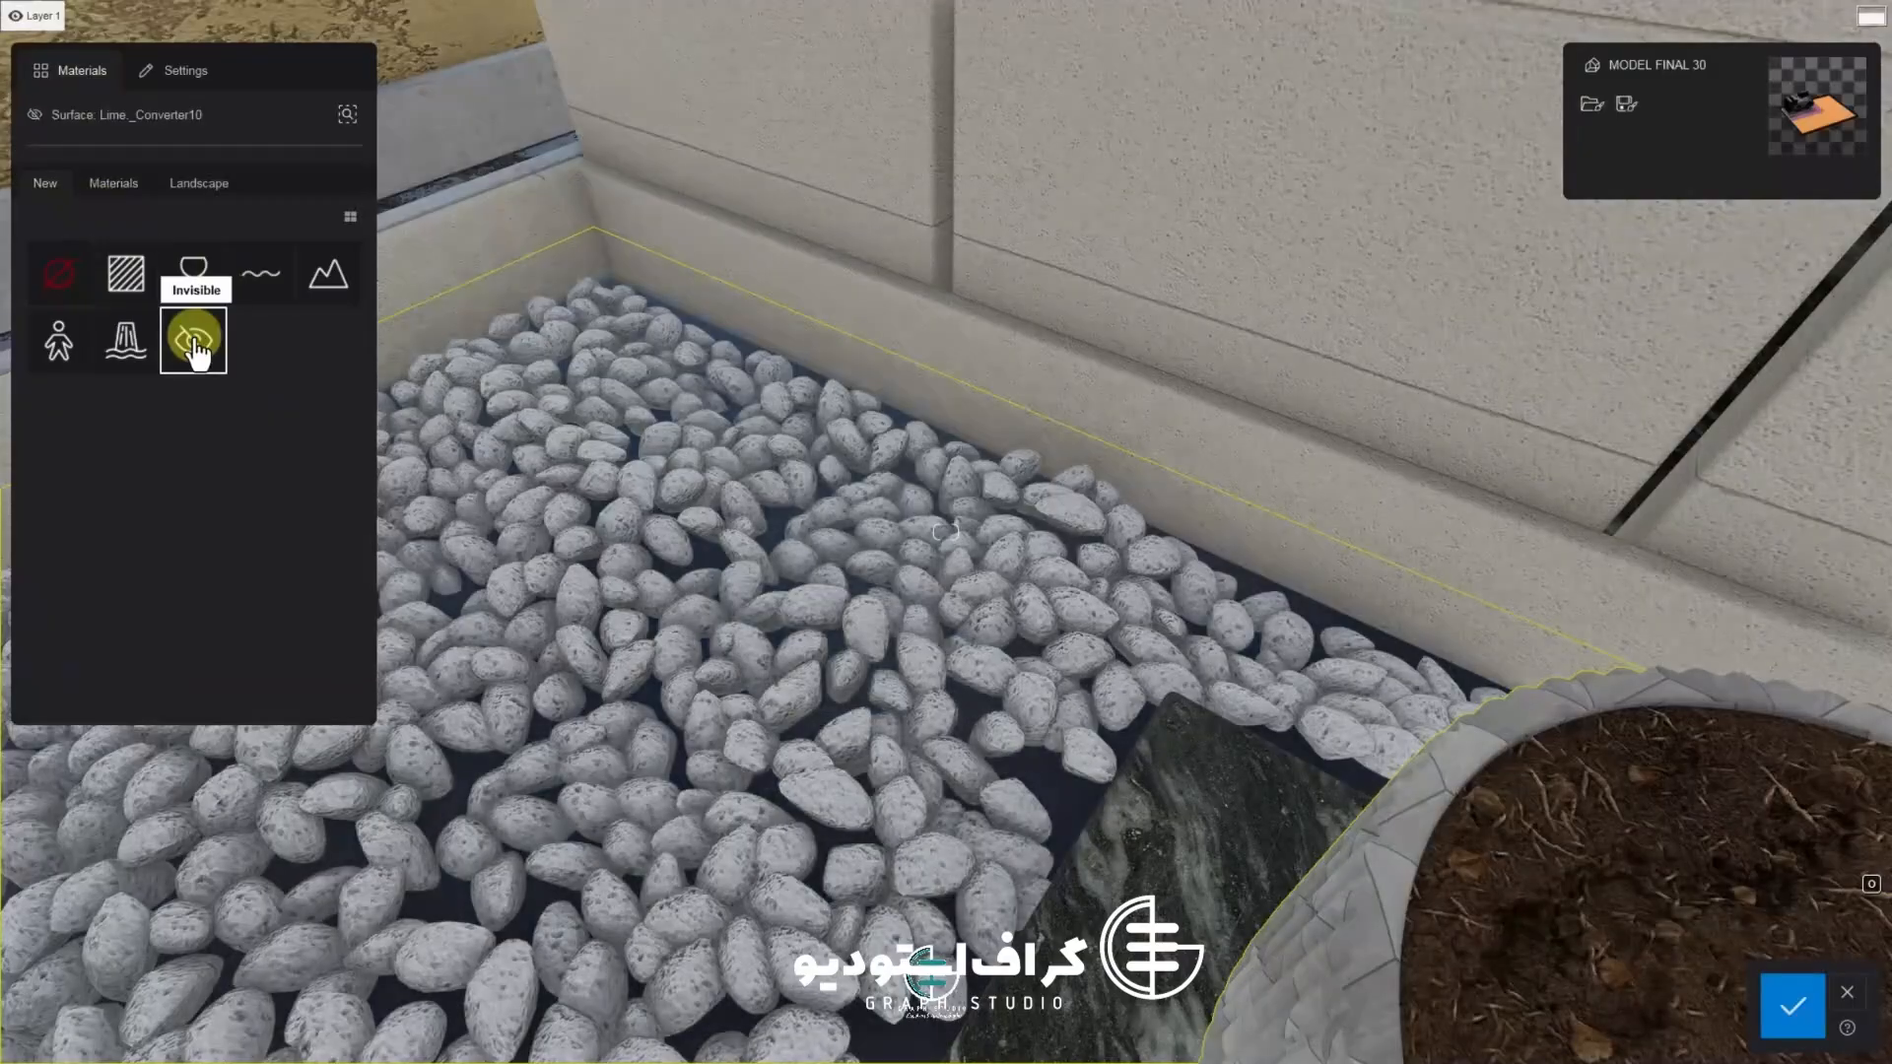
left_click(1793, 1005)
Select the pebbles and apply a white marble material from the Marble stone library
left_click(858, 630)
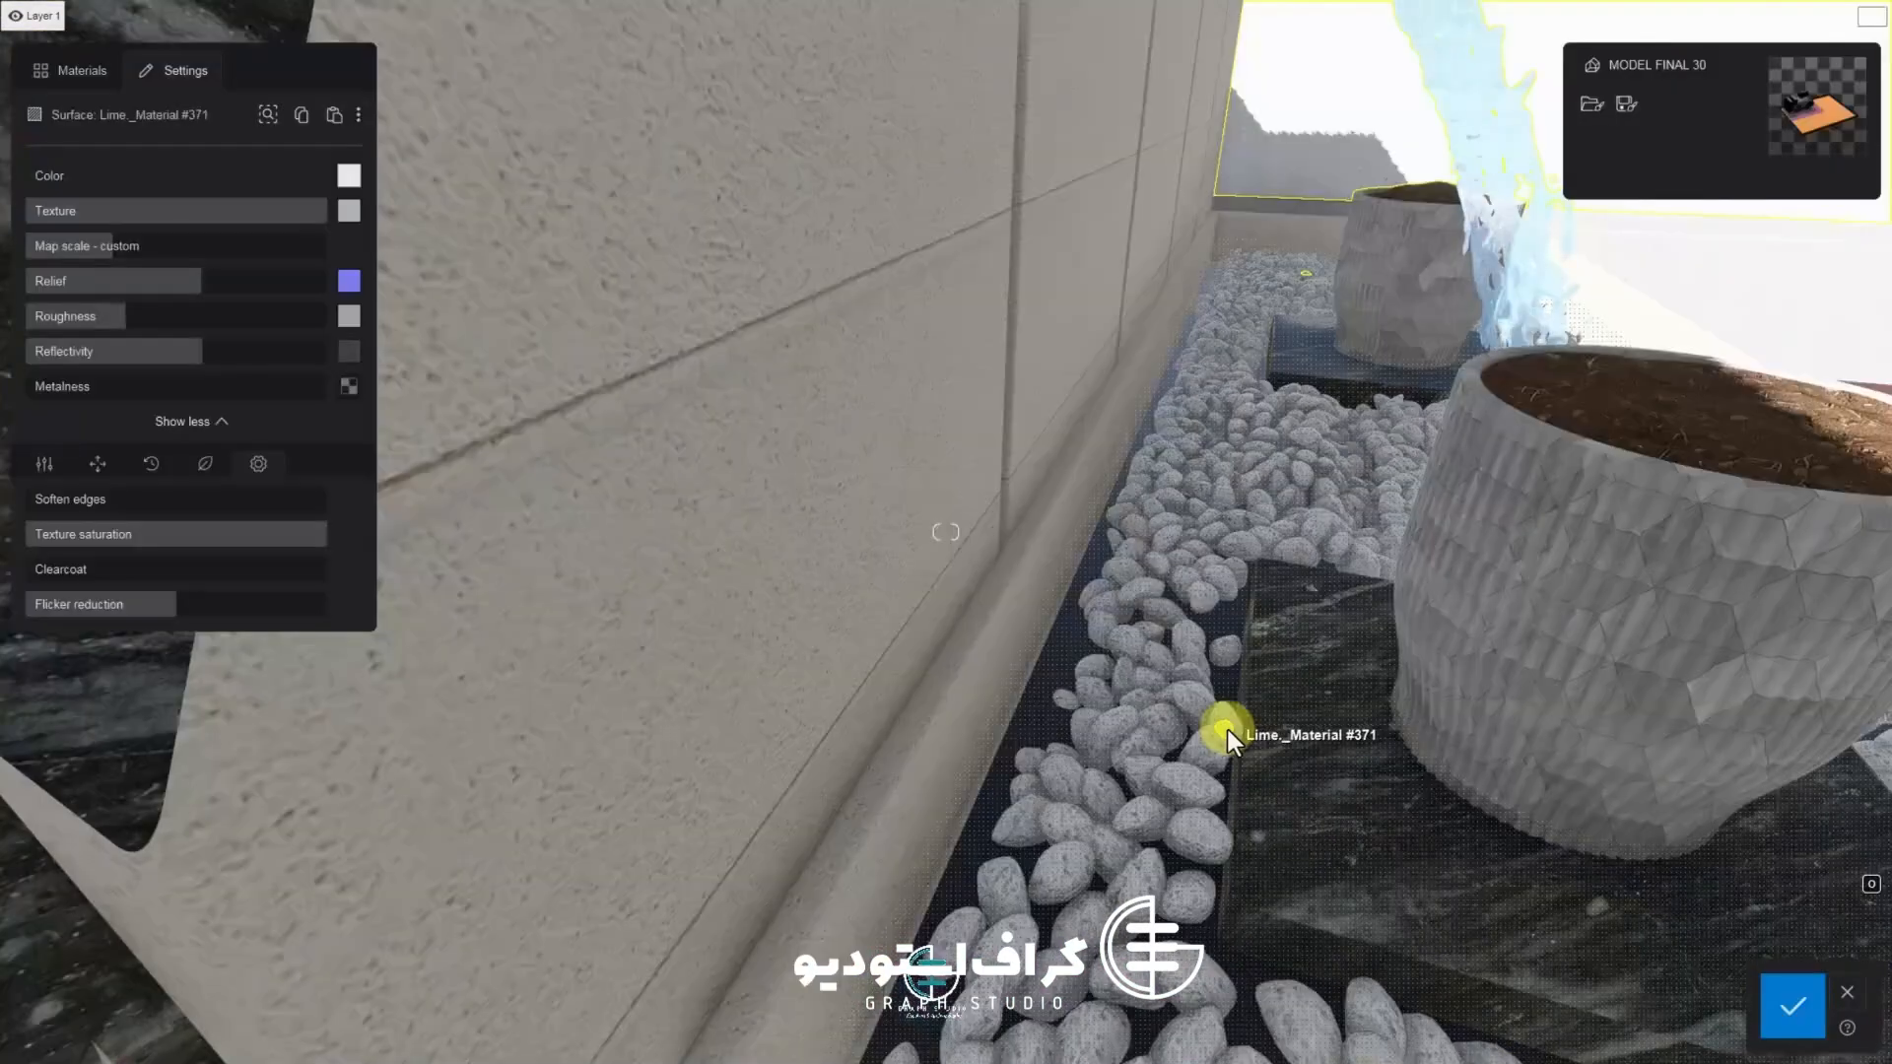
left_click_drag(316, 210, 477, 263)
left_click(77, 71)
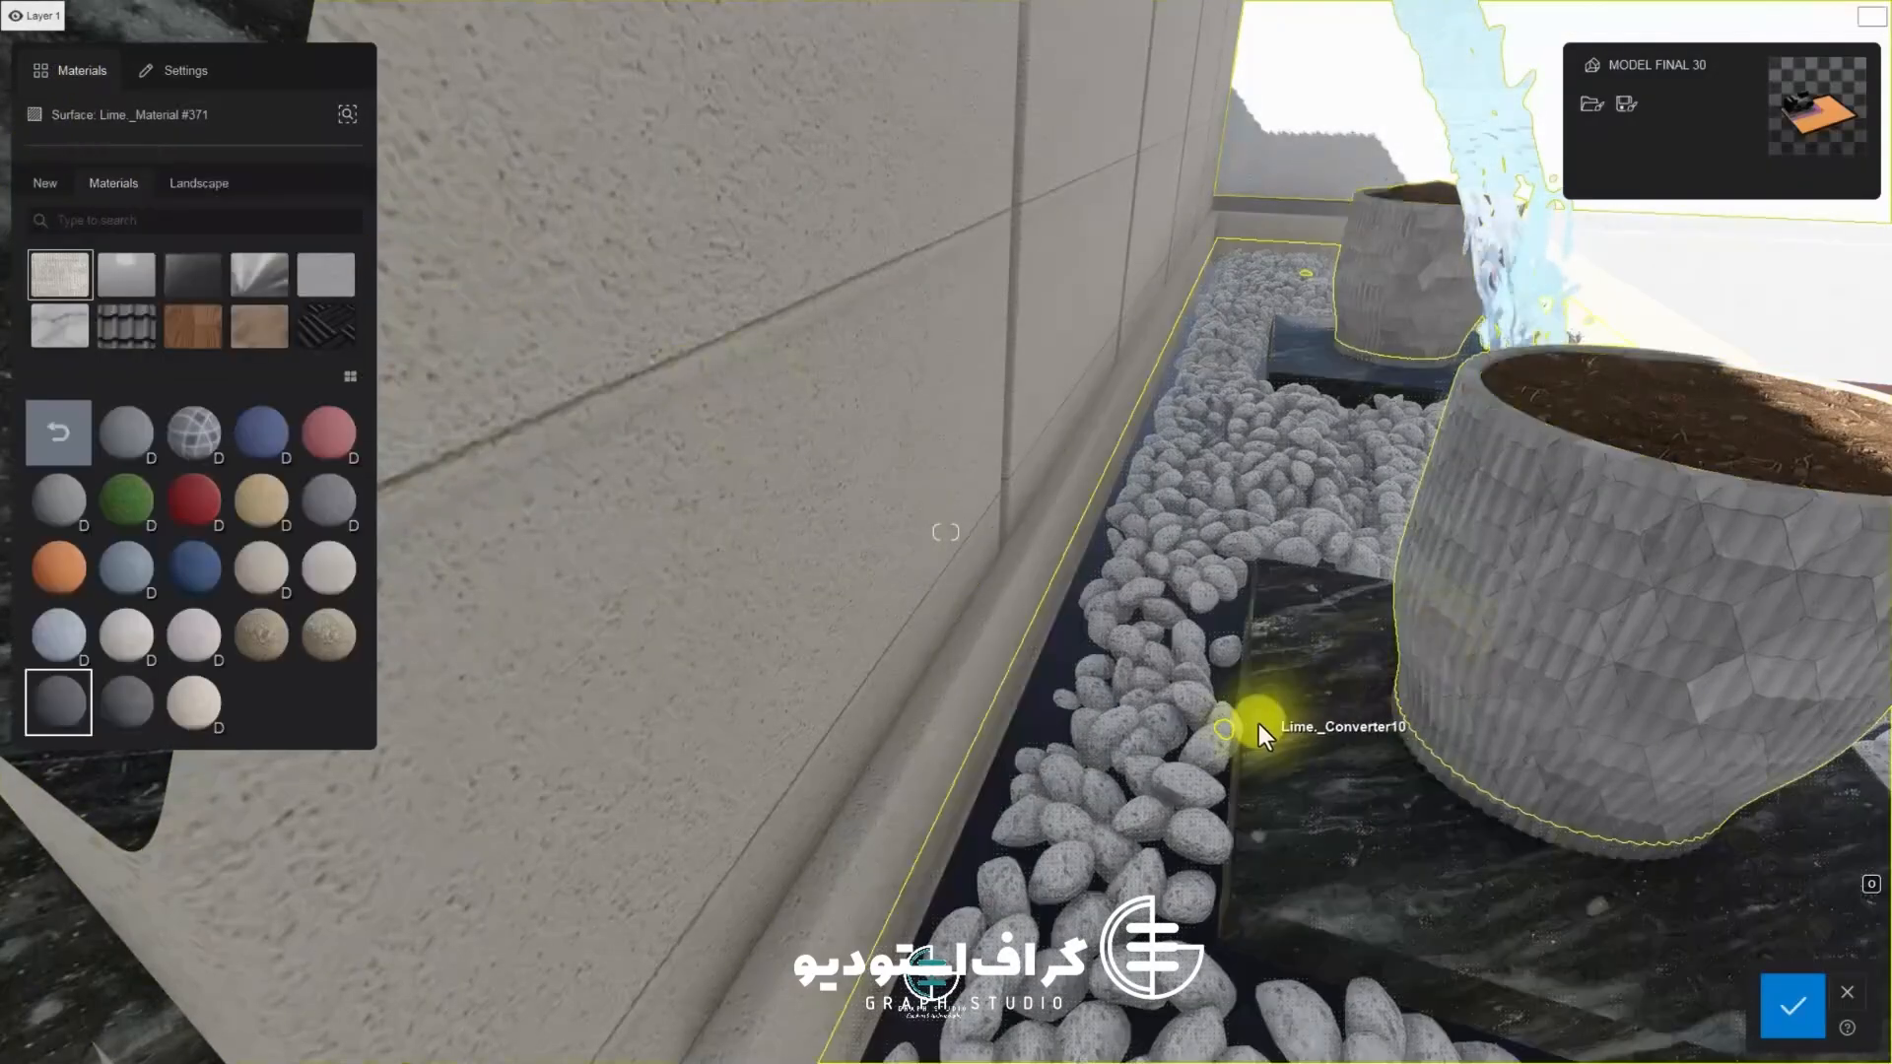
left_click(235, 296)
left_click(98, 318)
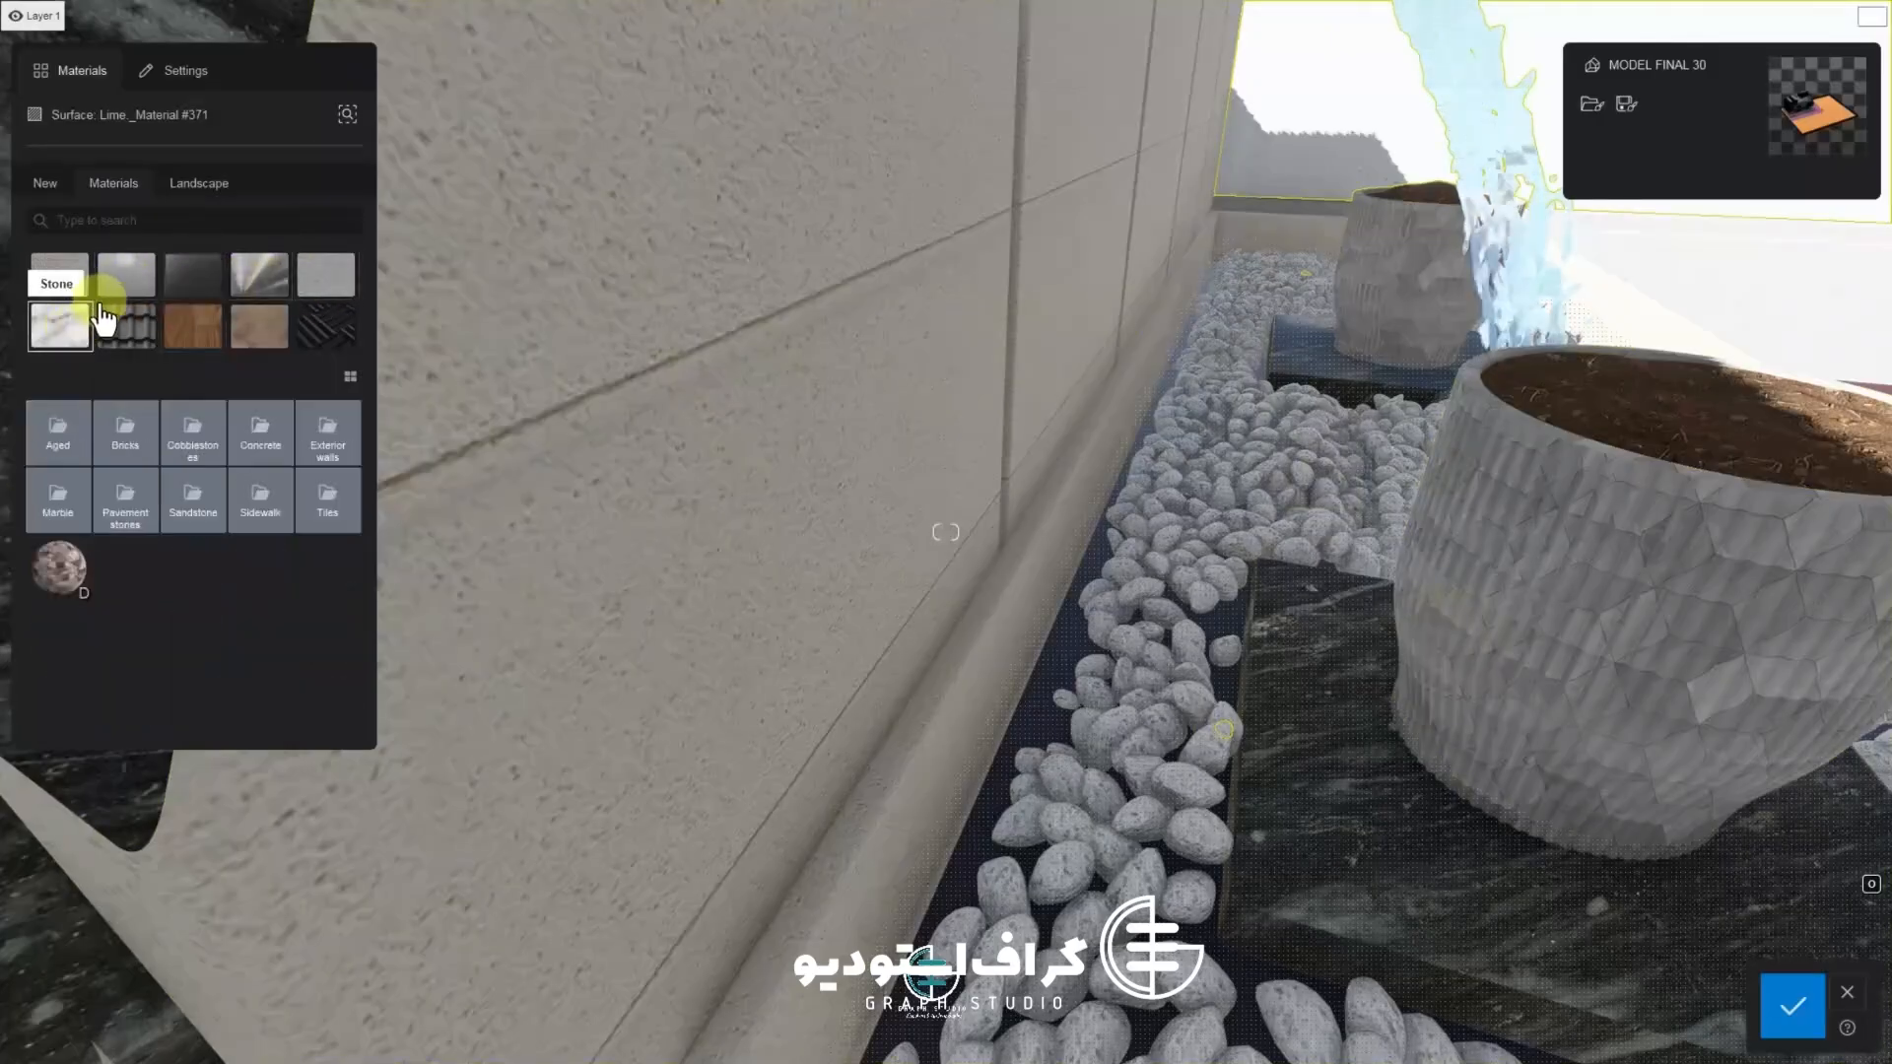
left_click(61, 500)
left_click(127, 451)
left_click(200, 562)
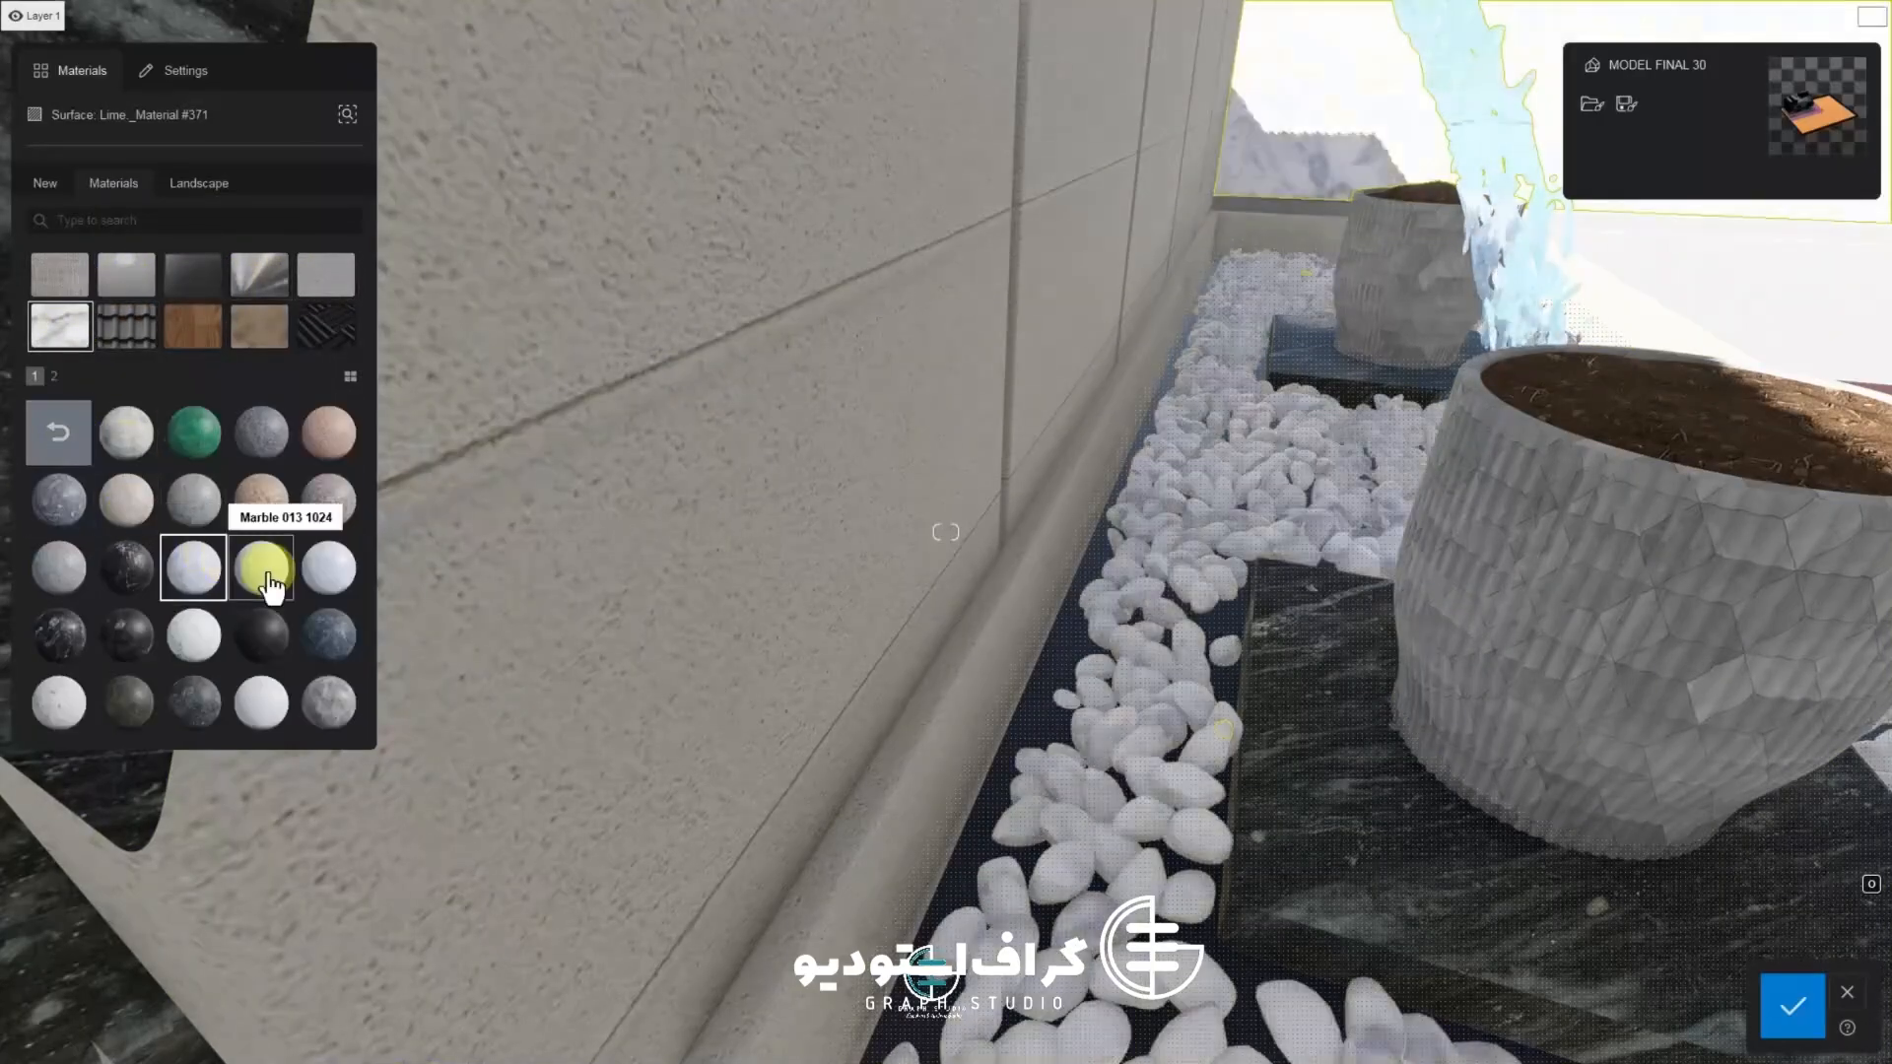
left_click(328, 583)
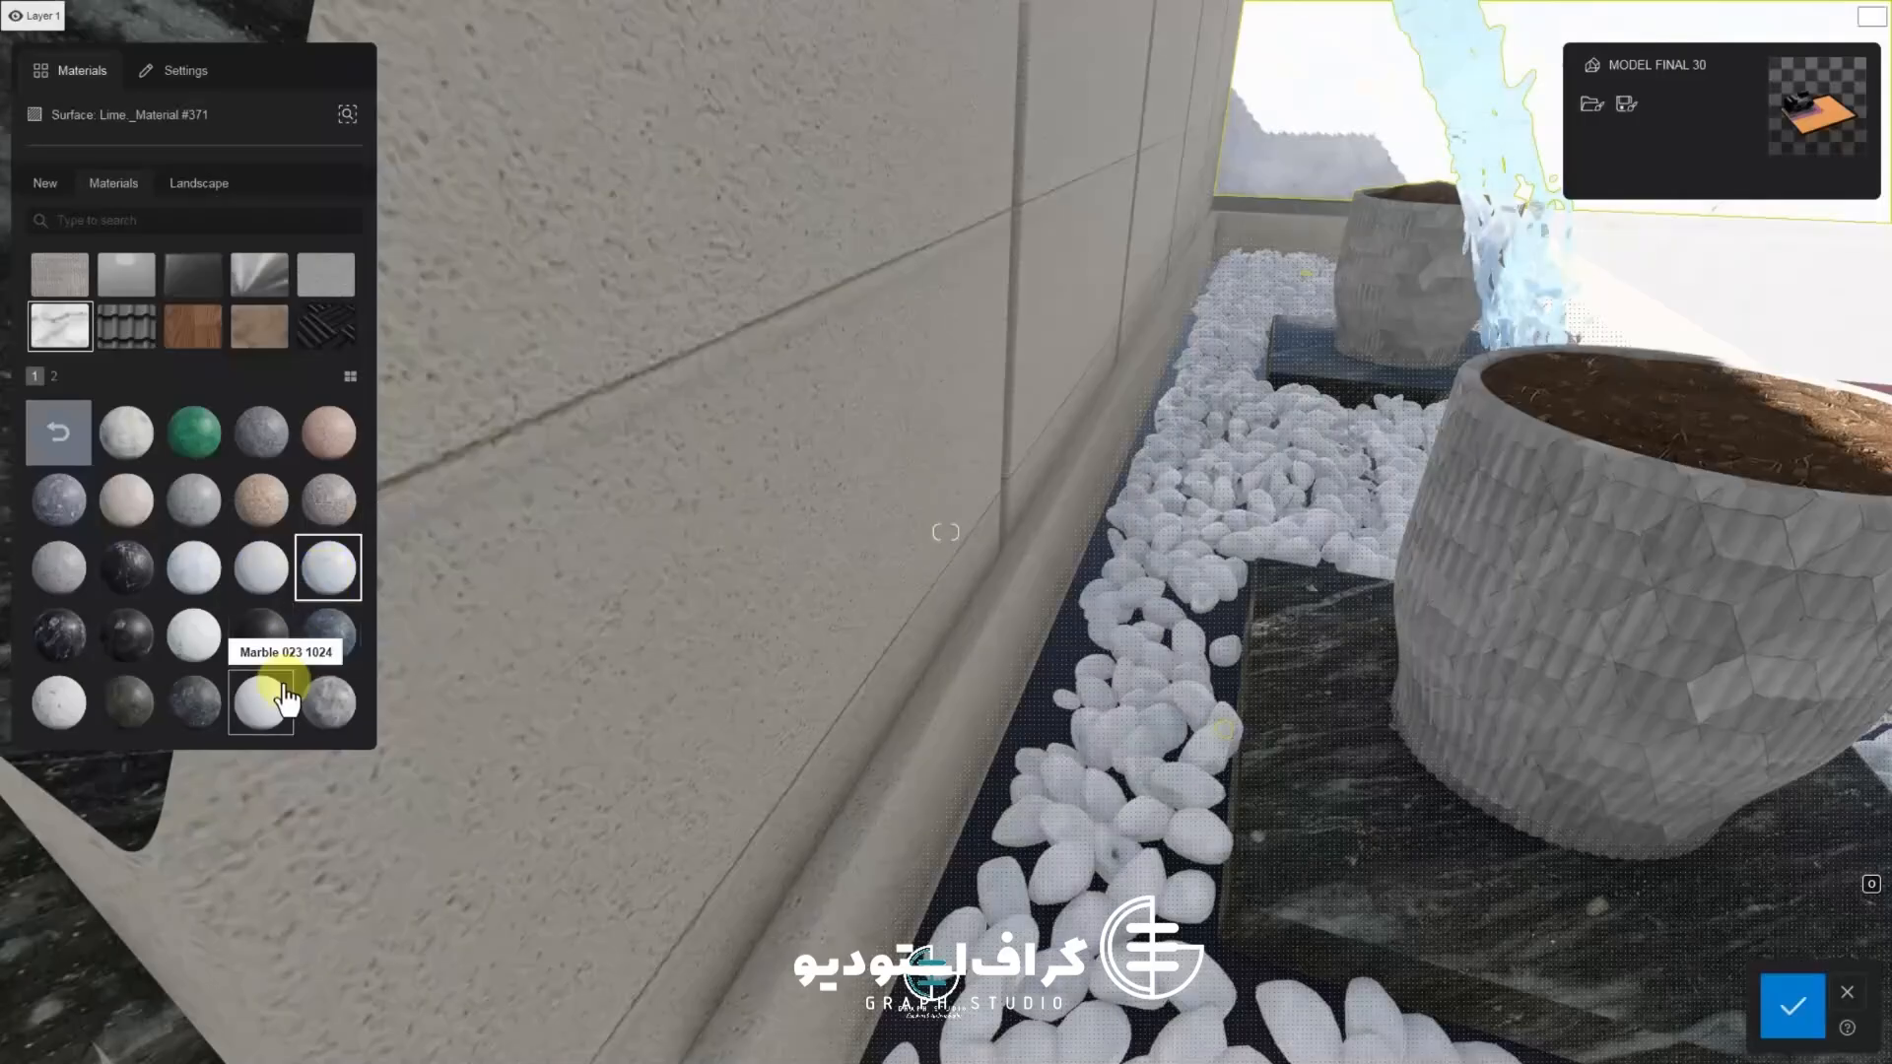
left_click(284, 700)
double_click(325, 587)
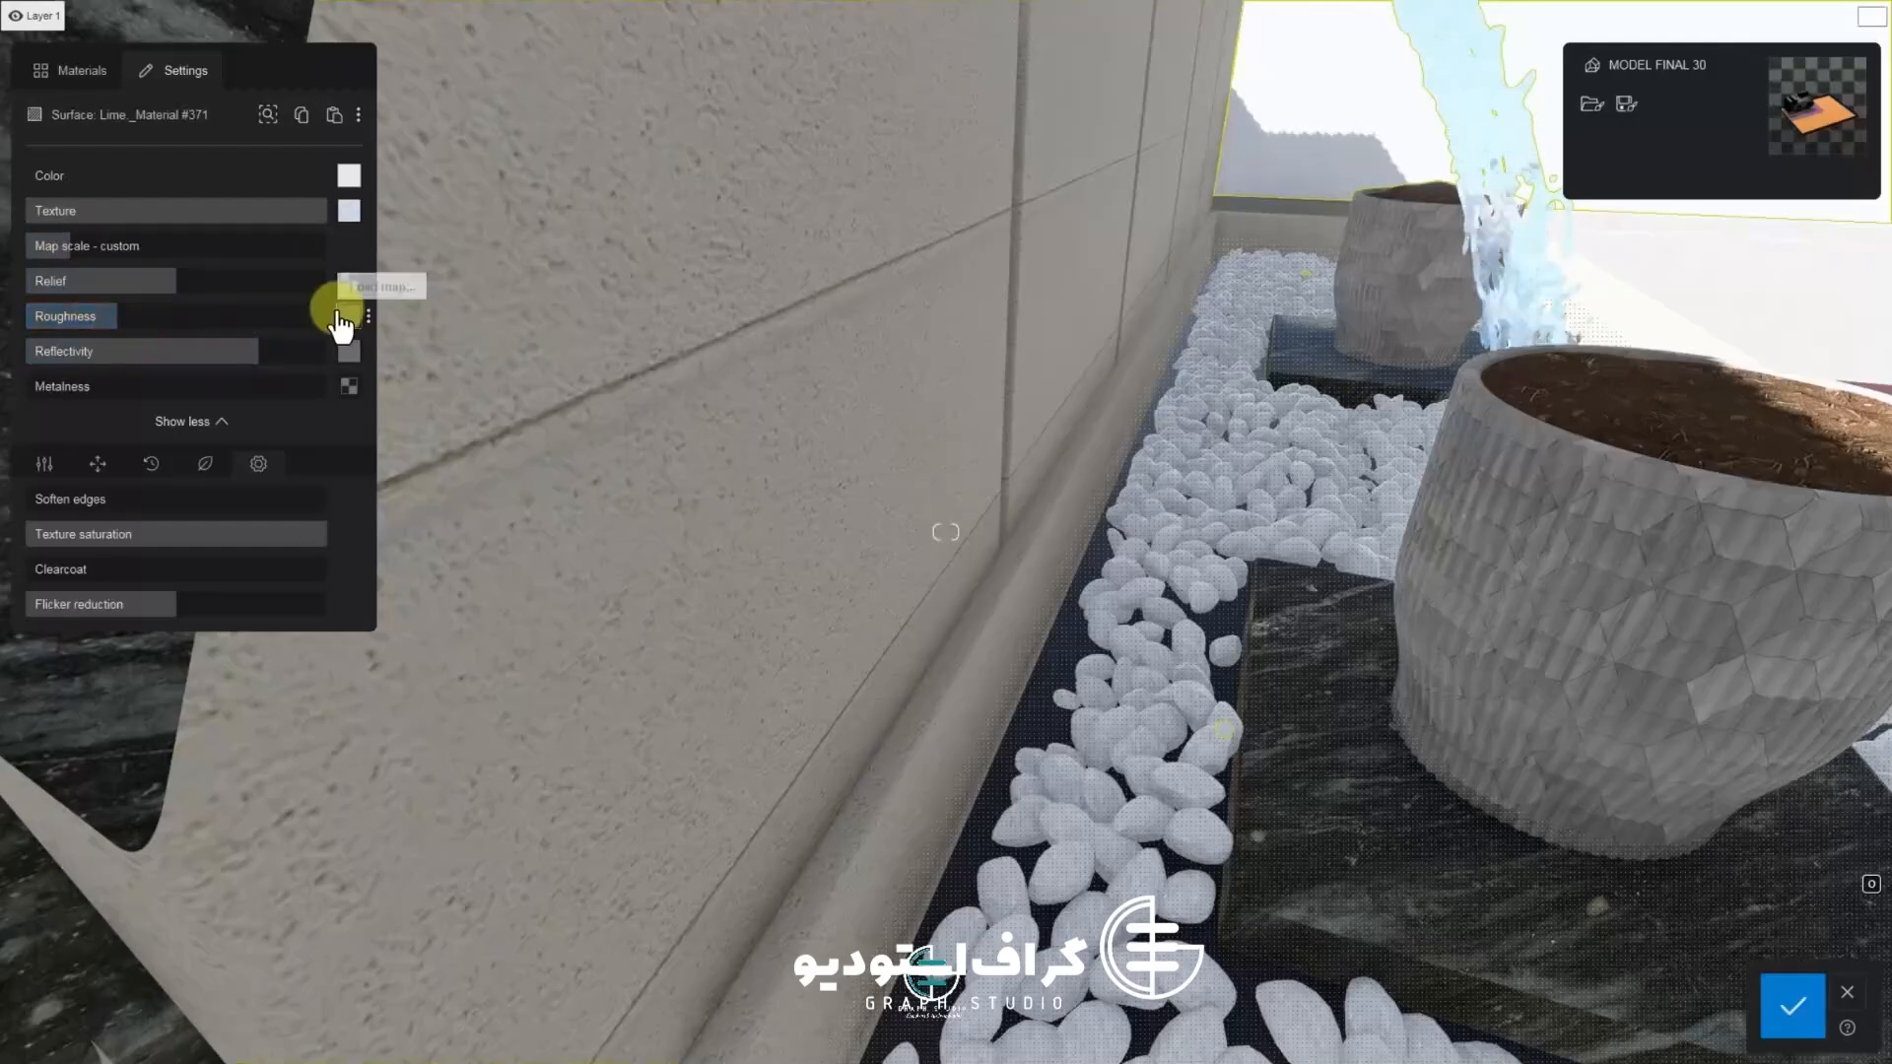
Adjust the pebbles' roughness map and lower their reflectivity, then confirm
left_click(369, 319)
left_click(402, 322)
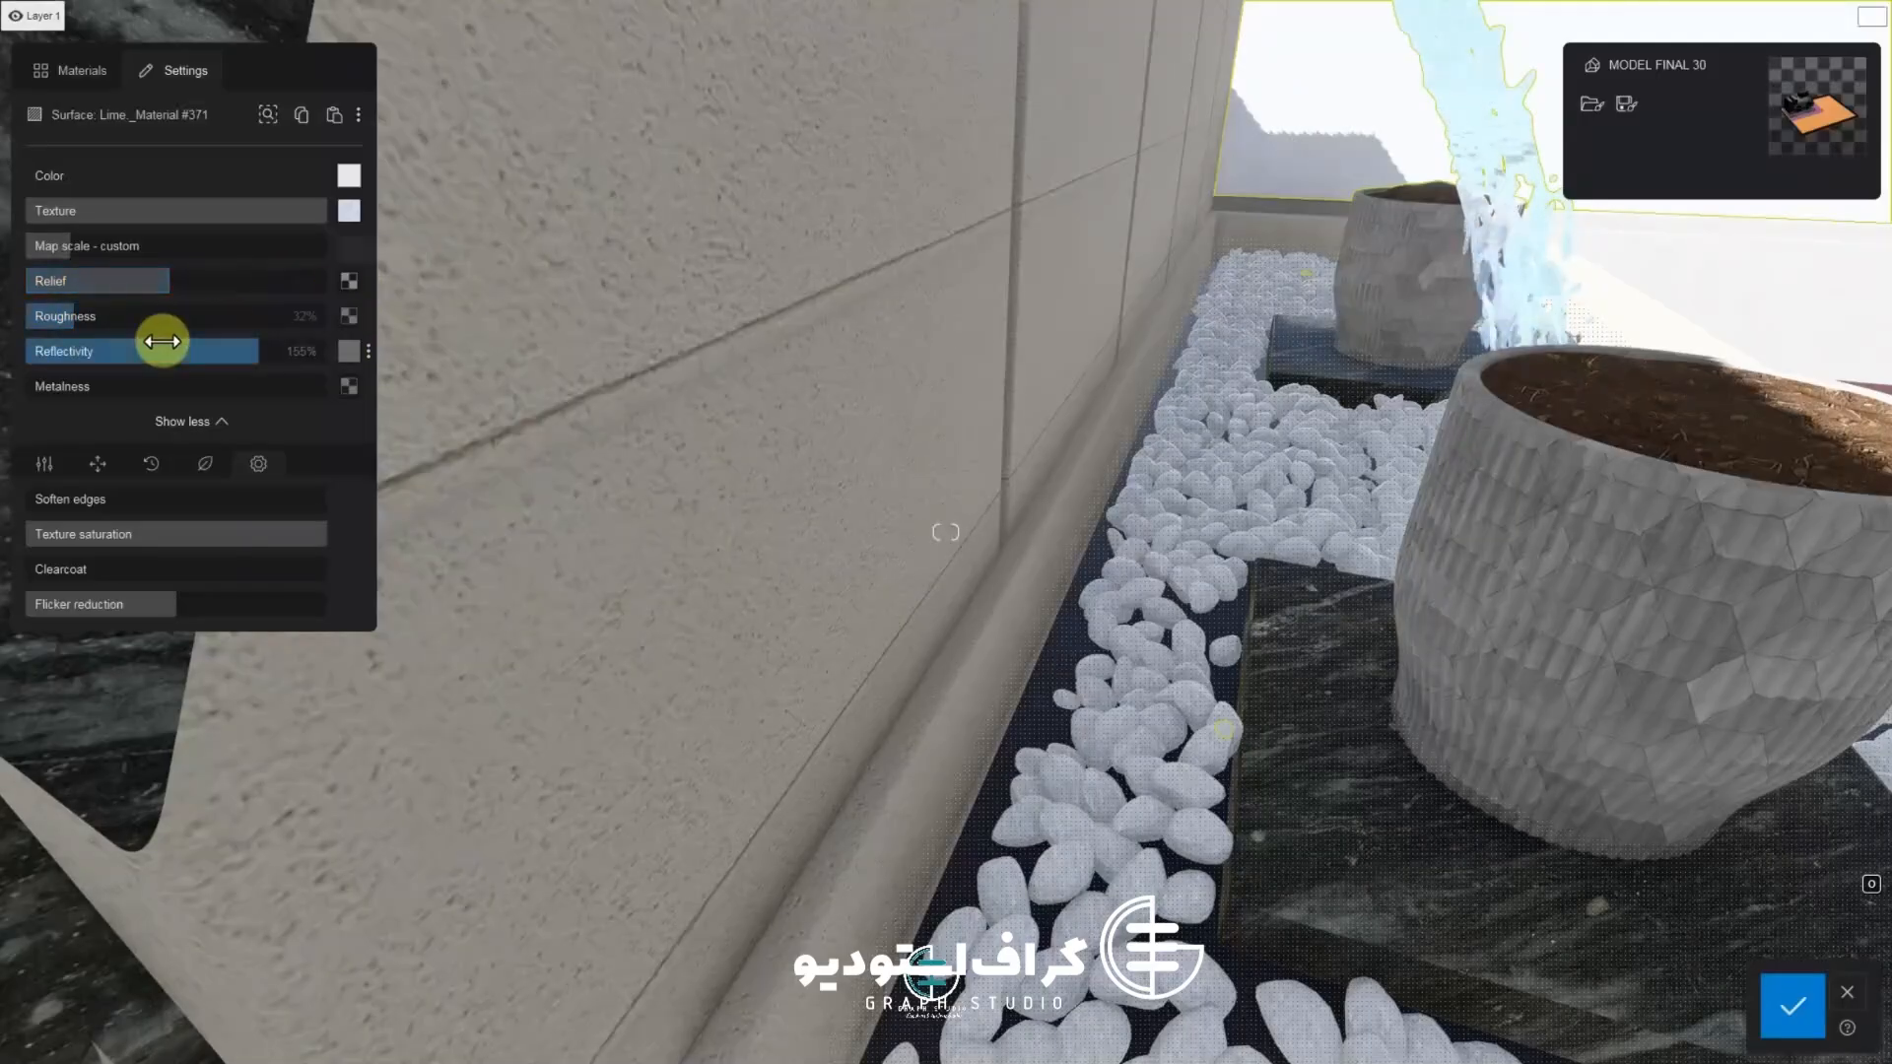
left_click_drag(246, 356, 193, 357)
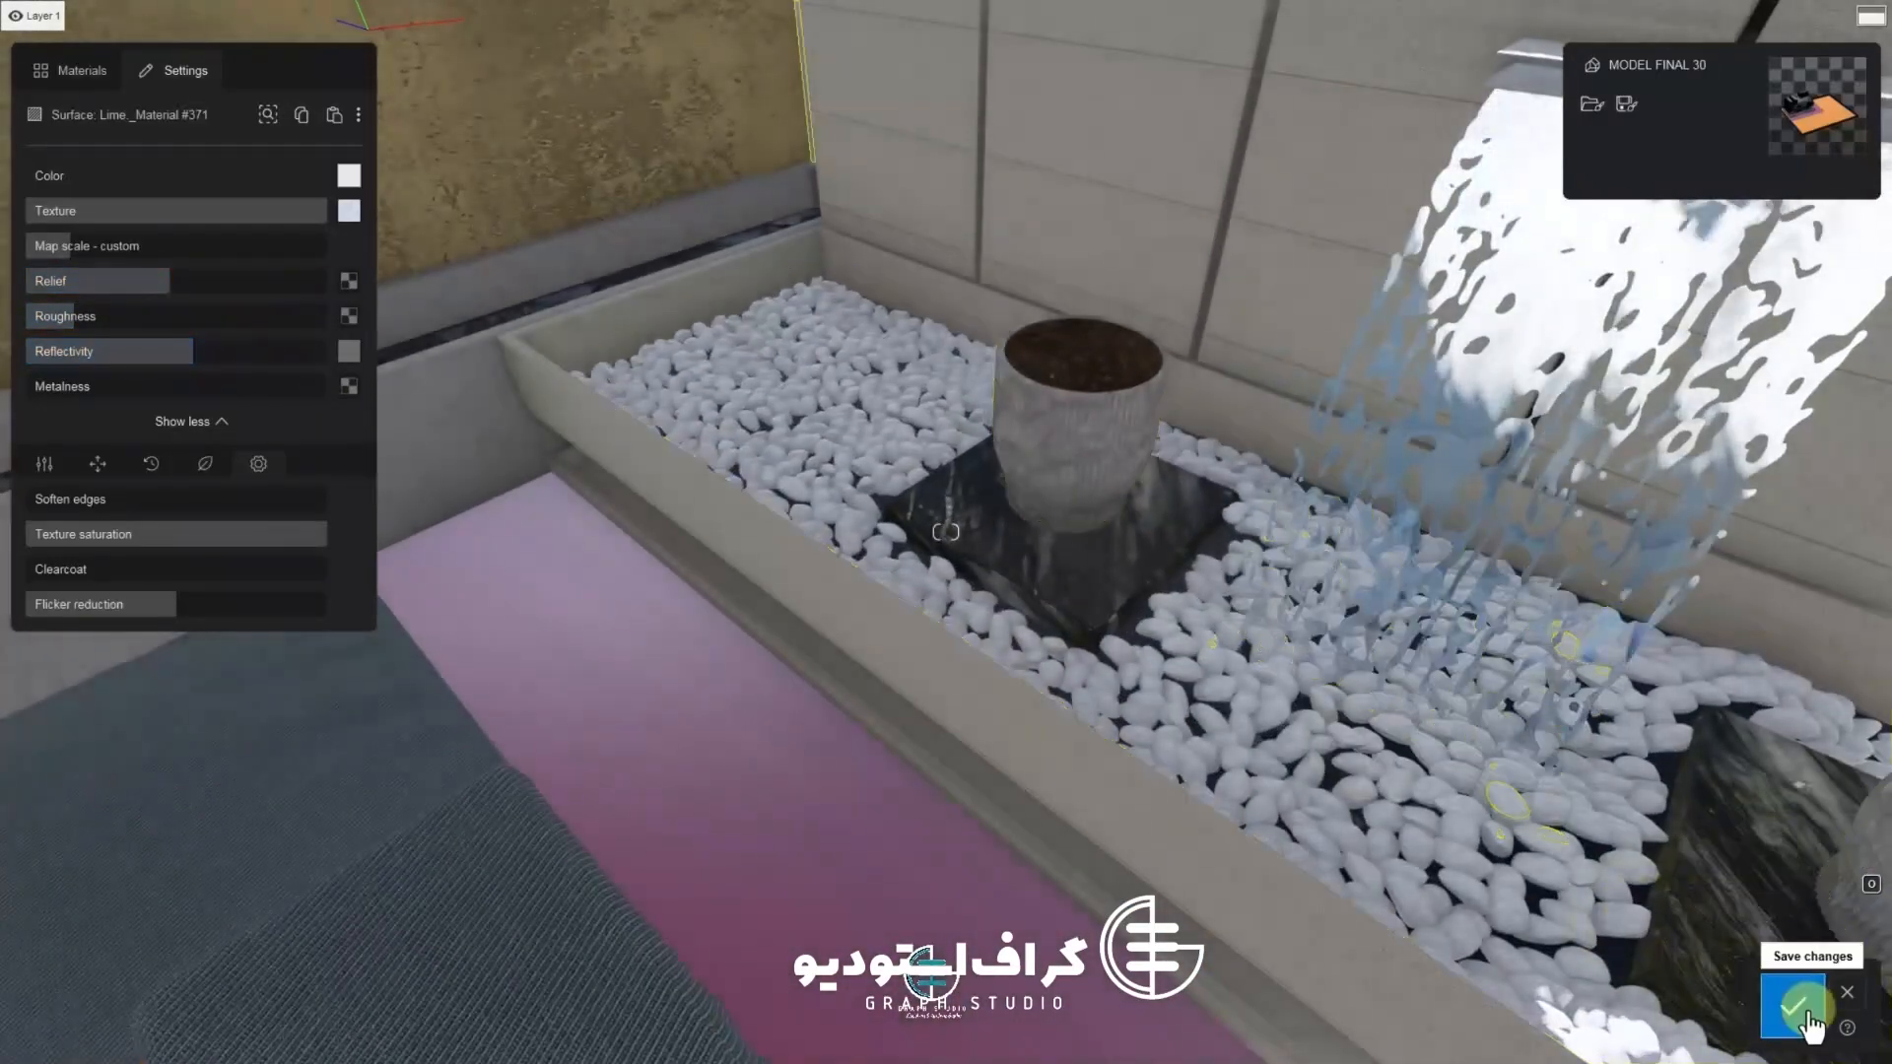
left_click(1793, 1005)
Reselect the basin surface and apply the Calm Pond water preset from the Landscape water library
left_click(837, 330)
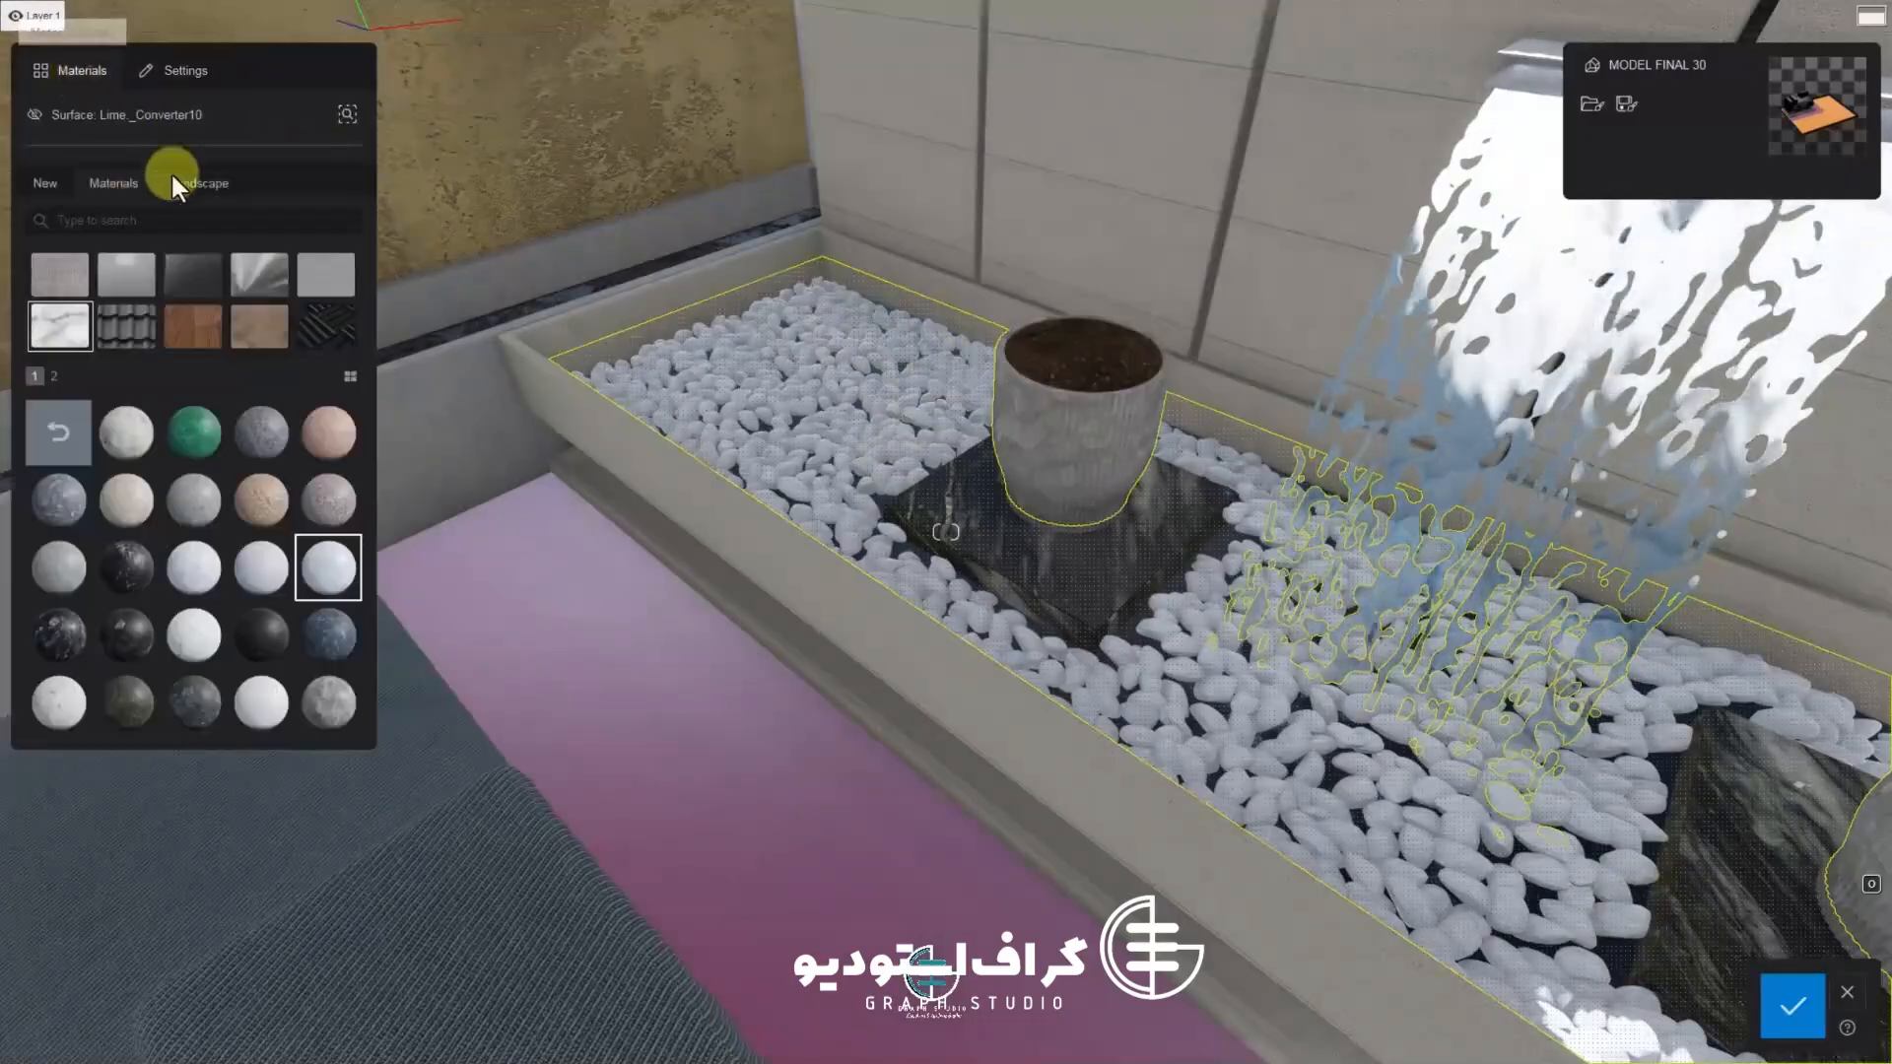
left_click(202, 185)
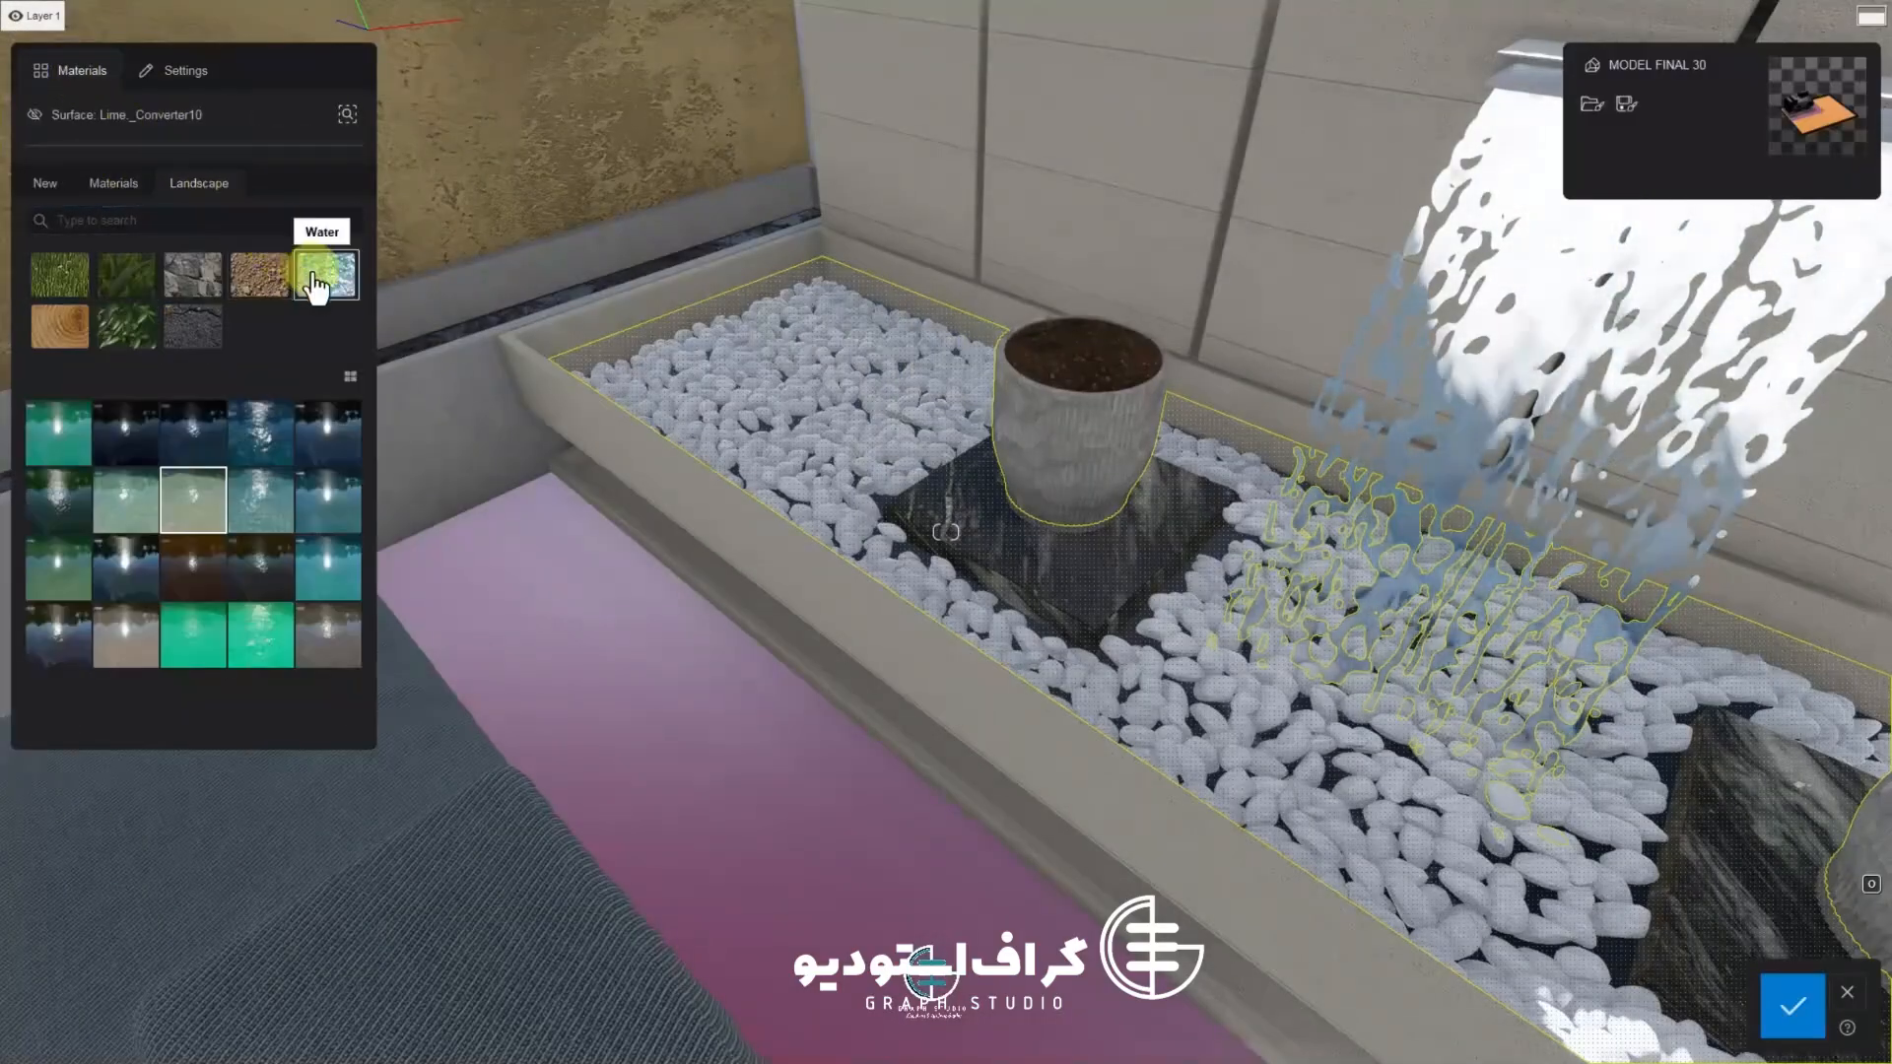
left_click(163, 453)
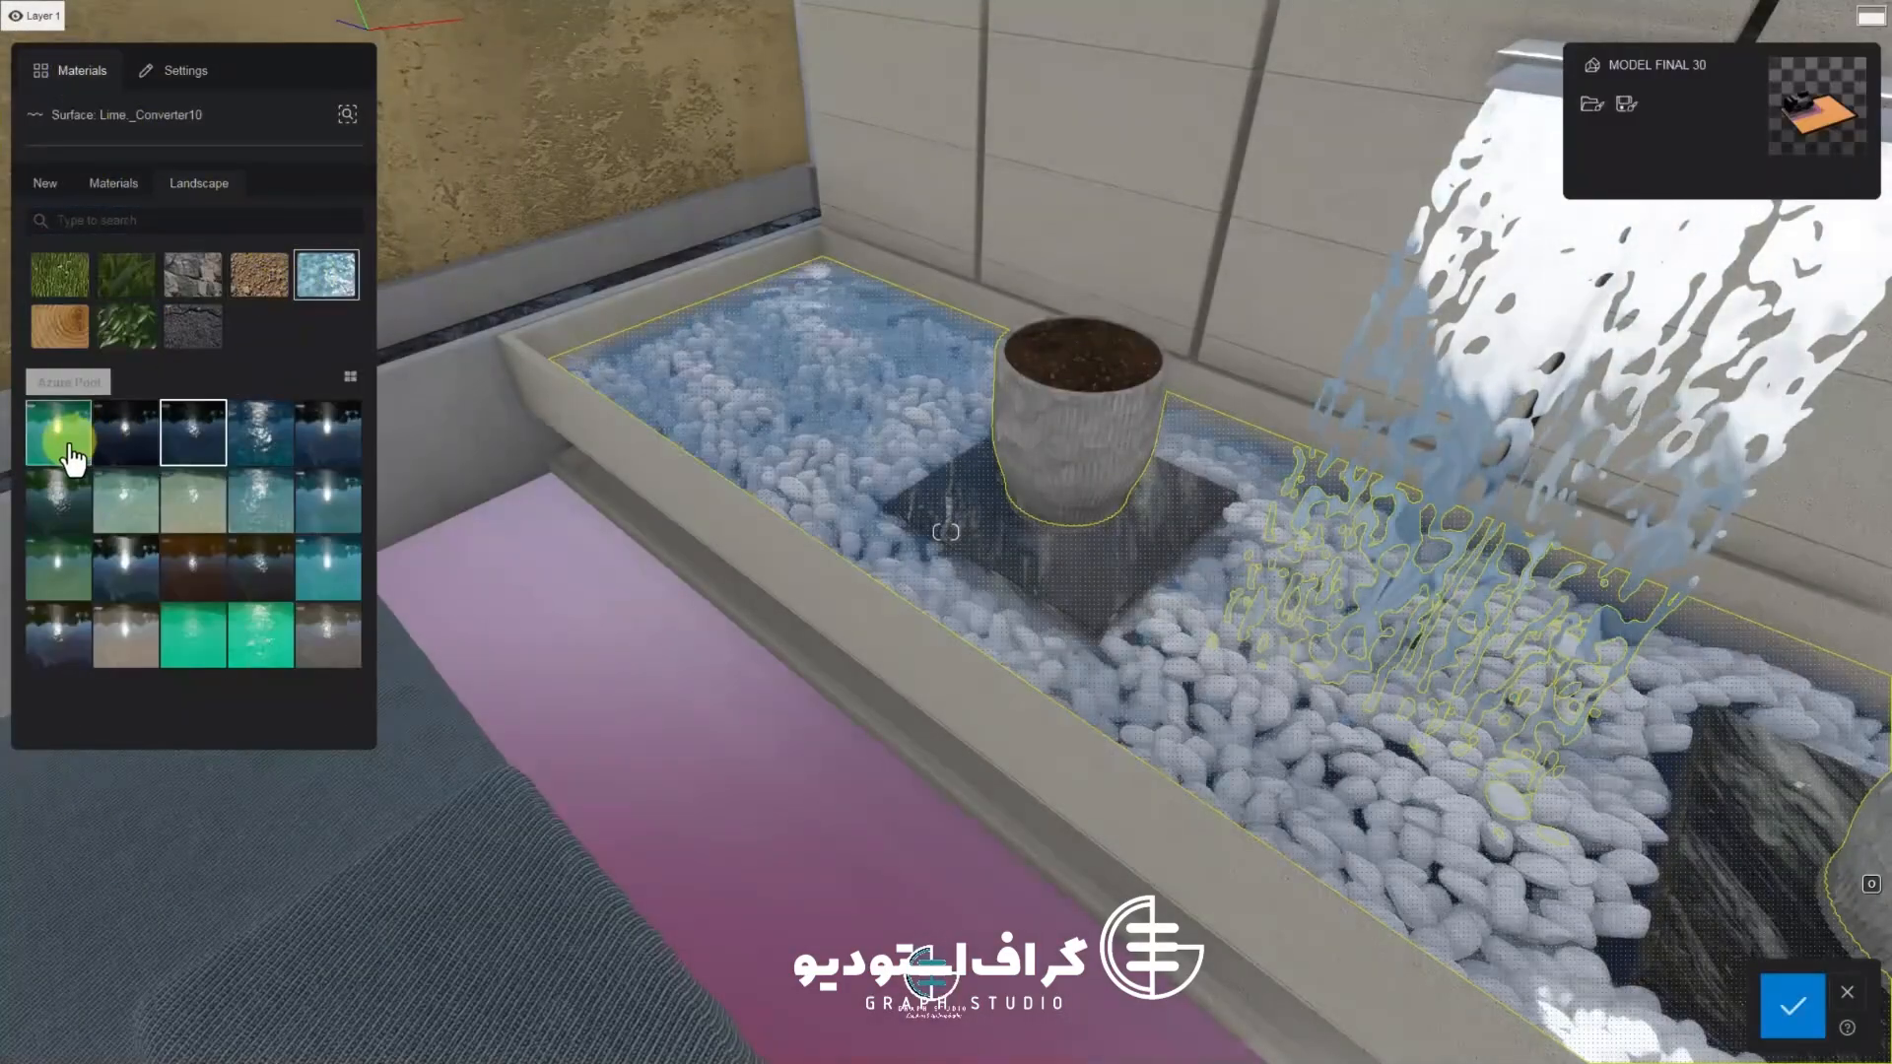
left_click(72, 454)
left_click(200, 451)
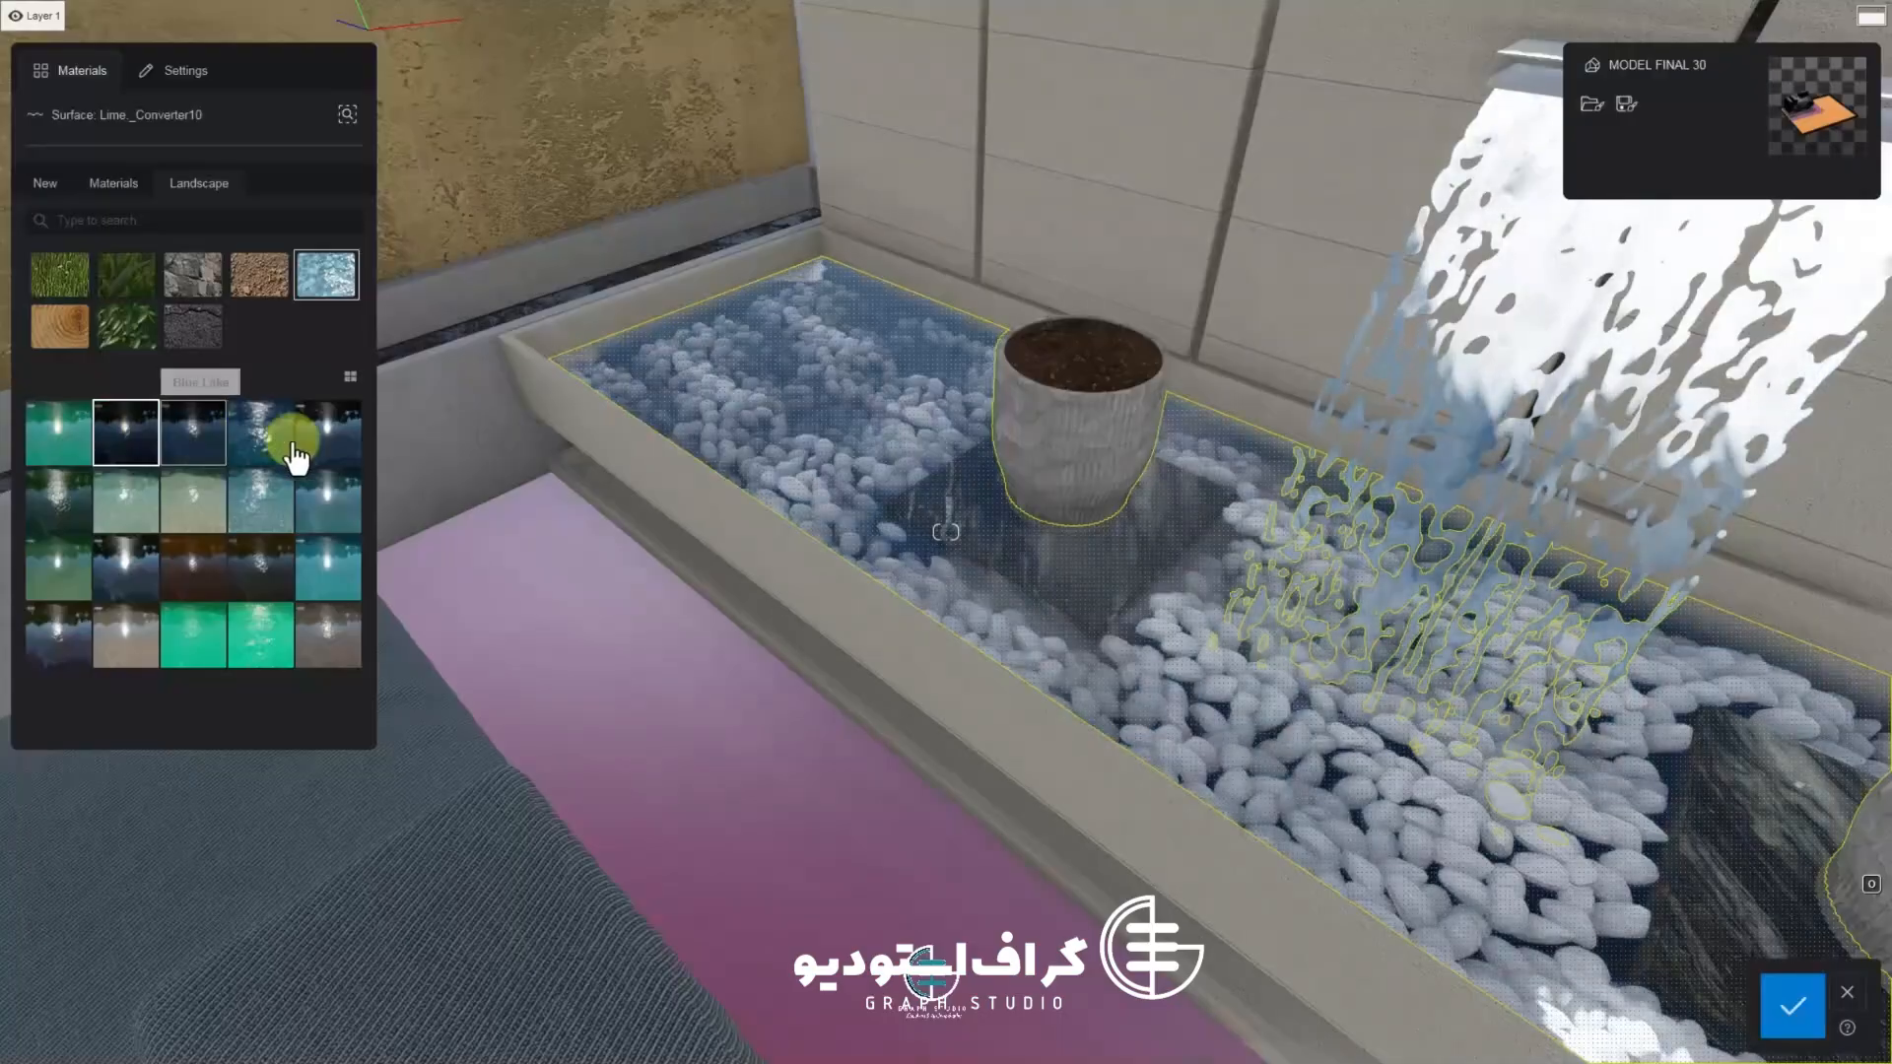
left_click(272, 452)
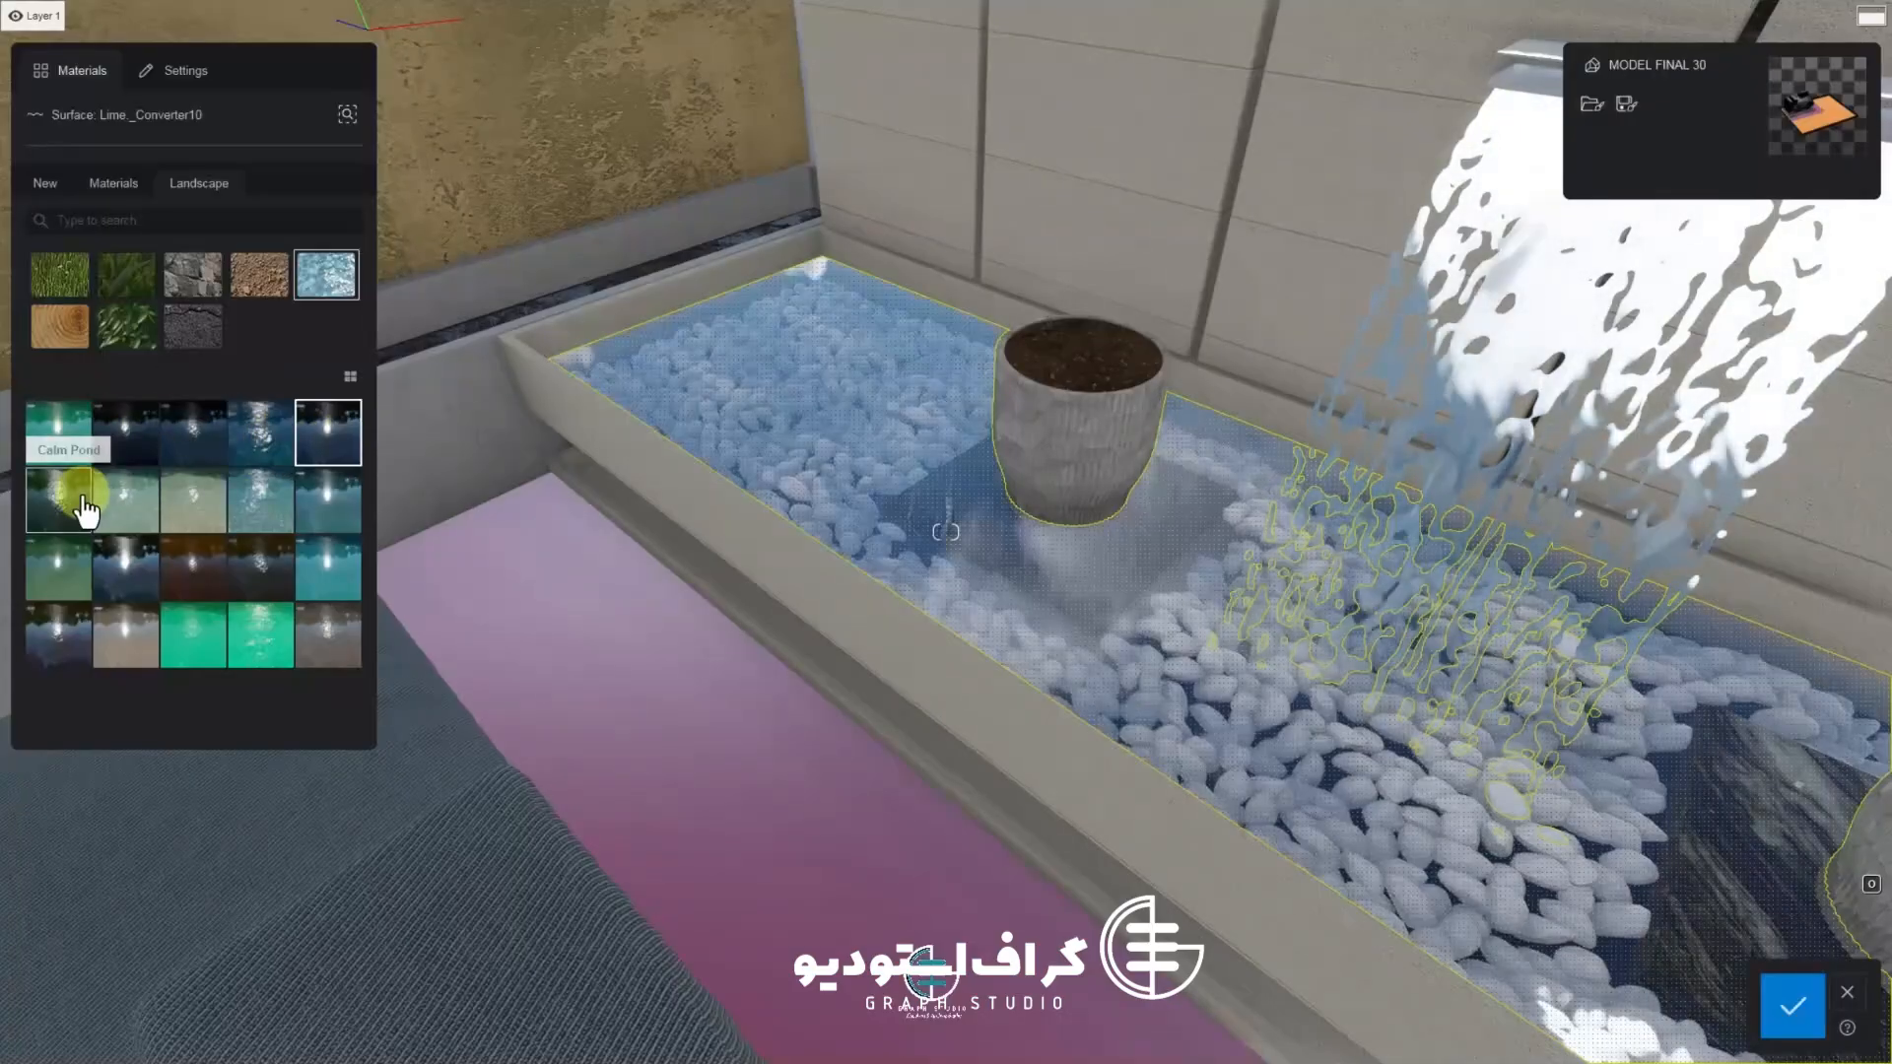
left_click(78, 496)
double_click(34, 493)
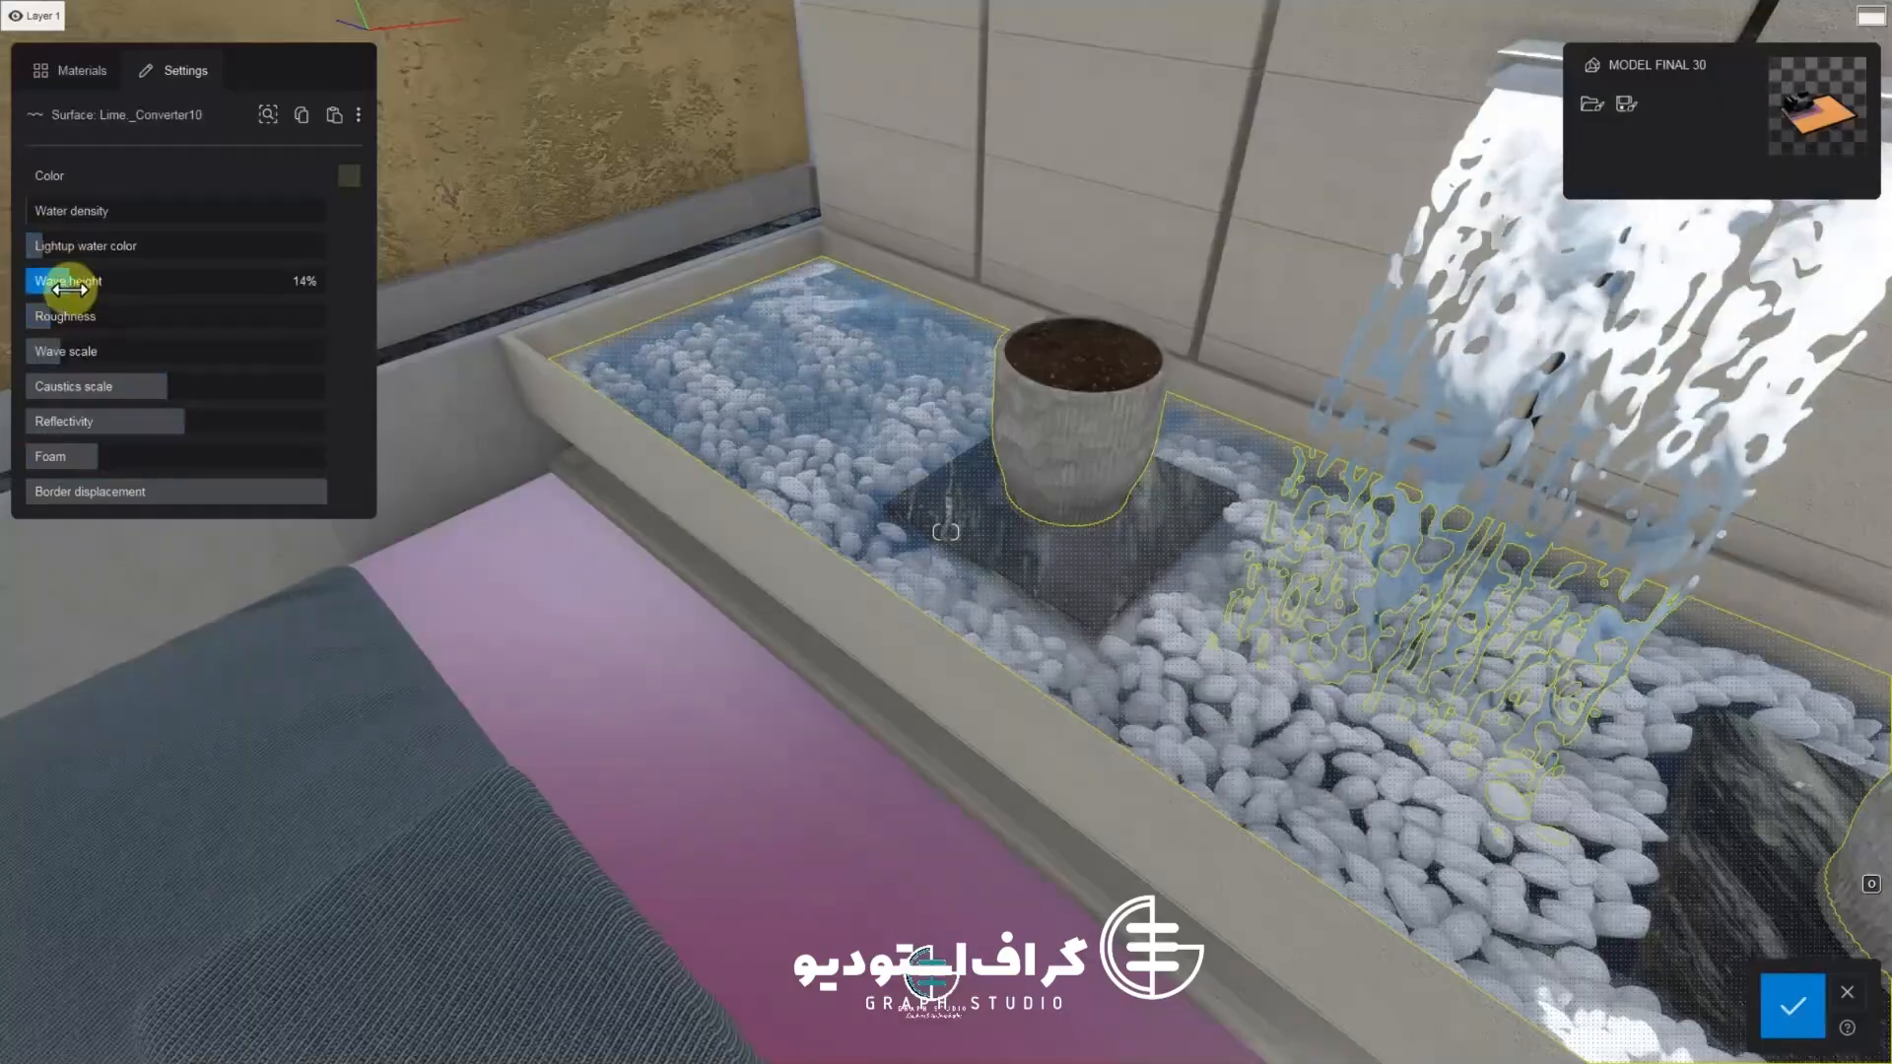
Set the pond's wave height to about 14%, foam to about 36% and reflectivity to about 46%
left_click_drag(69, 288, 81, 288)
left_click(86, 449)
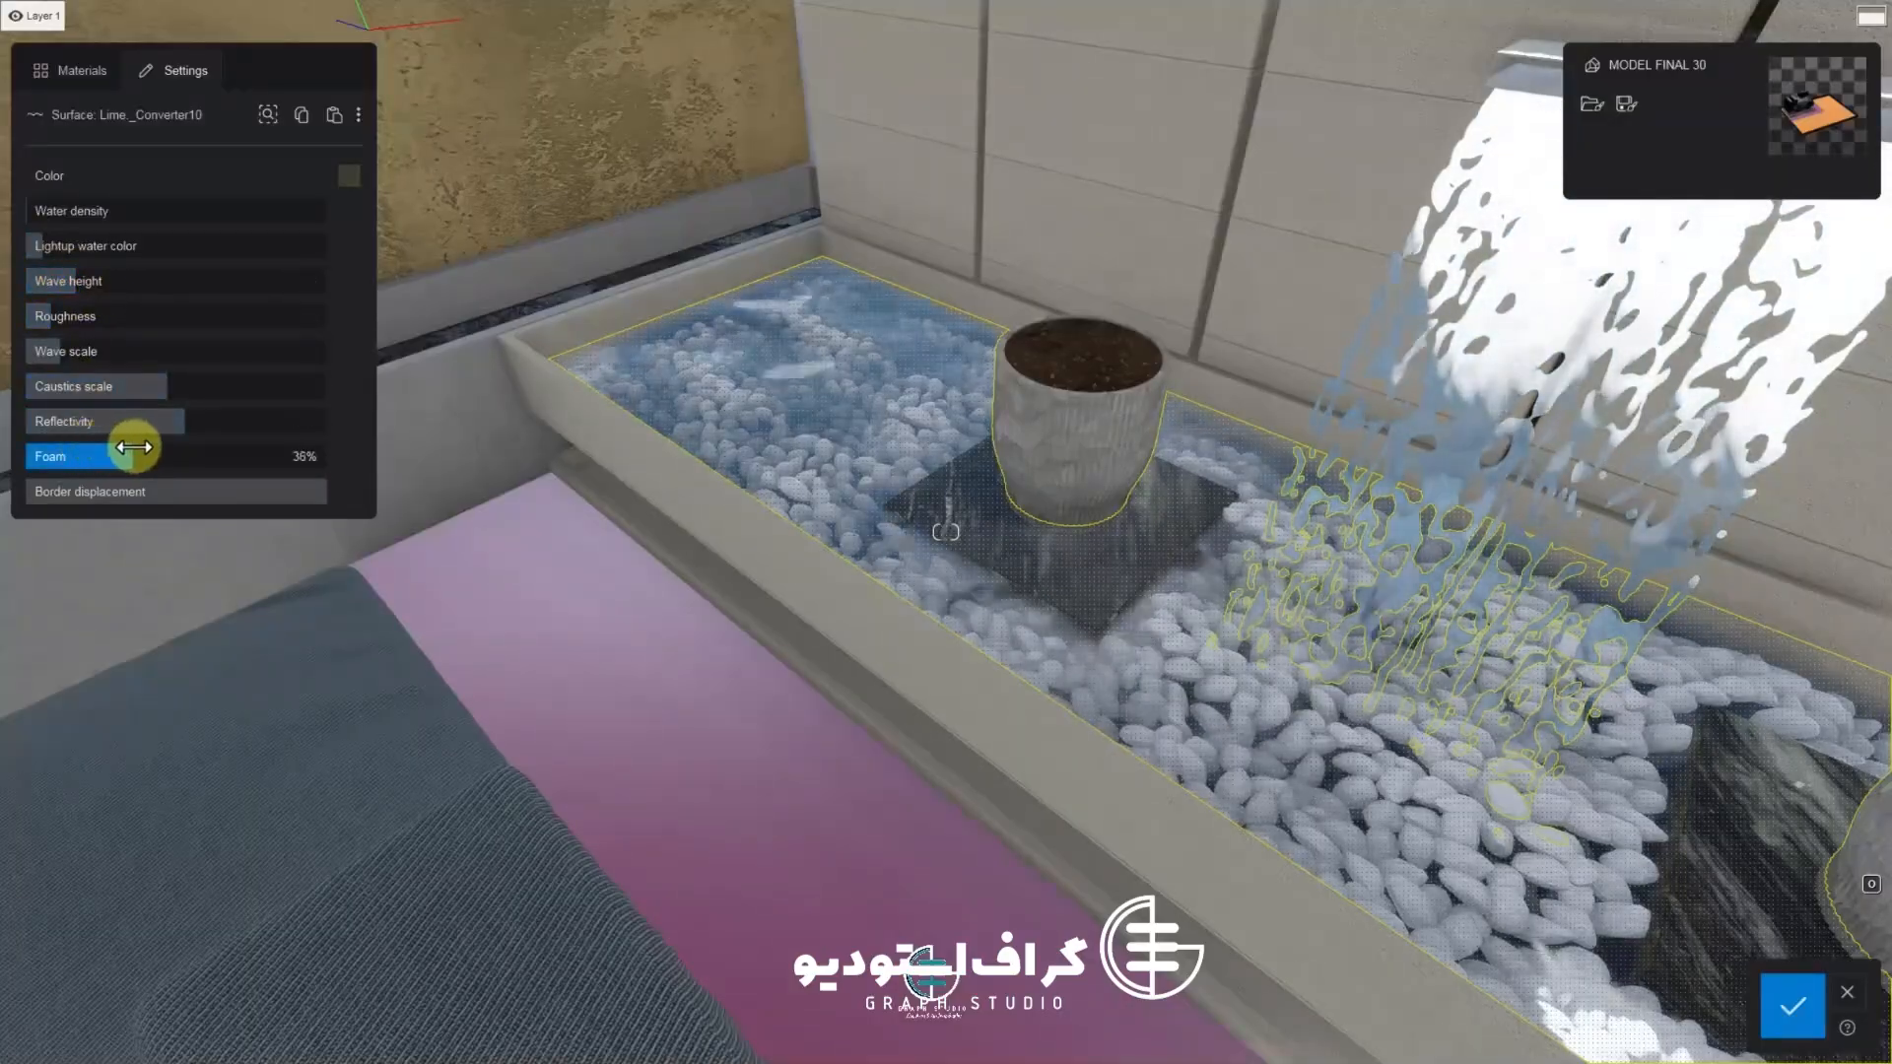
mouse_move(134, 447)
left_mouse_down()
mouse_move(194, 418)
mouse_move(299, 426)
mouse_move(168, 440)
left_mouse_up()
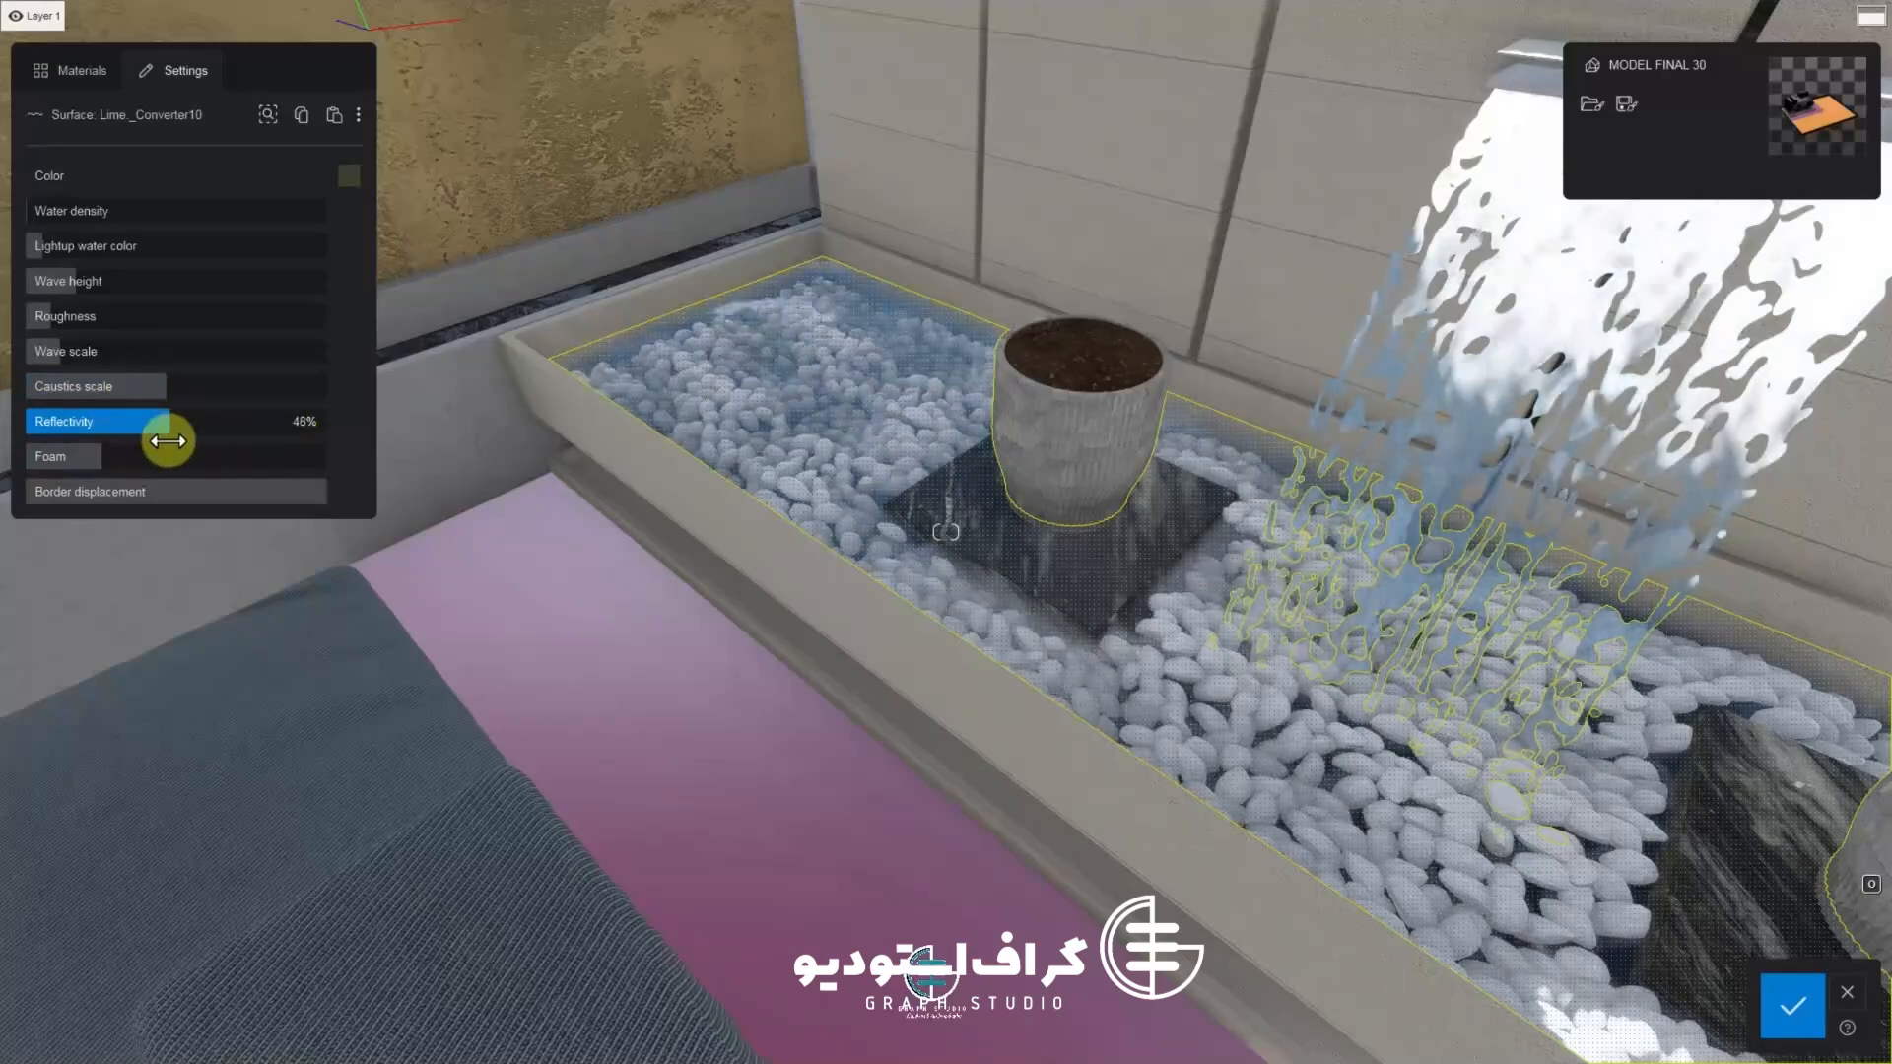
left_click_drag(45, 211, 74, 253)
right_click_drag(630, 473, 786, 516)
scroll(786, 516, "down", 4)
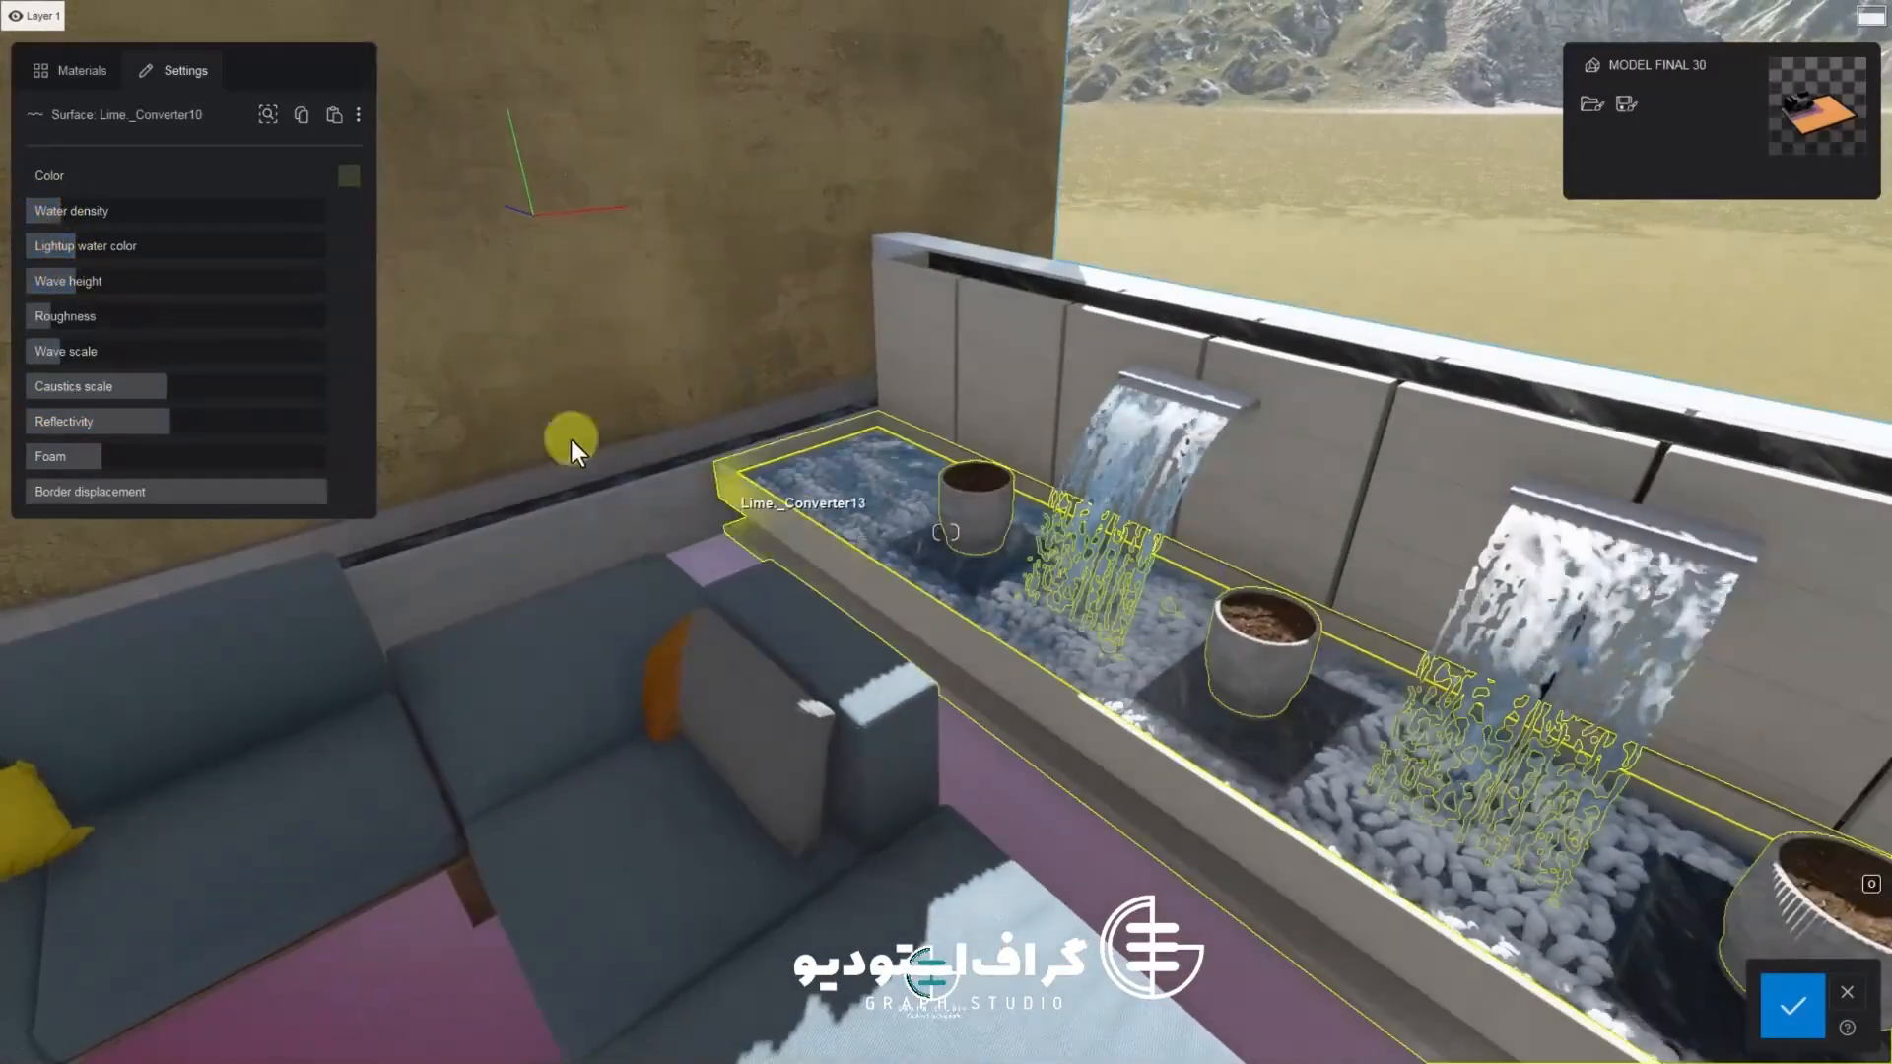
Readjust the pond's wave height and confirm the water material
left_click_drag(118, 289, 74, 298)
scroll(656, 426, "up", 5)
right_click_drag(658, 424, 723, 406)
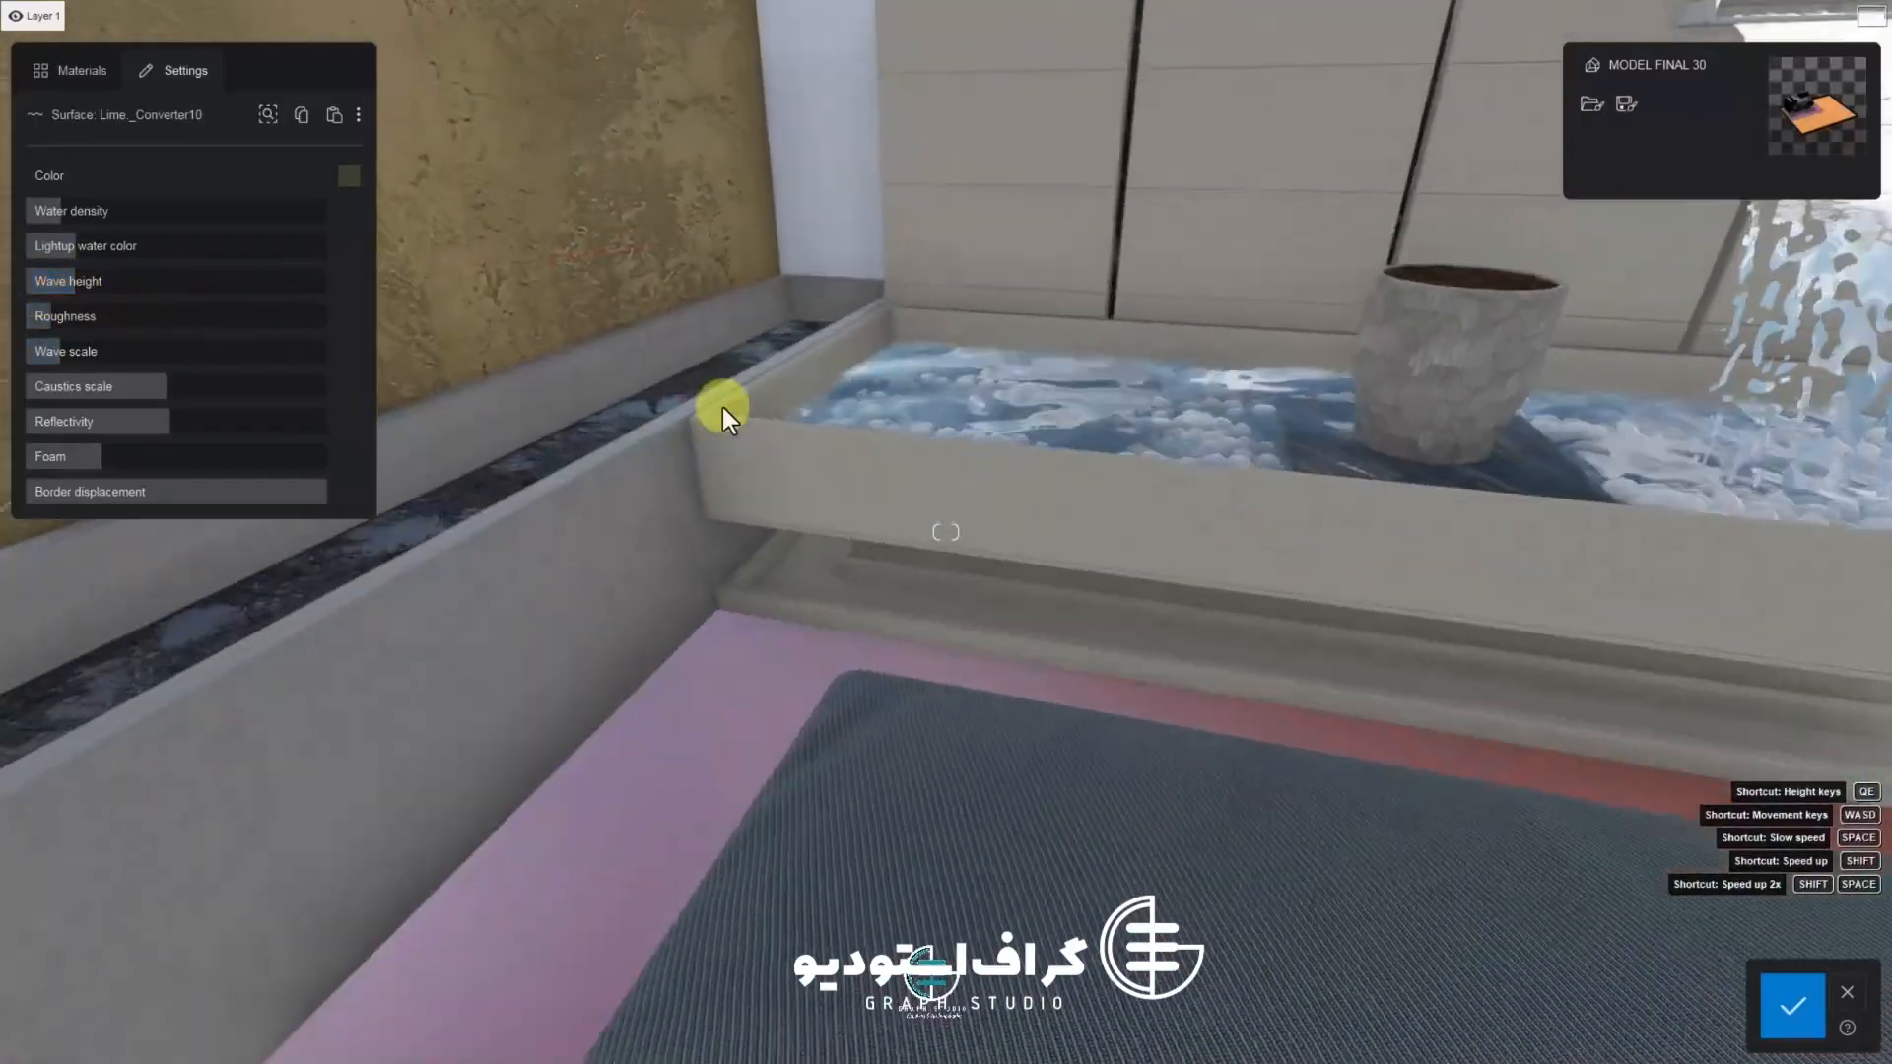
mouse_move(63, 295)
left_mouse_down()
mouse_move(410, 309)
mouse_move(115, 287)
mouse_move(17, 302)
mouse_move(96, 304)
left_mouse_up()
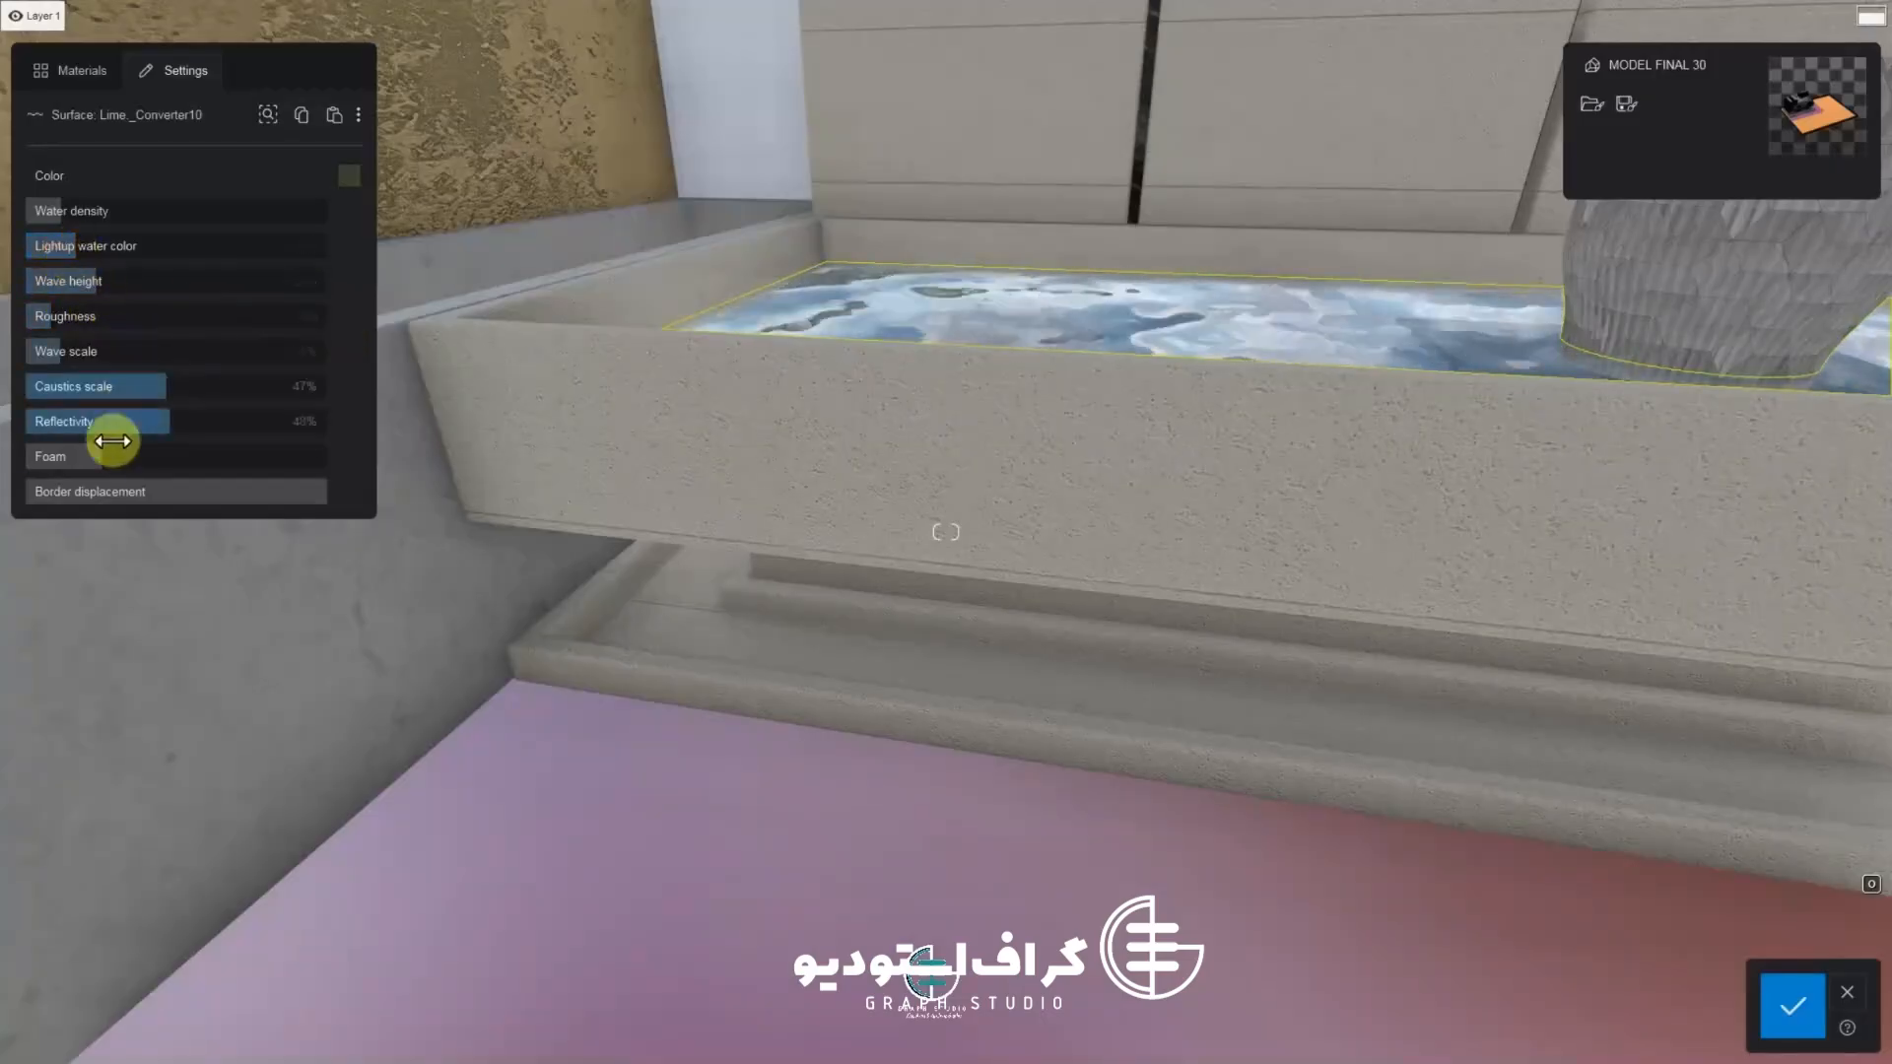
left_click(1817, 1014)
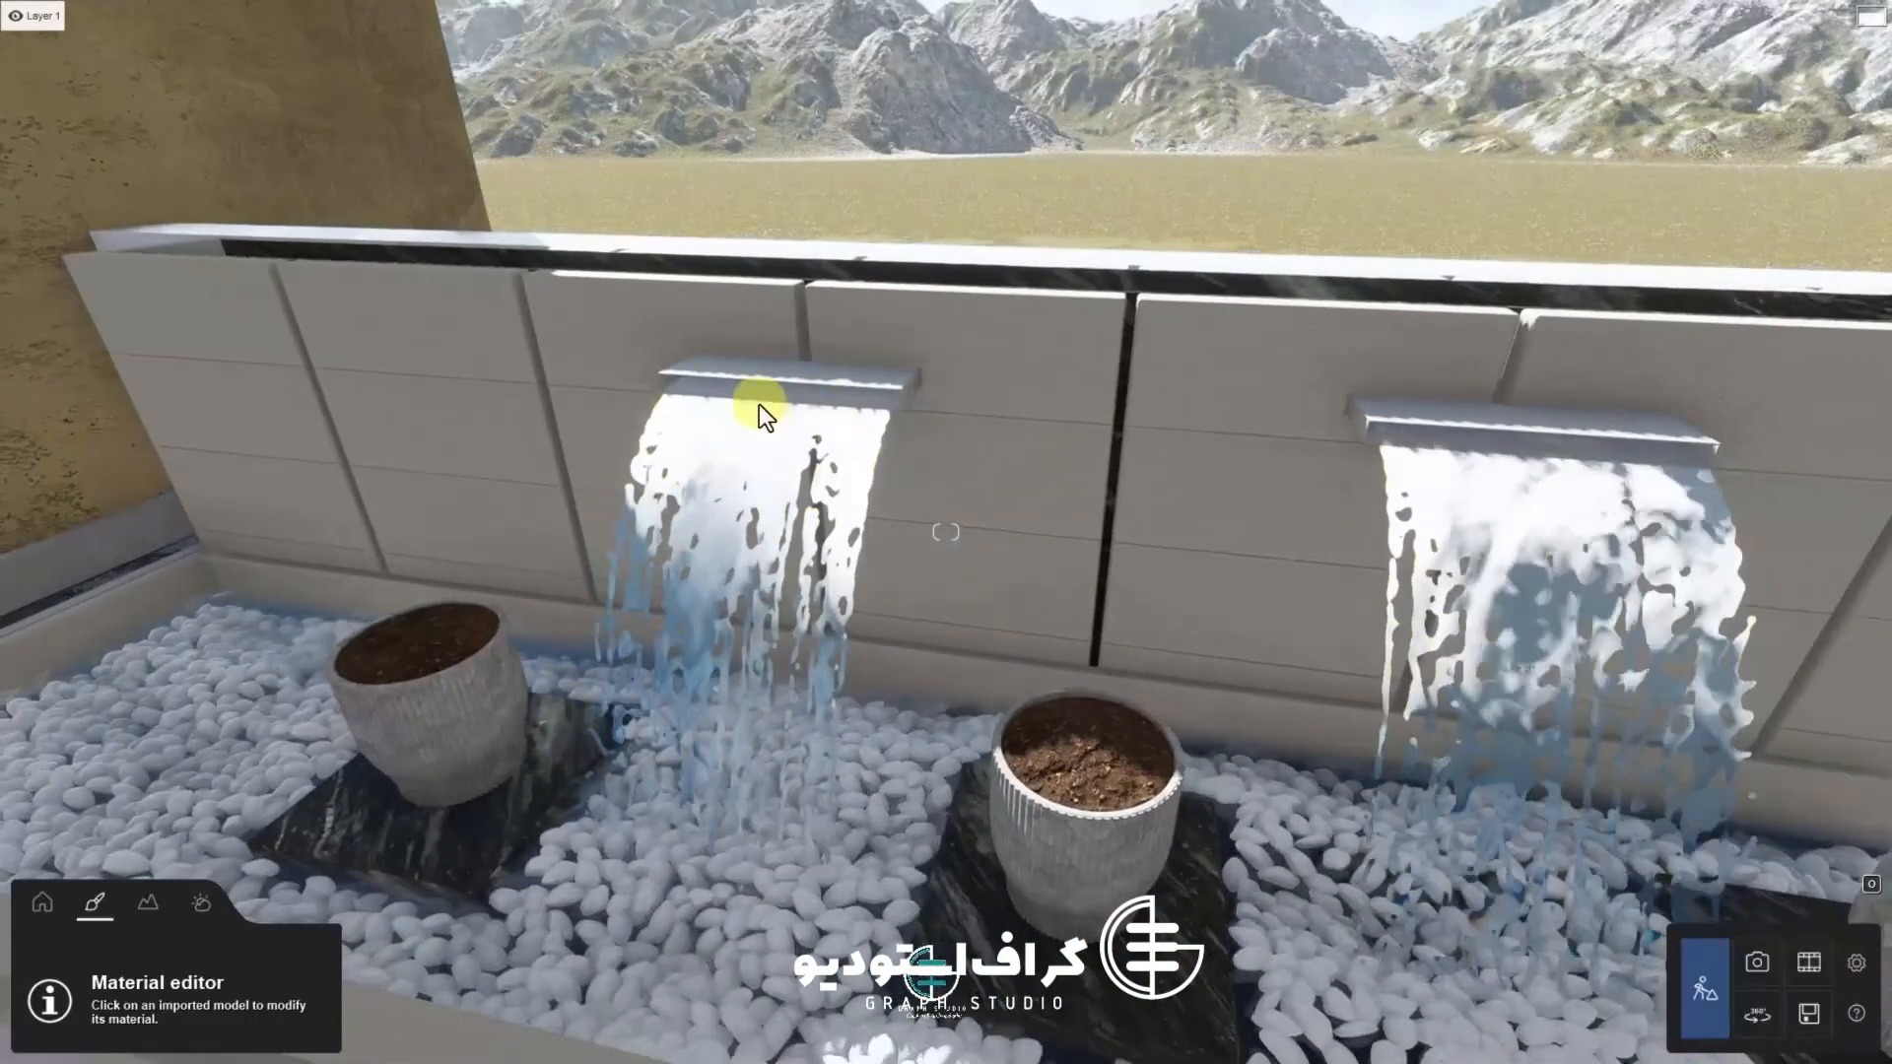
Select the falling-water surfaces of the spouts and apply the Waterfall material
left_click(759, 404)
left_click(82, 70)
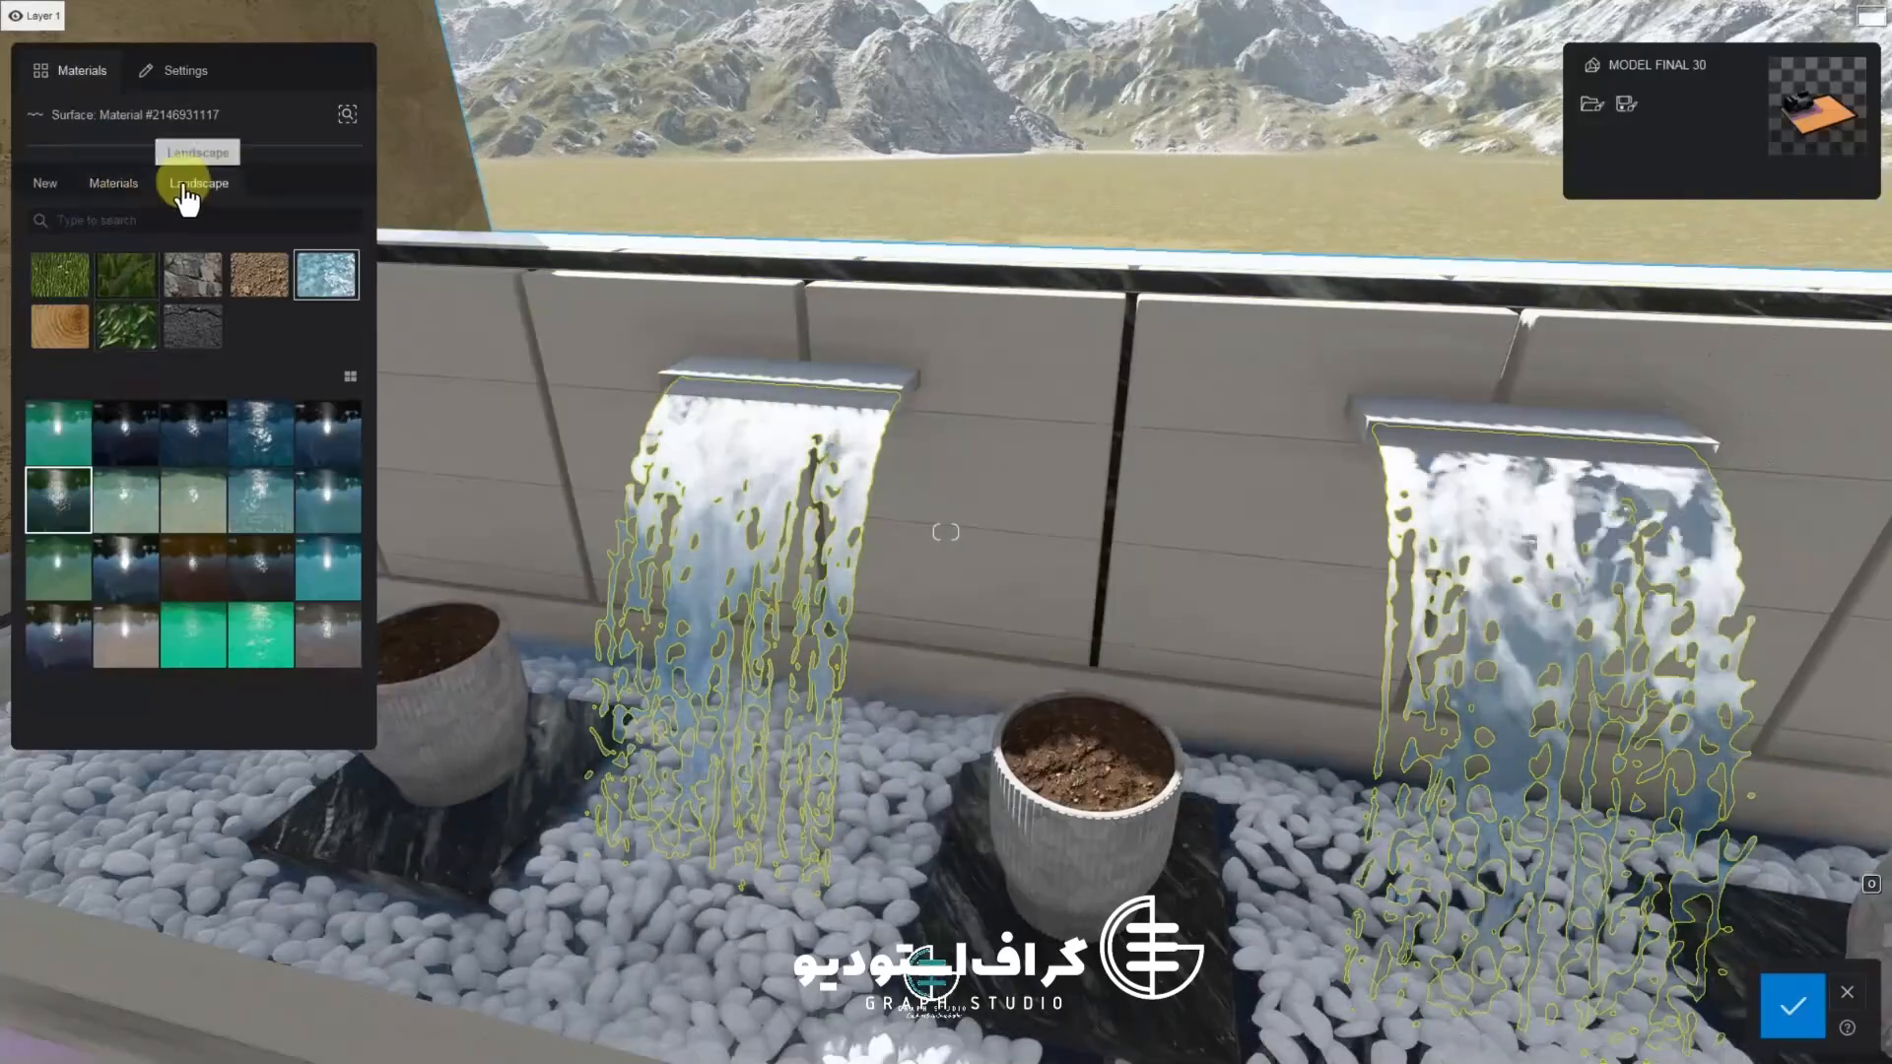
left_click(44, 182)
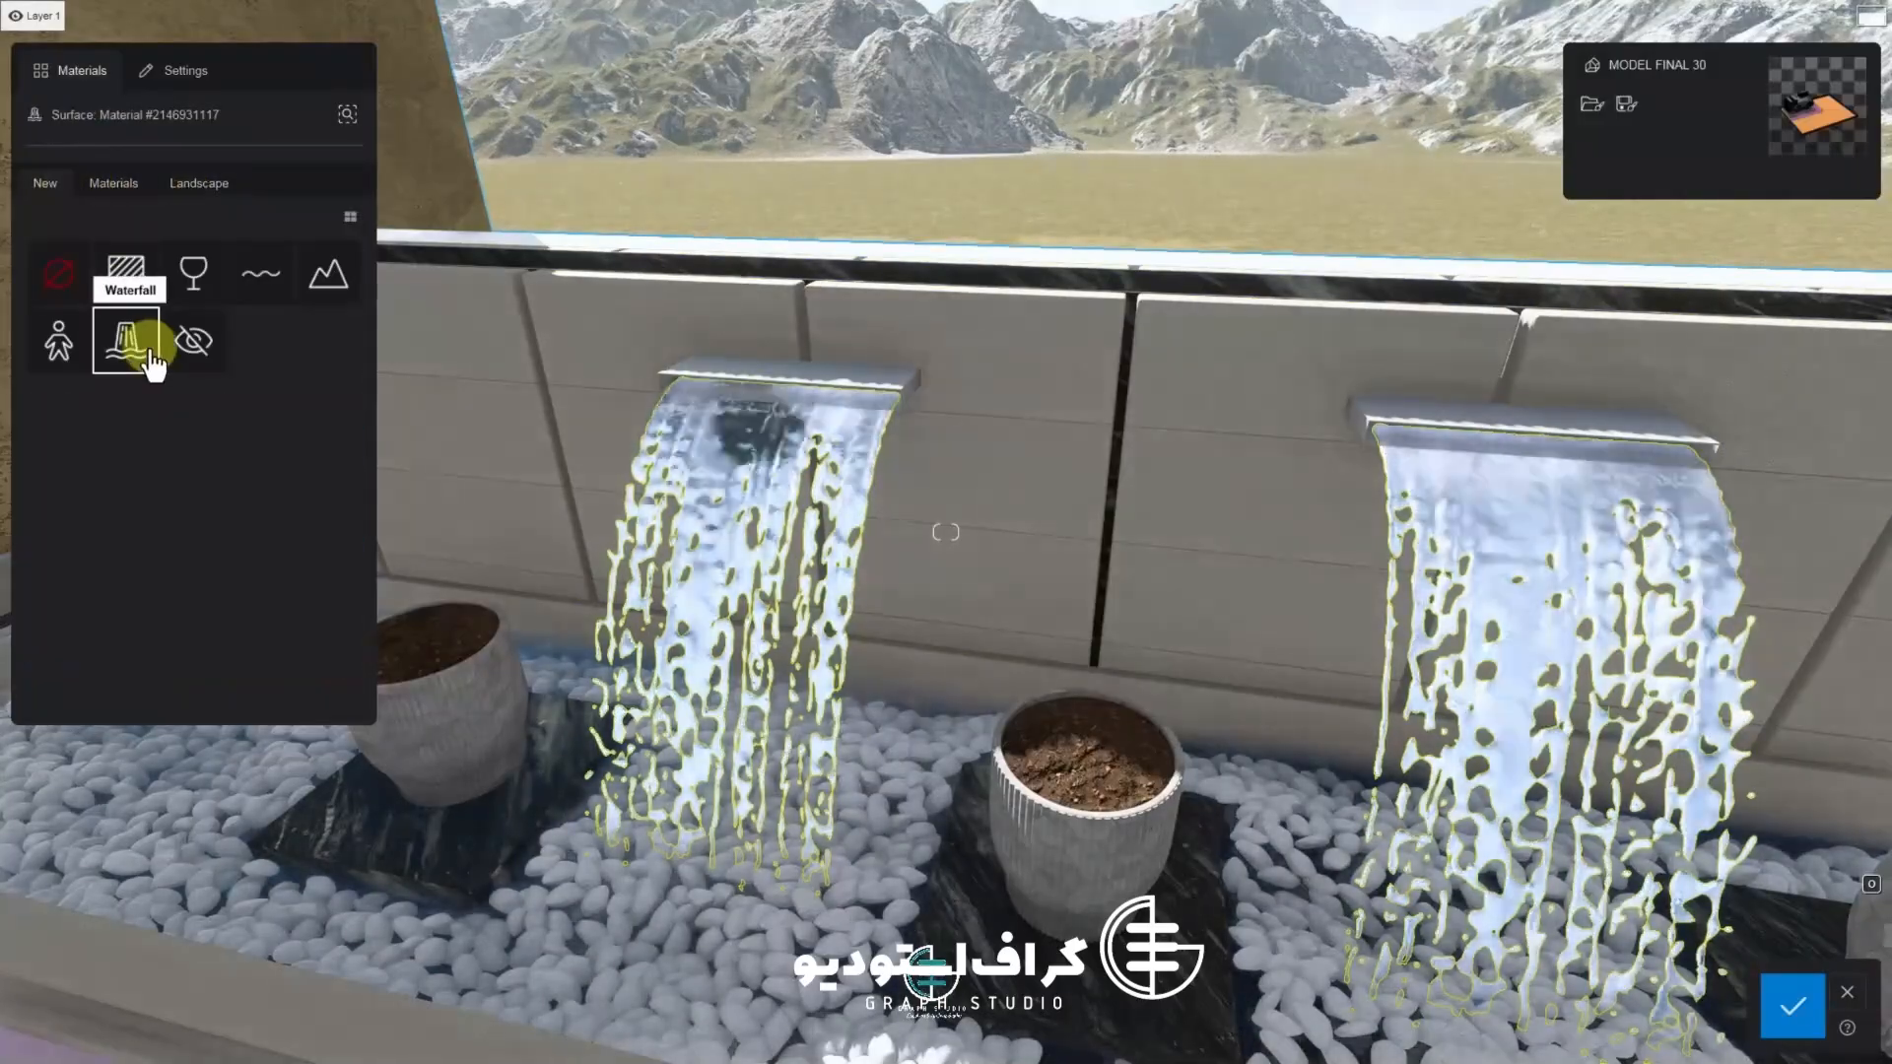
left_click(150, 357)
right_click_drag(640, 483, 440, 410)
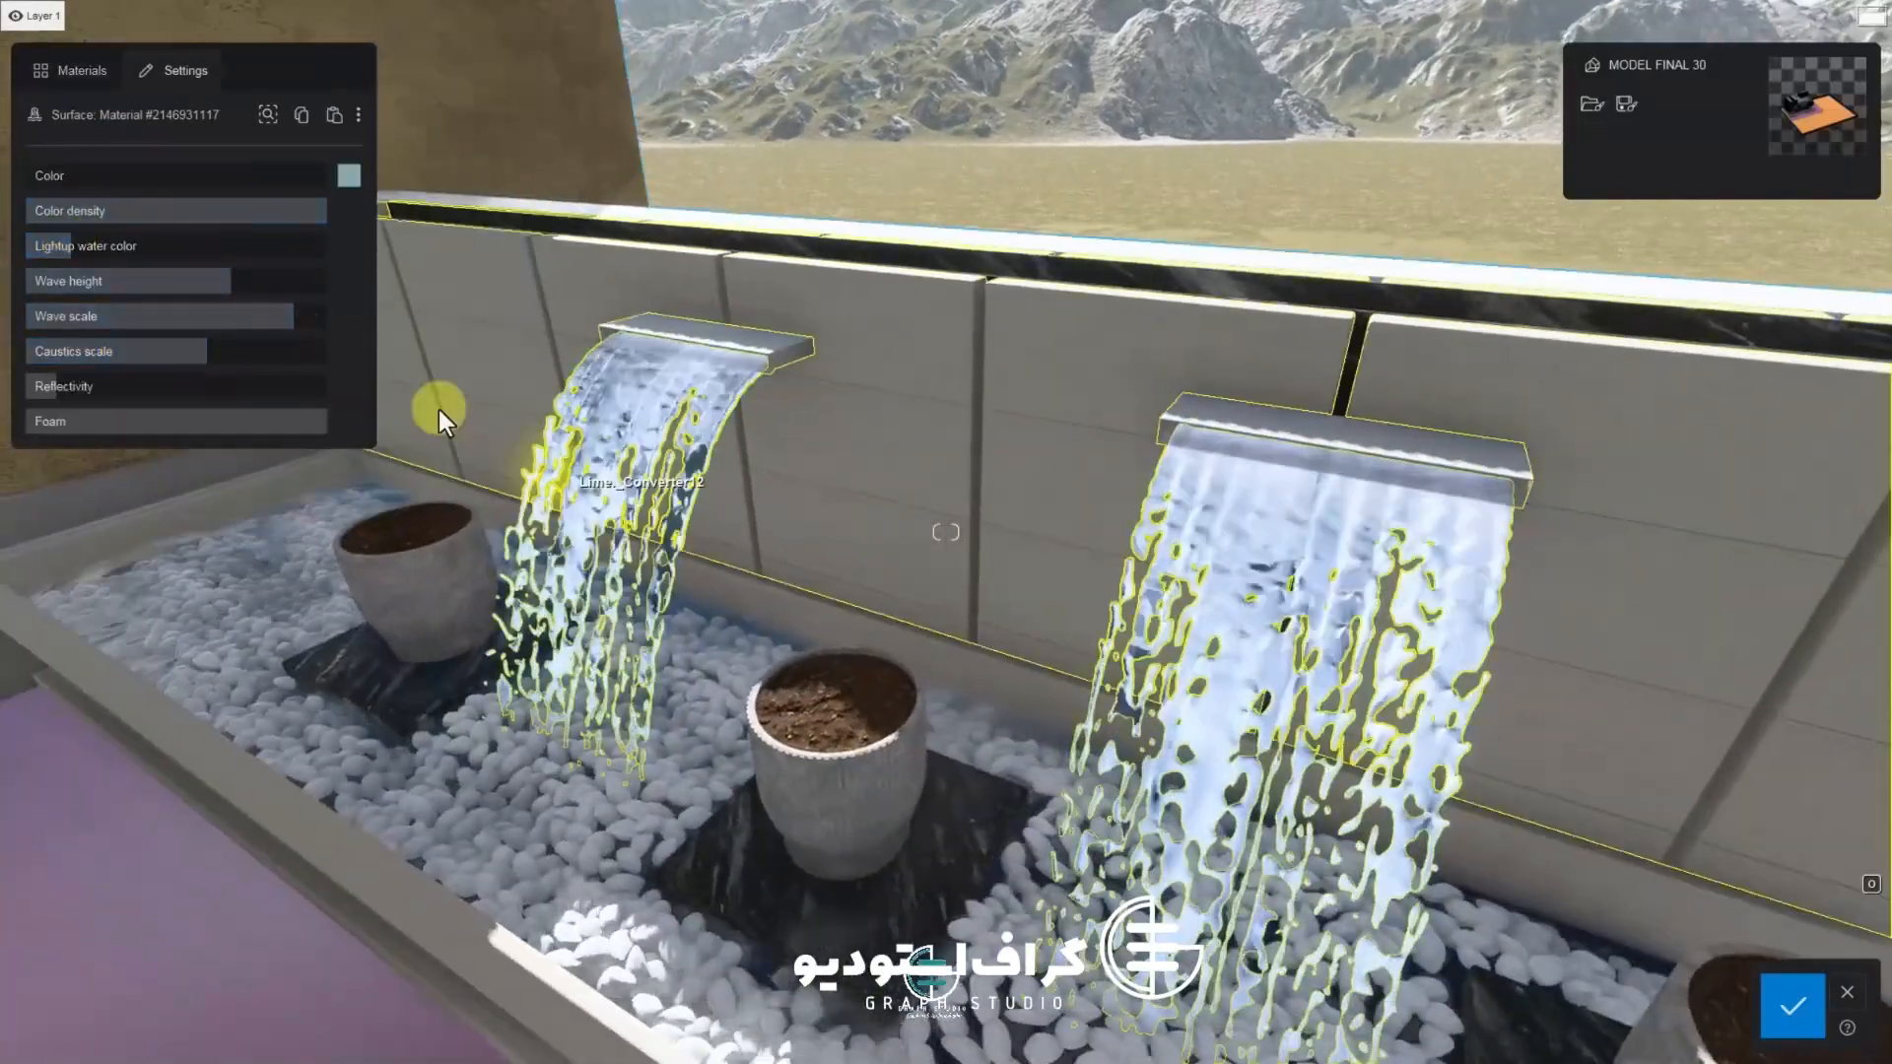
Set the waterfall material's colour density and foam to maximum, reduce its wave scale, and confirm the material
left_click_drag(157, 210, 330, 224)
left_click_drag(60, 246, 171, 330)
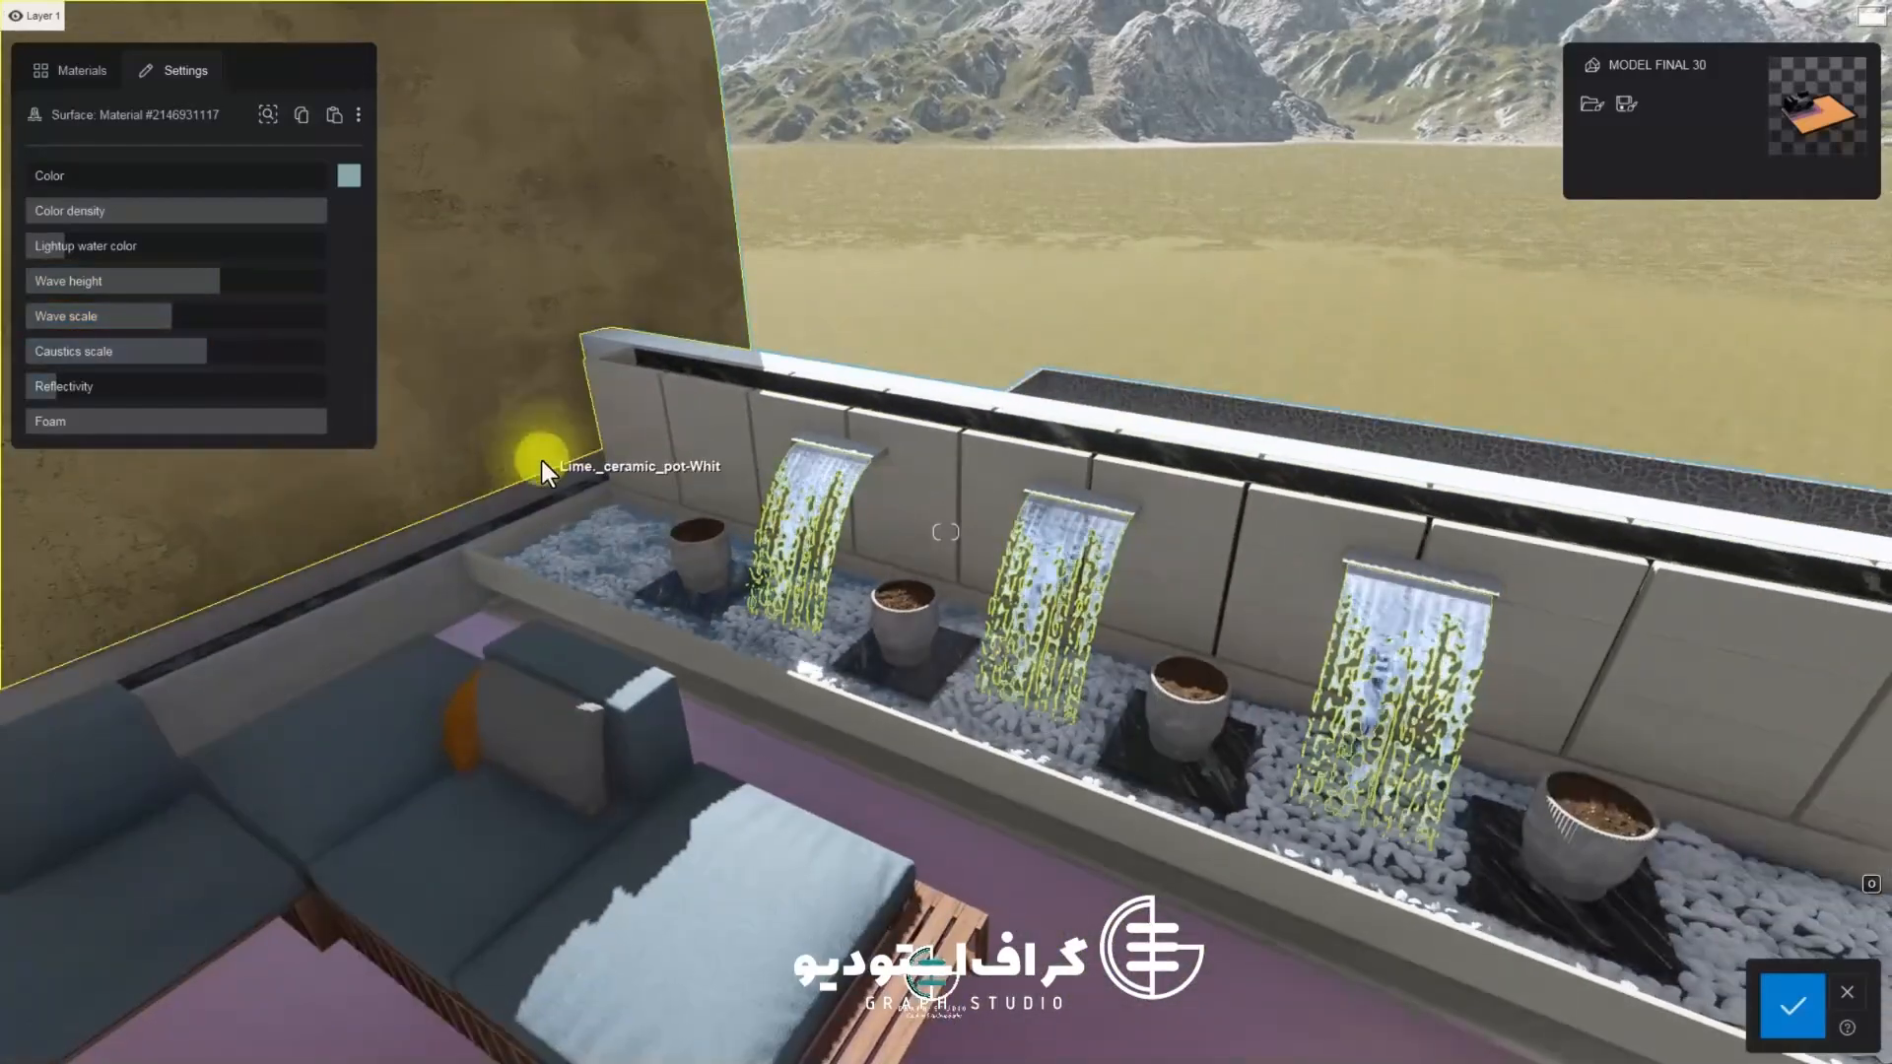
left_click(299, 430)
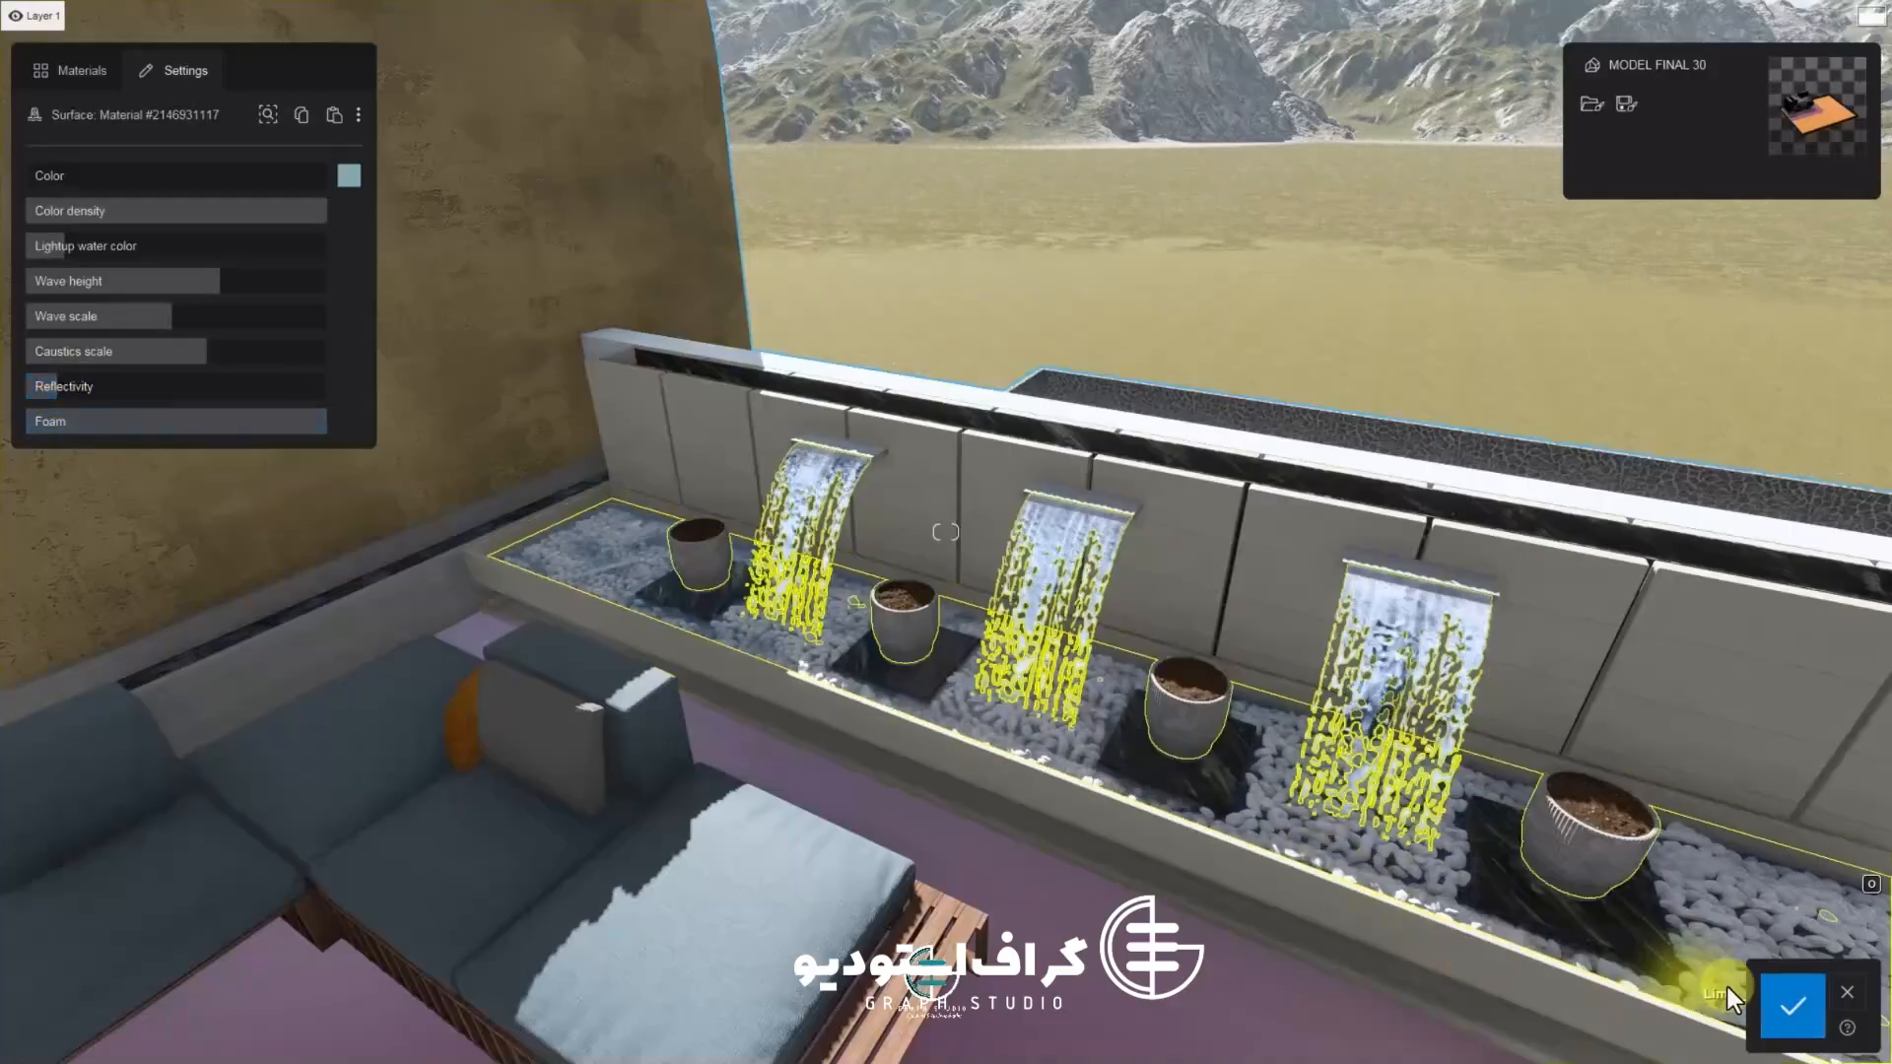
left_click(1793, 1006)
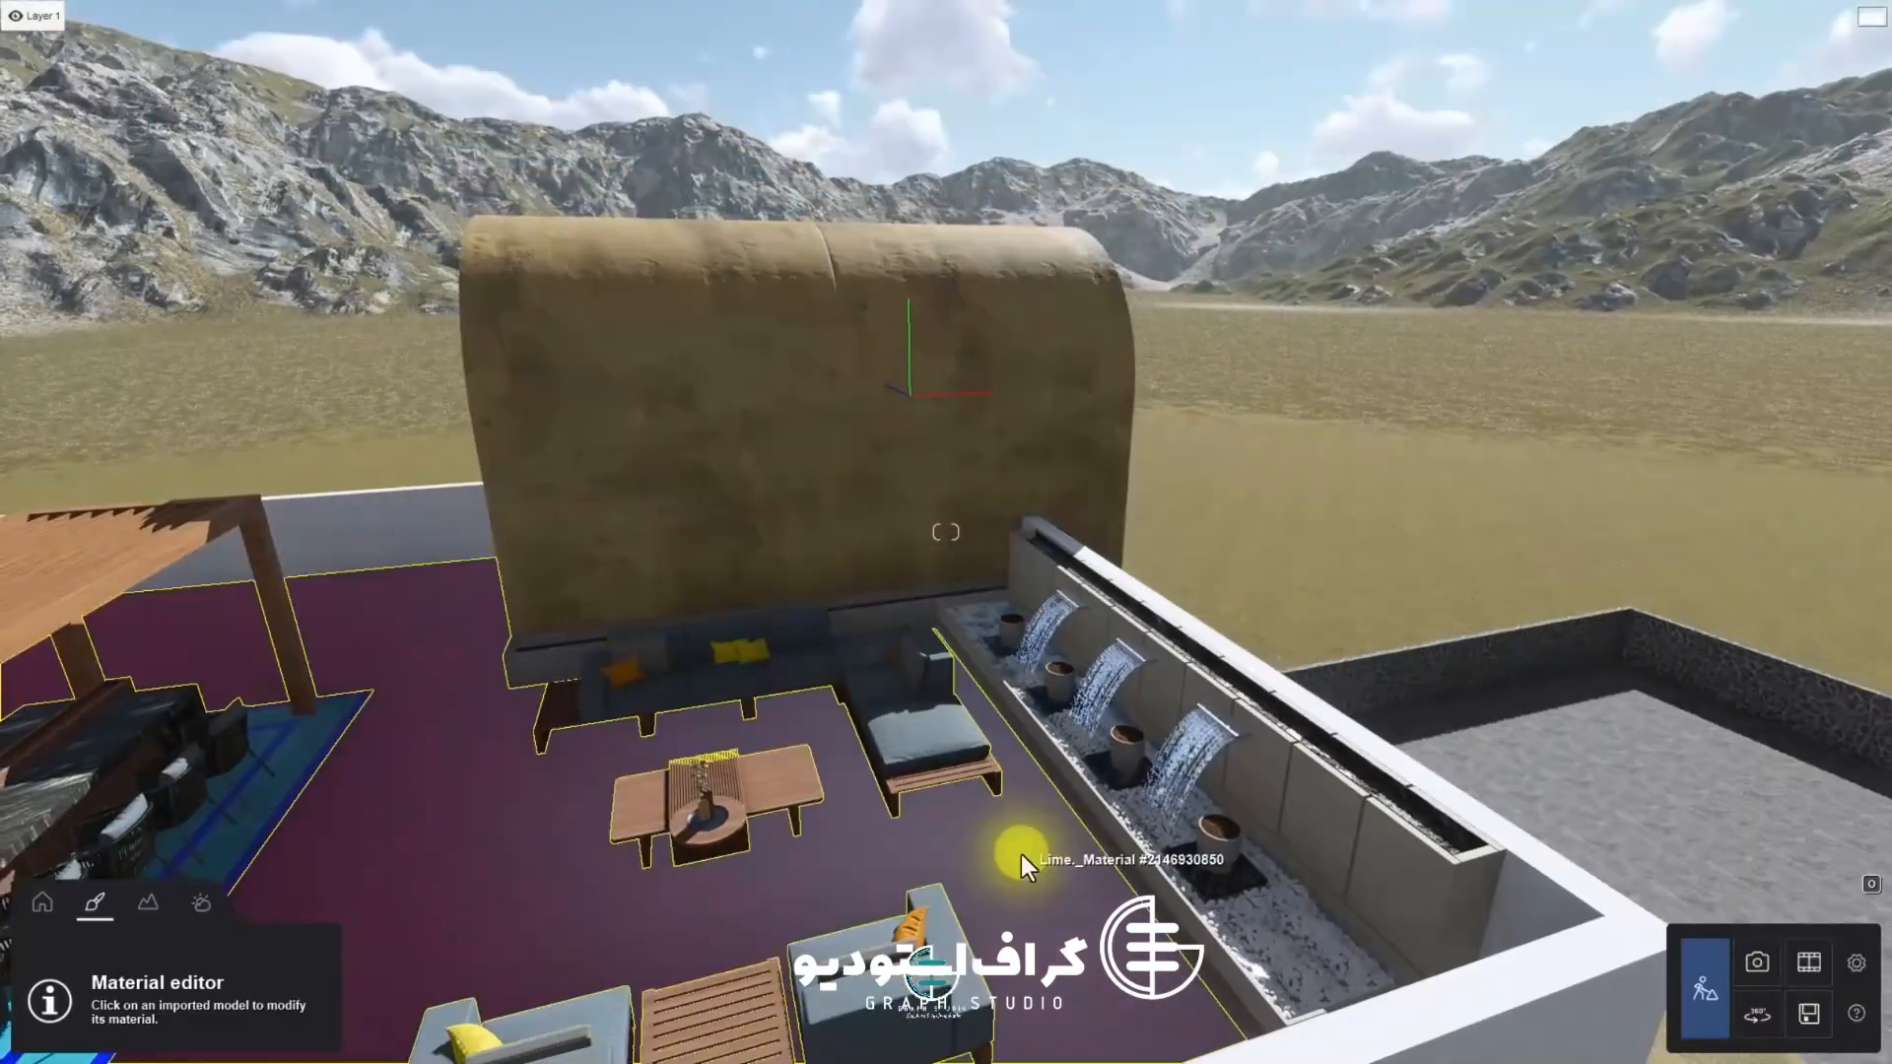
Select the outdoor kitchen counter surface and open the Metal category of the material library
left_click(1021, 854)
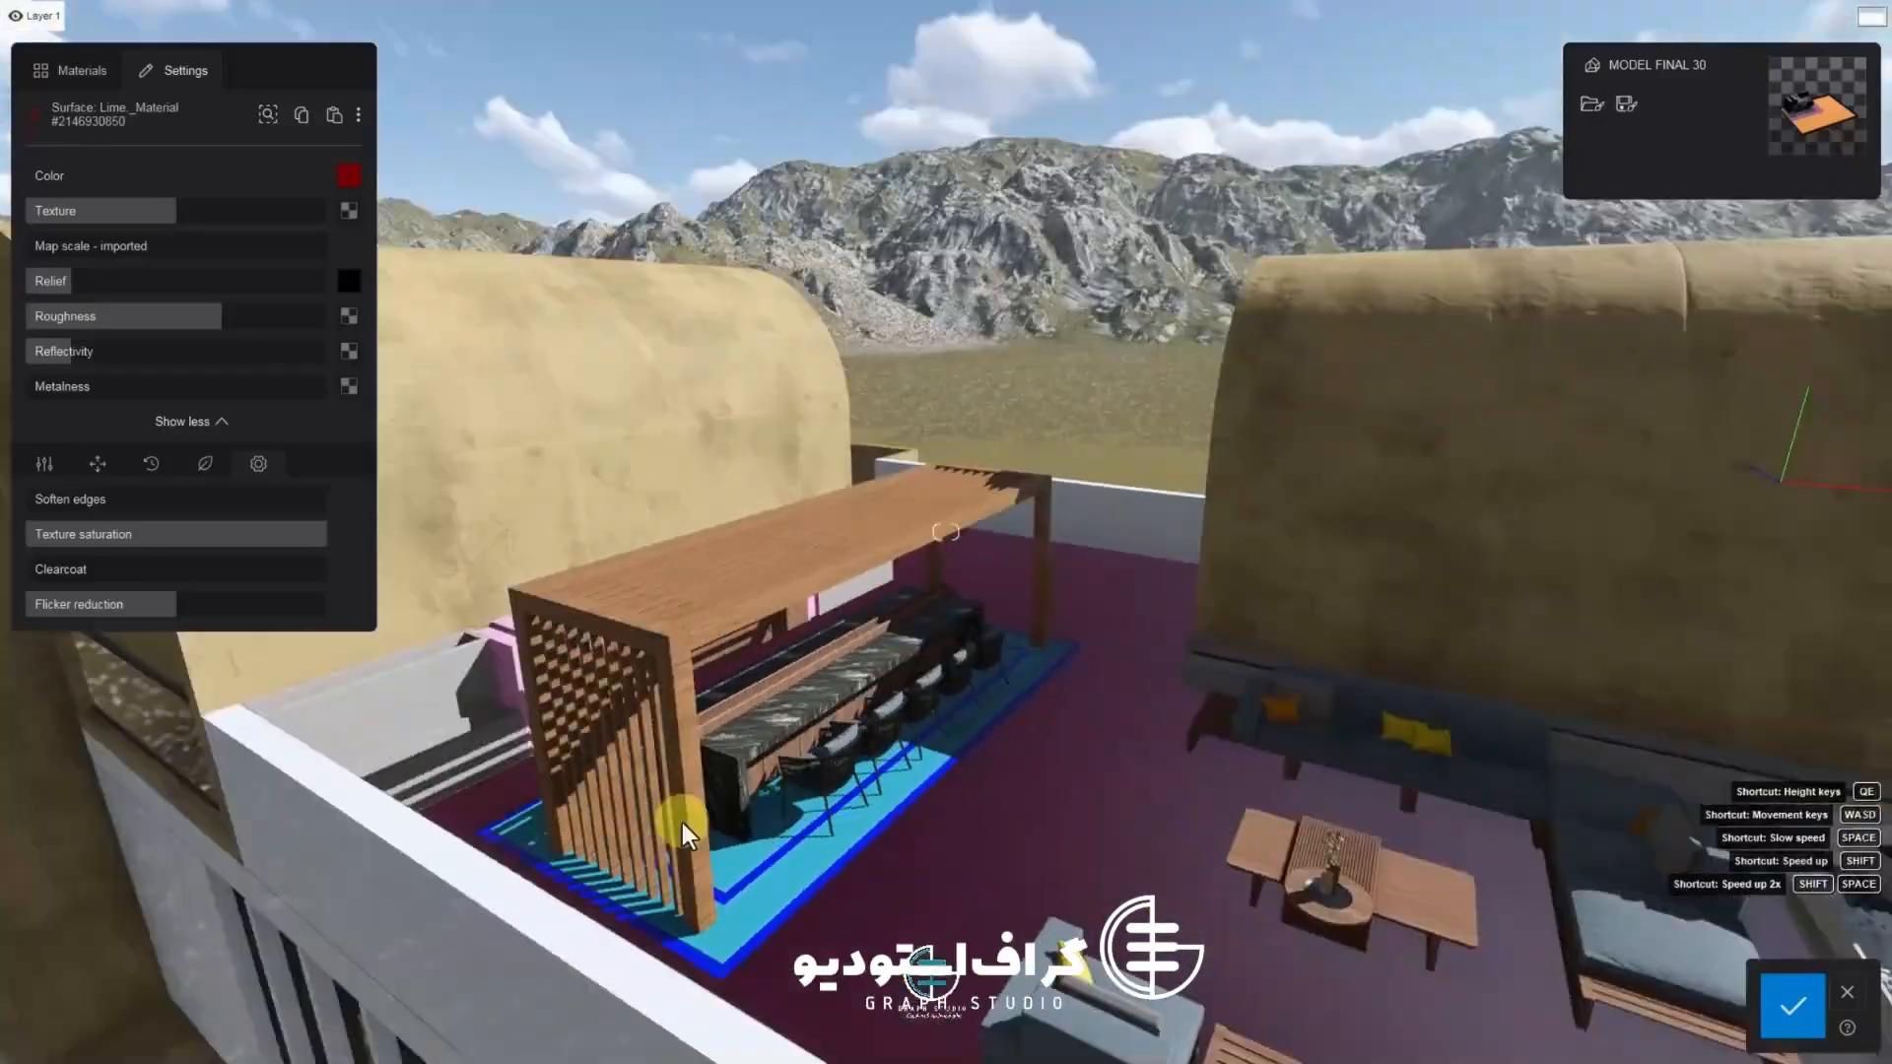
key("w")
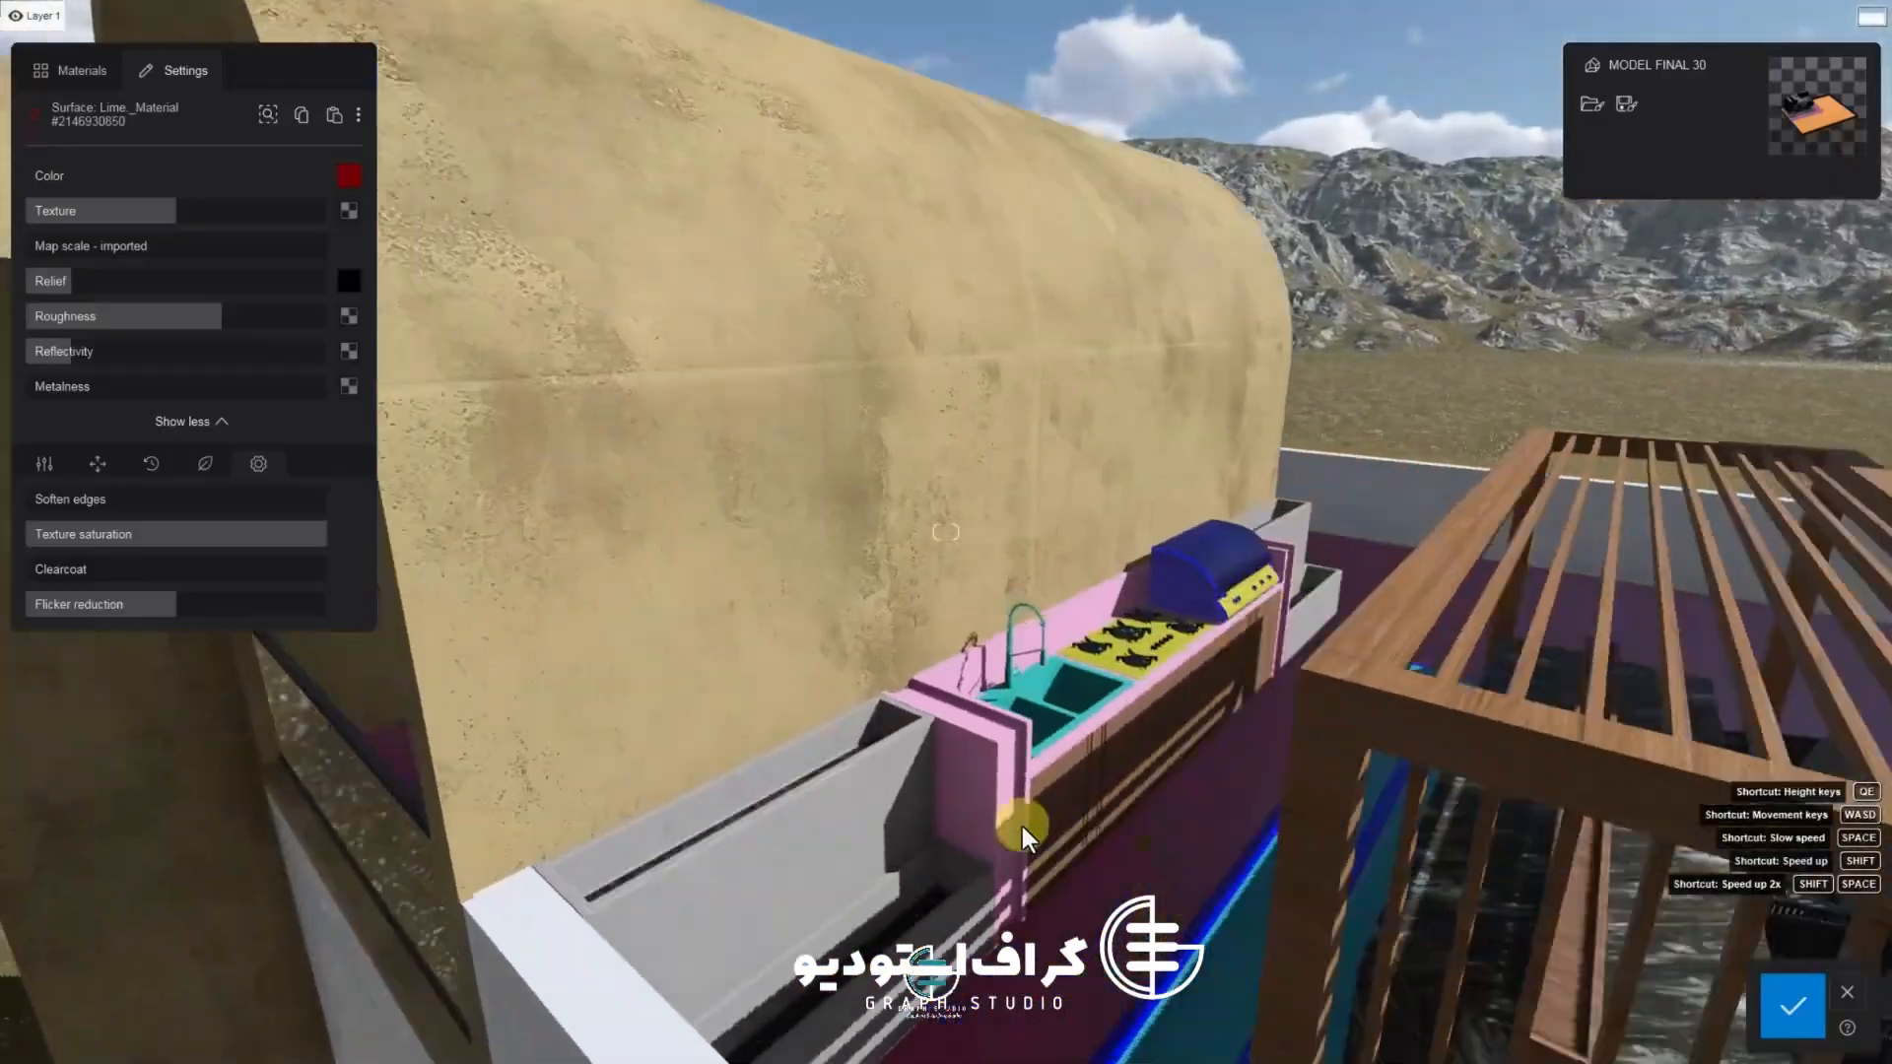
key("w")
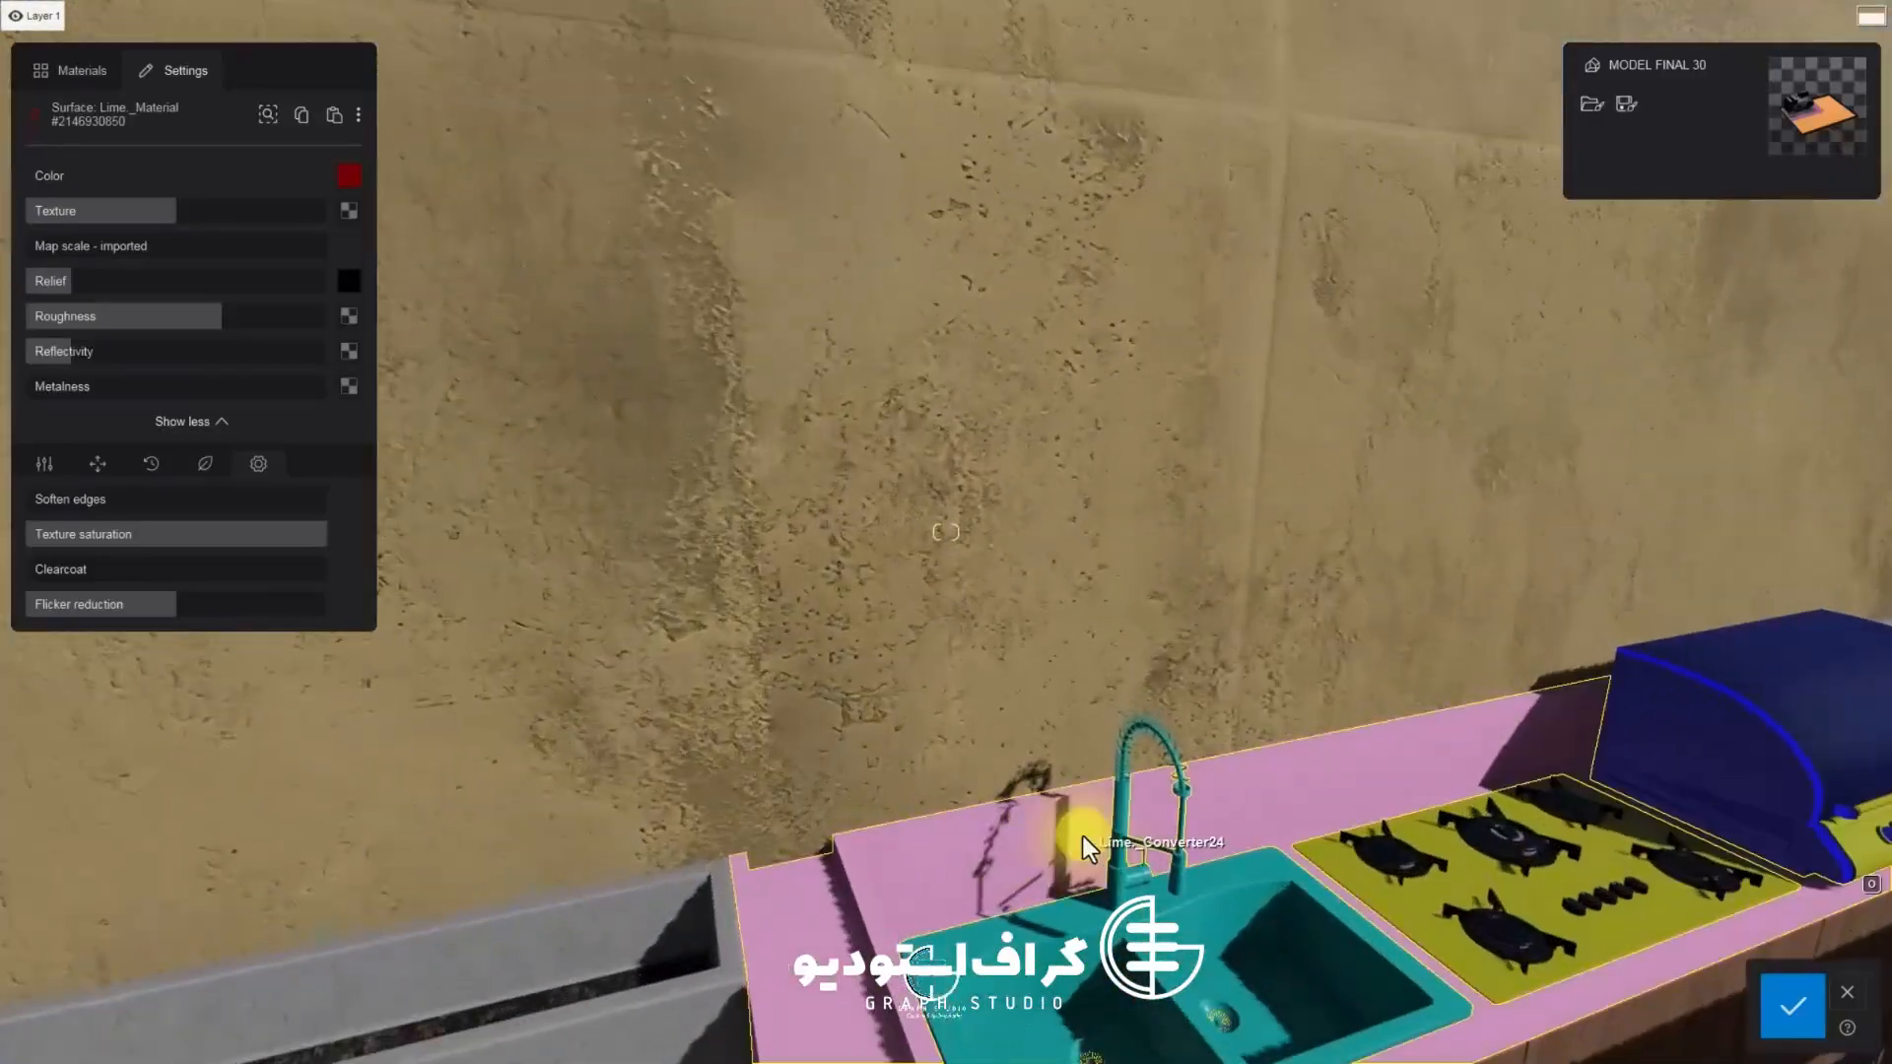
left_click(1084, 836)
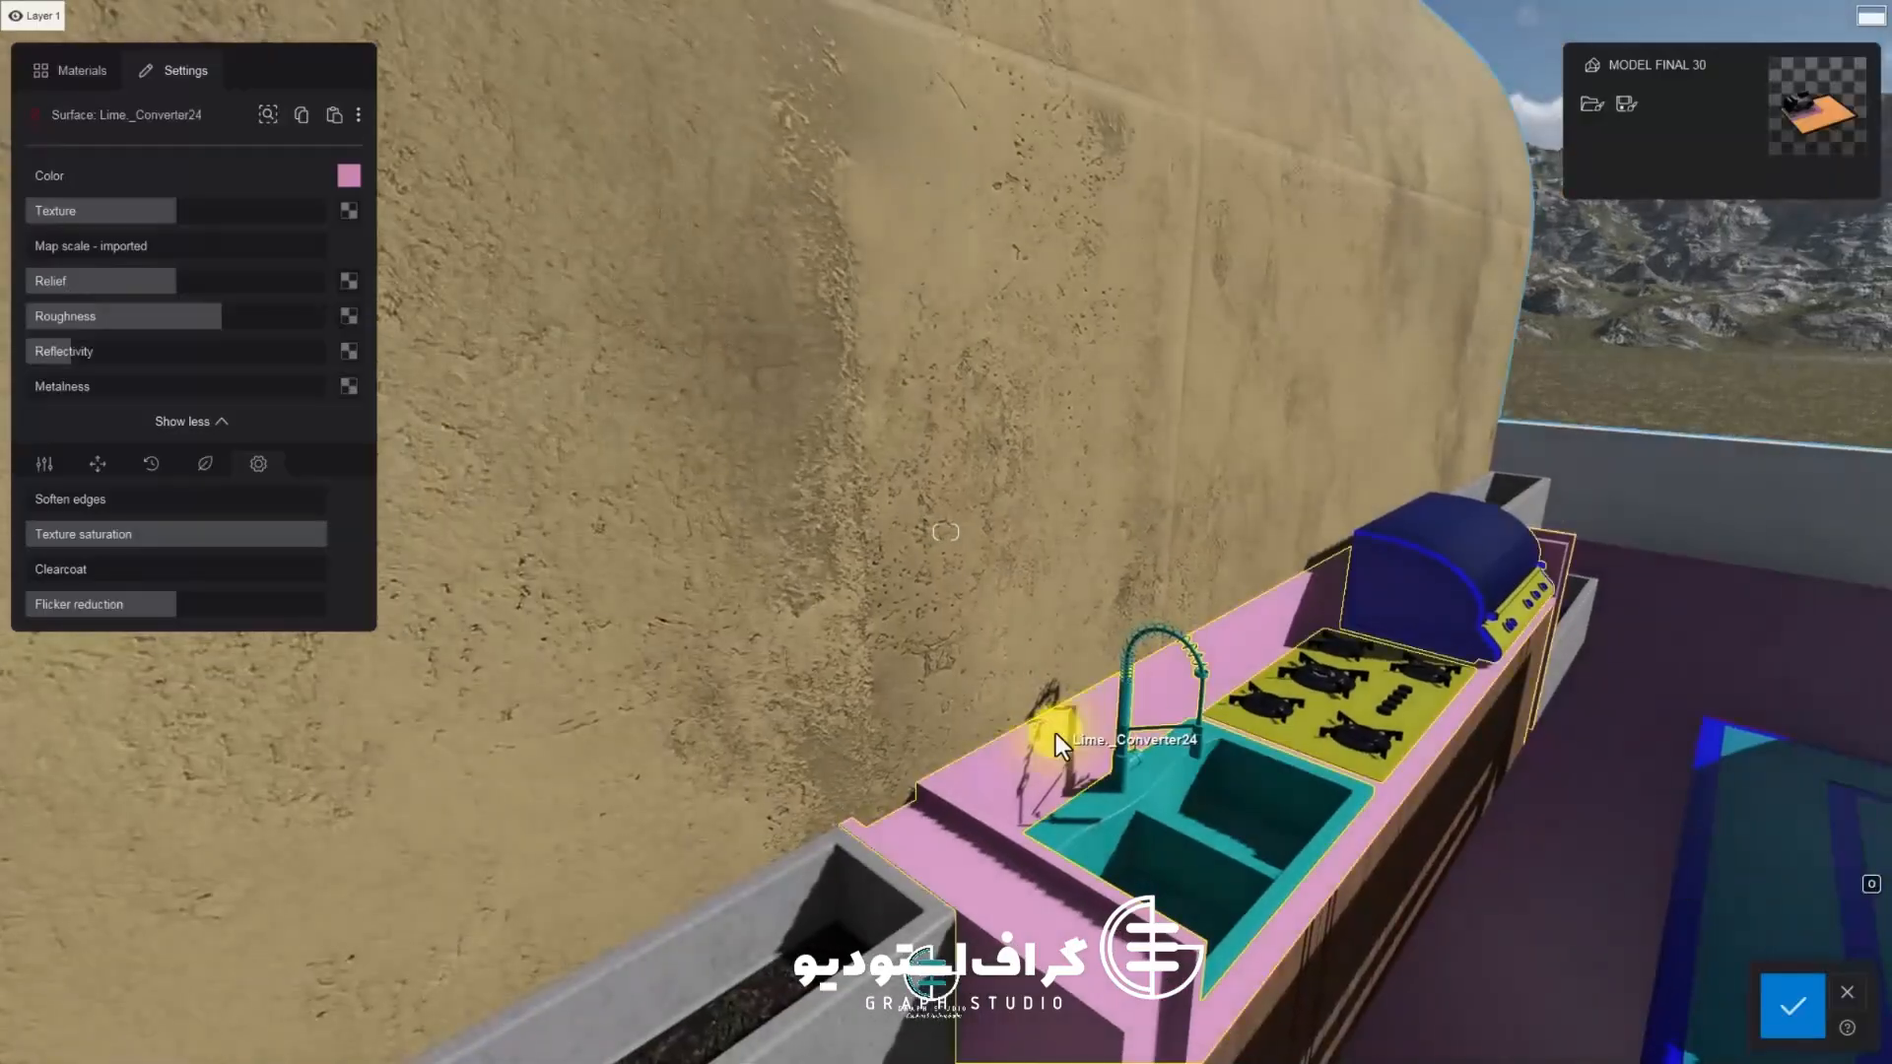
left_click(83, 70)
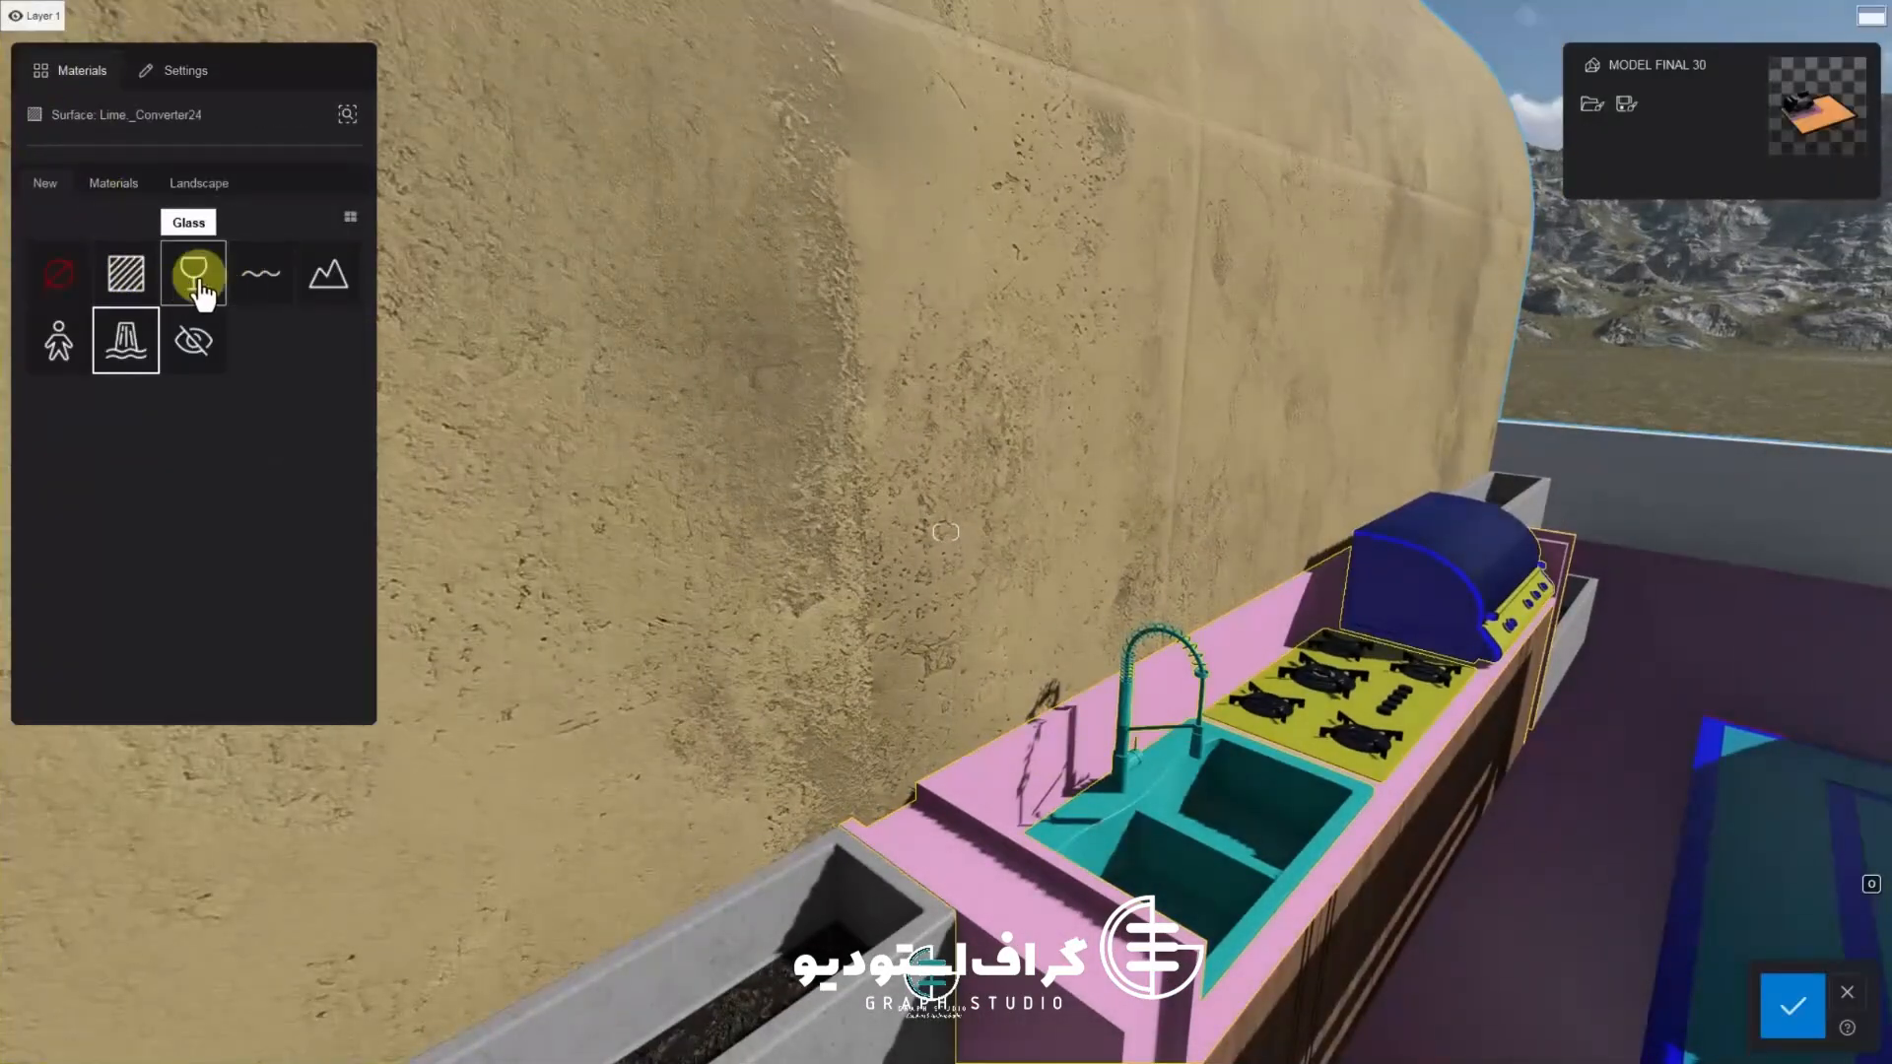
left_click(113, 183)
left_click(255, 286)
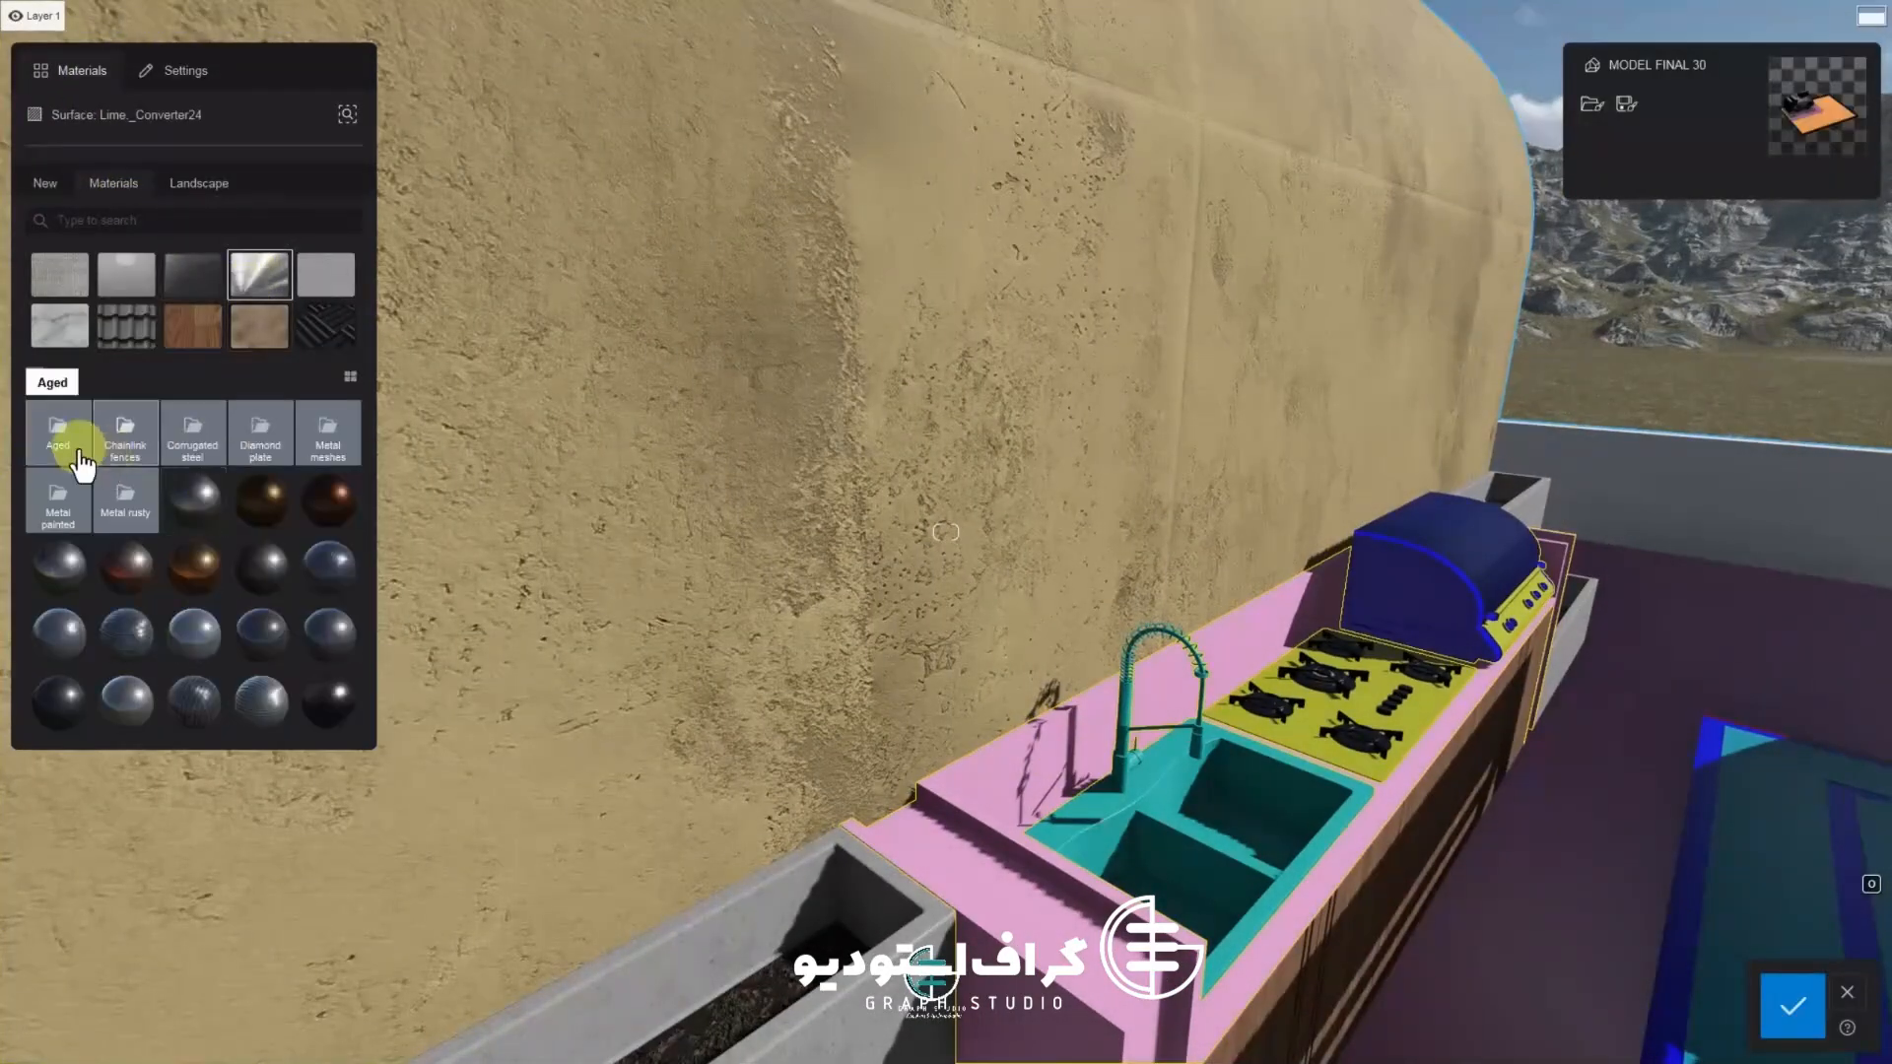
Try presets from the Chainlink fences, Corrugated steel, Diamond plate, Metal meshes and Metal painted folders on the counter
left_click(133, 453)
left_click(51, 446)
left_click(197, 449)
left_click(65, 452)
left_click(245, 447)
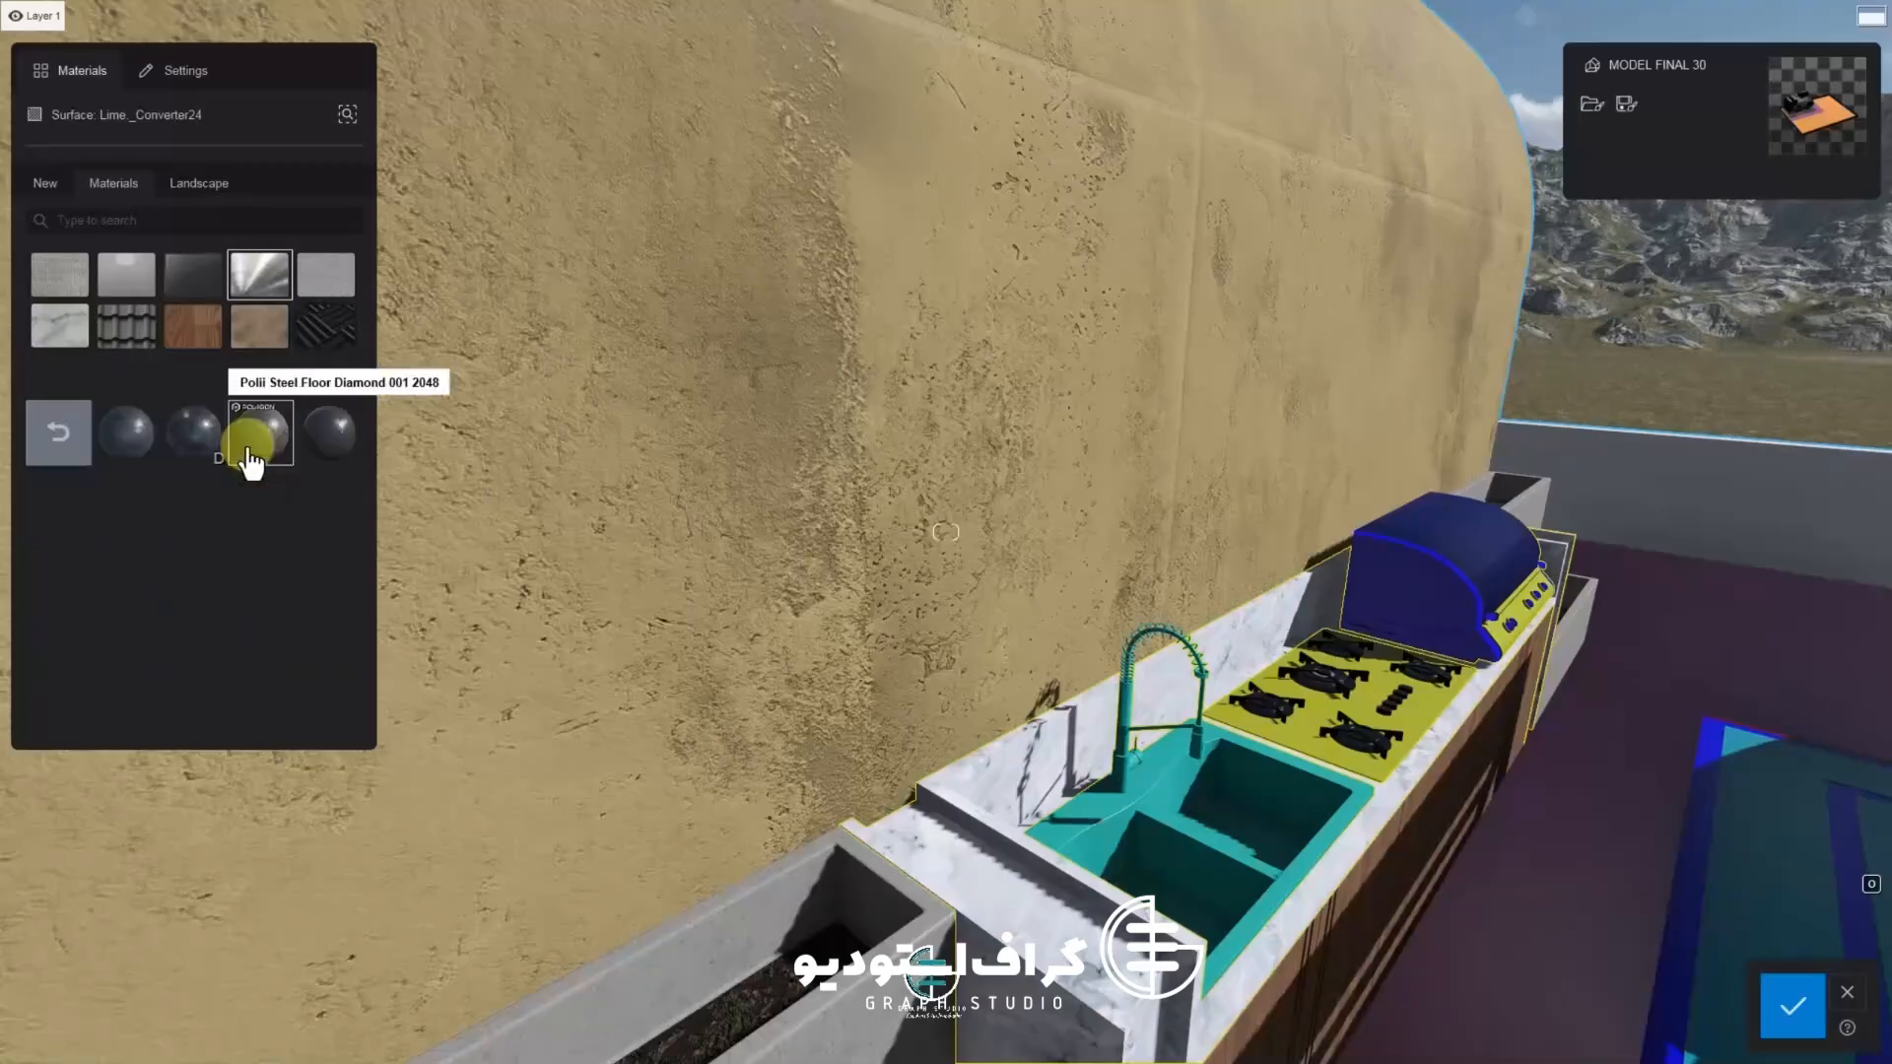
left_click(69, 448)
left_click(211, 455)
left_click(258, 438)
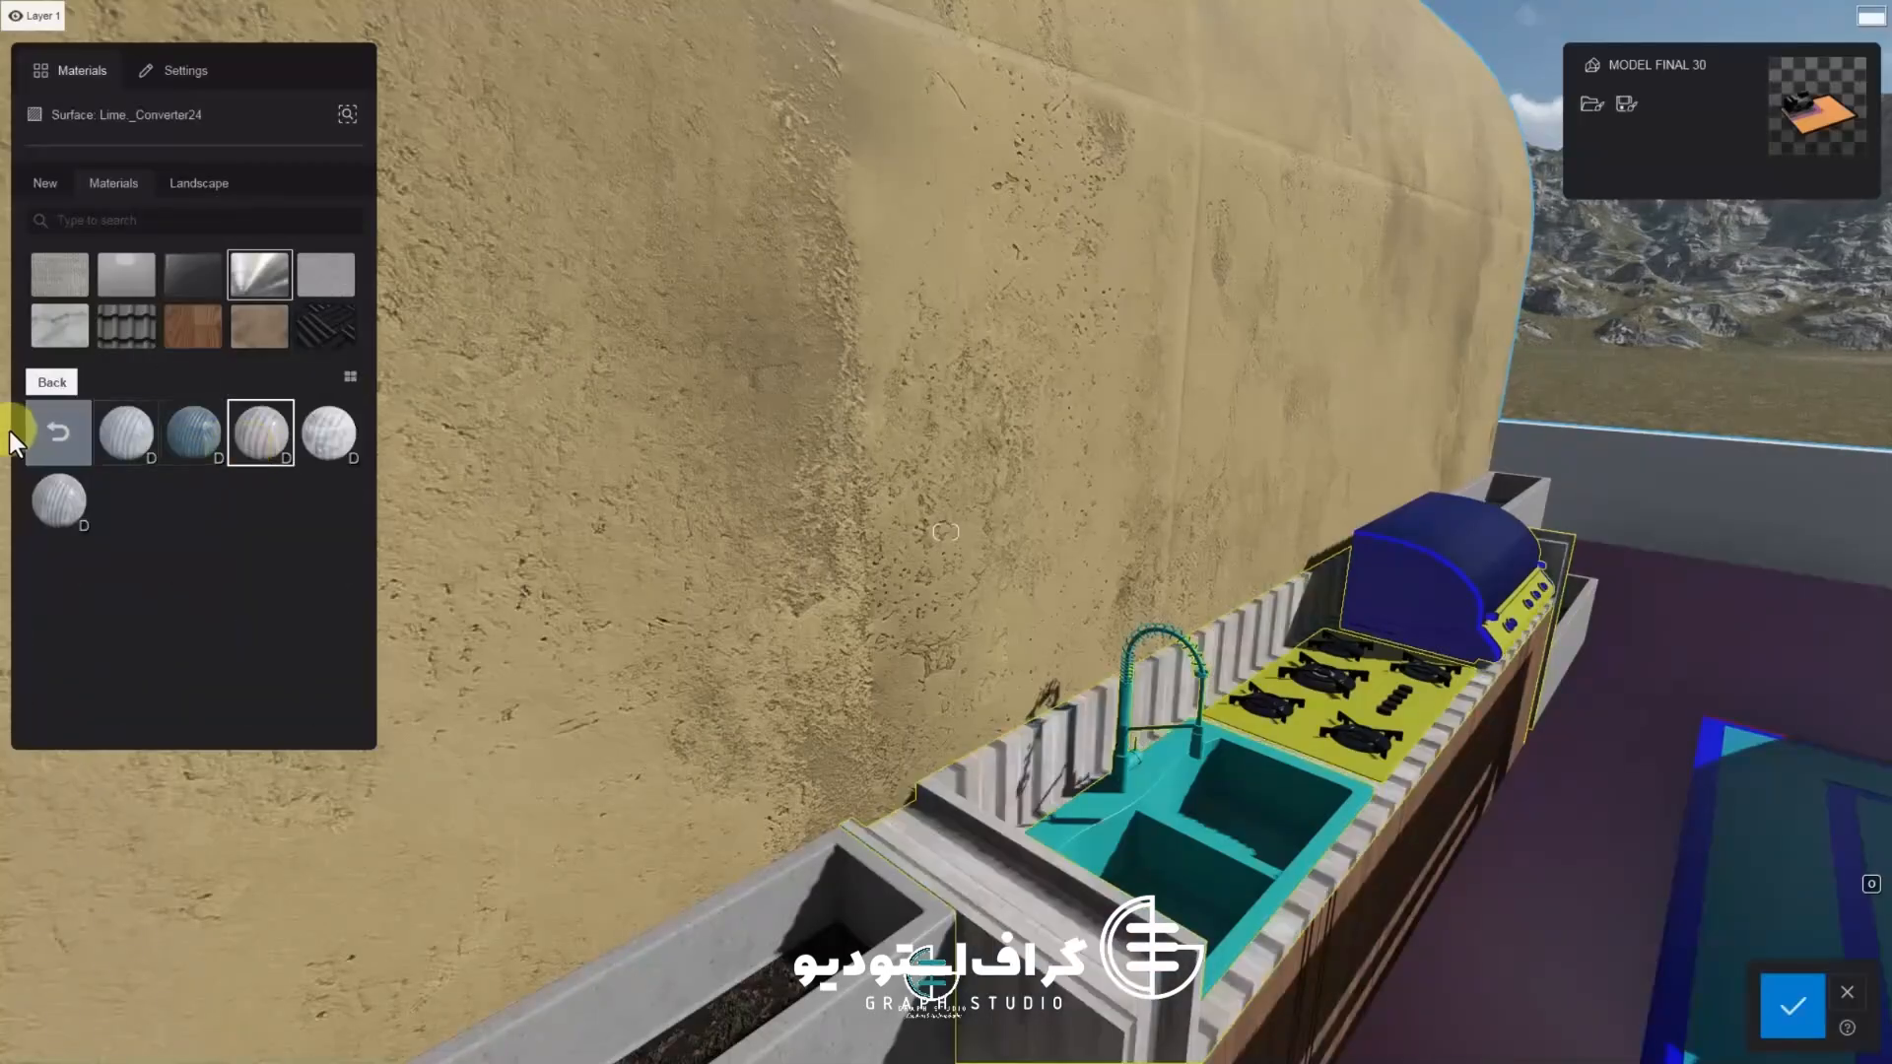
left_click(69, 448)
left_click(327, 463)
left_click(261, 494)
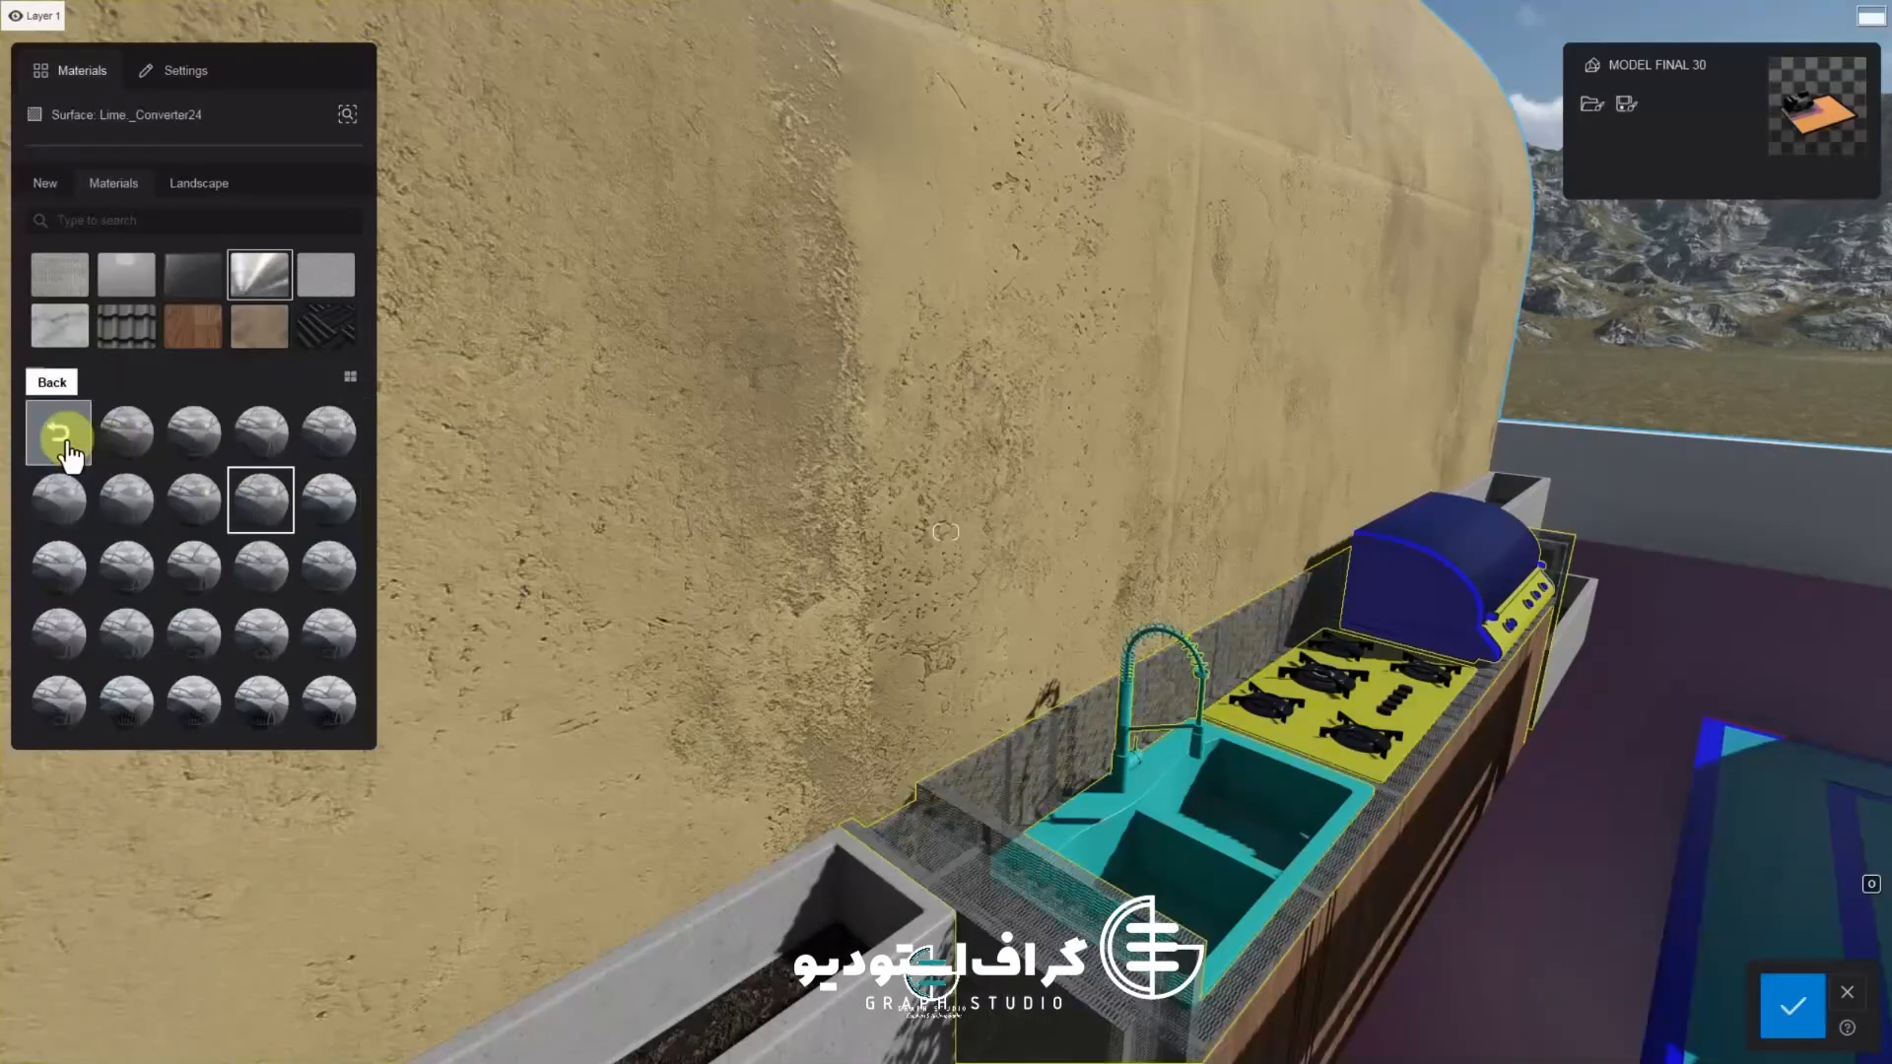
left_click(60, 448)
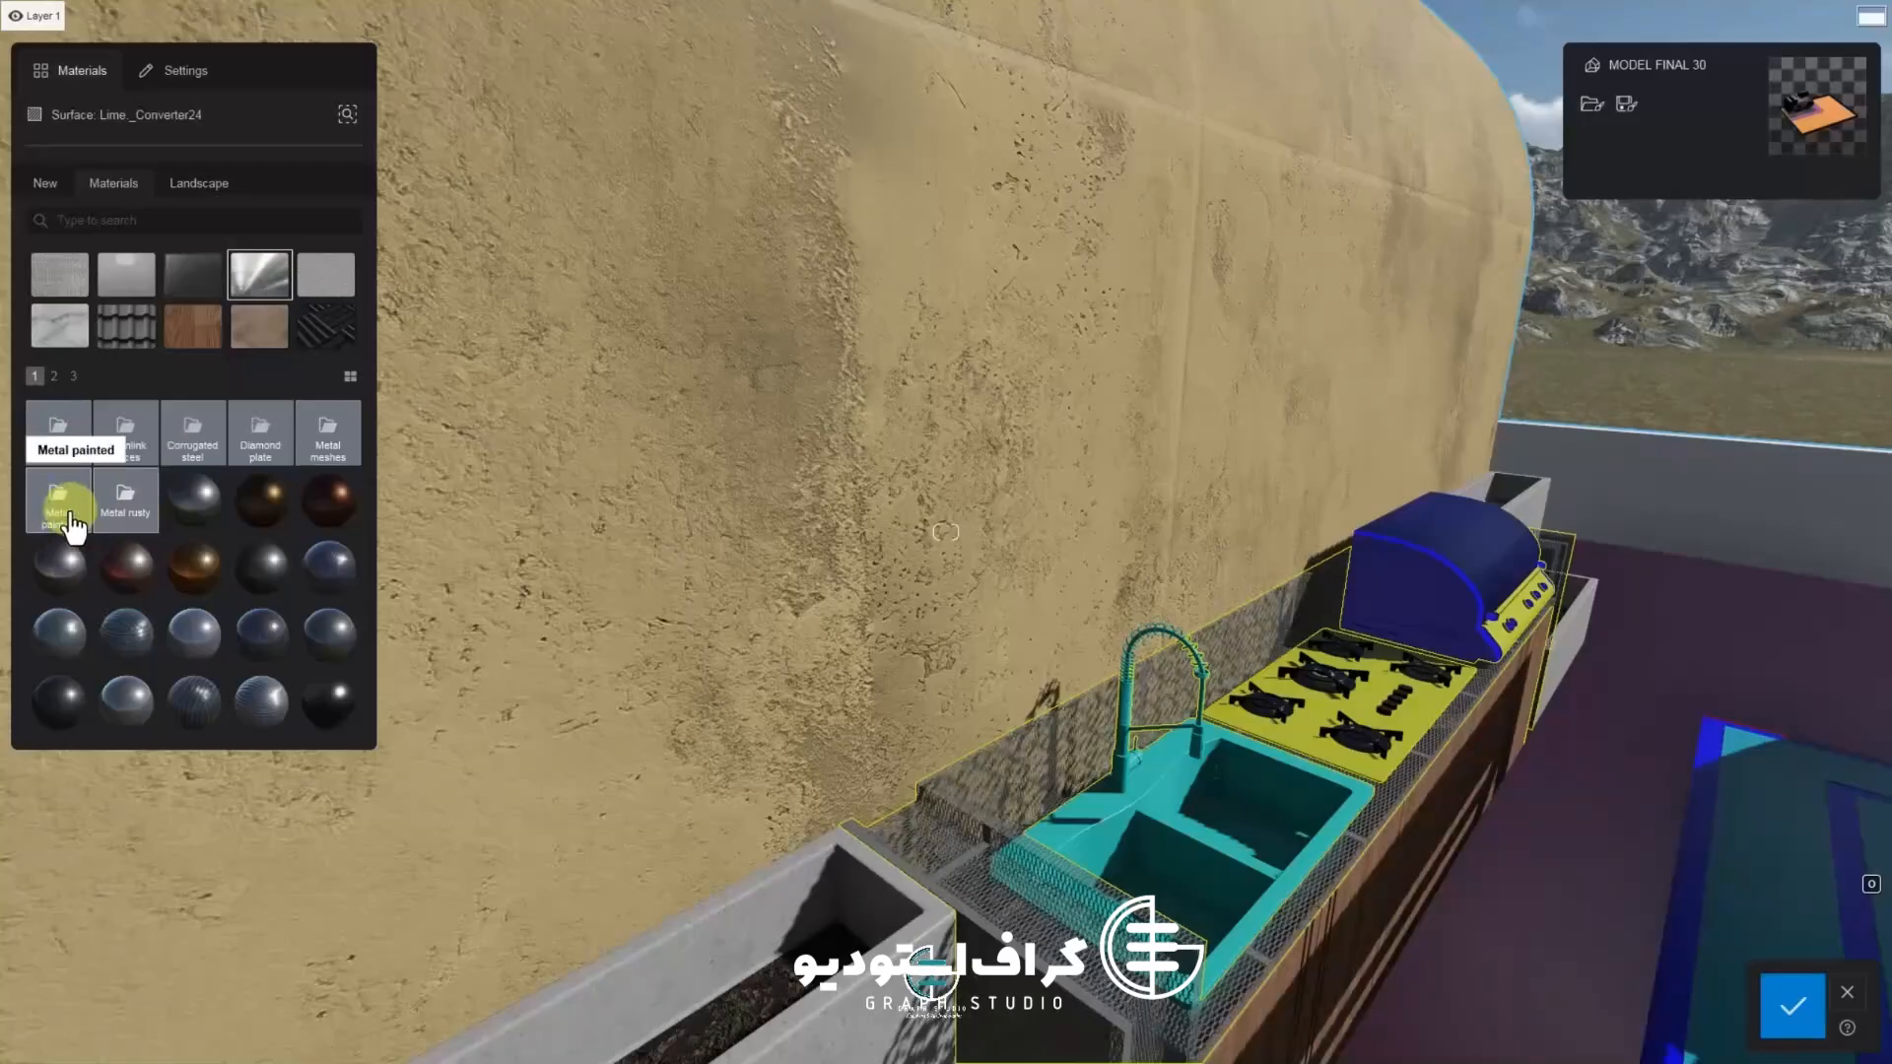
left_click(71, 522)
left_click(57, 499)
left_click(328, 459)
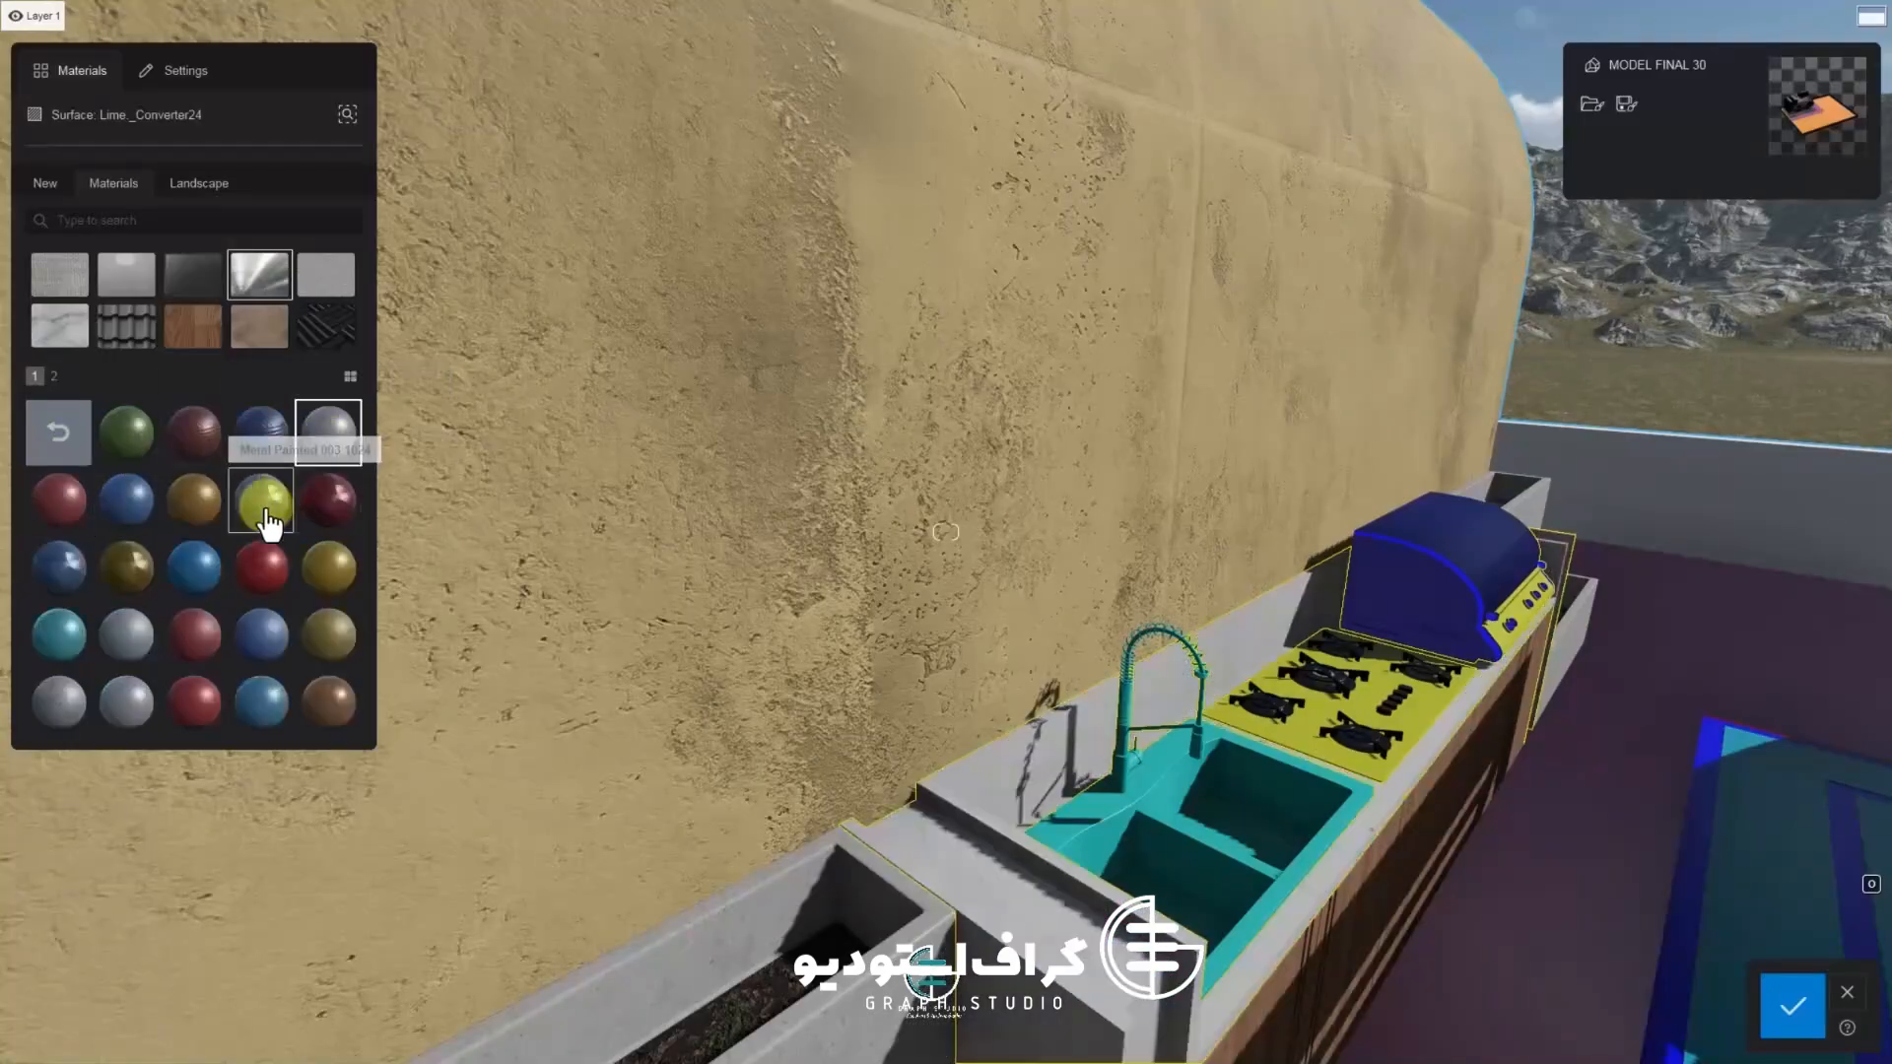
left_click(264, 513)
right_click_drag(650, 670, 631, 552)
key("w")
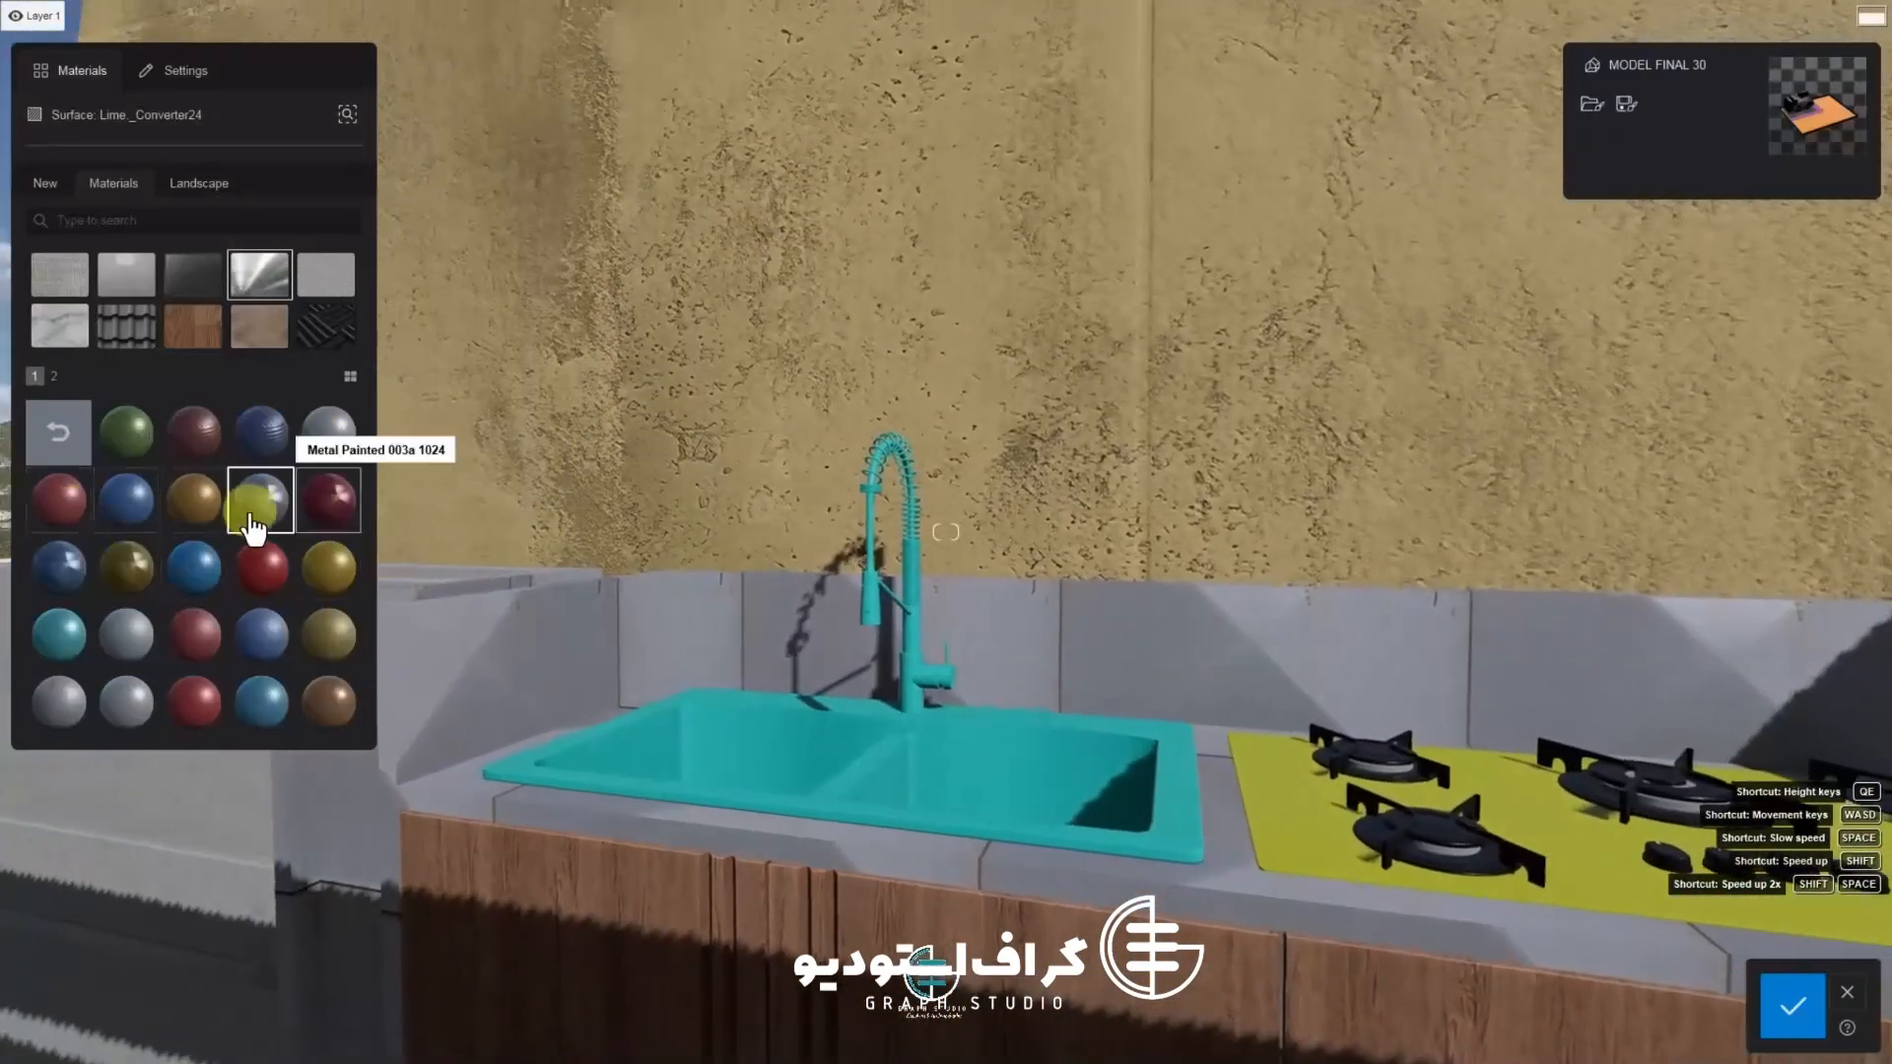
Try Metal rusty presets and page-two metals such as galvanized, machining-lines and rain-streaks finishes on the counter
left_click(59, 567)
left_click(126, 702)
left_click(59, 434)
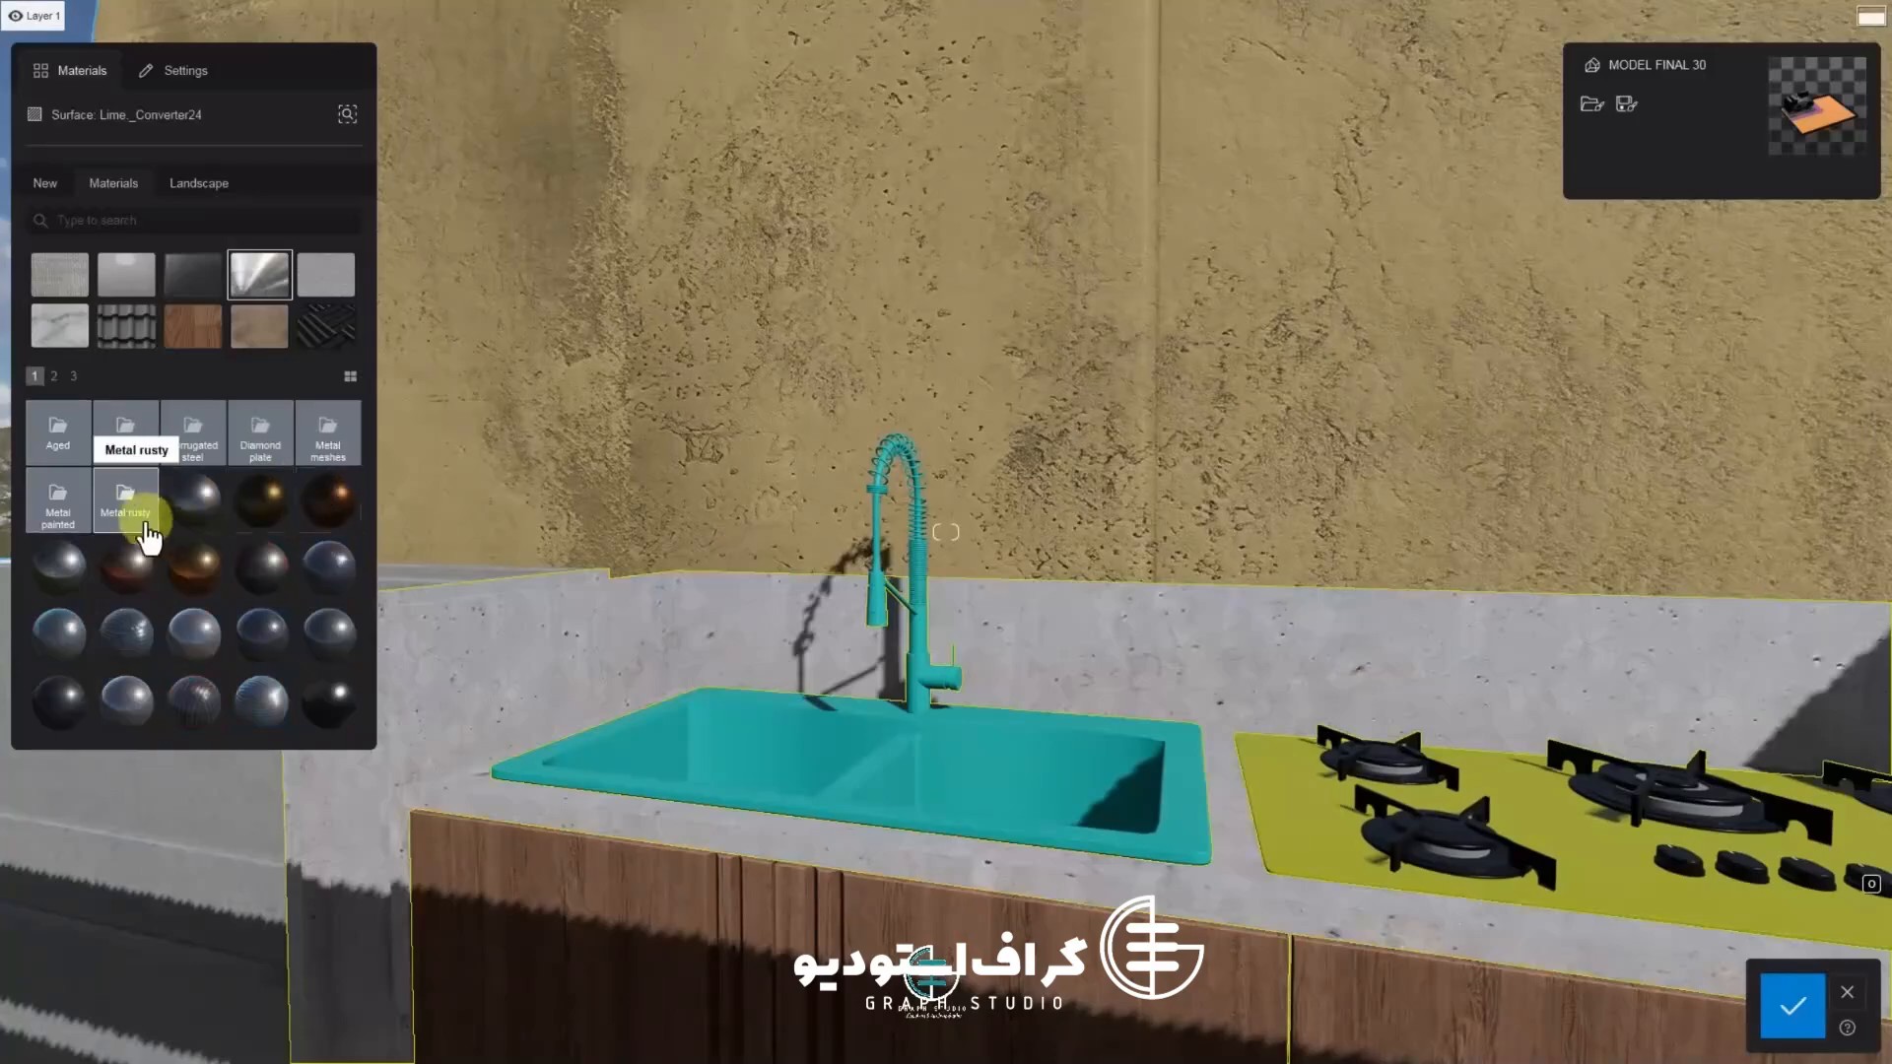
left_click(125, 500)
left_click(126, 499)
left_click(59, 434)
left_click(337, 439)
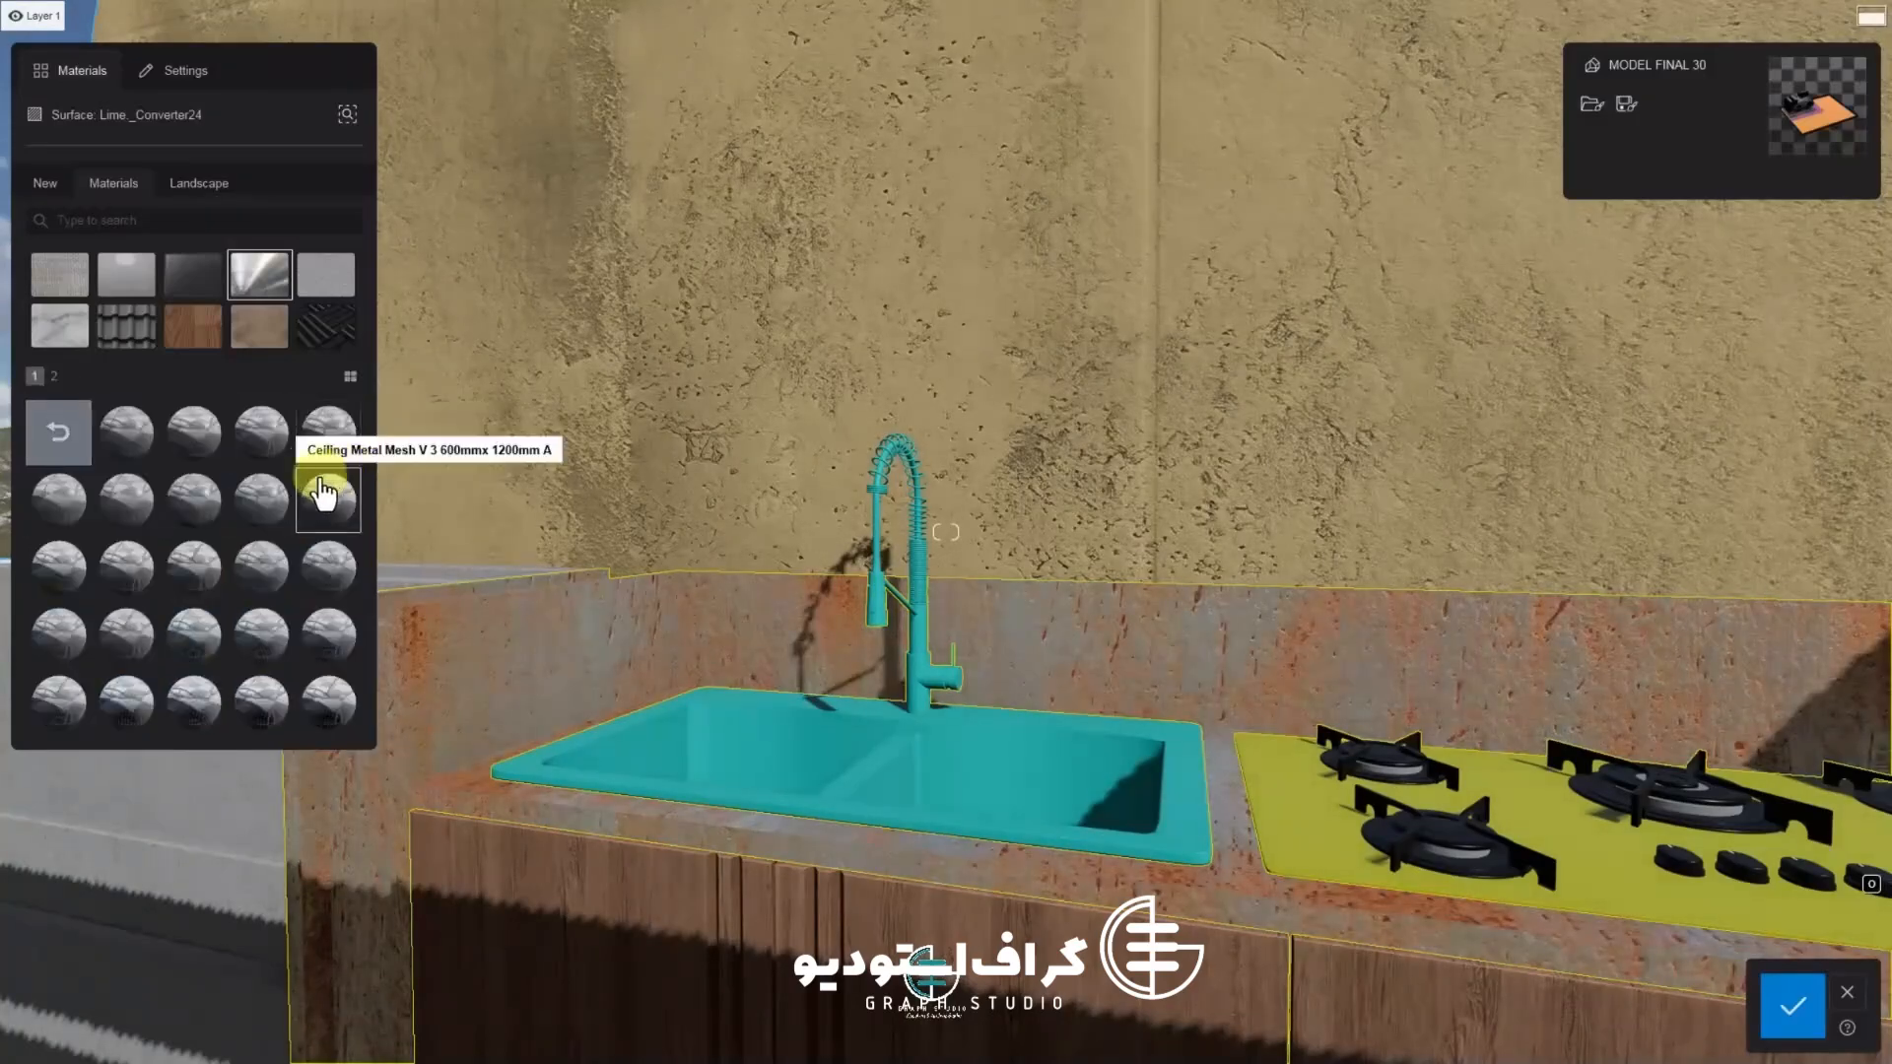
left_click(61, 436)
left_click(172, 519)
left_click(56, 379)
left_click(138, 463)
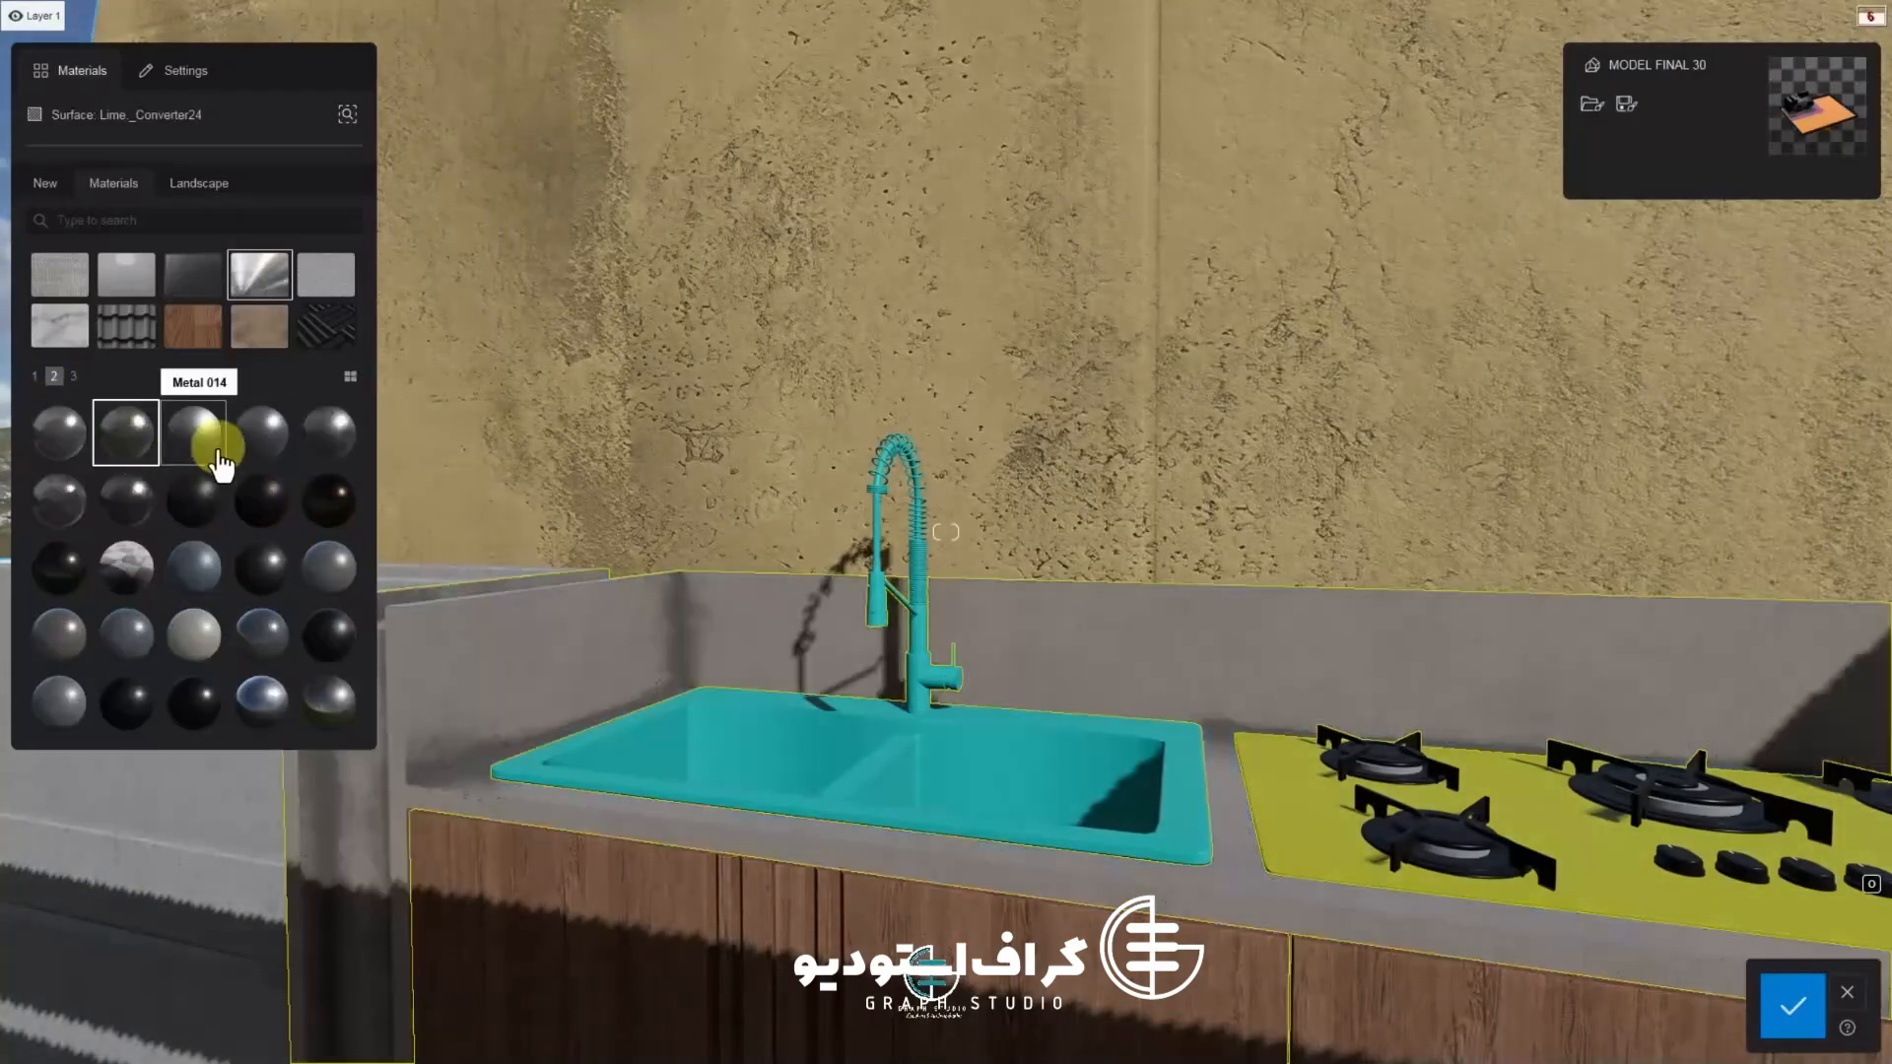
left_click(143, 501)
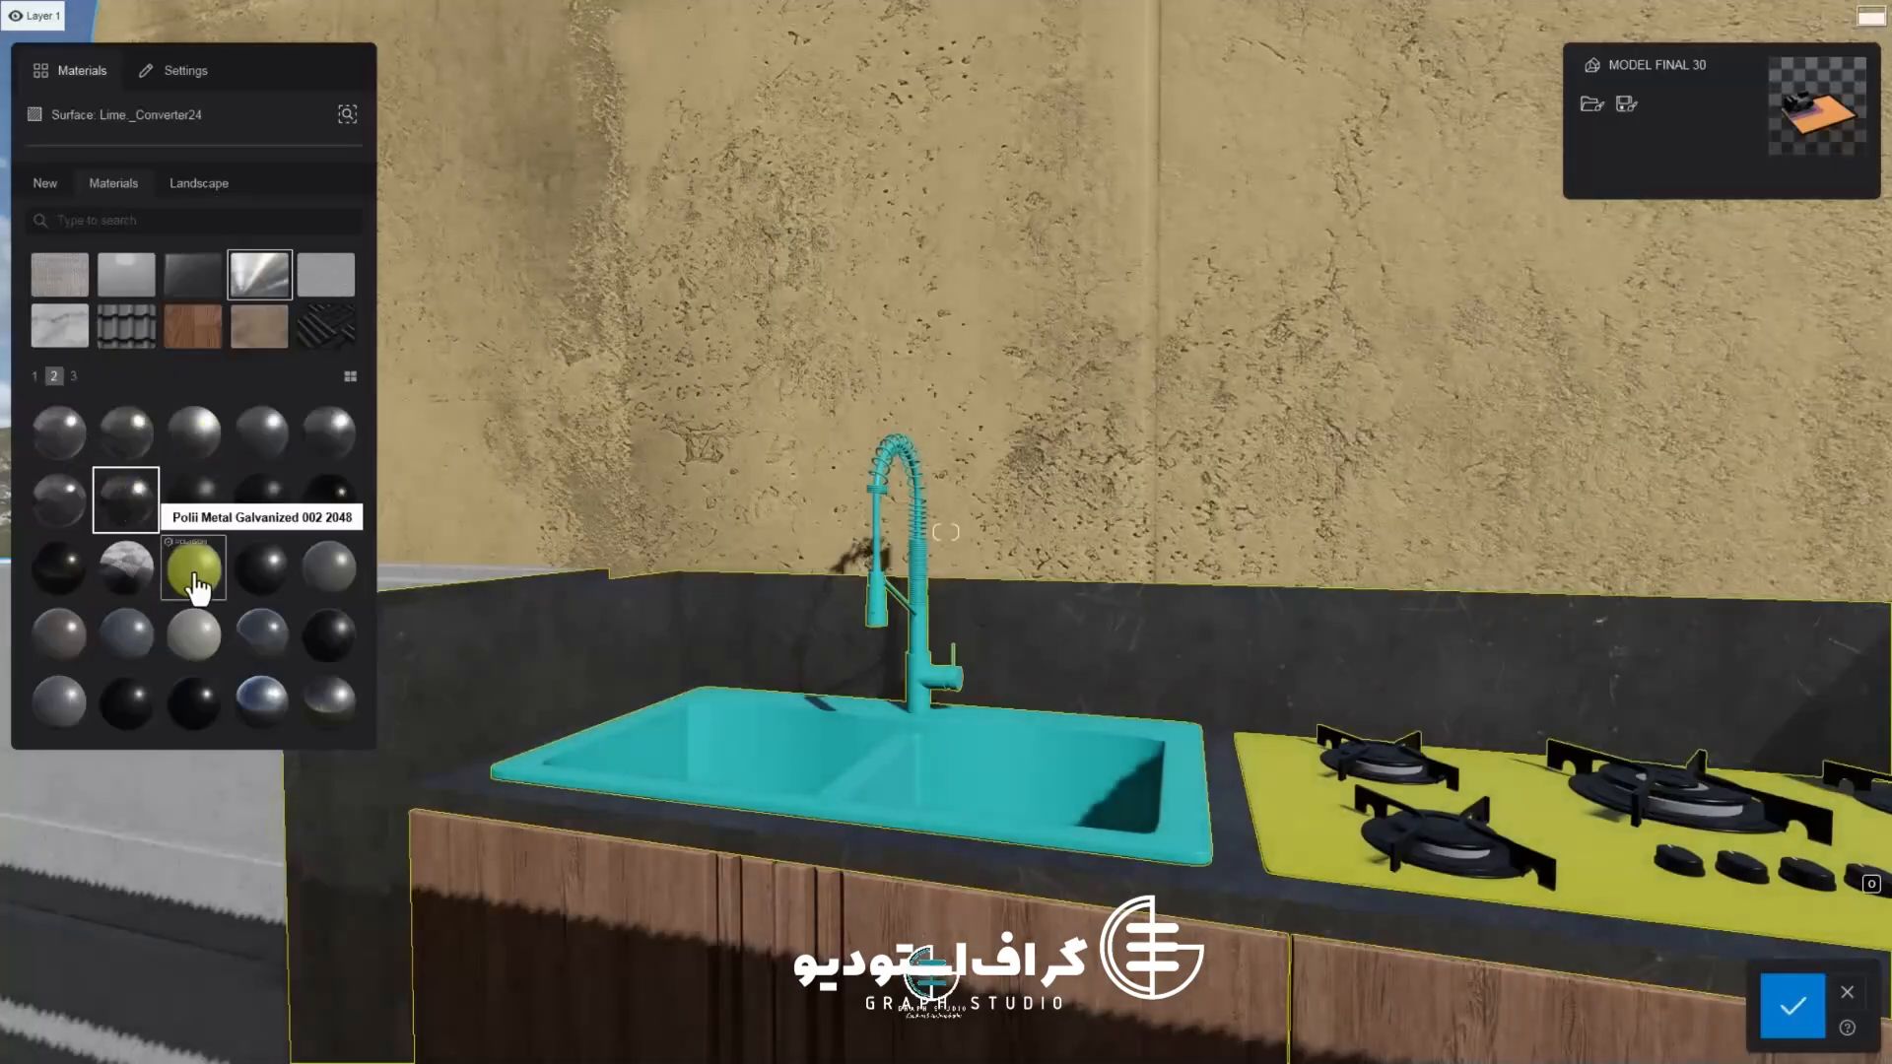
left_click(194, 571)
left_click(335, 627)
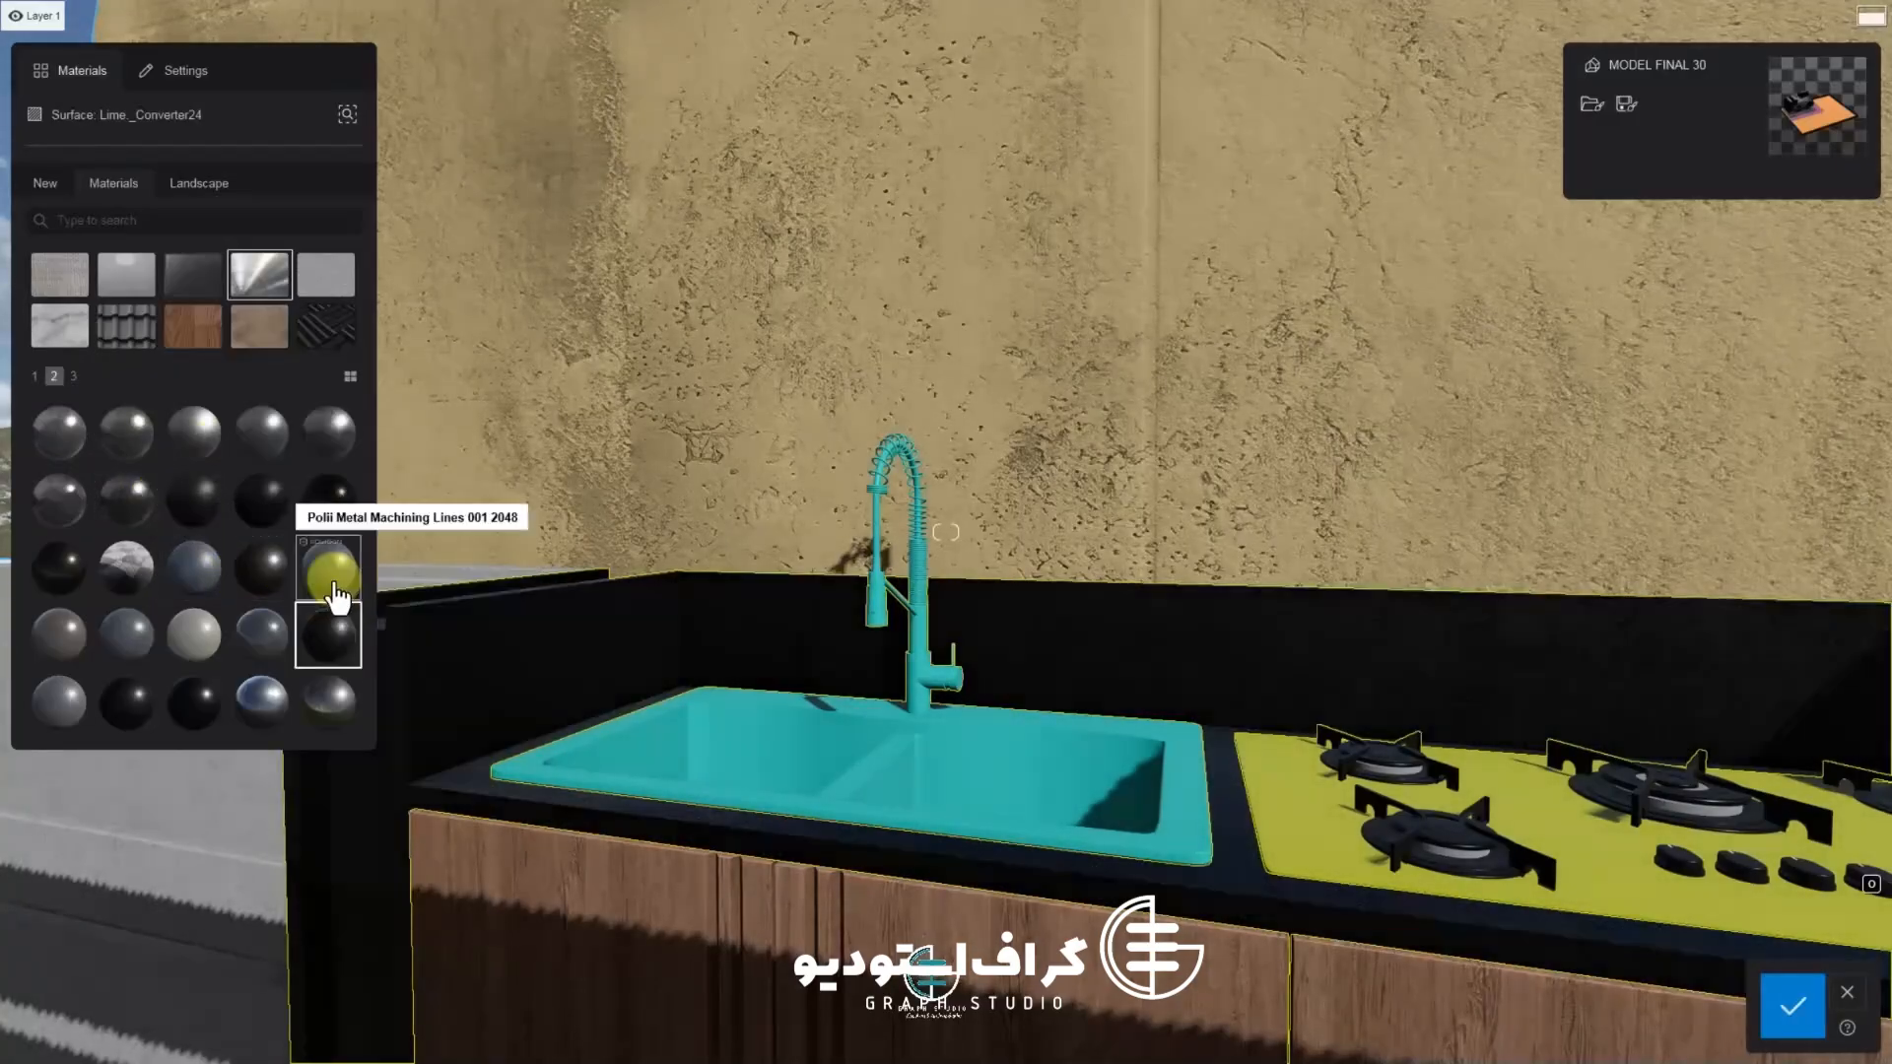
left_click(333, 576)
left_click(266, 704)
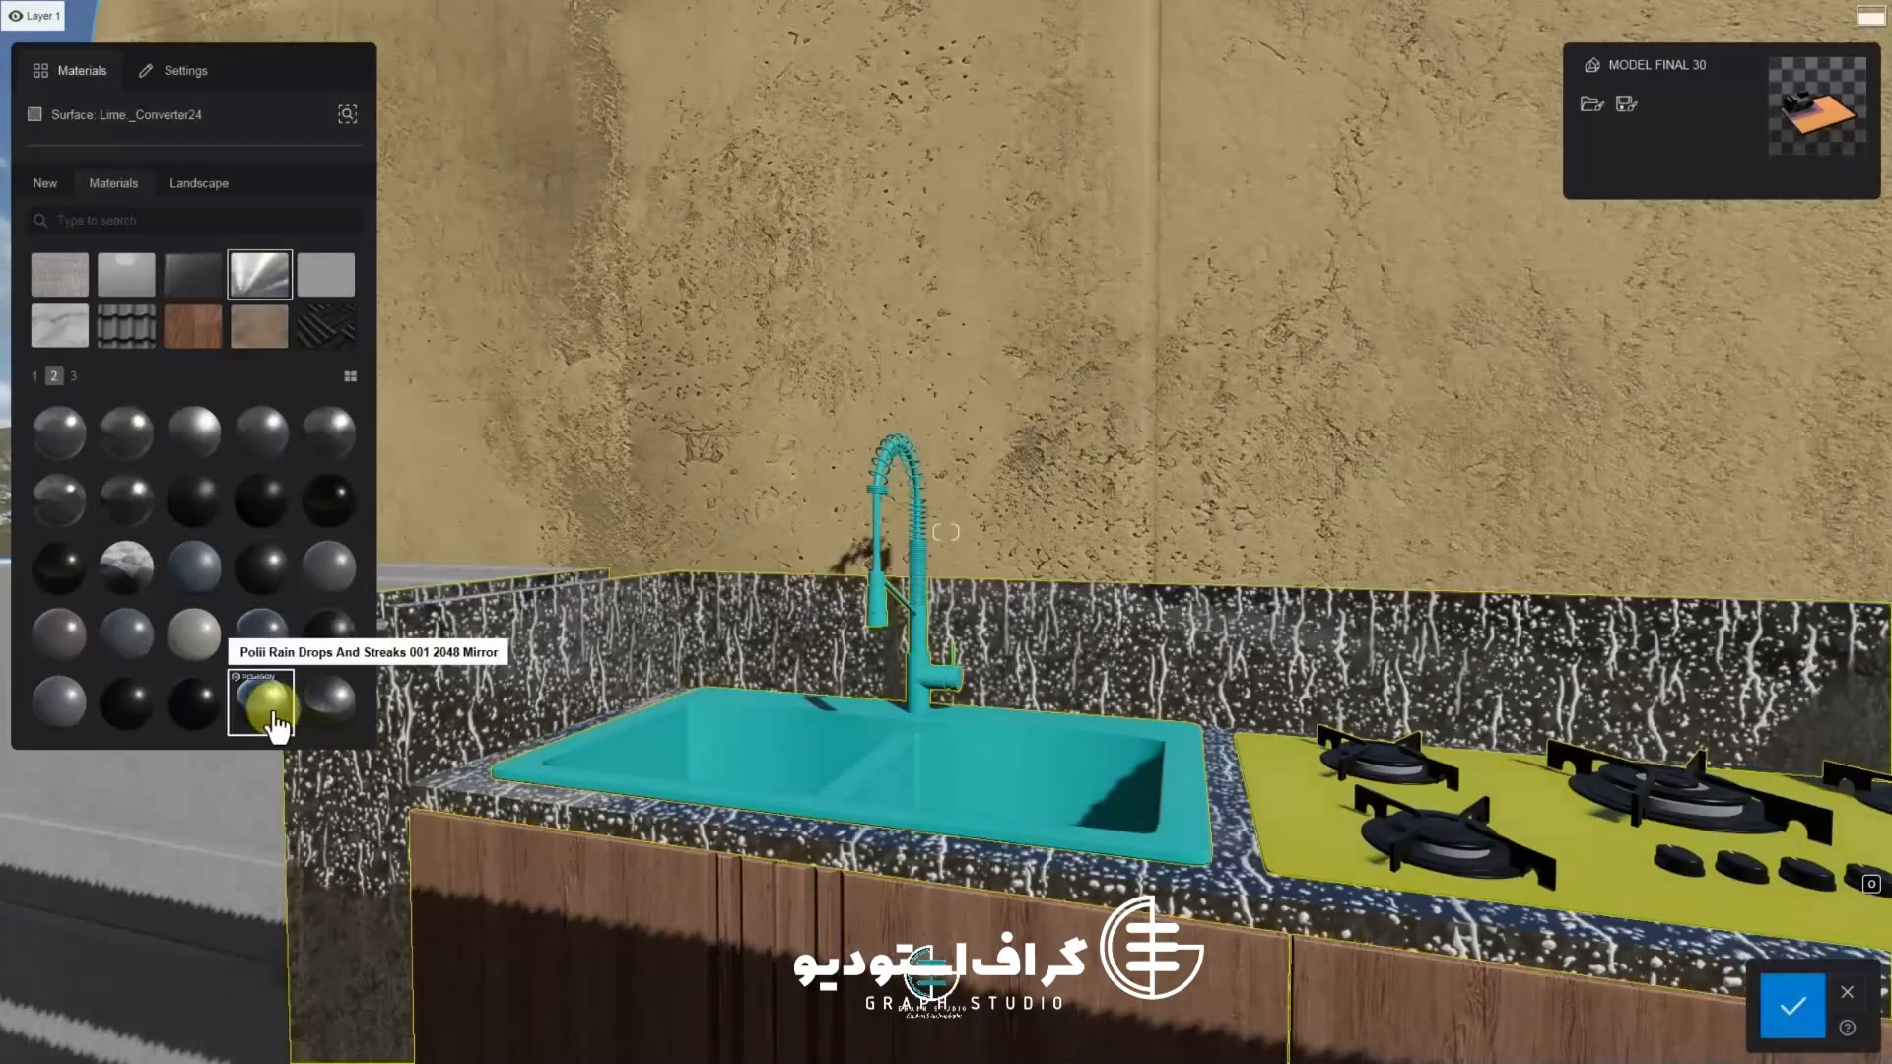
left_click(86, 715)
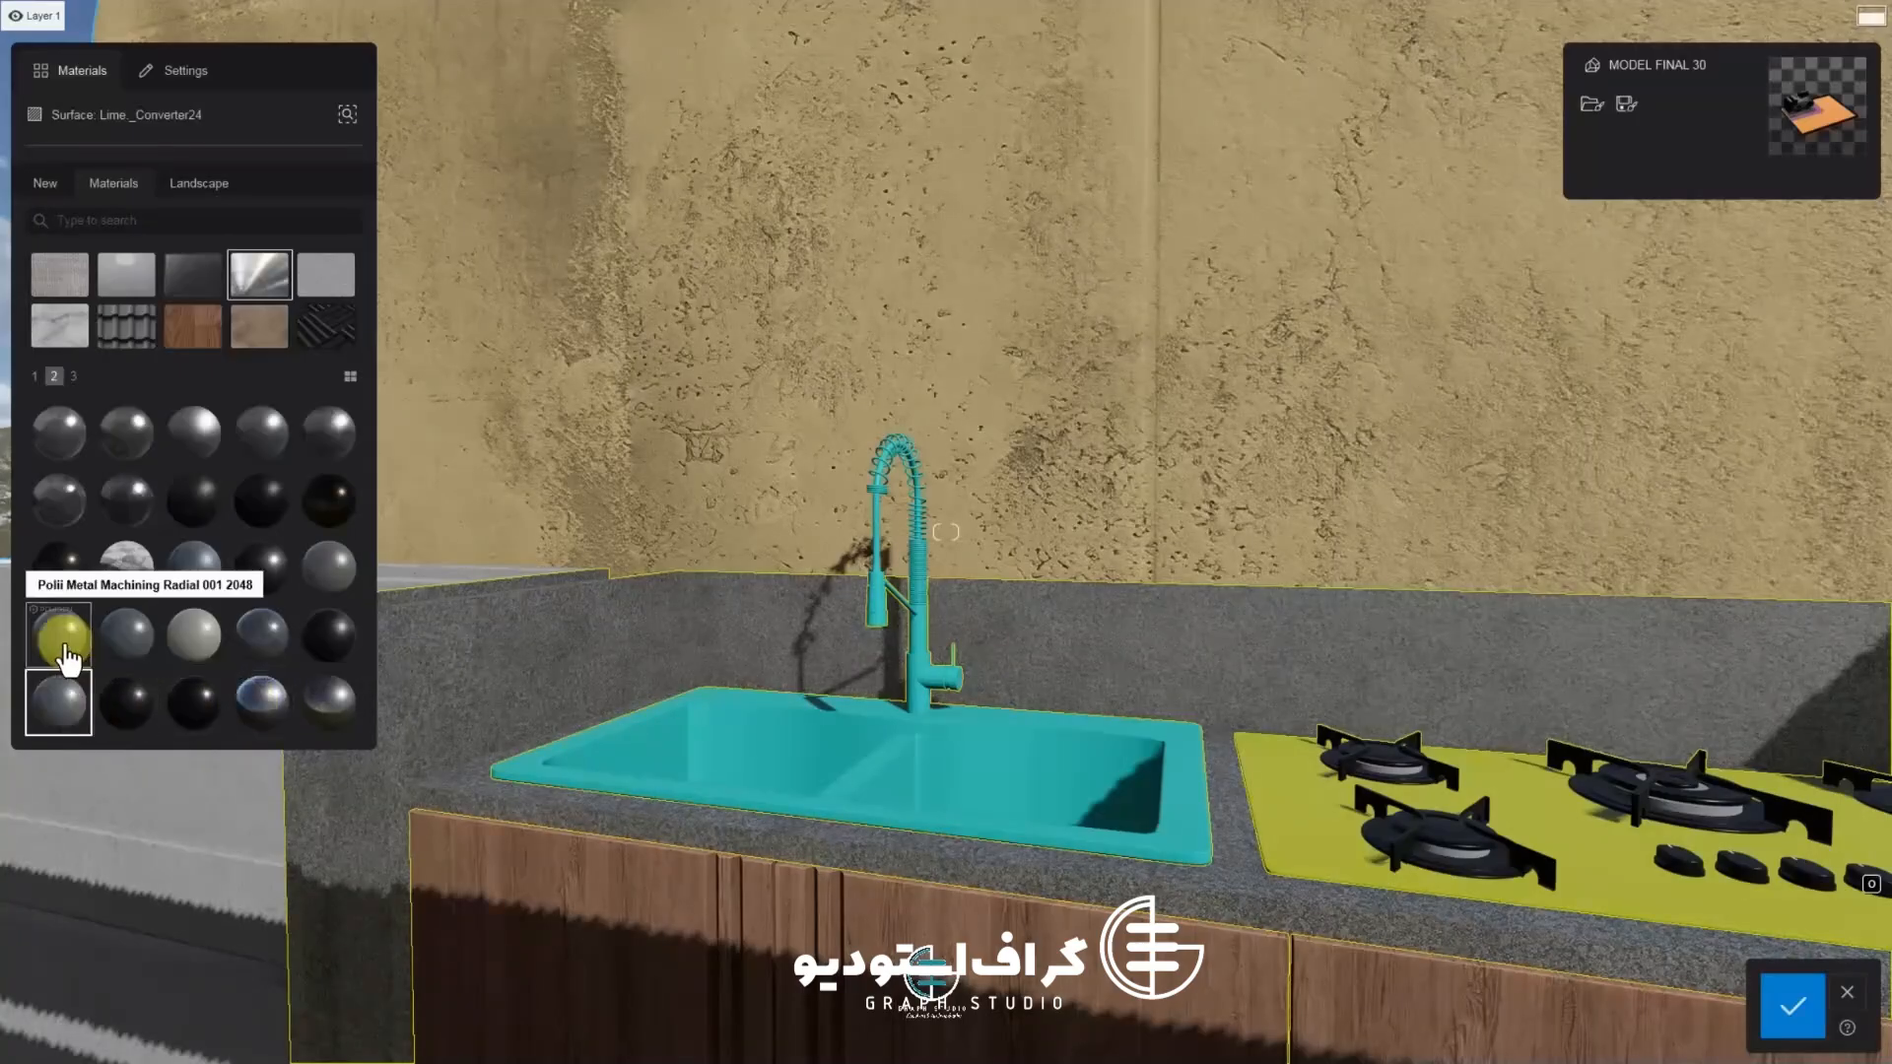
Try the page-three Titanium material and other page-one plain metals on the counter
left_click(57, 574)
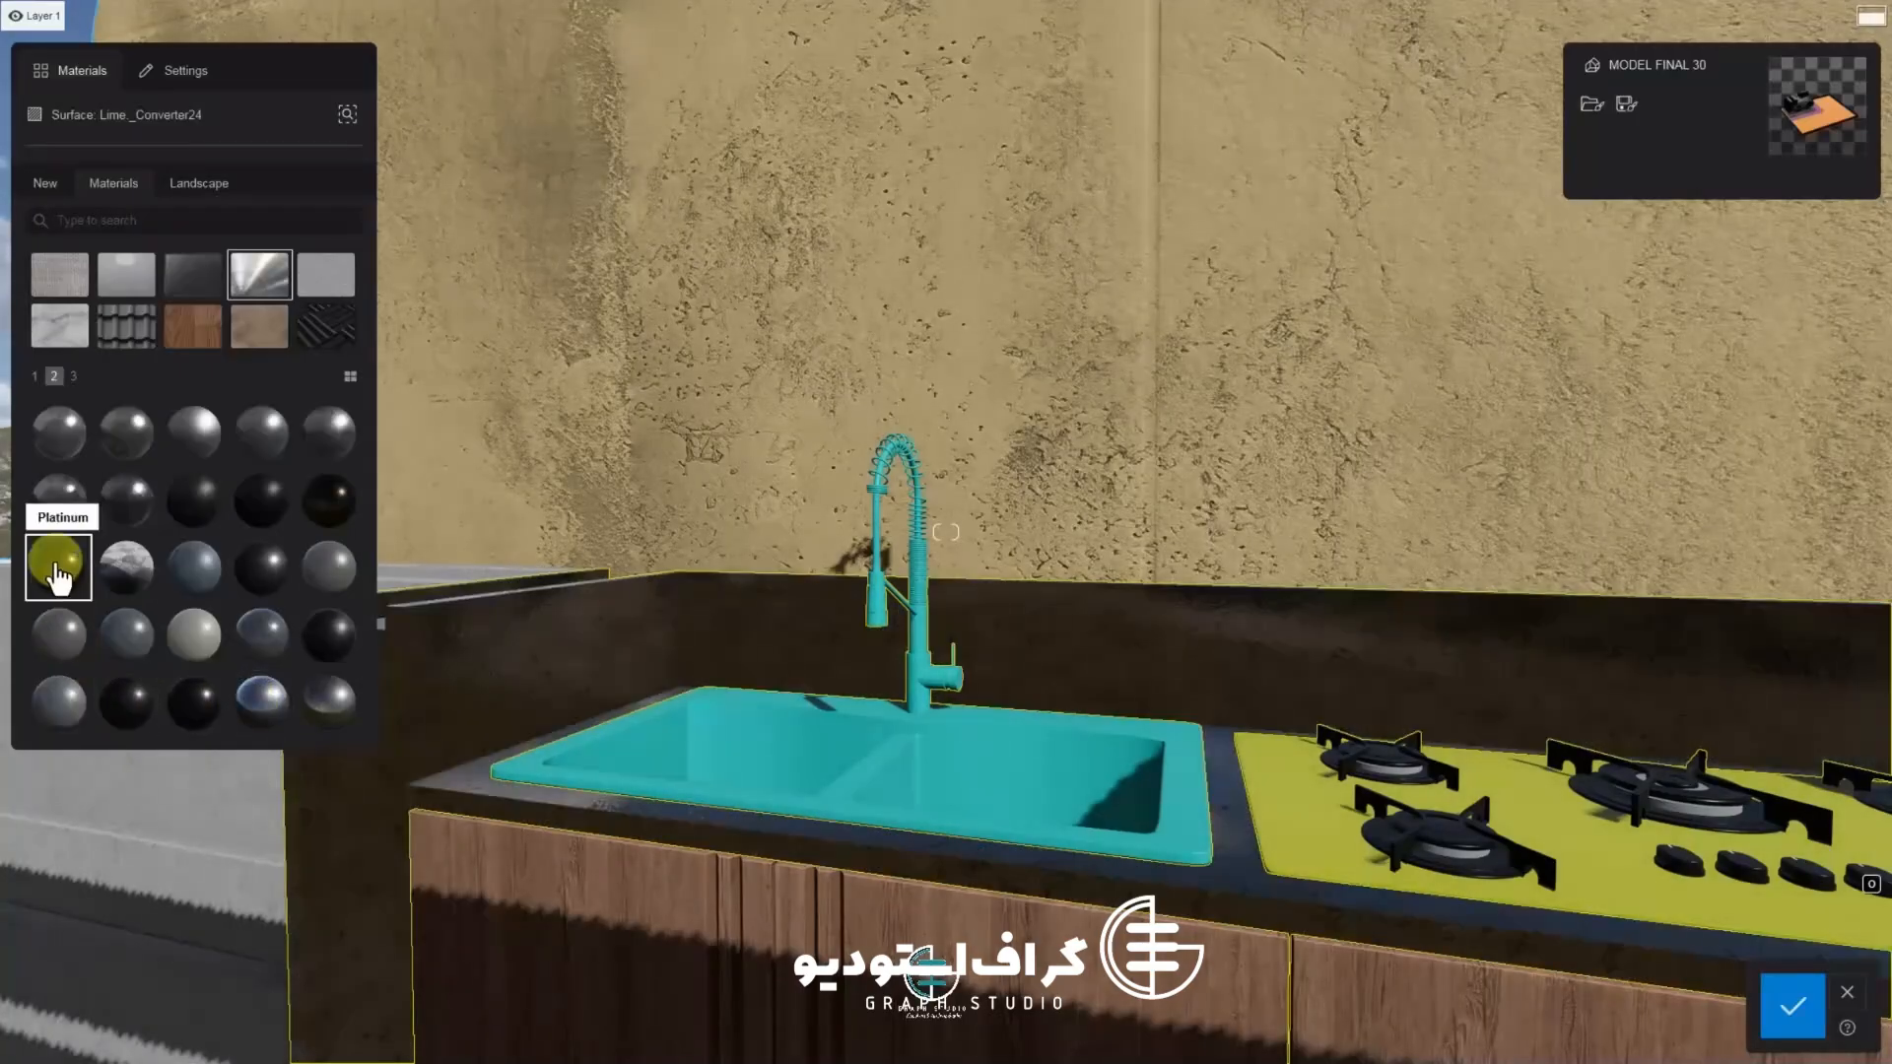
left_click(74, 378)
left_click(134, 452)
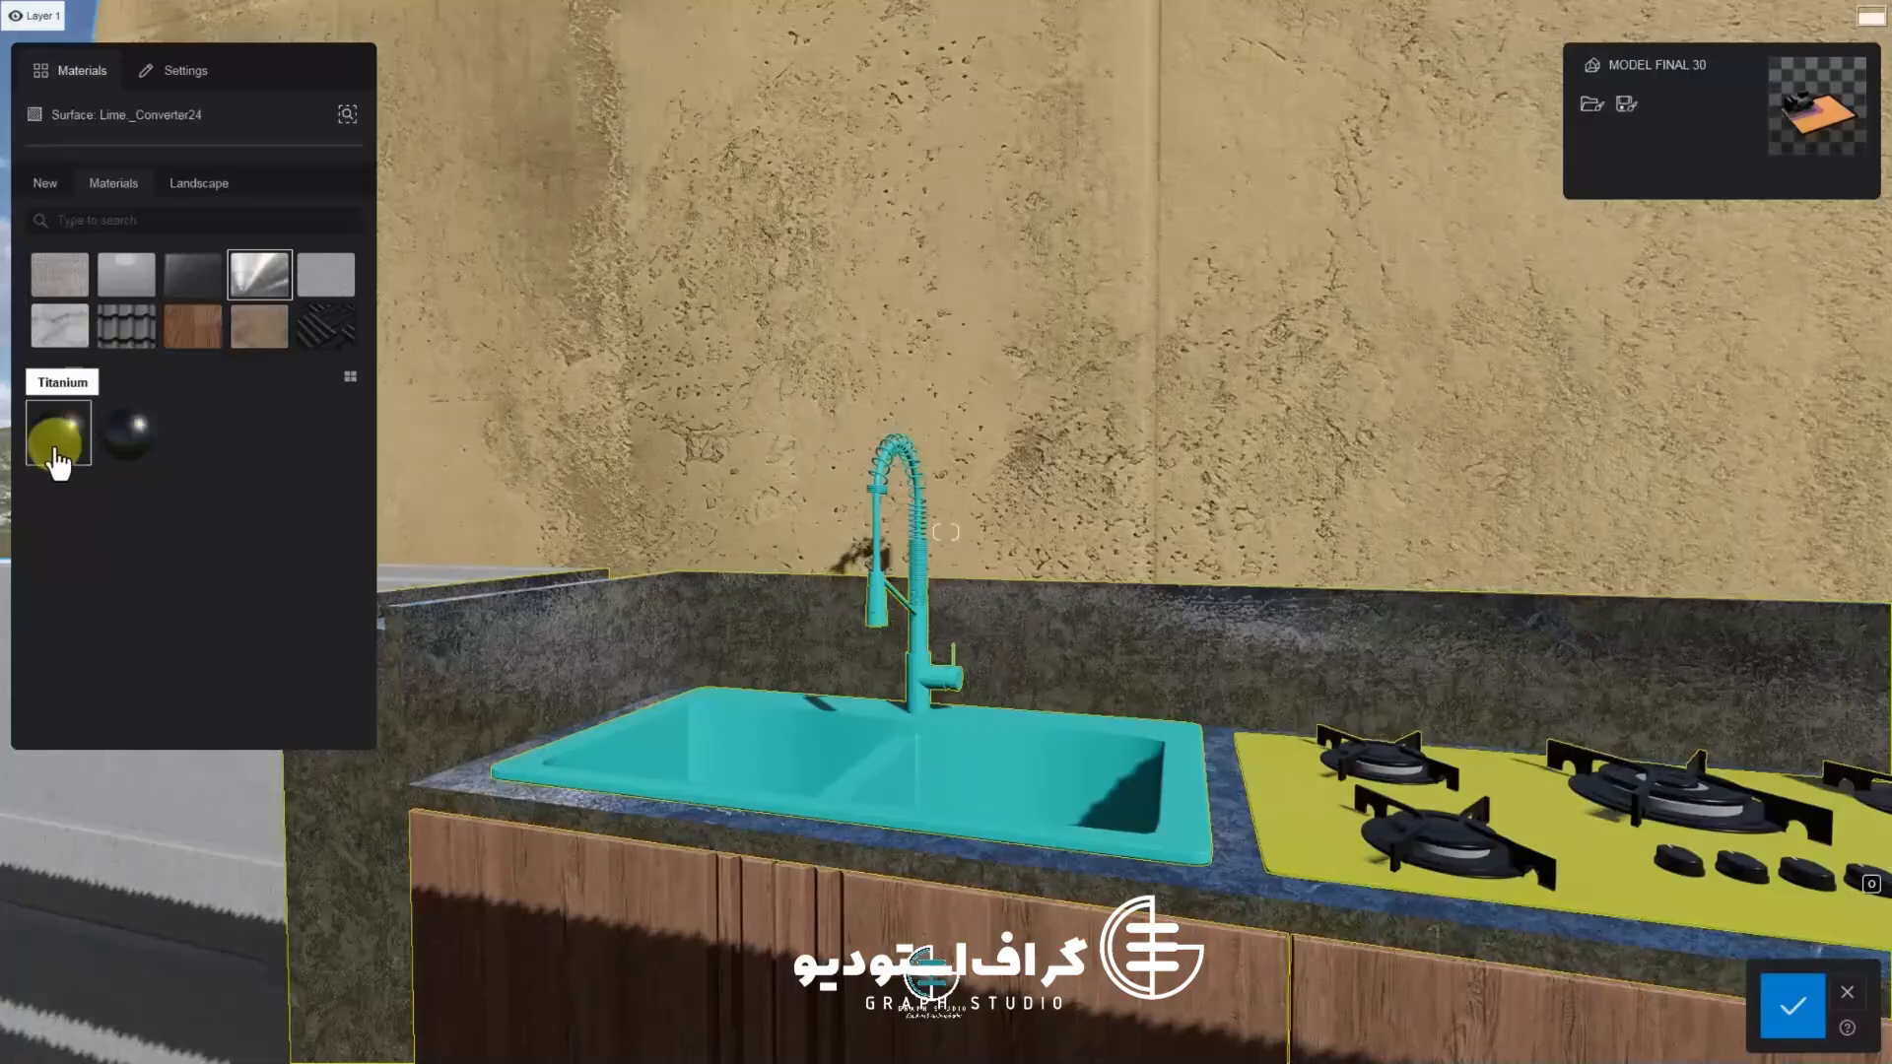
left_click(36, 376)
left_click(72, 572)
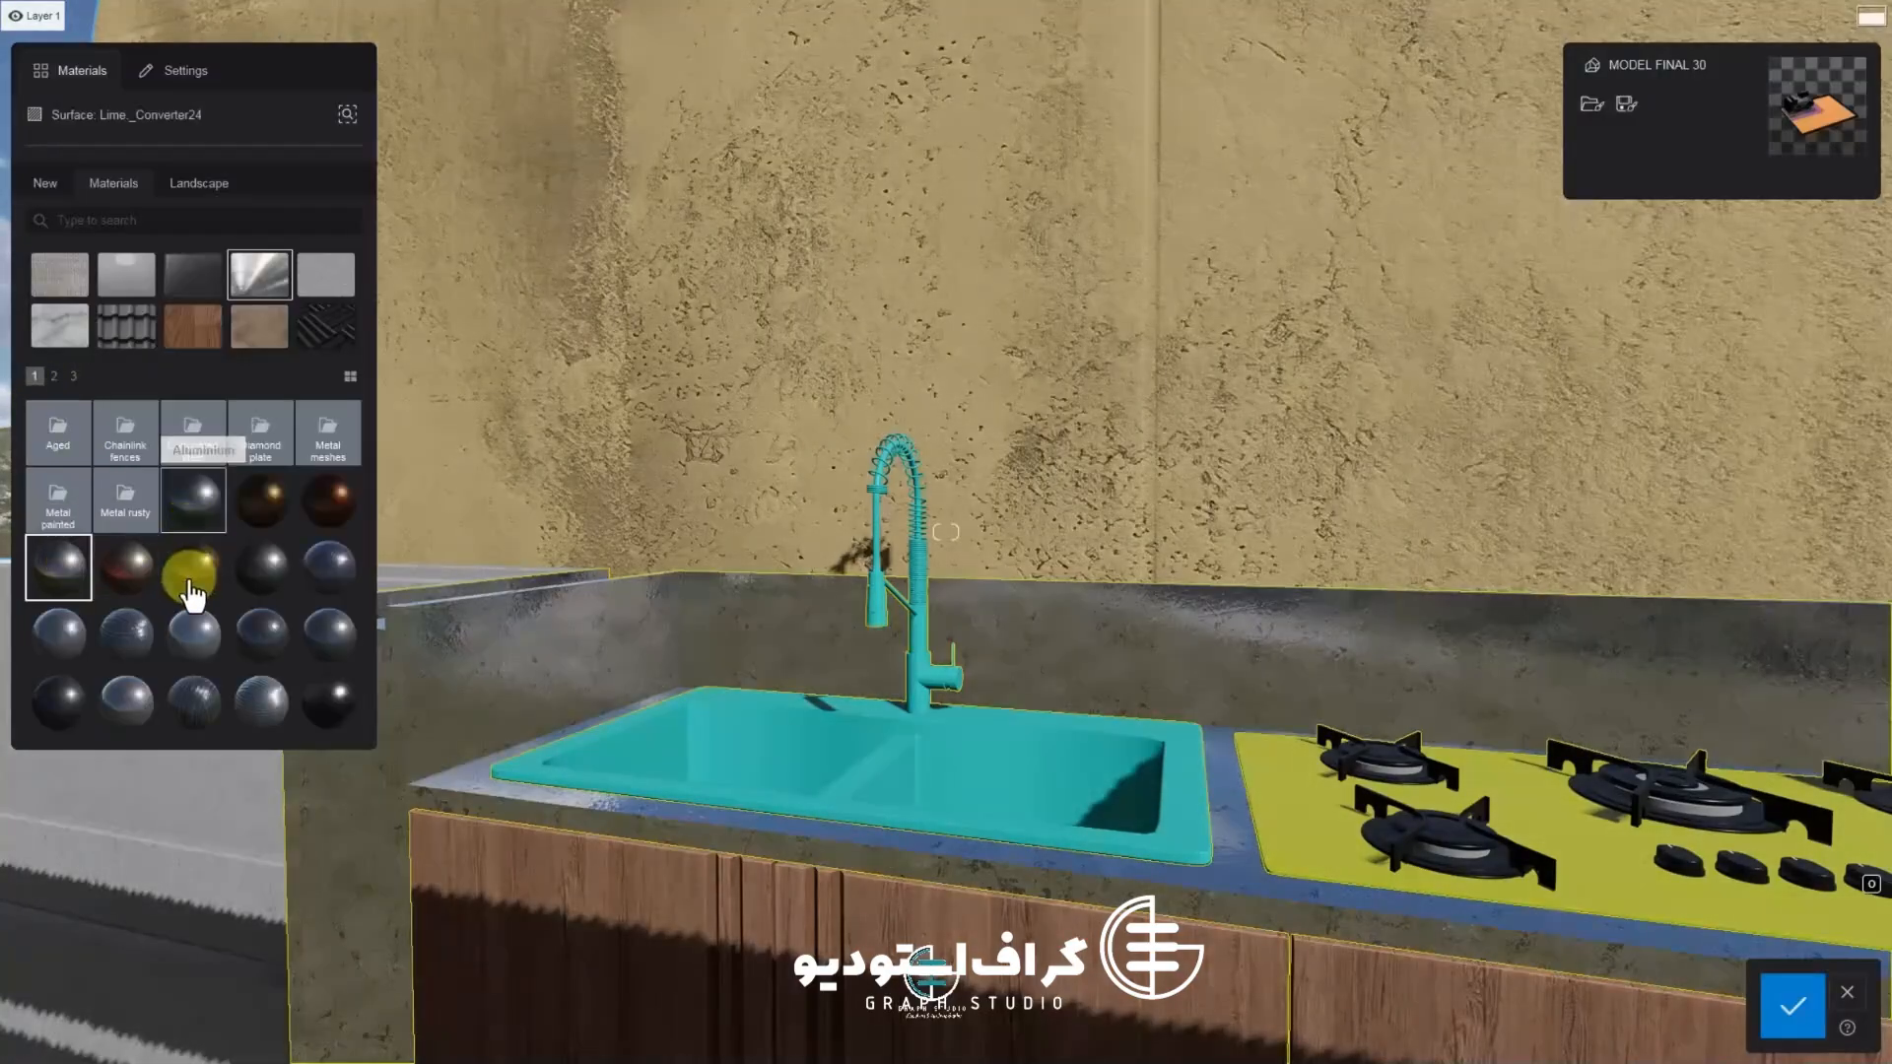
left_click(280, 574)
Apply the Metal 005 1024 material to the kitchen counter
left_click(335, 569)
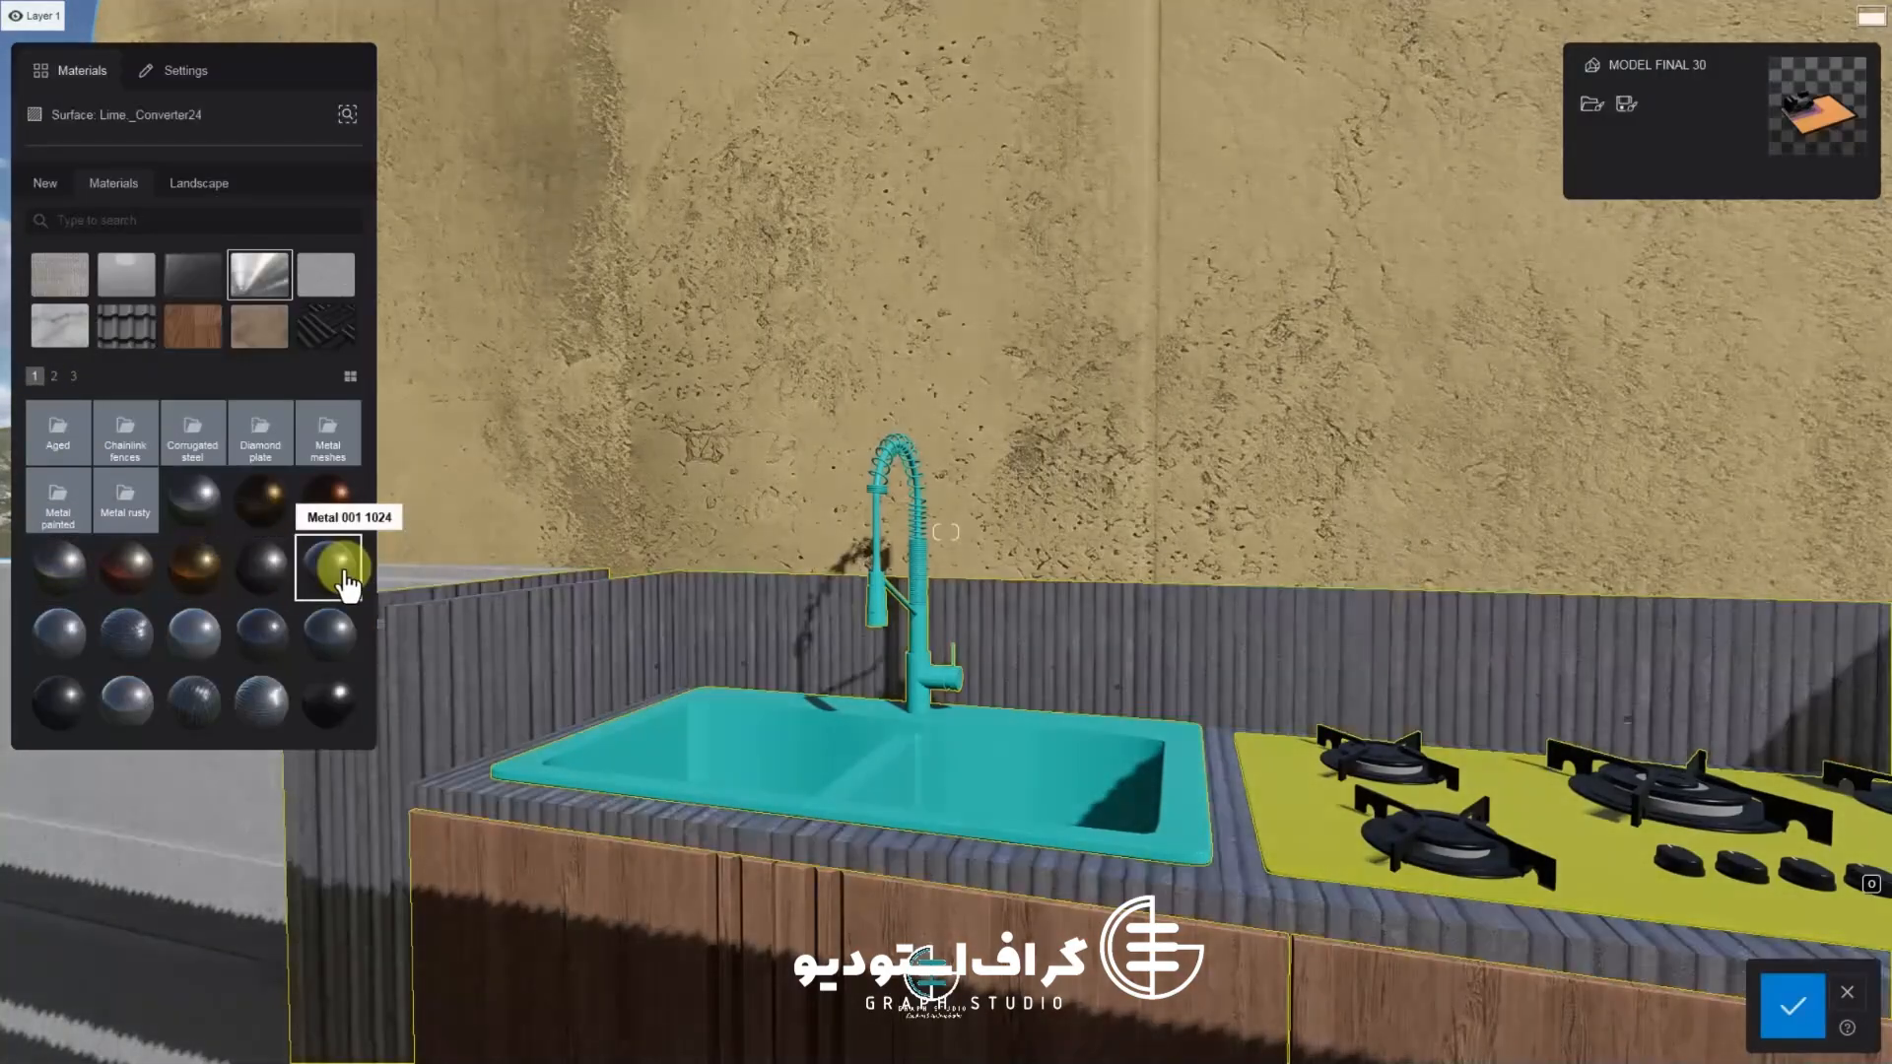
left_click(325, 688)
left_click(257, 641)
left_click(190, 645)
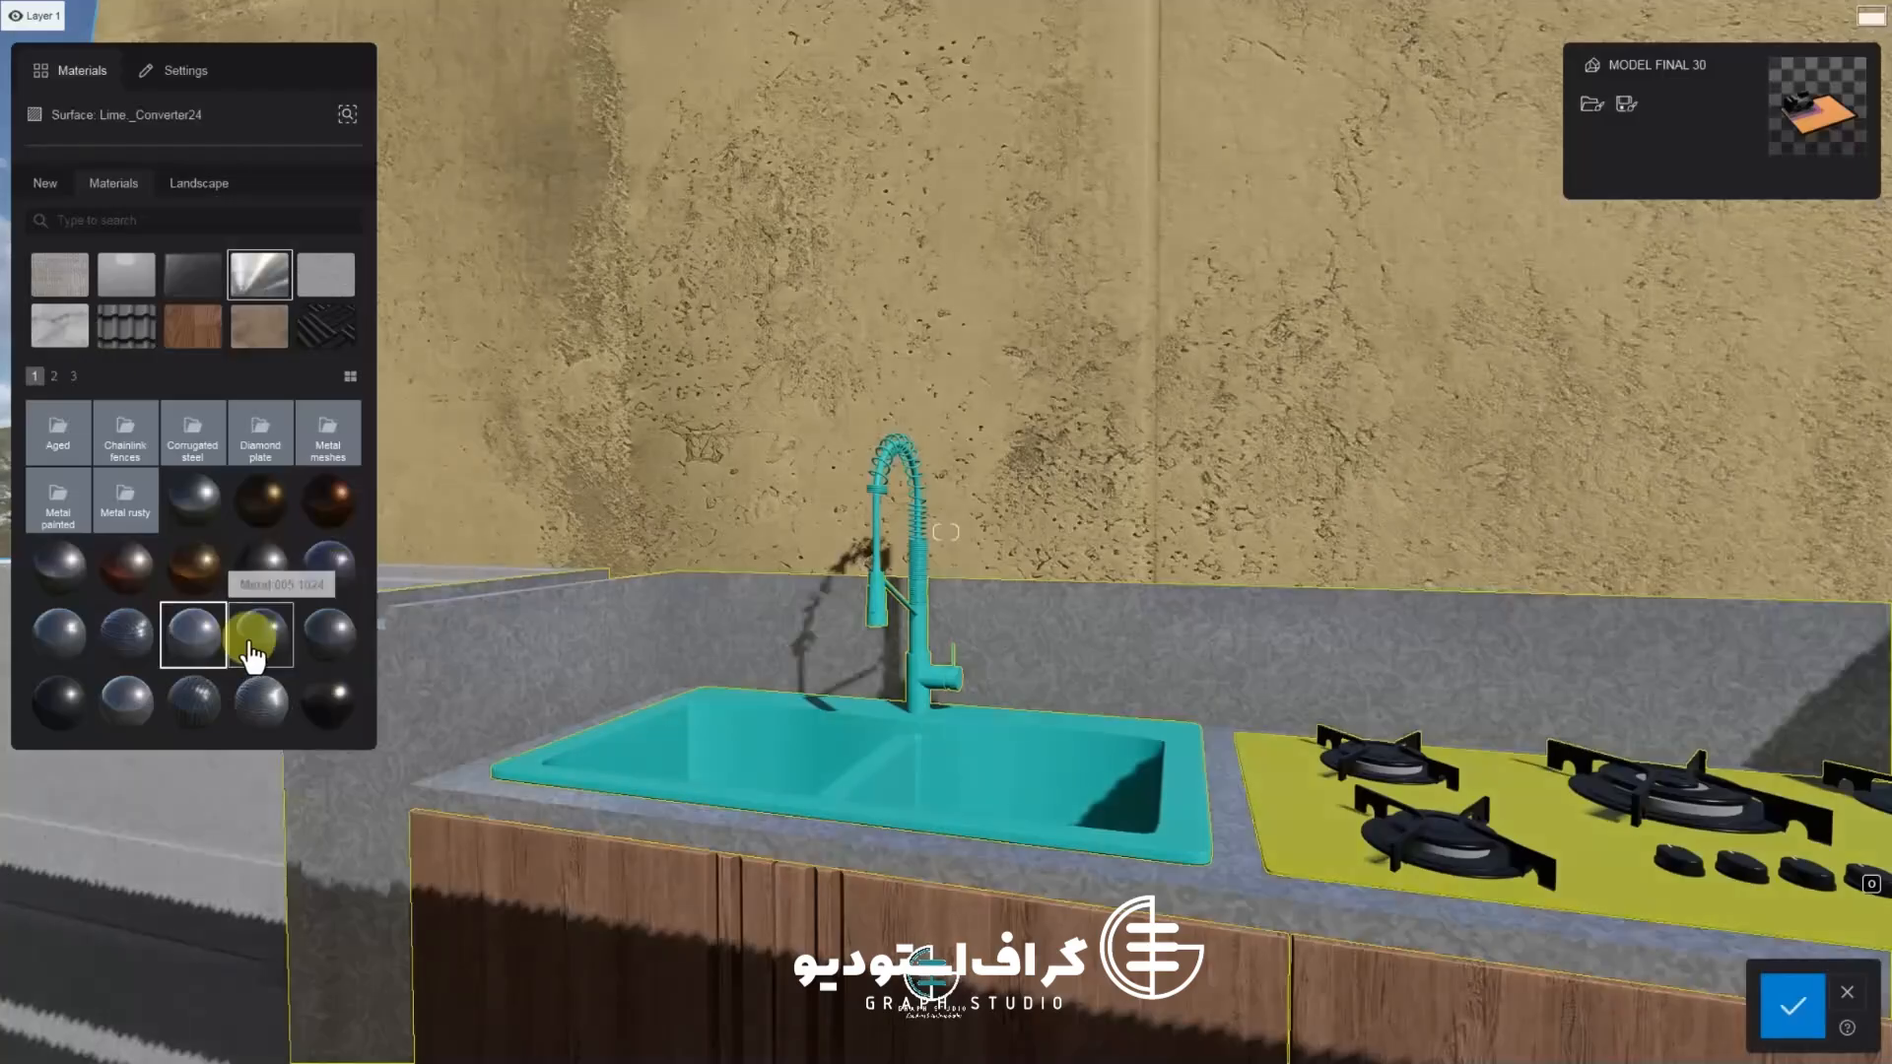
left_click(253, 642)
left_click(248, 639)
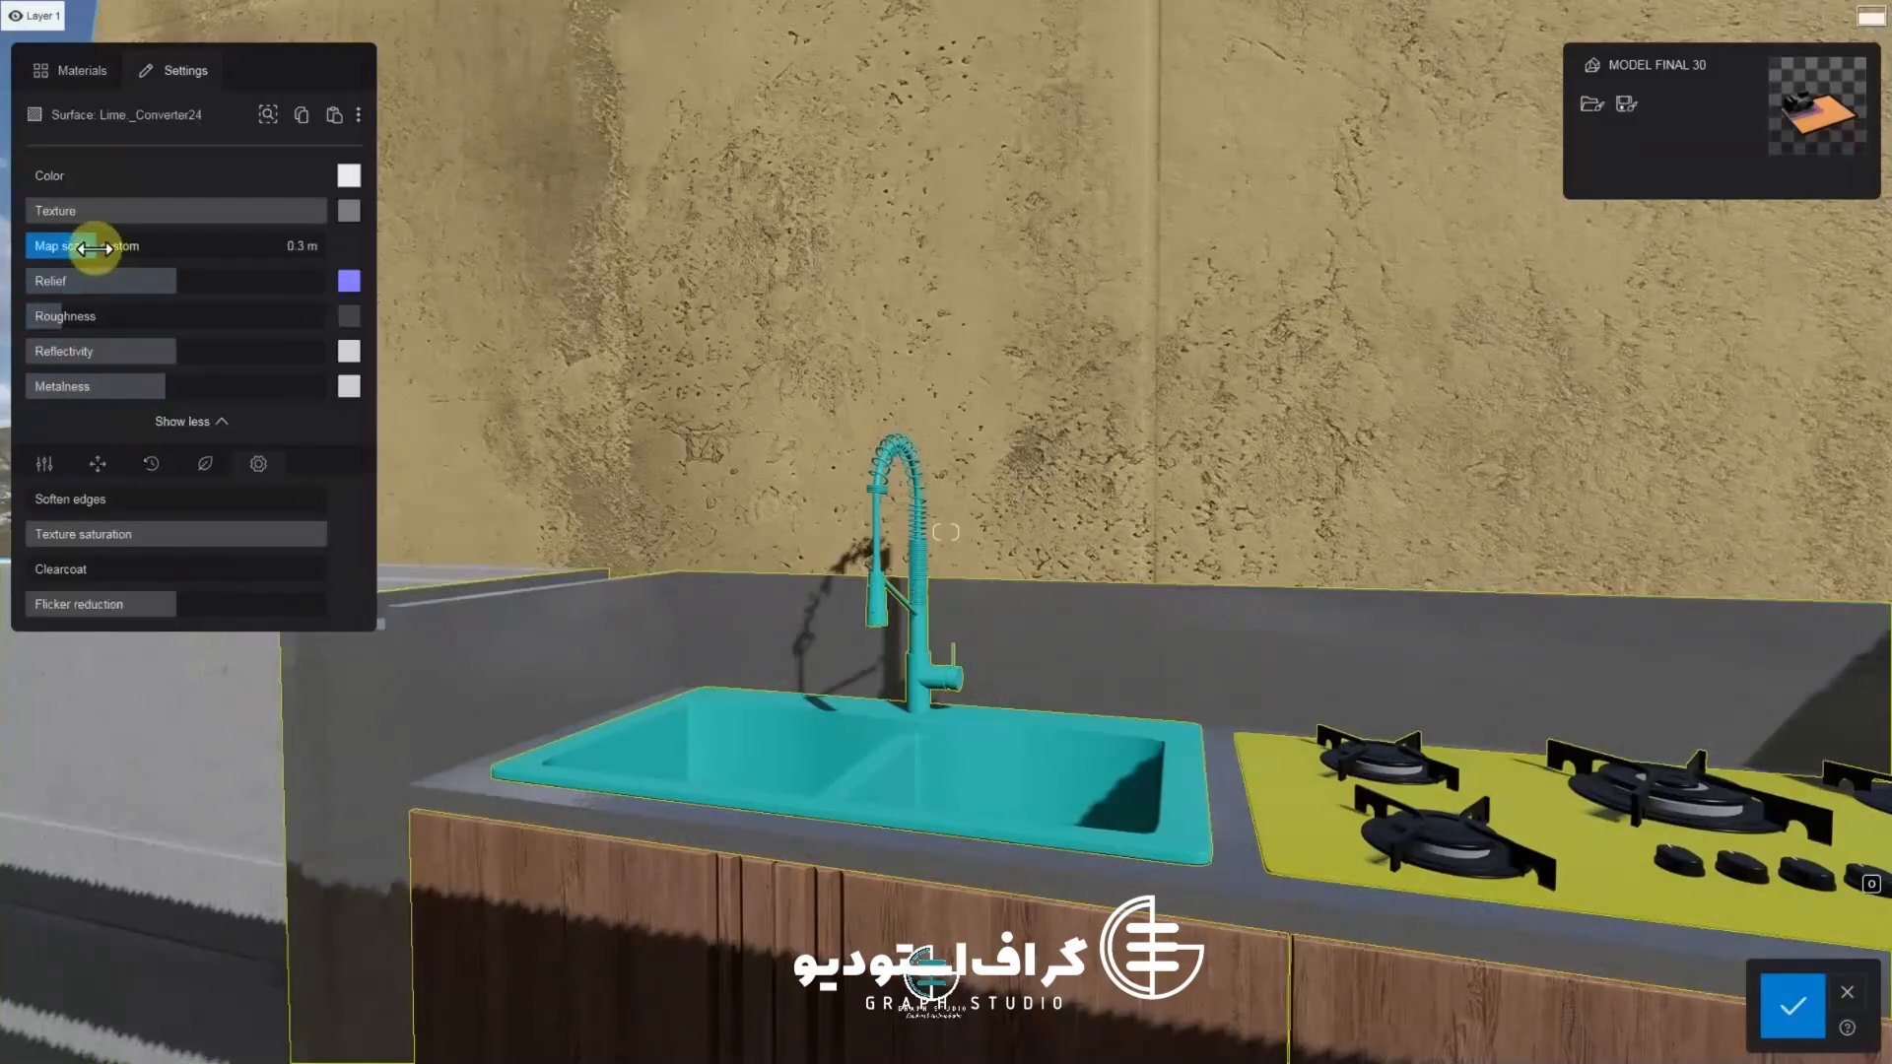
Set the counter material's Soften edges to about 2%
key("w")
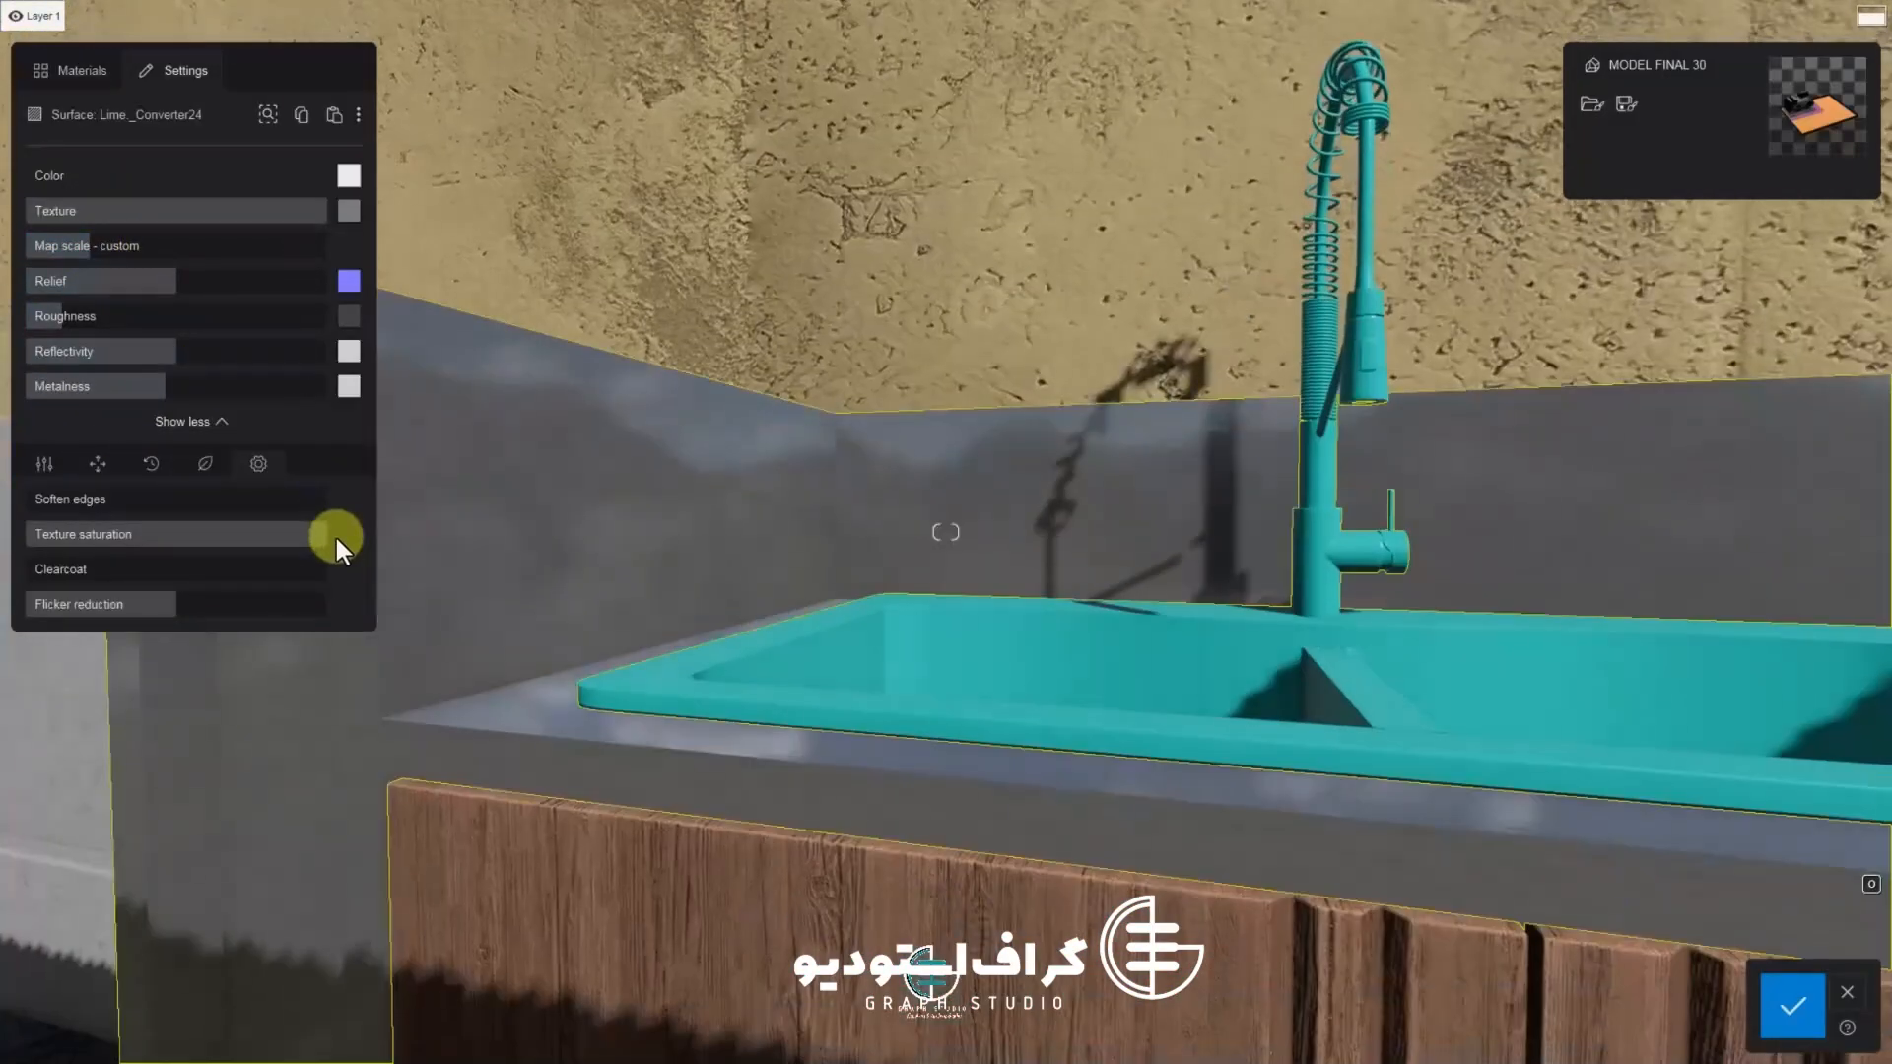
left_click(207, 471)
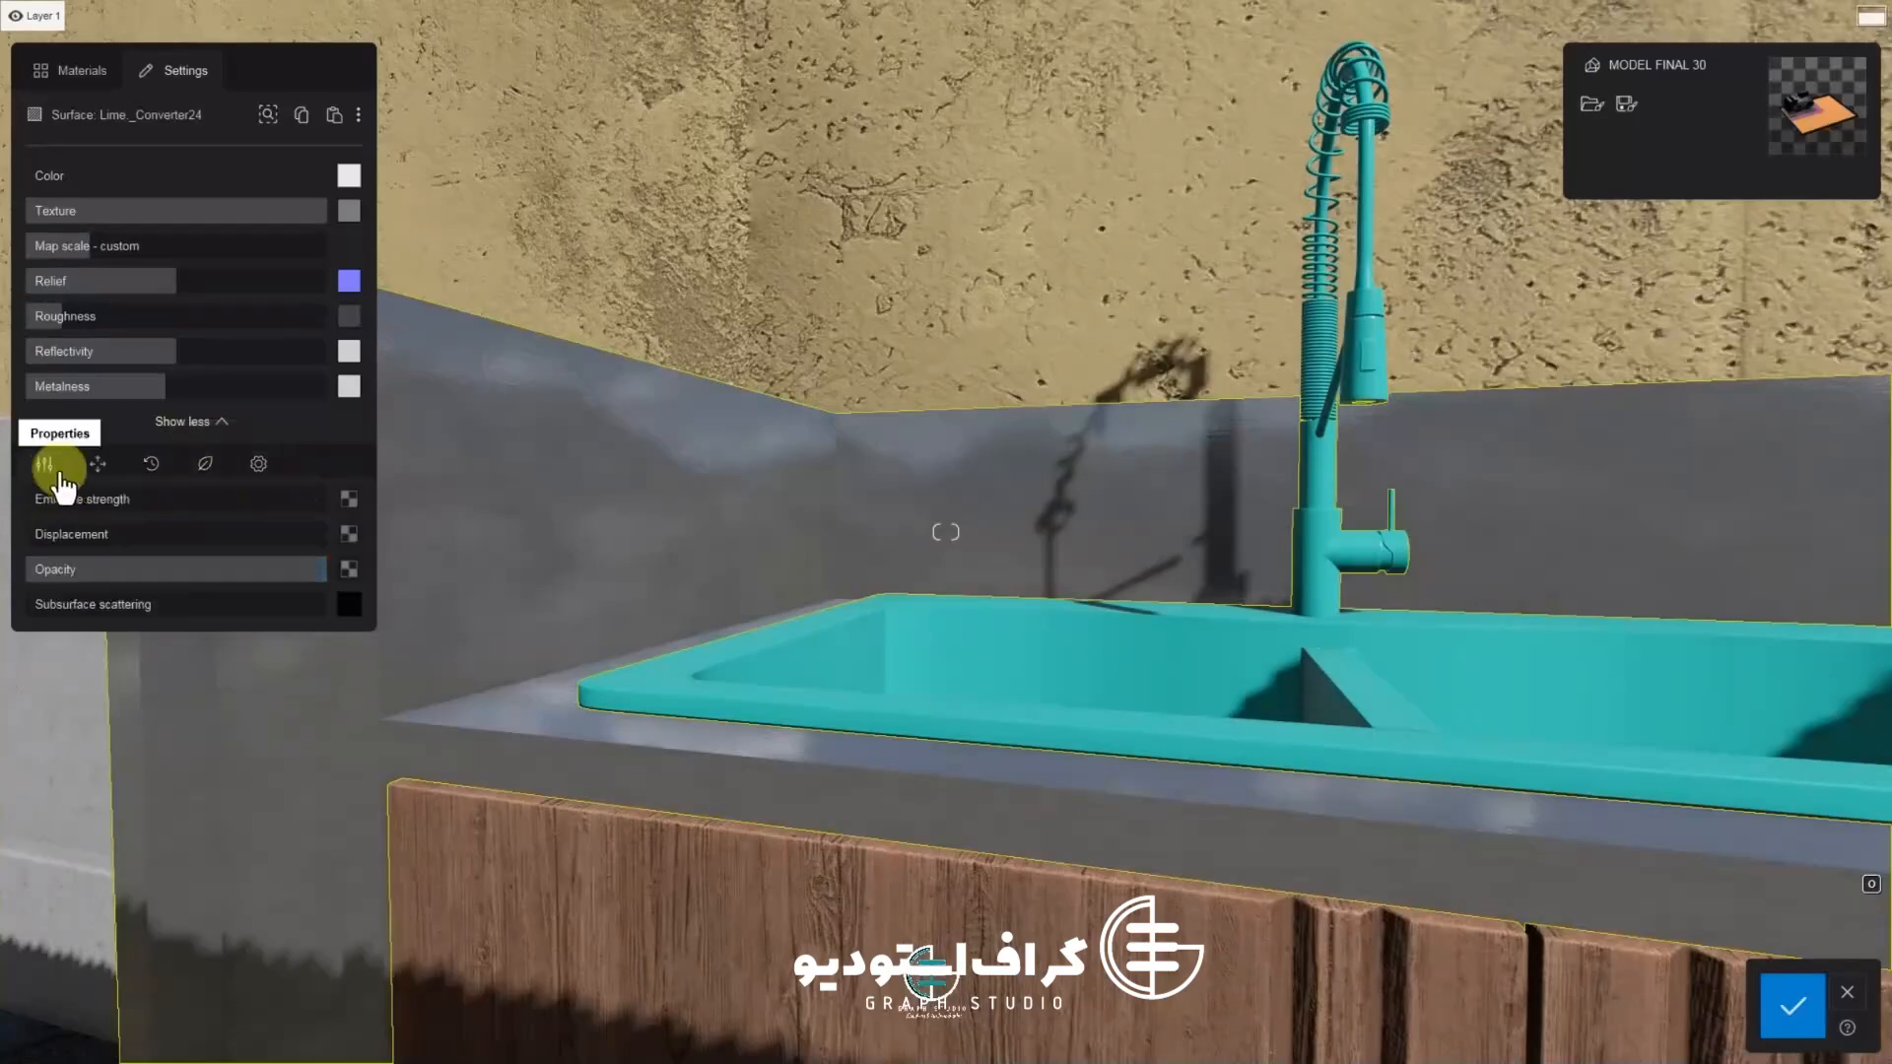
left_click(44, 463)
left_click_drag(37, 501, 31, 503)
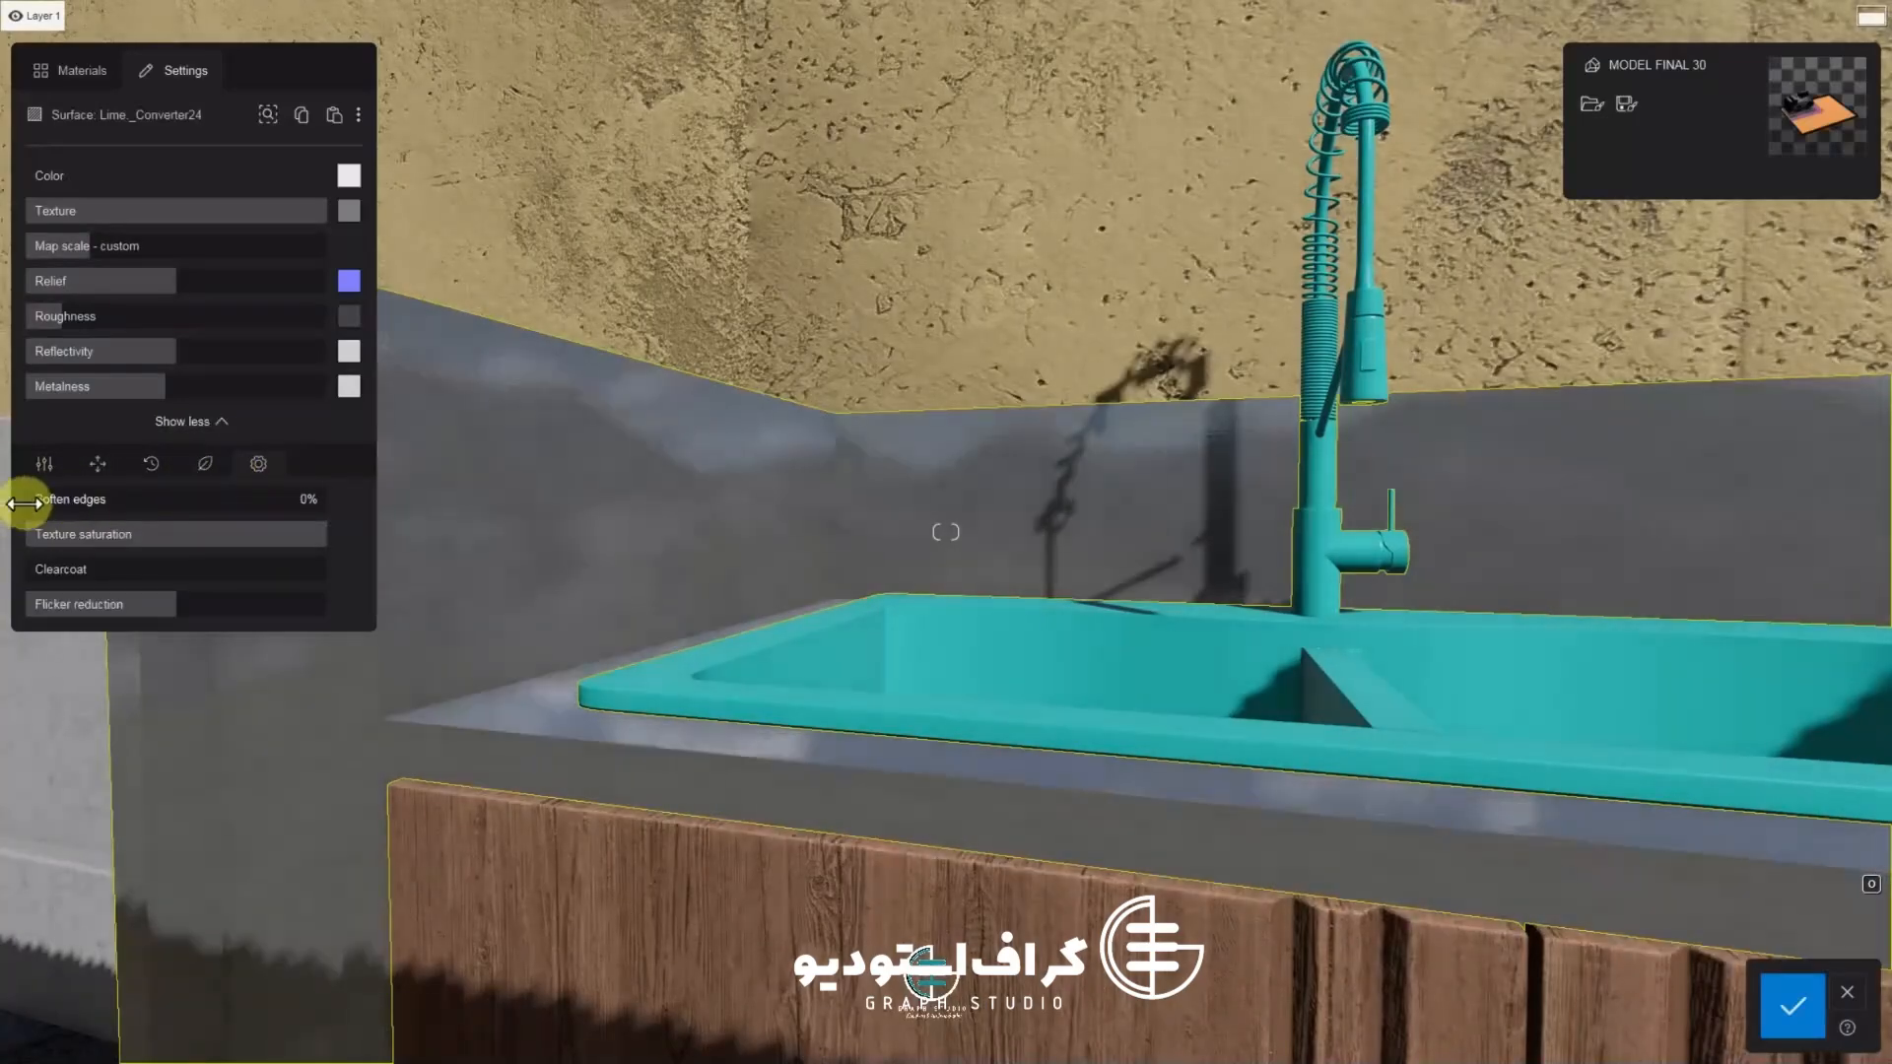
scroll(511, 498, "up", 10)
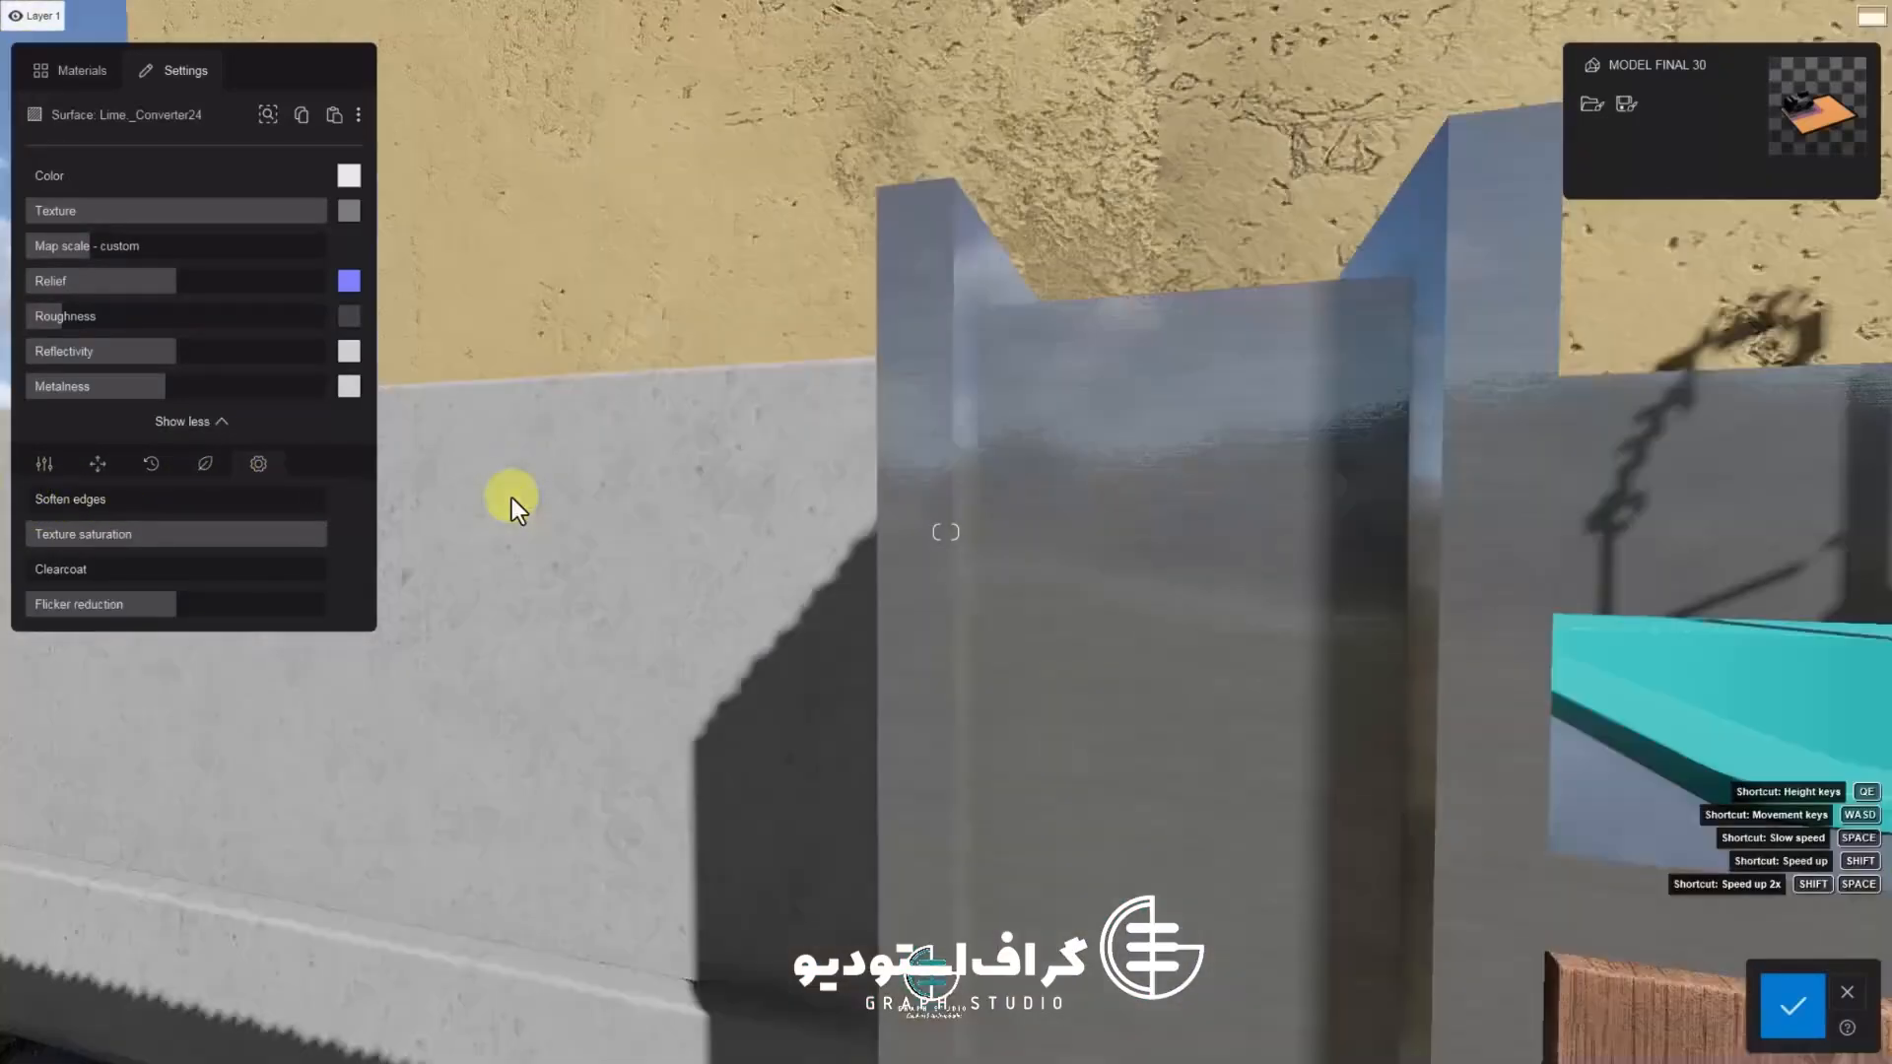
scroll(572, 630, "down", 5)
scroll(606, 689, "up", 5)
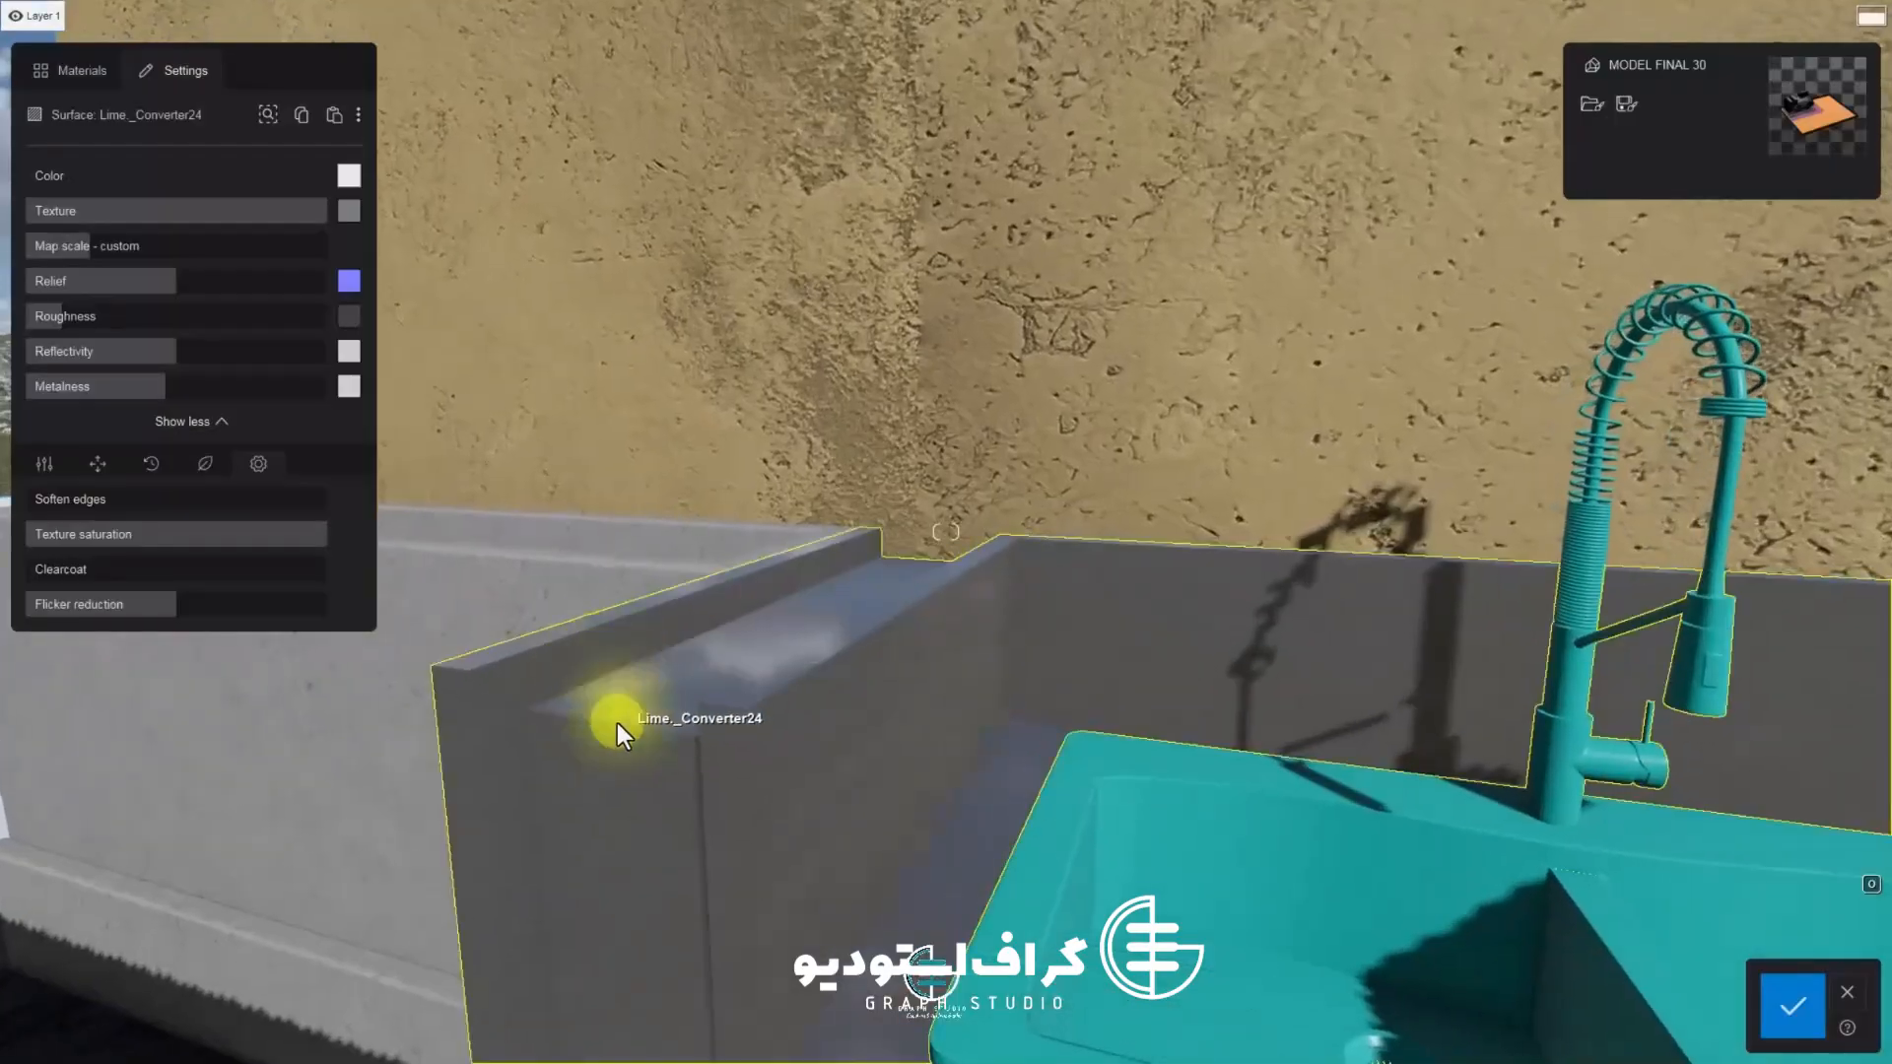
left_click_drag(38, 500, 40, 511)
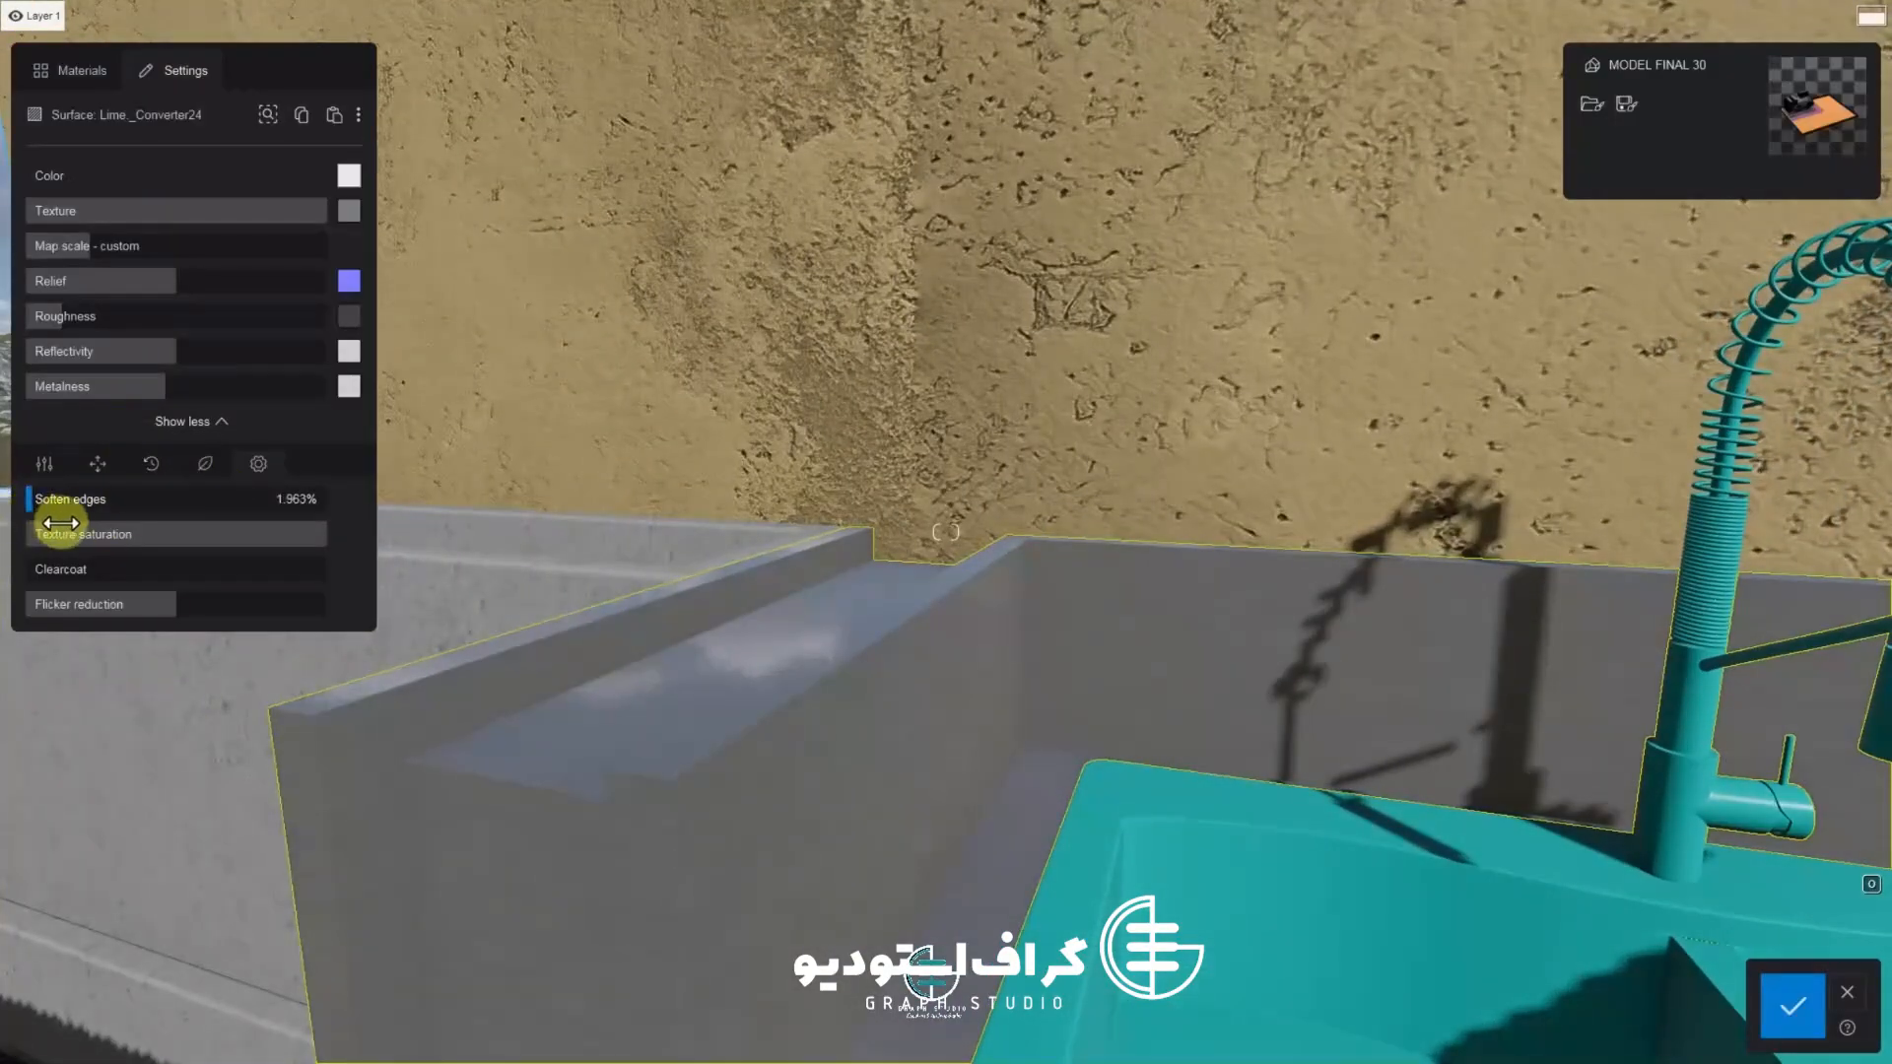
scroll(658, 802, "up", 2)
scroll(658, 802, "down", 3)
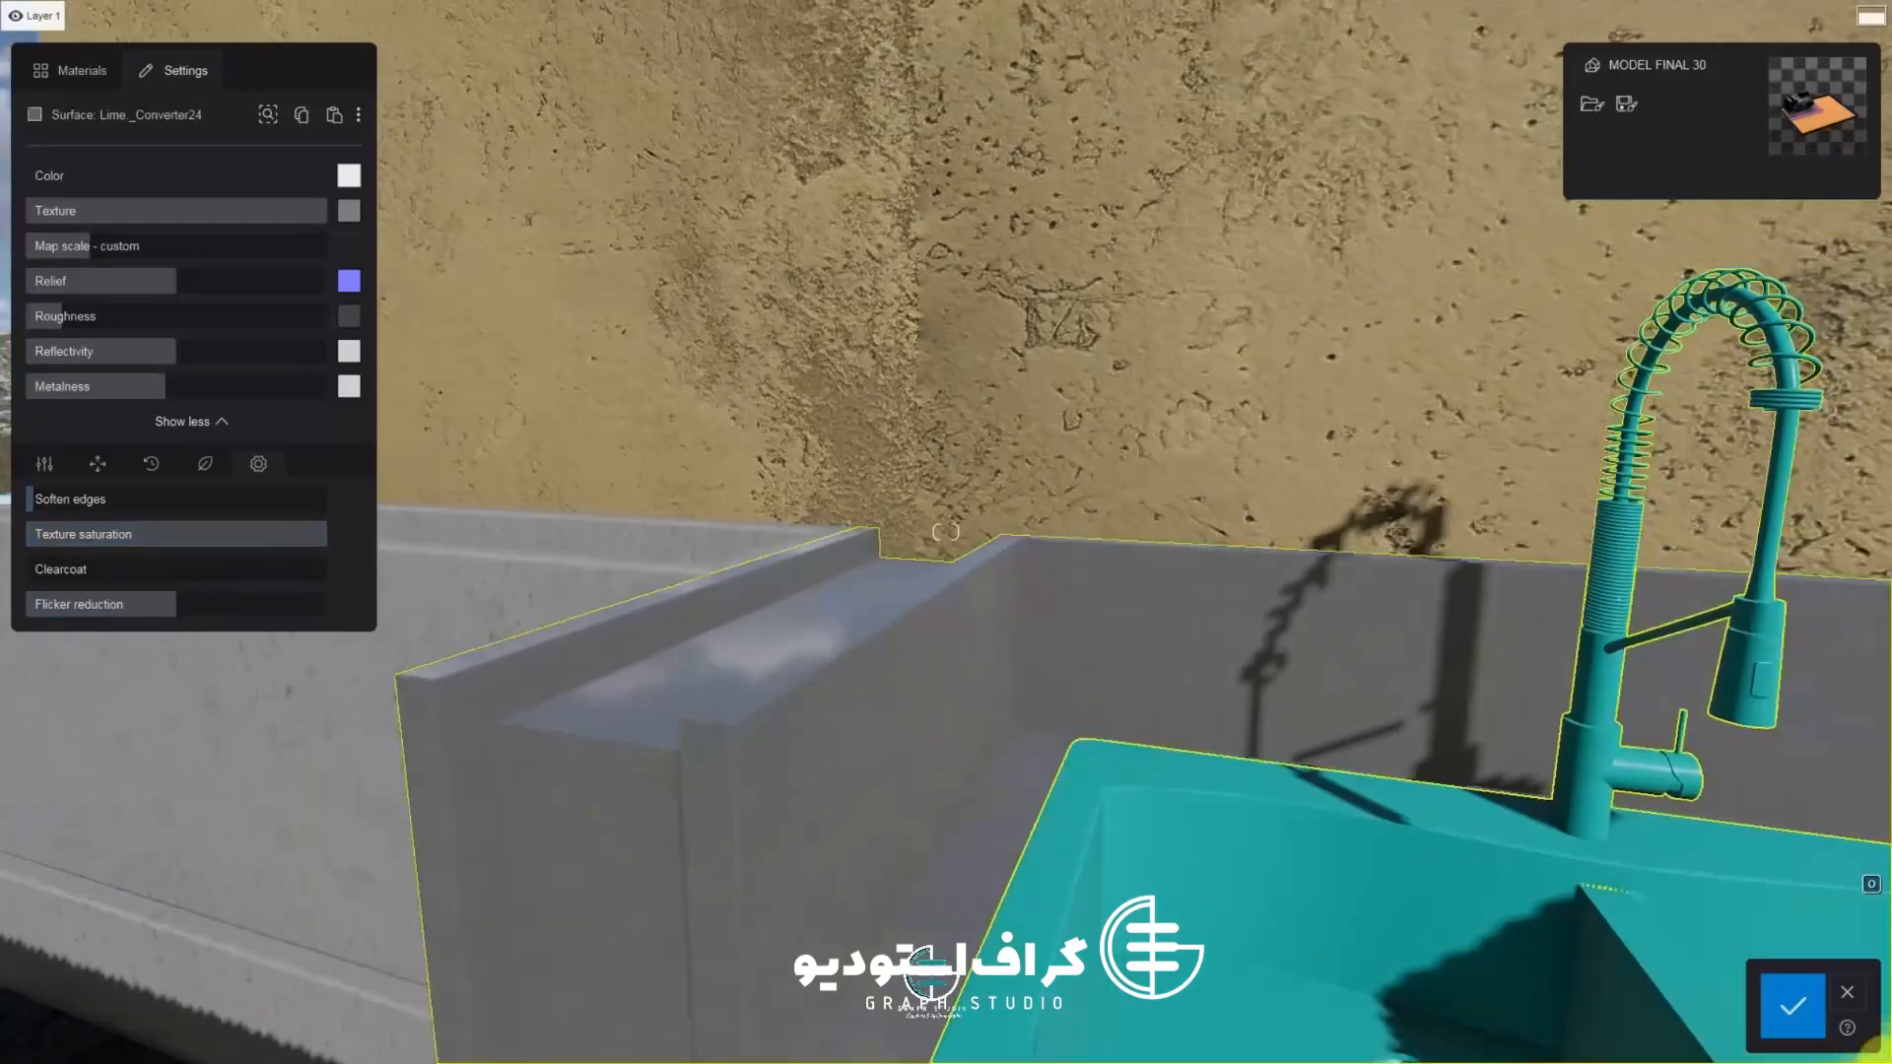
Open the counter material's weathering settings and set the weathering strength to 0%
left_click(110, 477)
left_click(143, 468)
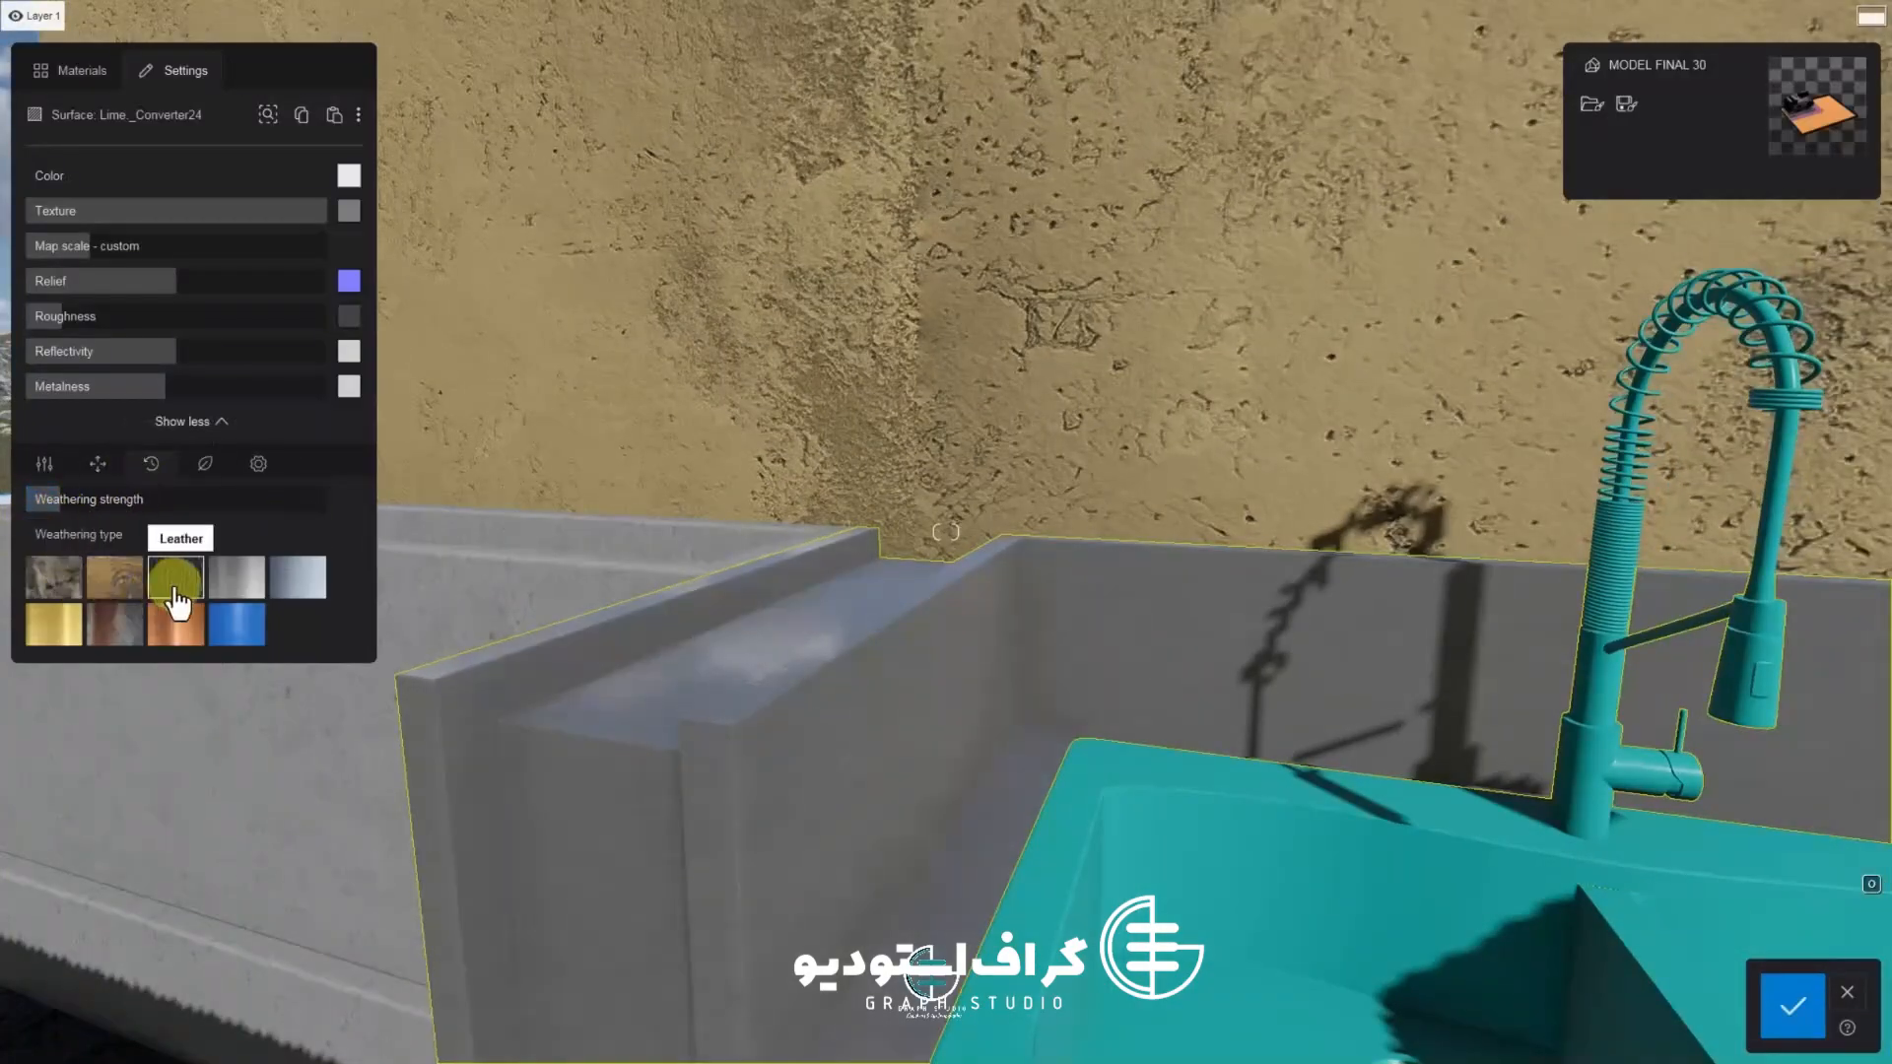
left_click_drag(49, 502, 8, 517)
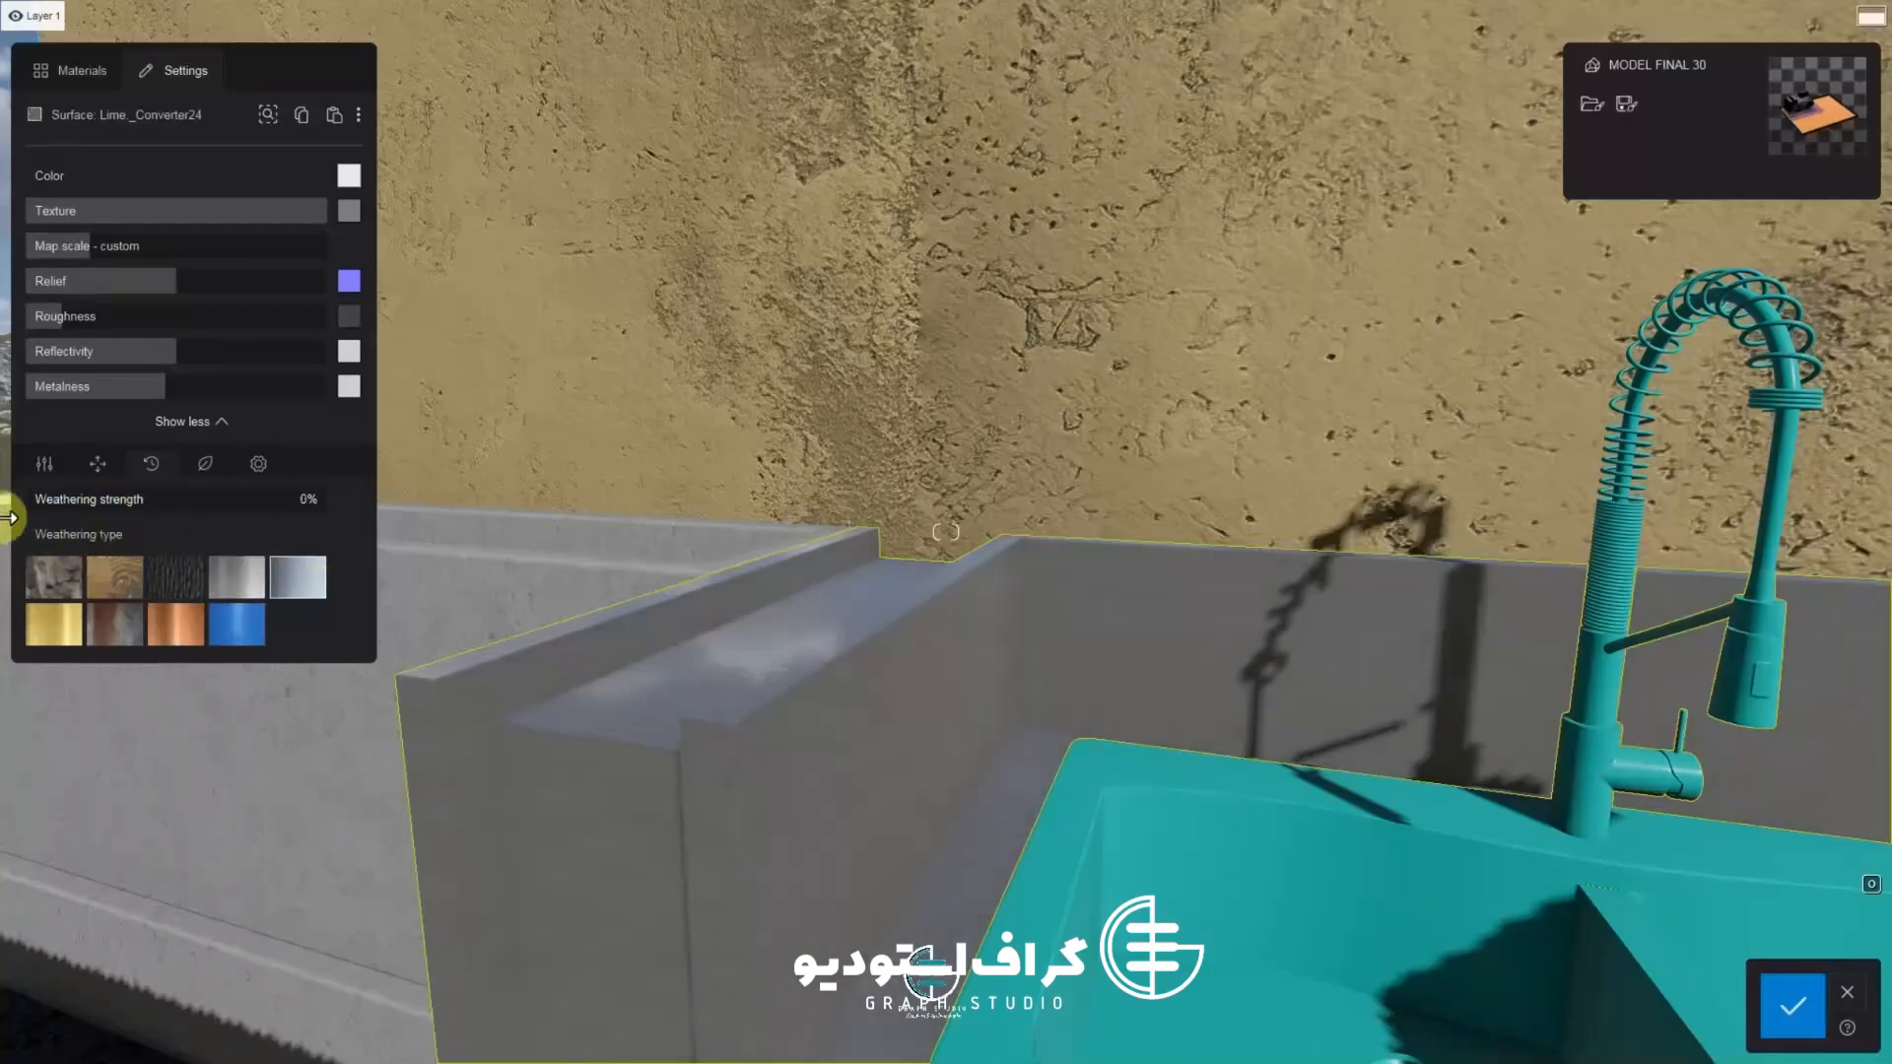
Pick the Iron weathering type for the counter with weathering strength at 0%, and confirm the material
left_click(125, 639)
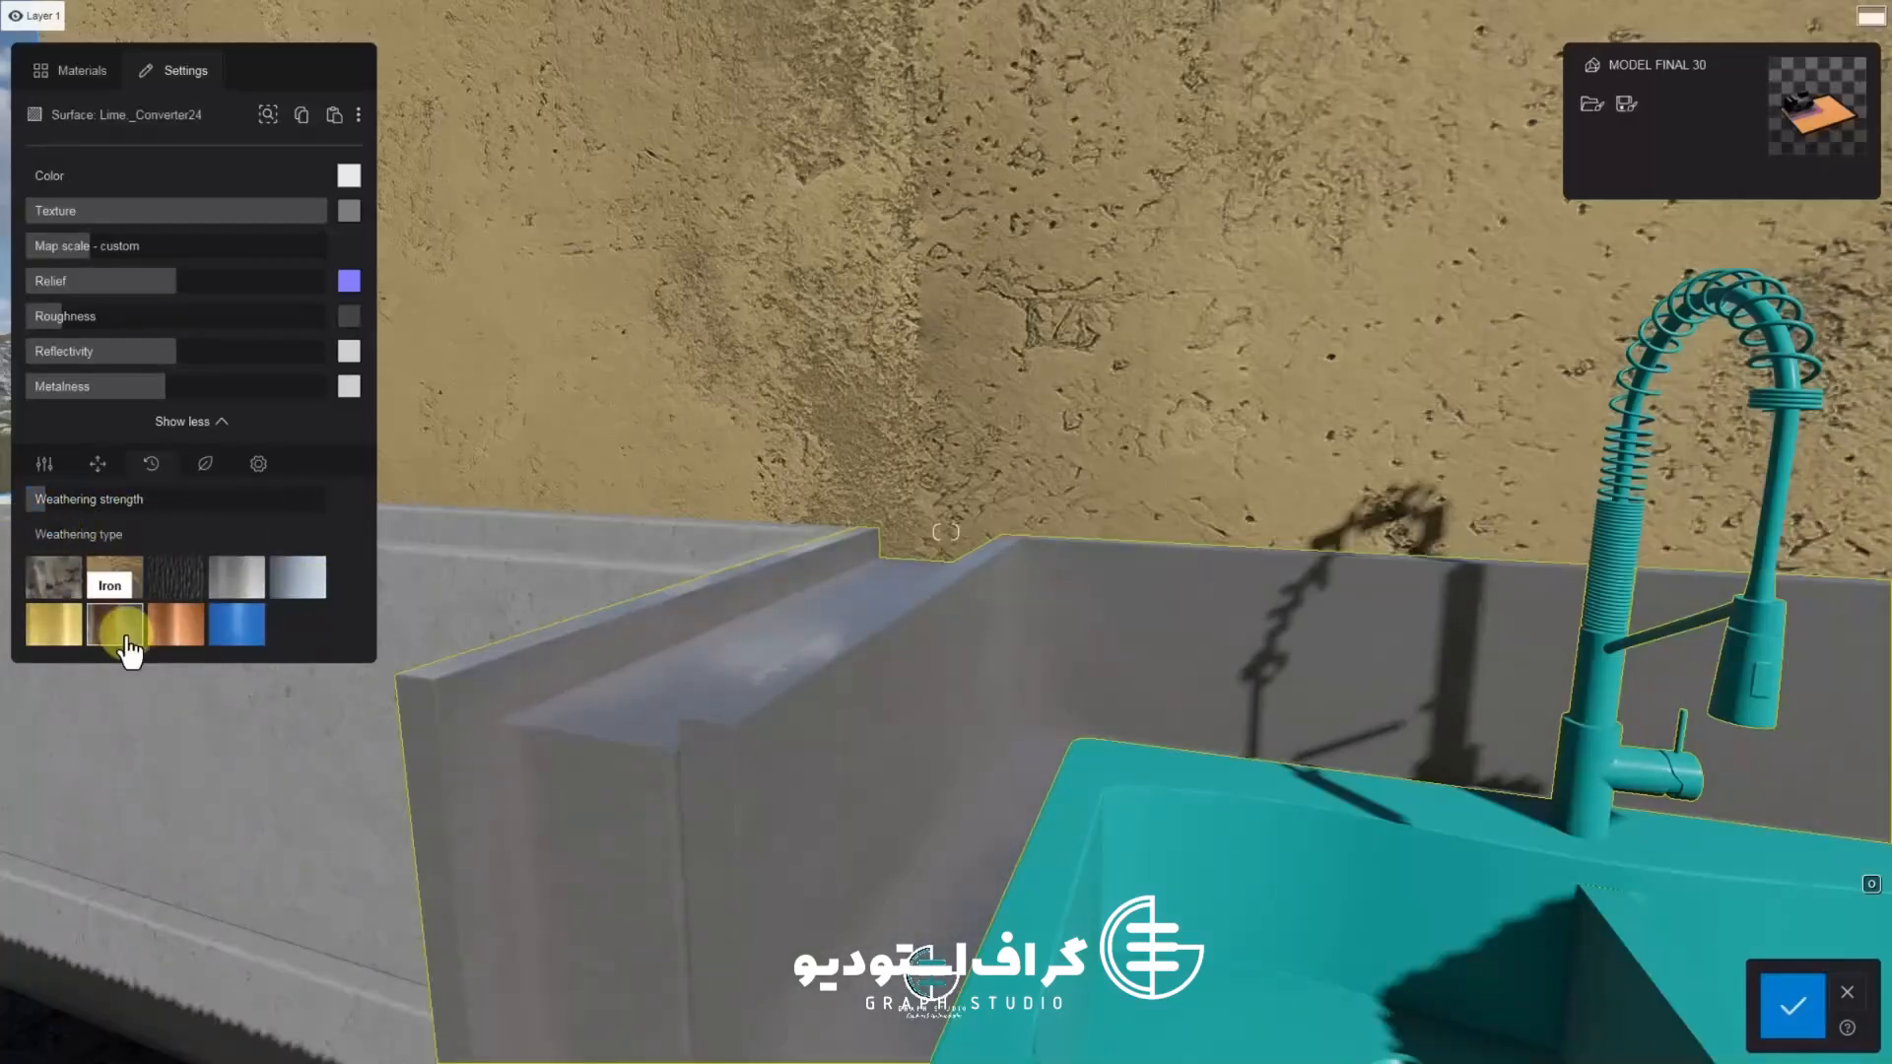
left_click_drag(67, 509, 12, 510)
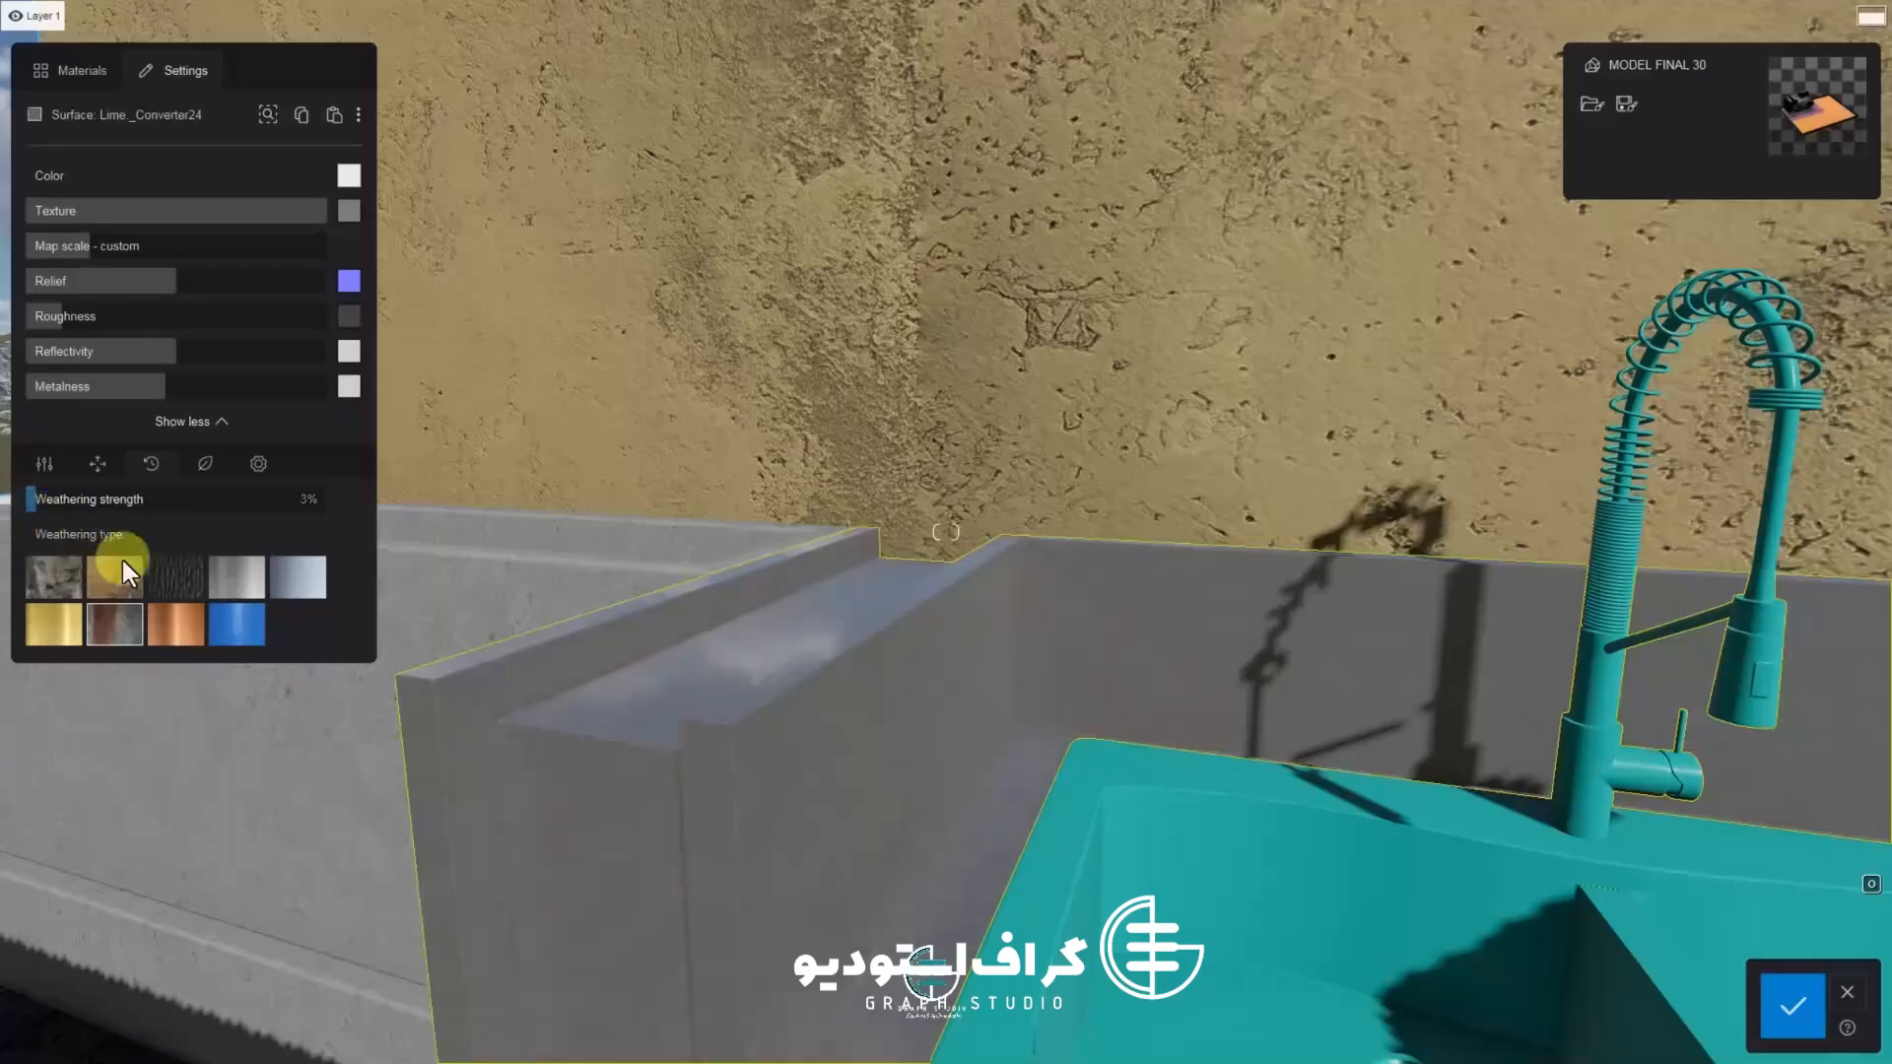
right_click_drag(611, 631, 937, 727)
key("s")
key("w")
key("d")
left_click(1816, 1020)
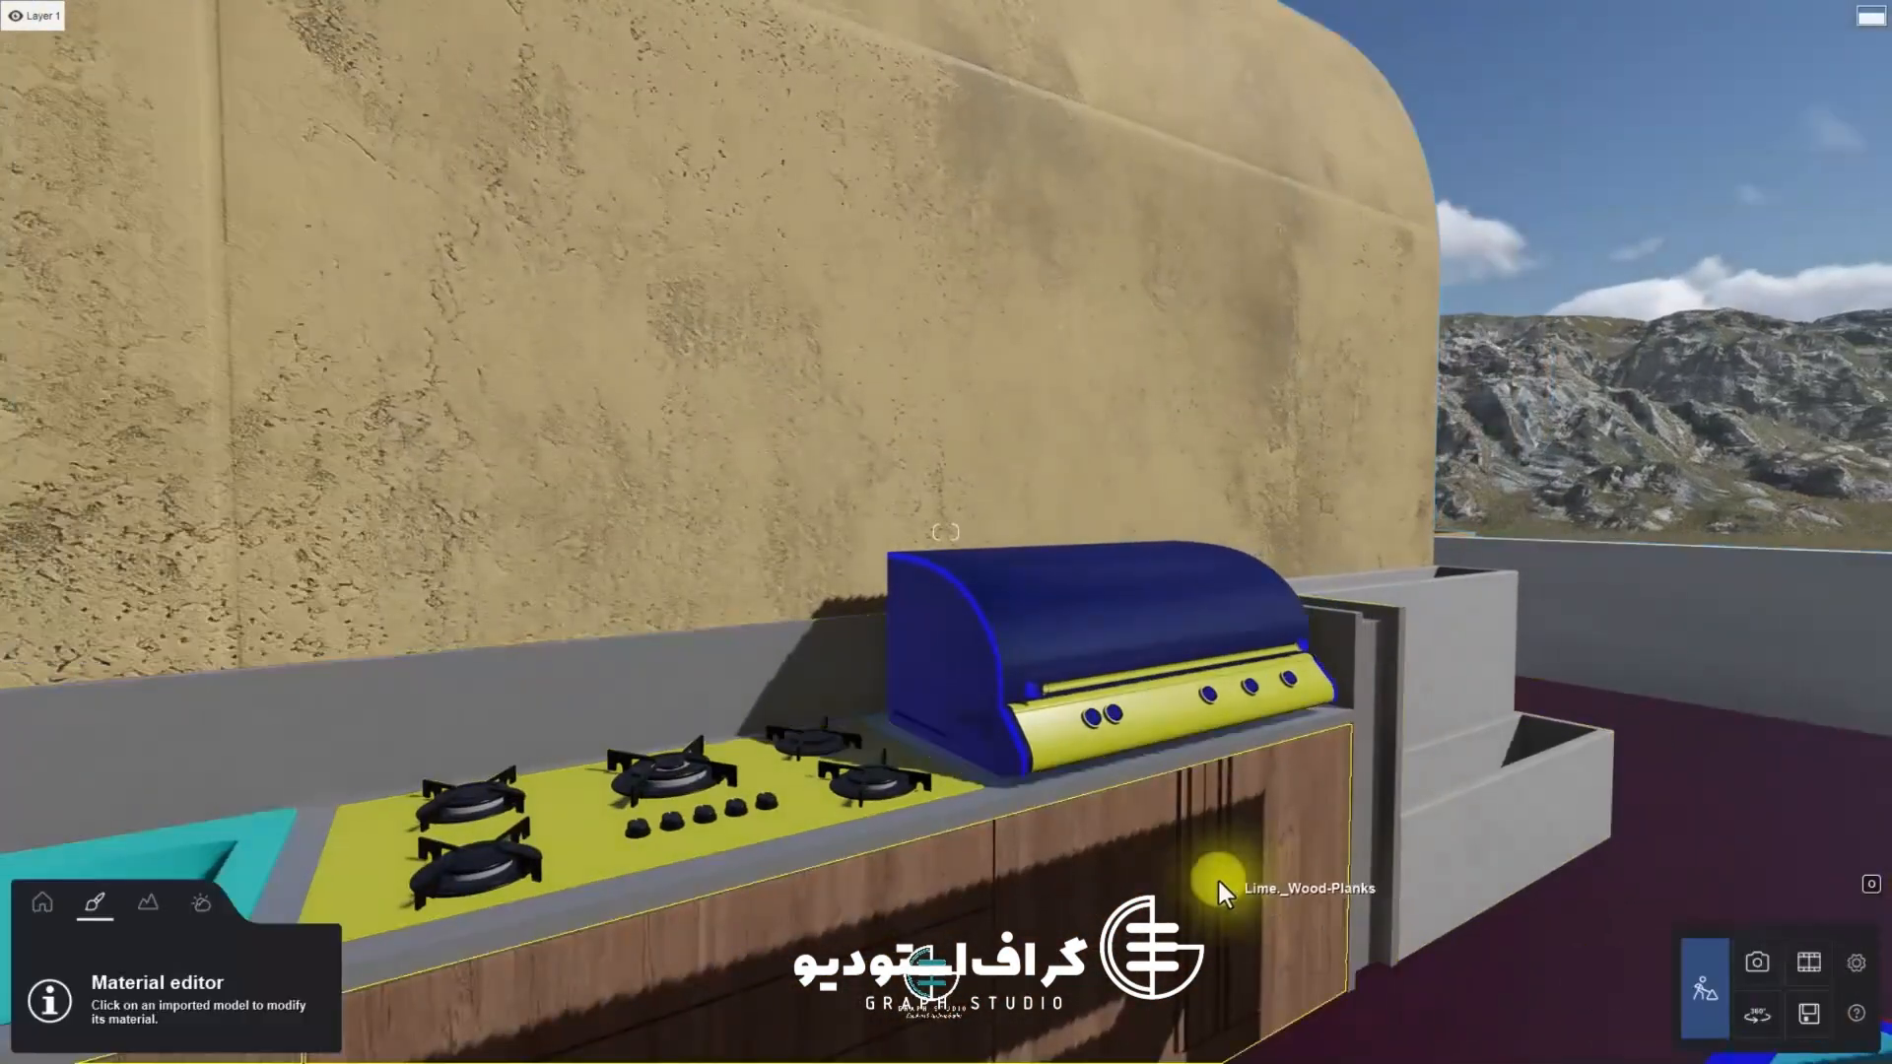
Select the concrete planter box beside the kitchen and inspect its material settings before closing the editor
key("d")
key("w")
right_click_drag(798, 680, 1512, 812)
key("d")
left_click(1249, 649)
key("w")
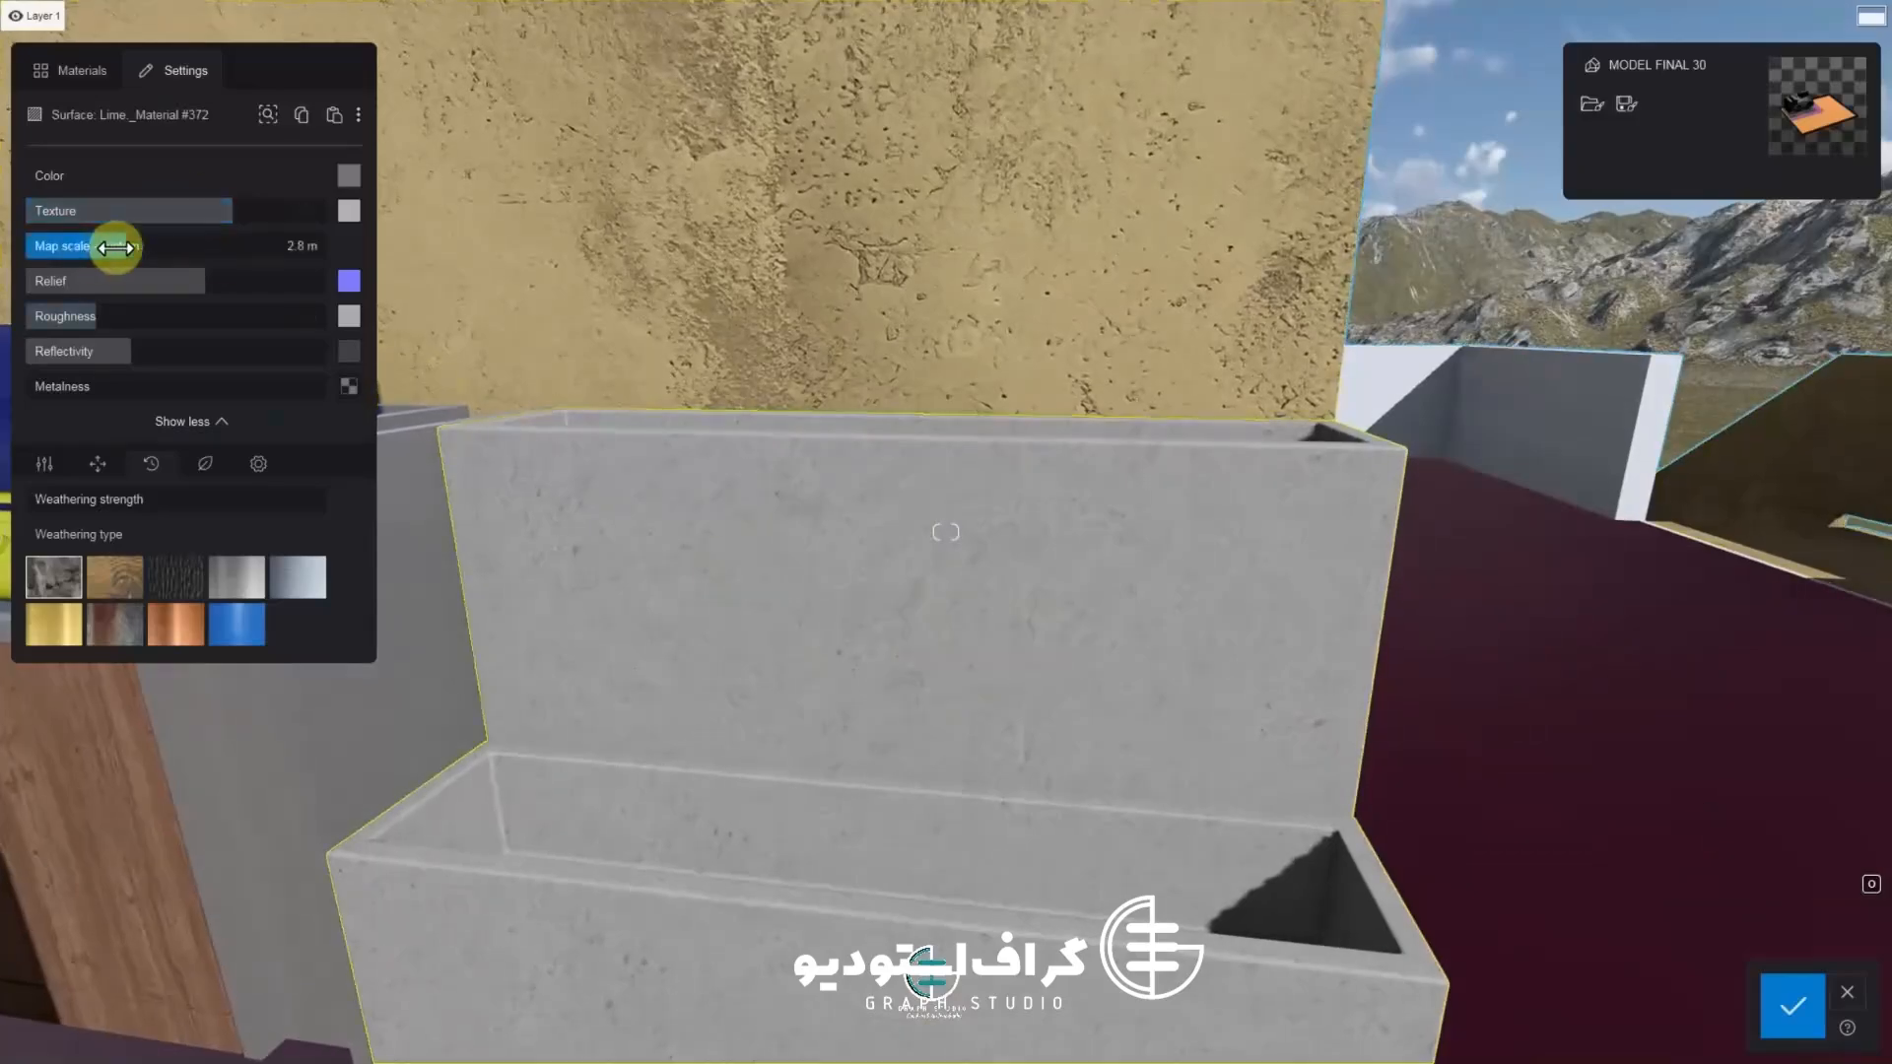
key("s")
right_click_drag(593, 600, 553, 605)
key("a")
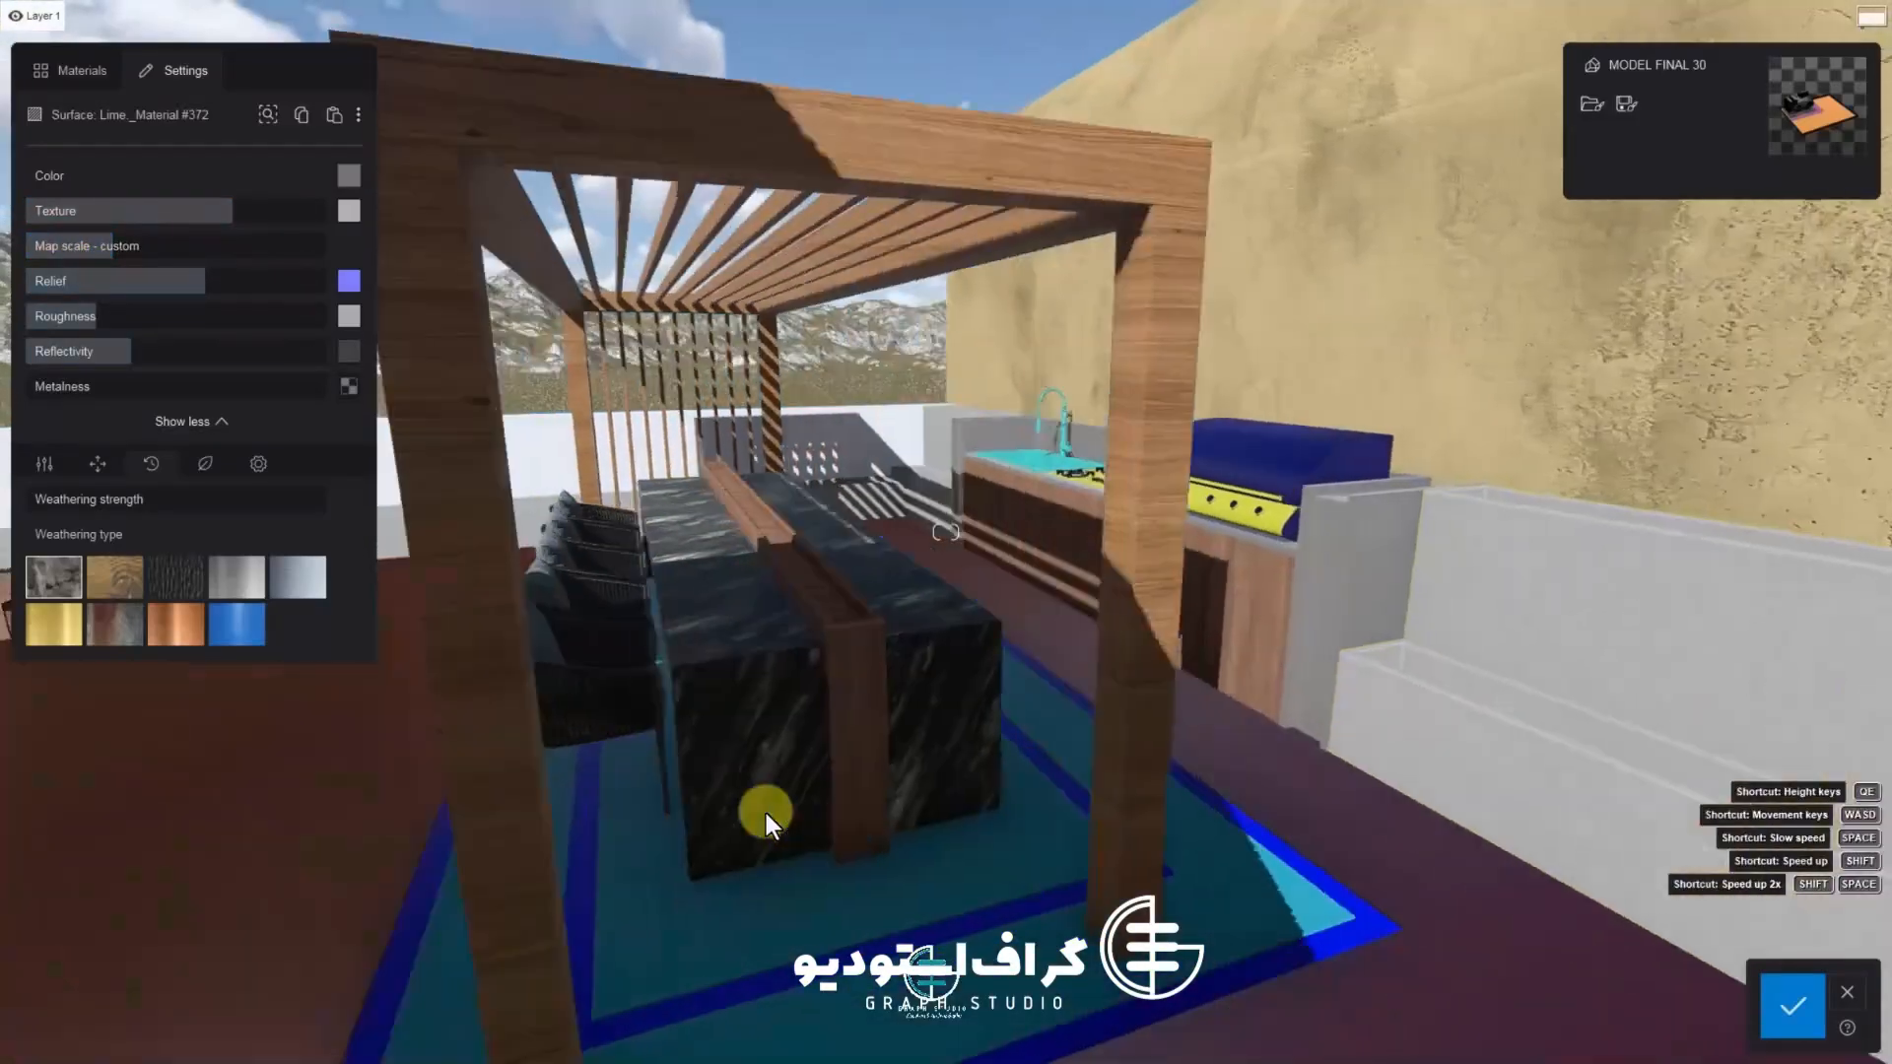
right_click_drag(766, 813, 1715, 991)
key("a")
key("s")
left_click(1782, 1004)
Copy the grass bed's material and try pasting it onto the rug under the dining table
key("s")
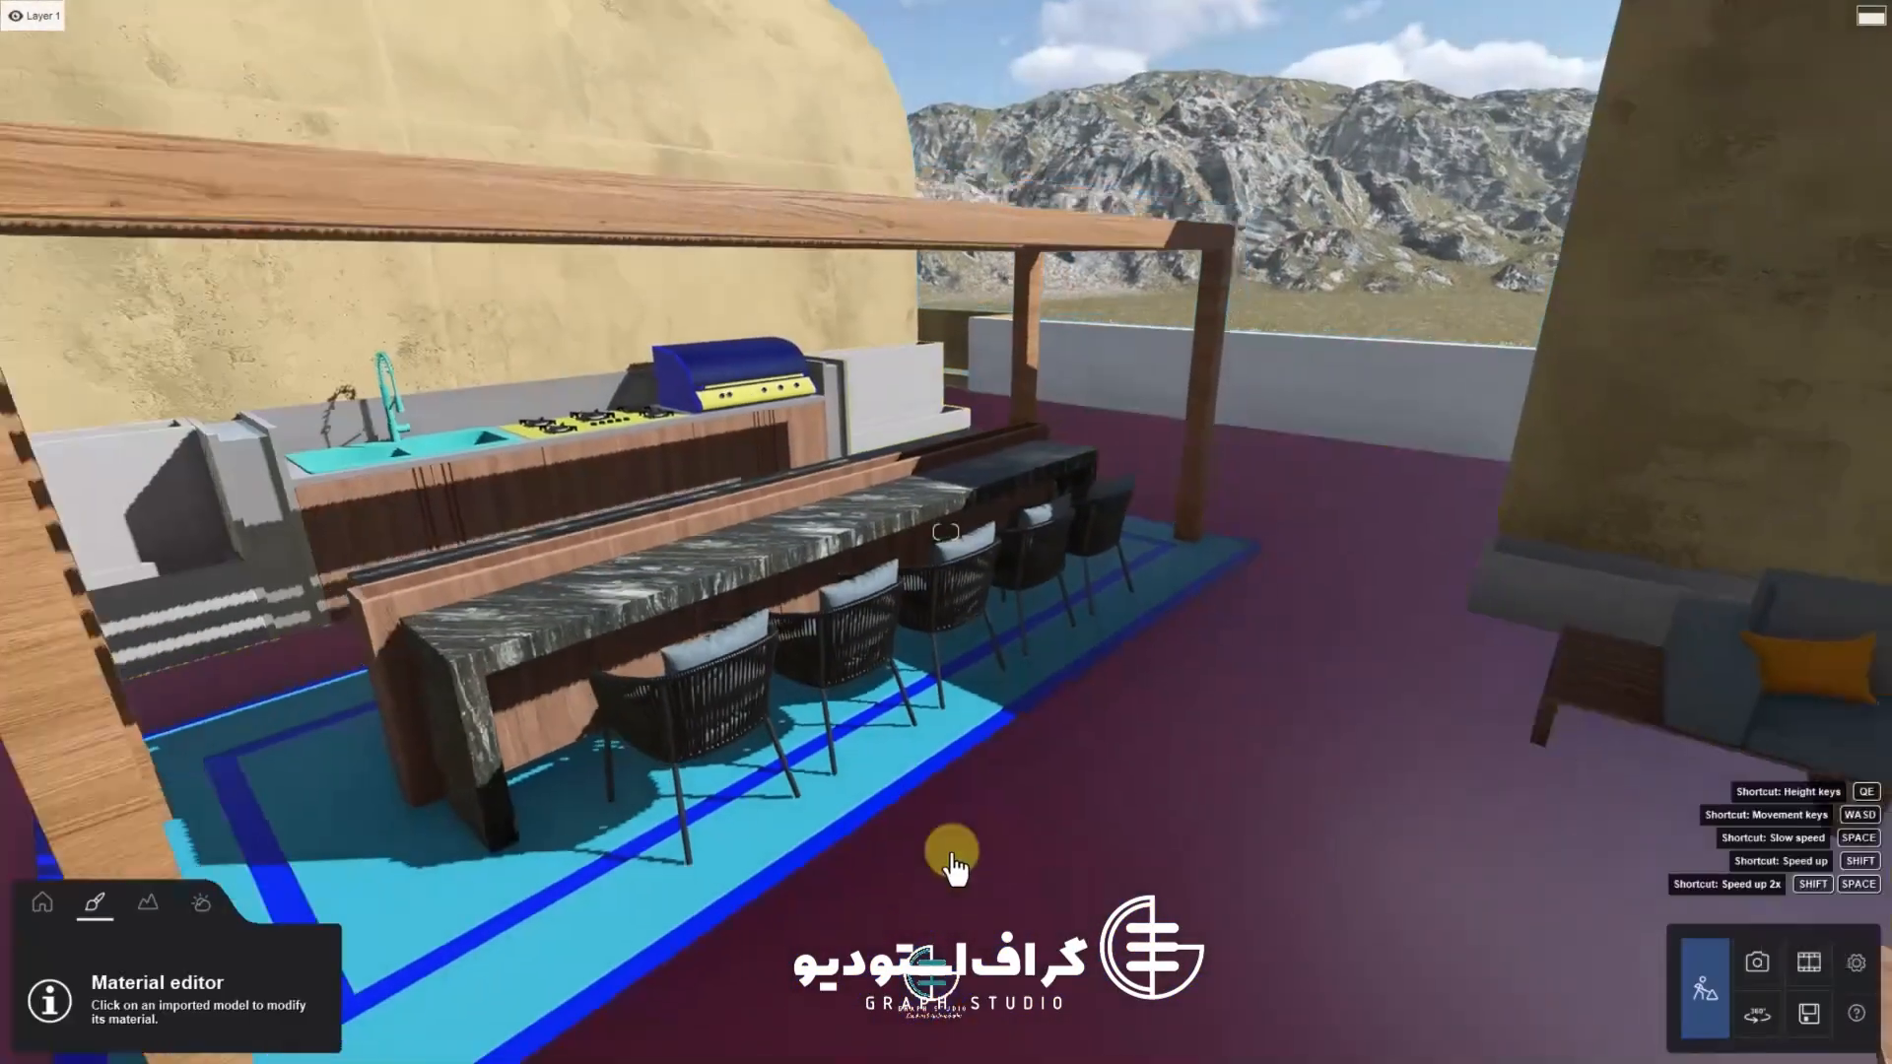
key("d")
right_click_drag(913, 837, 828, 777)
key("w")
right_click_drag(883, 852, 676, 889)
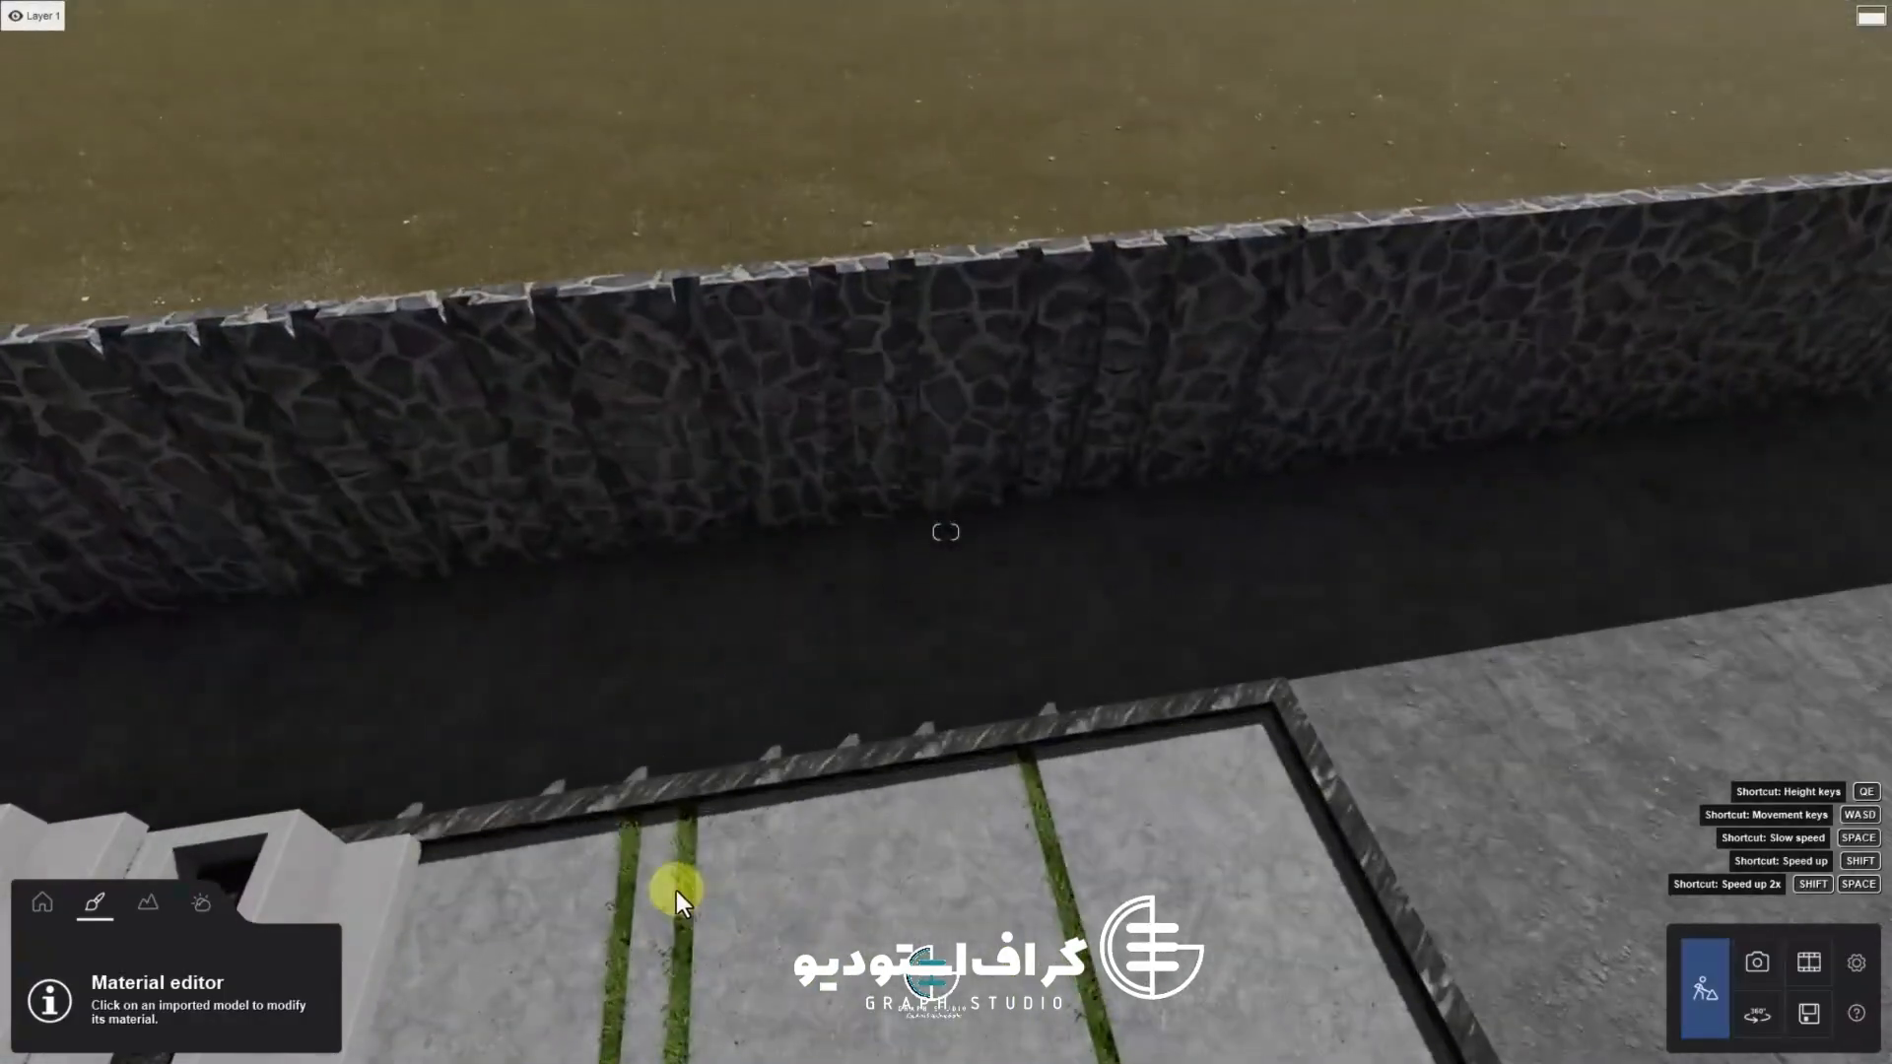
left_click(678, 867)
left_click(301, 118)
key("s")
right_click_drag(609, 545, 899, 747)
key("w")
key("e")
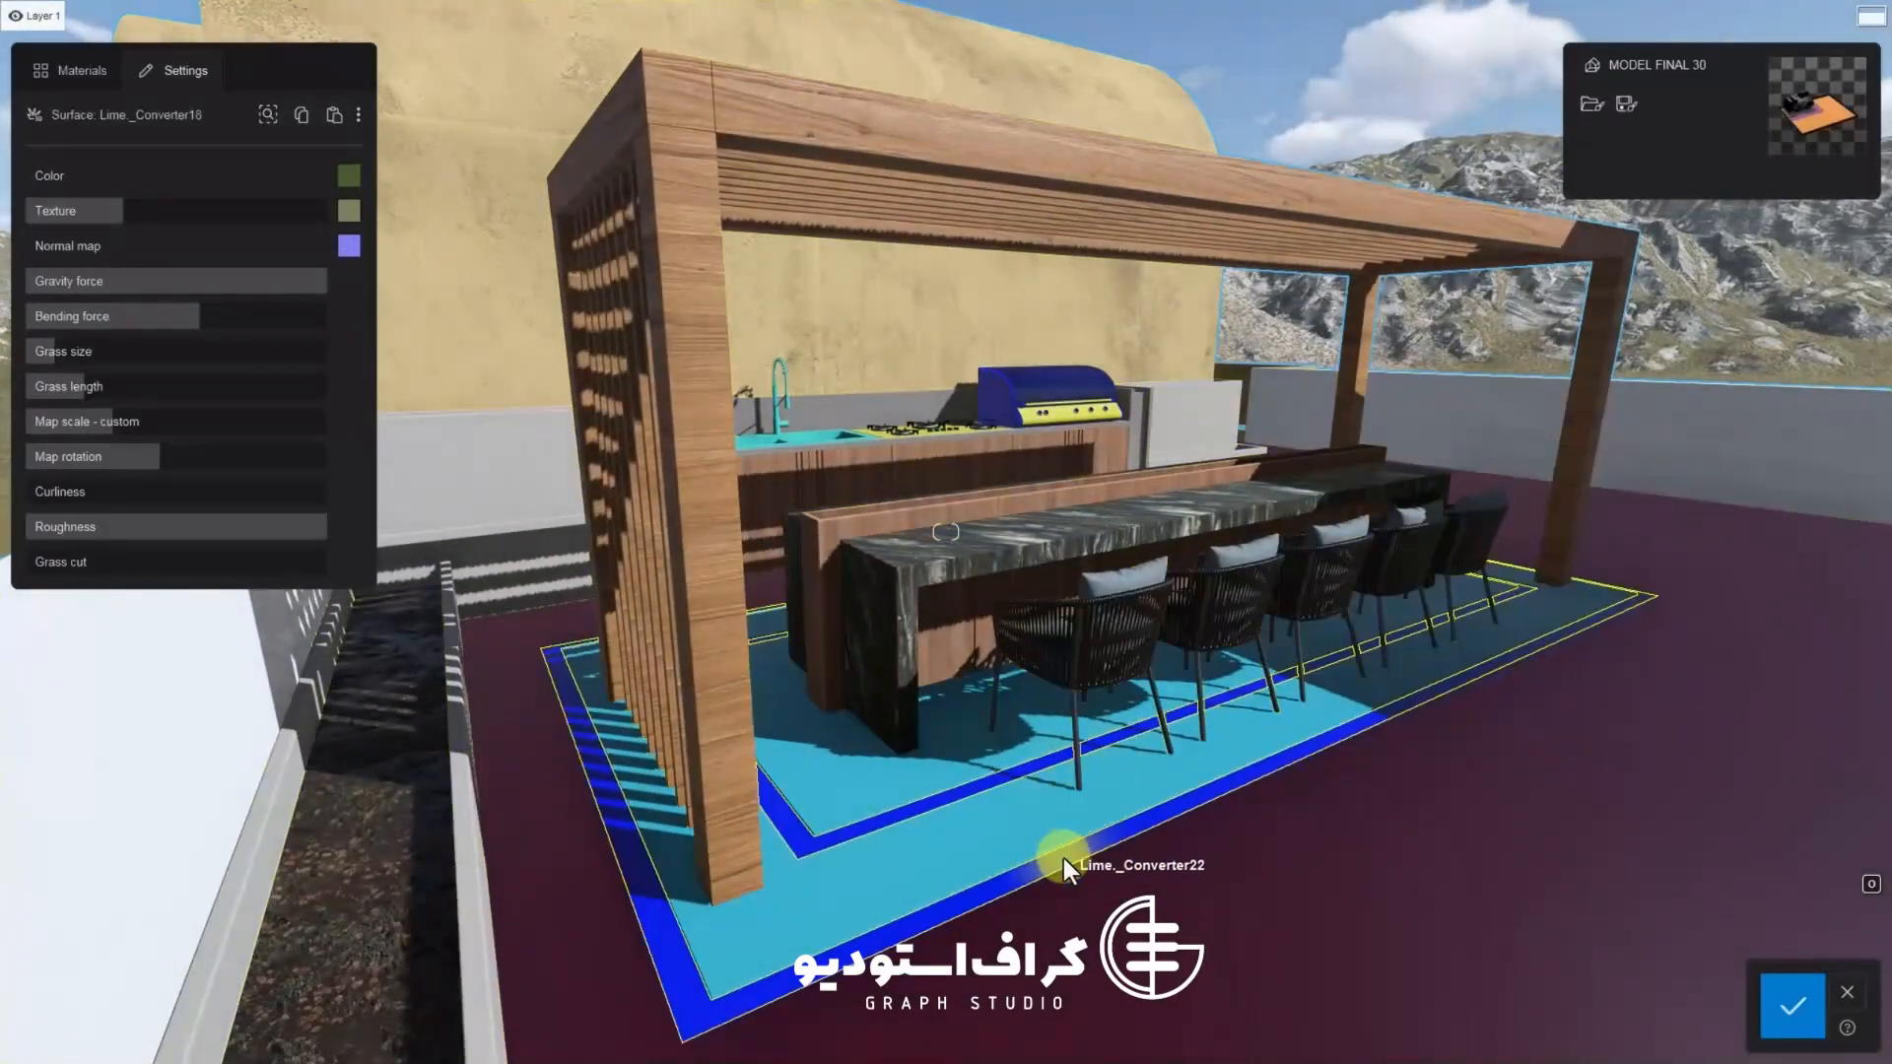
left_click(995, 782)
left_click(334, 116)
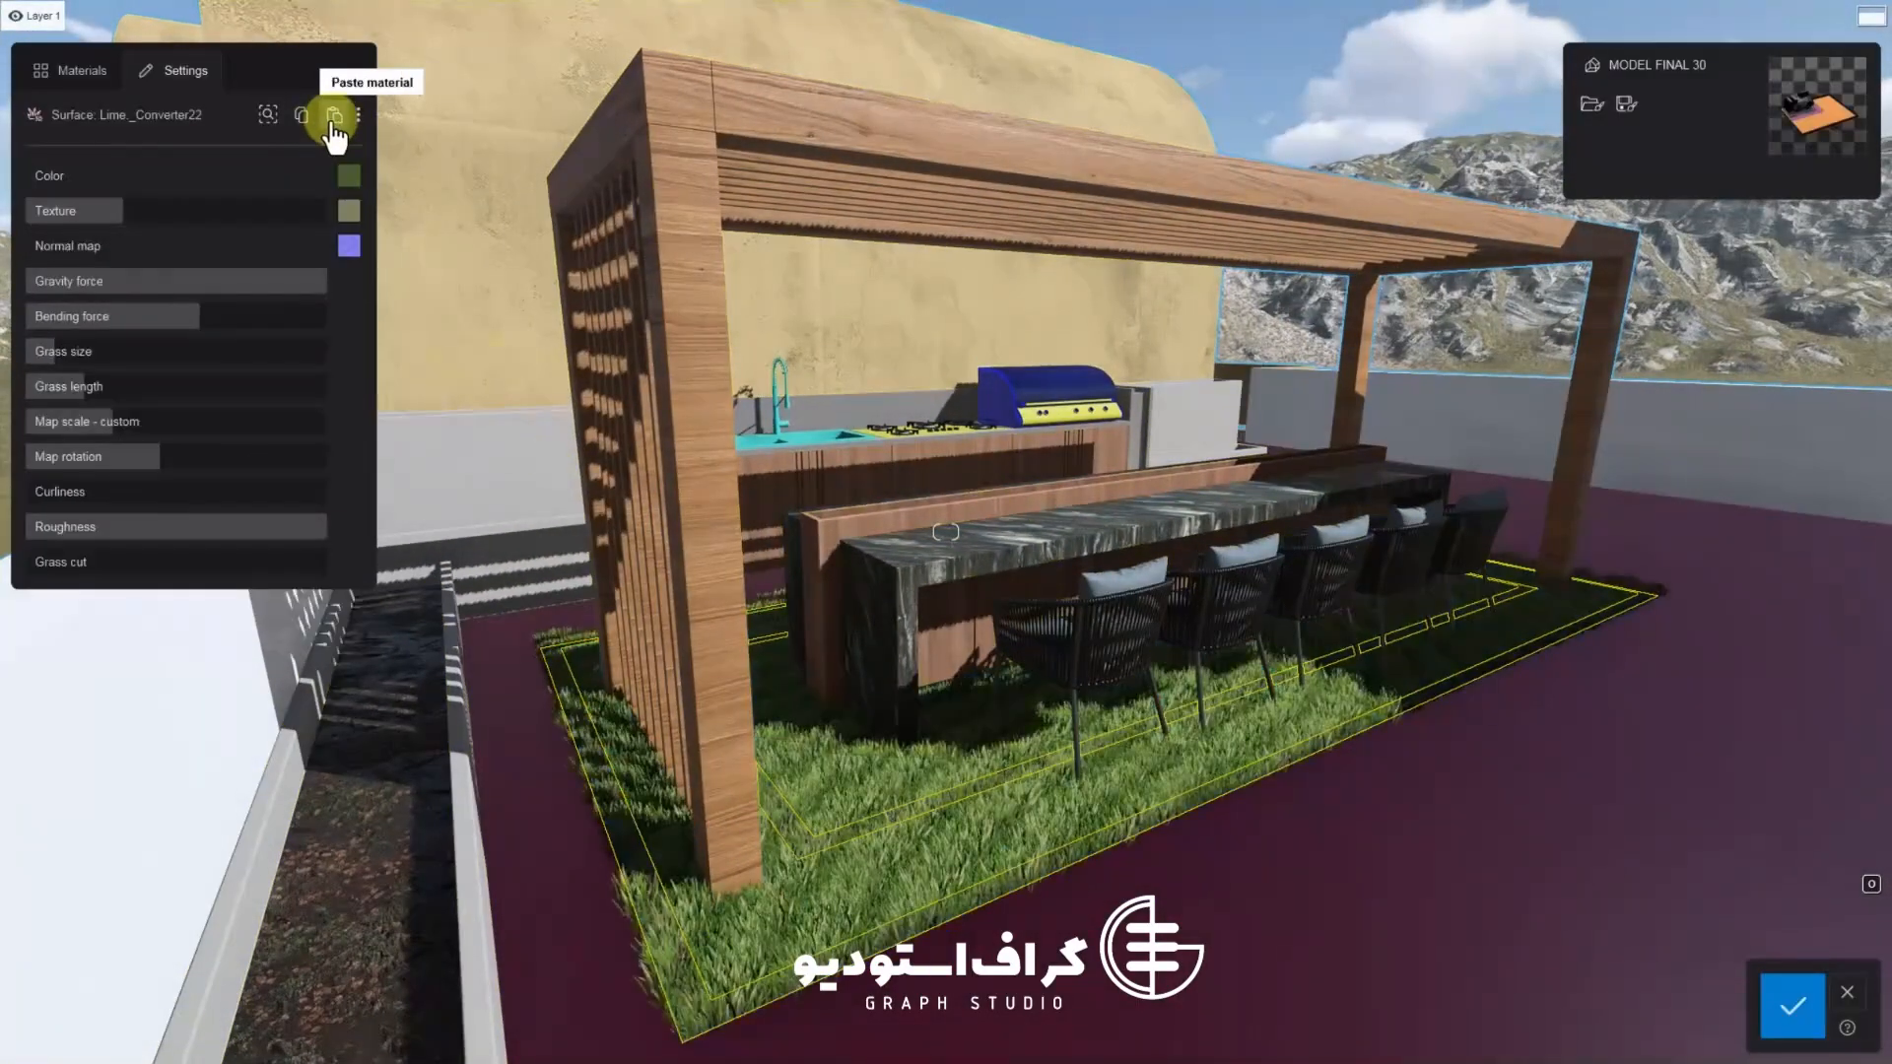
left_click(1847, 993)
left_click(1013, 776)
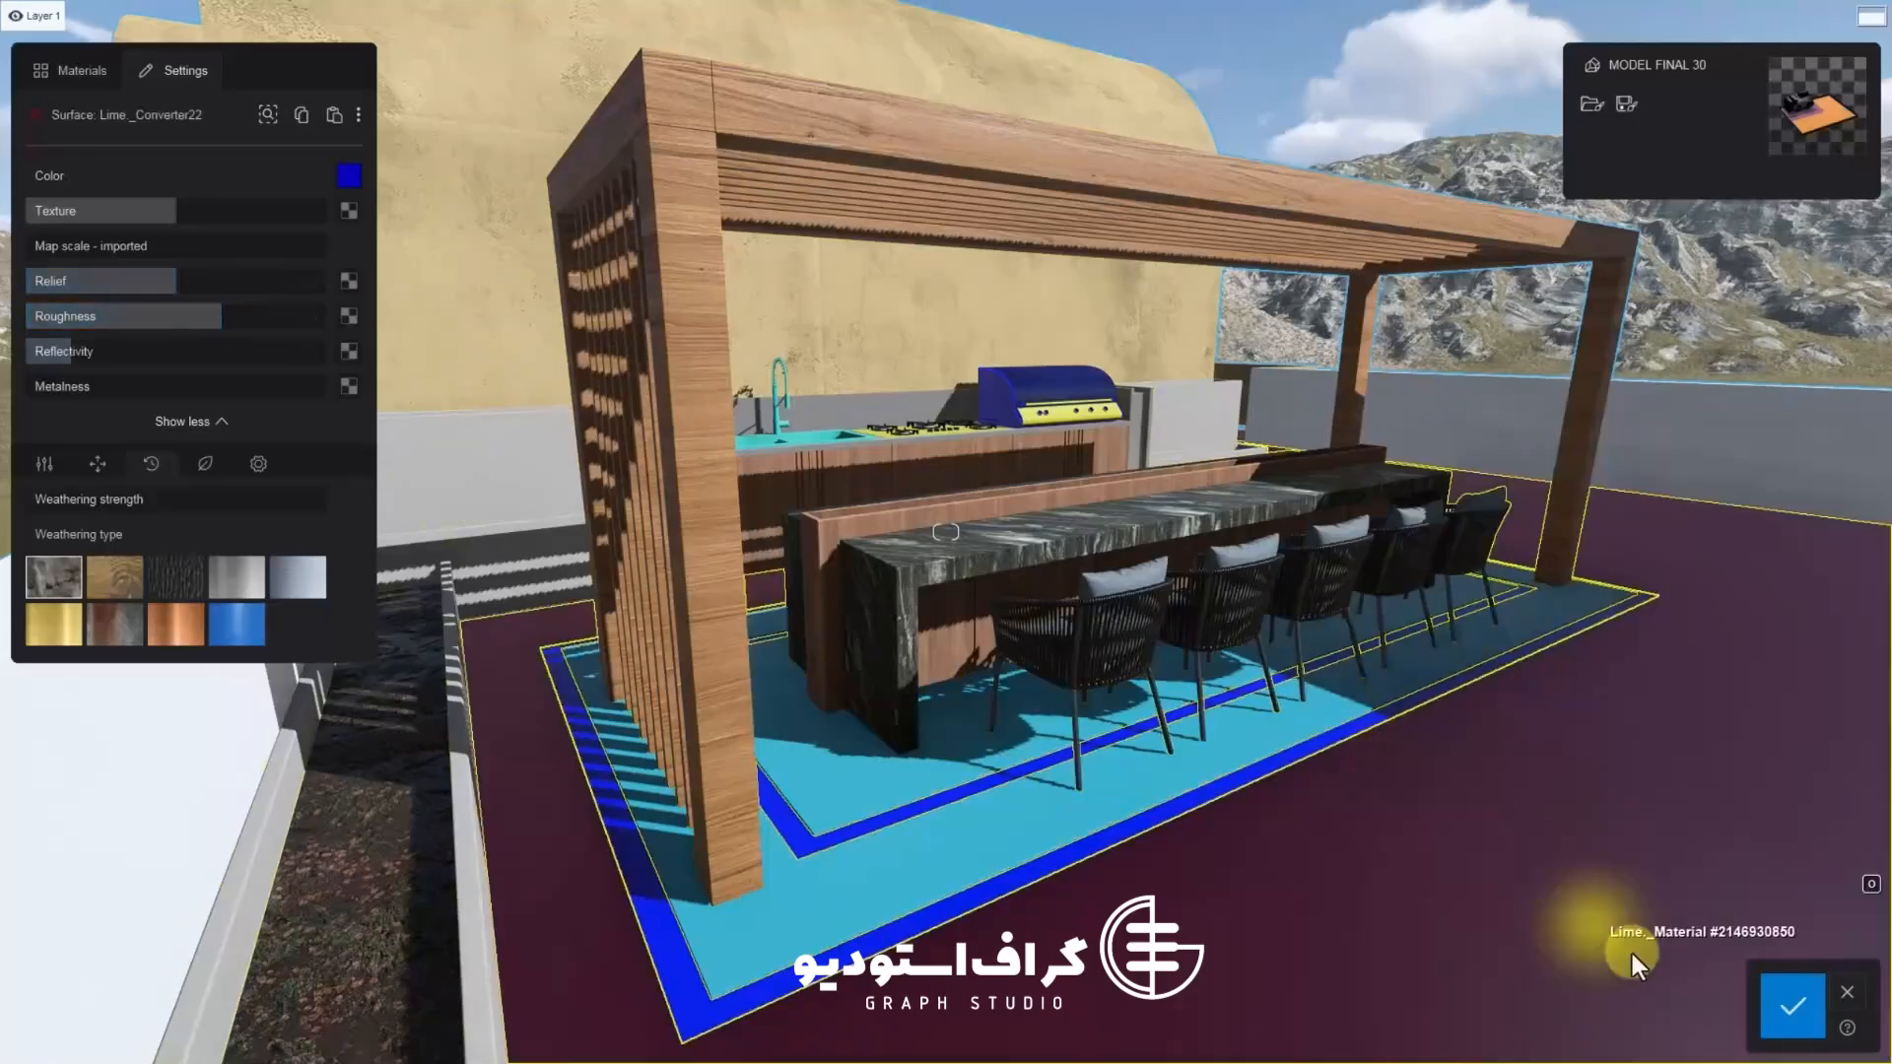
left_click(334, 116)
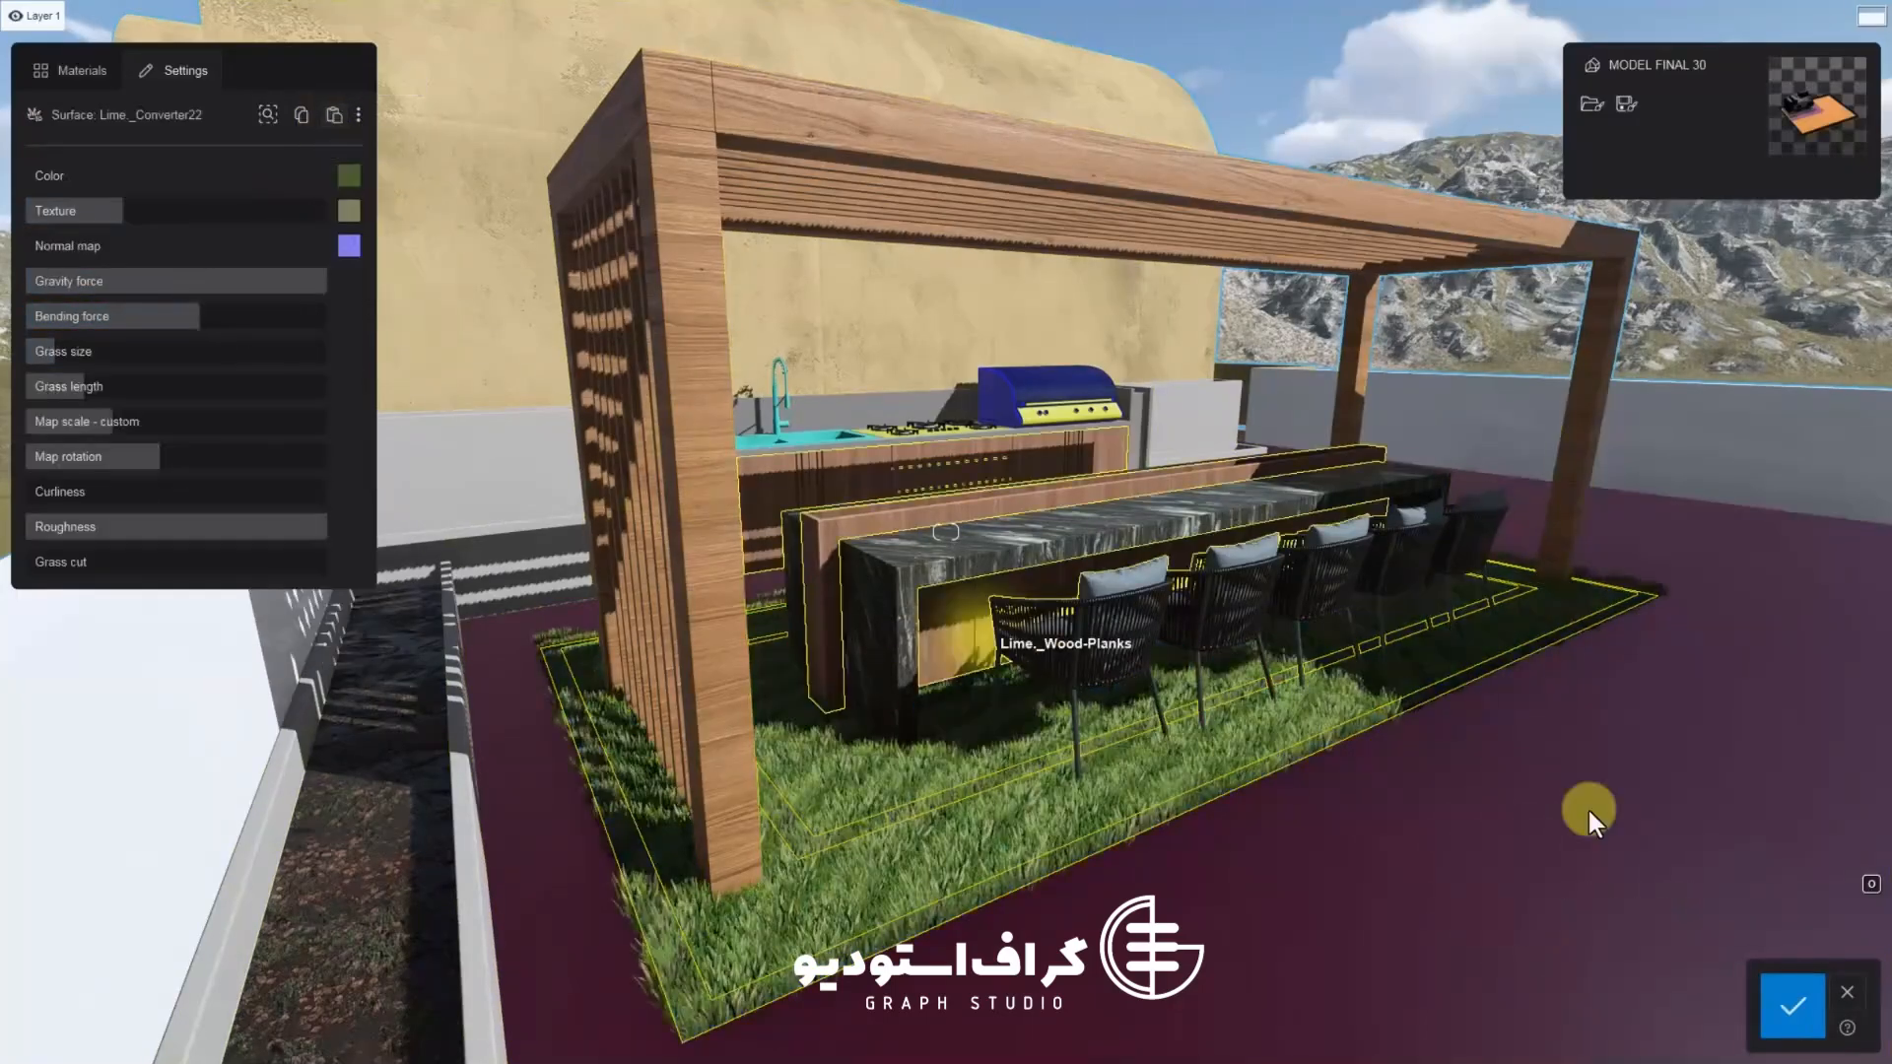
left_click(1847, 992)
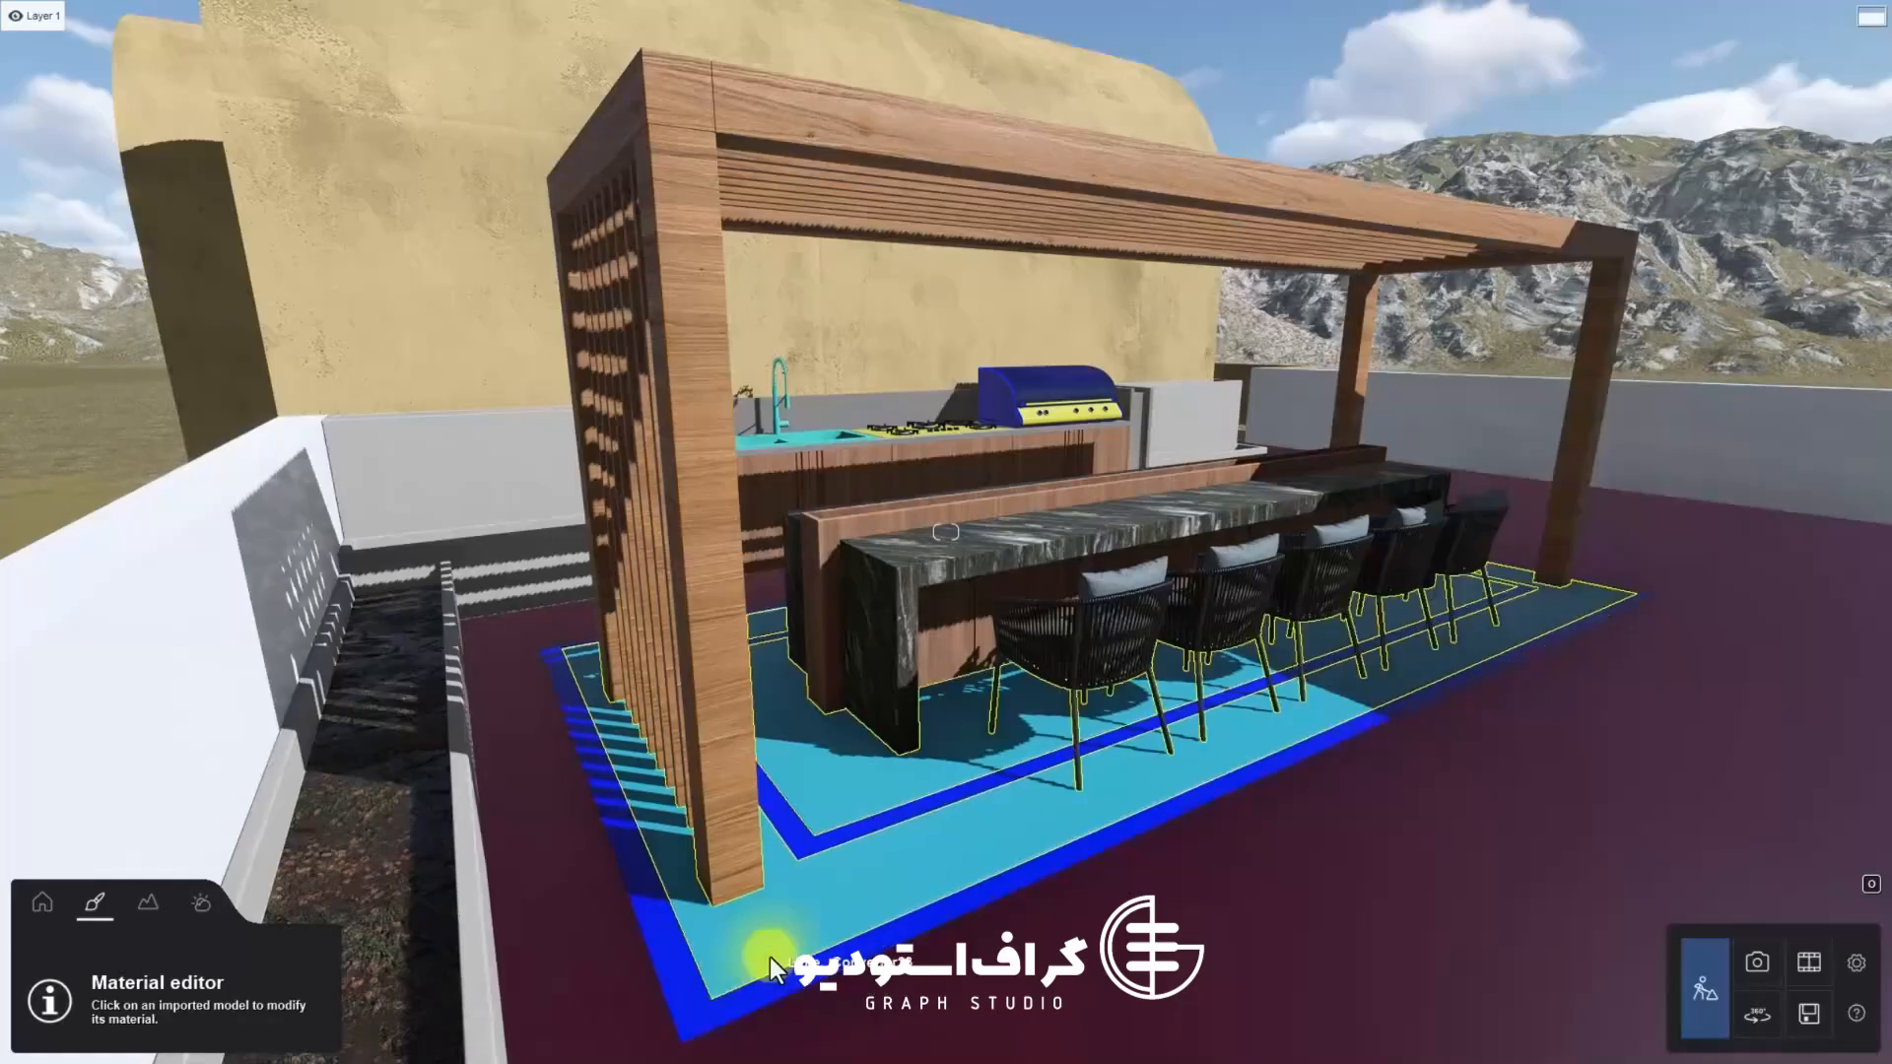
Select the planter wall's material for editing
left_click(452, 711)
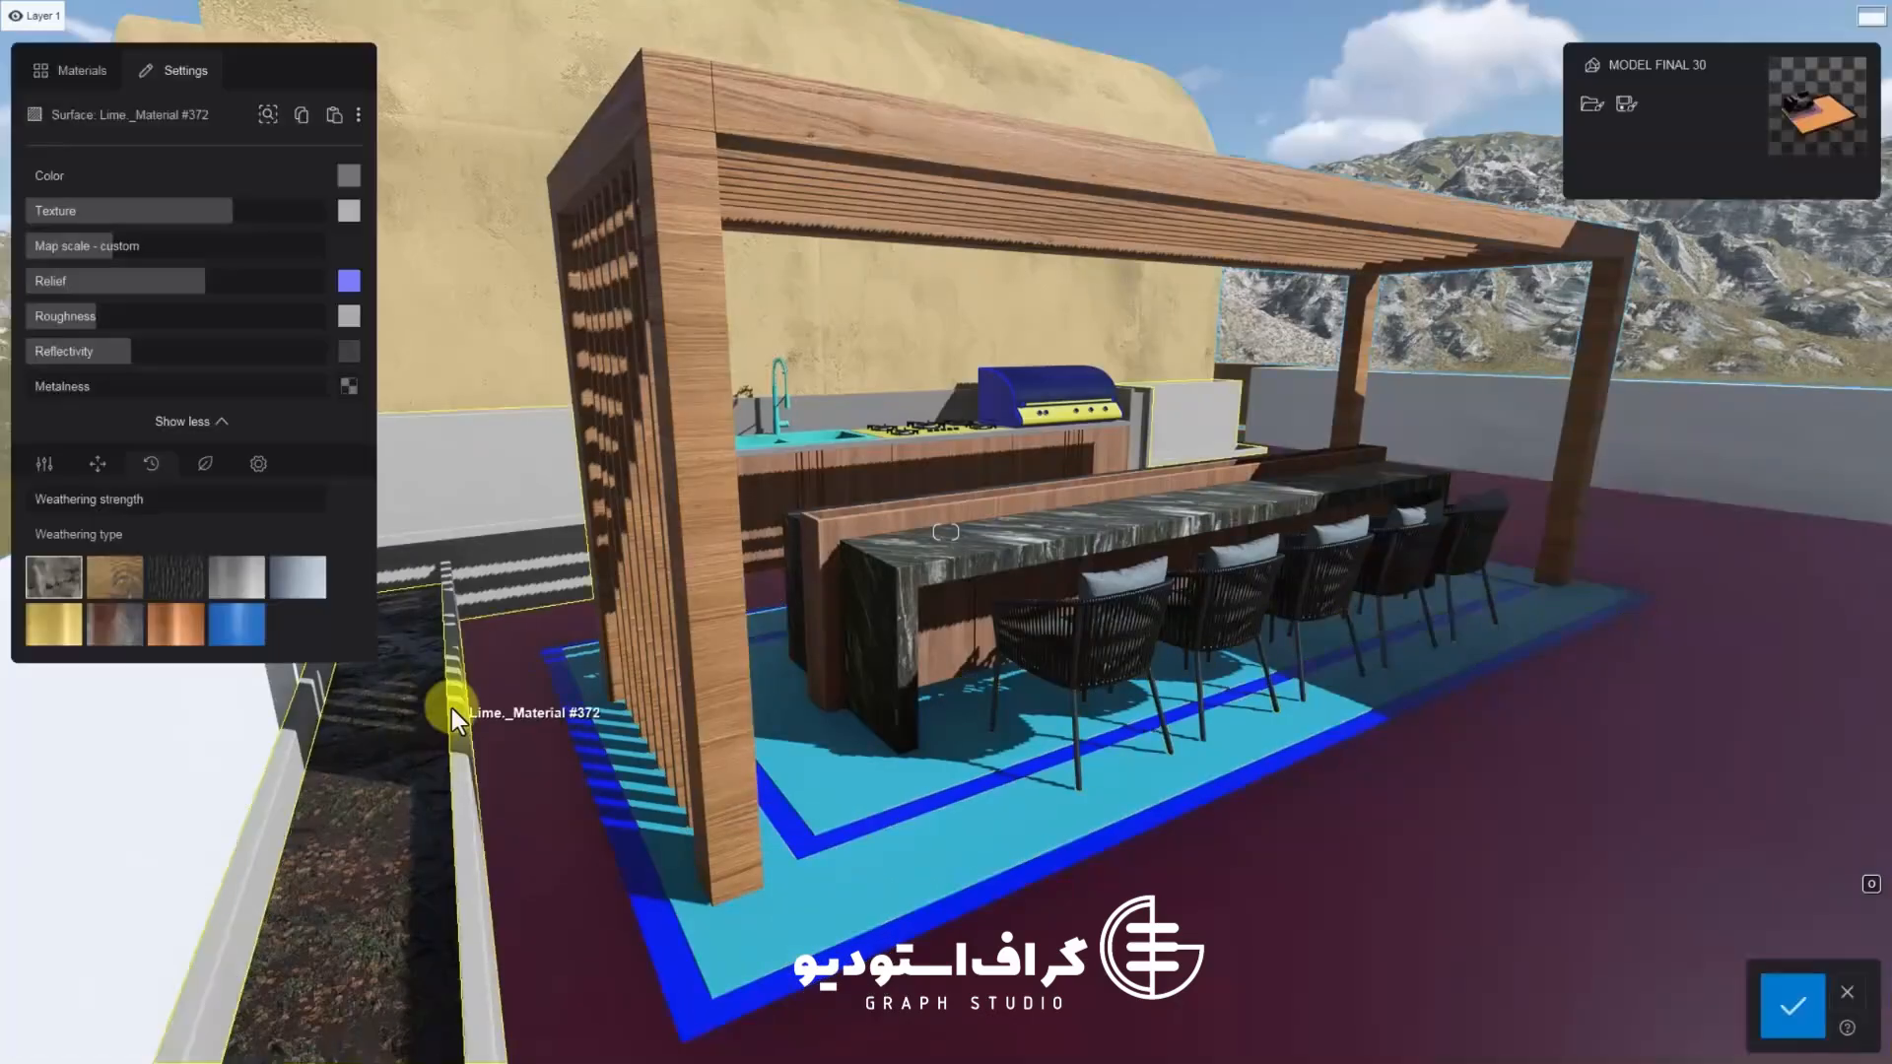
right_click_drag(970, 704, 942, 686)
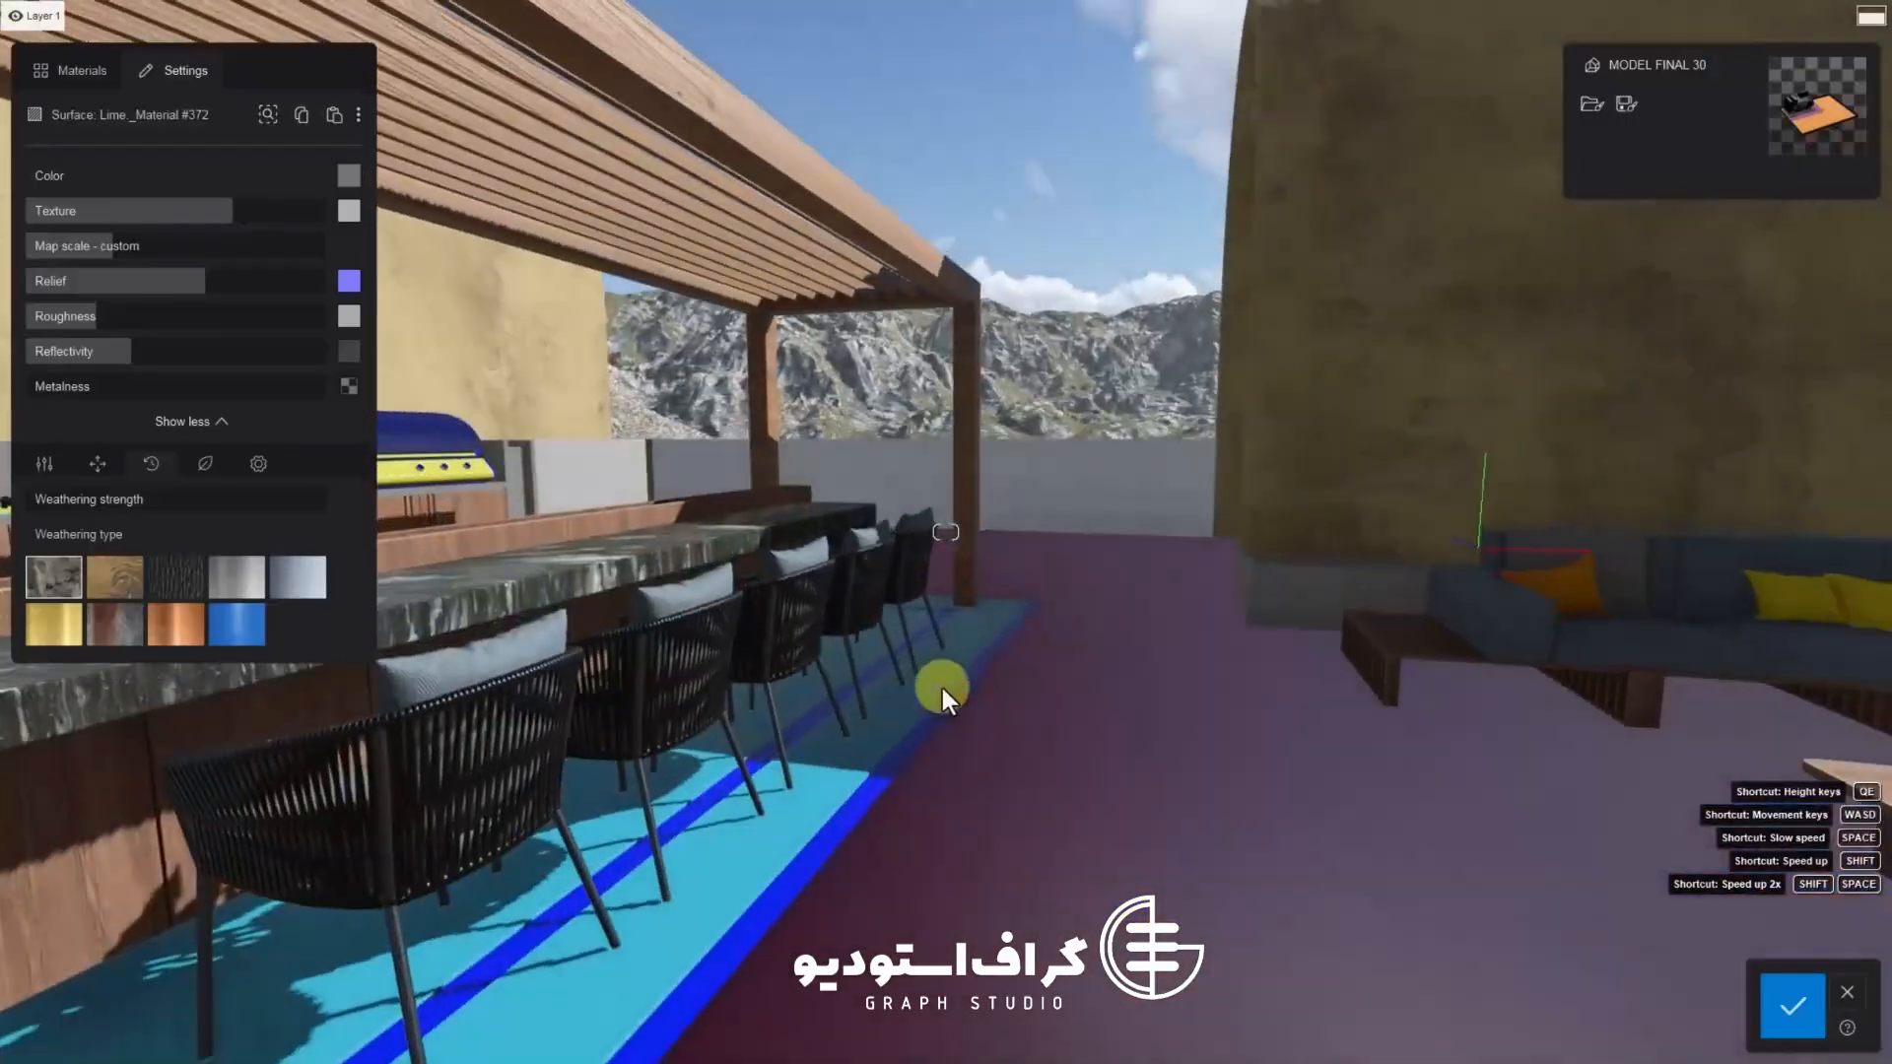